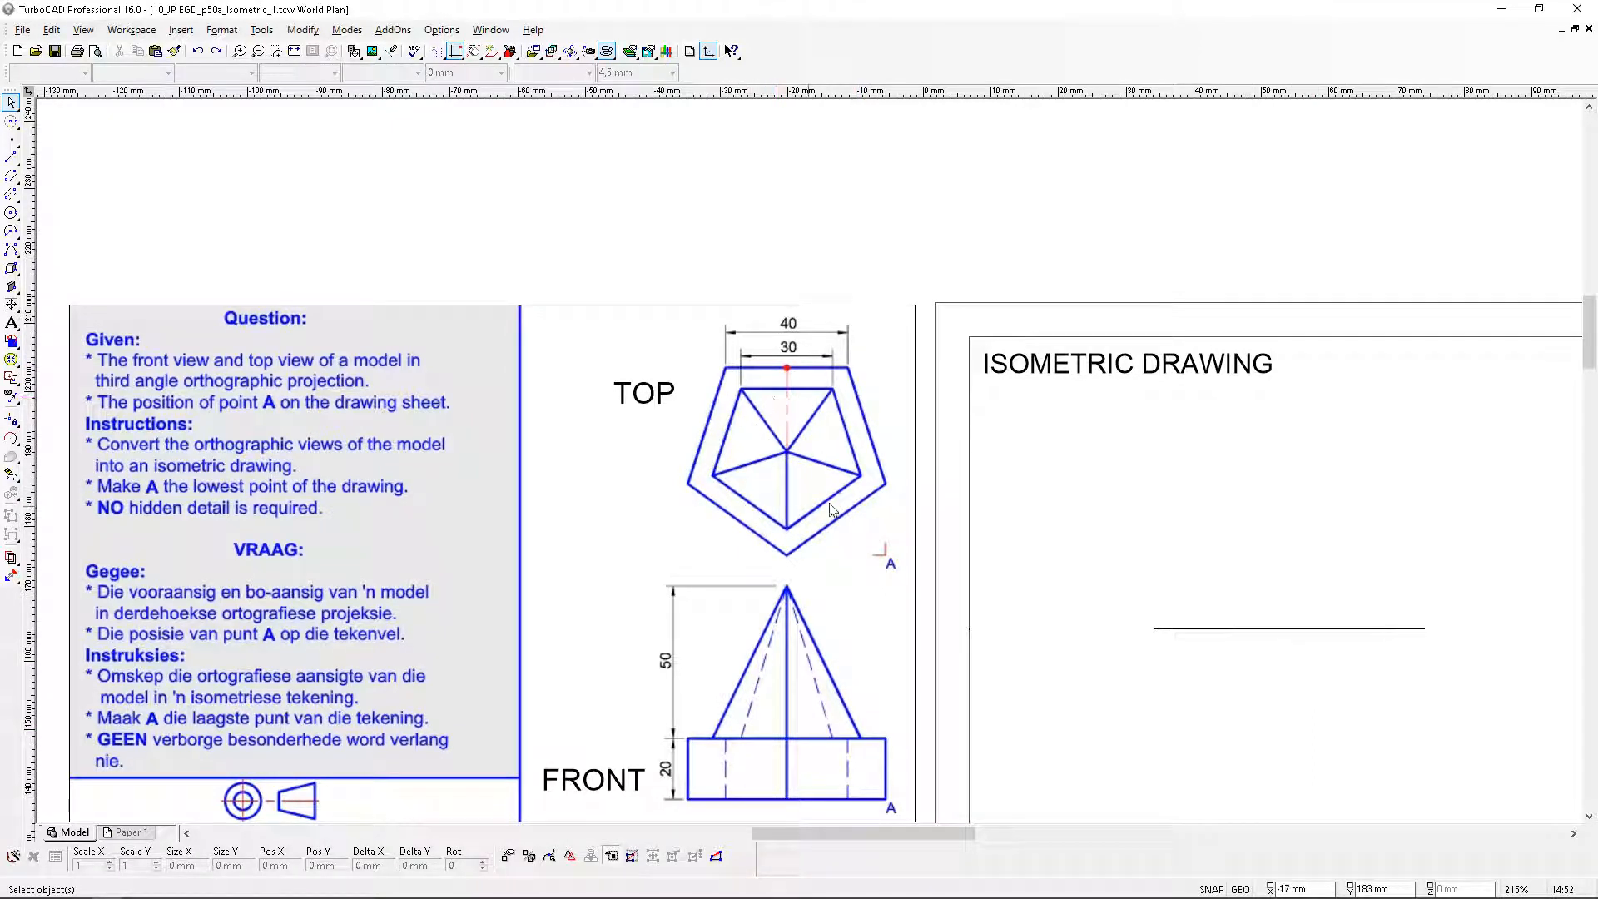
Examine the given top and front views, the pentagon plan and the horizontal starting line on the isometric drawing sheet
left_click_drag(958, 831, 1267, 849)
scroll(1189, 714, "down", 1)
scroll(807, 481, "up", 1)
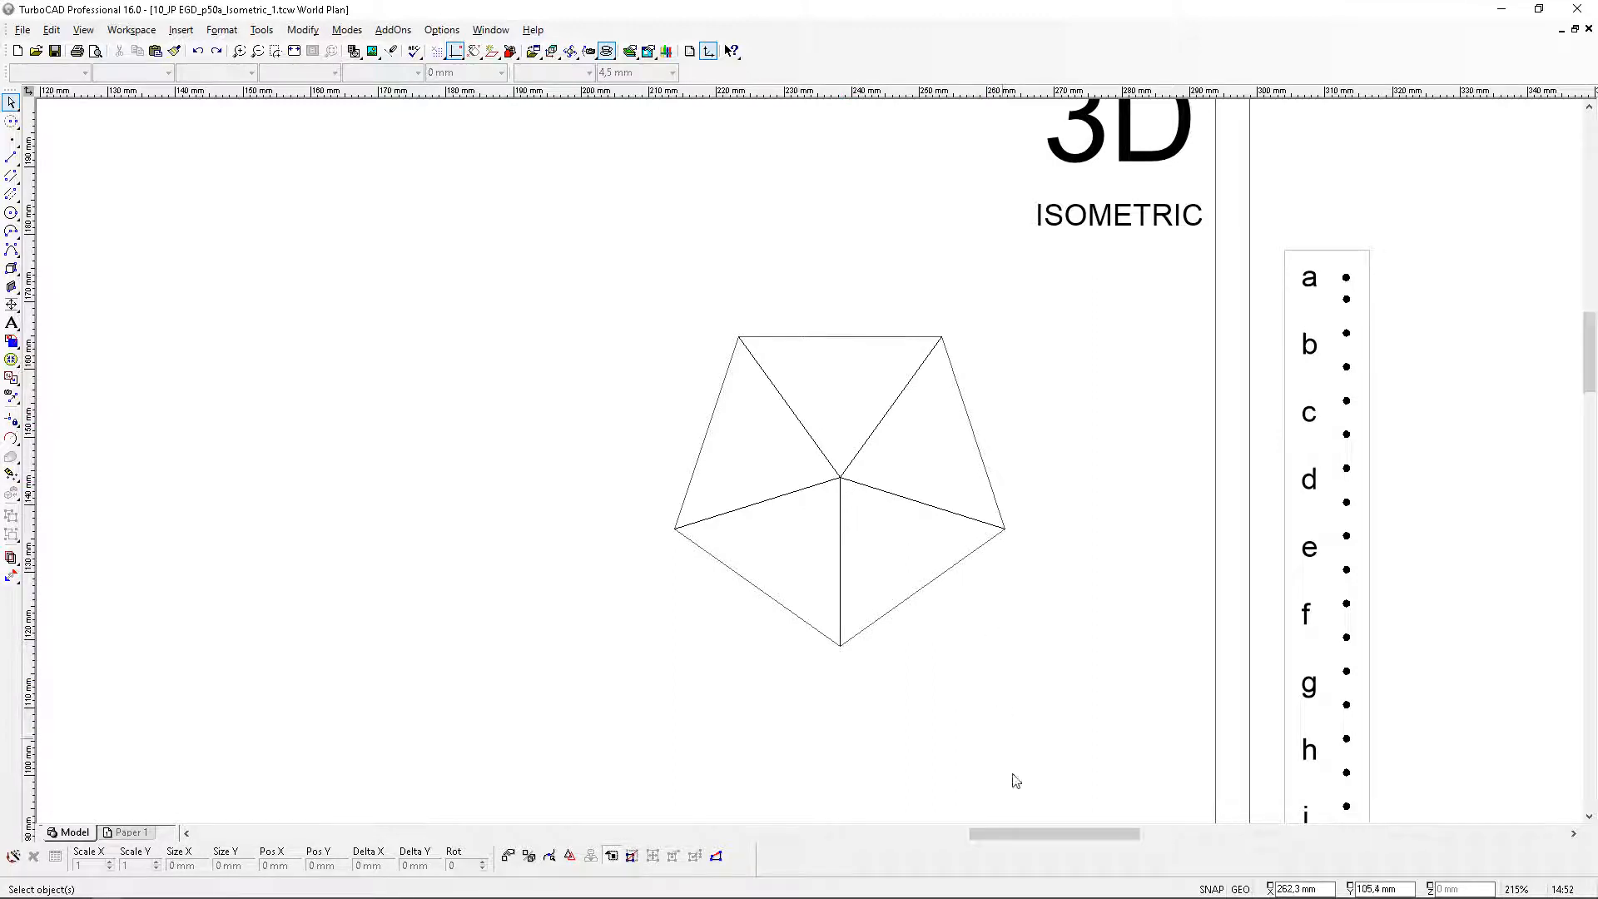
left_click_drag(1033, 831, 762, 826)
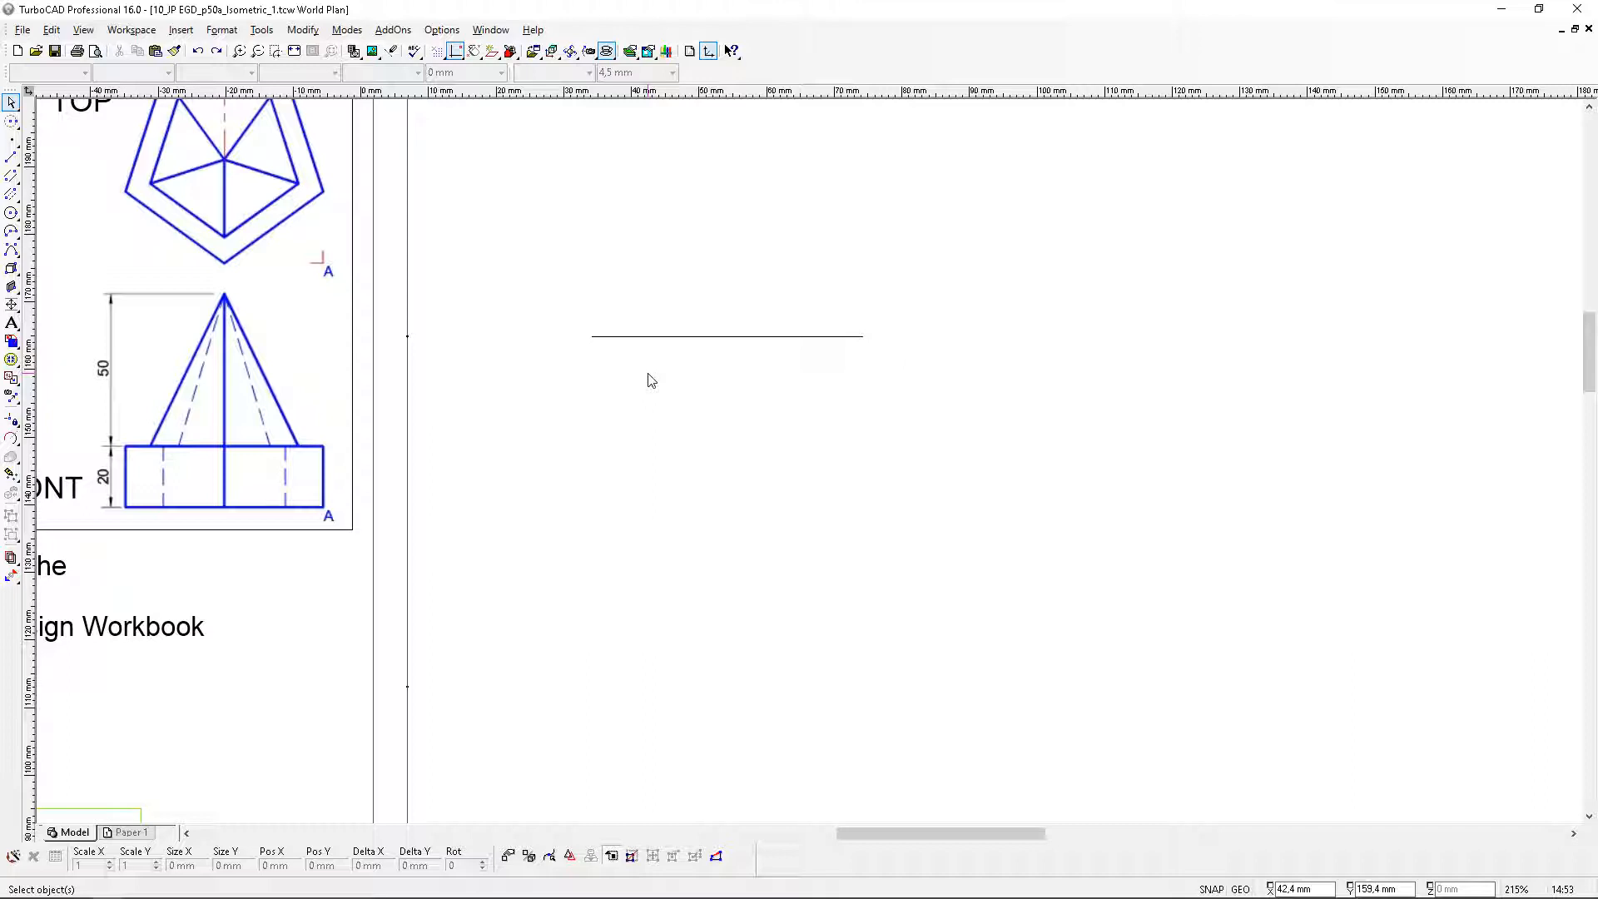
scroll(225, 164, "up", 1)
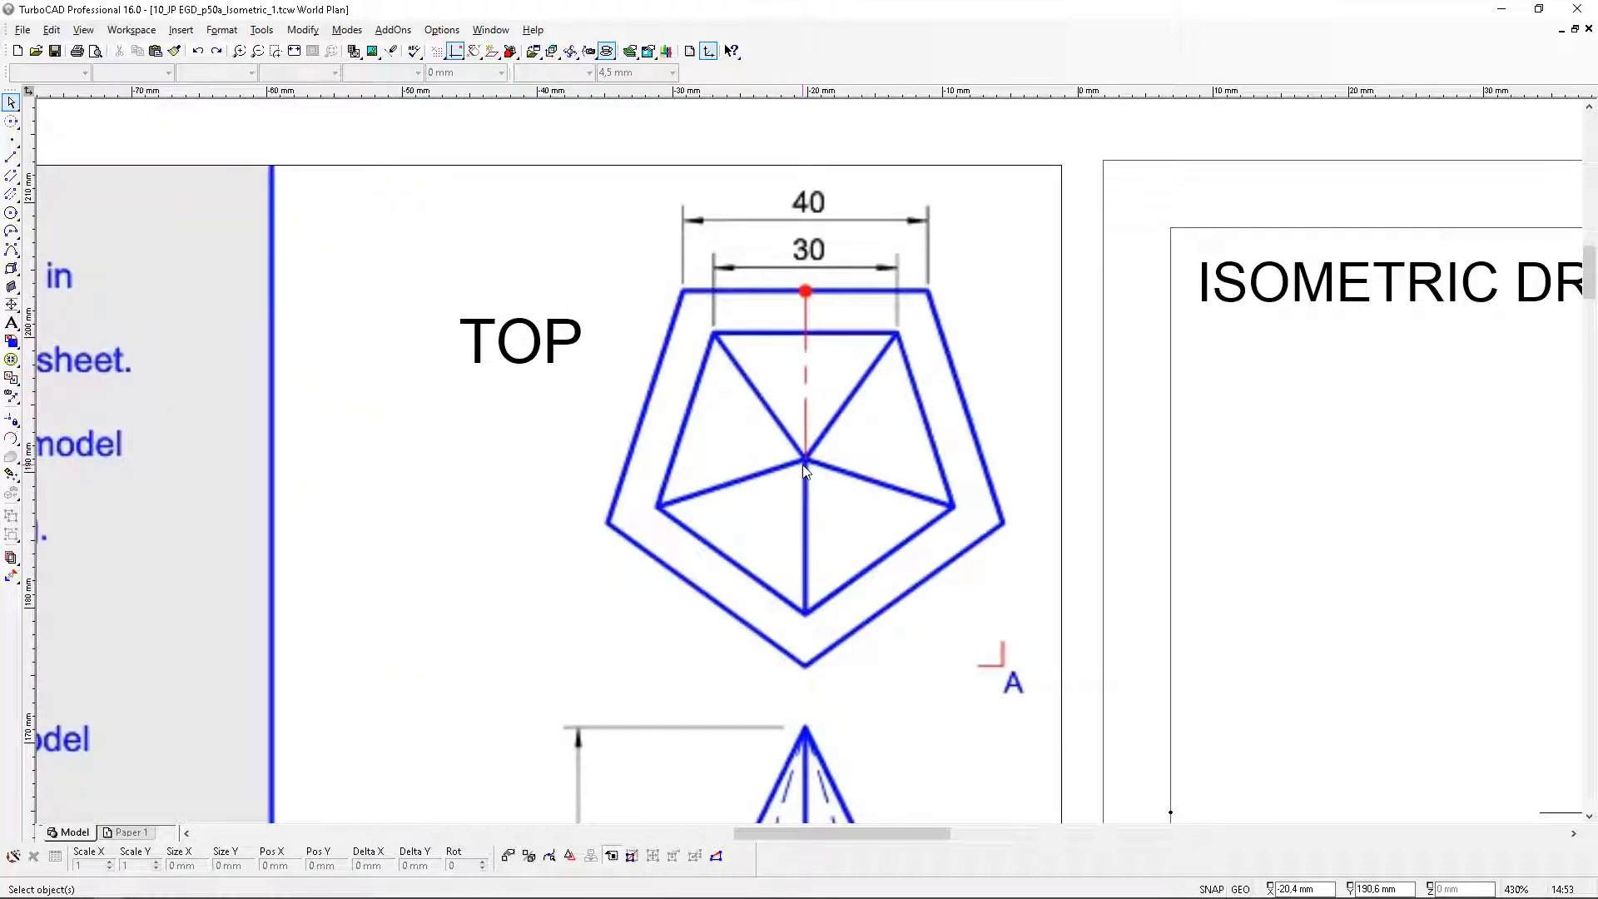
scroll(805, 470, "down", 1)
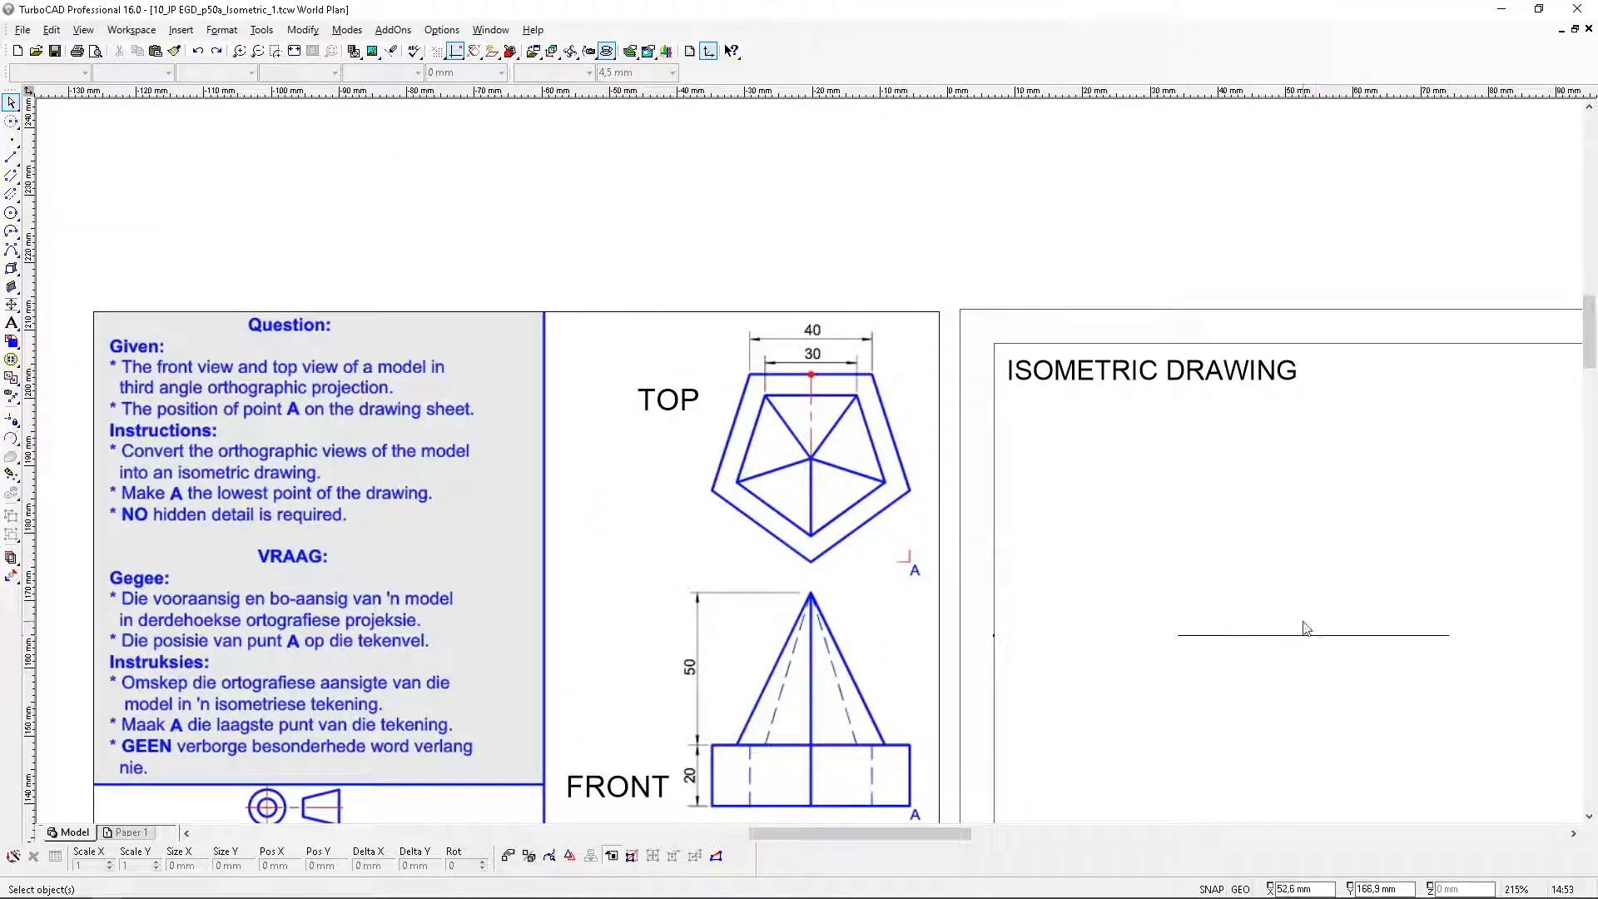
mouse_move(918, 834)
left_mouse_down()
mouse_move(1070, 846)
mouse_move(1041, 867)
left_mouse_up()
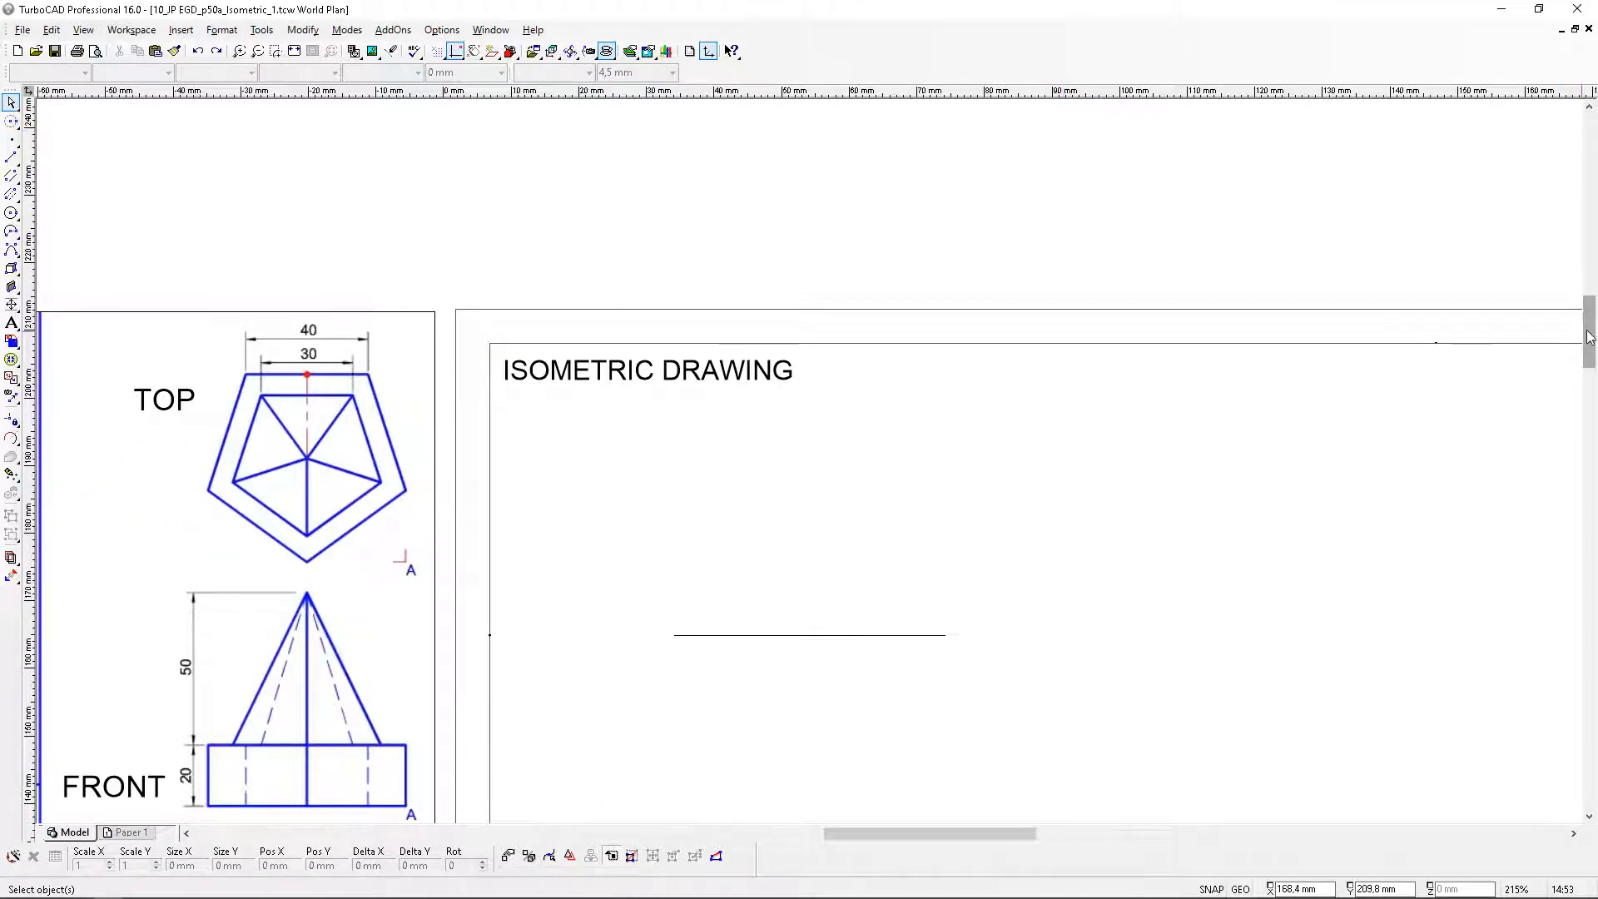
left_click_drag(1589, 337, 1593, 362)
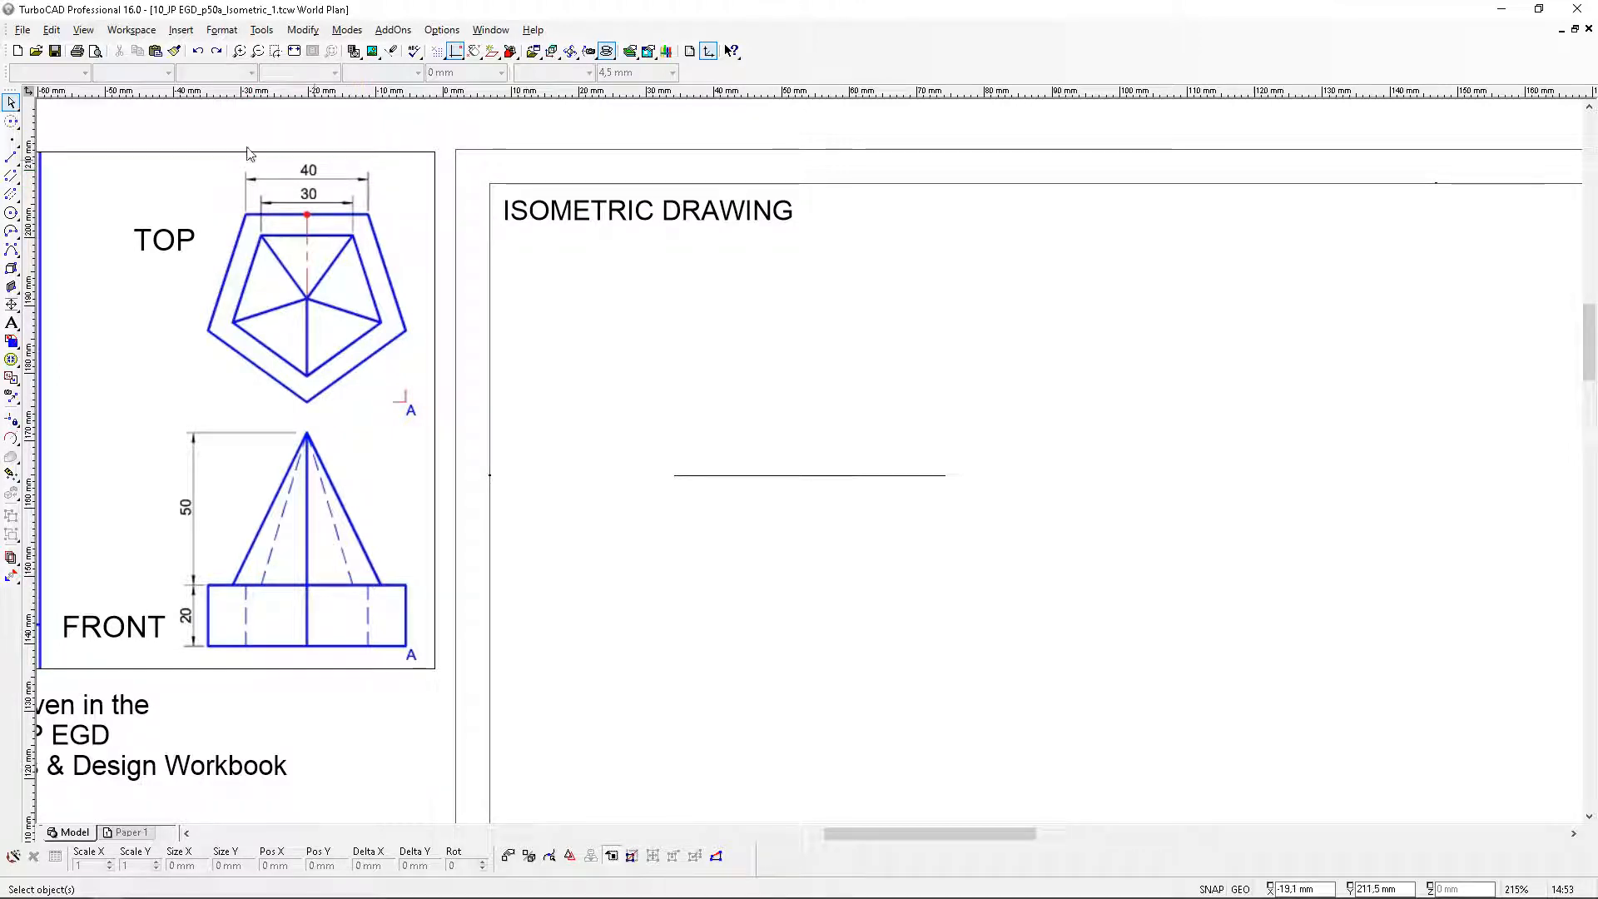
Draw two construction circles of 40 mm radius, one centred on each end of the horizontal line and passing through the opposite end
left_click(11, 121)
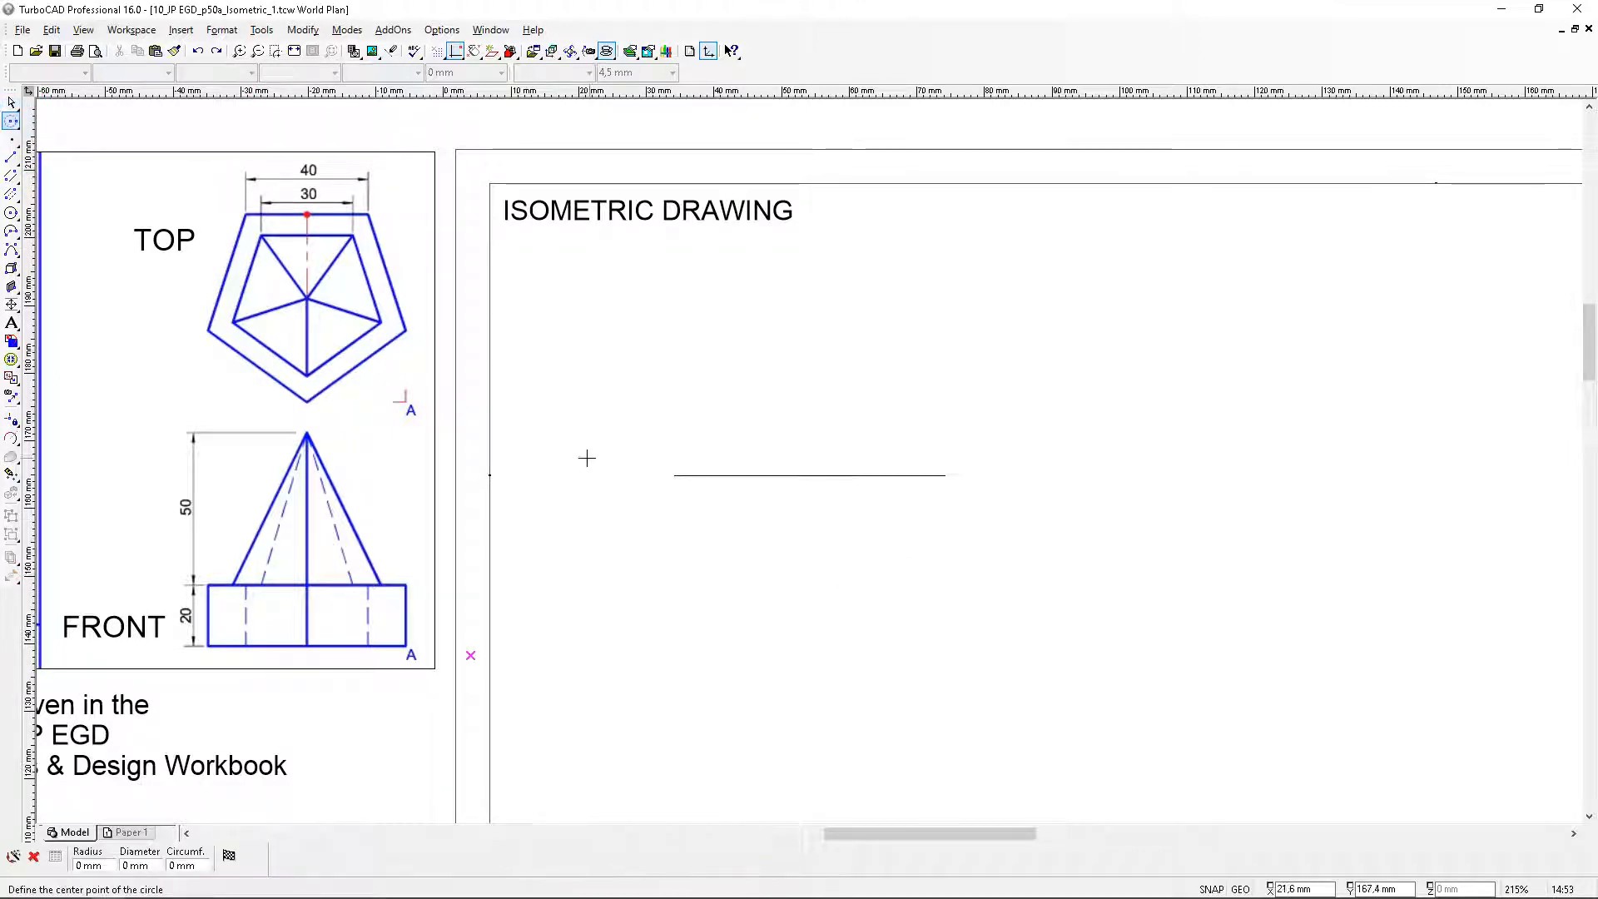
left_click(674, 475)
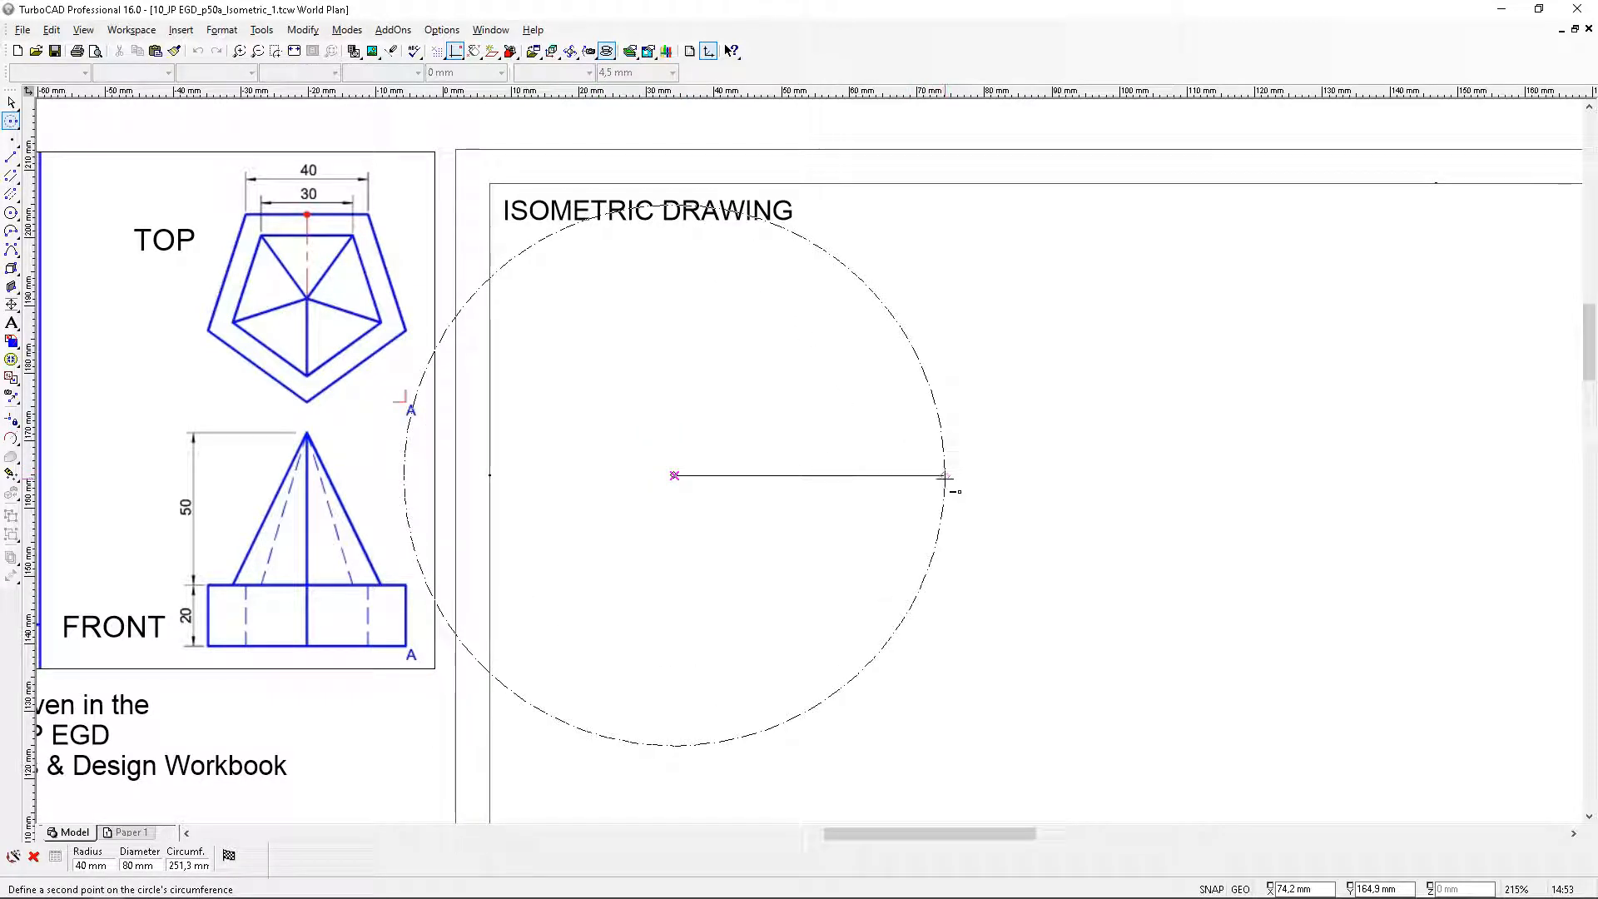
left_click(945, 476)
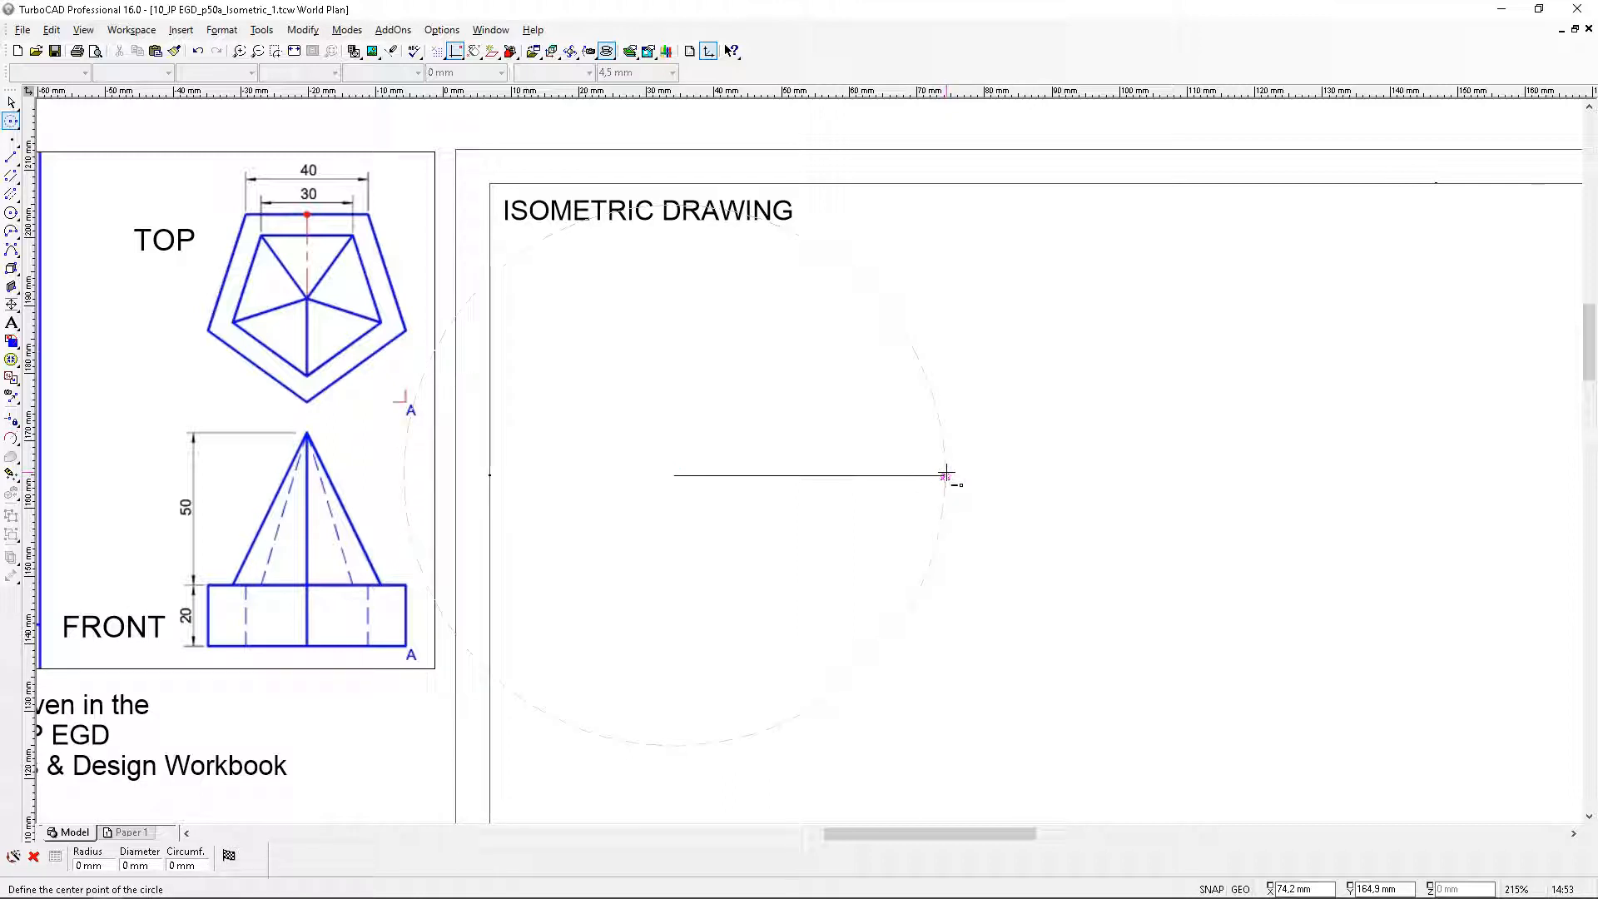
left_click(945, 476)
left_click(674, 475)
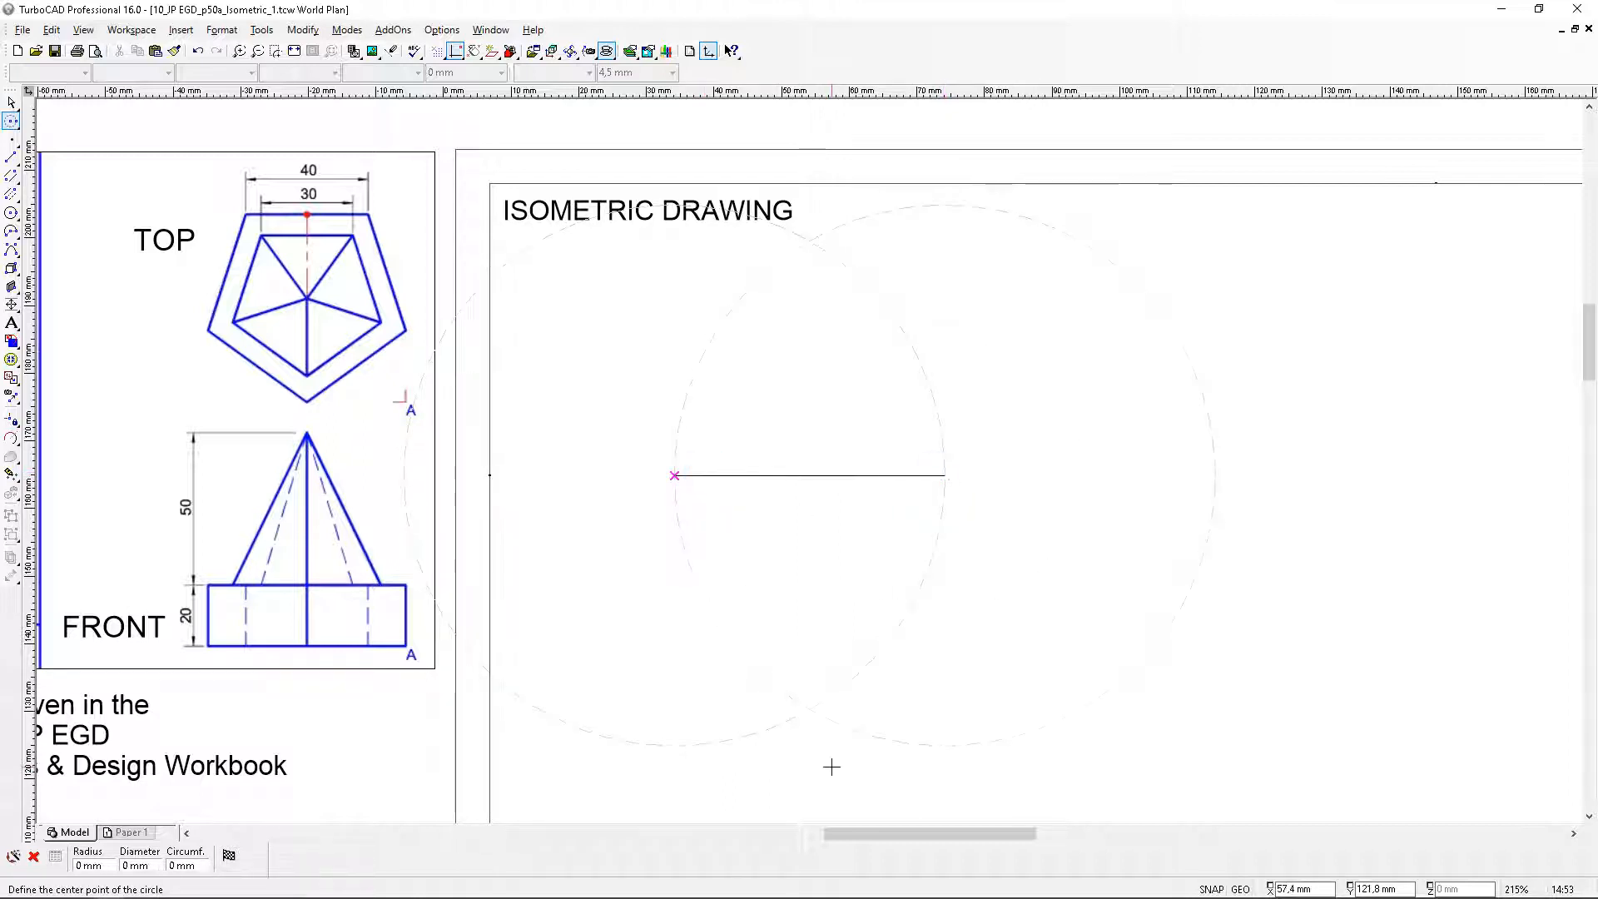
Draw a vertical bisector from the two circles' upper intersection down past their lower intersection, and check that it passes through both intersections
left_click(10, 157)
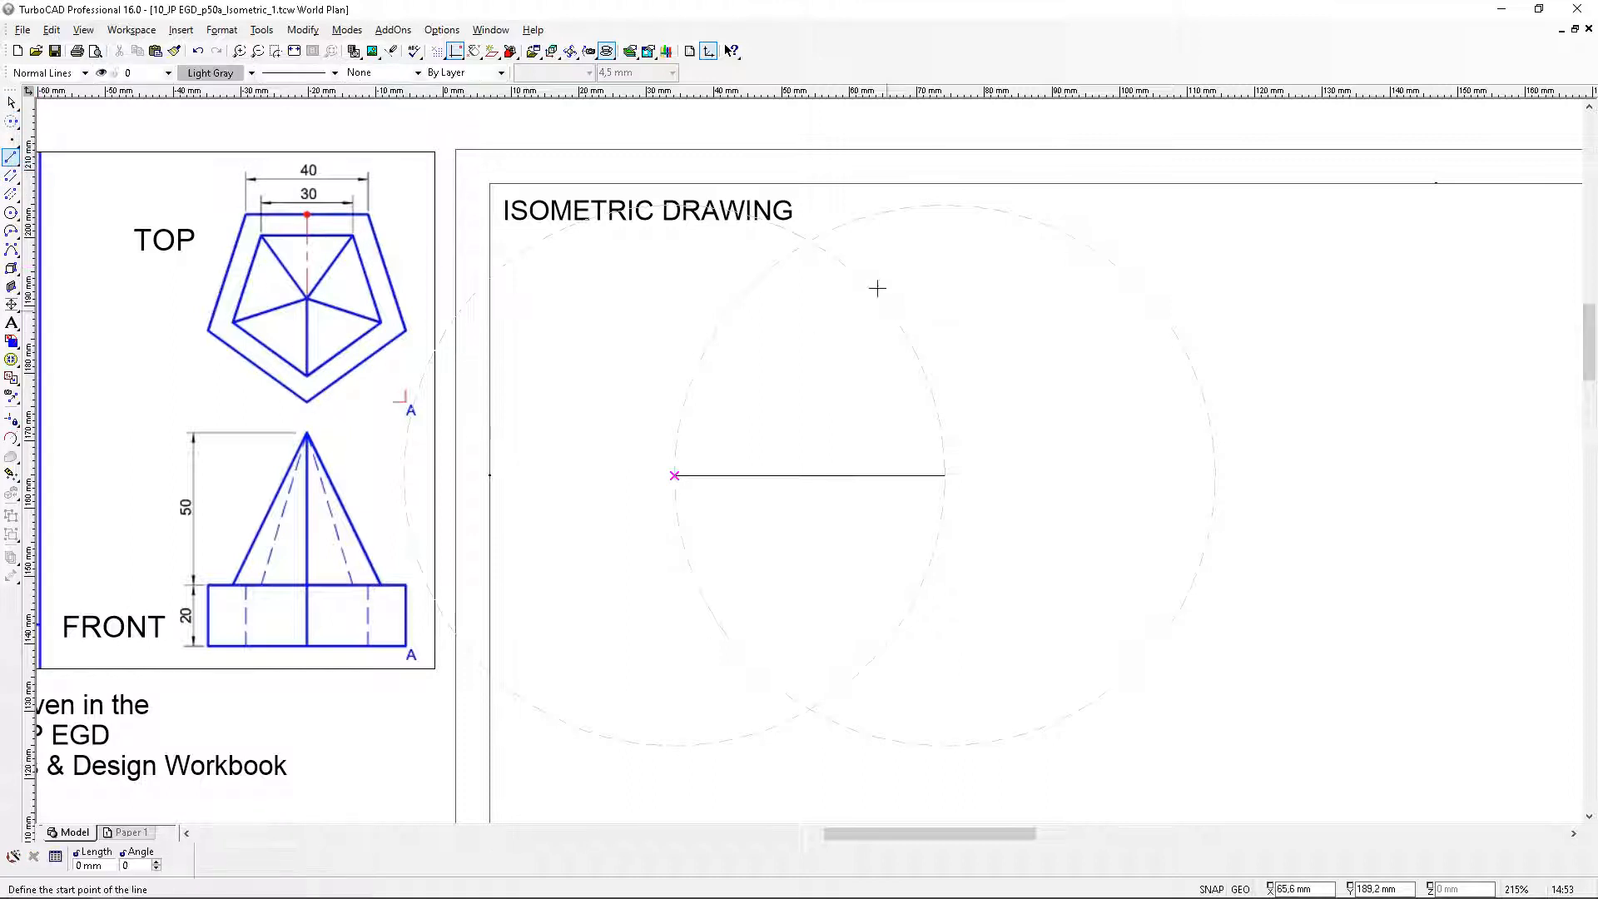
left_click(811, 244)
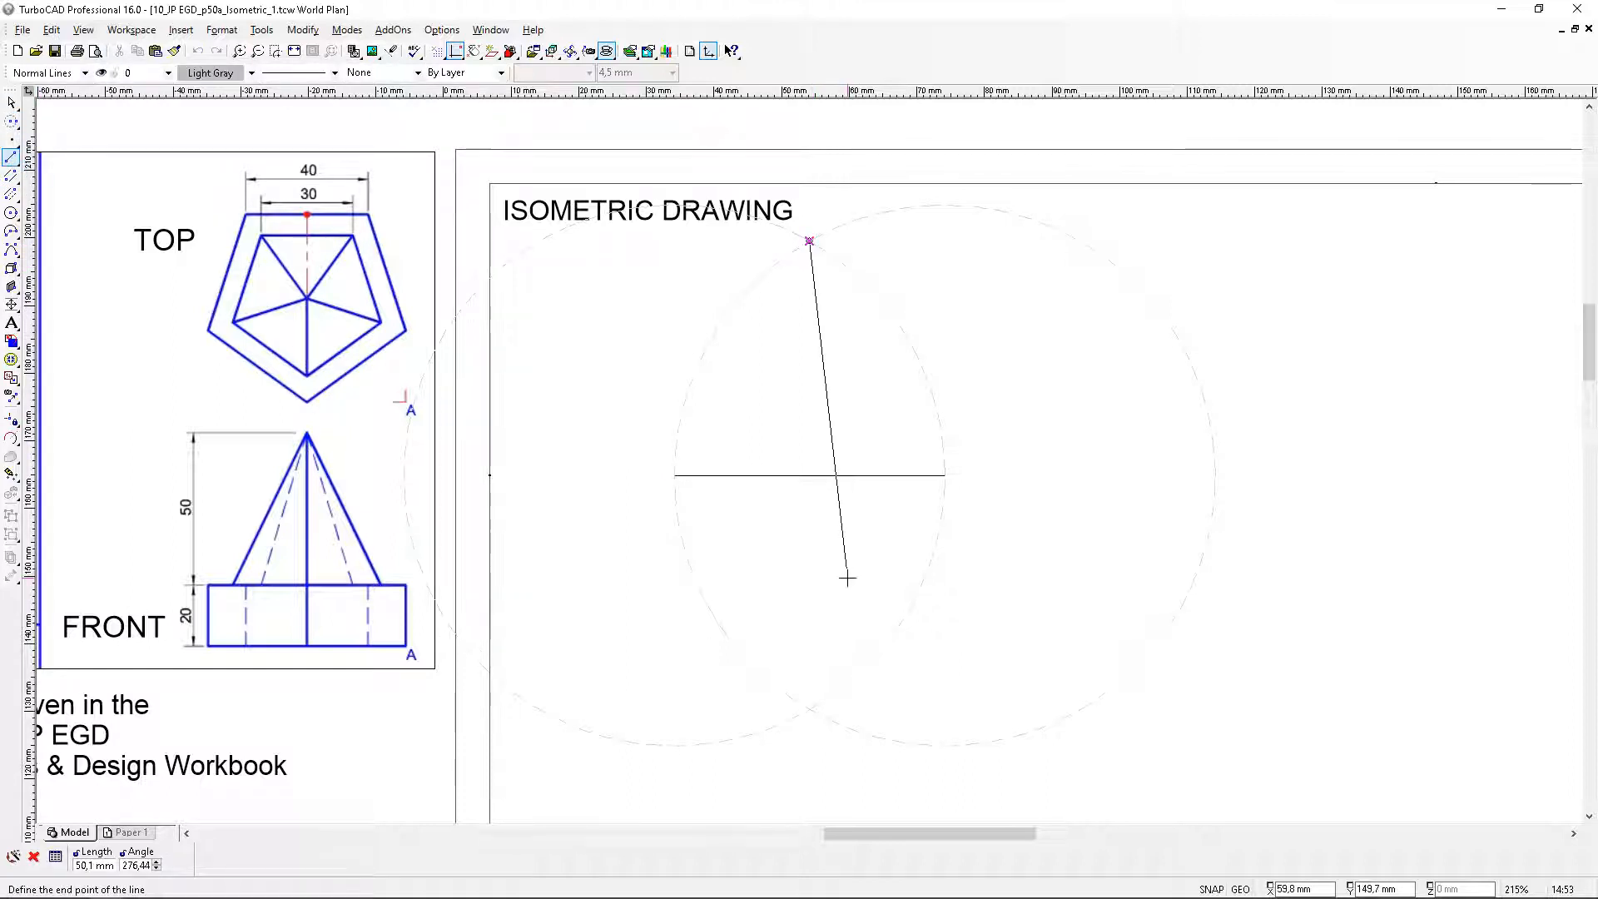
scroll(832, 630, "down", 2)
scroll(832, 630, "down", 1)
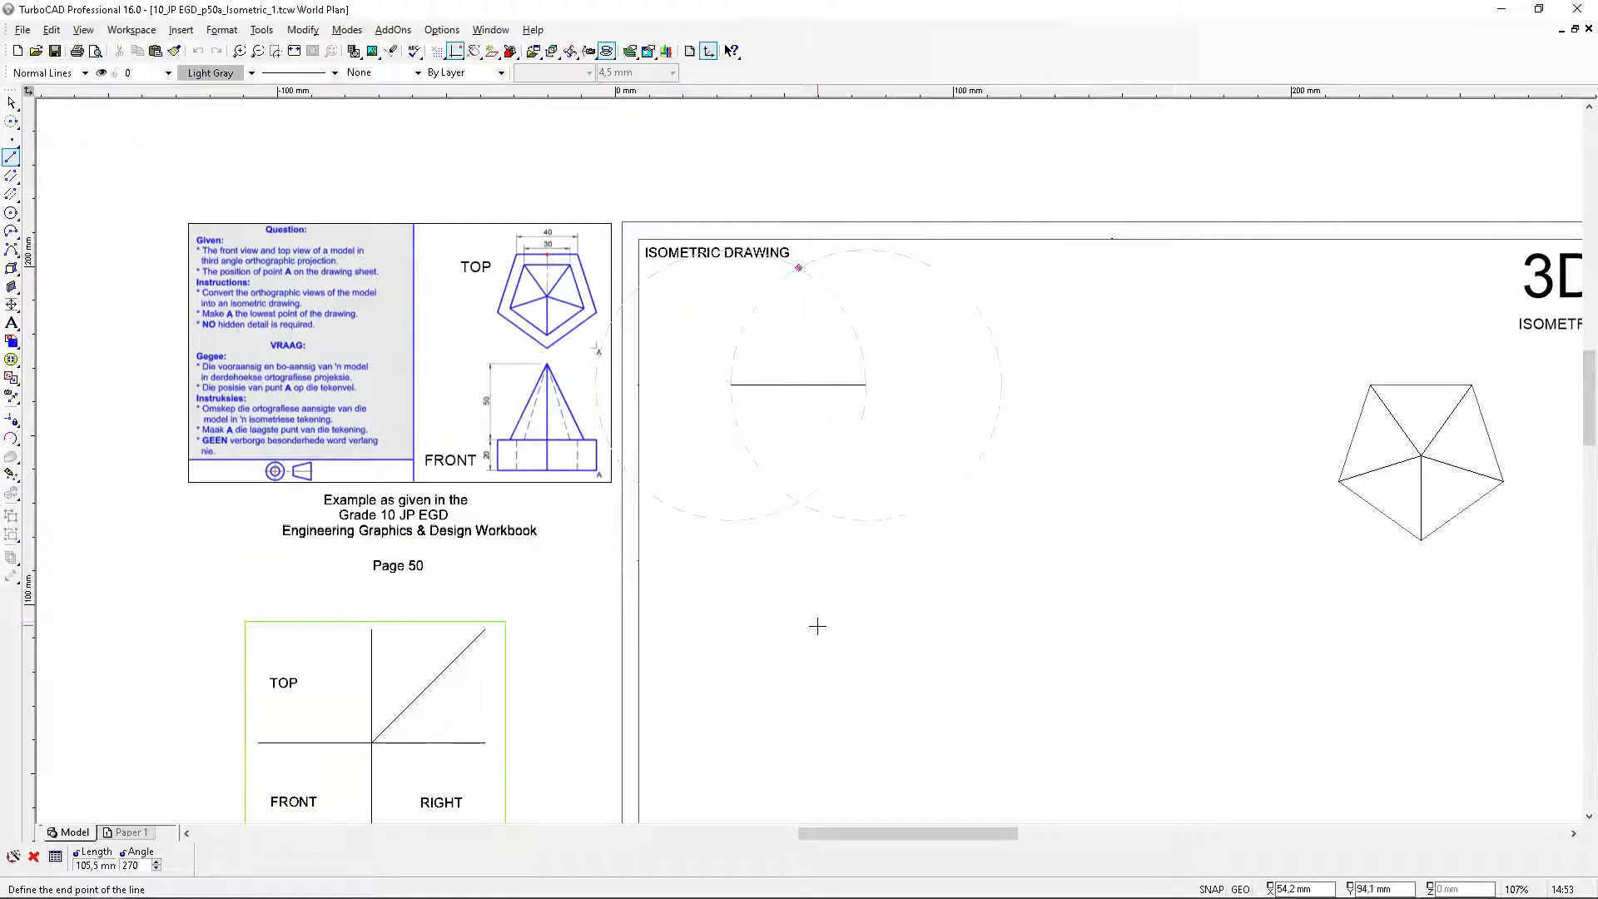
left_click(809, 687)
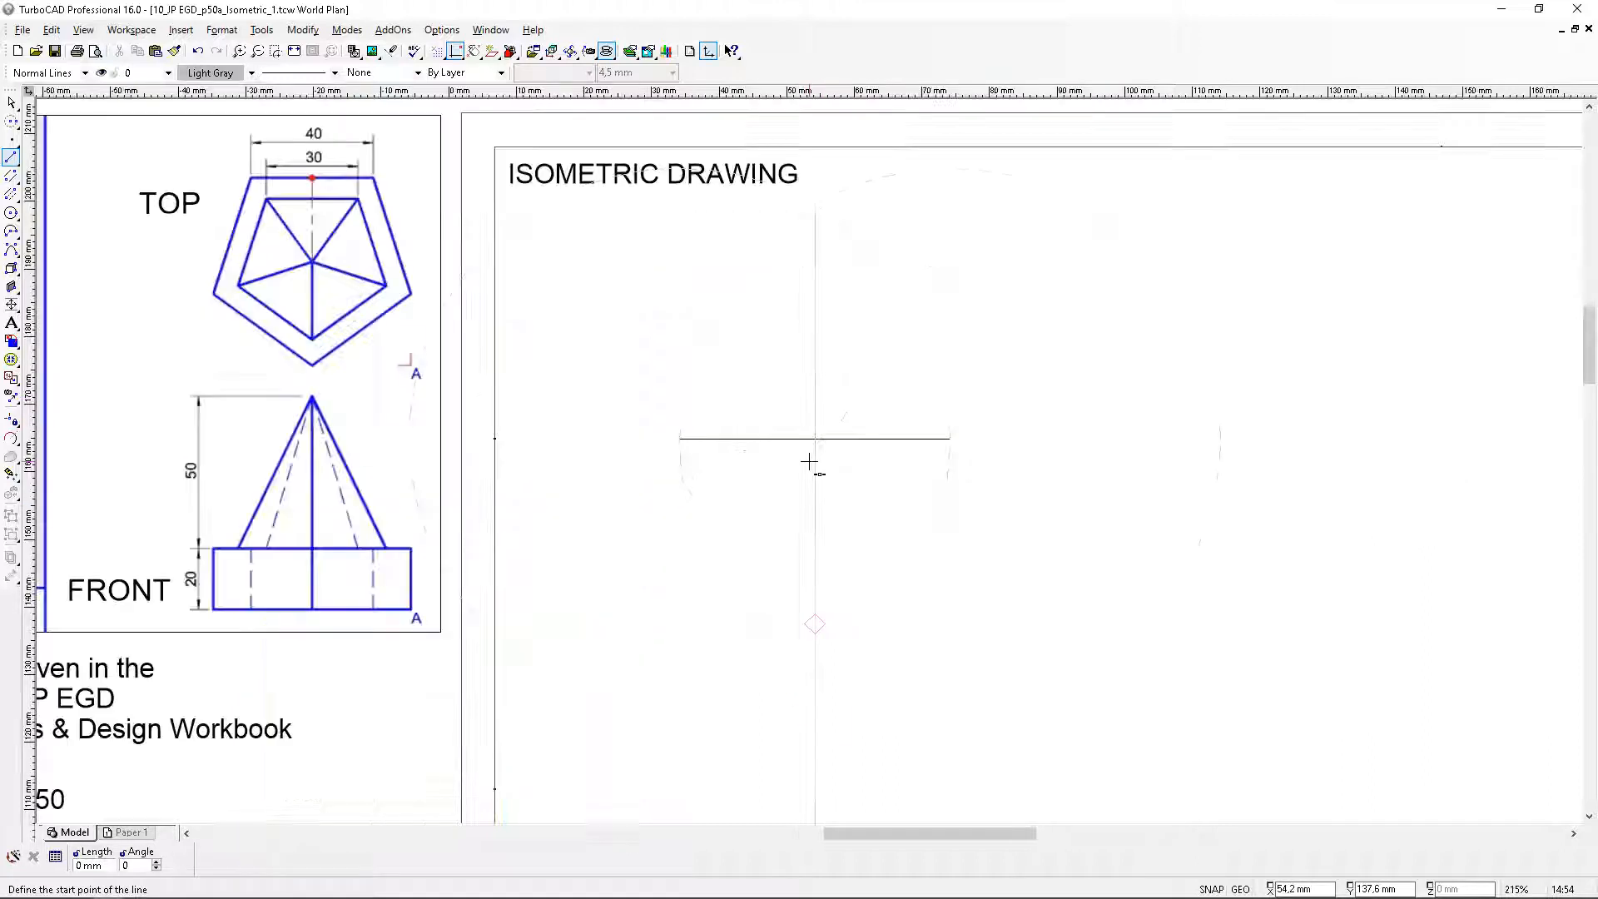
scroll(795, 399, "up", 3)
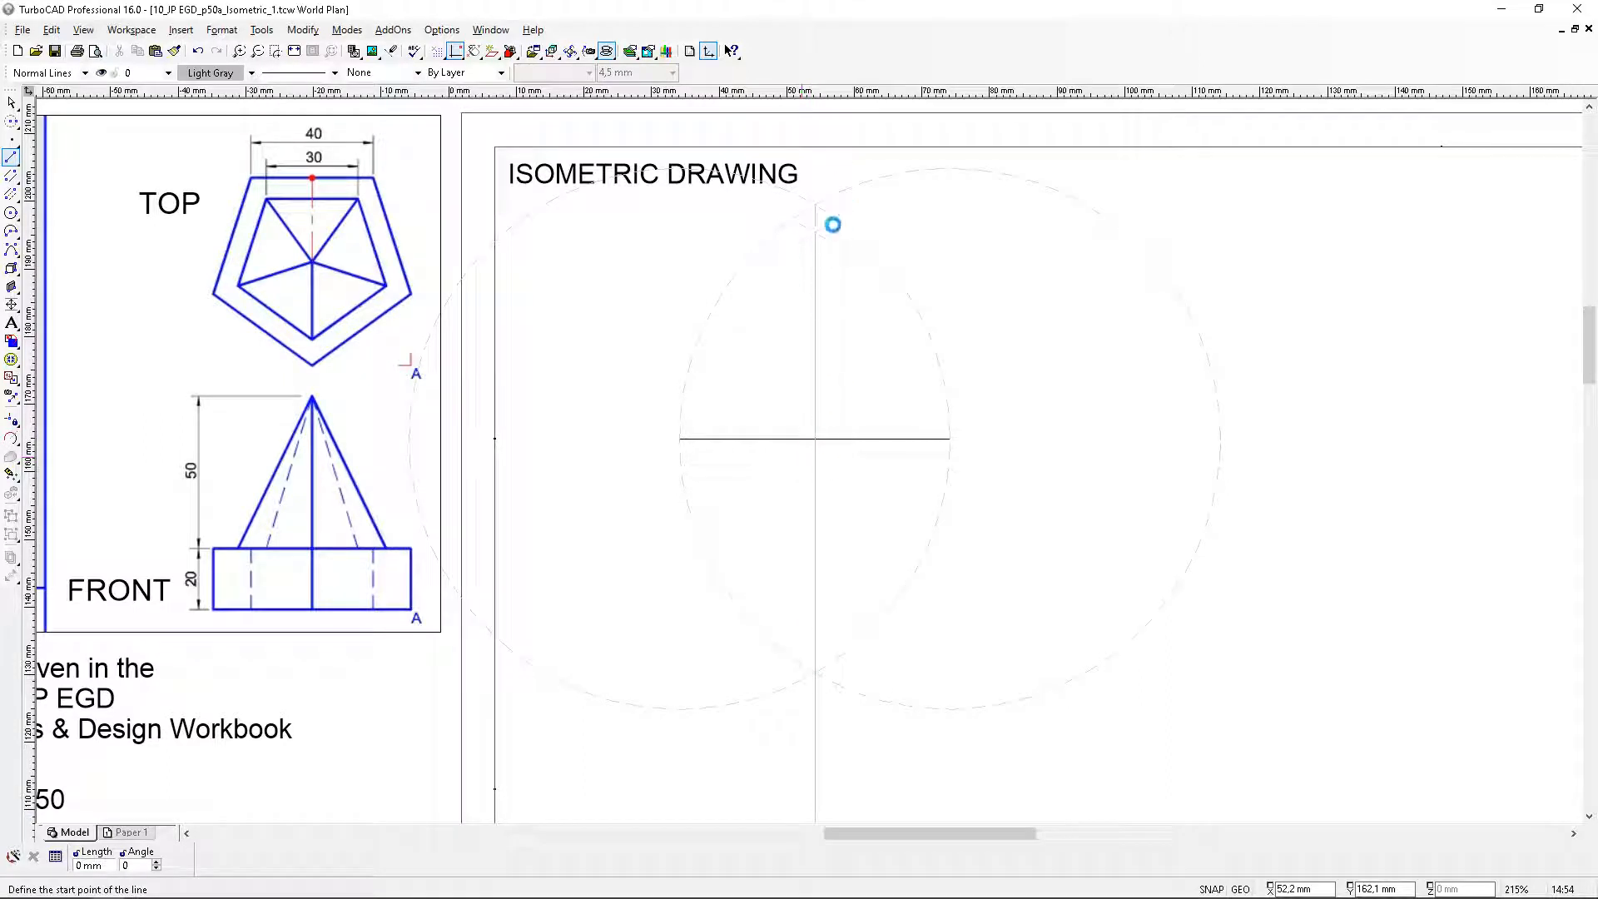
scroll(811, 210, "up", 4)
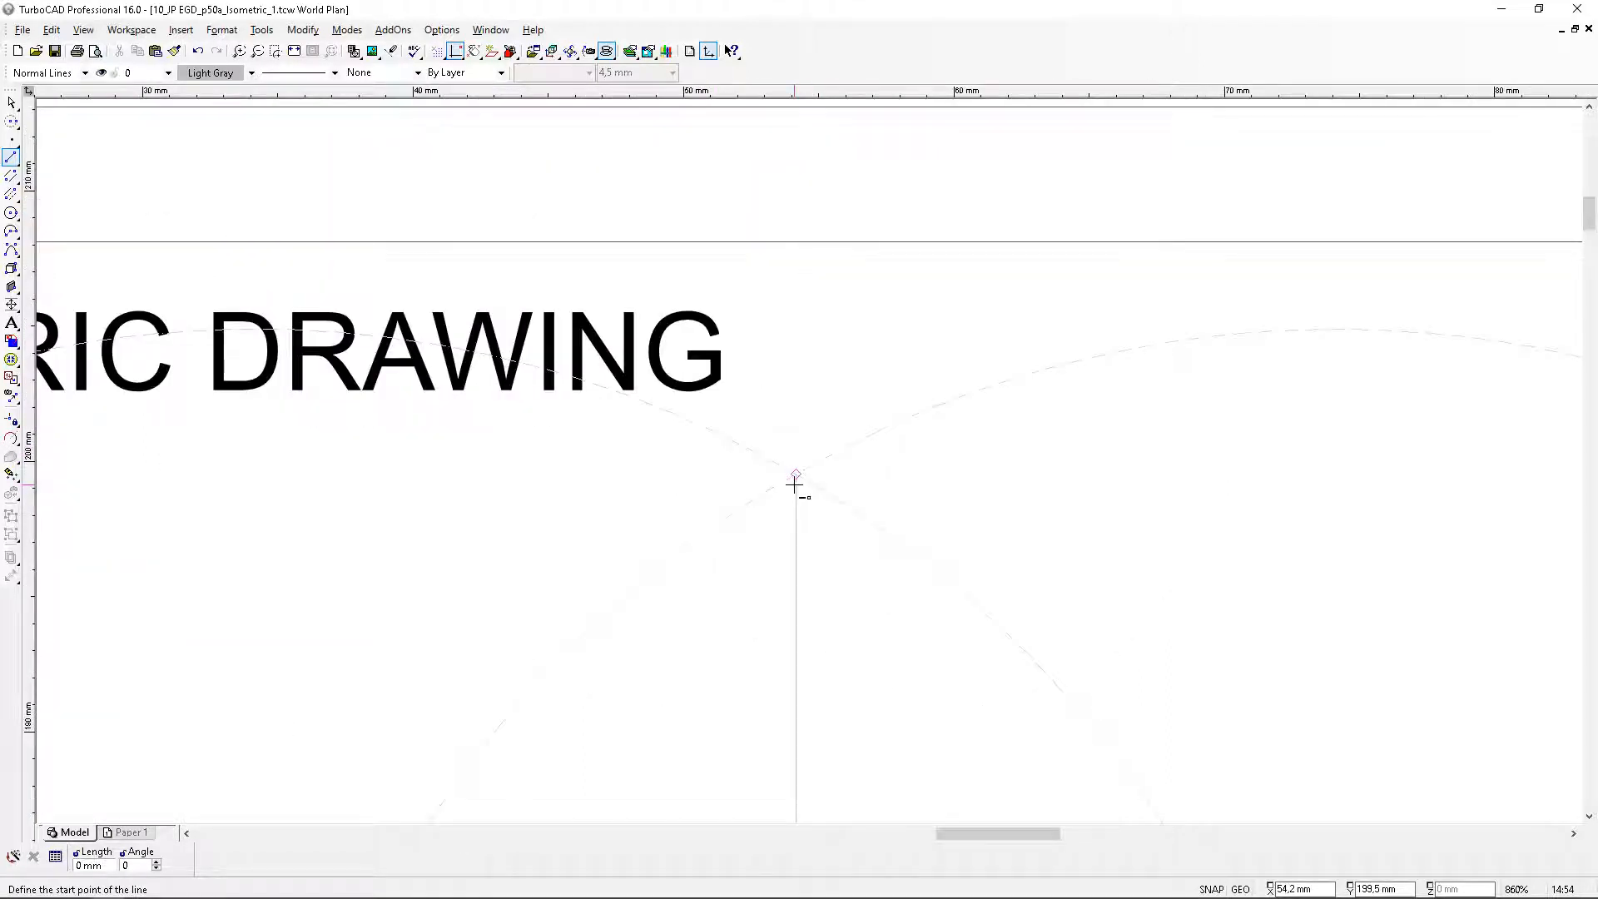
scroll(795, 484, "down", 6)
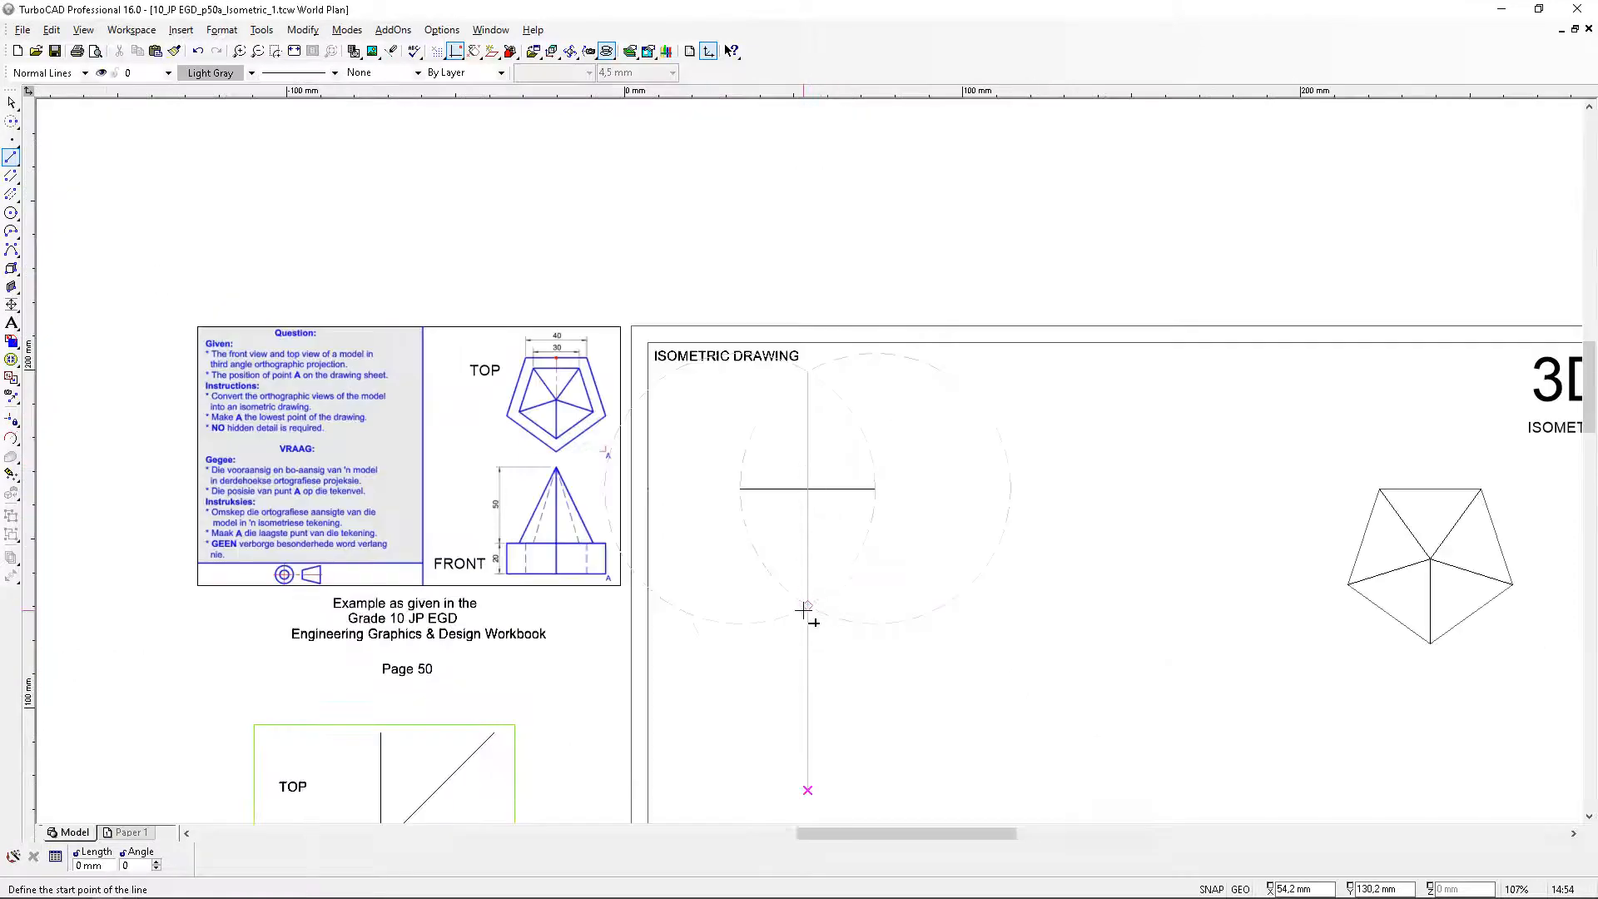
scroll(812, 582, "up", 6)
scroll(832, 441, "down", 4)
scroll(795, 287, "down", 2)
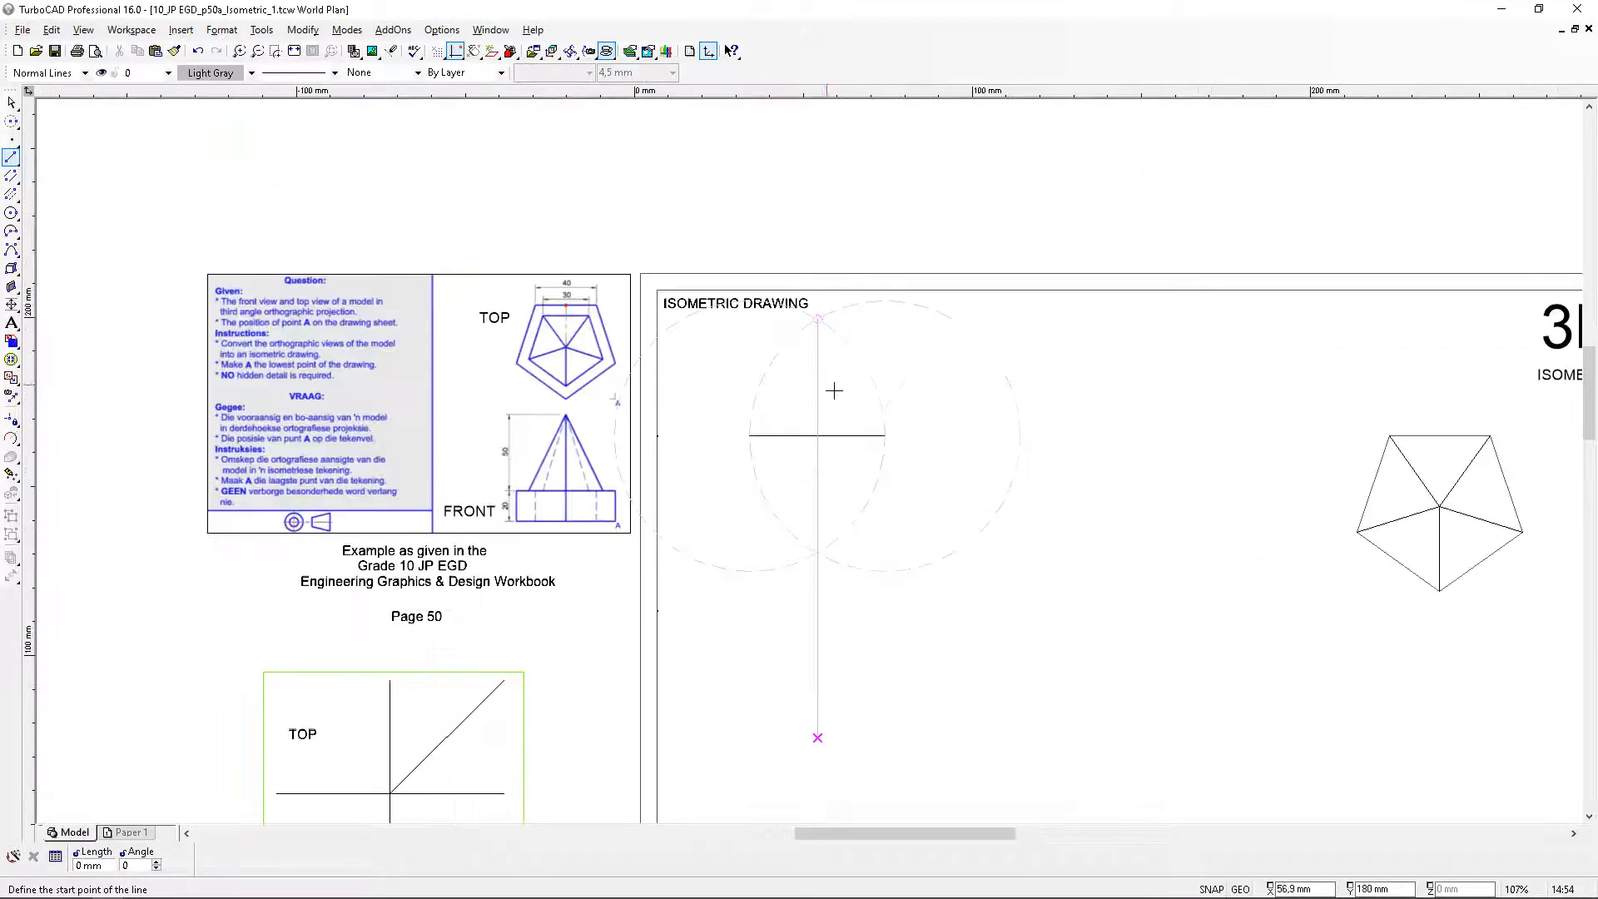
scroll(809, 461, "up", 2)
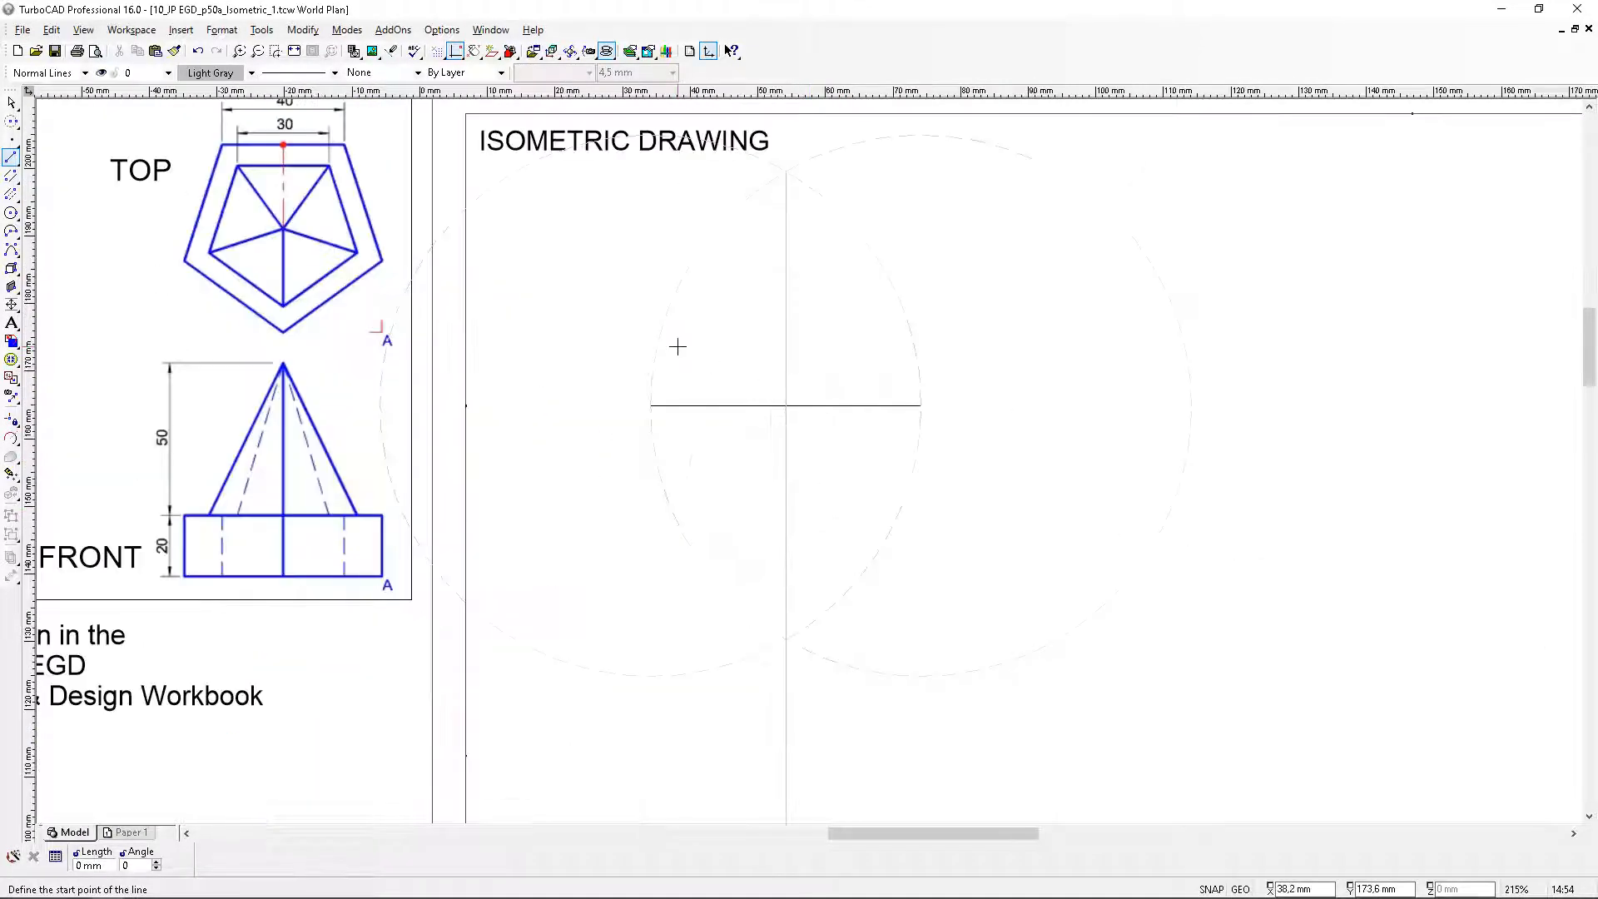
Draw a third construction circle centred on the upper intersection of the two circles and passing through the horizontal line's right end
left_click(12, 120)
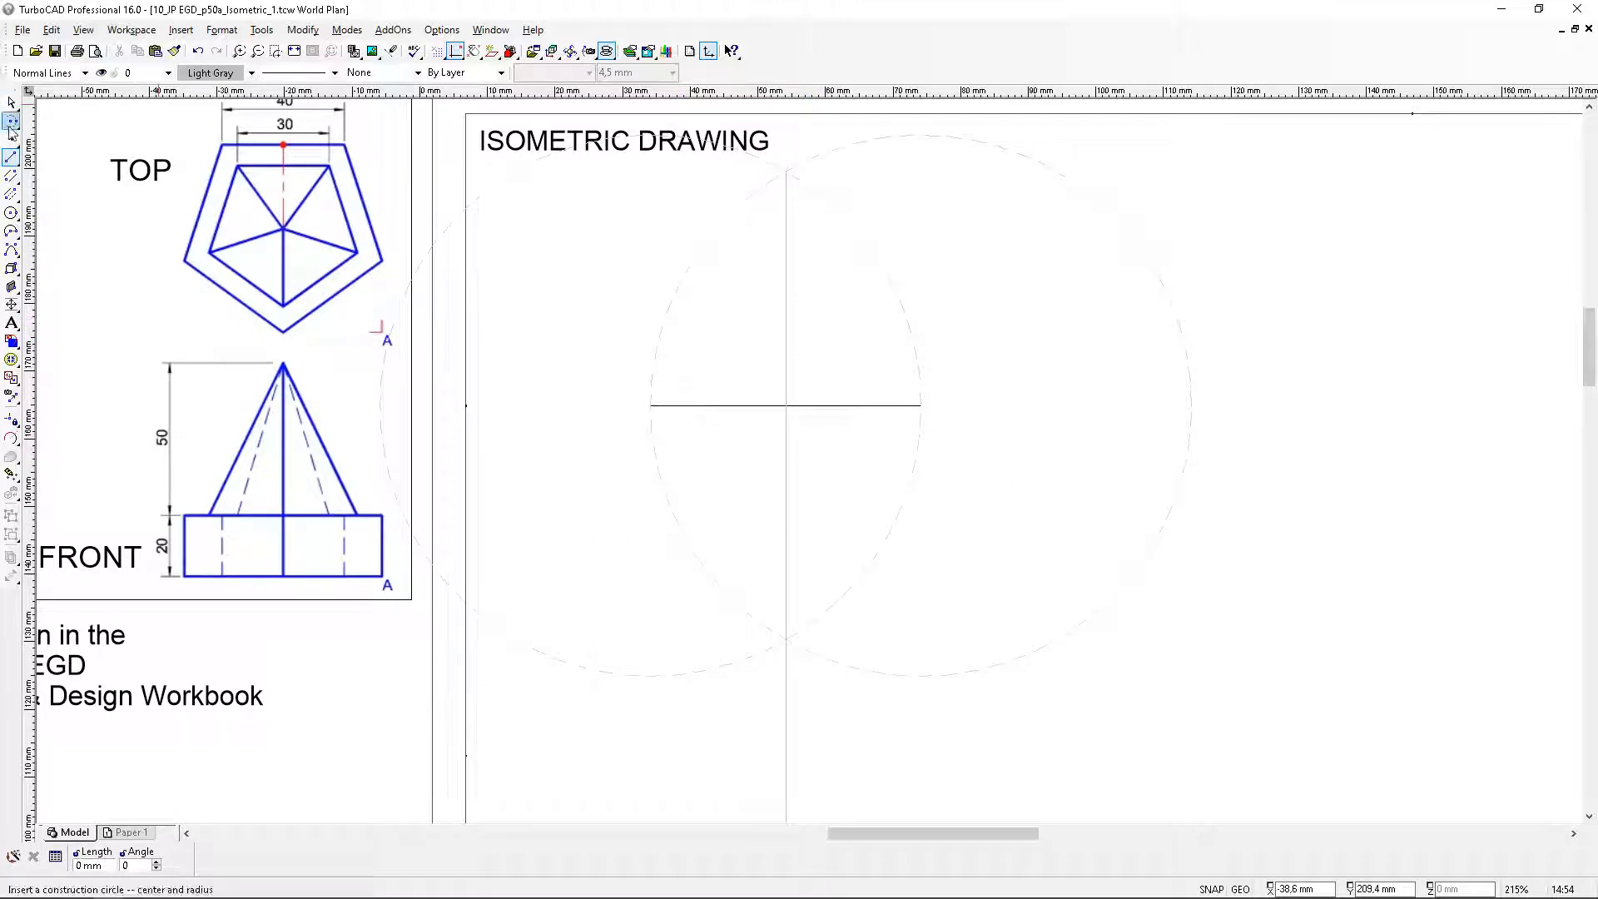
left_click(787, 172)
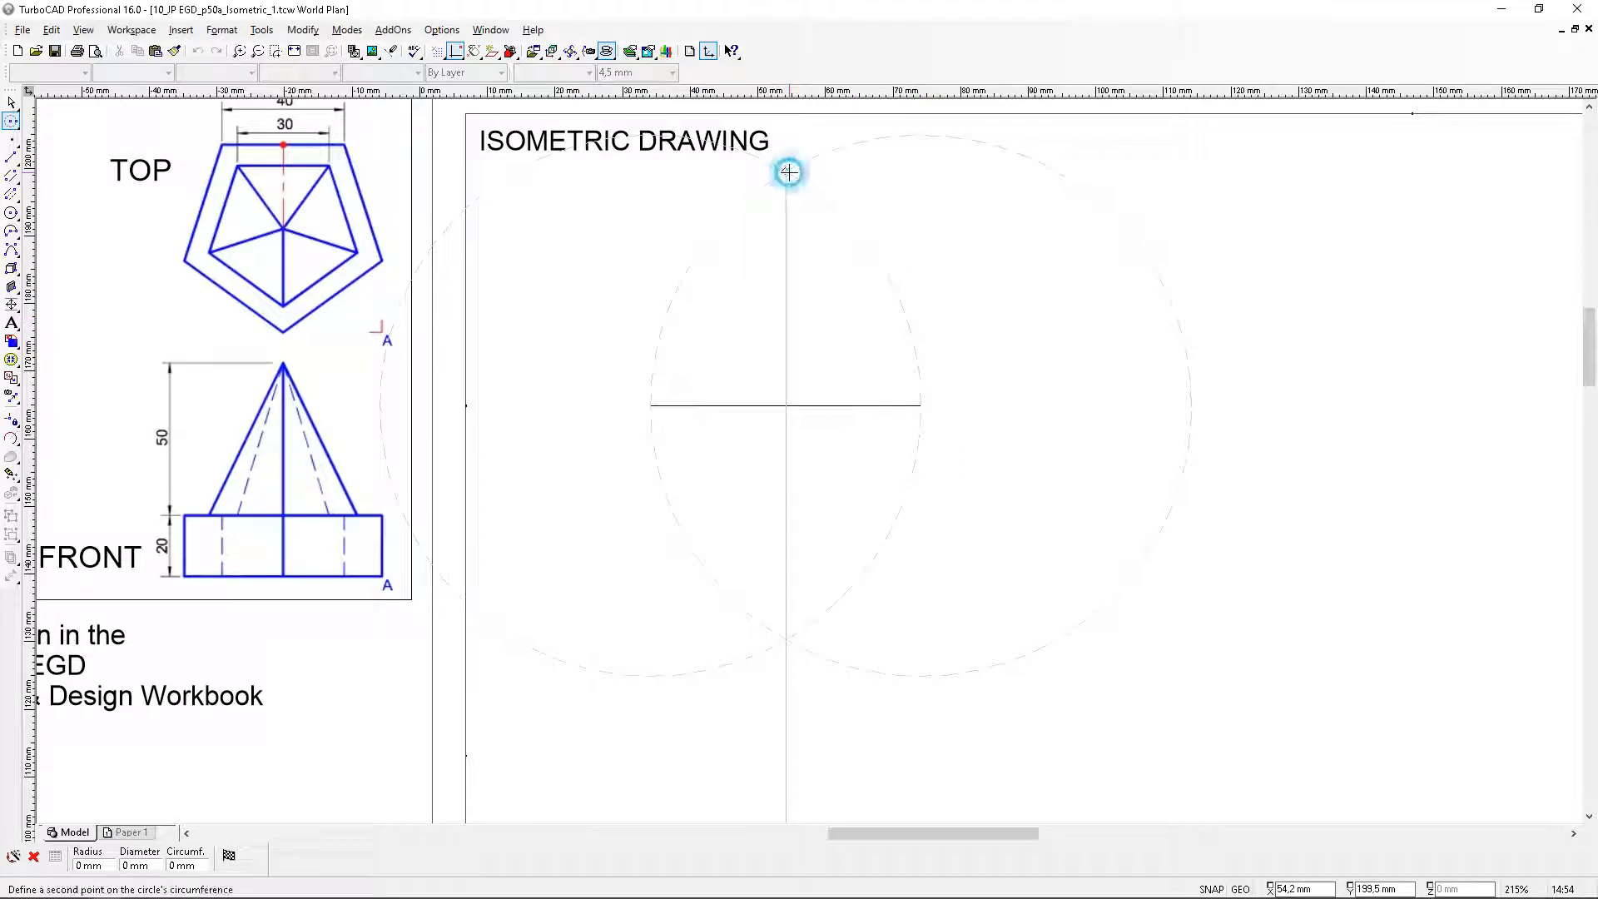
left_click(922, 406)
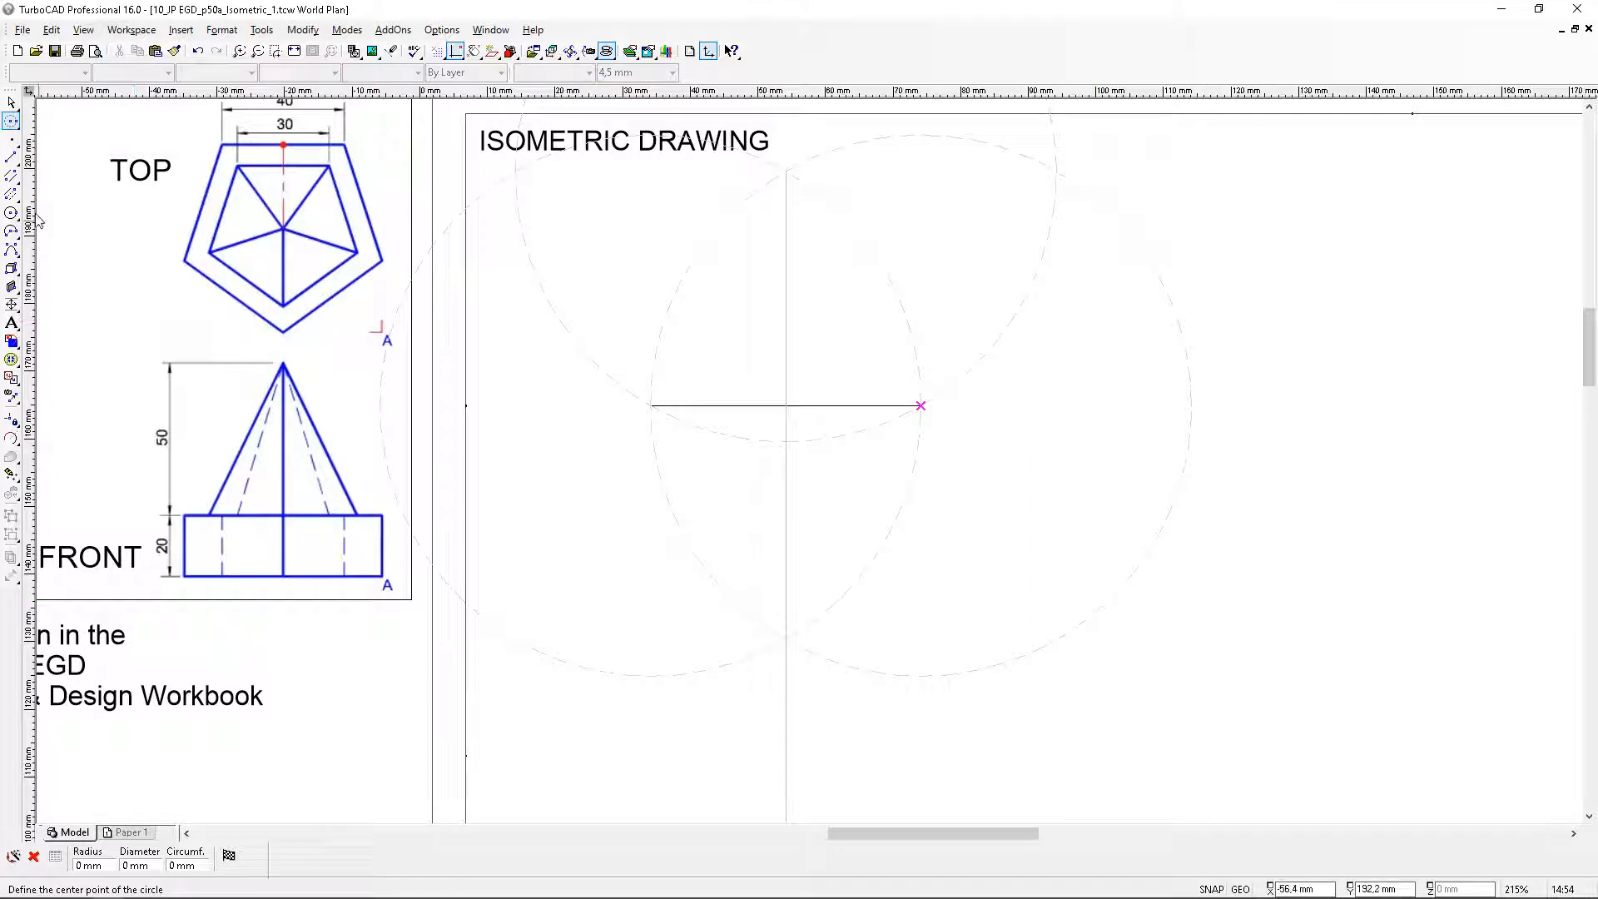
Draw a line from the third circle's right-hand intersection through its crossing with the bisector, extended down-left to about 108 mm long
left_click(11, 158)
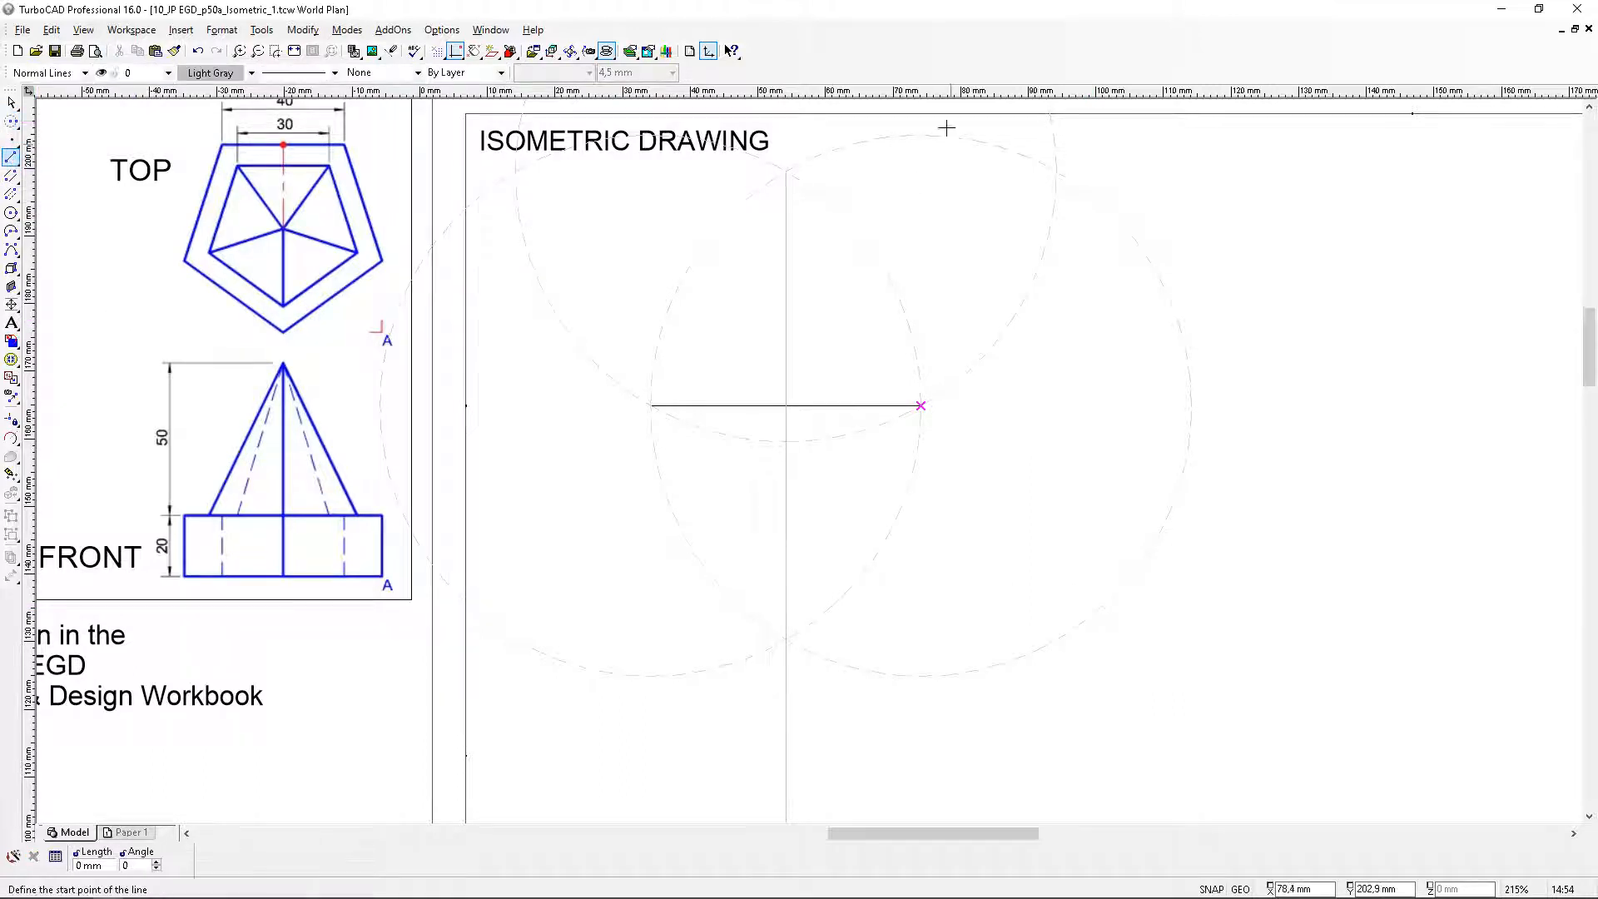
left_click(1056, 172)
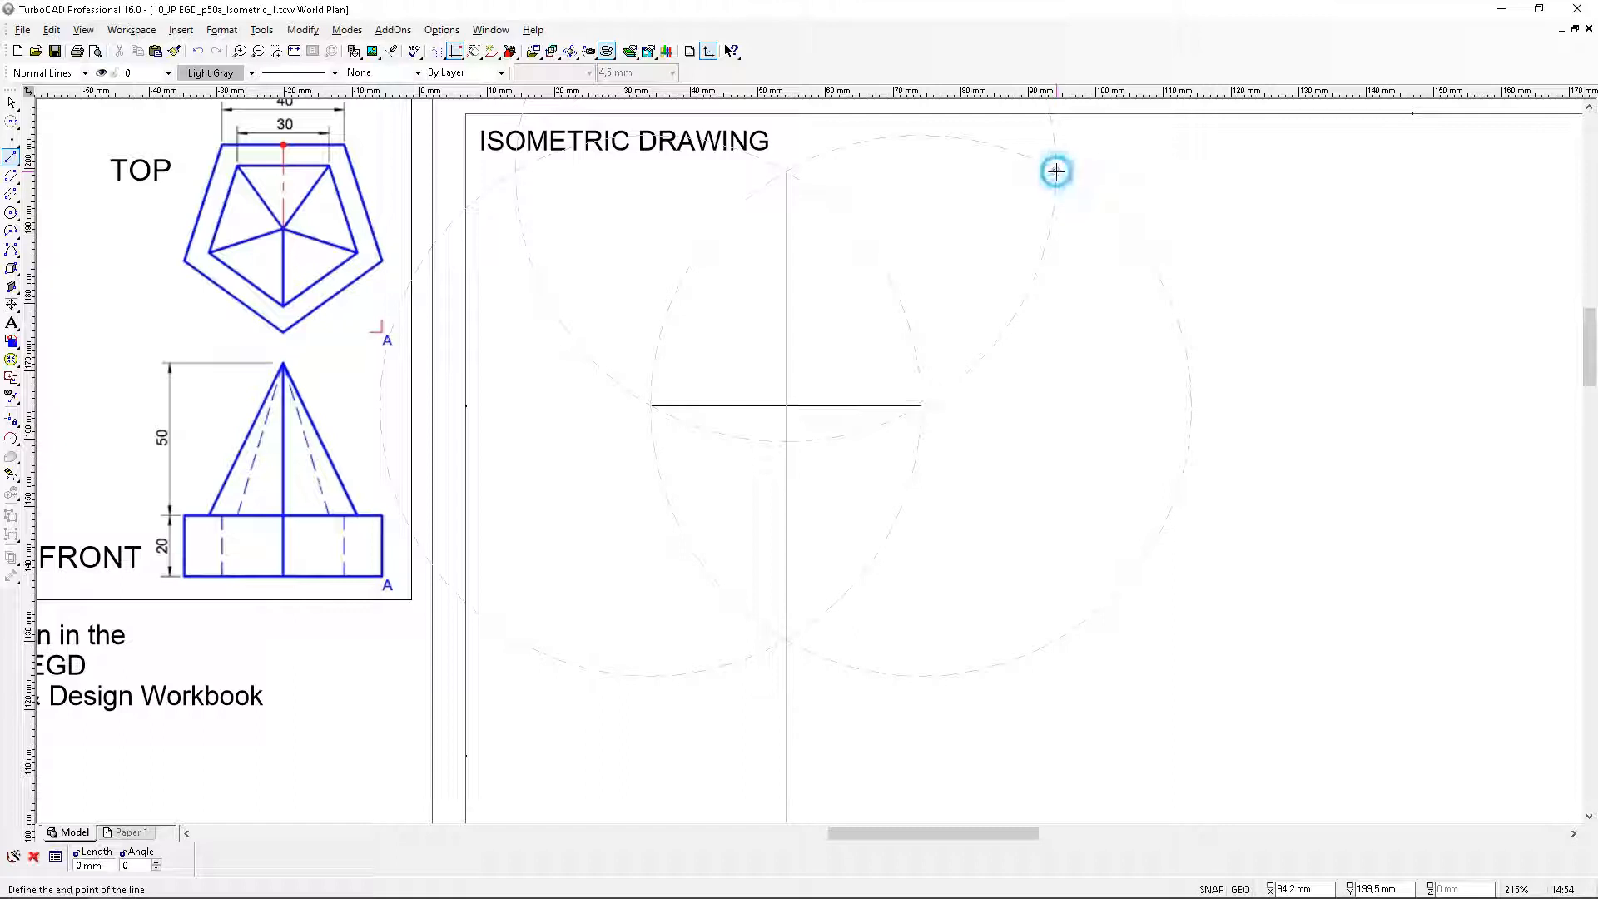
left_click(785, 442)
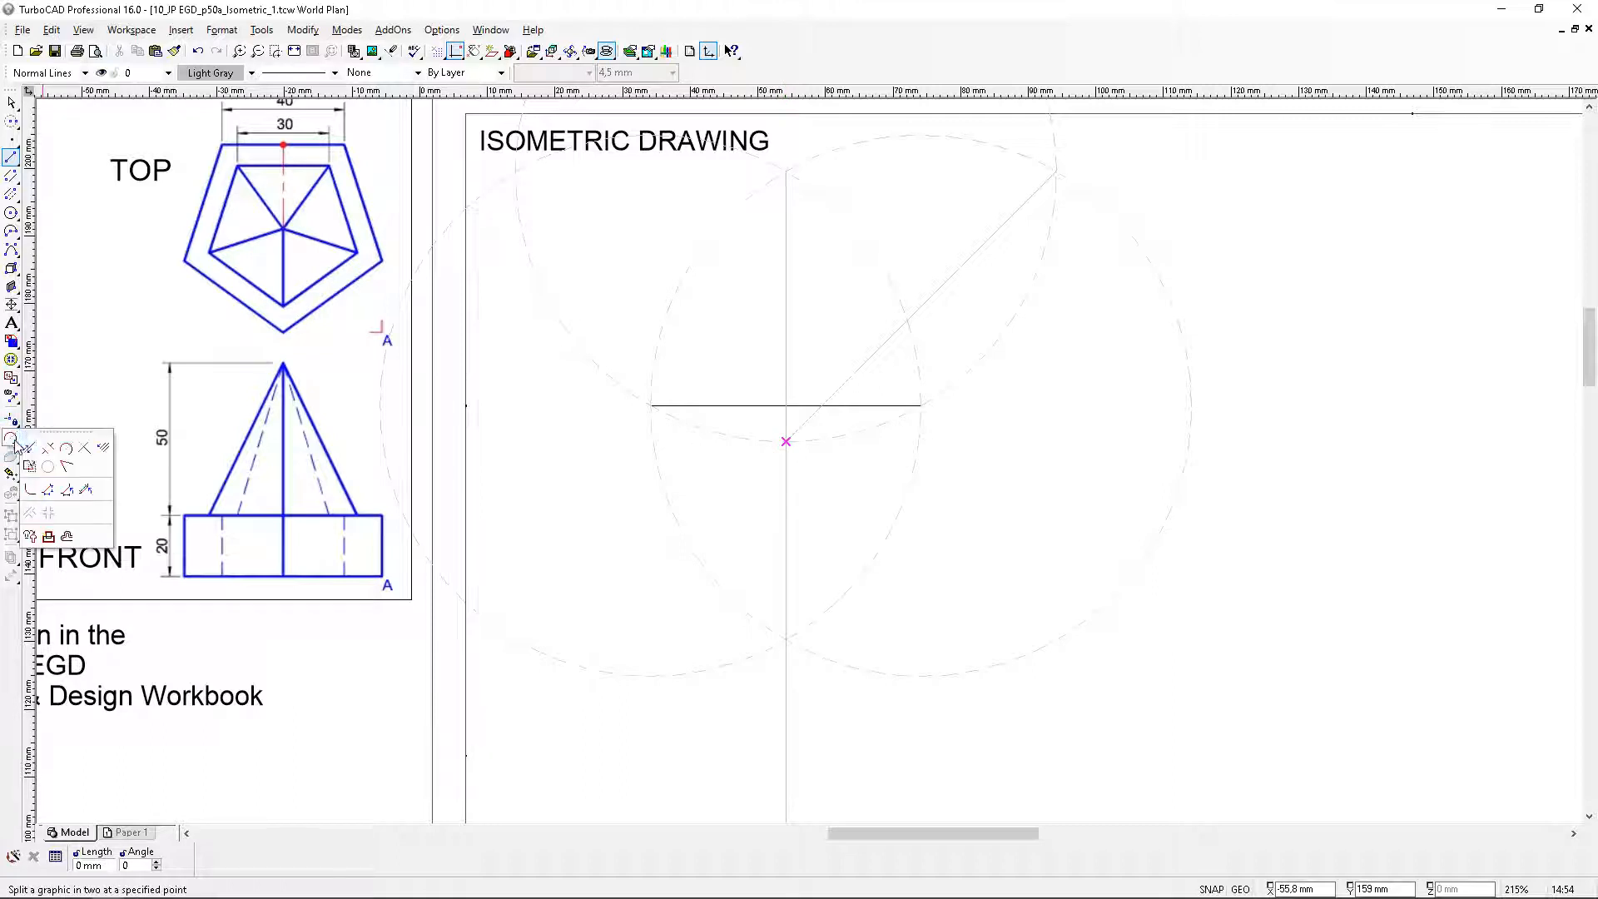
left_click(29, 447)
left_click(800, 426)
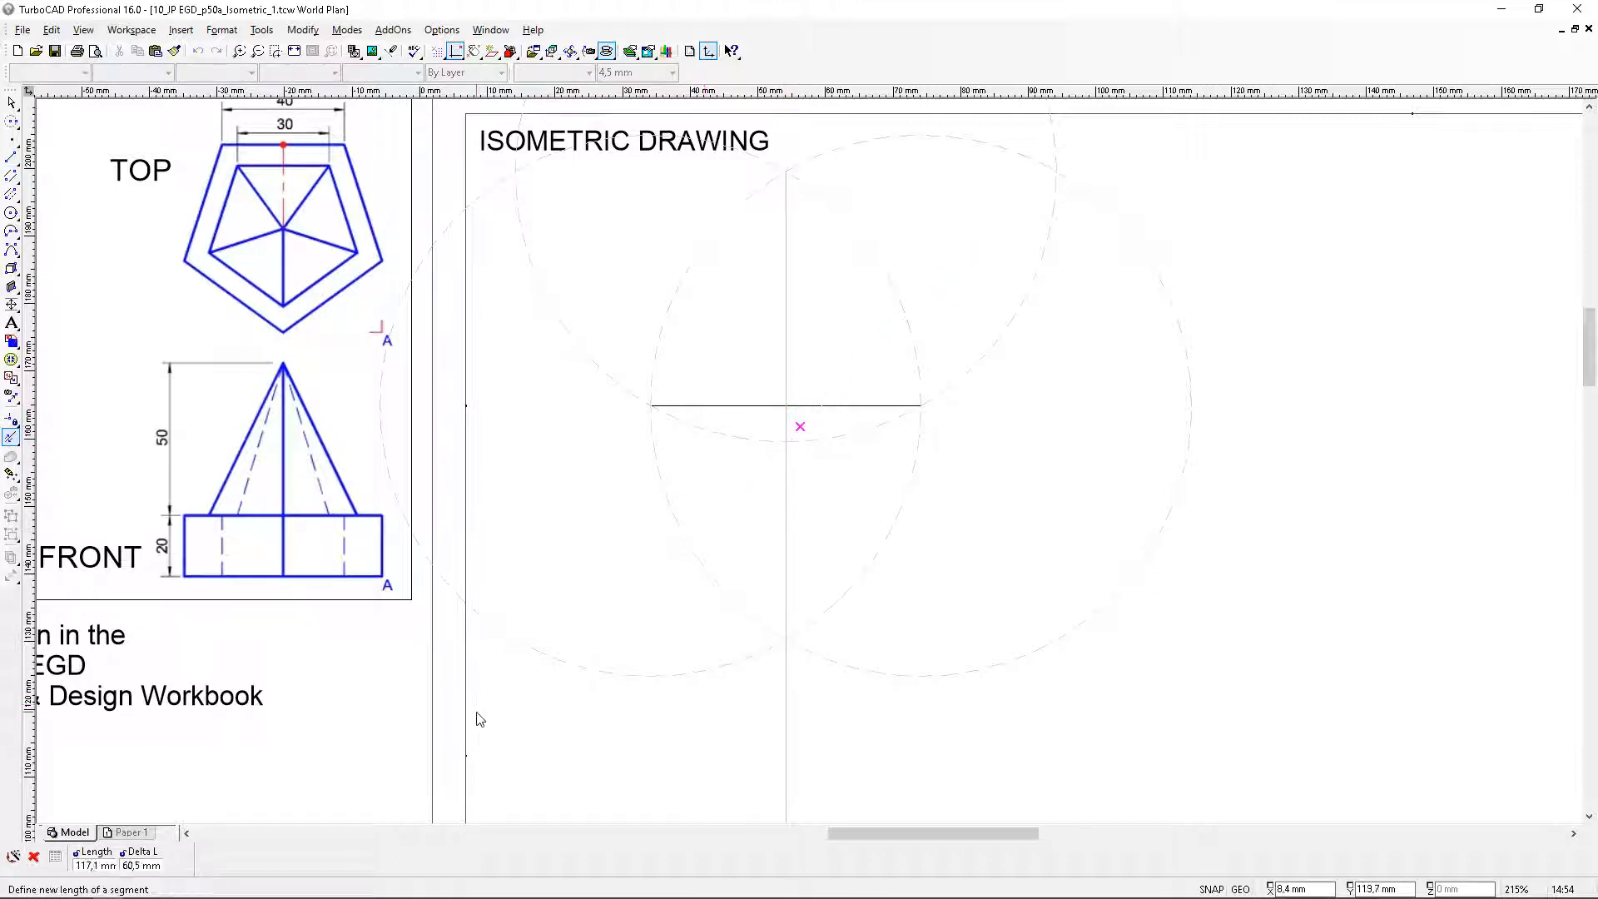
left_click(580, 674)
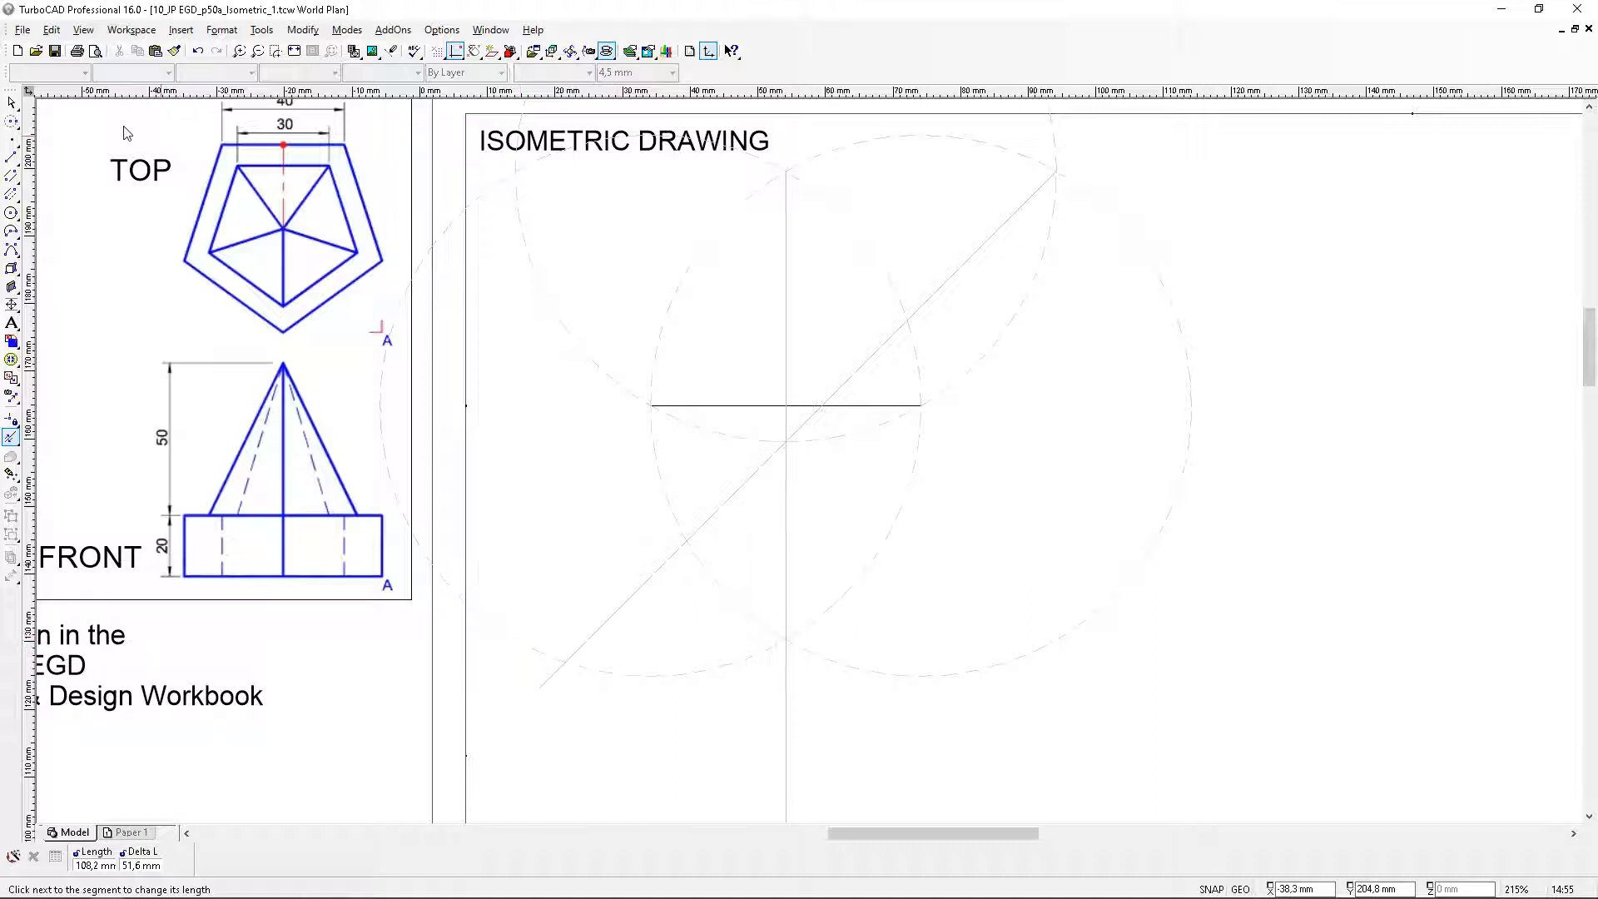
Draw a line from the third circle's left-hand intersection through its crossing with the bisector, extended down-right to about 106 mm long
left_click(10, 157)
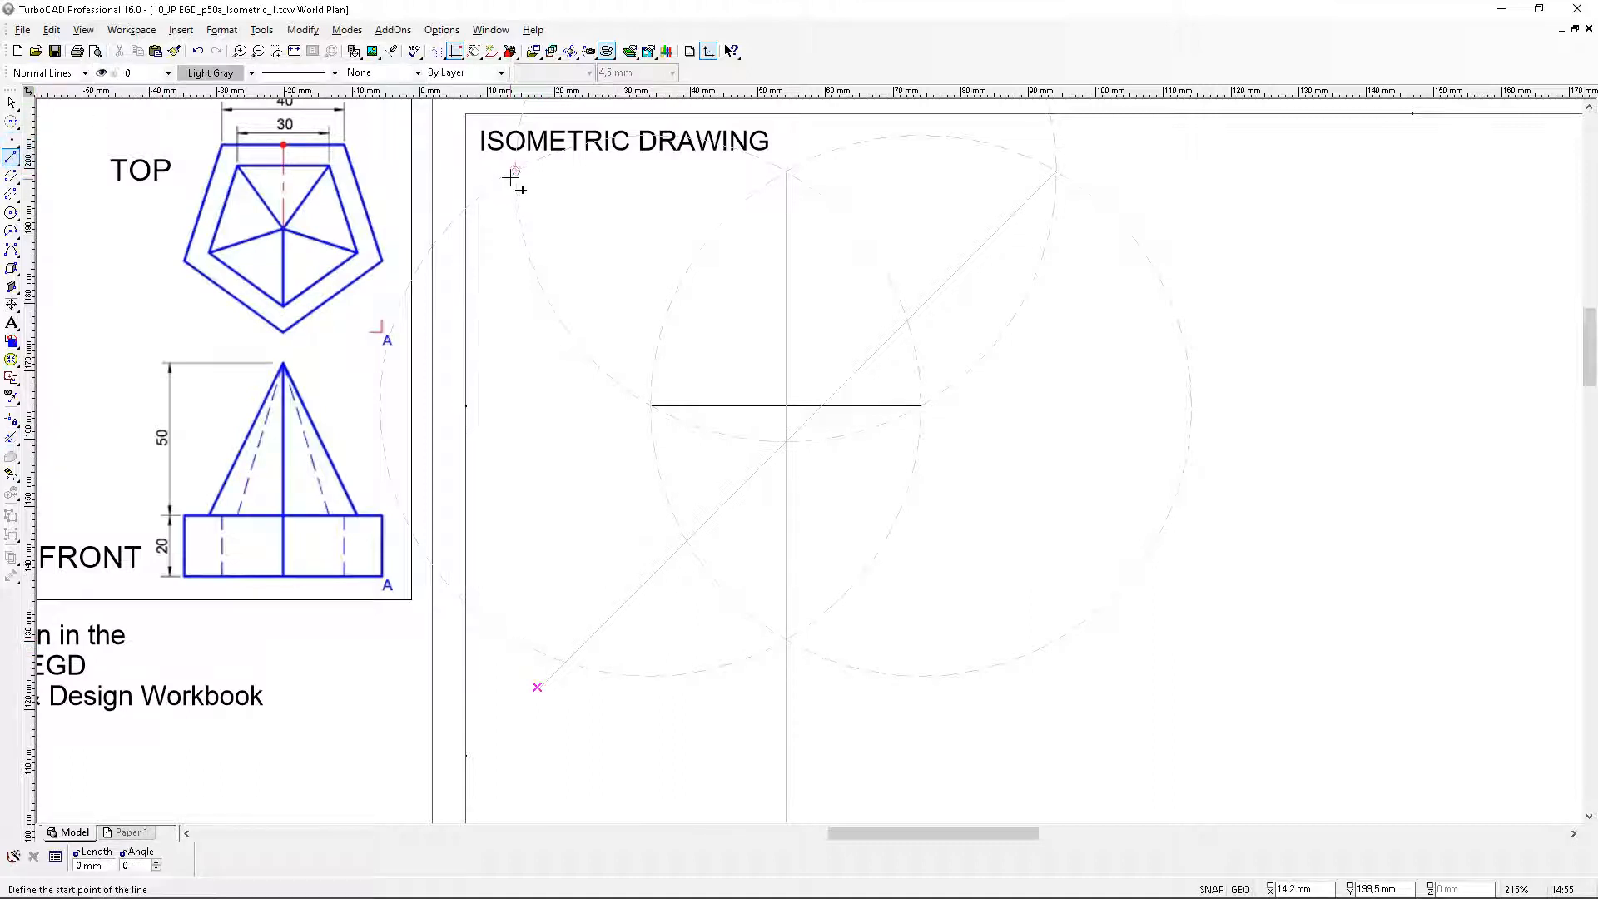
left_click(512, 172)
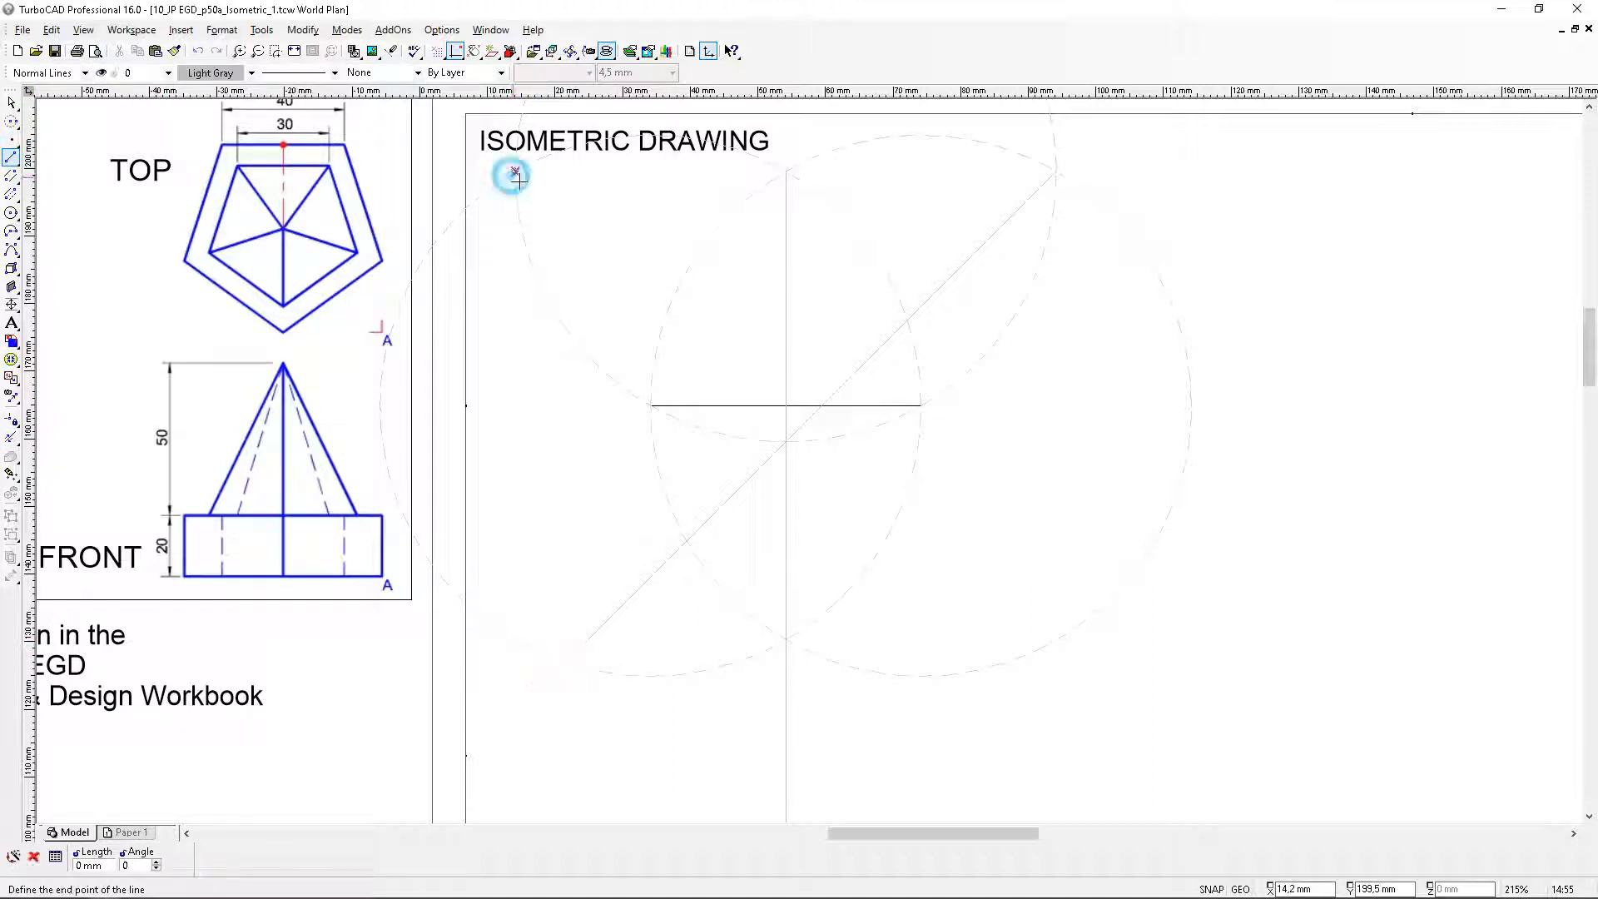
left_click(785, 452)
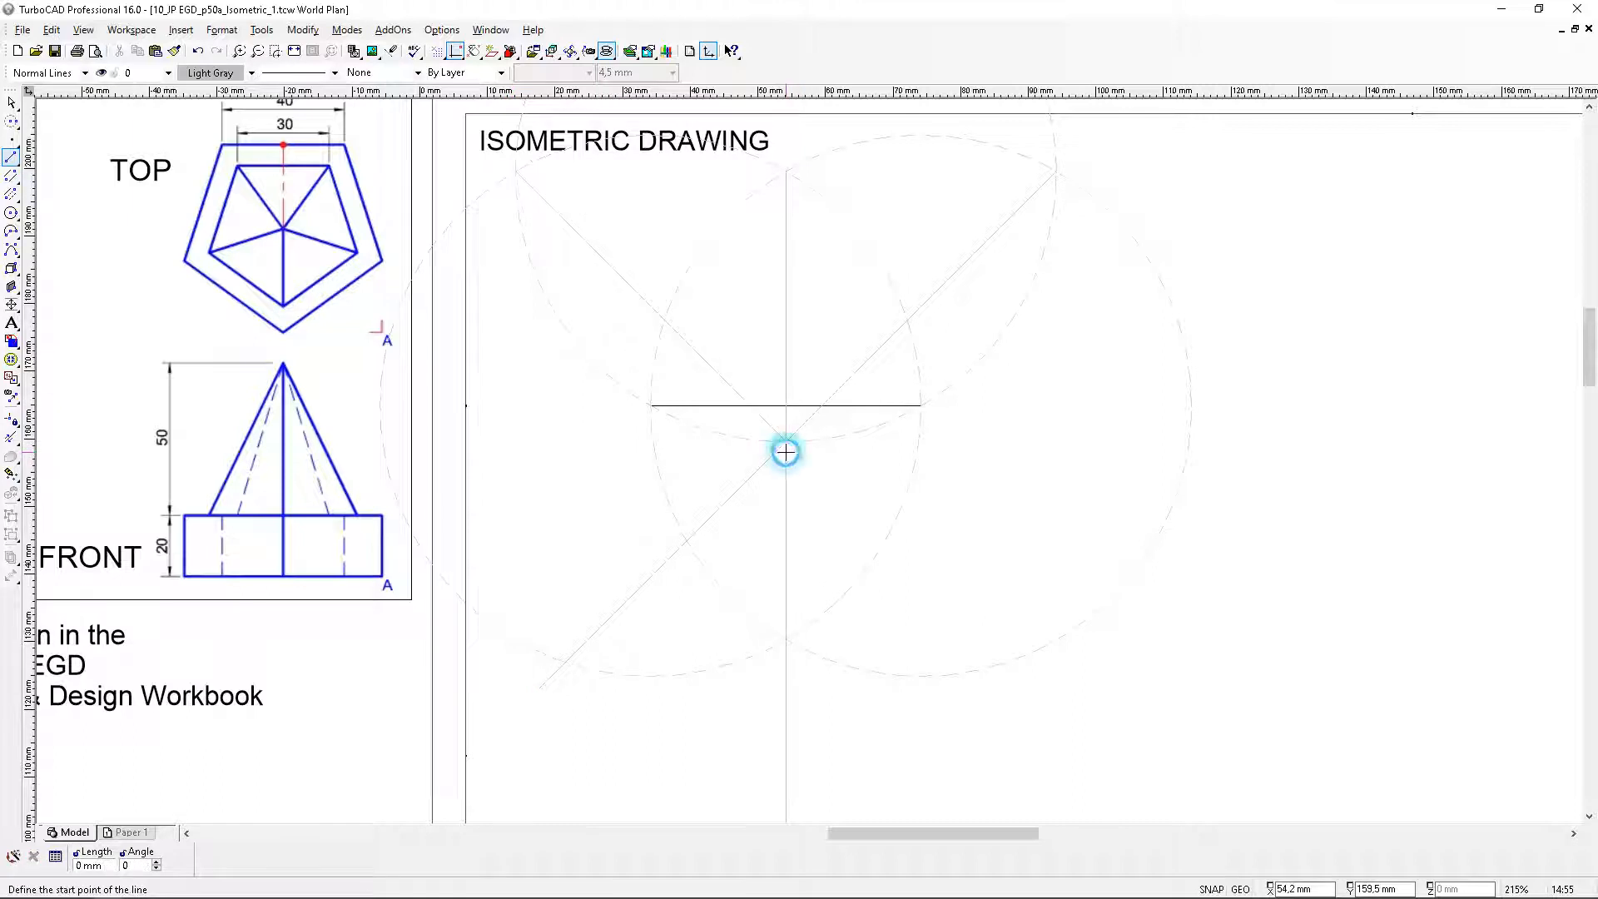
left_click(11, 437)
left_click(778, 431)
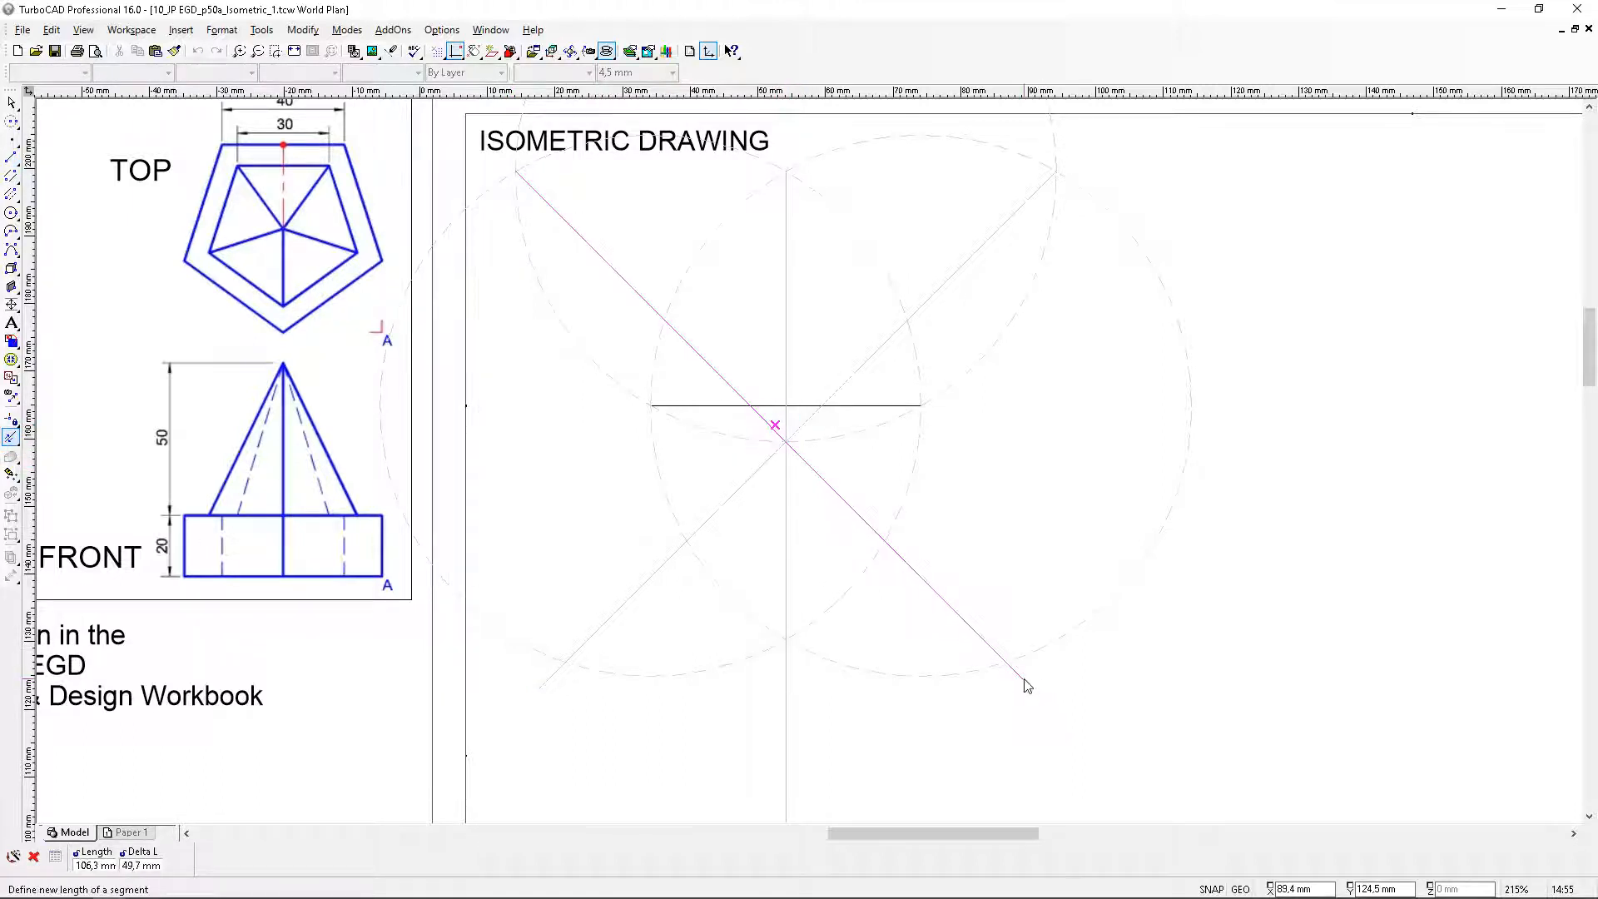
left_click(1027, 676)
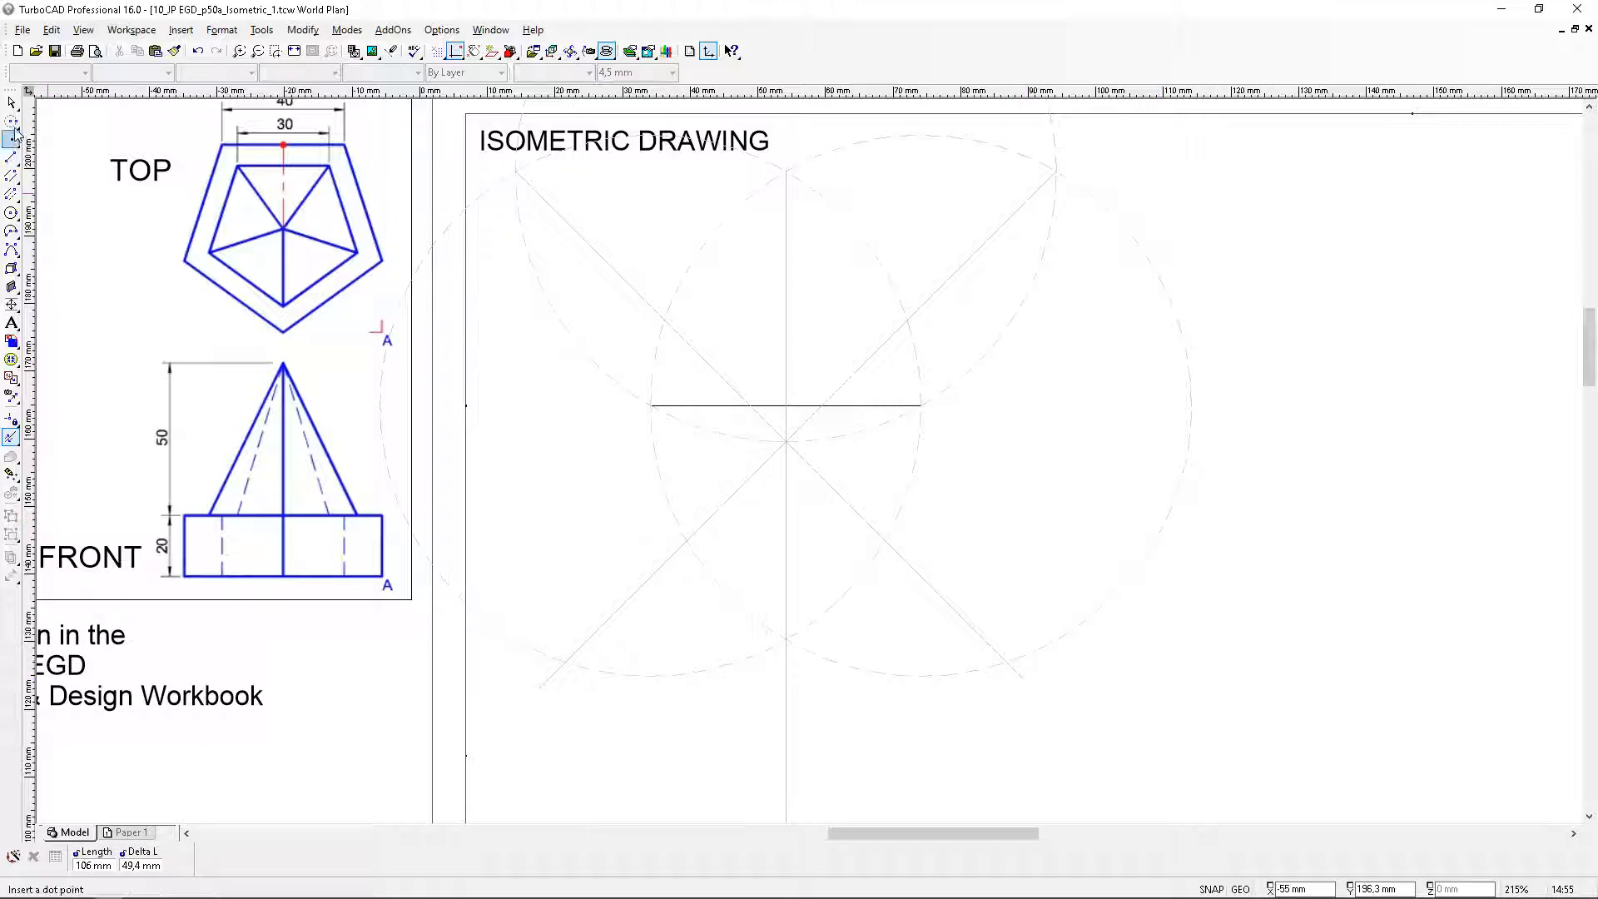
Draw a regular circle centred on the bisector's upper end and passing through the crossing of the diagonal lines, over the existing construction circle
left_click_drag(11, 122, 43, 157)
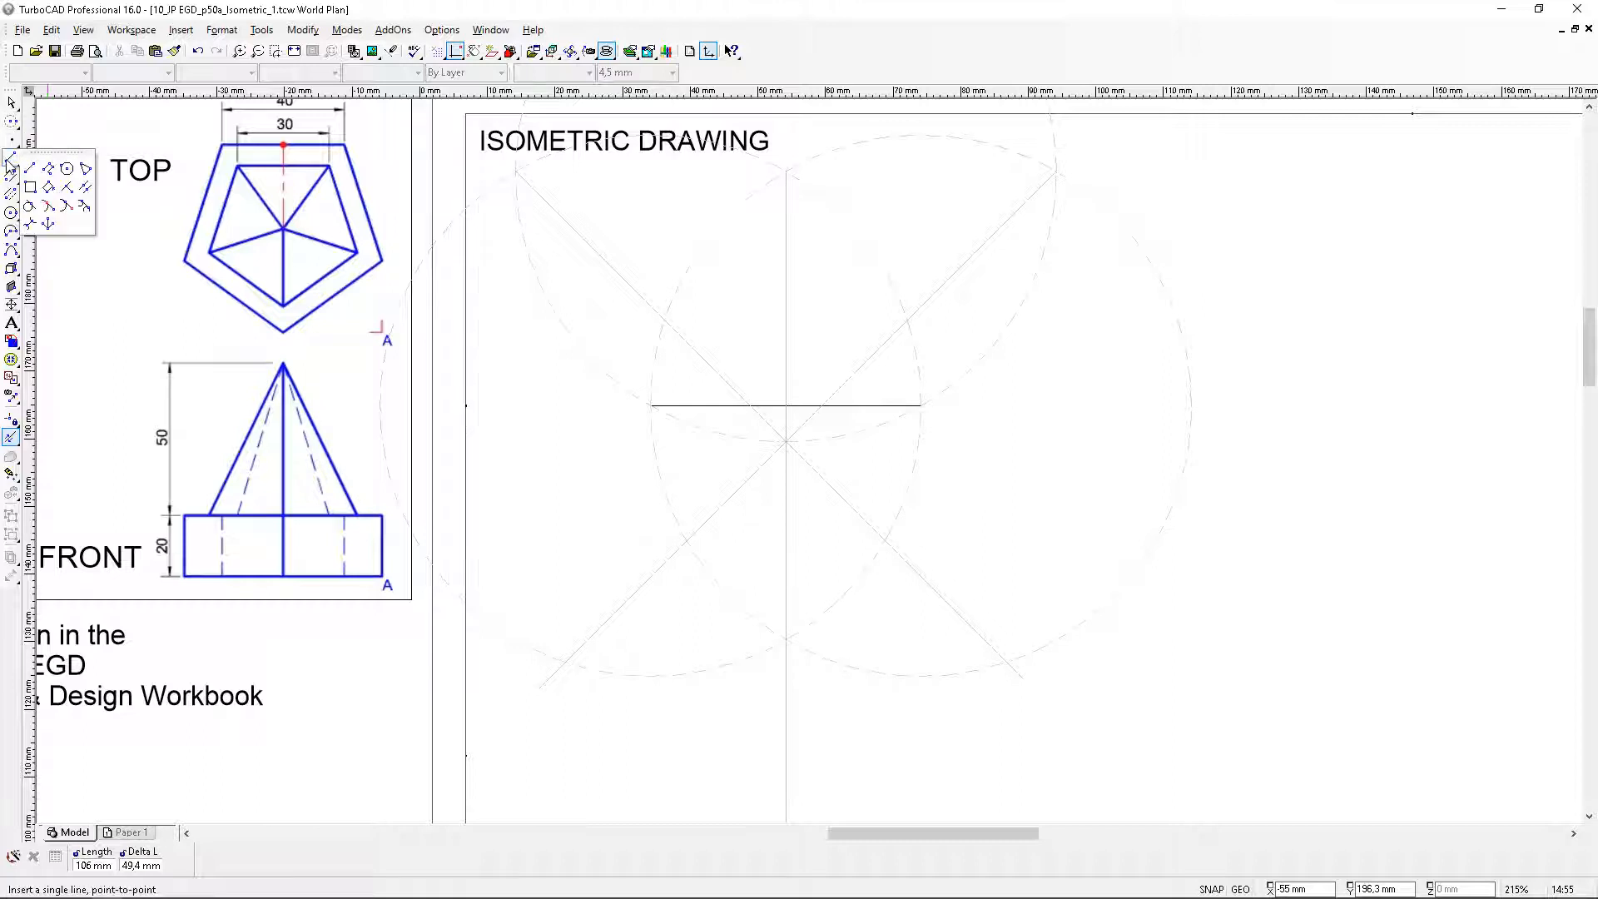
left_click_drag(11, 213, 11, 213)
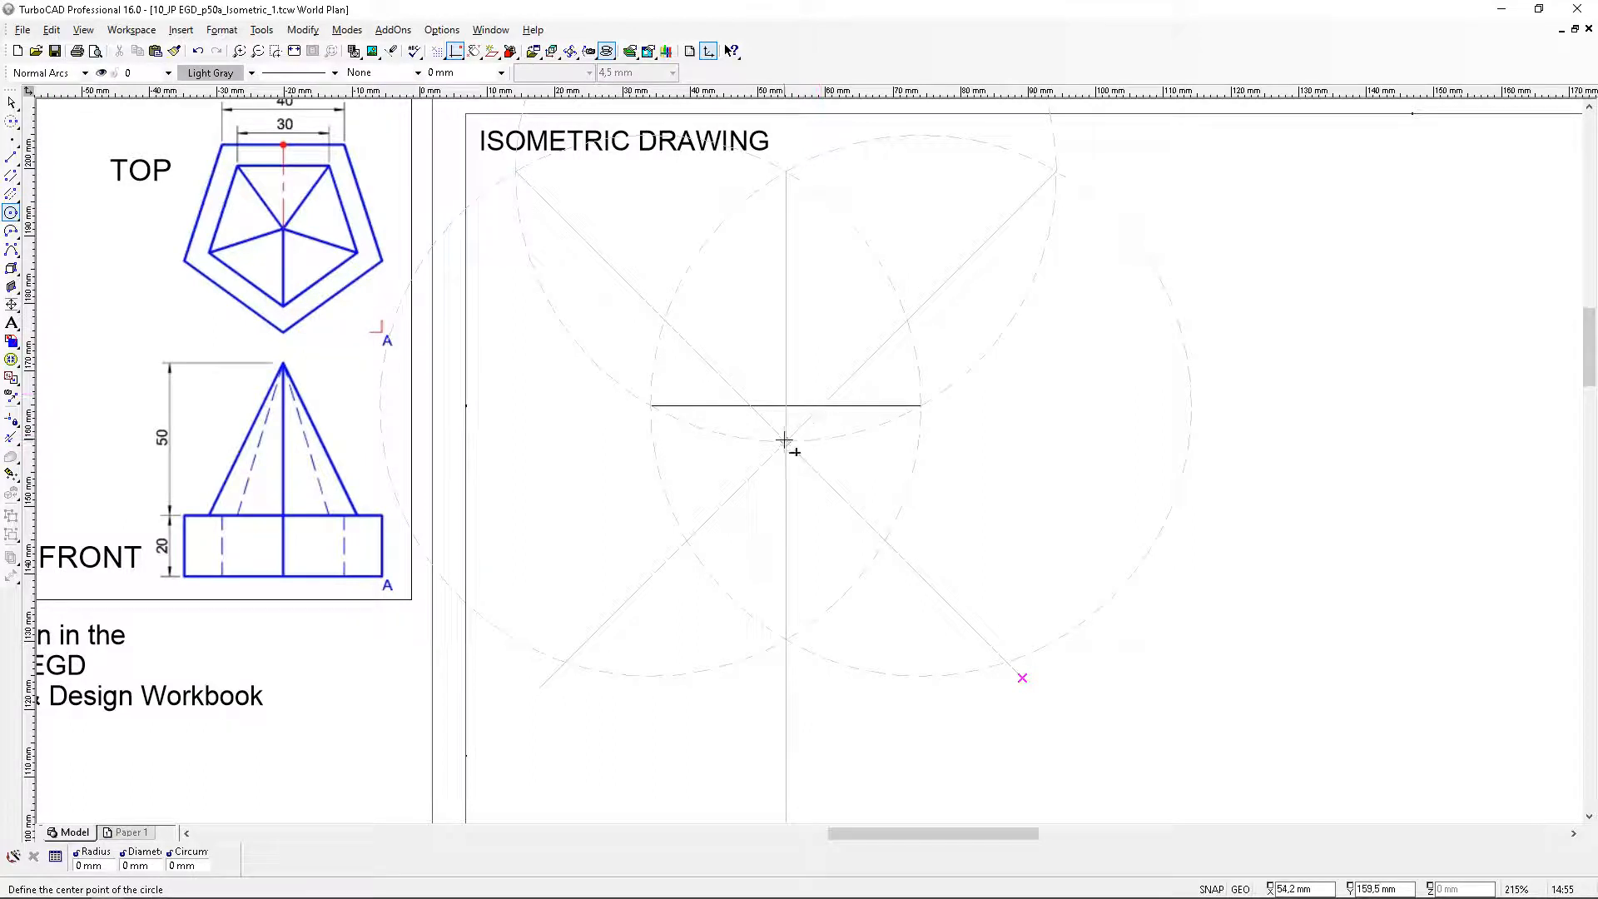
left_click(786, 172)
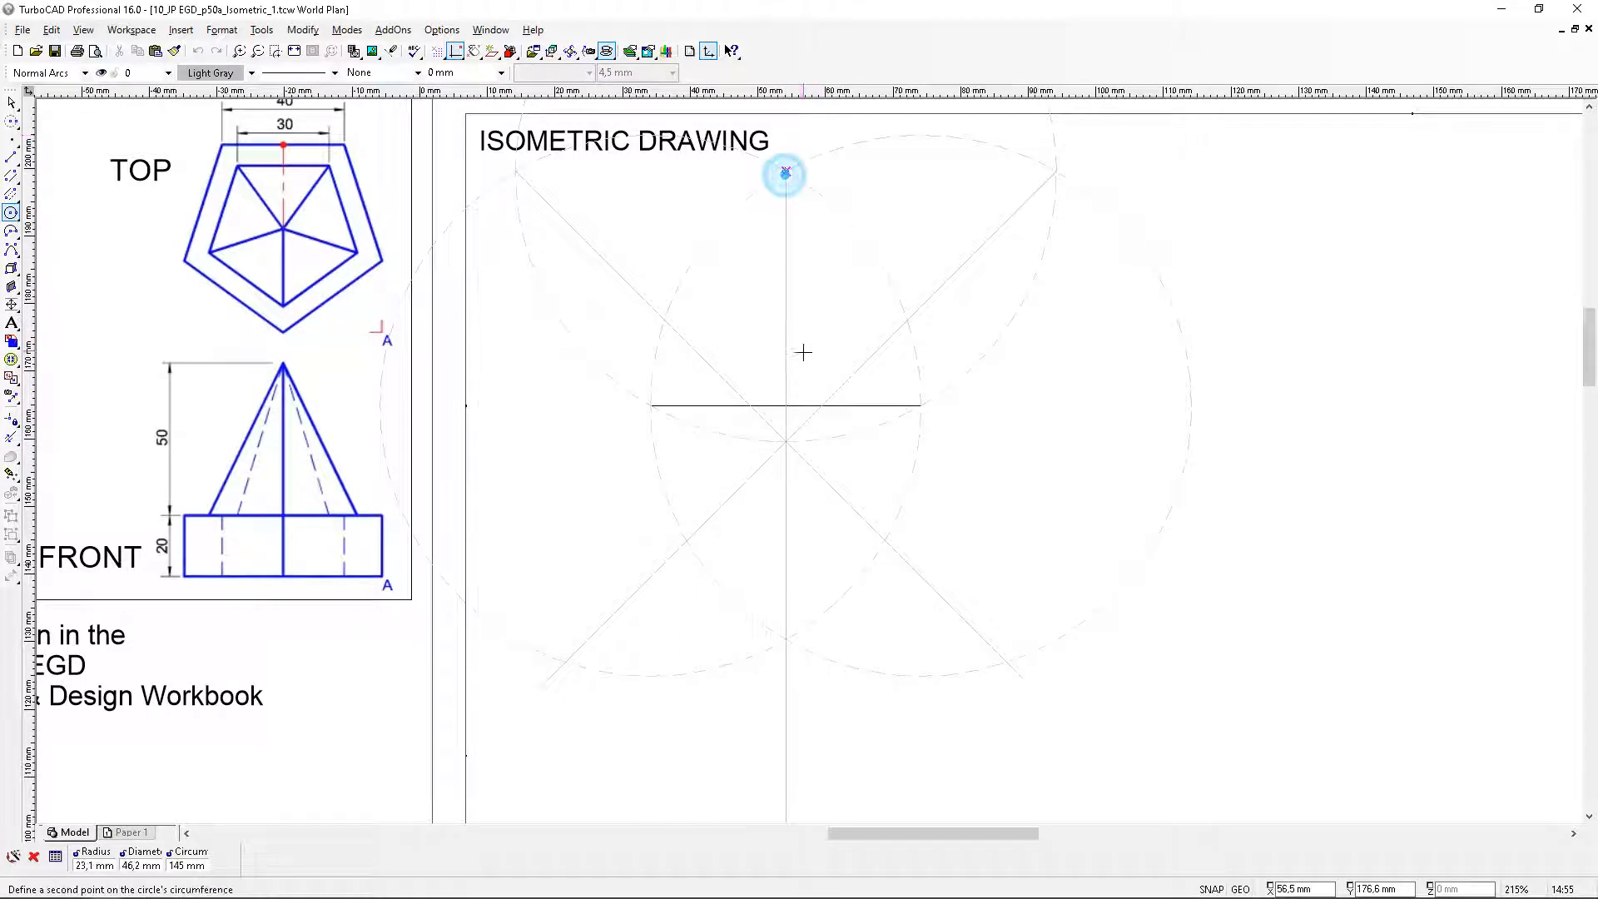
left_click(786, 443)
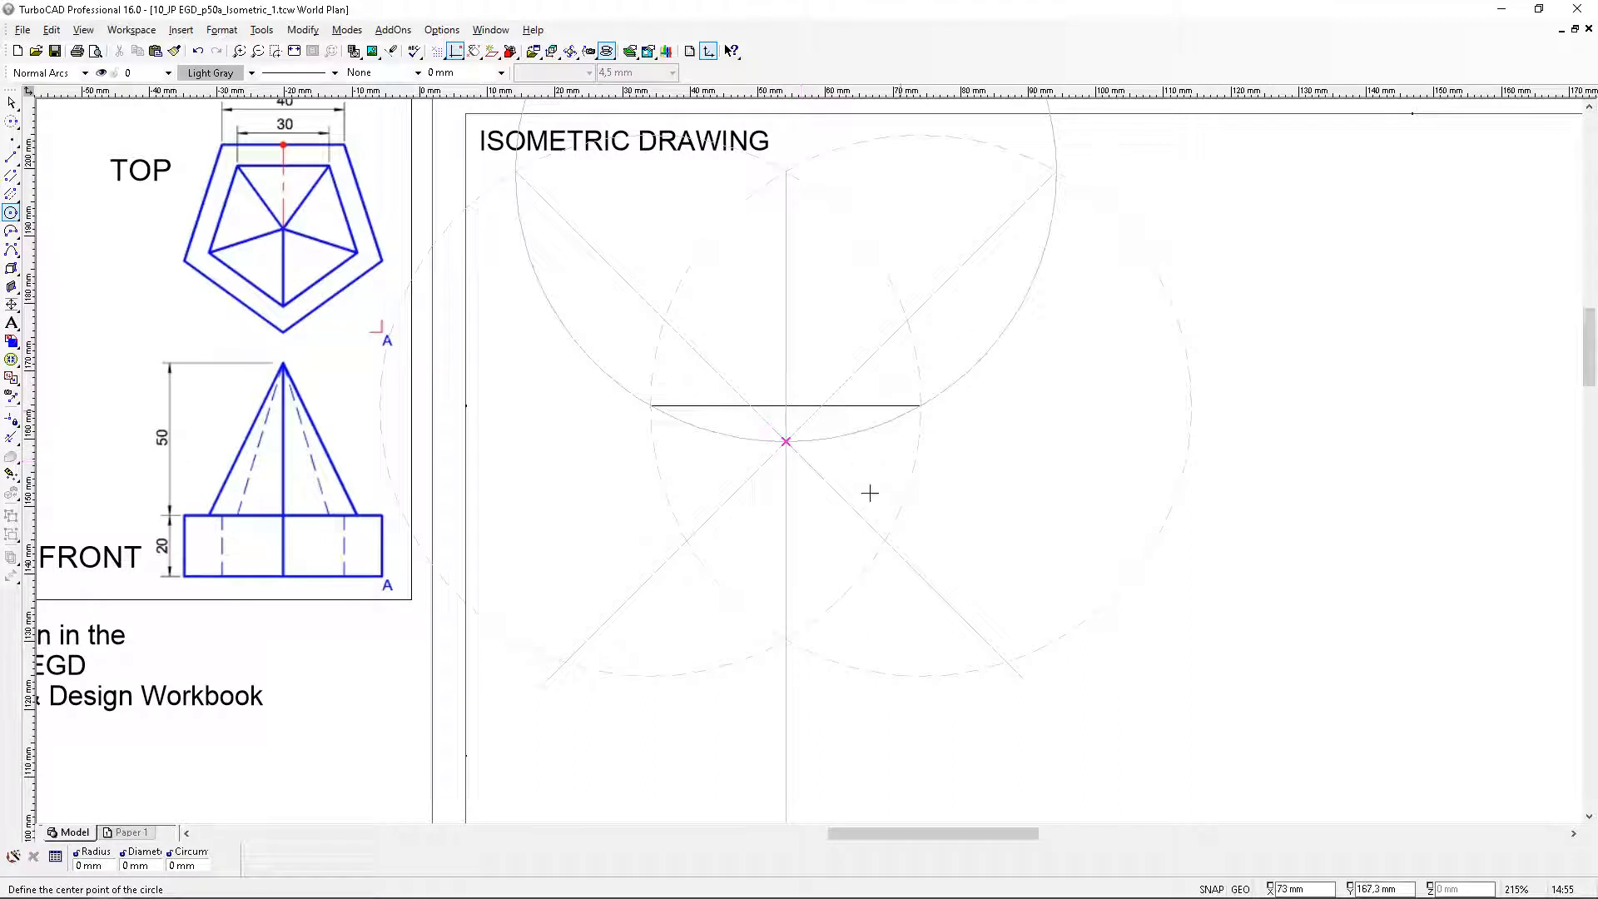
Draw two circles centred on the right and left ends of the horizontal line, each passing through the line's opposite end
left_click(921, 405)
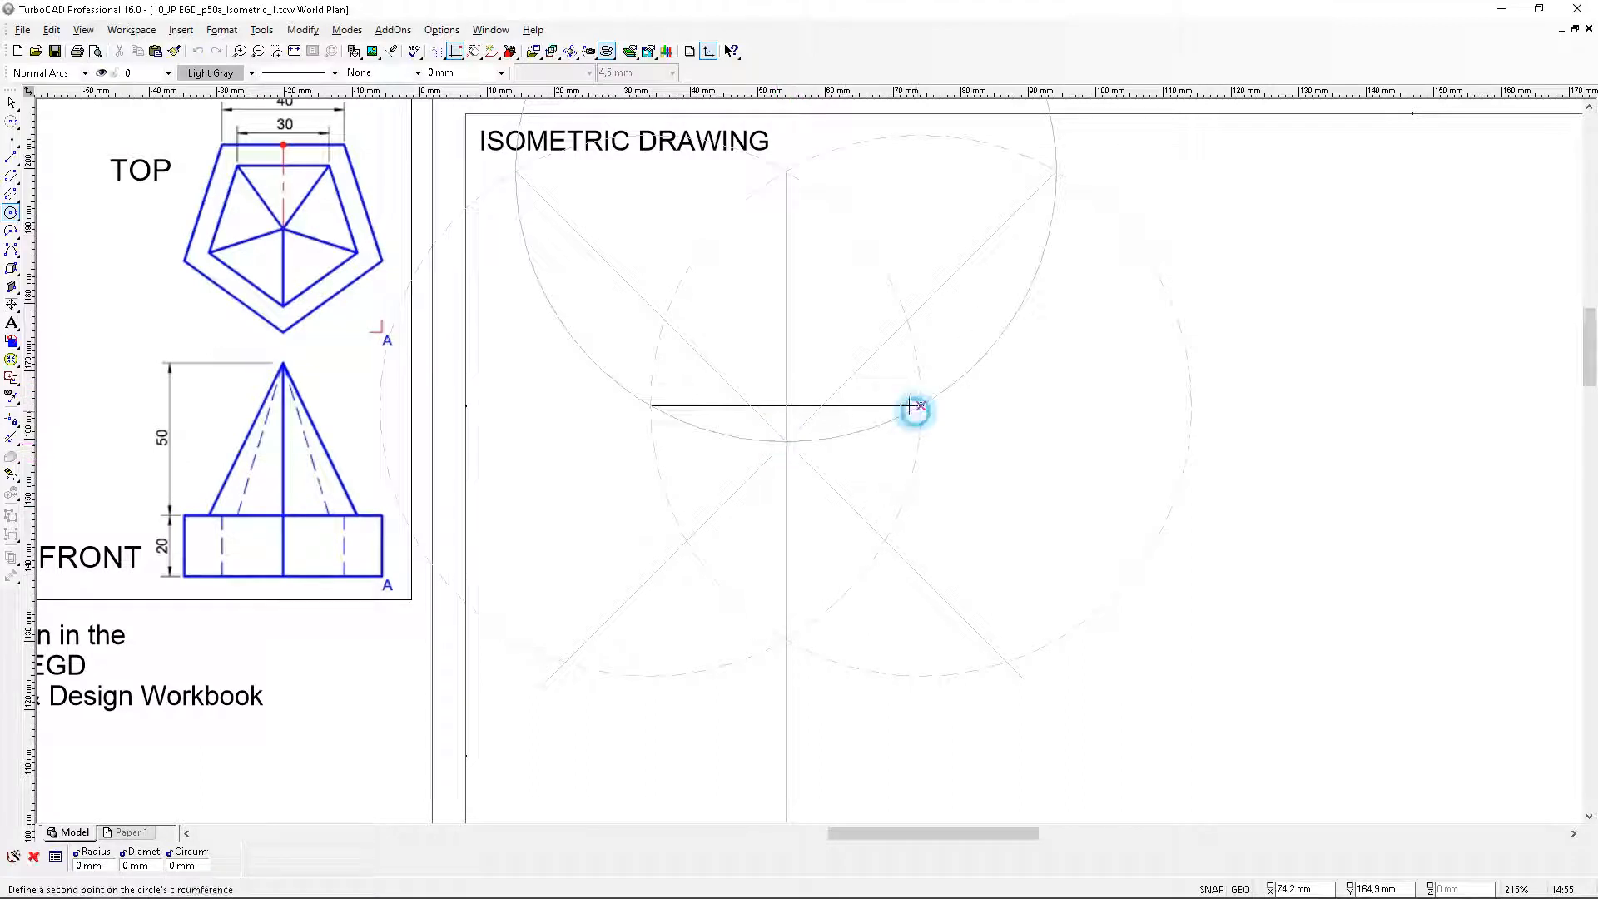
left_click(651, 405)
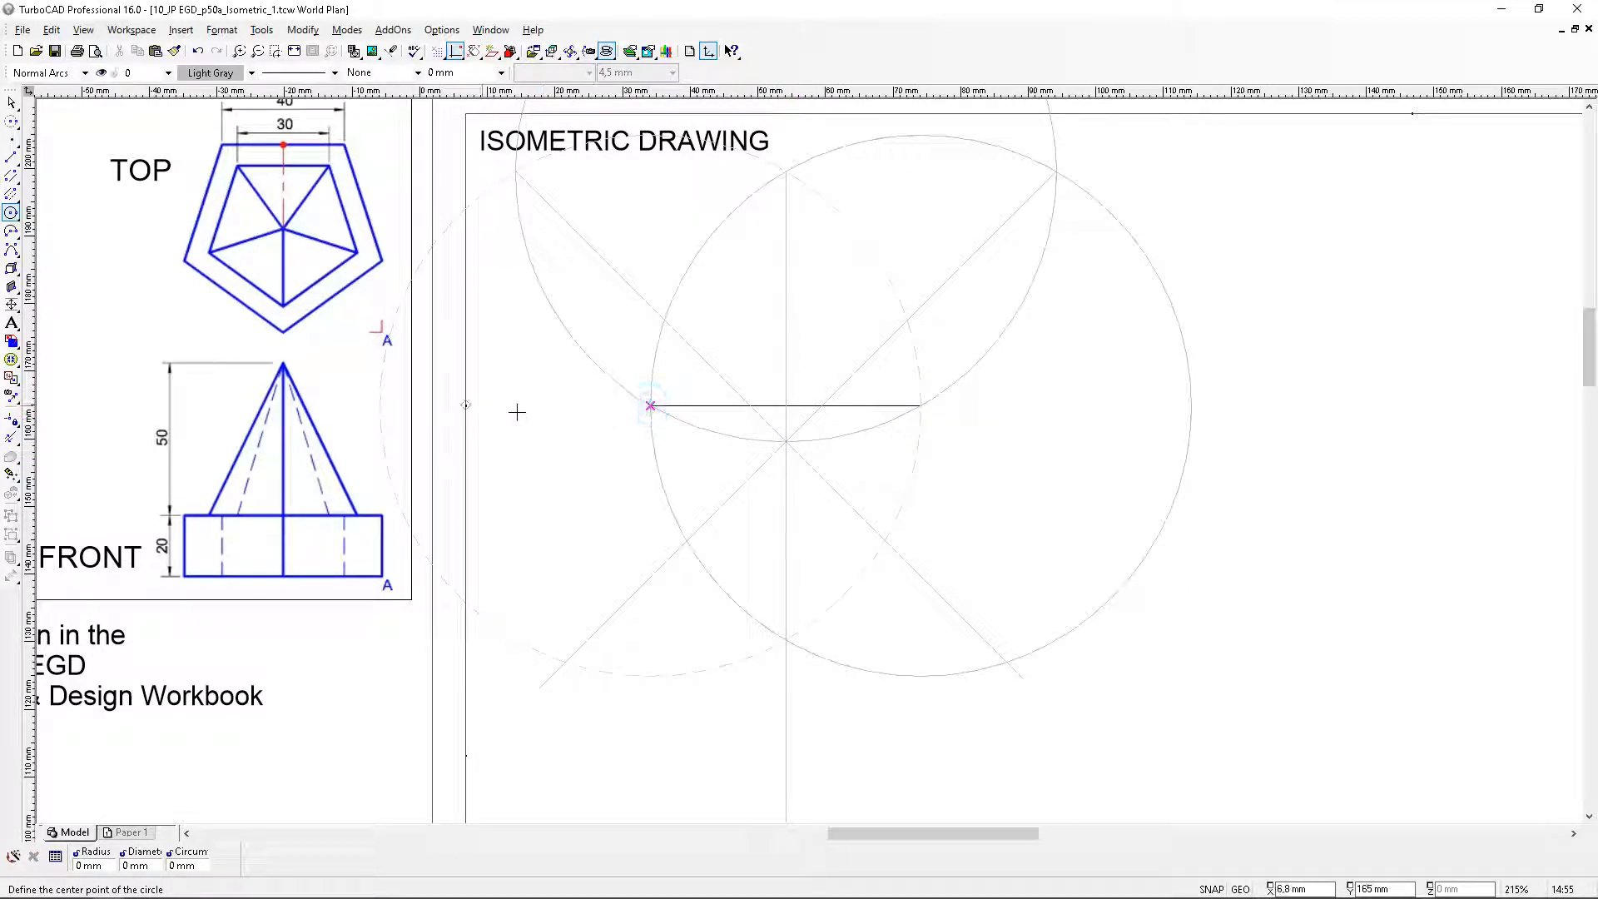
left_click(651, 406)
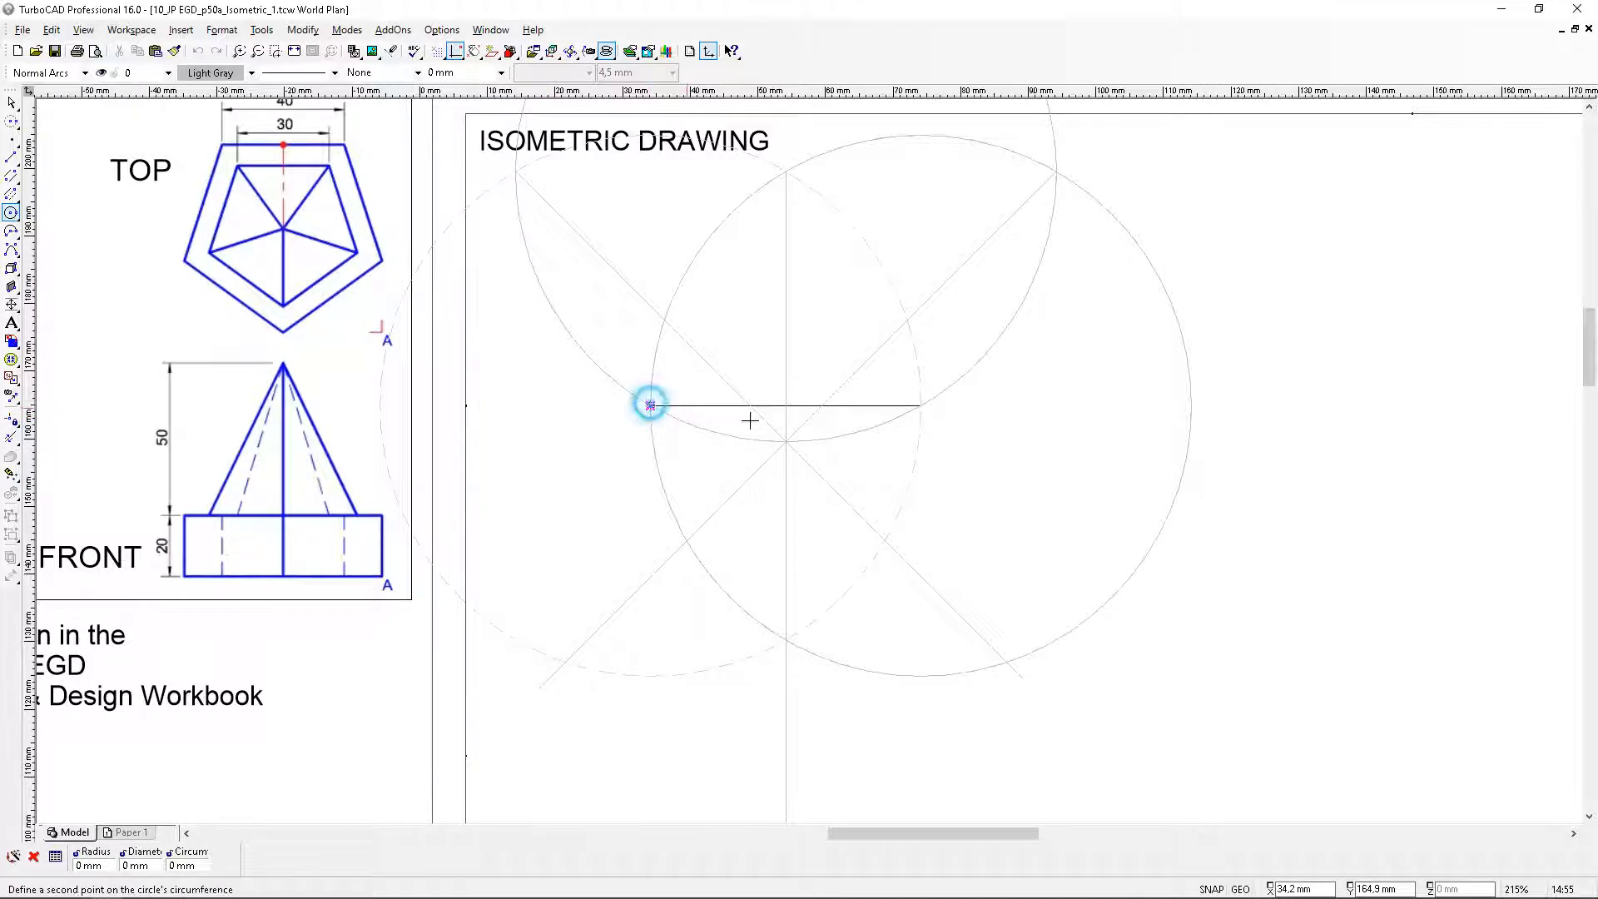
left_click(922, 406)
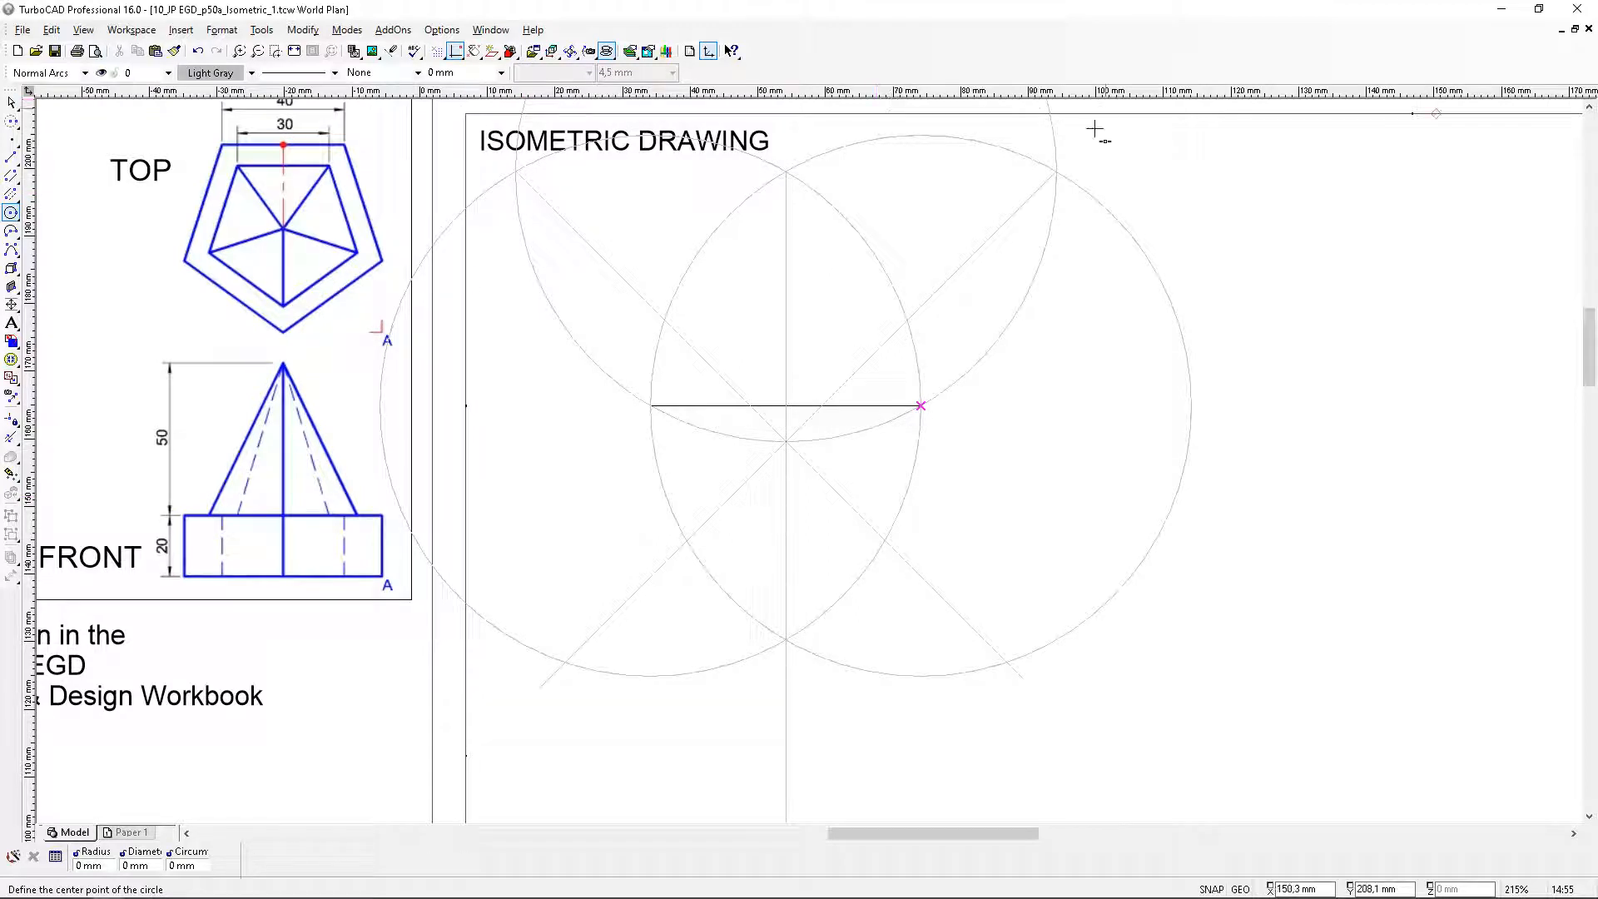
Split the left circle into two arcs with cutting points on its lower-left and upper-left parts
left_click(12, 437)
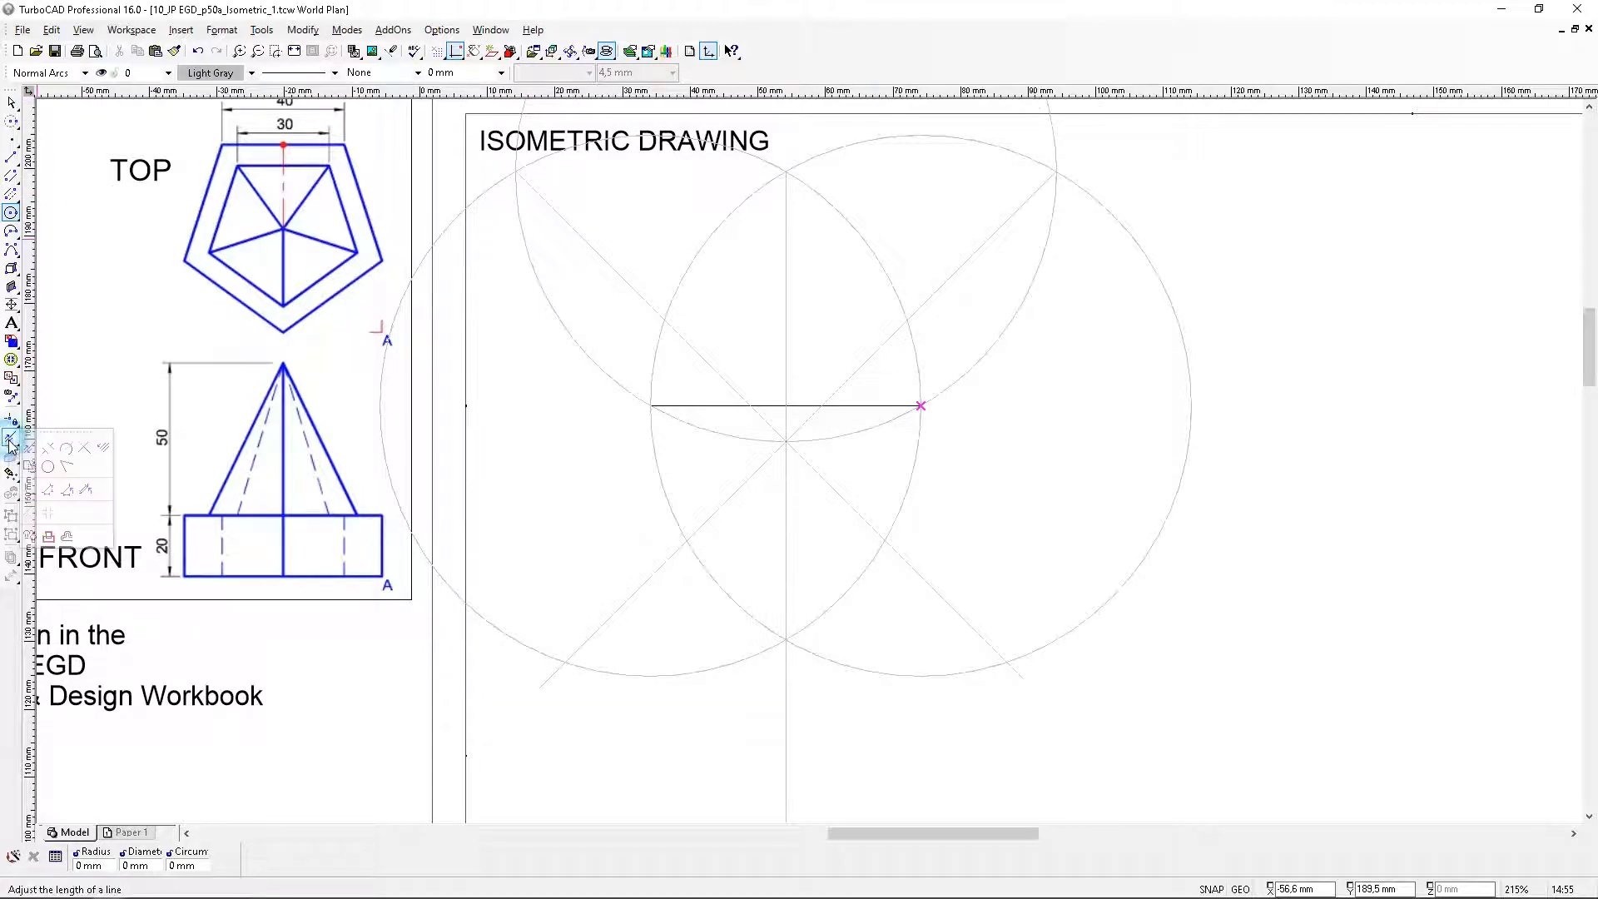
left_click(67, 449)
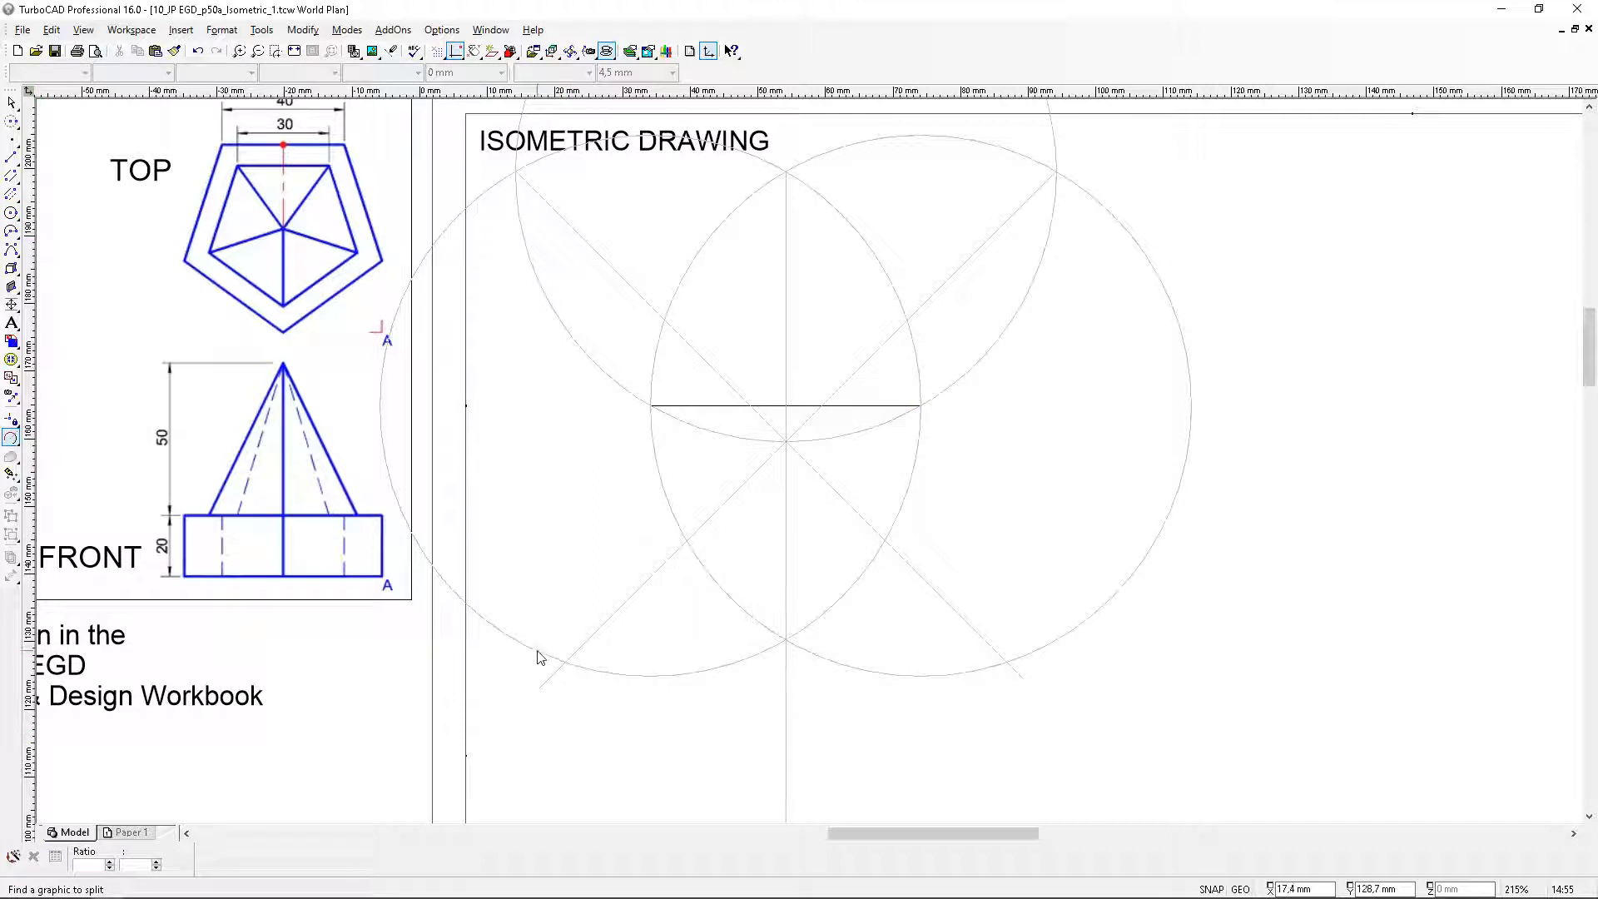
left_click(372, 762)
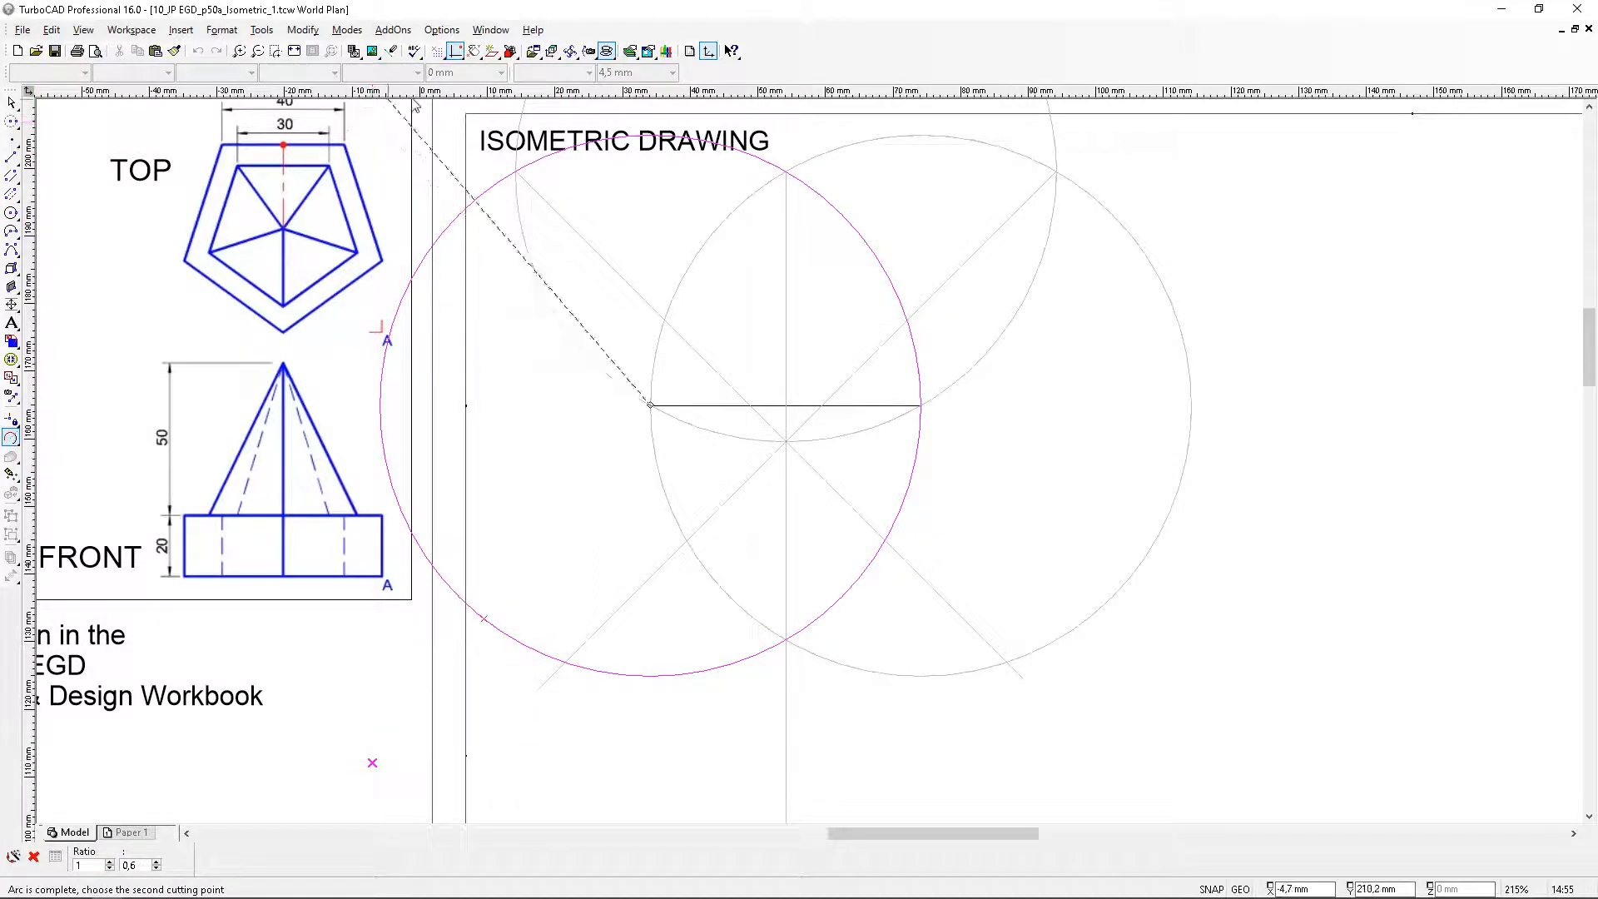
left_click(440, 155)
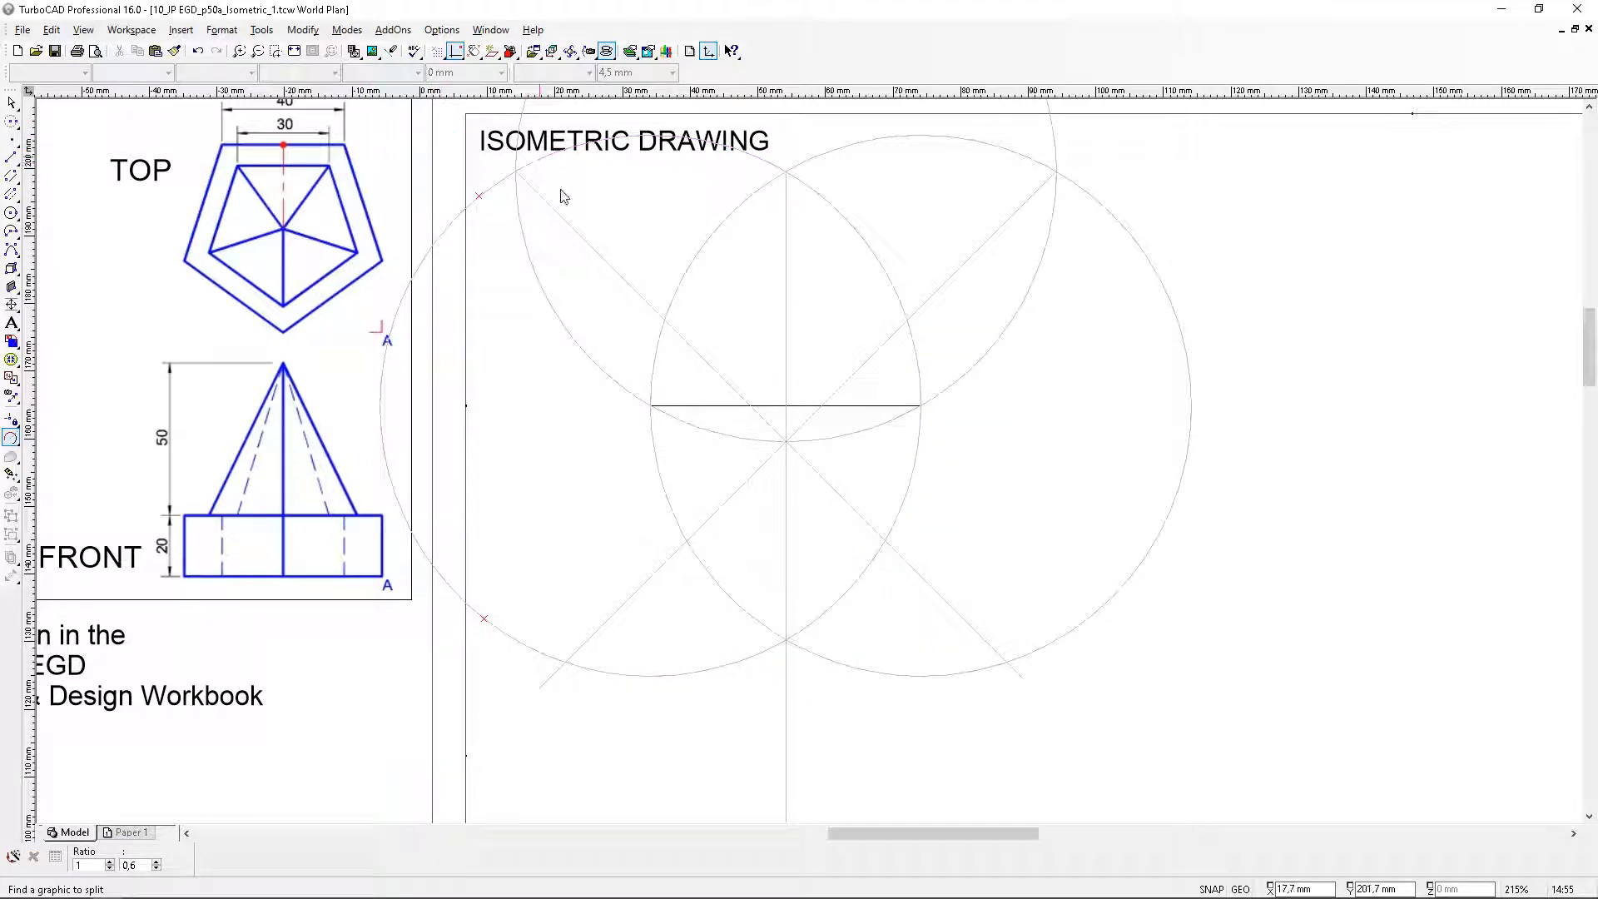
Split the upper circle with cutting points just above its intersections with the left and right circles
left_click(542, 290)
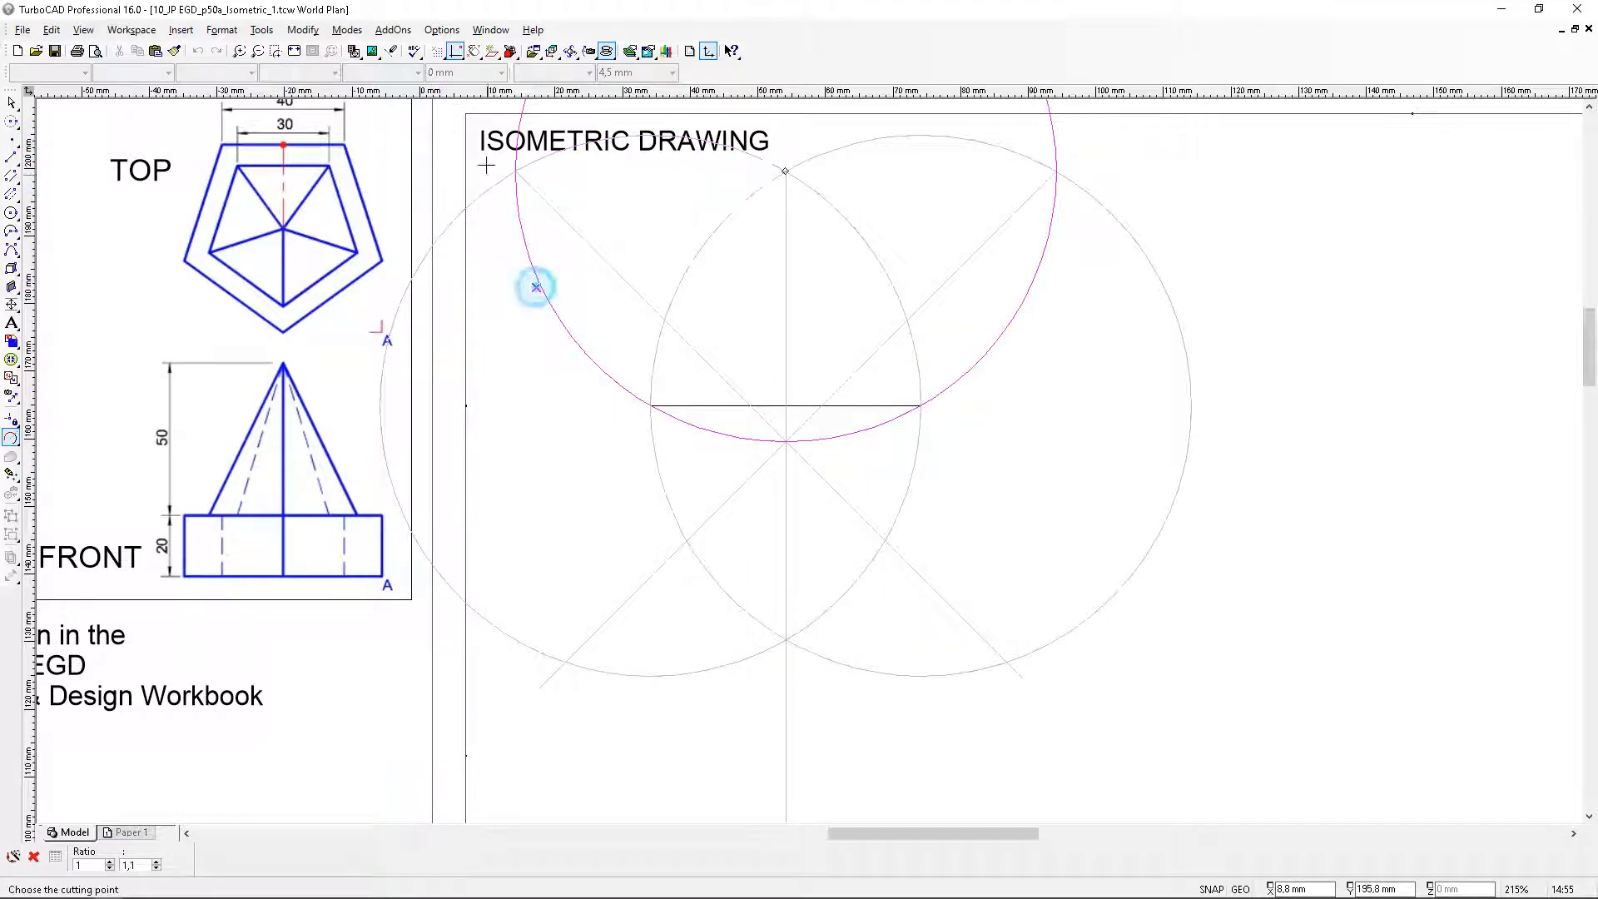
left_click(484, 119)
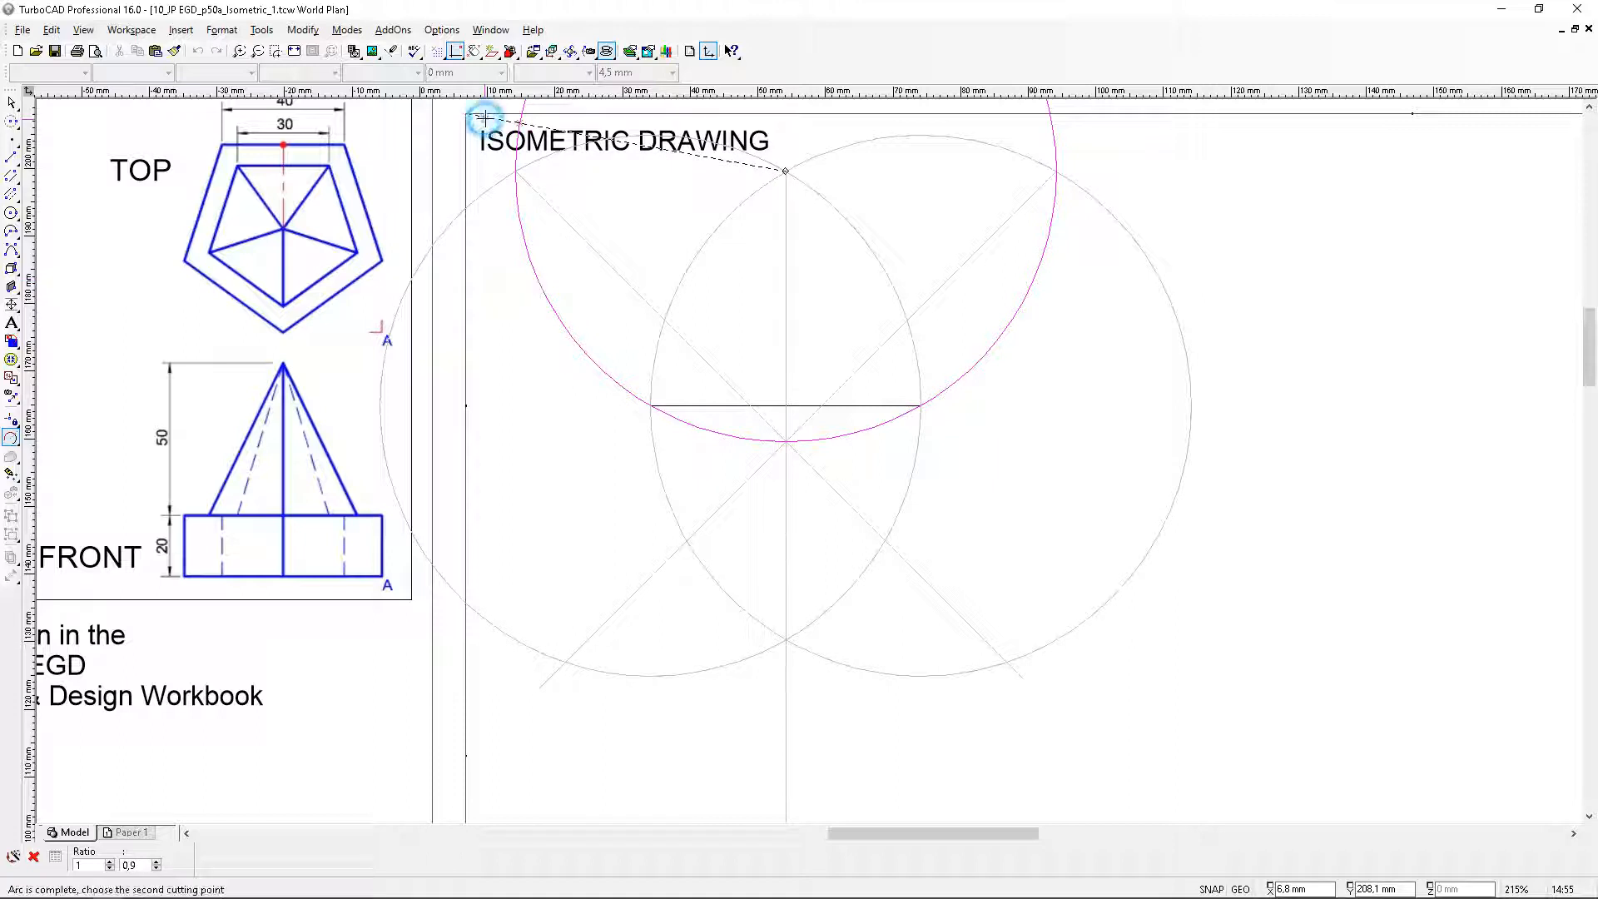
left_click(1095, 125)
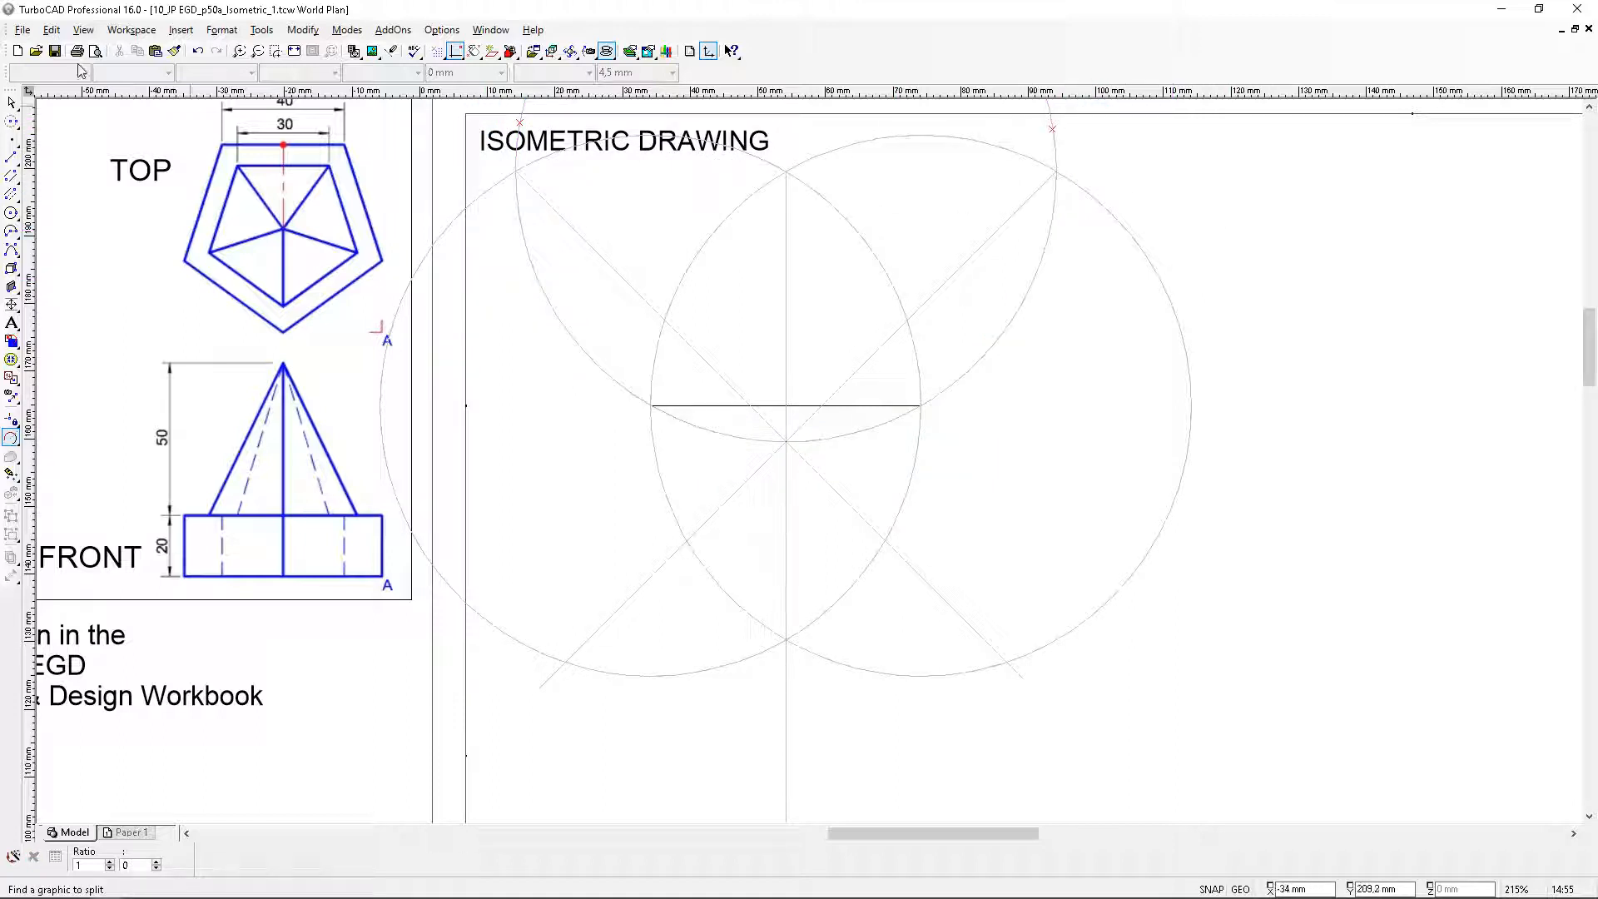
Delete the left circle's outer arc between the two cutting points
left_click(12, 103)
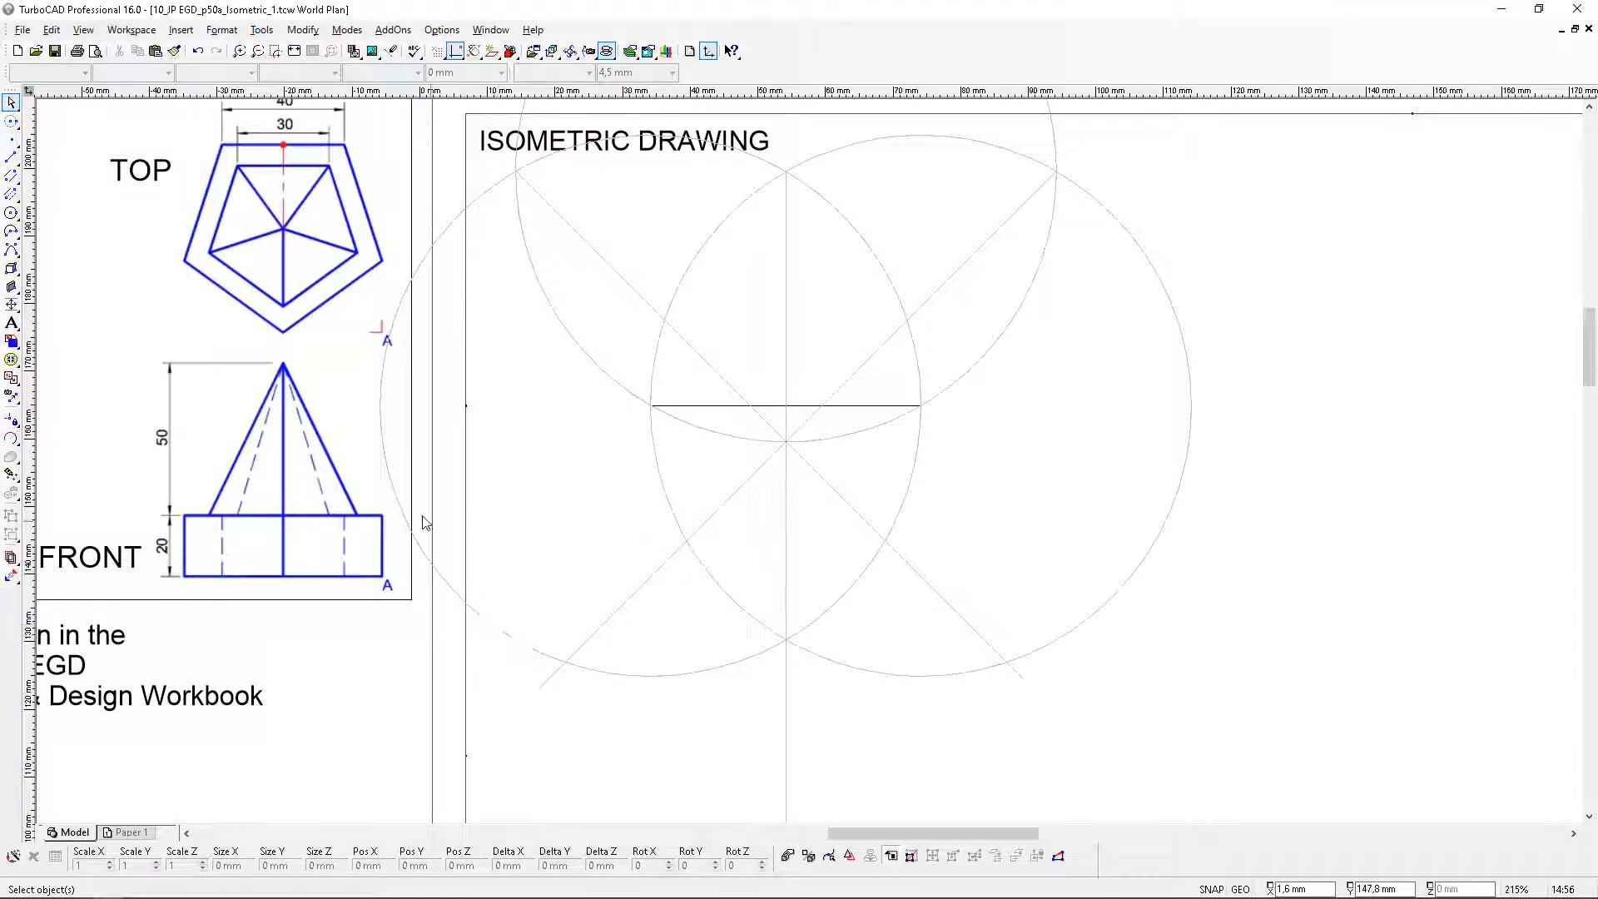
left_click(388, 441)
left_click(430, 463)
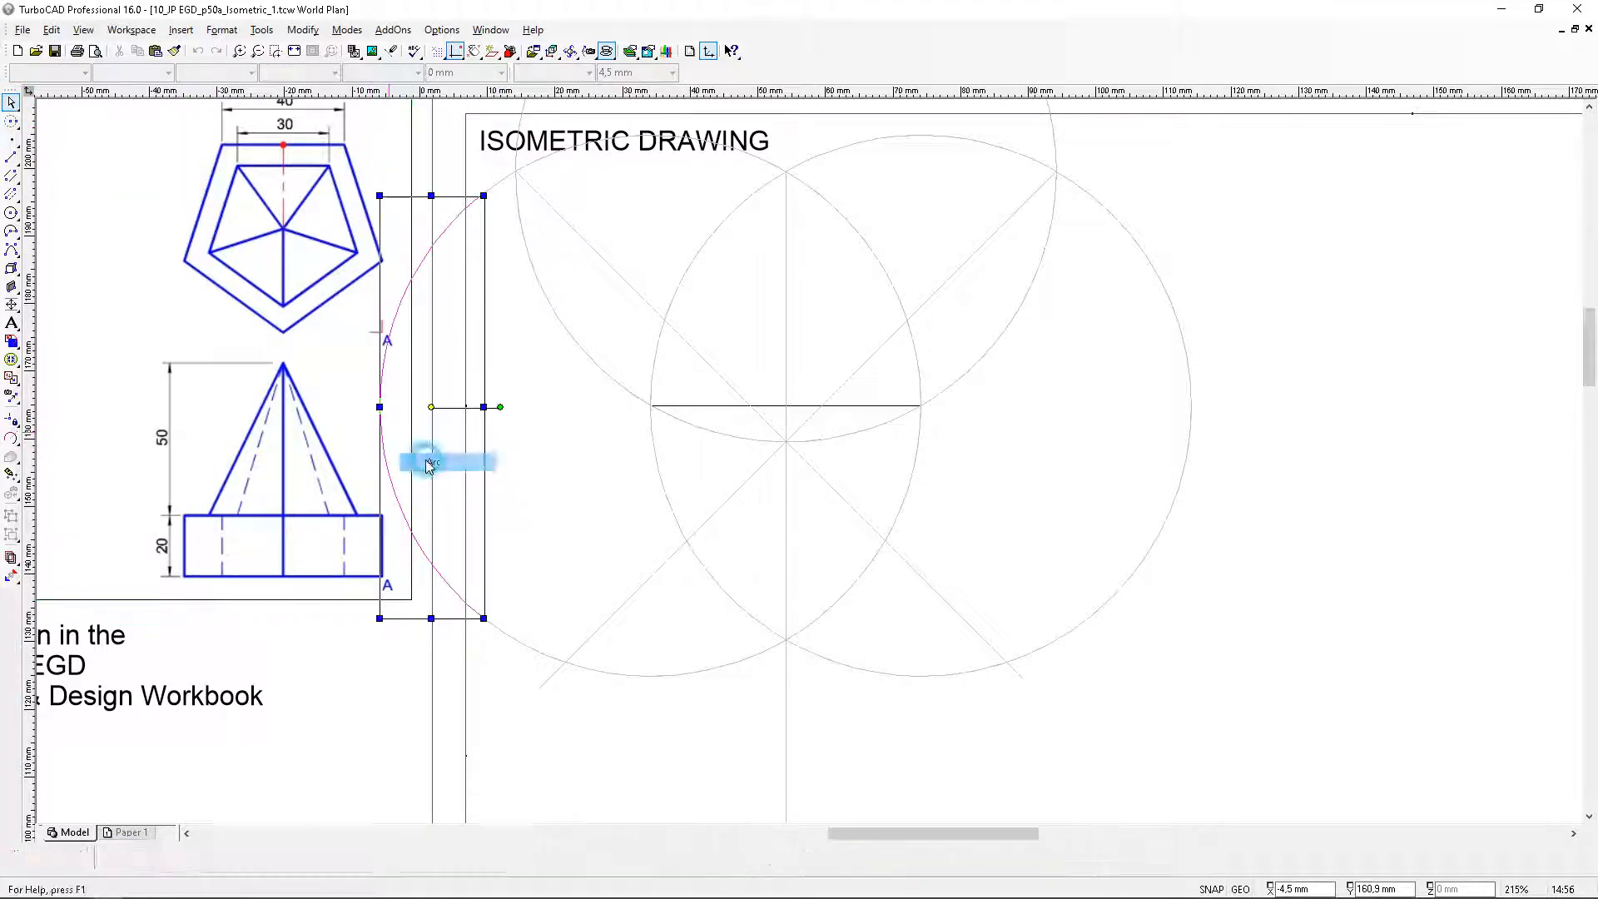
key("Delete")
Delete the top arc of the upper circle beyond its cutting points
left_click(1188, 397)
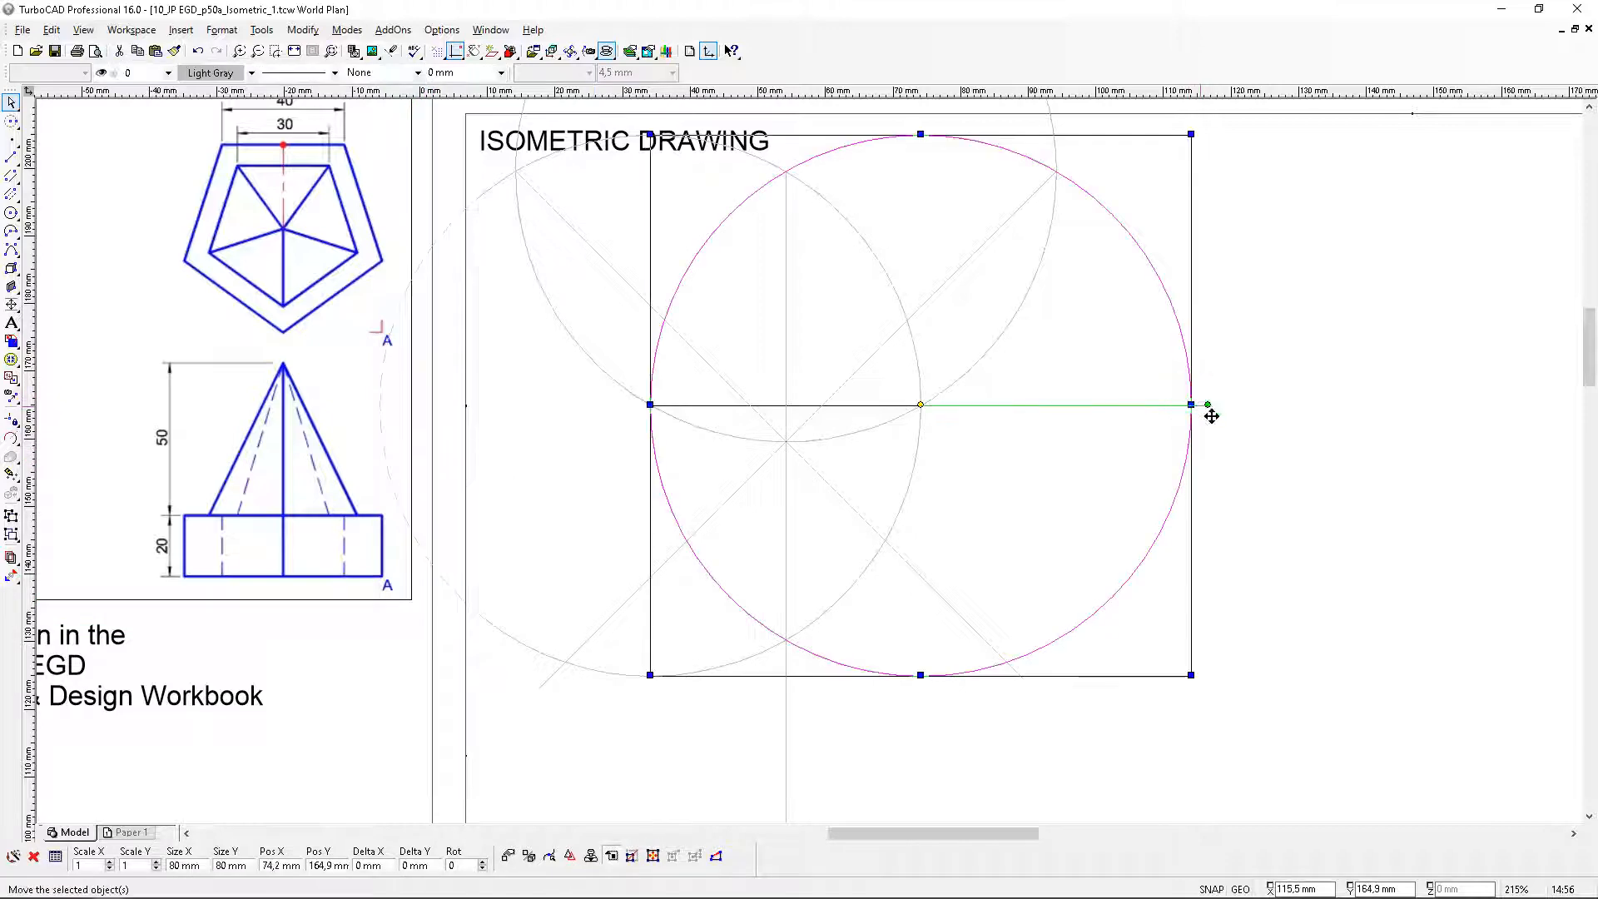
left_click(1380, 444)
scroll(1052, 111, "down", 1)
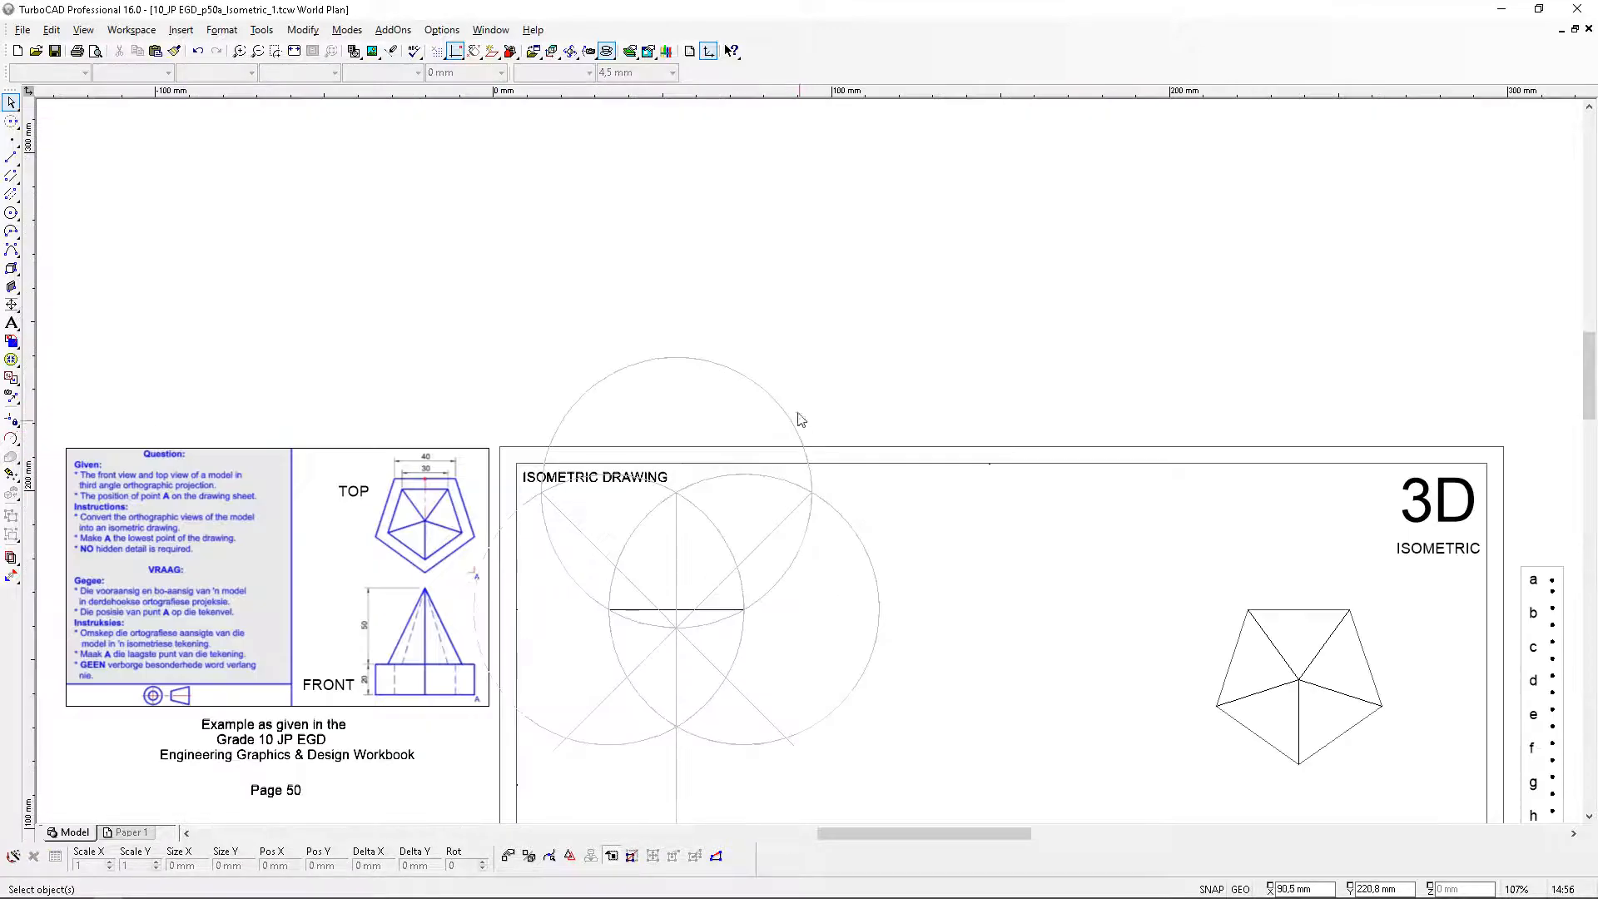
left_click(781, 406)
key("Delete")
scroll(713, 481, "up", 1)
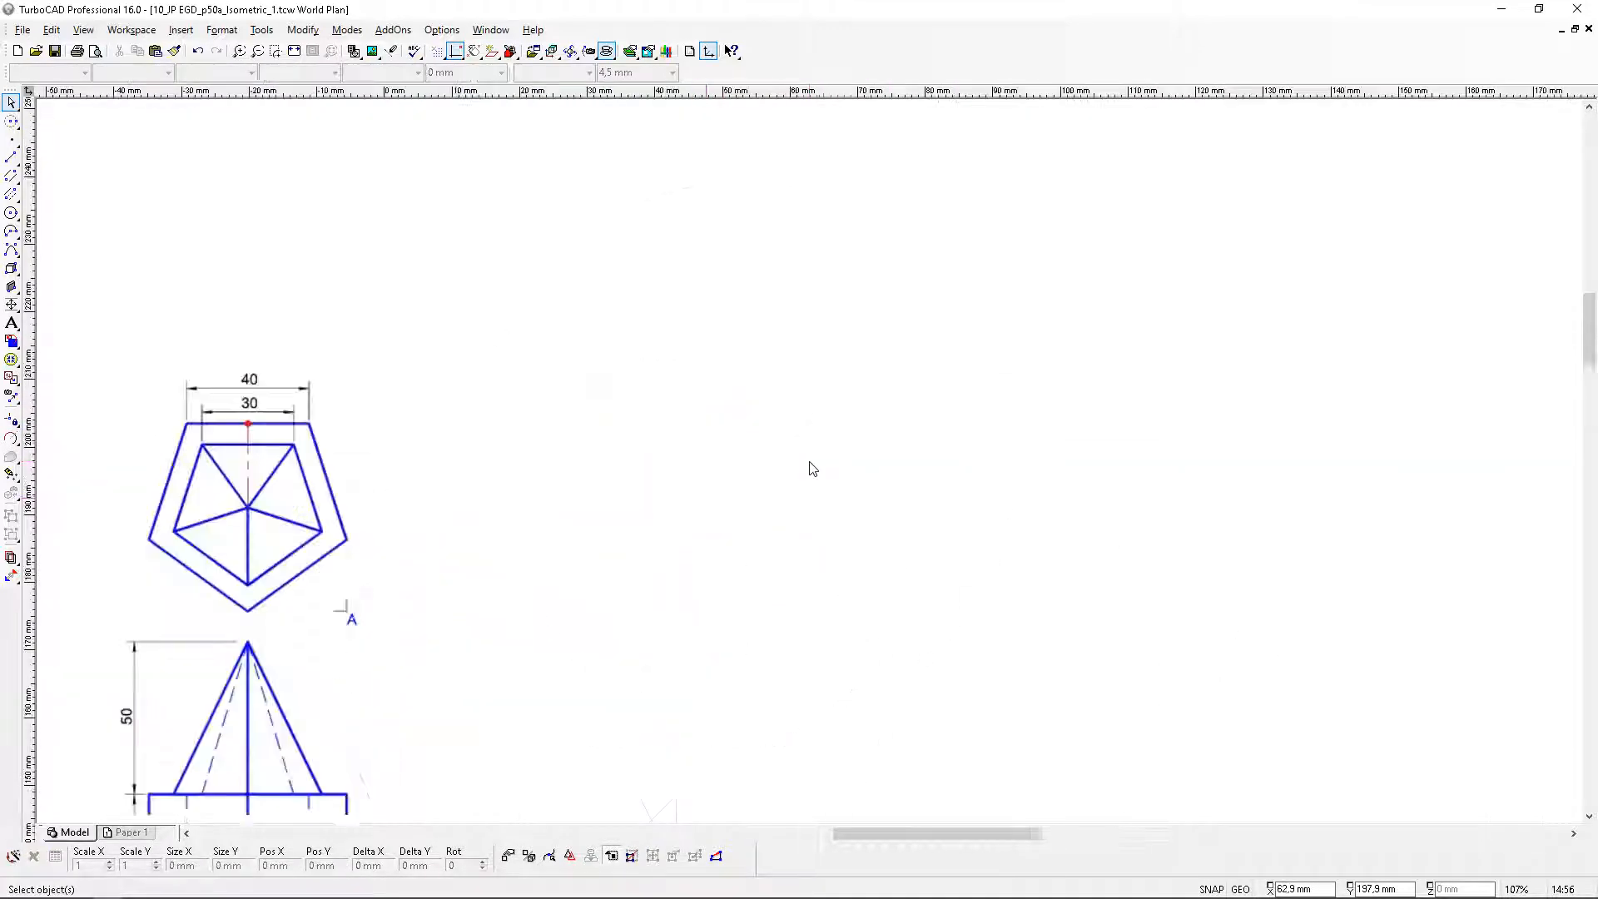
Clear all construction geometry from the drawing
left_click(51, 30)
mouse_move(208, 161)
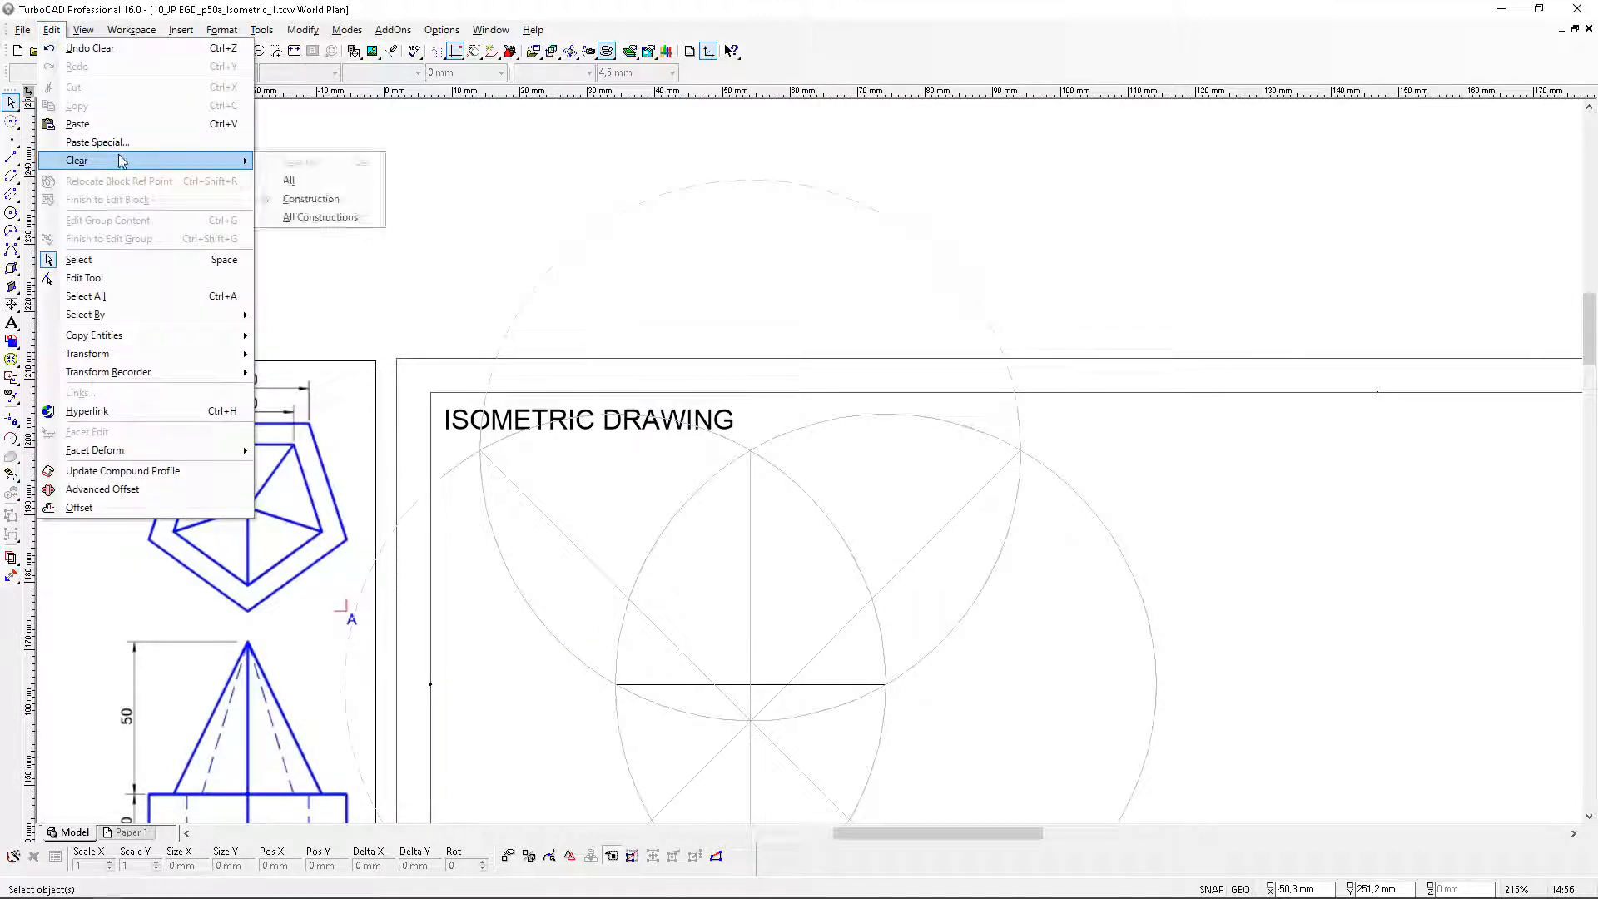
left_click(320, 216)
scroll(842, 556, "down", 1)
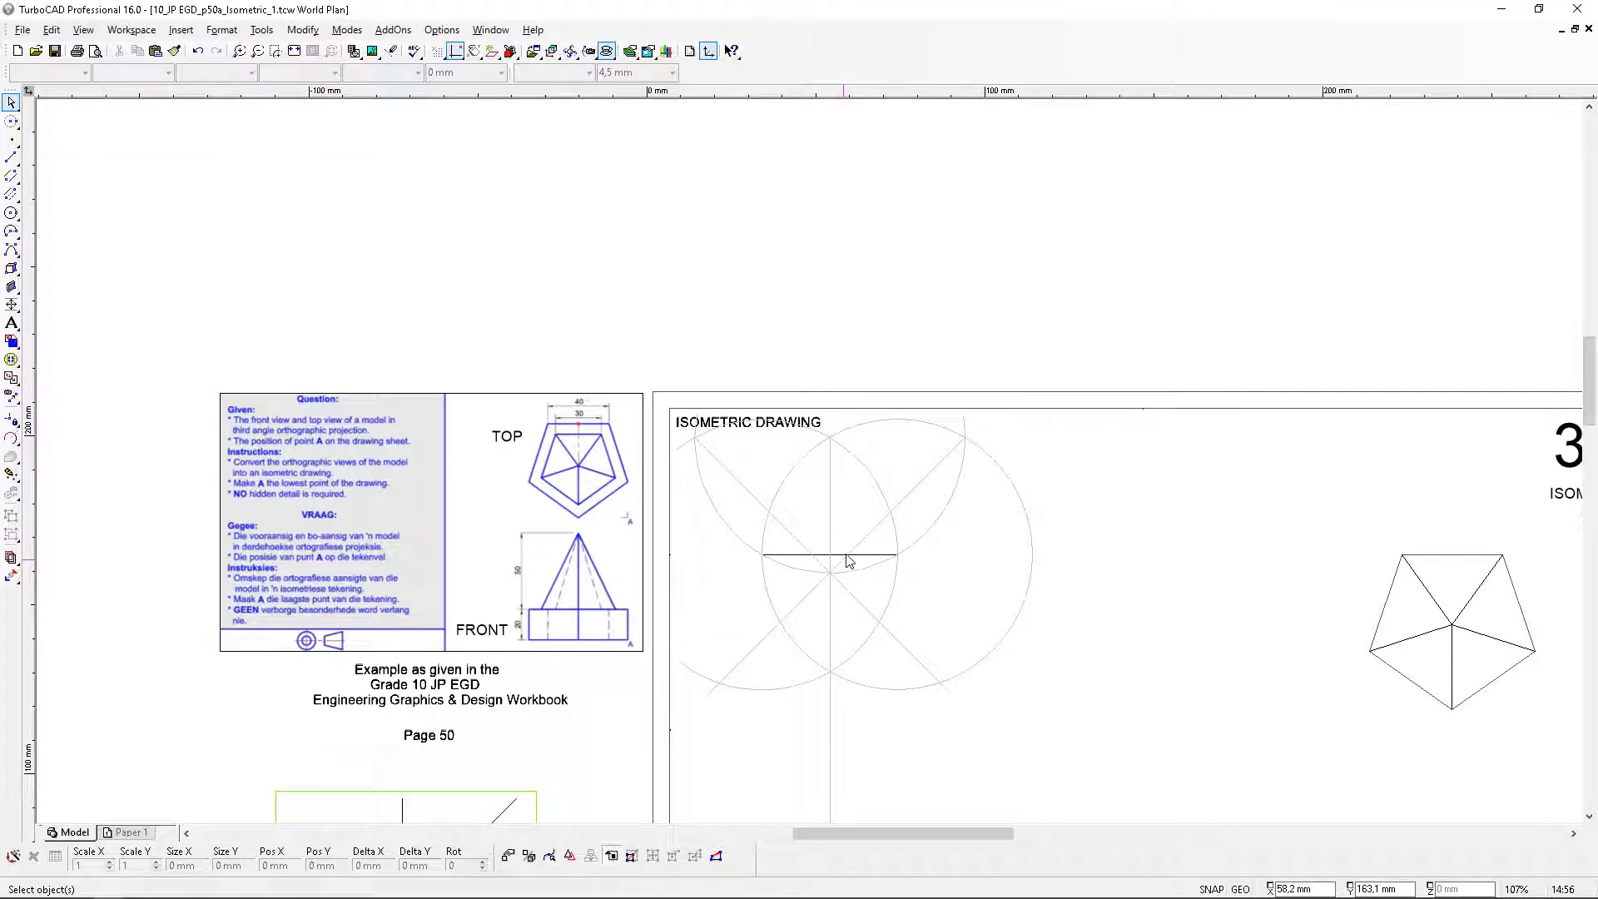
scroll(848, 560, "up", 1)
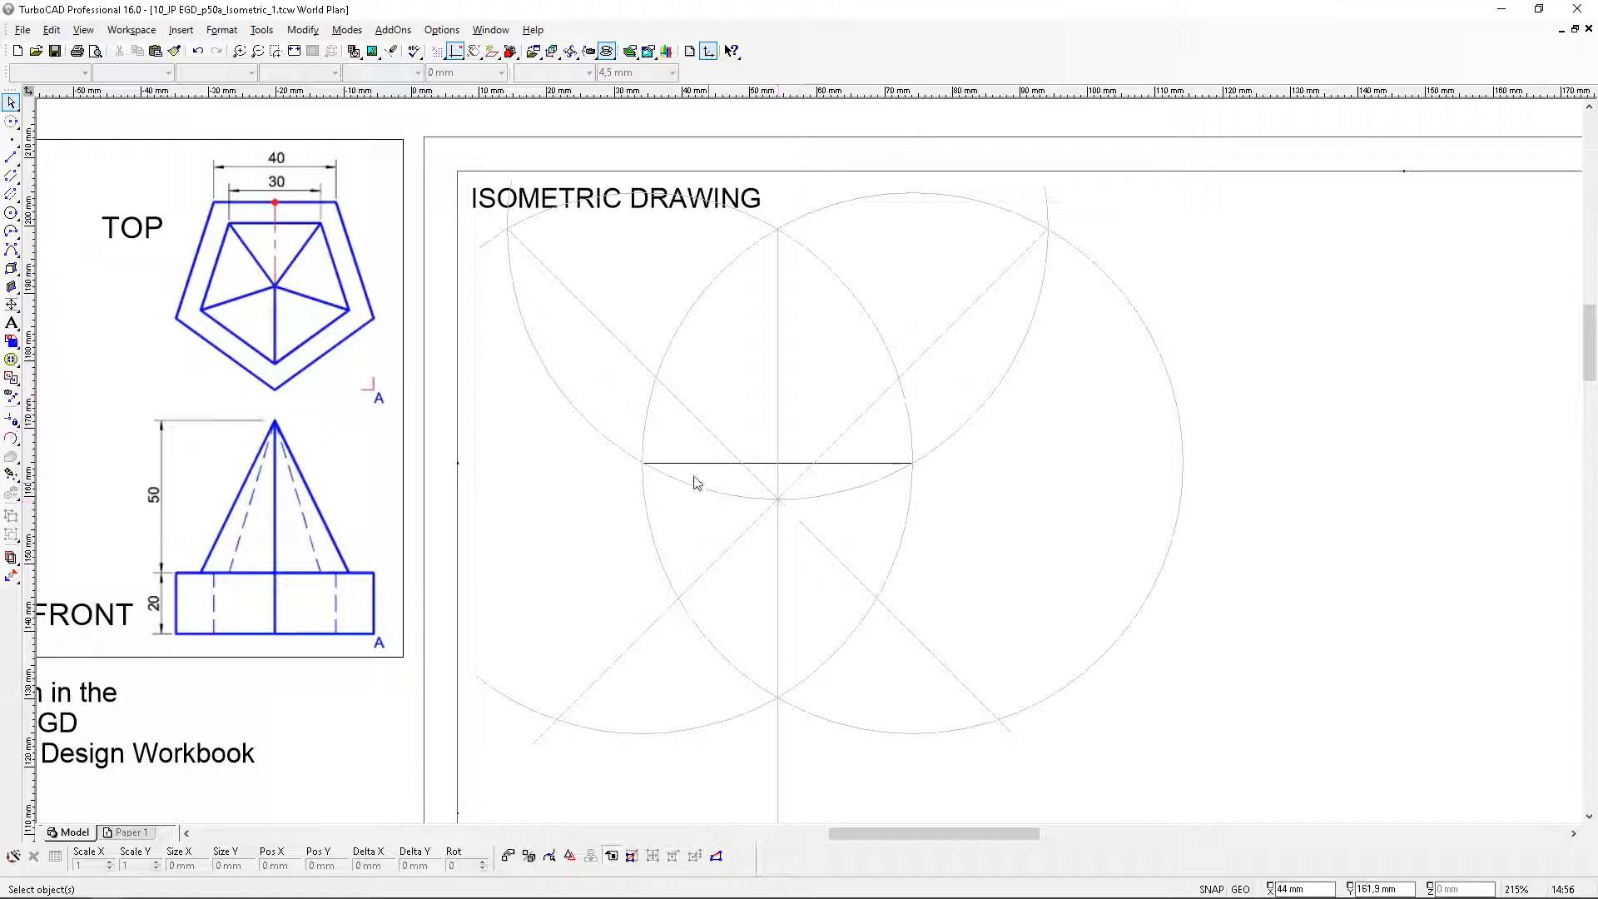
Draw a circle of radius 40 mm centred where the down-left diagonal crosses the left circle's arc
left_click(12, 123)
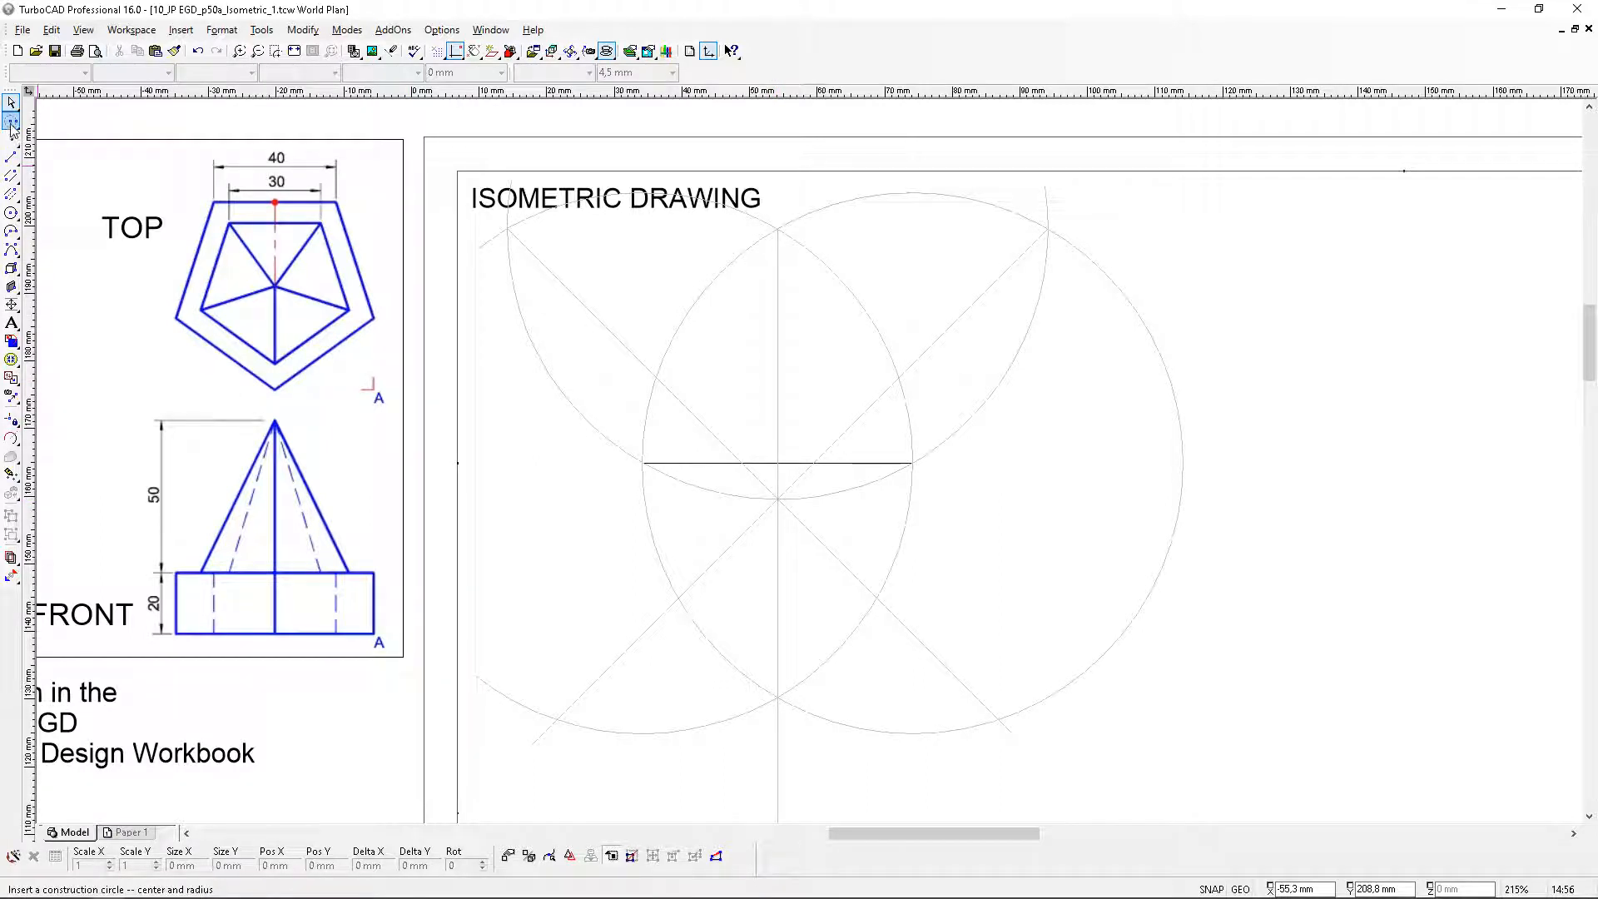
left_click(11, 212)
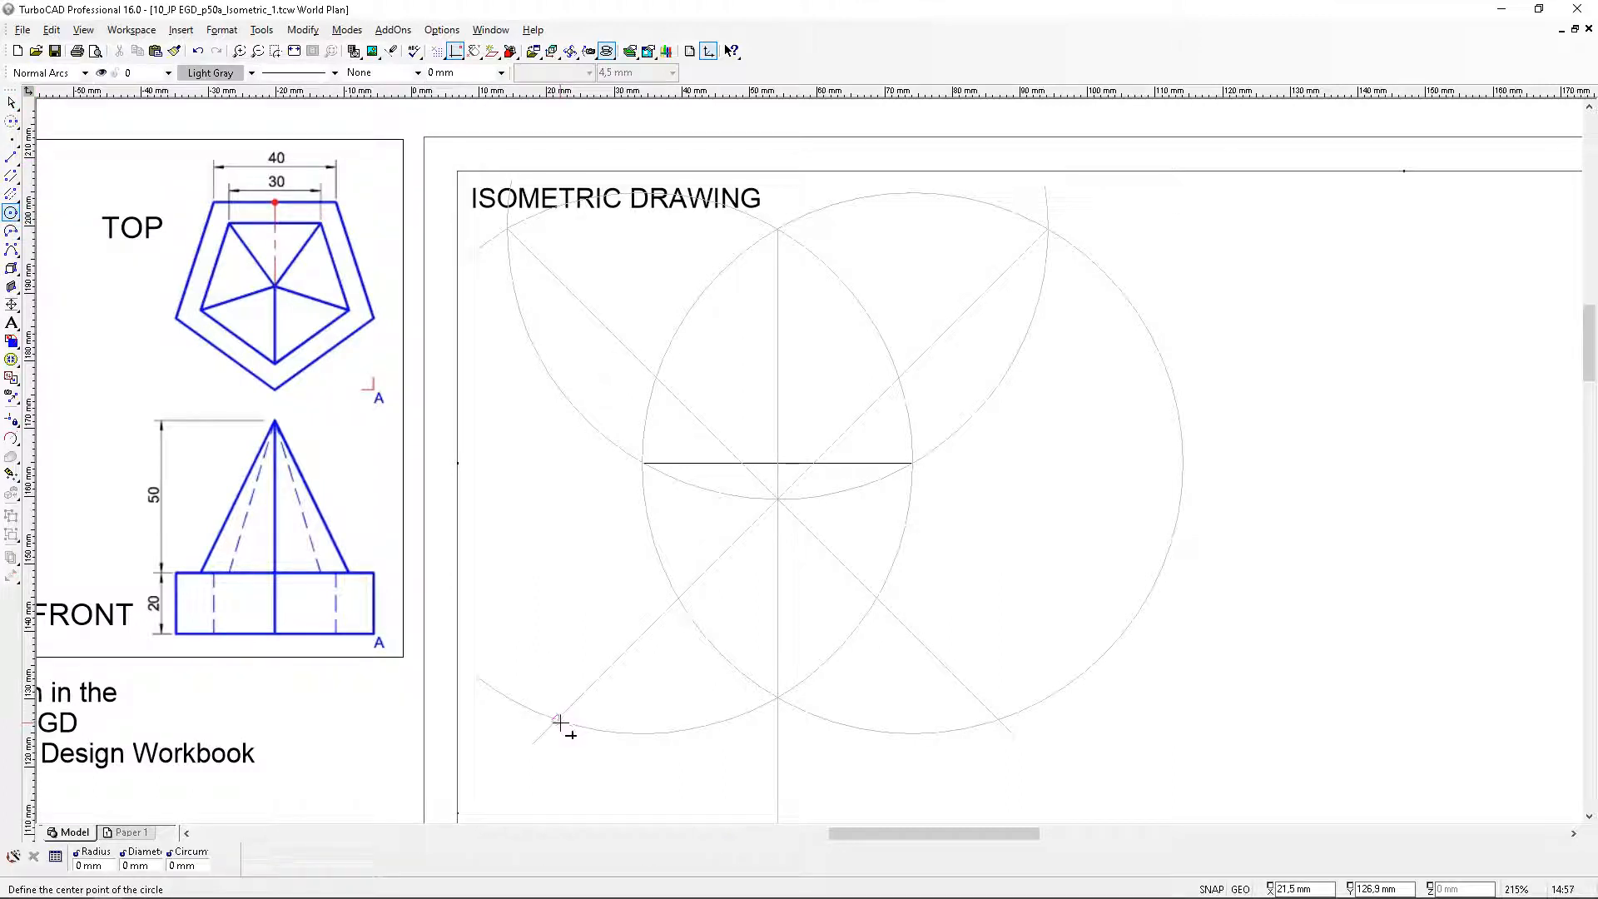
left_click(558, 720)
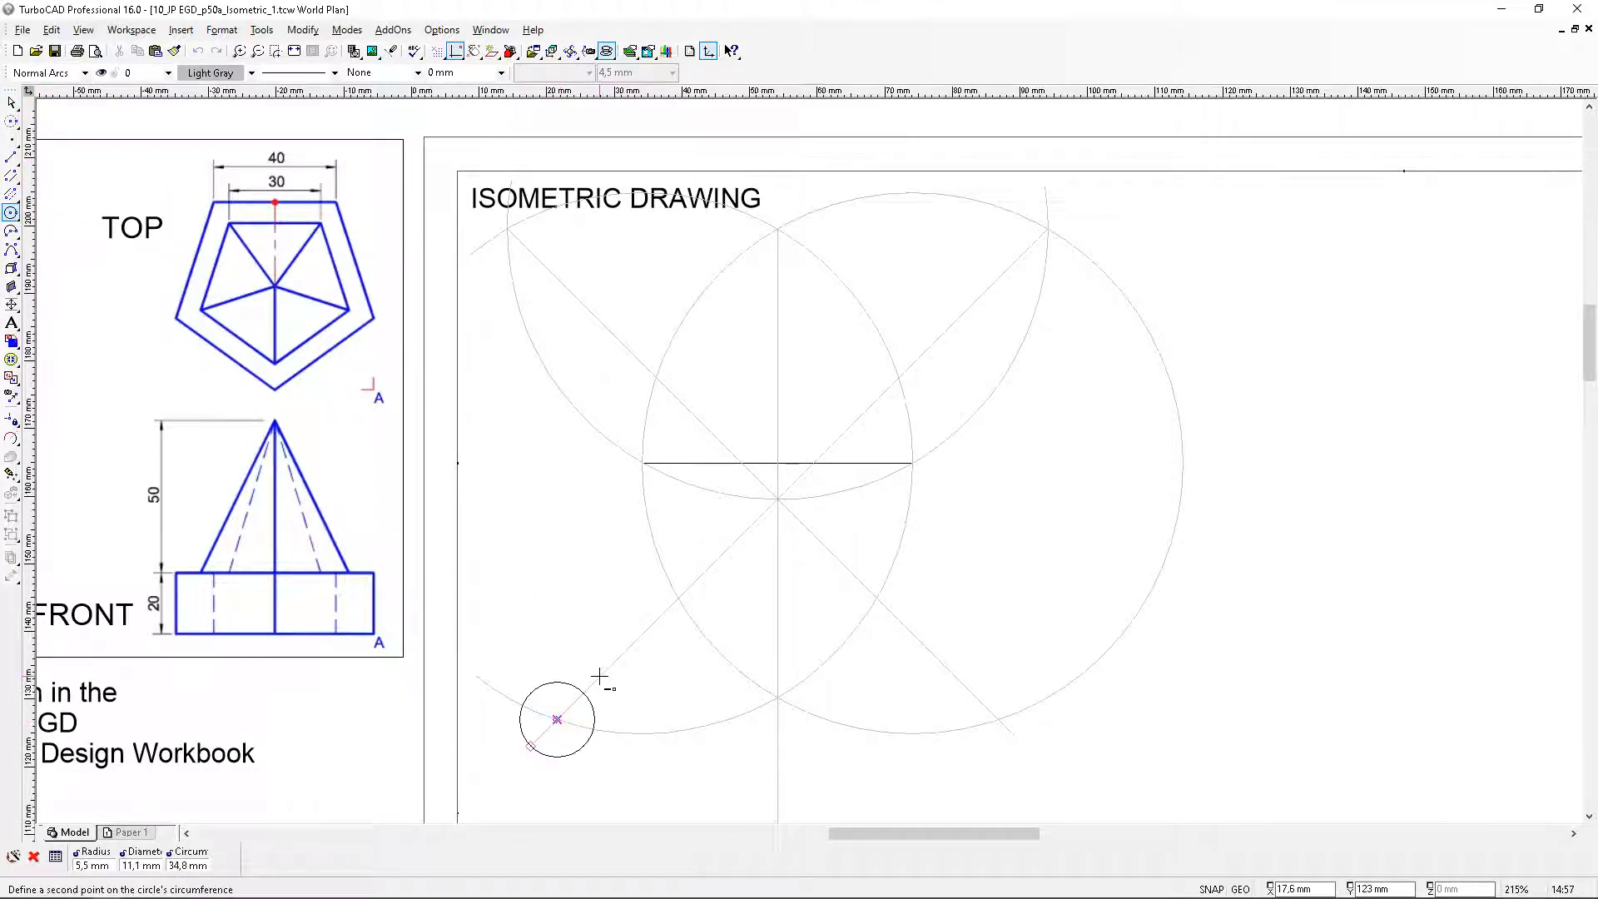
key("Tab")
type("40")
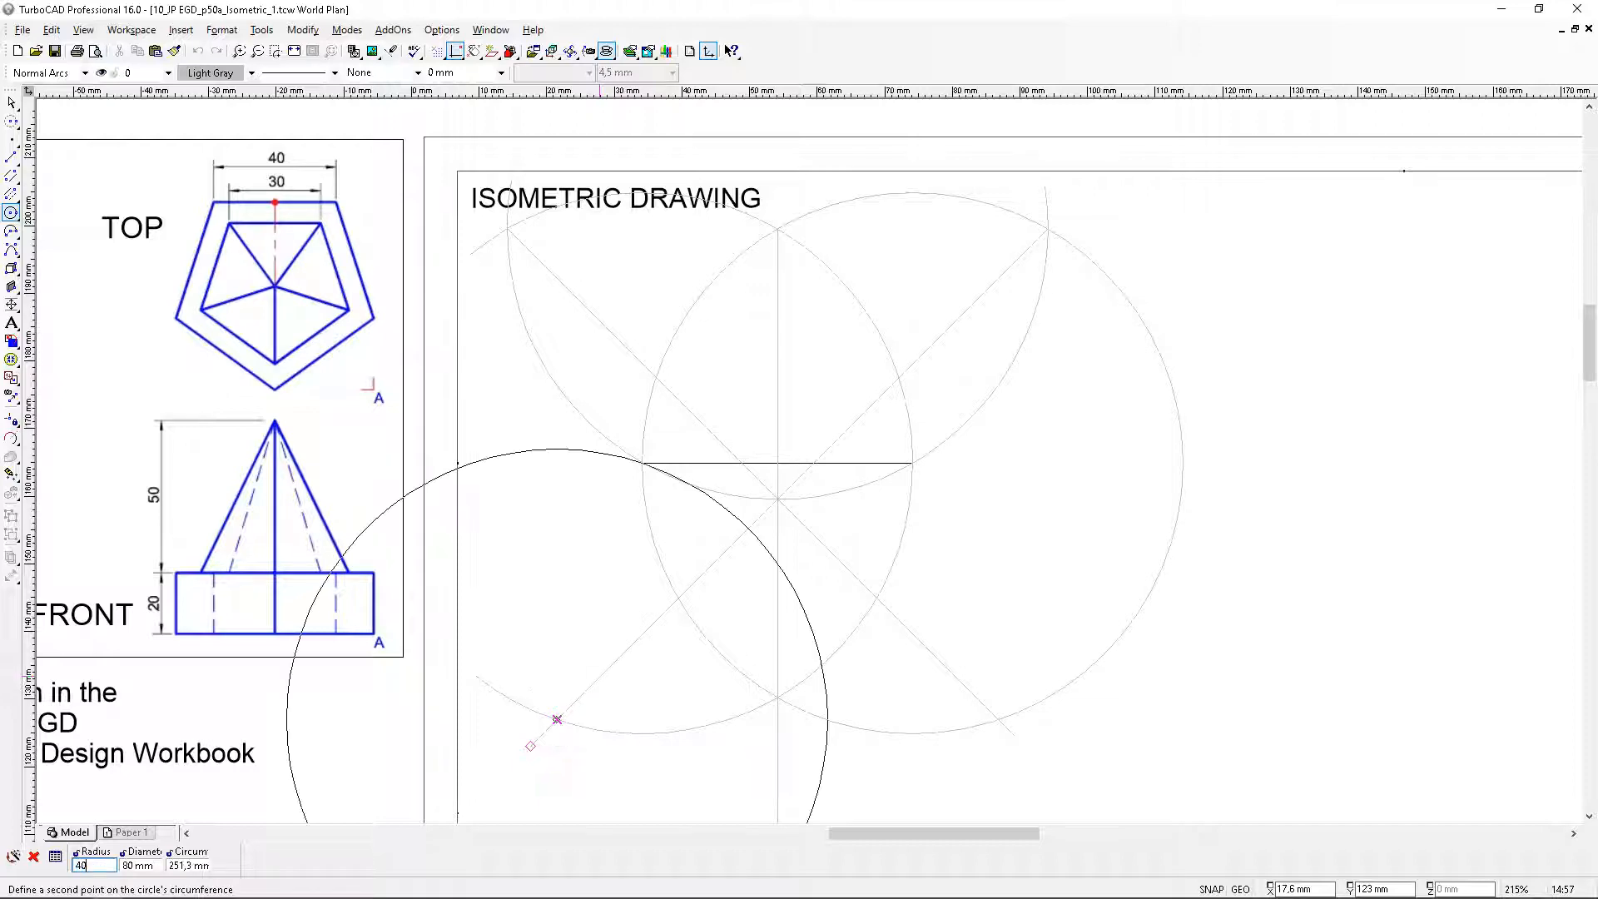
key("Return")
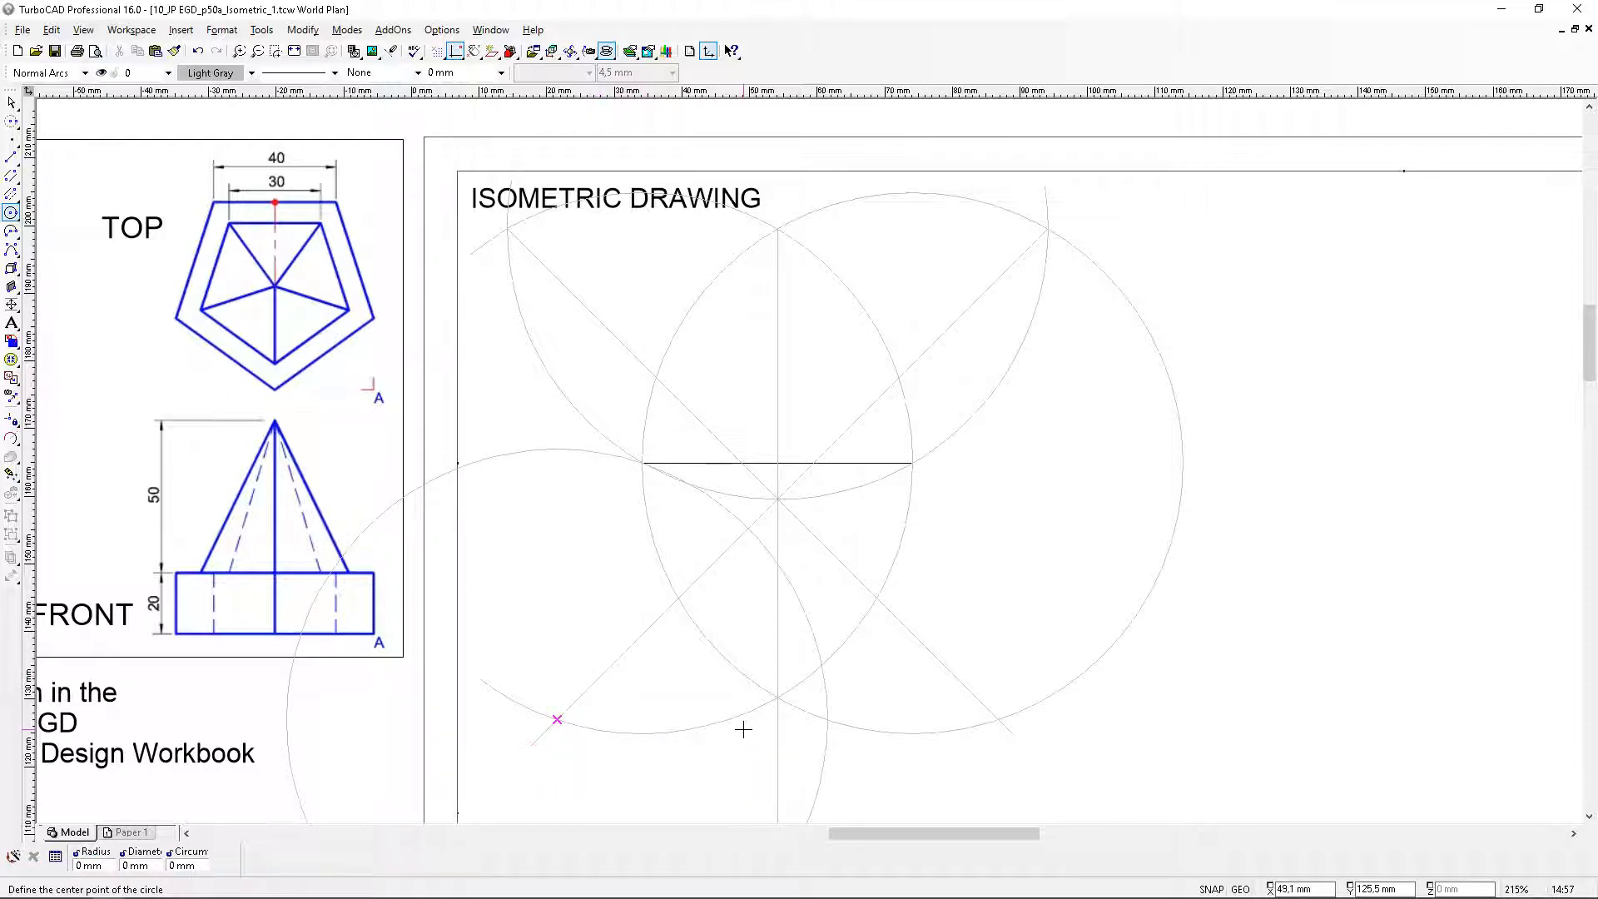
Draw a circle of radius 40 mm centred where the down-right diagonal crosses the right circle
scroll(741, 727, "down", 2)
scroll(828, 474, "up", 2)
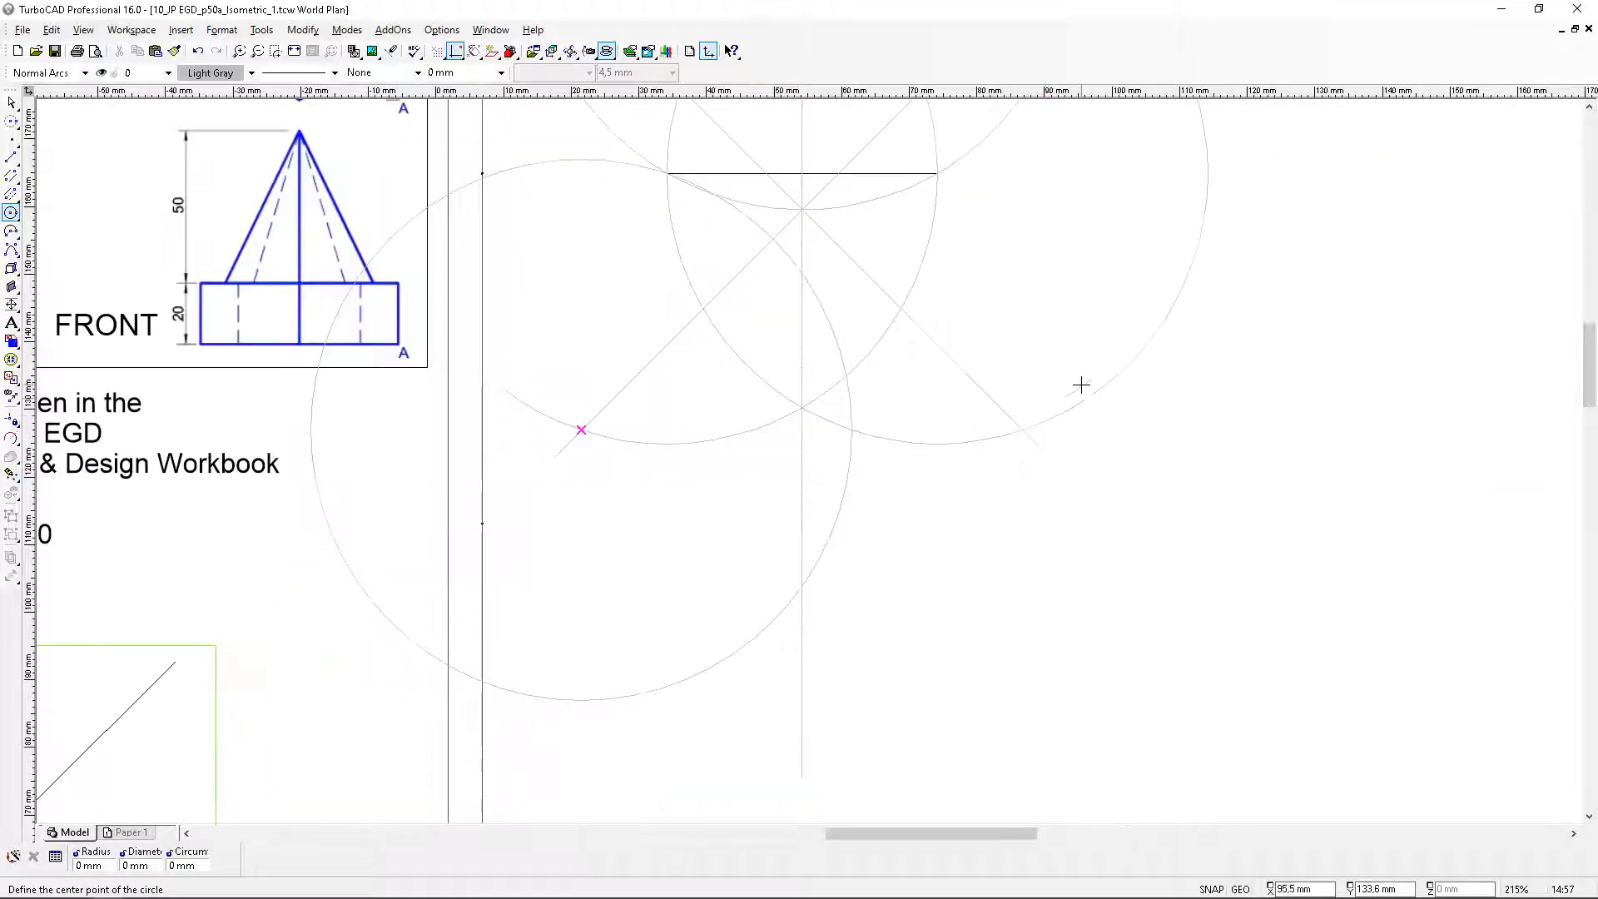
left_click(1024, 430)
type("30")
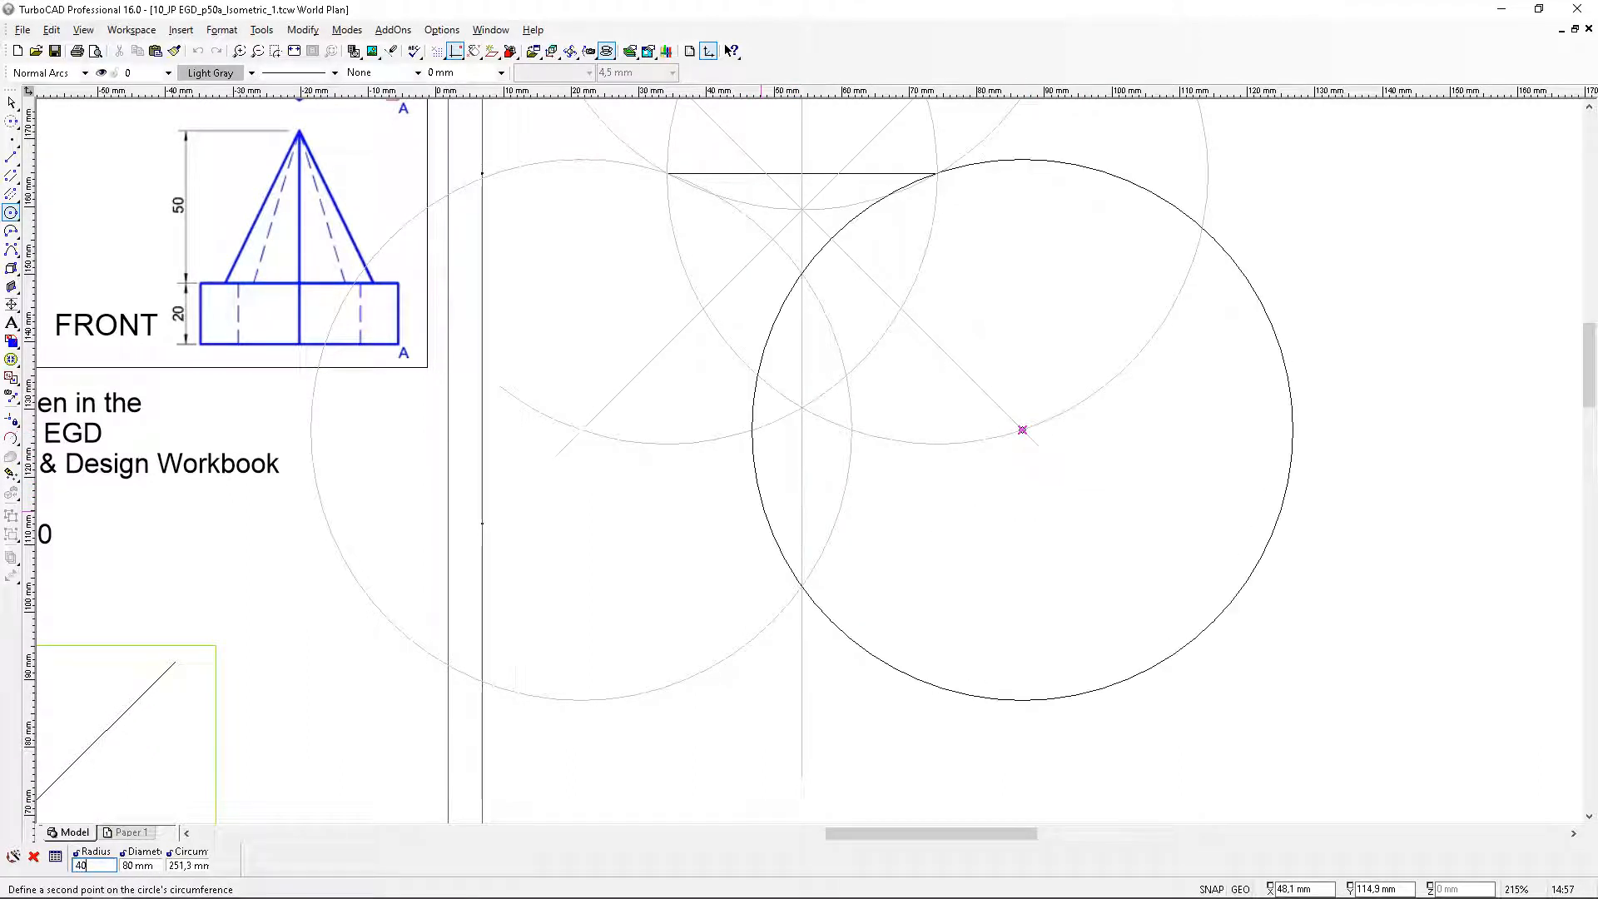
left_click(760, 511)
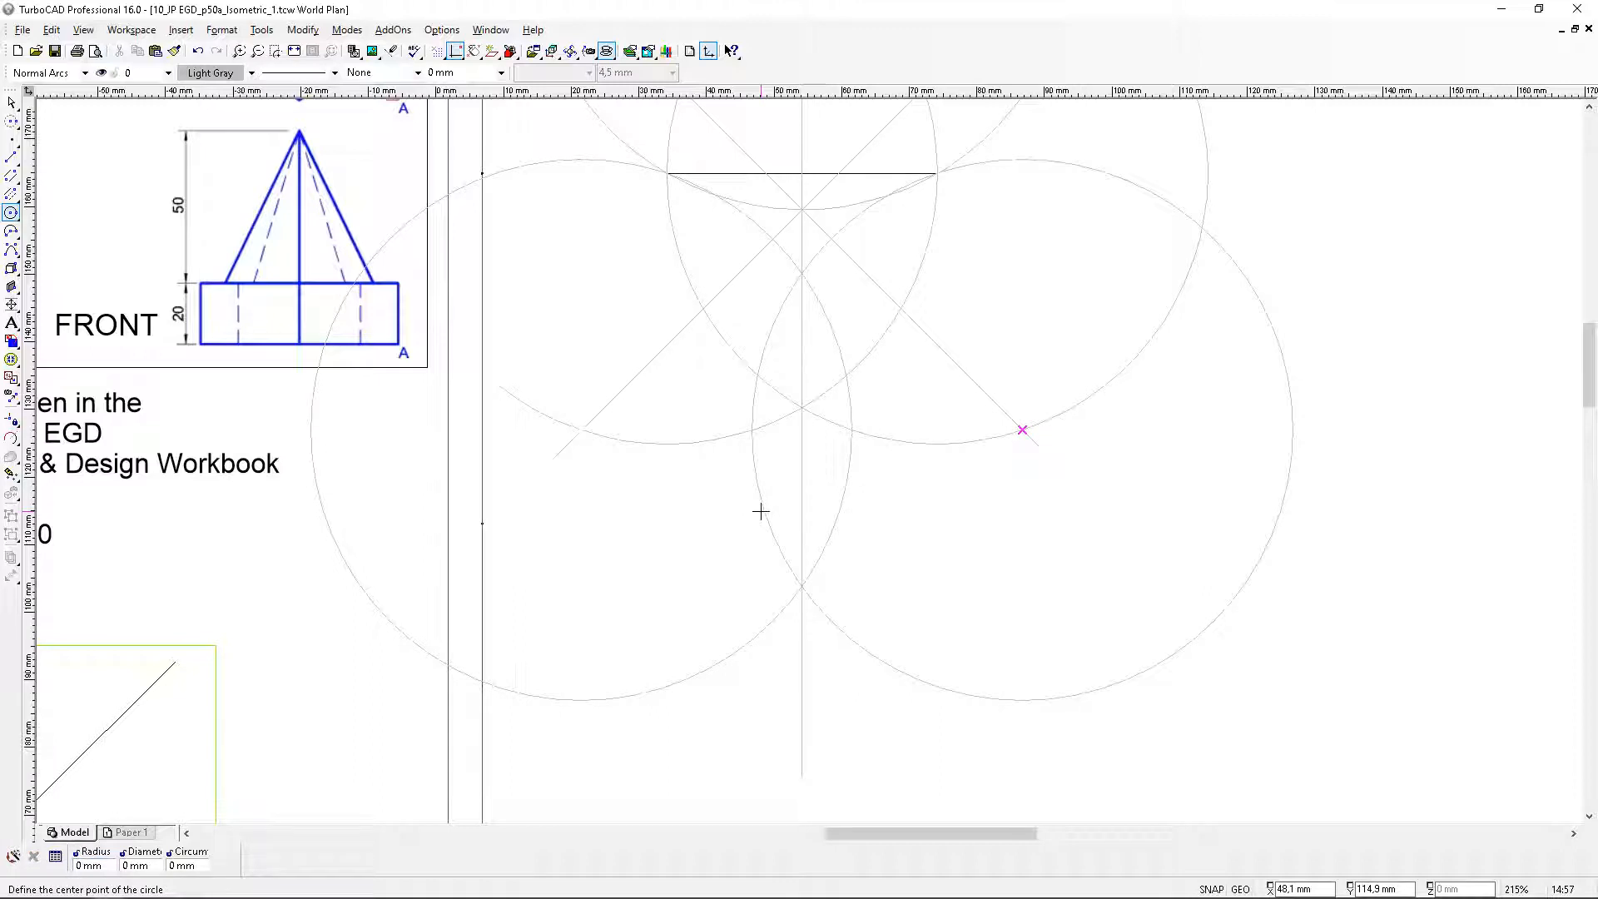
Split the lower-left 40 mm radius circle with cutting points on either side of its lower crossing with the vertical bisector
left_click(10, 437)
left_click(542, 160)
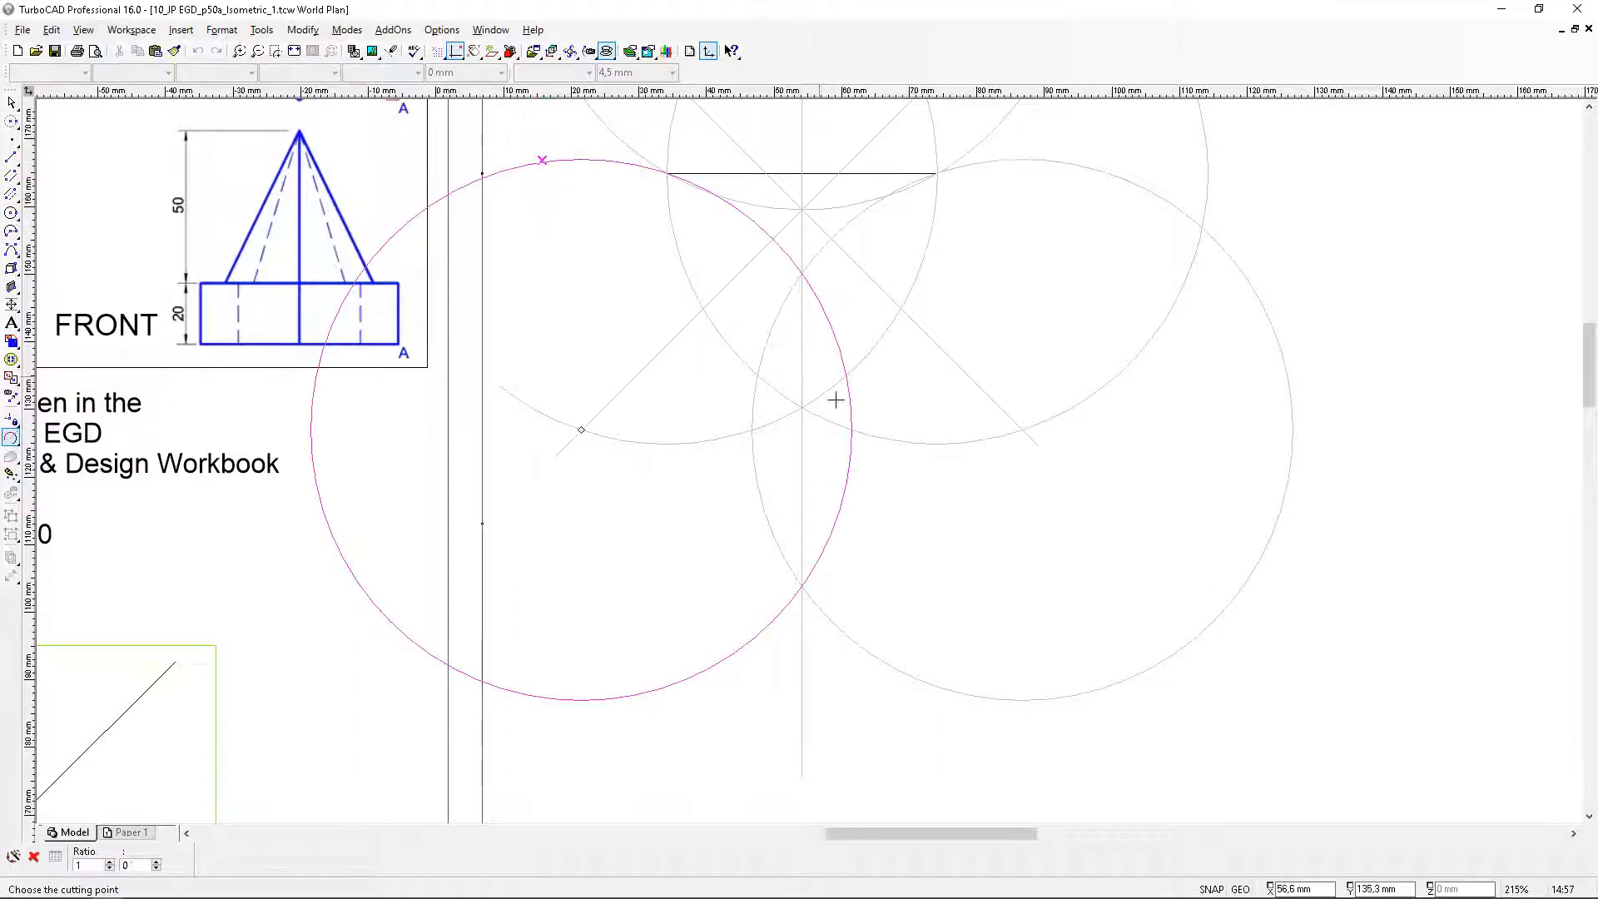
left_click(879, 573)
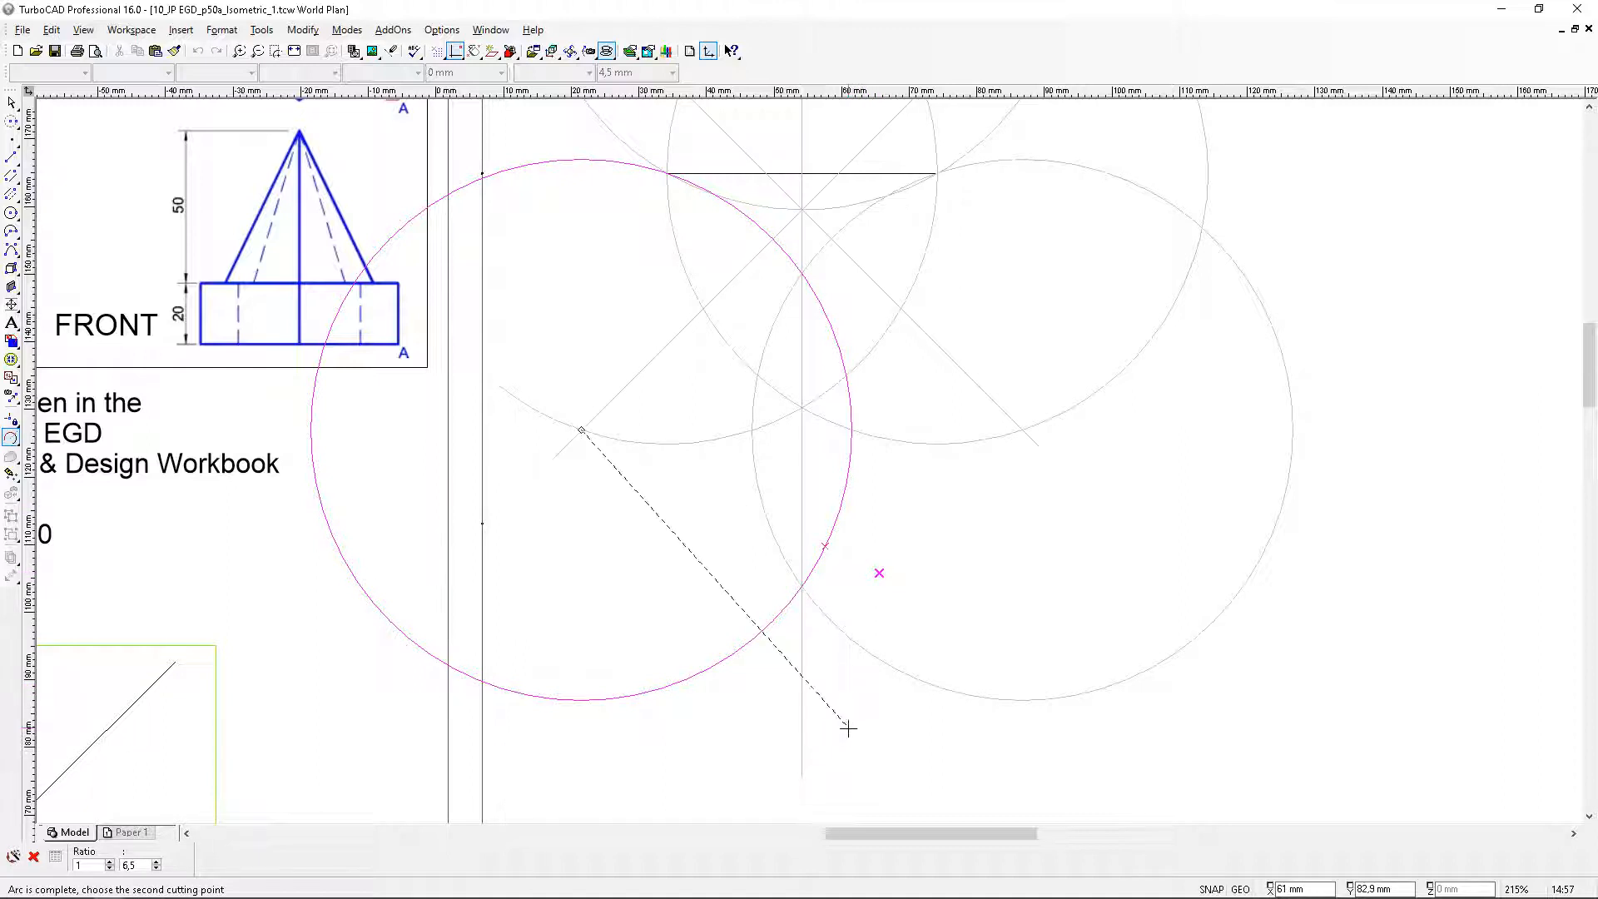
left_click(845, 724)
Split the lower-right 40 mm radius circle with cutting points on either side of its lower crossing with the vertical bisector
left_click(959, 703)
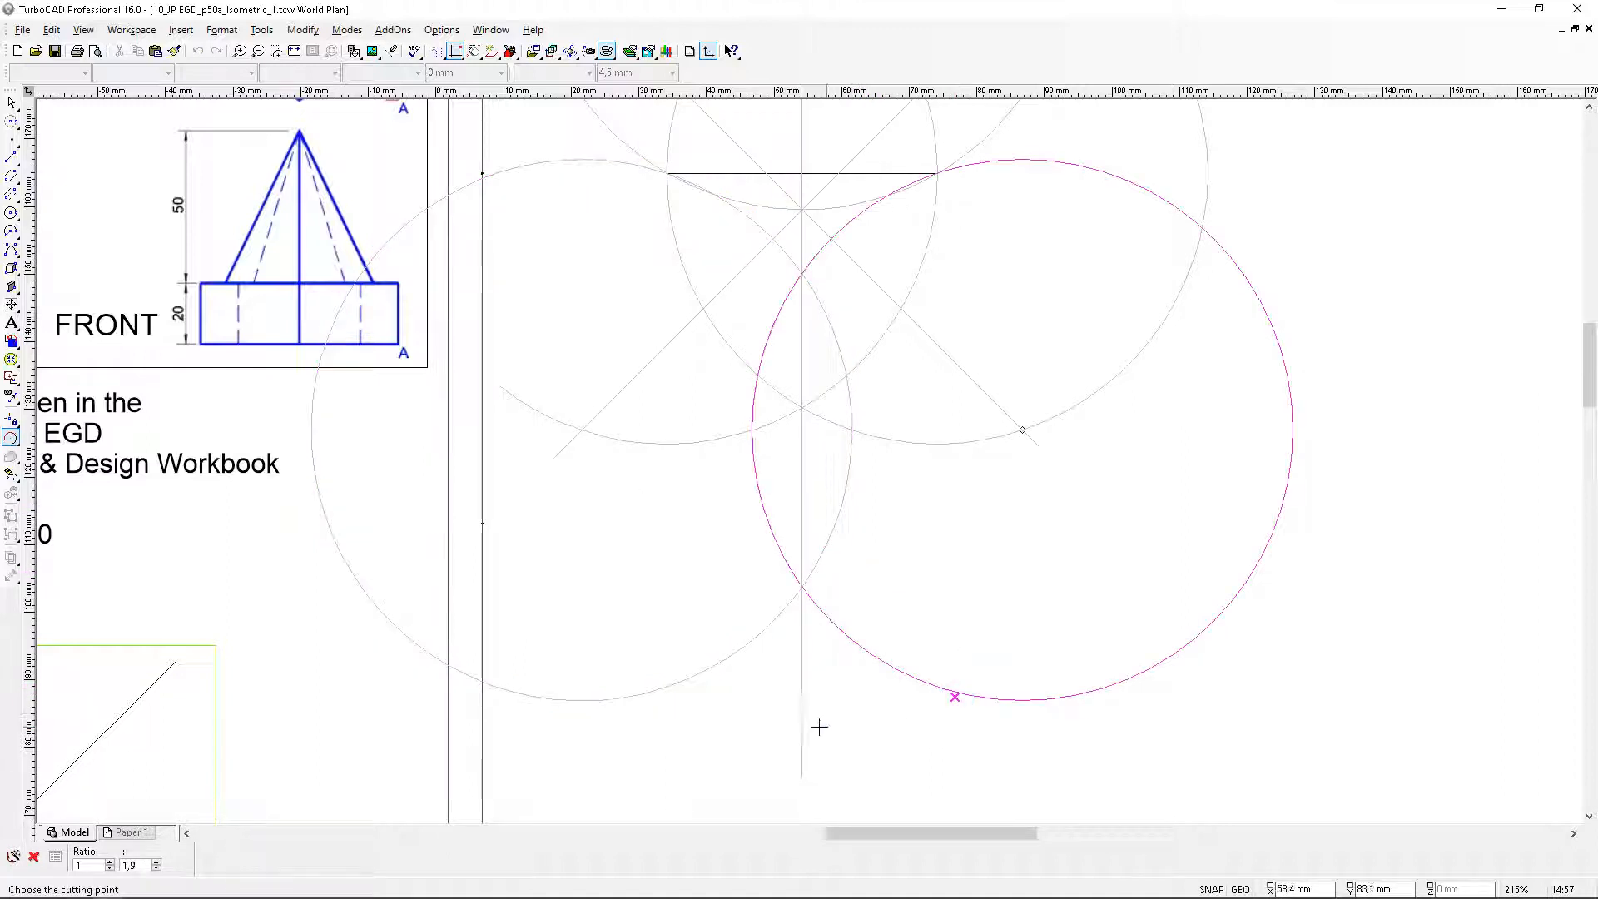
left_click(713, 759)
left_click(564, 602)
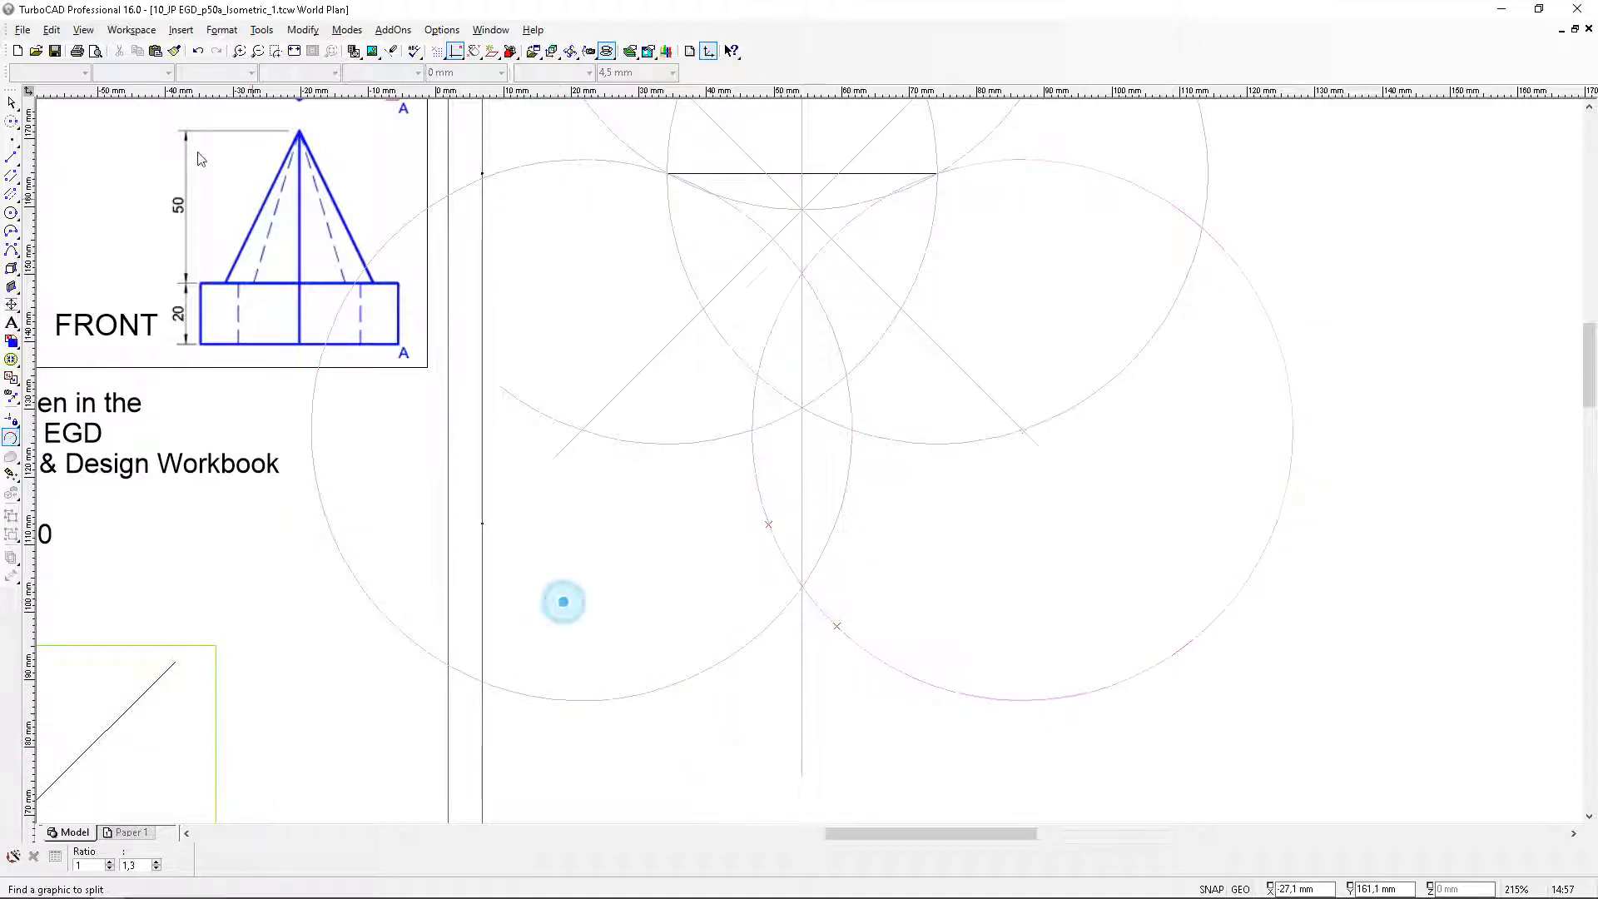
Delete the leftover large parts of the split lower-left and lower-right circles, keeping only the short arcs crossing on the vertical bisector
left_click(11, 101)
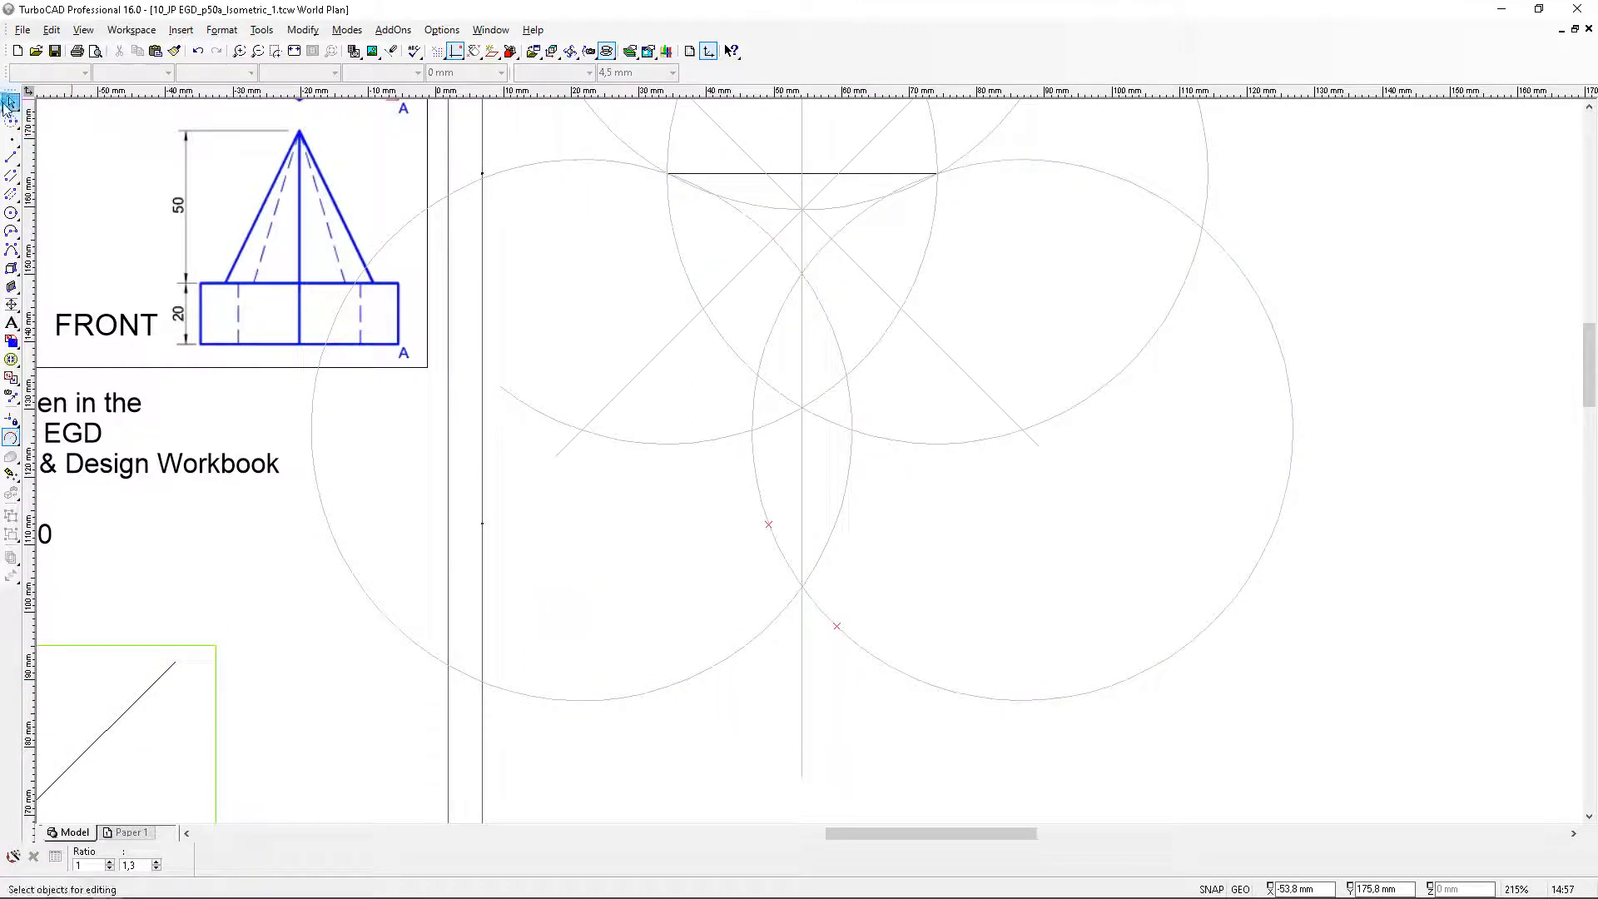
left_click(583, 700)
key("Delete")
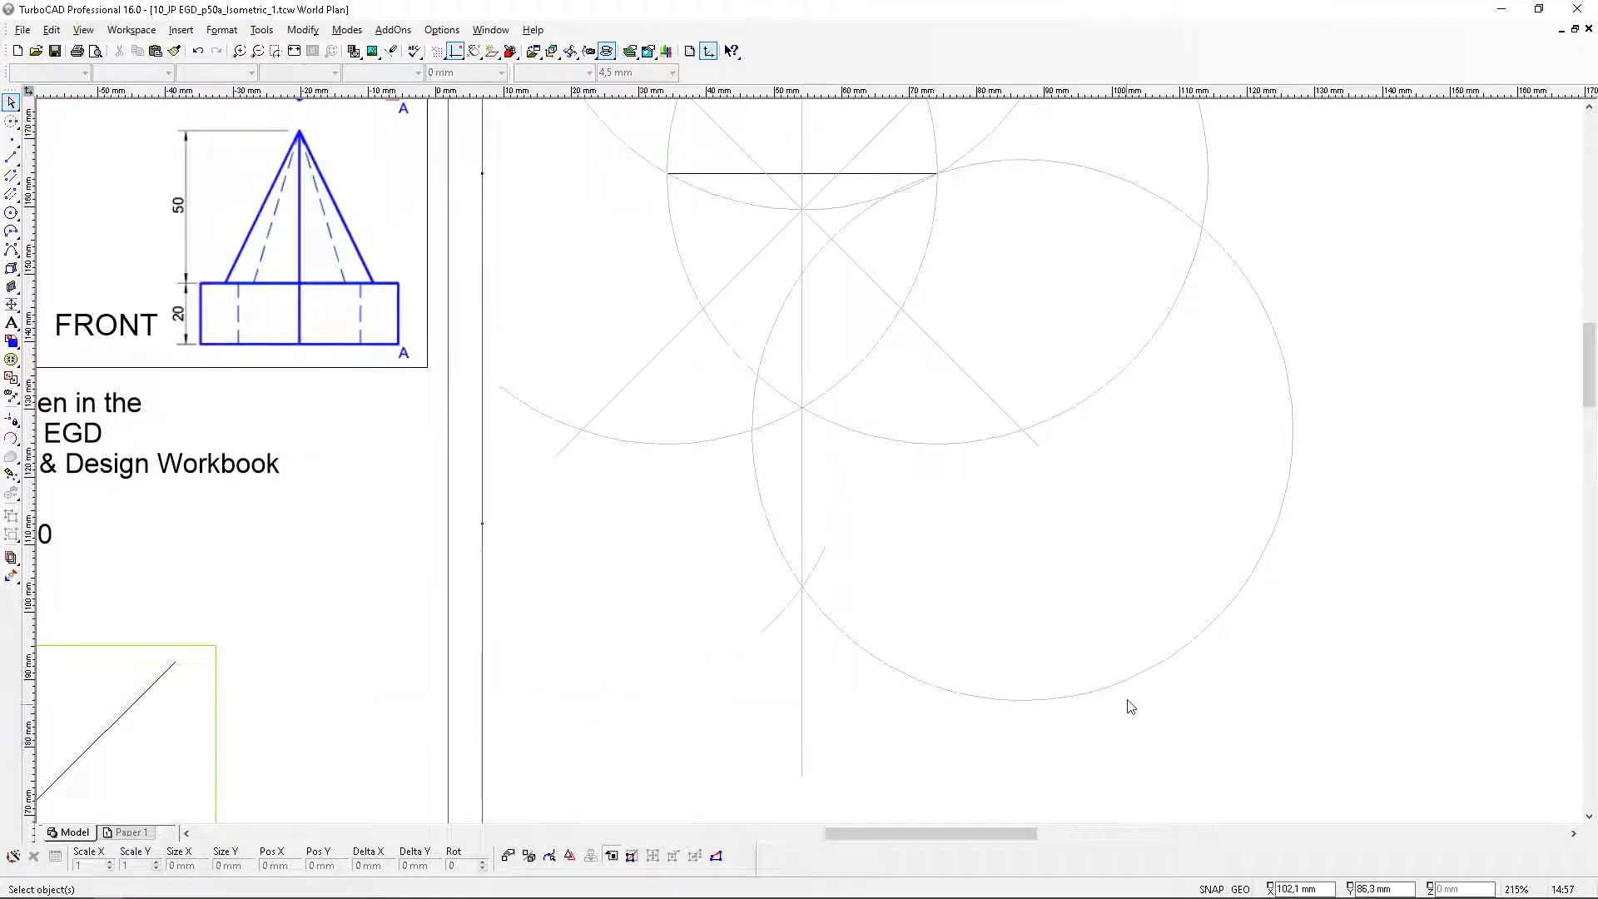
left_click(1140, 679)
key("Delete")
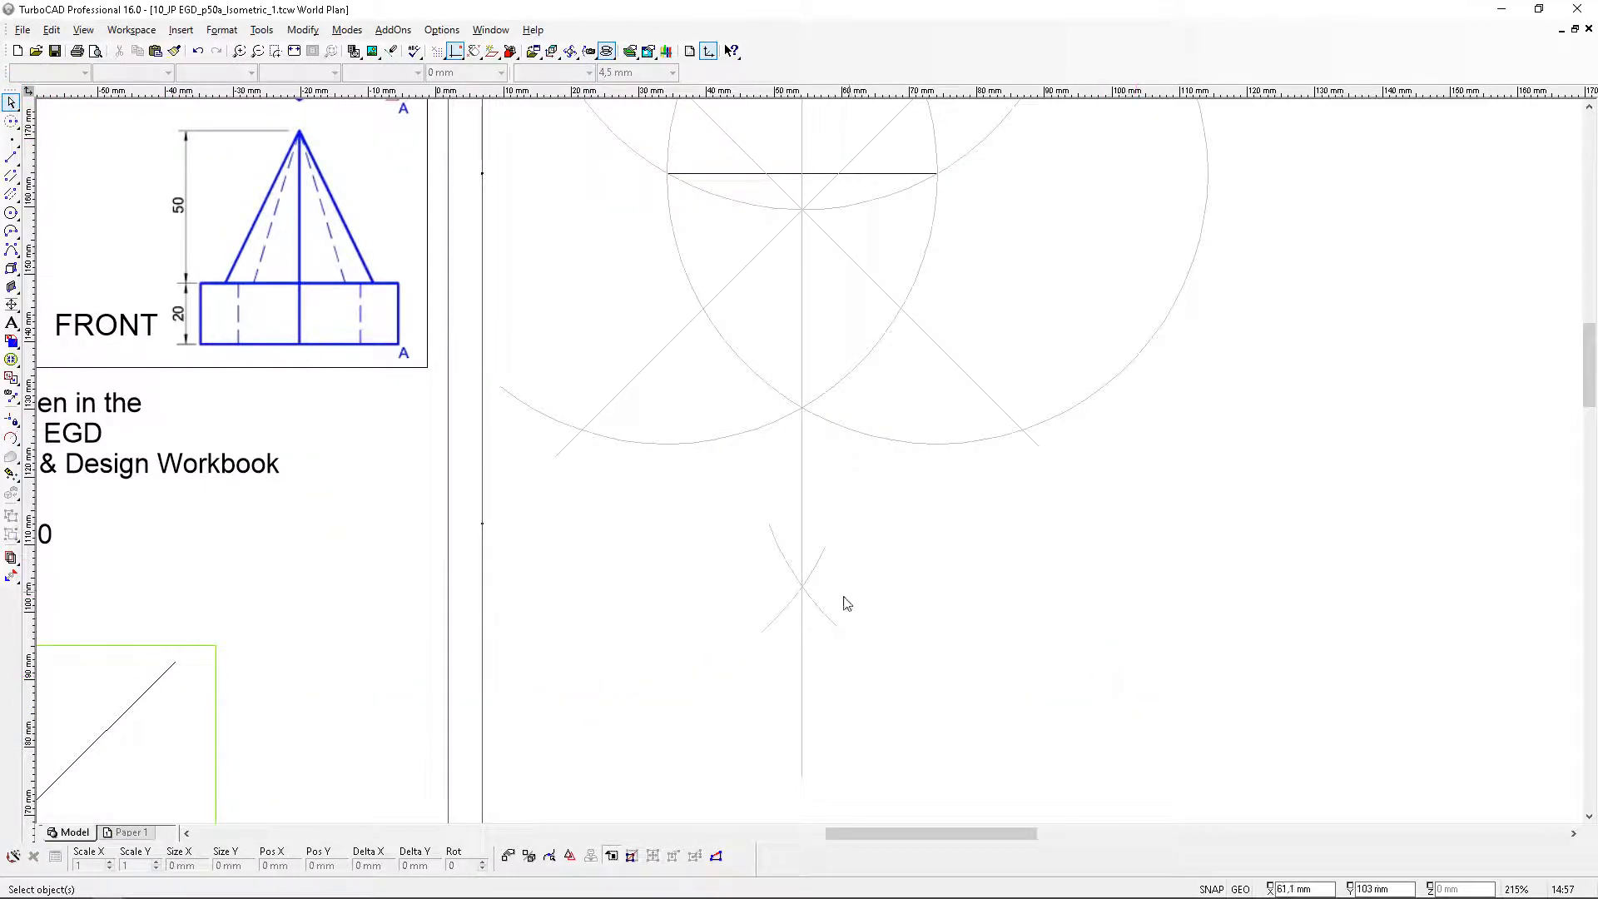
Start a single line and set its layer to Answer and its colour to black
scroll(769, 304, "down", 3)
scroll(811, 468, "up", 3)
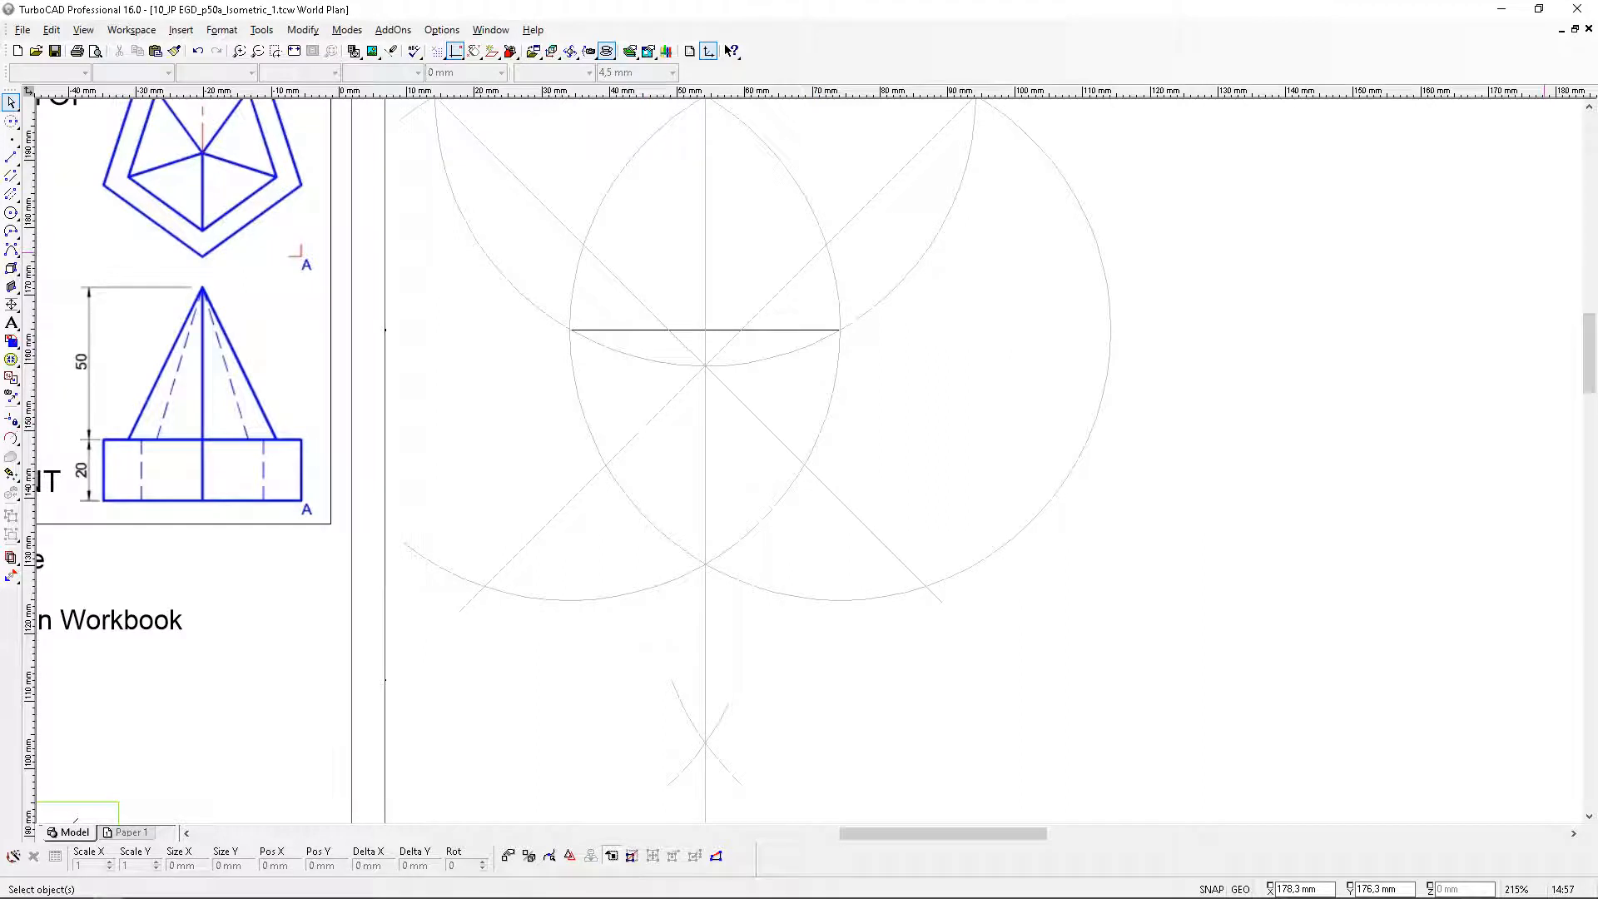
left_click_drag(1589, 363, 1591, 351)
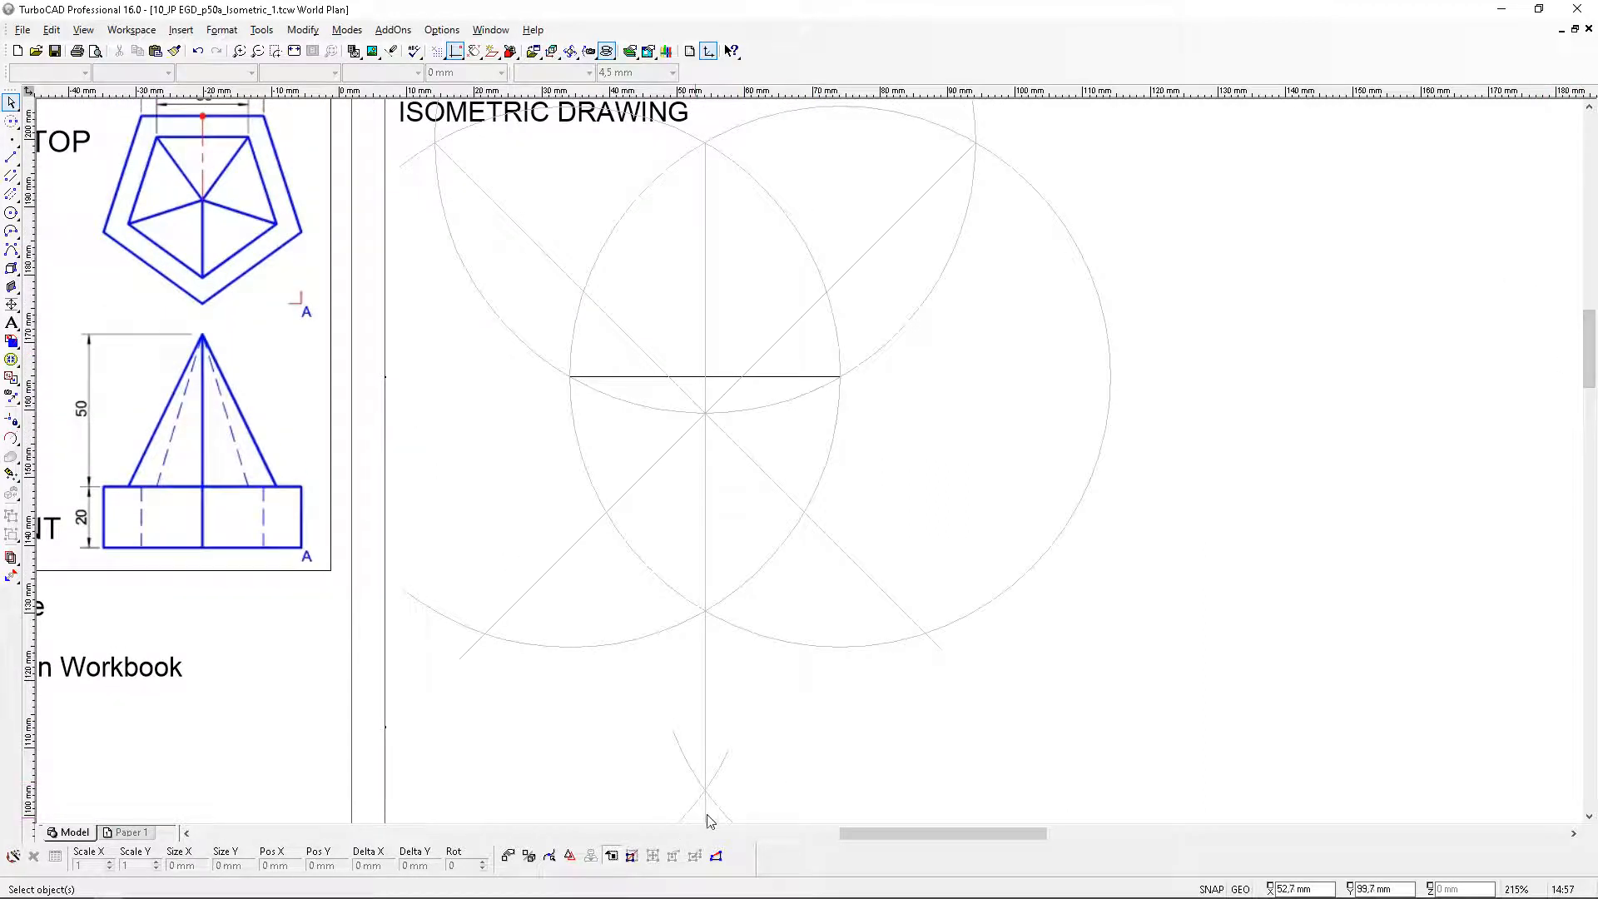
left_click(11, 161)
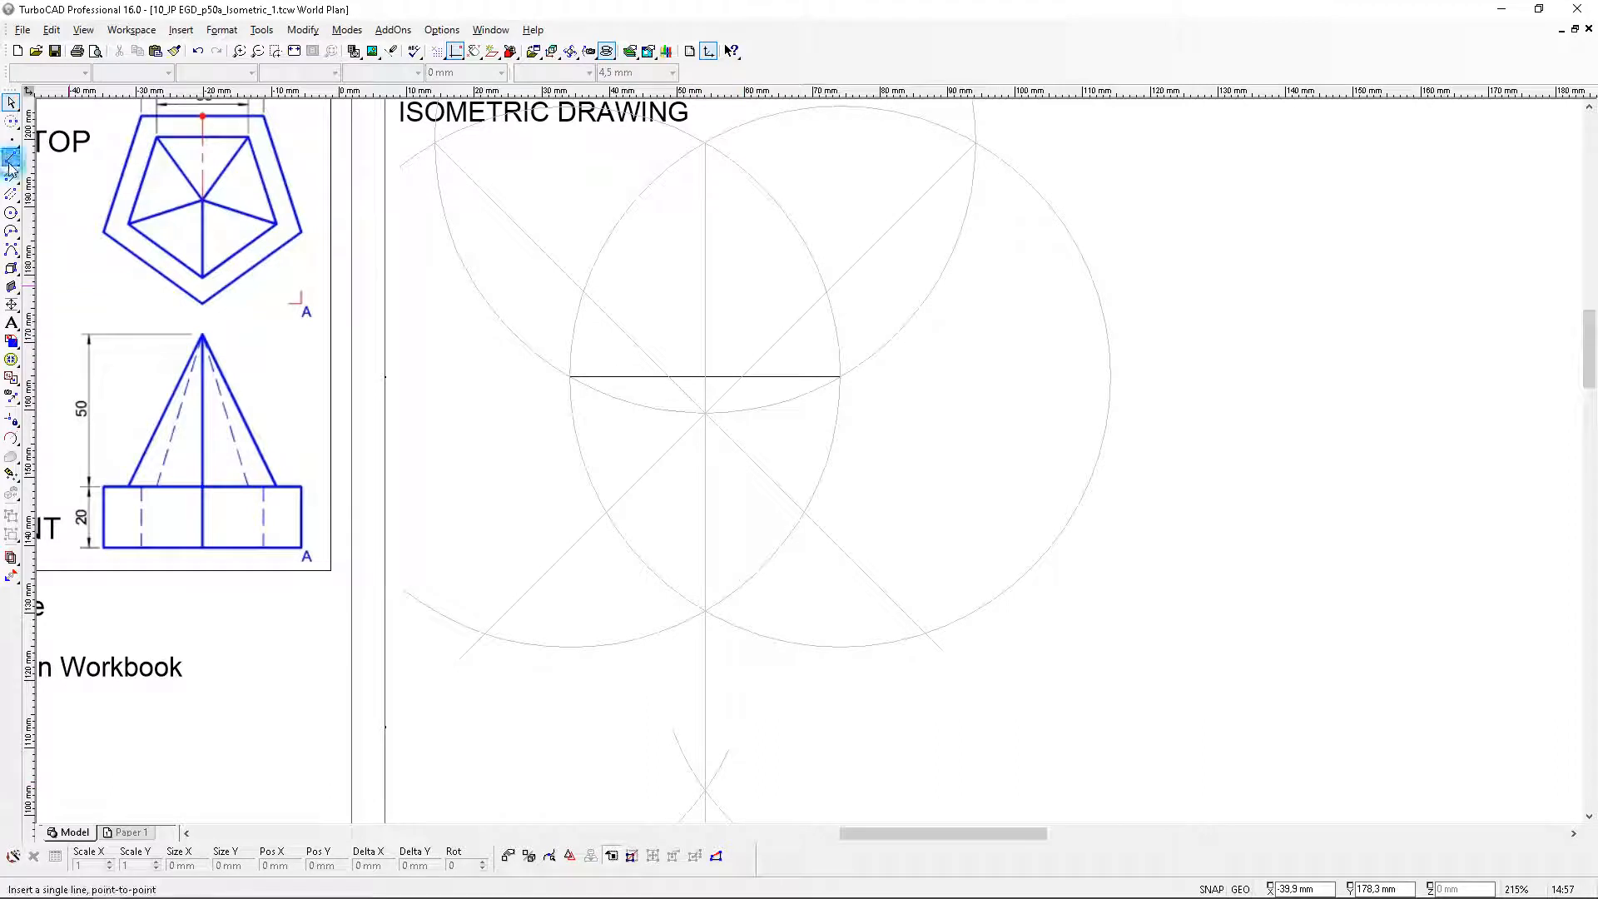
left_click(30, 168)
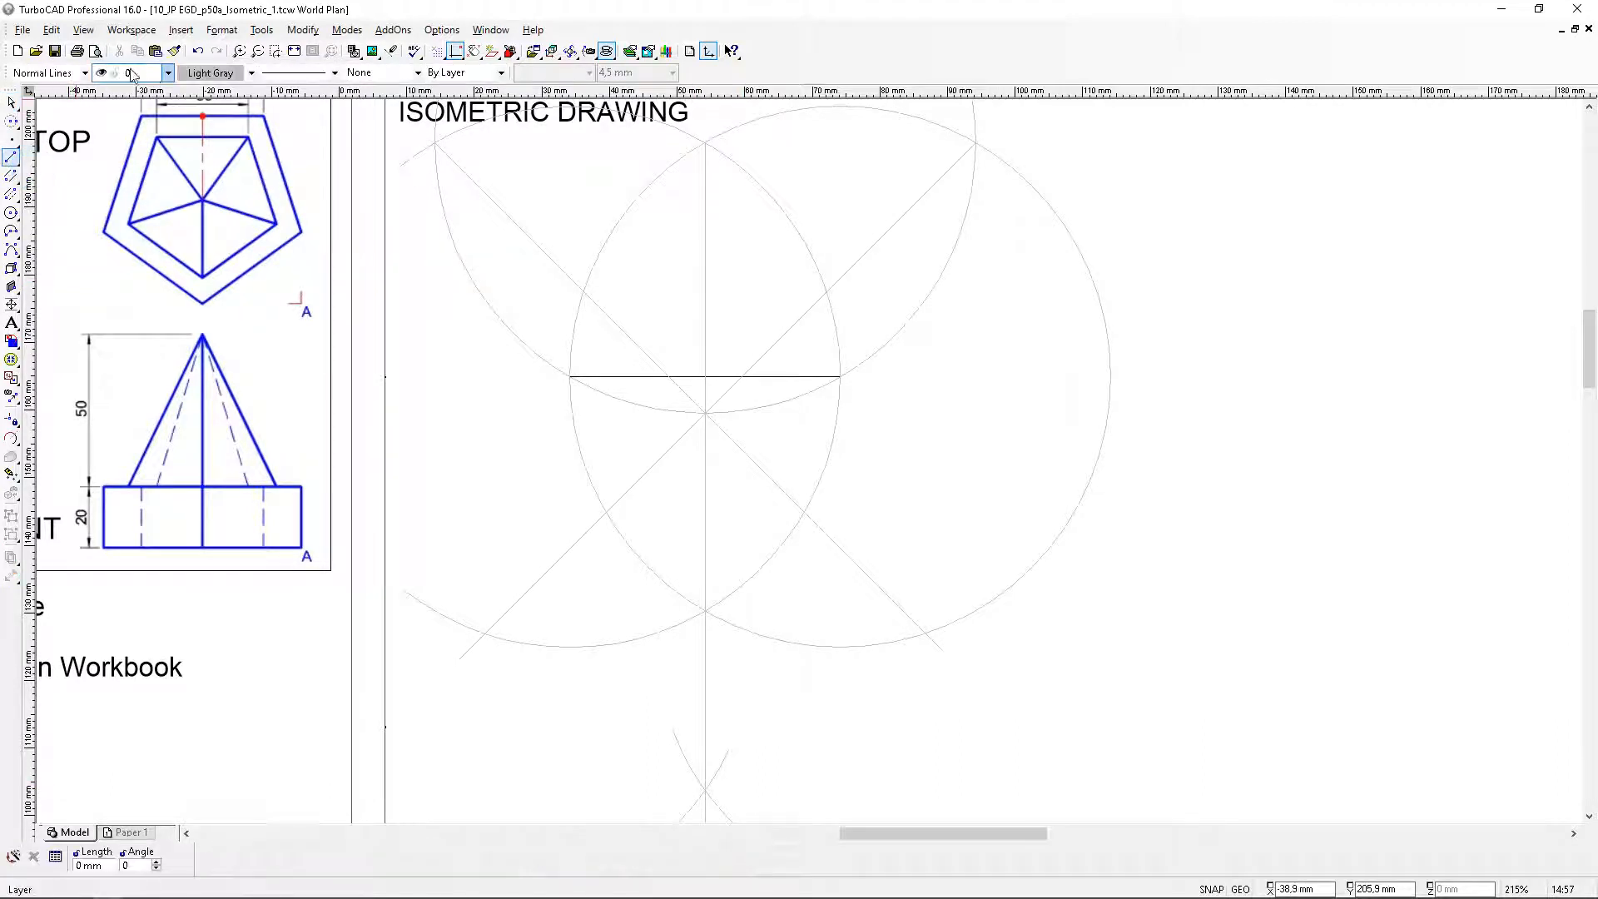
left_click(166, 73)
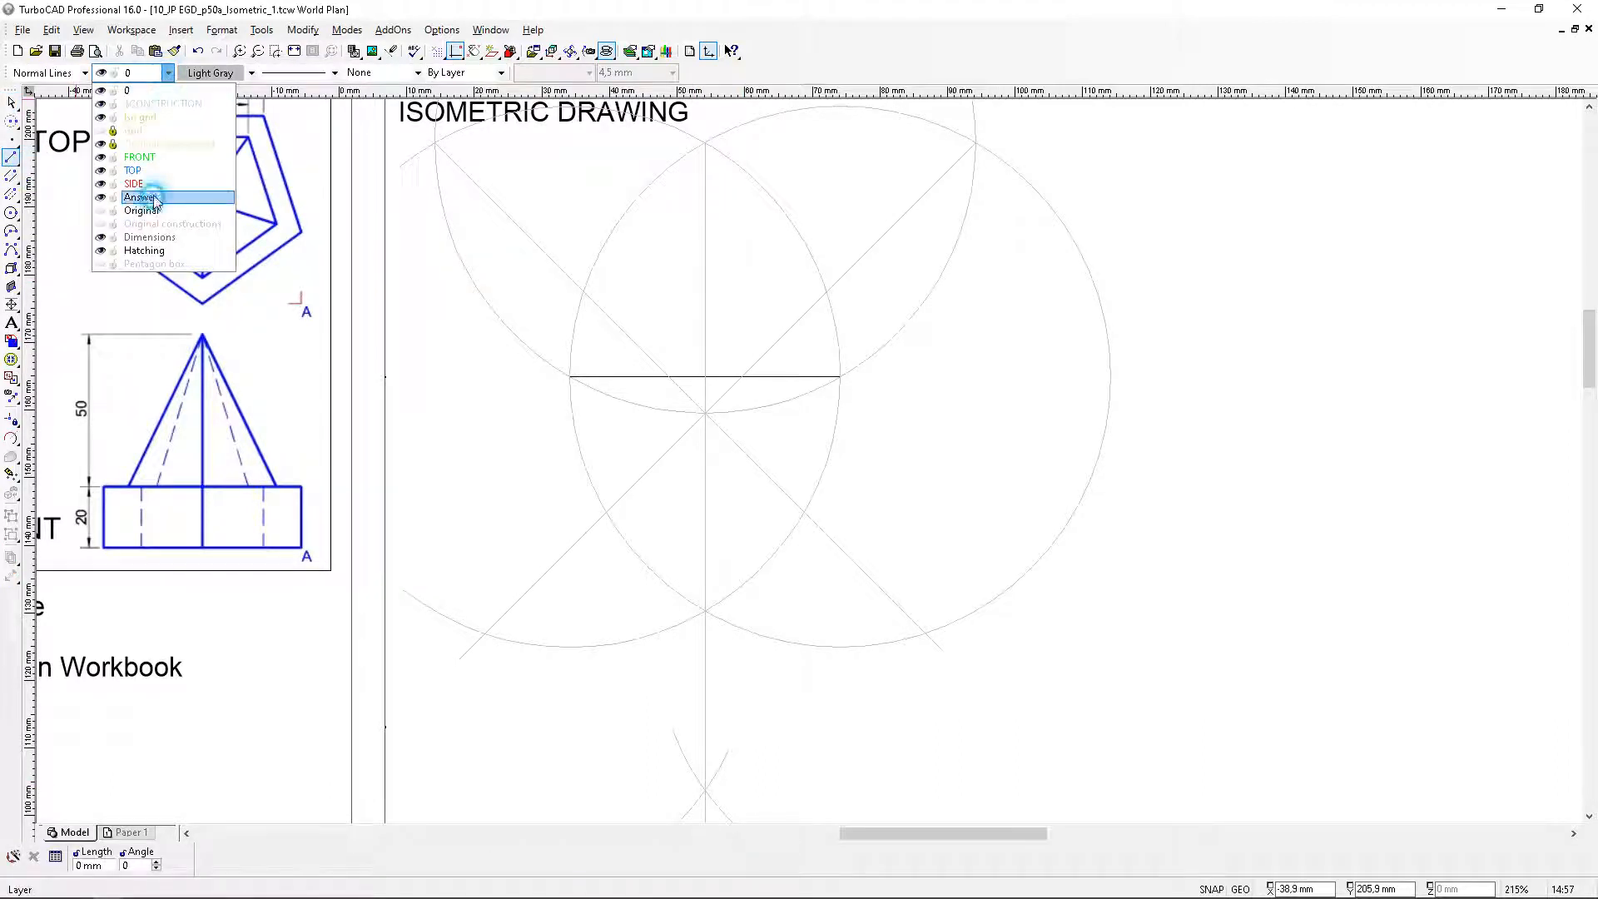
left_click(158, 197)
left_click(250, 74)
left_click(190, 101)
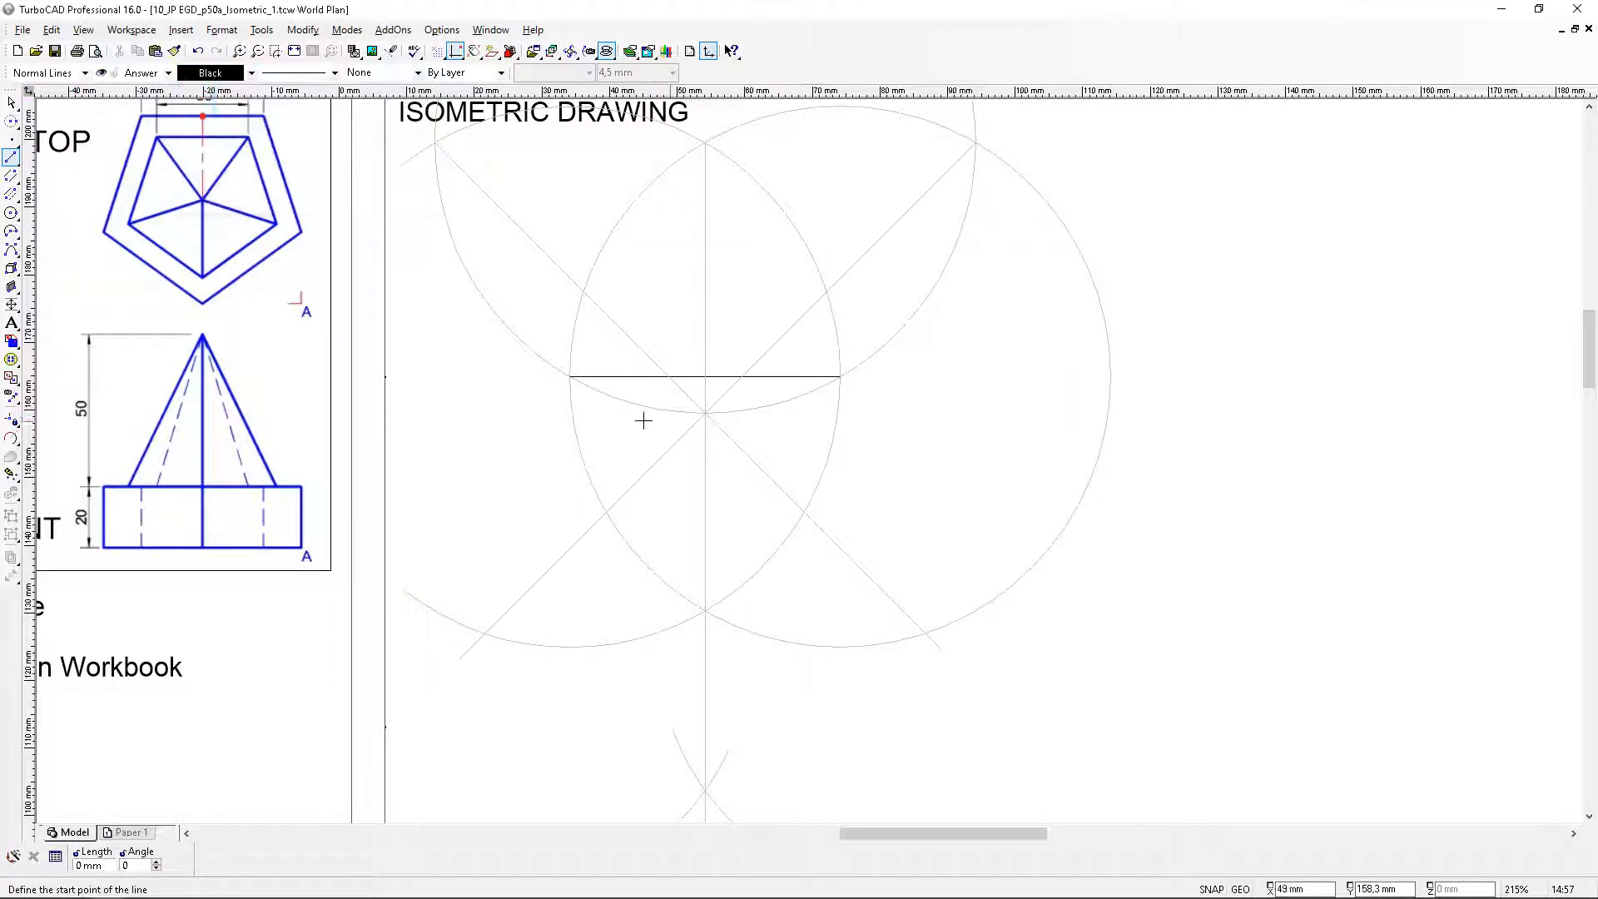
Draw the pentagon's four remaining sides from the top side's left end through the construction intersections to its right end
left_click(570, 376)
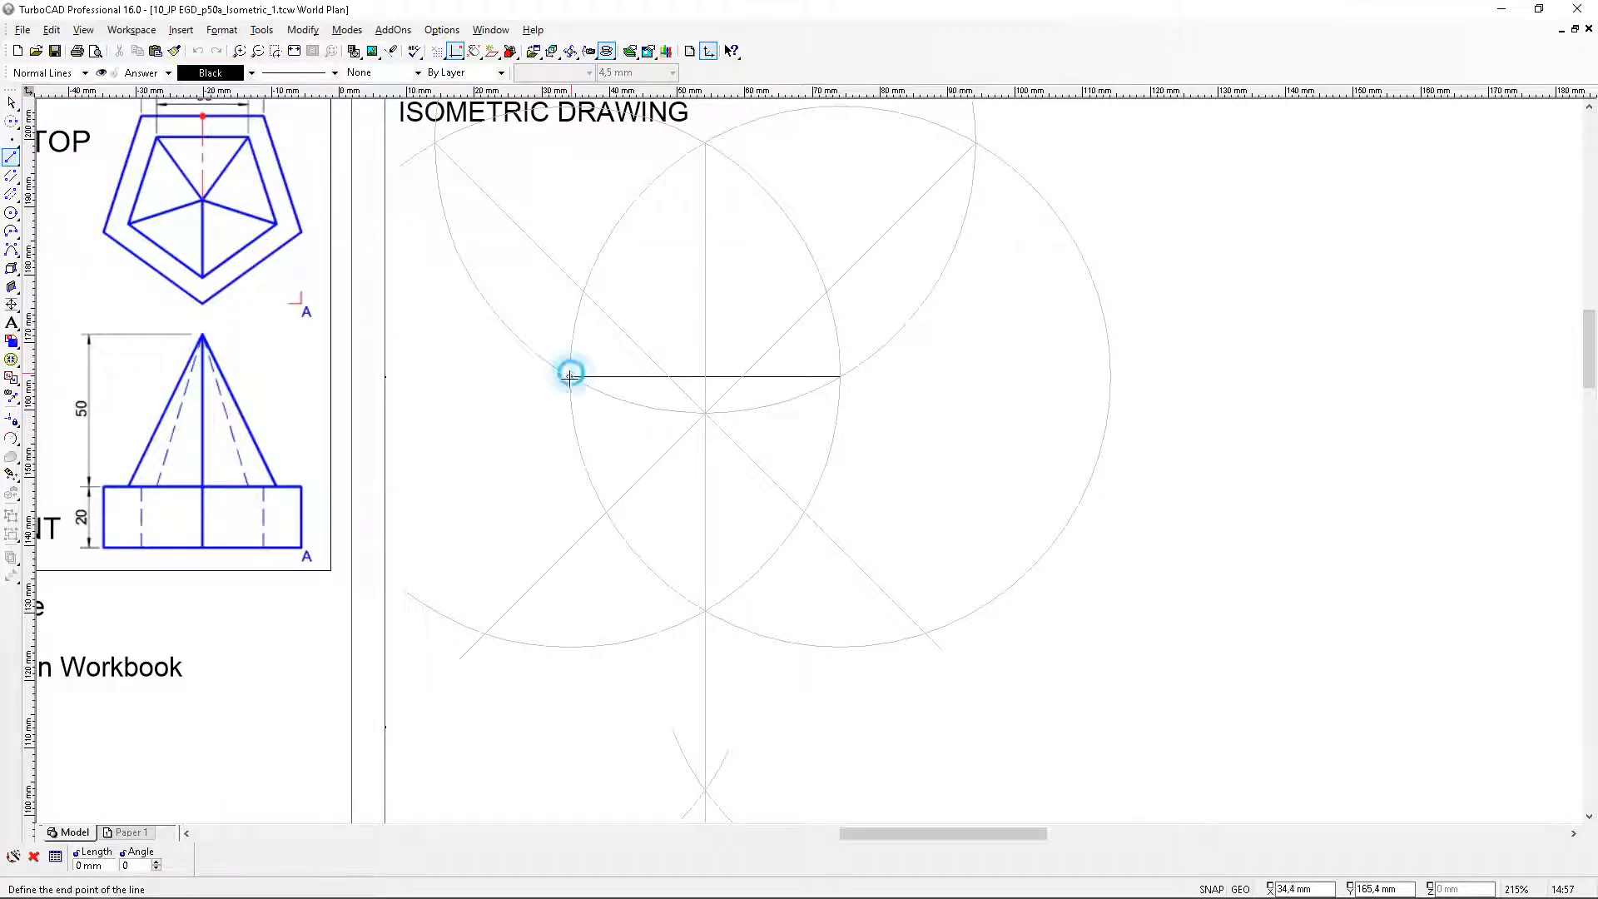
left_click(487, 633)
left_click(487, 633)
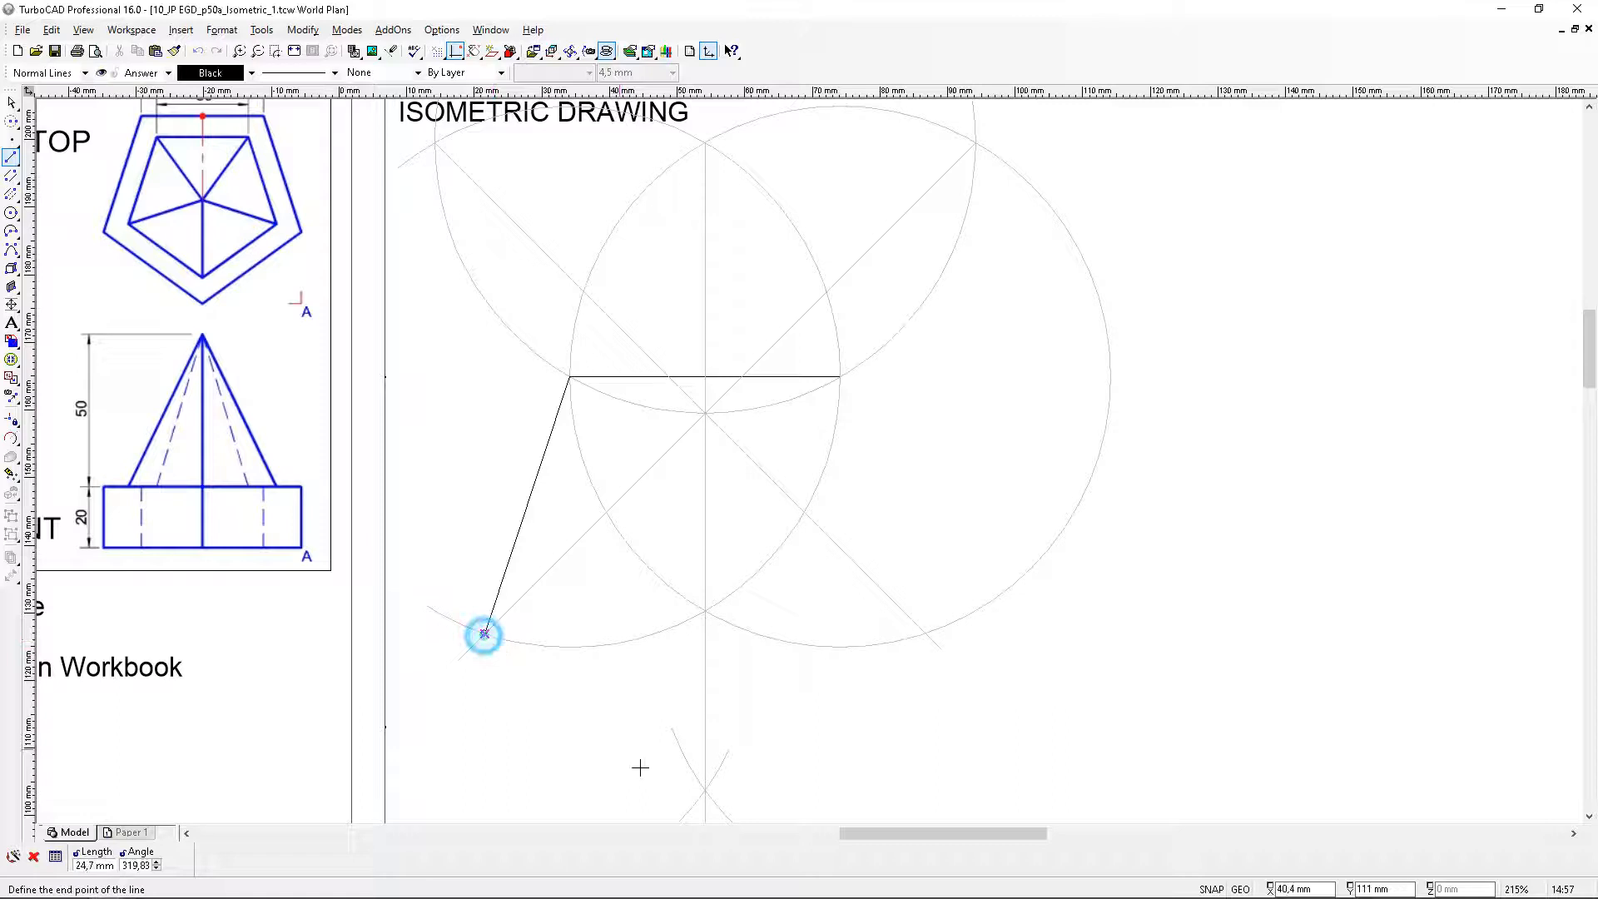
left_click(704, 791)
left_click(704, 791)
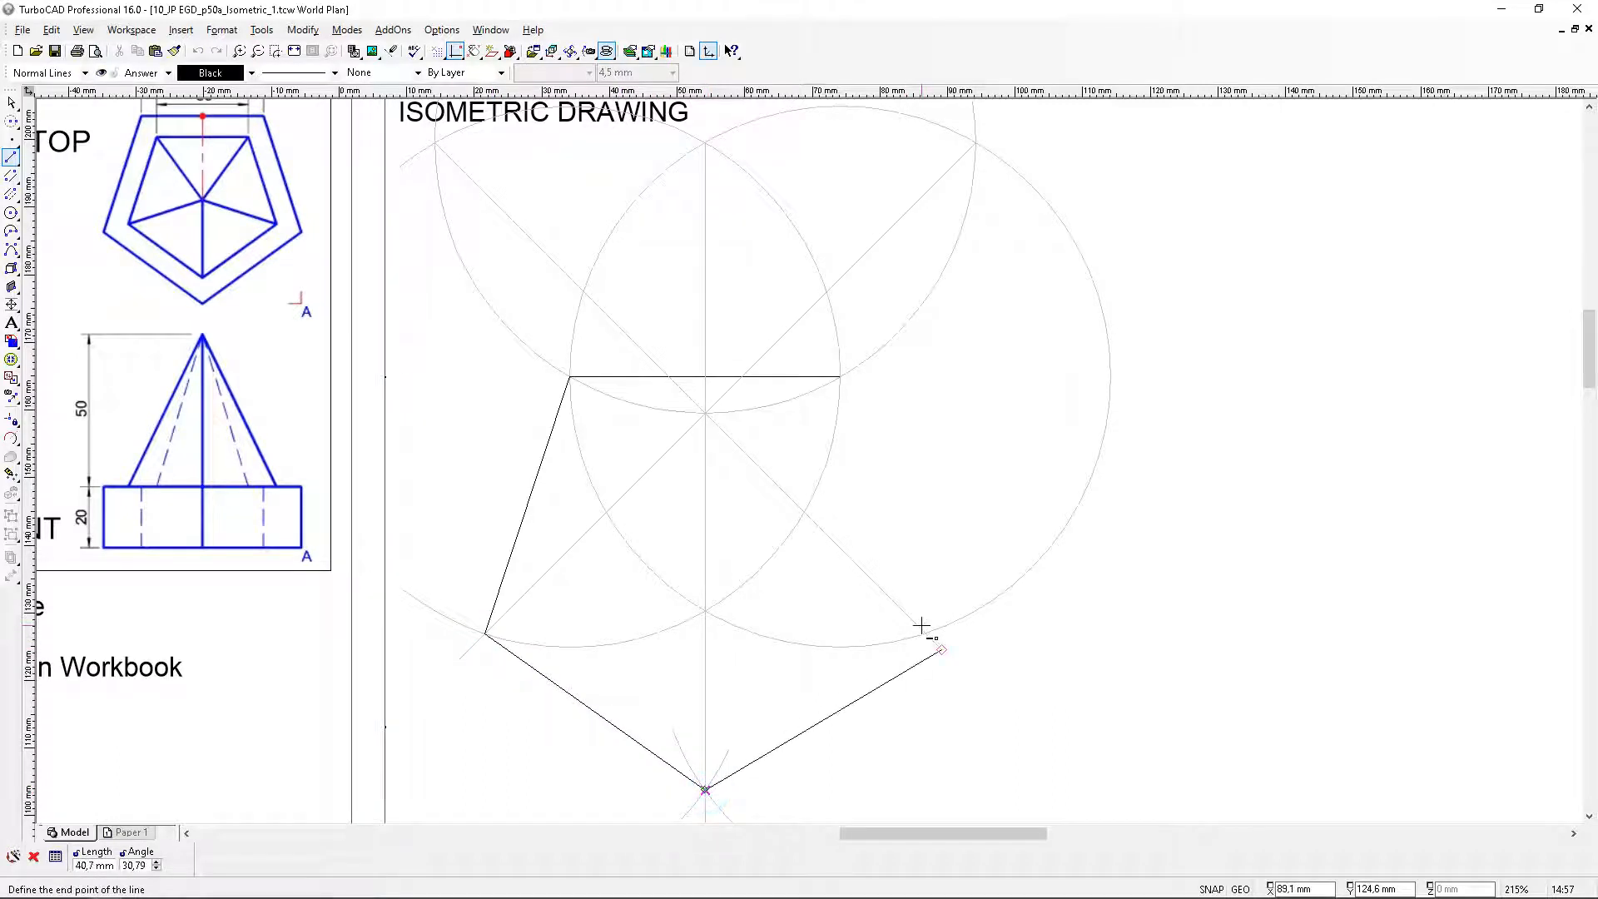
left_click(922, 635)
left_click(923, 635)
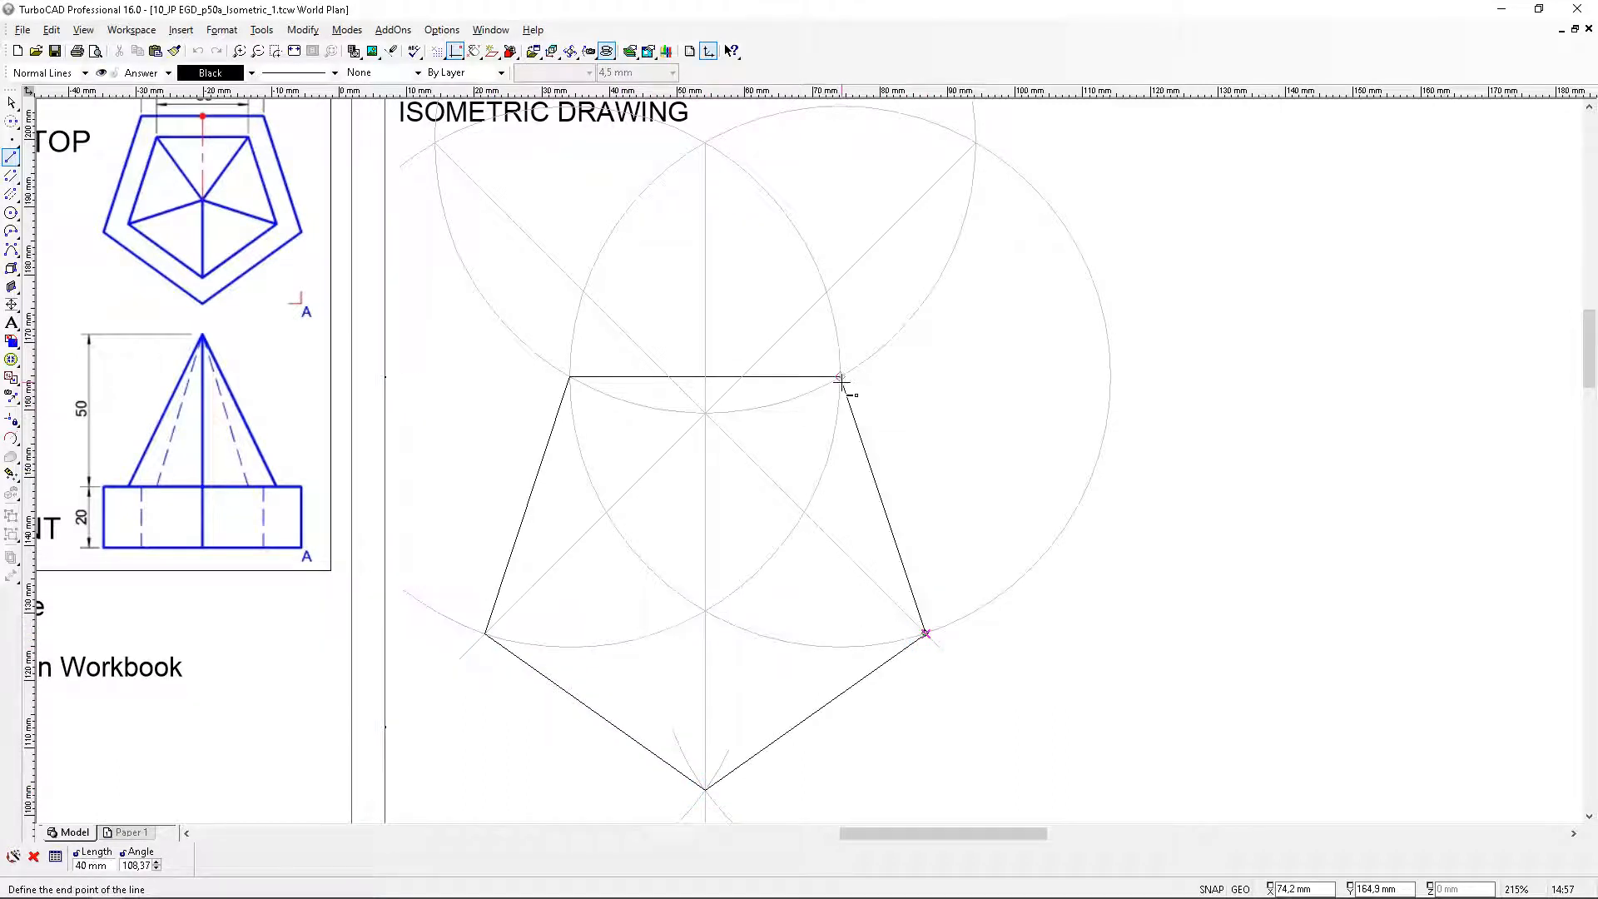
left_click(840, 377)
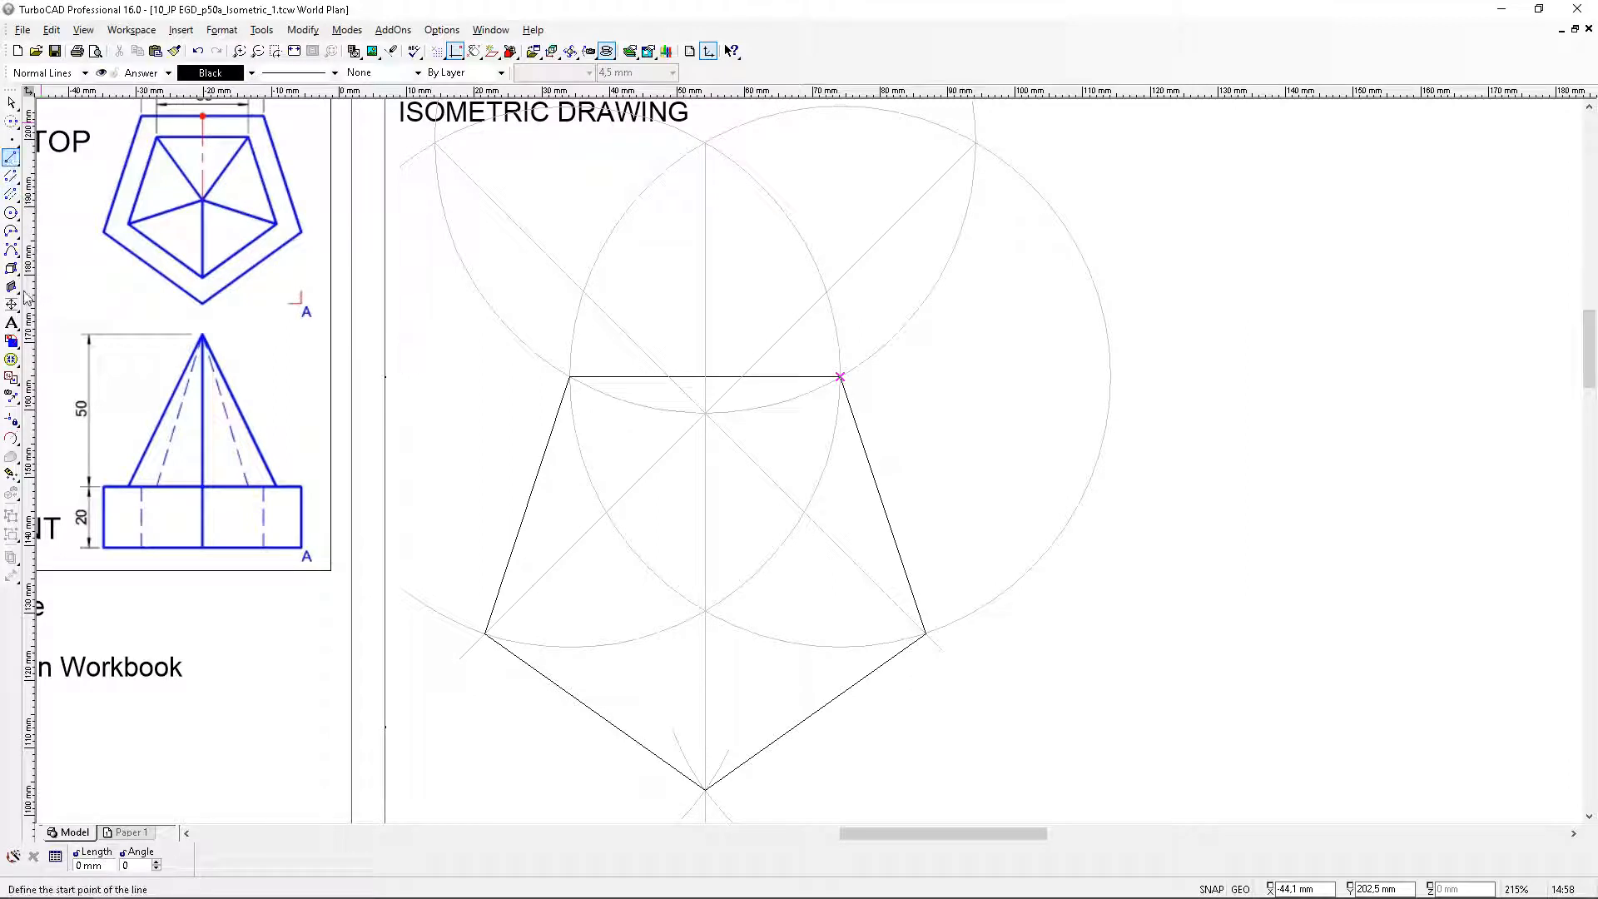
Draw a light gray circle of radius 20 mm on layer 0, centred on the pentagon's upper-left corner
left_click(12, 214)
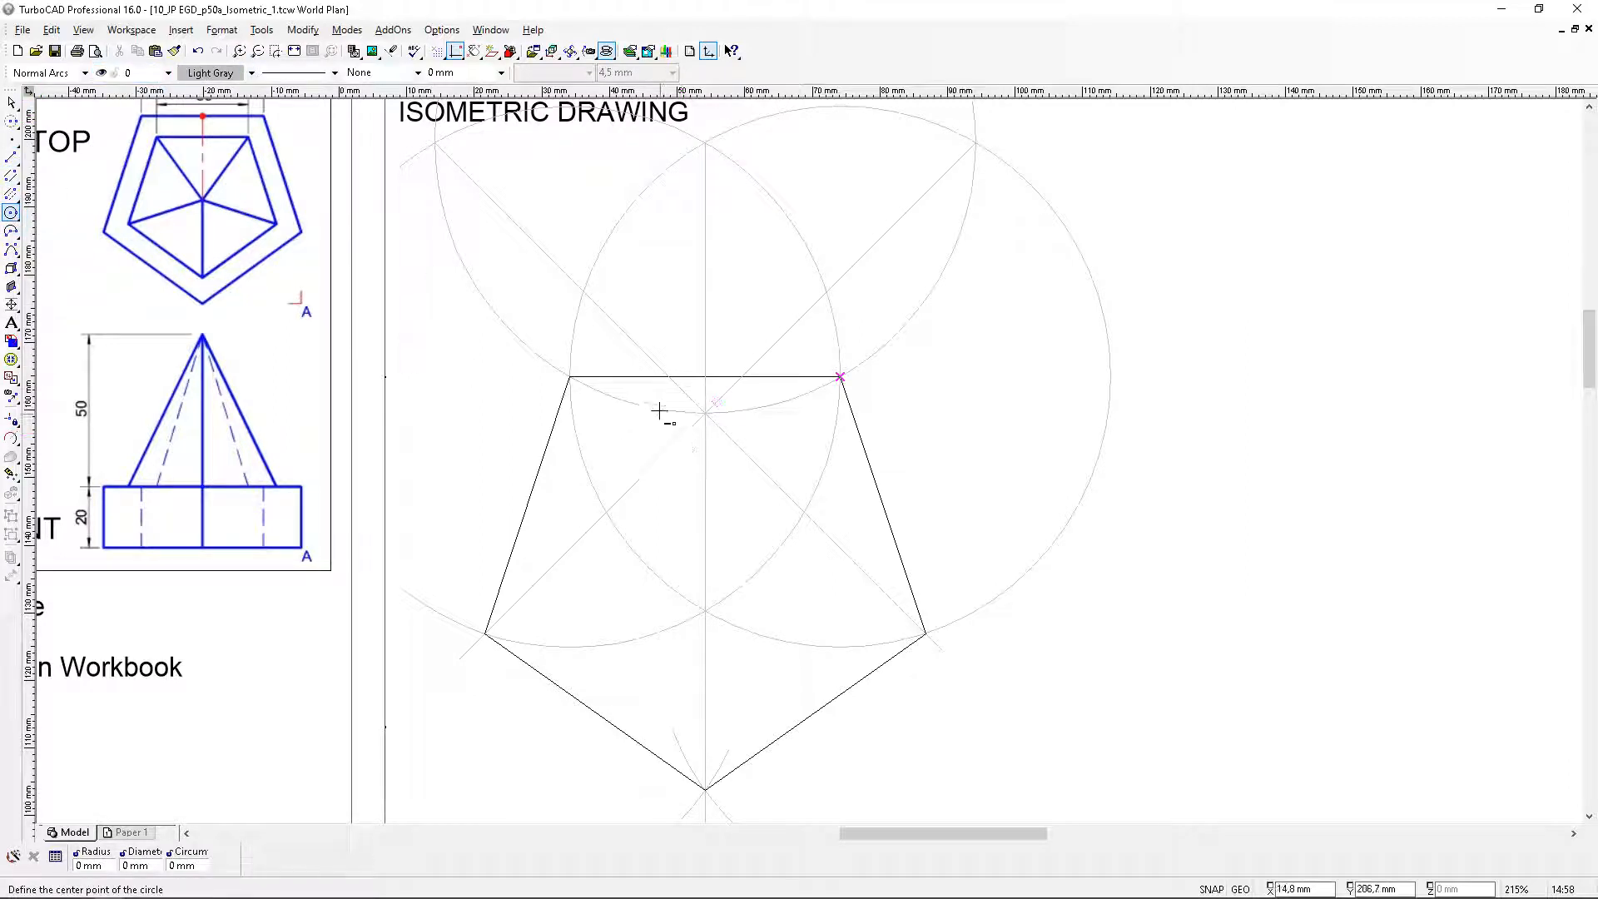
left_click(167, 73)
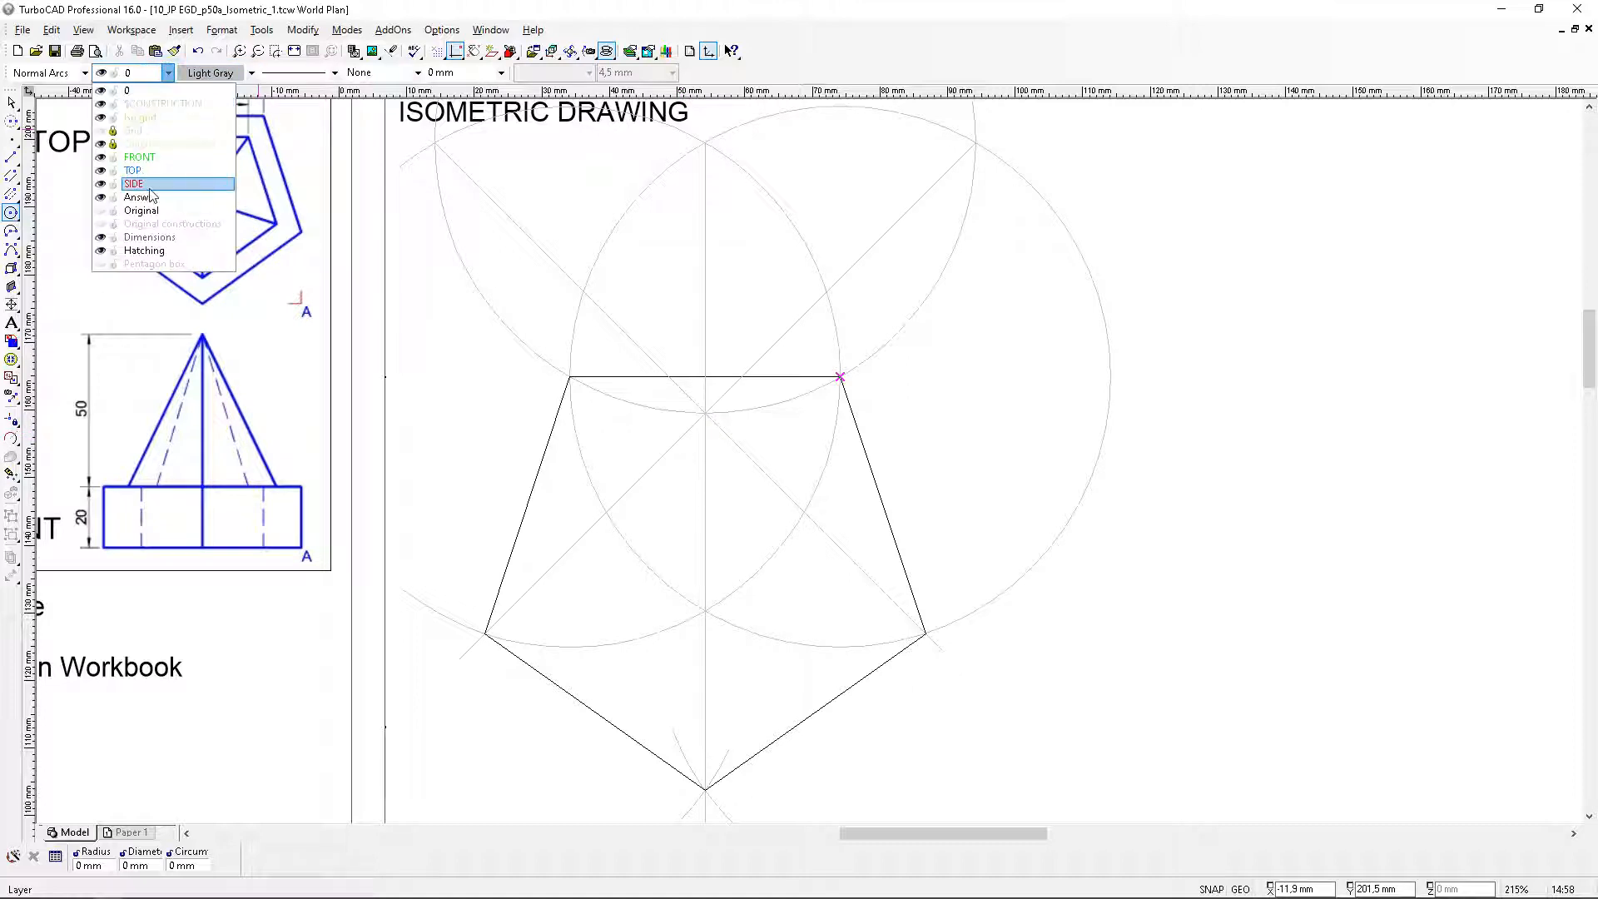
left_click(882, 51)
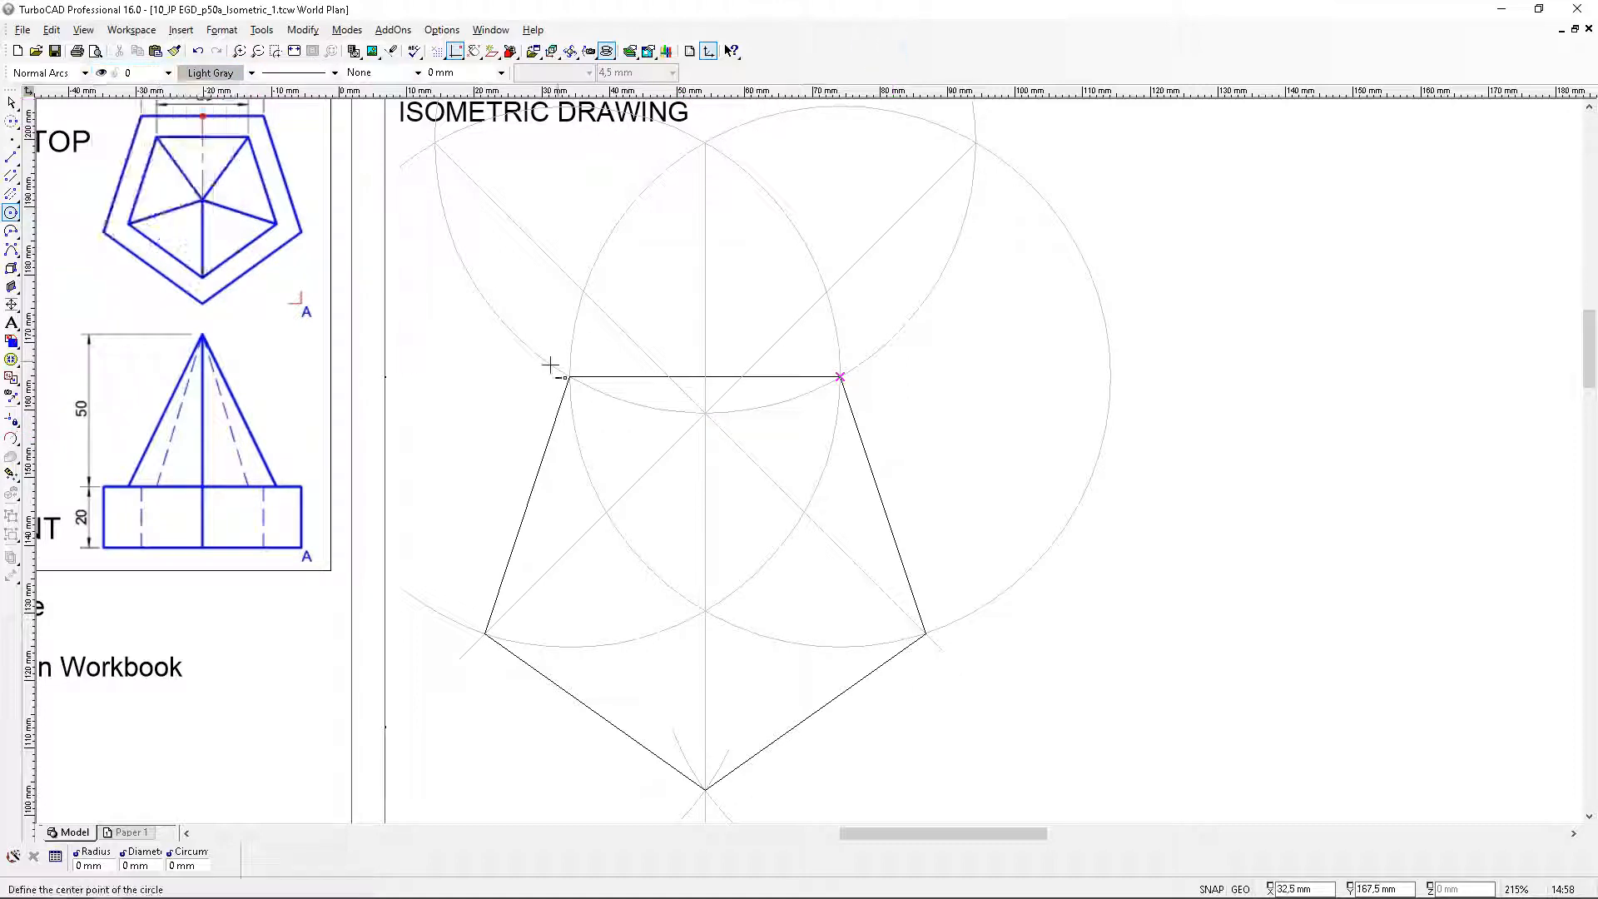
left_click(573, 376)
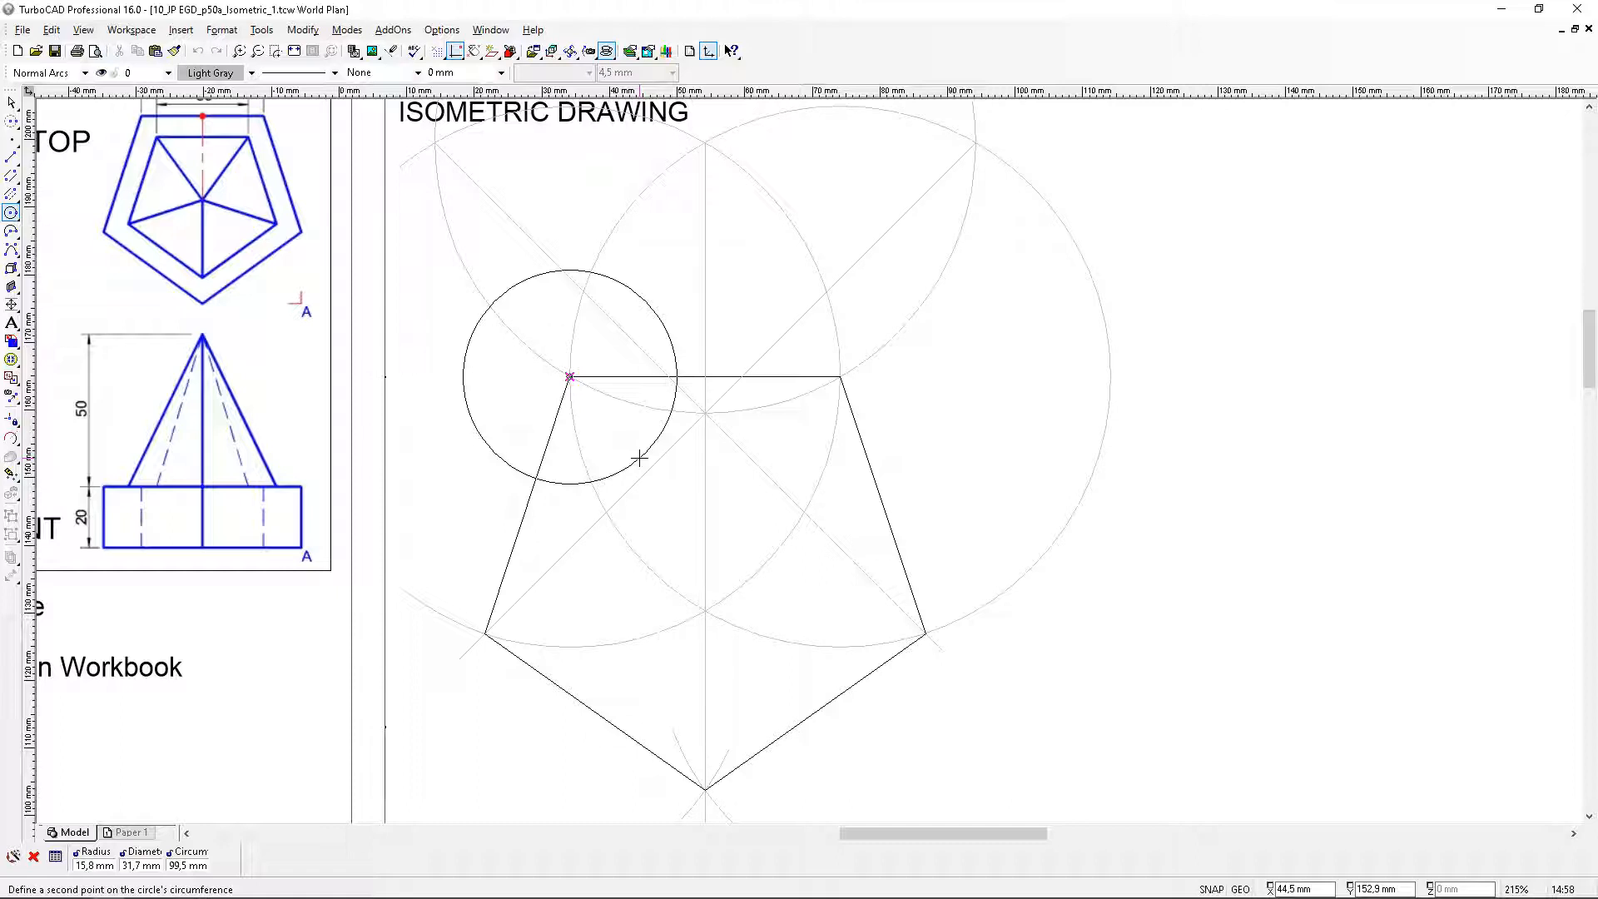
type("20")
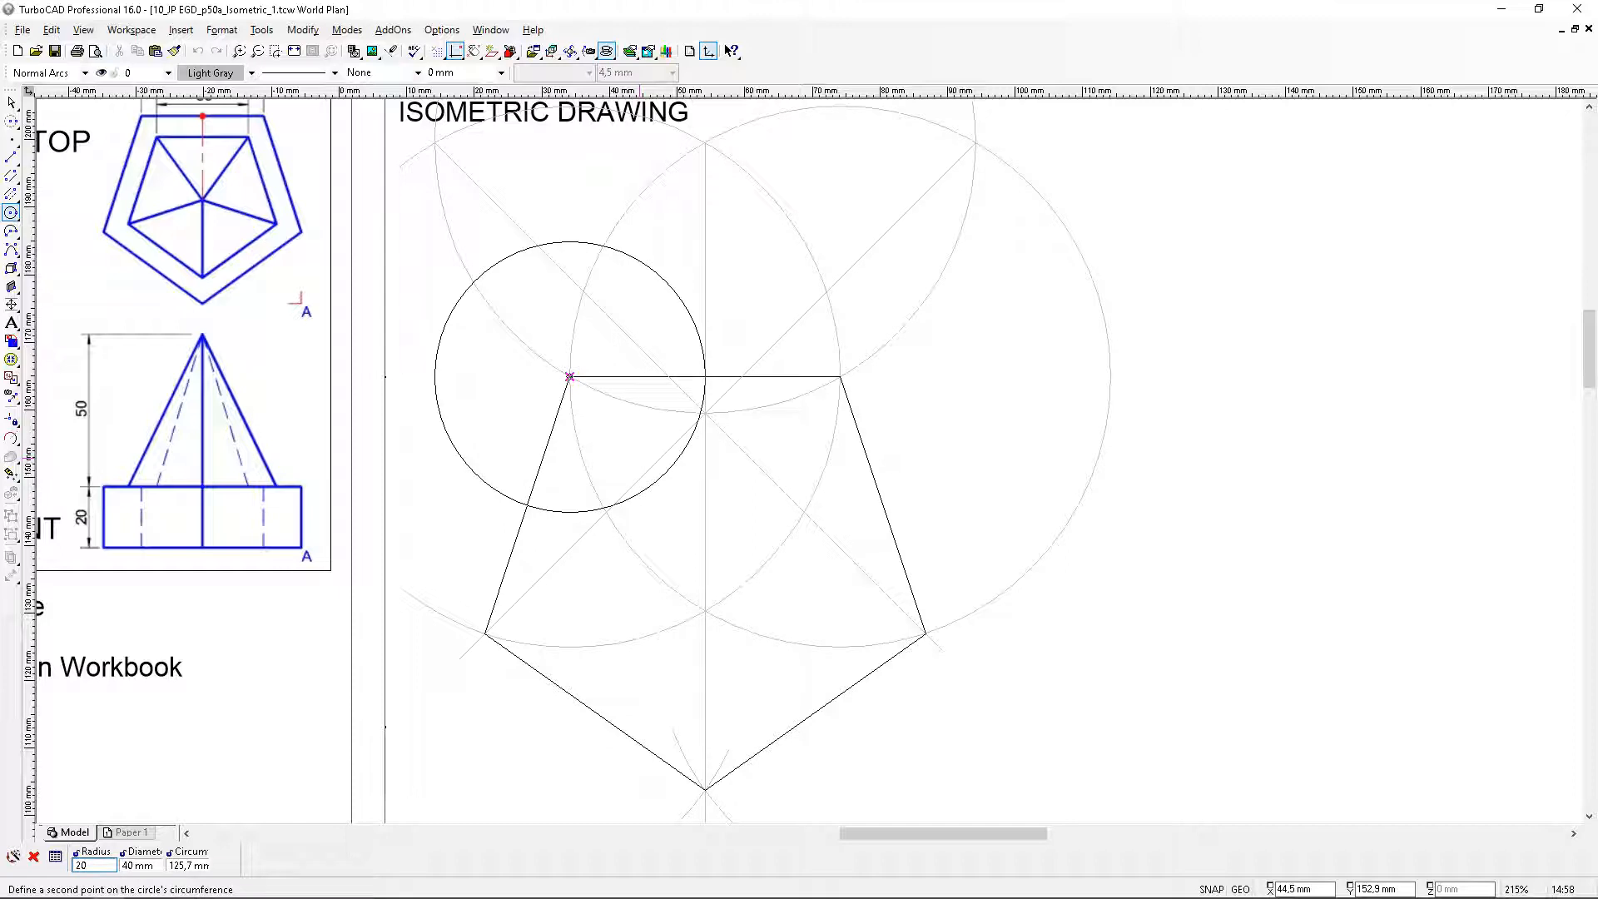
key("Return")
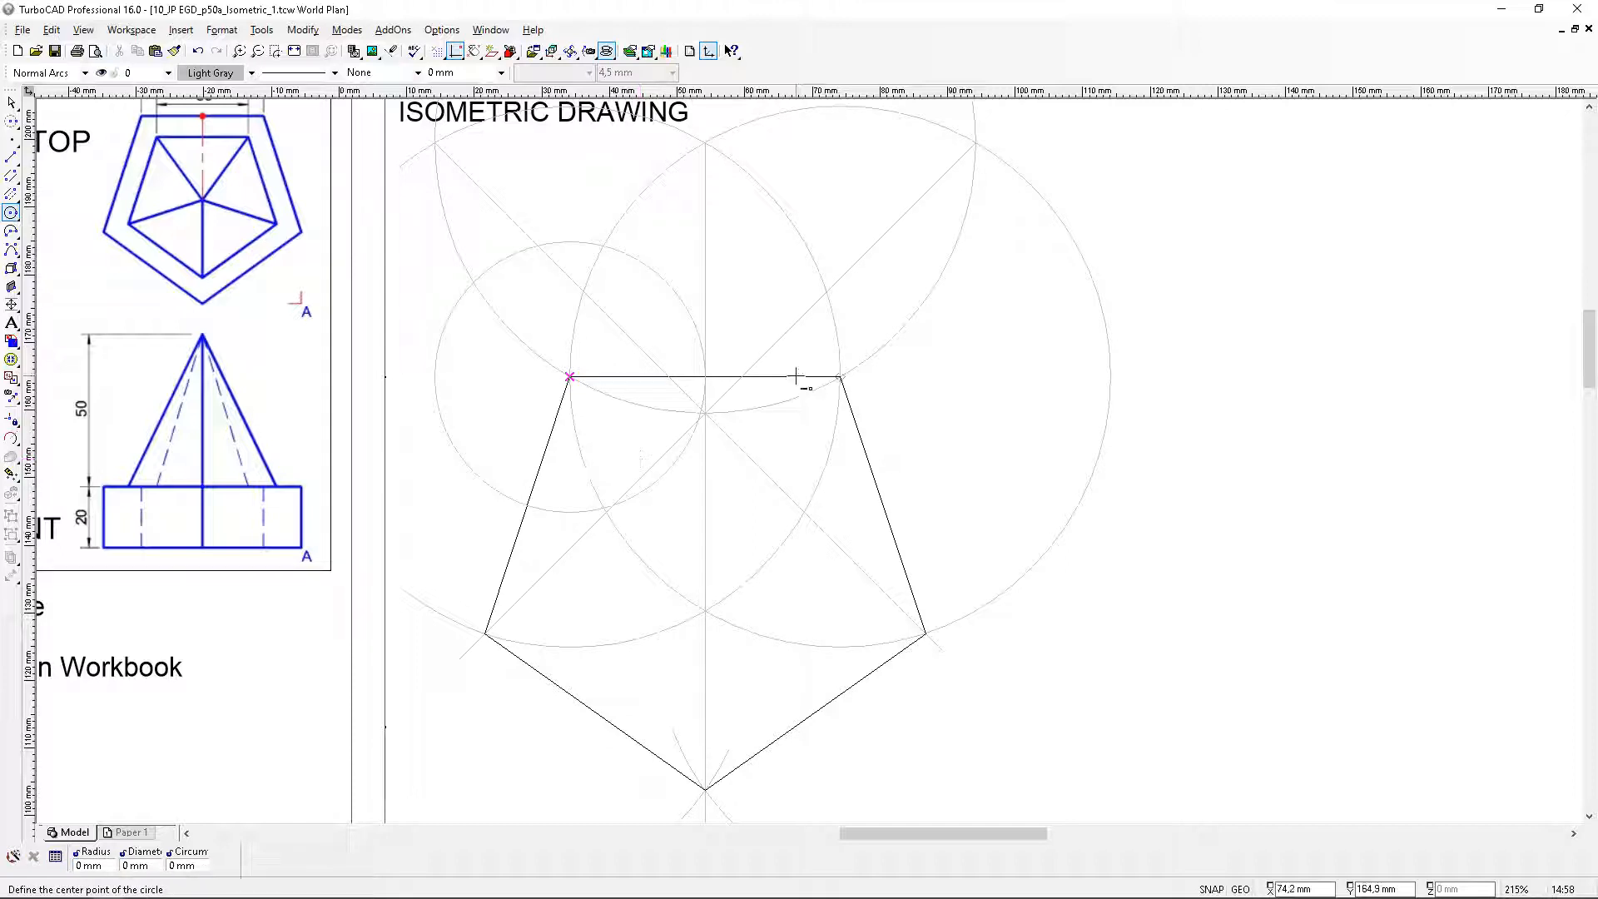
Try a circle centred on the pentagon's upper-right corner and passing through the top side's midpoint, and undo it
left_click(840, 377)
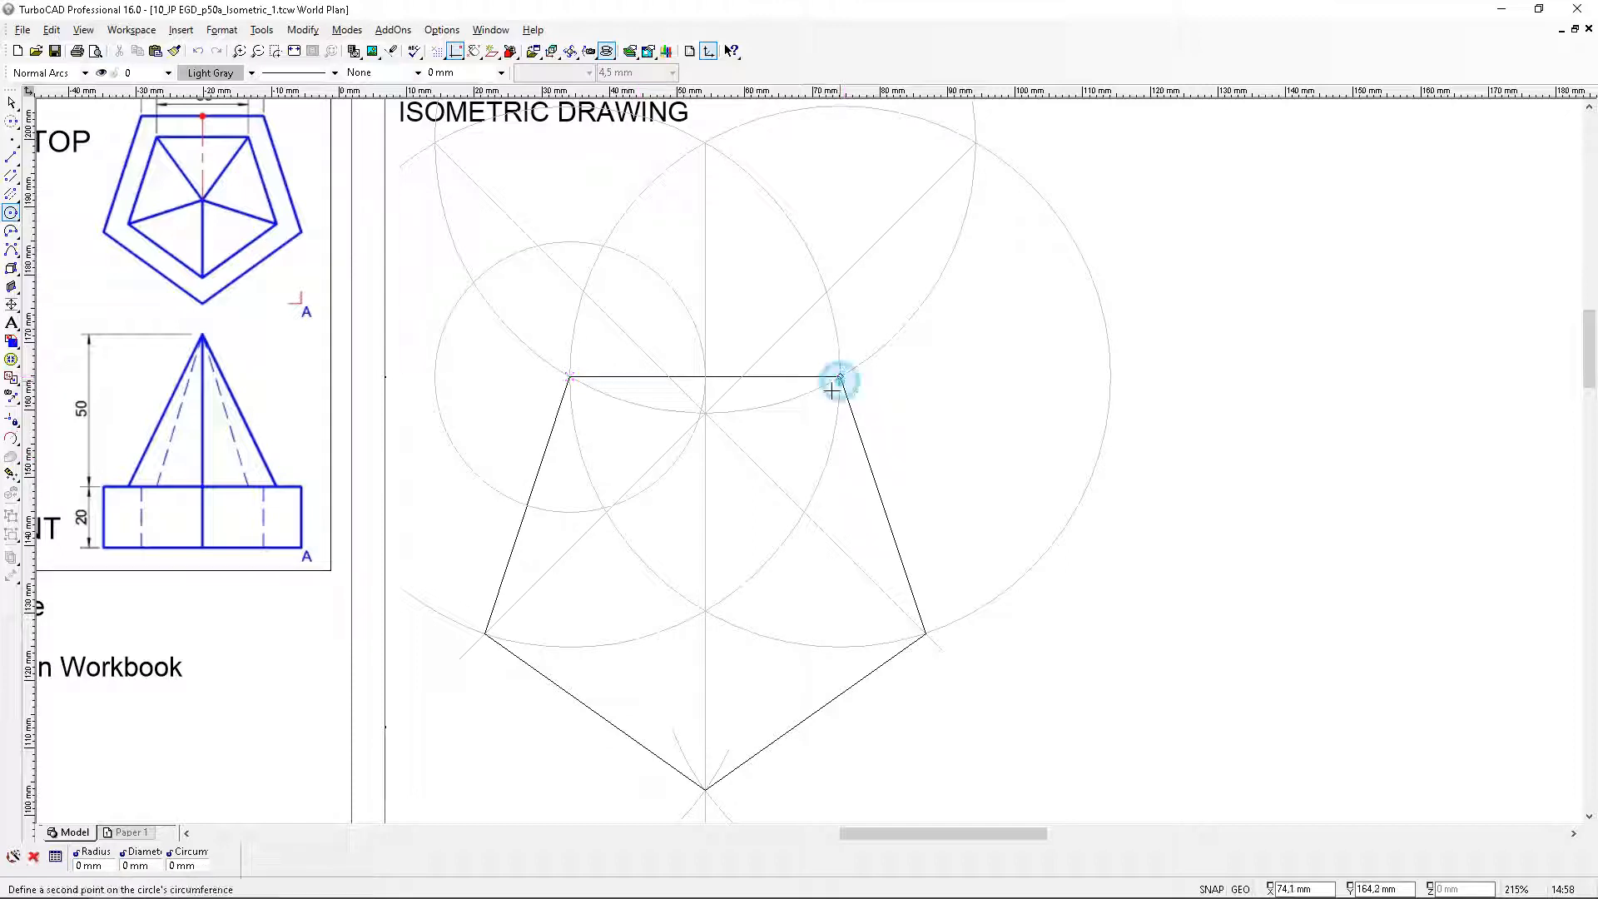
left_click(719, 380)
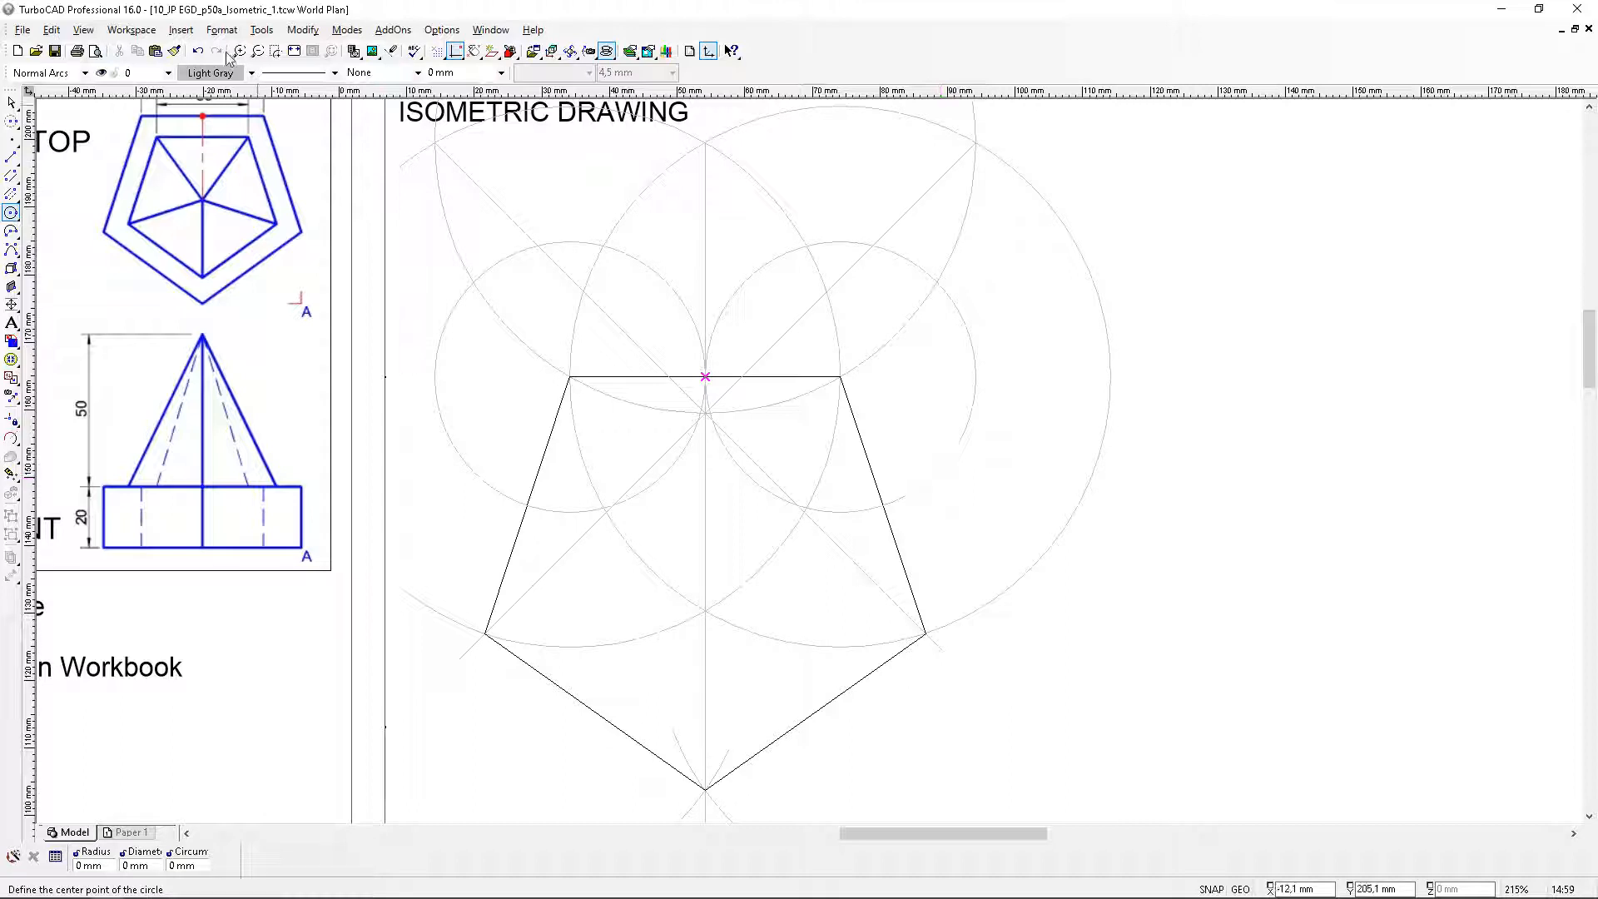
left_click(198, 51)
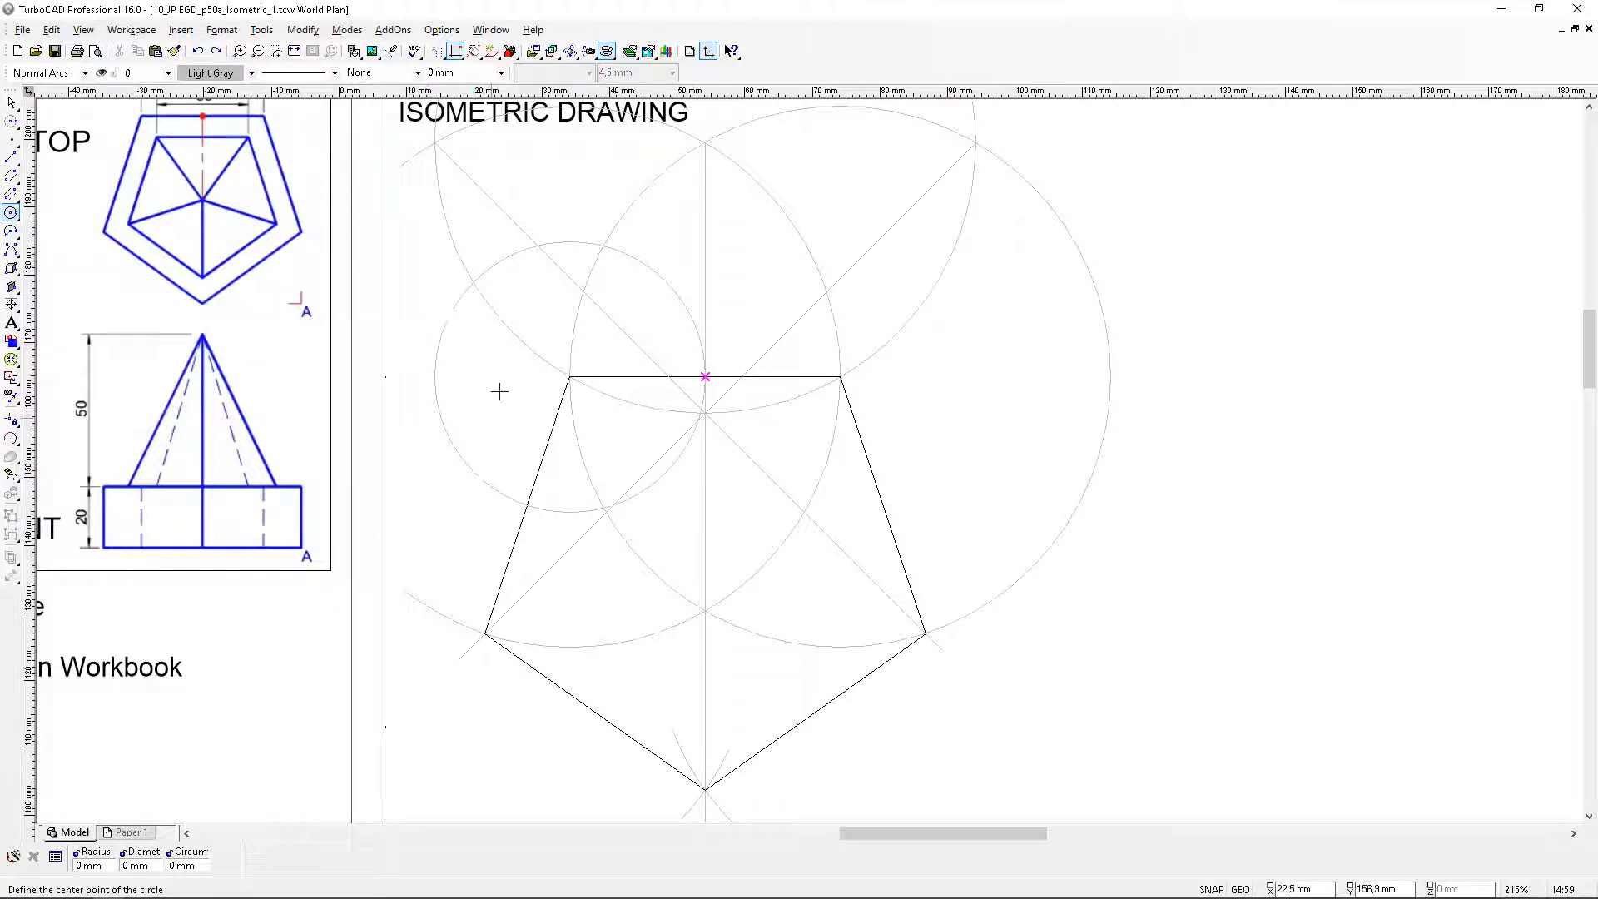
Draw two circles through the pentagon's upper-left corner, centred on the midpoints of the top side and the upper-left side
scroll(634, 476, "up", 1)
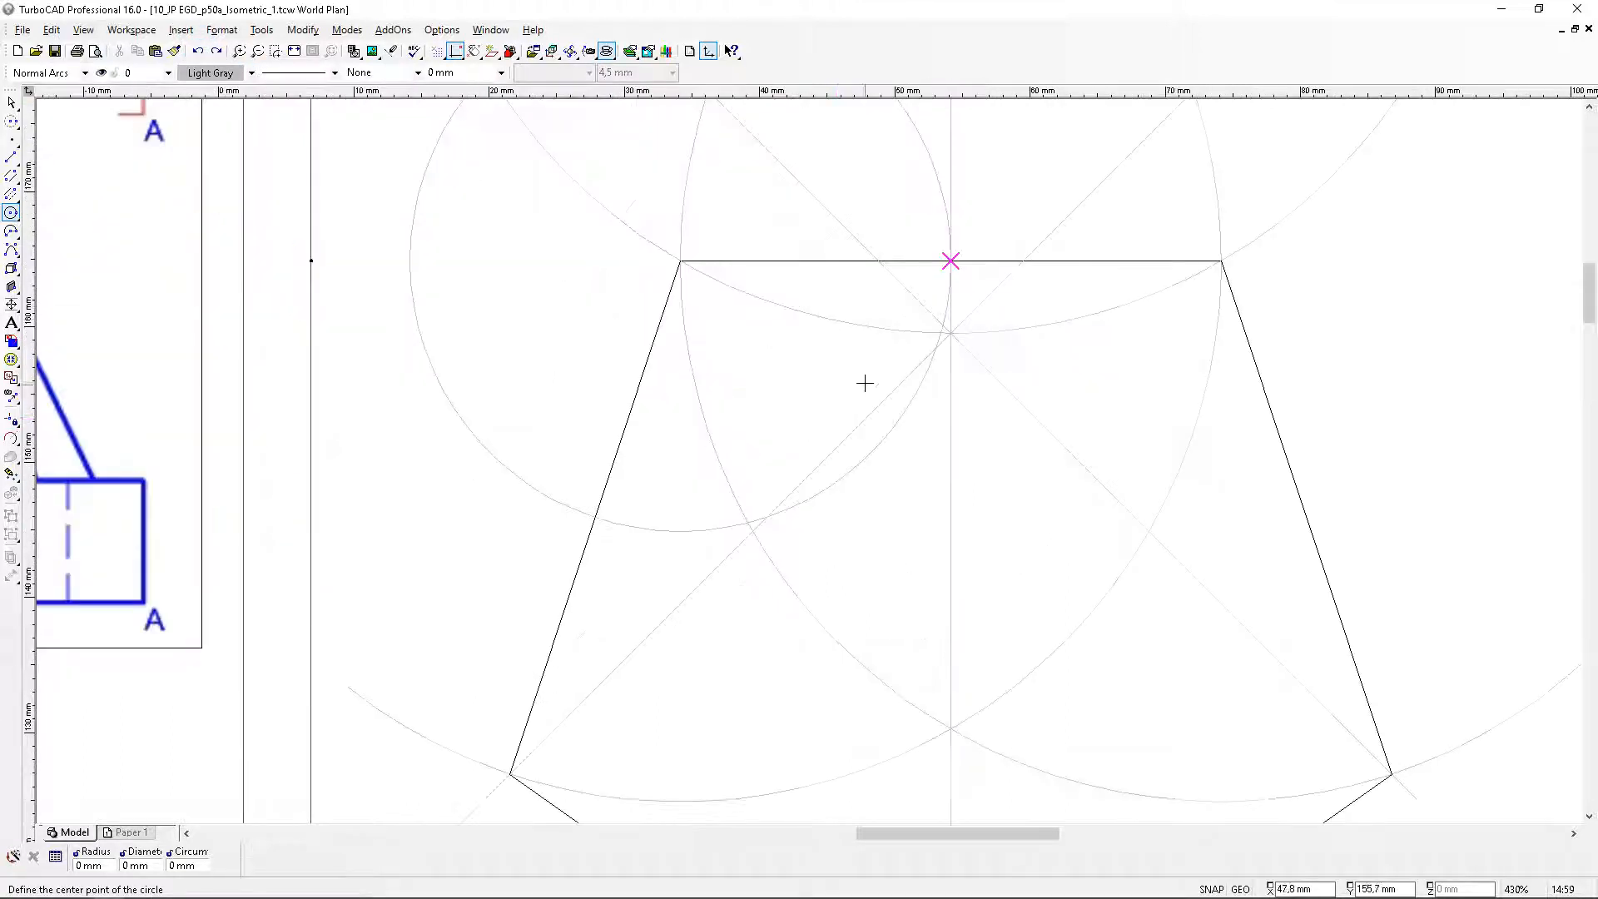
left_click(951, 261)
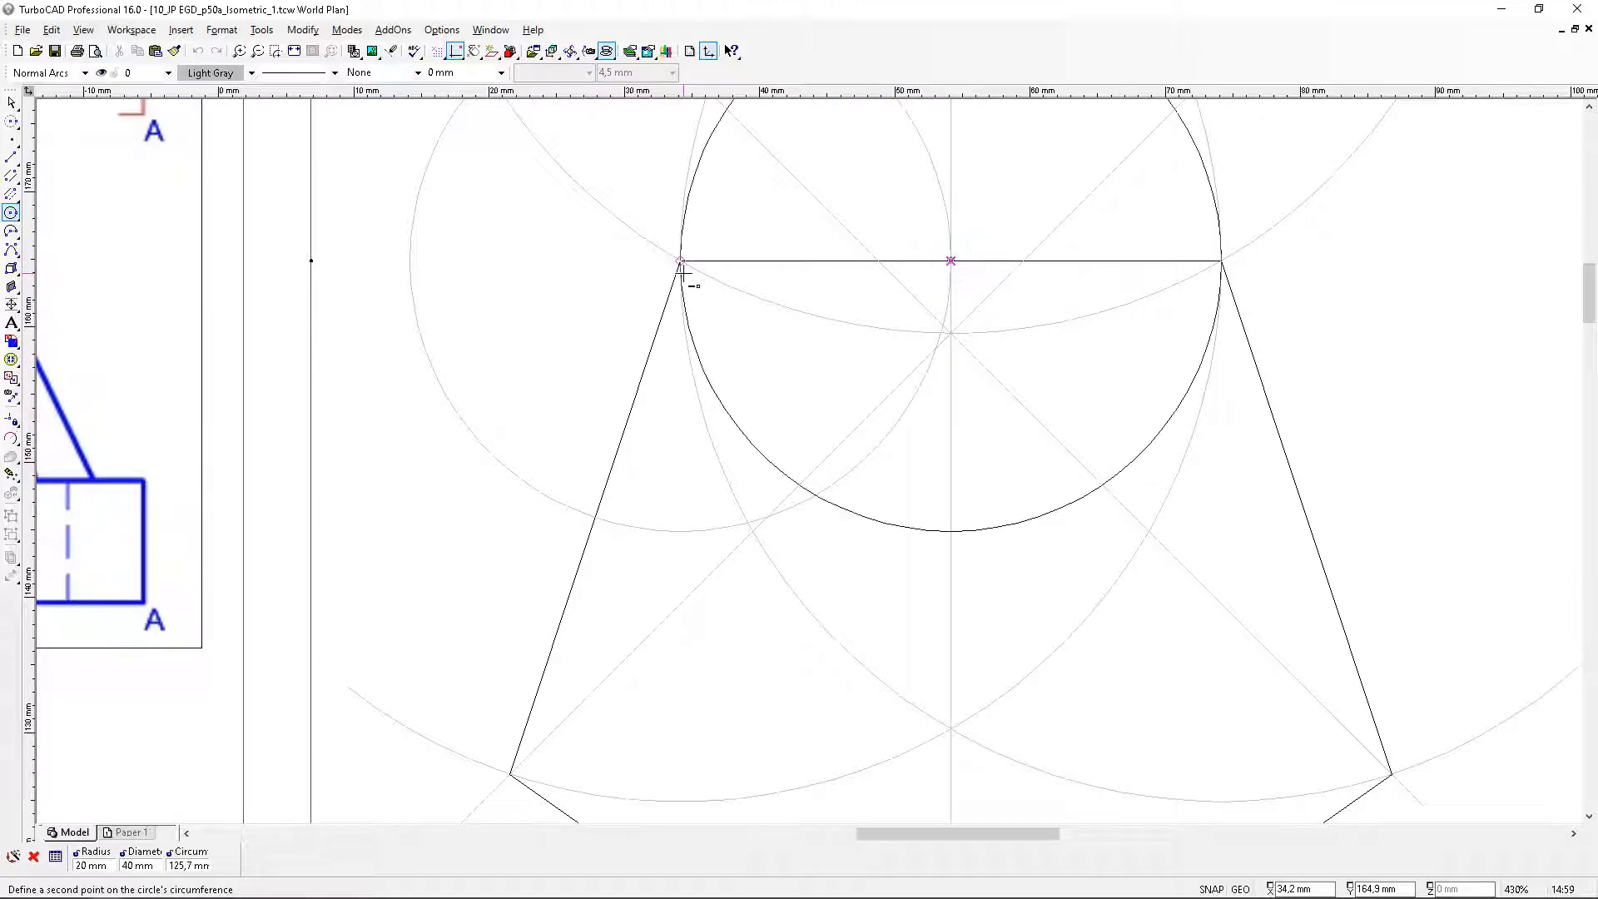
key("Escape")
left_click(595, 516)
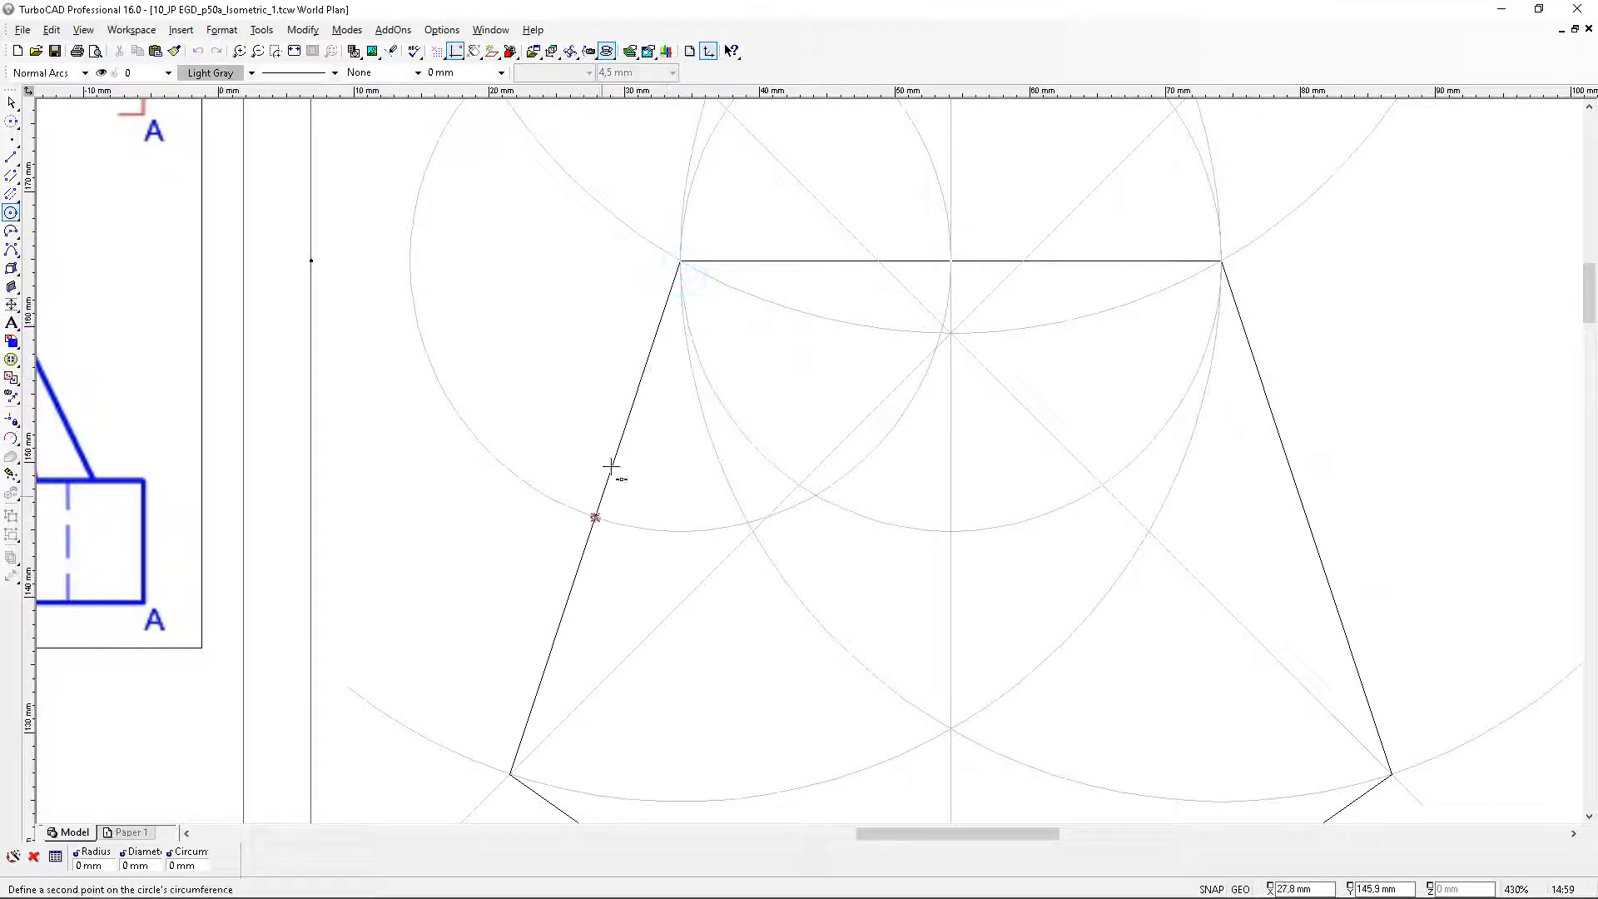
left_click(684, 248)
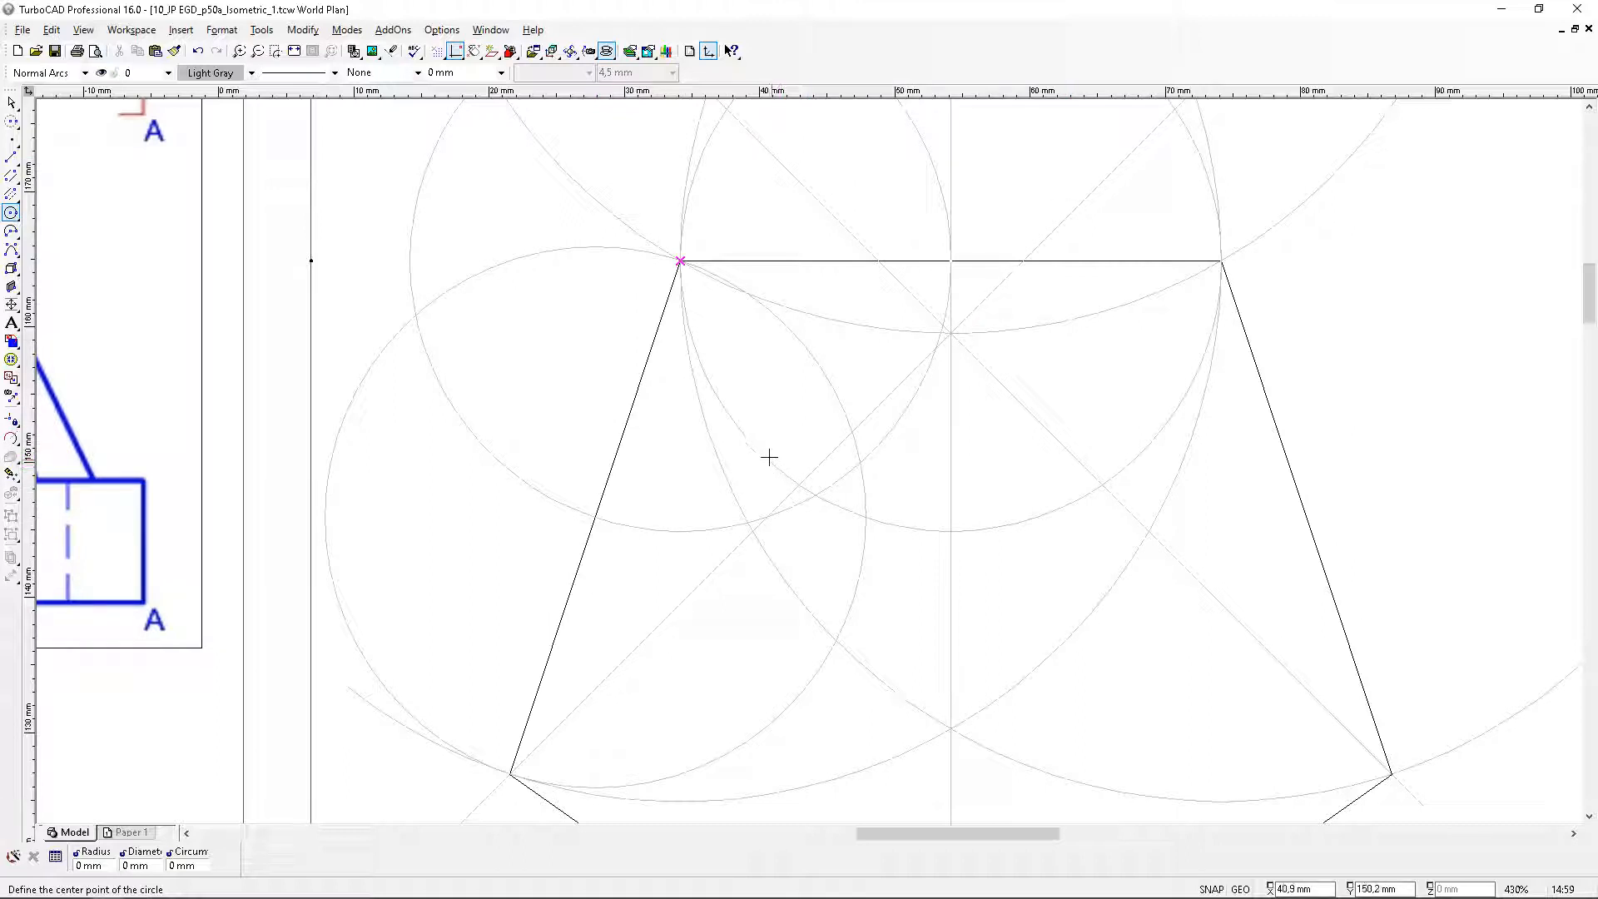
Draw a black line from the pentagon's upper-left corner to the intersection of the two midpoint-centred circles inside the pentagon
left_click(11, 157)
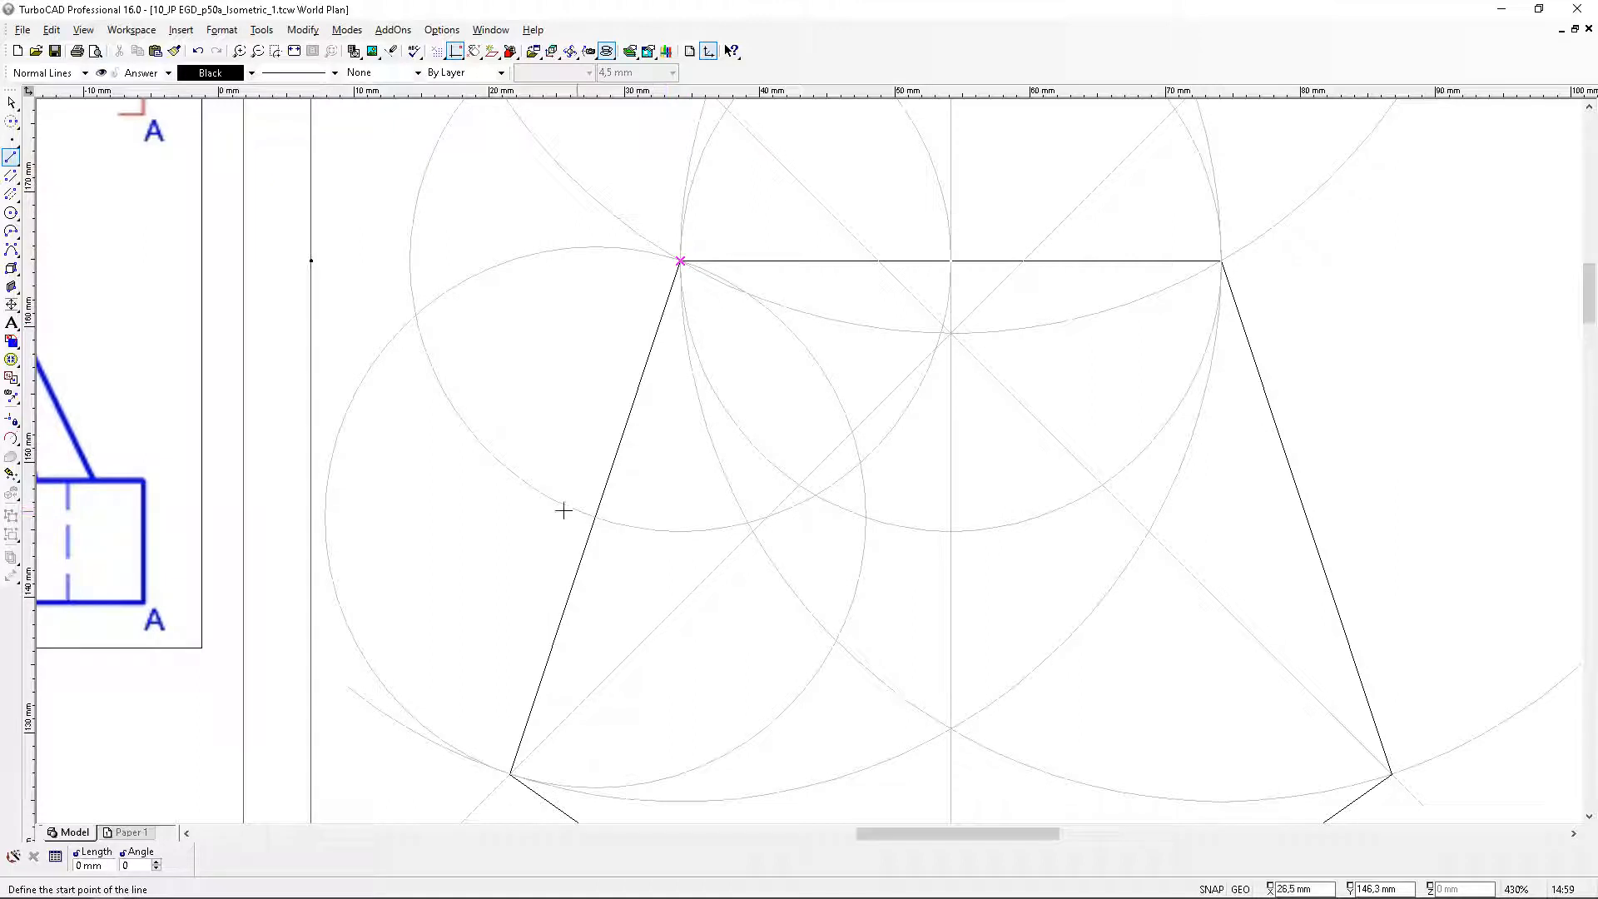
left_click(680, 261)
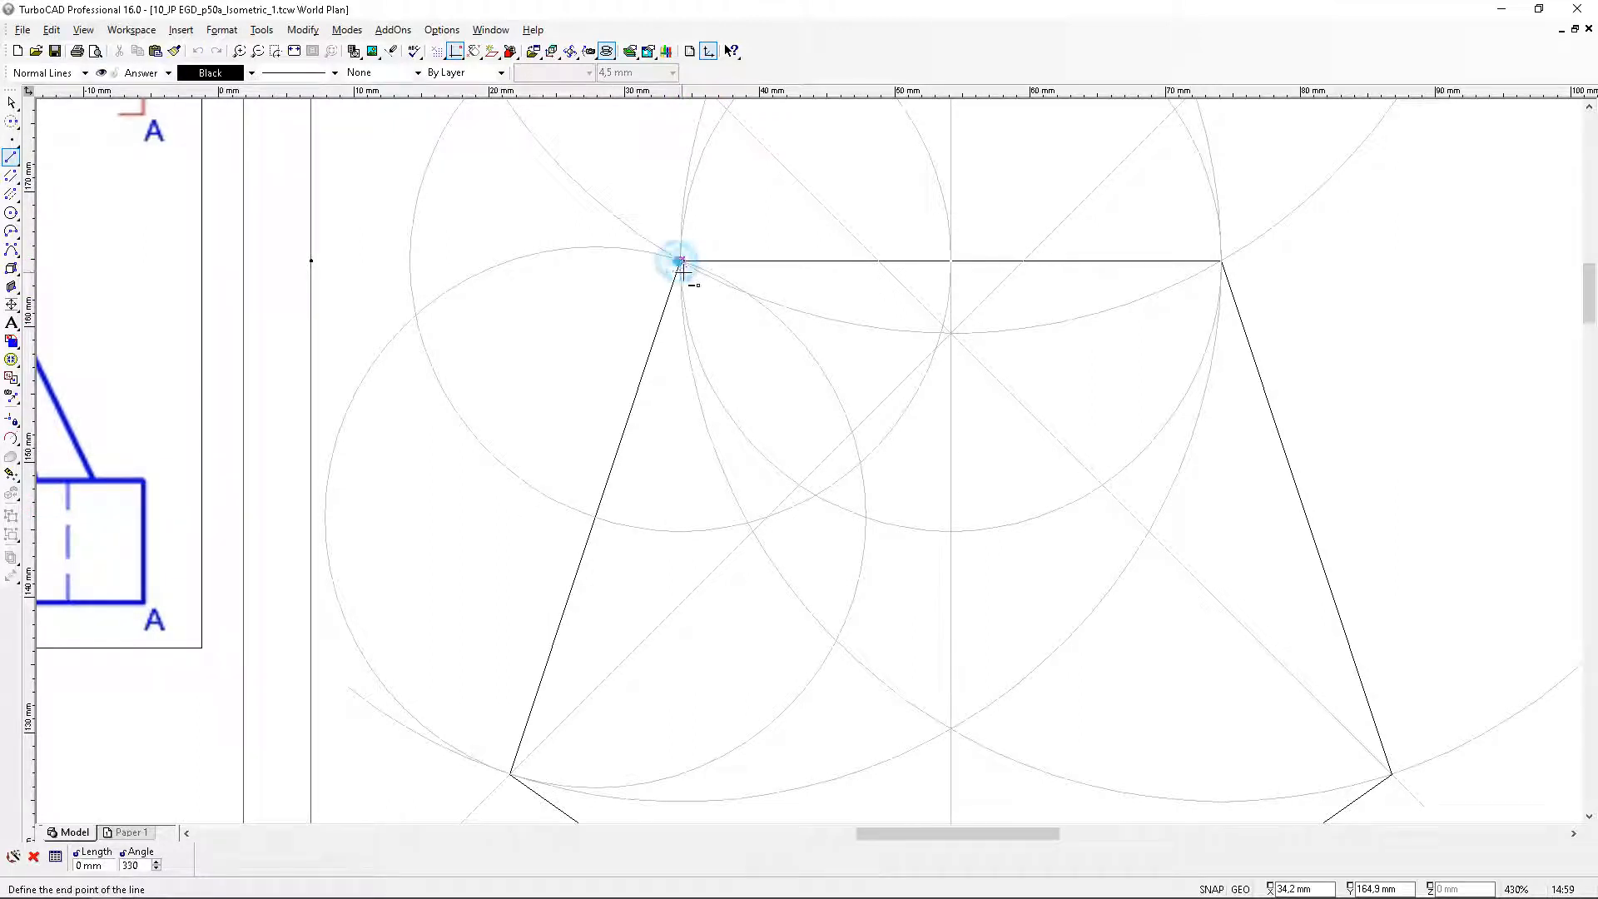
left_click(863, 518)
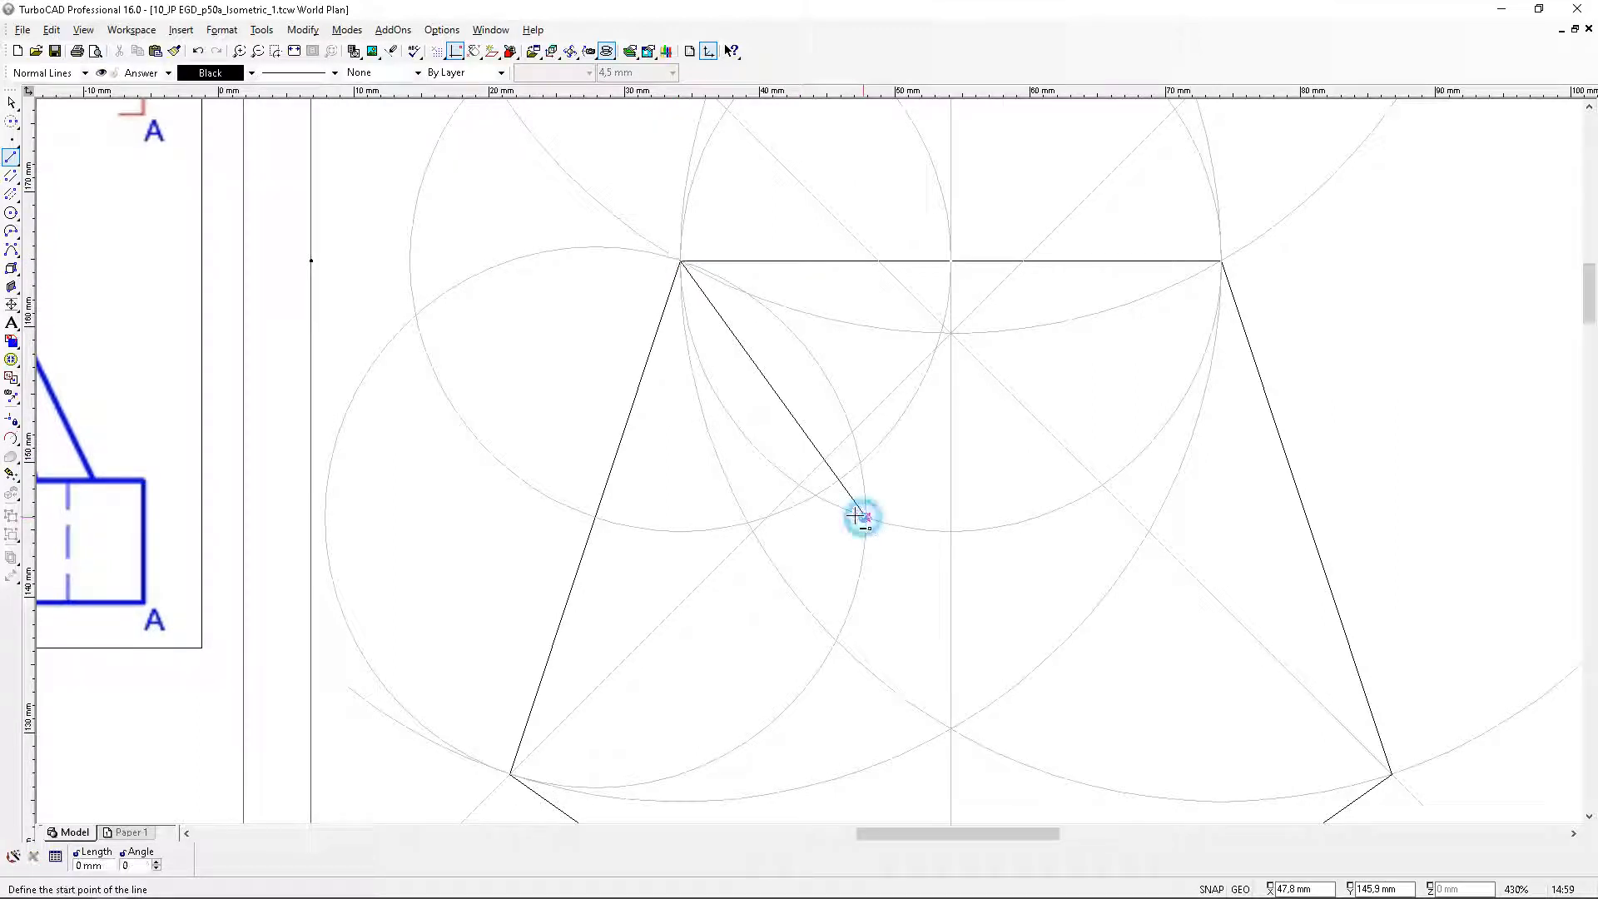
key("Escape")
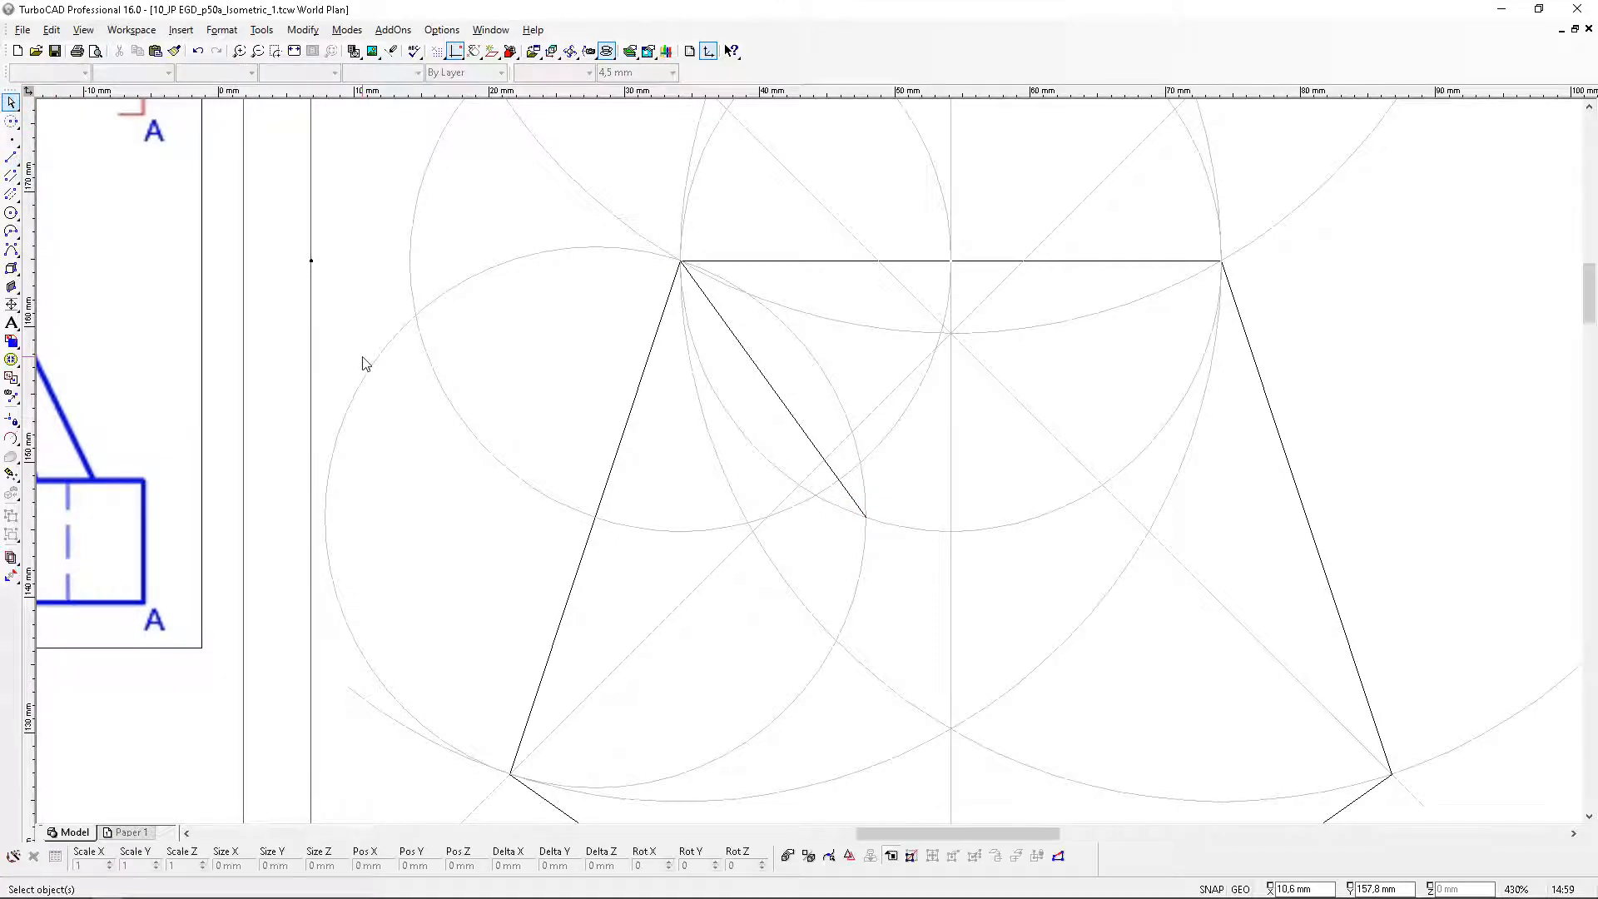
Recolour the circle centred on the pentagon's upper-left corner and the circle centred on the upper-left side's midpoint to lime green
left_click(674, 530)
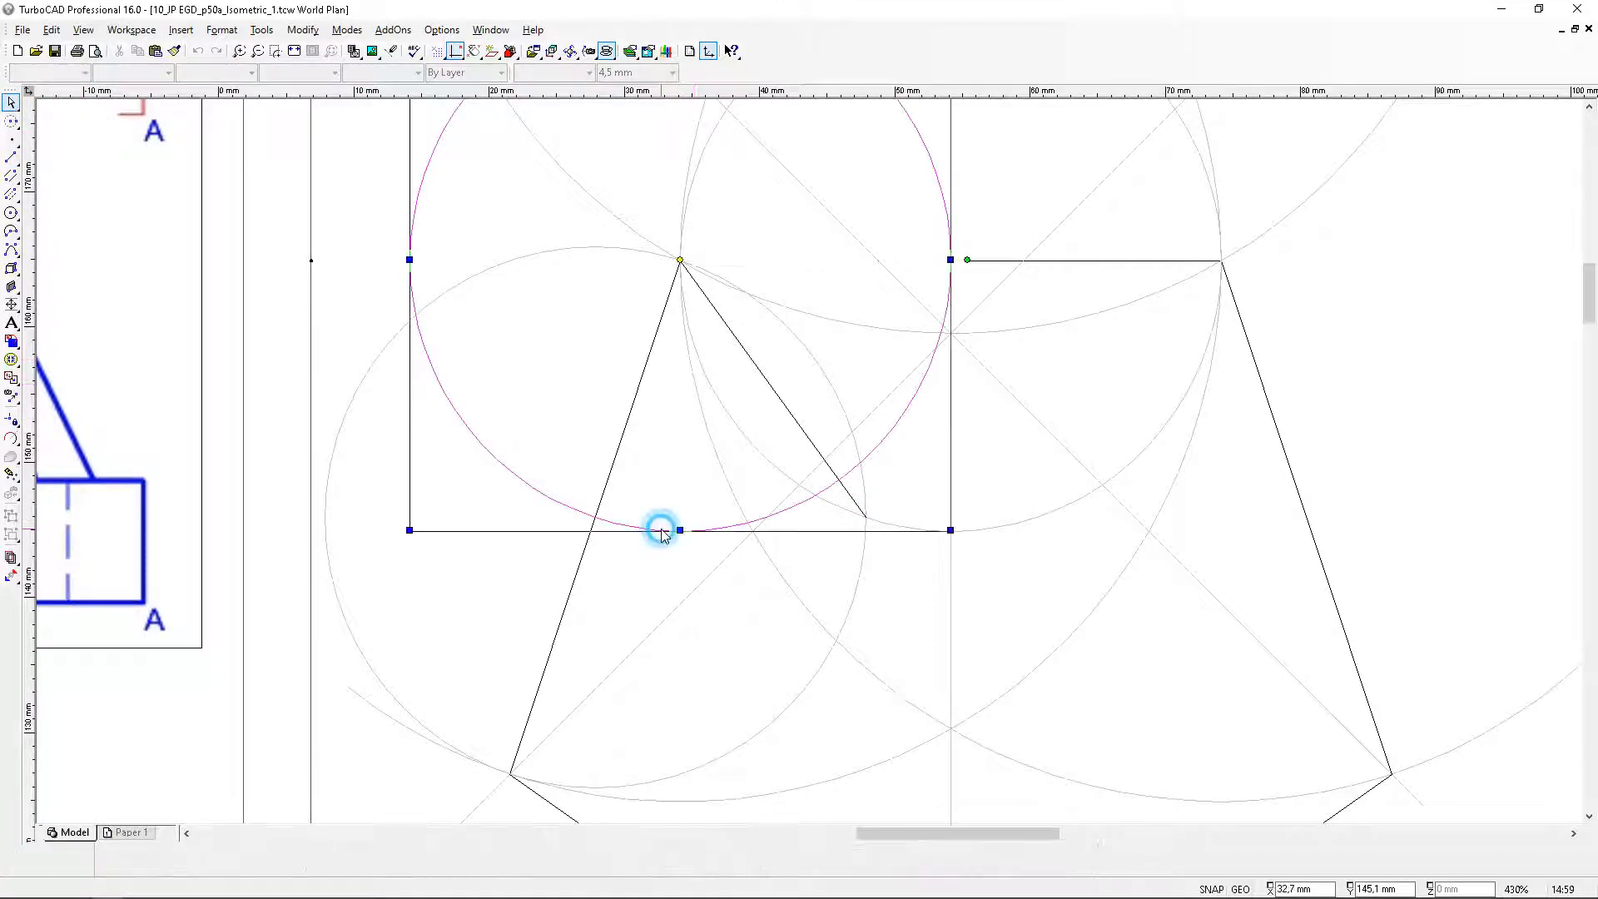
left_click(791, 699)
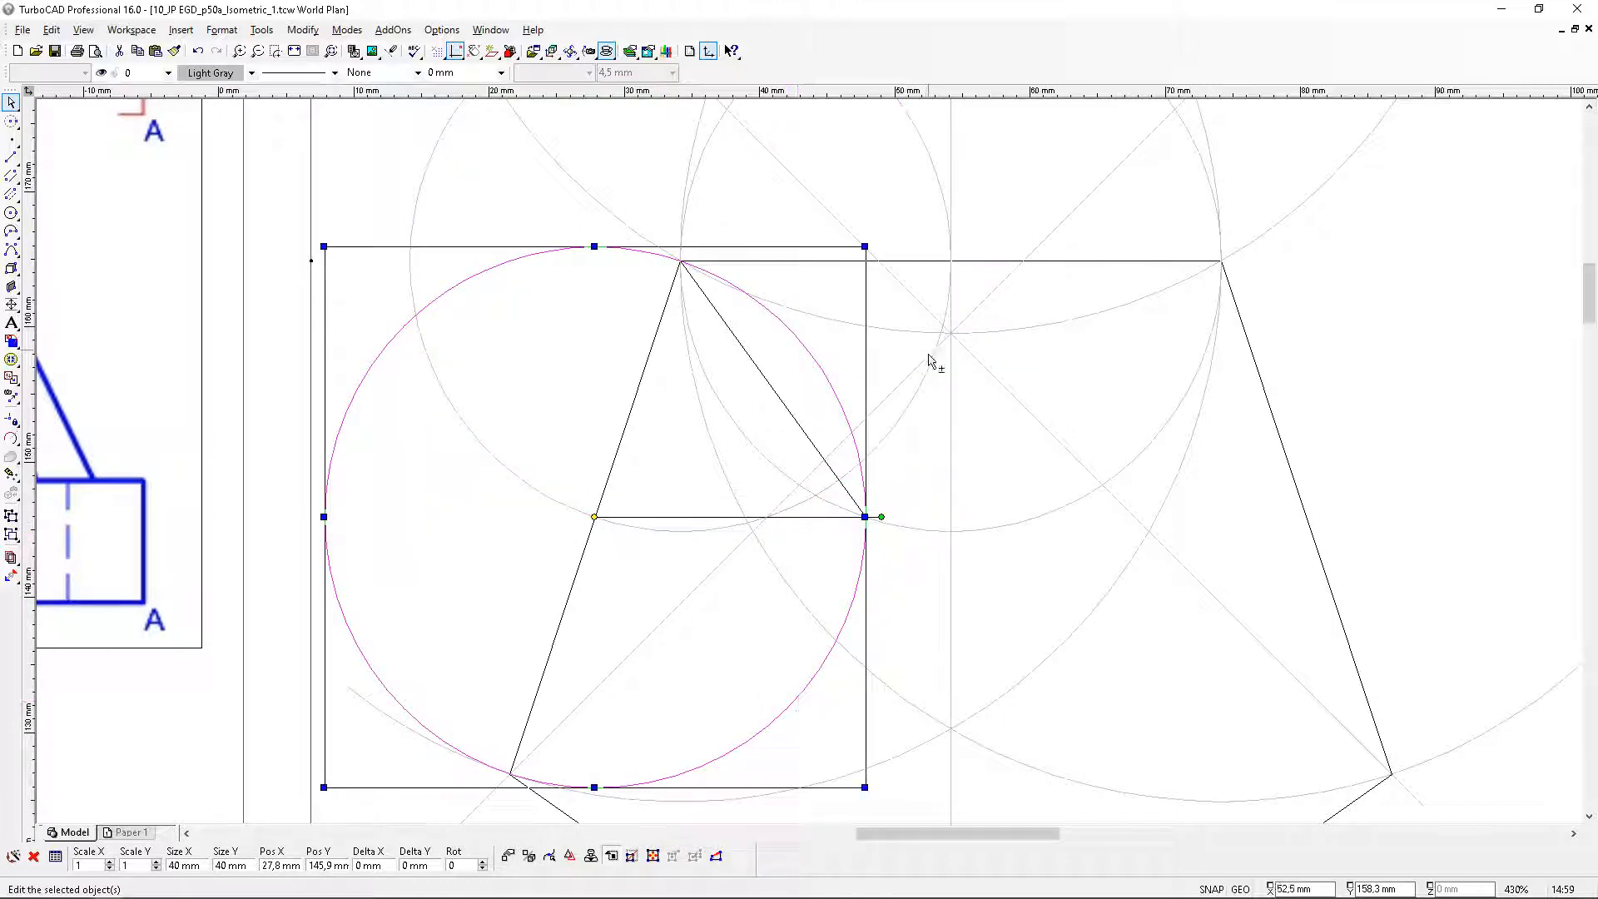
left_click(911, 411, "shift")
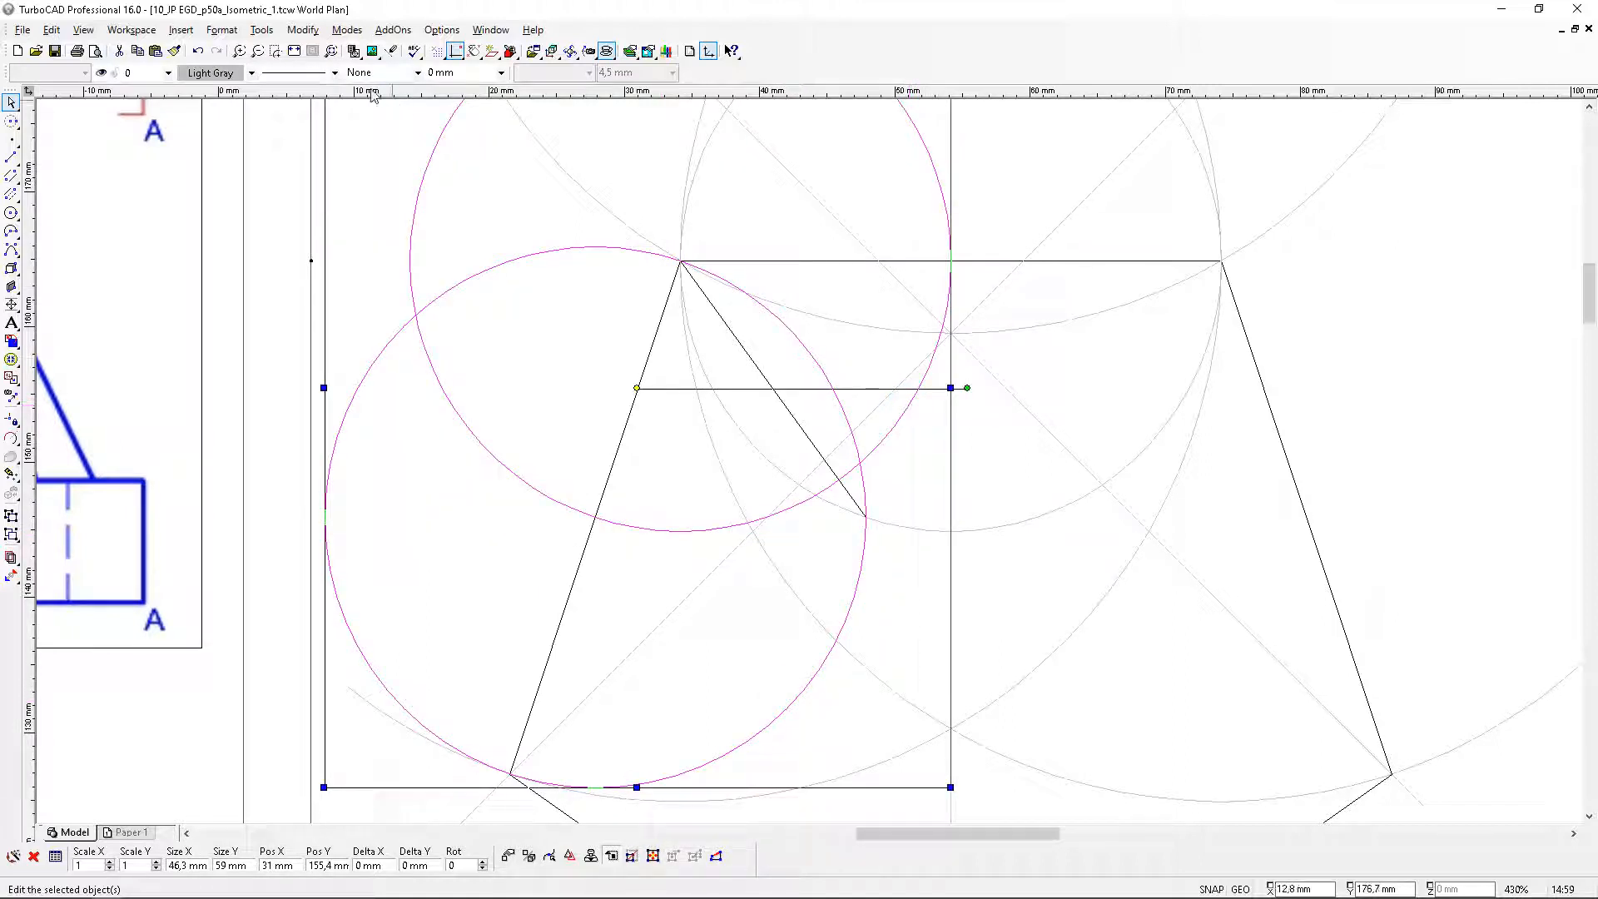
left_click(251, 73)
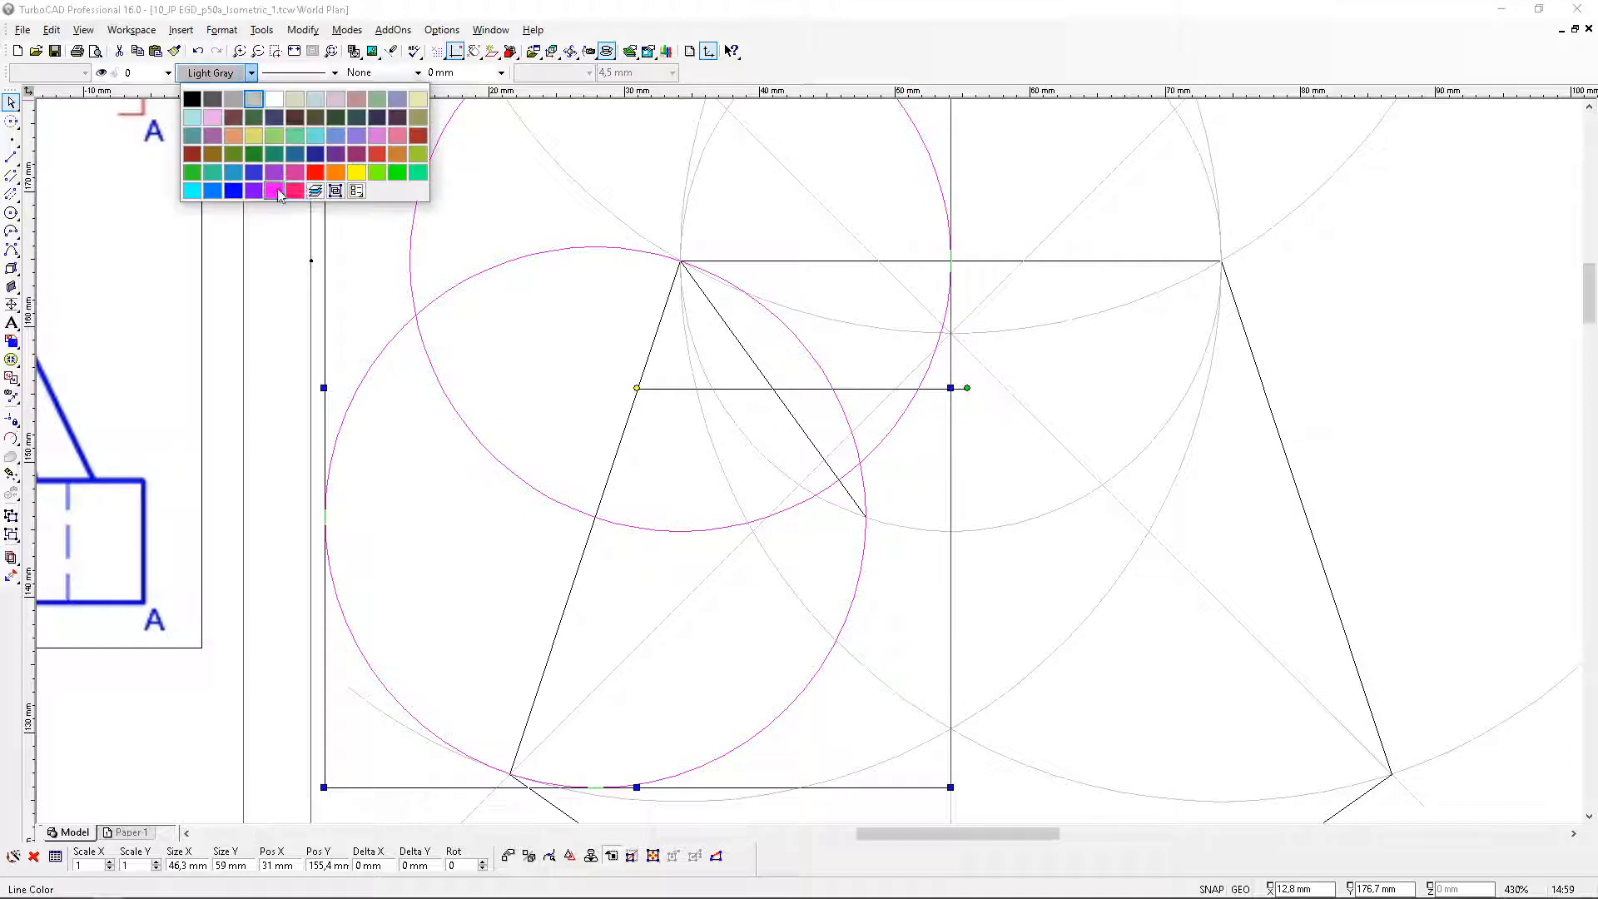
left_click(378, 174)
left_click(1412, 424)
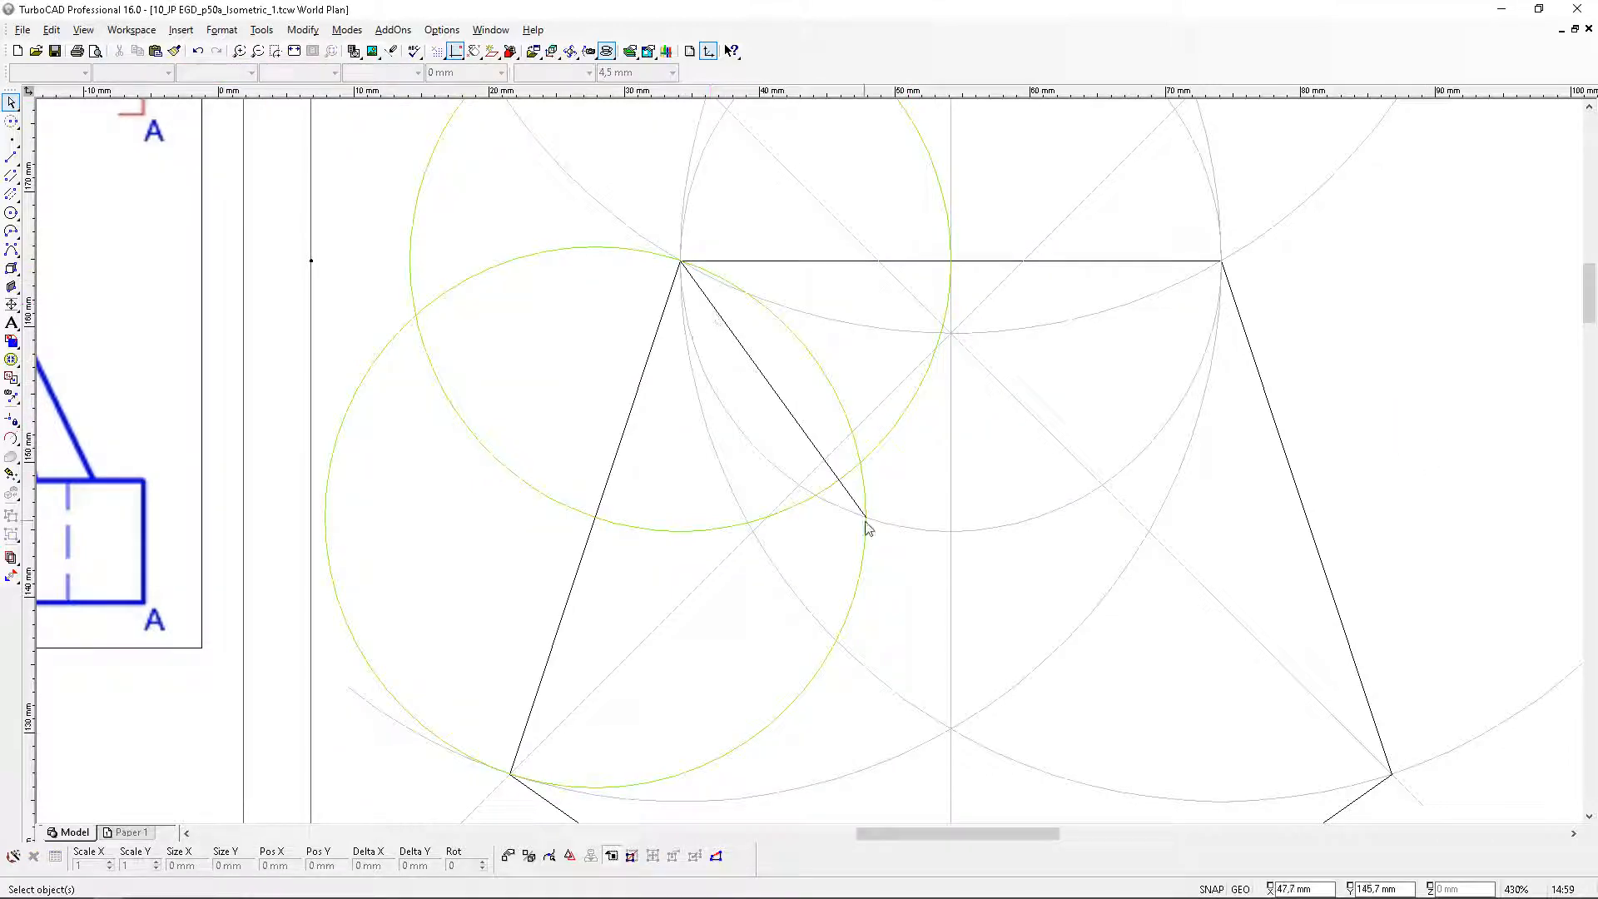
Recolour the bisector line from the pentagon's upper-left corner to light gray and lengthen it to about 42 mm
left_click(757, 375)
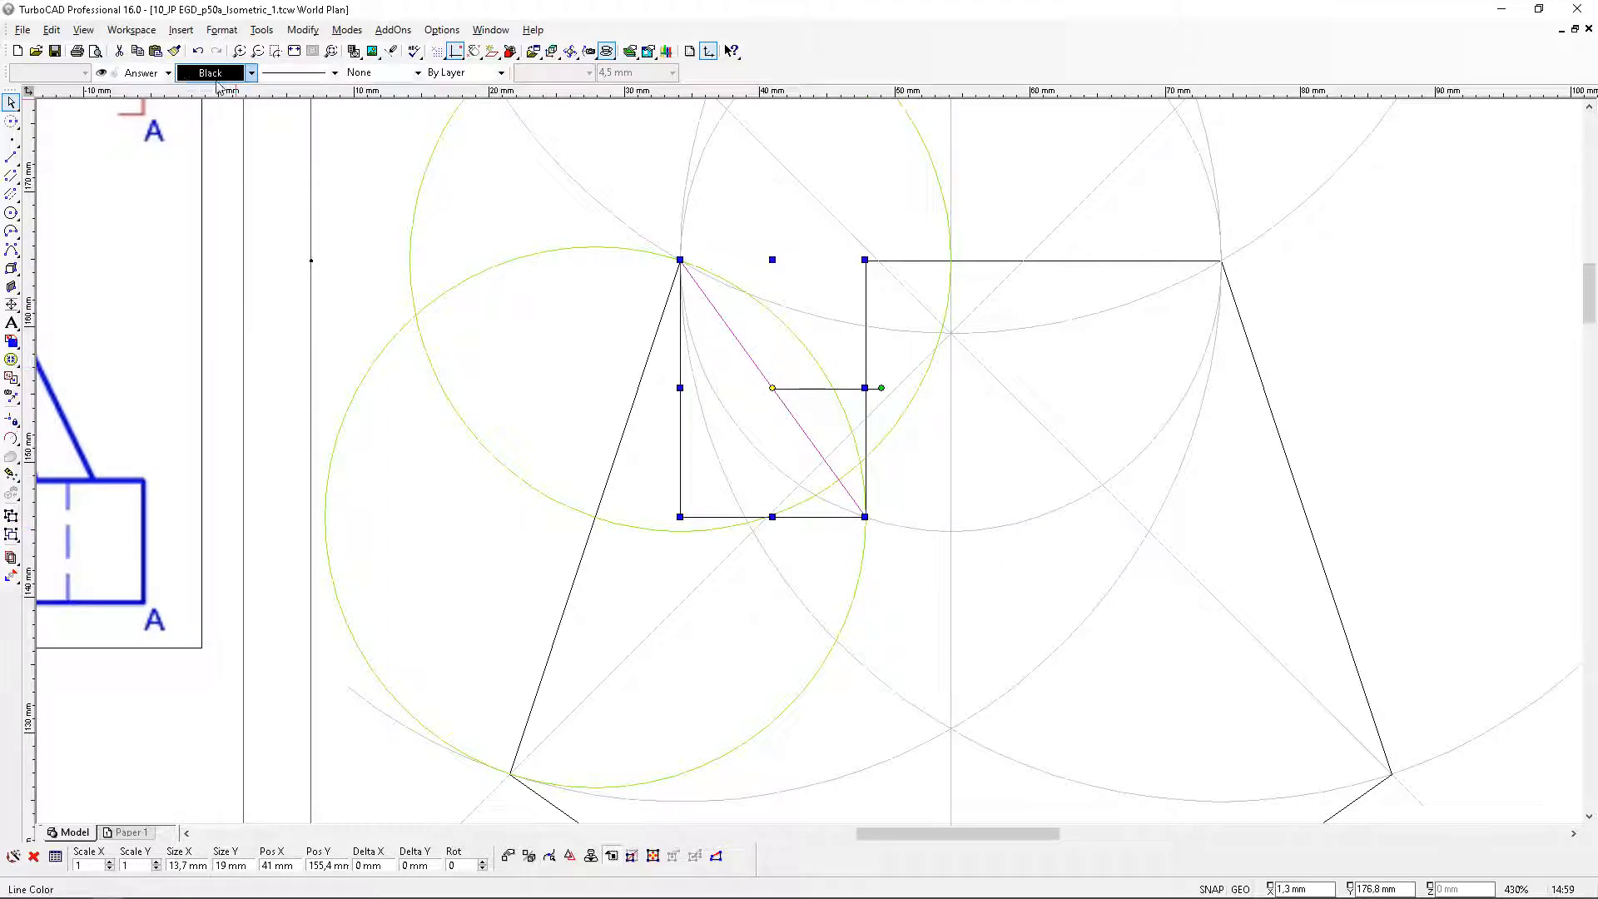
left_click(251, 72)
left_click(254, 99)
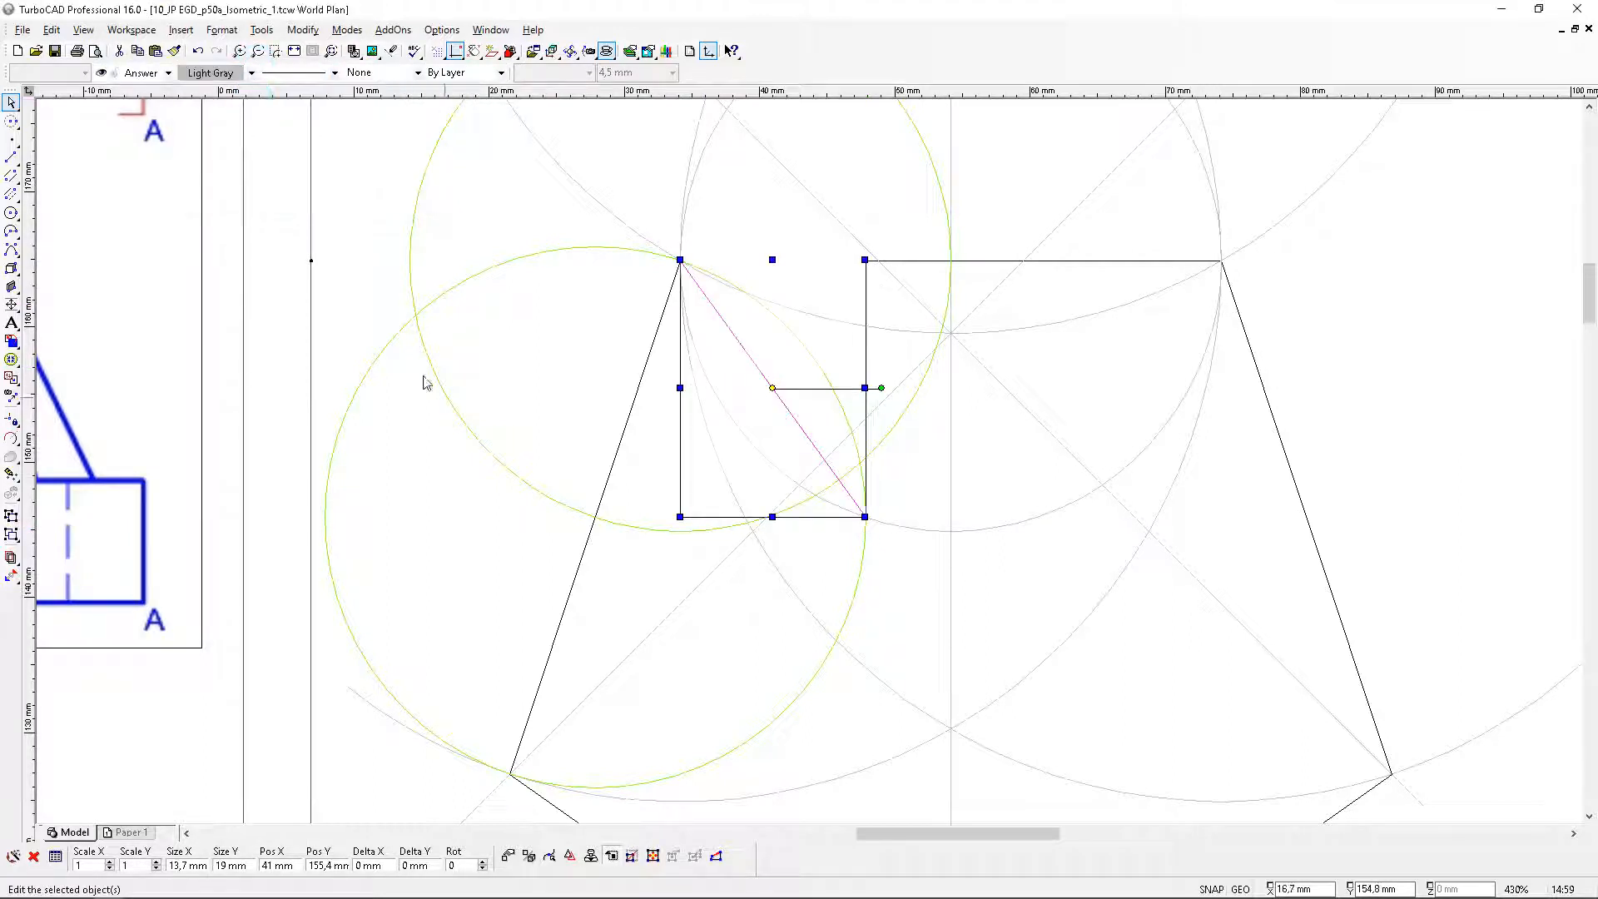
left_click(11, 439)
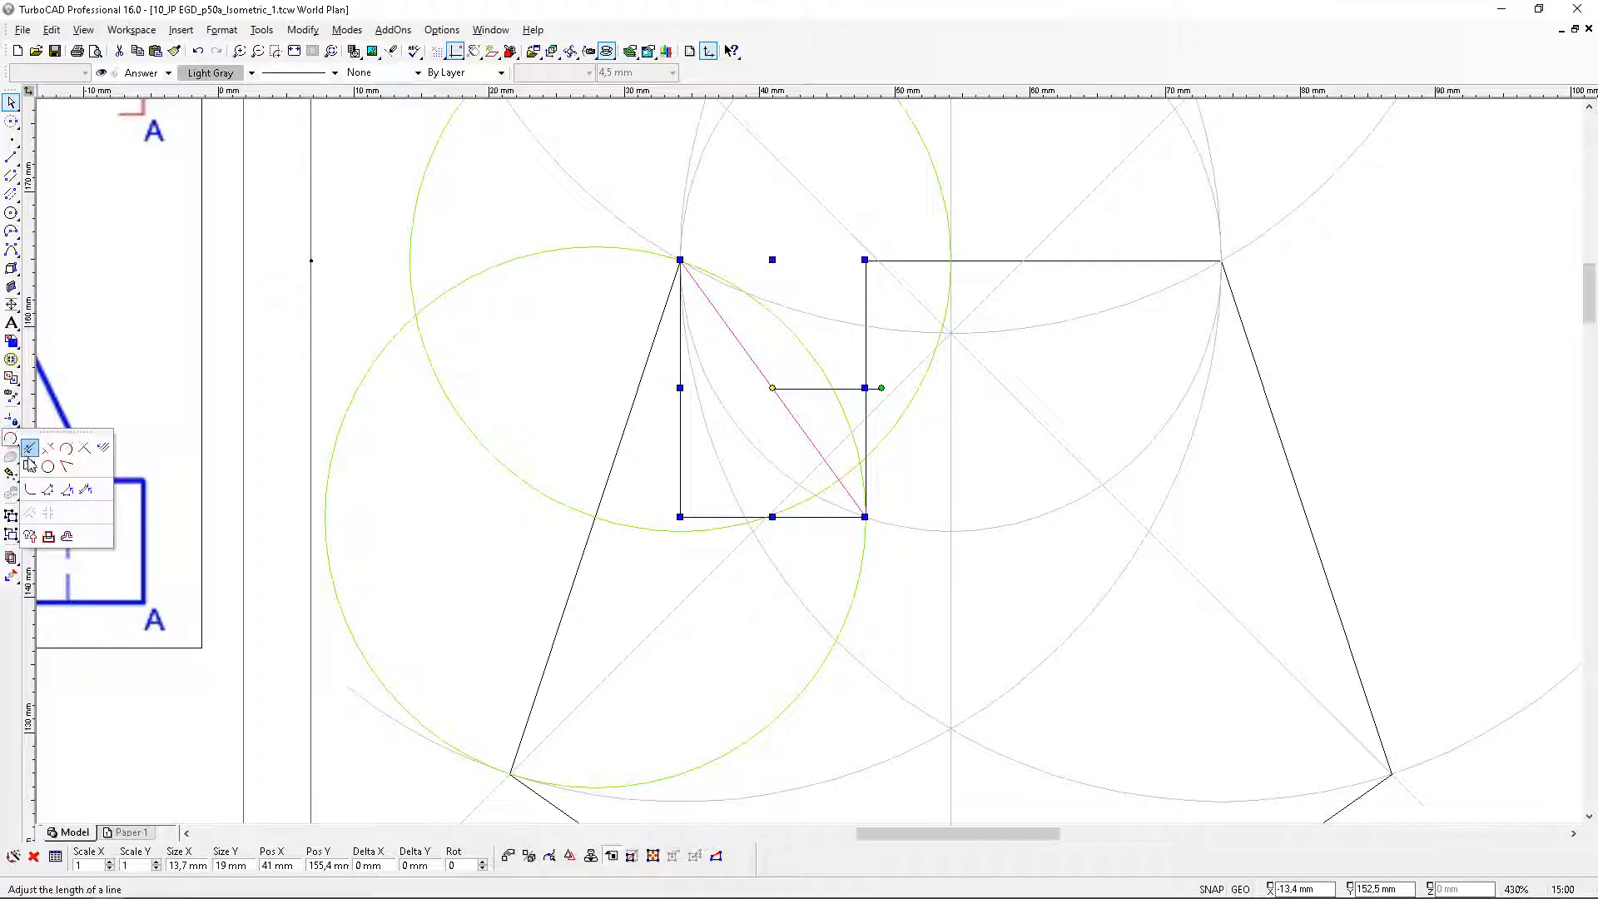
left_click(30, 452)
left_click(849, 495)
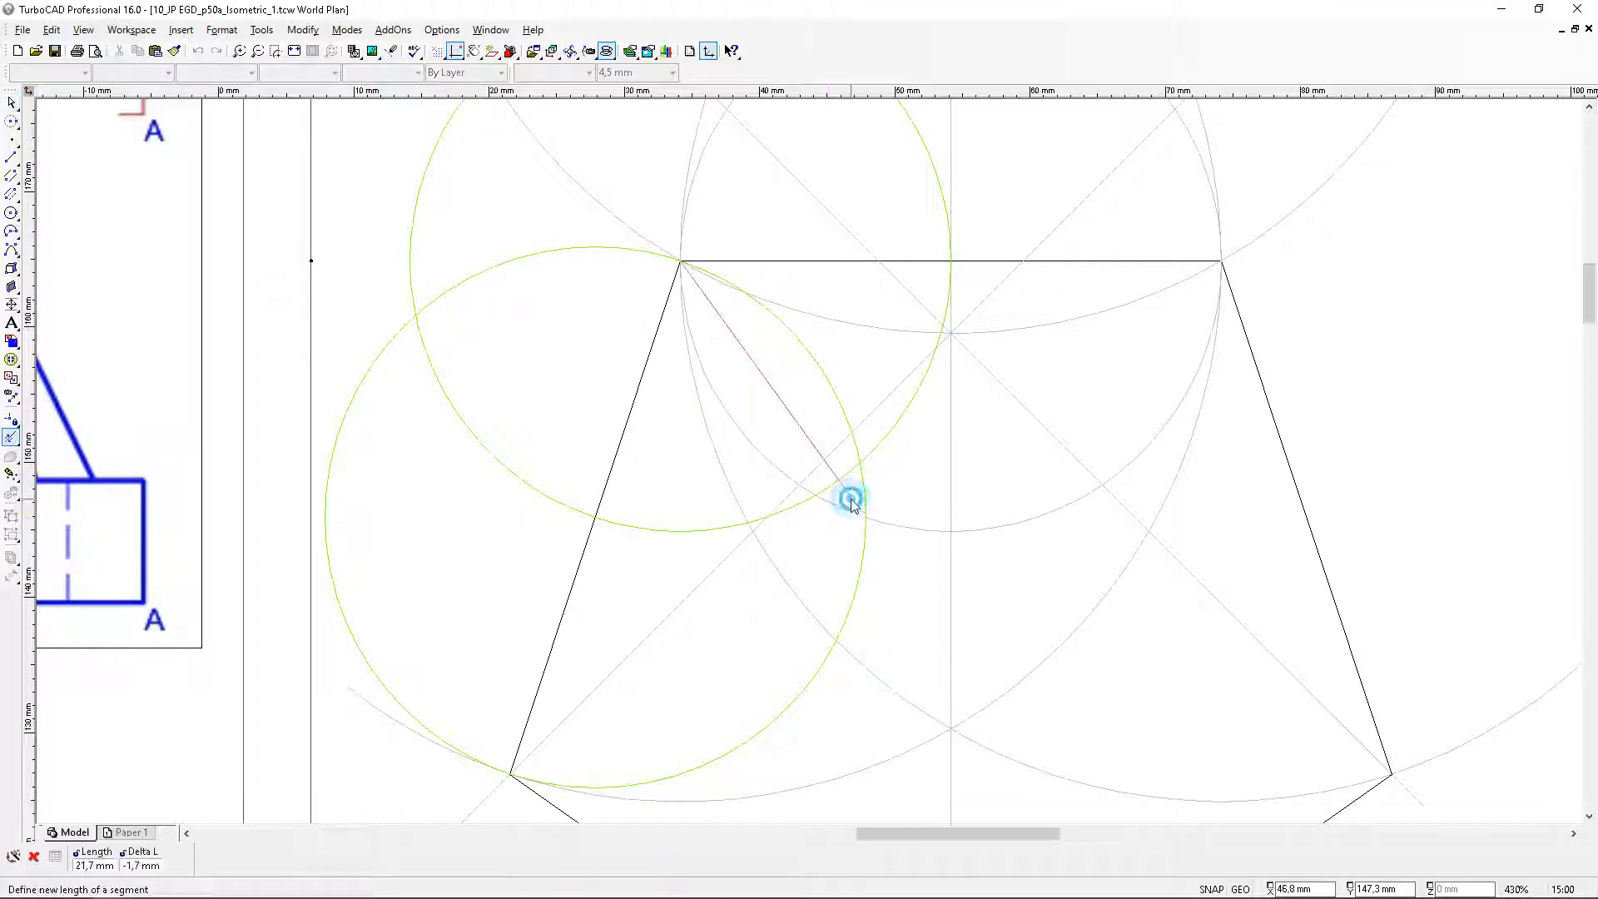
left_click(930, 589)
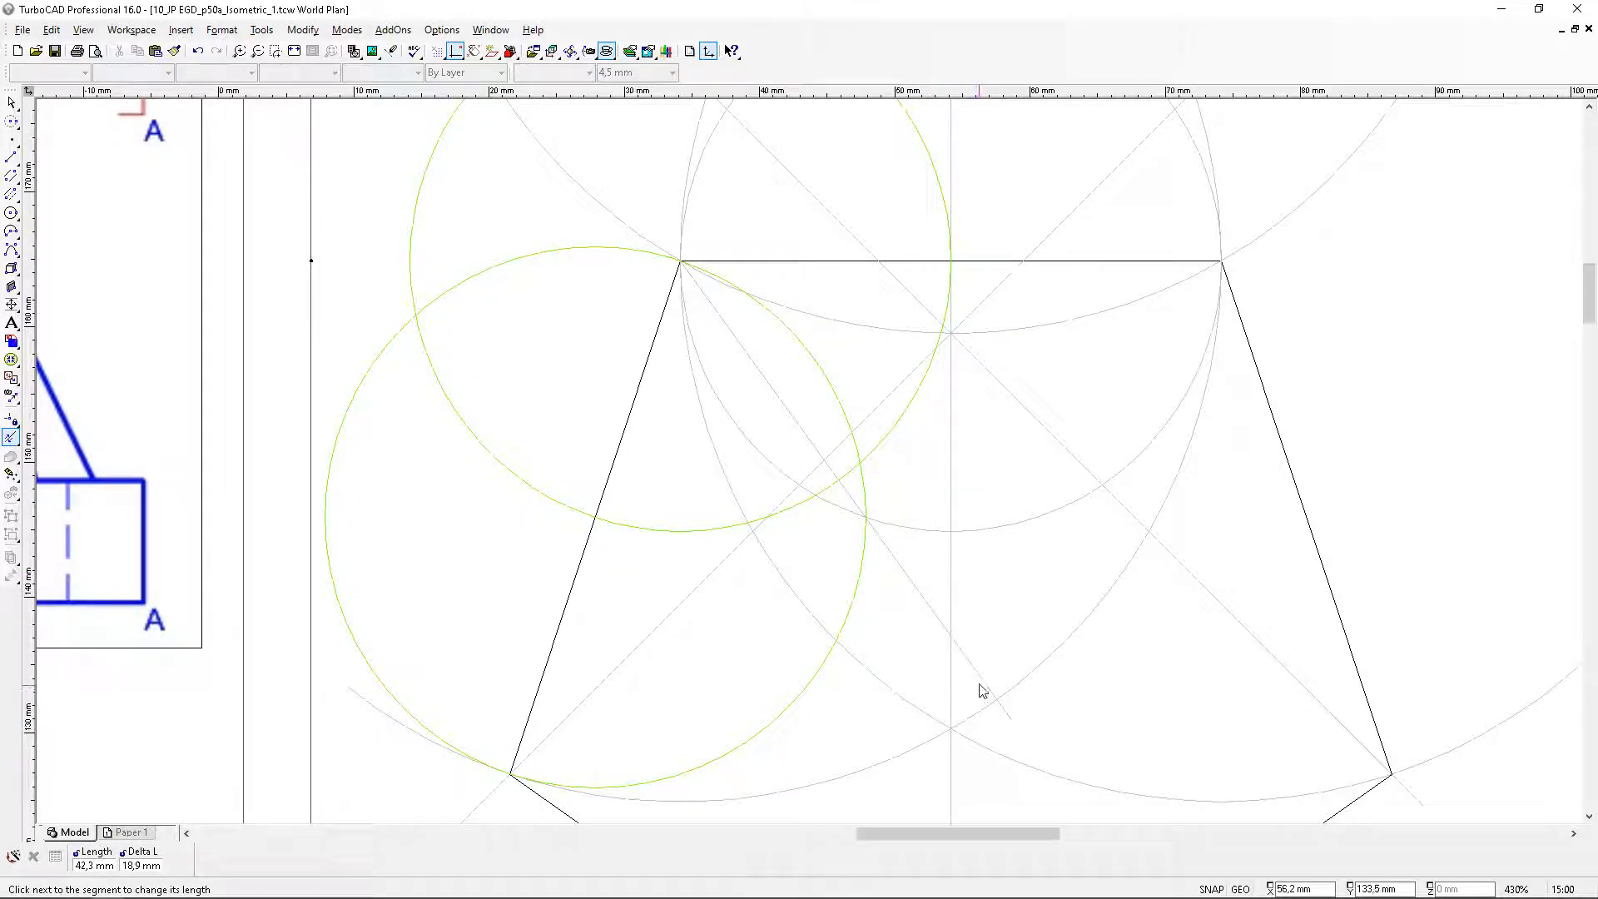
Draw a cyan circle centred on the pentagon's upper-right corner and passing through the top side's midpoint
left_click(11, 212)
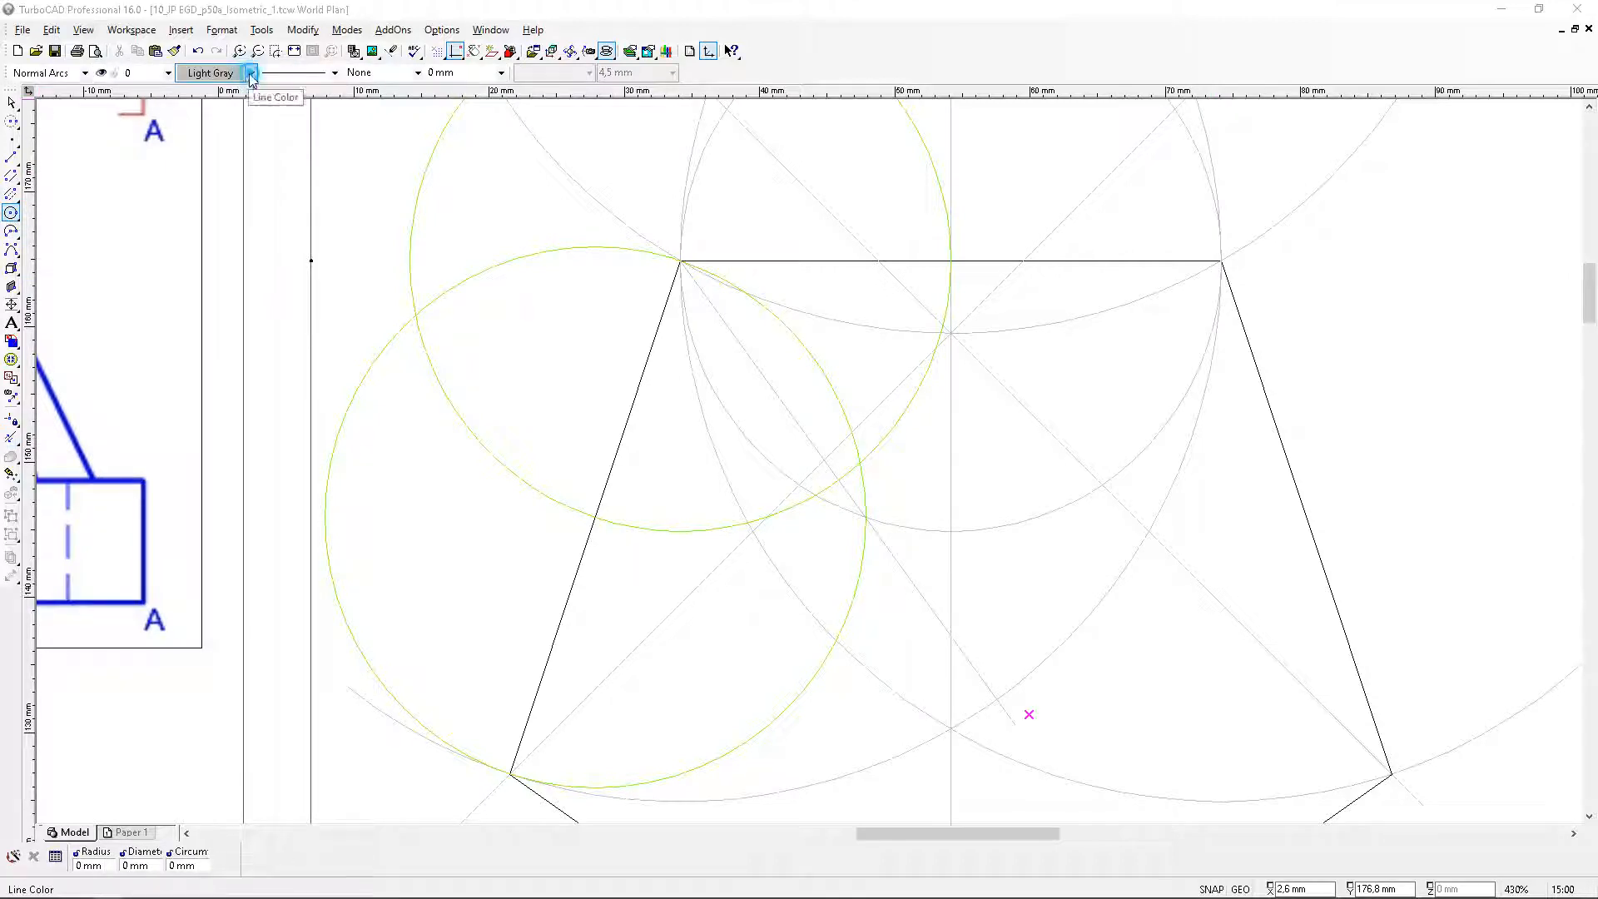
left_click(248, 73)
left_click(192, 191)
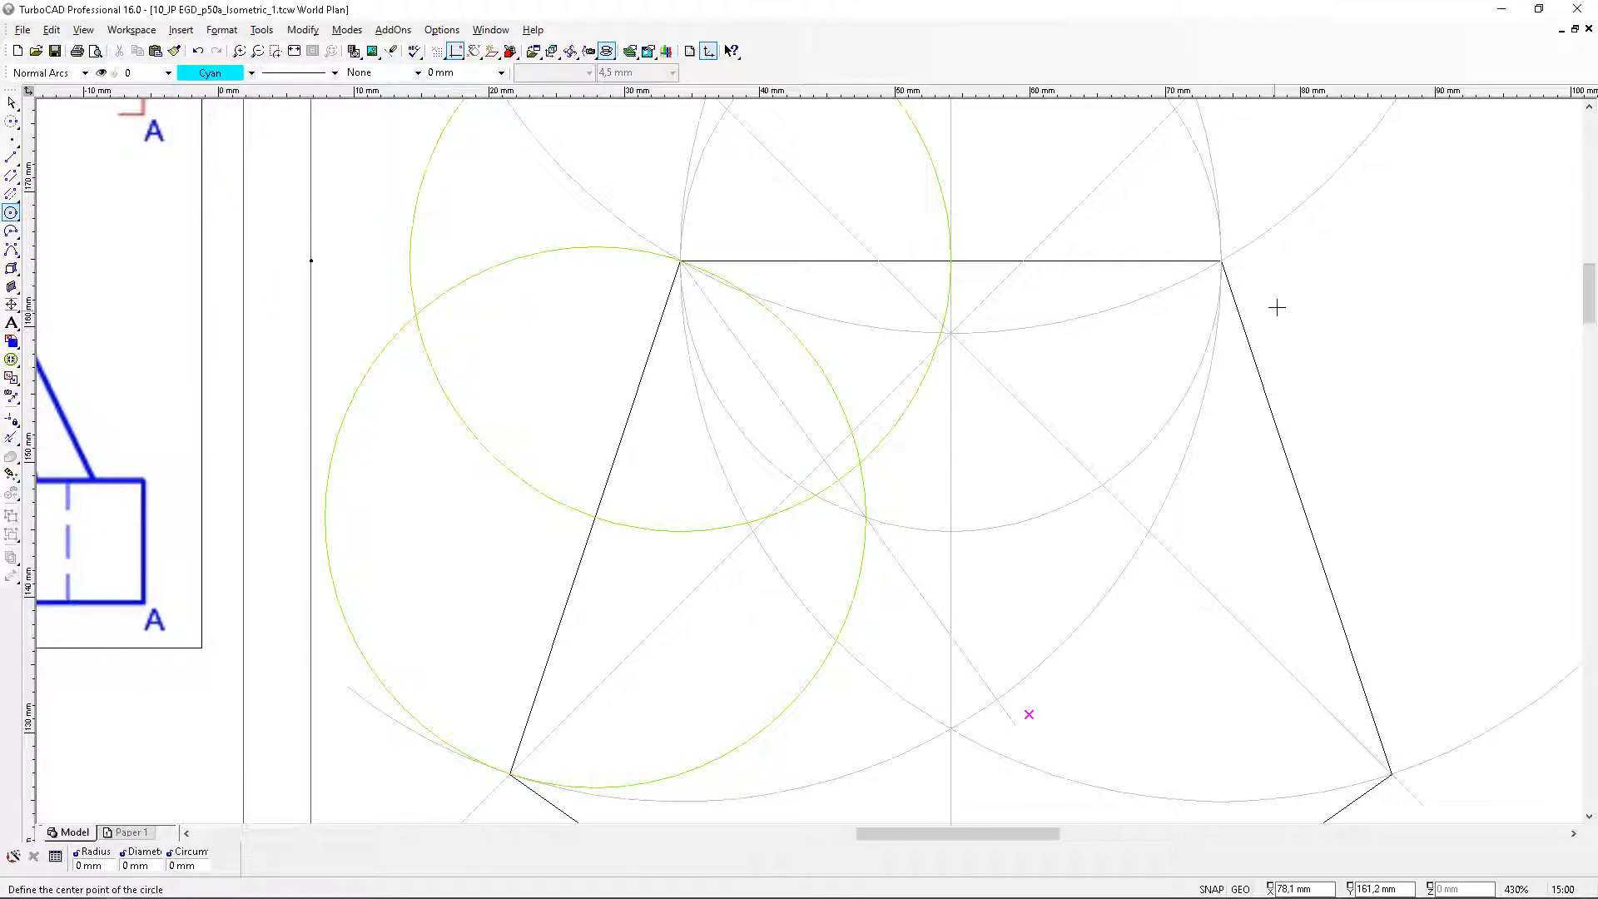
left_click(1221, 260)
left_click(959, 262)
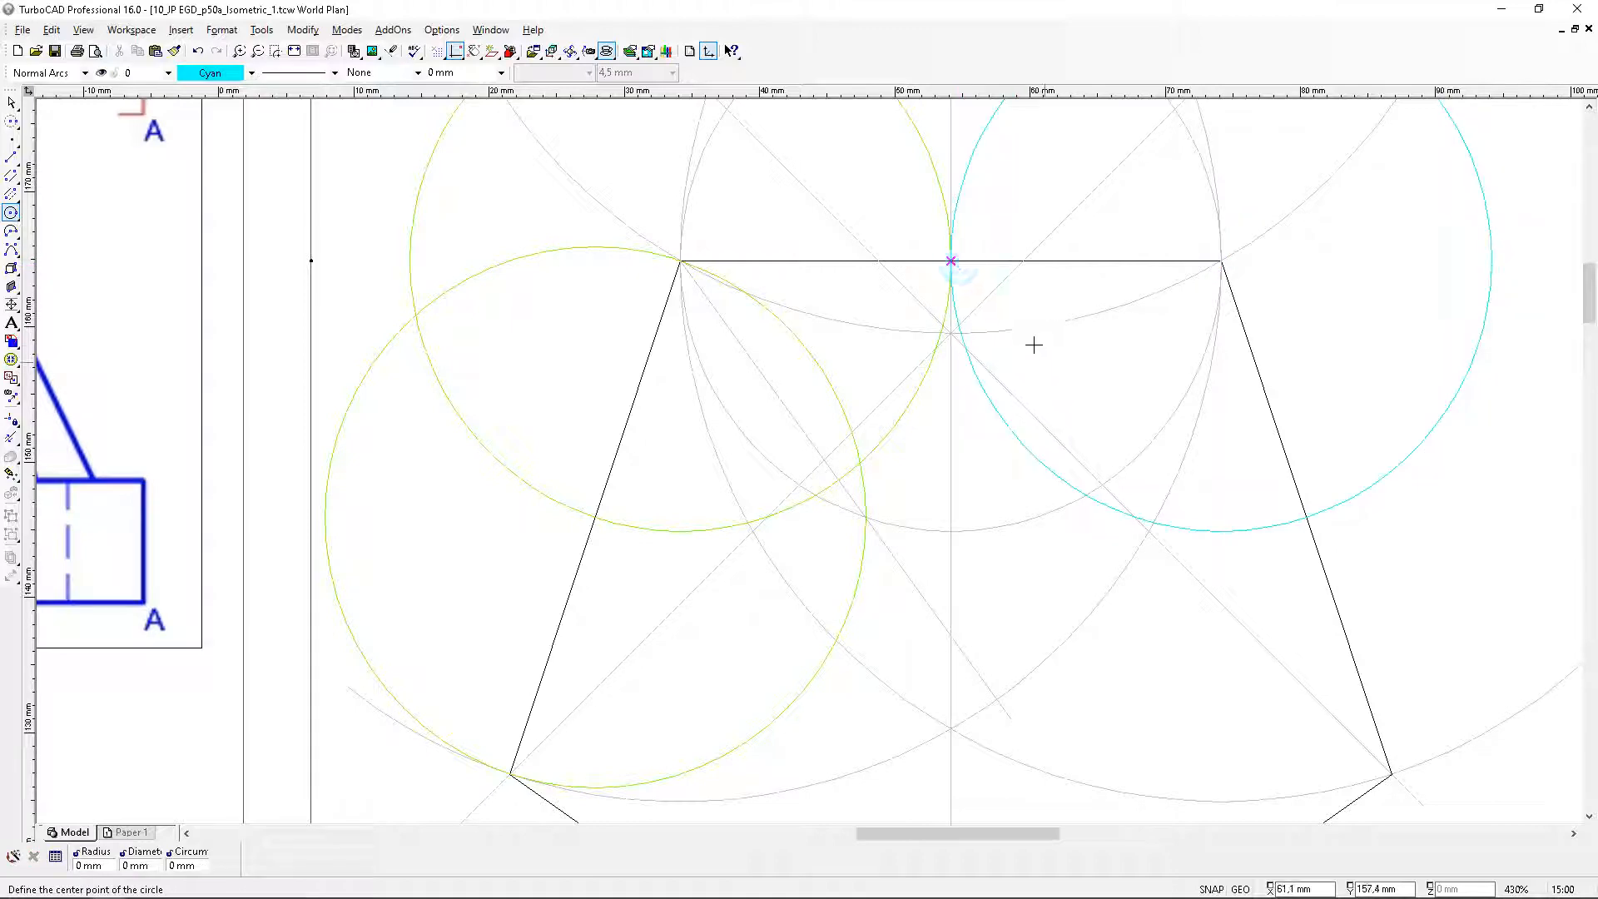
Draw two cyan circles through the pentagon's upper-right corner, centred on the midpoints of the upper-right side and the top side
left_click(1307, 518)
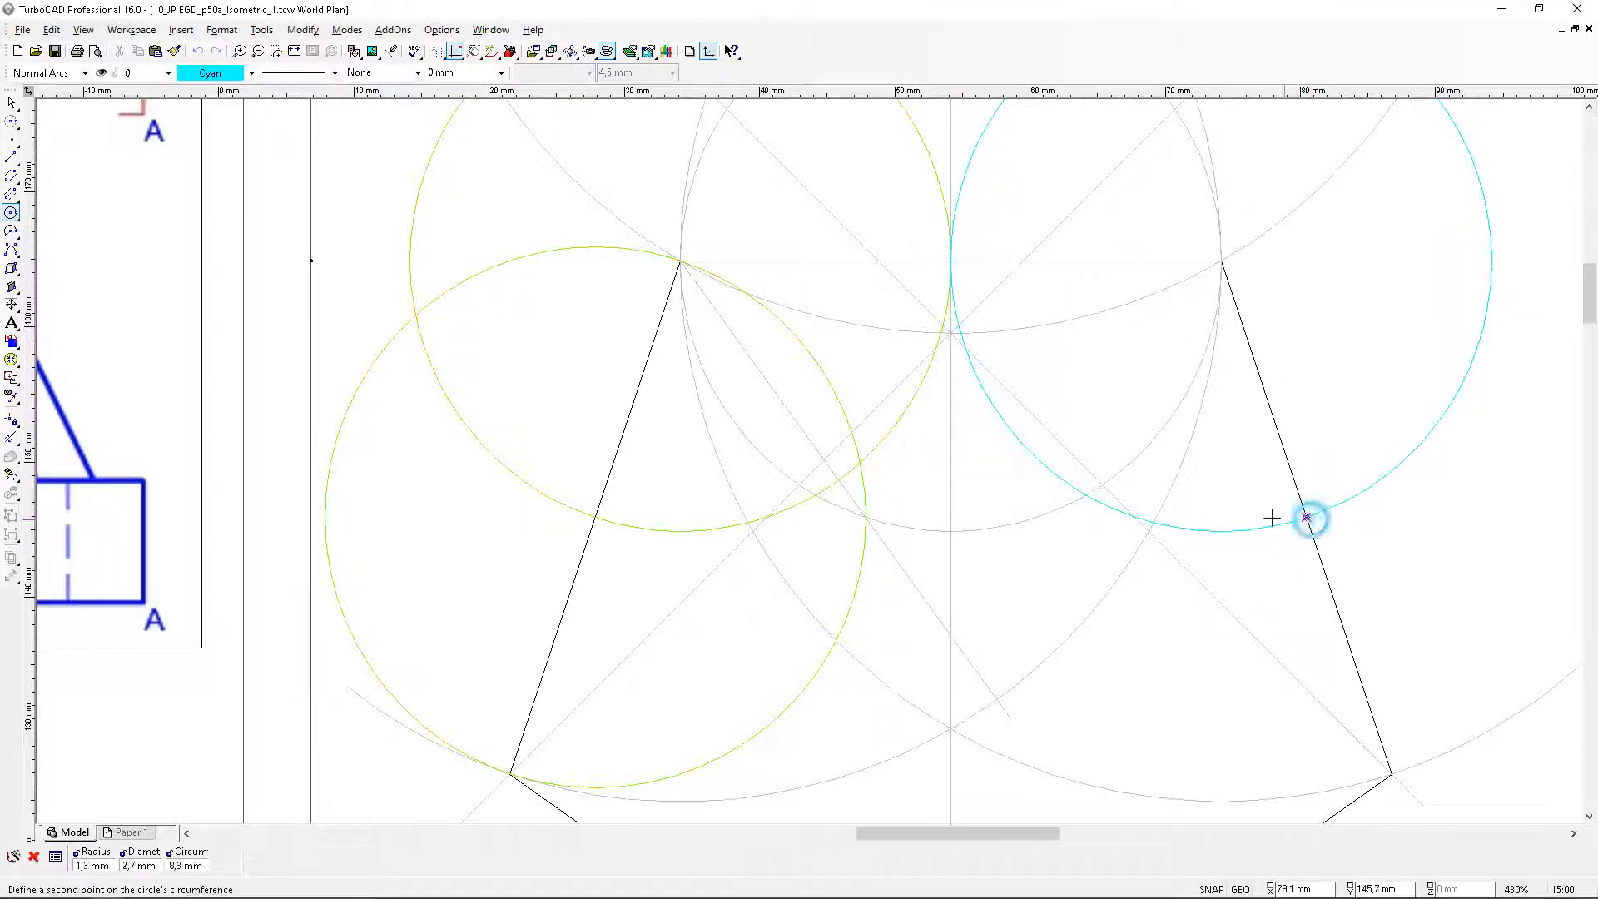
left_click(1220, 250)
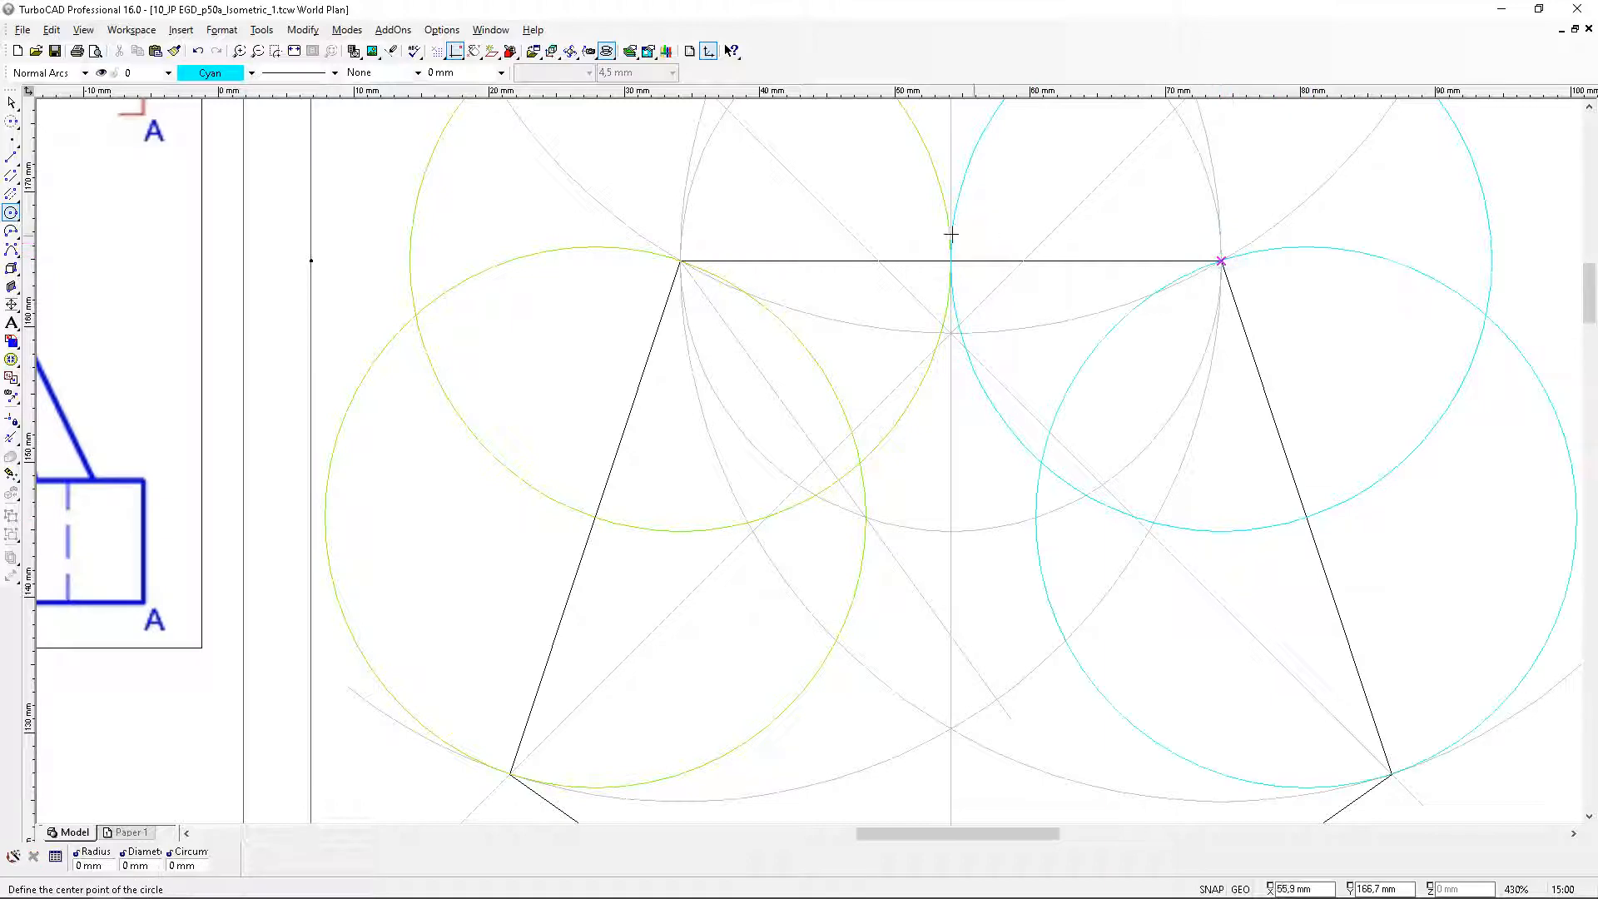
left_click(949, 260)
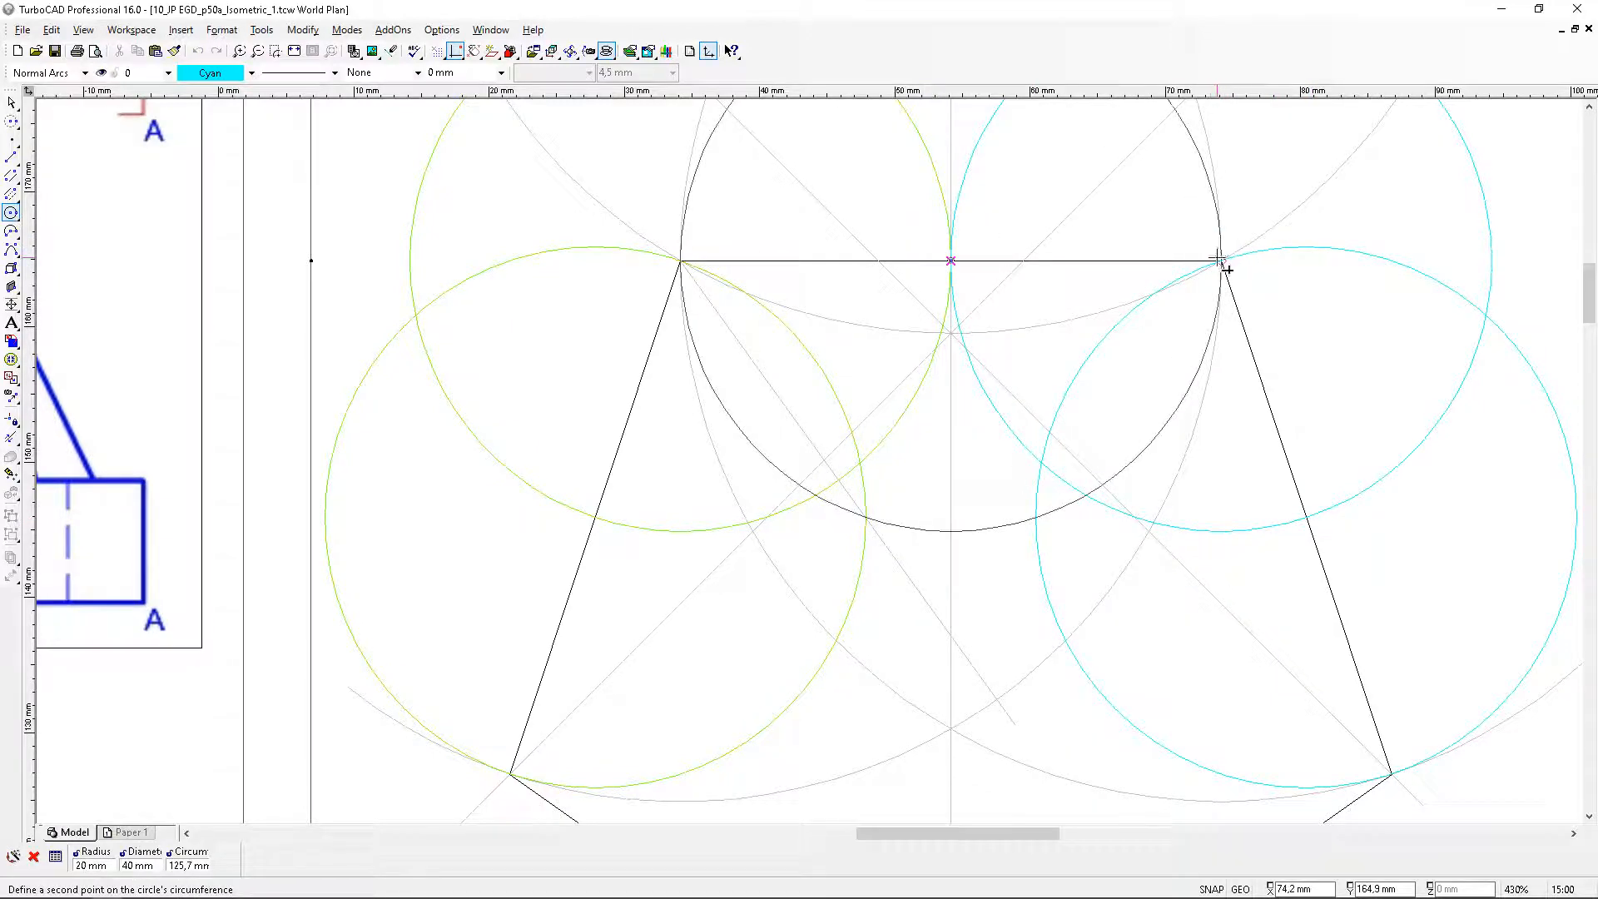
left_click(1221, 260)
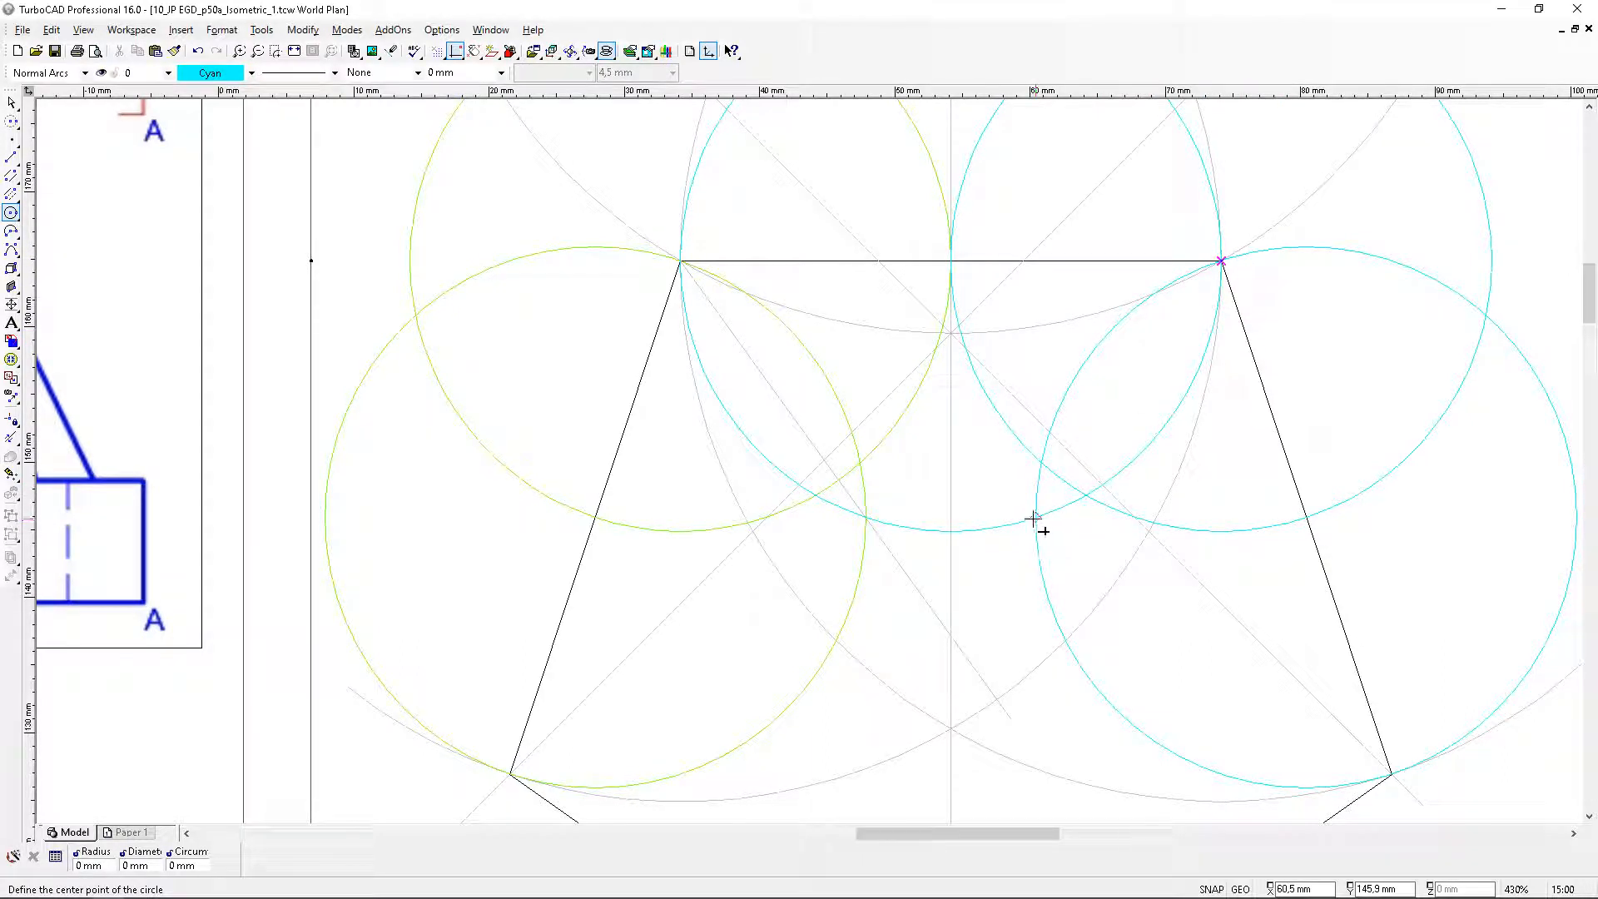
Draw a light gray line from the pentagon's upper-right corner to the inner intersection of the two cyan midpoint-centred circles
left_click(10, 157)
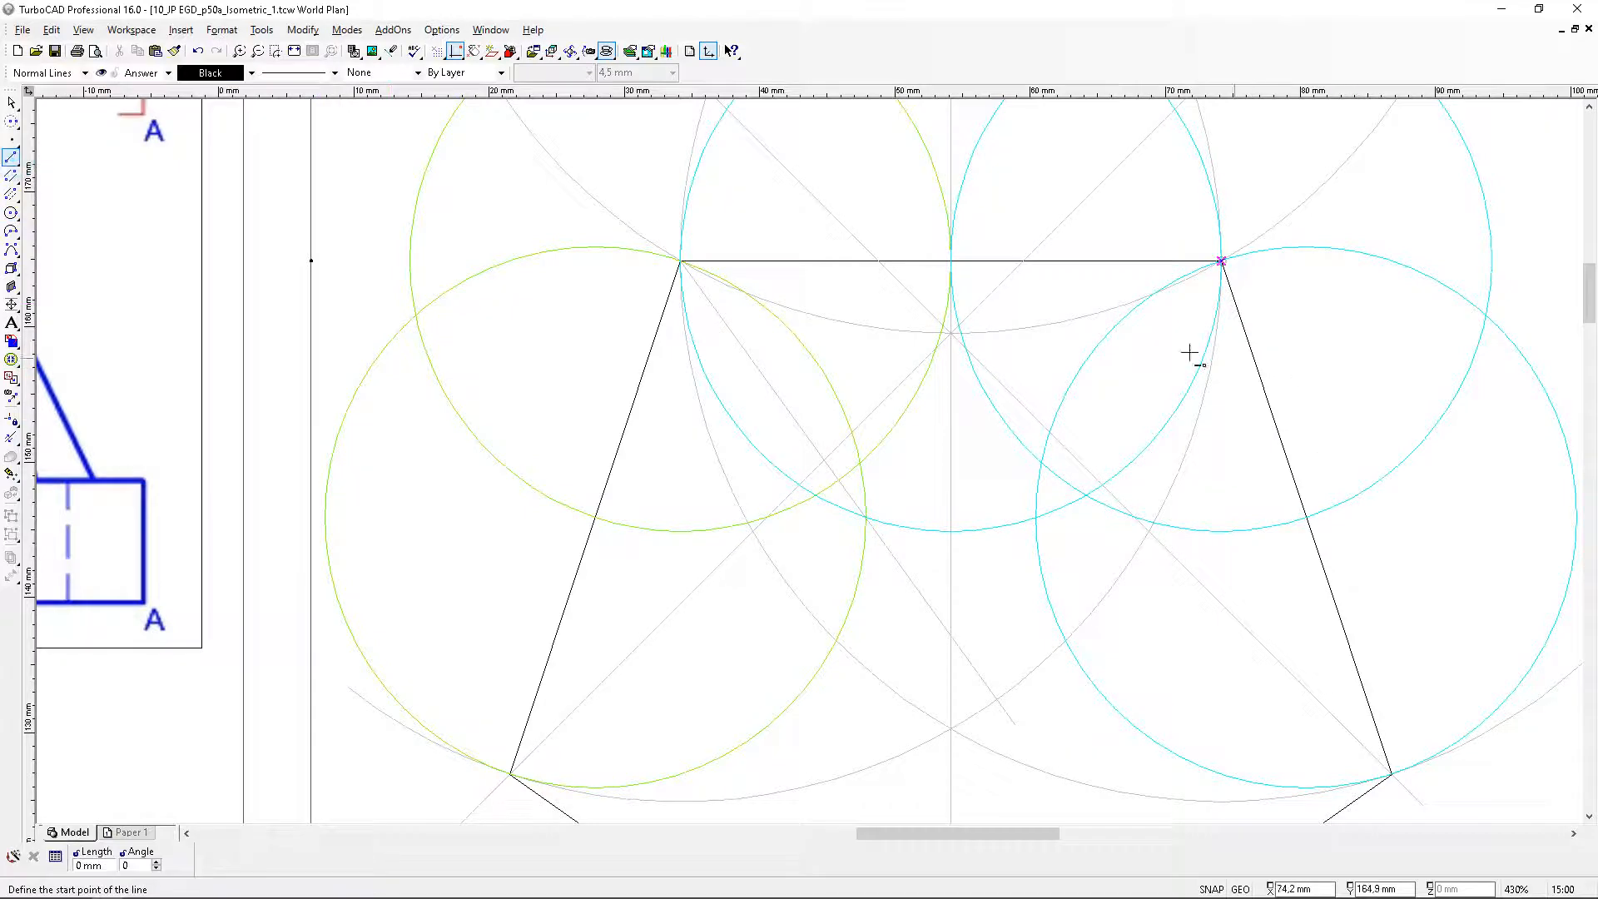
left_click(253, 73)
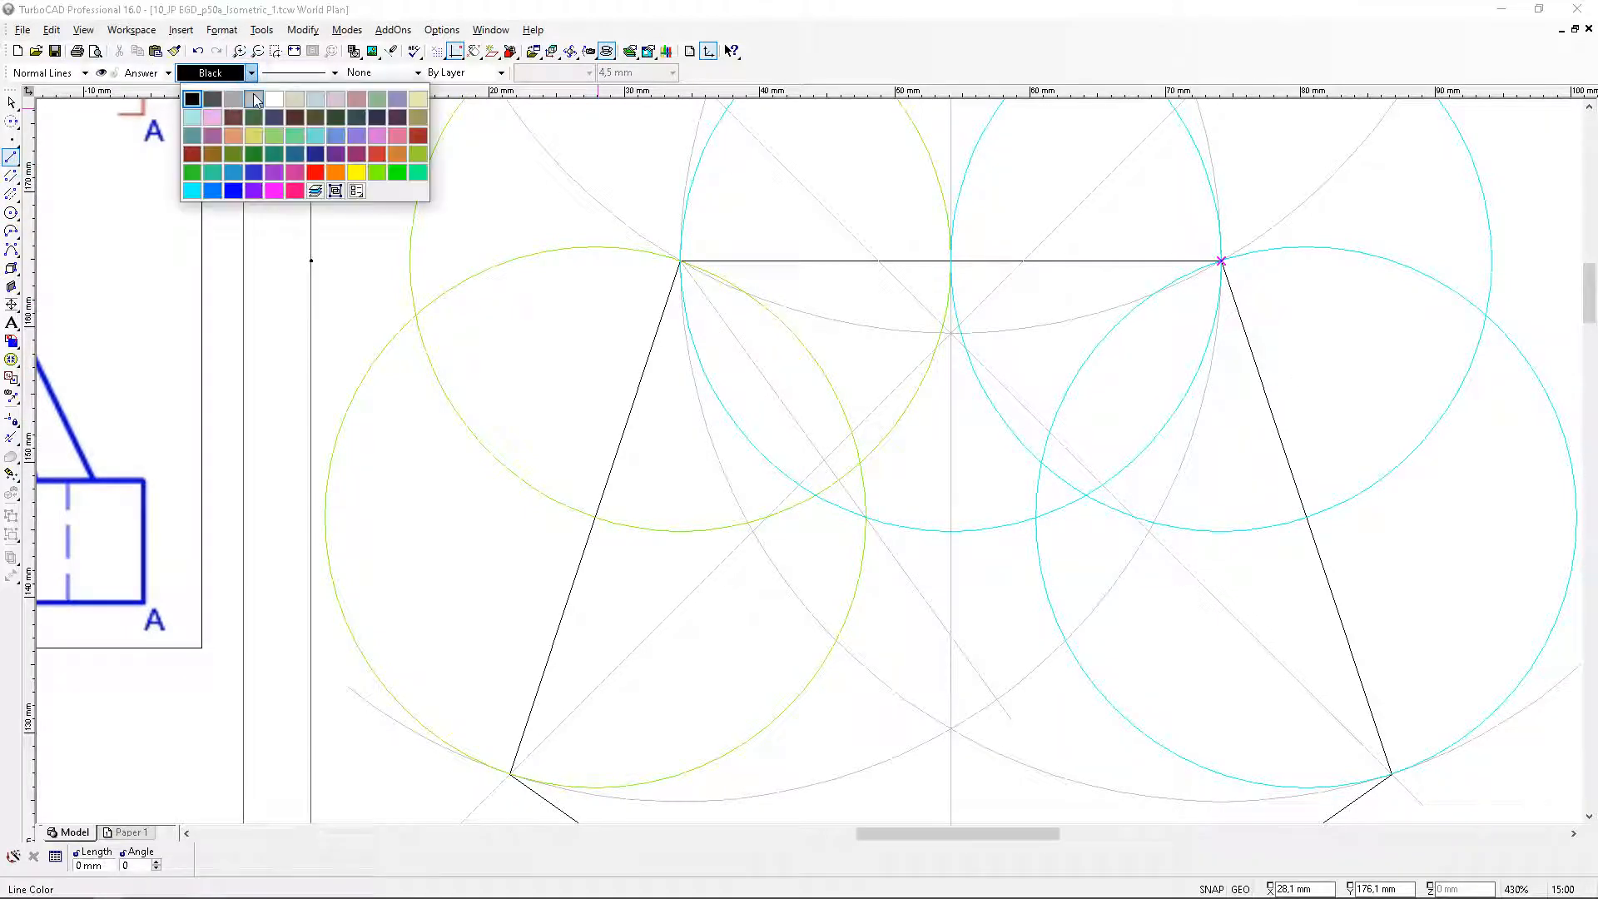
left_click(234, 100)
left_click(1221, 261)
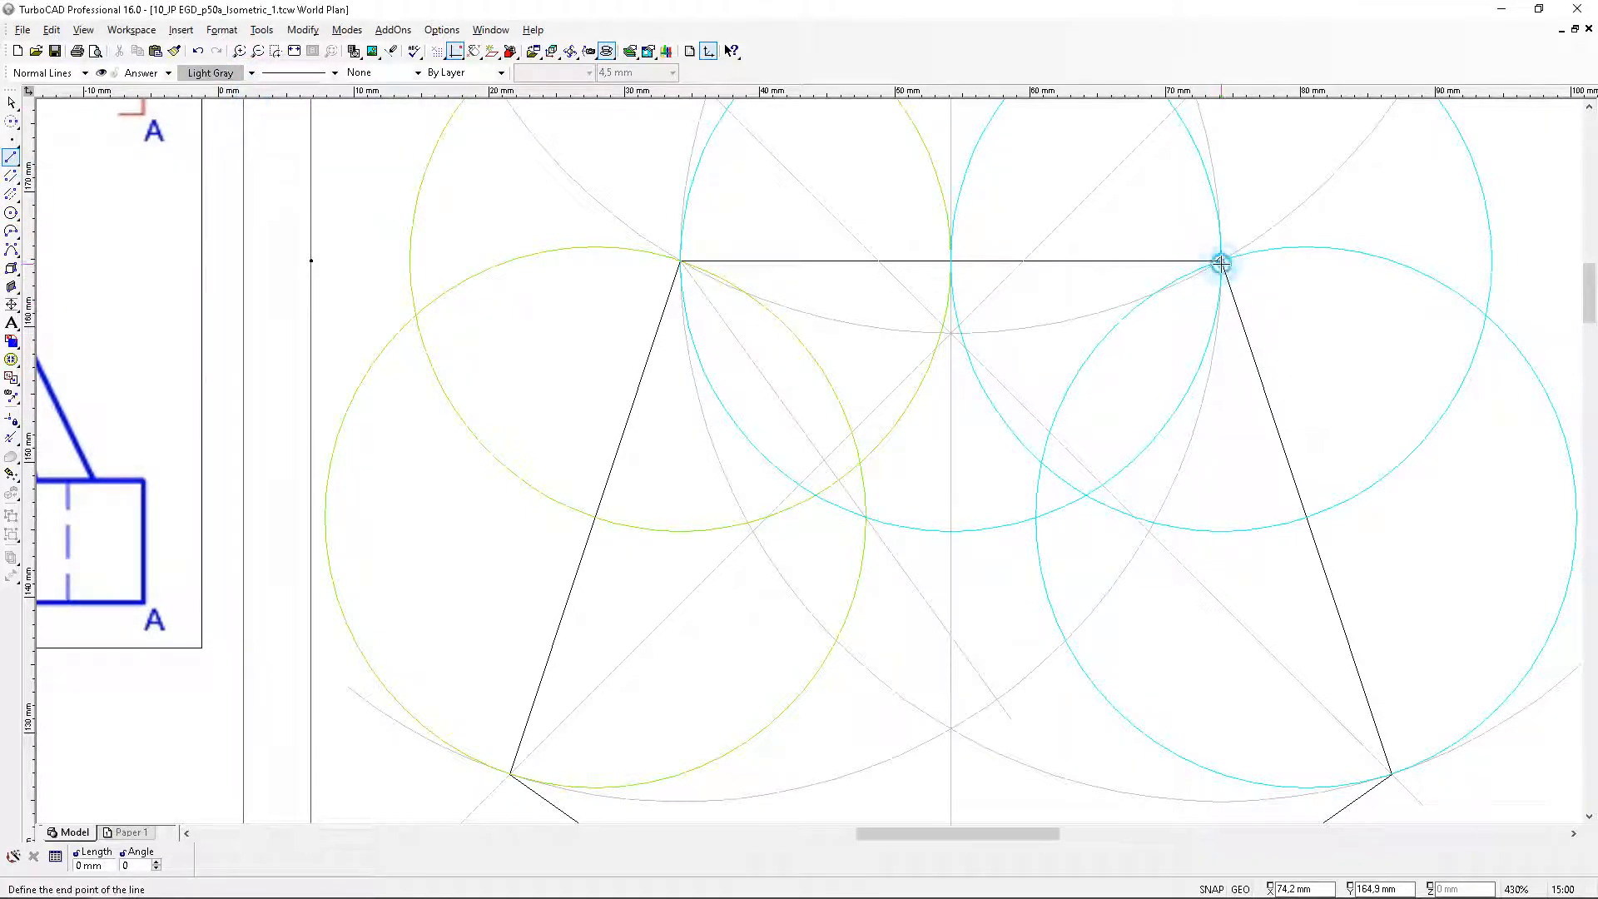
left_click(1036, 518)
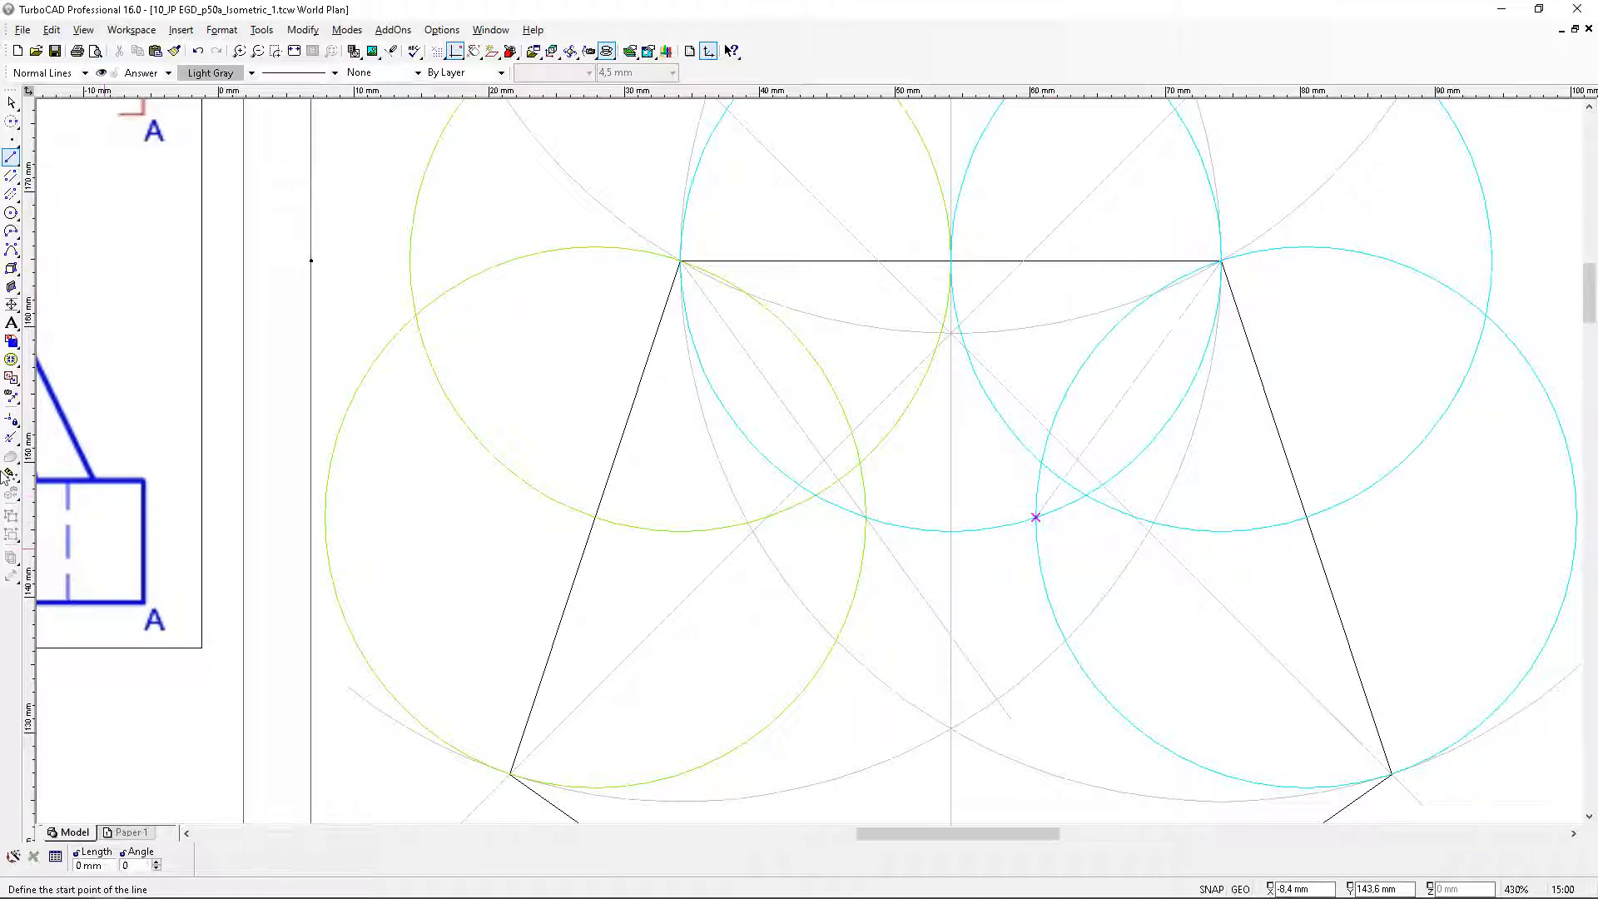
Lengthen the bisector line from the upper-right corner past the vertical centre line to about 37 mm
left_click(11, 437)
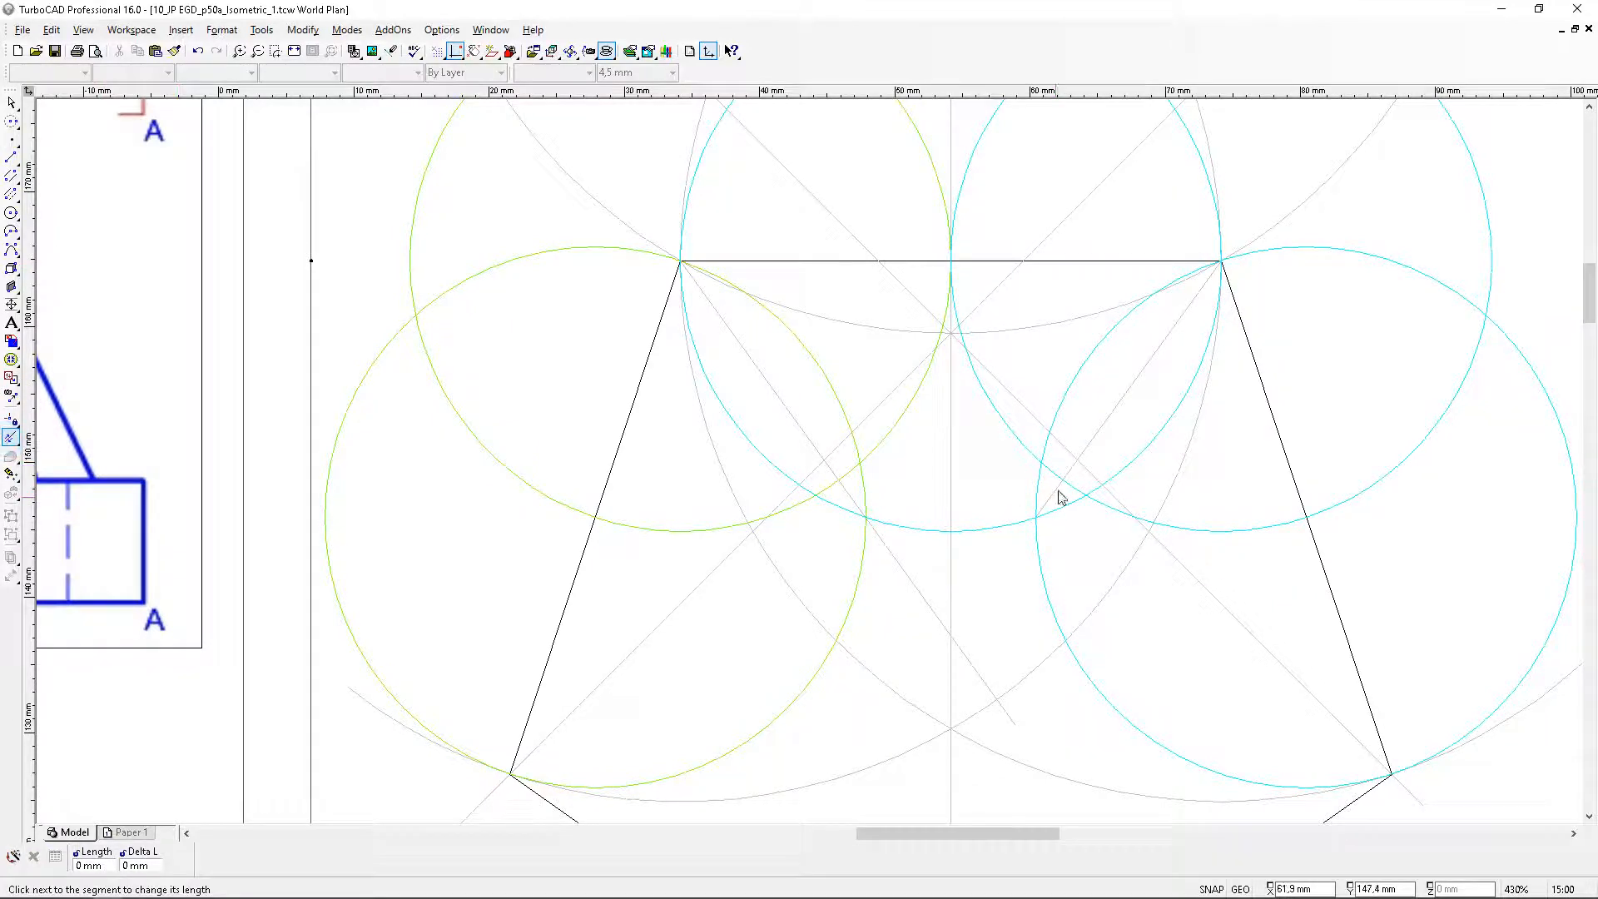
left_click(1048, 499)
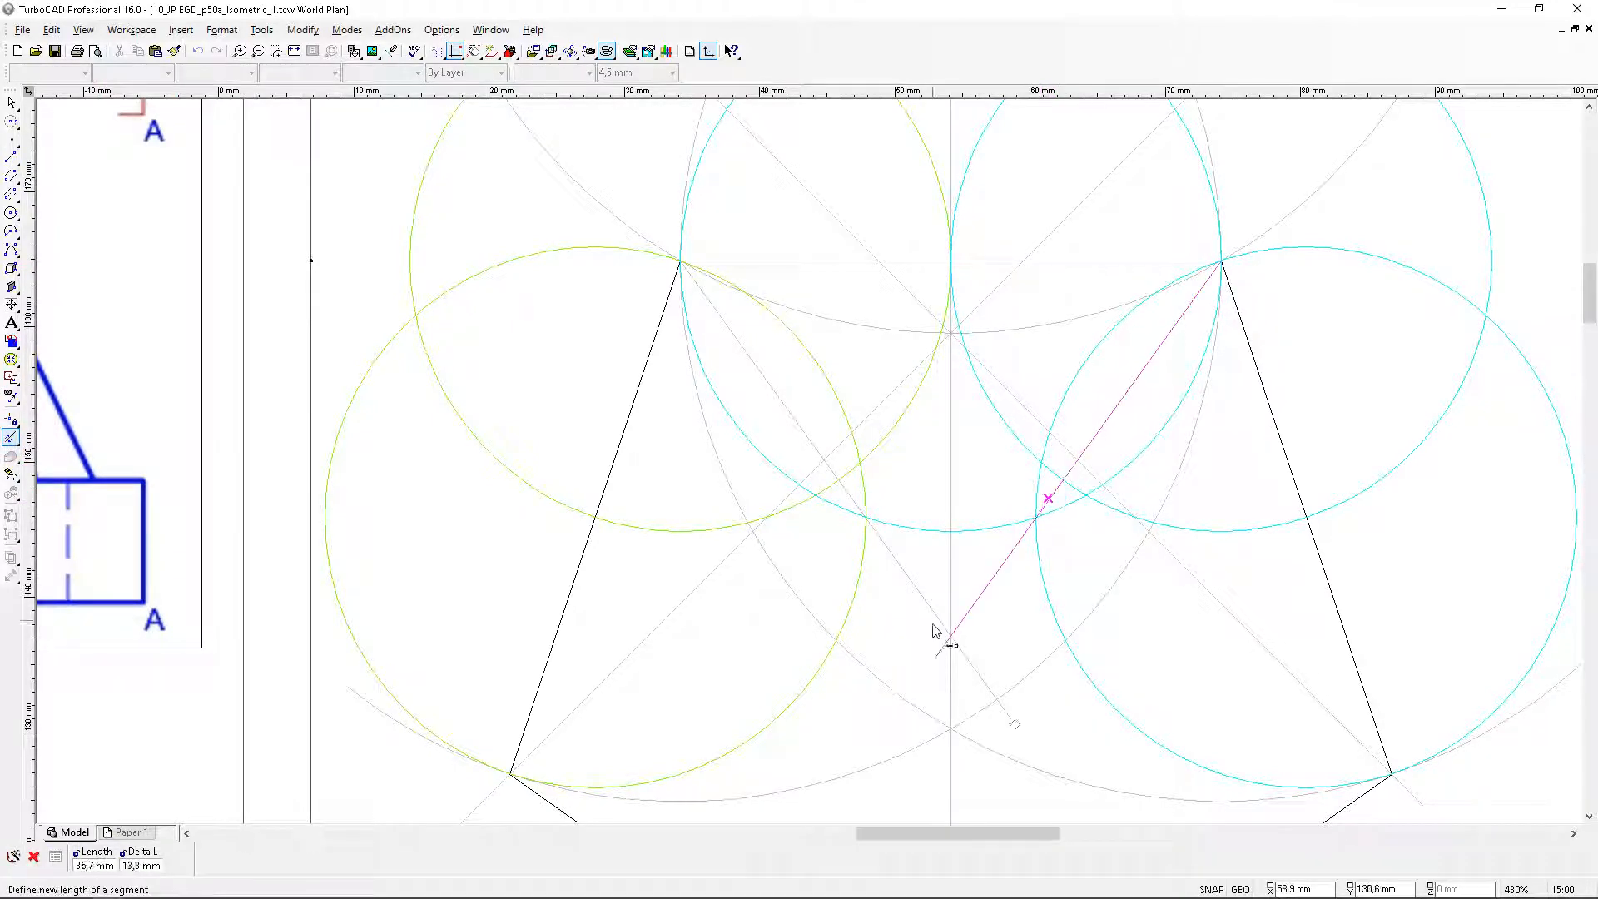
left_click(930, 675)
Shorten both corner bisector lines to end at their intersection on the pentagon's vertical centre line
scroll(942, 649, "up", 2)
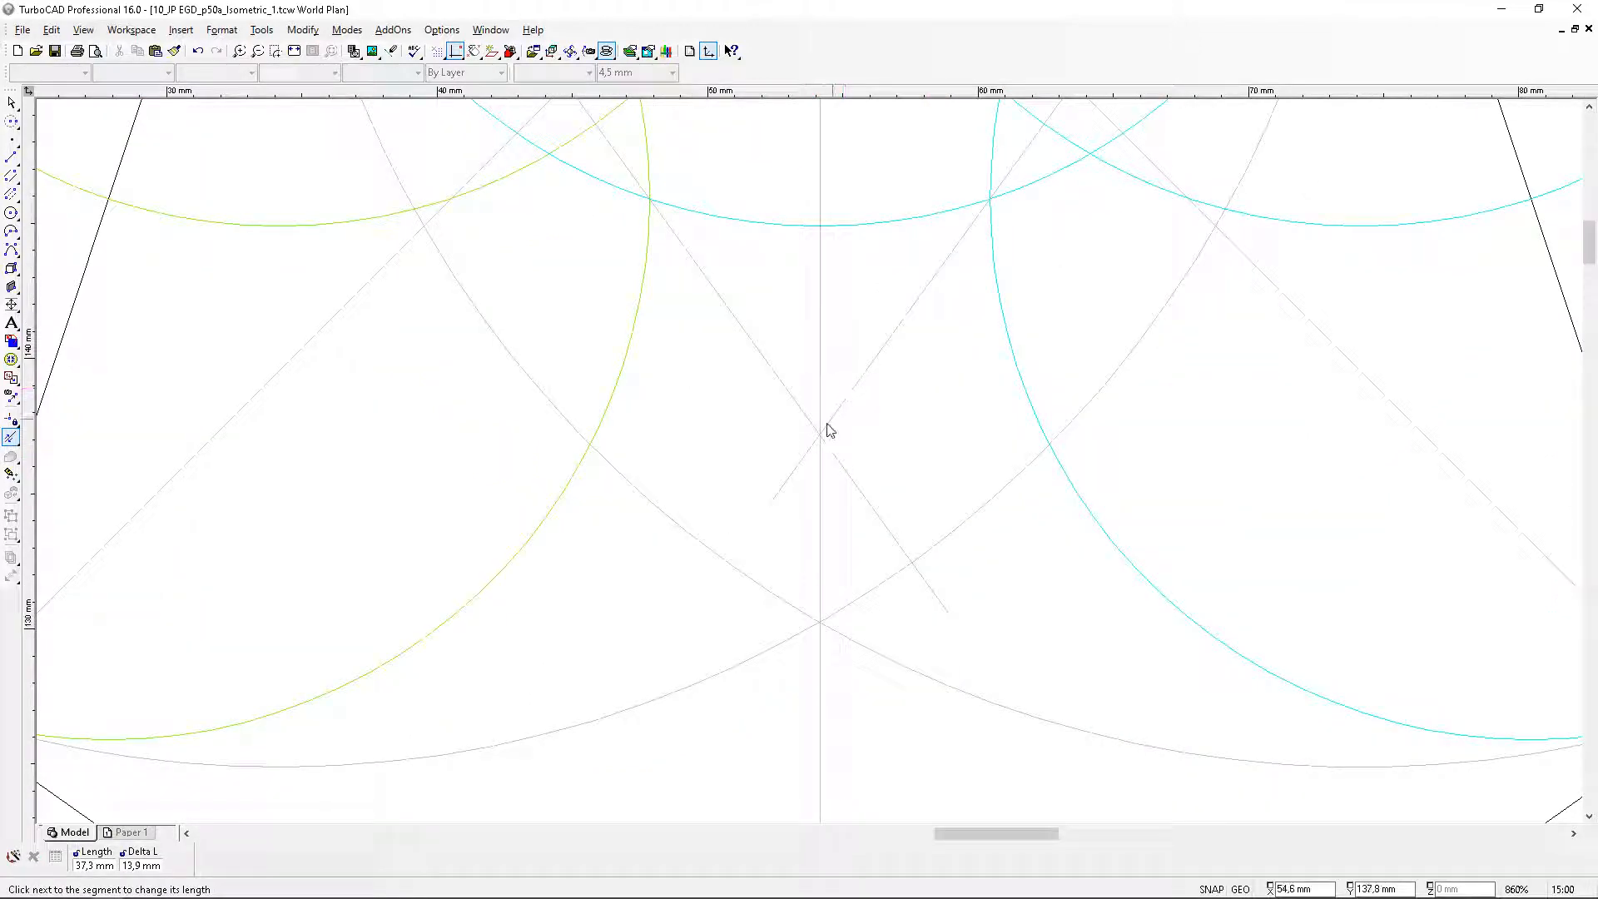
scroll(824, 443, "up", 3)
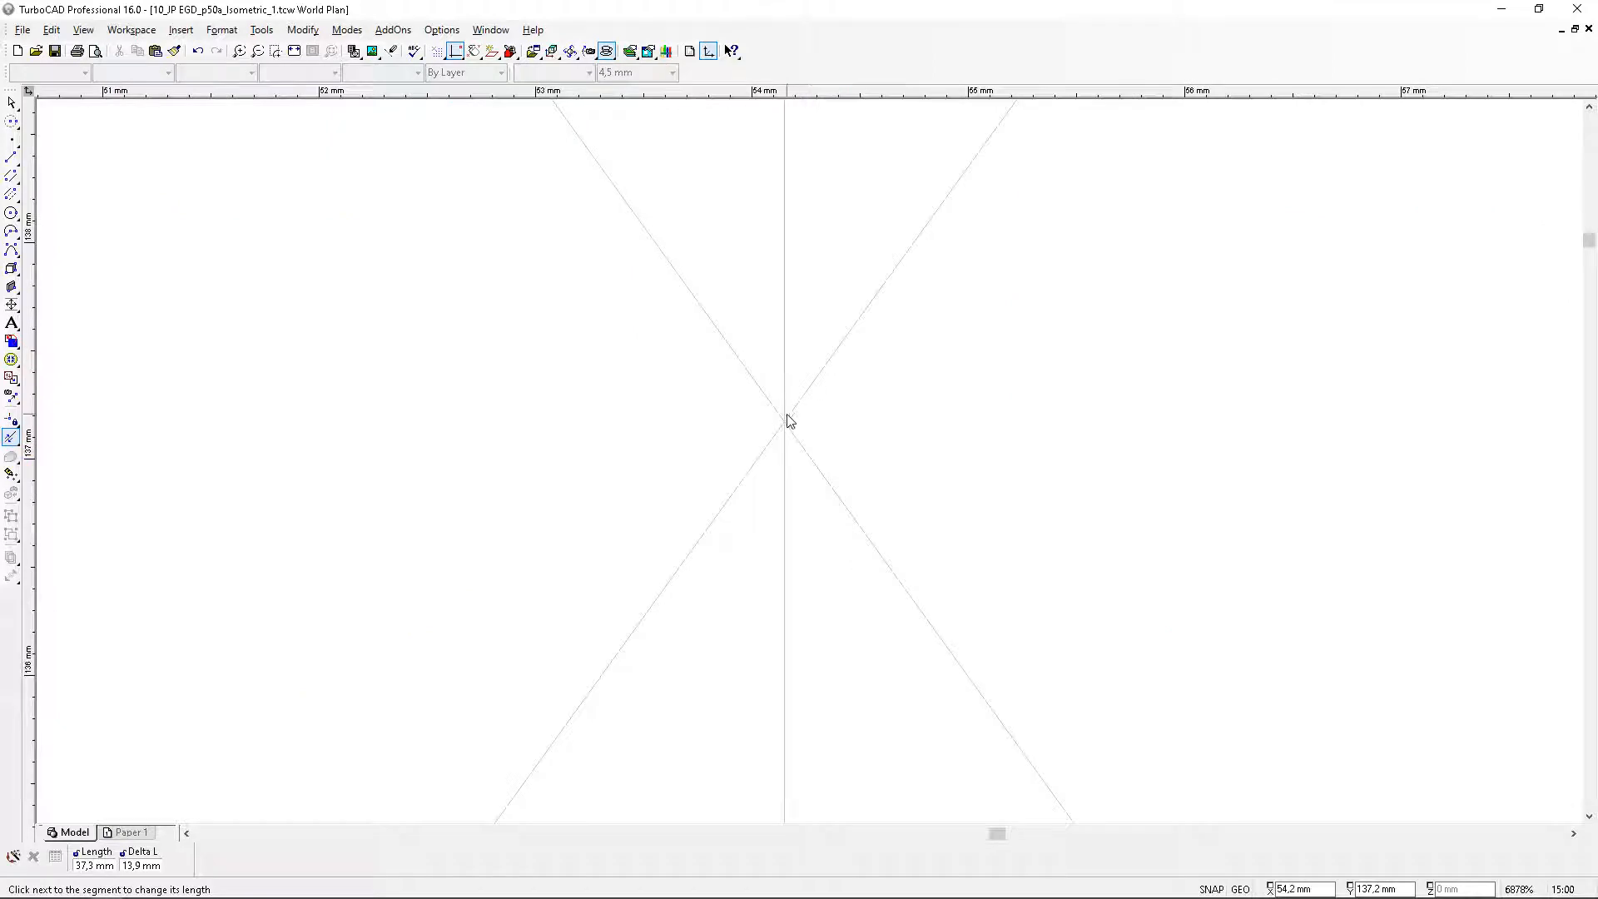
scroll(789, 428, "down", 6)
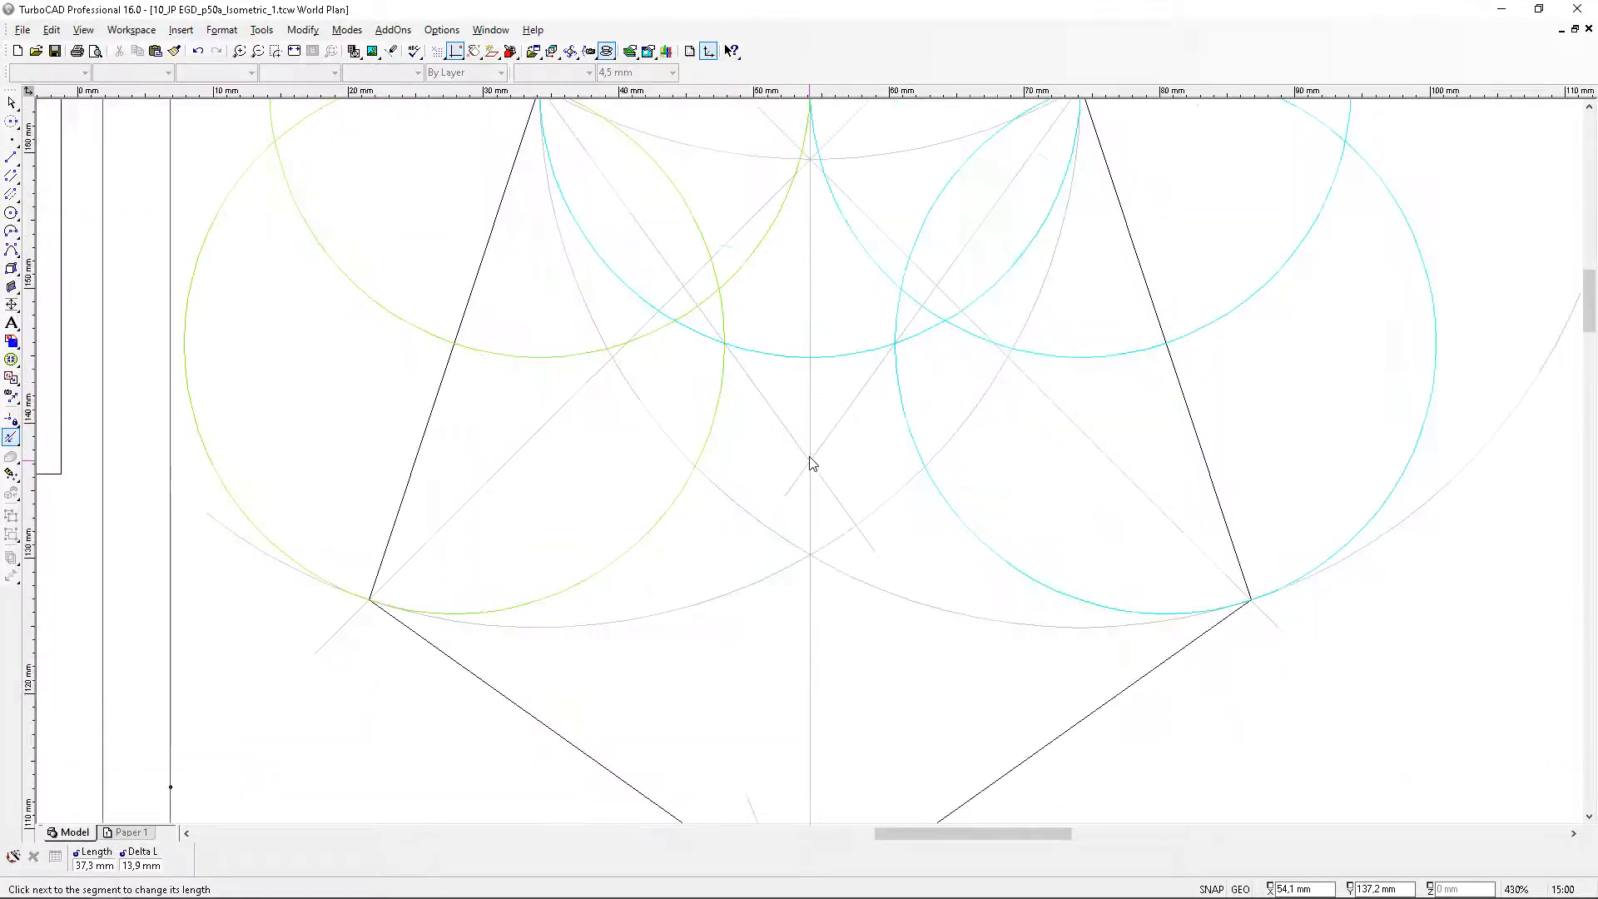
left_click(871, 547)
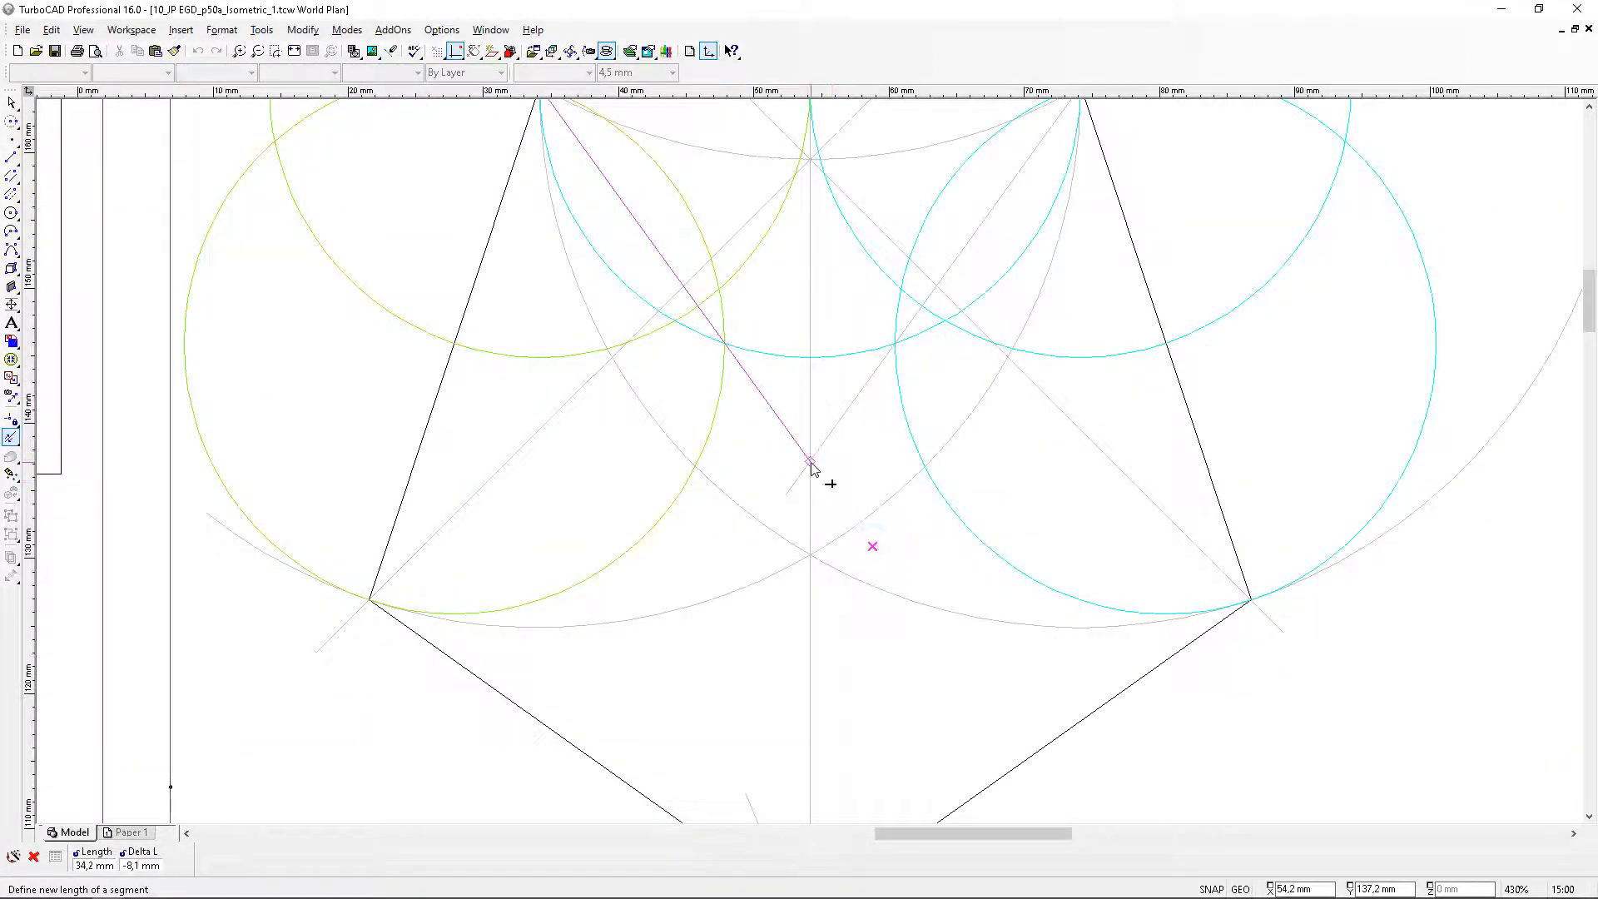
left_click(812, 463)
left_click(791, 489)
left_click(810, 463)
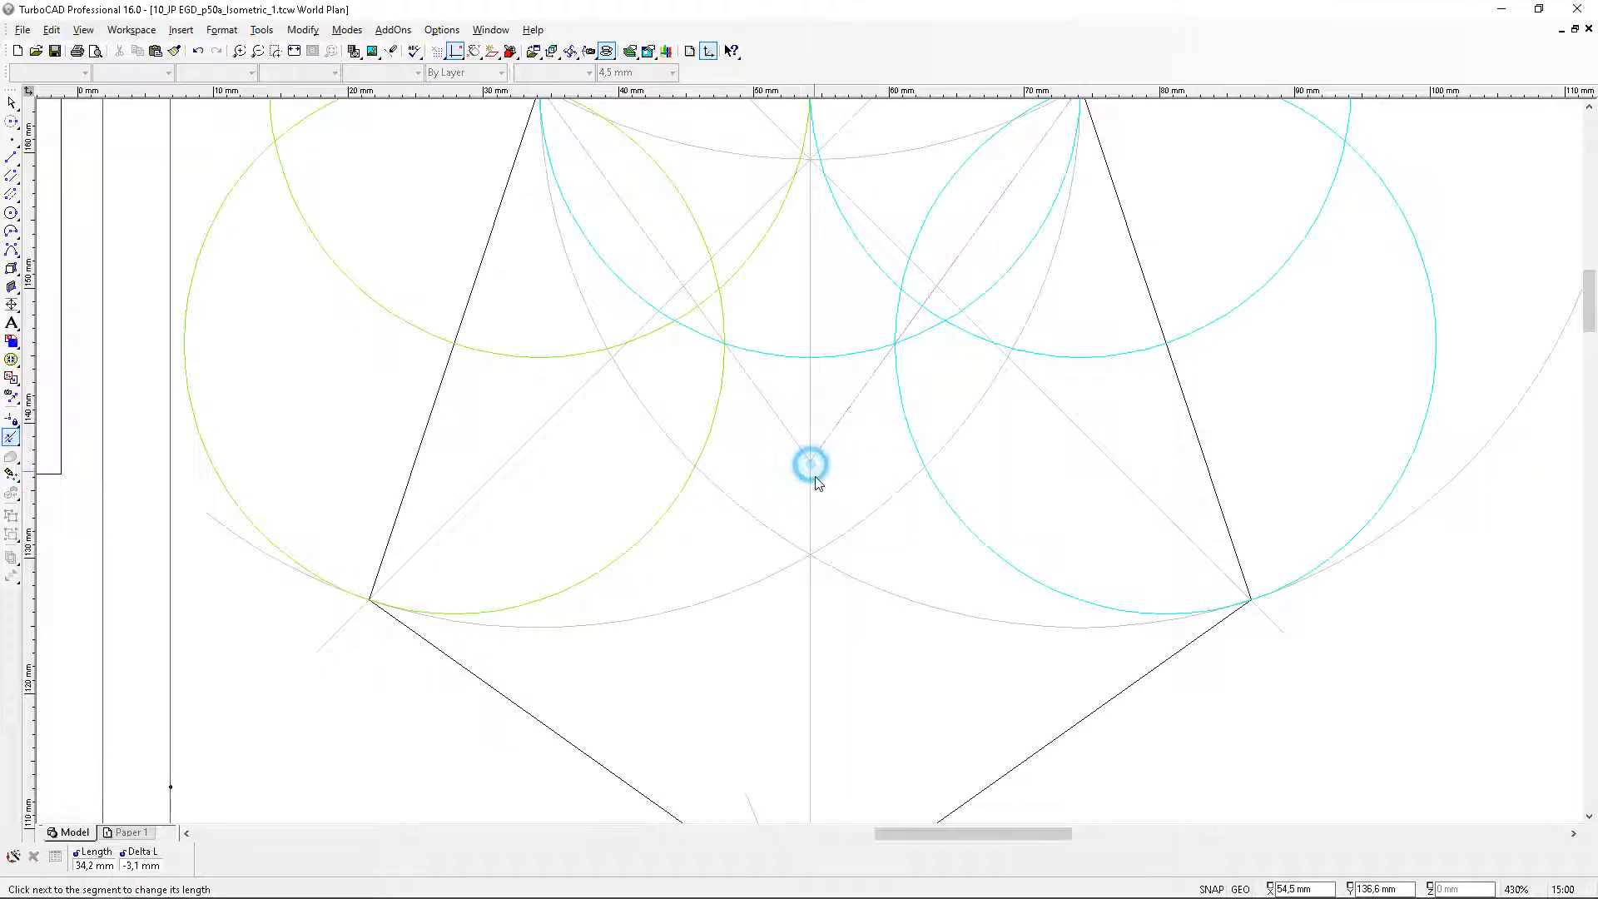
scroll(813, 469, "down", 1)
scroll(812, 469, "up", 1)
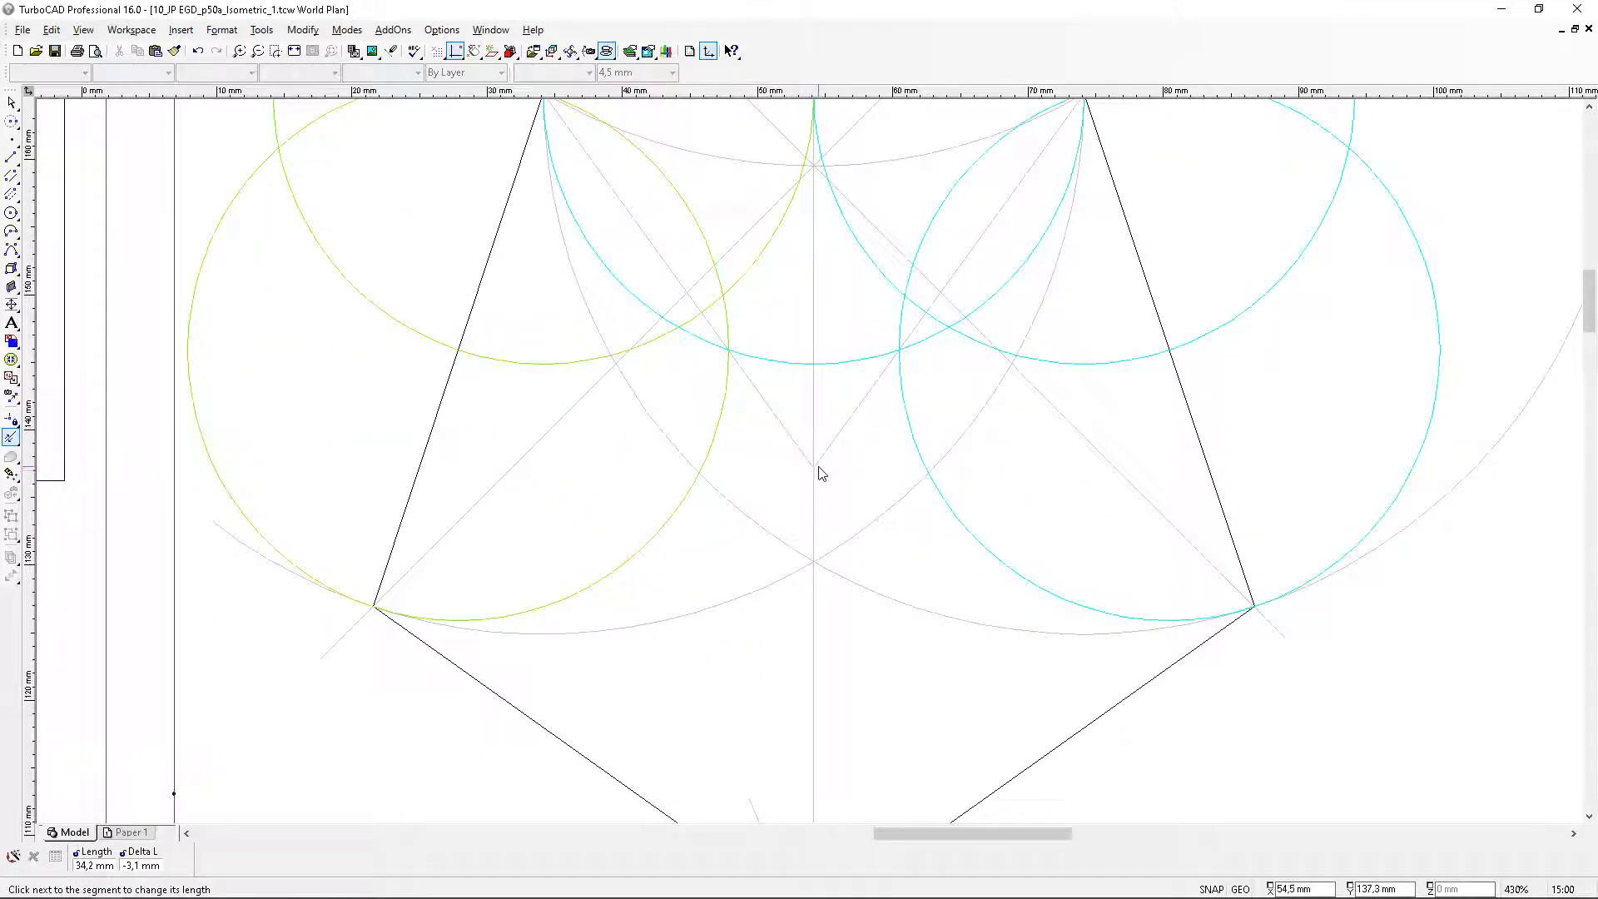
scroll(813, 470, "down", 1)
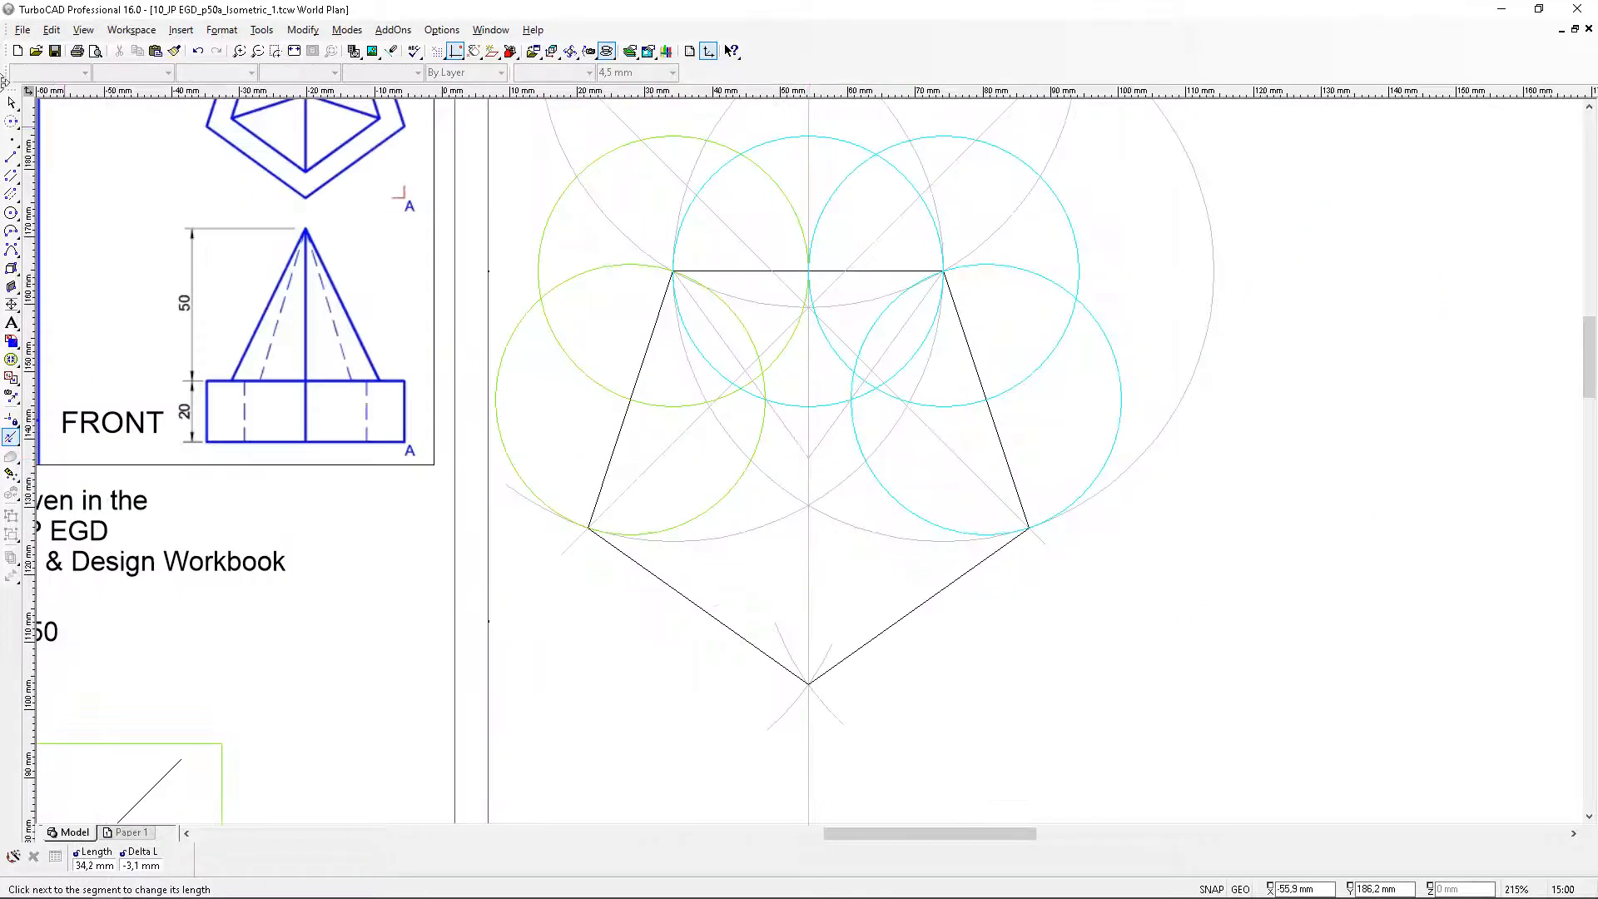
left_click(11, 159)
left_click(251, 72)
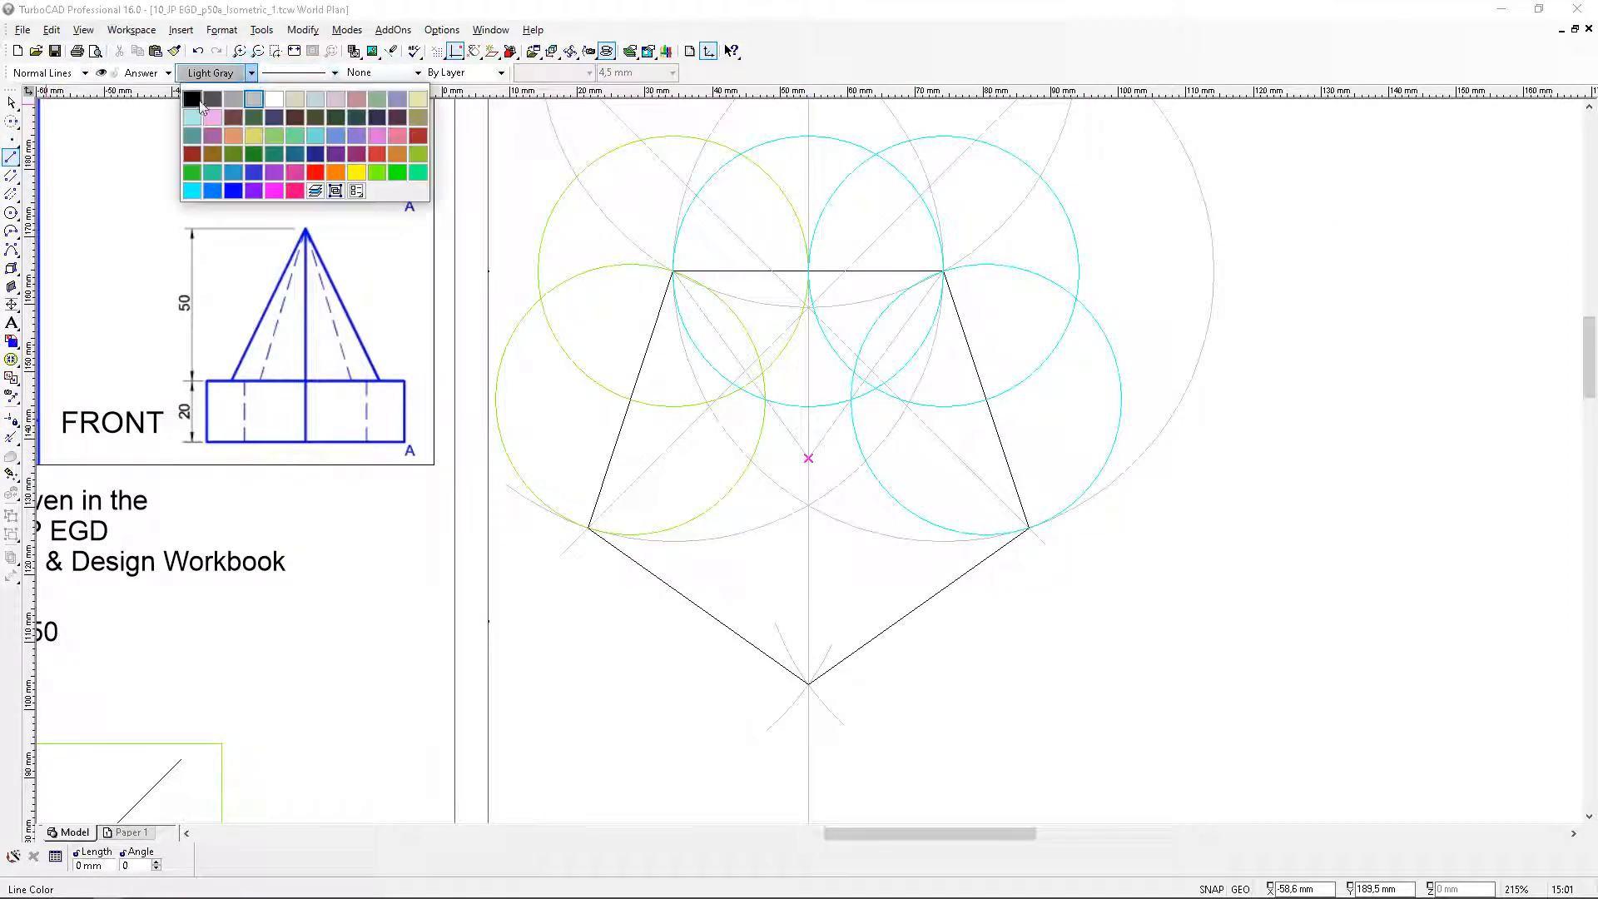
left_click(198, 101)
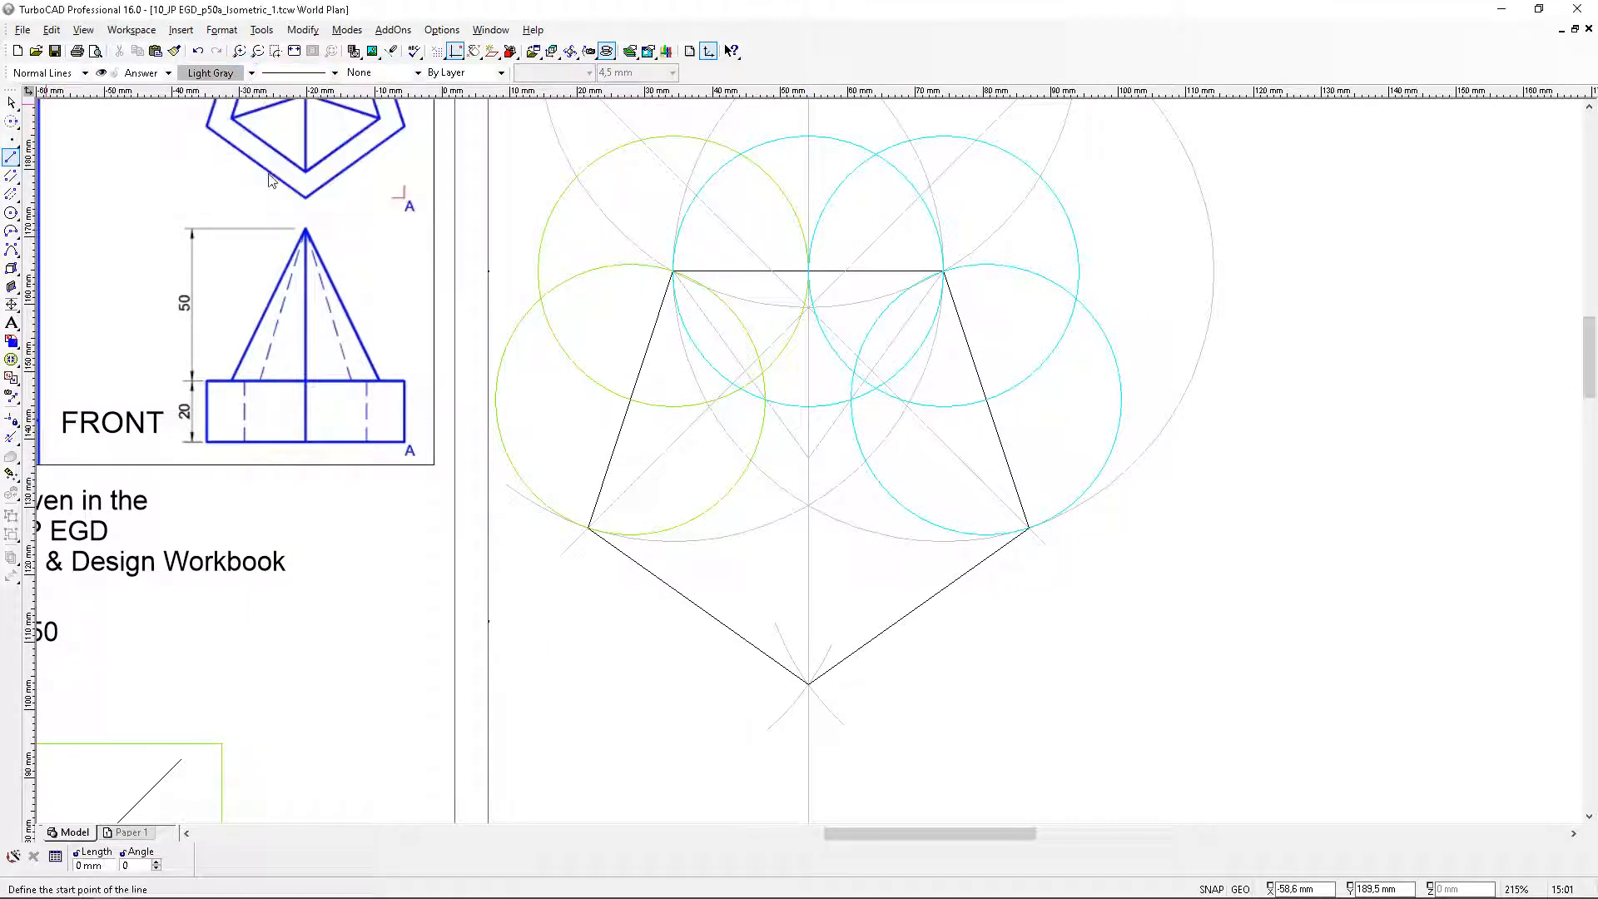
left_click(808, 458)
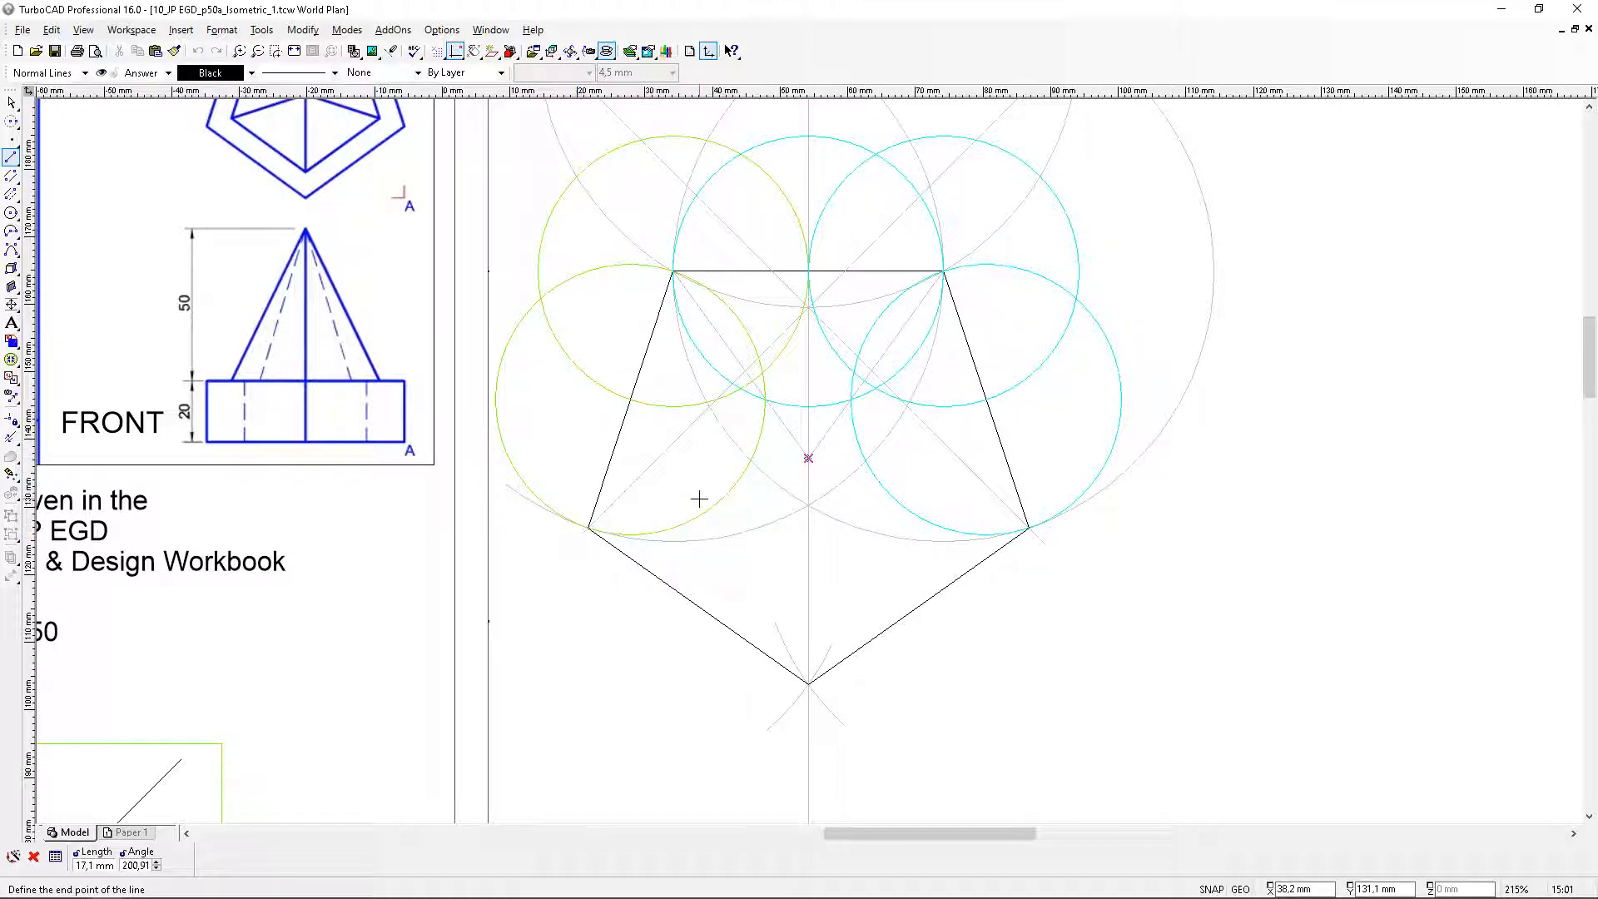
key("Escape")
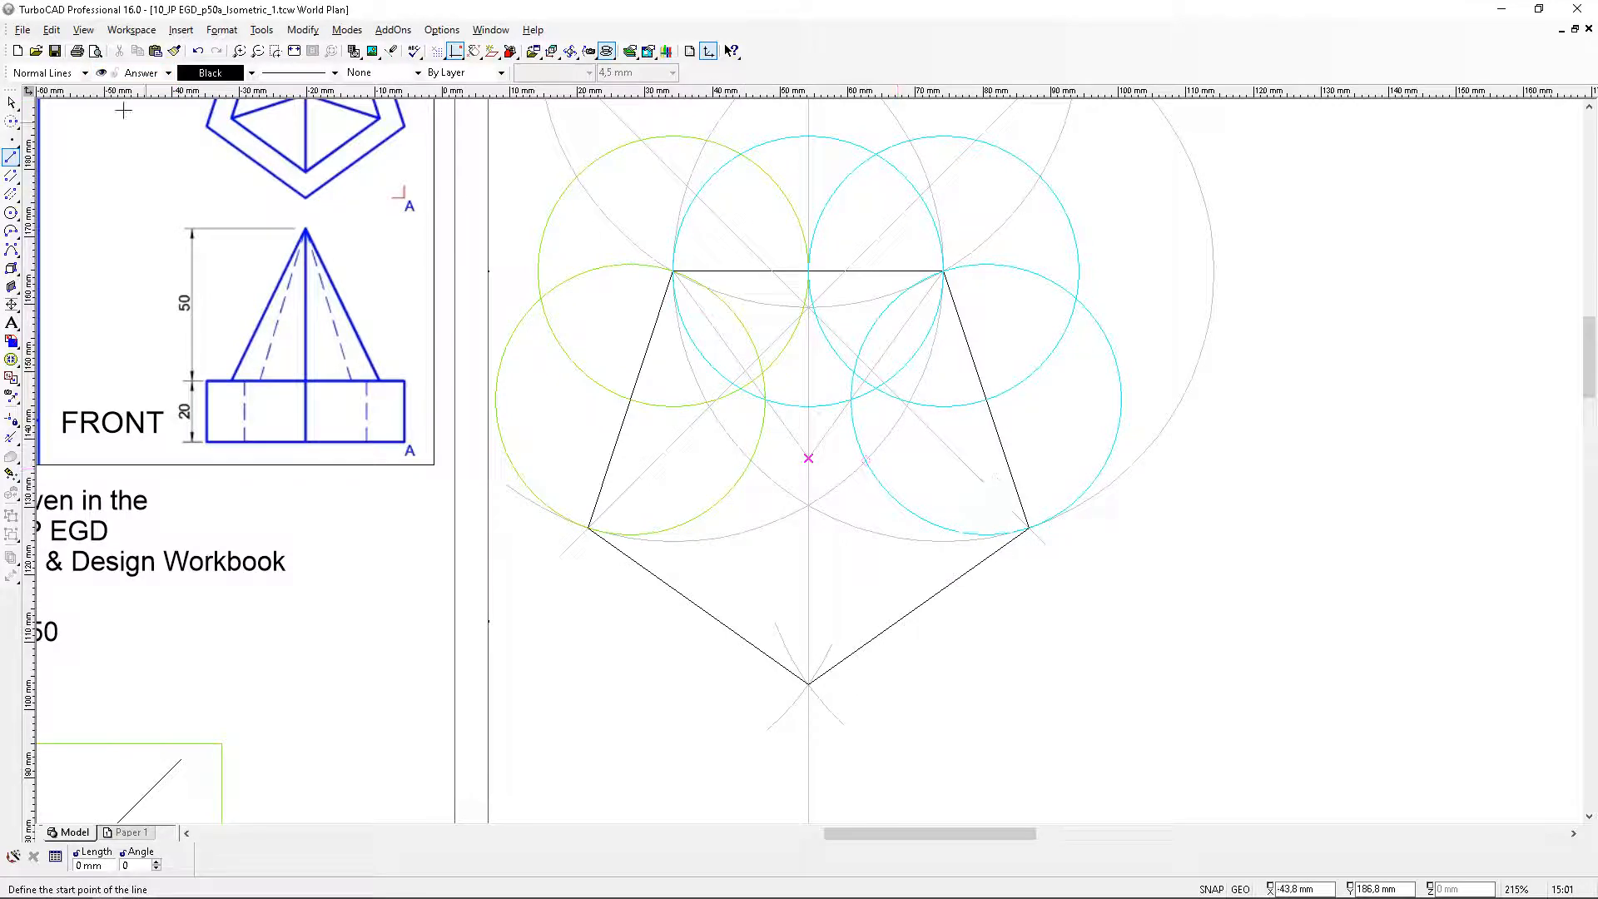
left_click(11, 104)
scroll(831, 350, "up", 2)
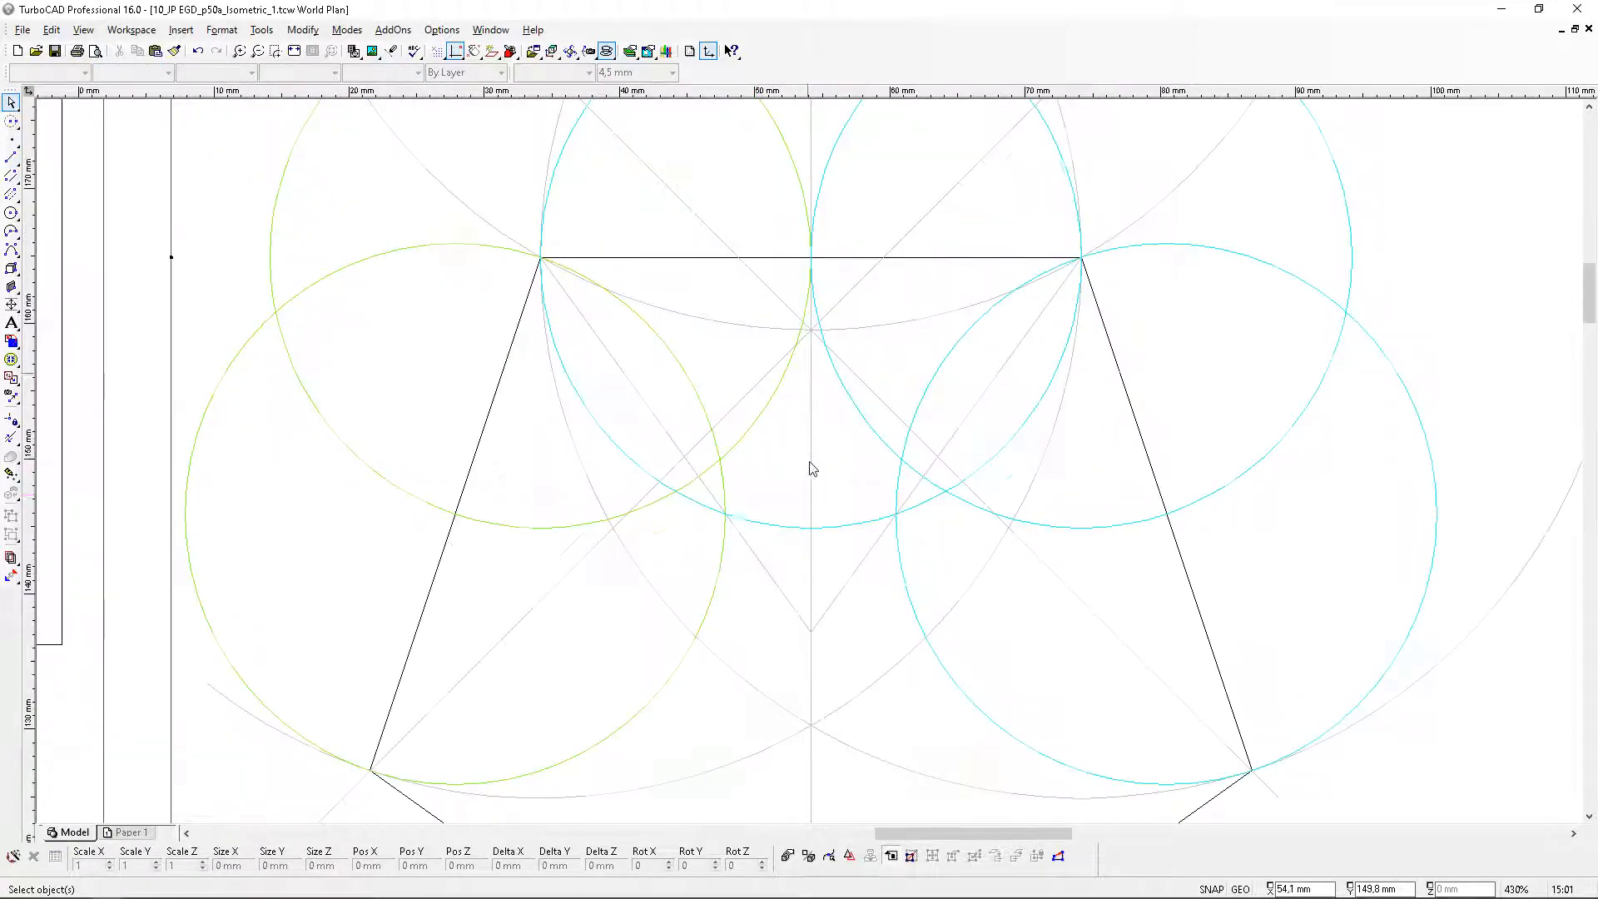
Delete the green and cyan bisecting circles centred on the pentagon's upper corners and adjoining side midpoints
left_click(738, 463)
key("Delete")
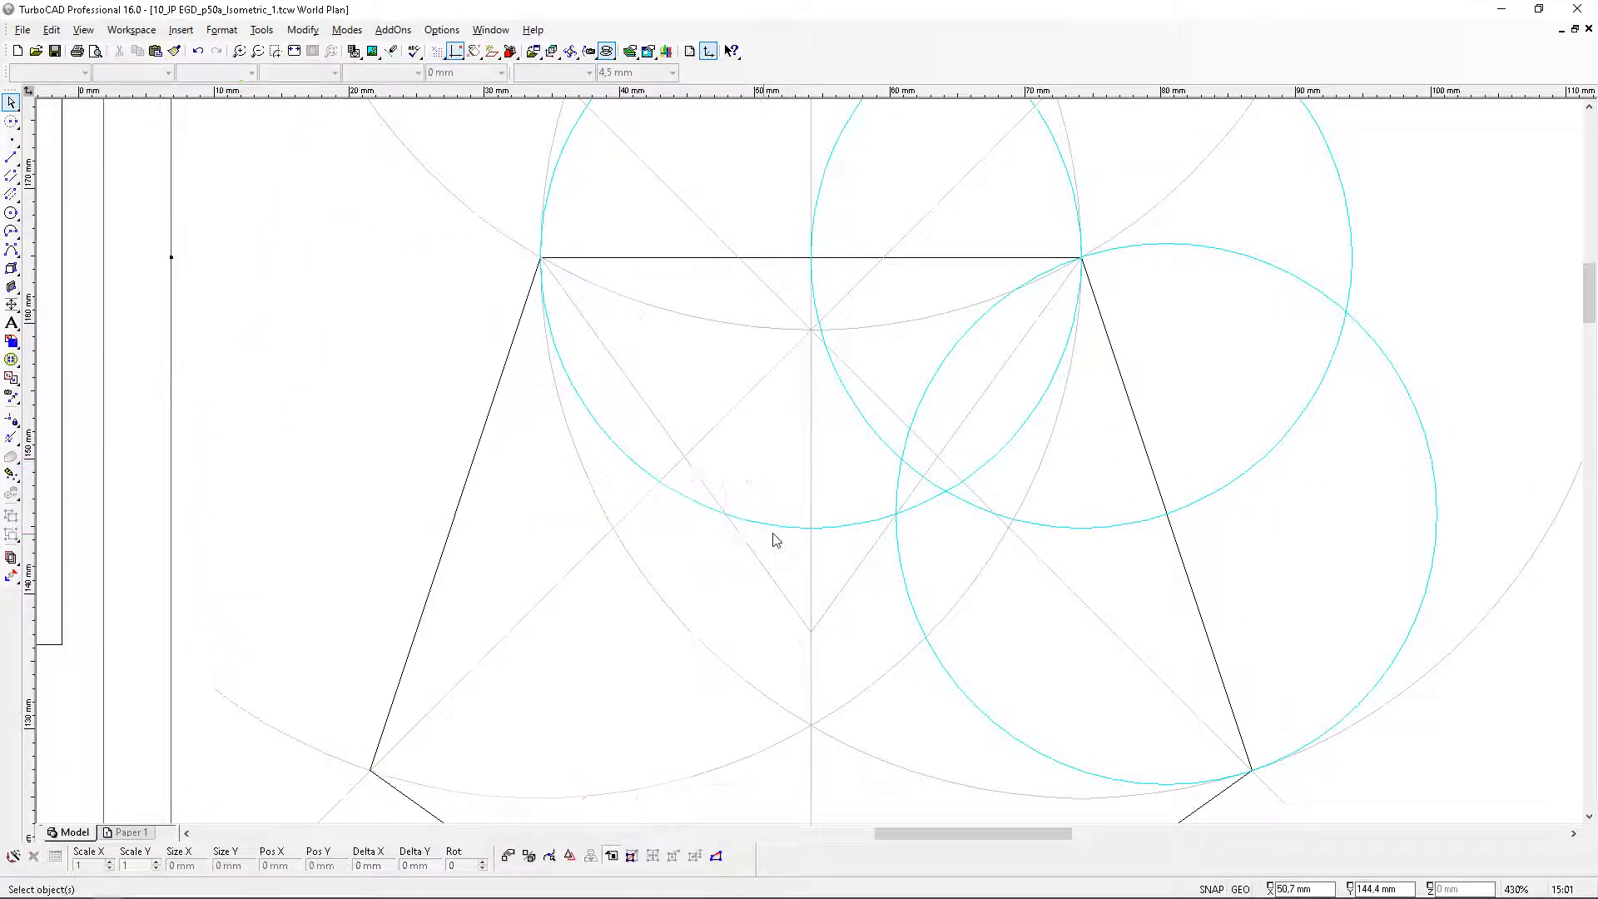
left_click(774, 535)
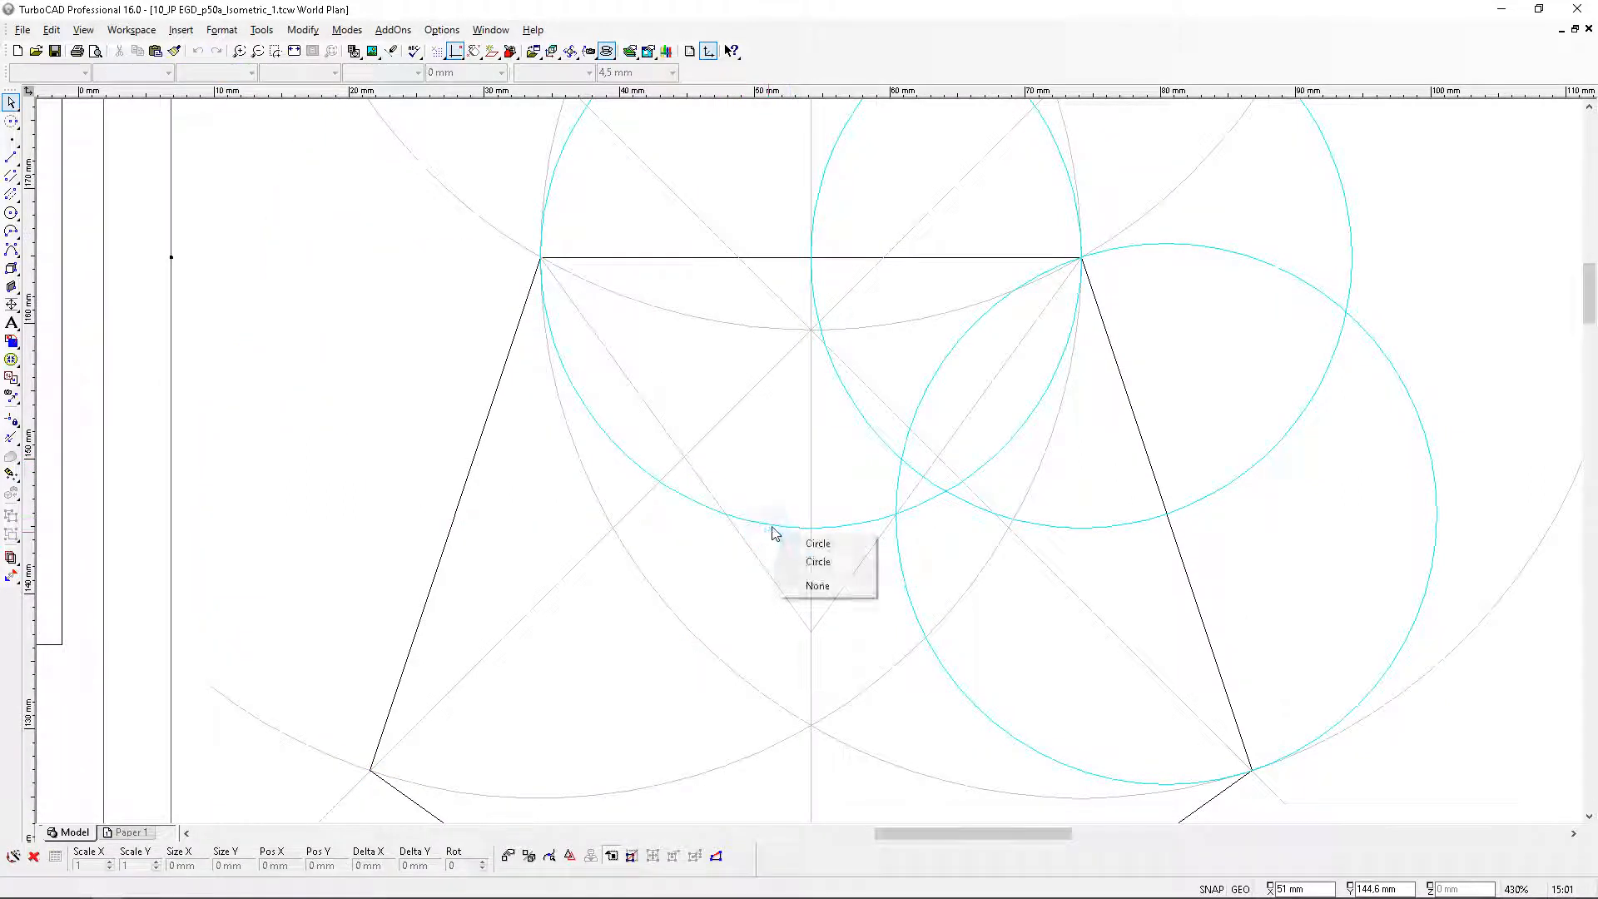
left_click(819, 562)
key("Delete")
left_click_drag(887, 452, 910, 482)
key("Delete")
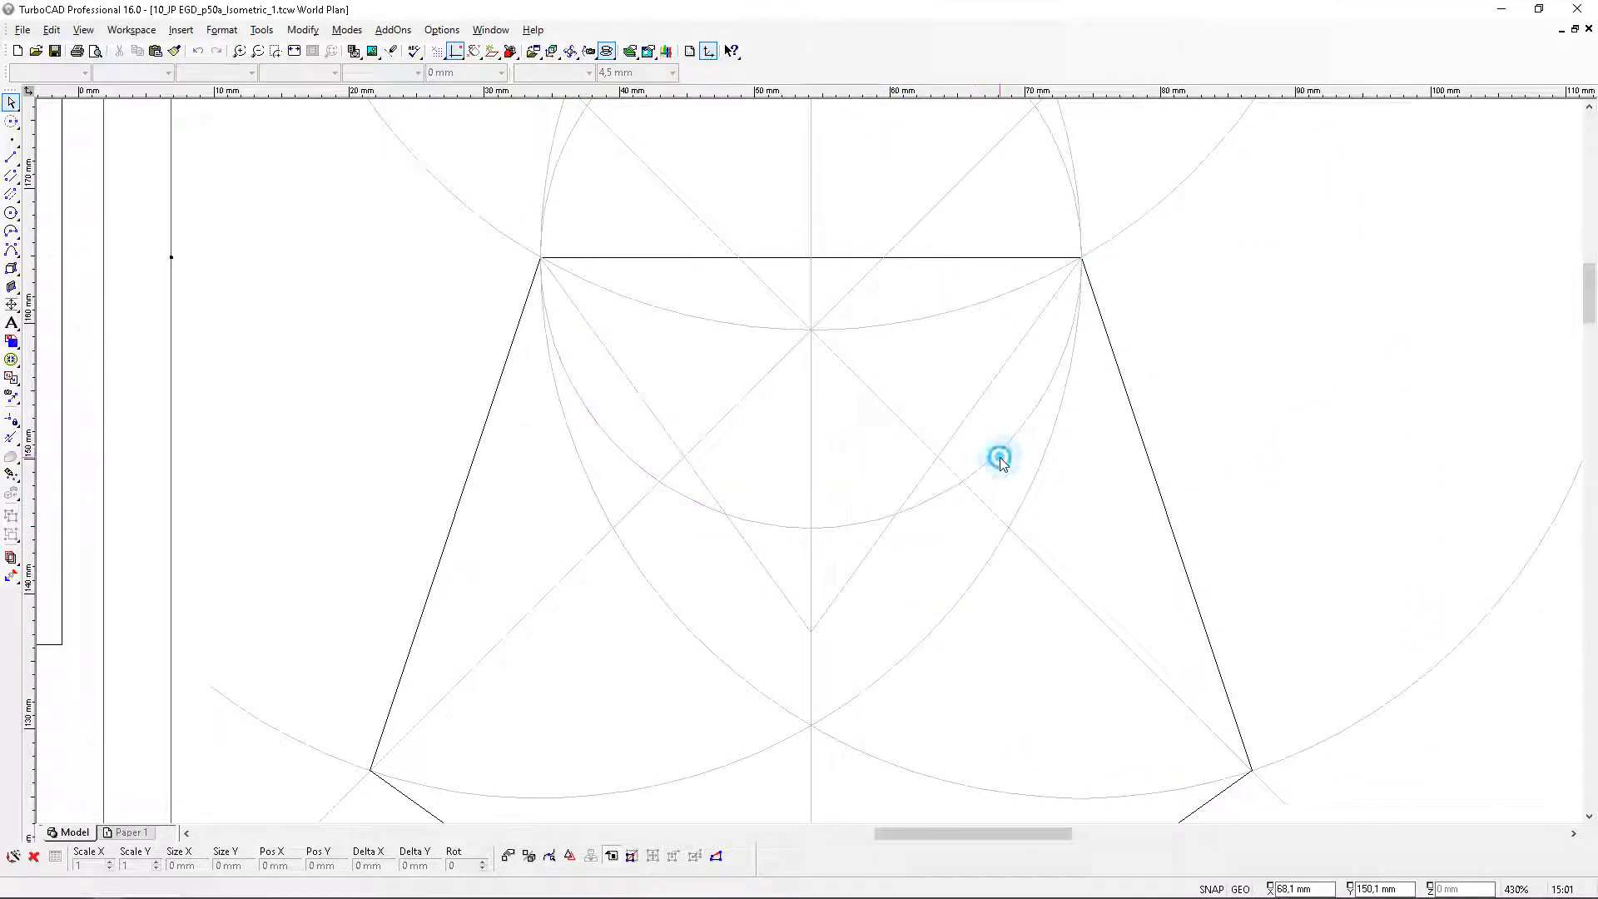
Draw light gray lines from the pentagon's lower-left and lower-right corners to the centre where the bisectors meet
scroll(824, 457, "down", 2)
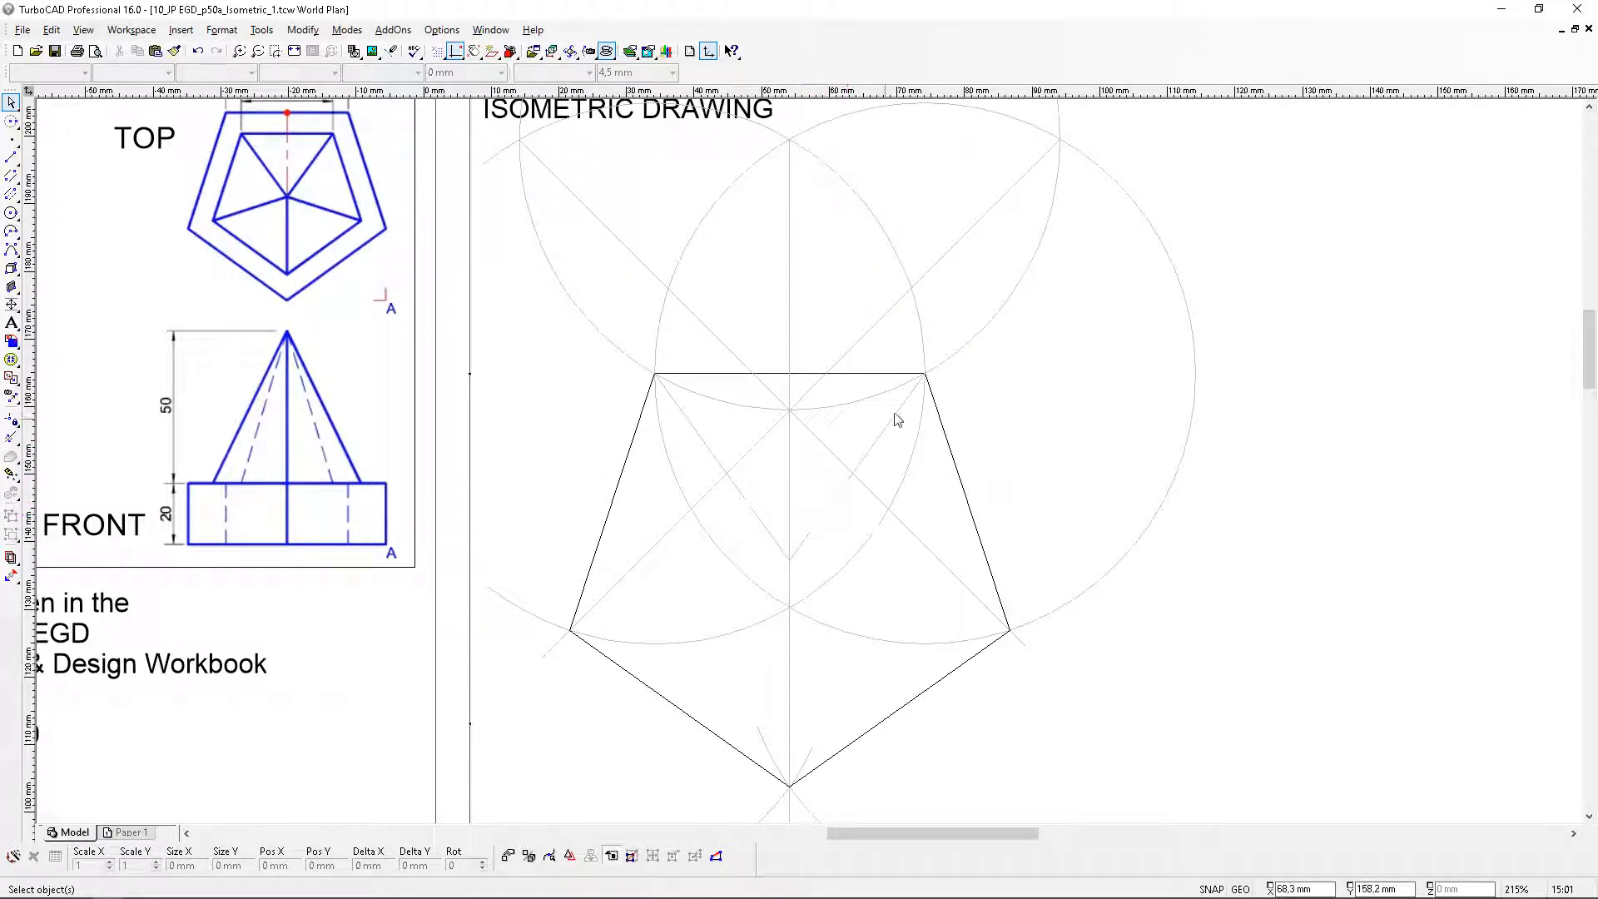
scroll(792, 566, "up", 2)
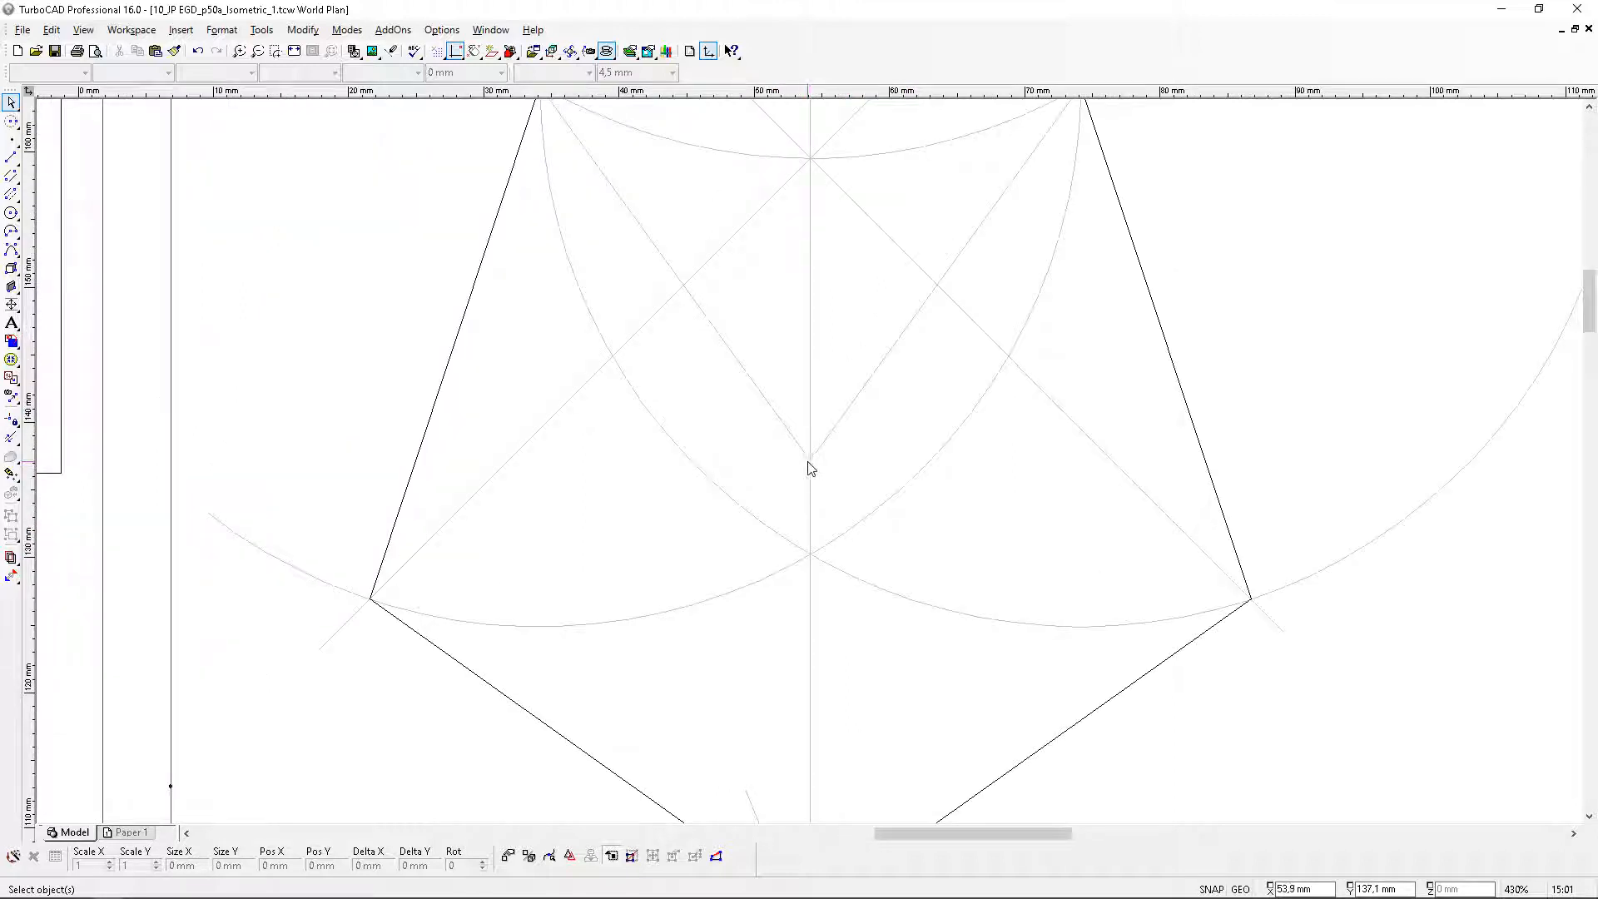
left_click(10, 156)
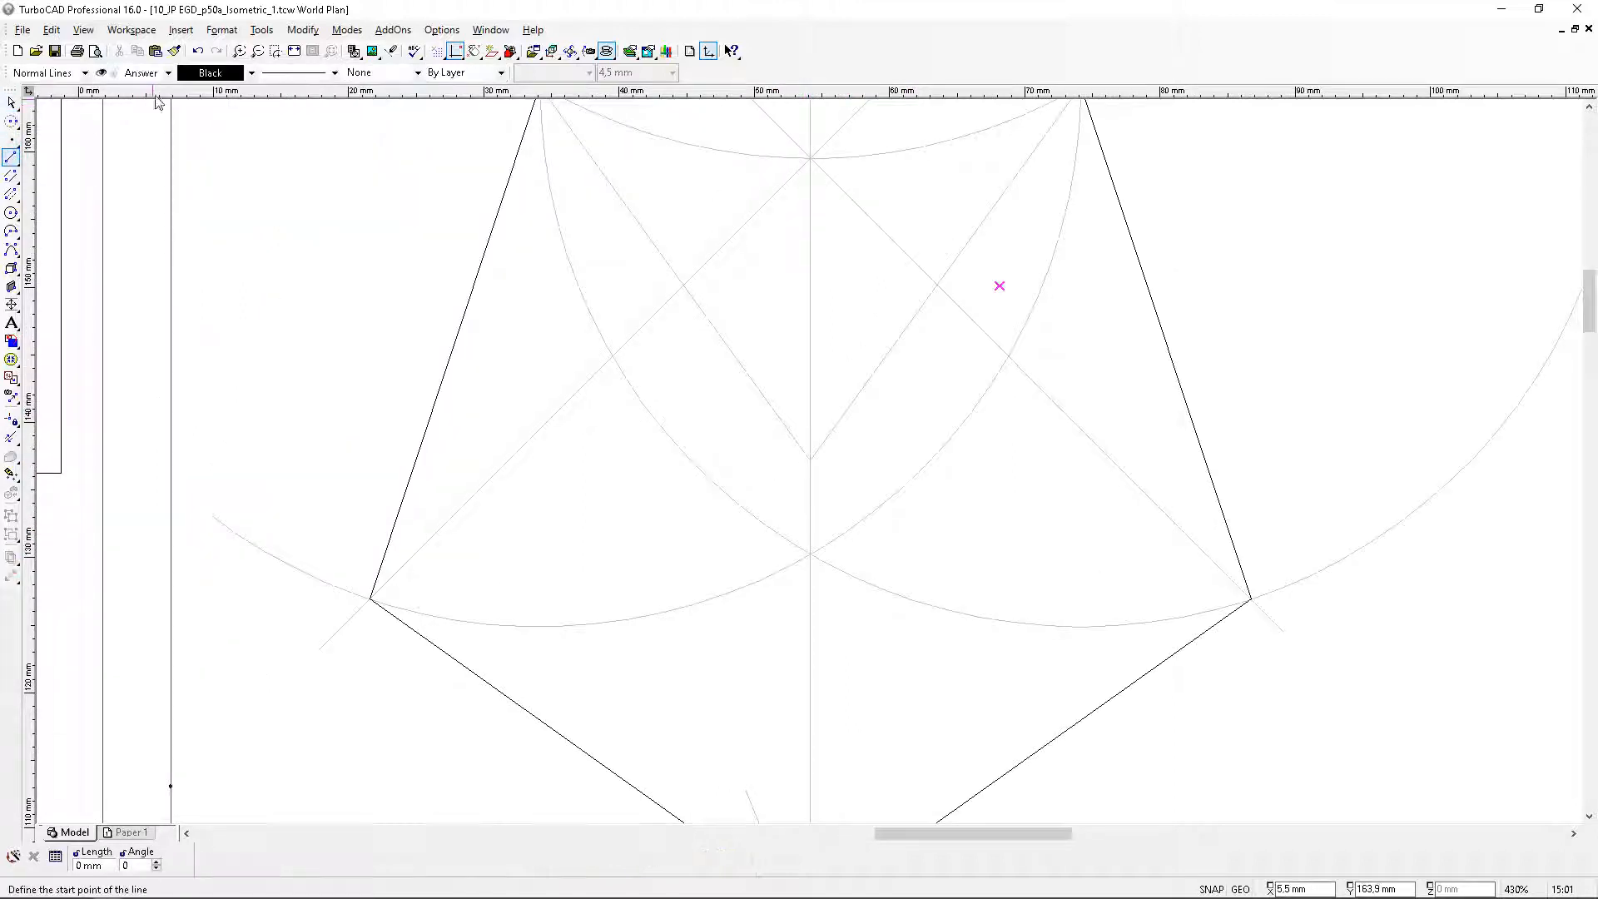
left_click(252, 72)
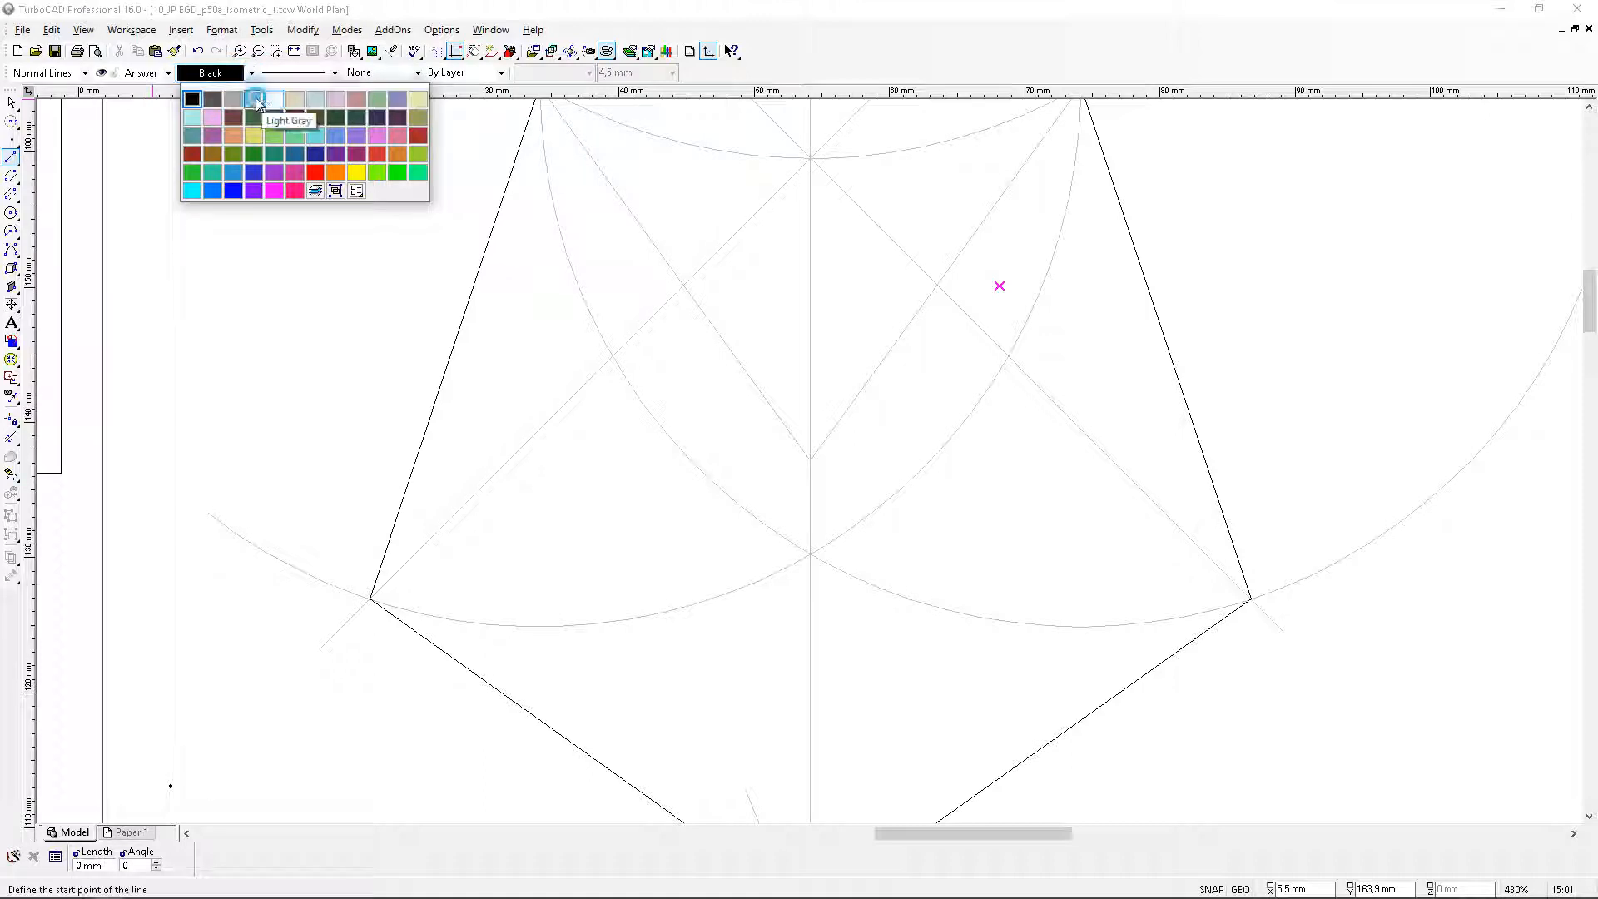
left_click(253, 100)
left_click(369, 598)
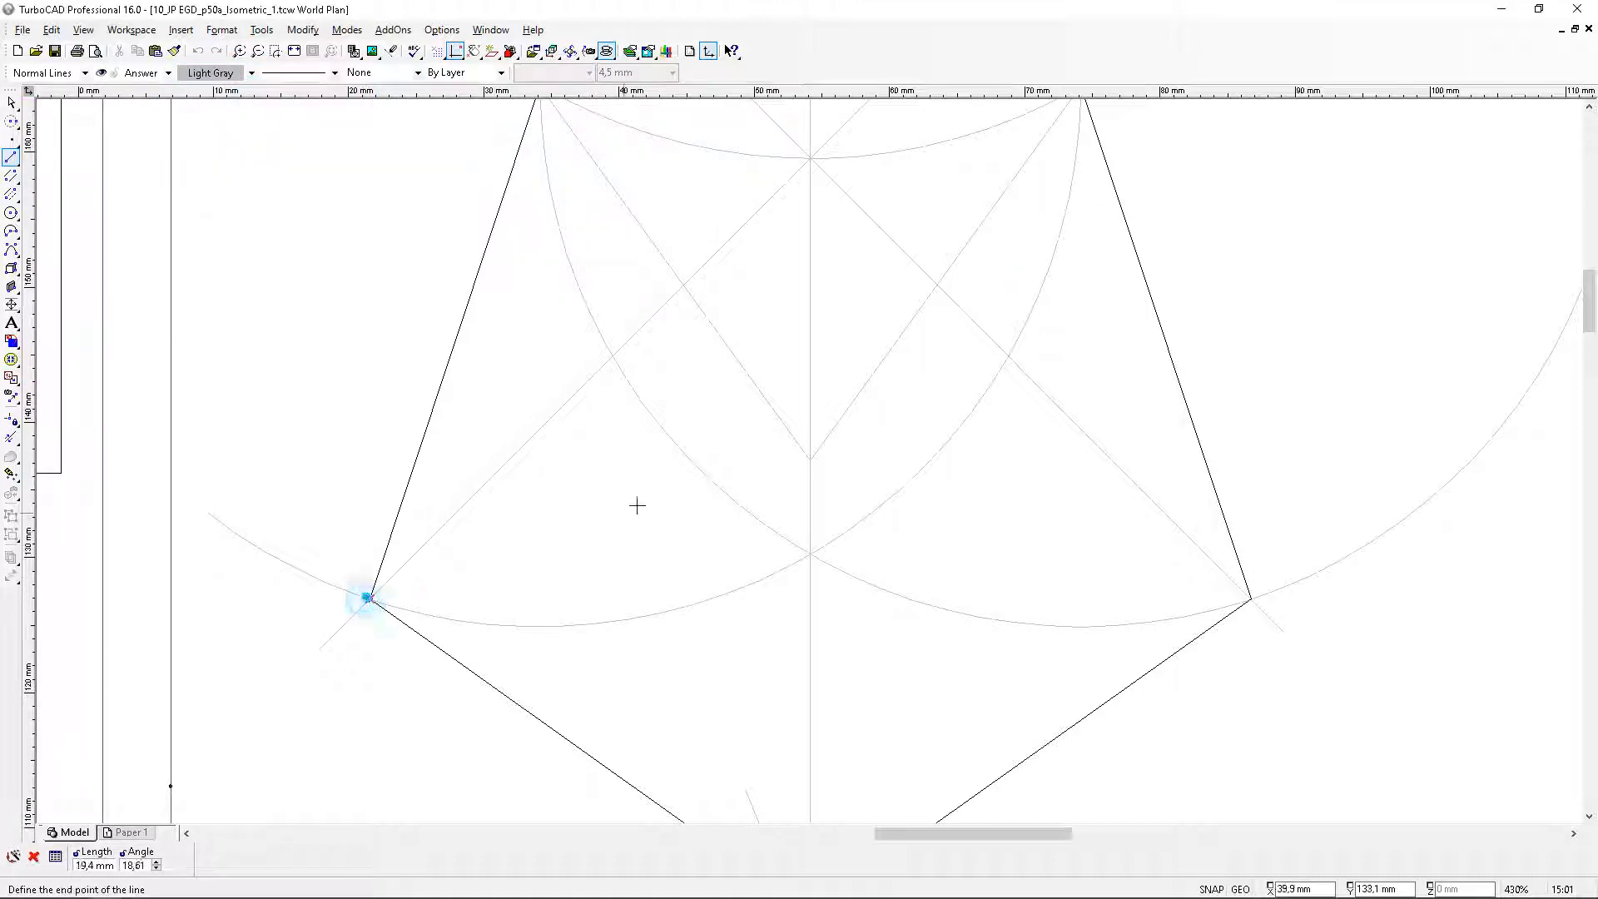
left_click(808, 460)
left_click(1251, 599)
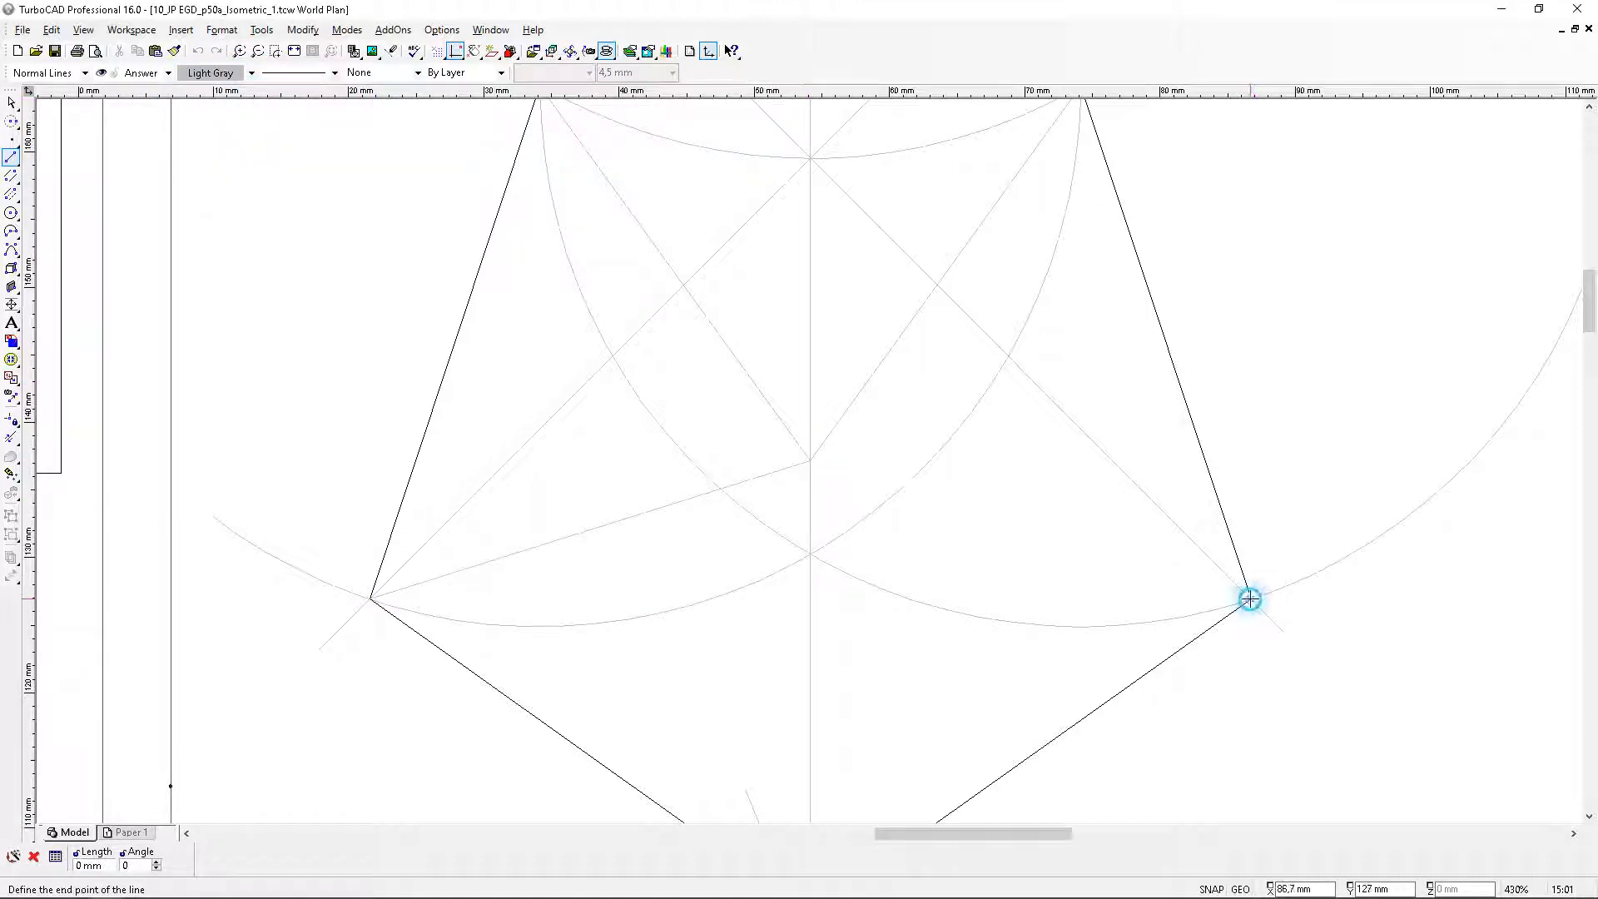
left_click(808, 461)
Compare the constructed pentagon and the small divided pentagon with the 40 mm and 30 mm pentagons in the given top view
scroll(865, 512, "down", 1)
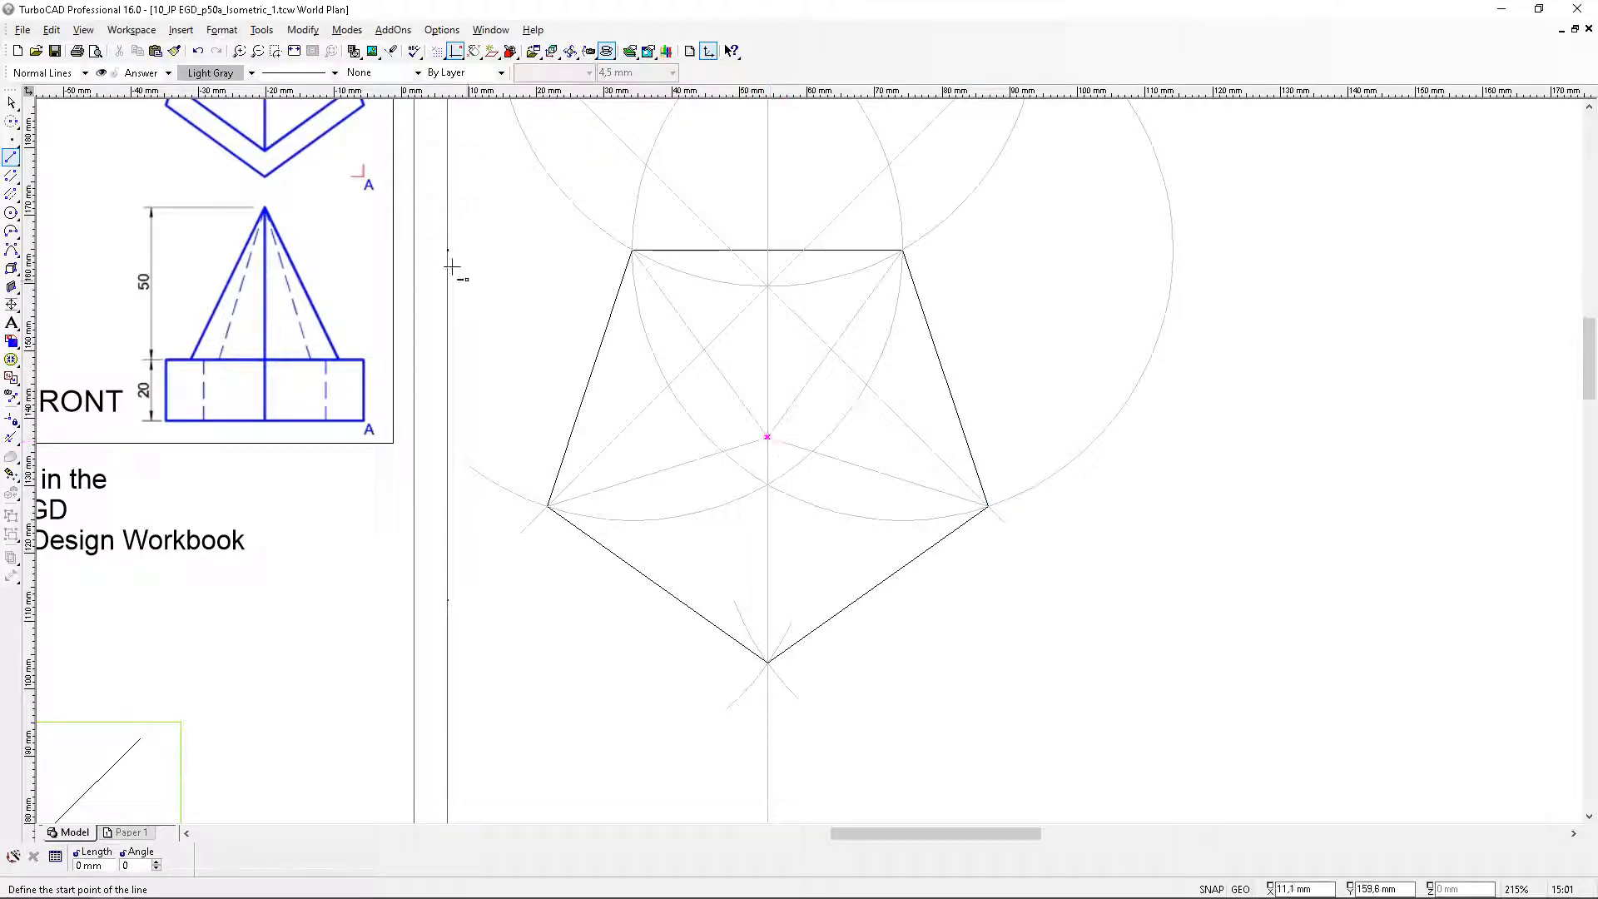
scroll(845, 428, "down", 2)
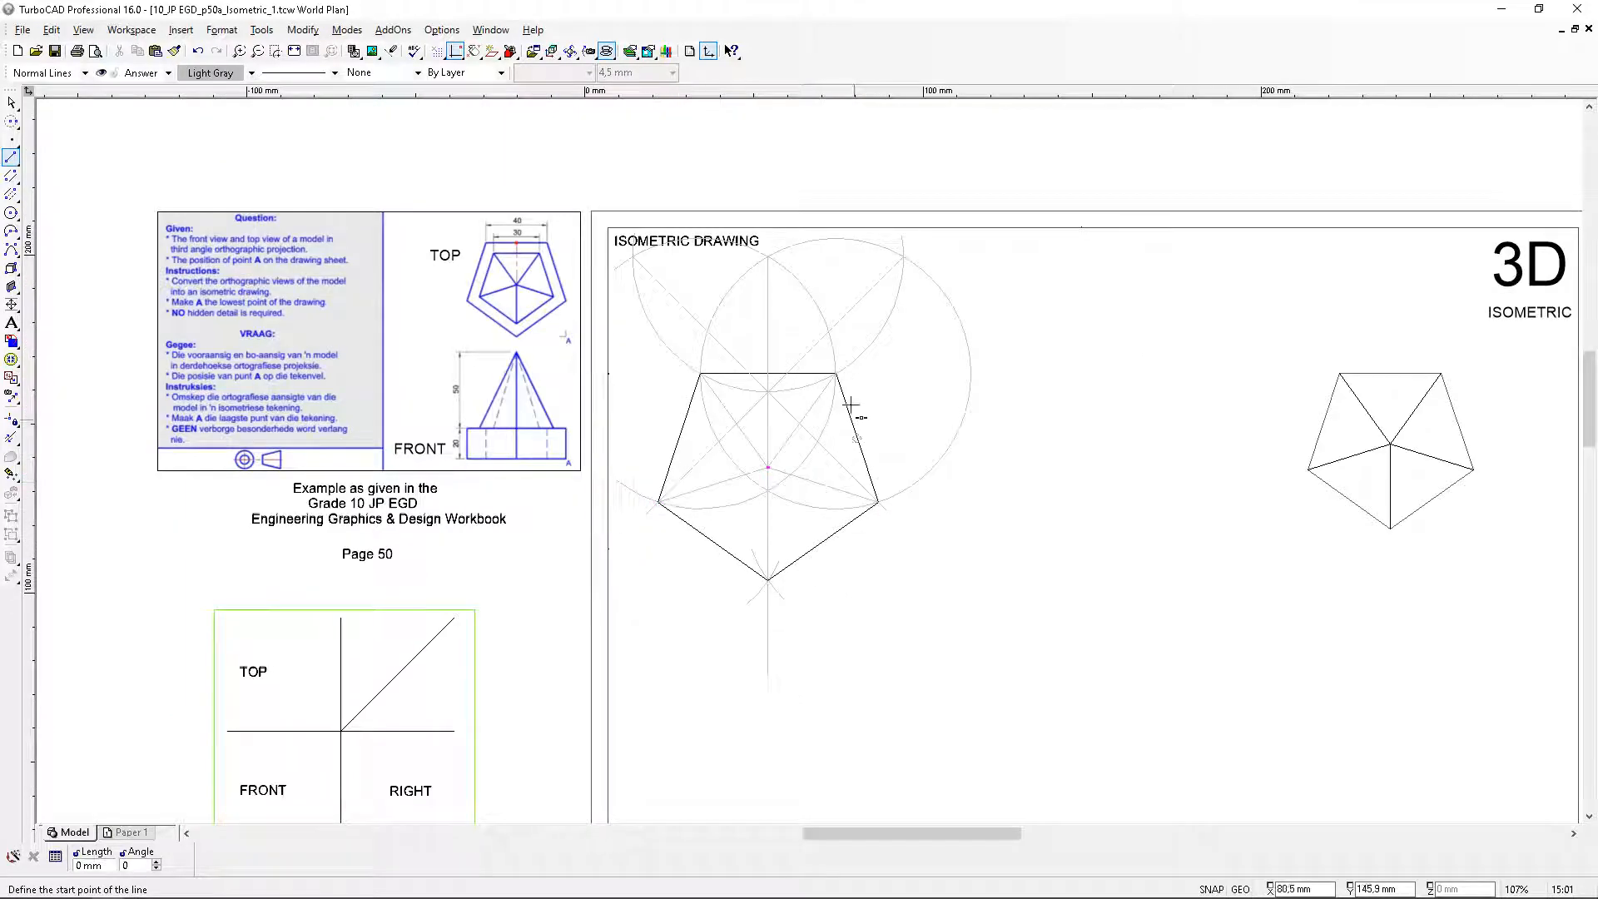
scroll(736, 473, "up", 2)
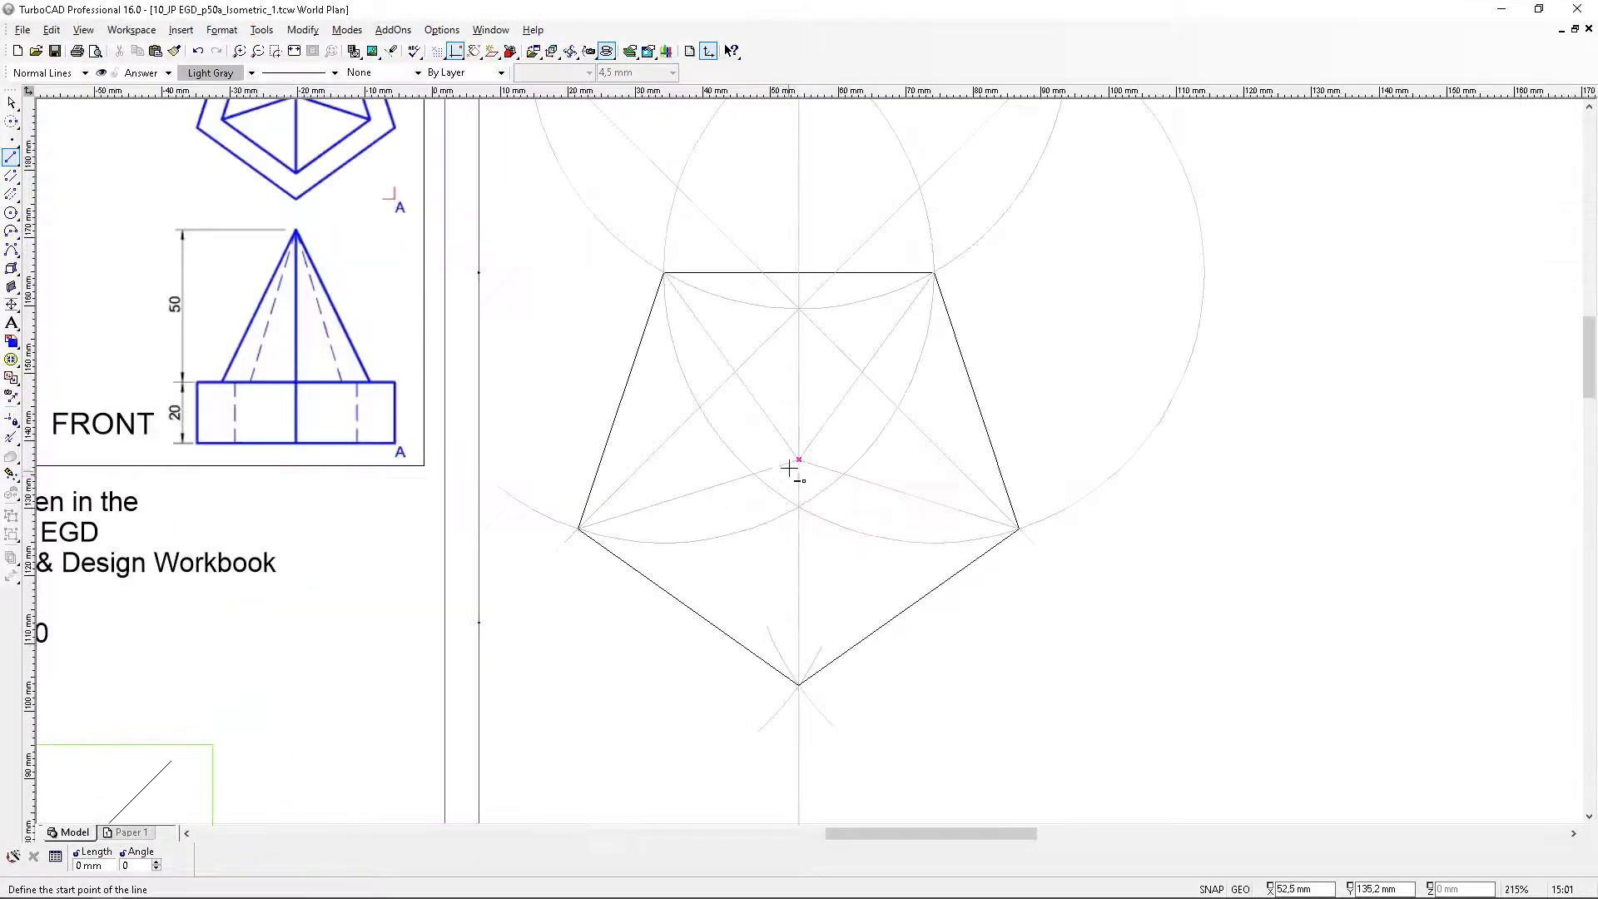
scroll(798, 460, "down", 2)
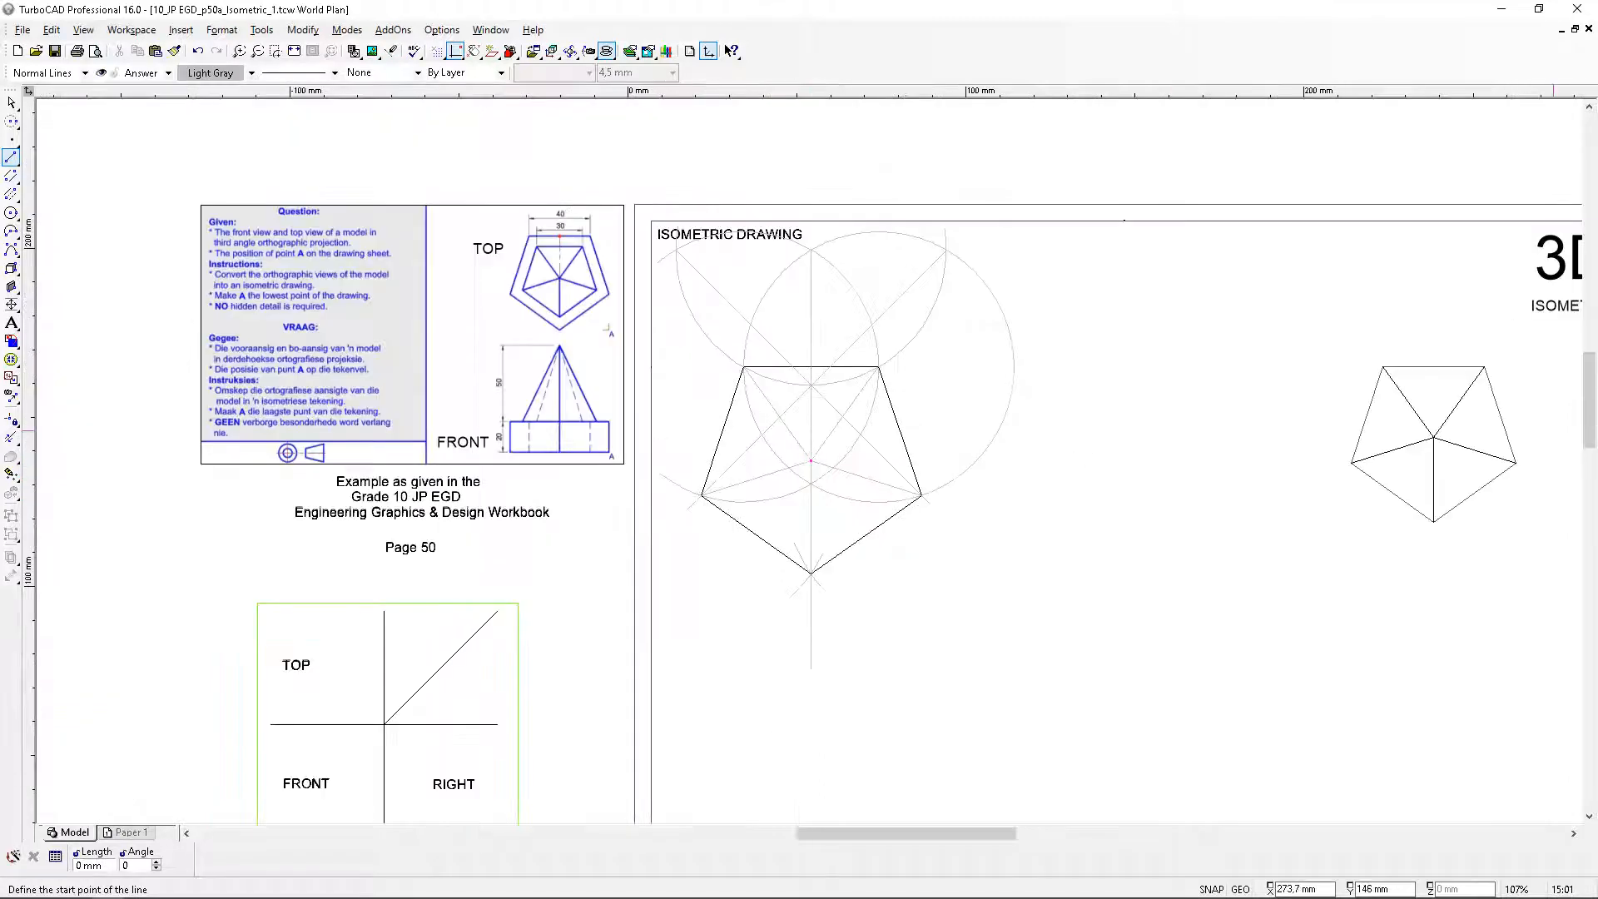
scroll(1458, 447, "up", 2)
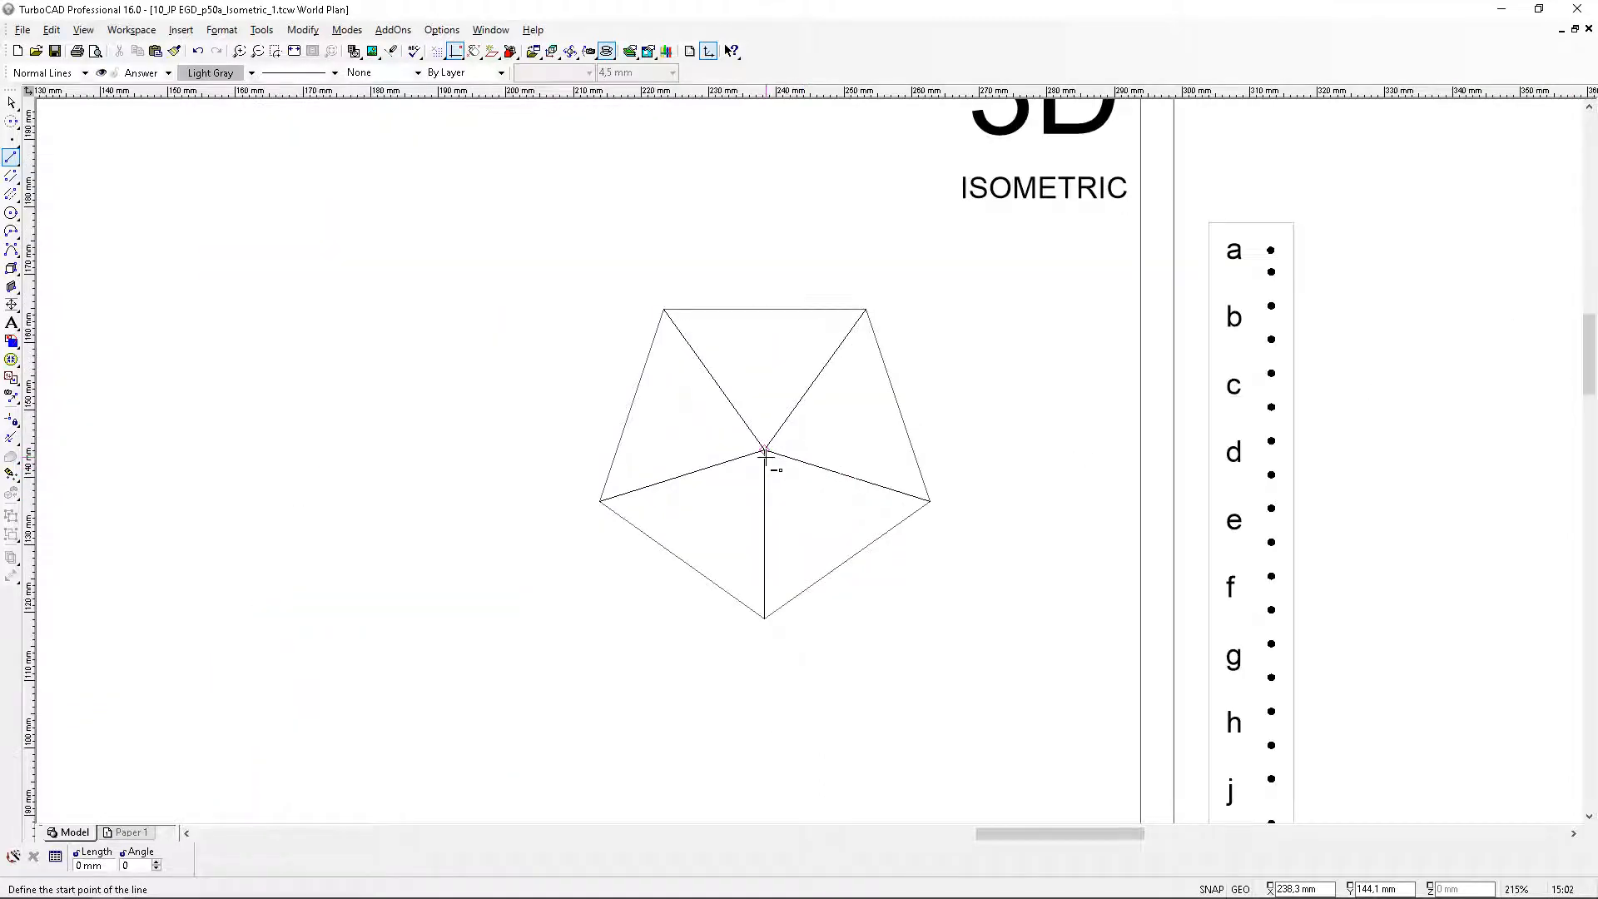
scroll(765, 456, "down", 2)
scroll(267, 467, "down", 2)
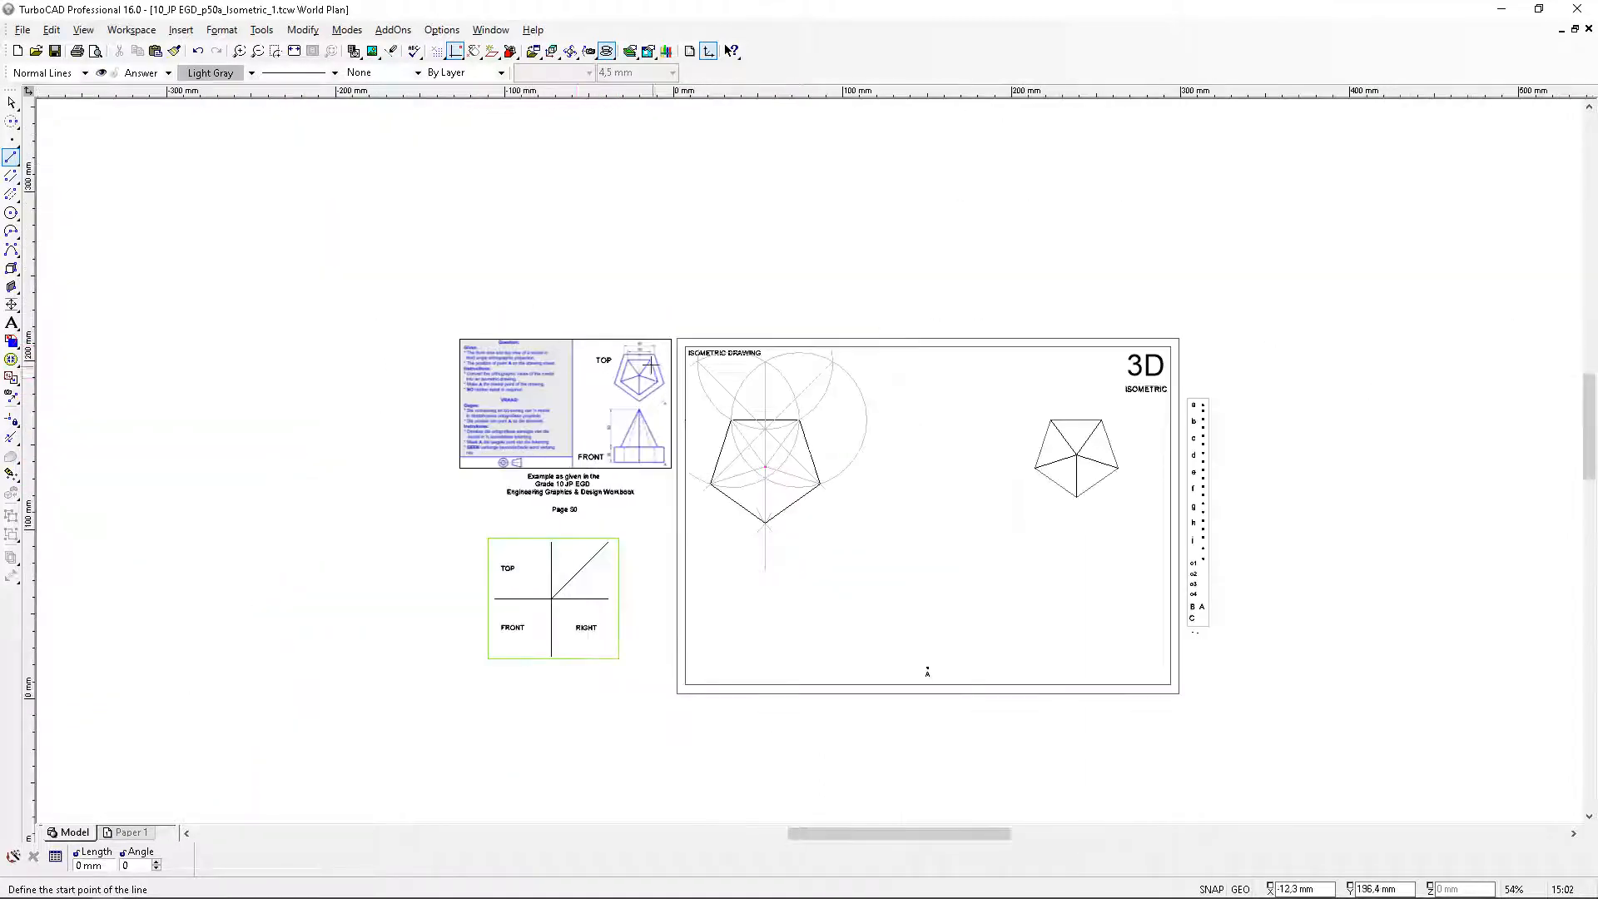
scroll(650, 364, "up", 6)
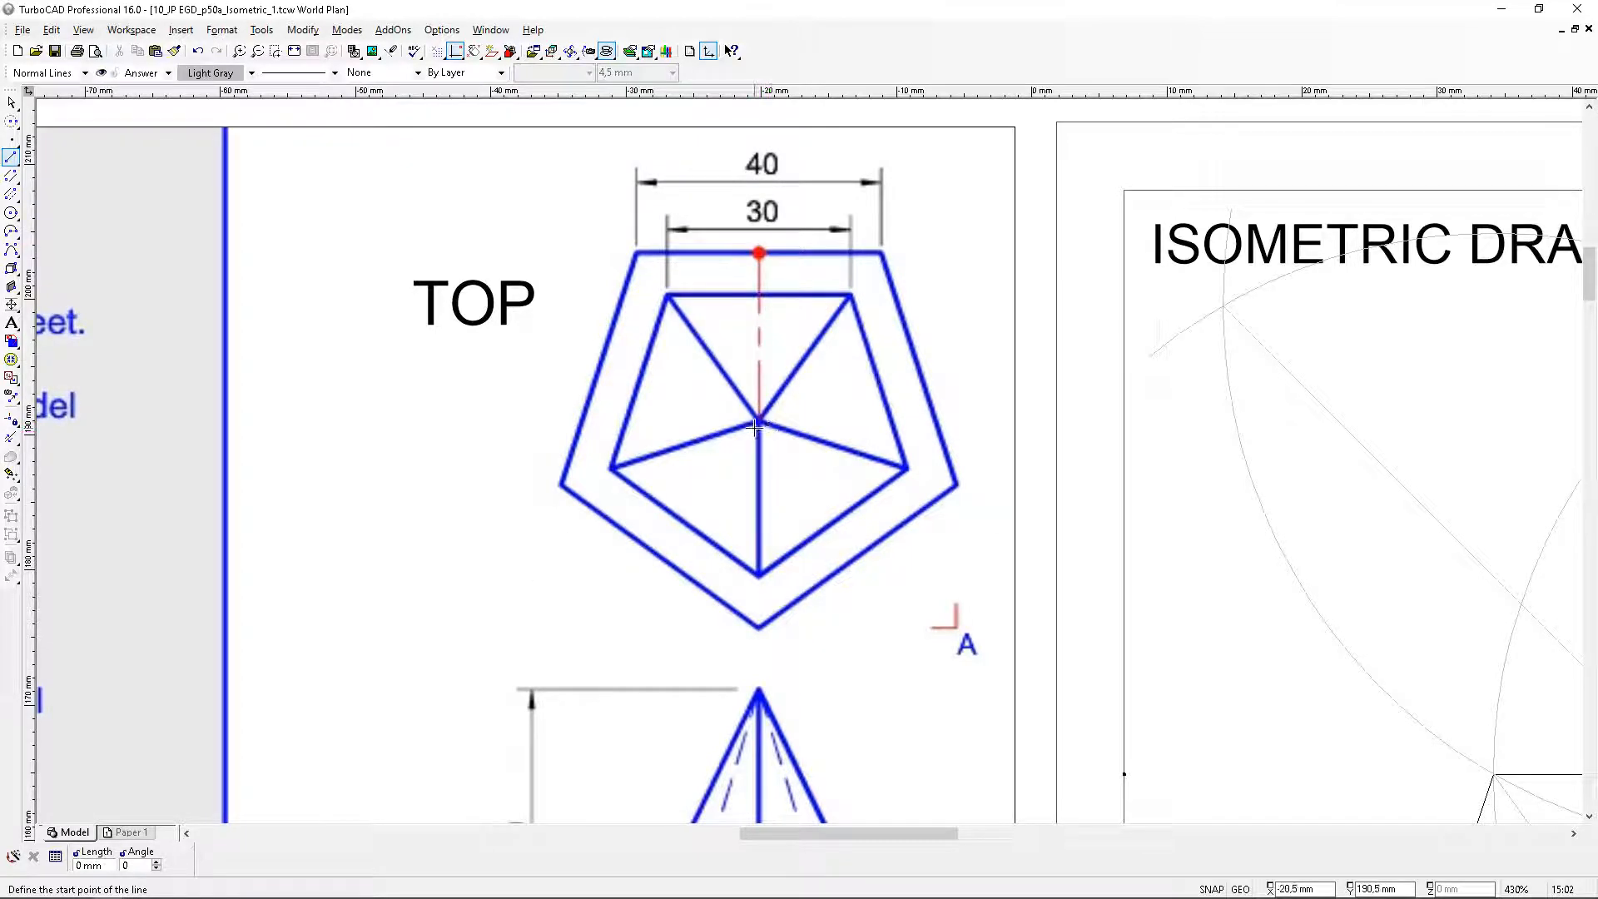
scroll(767, 433, "down", 6)
scroll(1082, 550, "down", 2)
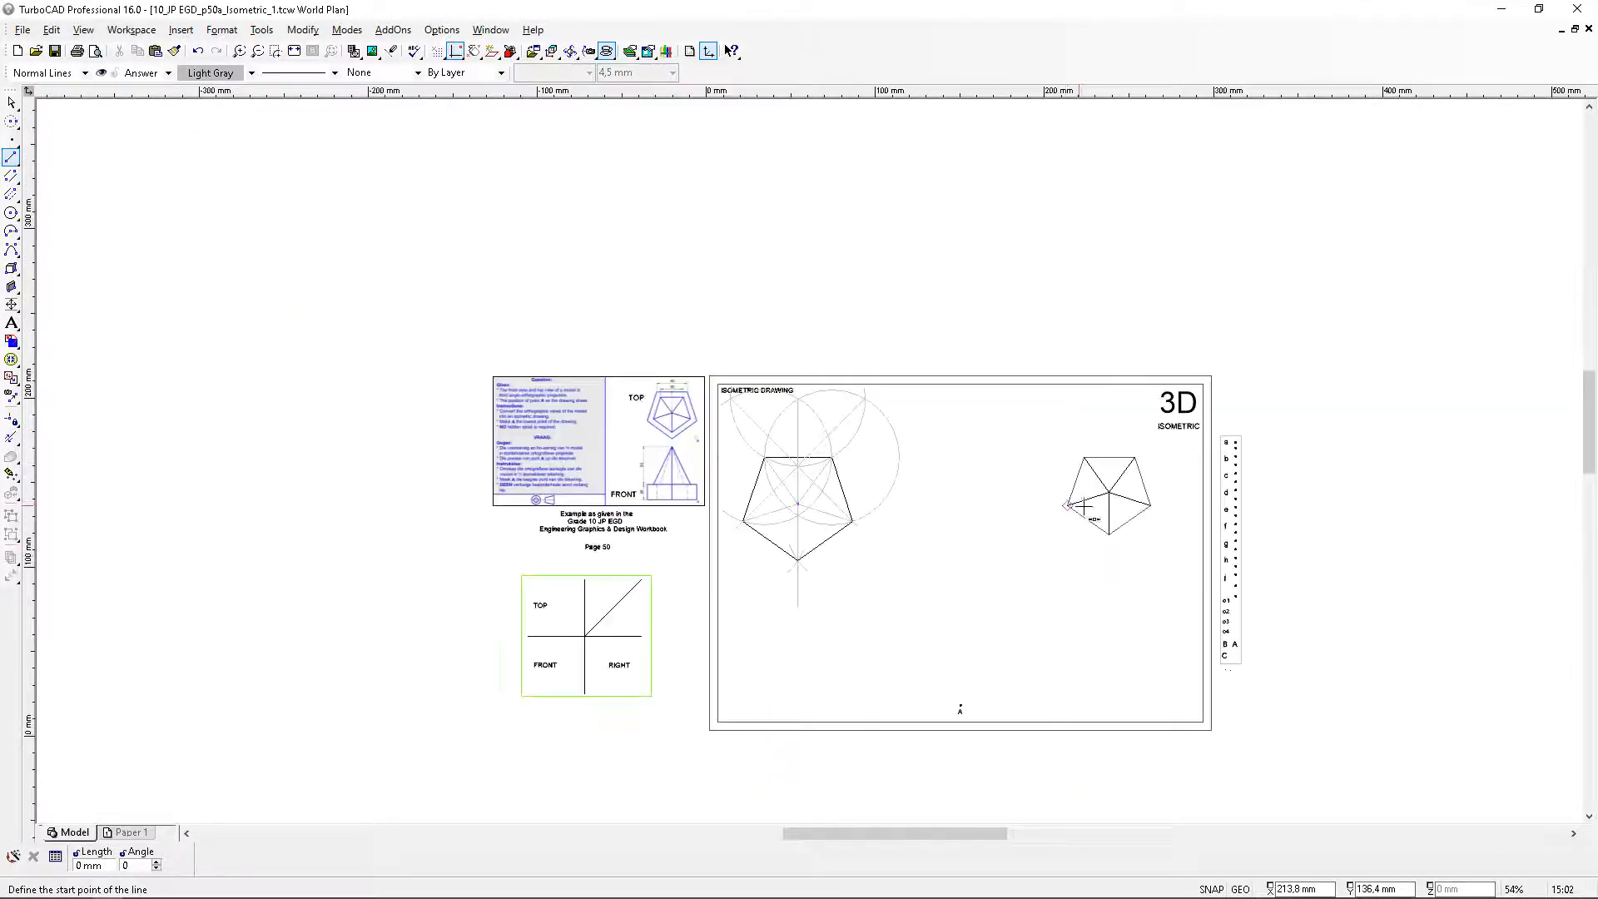
Select the whole small divided pentagon and relocate its reference point to the centre where its inner lines meet
scroll(1082, 503, "up", 4)
scroll(814, 458, "up", 2)
scroll(746, 483, "up", 2)
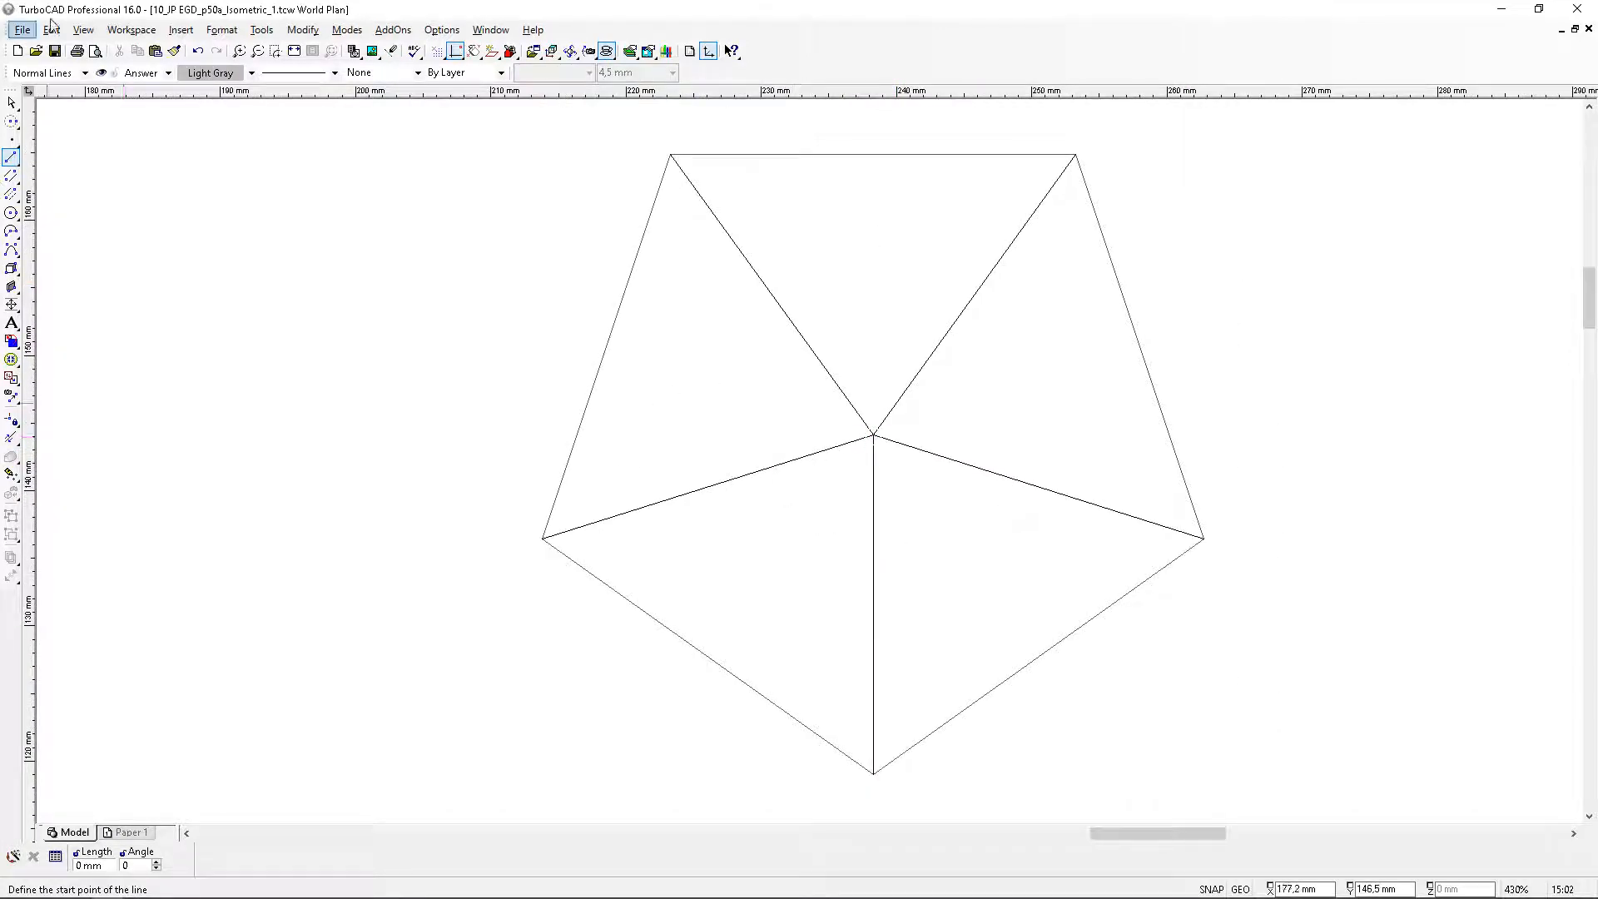
left_click(12, 102)
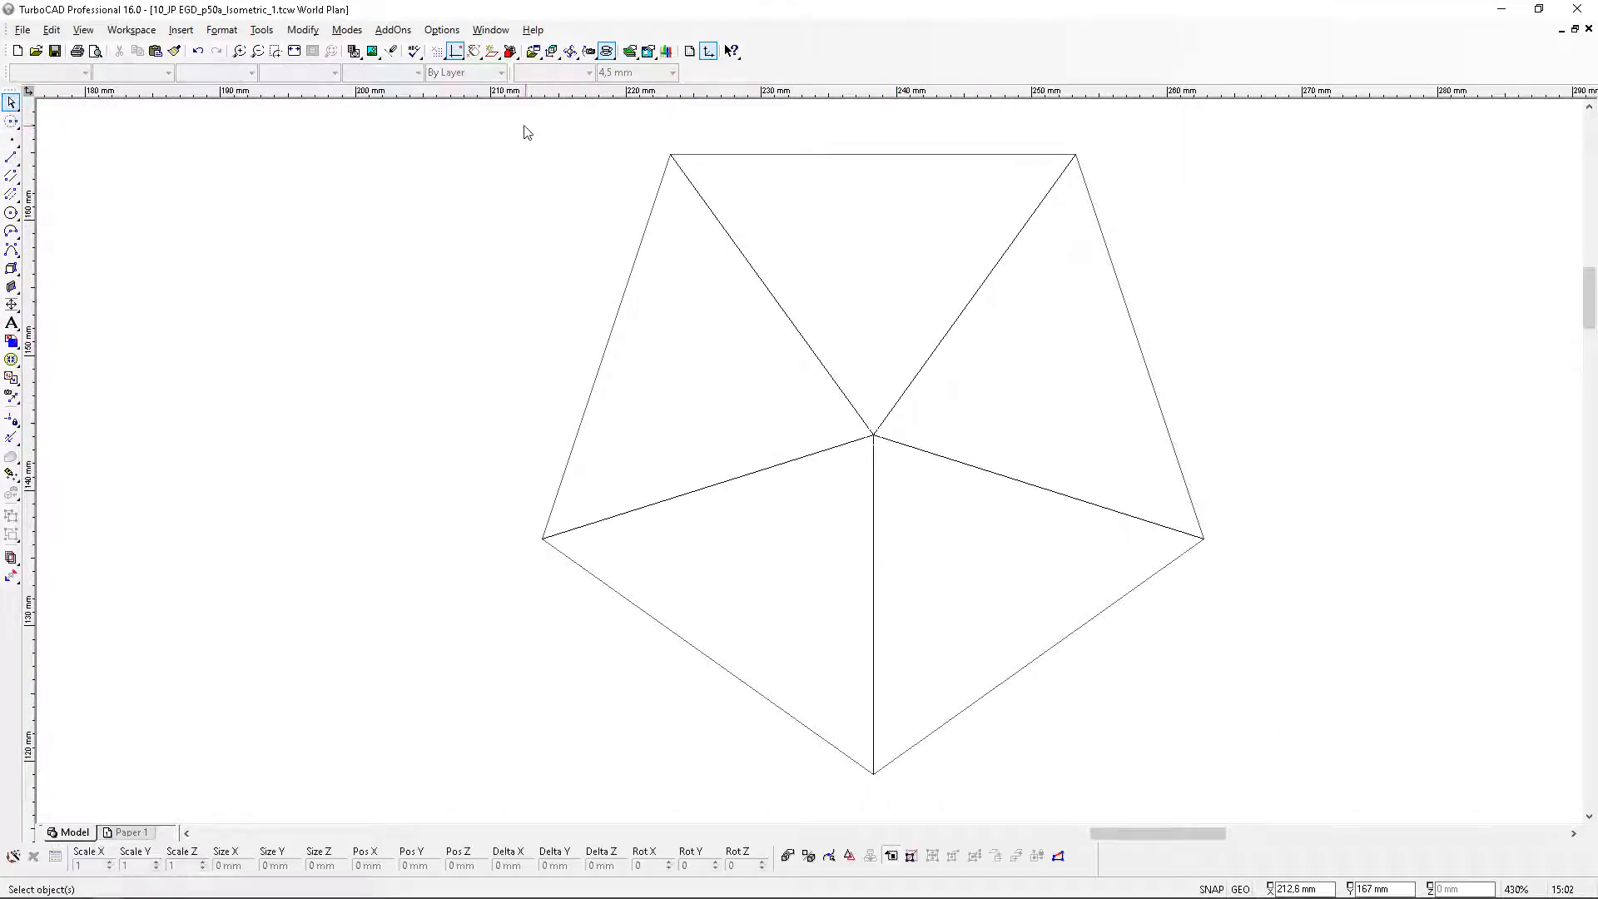
left_click(469, 121)
left_click(1407, 787)
left_click(1369, 803)
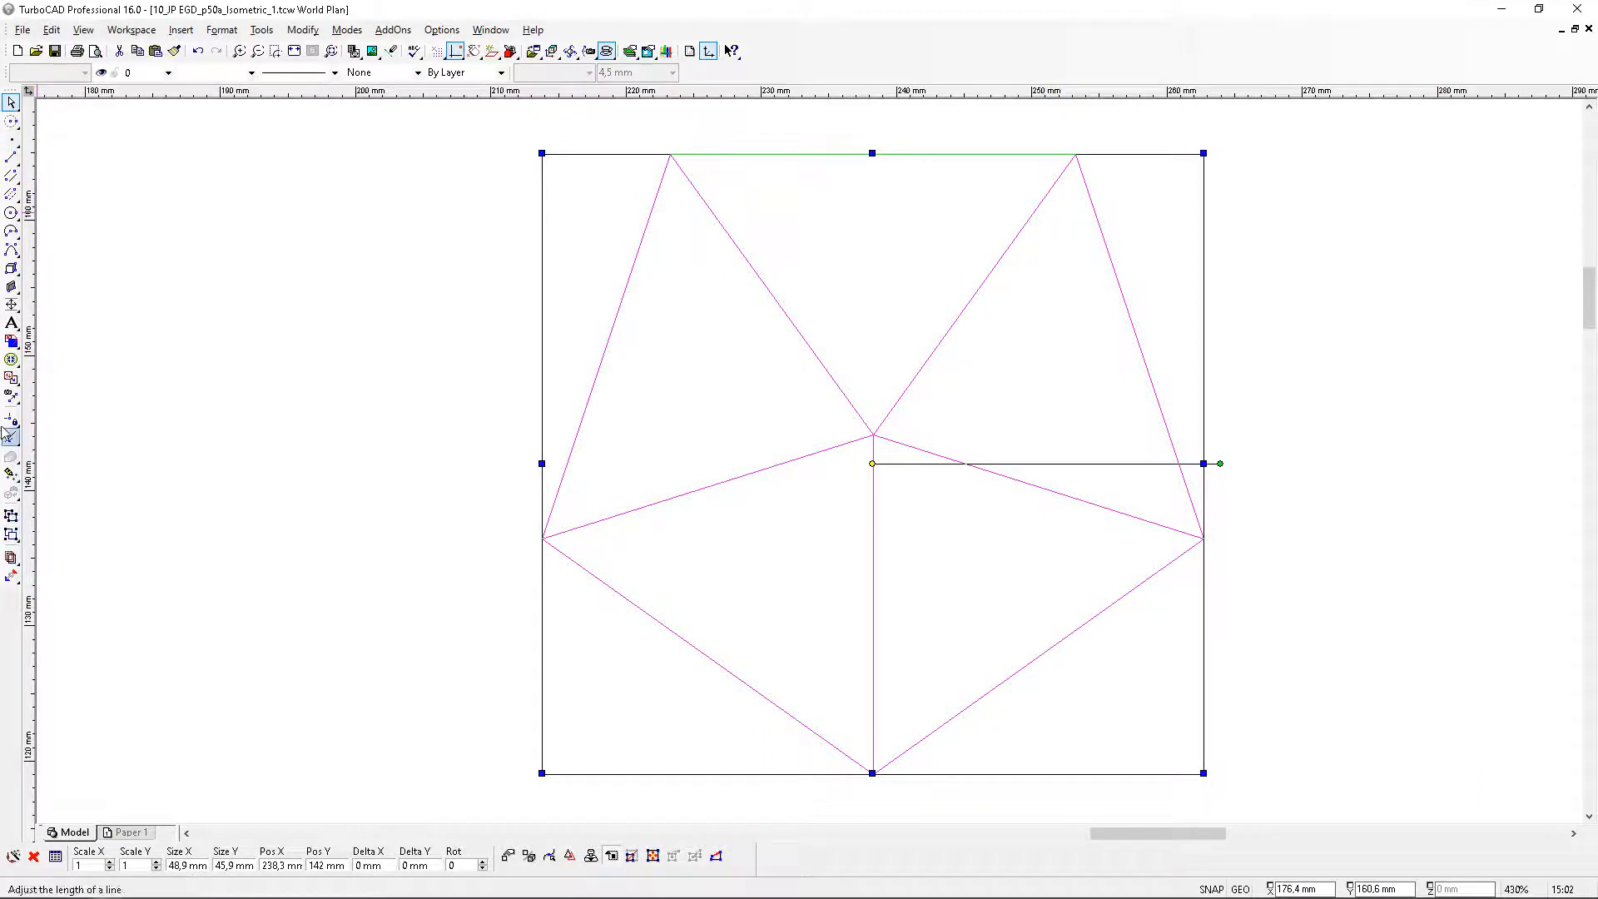
left_click(652, 856)
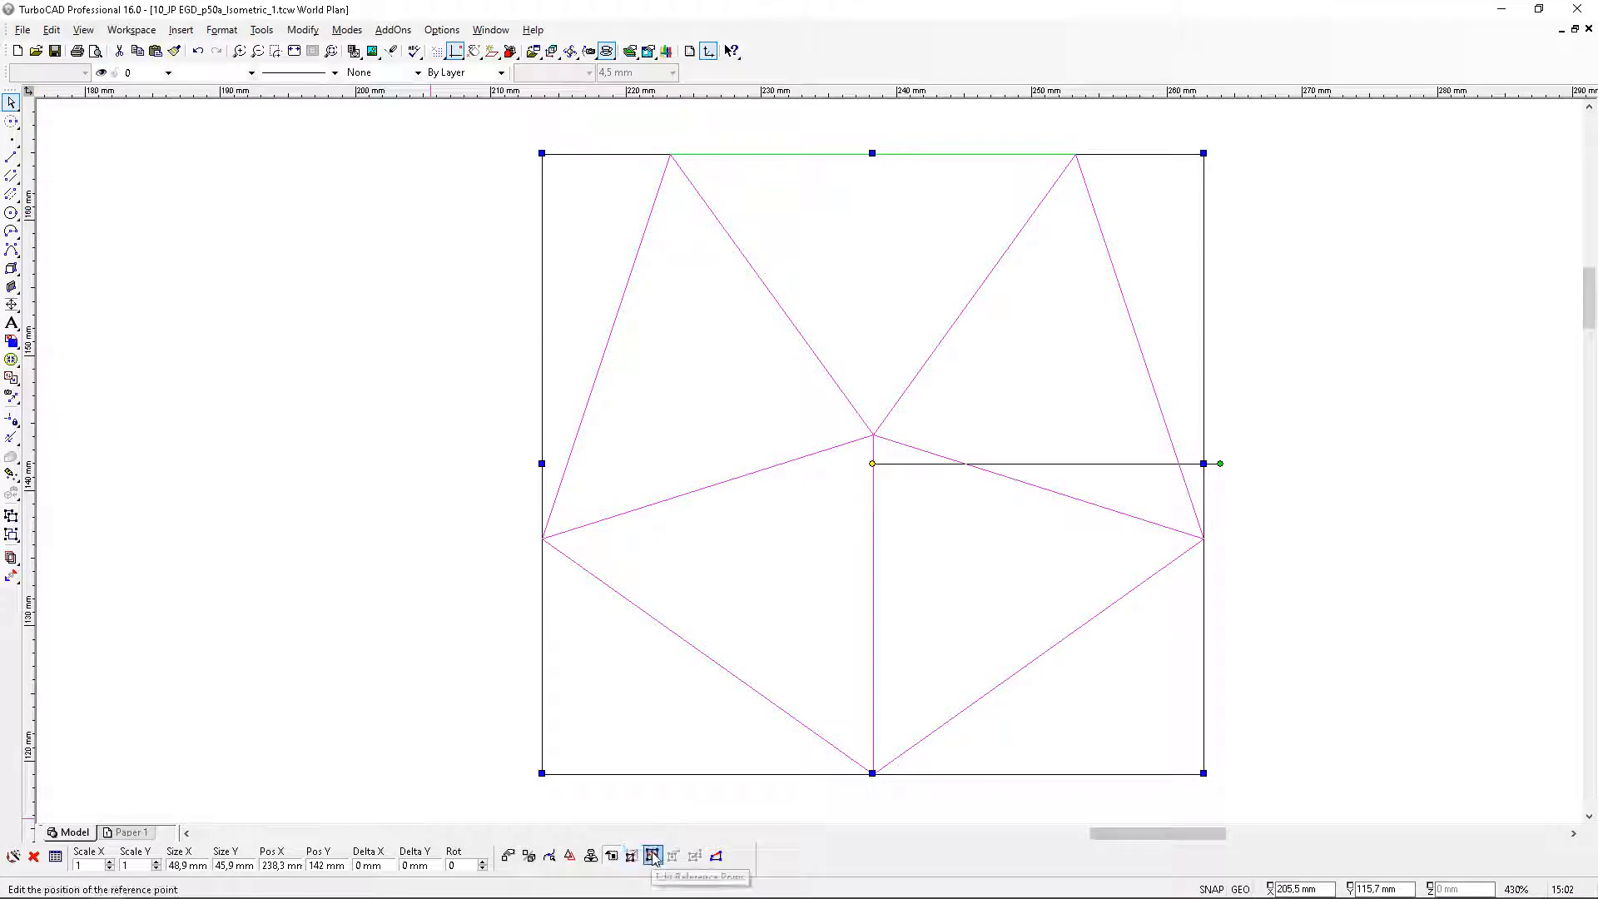
left_click(869, 433)
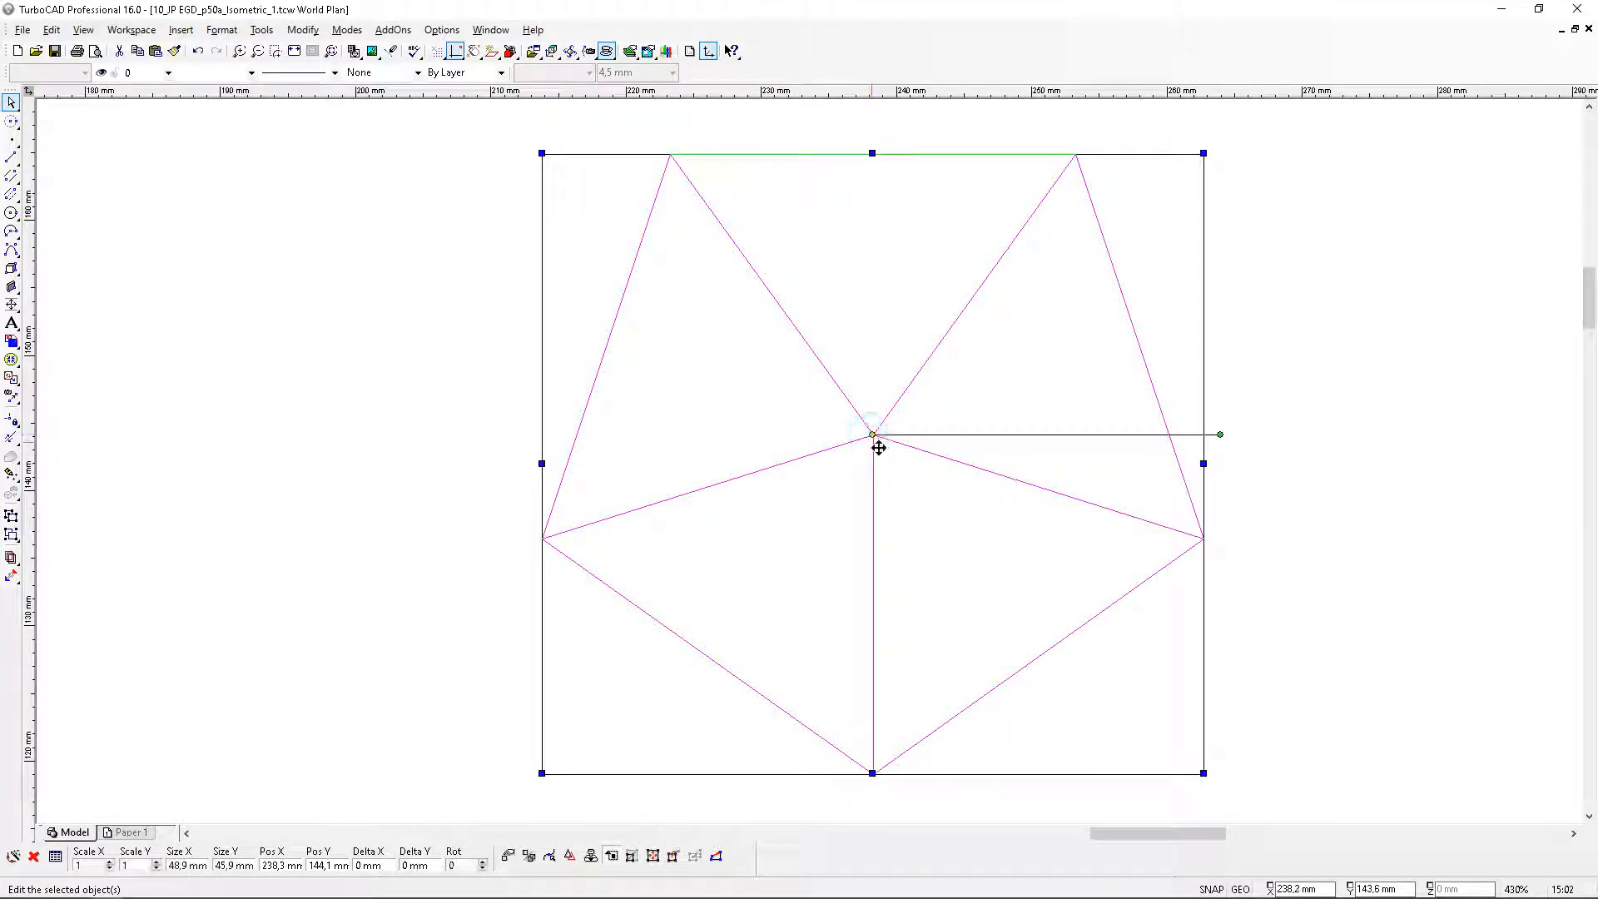
Move the small divided pentagon by its centre onto the centre of the 40 mm pentagon
left_click(871, 434)
scroll(542, 435, "down", 3)
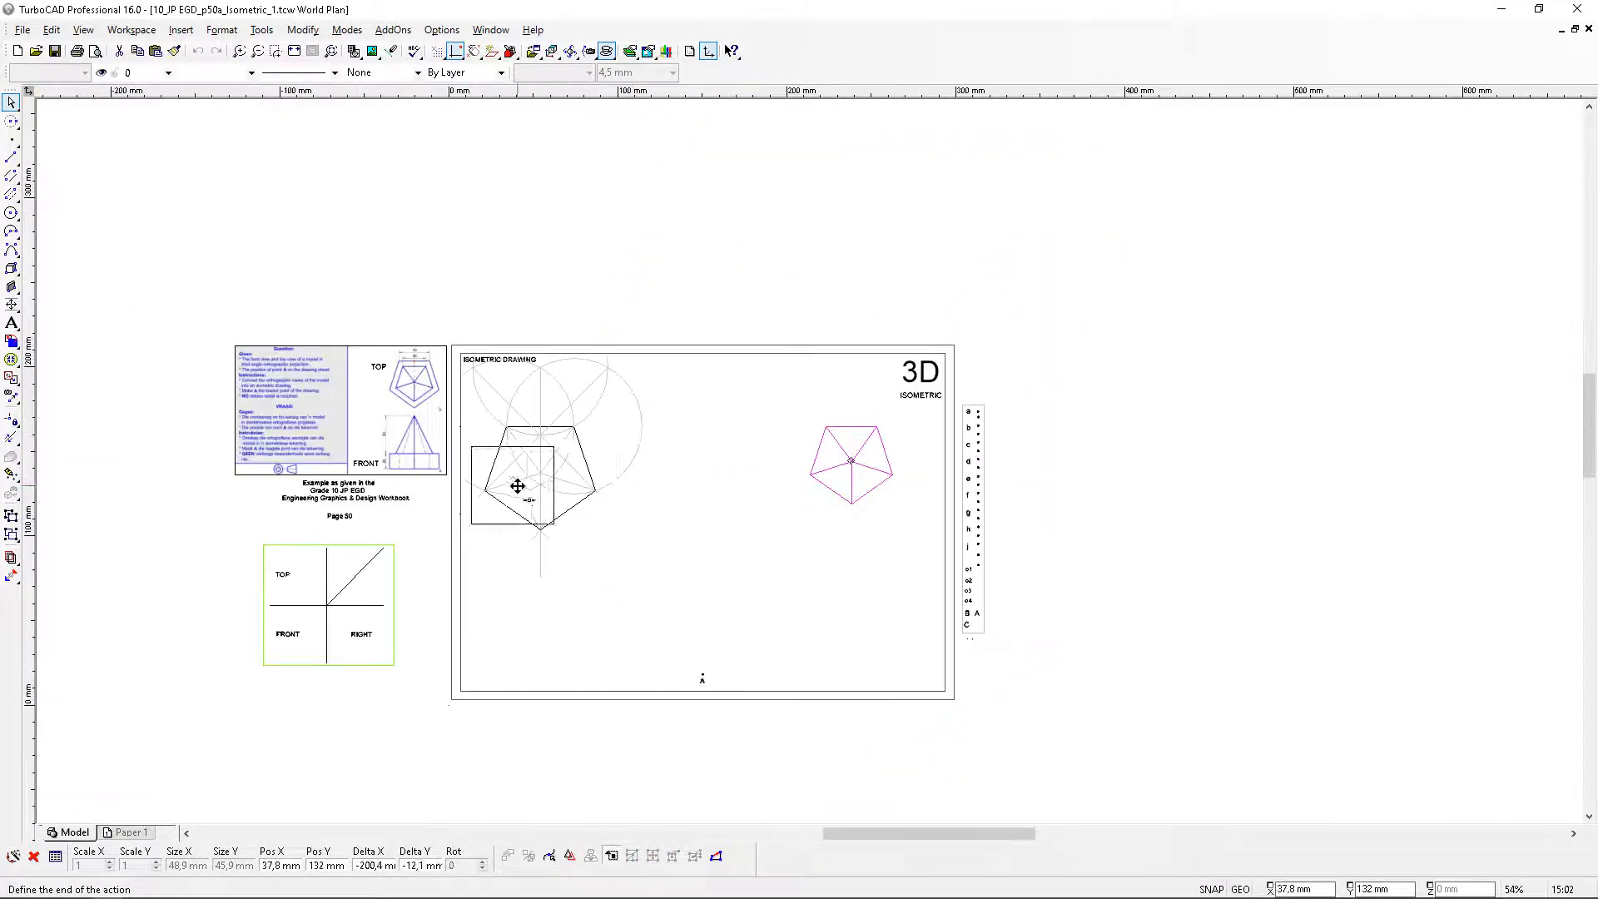
scroll(516, 463, "up", 2)
scroll(903, 419, "up", 4)
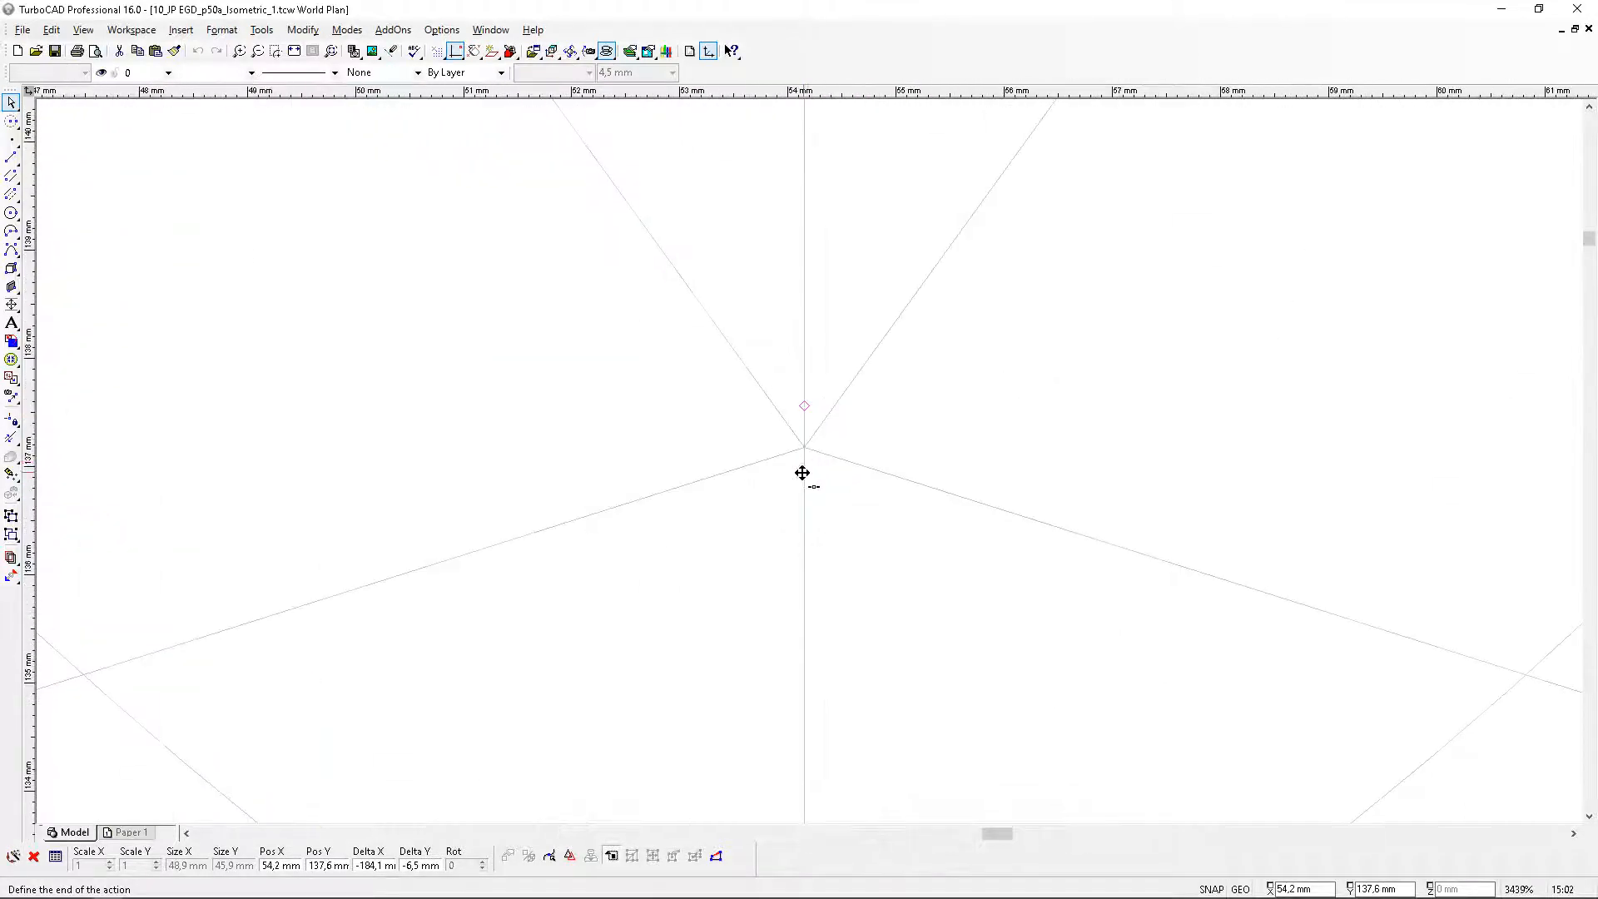
left_click(802, 454)
scroll(809, 460, "down", 4)
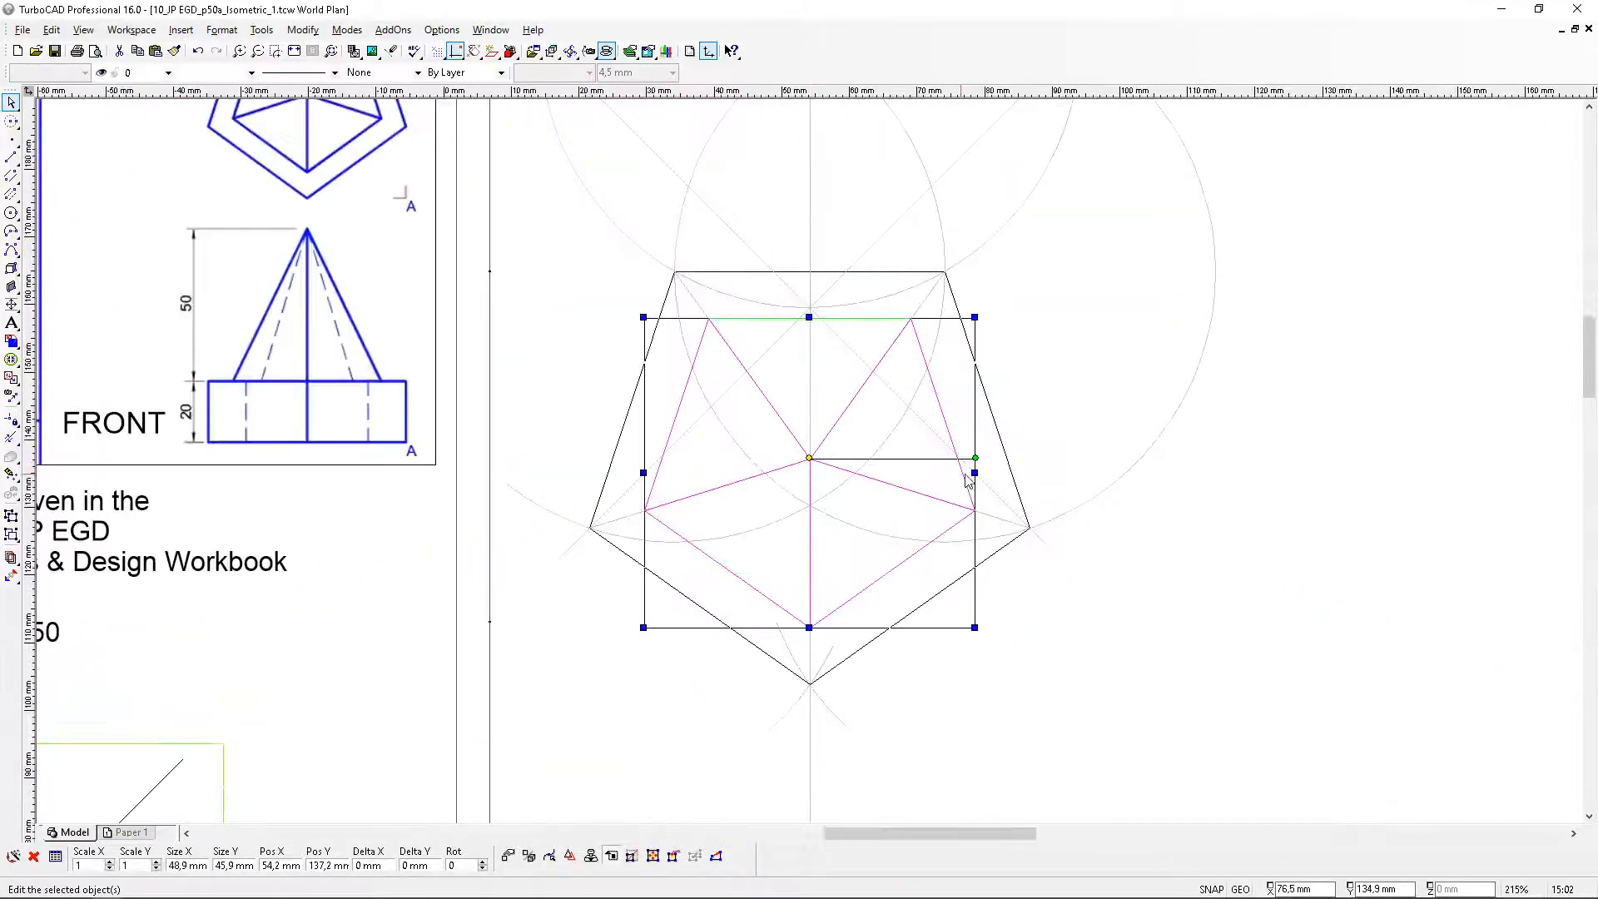
left_click(1155, 518)
Move the light gray construction circles, diagonals and vertical centre line to the Original construction layer
scroll(984, 467, "down", 1)
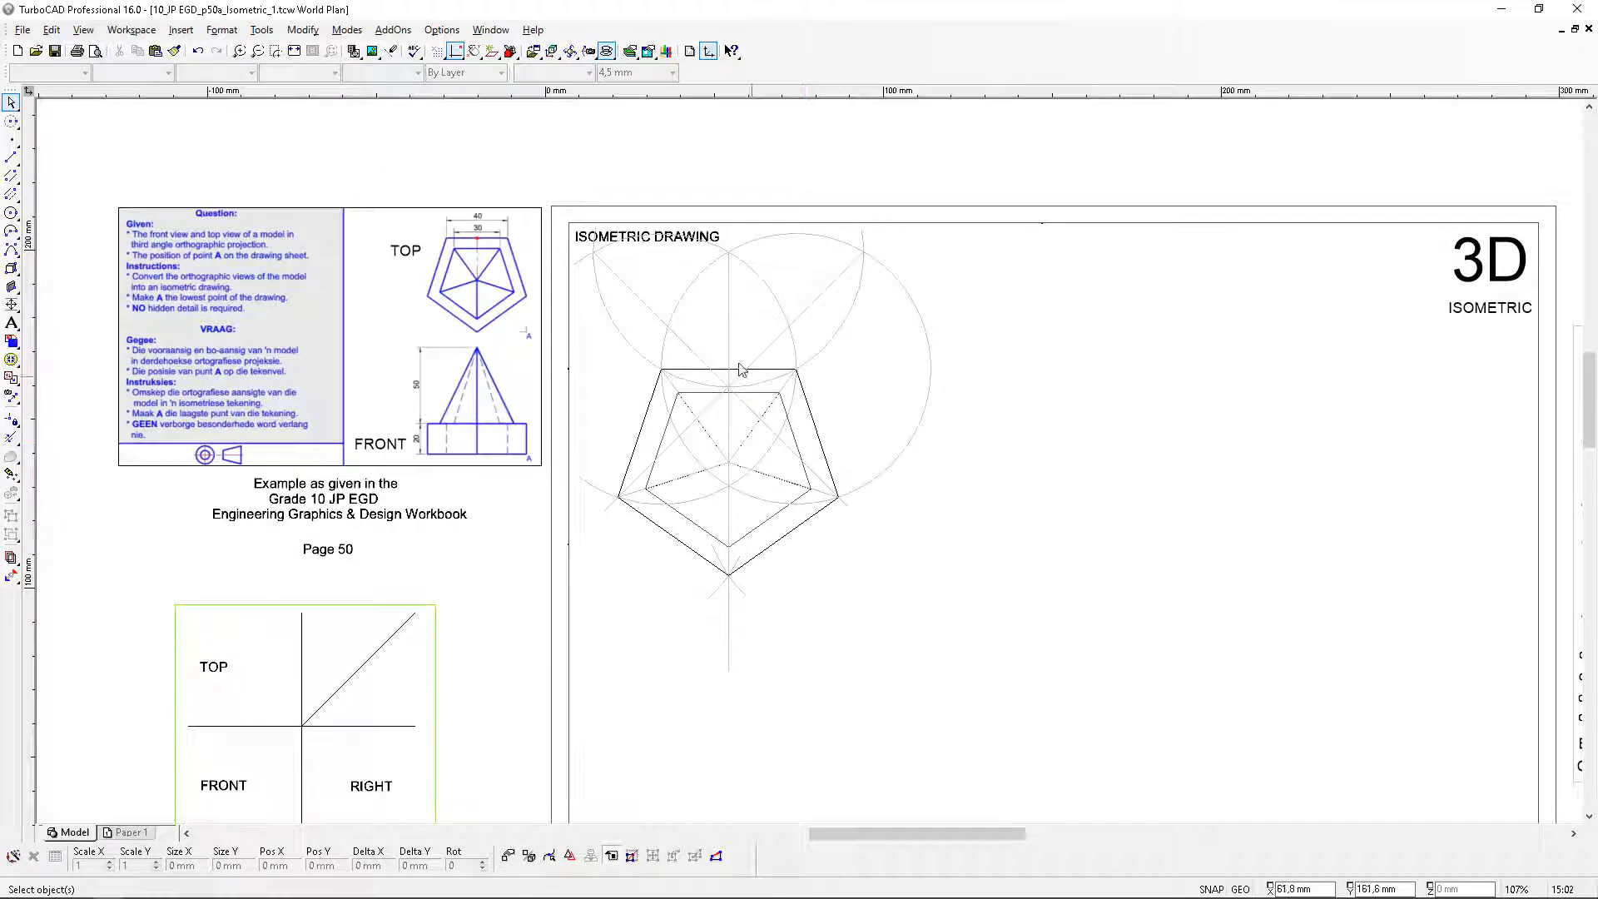
left_click_drag(585, 272, 989, 351)
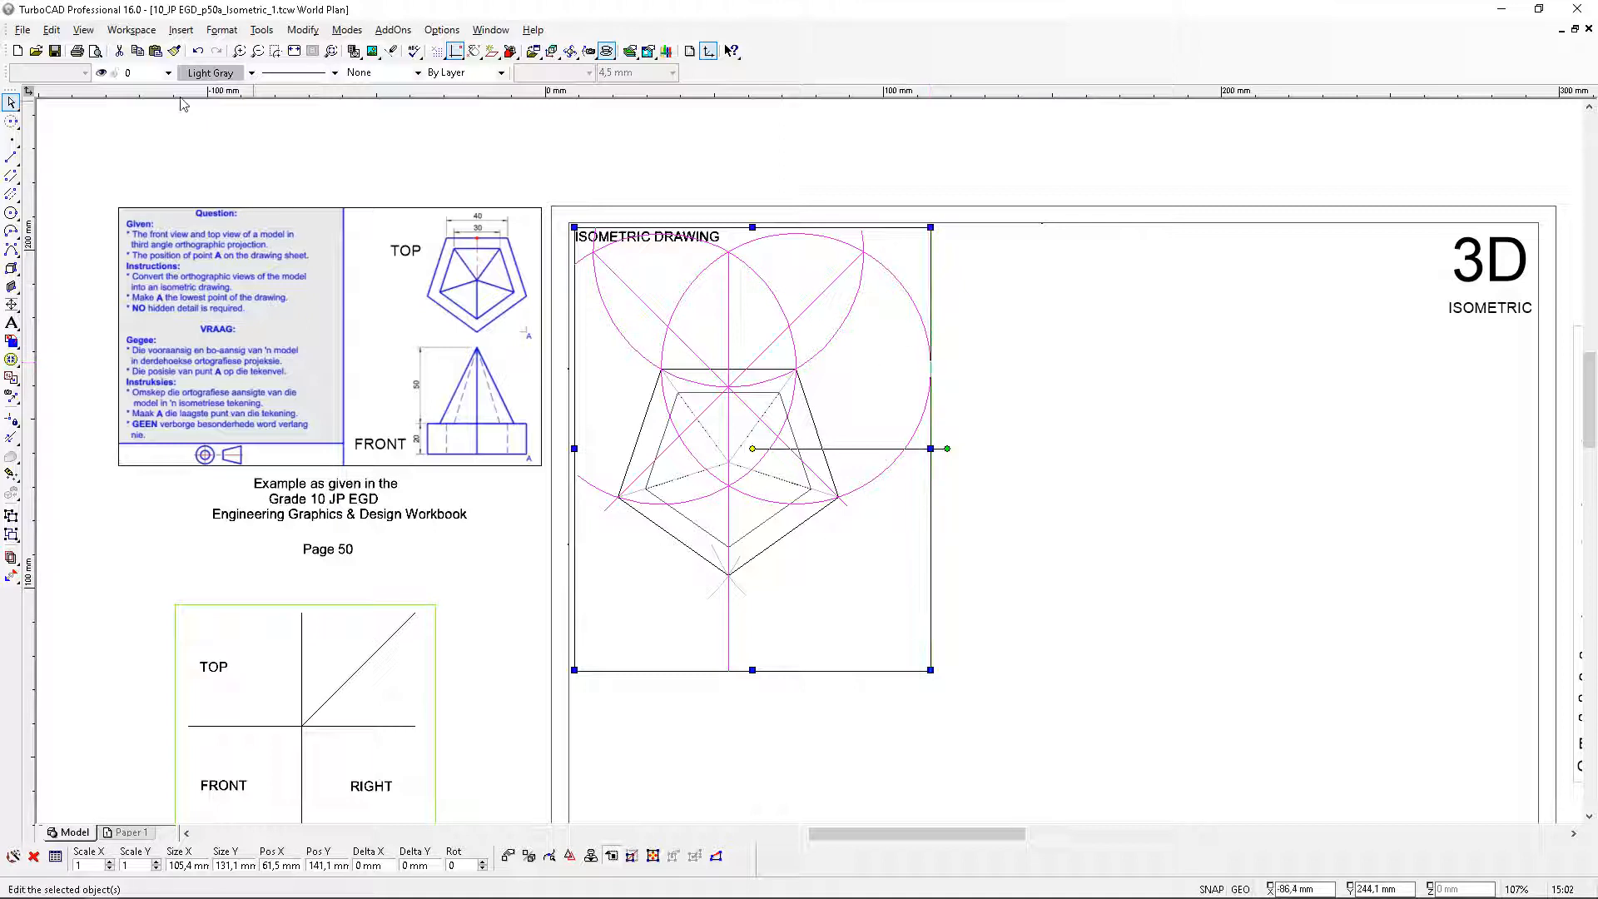
left_click(166, 75)
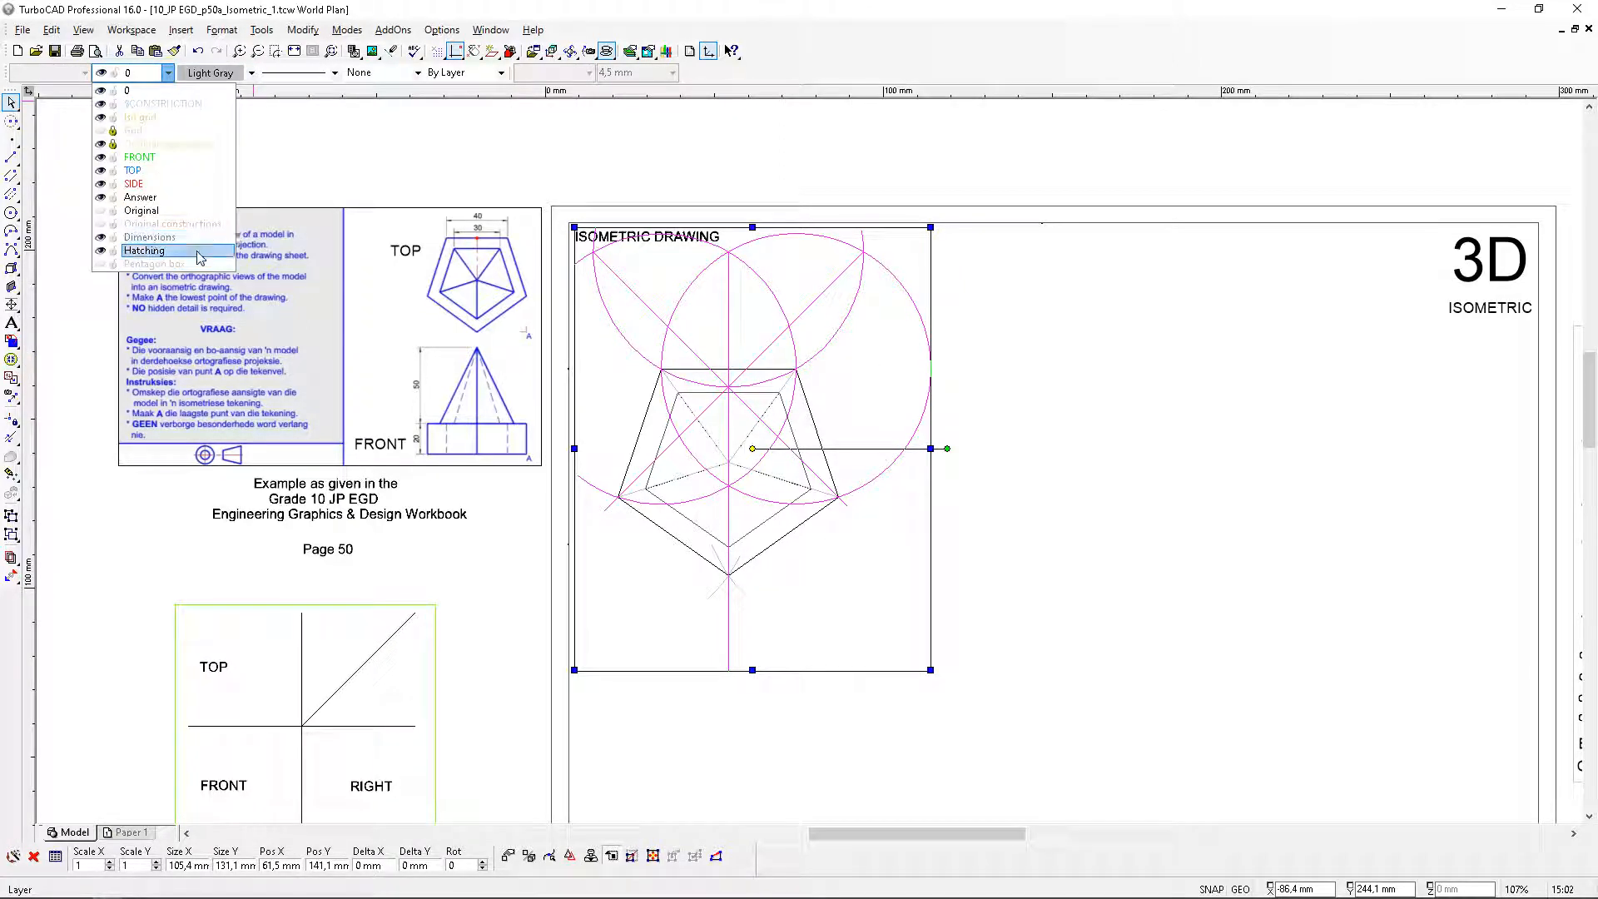
left_click(184, 223)
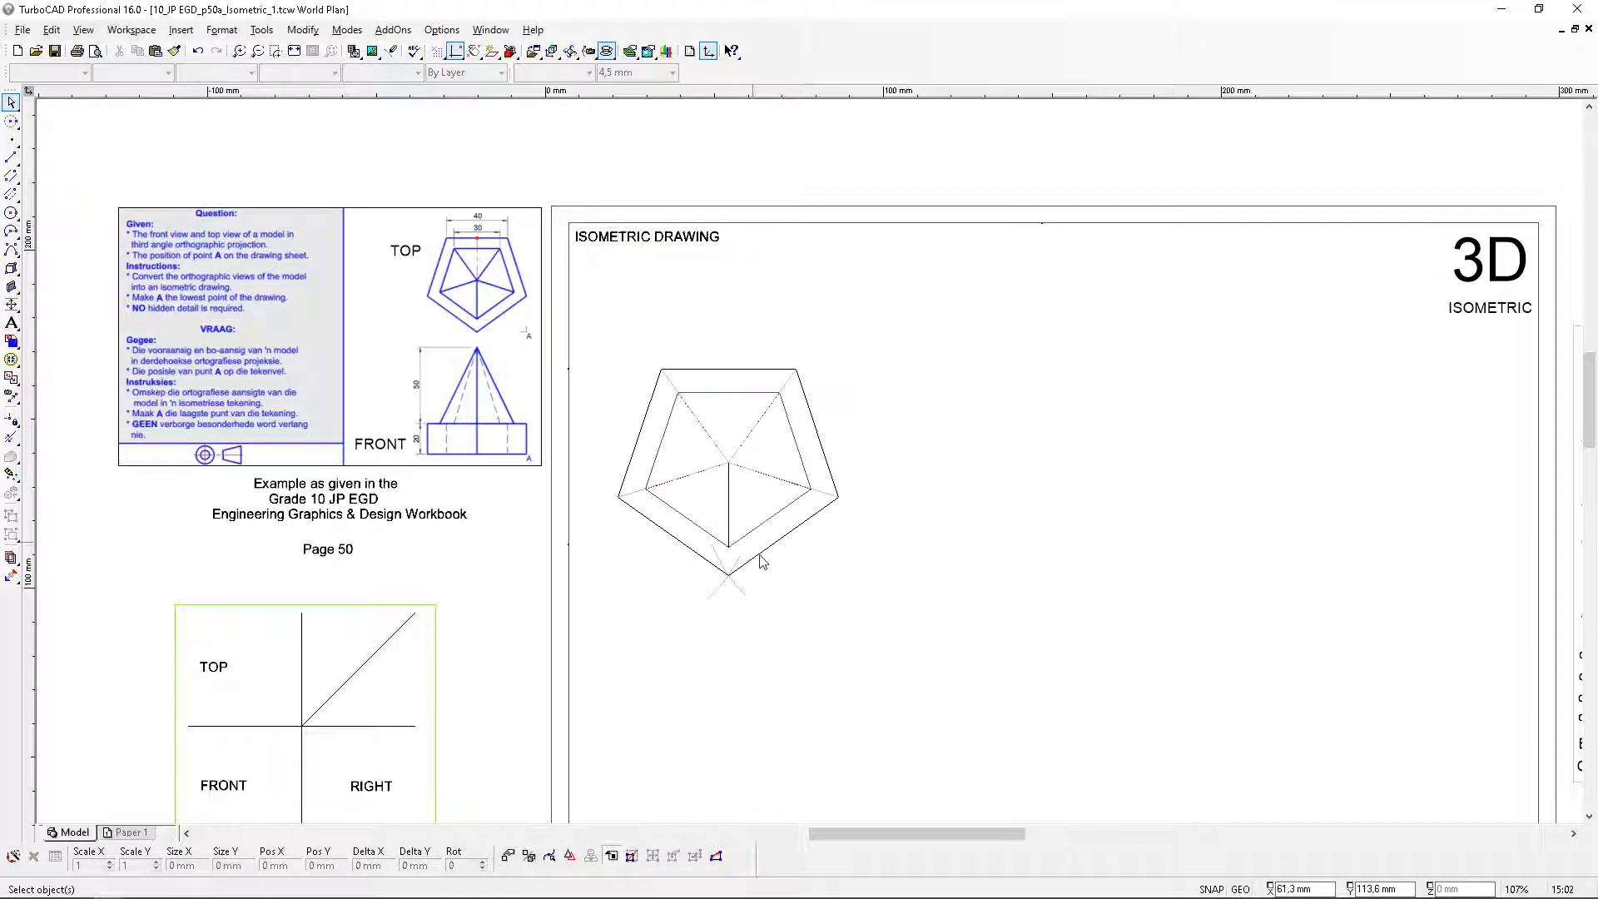
Move the crossing light gray arcs at the outer pentagon's bottom corner to the hidden Original construction layer
scroll(760, 562, "up", 6)
left_click_drag(568, 552, 1033, 671)
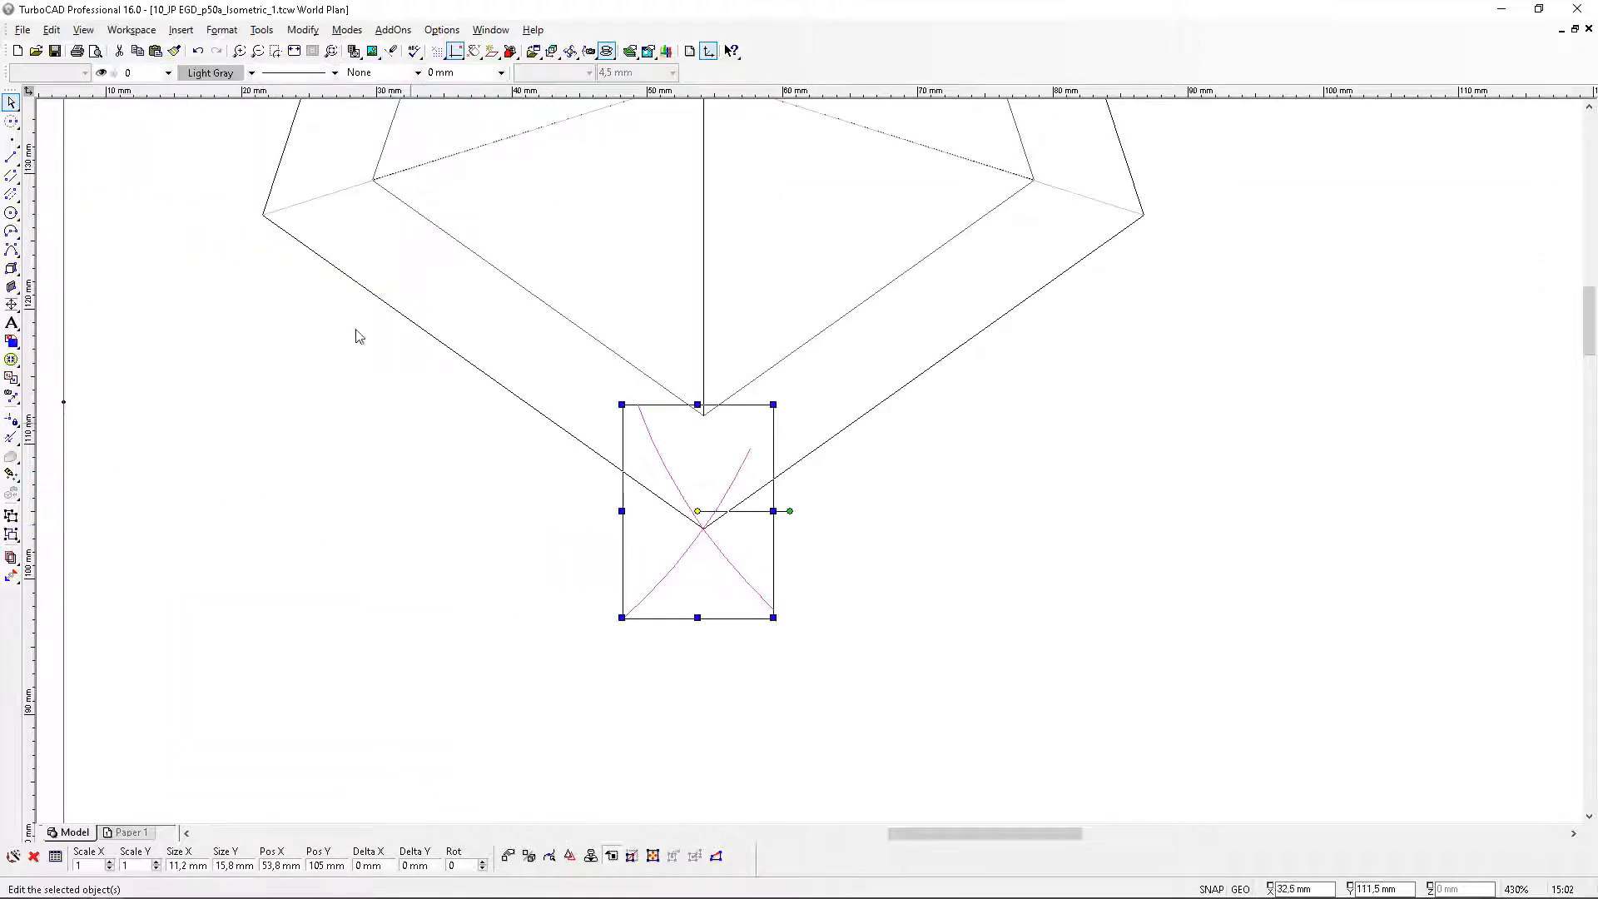
left_click(167, 72)
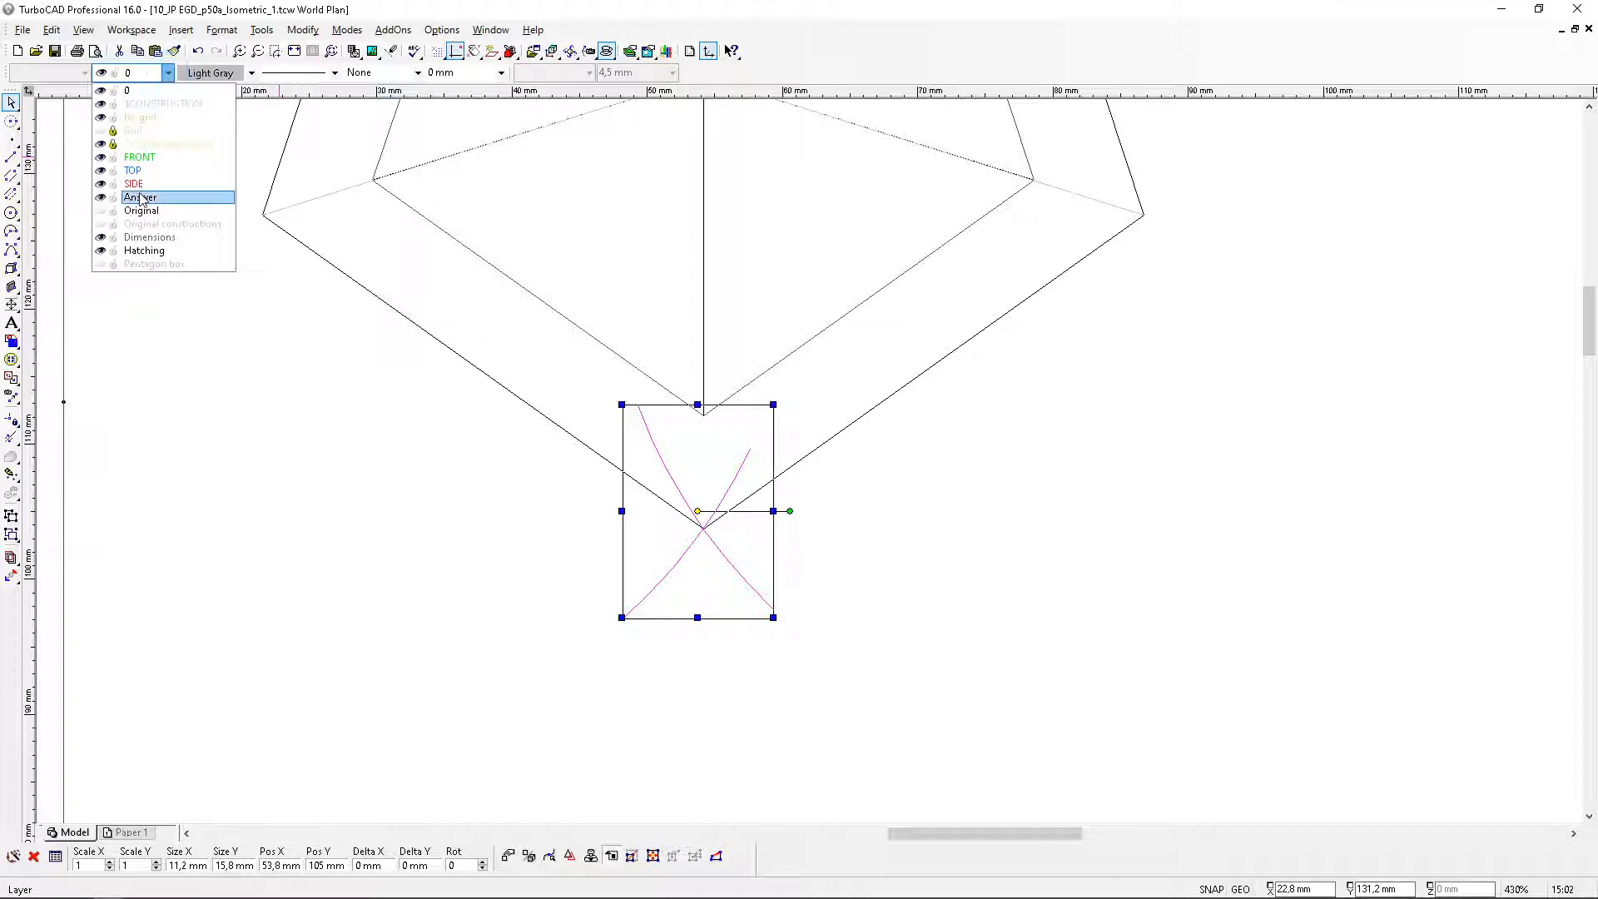
left_click(177, 237)
Delete the light gray lines running from the outer pentagon's upper-right and lower-right corners to the centre
scroll(811, 463, "down", 5)
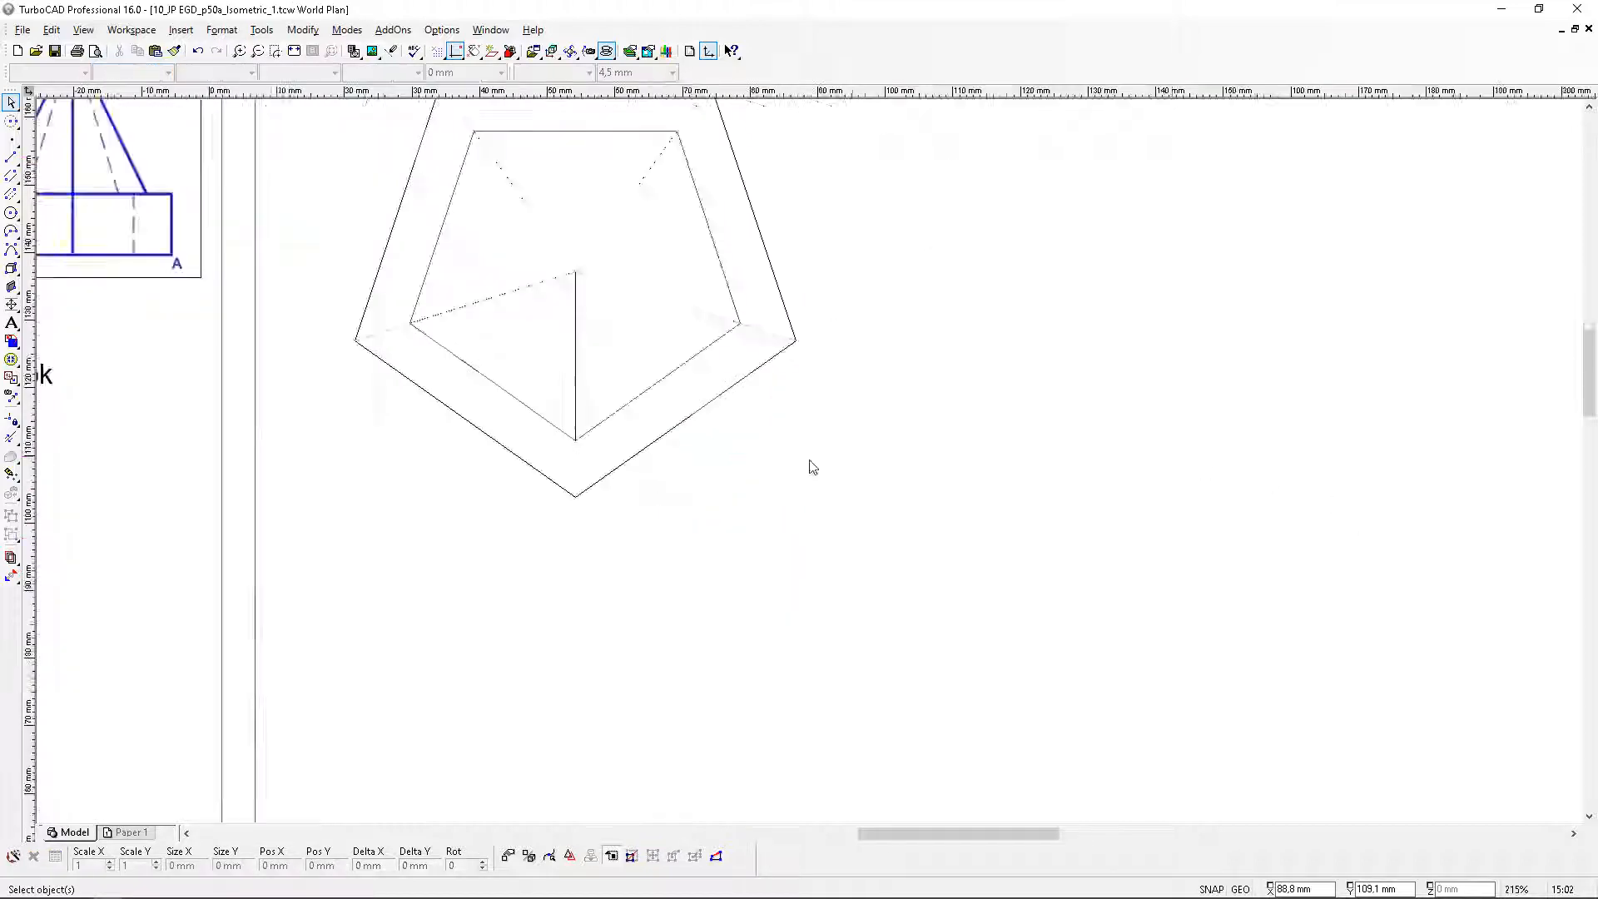
scroll(855, 487, "up", 5)
scroll(855, 487, "down", 2)
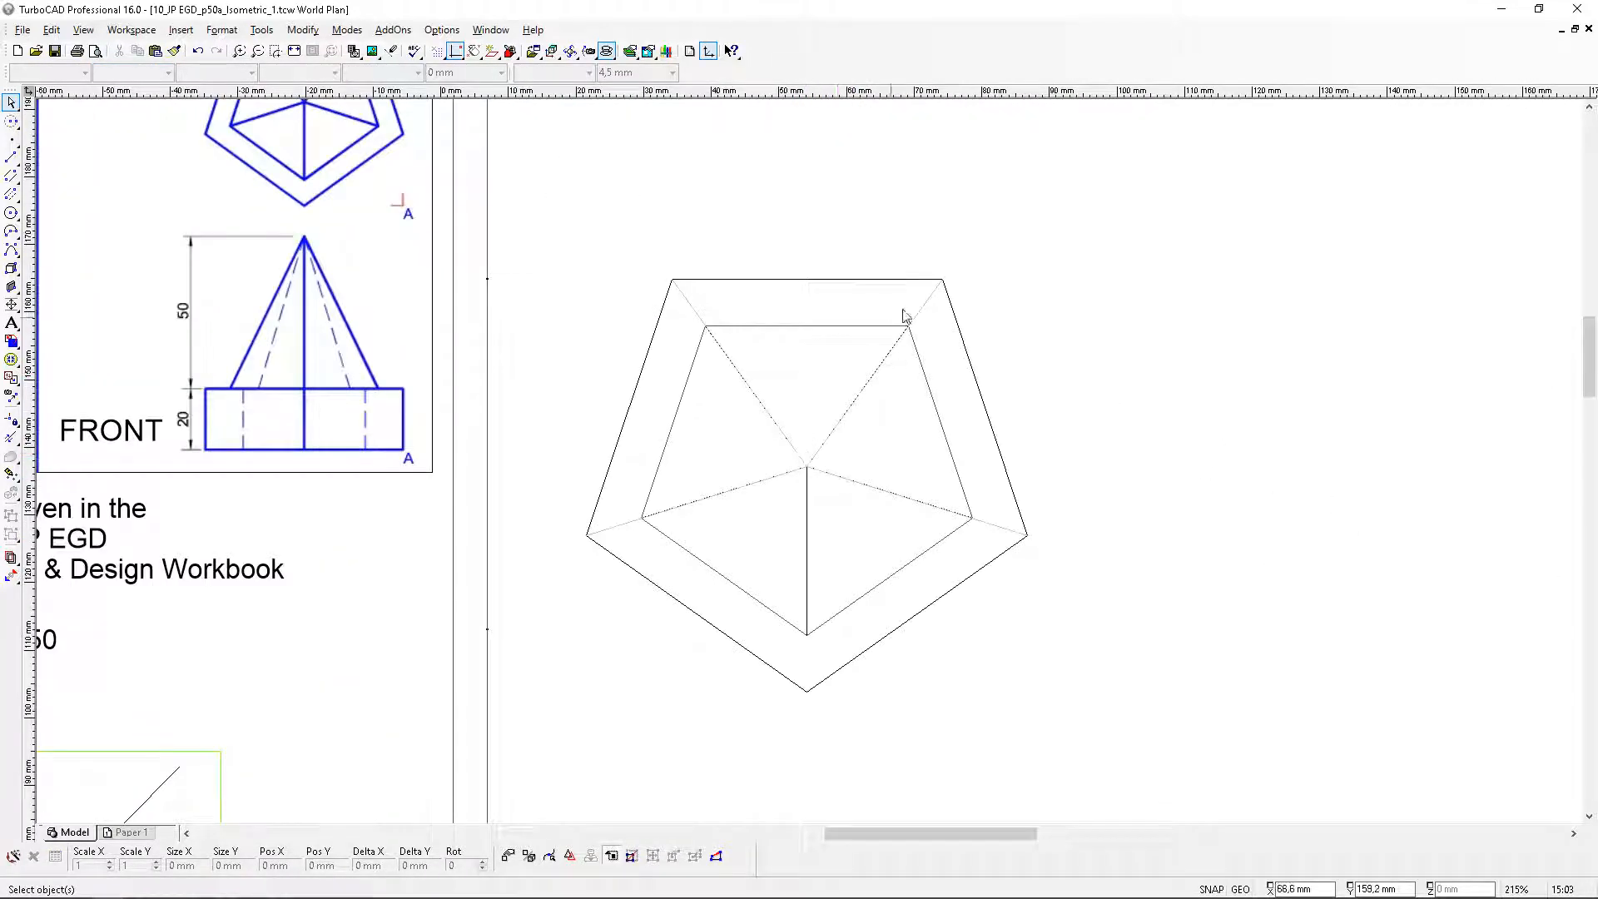
left_click(935, 287)
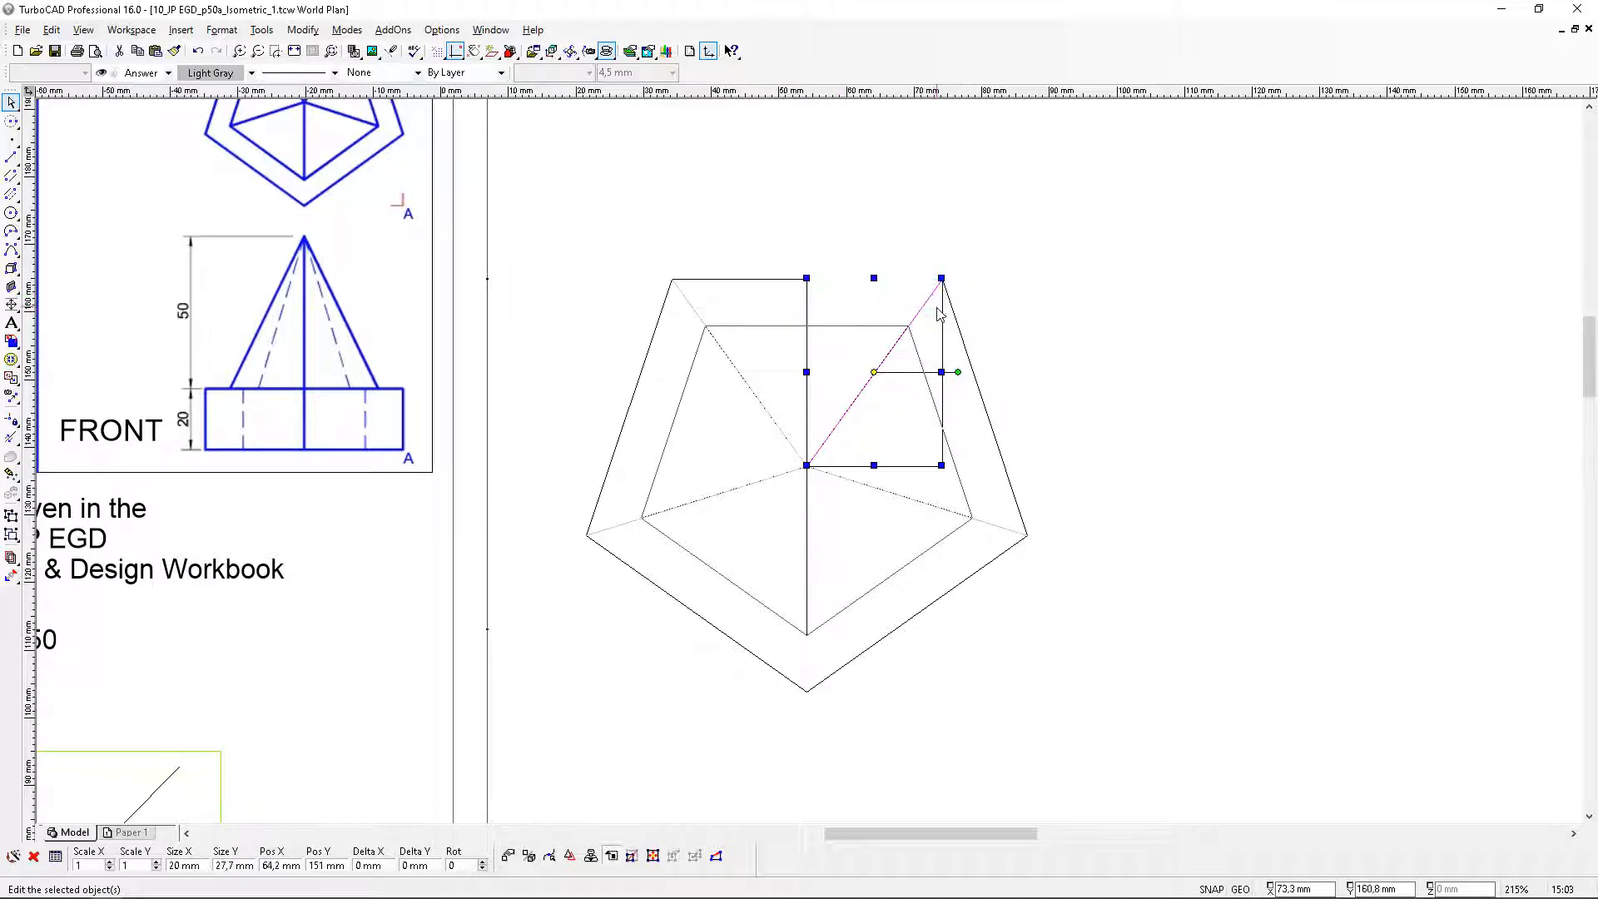
key("Delete")
left_click(983, 521)
key("Delete")
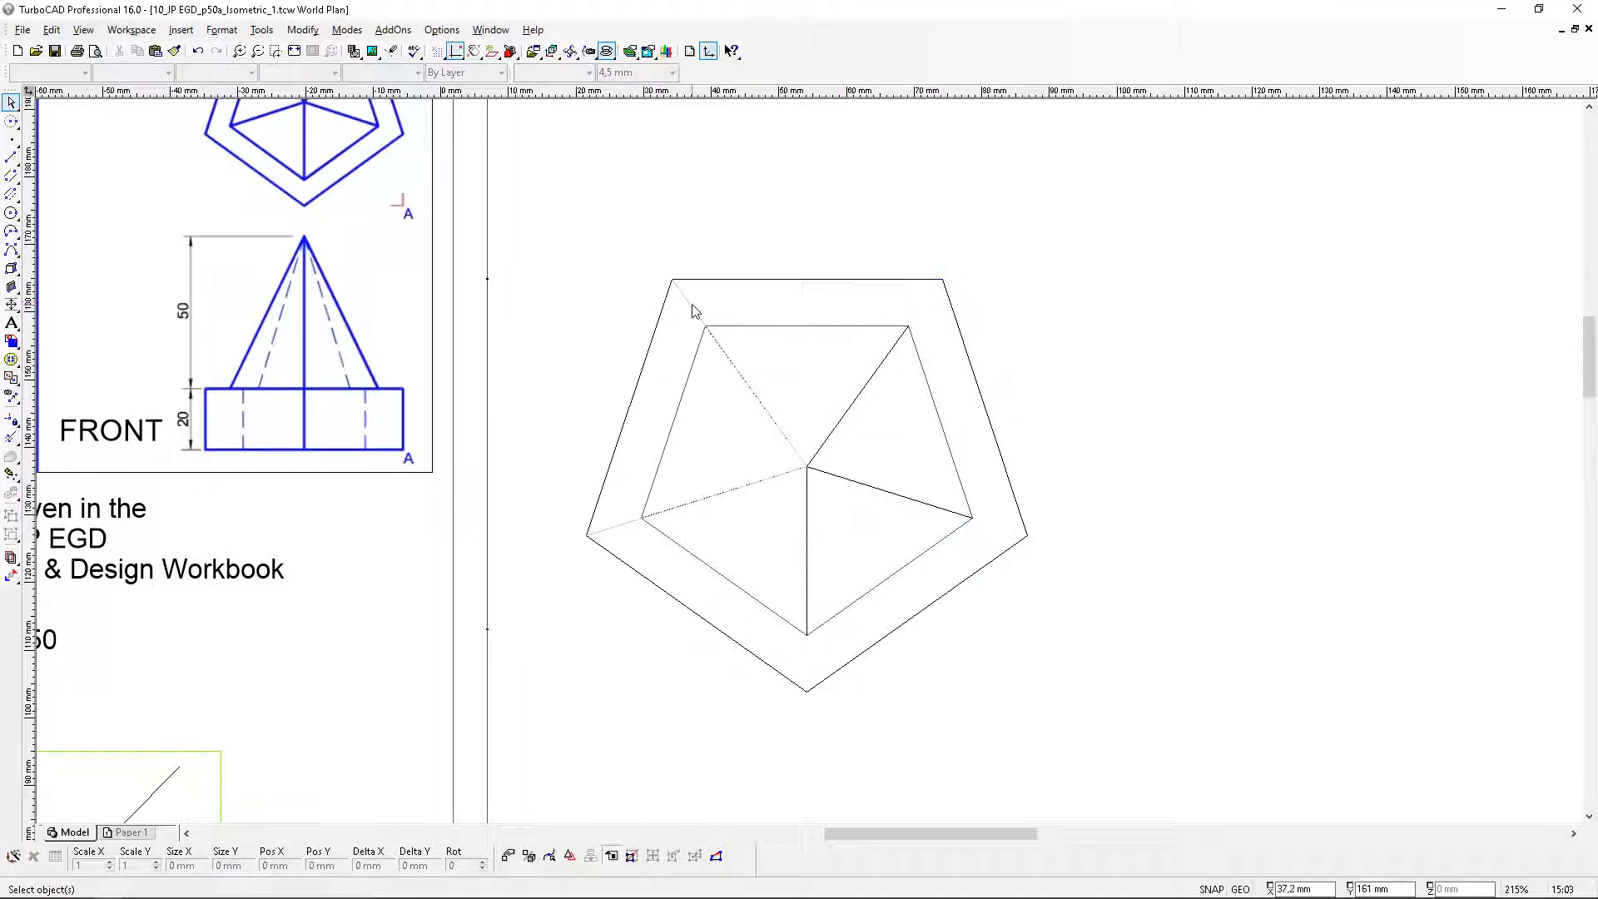
Delete the light gray lines running from the outer pentagon's upper-left and lower-left corners to the centre
left_click(695, 311)
key("Delete")
left_click(639, 517)
key("Delete")
Compare the drawn pentagons with the given top and front views, and check where point A lies on the sheet
scroll(815, 458, "down", 2)
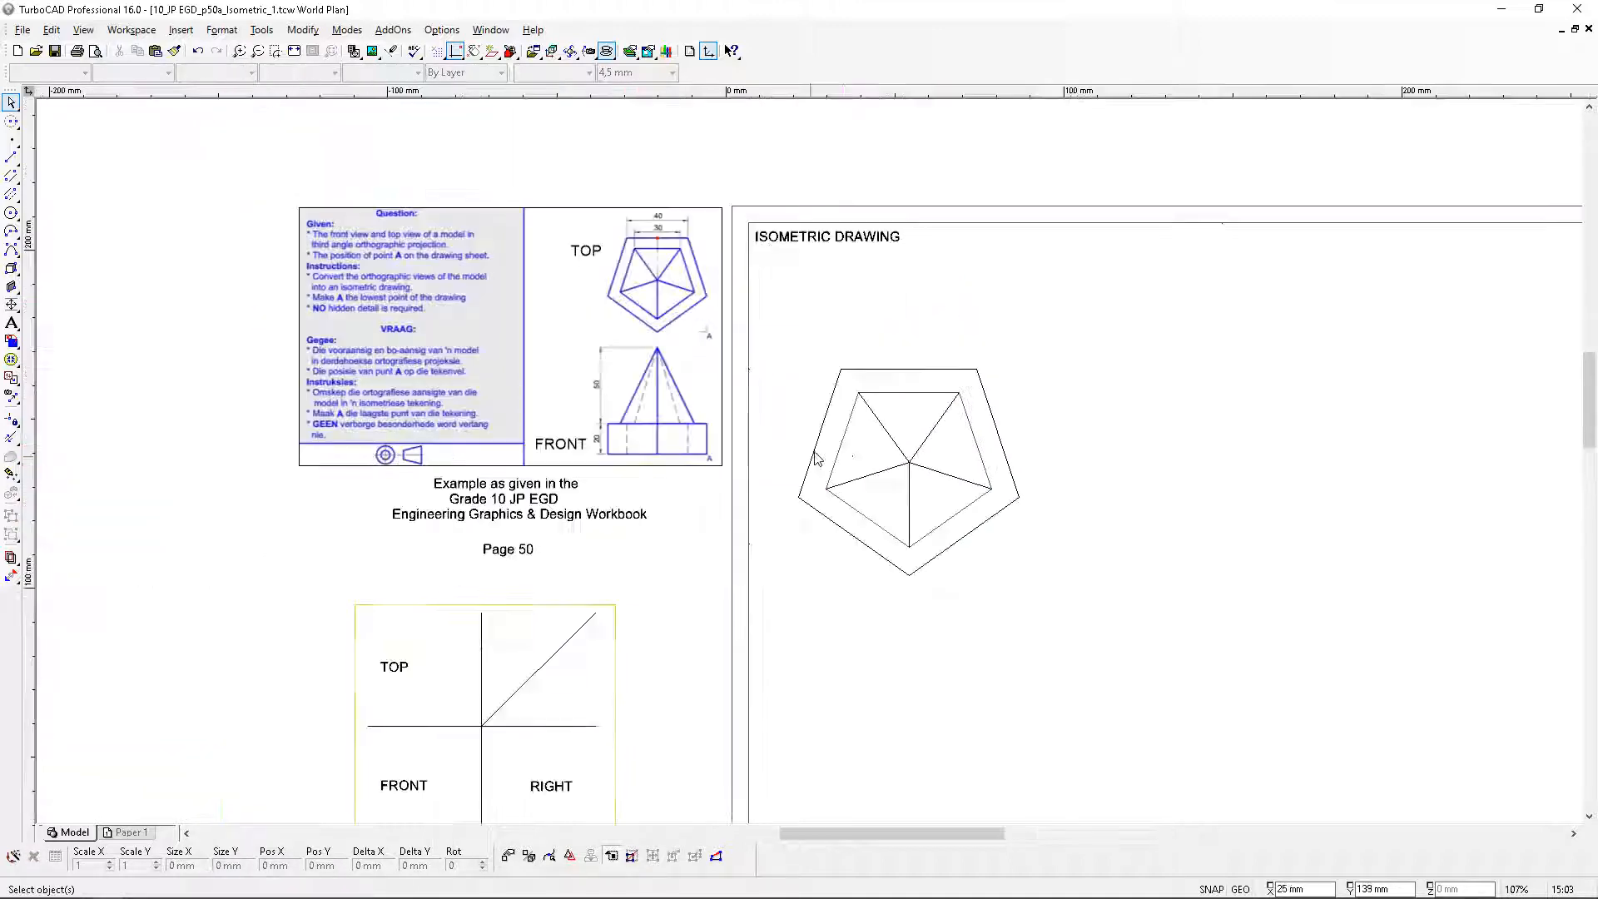
scroll(816, 458, "up", 2)
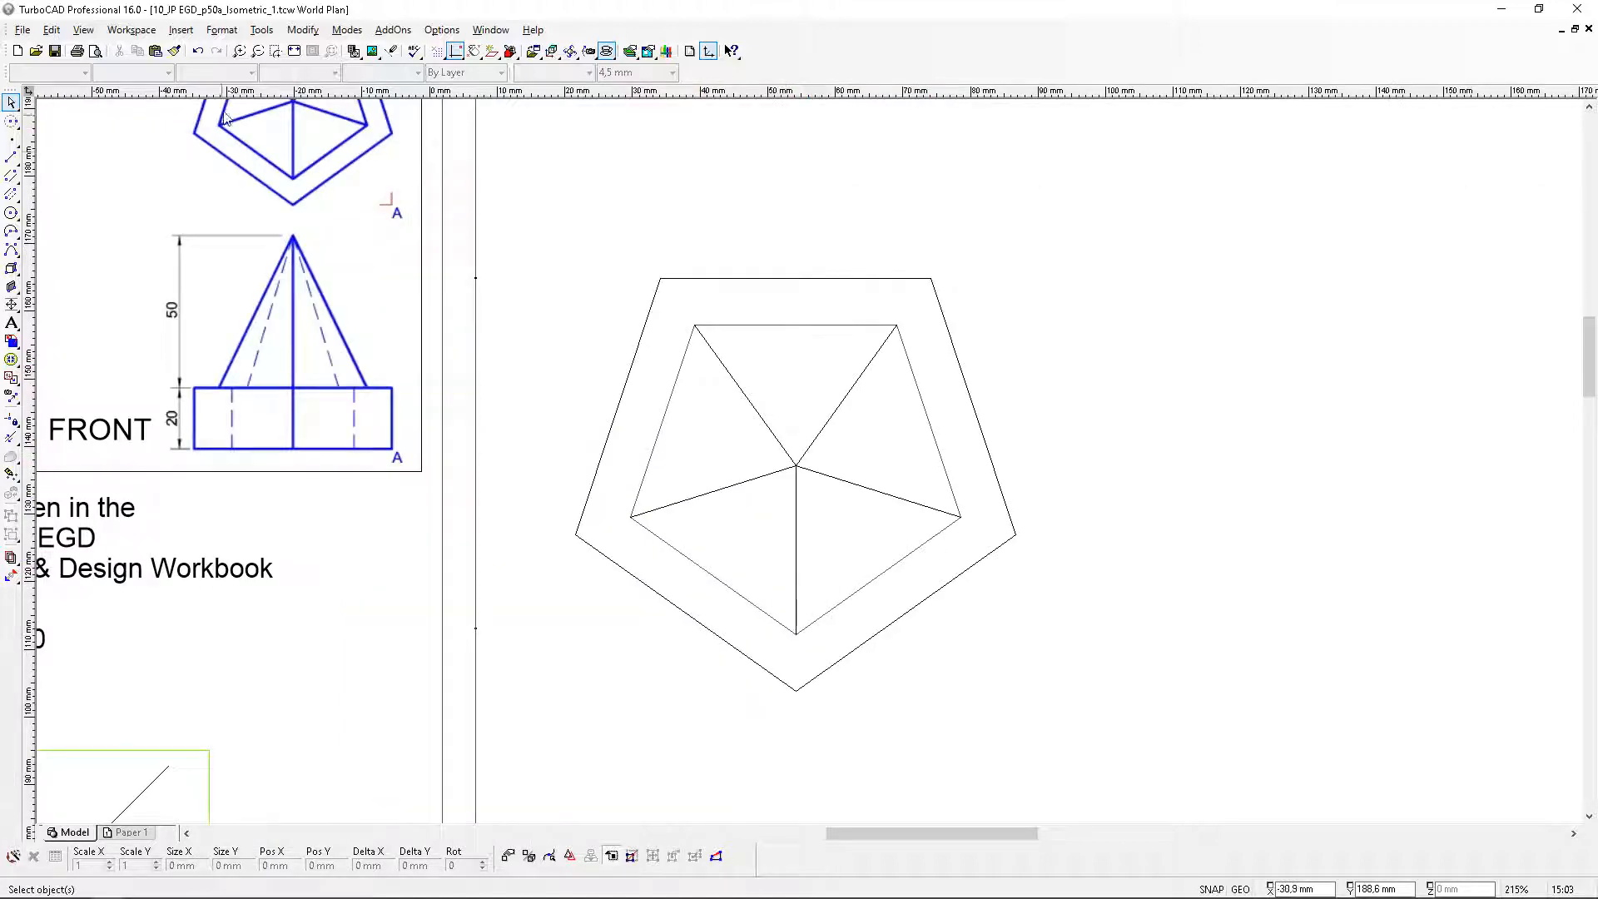
scroll(225, 117, "up", 2)
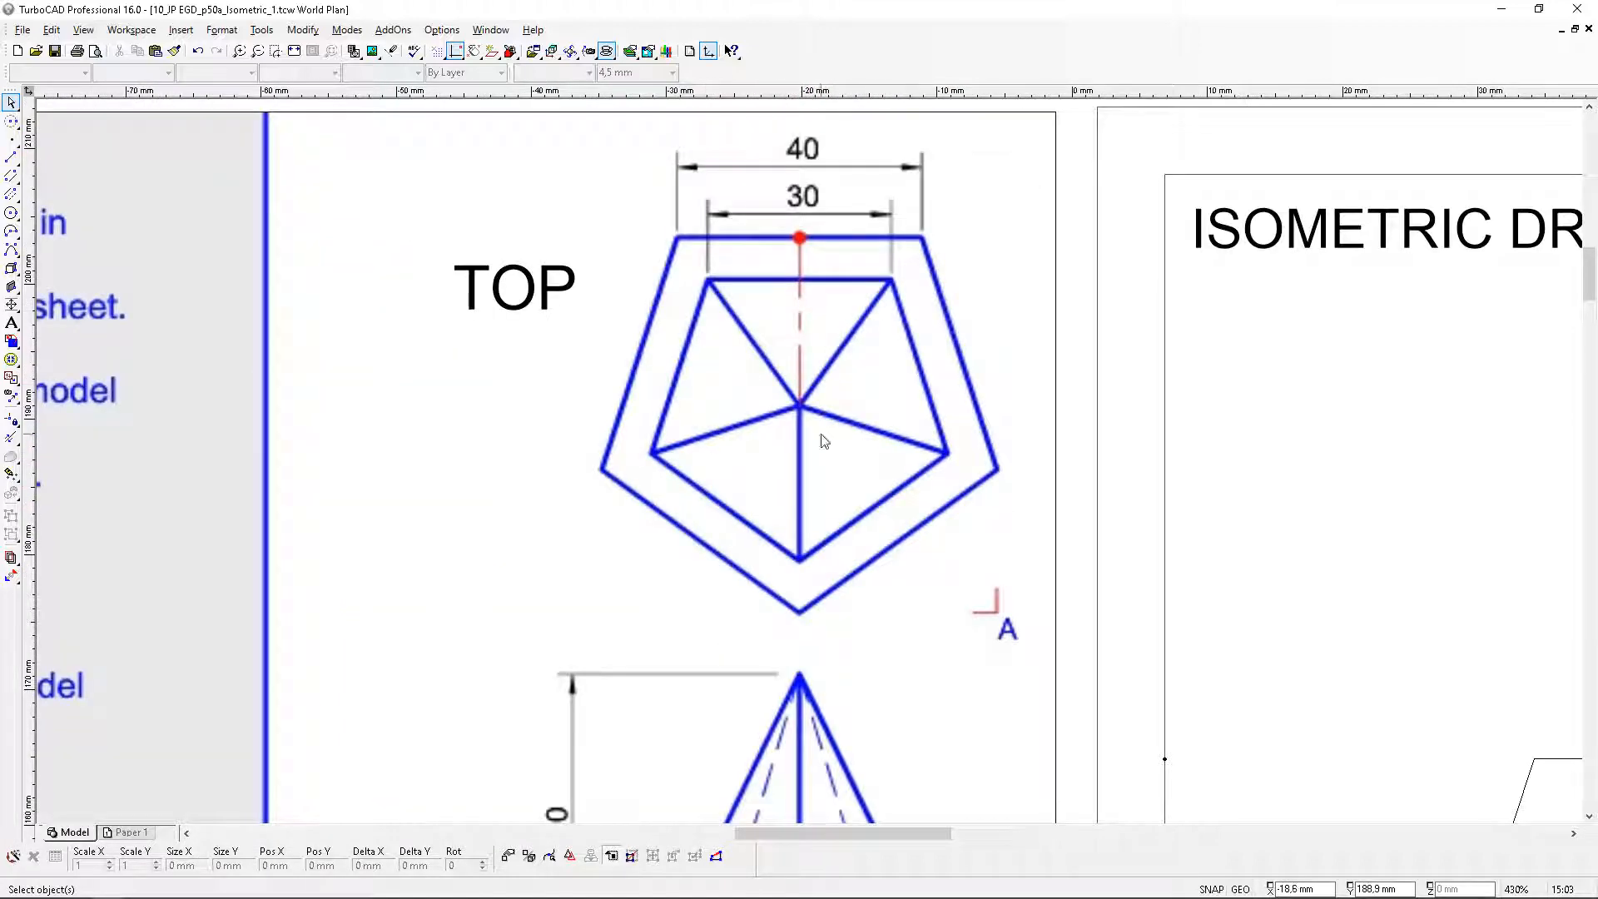
scroll(823, 441, "down", 4)
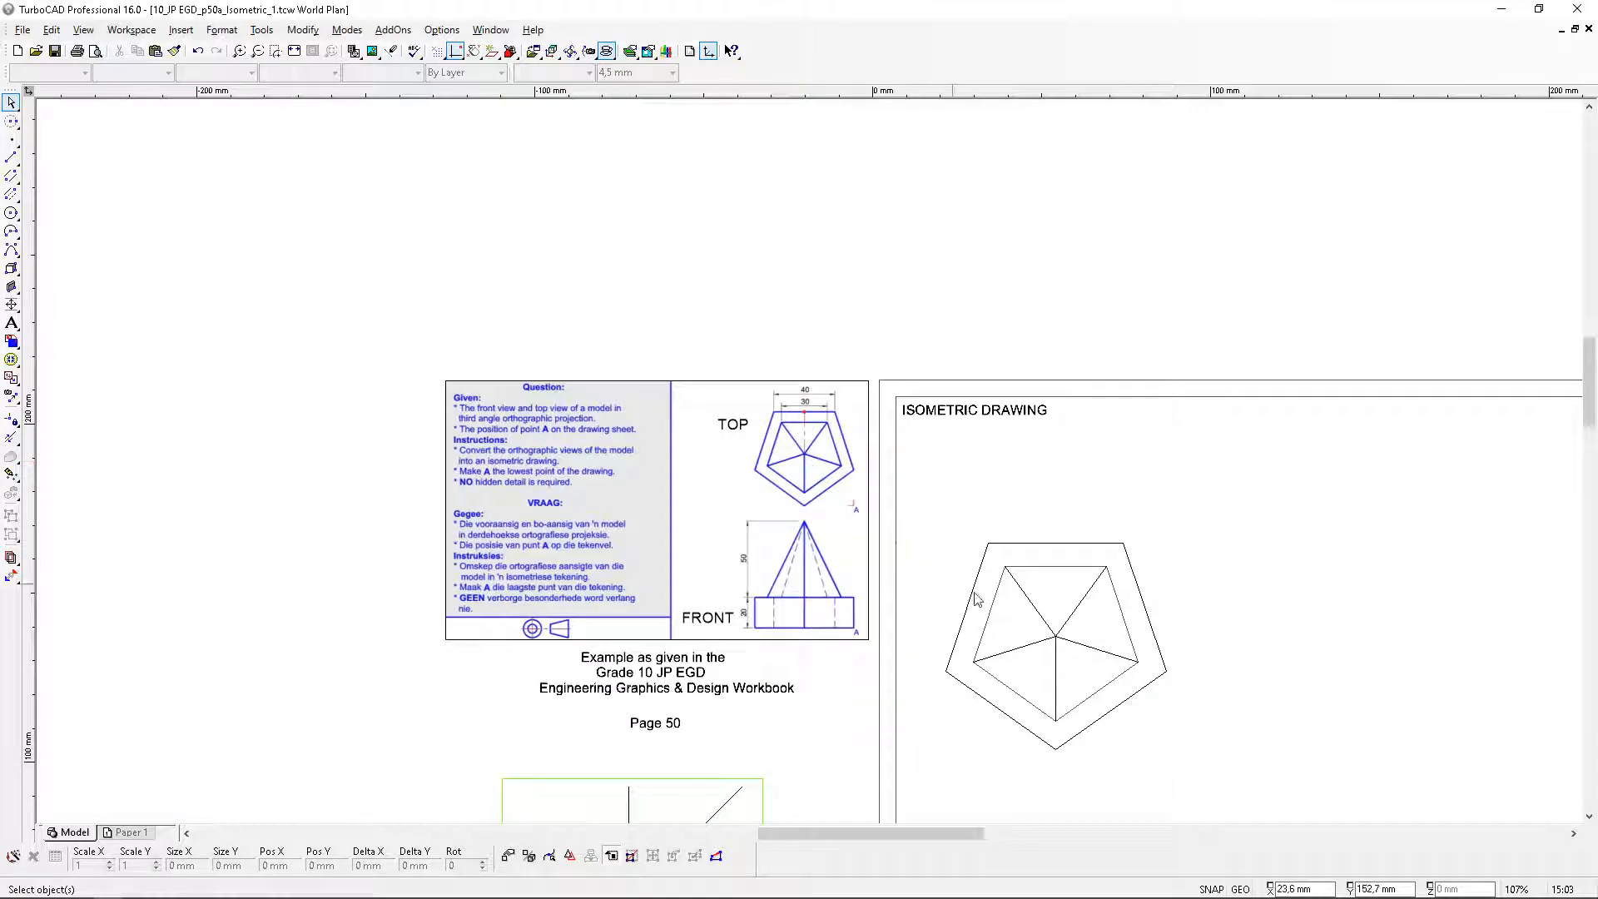
scroll(1084, 658, "up", 2)
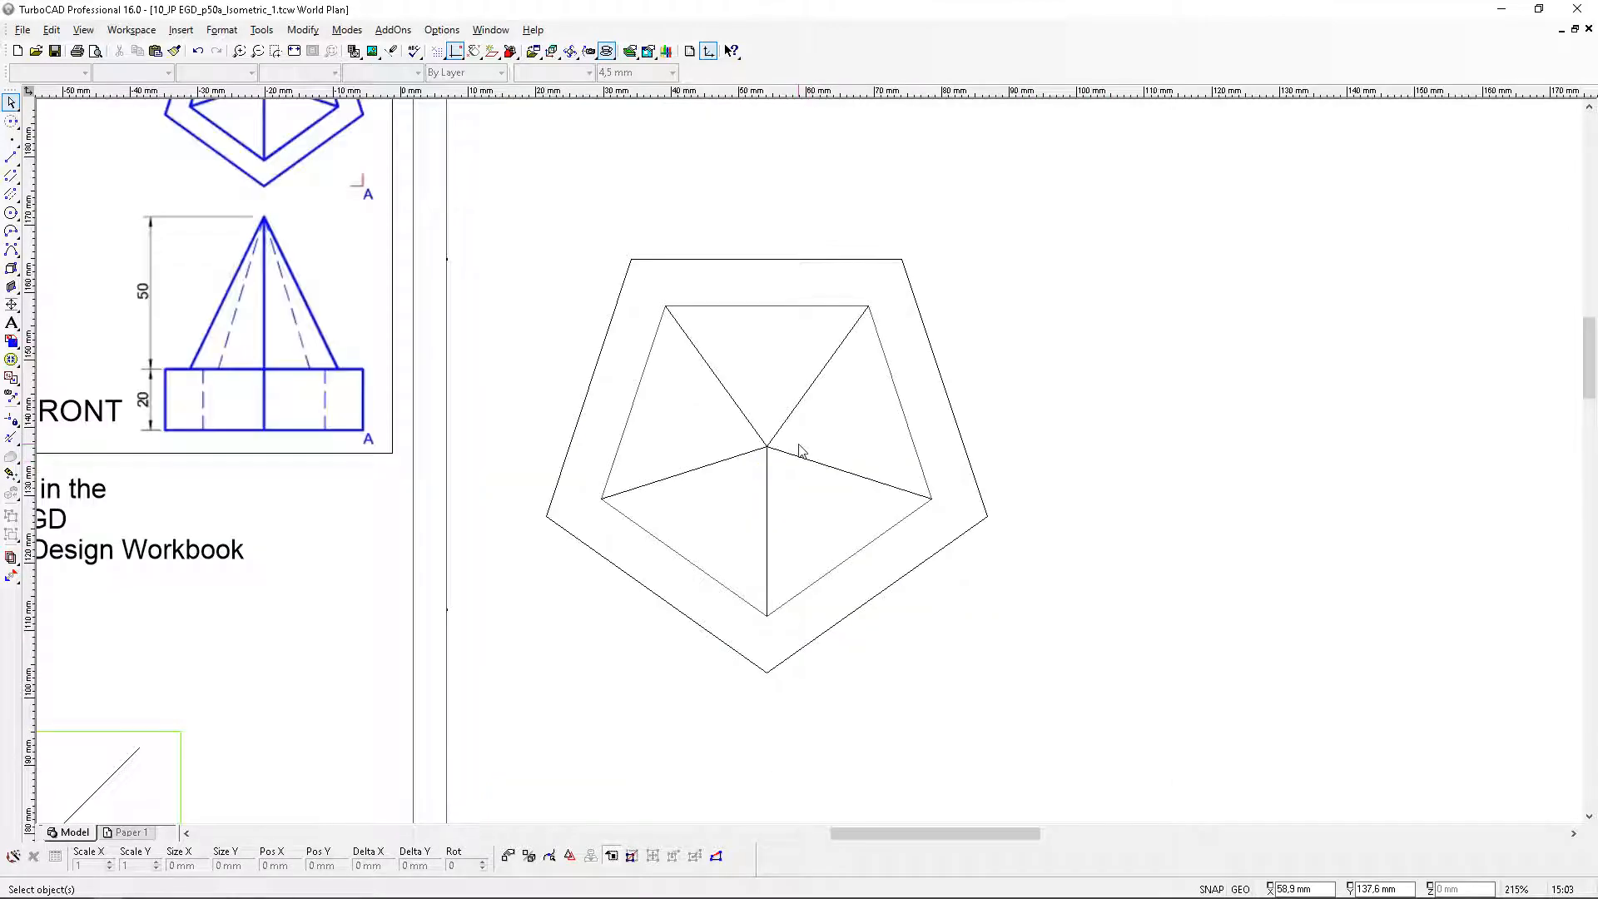
scroll(799, 450, "down", 2)
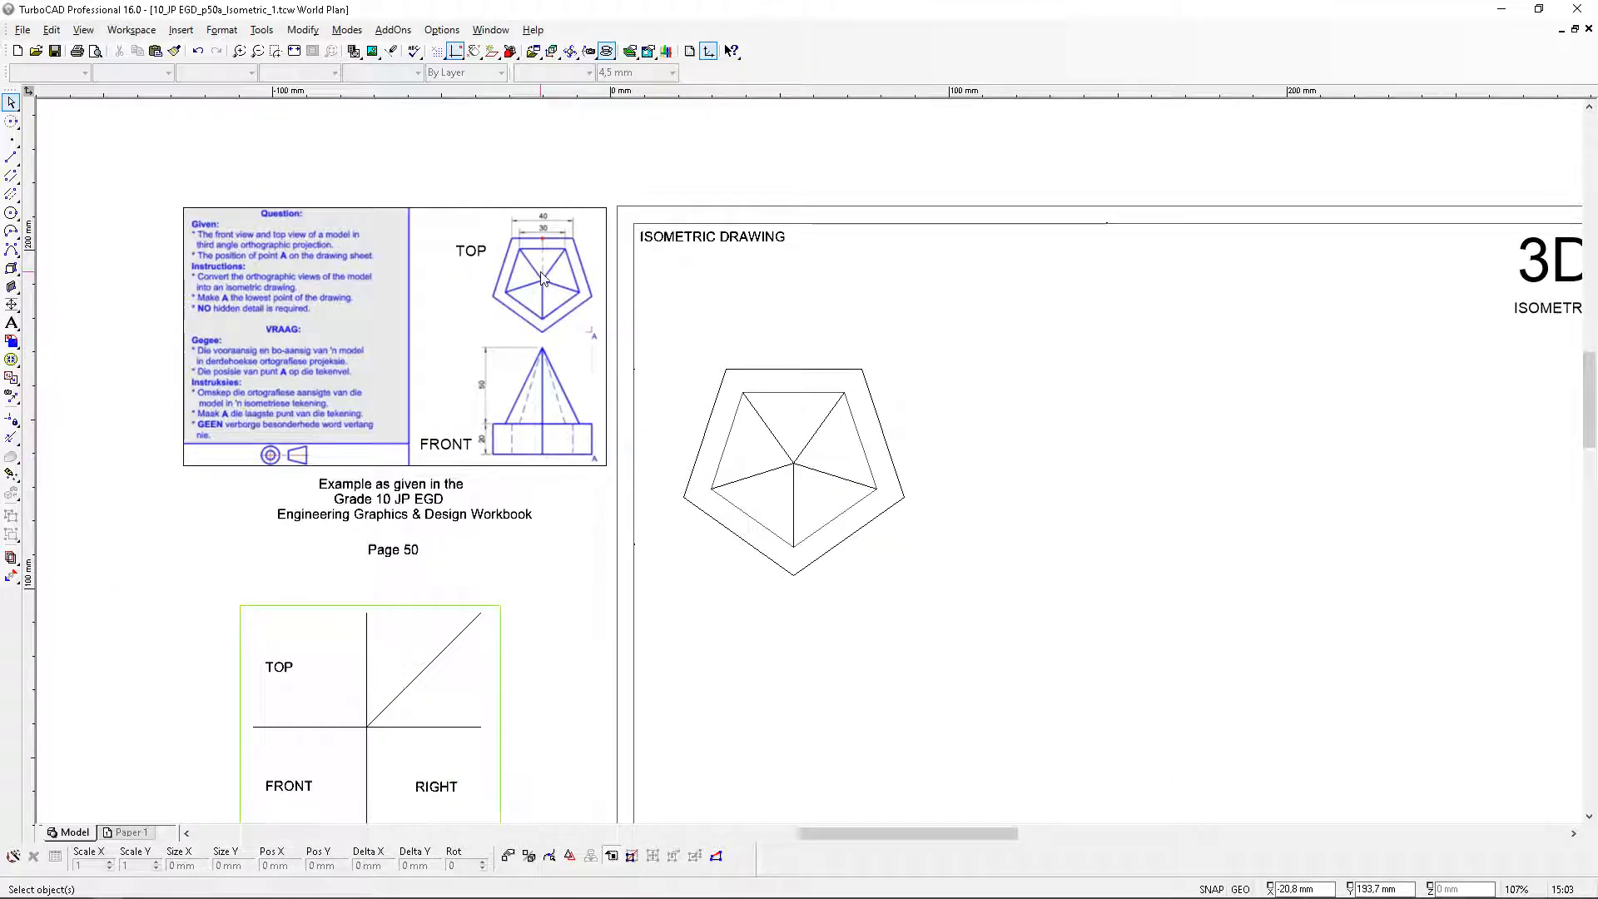
scroll(835, 475, "up", 2)
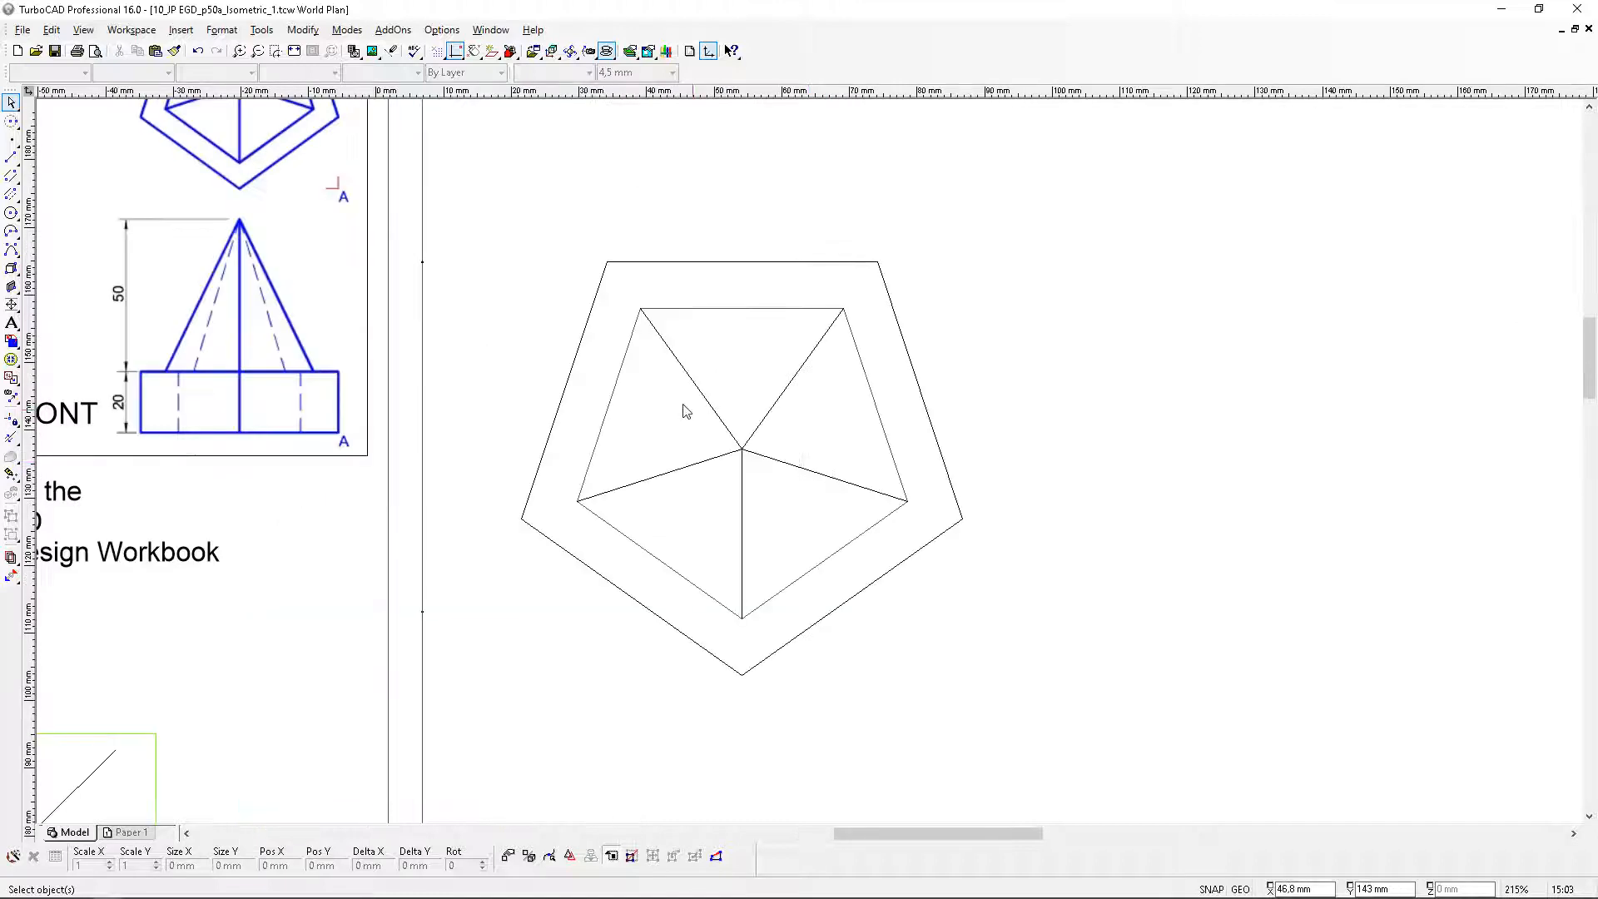
scroll(723, 426, "down", 4)
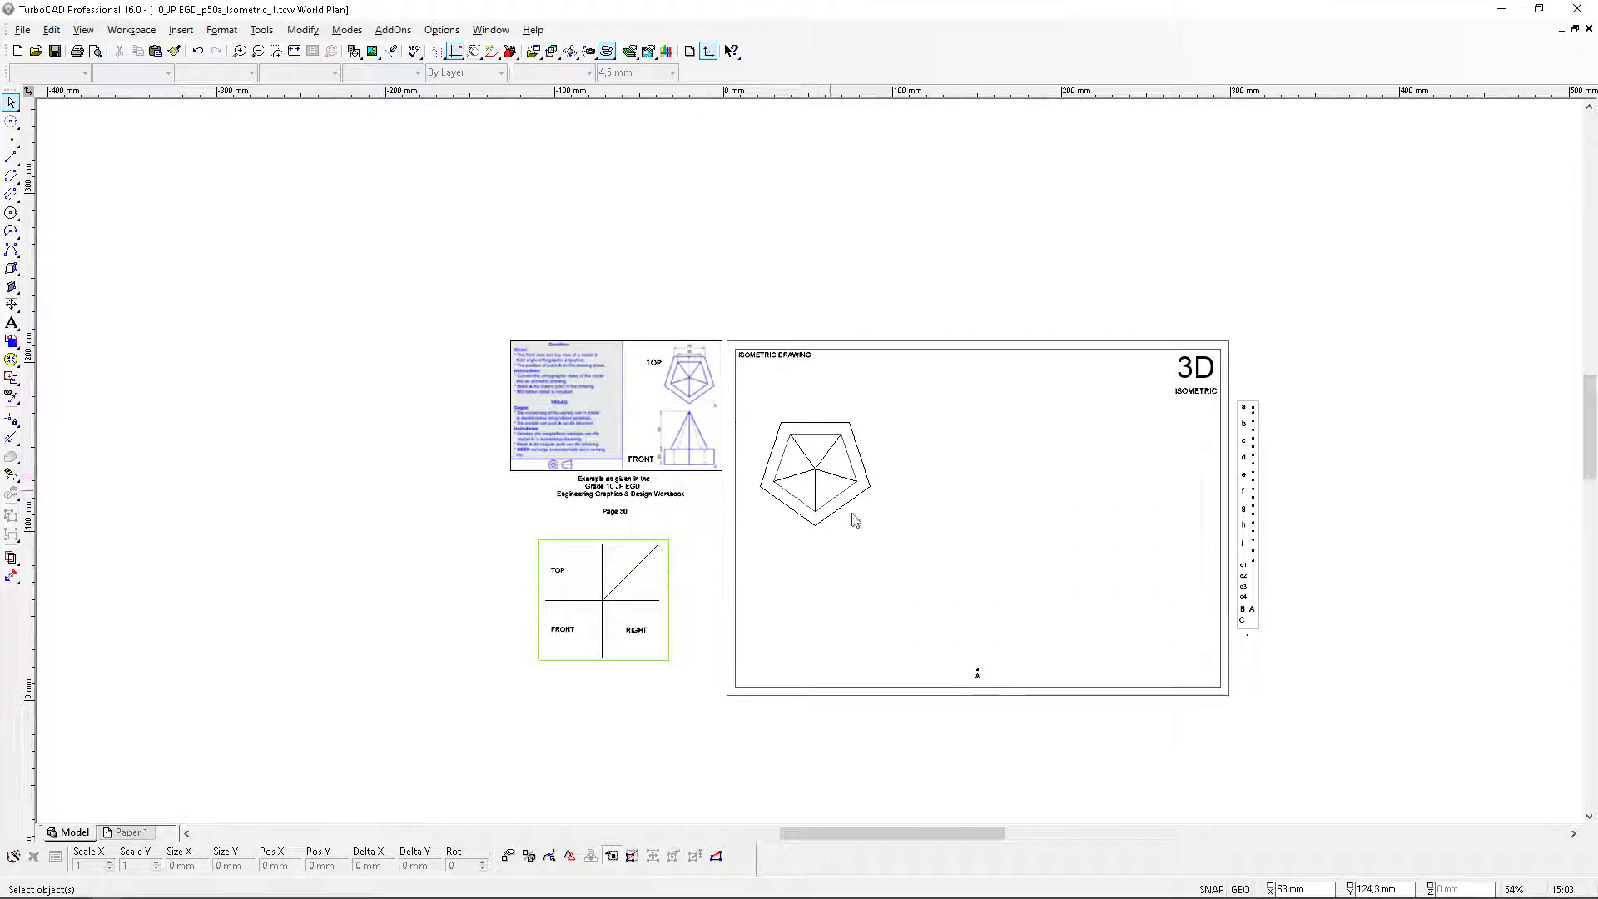
scroll(966, 658, "up", 2)
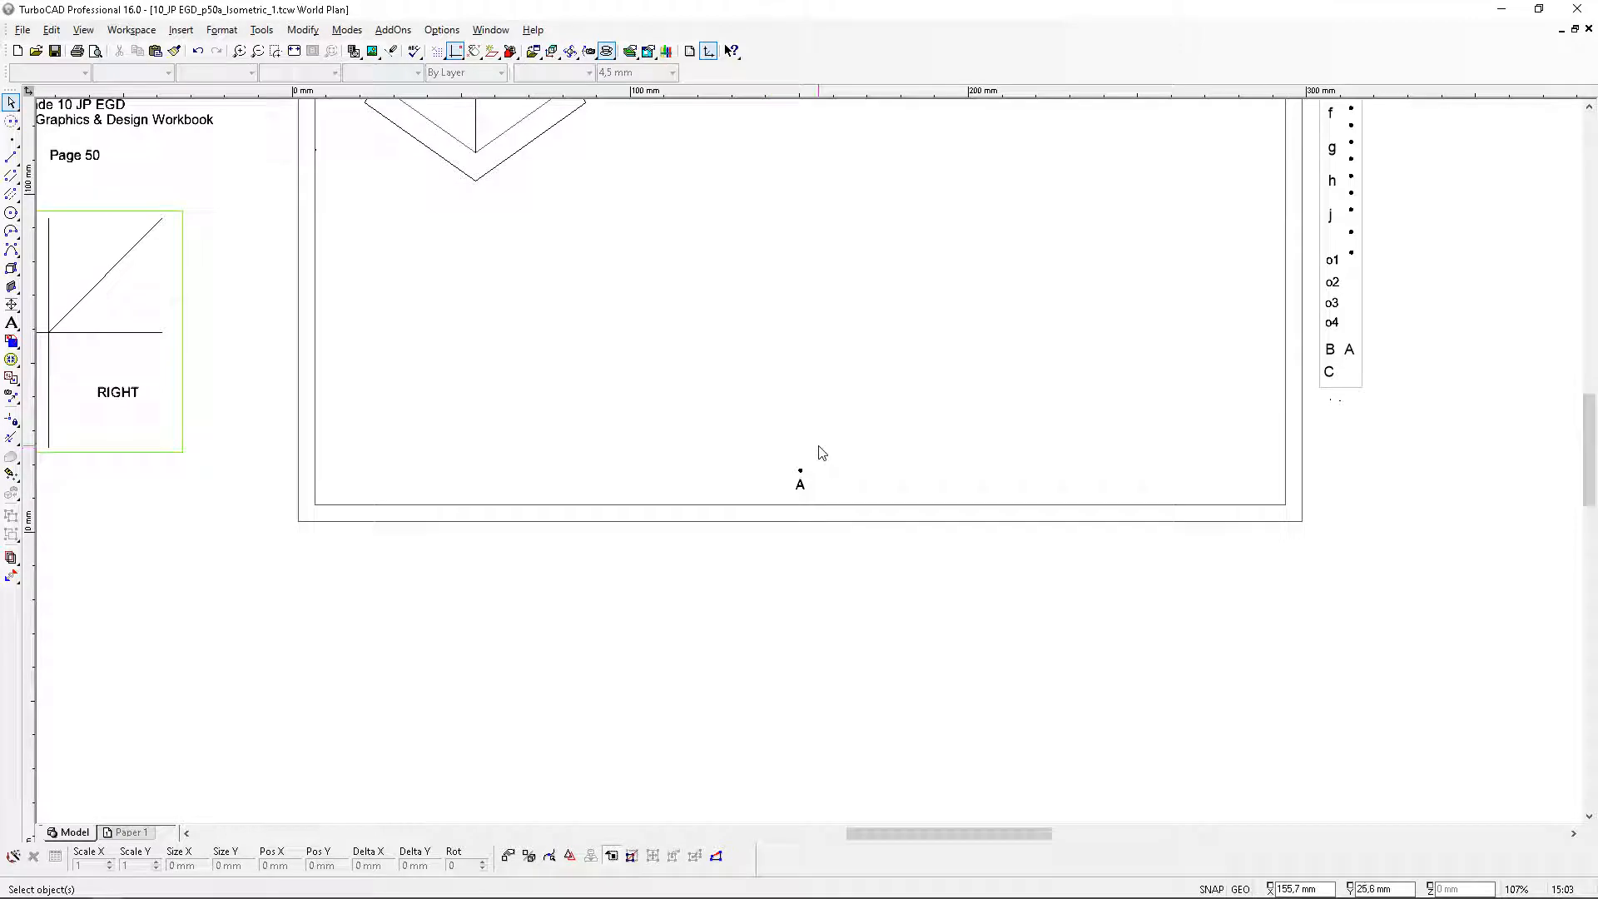
scroll(749, 392, "down", 3)
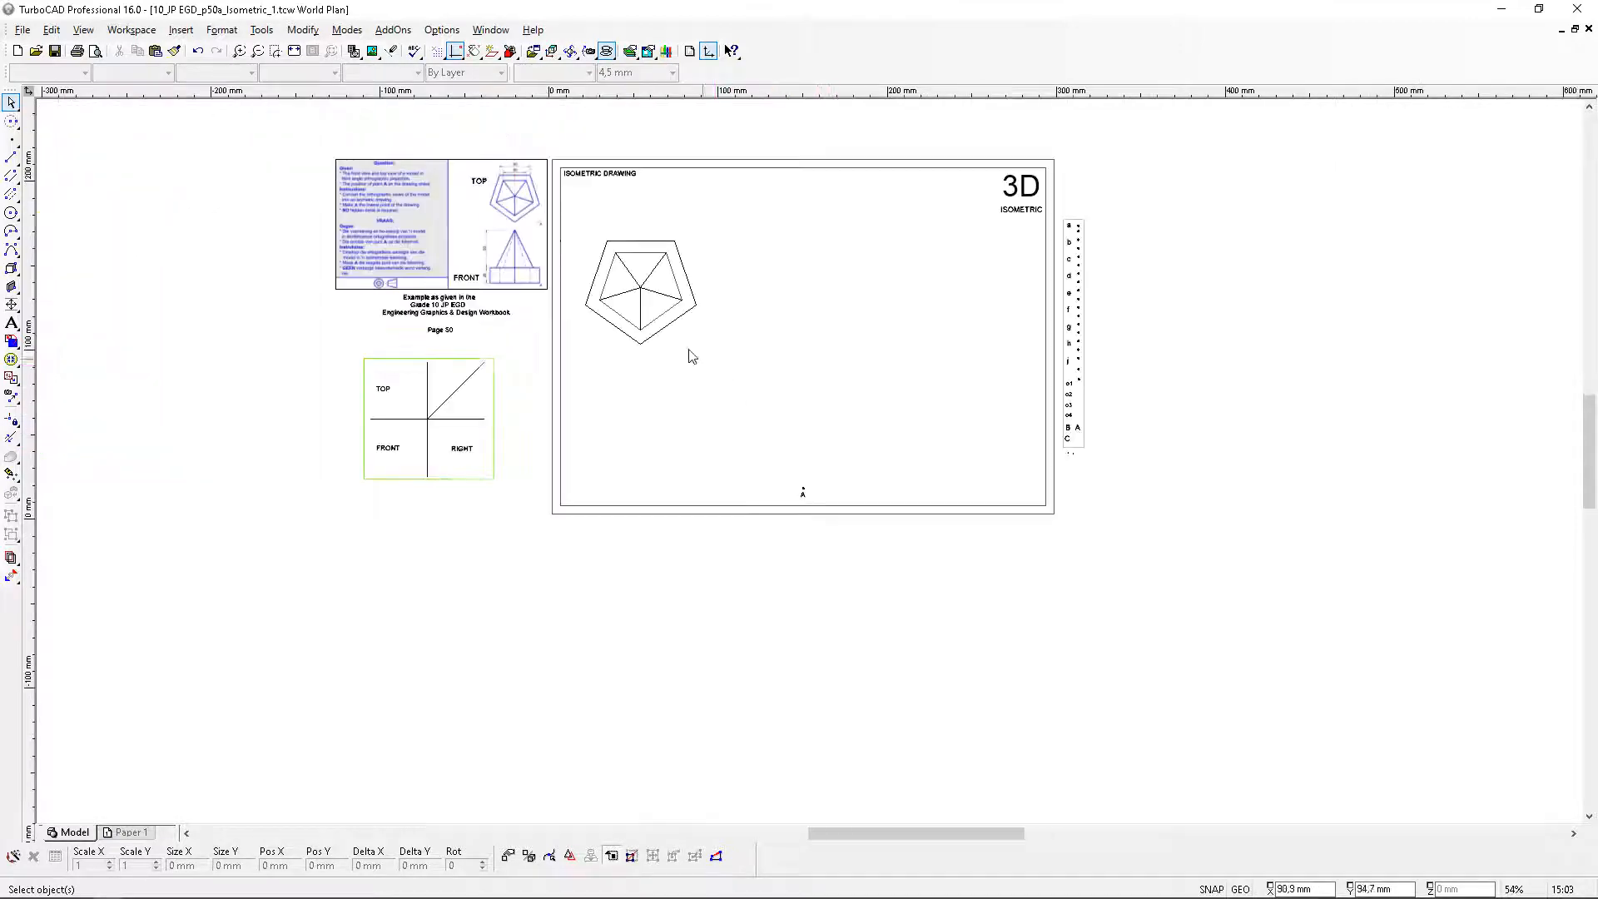
Place vertical construction lines through the outer pentagon's leftmost and rightmost corners, and horizontal ones through its top edge and bottom corner
scroll(814, 467, "up", 5)
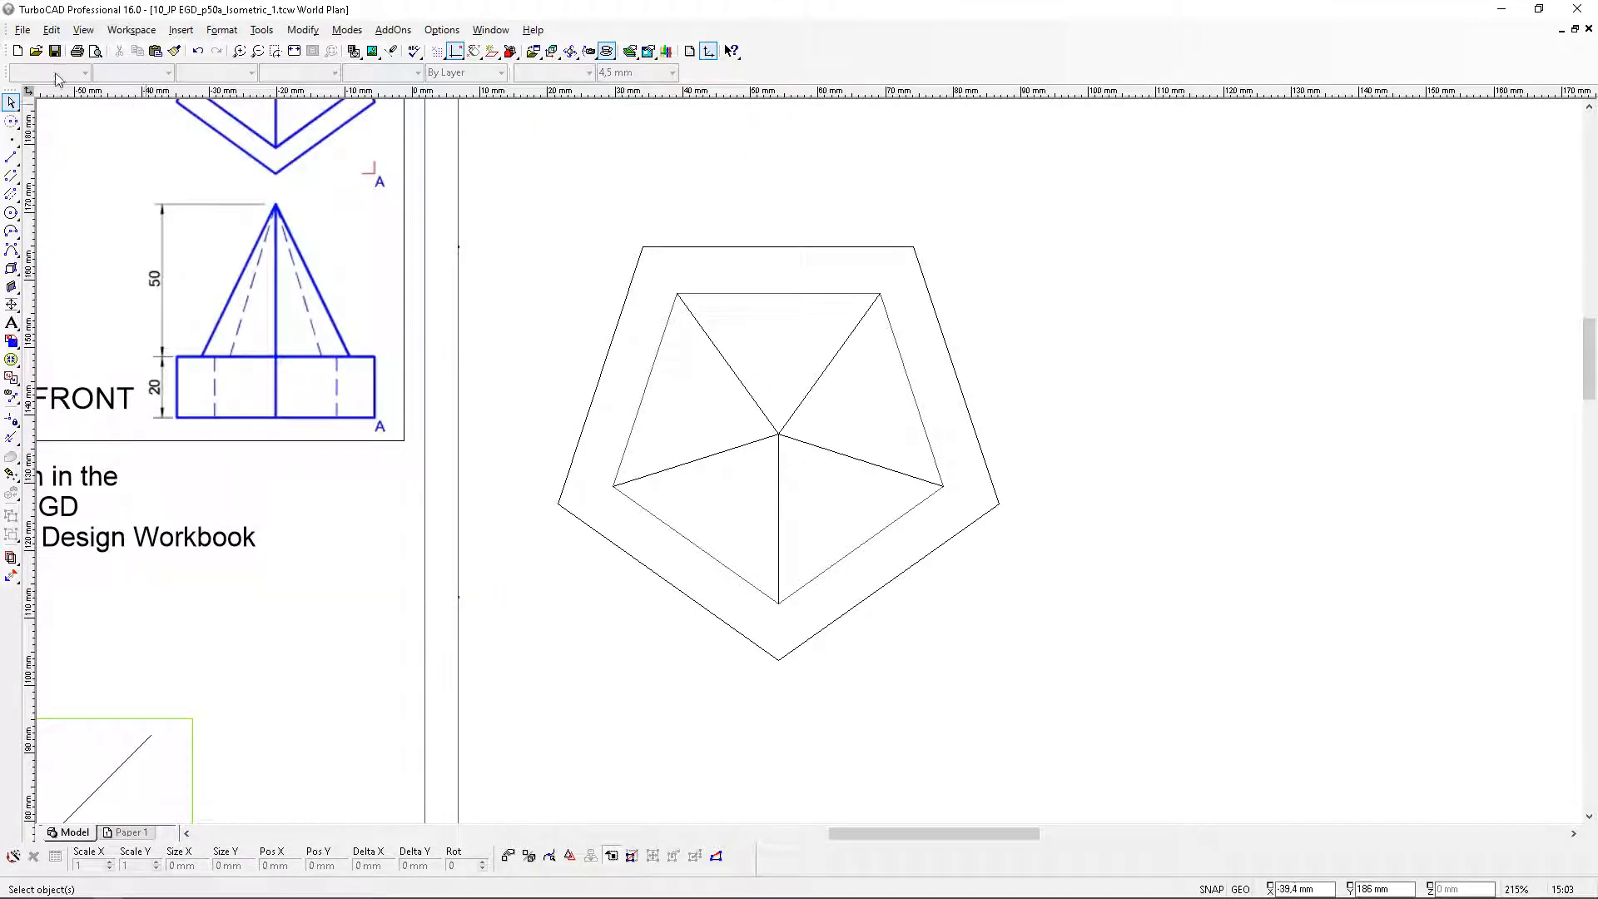
left_click(11, 125)
left_click(66, 134)
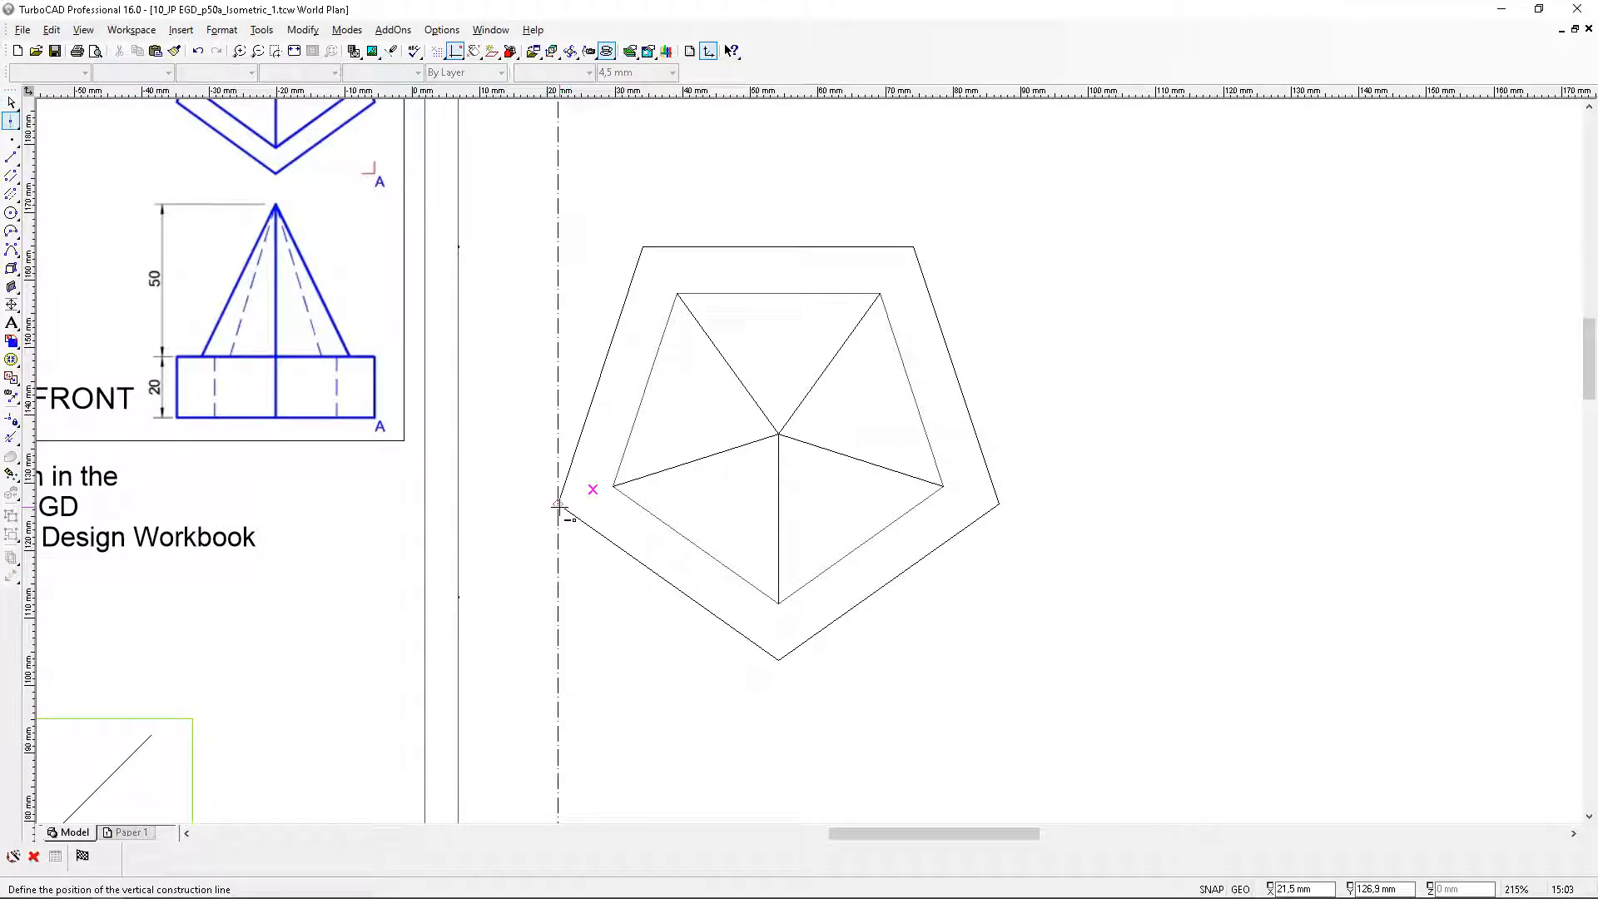
left_click(558, 503)
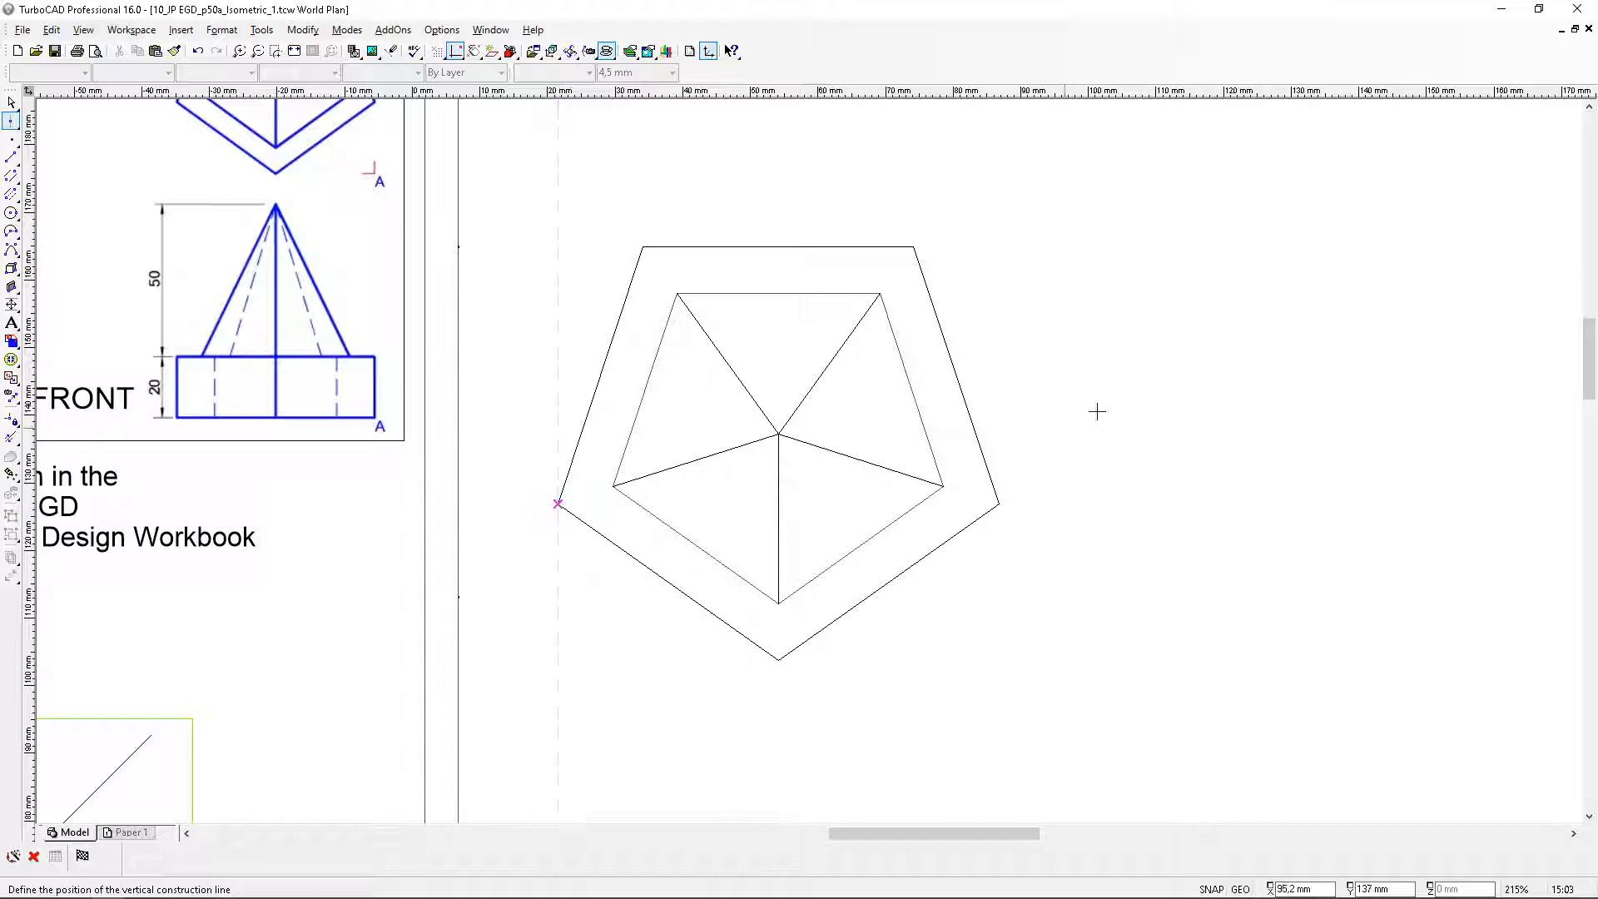
left_click(999, 504)
left_click_drag(12, 126, 48, 131)
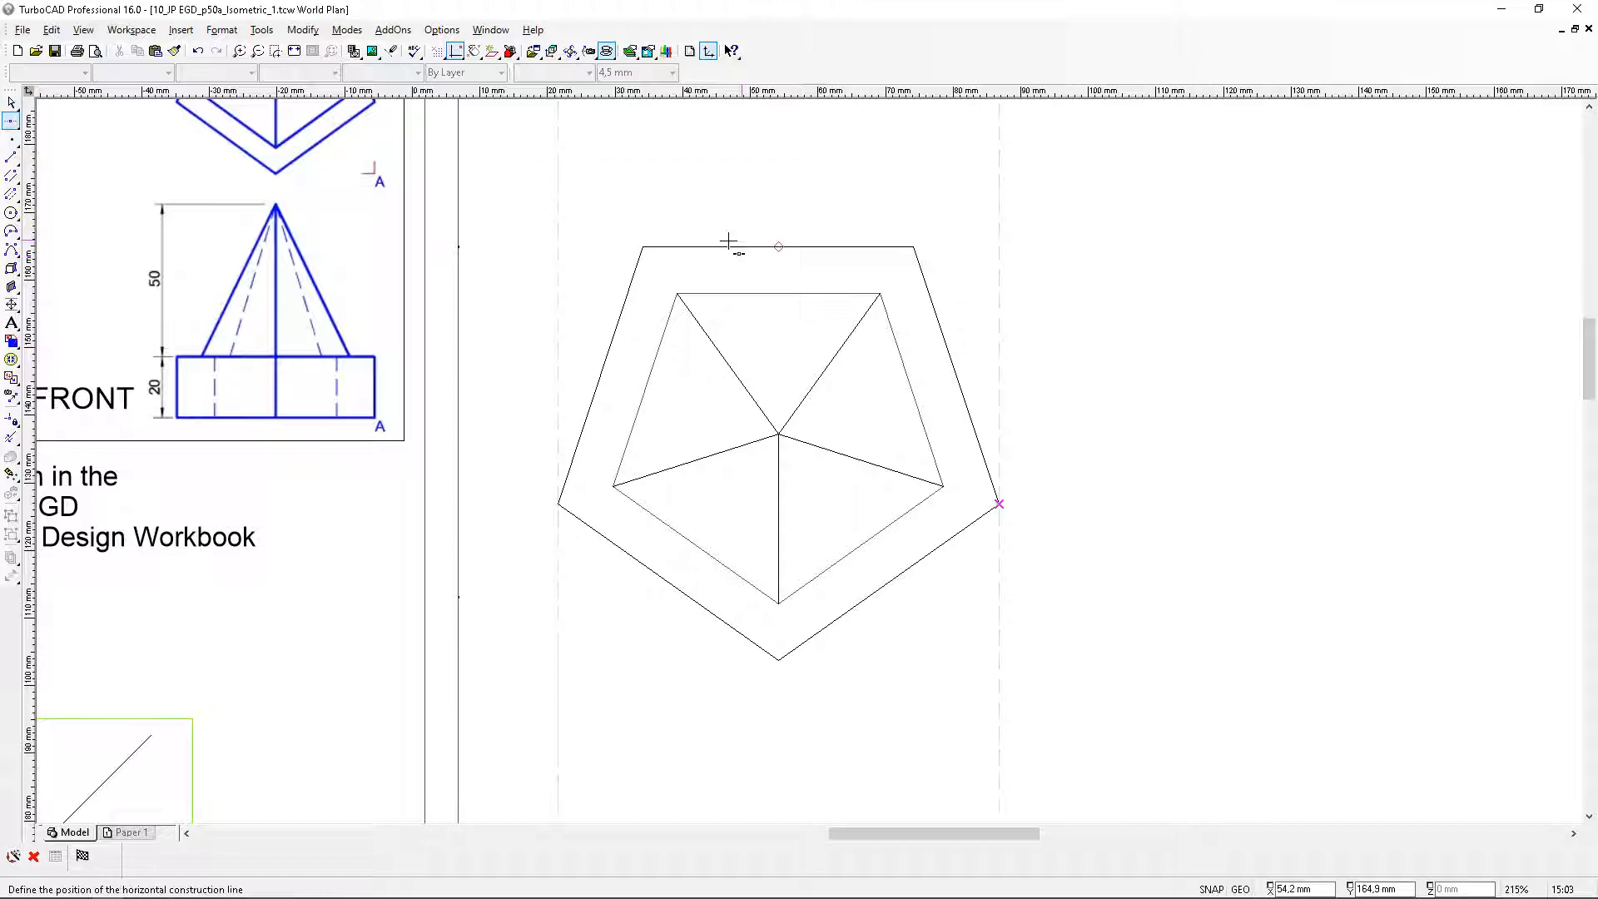
left_click(642, 246)
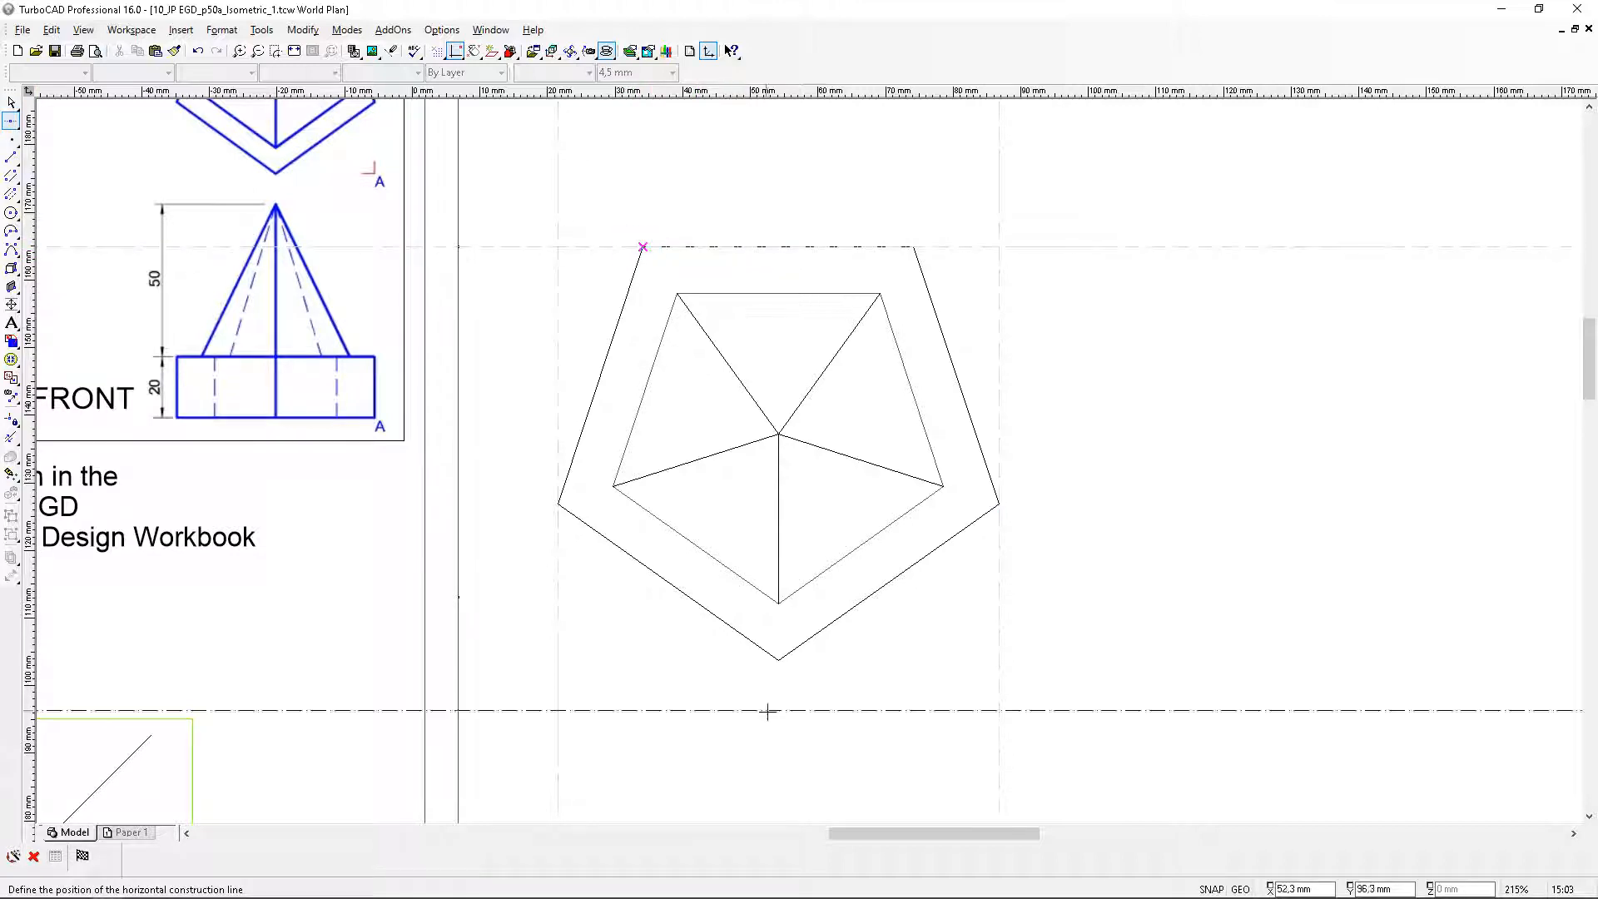
left_click(775, 660)
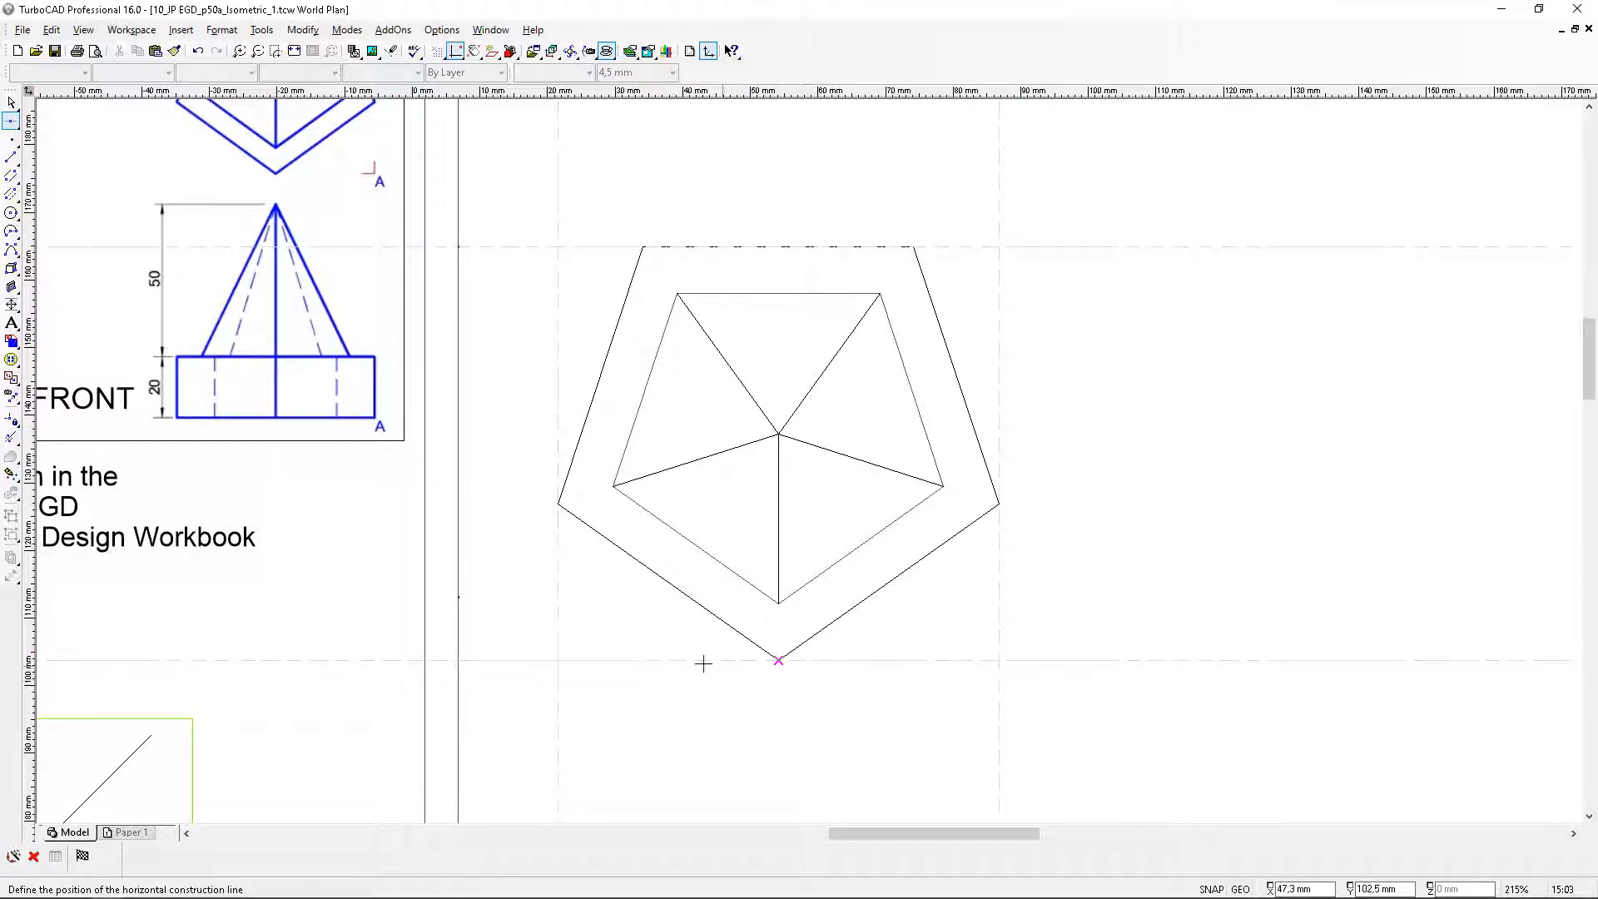
Draw a light gray rectangle of about 65.2 by 61.1 mm around the outer pentagon, using the construction line intersections as corners
left_click_drag(12, 159, 12, 161)
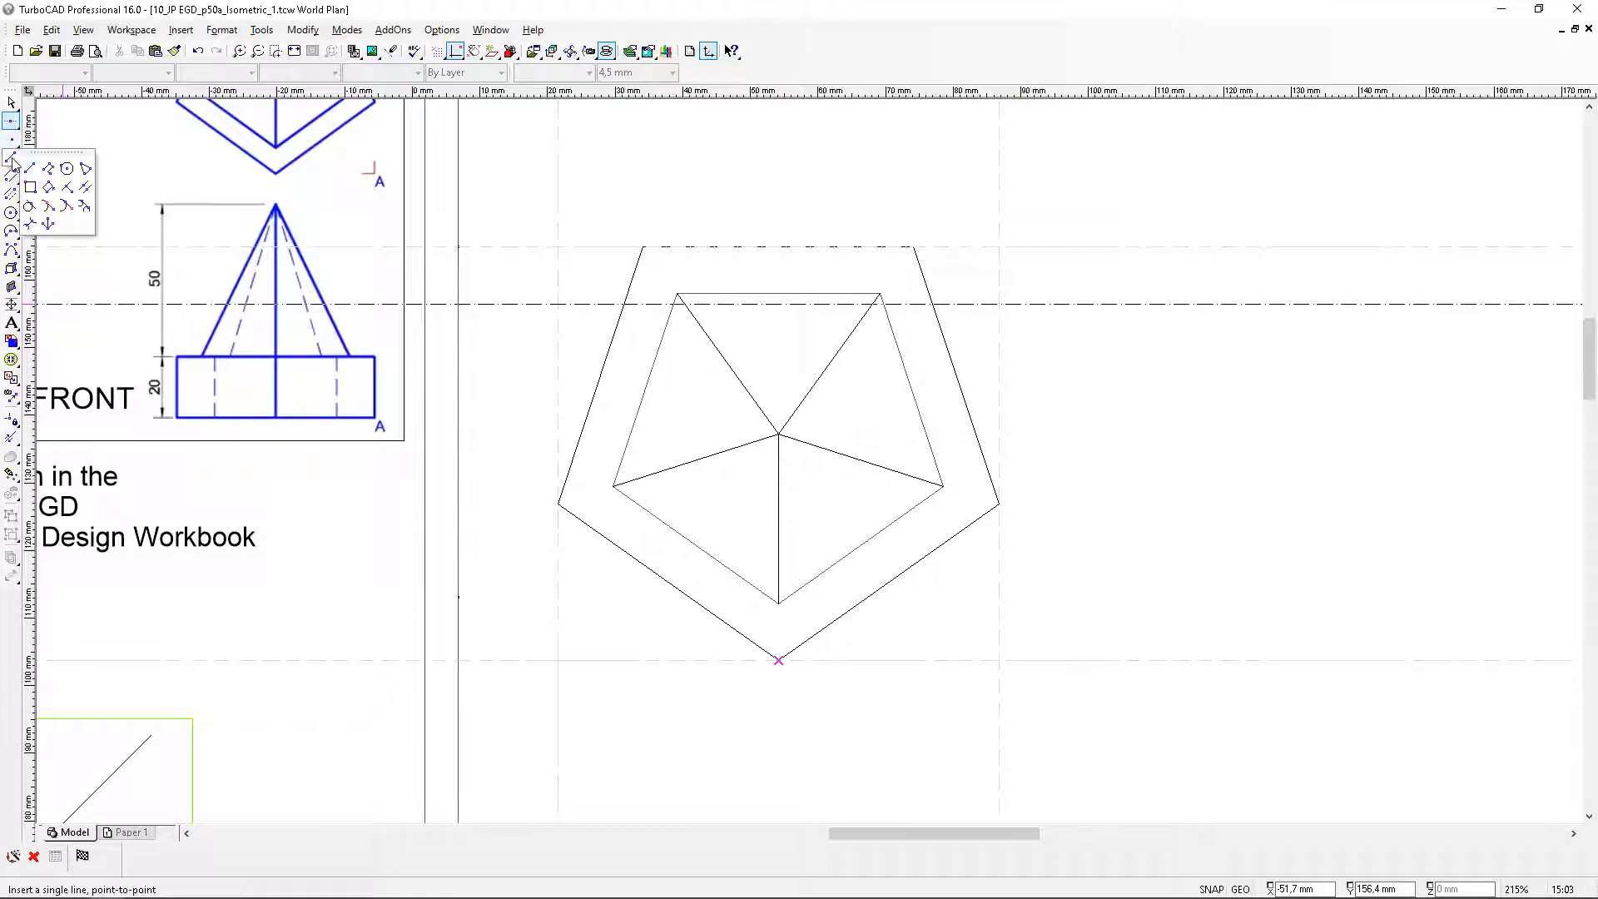
left_click(30, 187)
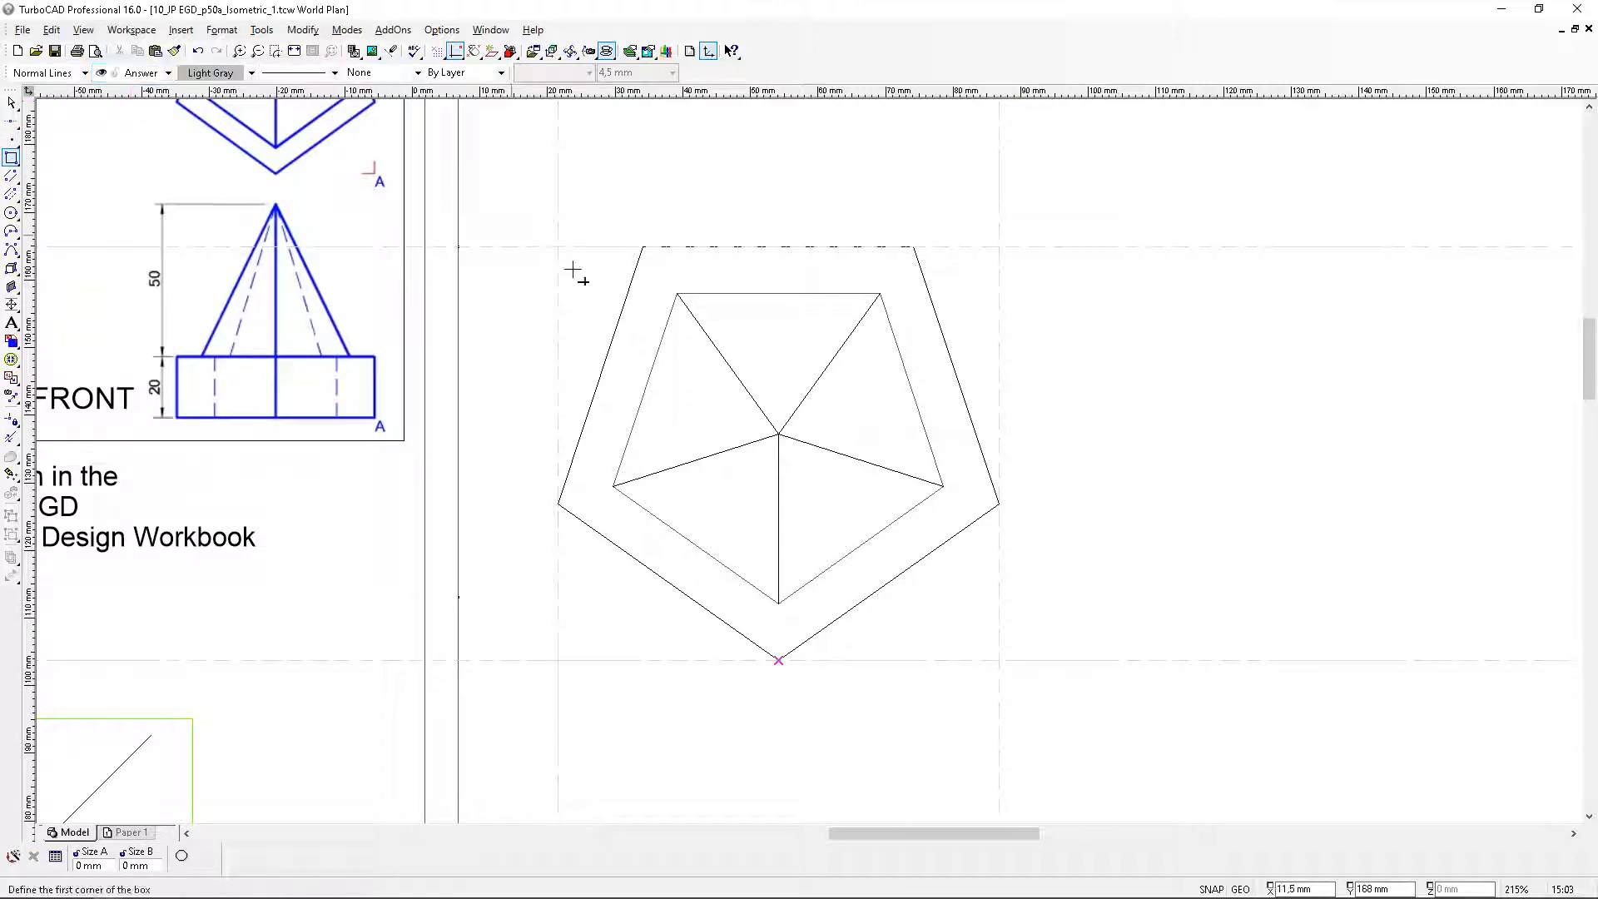
left_click(557, 247)
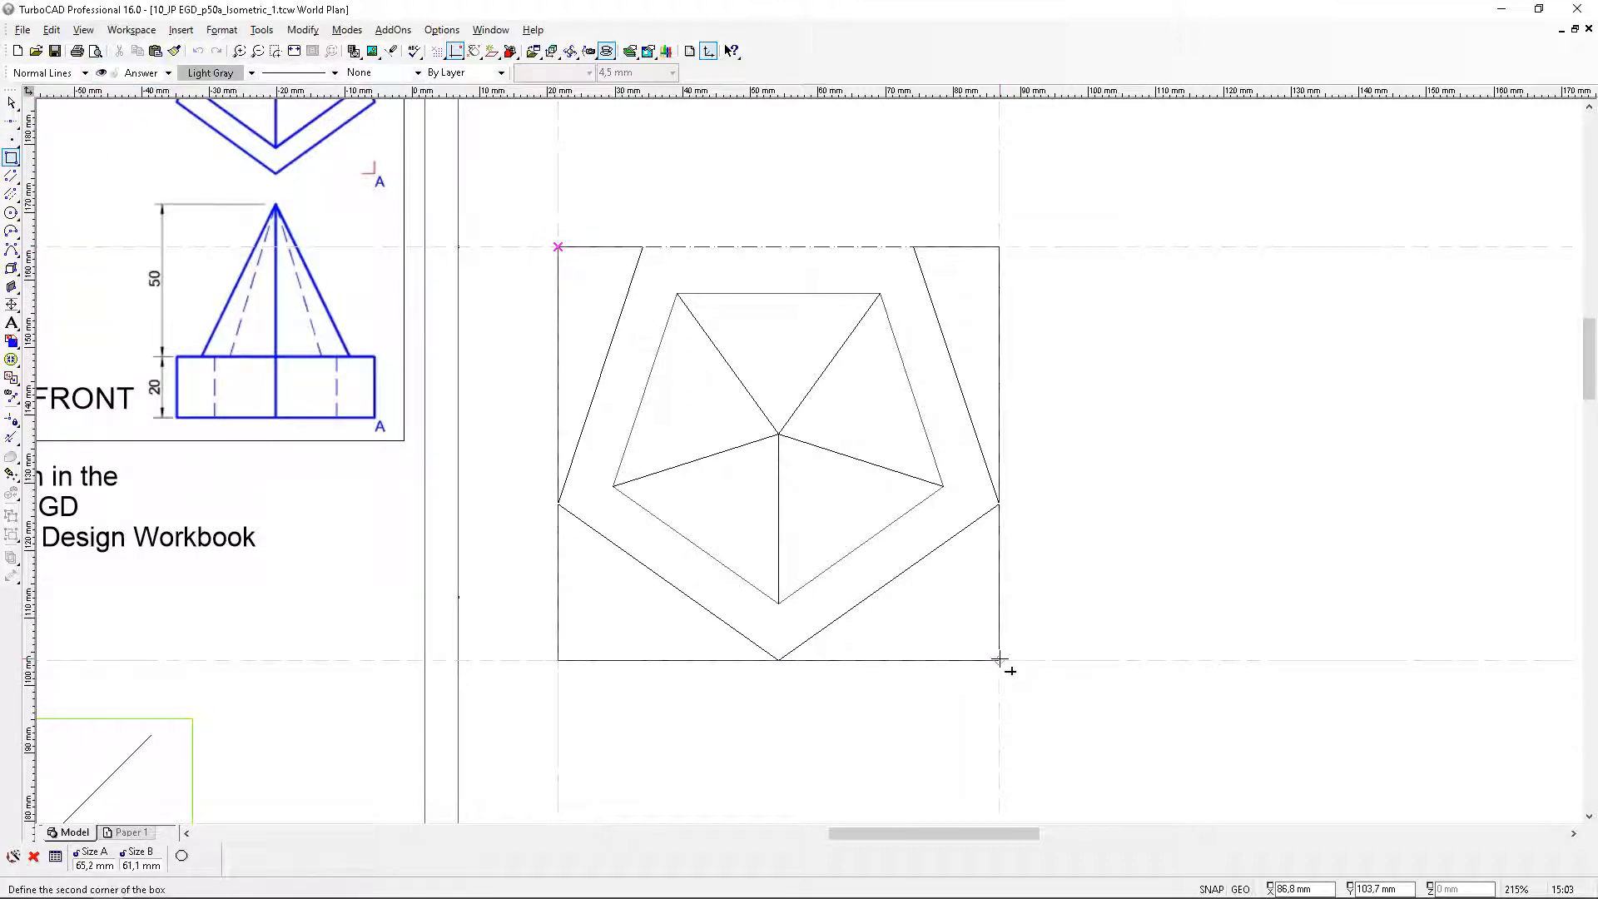
left_click(1001, 660)
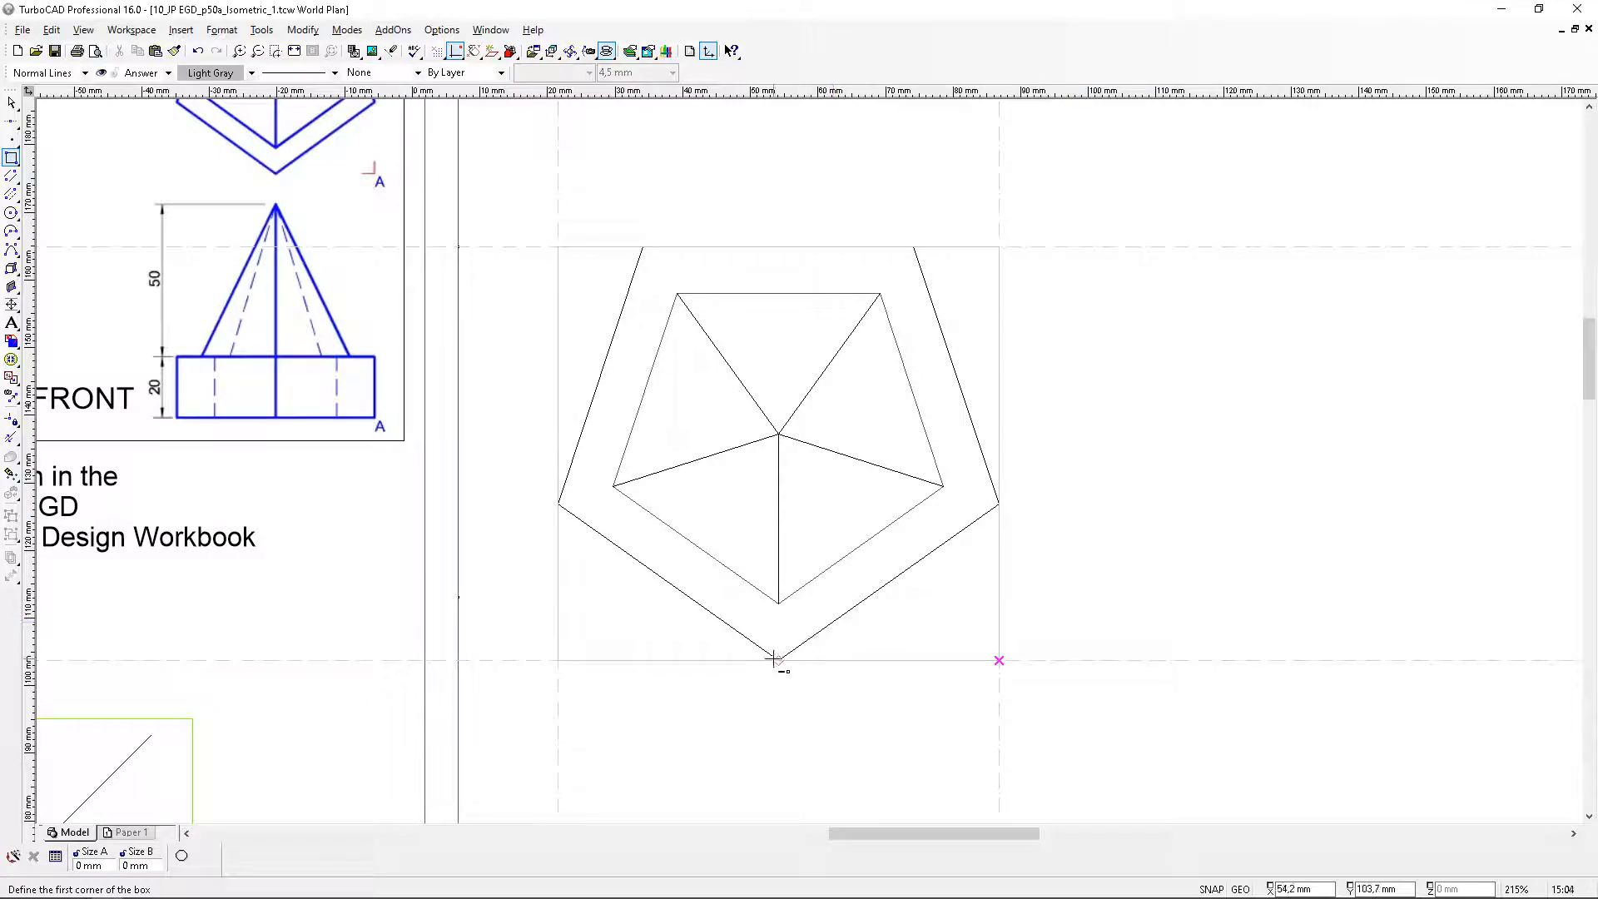
Clear the construction lines from the drawing
left_click(50, 30)
mouse_move(100, 160)
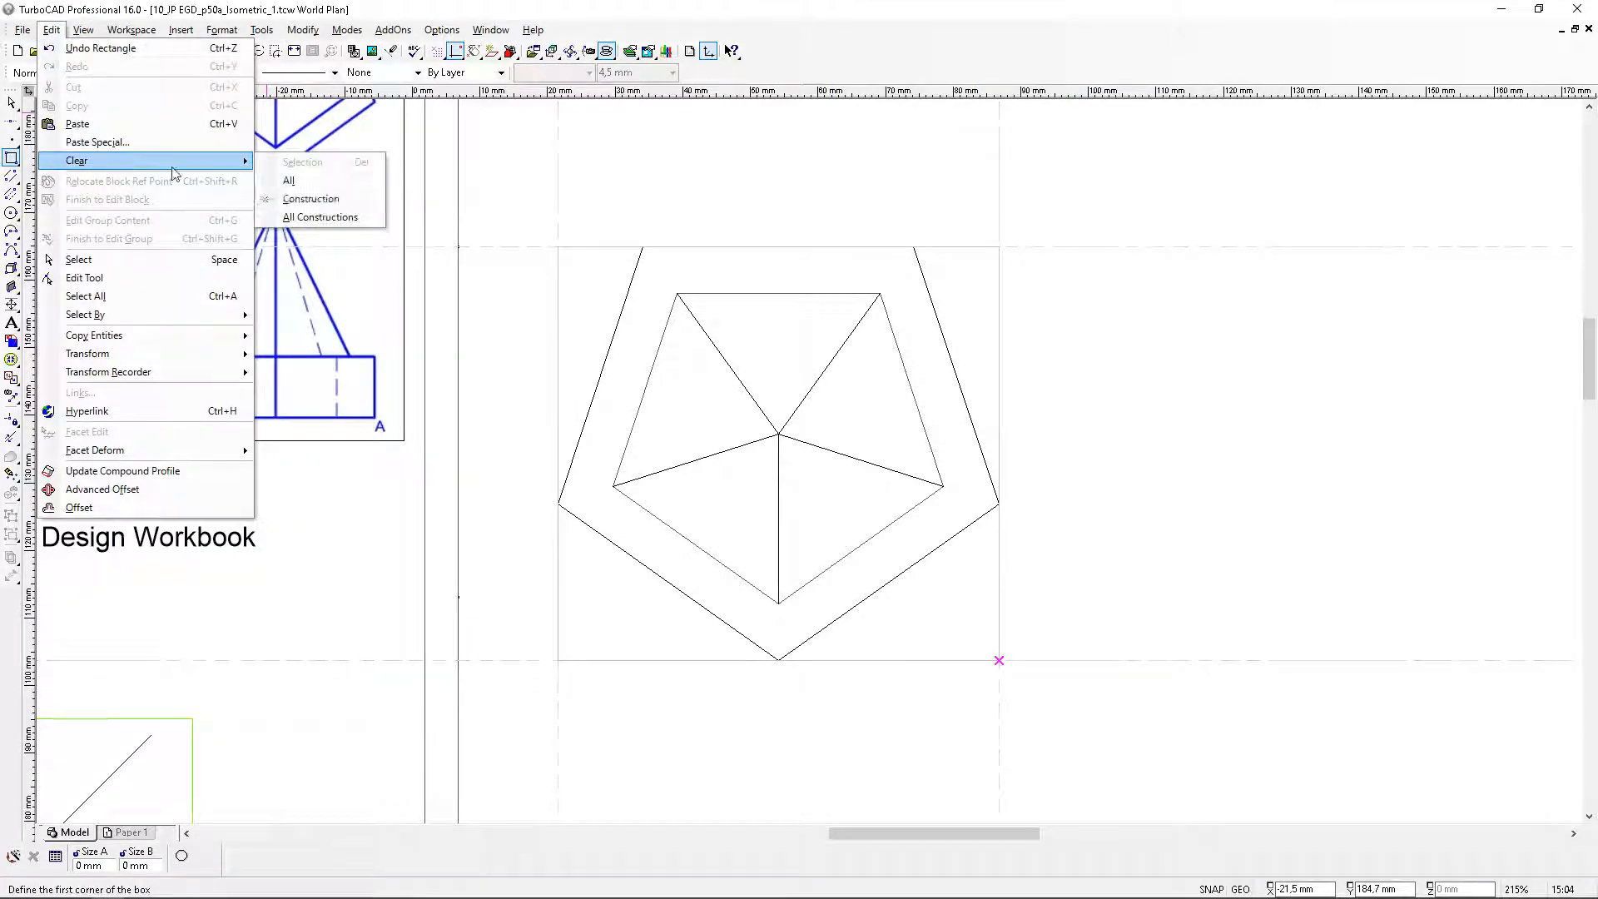
left_click(307, 212)
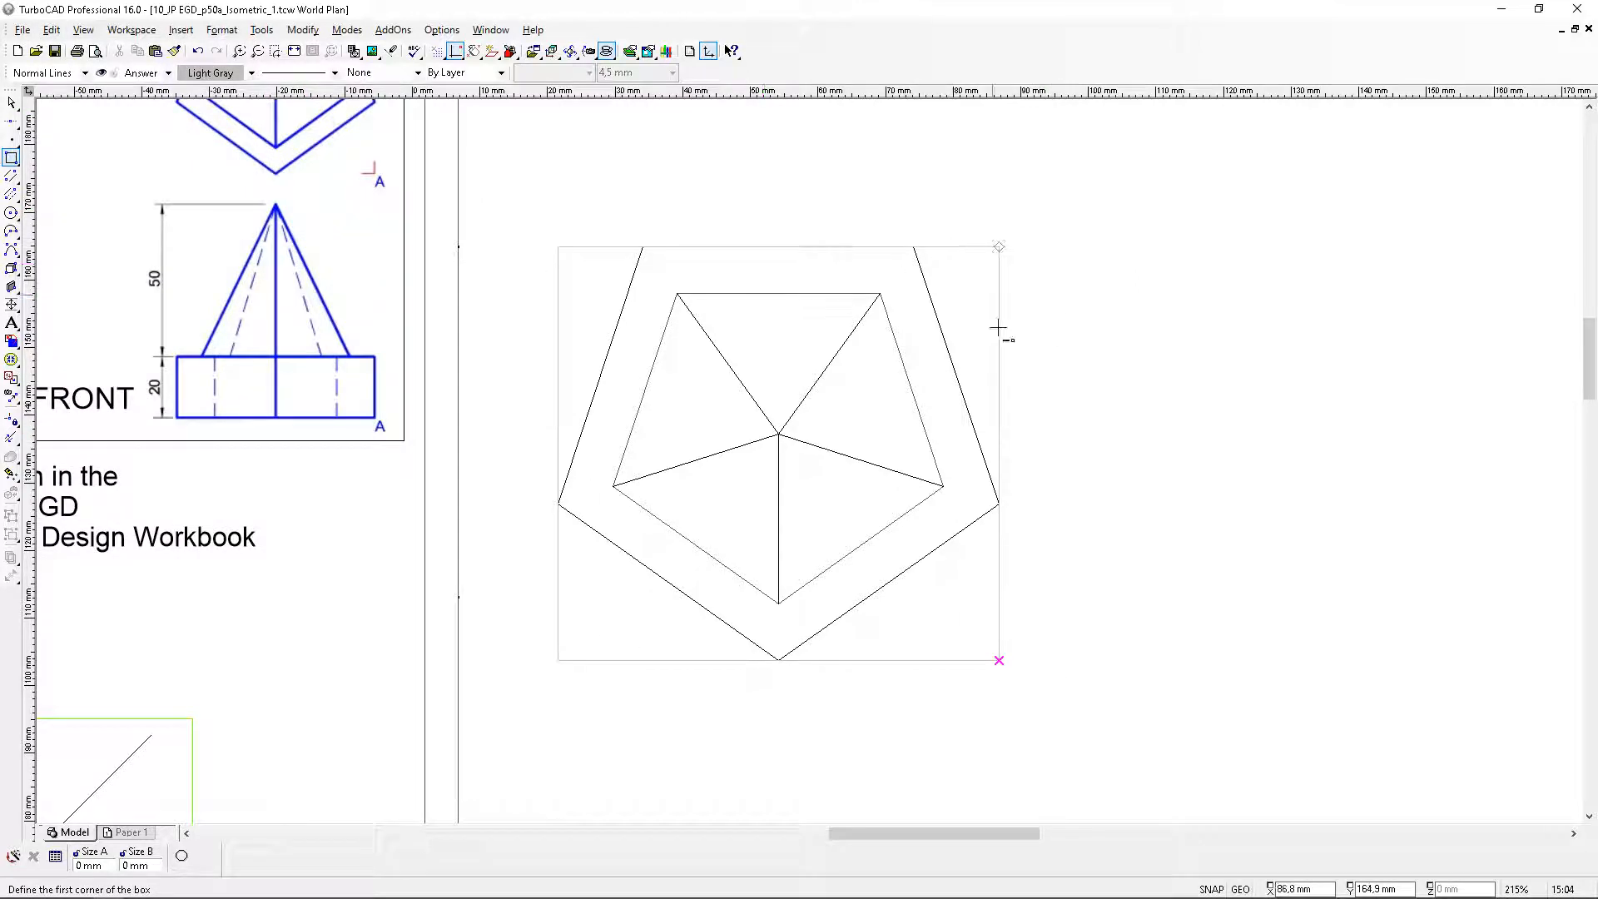
Send the light gray bounding rectangle behind the pentagon lines
left_click(11, 101)
left_click(1001, 364)
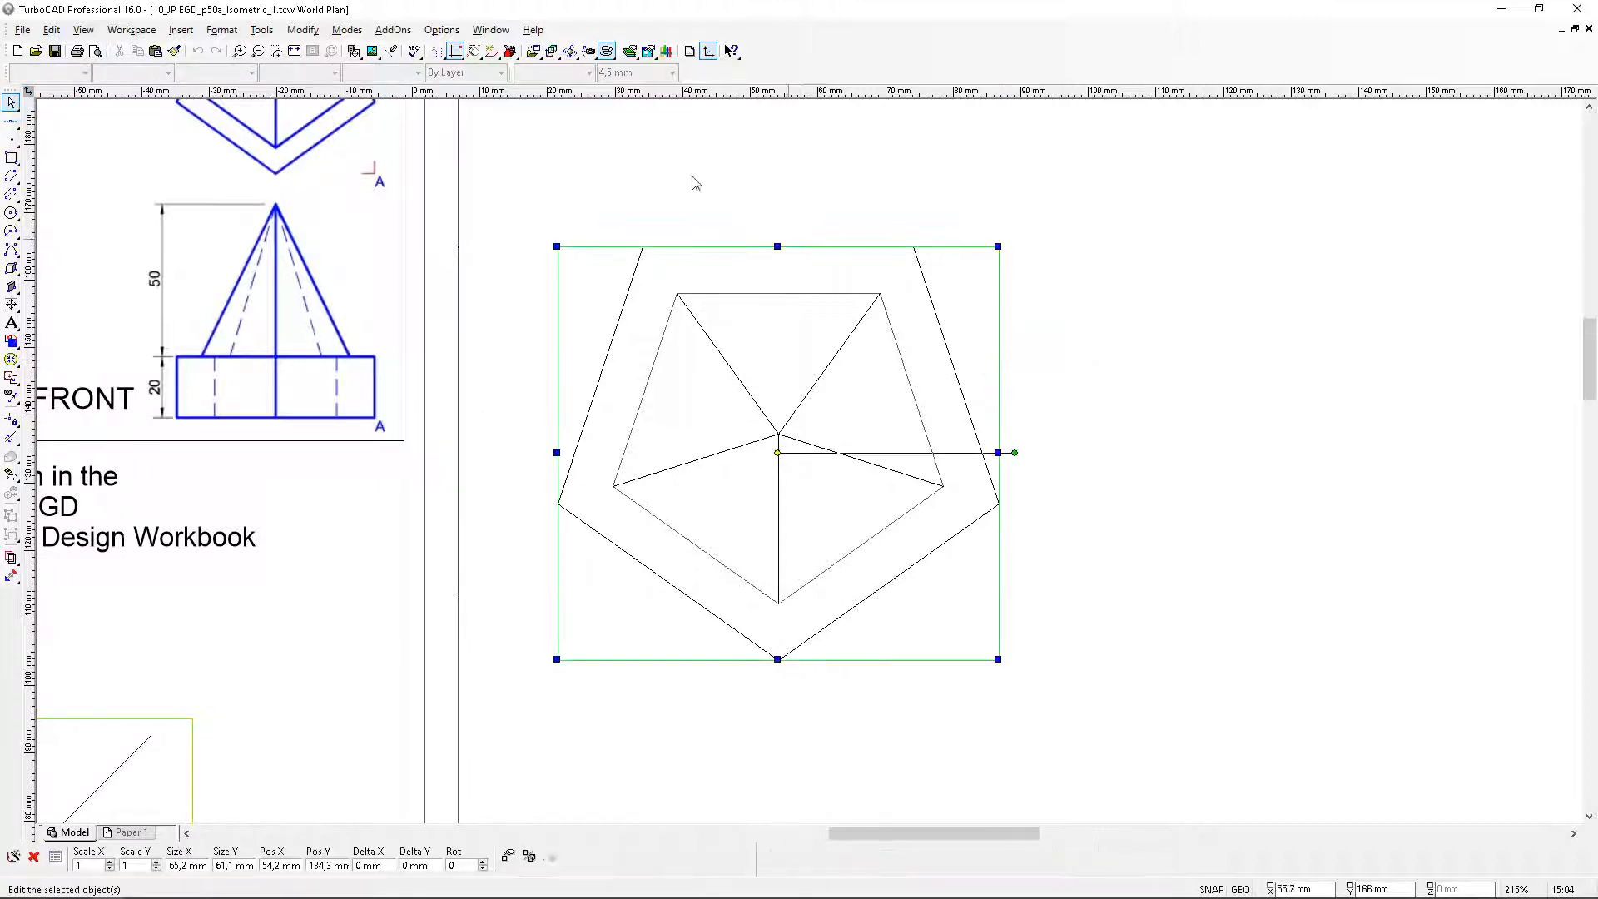
left_click(306, 31)
mouse_move(220, 33)
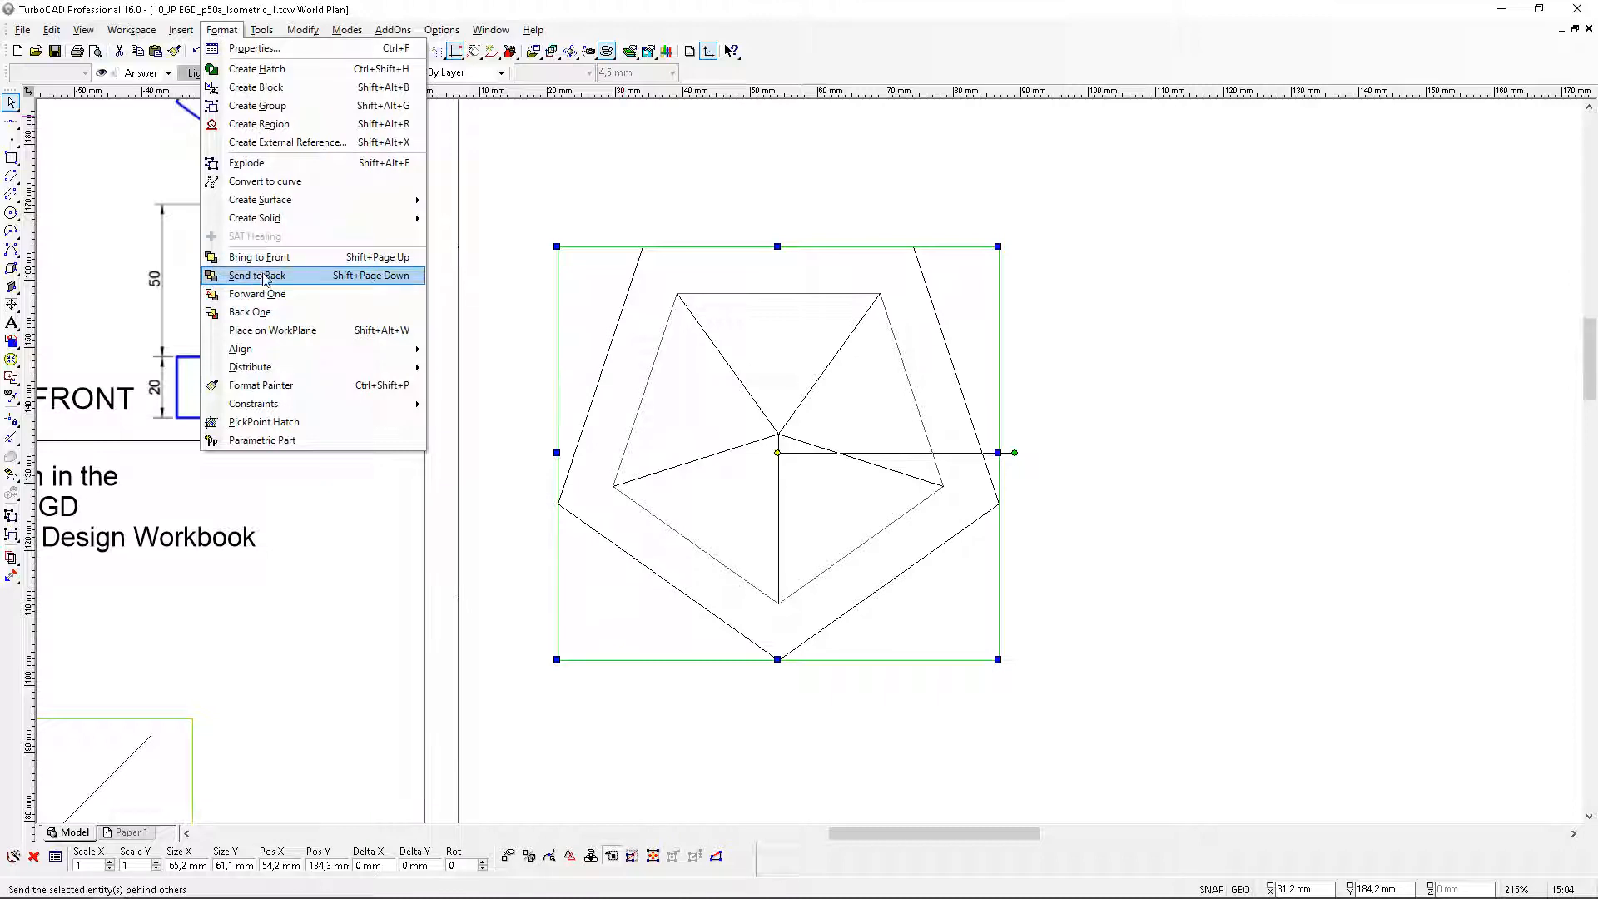
left_click(253, 275)
left_click(1504, 445)
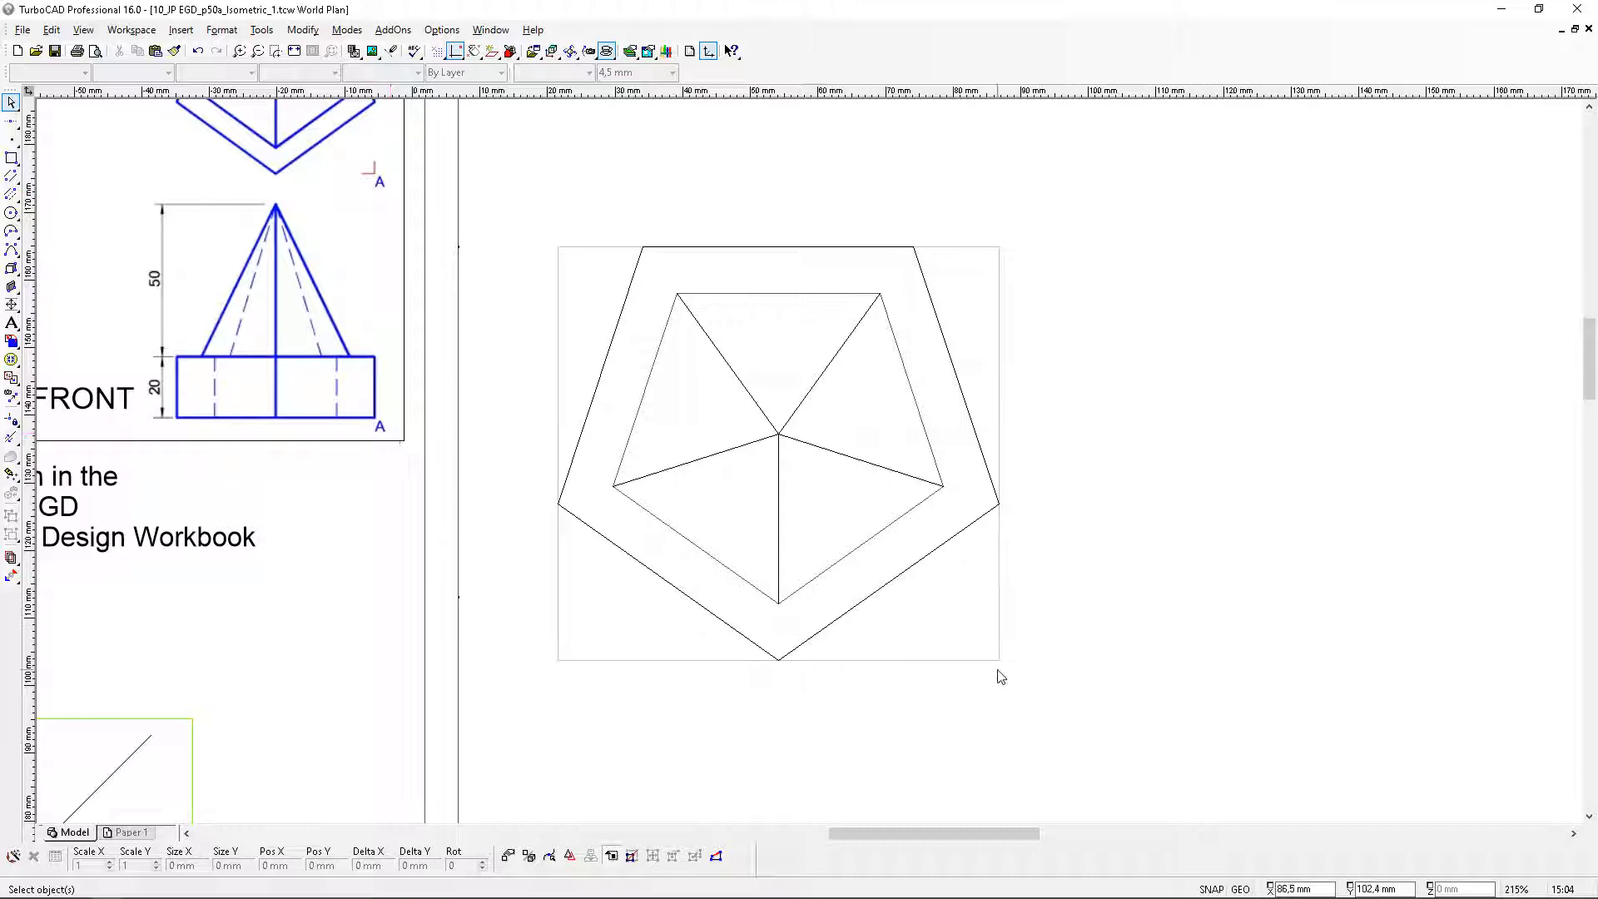
Copy the point A dot with its label from the sheet's lower edge and paste it just below the bounding rectangle
scroll(1001, 676, "down", 2)
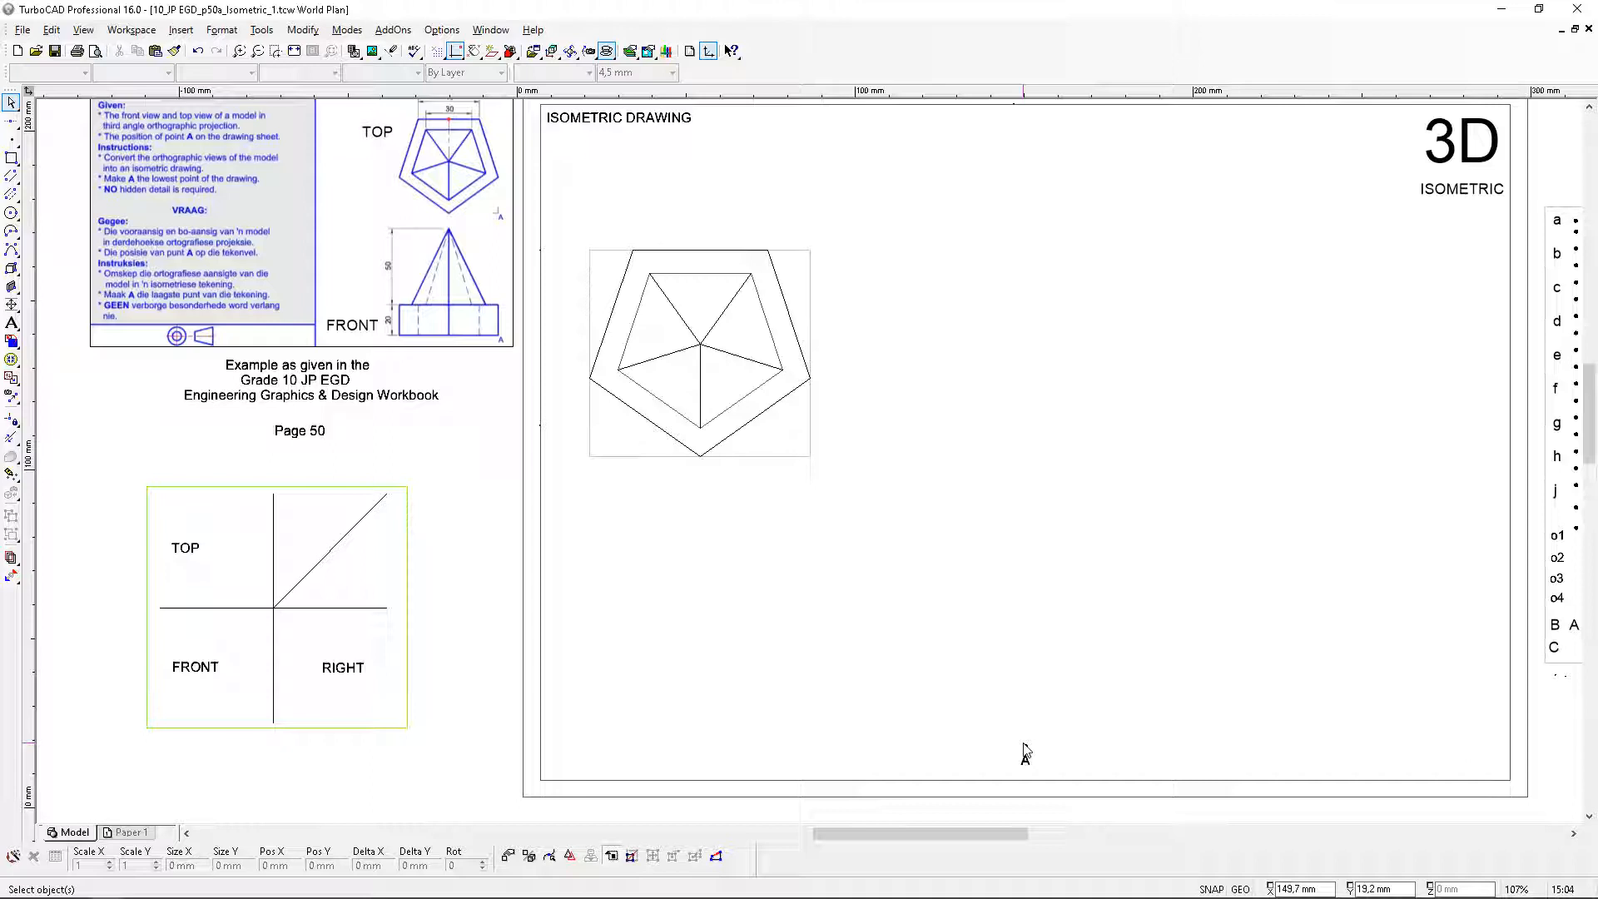
scroll(724, 429, "up", 2)
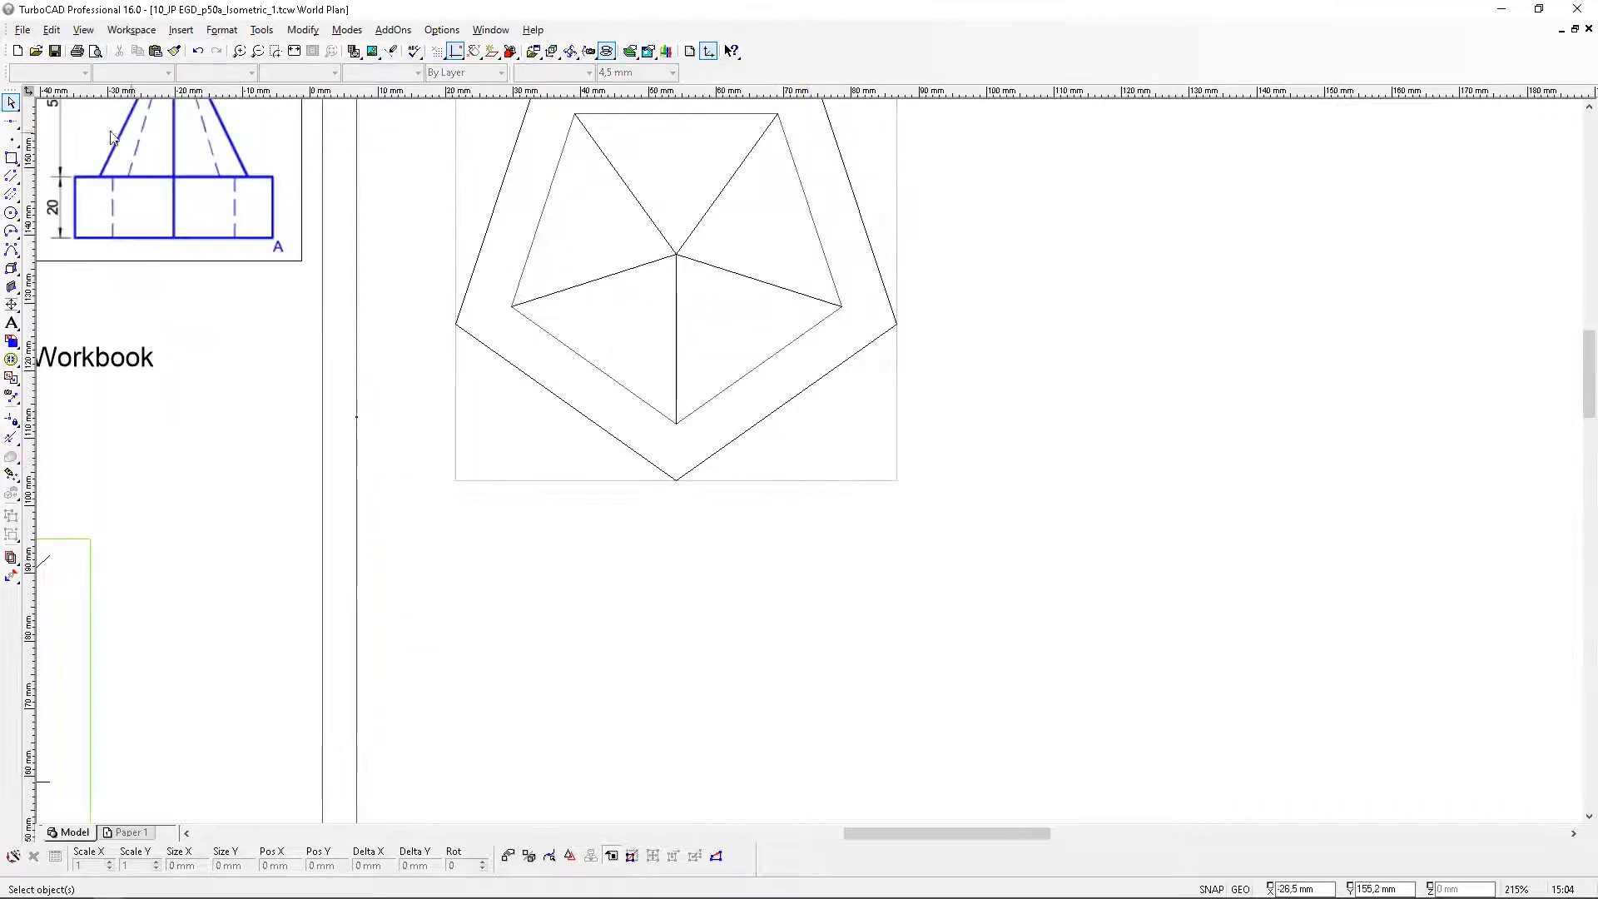
scroll(791, 549, "down", 2)
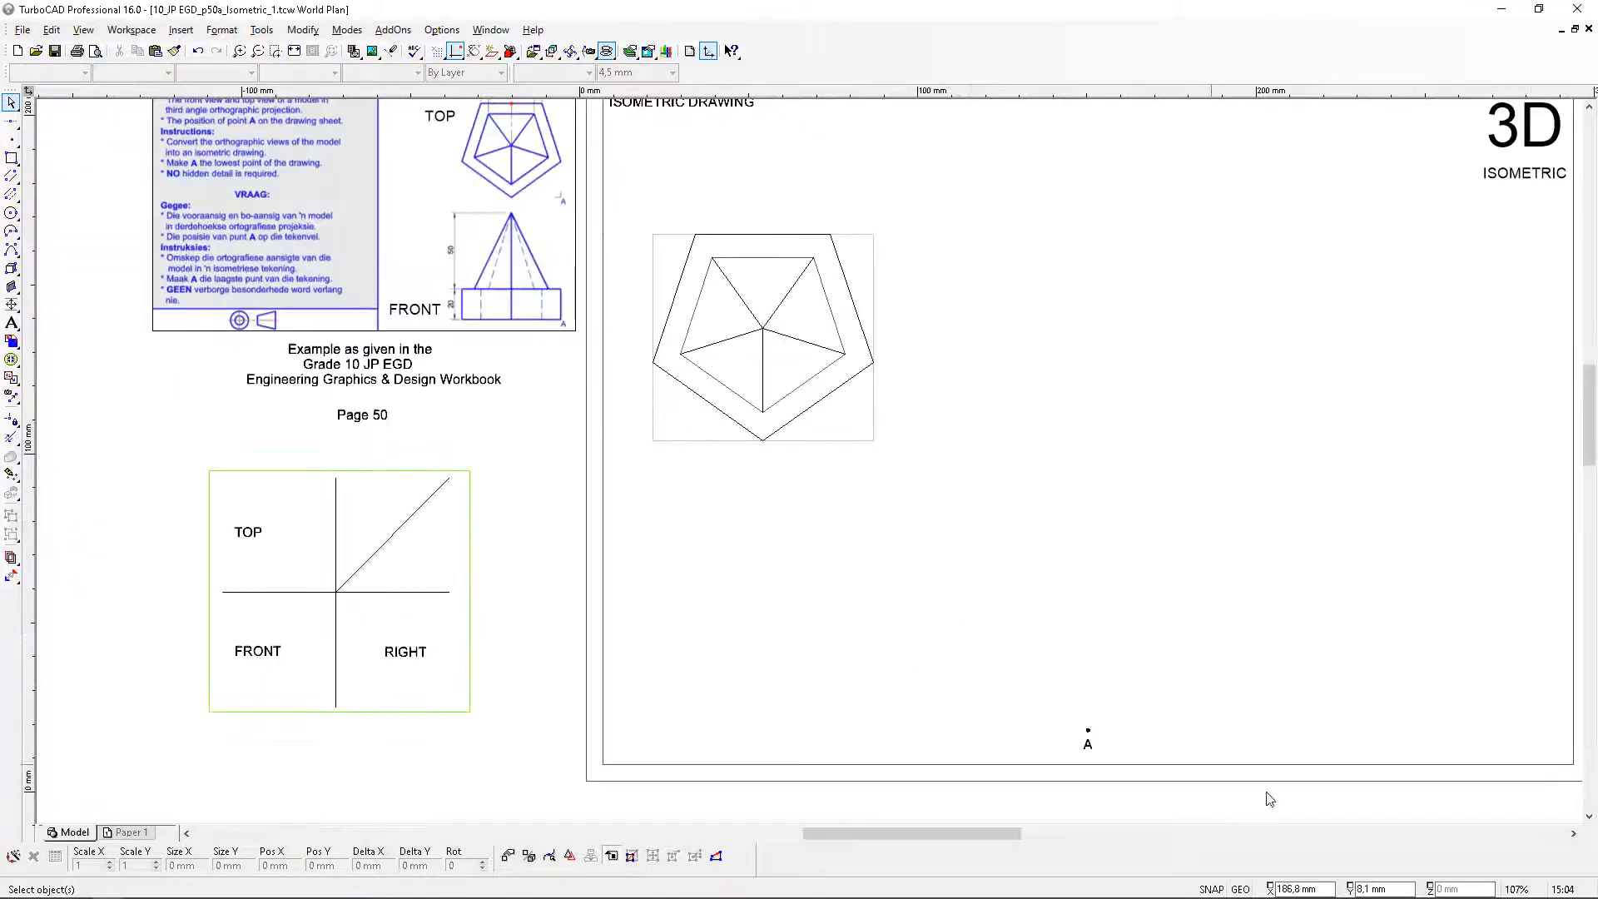
left_click(1087, 741)
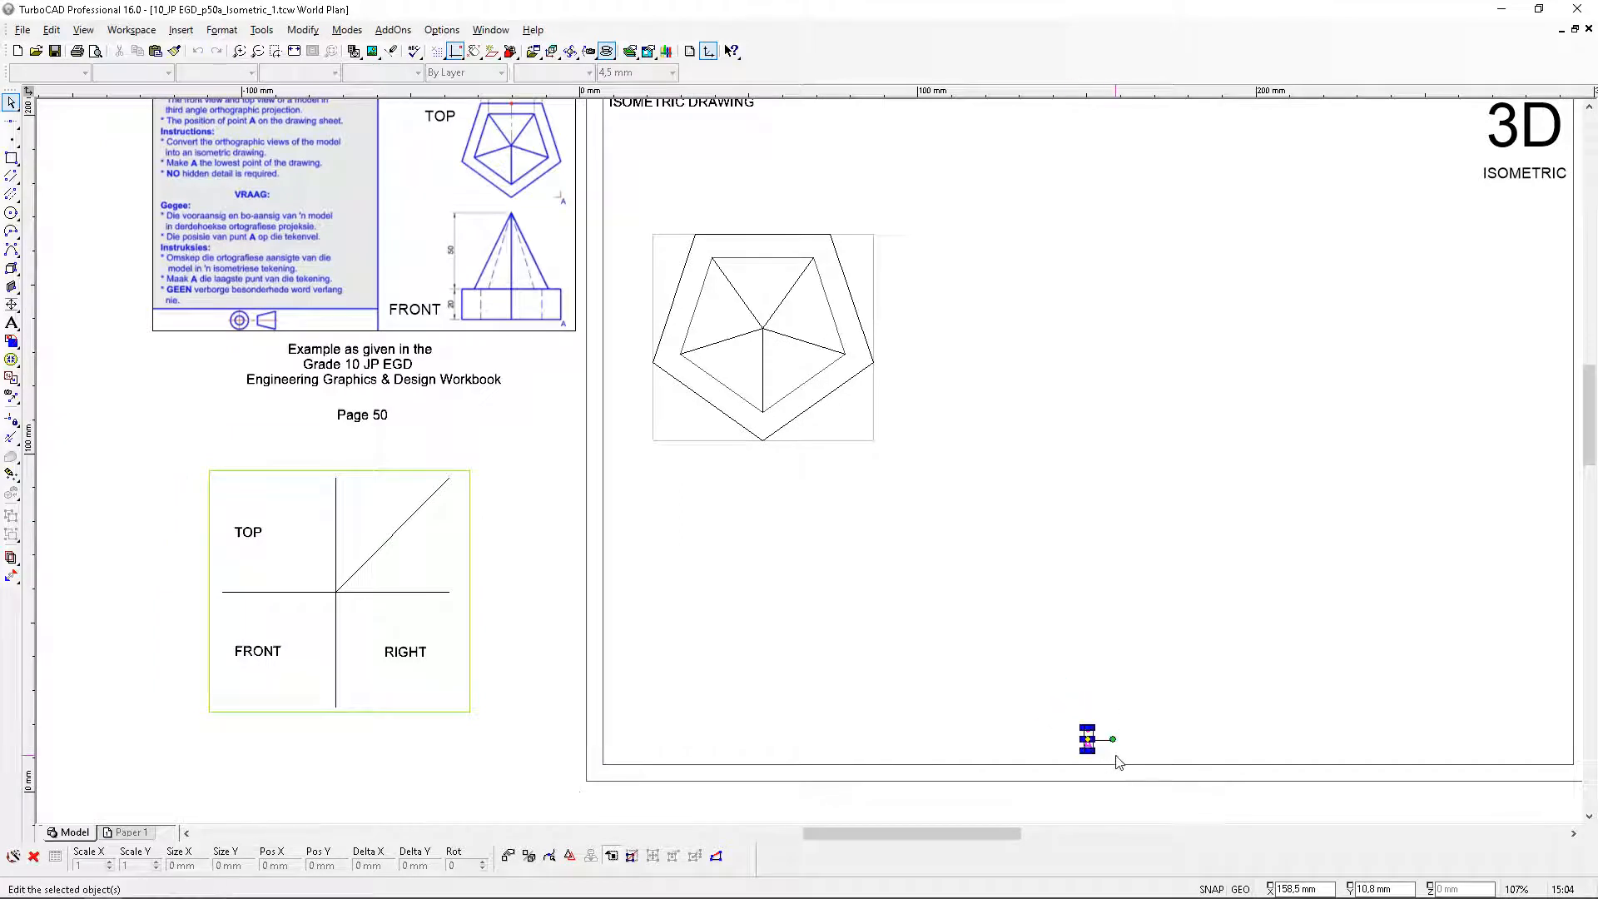
left_click(155, 51)
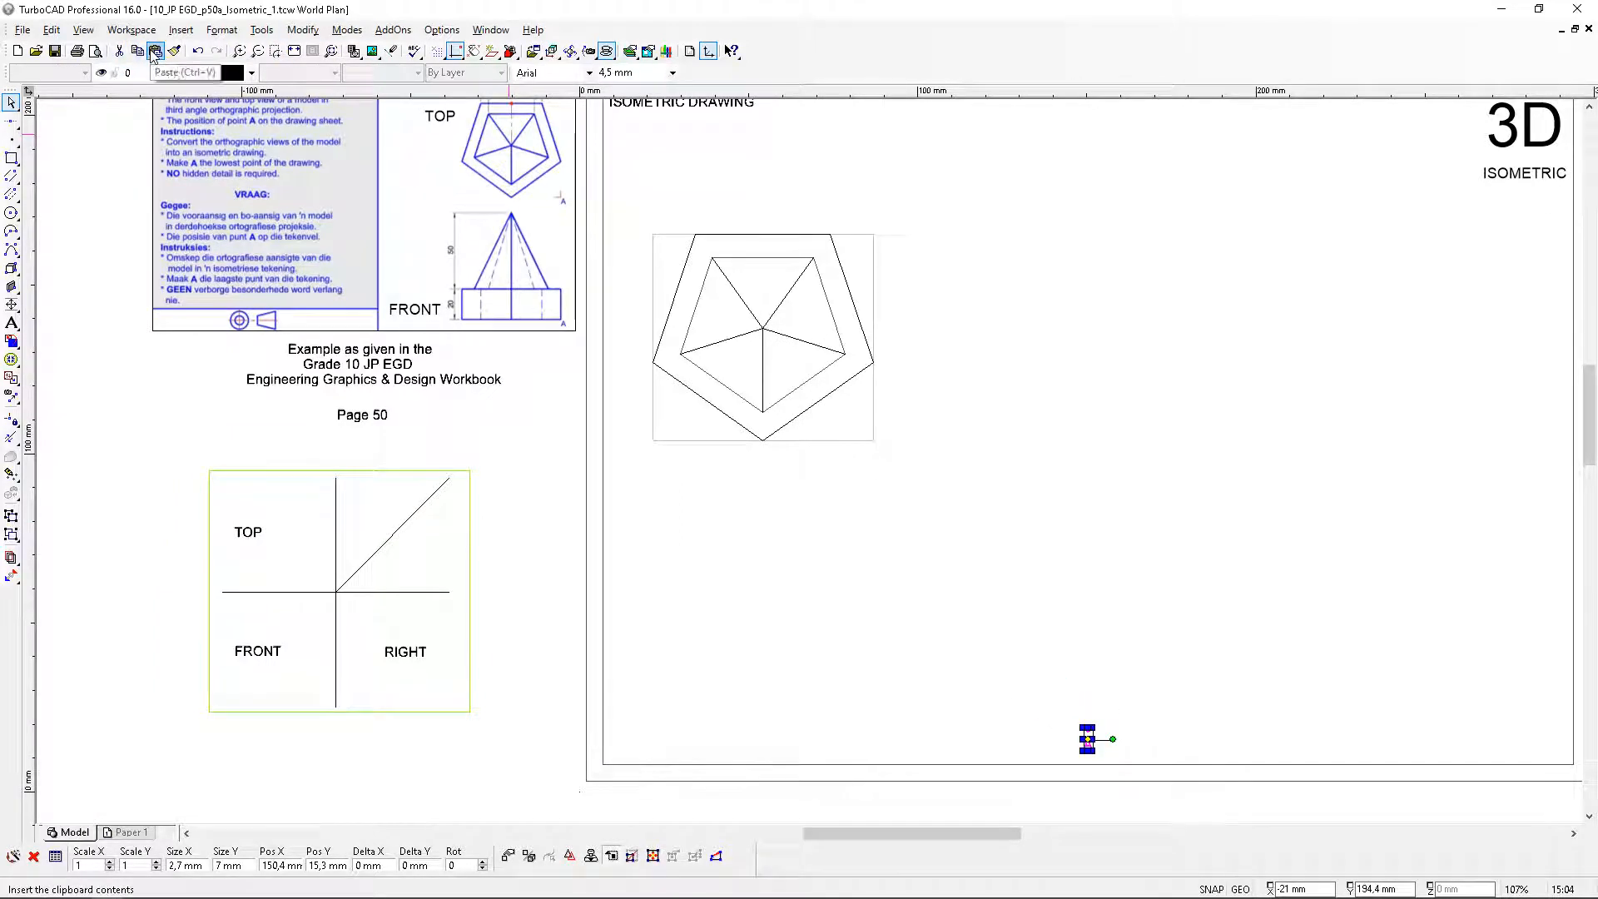
left_click(846, 487)
Move the pasted point A marker by its dot's centre onto the bounding rectangle's lower-right corner
scroll(824, 473, "up", 2)
left_click_drag(729, 414, 909, 635)
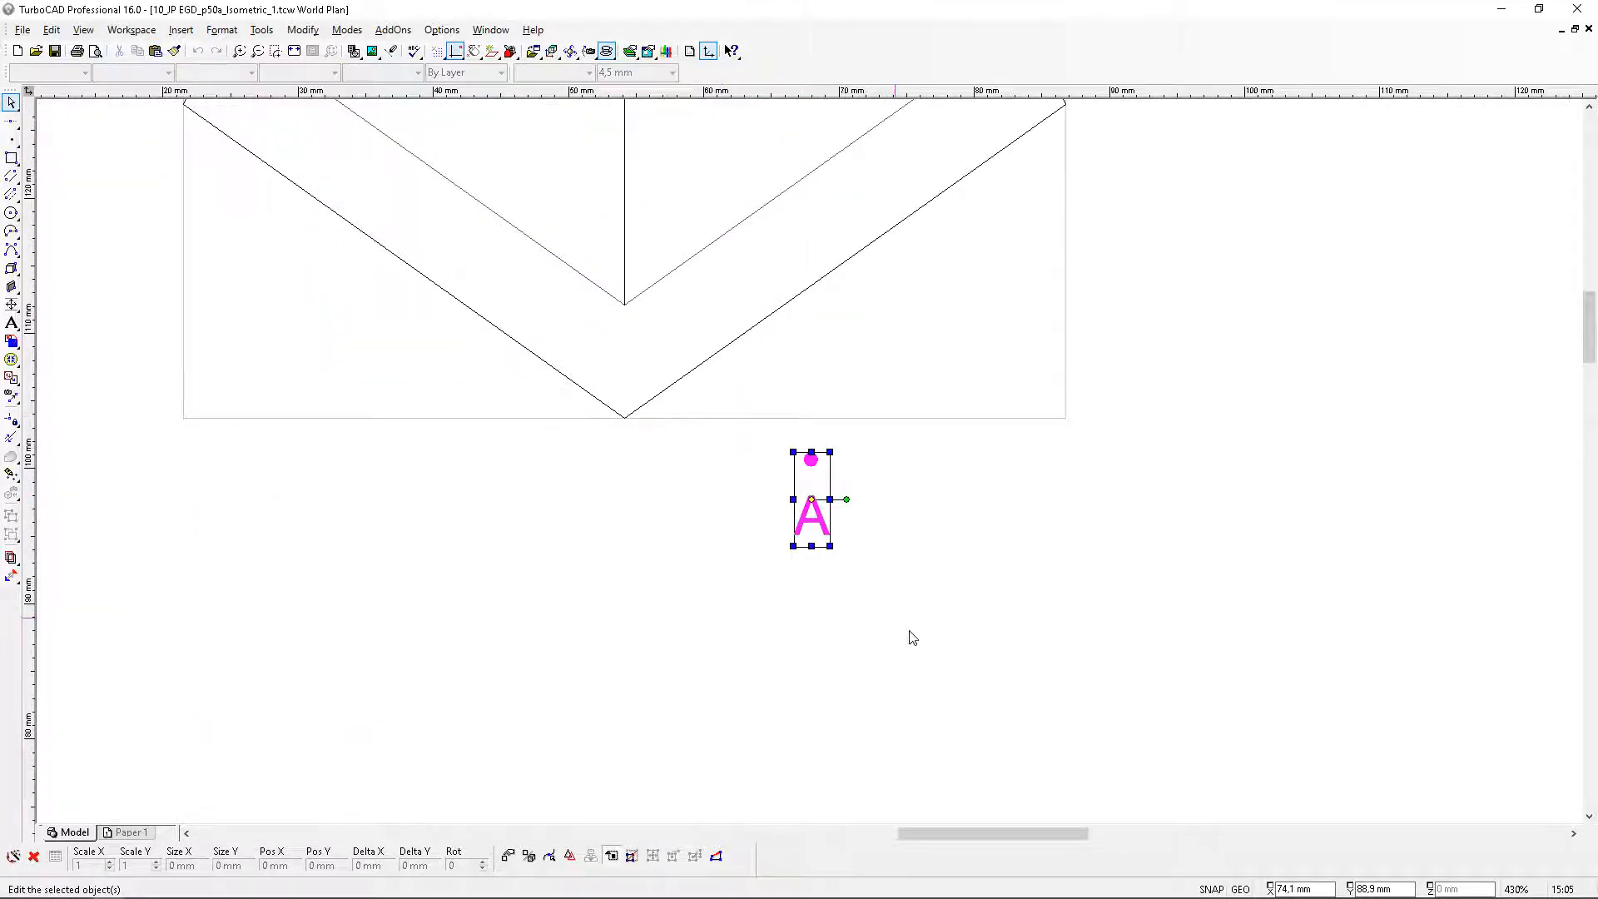
left_click(652, 856)
scroll(822, 466, "up", 2)
left_click(780, 439)
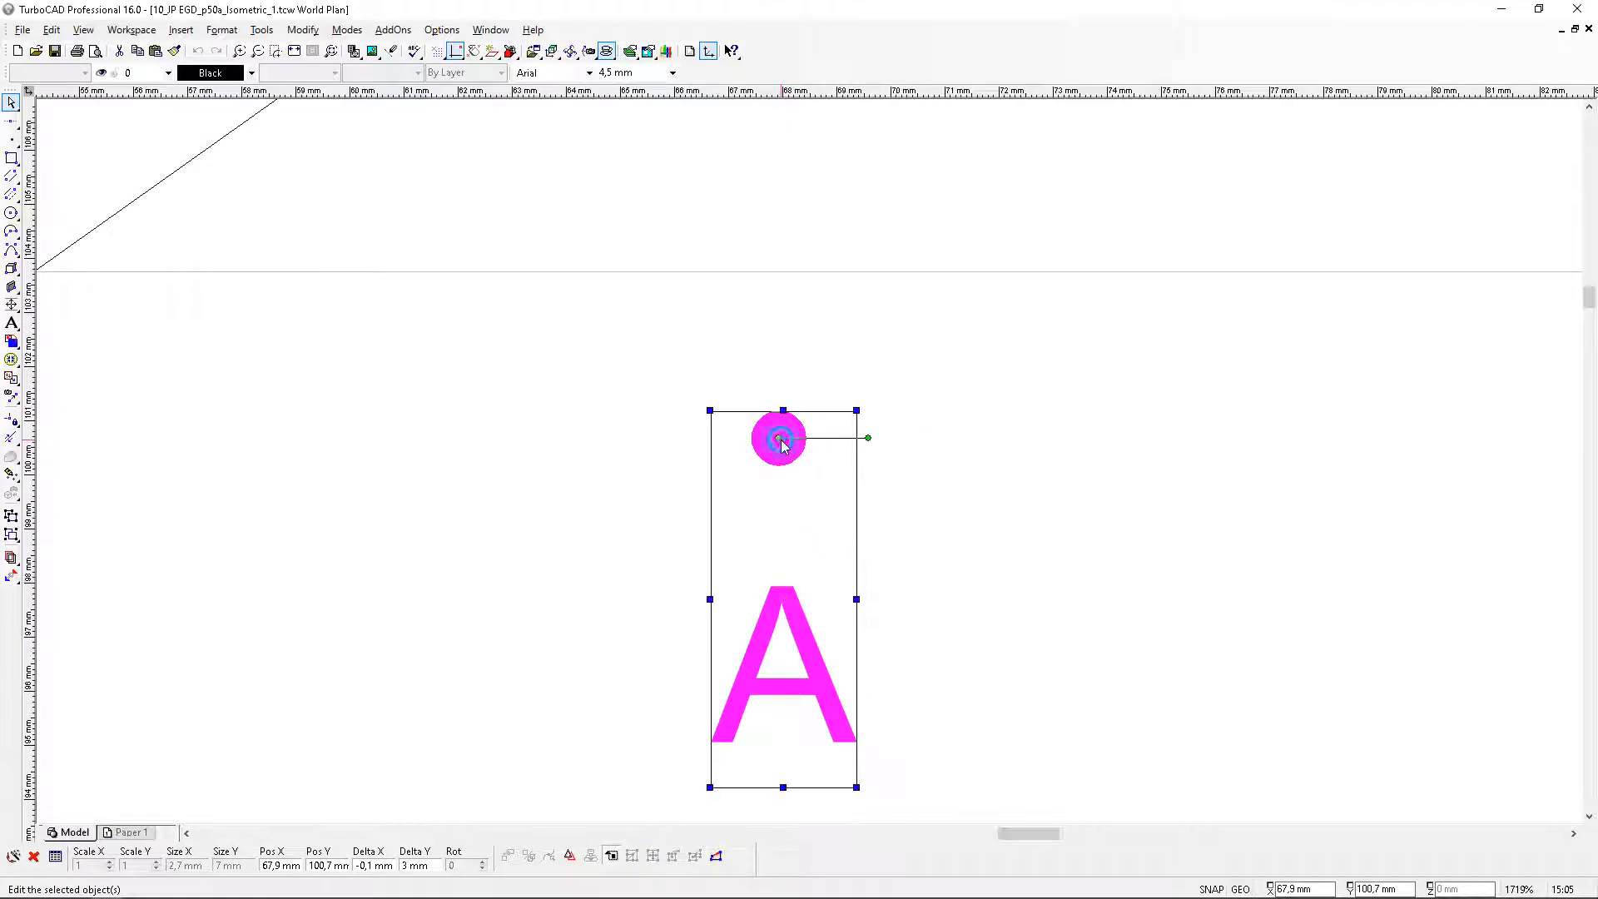
scroll(1029, 459, "down", 1)
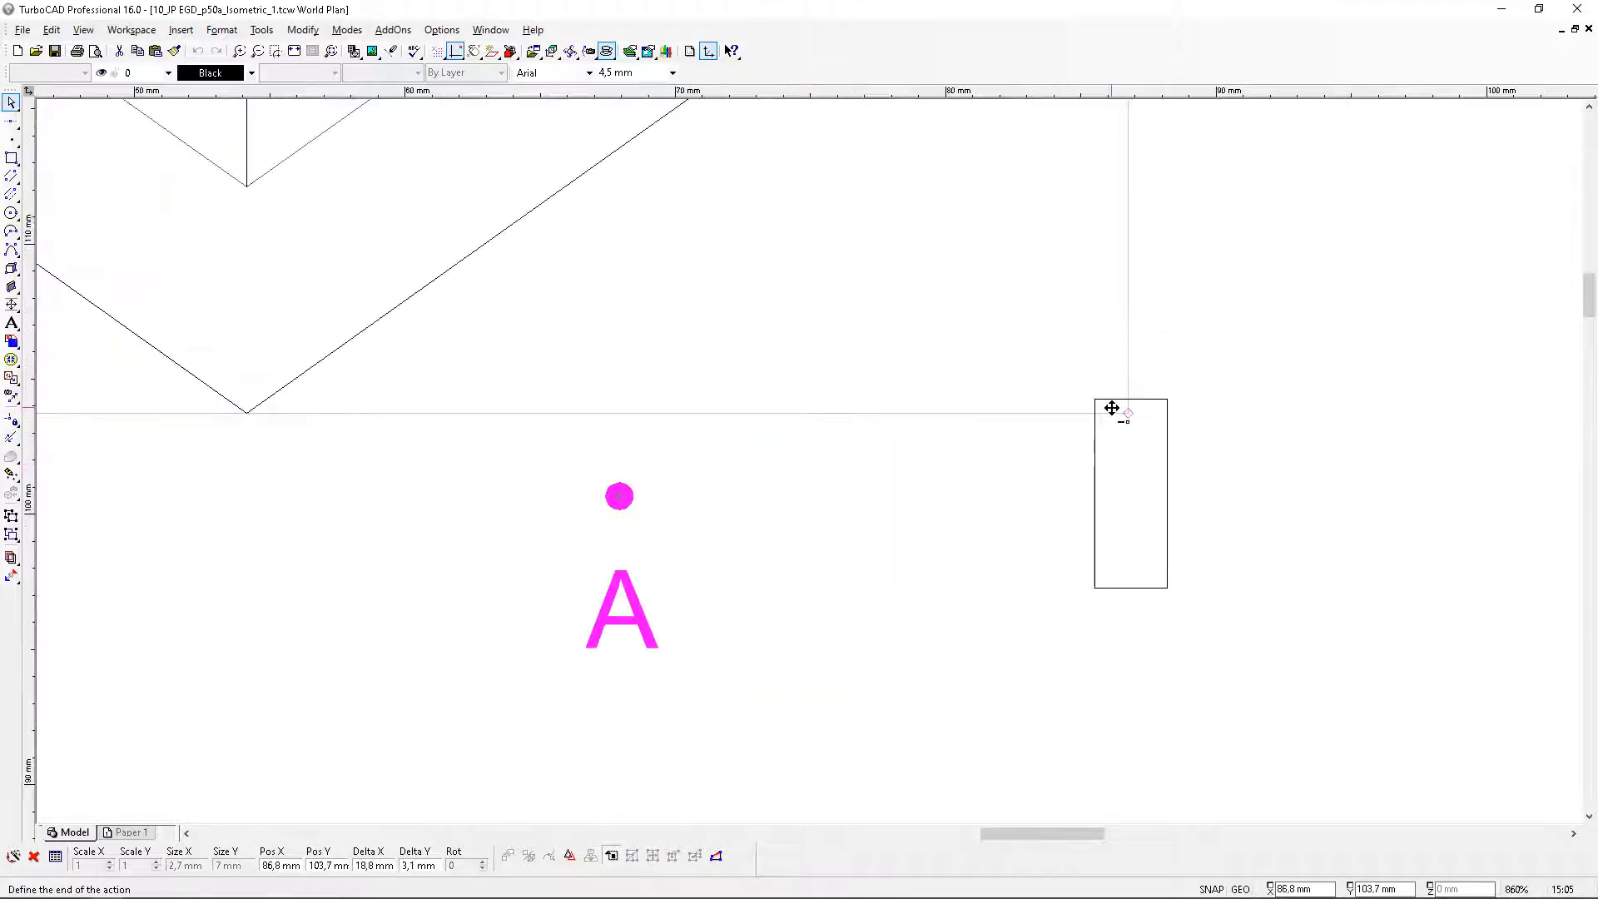
left_click(1124, 410)
left_click(806, 541)
scroll(824, 499, "down", 3)
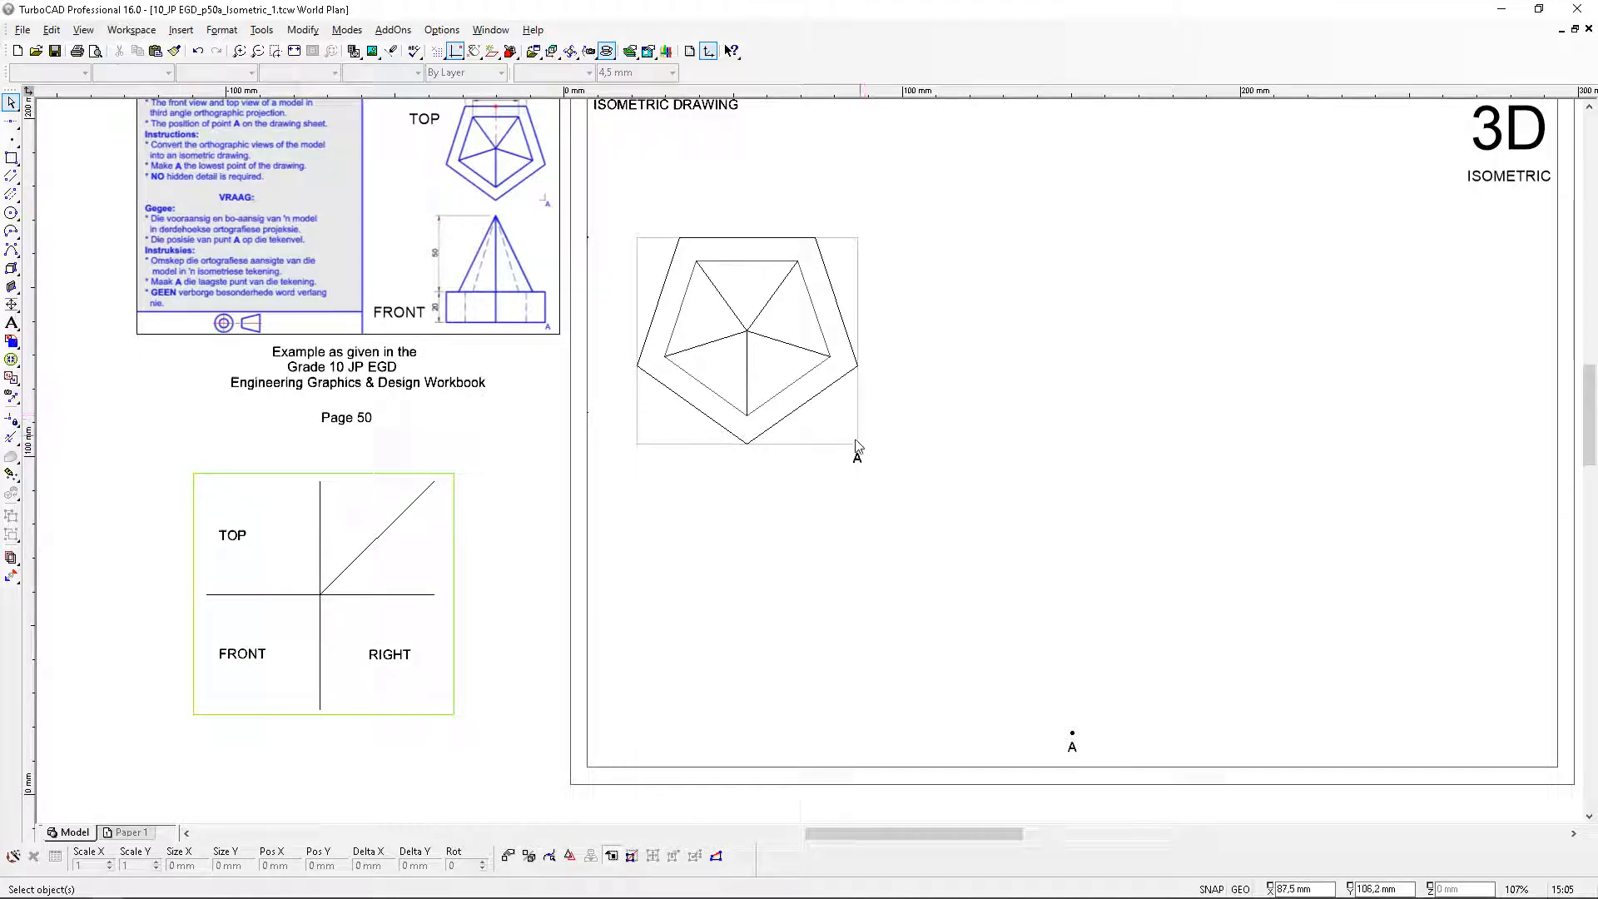
scroll(855, 447, "up", 3)
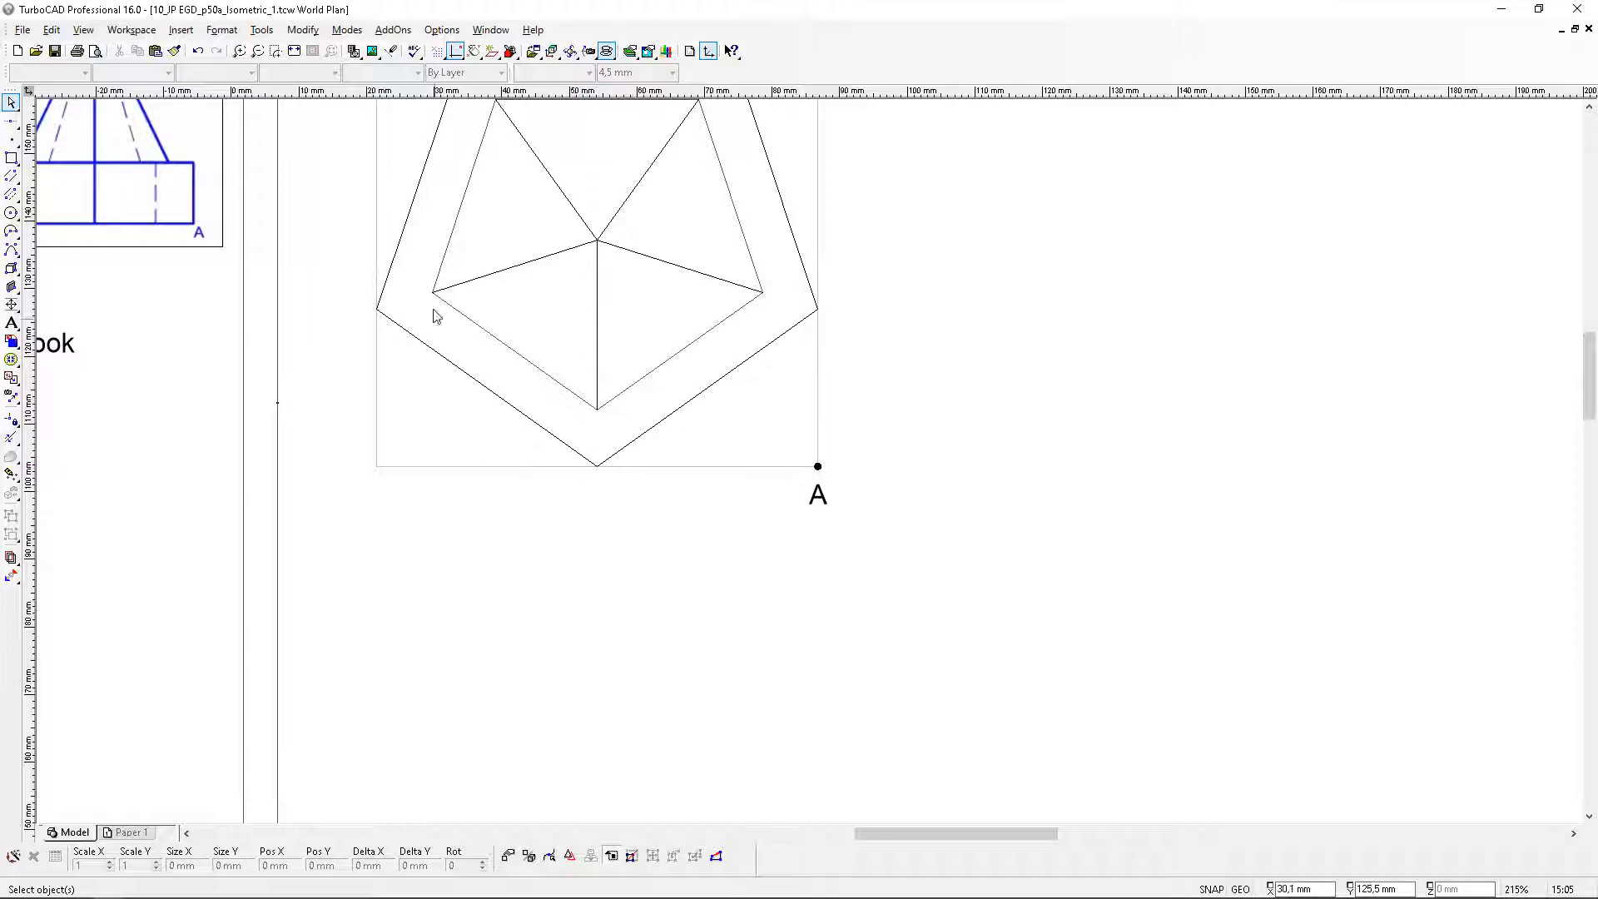
Paste a copy of the A label below the outer pentagon's lowest vertex and change its text to 1
scroll(865, 574, "down", 2)
scroll(830, 521, "up", 2)
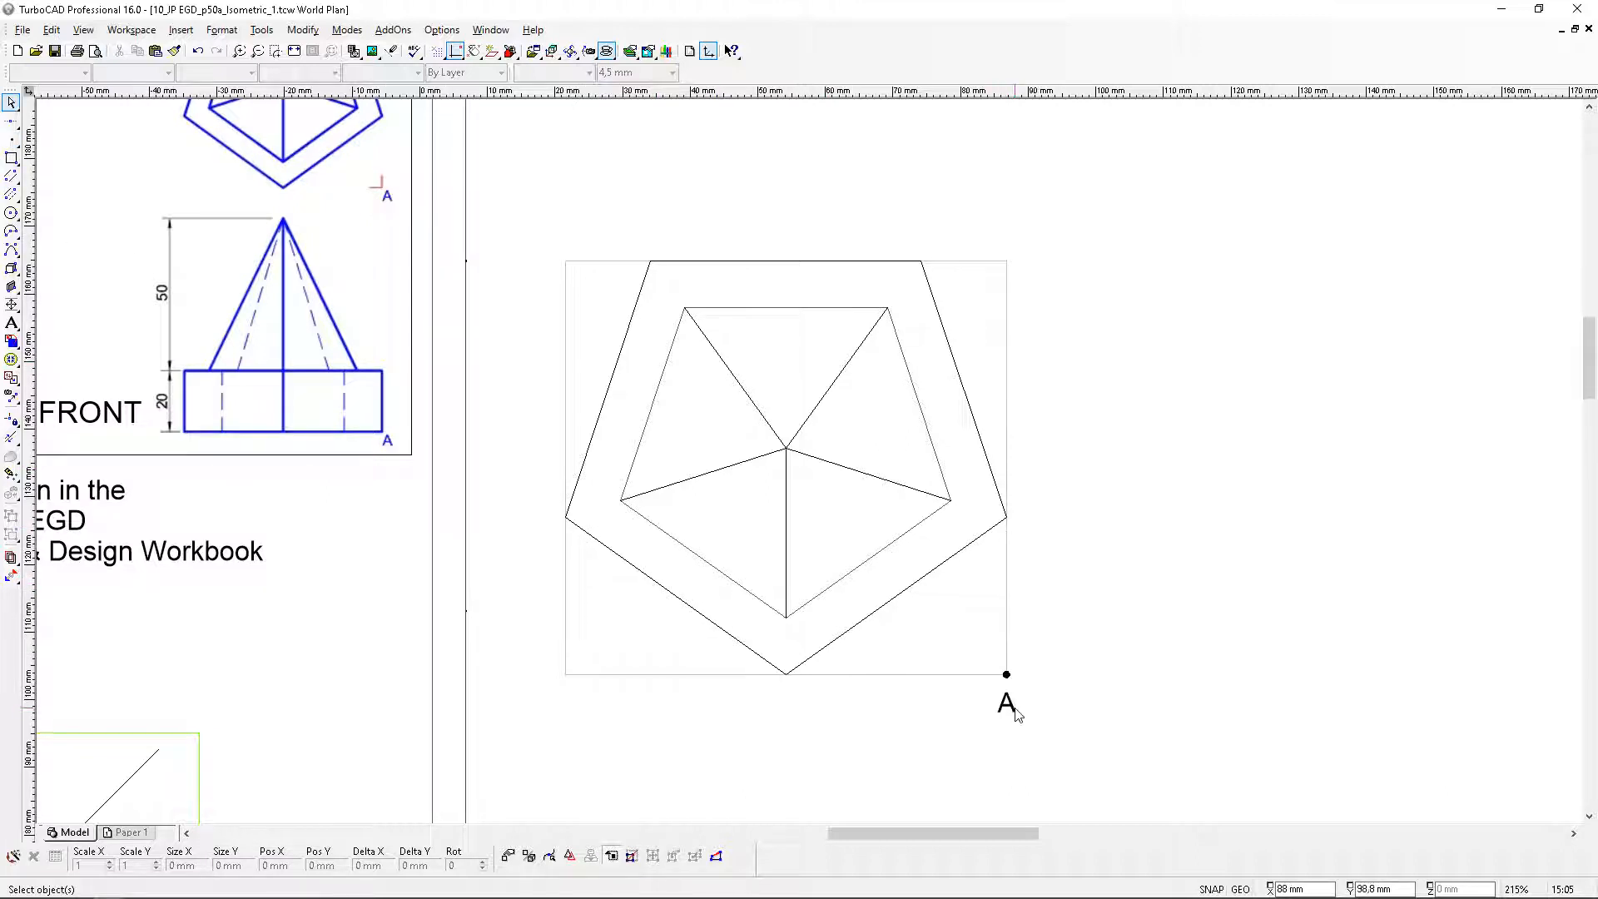
left_click(1009, 708)
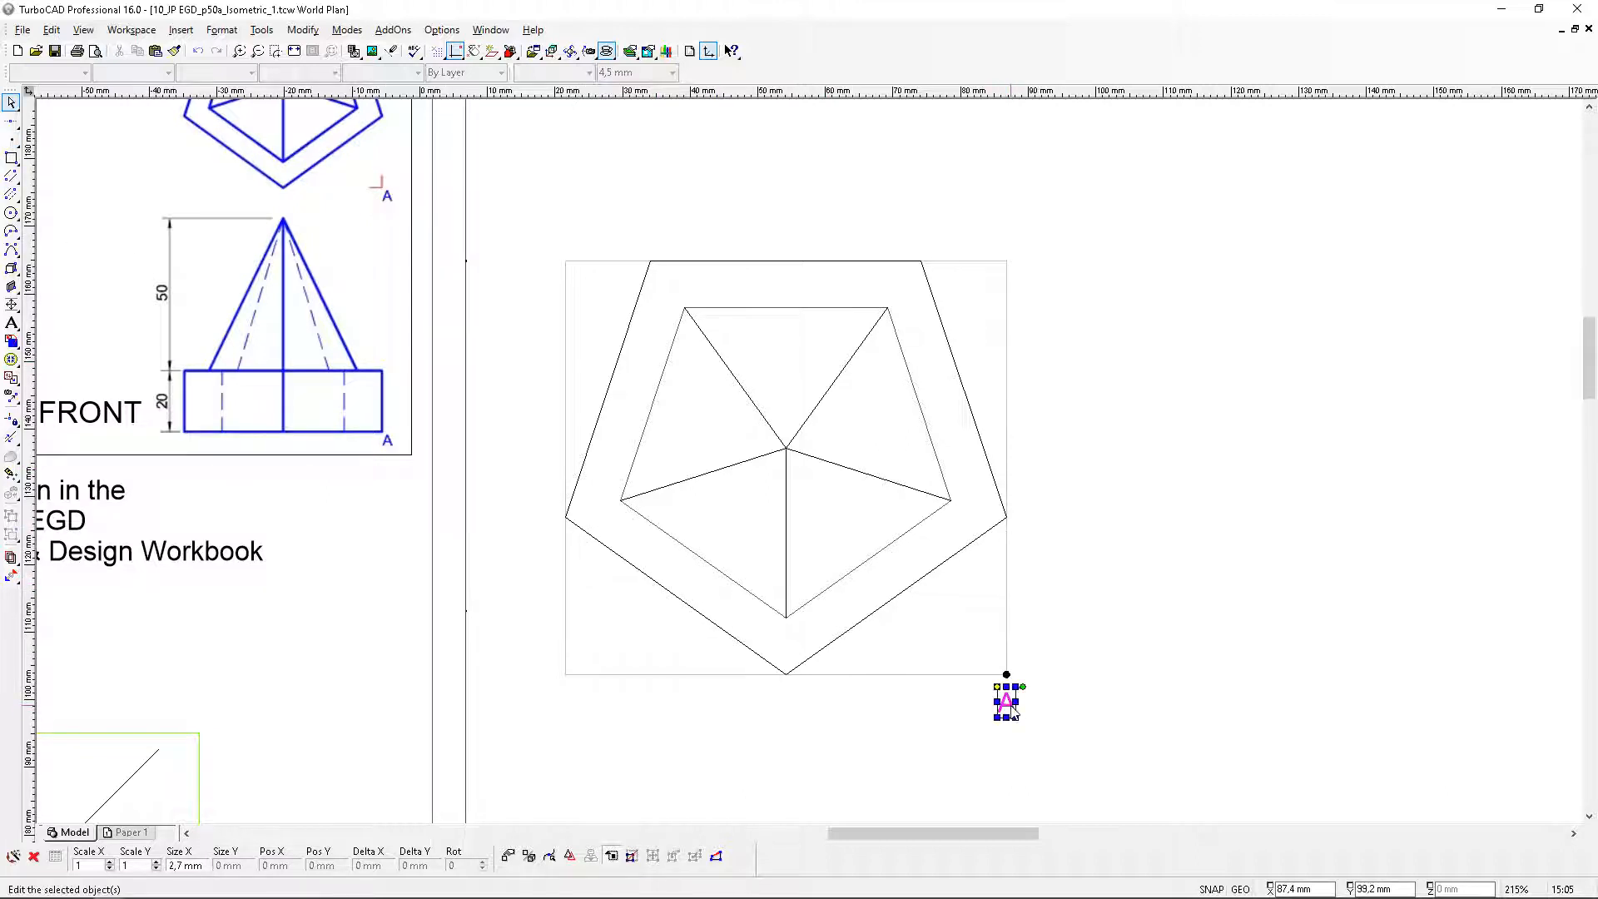
left_click(156, 50)
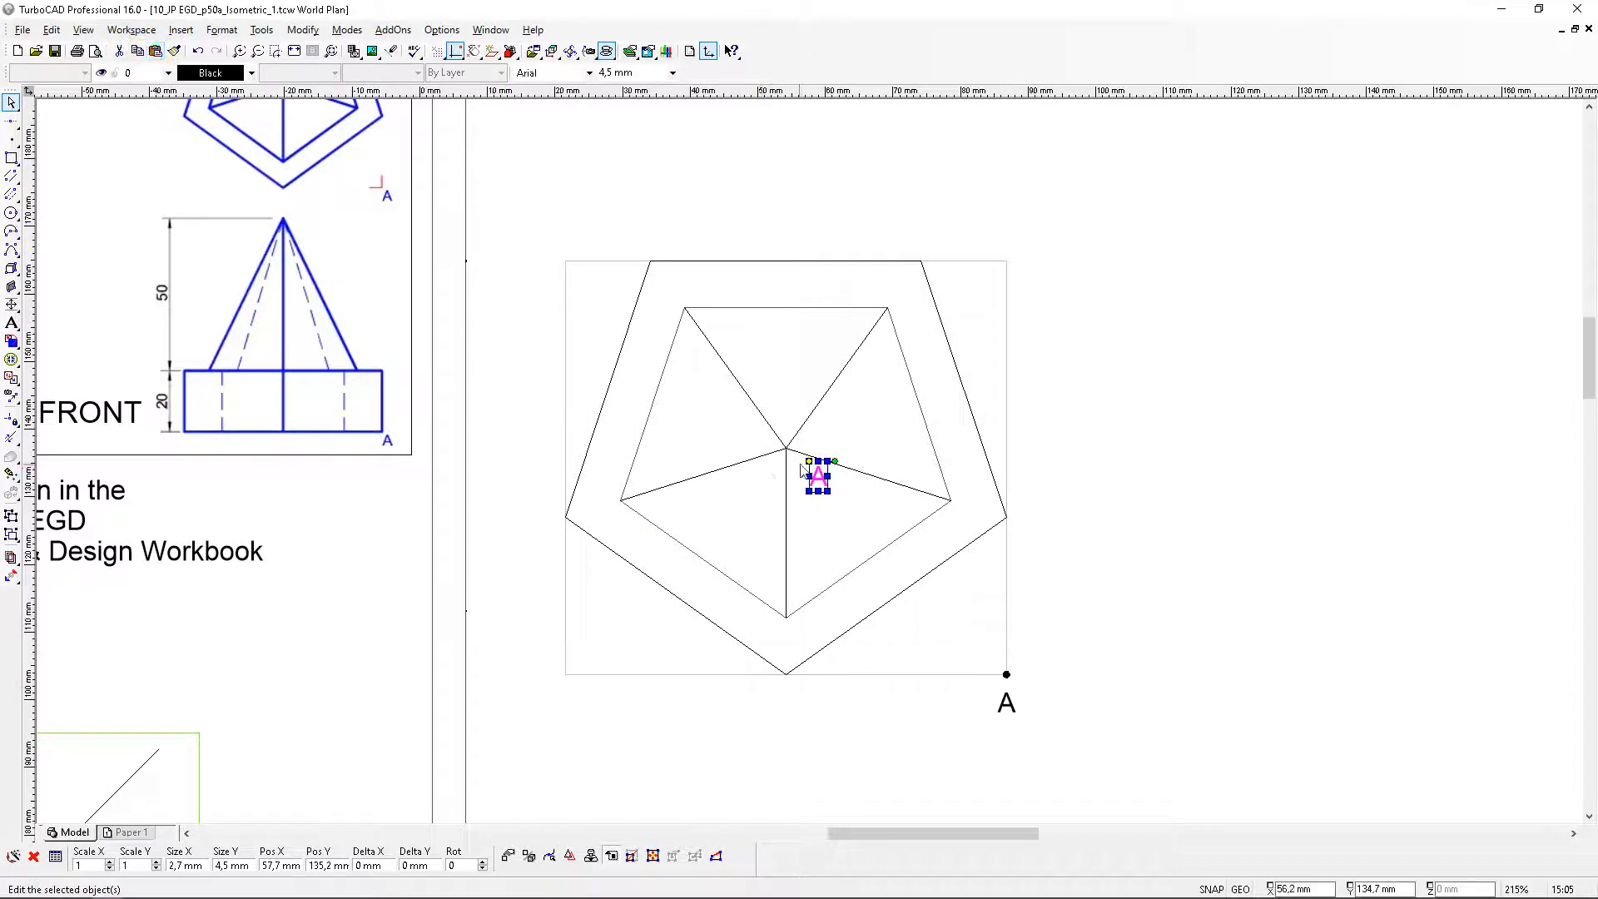
left_click(809, 461)
left_click(777, 684)
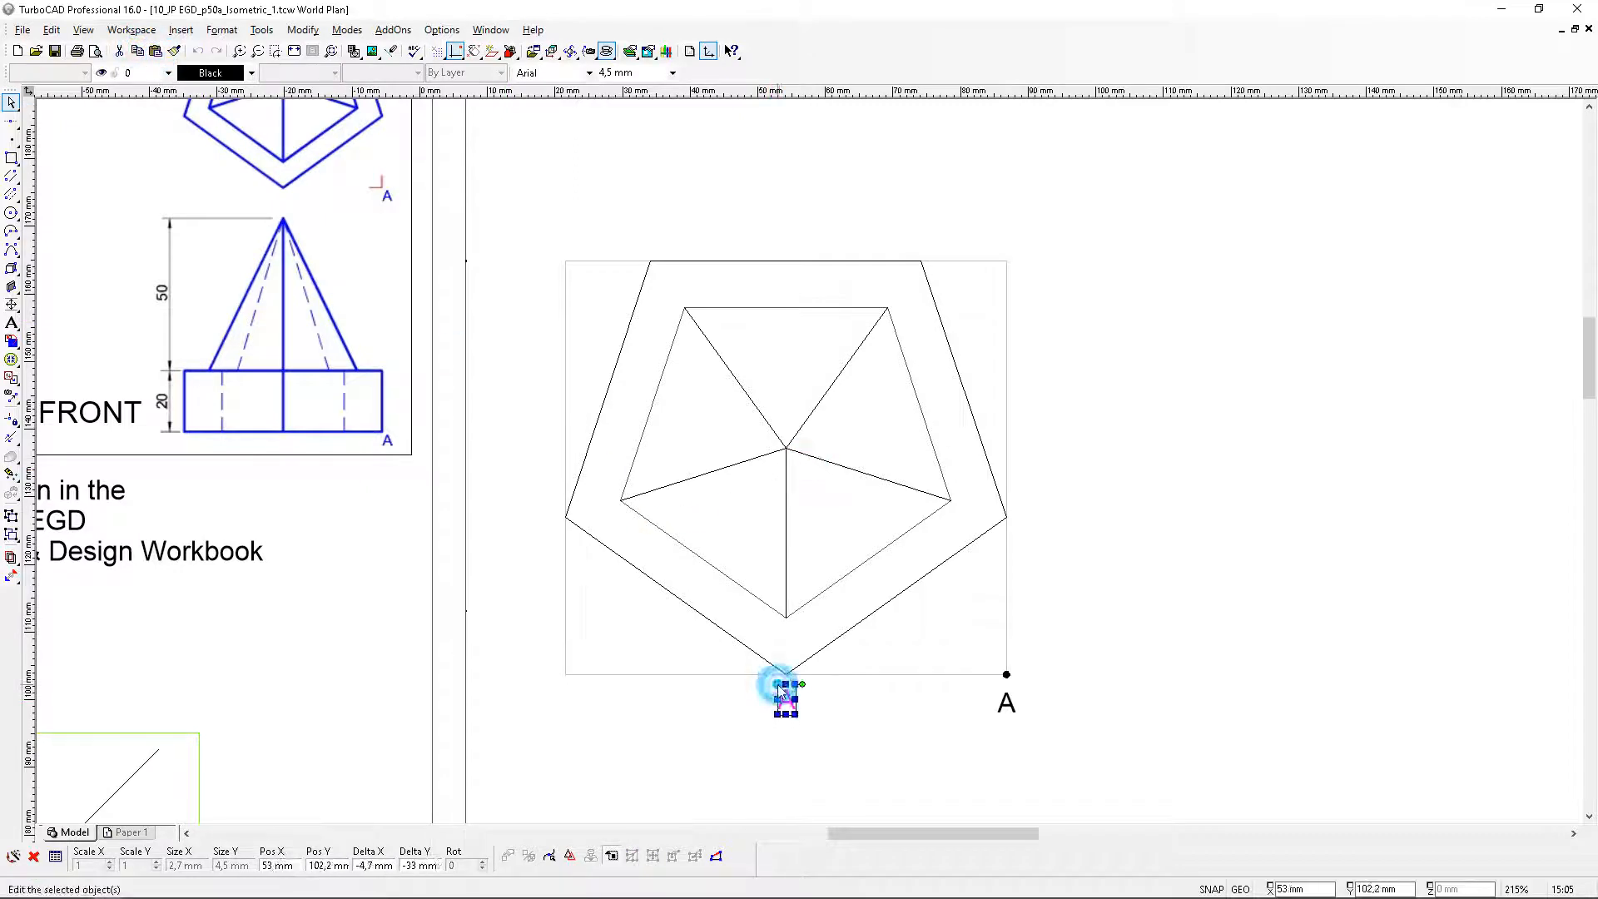
double_click(779, 688)
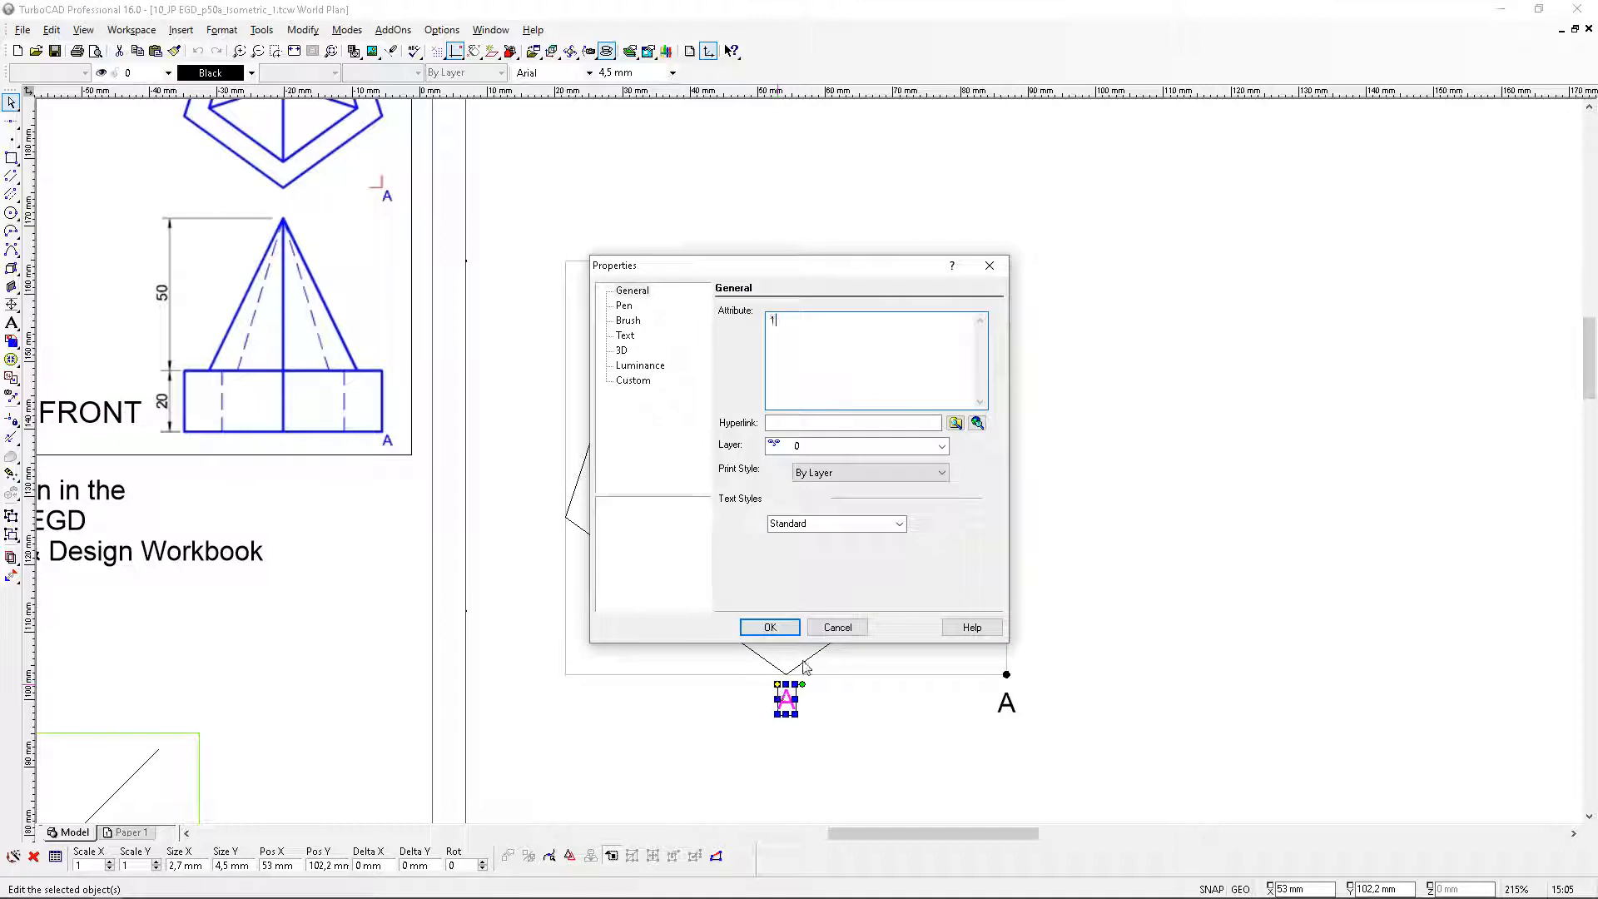
left_click(770, 626)
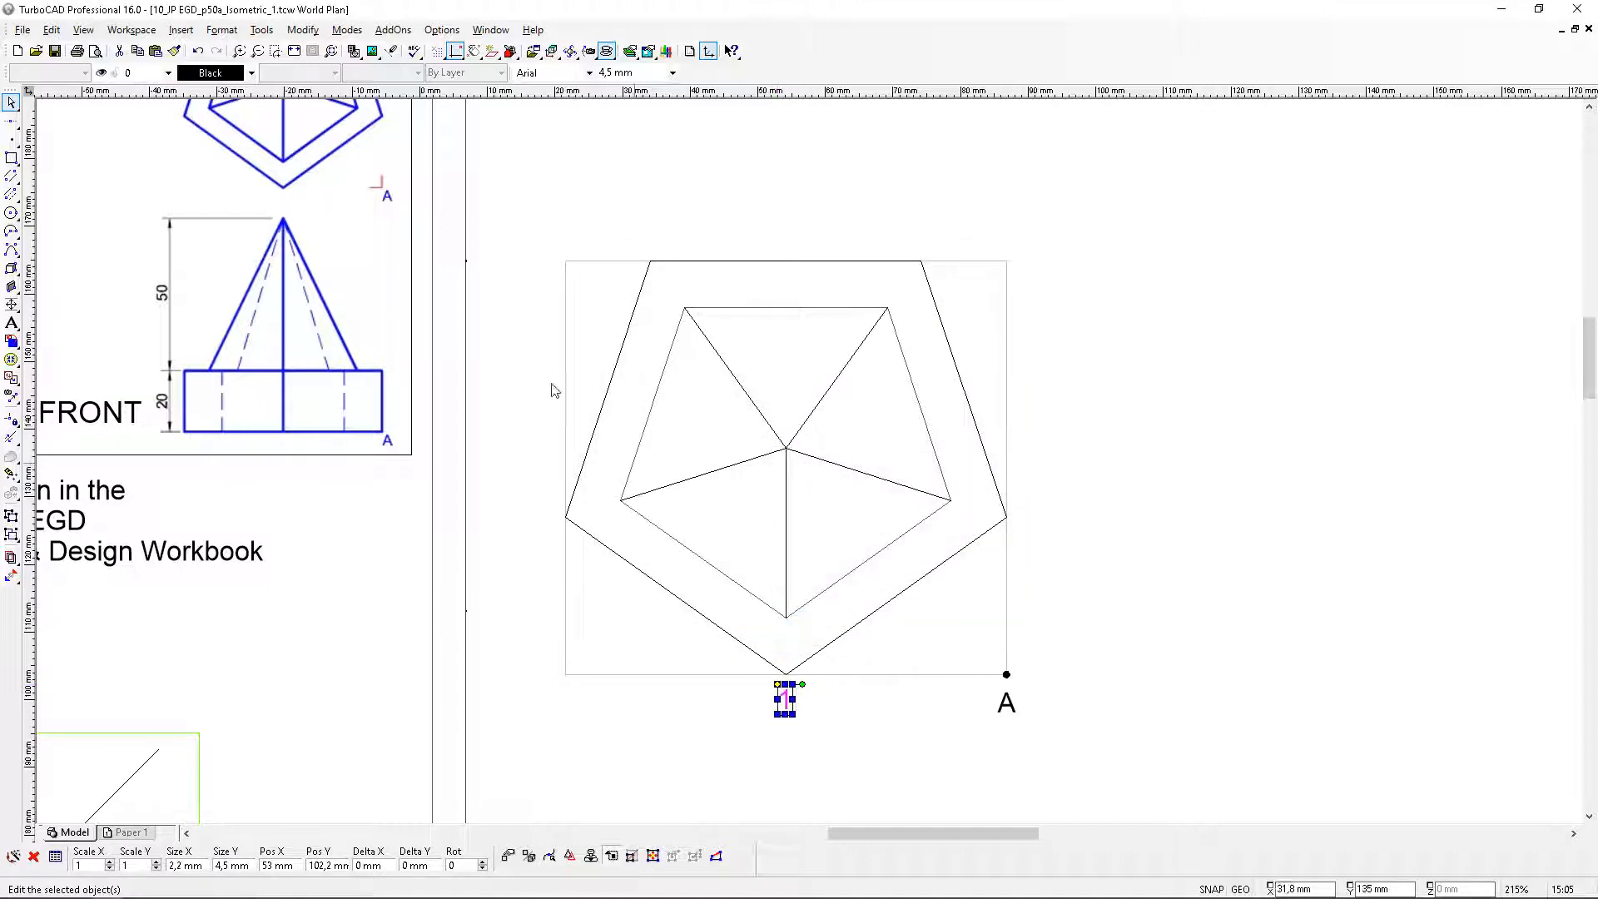
Paste another label beside the outer pentagon's left vertex and change its text to 2
left_click(154, 53)
left_click(805, 462)
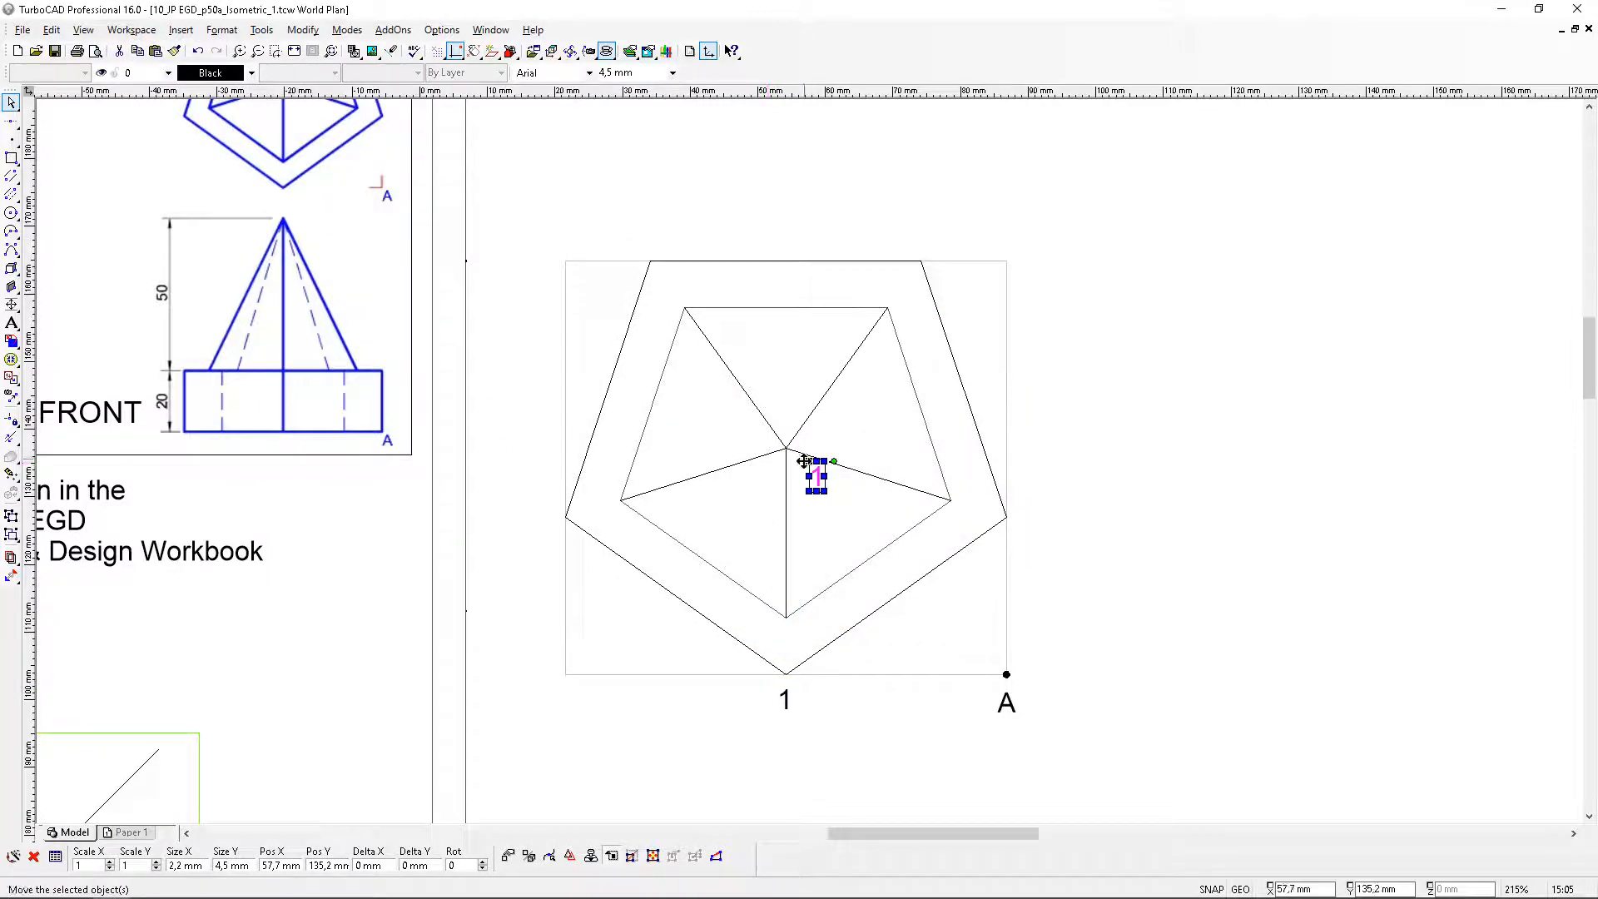
left_click_drag(804, 462, 539, 504)
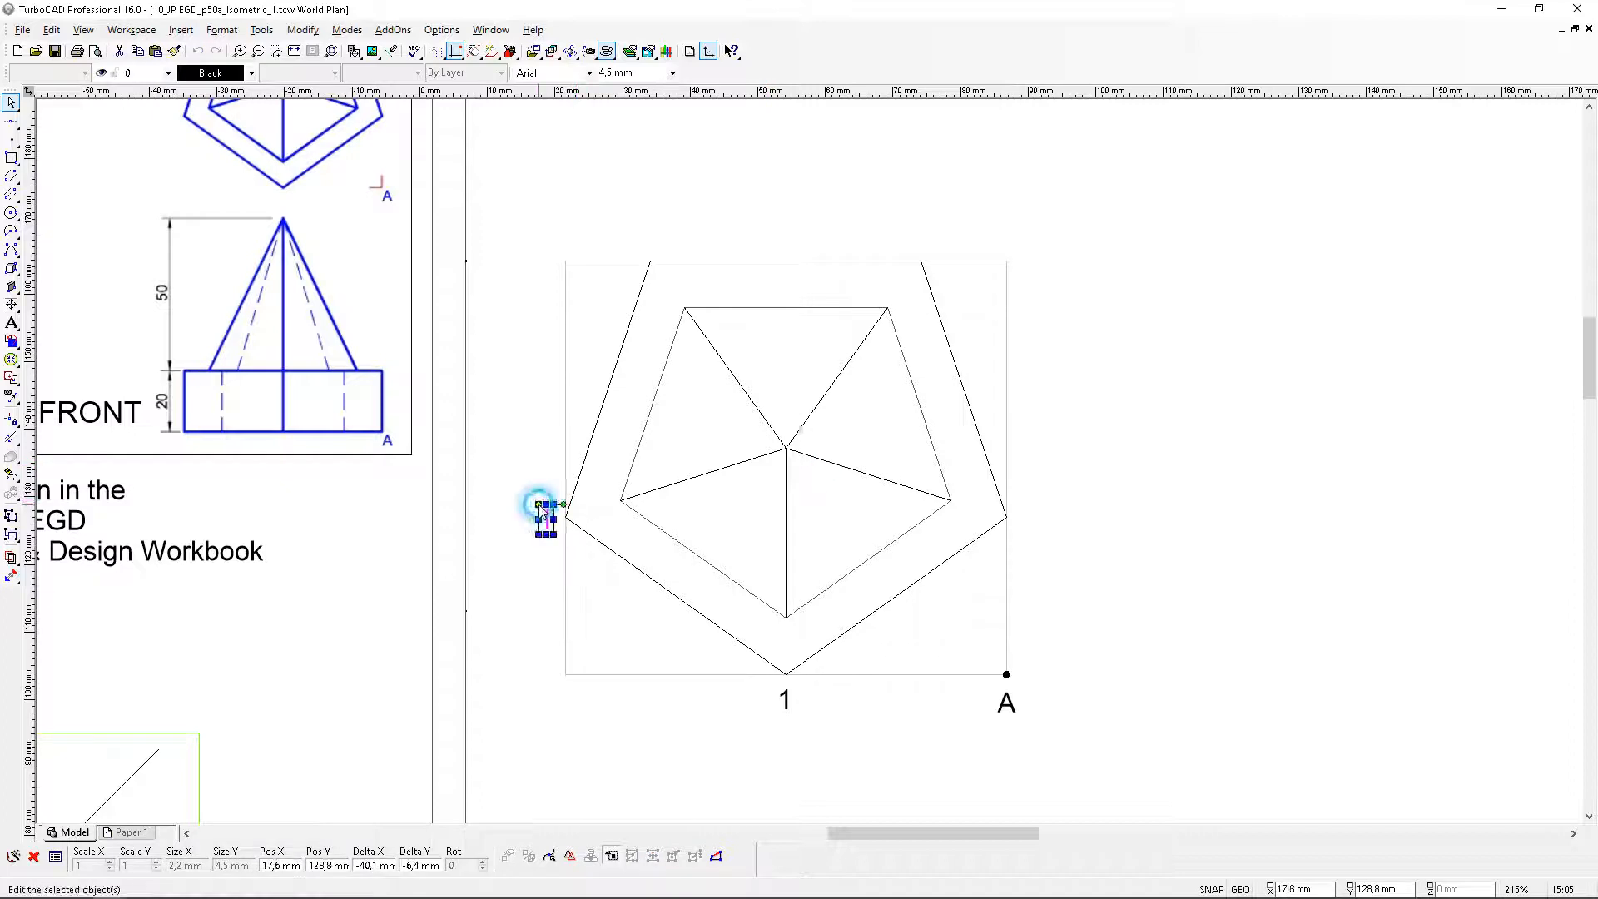
double_click(539, 505)
type("2")
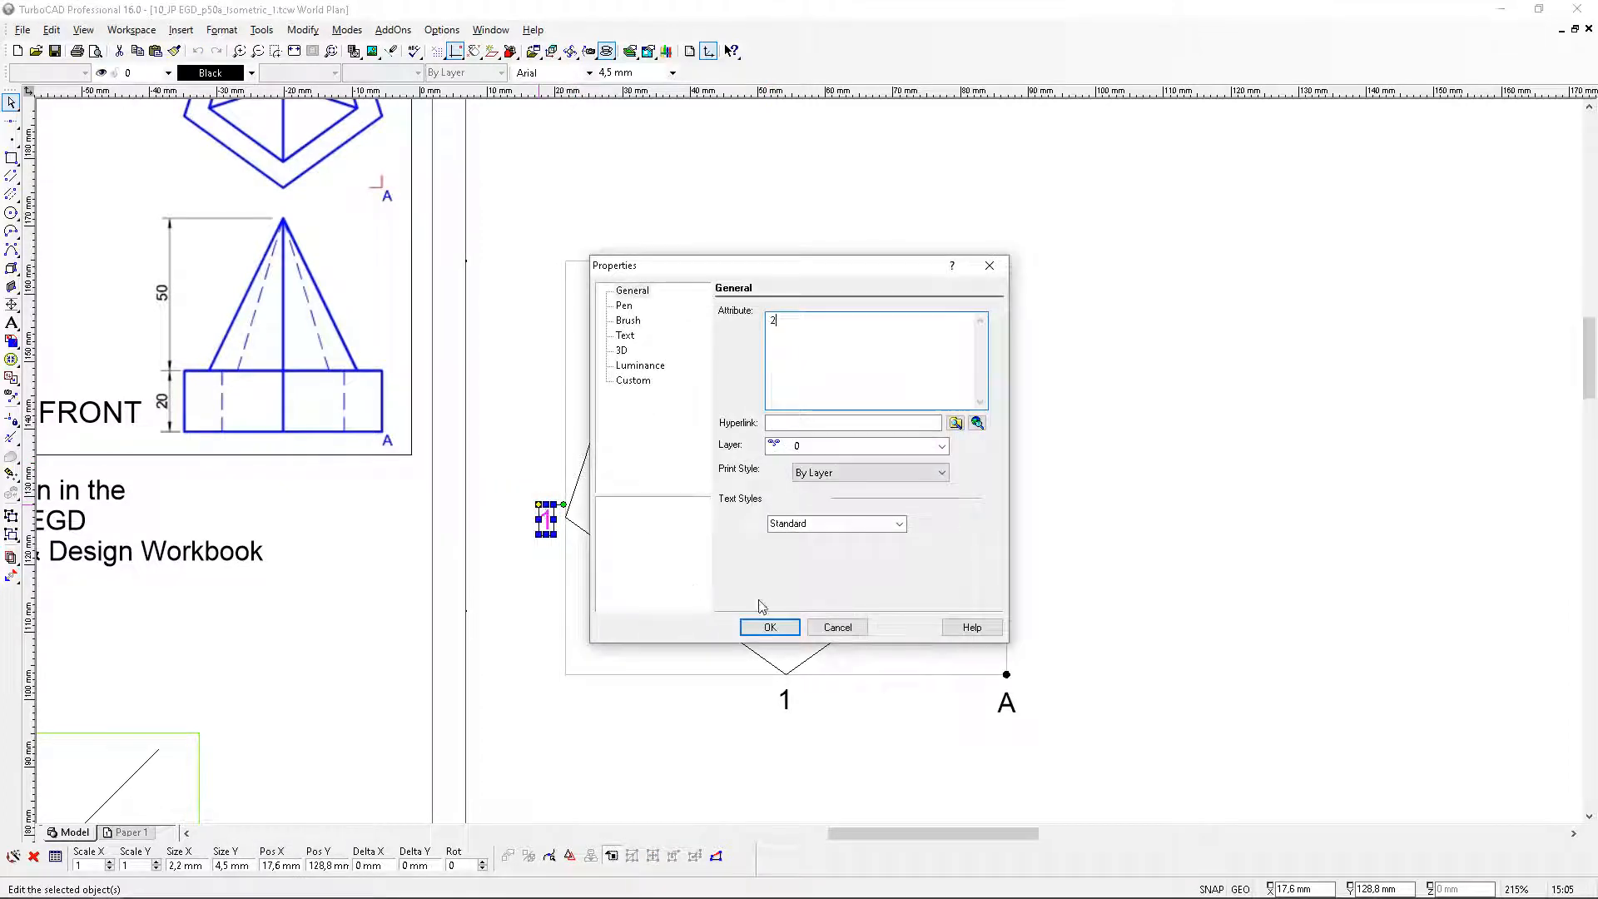
left_click(763, 623)
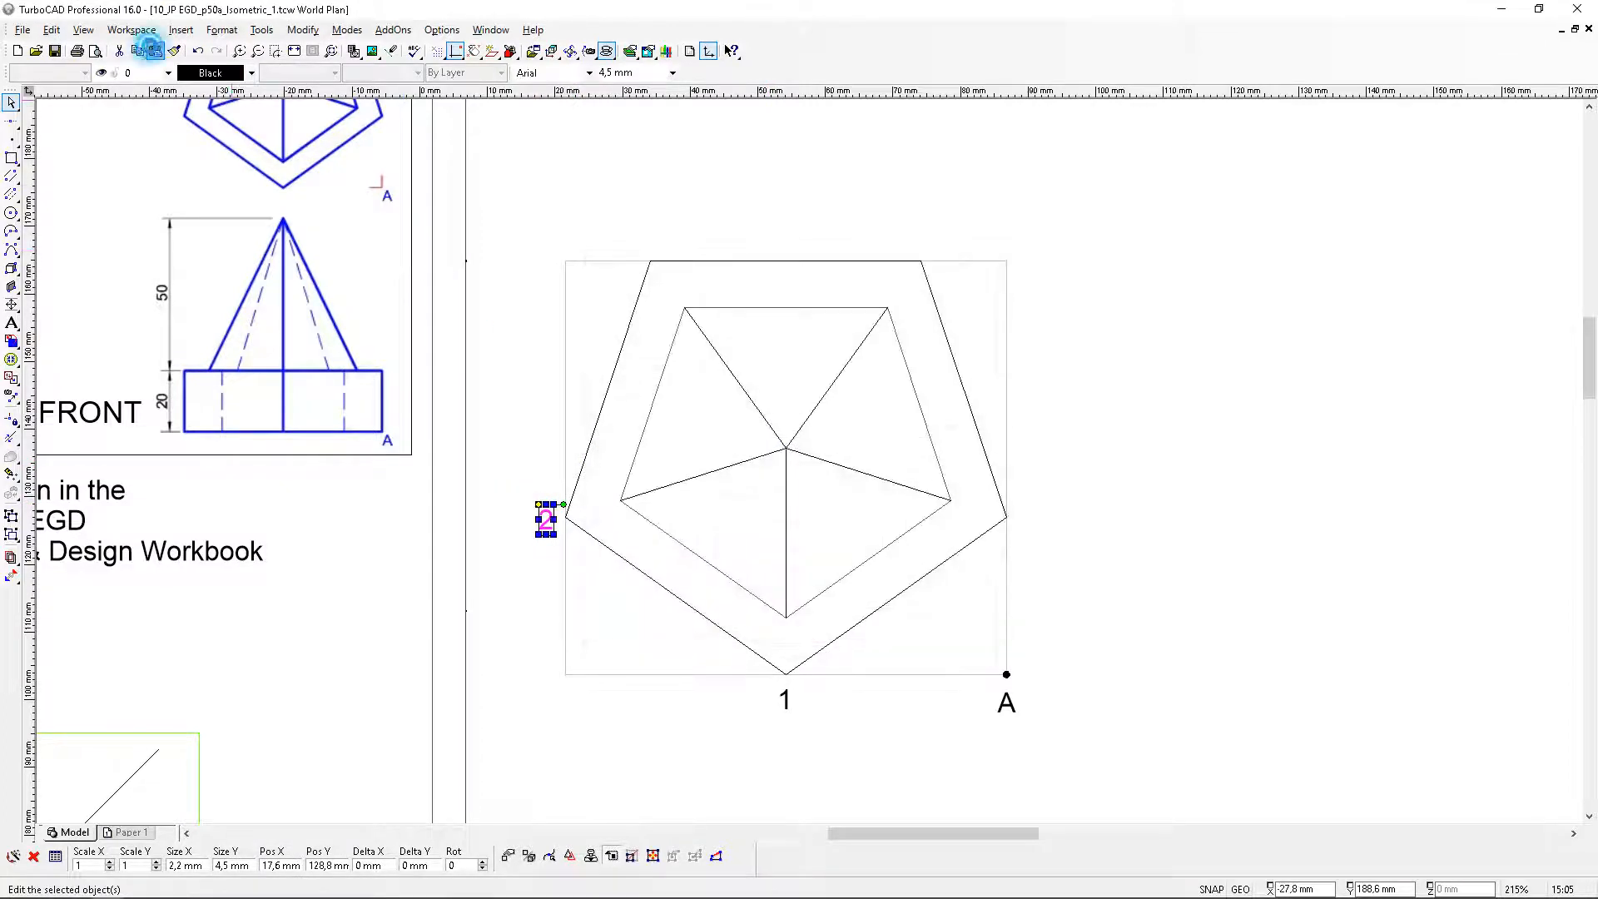
Paste another label above the outer pentagon's upper-left vertex and change its text to 3
left_click(156, 50)
left_click_drag(808, 461, 632, 218)
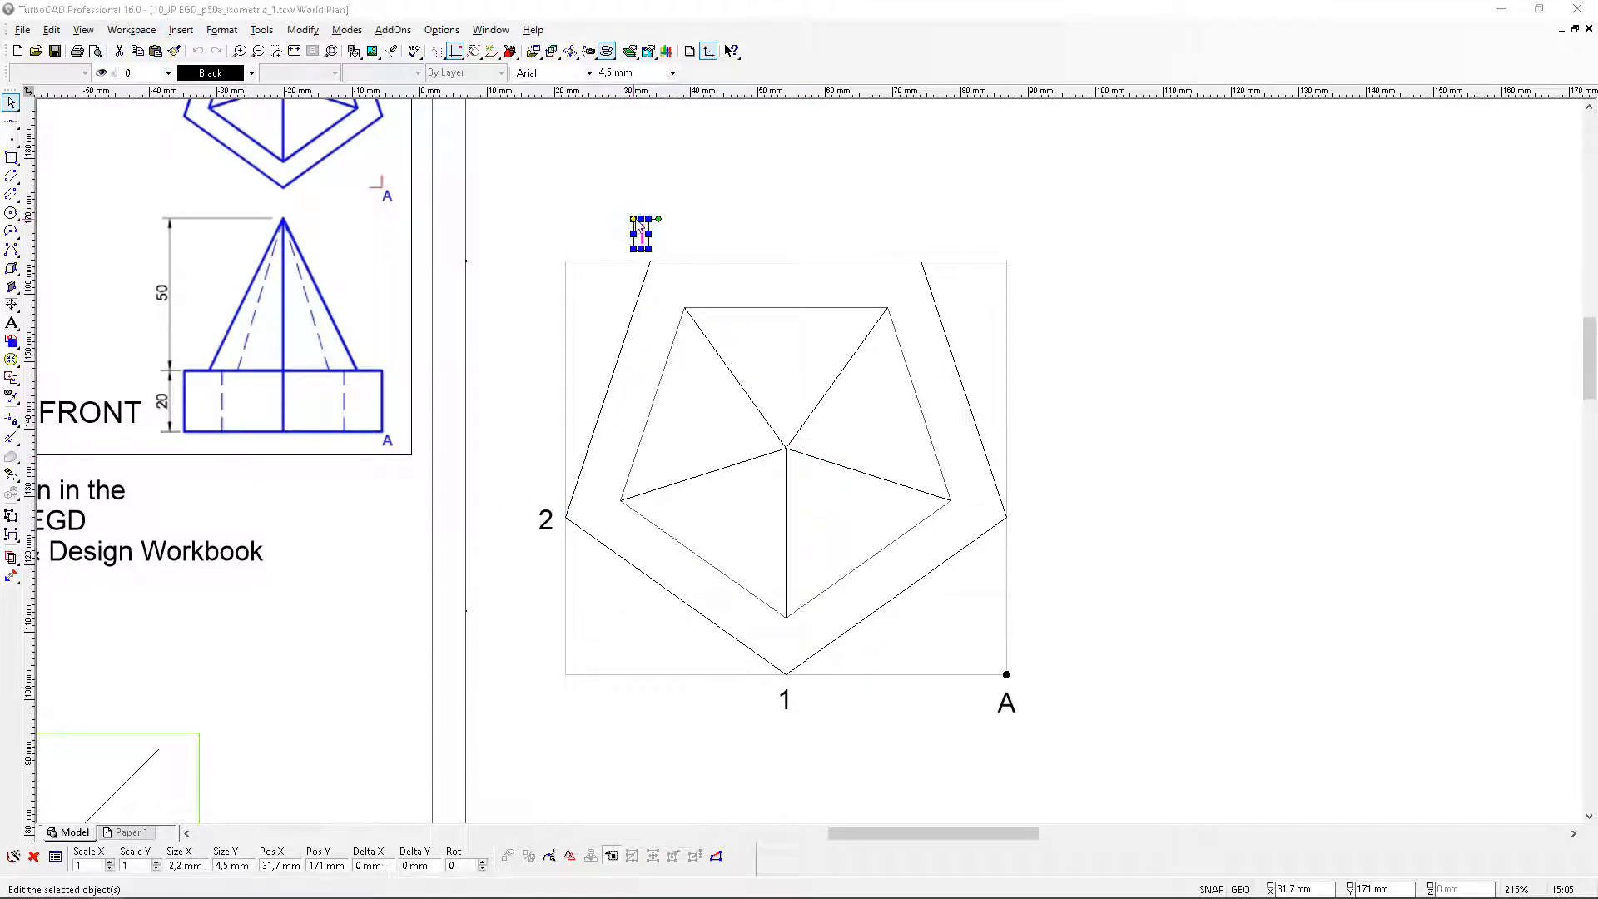
double_click(639, 230)
type("3")
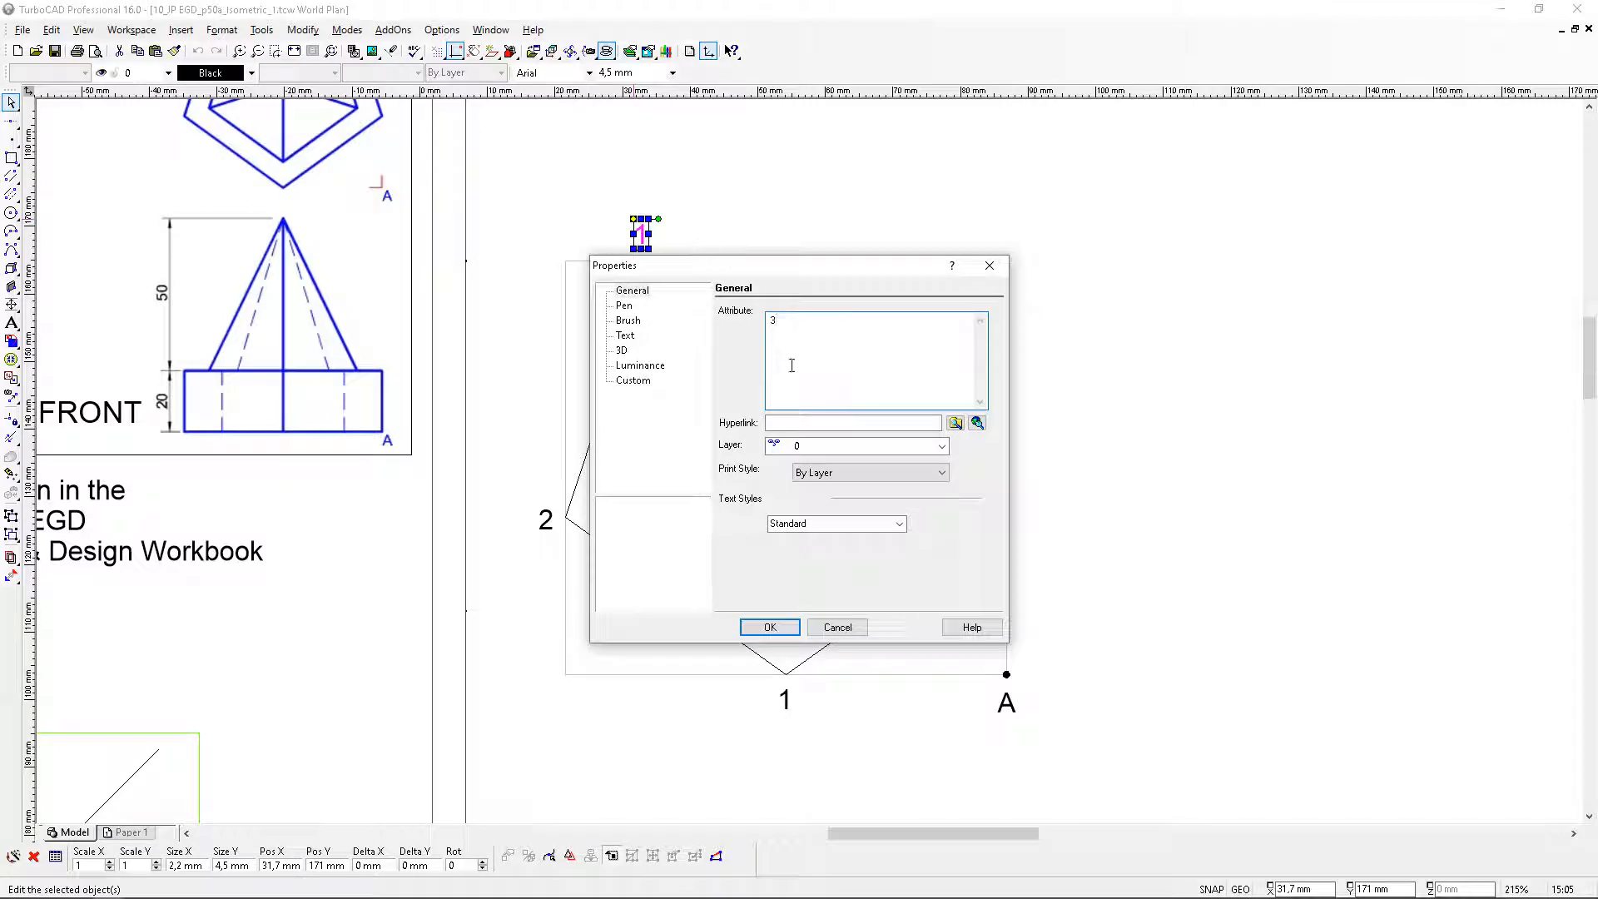
left_click(770, 626)
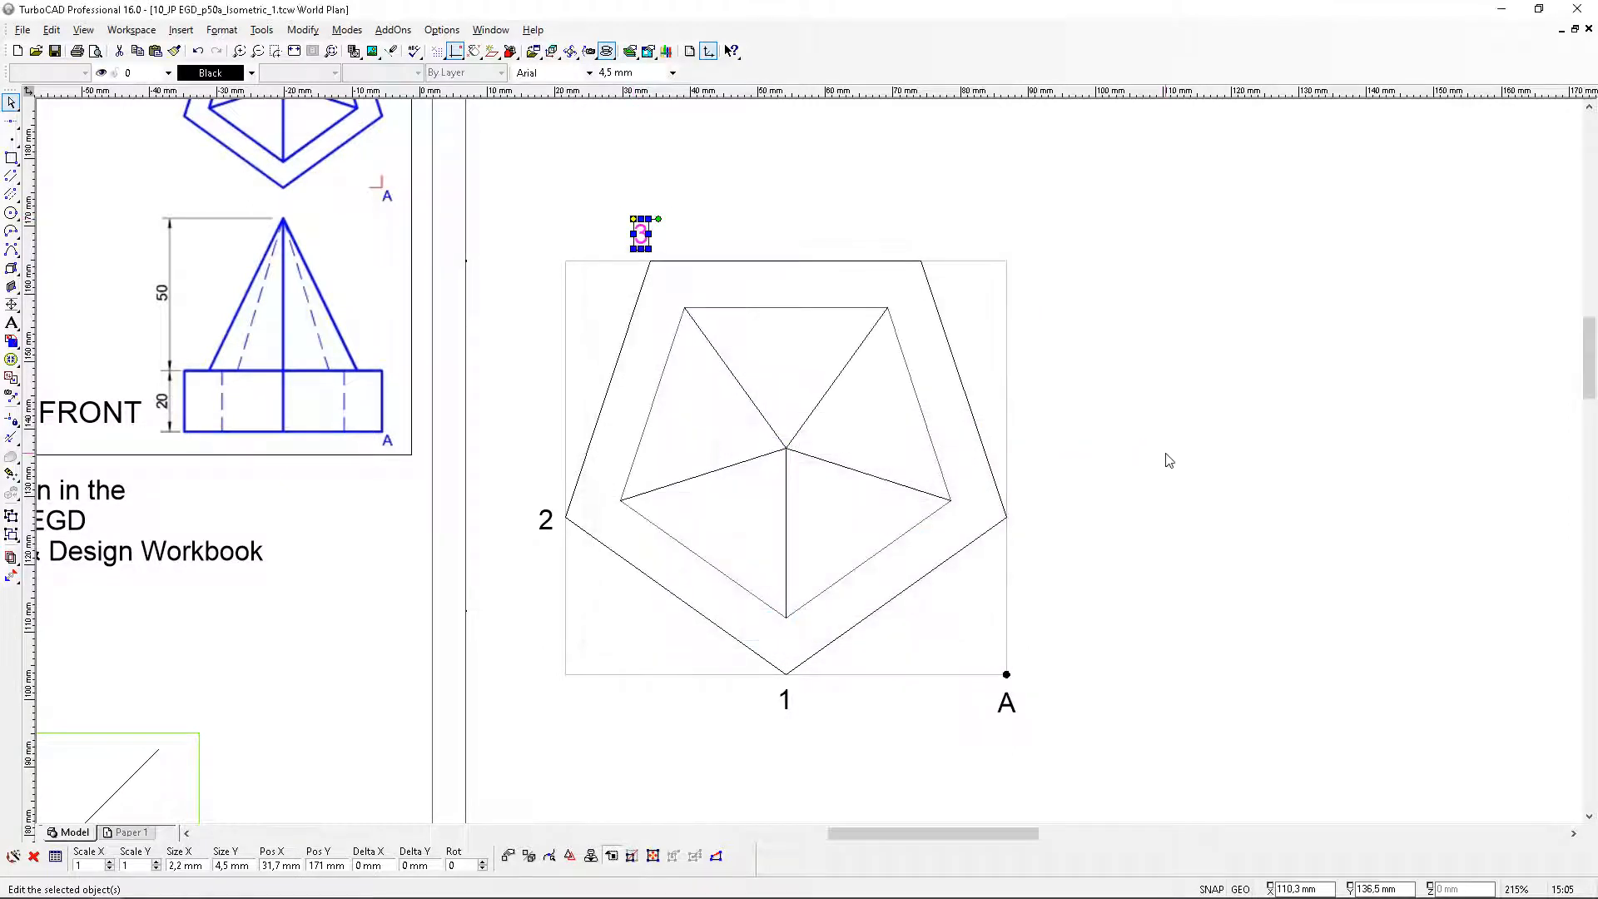
left_click(1163, 459)
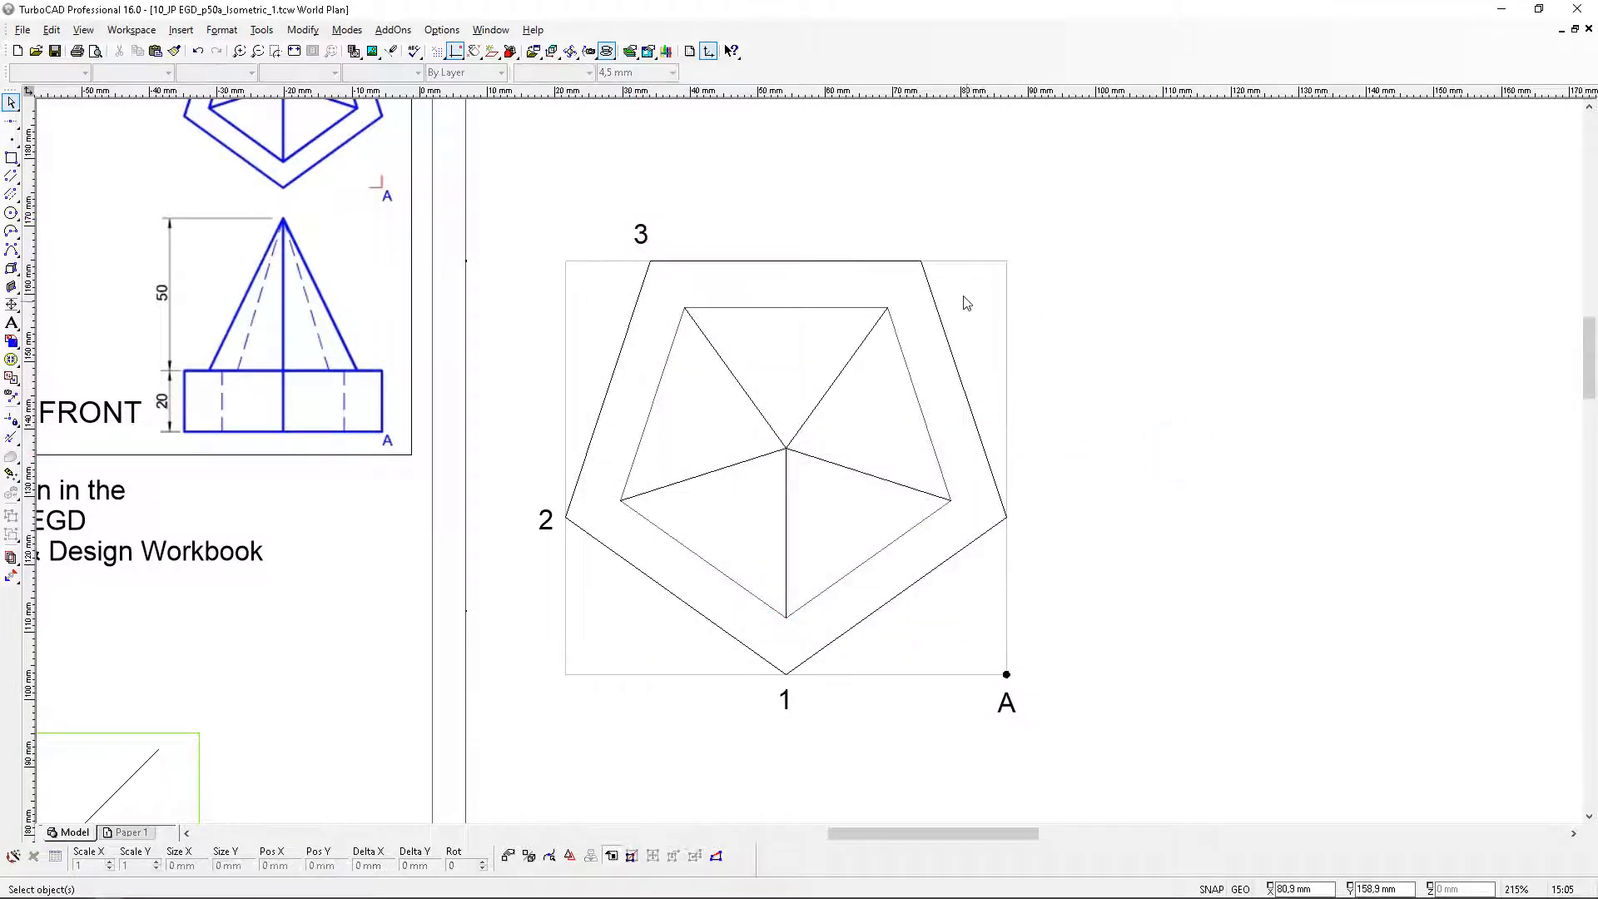
Paste another label above the outer pentagon's upper-right vertex and change its text to 4
left_click(155, 50)
left_click(803, 462)
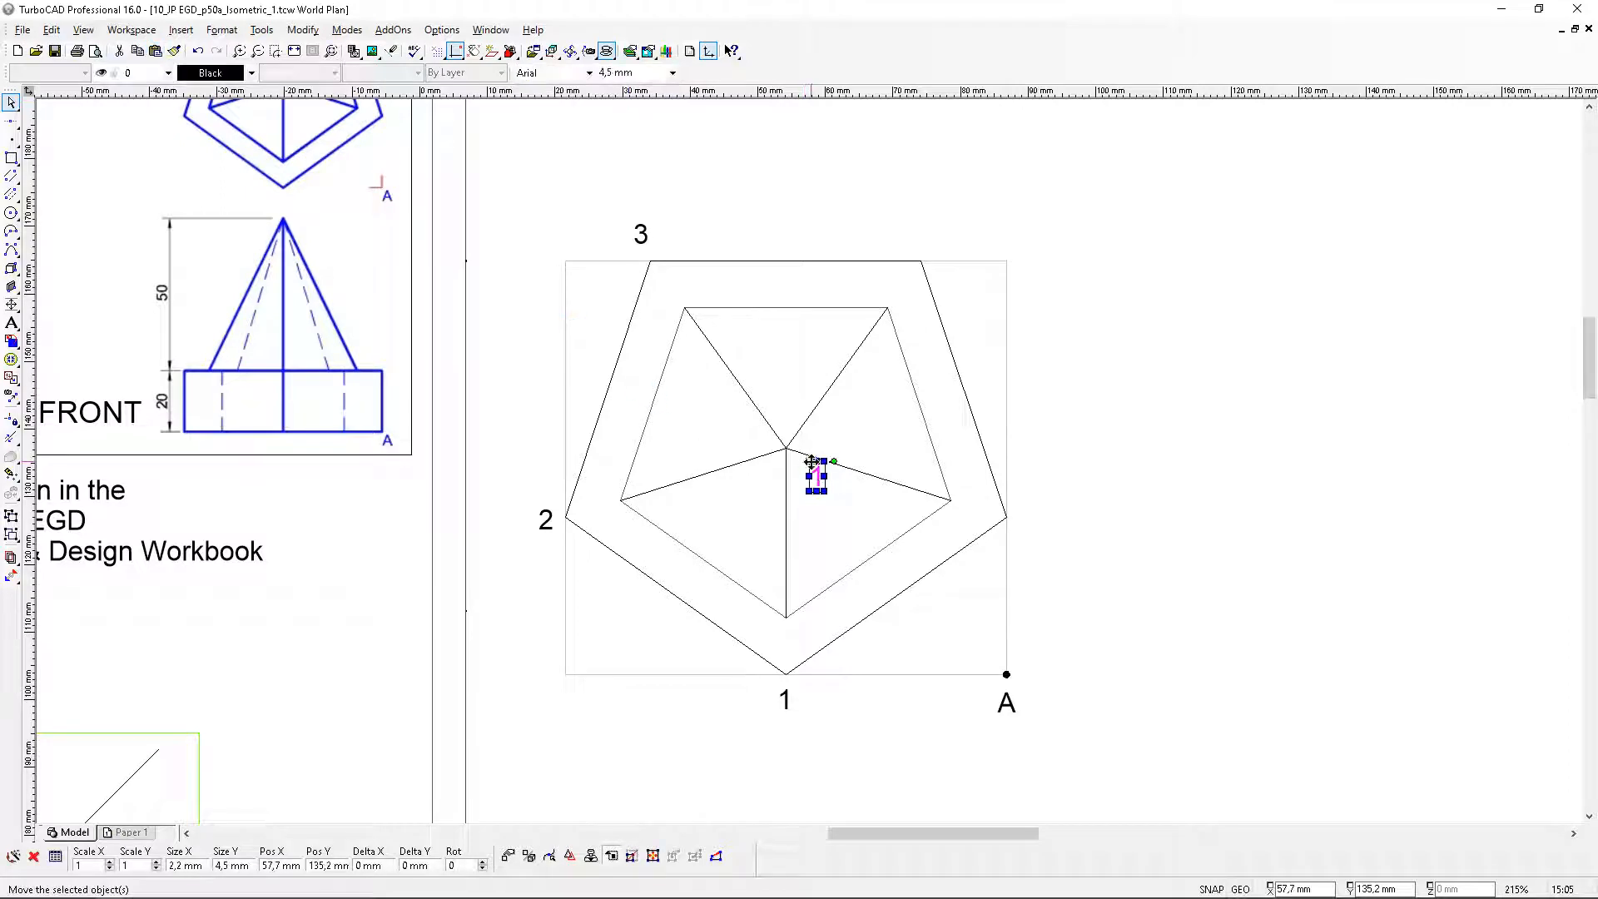
left_click_drag(803, 462, 914, 224)
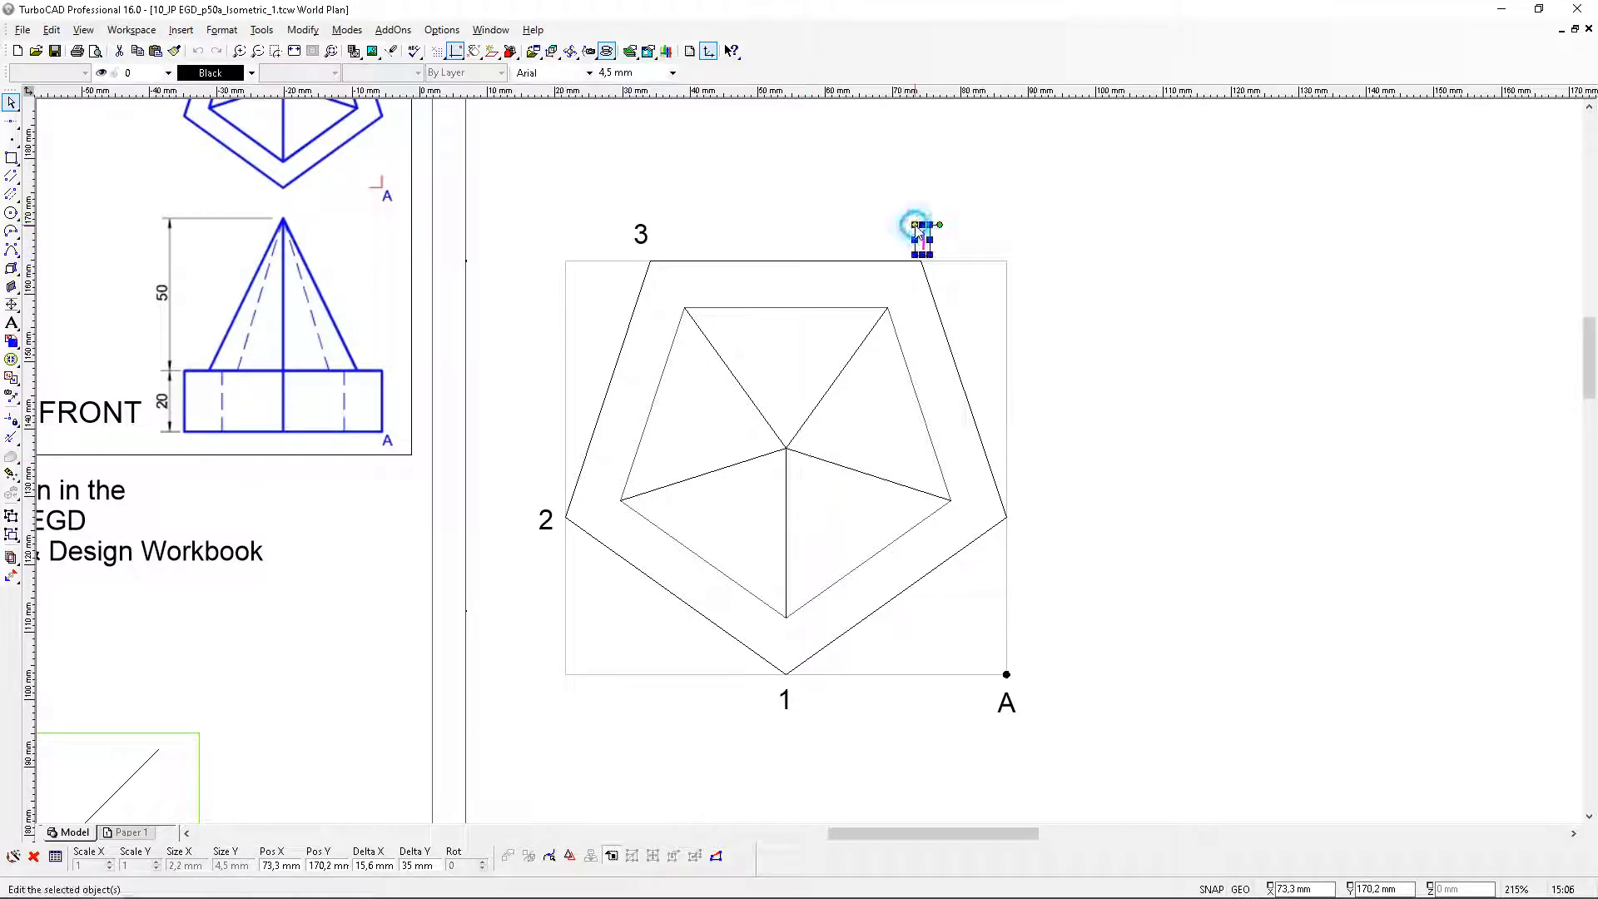
double_click(916, 224)
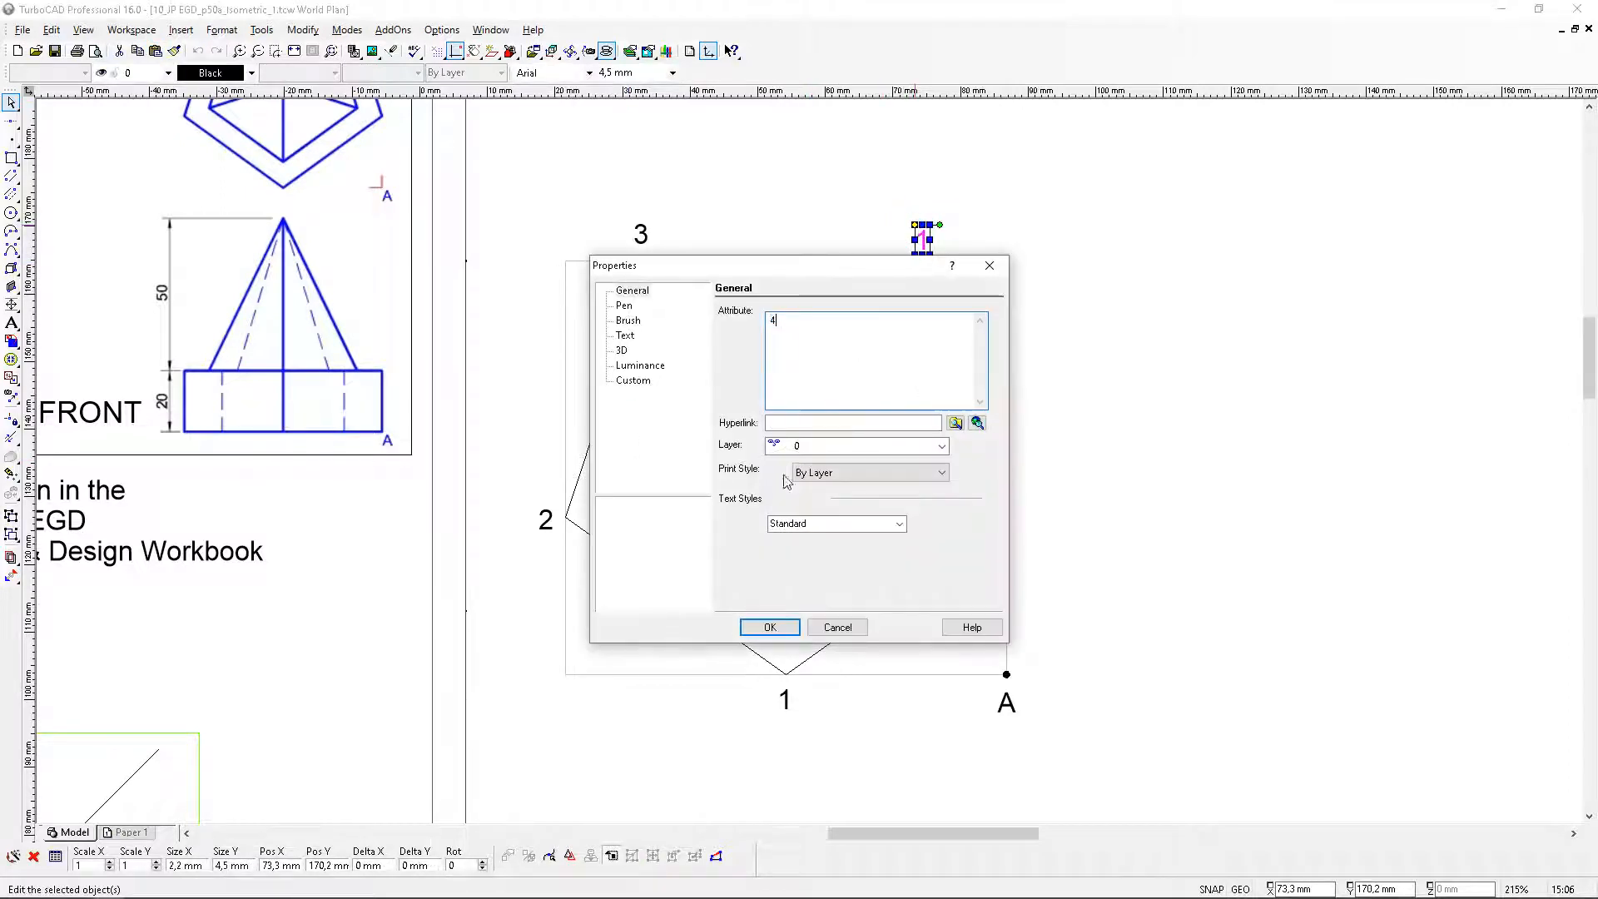
left_click(768, 621)
left_click(1136, 424)
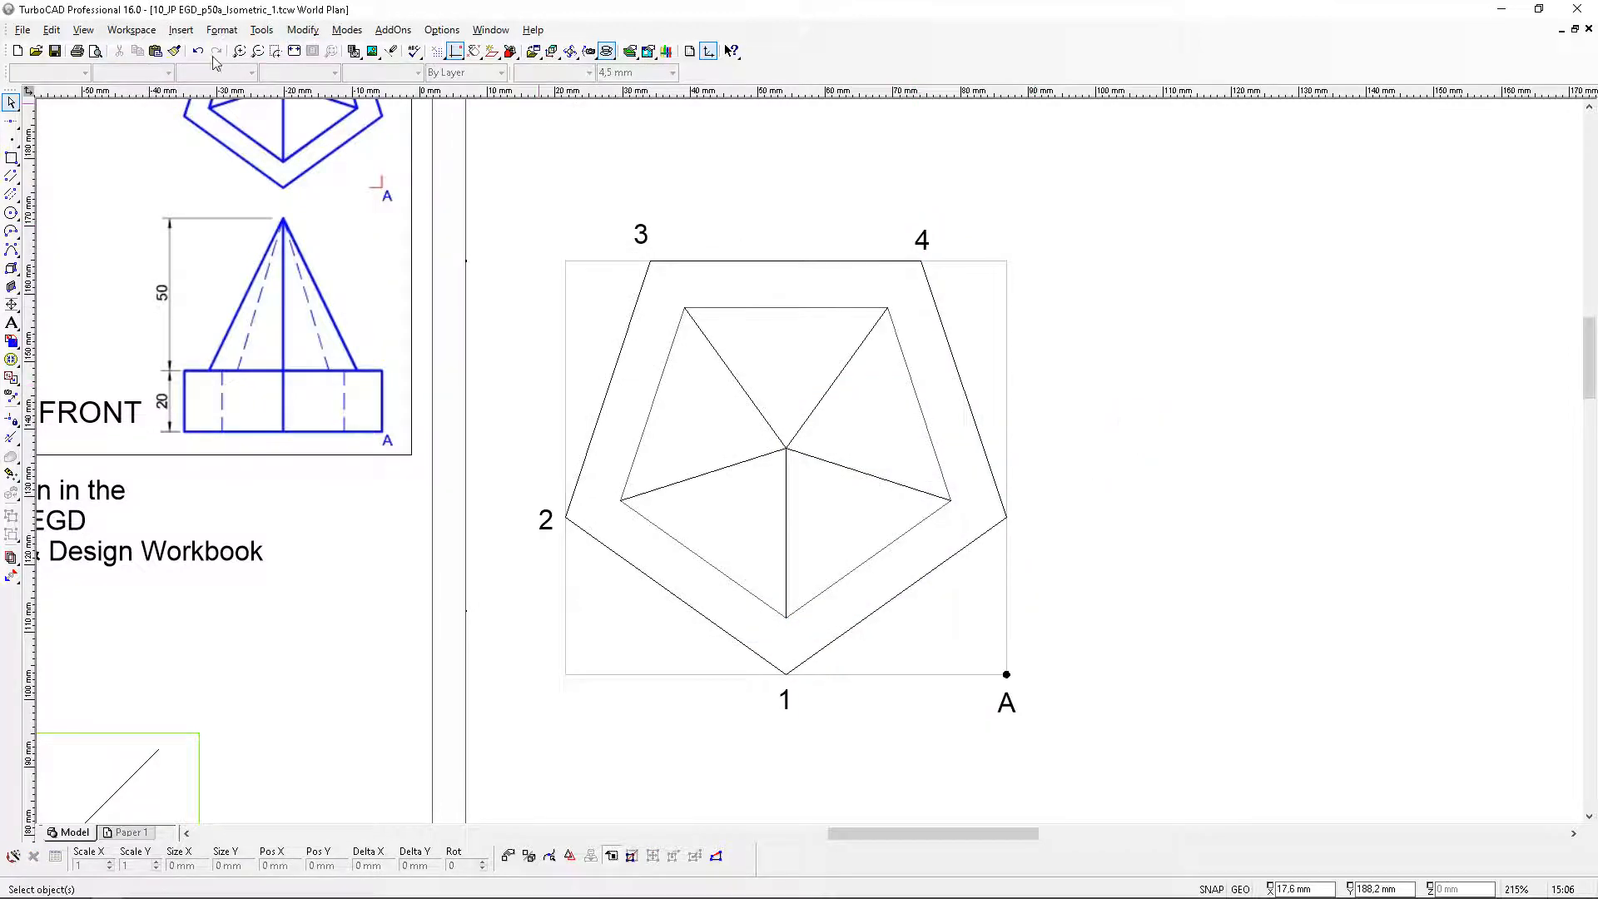
Paste another label beside the outer pentagon's right vertex and change its text to 5
left_click(156, 51)
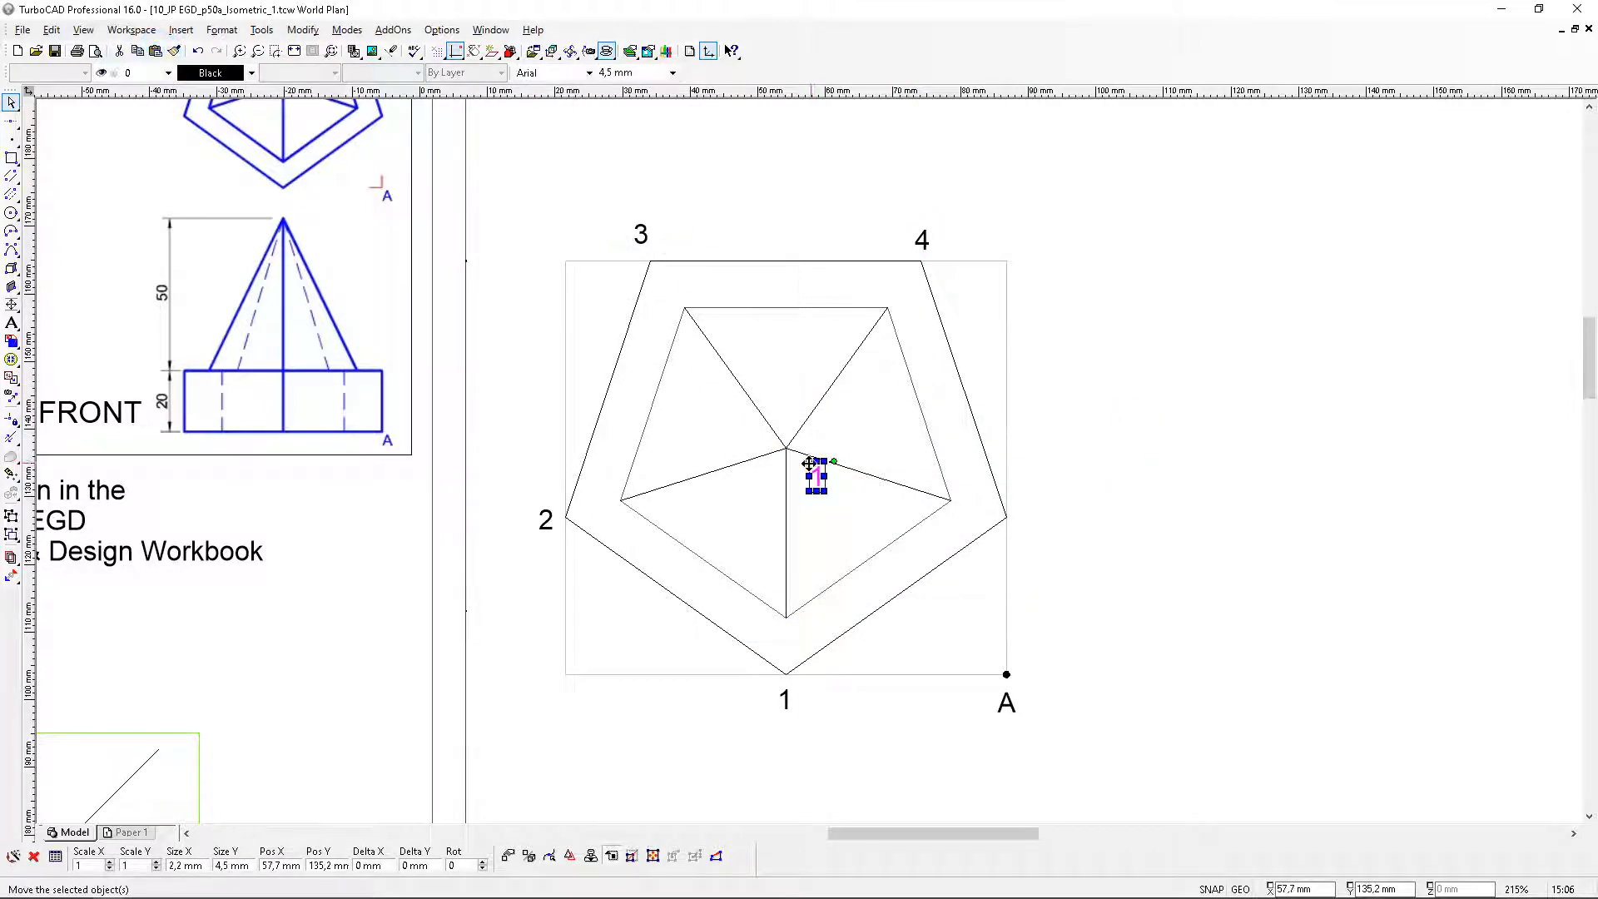
left_click(809, 461)
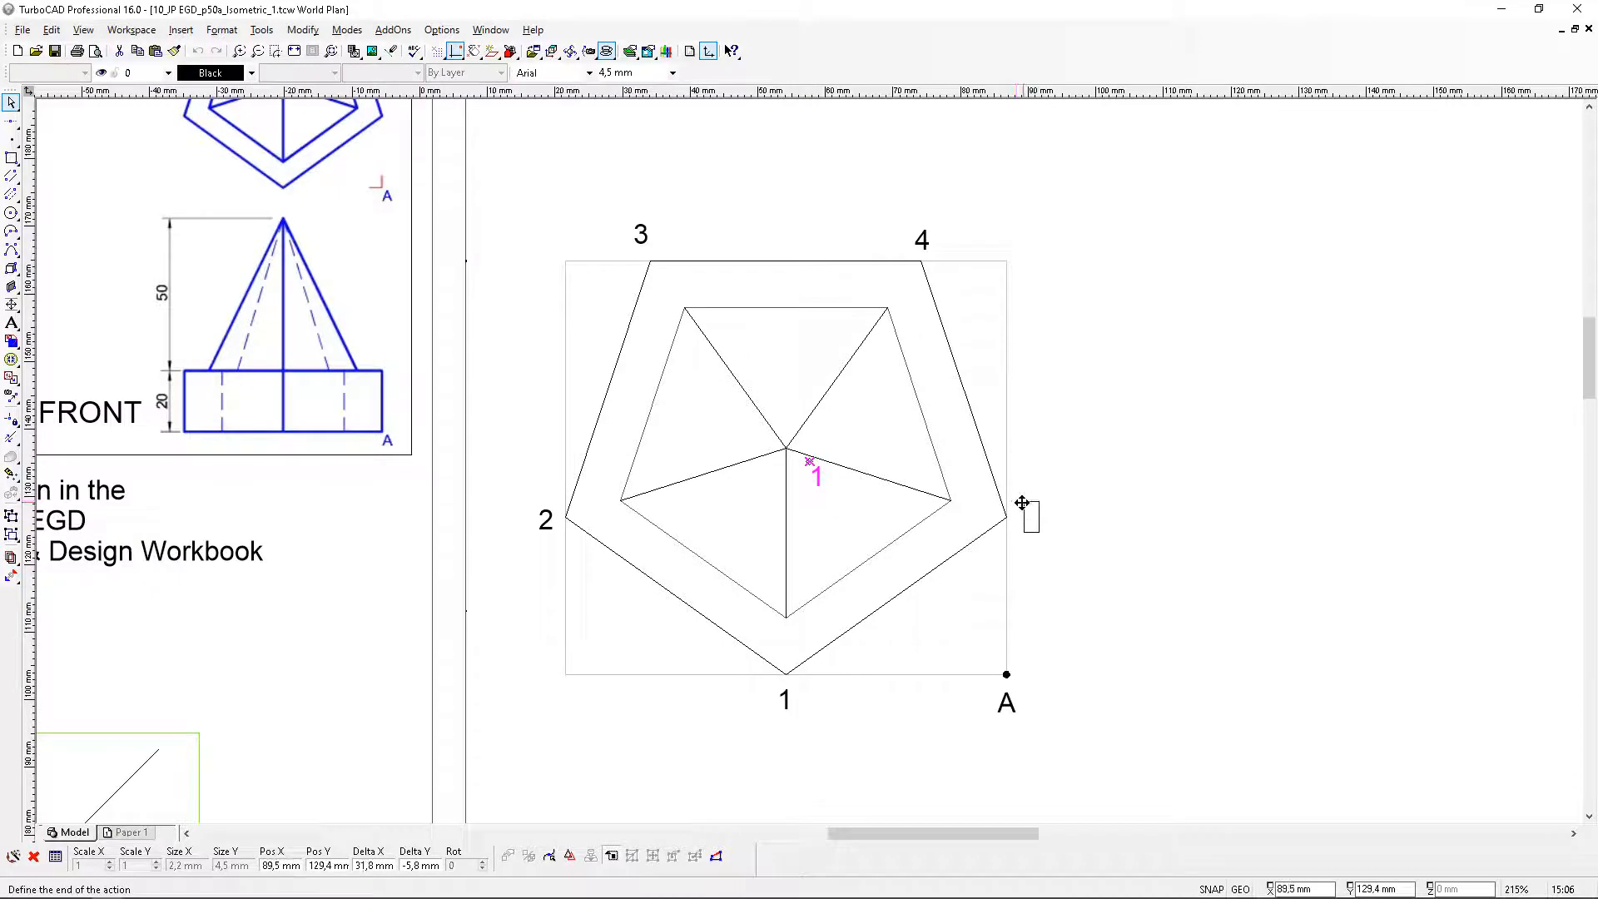
left_click(1020, 501)
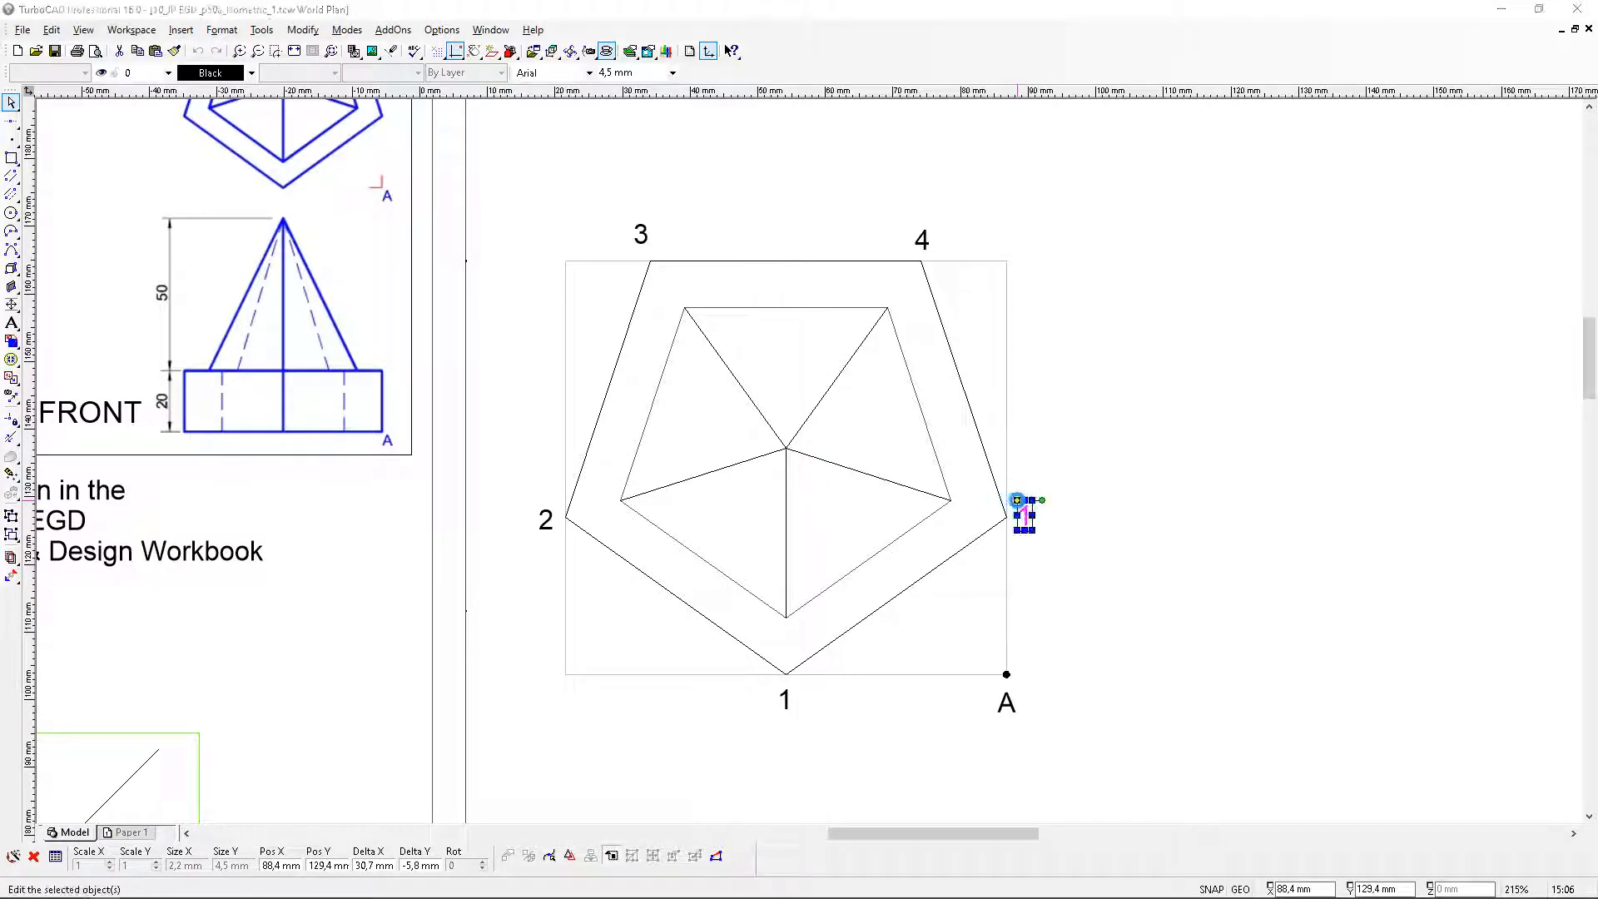
double_click(1024, 511)
type("5")
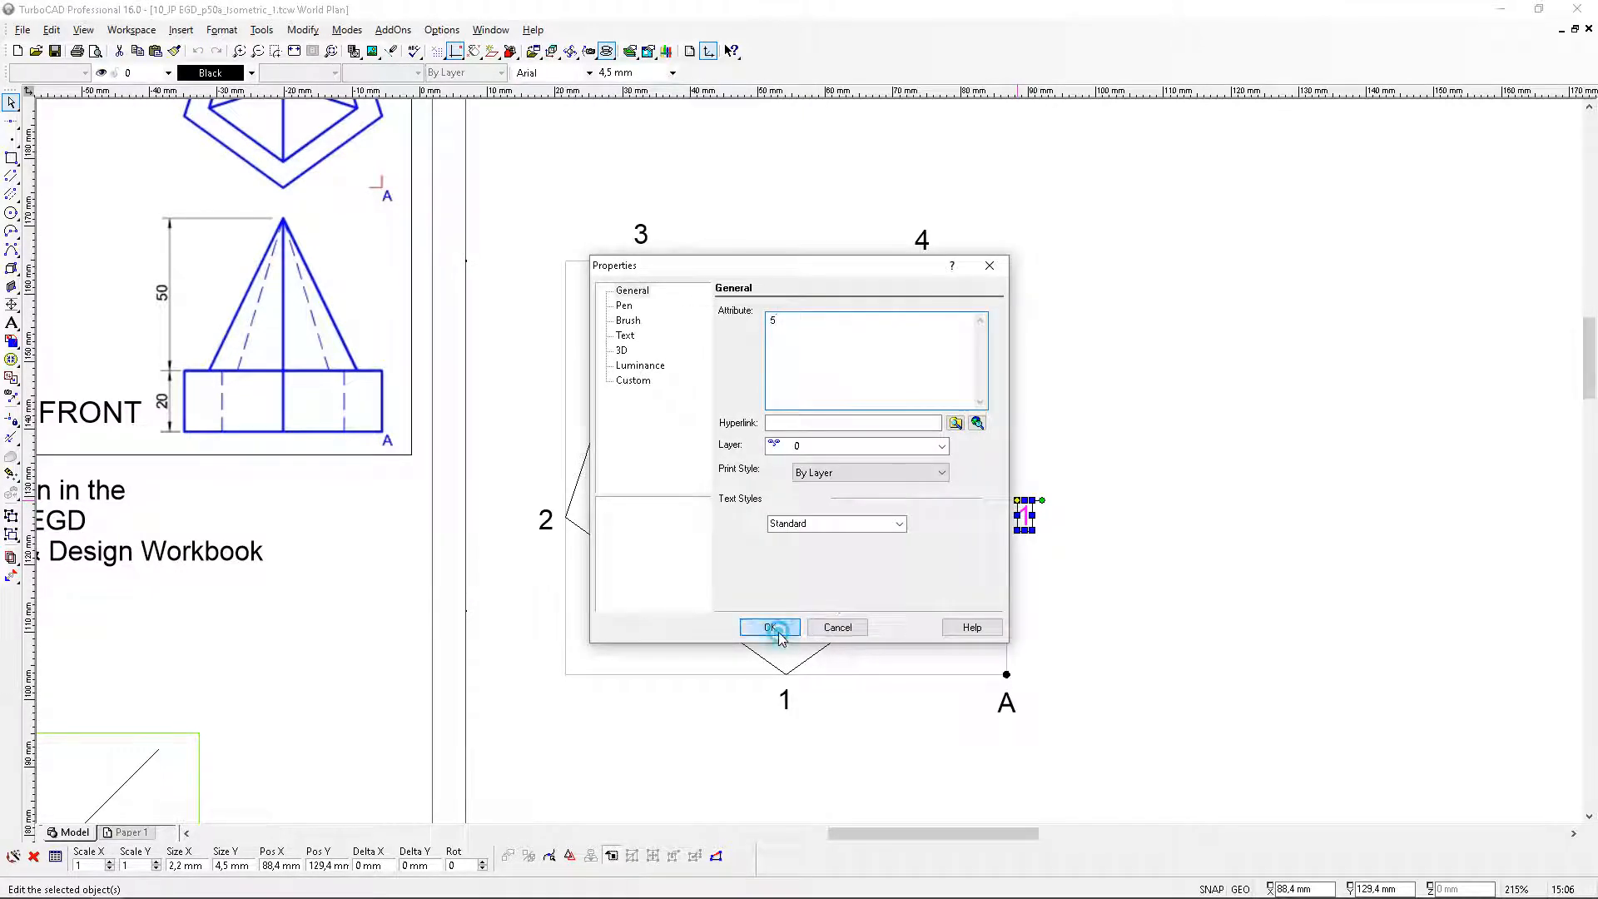
left_click(768, 628)
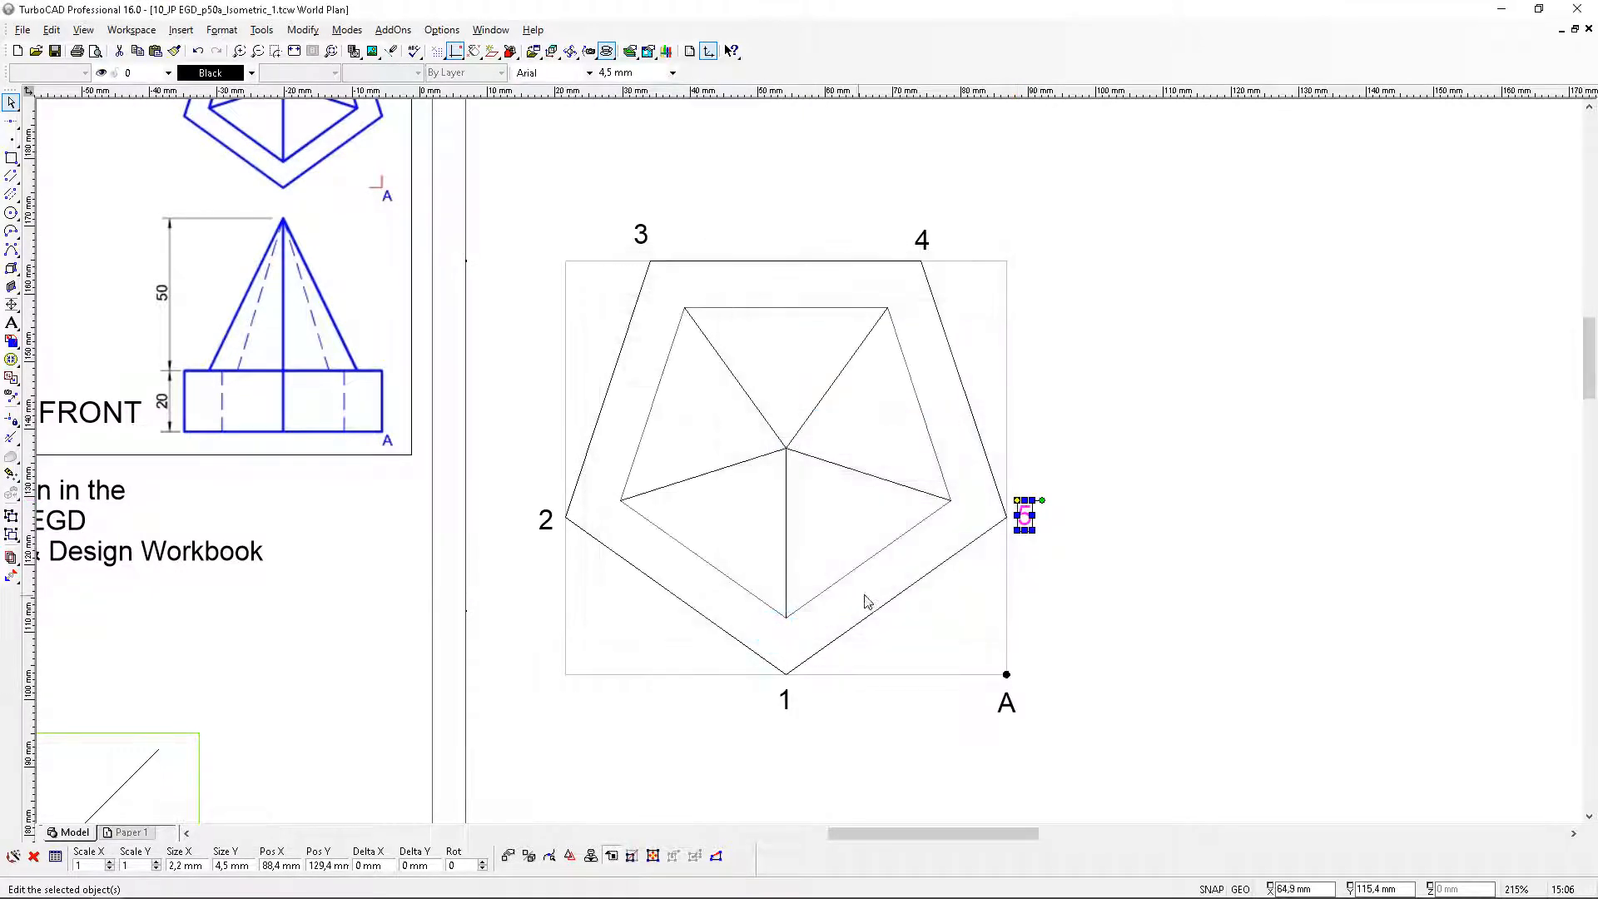
Paste another label just above the central apex where the pyramid edges meet and change its text to T
left_click(157, 52)
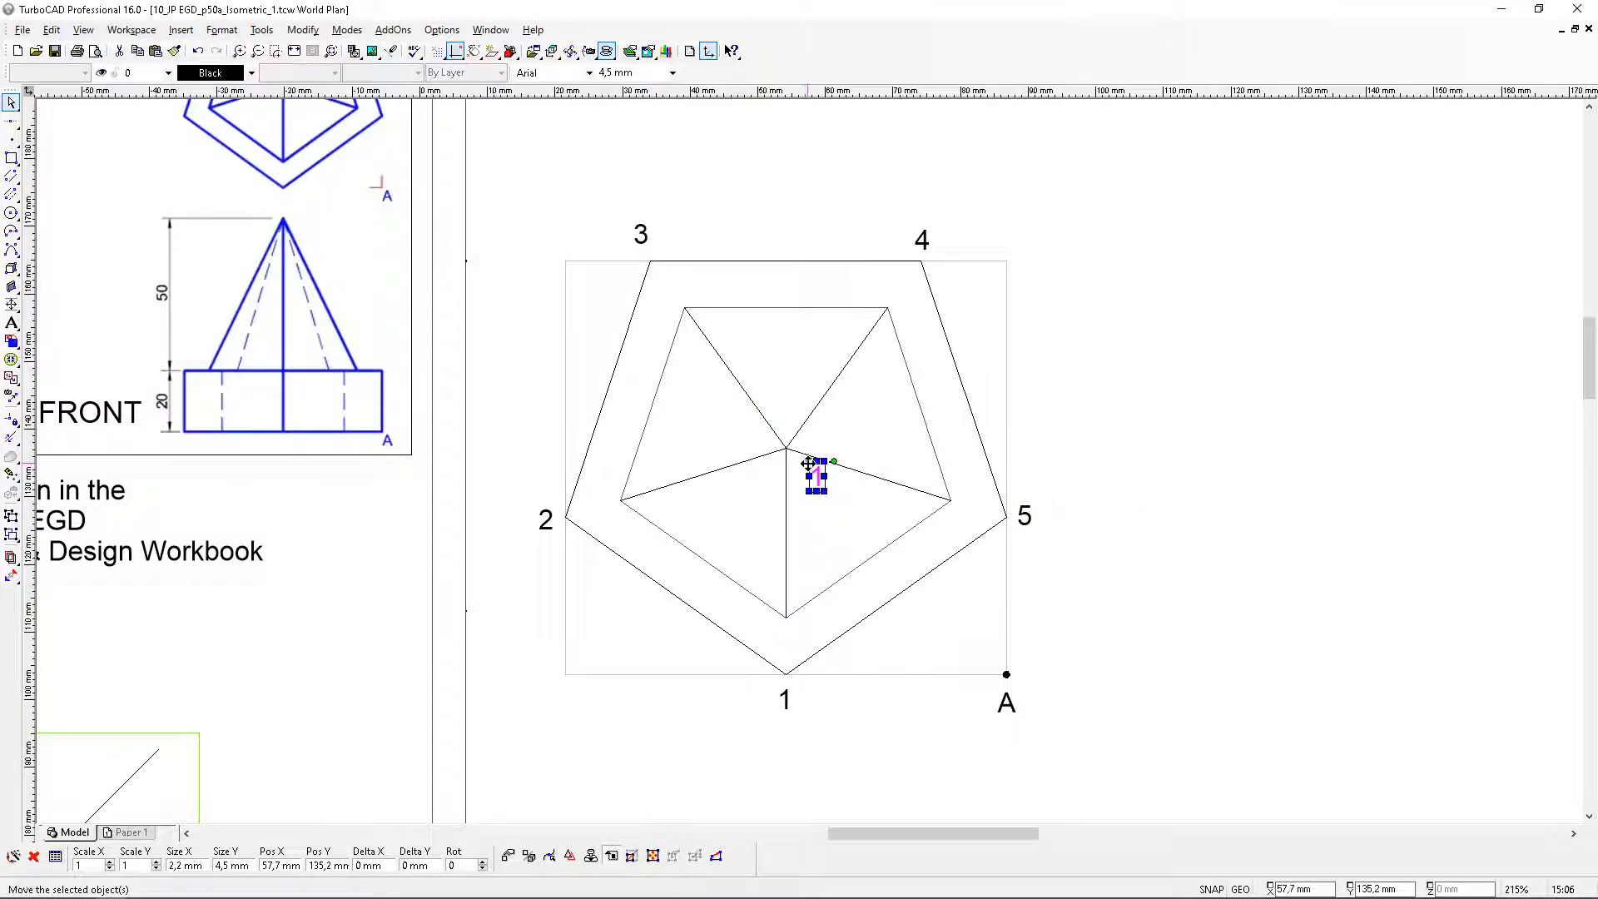
left_click_drag(803, 466, 777, 402)
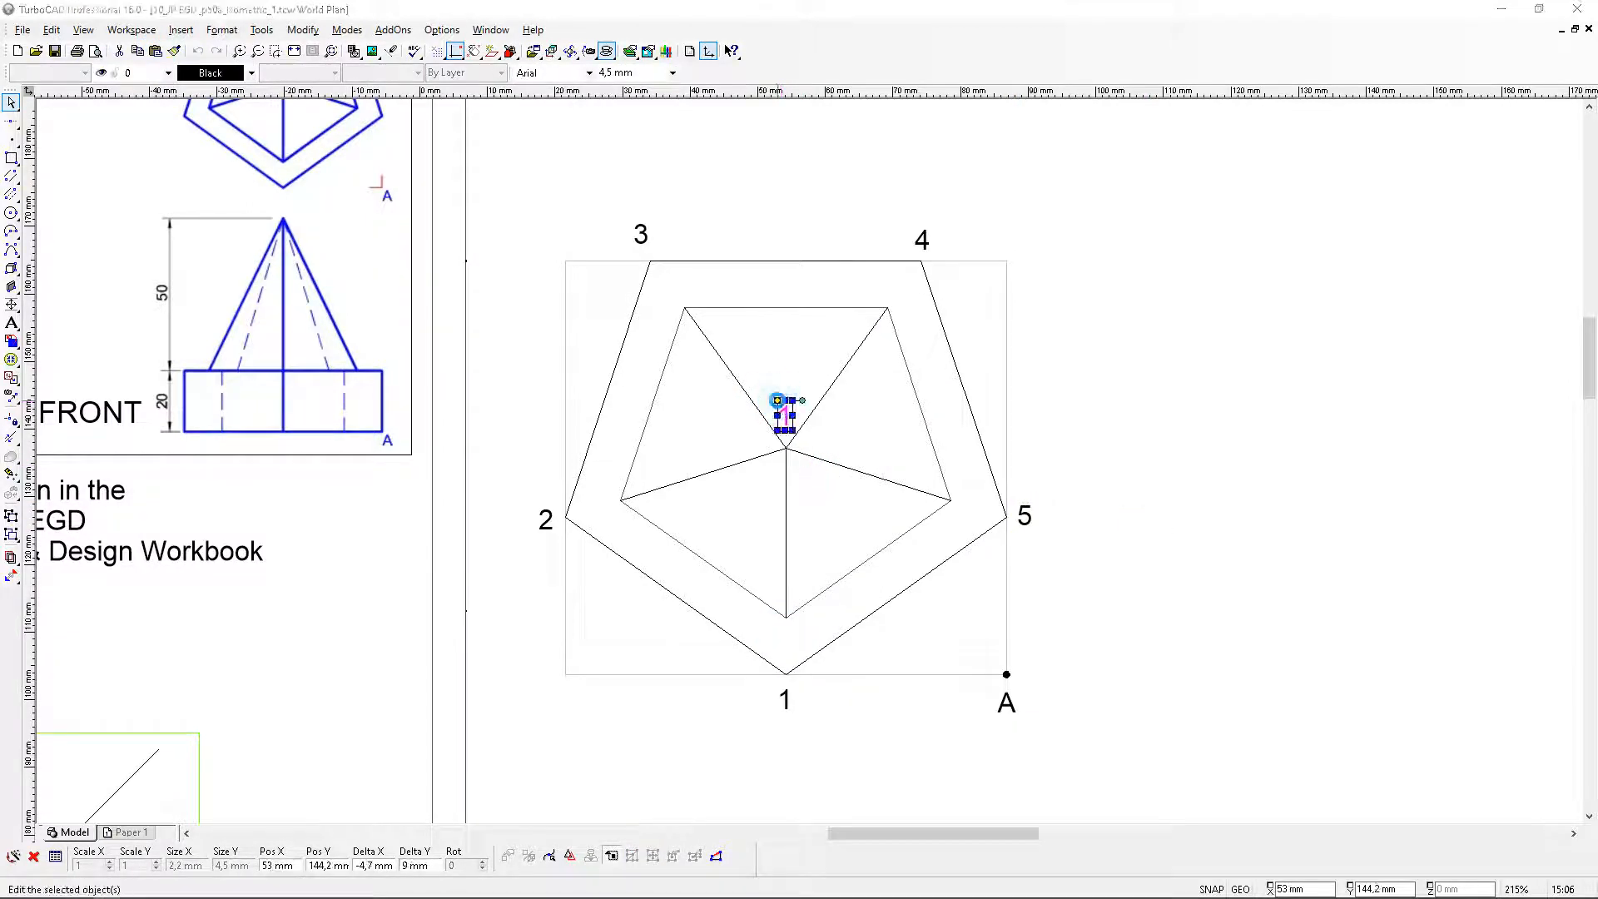
double_click(777, 401)
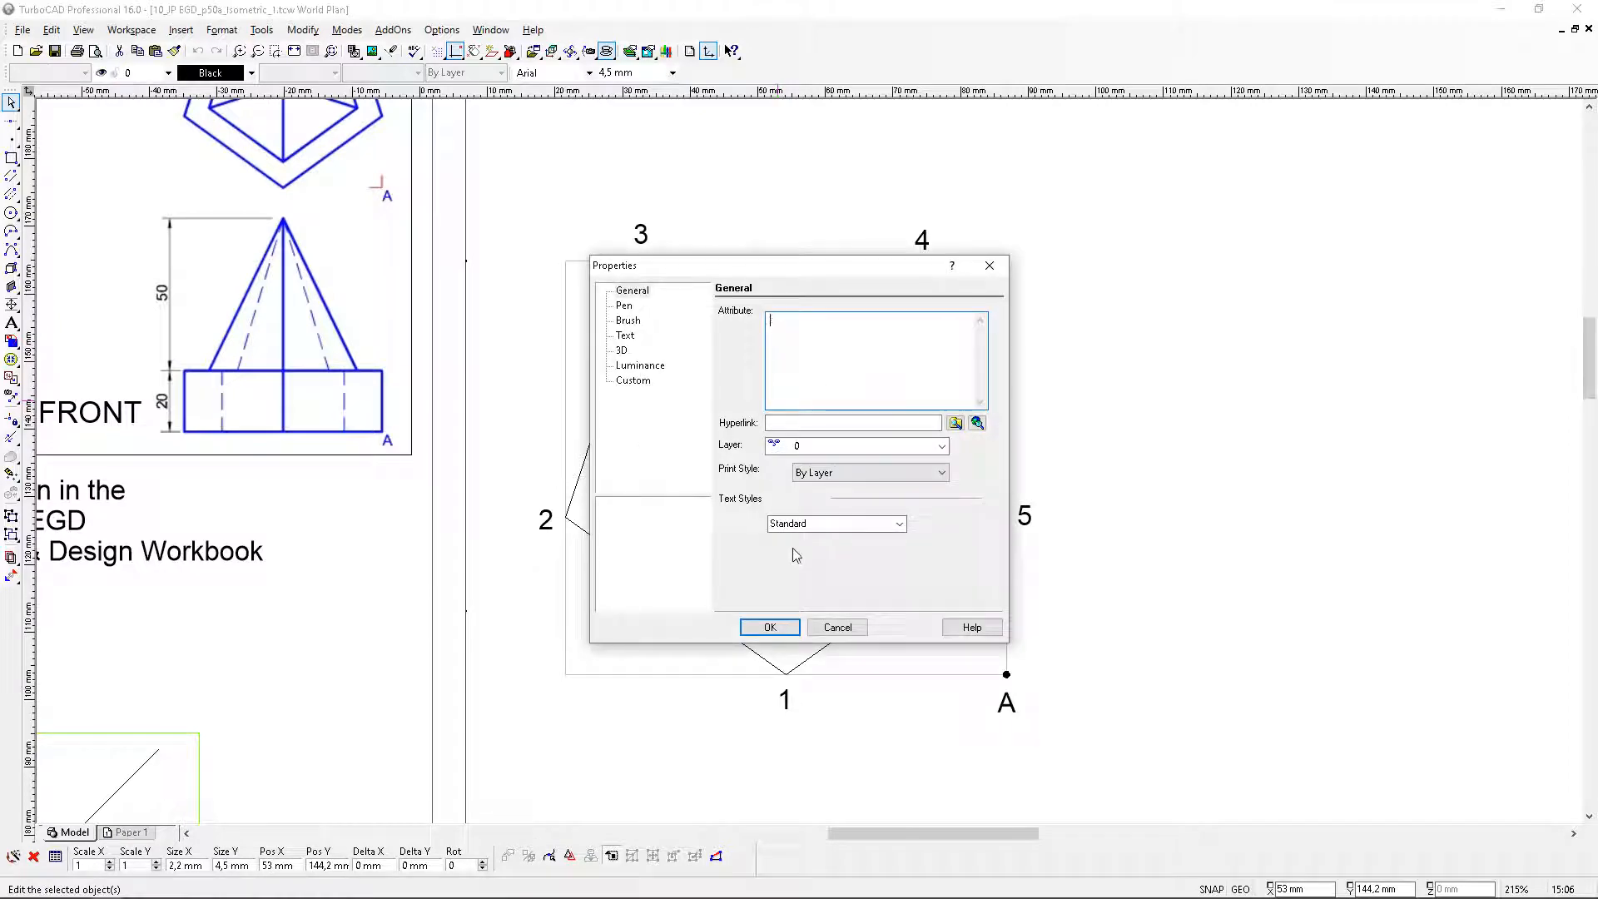
type("T")
left_click(772, 626)
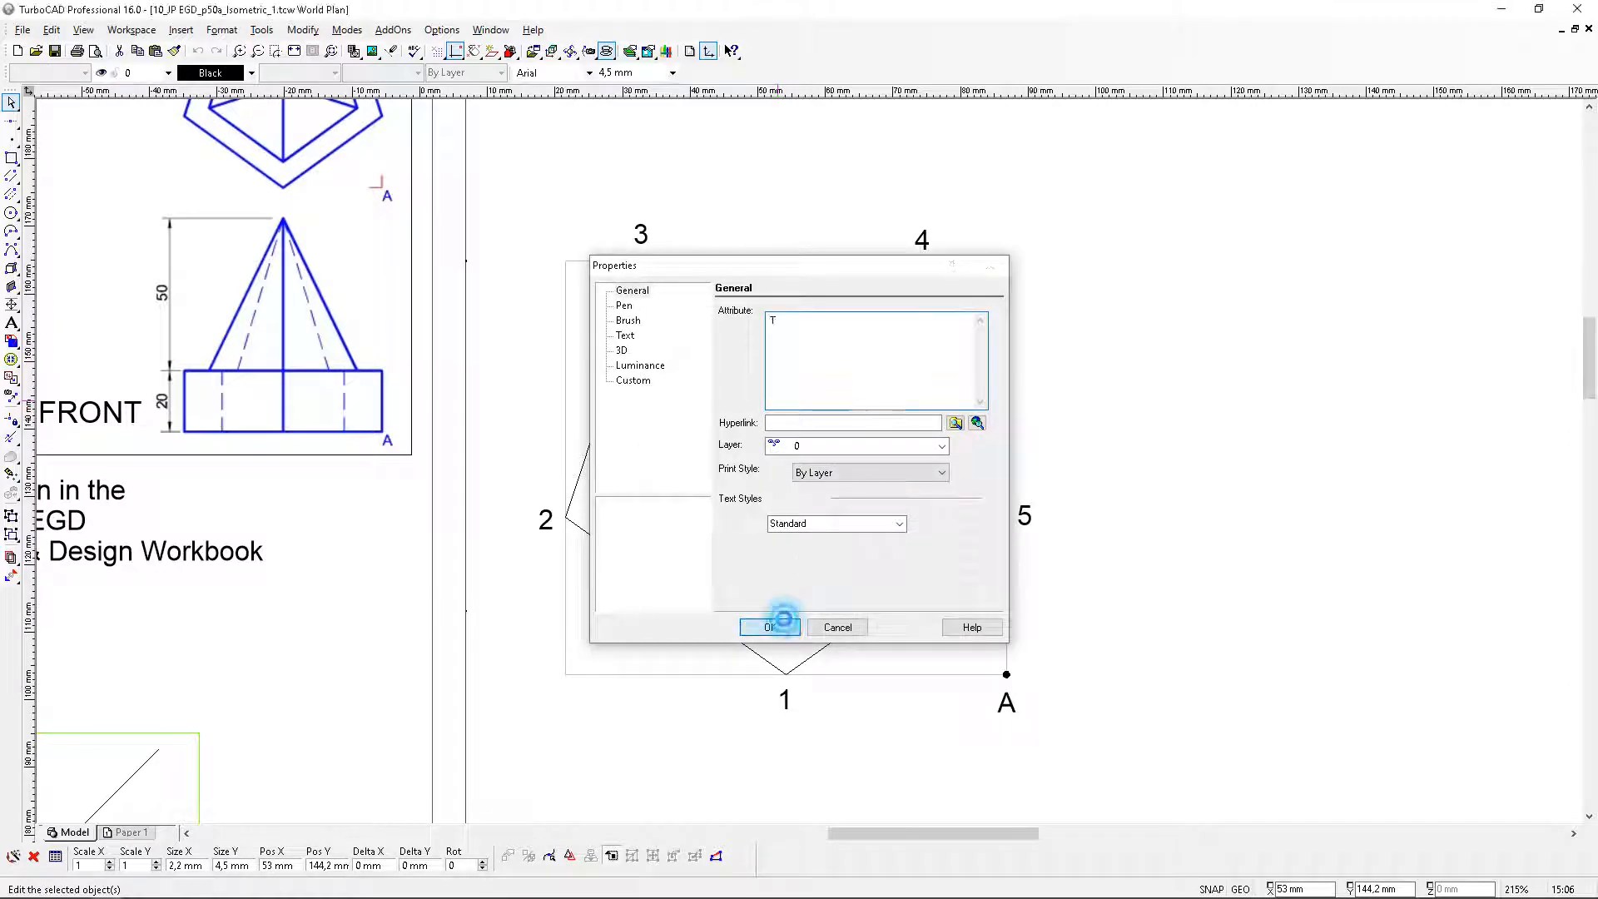
left_click(1188, 365)
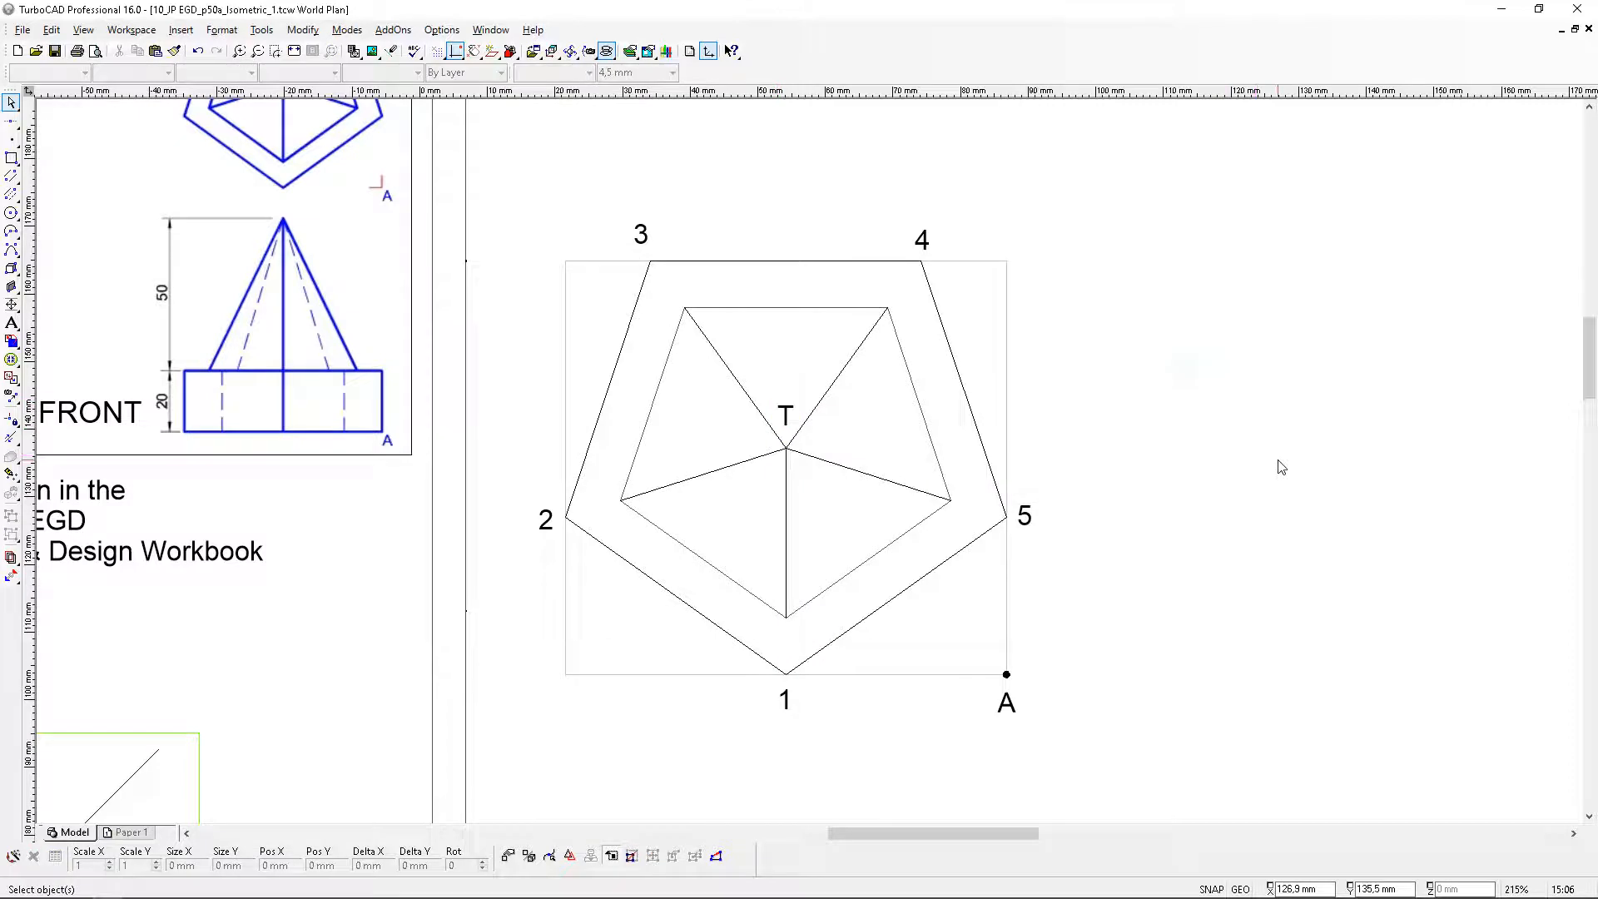
scroll(710, 467, "down", 2)
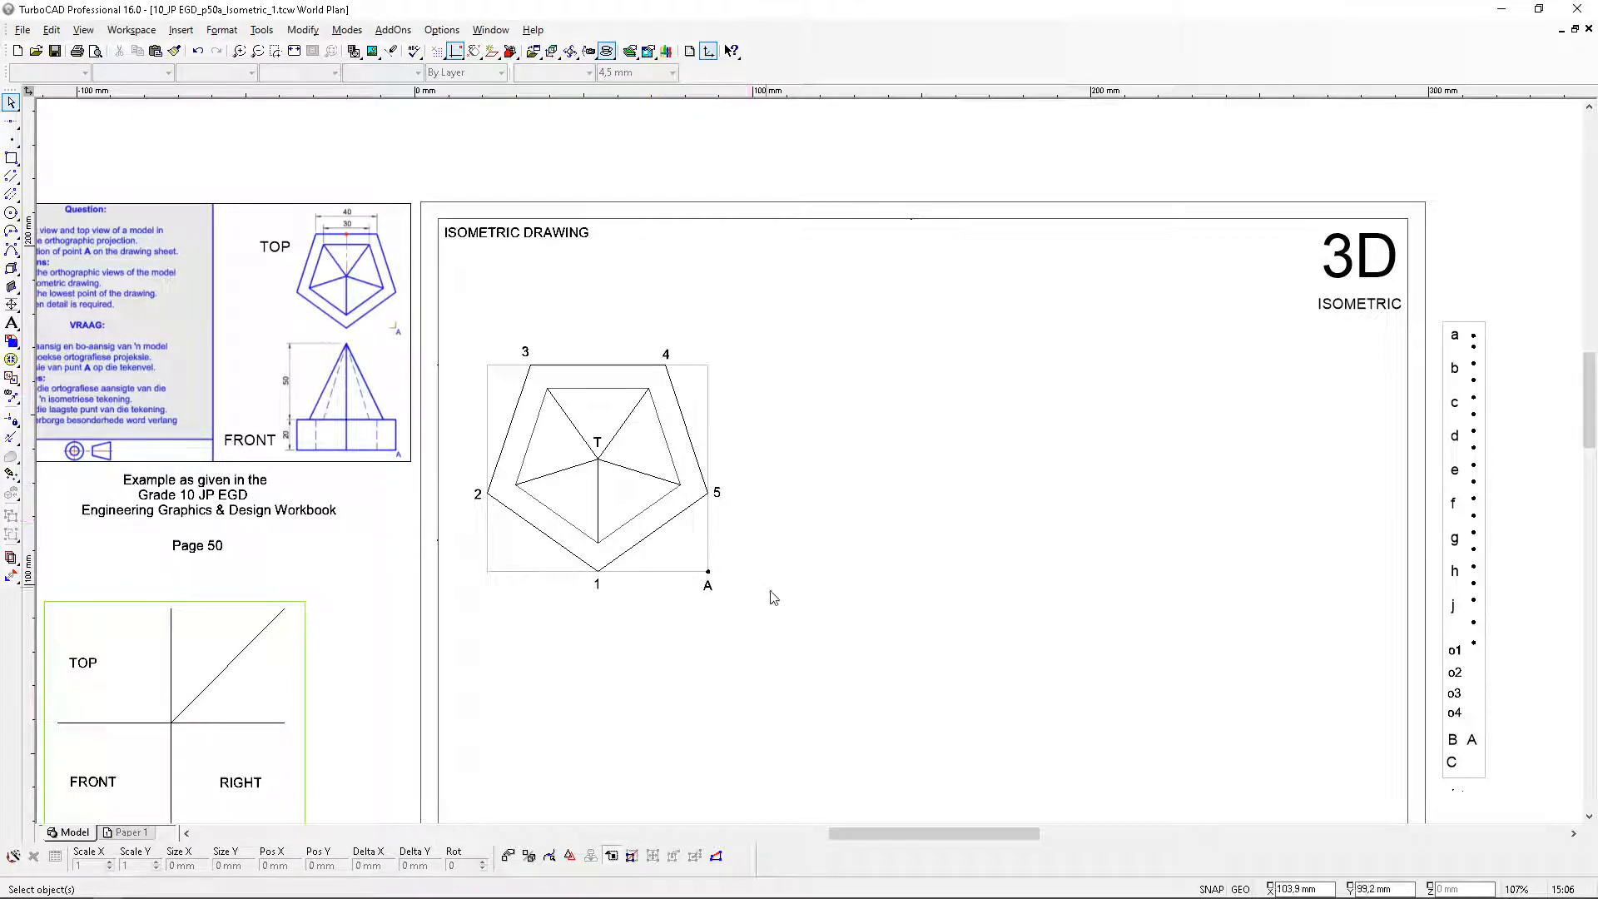
scroll(796, 616, "down", 1)
scroll(867, 553, "up", 1)
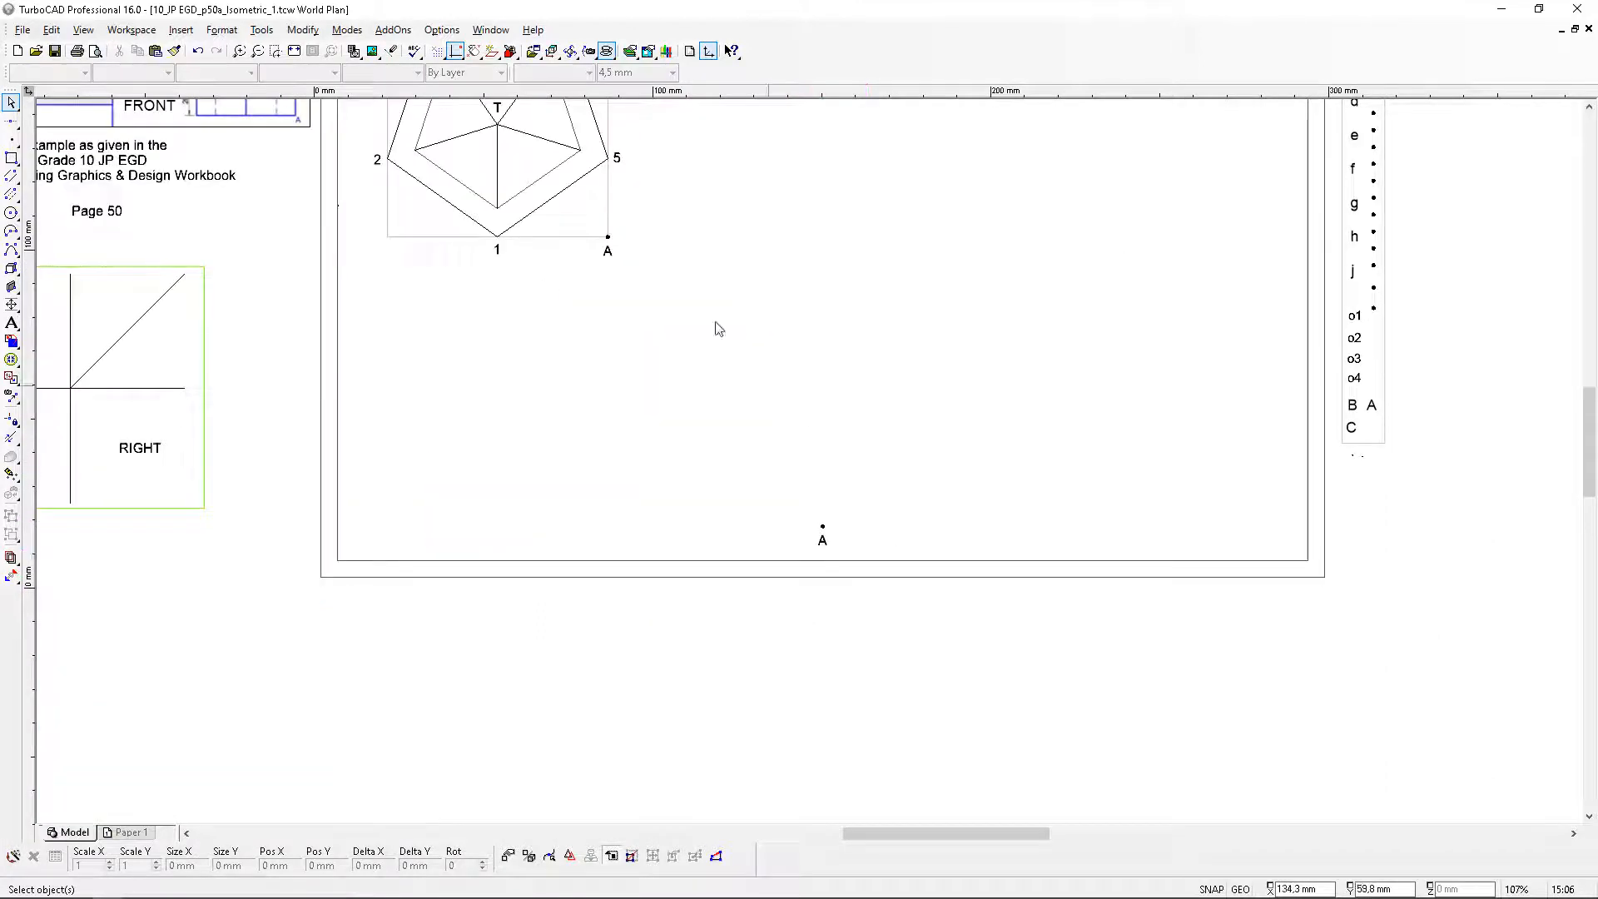
scroll(611, 191, "up", 1)
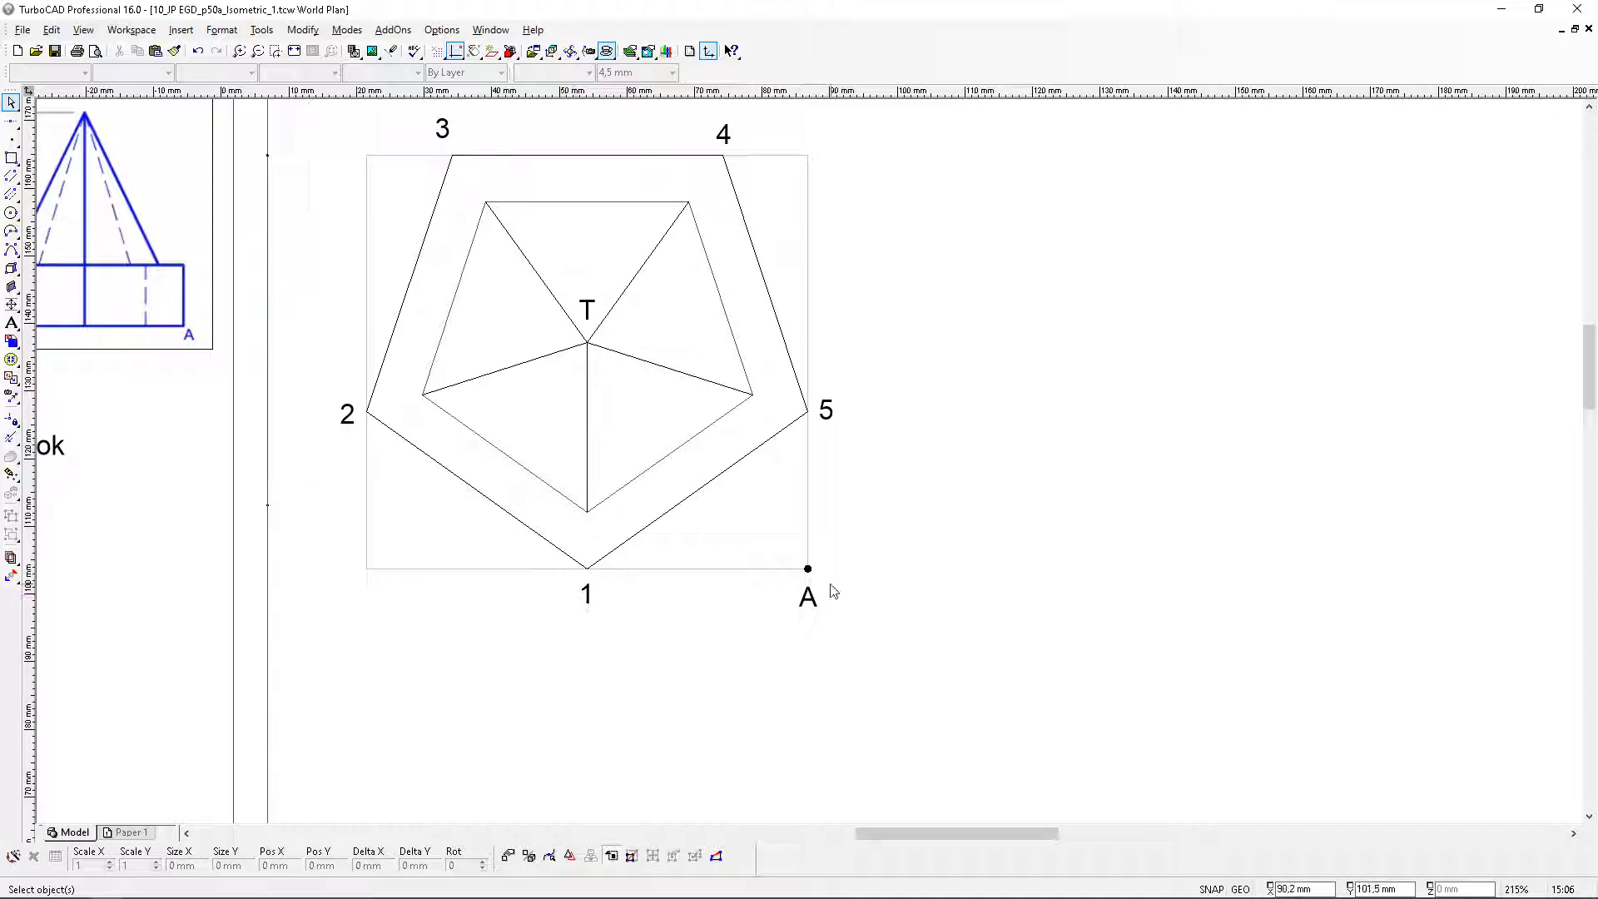
scroll(856, 567, "down", 1)
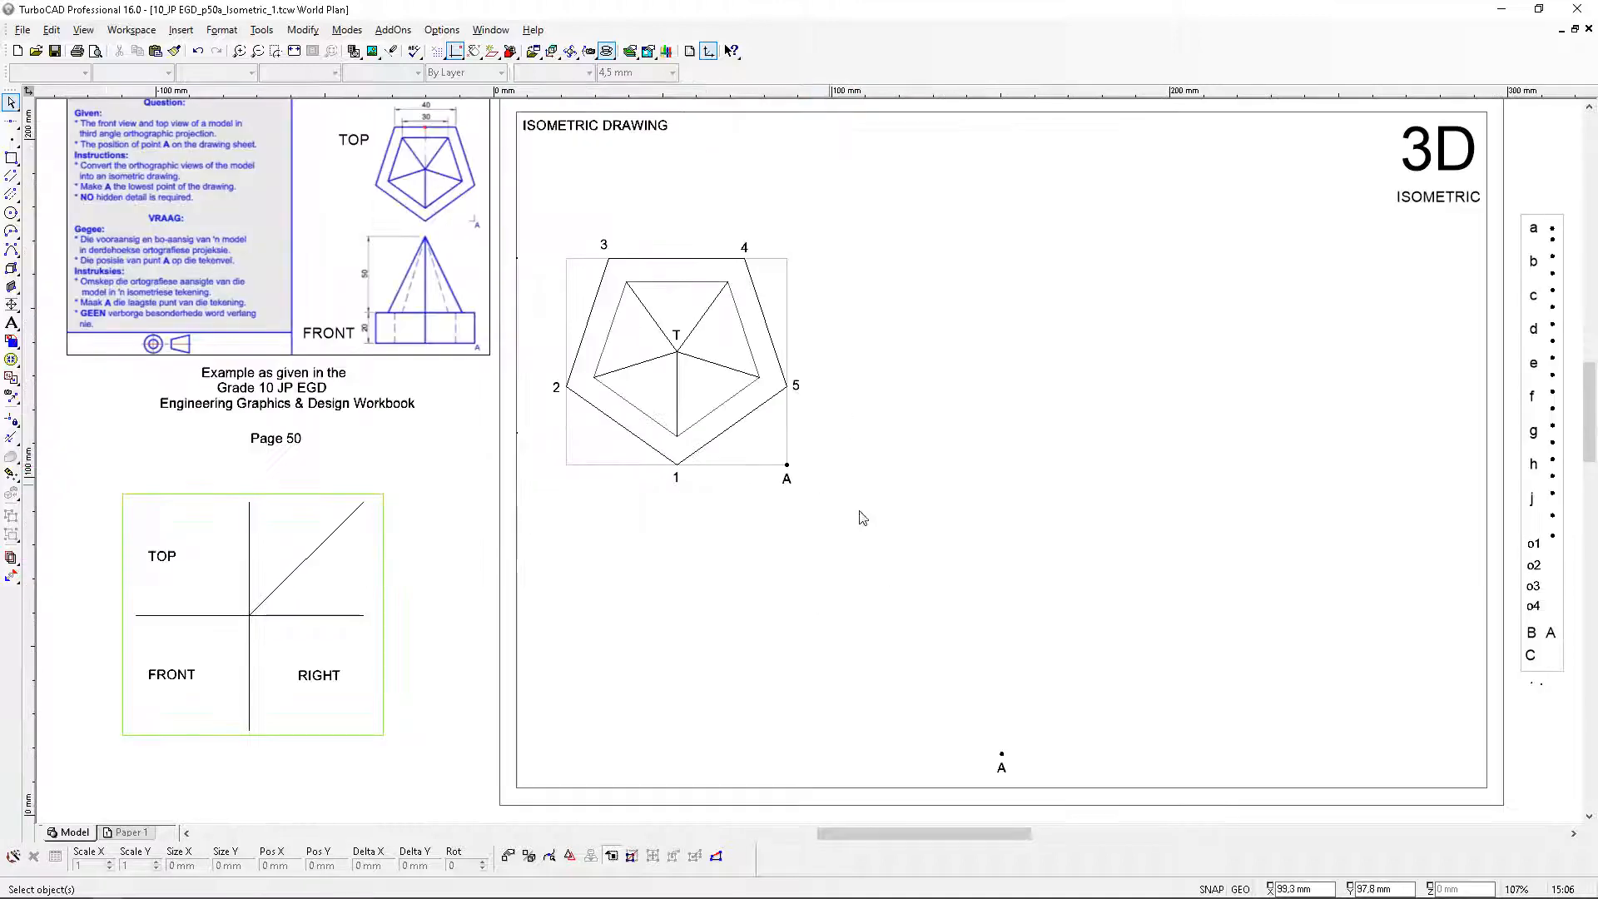
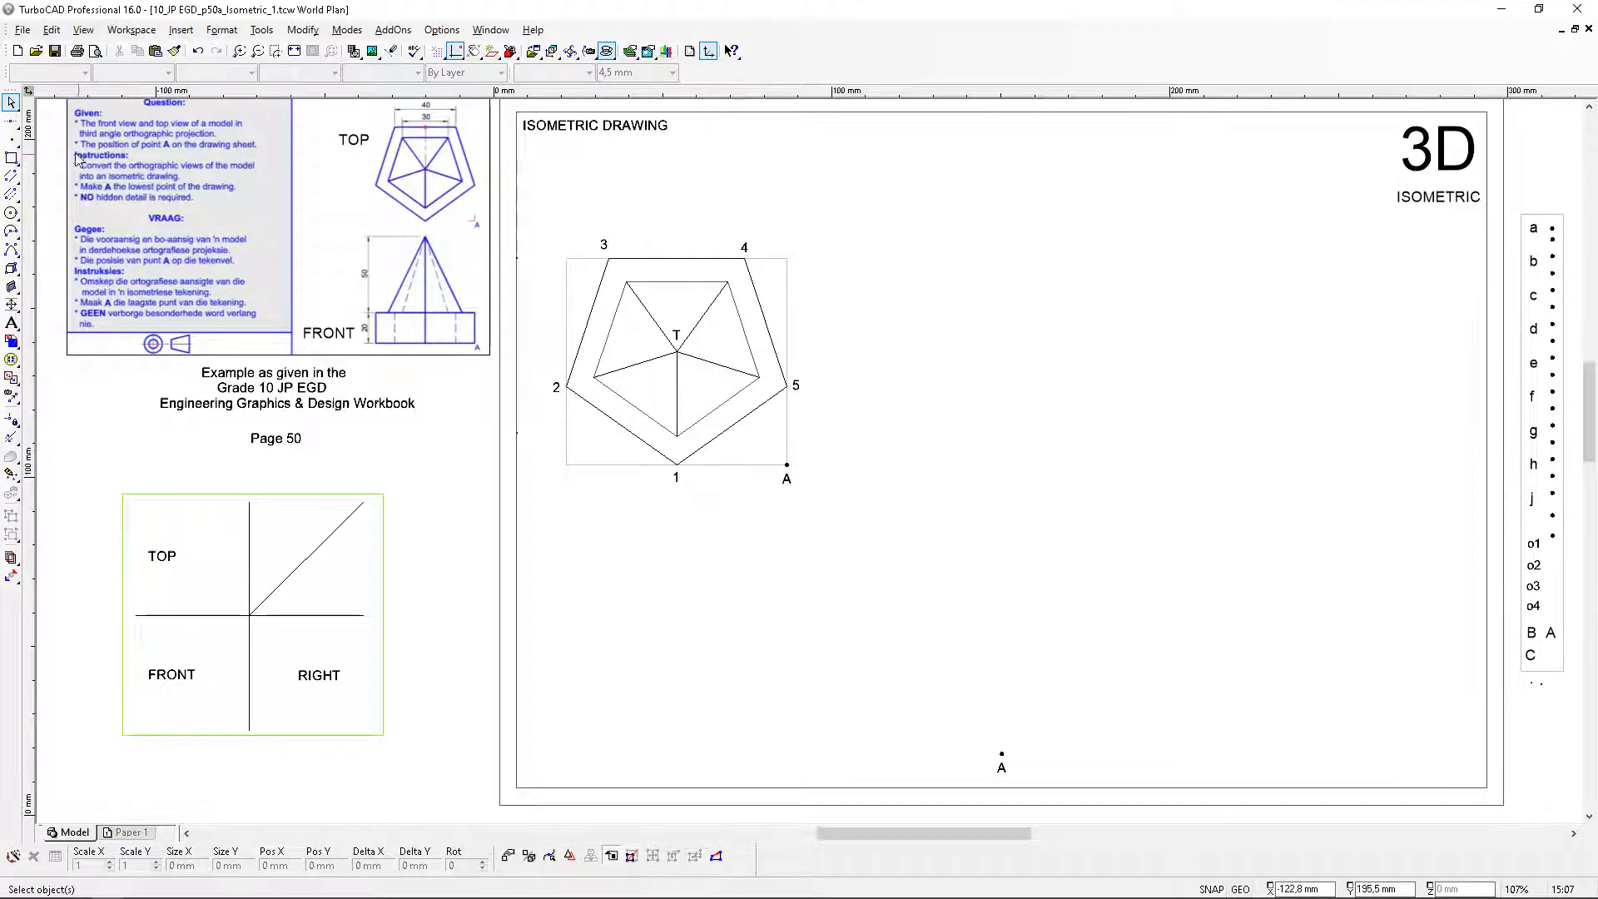
Draw an angled construction line through the lower point A on the sheet with a slant of 150 degrees
left_click(13, 122)
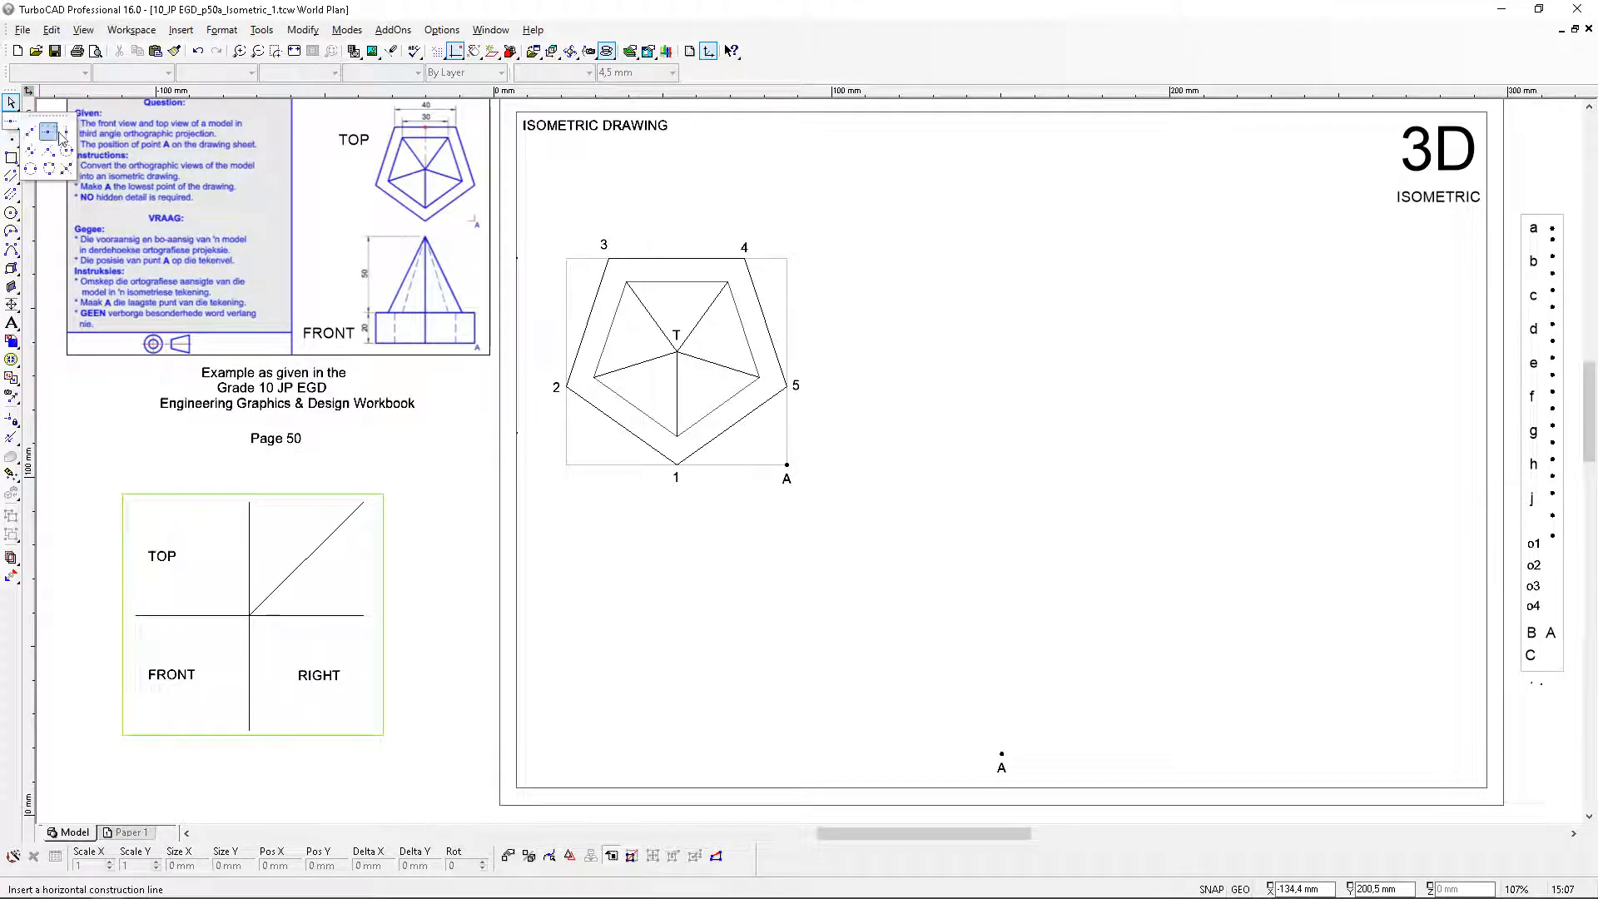
left_click(31, 149)
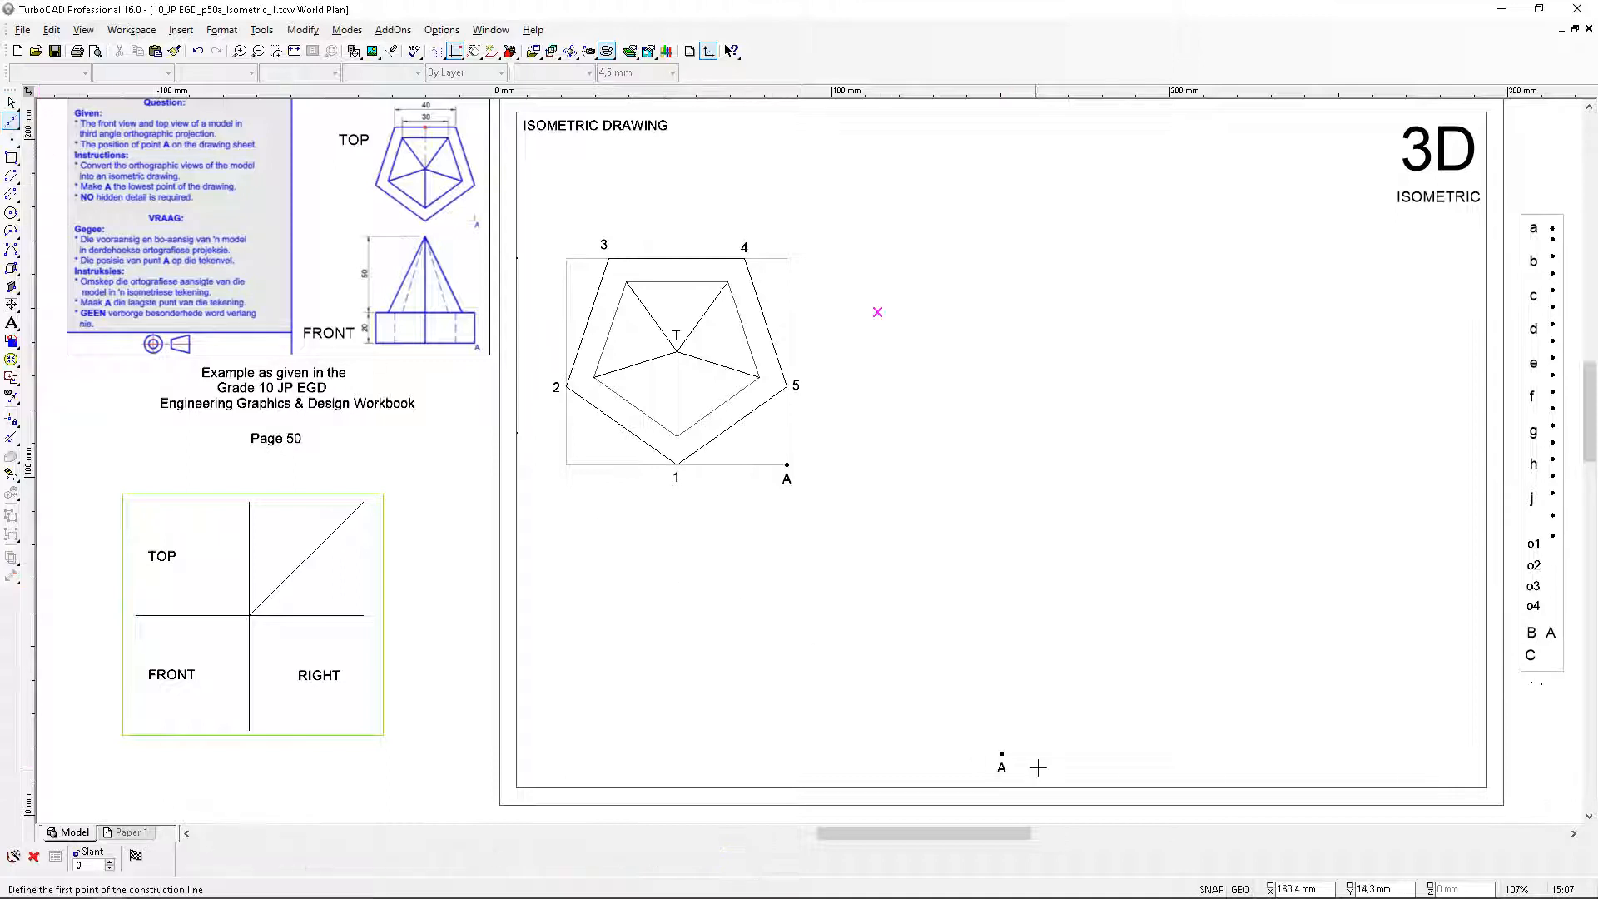
scroll(1001, 754, "up", 3)
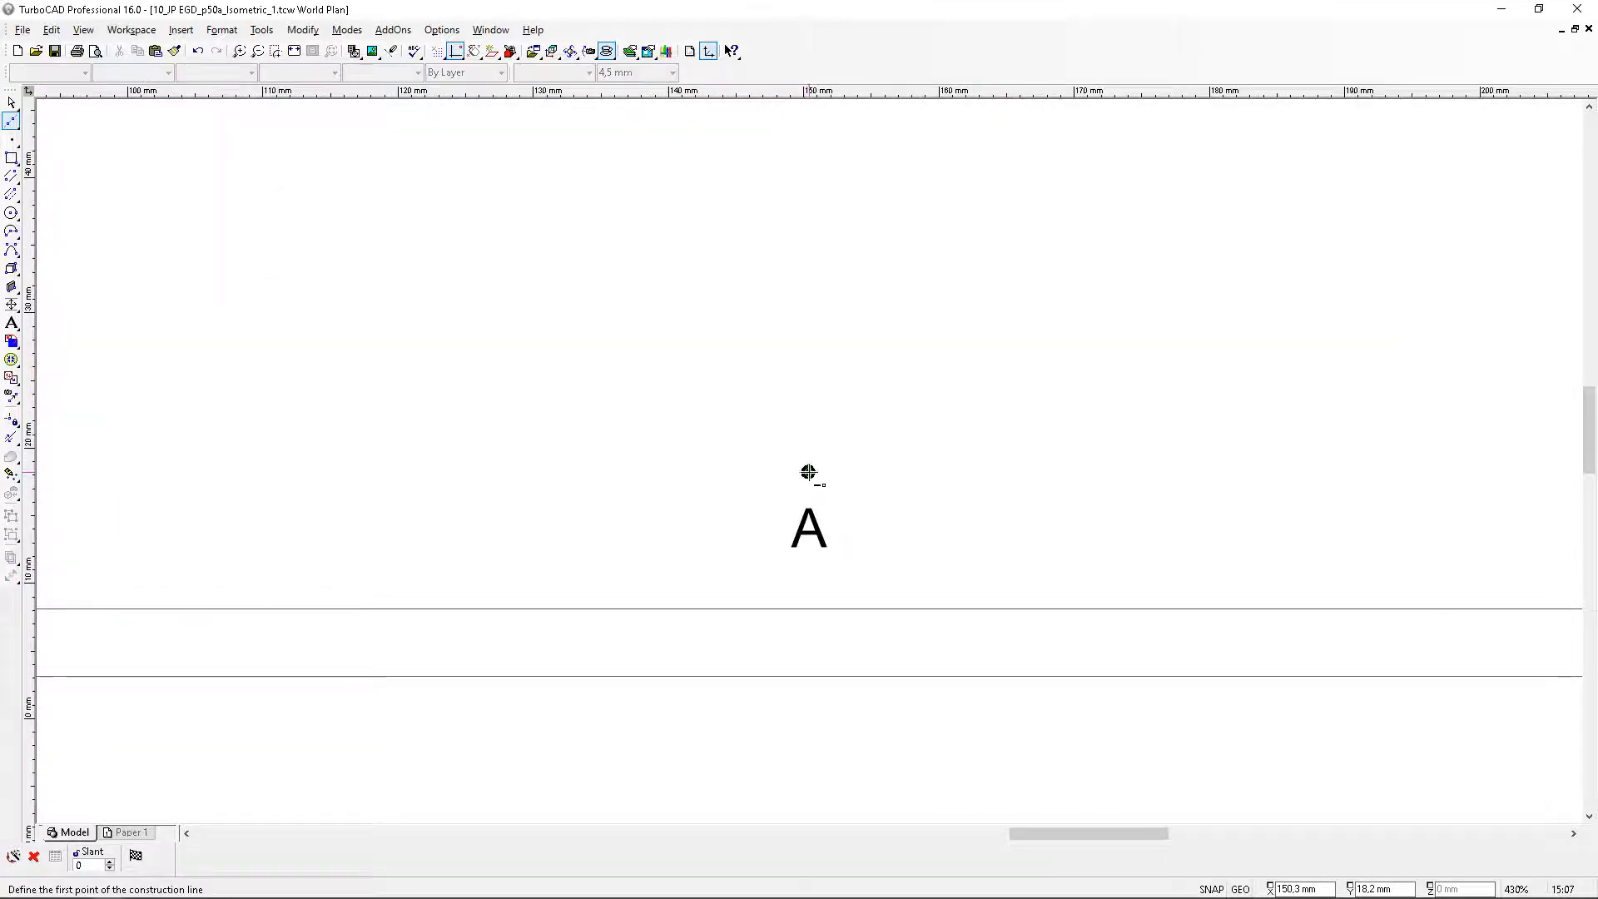
left_click(807, 472)
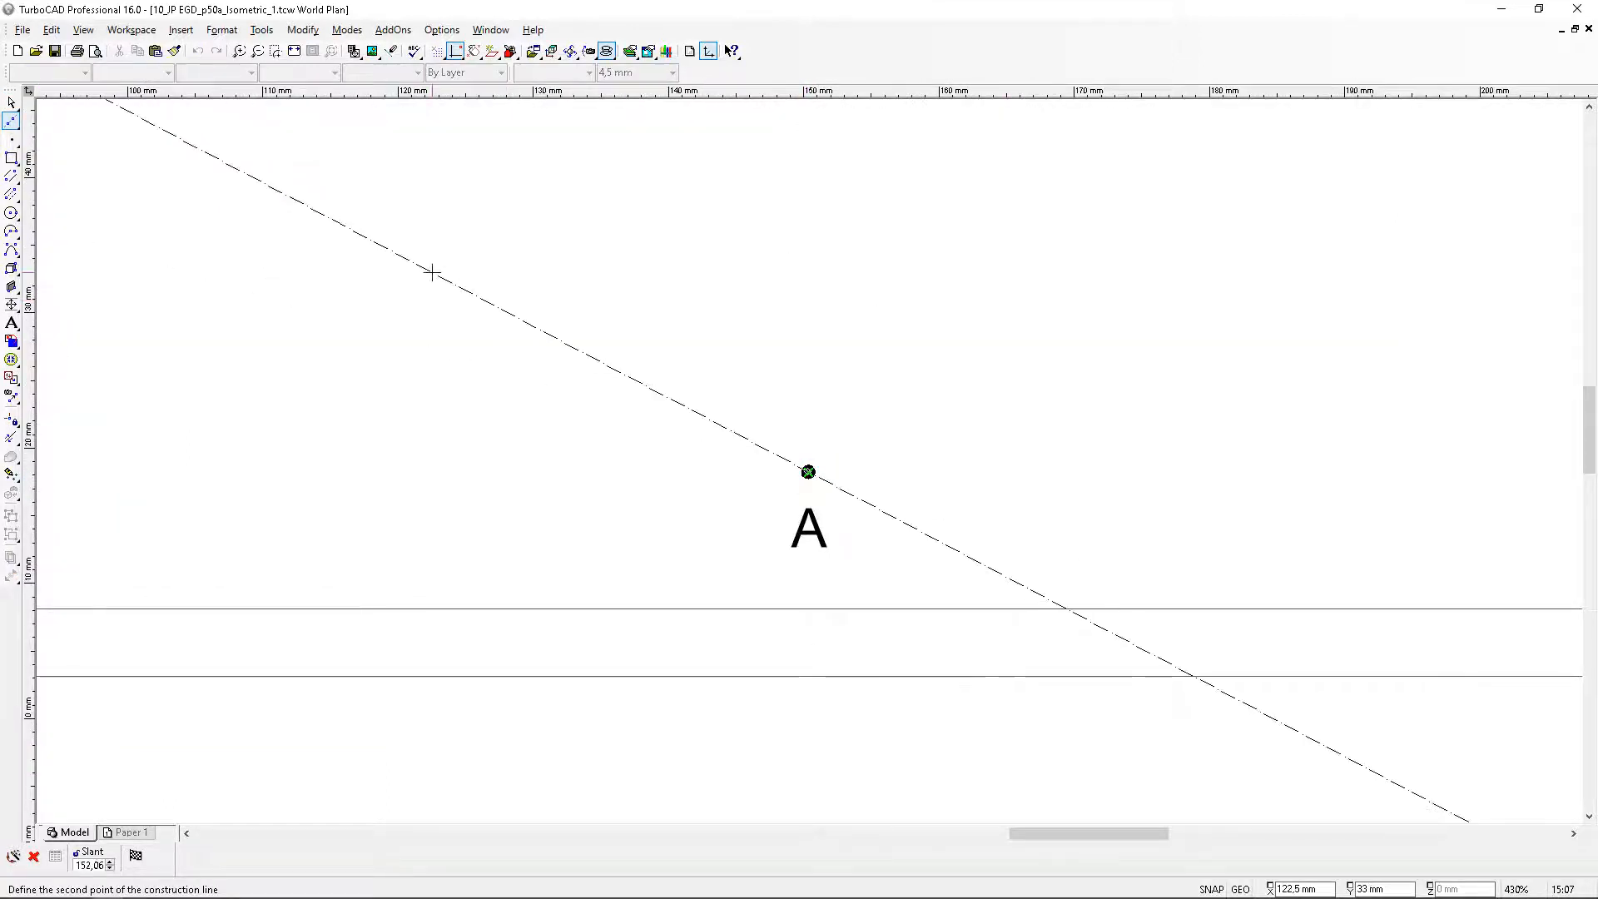
key("Tab")
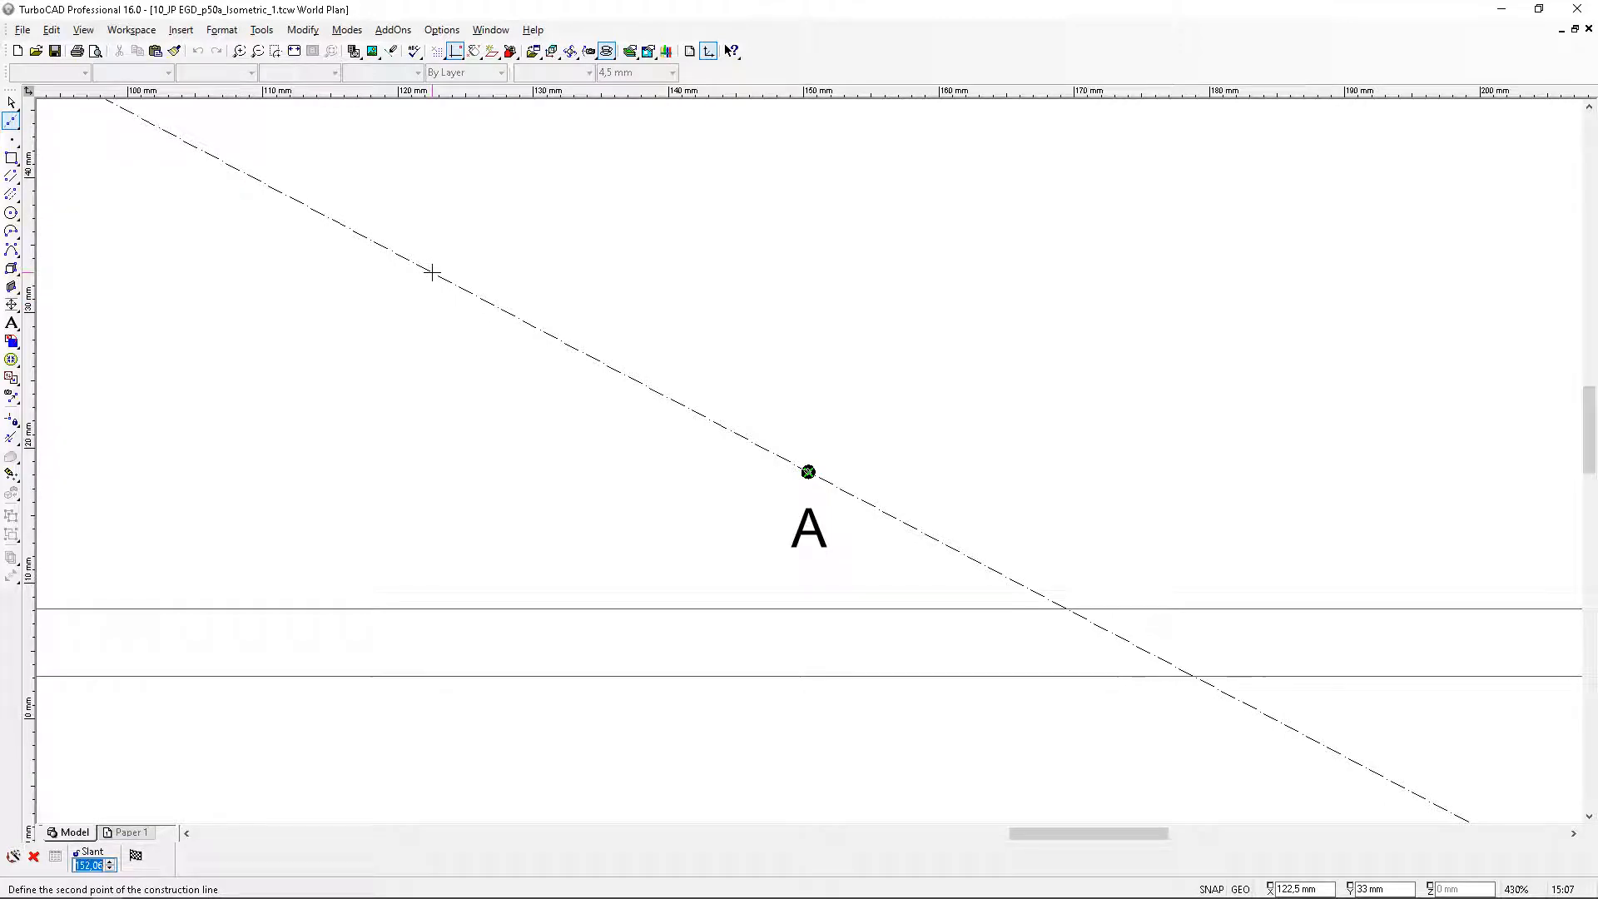
type("150")
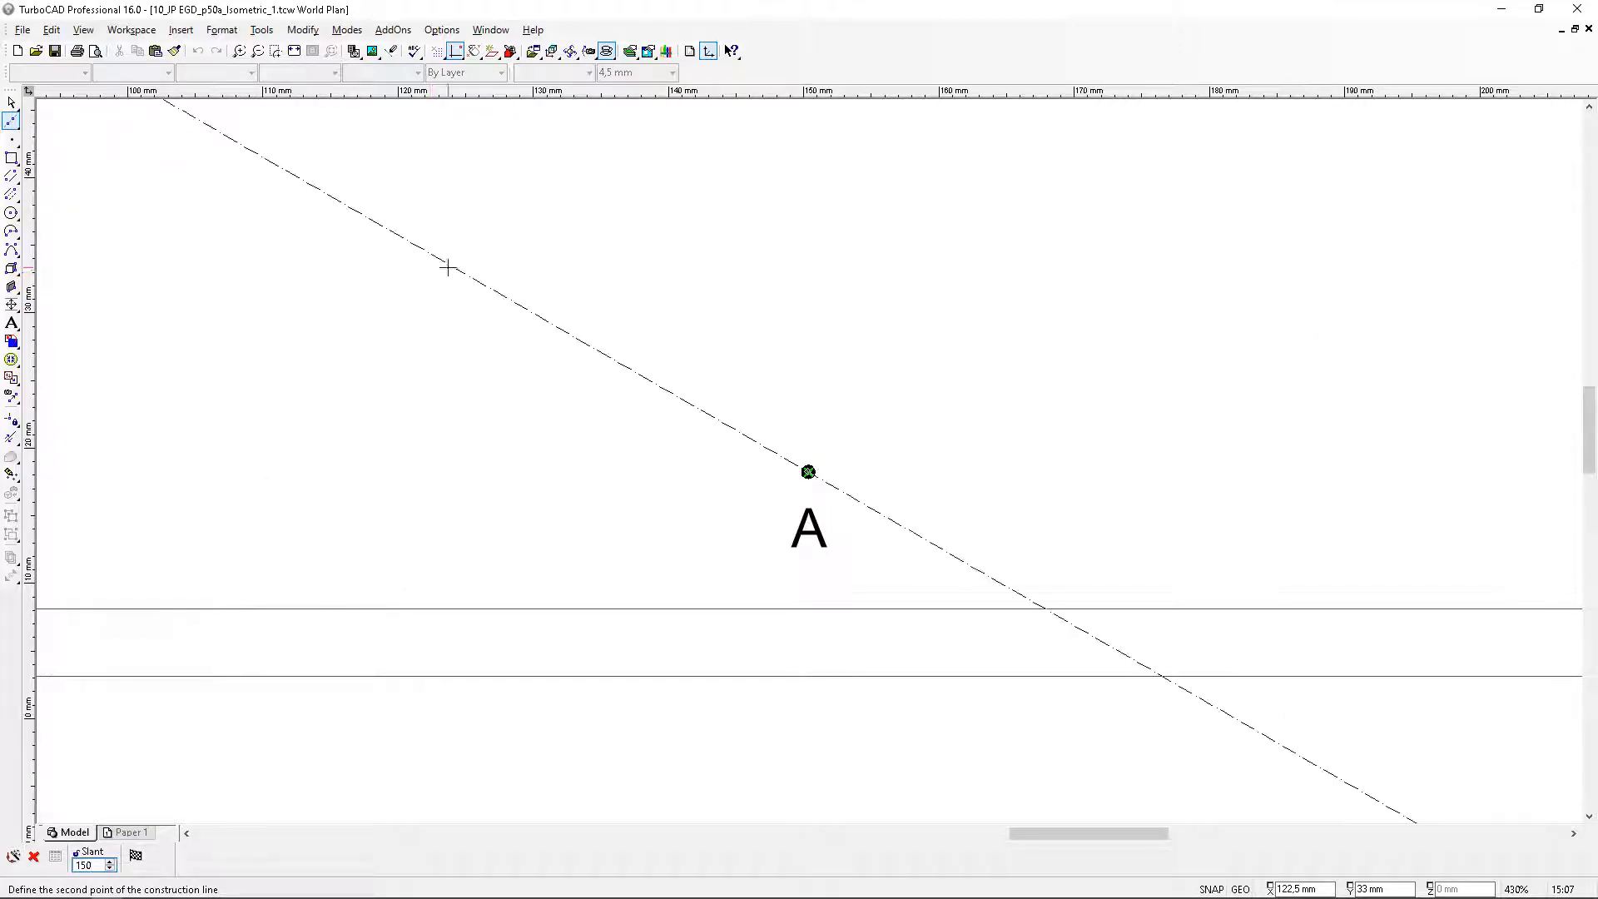
key("Return")
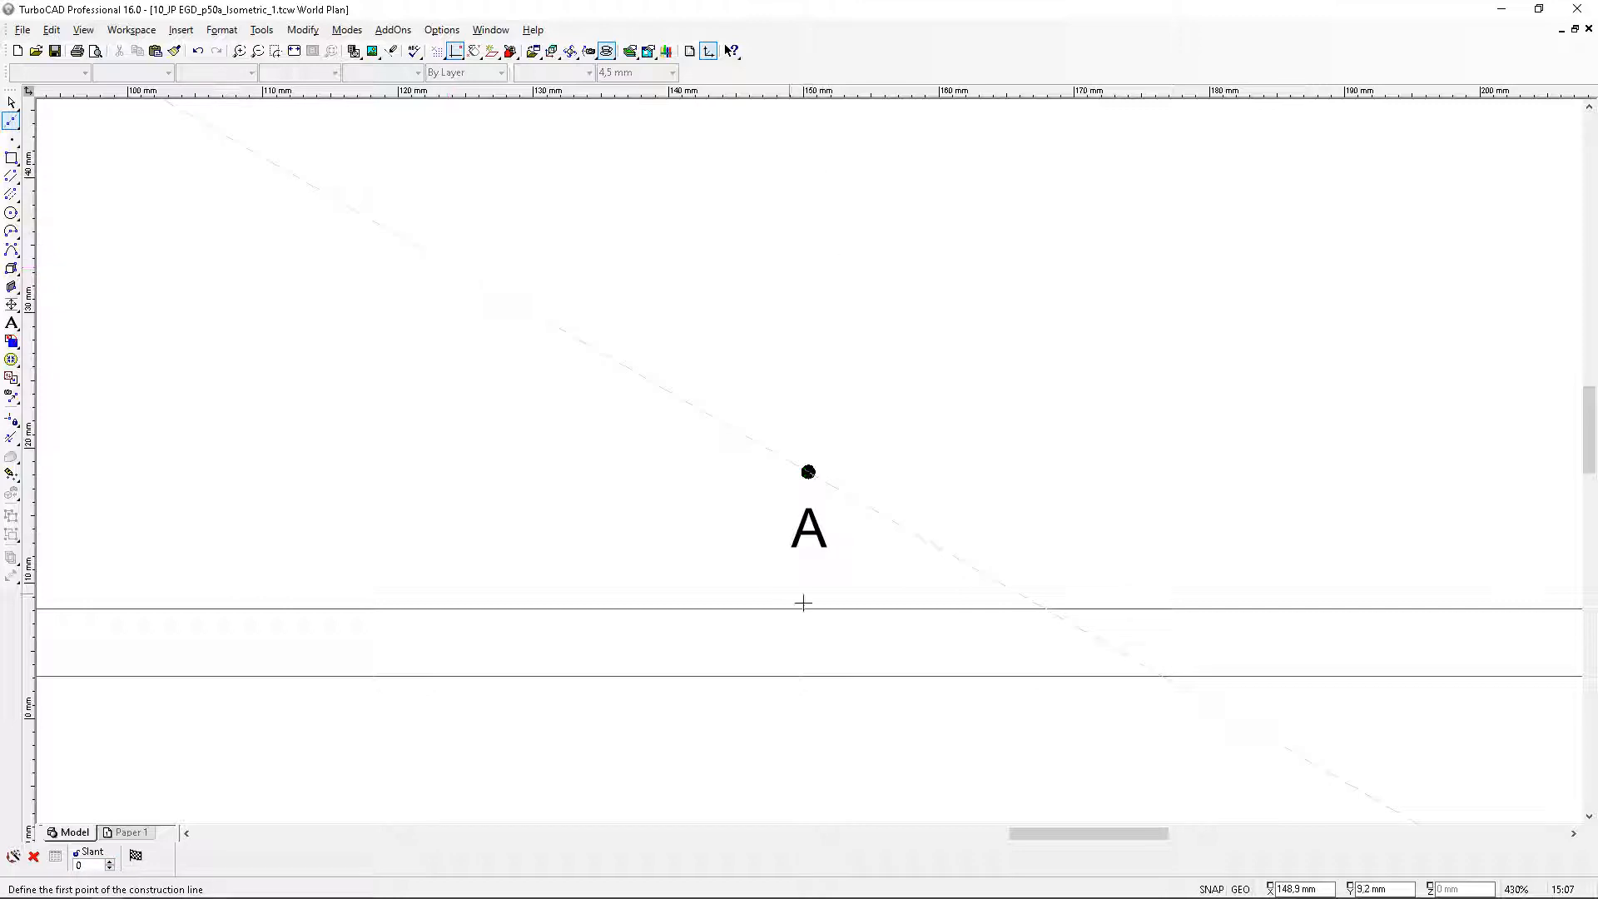
Add a second construction line through the same lower point A with a slant of 30 degrees
left_click(807, 472)
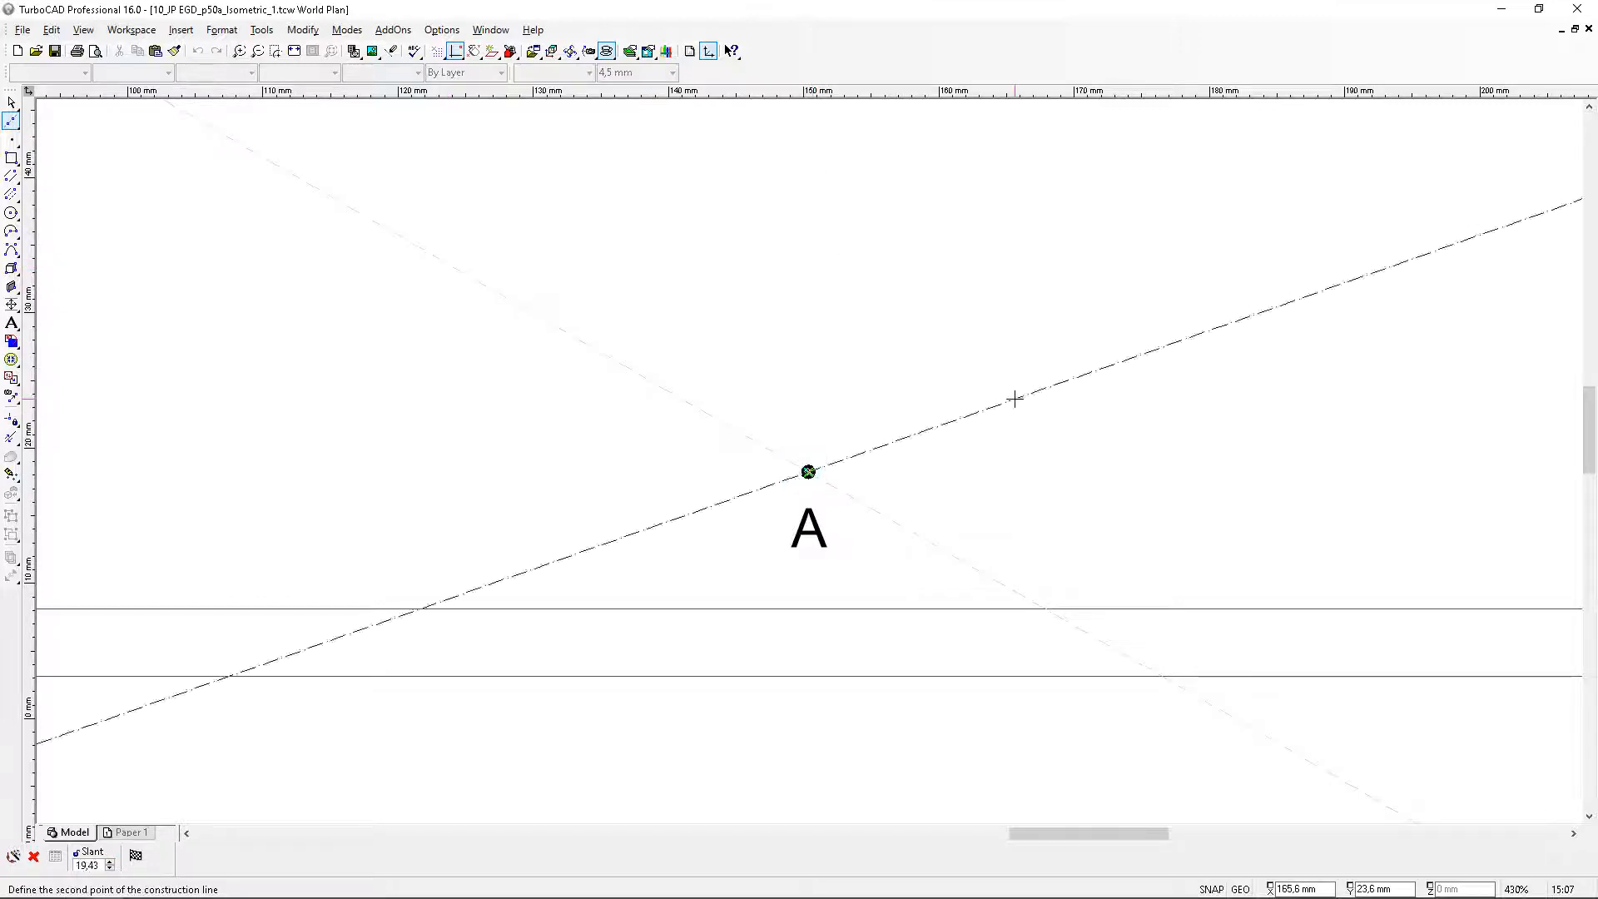
key("Tab")
type("30")
key("Return")
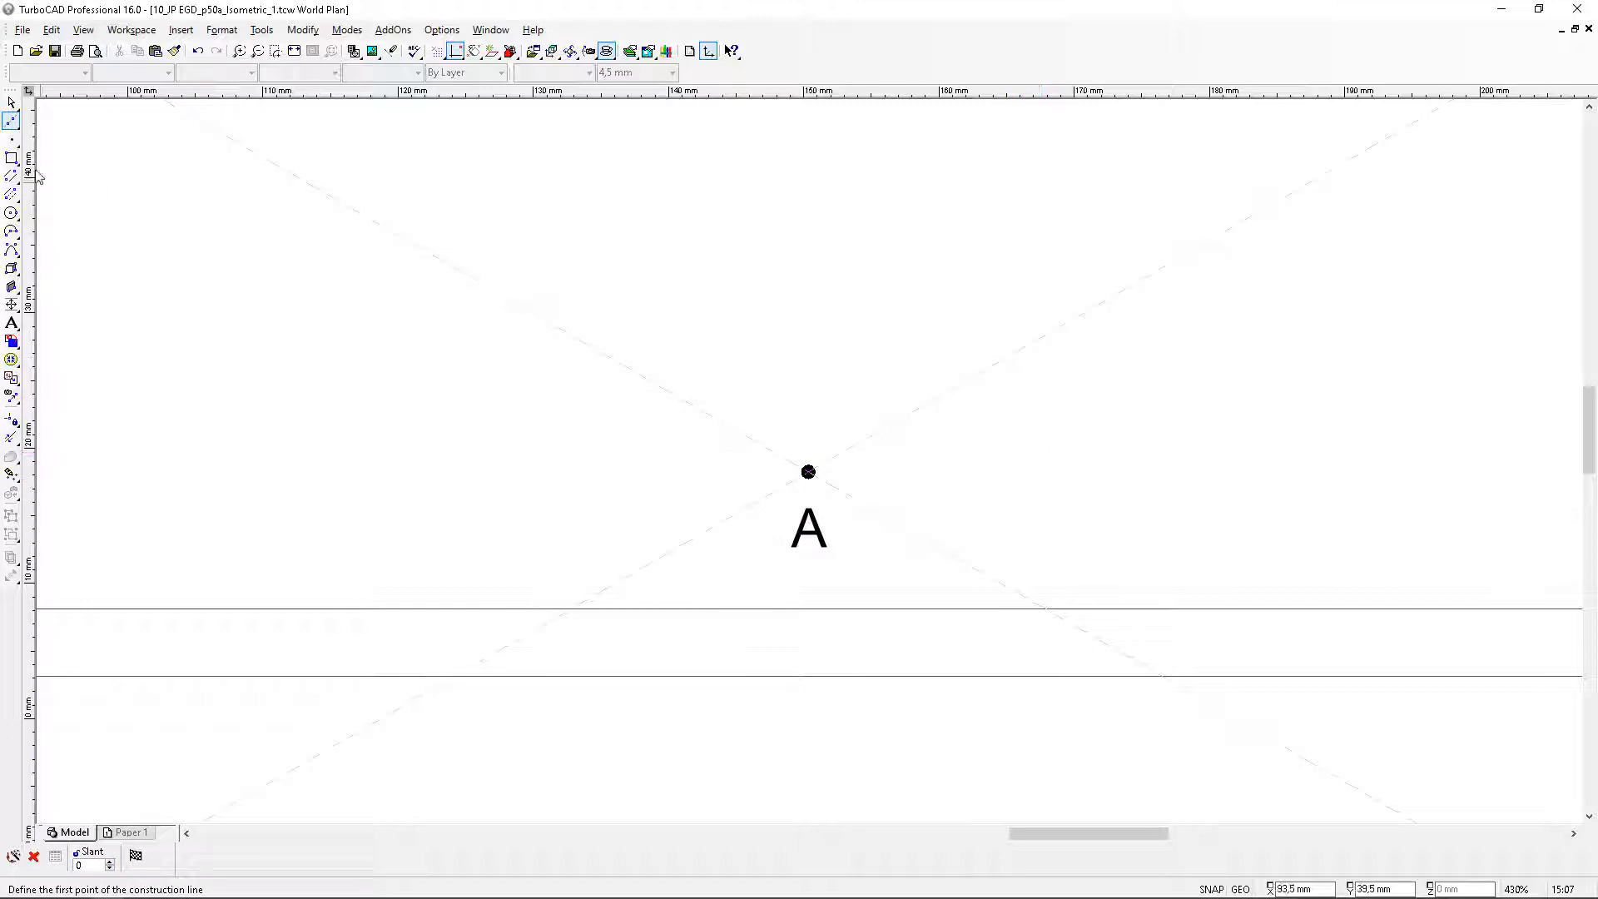
Place a vertical construction line through the lower point A where the two slanted construction lines cross
left_click(11, 122)
left_click(69, 132)
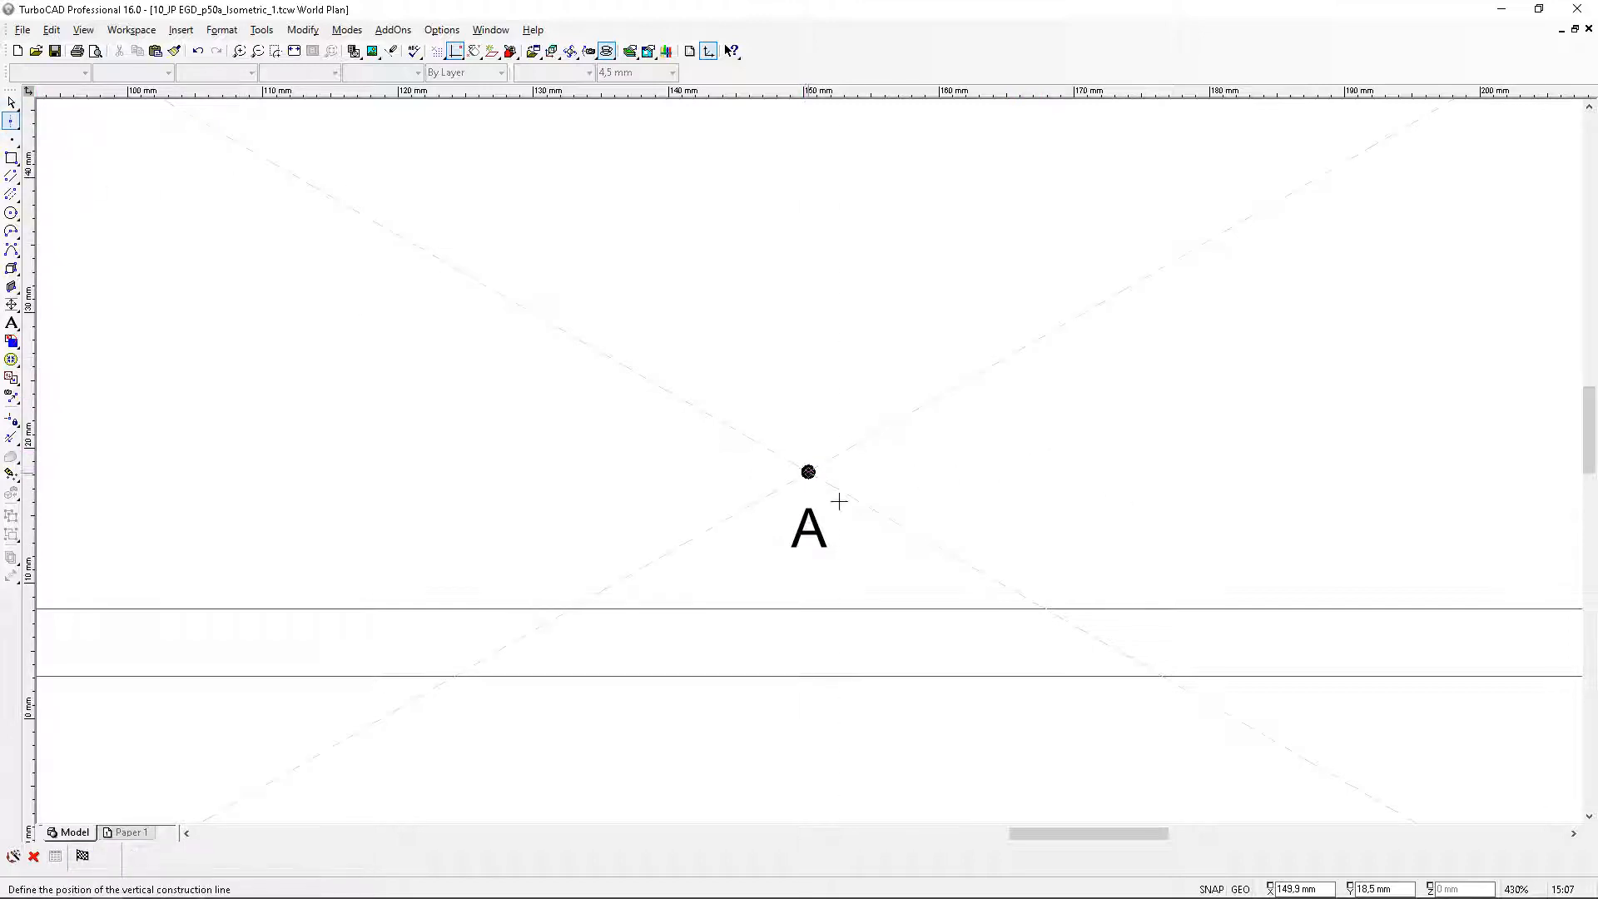
left_click(807, 472)
scroll(777, 456, "down", 3)
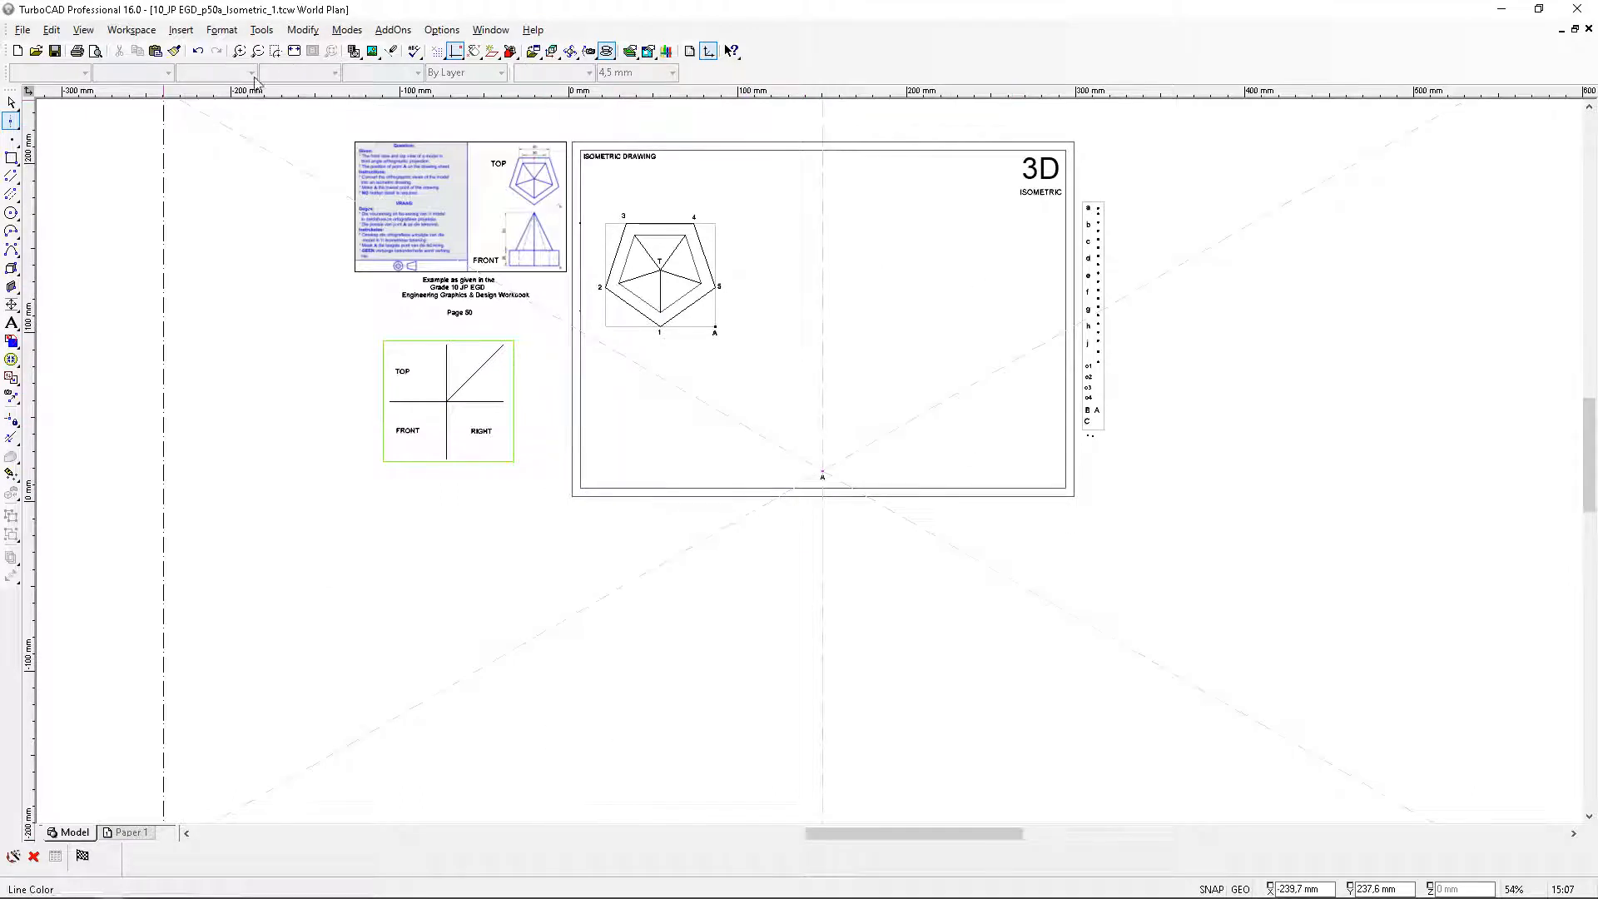
left_click(294, 50)
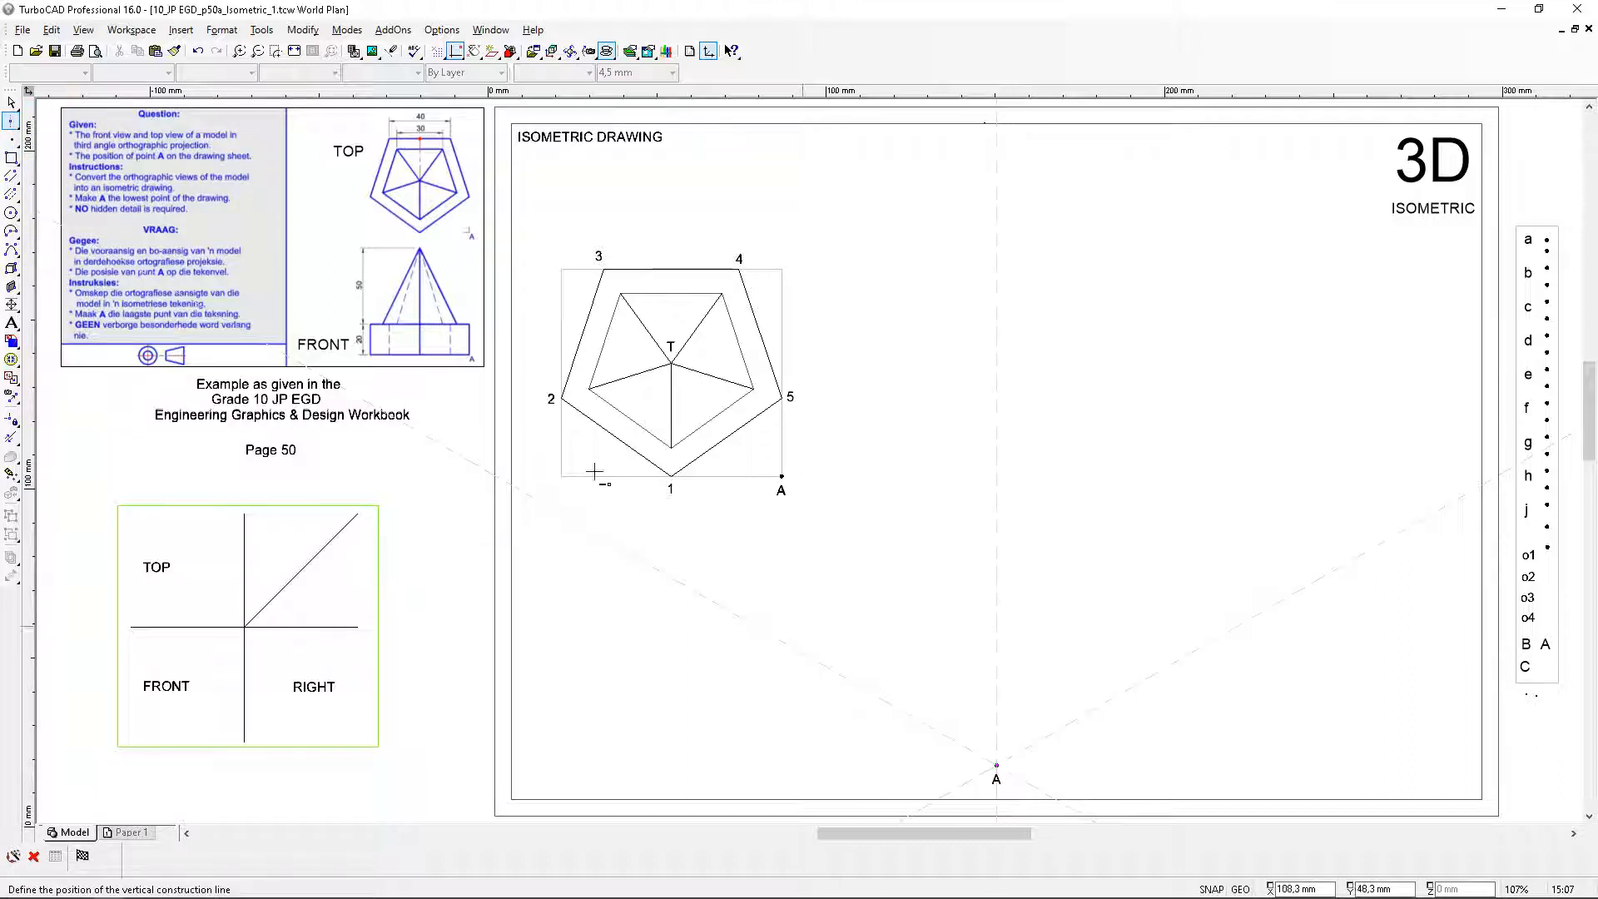
left_click(11, 102)
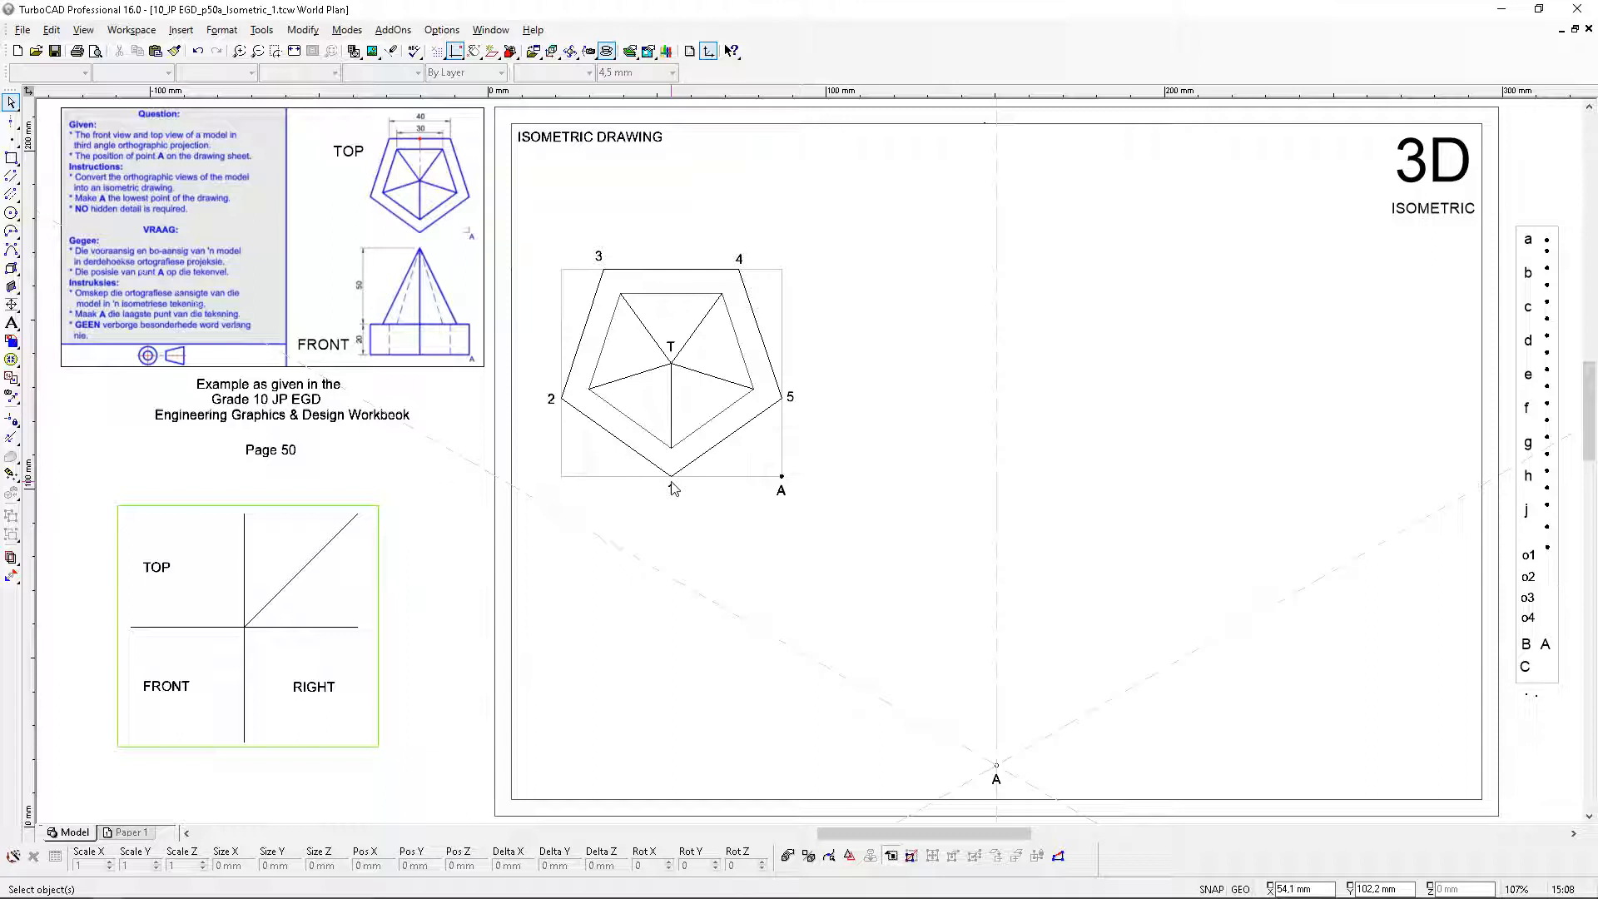
Measure the distance from point A to vertex 1 in the top view with a centre-and-point construction circle
left_click(13, 160)
left_click(30, 169)
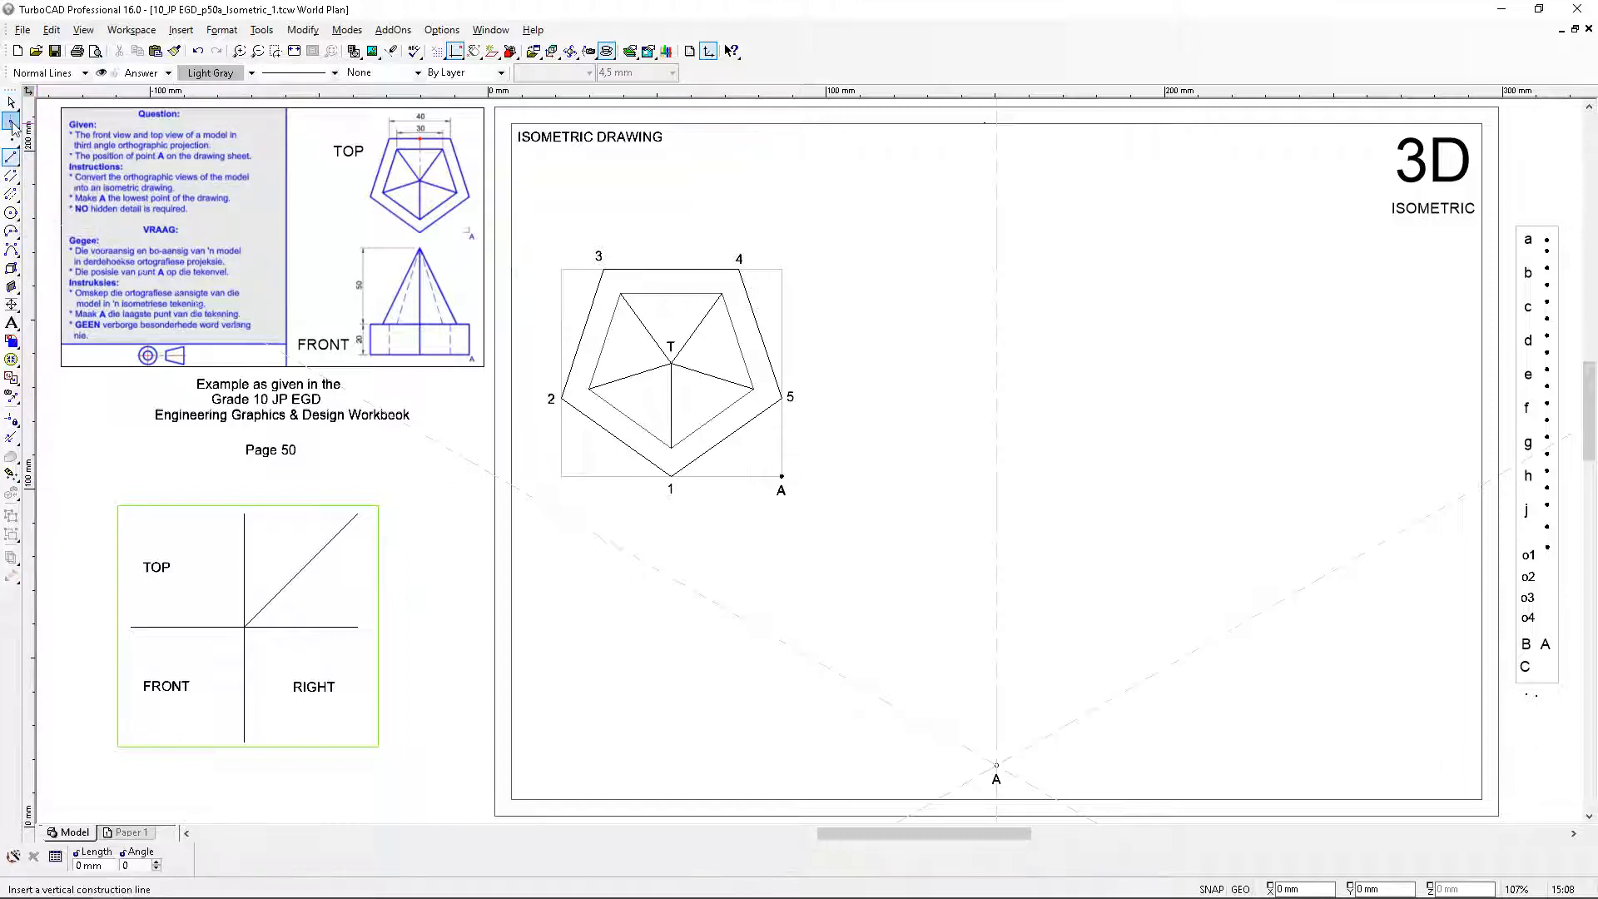
left_click(13, 125)
left_click(67, 157)
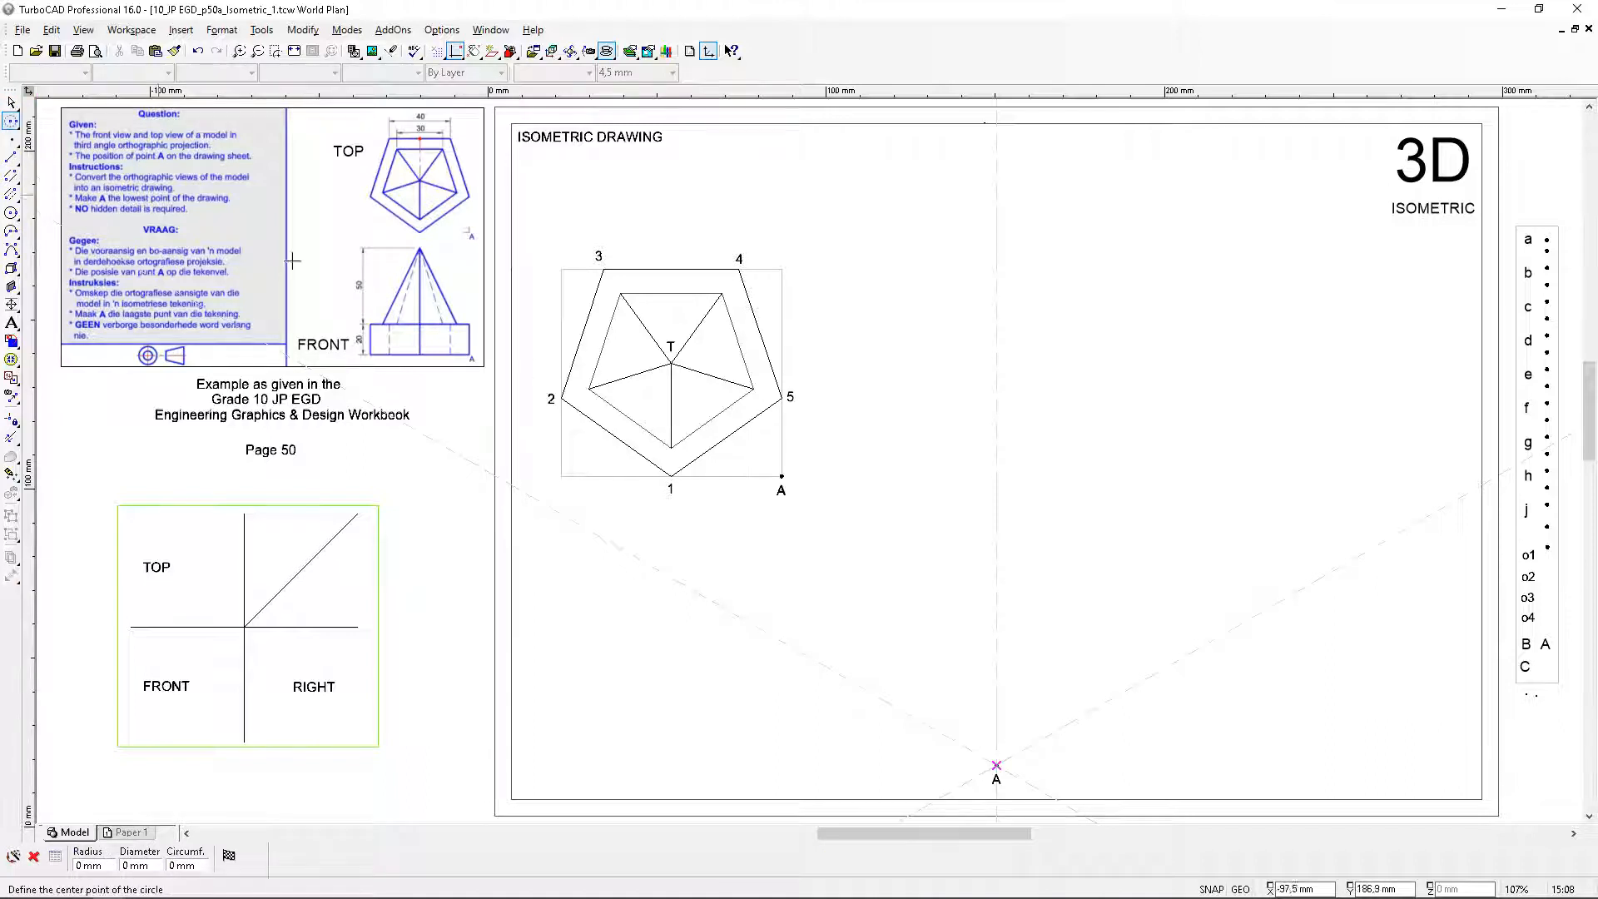
scroll(780, 491, "up", 3)
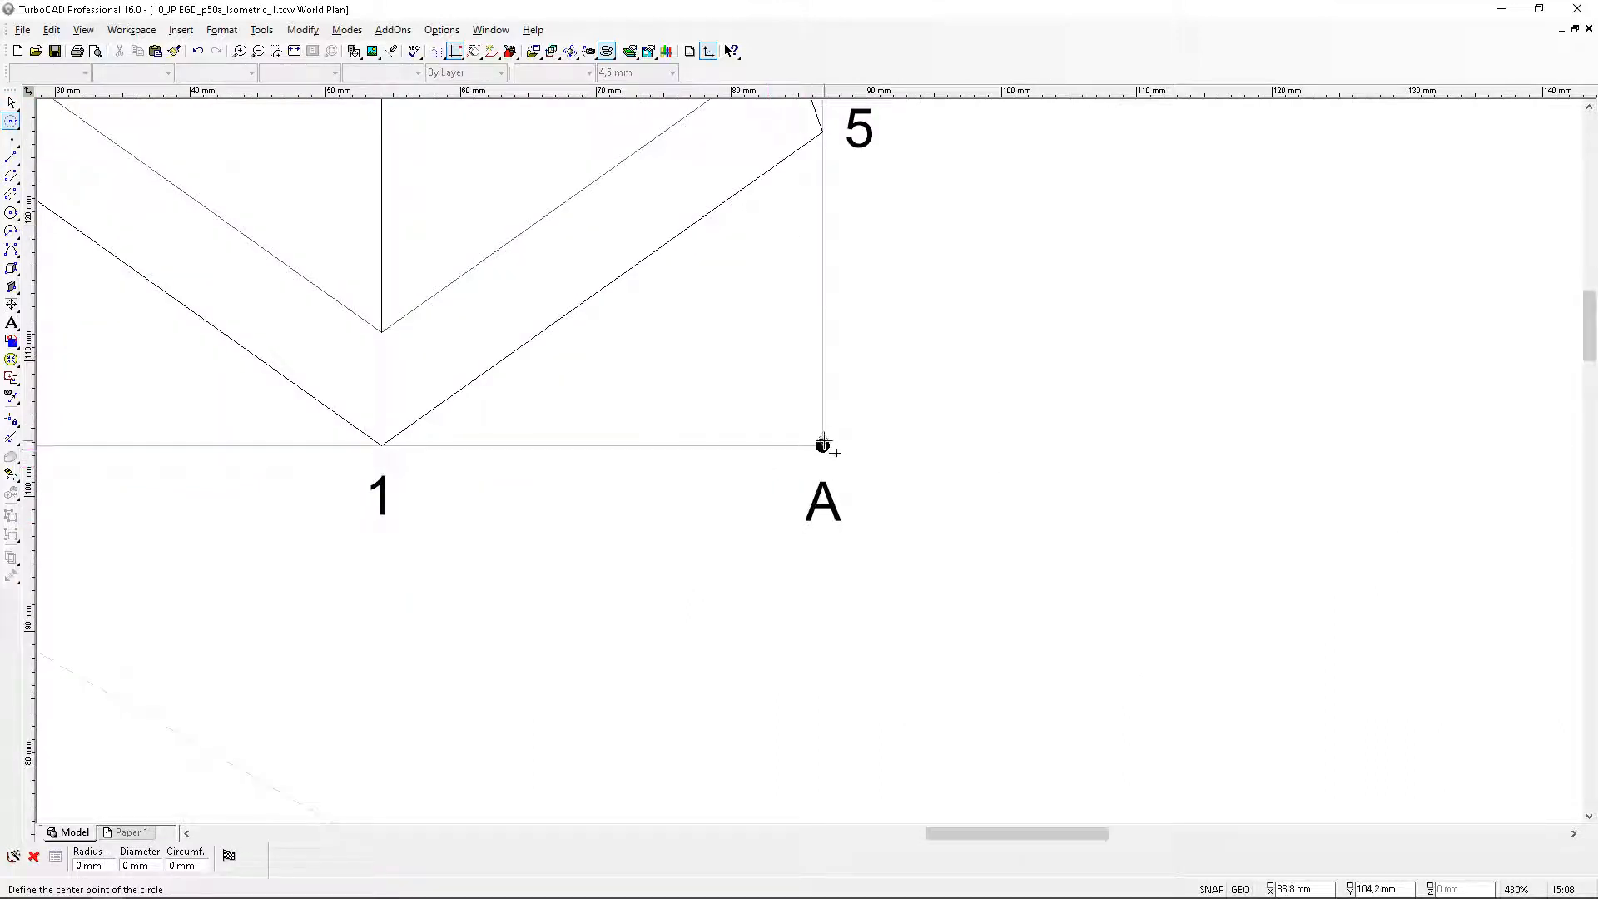
left_click(822, 445)
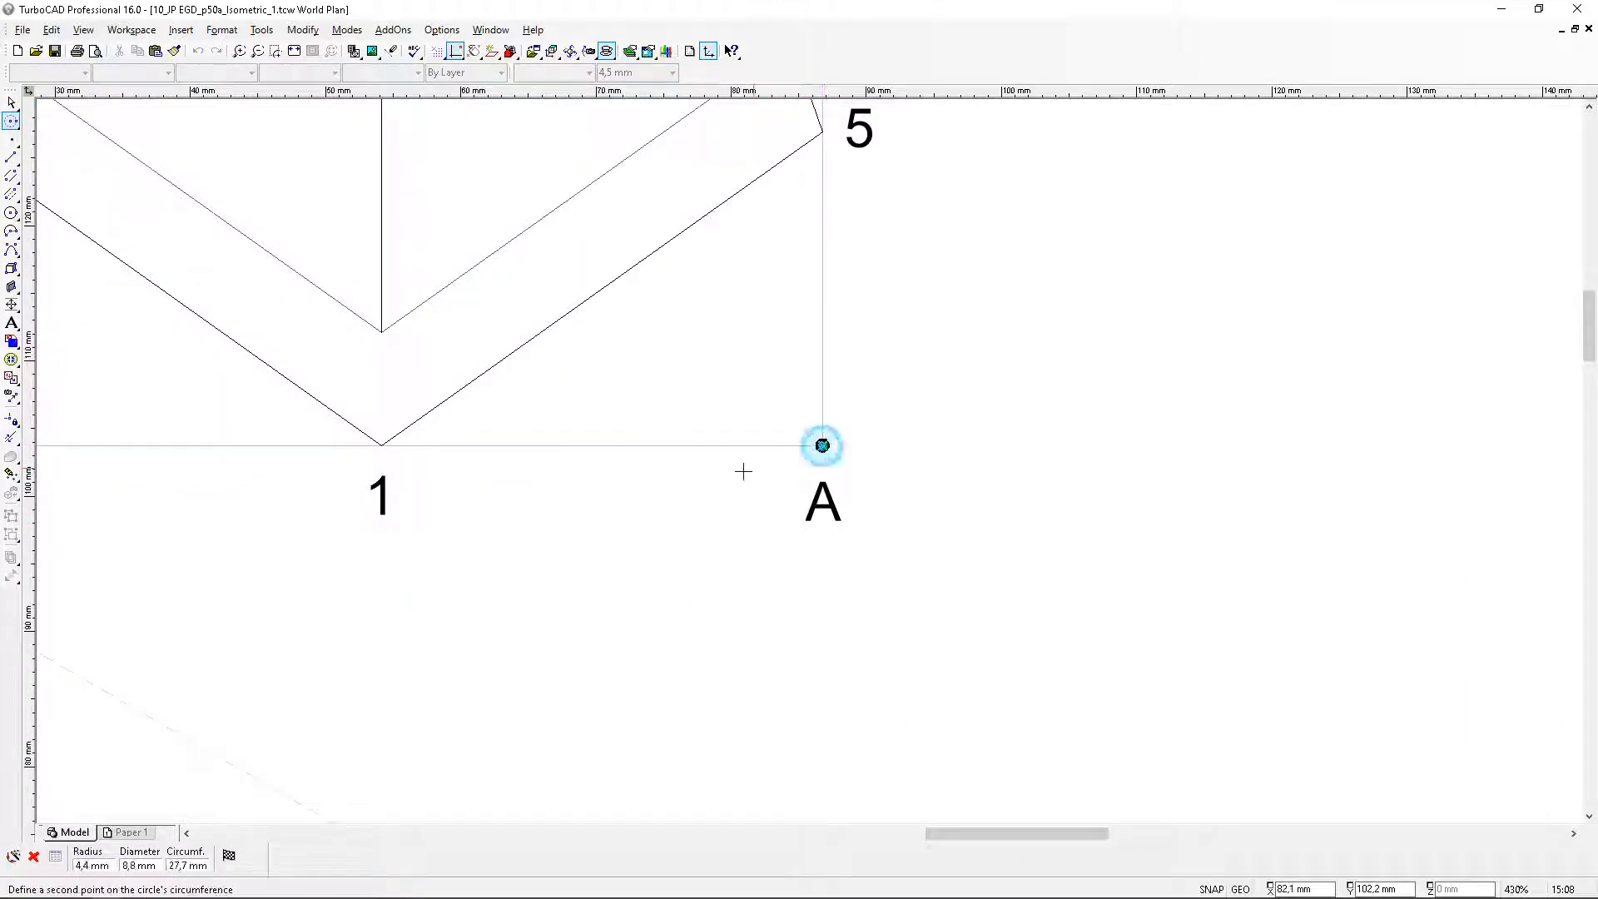
left_click(392, 447)
scroll(884, 408, "down", 2)
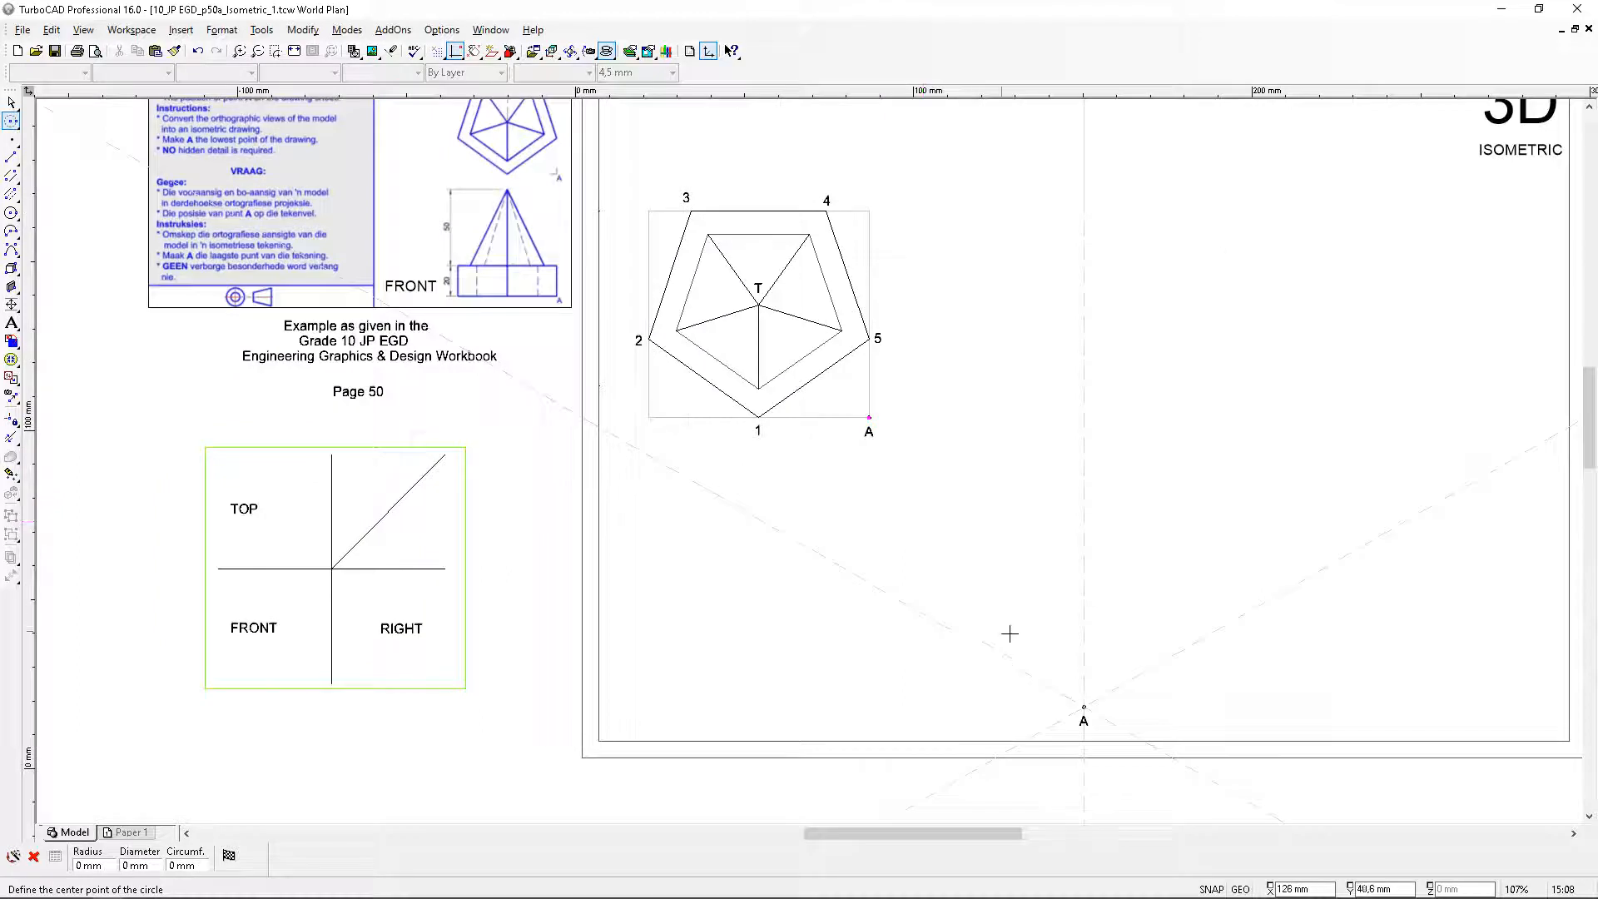
Transfer the top view's A-to-1 distance as the radius of a construction circle centred on the lower point A
scroll(869, 417, "up", 1)
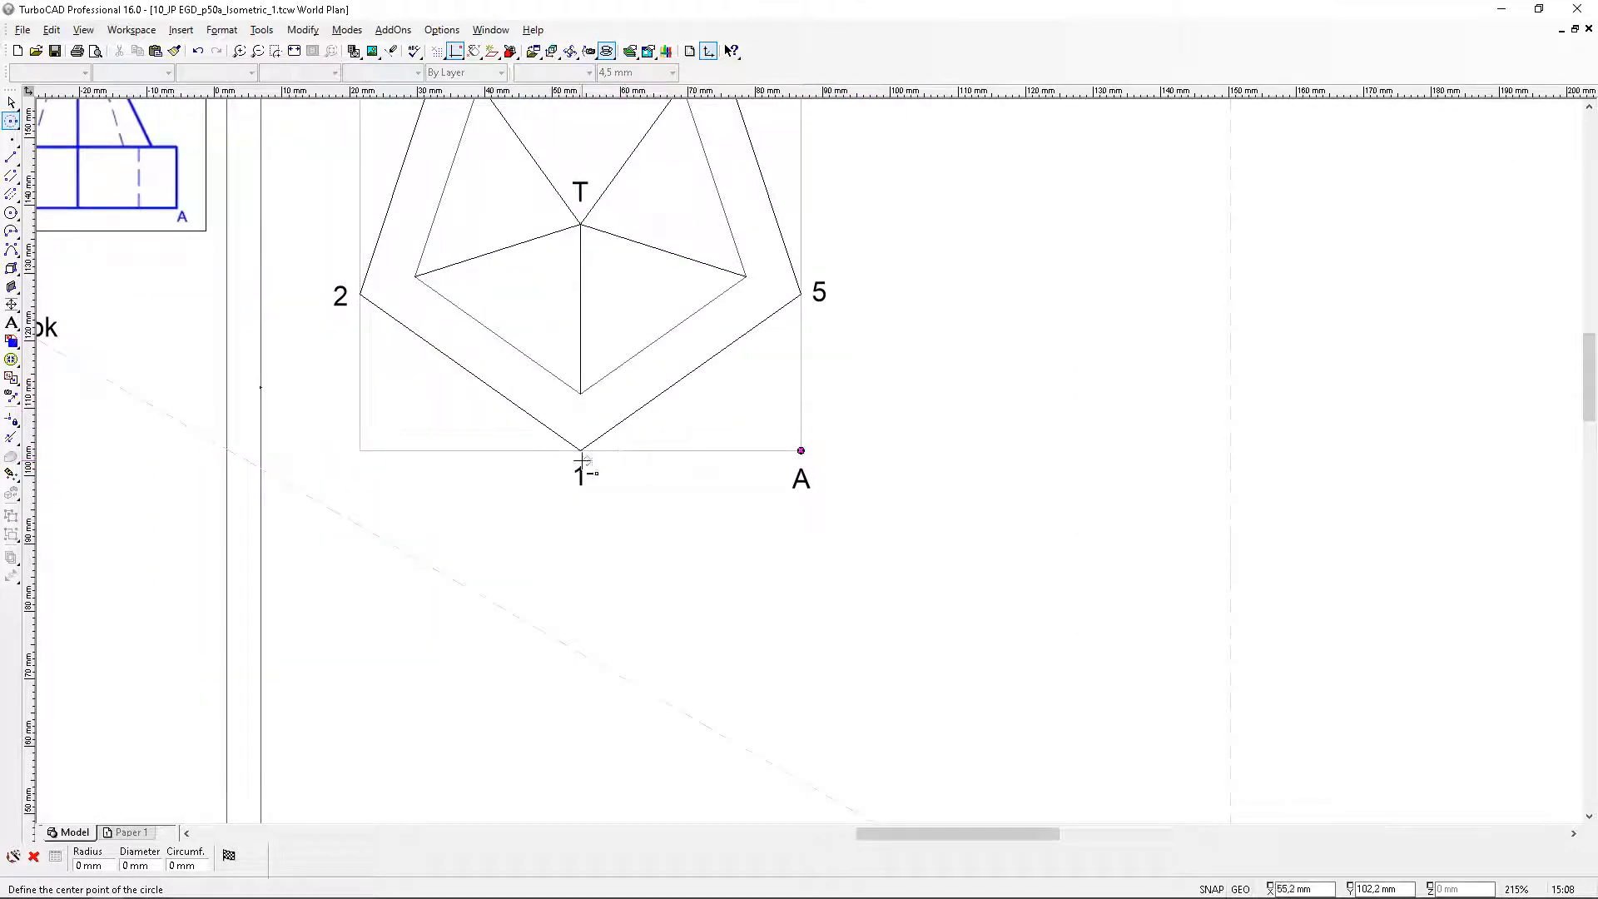
scroll(829, 442, "down", 2)
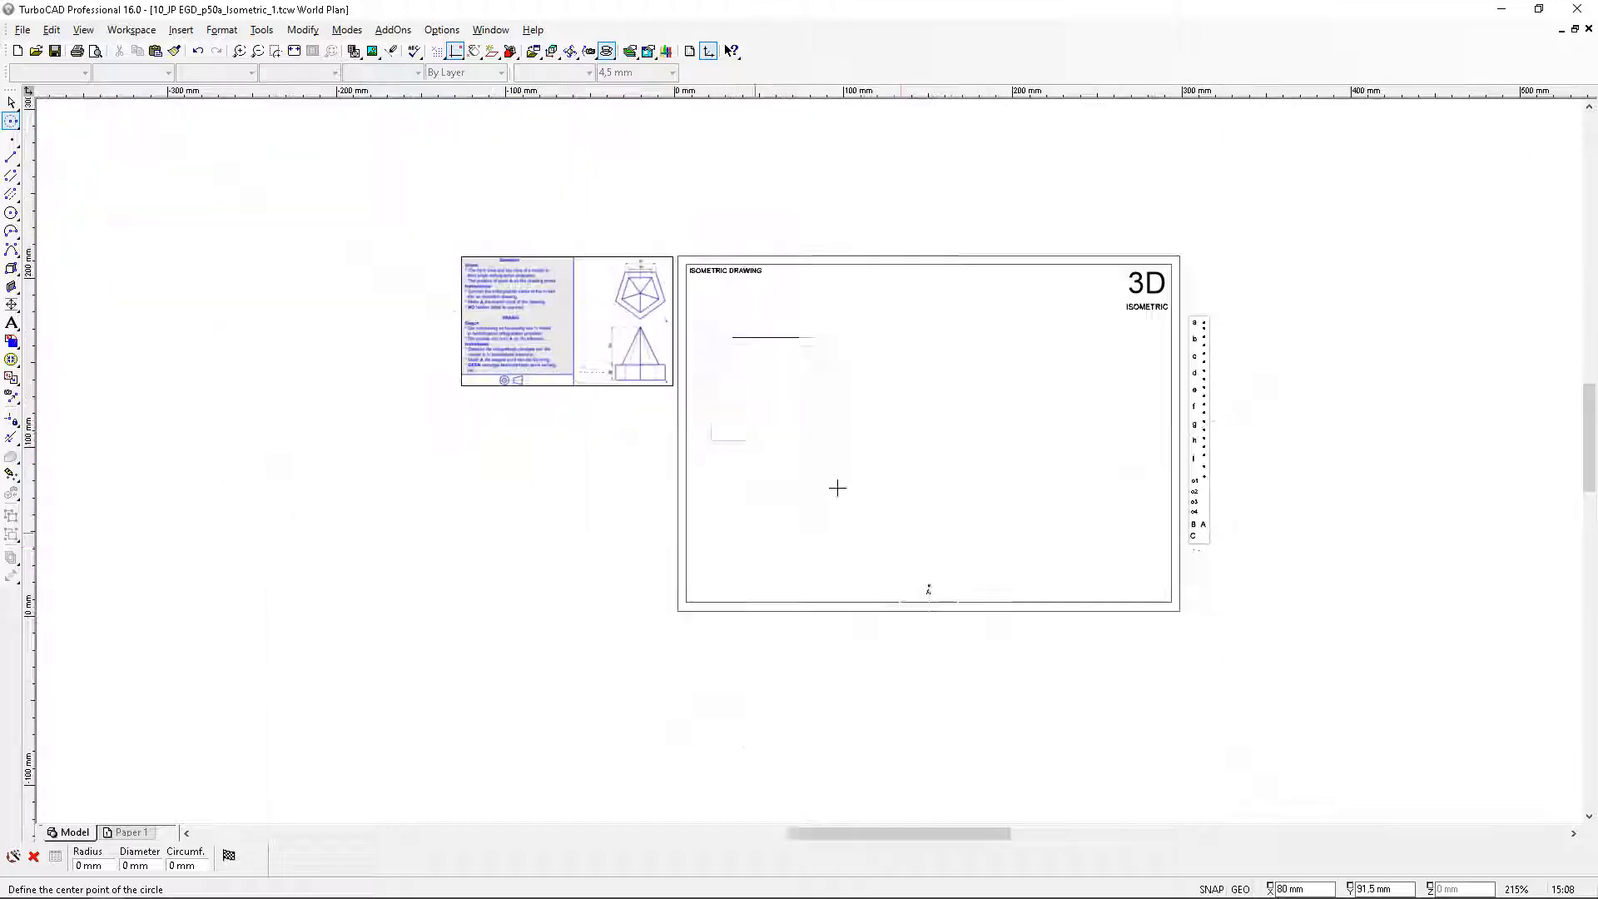
scroll(919, 584, "up", 4)
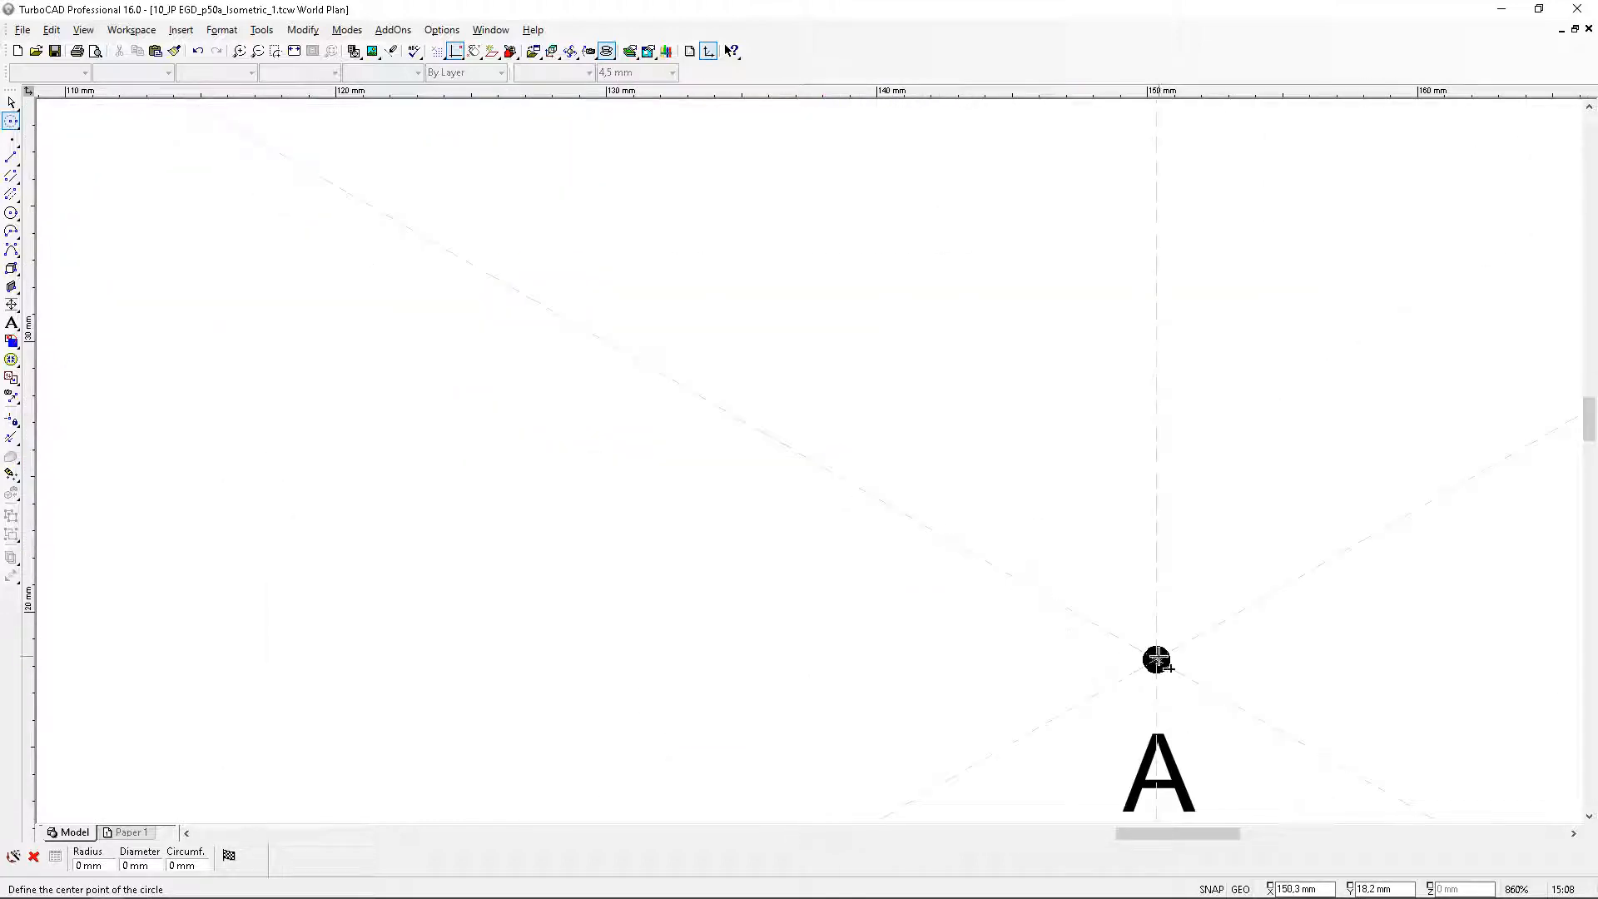
scroll(599, 239, "down", 3)
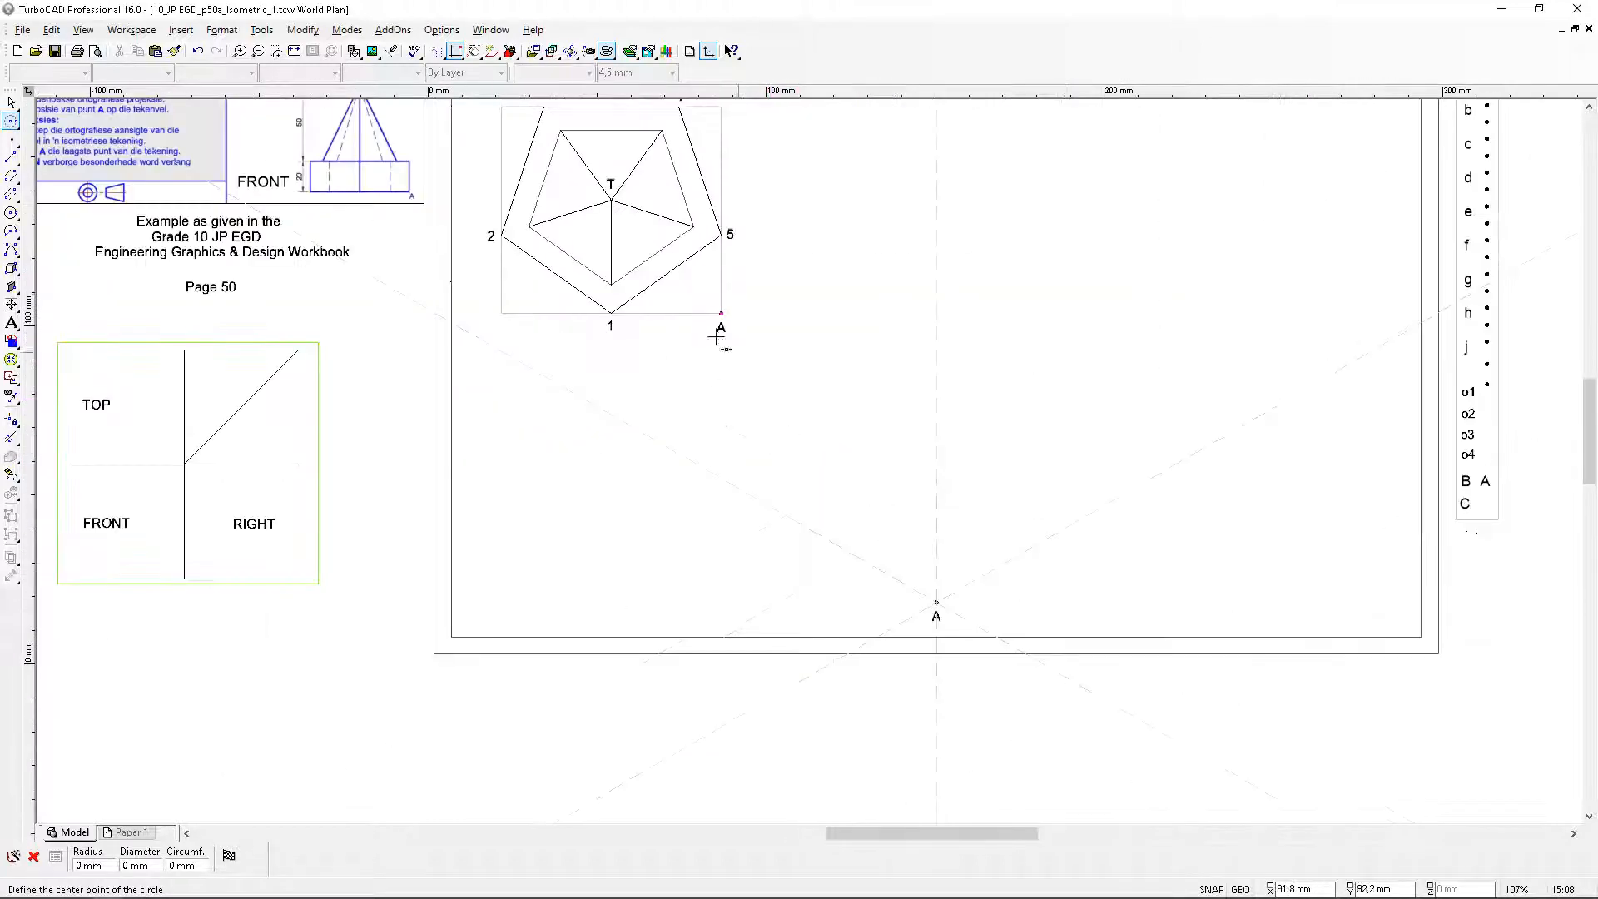
scroll(942, 513, "up", 2)
left_click(919, 478)
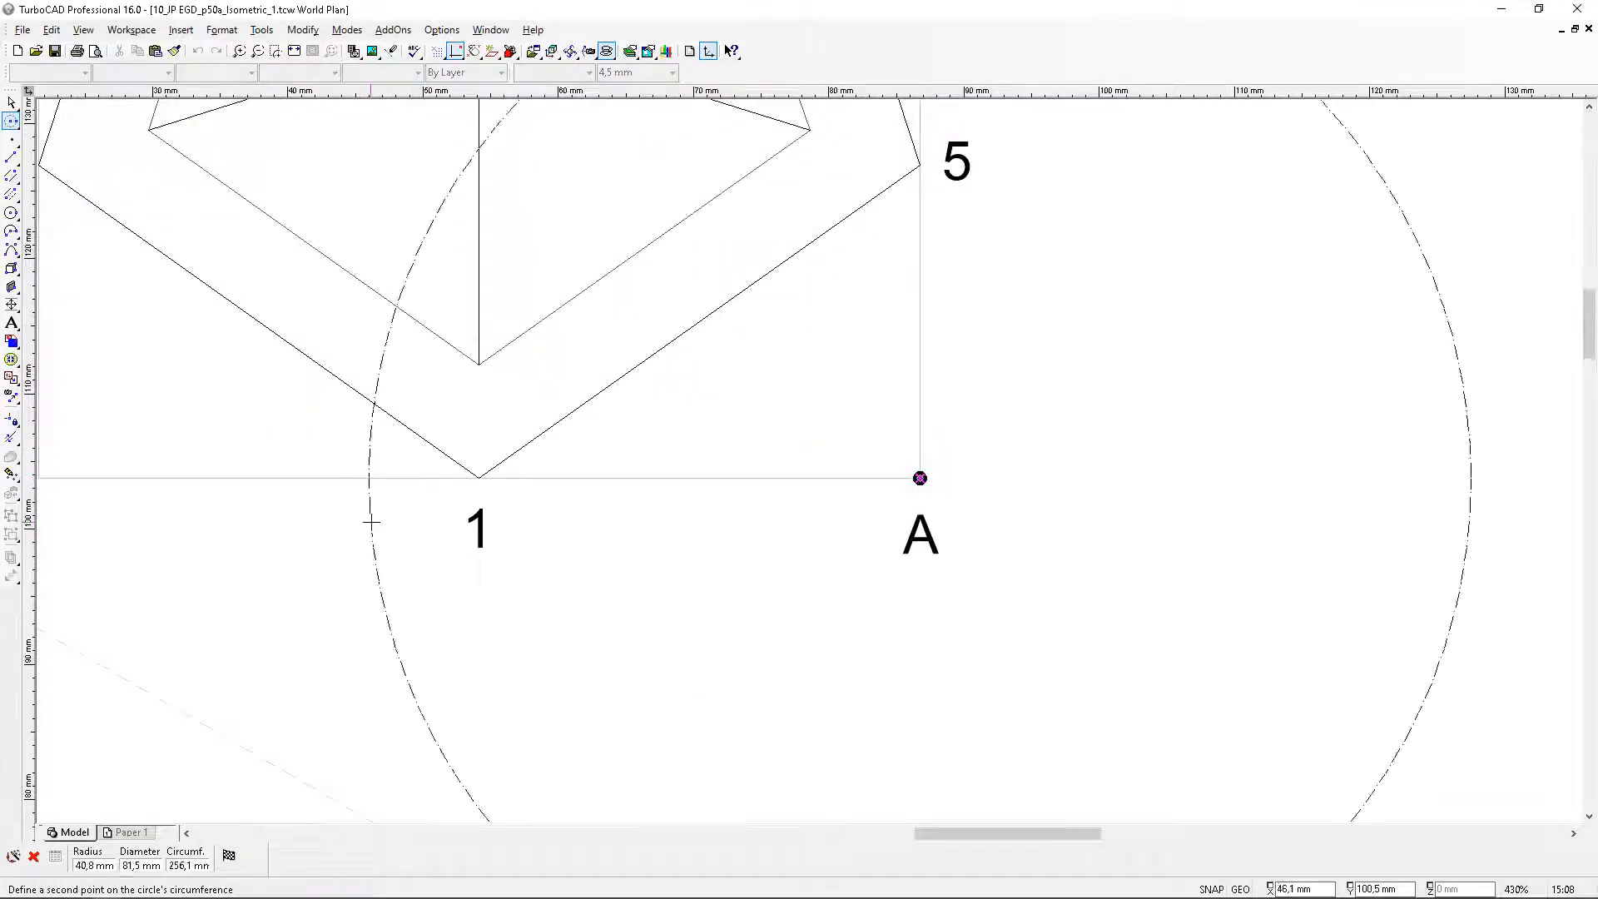
left_click(494, 483)
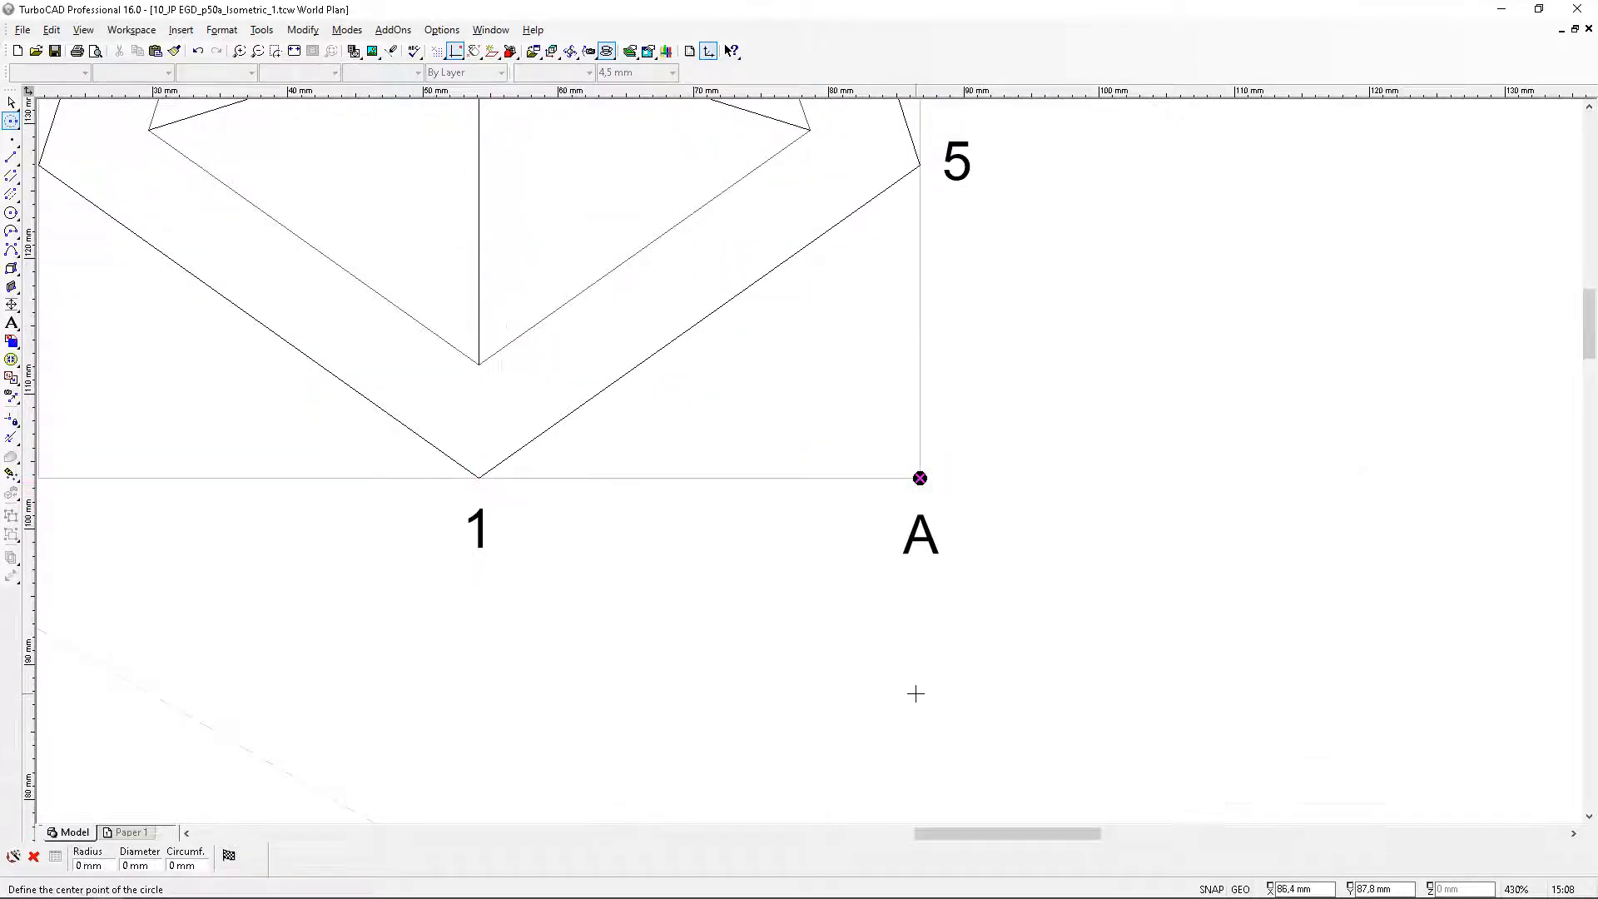
scroll(913, 692, "down", 4)
scroll(985, 668, "up", 8)
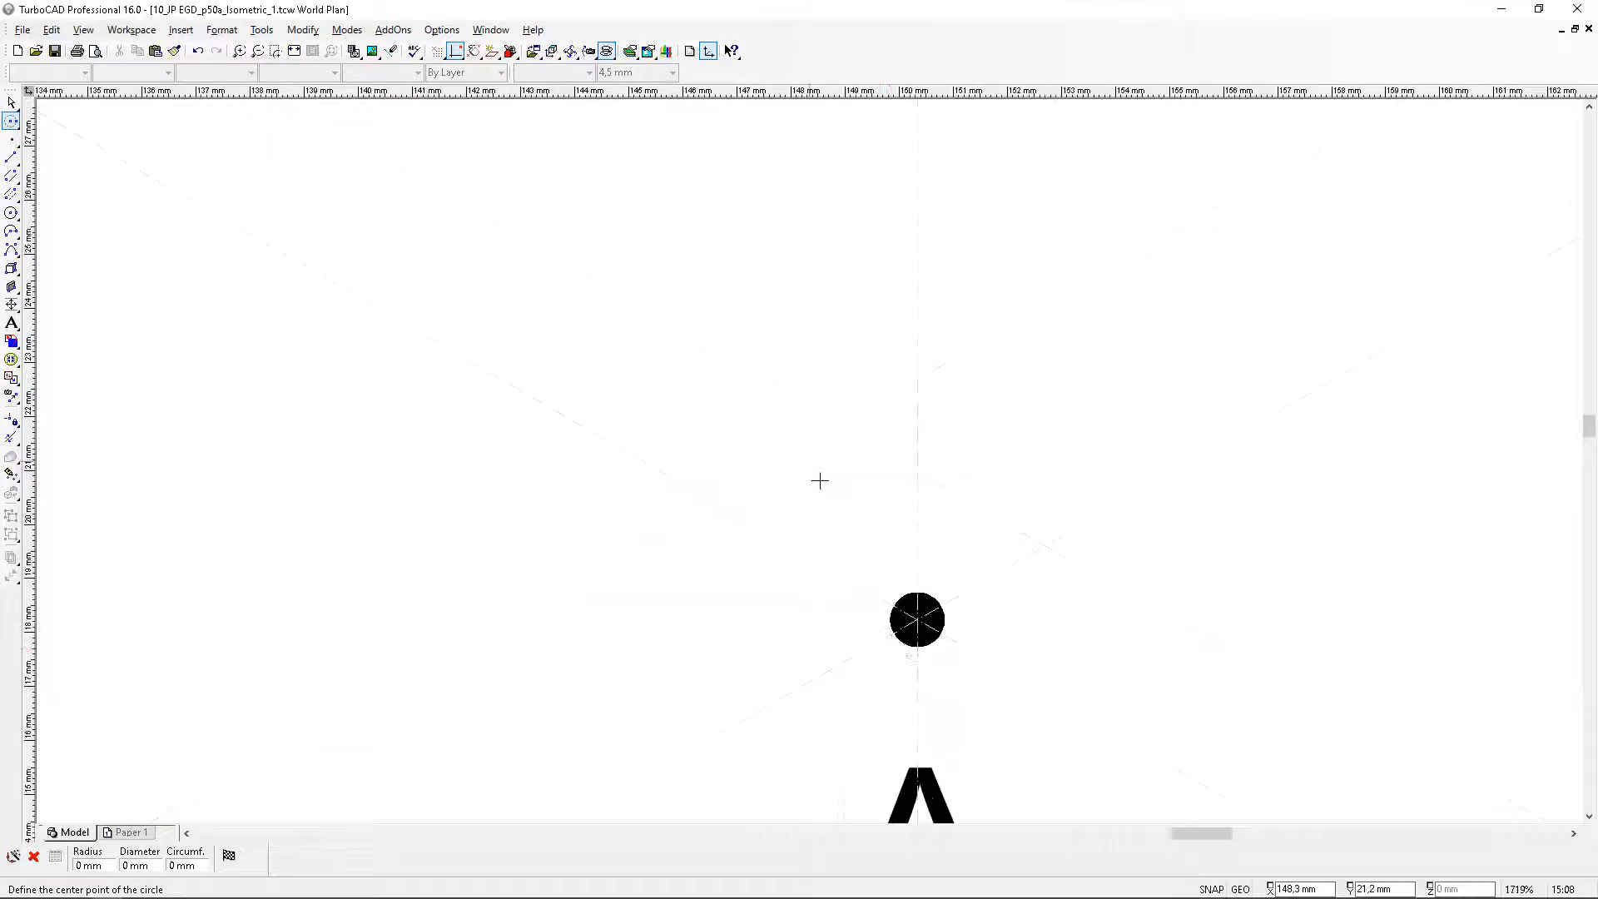
left_click(926, 626)
scroll(817, 431, "down", 6)
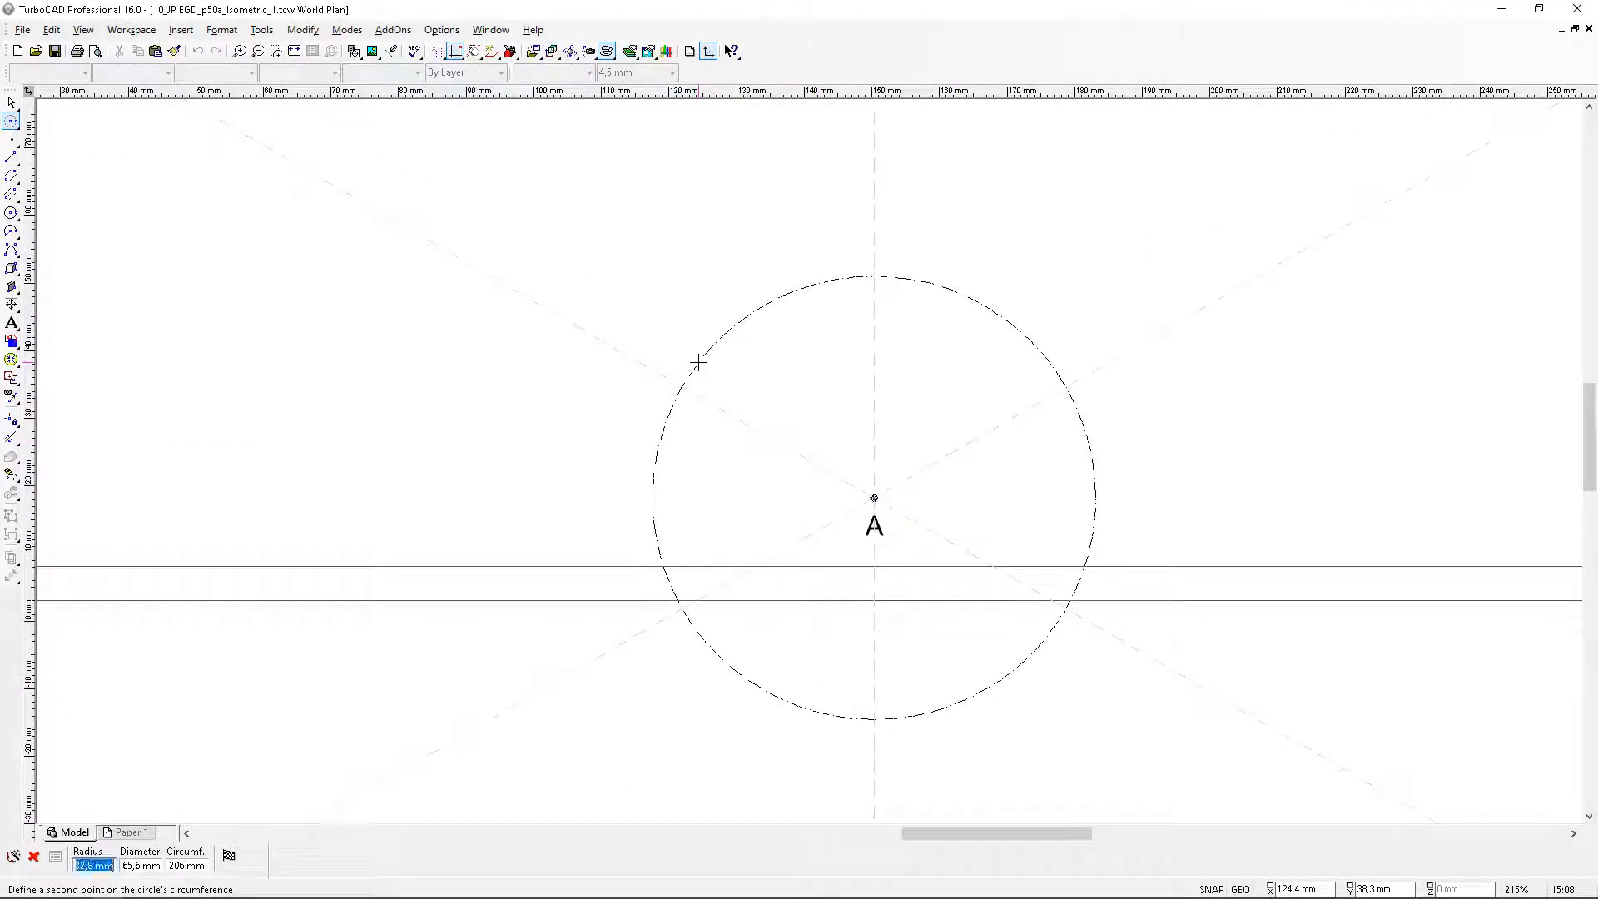
key("Escape")
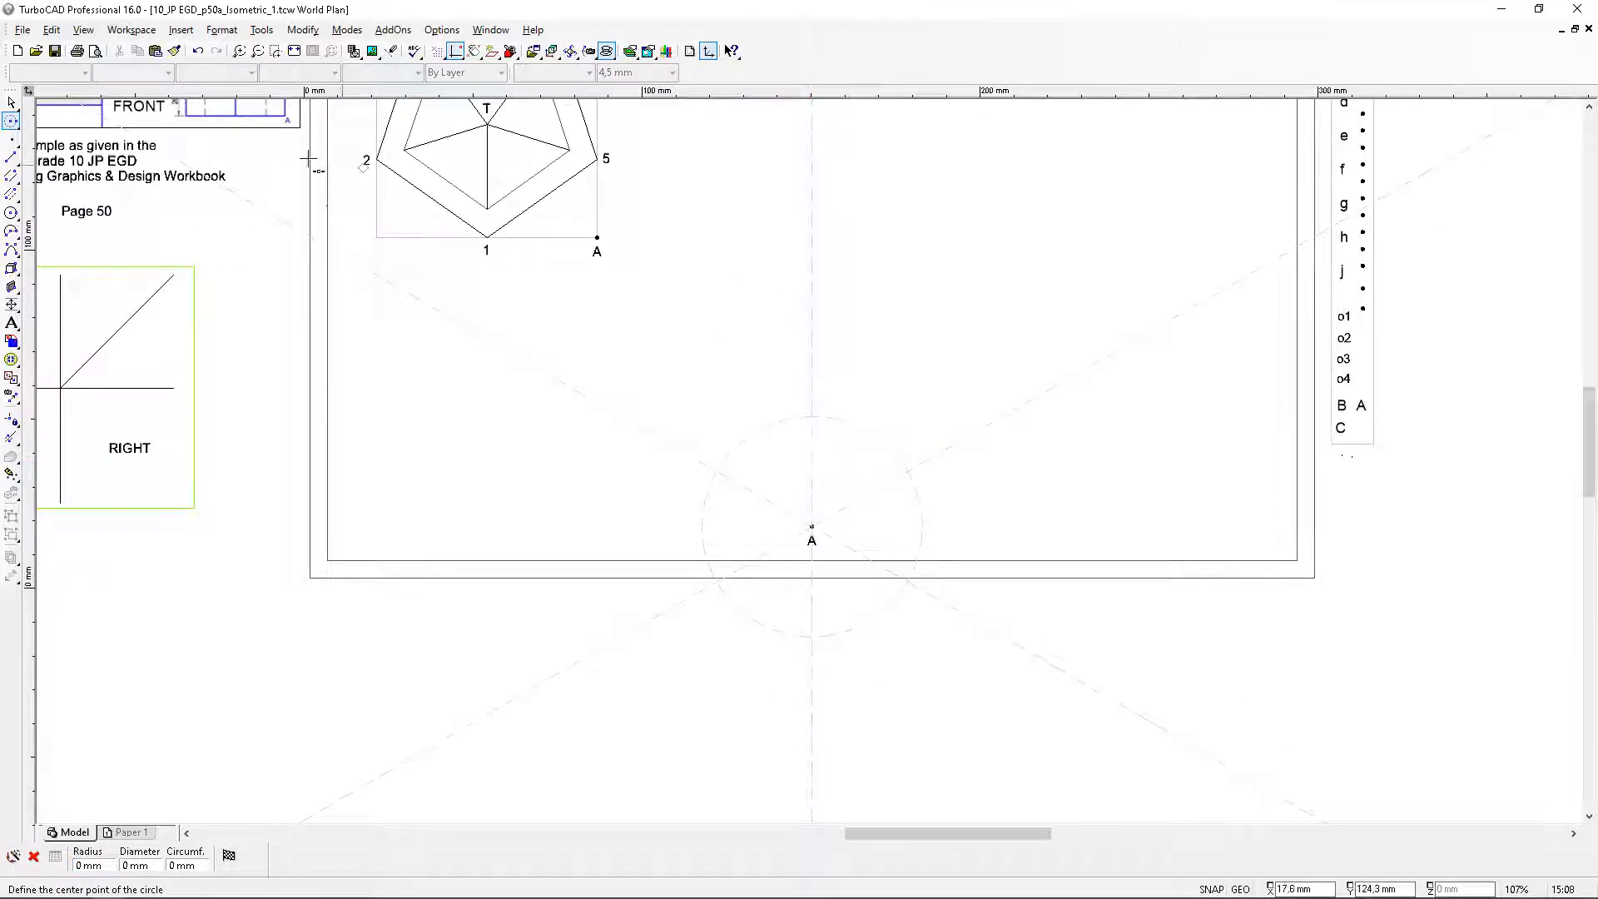
Move the lowest spare dot from the label column to where the left slanted construction line crosses the circle around lower point A
left_click(11, 103)
scroll(1323, 233, "up", 3)
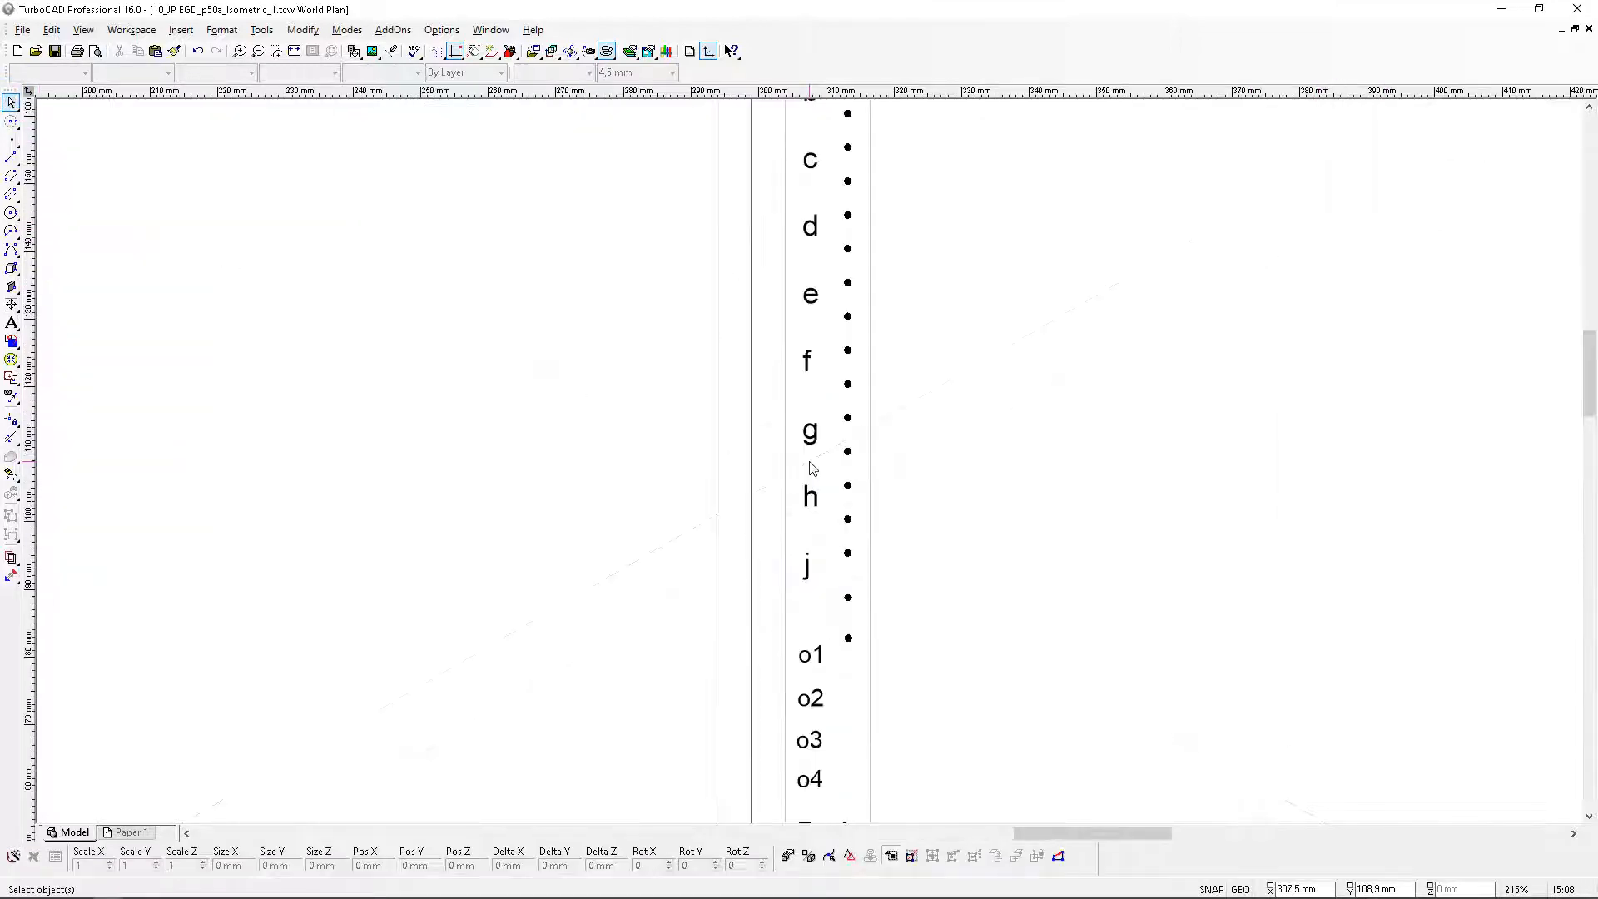
scroll(803, 385, "down", 3)
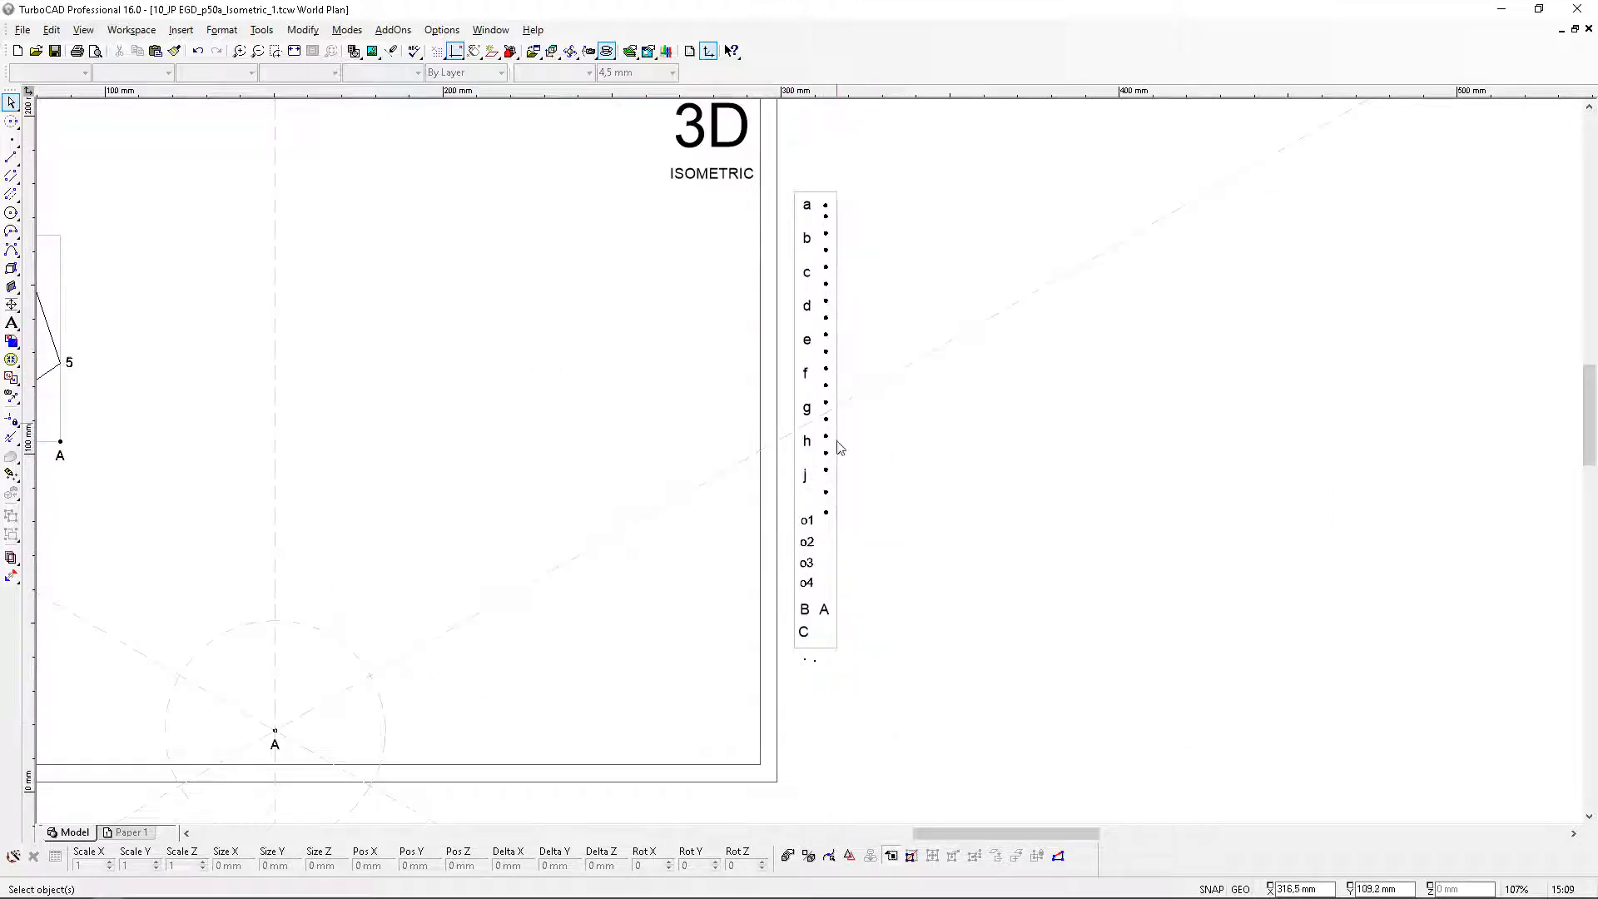
scroll(835, 499, "up", 6)
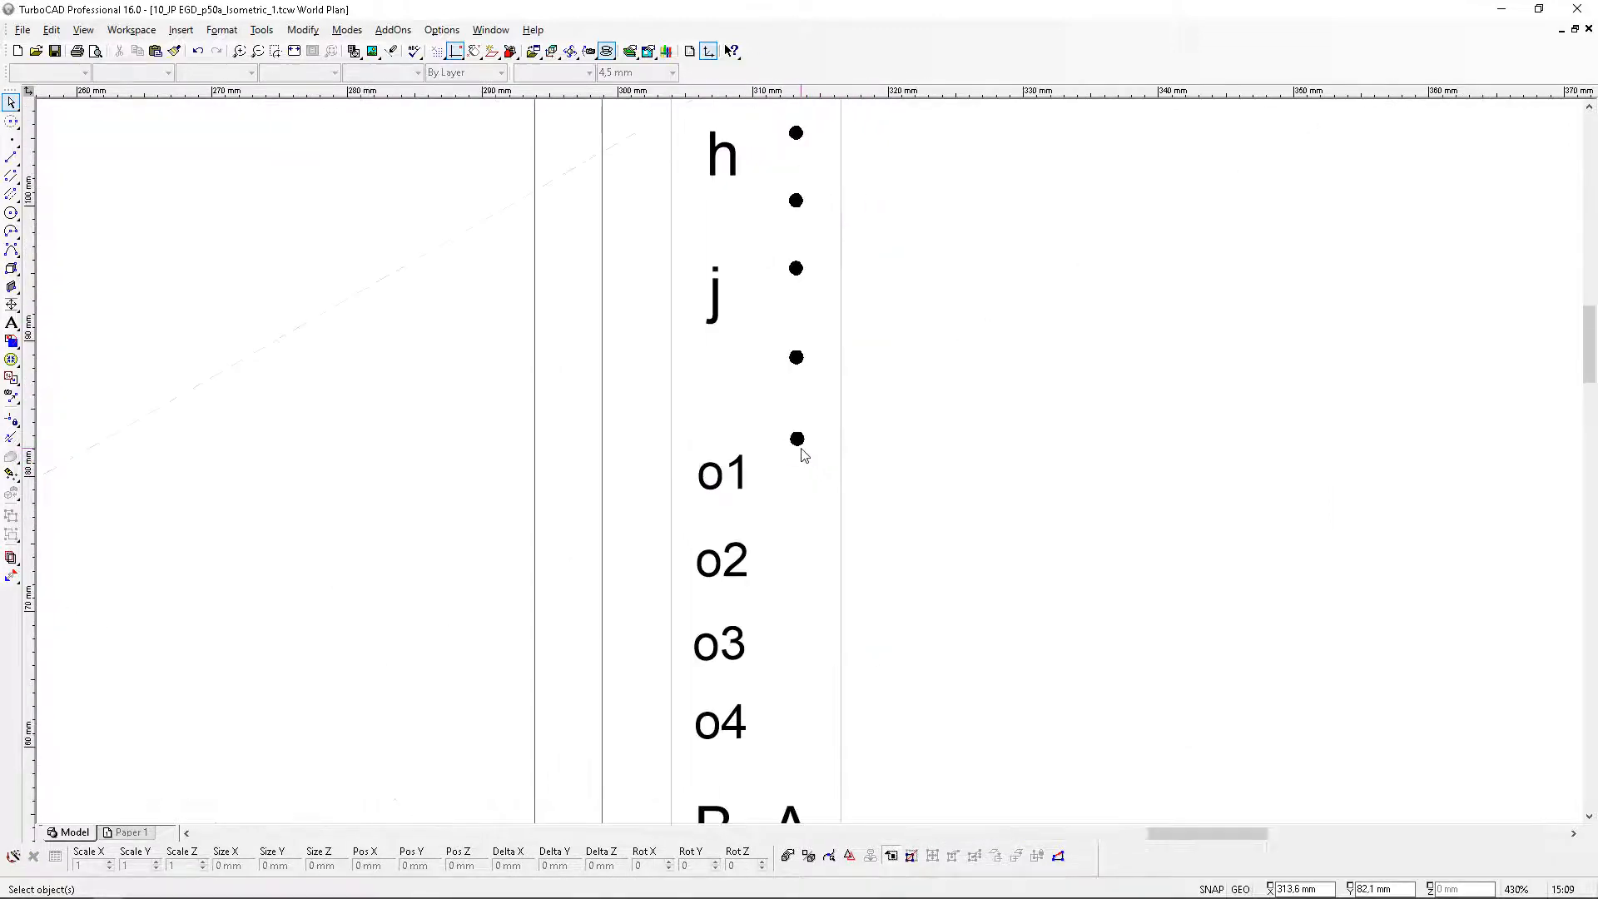
left_click(797, 440)
left_click(797, 438)
scroll(741, 461, "down", 3)
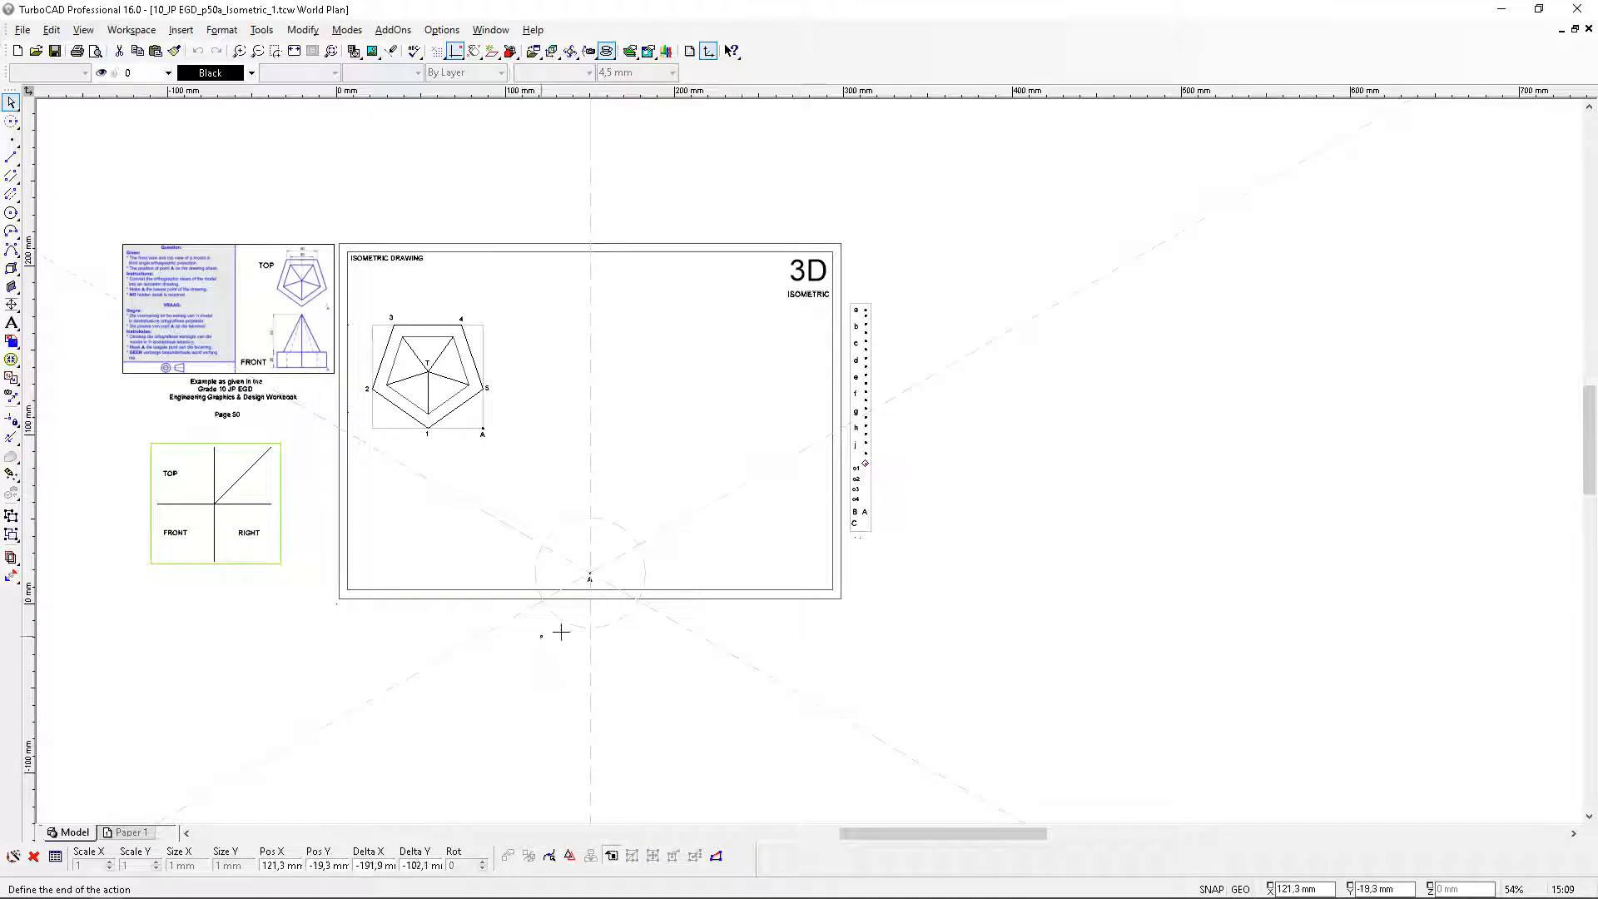
scroll(568, 530, "up", 6)
left_click(596, 605)
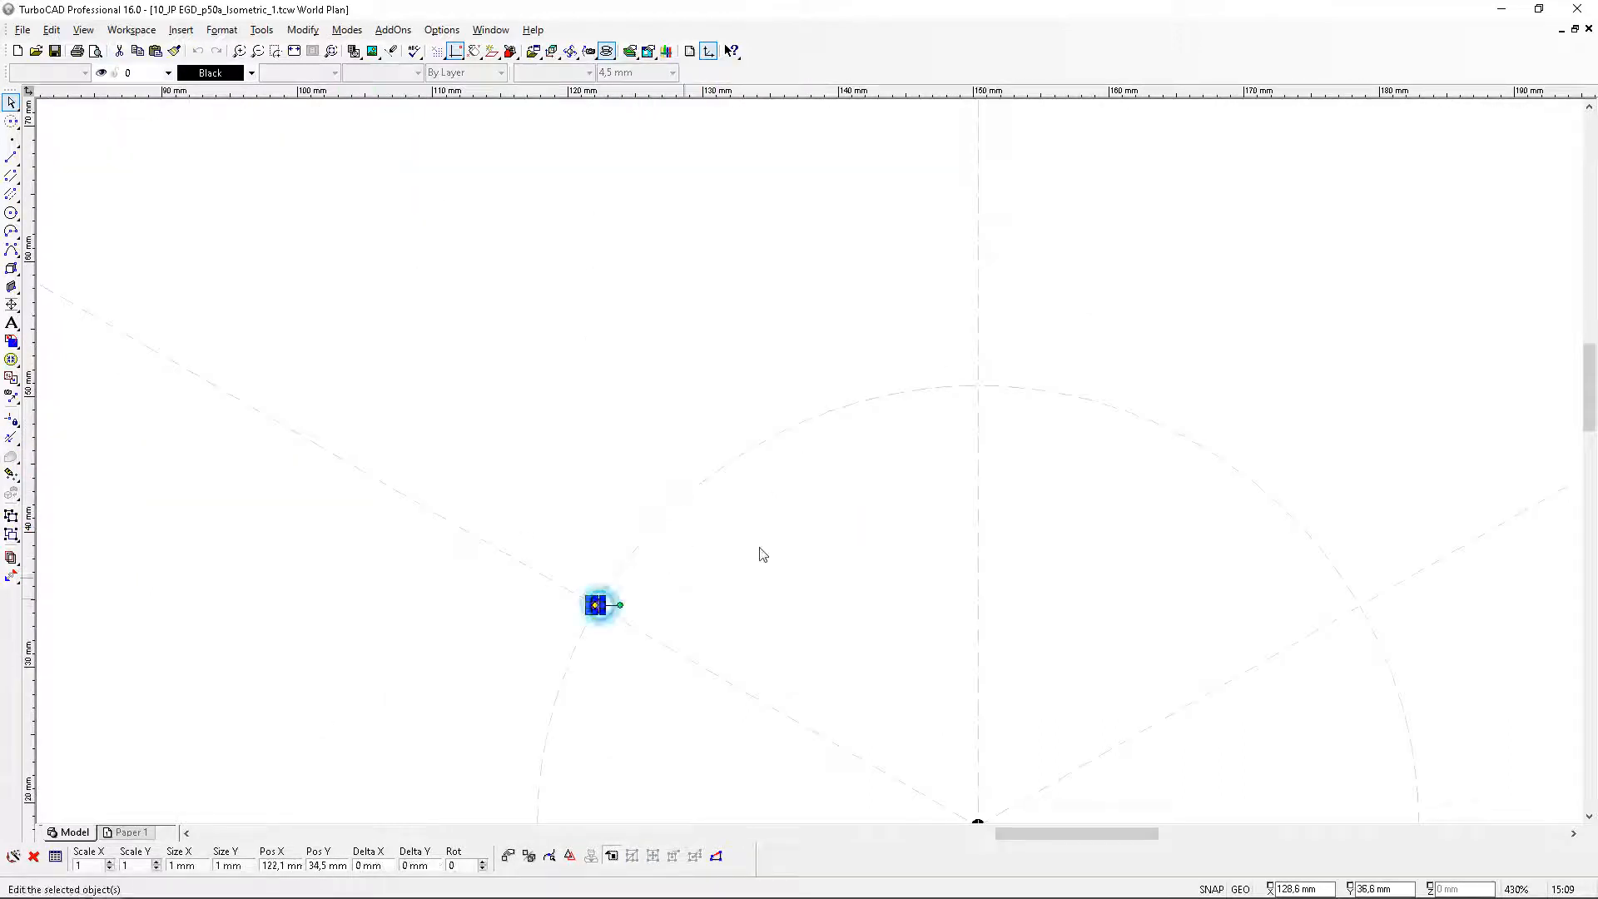
left_click(791, 542)
scroll(805, 467, "down", 3)
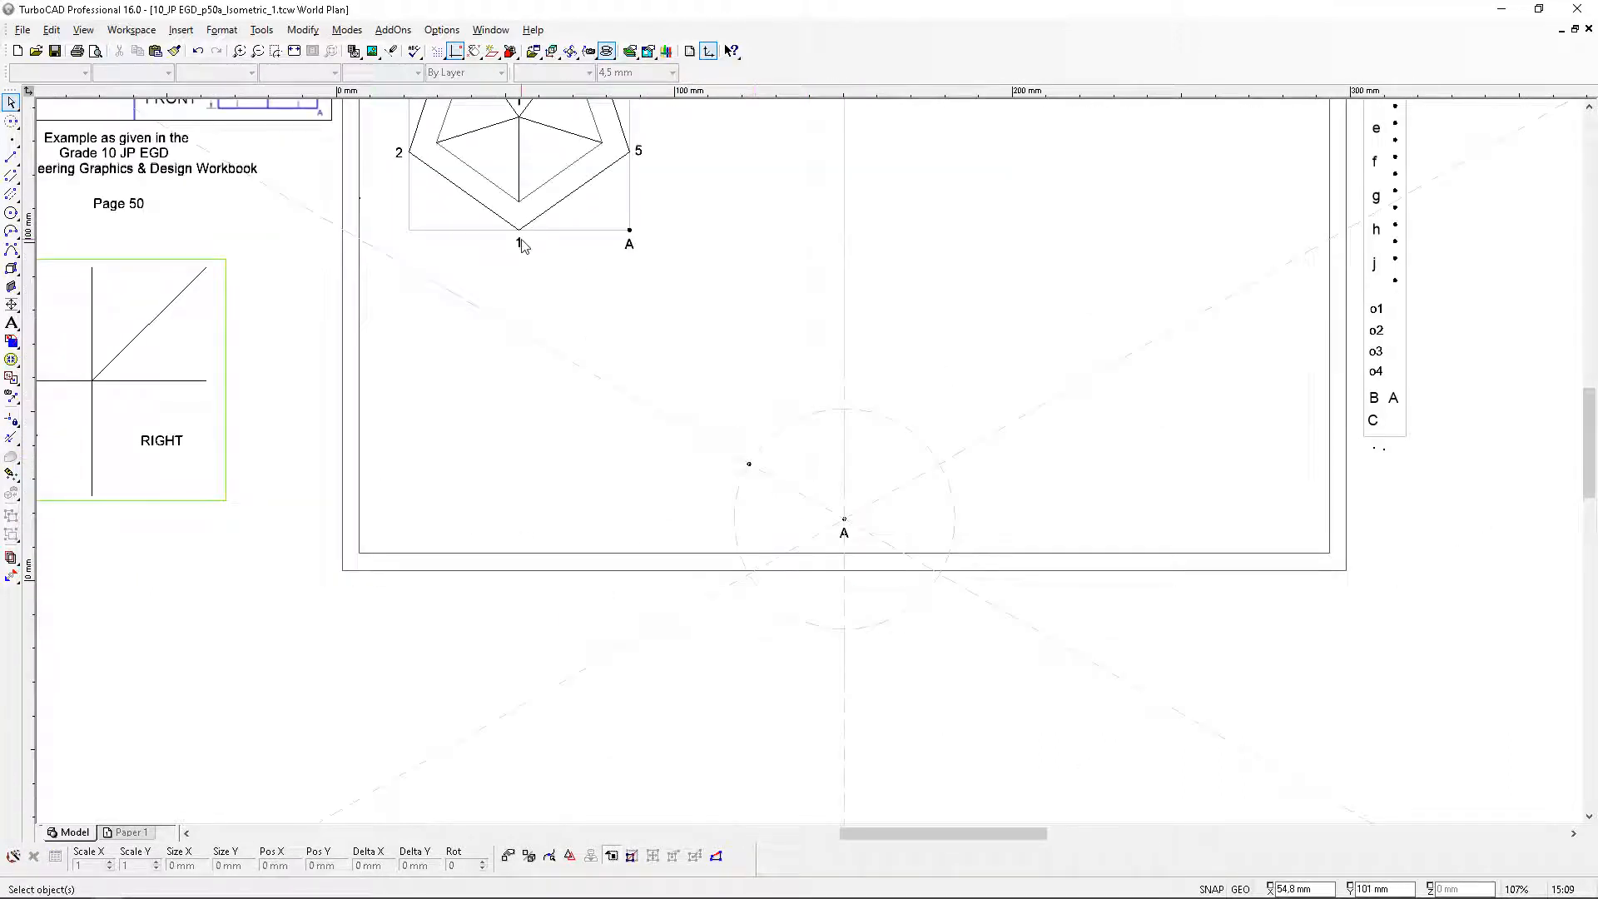
Copy the top view's label 1 and place the copy just below the dot on the left slanted construction line
left_click(518, 241)
left_click(137, 50)
left_click(154, 51)
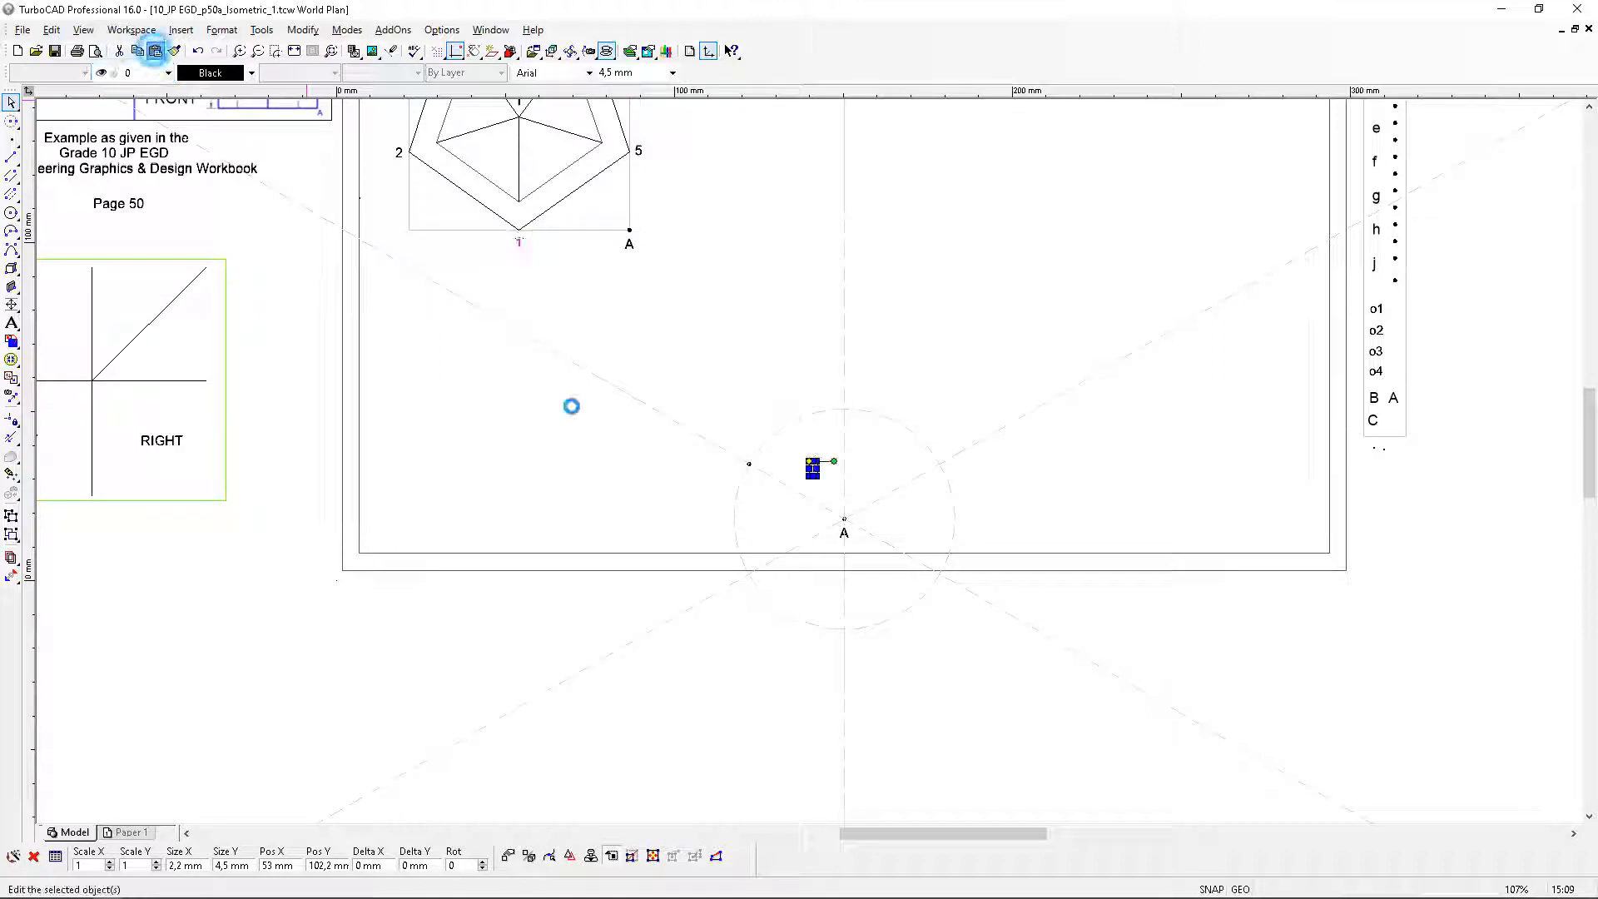
left_click(808, 462)
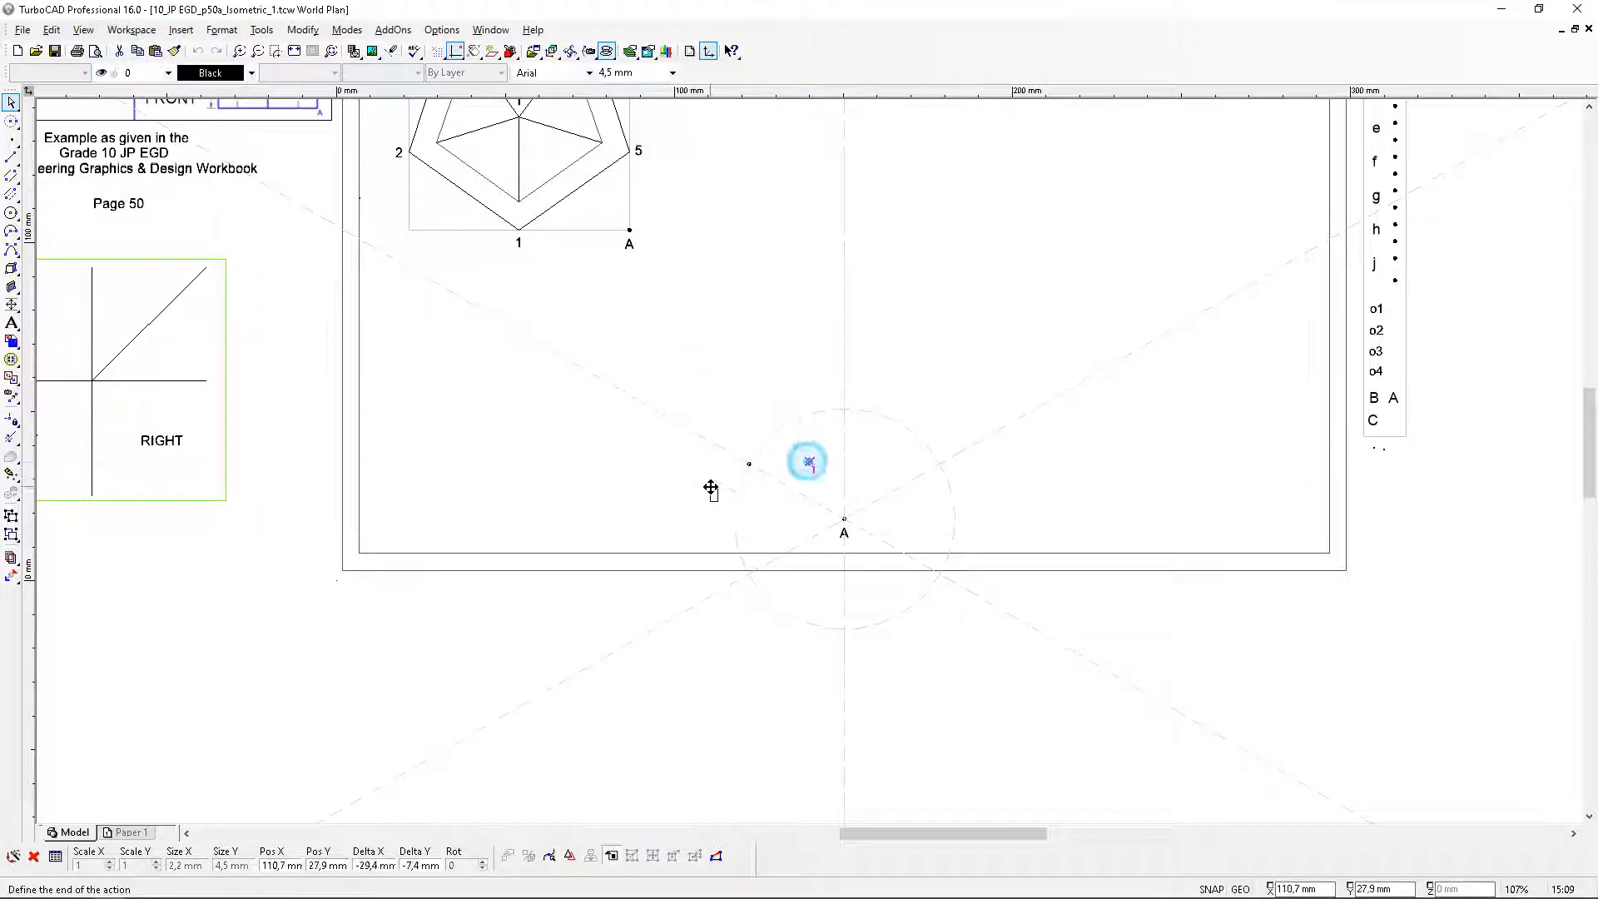
scroll(710, 490, "up", 2)
left_click(765, 441)
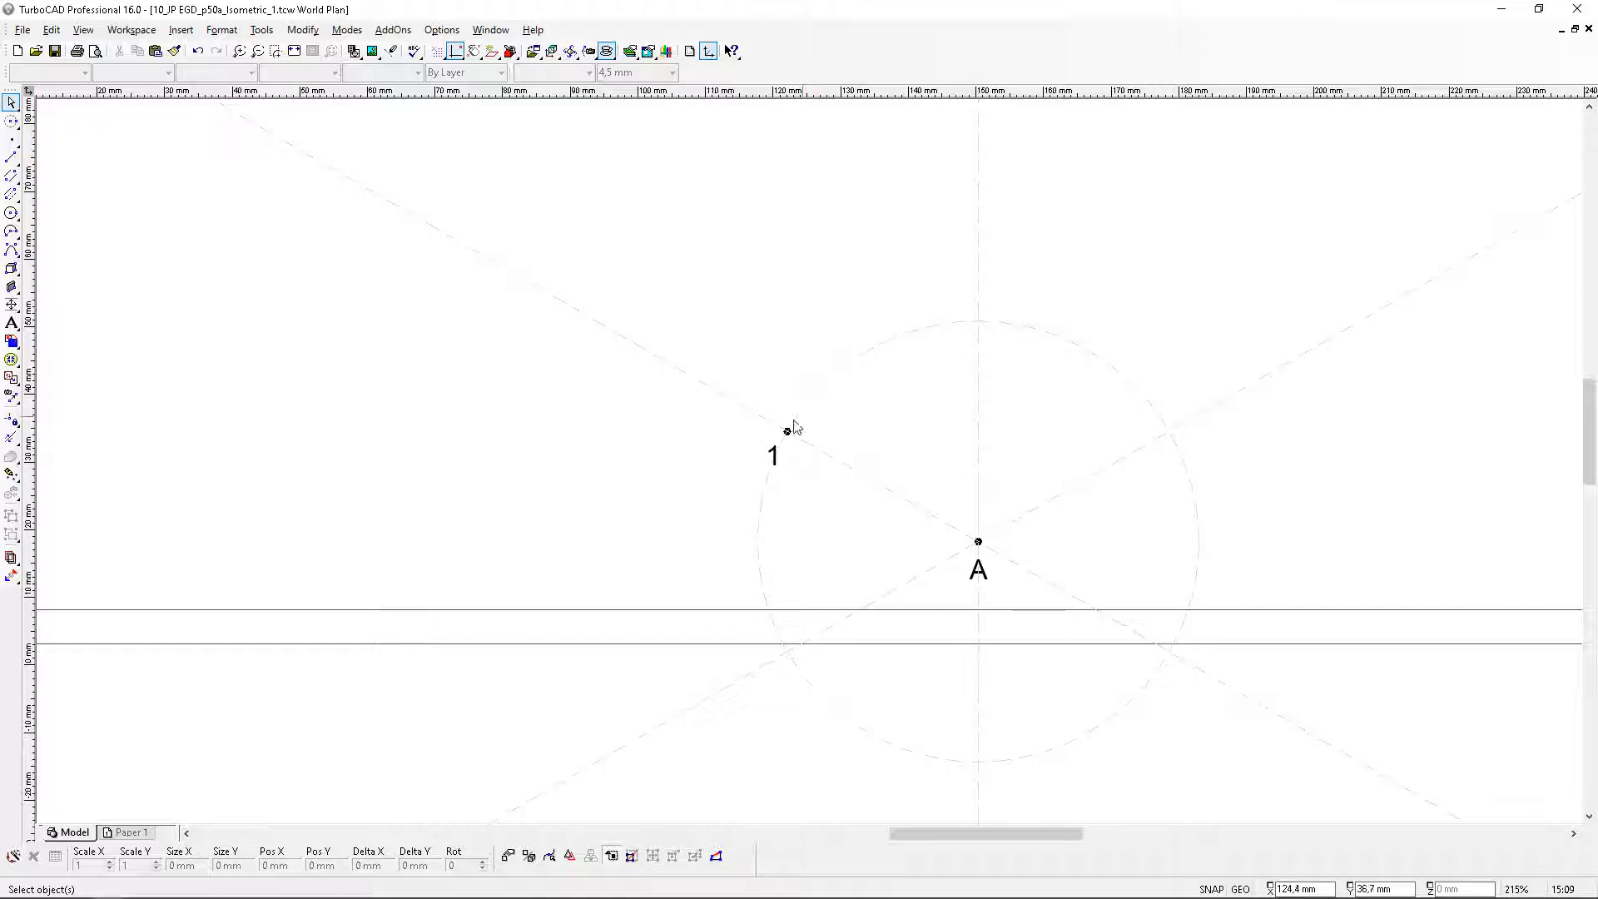
scroll(811, 467, "down", 2)
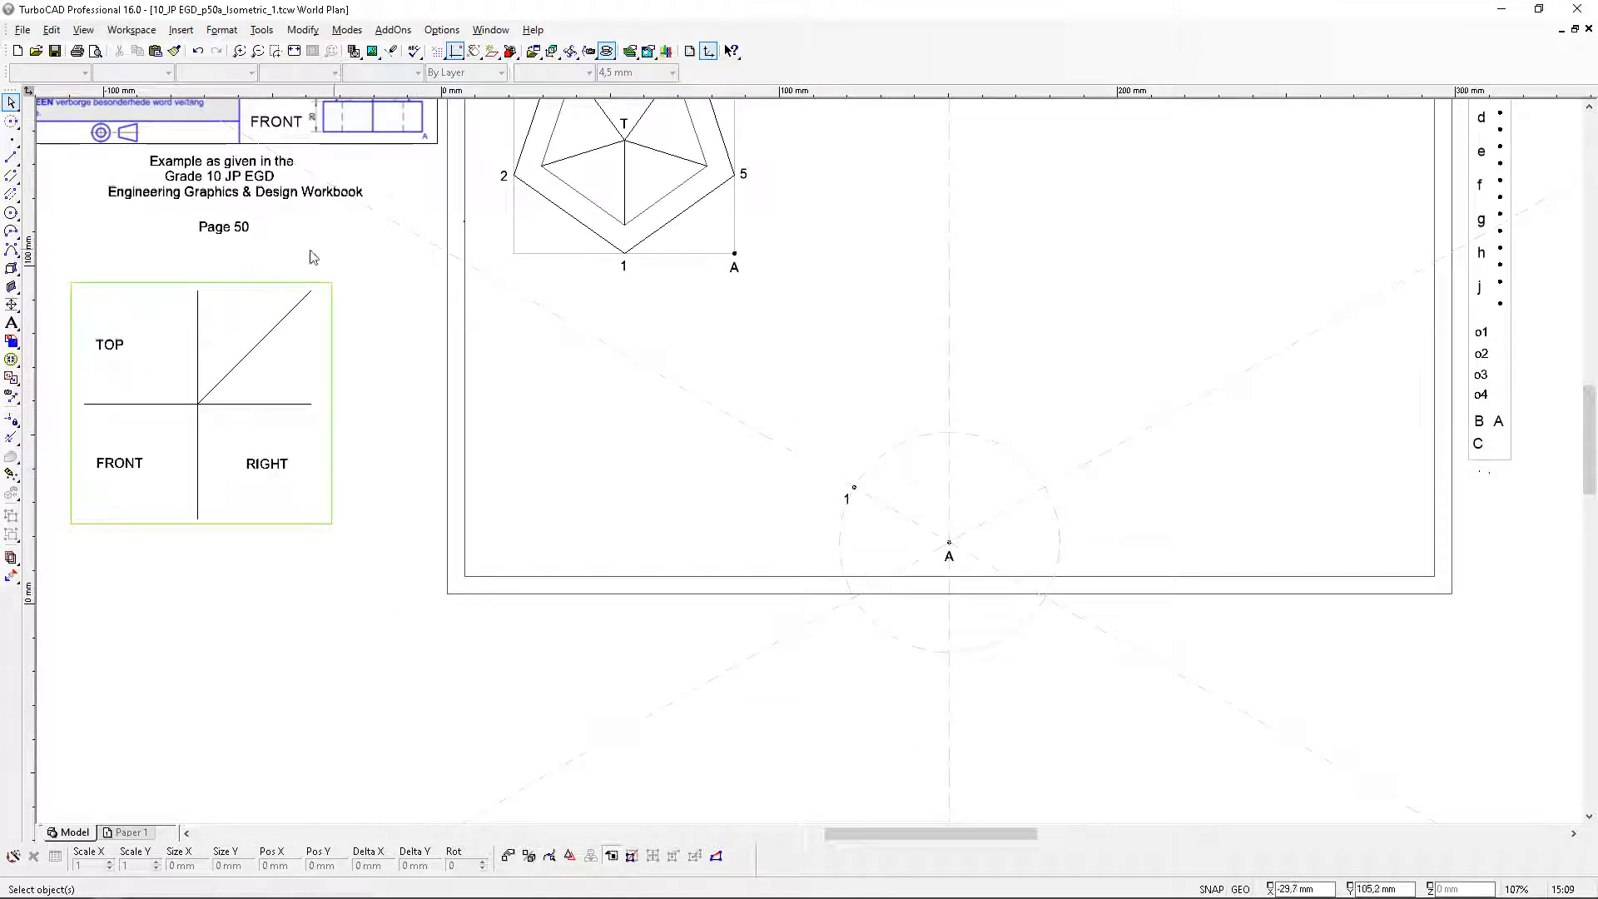
Draw a light gray line from the lower point A to the dot labelled 1 on the left slanted construction line
left_click(11, 156)
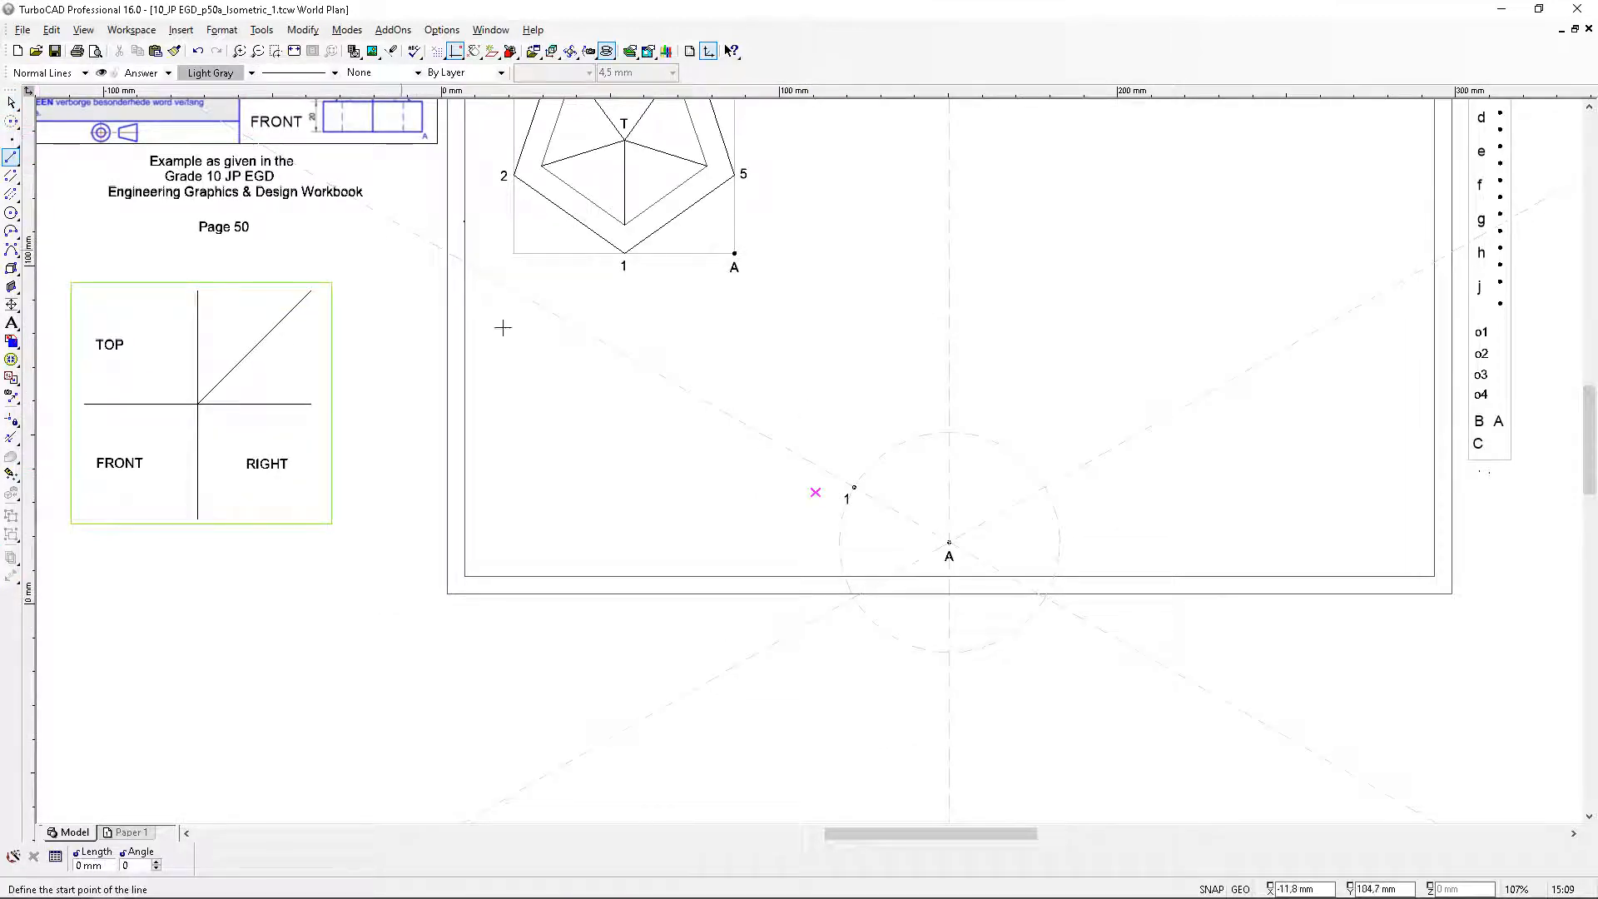
scroll(953, 551, "up", 8)
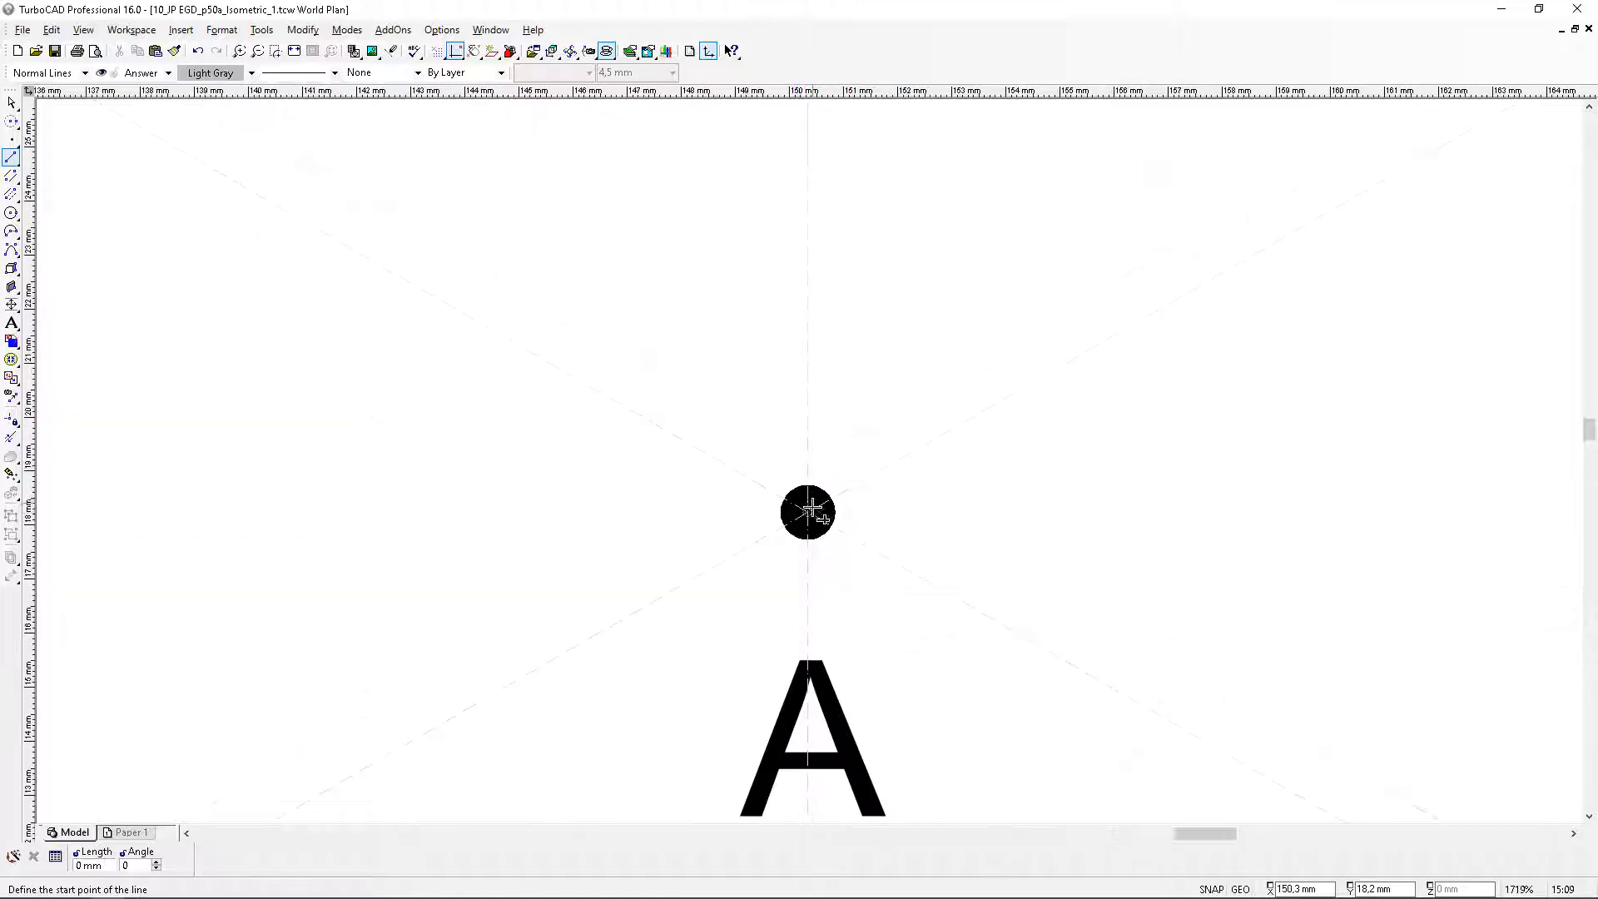
left_click(948, 544)
scroll(699, 386, "down", 4)
scroll(810, 474, "up", 4)
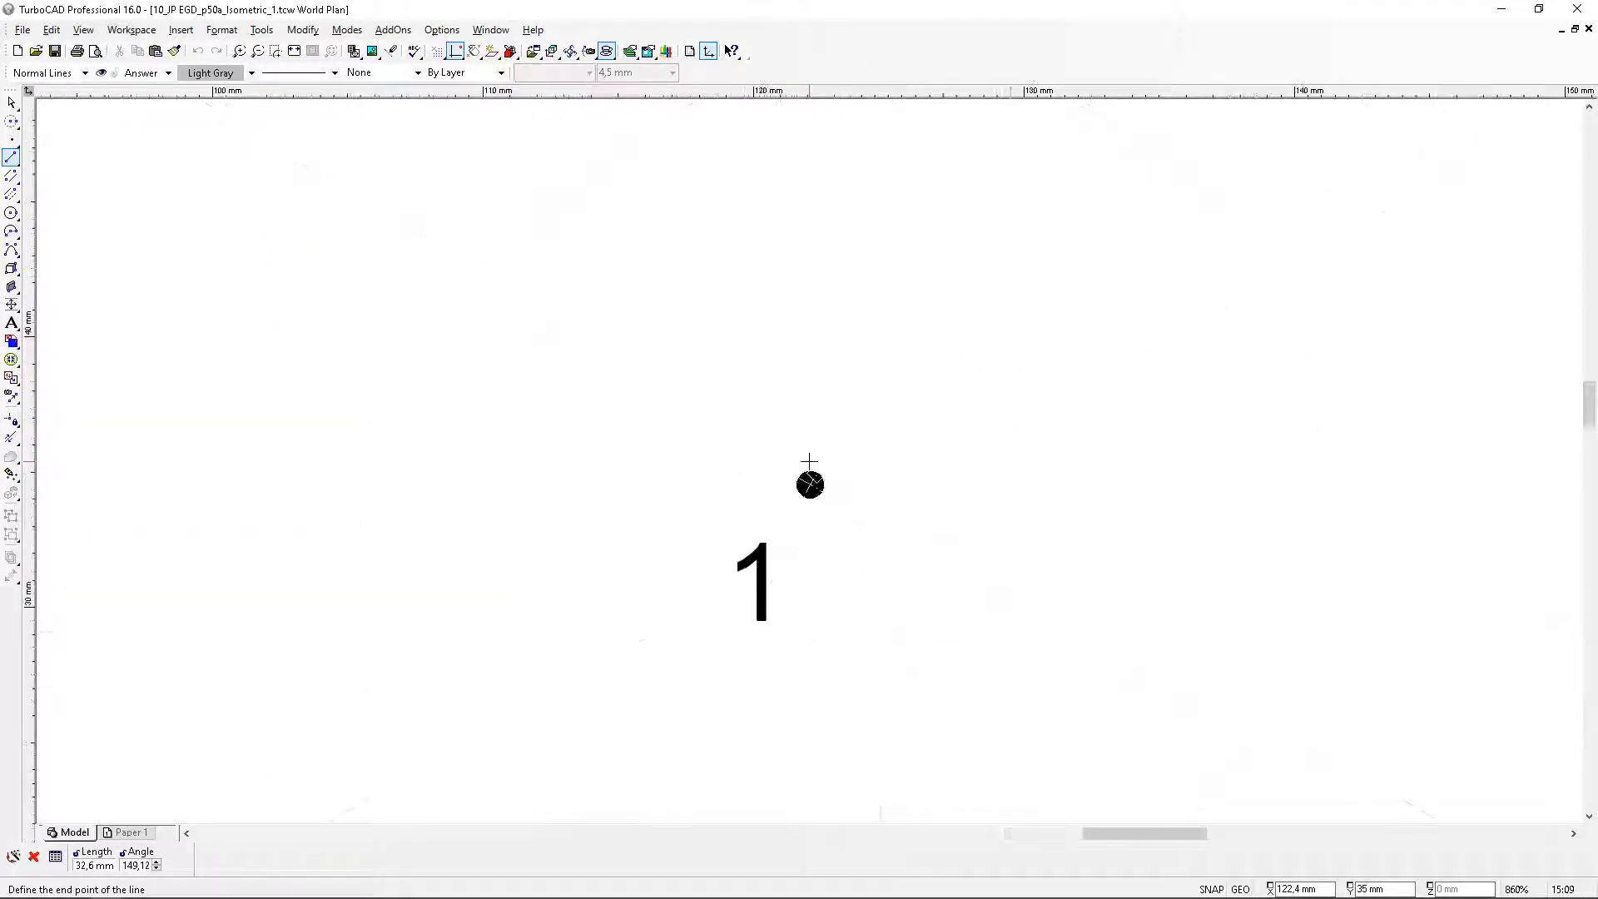
left_click(824, 509)
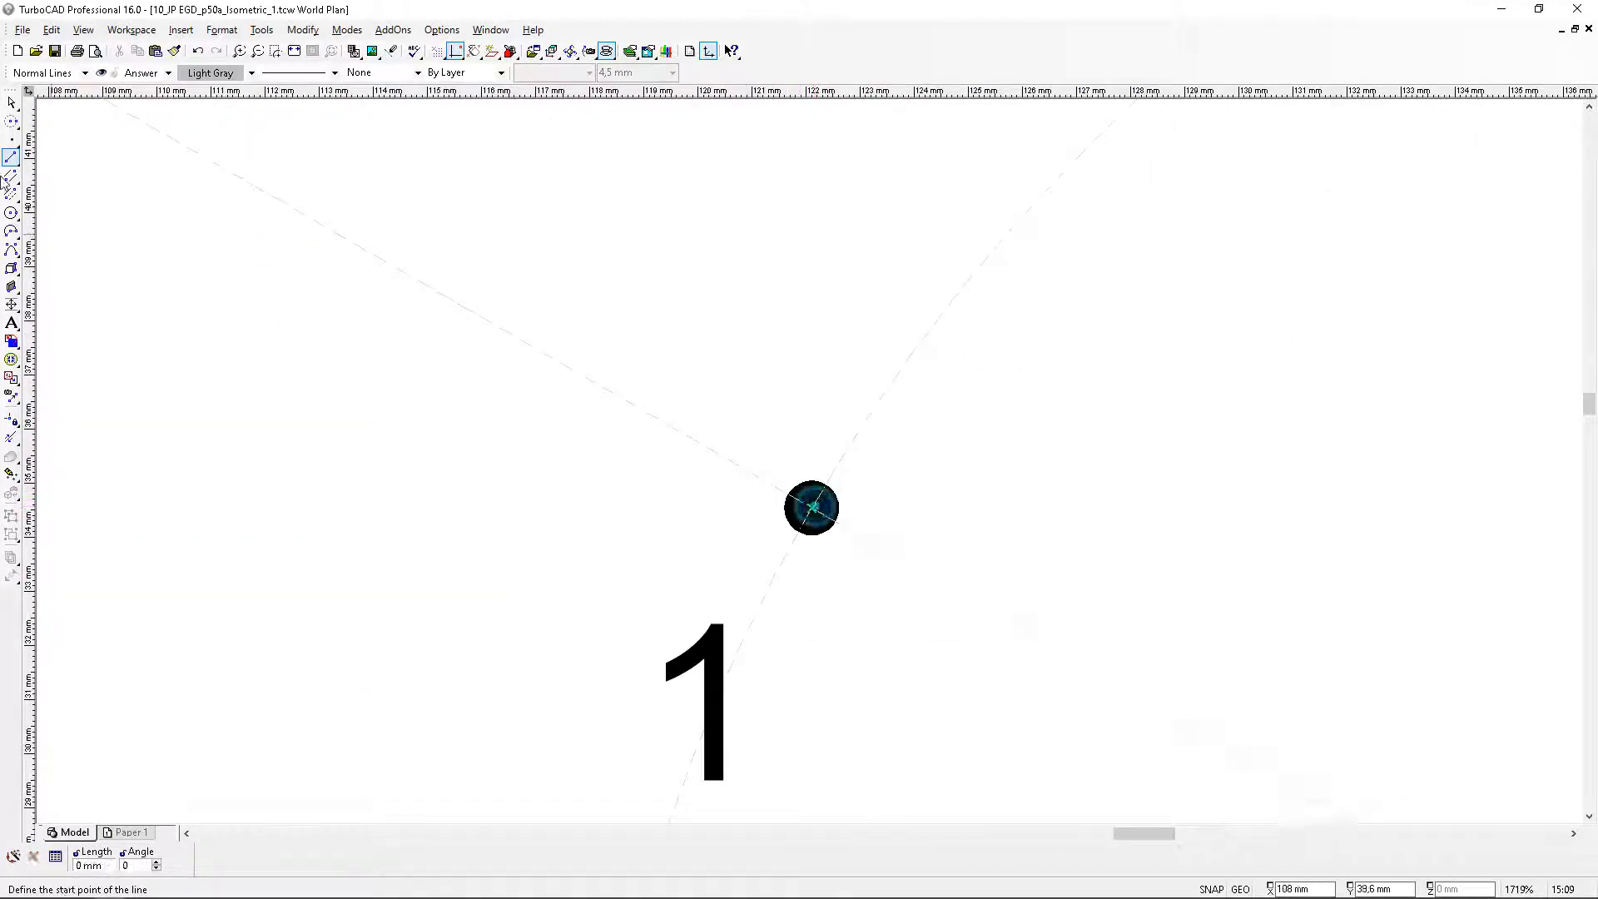
Lengthen the line from A through point 1 past the dot to about 80 mm
left_click(11, 474)
left_click(12, 436)
left_click(942, 576)
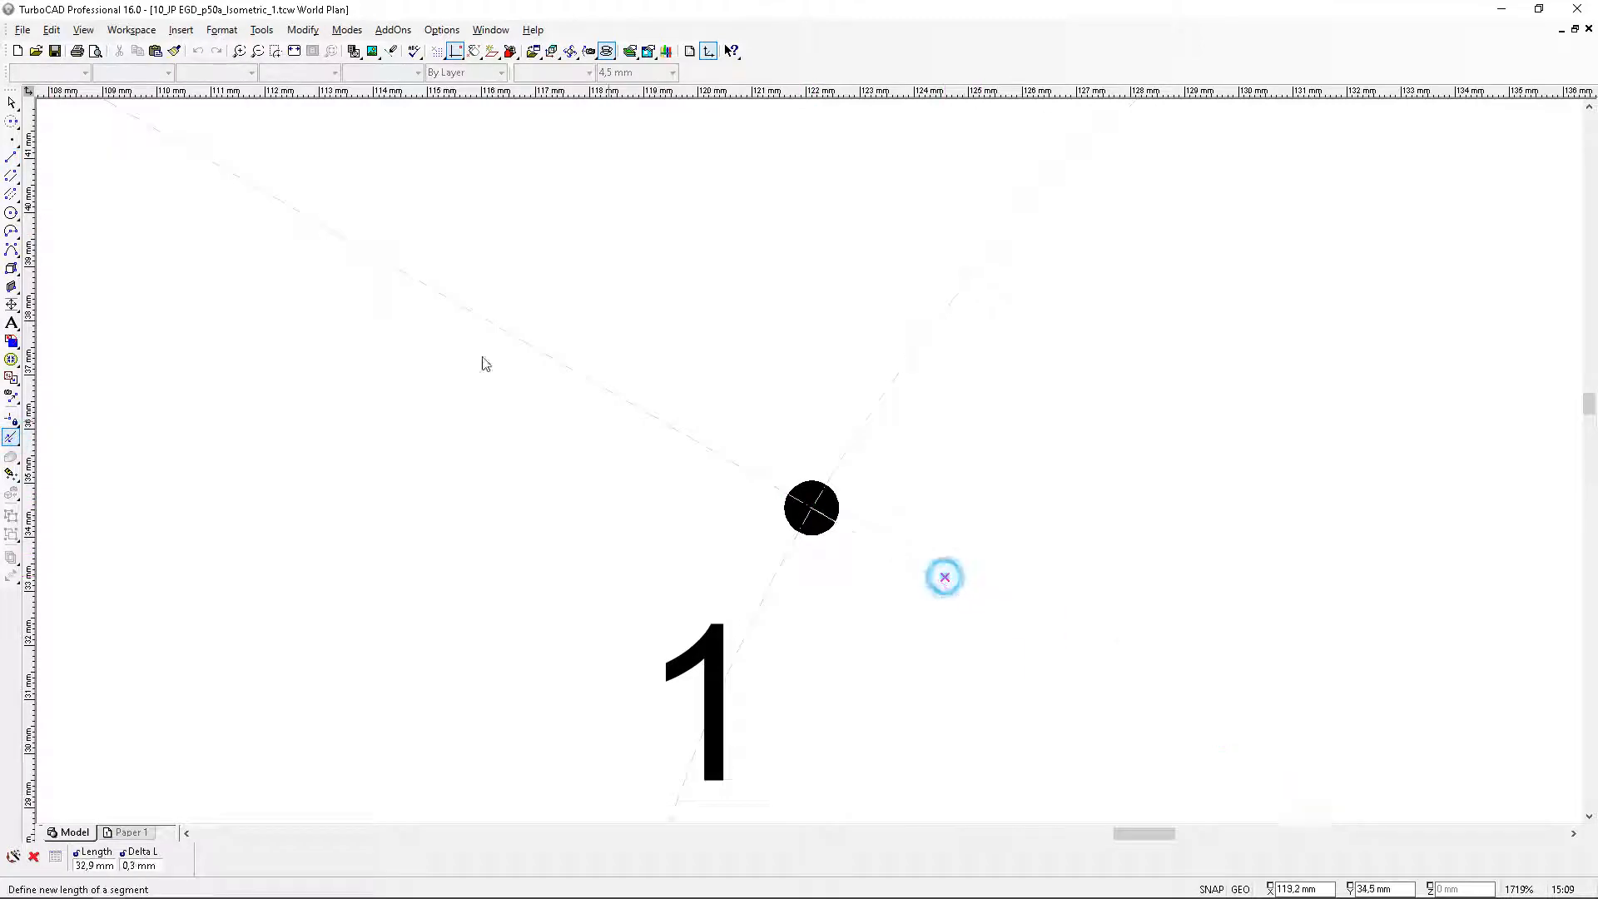
scroll(967, 521, "down", 4)
left_click(332, 267)
scroll(809, 466, "down", 4)
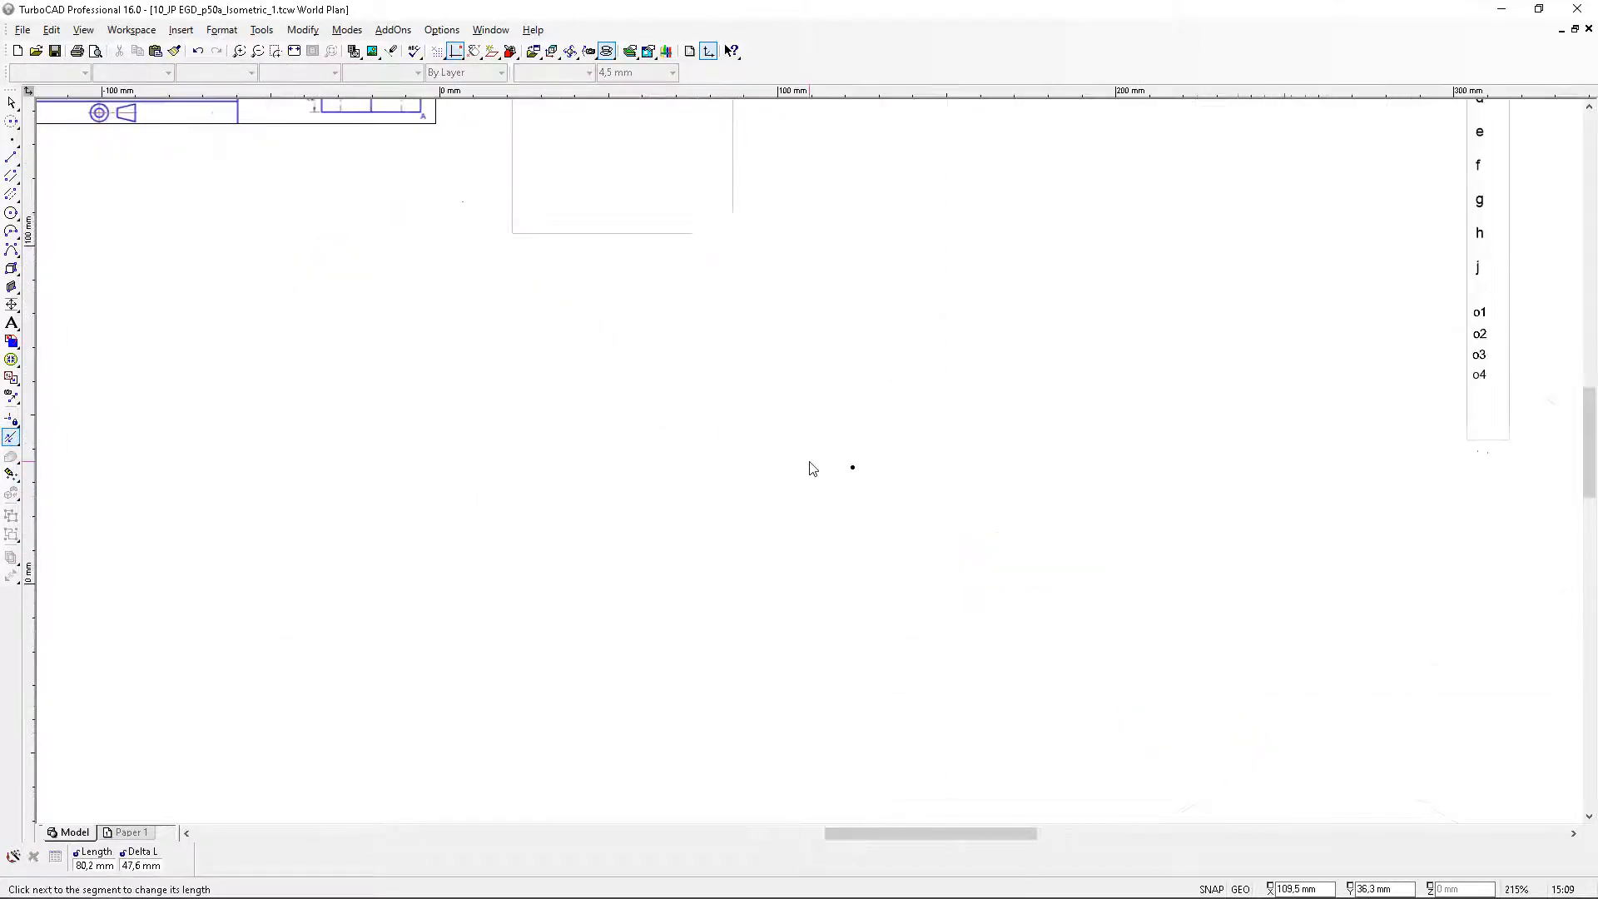
scroll(810, 467, "up", 2)
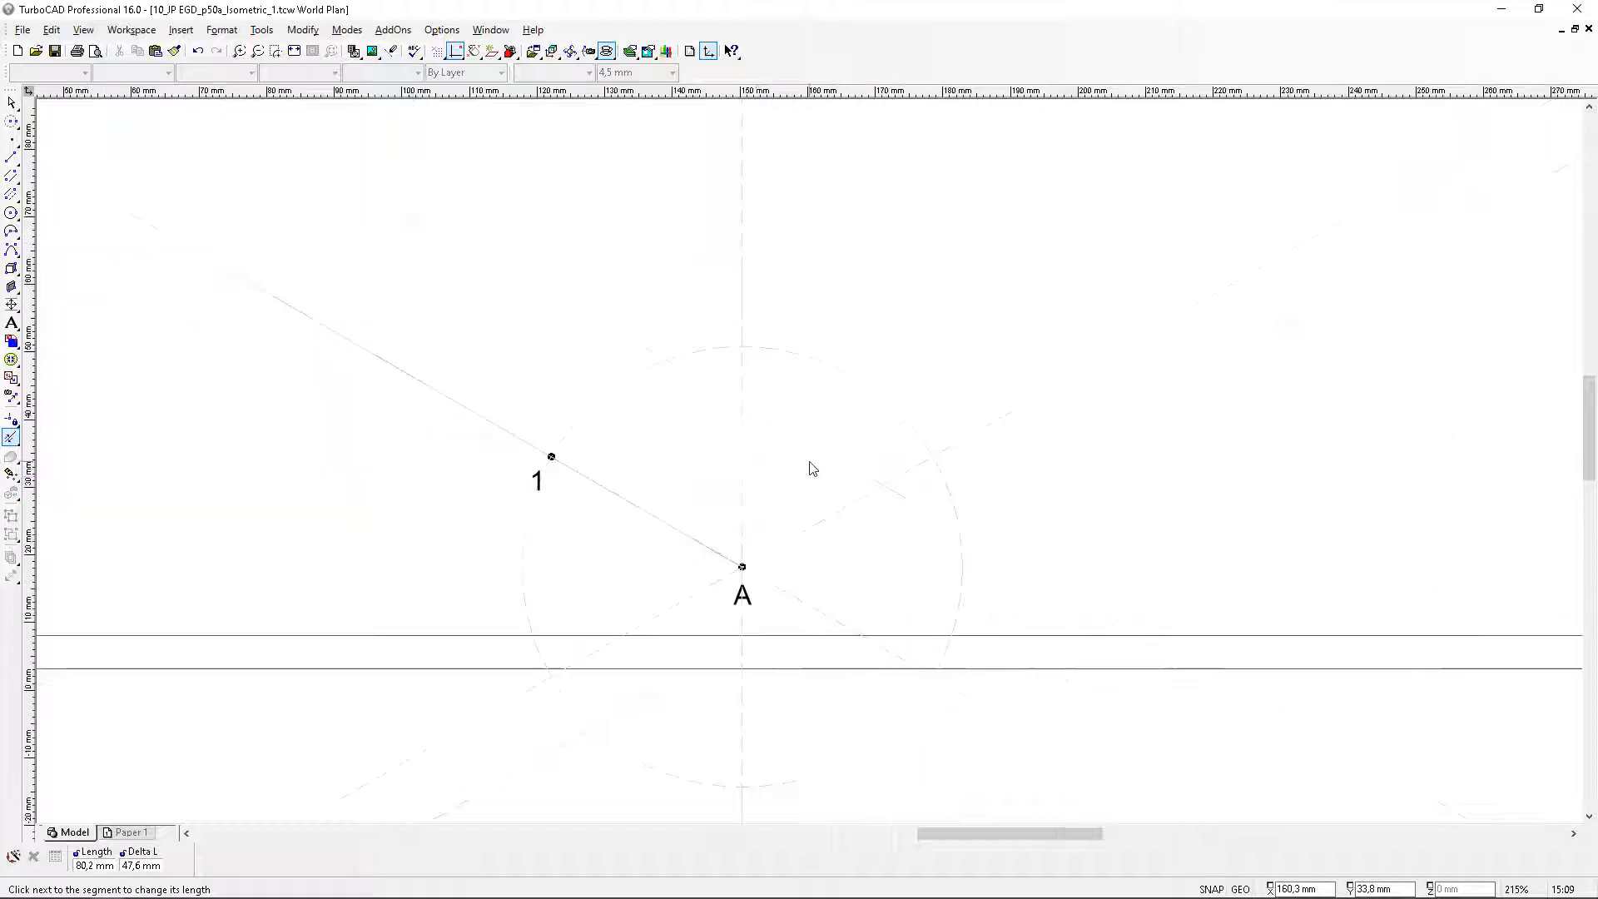
Draw a light gray line from the lower point A along the right slanted construction line to its crossing with the circle
left_click(11, 156)
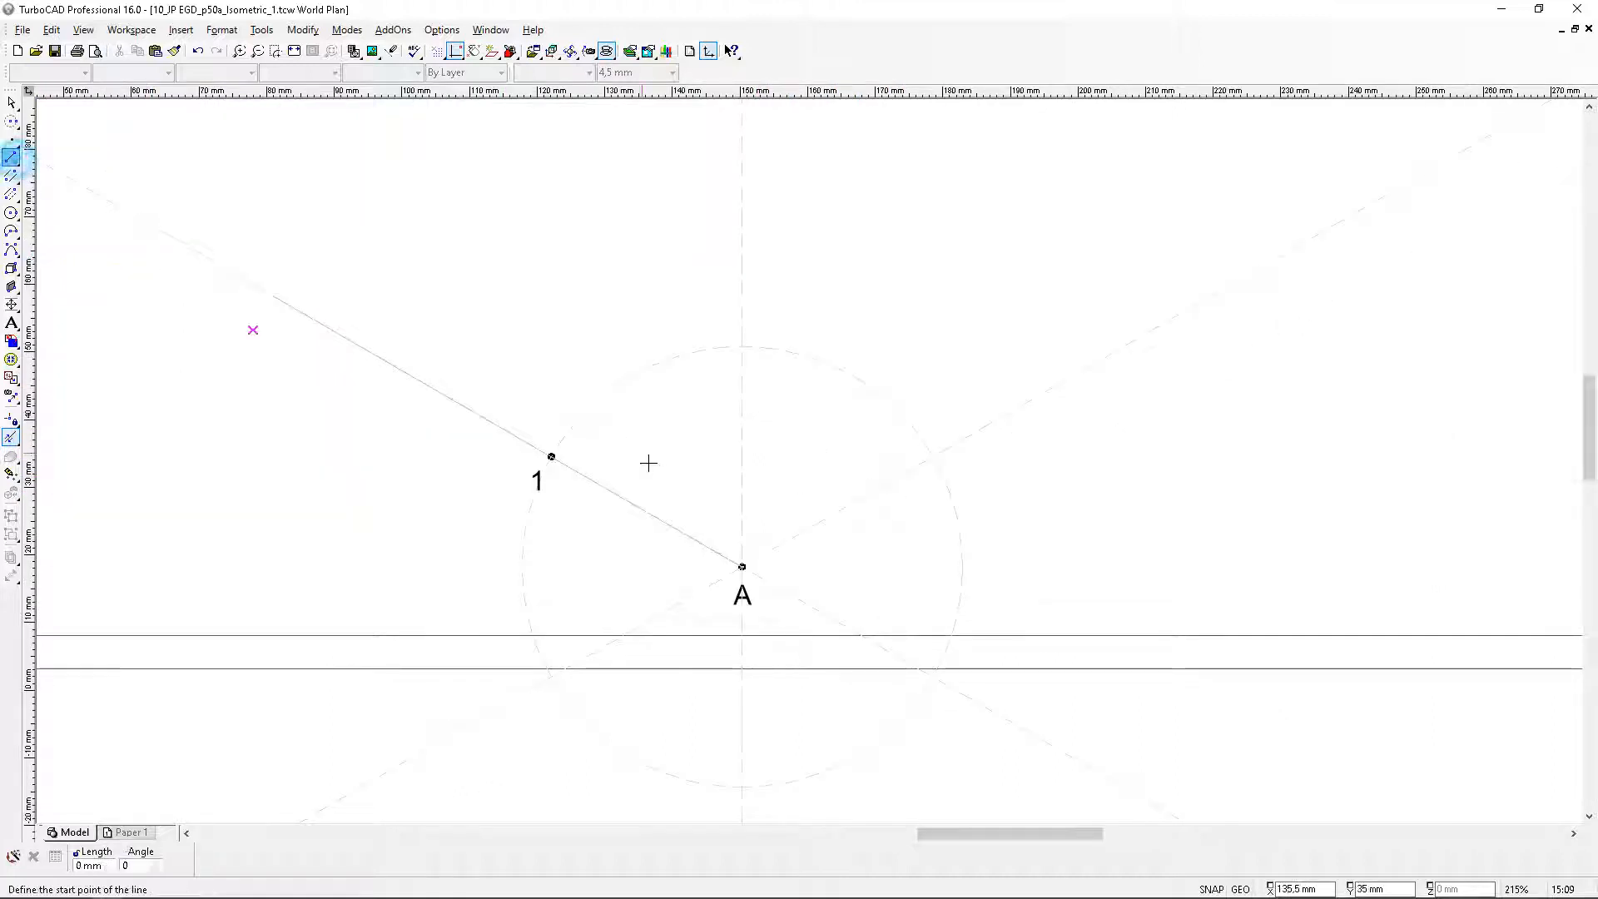
scroll(735, 556, "up", 6)
left_click(794, 644)
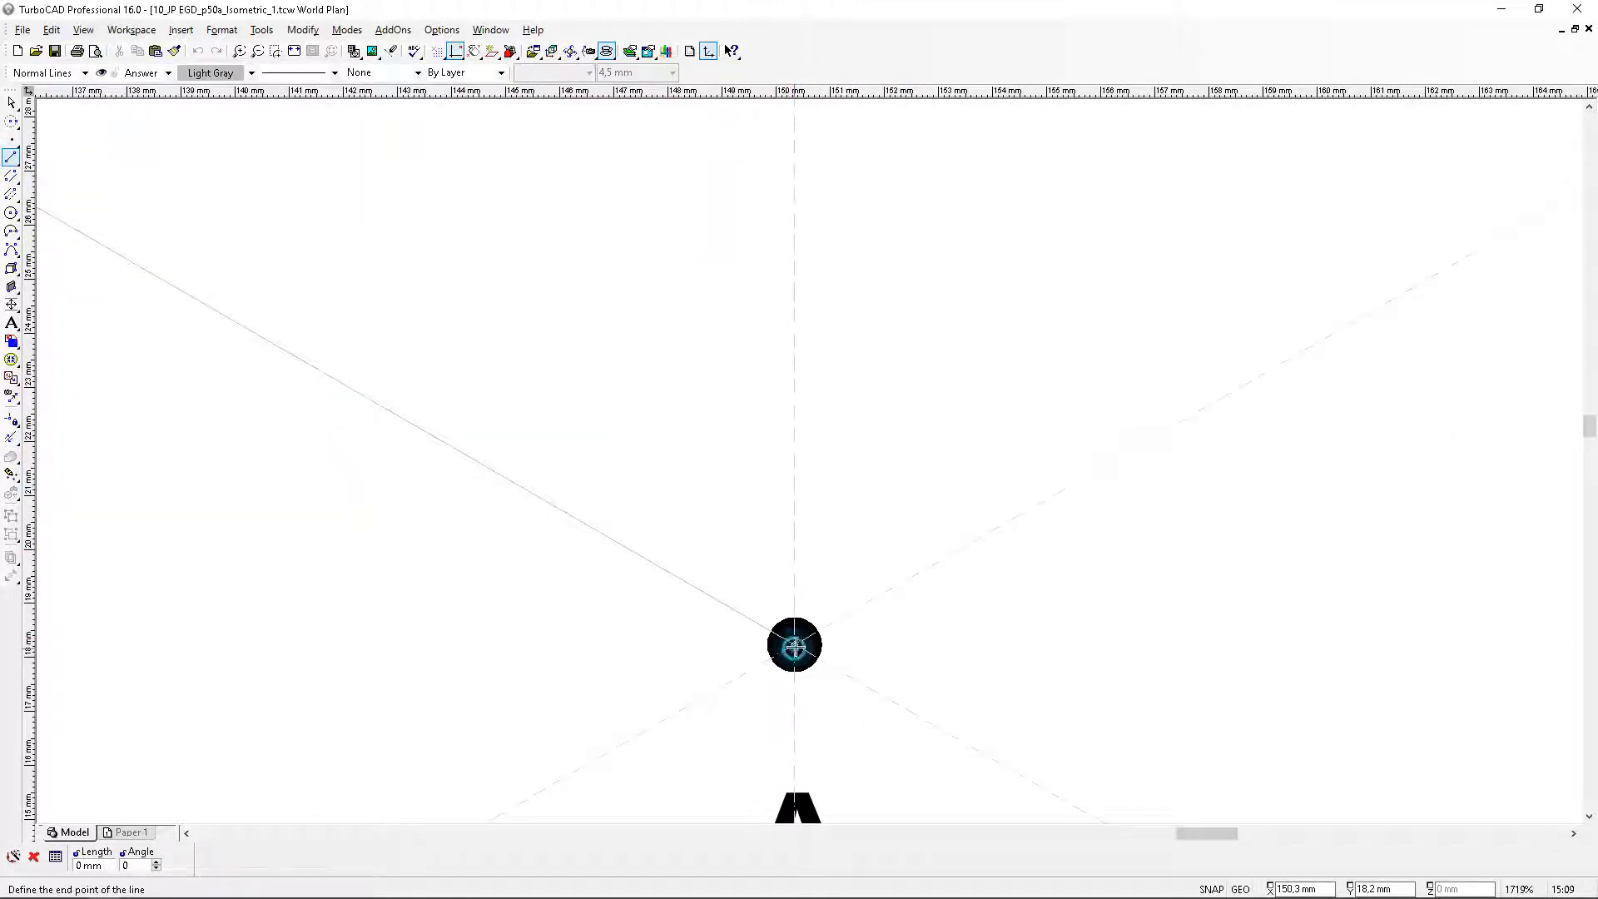
scroll(806, 460, "down", 2)
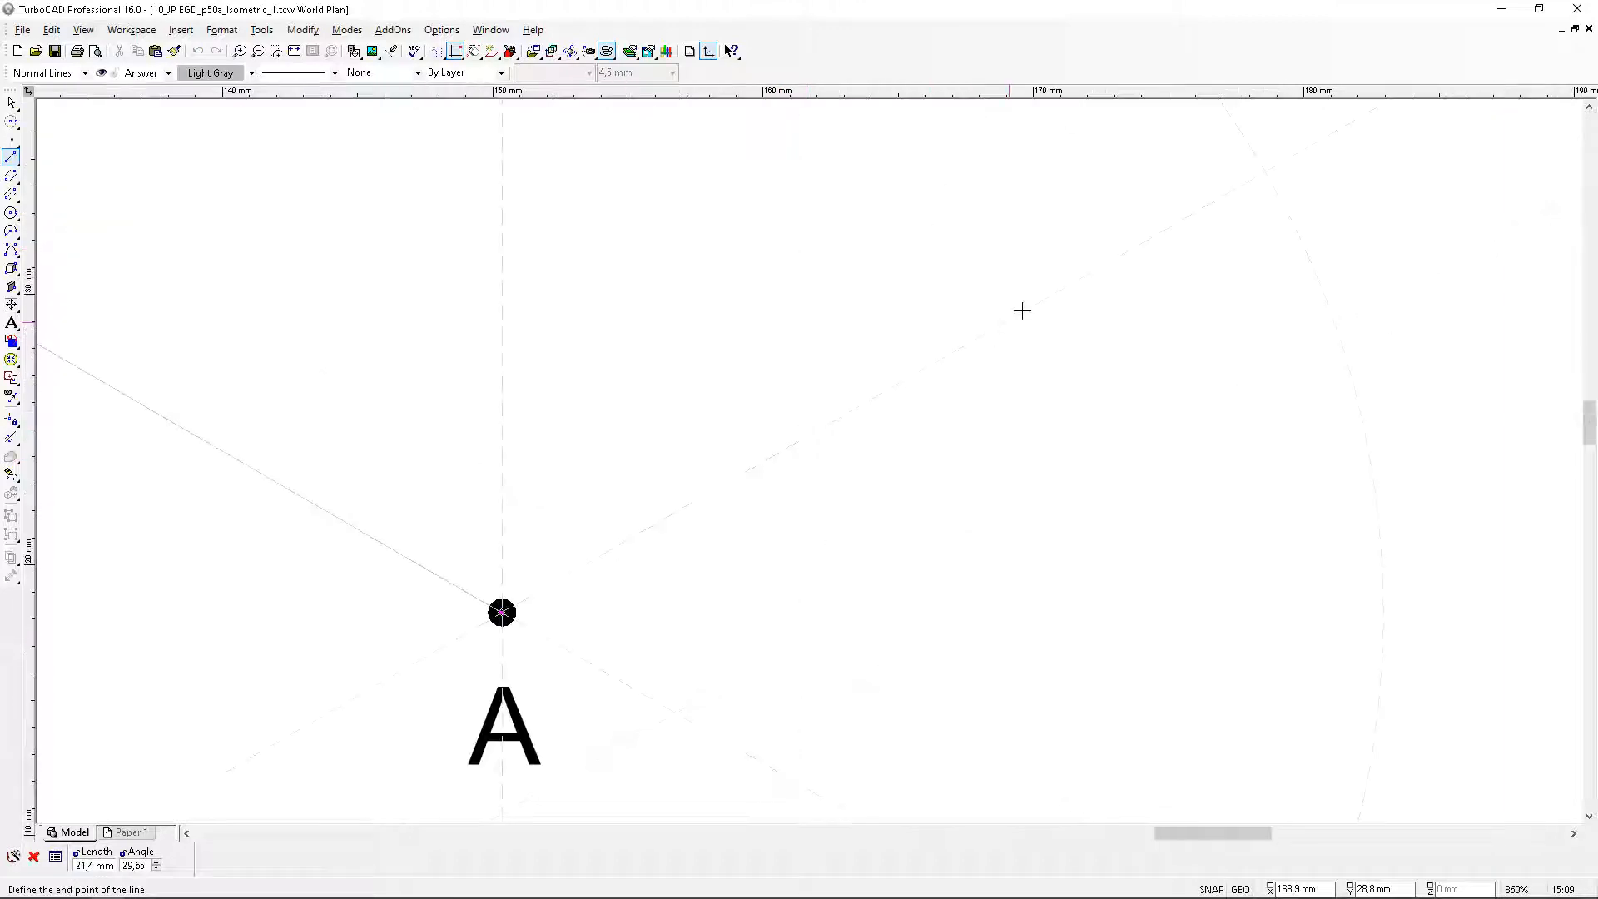
left_click(1260, 169)
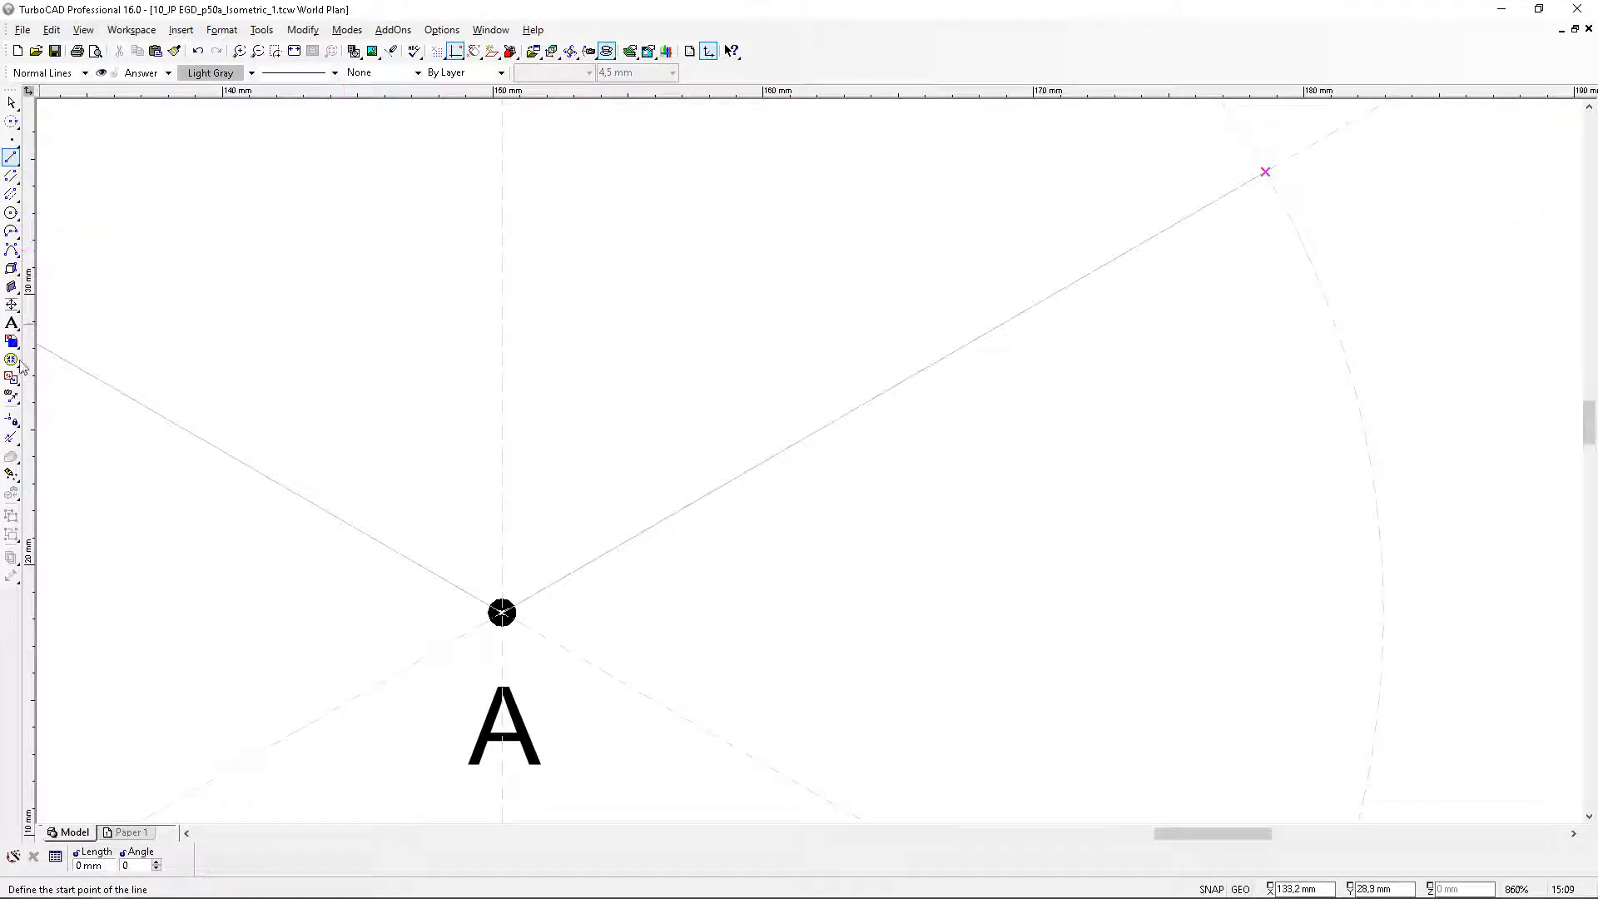
Lengthen the right slanted line from A beyond the construction circle to about 89 mm
left_click(11, 437)
left_click(1208, 216)
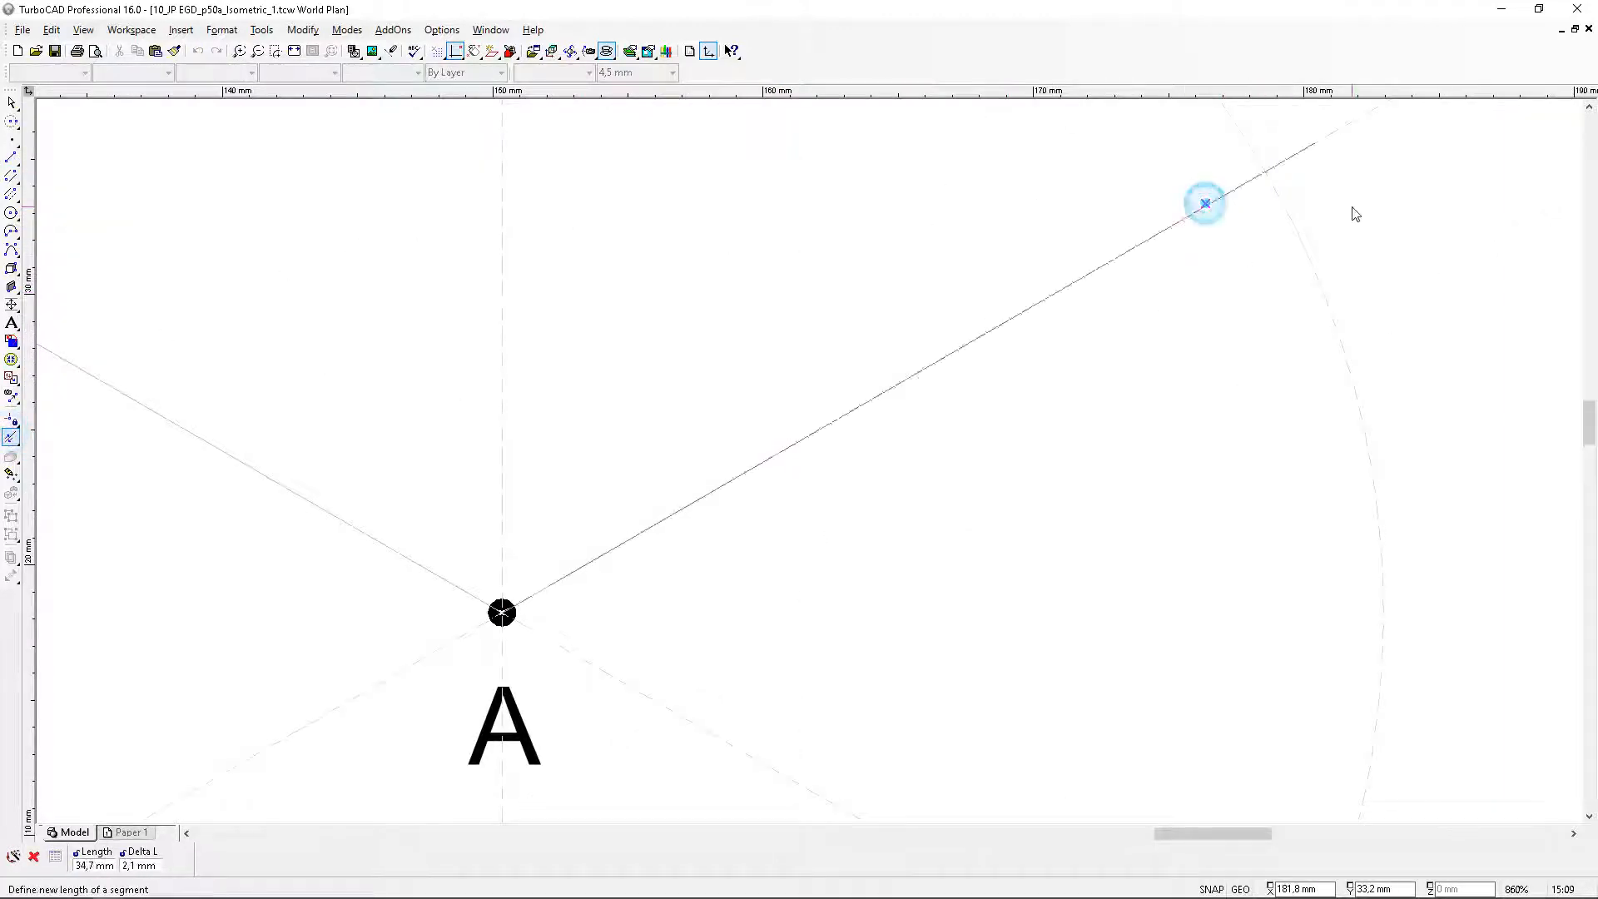
scroll(866, 399, "down", 4)
left_click(1134, 292)
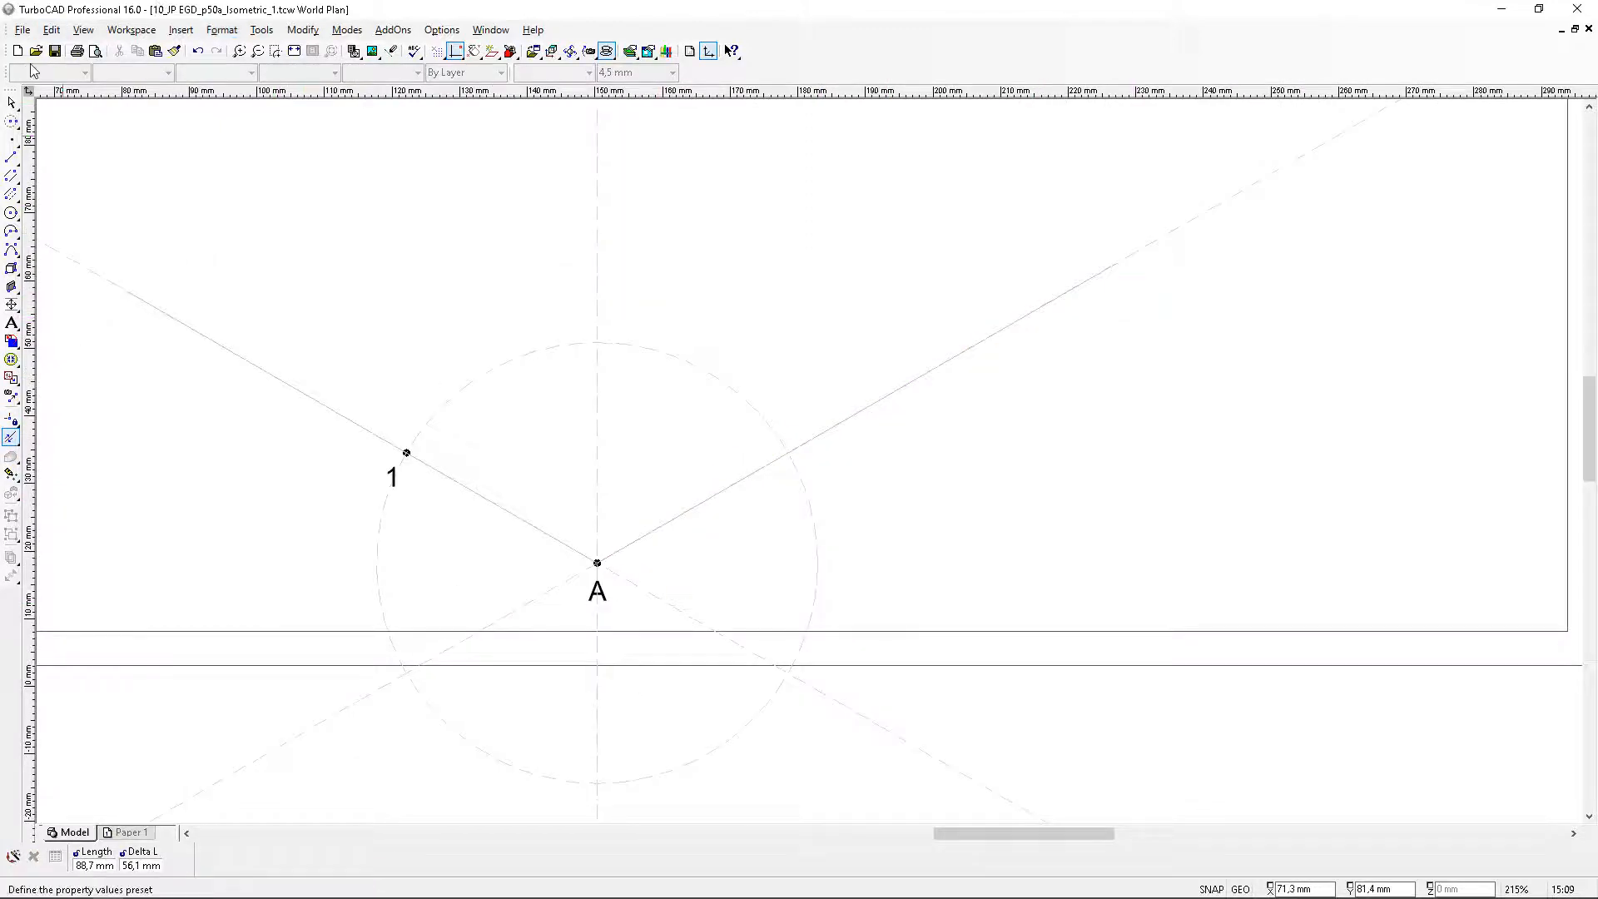
Draw a vertical light gray line from the lower point A up to the top of the construction circle
left_click(11, 156)
scroll(606, 560, "up", 1)
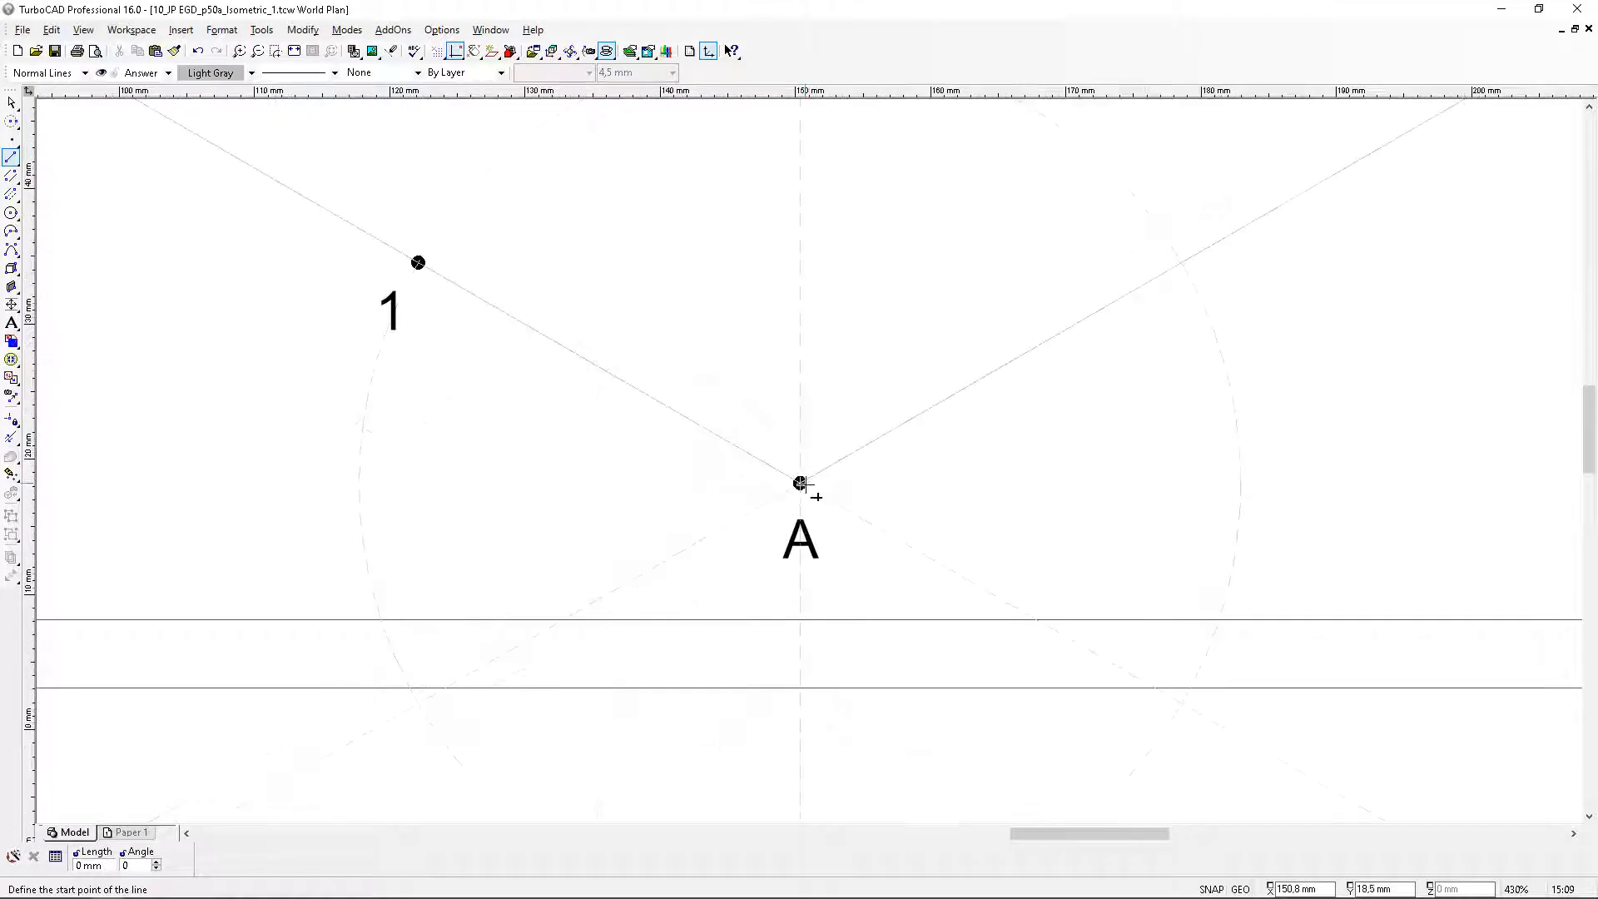
left_click(799, 483)
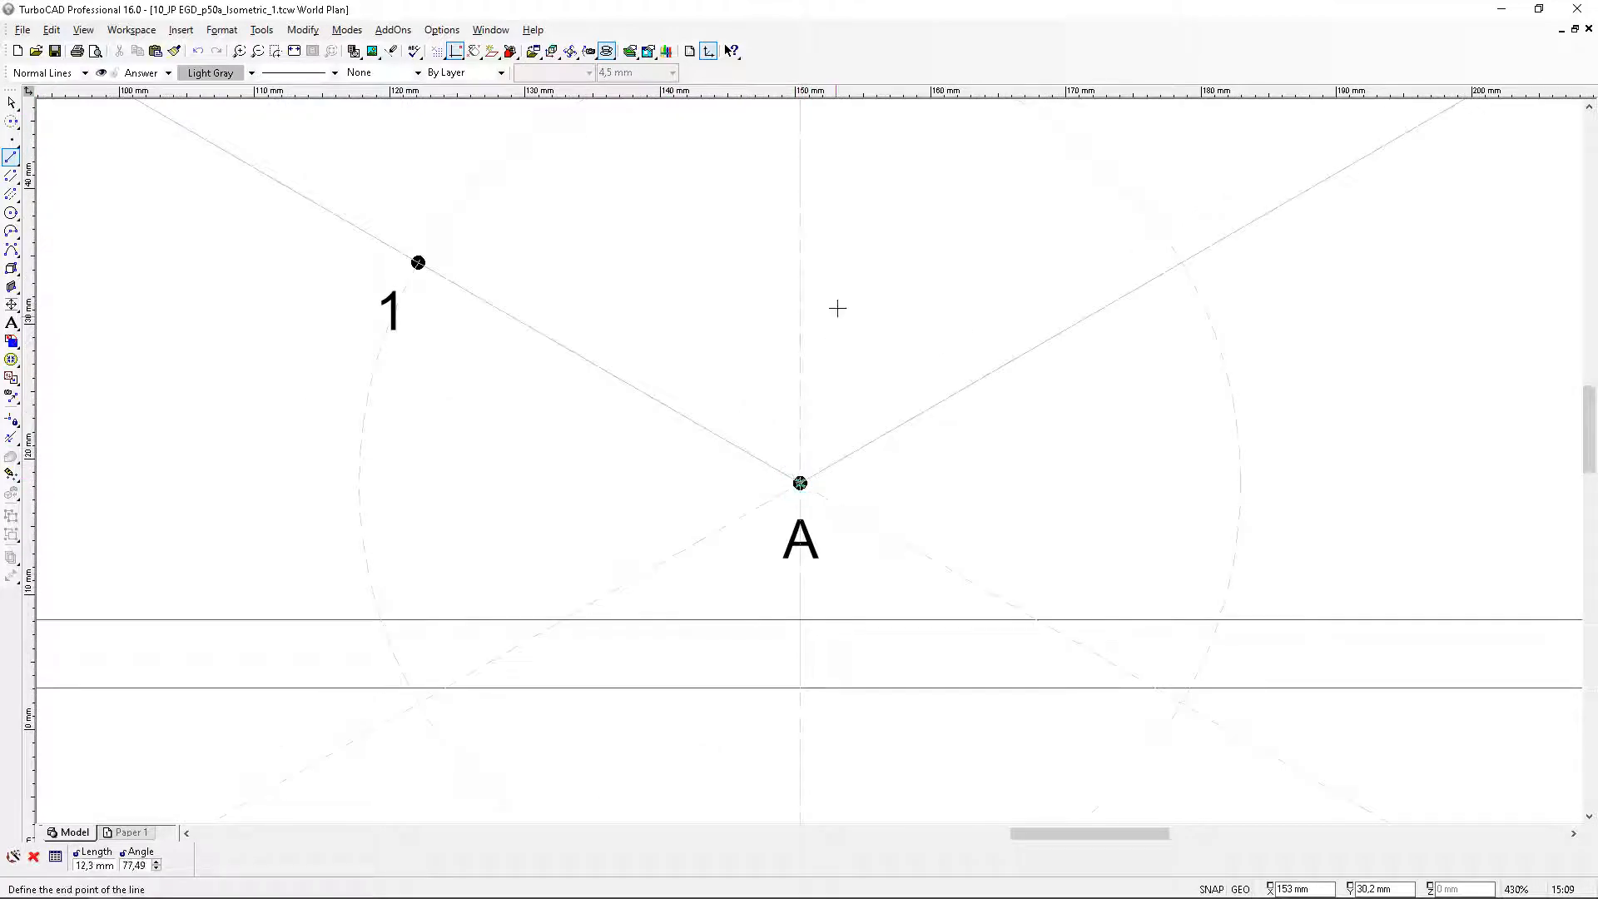
scroll(835, 308, "down", 1)
left_click(791, 328)
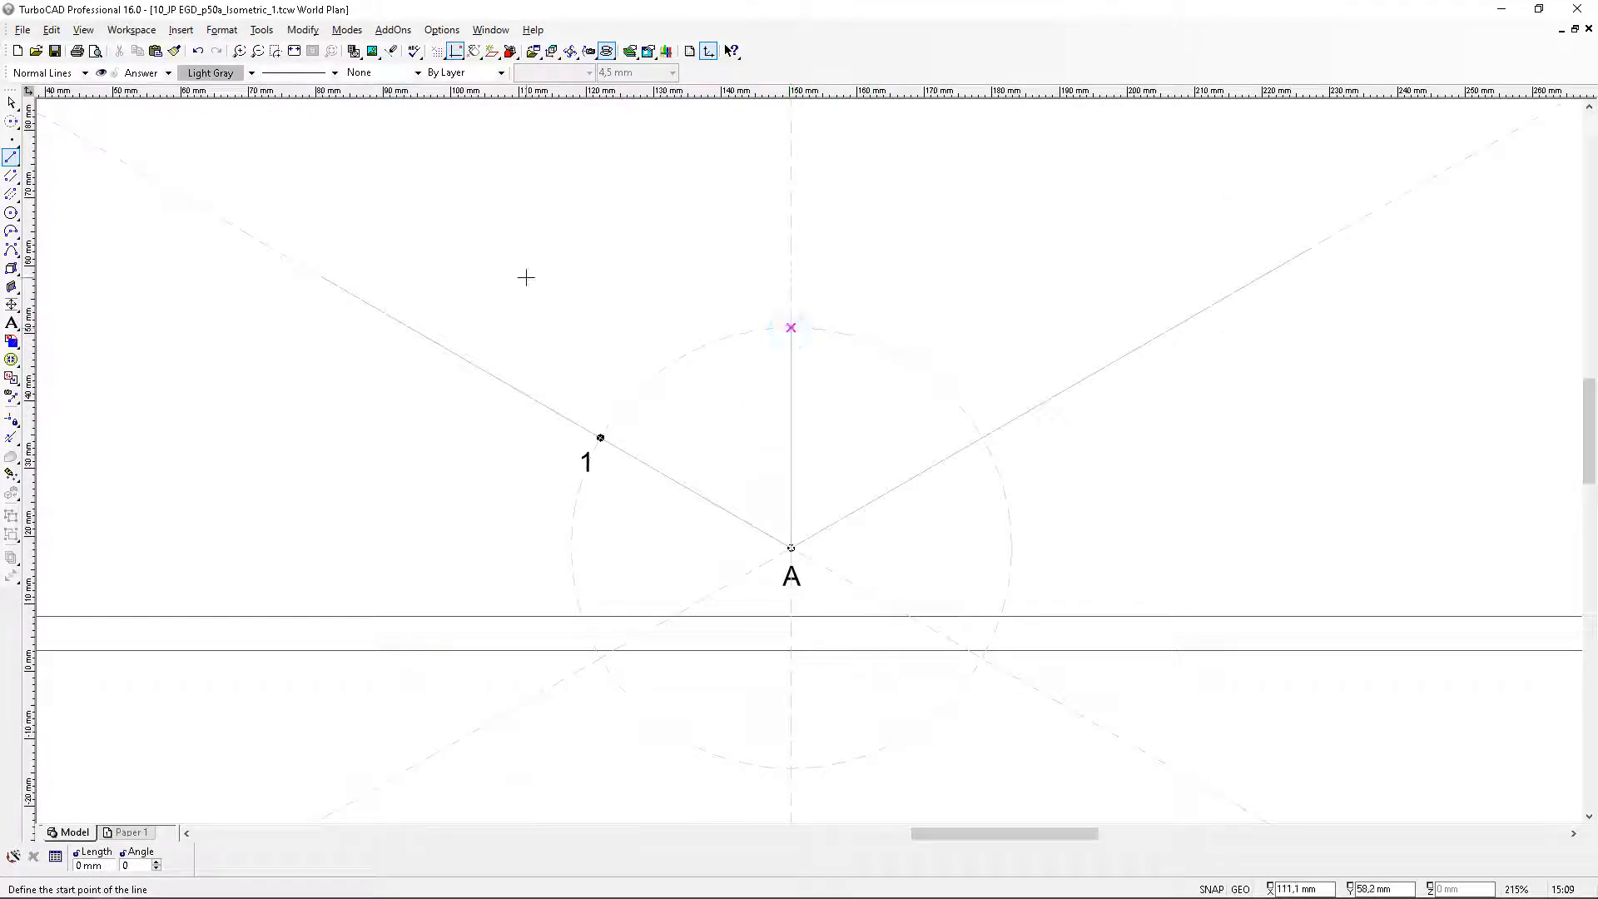
Clear all construction lines and circles from the drawing
left_click(51, 30)
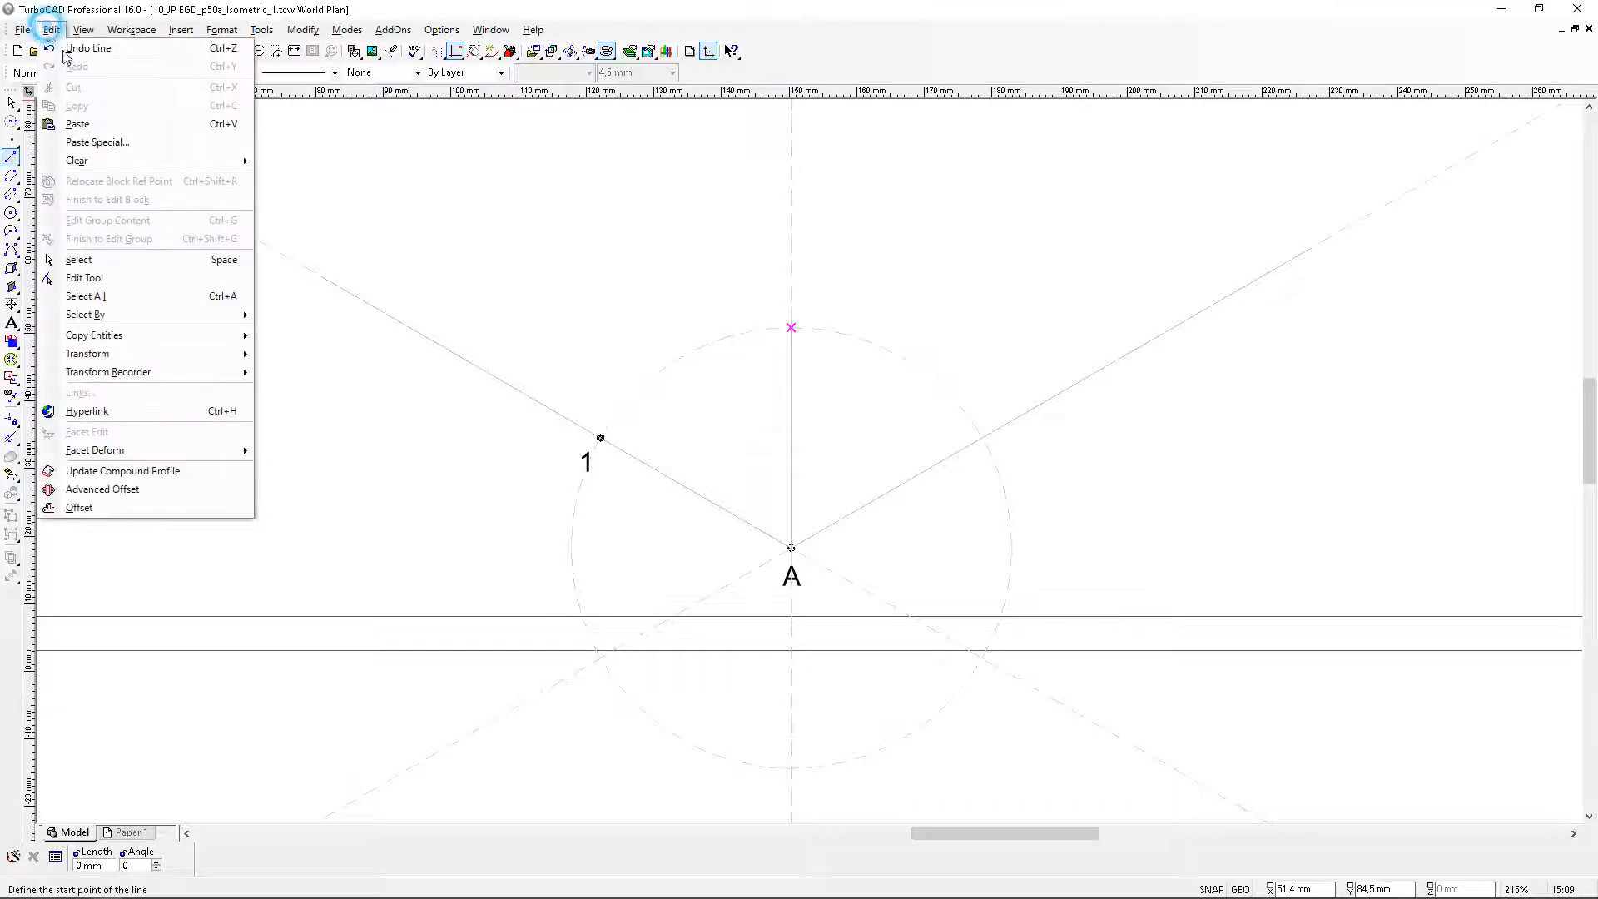
mouse_move(83, 160)
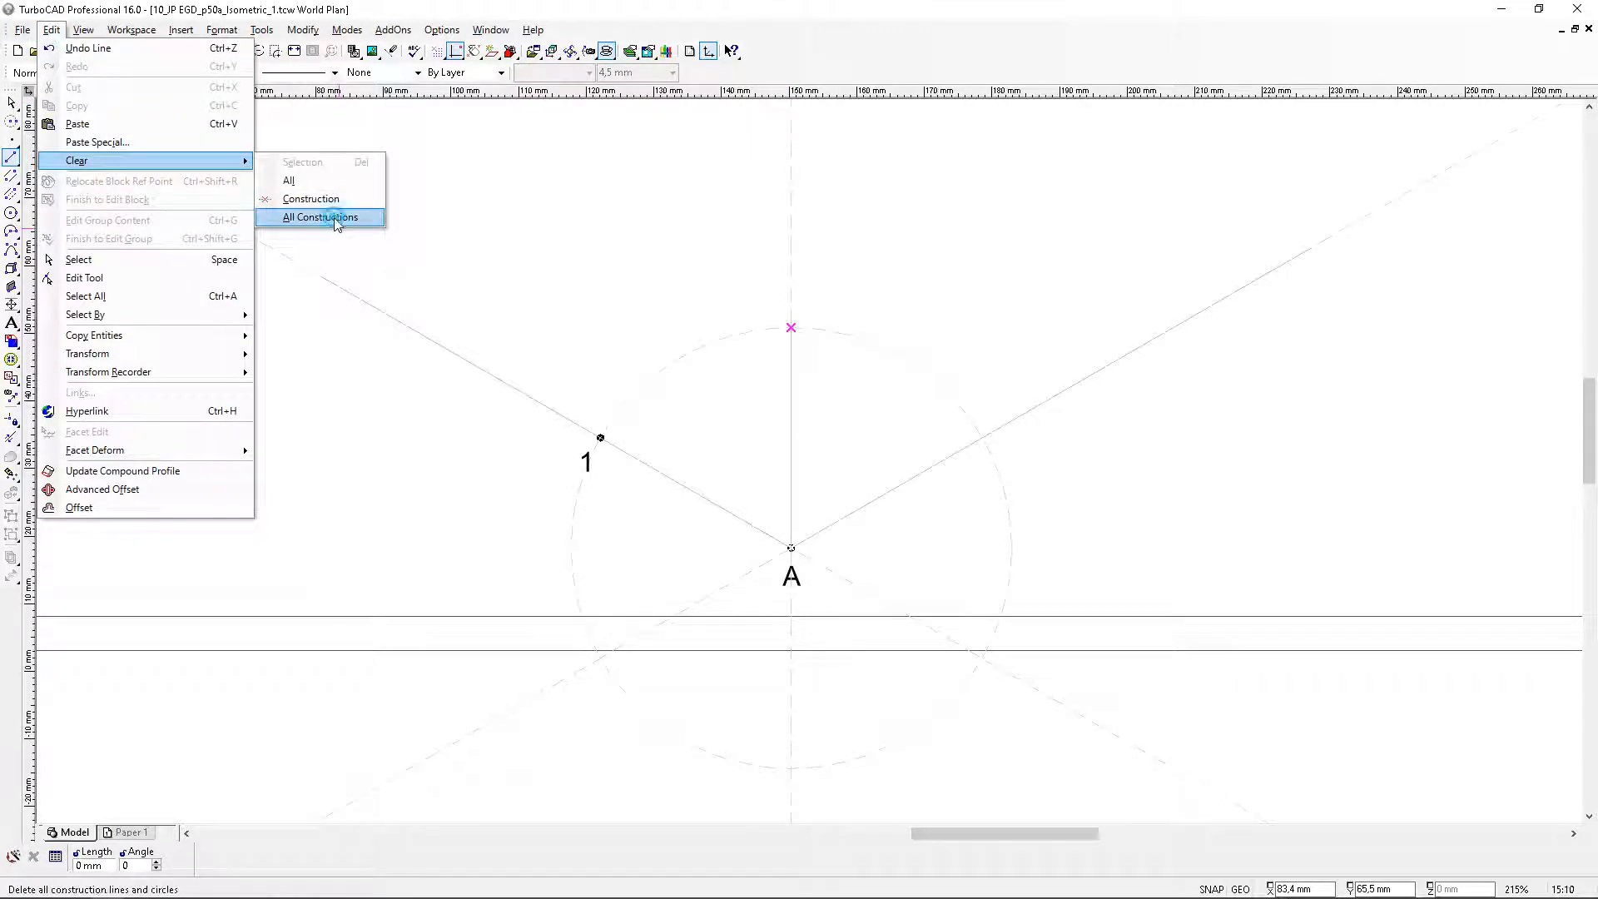
left_click(328, 218)
scroll(733, 350, "down", 1)
scroll(821, 446, "up", 1)
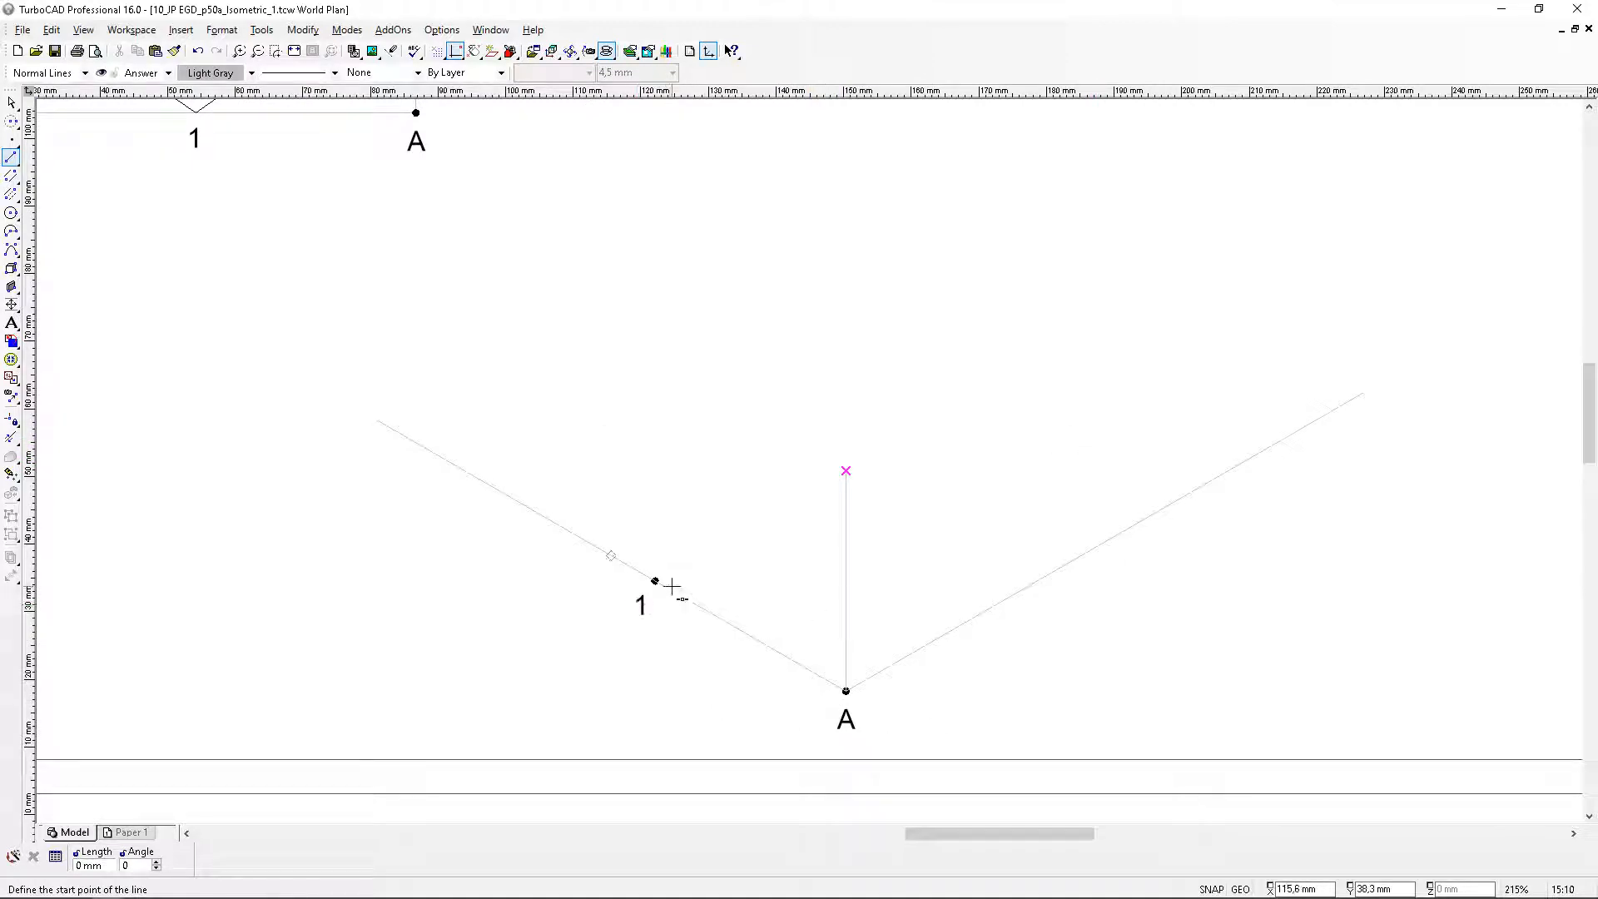
Measure the distance from point A to vertex 5 in the top view with a centre-and-point construction circle
scroll(686, 559, "down", 3)
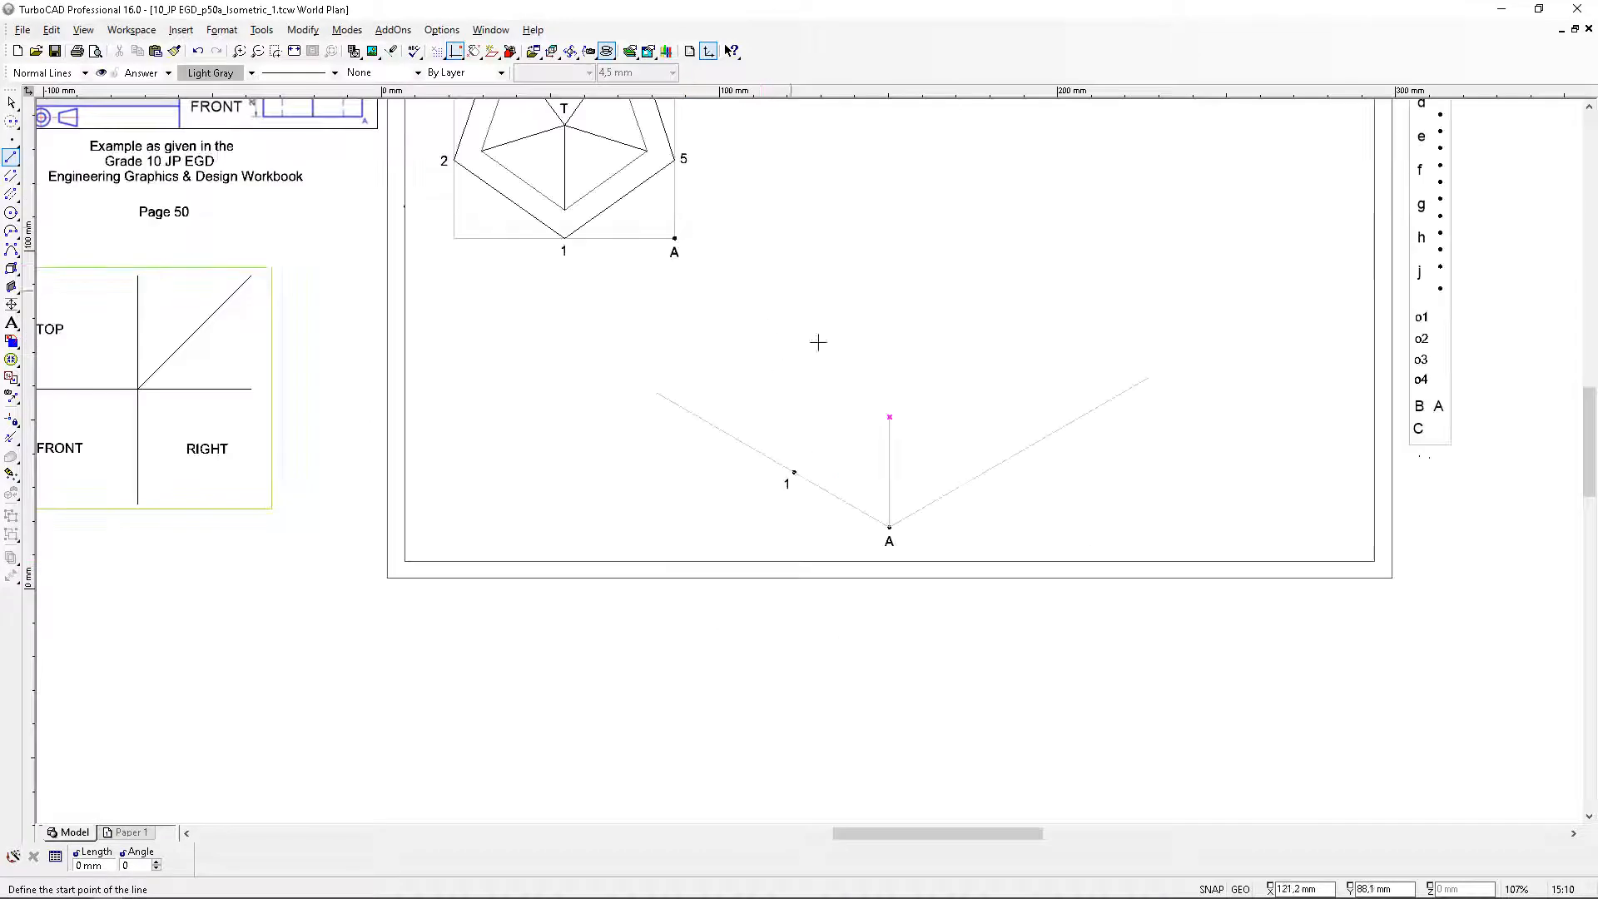
scroll(678, 243, "up", 3)
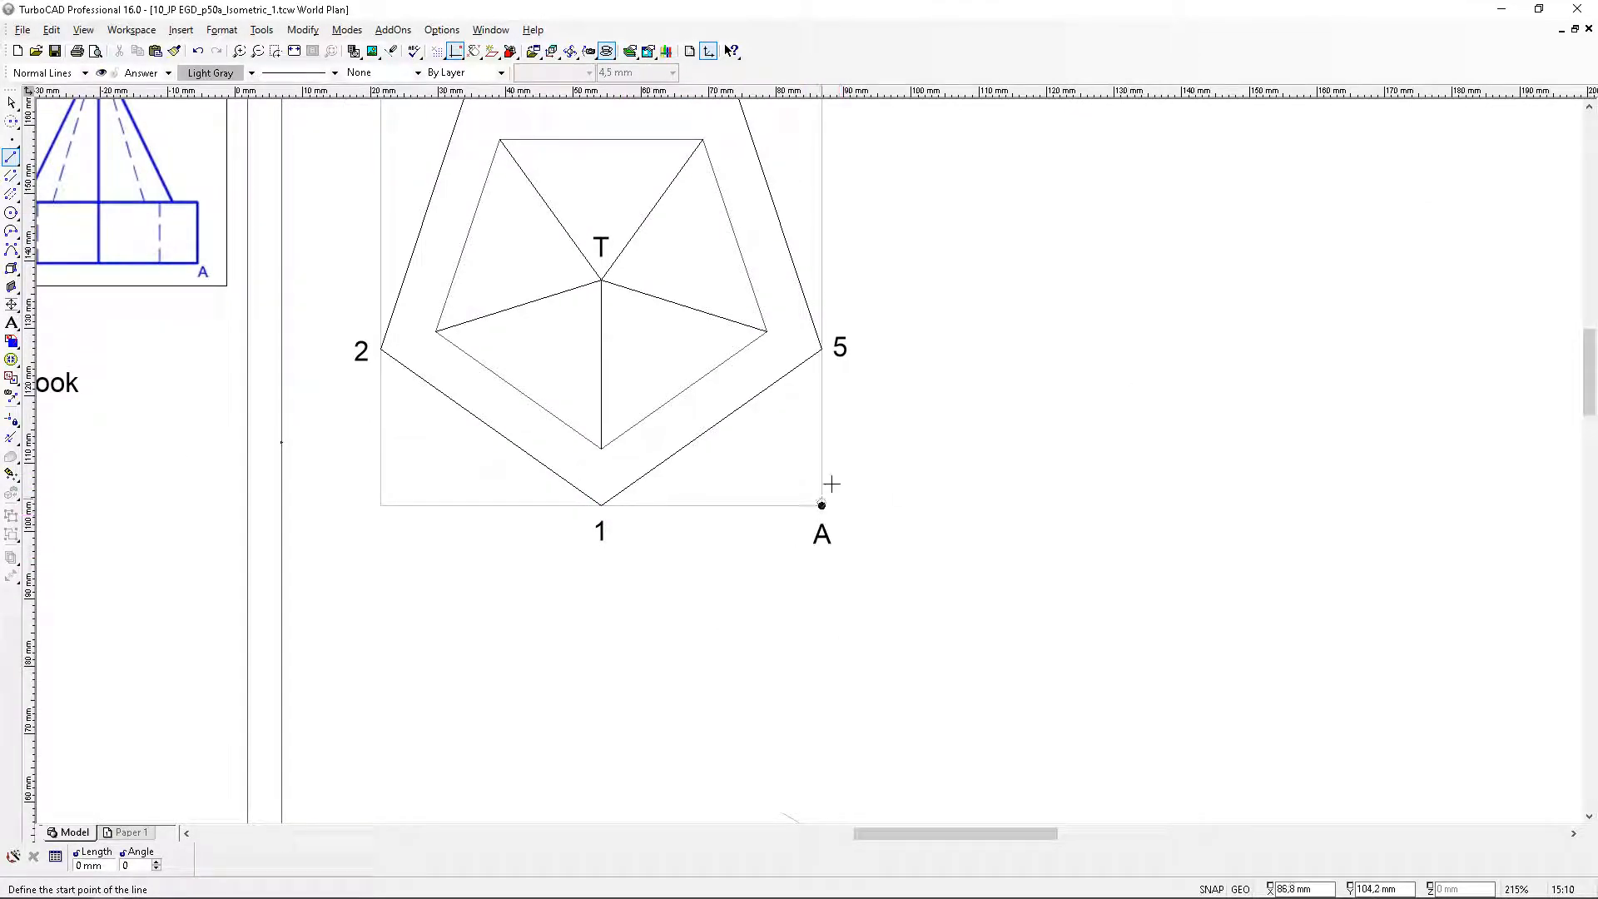
scroll(917, 557, "down", 2)
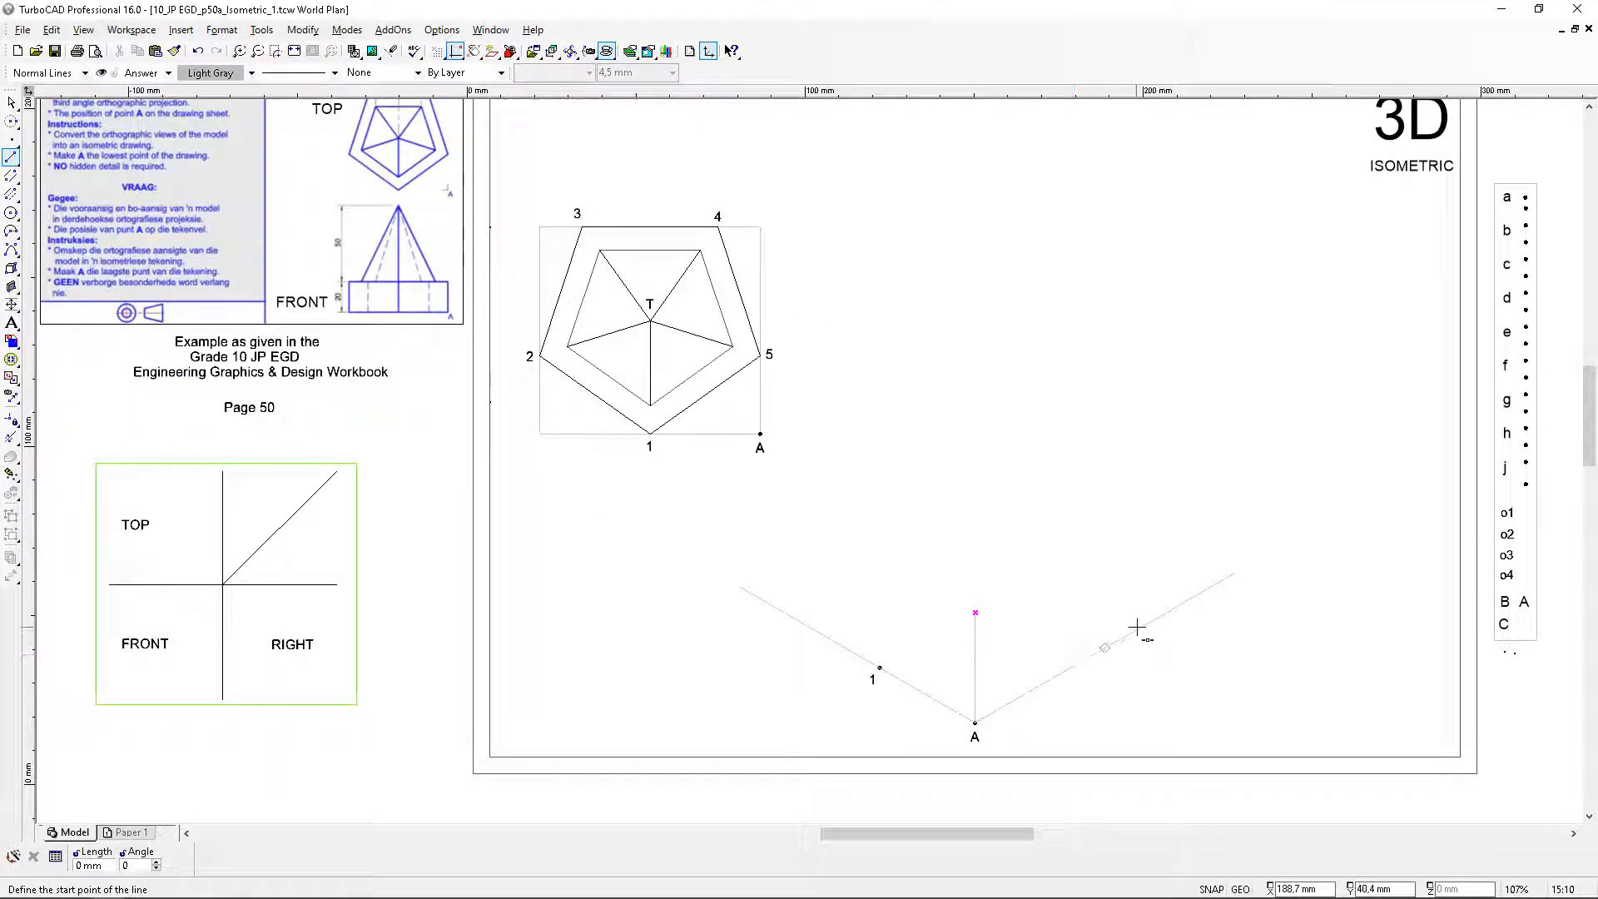
scroll(783, 400, "up", 4)
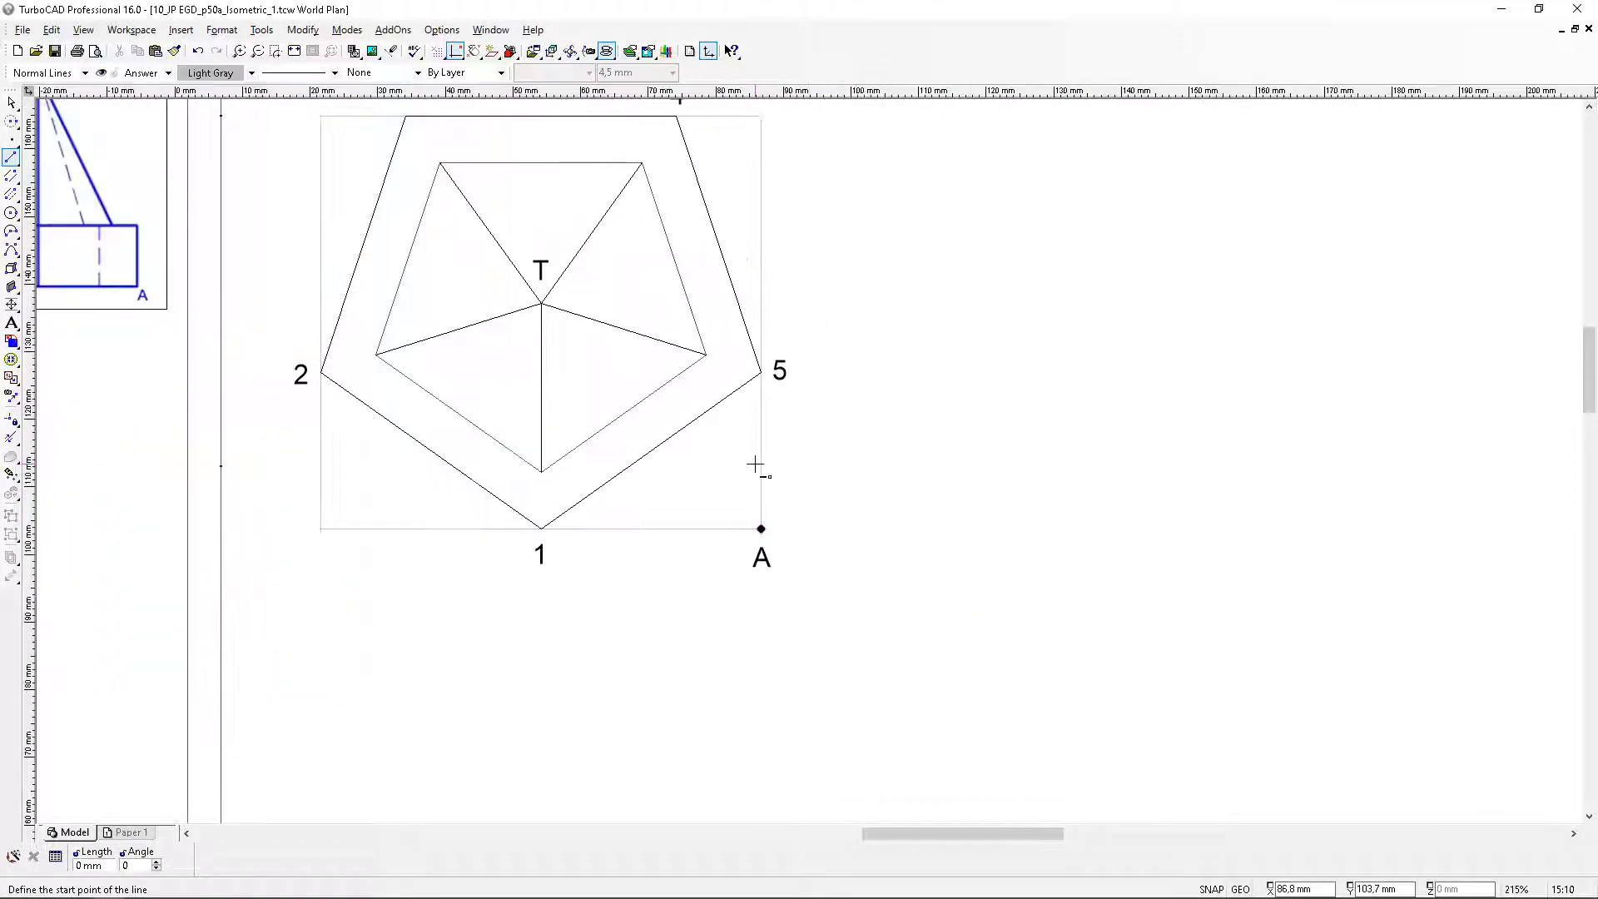
left_click(11, 120)
left_click(822, 592)
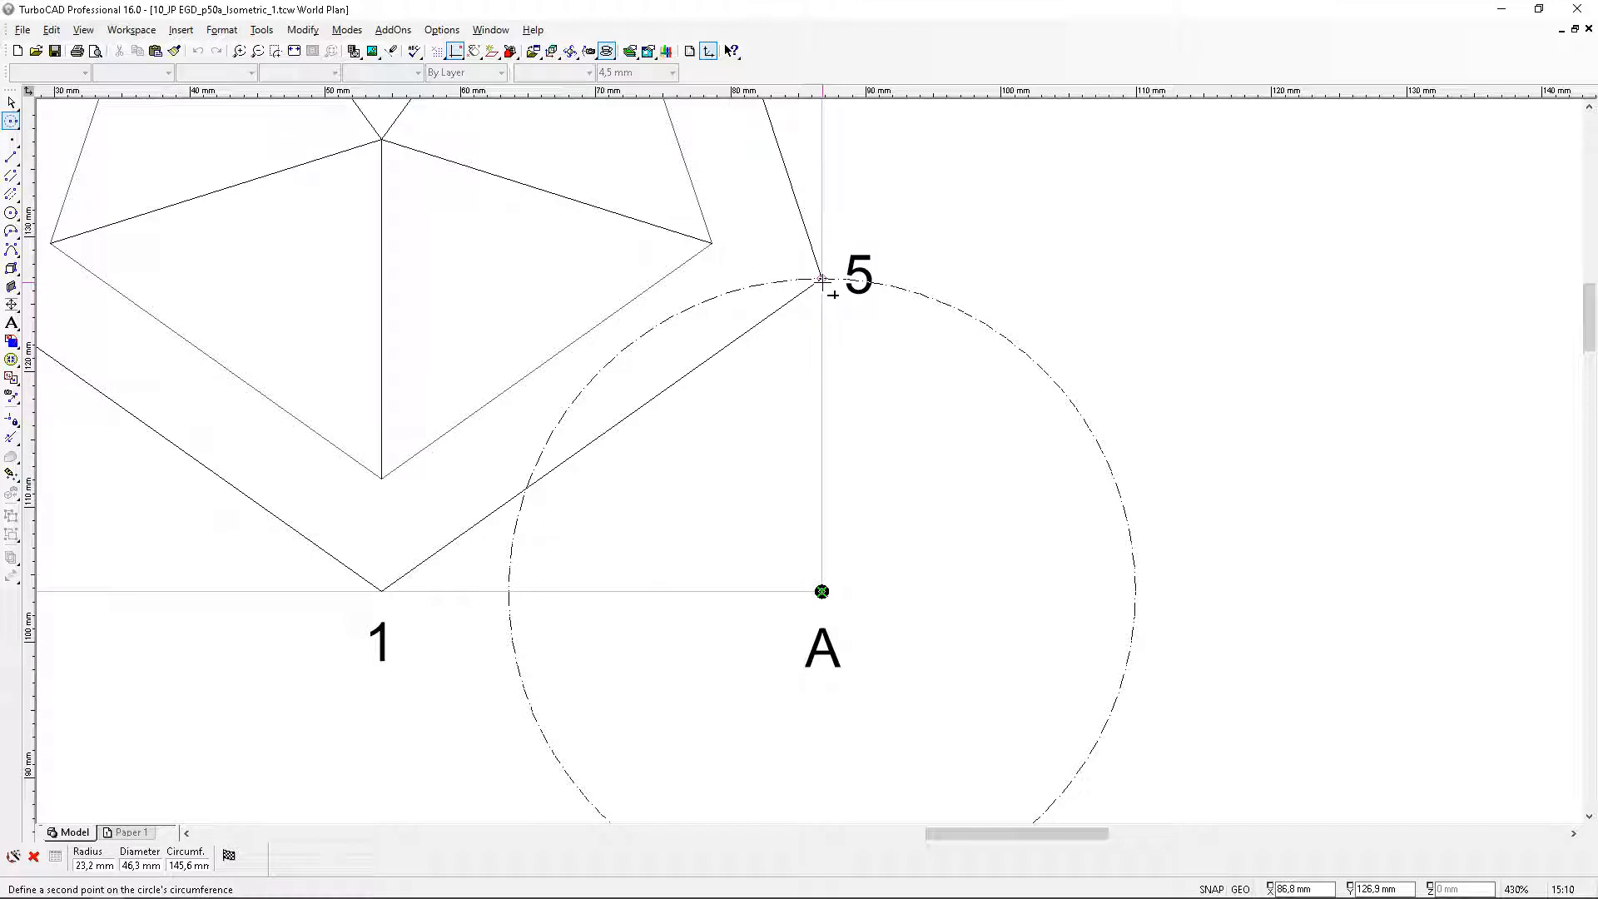
left_click(822, 282)
scroll(1133, 589, "down", 3)
scroll(877, 593, "up", 3)
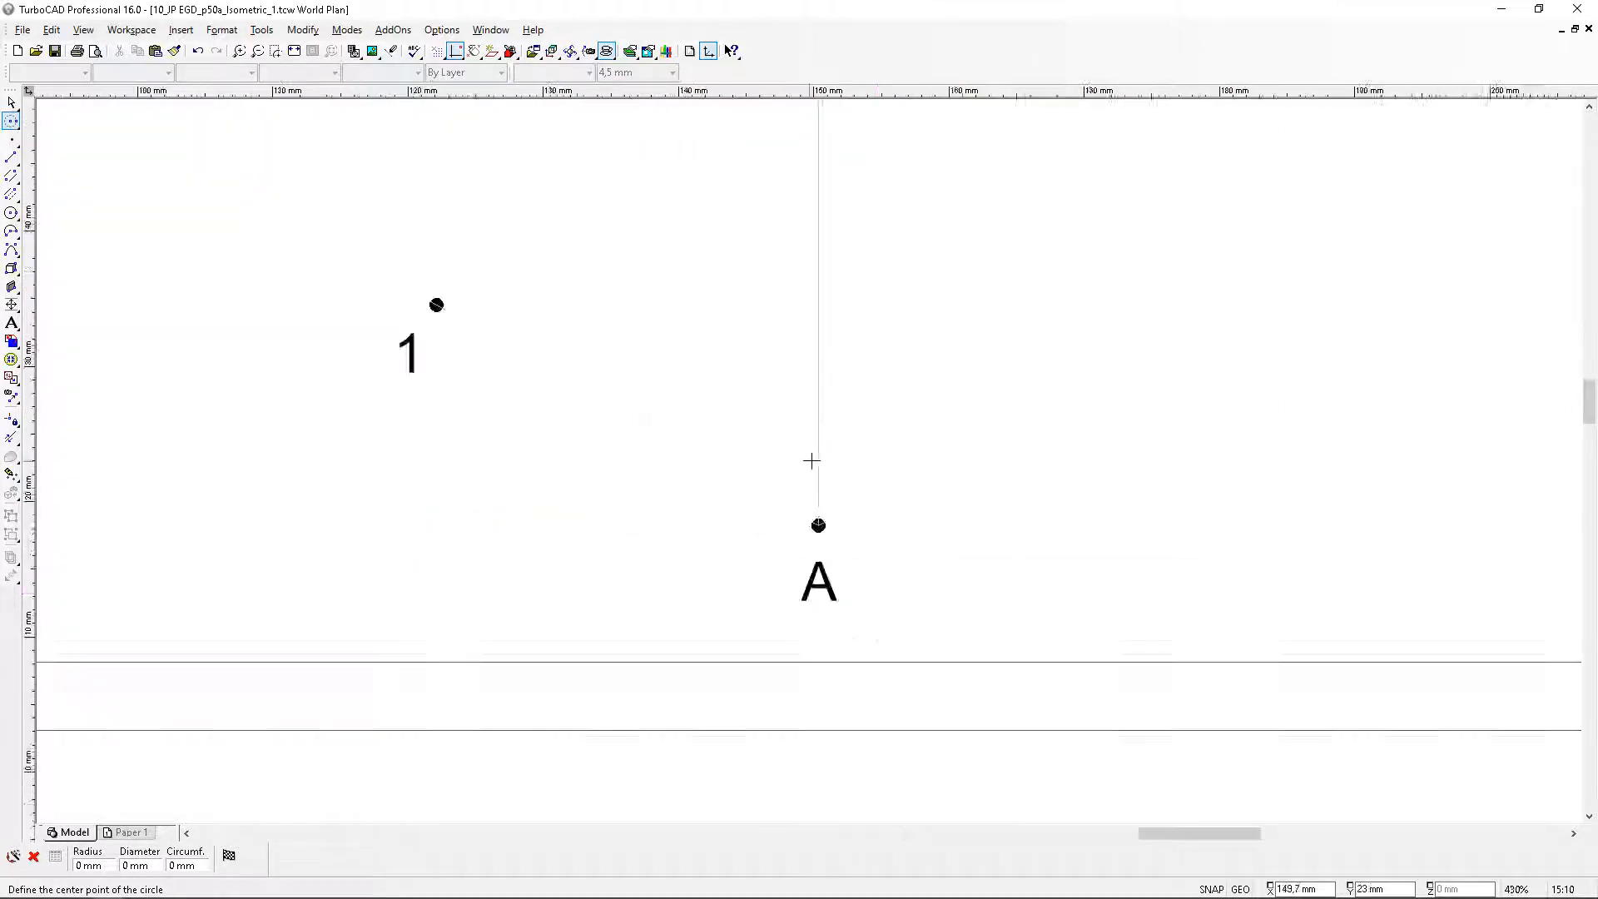
scroll(811, 460, "up", 2)
left_click(827, 590)
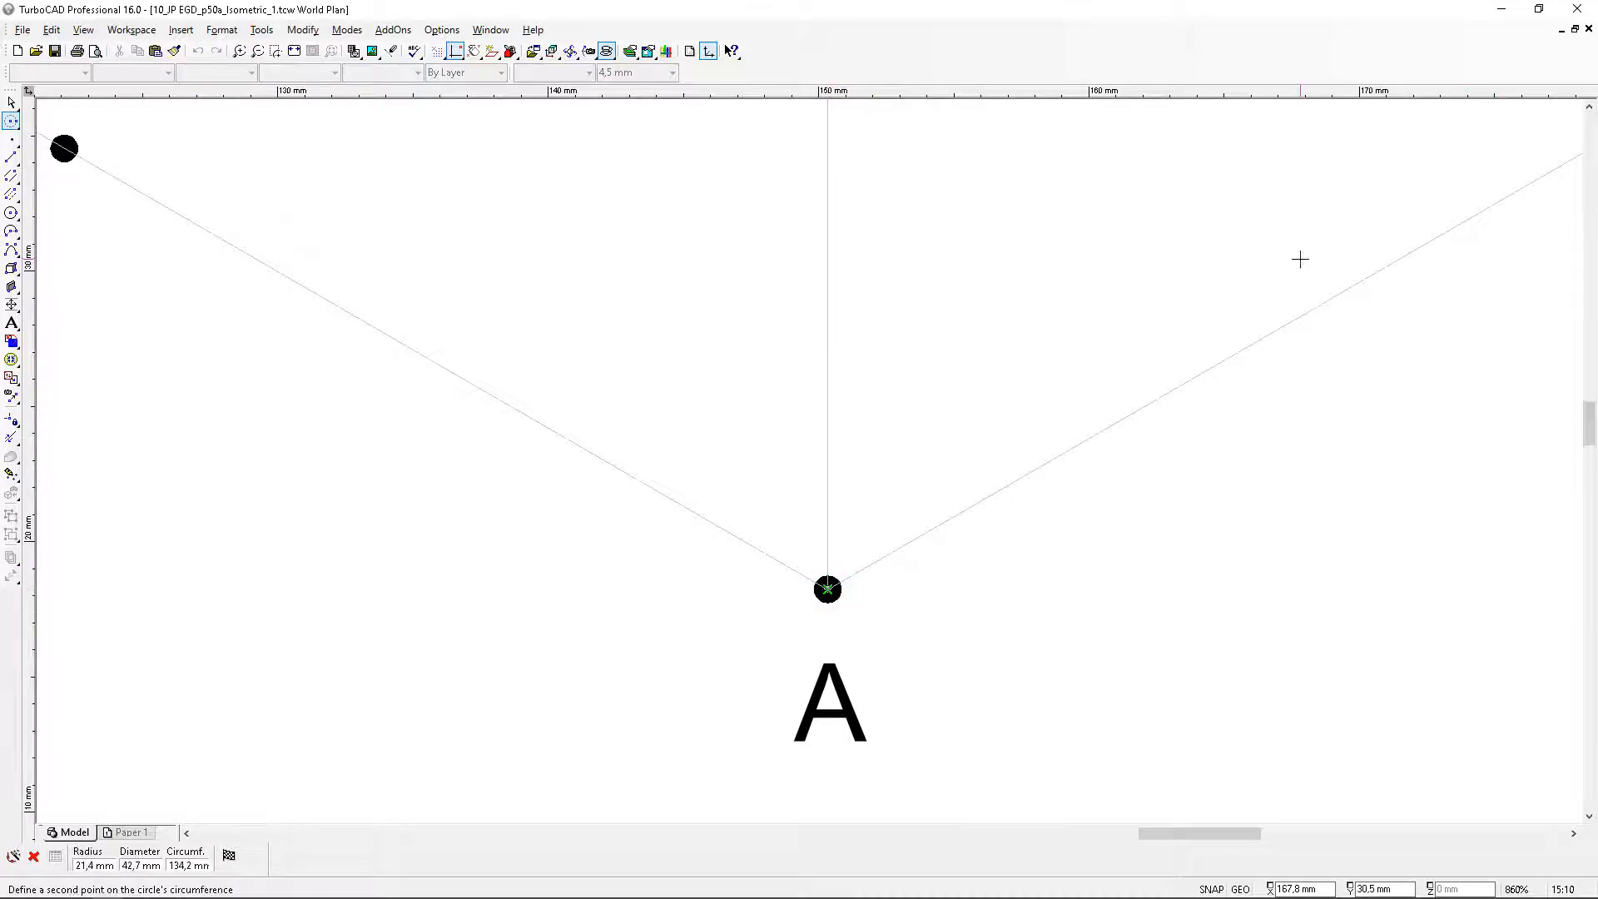
scroll(816, 449, "down", 4)
key("Tab")
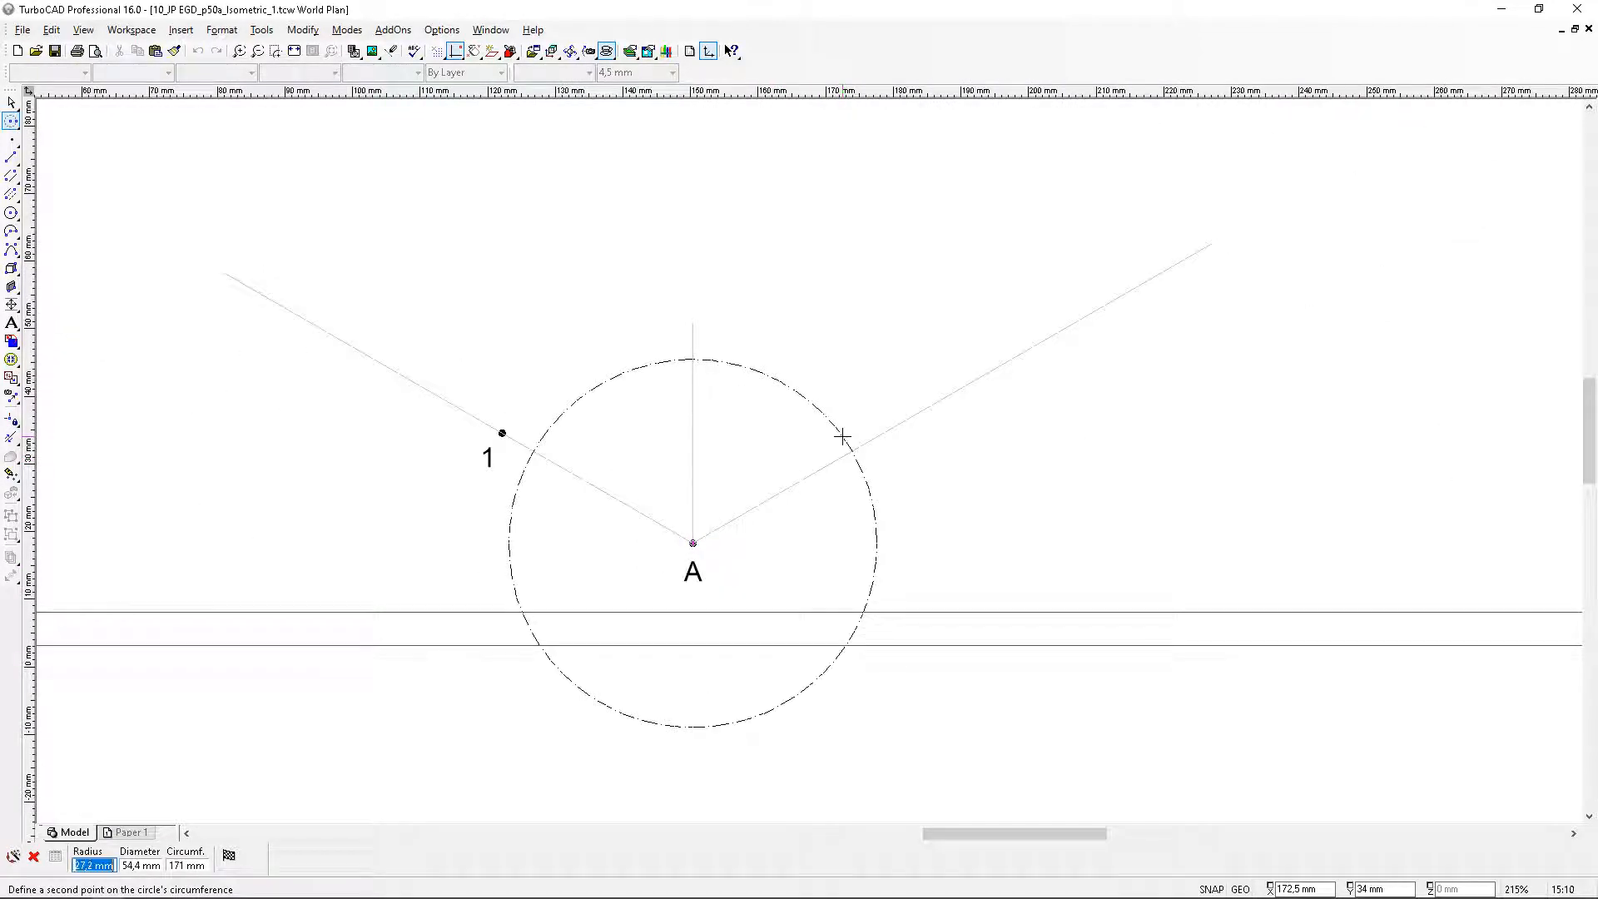
key("Escape")
key("Escape")
Re-measure the distance from point A to vertex 5 in the top view with a trial construction circle
scroll(828, 404, "down", 6)
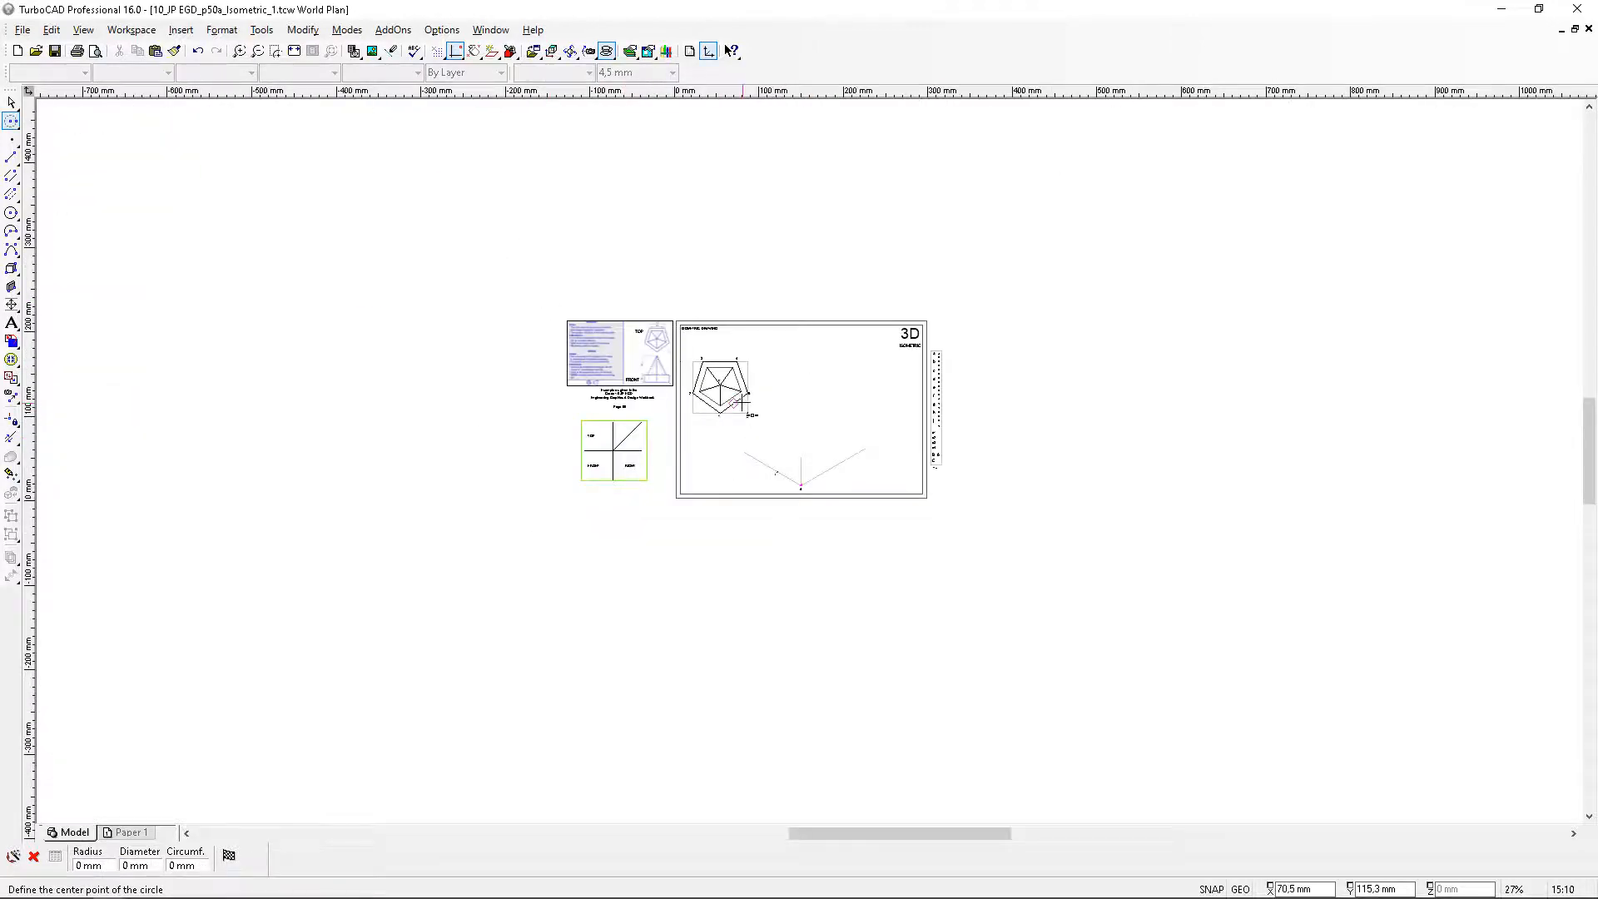
scroll(748, 408, "up", 8)
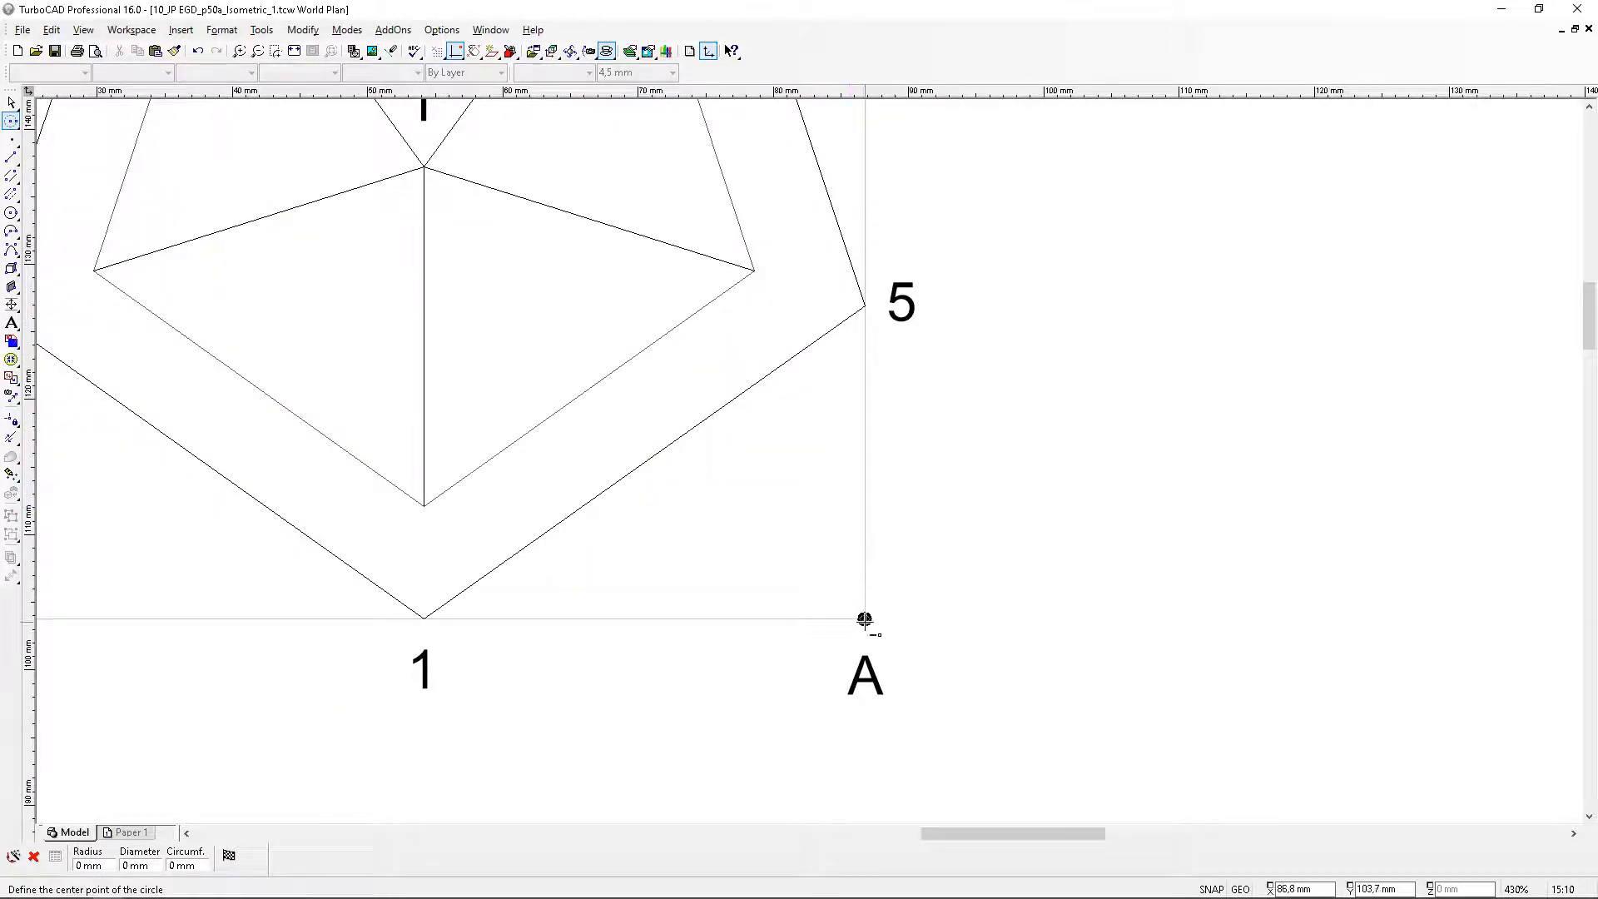
left_click(864, 620)
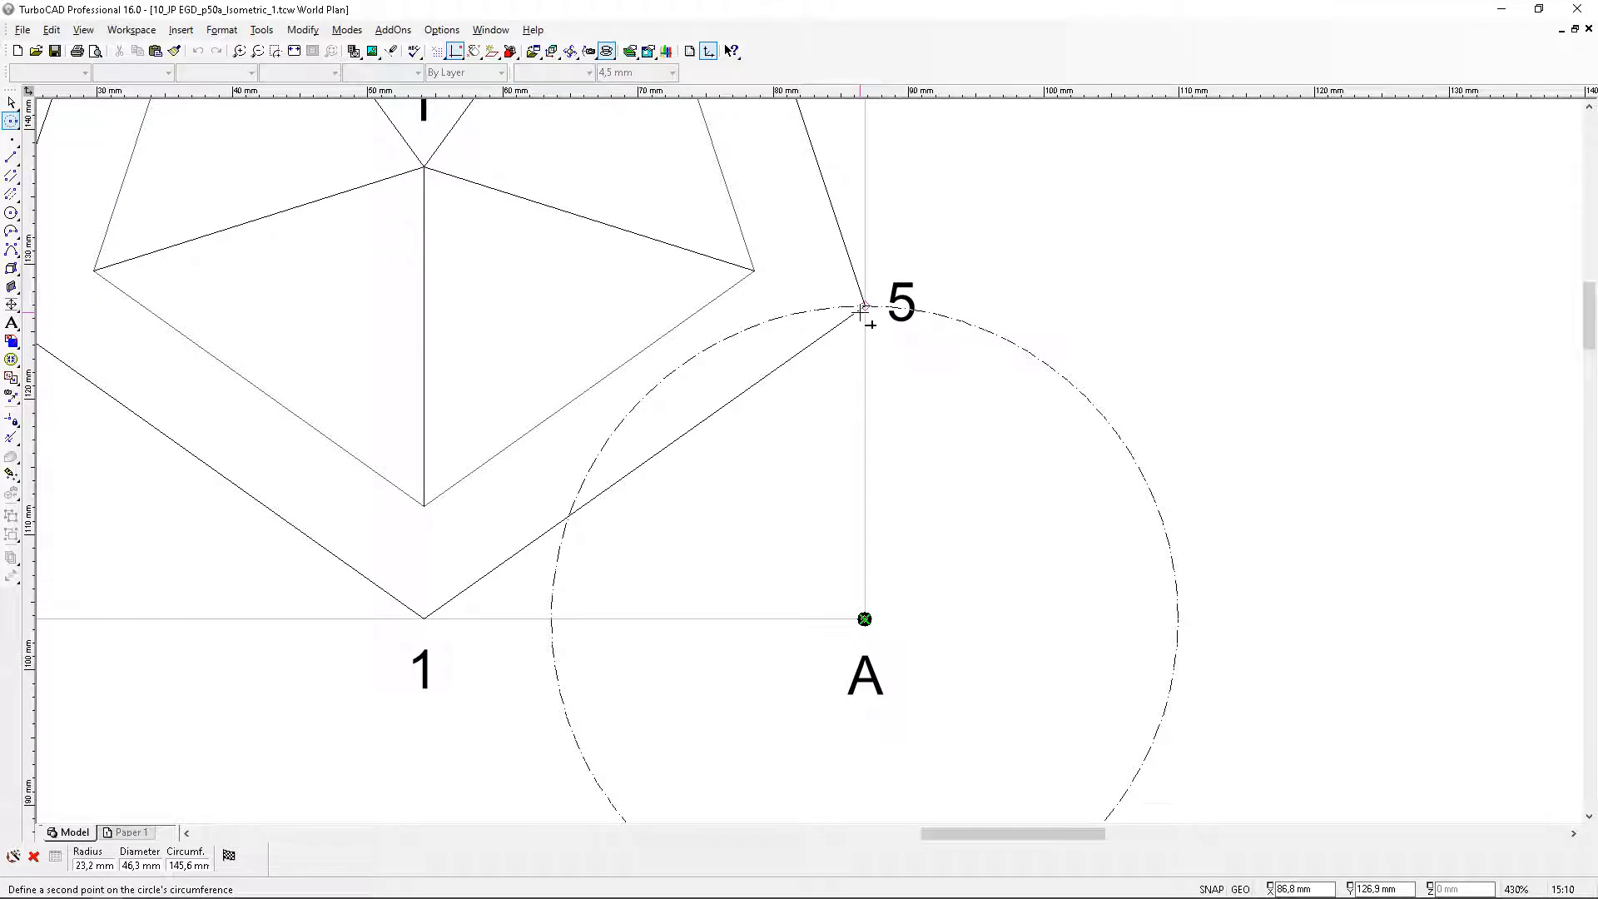
key("Escape")
Draw a construction circle with a radius of 23.2 mm centred on the isometric drawing's point A
scroll(1027, 457, "down", 8)
scroll(853, 499, "up", 10)
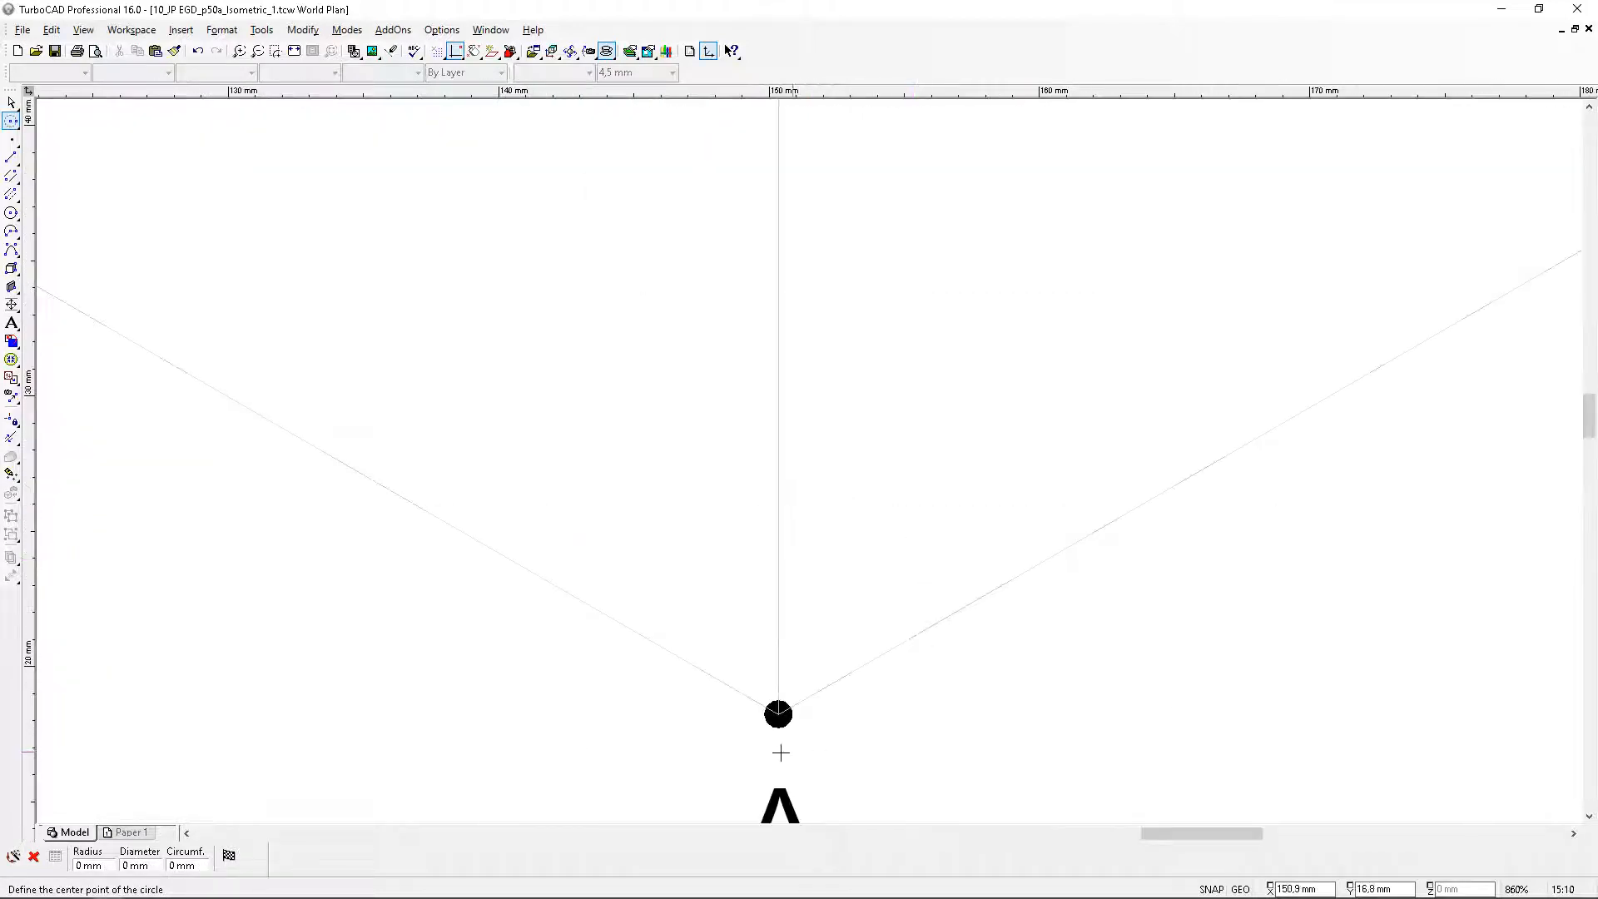
left_click(778, 714)
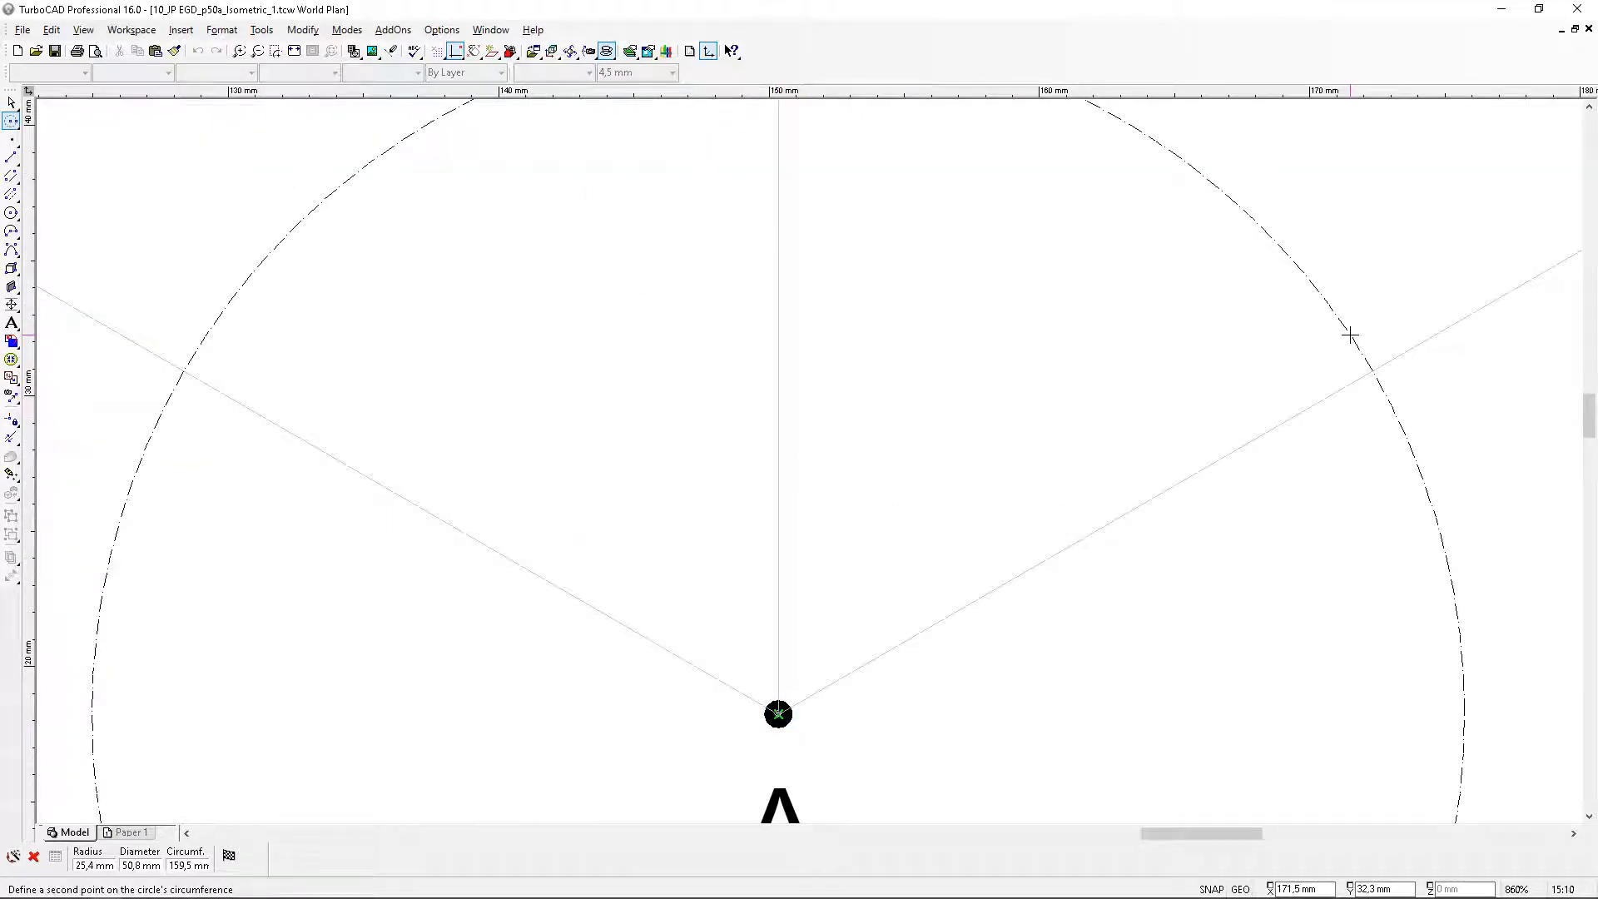
key("Tab")
type("23.2")
key("Return")
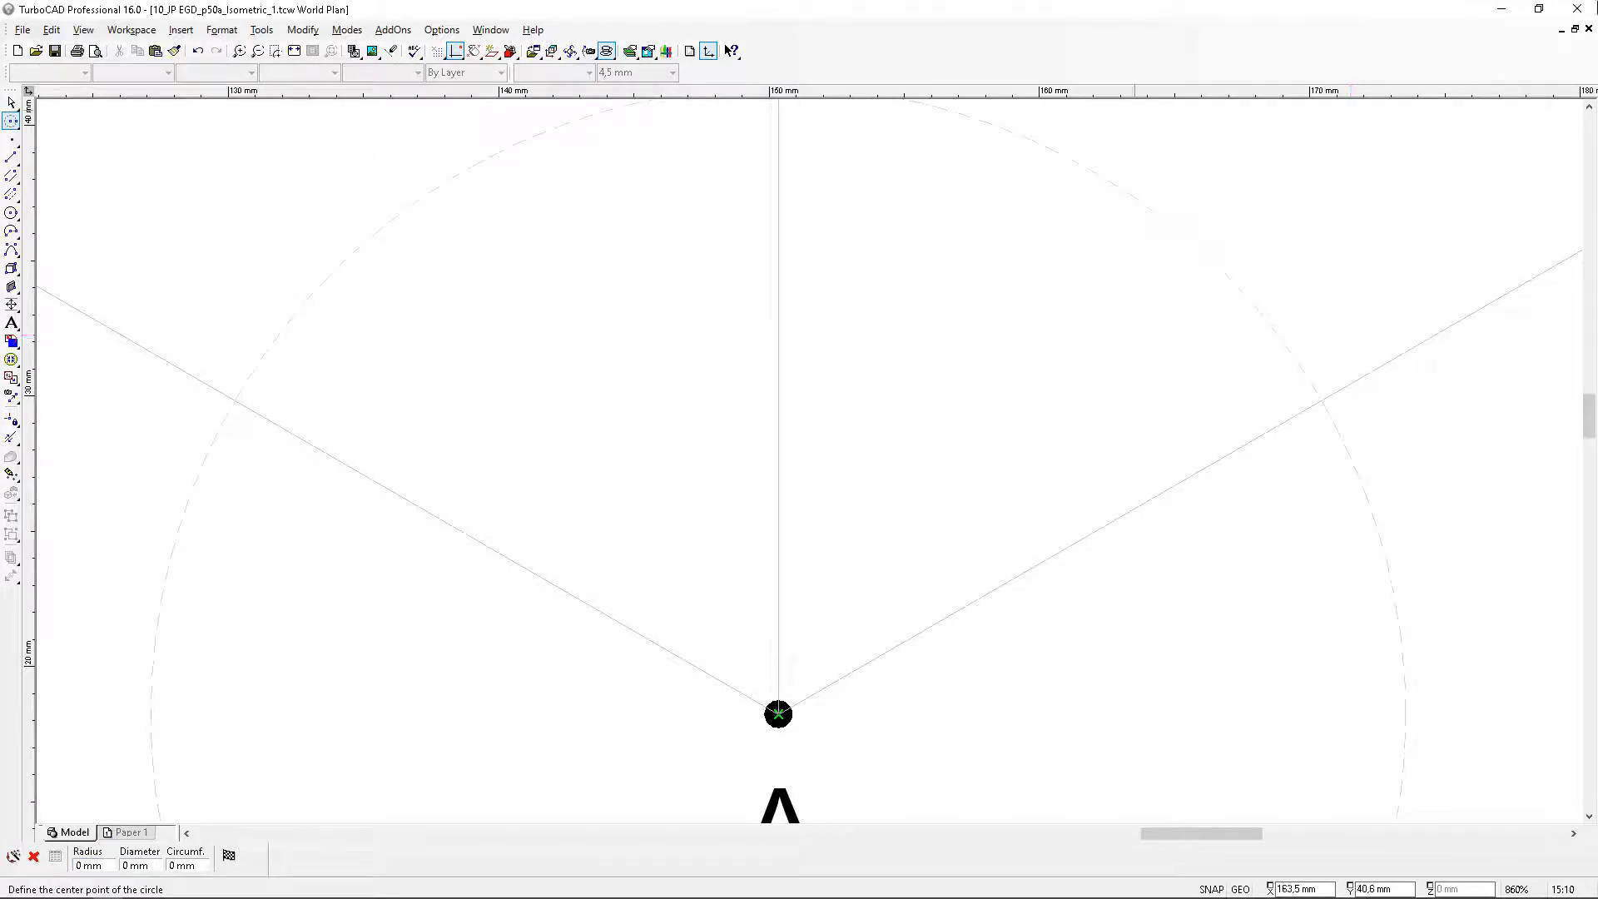
Move the lowest spare dot from the label list to the intersection of the construction circle and the right isometric axis
left_click(11, 104)
scroll(677, 468, "down", 1)
scroll(824, 474, "down", 3)
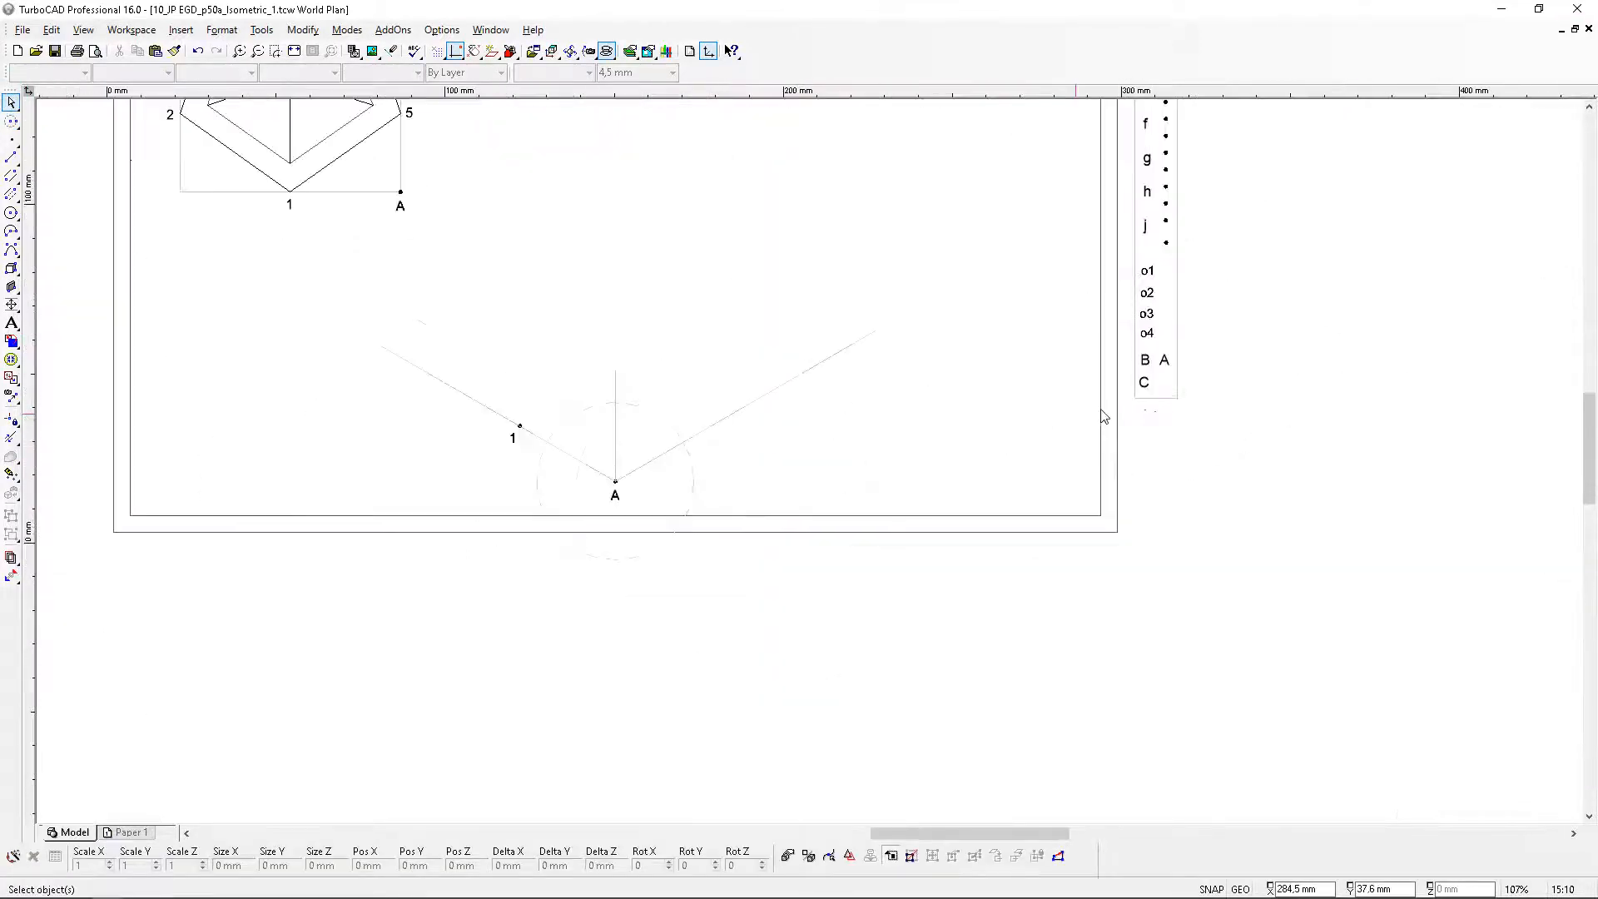
scroll(1170, 293, "up", 2)
left_click(843, 494)
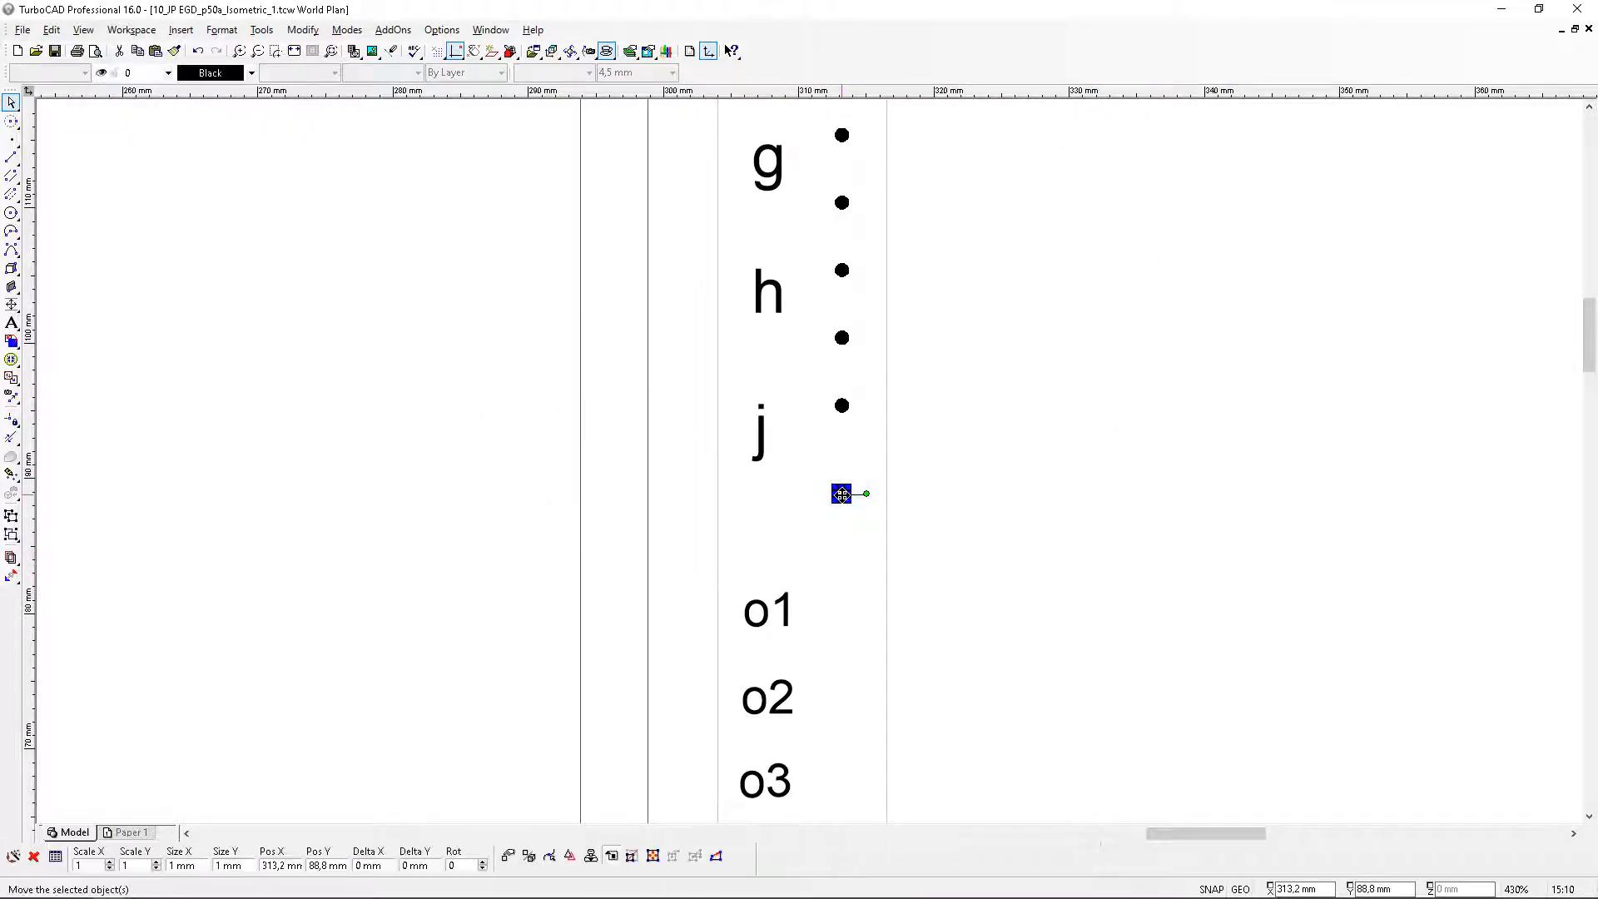
left_click(842, 495)
scroll(67, 566, "down", 2)
scroll(569, 603, "up", 3)
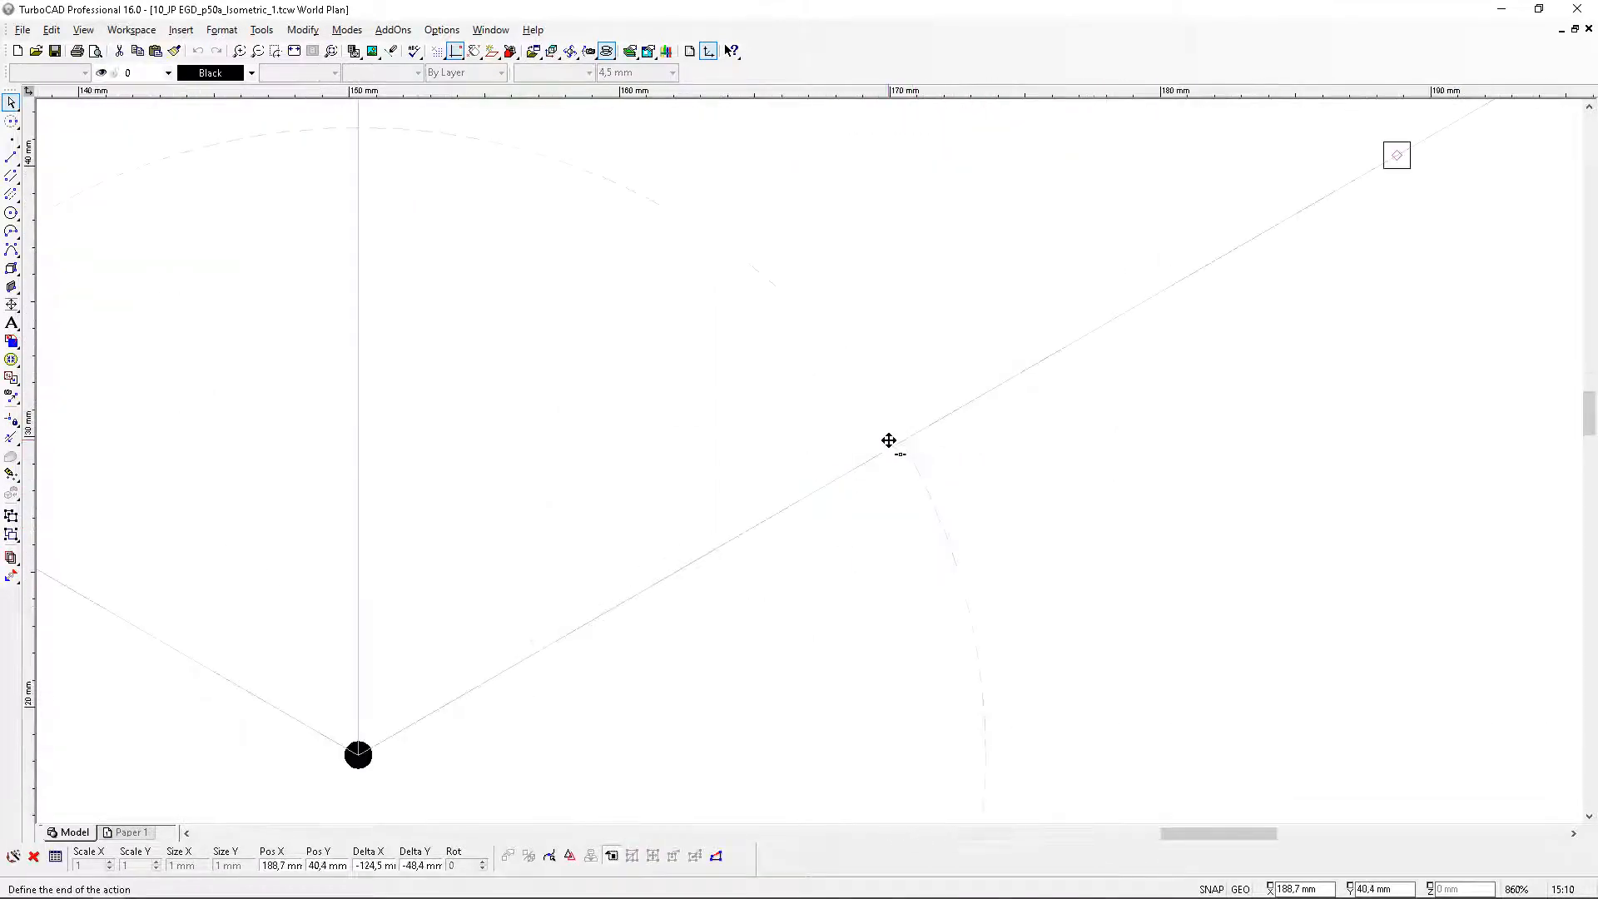
left_click(906, 443)
left_click(1132, 517)
Copy the top view's label 5 and place the copy just beside the new dot on the right isometric axis
scroll(981, 474, "down", 3)
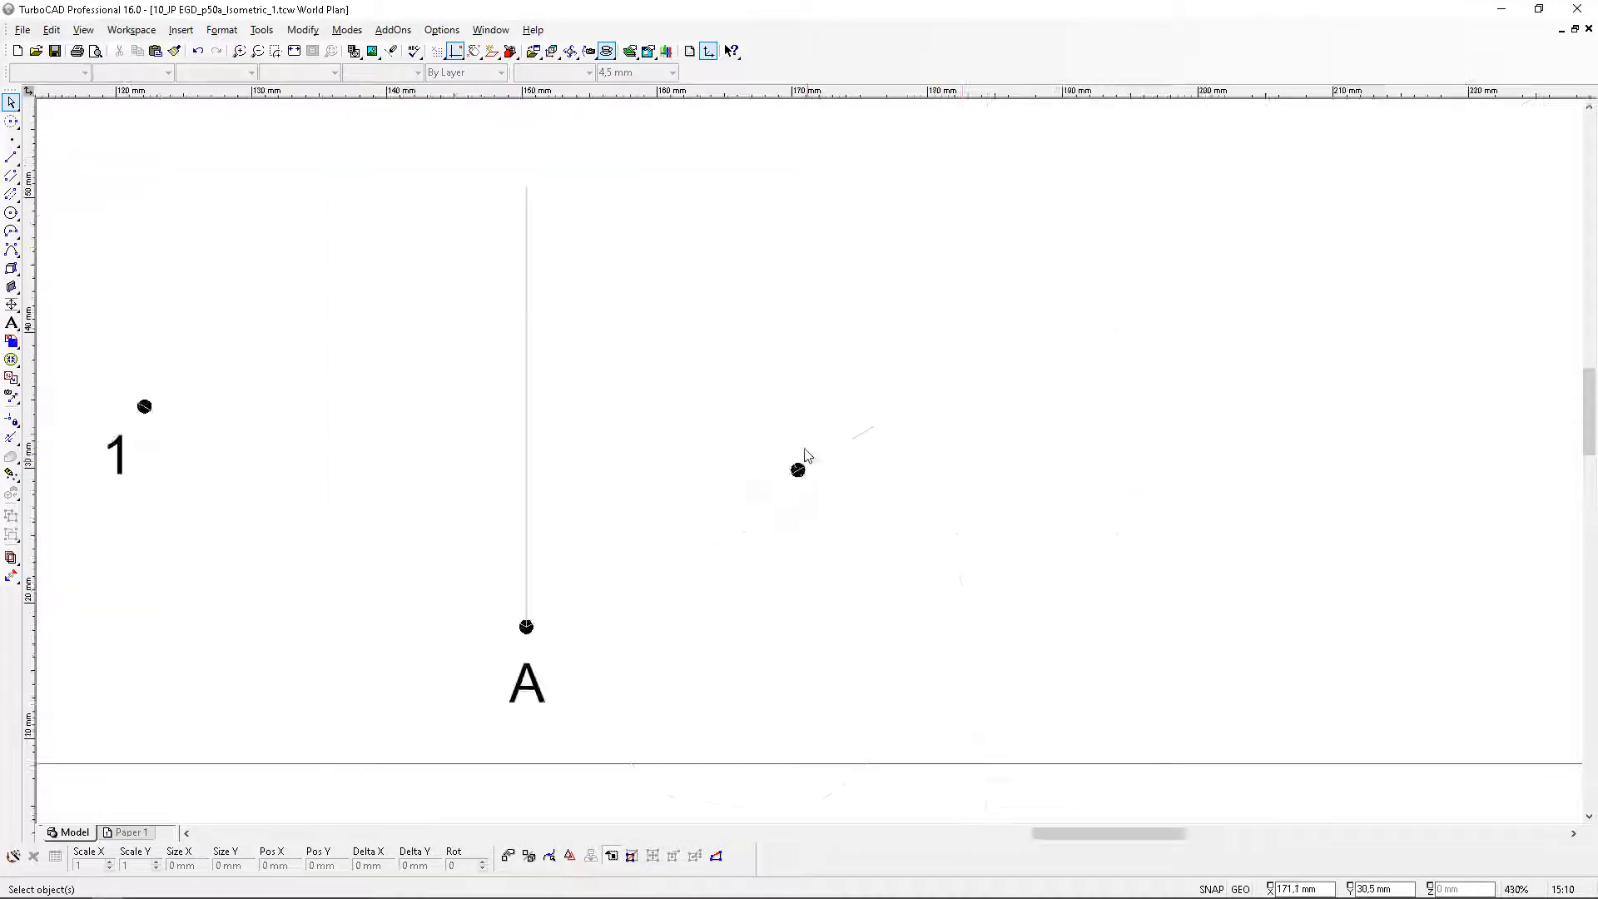
scroll(699, 350, "up", 2)
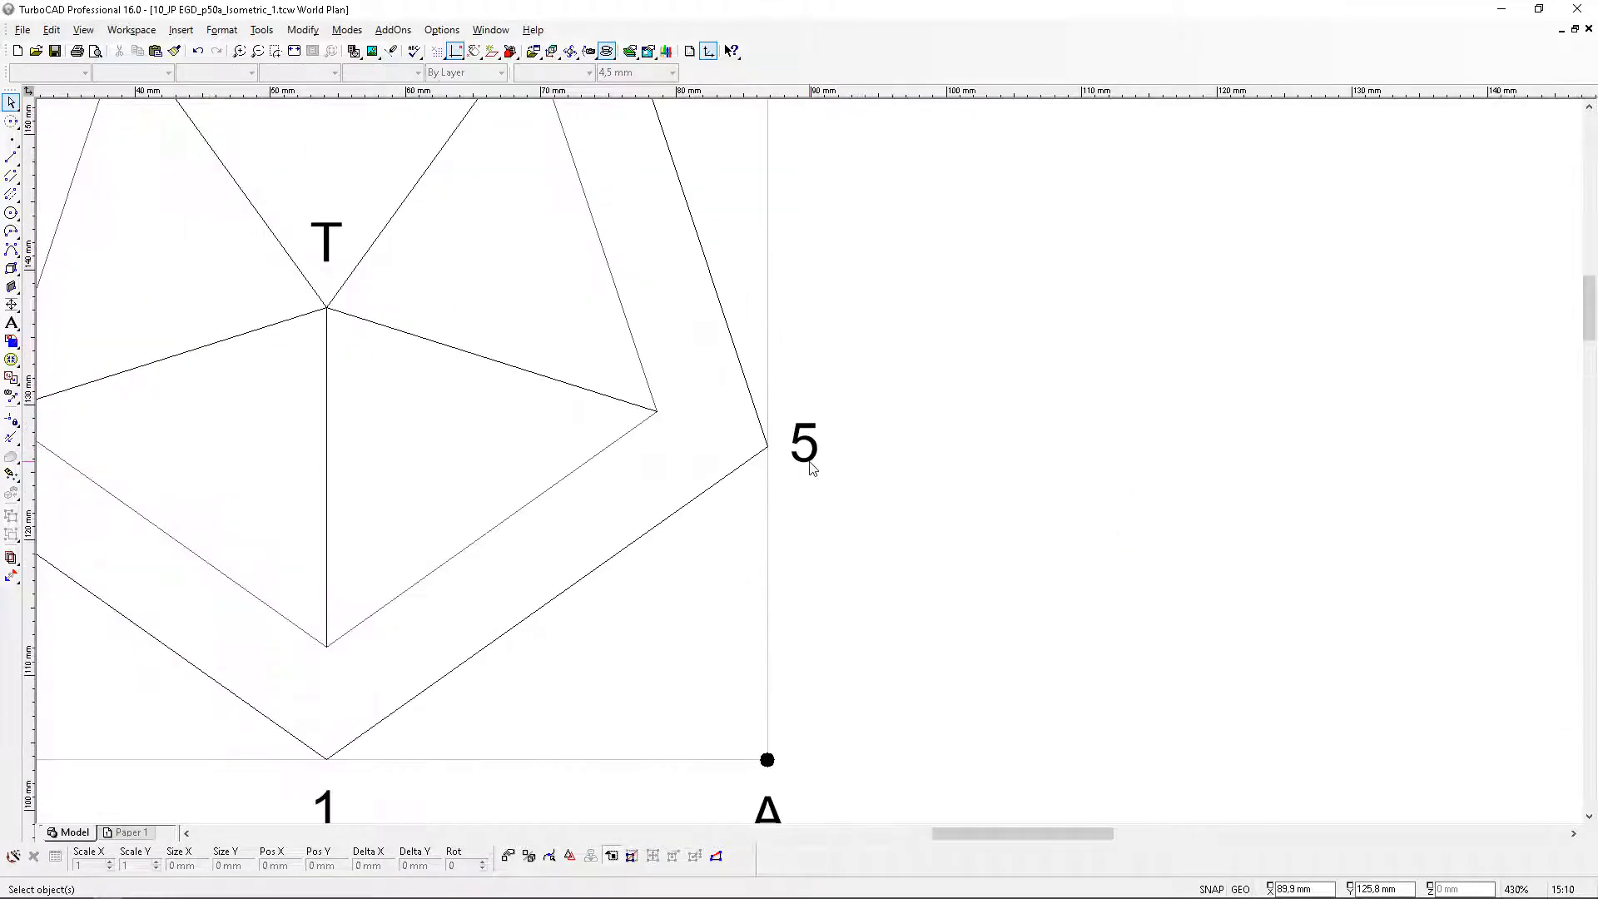
left_click(804, 440)
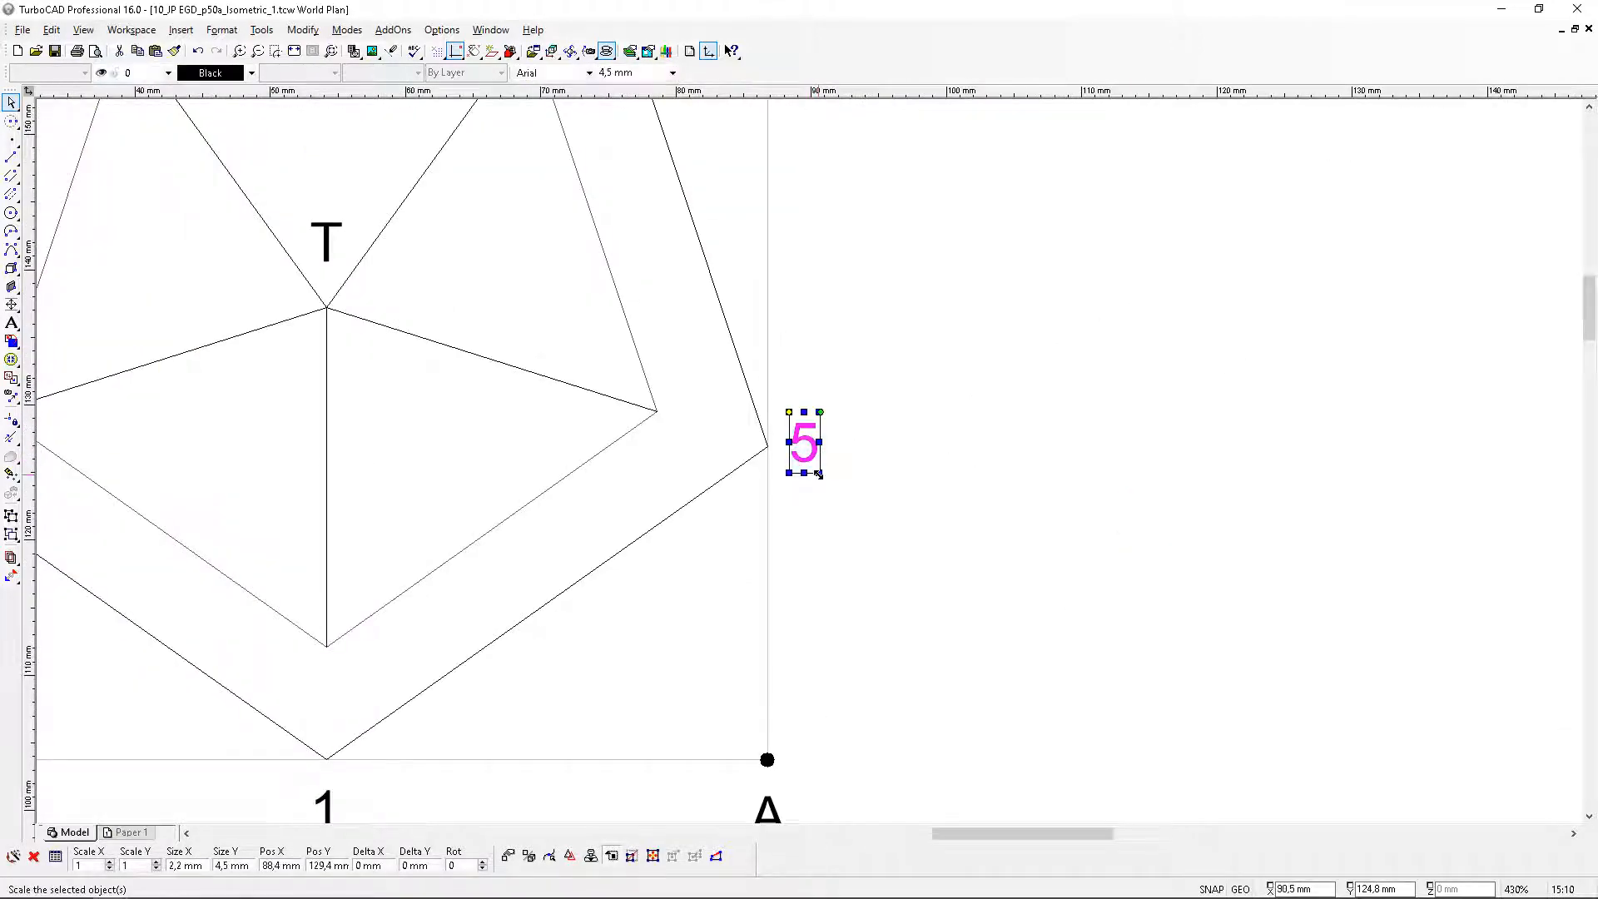
left_click(138, 51)
left_click(154, 51)
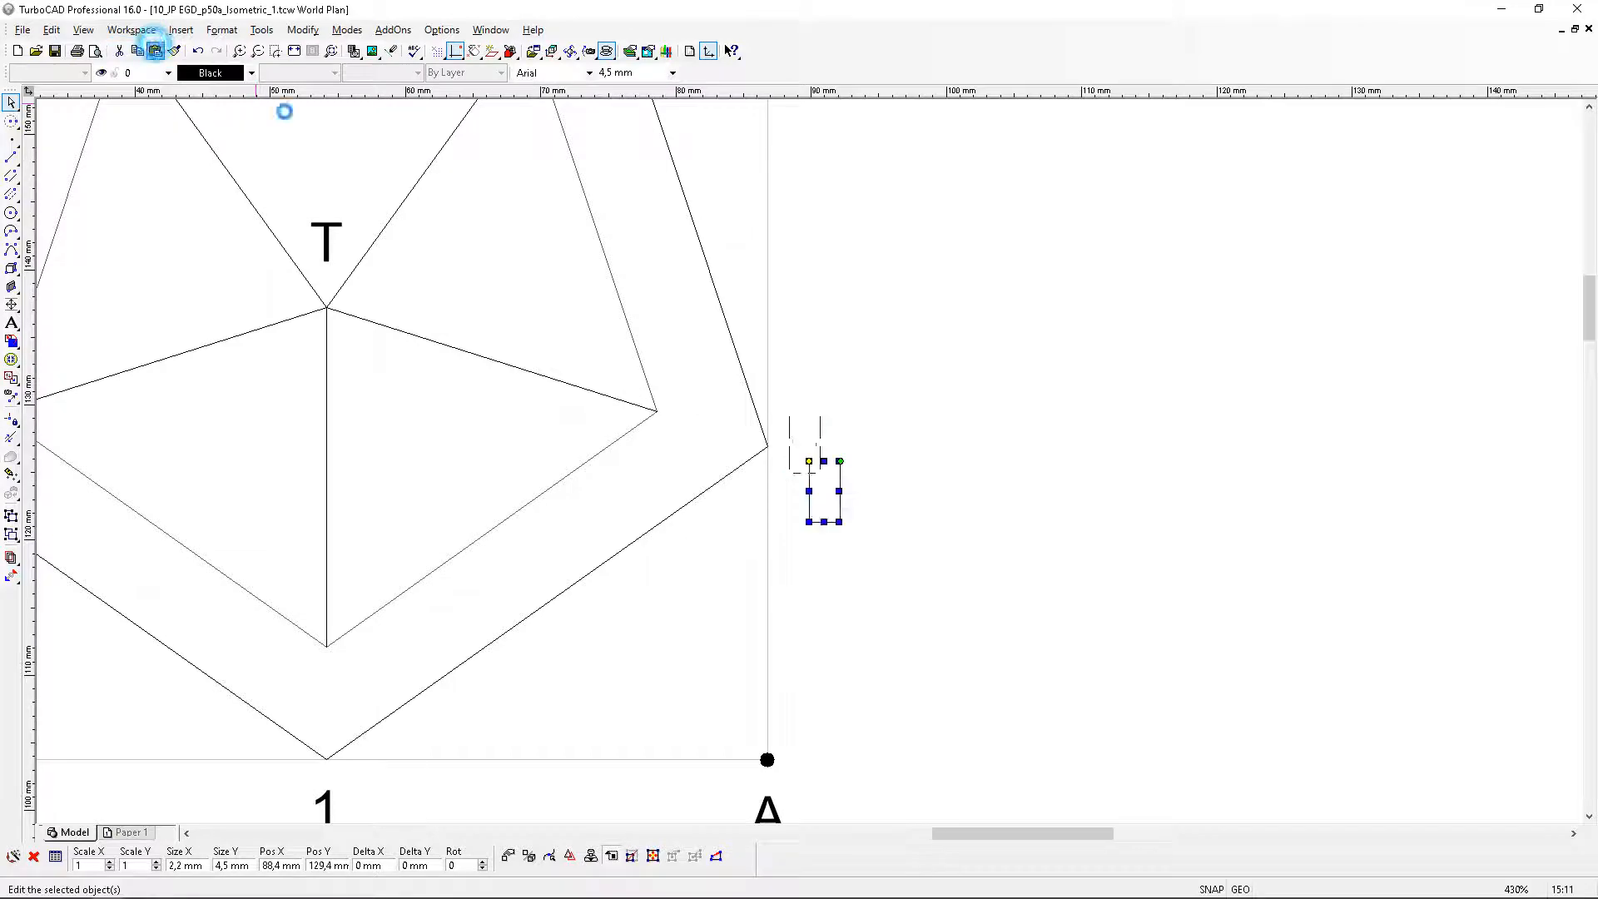
left_click(827, 463)
scroll(1080, 588, "down", 2)
scroll(1021, 745, "up", 2)
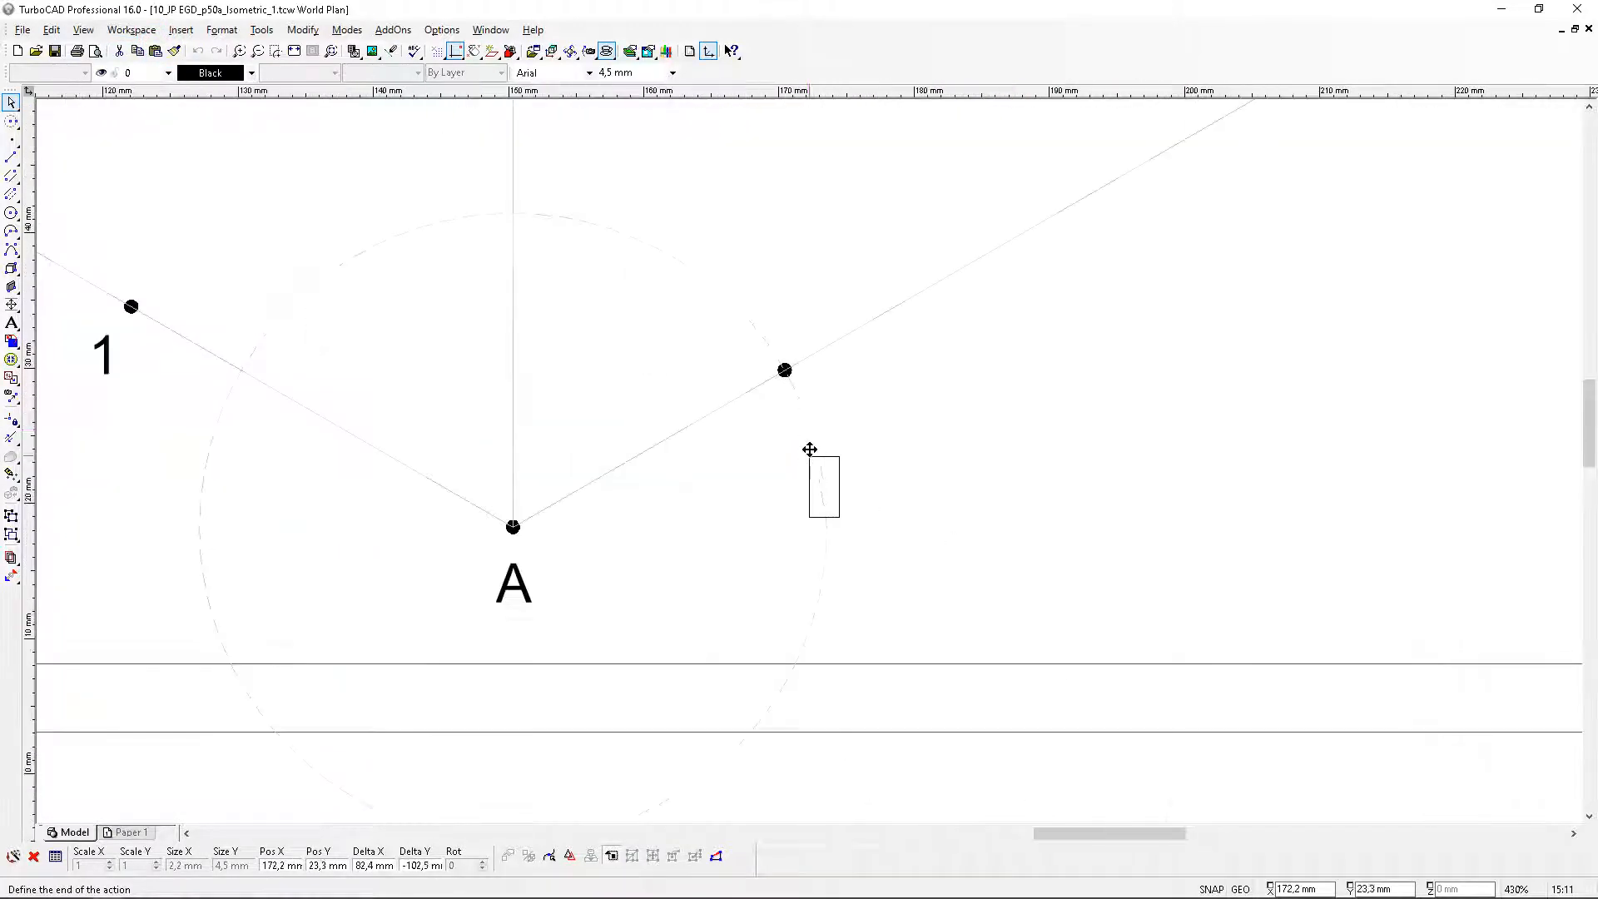
scroll(810, 405, "up", 1)
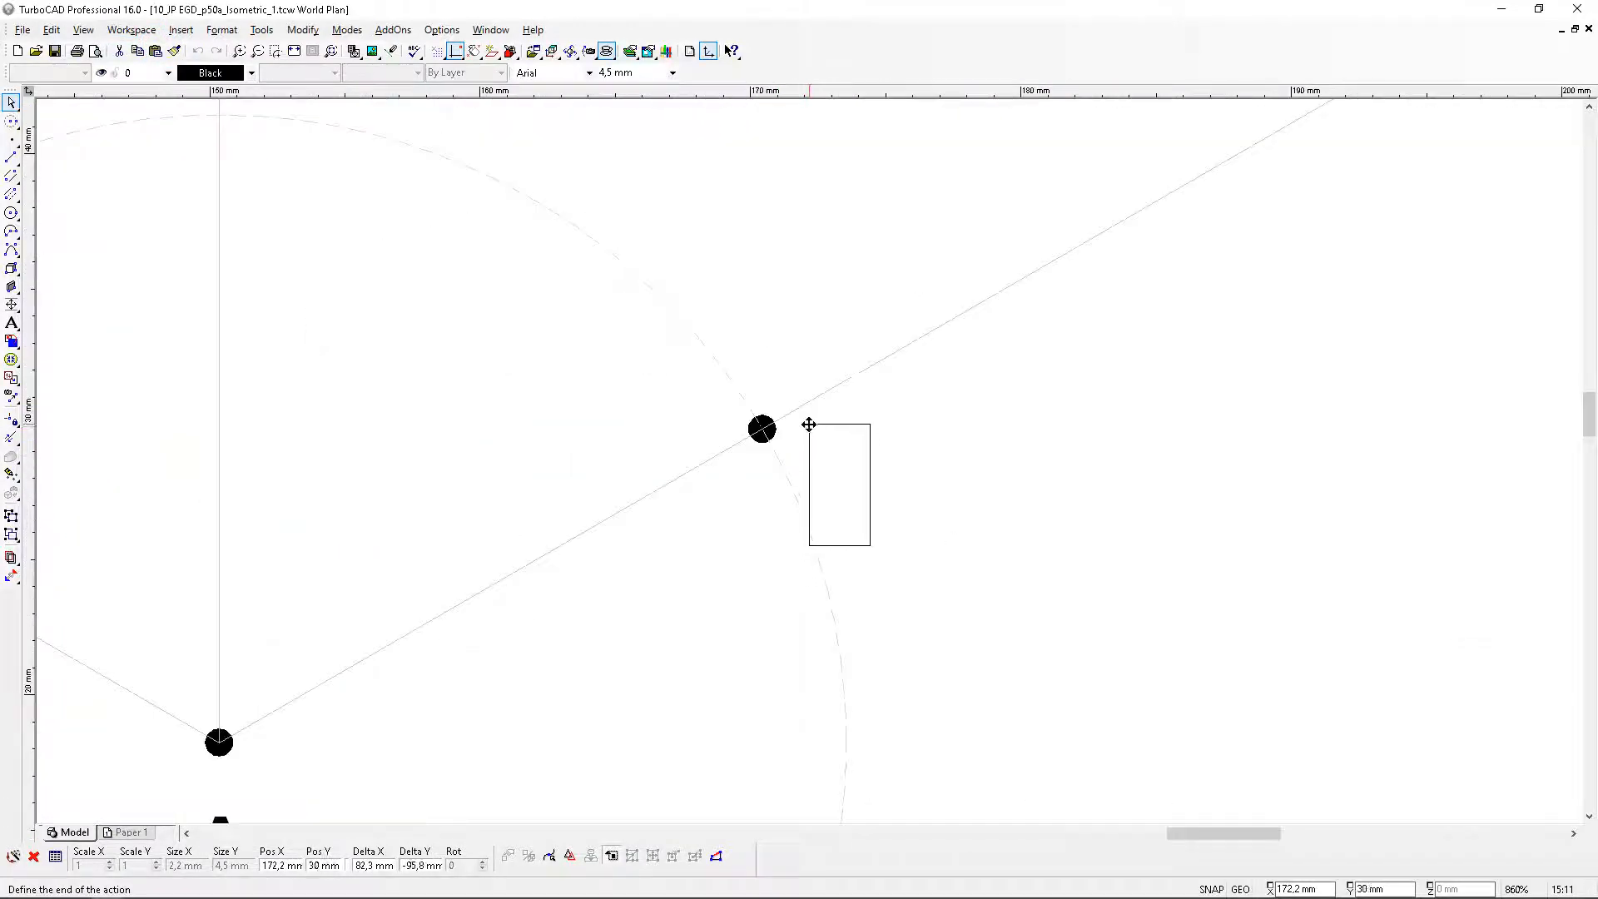
left_click(810, 431)
left_click(991, 510)
scroll(809, 467, "down", 1)
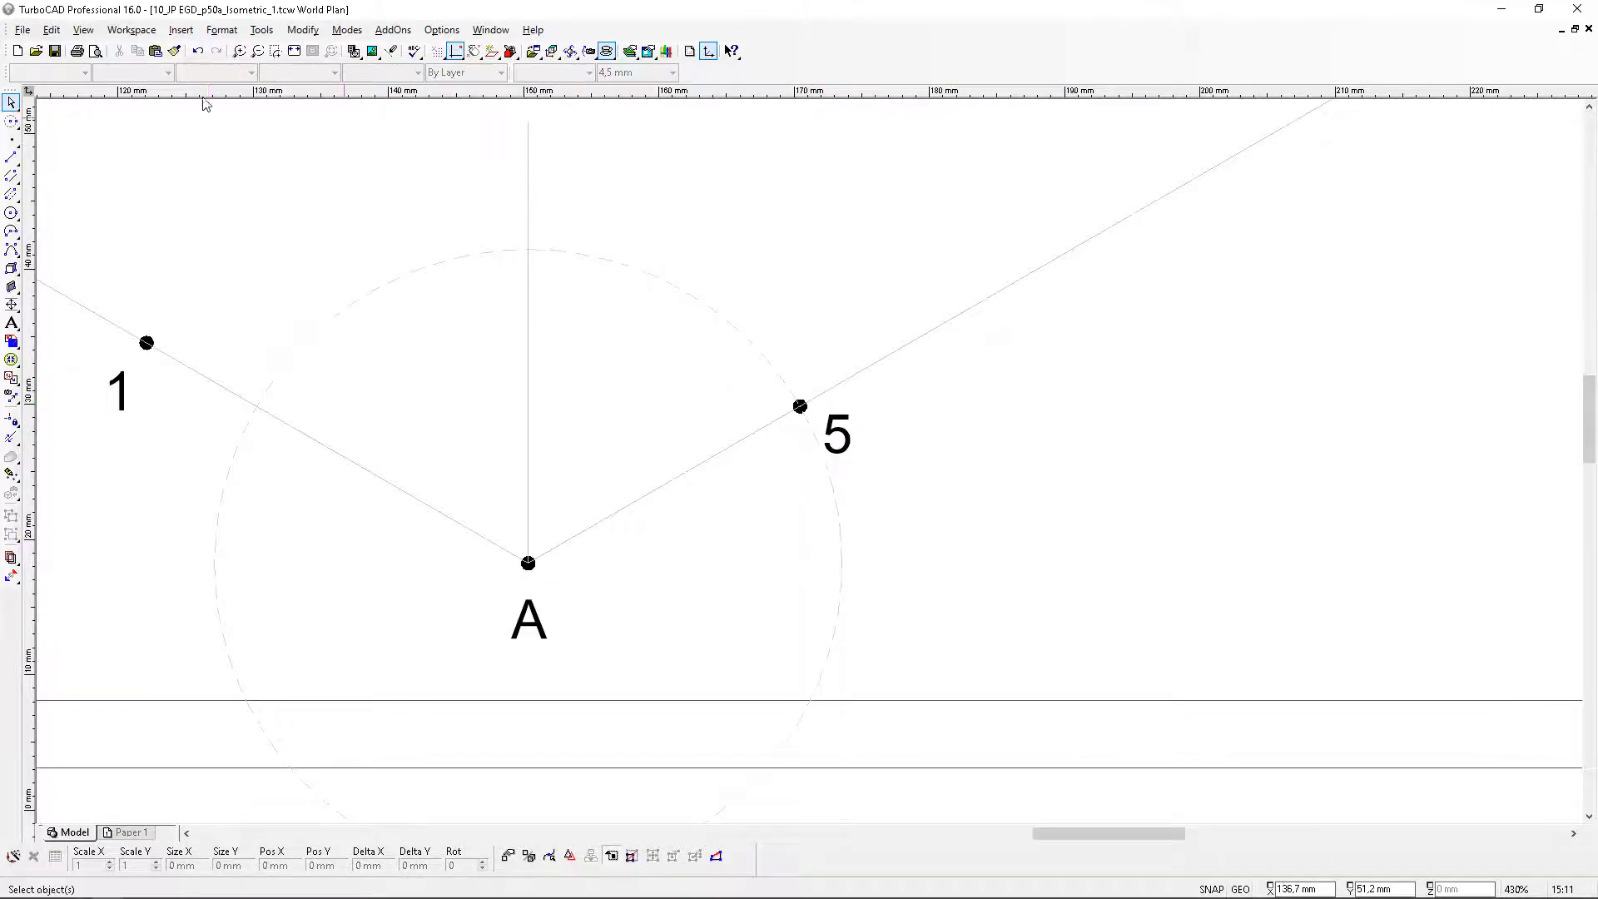
Clear all construction geometry, removing the circle around the isometric point A
left_click(52, 30)
mouse_move(90, 159)
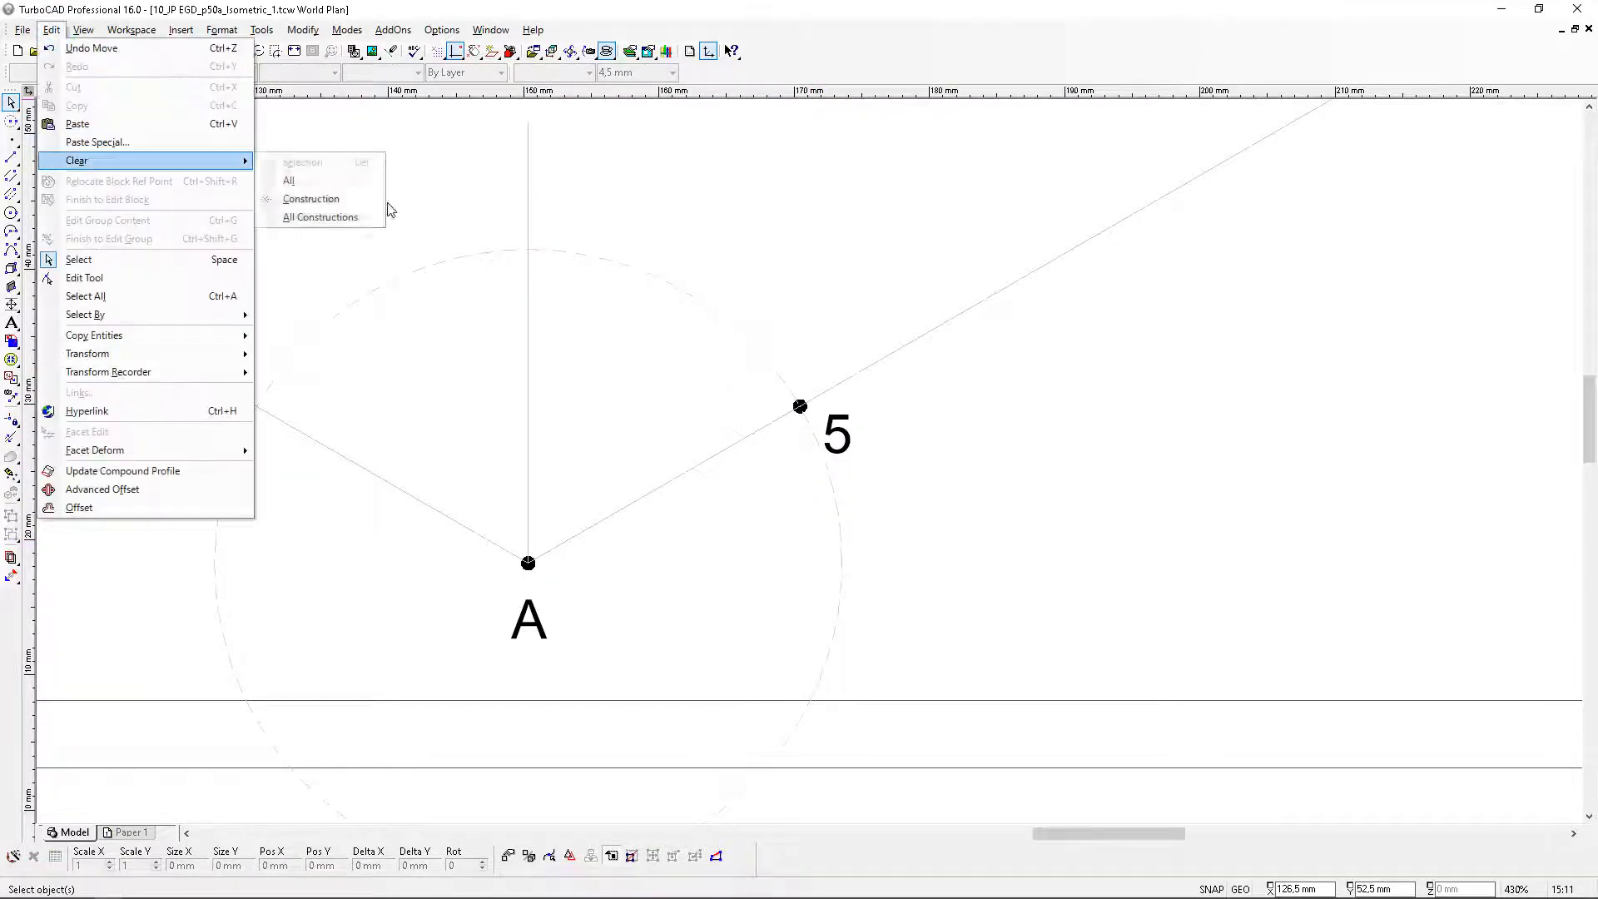
left_click(337, 217)
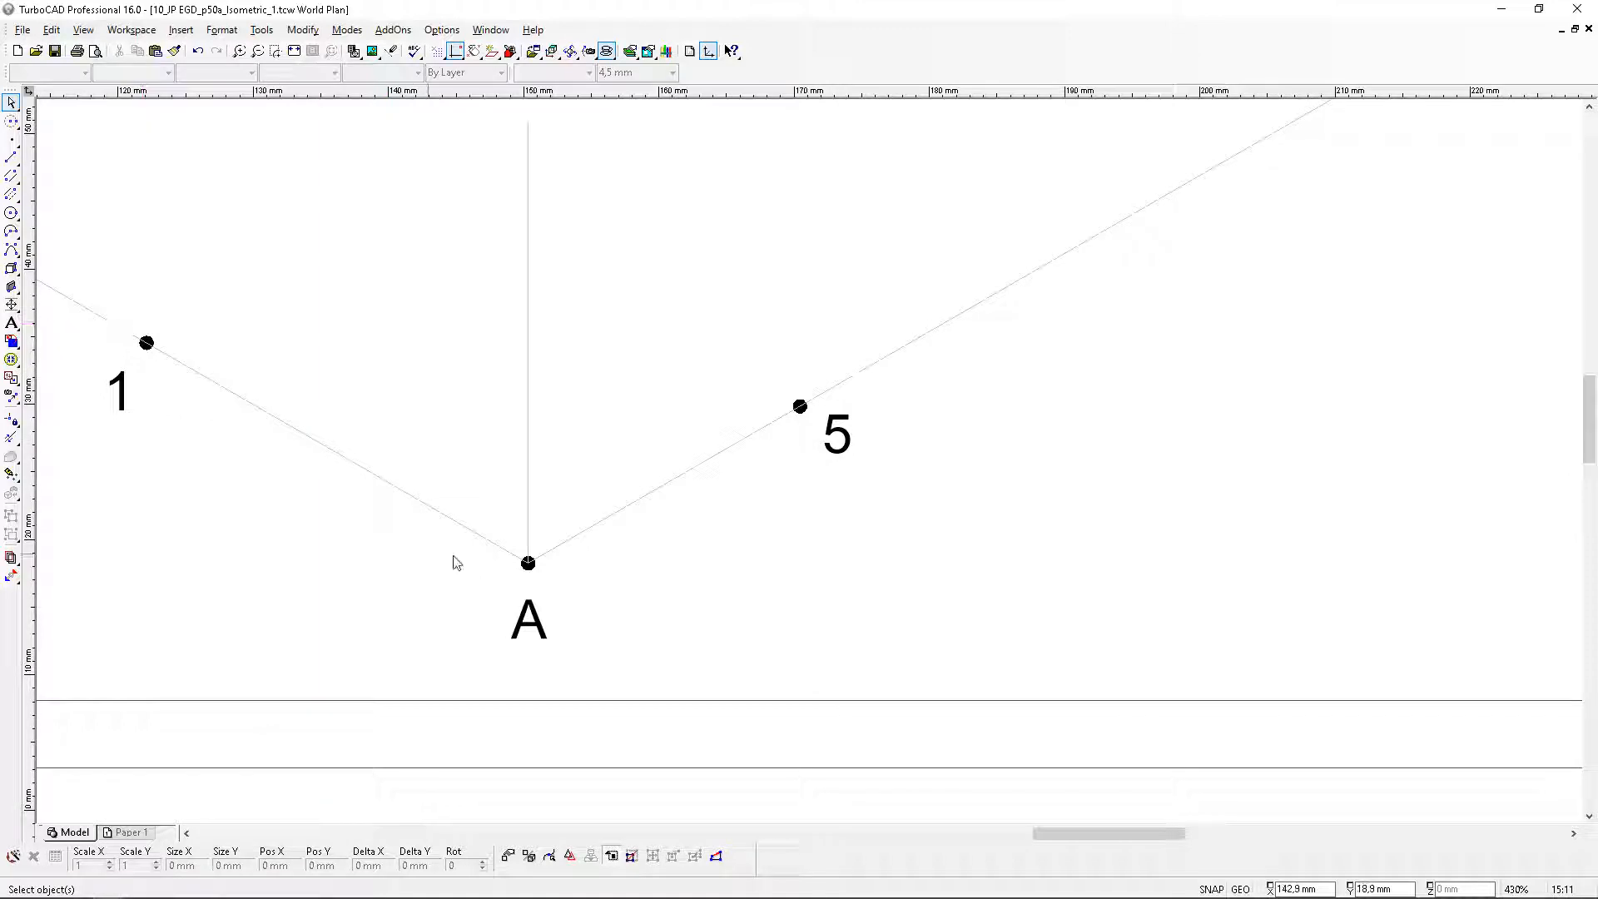
scroll(785, 474, "down", 2)
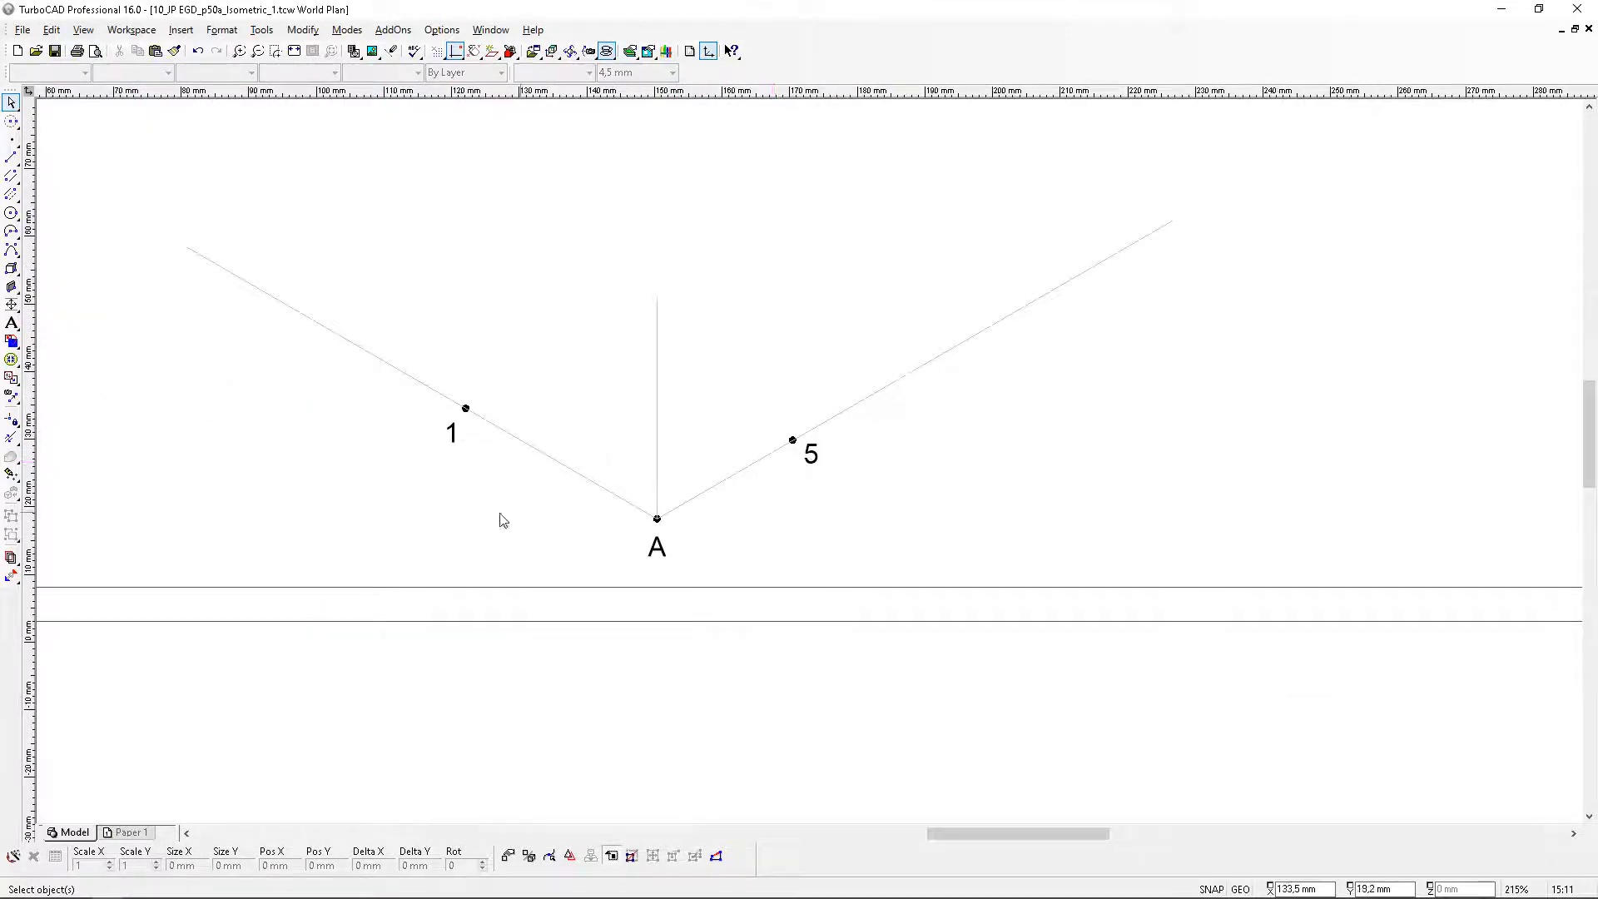
scroll(810, 467, "down", 2)
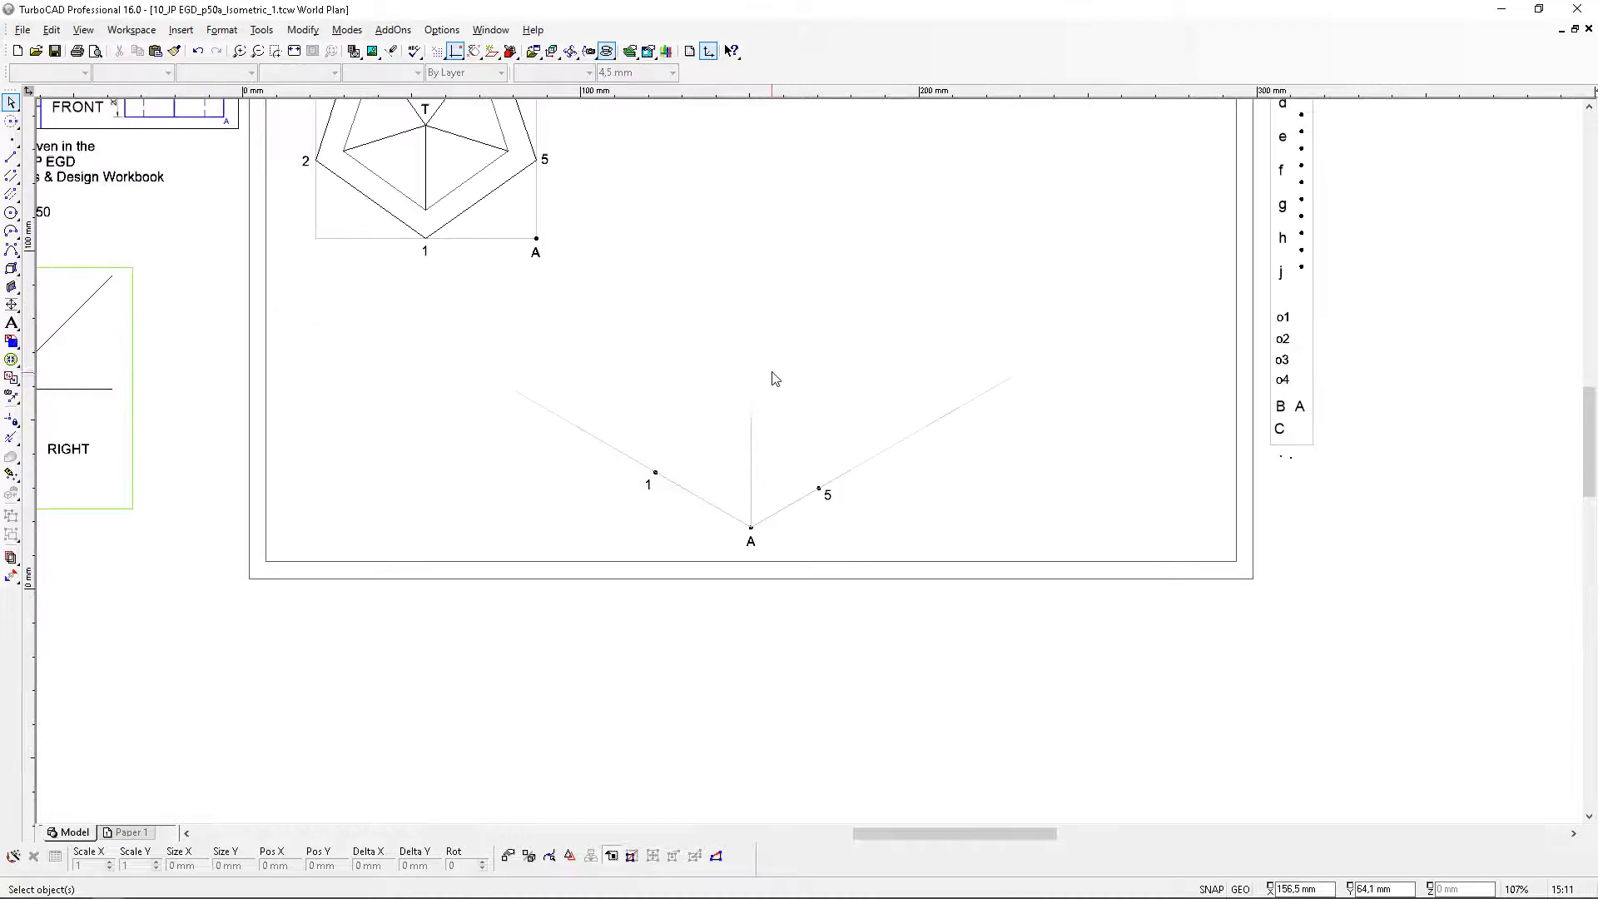
scroll(734, 421, "up", 2)
scroll(813, 465, "down", 2)
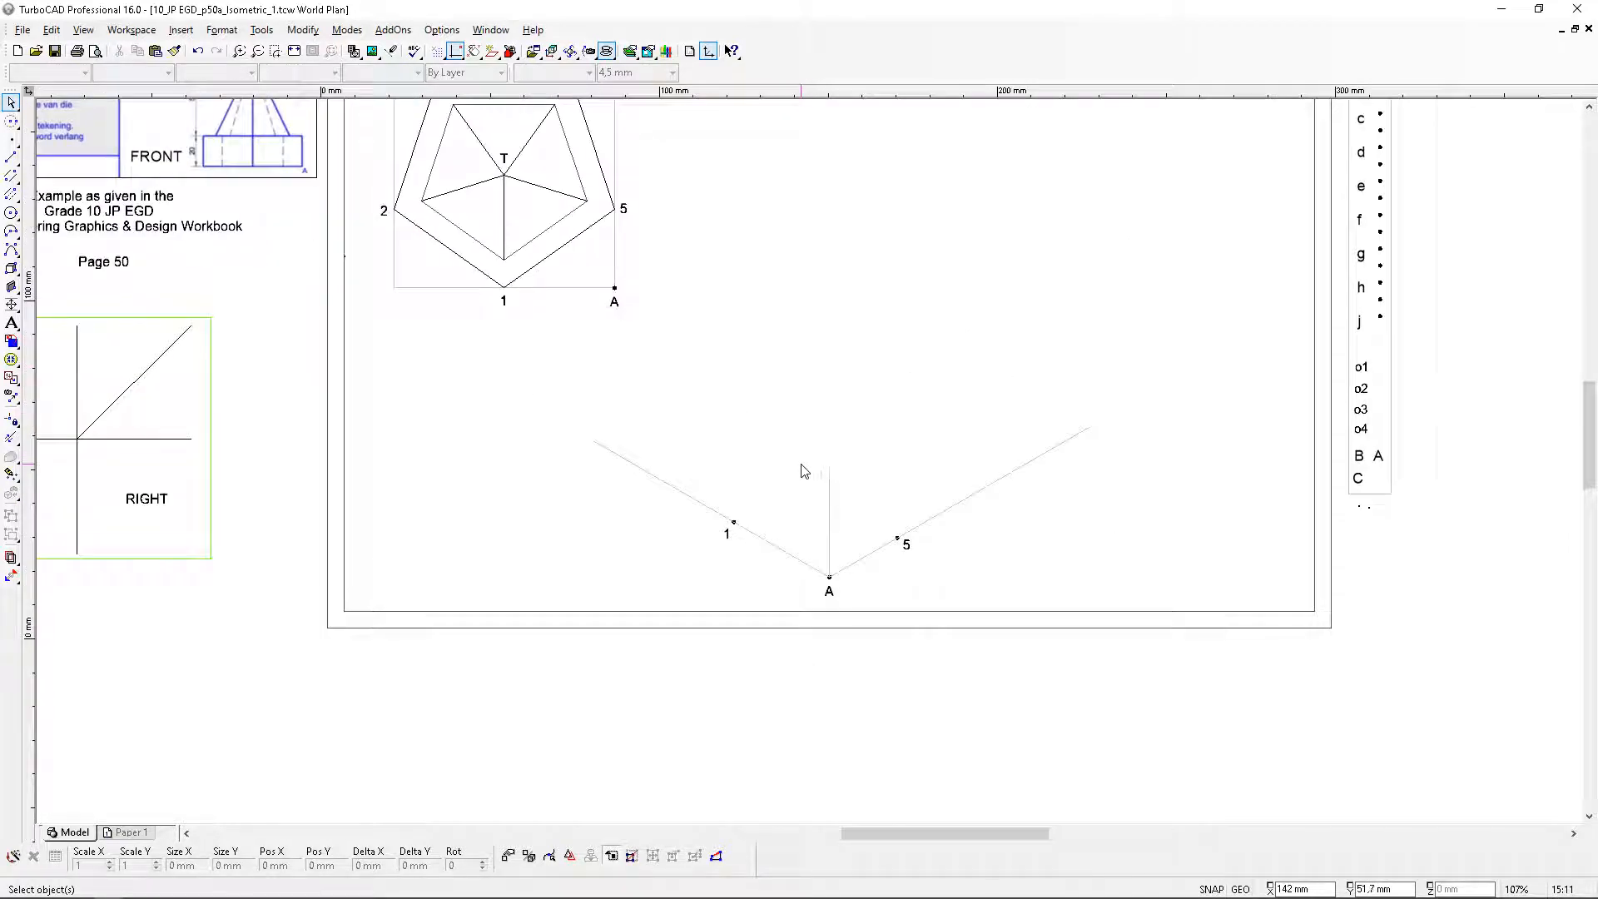
scroll(814, 467, "down", 2)
scroll(811, 467, "up", 2)
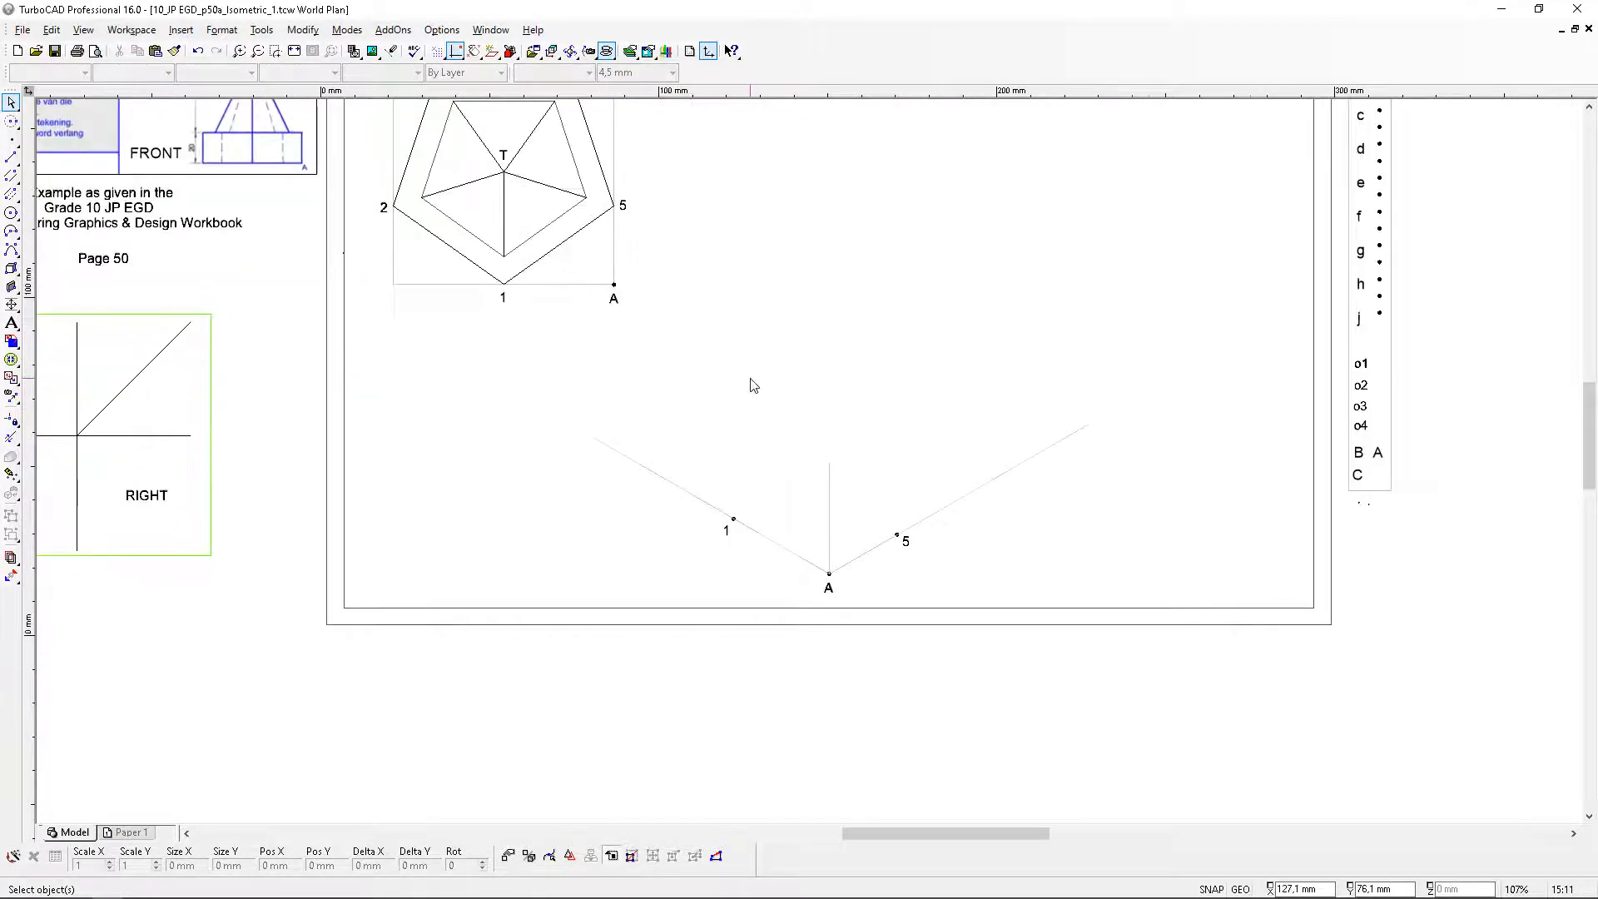
scroll(810, 460, "down", 2)
left_click(293, 49)
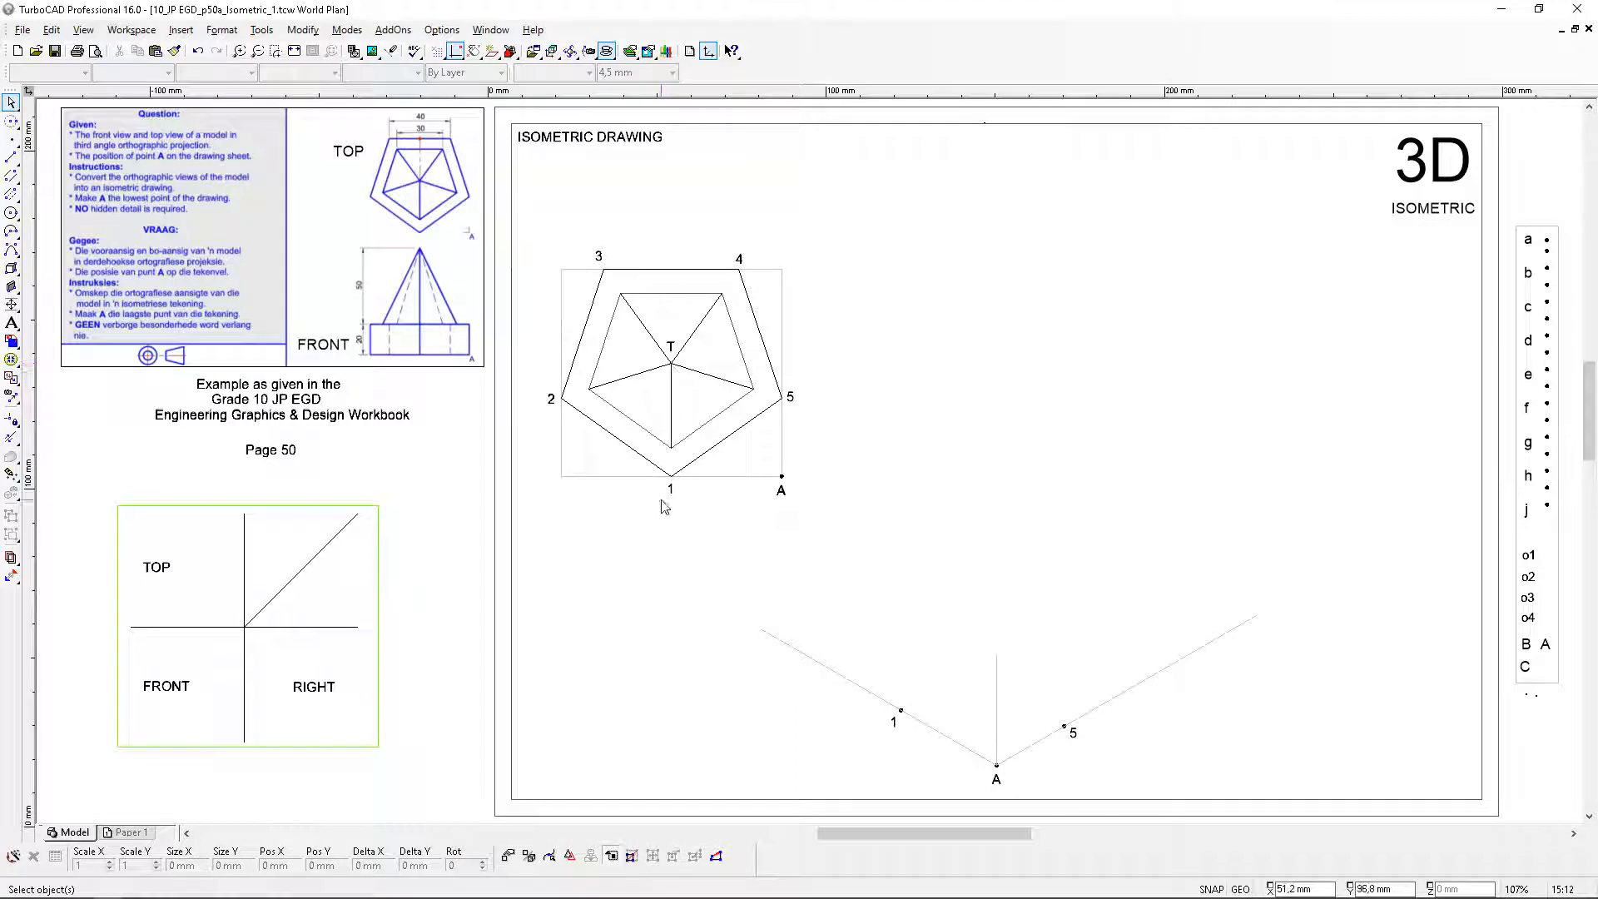
Draw a light gray line about 96 mm long at 30° from isometric point 1, parallel to the right axis
left_click(11, 157)
scroll(915, 711, "up", 5)
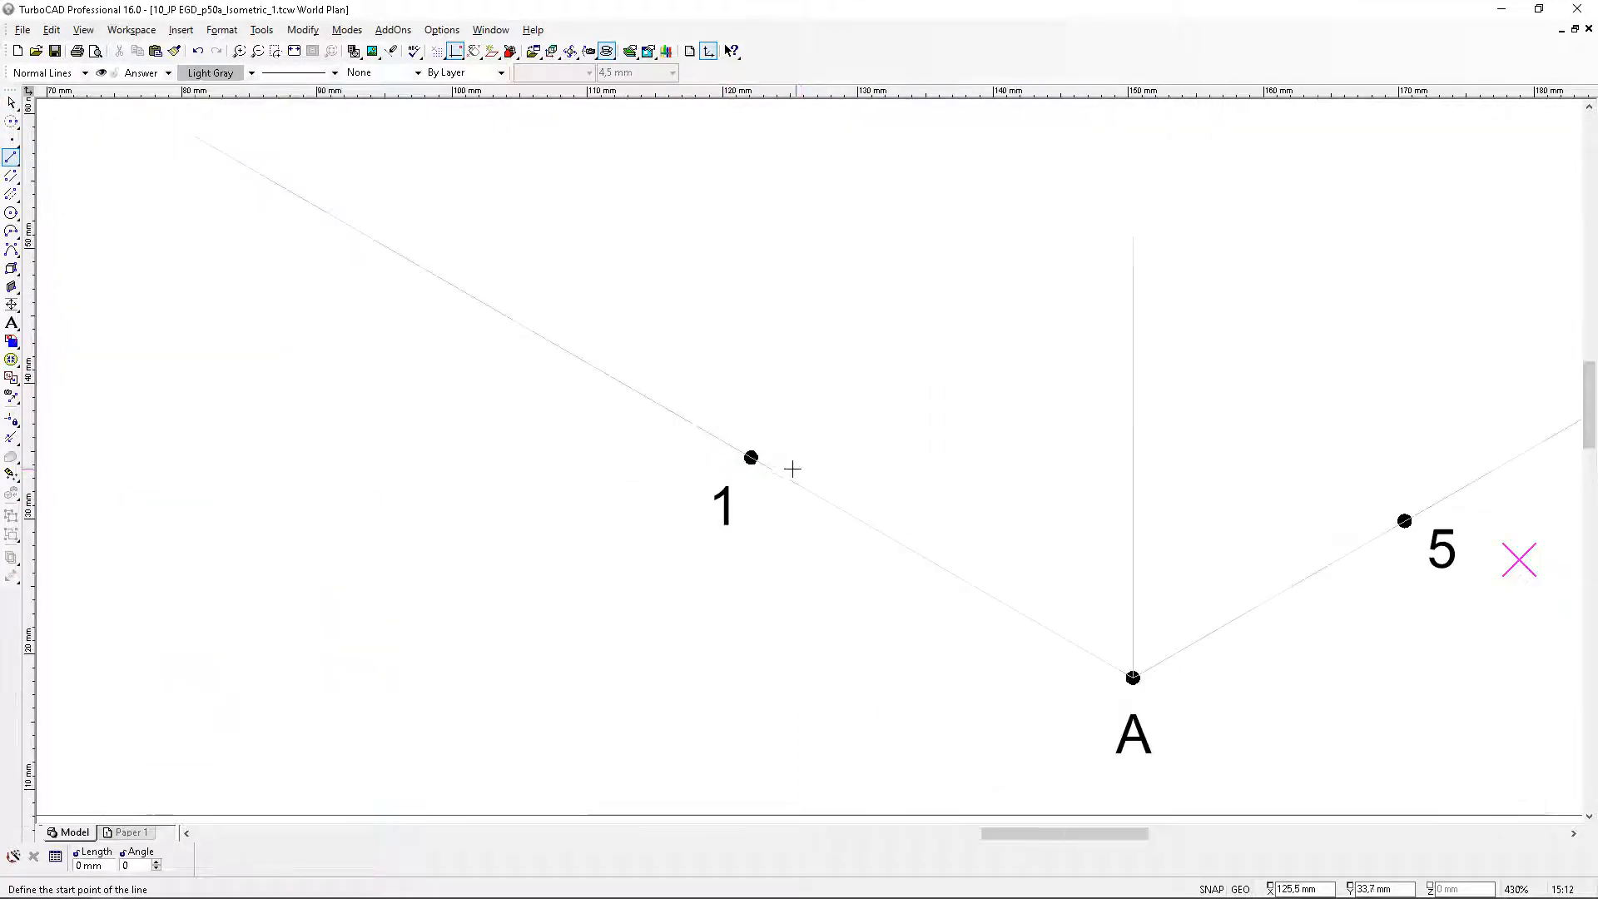
left_click(751, 456)
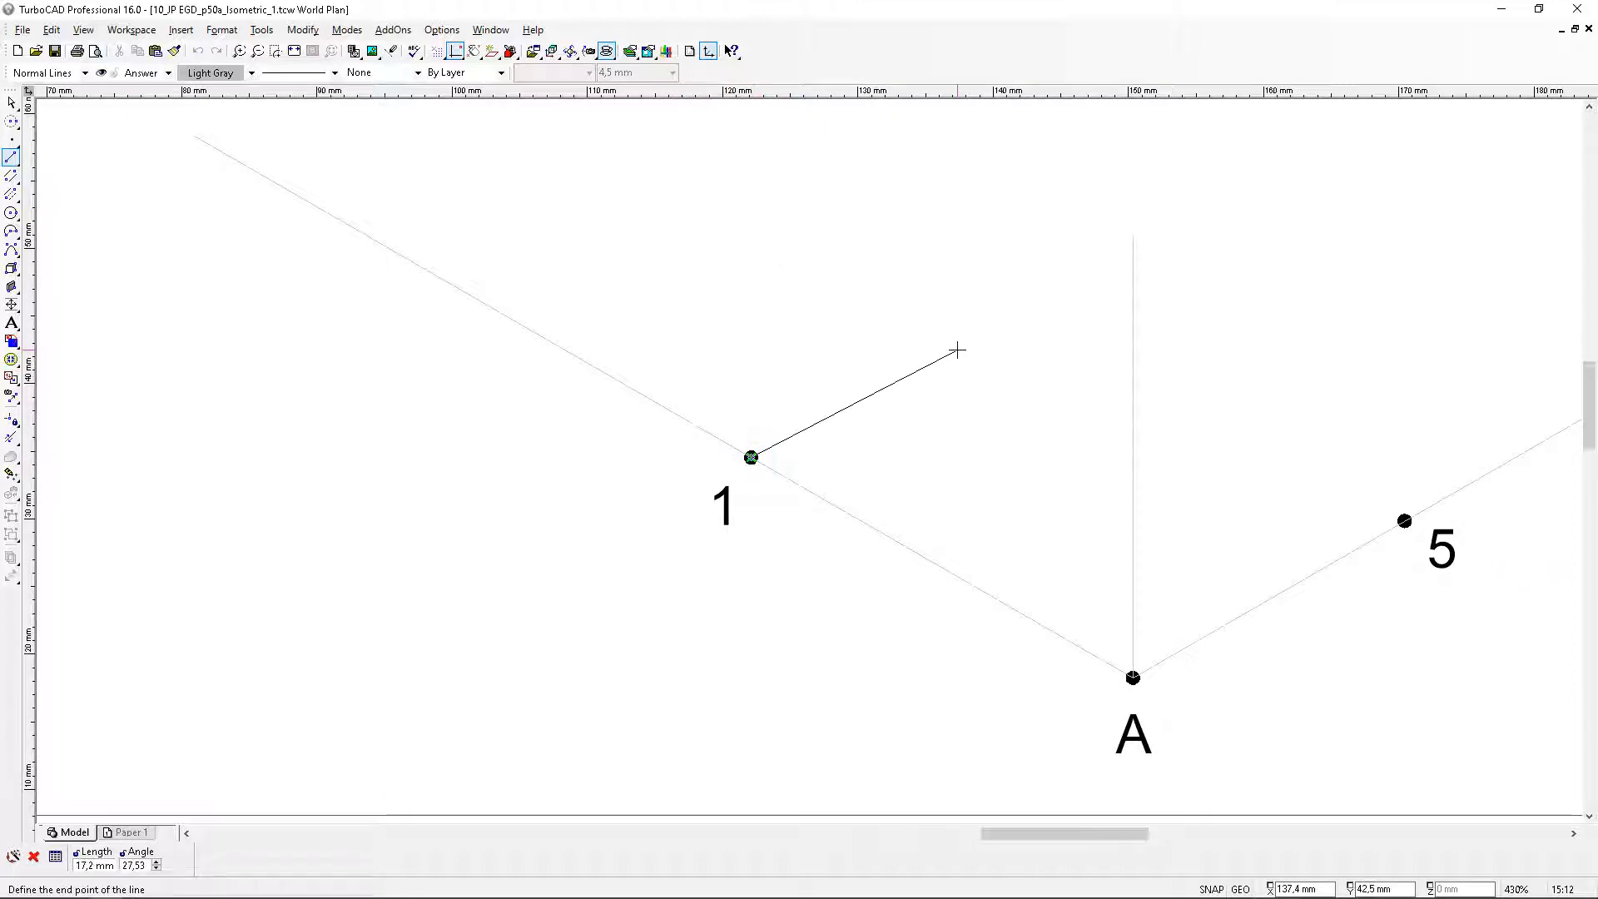
scroll(955, 350, "down", 6)
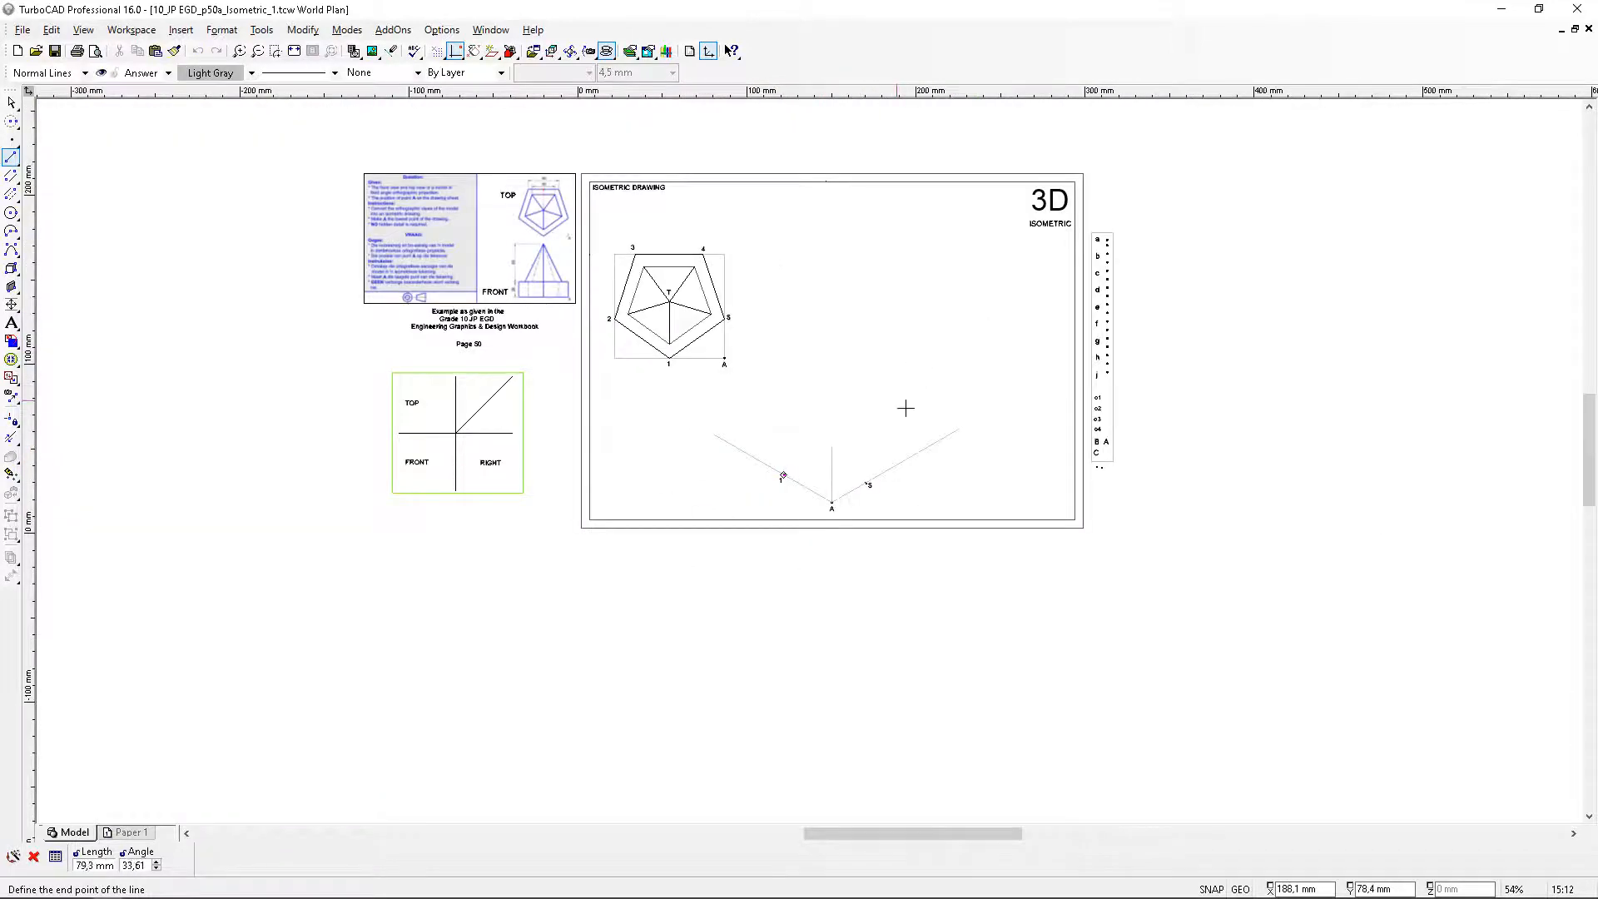
scroll(937, 396, "up", 1)
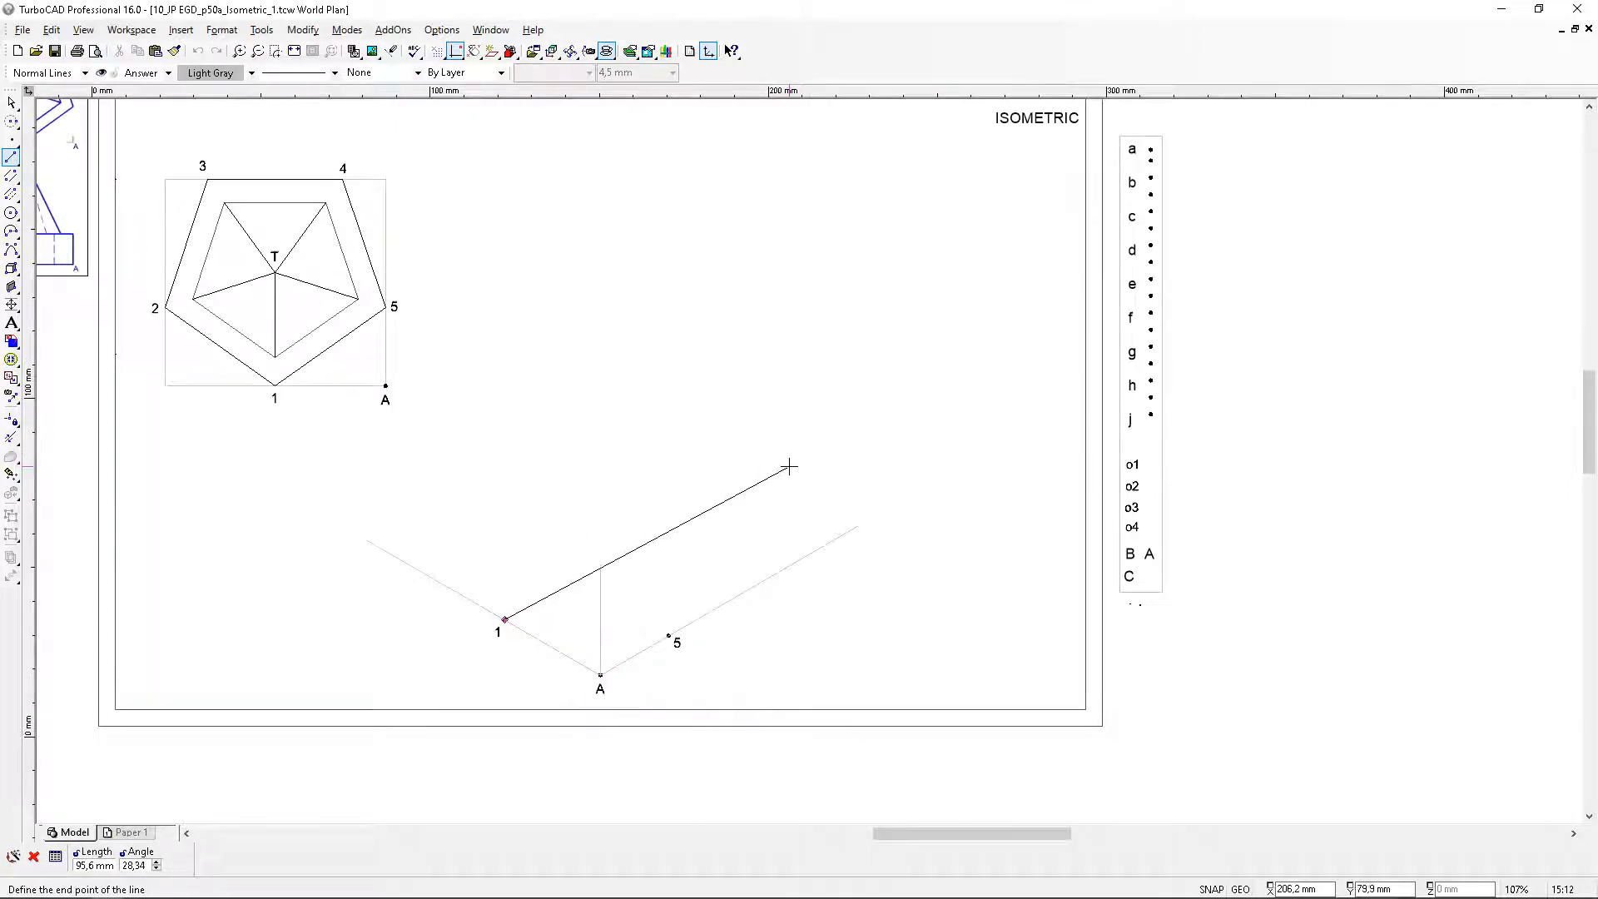
key("Tab")
key("Tab")
type("30")
key("Return")
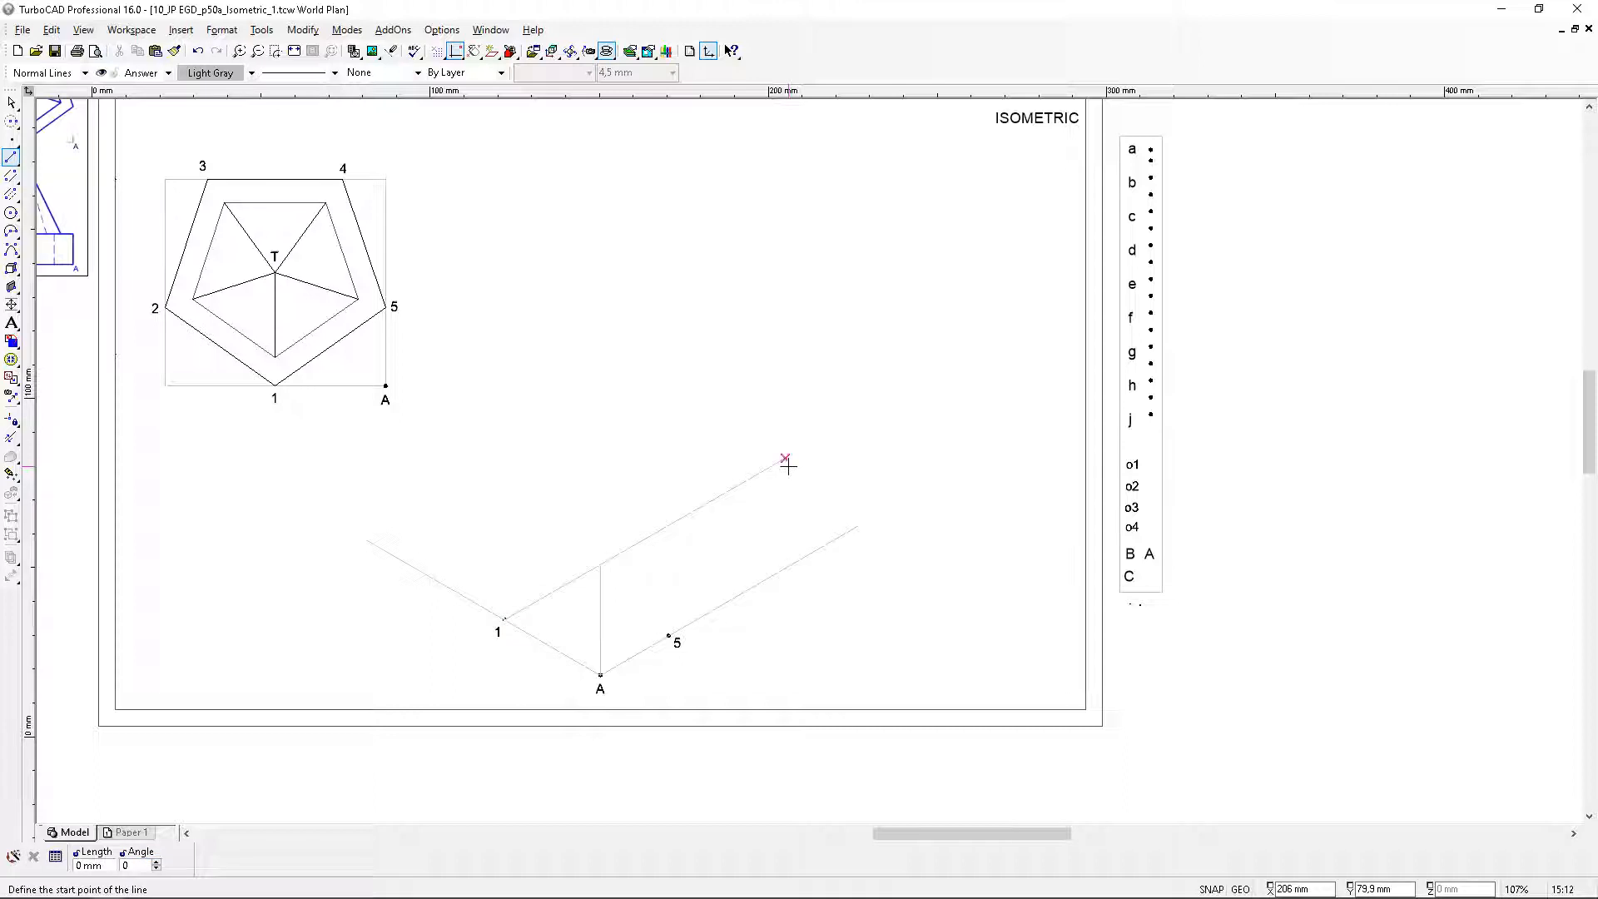
Draw a light gray line about 81 mm long at 150° from isometric point 5, parallel to the left axis
scroll(895, 502, "up", 6)
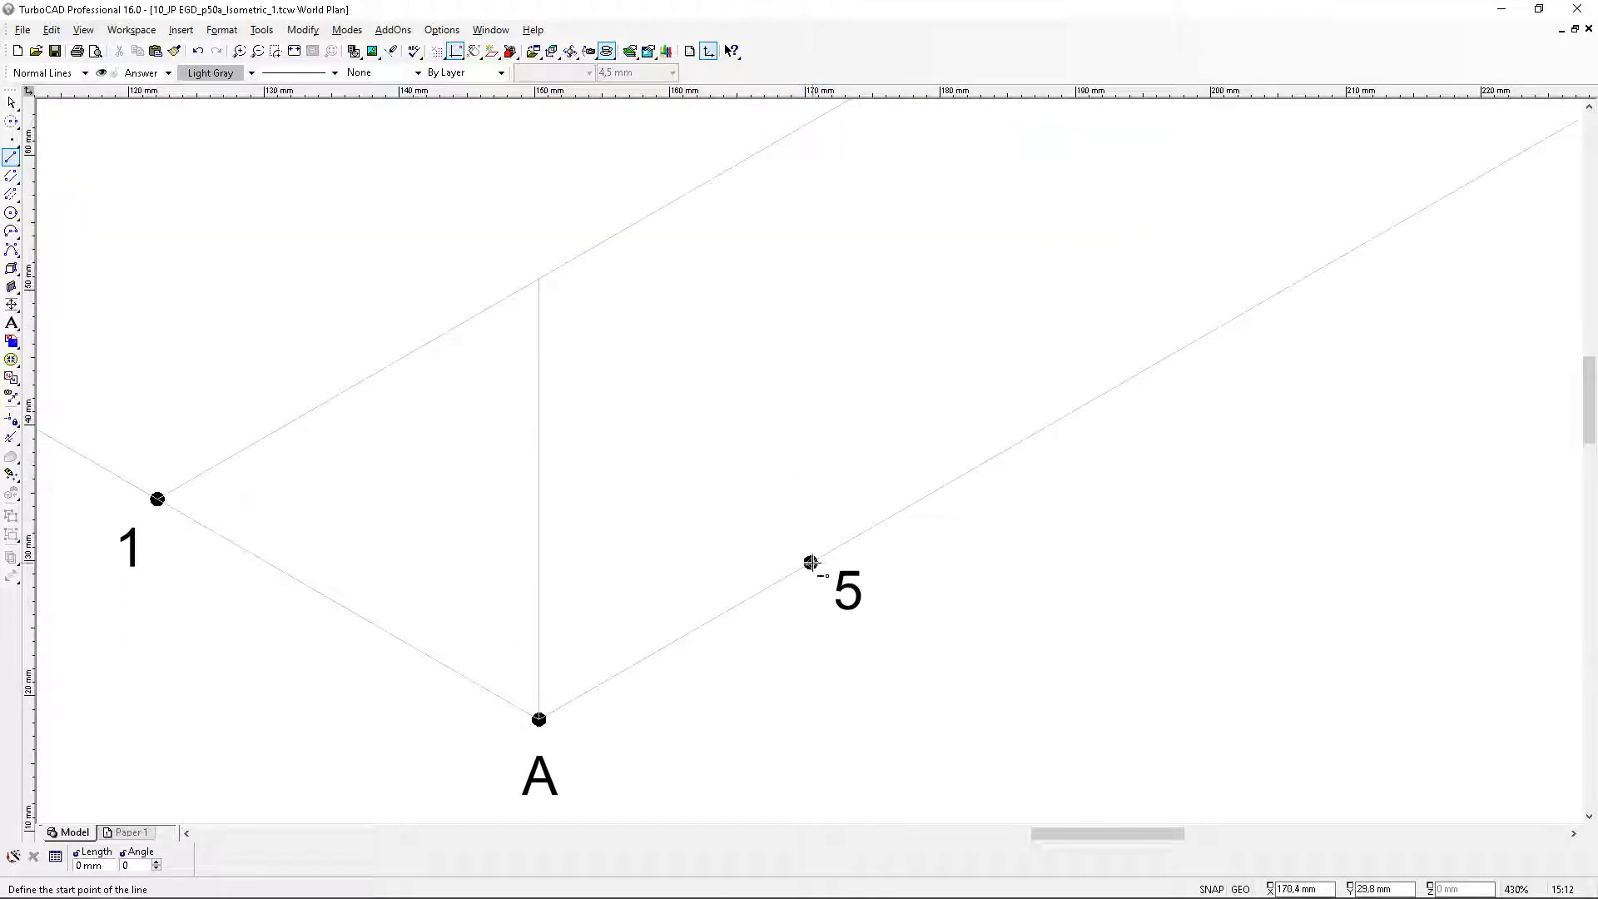
left_click(810, 563)
scroll(760, 438, "down", 6)
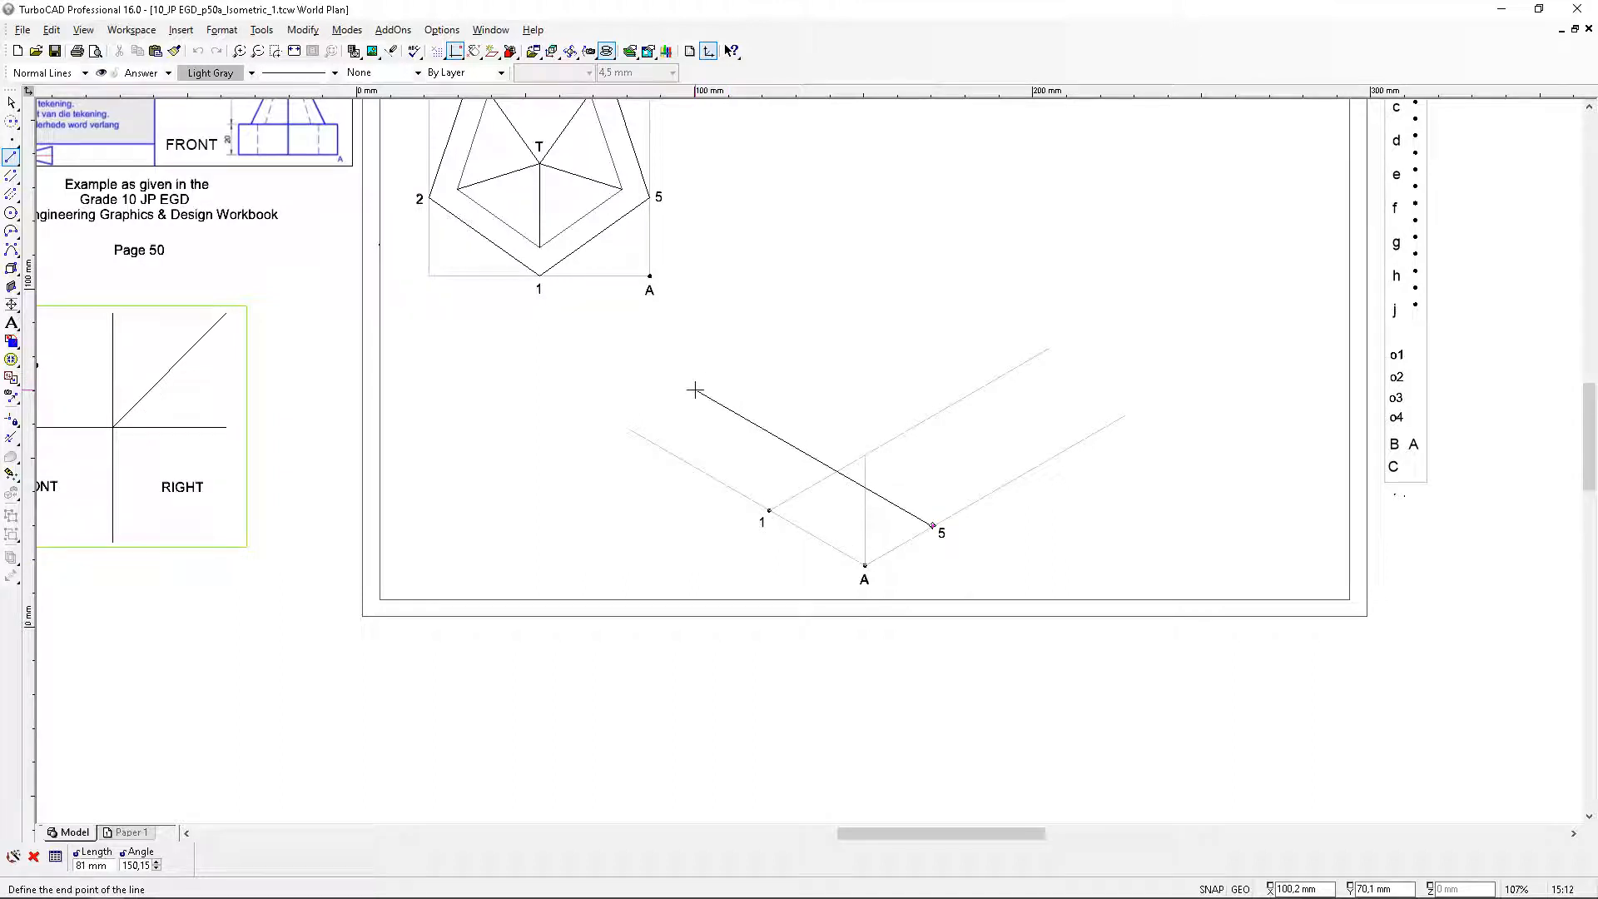
key("Tab")
key("Tab")
type("150")
key("Return")
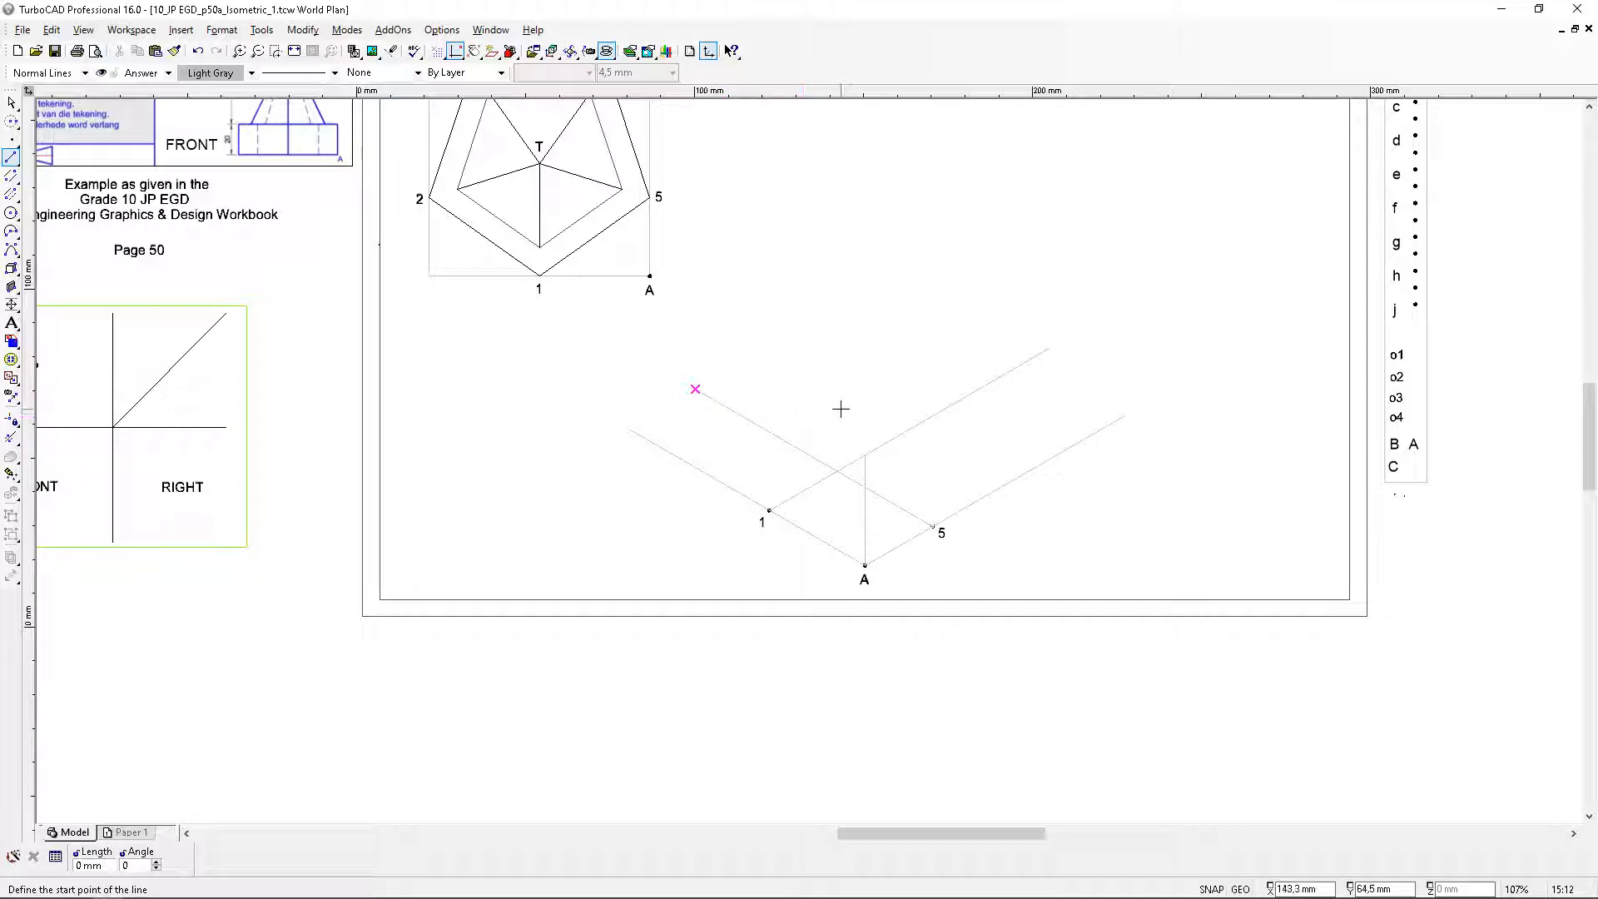
scroll(841, 408, "up", 3)
scroll(1332, 632, "down", 3)
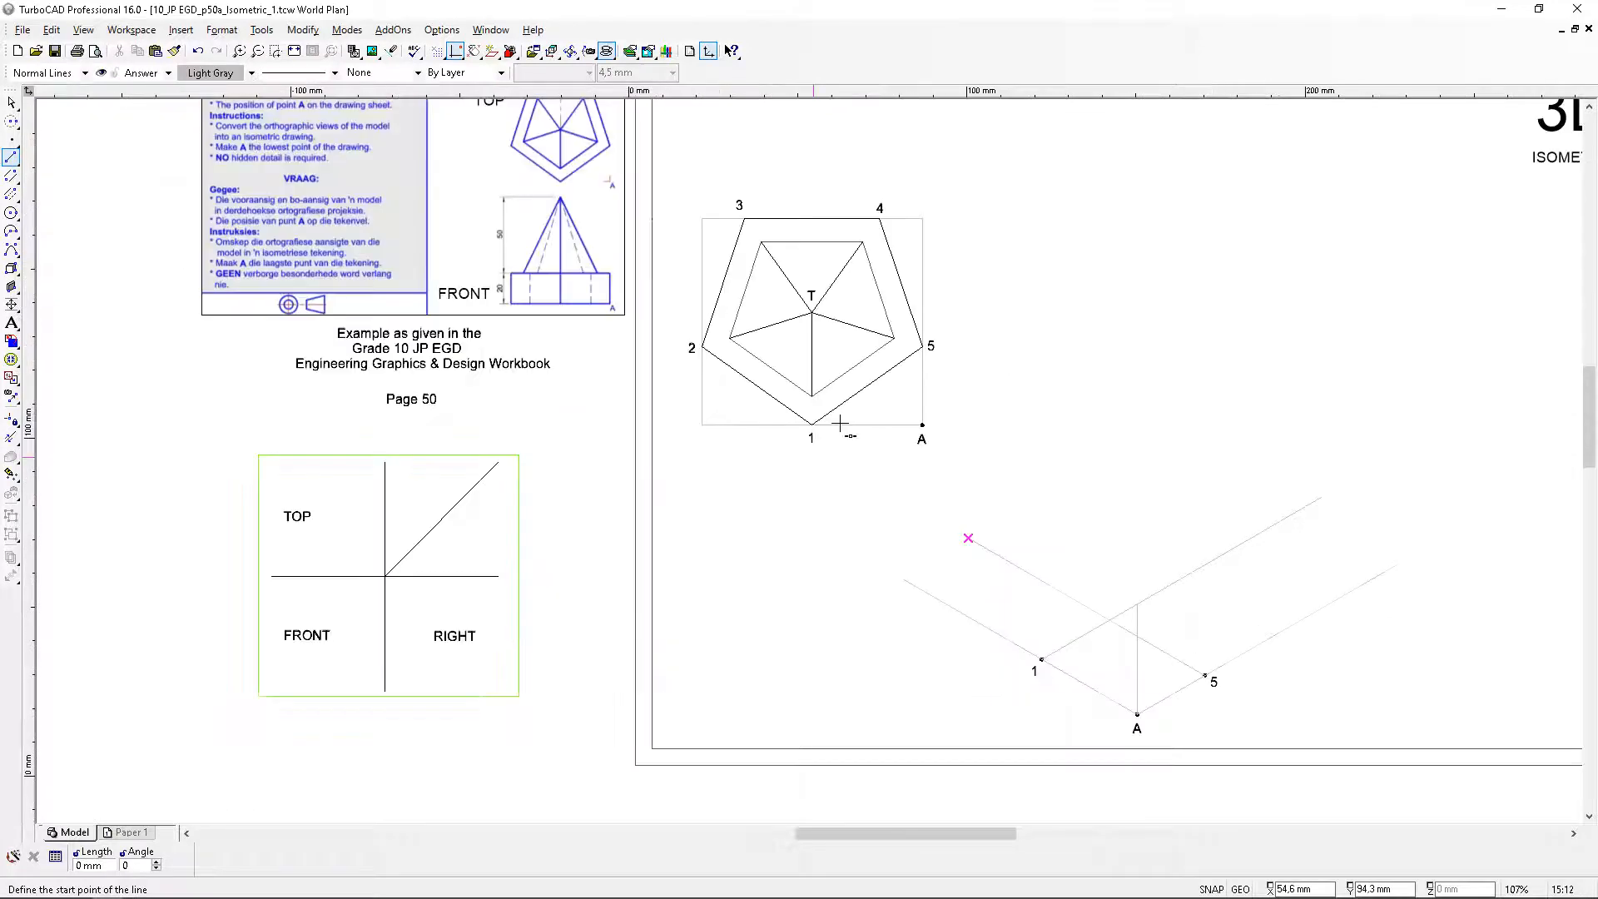
Paste a label copy just below the lower-left corner of the top view's bounding rectangle and change its text to B
scroll(814, 475, "up", 3)
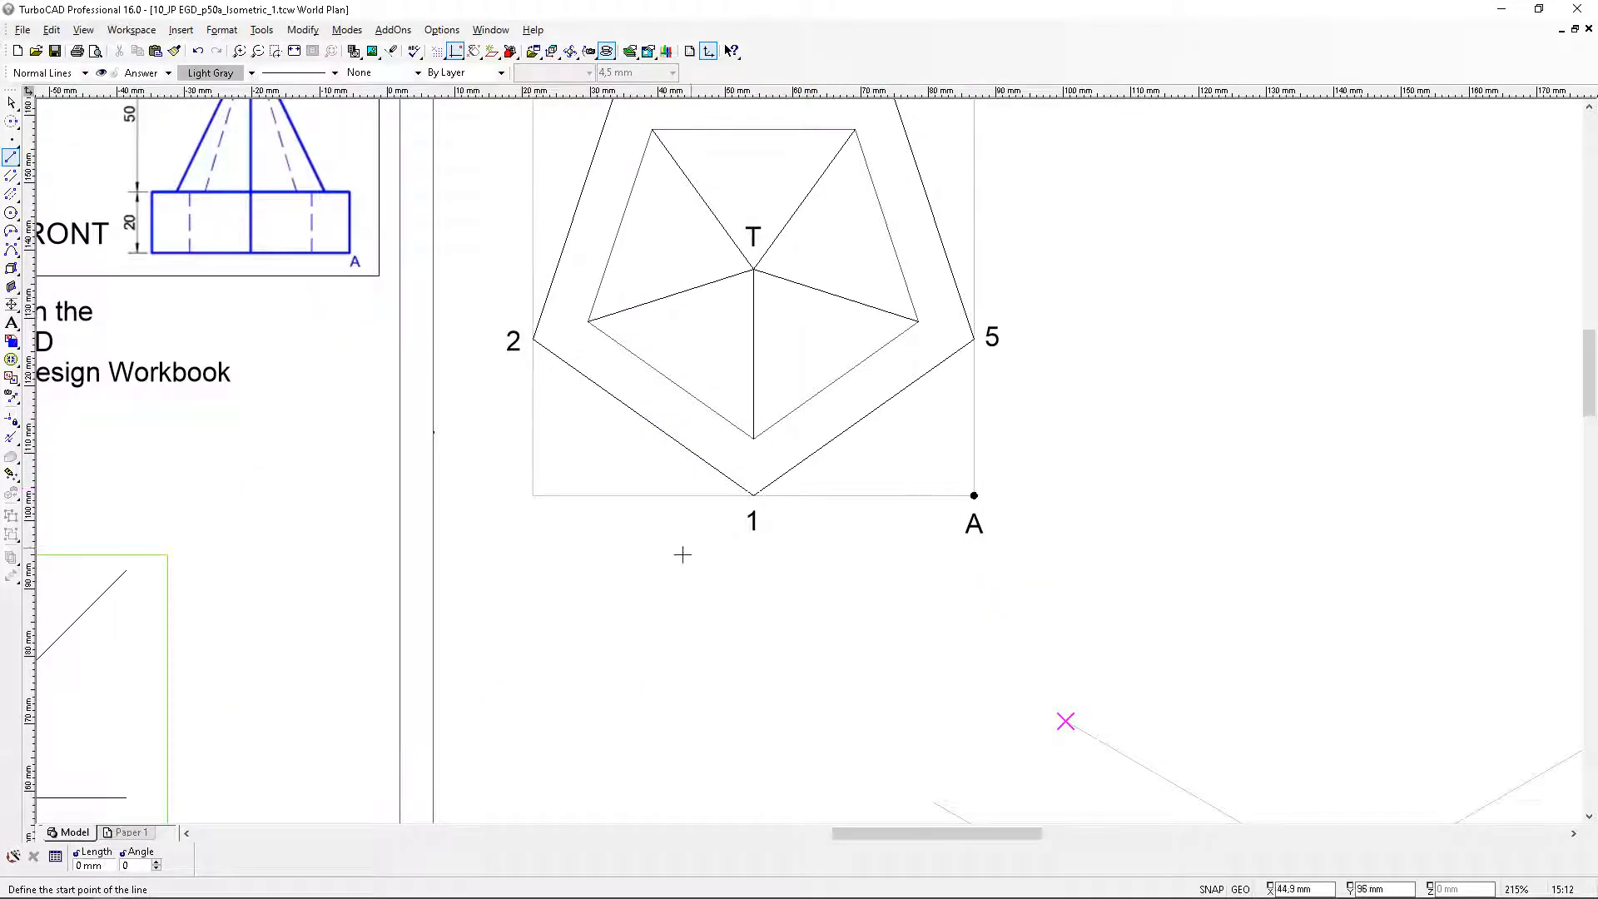
left_click(11, 104)
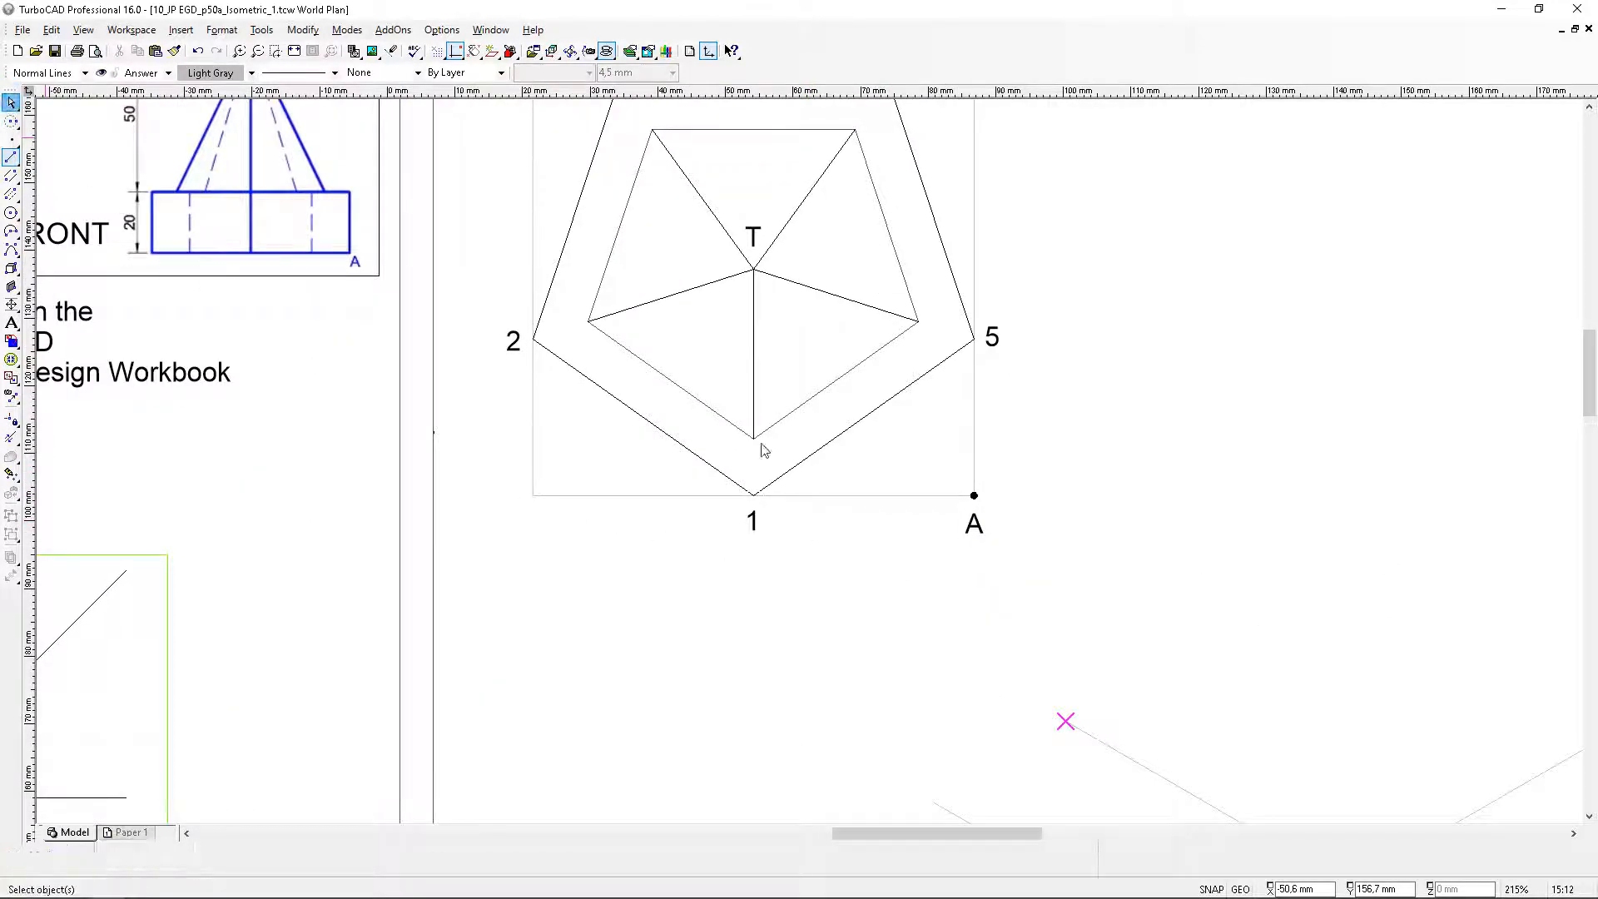
left_click(155, 50)
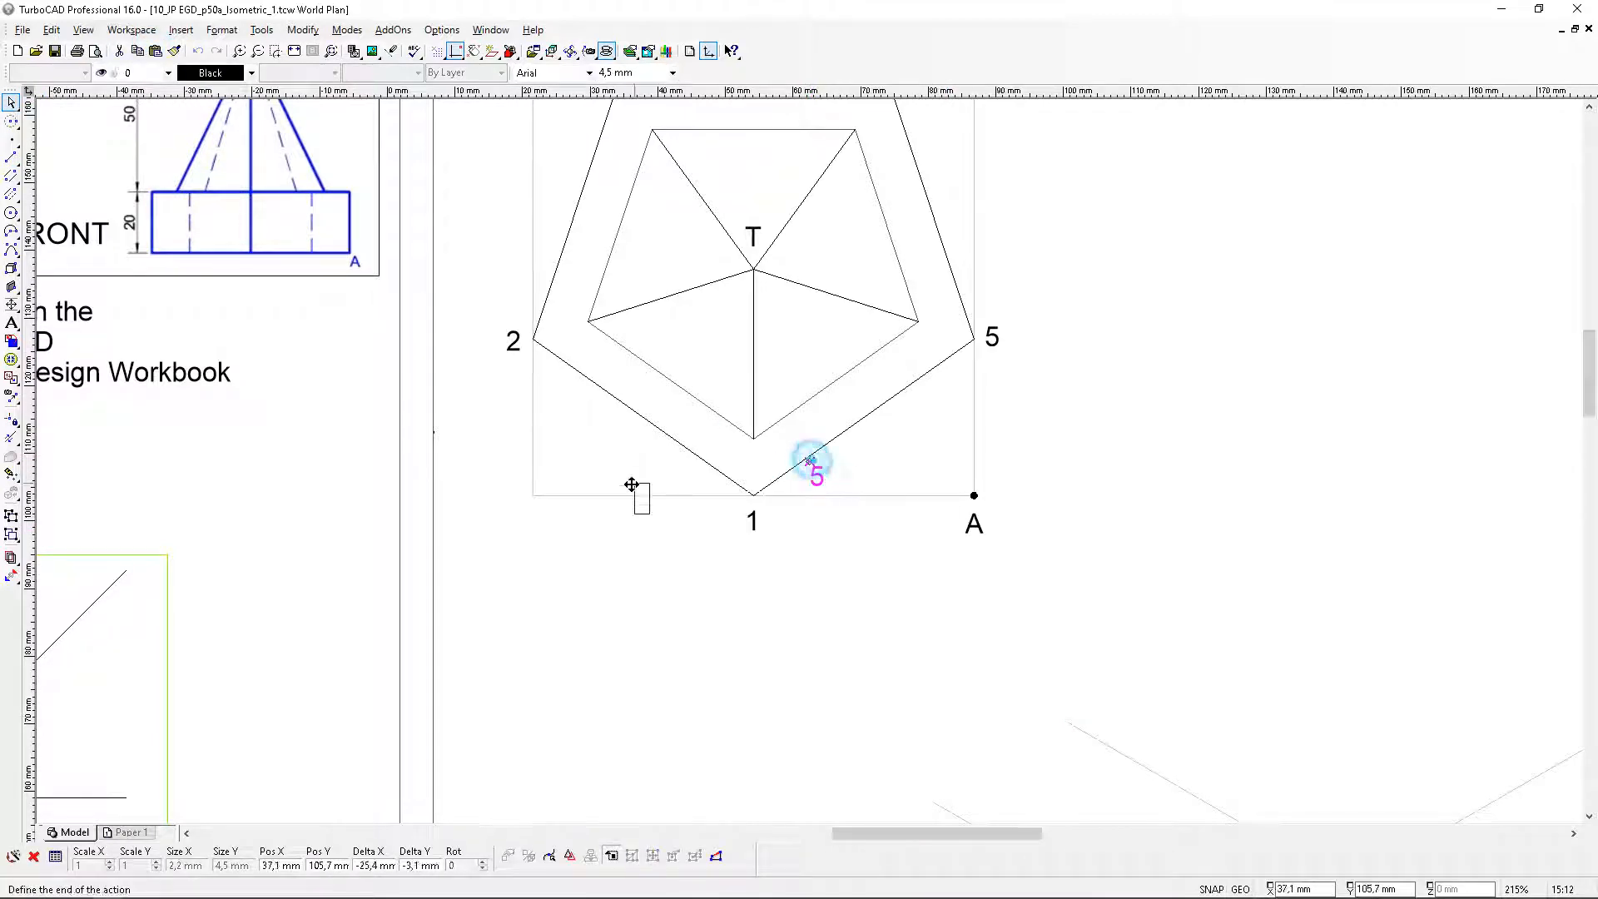
left_click(522, 503)
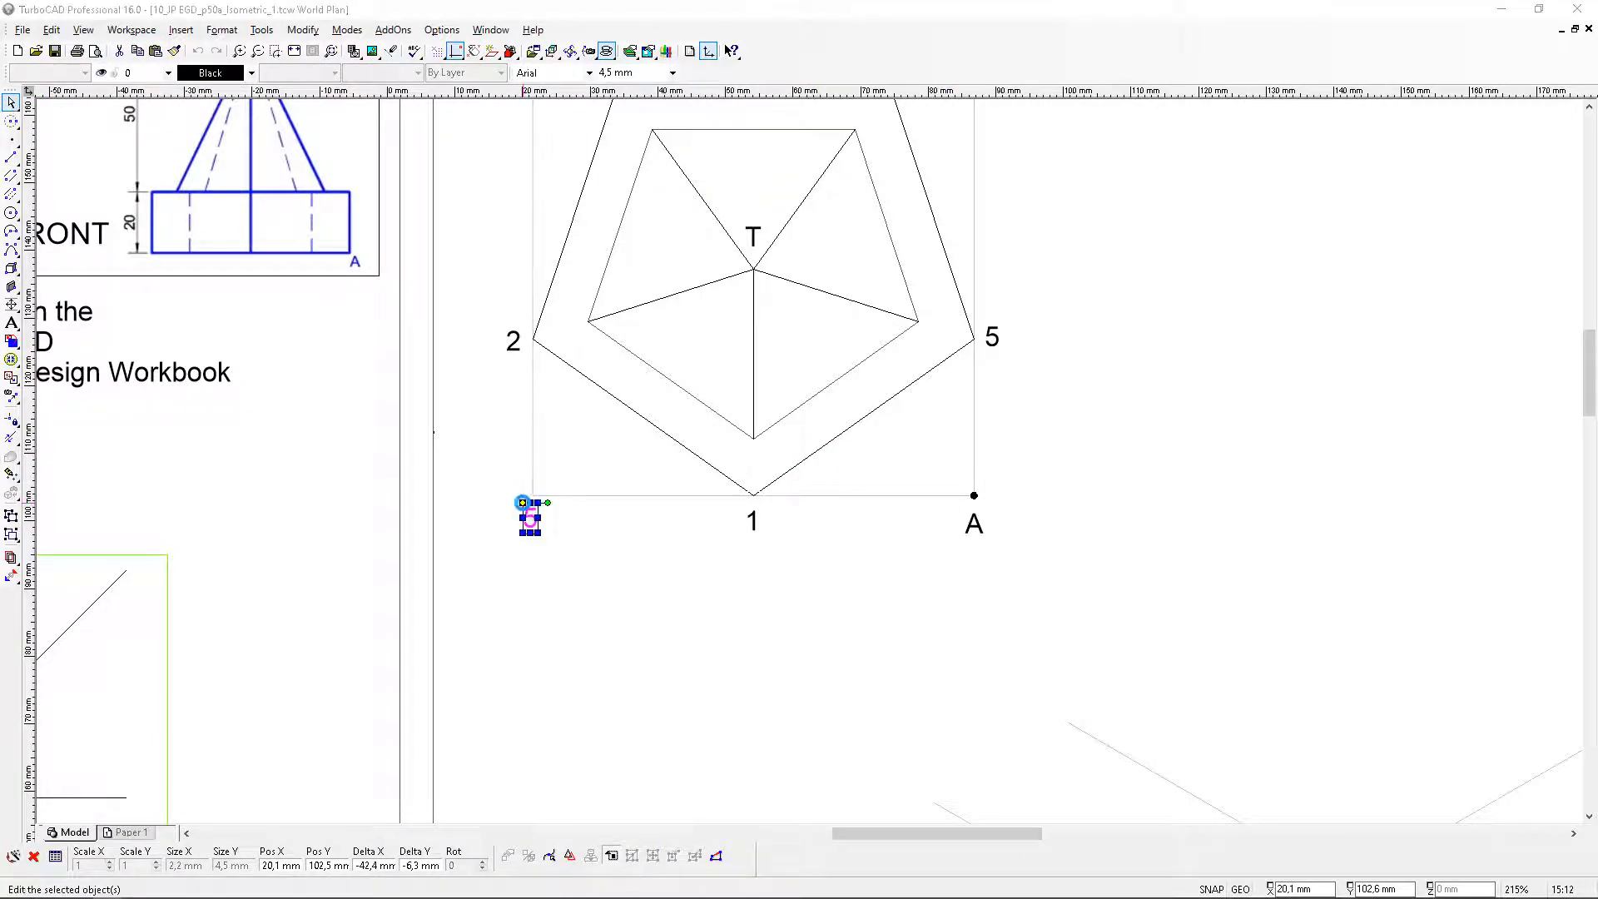
double_click(523, 503)
type("BV")
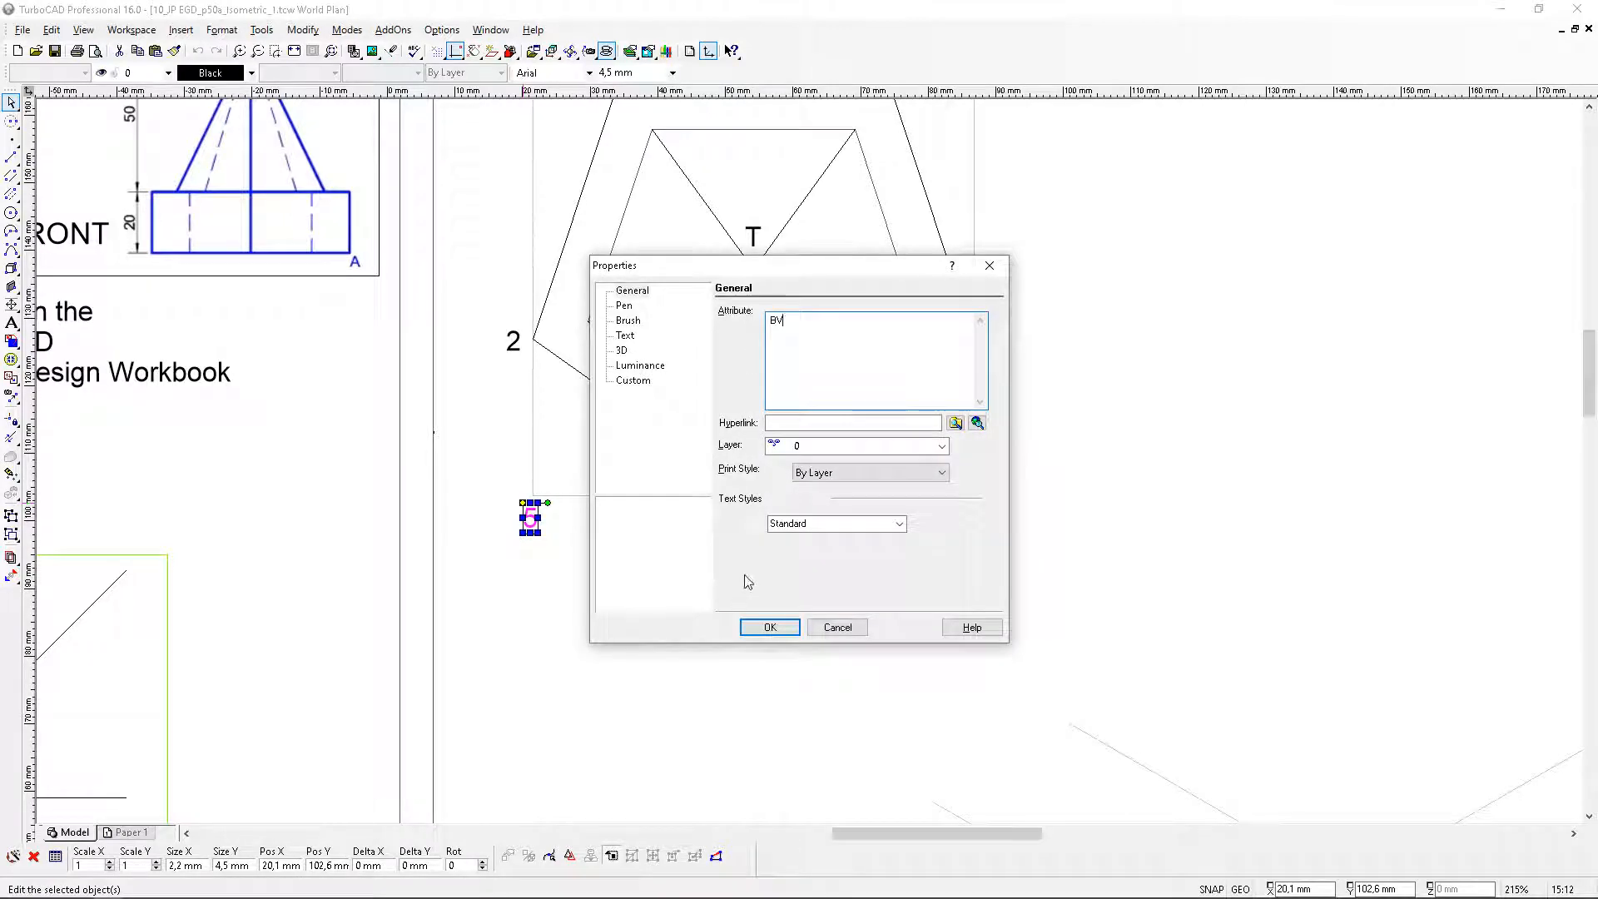
key("BackSpace")
left_click(768, 626)
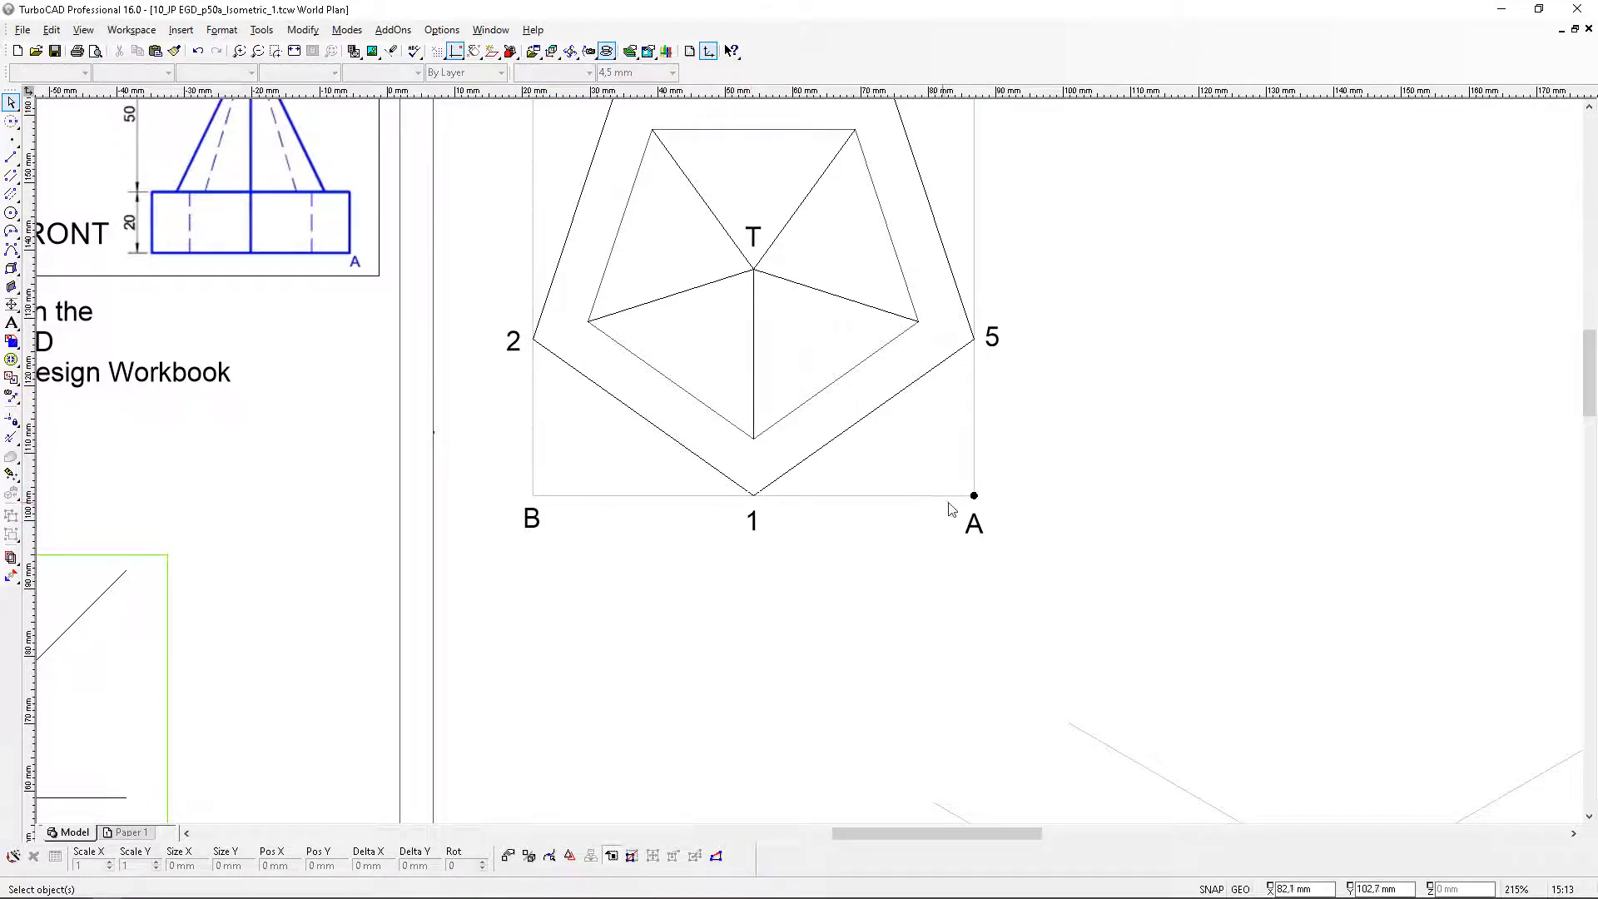
Measure the distance from A to B in the top view with a temporary construction circle centred on A
left_click(12, 120)
scroll(974, 495, "up", 2)
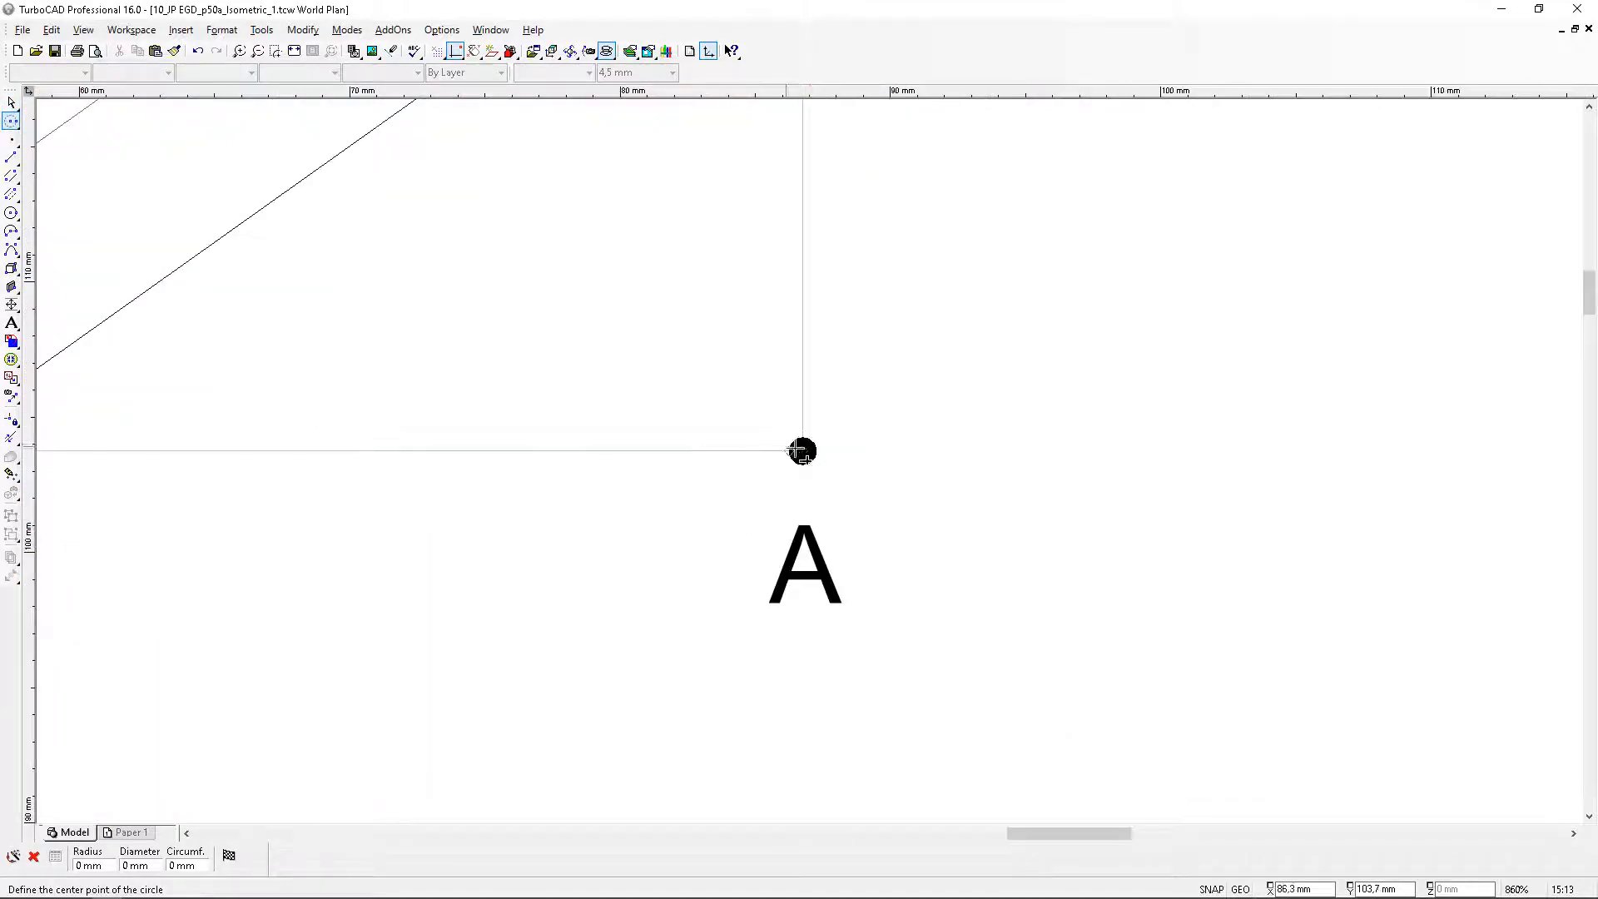
left_click(802, 450)
scroll(958, 520, "down", 2)
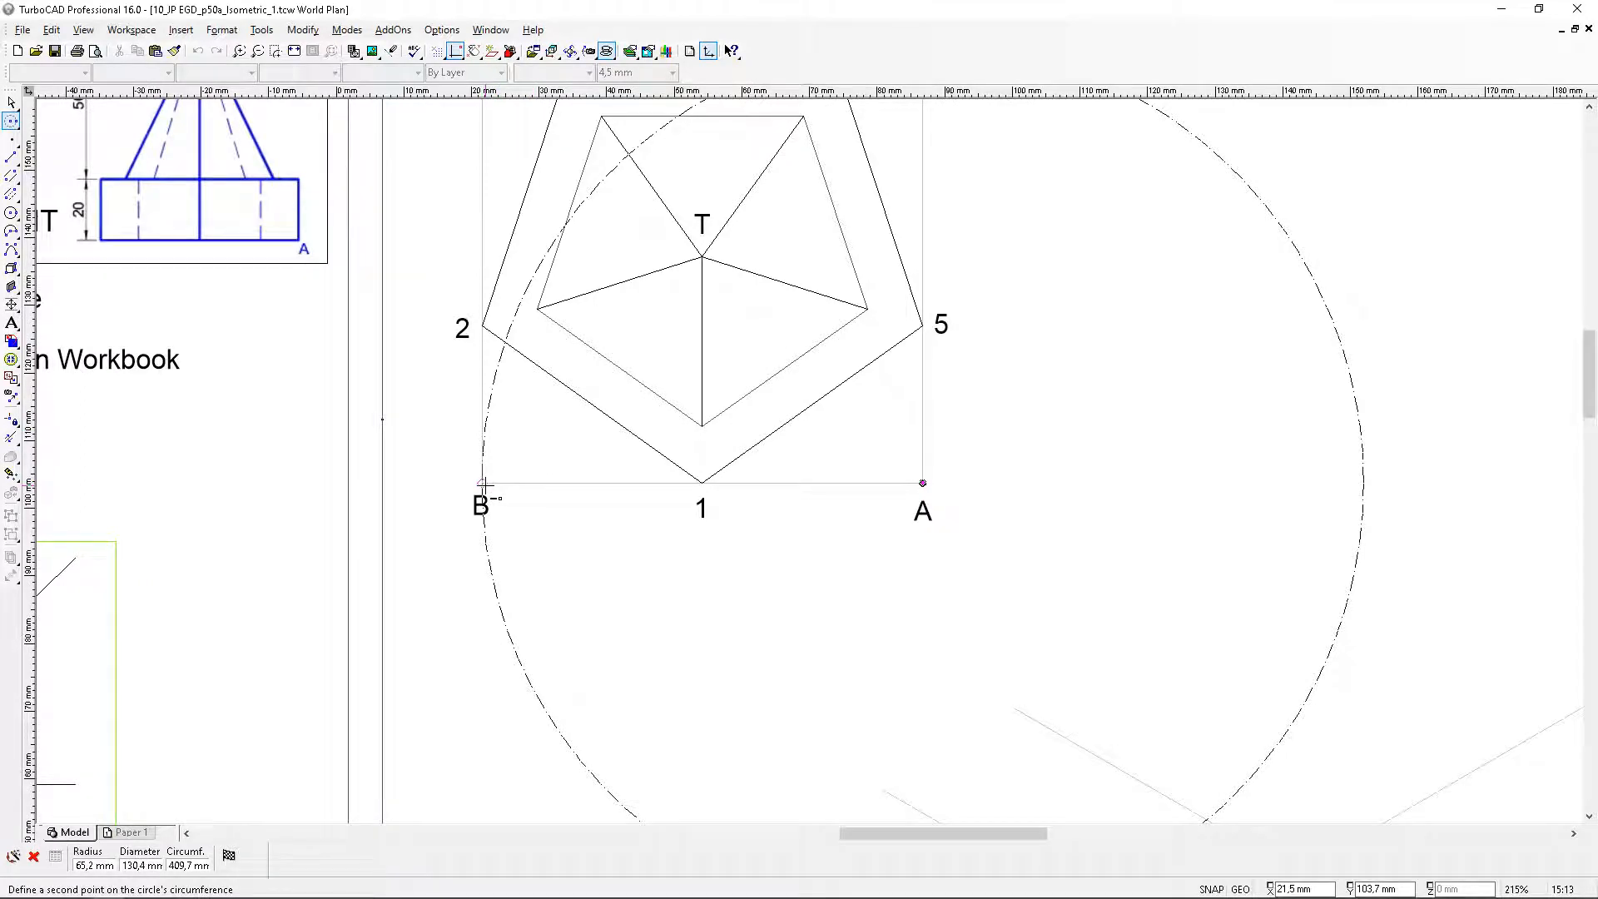
key("Escape")
Draw a construction circle with a radius of 65.2 mm centred on the isometric point A
scroll(679, 552, "down", 2)
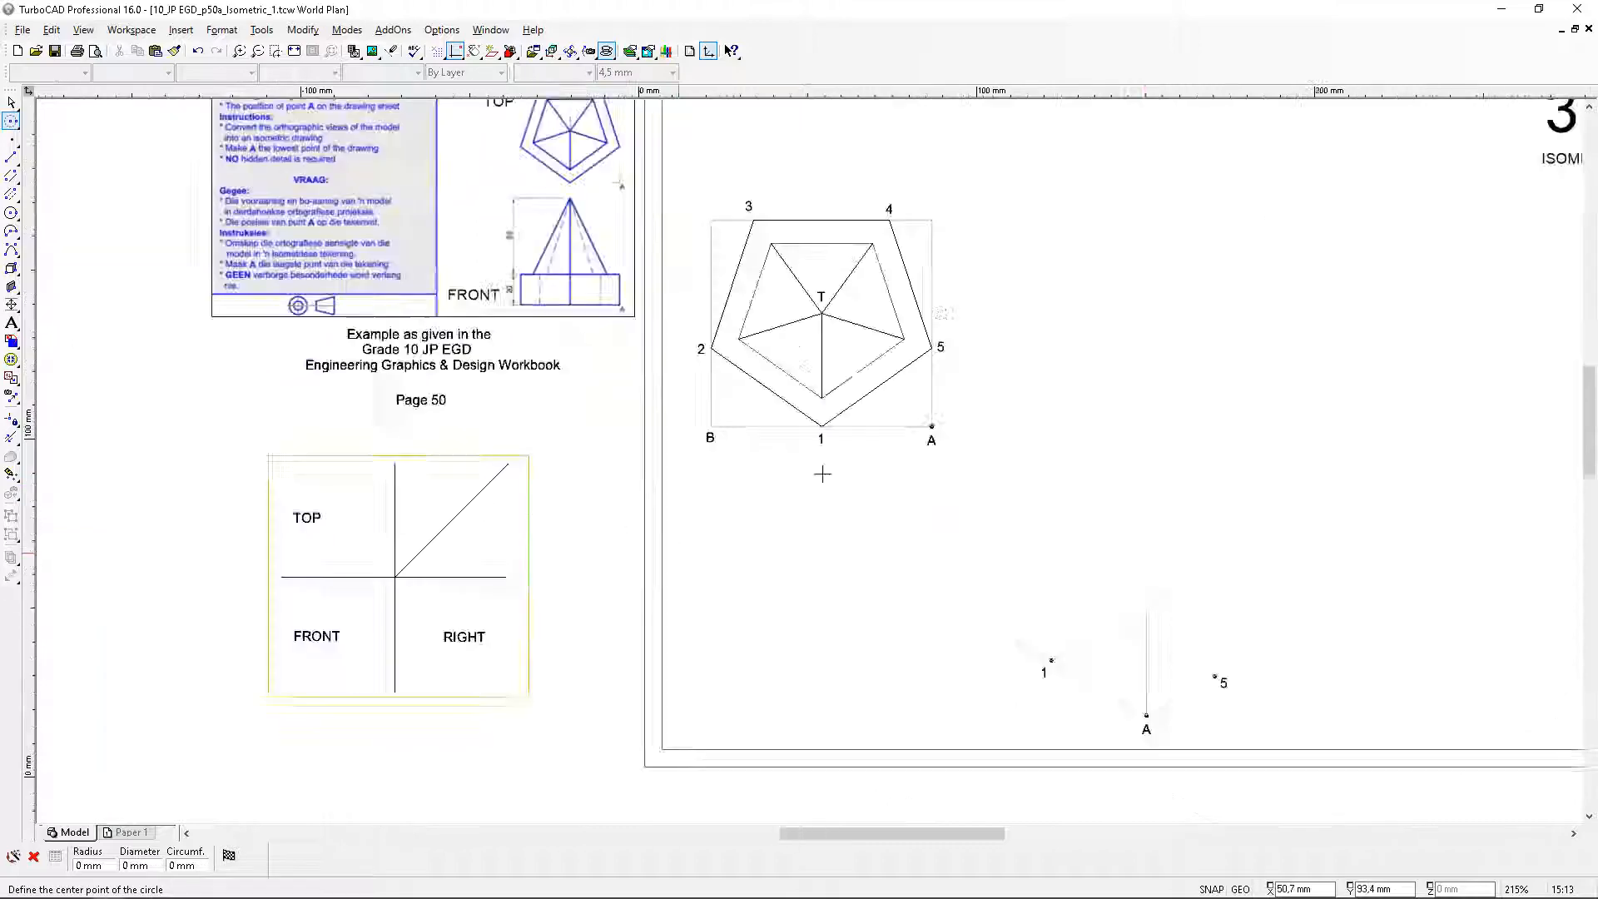
scroll(975, 585, "up", 5)
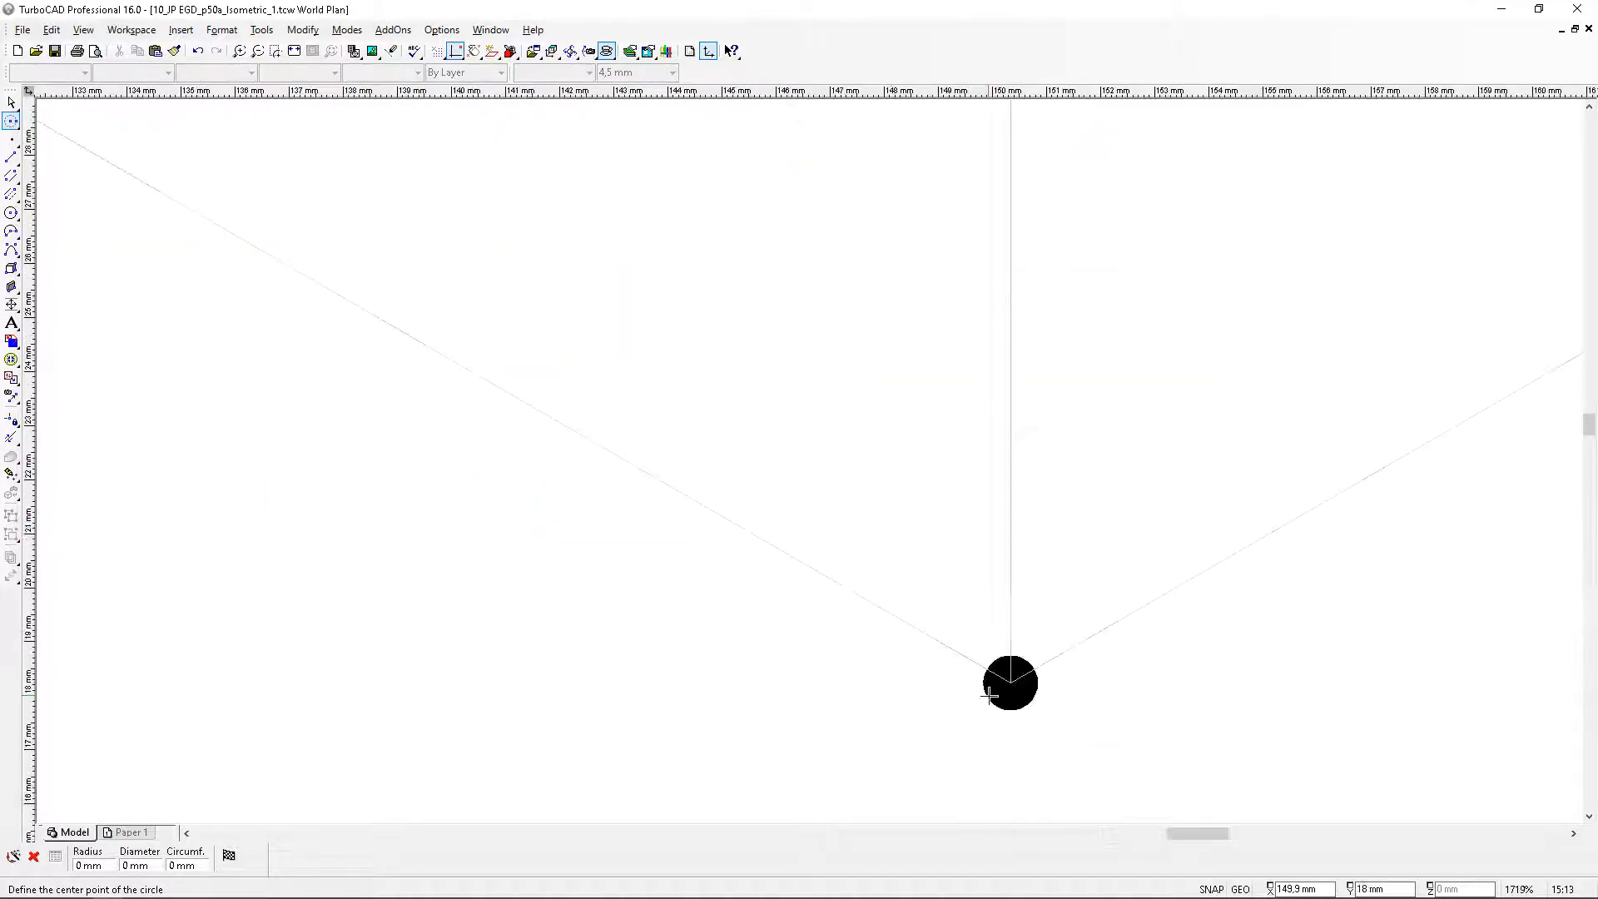
left_click(1010, 683)
scroll(717, 420, "down", 5)
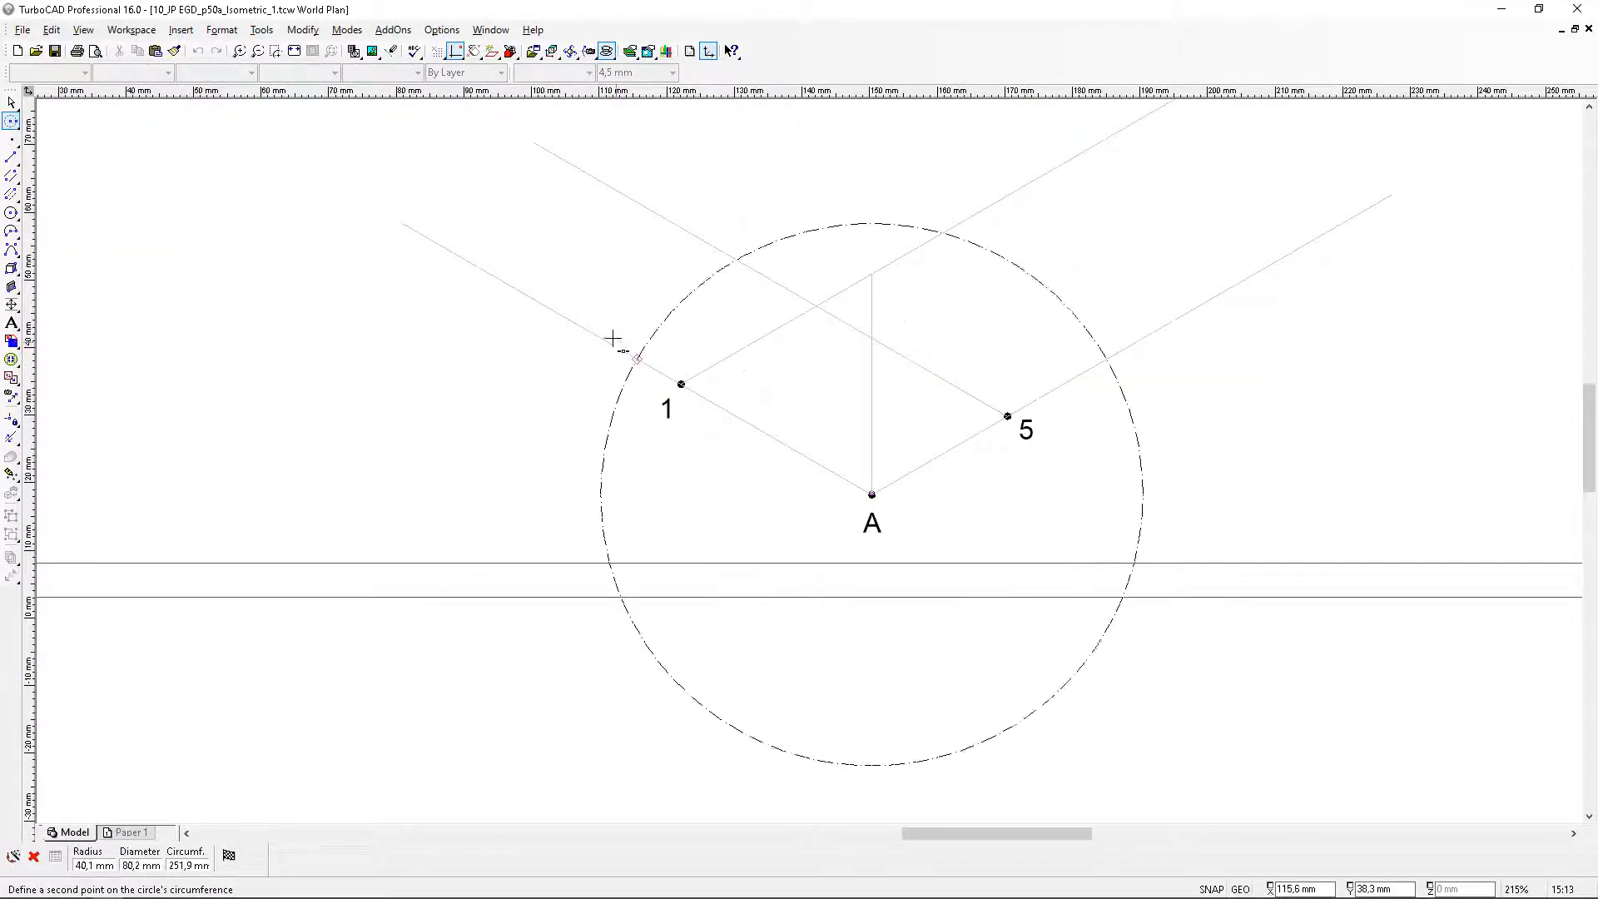
type("65.2")
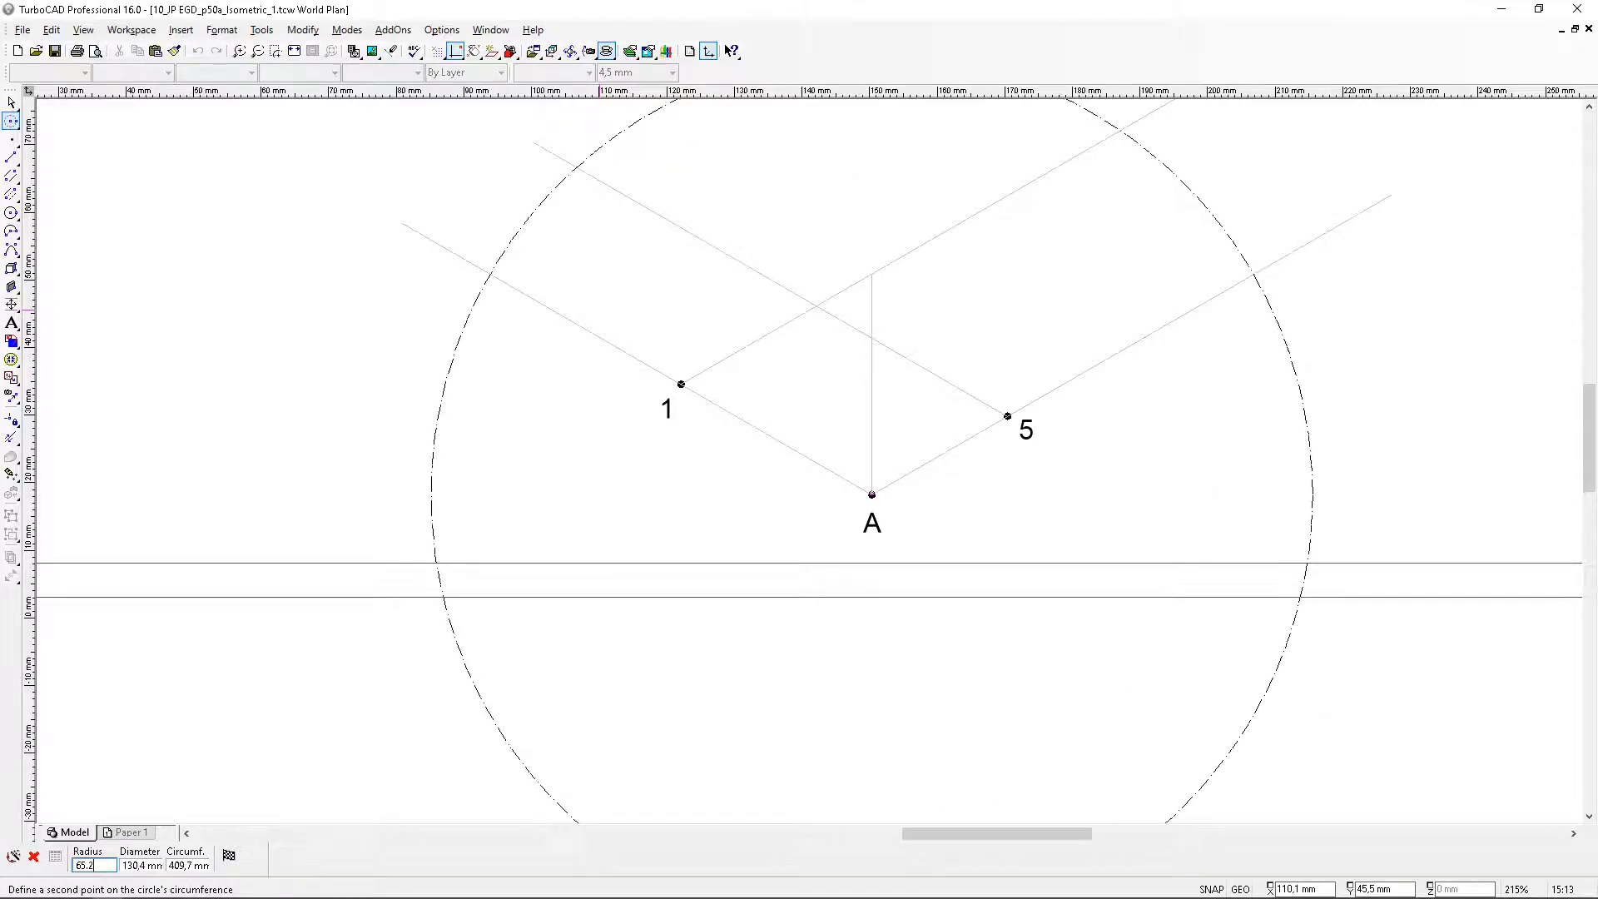
key("Return")
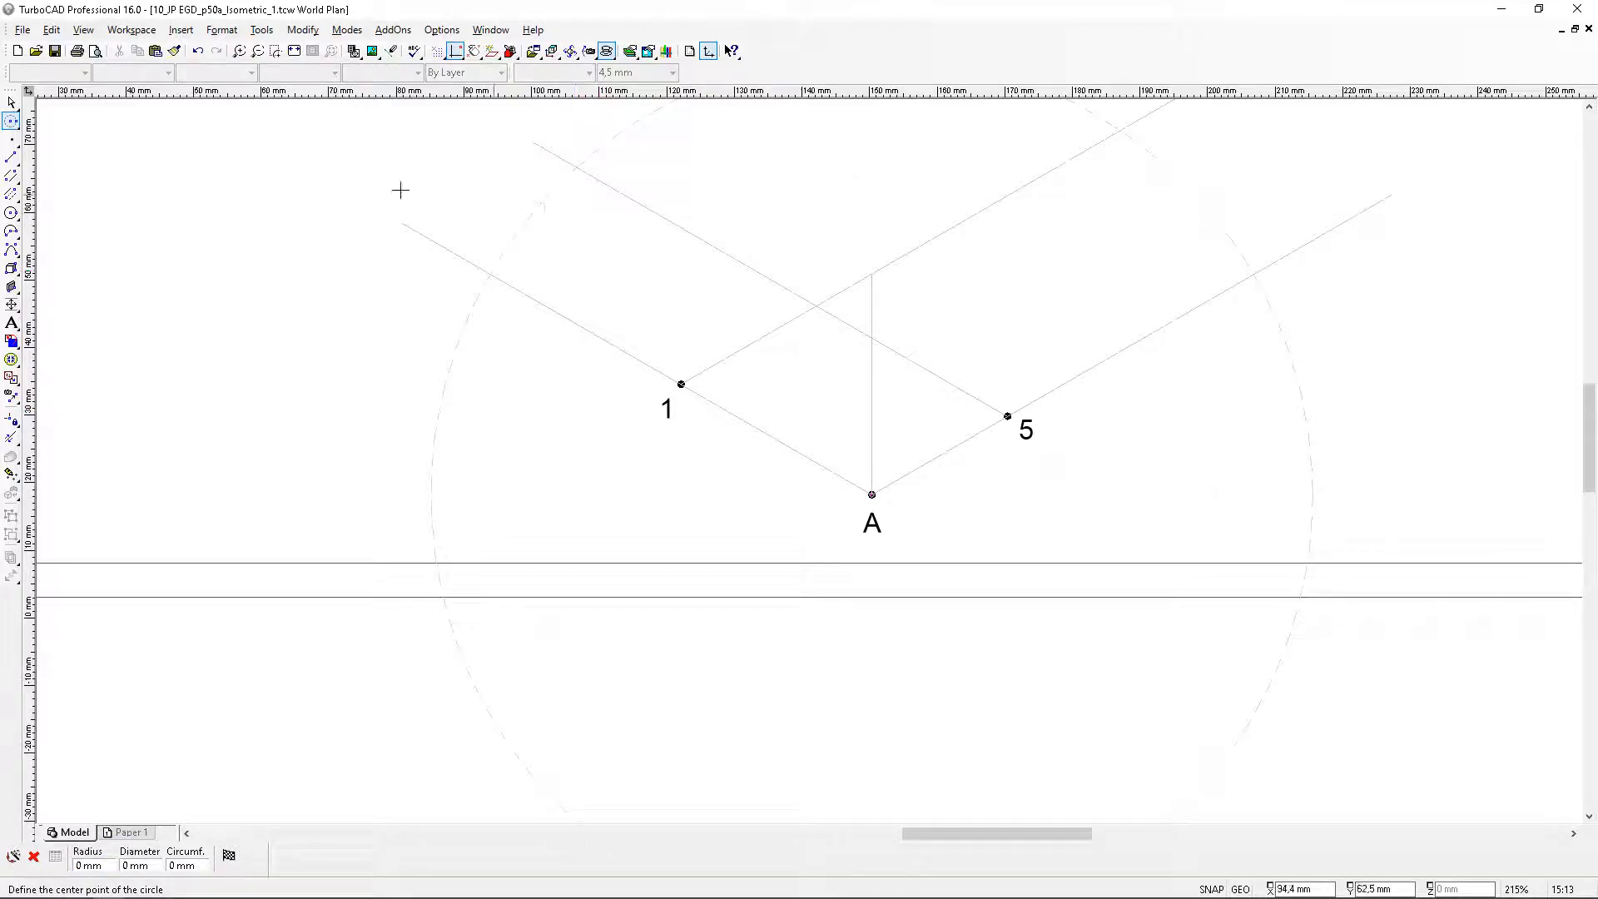
key("Escape")
Move the dot beside the letter j in the label list to the construction circle's intersection with the left isometric axis
scroll(982, 391, "down", 5)
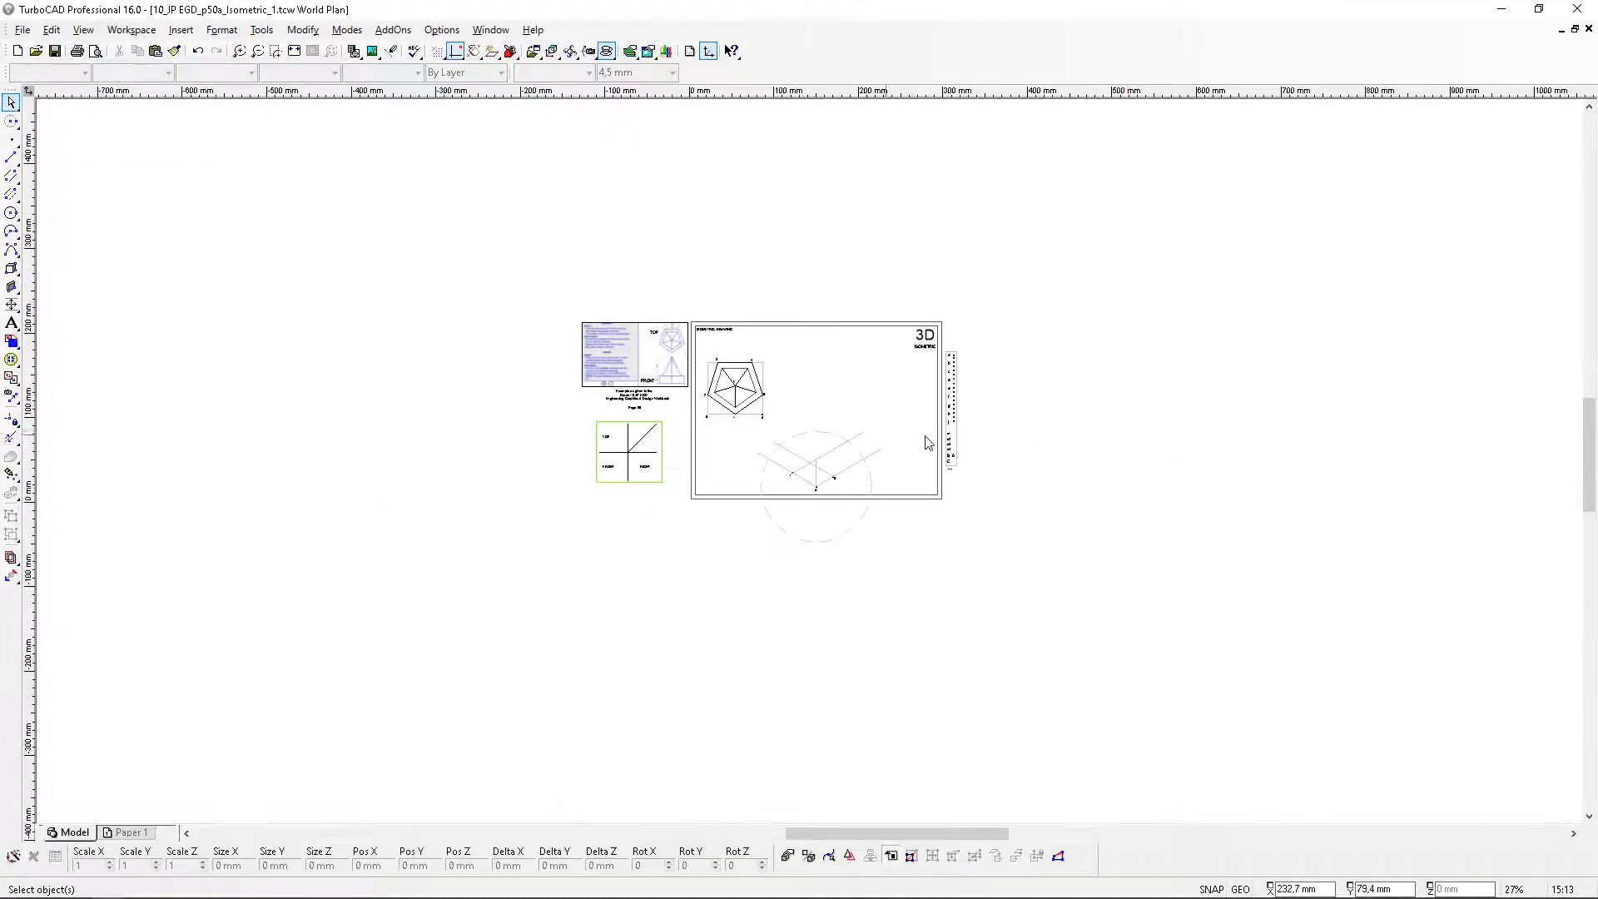
scroll(957, 424, "up", 4)
left_click(759, 436)
left_click(759, 433)
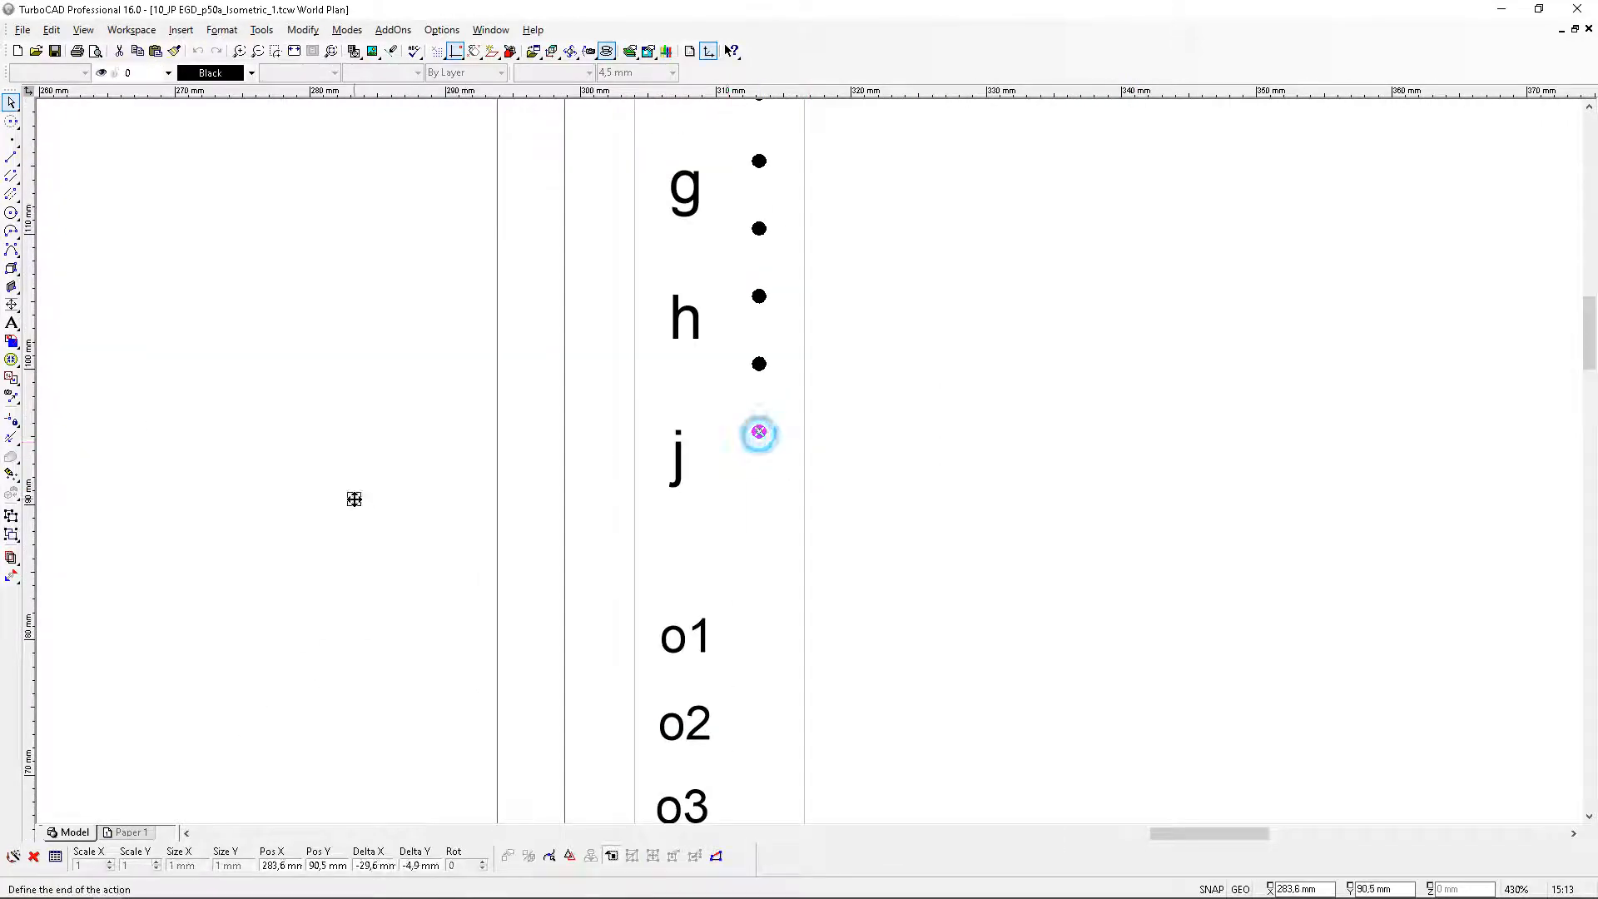
scroll(467, 470, "down", 4)
scroll(517, 542, "up", 3)
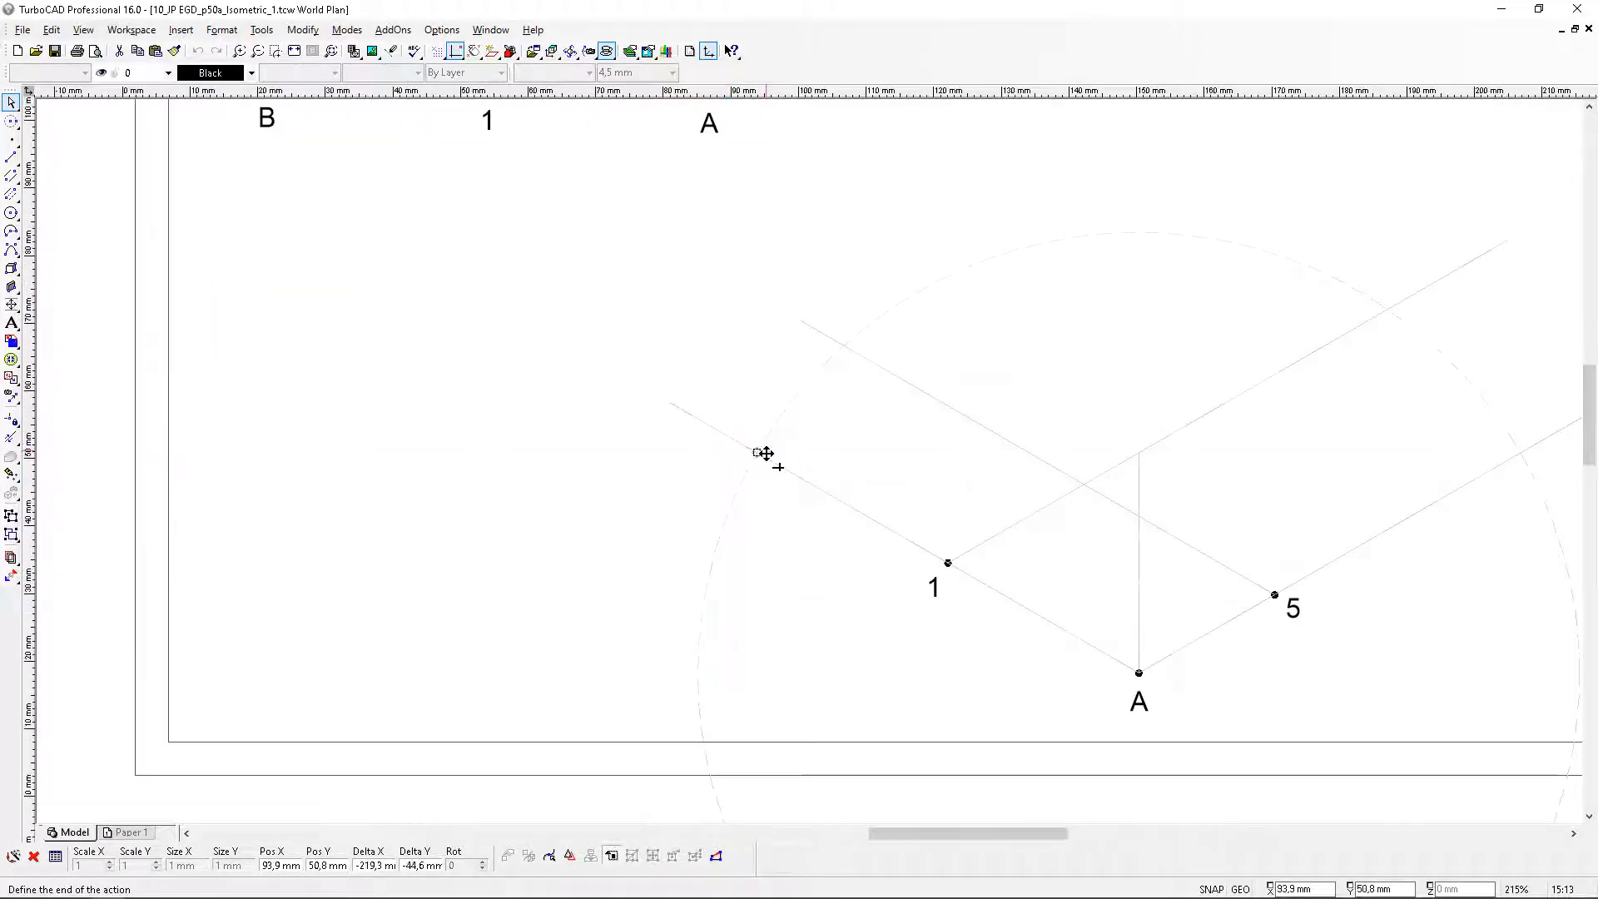
left_click(756, 452)
left_click(820, 450)
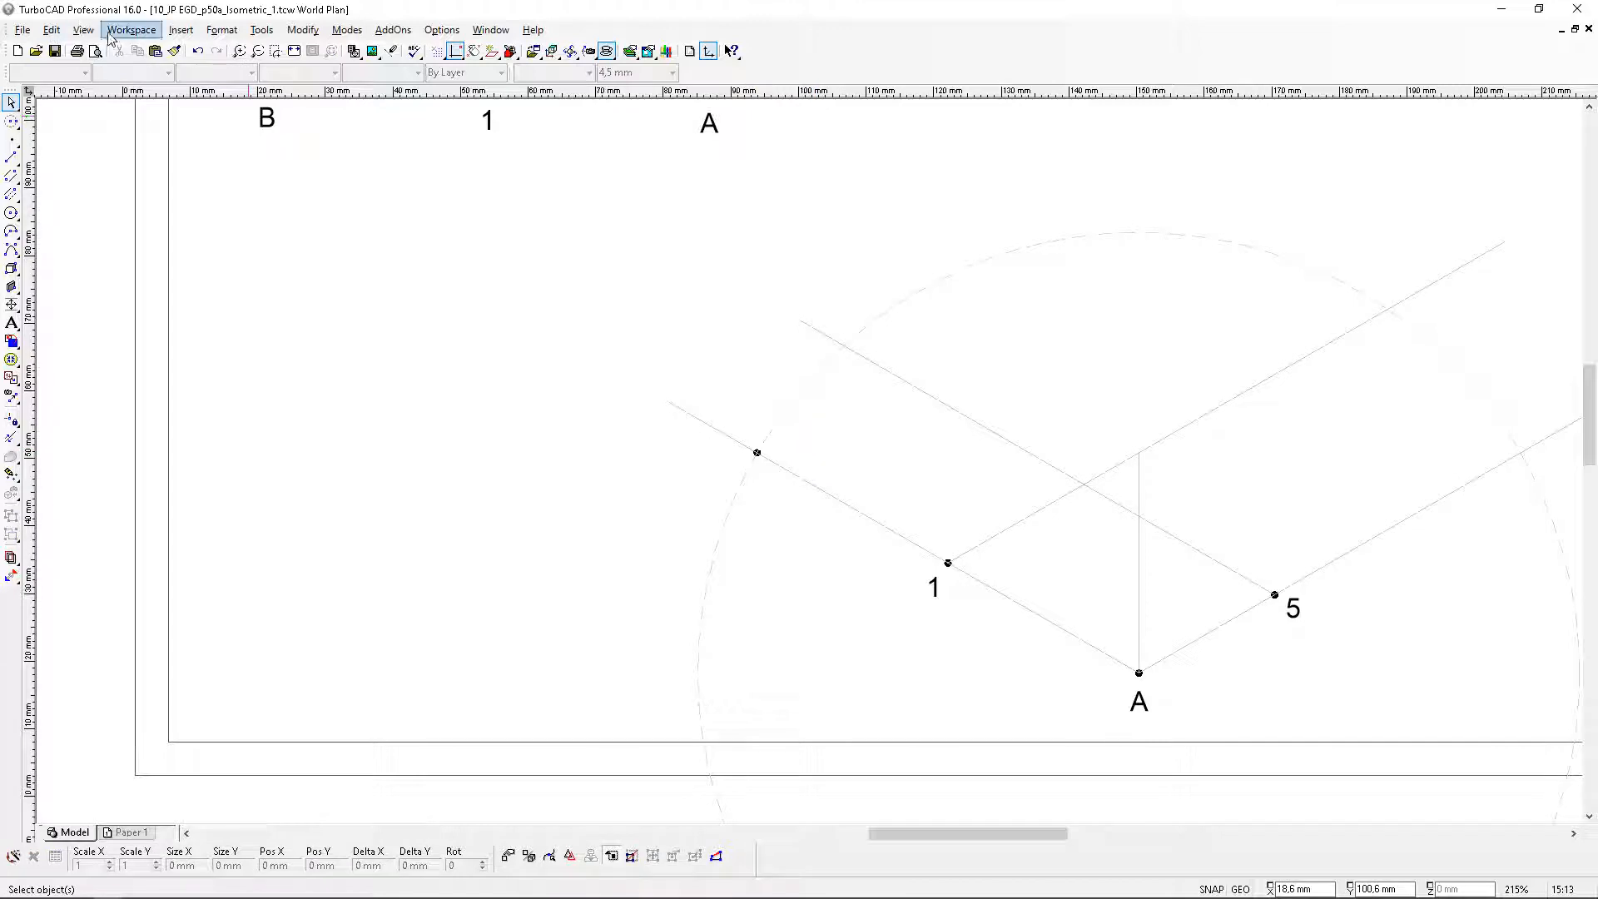
Clear all construction geometry around the isometric point A
left_click(51, 30)
mouse_move(167, 160)
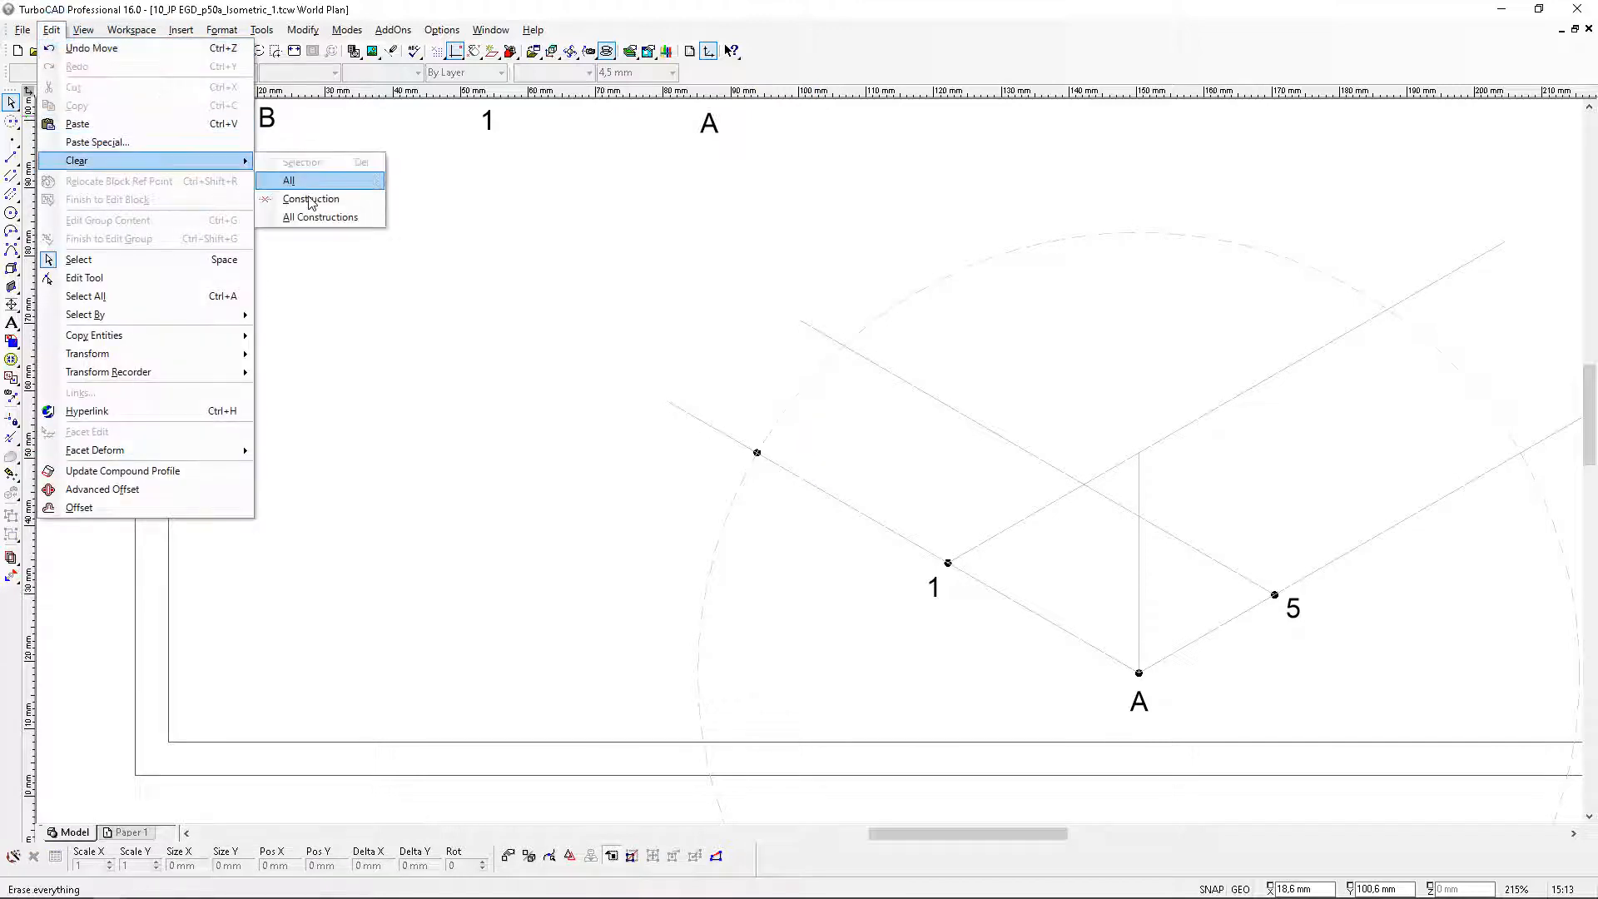
left_click(321, 217)
Copy the top view's label B and place the copy just below the new dot on the left isometric axis
scroll(813, 492, "down", 1)
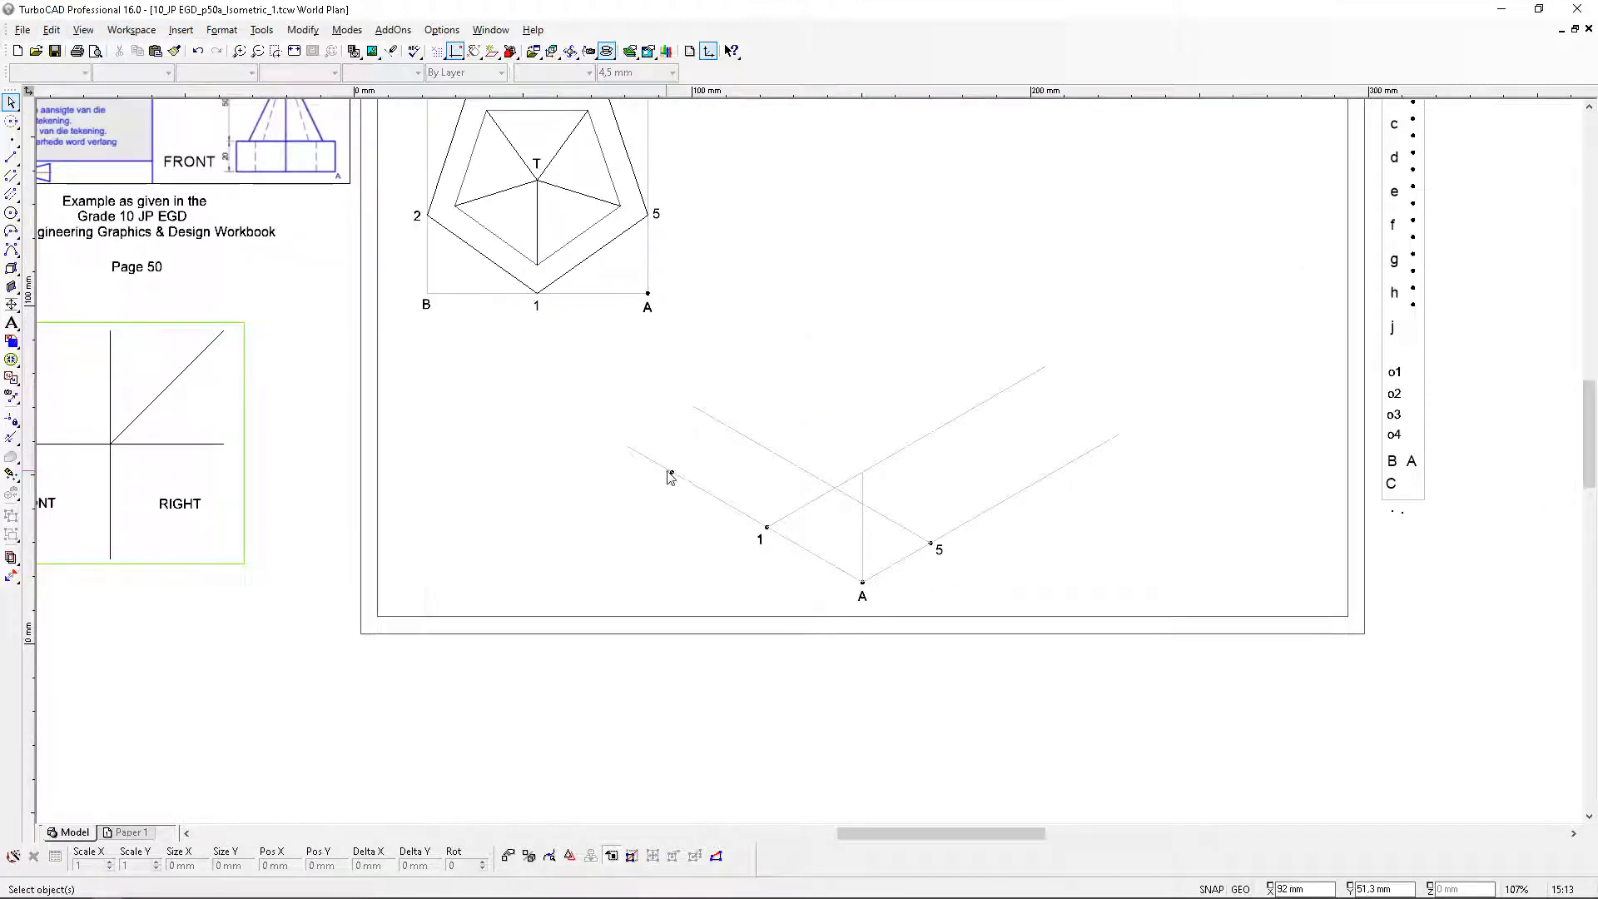
left_click(426, 303)
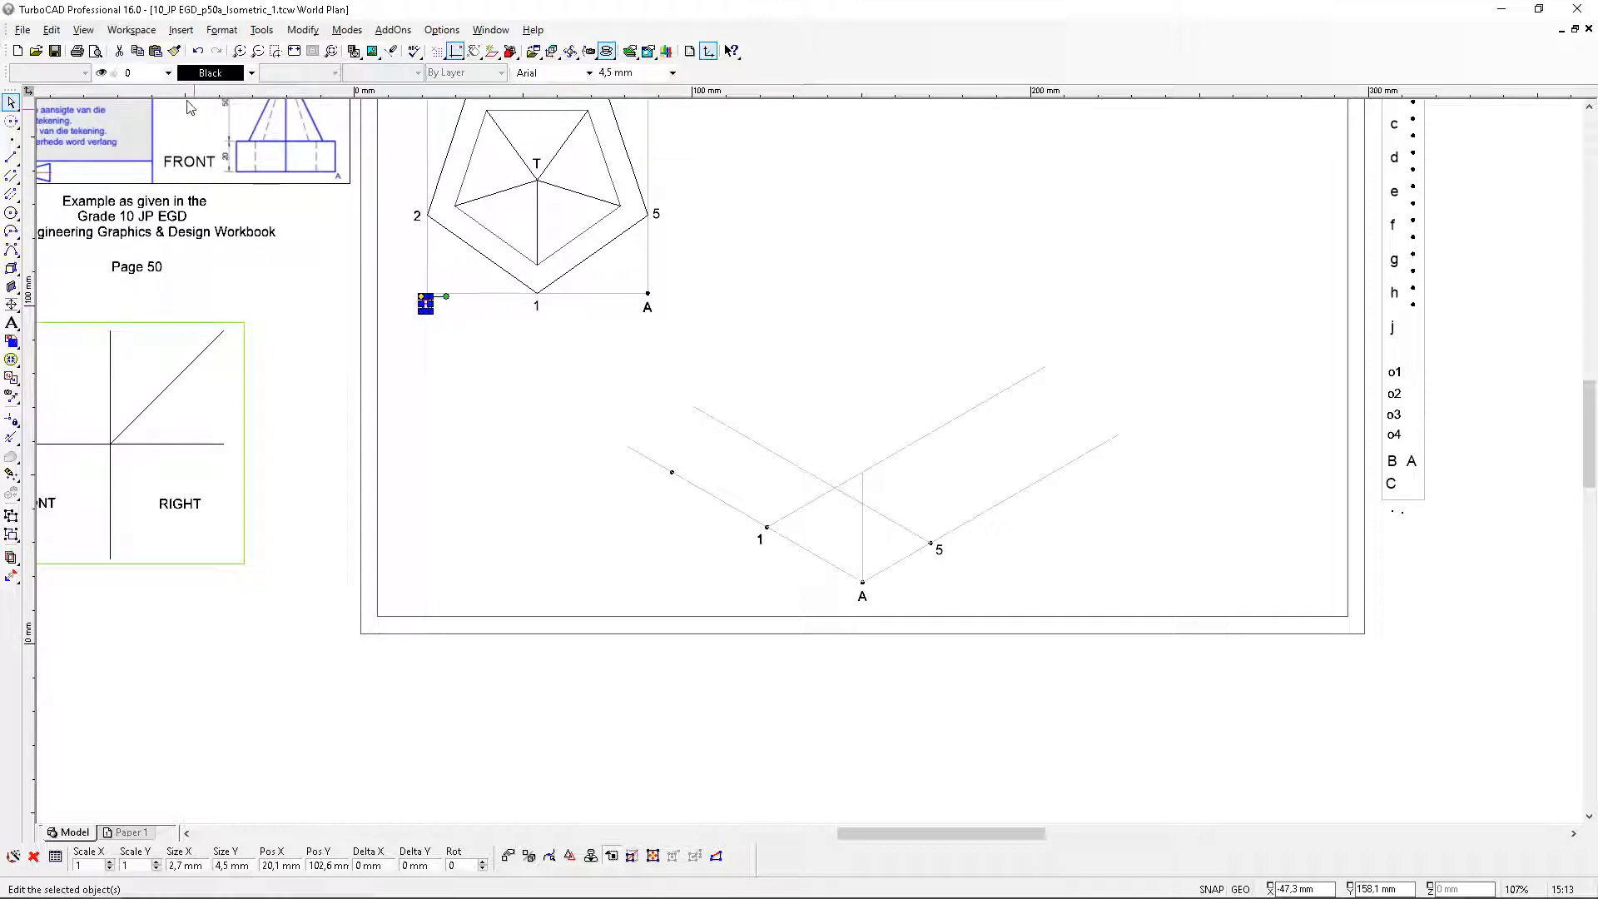
left_click(137, 50)
left_click(154, 51)
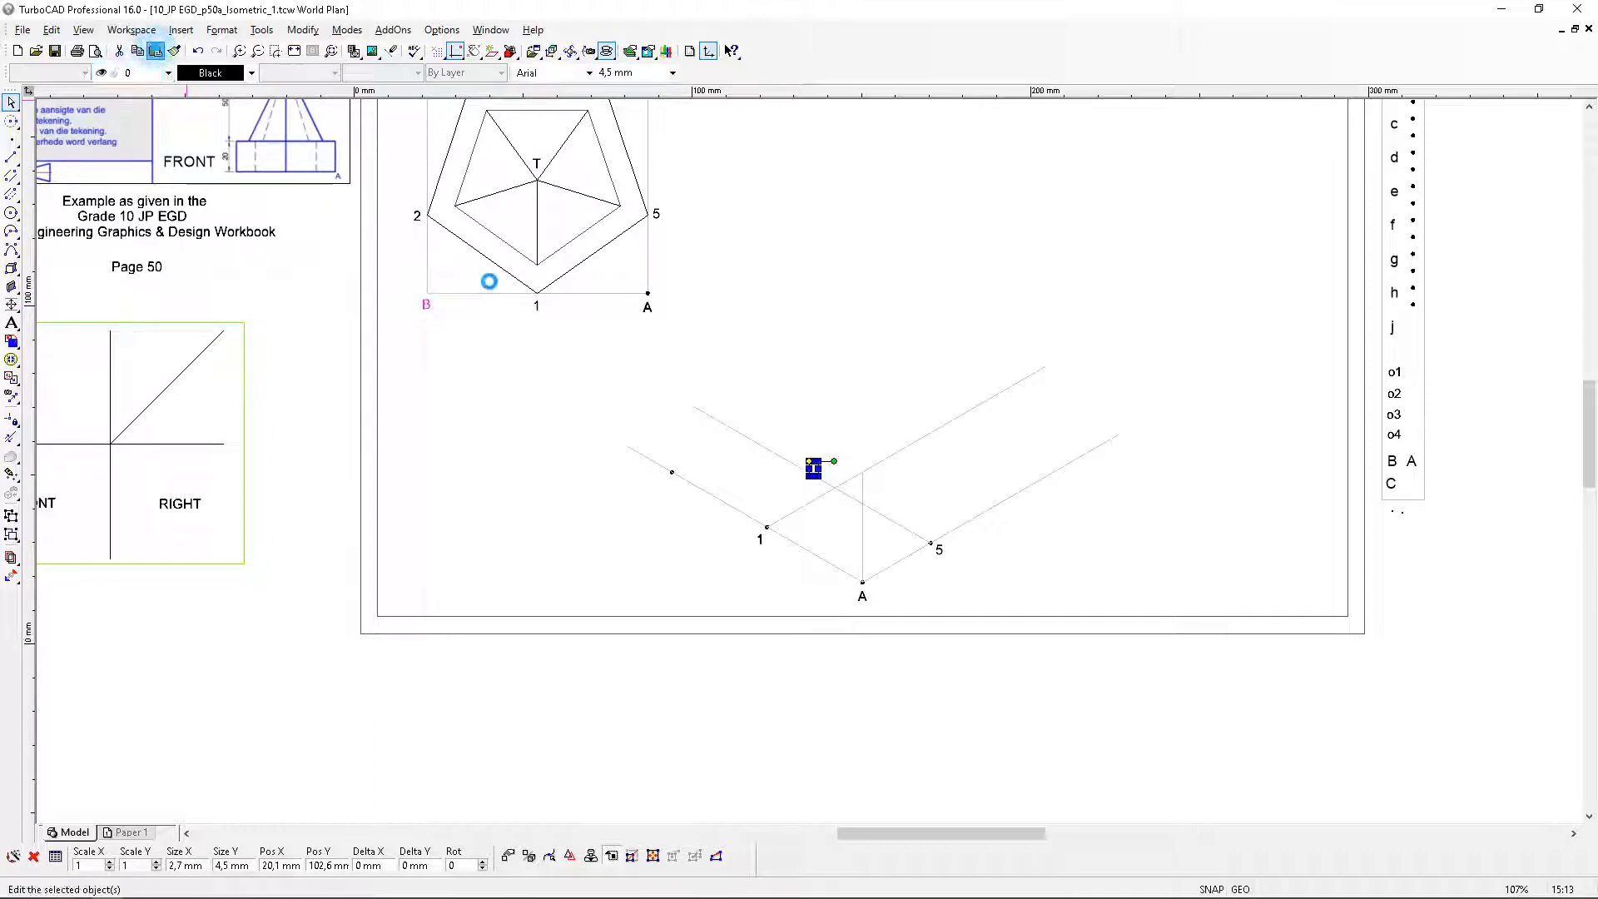
left_click(806, 461)
scroll(647, 484, "up", 2)
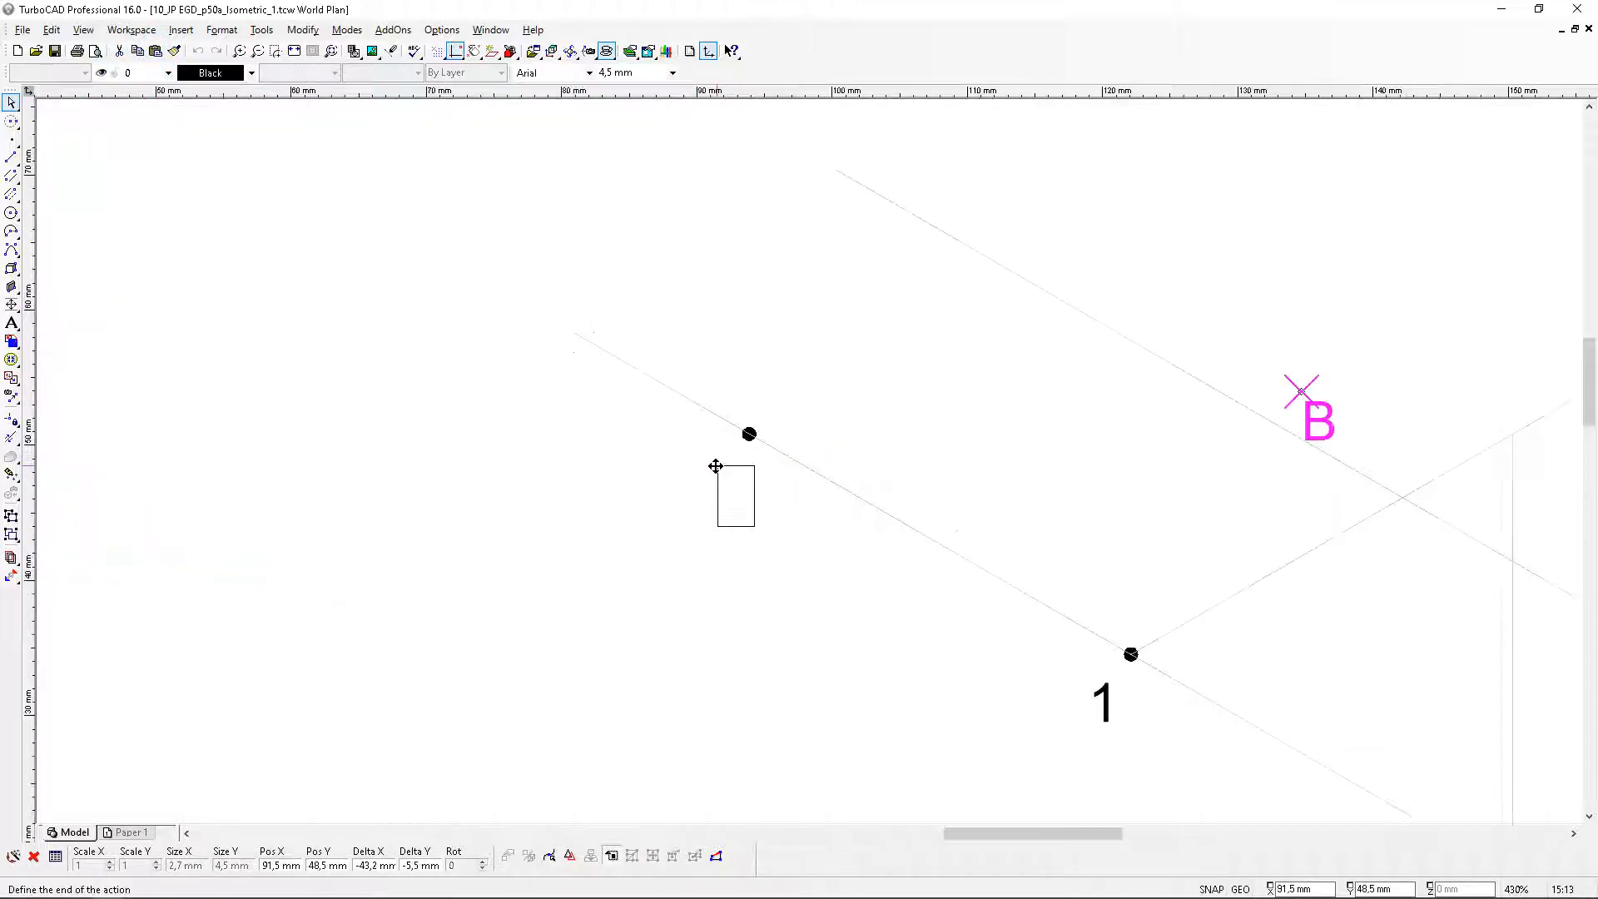
left_click(716, 461)
left_click(555, 469)
Paste another copy of label B just outside the upper-left corner of the top view's bounding rectangle
scroll(865, 487, "down", 2)
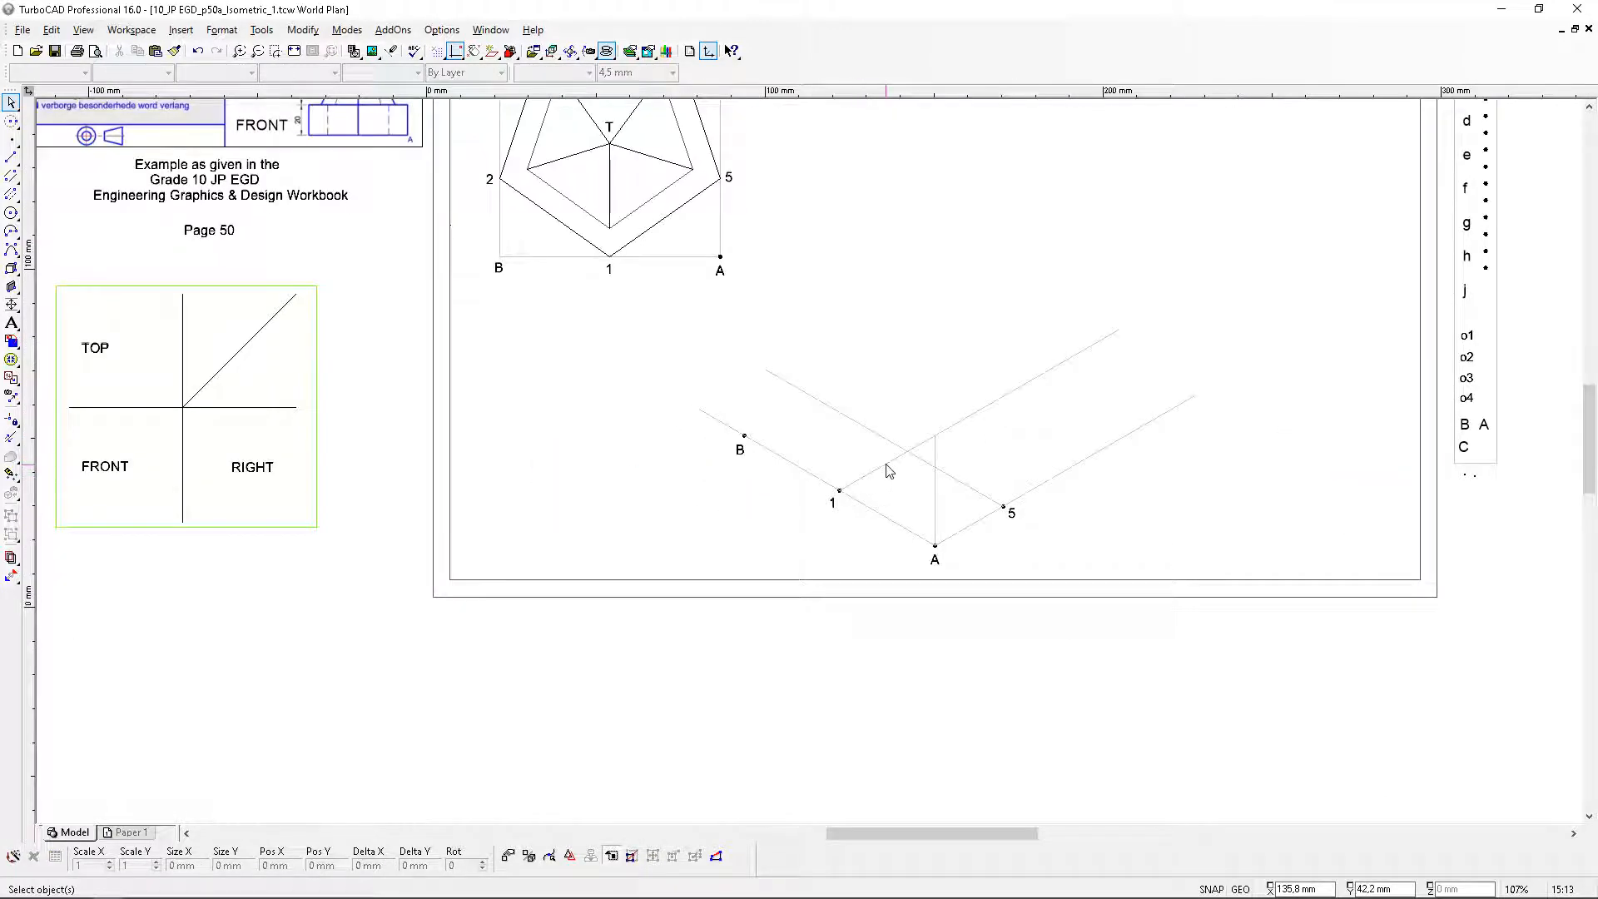
scroll(857, 466, "up", 1)
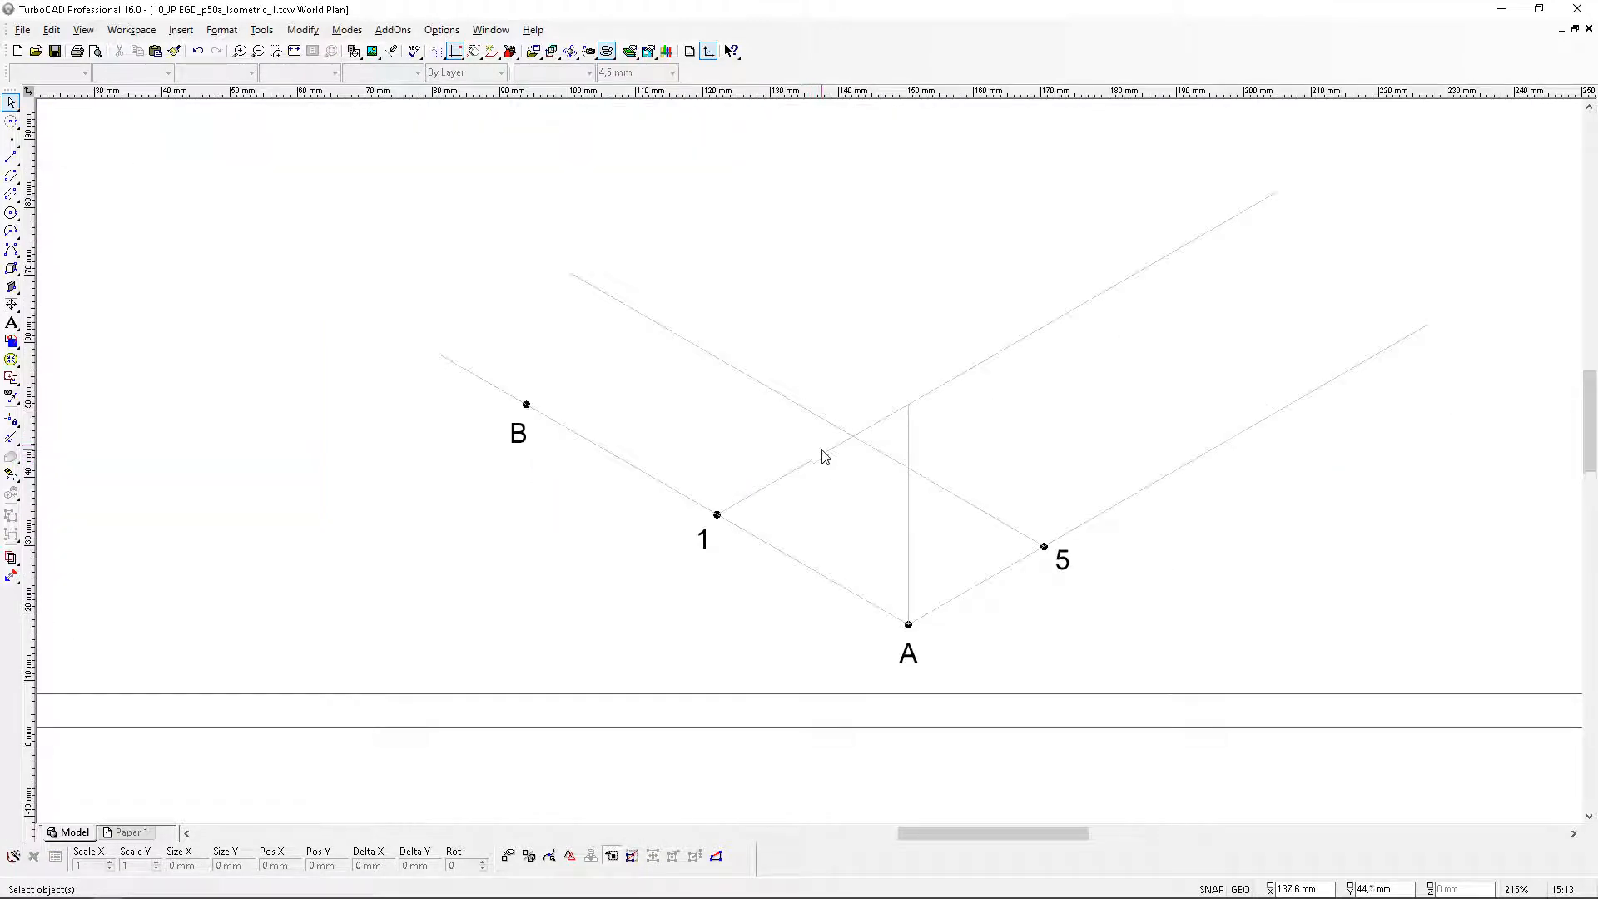
scroll(826, 450, "down", 1)
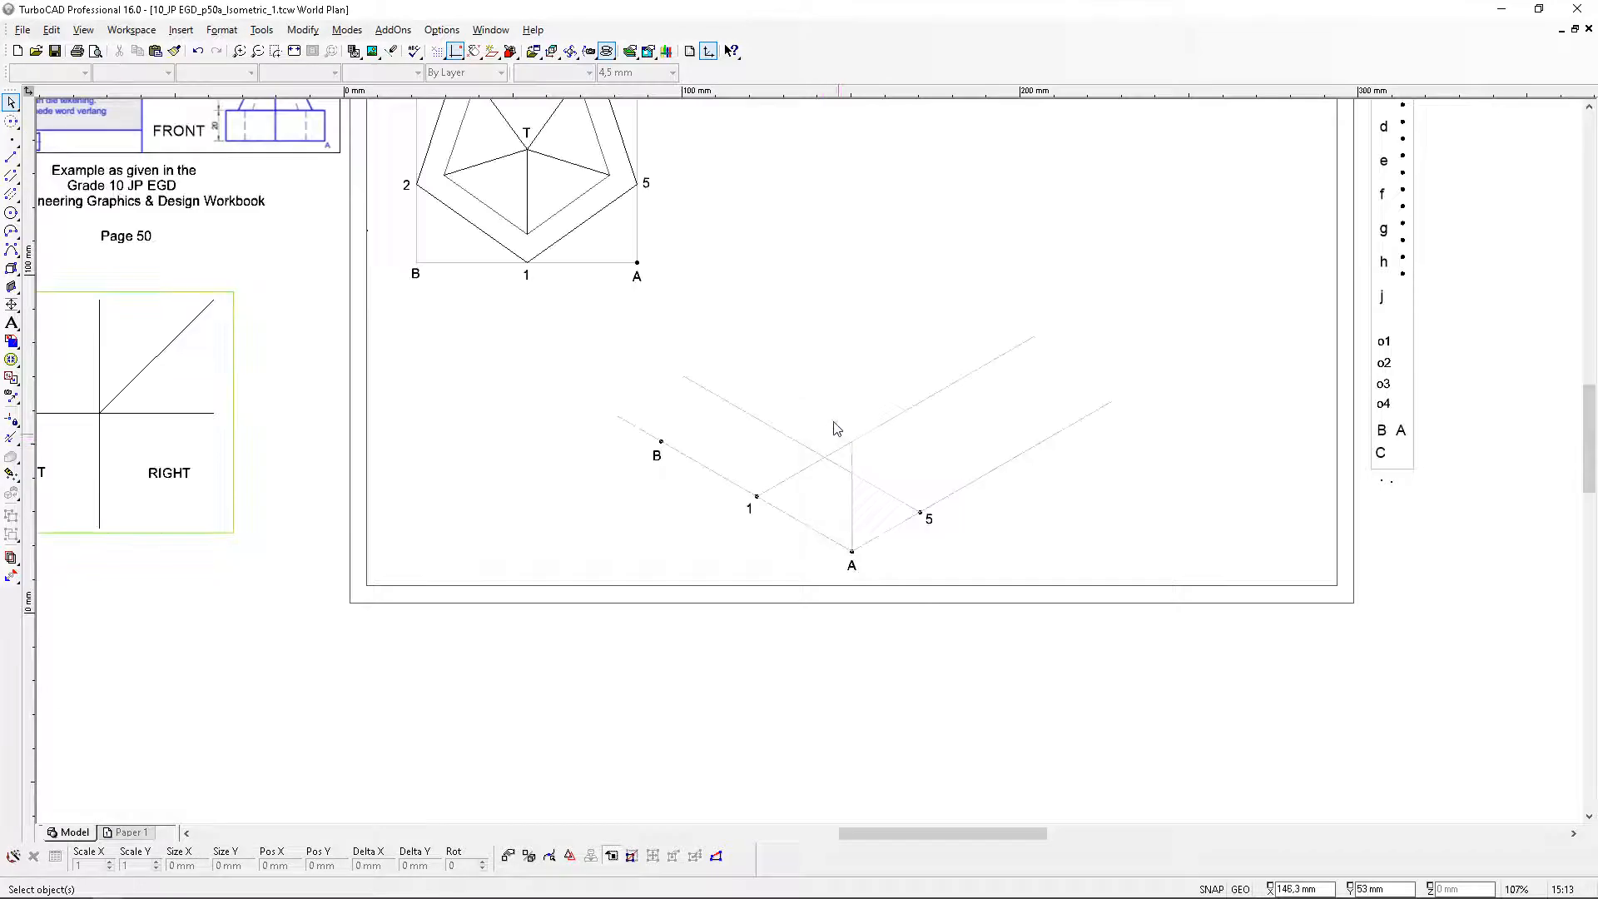
scroll(813, 464, "down", 1)
scroll(812, 466, "up", 1)
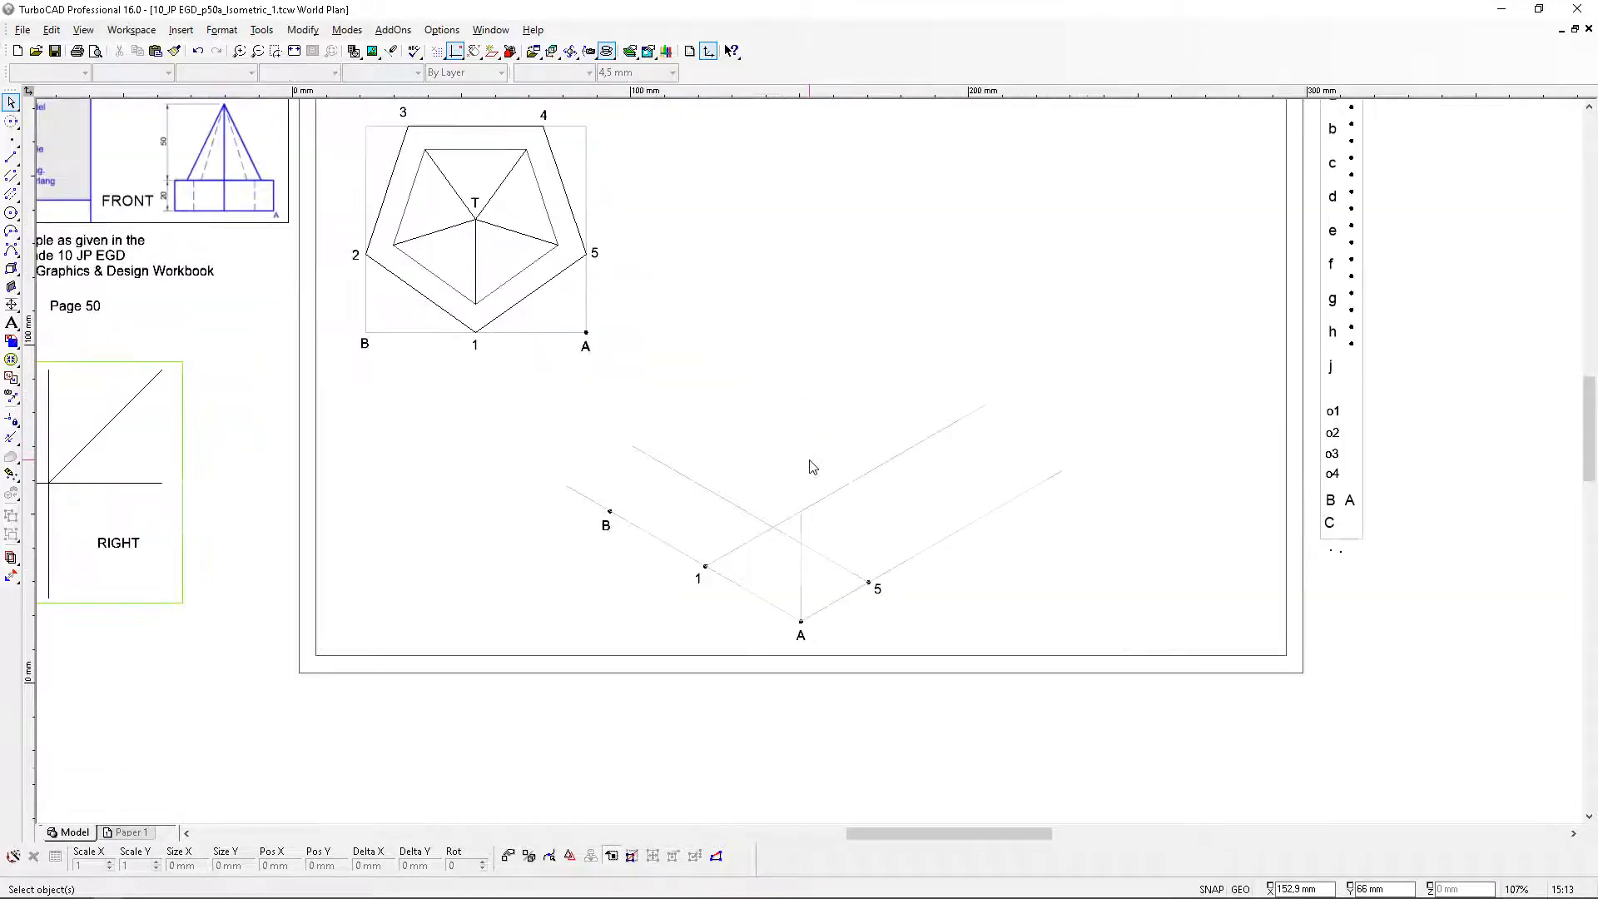
scroll(615, 181, "up", 1)
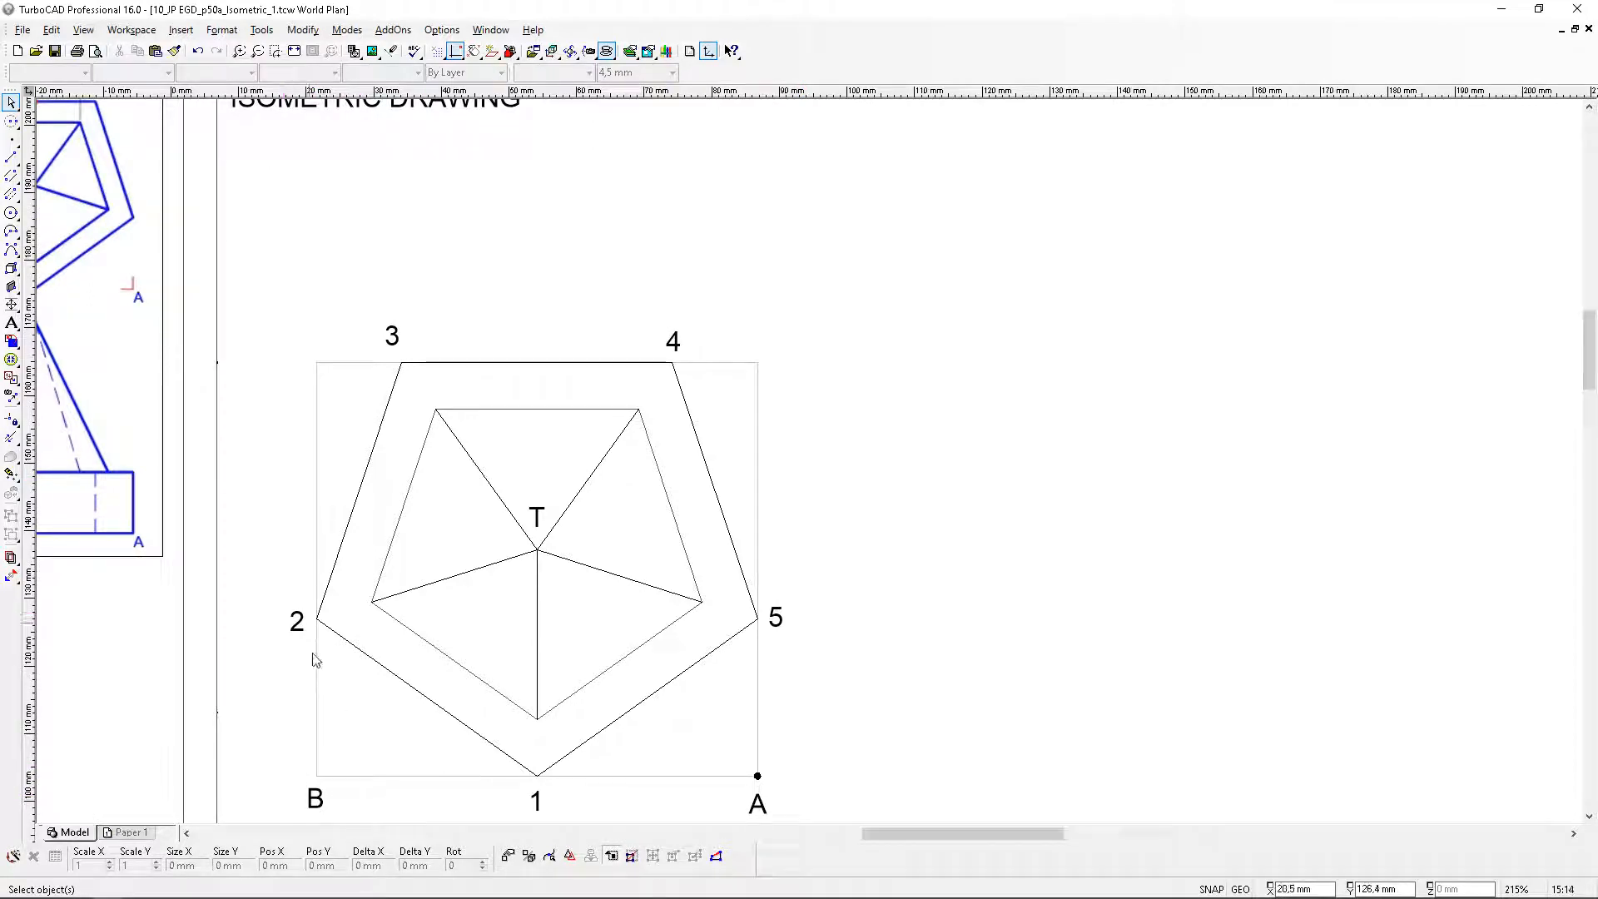
left_click(155, 51)
left_click(810, 460)
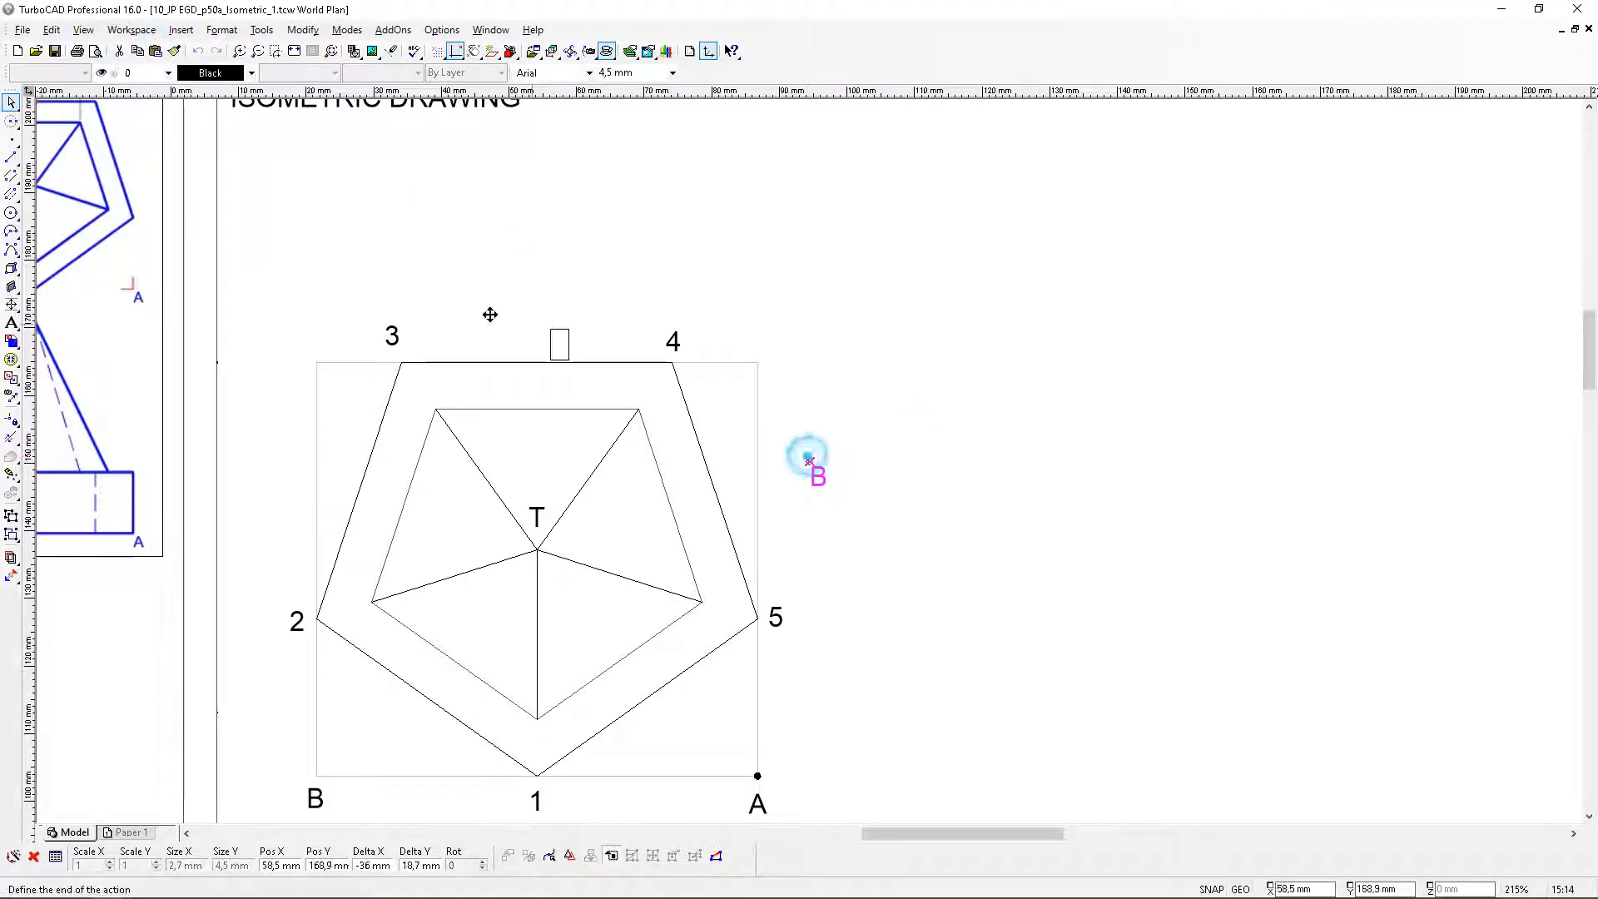
left_click(286, 333)
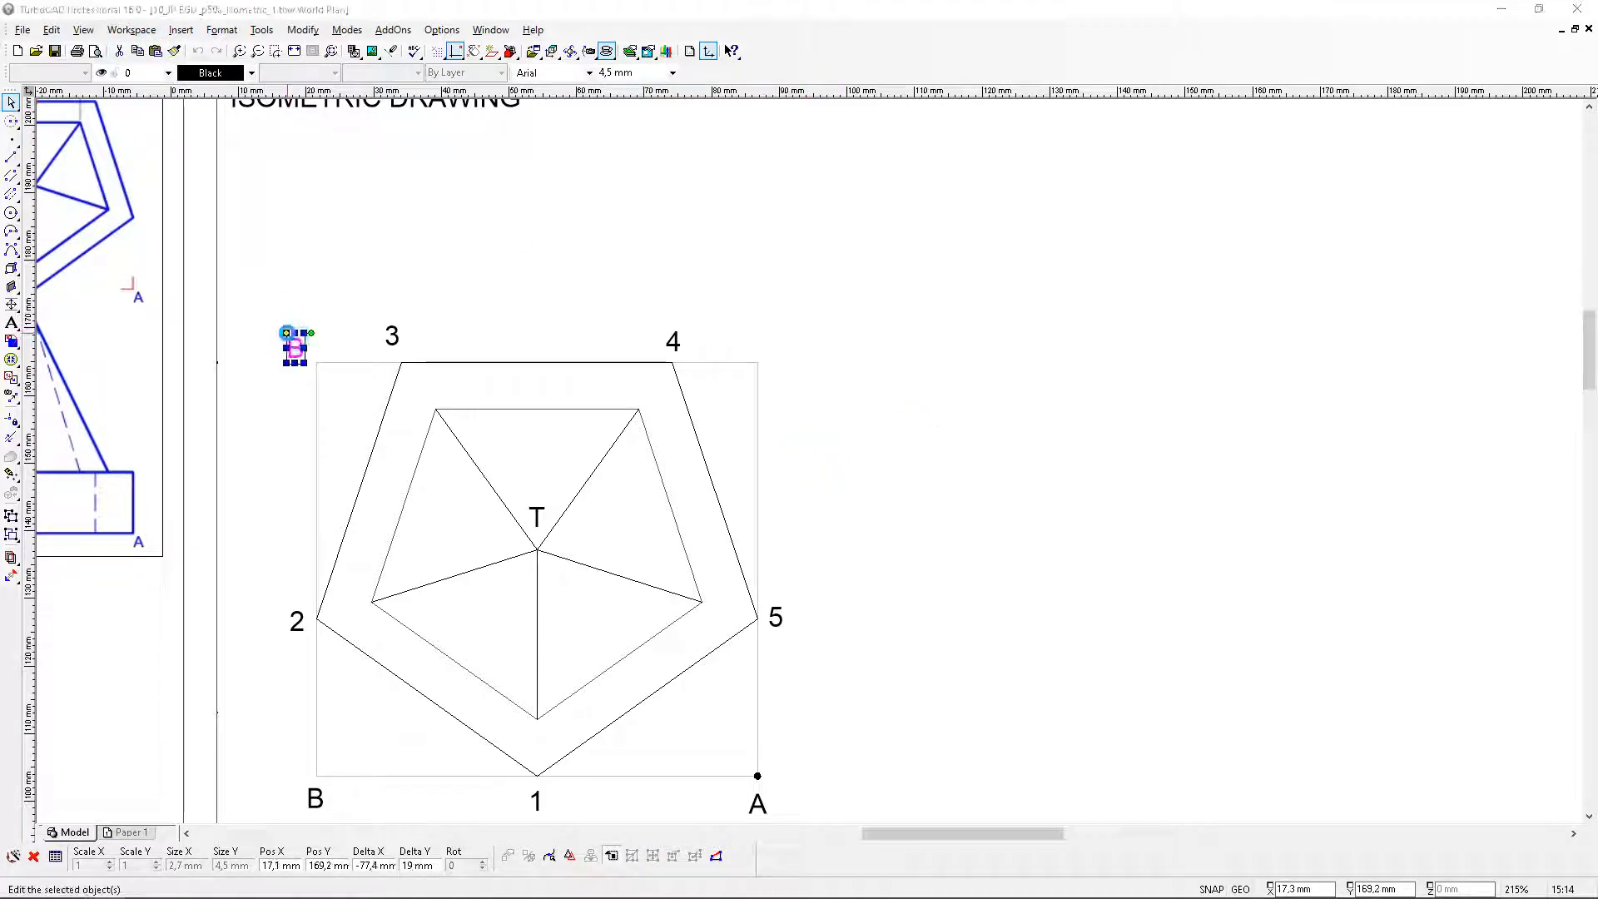
Relabel the top view's upper-left box corner as C, then paste a label copy at the upper-right corner and change it to D
type("C")
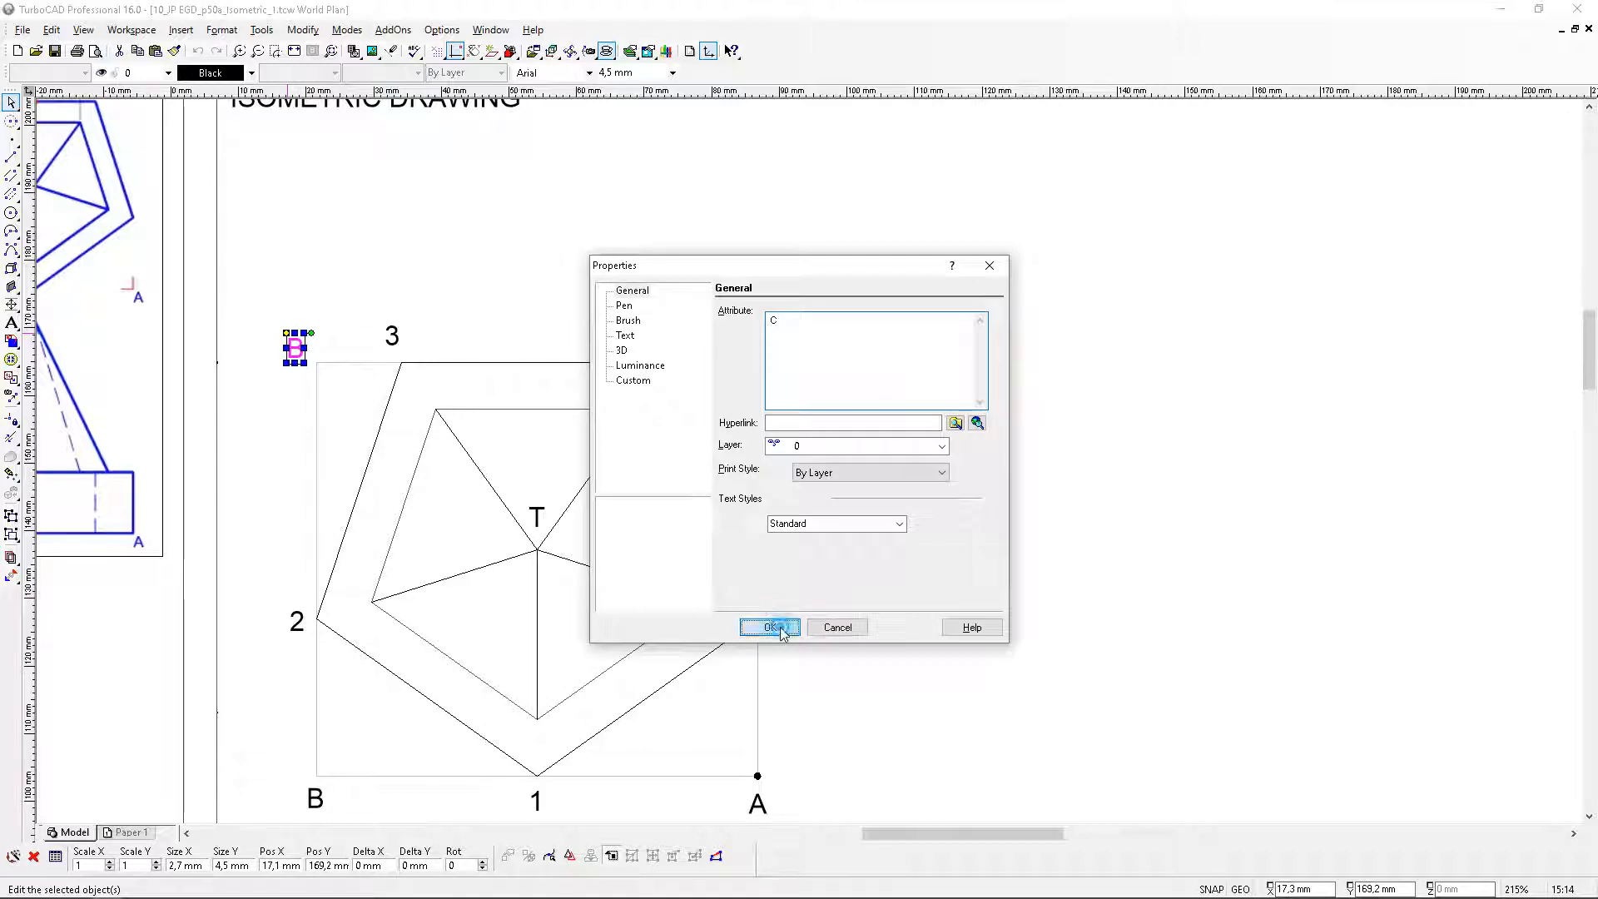
left_click(781, 630)
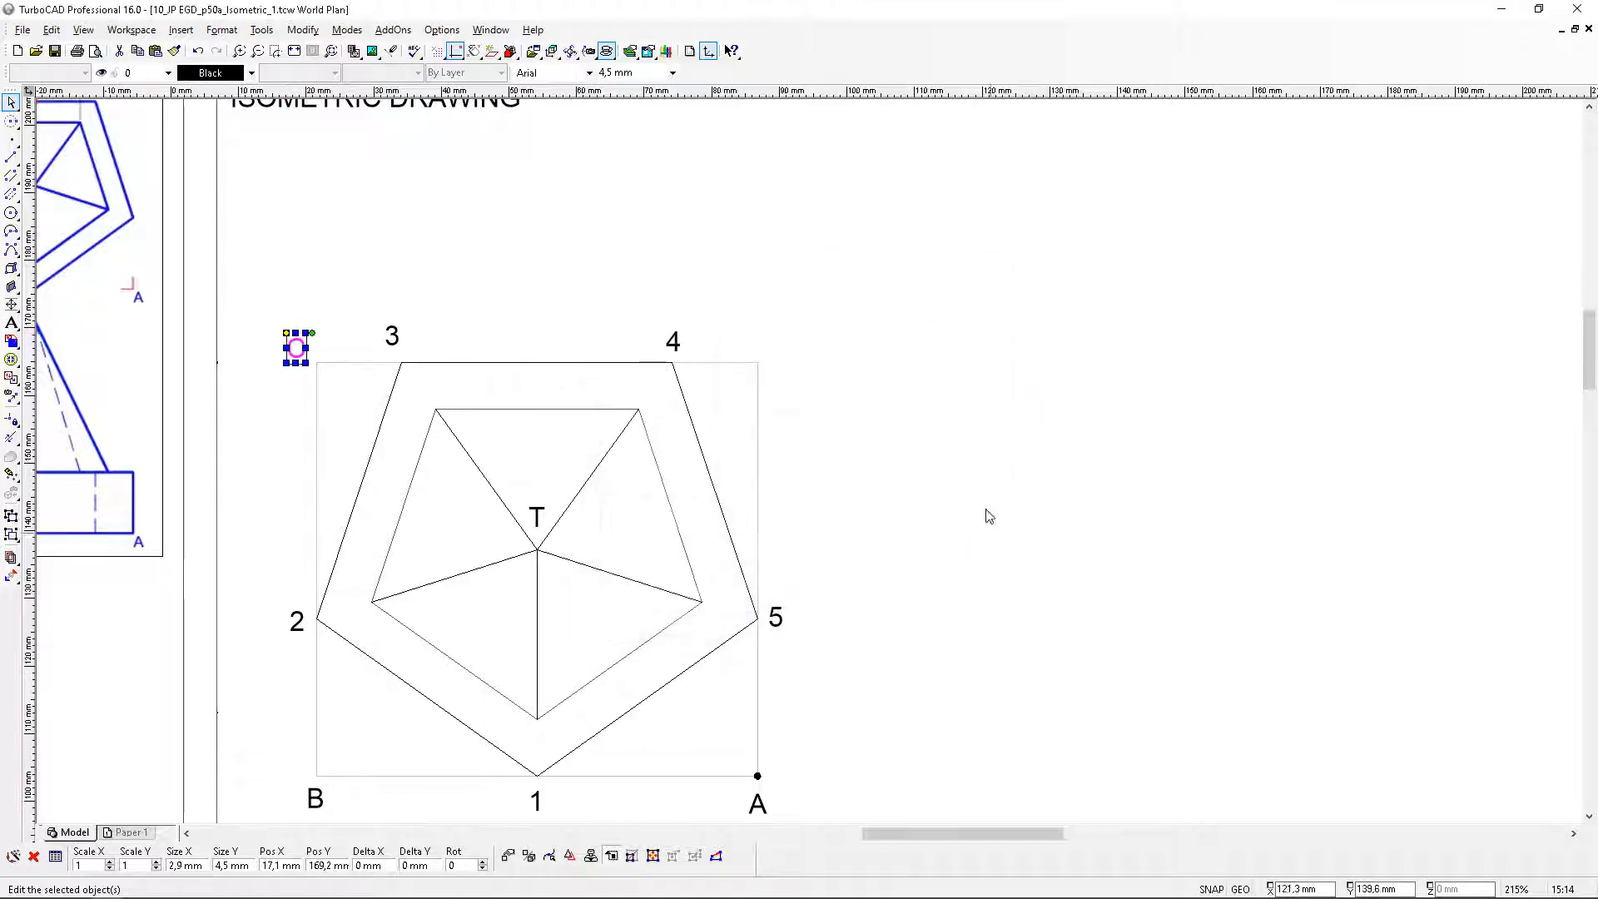
left_click(155, 51)
left_click_drag(809, 462, 771, 337)
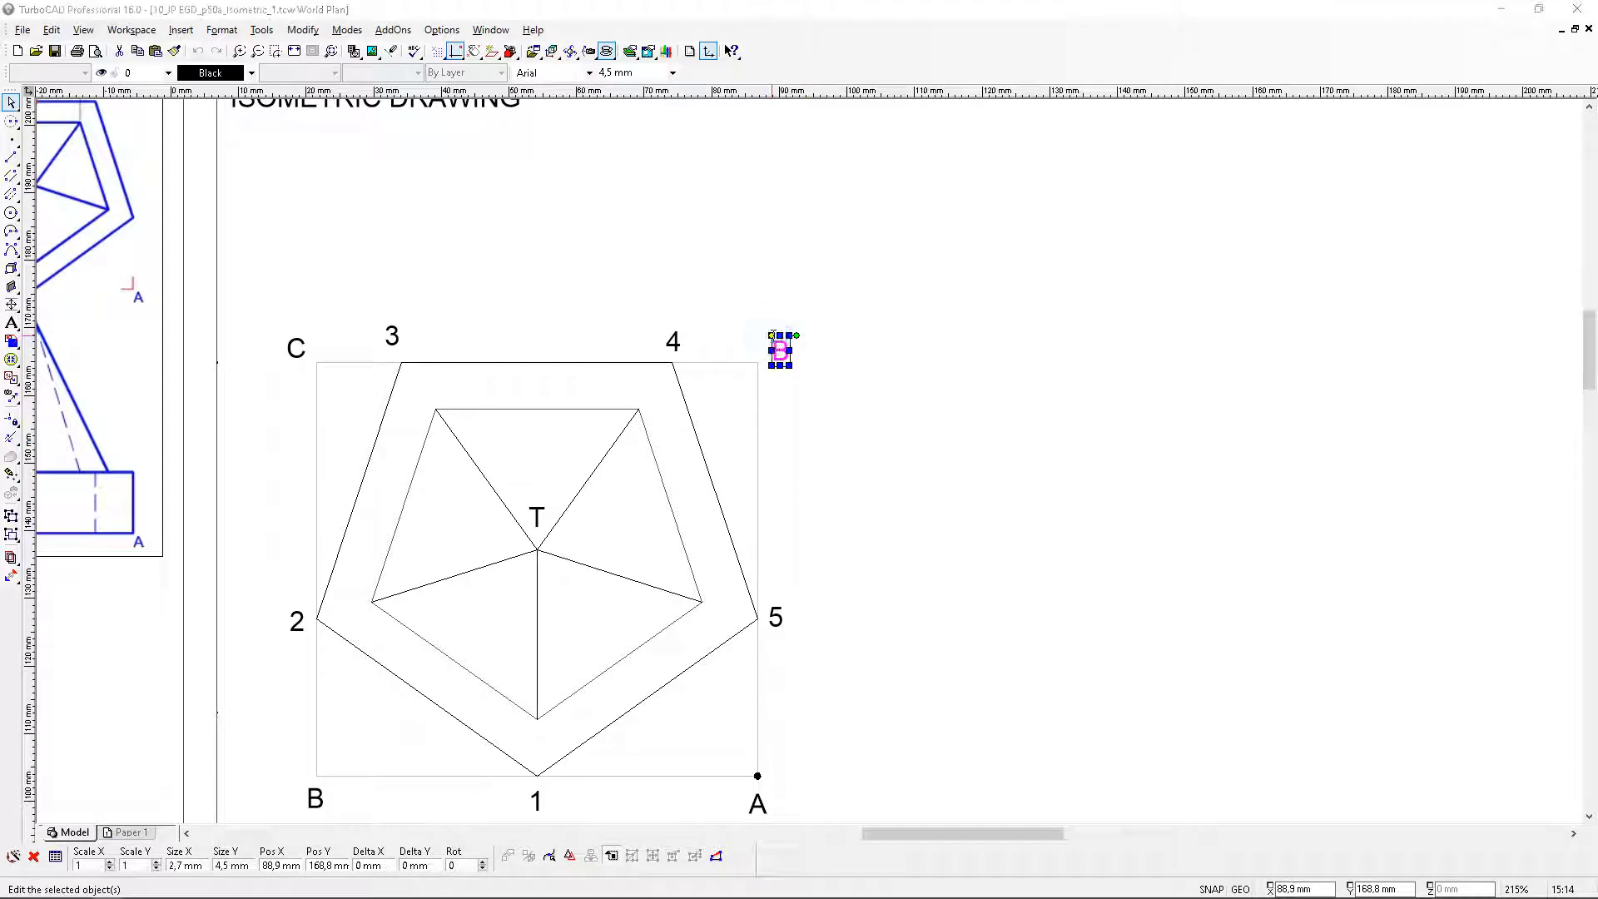
double_click(780, 348)
type("D")
left_click(770, 627)
left_click(981, 566)
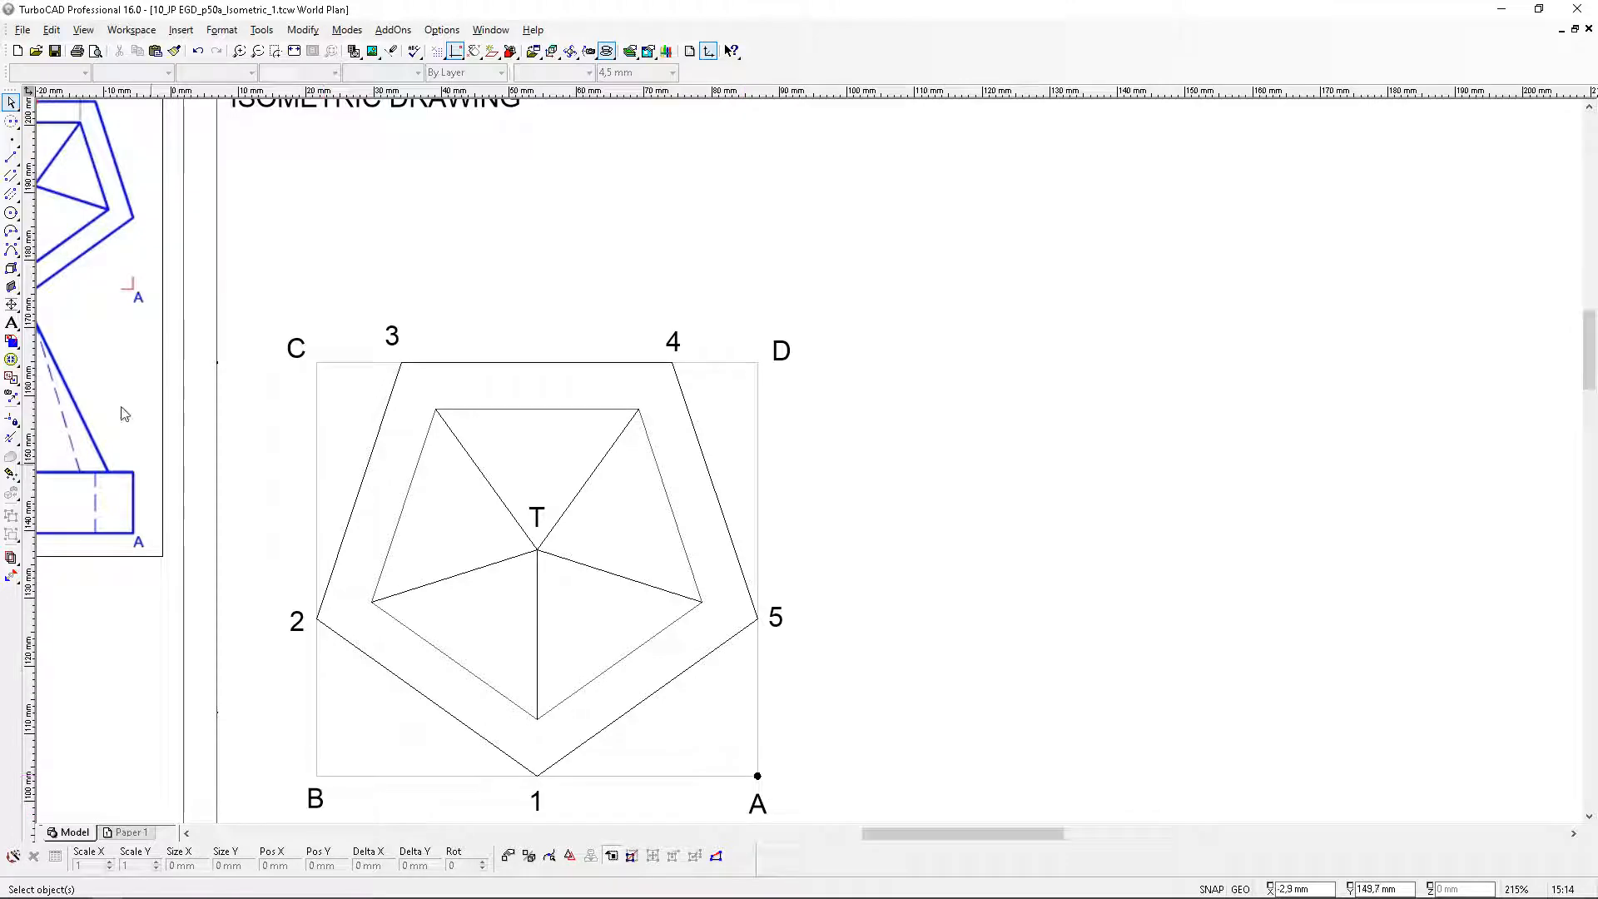
Measure the distance from A to D in the top view with a construction circle centred on A
left_click(12, 120)
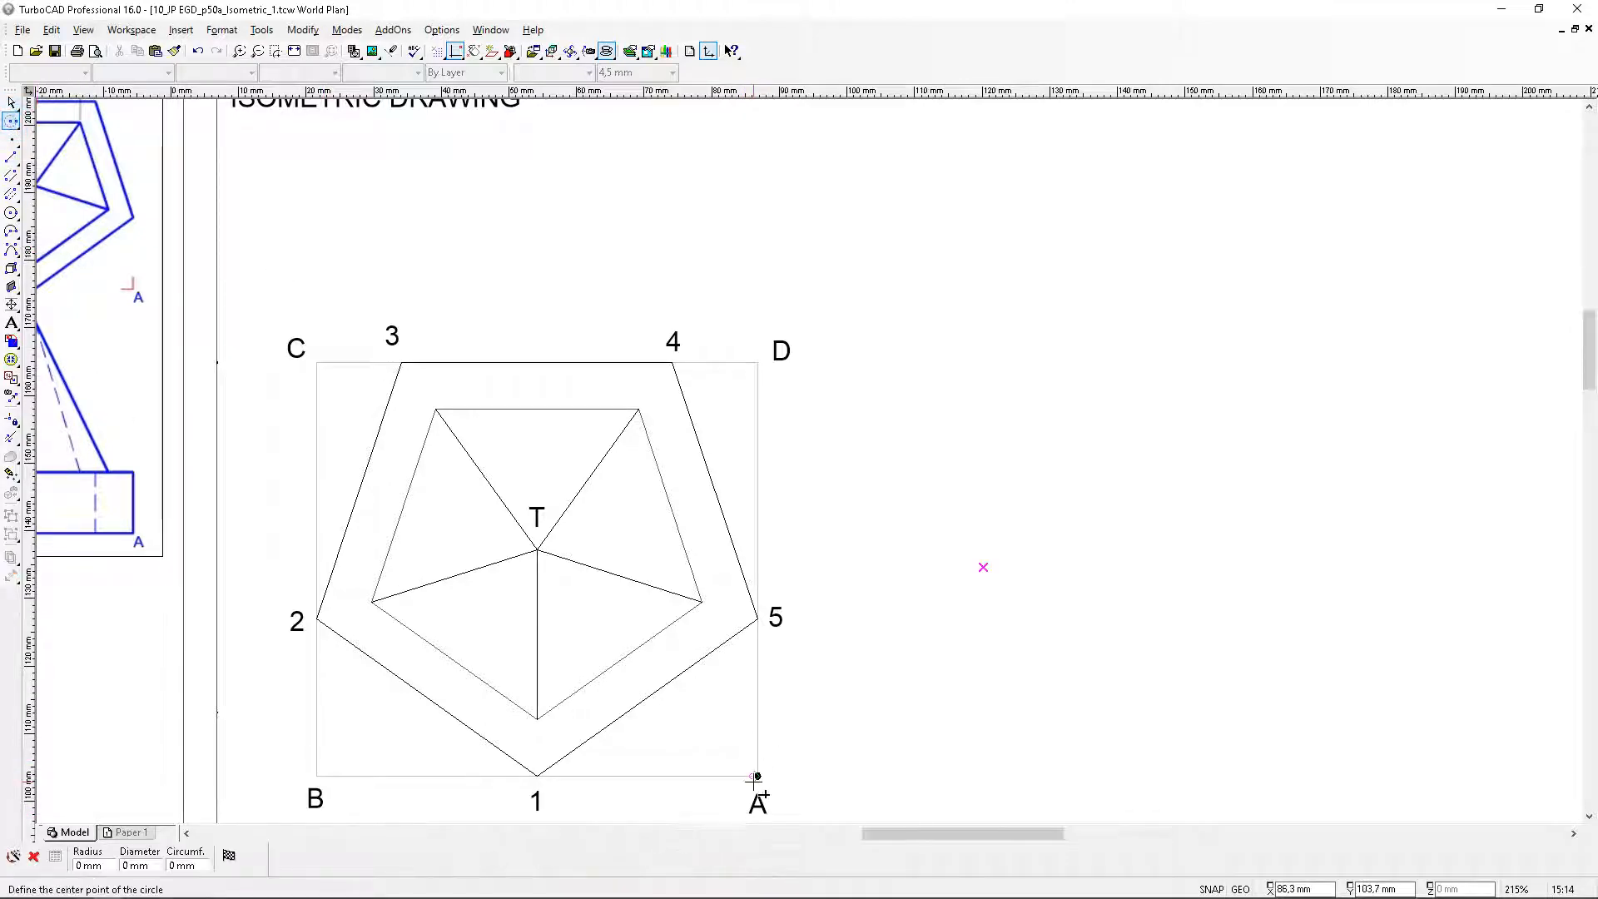
scroll(753, 783, "up", 2)
left_click(826, 441)
scroll(832, 421, "down", 3)
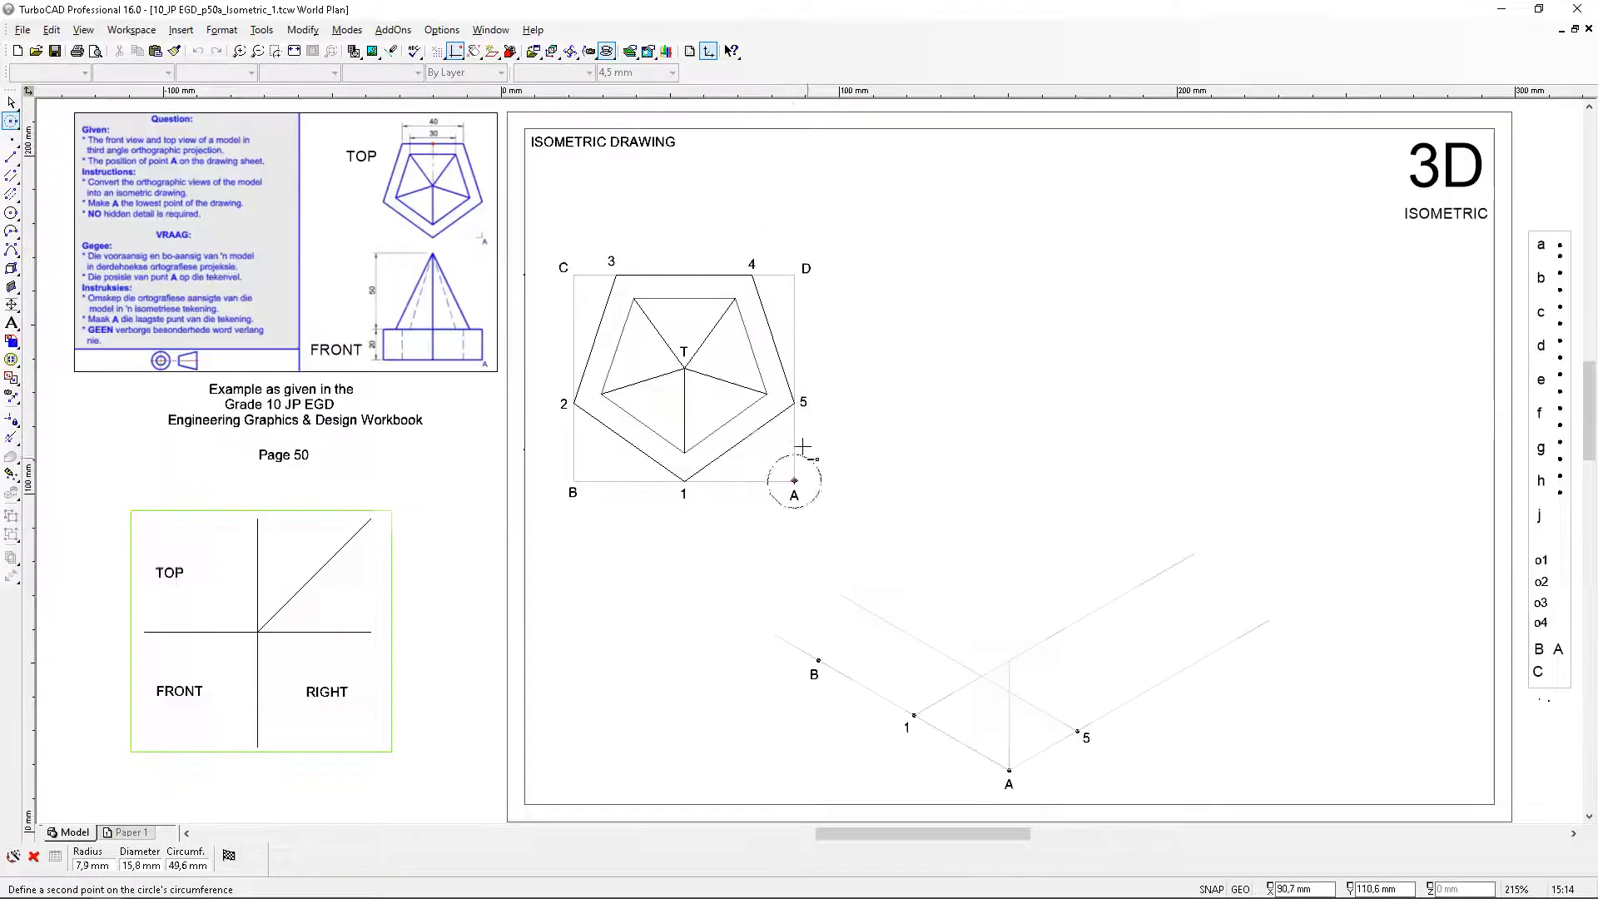
scroll(797, 279, "up", 2)
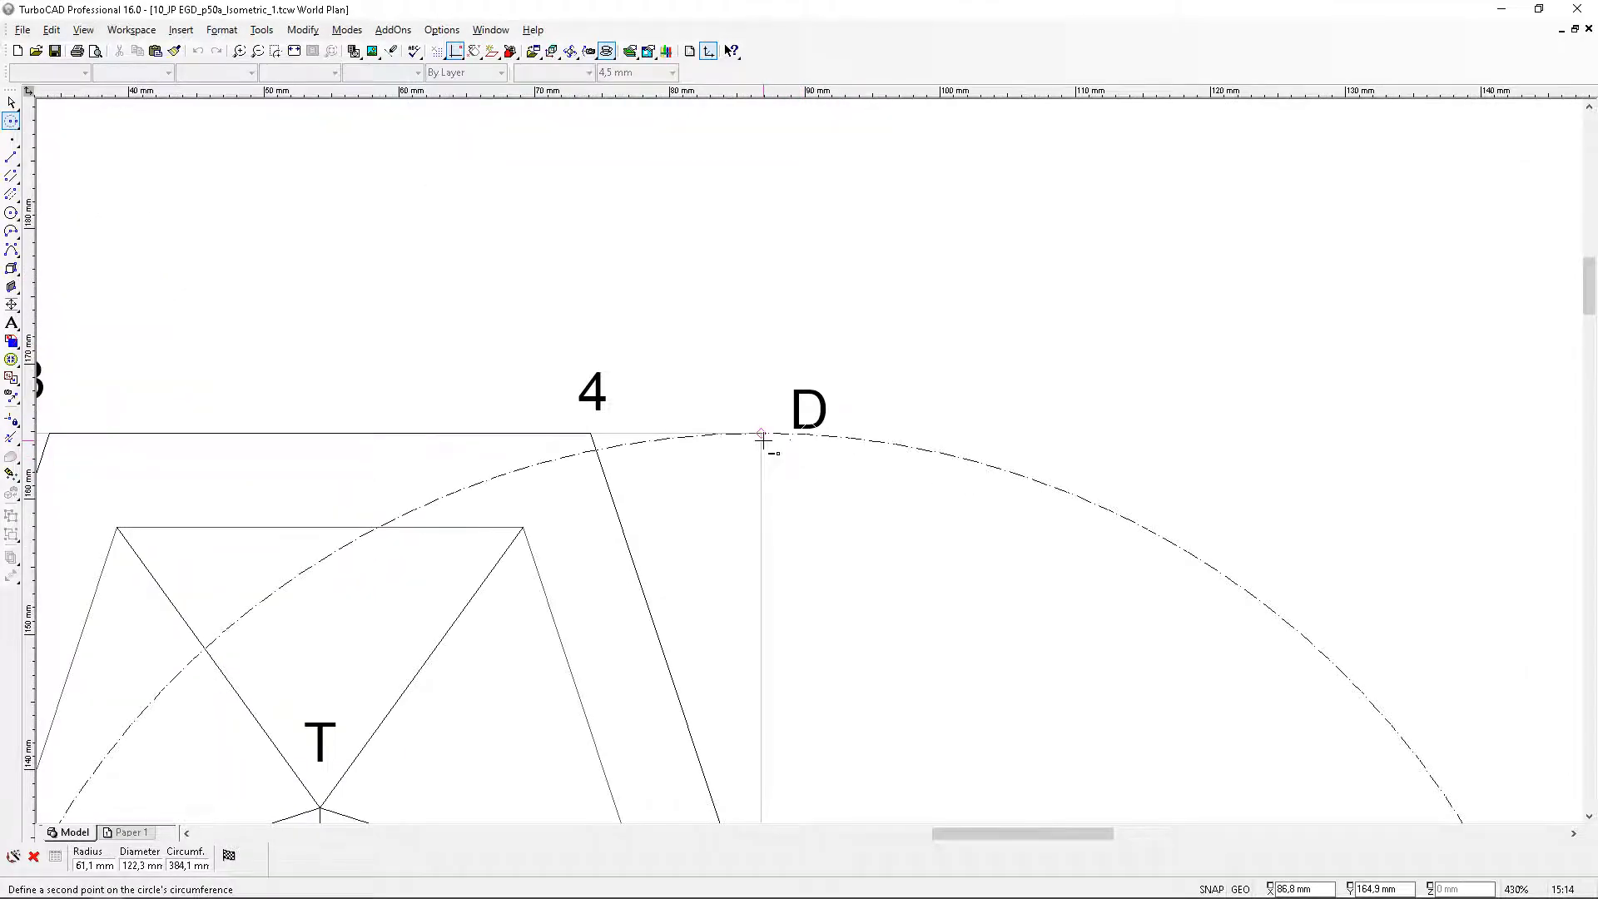
scroll(762, 441, "down", 4)
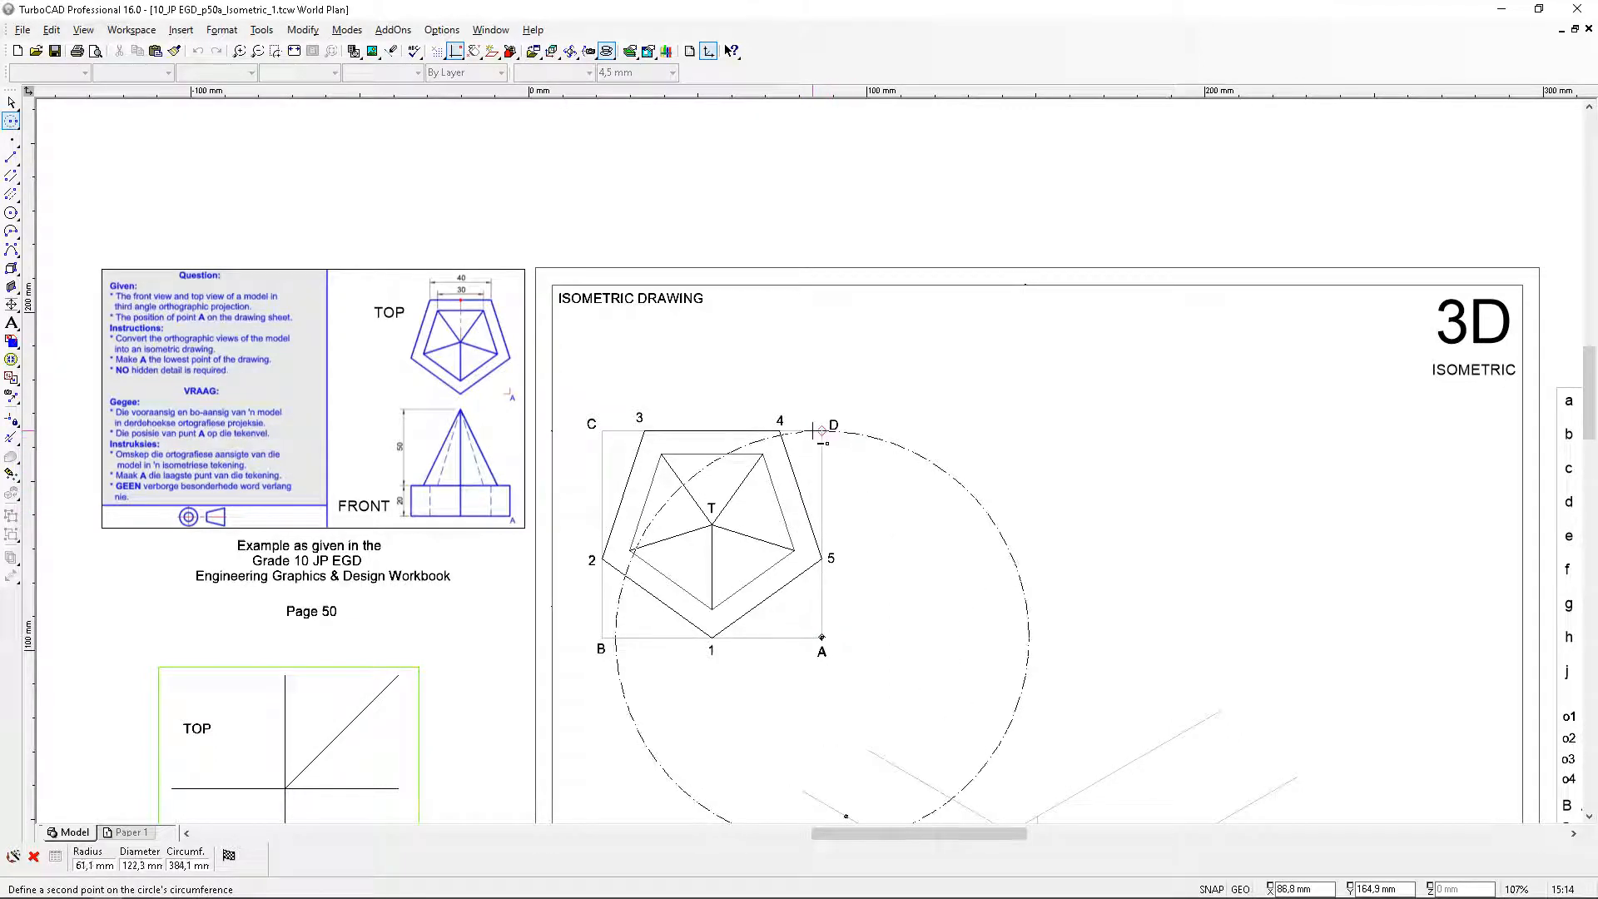
key("Escape")
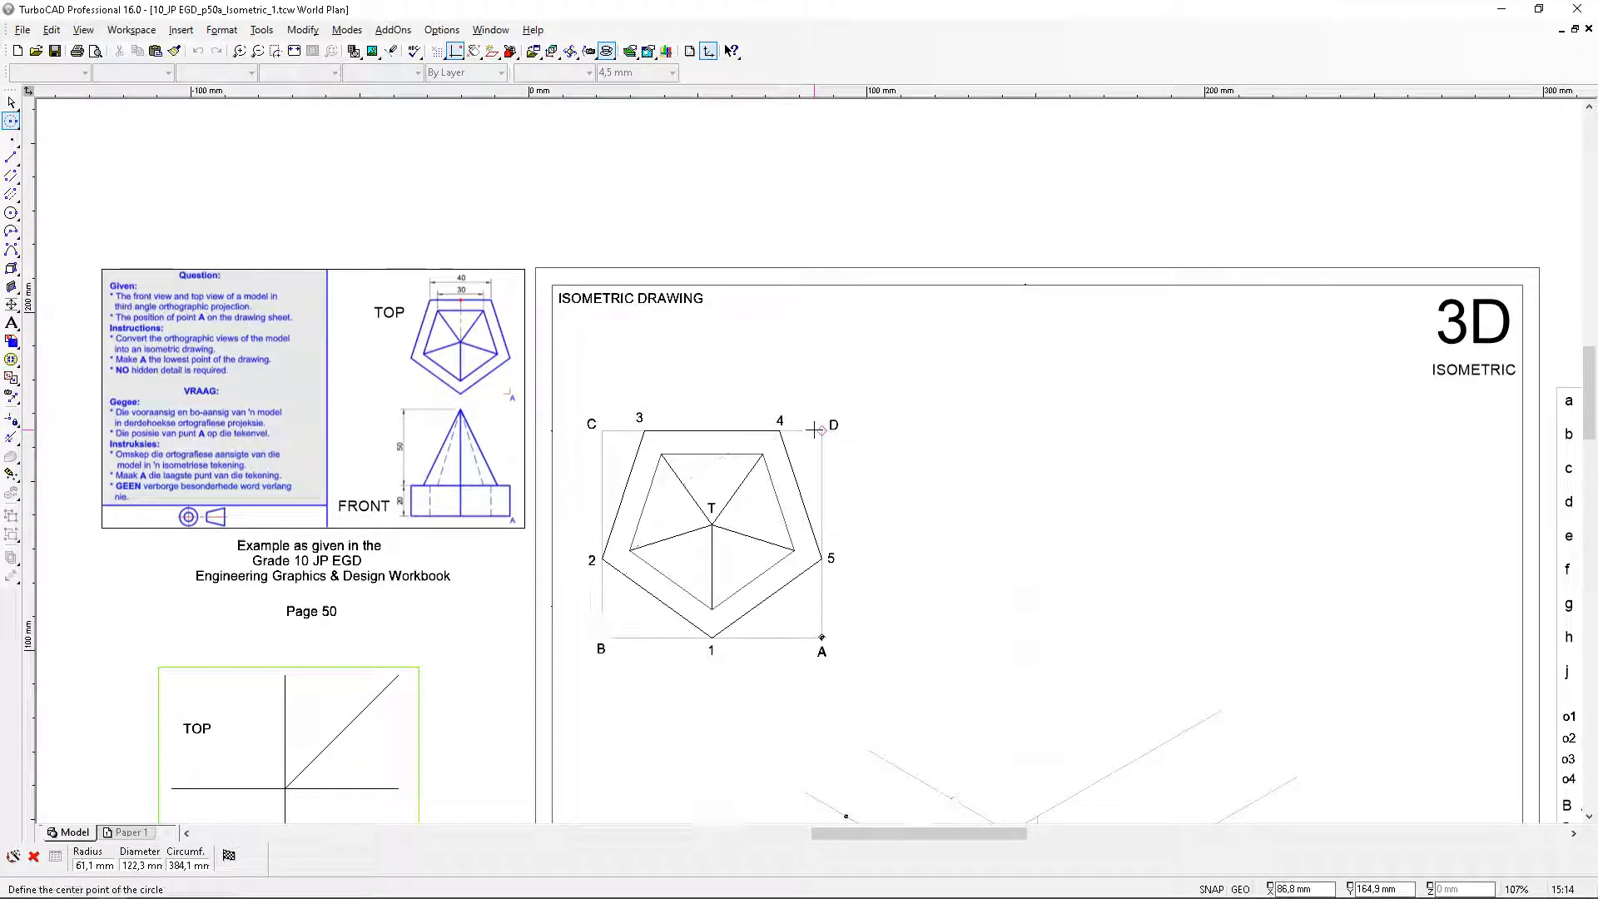
Draw a construction circle centred on point A of the isometric drawing with a radius of 61,1 mm
scroll(972, 552, "down", 1)
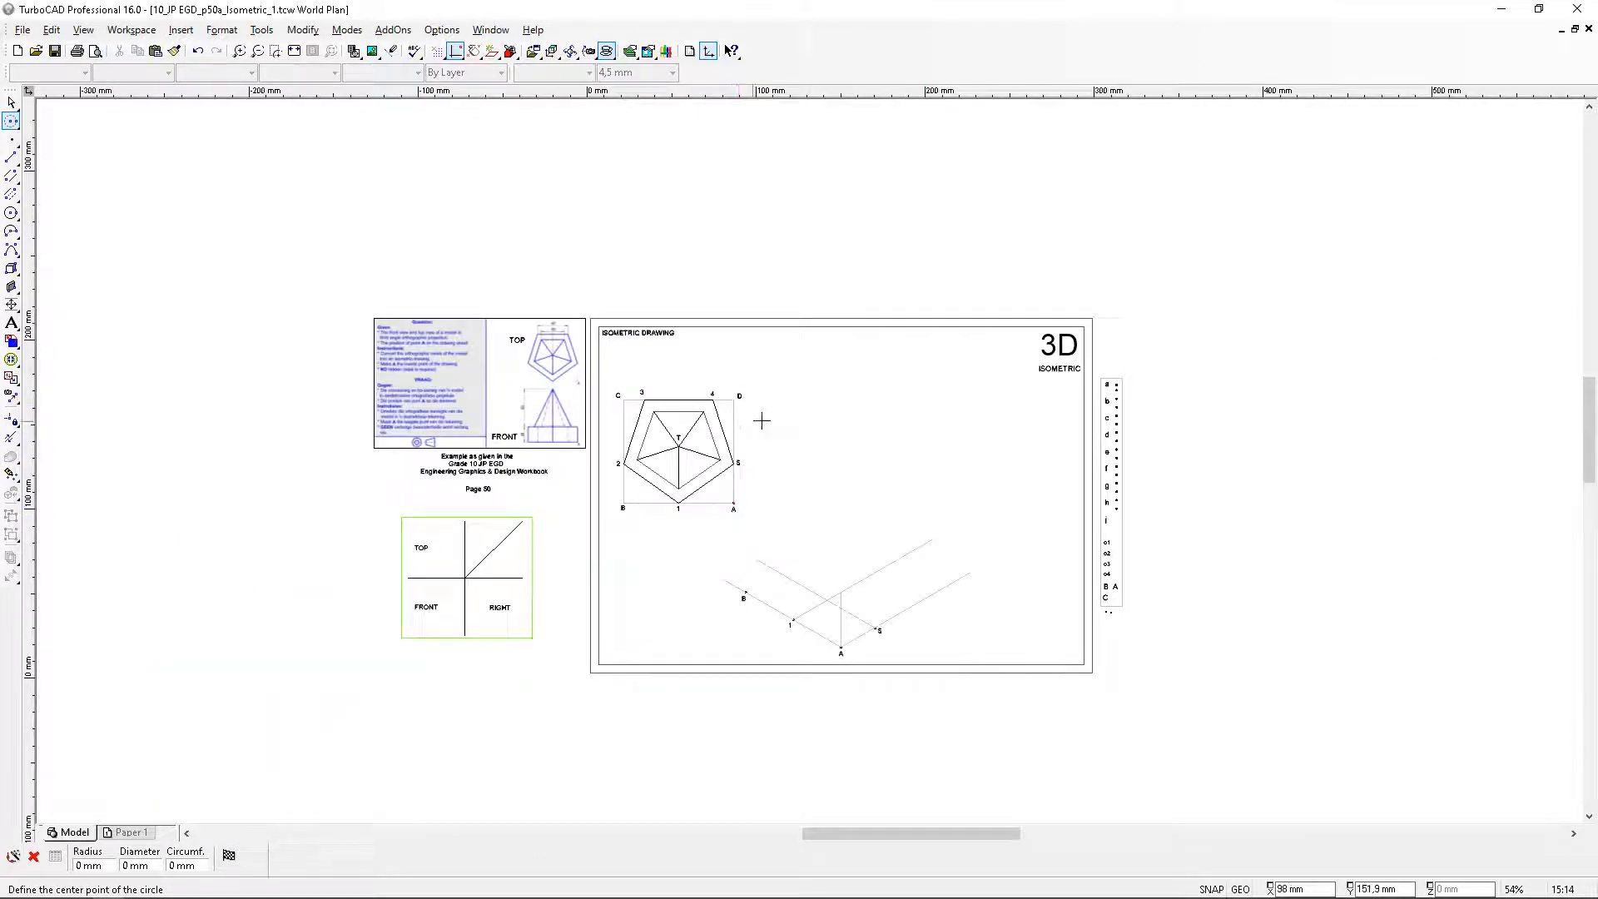
scroll(875, 625, "up", 2)
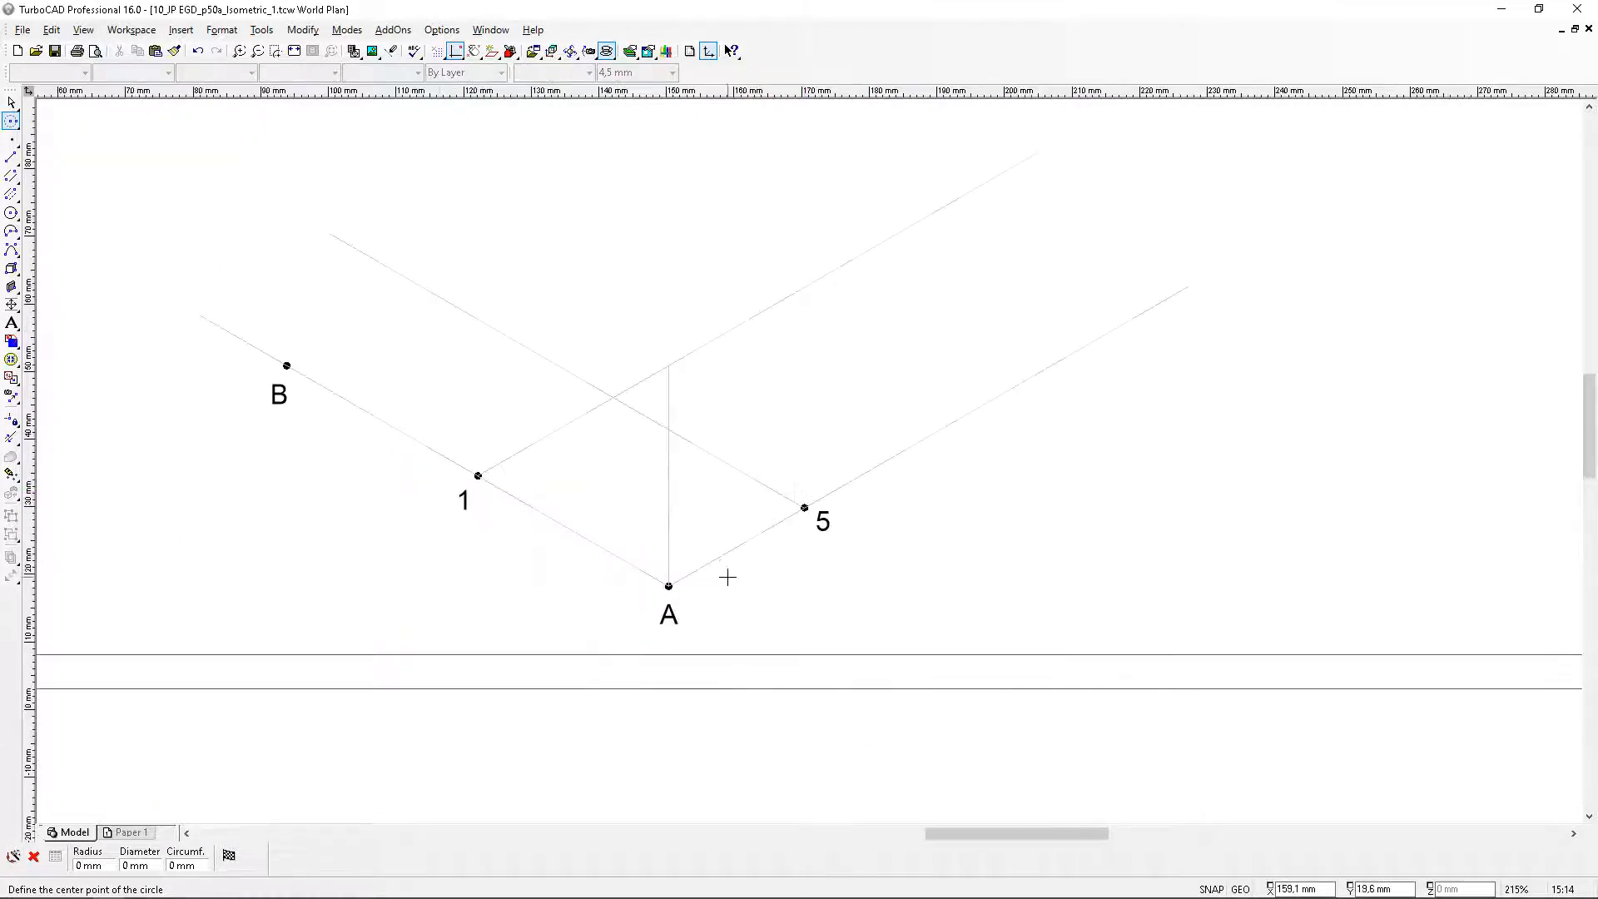
scroll(668, 587, "up", 1)
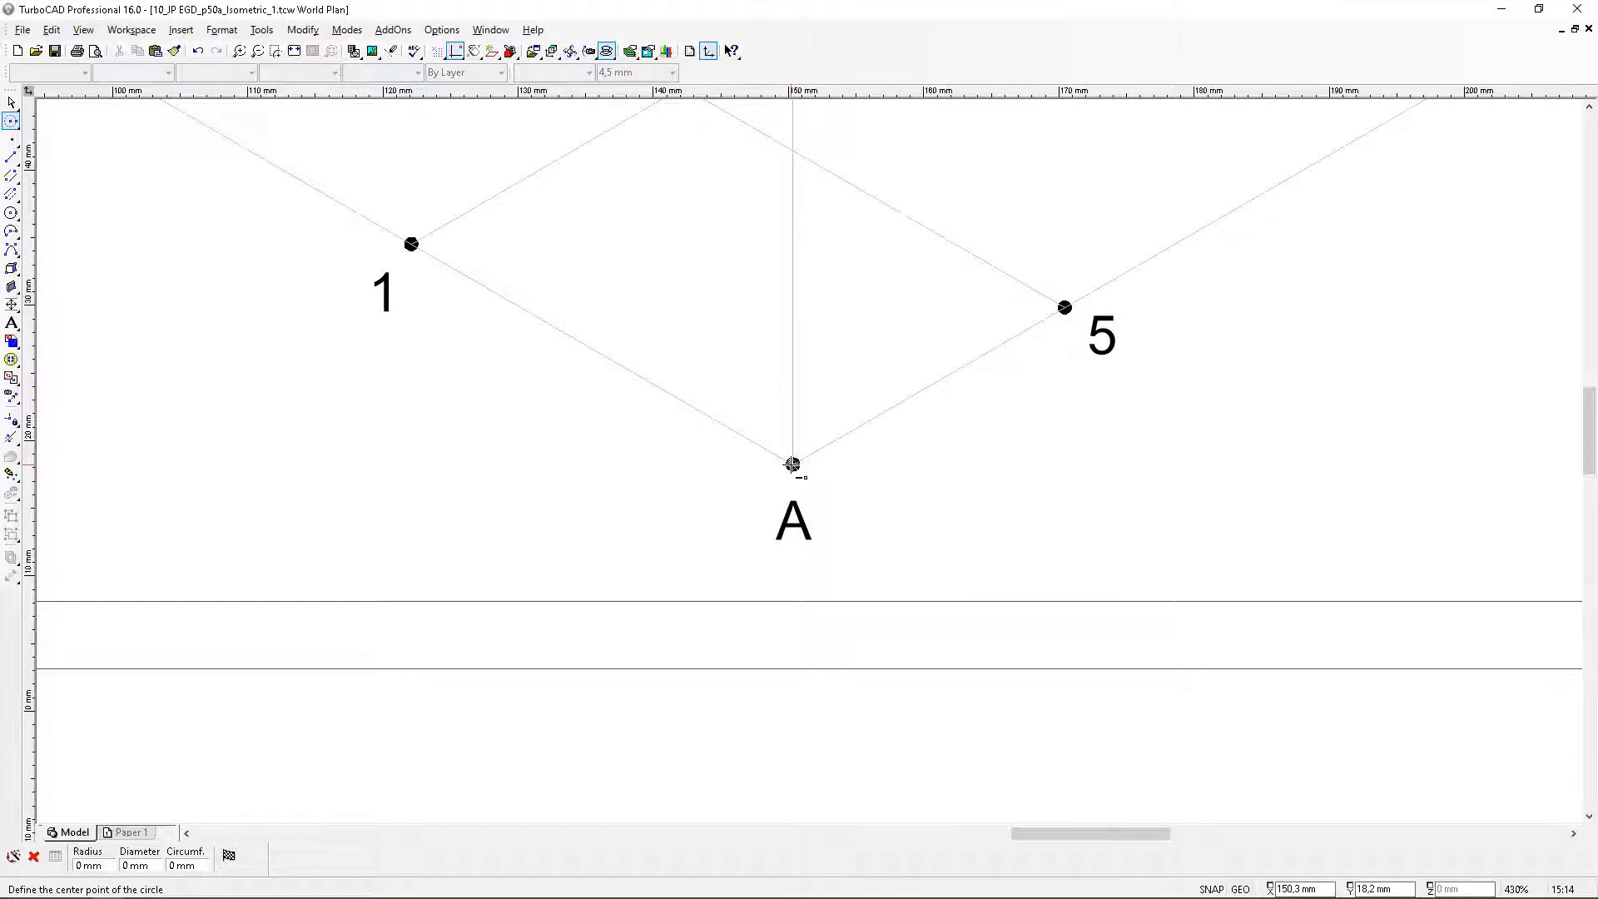
left_click(792, 463)
scroll(820, 453, "down", 2)
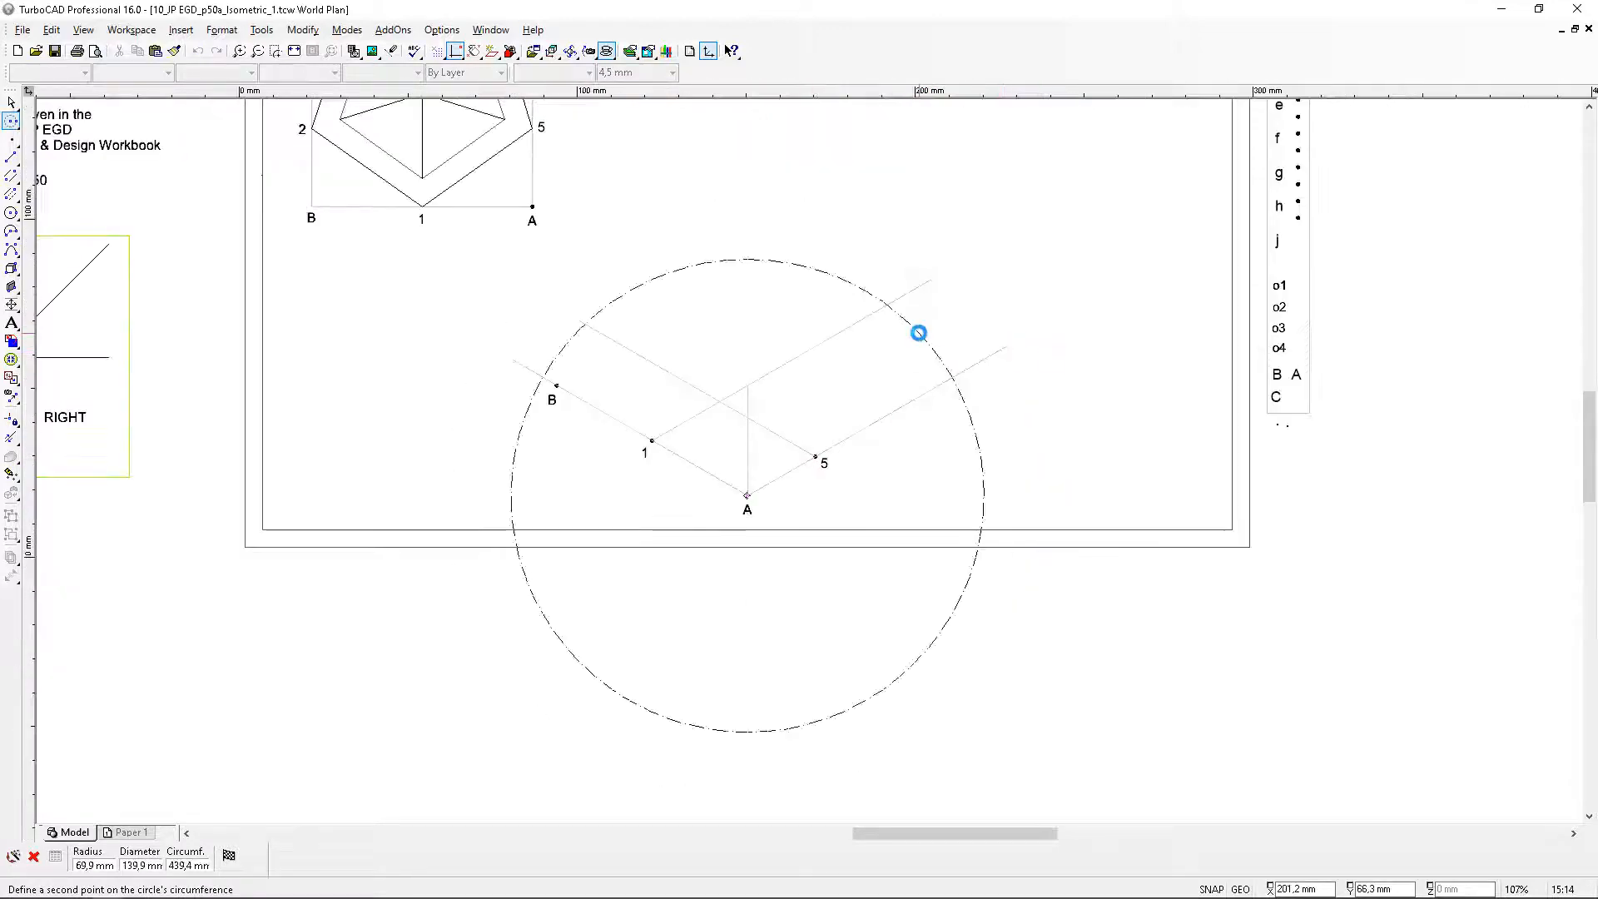
key("Tab")
type("61")
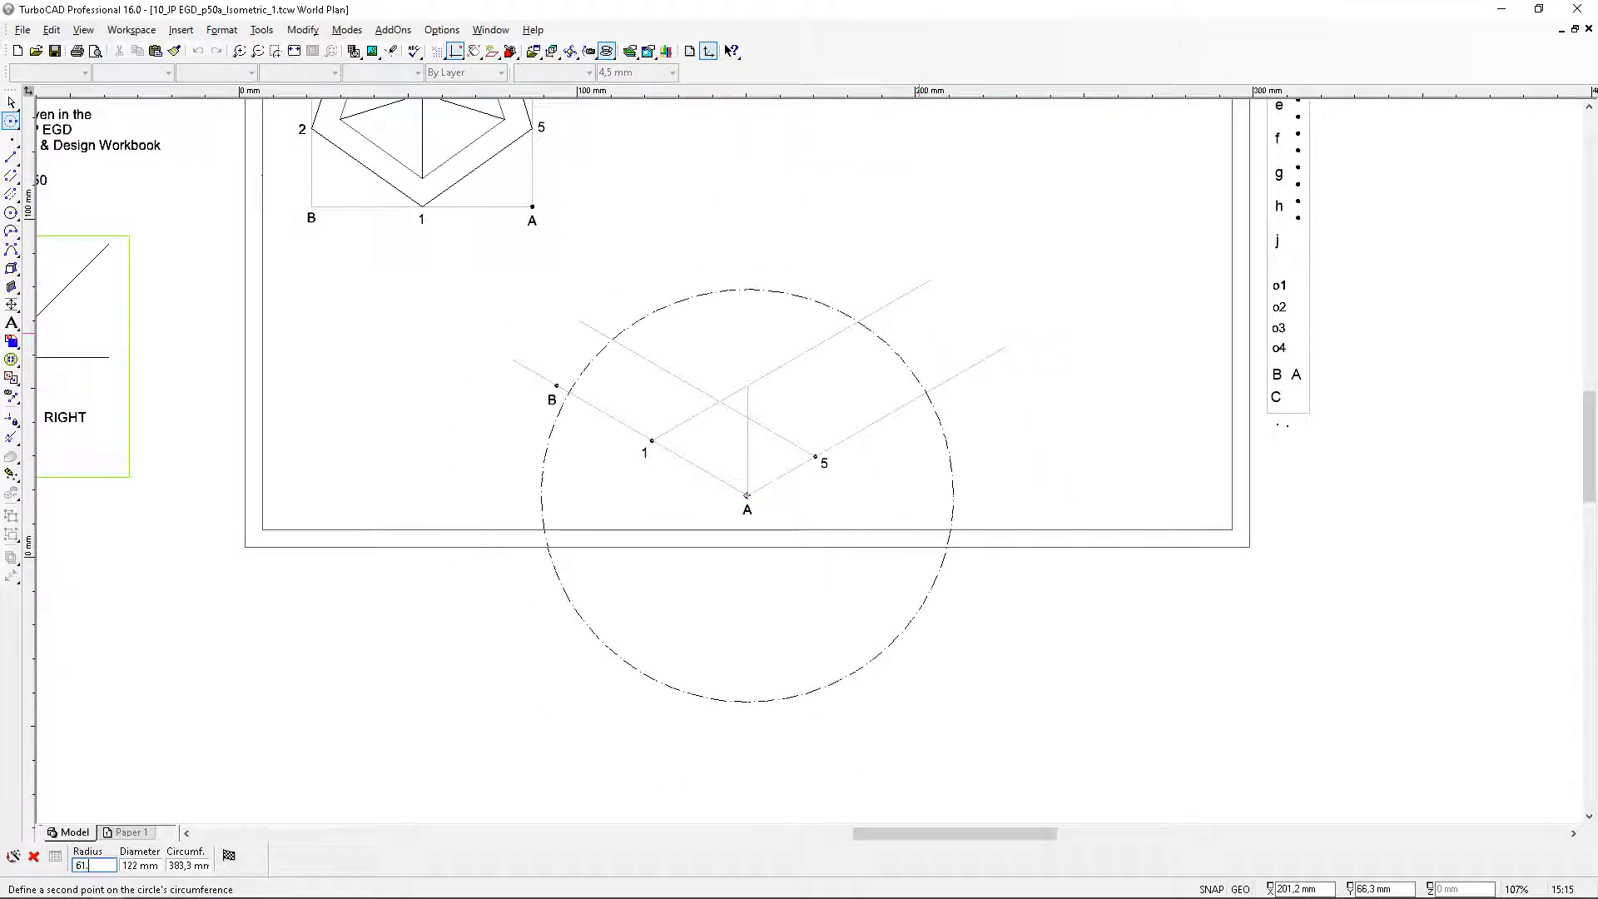
type(",")
key("Return")
key("Escape")
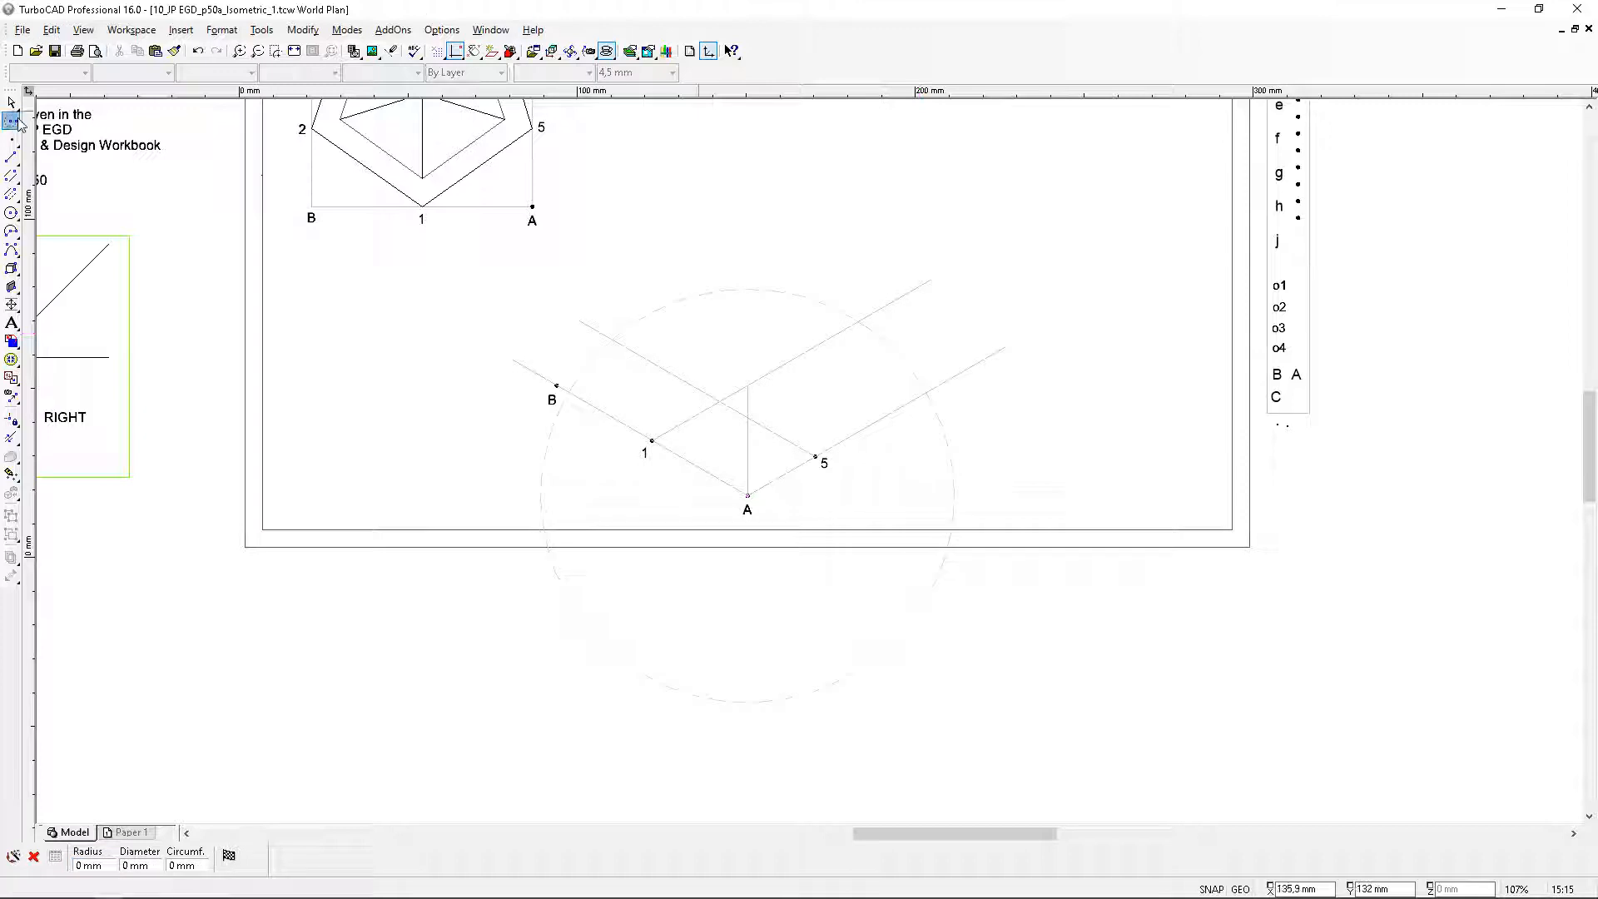
Move the lowest spare dot from the symbol list to where the construction circle crosses the isometric axis through A and 5
scroll(1288, 247, "up", 4)
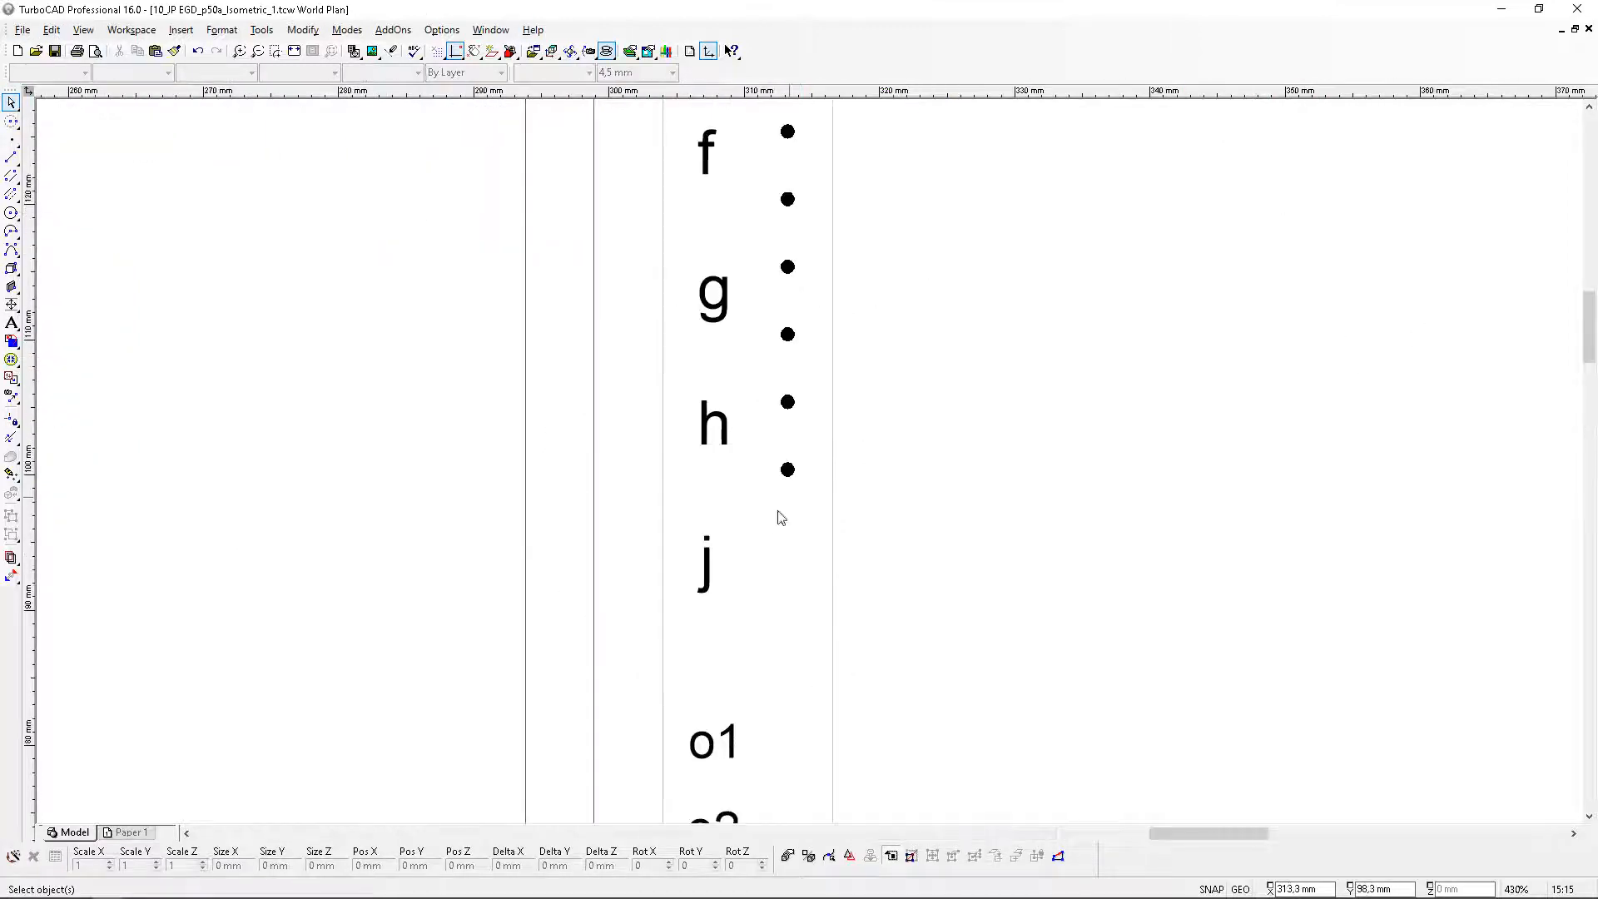
left_click(787, 470)
left_click(787, 469)
scroll(799, 469, "down", 6)
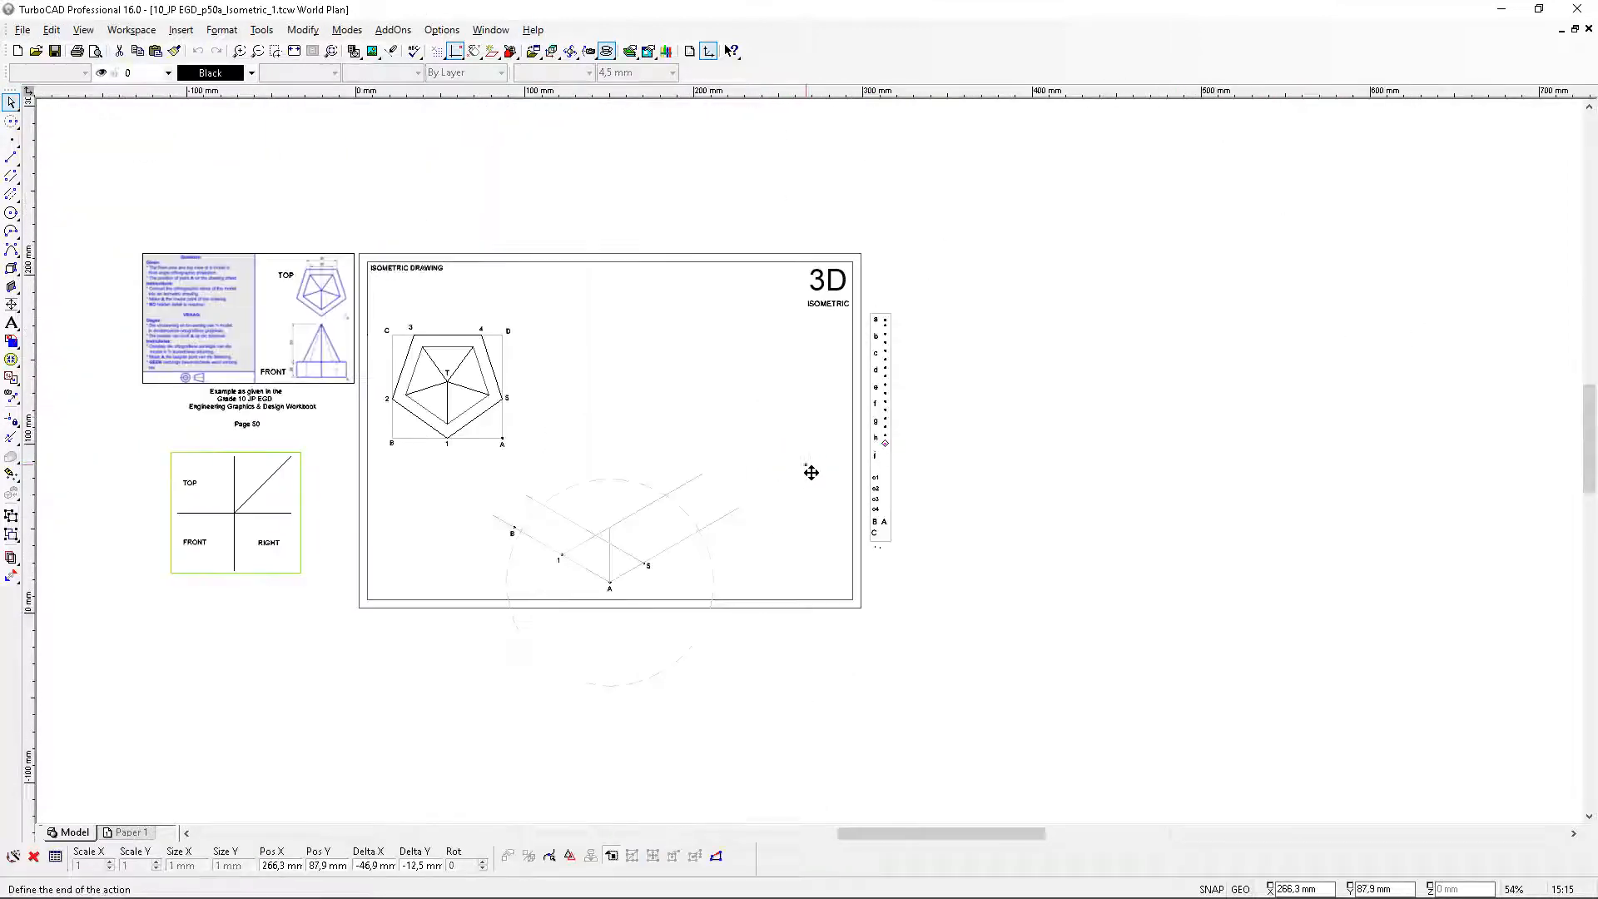
scroll(708, 521, "up", 6)
left_click(771, 474)
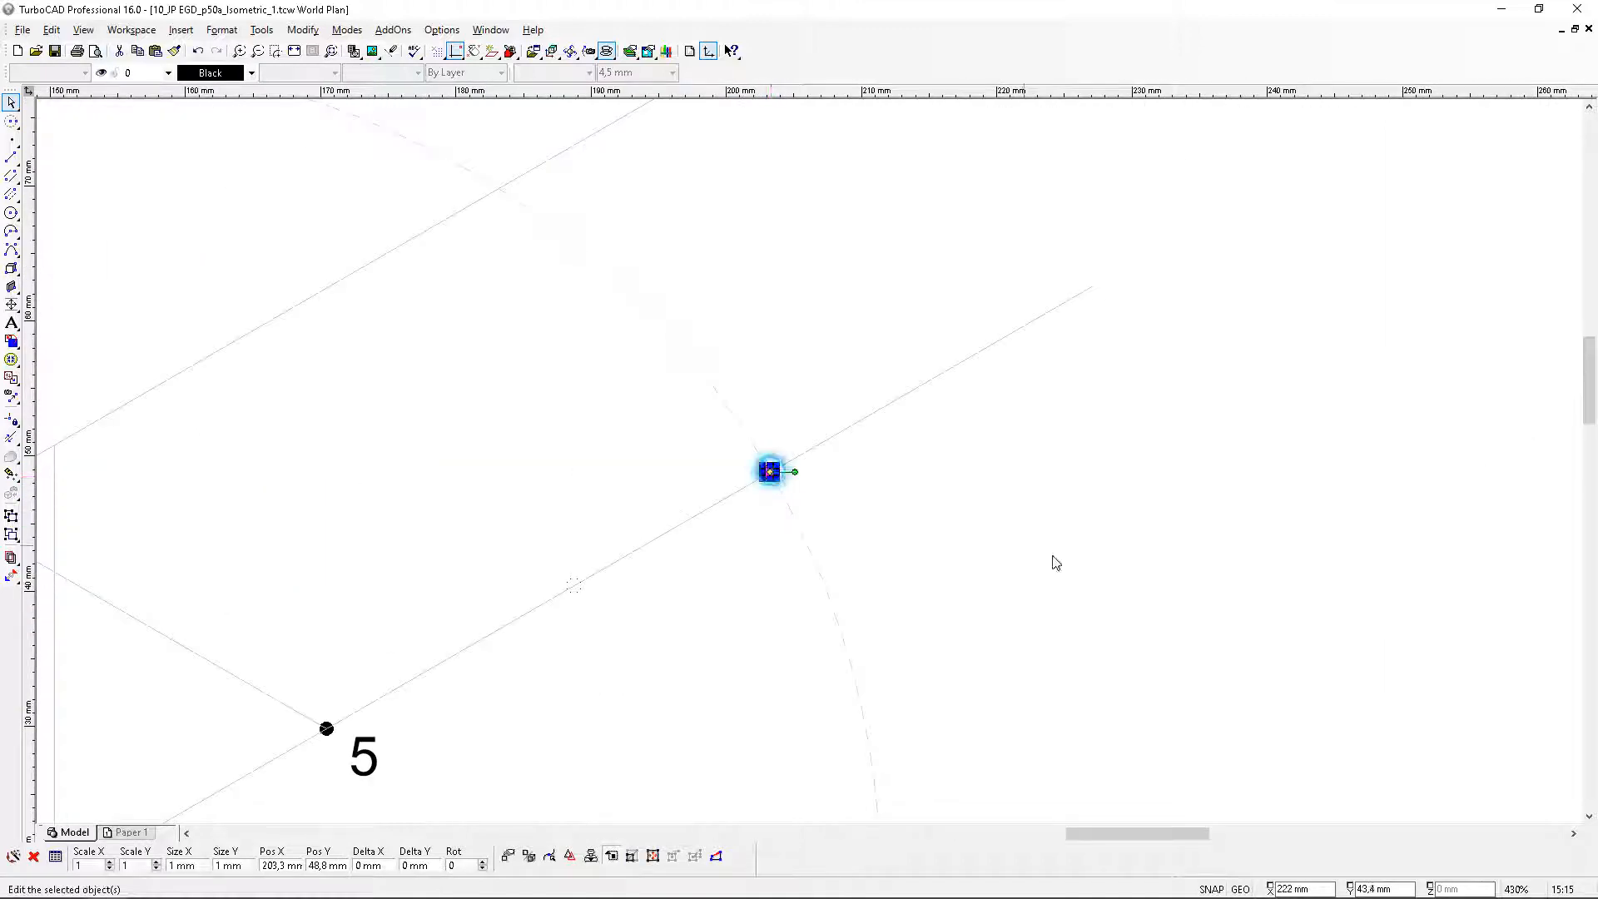
left_click(1053, 556)
Clear the construction circle from the drawing
left_click(52, 30)
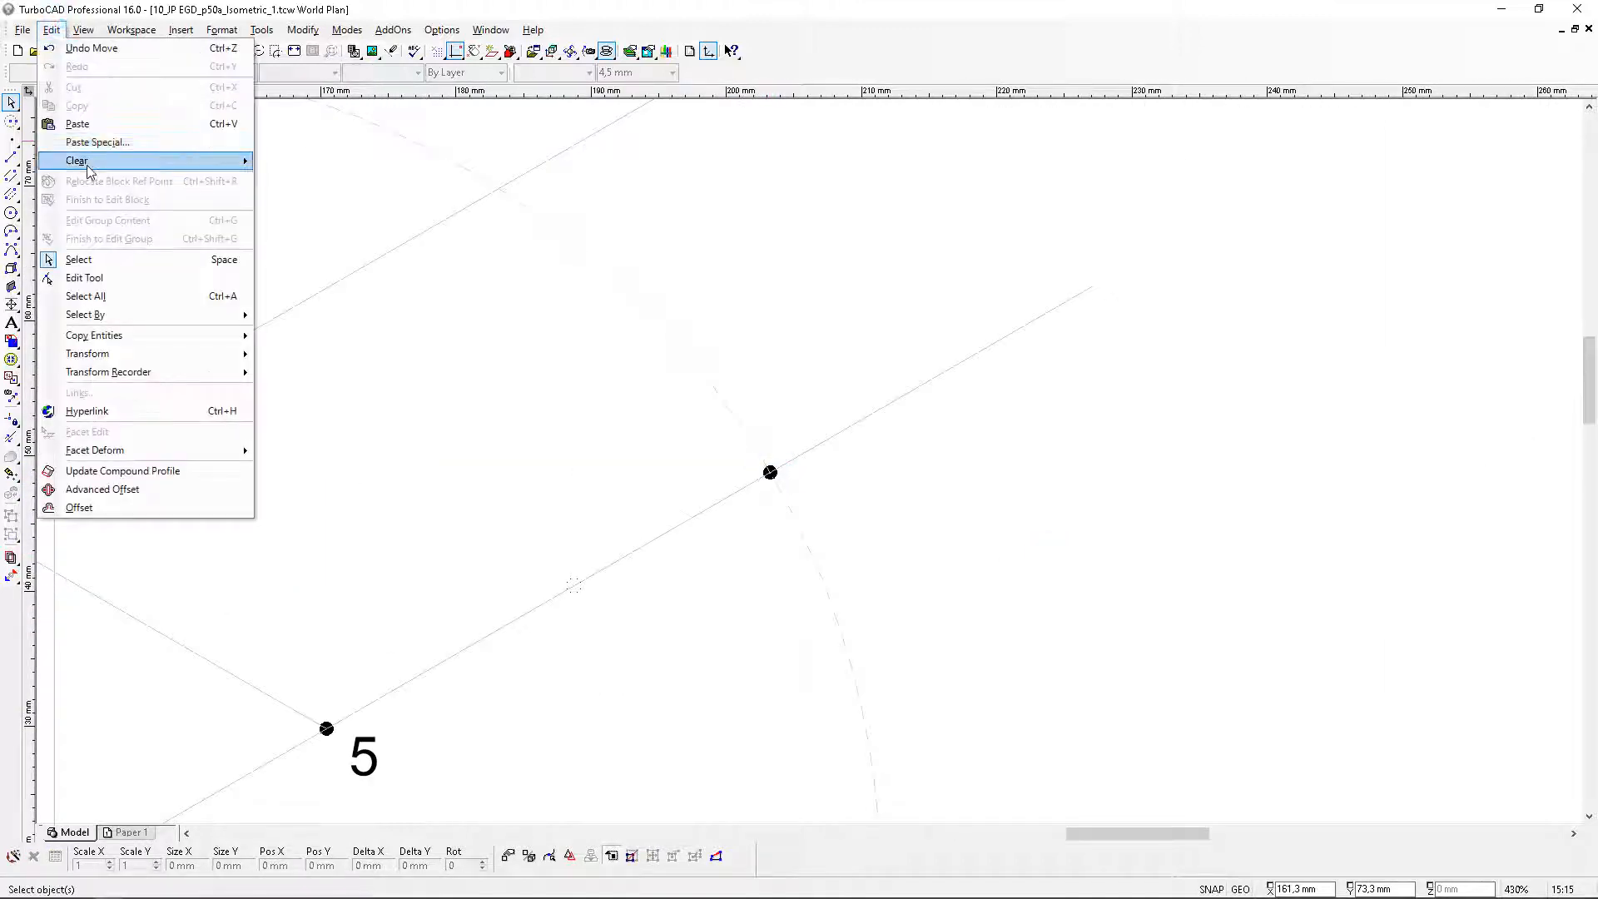
mouse_move(208, 161)
left_click(320, 217)
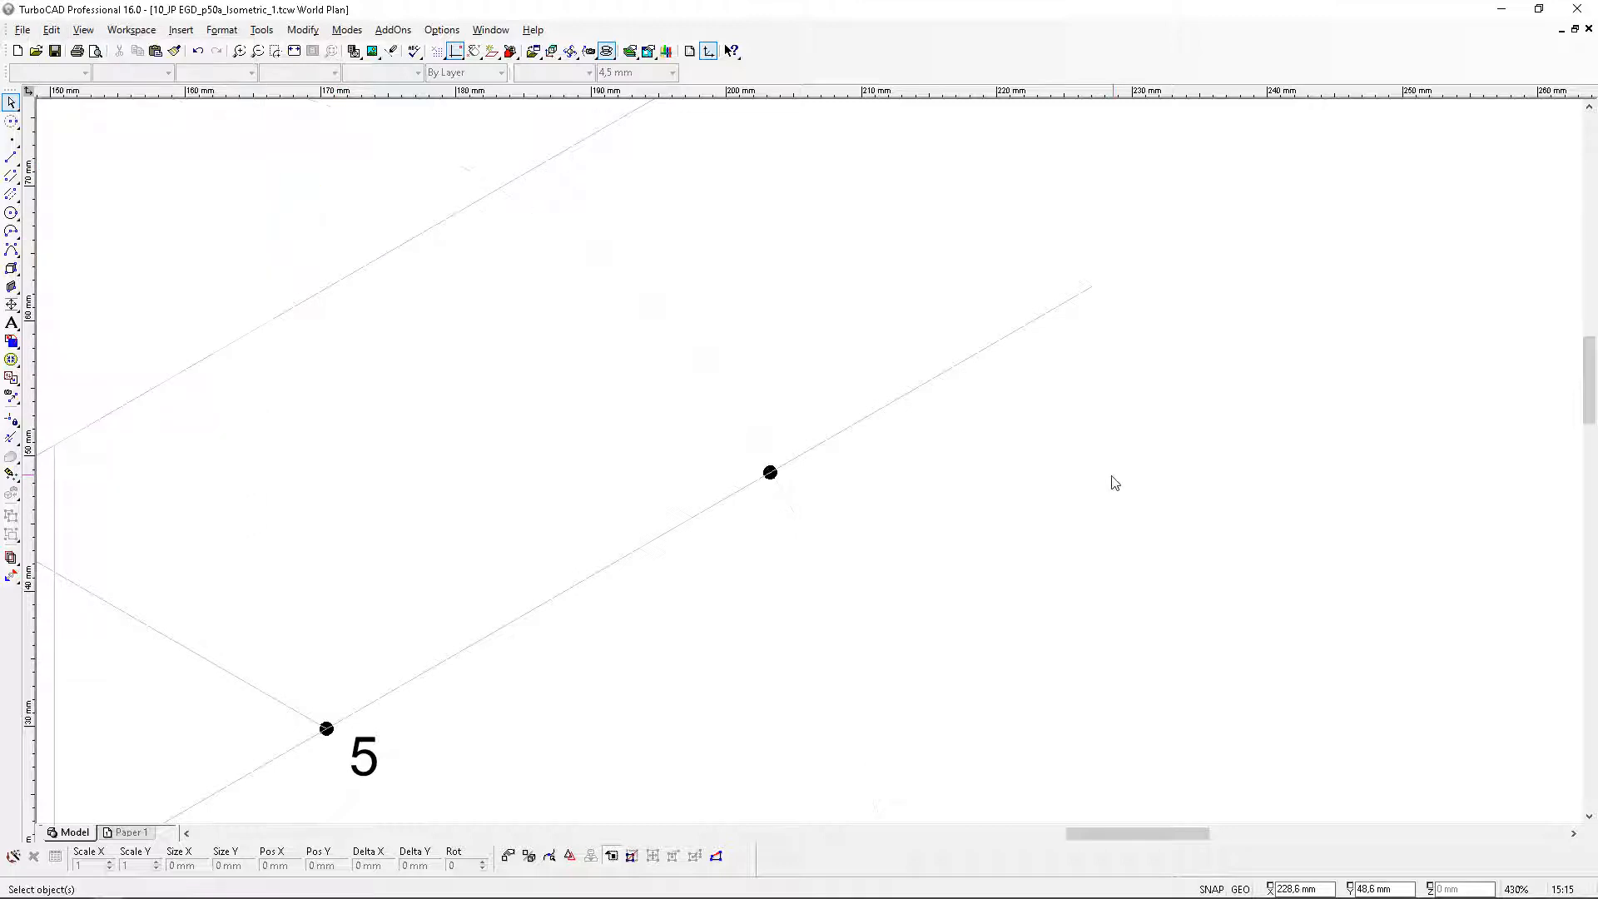
Draw a line parallel to isometric line AB, positioned through the new dot on the axis through A and 5
scroll(714, 444, "down", 4)
scroll(635, 460, "up", 2)
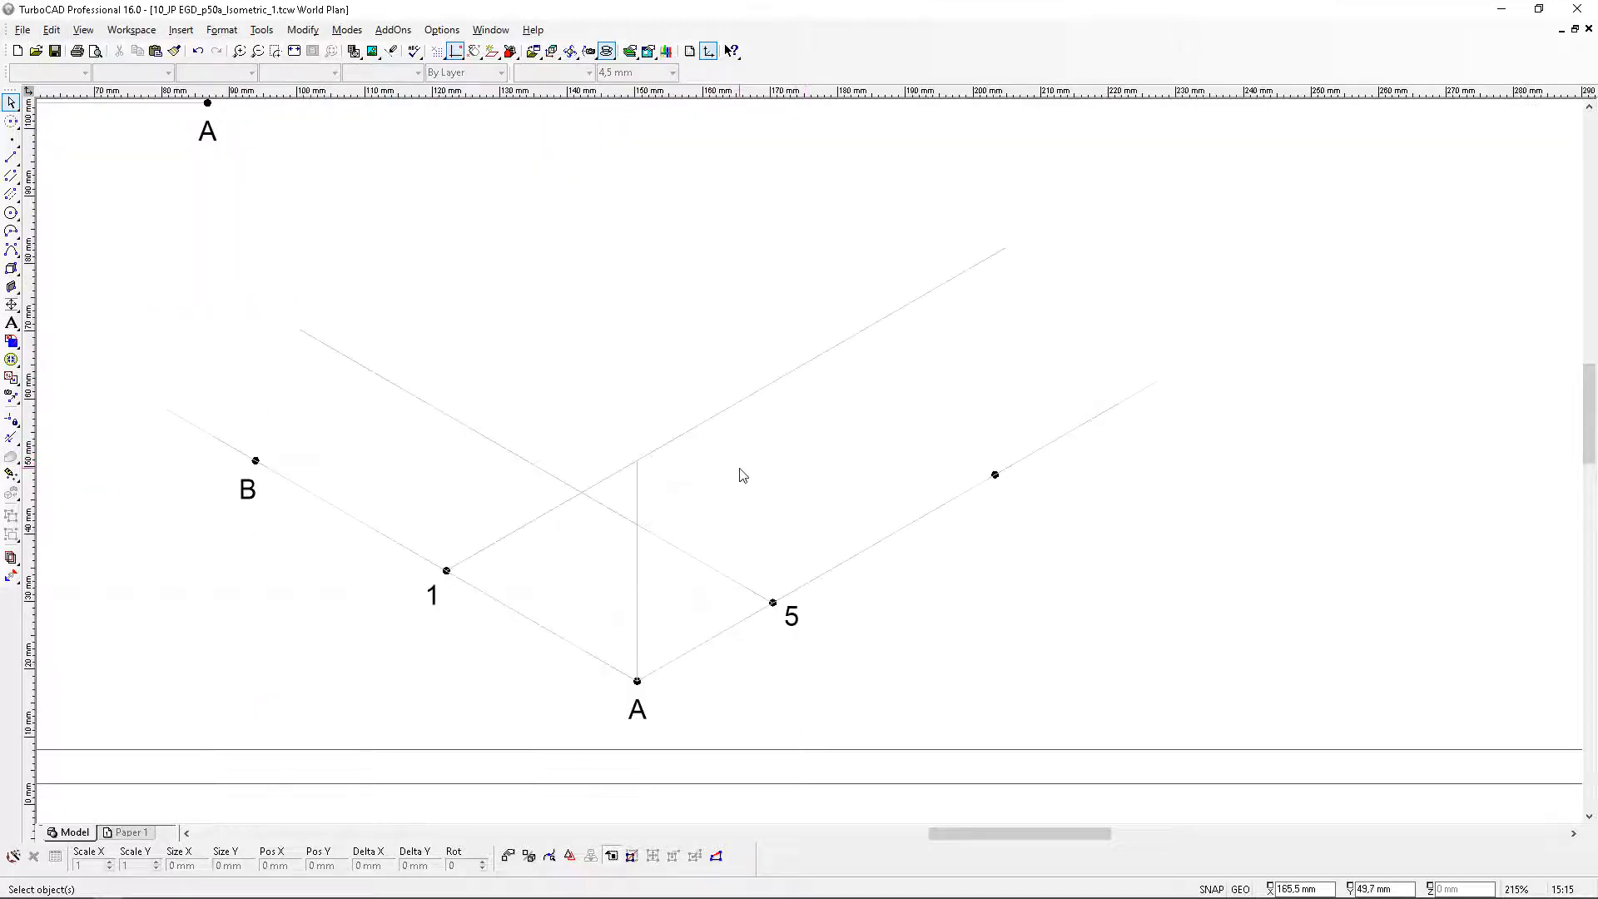
scroll(742, 475, "down", 2)
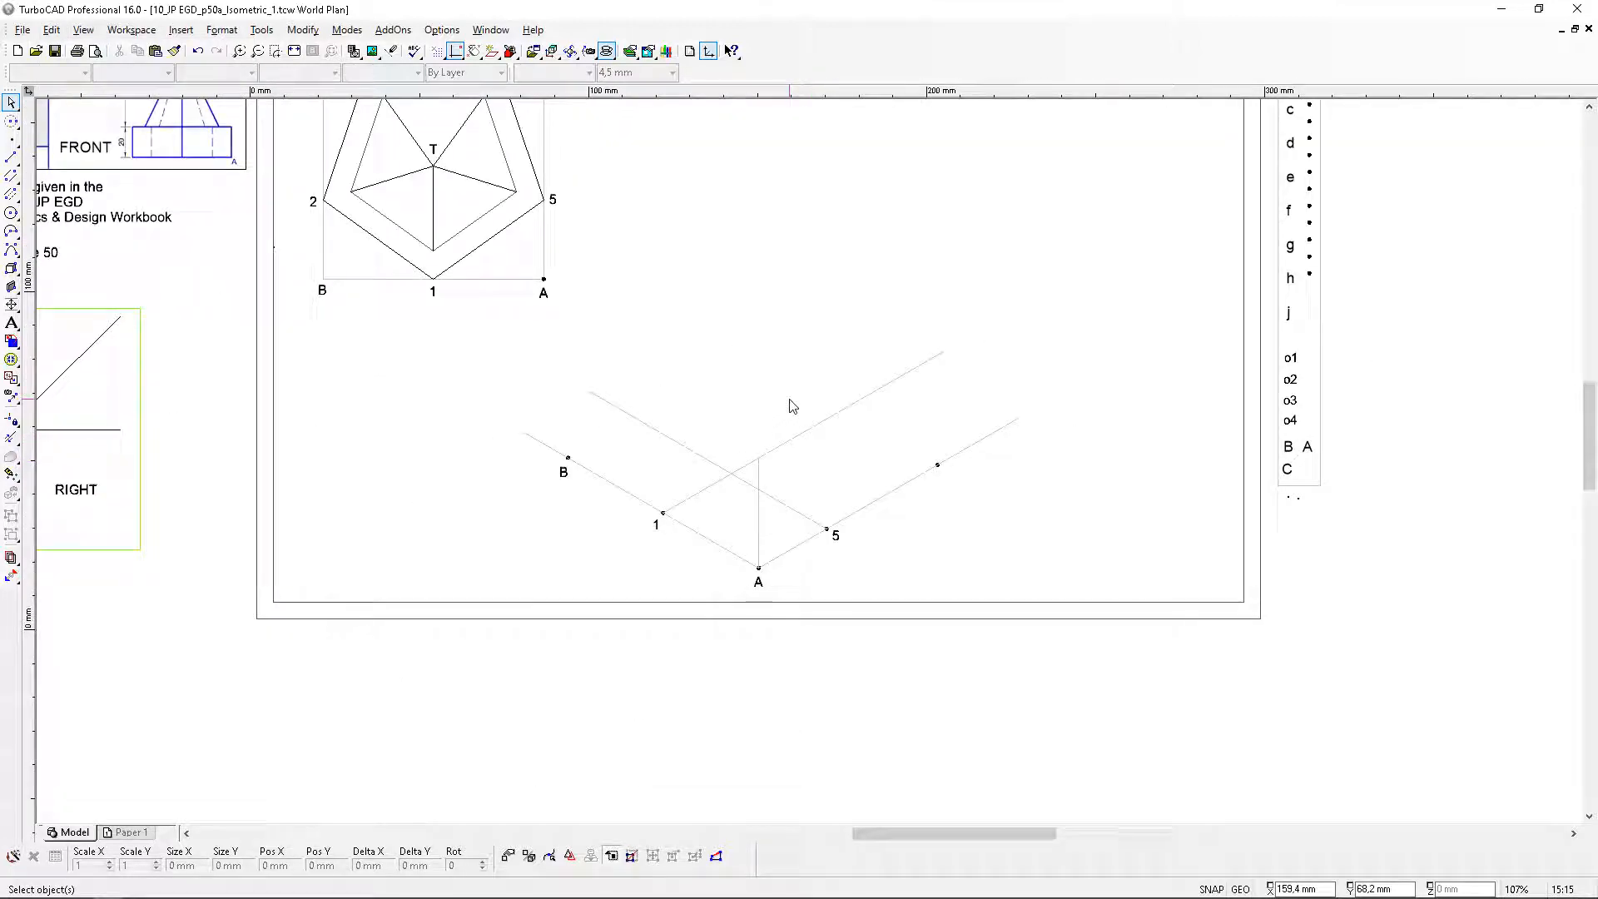
left_click(10, 161)
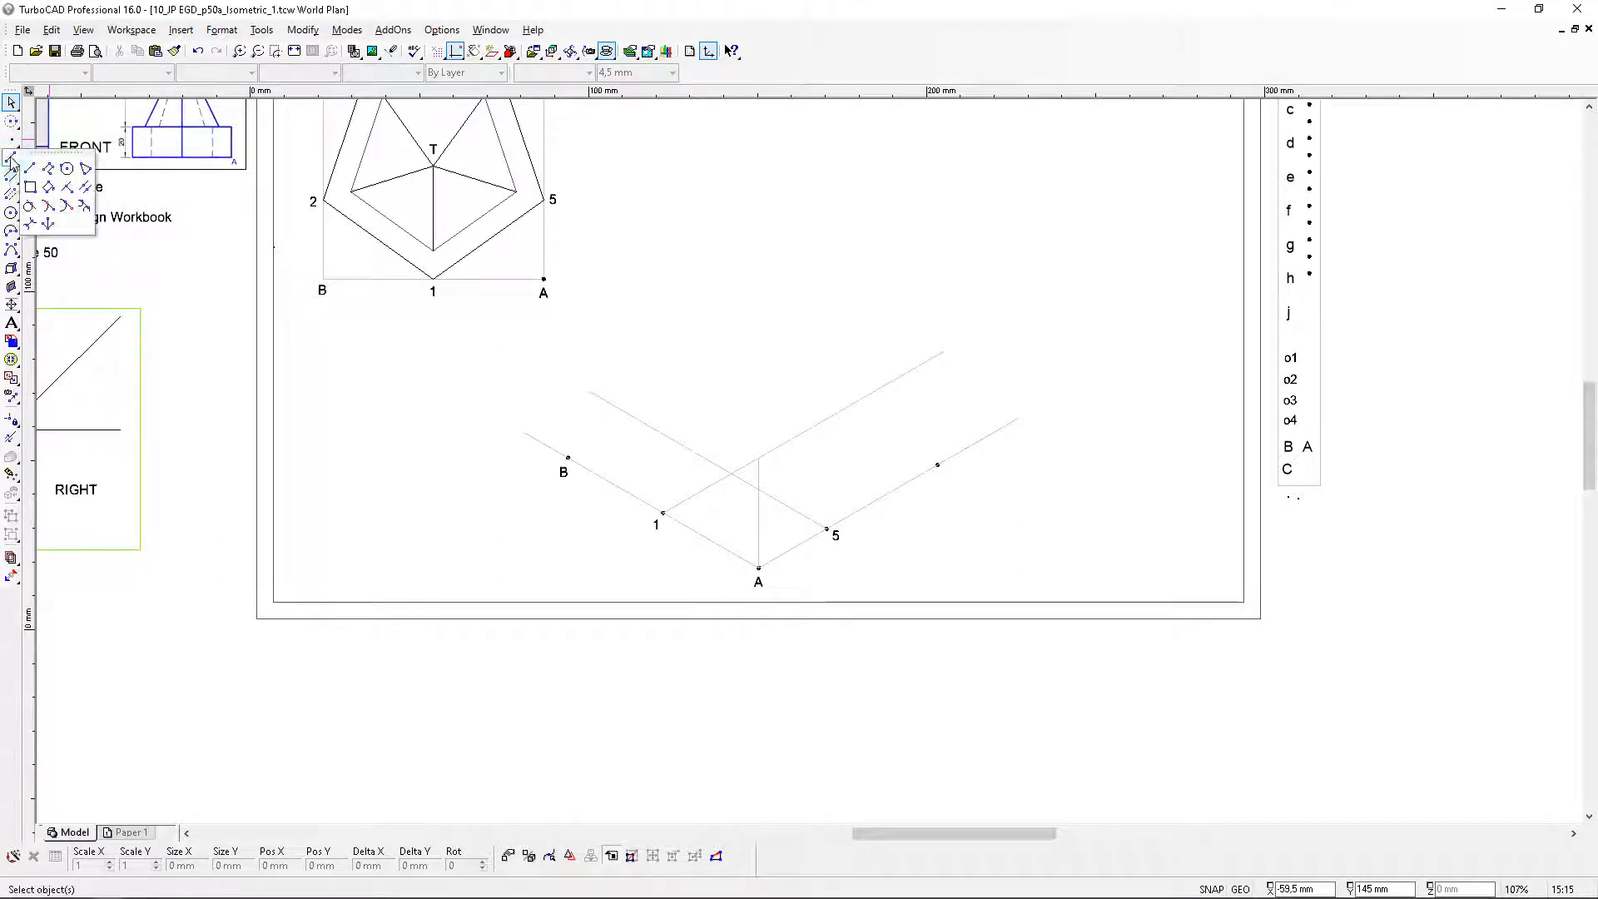
left_click(85, 188)
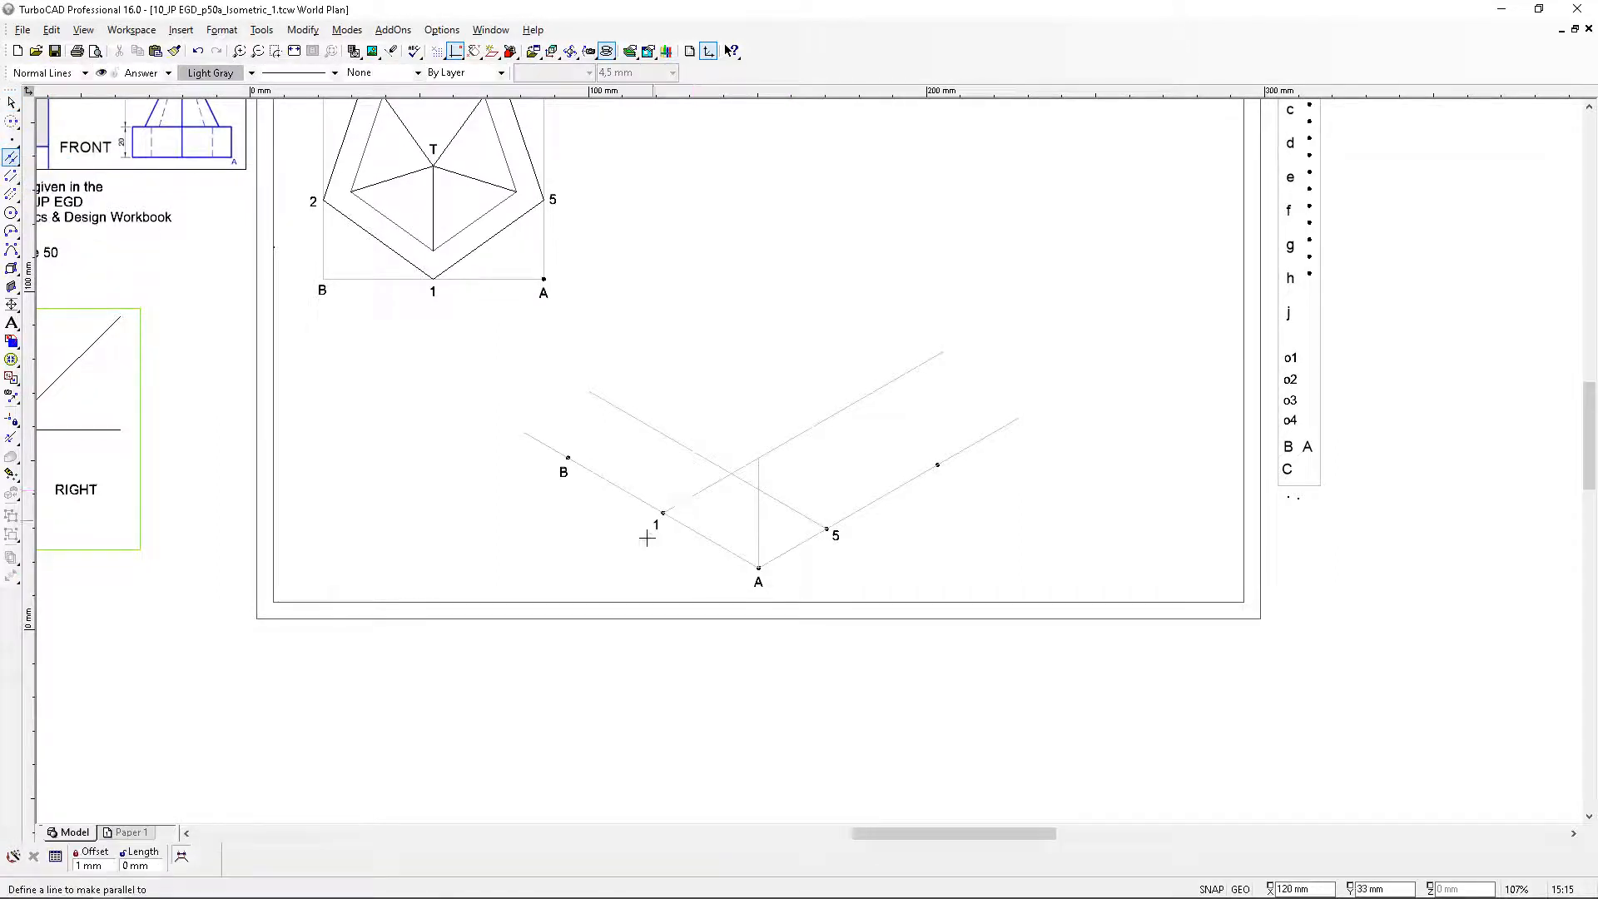
left_click(624, 490)
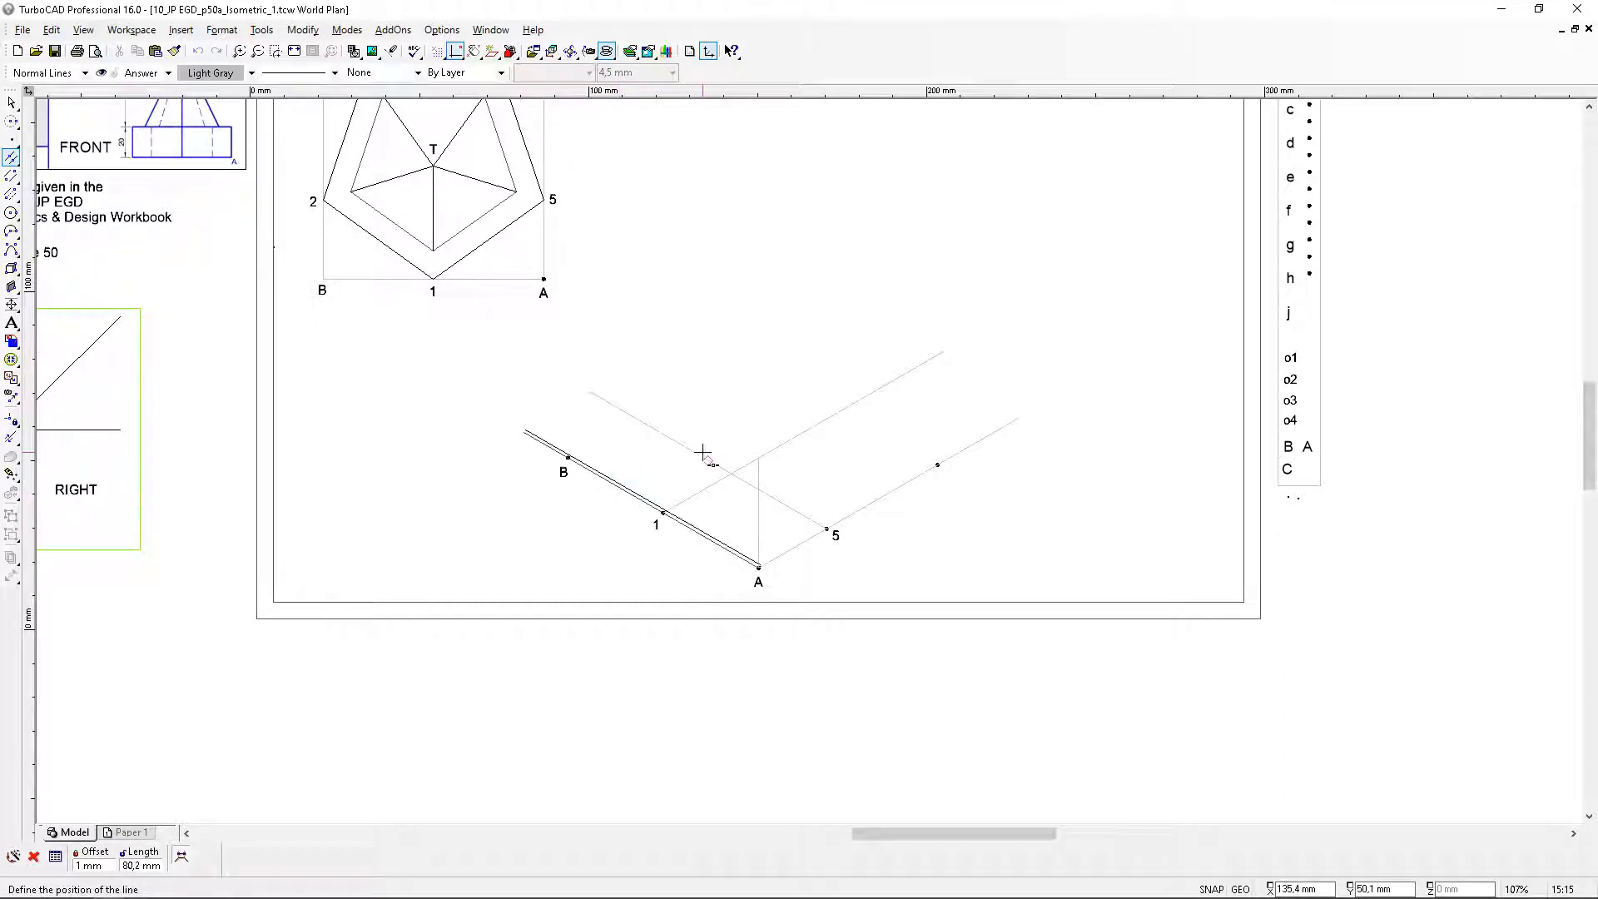
left_click(79, 853)
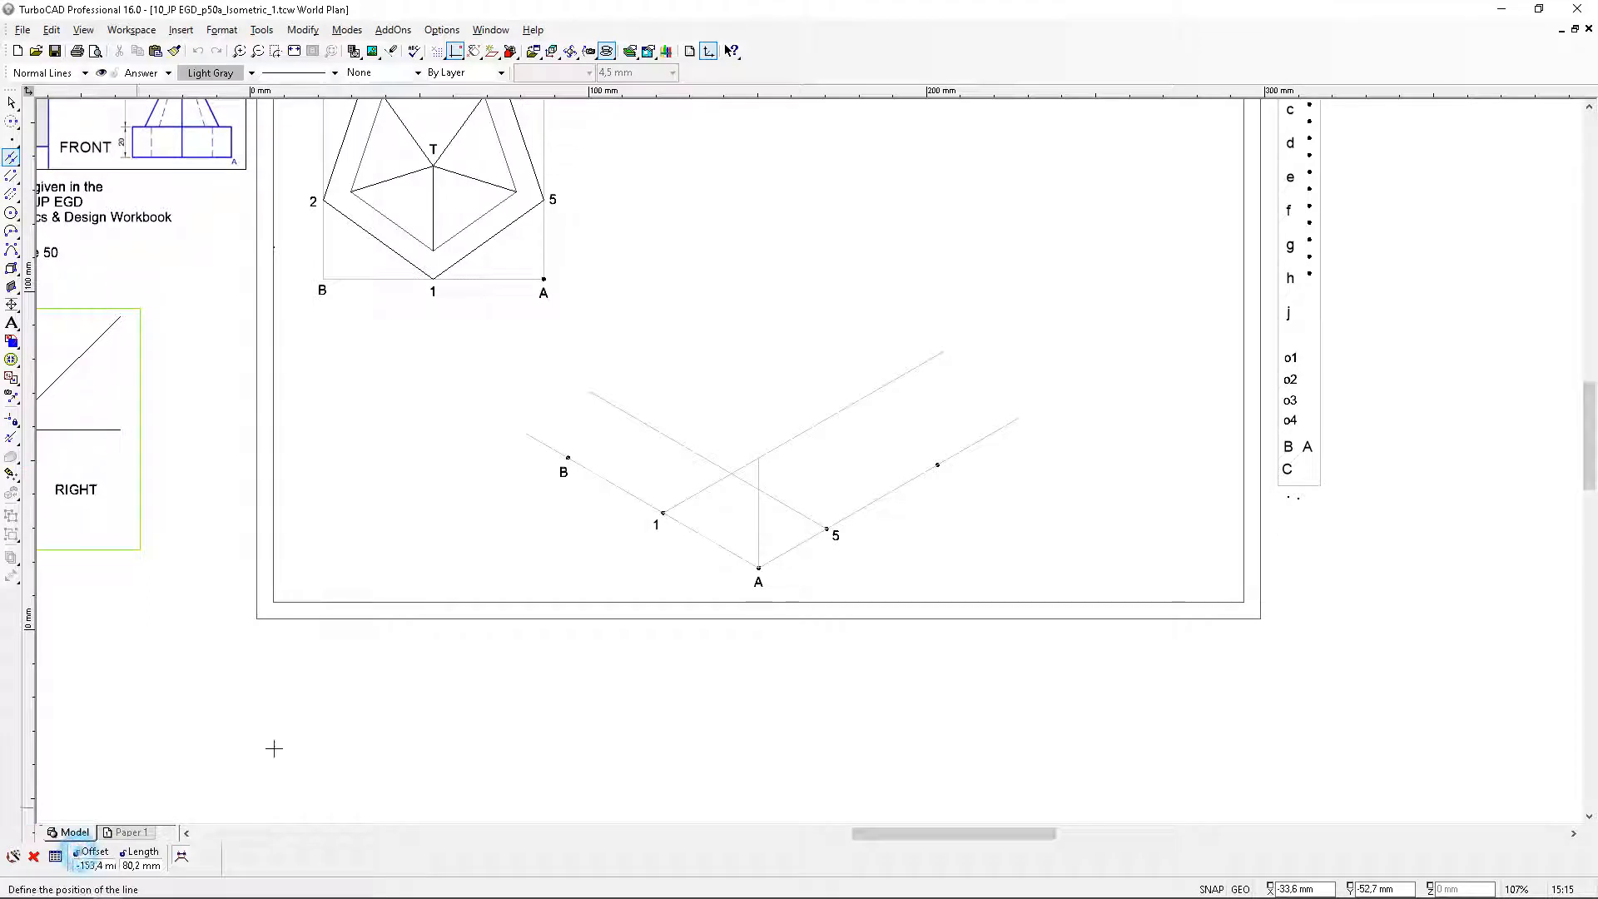
scroll(942, 473, "up", 3)
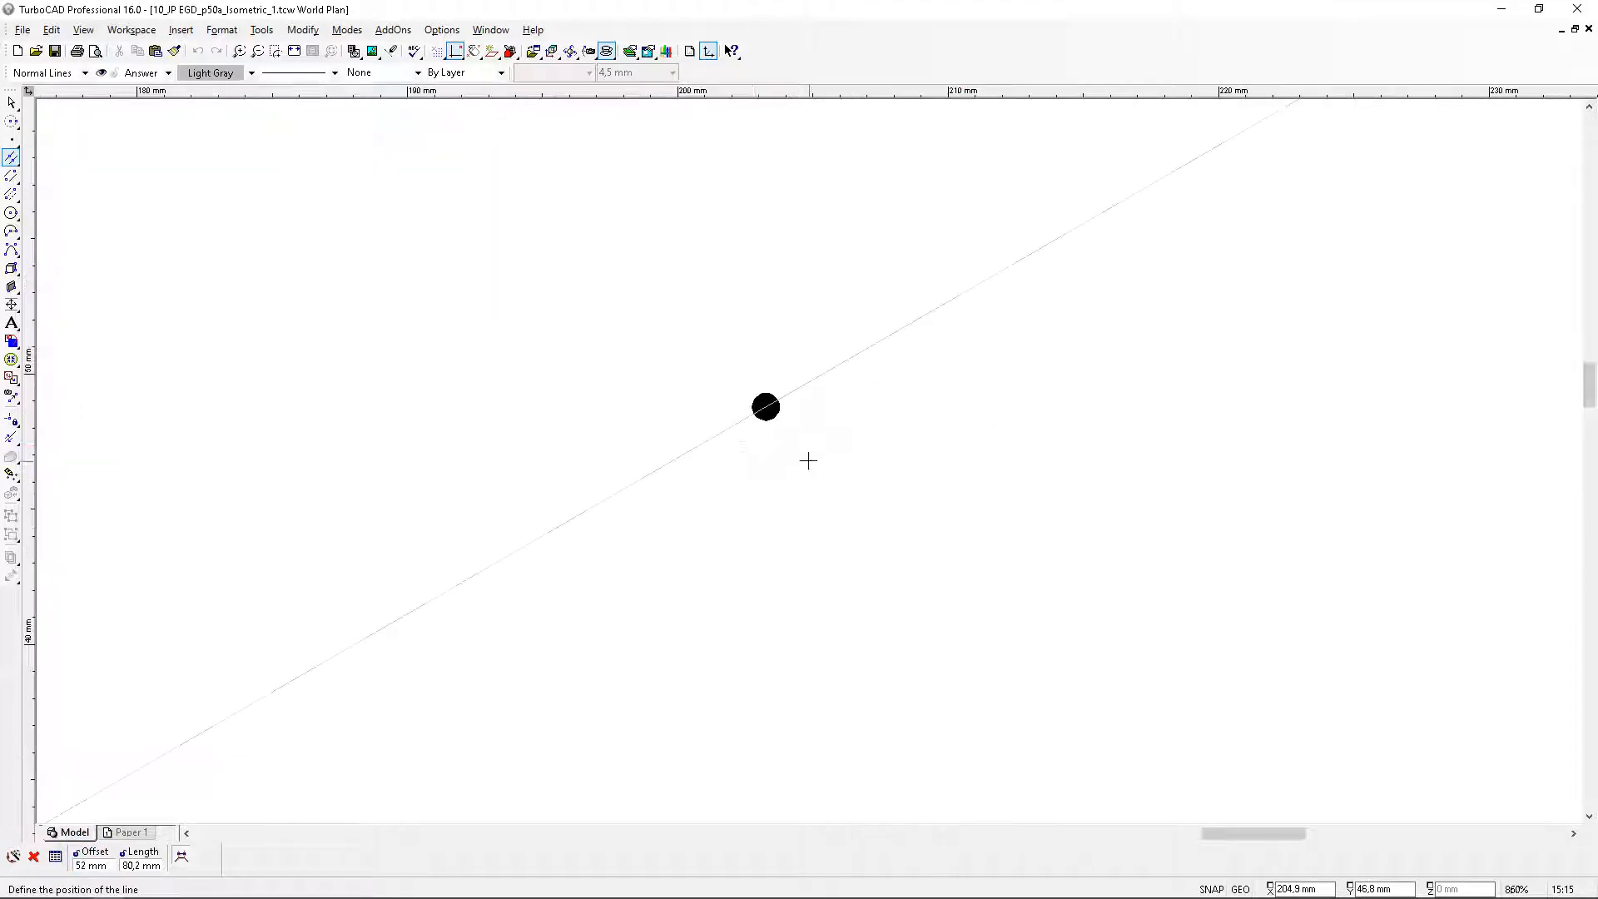
left_click(765, 408)
scroll(803, 457, "down", 5)
scroll(785, 486, "up", 3)
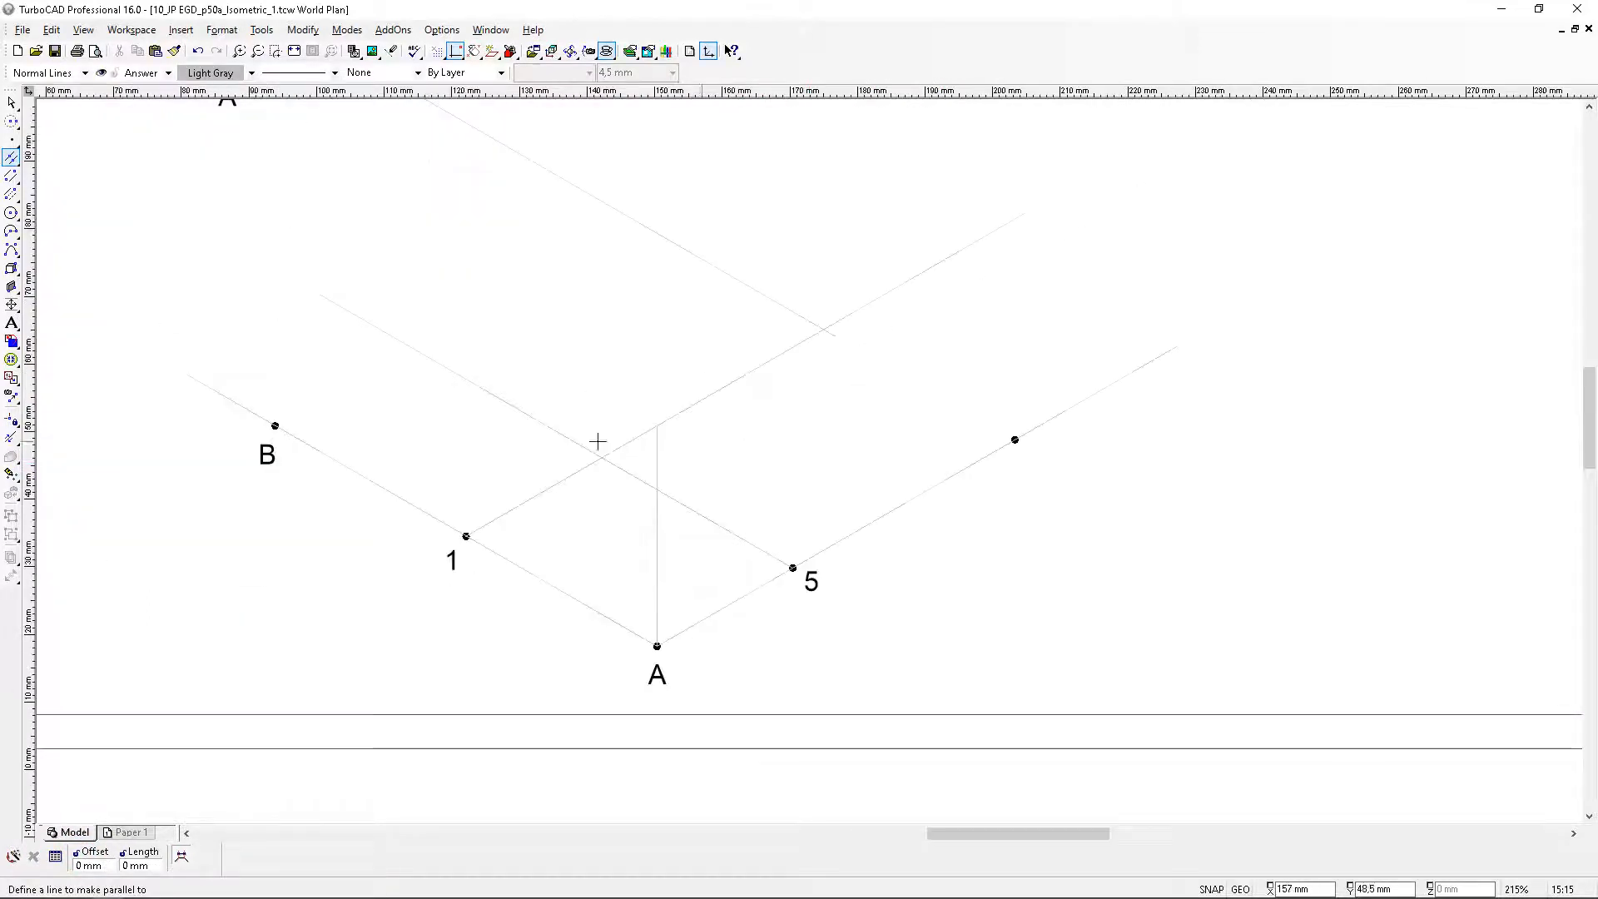
Extend the new parallel line down to the unlabelled dot on the isometric axis through A and 5
left_click(12, 437)
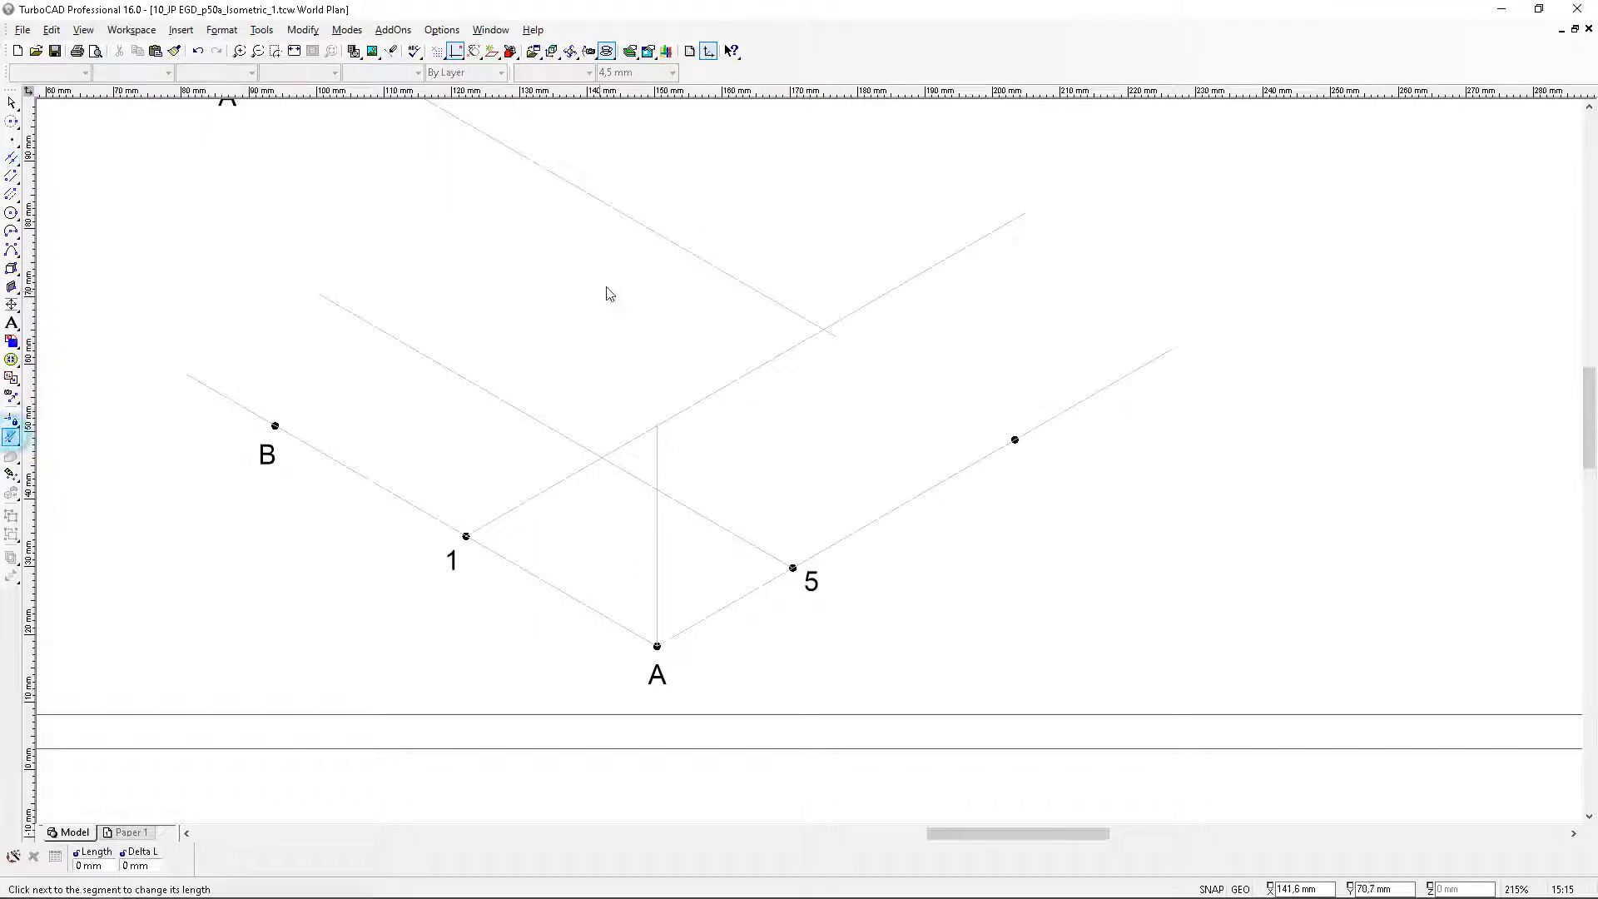
left_click(768, 298)
scroll(1022, 445, "up", 2)
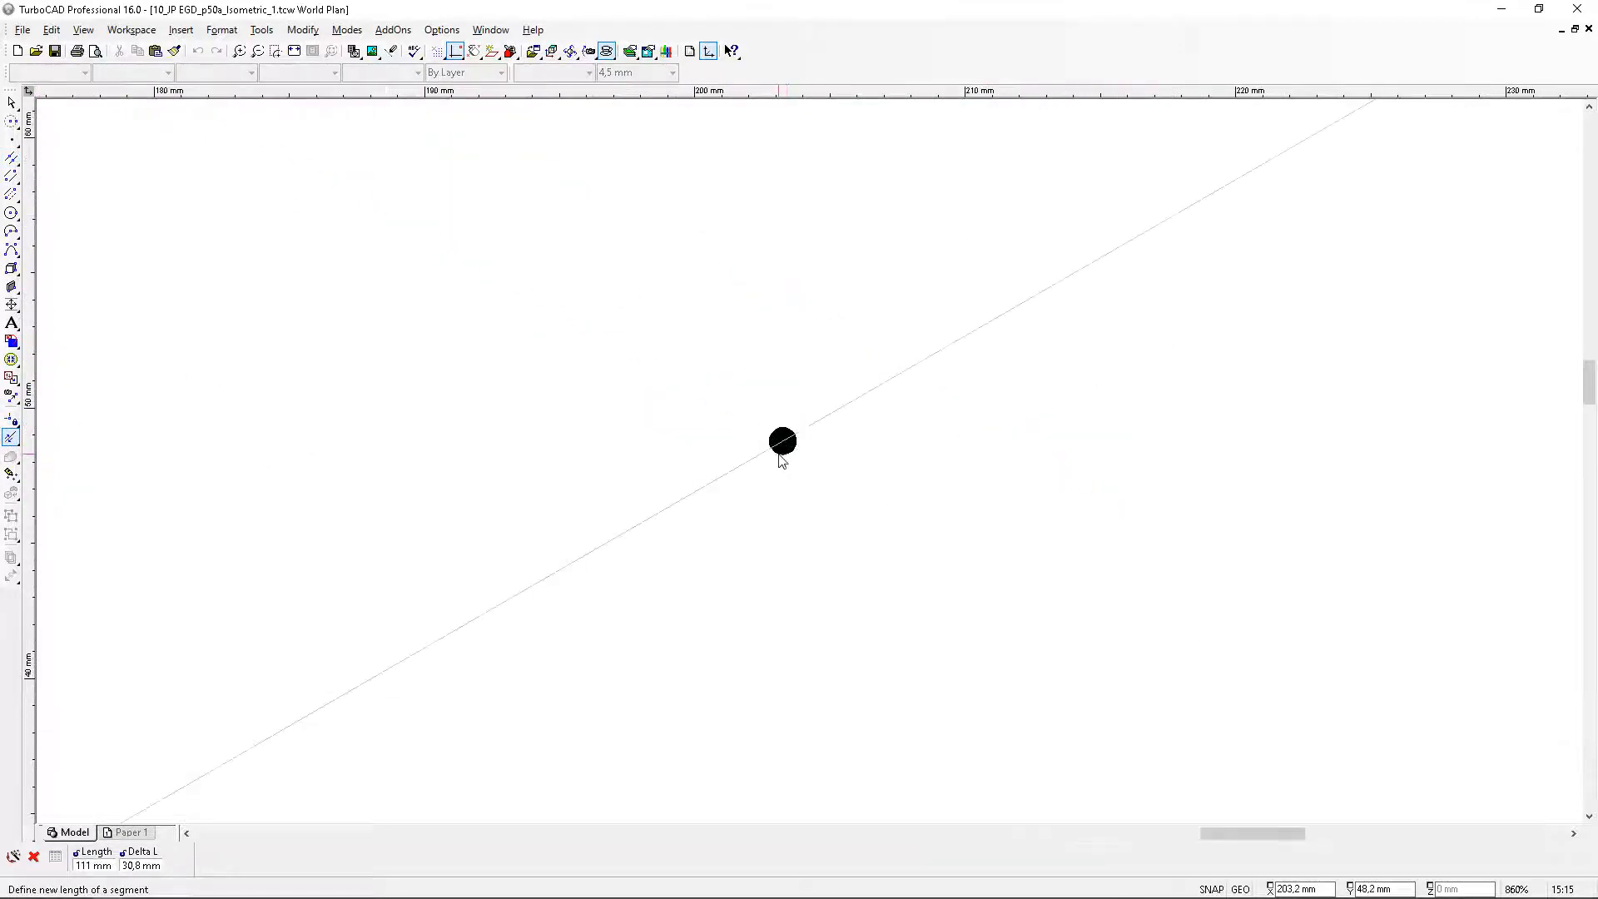
left_click(785, 442)
scroll(716, 504, "down", 2)
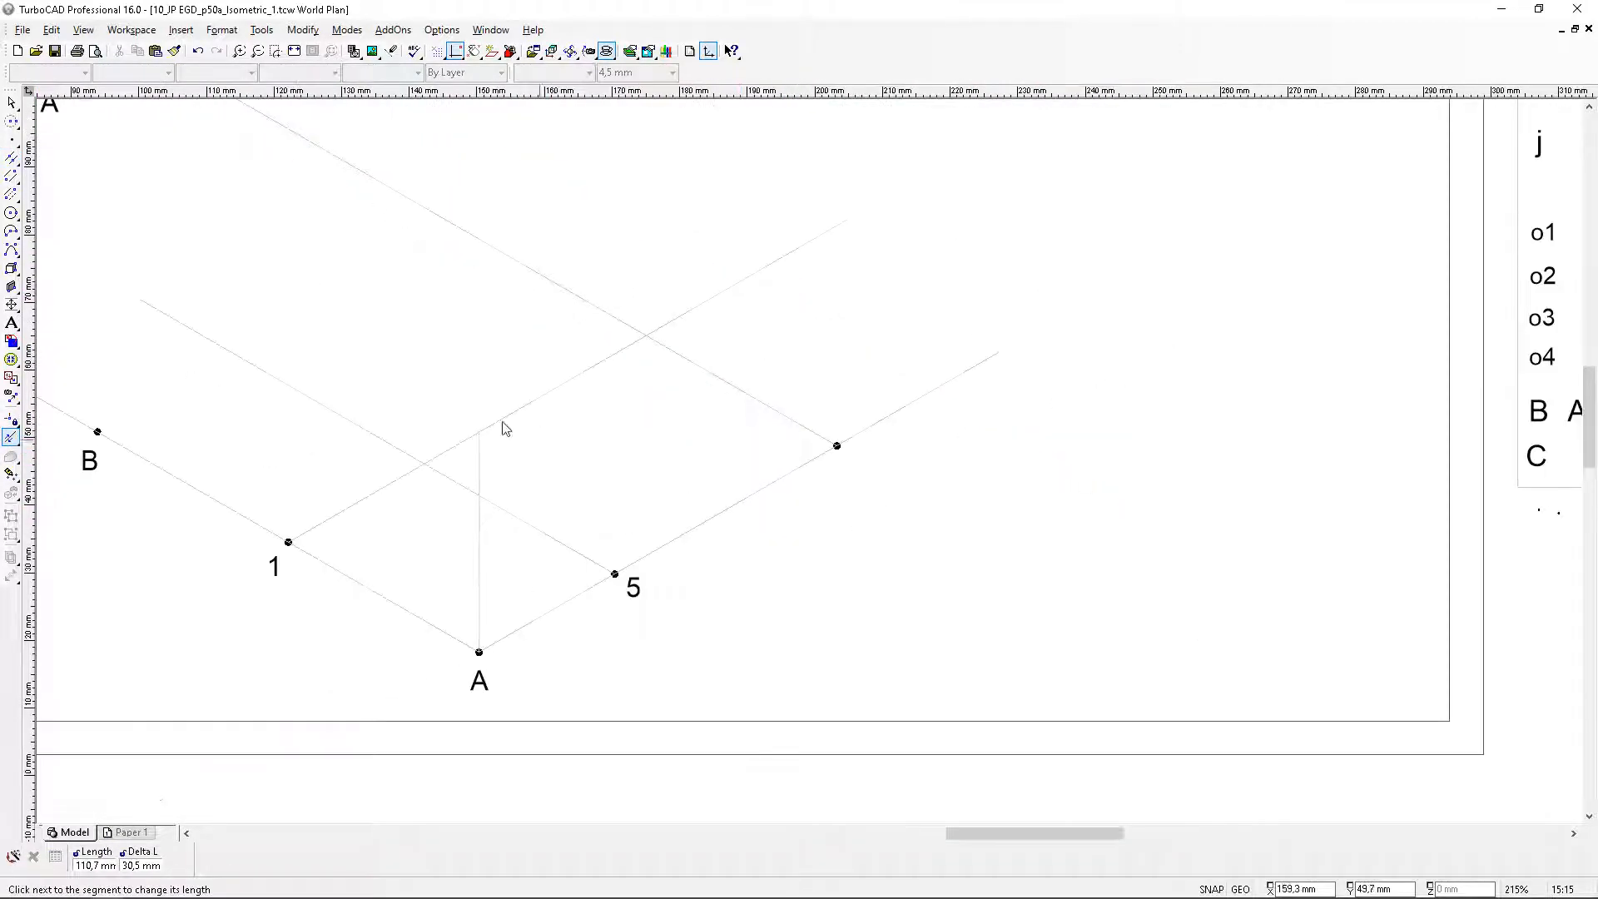
Draw a line parallel to the isometric line through A and 5, positioned through point B
left_click(11, 156)
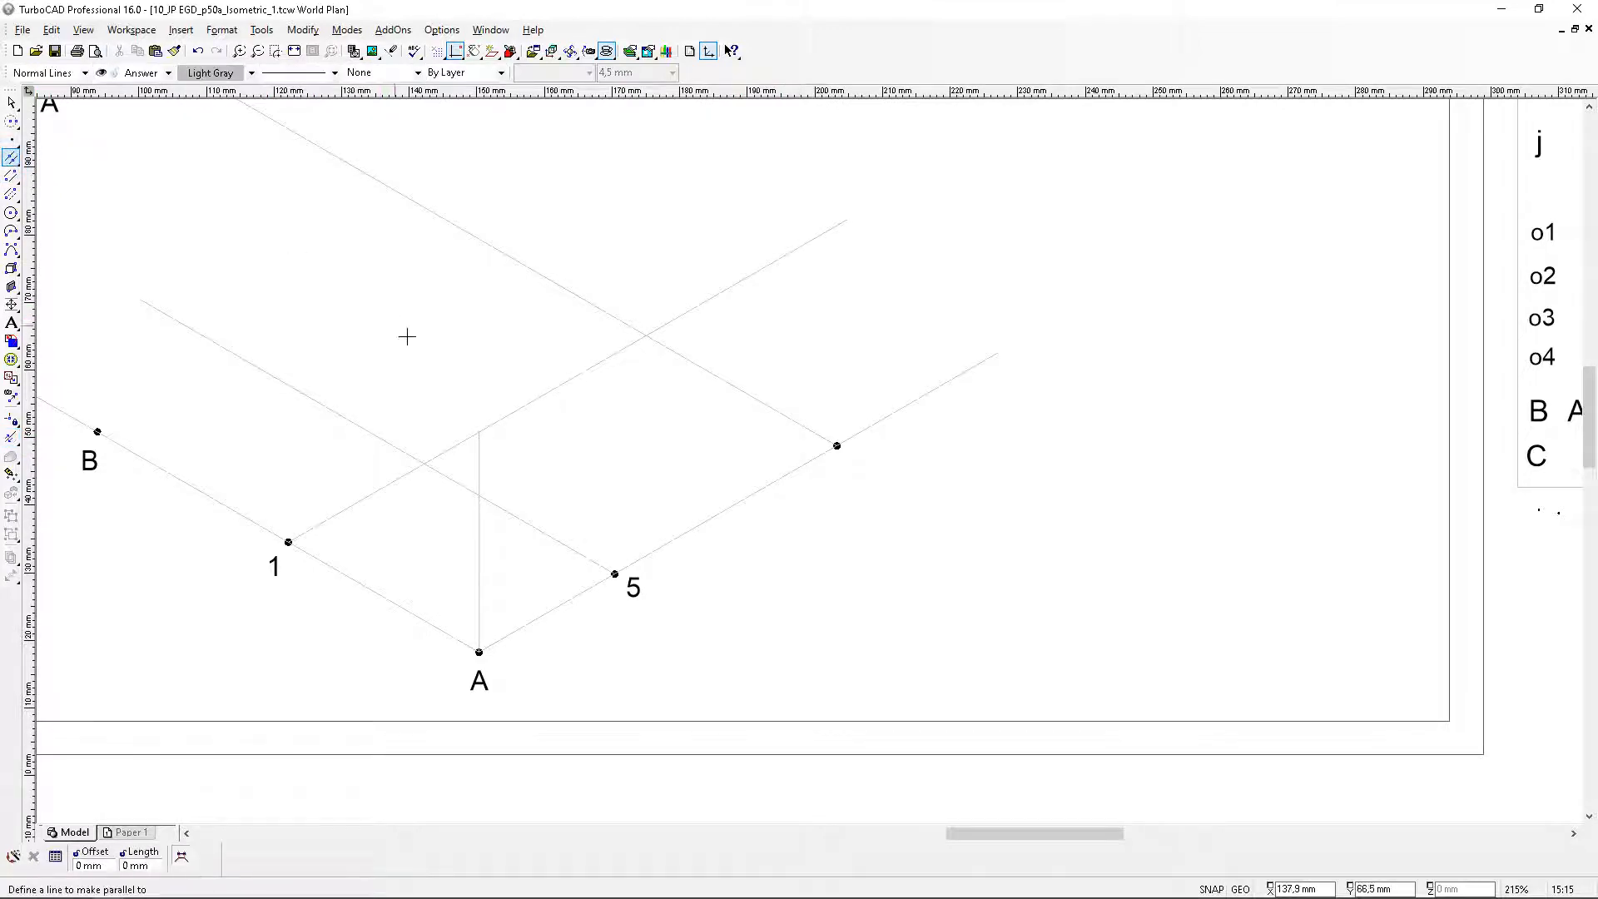
left_click(718, 508)
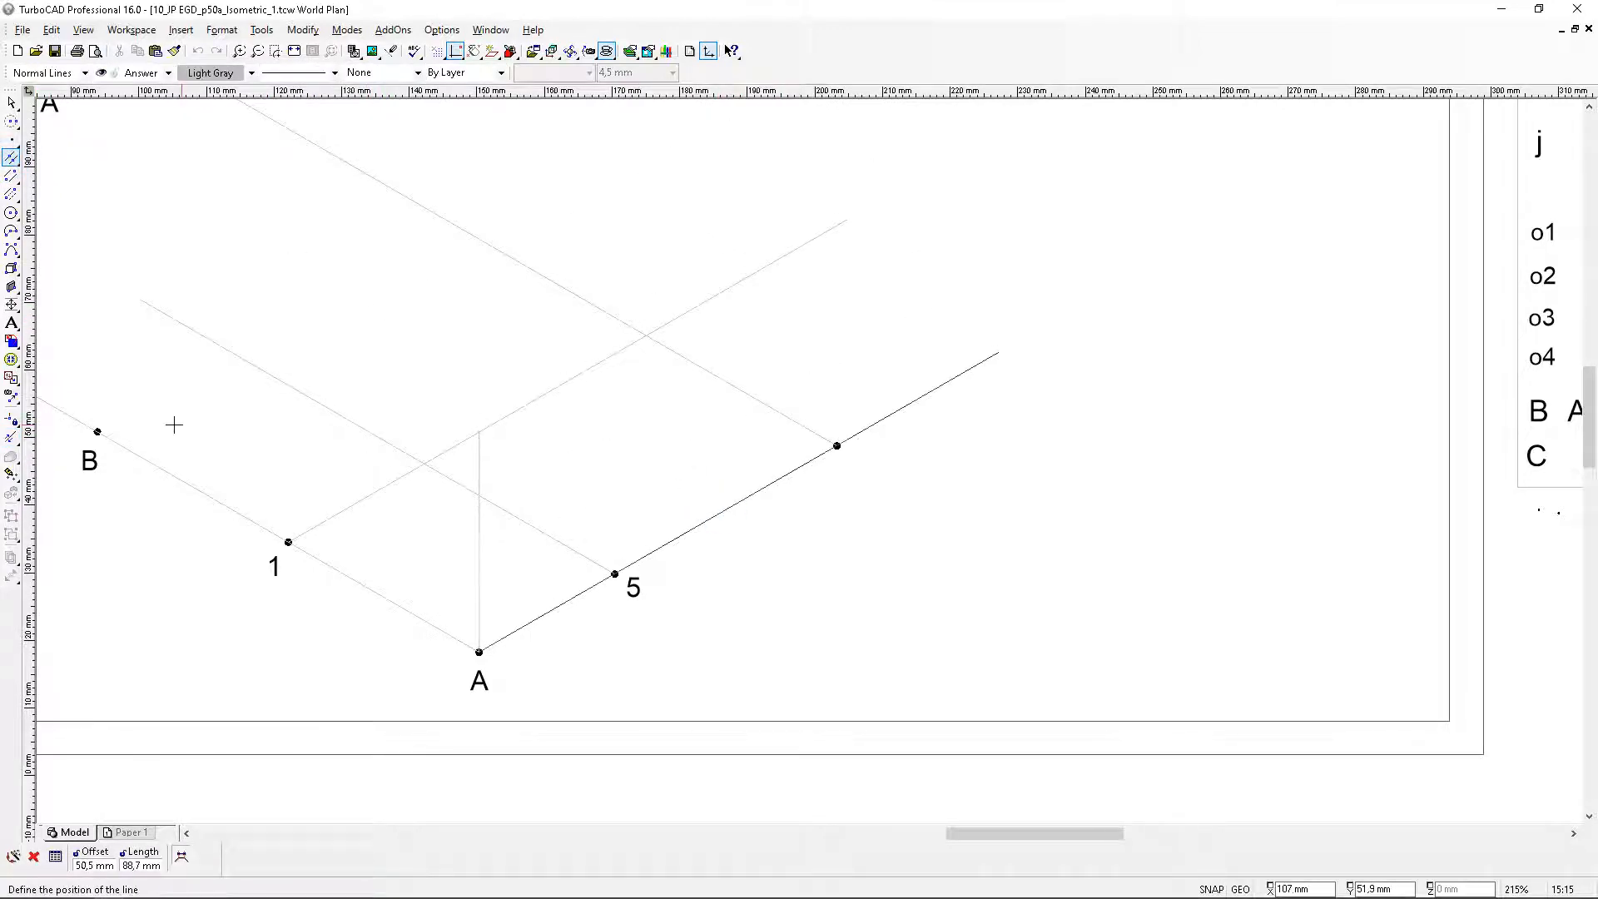
scroll(115, 432, "up", 3)
left_click(650, 470)
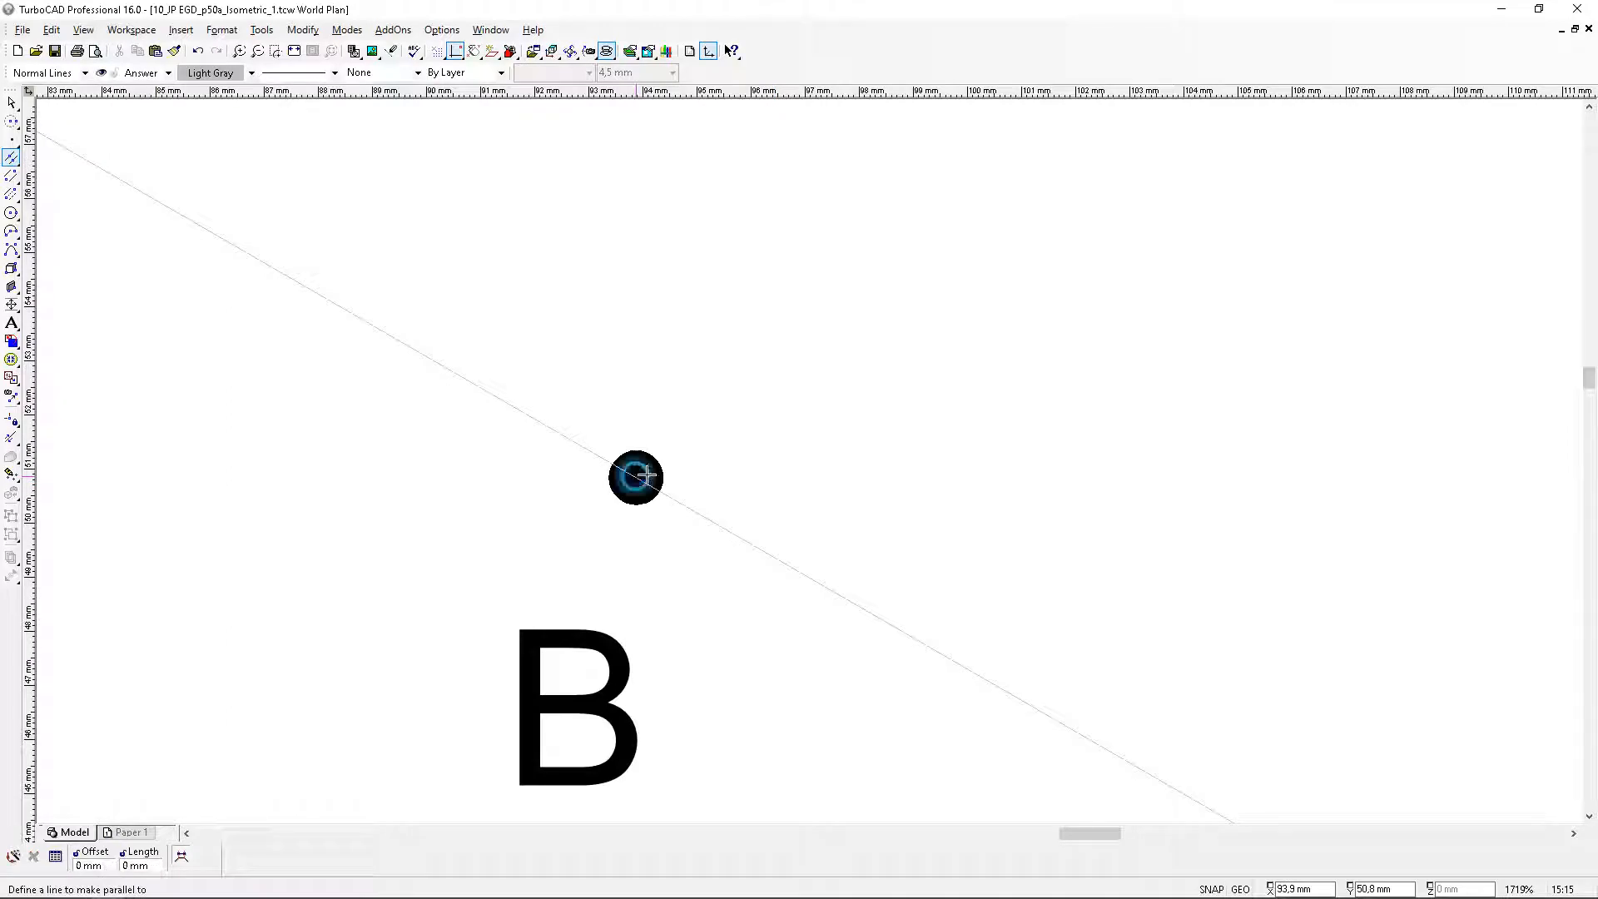
scroll(777, 465, "down", 3)
Extend the line parallel to the axis through A and 5 down to point B with the line-length adjustment
left_click(10, 436)
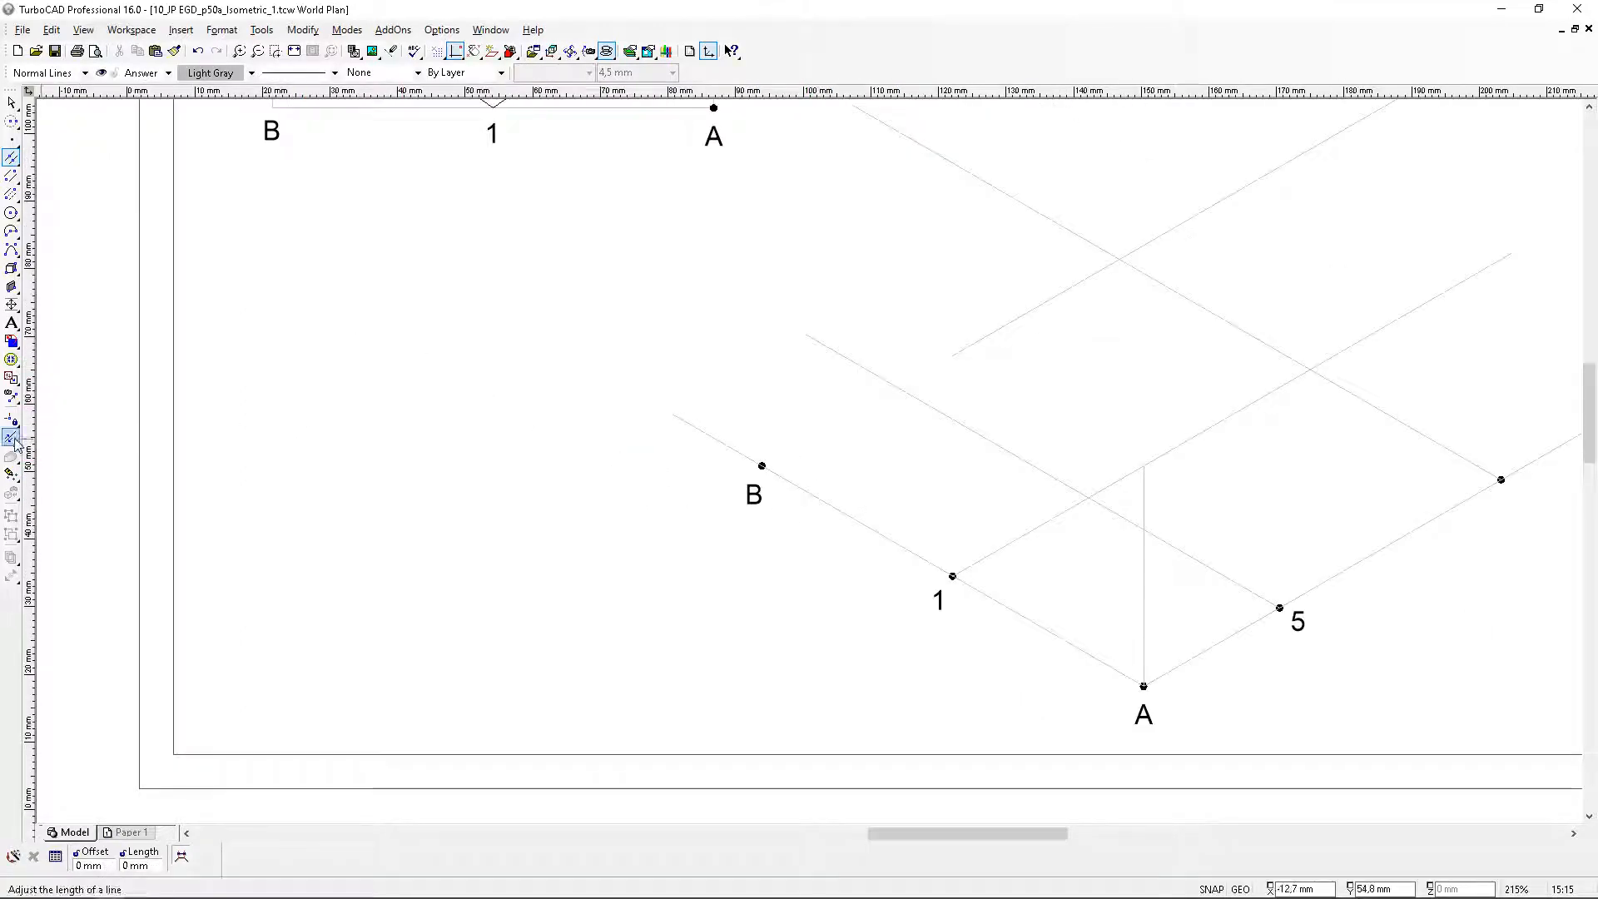
left_click(970, 346)
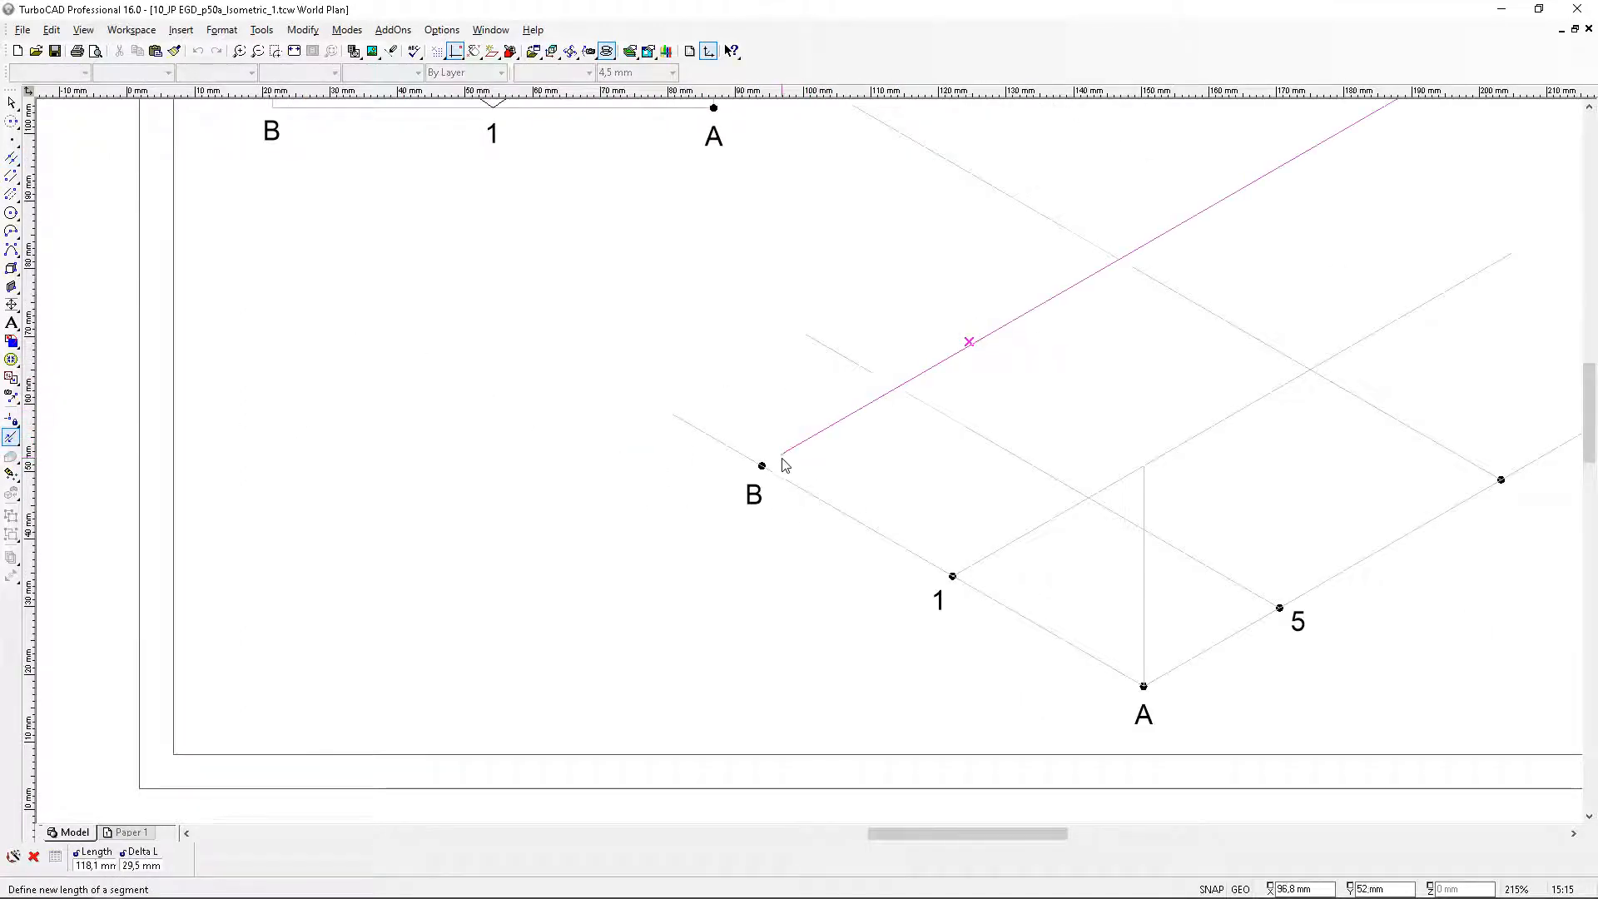
scroll(782, 465, "up", 3)
left_click(717, 467)
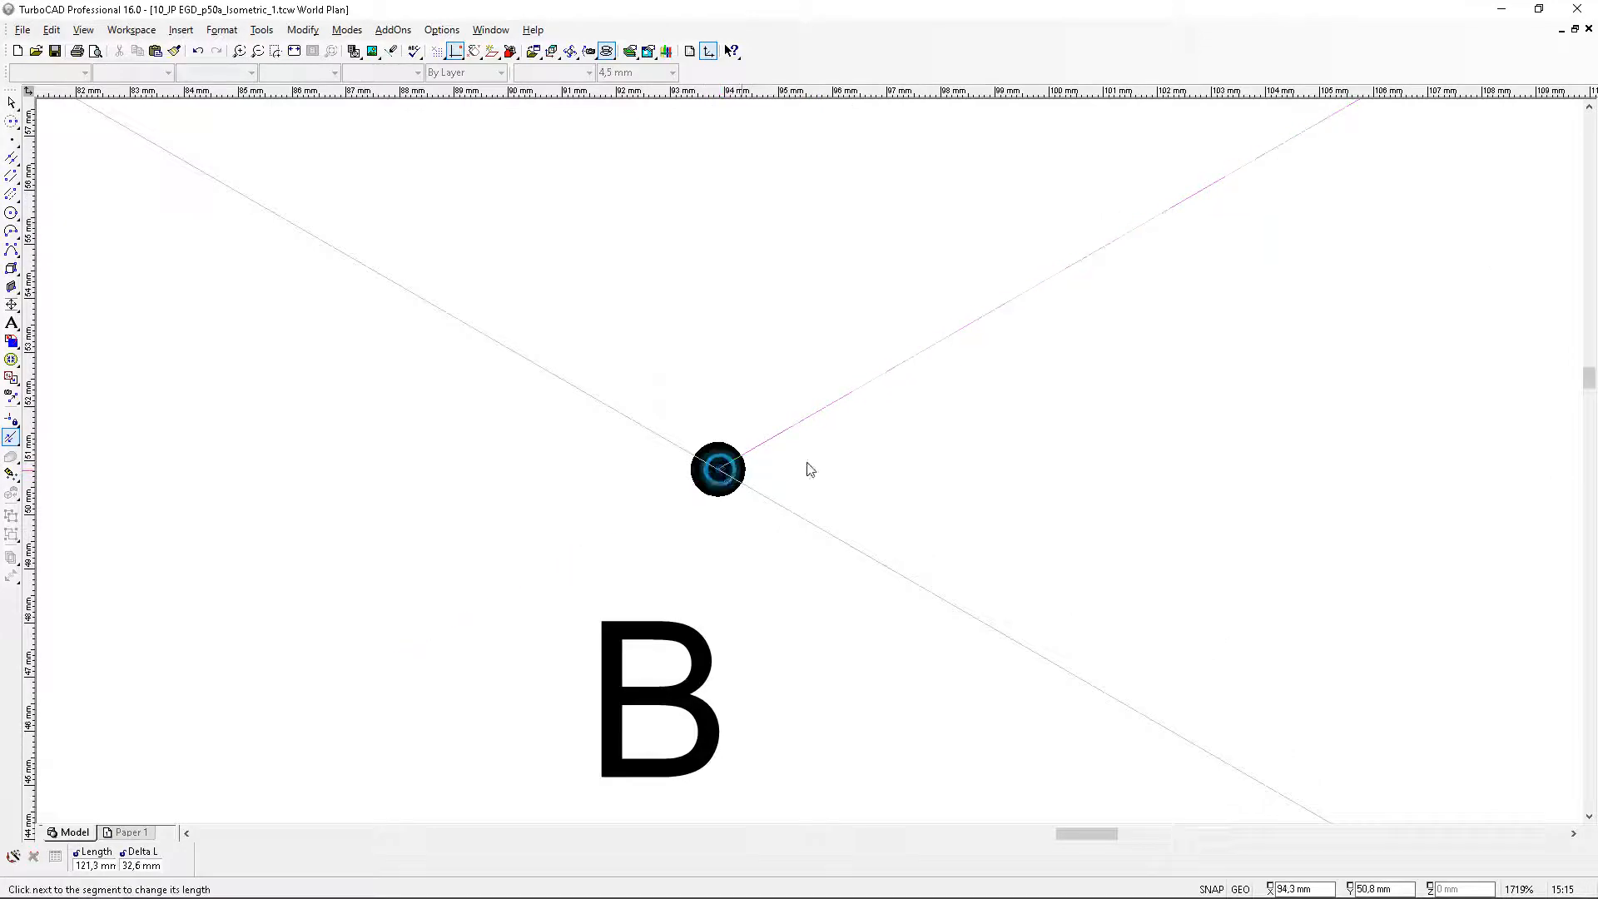
scroll(832, 467, "down", 3)
Trim the isometric line from A through 1 so that it ends at point B
left_click(724, 442)
scroll(744, 460, "up", 2)
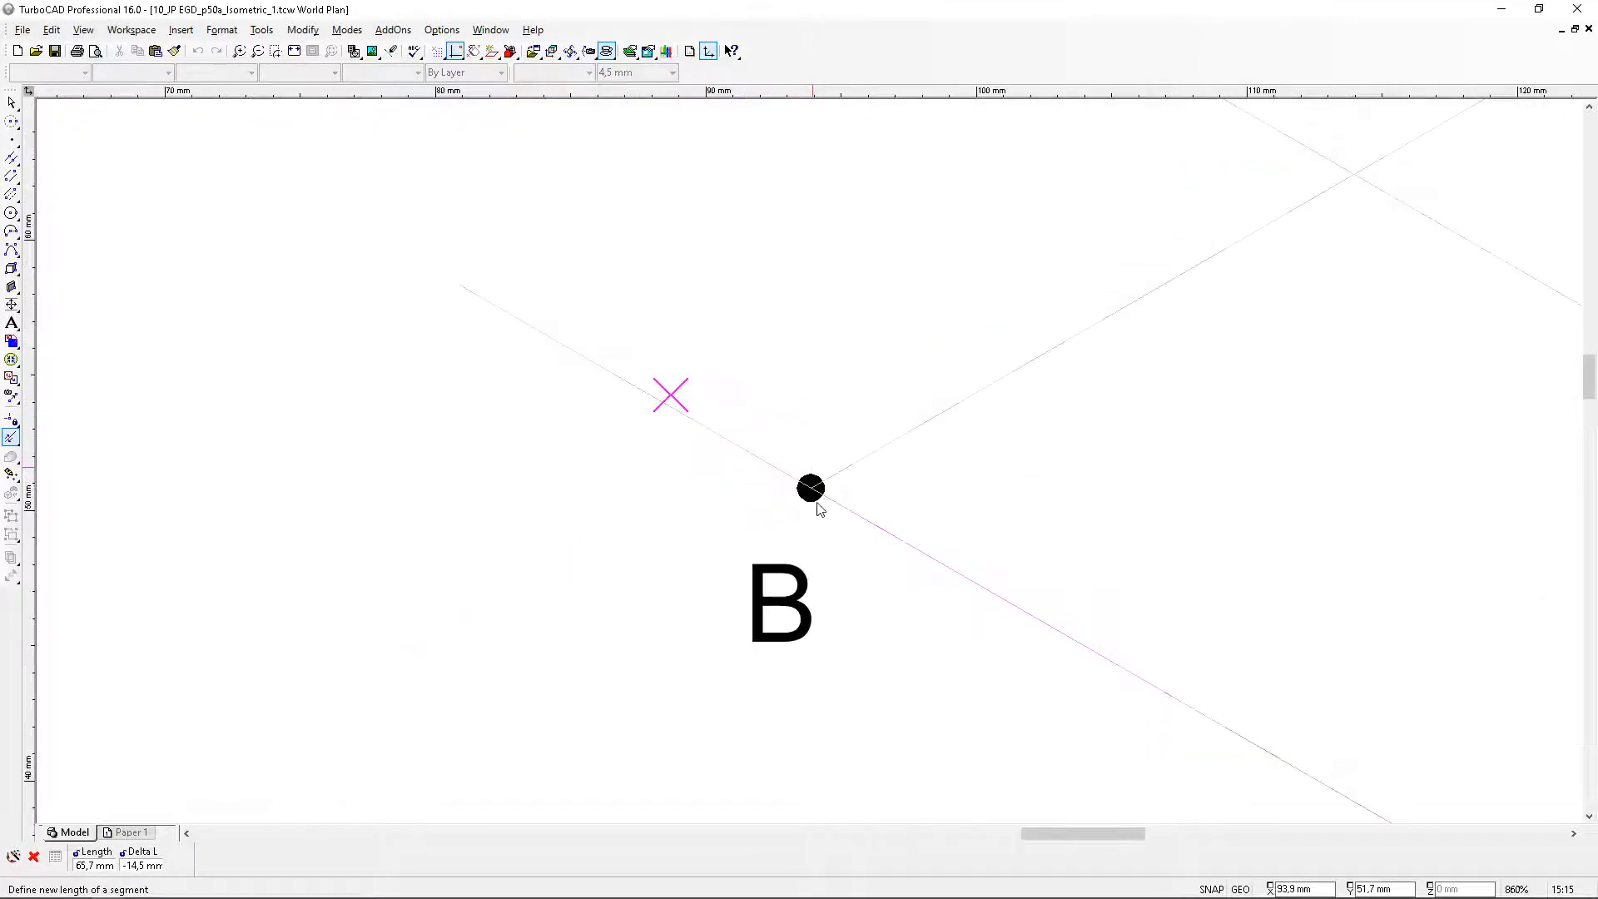
left_click(809, 489)
scroll(929, 450, "down", 2)
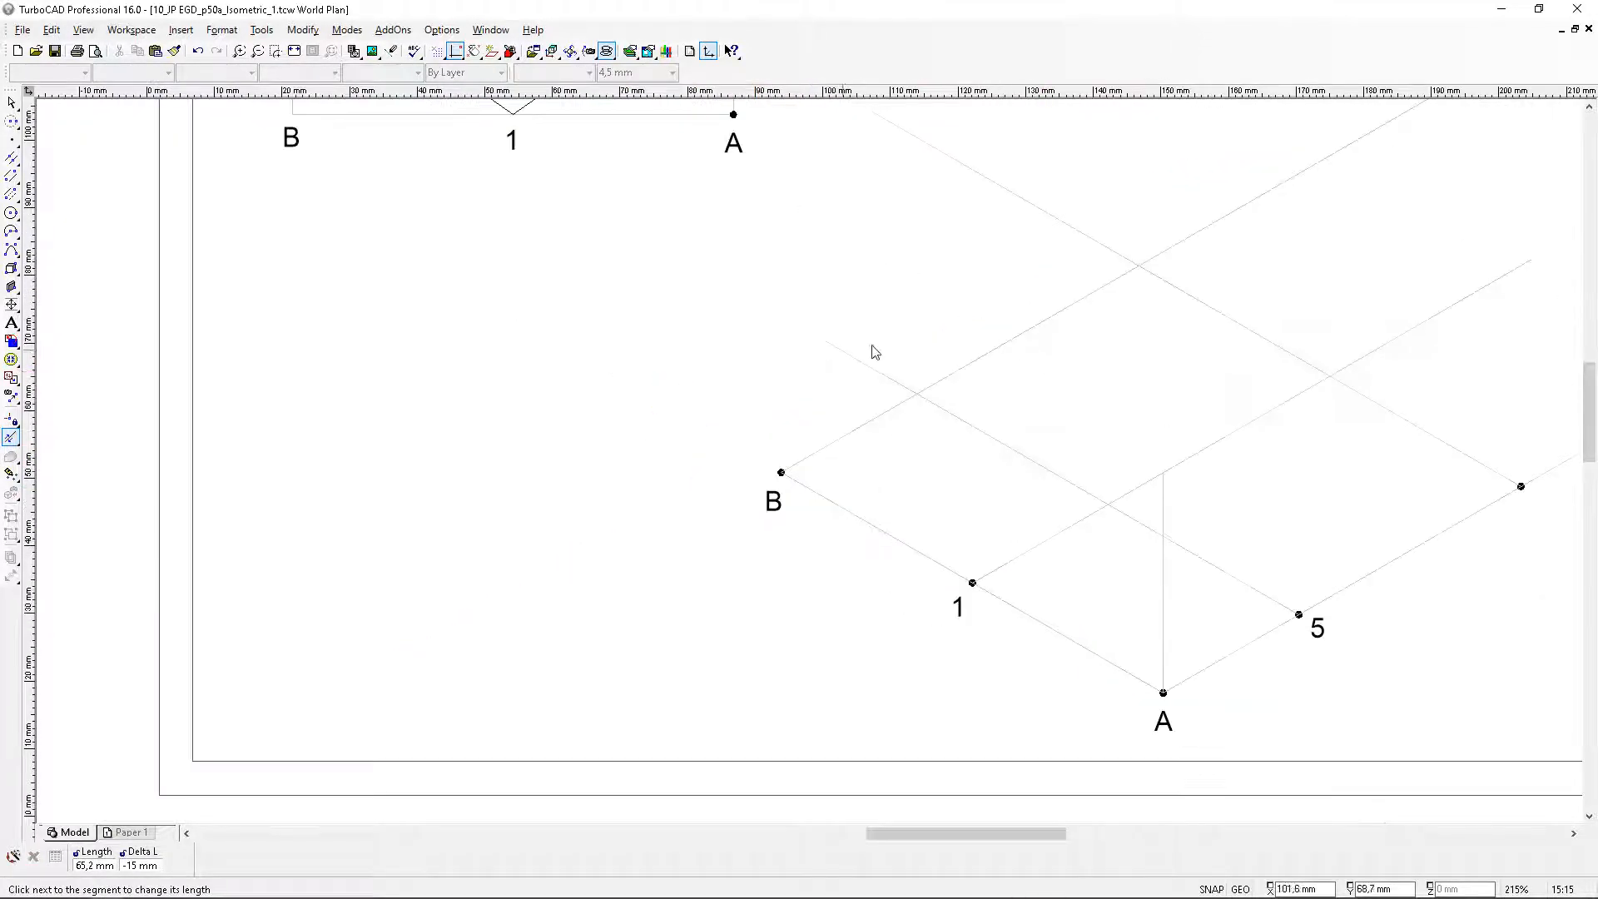
Shorten the parallel lines from point 5 and from the unlabelled dot back to the line through B
left_click(851, 357)
left_click(922, 394)
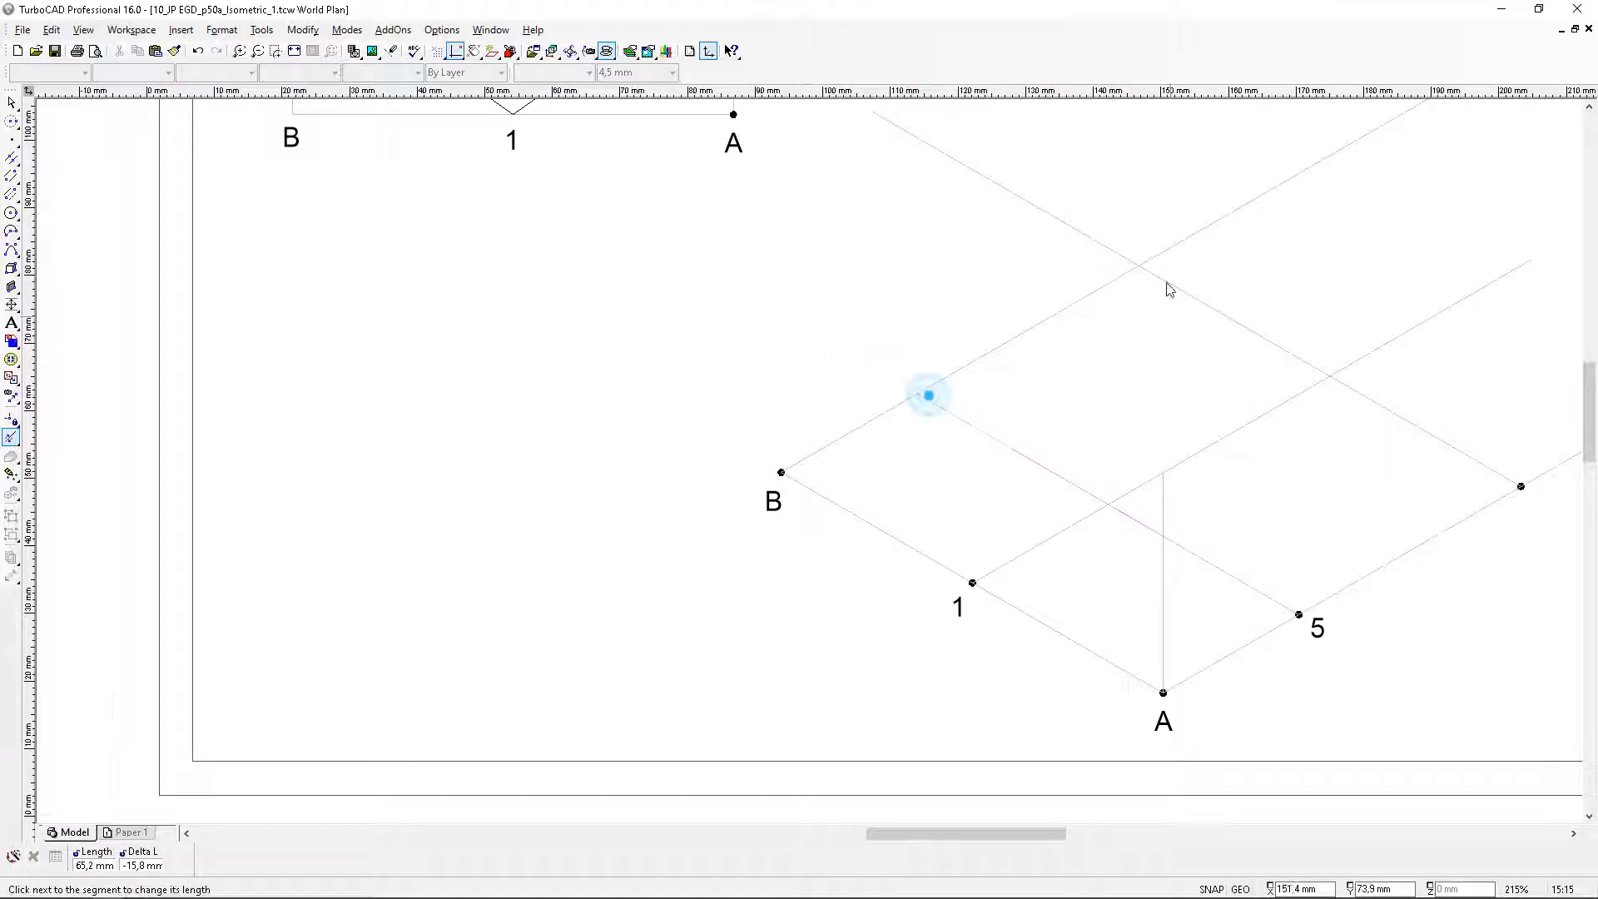
left_click(896, 124)
left_click(1132, 267)
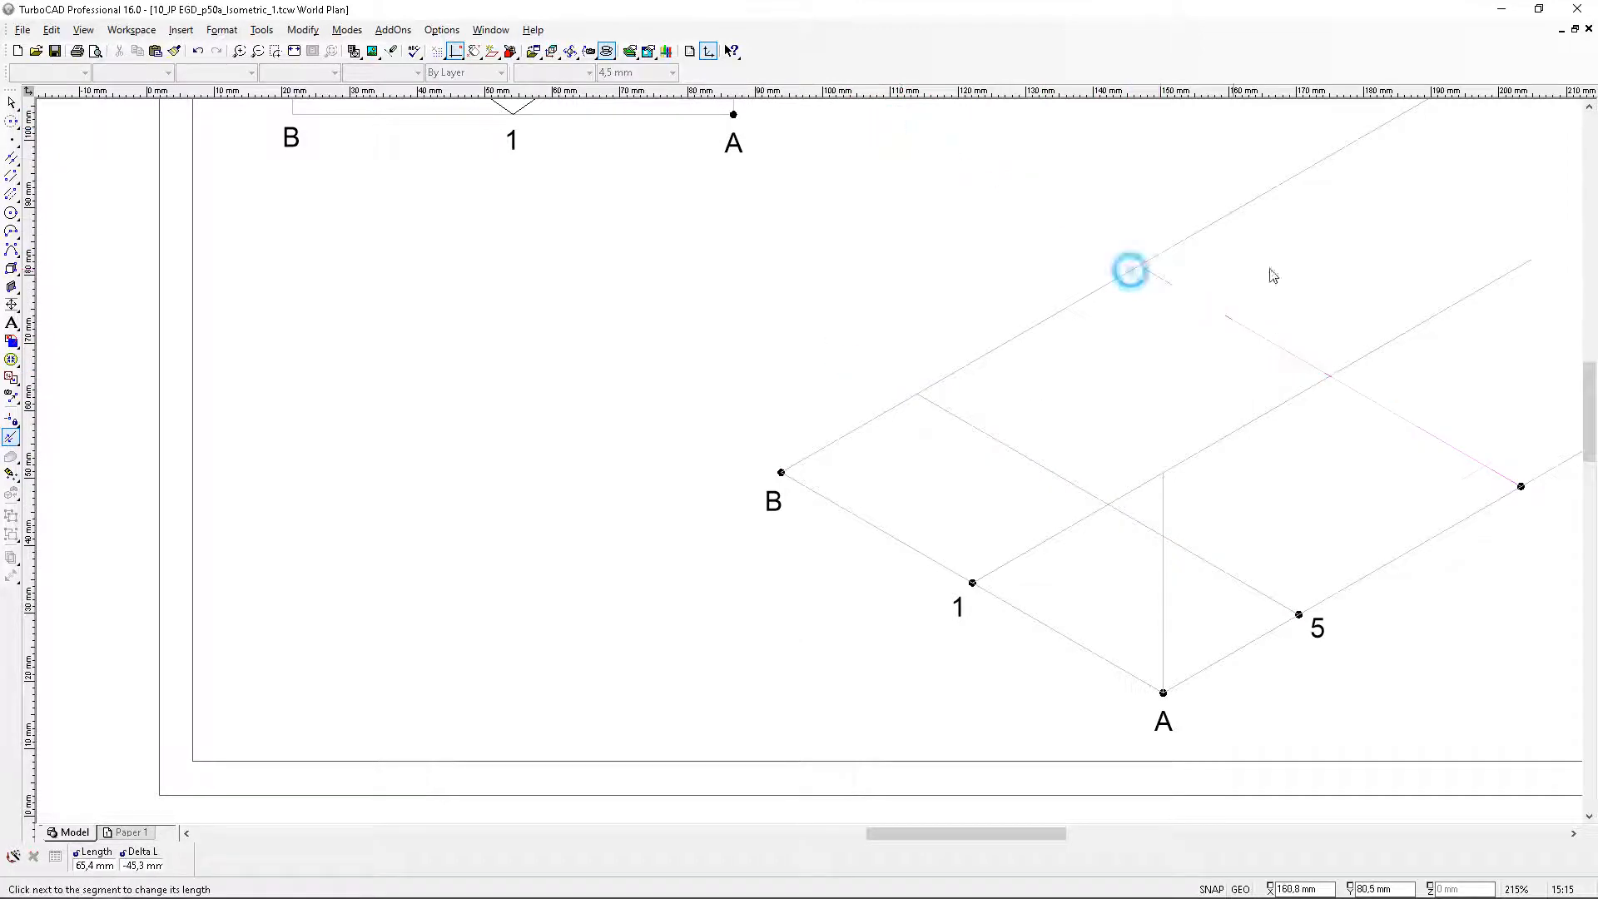
Trim the line through B and the line from the unlabelled dot so they meet exactly at the far corner
scroll(832, 466, "down", 1)
scroll(861, 465, "up", 1)
left_click(914, 297)
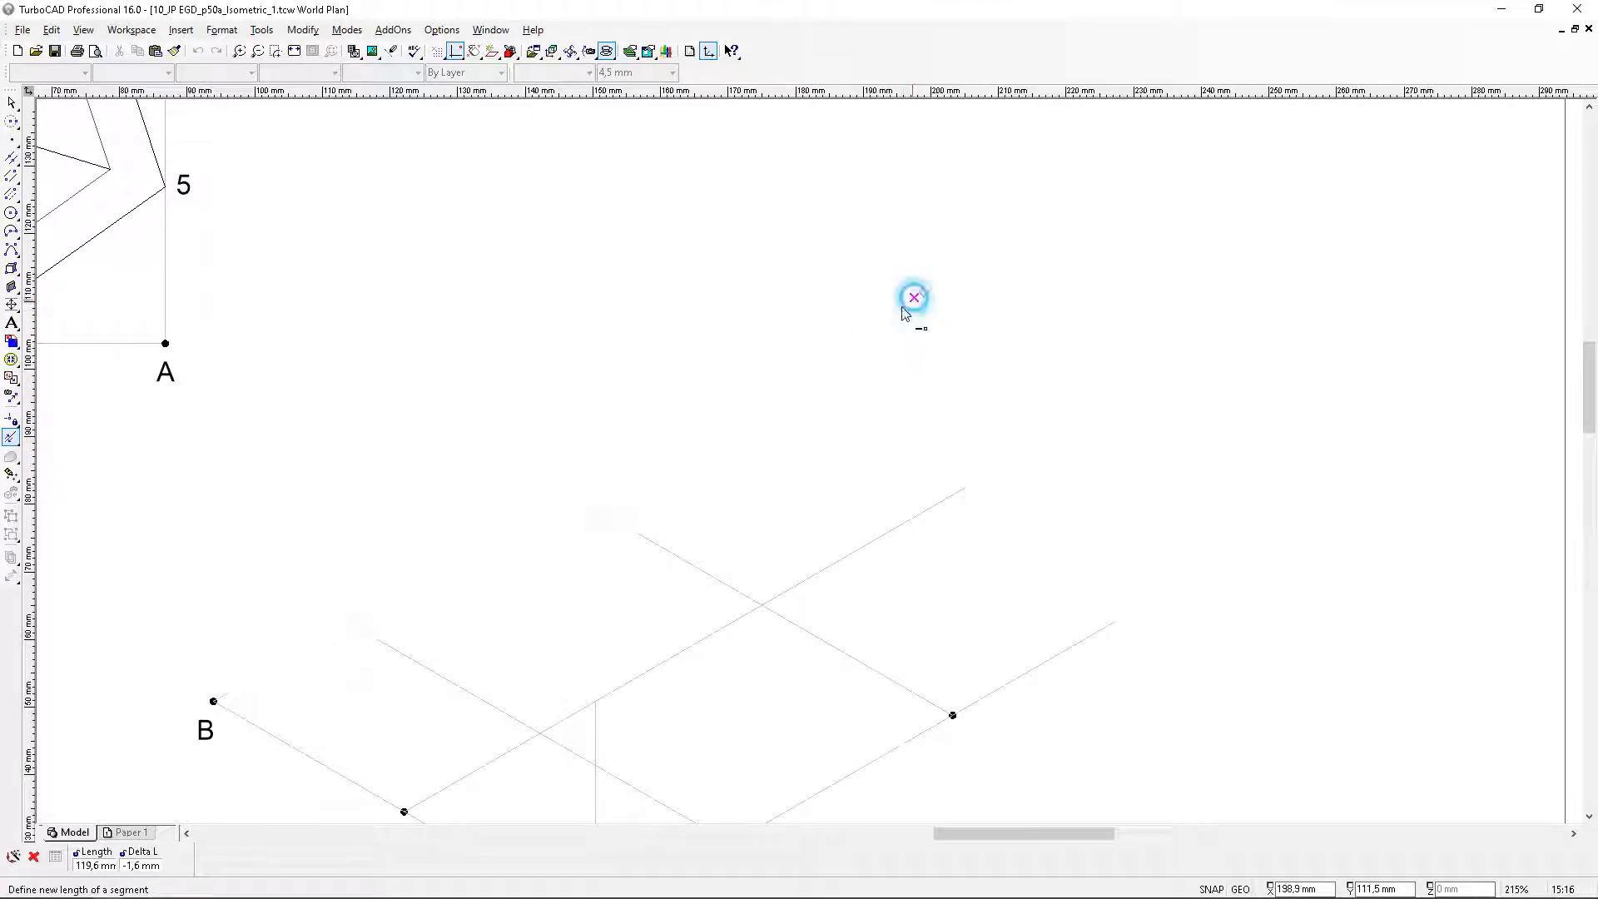
scroll(573, 497, "up", 2)
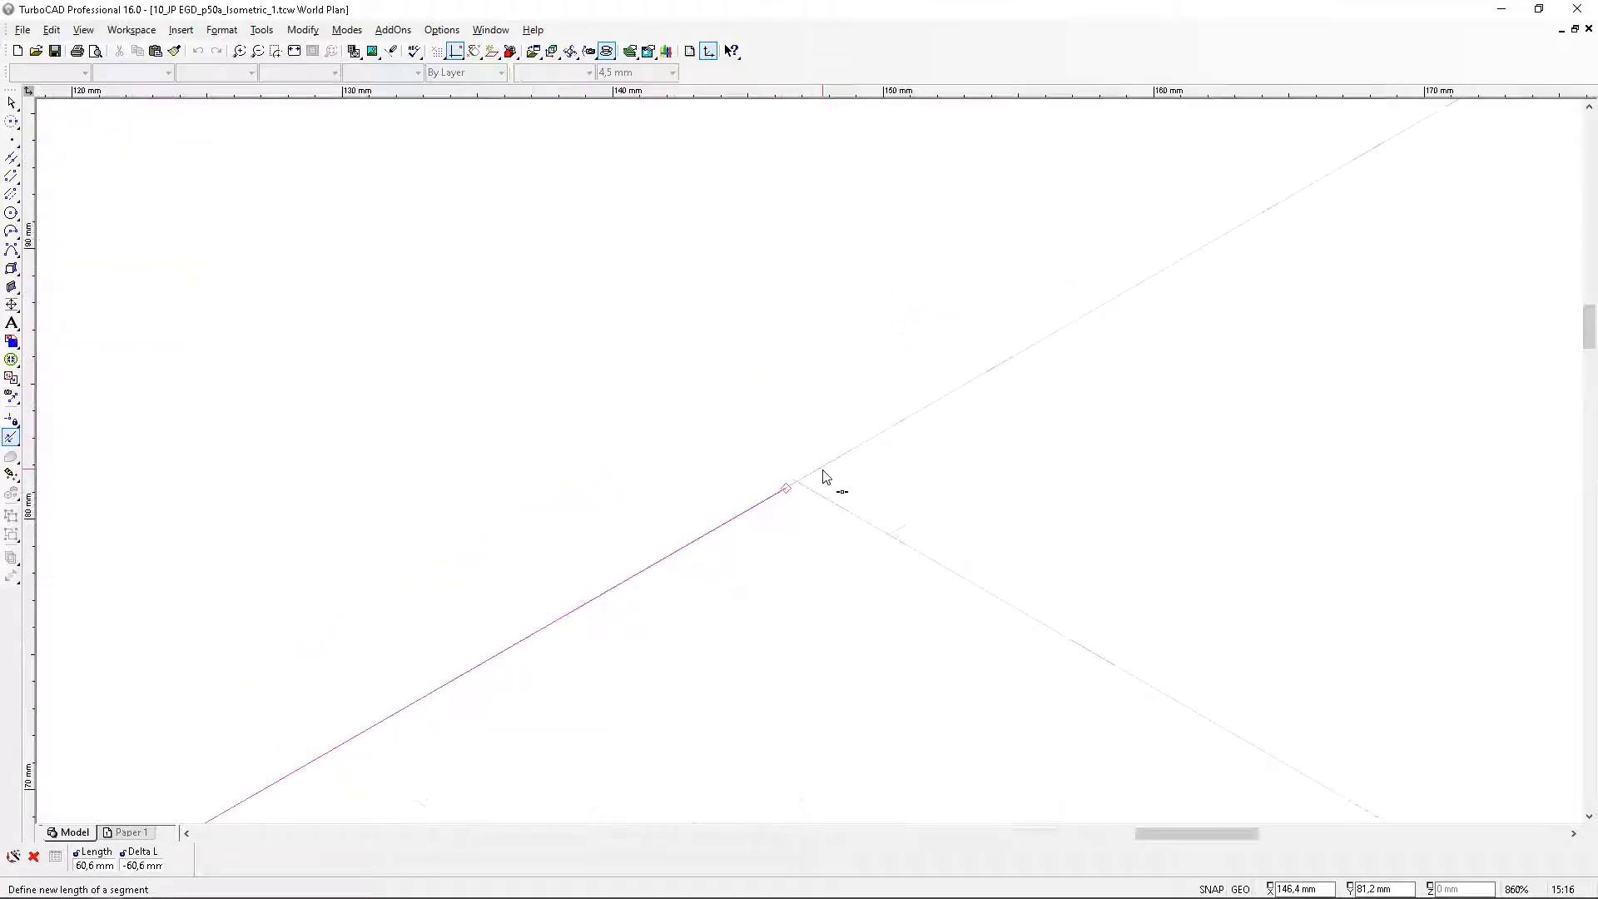
scroll(802, 480, "up", 4)
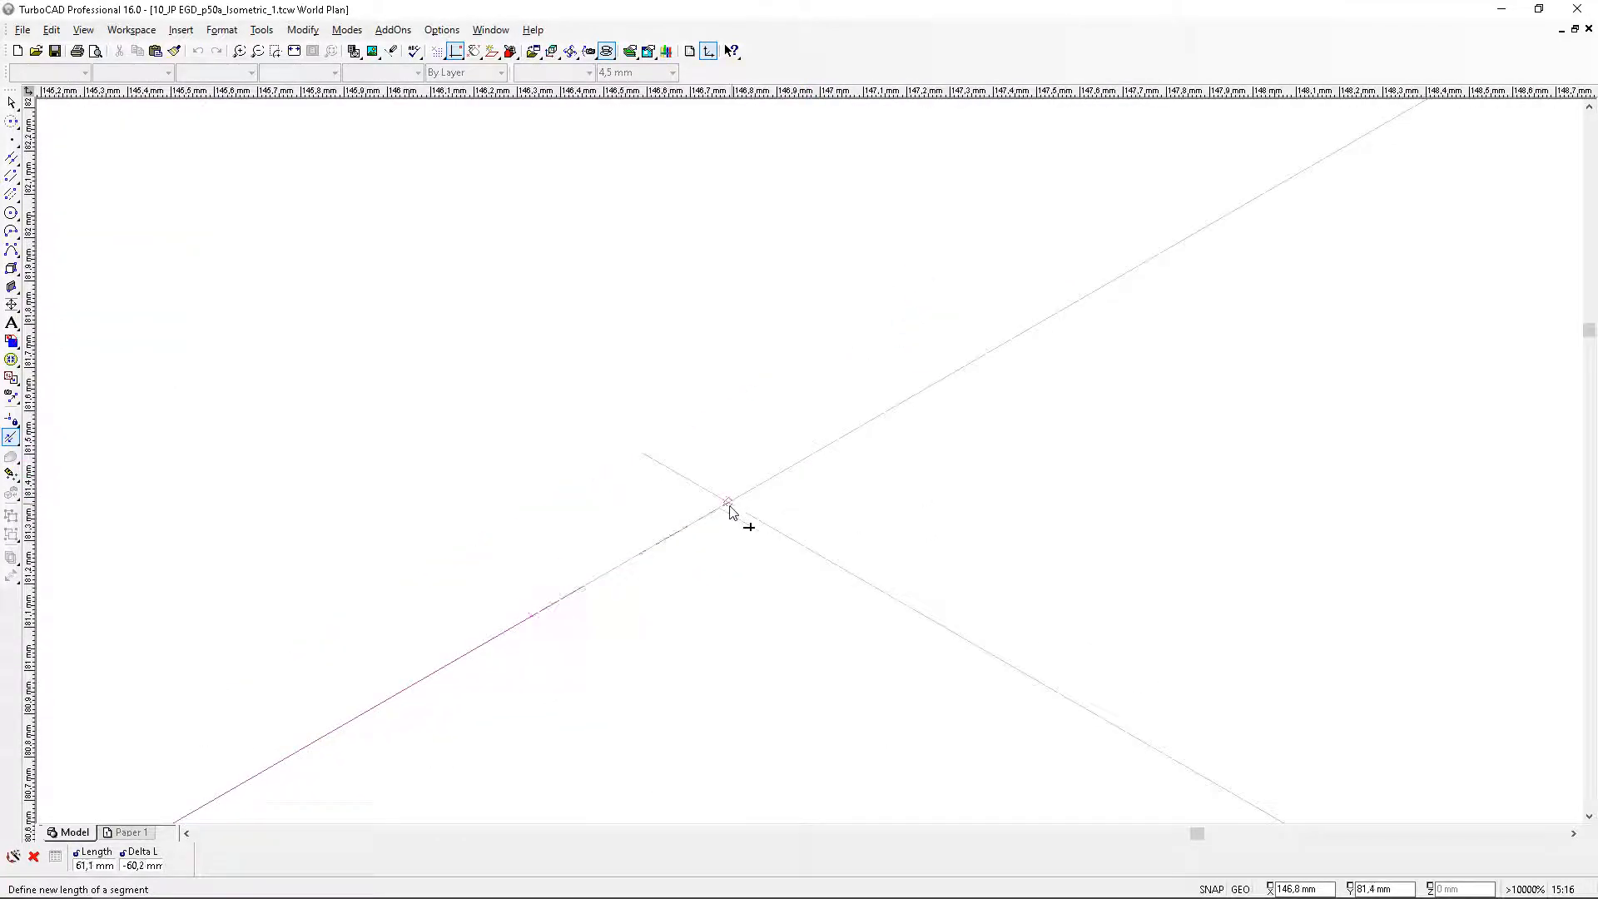
left_click(727, 505)
left_click(683, 476)
left_click(720, 501)
scroll(811, 468, "down", 7)
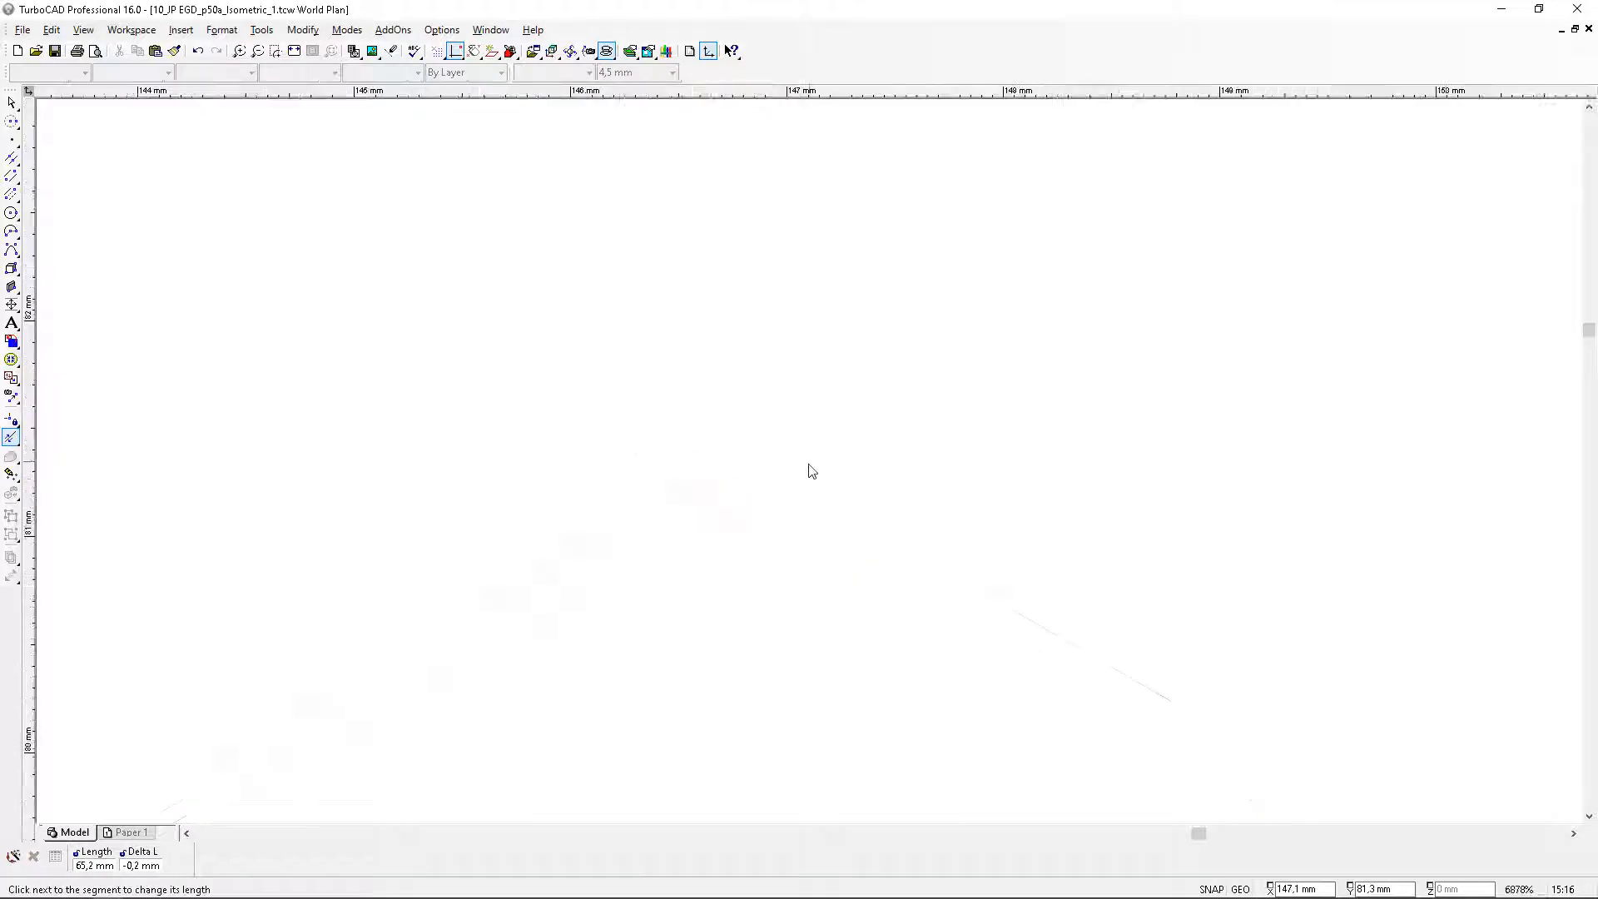
Shorten the line from point 1 so that it ends on the line from the unlabelled dot to the far corner
scroll(916, 508, "up", 2)
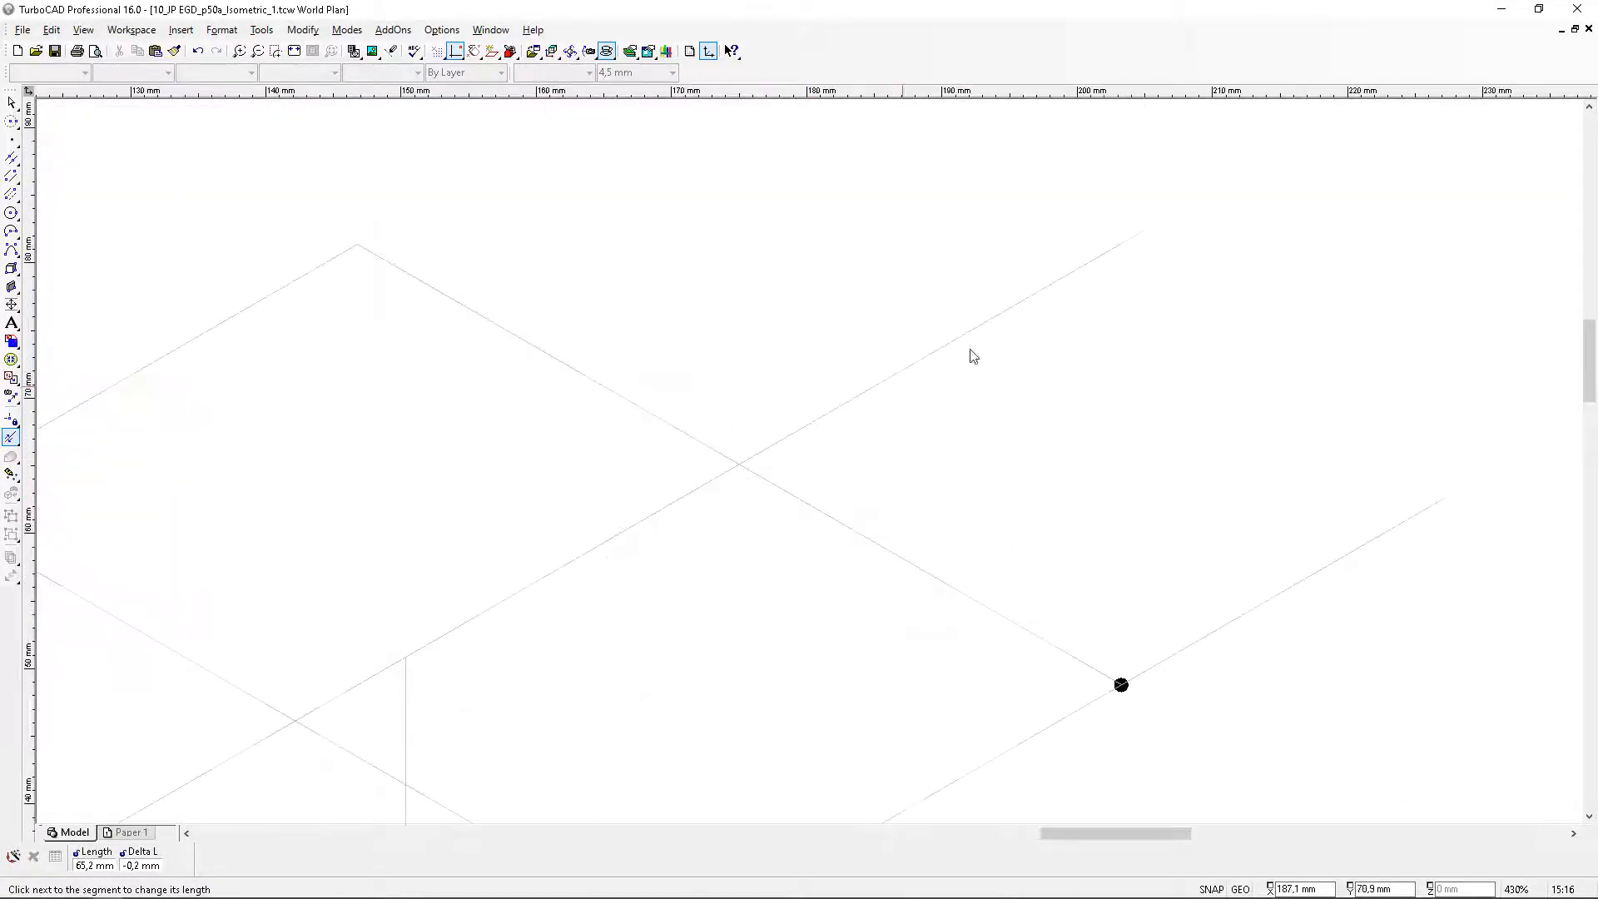
left_click(1137, 239)
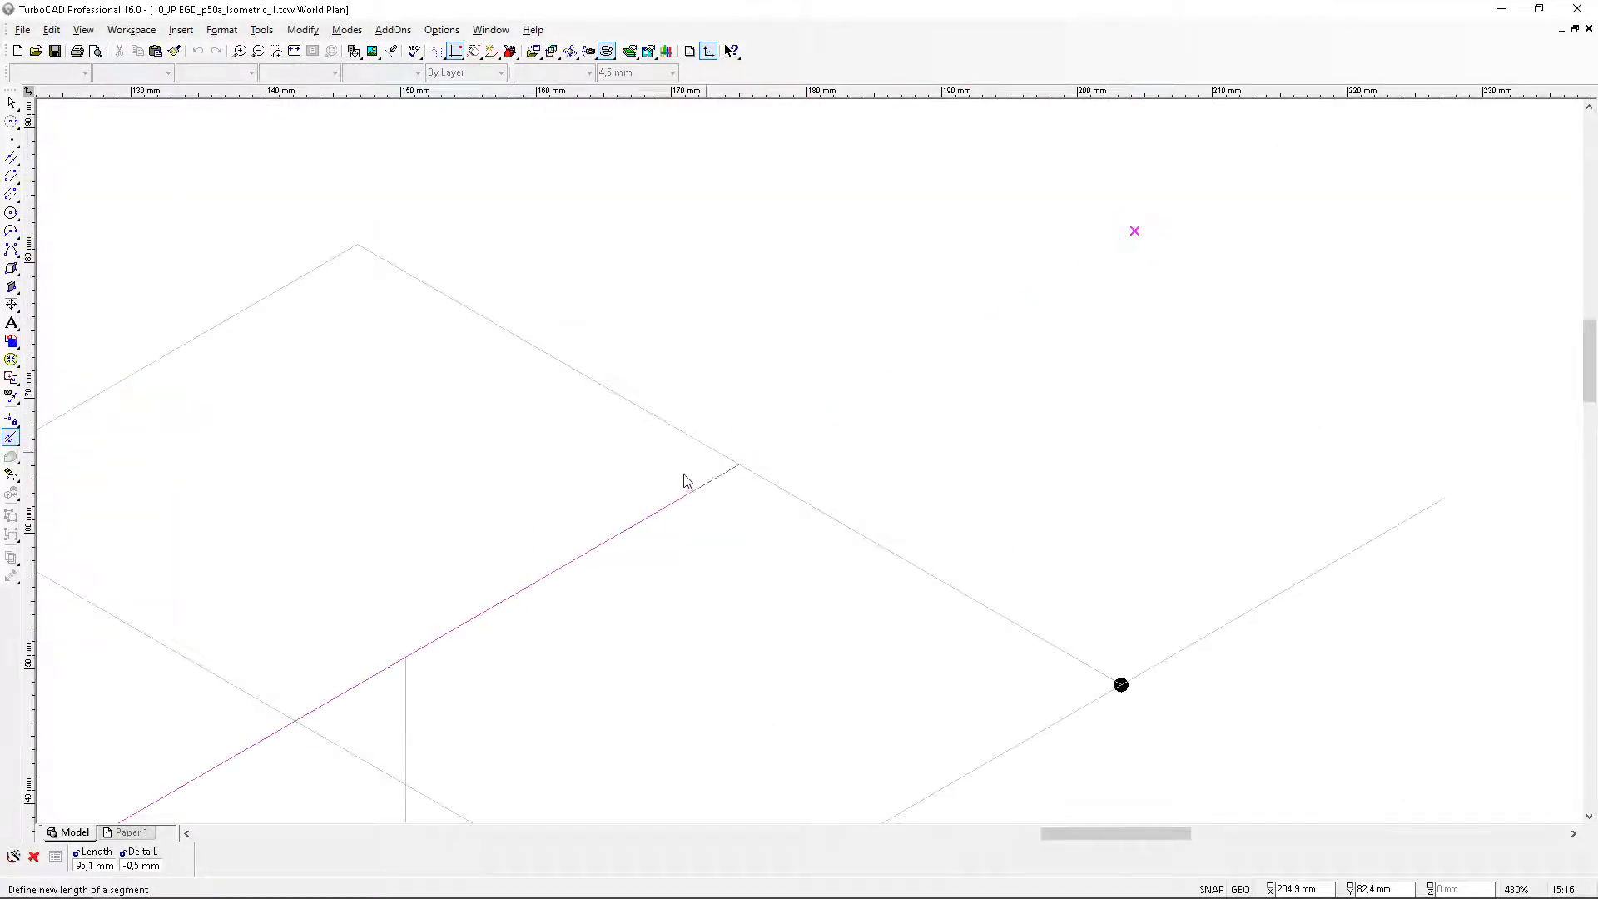
left_click(740, 465)
scroll(749, 469, "up", 2)
scroll(812, 468, "down", 2)
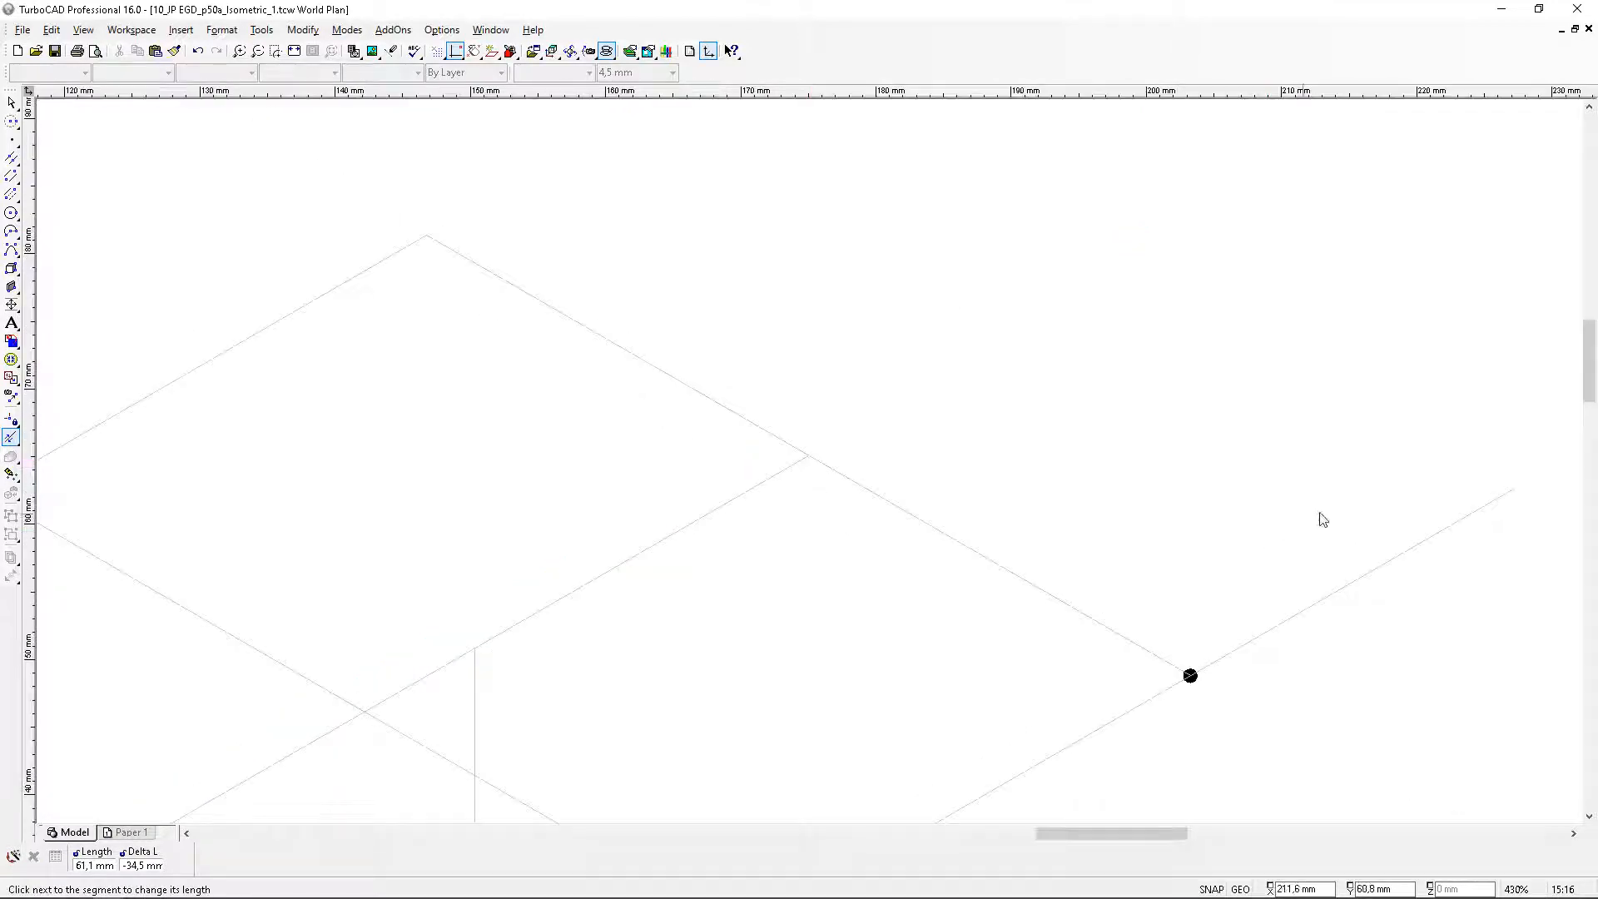
Trim the isometric axis through A and 5 so that it ends at the unlabelled dot
left_click(1511, 495)
scroll(1190, 675, "up", 2)
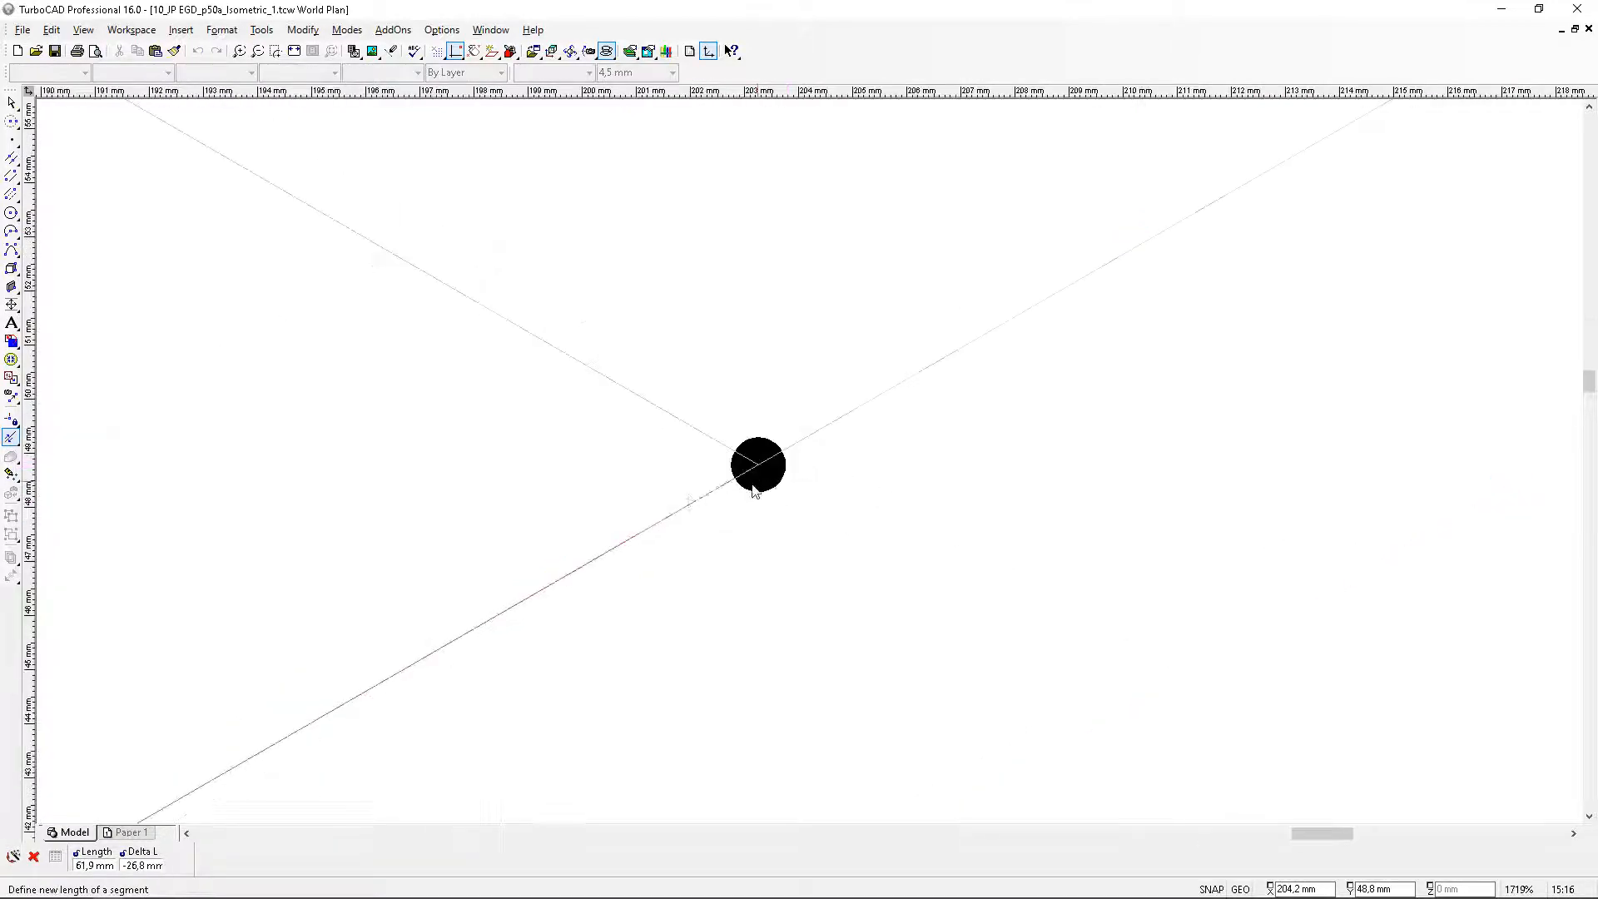
left_click(761, 467)
scroll(766, 481, "down", 4)
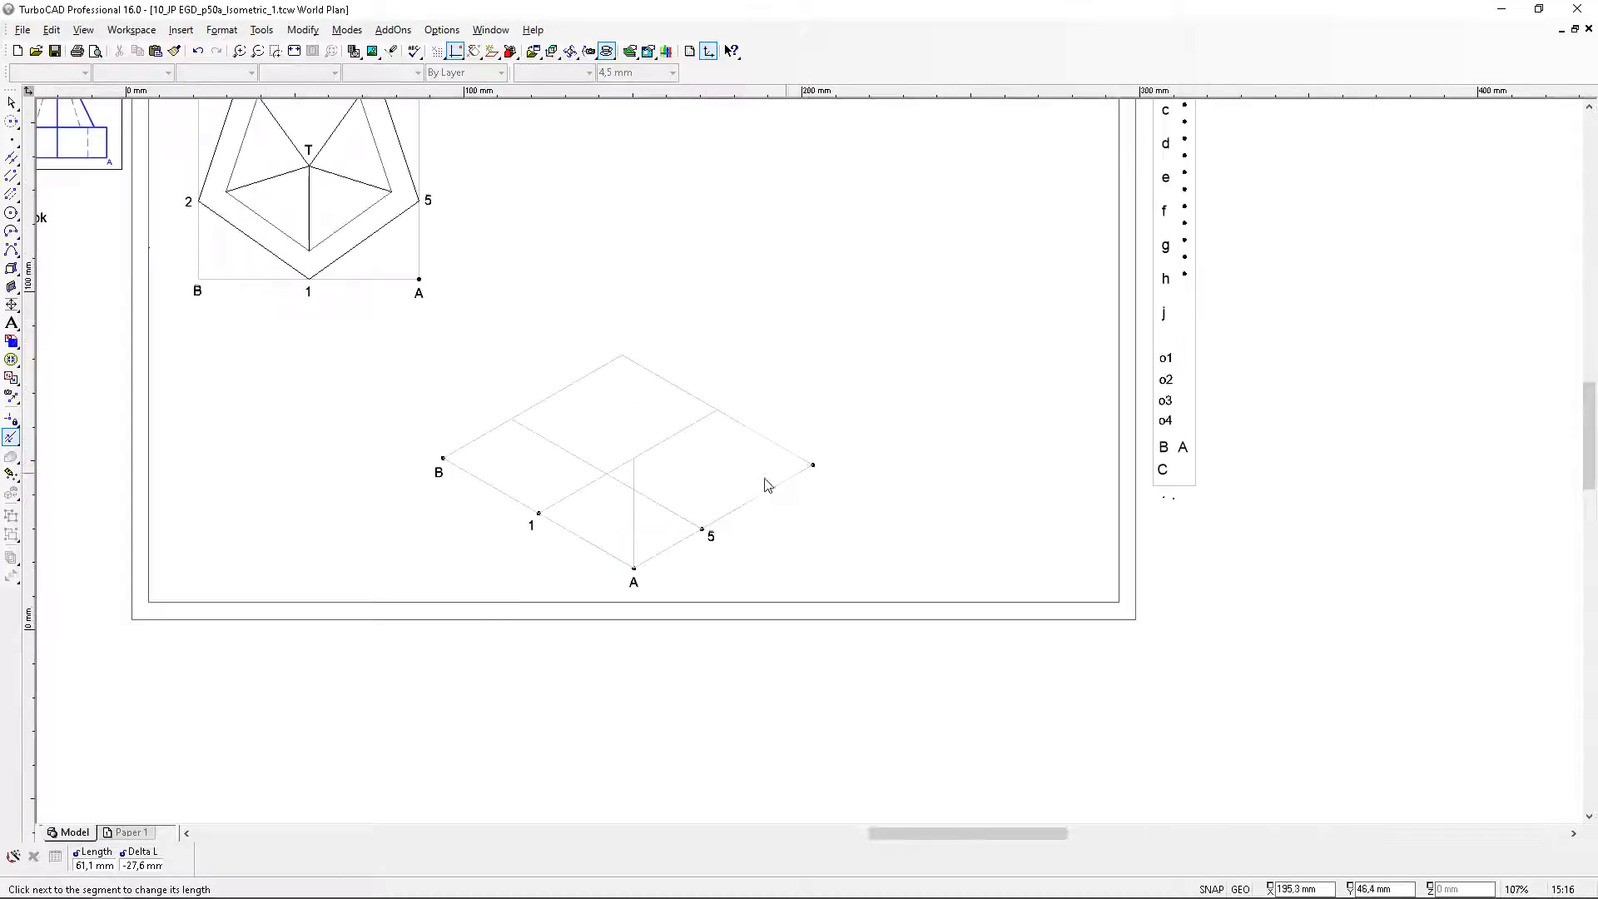
Copy the label 2 from the top view to where the line from point 5 meets the isometric line through B
scroll(665, 495, "up", 1)
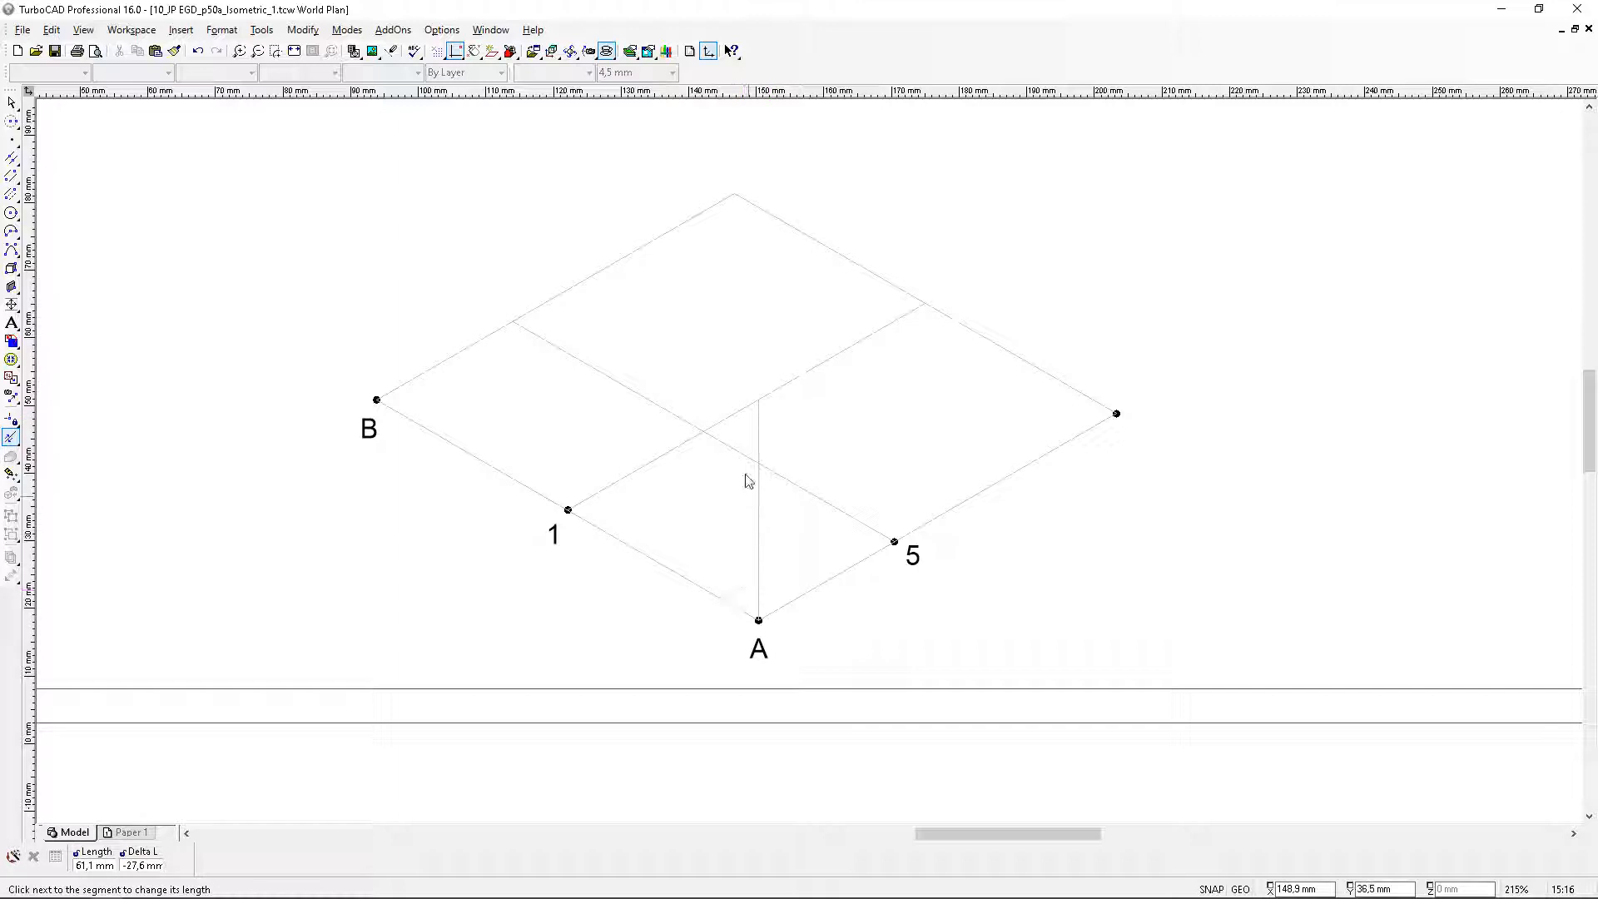
scroll(813, 467, "down", 1)
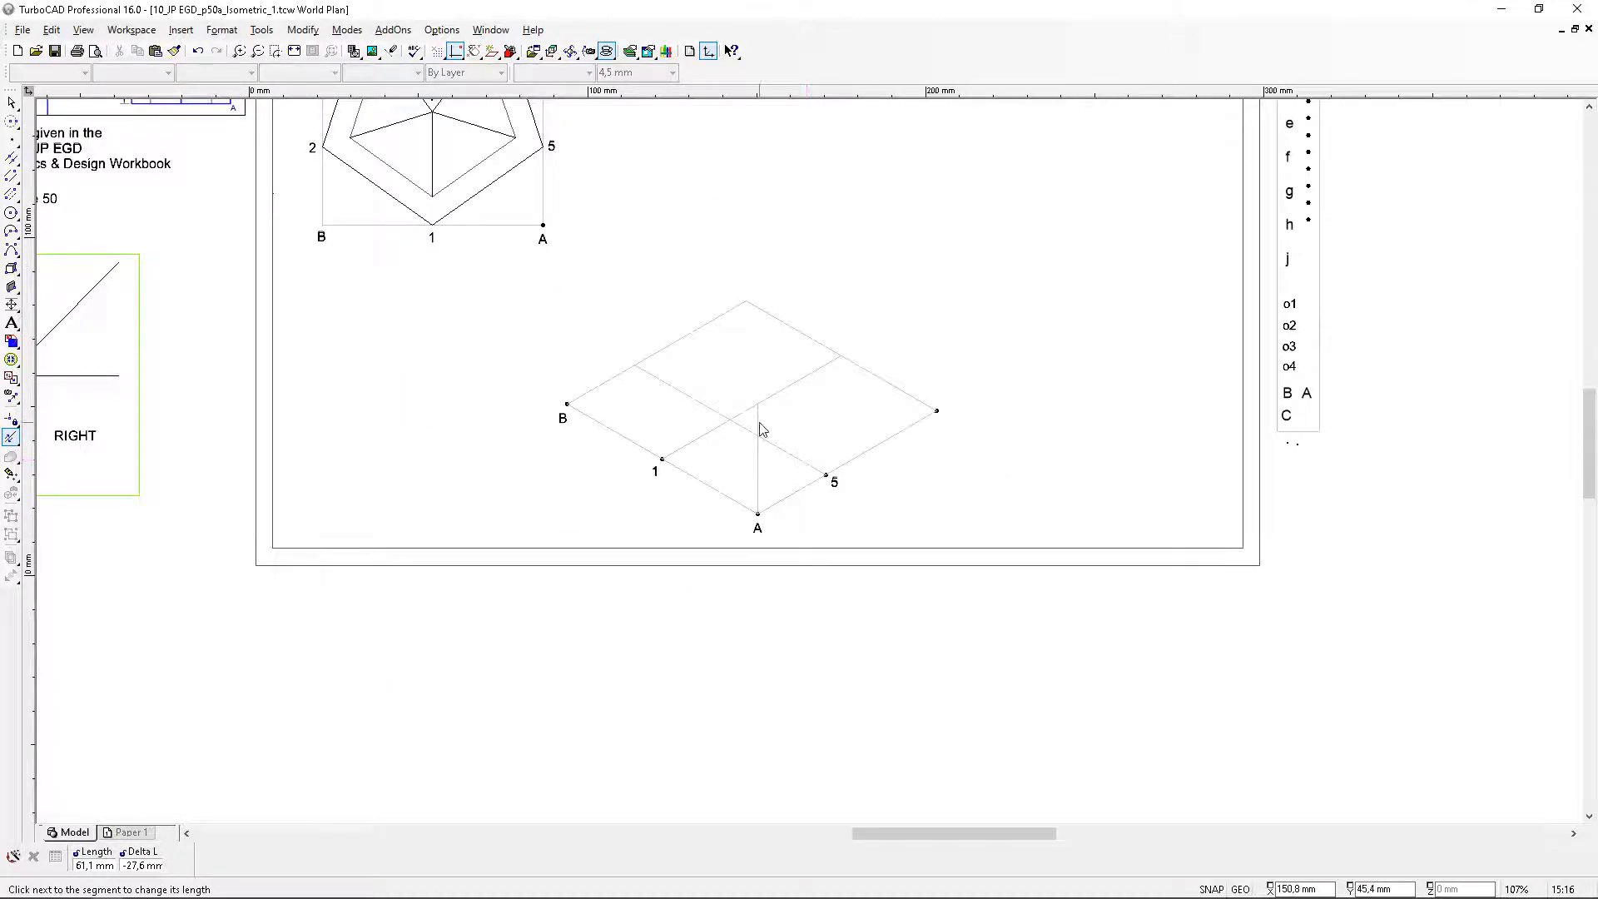
scroll(690, 299, "down", 1)
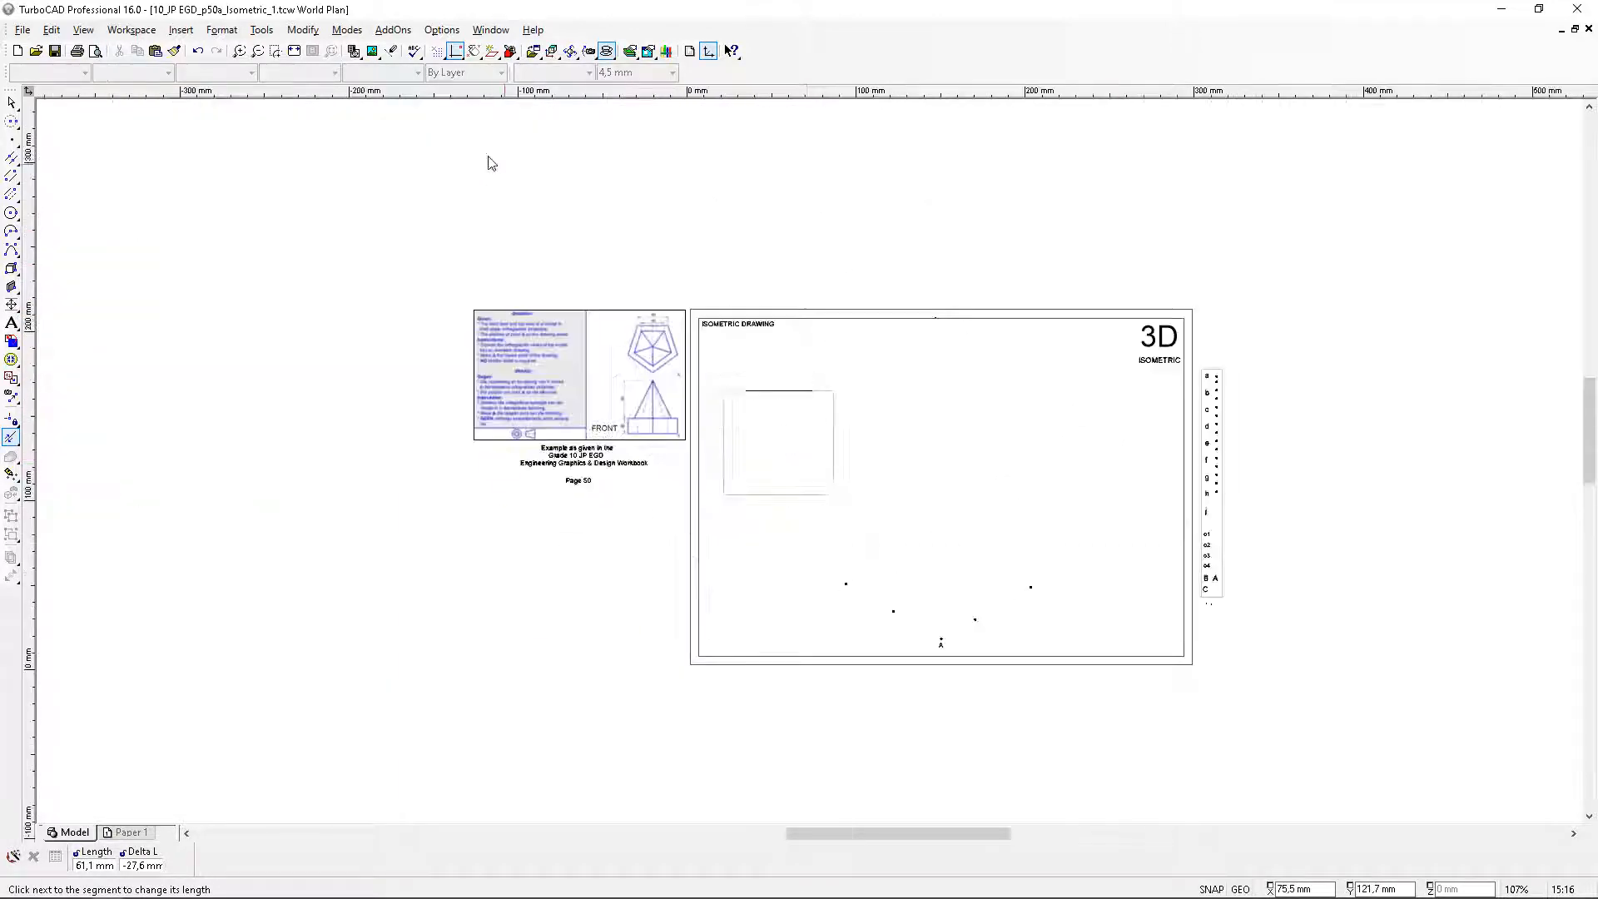
scroll(737, 393, "up", 1)
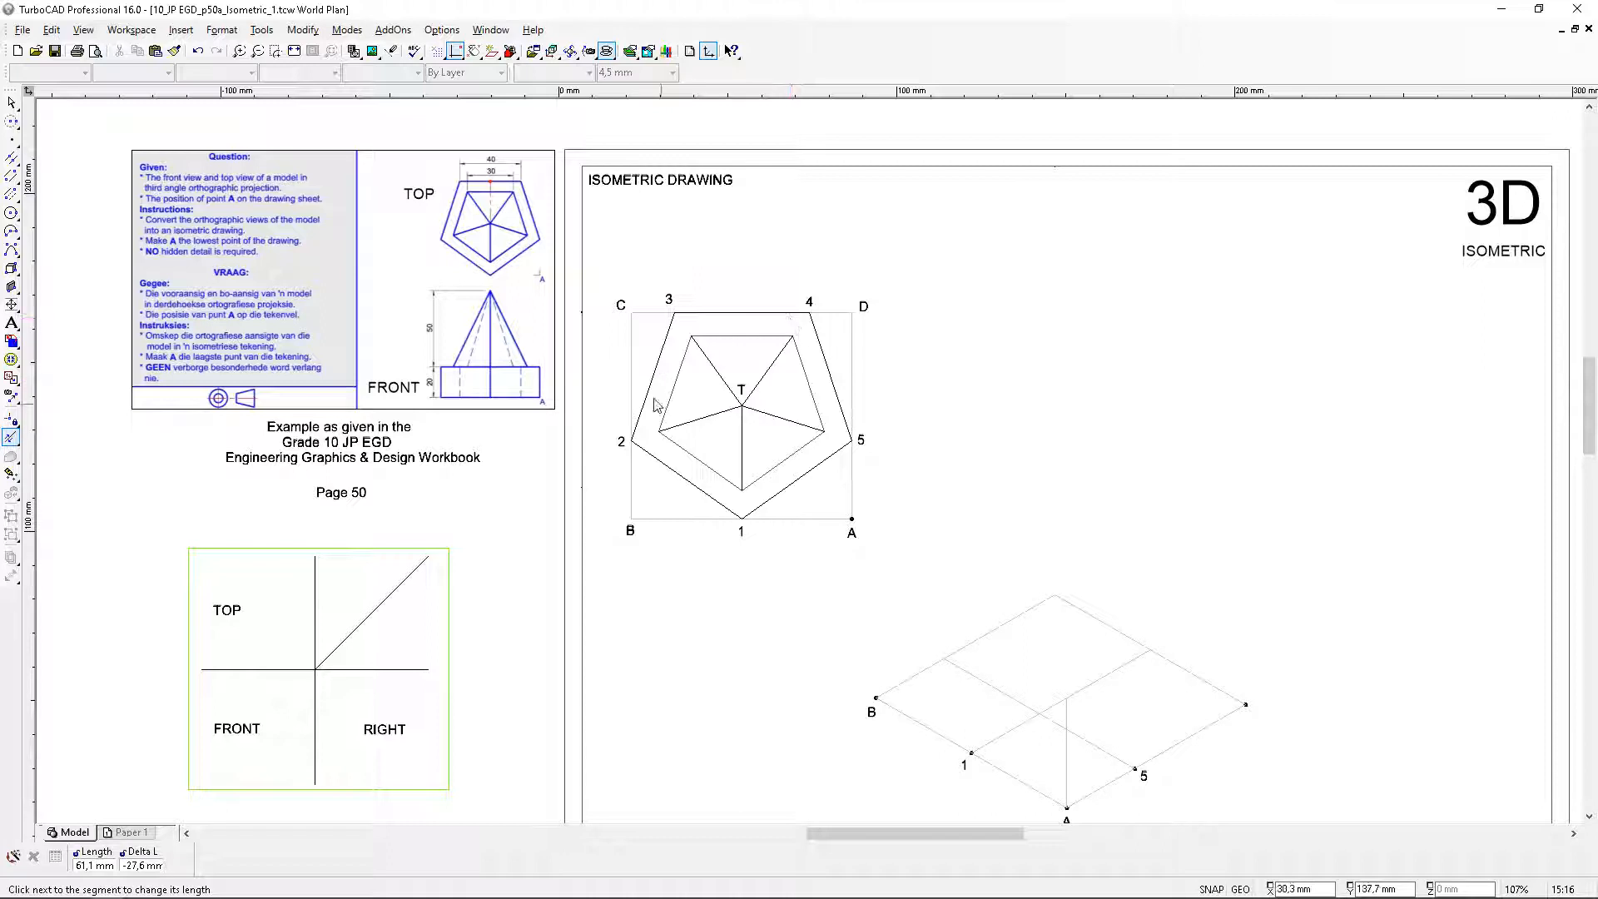
left_click(11, 102)
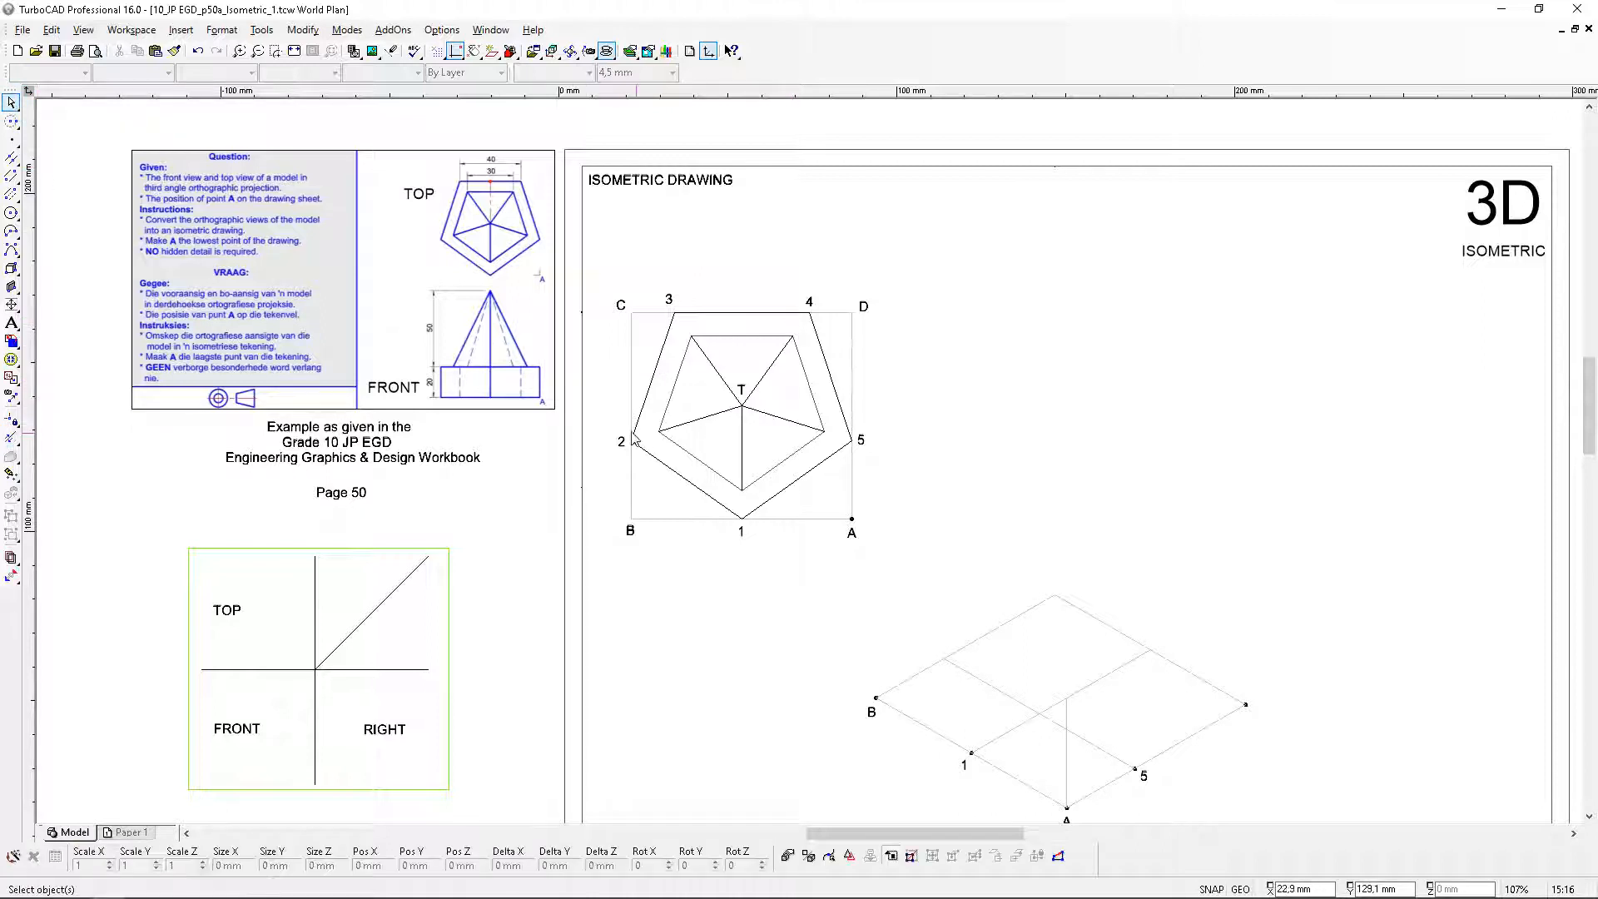
left_click(620, 442)
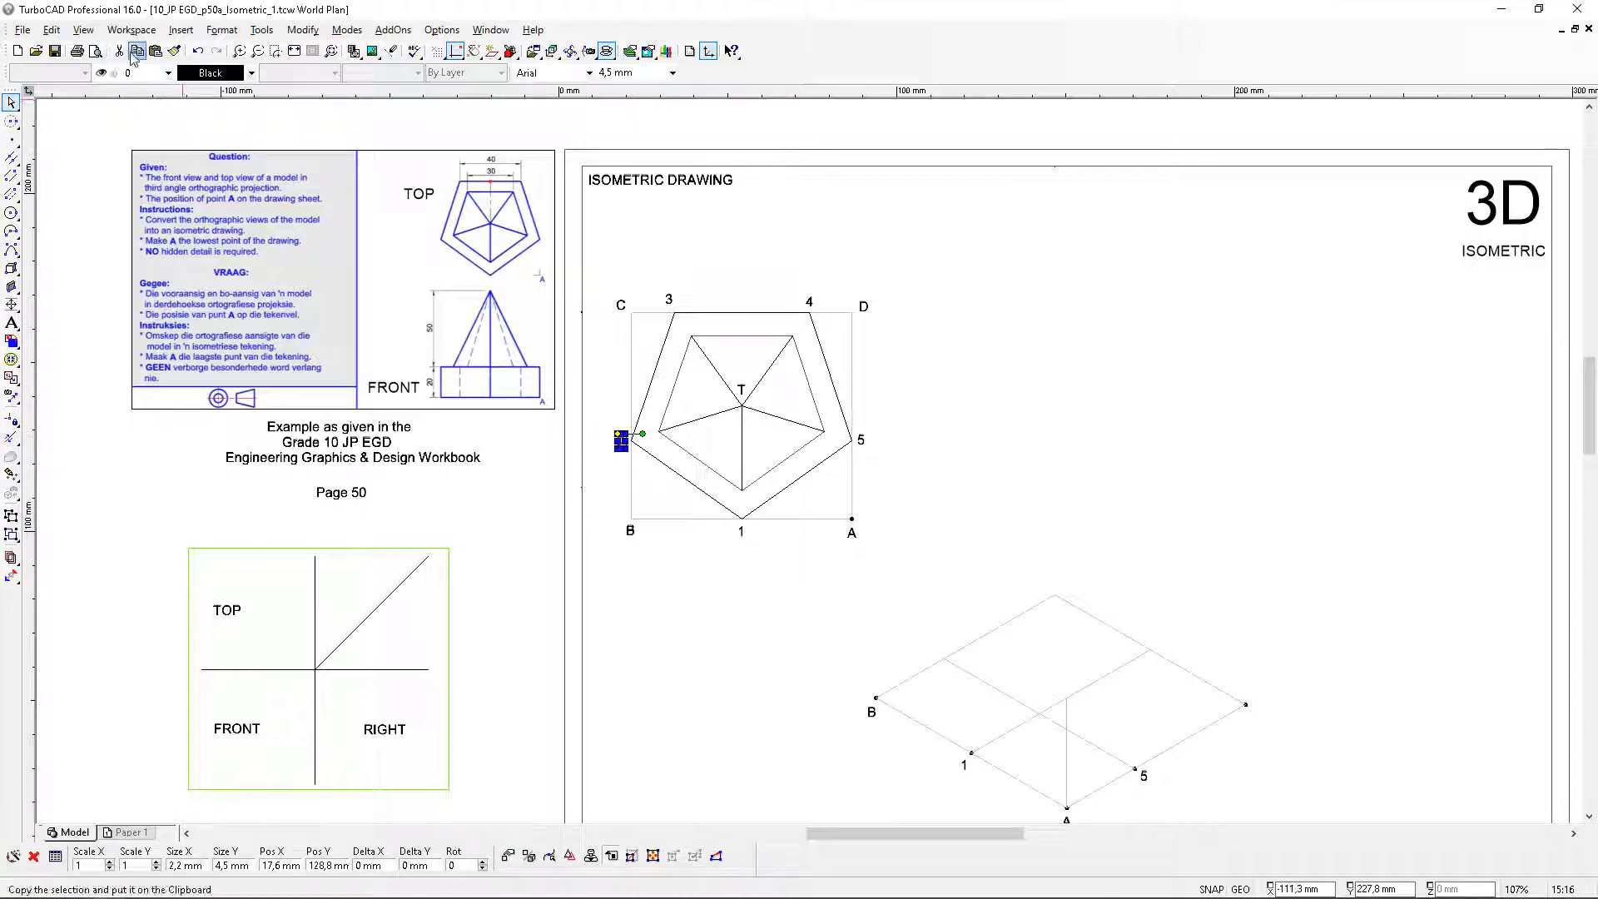
left_click(152, 52)
left_click(807, 461)
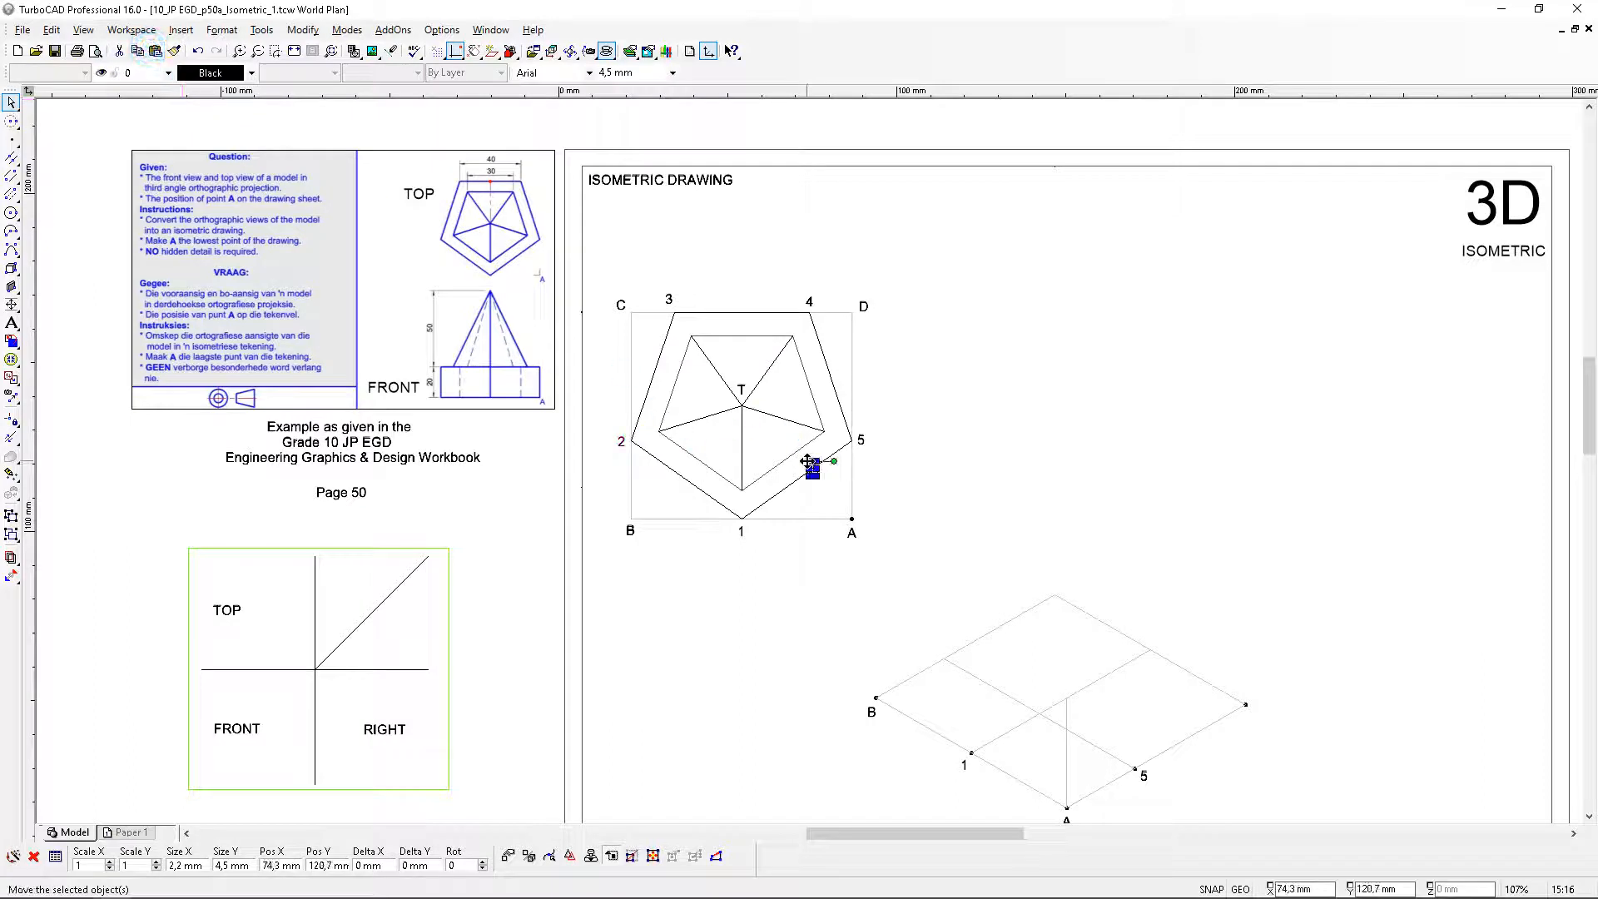
scroll(951, 669, "up", 5)
left_click(724, 346)
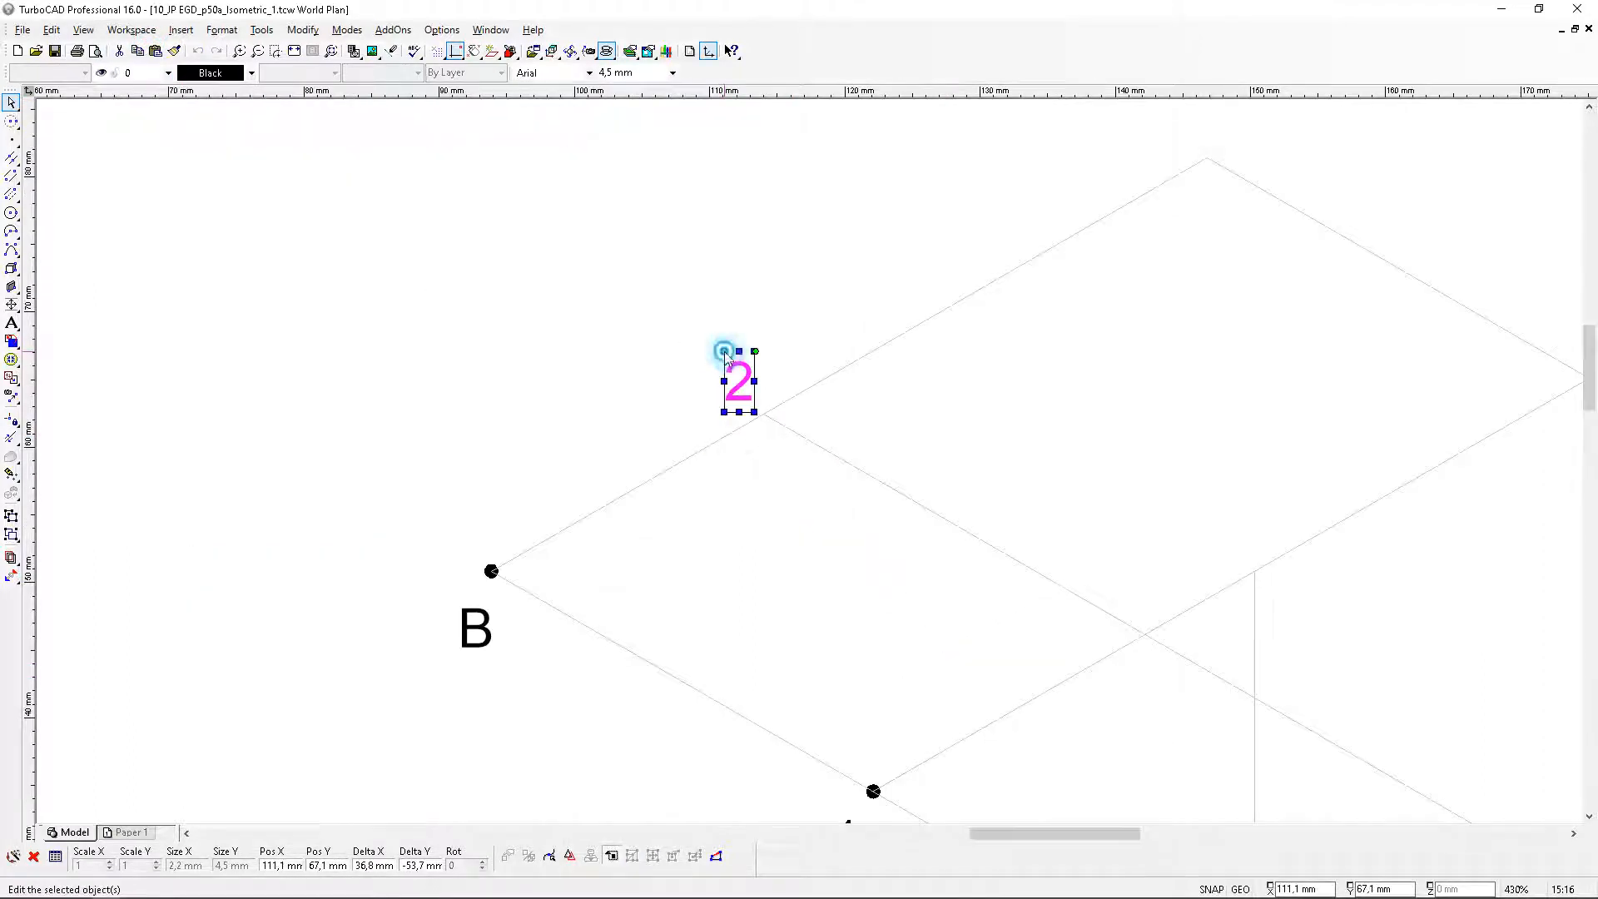
left_click(1020, 430)
scroll(966, 563, "down", 5)
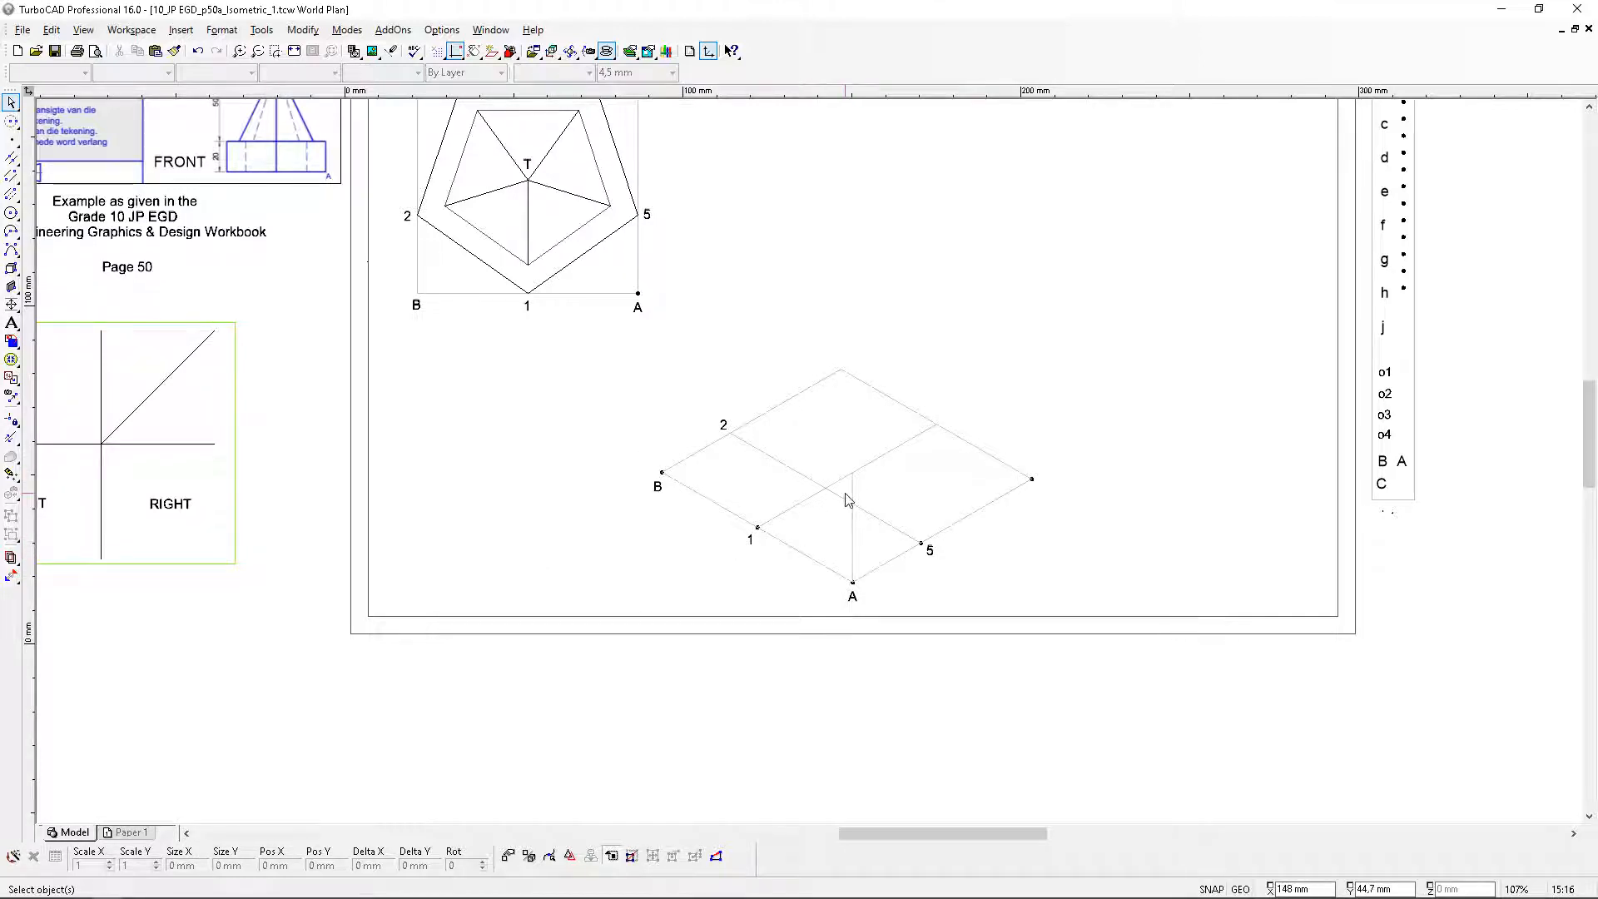
scroll(841, 498, "up", 2)
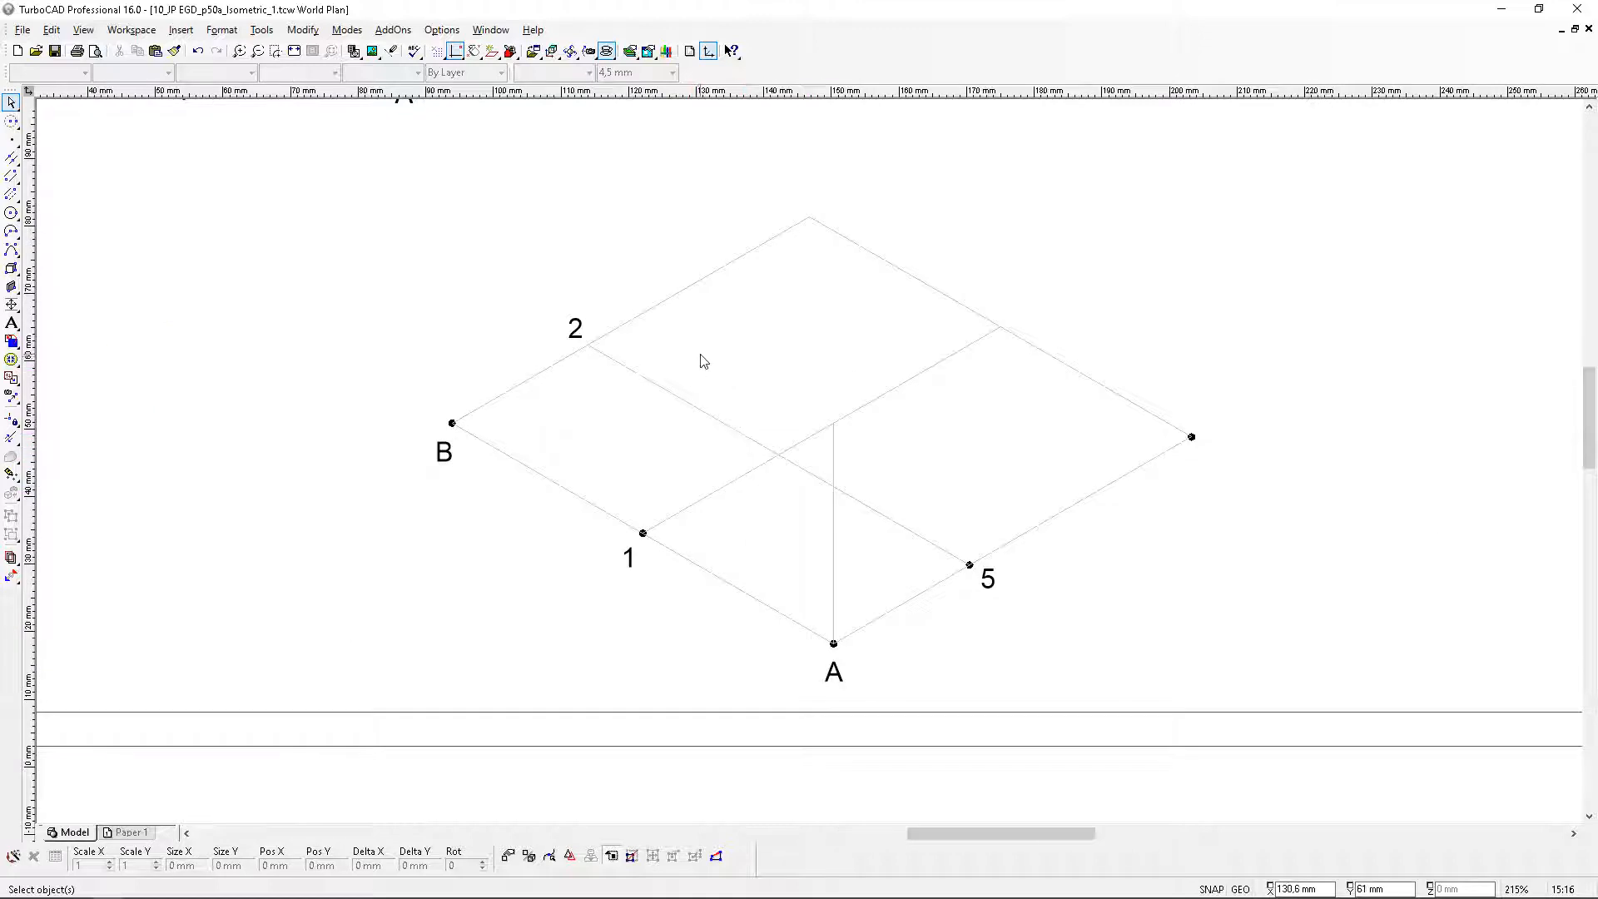
scroll(816, 458, "down", 2)
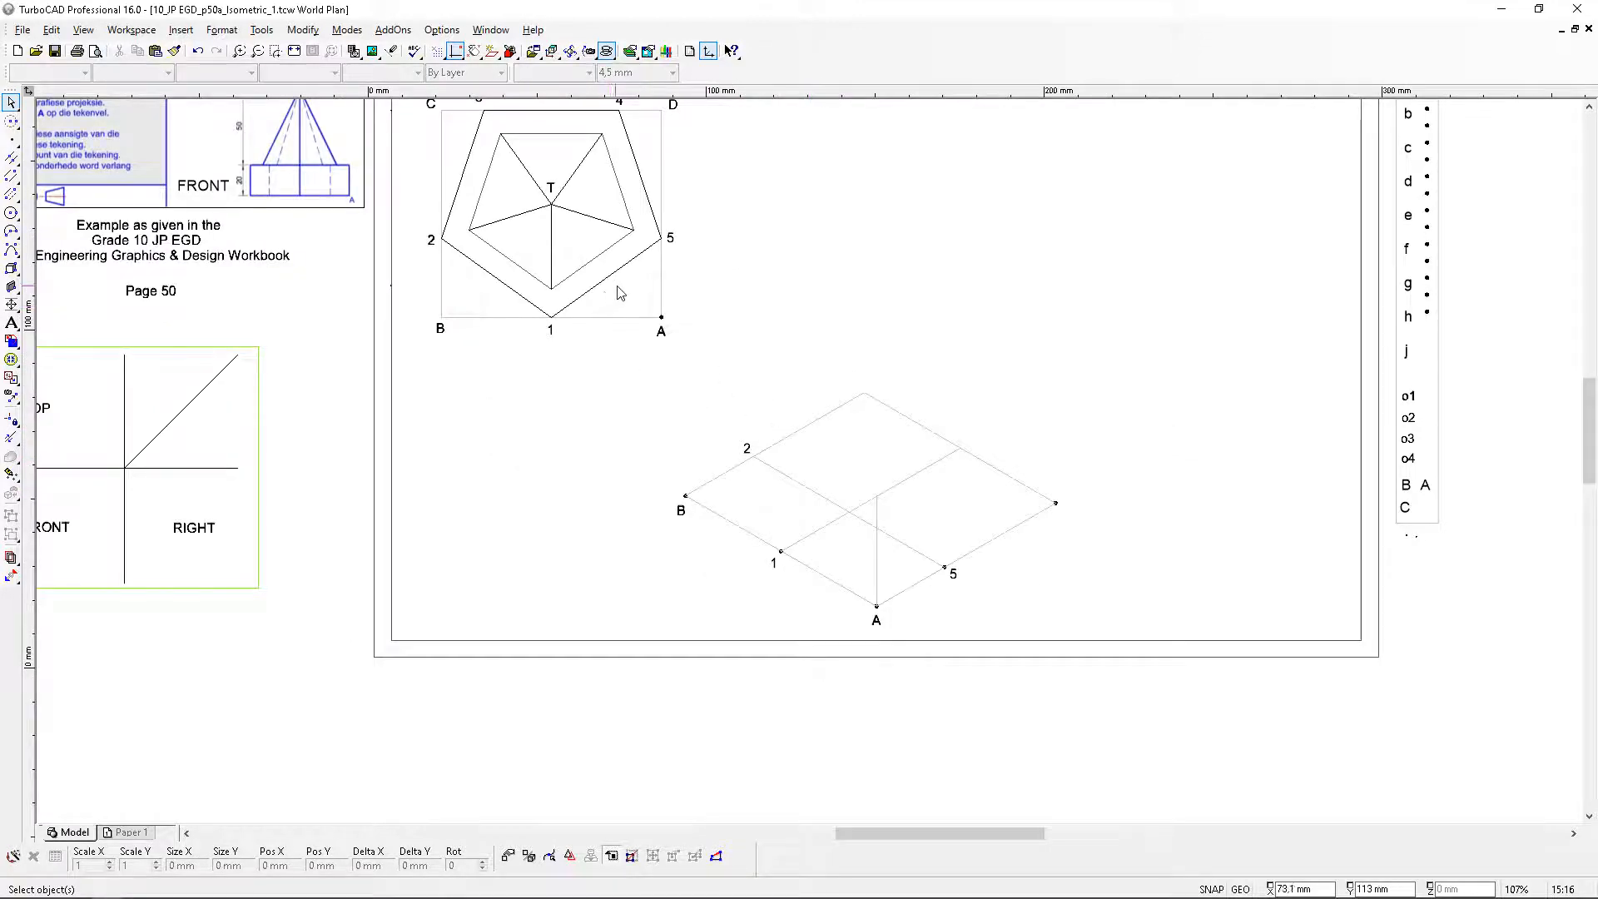
scroll(499, 129, "up", 2)
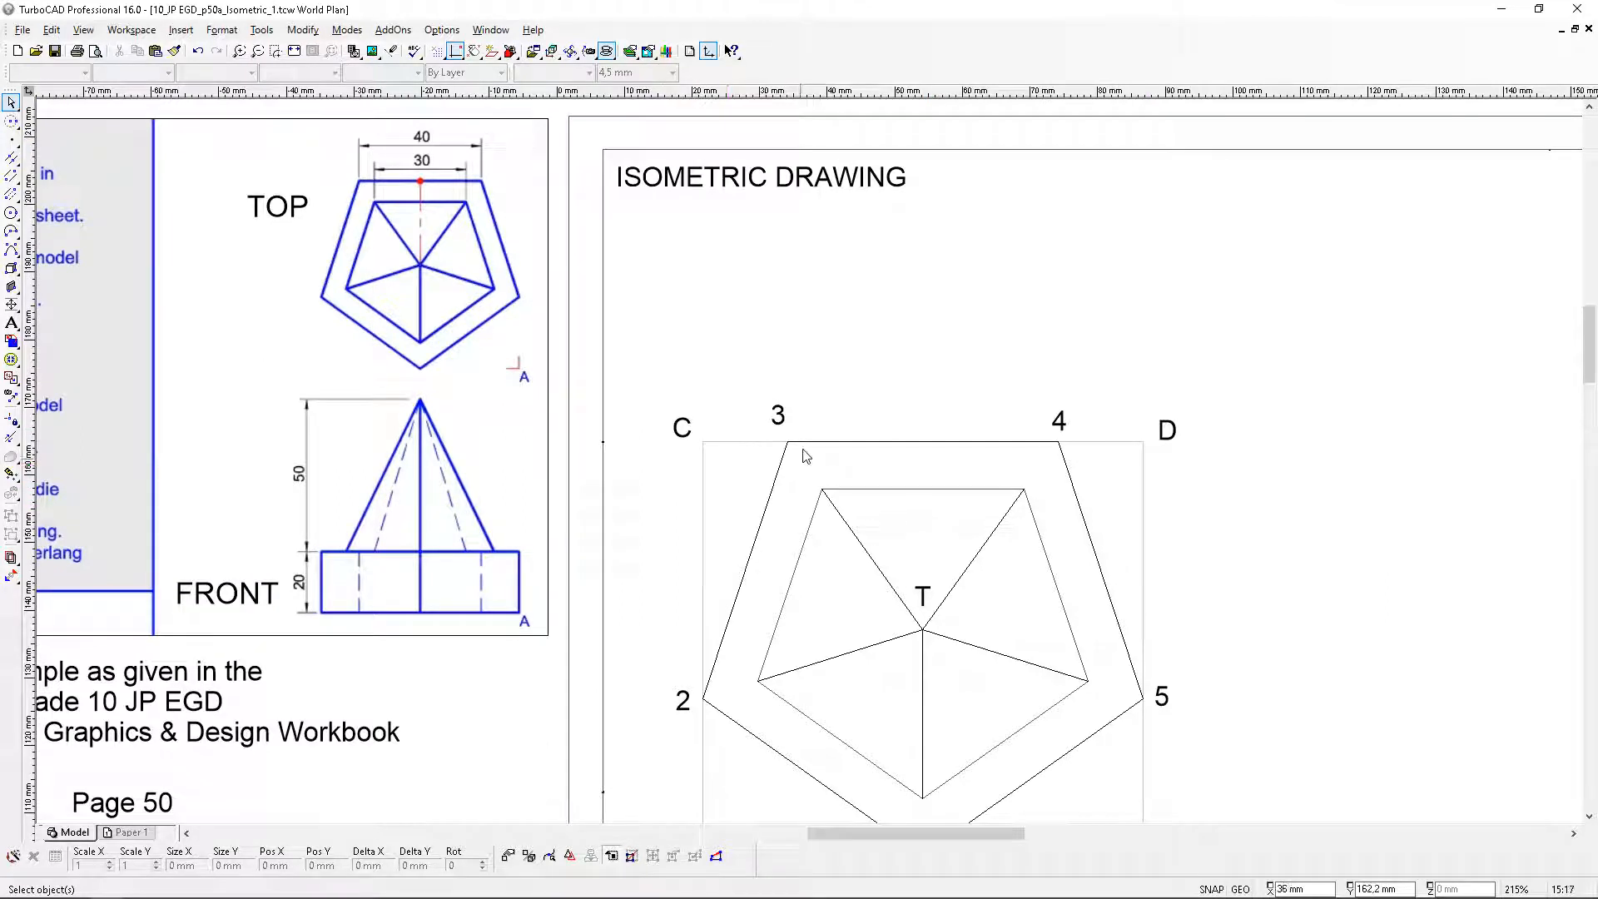
left_click(11, 121)
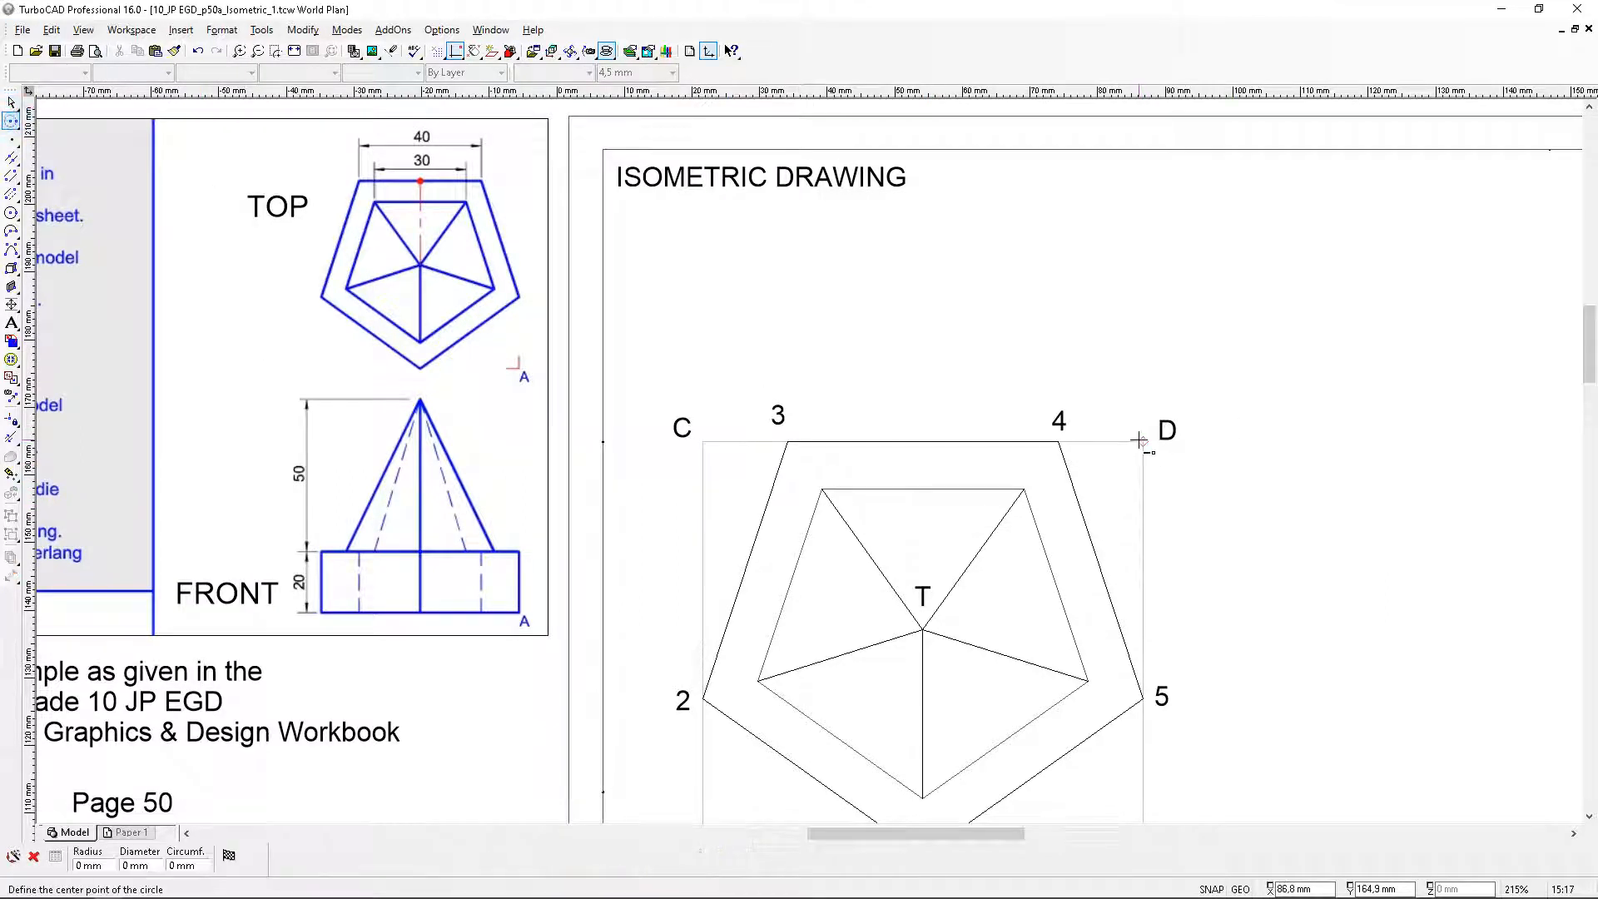
scroll(1163, 439, "up", 2)
left_click(818, 465)
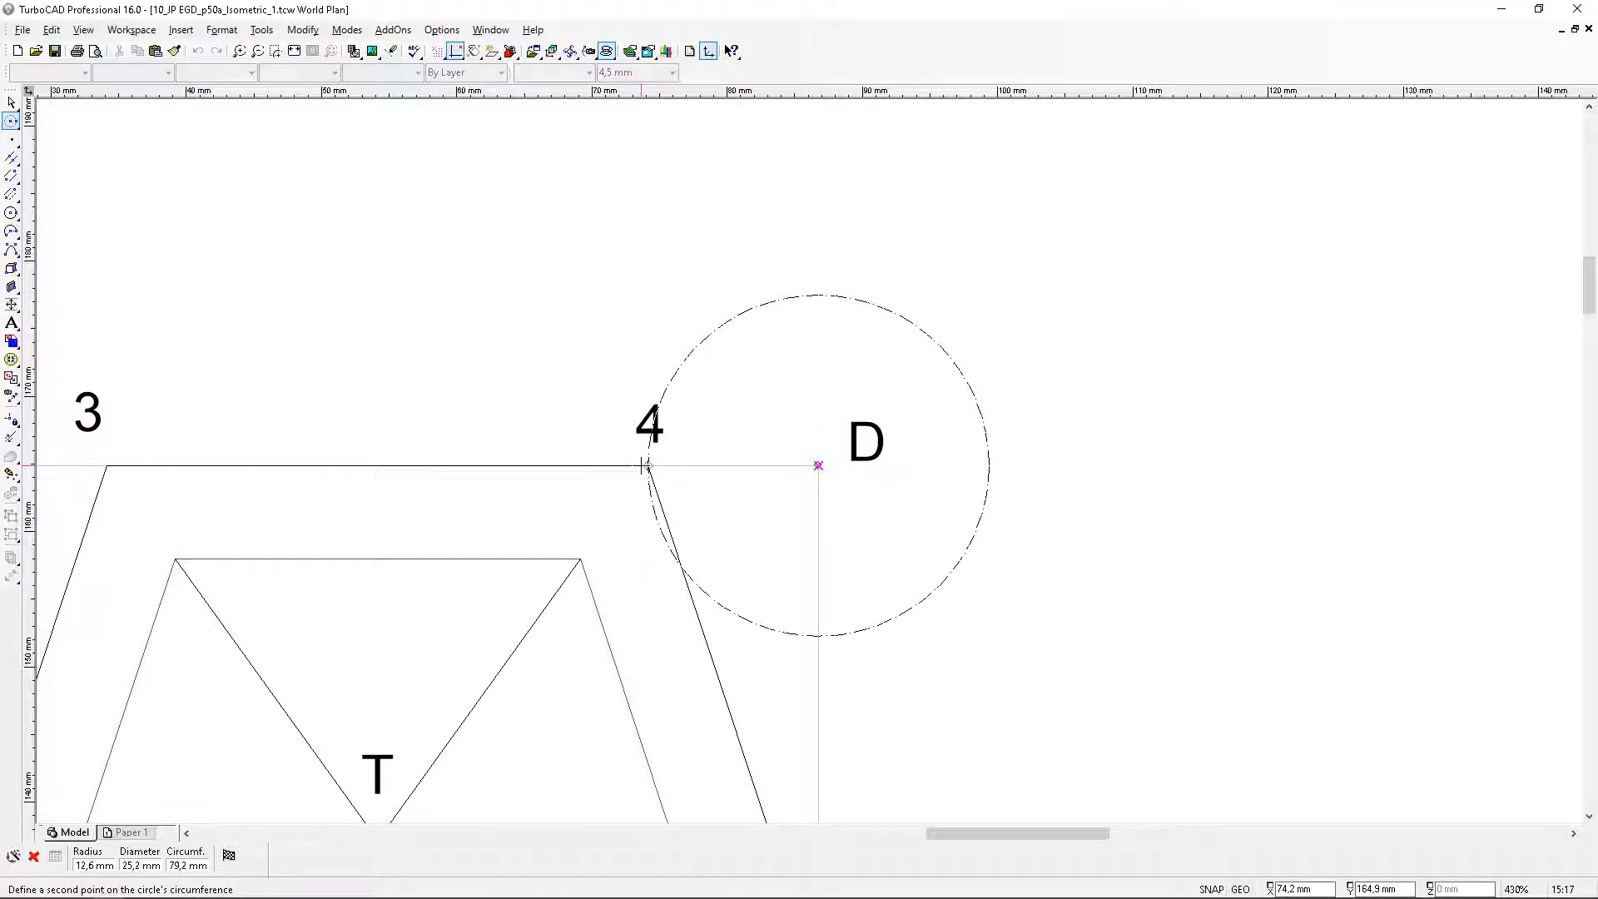
key("Escape")
scroll(817, 470, "down", 6)
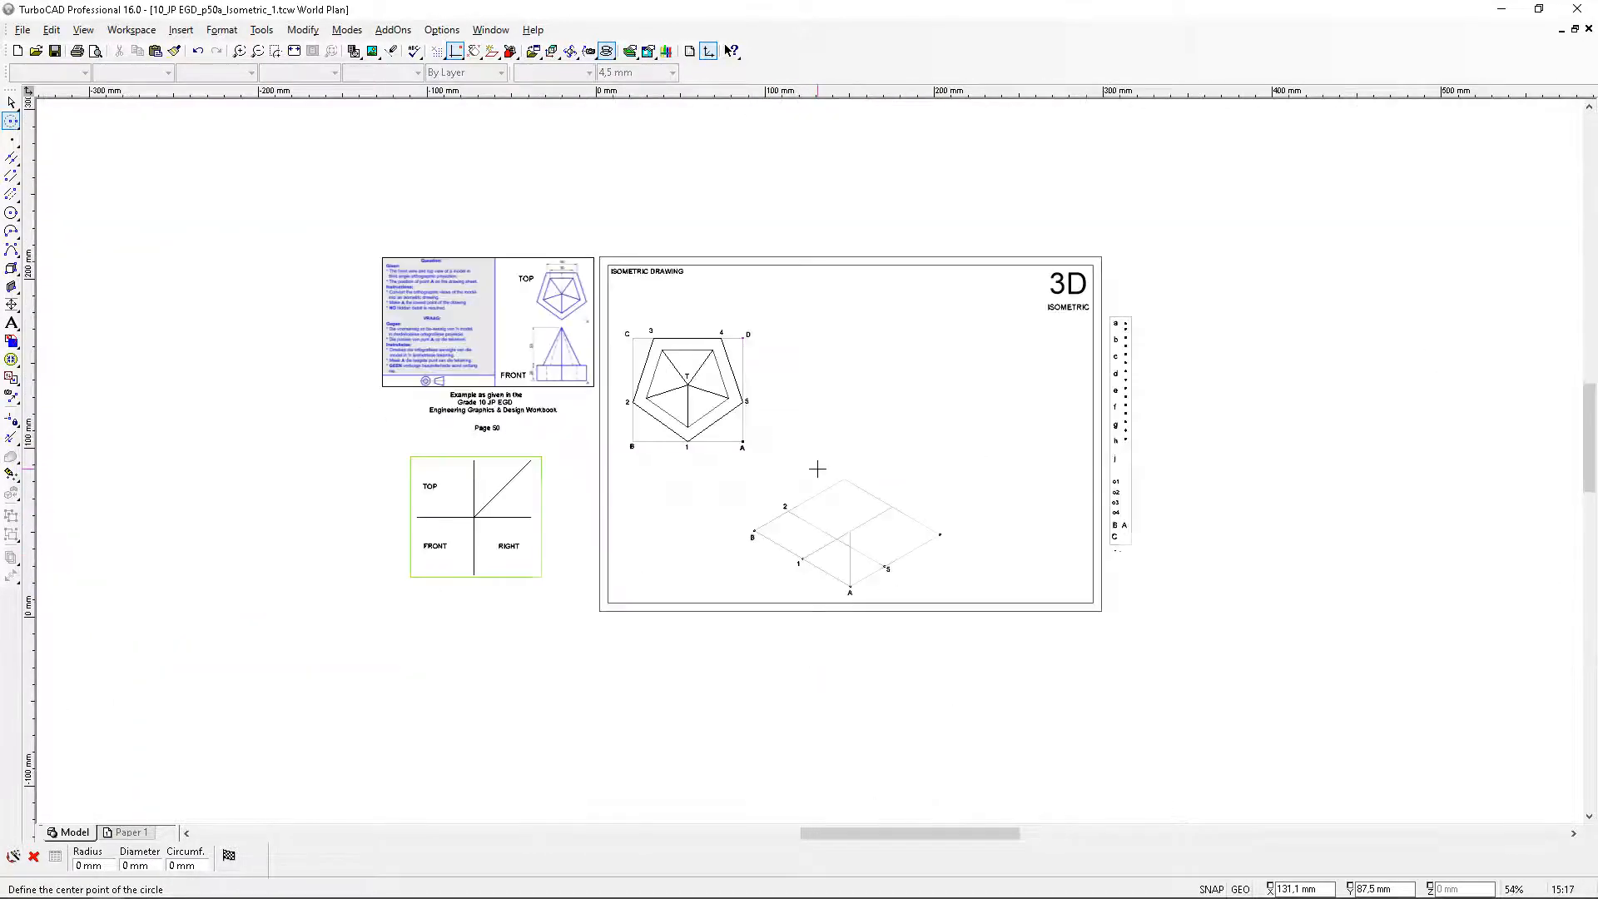
scroll(817, 470, "up", 4)
scroll(693, 406, "up", 4)
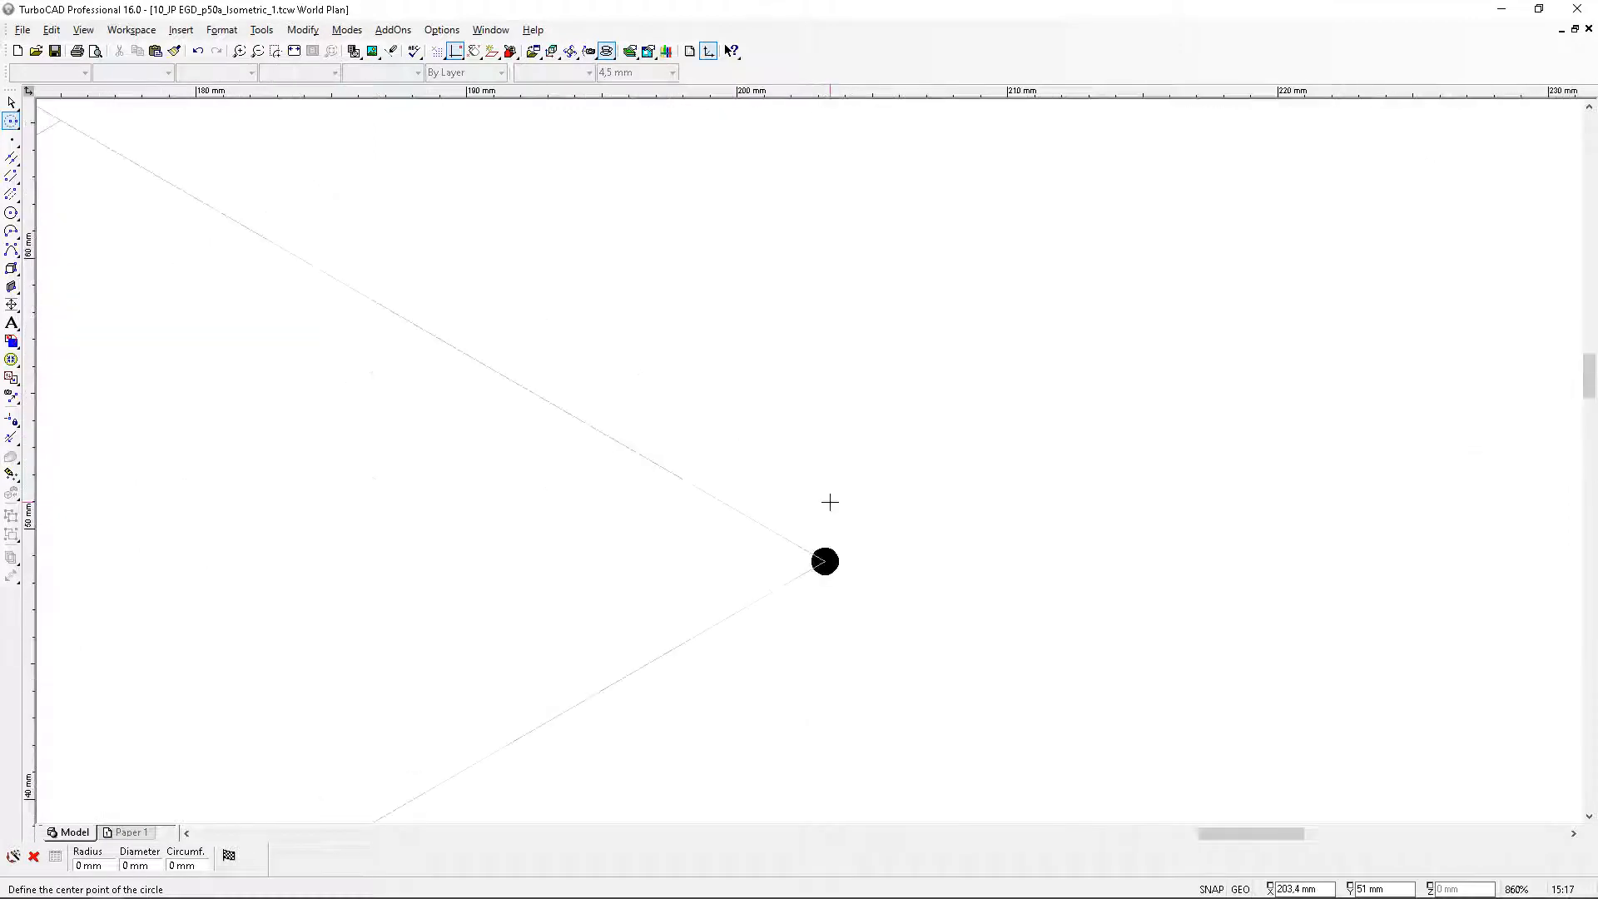
key("Escape")
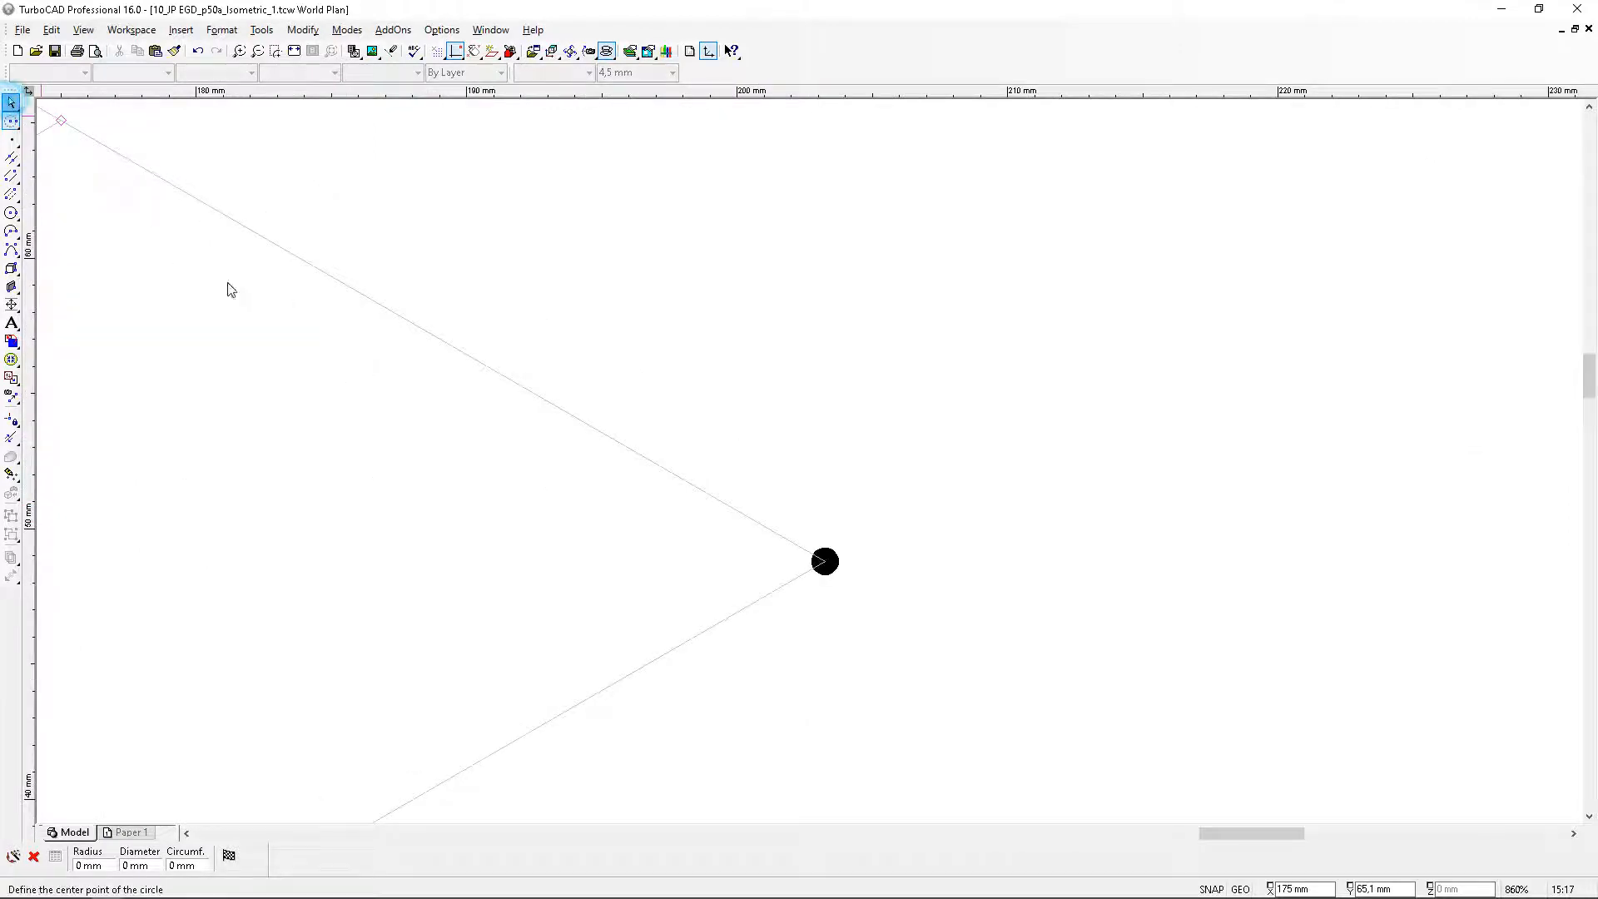
Copy the corner labels C and D together from the top view to the area above the isometric frame
scroll(724, 452, "down", 6)
scroll(577, 153, "up", 2)
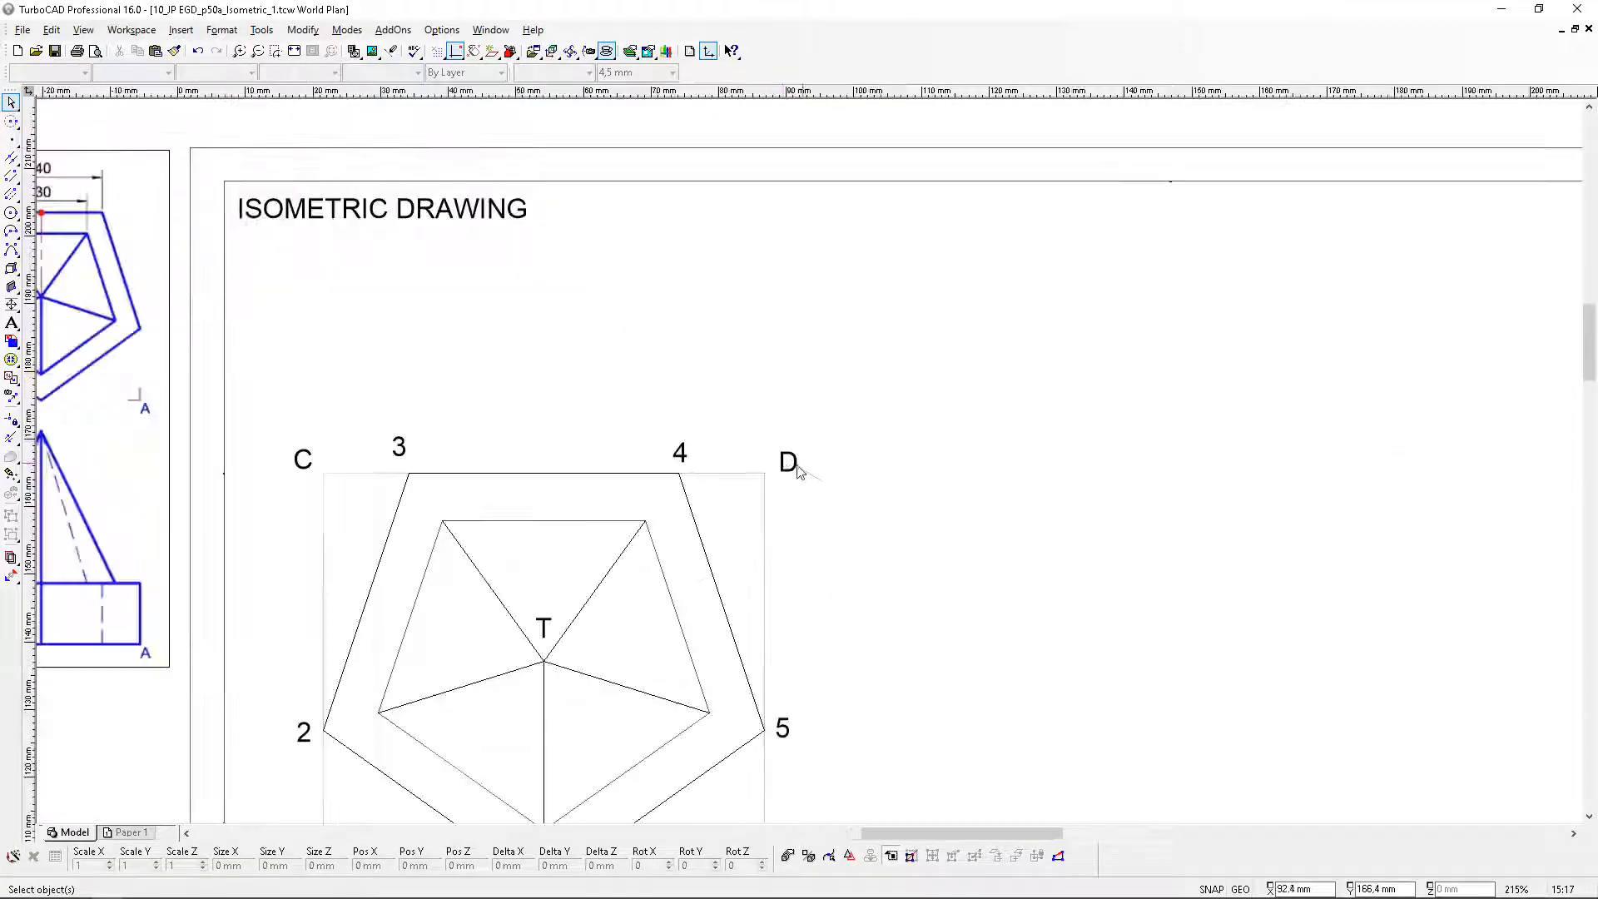
left_click(572, 150)
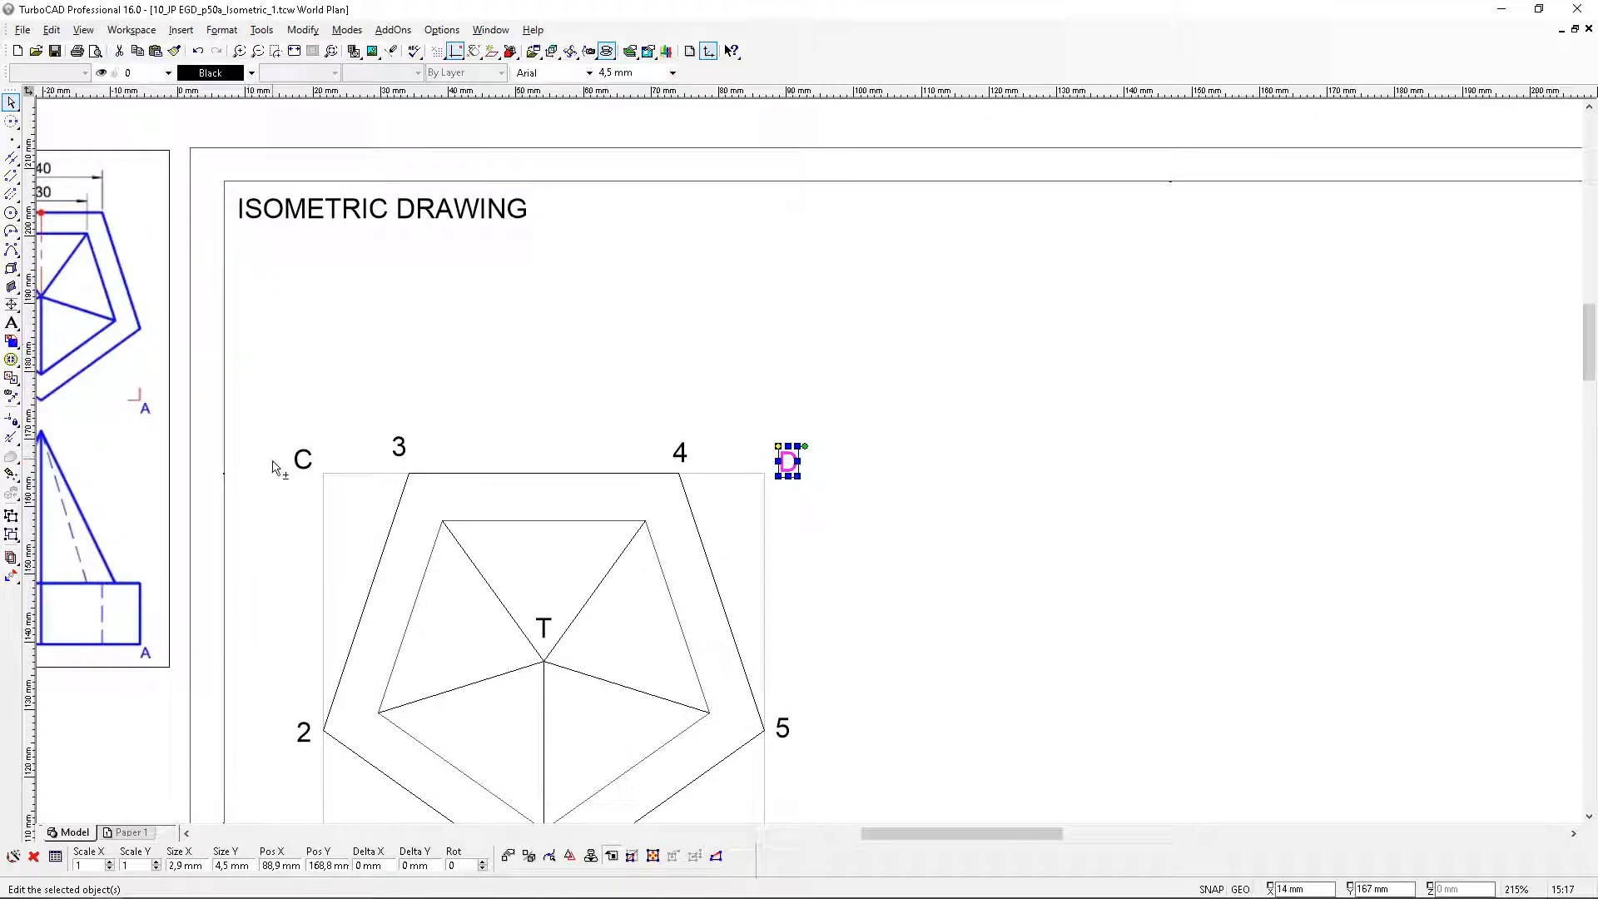
left_click(301, 458, "shift")
left_click(138, 51)
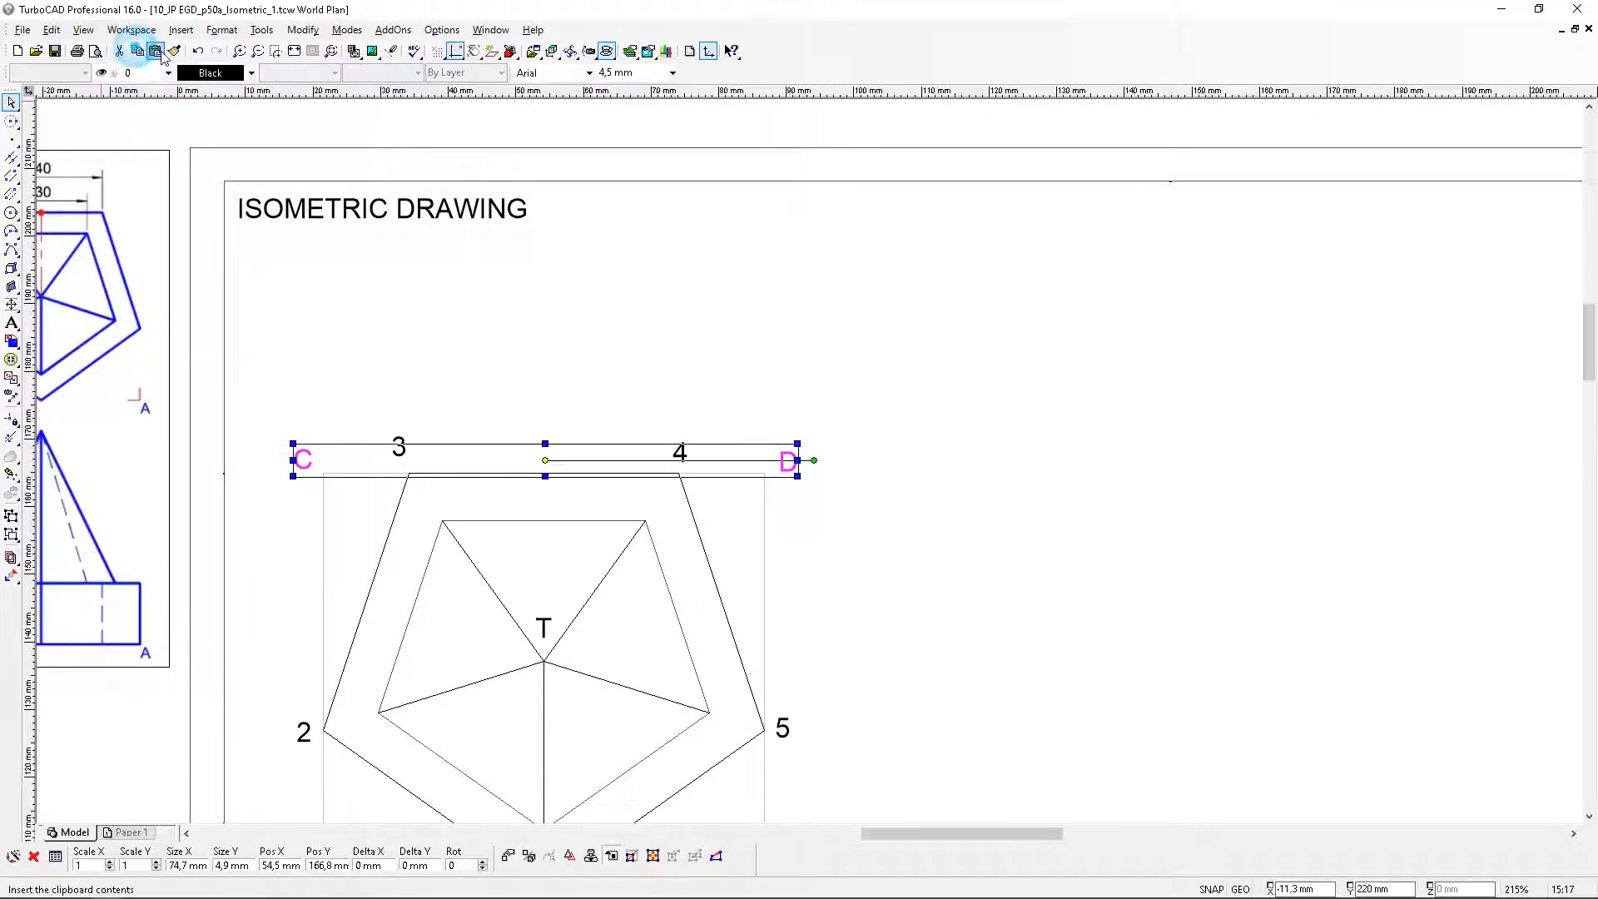
left_click(160, 52)
scroll(810, 462, "down", 4)
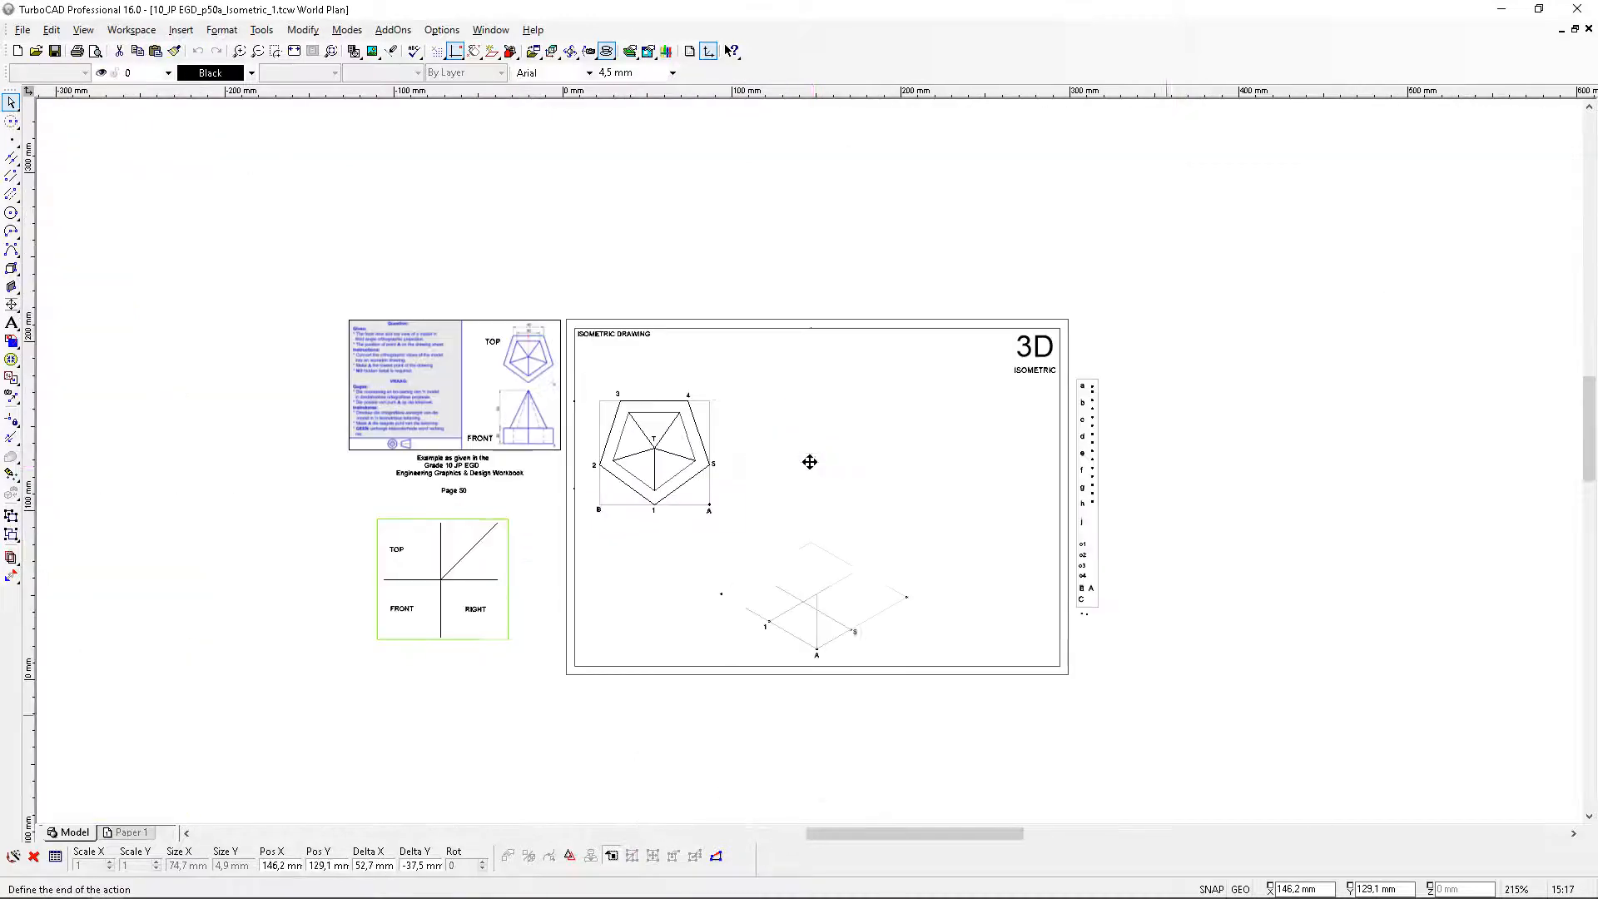
scroll(810, 462, "up", 4)
left_click(810, 458)
left_click(1073, 333)
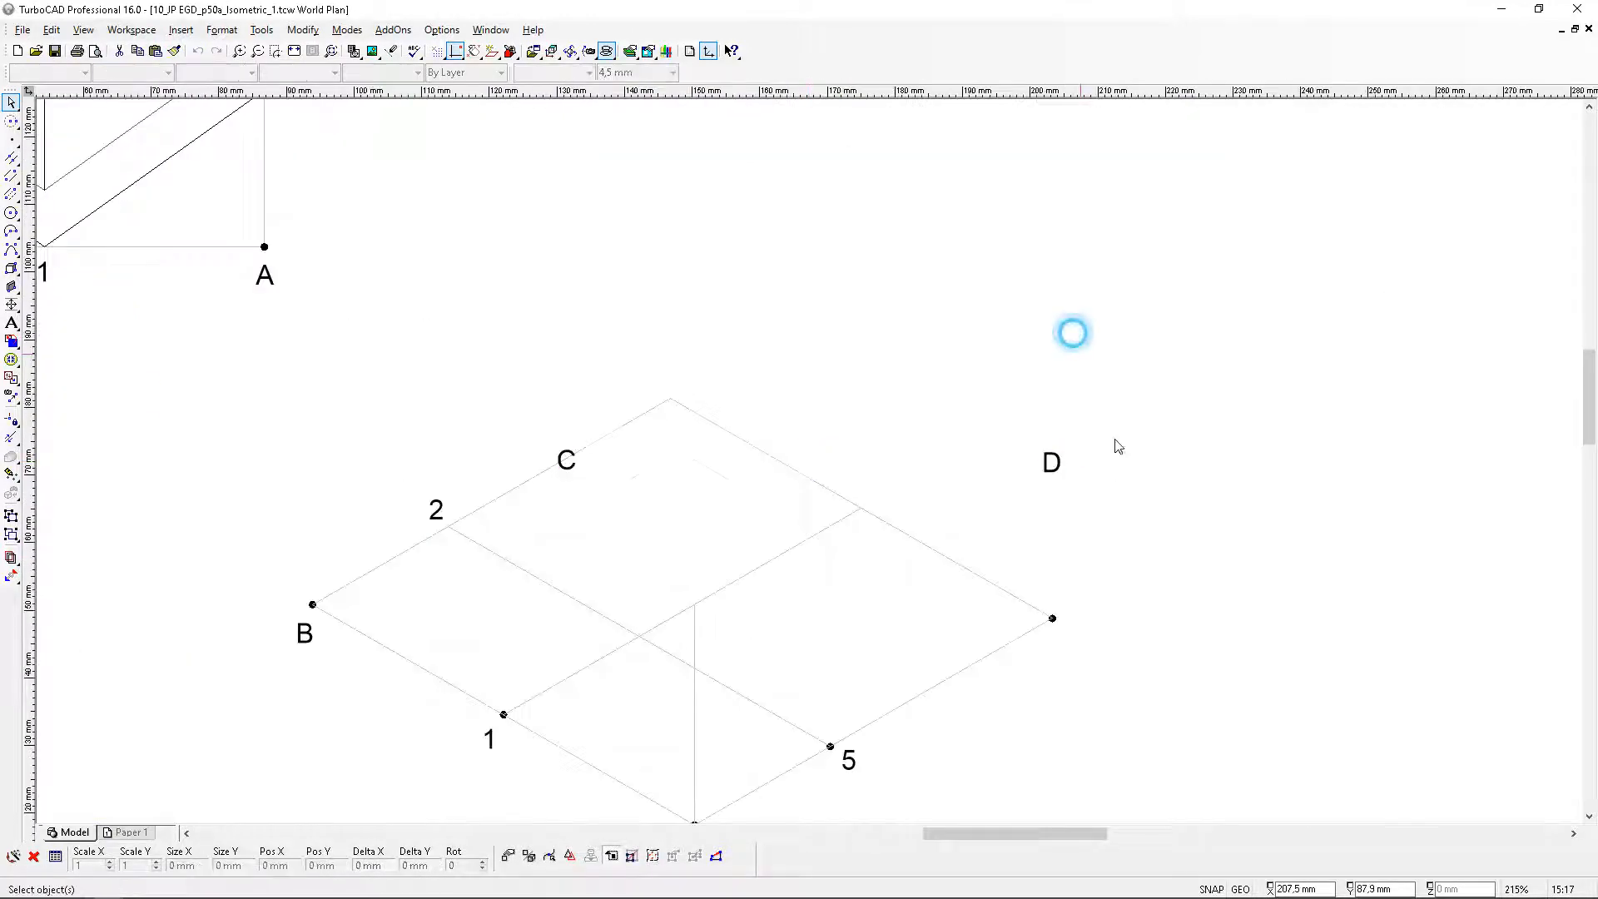
Move the copied label D beside the dot at the isometric frame's corner beyond point 5
left_click(1052, 465)
left_click(1041, 447)
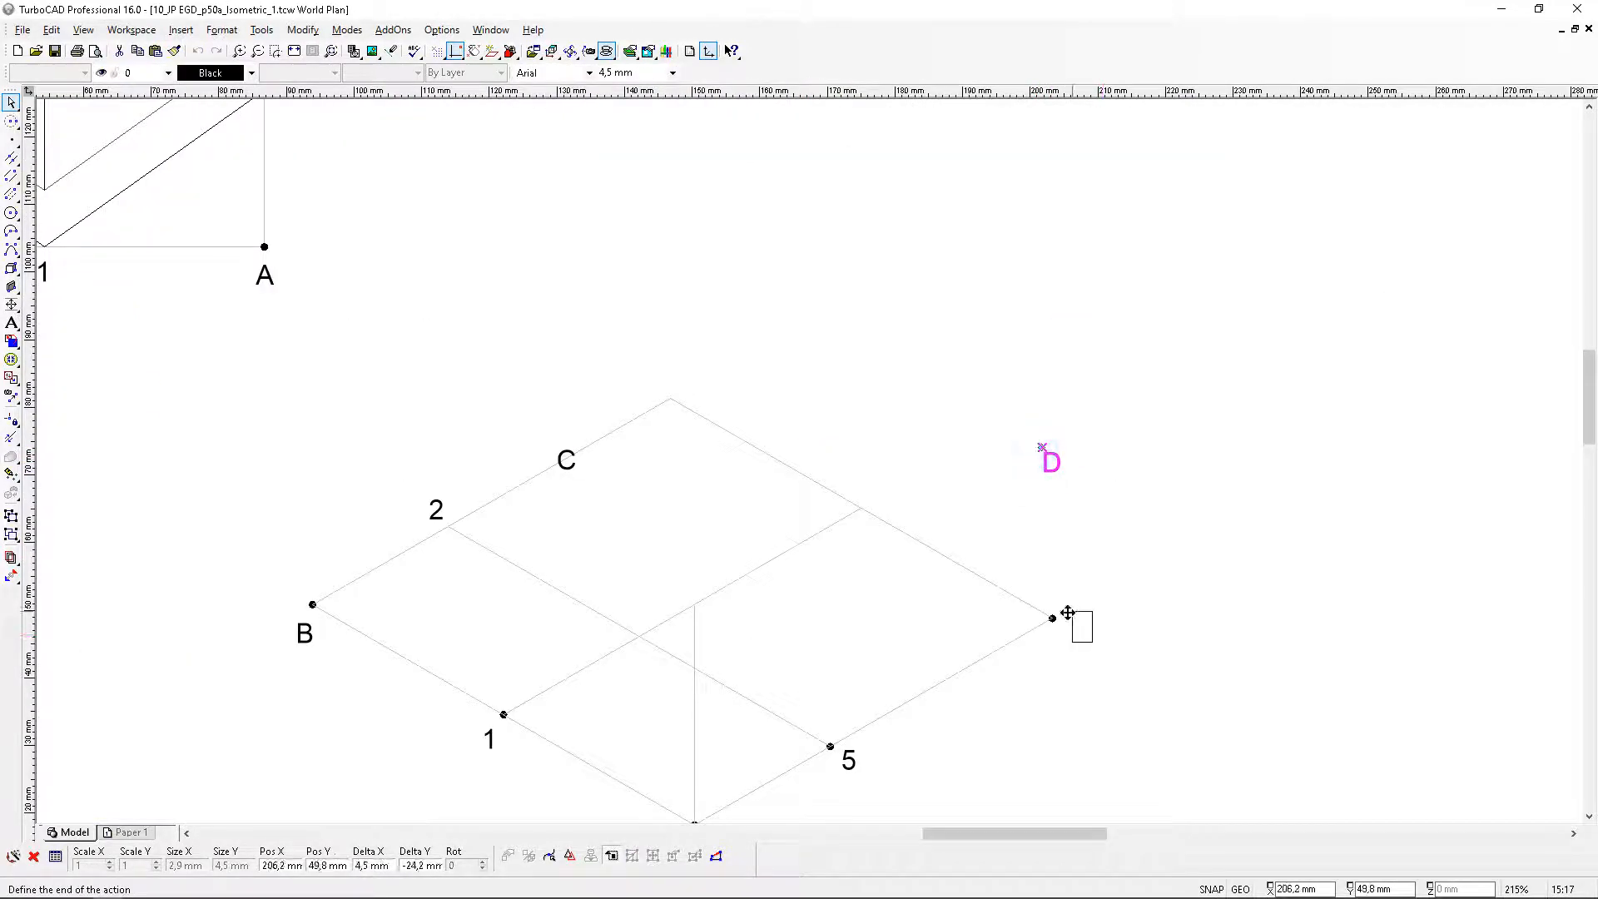
left_click(1068, 613)
left_click(934, 417)
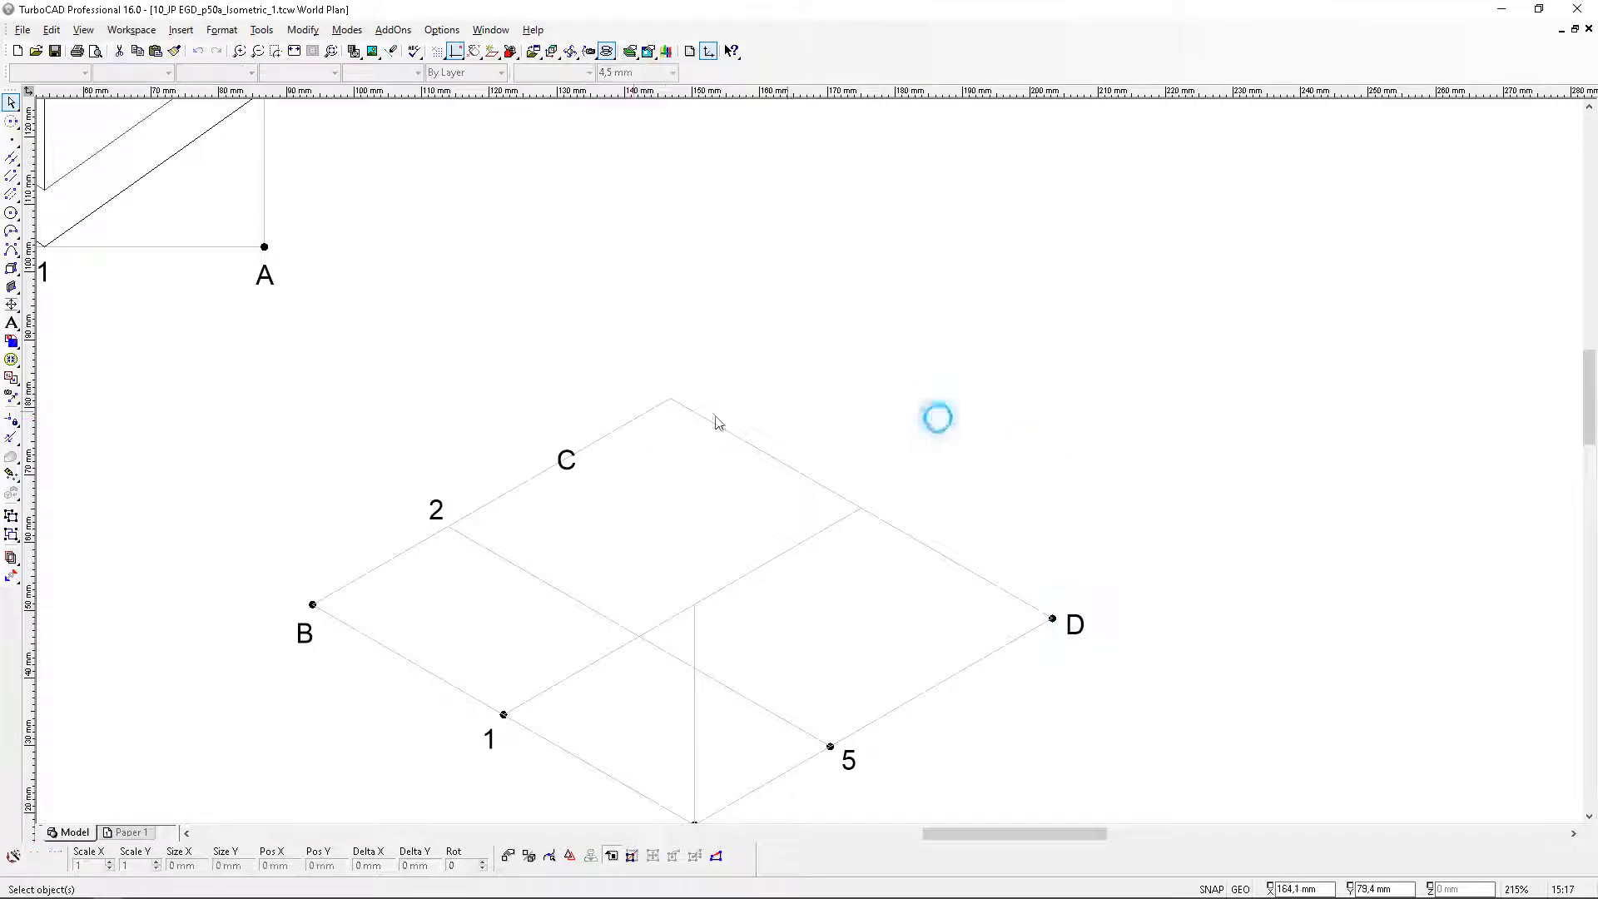
Move the copied label C so that it sits centred just above the isometric frame's far corner
left_click(581, 468)
left_click(556, 444)
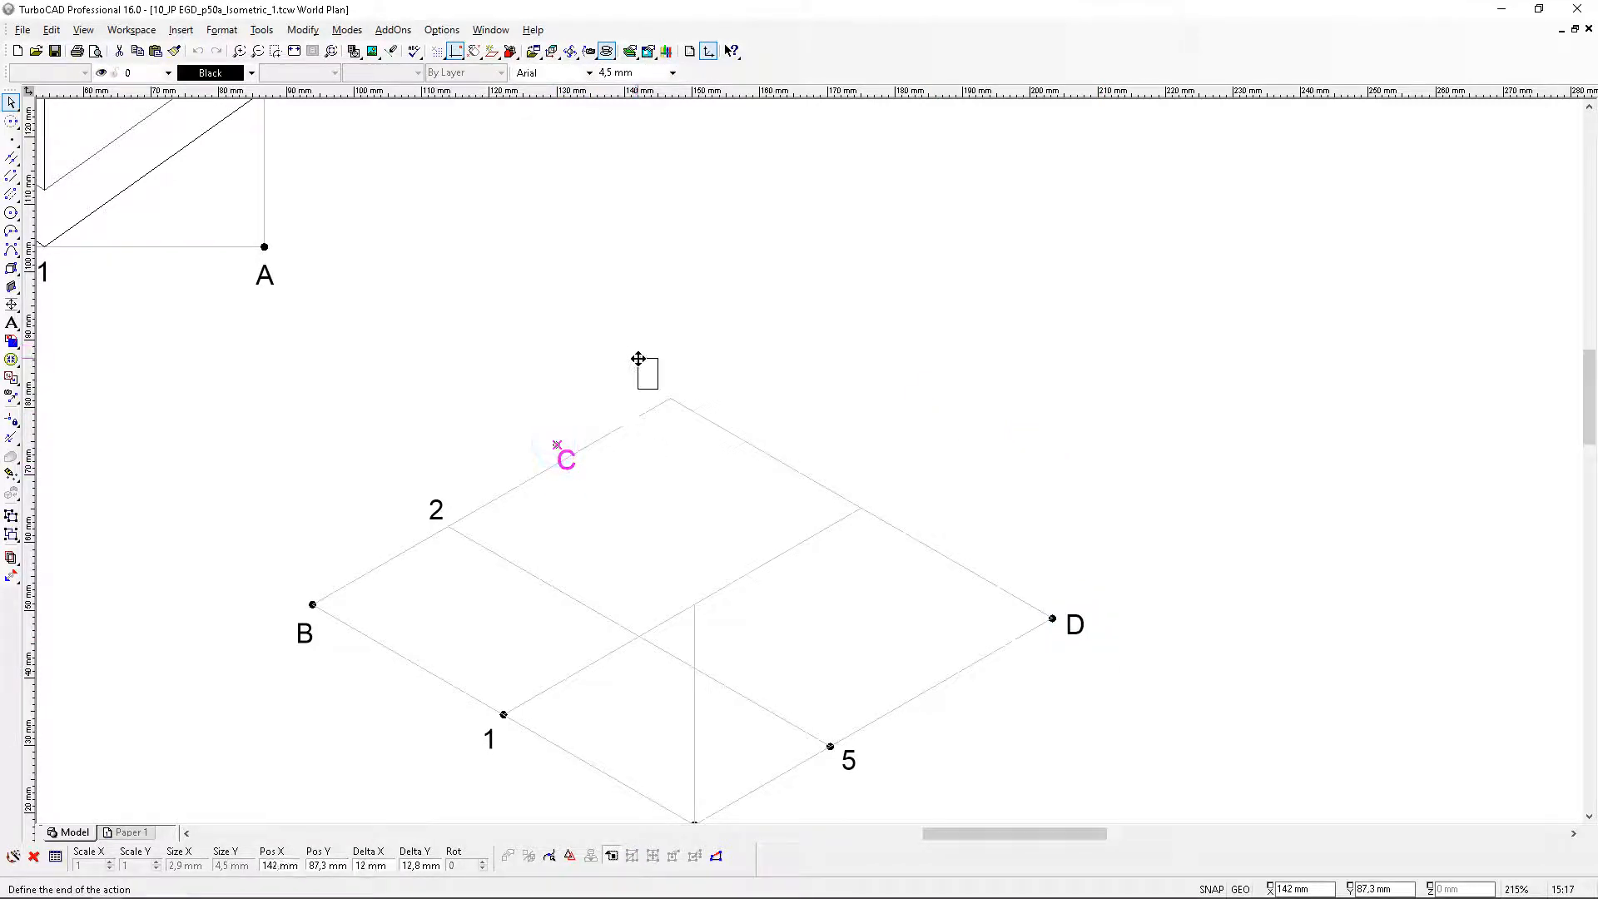
left_click(641, 358)
left_click(917, 384)
scroll(735, 508, "down", 2)
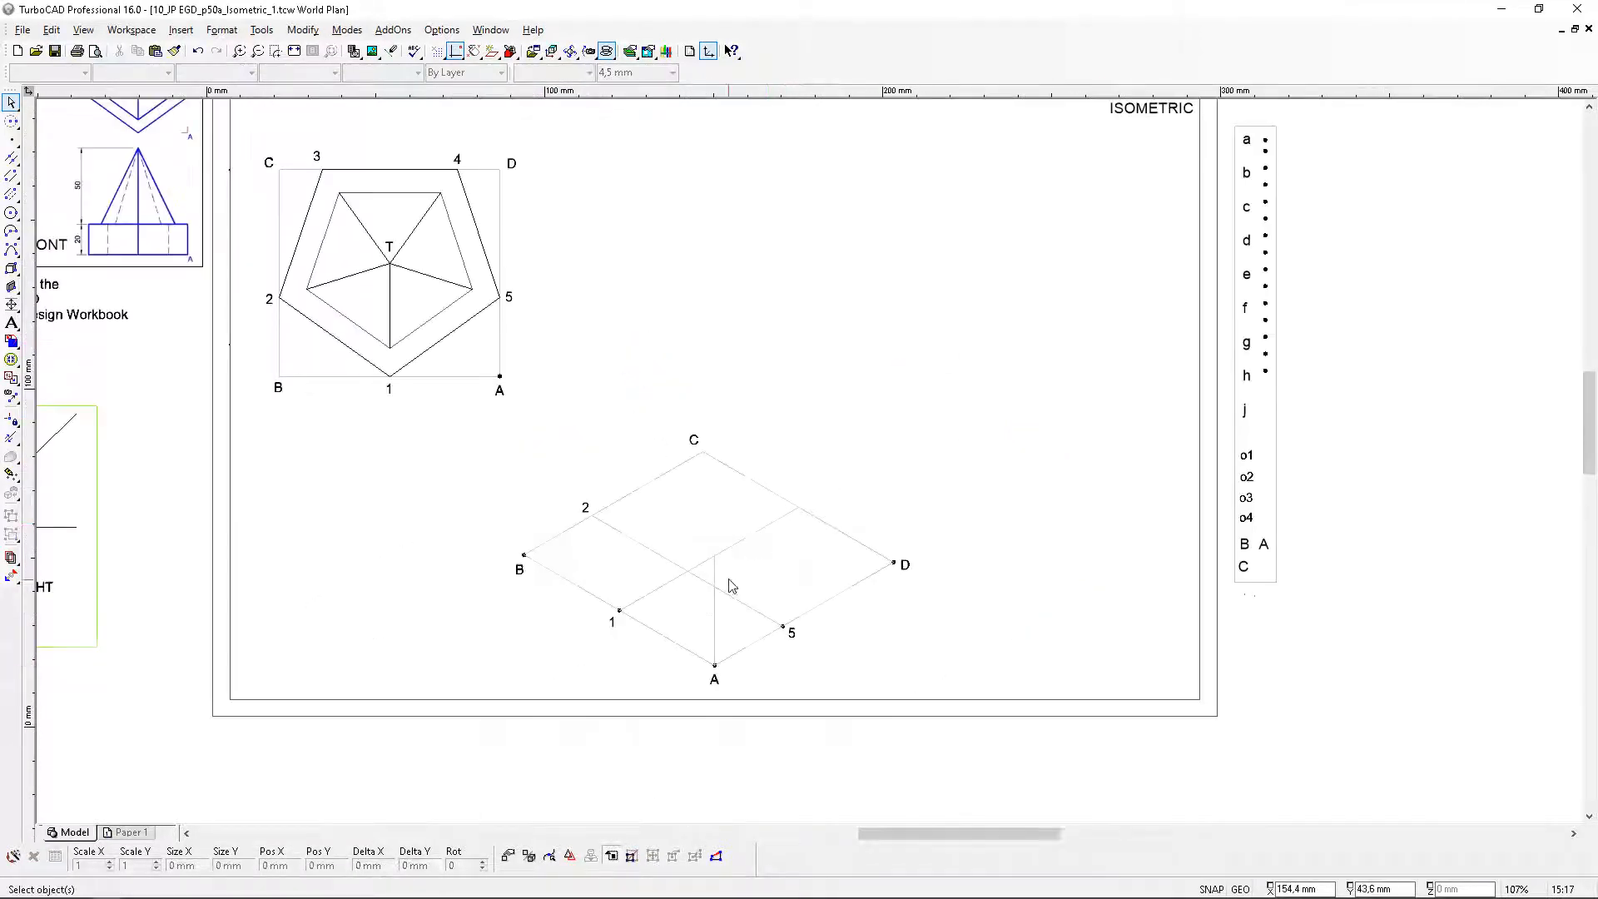
scroll(731, 586, "up", 2)
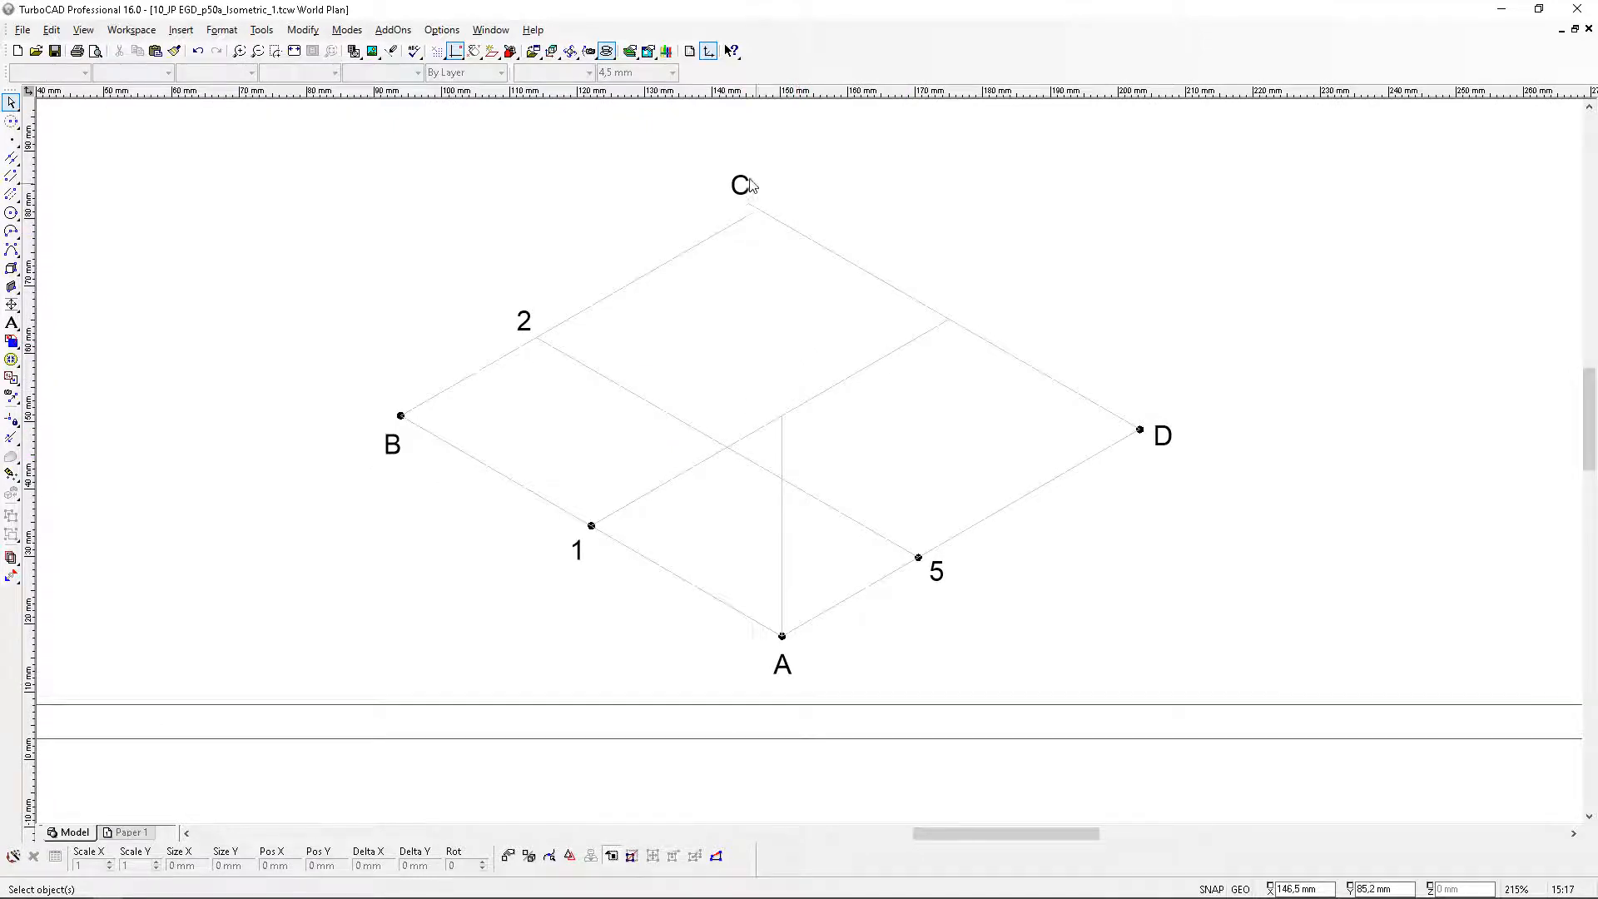
scroll(747, 185, "up", 2)
left_click(795, 466)
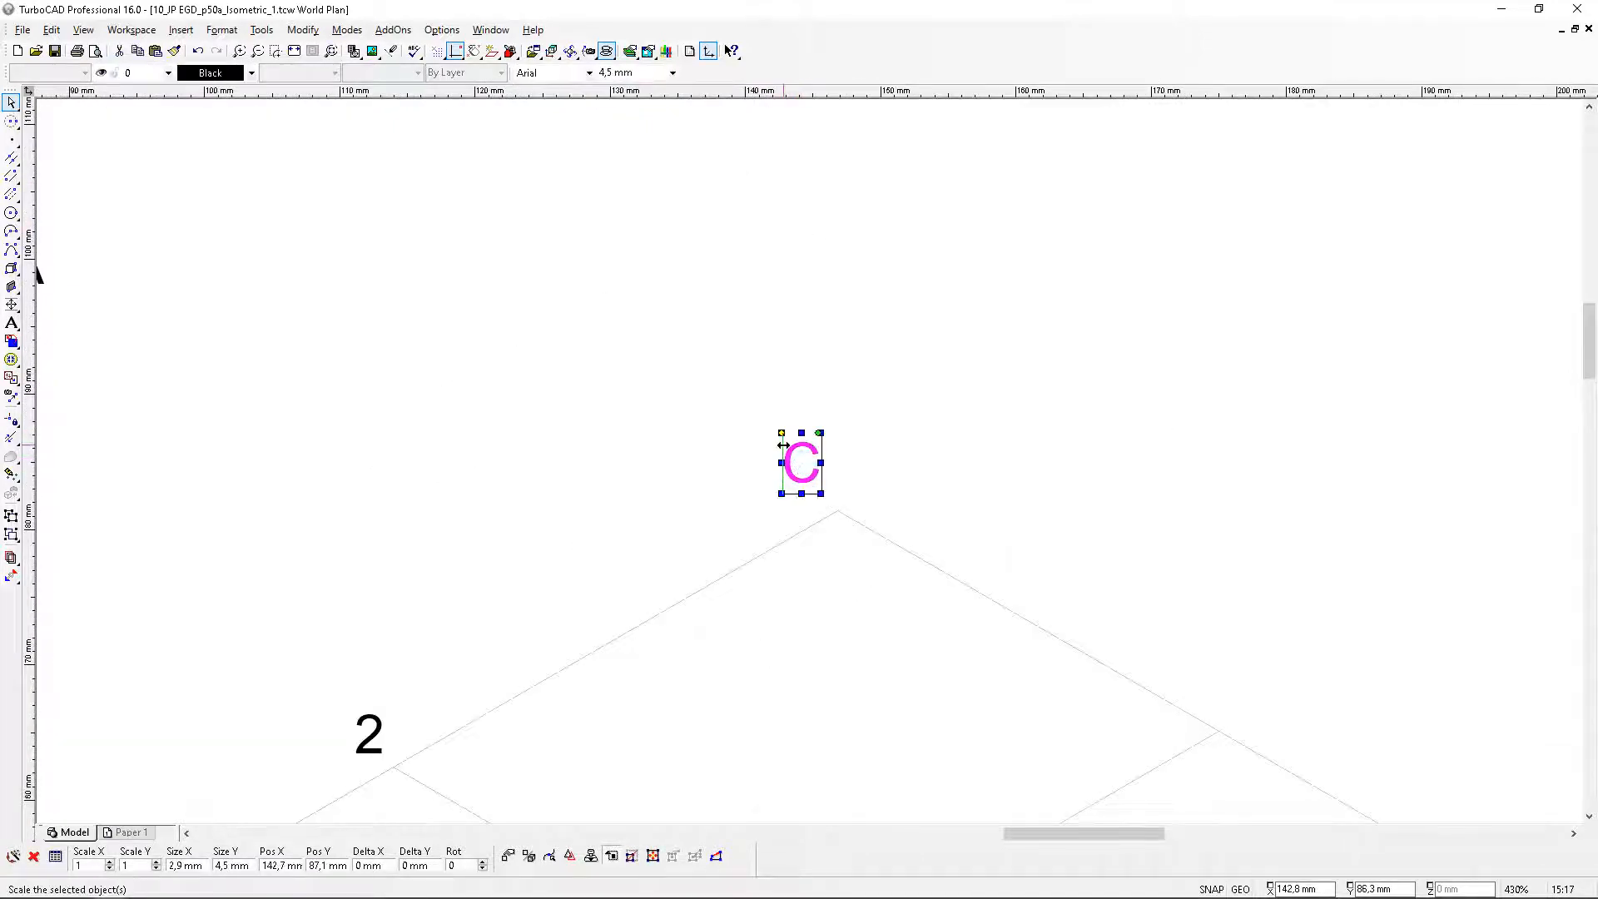
left_click_drag(782, 431, 815, 437)
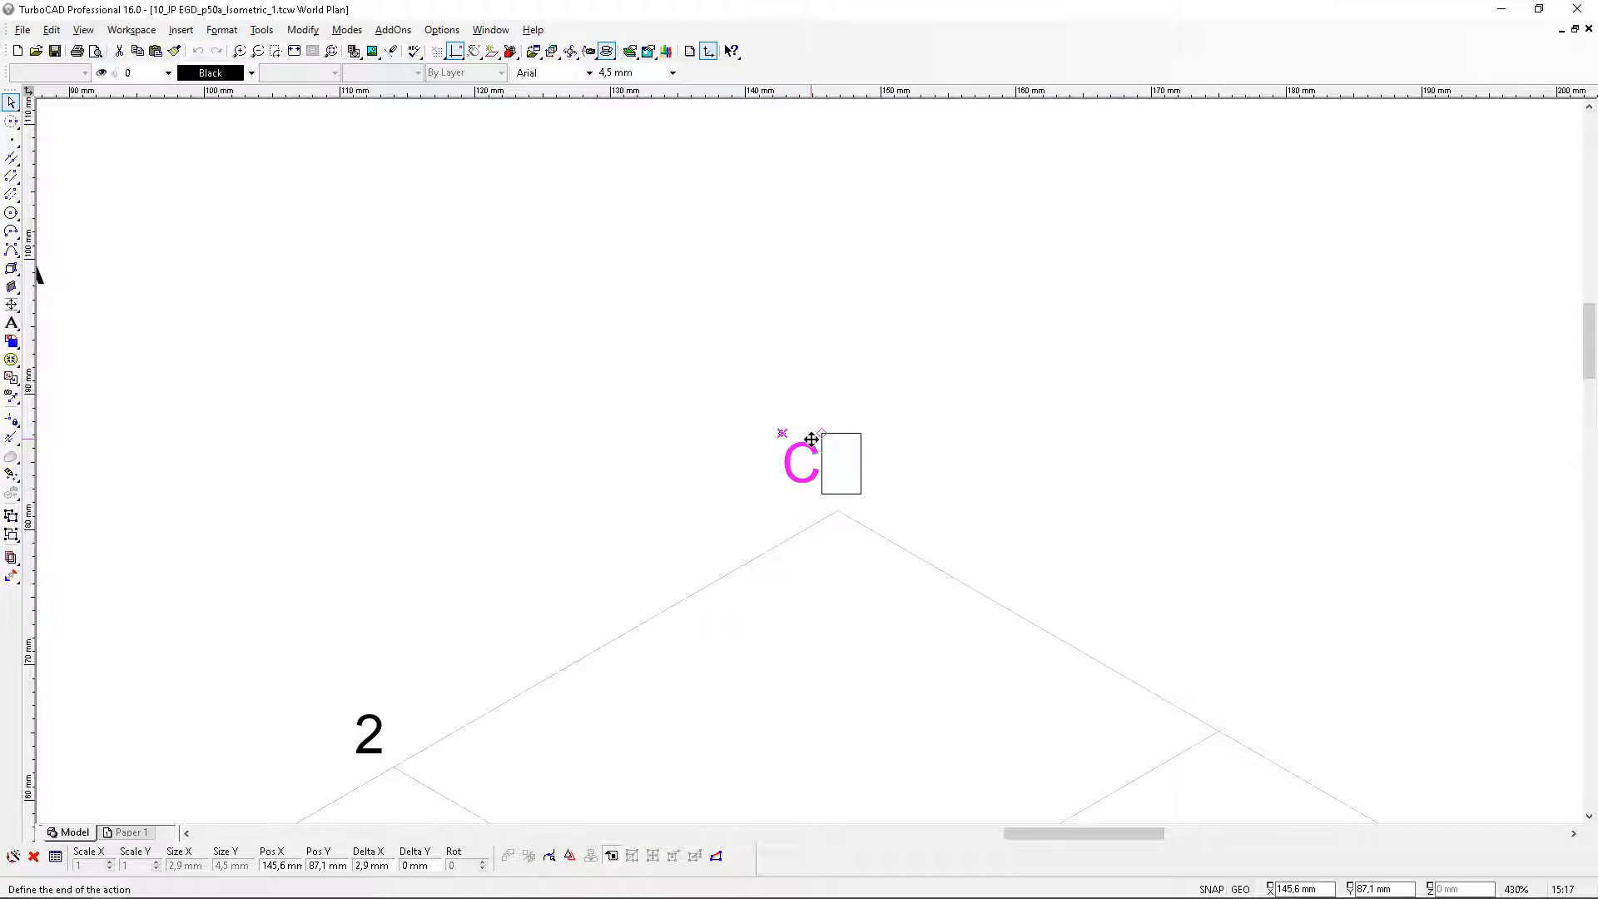
left_click(810, 439)
left_click(1022, 475)
scroll(1021, 474, "down", 2)
scroll(767, 512, "up", 1)
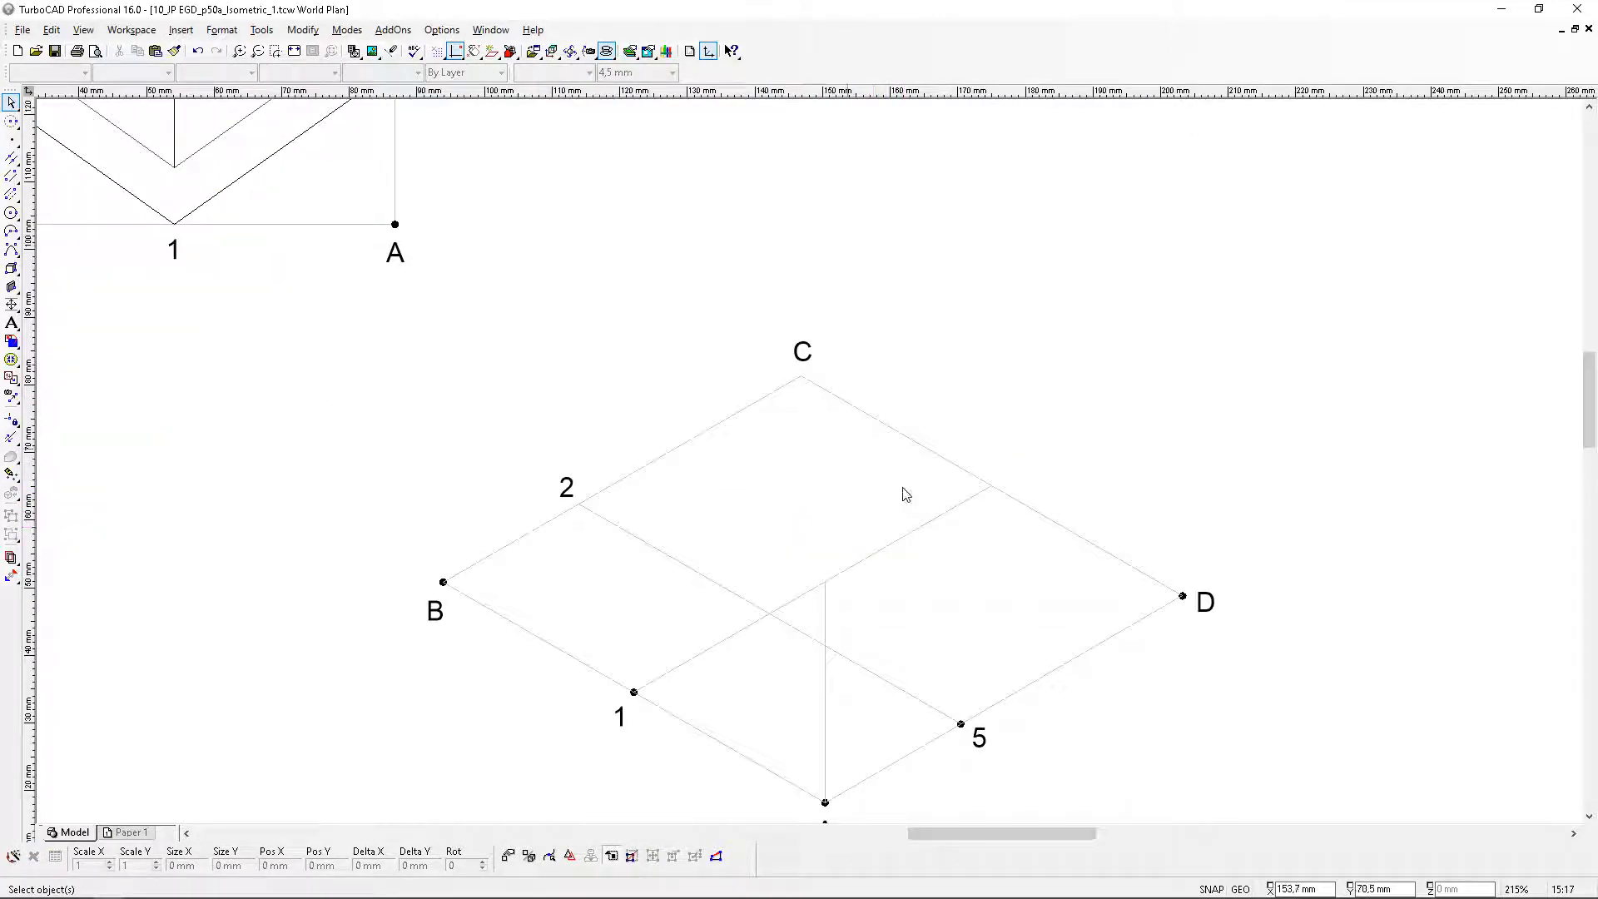
Measure the distance from corner D to point 4 in the top view with a construction circle
scroll(422, 208, "down", 3)
scroll(849, 493, "up", 4)
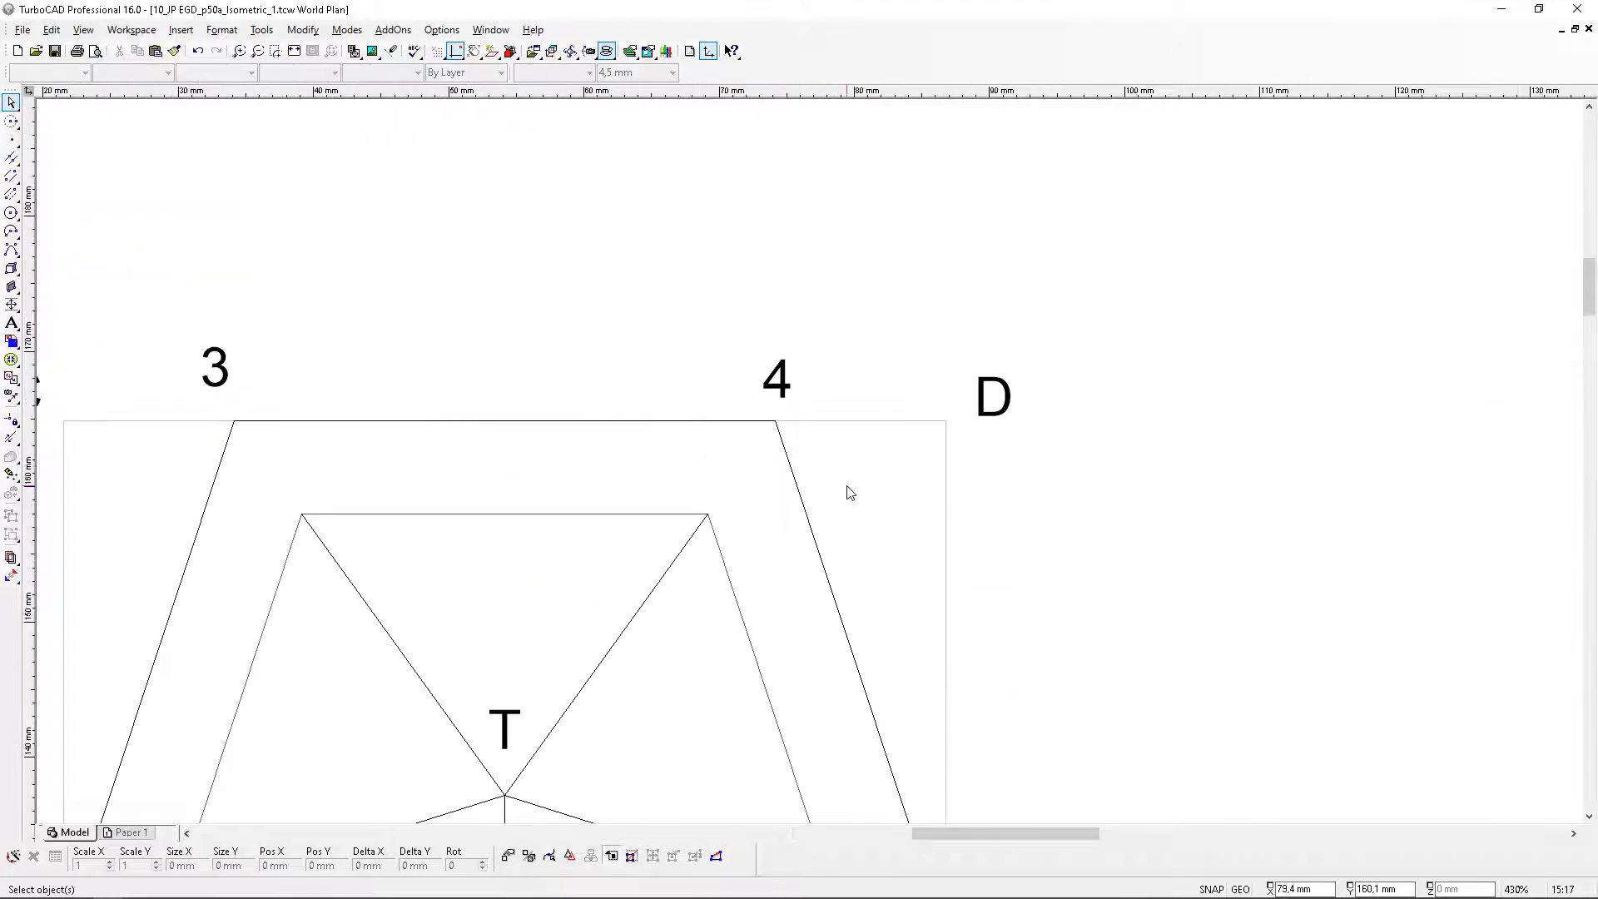
left_click(11, 121)
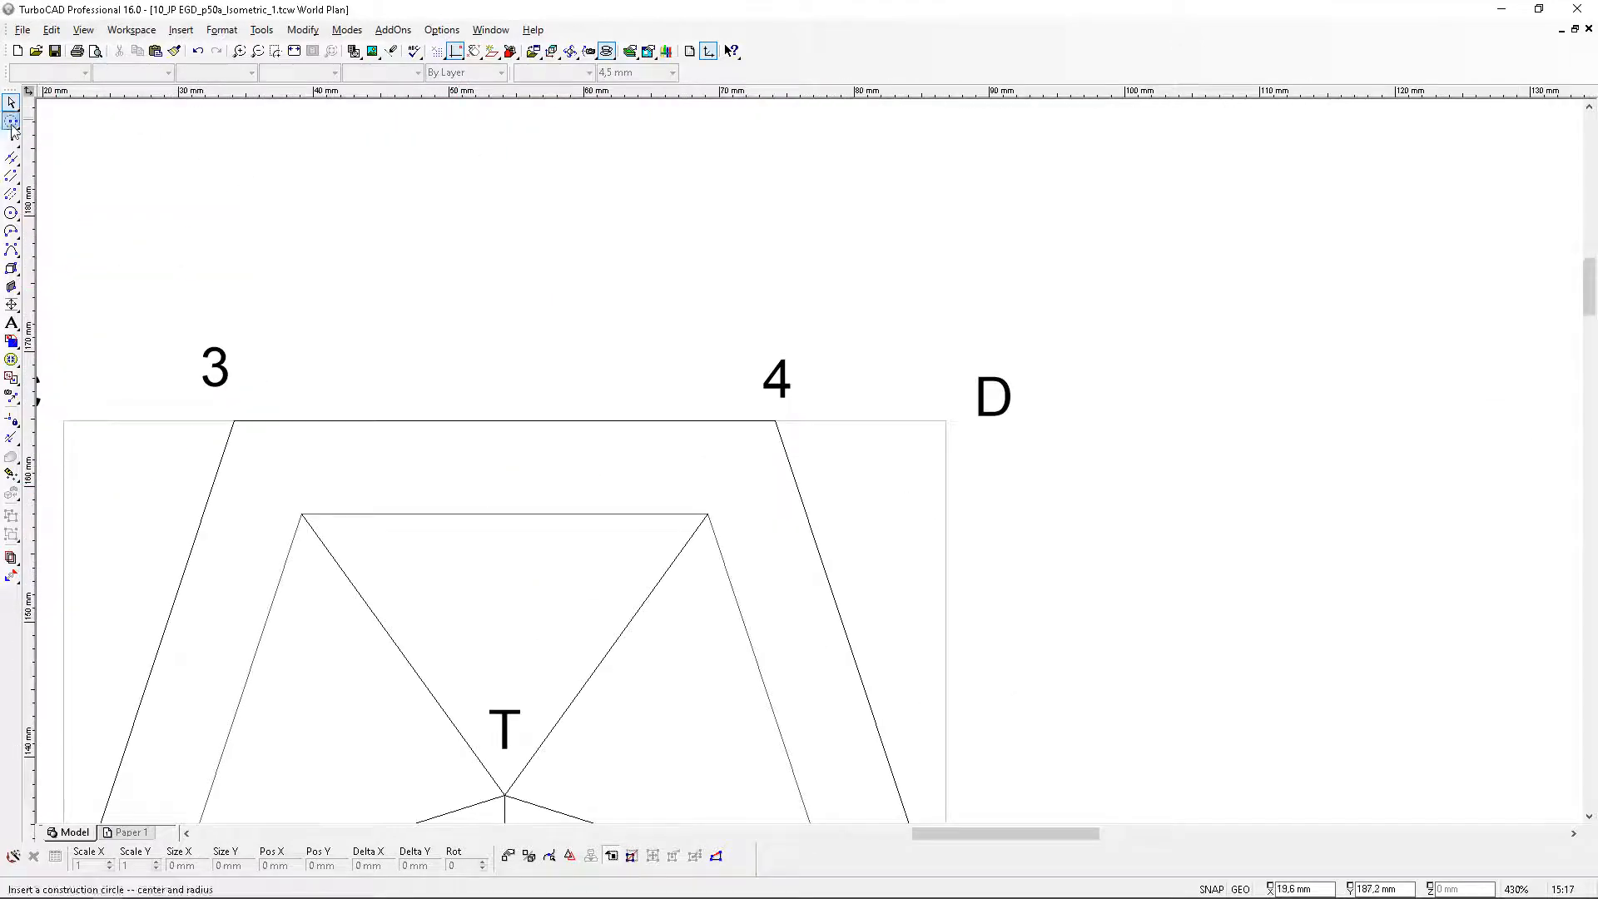
left_click(945, 420)
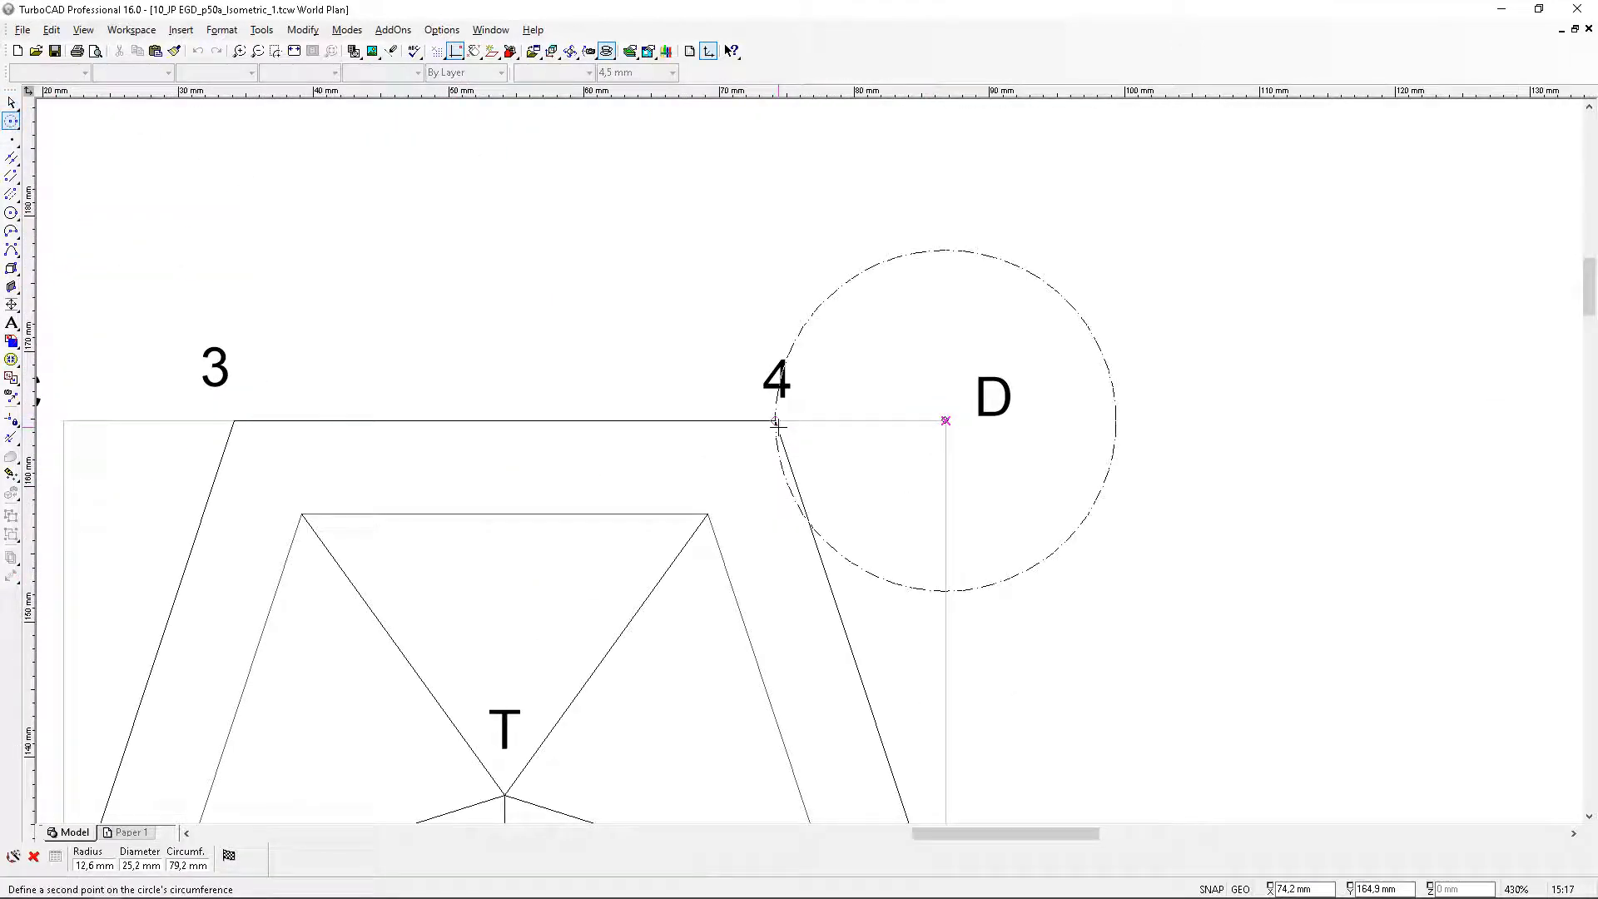
left_click(776, 422)
Draw a construction circle with a radius of 12.6 mm centred on corner D of the isometric frame
scroll(806, 468, "down", 3)
scroll(859, 478, "up", 4)
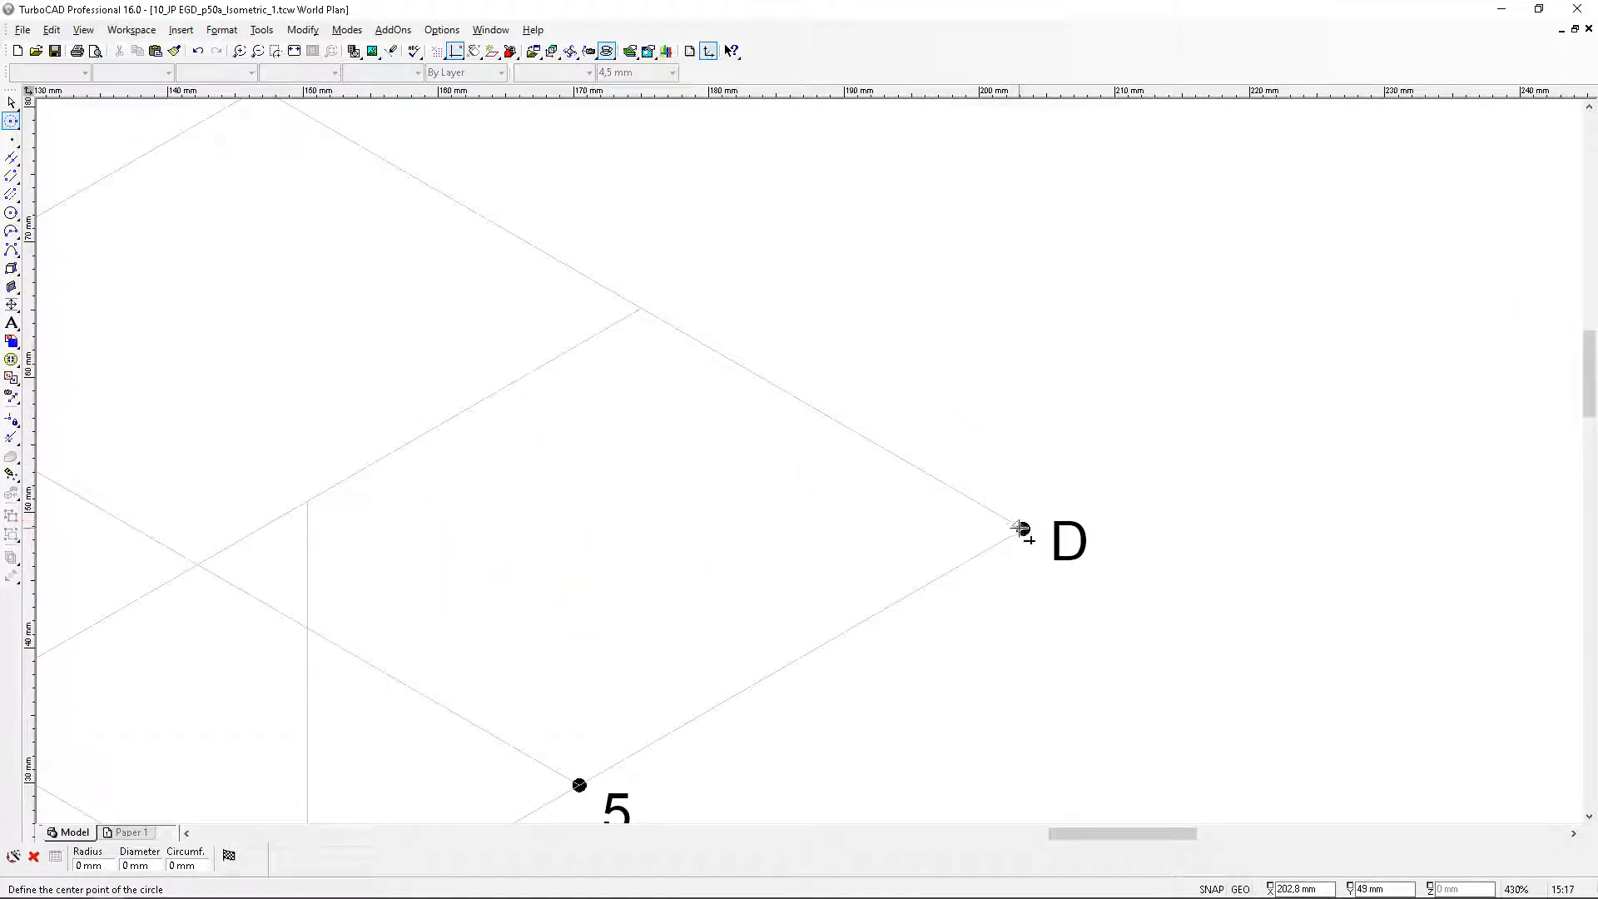
left_click(1023, 529)
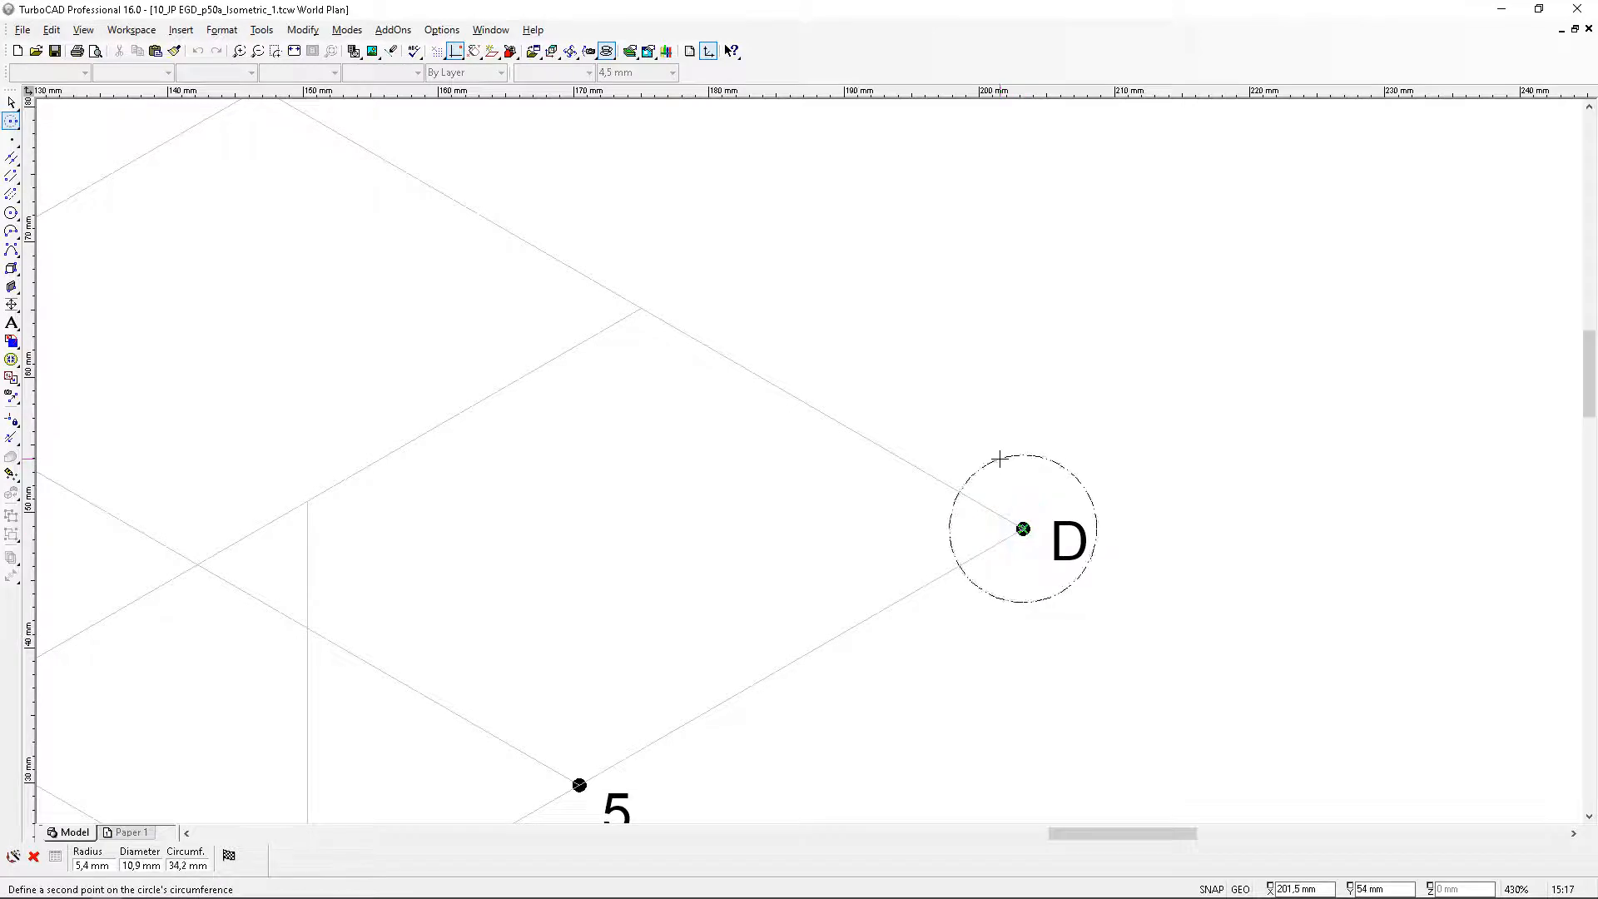
key("Tab")
type("1")
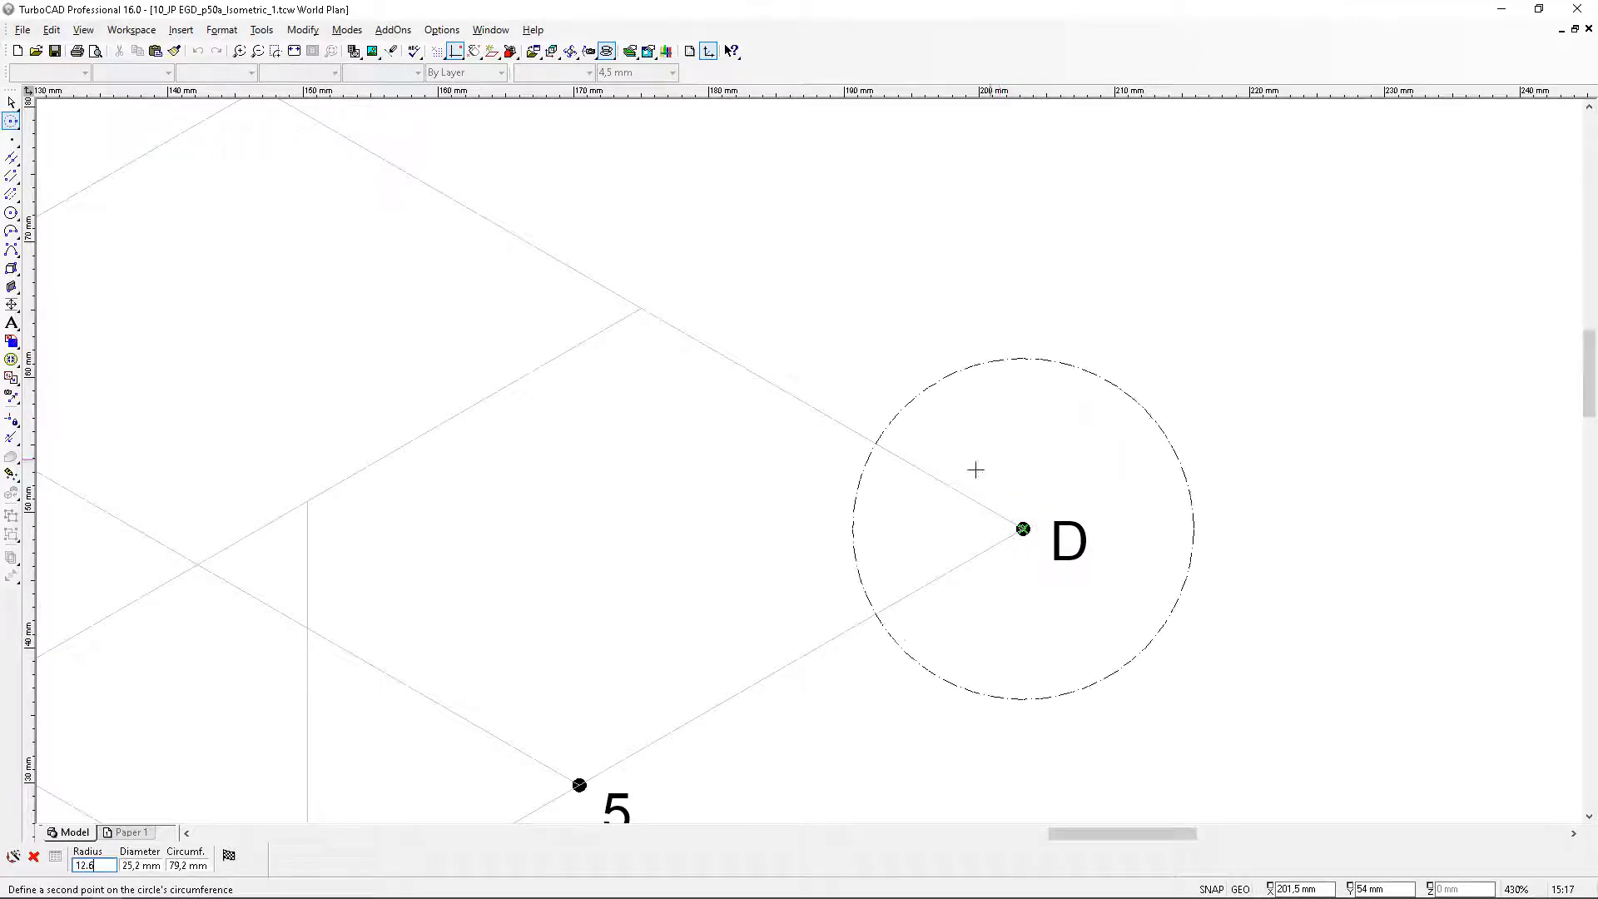
key("Escape")
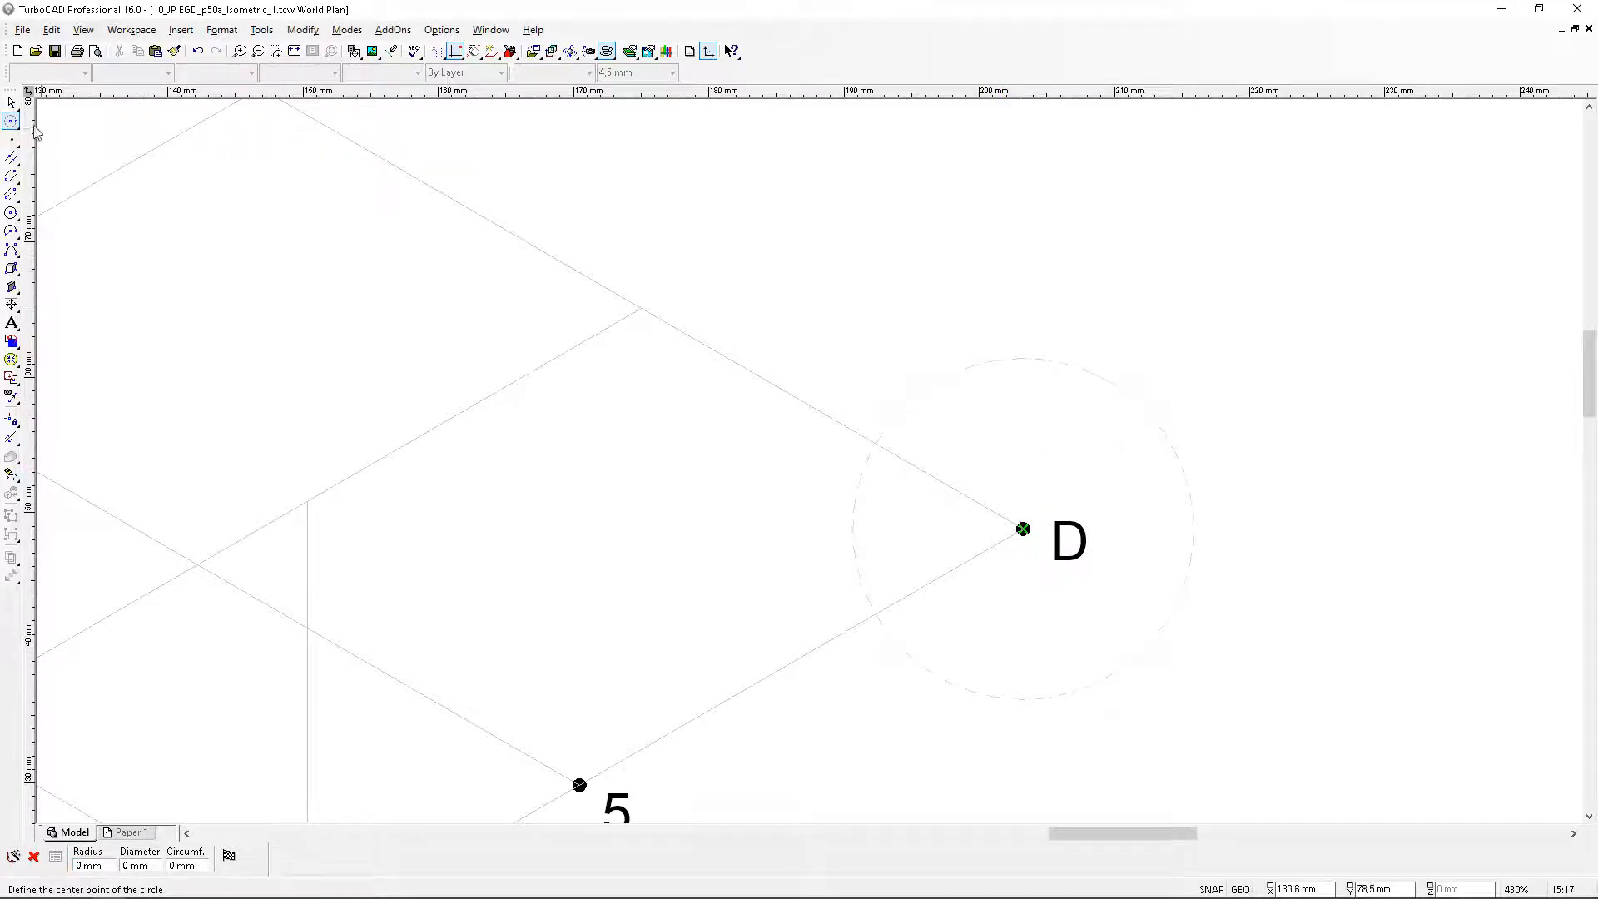
left_click(11, 102)
Move the lowest dot from the symbol column to where the circle around D crosses the isometric line CD
scroll(797, 468, "down", 3)
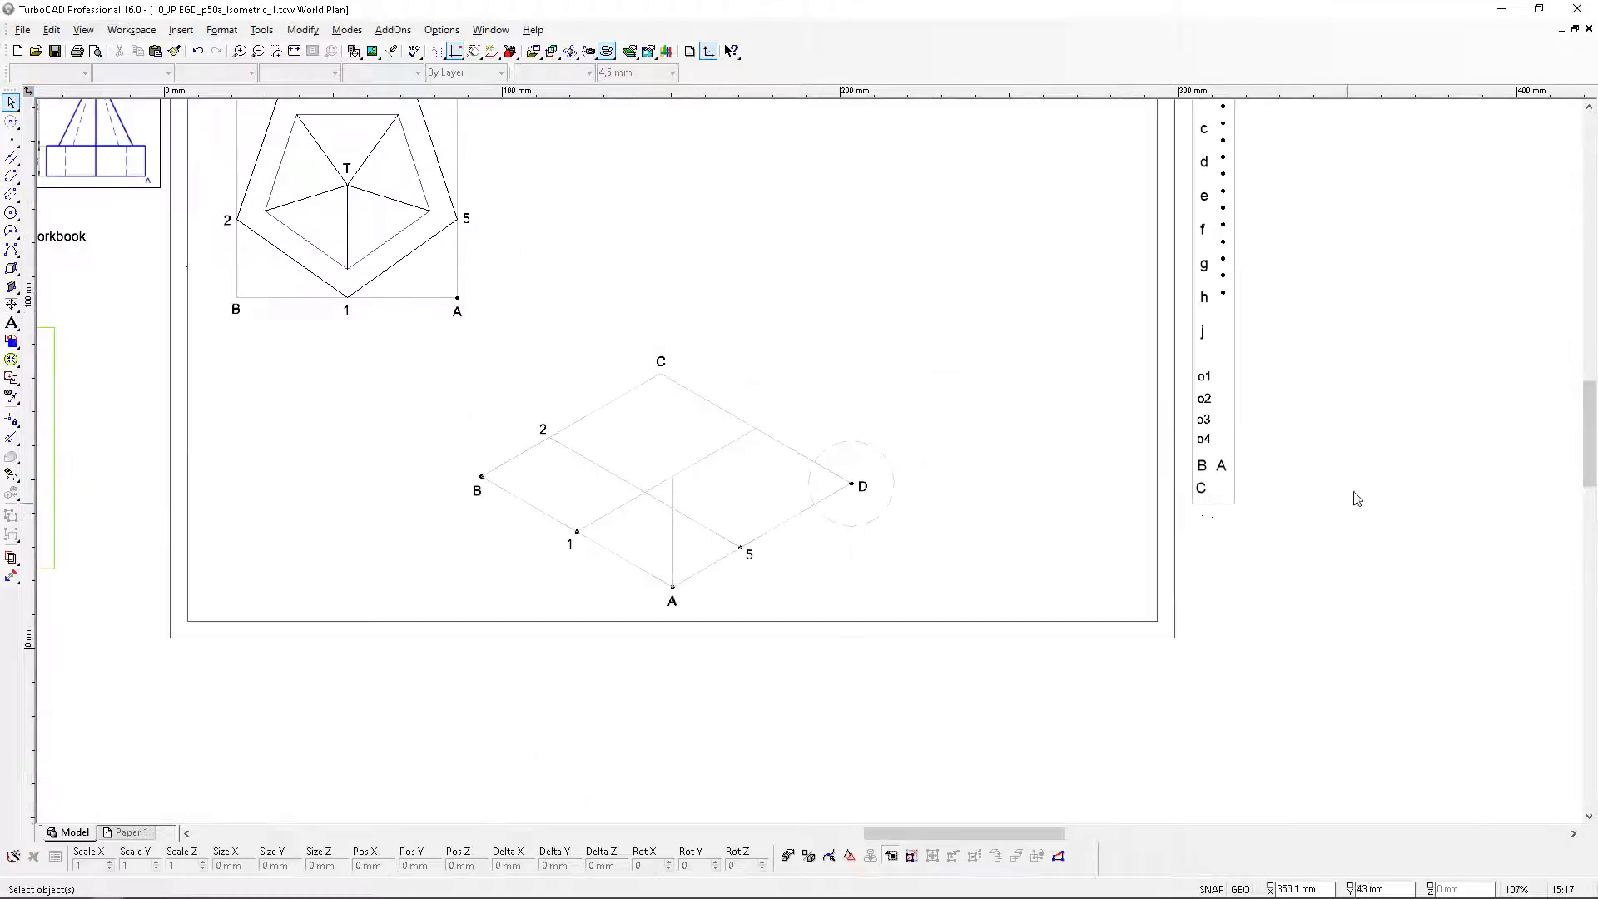
scroll(1222, 295, "up", 4)
left_click(1221, 291)
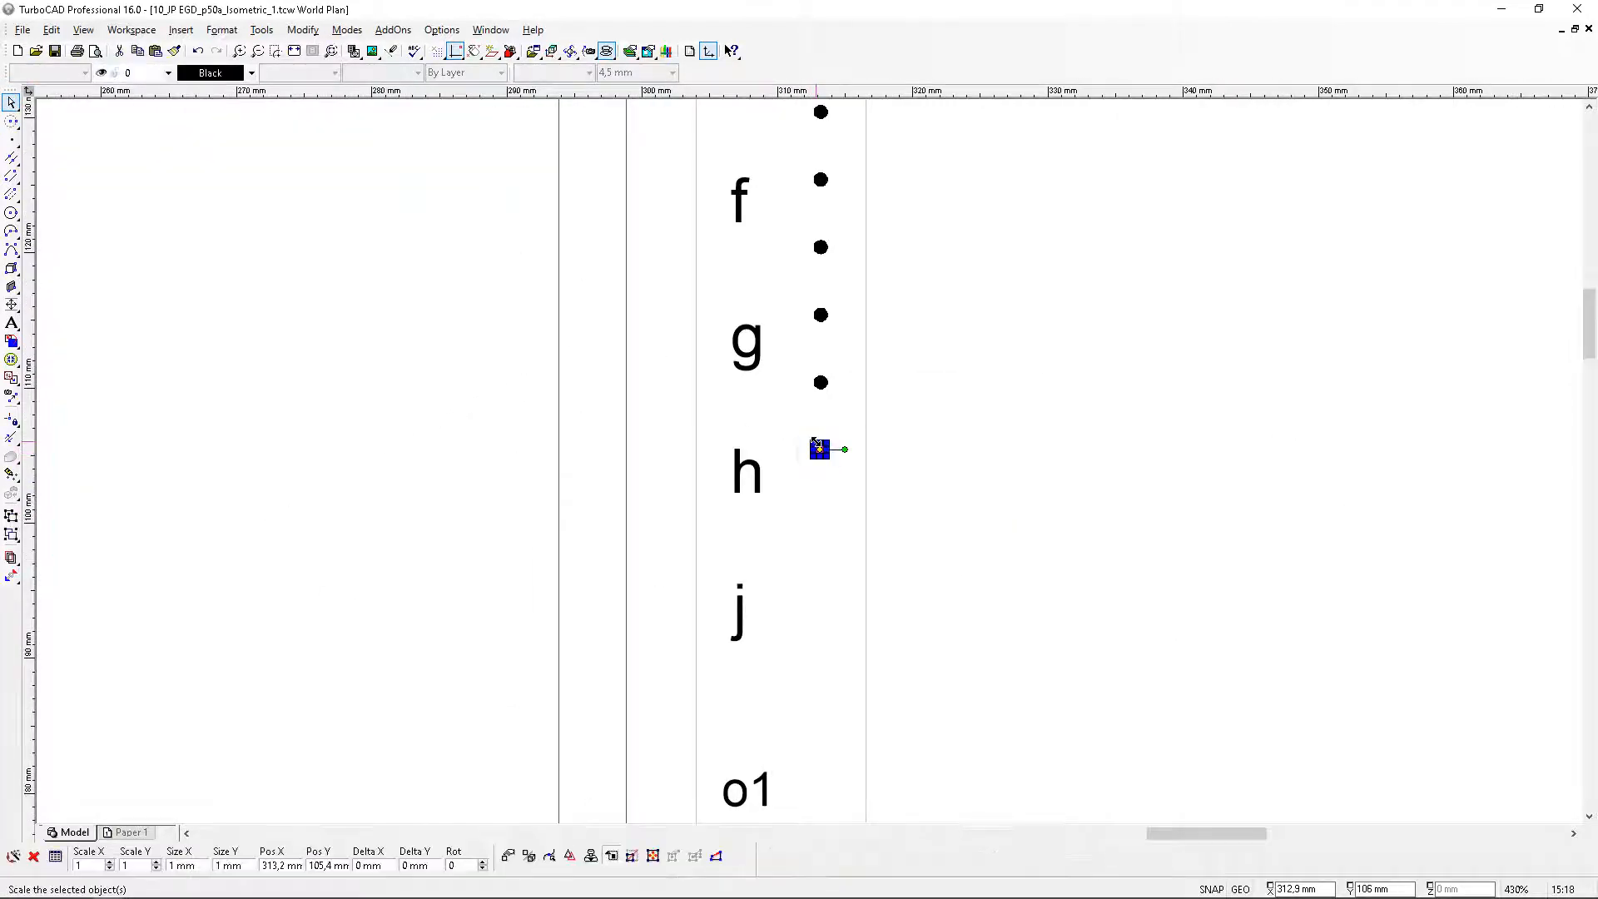
left_click(819, 450)
scroll(796, 478, "down", 3)
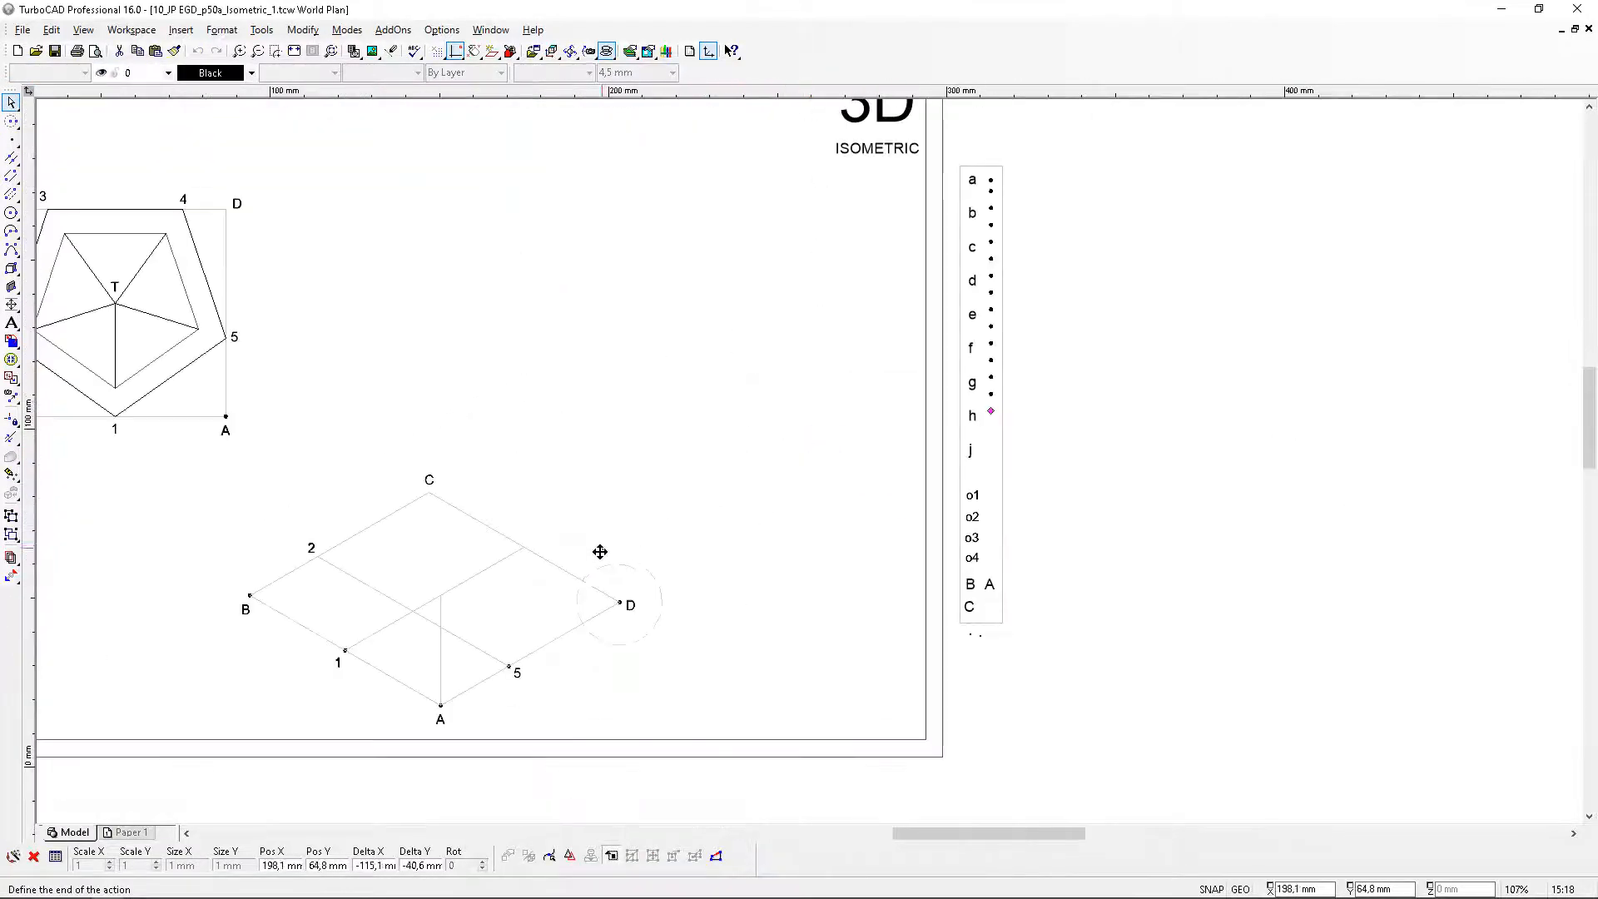
scroll(600, 552, "up", 6)
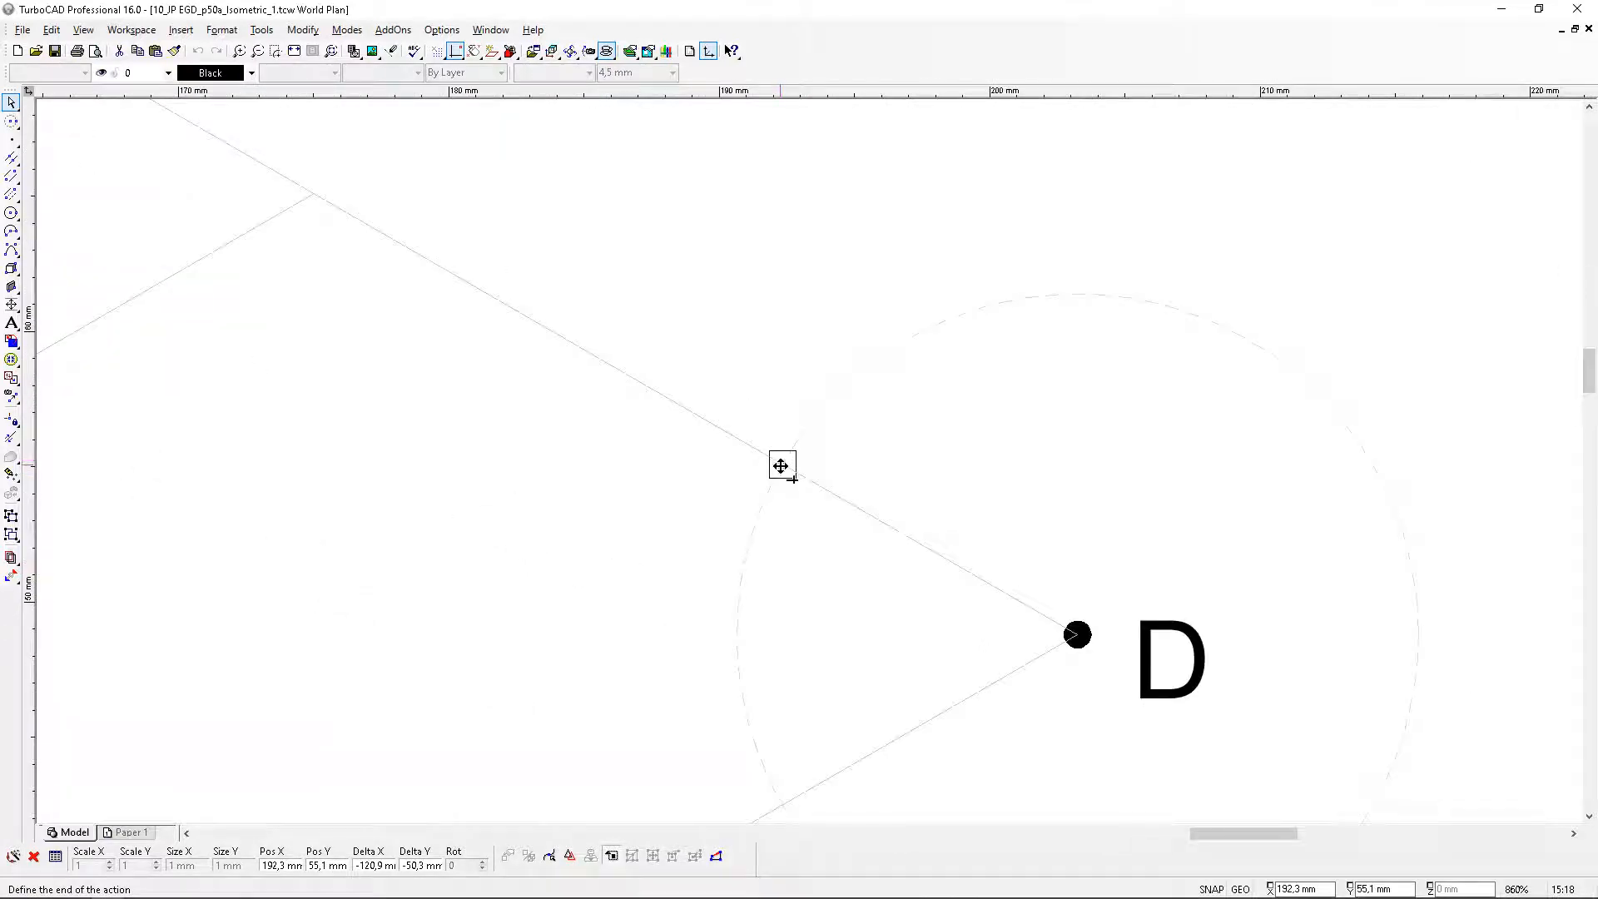
left_click(781, 470)
scroll(811, 475, "down", 3)
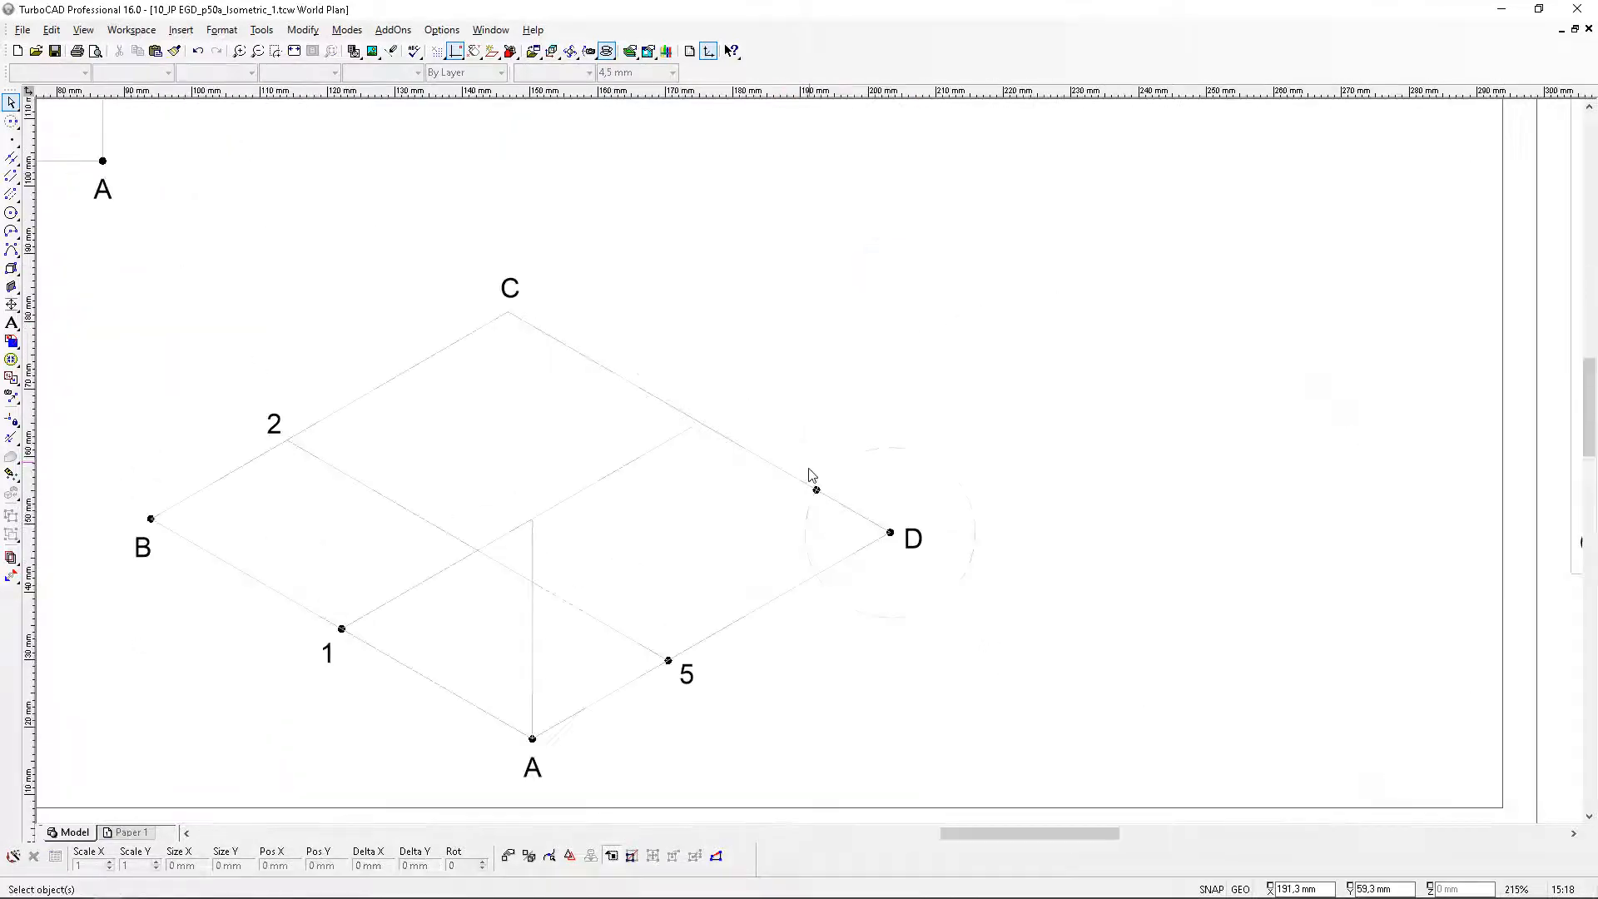
Draw a construction circle with a radius of 12.6 mm centred on corner C of the isometric frame
scroll(718, 470, "down", 2)
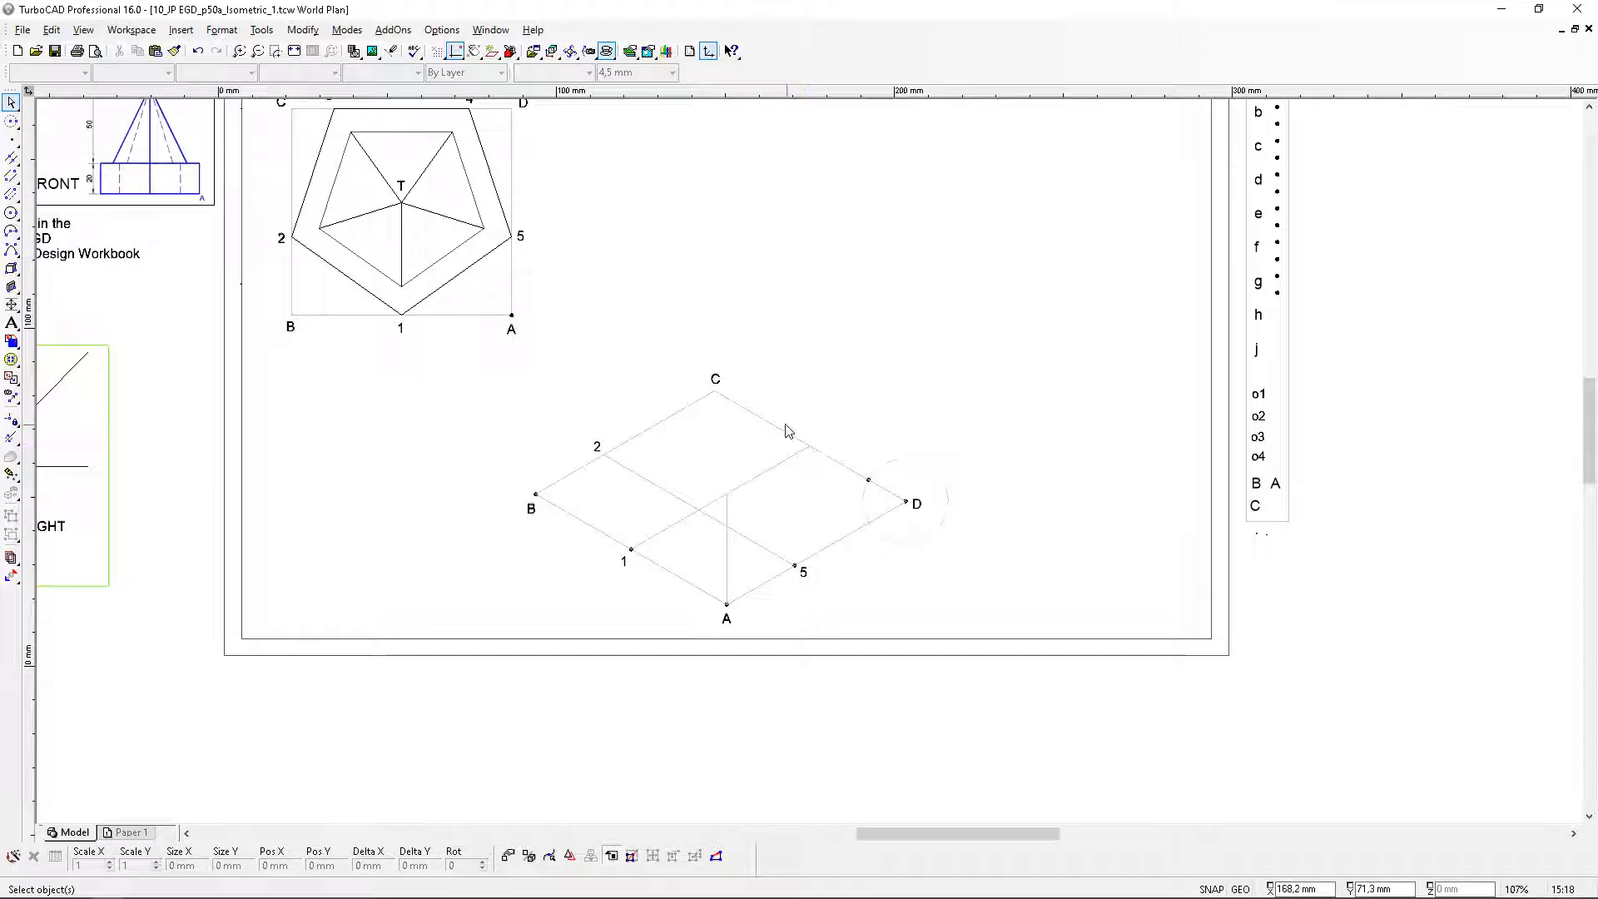
scroll(752, 415, "up", 4)
scroll(681, 410, "down", 3)
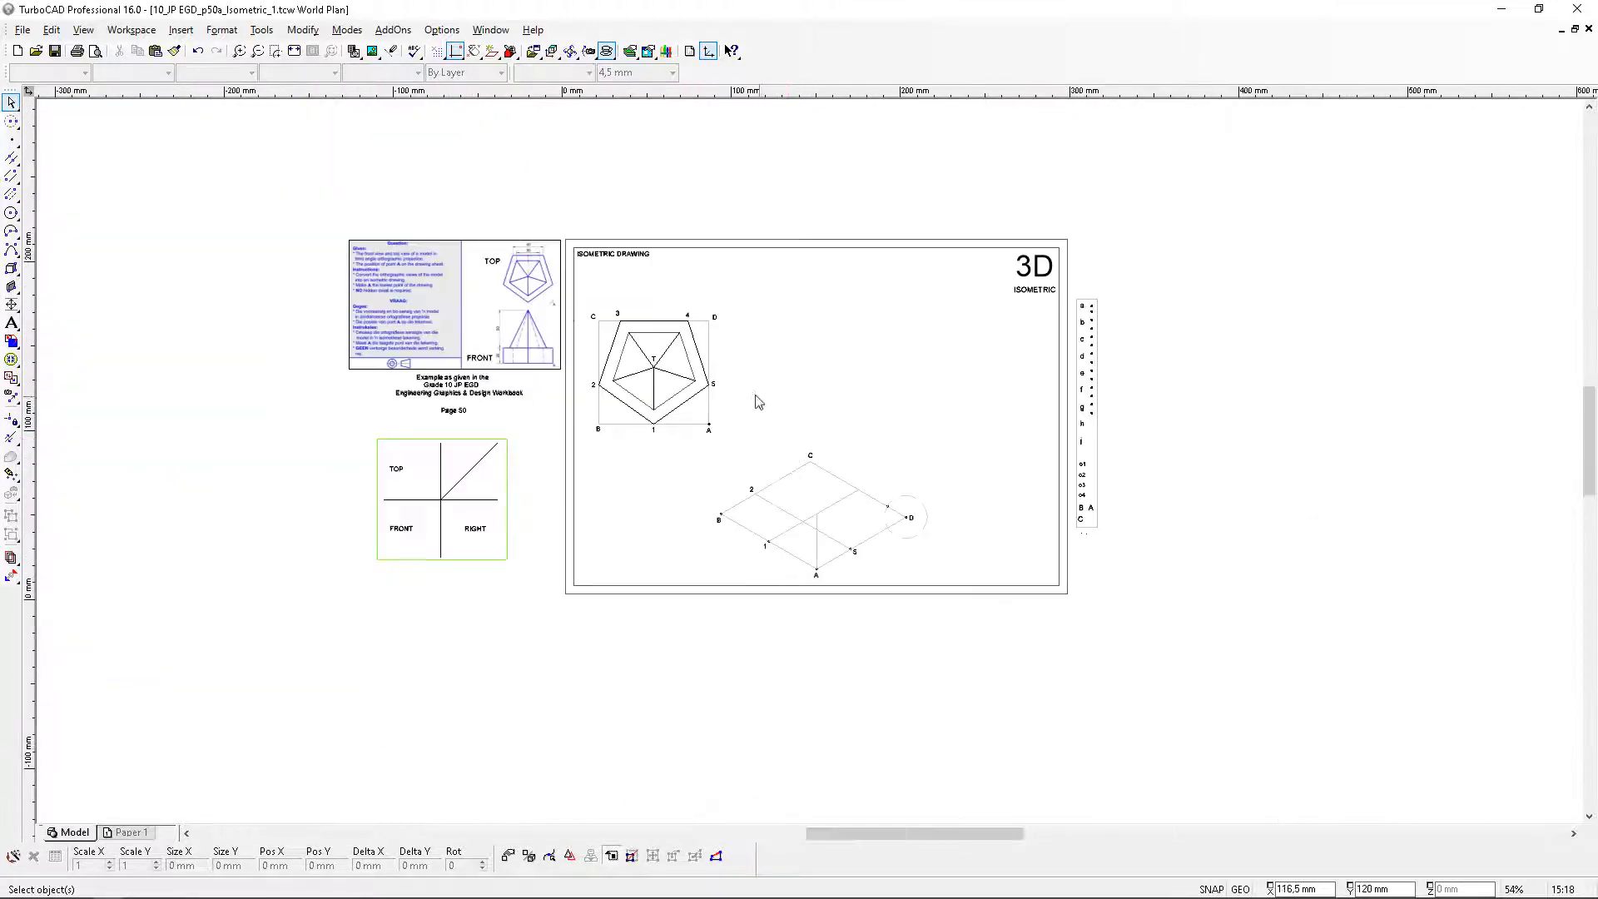
scroll(899, 468, "up", 2)
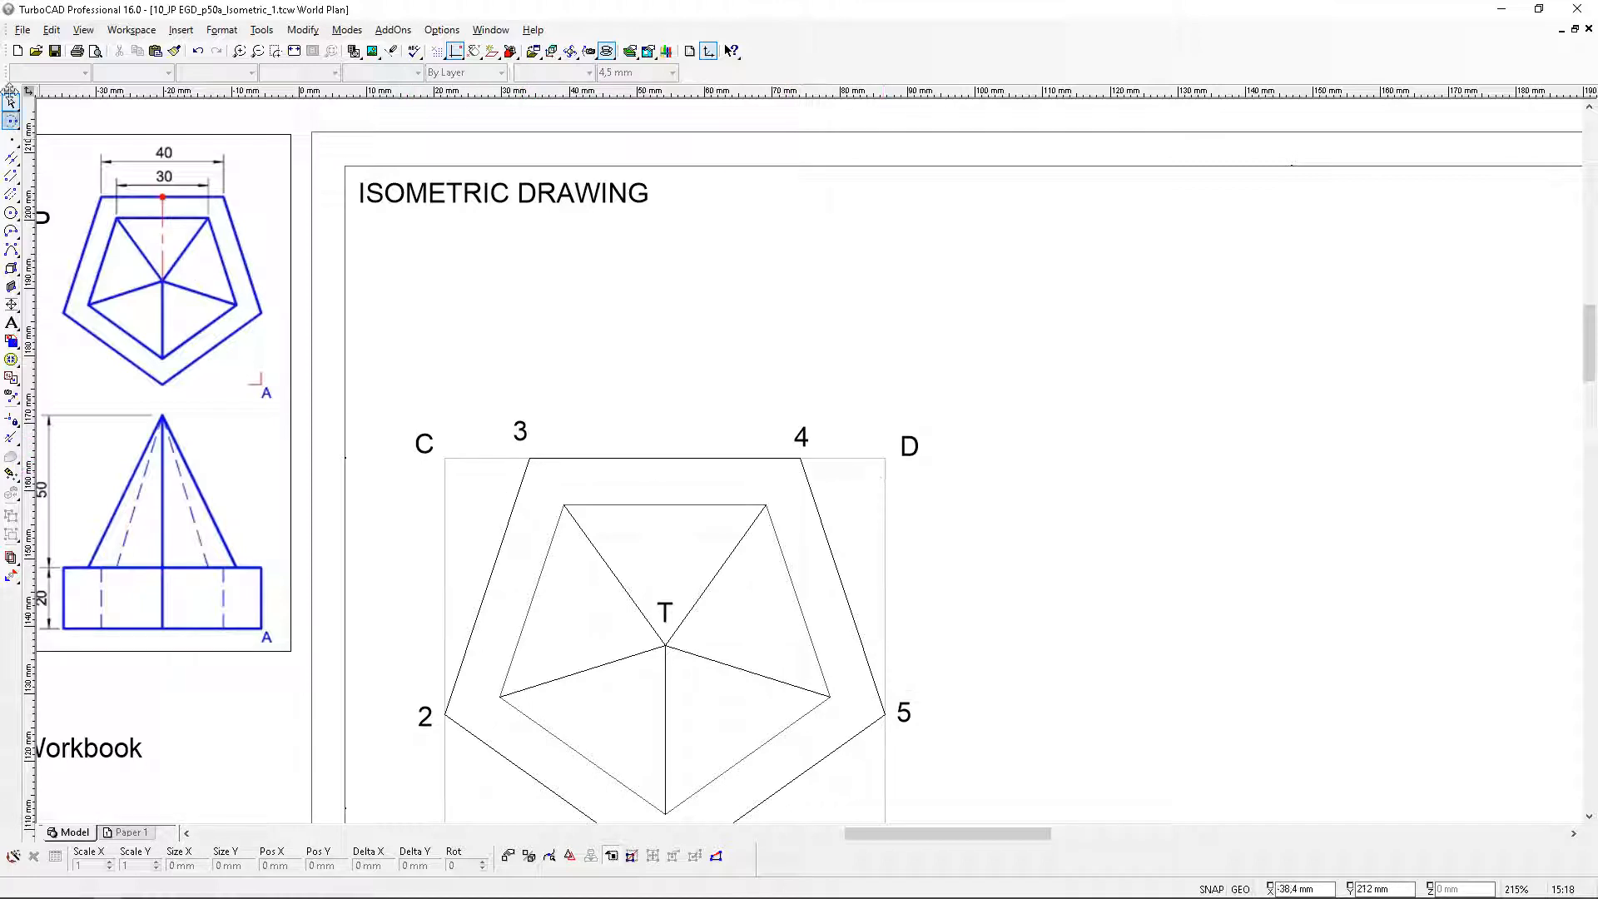
left_click(11, 121)
scroll(925, 528, "down", 5)
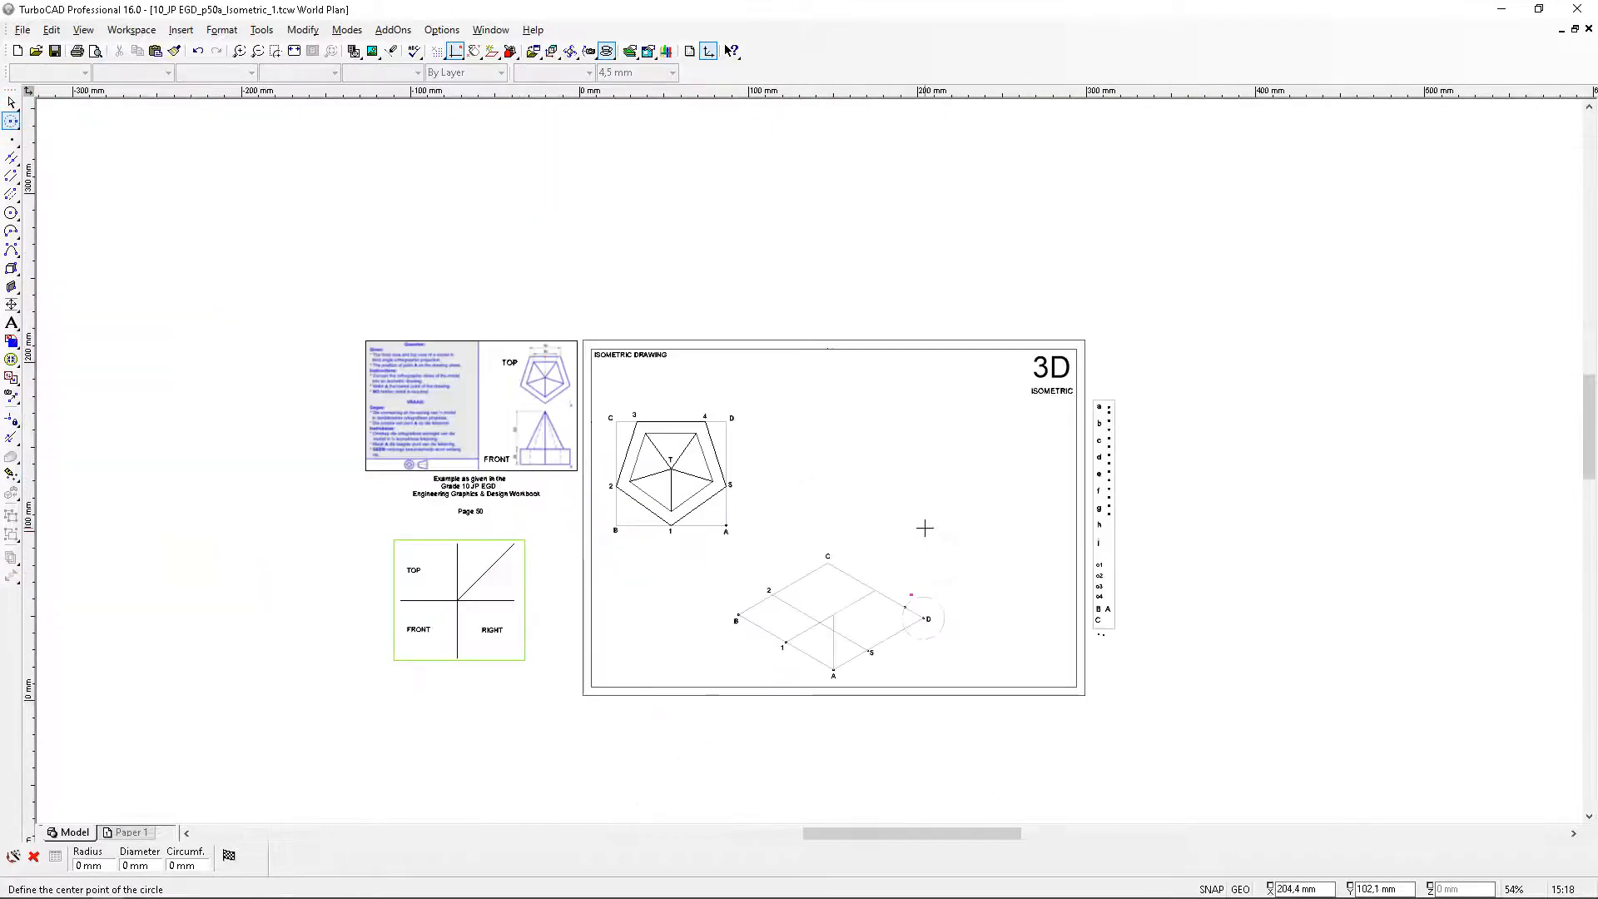
scroll(799, 595, "up", 6)
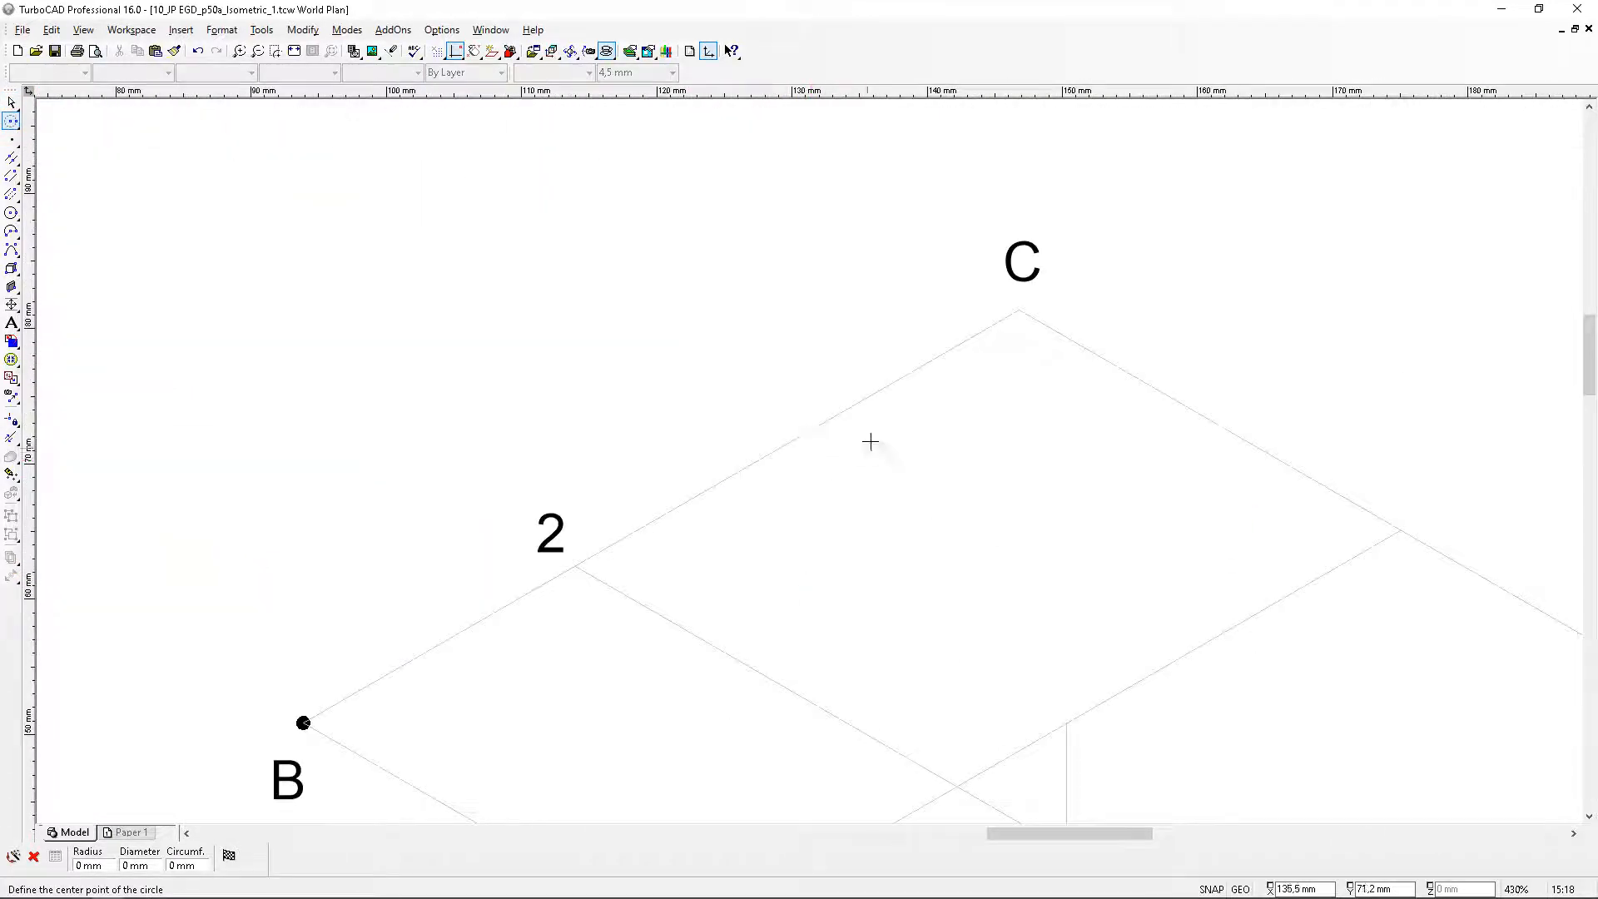
left_click(1019, 313)
key("Tab")
type("12.")
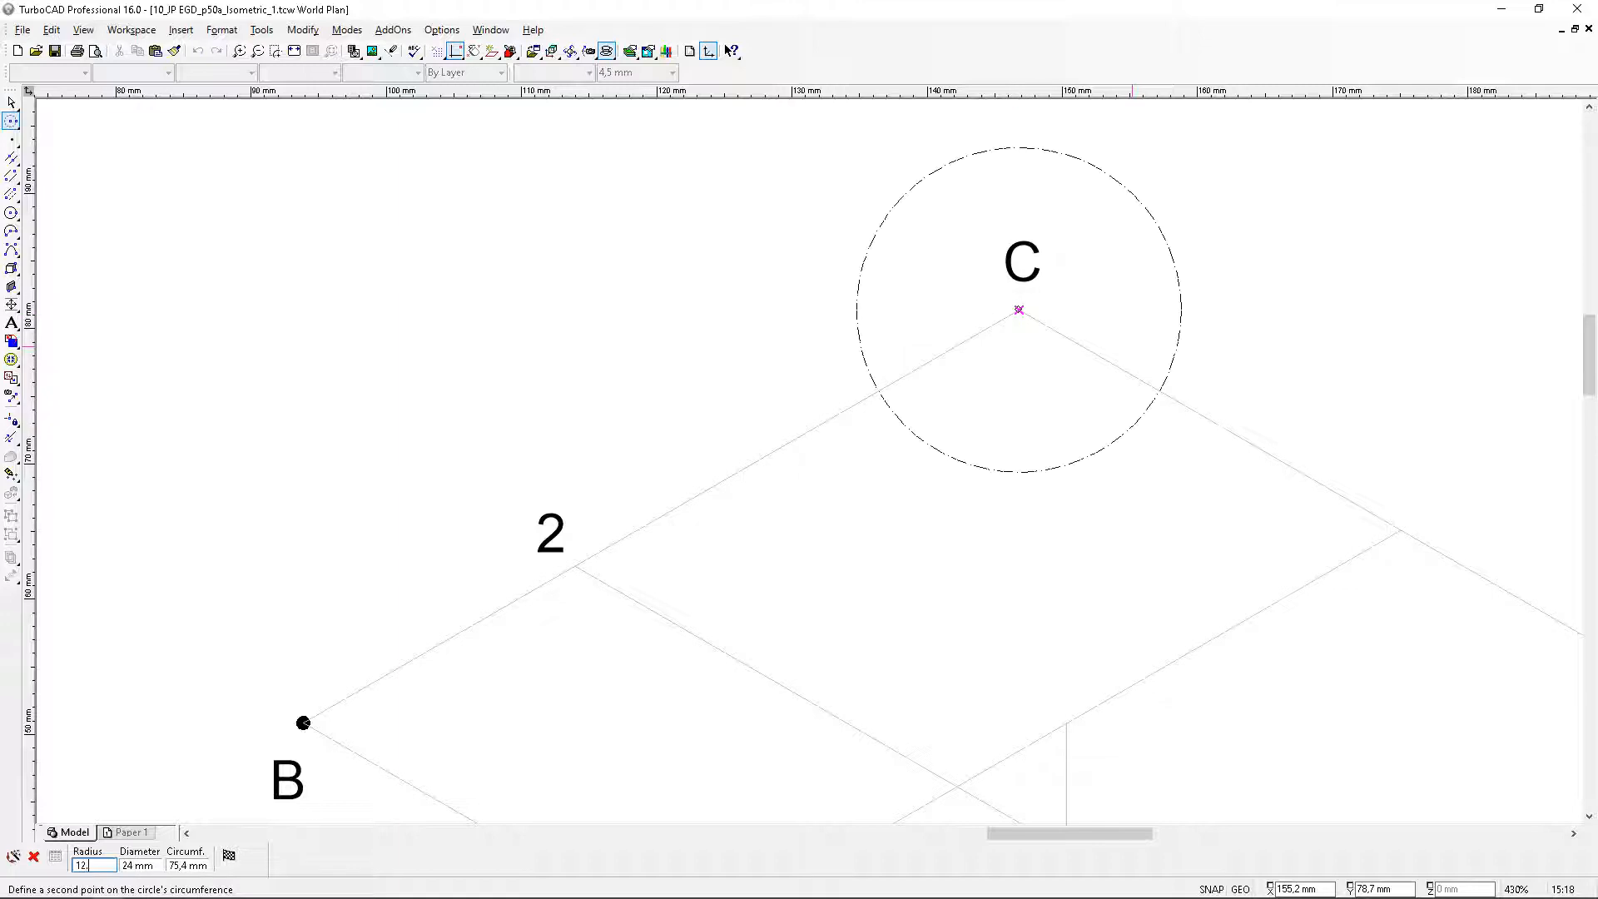
type("6")
key("Return")
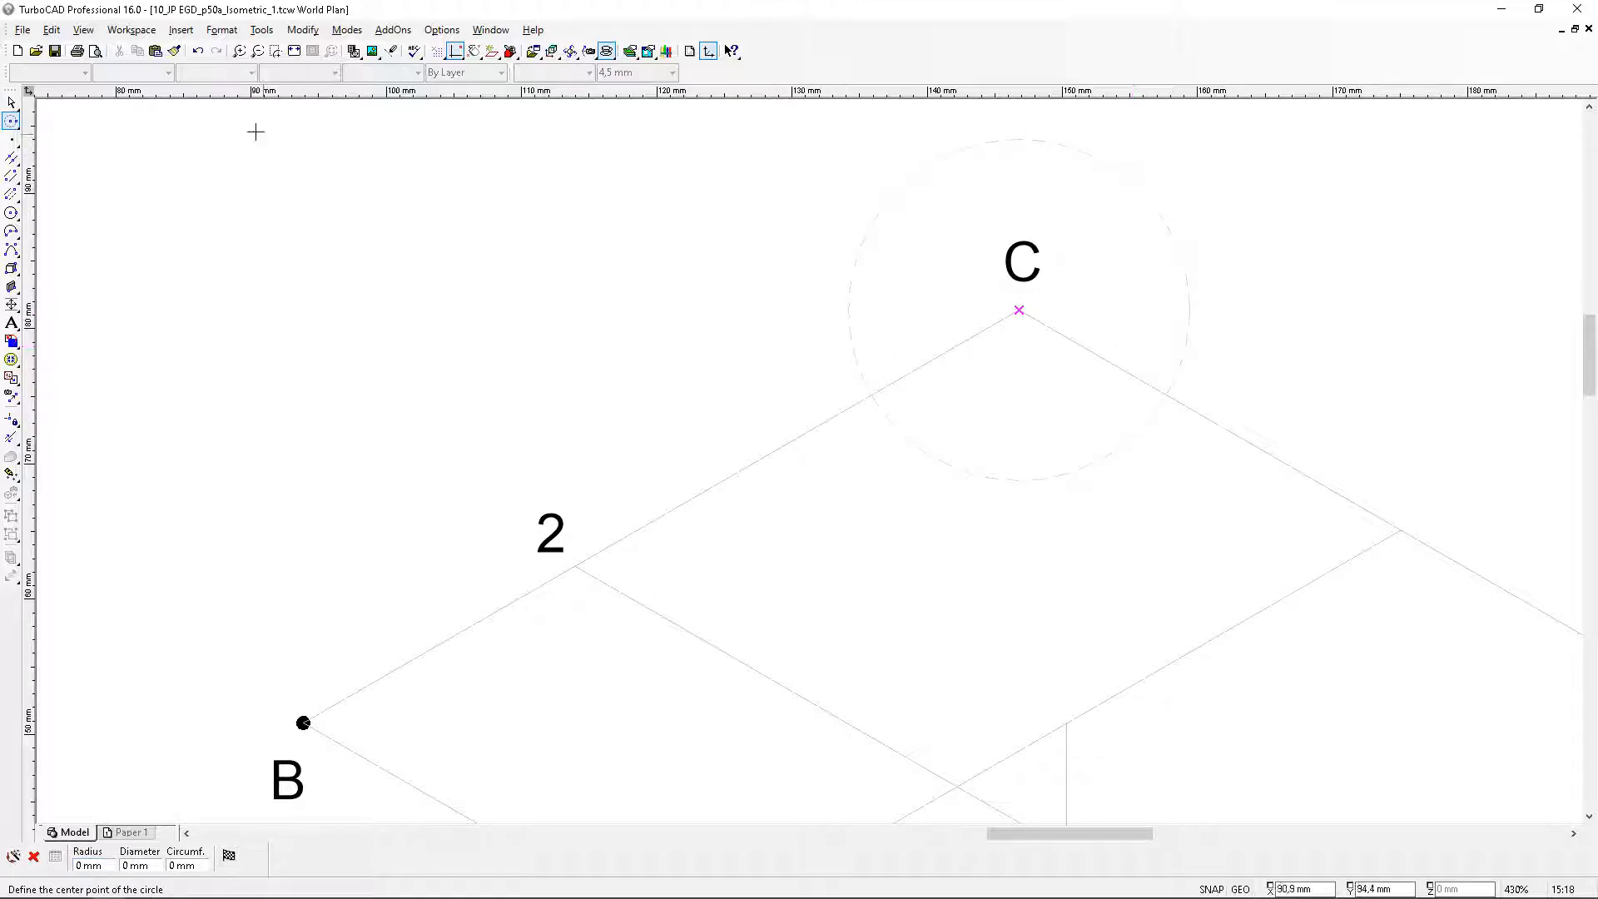
left_click(10, 91)
Move the lowest dot from the symbol column to where the circle around C crosses the isometric line CD
scroll(836, 475, "down", 4)
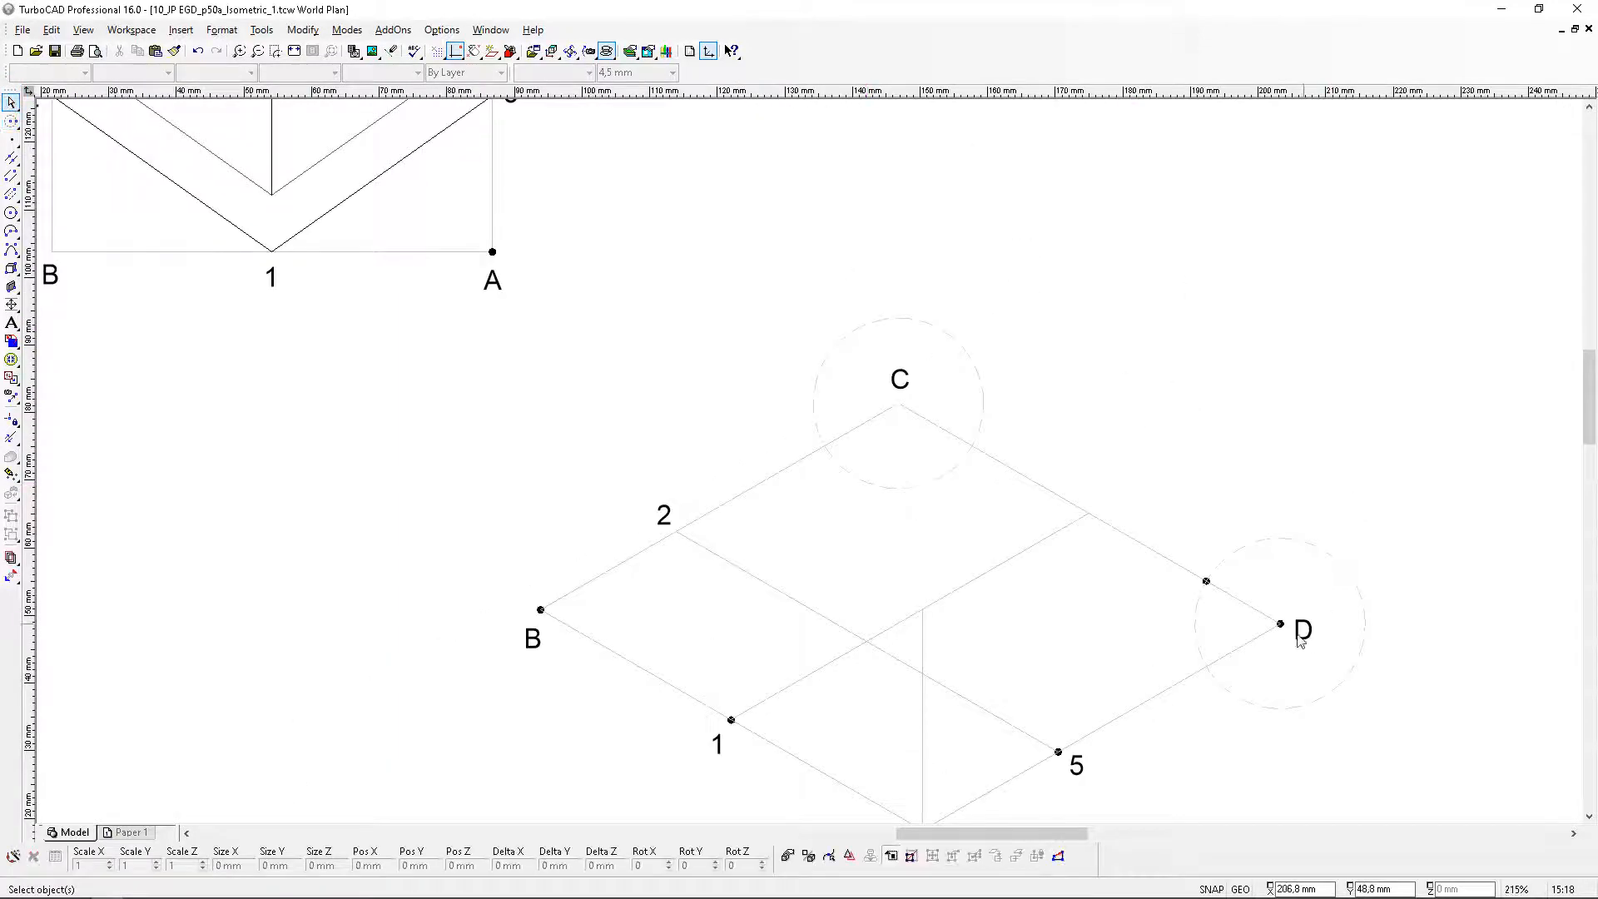
scroll(1155, 236, "up", 6)
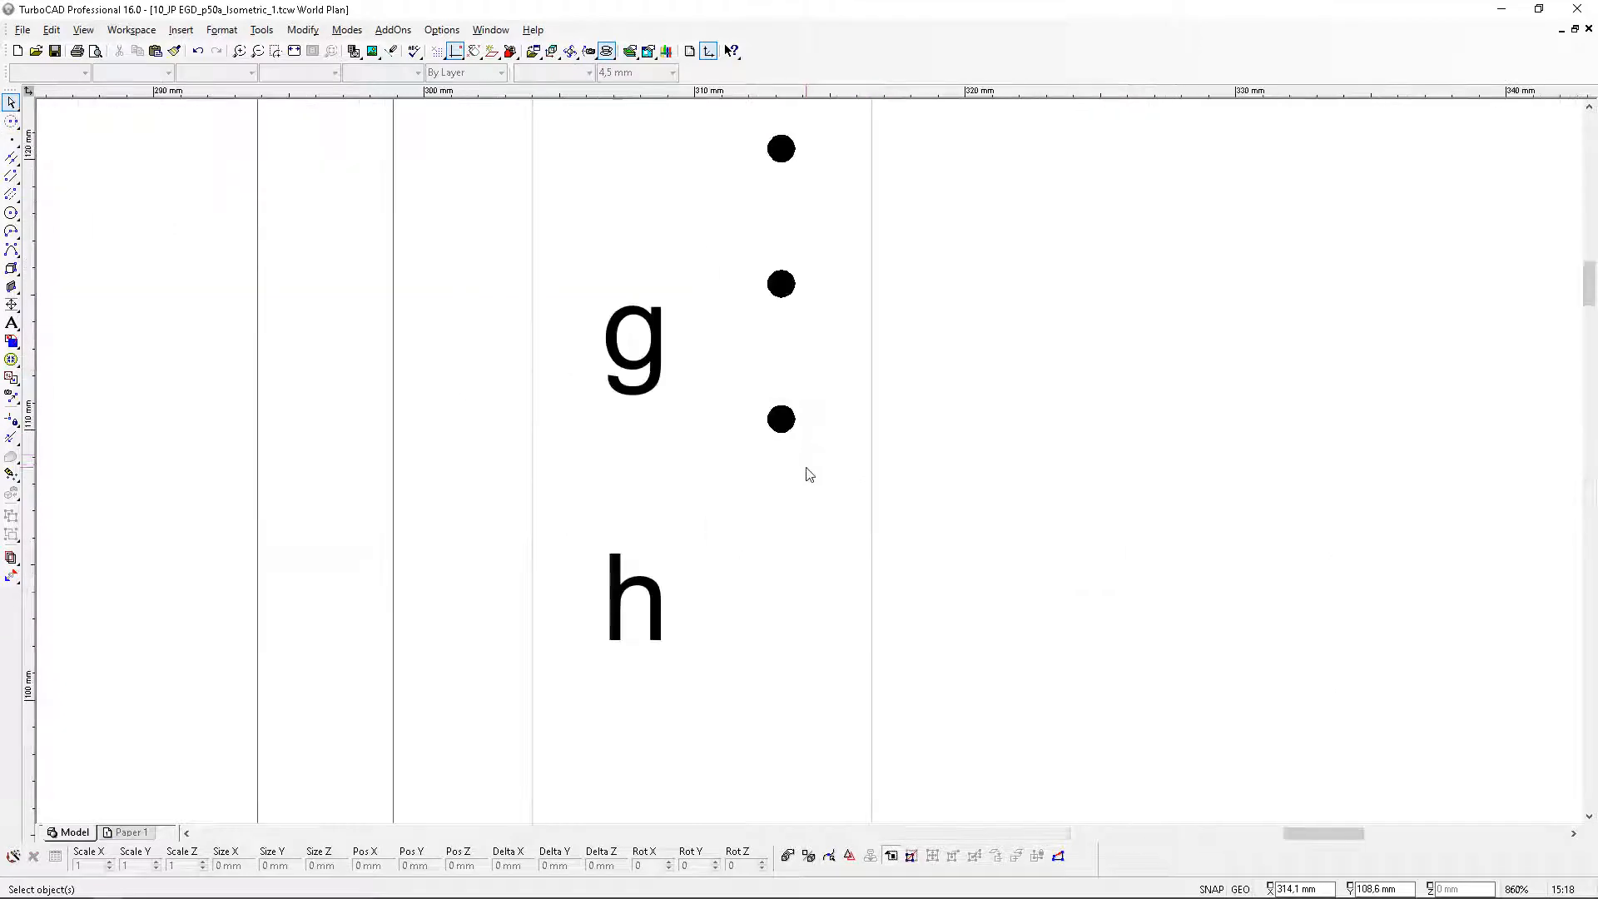
left_click(792, 425)
left_click(782, 418)
scroll(414, 421, "down", 4)
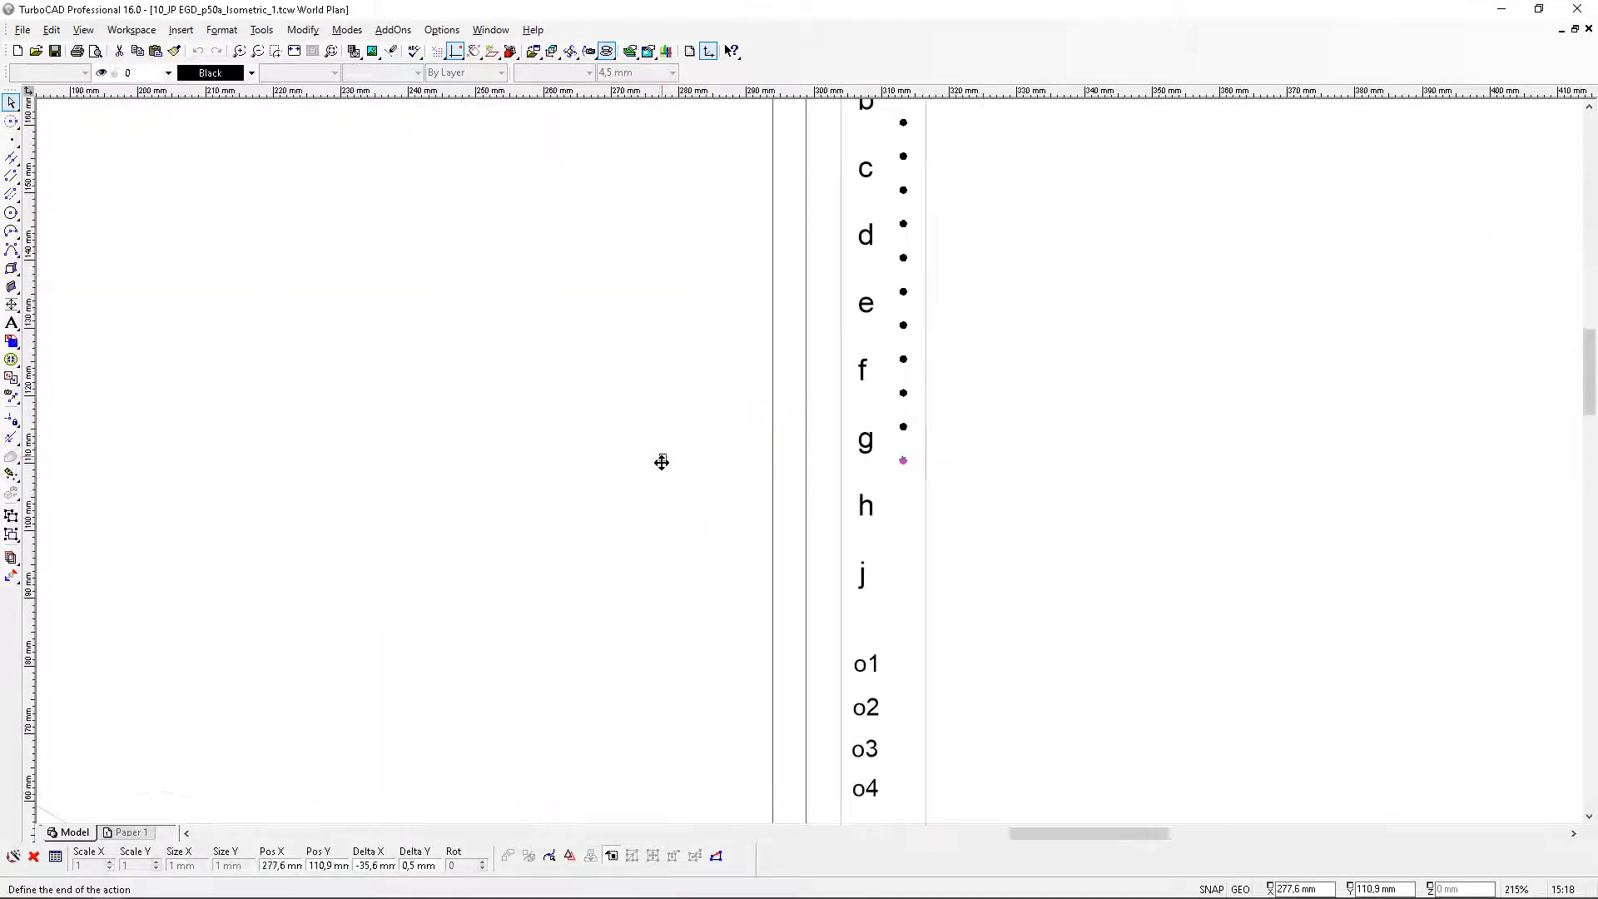
scroll(634, 517, "up", 4)
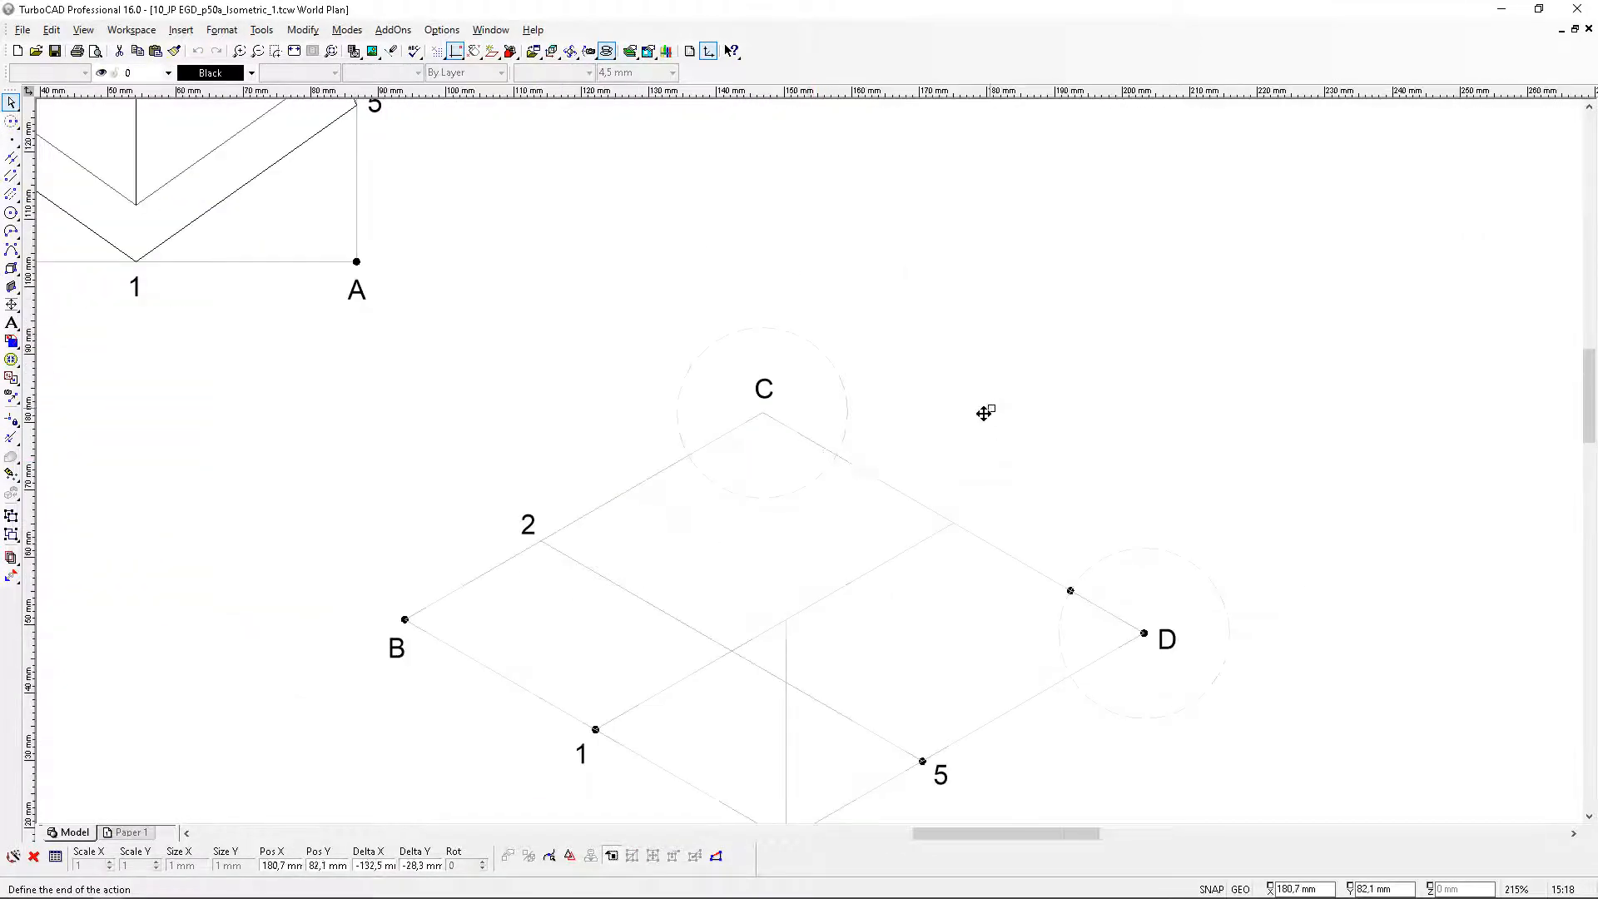
left_click(833, 453)
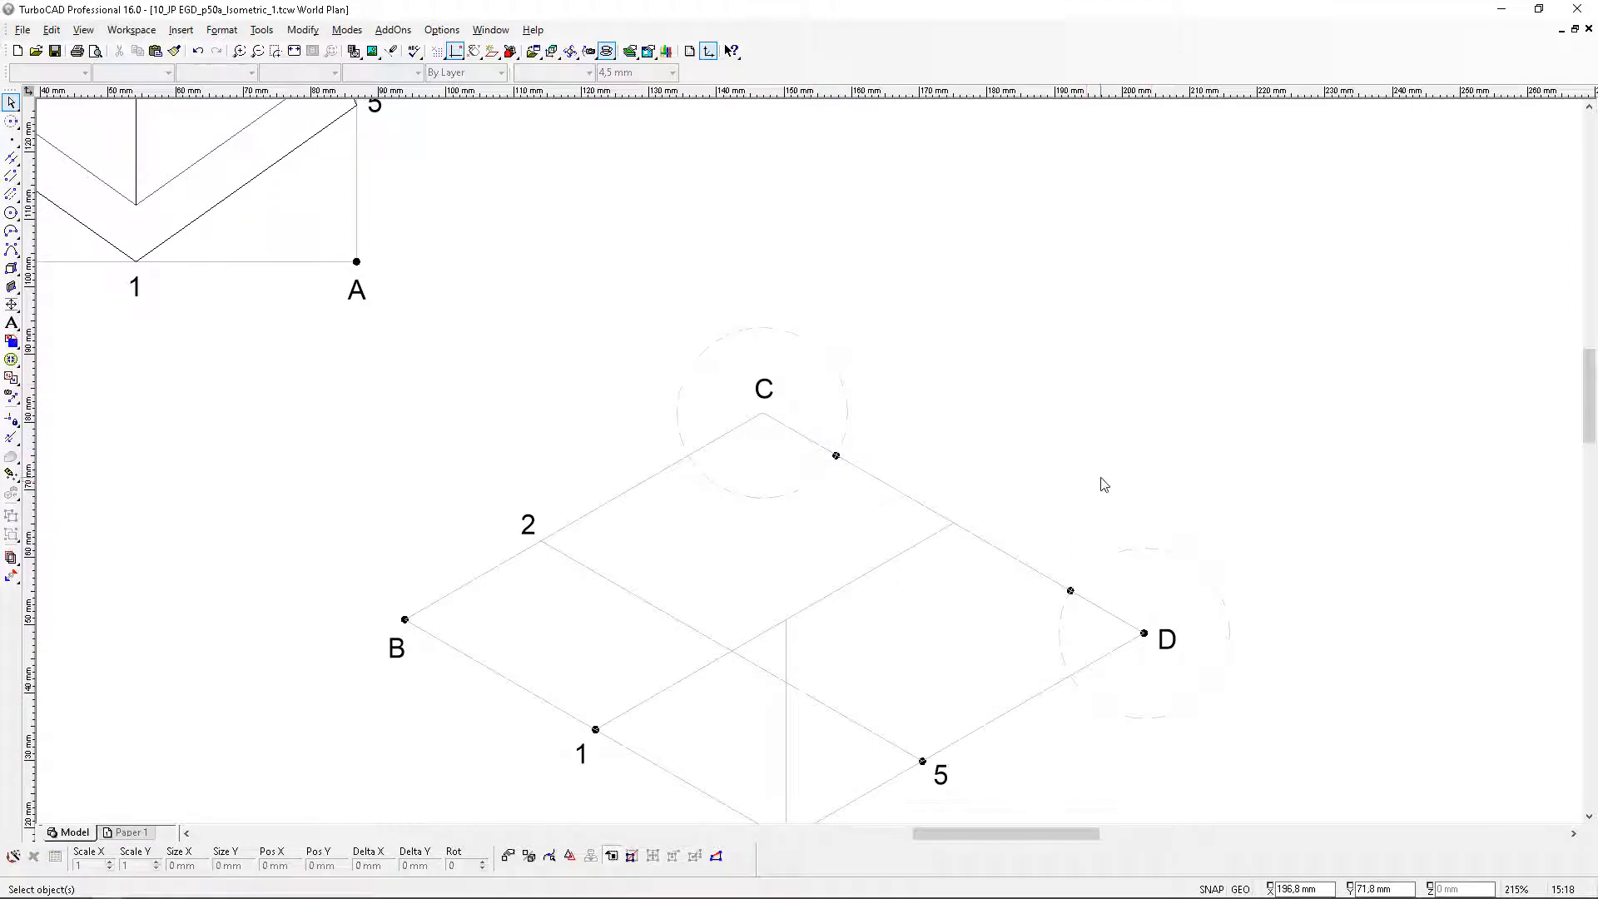
Move the lowest remaining dot from the symbol column onto point 2 on the isometric line BC
scroll(975, 444, "down", 2)
right_click(1201, 321)
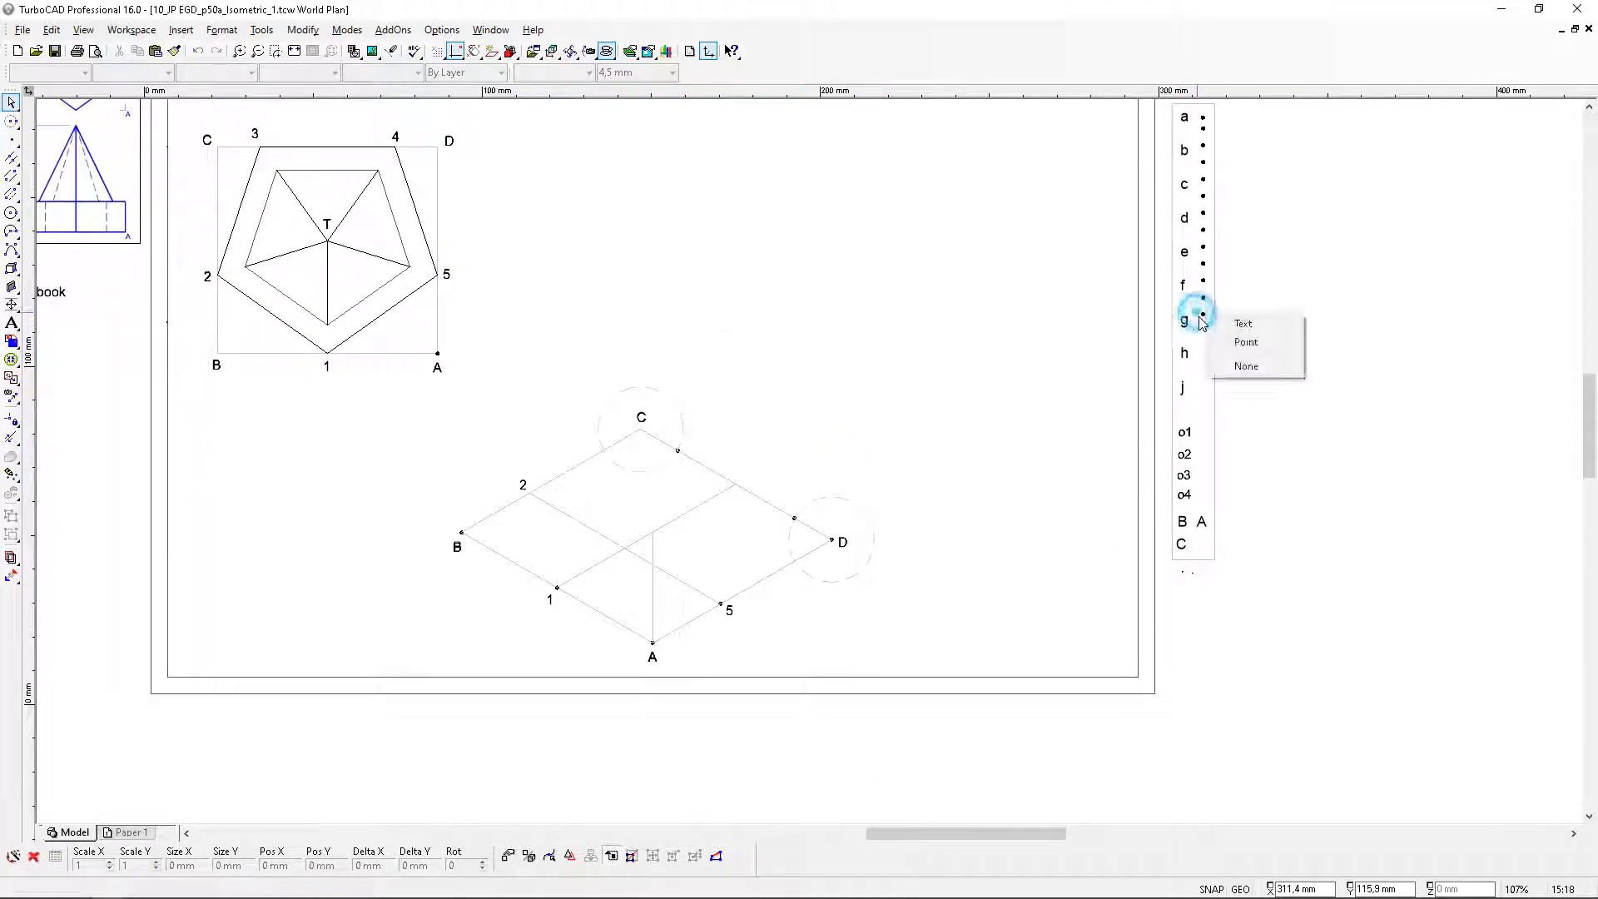
left_click(1231, 323)
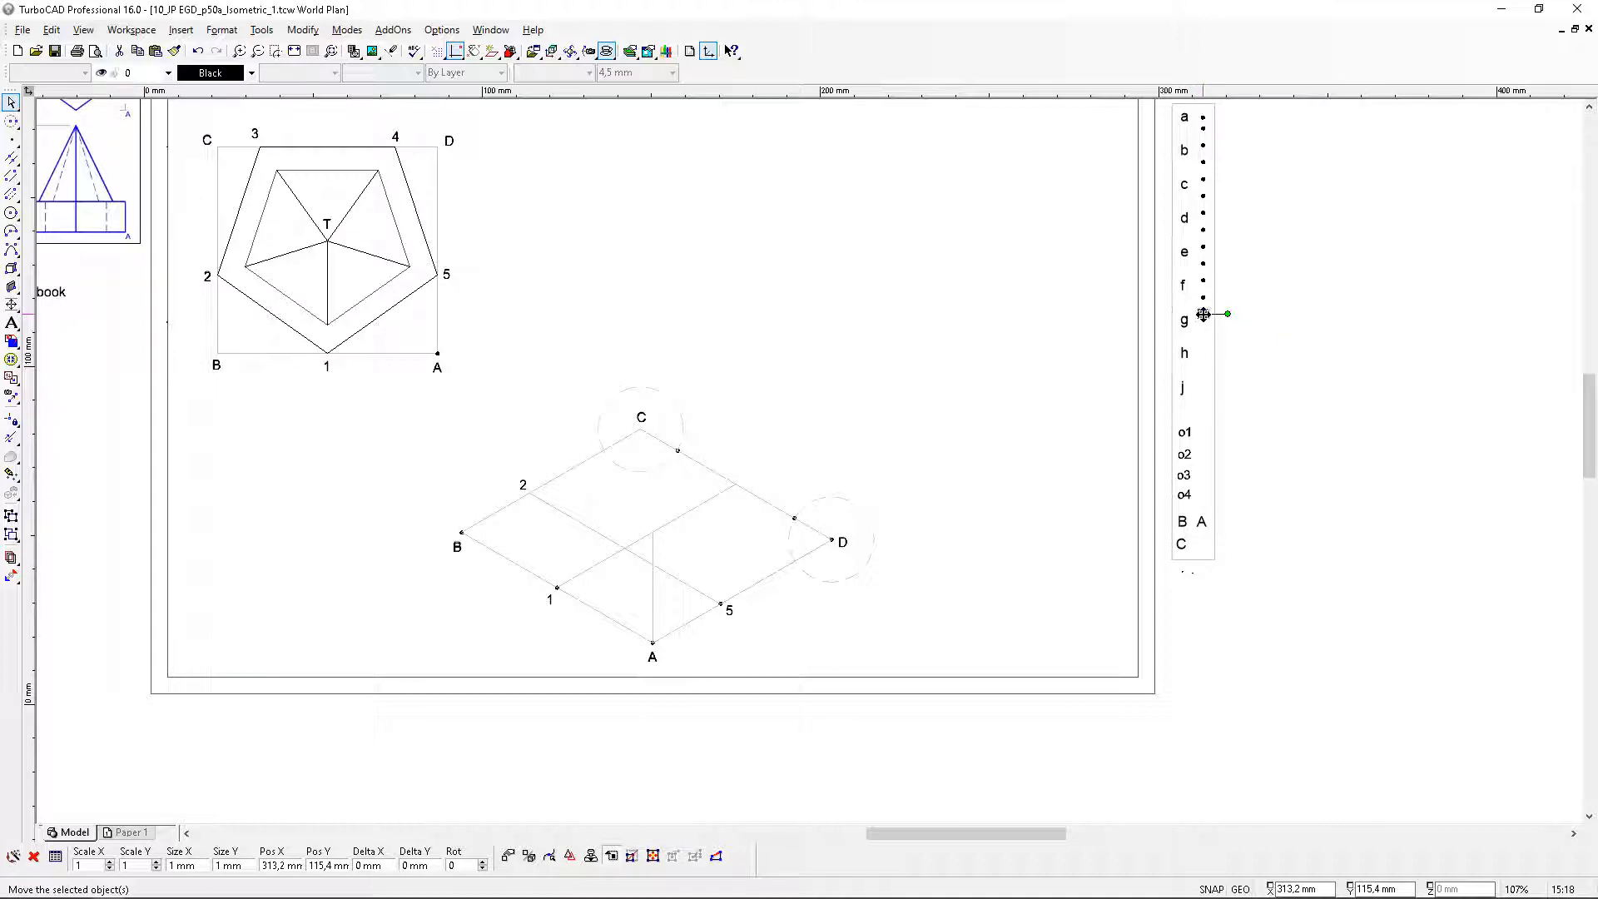
left_click(1203, 314)
scroll(810, 464, "up", 6)
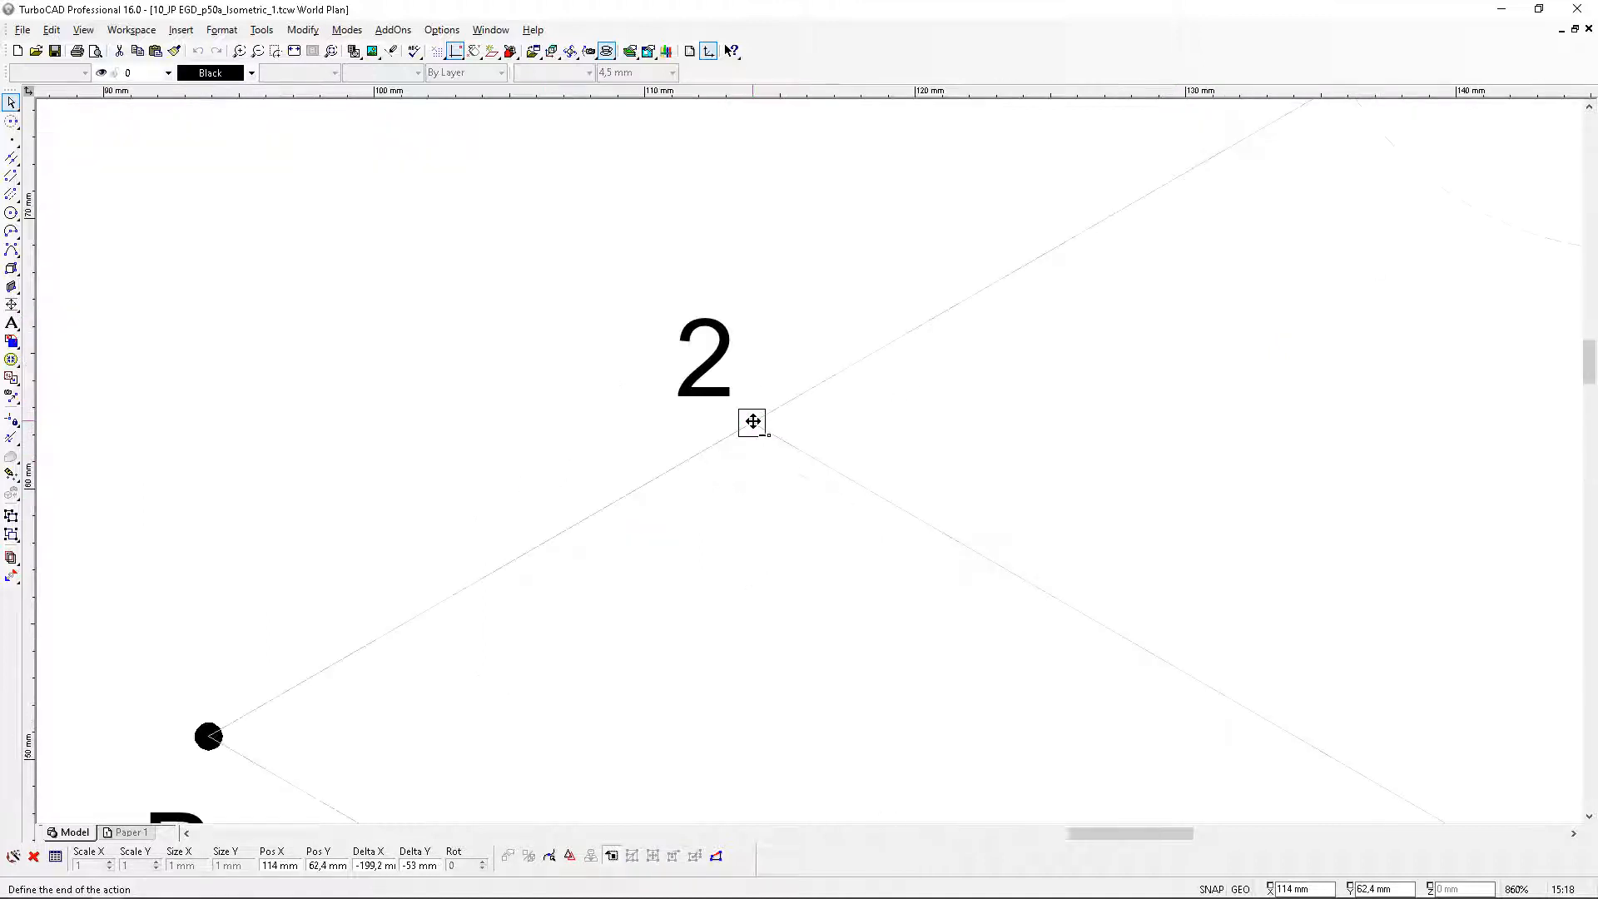
left_click(752, 422)
left_click(1279, 368)
scroll(828, 459, "down", 6)
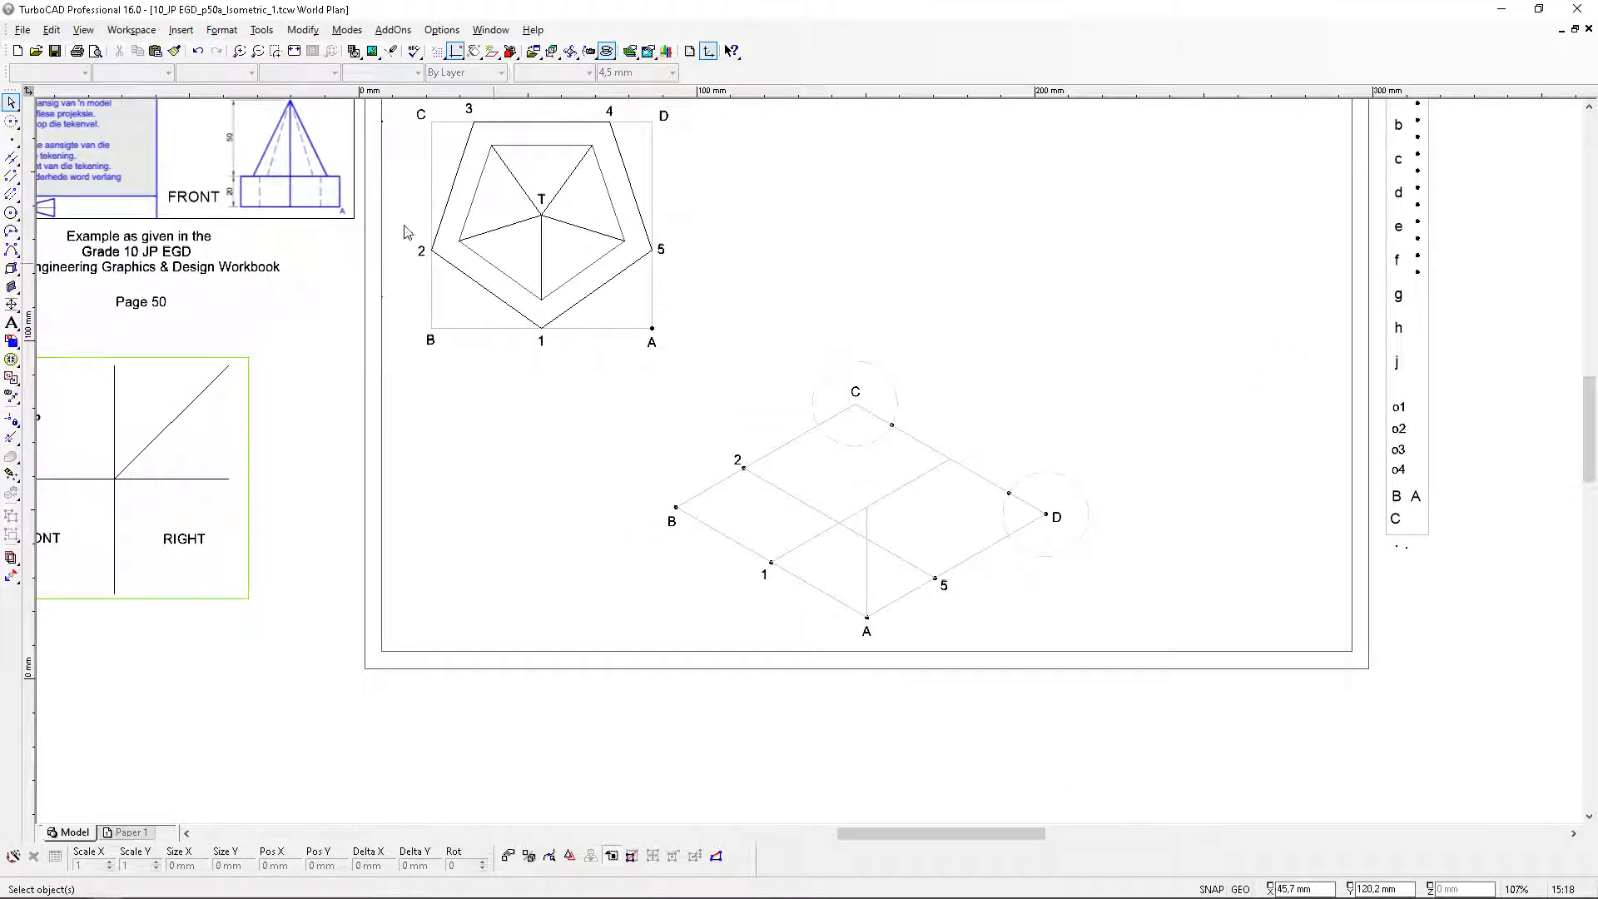
Clear the construction circles around corners C and D of the isometric frame
left_click(51, 30)
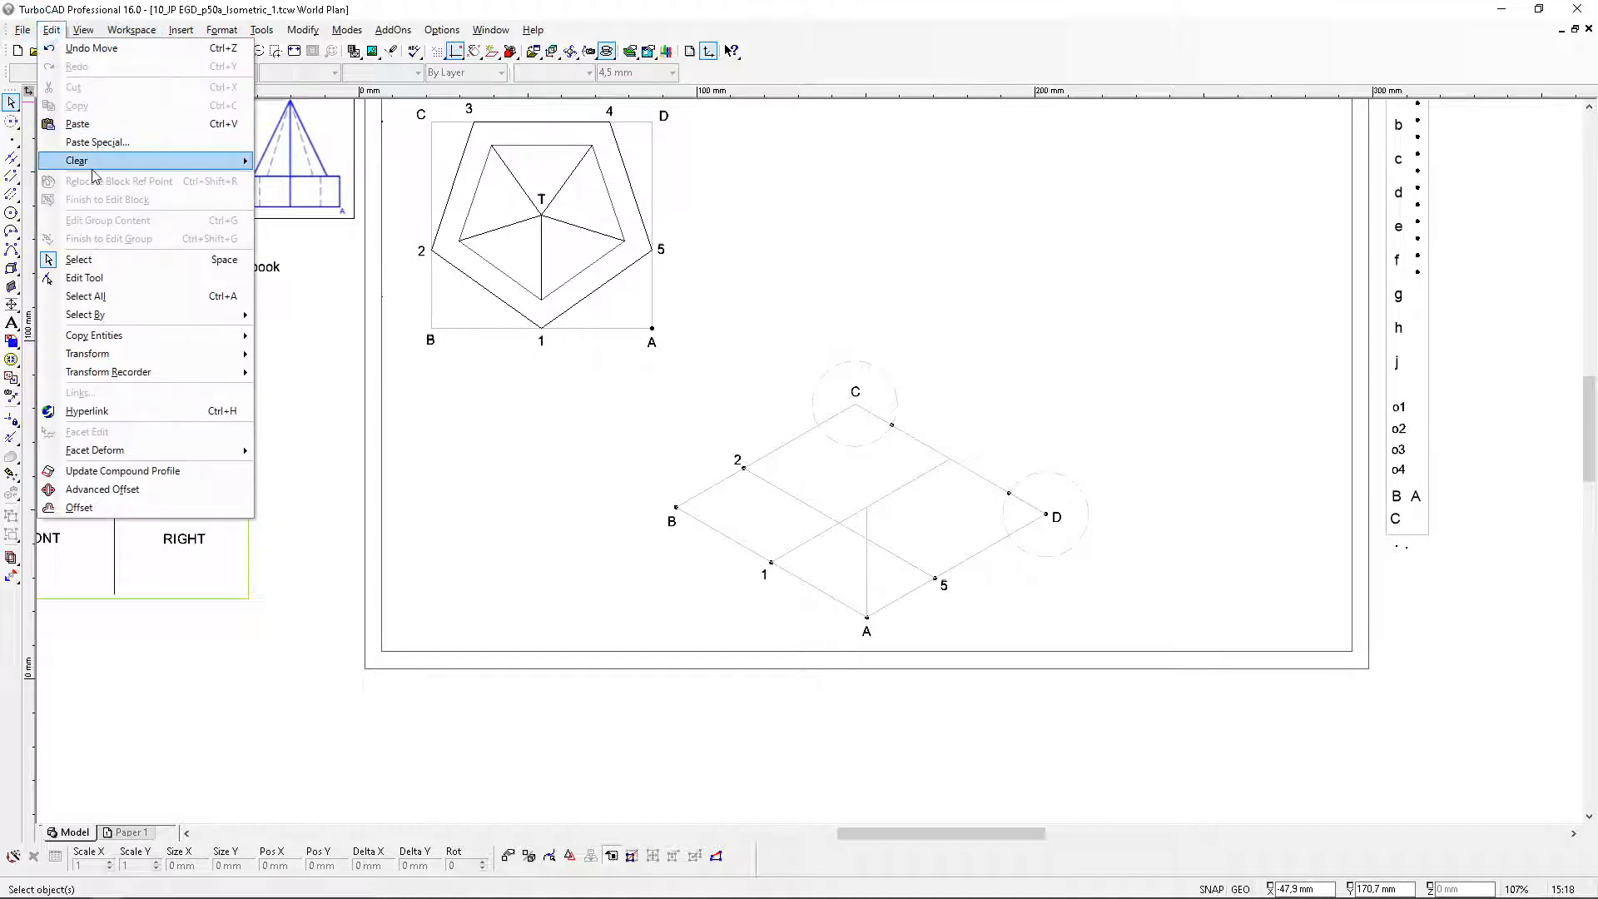
mouse_move(208, 161)
left_click(320, 218)
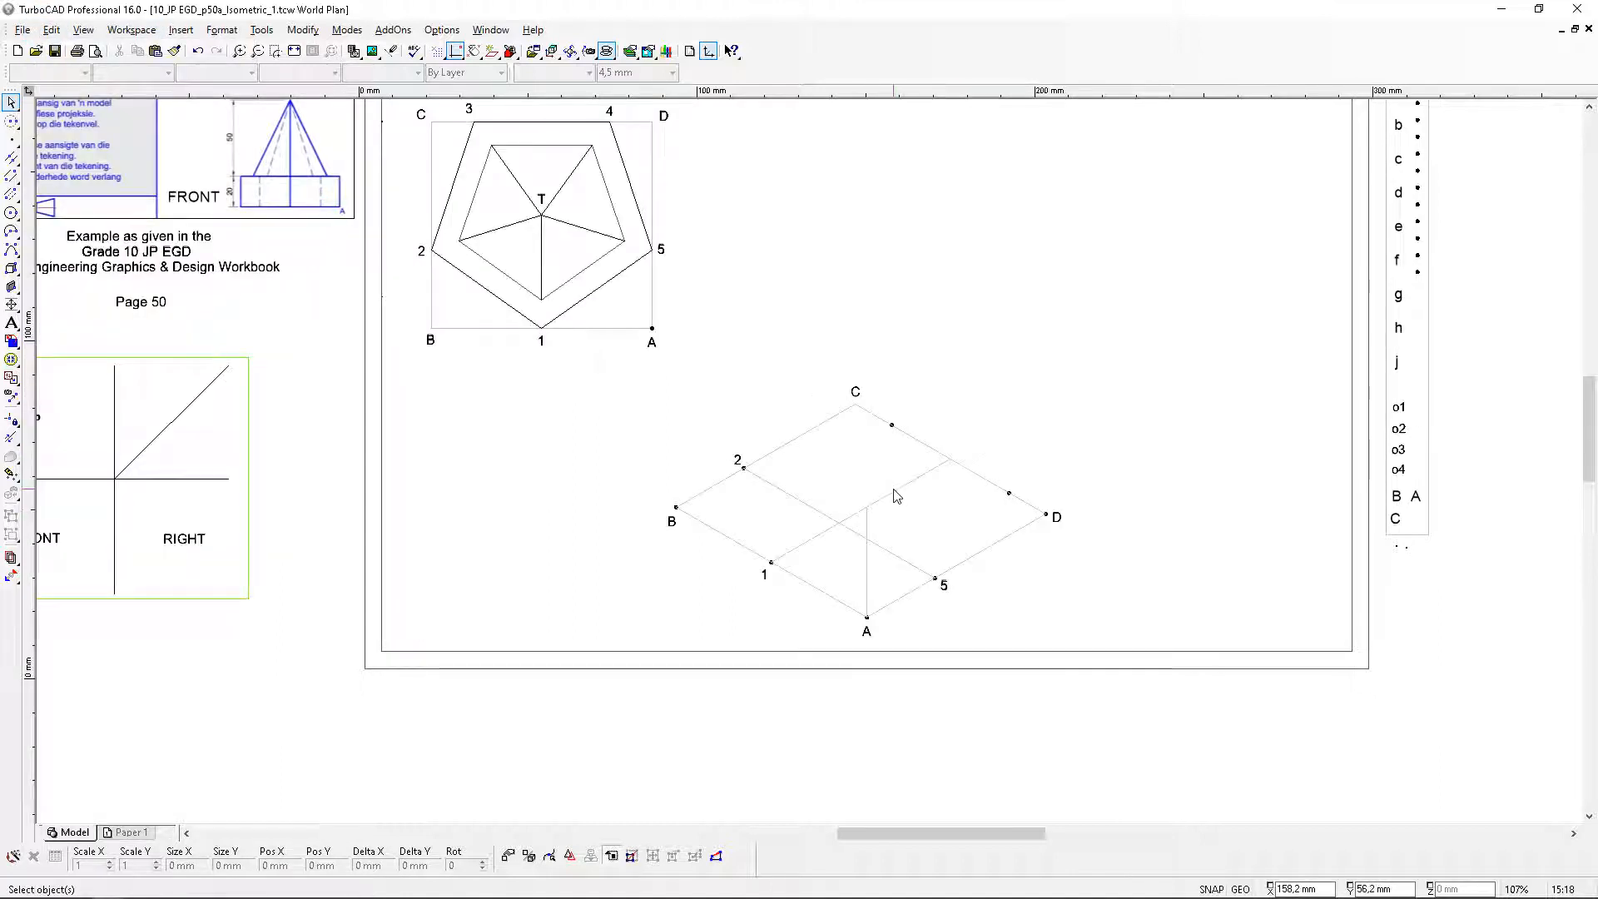
Draw a single light gray line from point 1 to point 2 in the isometric frame
scroll(905, 495, "up", 2)
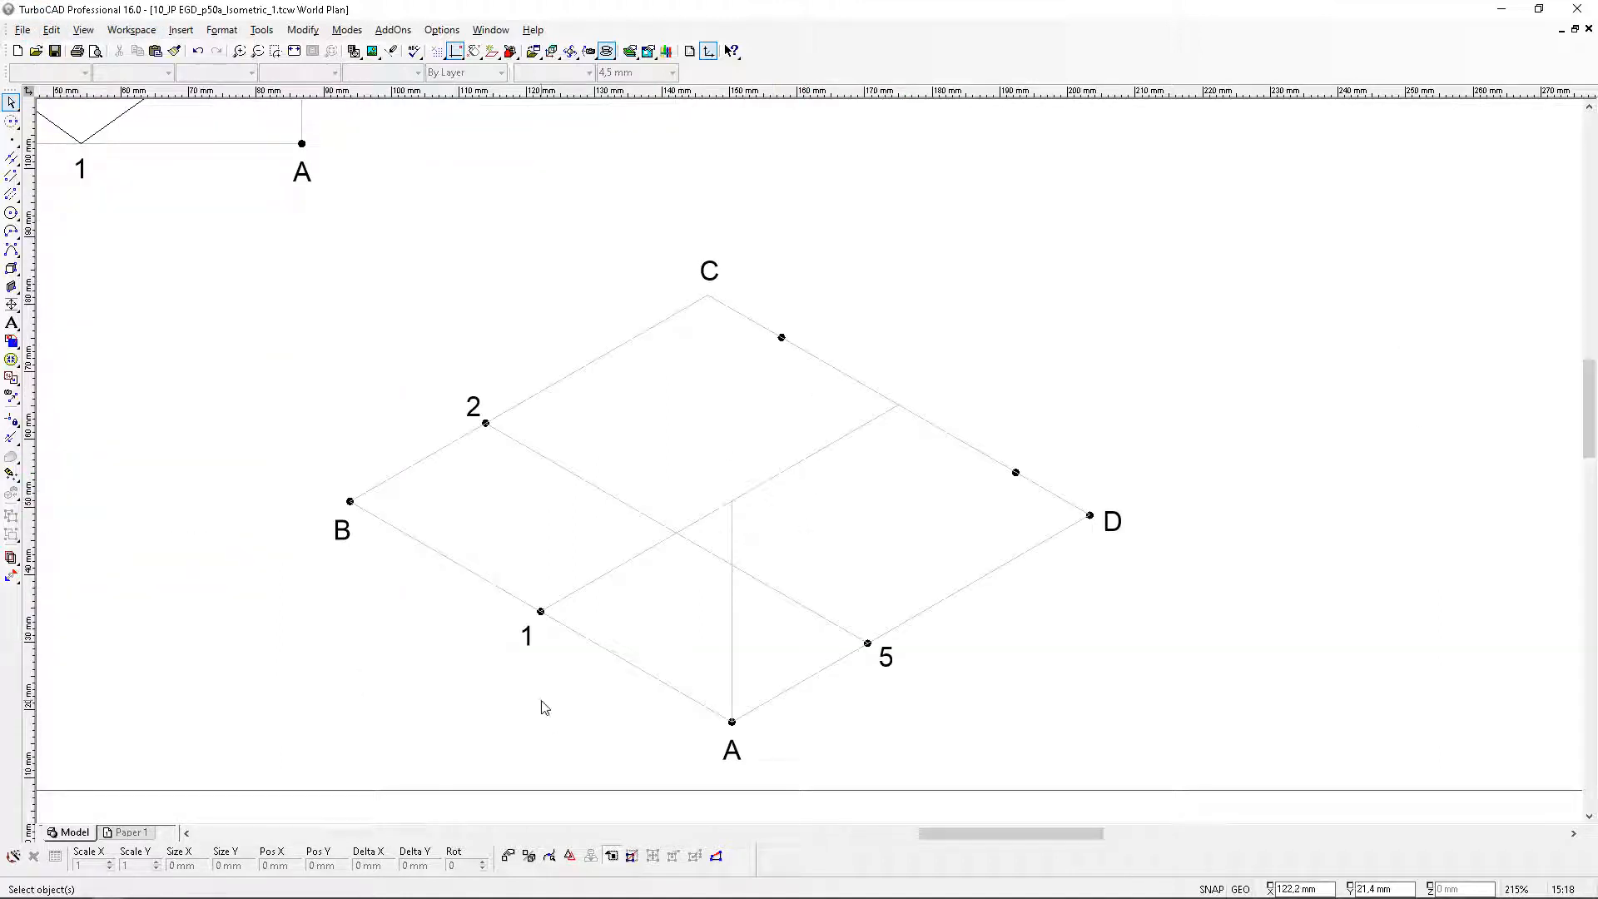
left_click(13, 159)
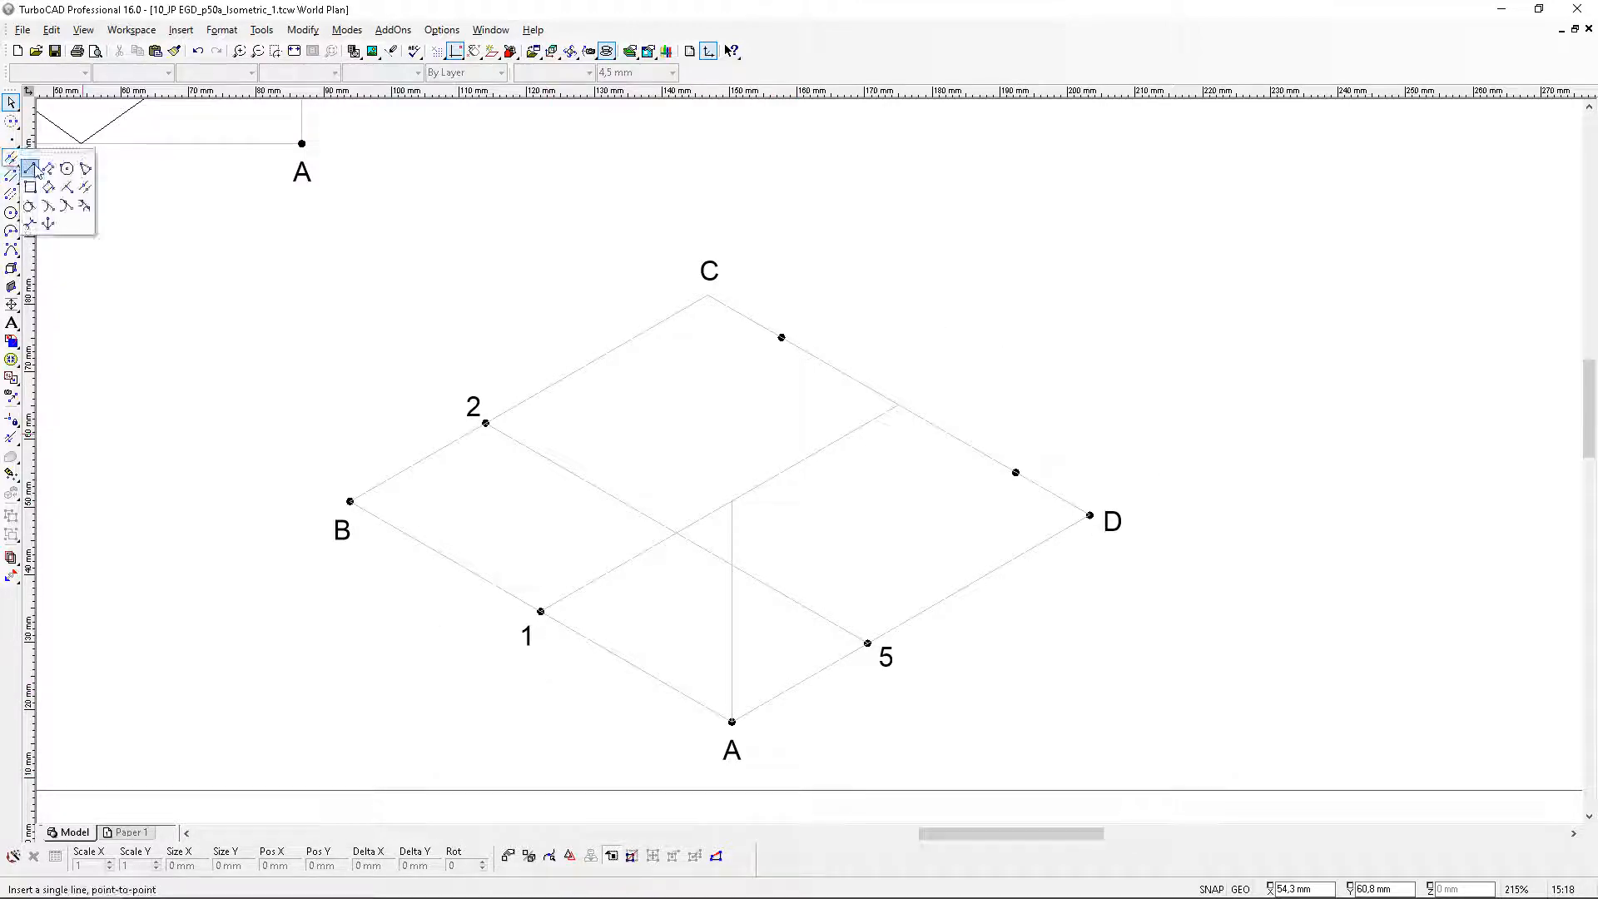
left_click(32, 169)
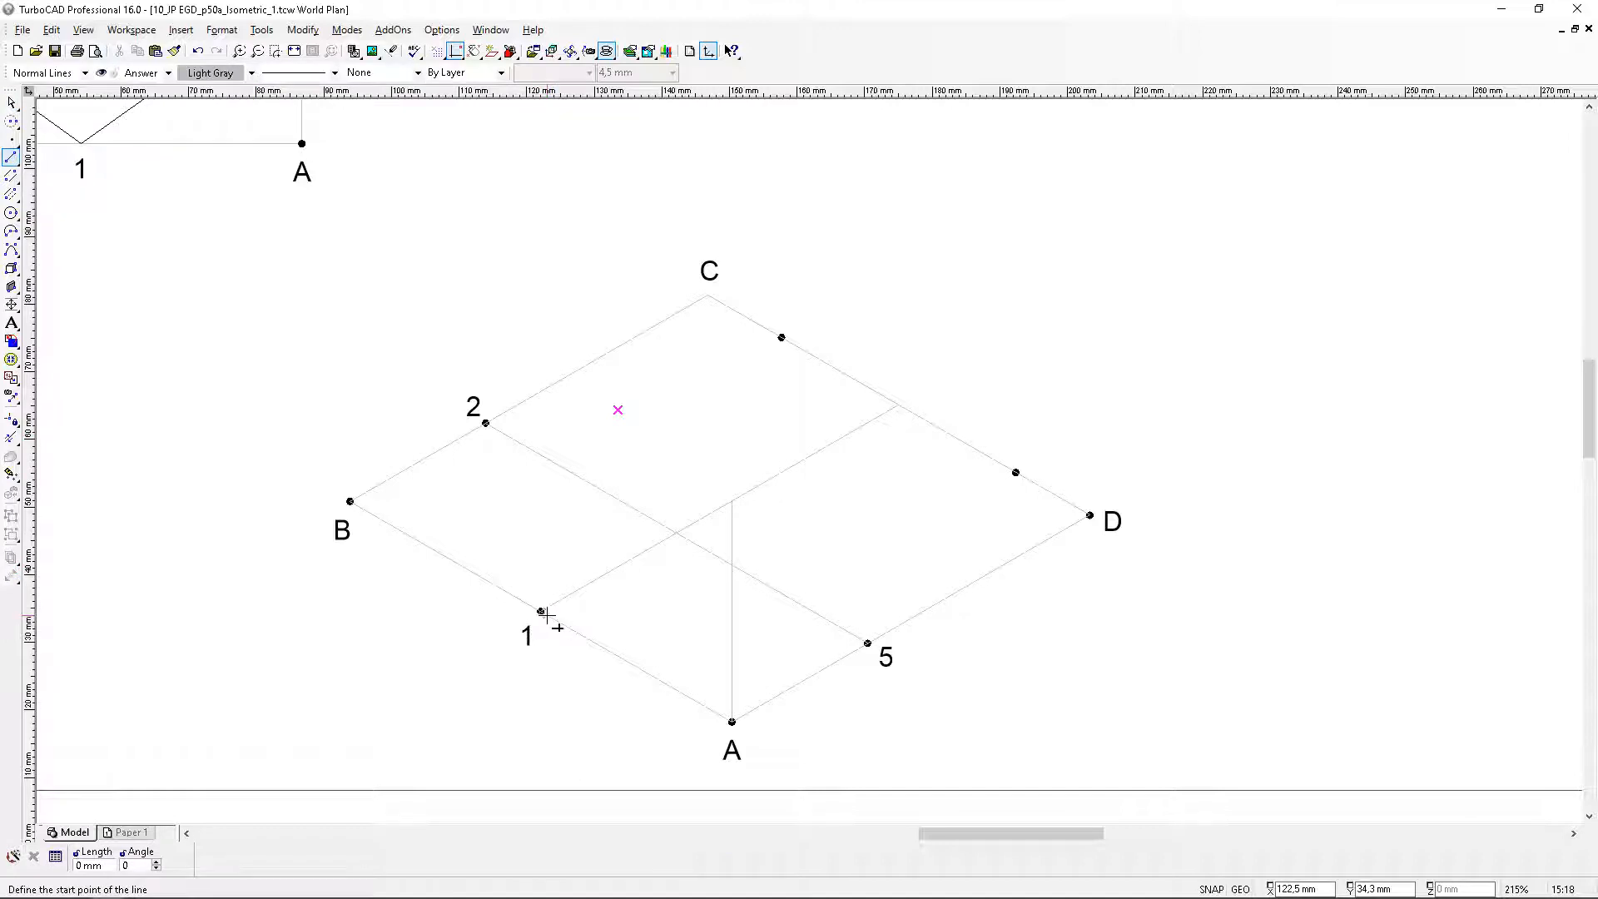
scroll(554, 614, "up", 2)
left_click(797, 453)
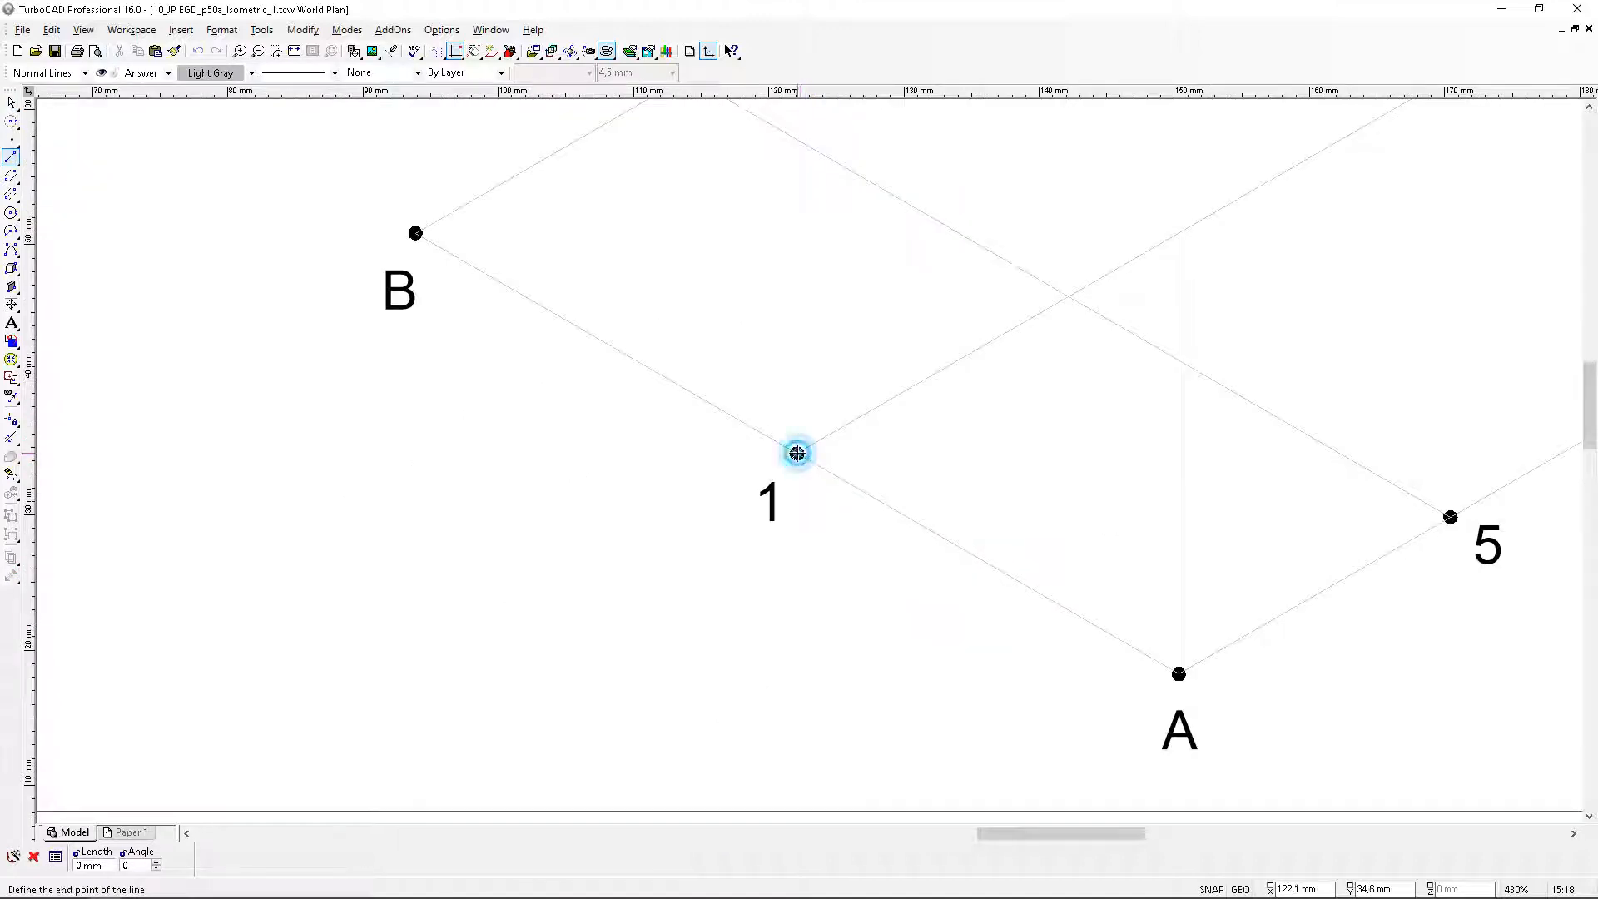
scroll(800, 454, "down", 2)
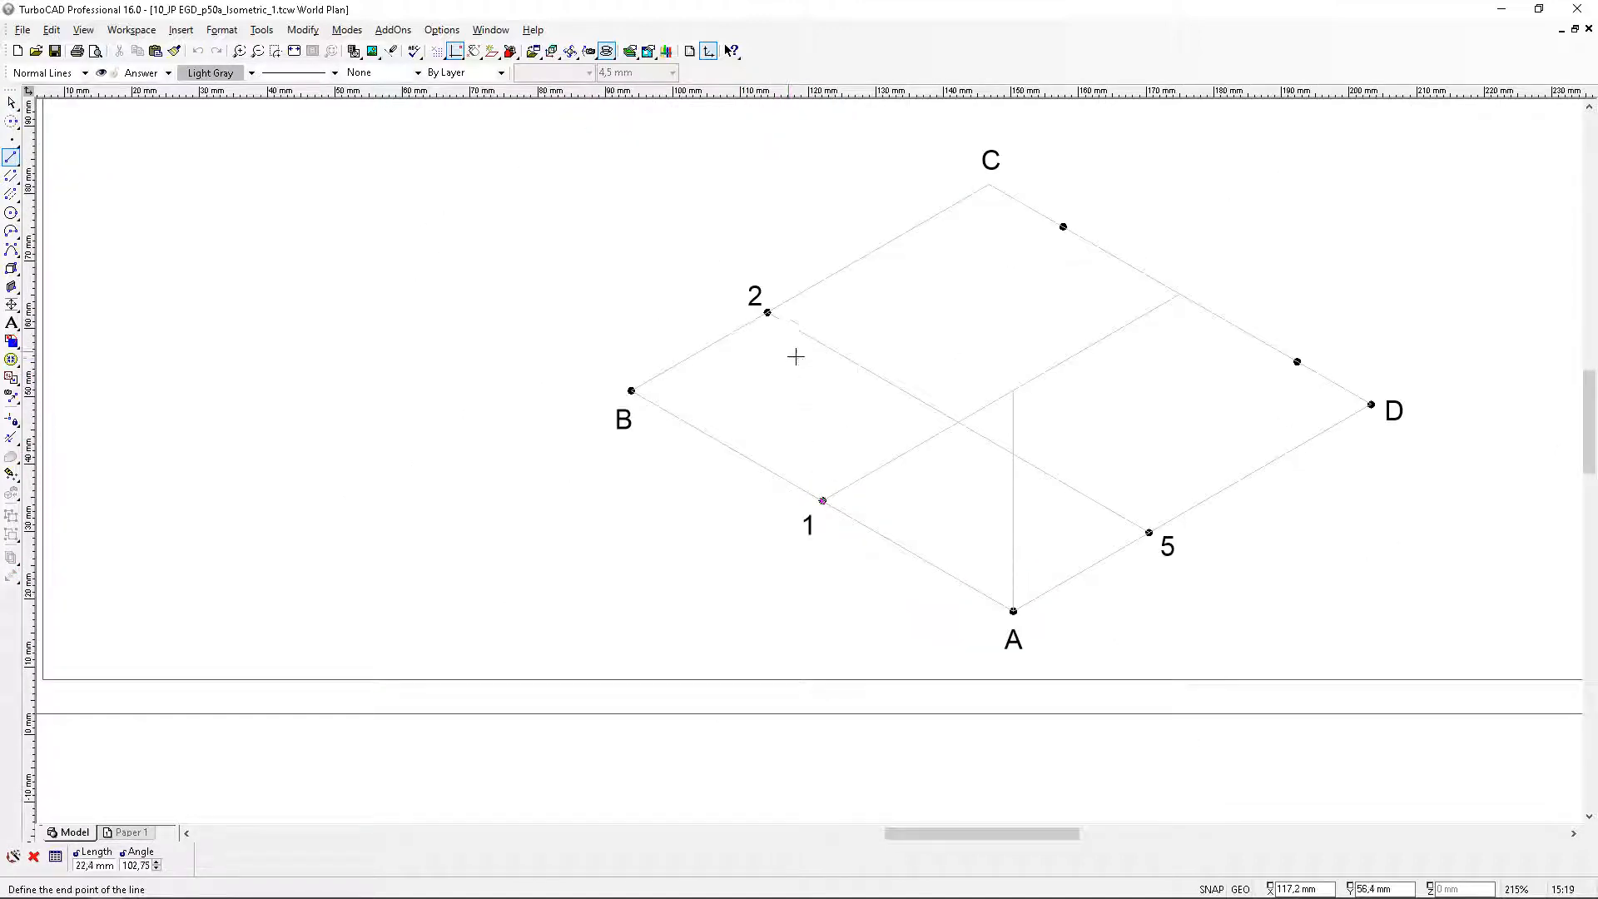
scroll(767, 313, "up", 4)
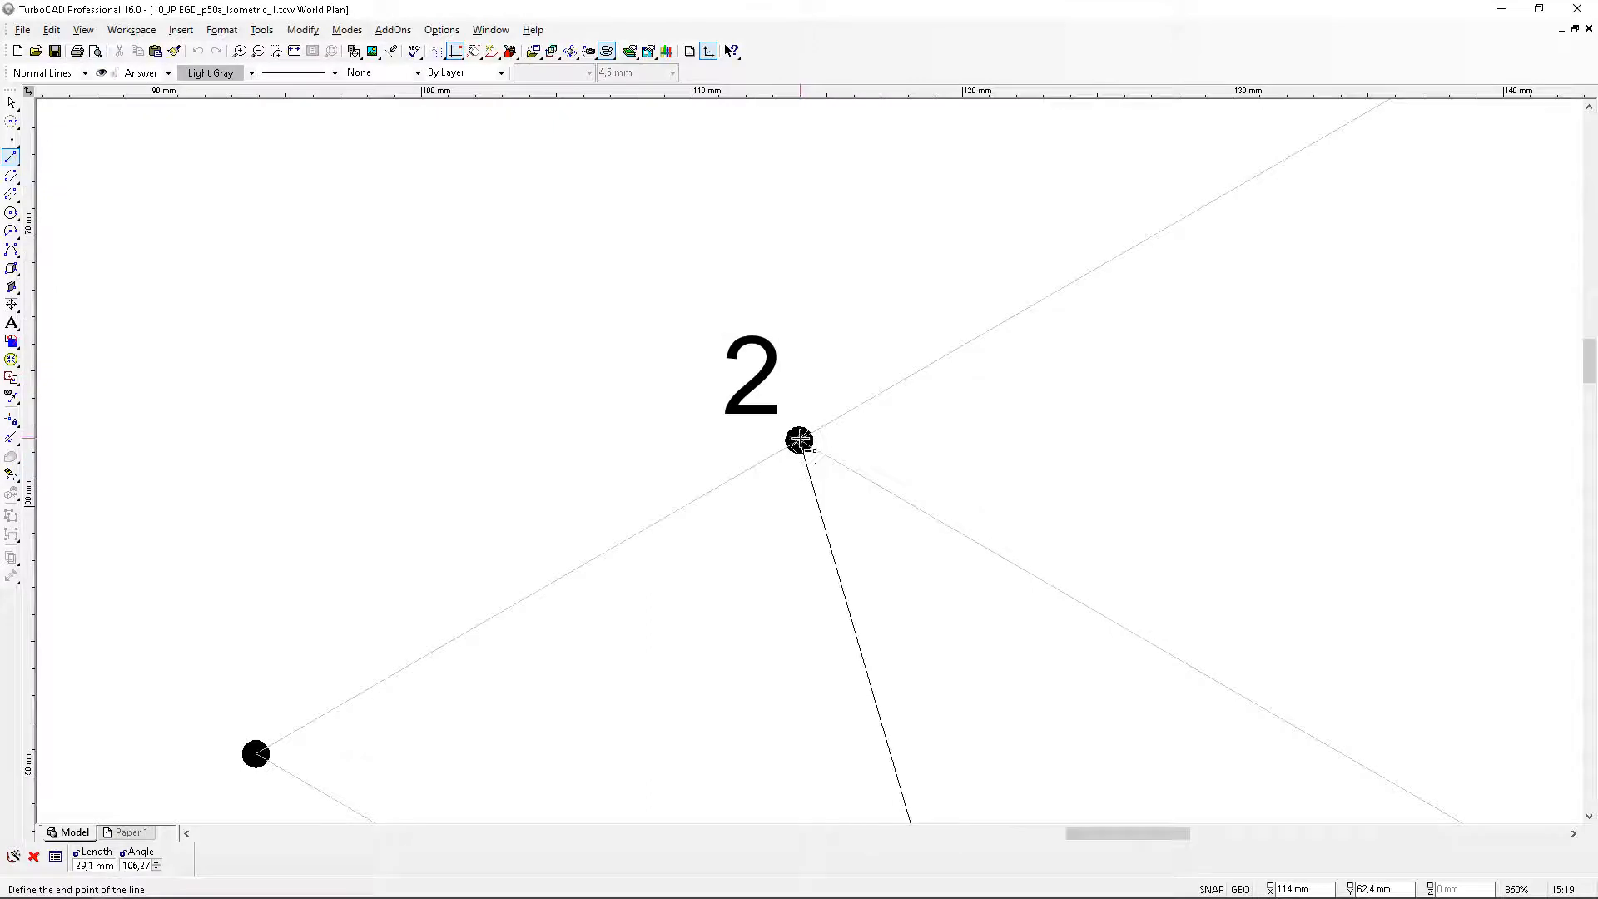
left_click(798, 440)
Draw a line from point 2 to the dot nearest corner C on the isometric line CD
left_click(799, 440)
scroll(801, 441, "down", 4)
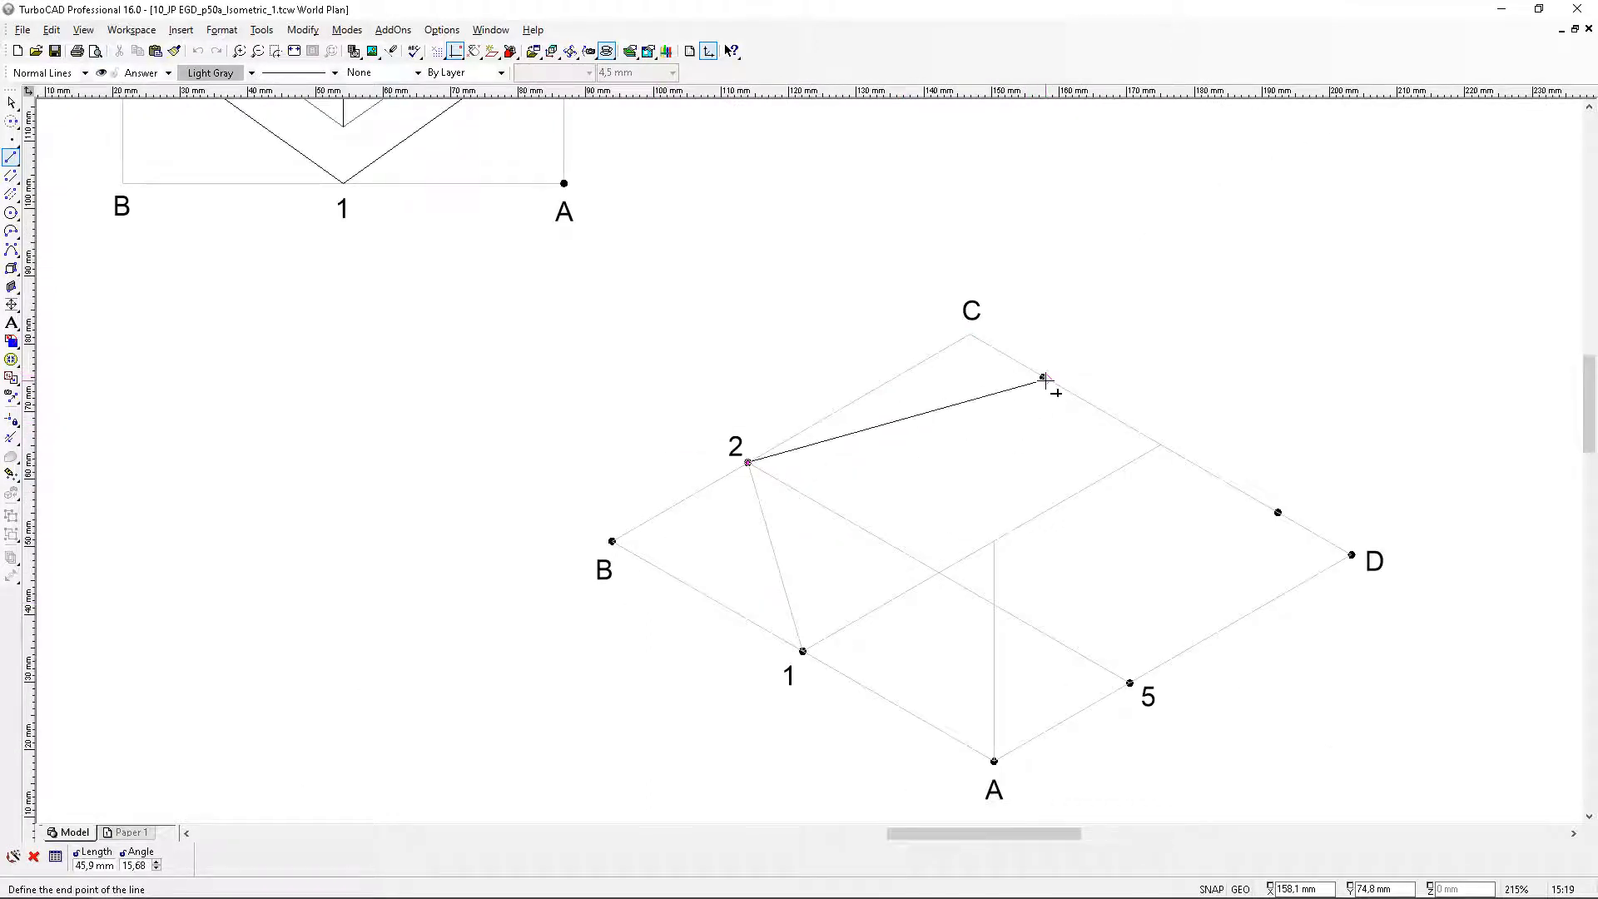
scroll(1045, 376, "up", 6)
left_click(783, 491)
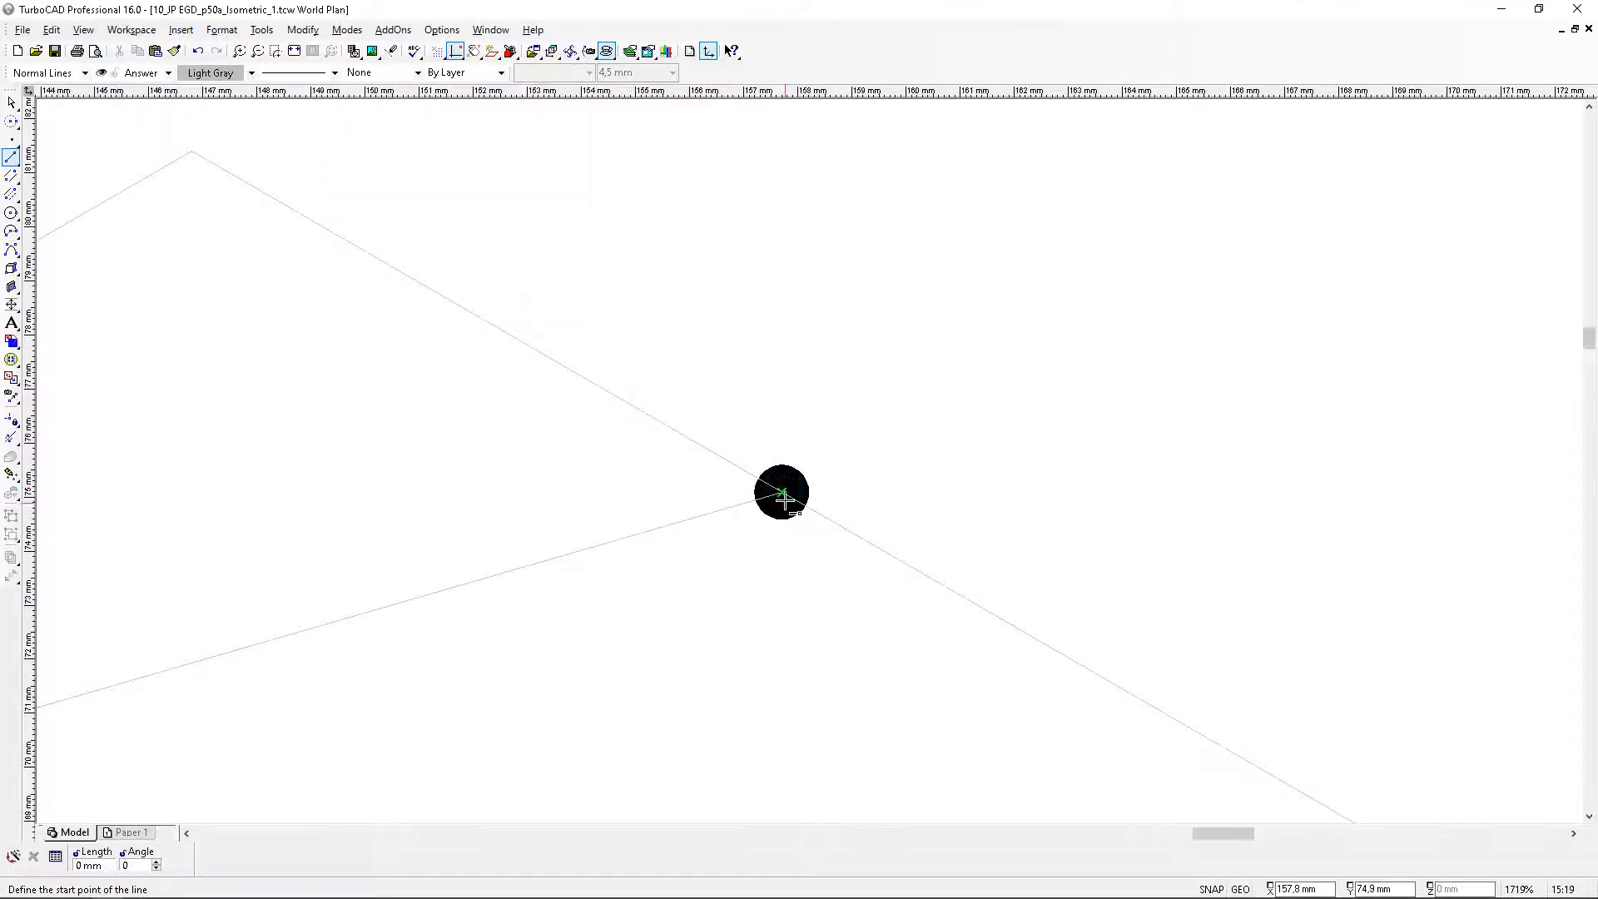
Draw a line from the dot nearest corner D on the isometric line CD to point 5
scroll(825, 578, "down", 6)
left_click(1002, 530)
scroll(1000, 545, "up", 6)
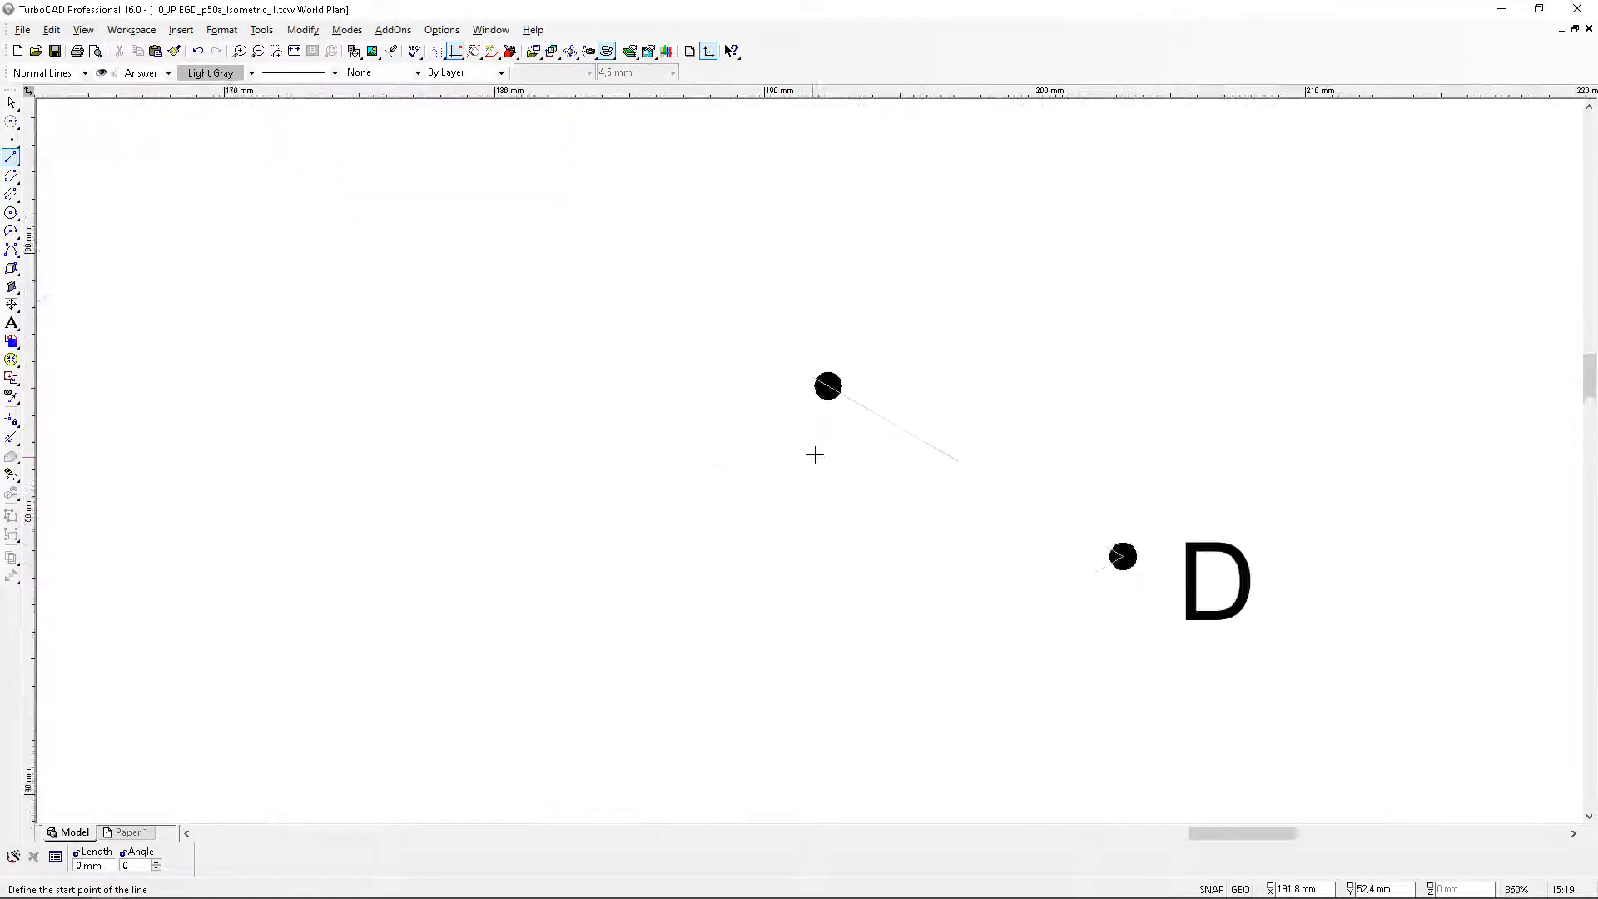
scroll(792, 517, "down", 6)
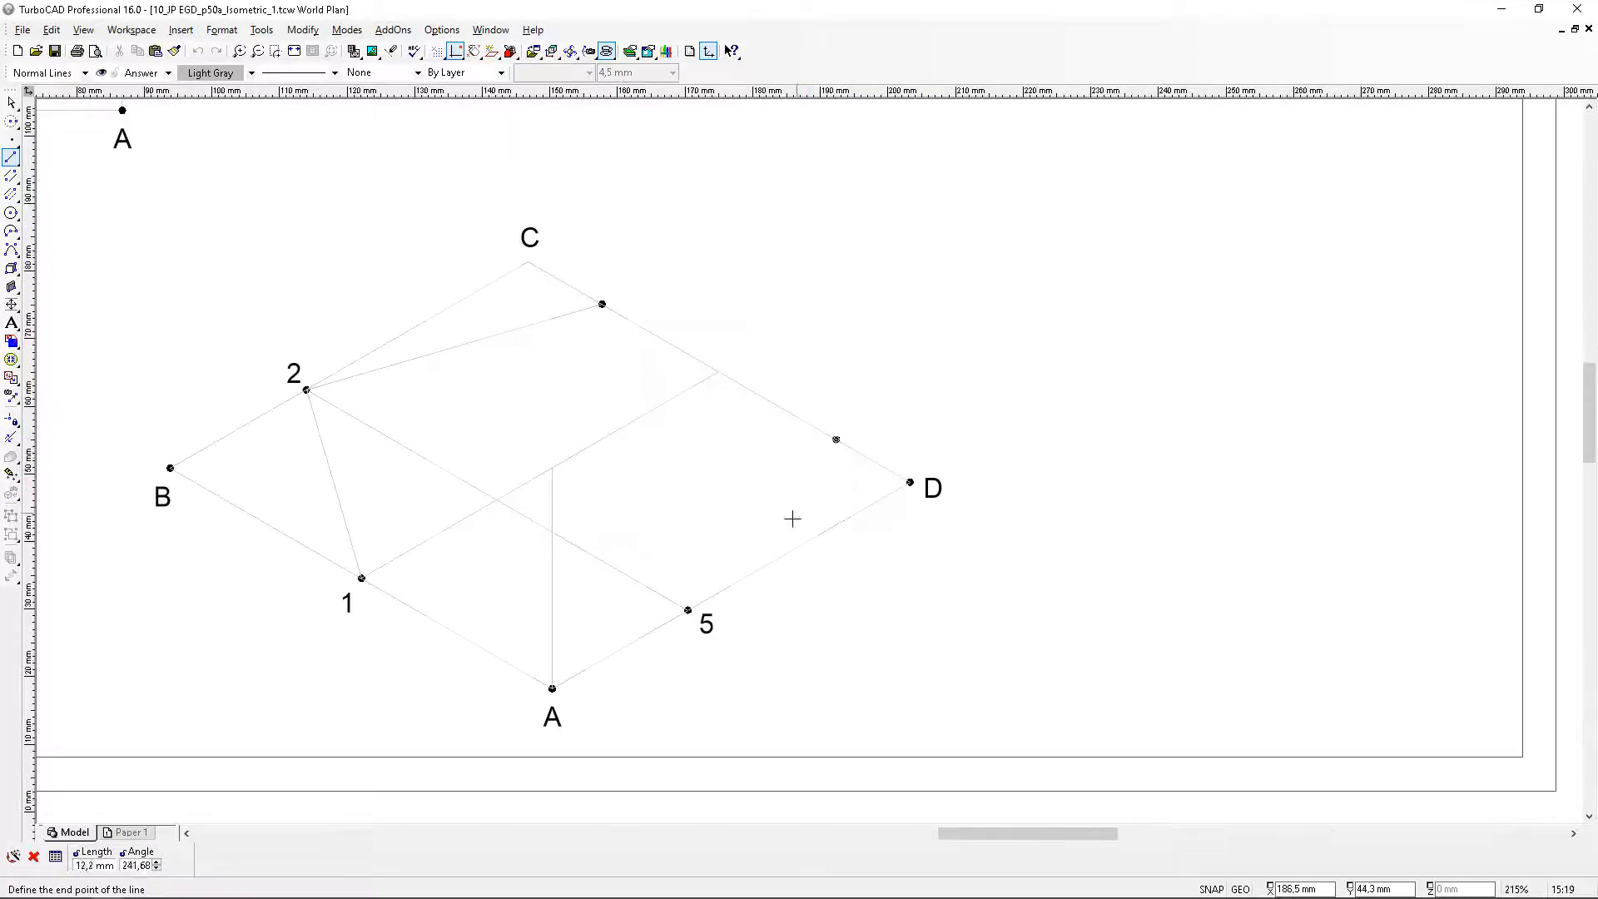
scroll(707, 577, "up", 4)
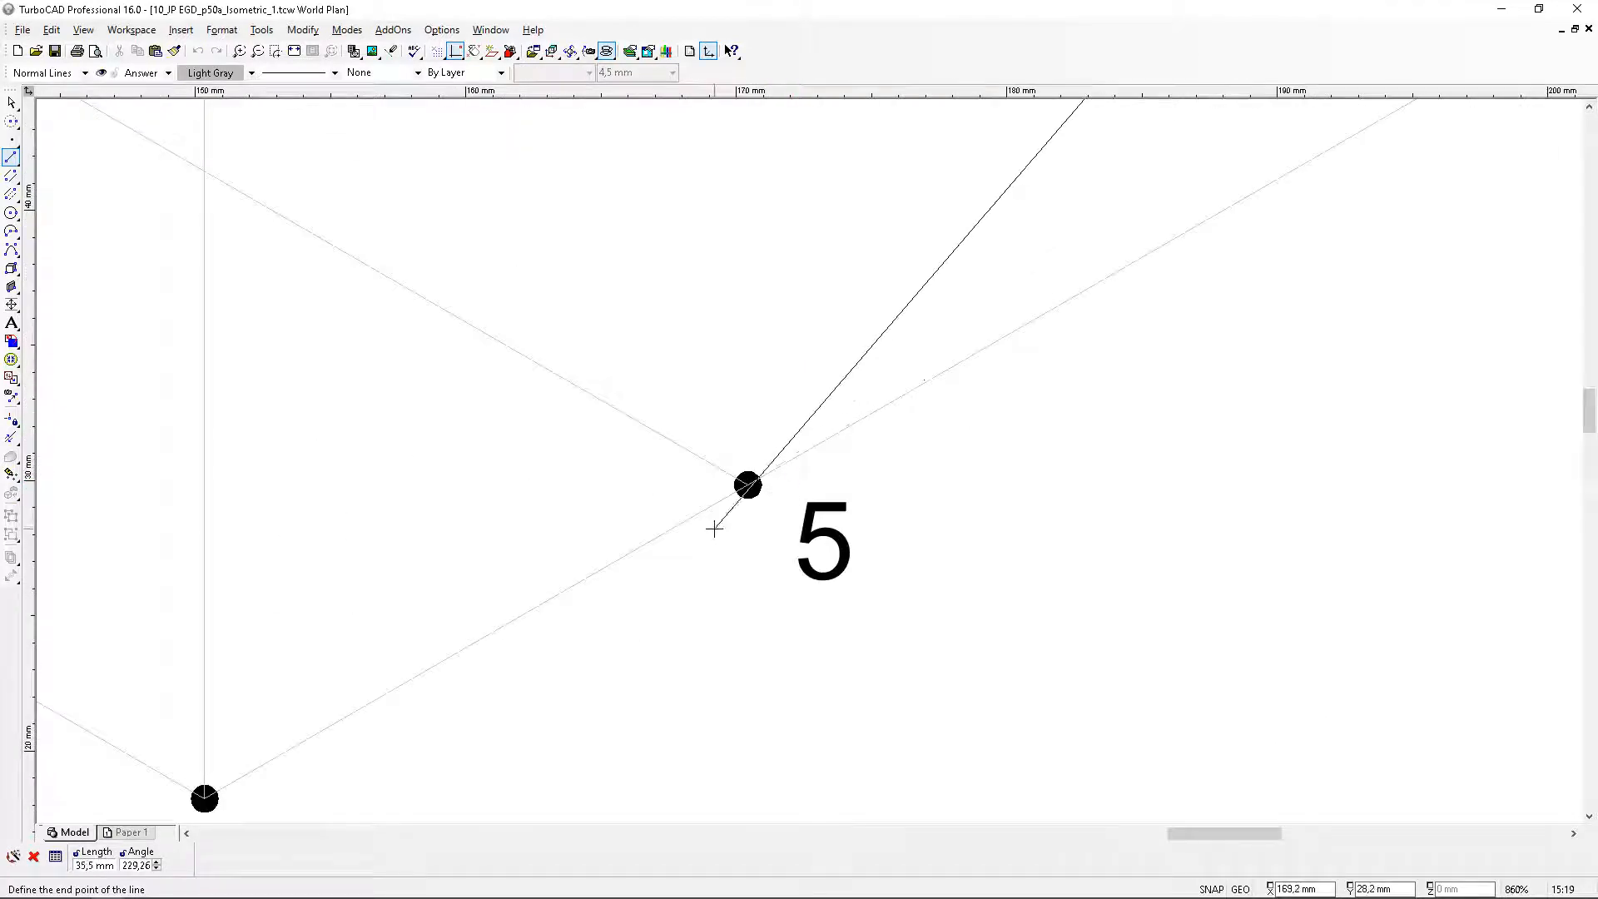
left_click(747, 485)
Draw a line from point 5 to point 1 in the isometric frame
scroll(747, 485, "down", 4)
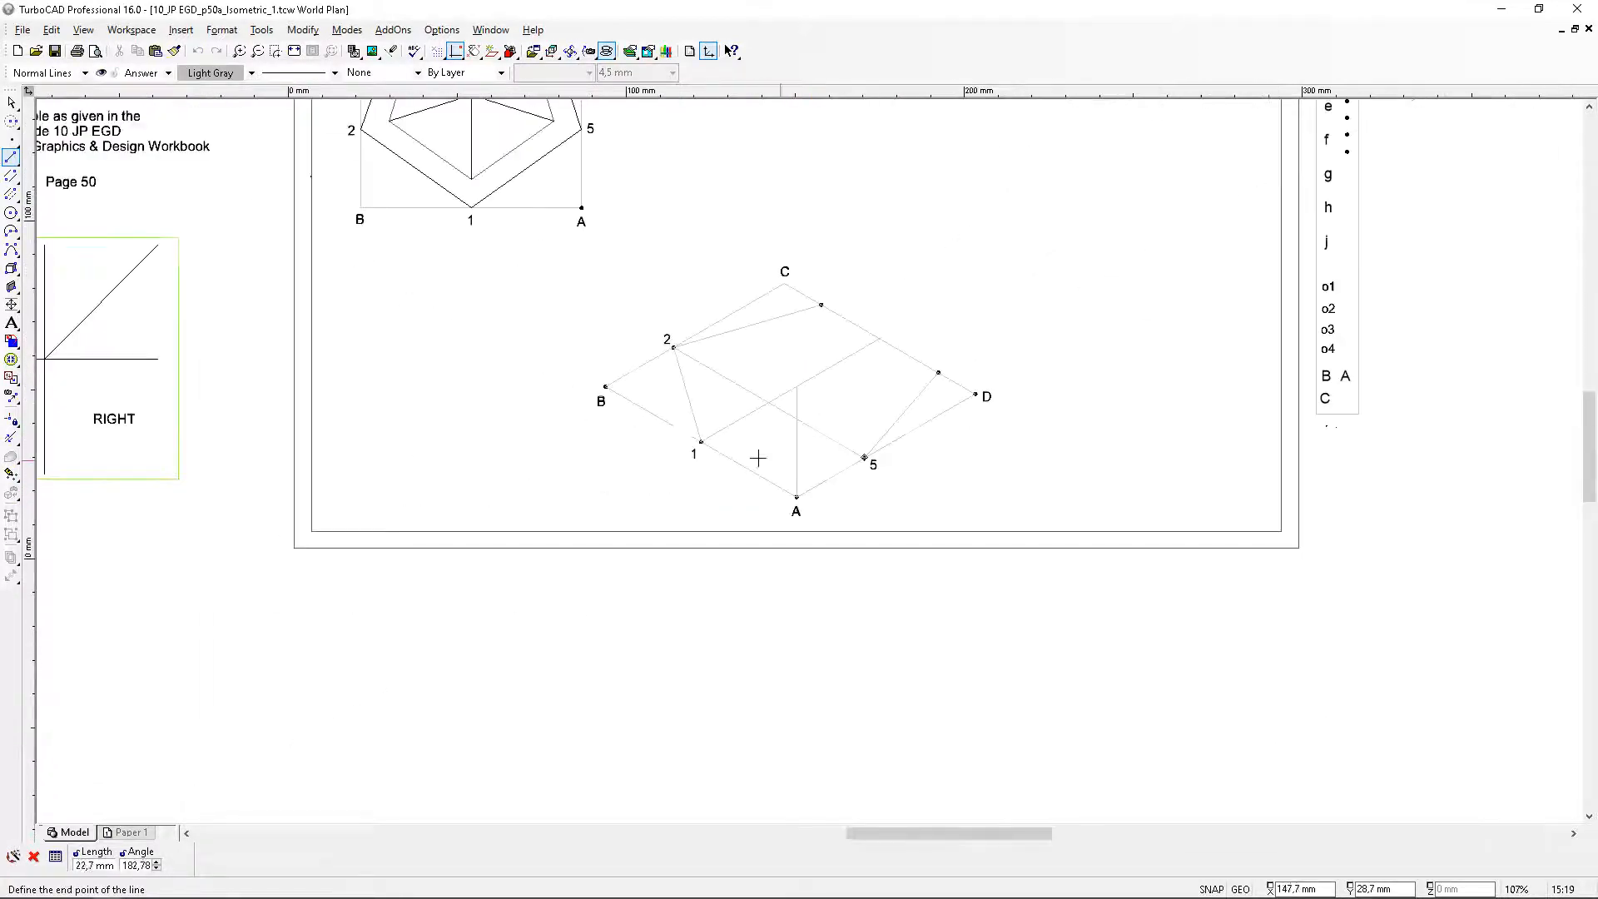
scroll(714, 449, "up", 4)
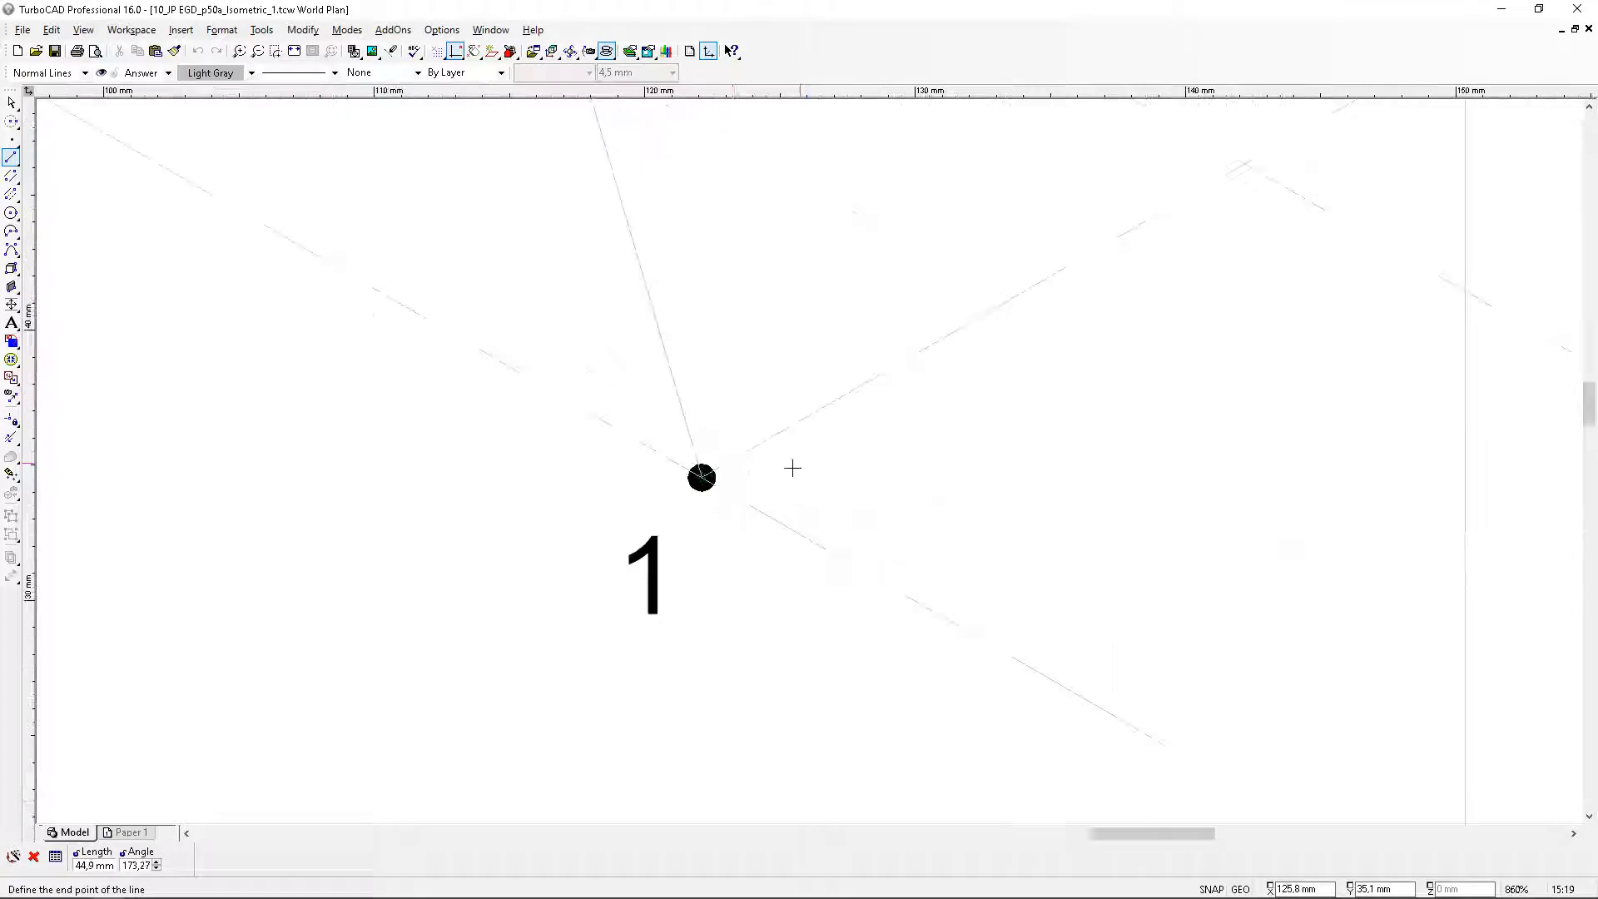
left_click(701, 477)
scroll(492, 439, "down", 5)
scroll(906, 417, "up", 2)
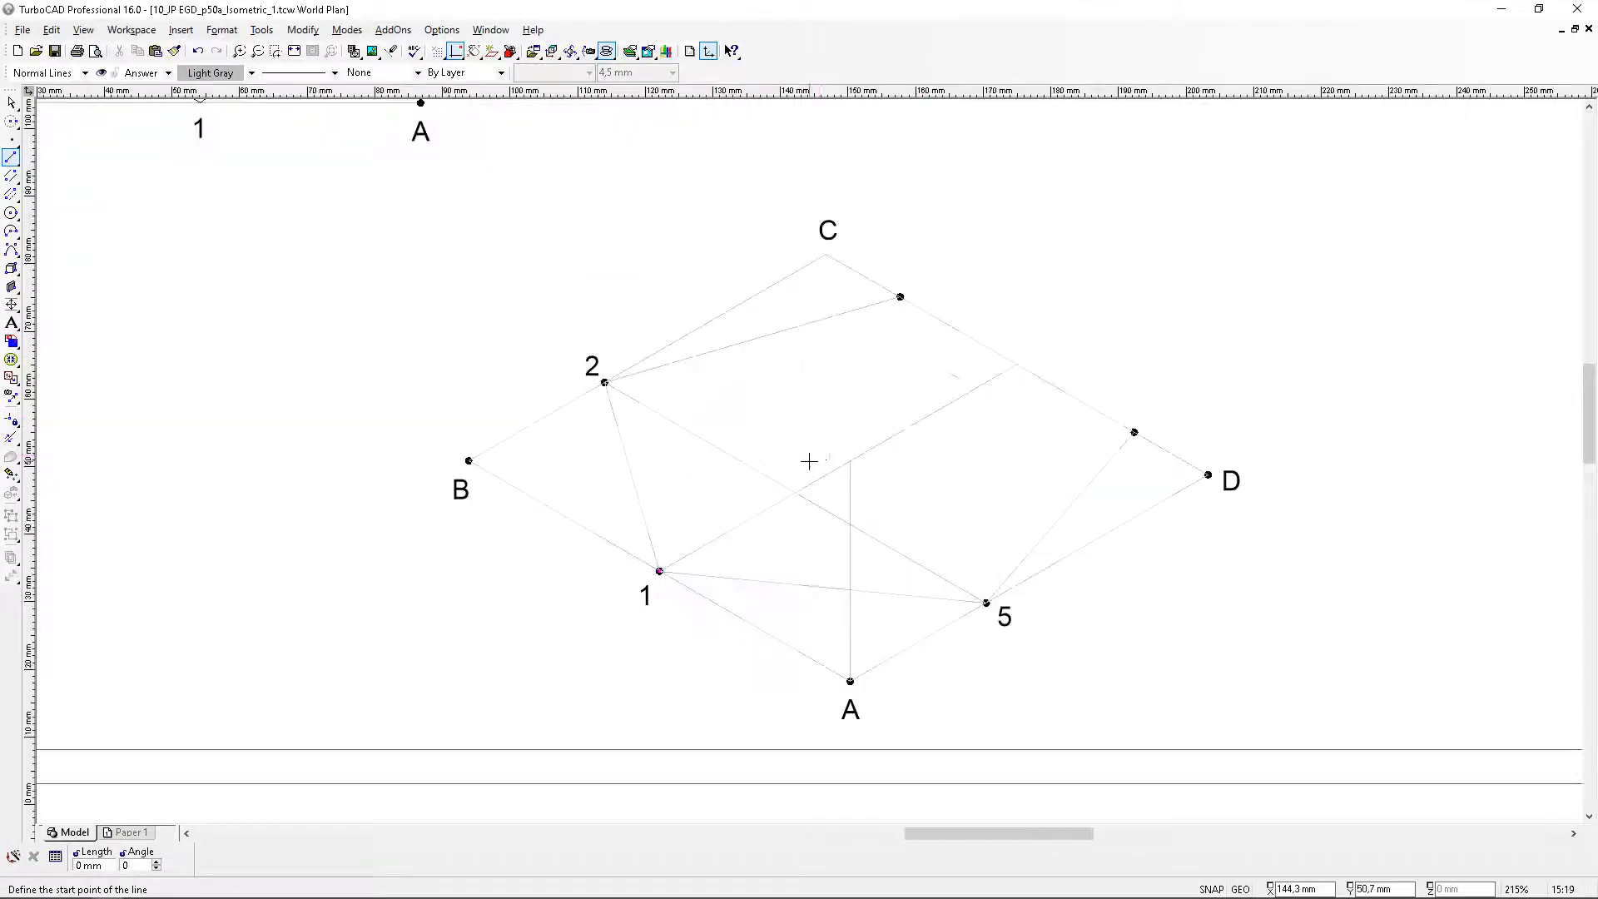
Compare the base pentagon in the isometric frame with the labelled top view and the given orthographic views
scroll(828, 447, "down", 4)
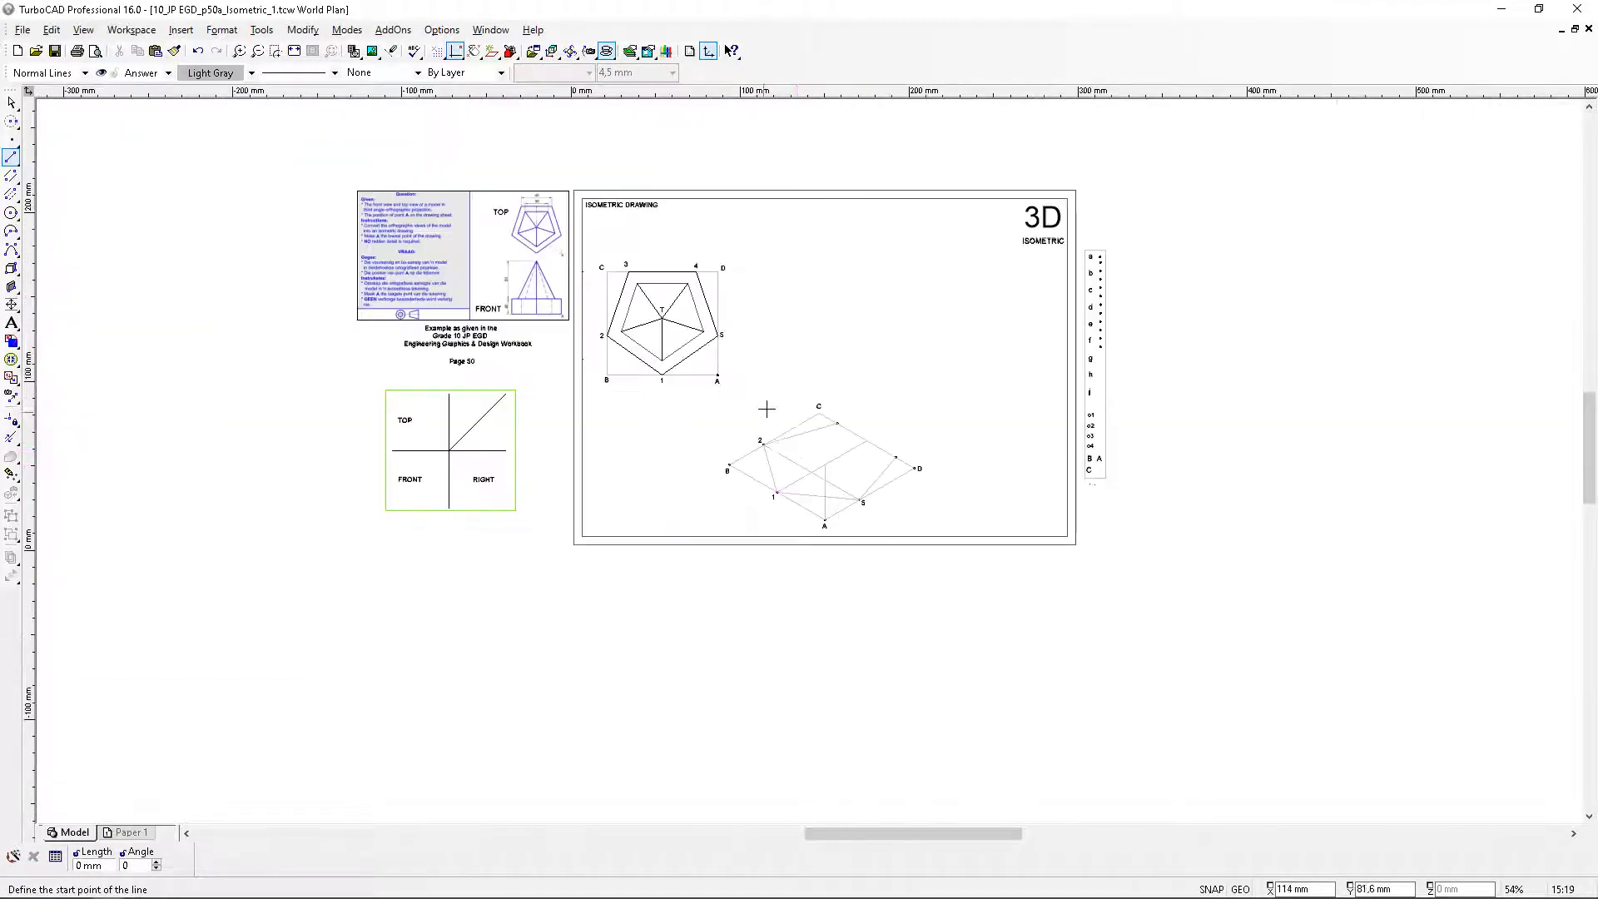
scroll(825, 524, "up", 4)
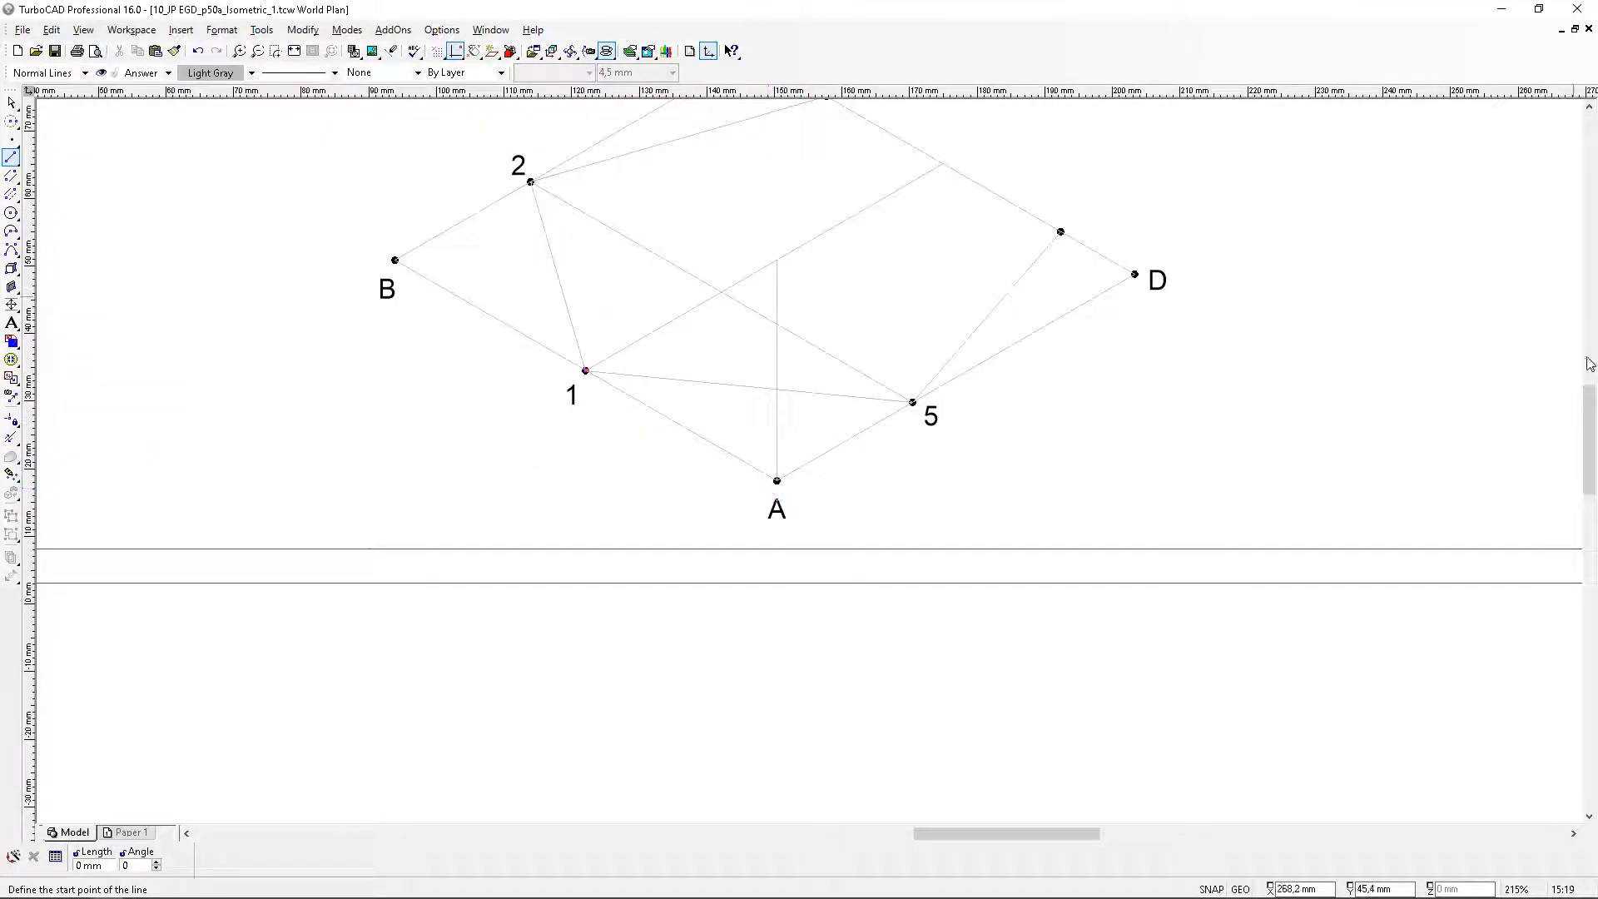
left_click_drag(1589, 451, 1589, 434)
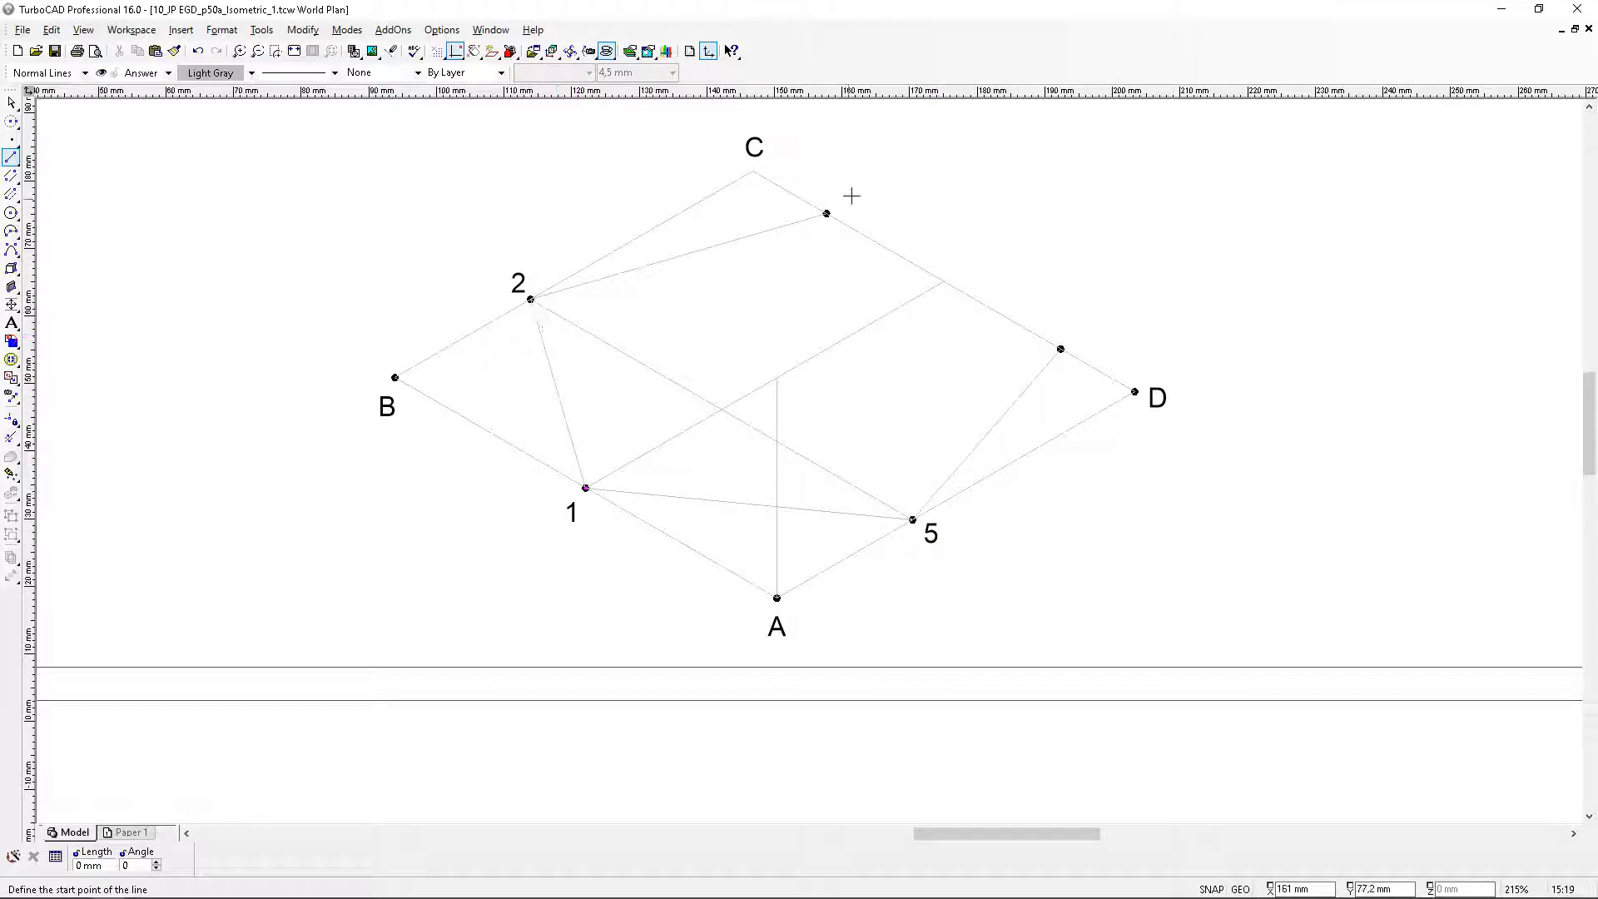
scroll(716, 409, "down", 1)
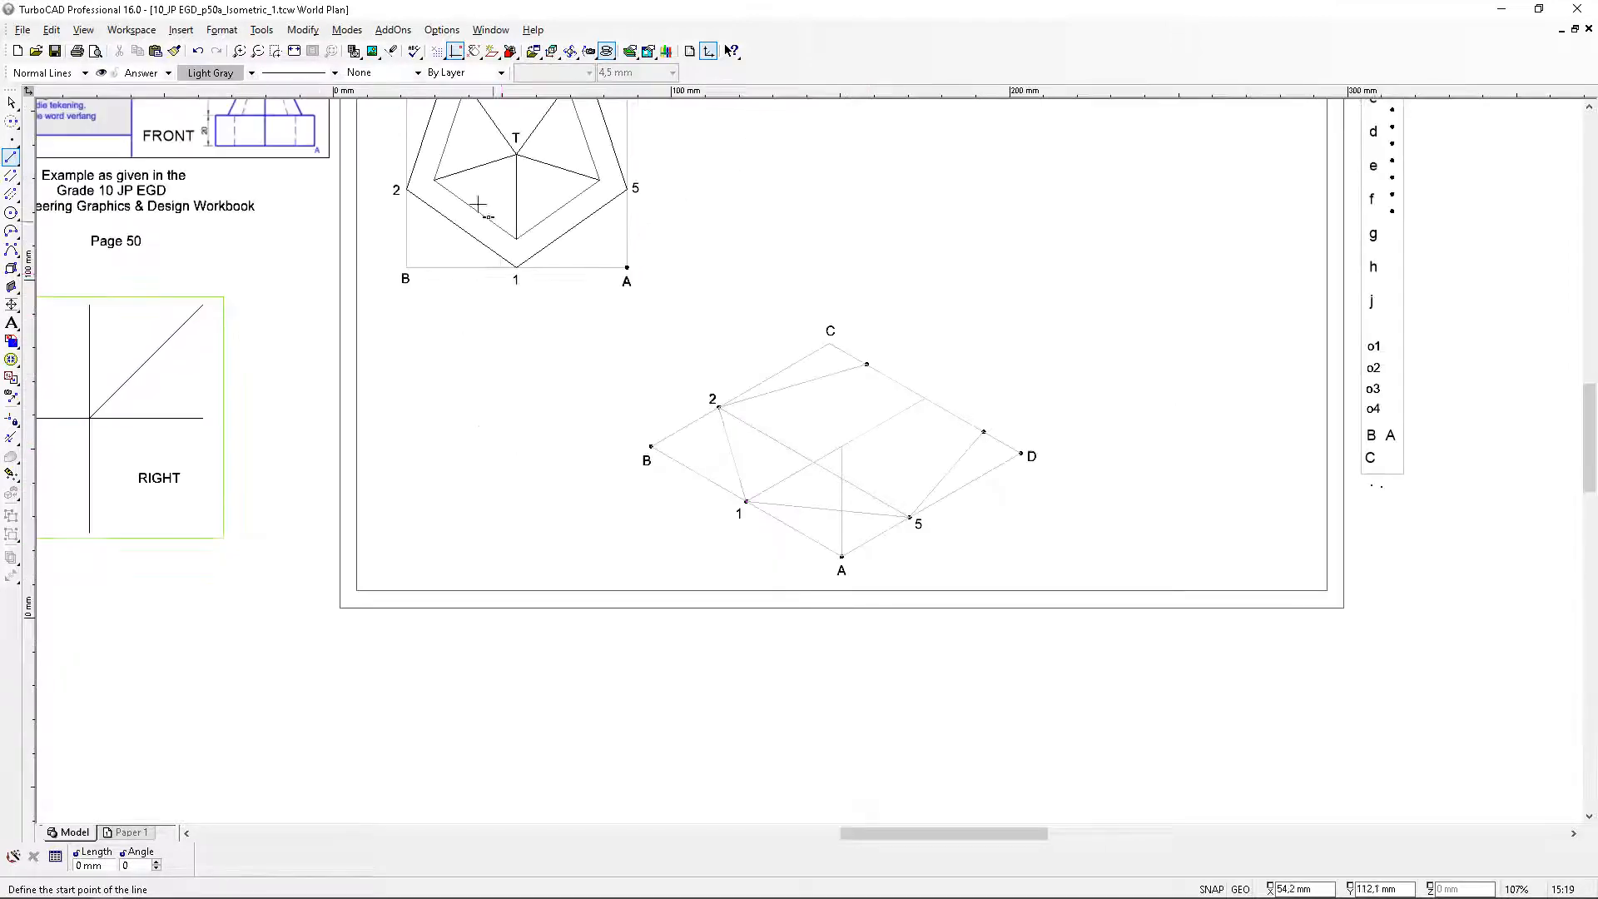
scroll(287, 140, "up", 1)
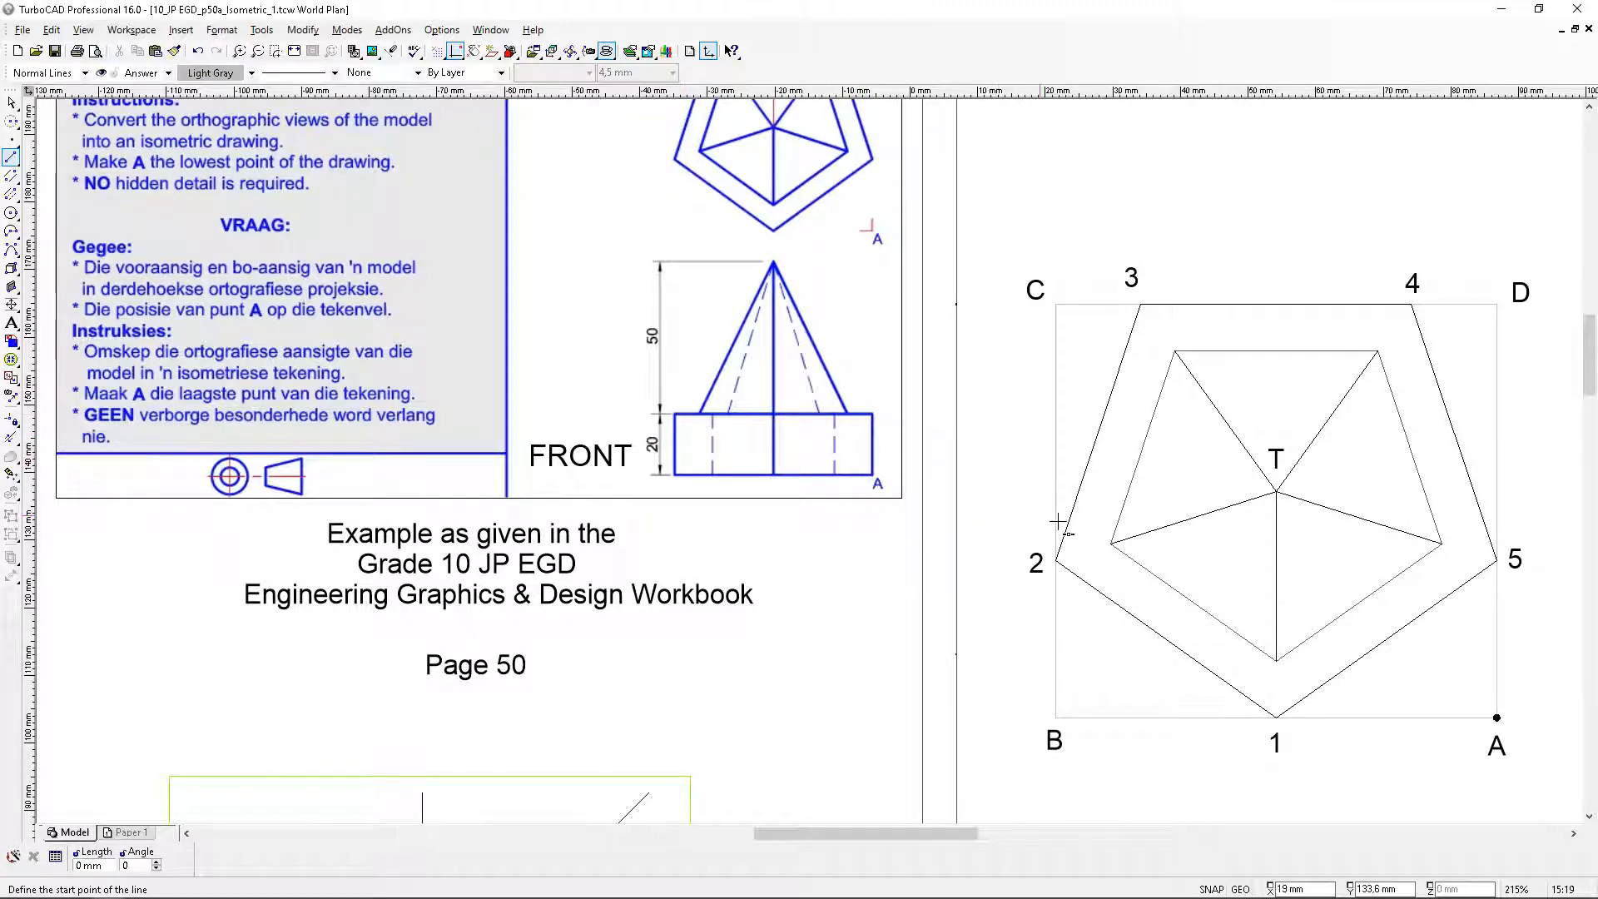
scroll(1082, 528, "down", 2)
scroll(1032, 654, "up", 2)
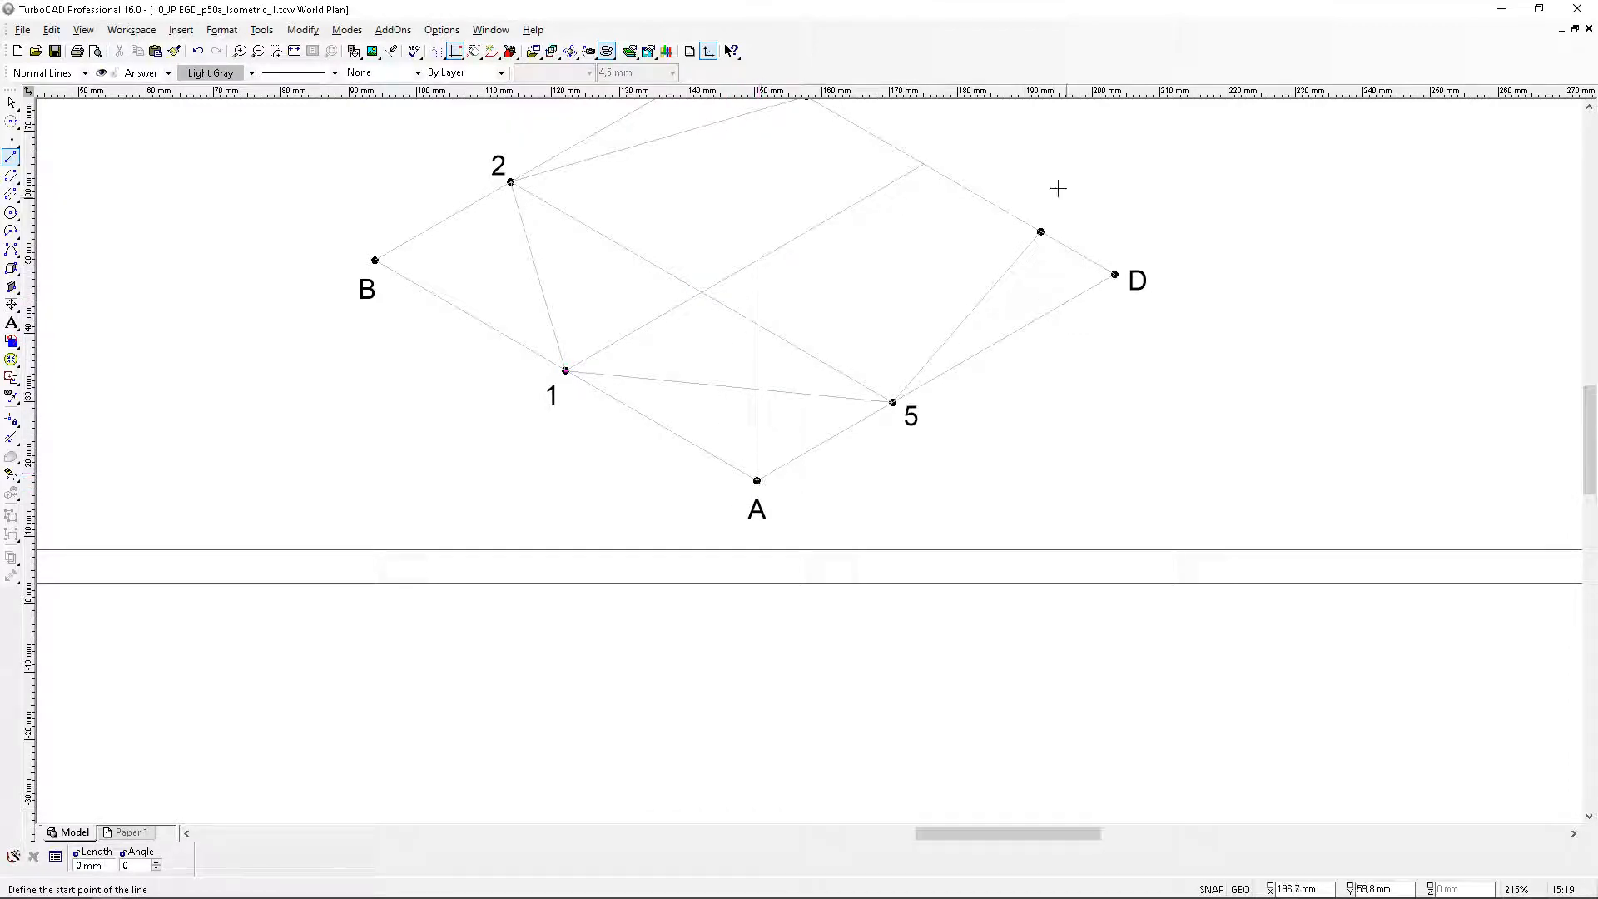
scroll(832, 214, "up", 1)
scroll(806, 460, "down", 1)
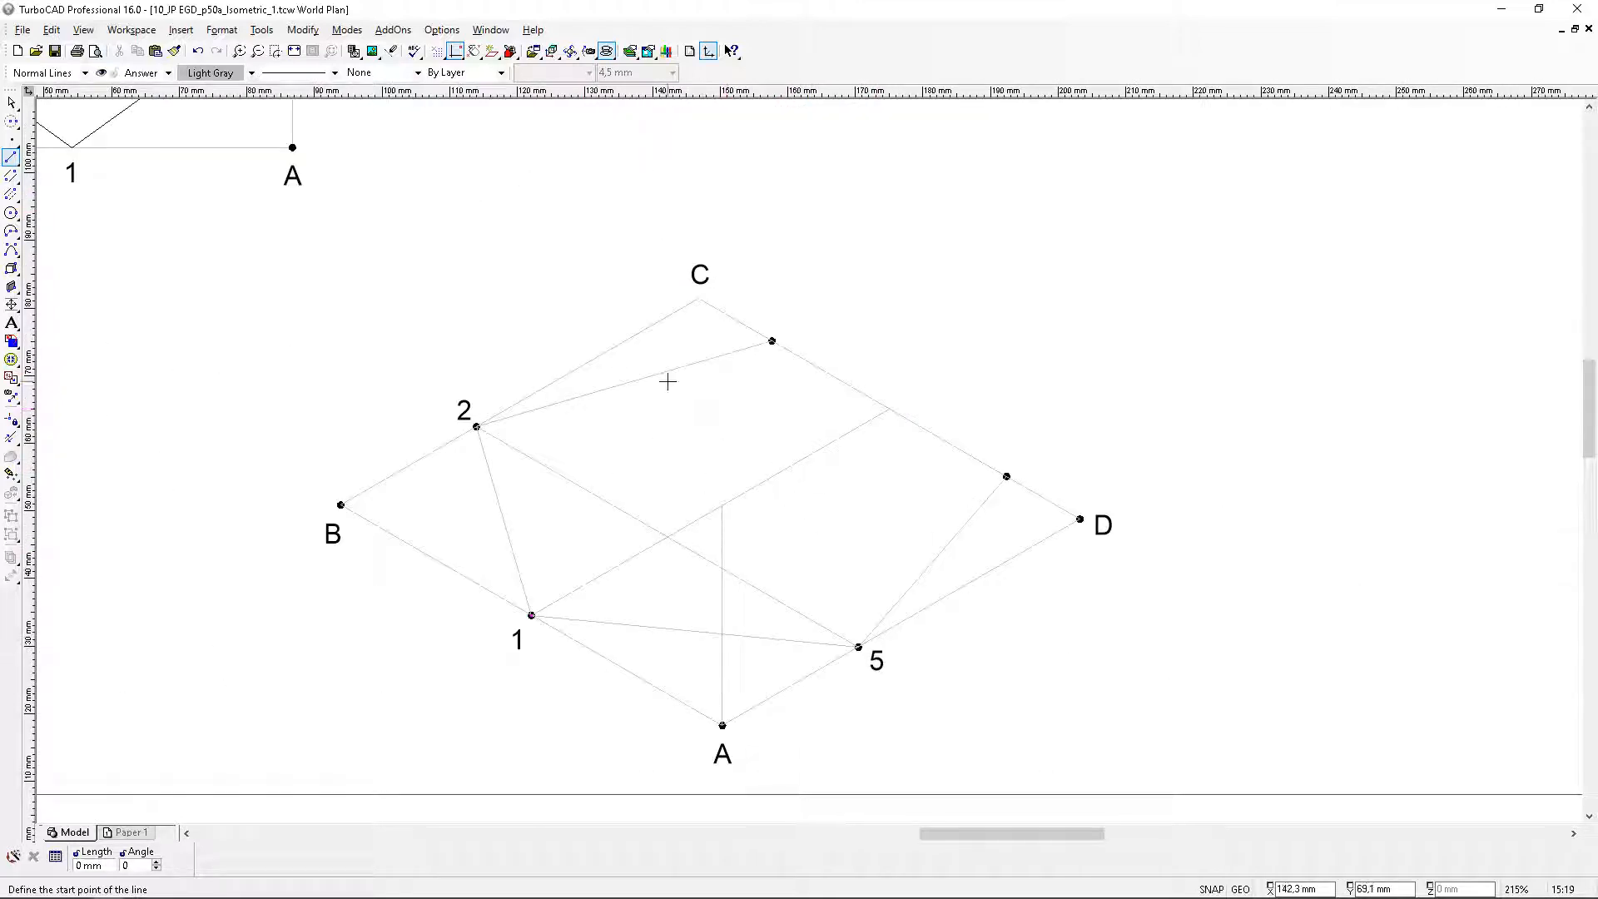
Copy the labels 3 and 4 from the top view and place the pair beside line CD of the isometric frame
left_click(11, 104)
scroll(658, 361, "down", 1)
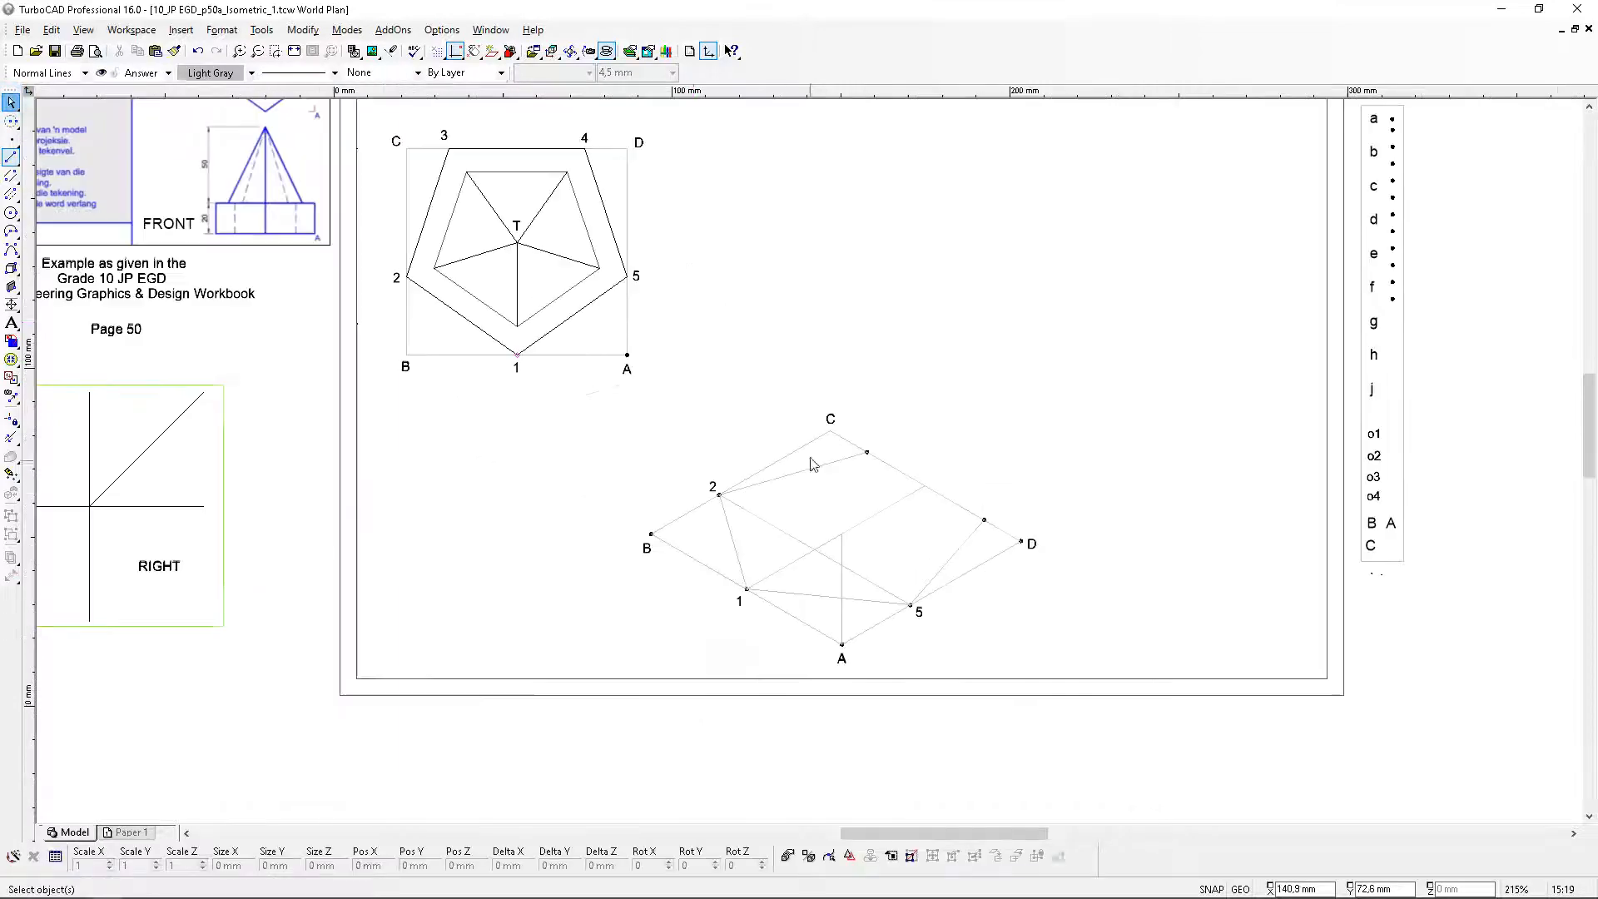
scroll(549, 149, "up", 1)
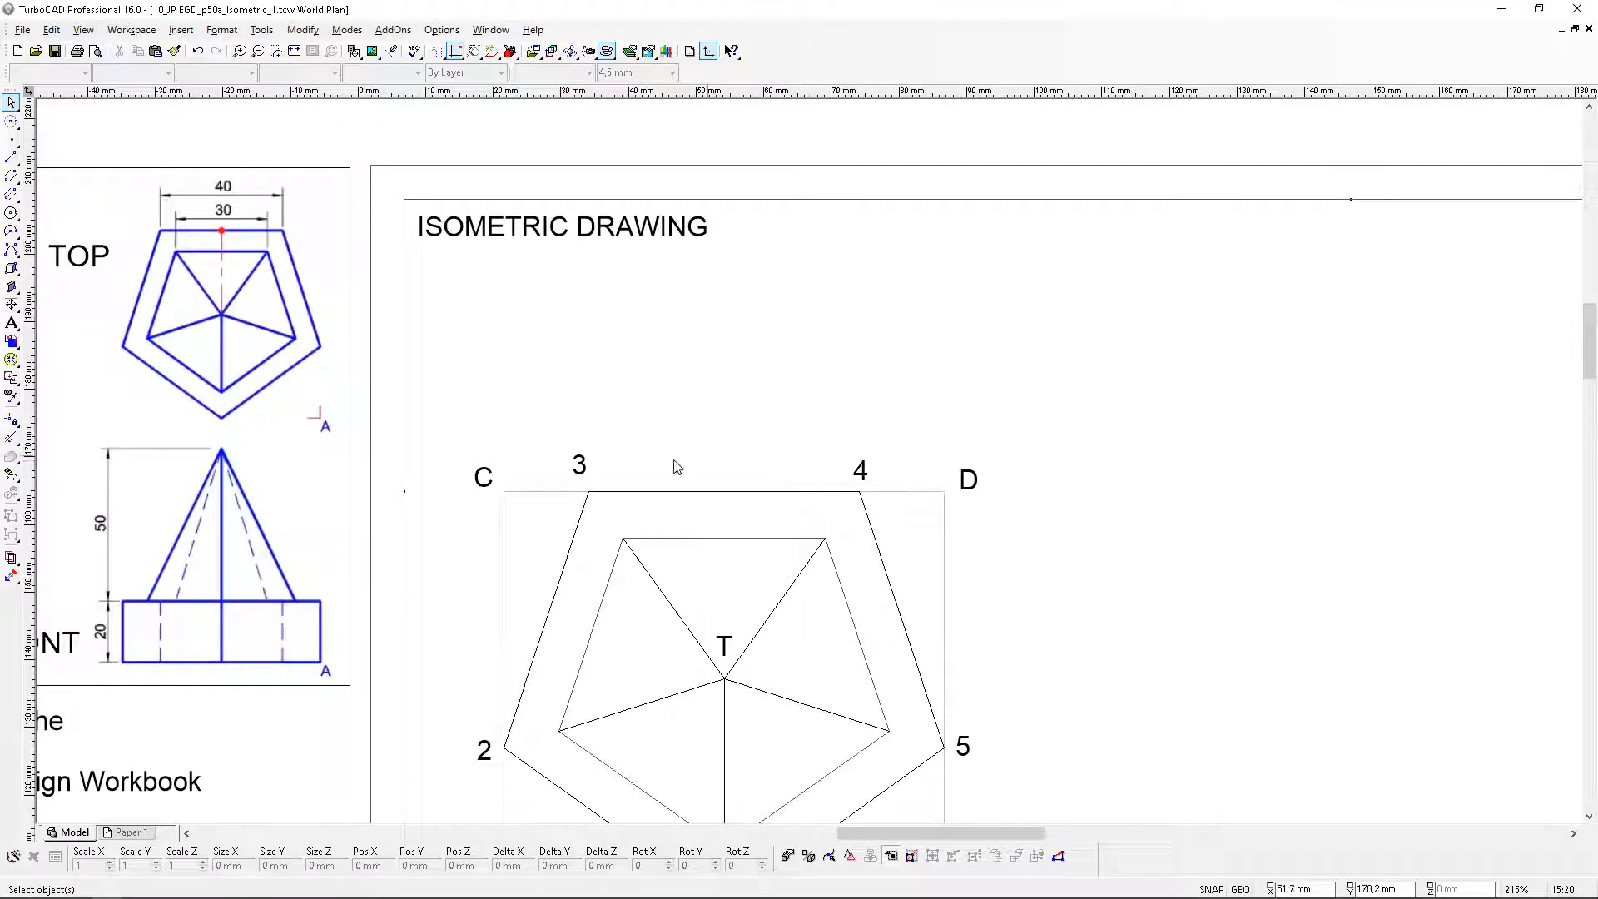
left_click(578, 467)
left_click(866, 469, "shift")
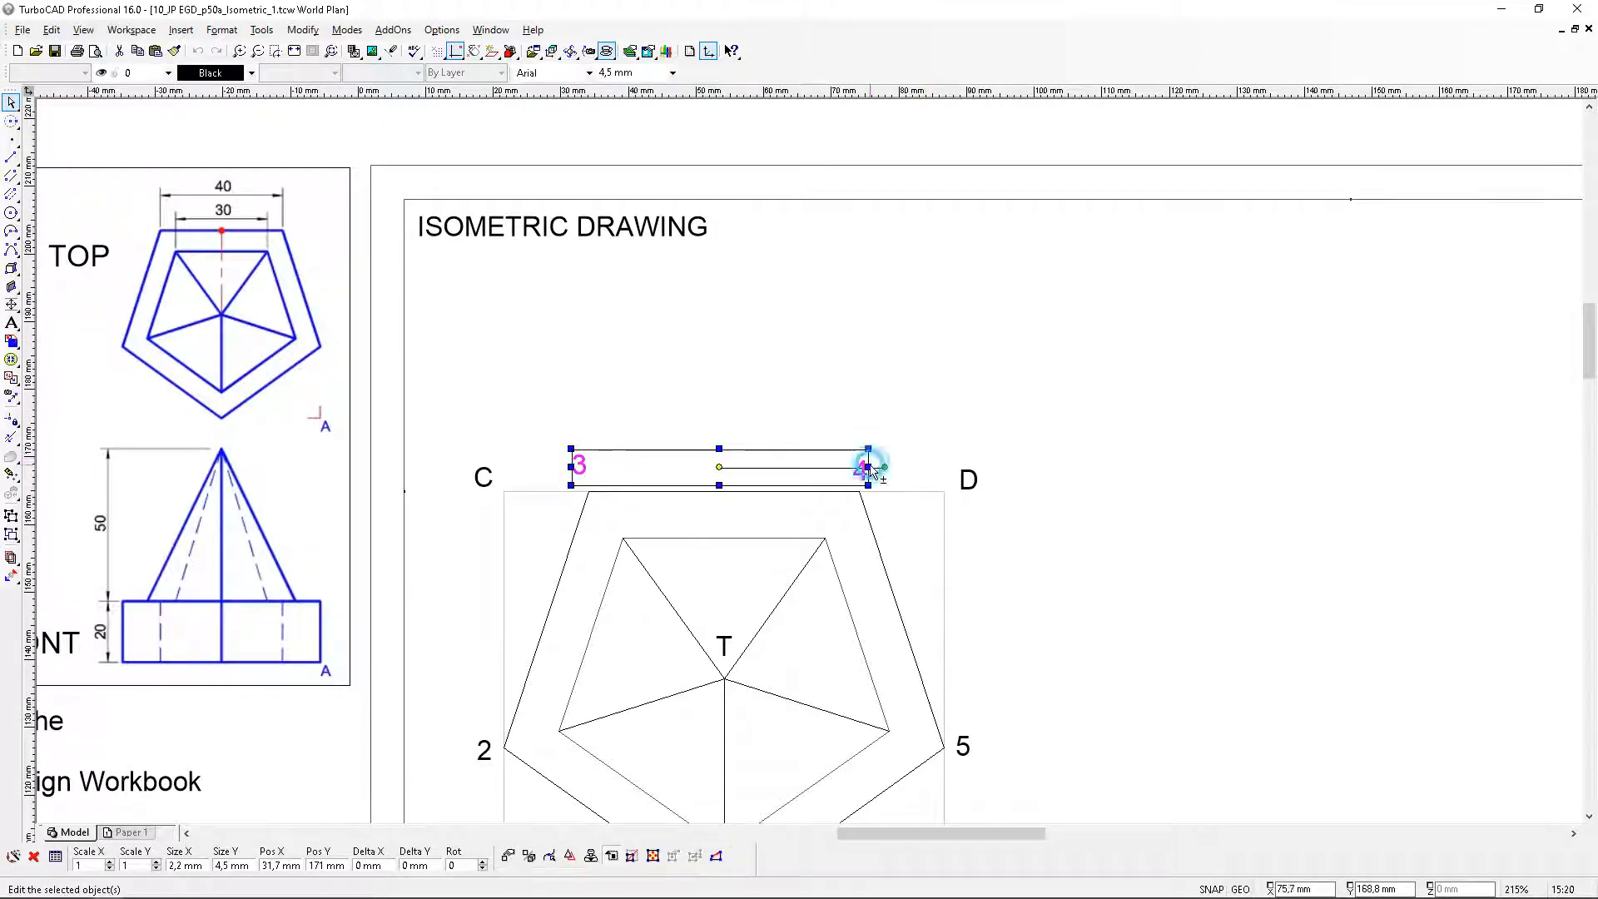
left_click(139, 50)
left_click(159, 48)
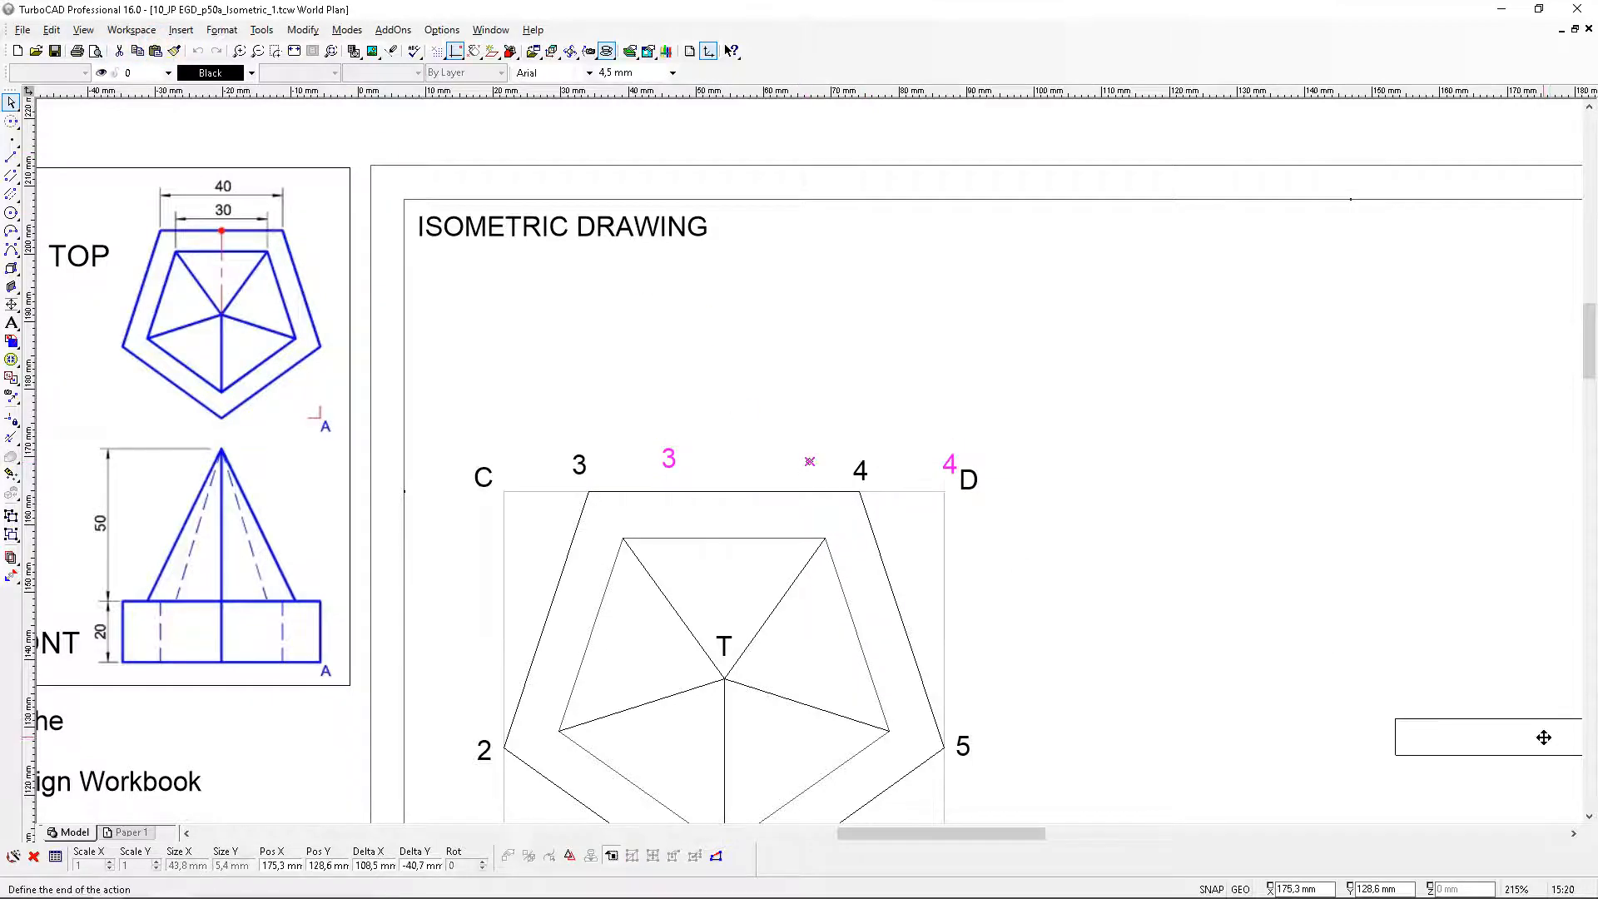
scroll(767, 464, "down", 4)
scroll(807, 463, "up", 4)
left_click(846, 553)
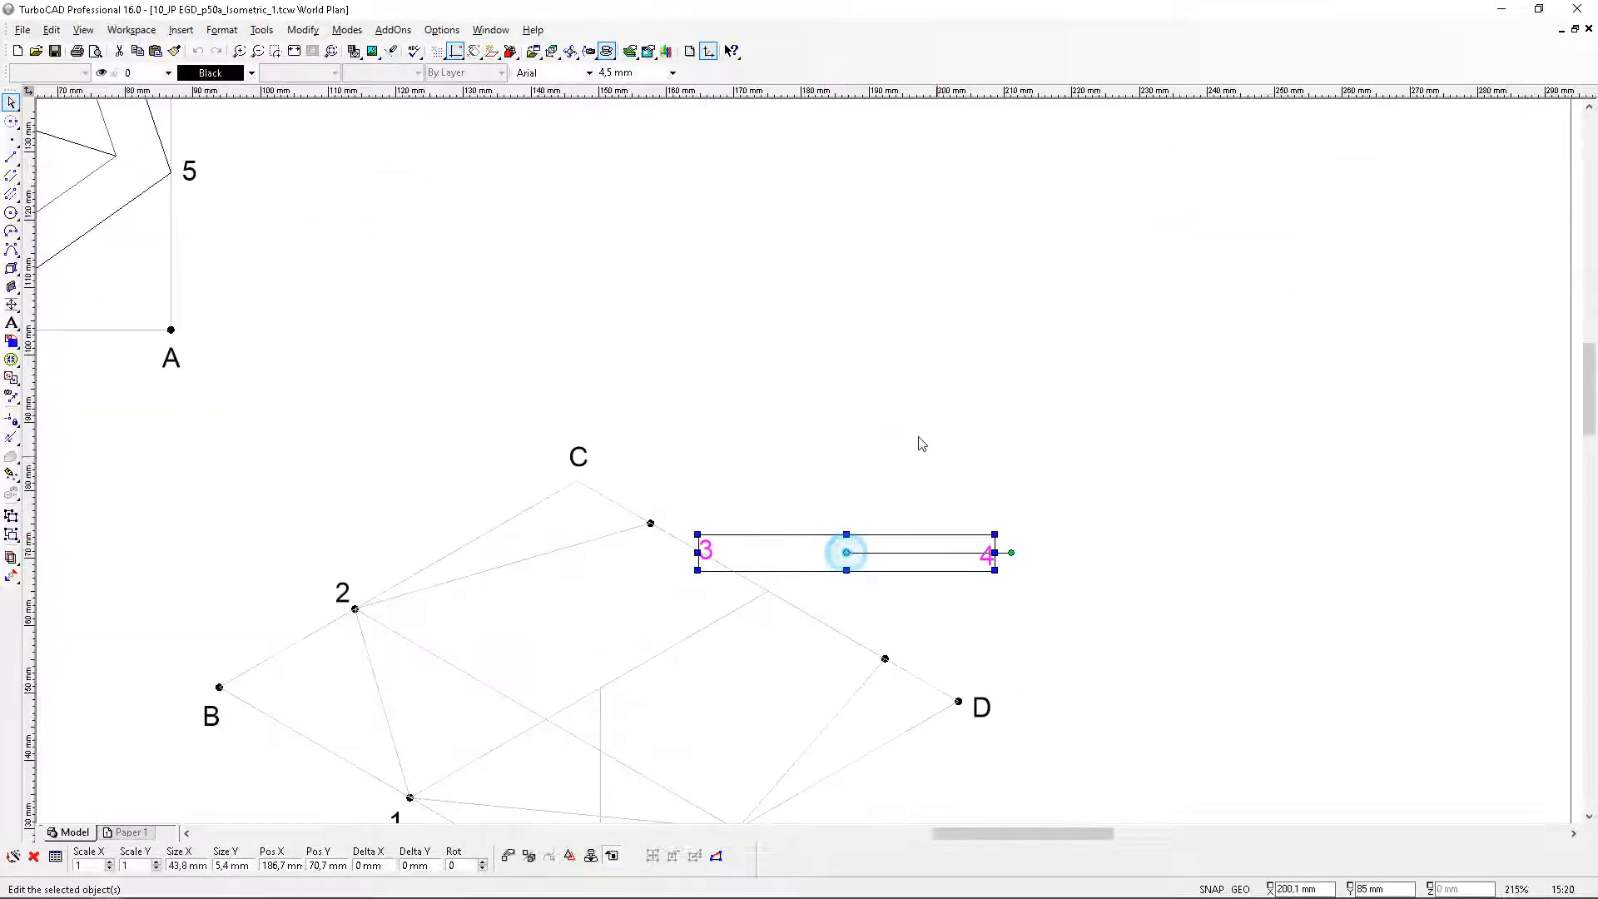
left_click(904, 429)
Move label 3 beside the dot nearest corner C and label 4 beside the dot nearest corner D
left_click(710, 541)
left_click(698, 535)
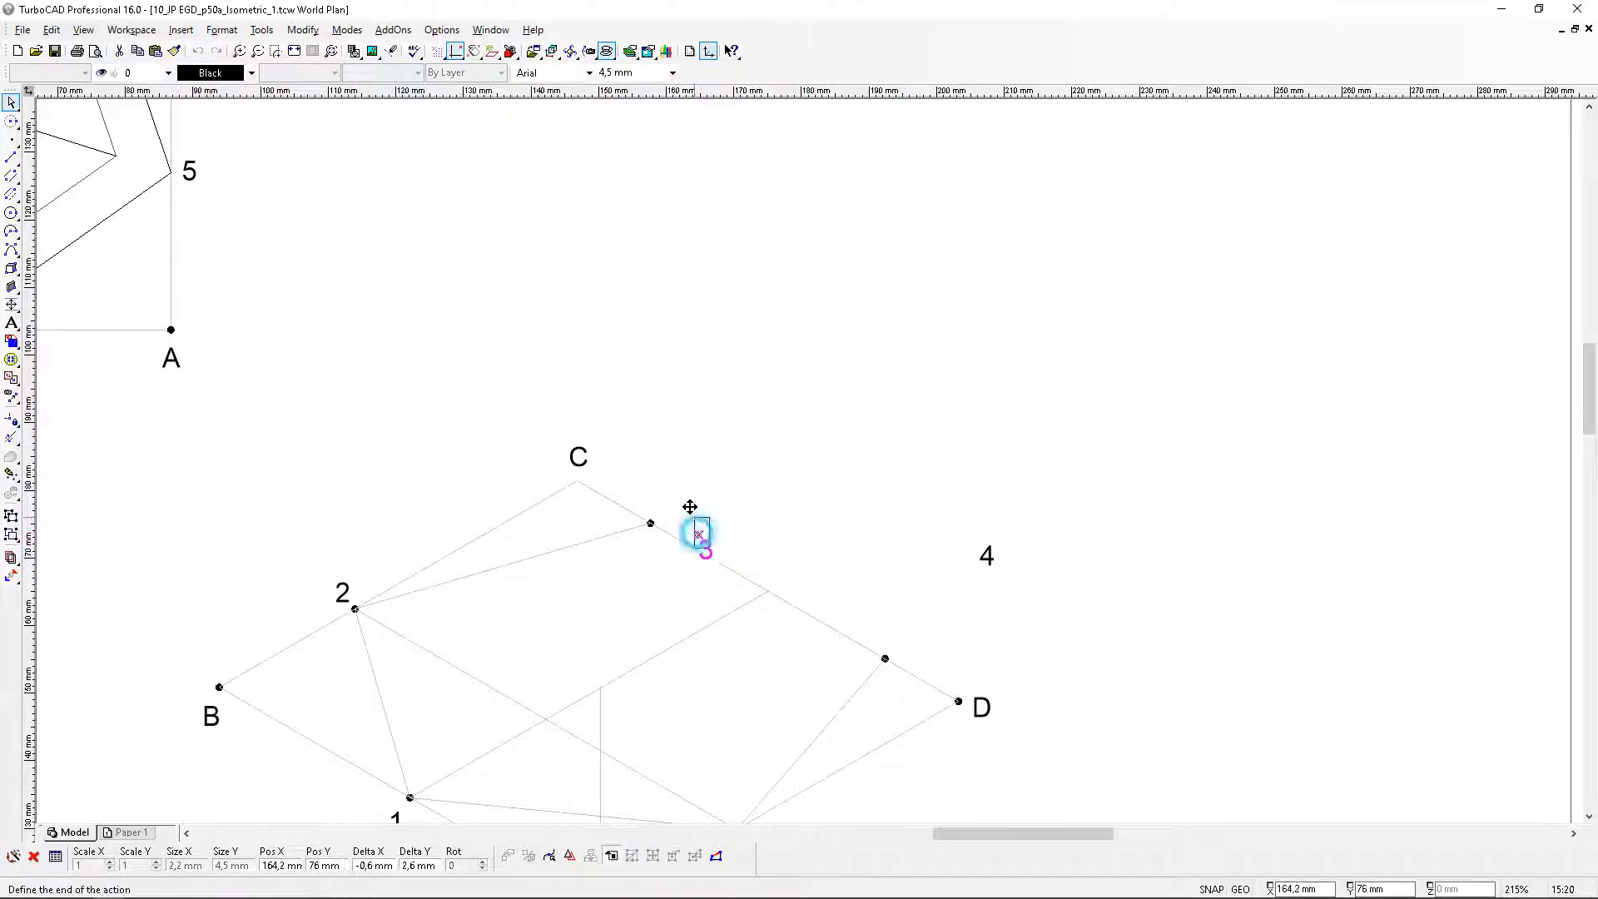
left_click(664, 491)
left_click(982, 560)
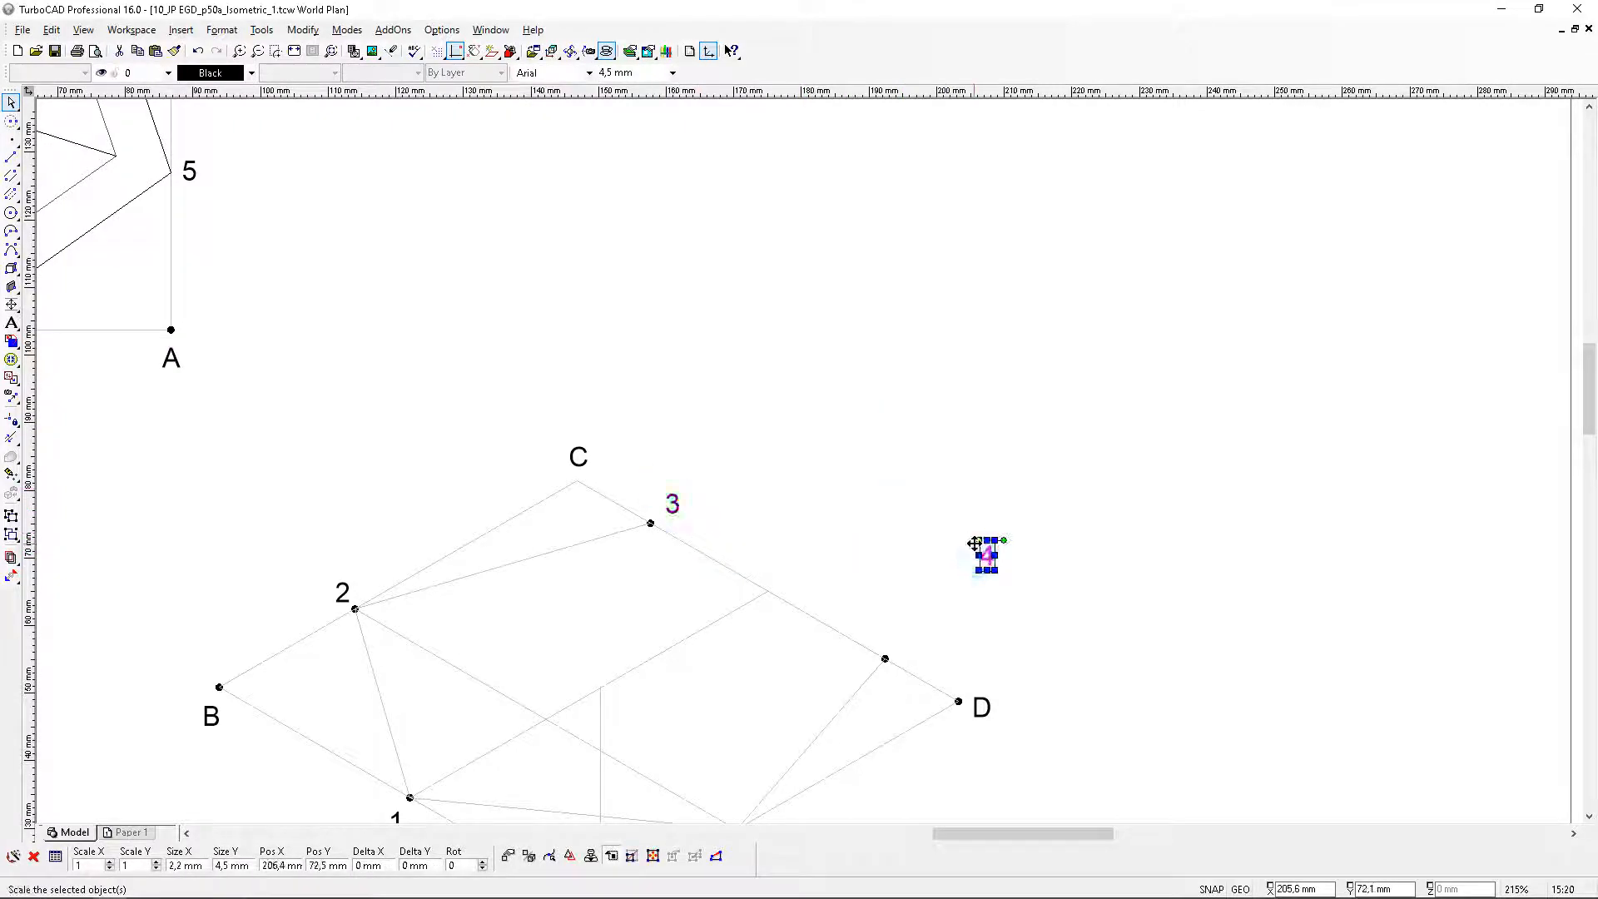
left_click(974, 542)
left_click(896, 628)
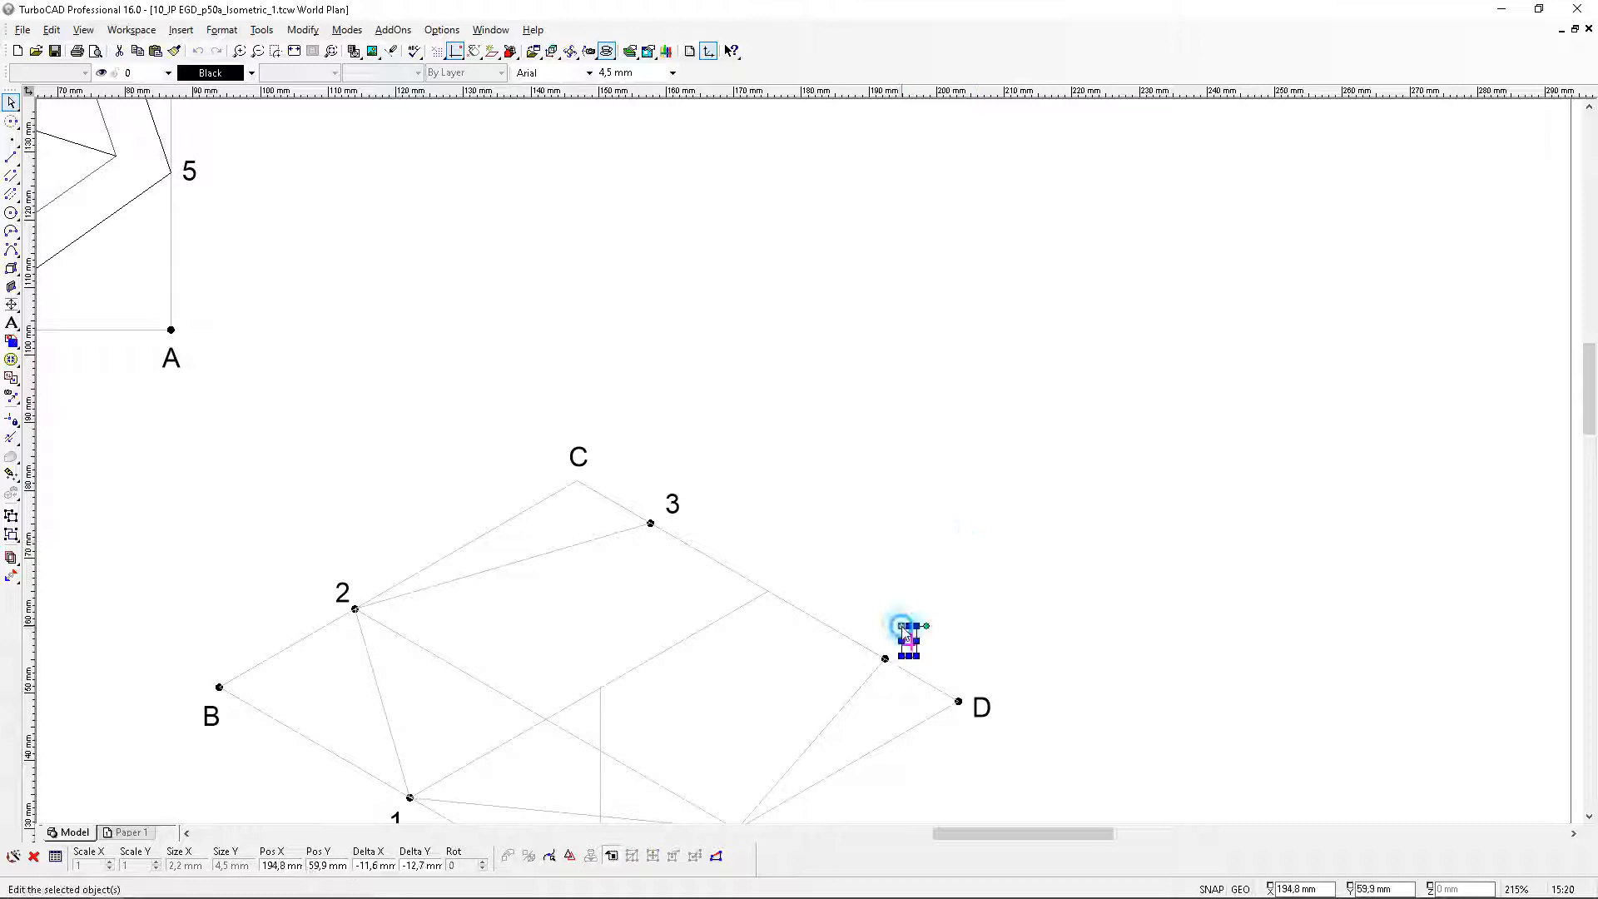
left_click(878, 429)
Examine the base height in the given front view and compare the top view with the isometric base
scroll(877, 431, "down", 1)
scroll(809, 463, "up", 1)
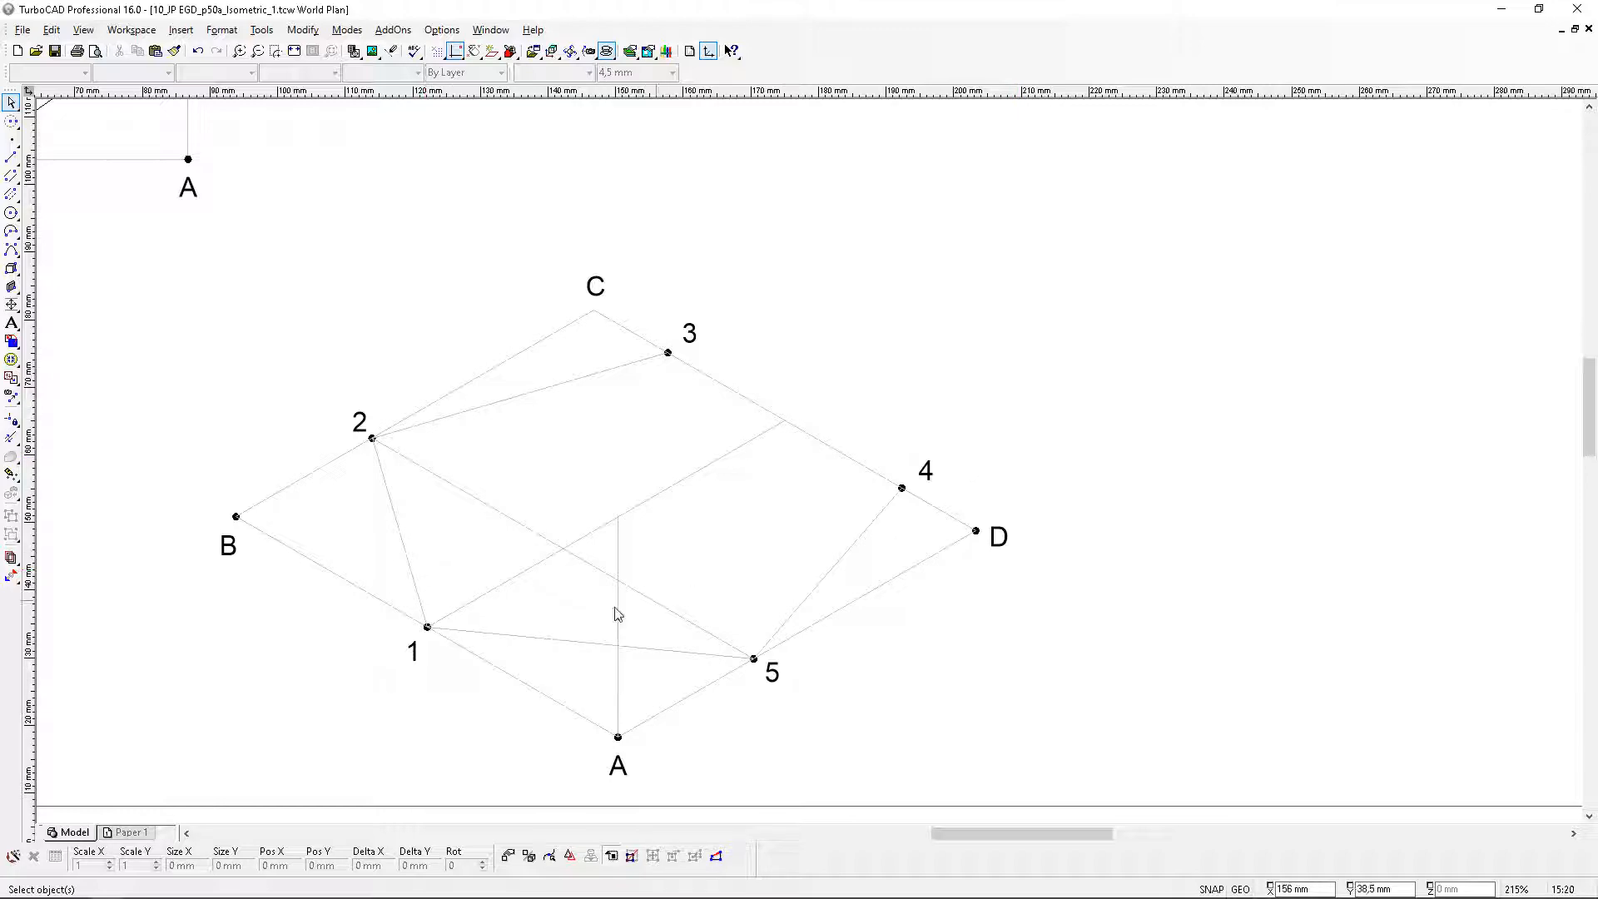
scroll(789, 446, "down", 1)
scroll(329, 195, "up", 1)
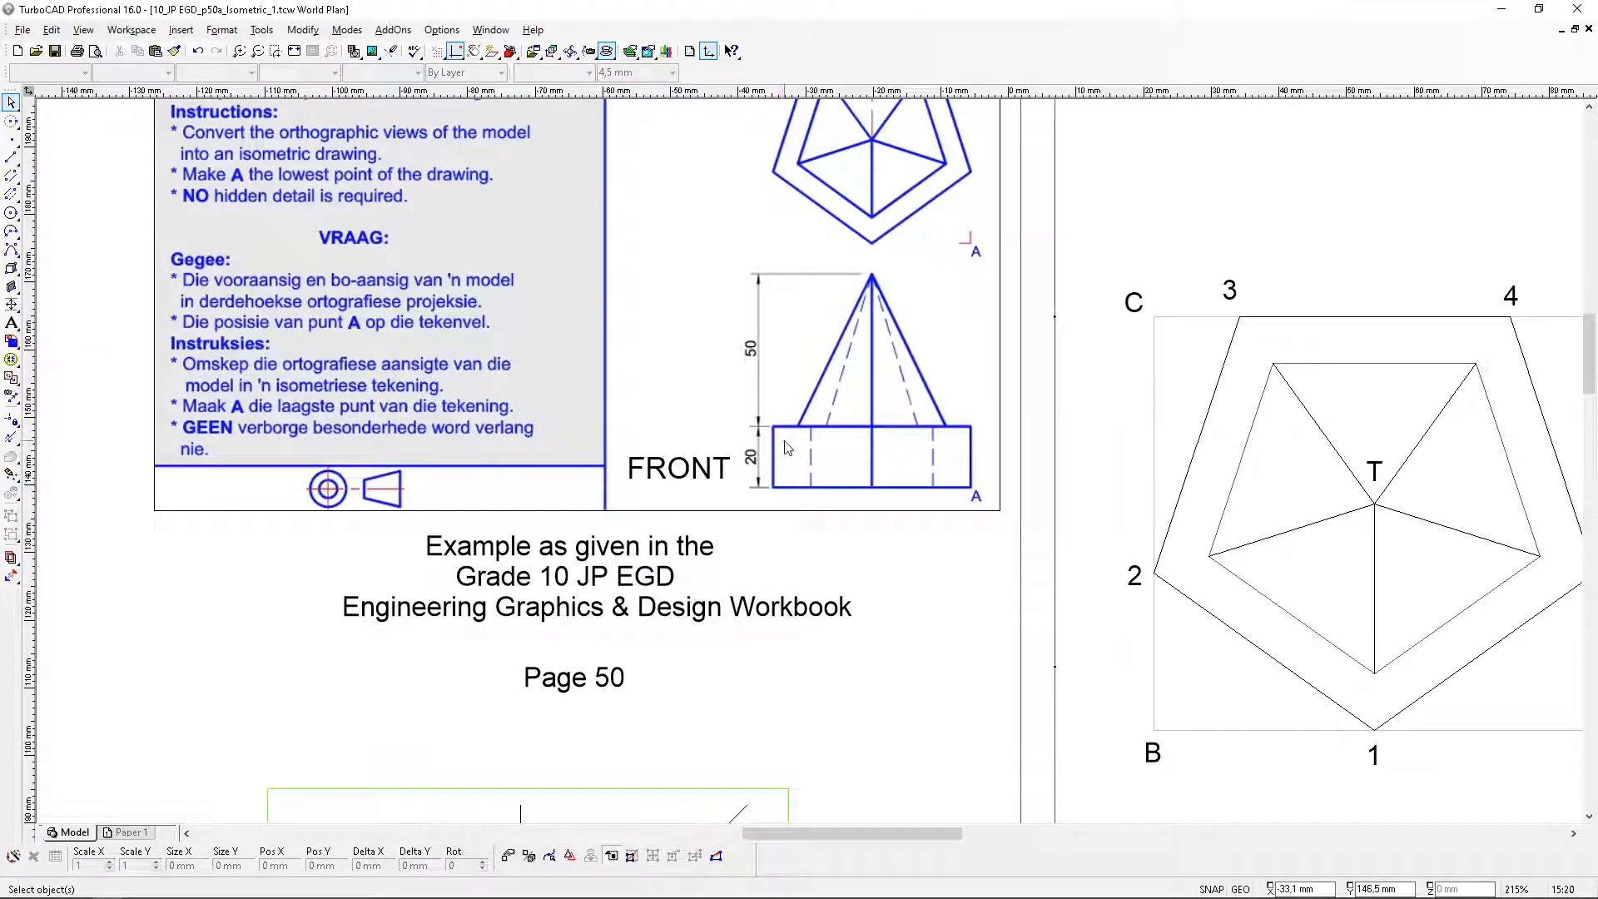
scroll(834, 476, "down", 1)
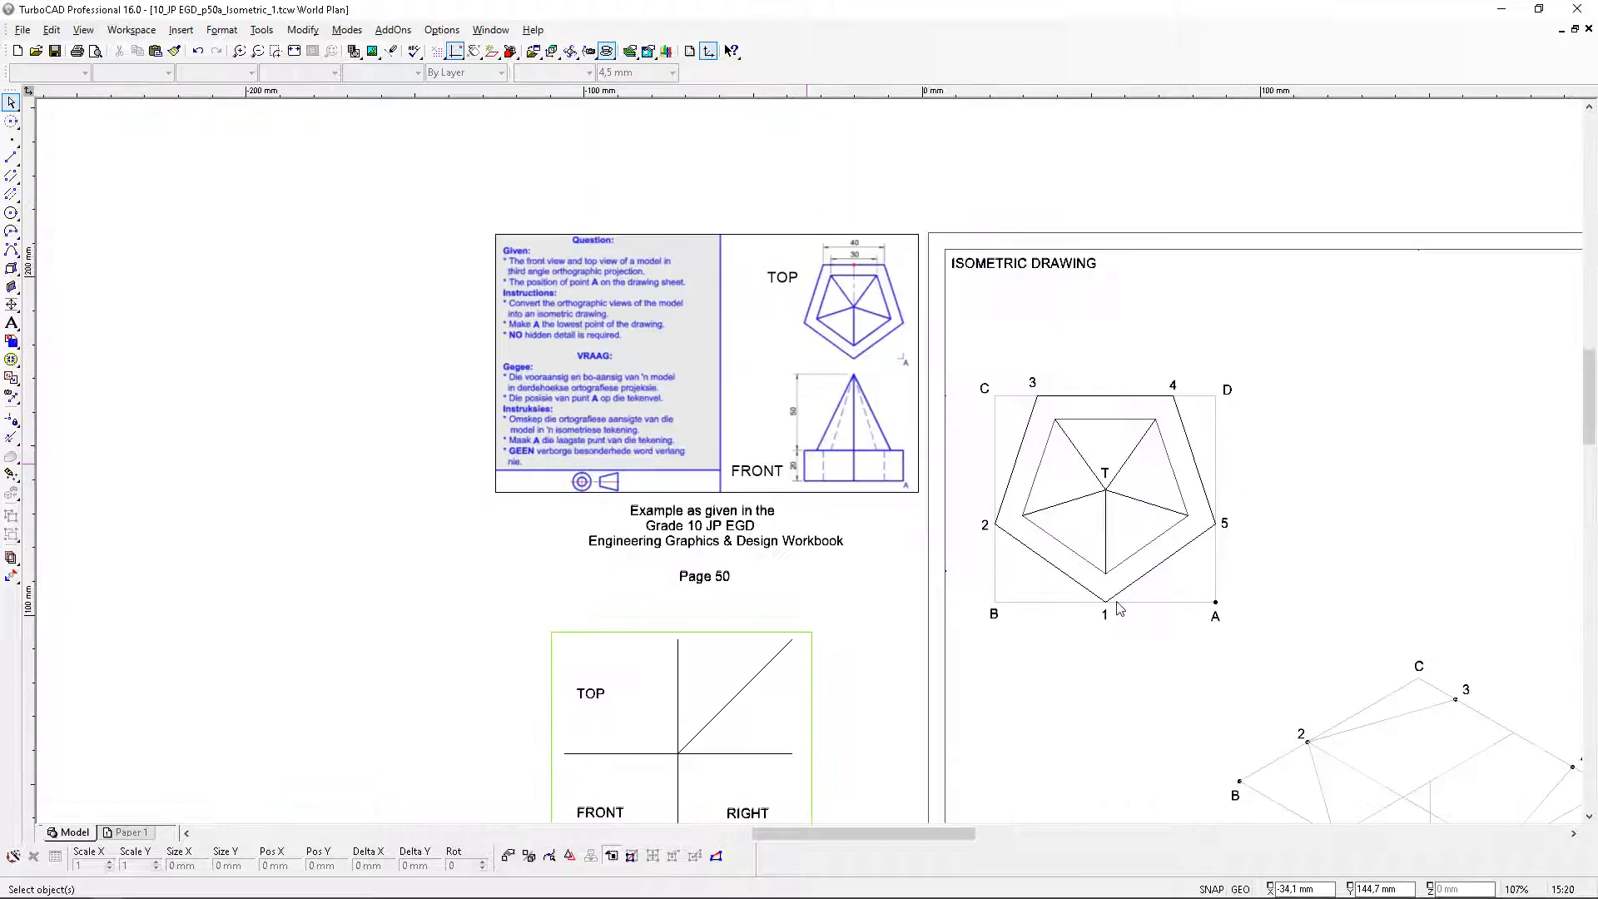
scroll(1252, 682, "down", 1)
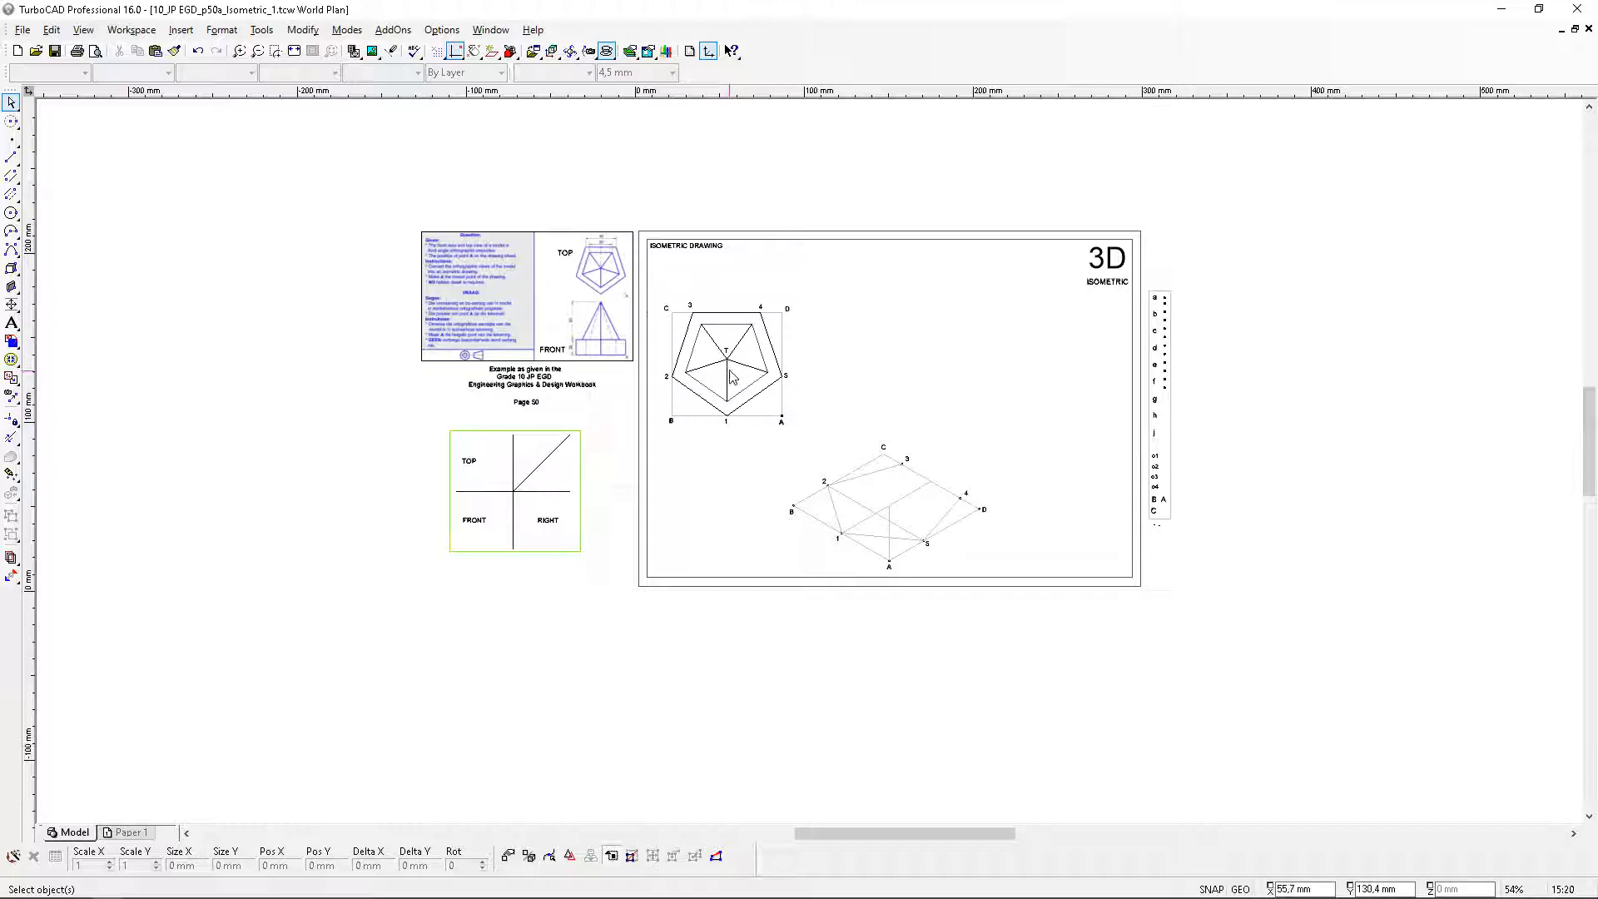
scroll(814, 468, "up", 2)
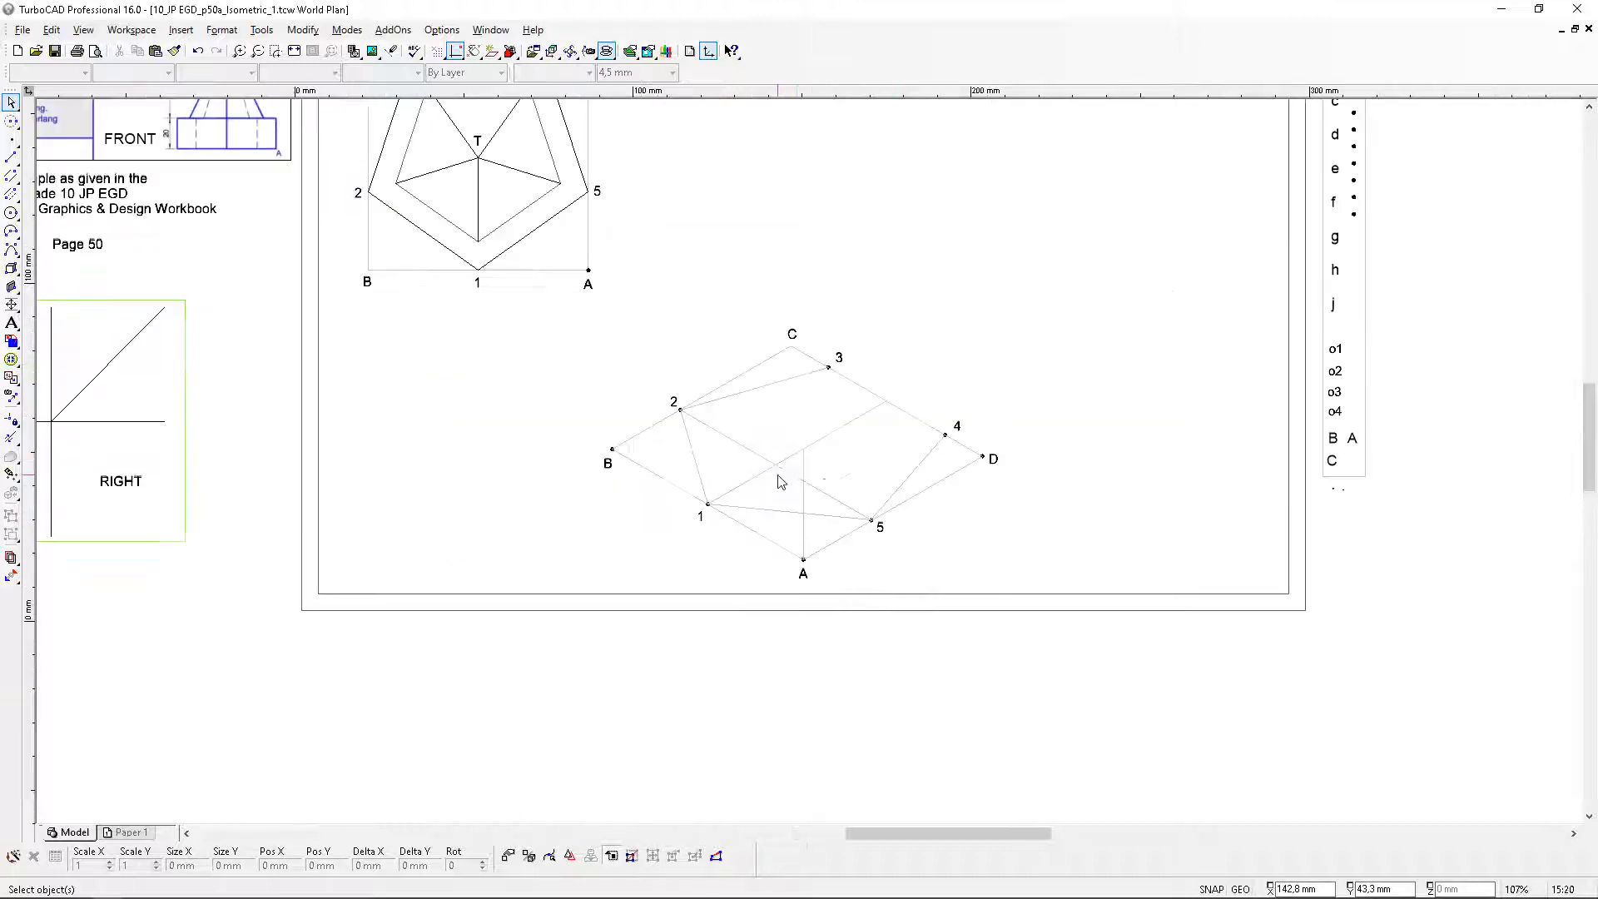
scroll(811, 468, "up", 2)
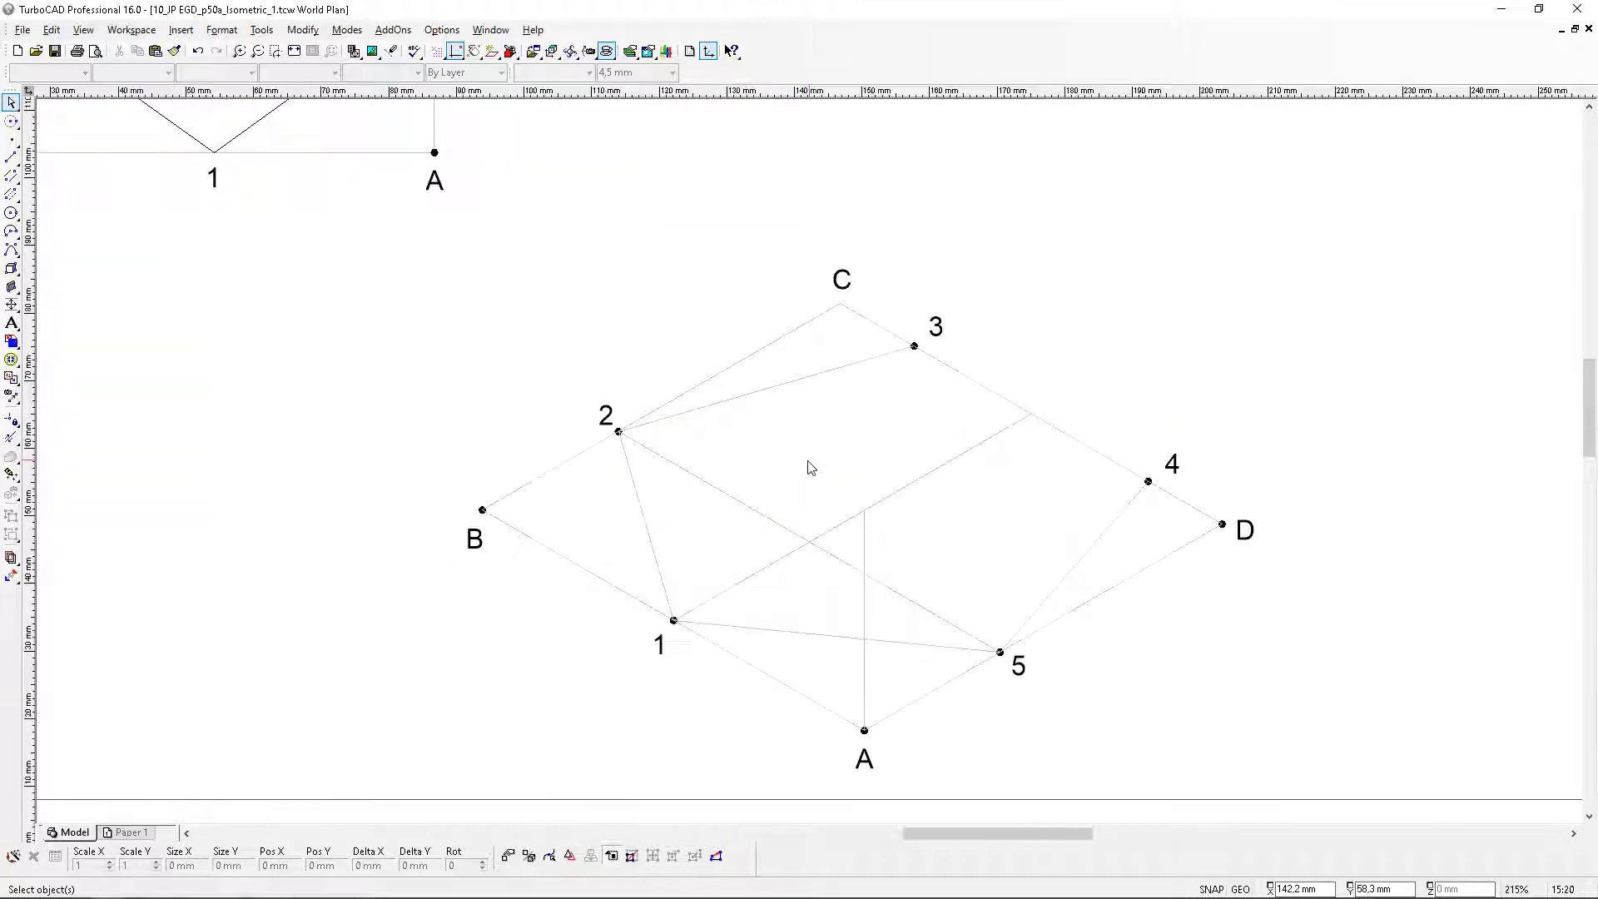
Draw a 20 mm vertical line upward from point 1 in the isometric frame
left_click(11, 156)
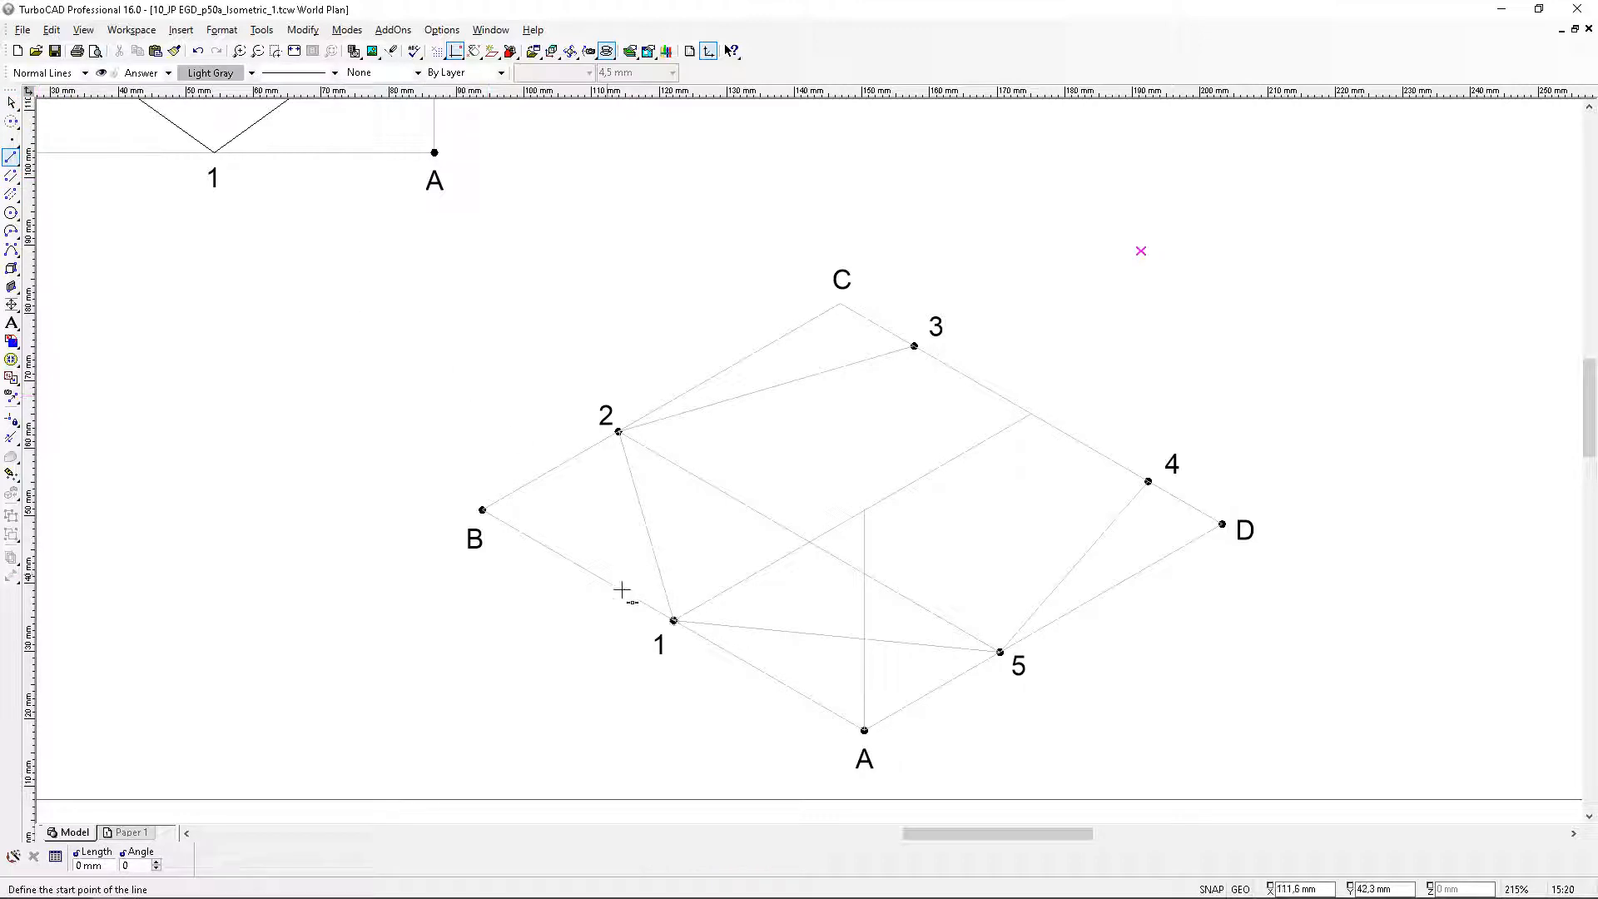
scroll(724, 602, "up", 1)
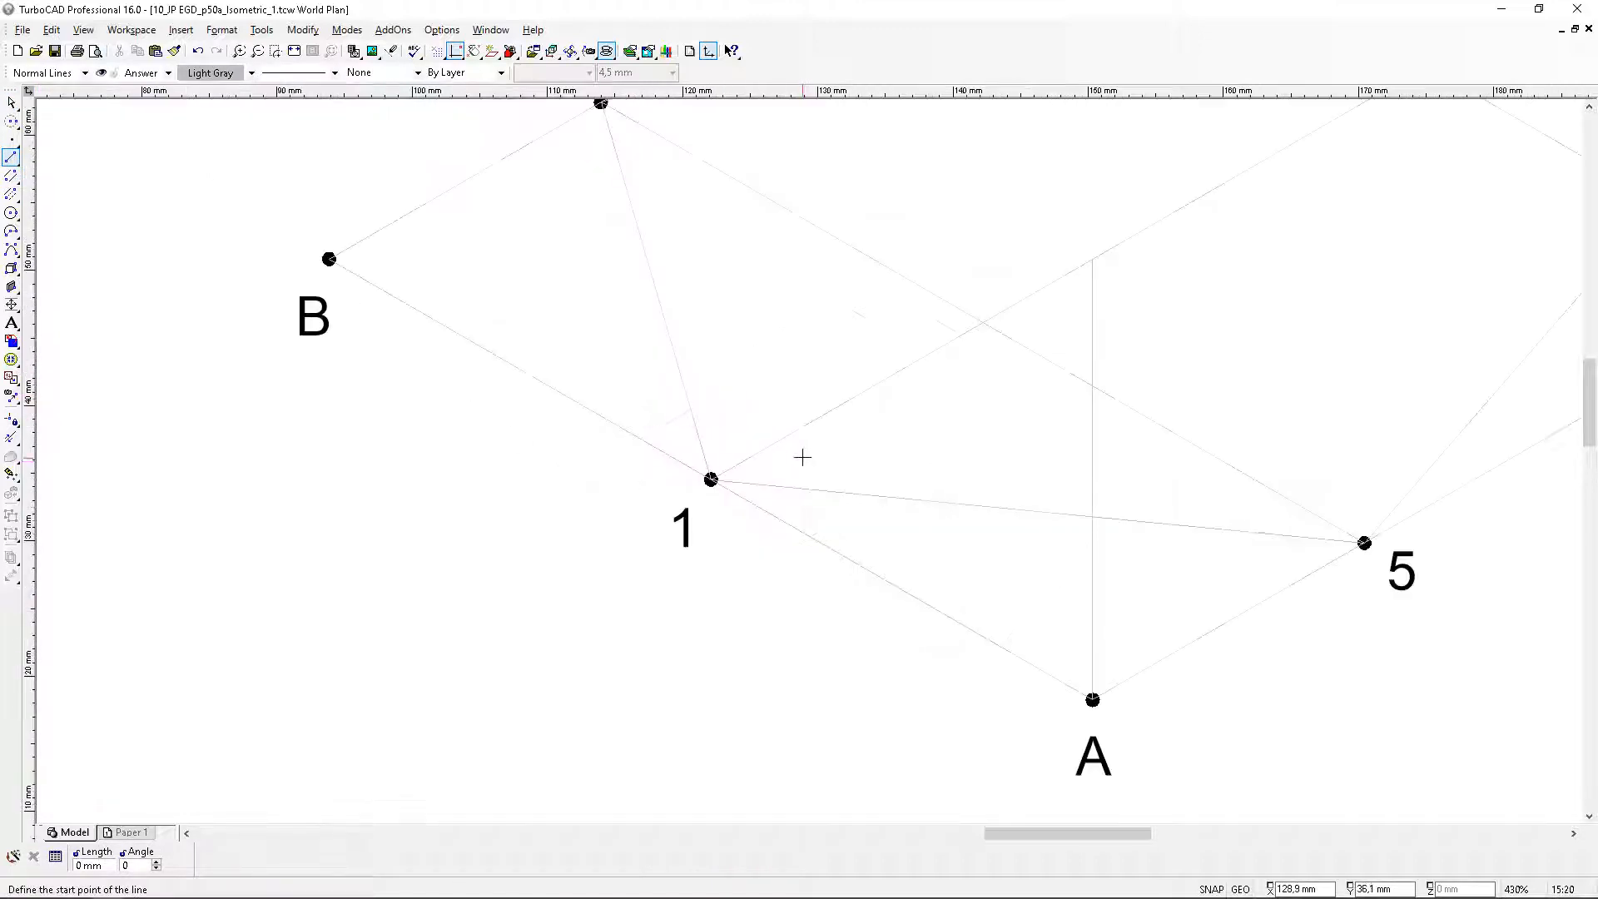
scroll(874, 433, "down", 1)
scroll(856, 396, "up", 1)
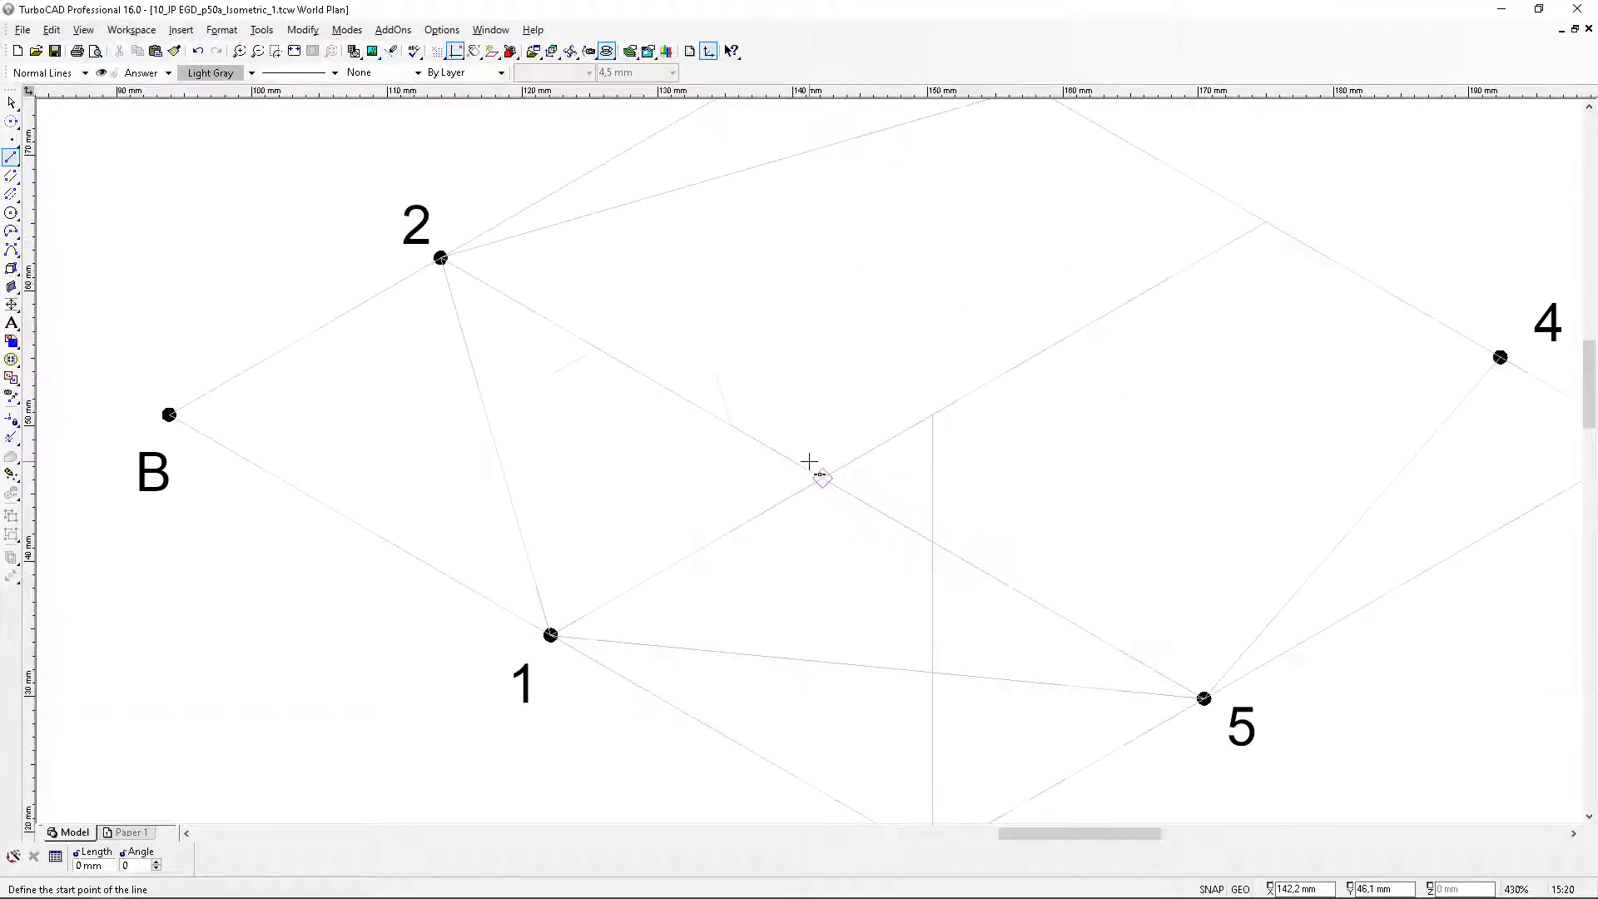
scroll(813, 464, "down", 1)
scroll(688, 546, "up", 2)
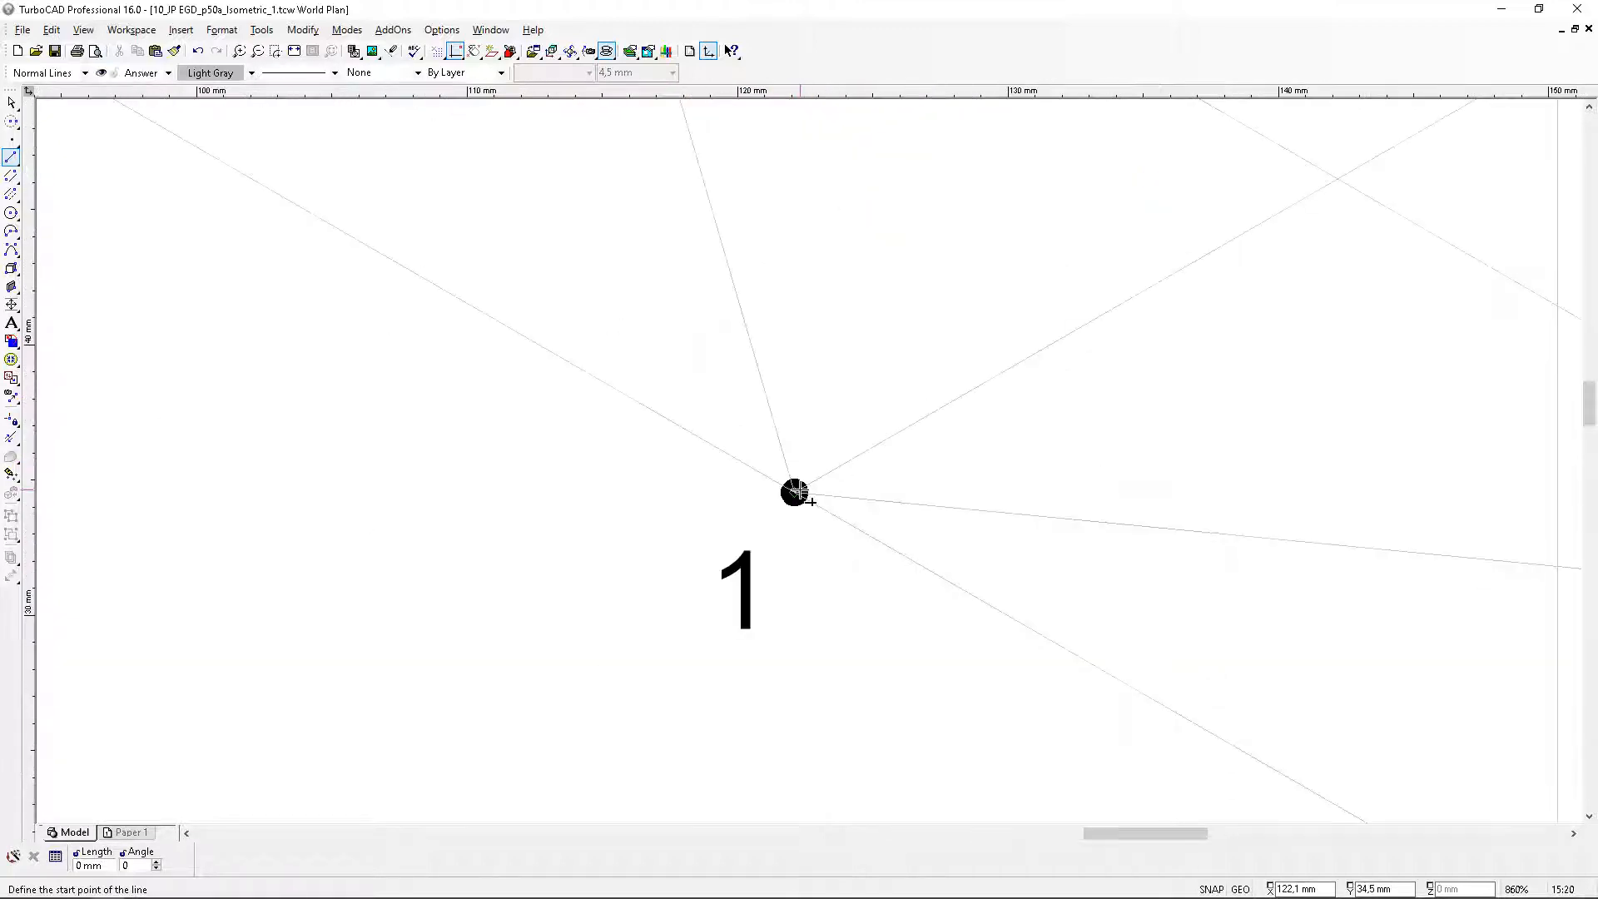
left_click(795, 491)
scroll(809, 460, "down", 1)
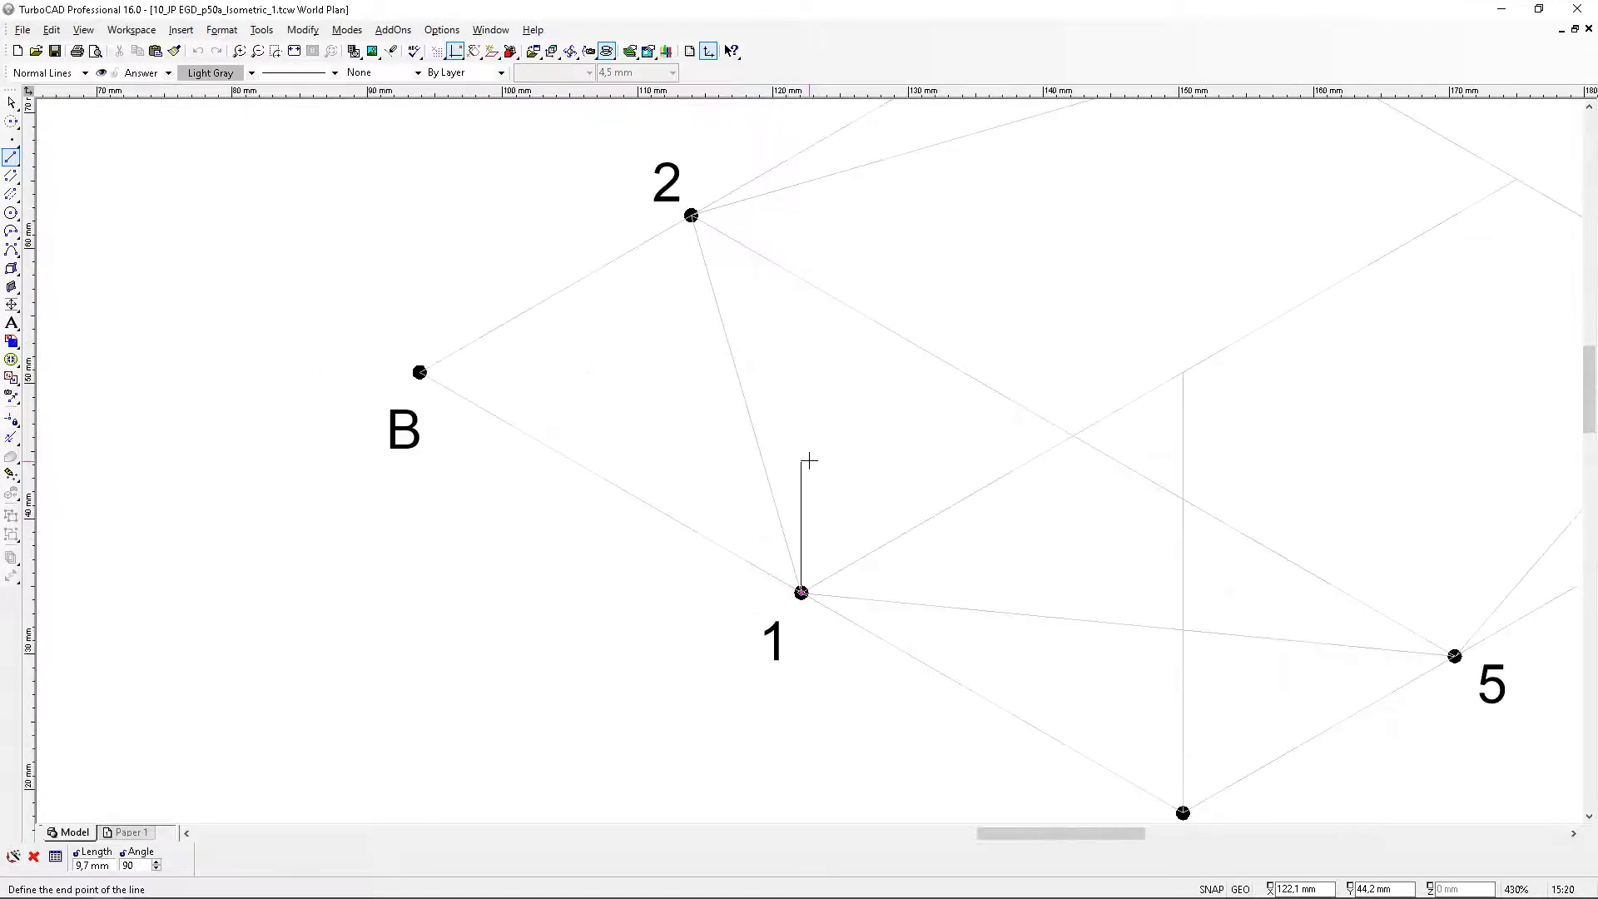
key("Tab")
type("20")
key("Return")
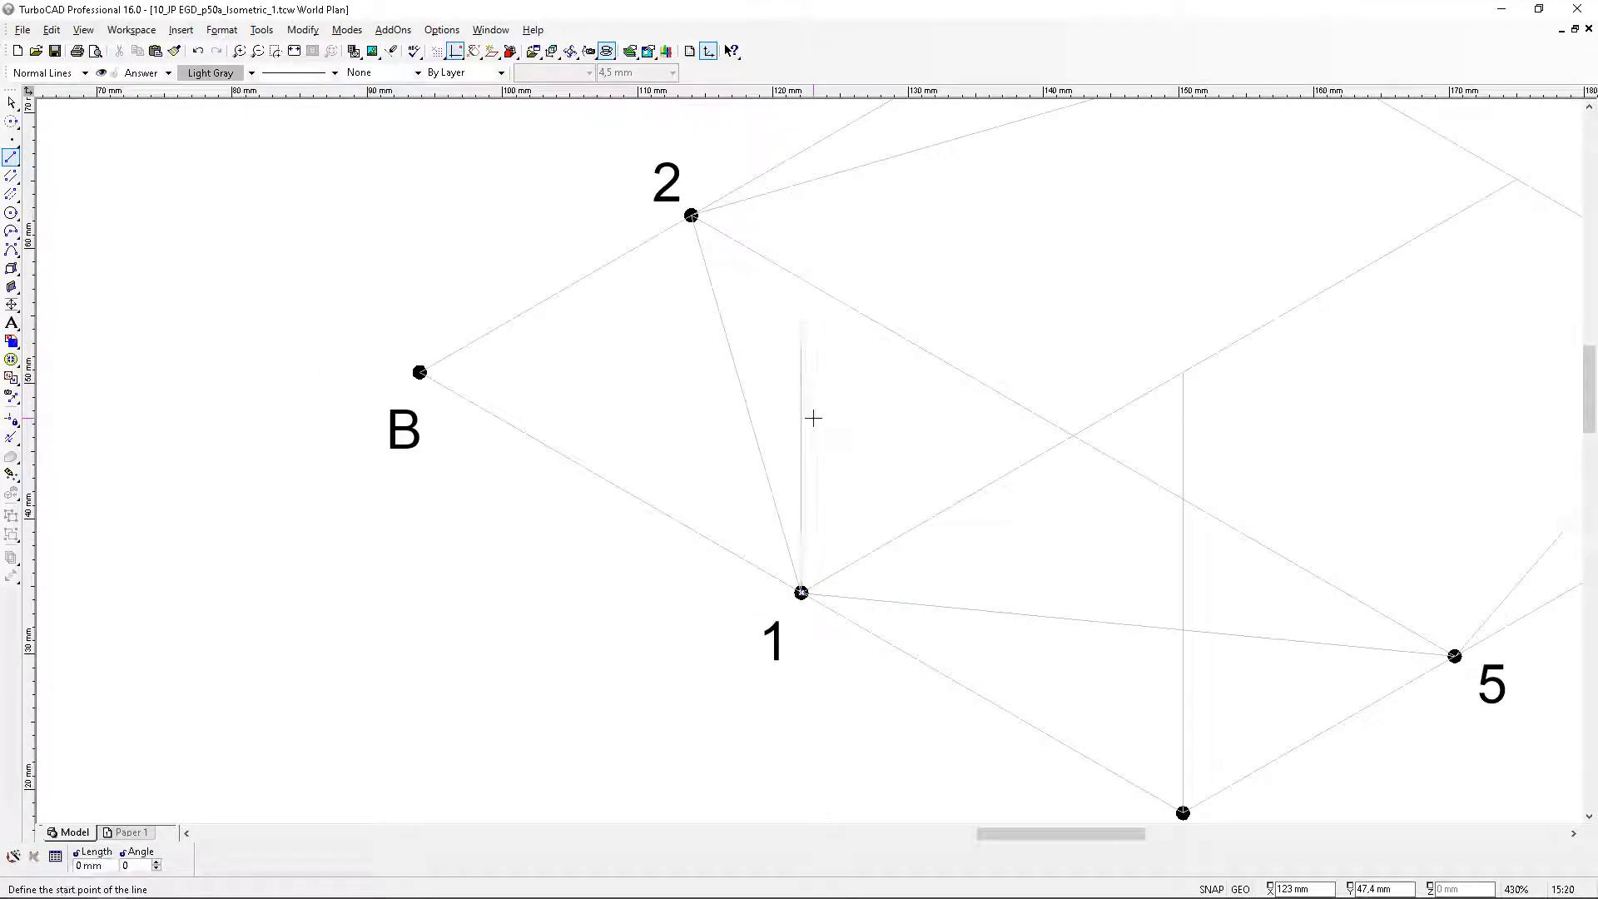
Draw a 20 mm vertical line upward from point 2 in the isometric frame
left_click(697, 218)
scroll(807, 452, "down", 3)
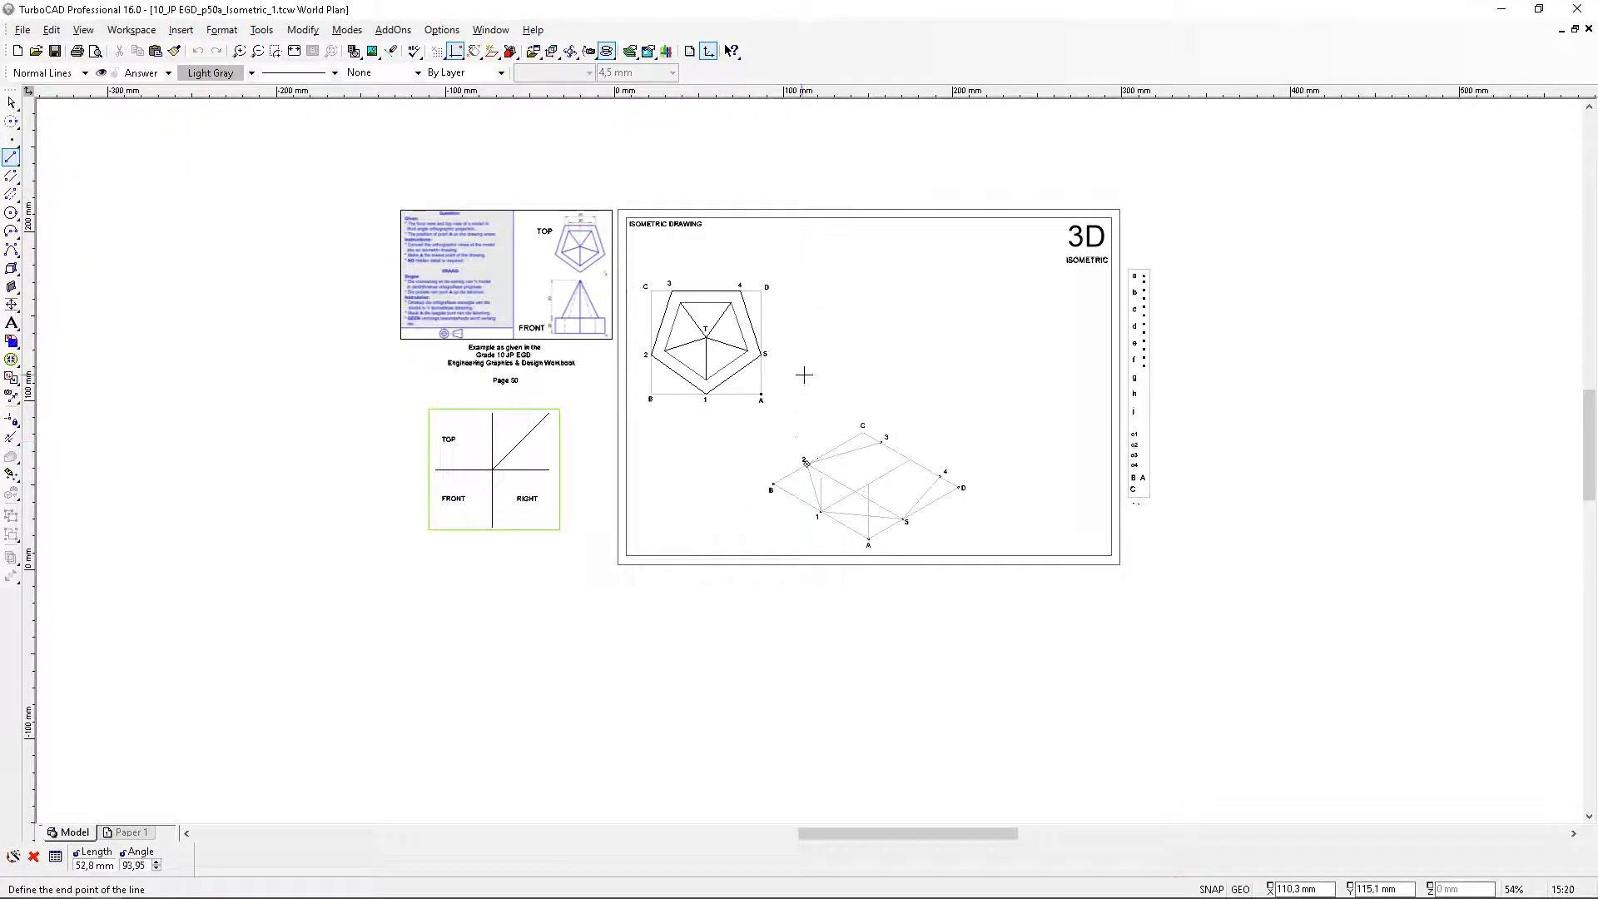
scroll(807, 458, "up", 2)
scroll(809, 460, "up", 2)
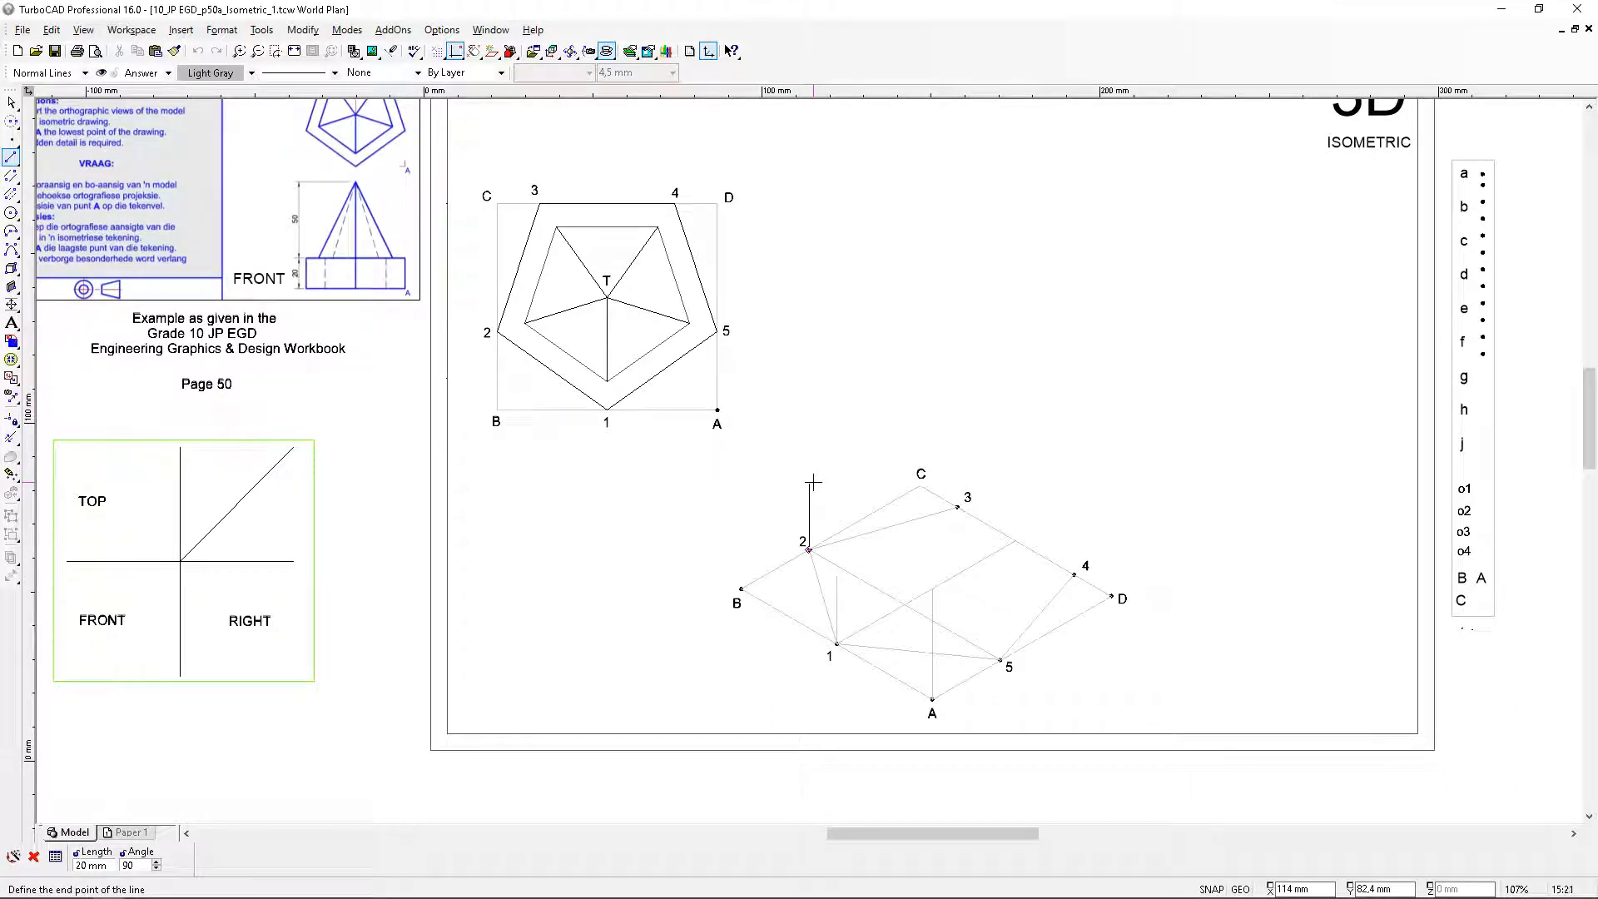
key("Tab")
type("20")
key("Return")
Draw a 20 mm vertical line upward from point 5 in the isometric frame
scroll(999, 657, "up", 4)
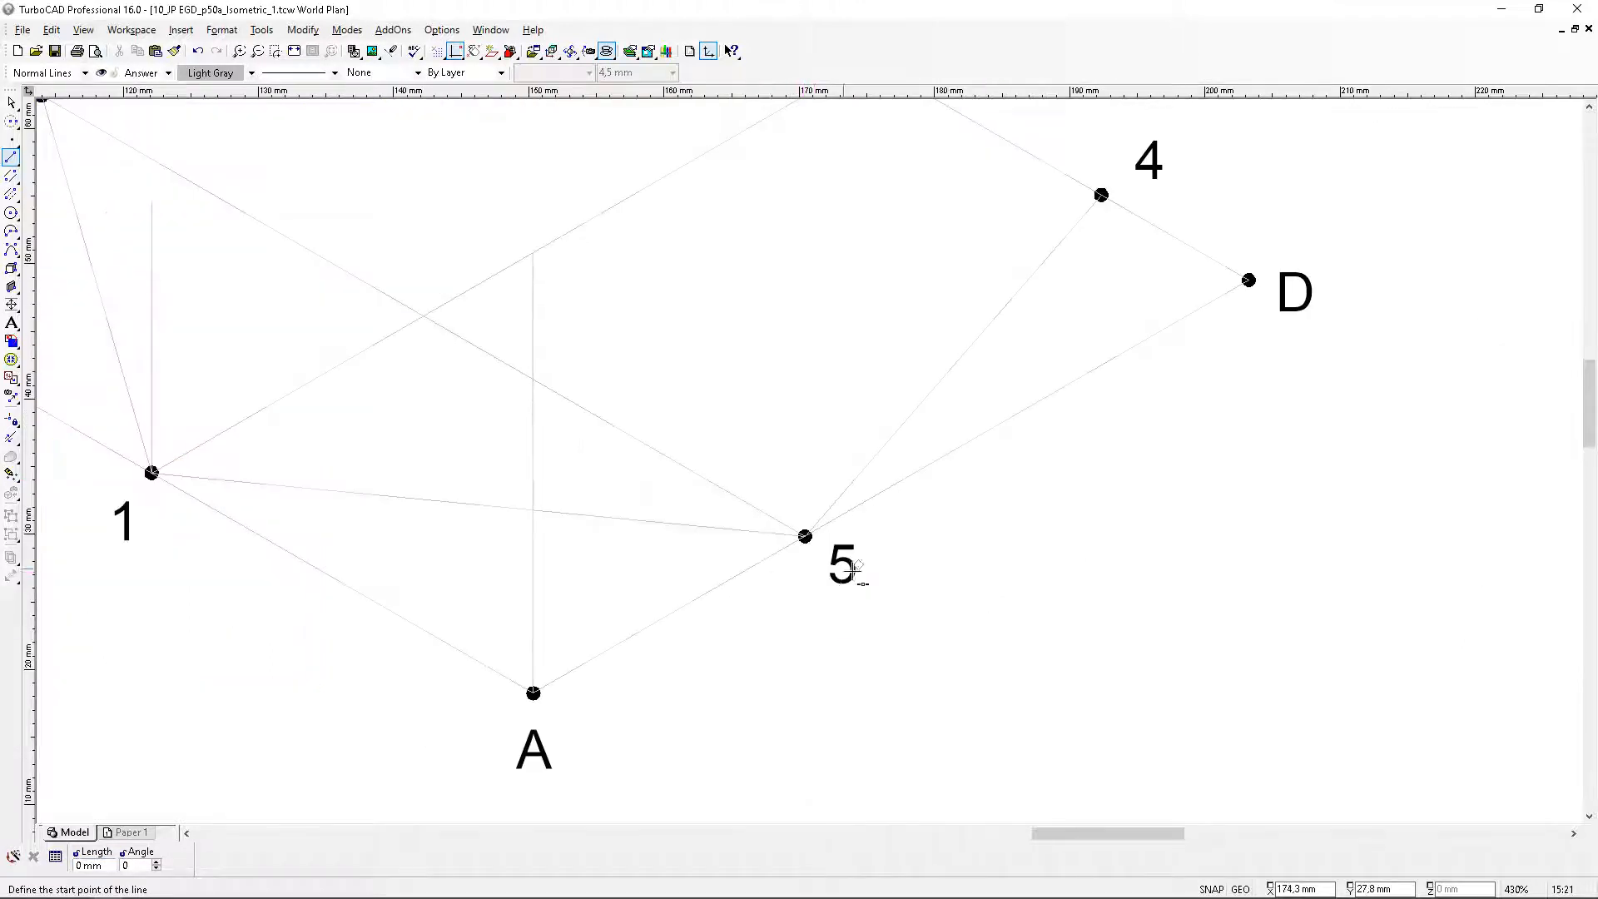
left_click(805, 536)
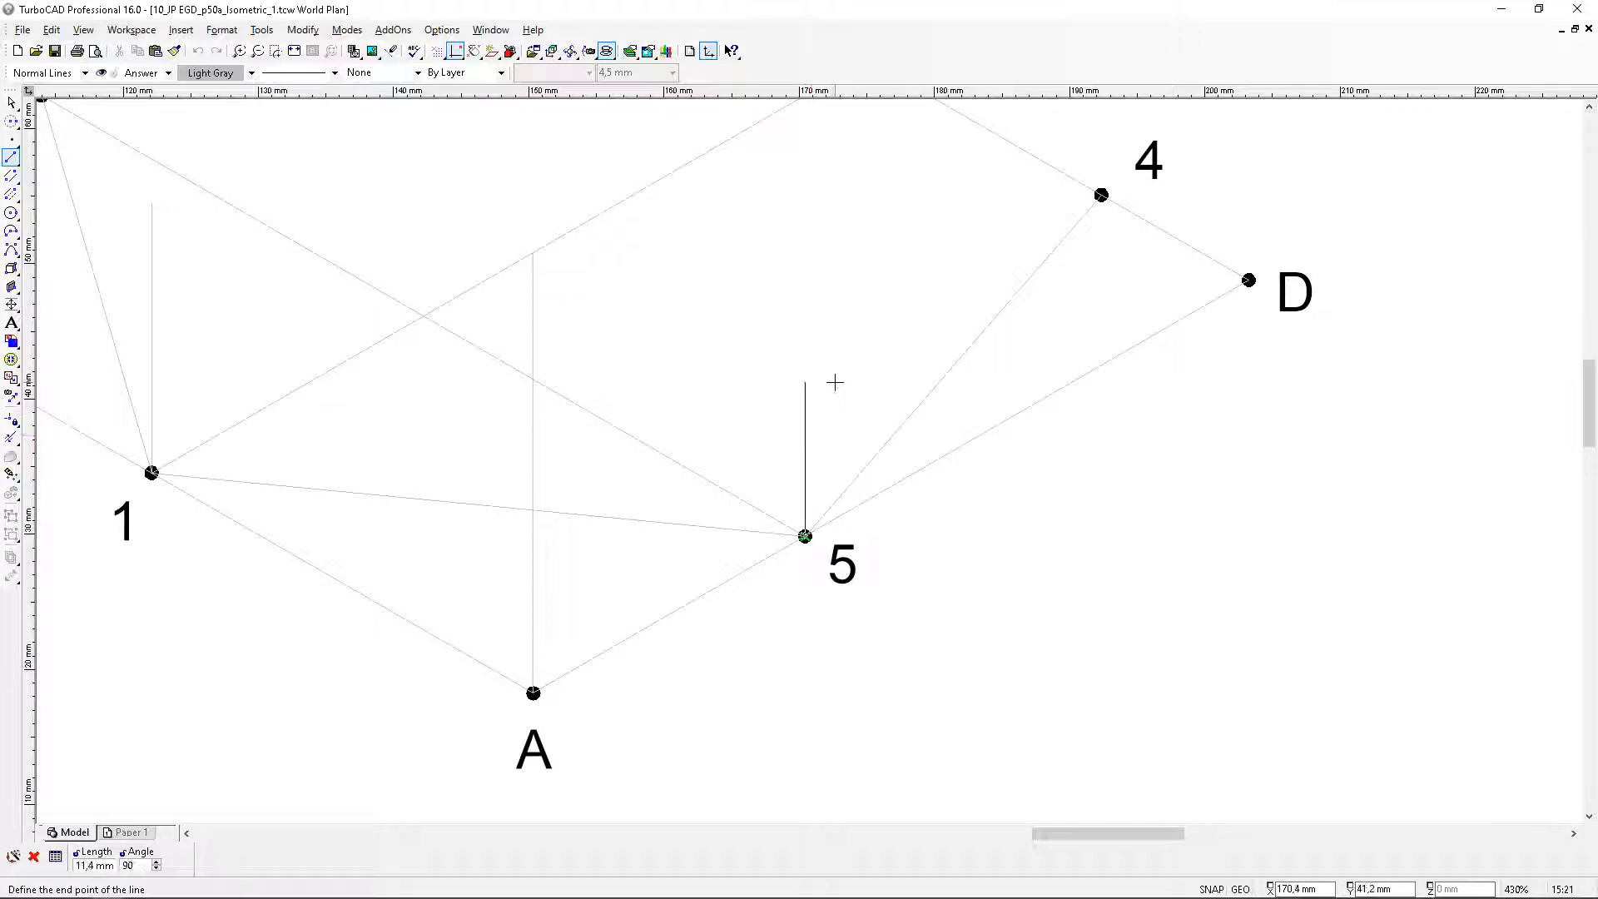
key("Tab")
type("20")
key("Return")
Draw a line from point 4 in the isometric frame with a length of 20 mm and an angle of 90 degrees
scroll(1085, 166, "up", 4)
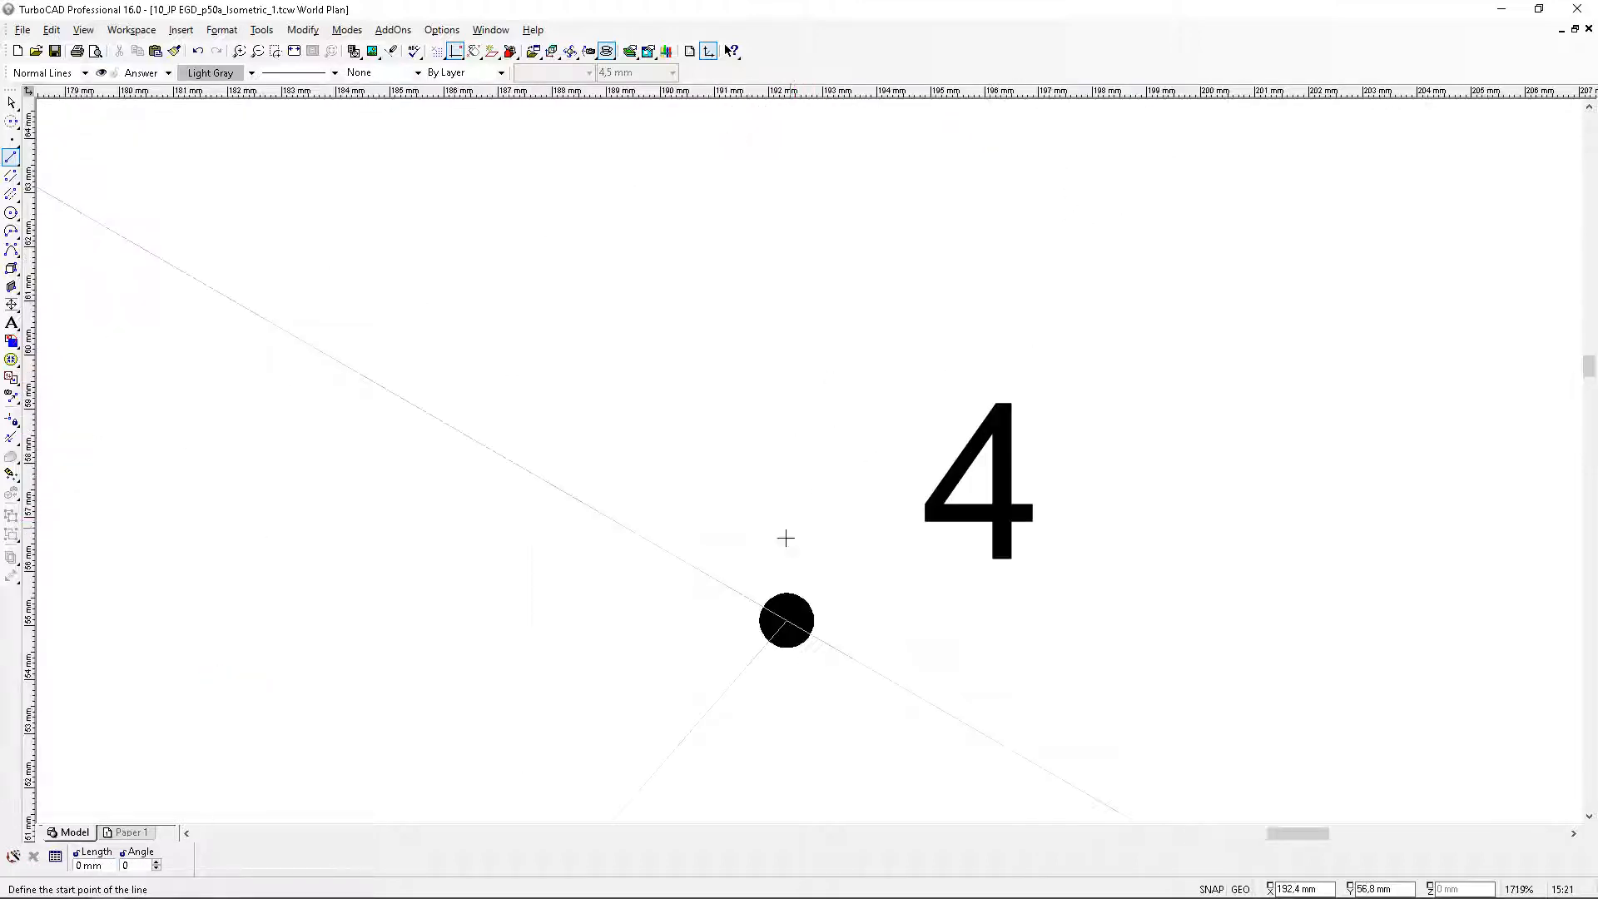
left_click(787, 620)
scroll(797, 312, "down", 2)
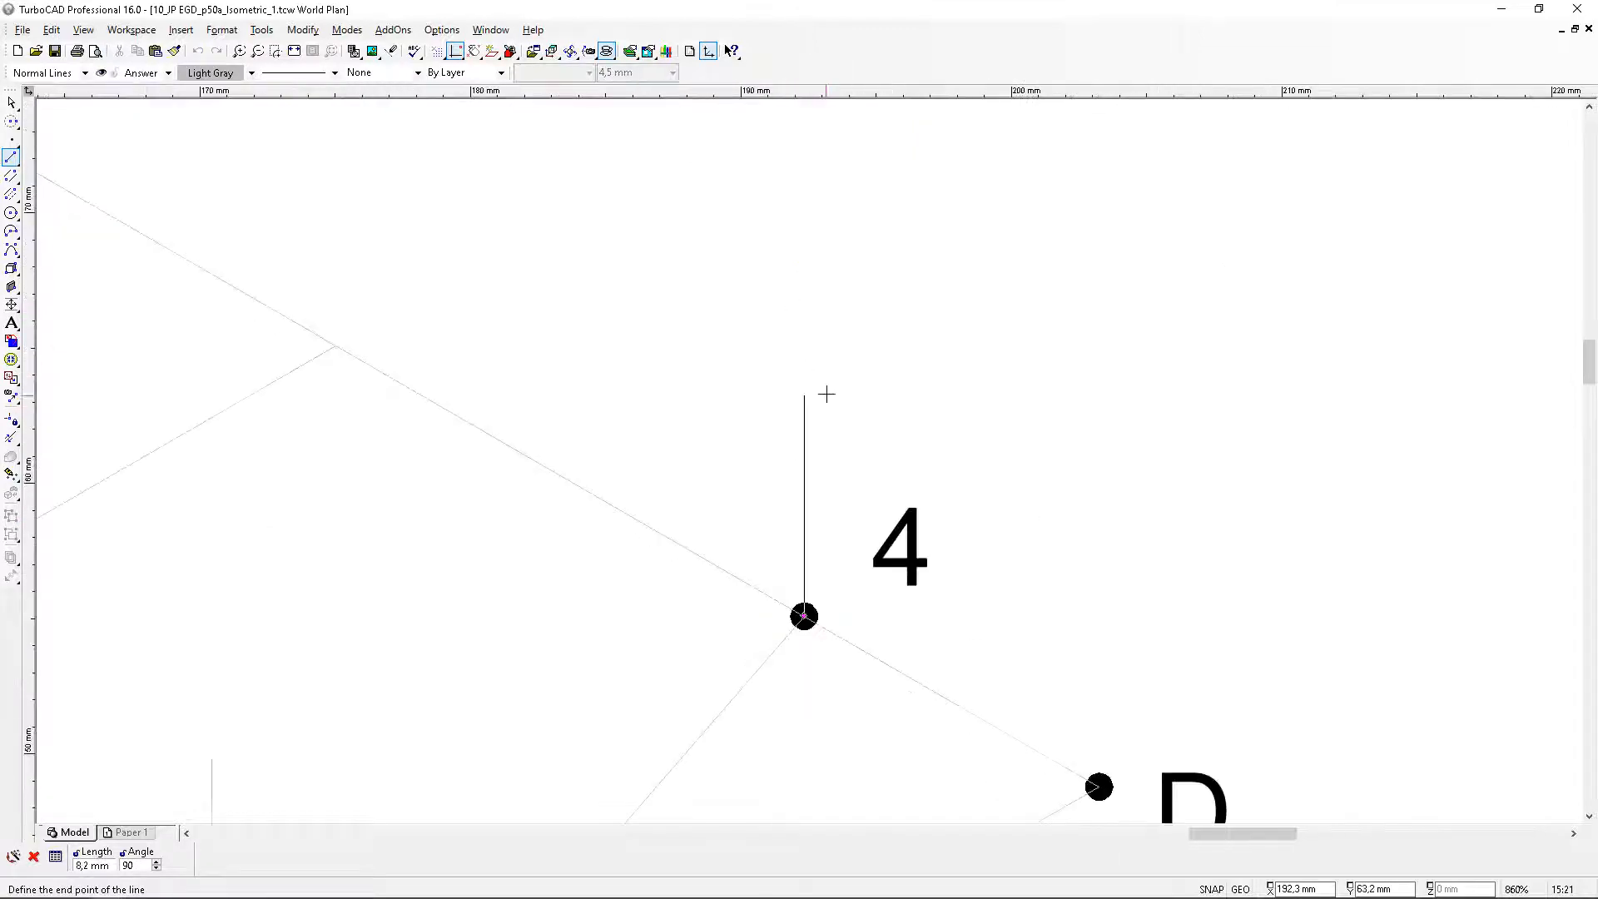
key("Tab")
type("20")
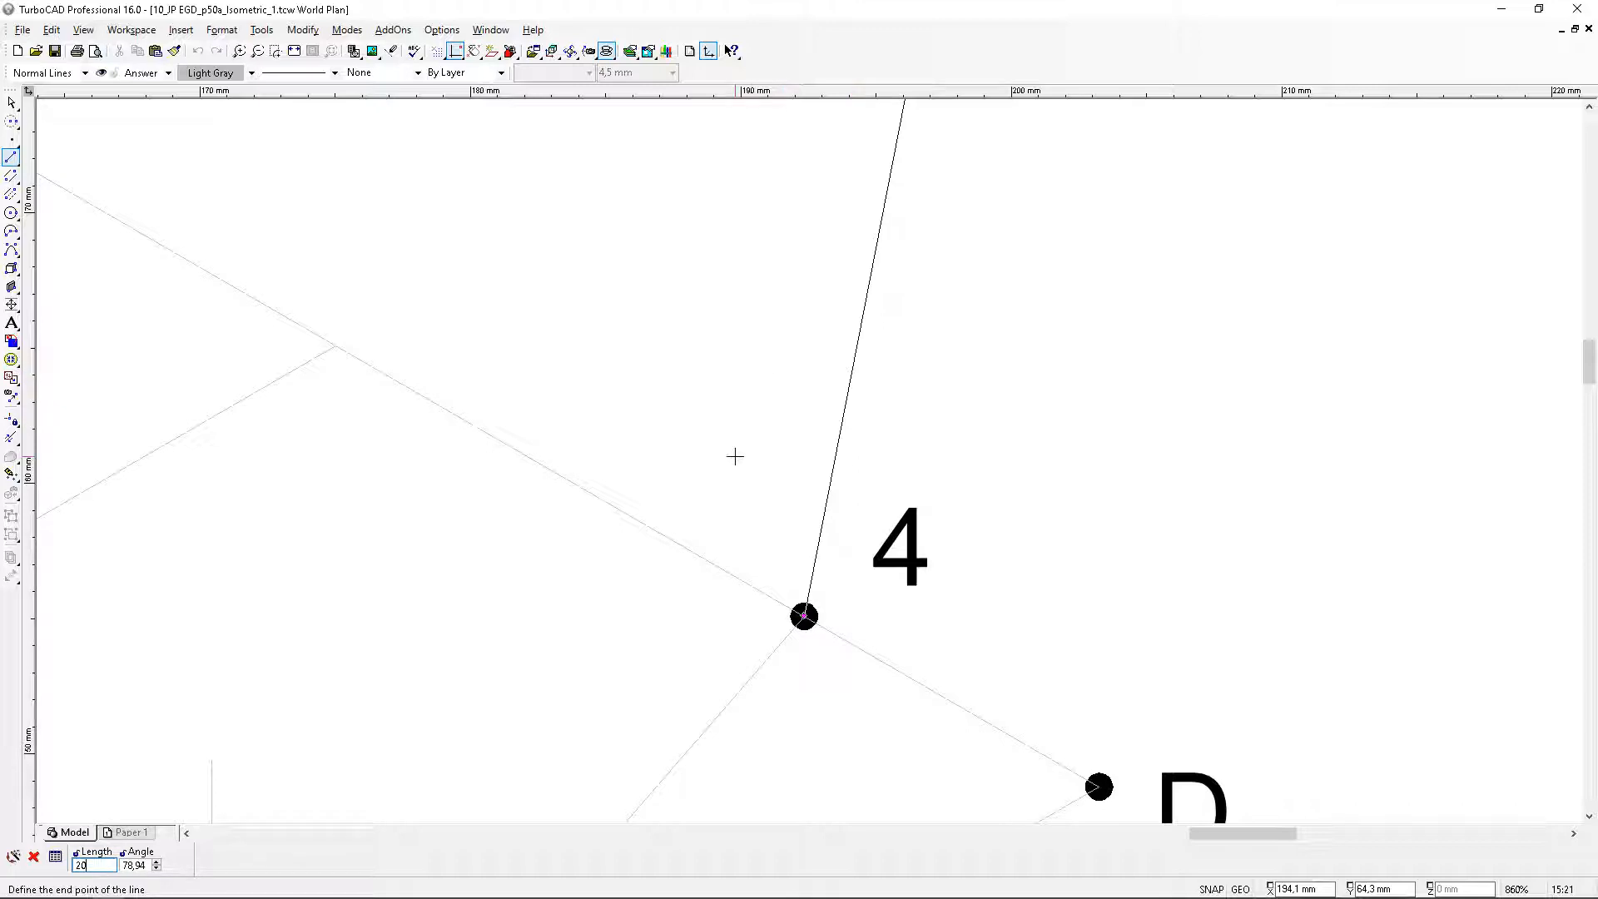
key("Tab")
type("90")
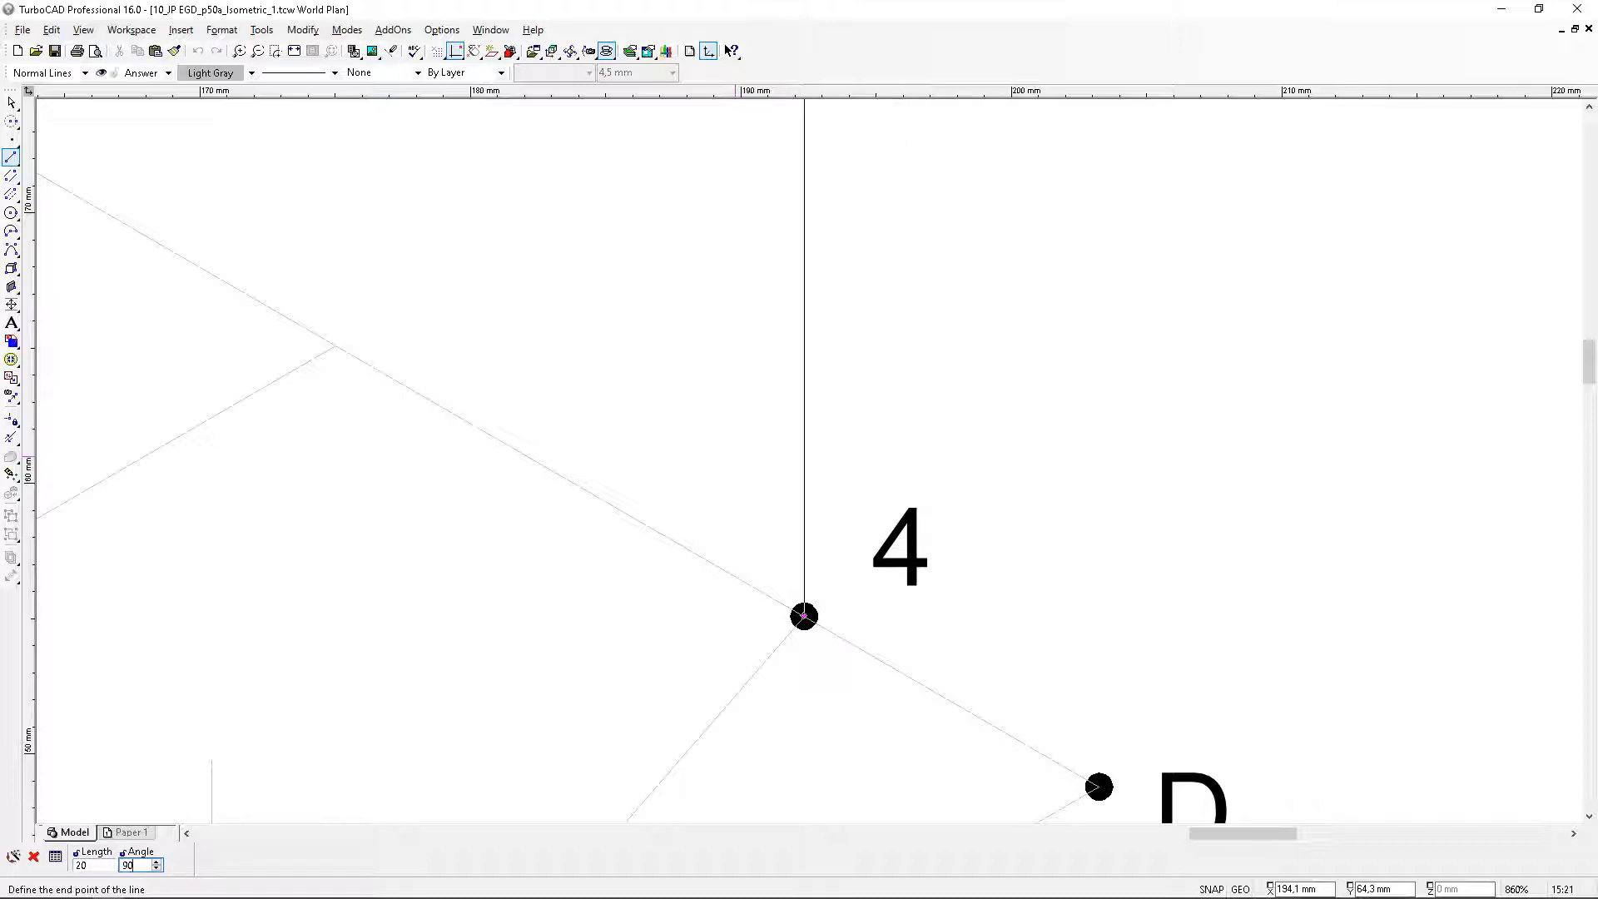
key("Return")
Draw a 20 mm vertical line upward from point 3 in the isometric frame
scroll(735, 456, "down", 5)
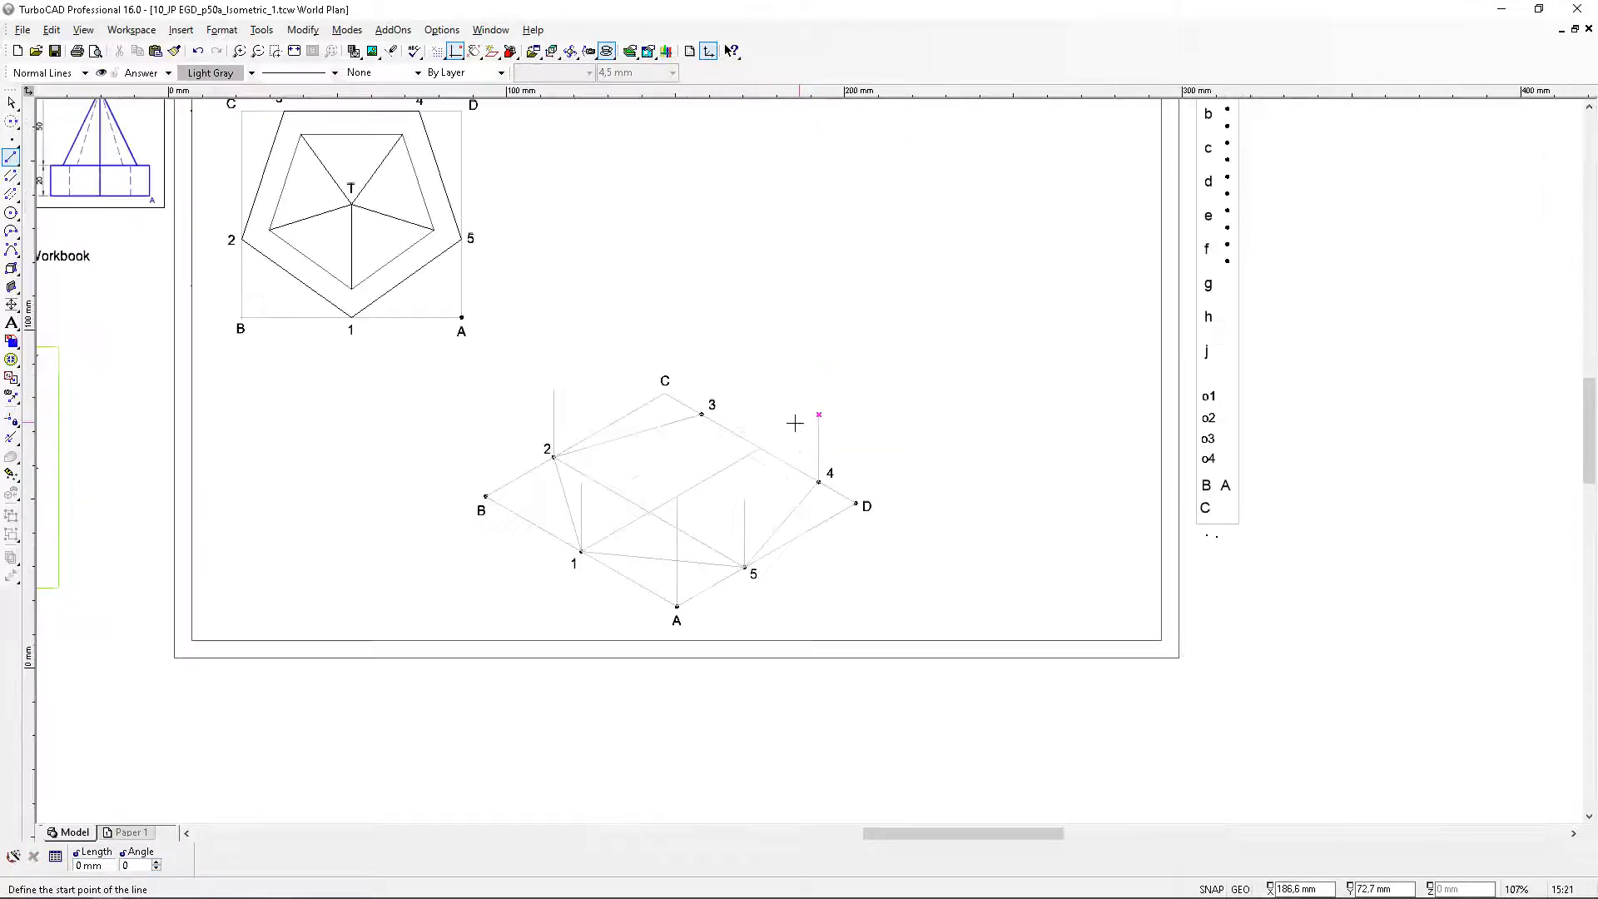
scroll(791, 421, "up", 3)
scroll(782, 457, "up", 2)
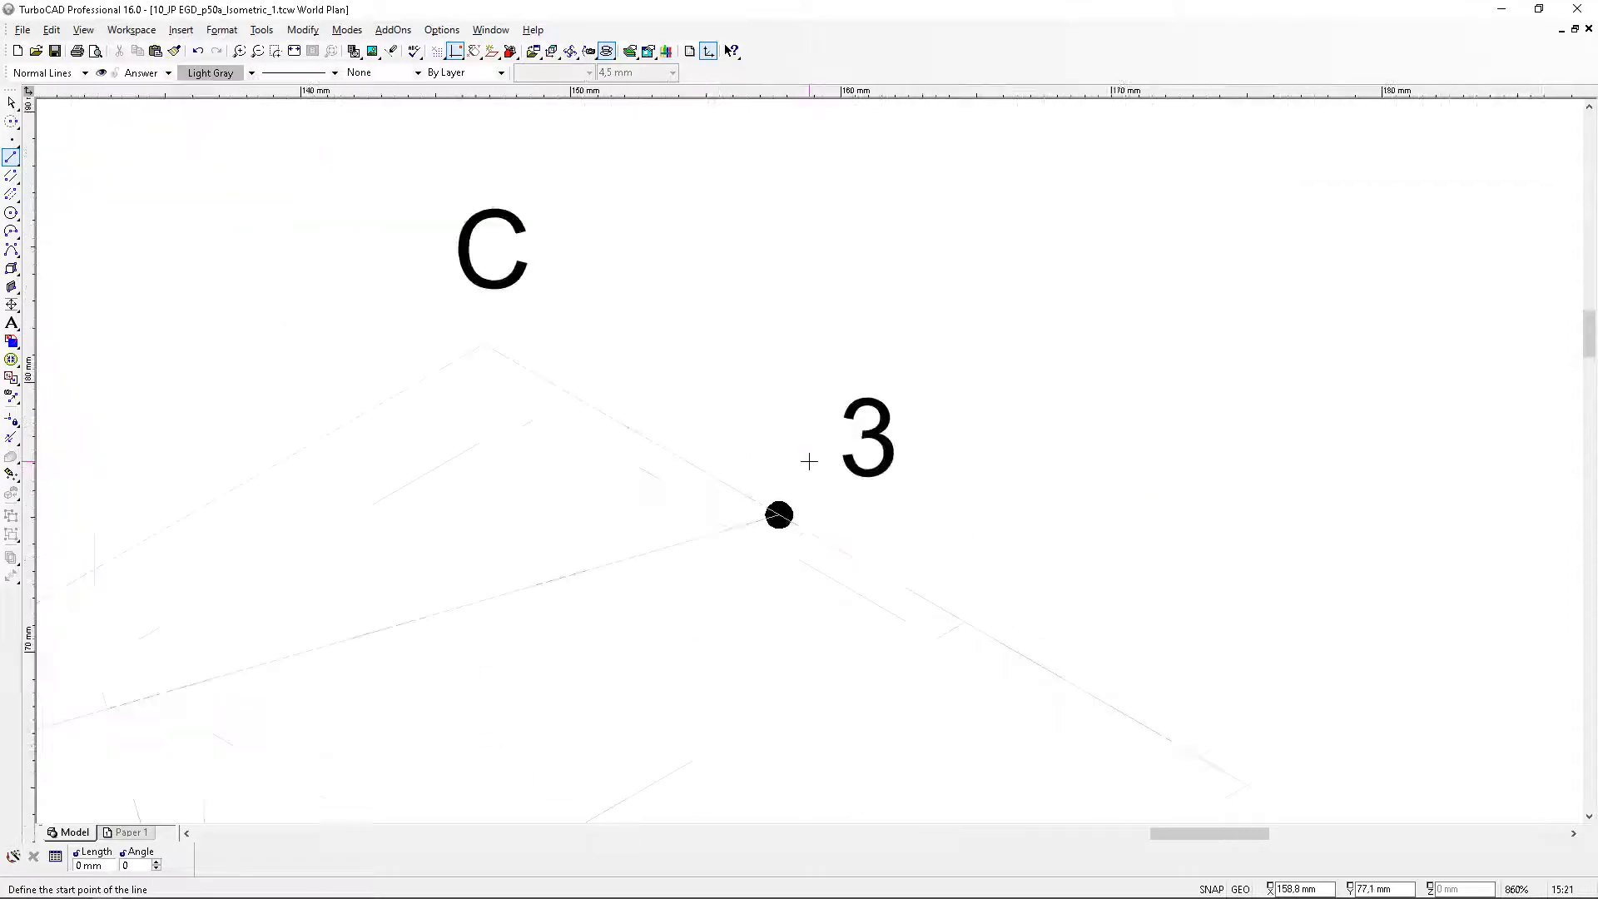
left_click(778, 515)
scroll(799, 366, "down", 2)
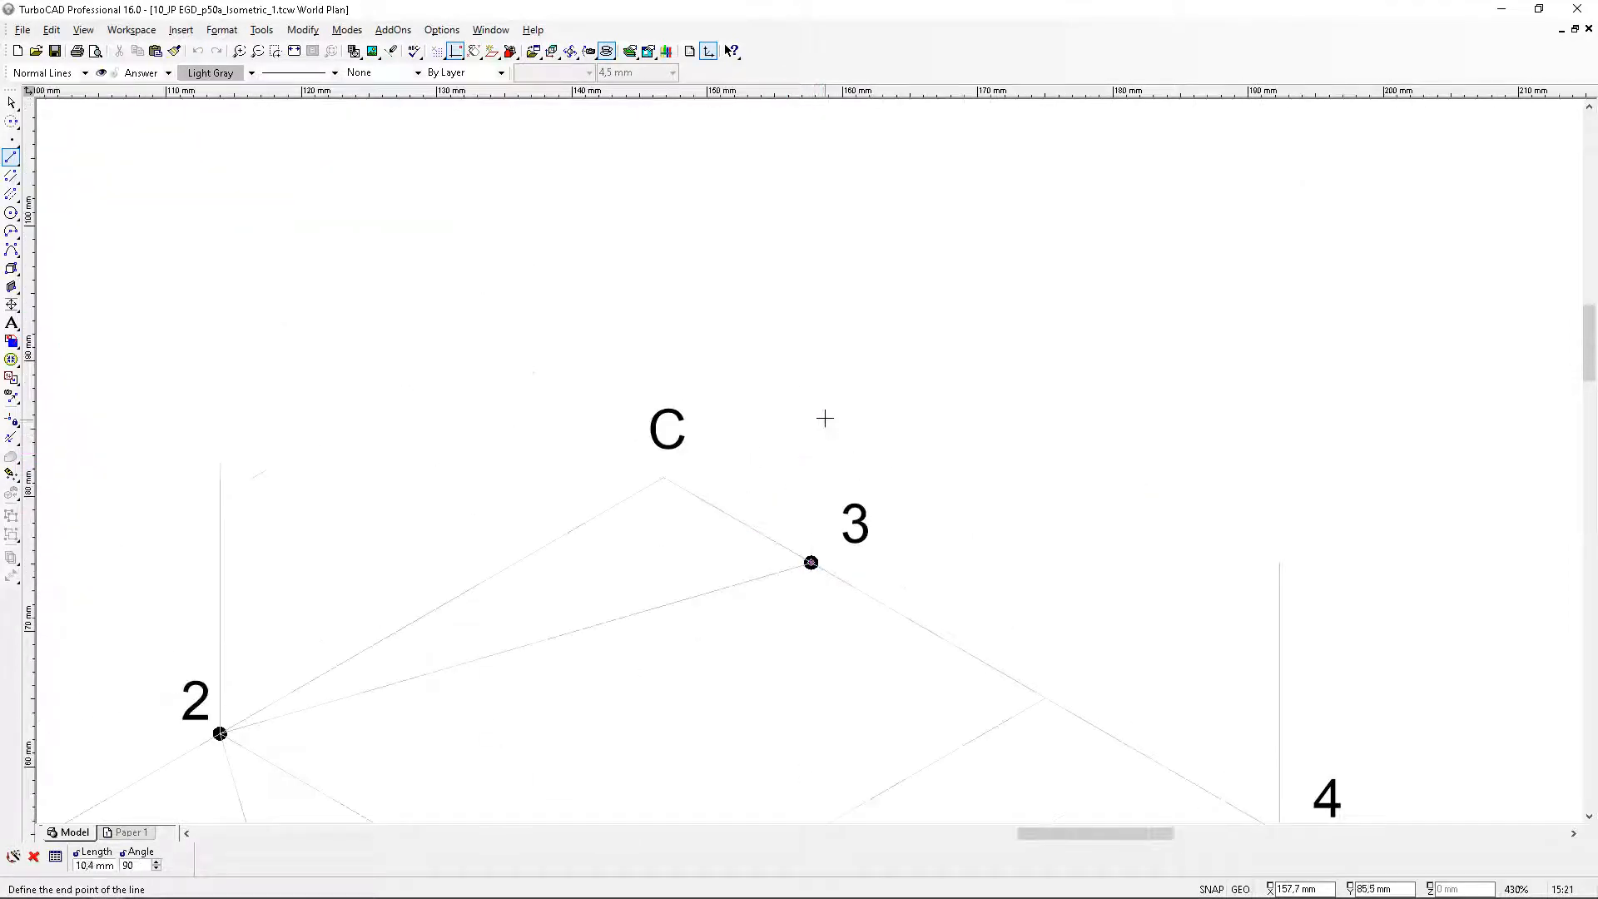
key("Tab")
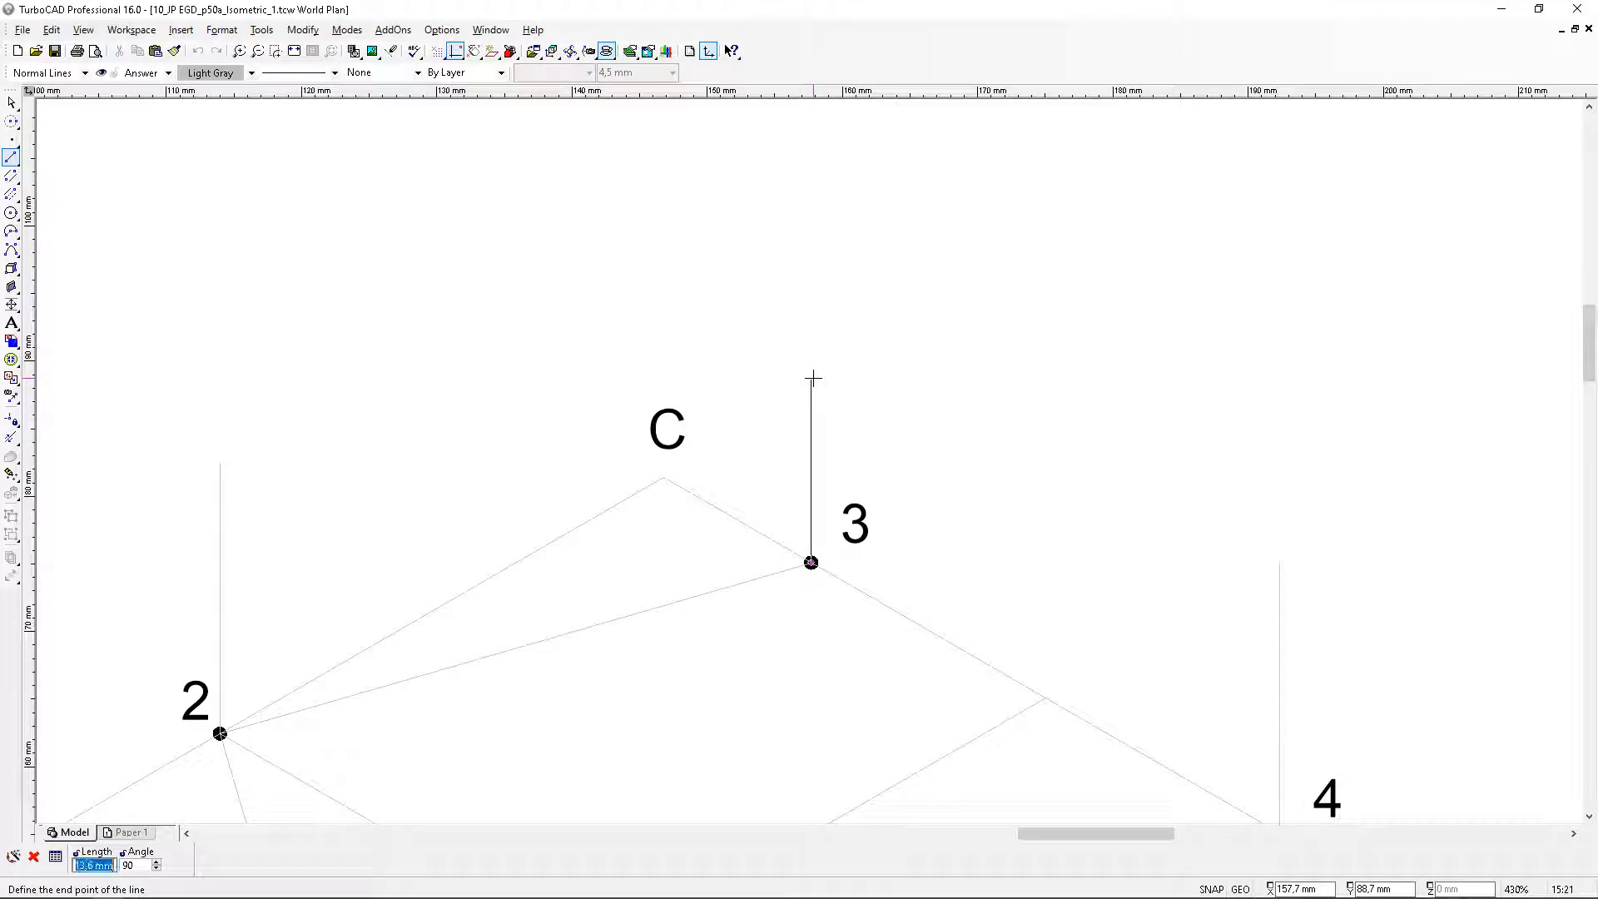
type("20")
key("Return")
scroll(807, 416, "down", 4)
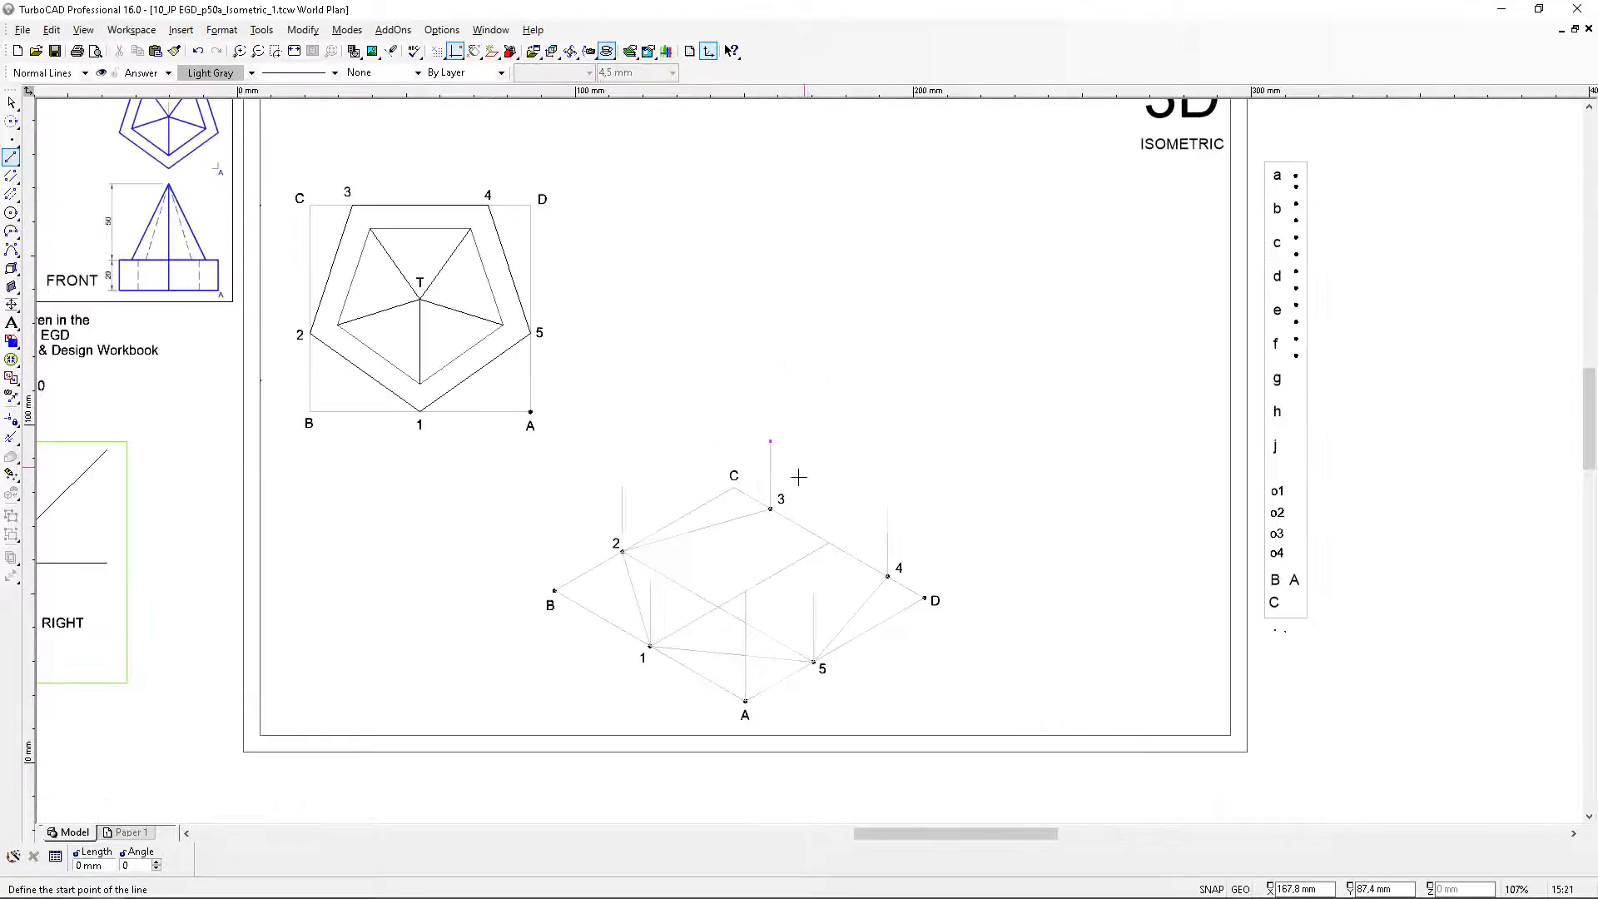
scroll(803, 462, "up", 2)
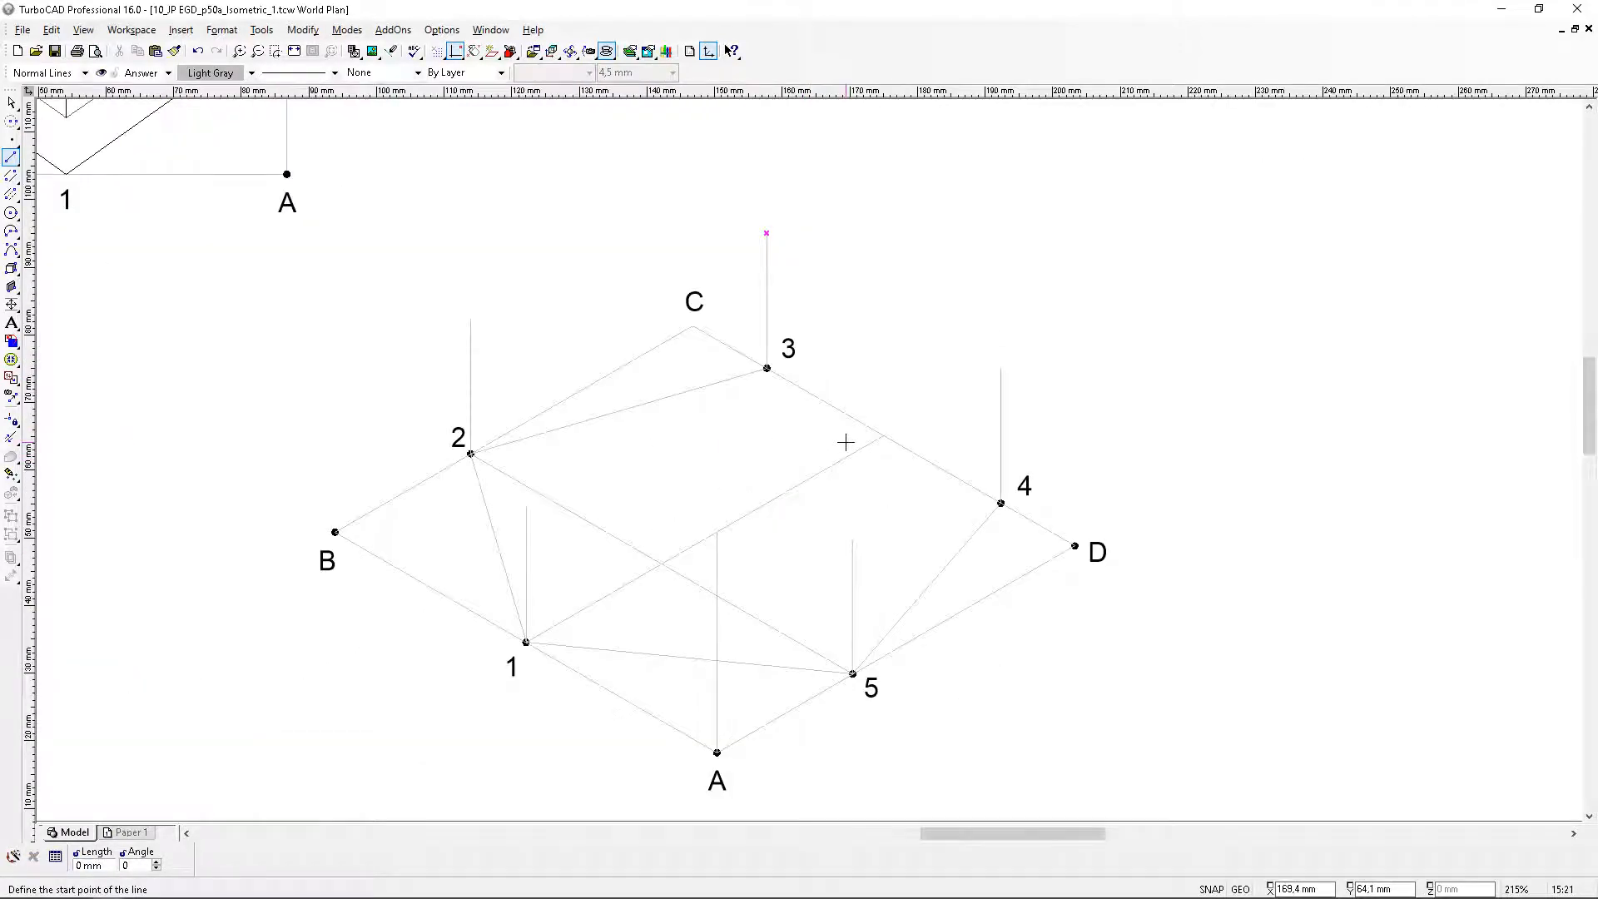
scroll(836, 448, "down", 1)
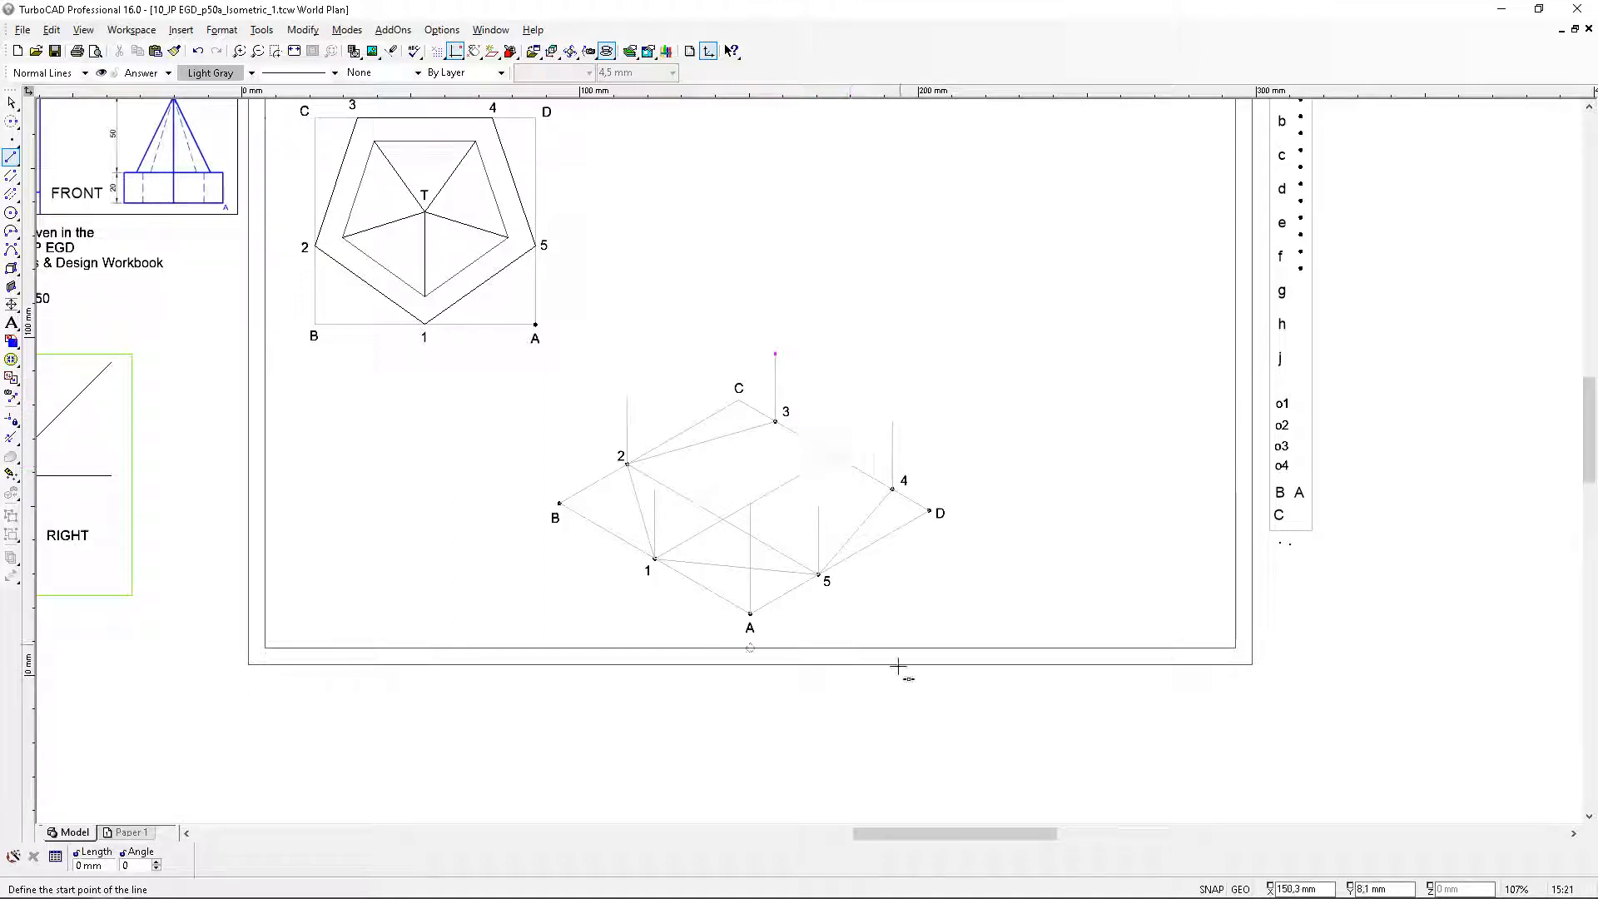
Join the upper ends of the vertical lines at points 1, 5, 4, 3 and 2 to close the base's top pentagon
scroll(807, 494, "up", 3)
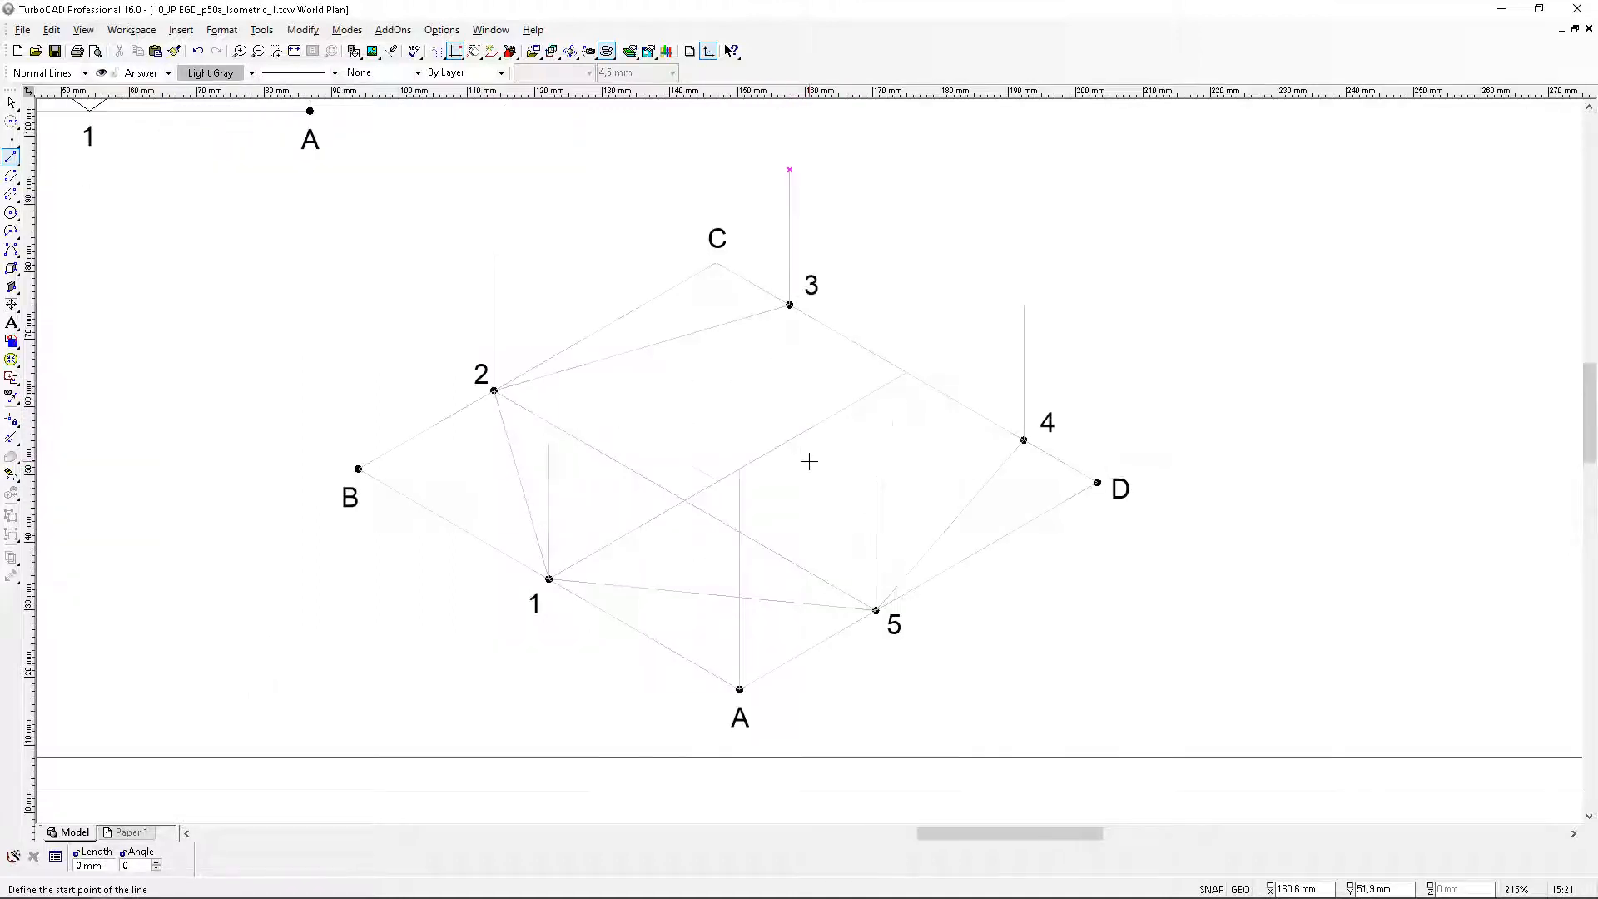
left_click(549, 446)
left_click(876, 475)
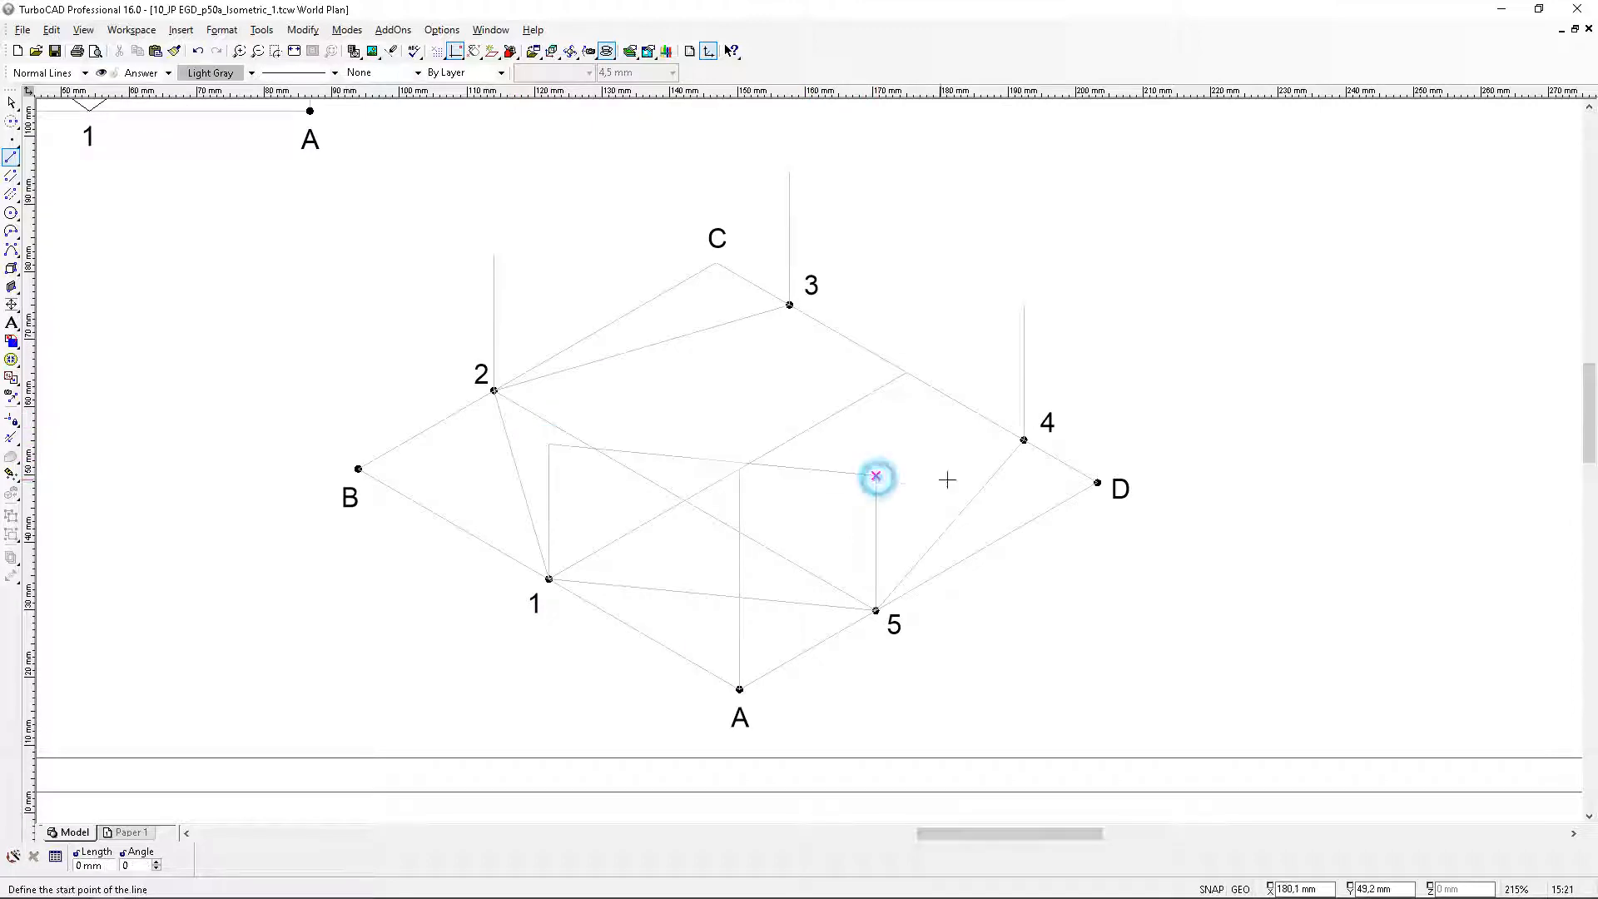
left_click(875, 475)
left_click(1023, 304)
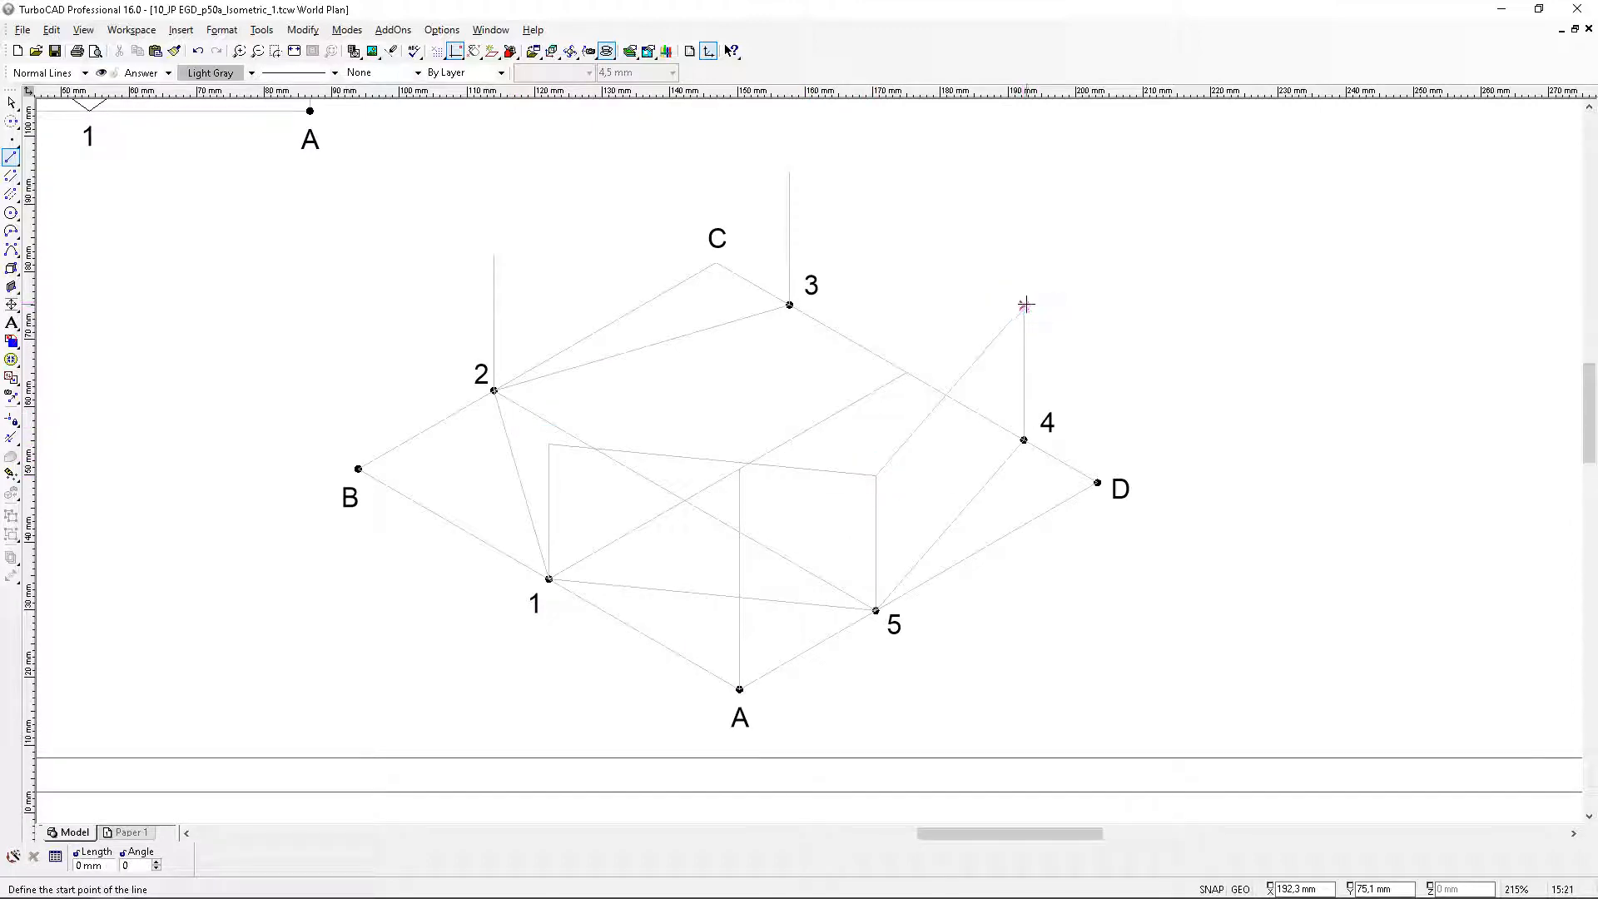
left_click(1024, 305)
left_click(789, 169)
left_click(789, 169)
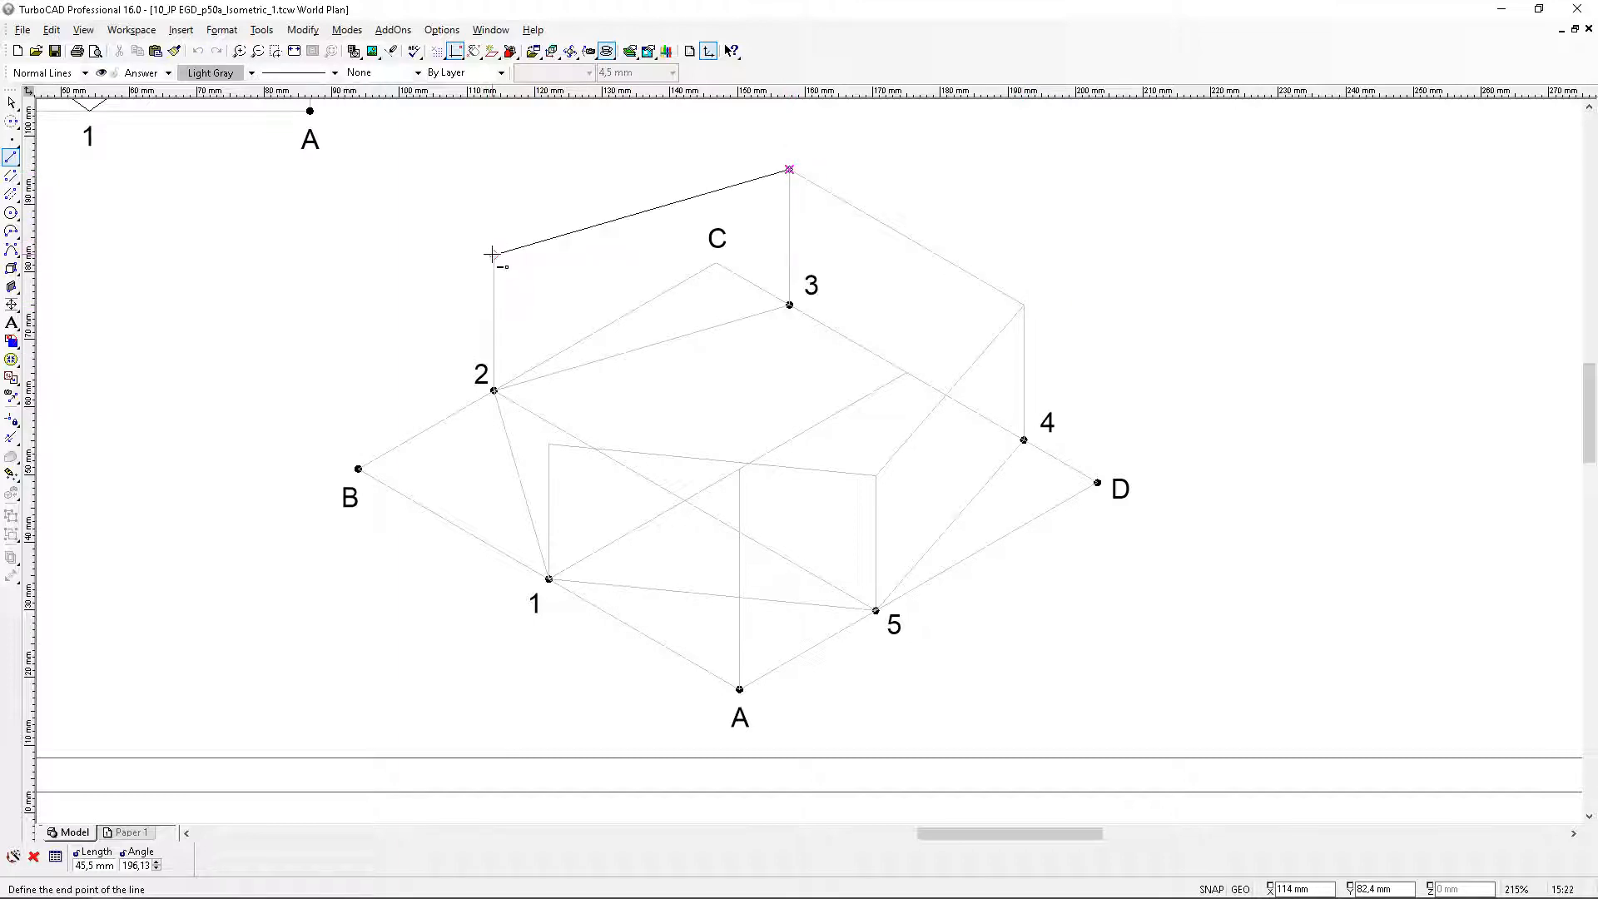
left_click(492, 254)
left_click(492, 254)
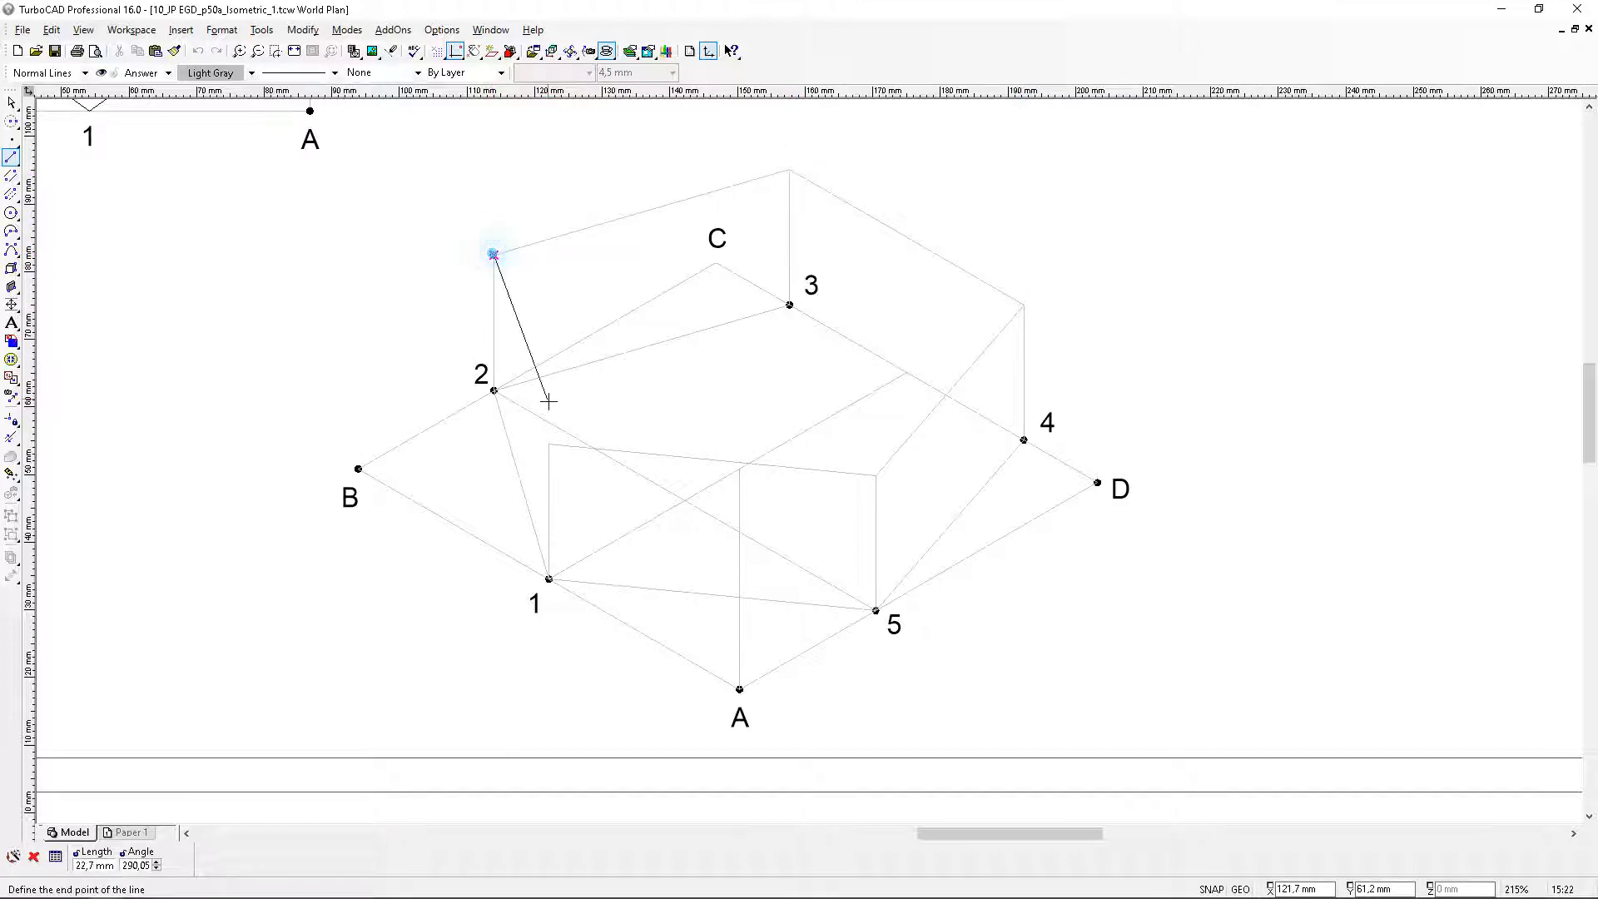
key("Escape")
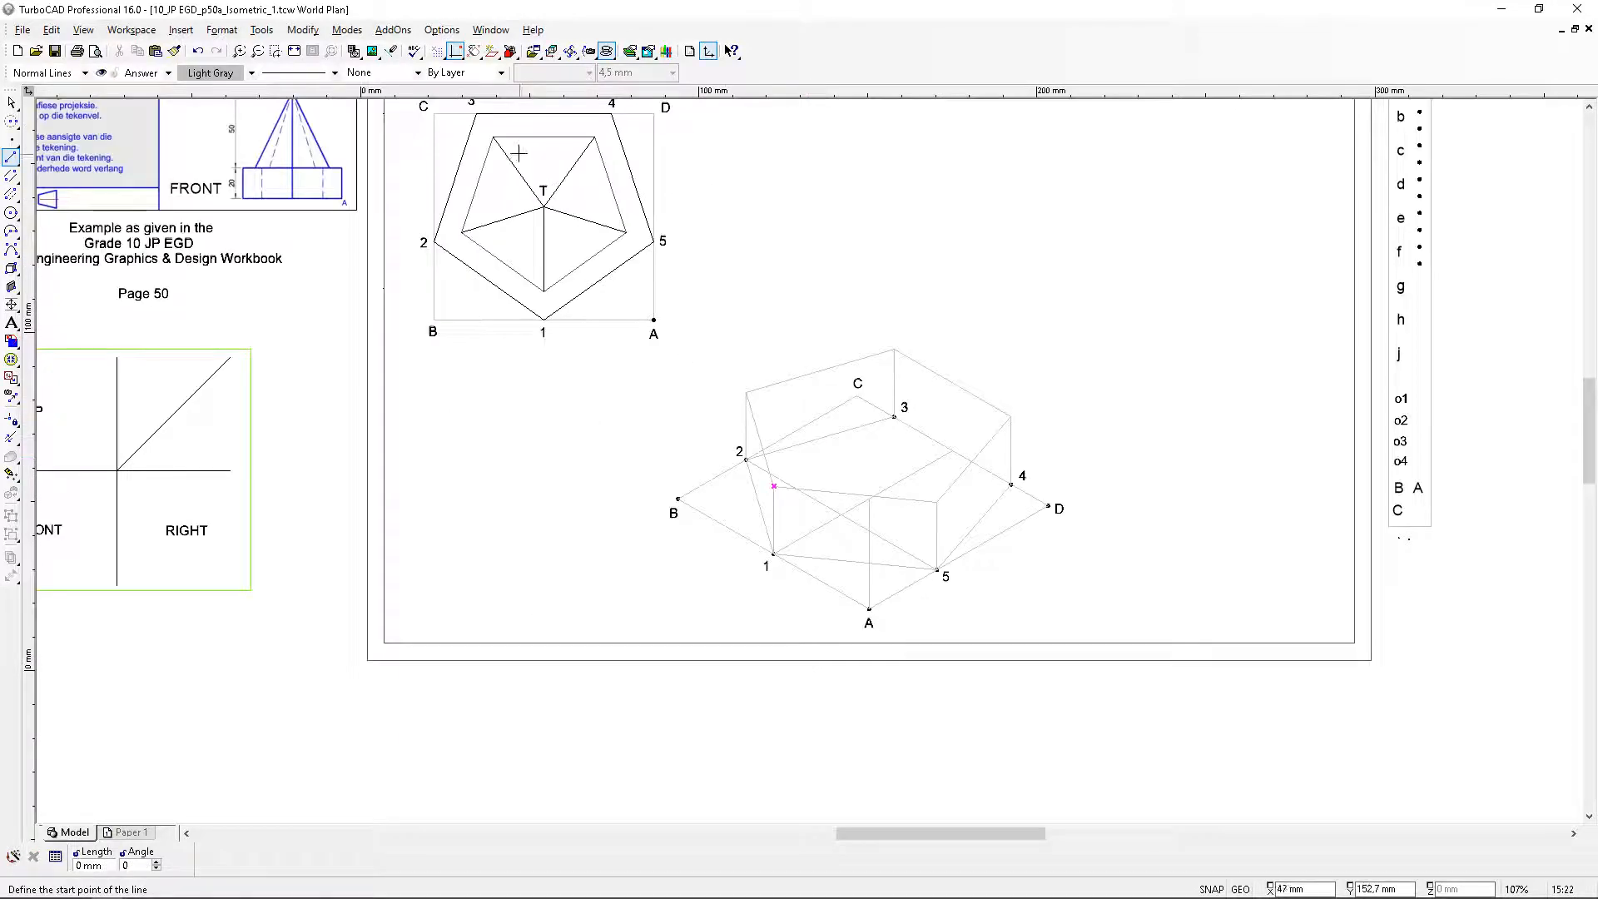
Save the drawing
scroll(897, 443, "up", 1)
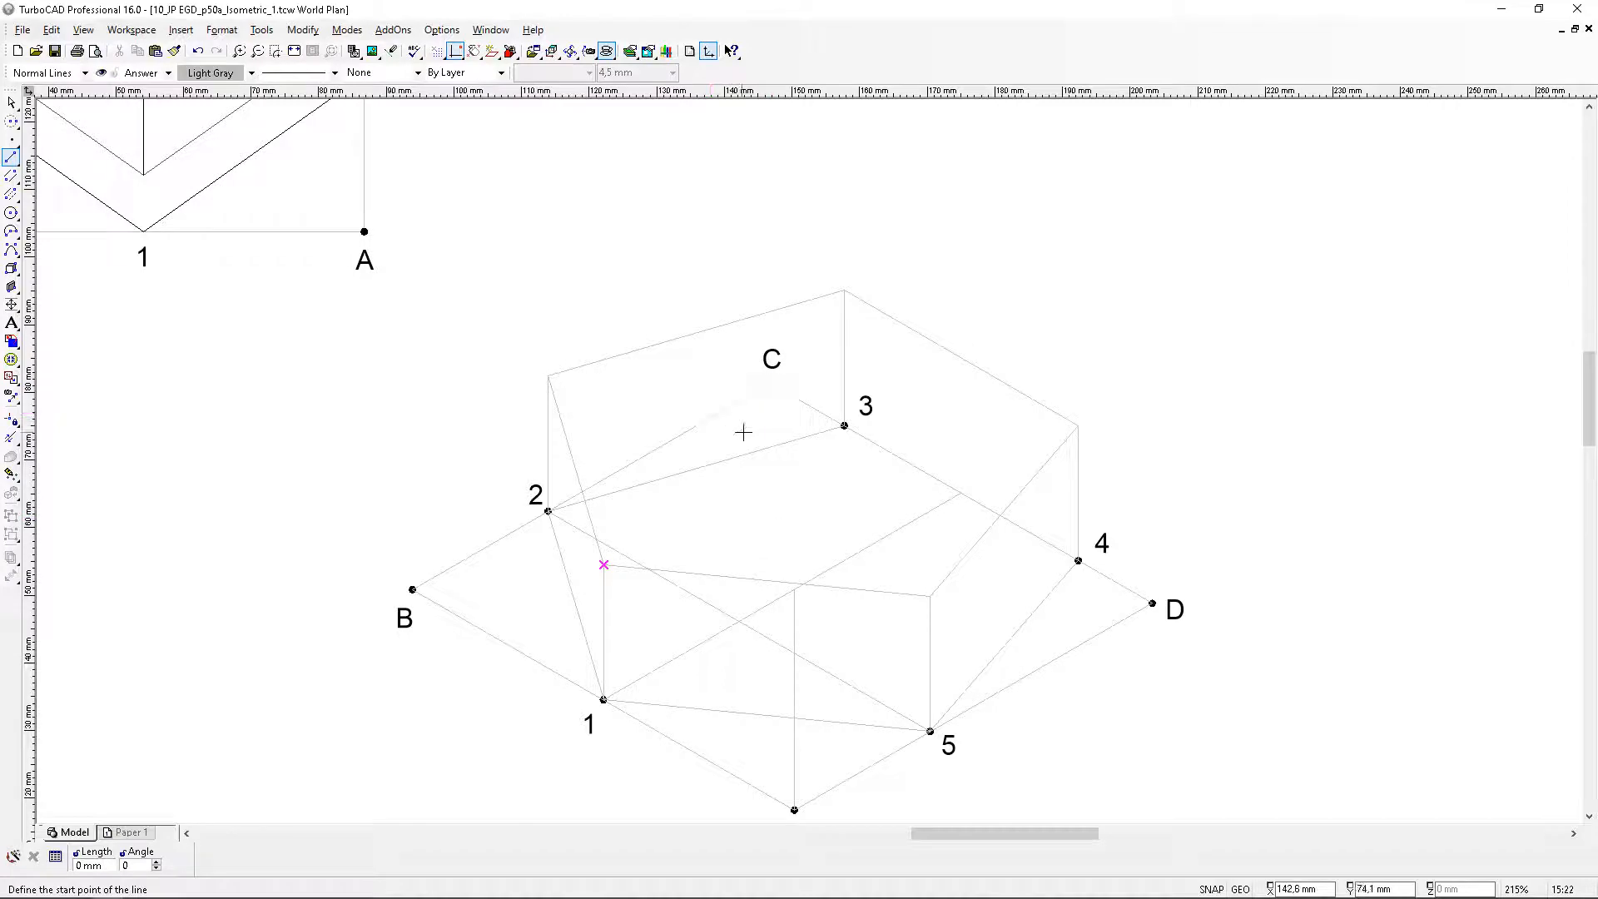
scroll(743, 432, "down", 2)
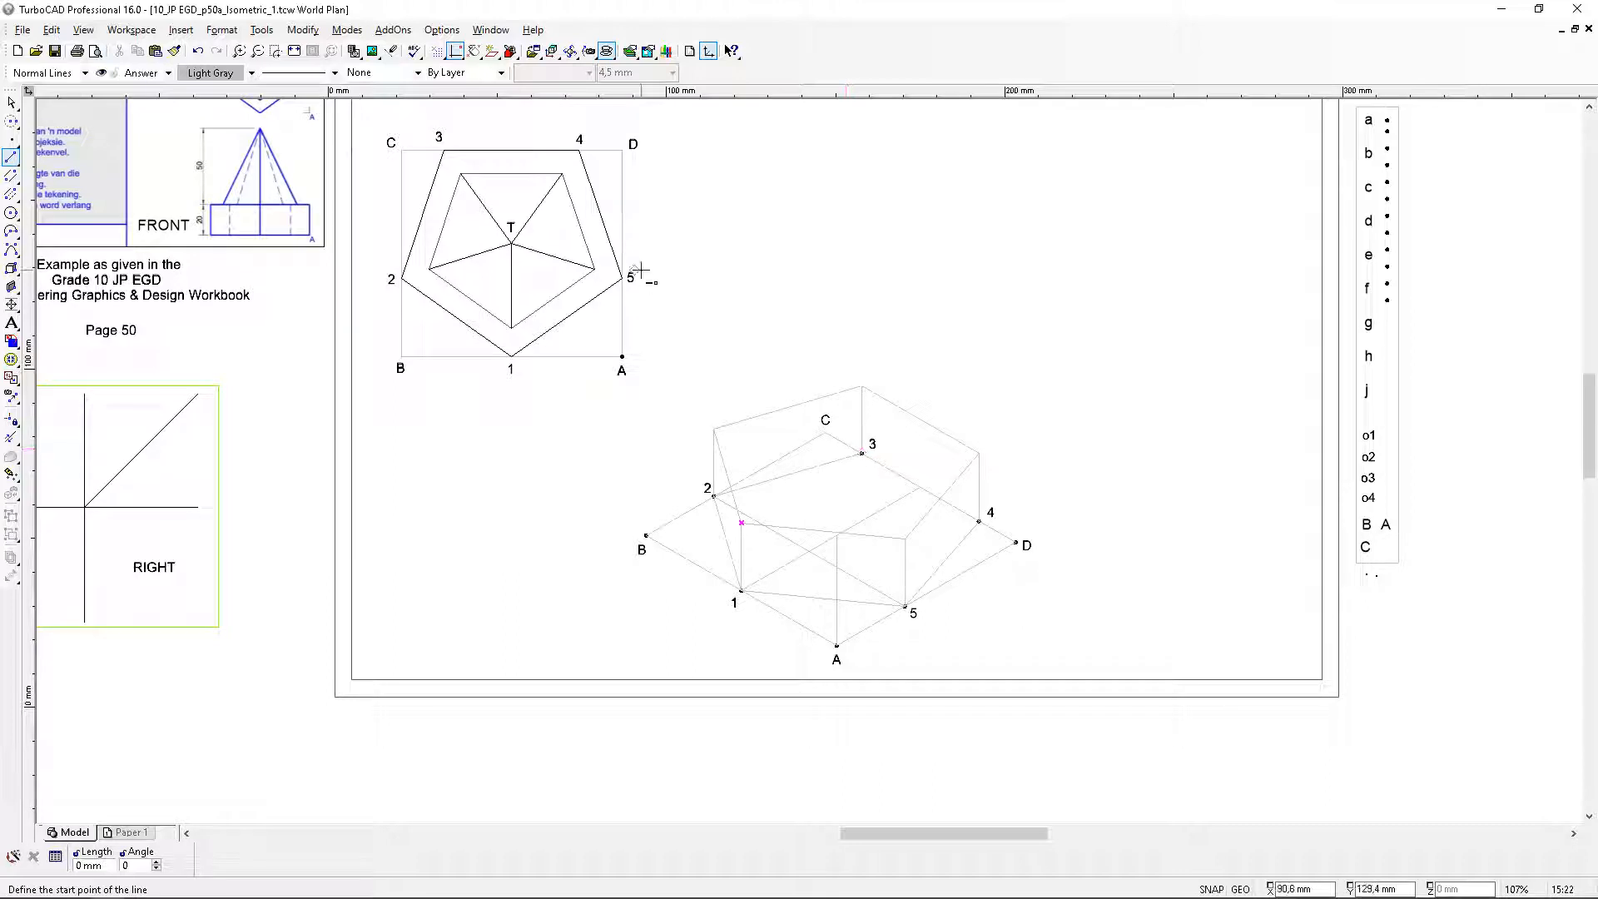
left_click(55, 52)
Measure the distance from point 1 to apex T in the top view with the Line tool
scroll(537, 296, "up", 2)
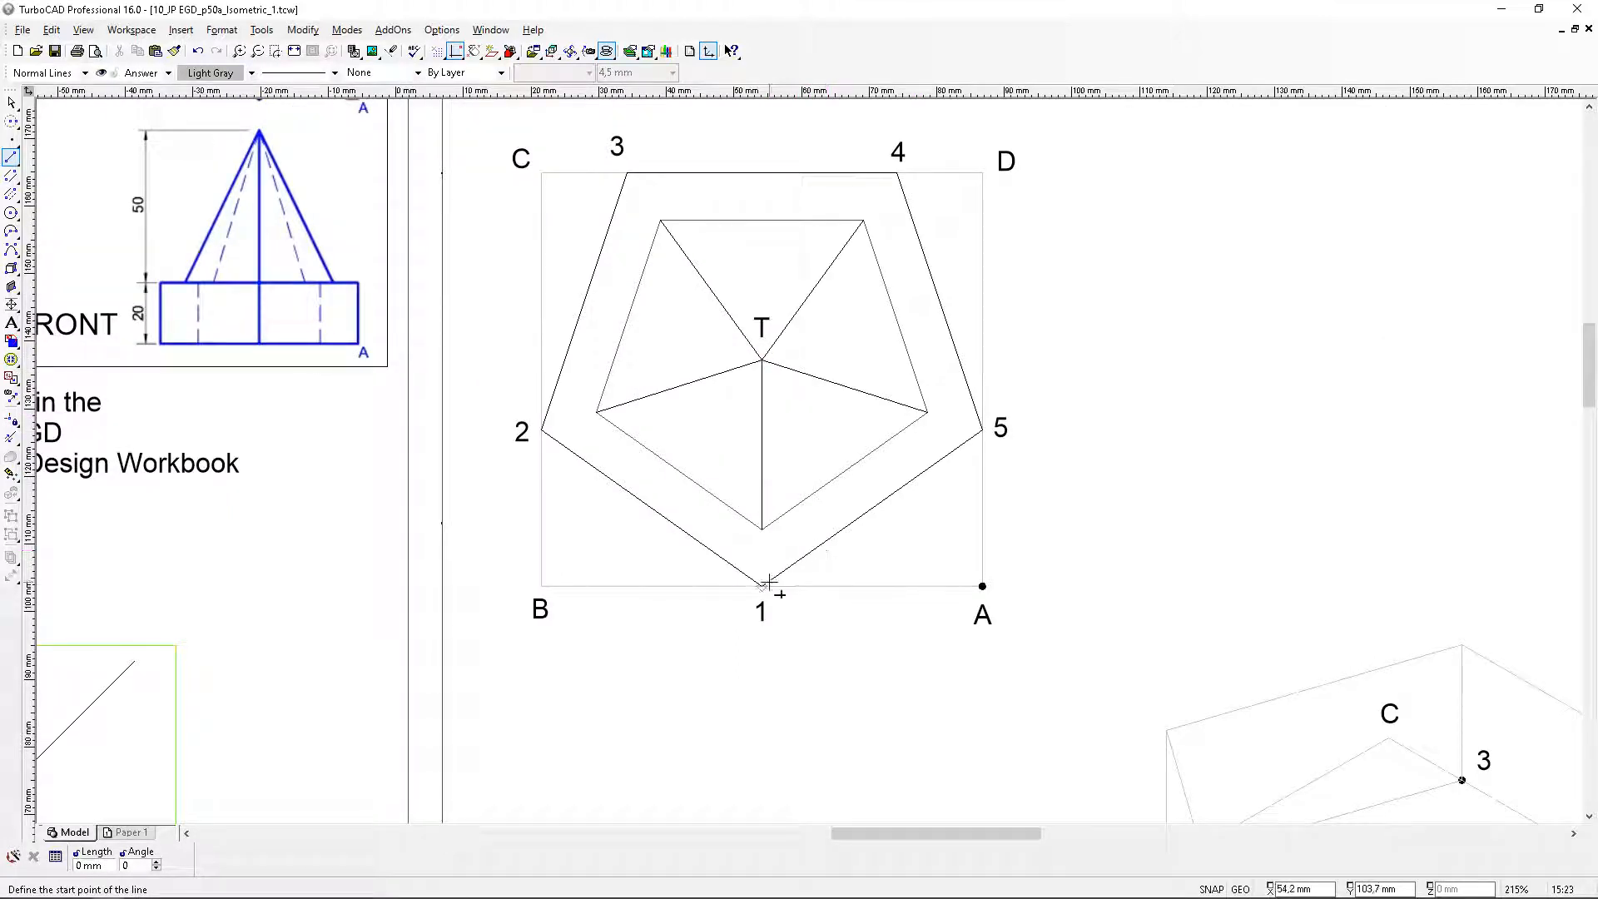
left_click(761, 586)
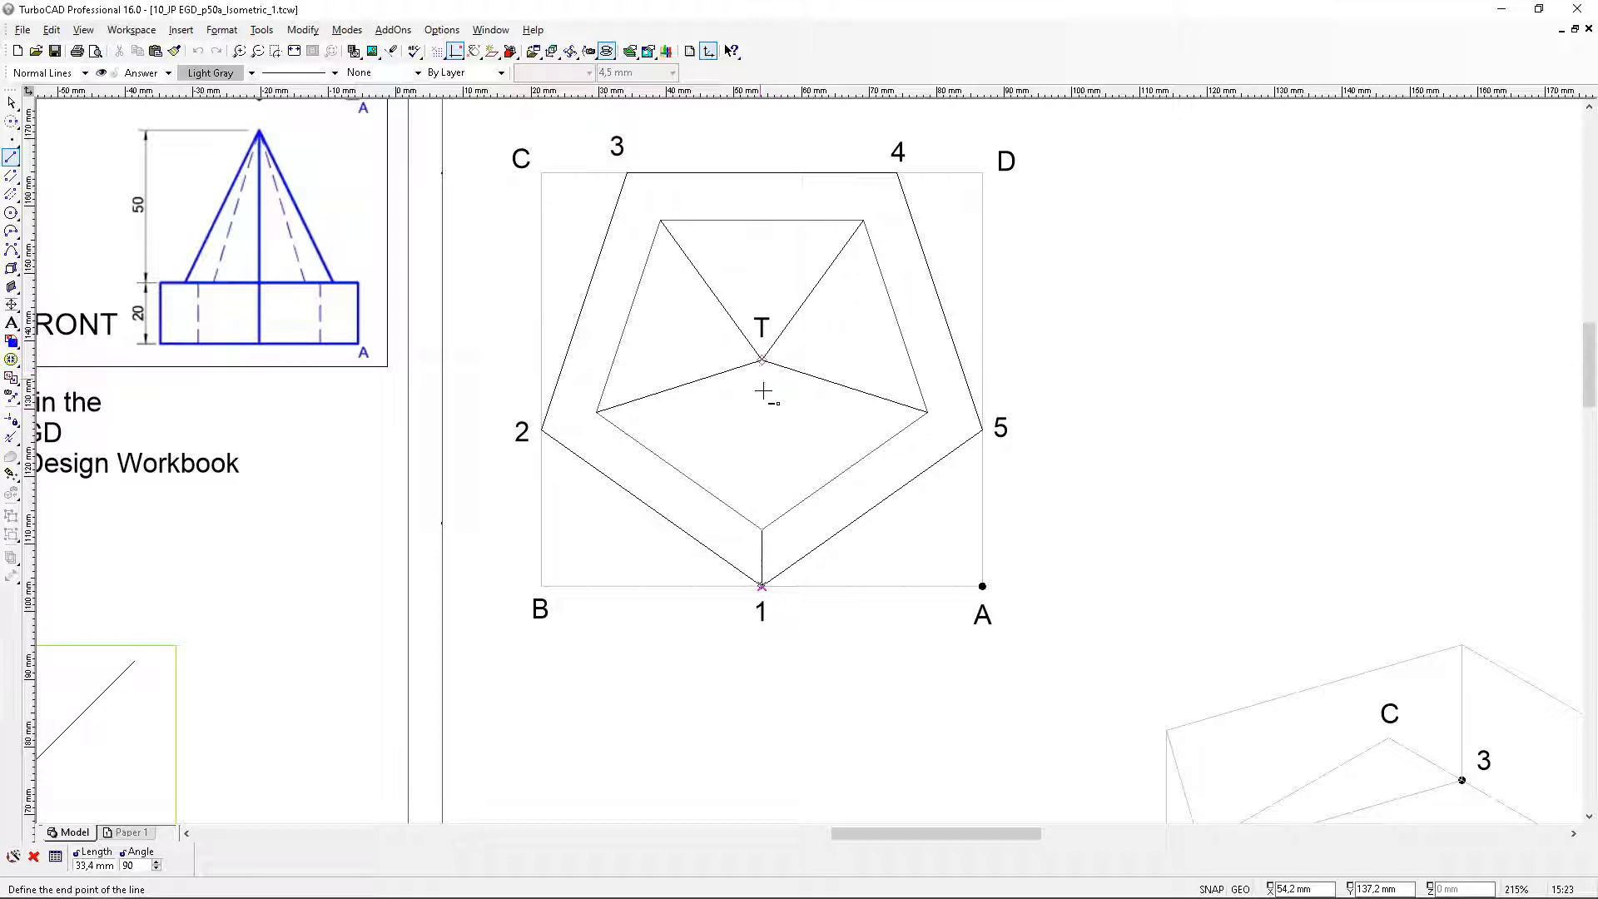
left_click(761, 359)
left_click(762, 585)
left_click(767, 365)
scroll(1016, 567, "down", 2)
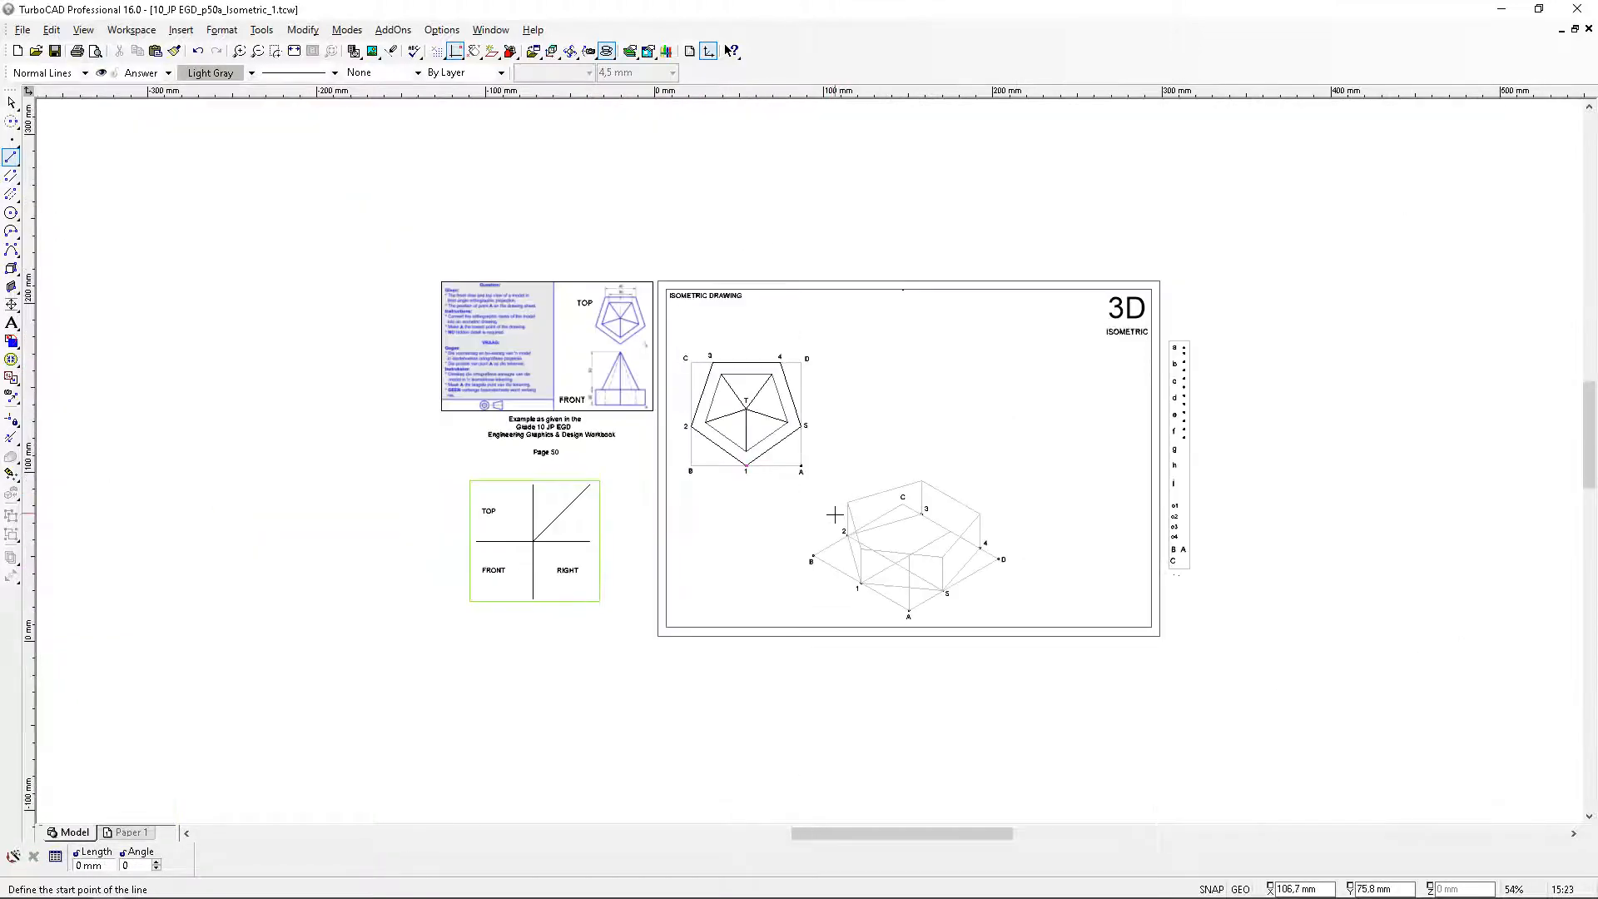
scroll(999, 627, "up", 2)
scroll(749, 403, "down", 2)
scroll(749, 403, "up", 2)
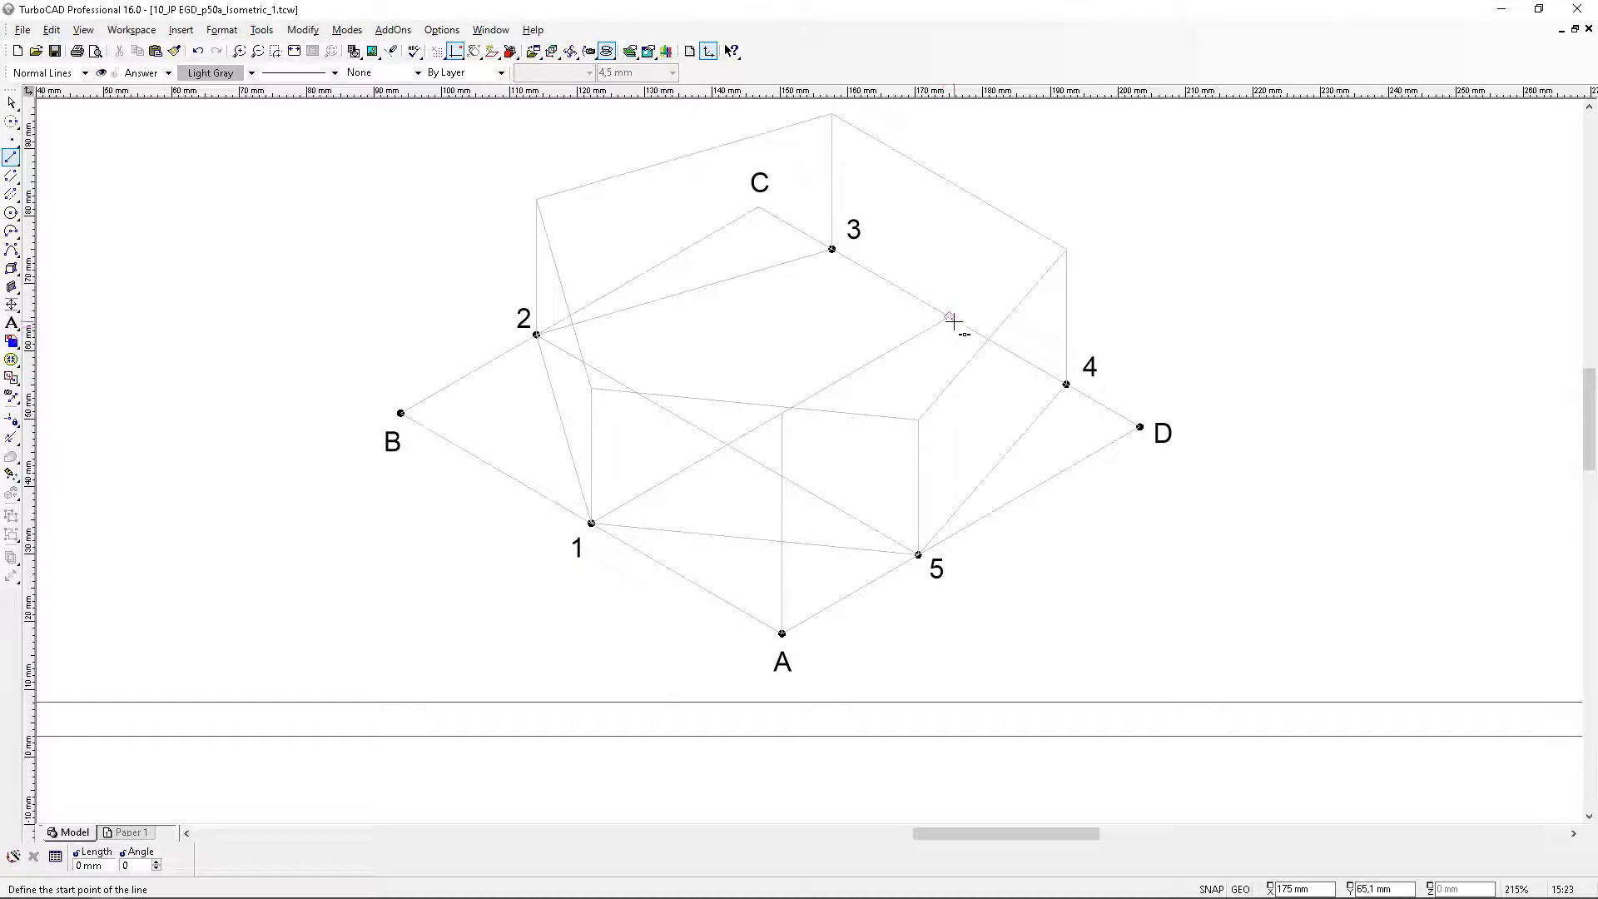
scroll(417, 301, "down", 2)
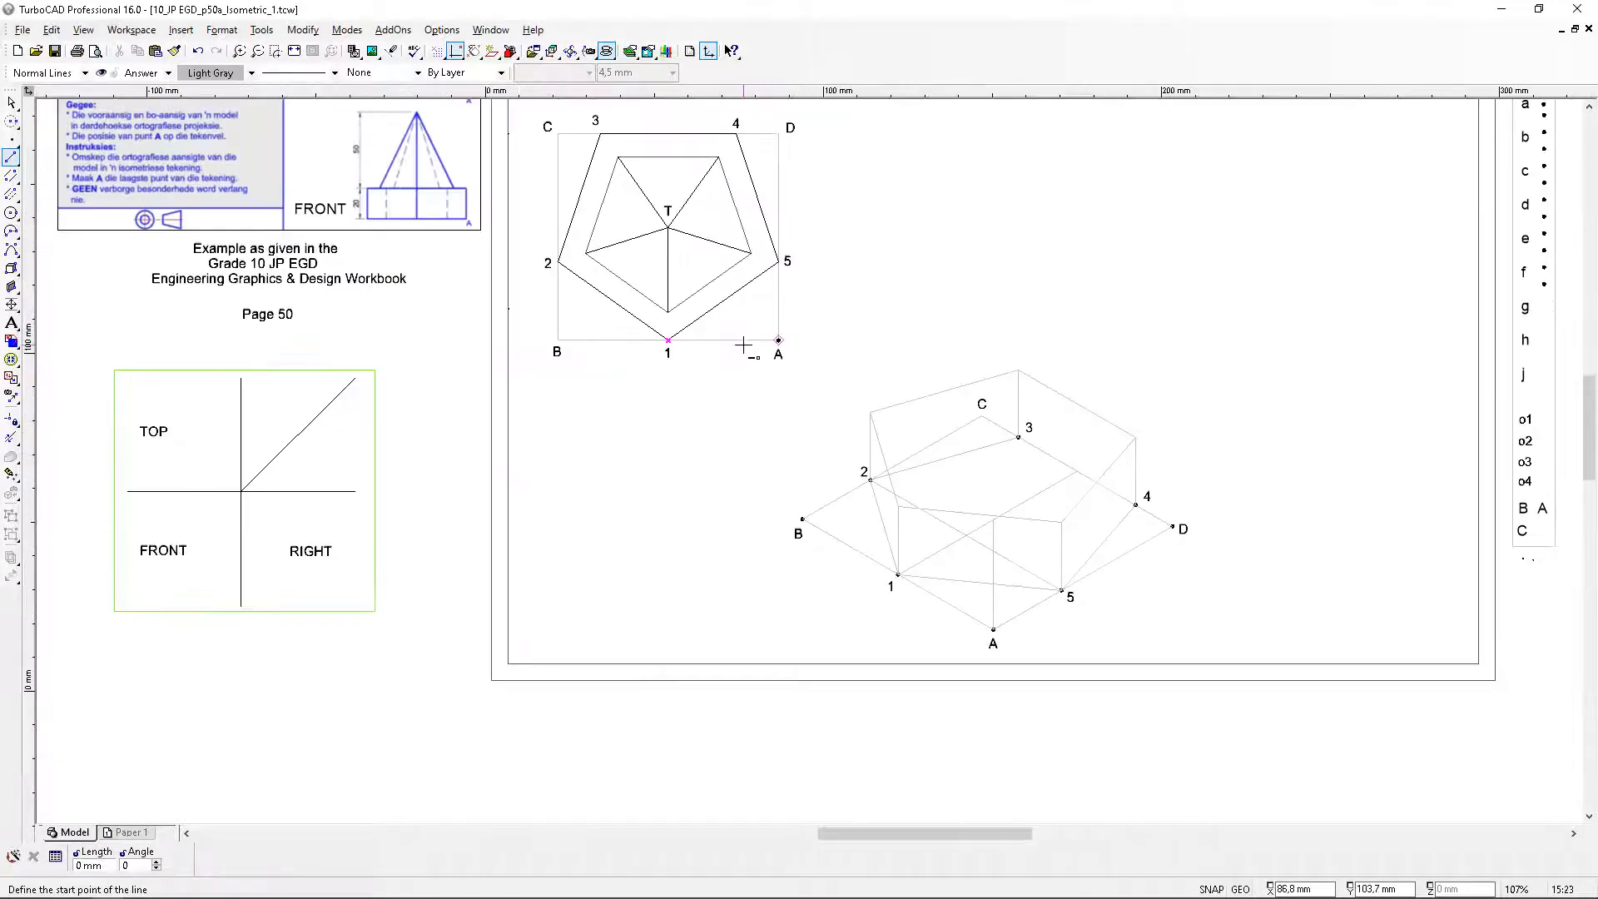
scroll(678, 272, "up", 2)
left_click(781, 594)
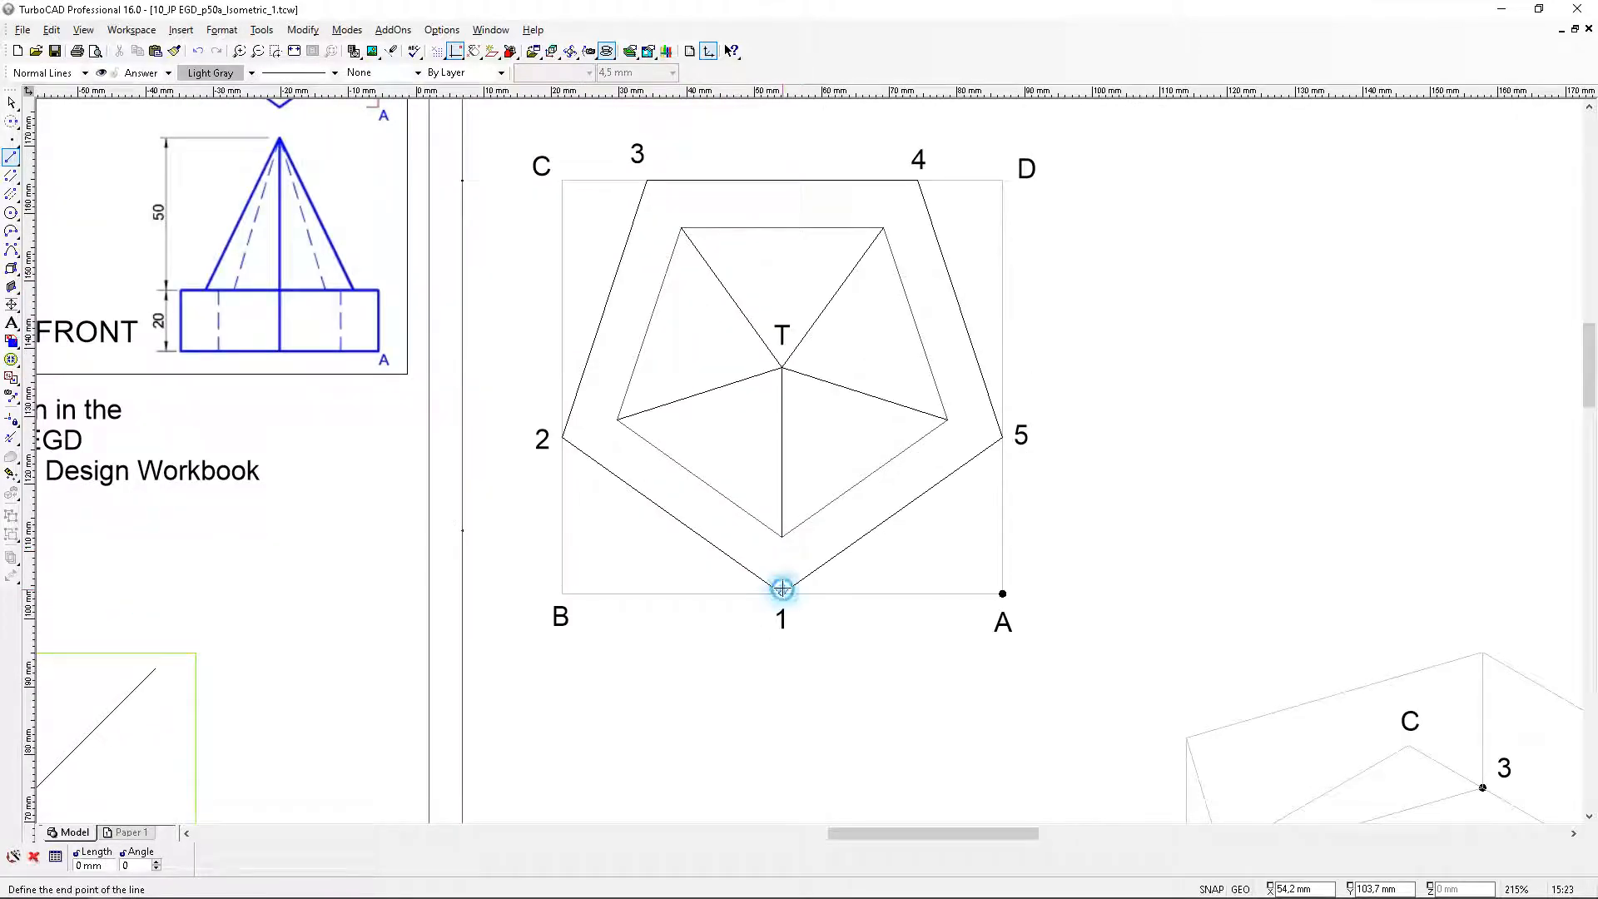
left_click(781, 367)
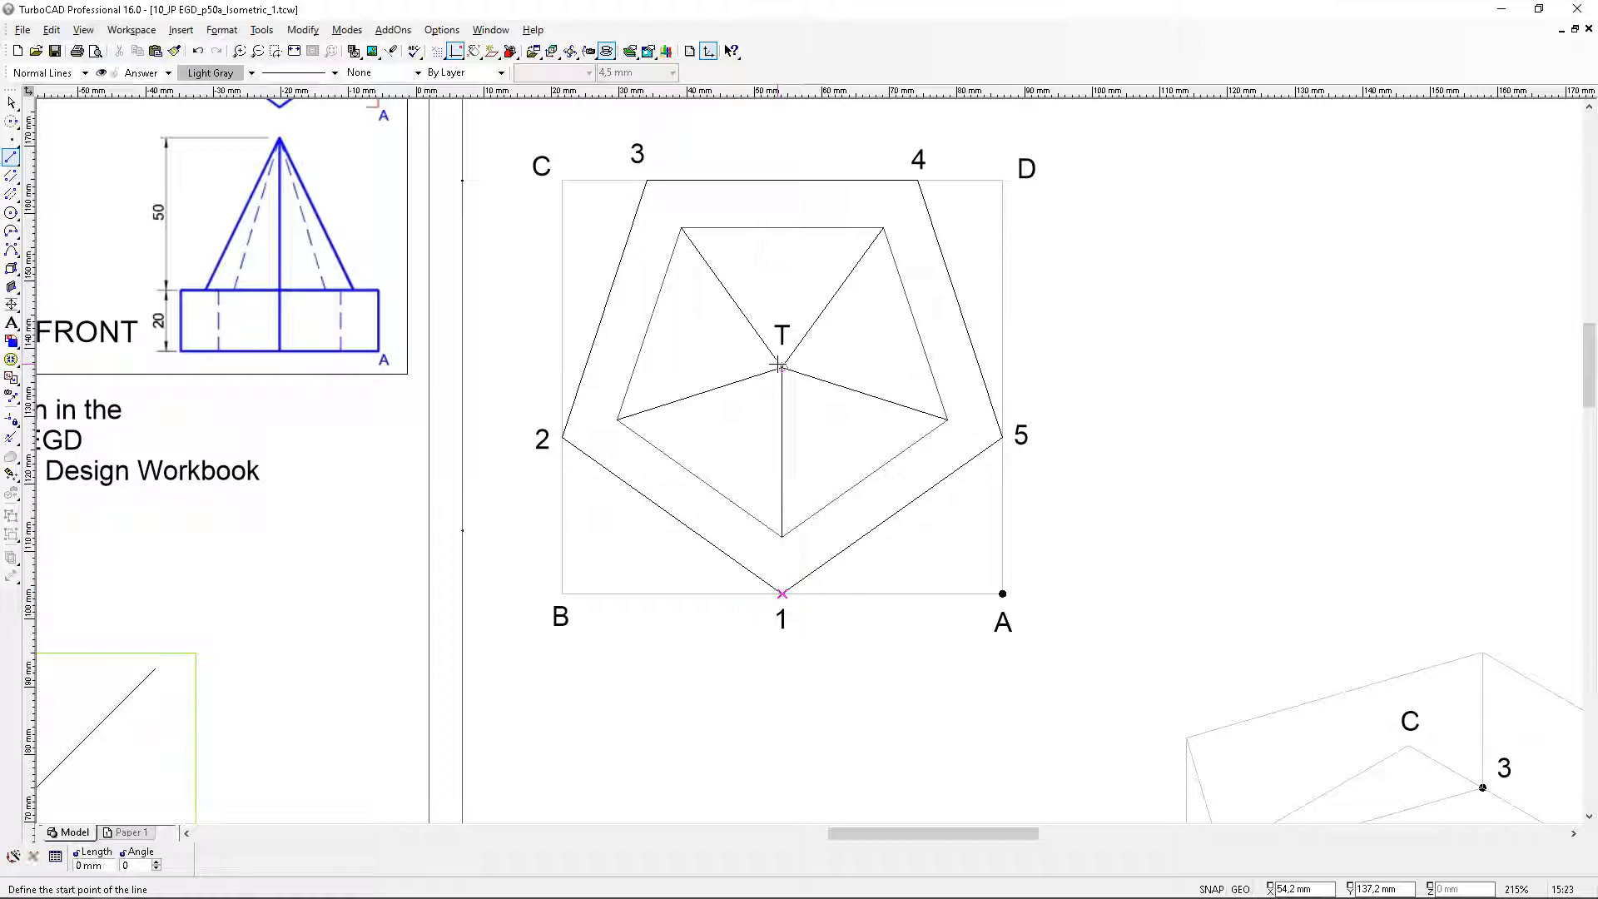
Draw a construction circle with a radius of 33.4 mm centred on point 1 in the isometric frame
scroll(798, 416, "down", 2)
scroll(866, 571, "up", 3)
scroll(770, 431, "up", 2)
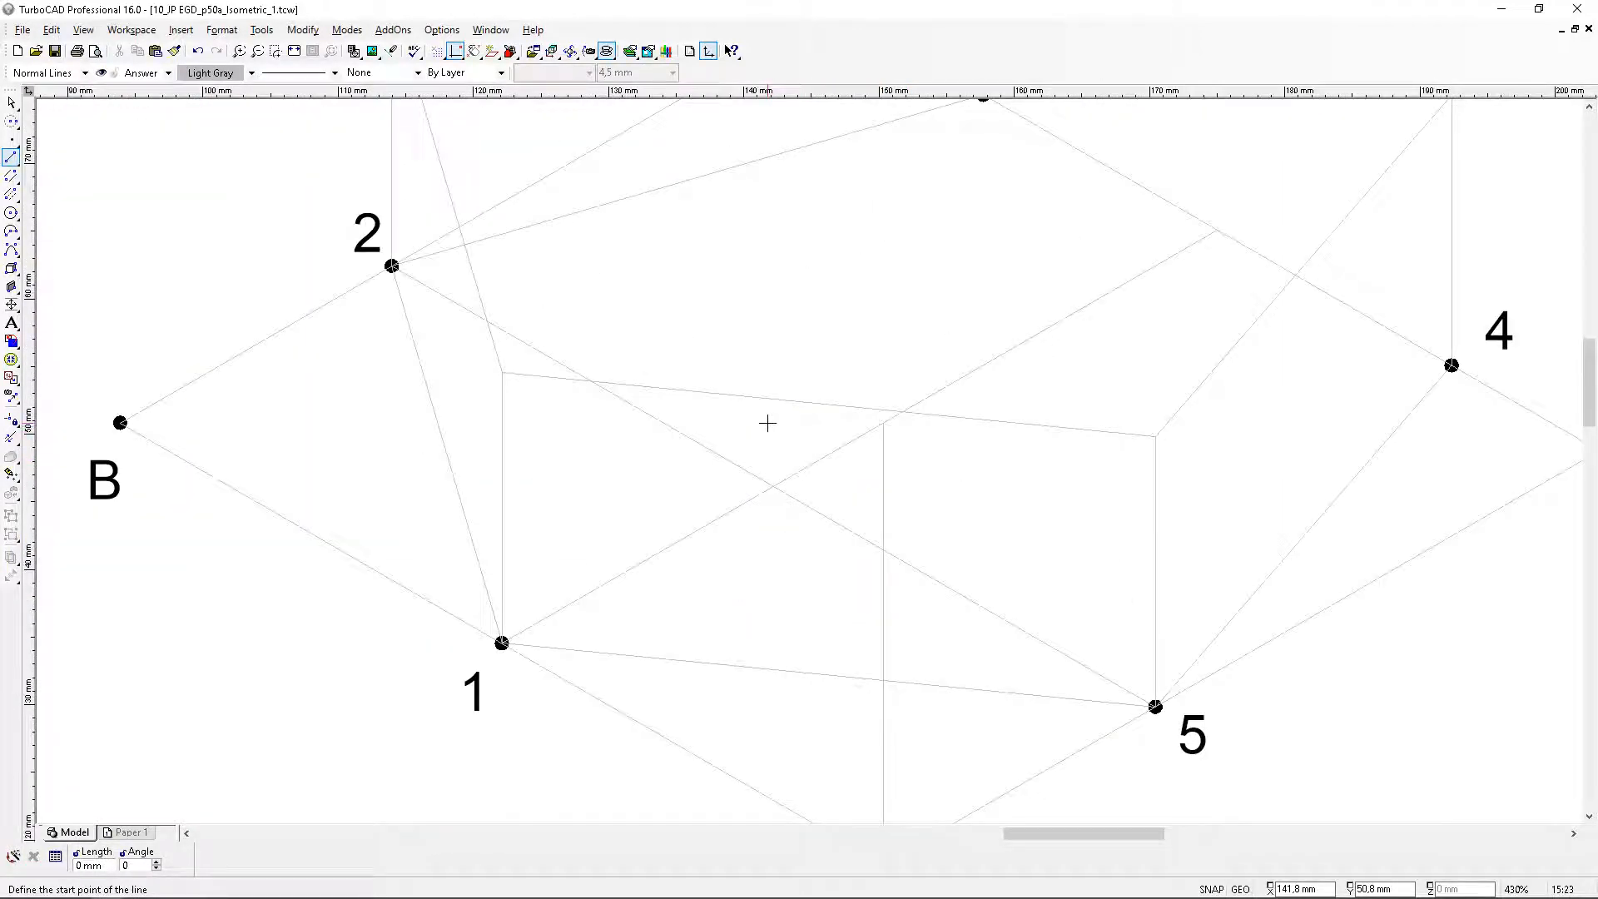
left_click(11, 121)
left_click(501, 643)
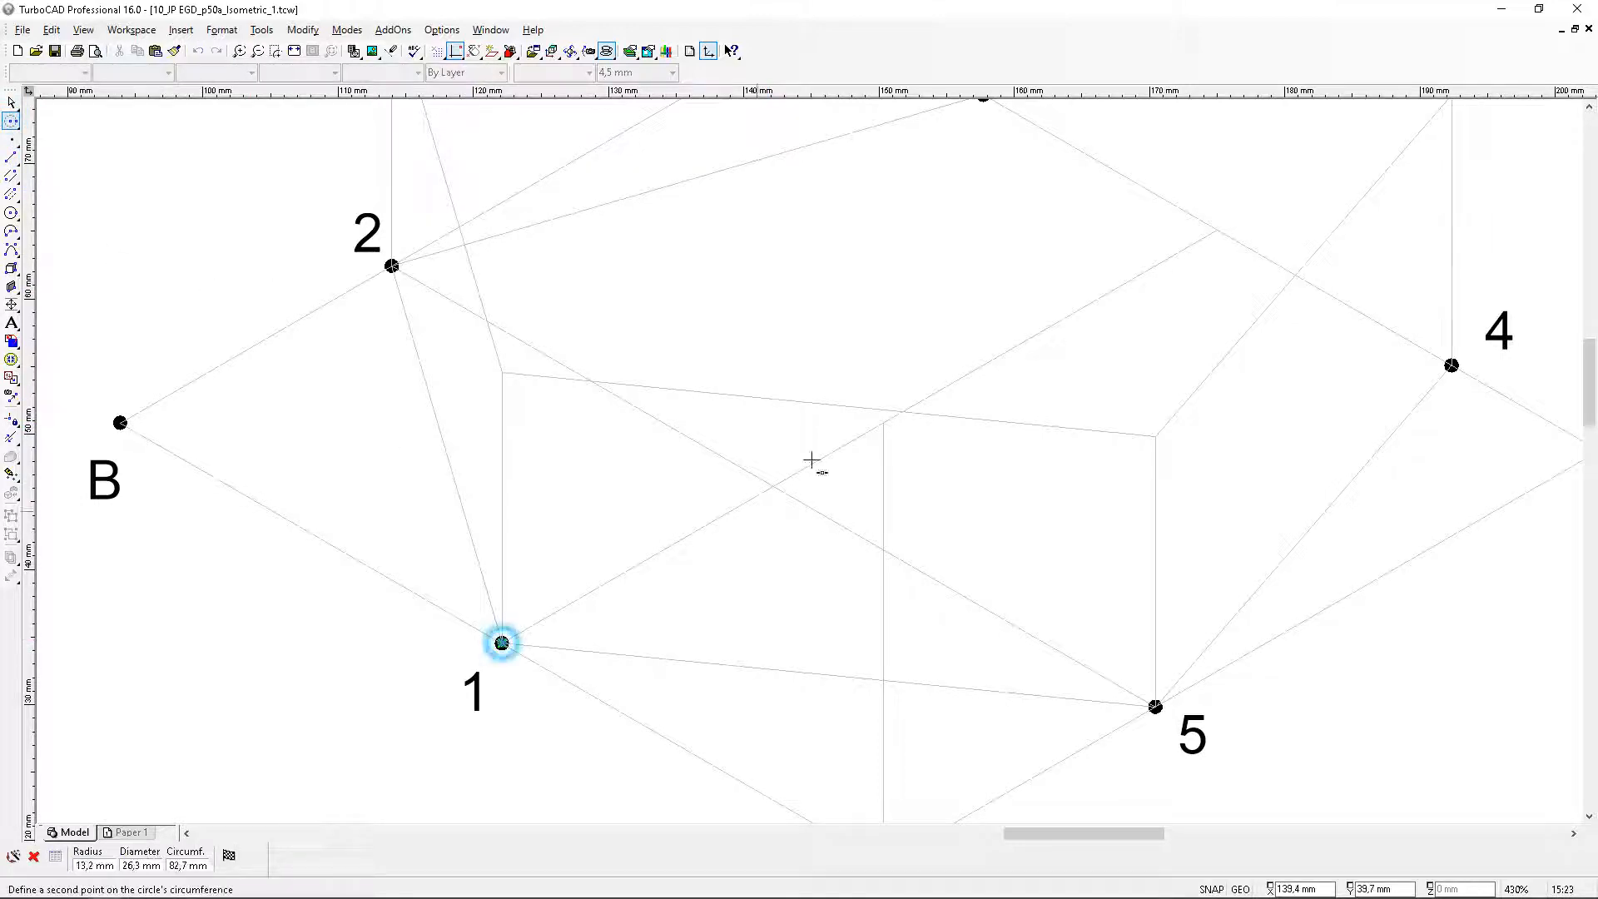
key("Tab")
type("33")
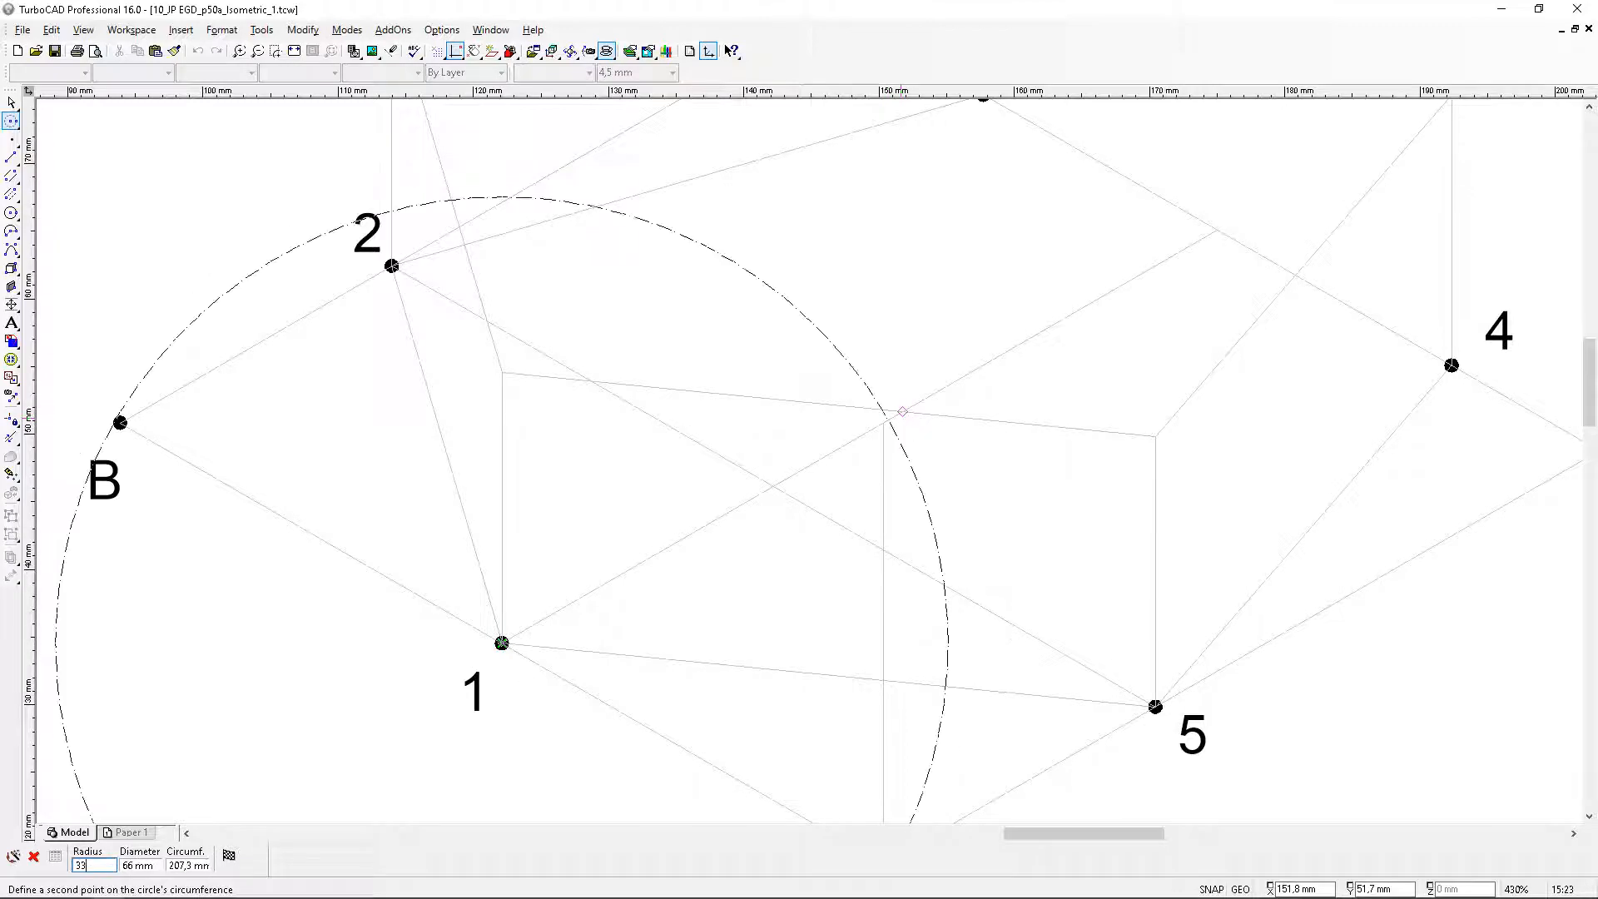
type(".4")
key("Return")
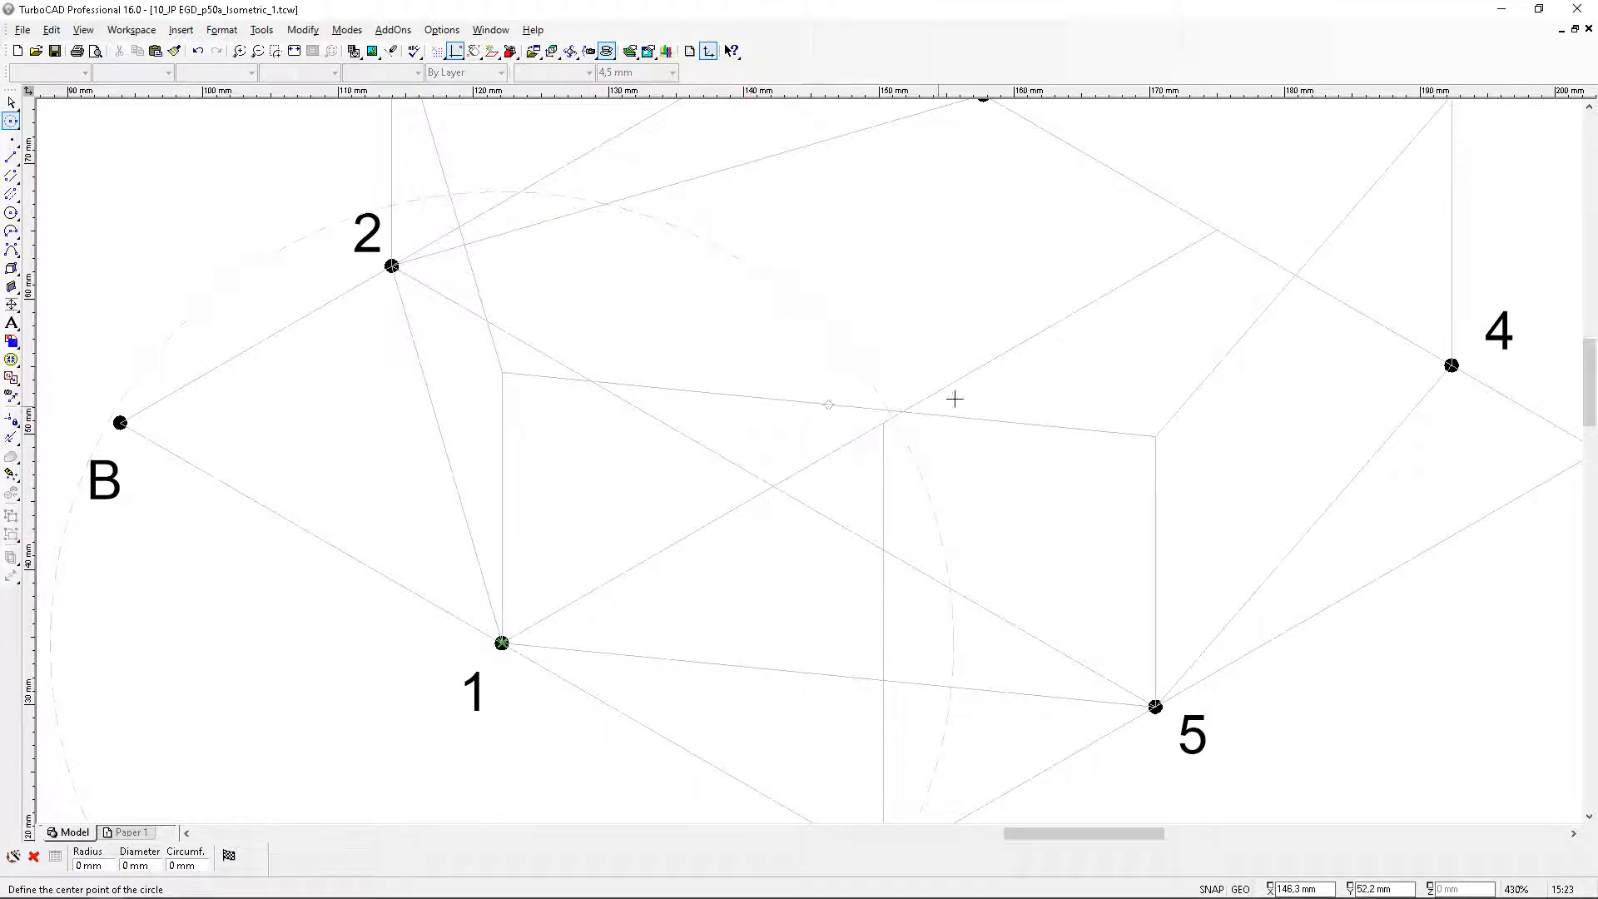
scroll(1220, 238, "down", 2)
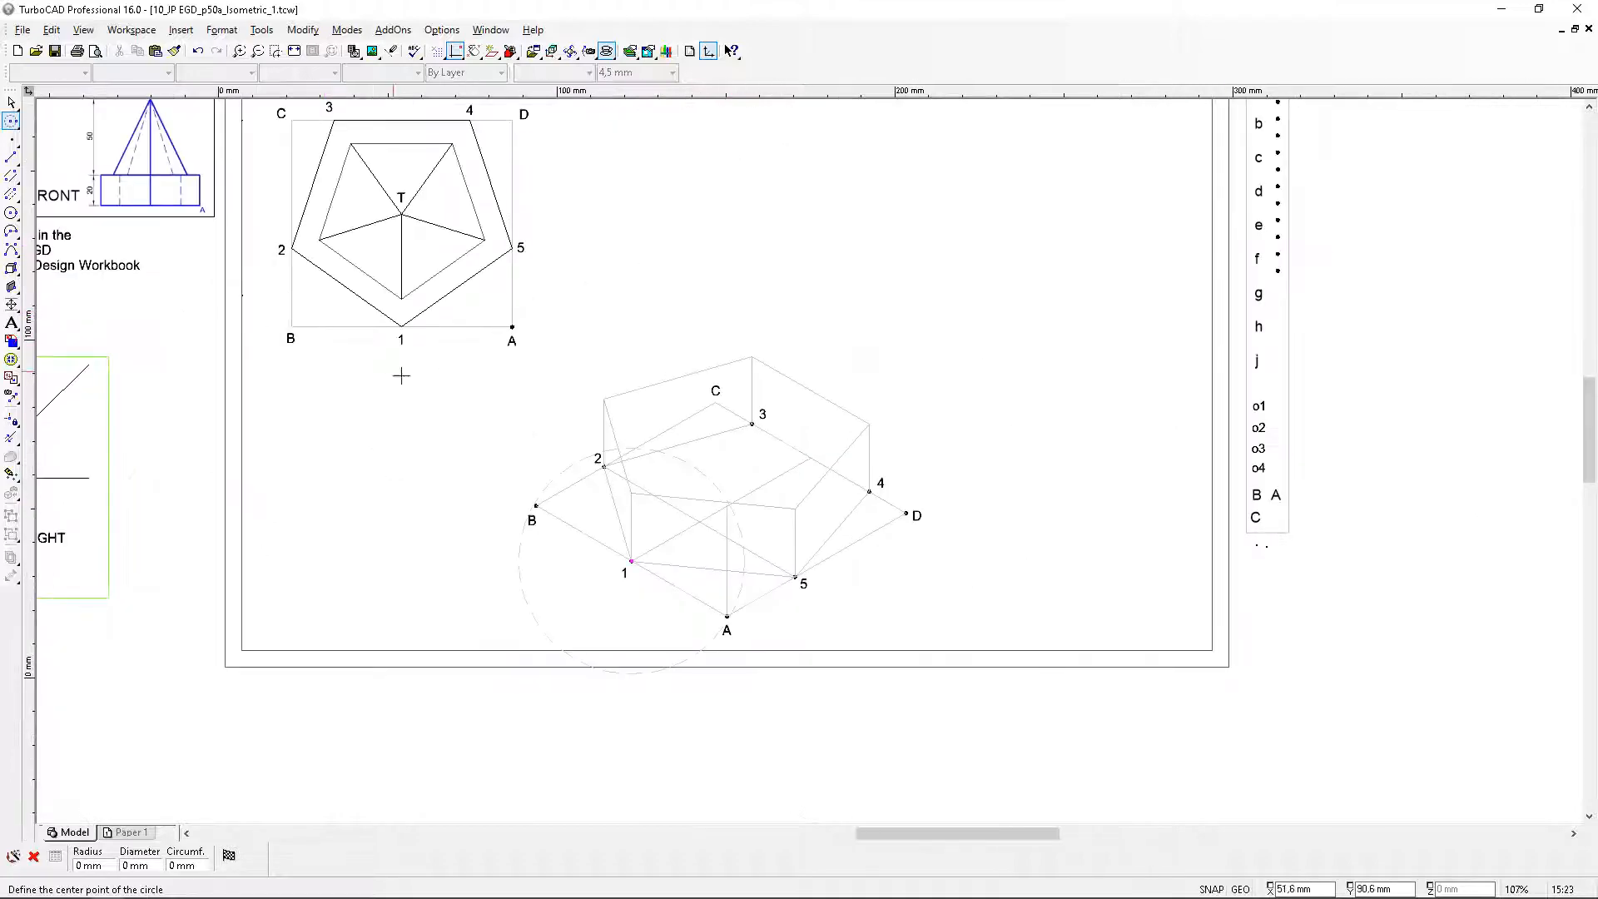
scroll(401, 329, "up", 1)
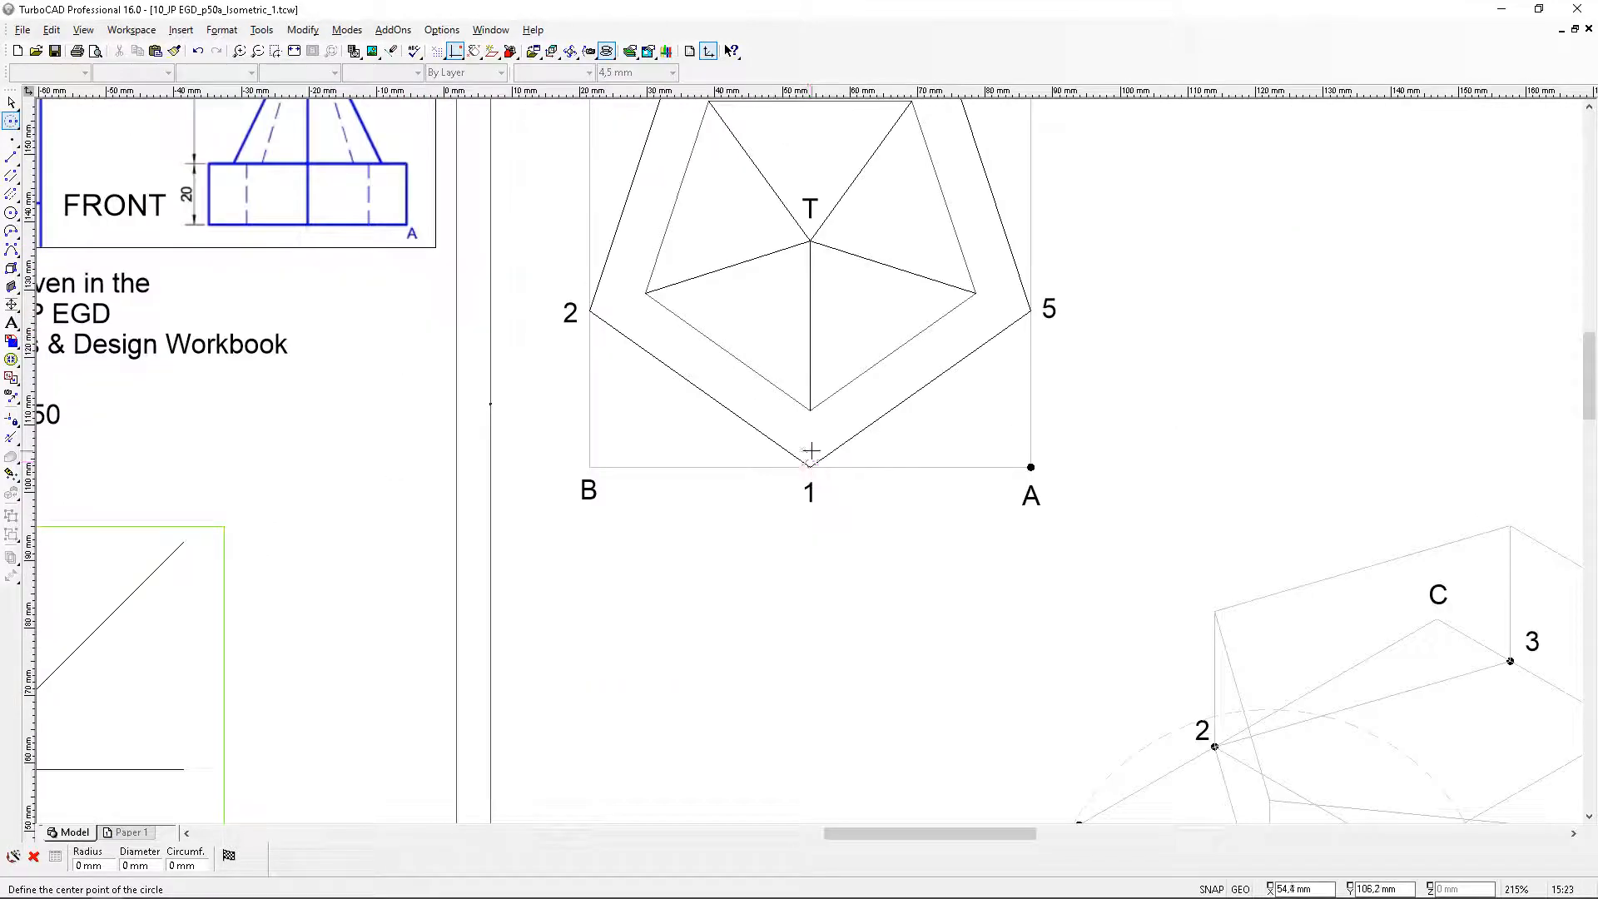
left_click(810, 466)
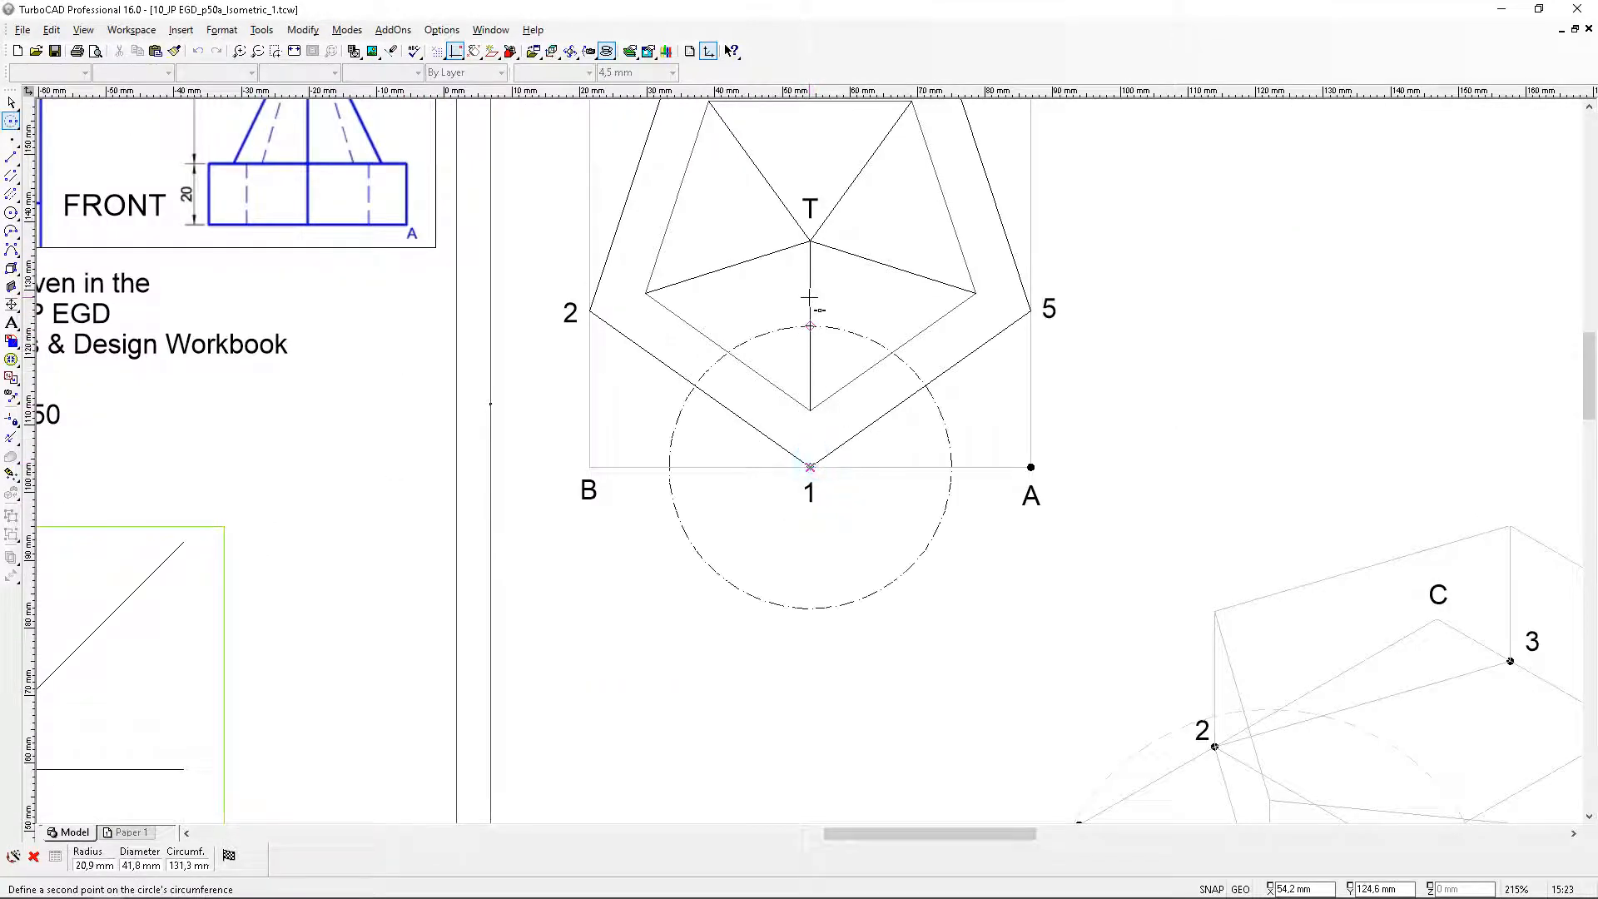
key("Escape")
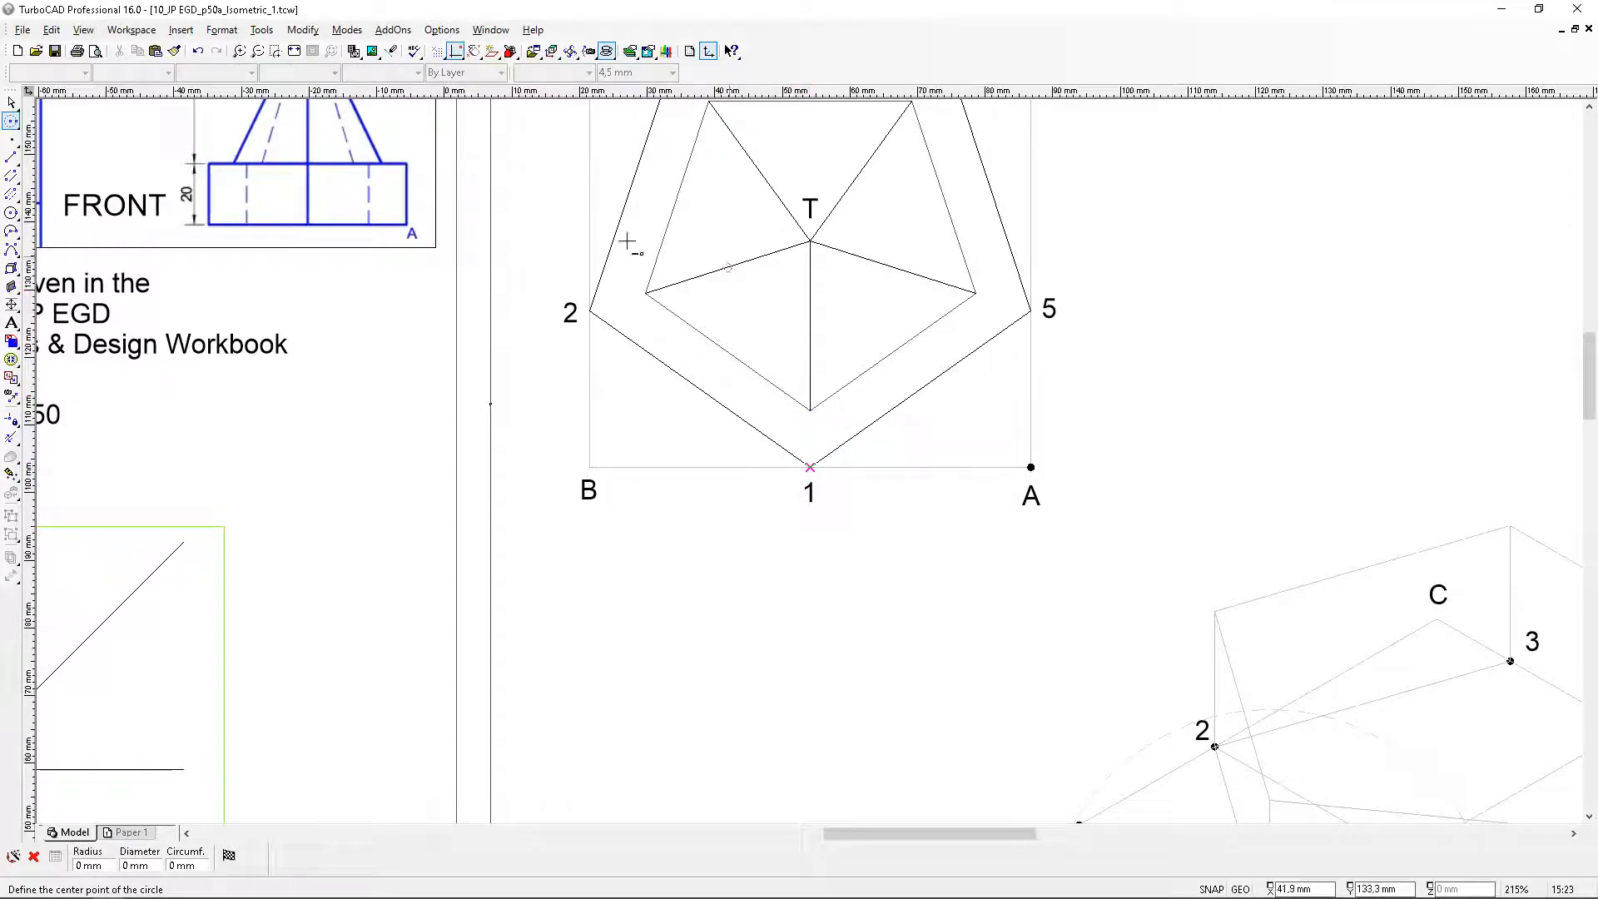
Try a vertical line from point 1 through T to edge 3-4 in the top view, and undo it
left_click(12, 156)
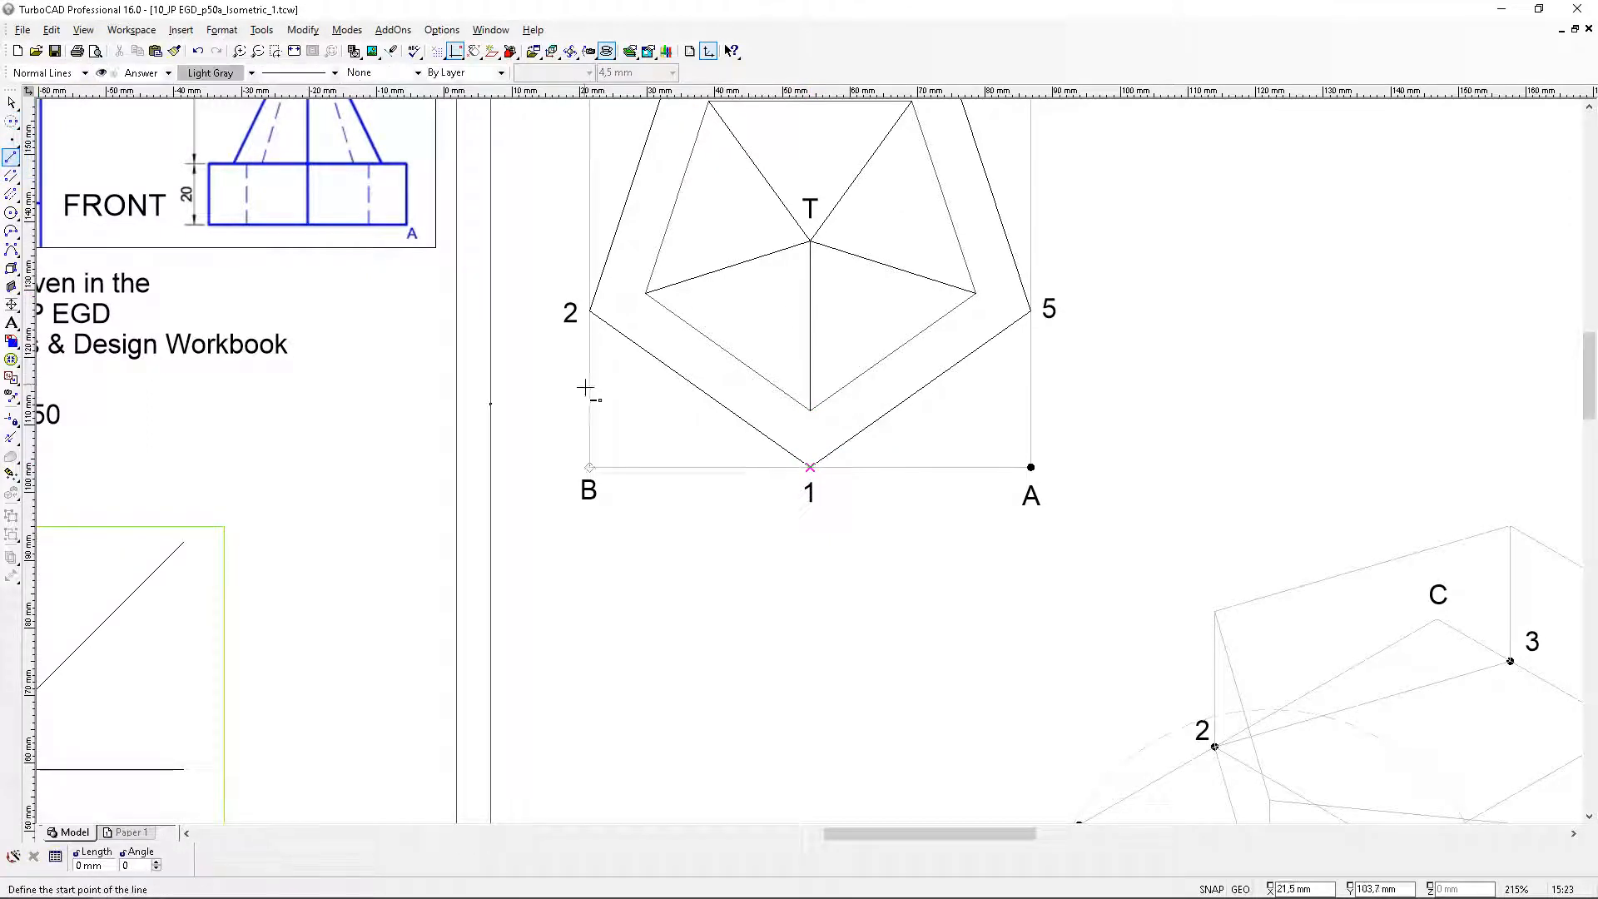
left_click(810, 466)
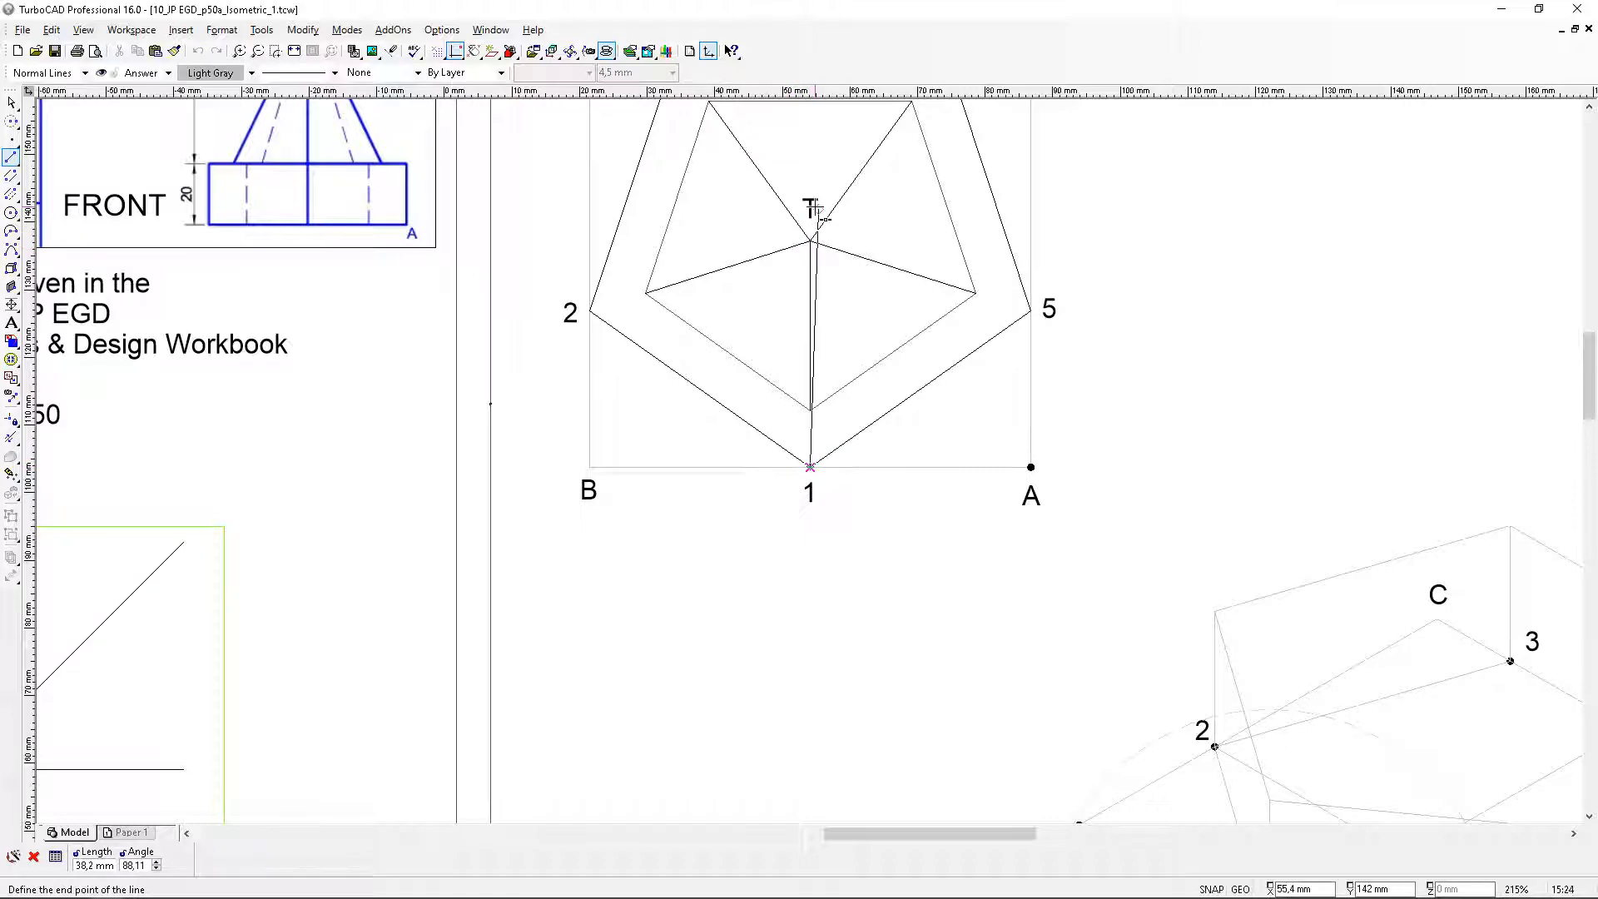
scroll(816, 207, "down", 2)
left_click(809, 377)
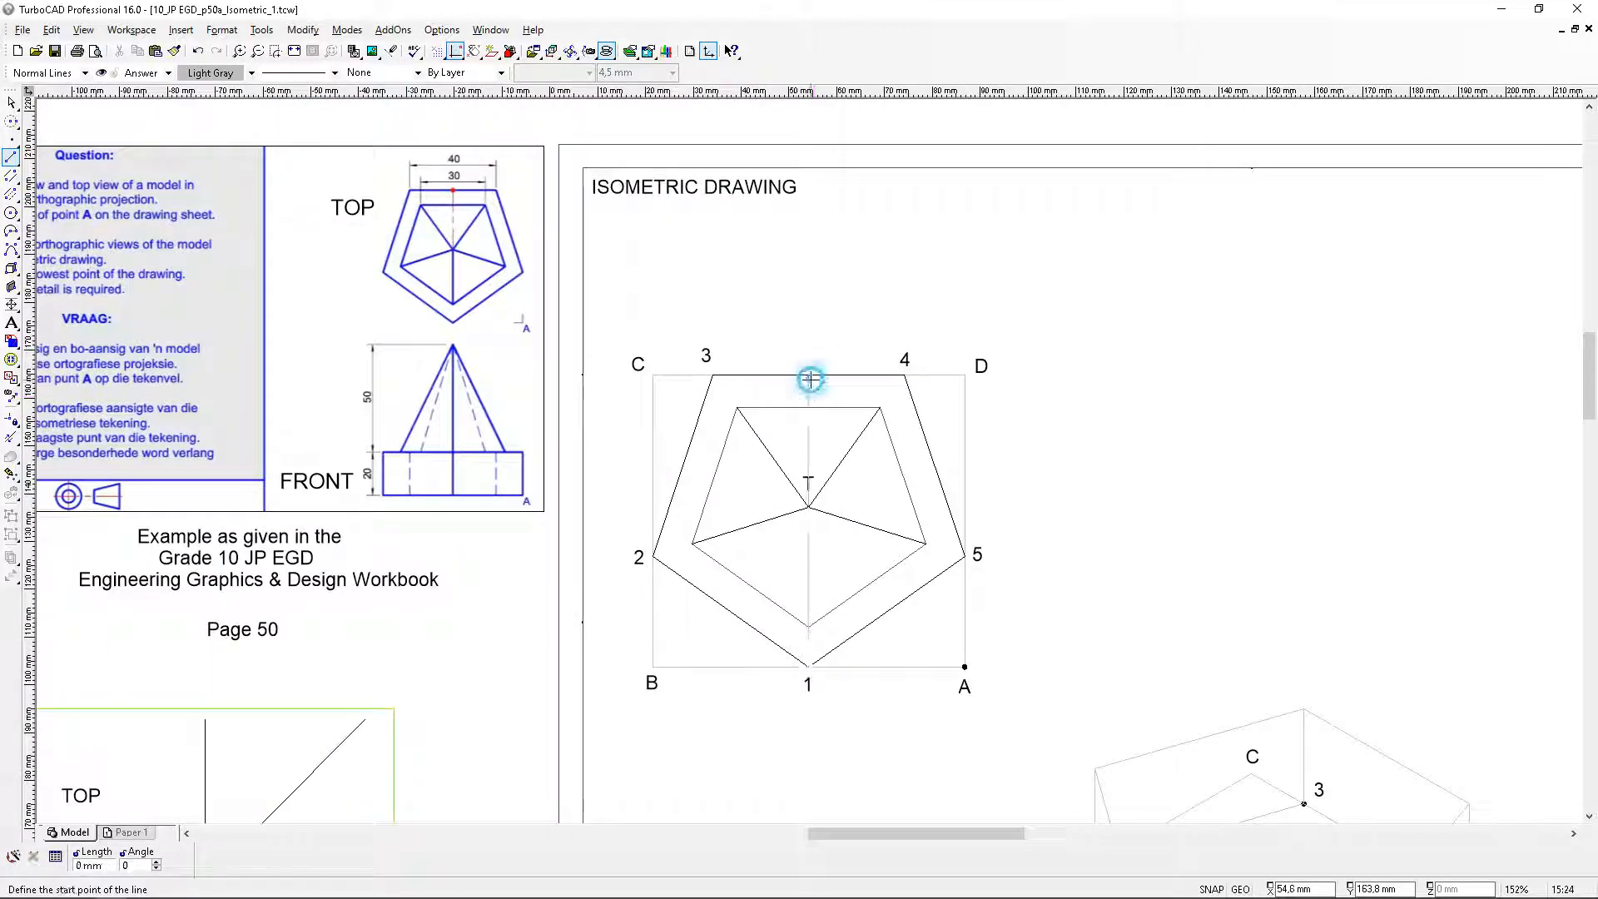
scroll(1369, 726, "down", 2)
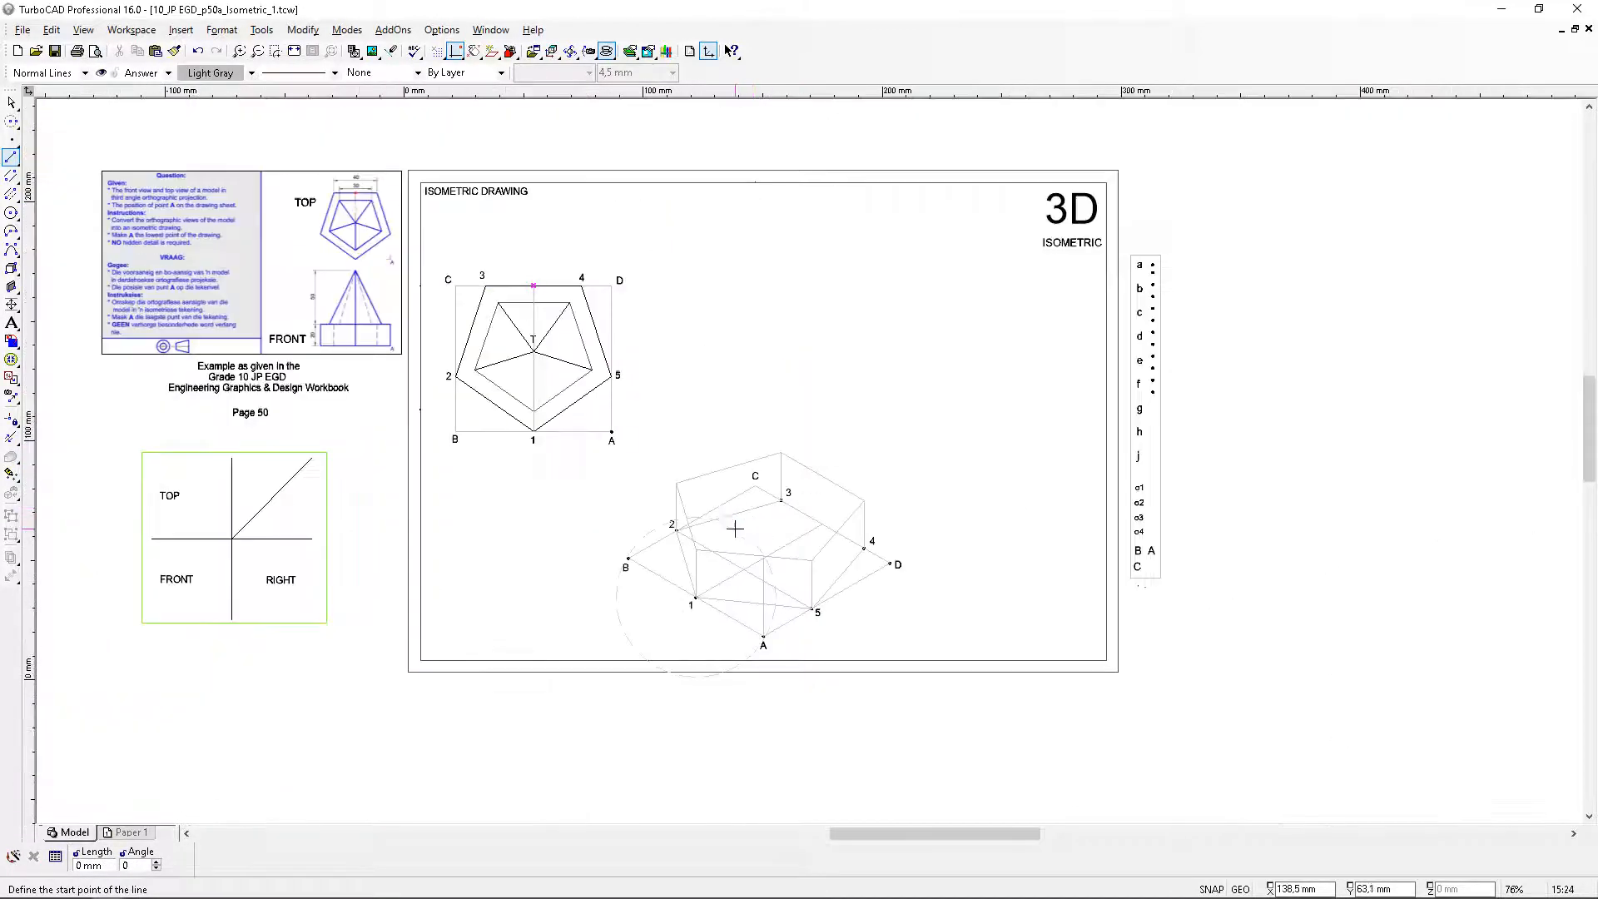
scroll(606, 645, "up", 2)
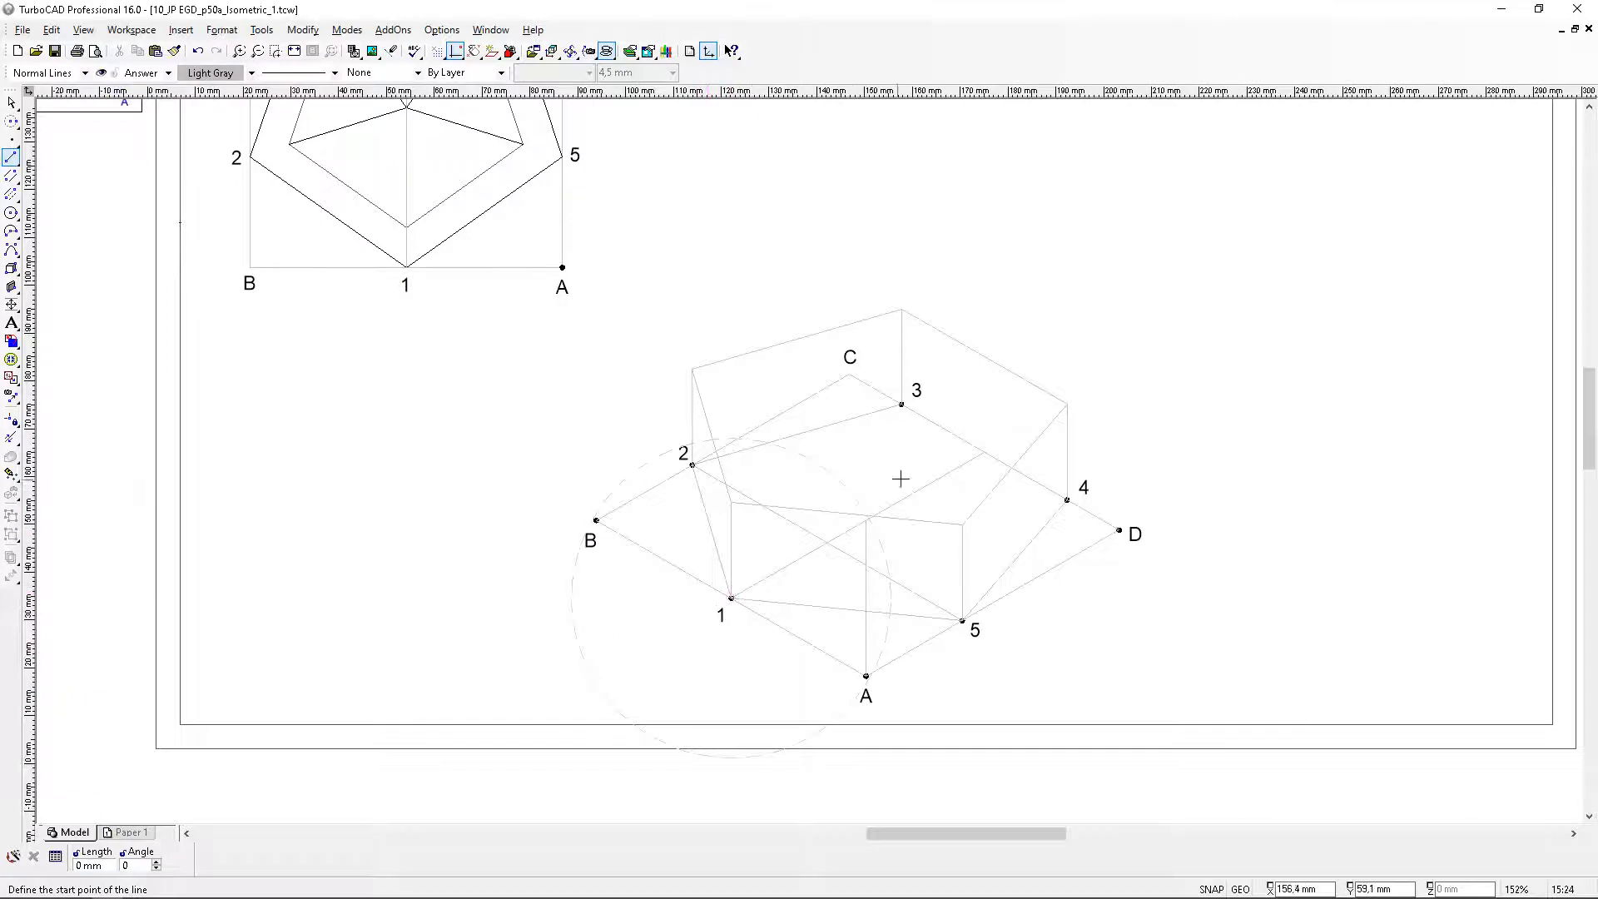
scroll(674, 364, "down", 4)
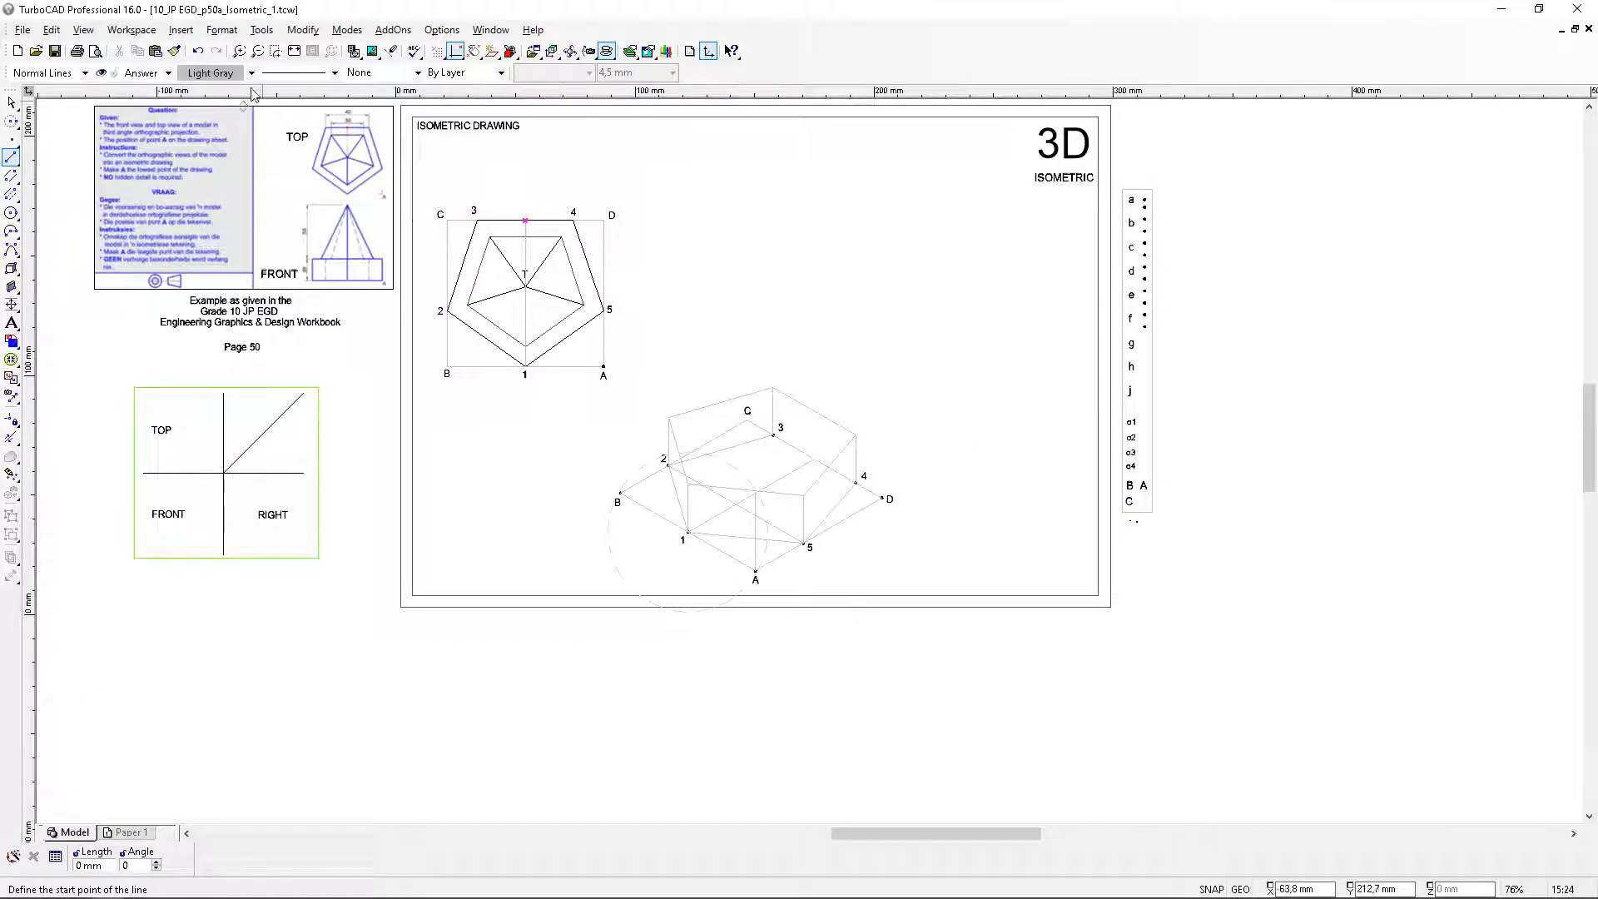
left_click(198, 51)
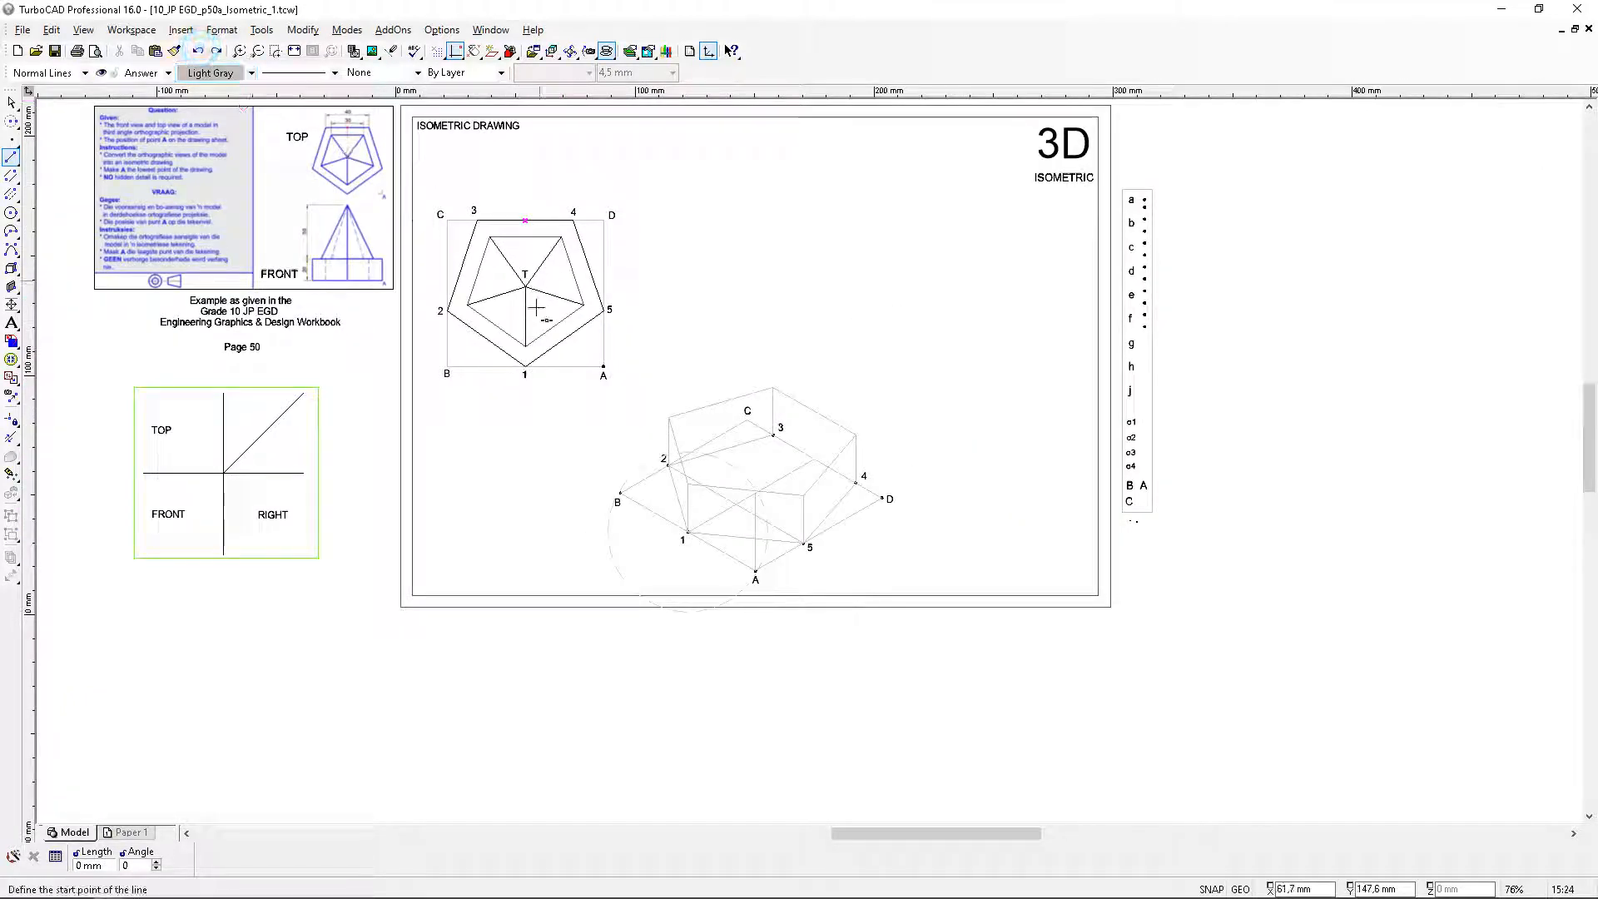
Place a spare dot marker where the construction circle crosses the centre line from point 1 in the isometric base
scroll(755, 511, "up", 2)
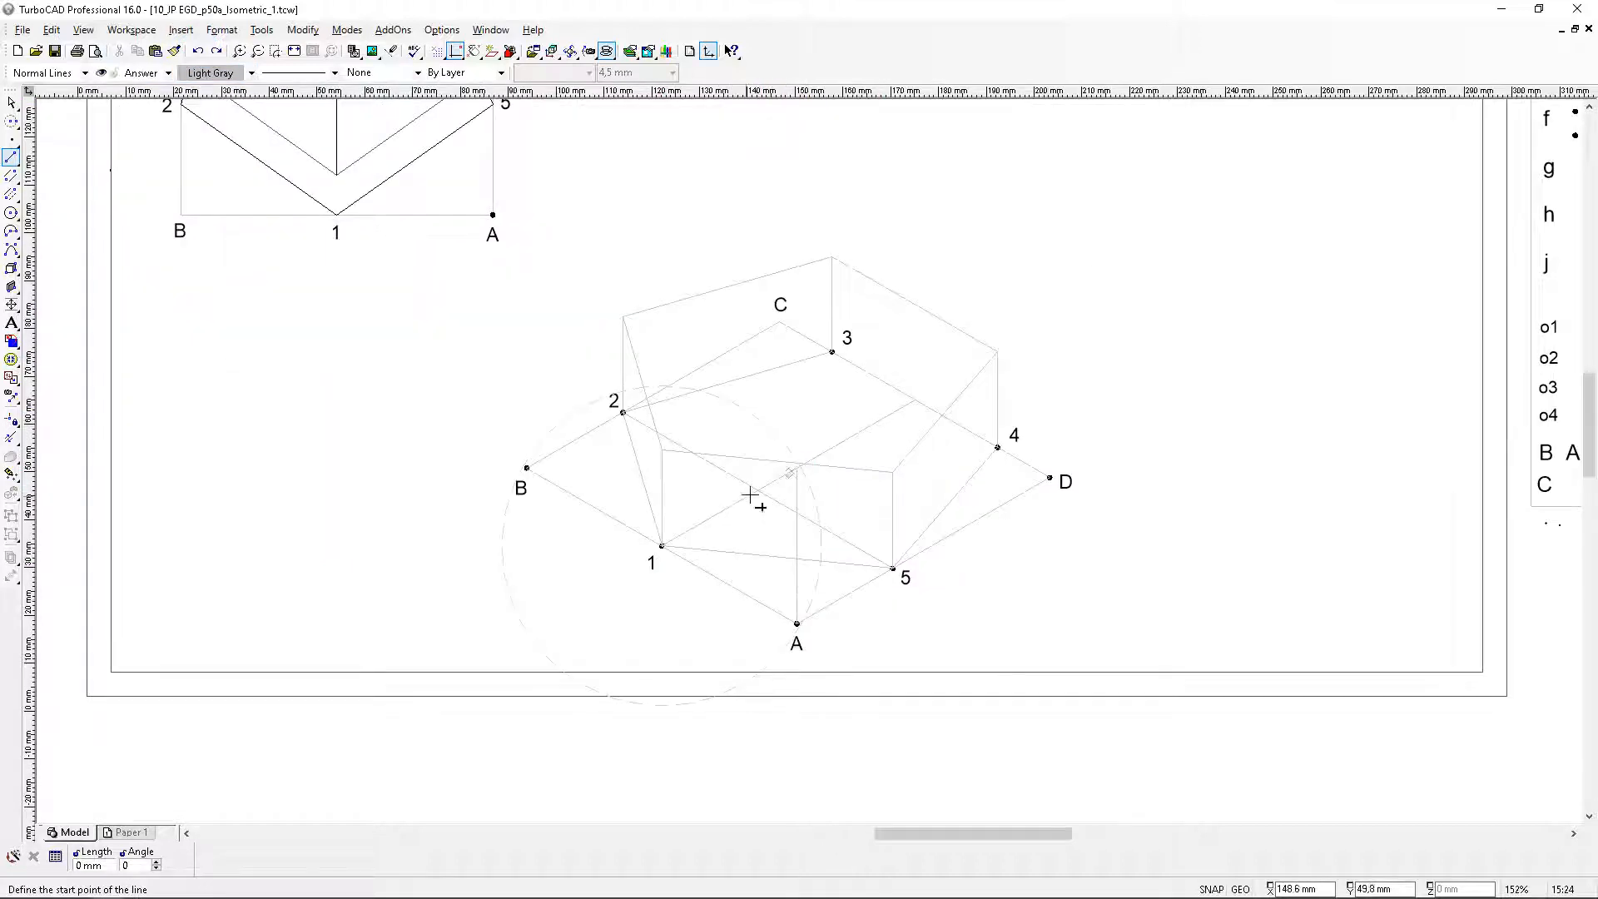
scroll(753, 491, "up", 4)
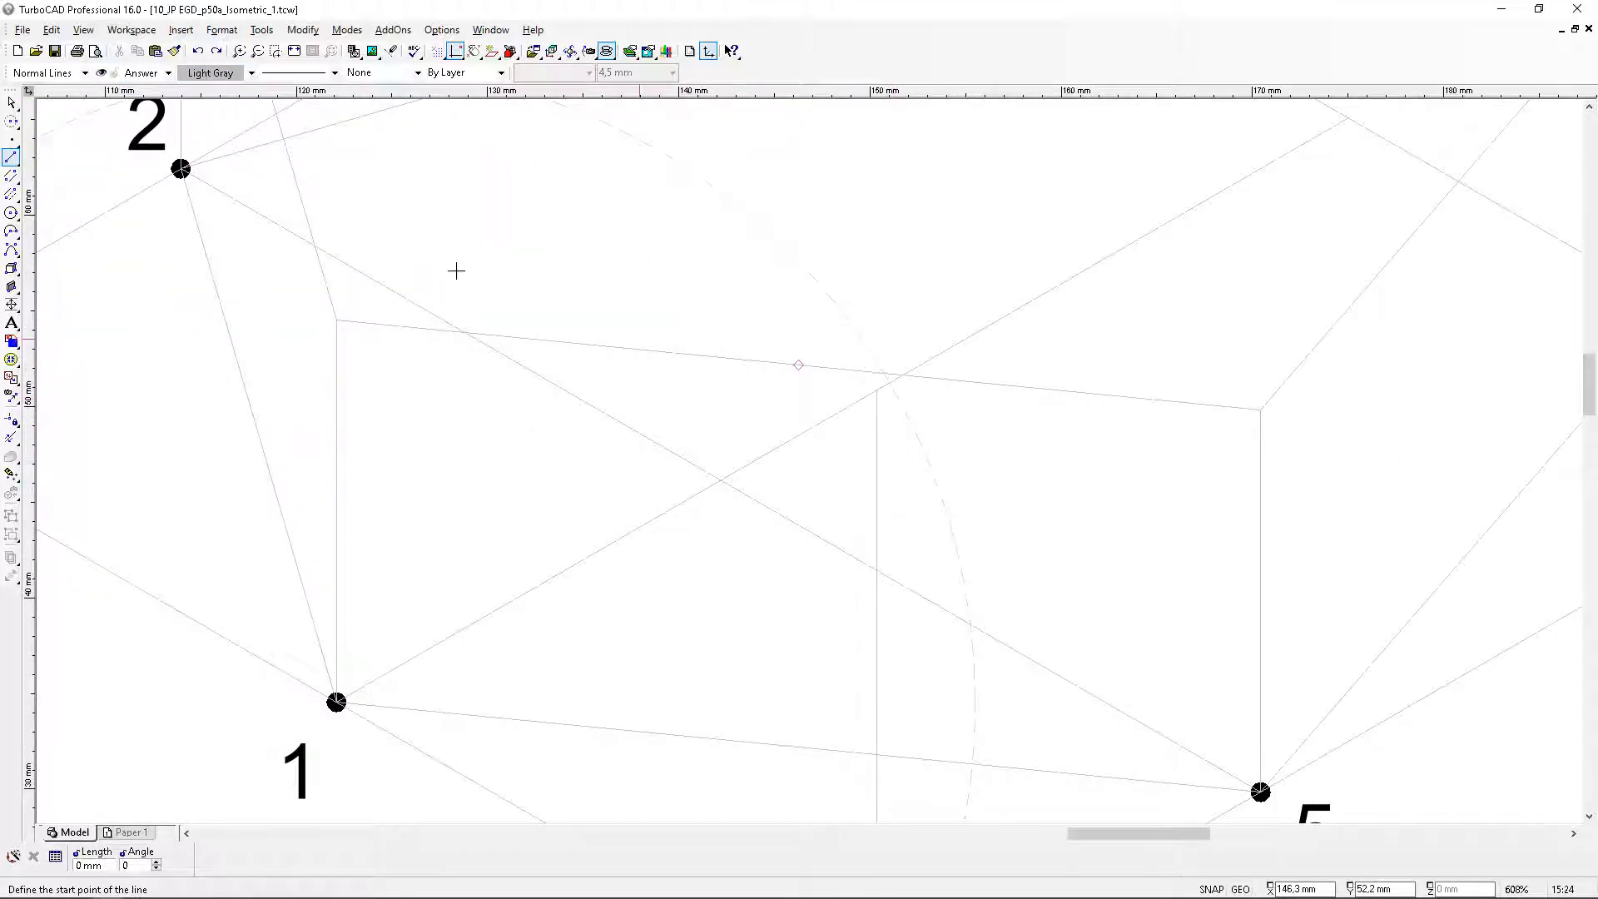
left_click(12, 103)
scroll(816, 467, "down", 4)
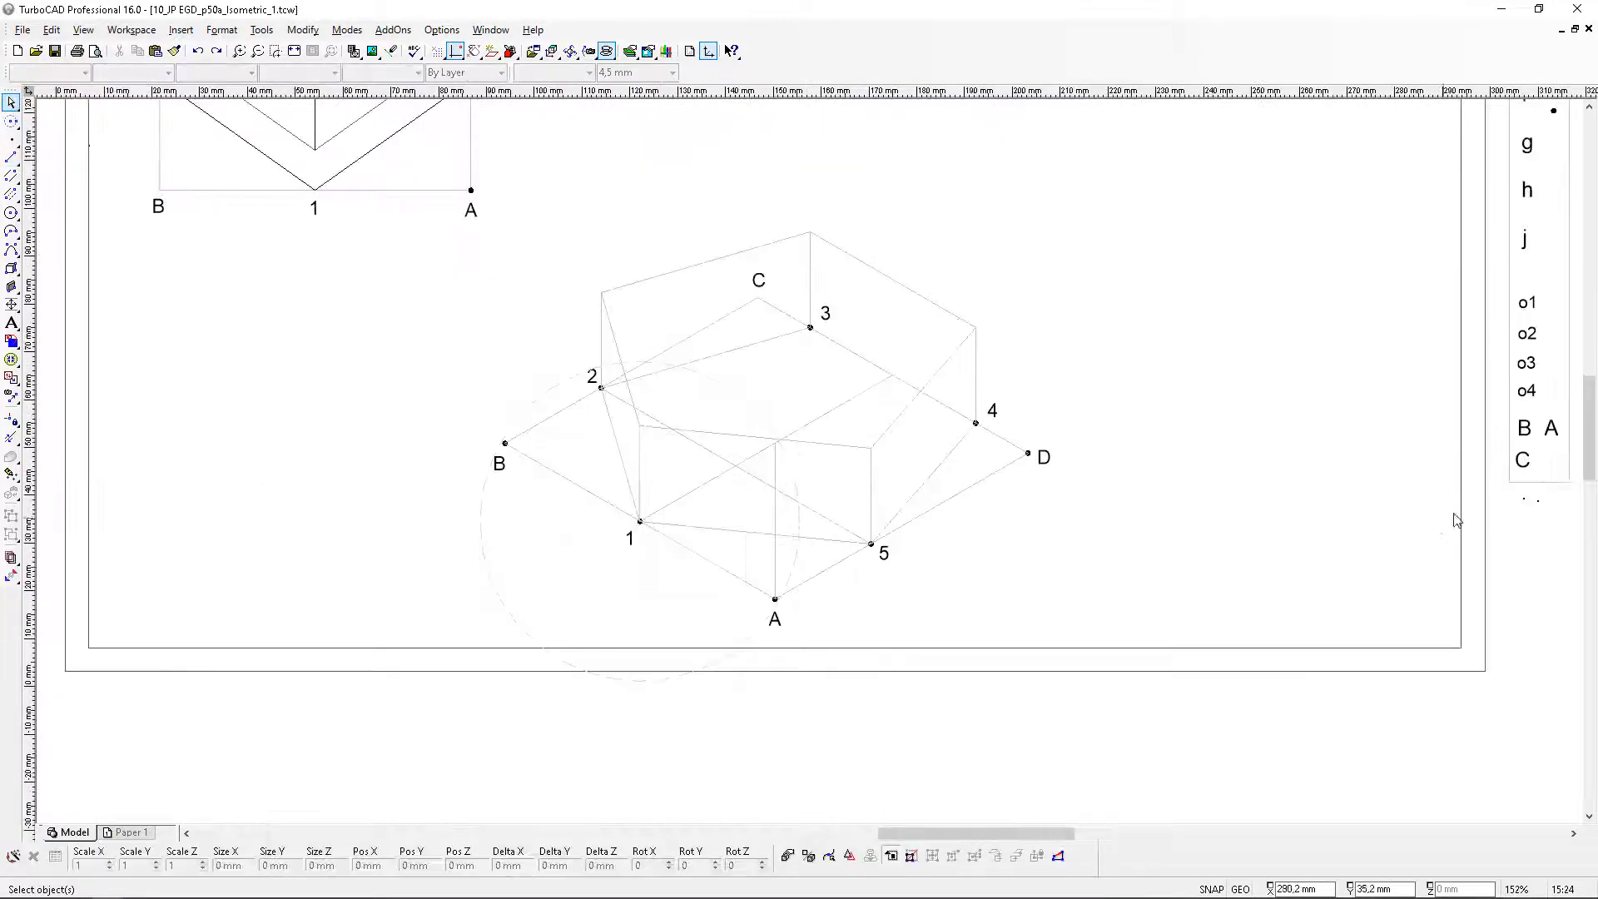
scroll(1554, 114, "up", 4)
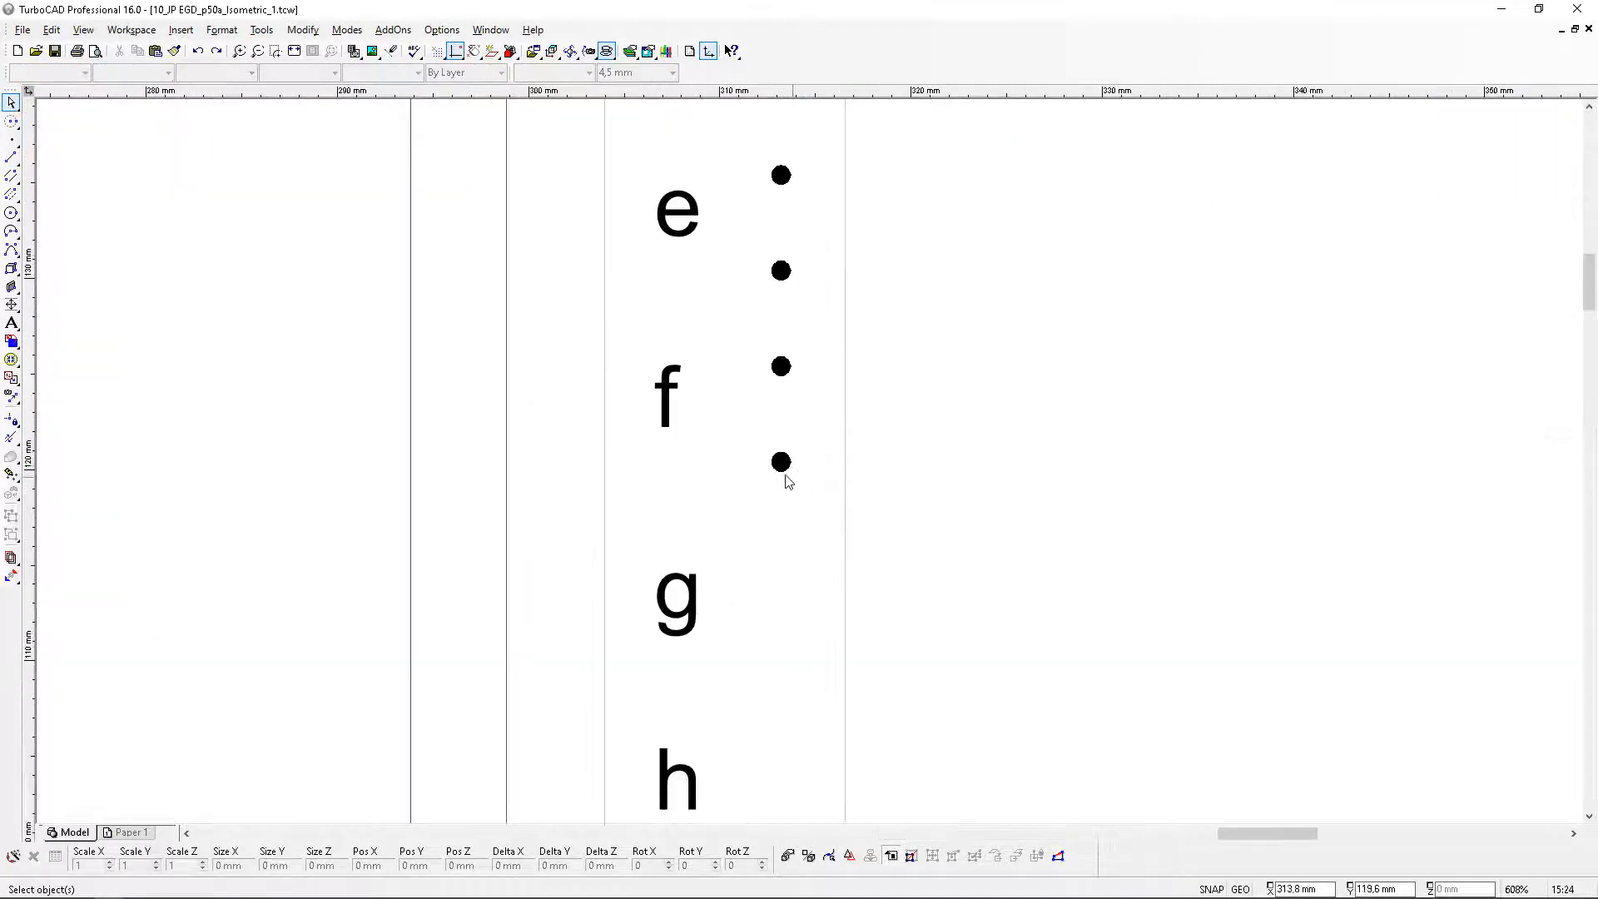
left_click(789, 468)
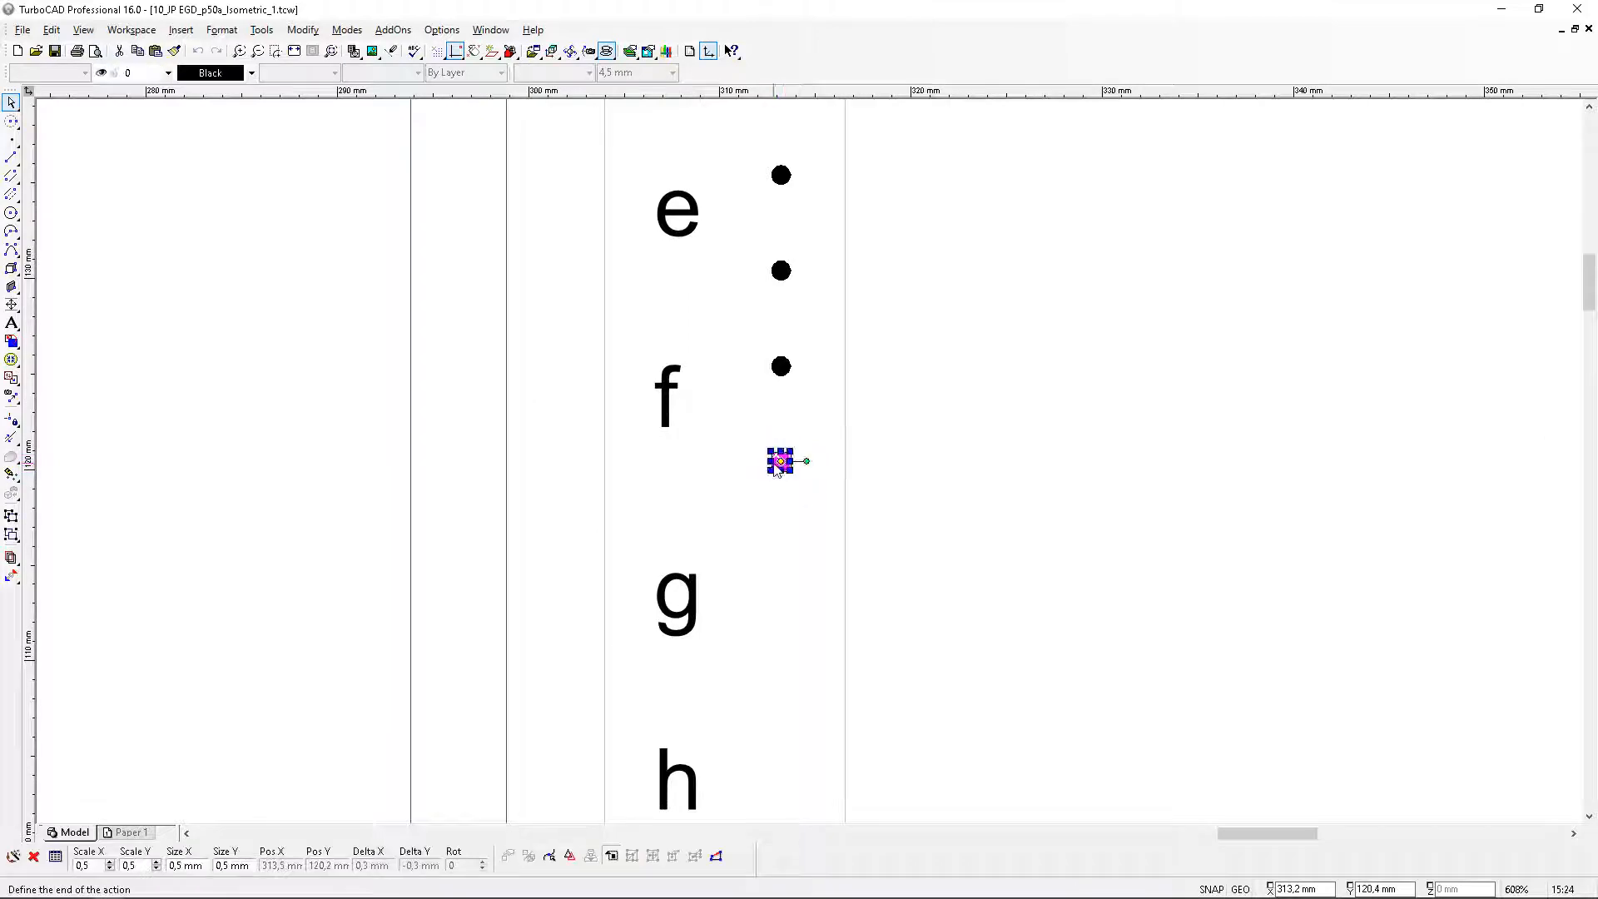
left_click(780, 460)
scroll(809, 462, "down", 6)
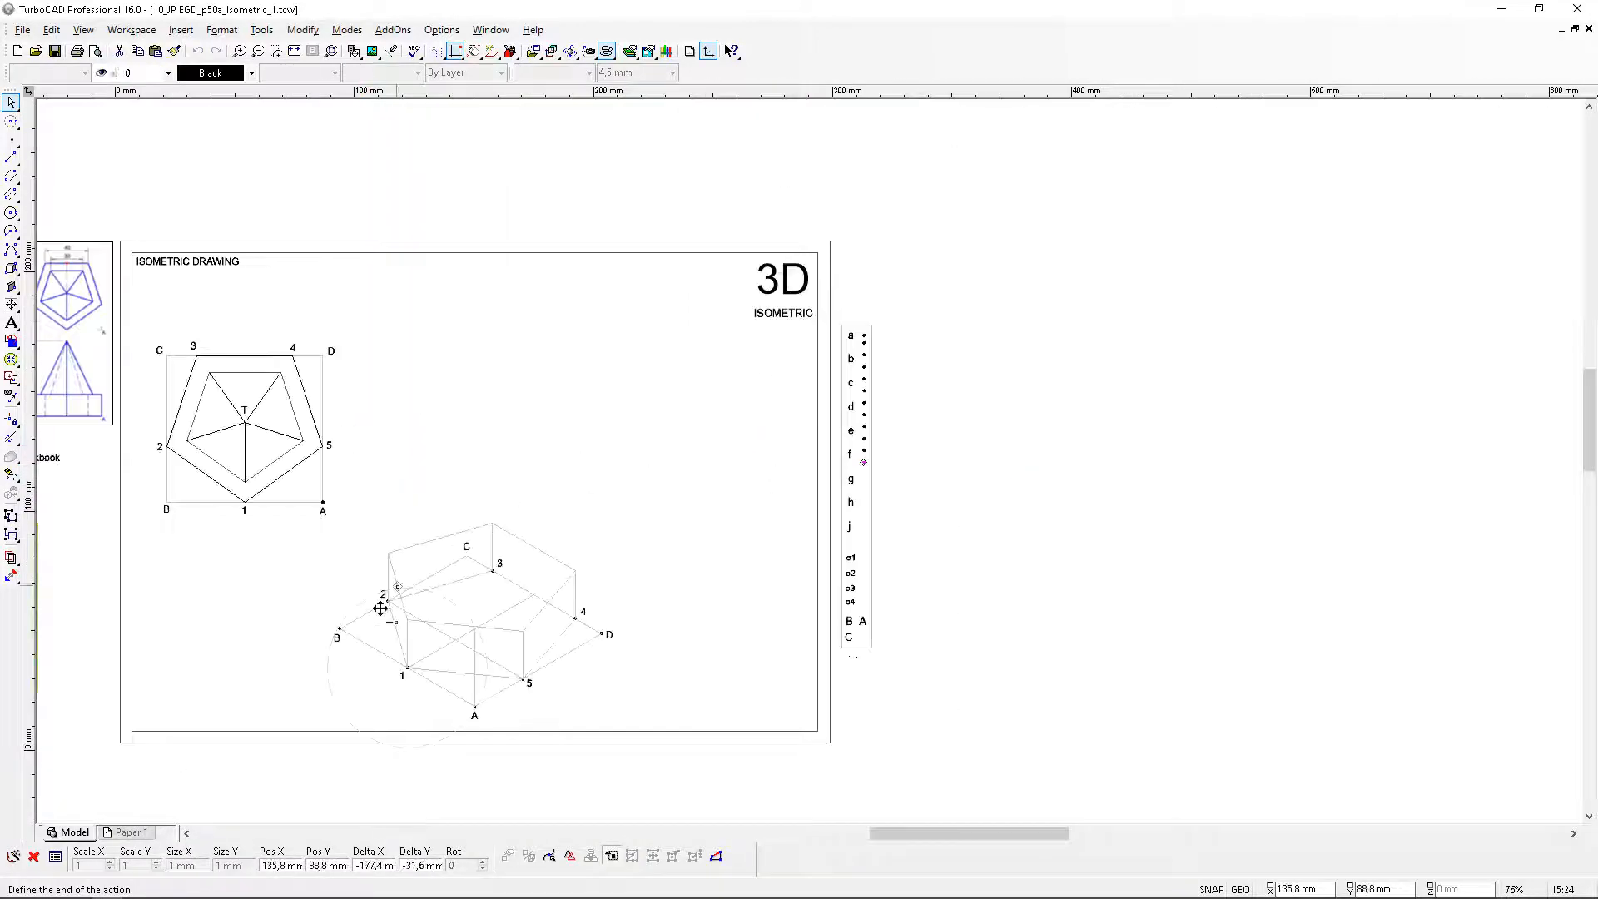
scroll(809, 462, "up", 10)
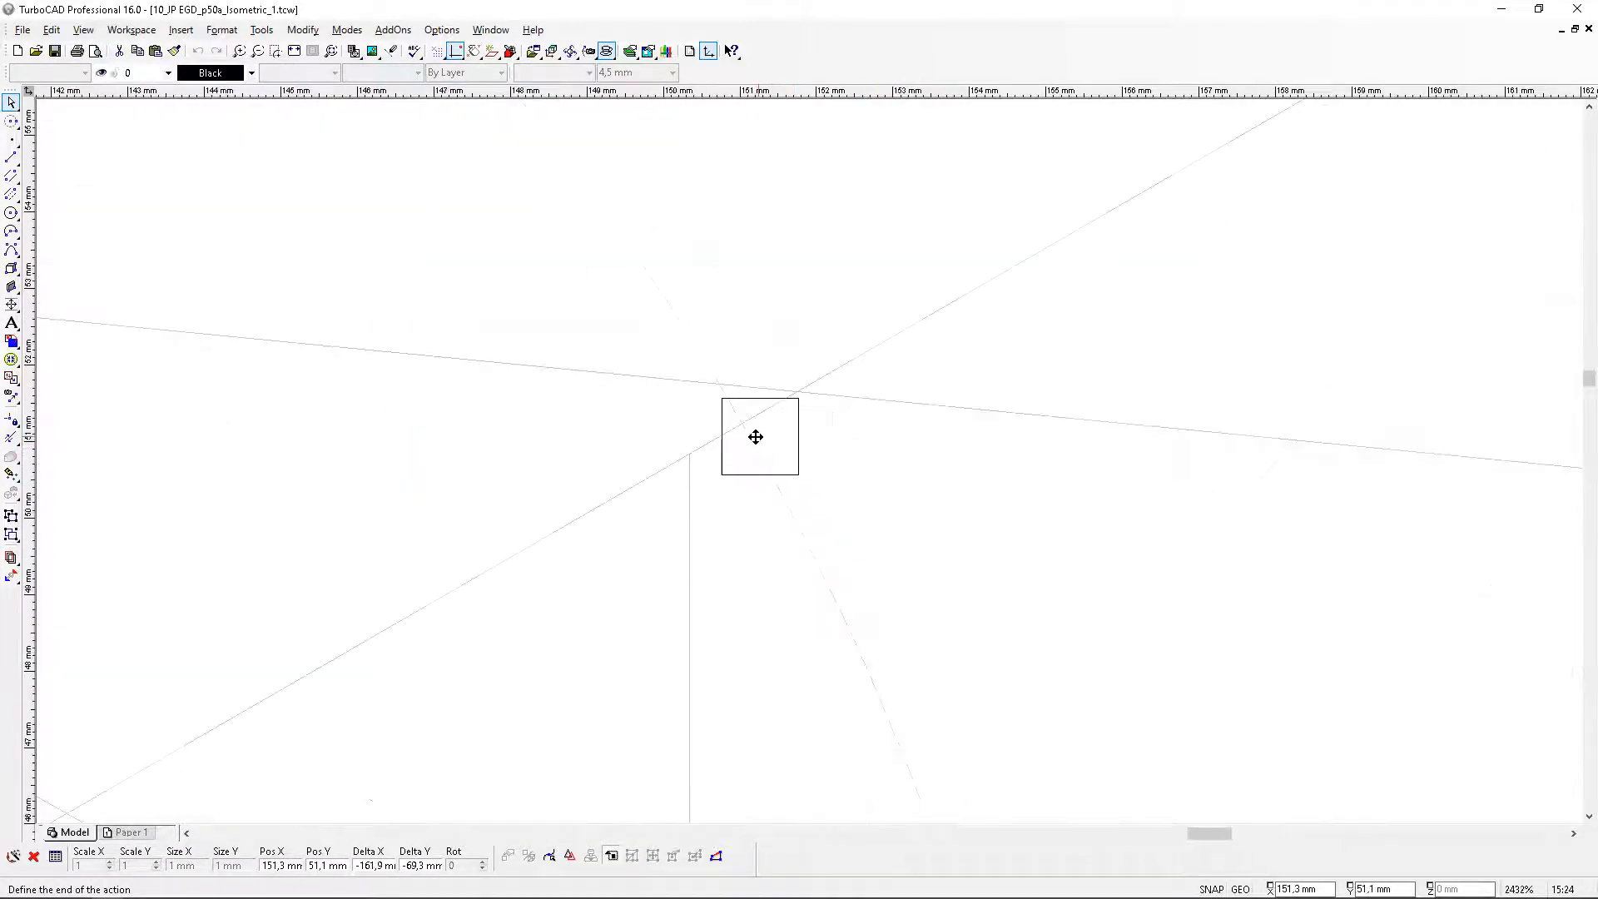
left_click(741, 425)
scroll(809, 463, "down", 6)
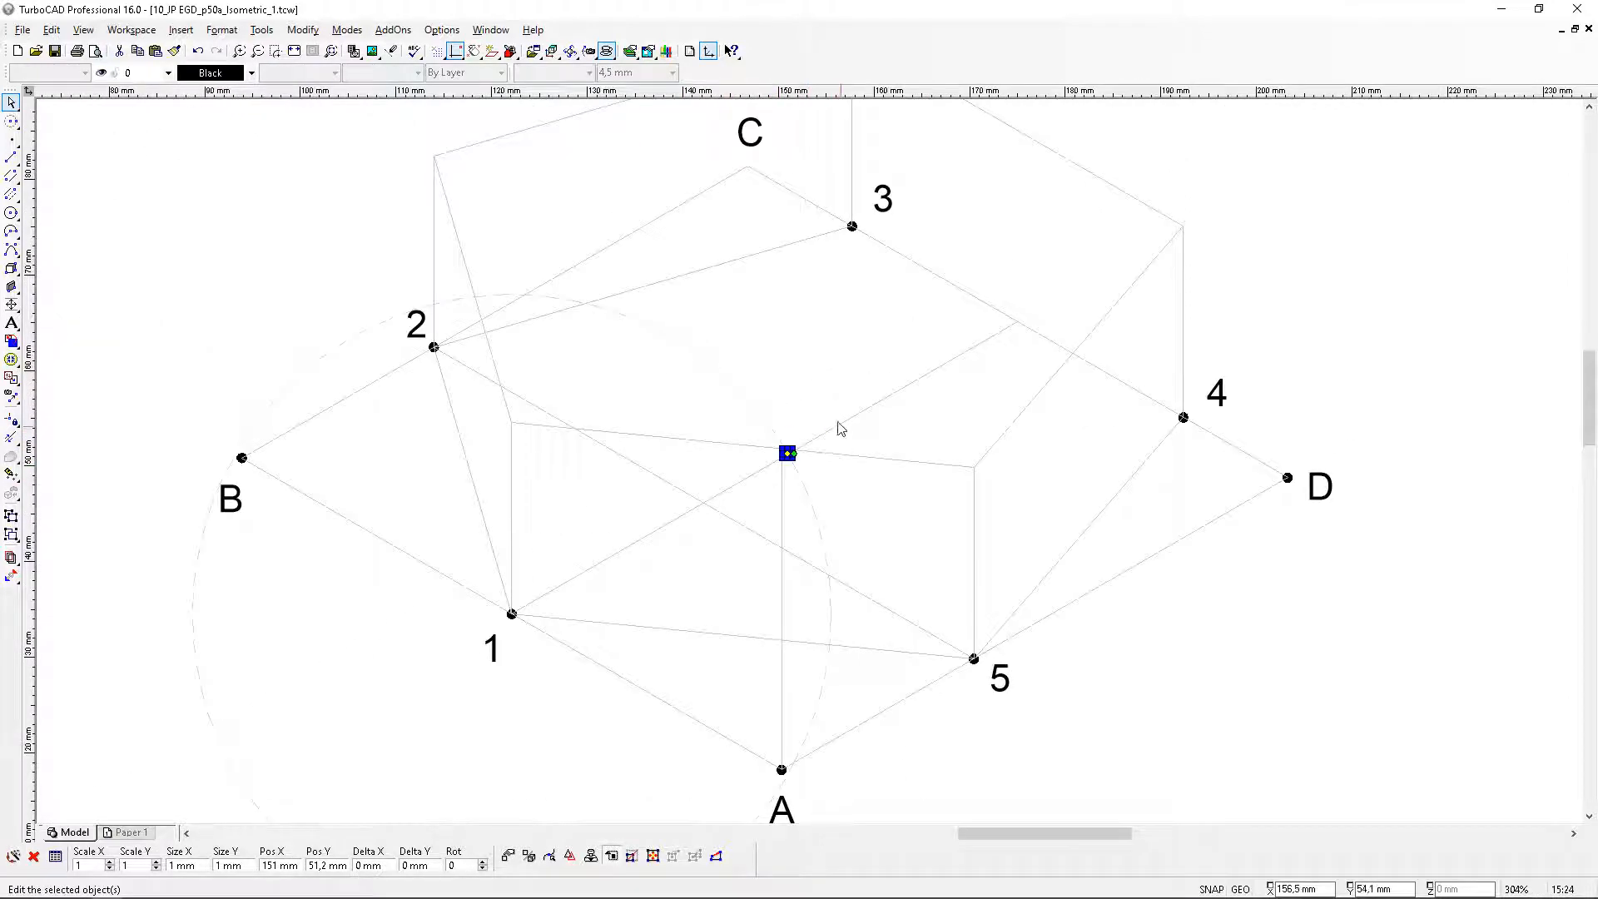
left_click(801, 370)
Clear all construction geometry from the drawing
left_click(51, 30)
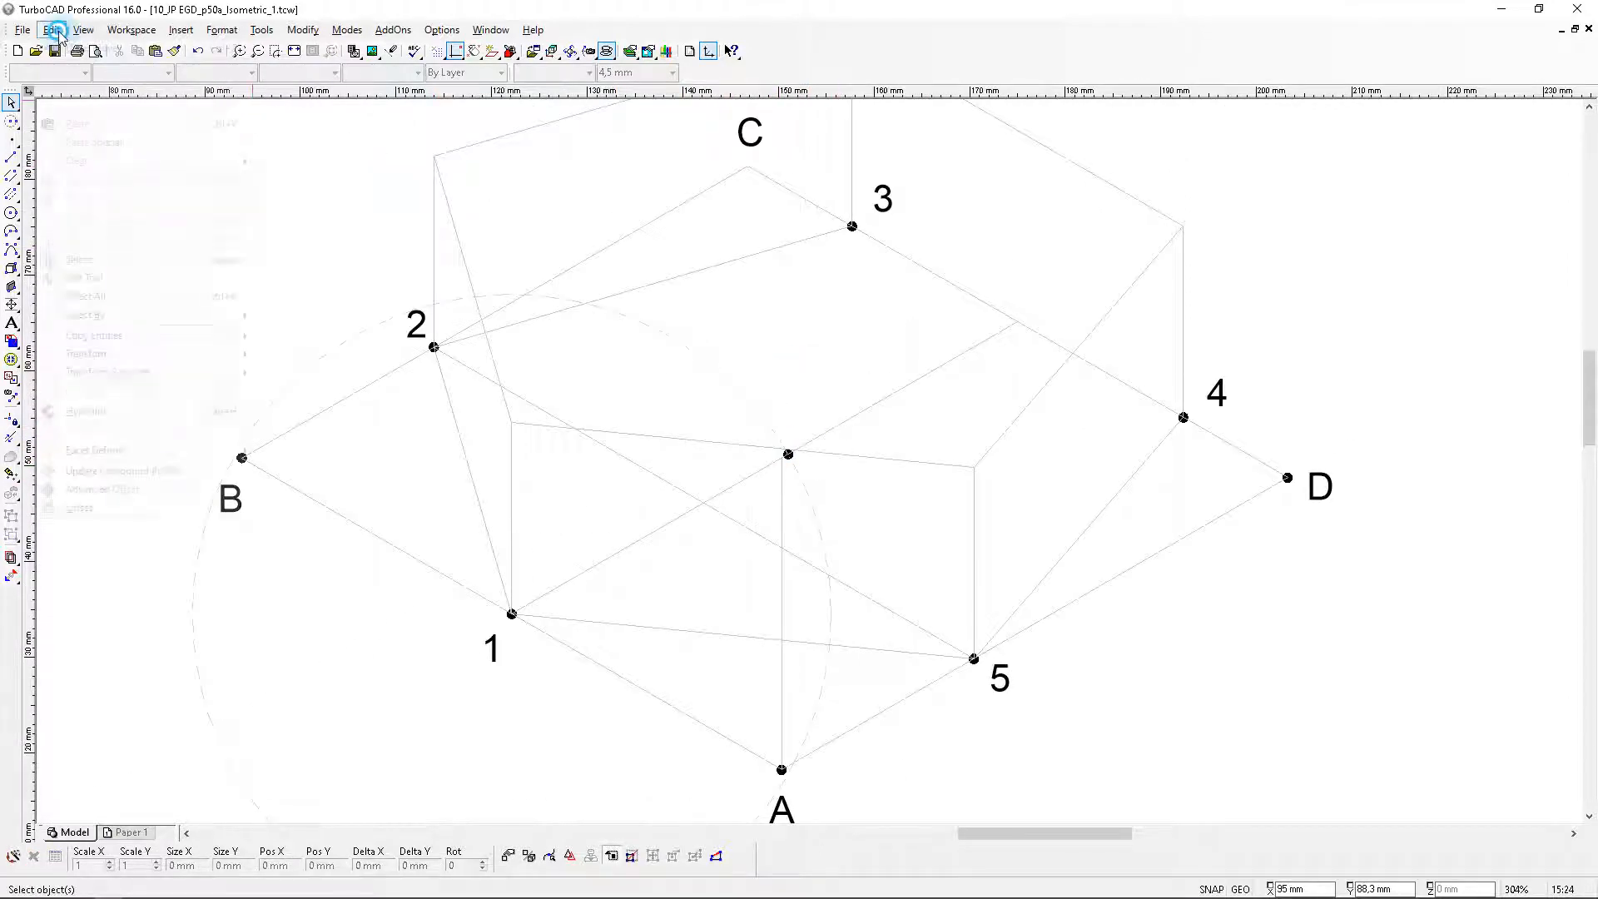
mouse_move(167, 161)
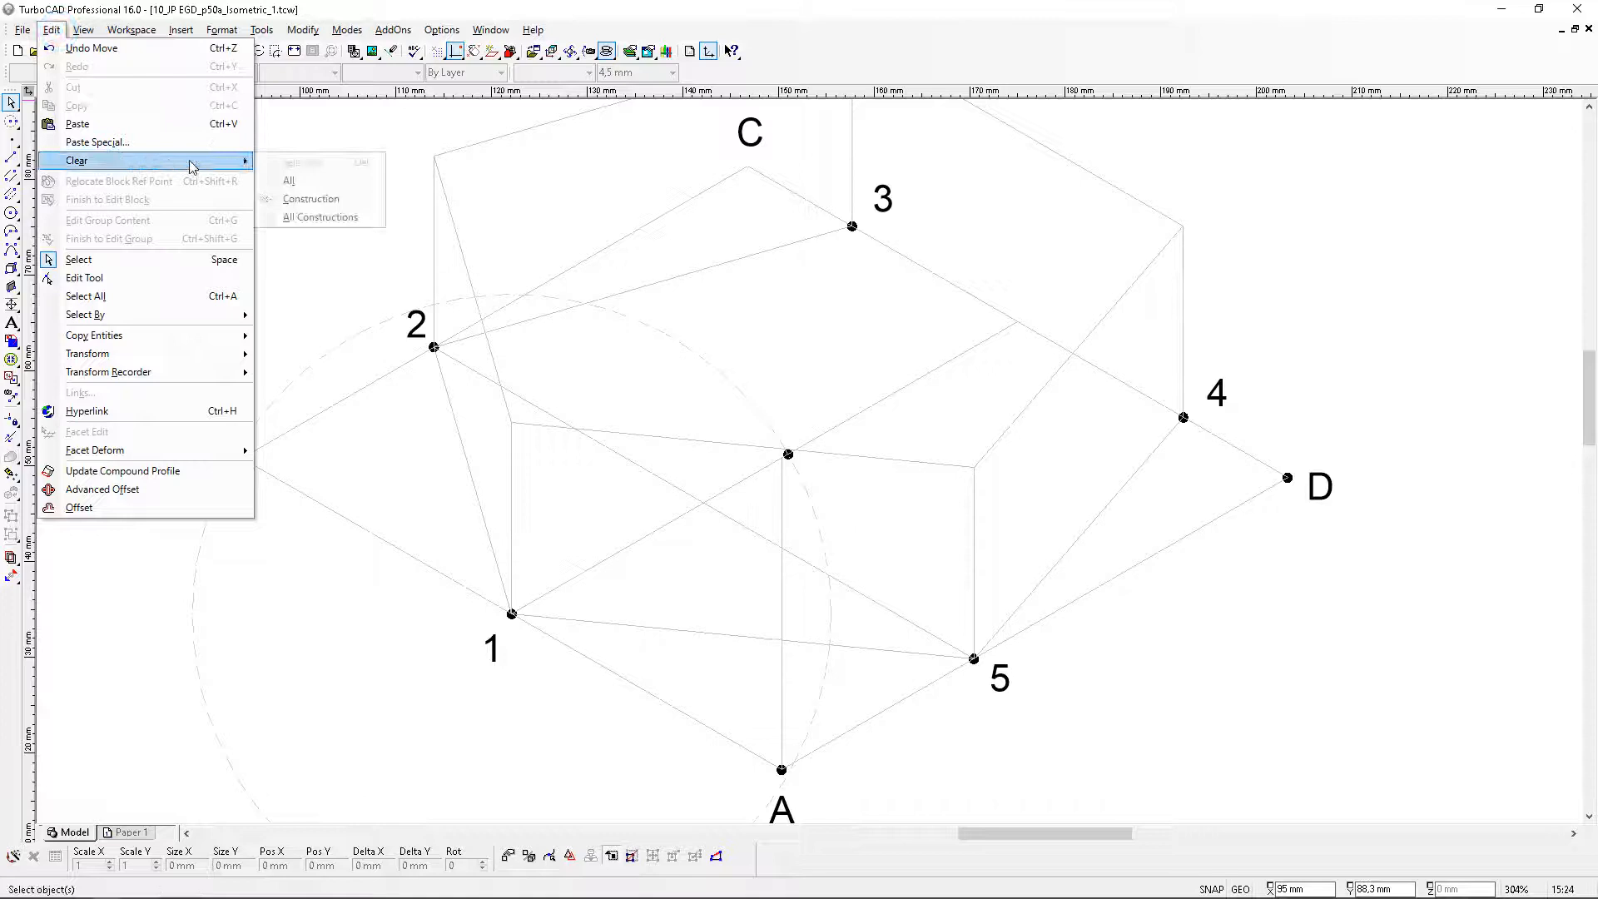
left_click(314, 218)
Draw a 20 mm vertical line upwards from the new dot marker on the centre line from point 1
scroll(749, 416, "up", 4)
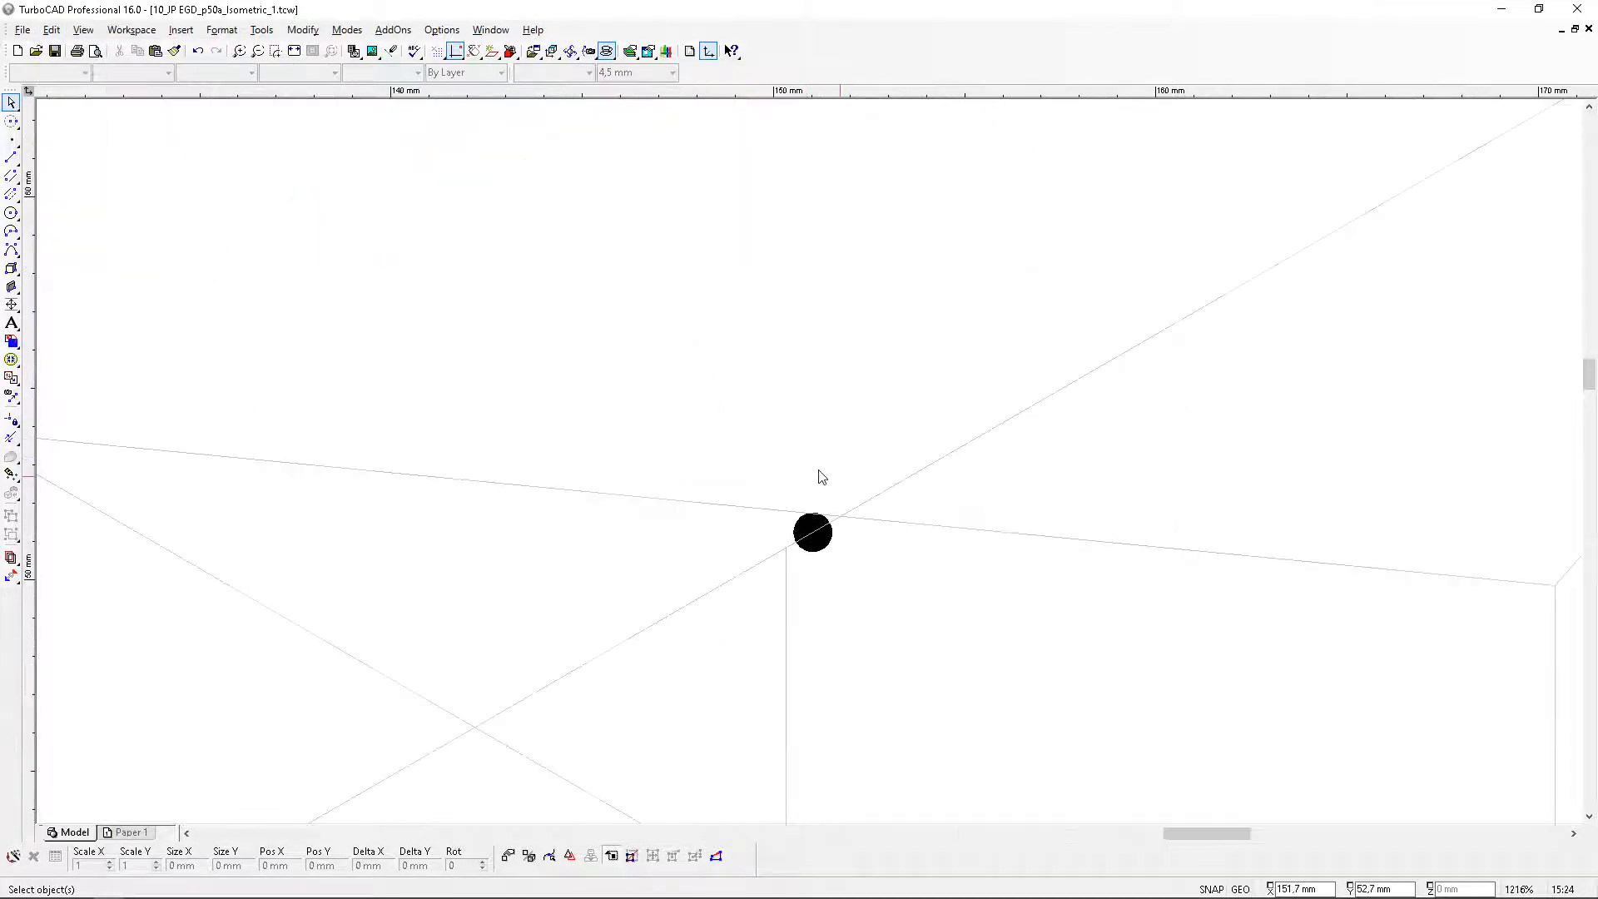
left_click(12, 157)
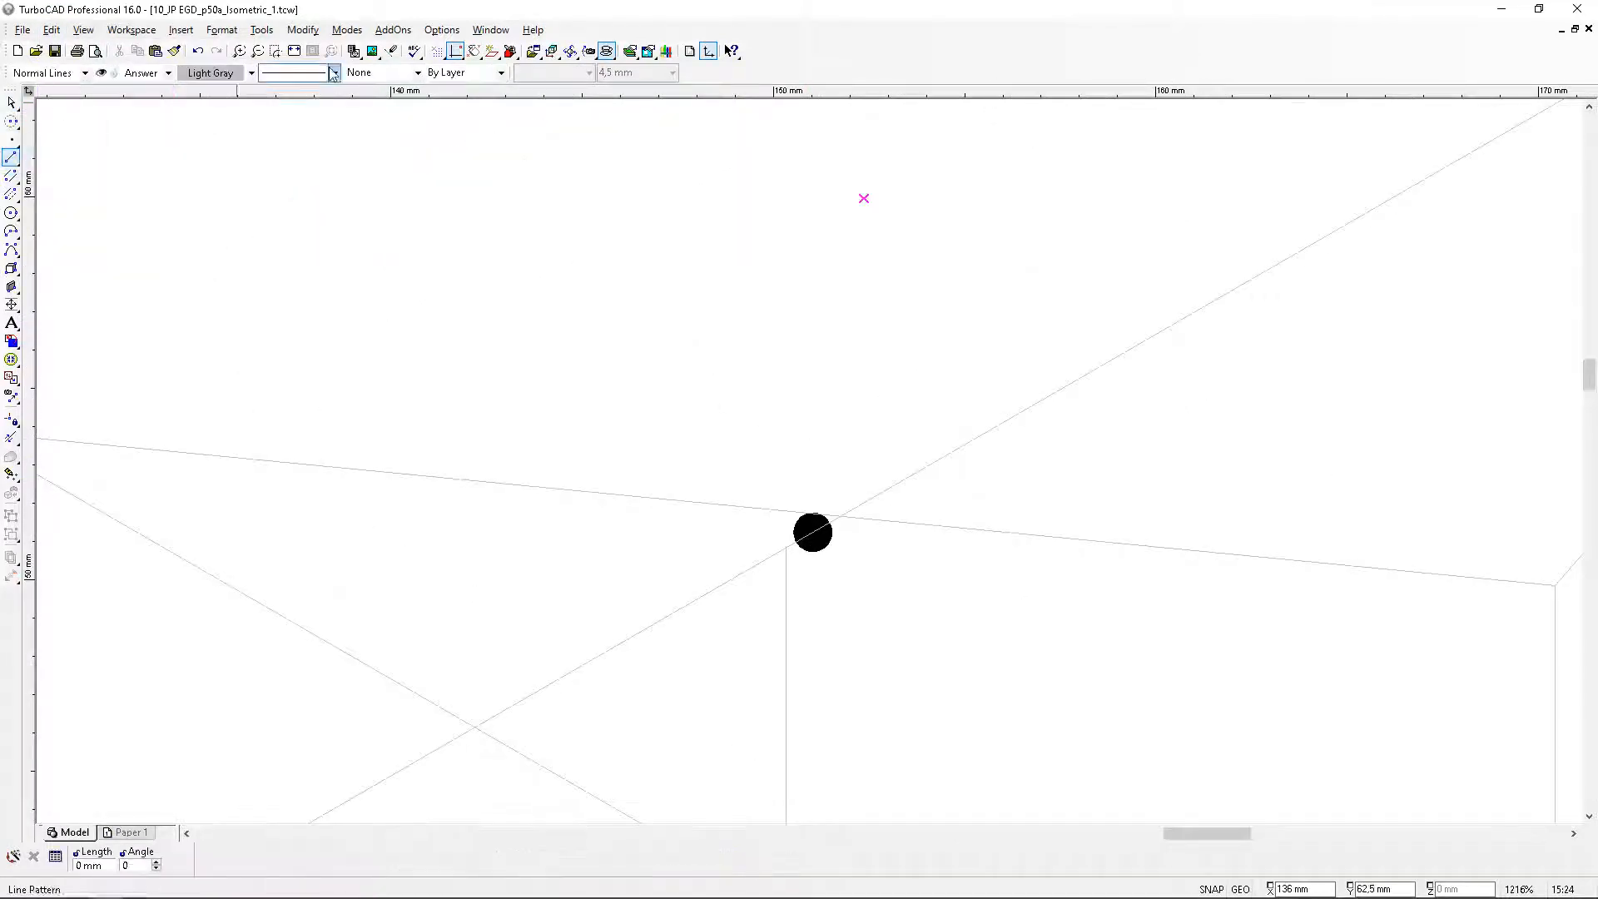
left_click(812, 534)
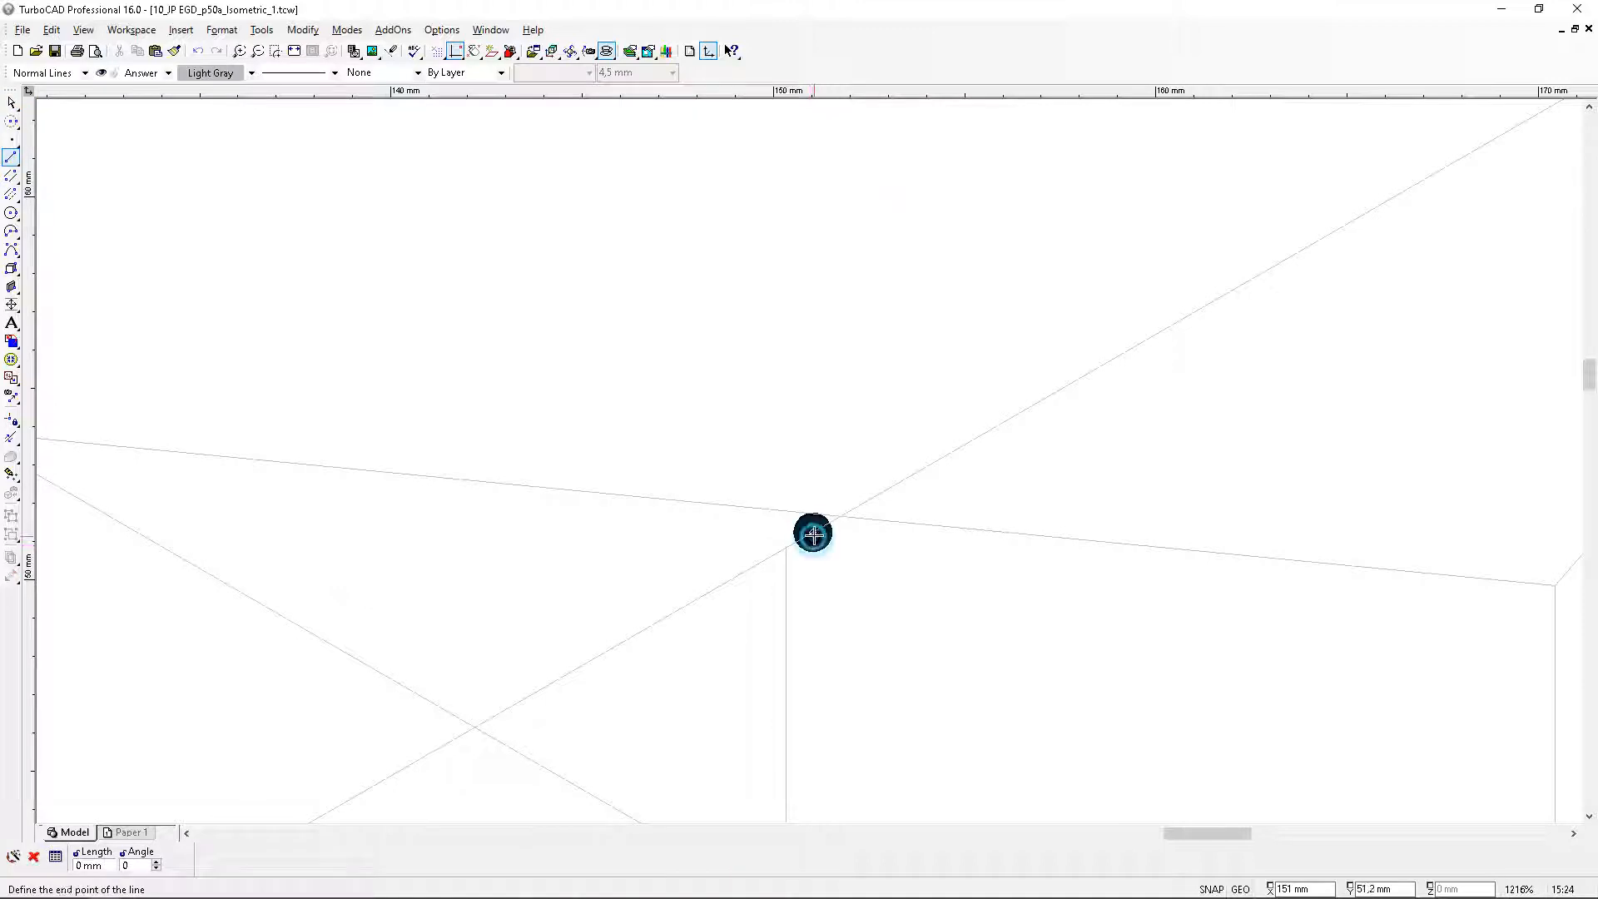
scroll(778, 246, "down", 4)
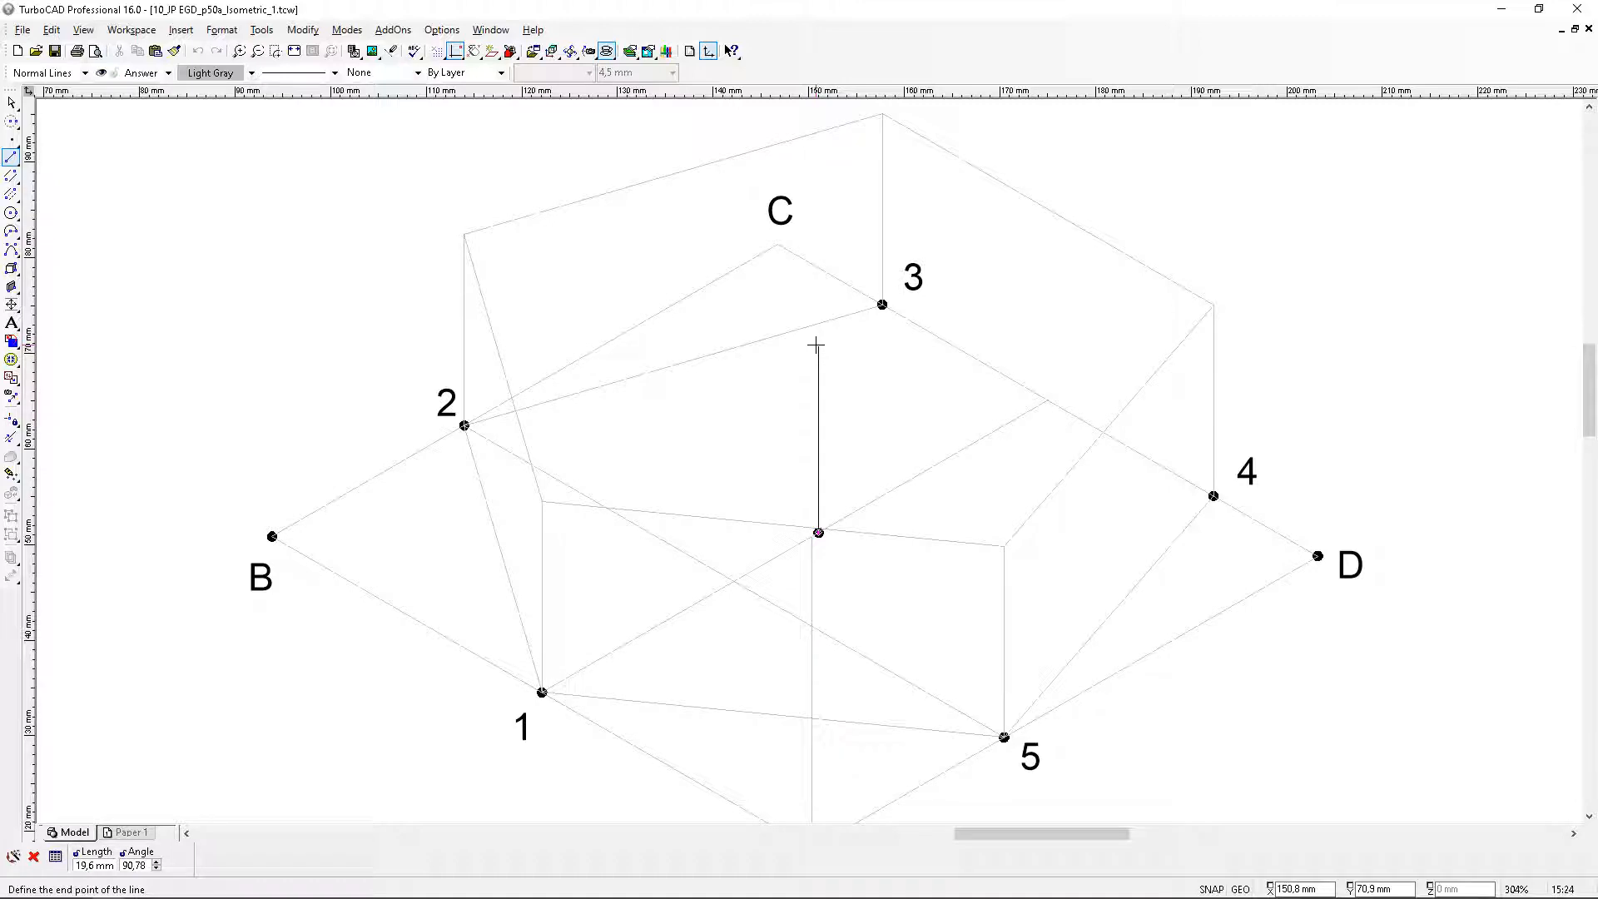
key("Tab")
type("20")
key("Return")
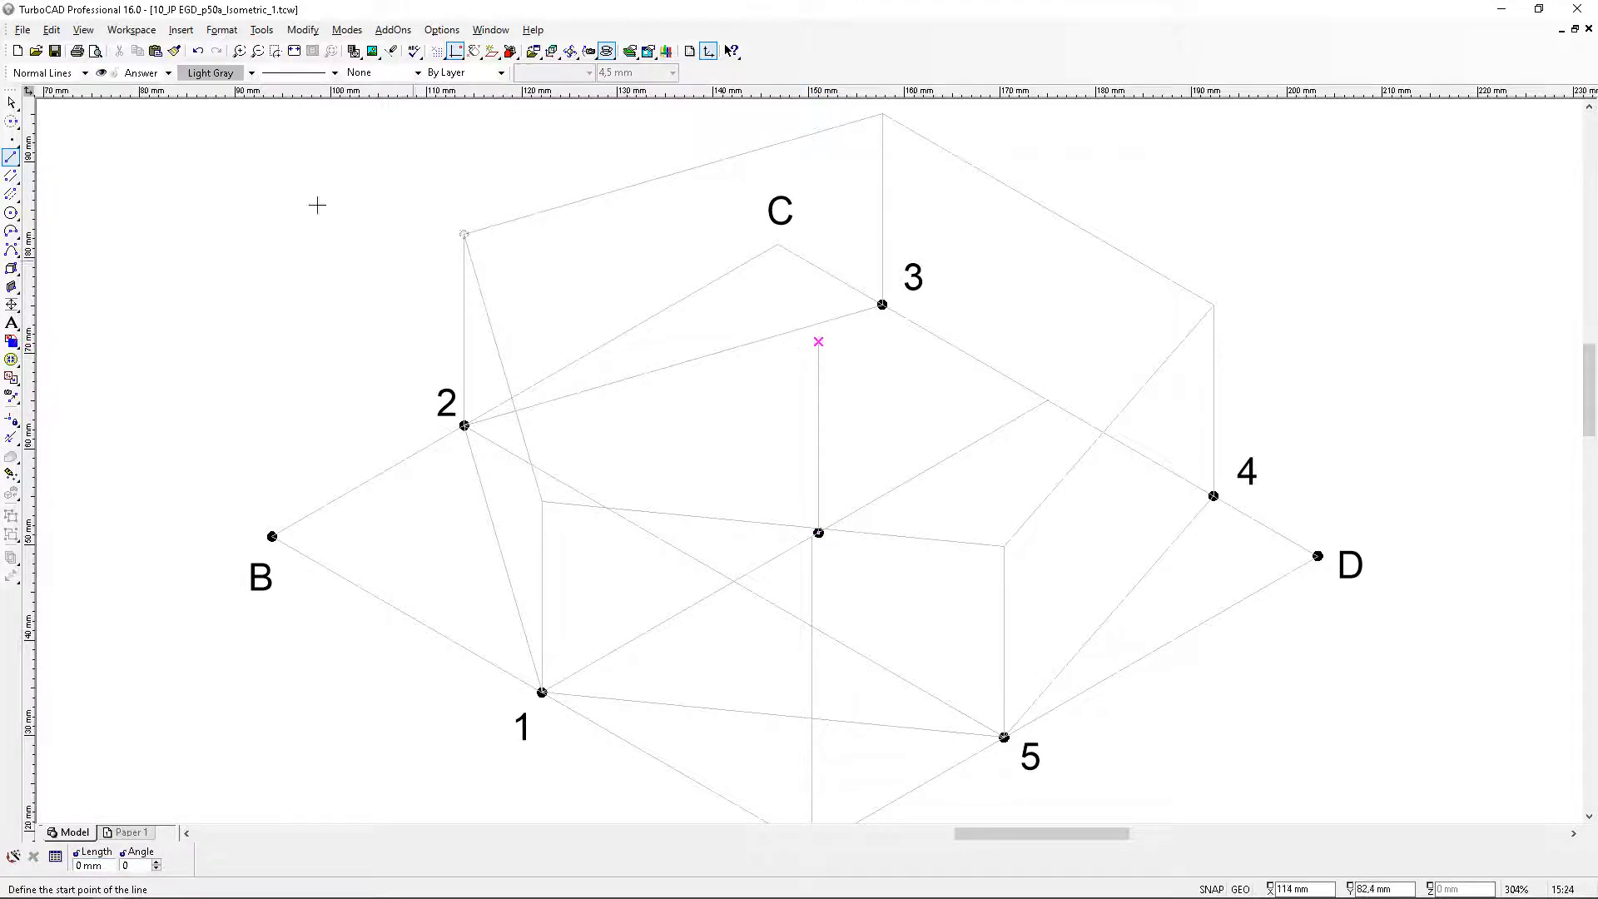
Place another spare dot marker on the upper end of the 20 mm vertical line
left_click(11, 102)
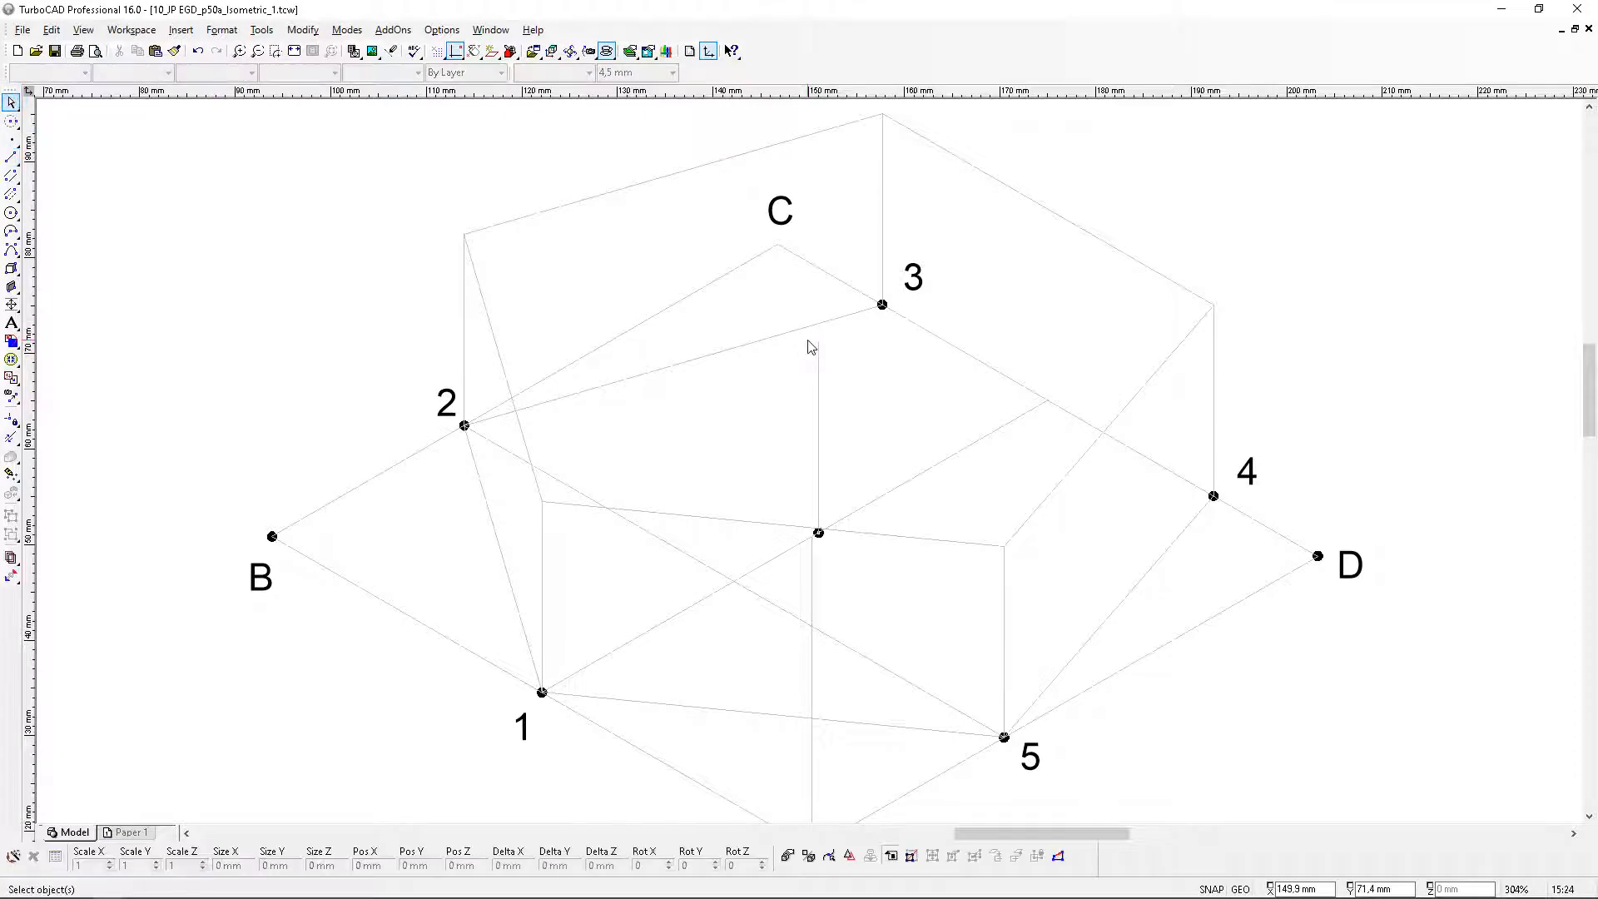
scroll(980, 560, "down", 4)
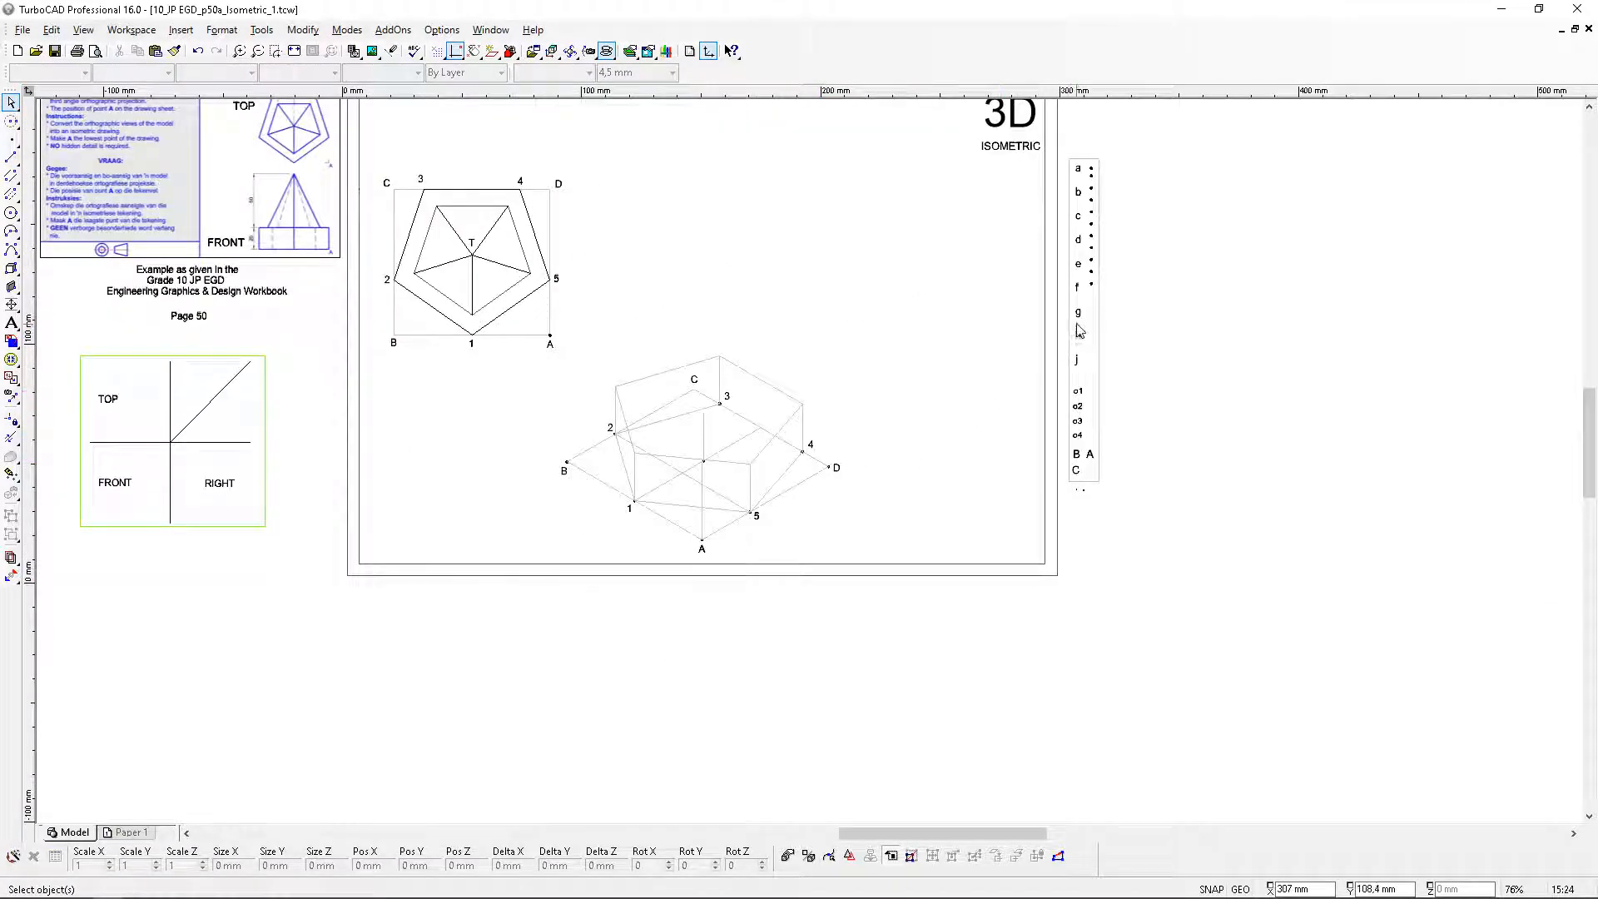
scroll(1076, 325, "up", 2)
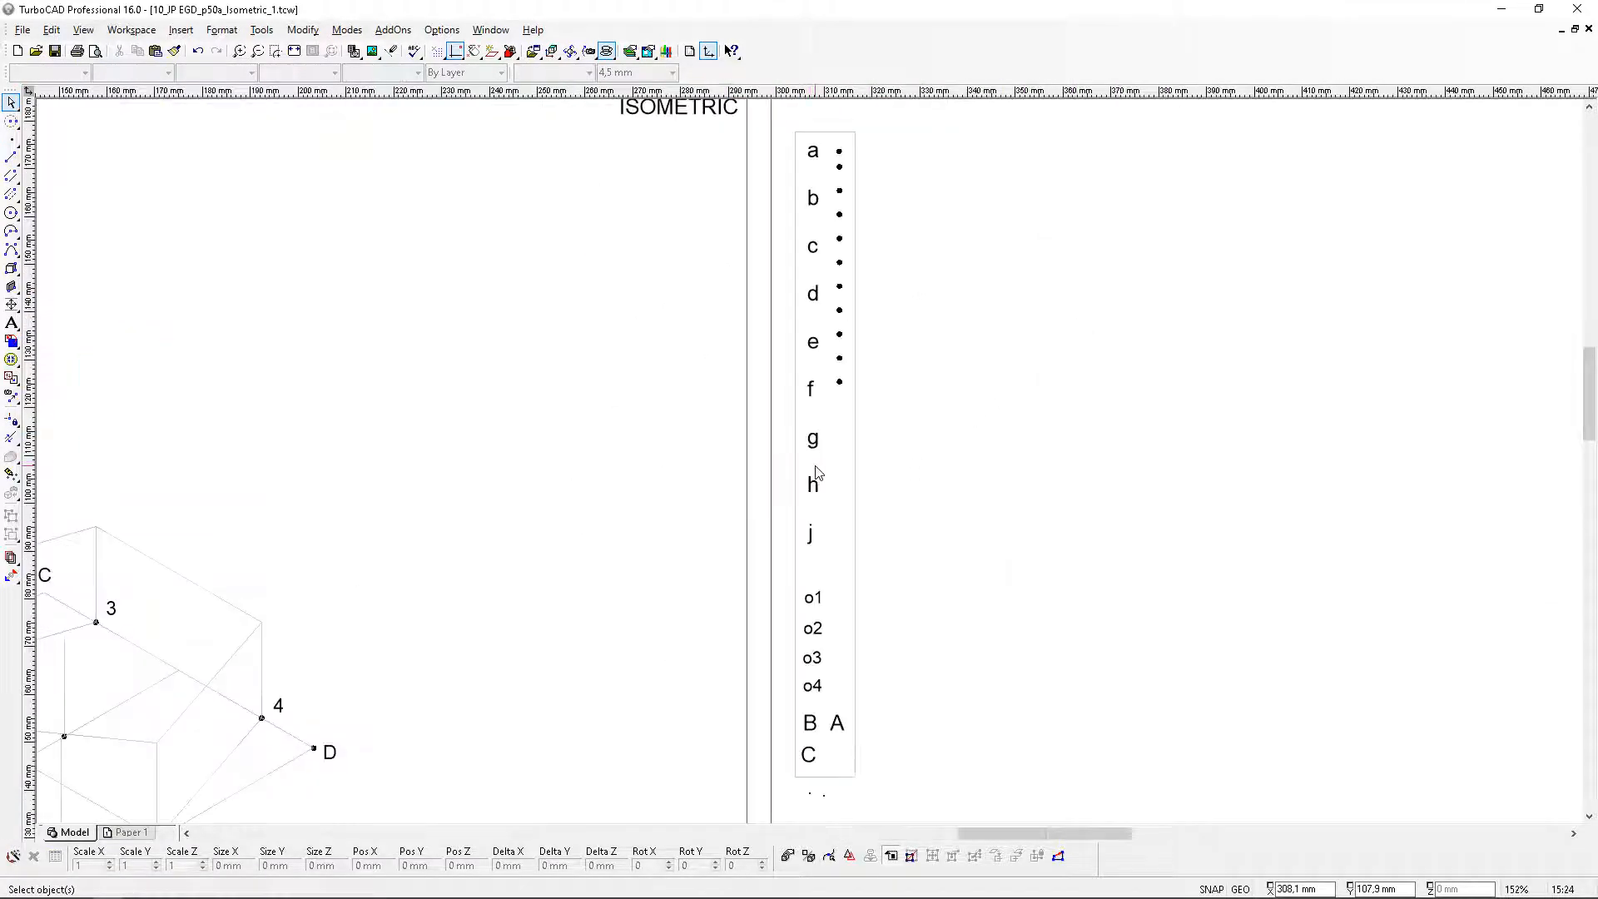
left_click(840, 382)
left_click(839, 382)
scroll(723, 467, "down", 1)
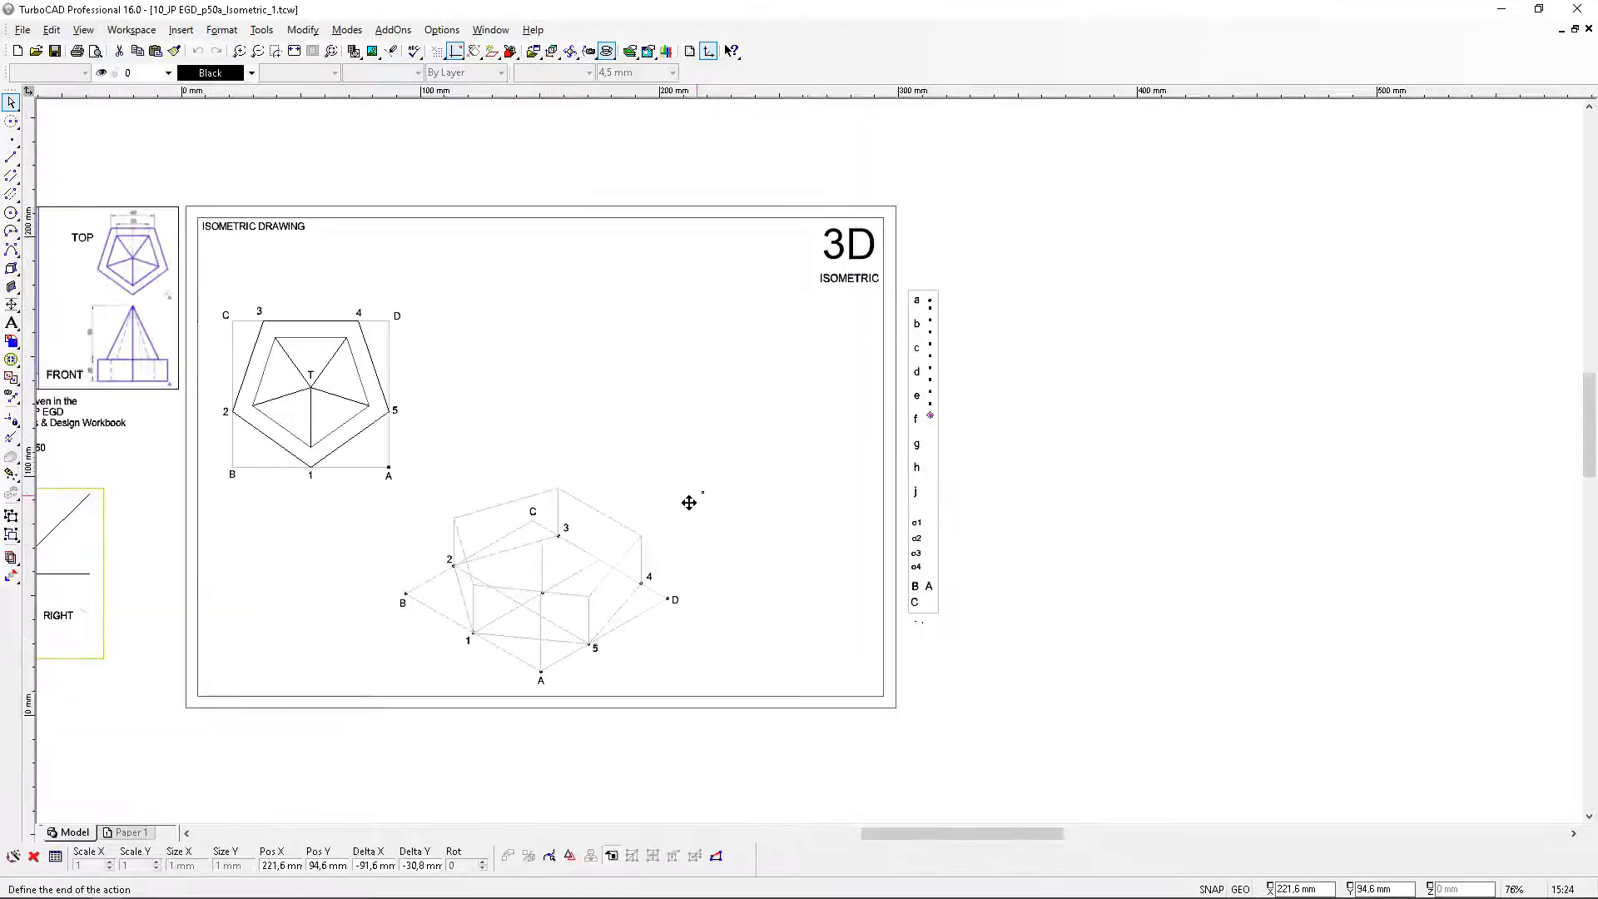
scroll(550, 537, "up", 3)
left_click(550, 536)
scroll(857, 518, "down", 3)
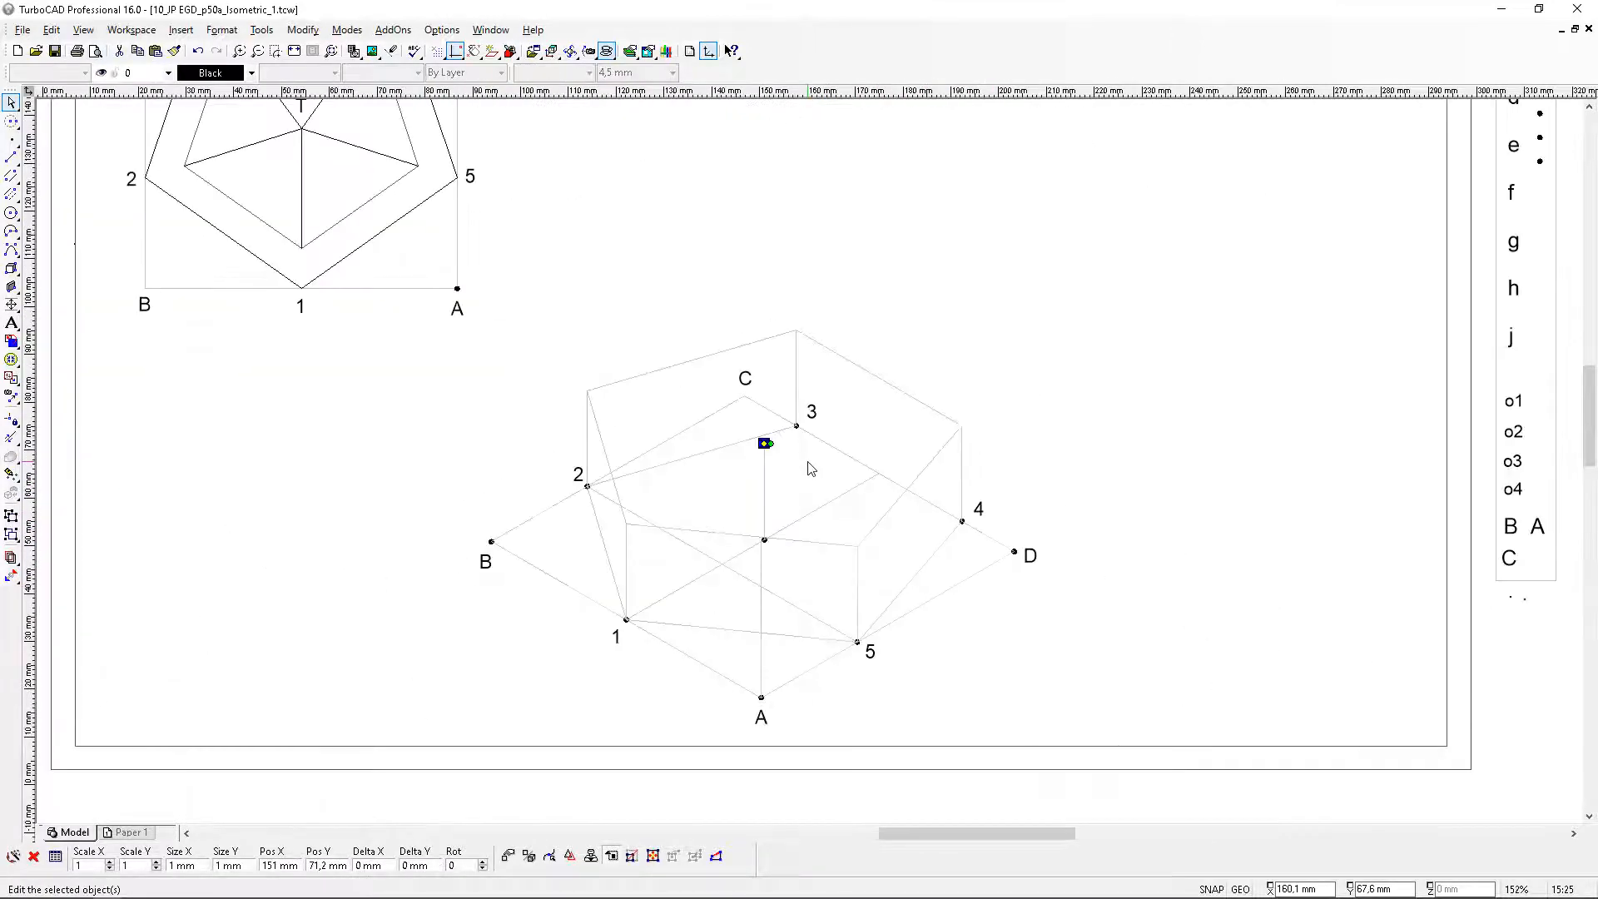
left_click(927, 391)
Compare the inner pentagon around T in the top view with the two marked centre points in the isometric frame
scroll(813, 468, "up", 2)
scroll(813, 468, "down", 1)
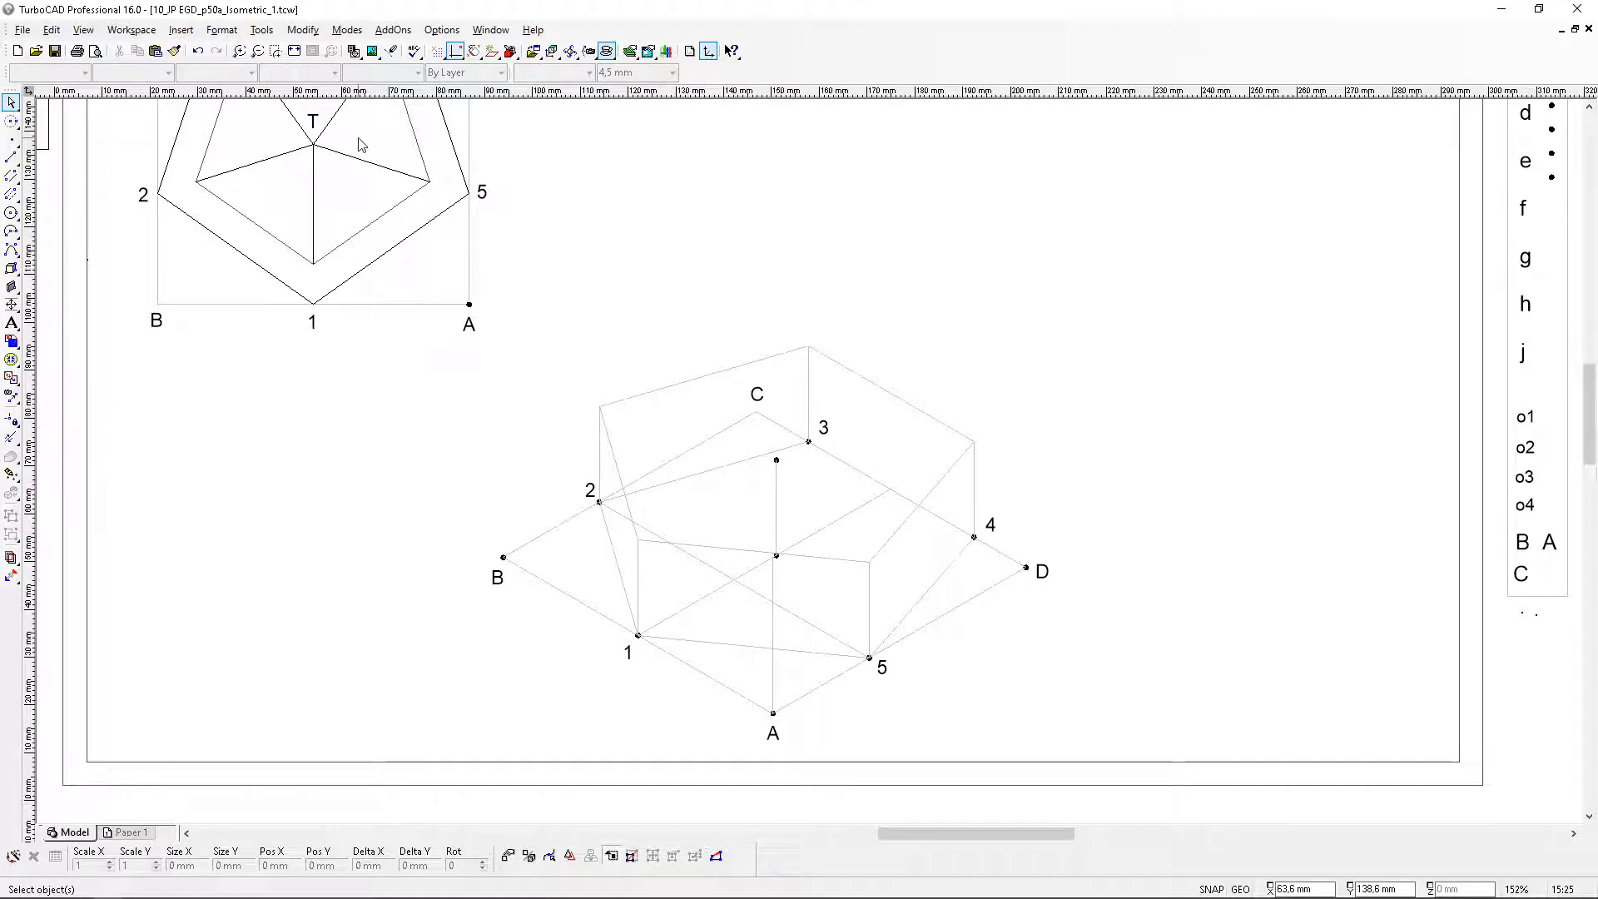
scroll(361, 144, "up", 1)
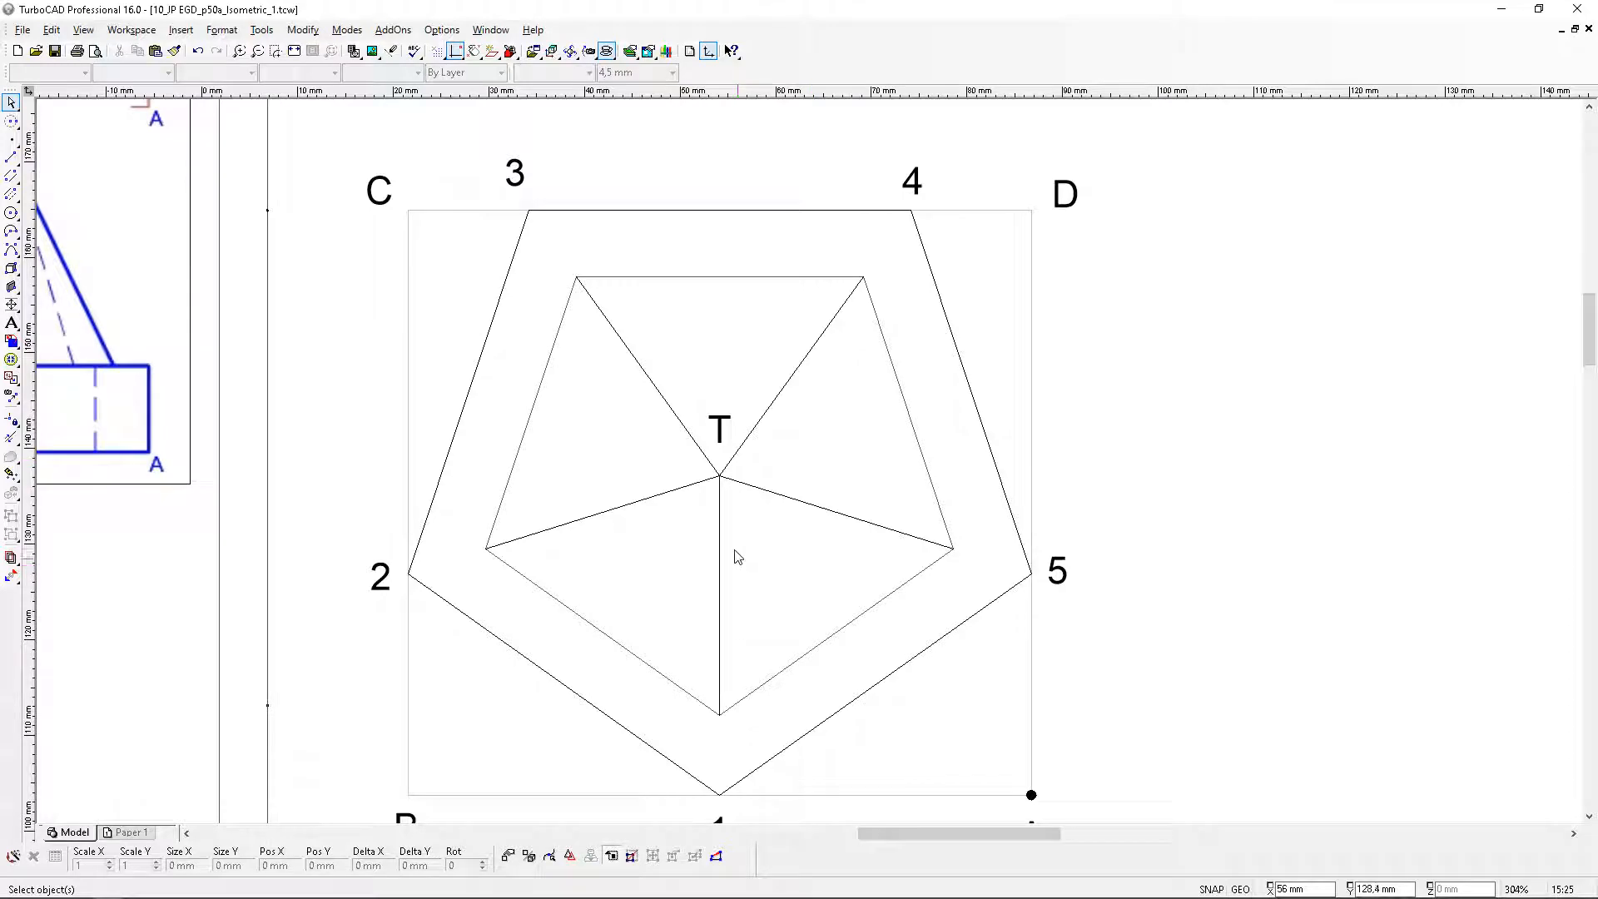
scroll(736, 551, "down", 2)
scroll(844, 557, "up", 1)
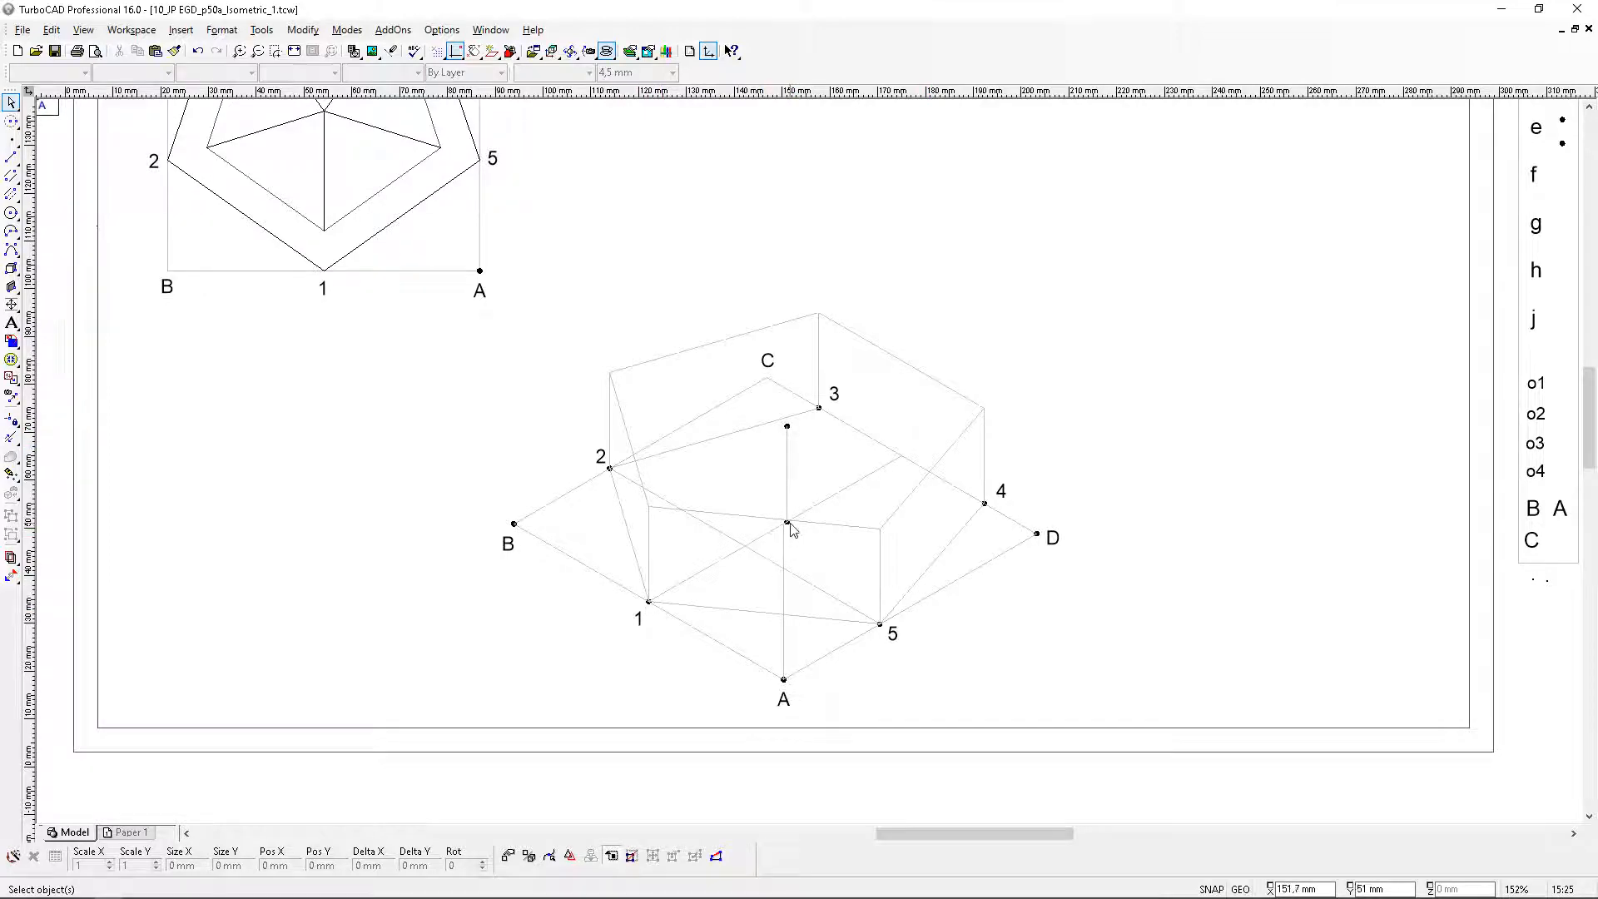
middle_click_drag(339, 210, 811, 470)
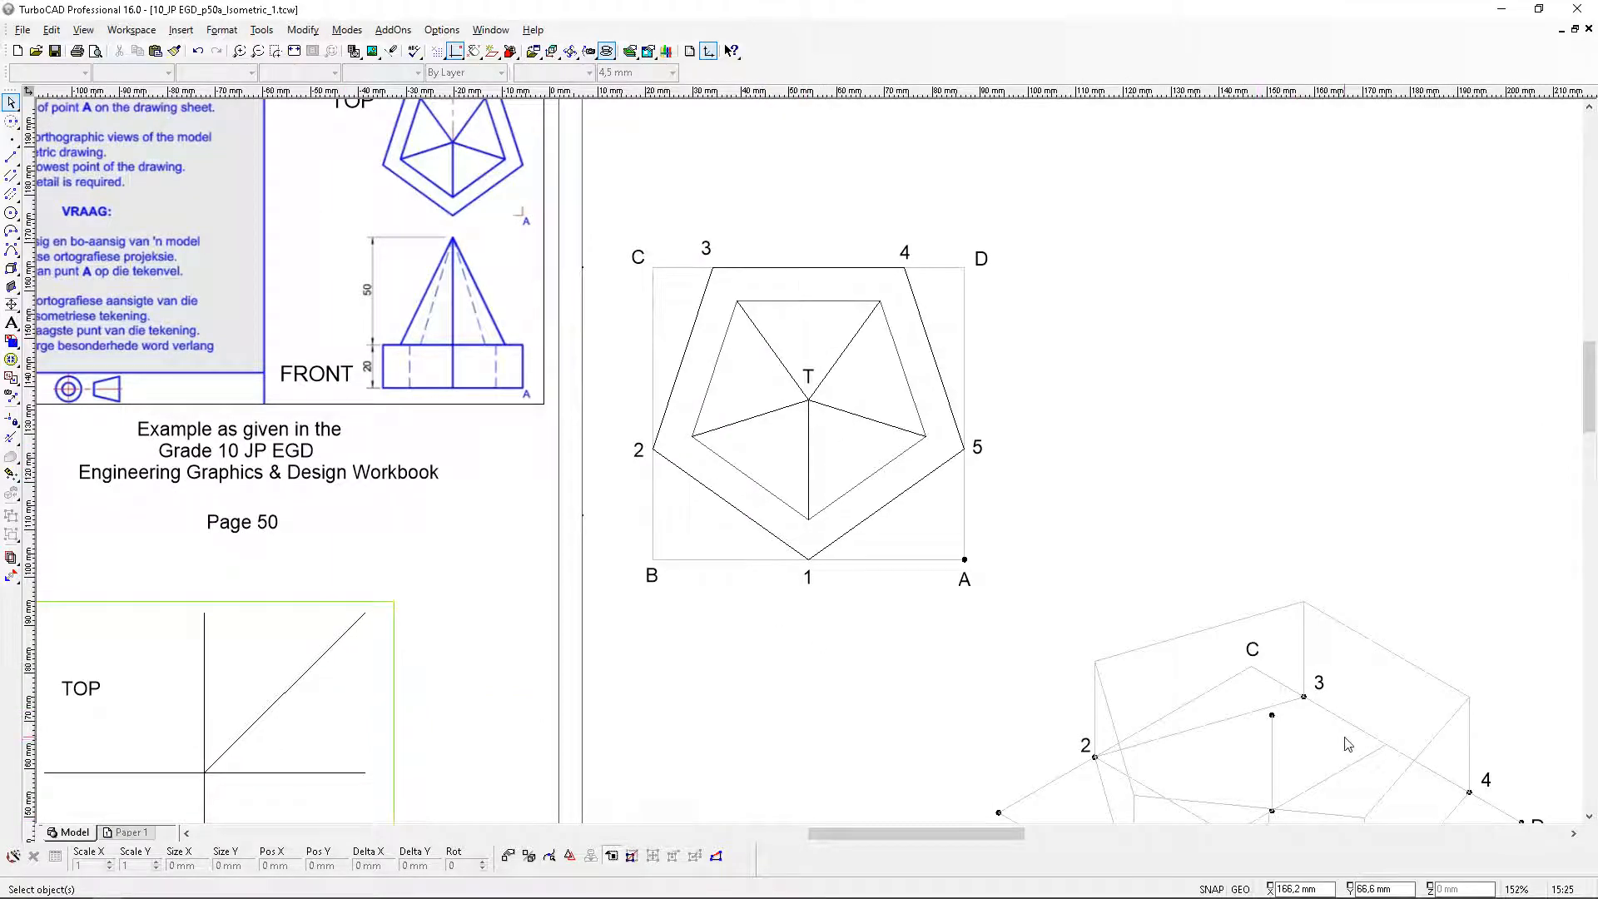
middle_click_drag(1348, 743, 810, 468)
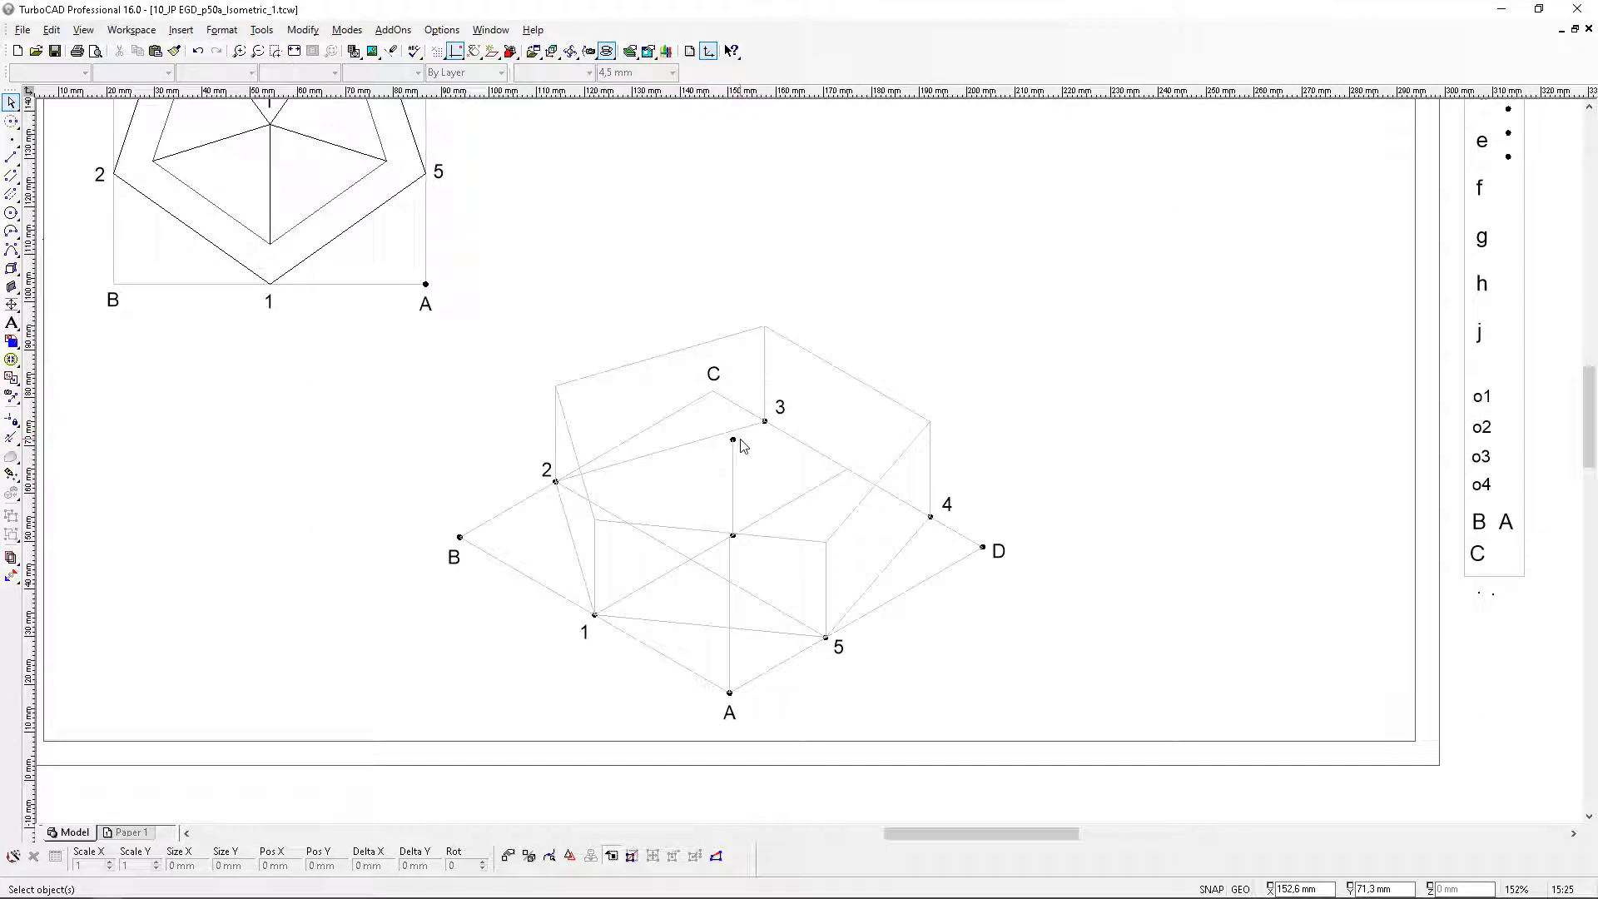
scroll(747, 452, "up", 2)
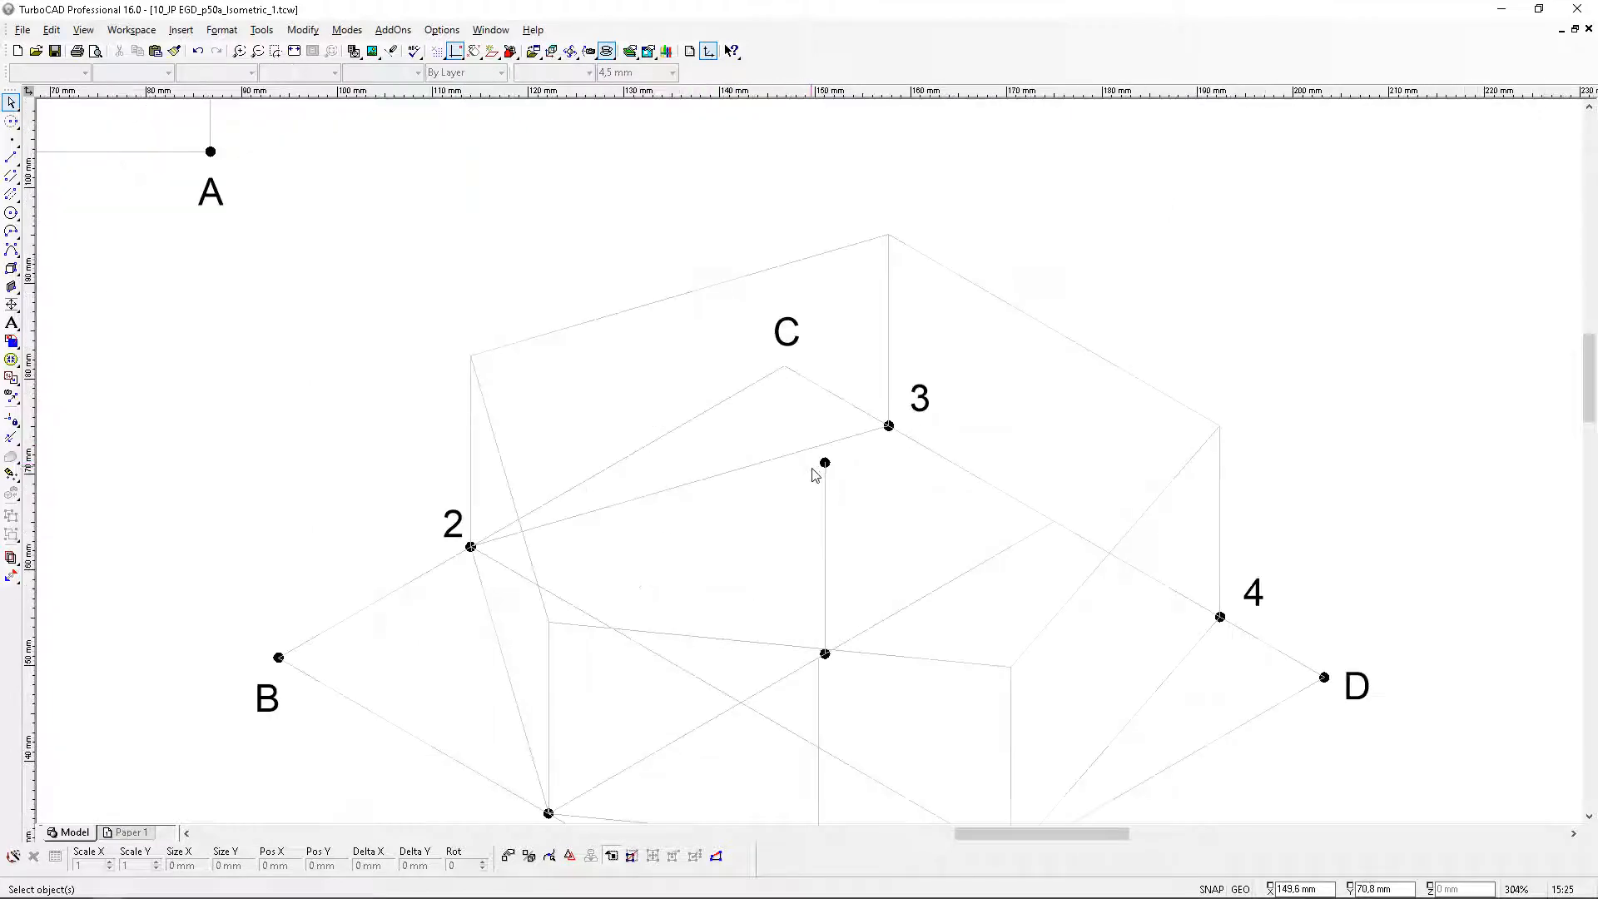
scroll(813, 477, "down", 2)
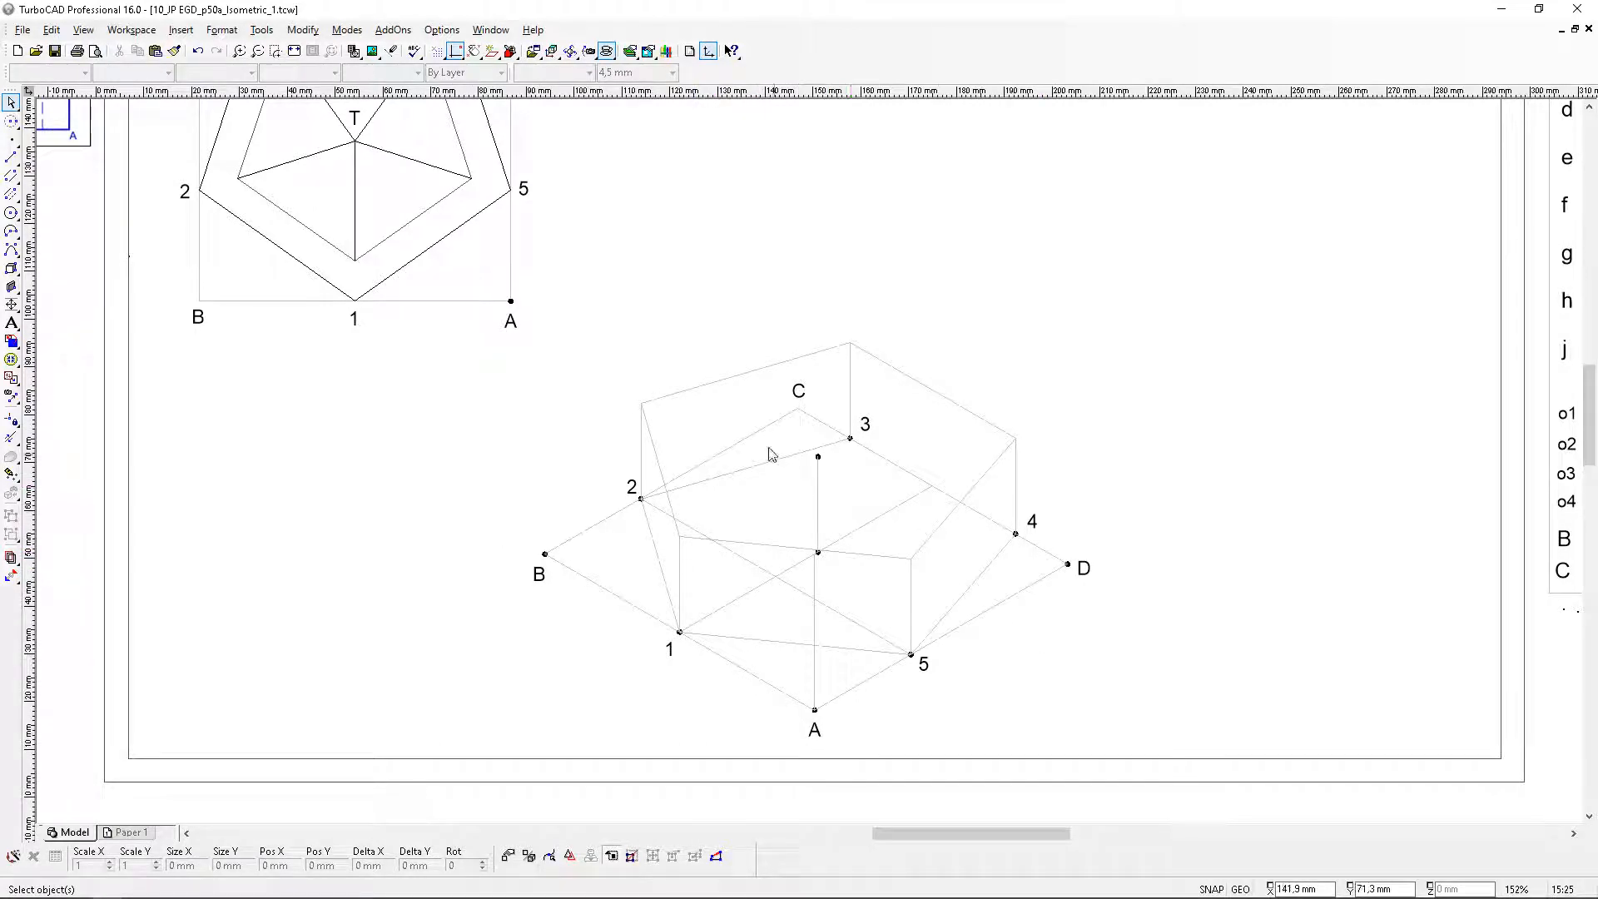
Add a construction line parallel to isometric edge A-D through the upper centre dot
left_click(12, 122)
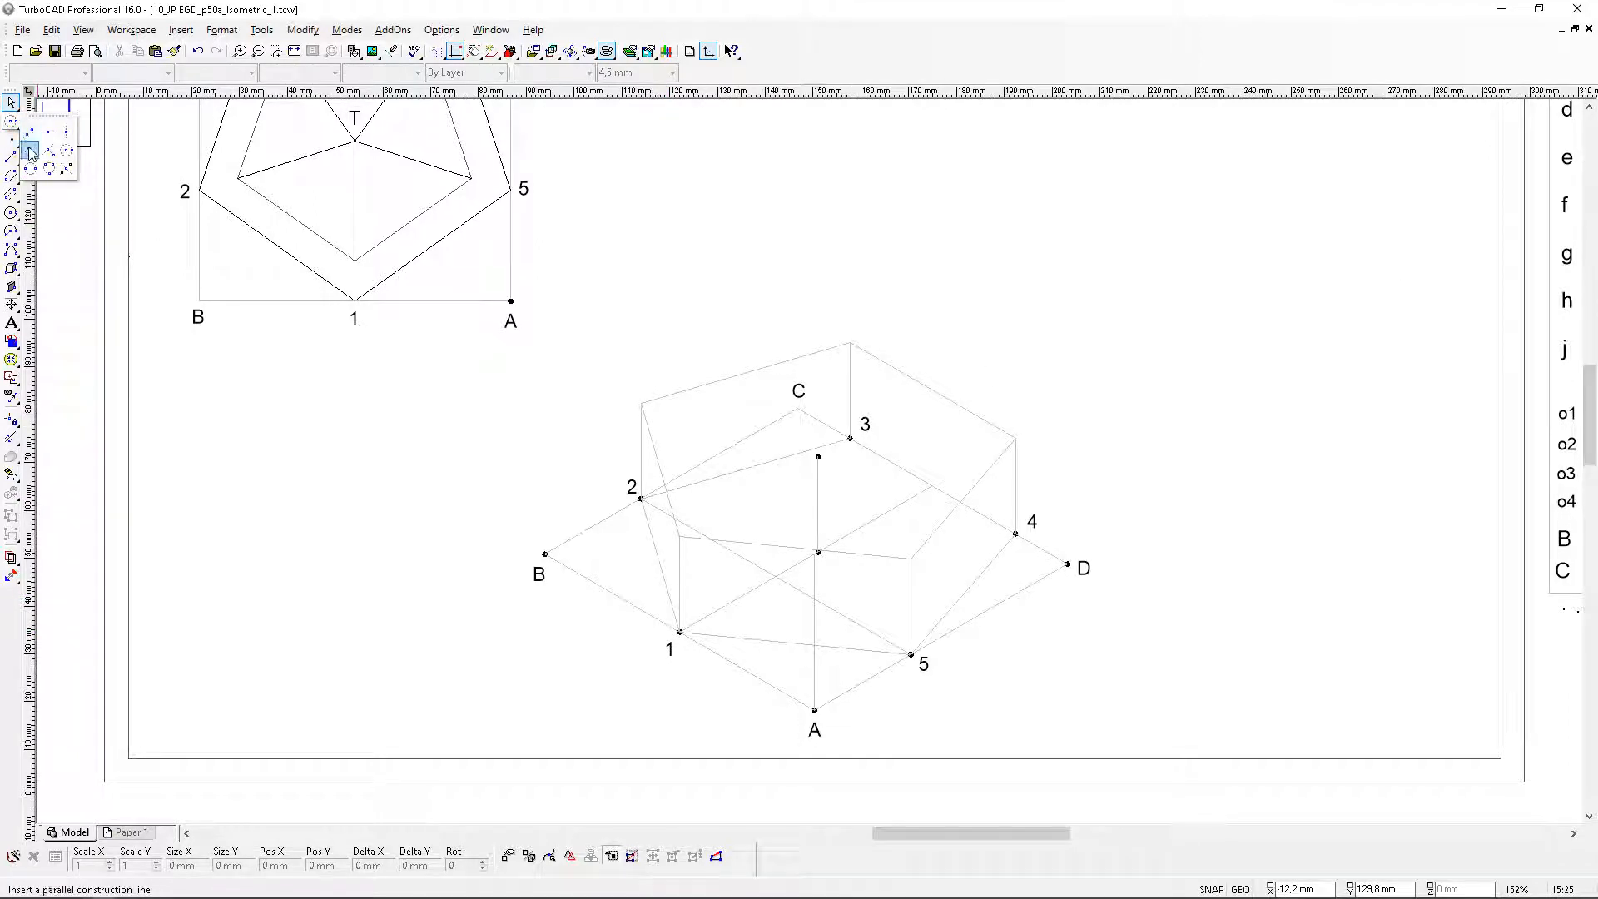
left_click(30, 152)
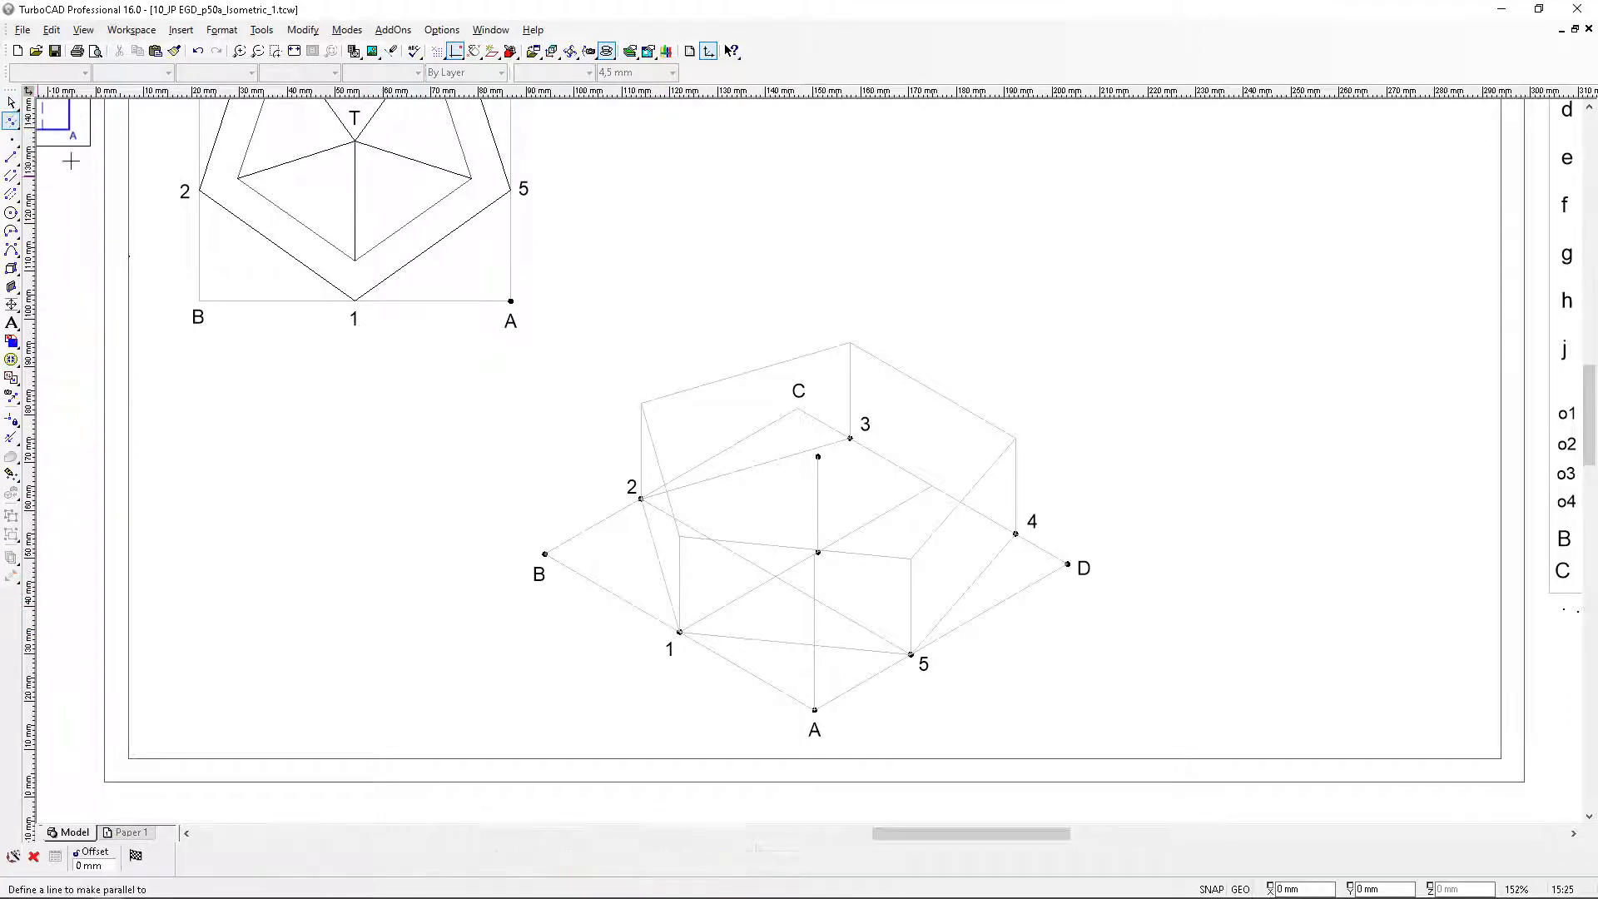
right_click(1017, 591)
left_click(1061, 621)
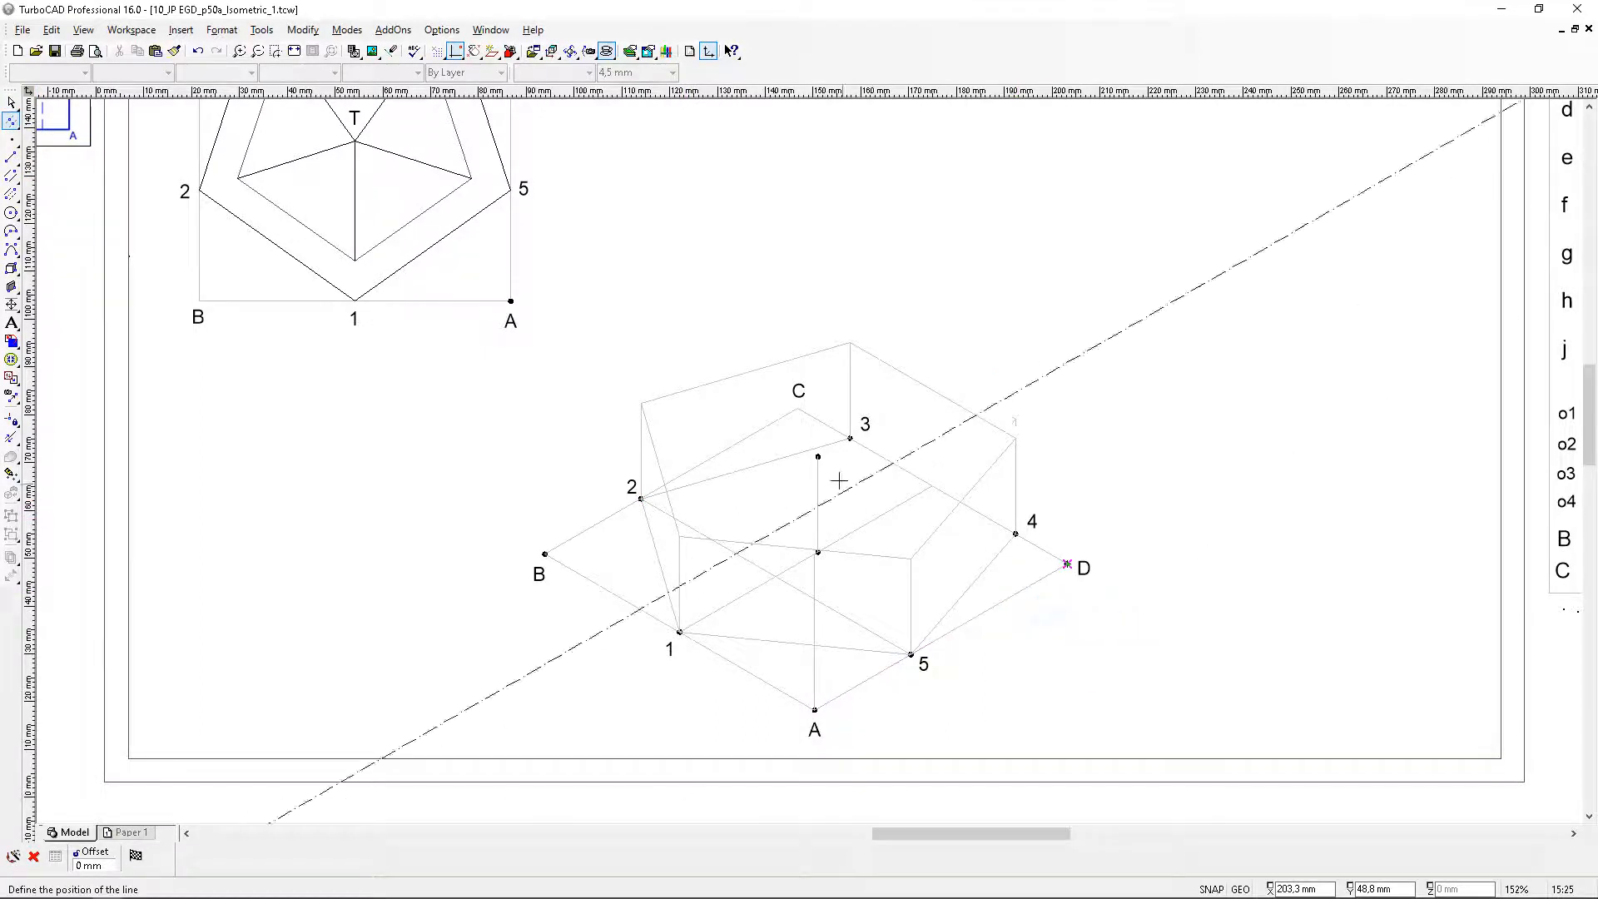
scroll(819, 459, "up", 5)
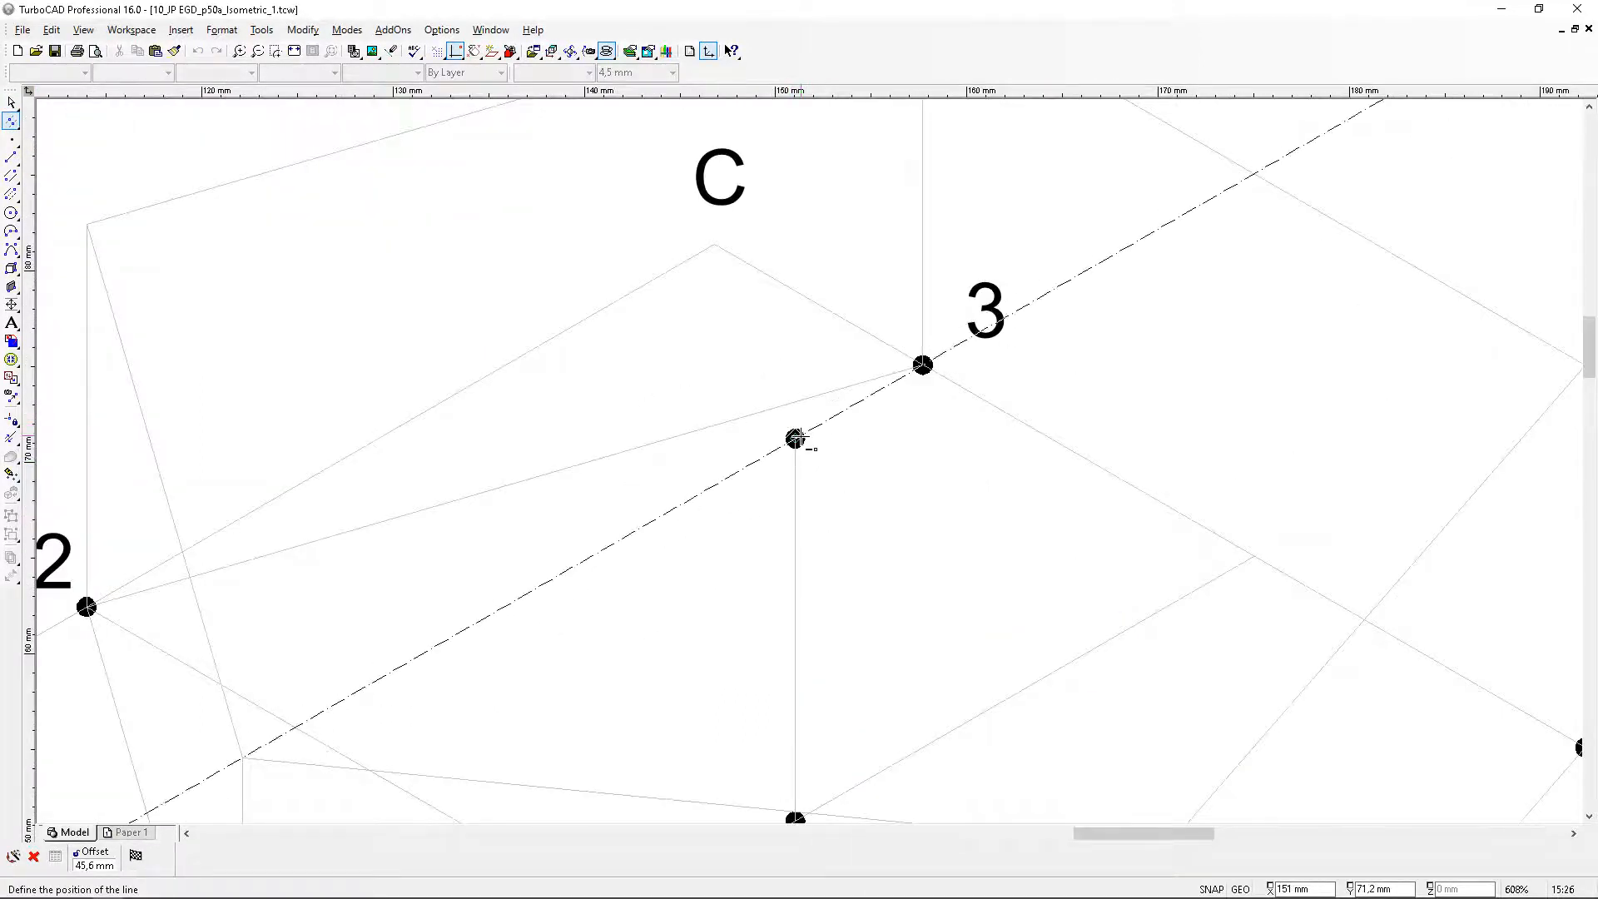
left_click(794, 438)
scroll(760, 488, "down", 5)
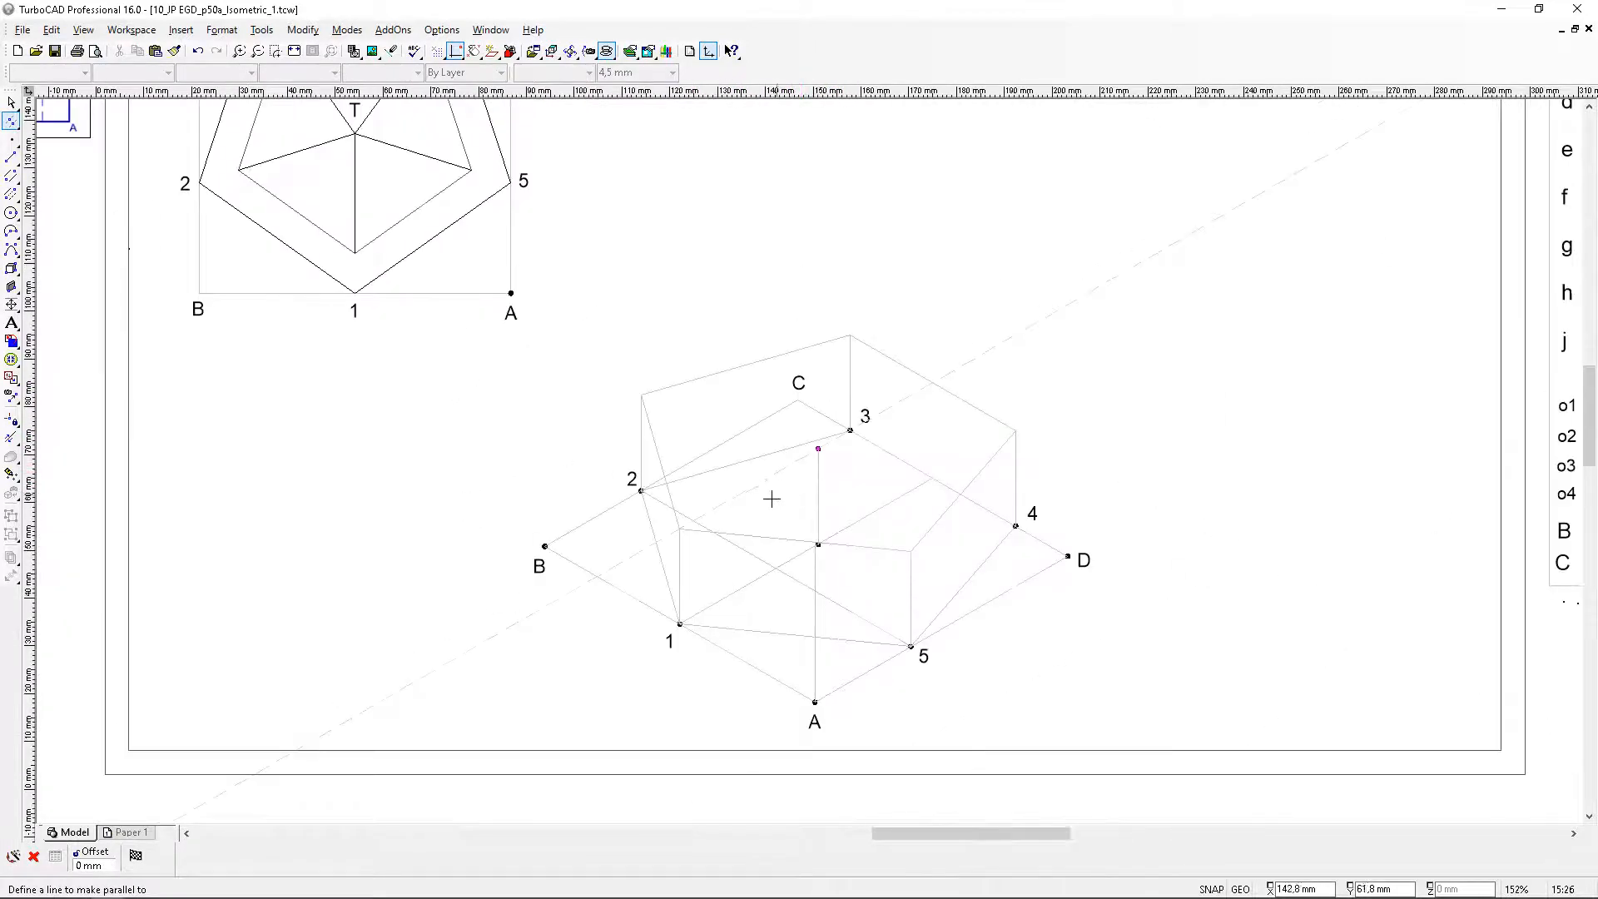
Add a second construction line through the upper centre dot, parallel to isometric edge B-A
left_click(753, 662)
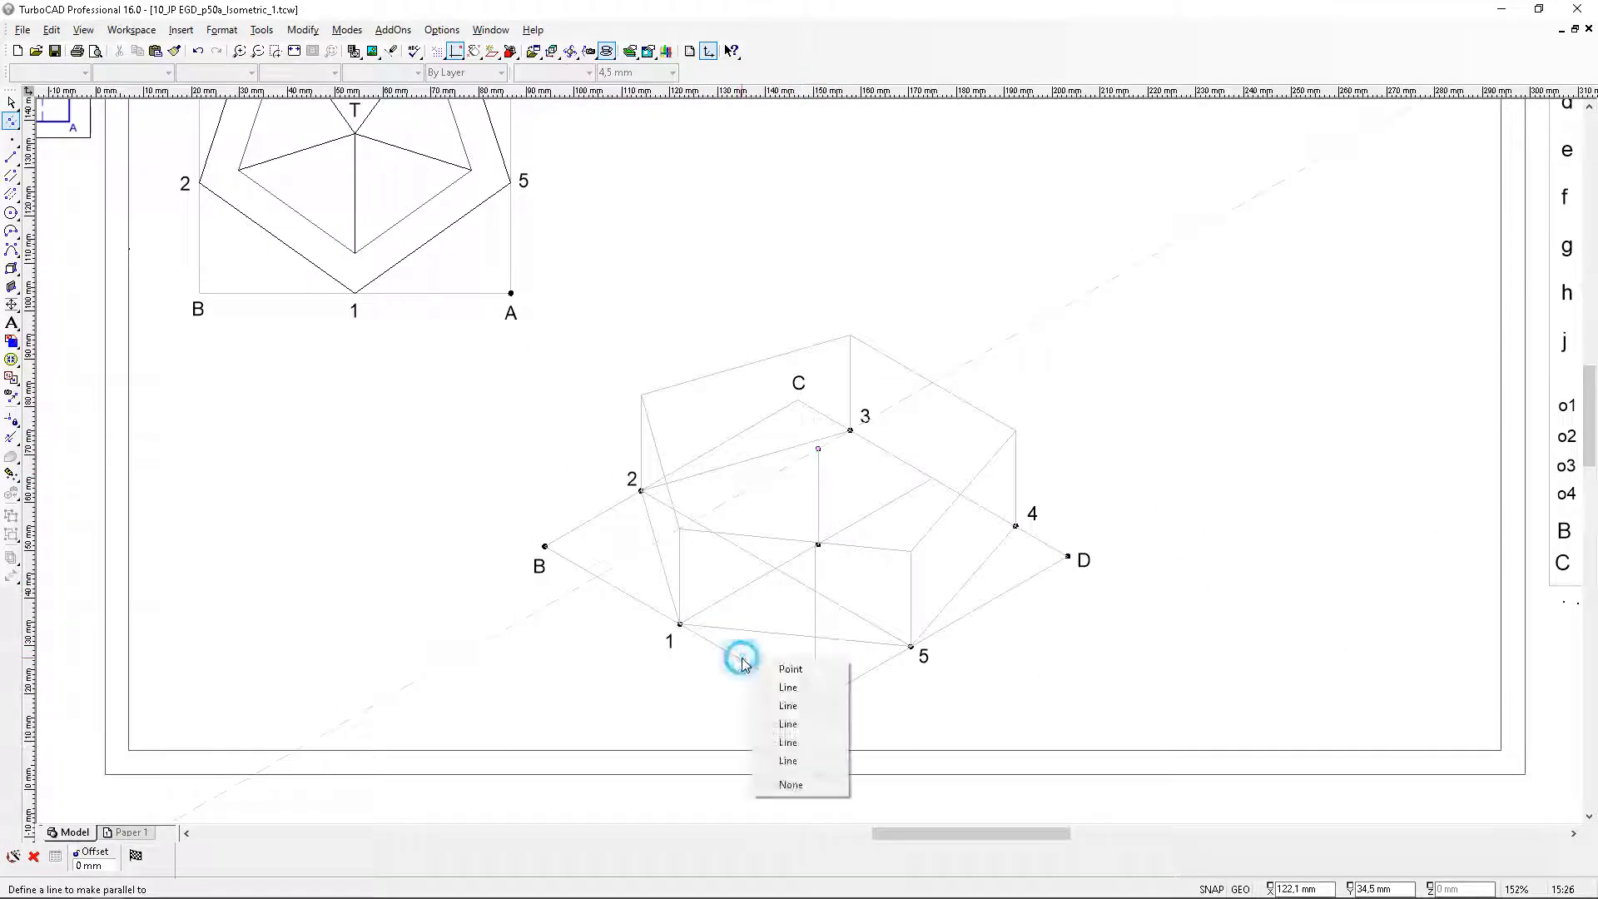
left_click(779, 694)
scroll(819, 543, "up", 5)
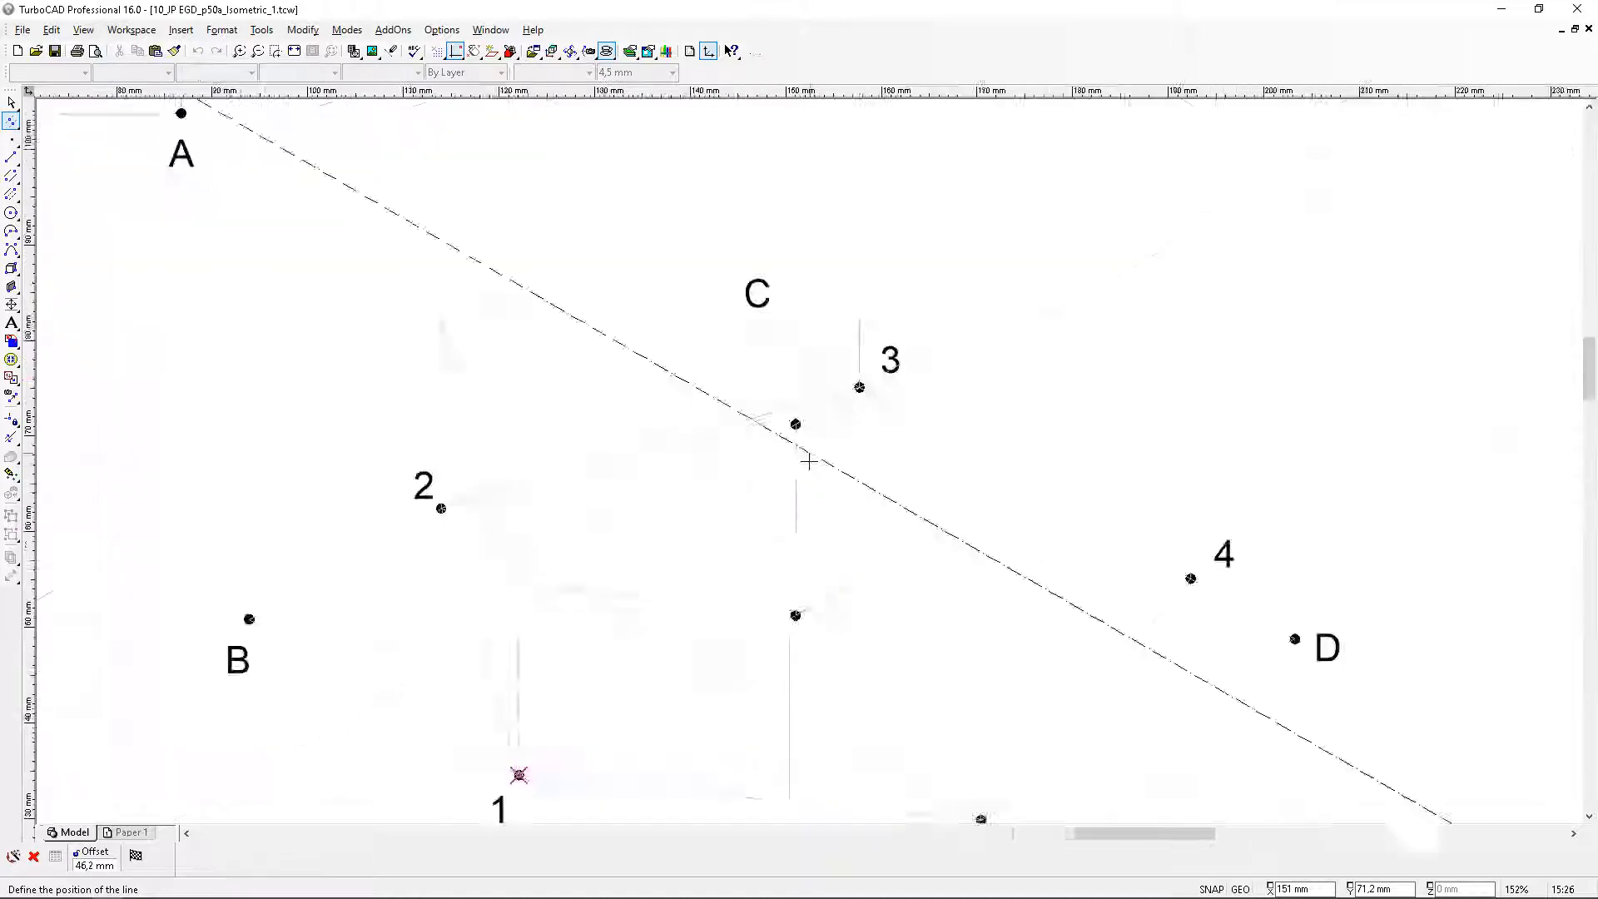
left_click(781, 411)
scroll(791, 457, "down", 5)
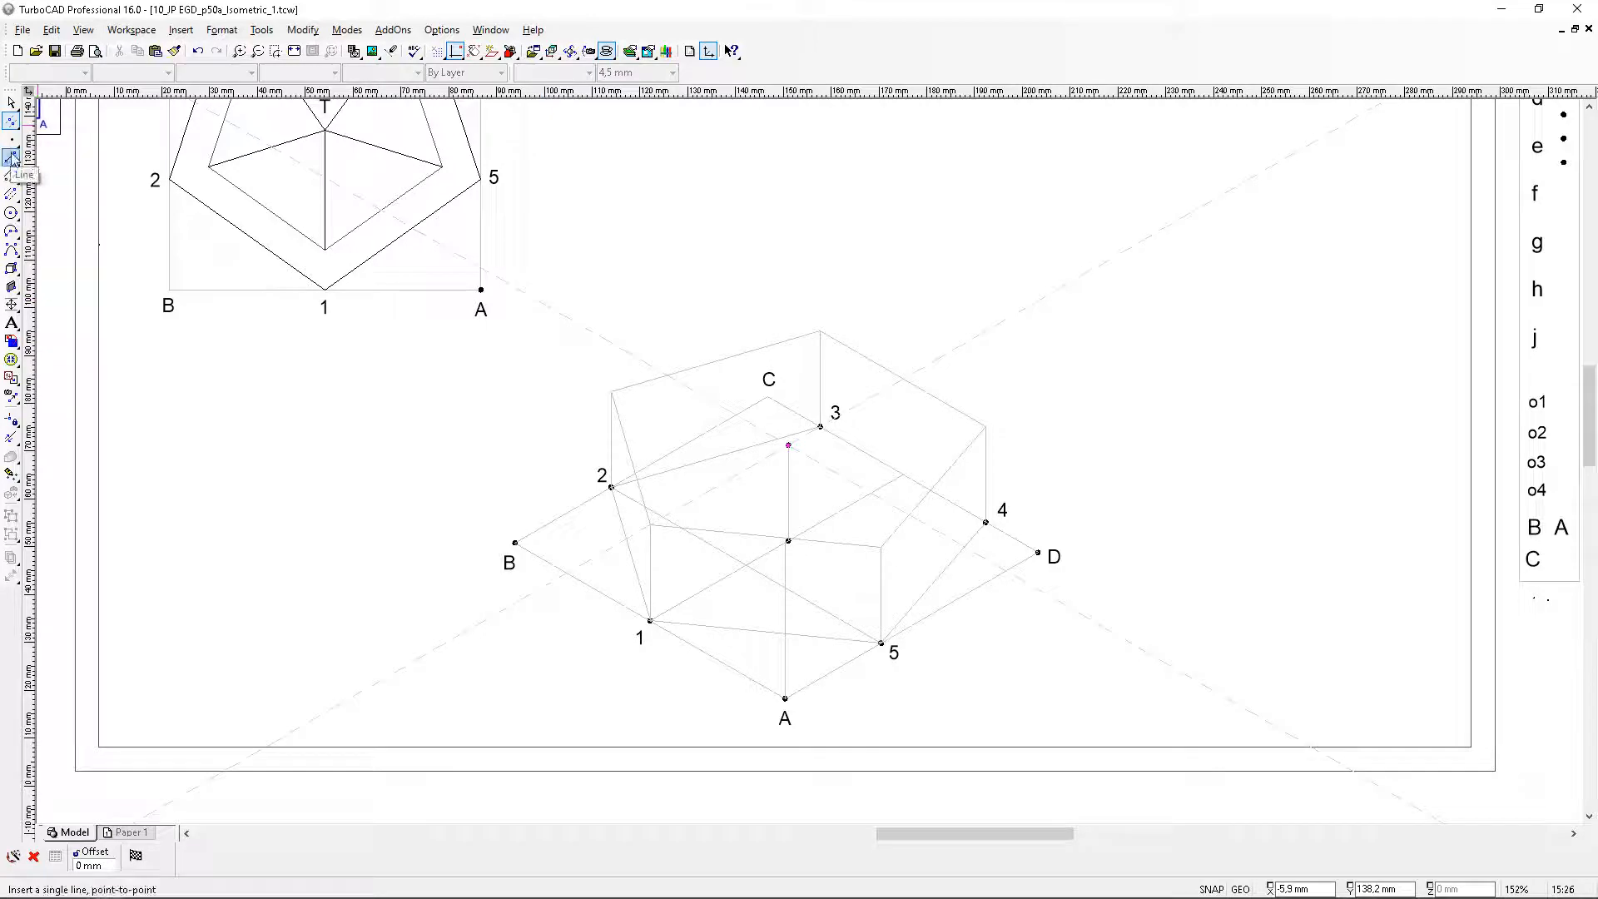
Add two more construction lines parallel to edge A-D, one on each side of the raised pentagonal frame
left_click(458, 637)
left_click(420, 464)
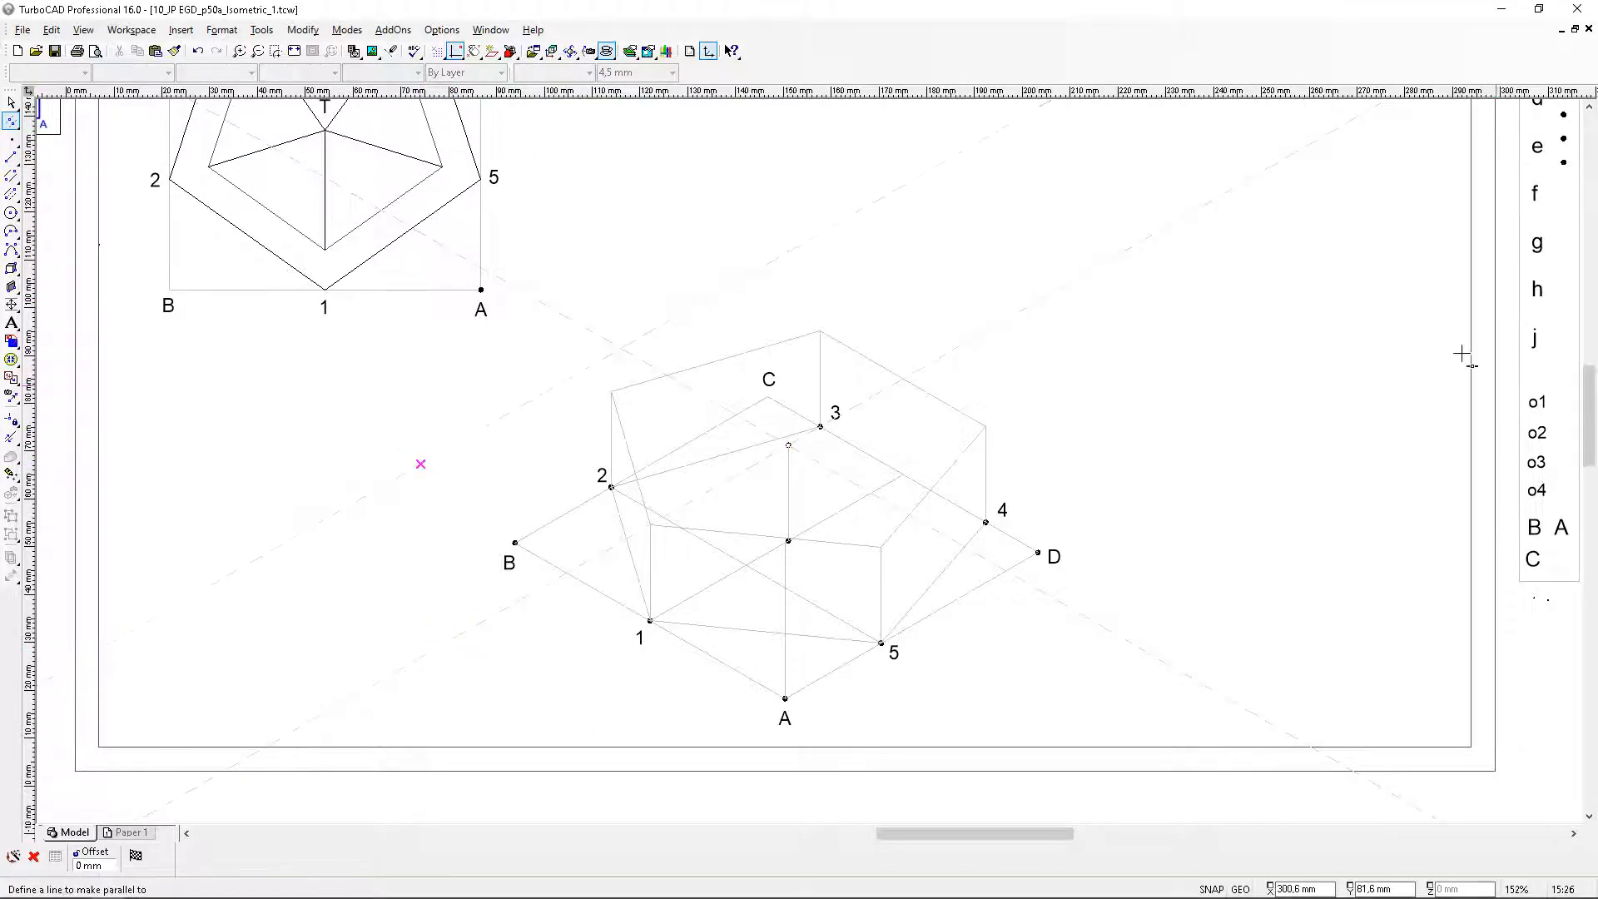
left_click(1062, 290)
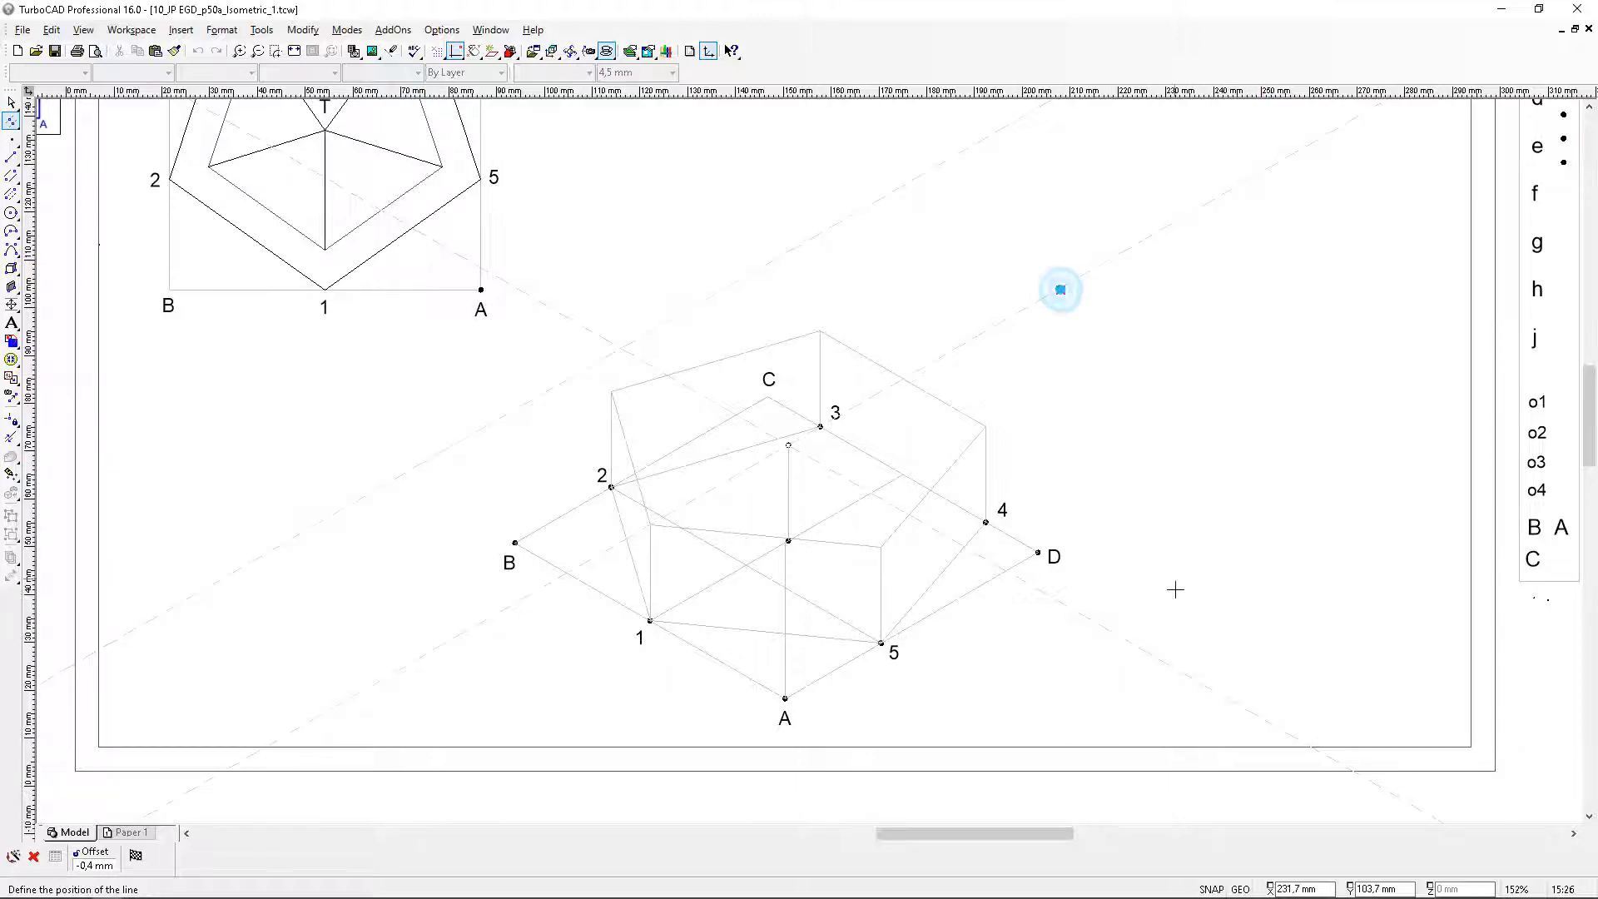
left_click(1092, 568)
Draw two light gray lines crossing at the upper centre dot, from above corner 1 to the top 3-4 edge and between the outer construction lines
left_click(12, 156)
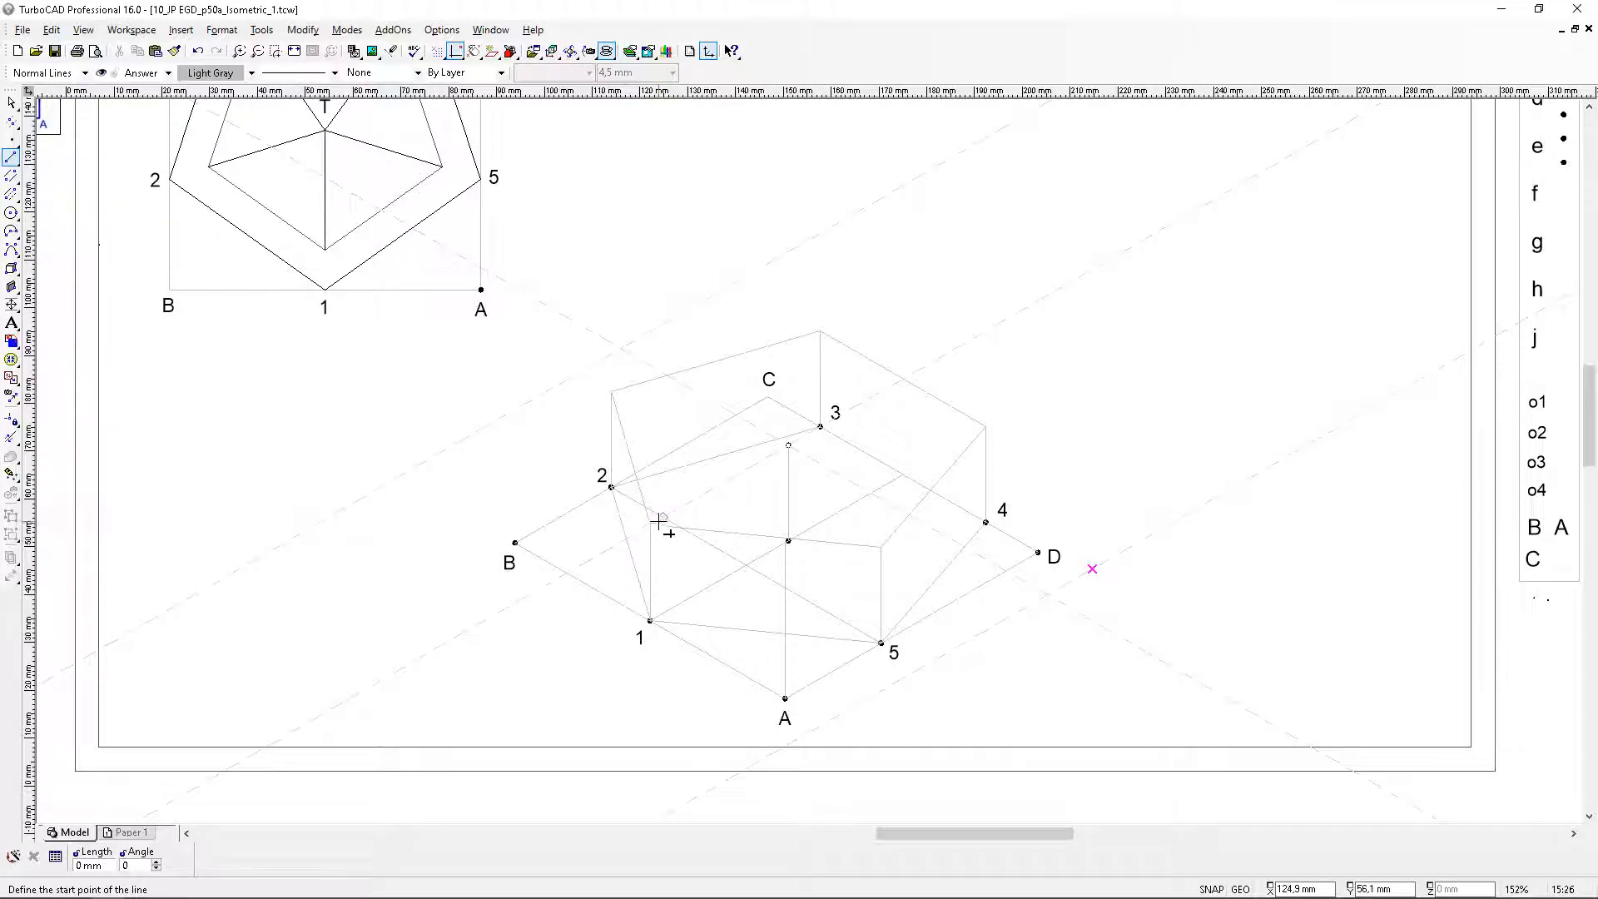
scroll(657, 524, "up", 3)
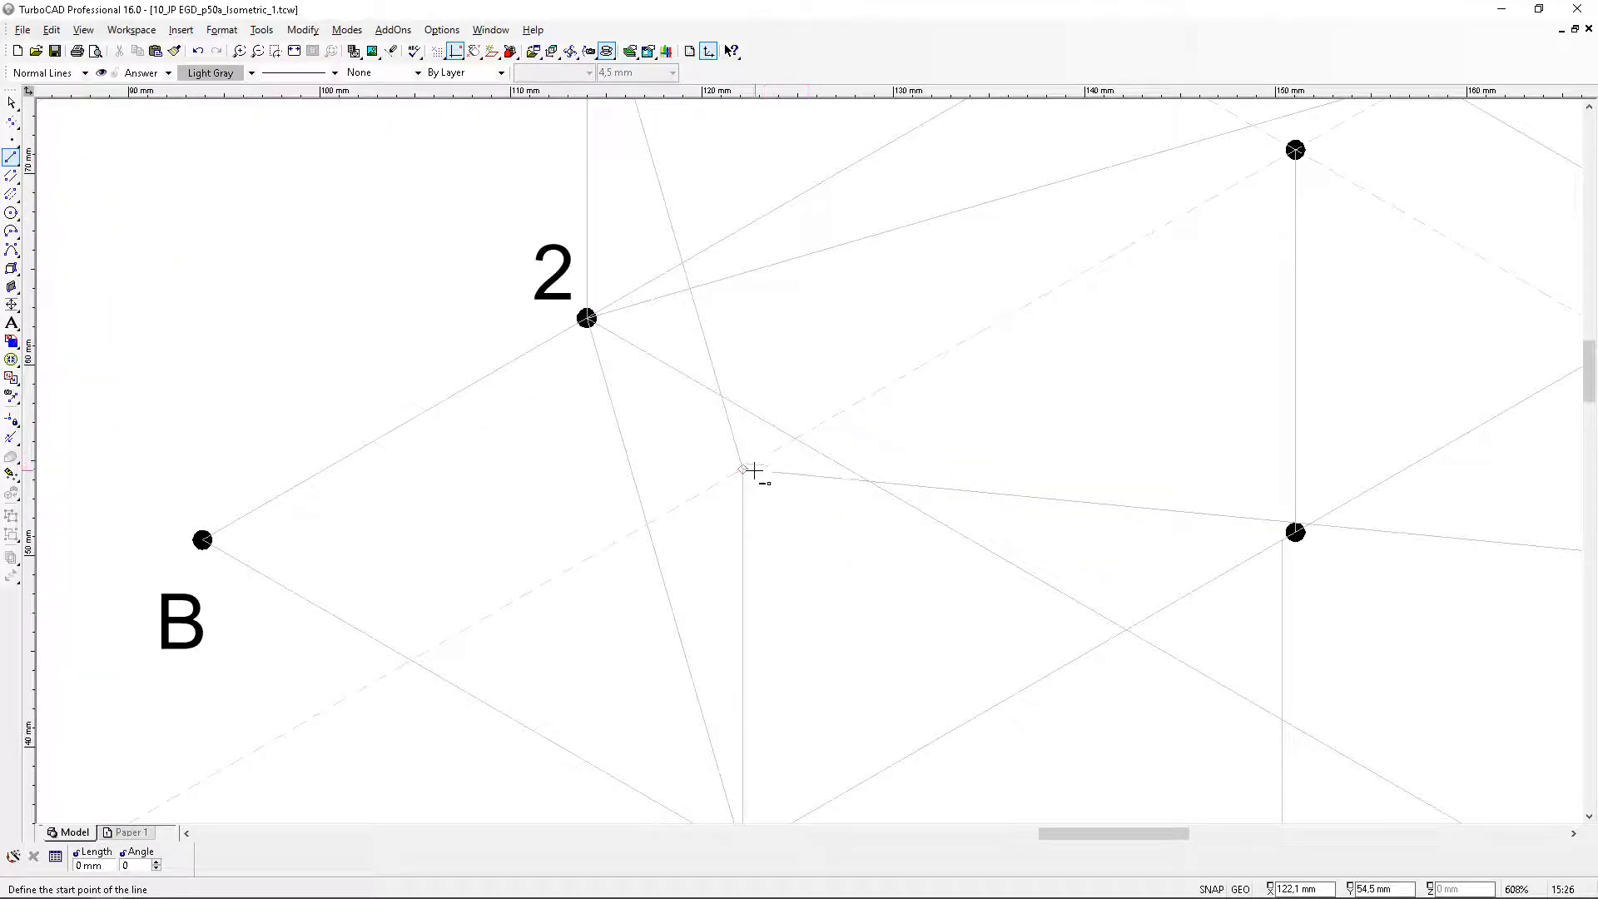
scroll(753, 471, "down", 3)
left_click(1009, 347)
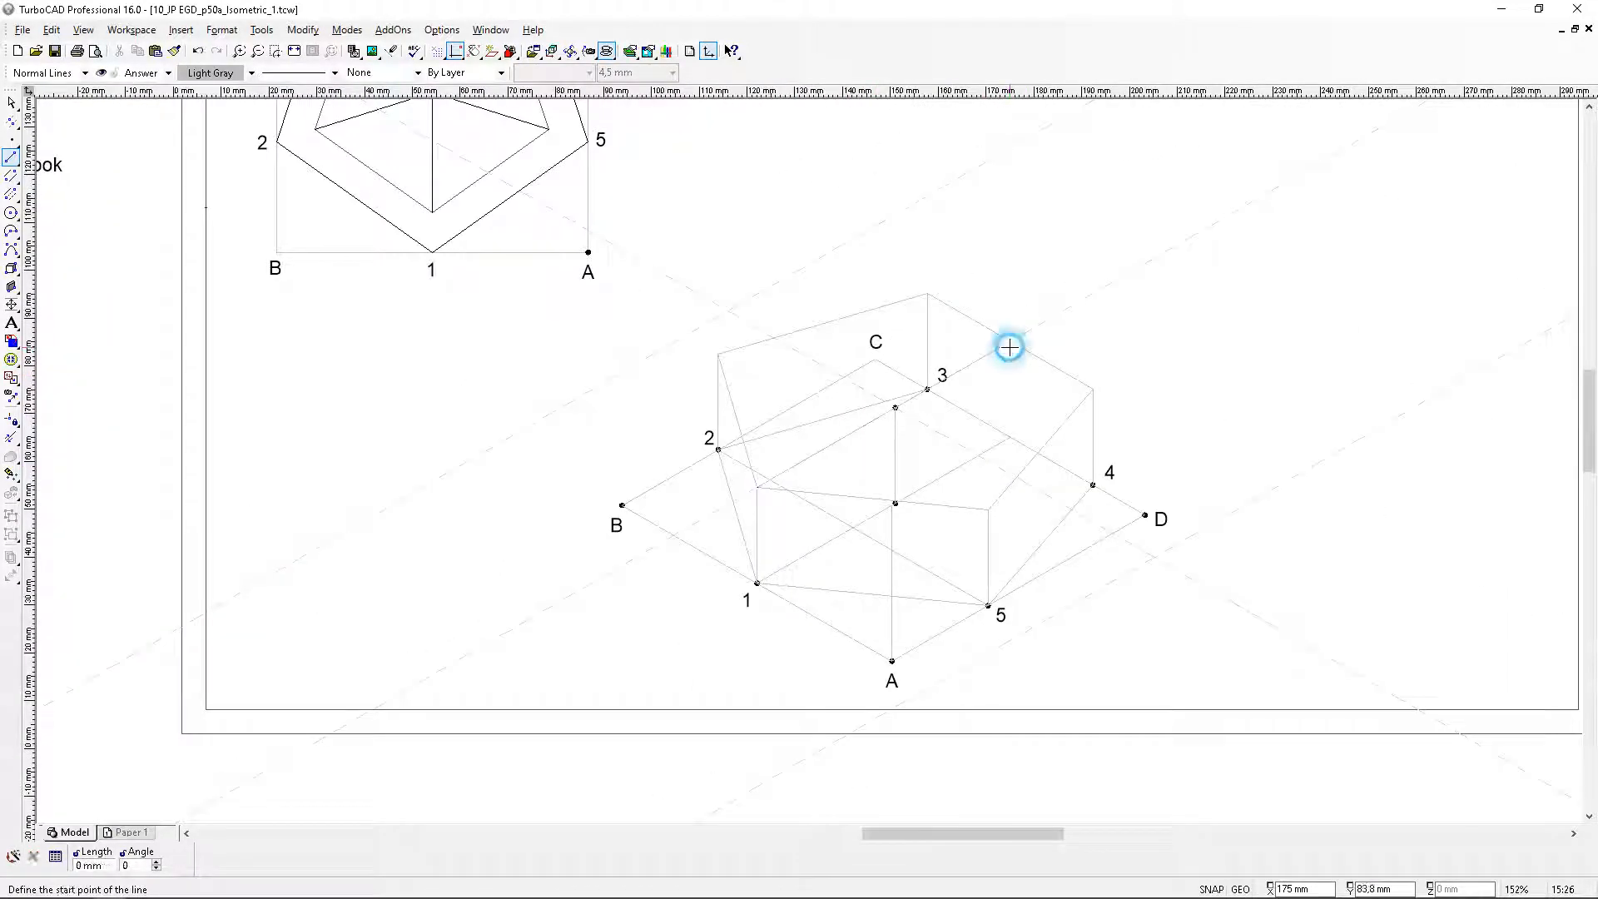
left_click(1153, 563)
left_click(729, 310)
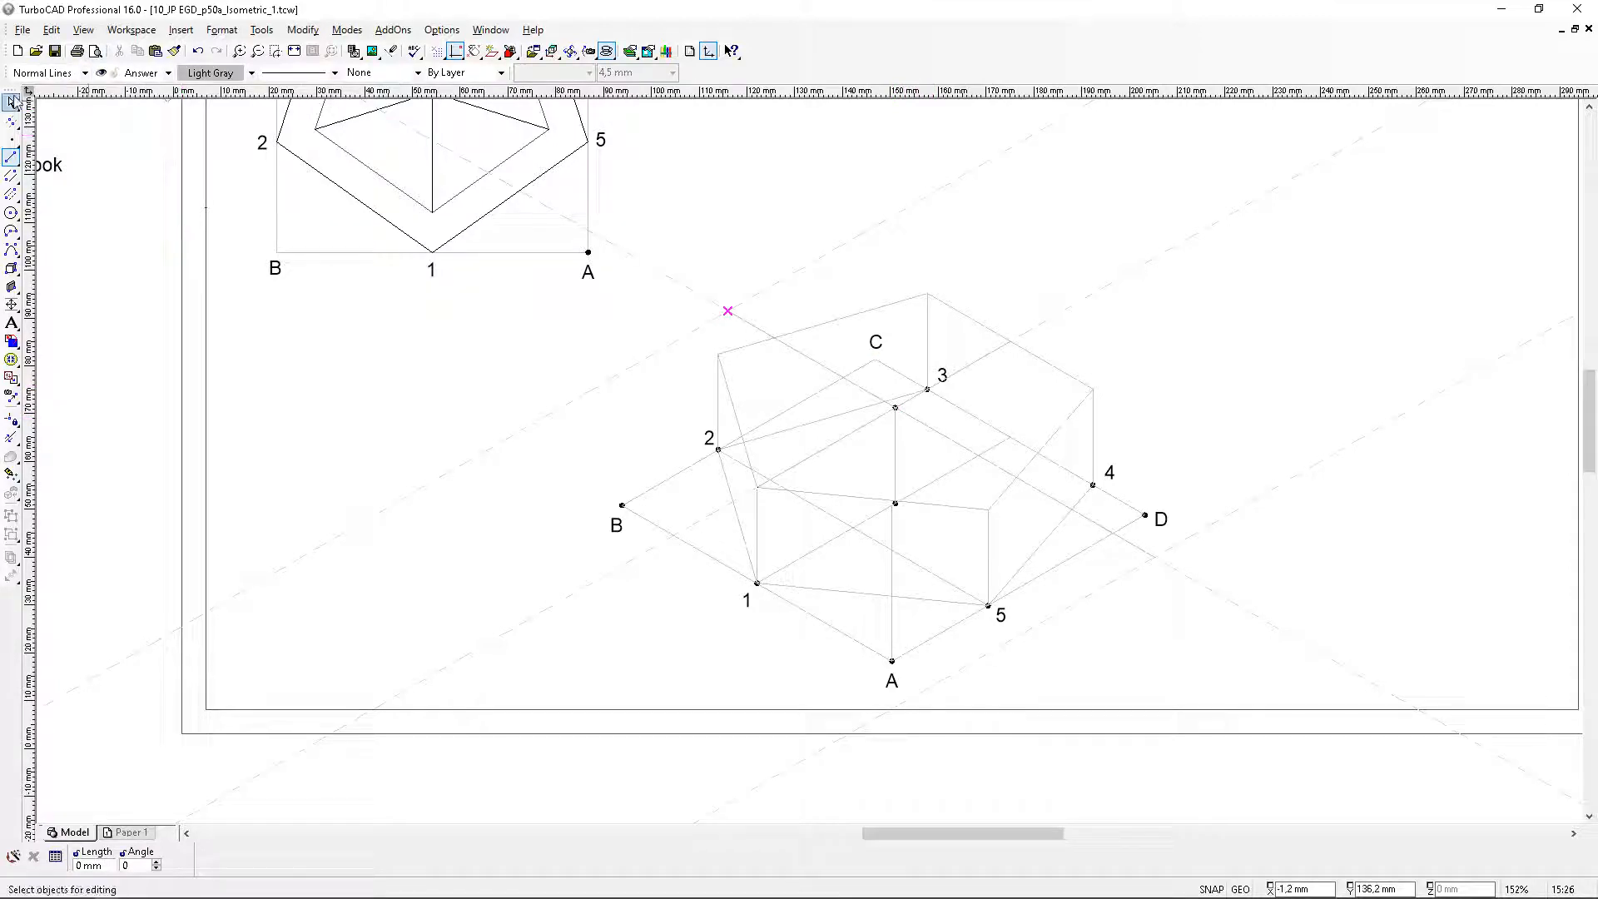
Clear all construction lines from the drawing
left_click(51, 31)
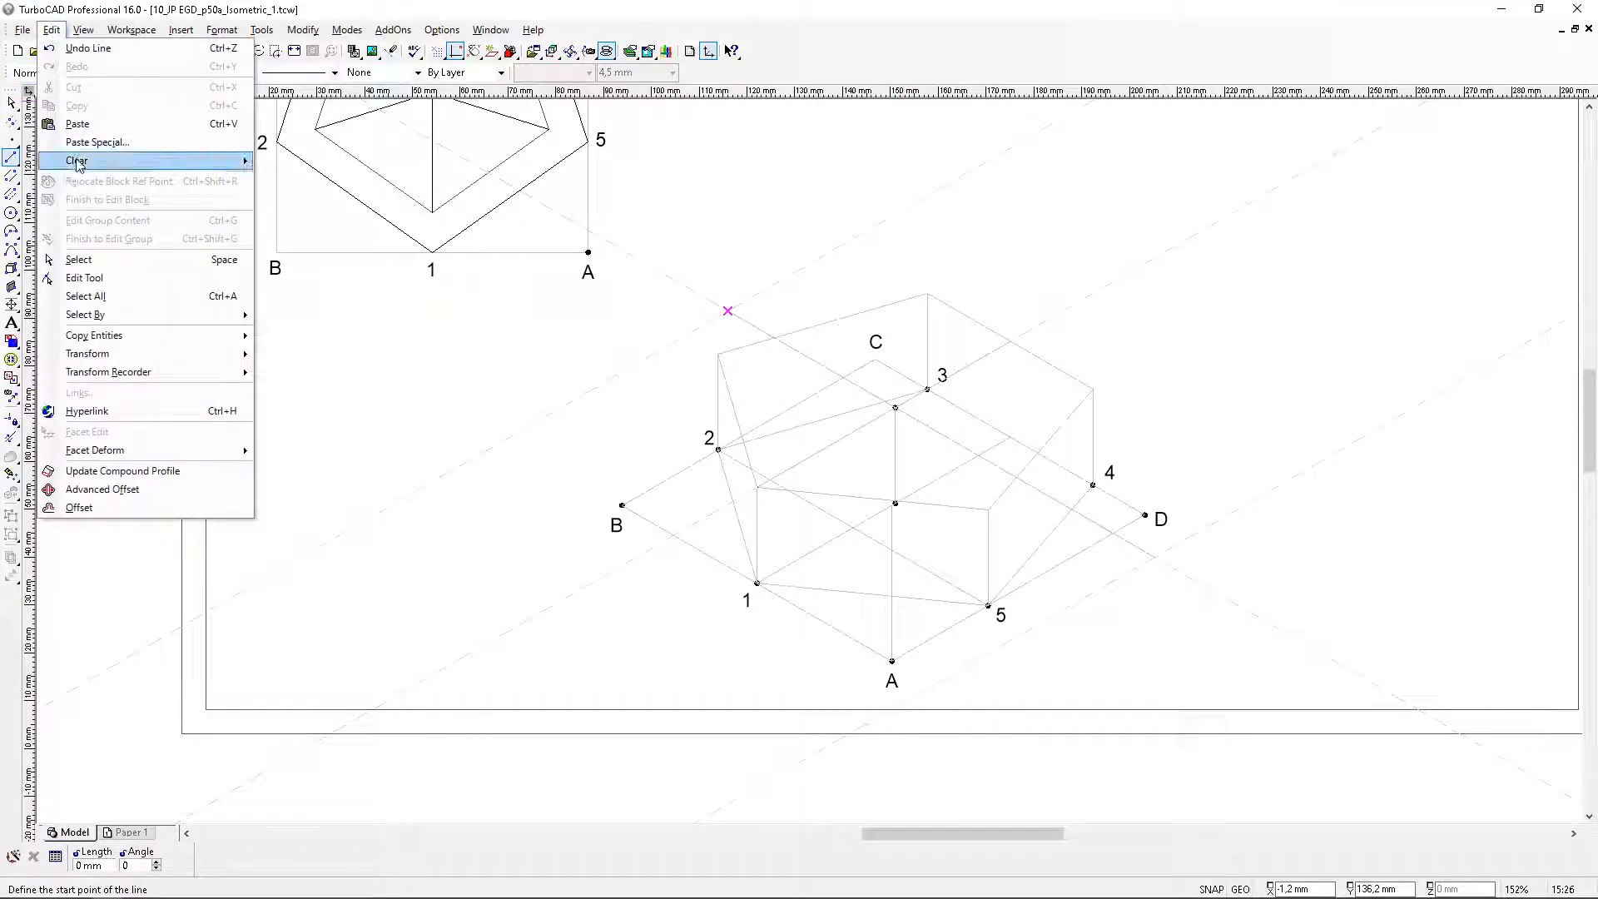
mouse_move(208, 161)
left_click(299, 218)
Give both lines through the upper centre dot the CENTER pattern with alignment on and a dash scale of .3
scroll(1011, 436, "up", 2)
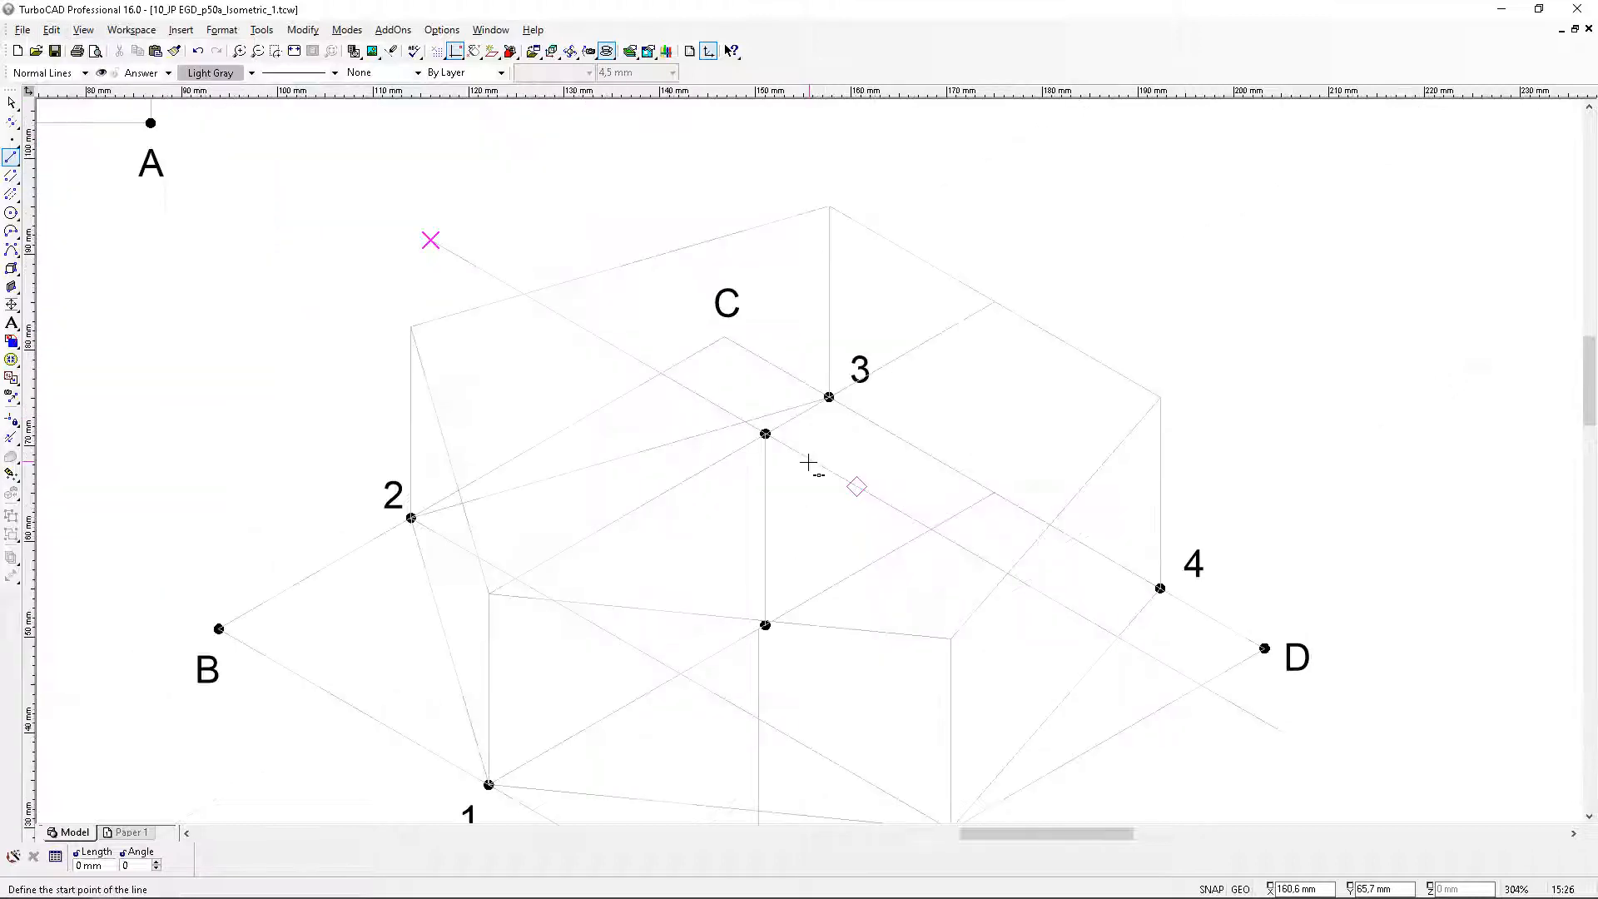
left_click(12, 104)
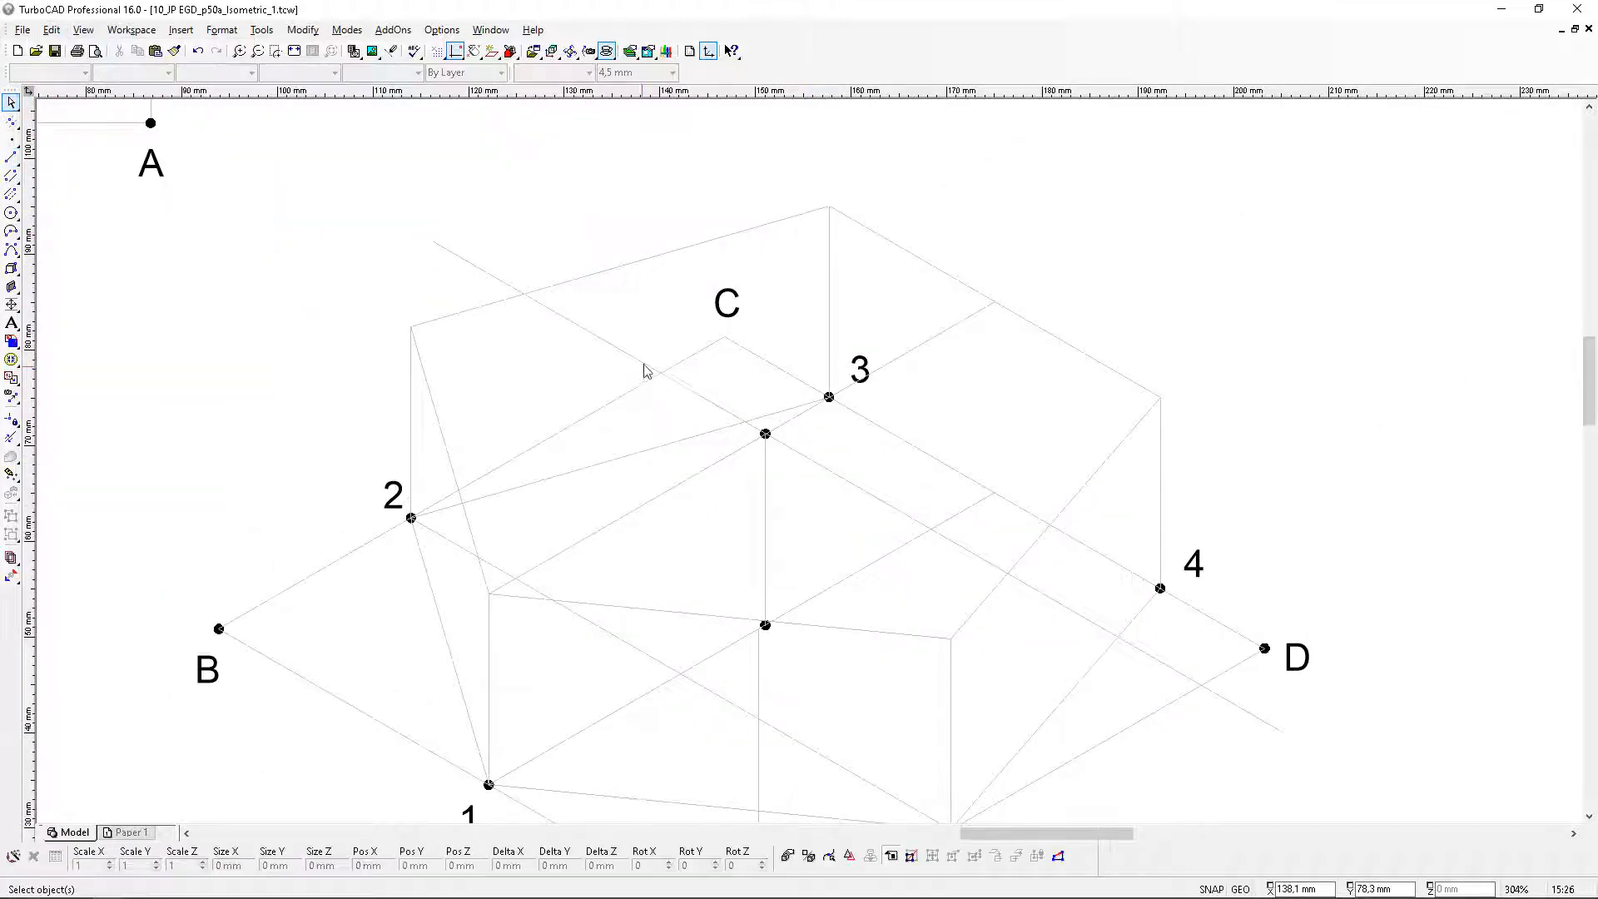
left_click(592, 343)
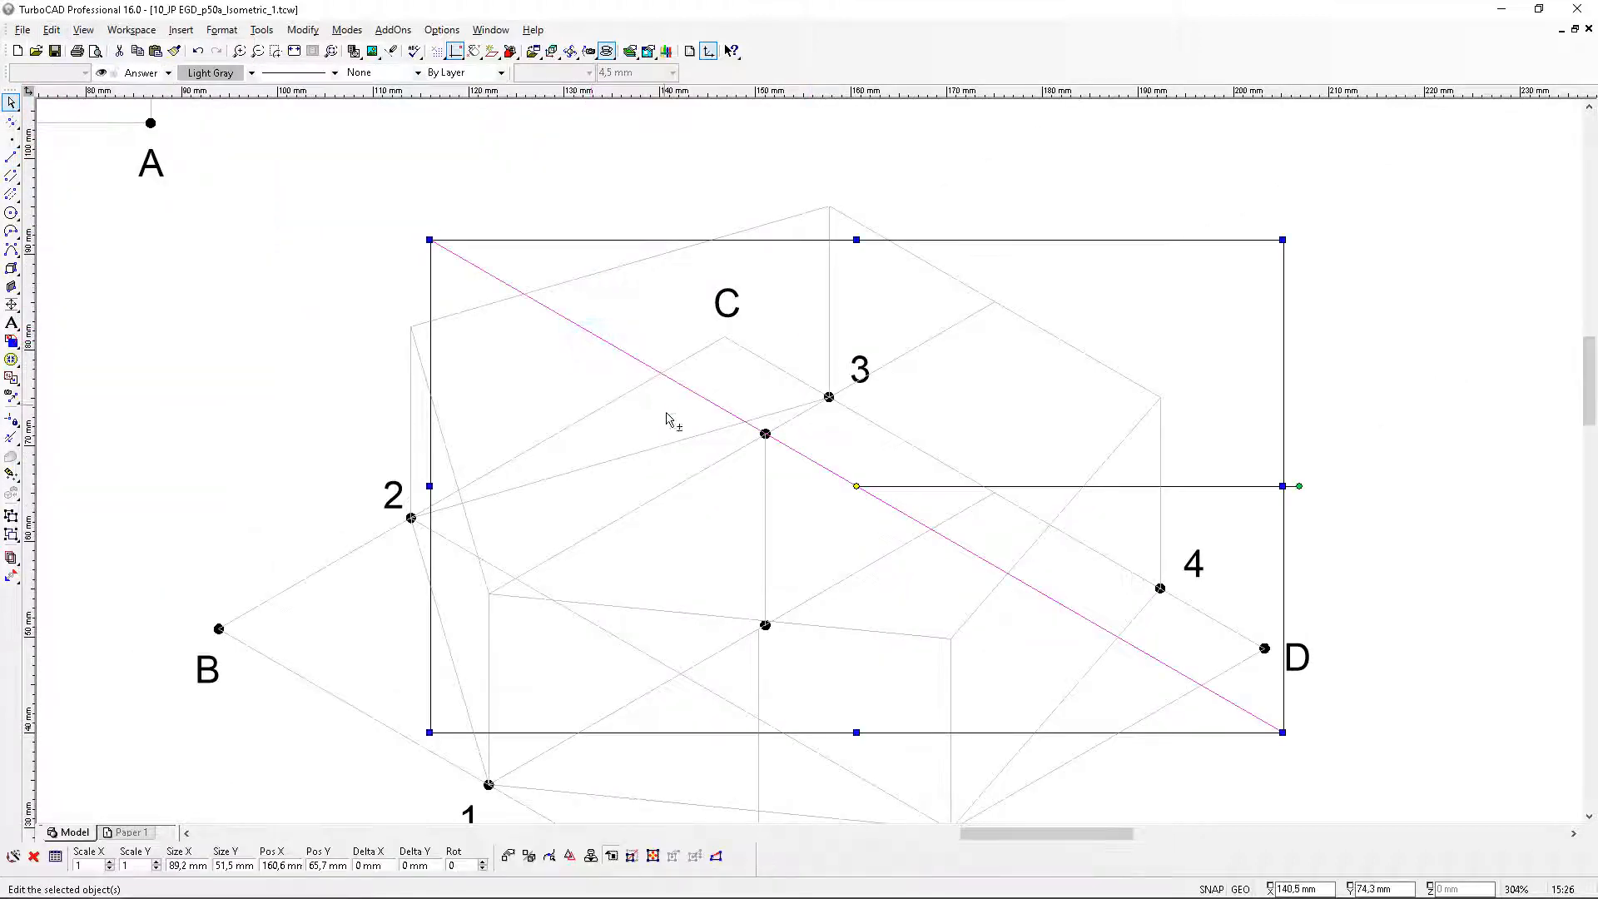
left_click(667, 497, "shift")
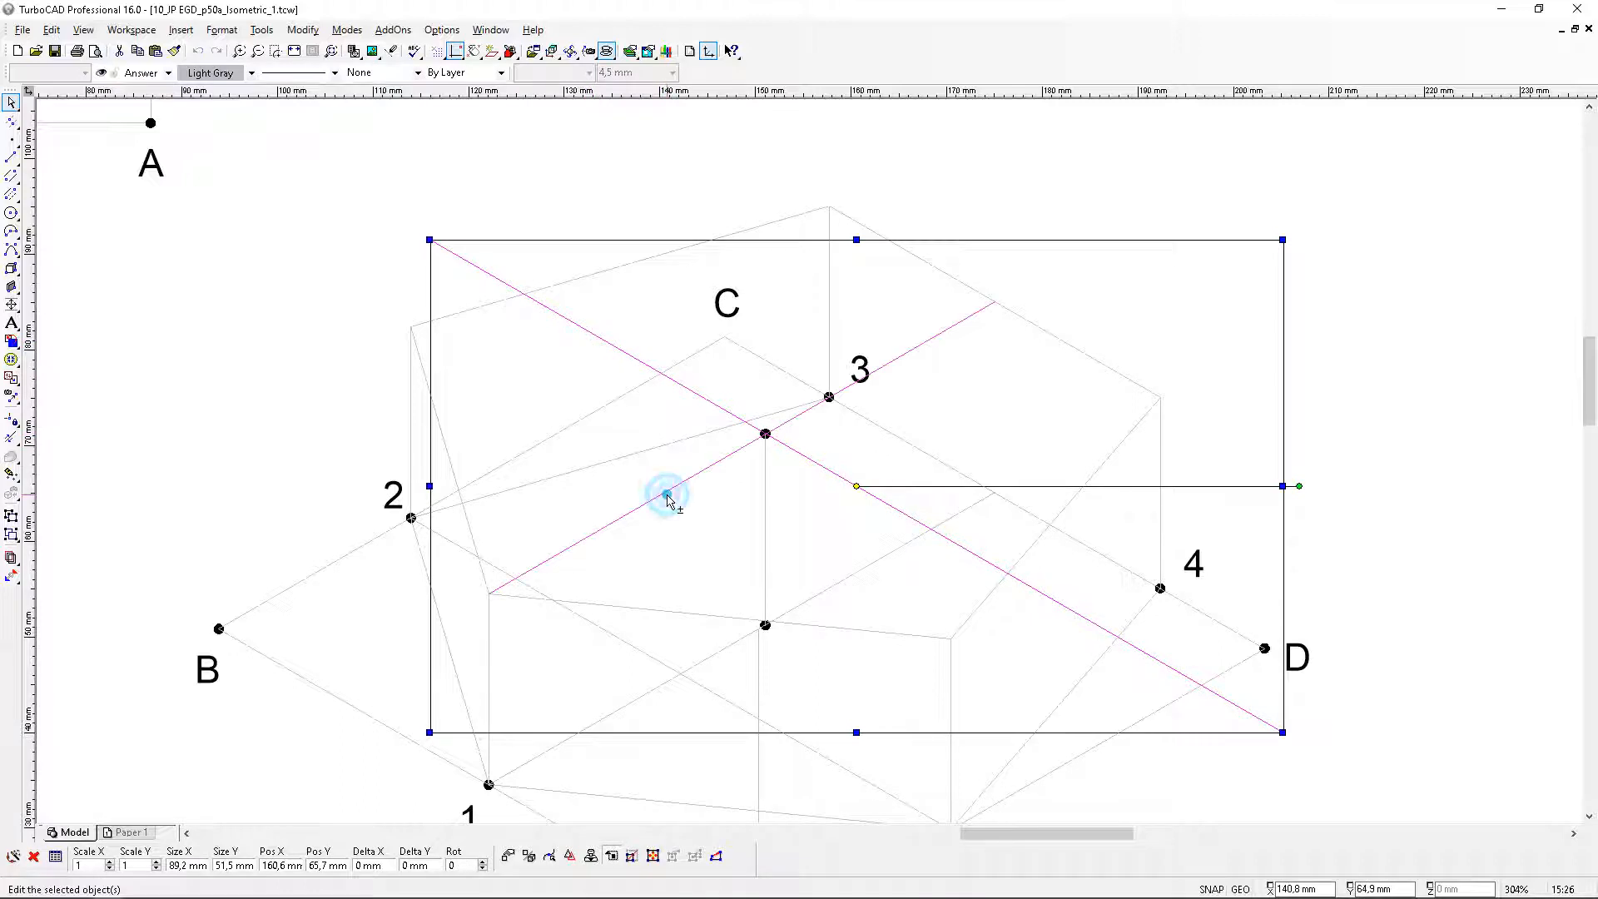
double_click(856, 487)
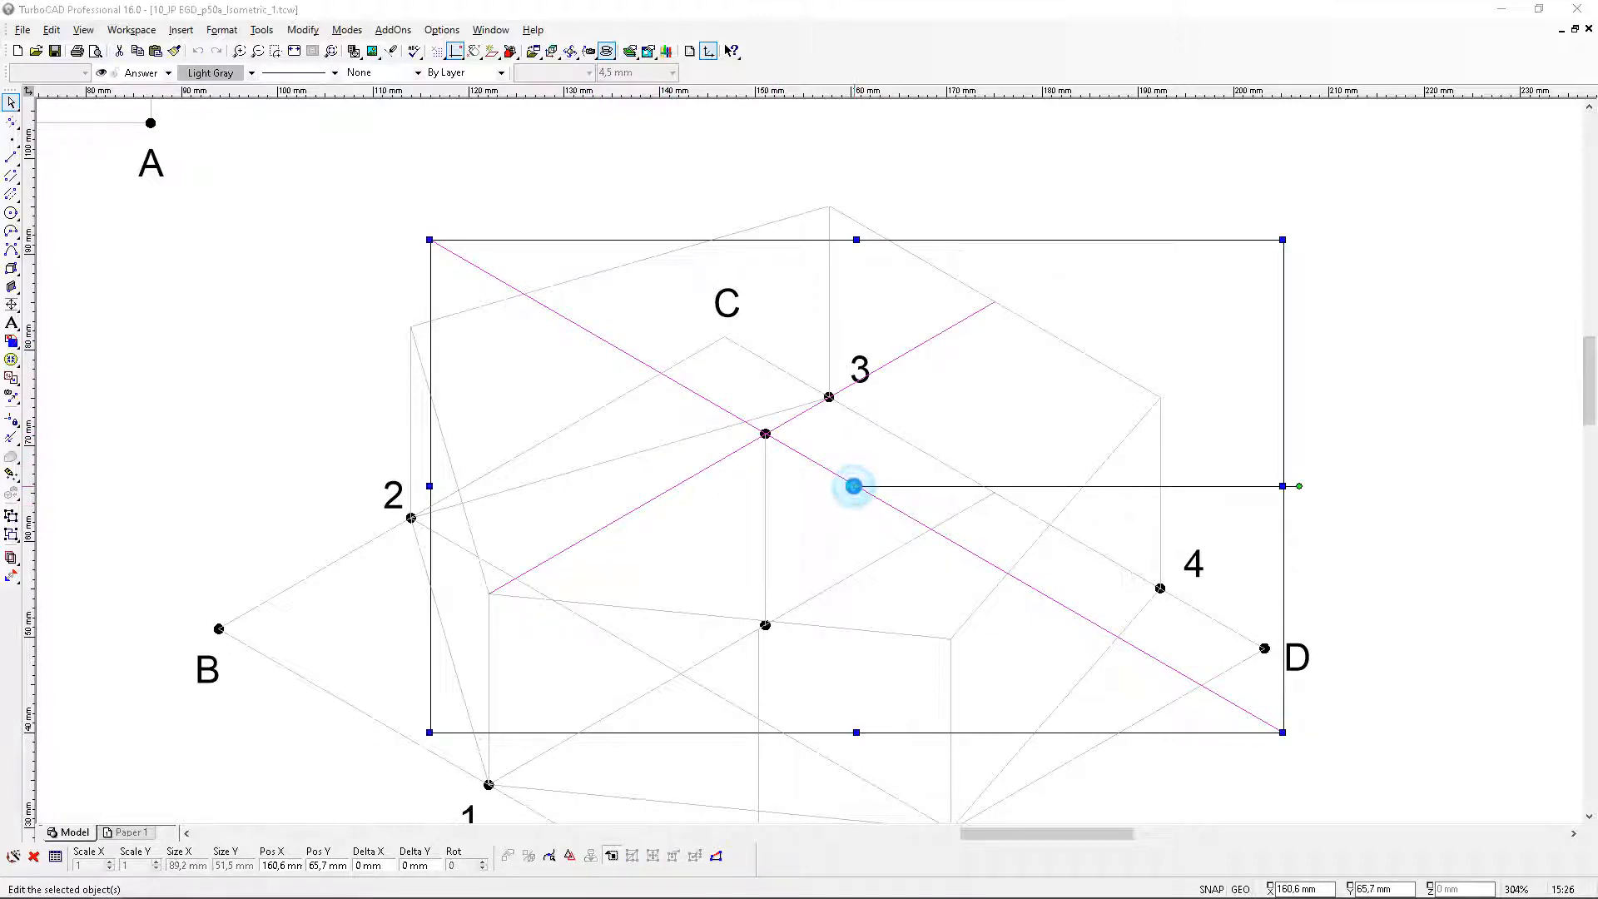
left_click(629, 309)
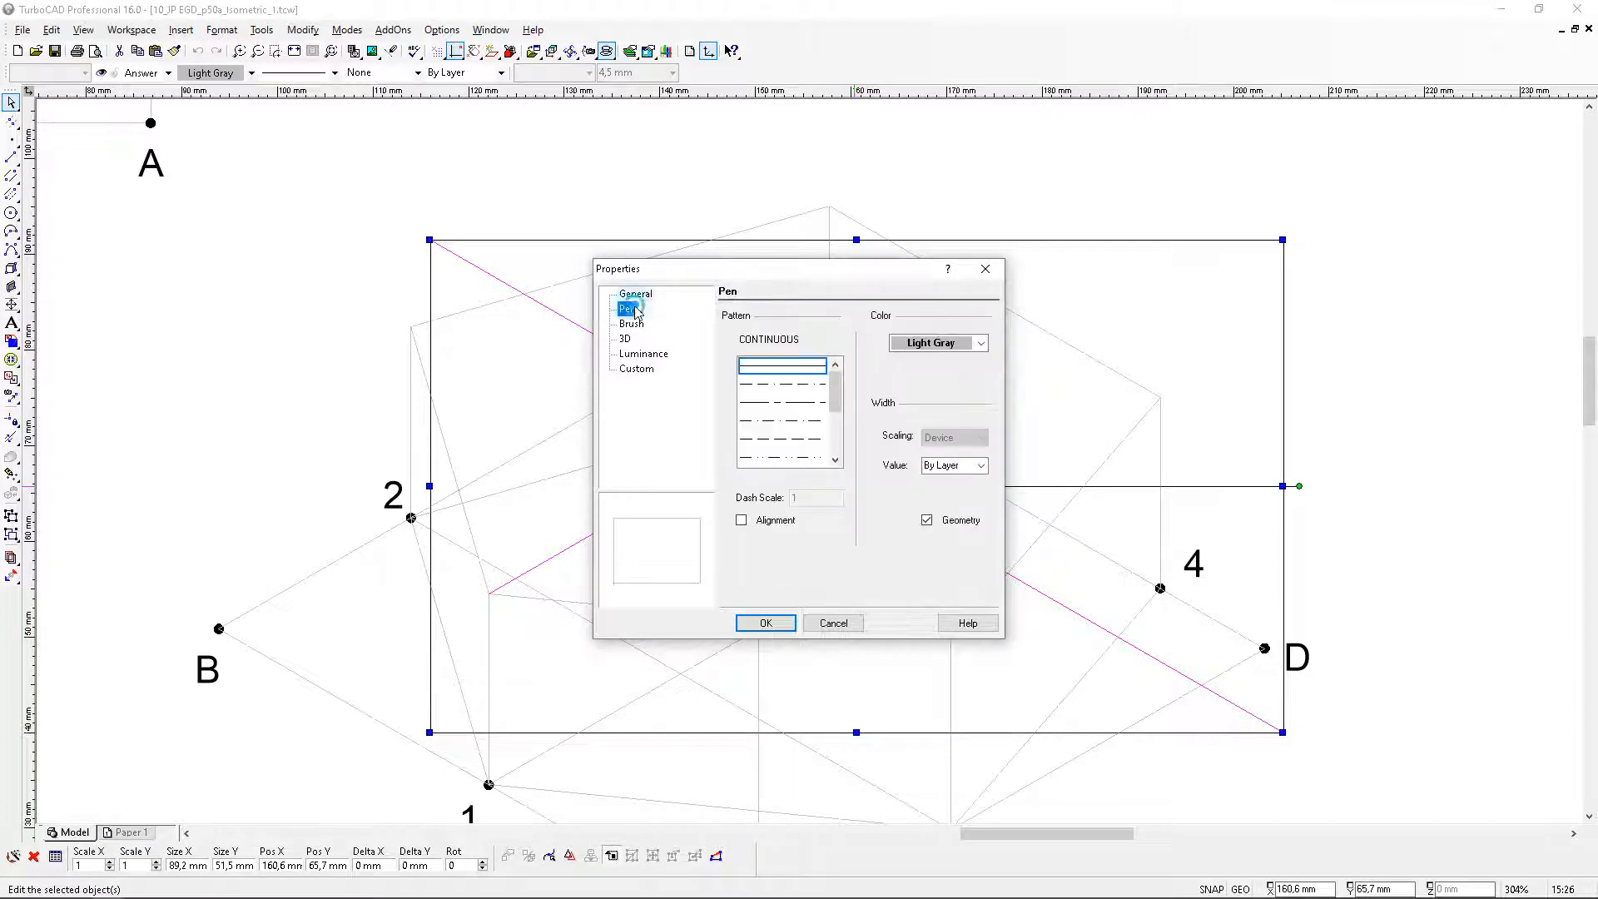
left_click(814, 402)
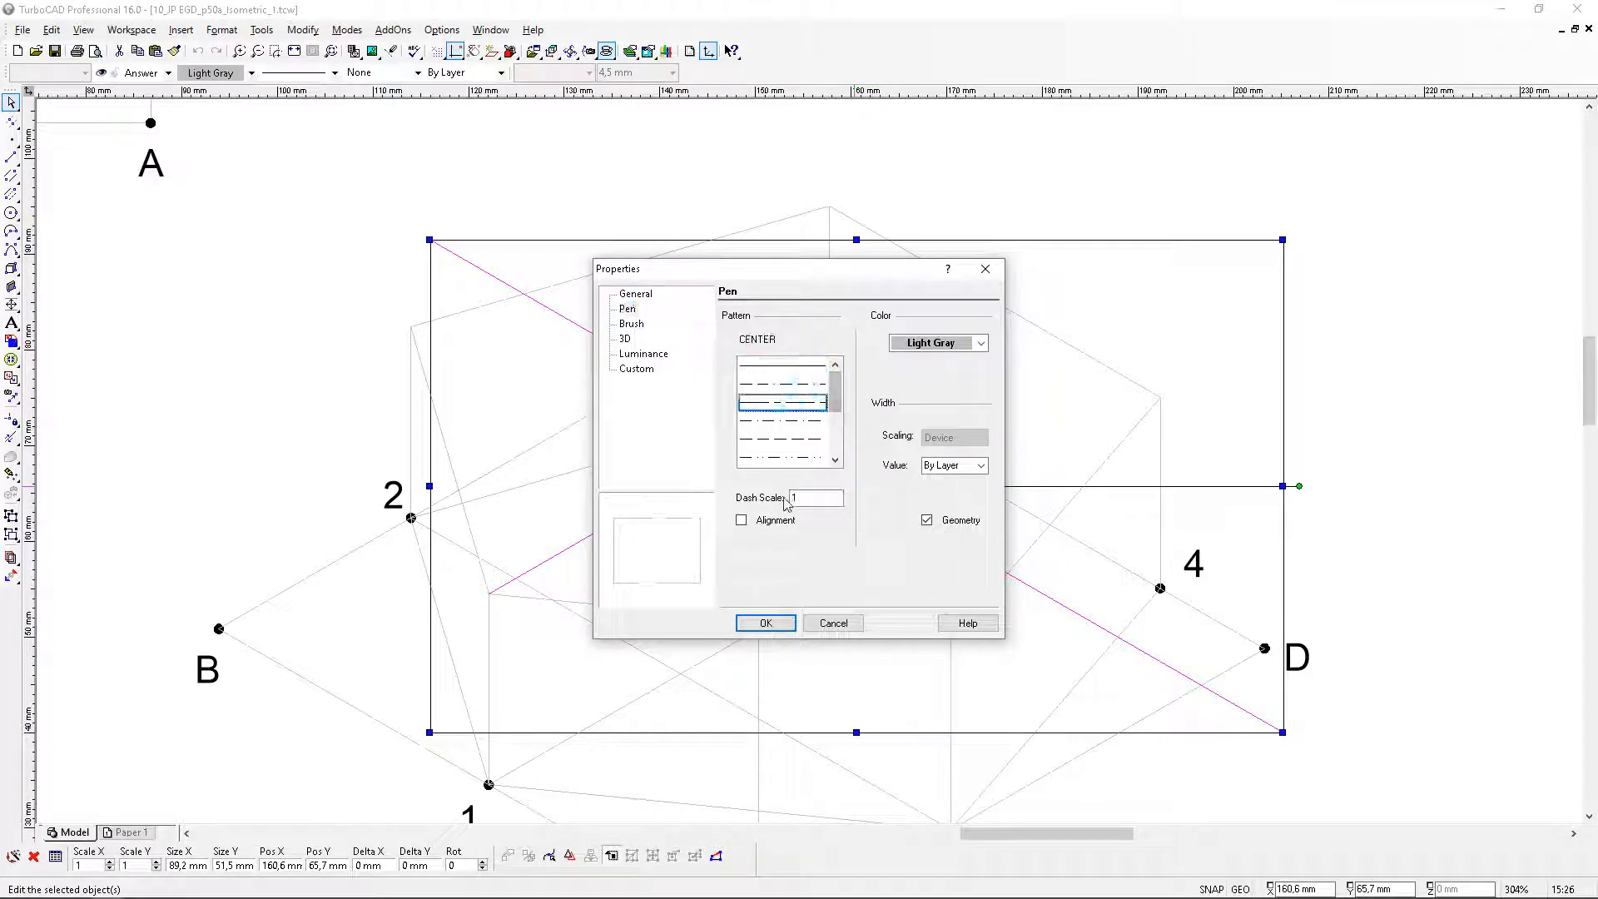
left_click(741, 520)
double_click(815, 498)
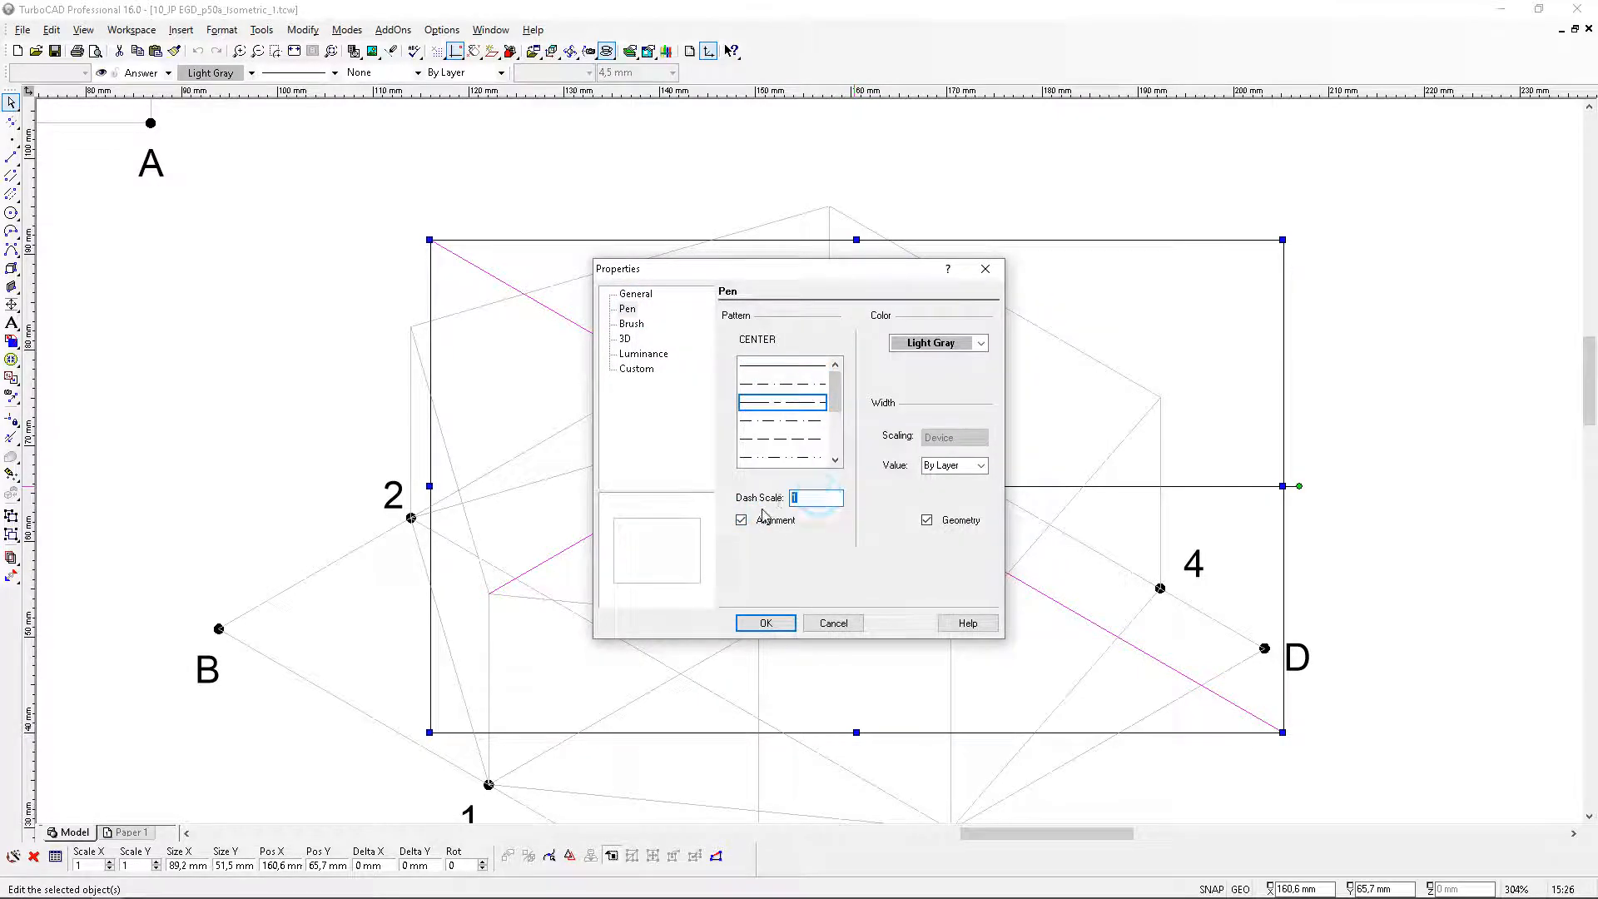
type(".3")
left_click(764, 623)
left_click(1399, 341)
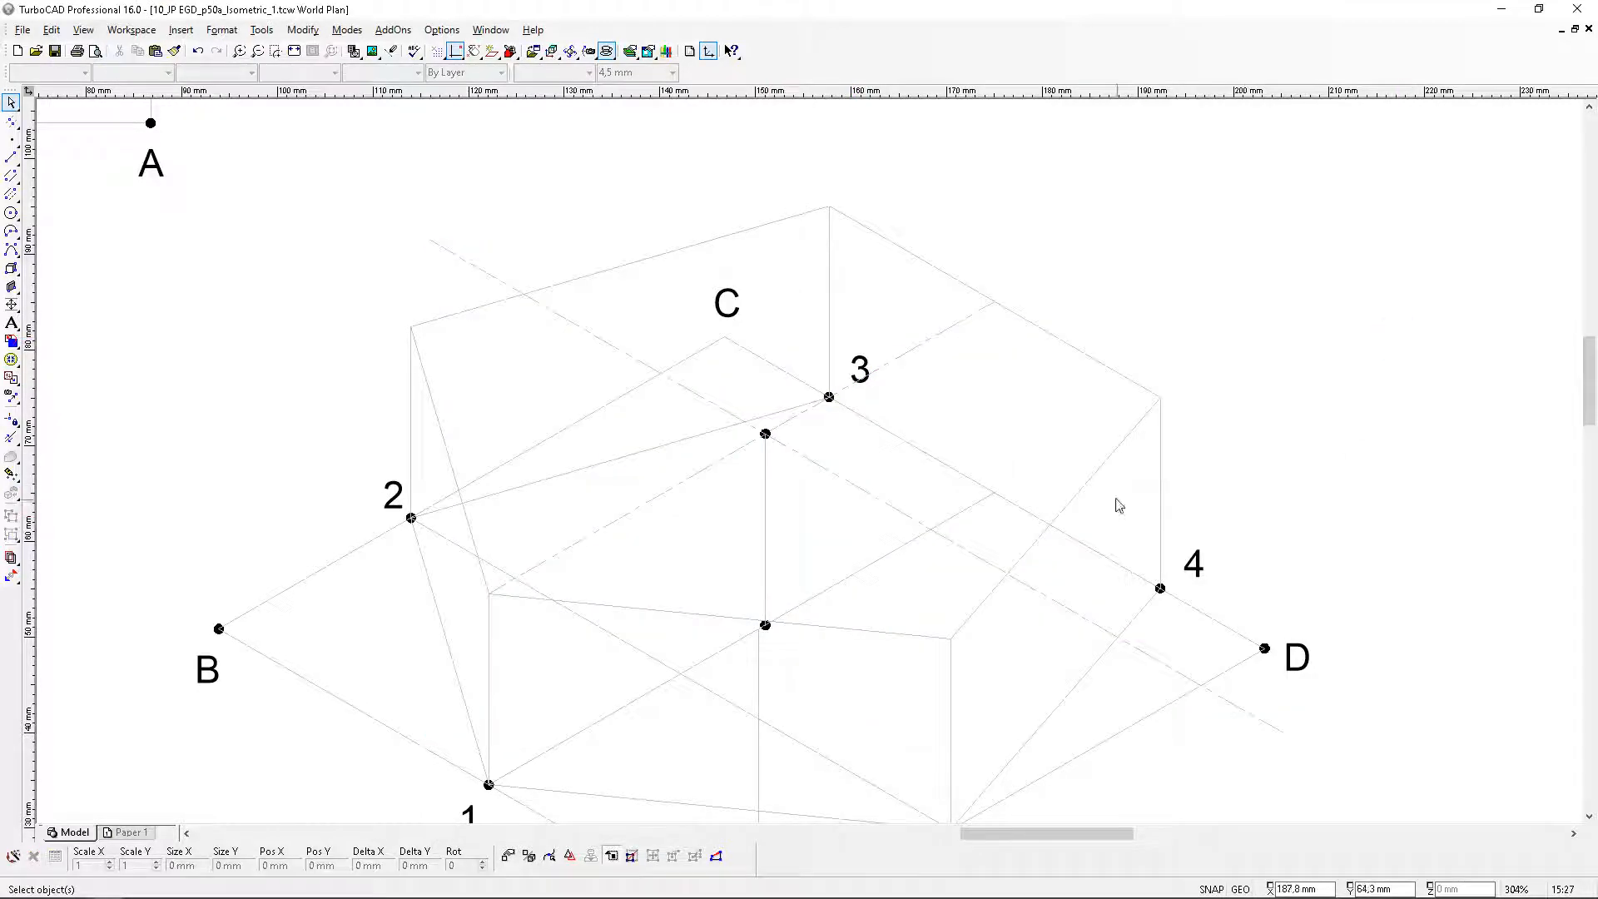
Lengthen the centre line parallel to A-D past both edges of the top pentagon, to about 78 mm
scroll(813, 463, "down", 3)
scroll(813, 465, "up", 3)
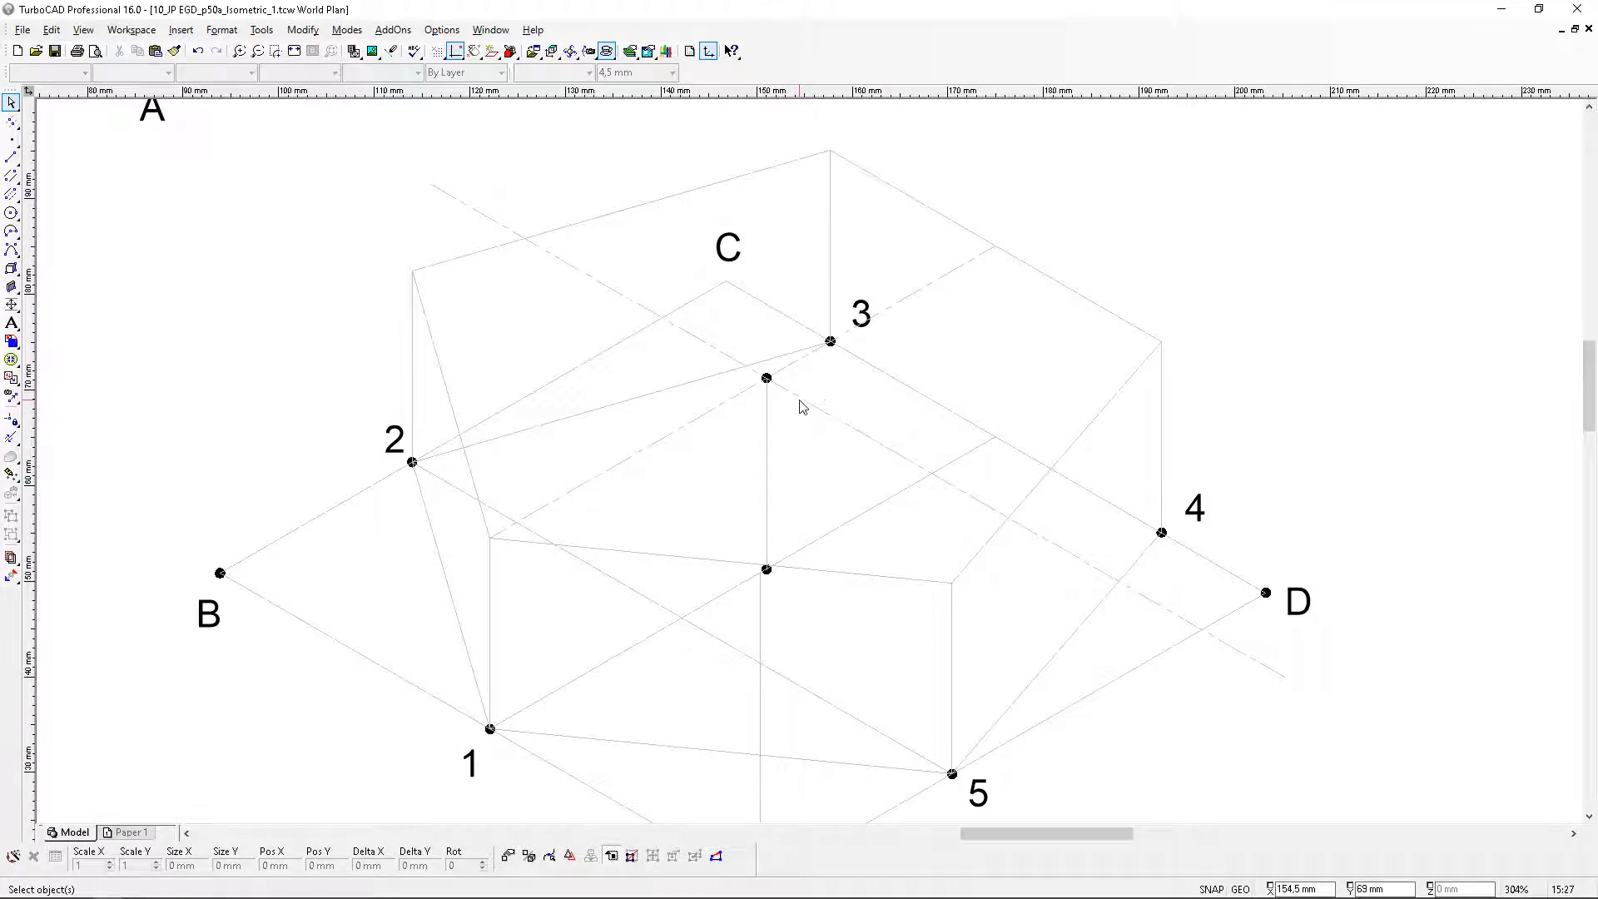
scroll(802, 406, "down", 2)
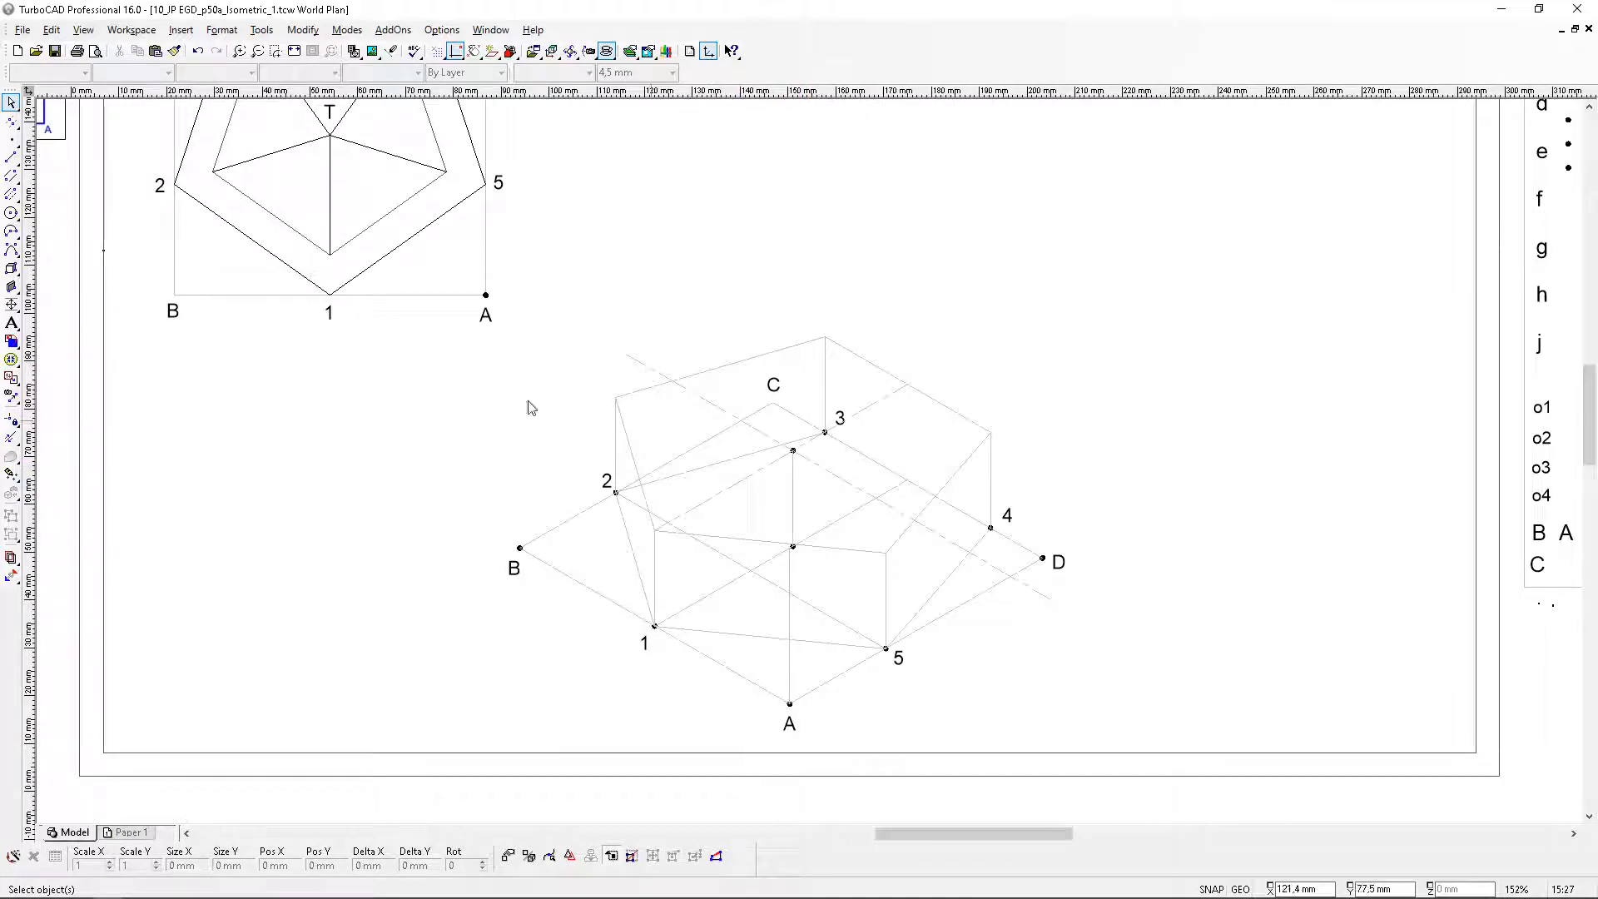
left_click(11, 437)
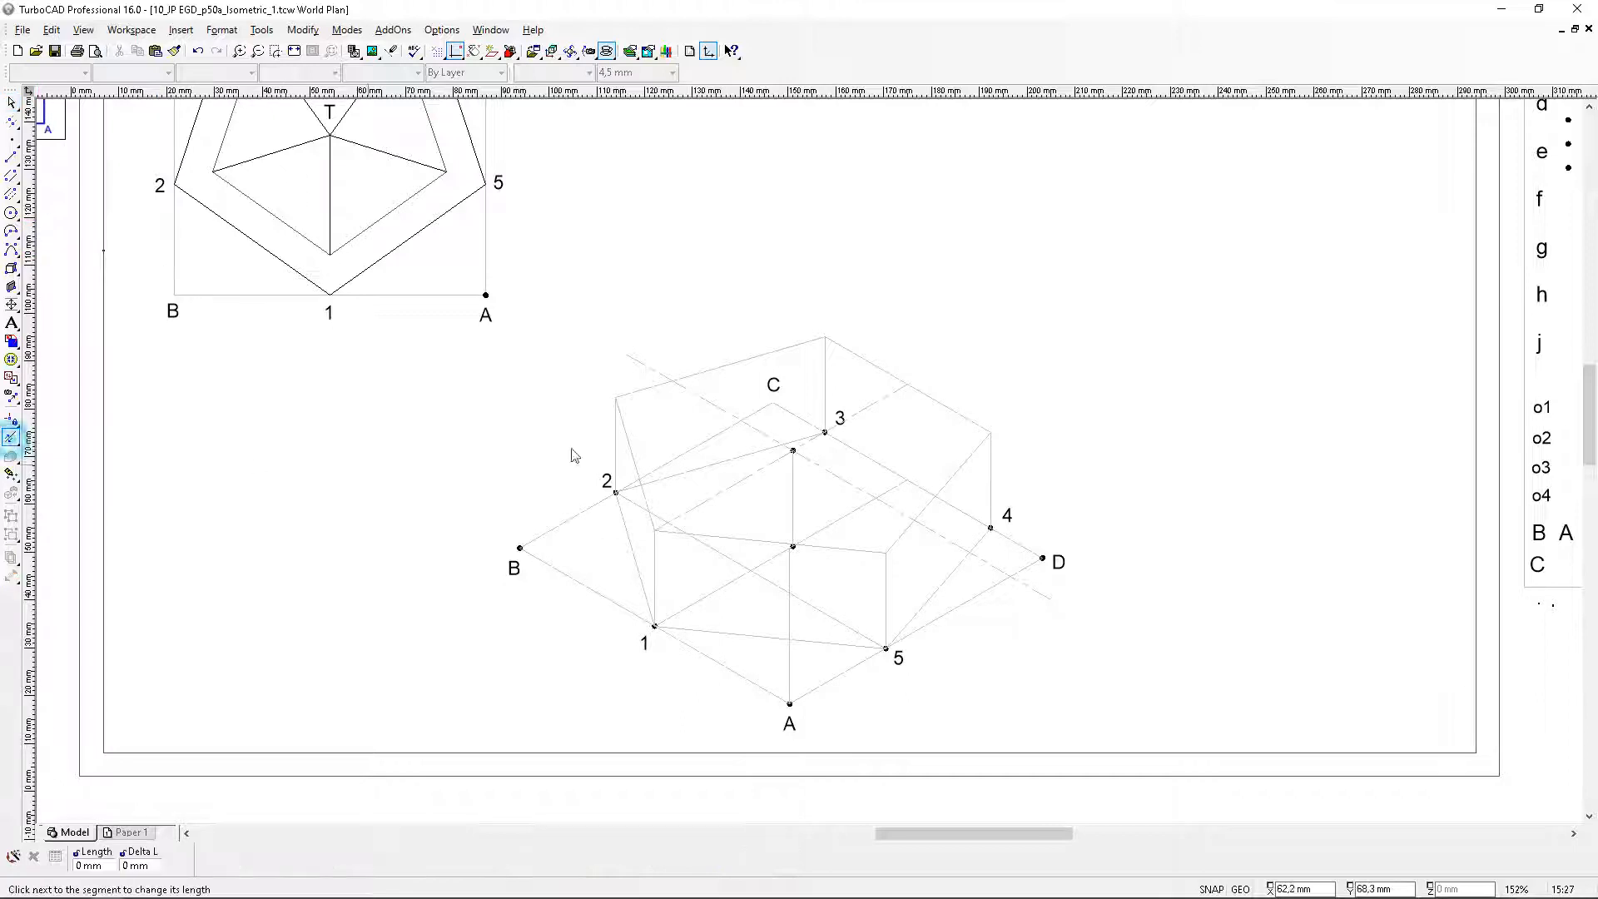
scroll(881, 403, "up", 2)
left_click(831, 441)
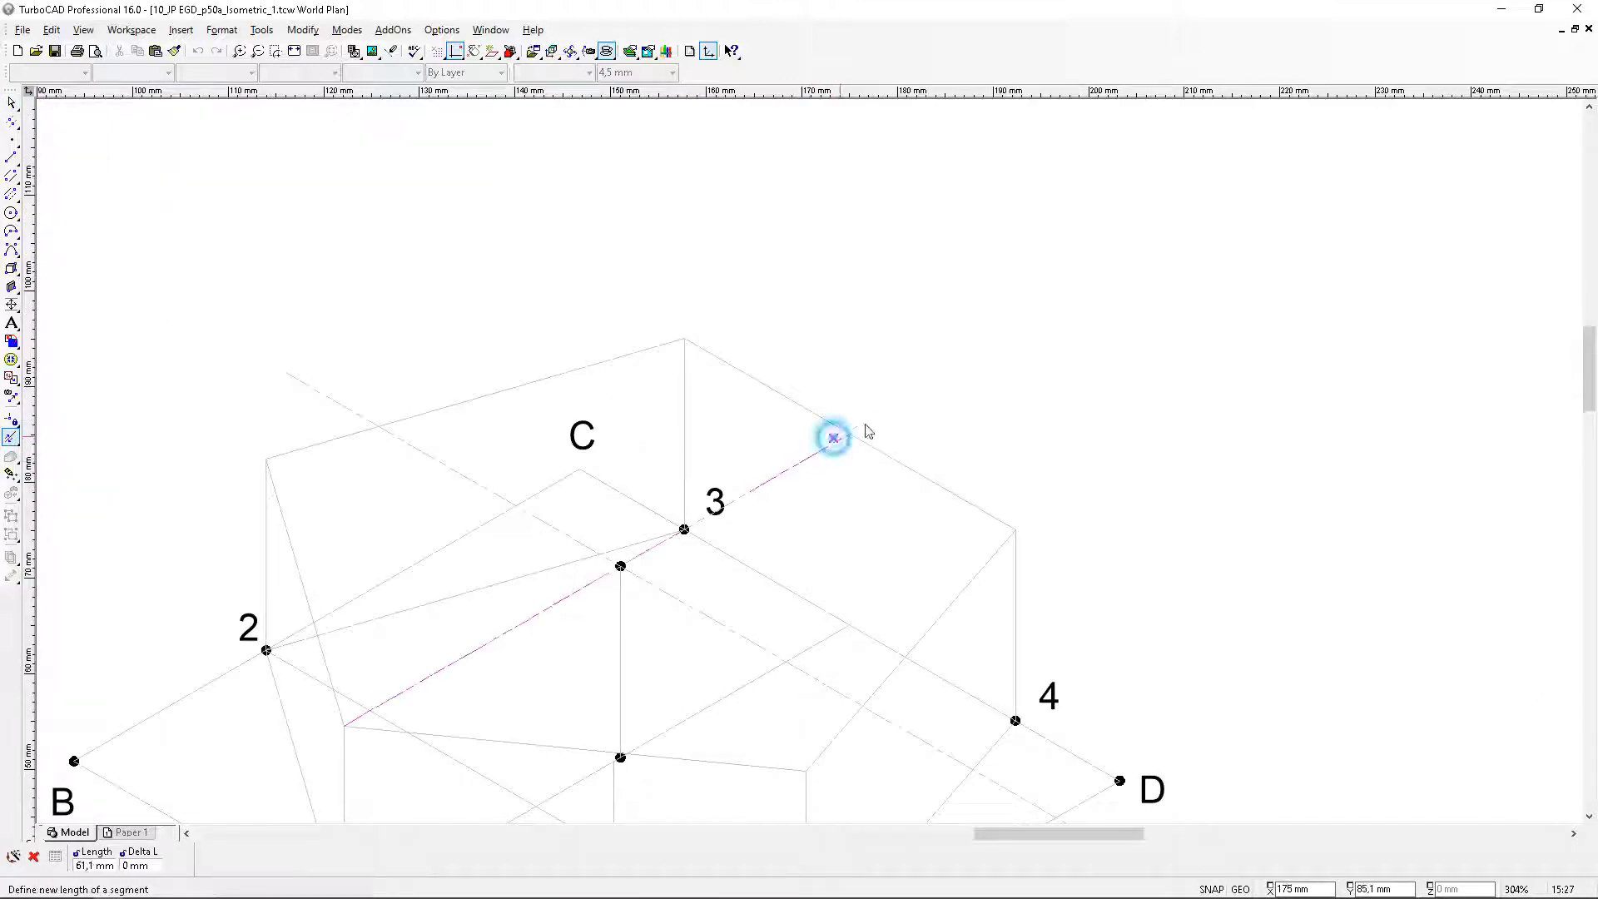
left_click(908, 398)
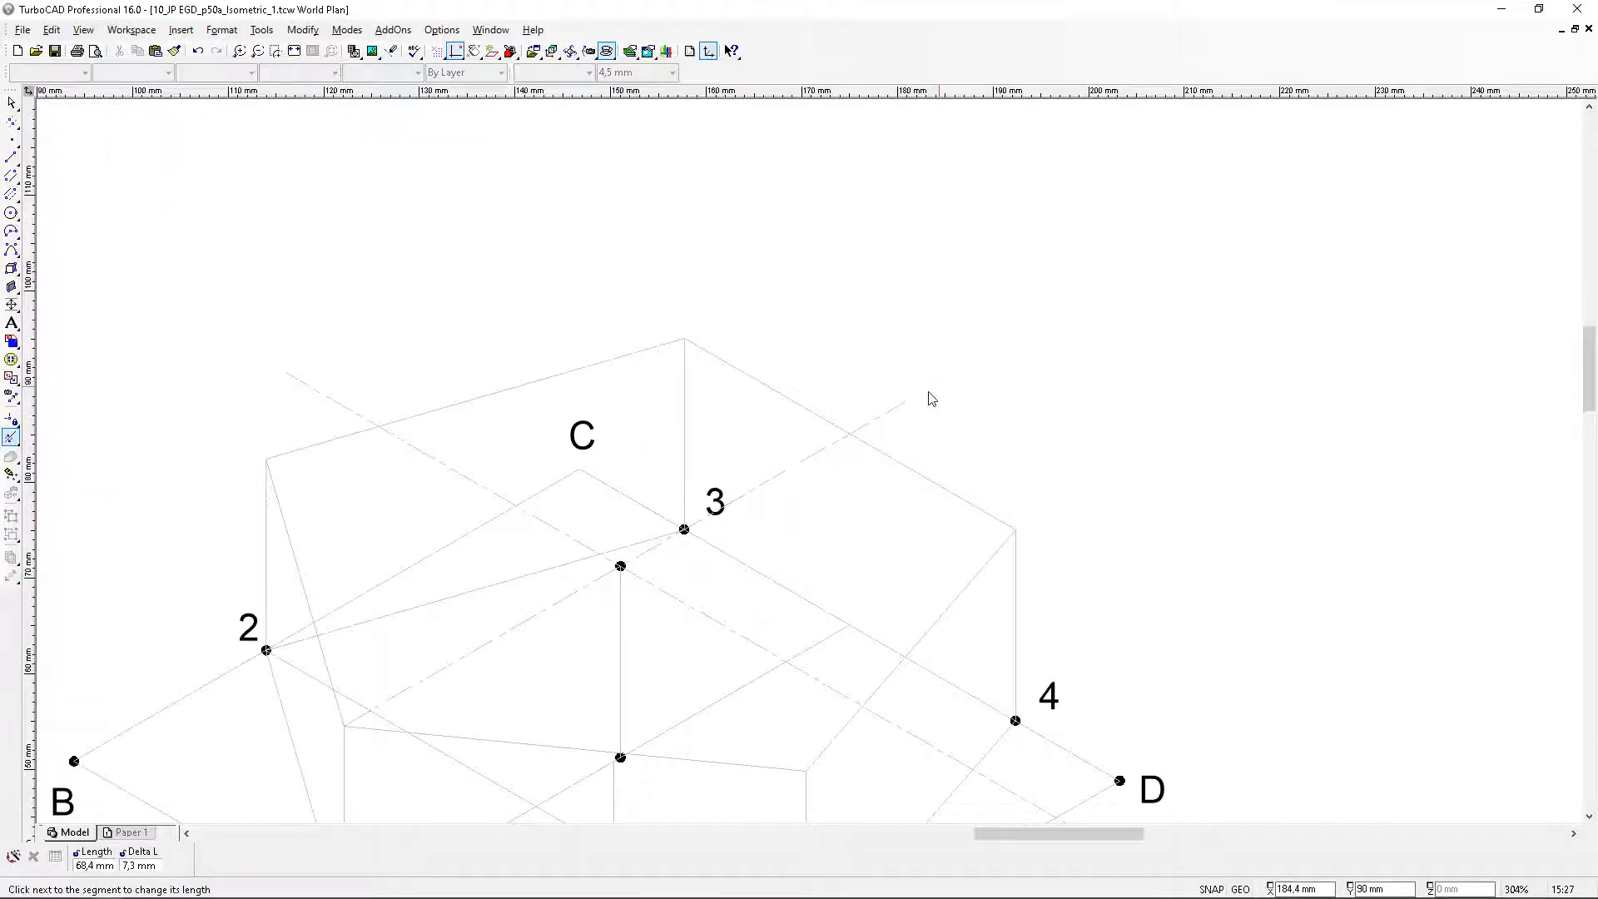
left_click(430, 684)
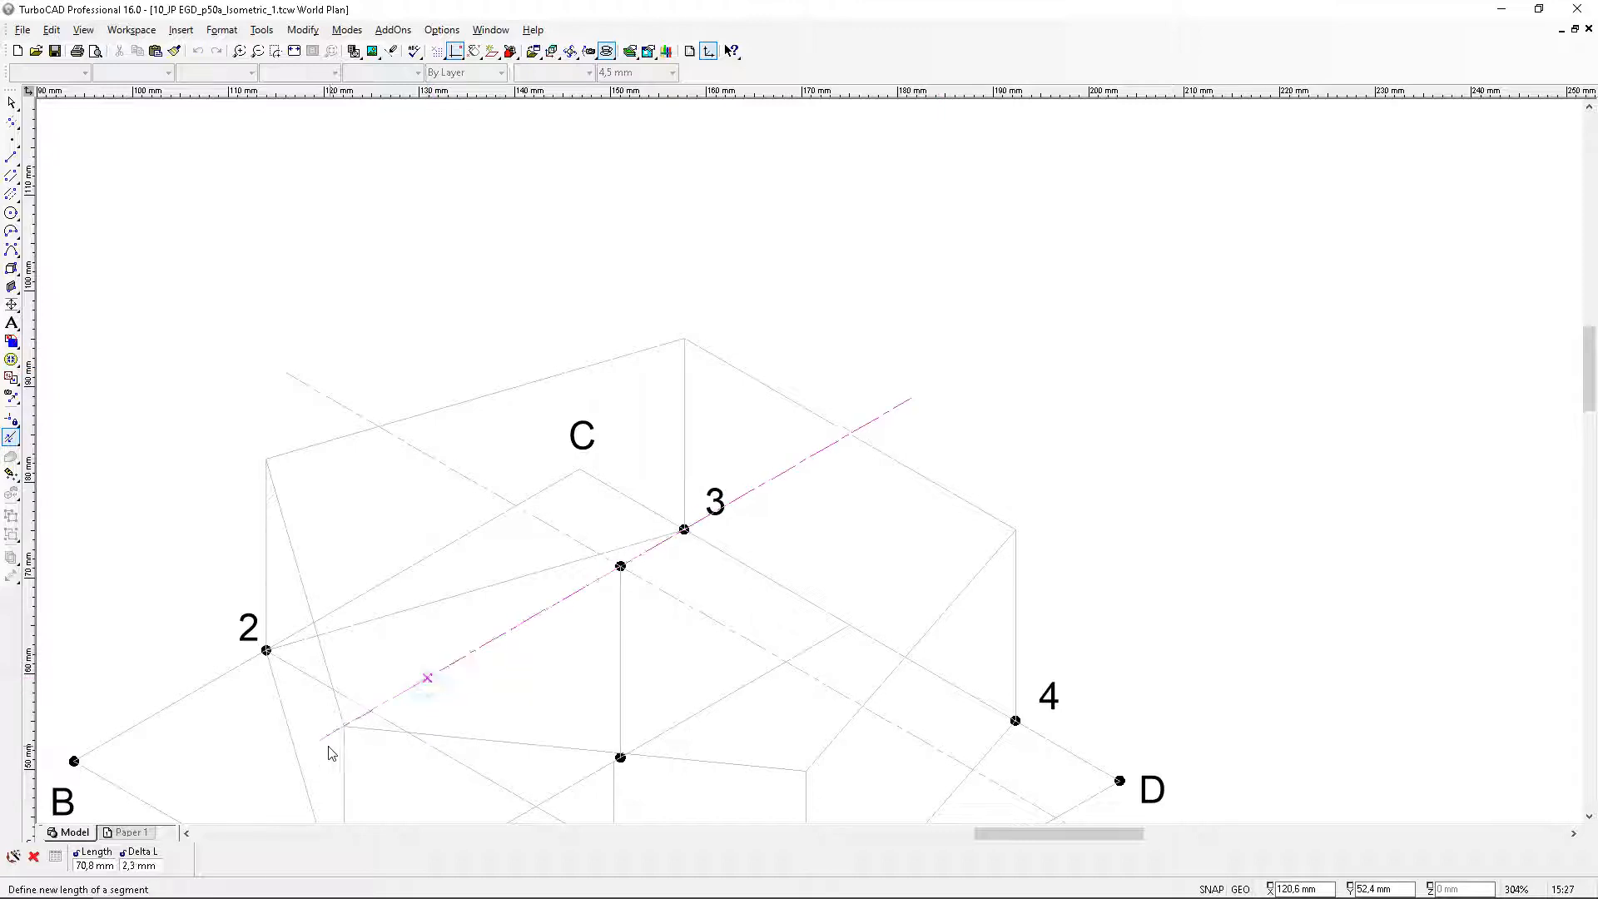
left_click(267, 787)
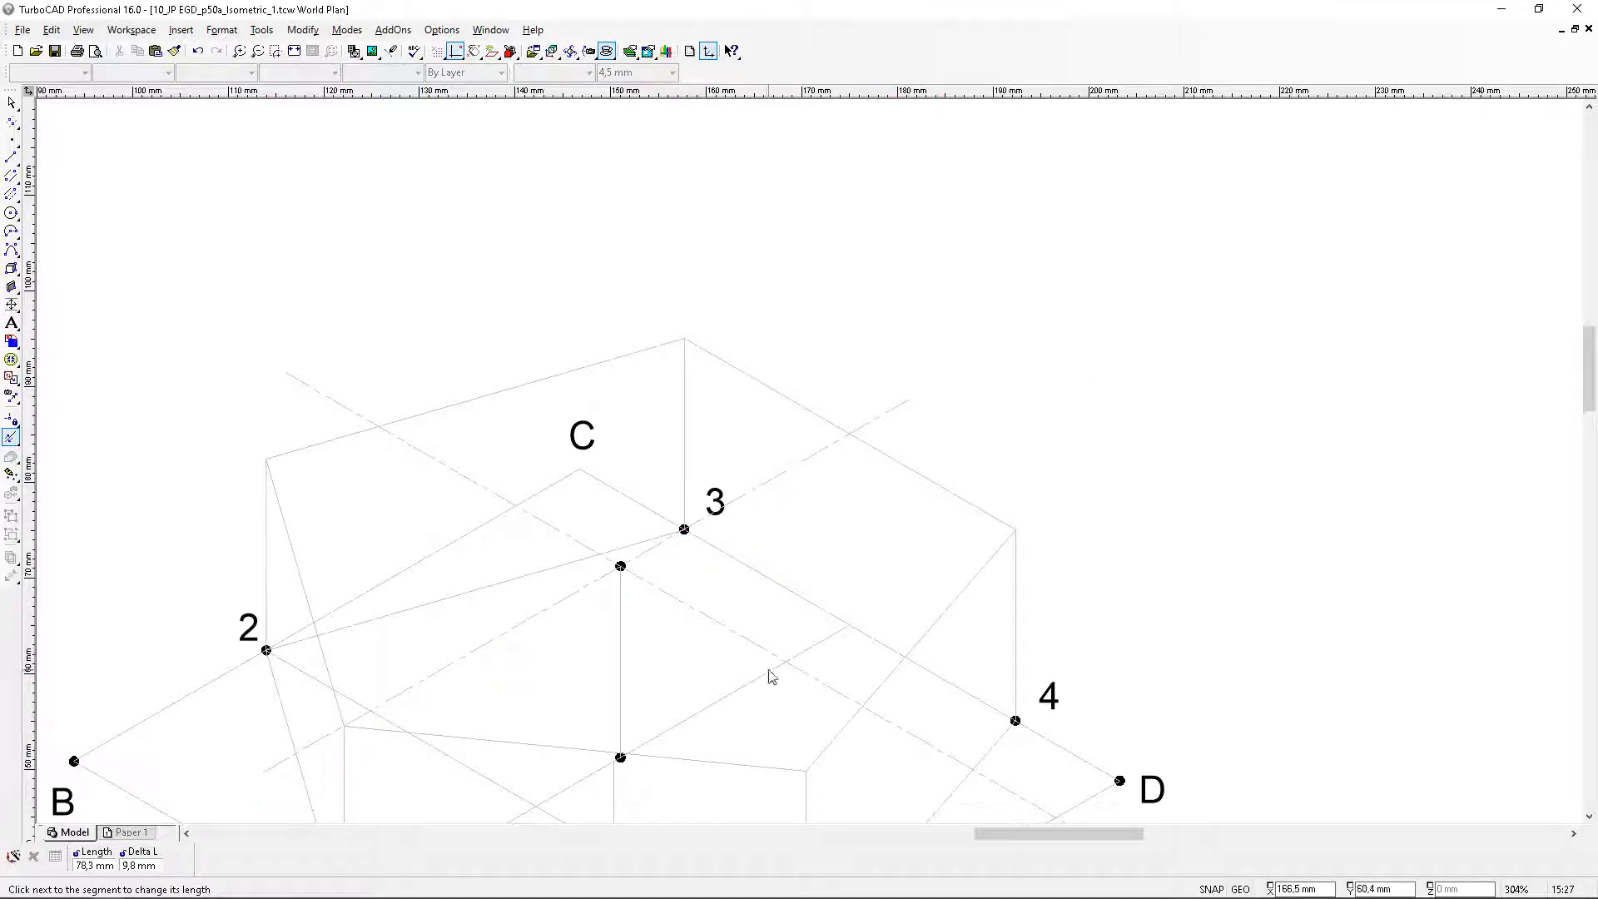
Shorten the centre line parallel to B-A at its end near D, to about 89 mm
scroll(772, 677, "up", 2)
scroll(813, 463, "down", 2)
left_click(1156, 649)
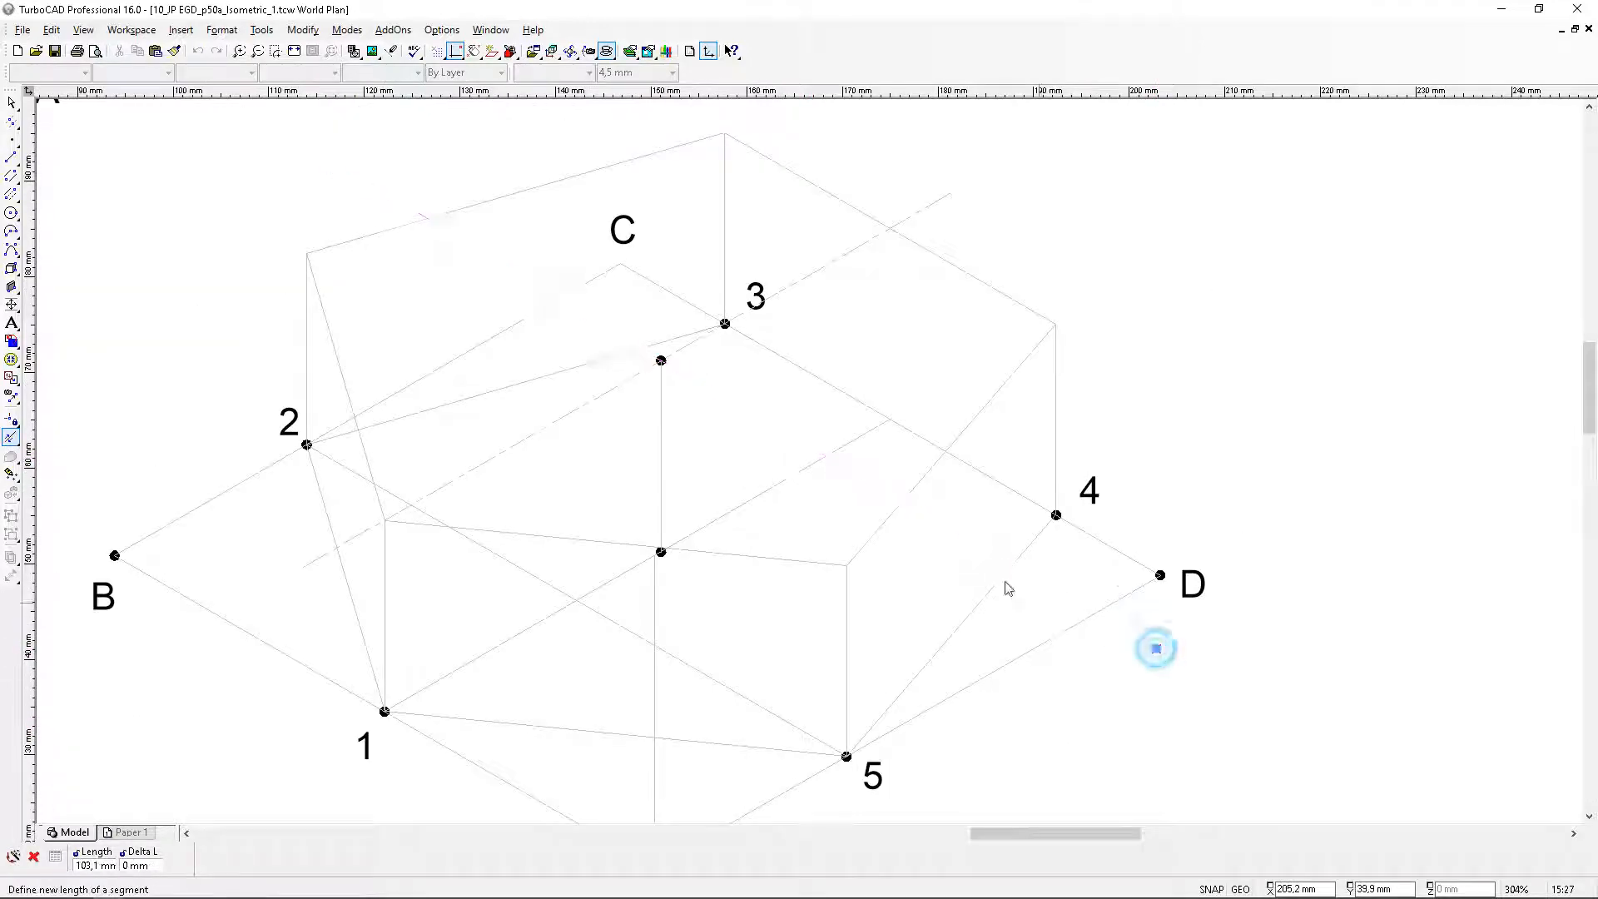
left_click(1057, 604)
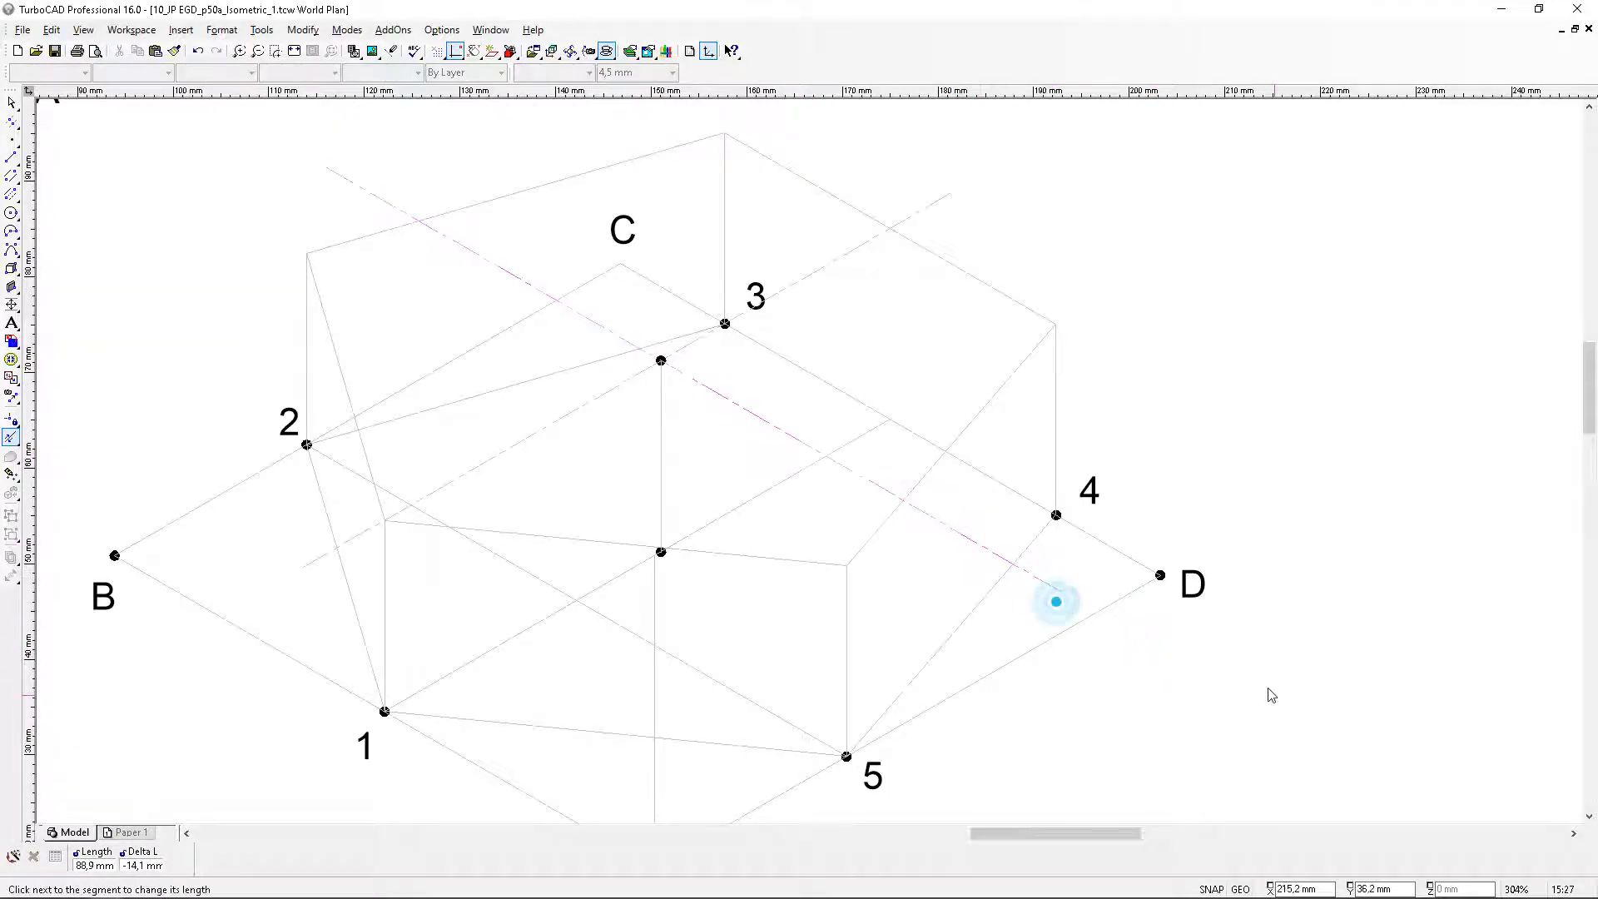
scroll(792, 456, "down", 3)
scroll(801, 464, "up", 2)
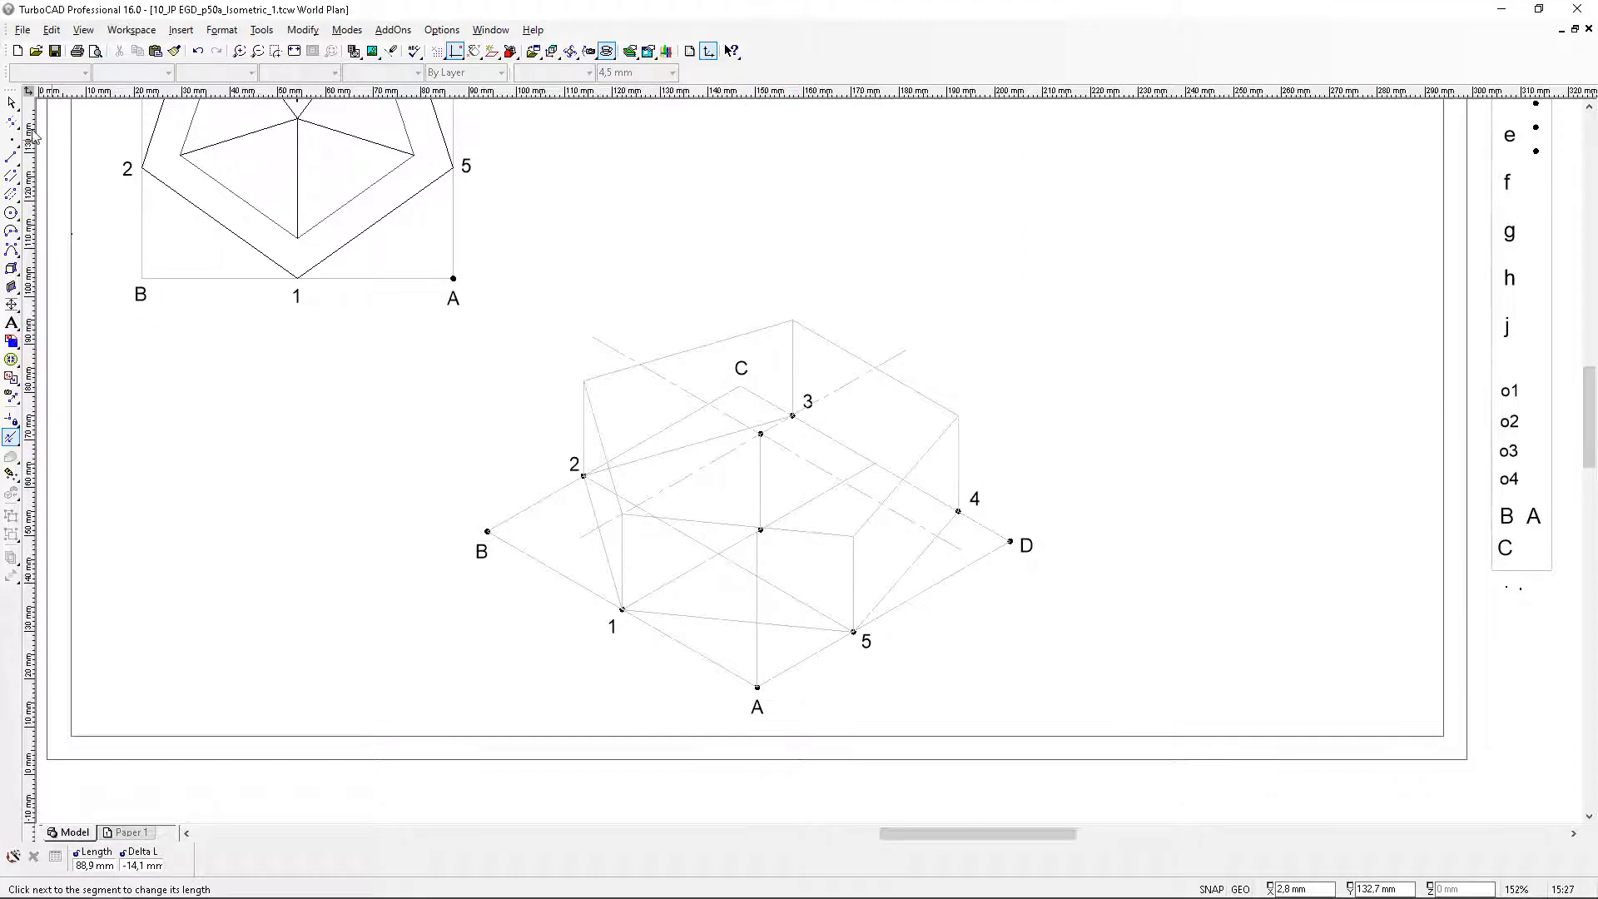
Change the pen colour of both centre lines crossing at the upper centre dot
left_click(10, 102)
scroll(575, 346, "up", 2)
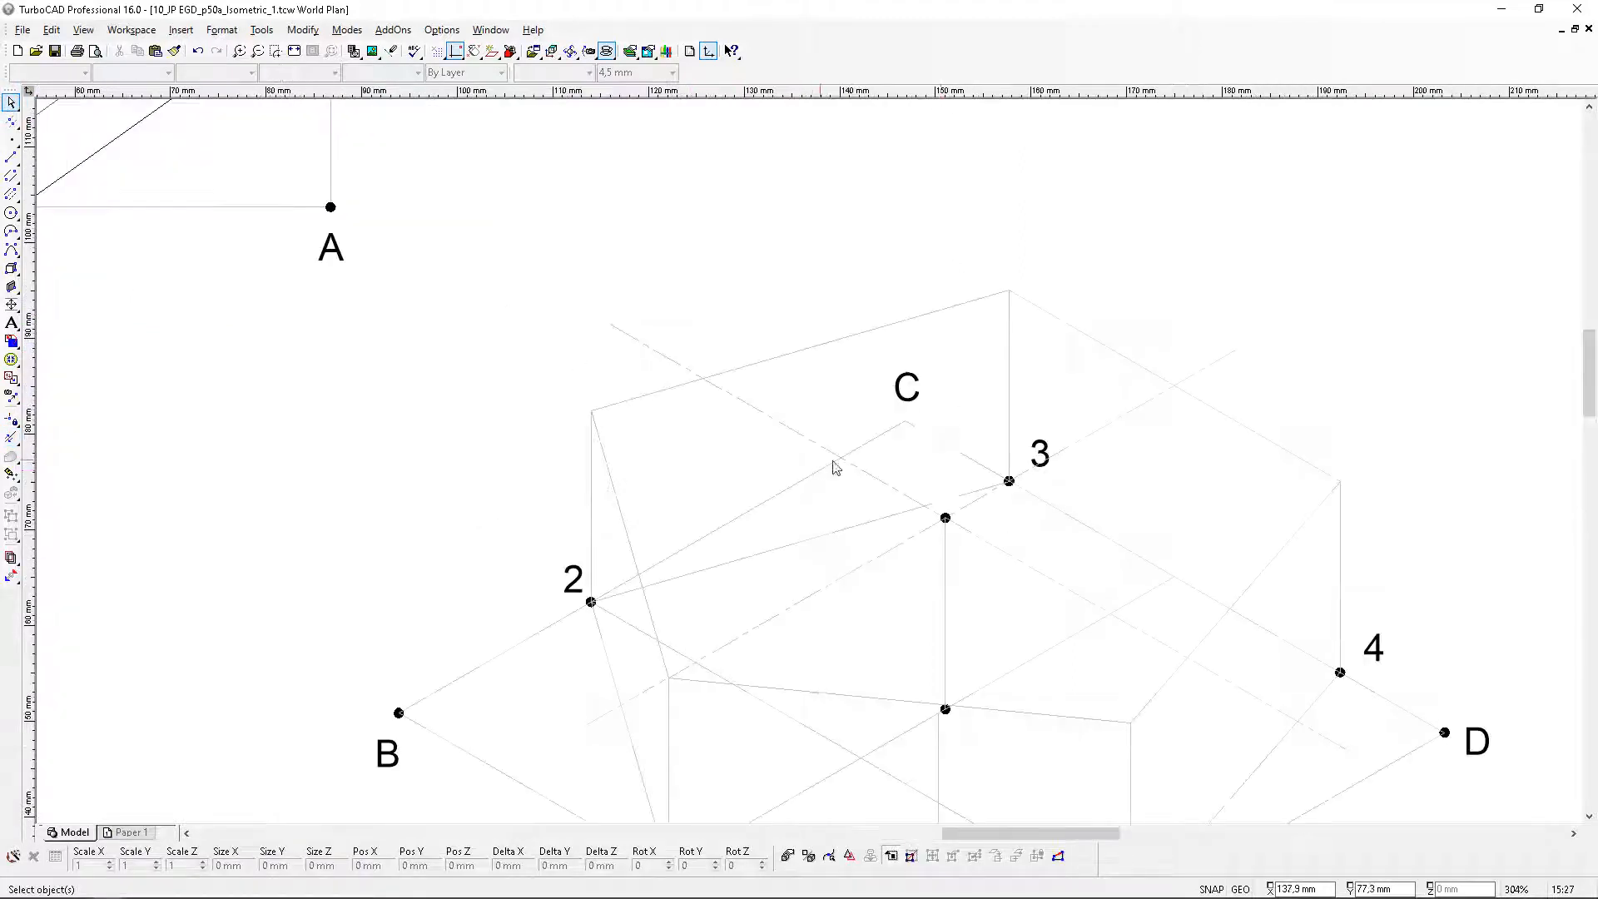
left_click(867, 475)
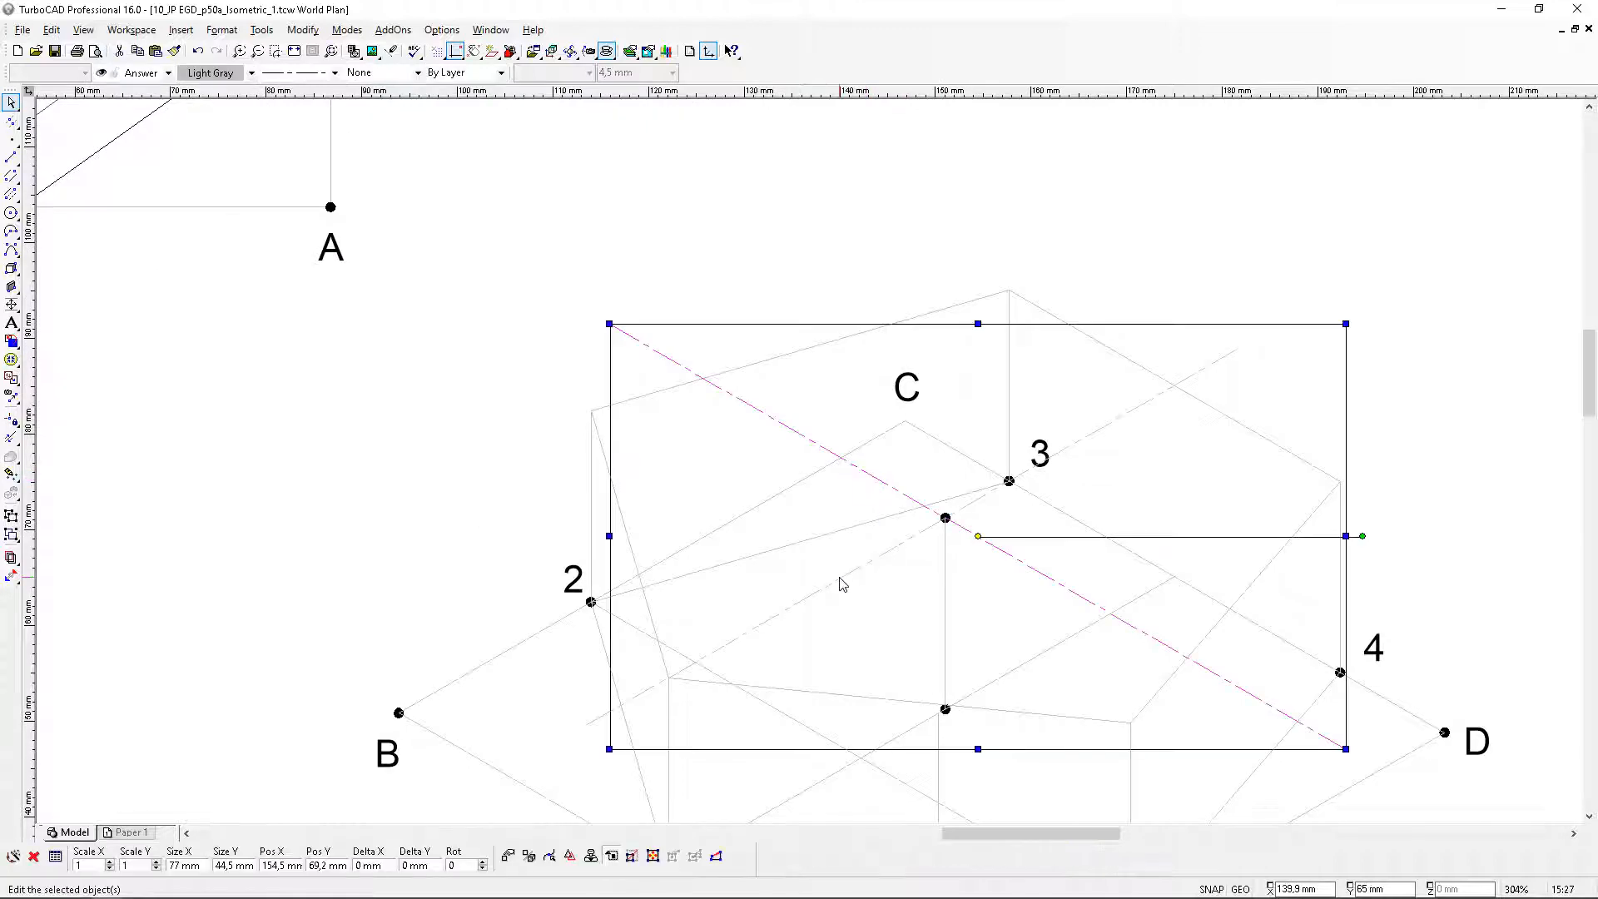
left_click(841, 579, "shift")
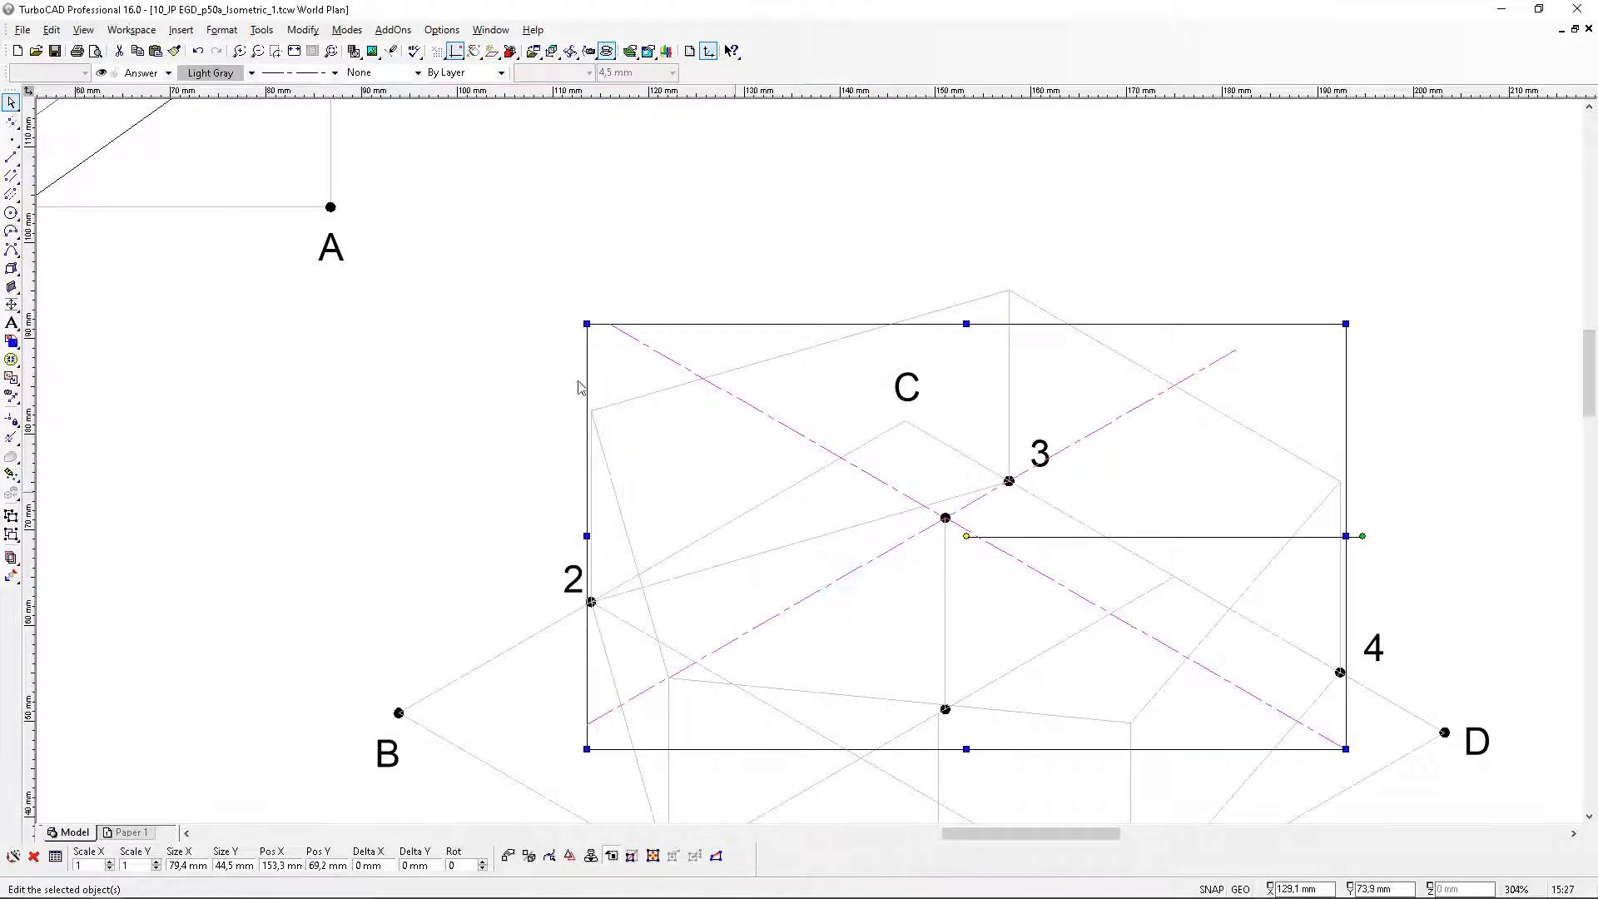
left_click(250, 72)
left_click(233, 99)
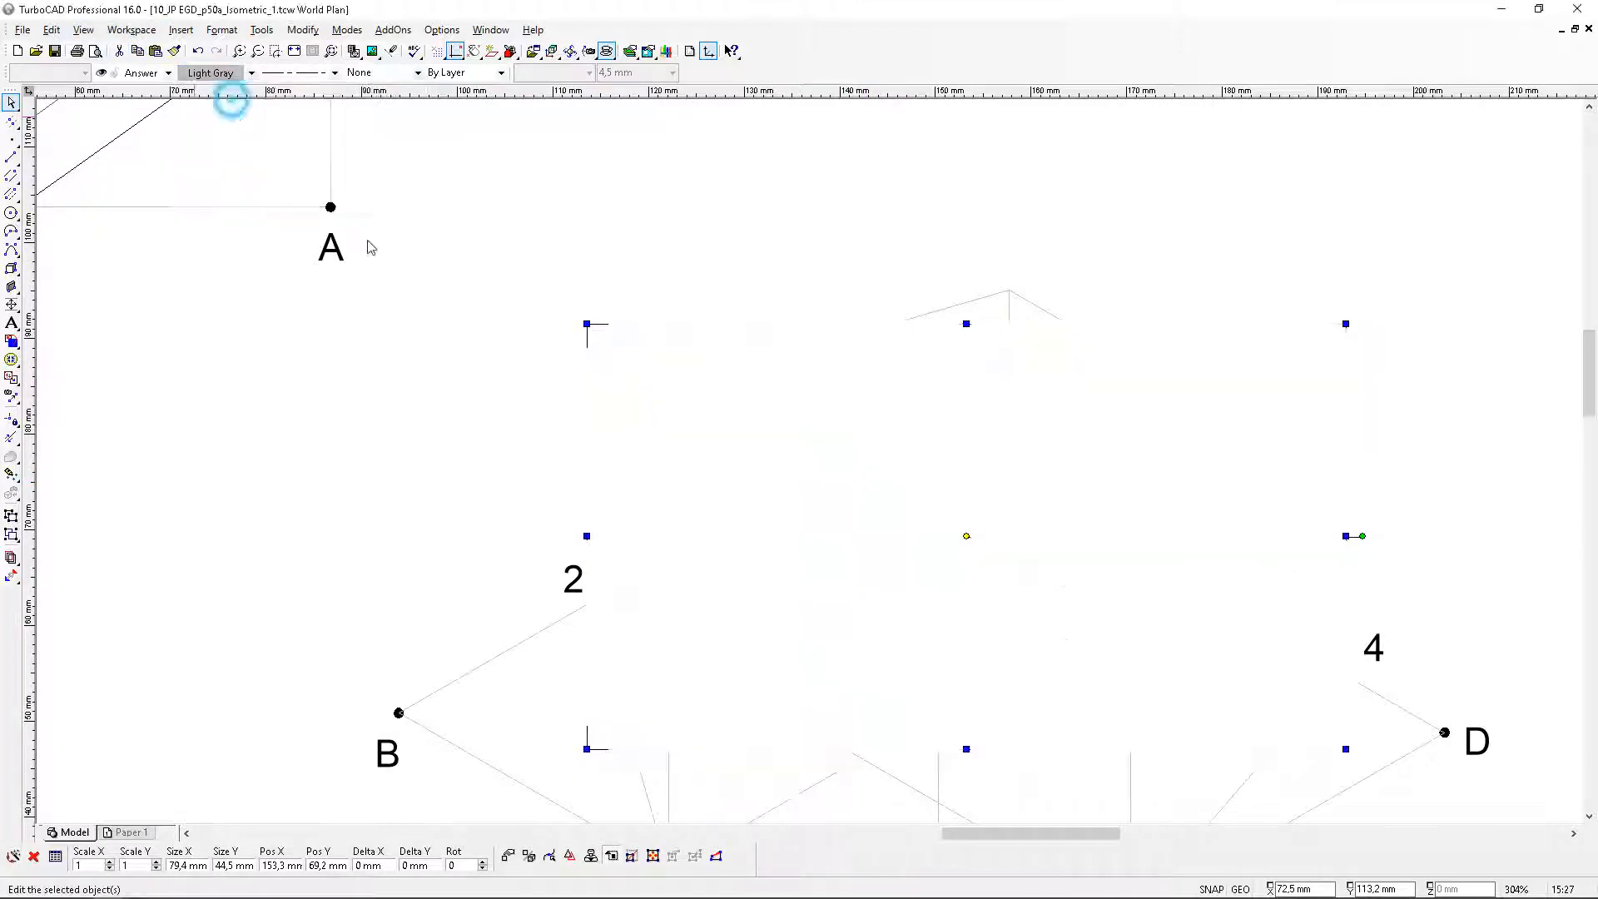
left_click(653, 214)
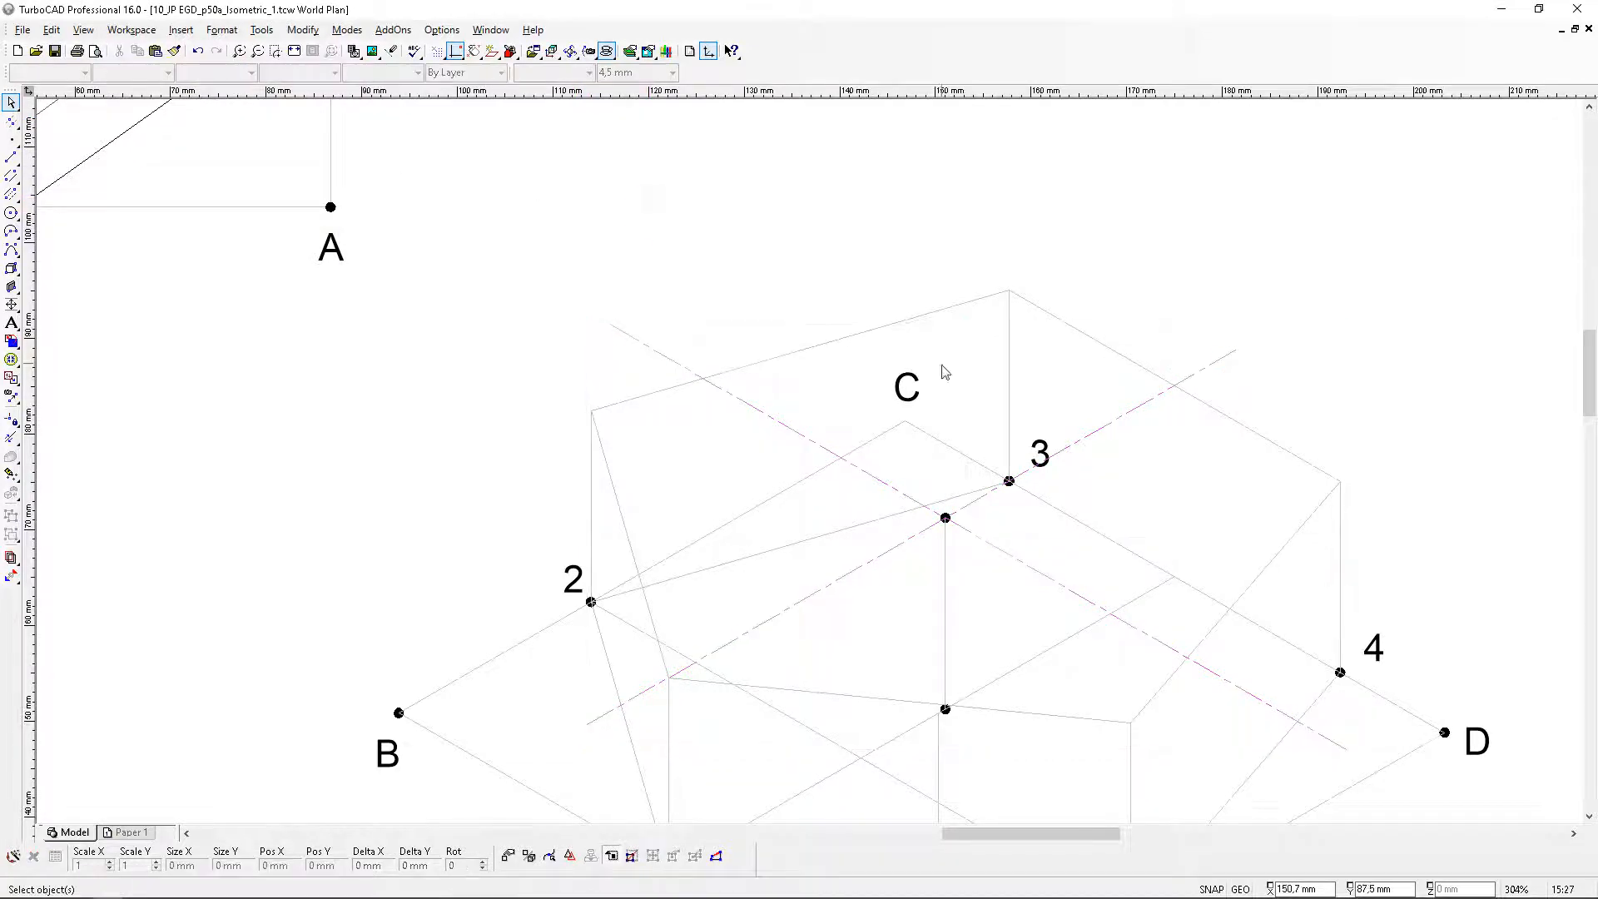
scroll(819, 518, "down", 2)
scroll(820, 518, "up", 2)
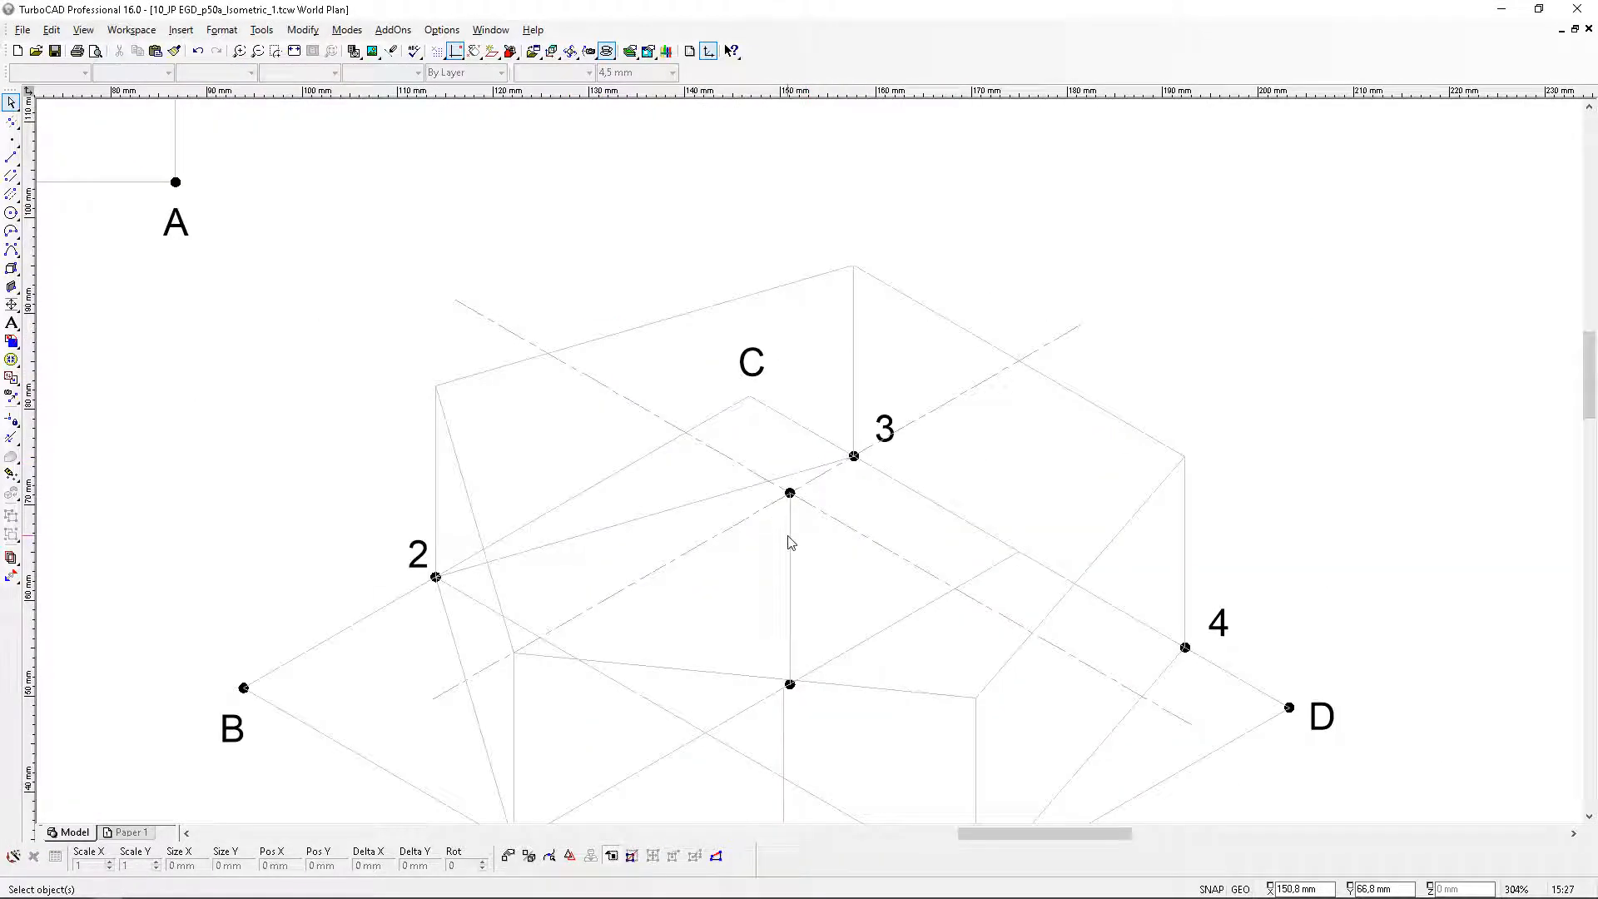
Compare the inner pentagon around T in the top view with the crossing centre lines on the isometric frame
scroll(791, 542, "down", 2)
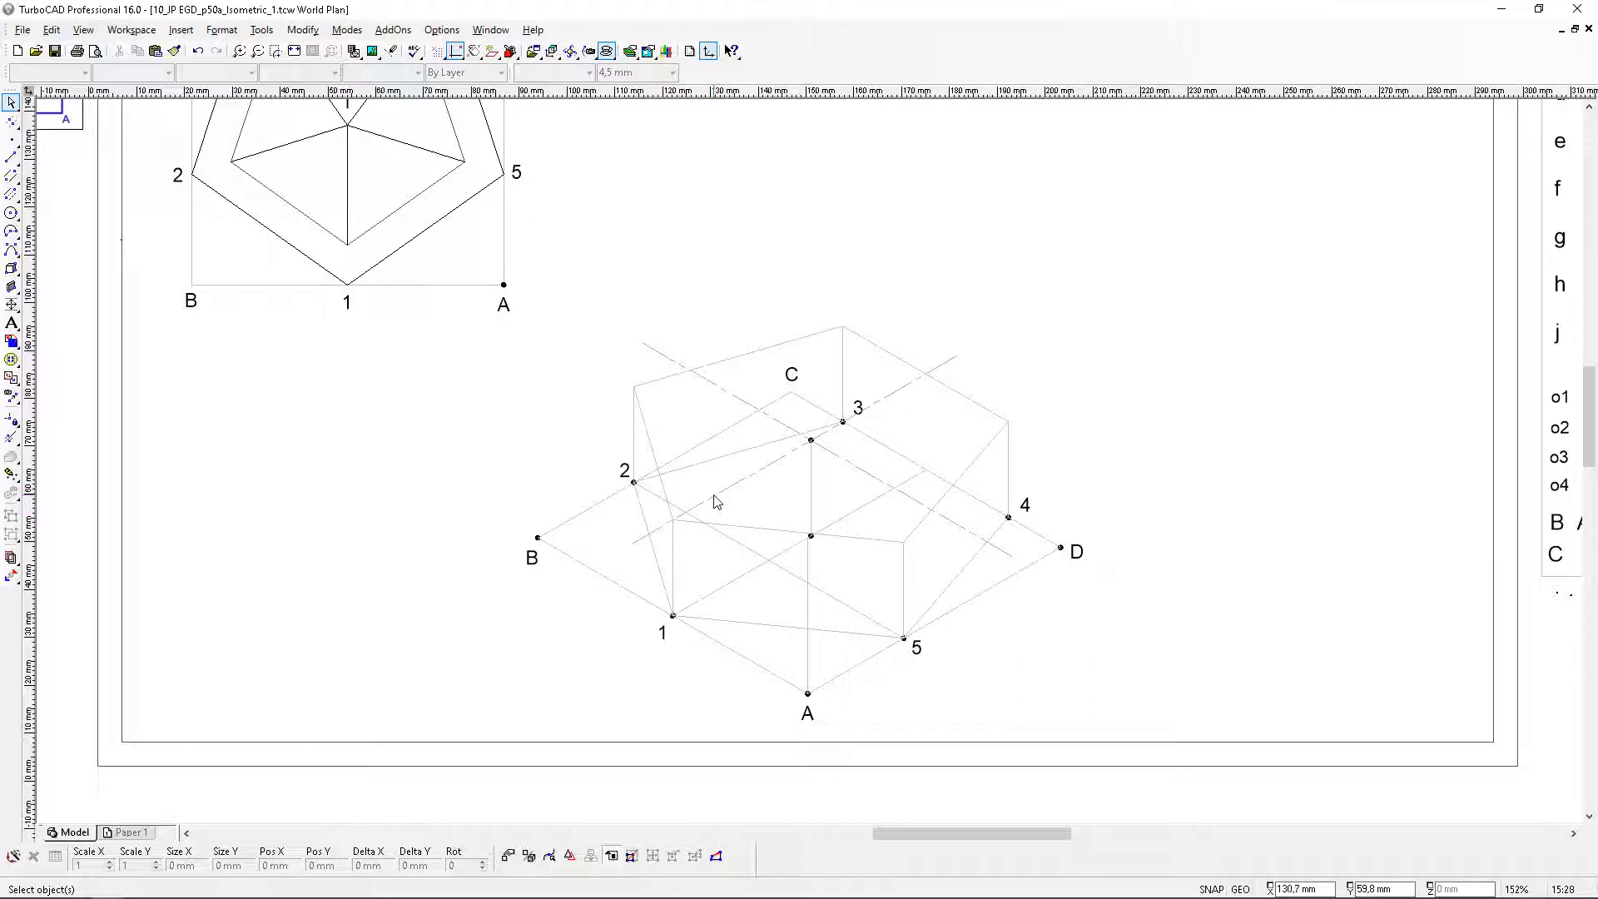
middle_click_drag(391, 168, 813, 464)
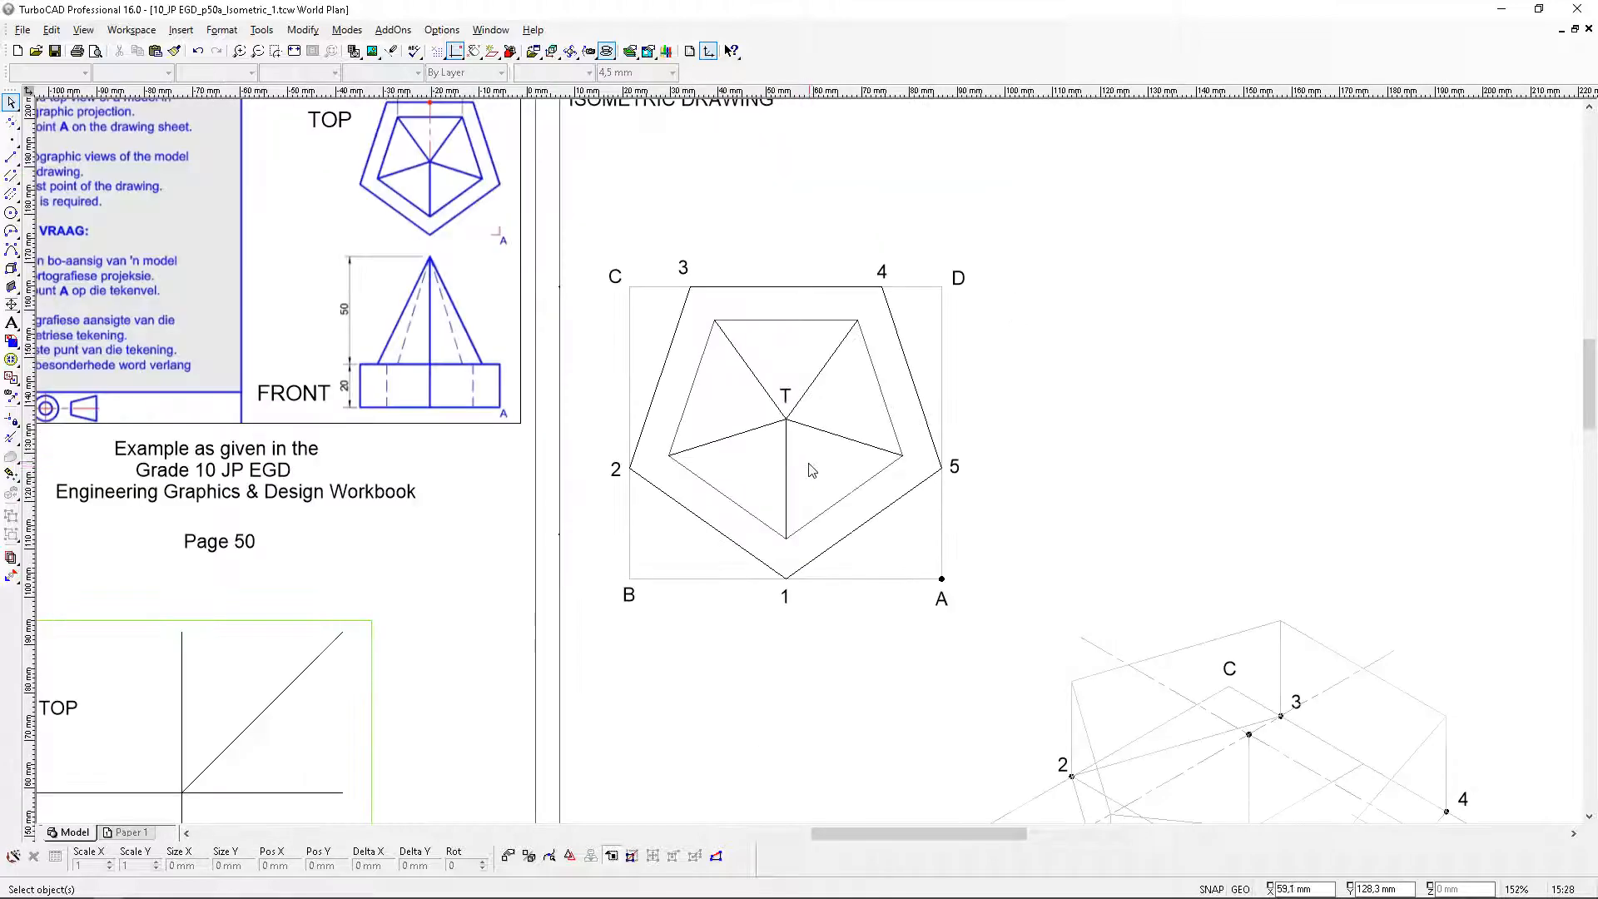
scroll(1257, 742, "up", 1)
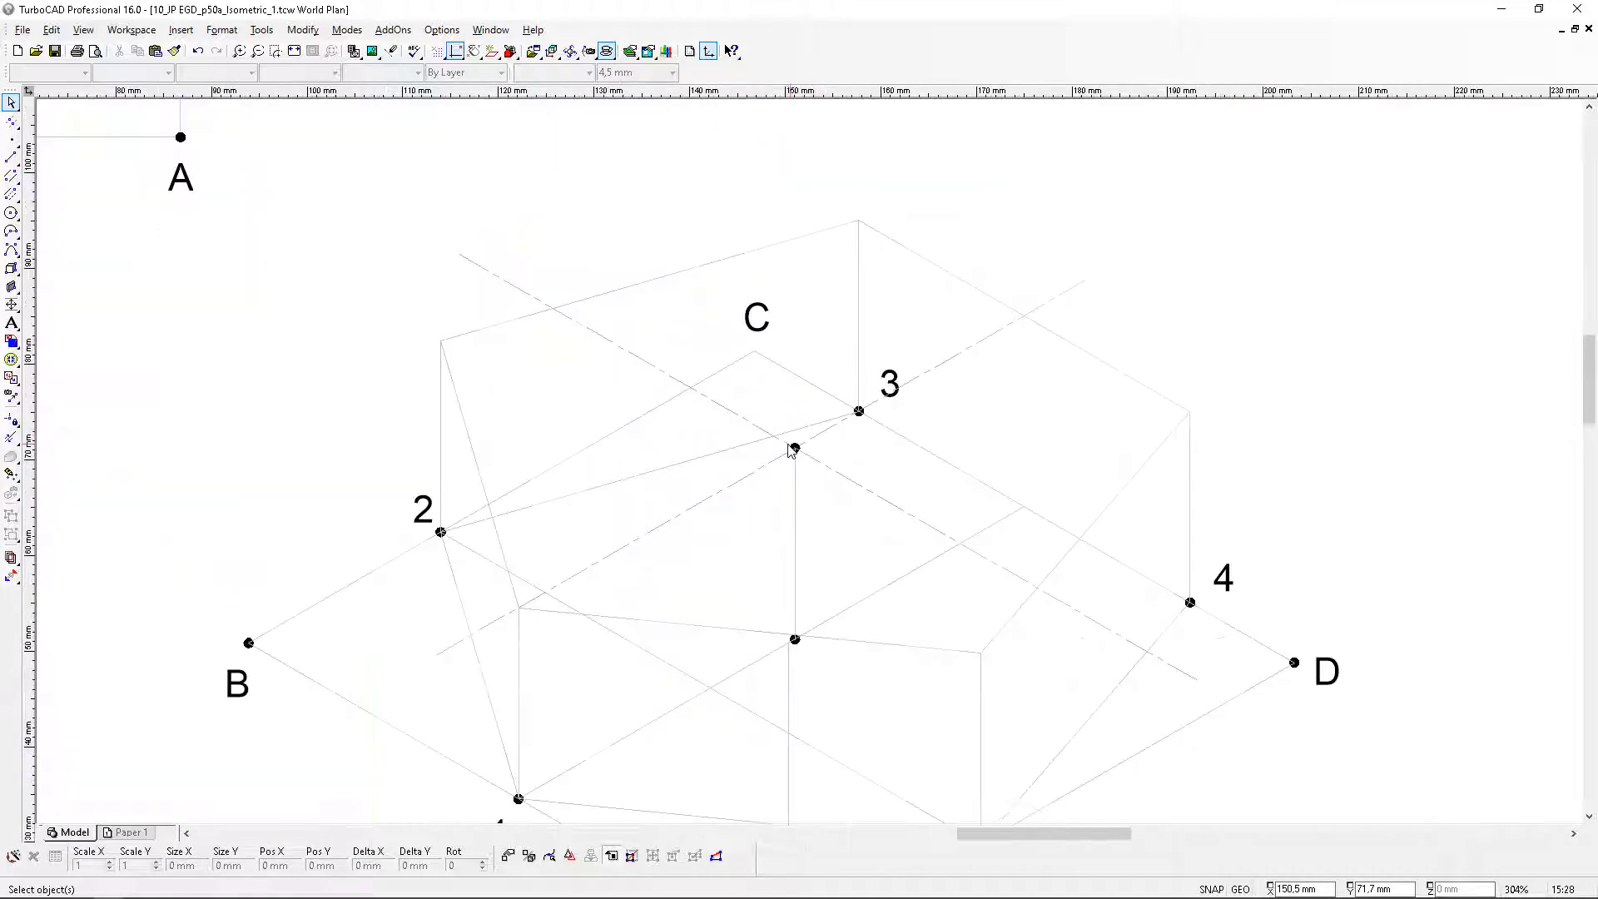
Draw a construction circle in the top view, centred on T and passing through the inner pentagon's lowest vertex
scroll(794, 449, "down", 1)
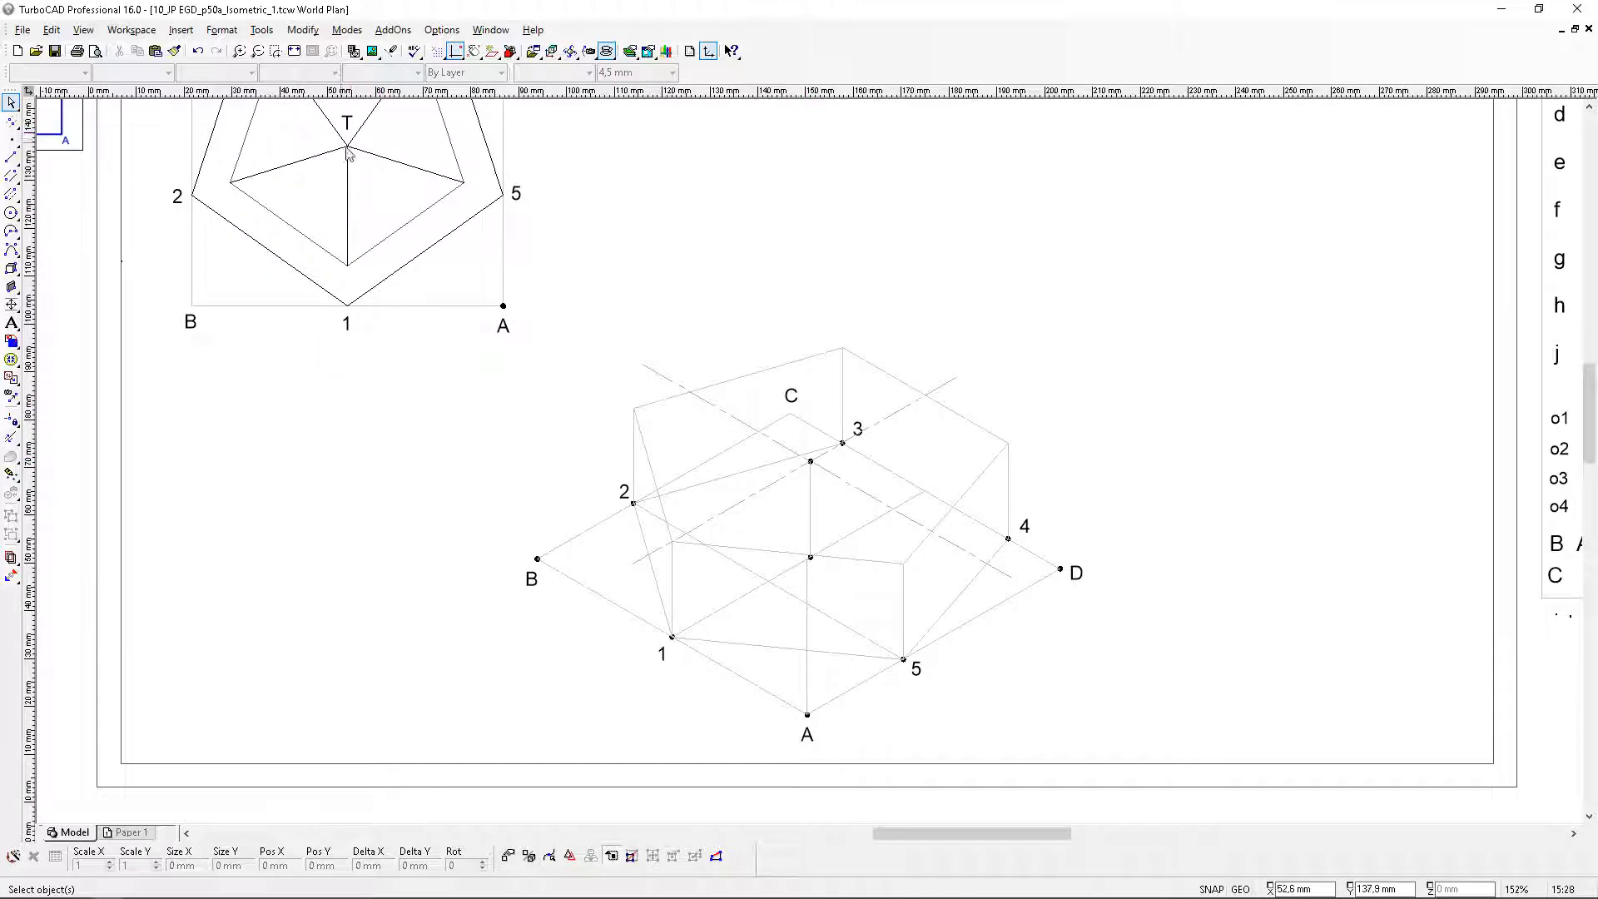
scroll(348, 152, "up", 1)
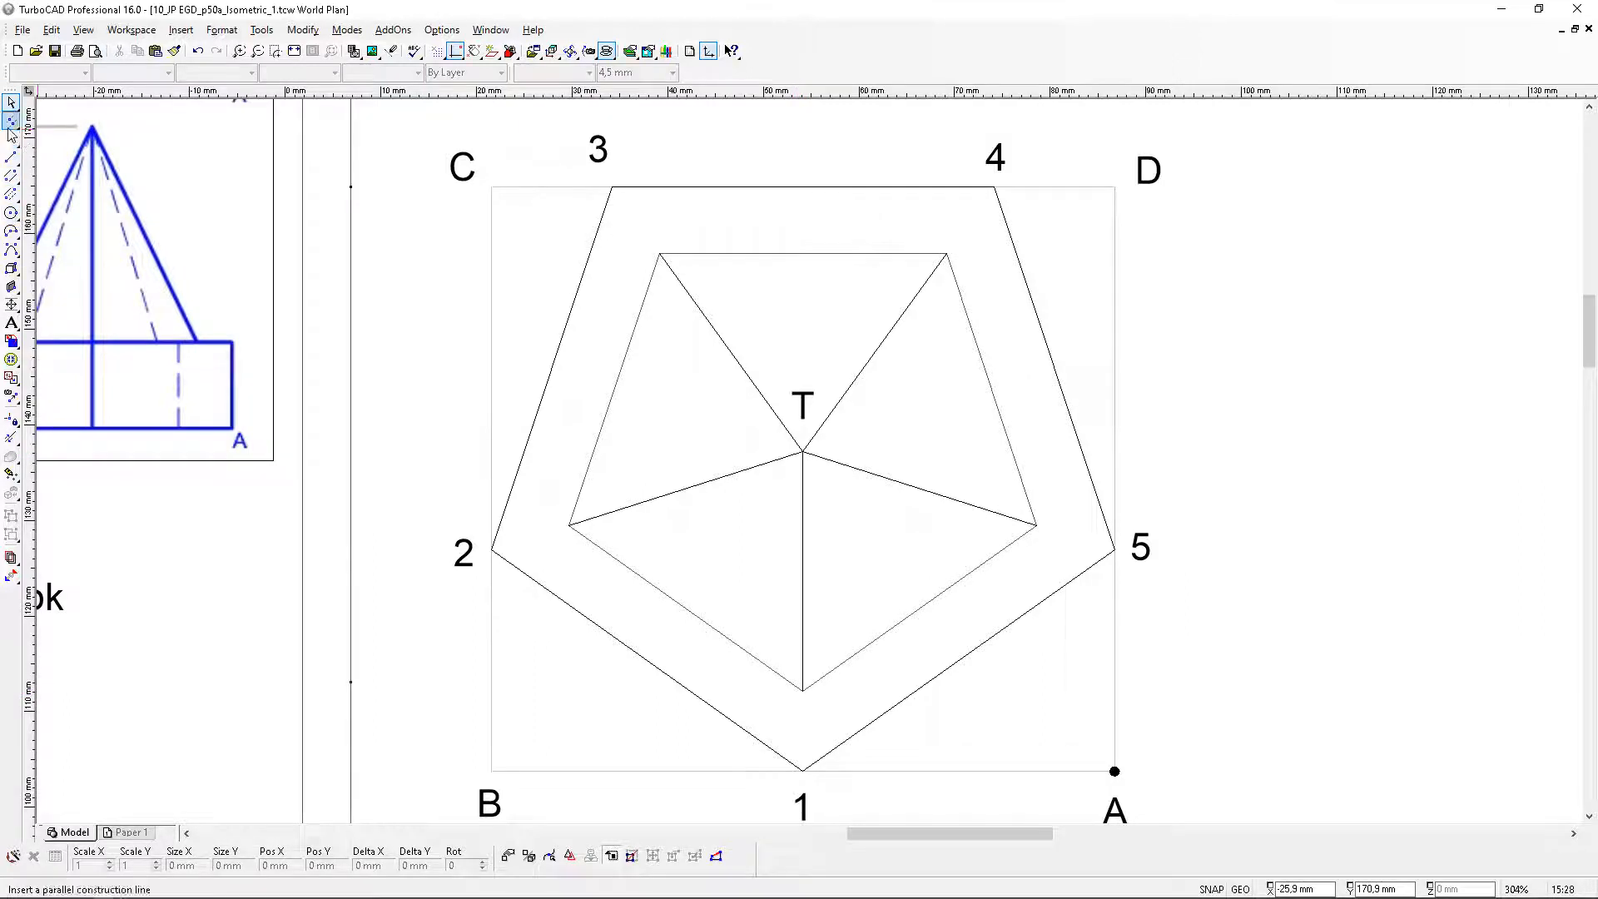
left_click_drag(10, 126, 71, 152)
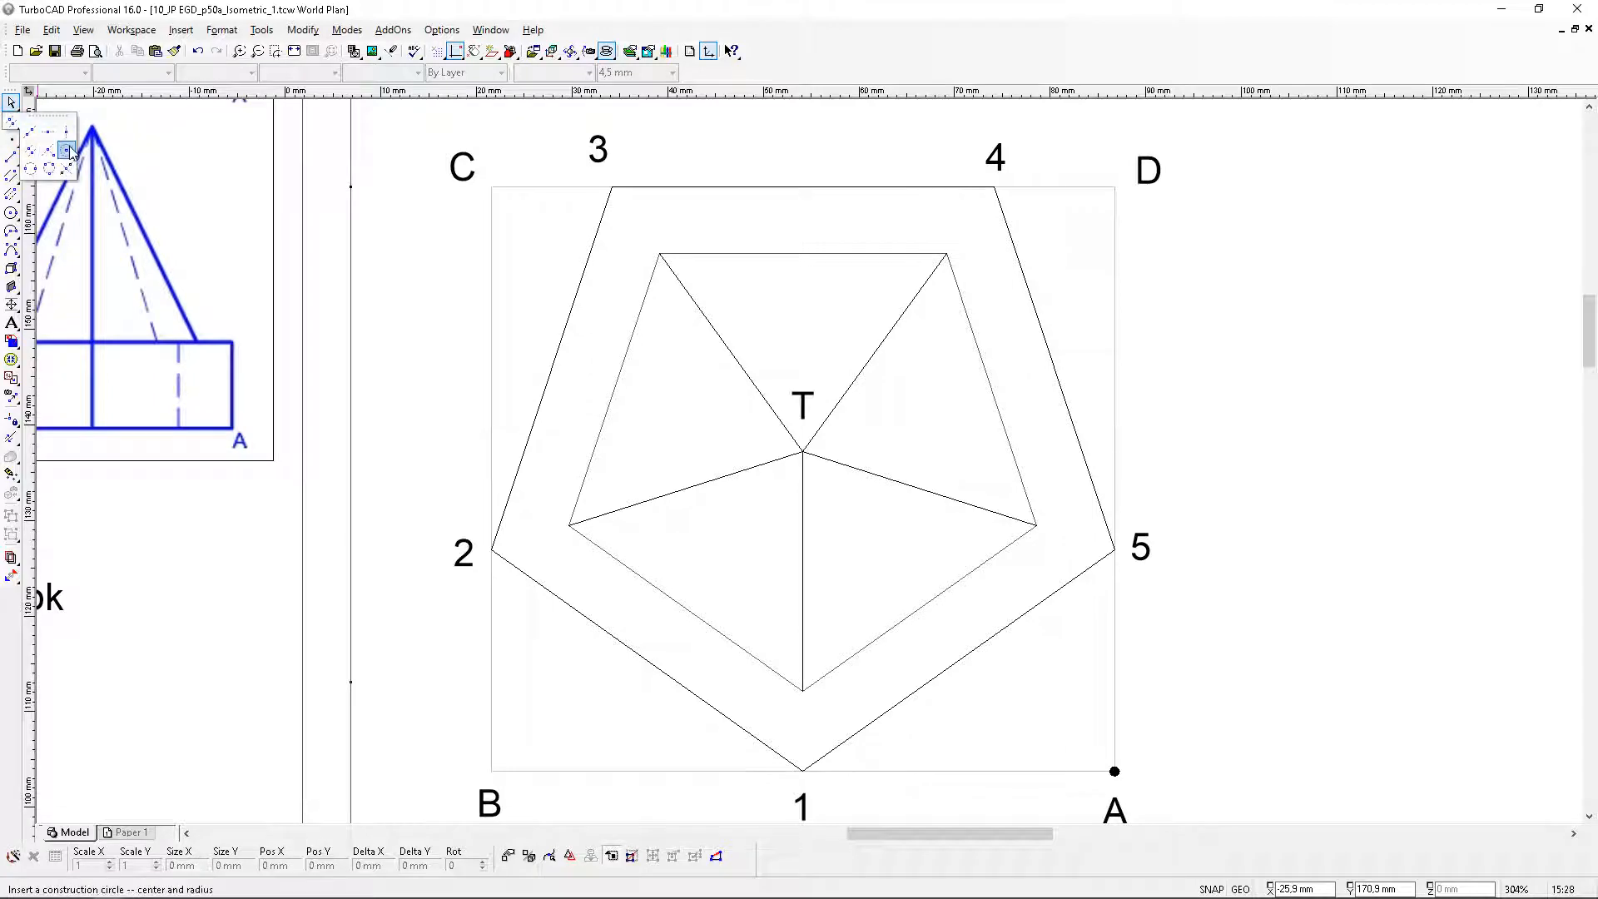
left_click(802, 452)
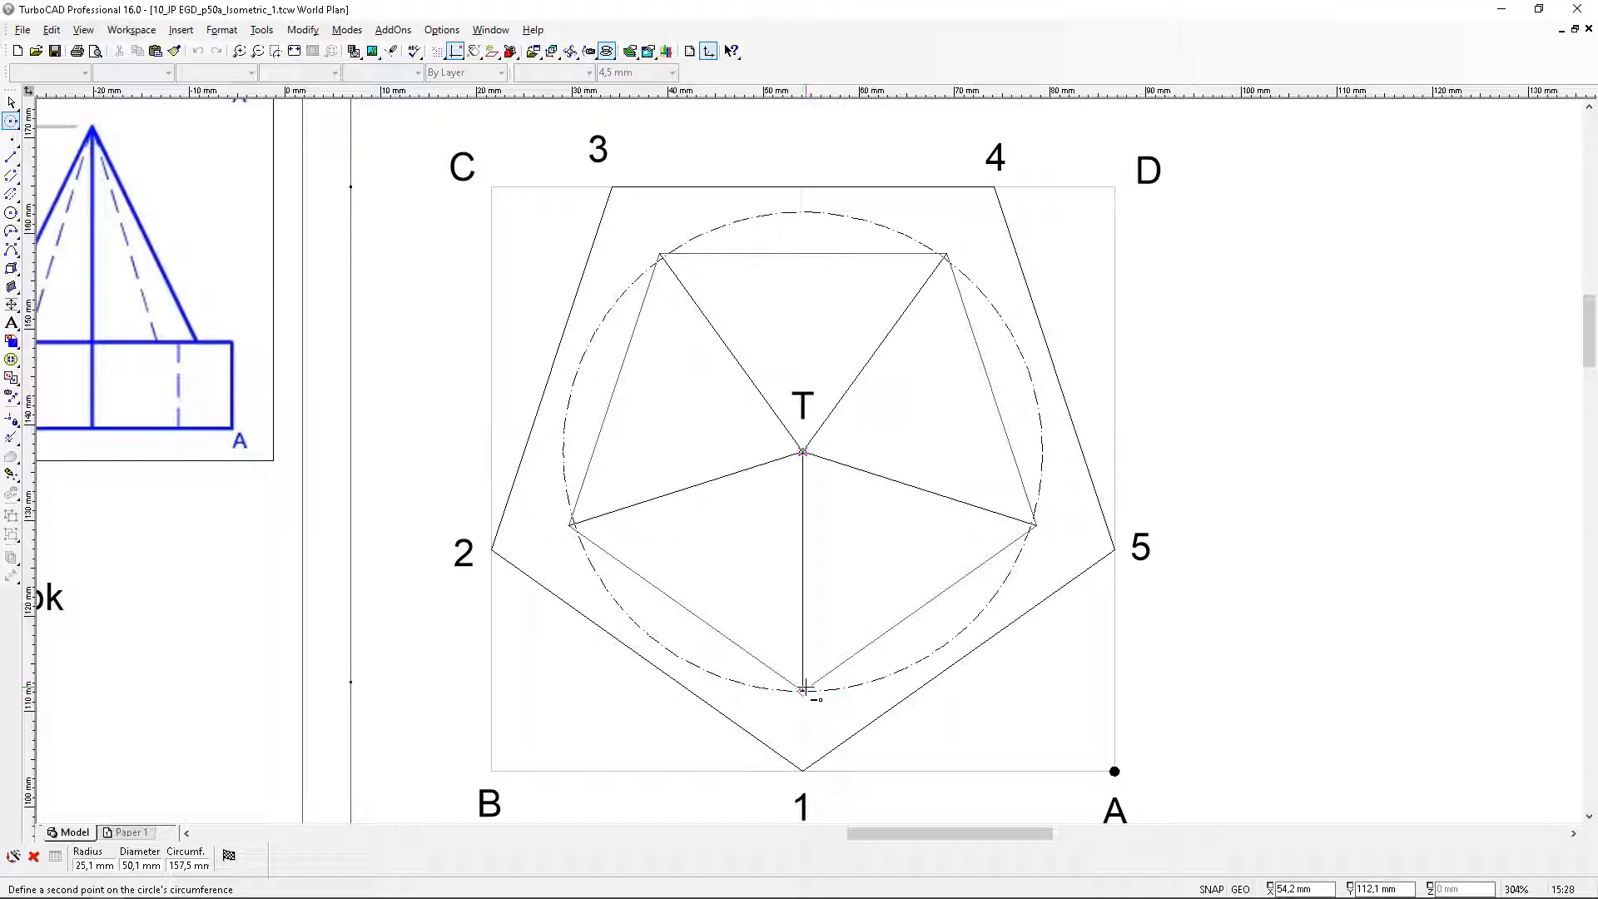
left_click(804, 690)
Draw a construction circle of radius 25.1 mm centred on the upper centre dot of the isometric frame
scroll(1013, 657, "down", 2)
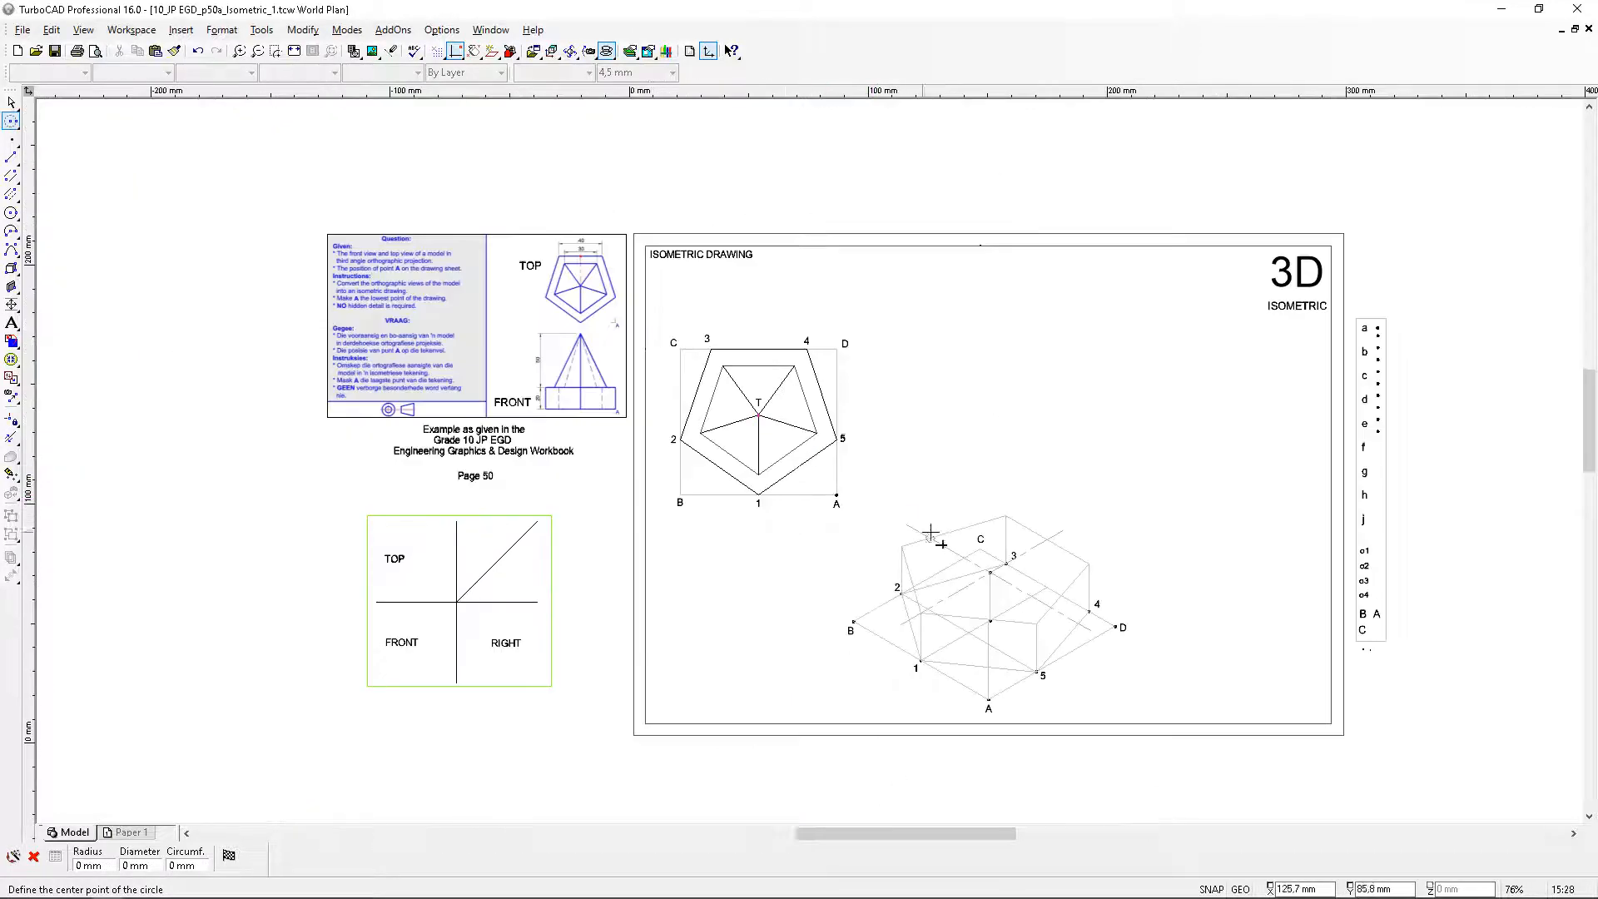
scroll(985, 578, "up", 2)
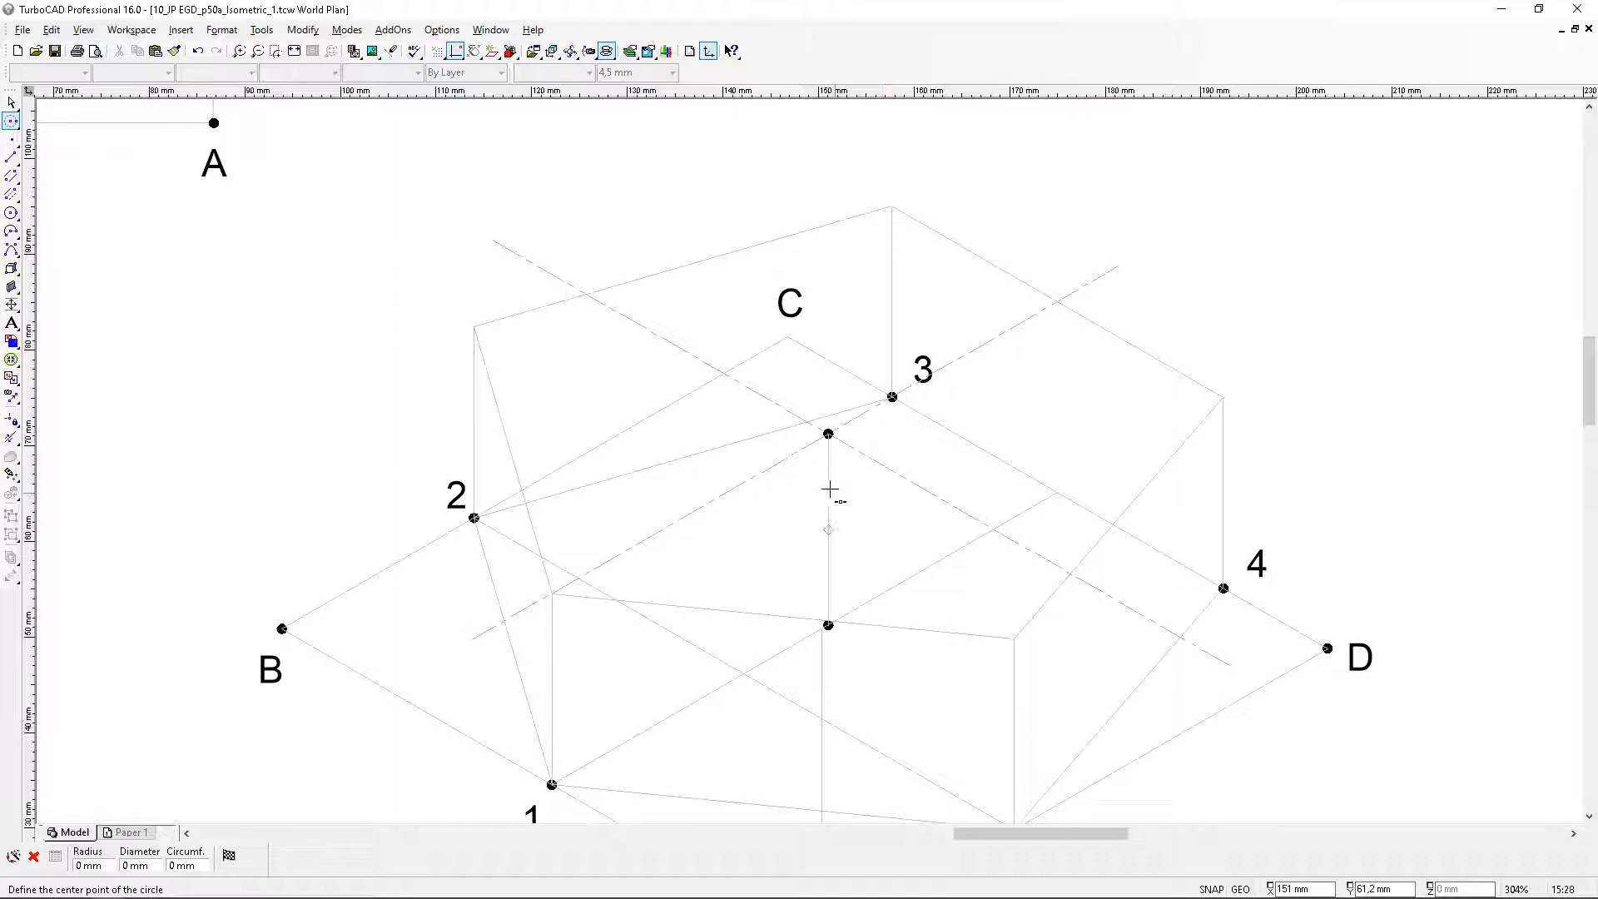
scroll(828, 434, "up", 1)
scroll(809, 466, "up", 1)
left_click(809, 466)
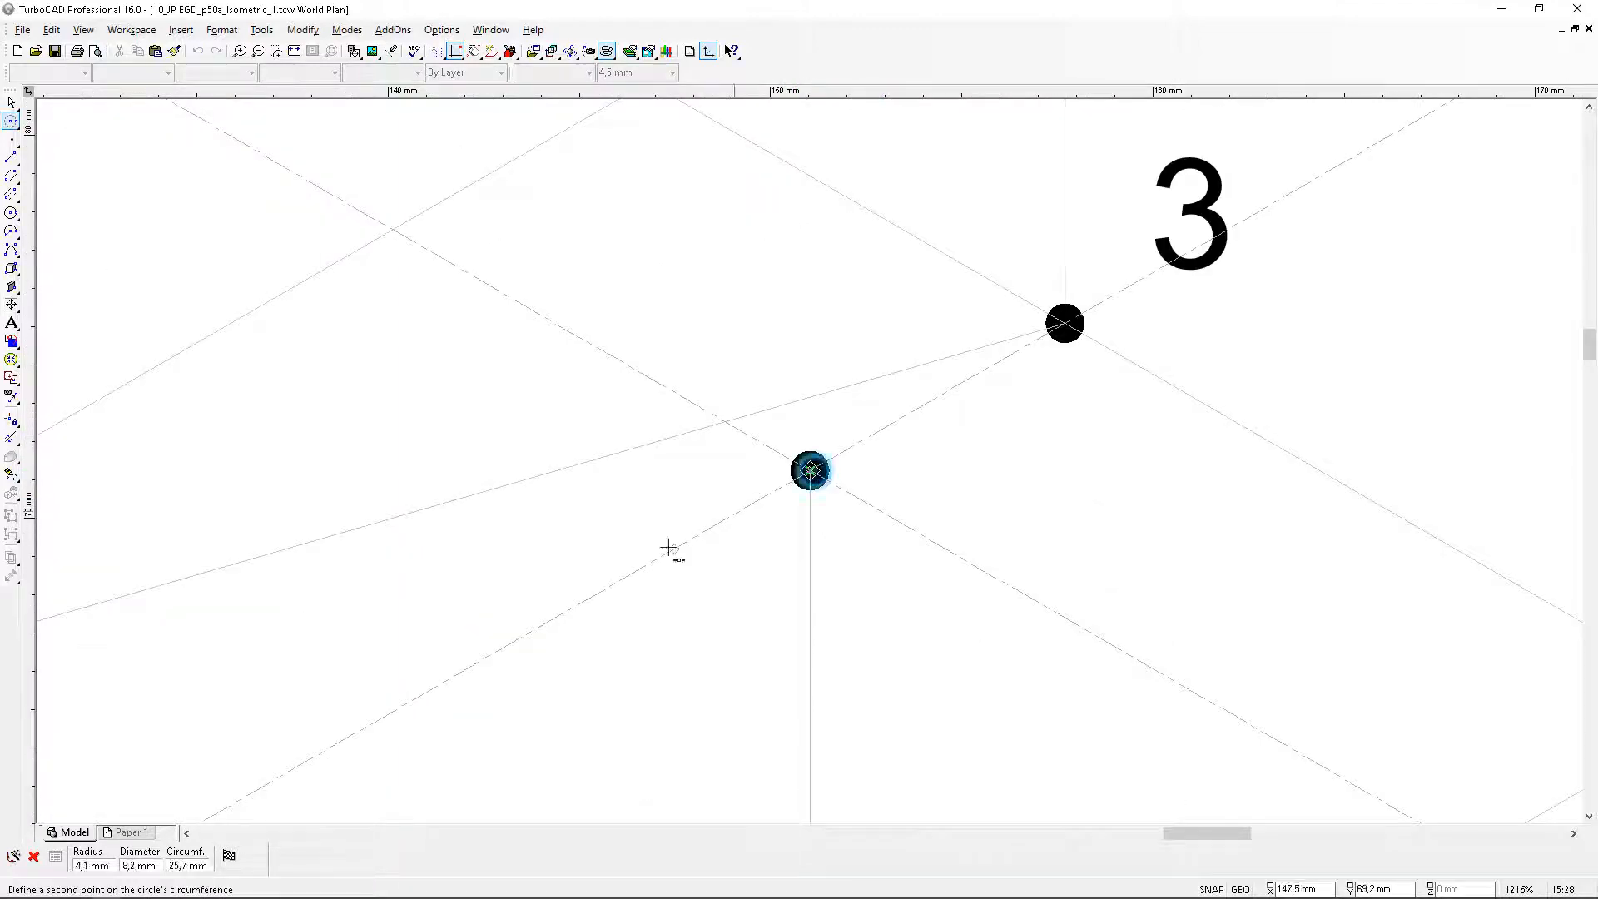
scroll(671, 549, "down", 1)
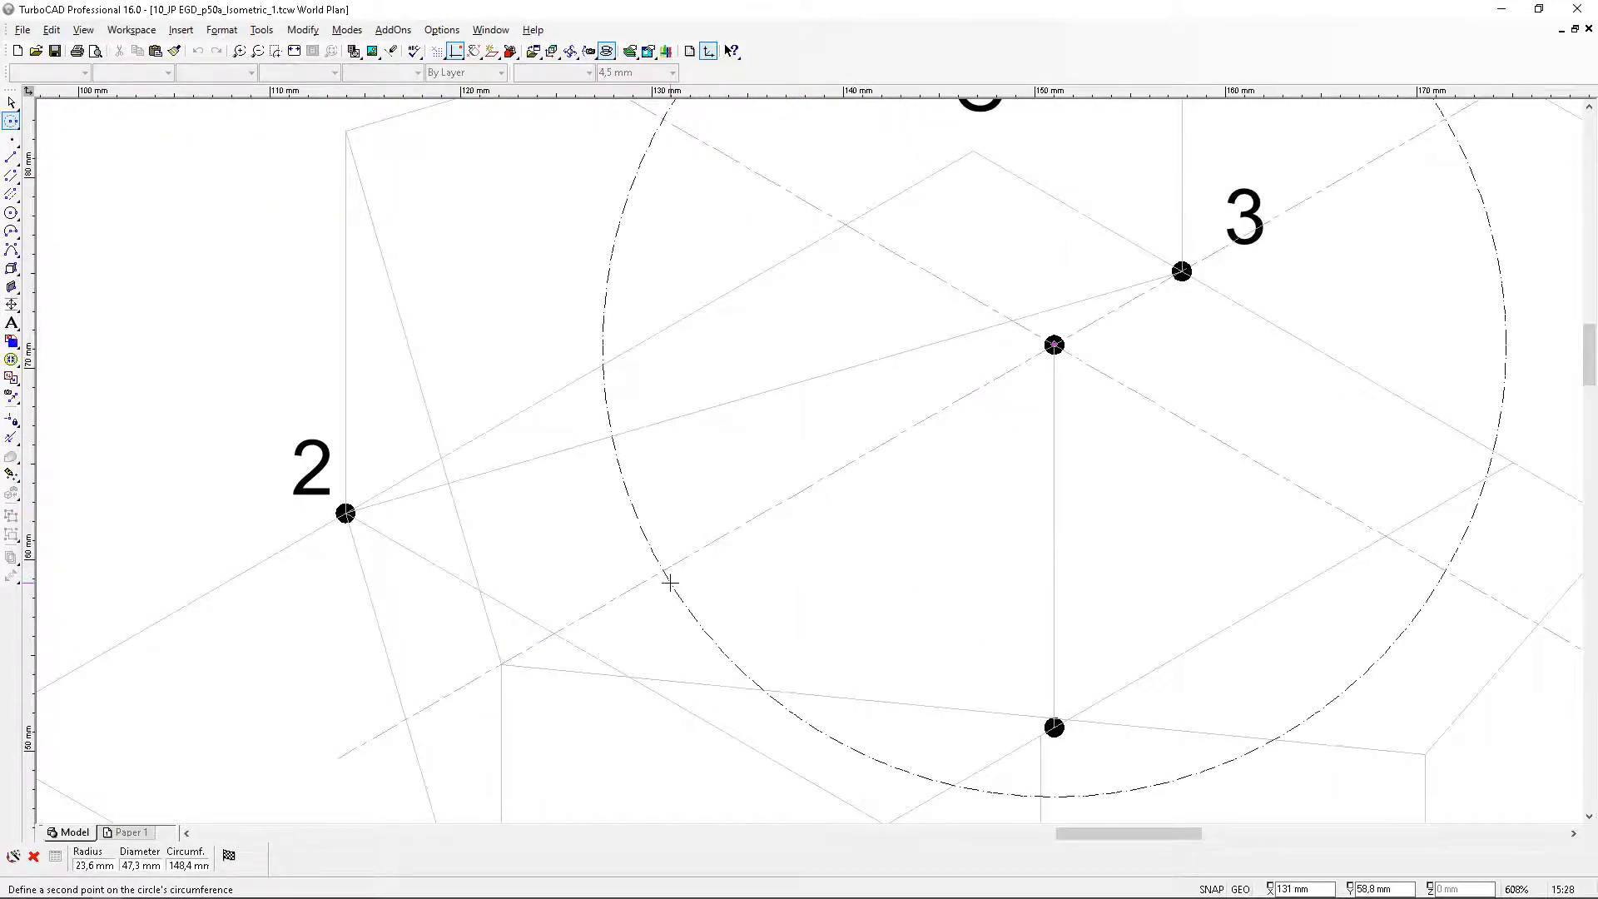
key("Tab")
type("25.1")
key("Return")
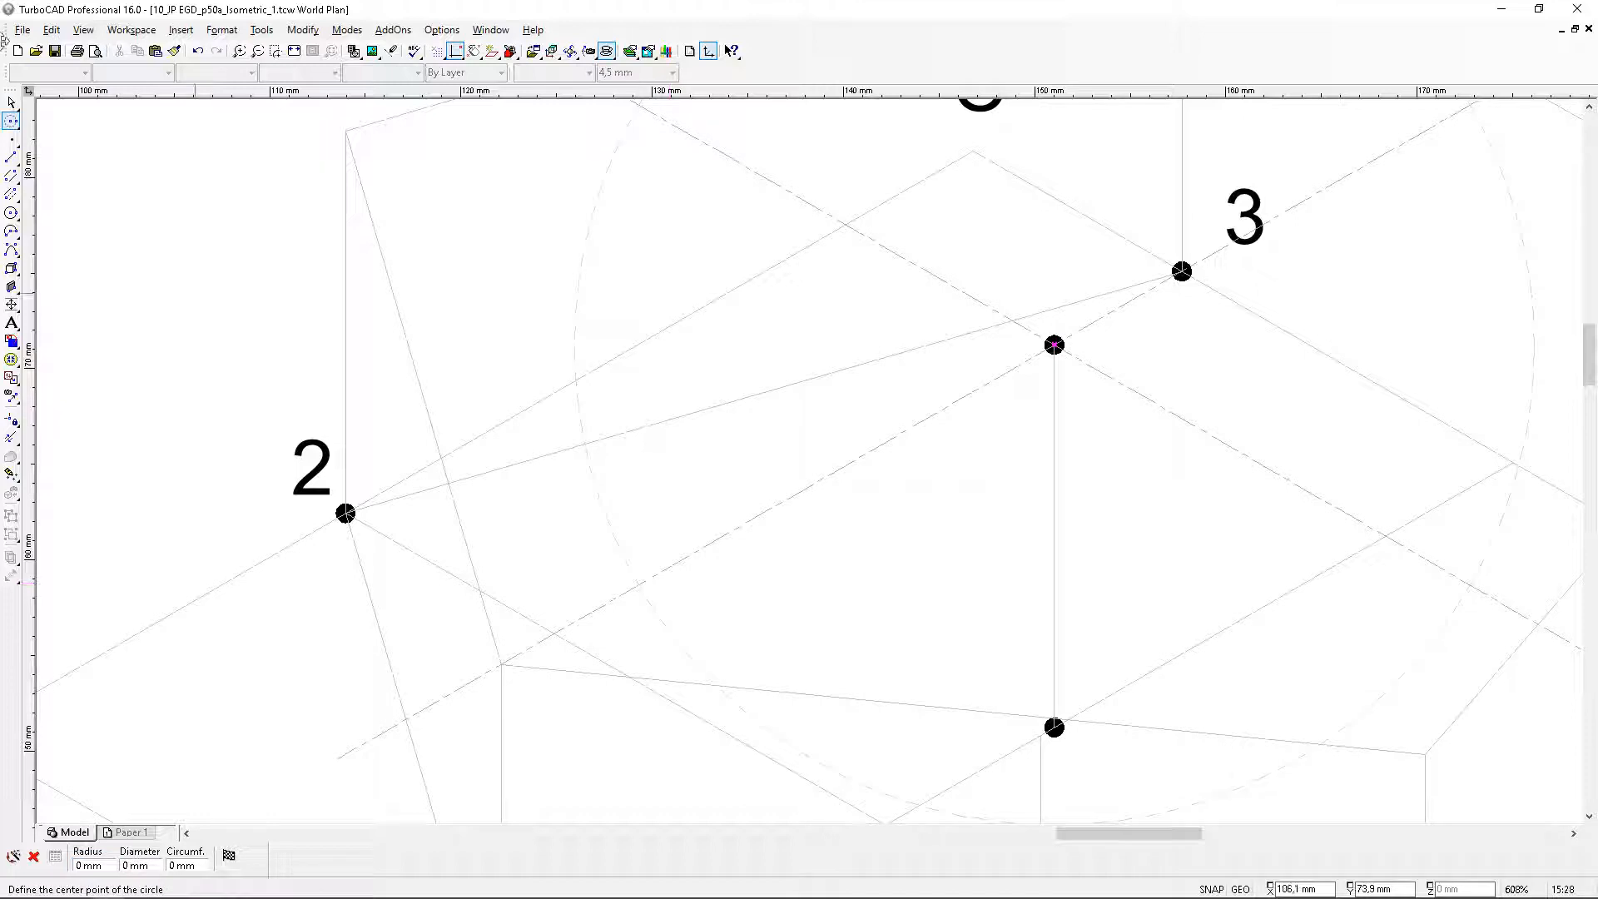
key("Escape")
Move the dot beside letter e to where the construction circle crosses the isometric centre line parallel to A-D, on vertex 1's side
scroll(1076, 442, "down", 6)
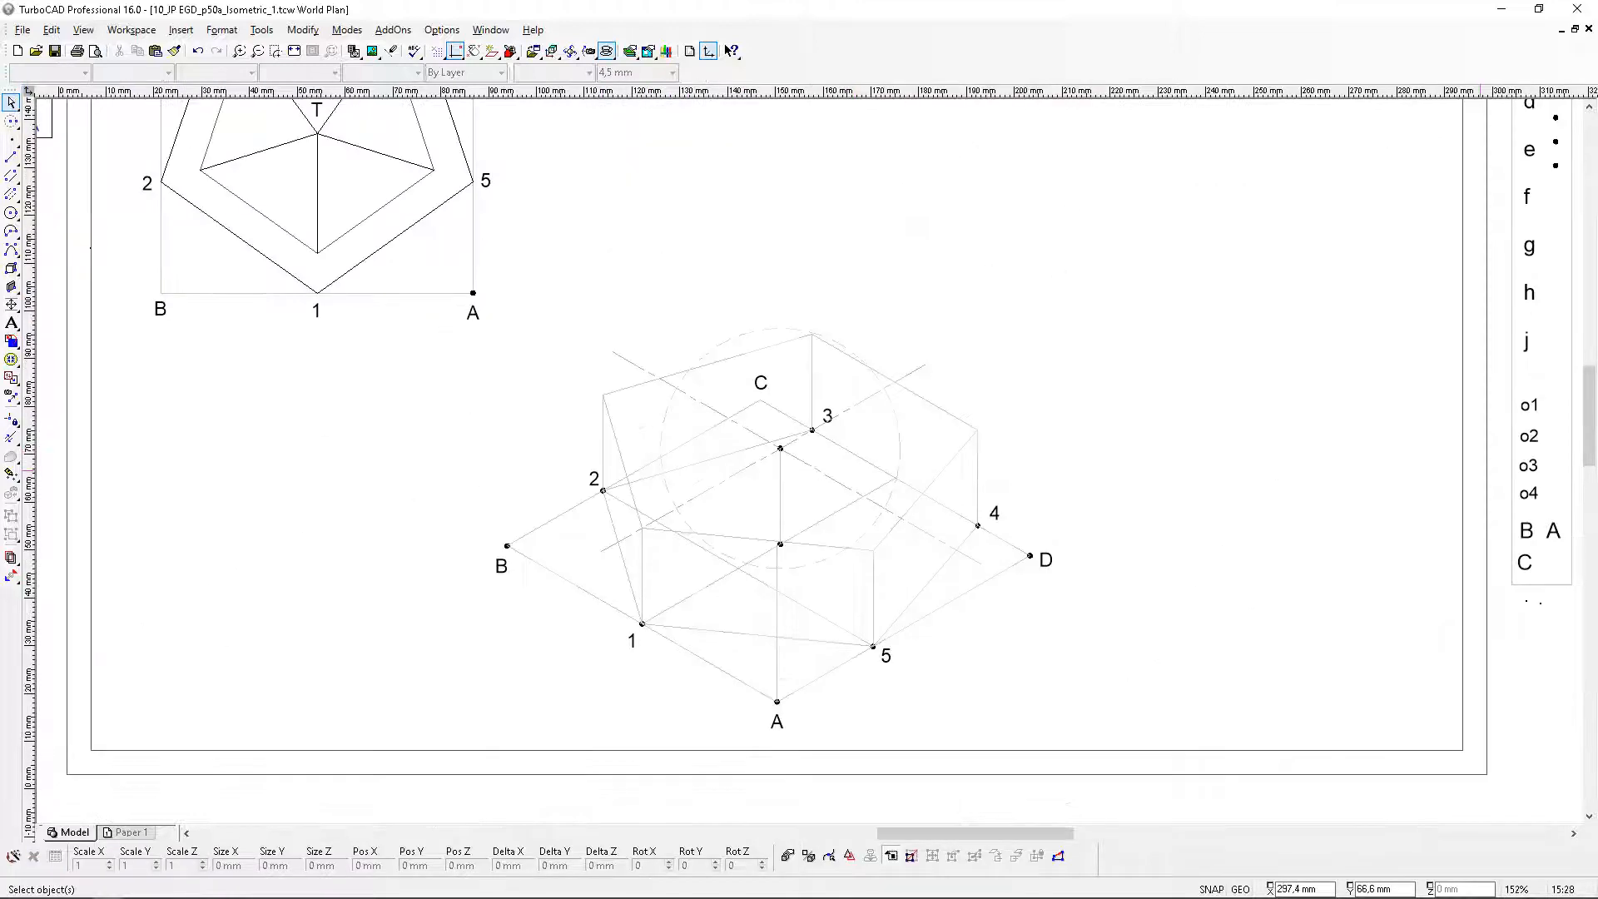
left_click(1554, 166)
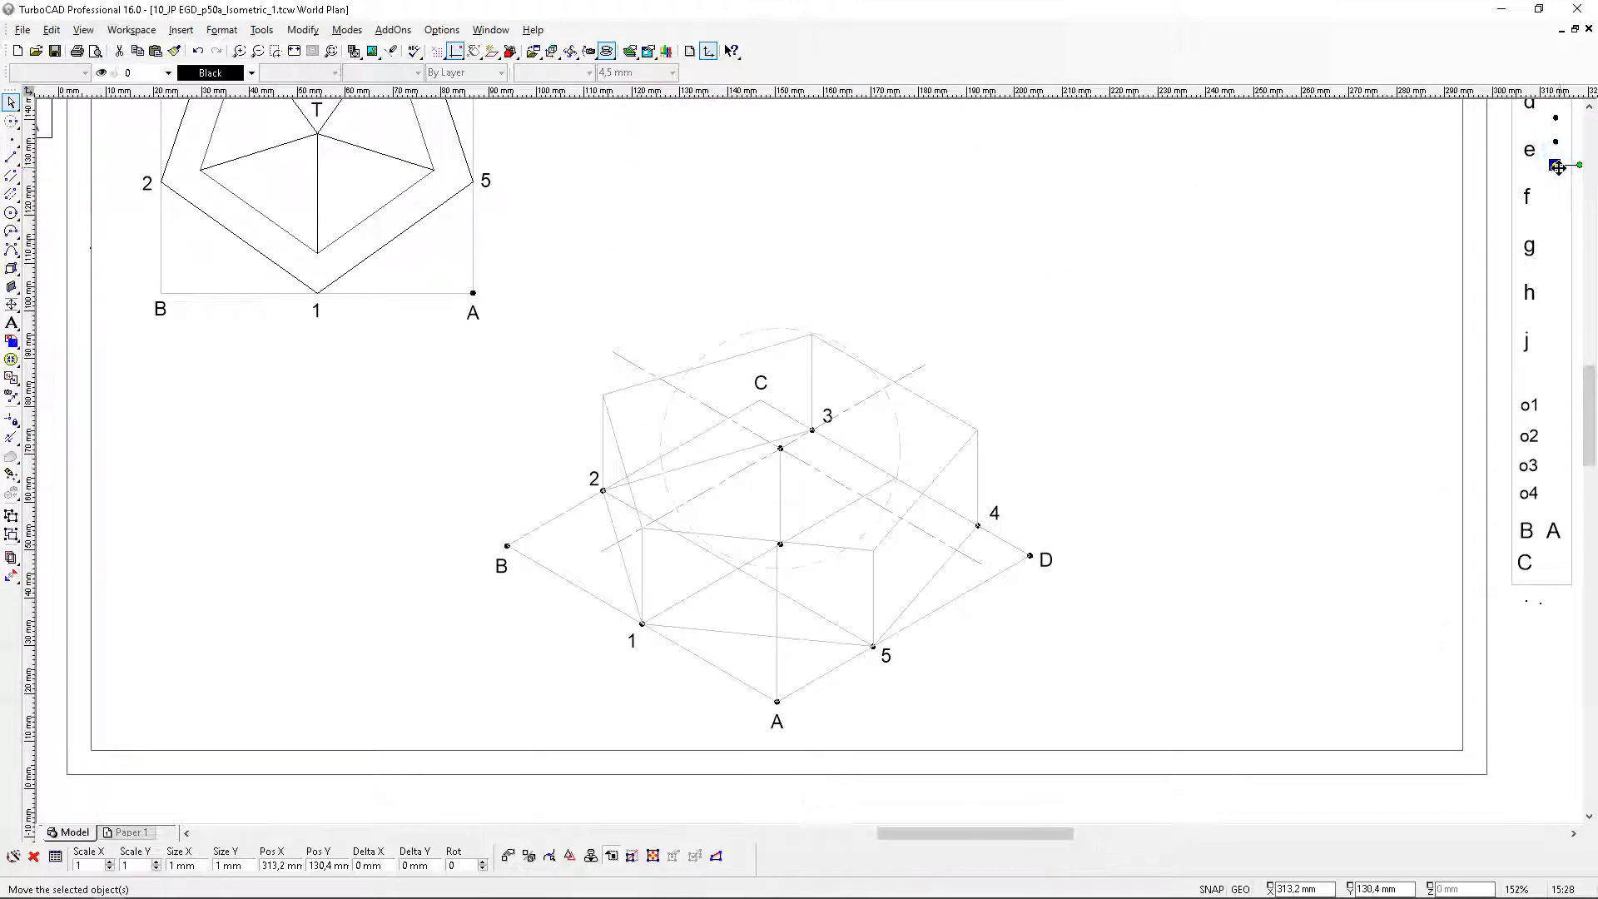
left_click(1555, 166)
scroll(687, 512, "up", 9)
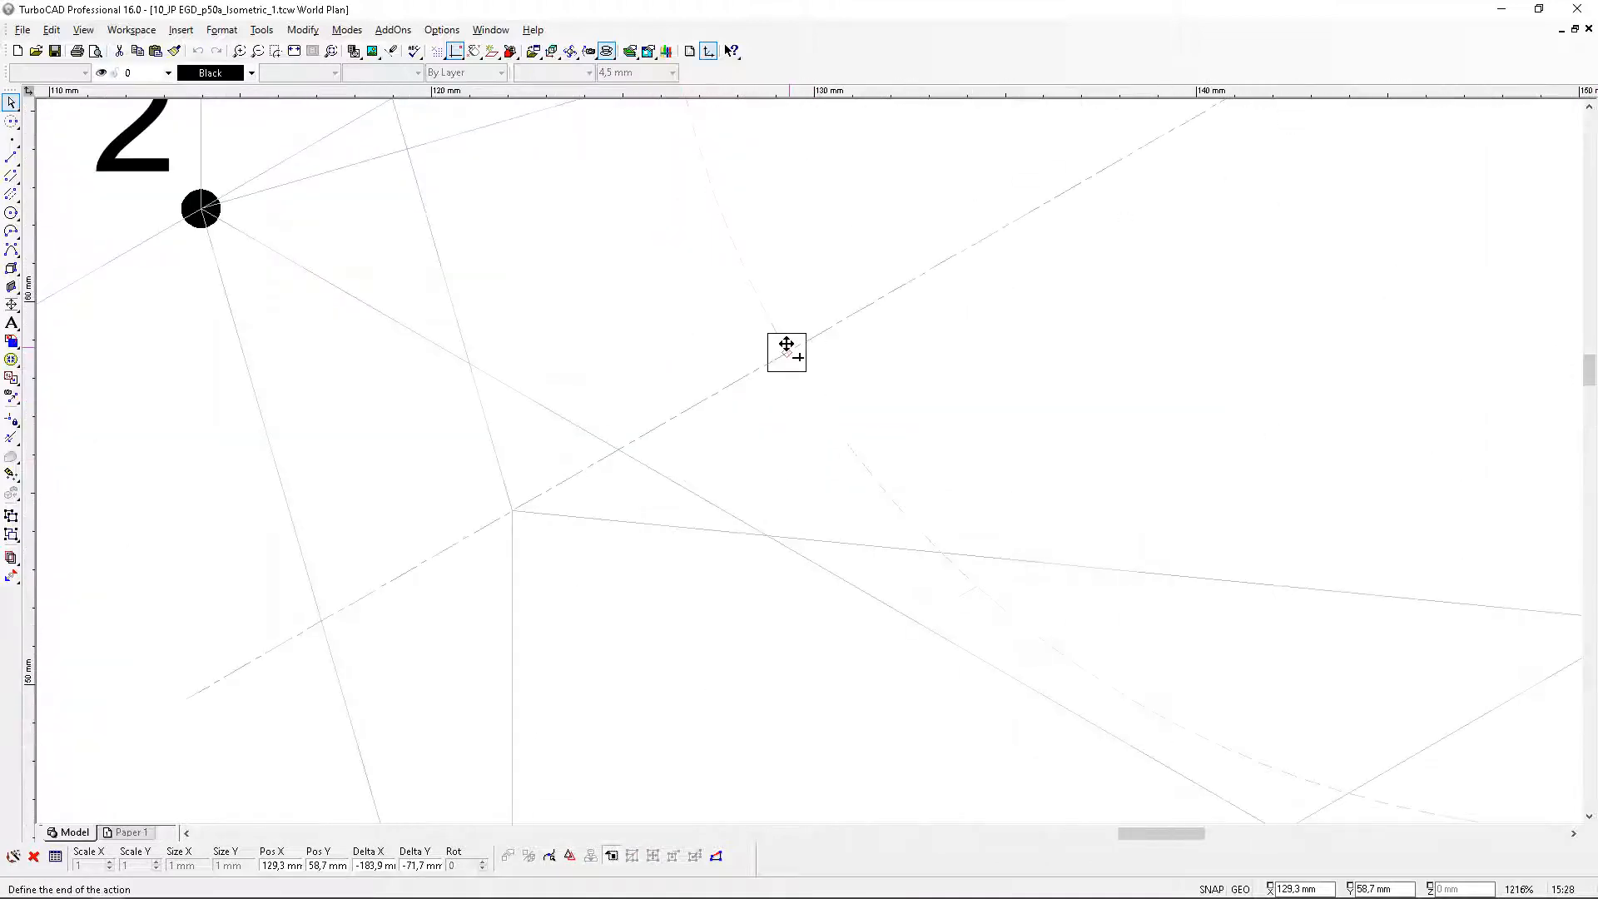
left_click(678, 507)
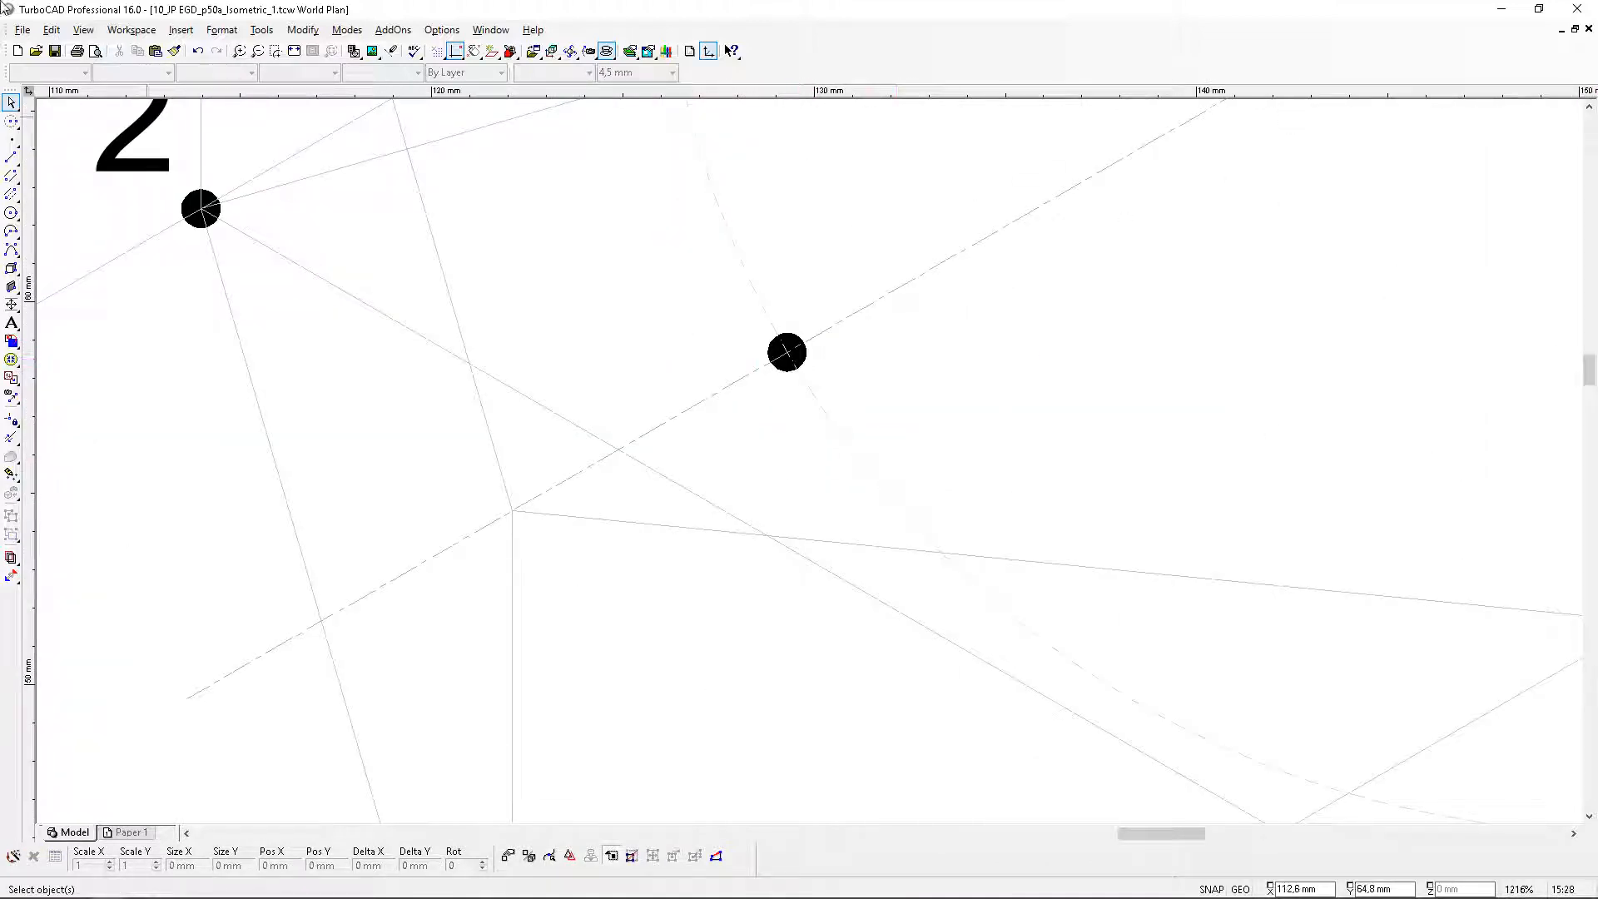
Clear all construction geometry from the drawing
scroll(782, 374, "down", 3)
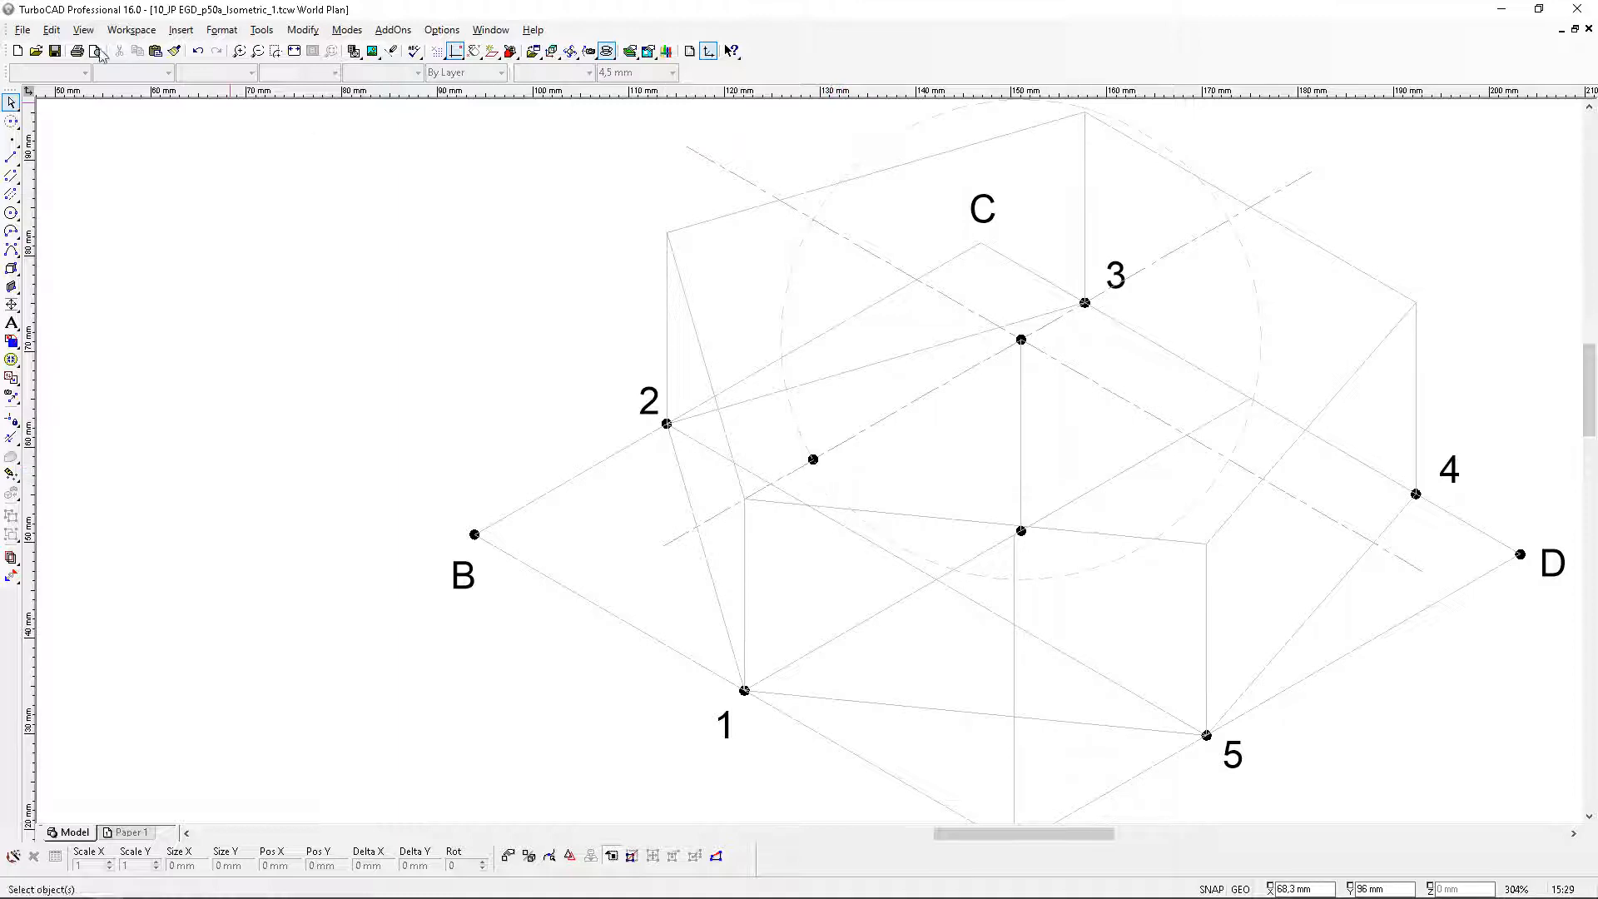
left_click(51, 30)
mouse_move(133, 160)
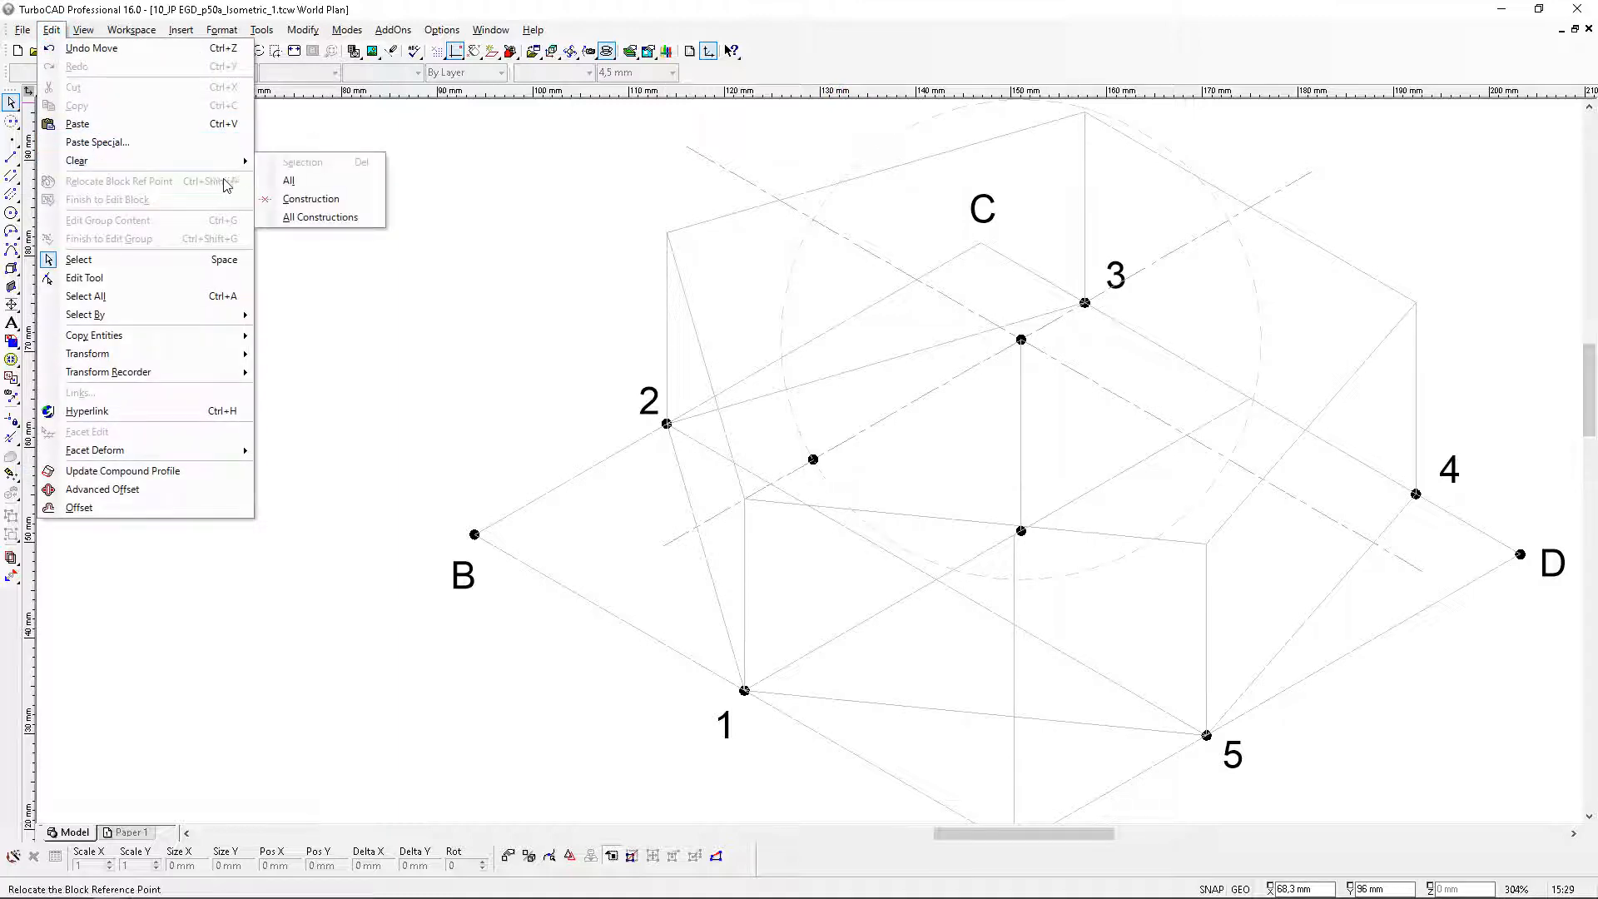
left_click(320, 217)
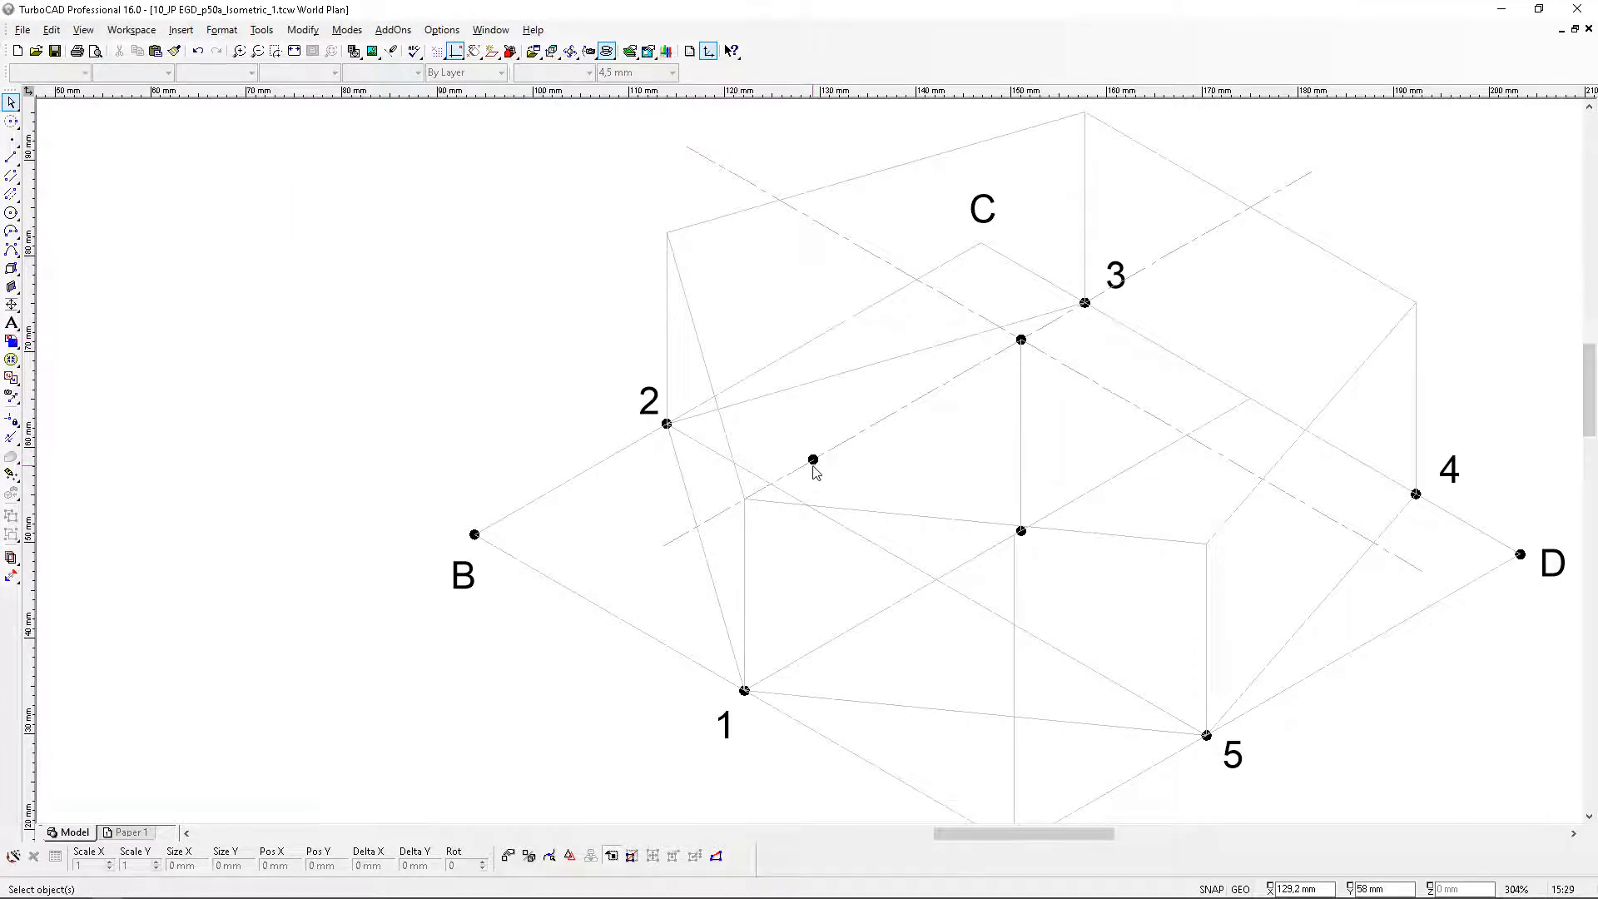
Place horizontal construction lines through the lowest vertex and the upper edge of the inner pentagon in the top view
scroll(524, 194, "down", 1)
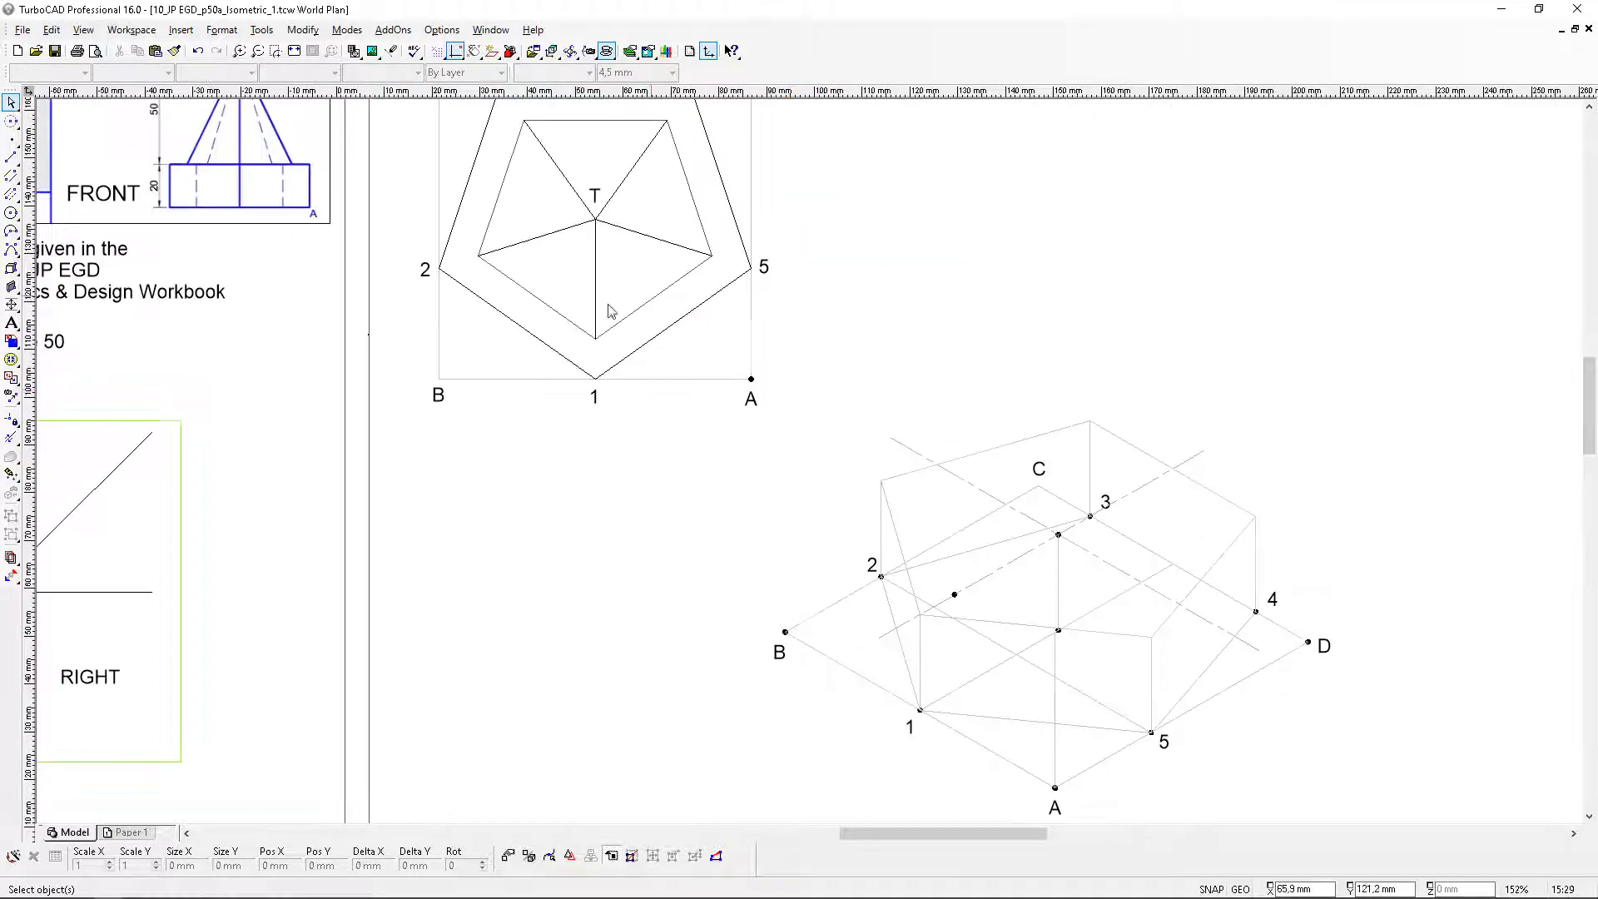
scroll(603, 347, "up", 1)
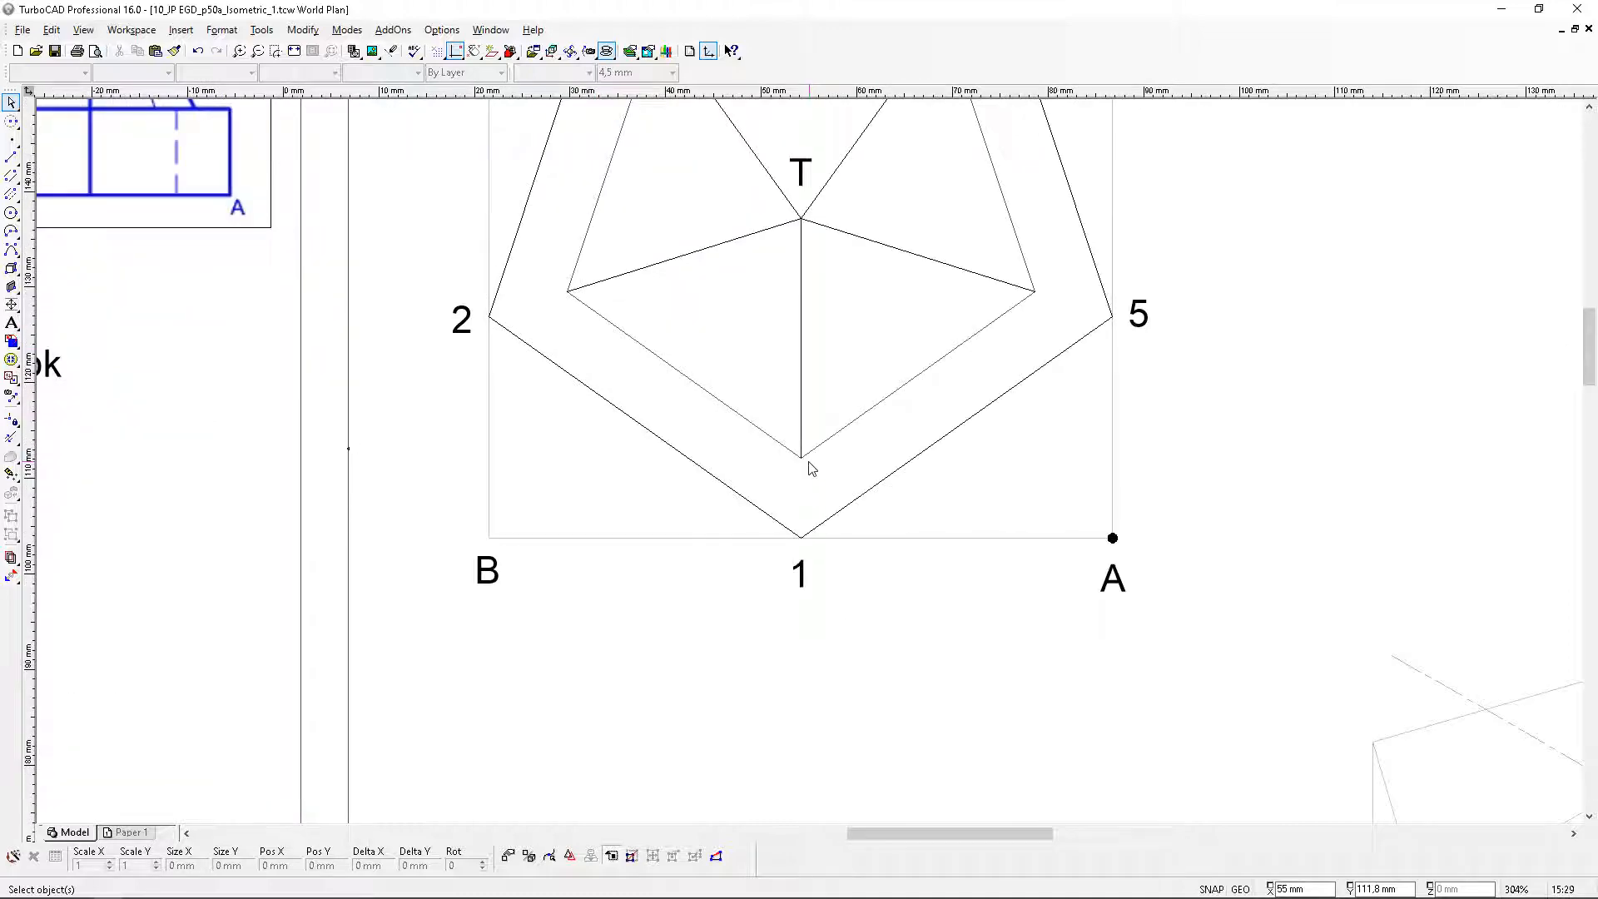
scroll(803, 475, "down", 1)
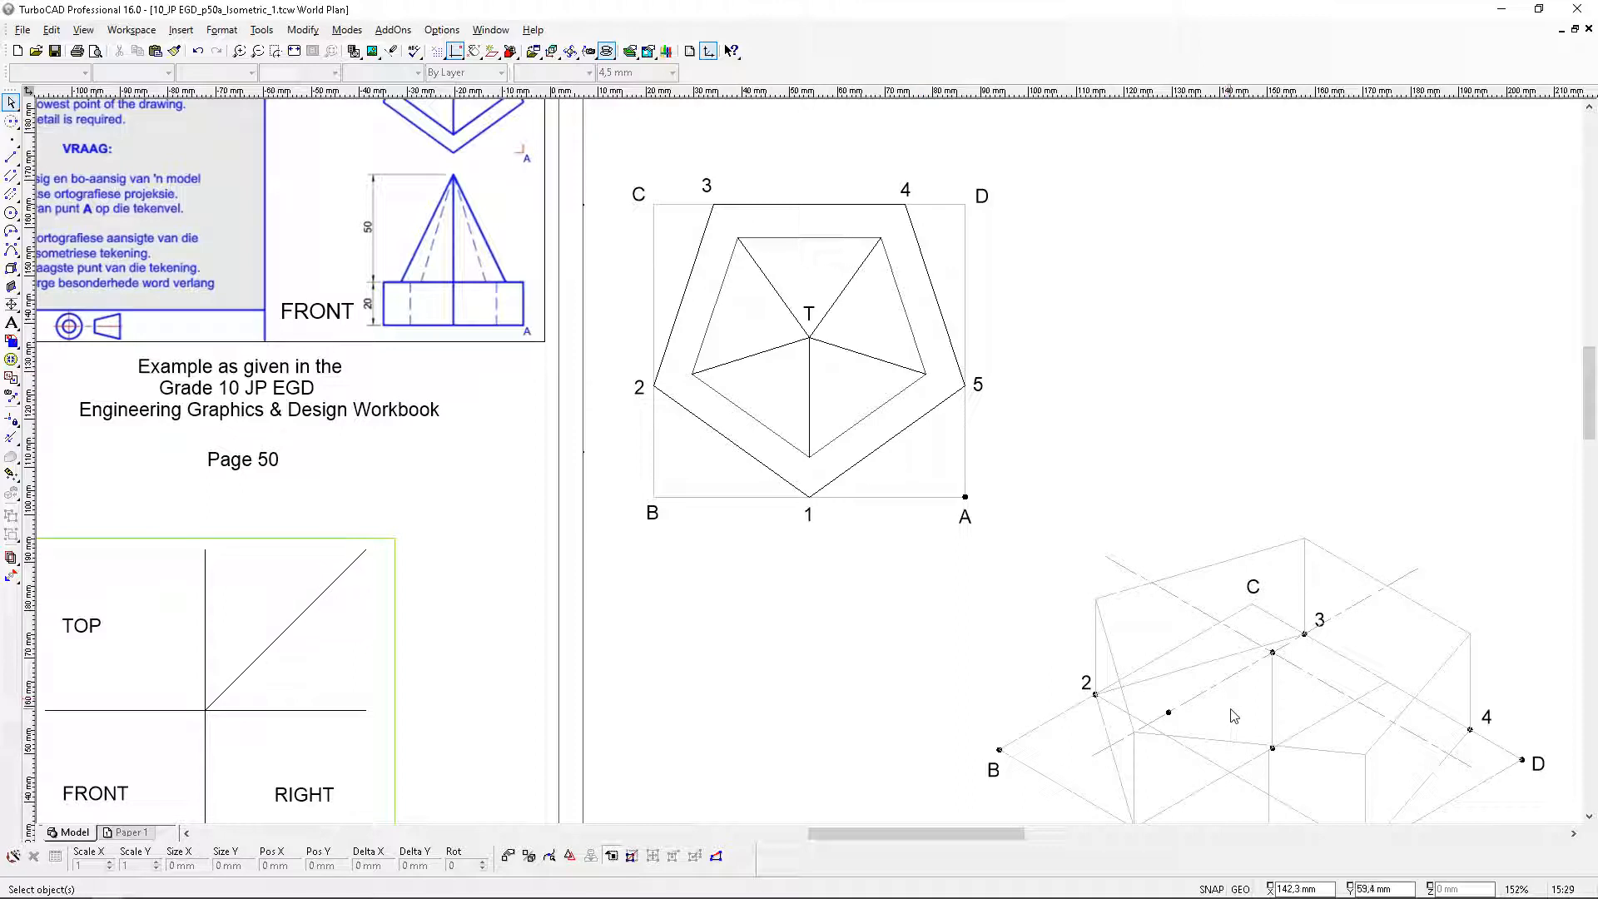
scroll(1217, 721, "up", 2)
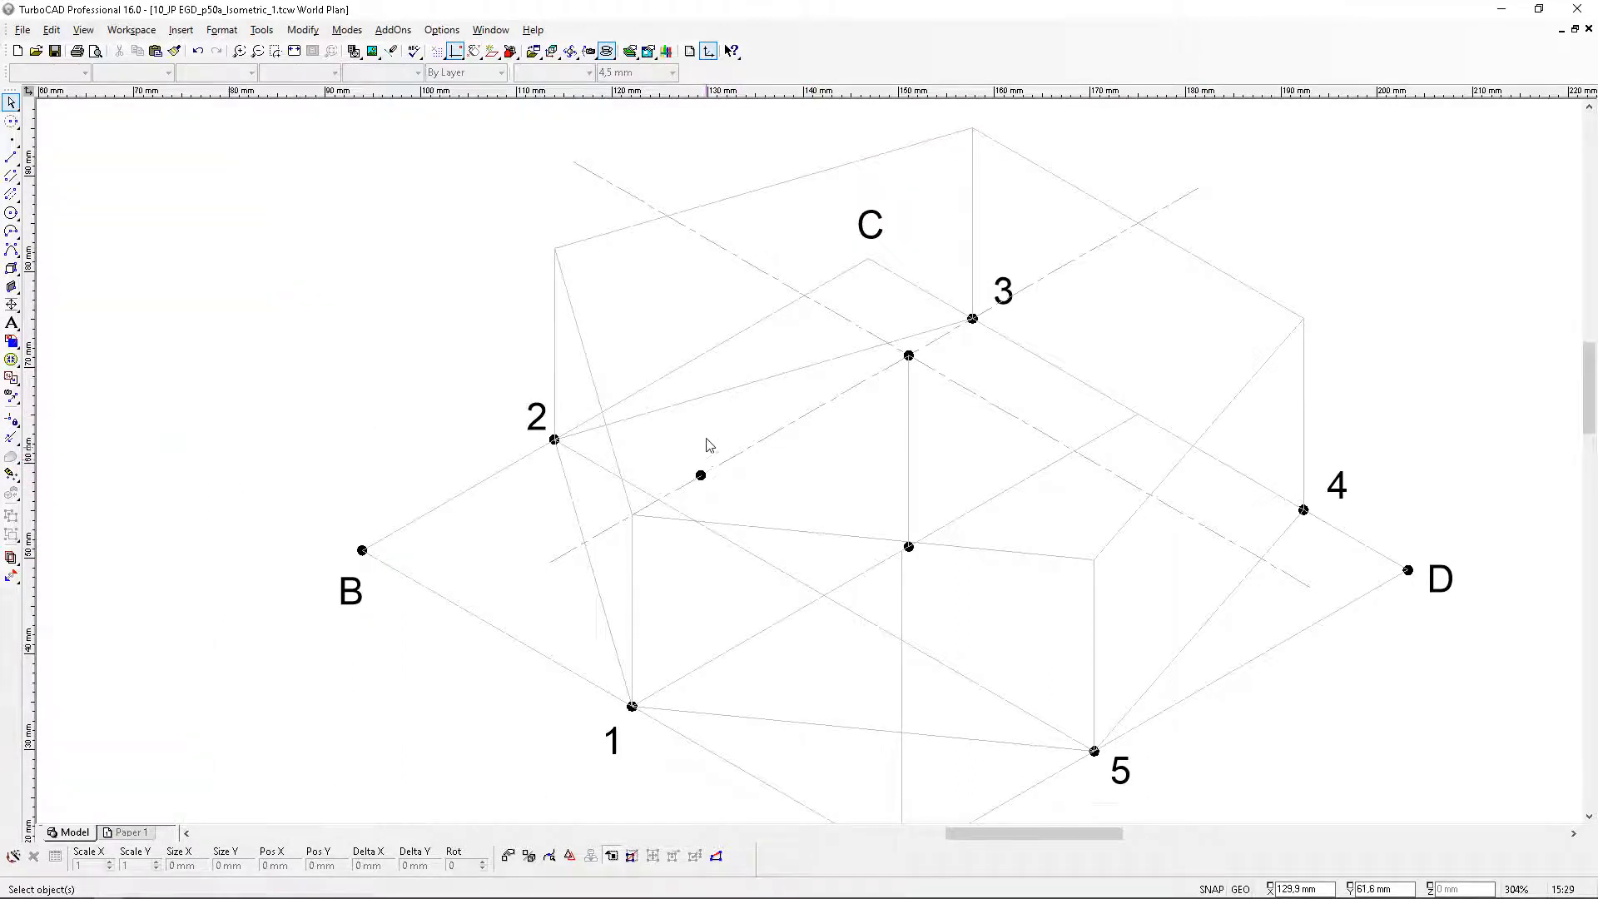
scroll(708, 445, "down", 4)
scroll(799, 474, "up", 2)
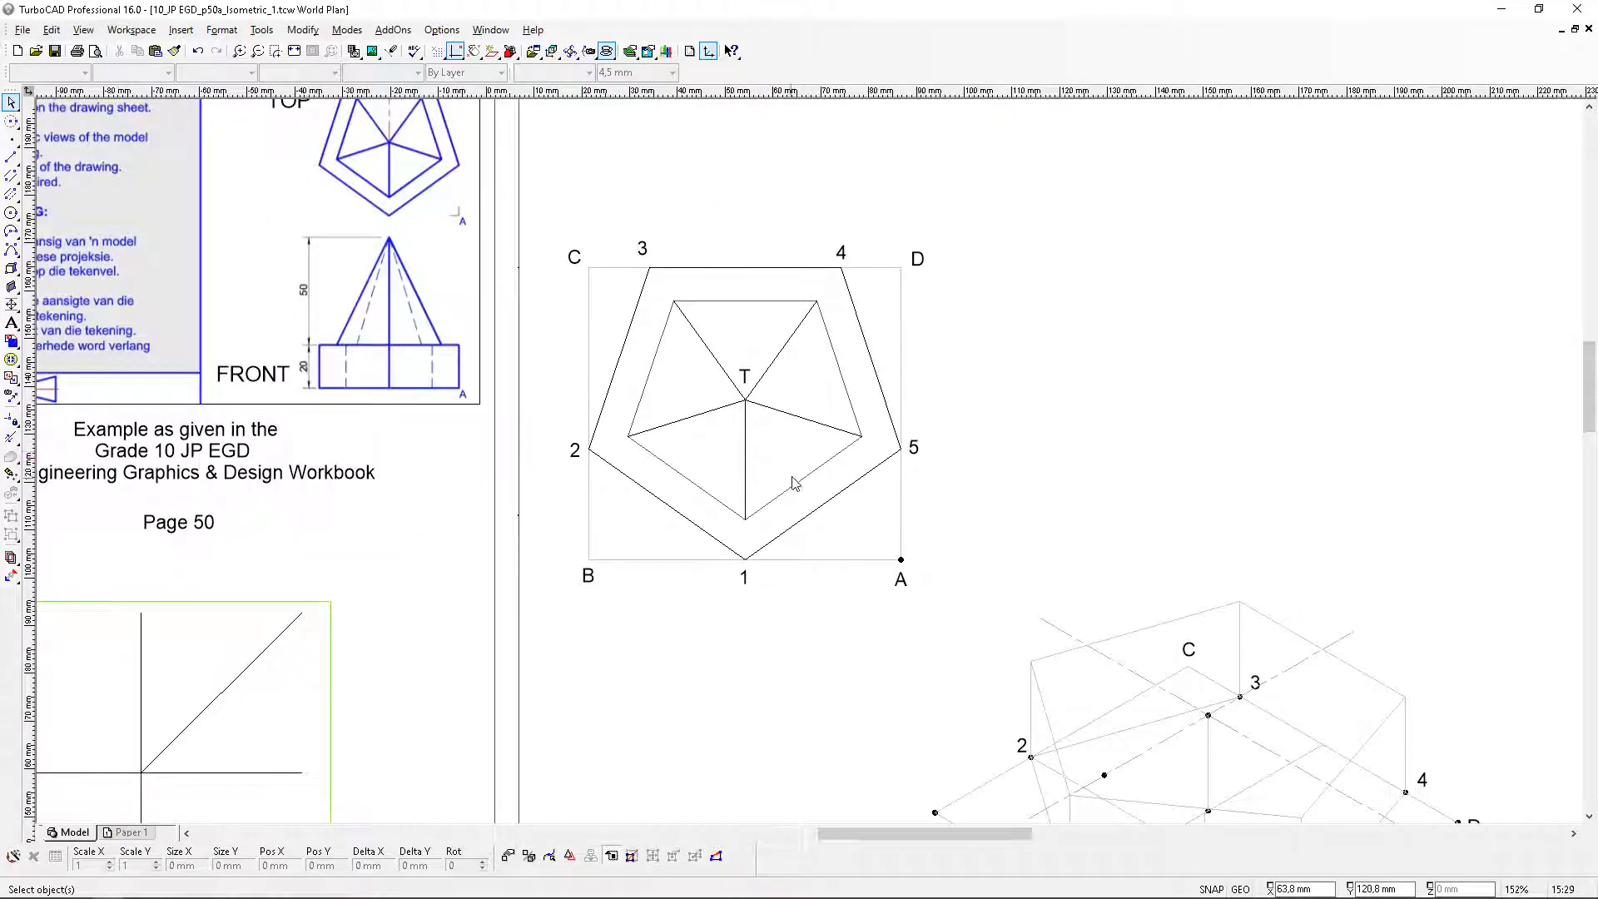
scroll(795, 482, "up", 2)
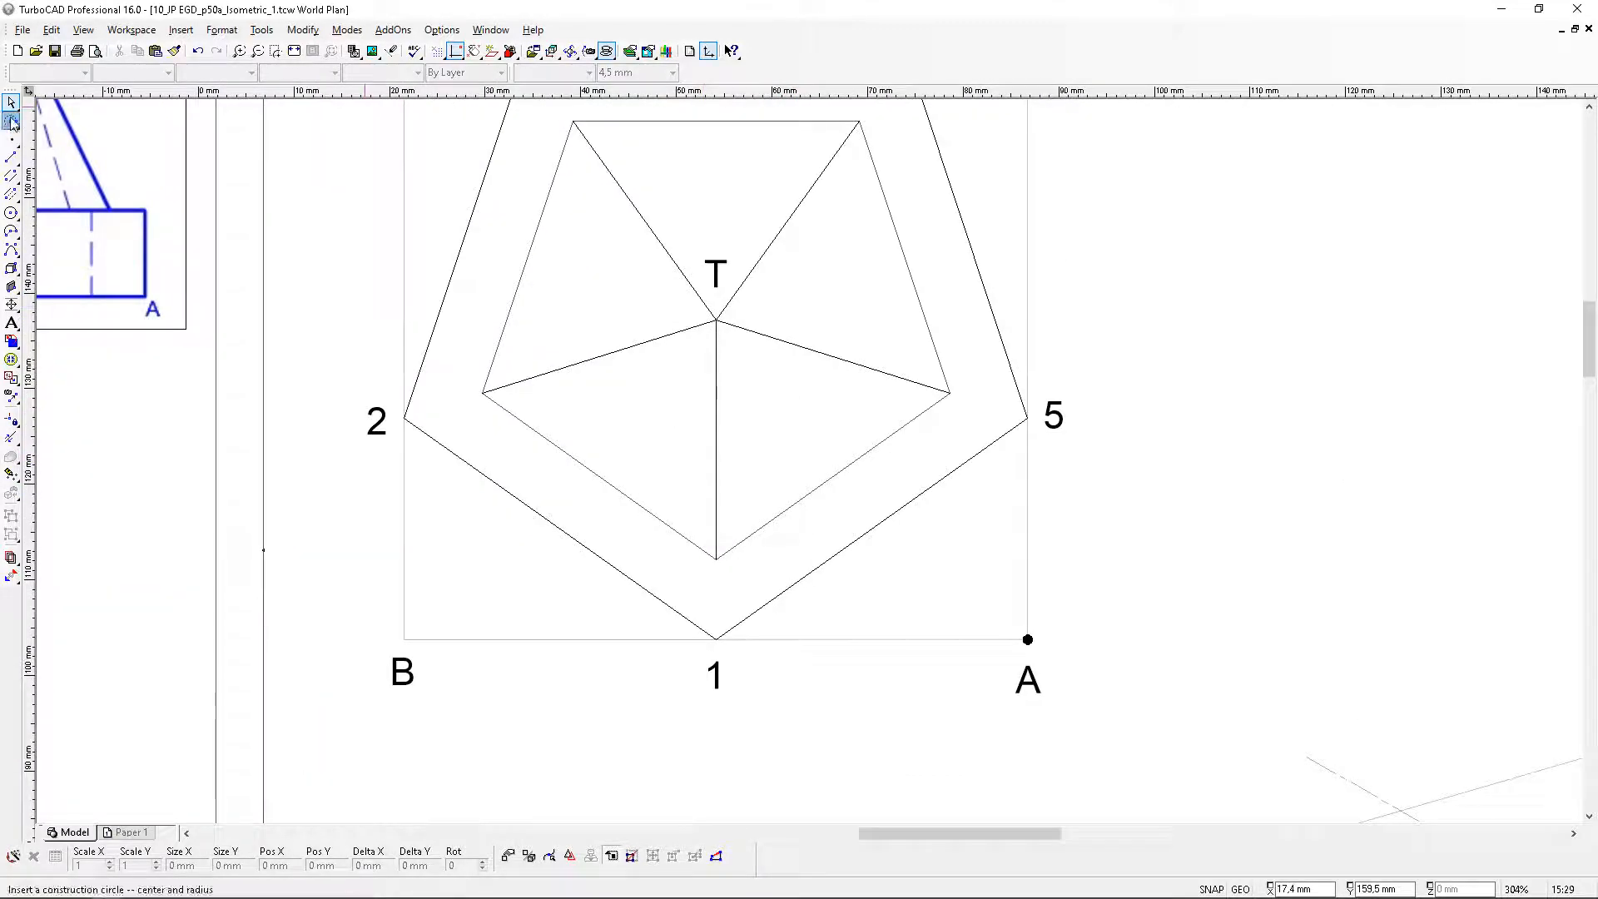
left_click_drag(12, 123, 47, 136)
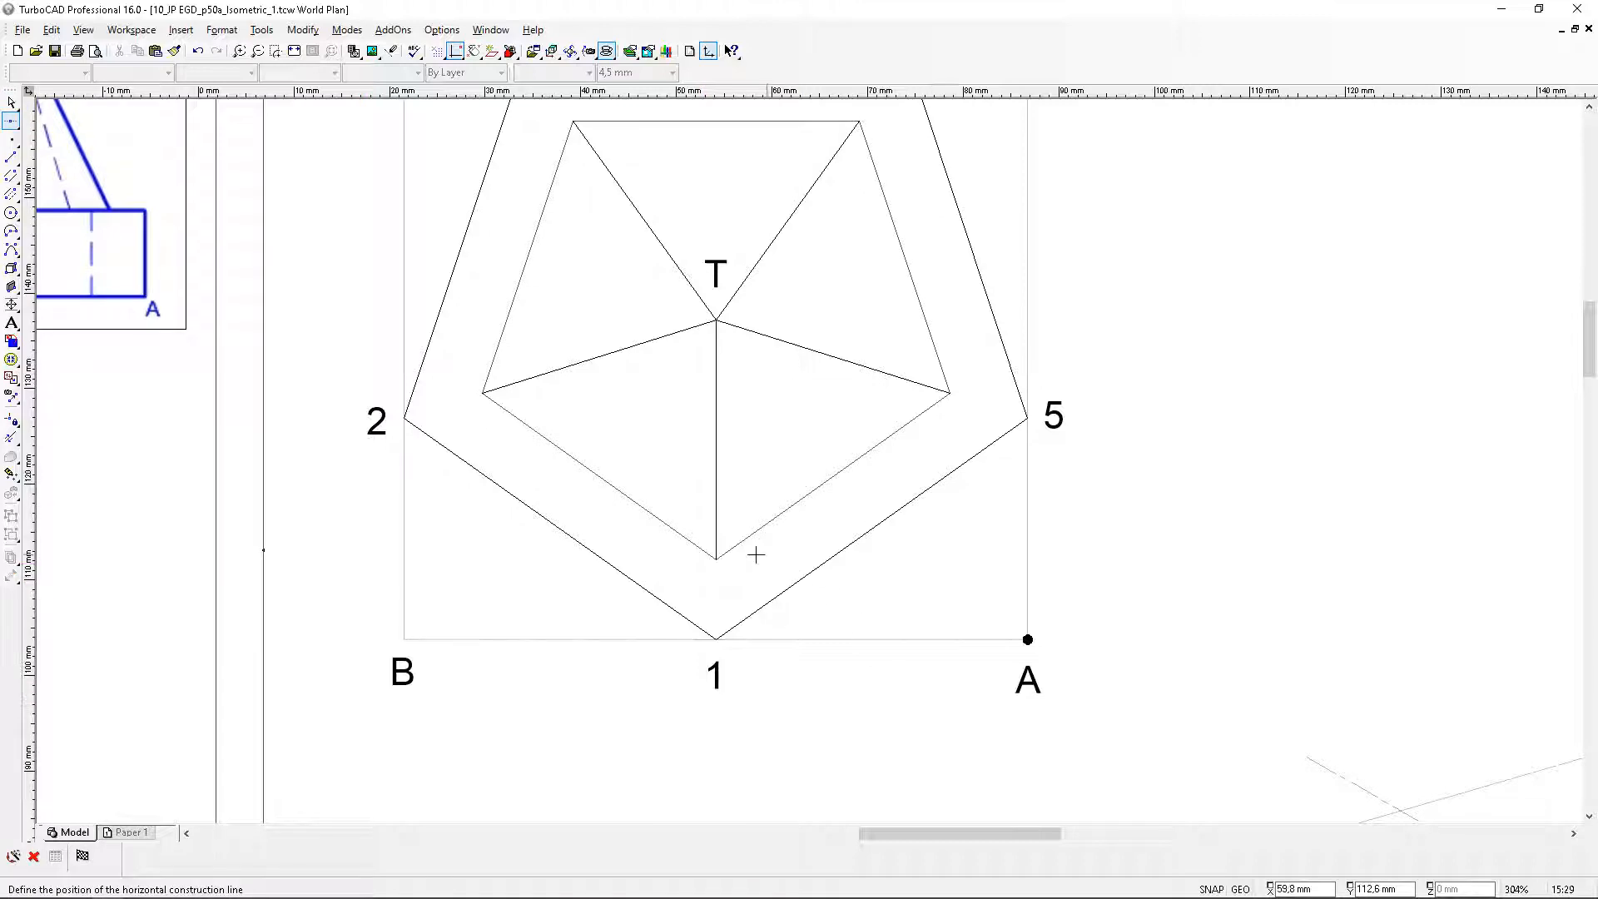
left_click(717, 558)
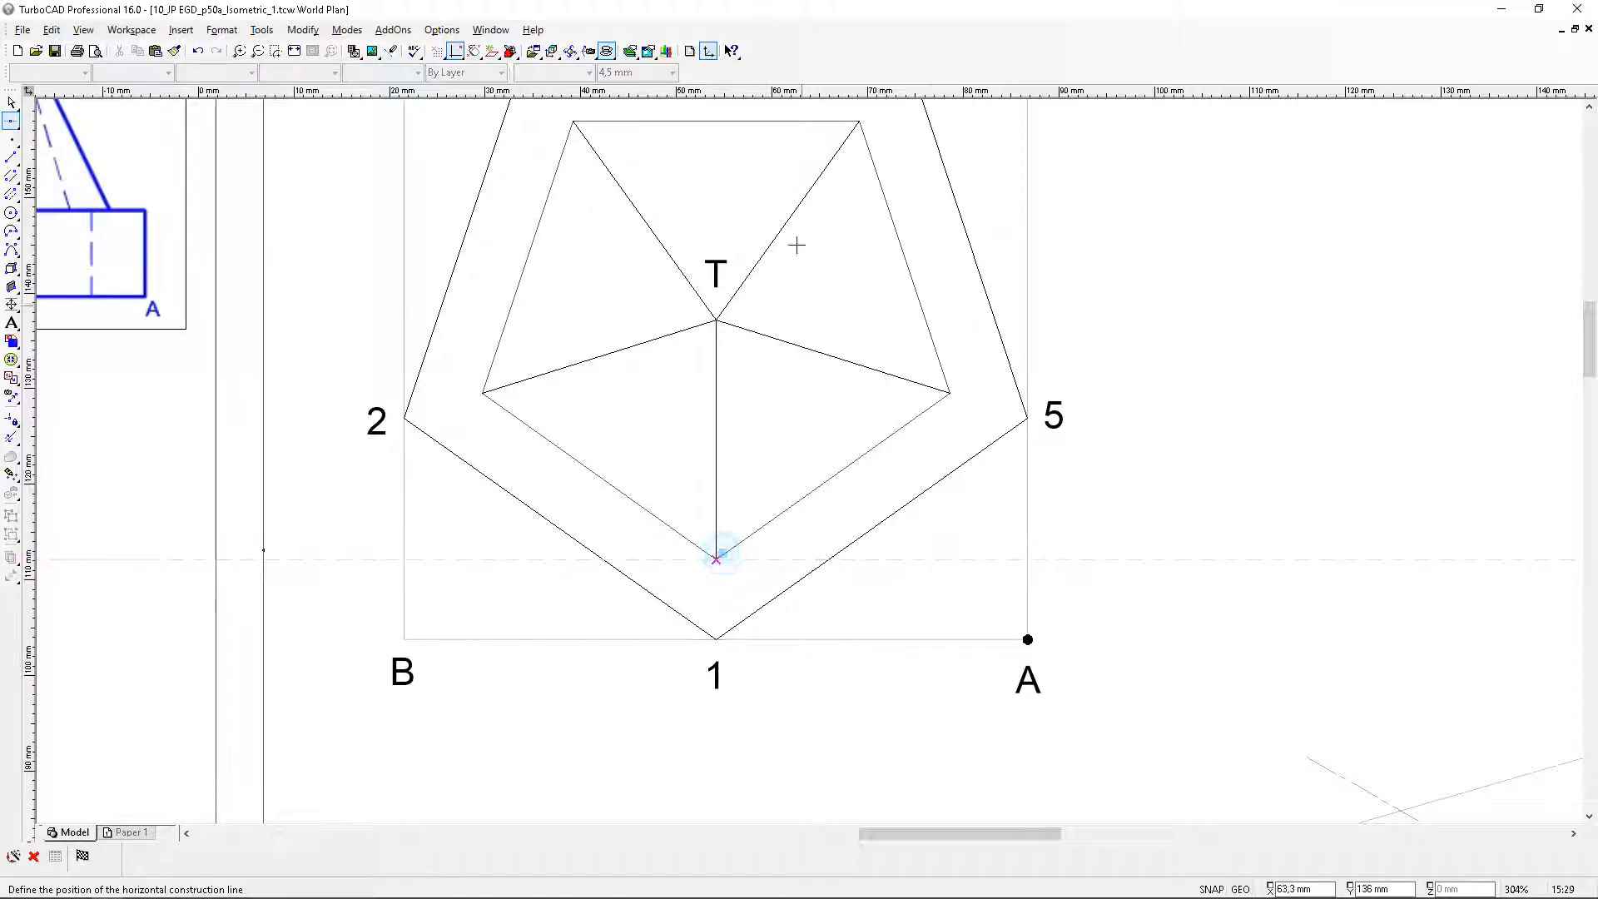
left_click(860, 122)
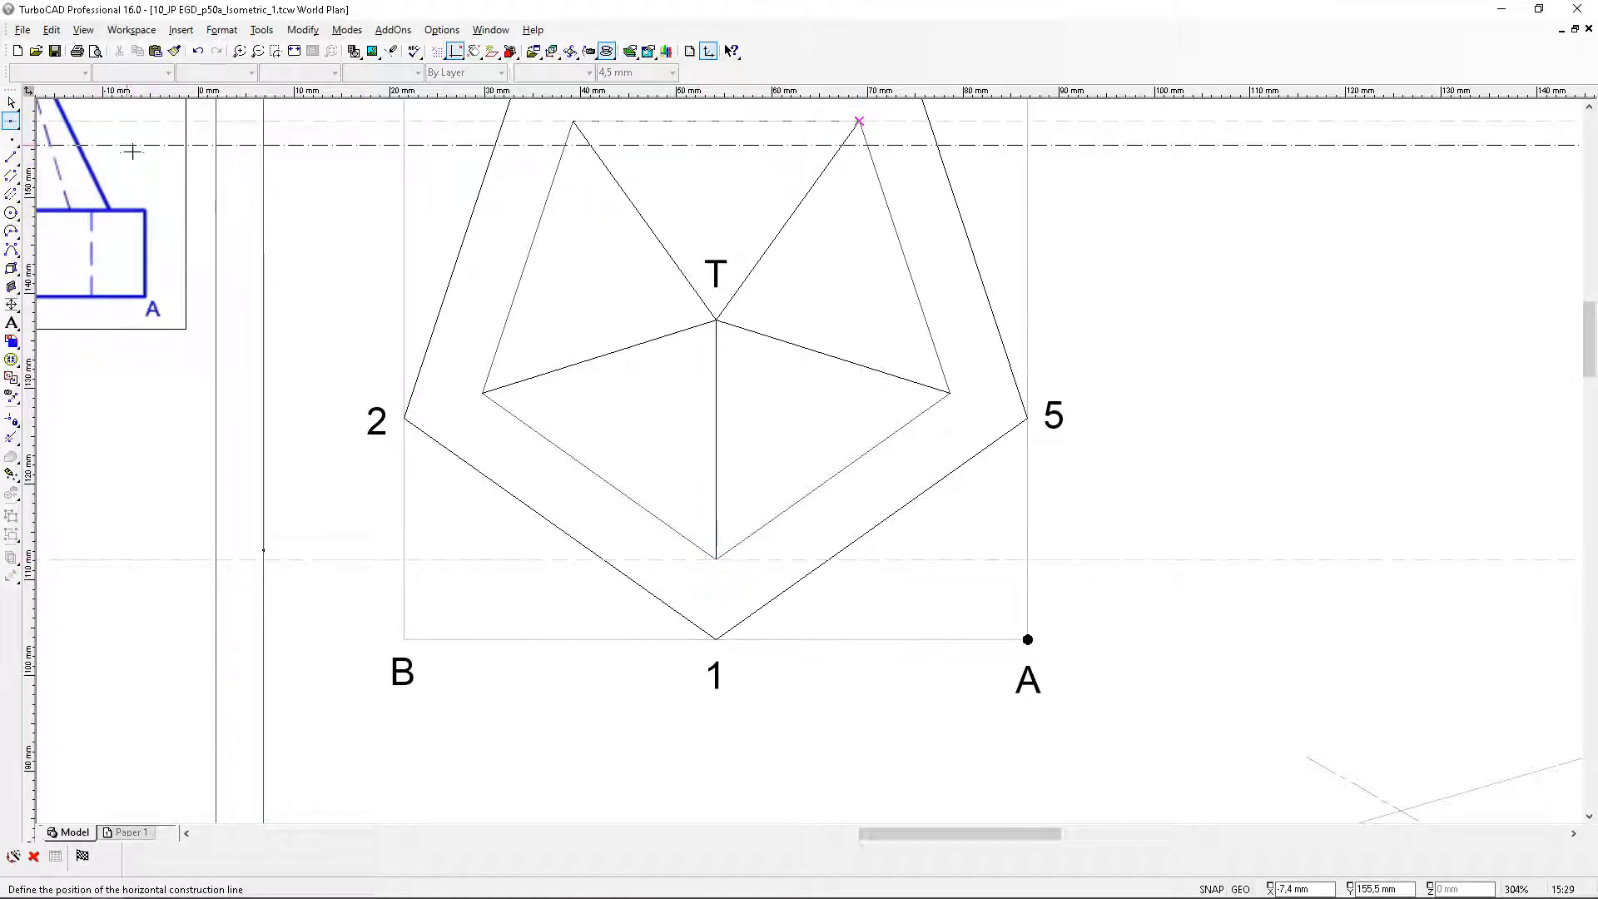
Place vertical construction lines through the outermost left and right vertices of the inner pentagon
left_click_drag(11, 122, 66, 133)
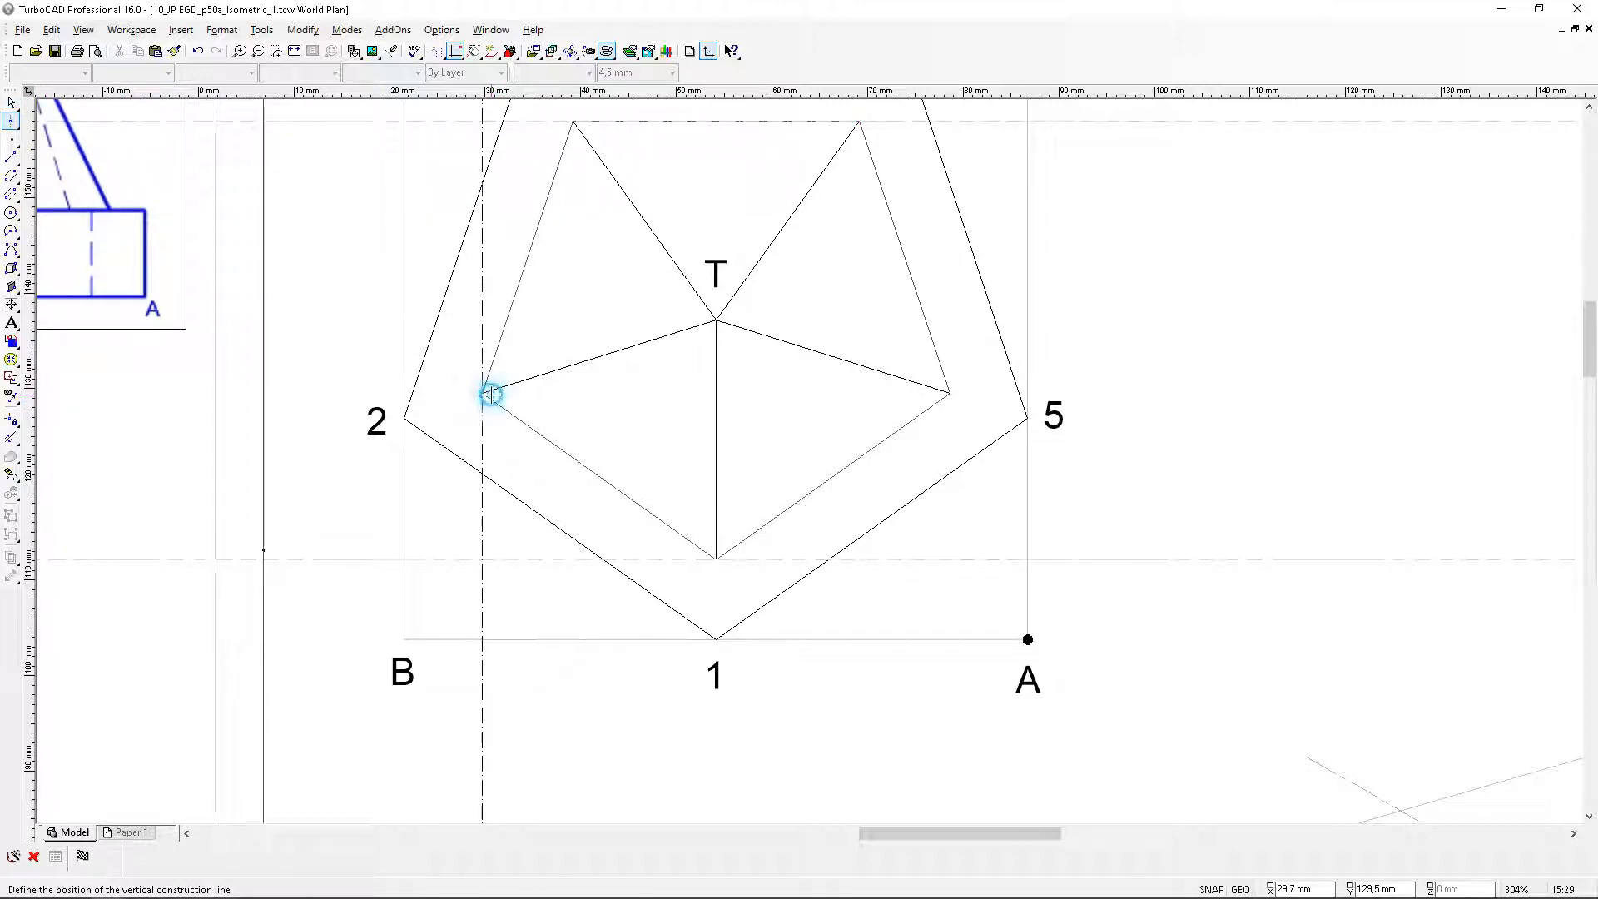
left_click(484, 393)
left_click(950, 392)
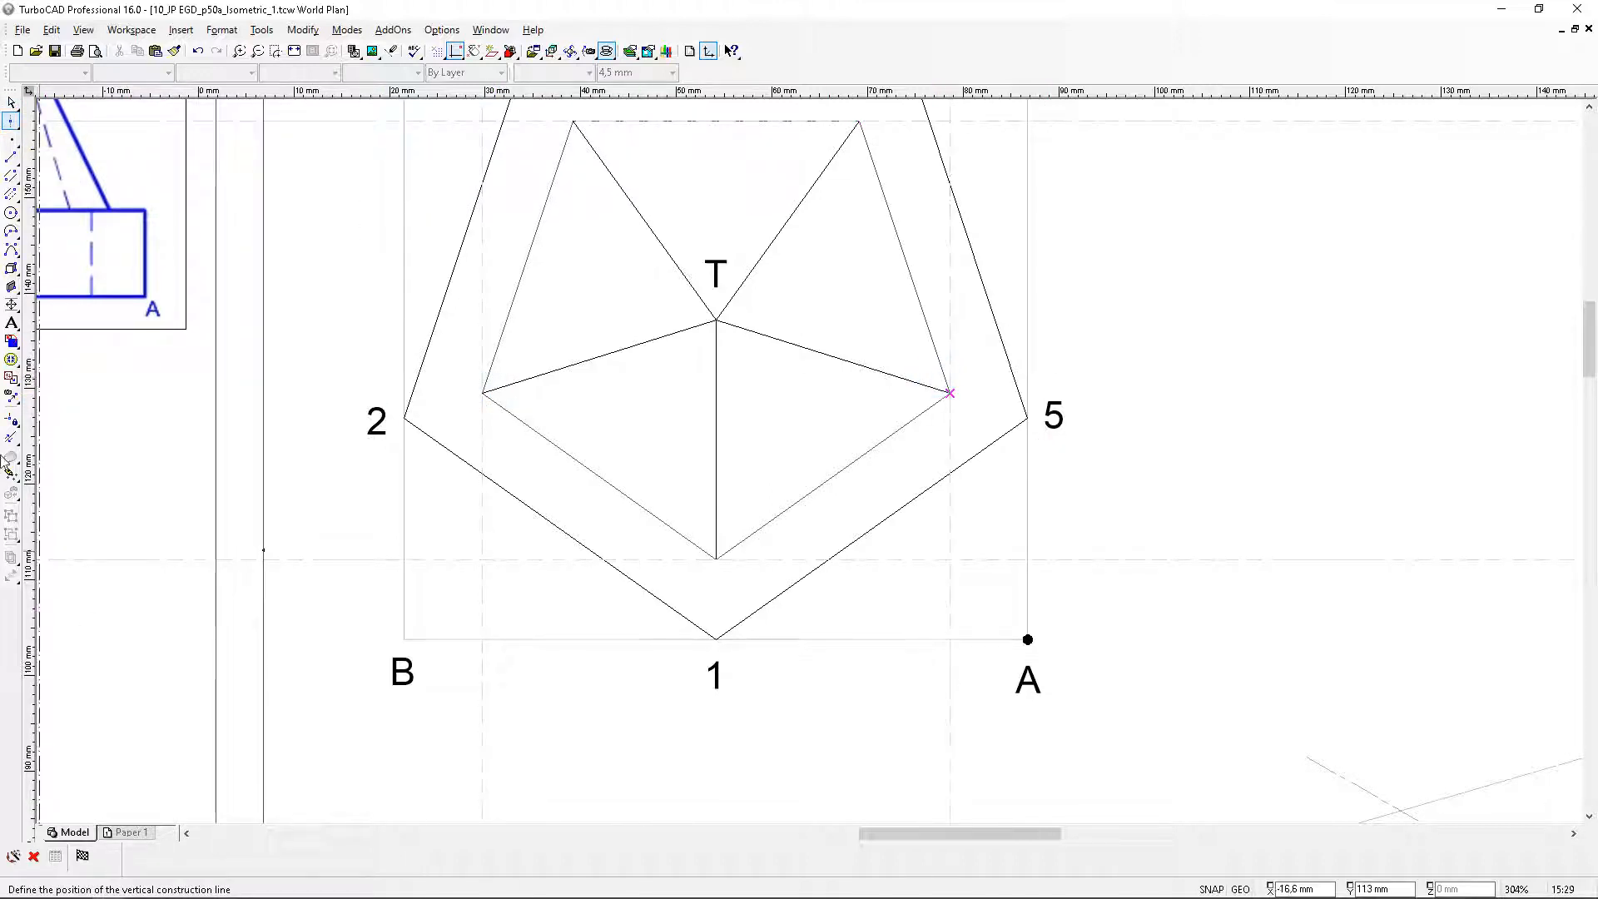
Enclose the inner pentagon in a rectangle of four bright green lines joining the intersections of the construction lines
left_click(12, 156)
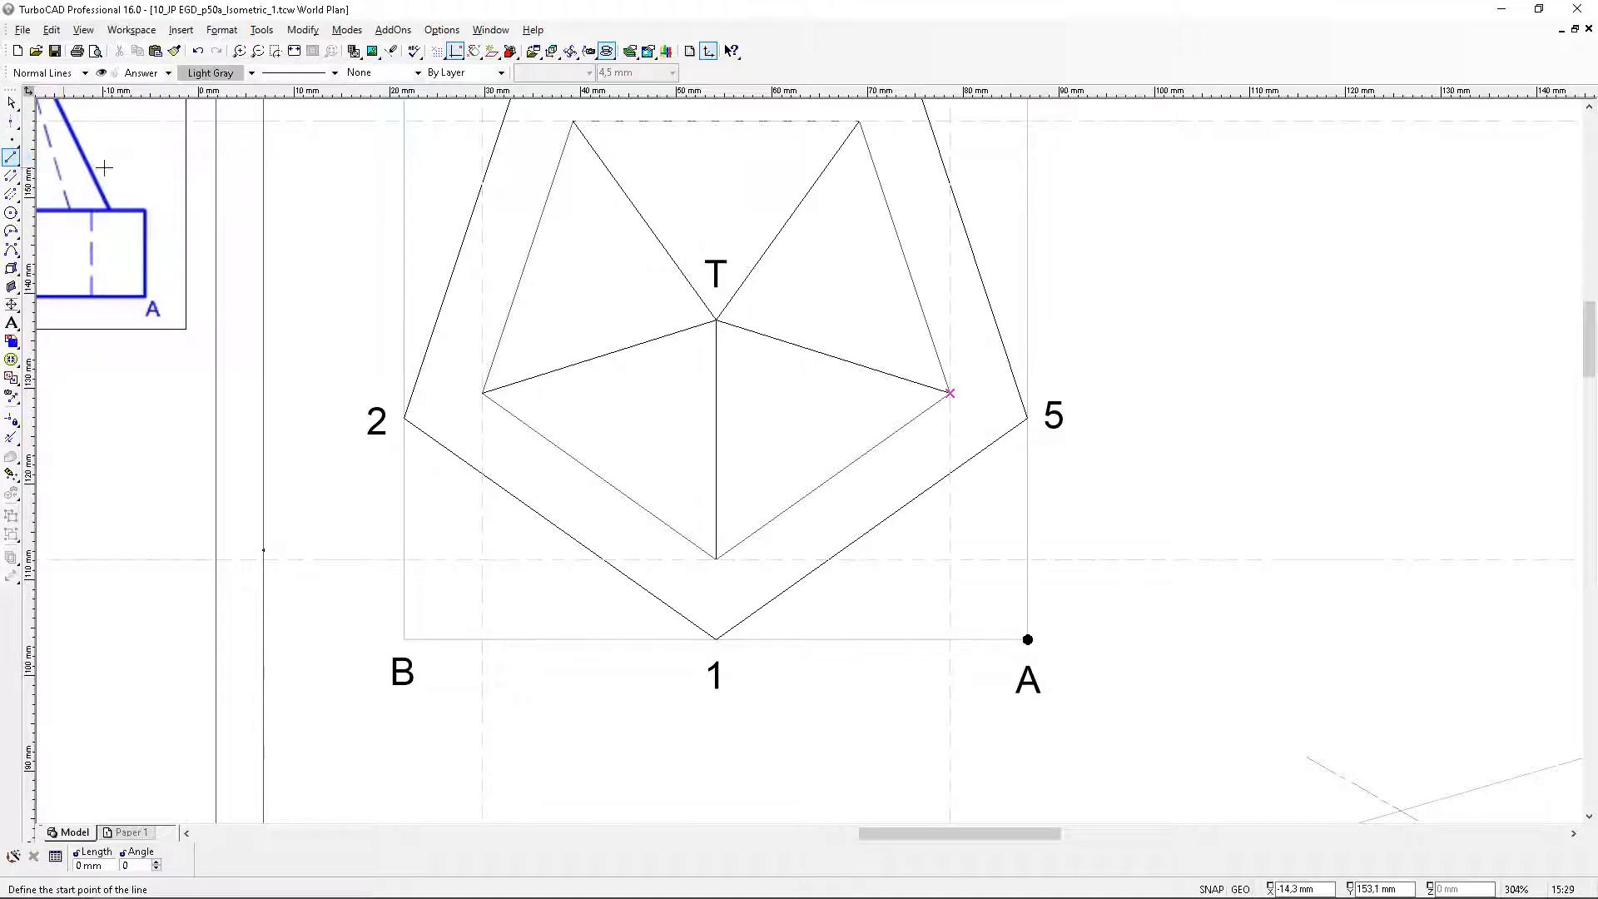
left_click(251, 73)
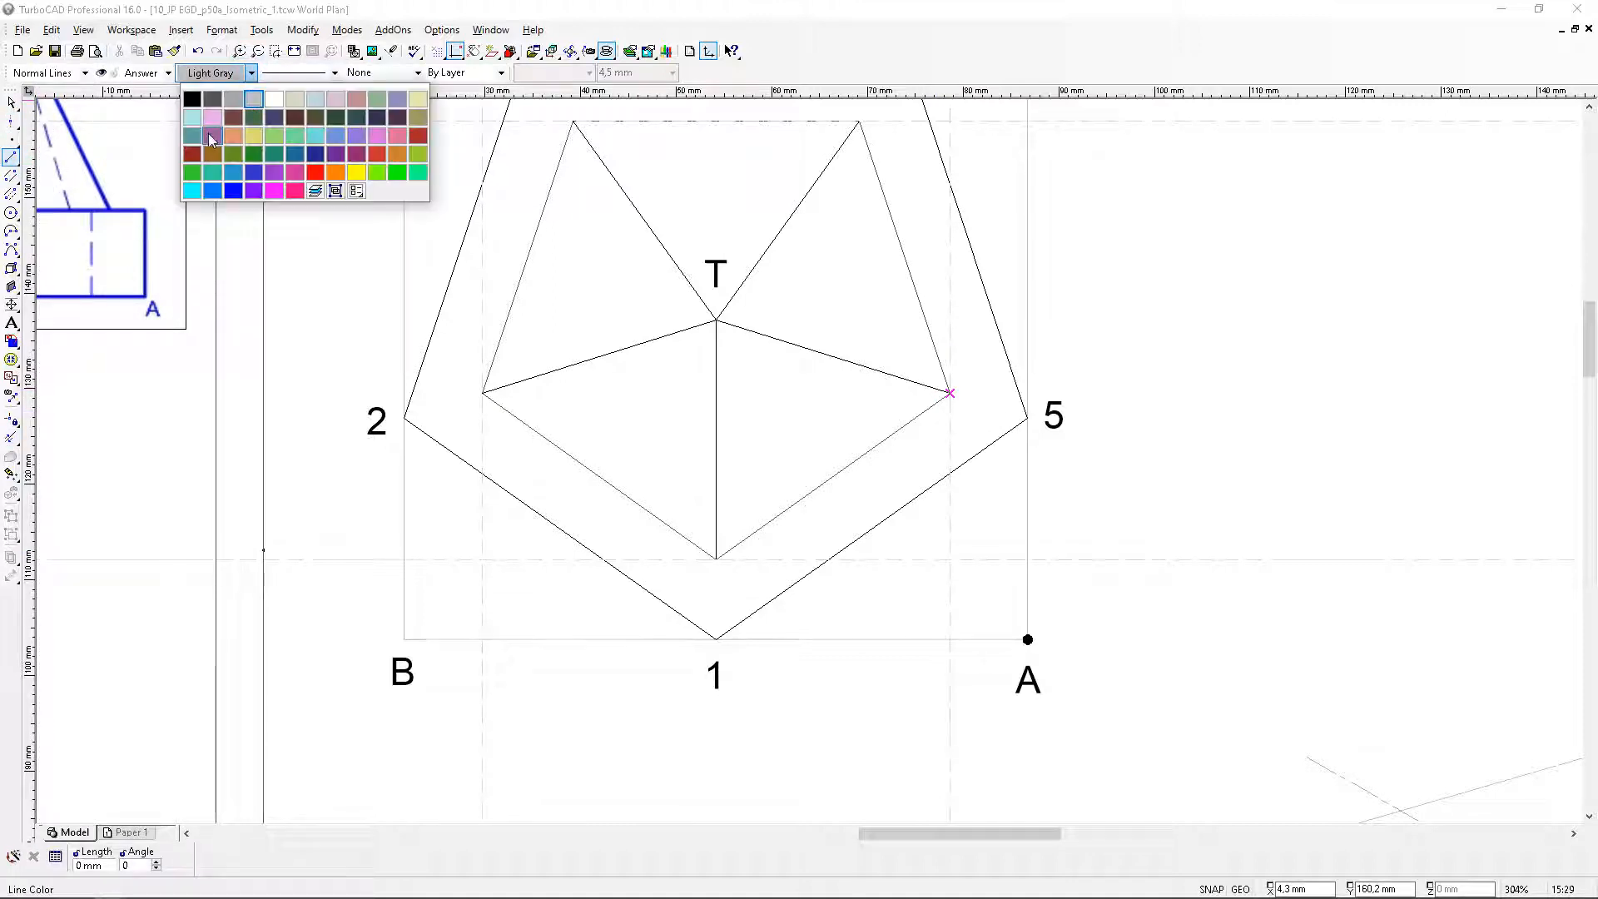
left_click(379, 172)
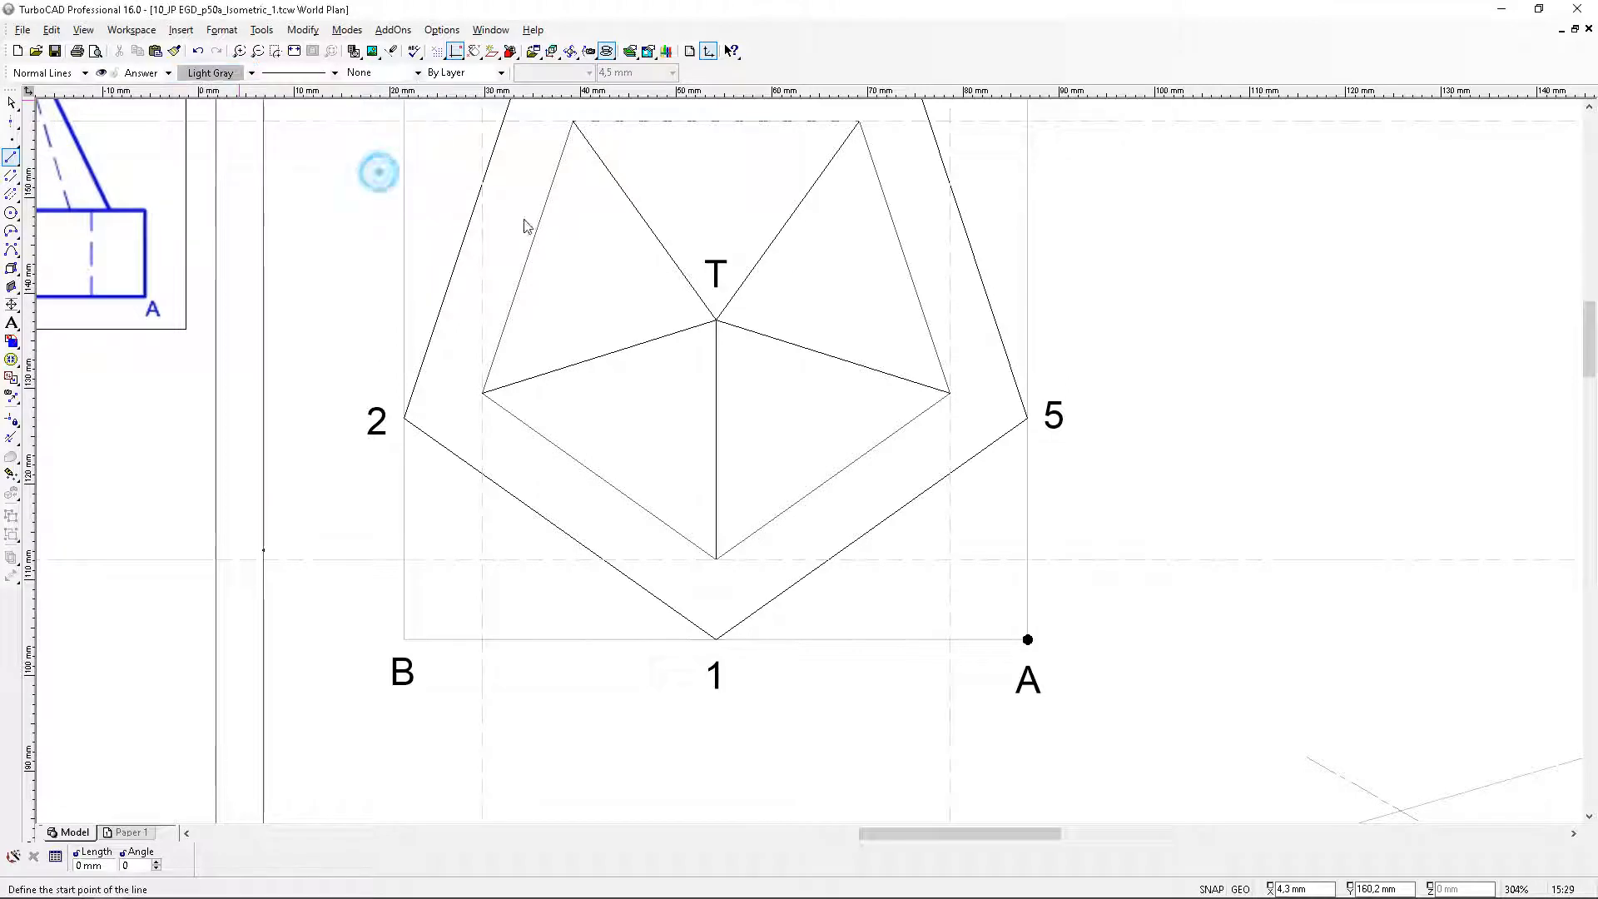
left_click(482, 120)
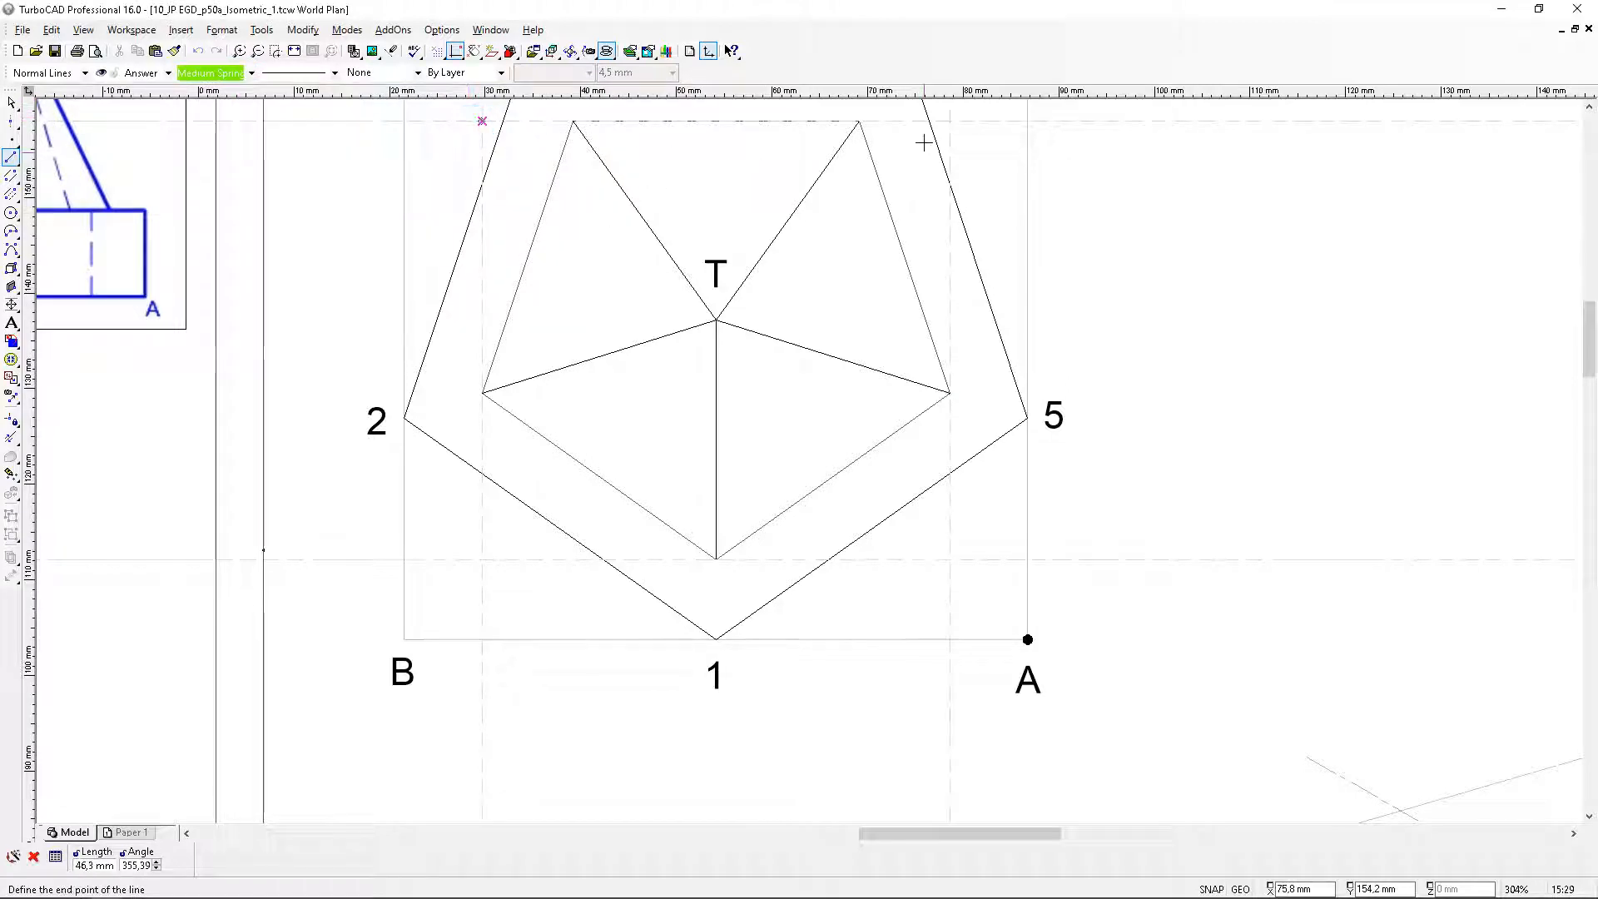
left_click(949, 121)
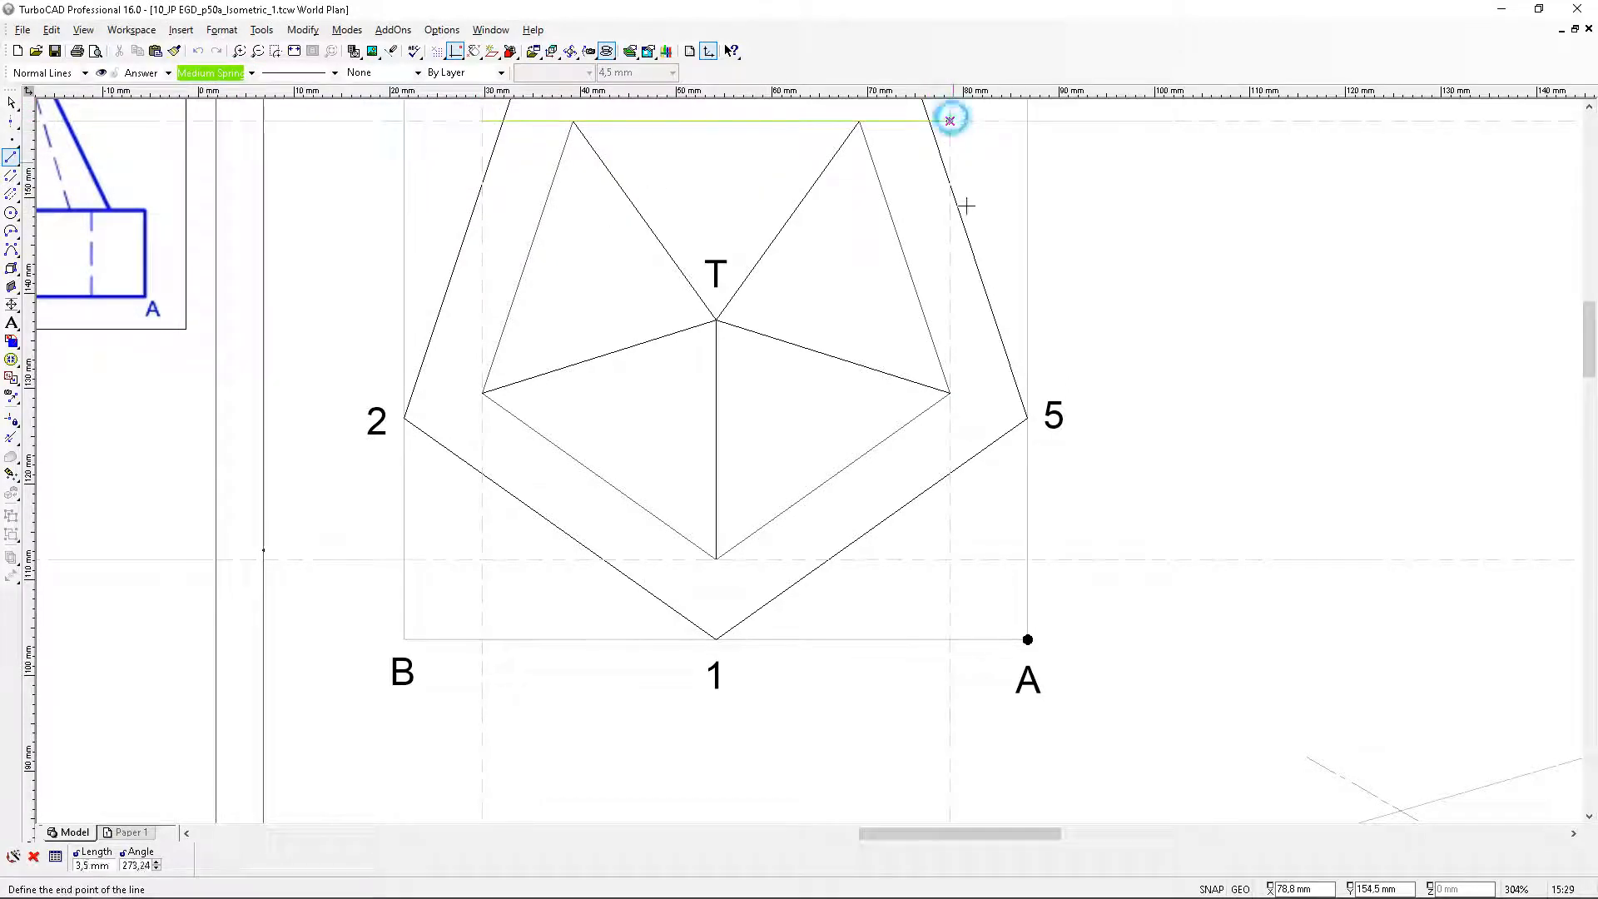
left_click(949, 559)
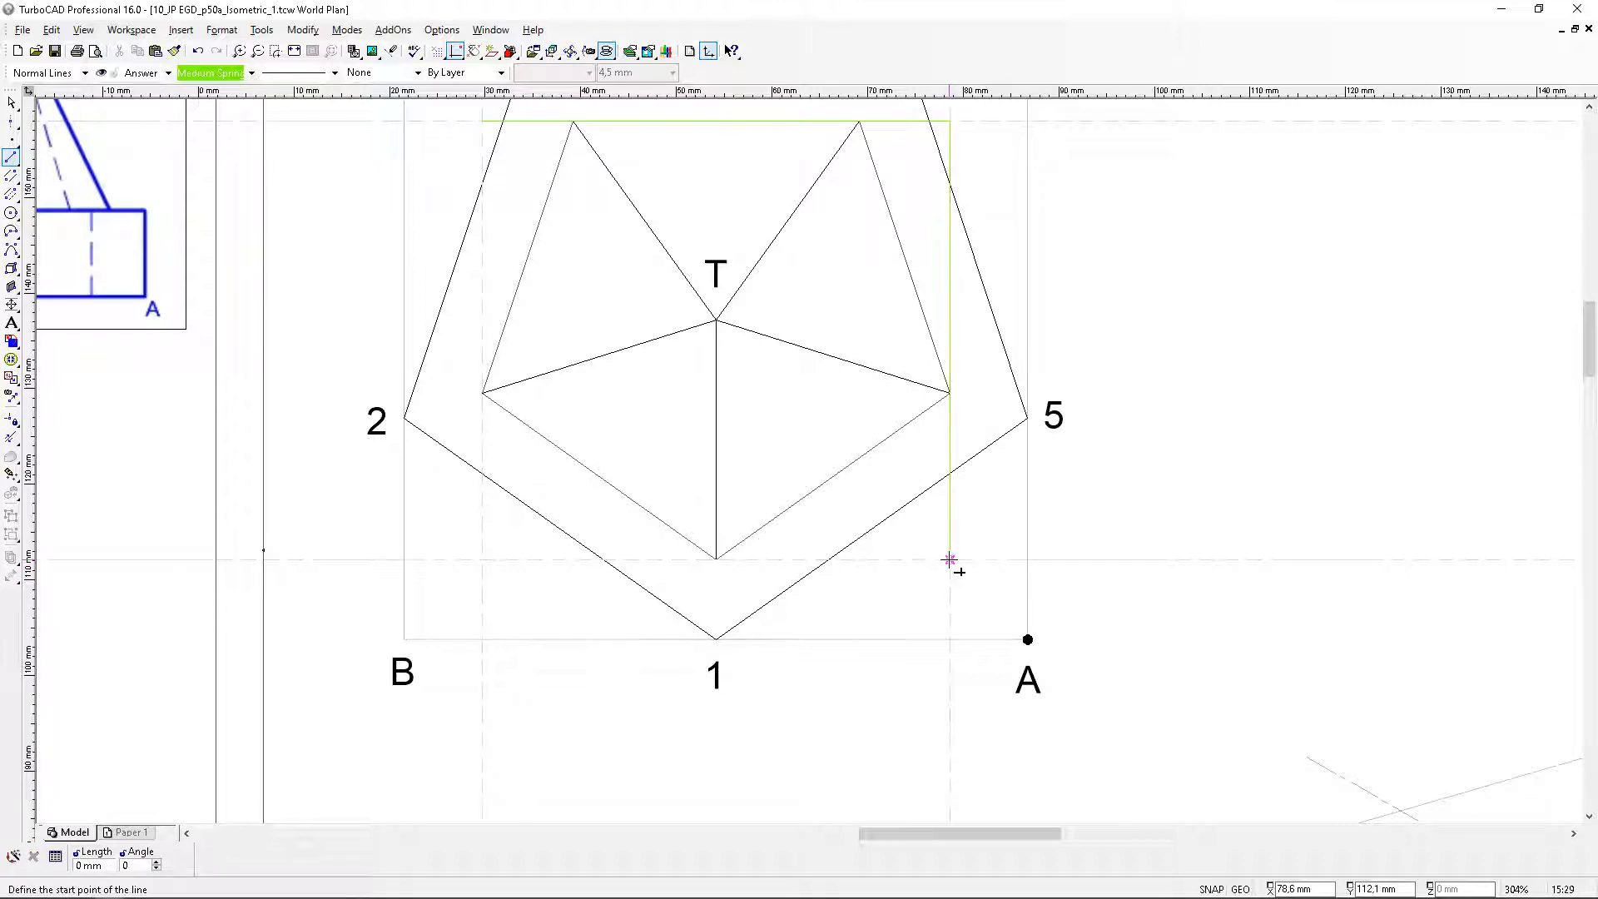
left_click(950, 560)
left_click(482, 559)
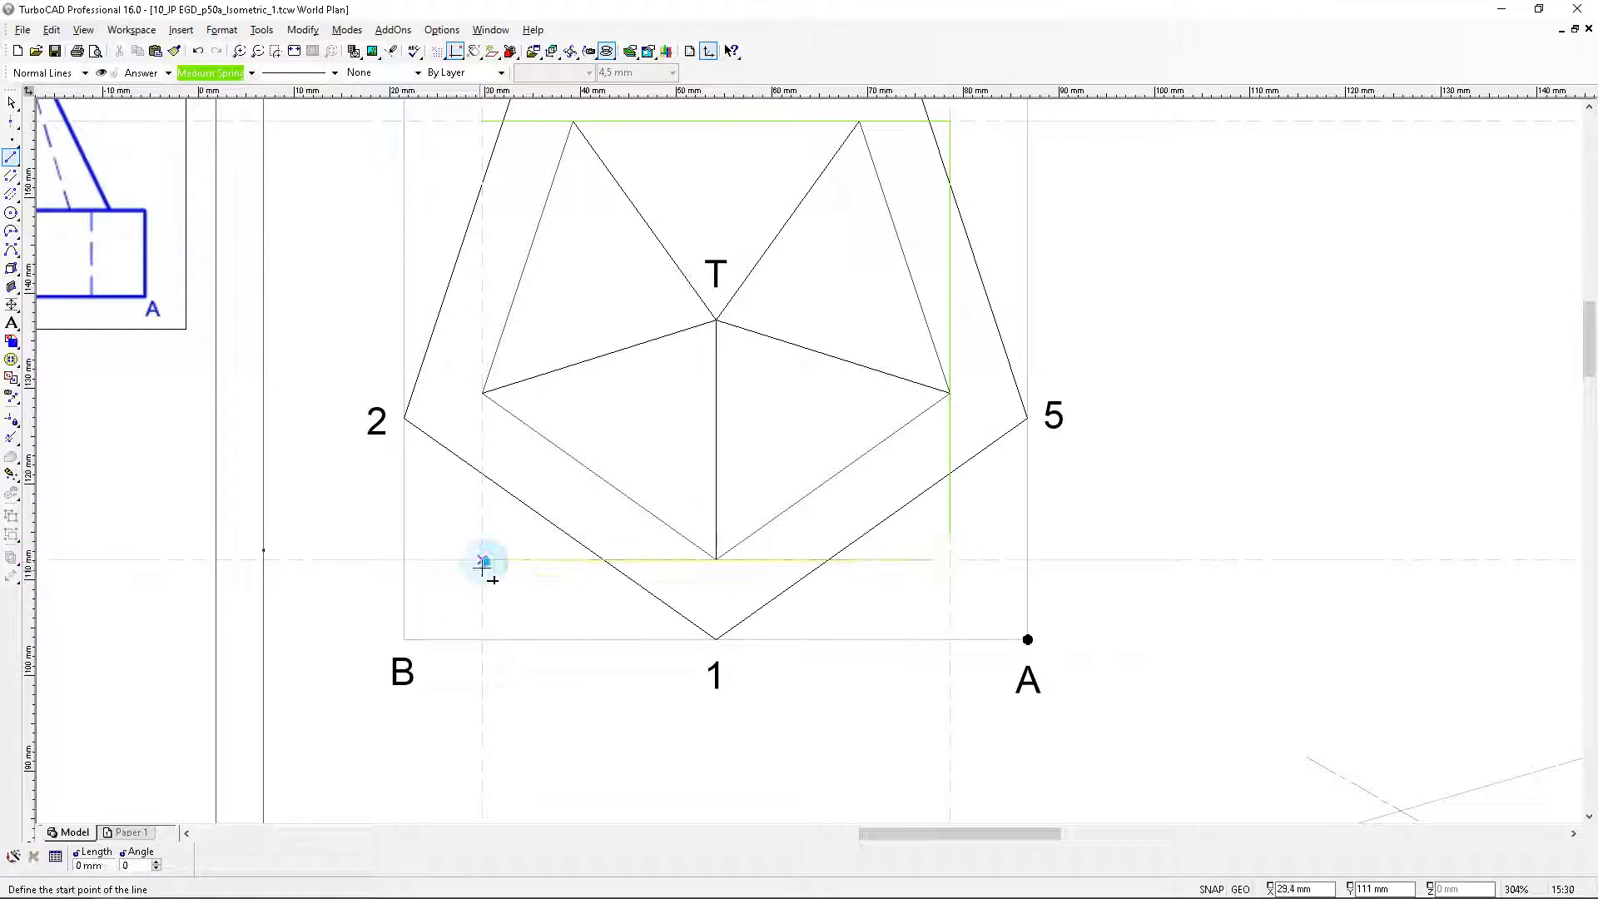
left_click(482, 559)
left_click(482, 121)
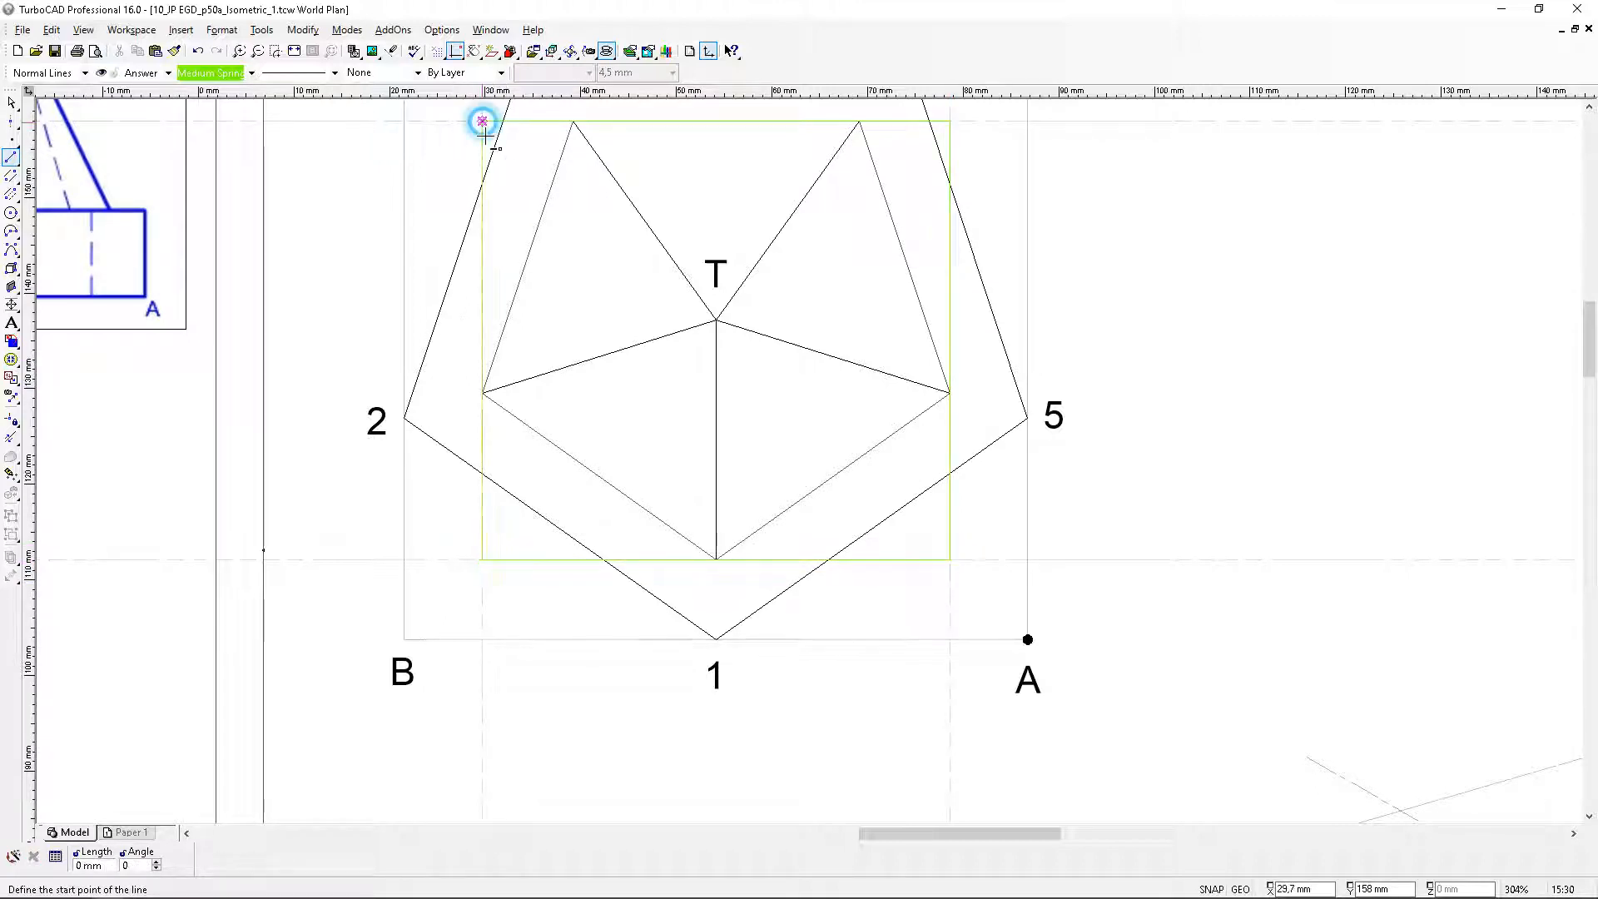
Clear all construction lines used to box the inner pentagon
left_click(51, 30)
mouse_move(88, 160)
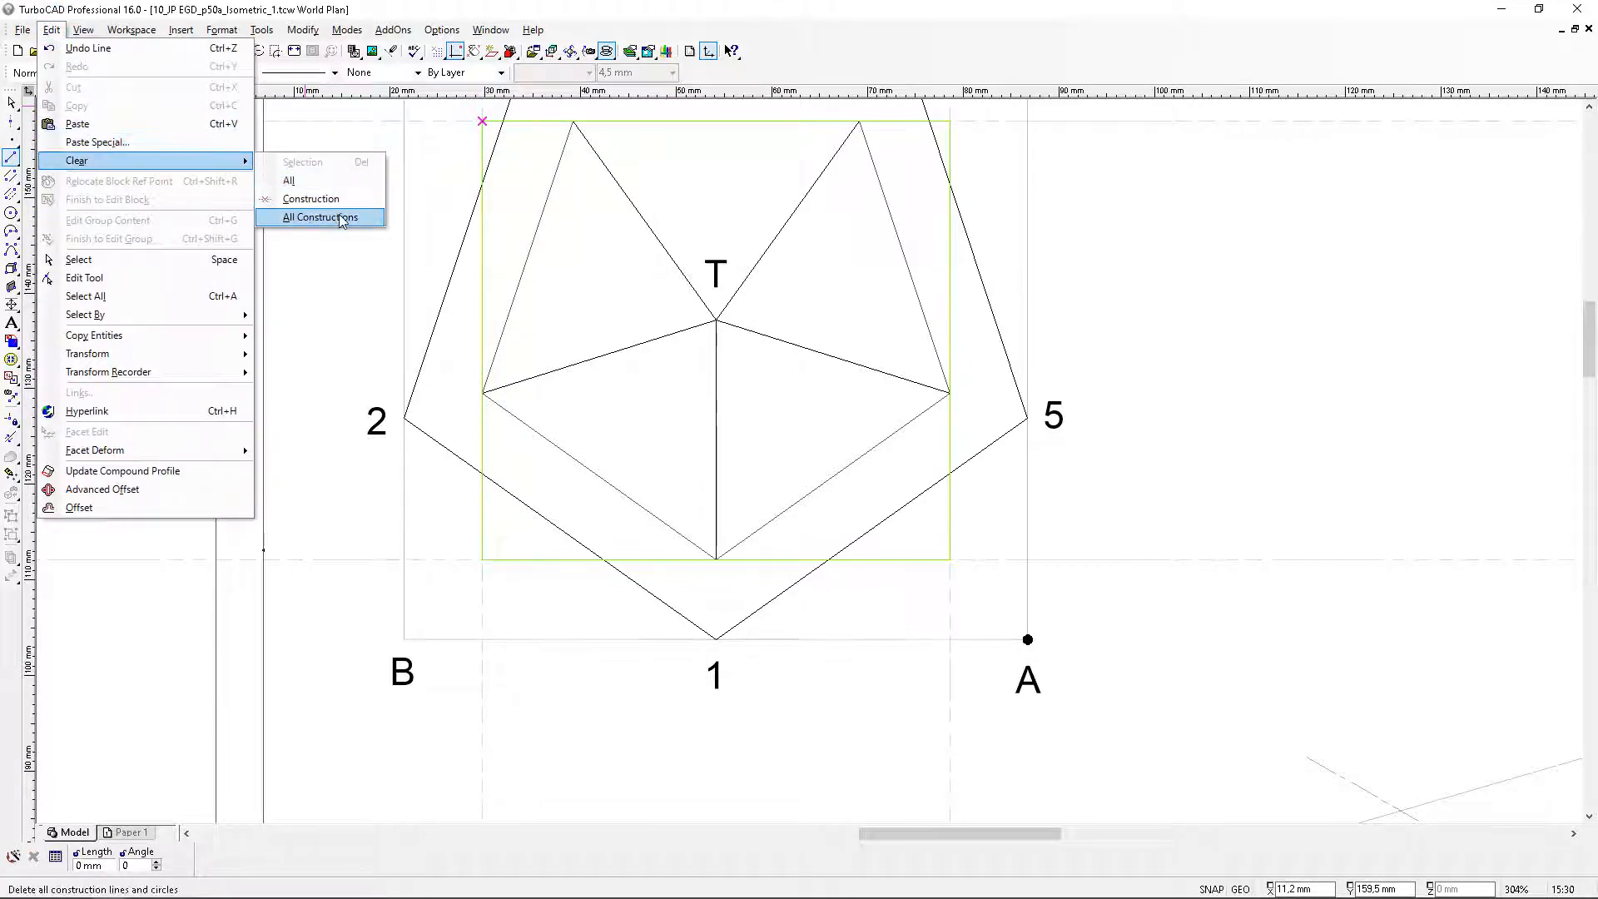
left_click(345, 220)
Send the green rectangle's lines around the inner pentagon behind the other entities
scroll(915, 450, "down", 5)
scroll(801, 434, "up", 3)
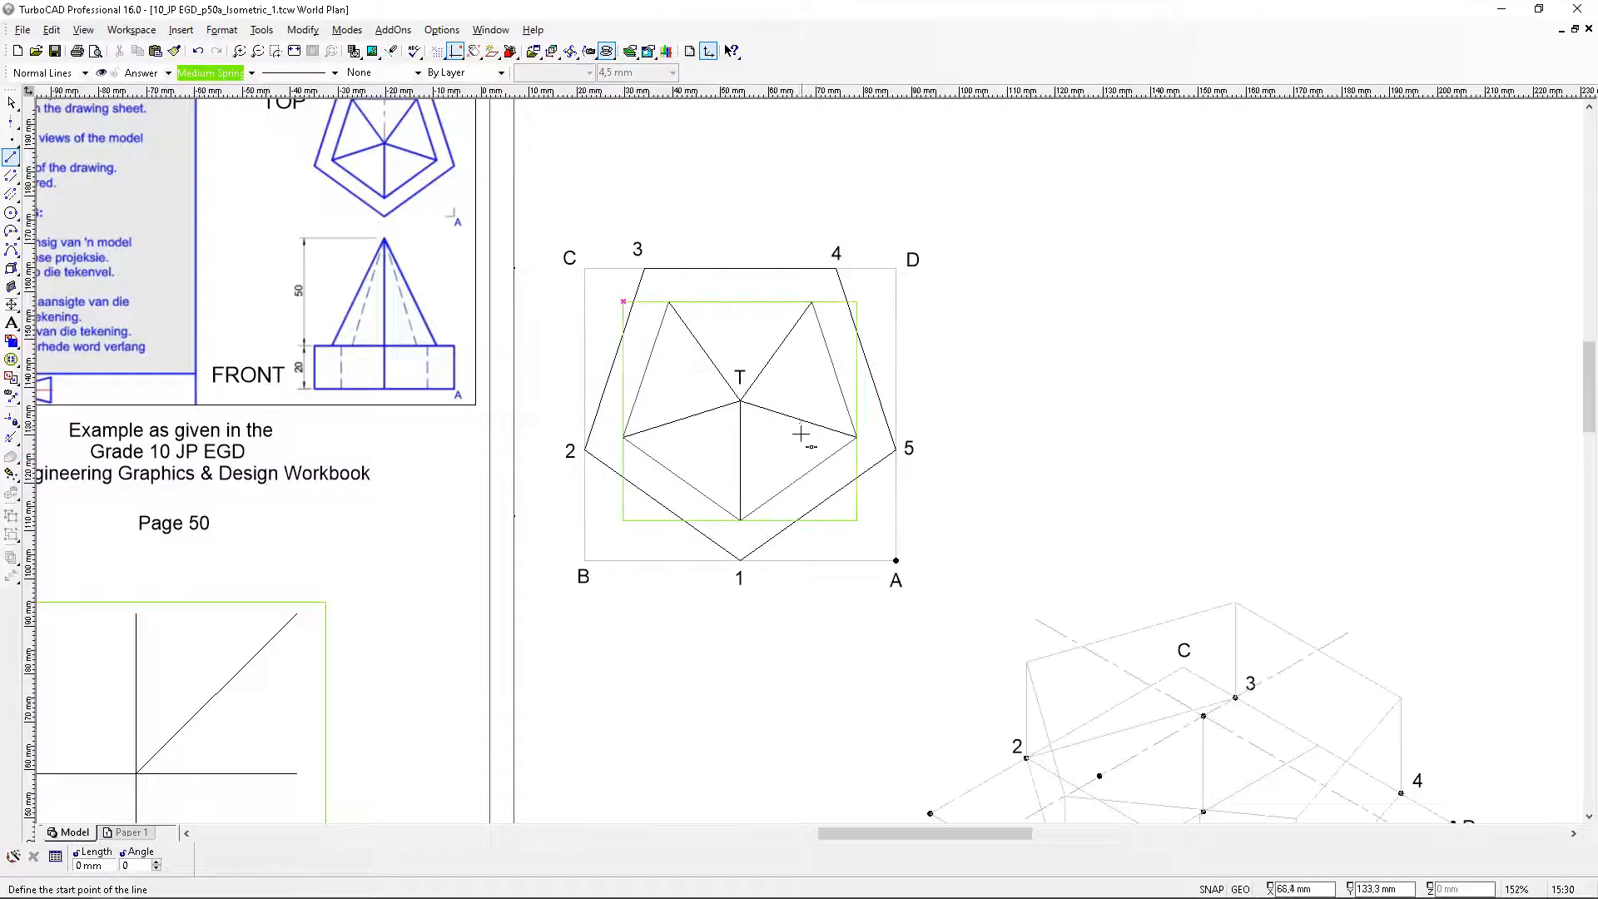
left_click(12, 103)
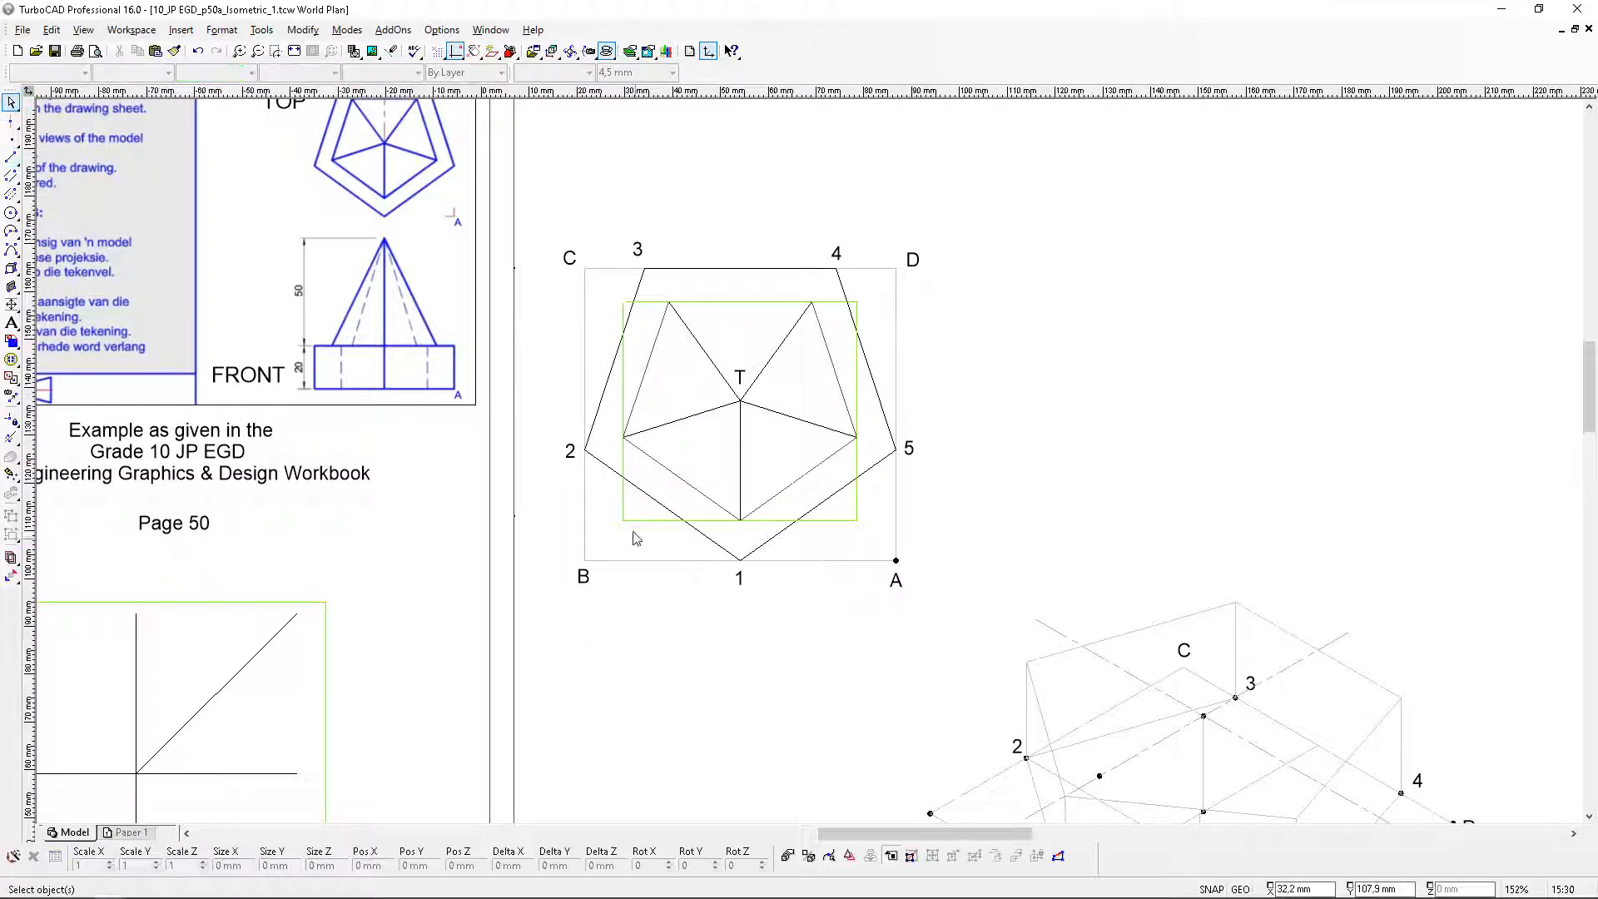
left_click(619, 516)
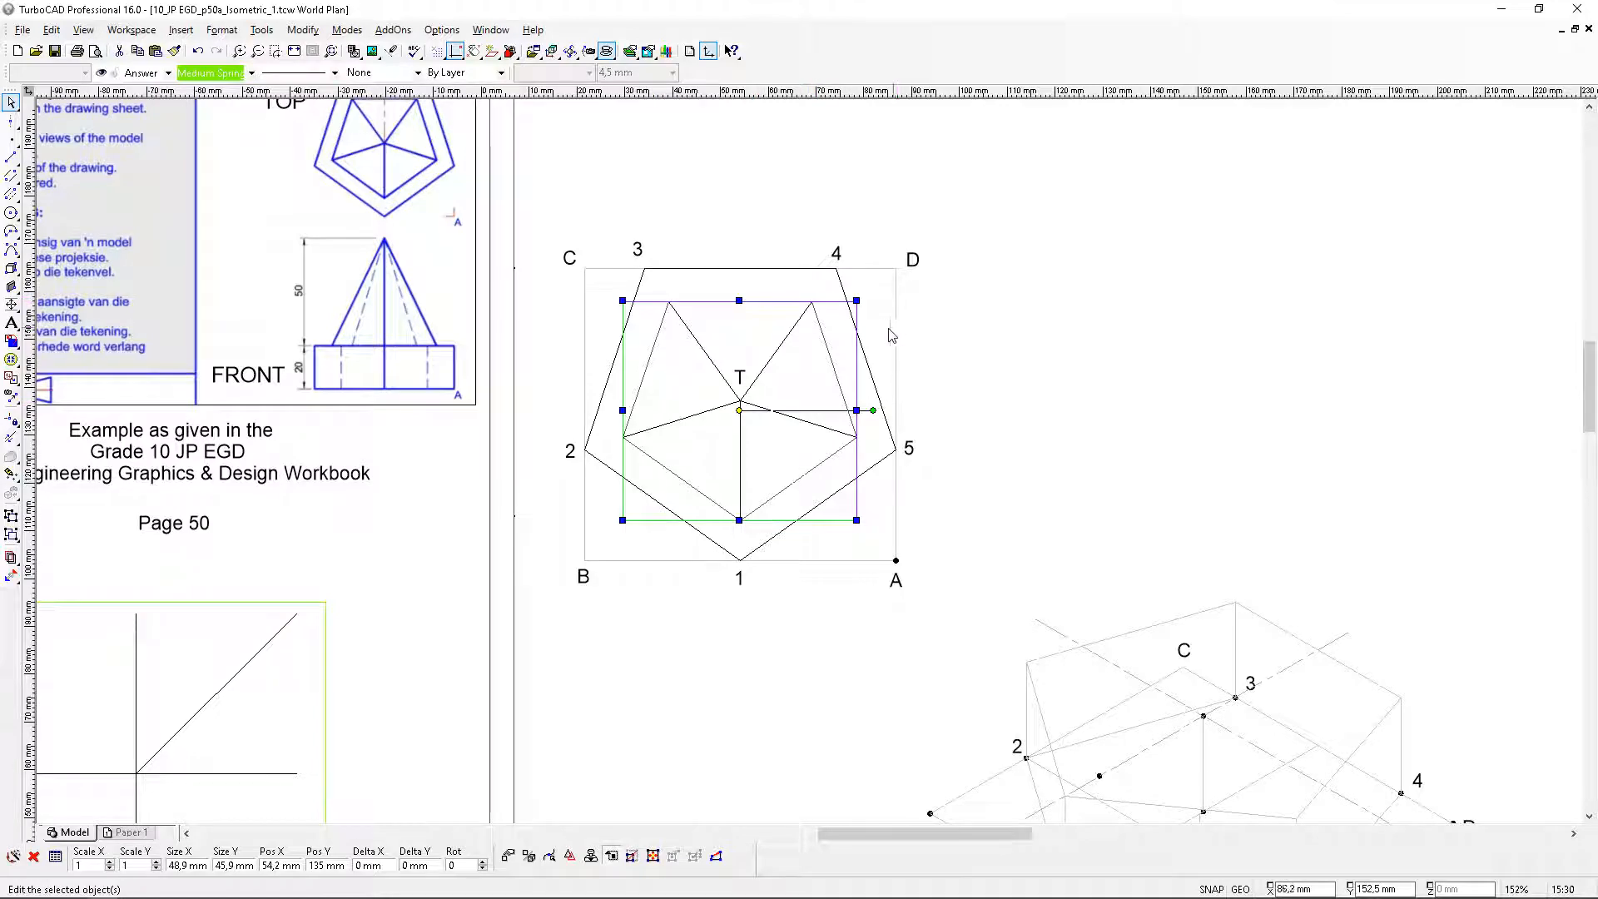
scroll(890, 337, "up", 2)
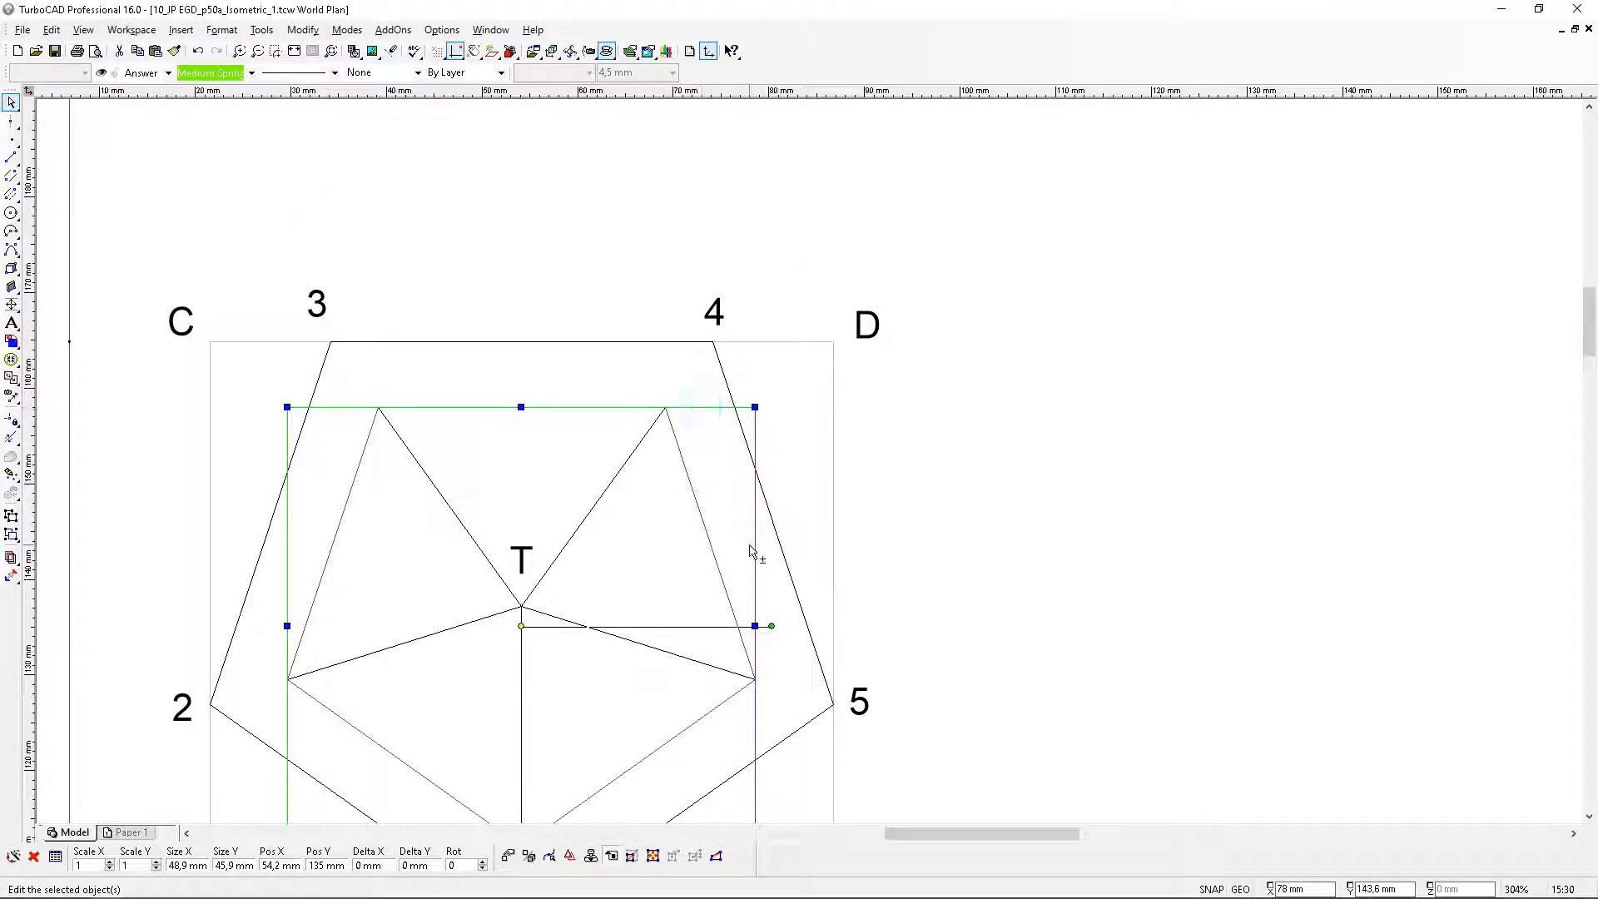
left_click(221, 30)
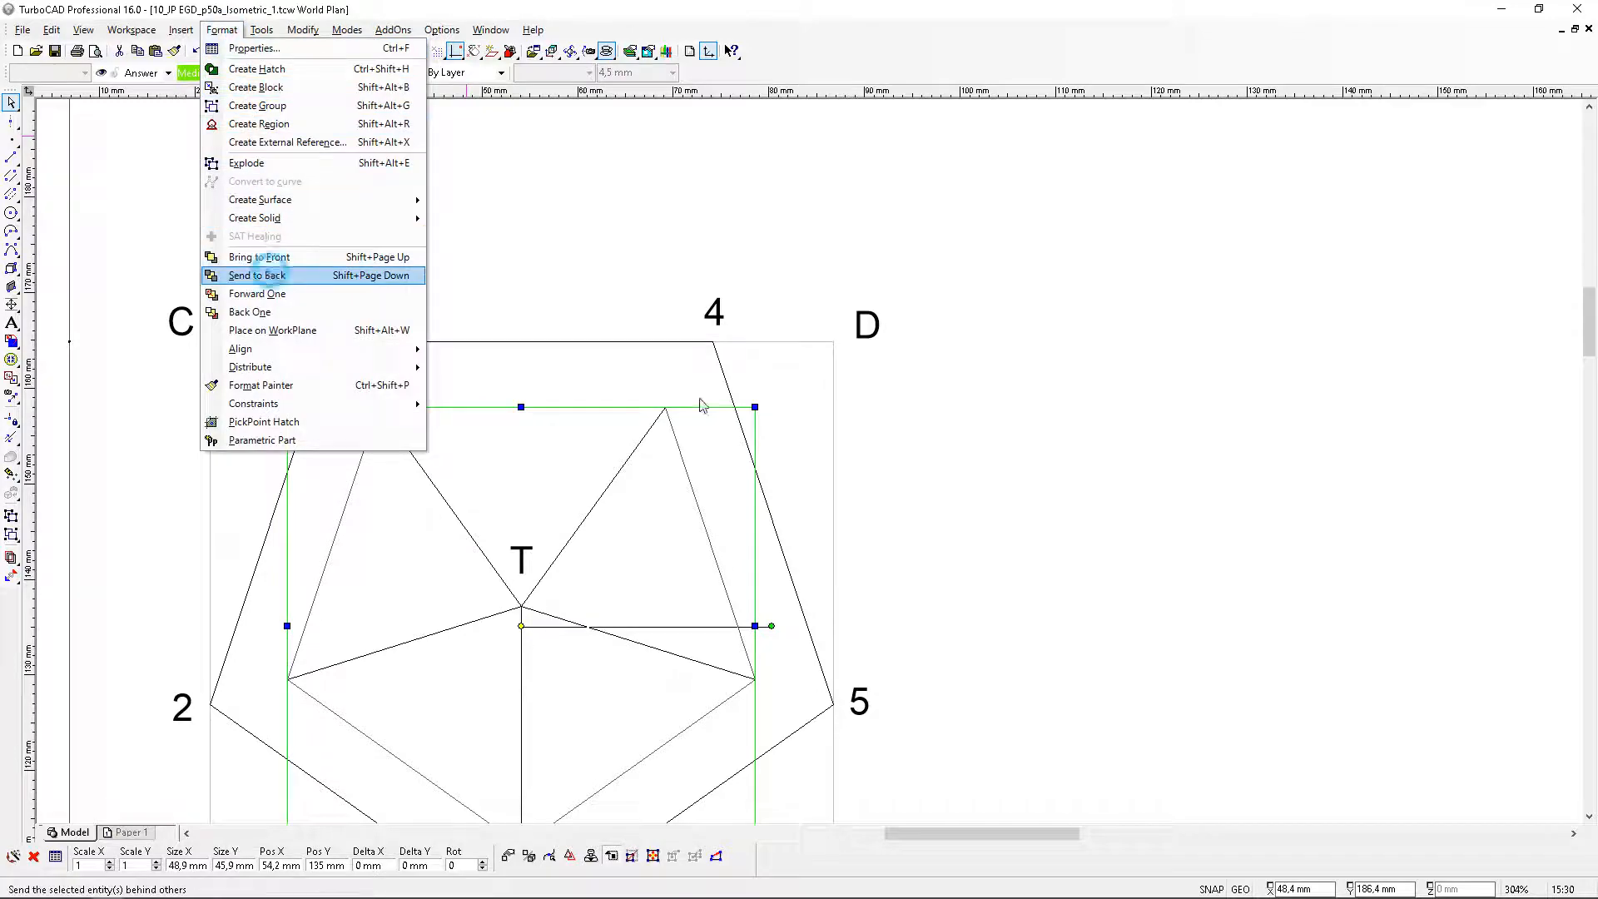
left_click(260, 274)
Copy the A label of the top view to the green rectangle's lower right corner and change its text to a
scroll(625, 610, "down", 1)
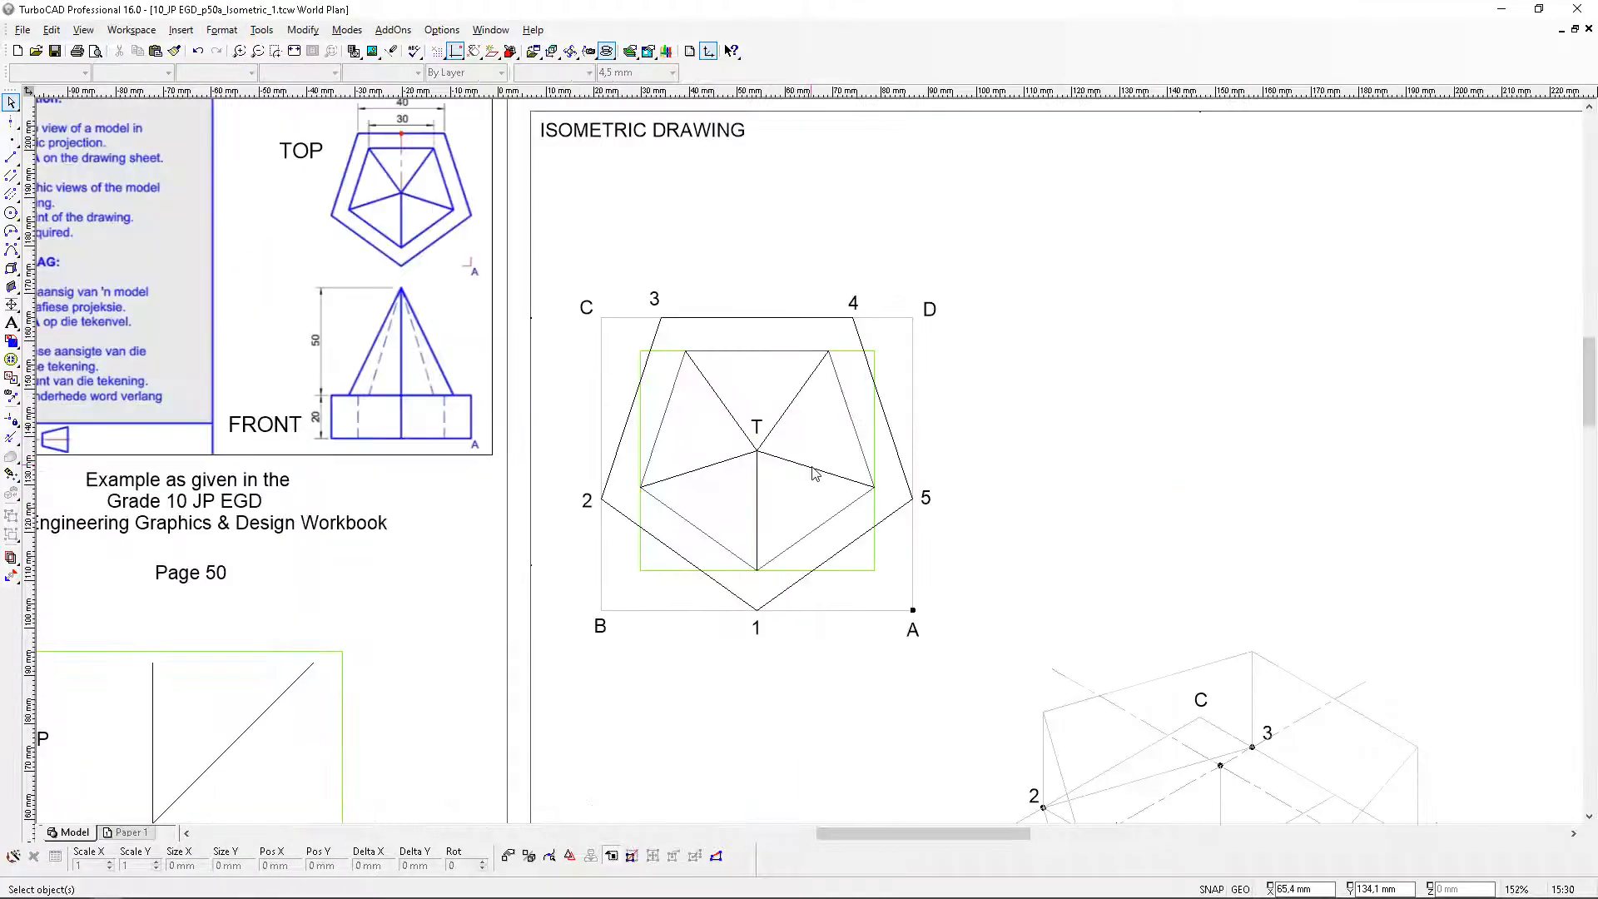
scroll(813, 470, "up", 1)
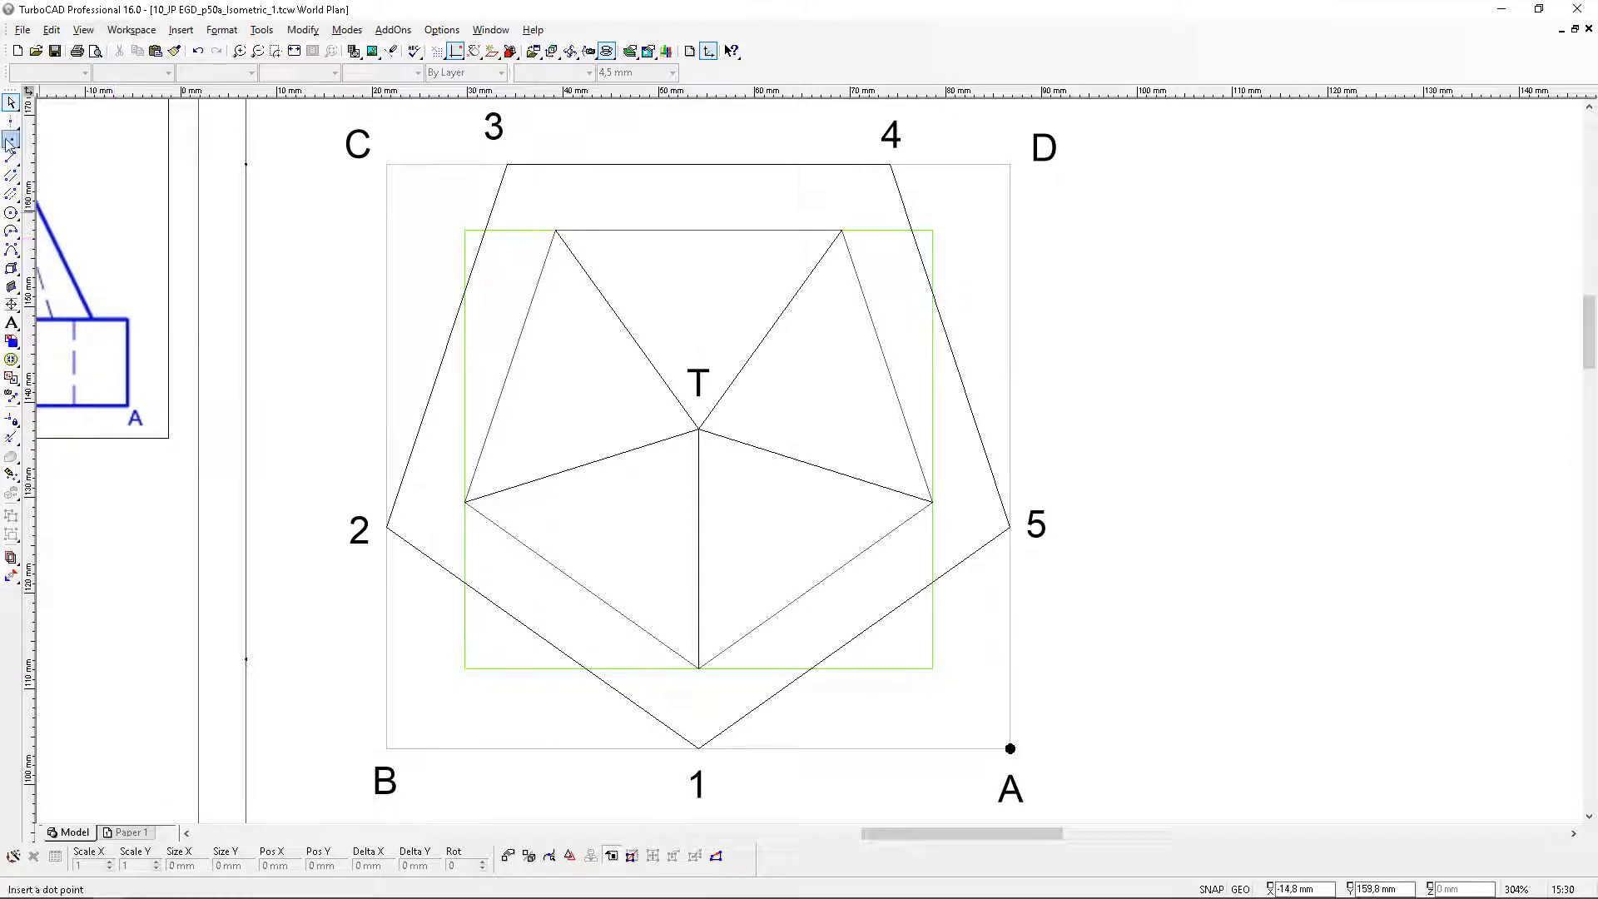
left_click(1007, 799)
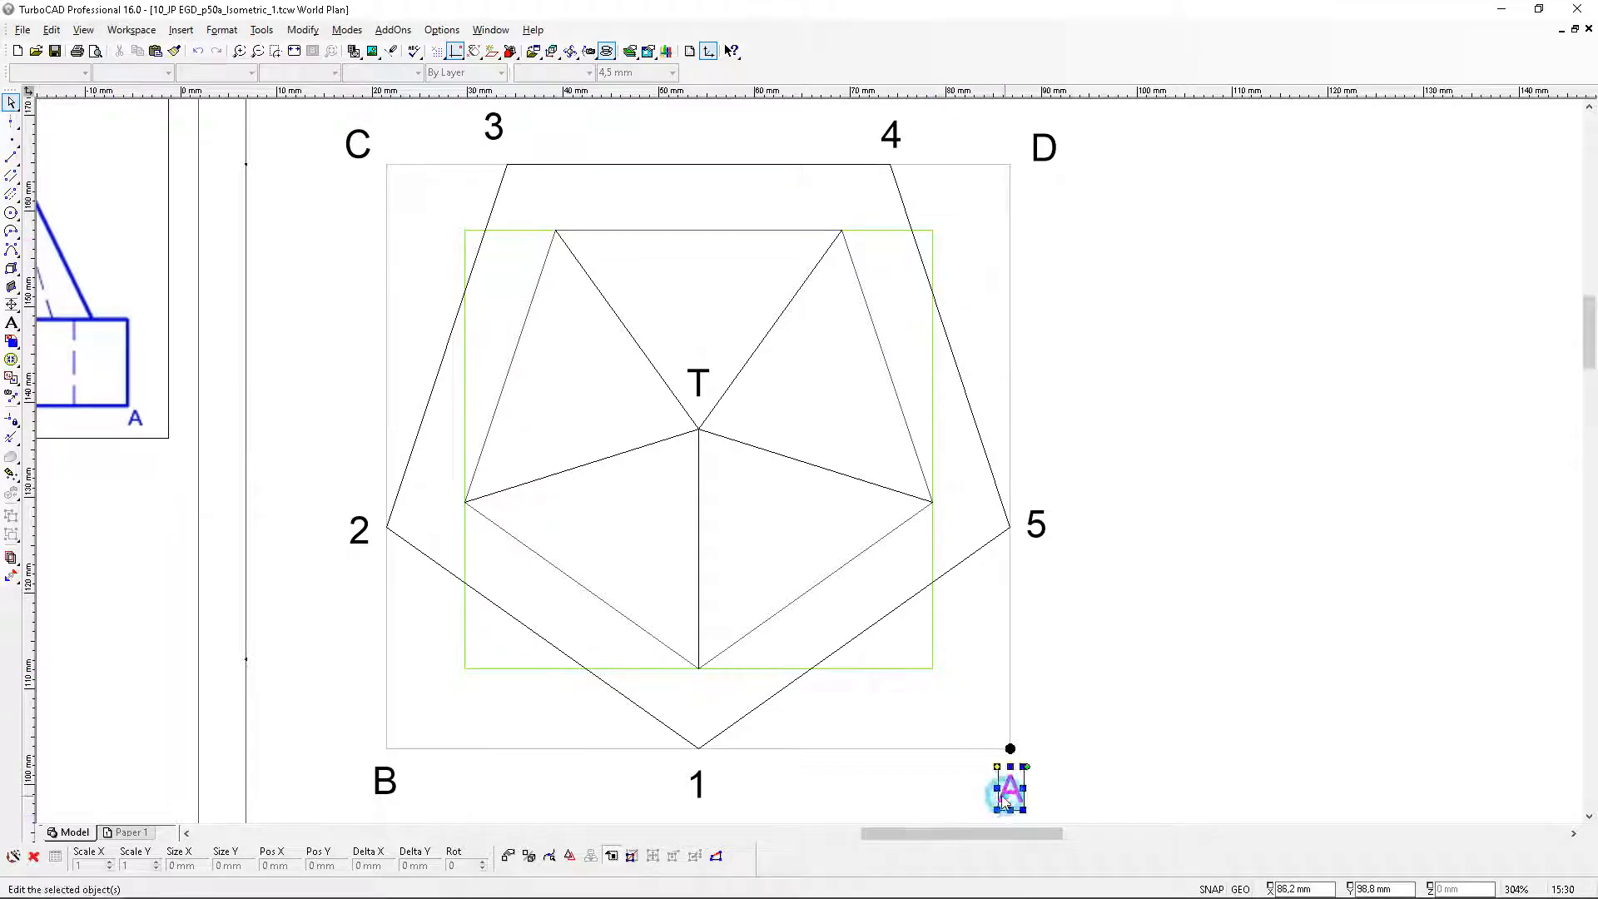
left_click(137, 51)
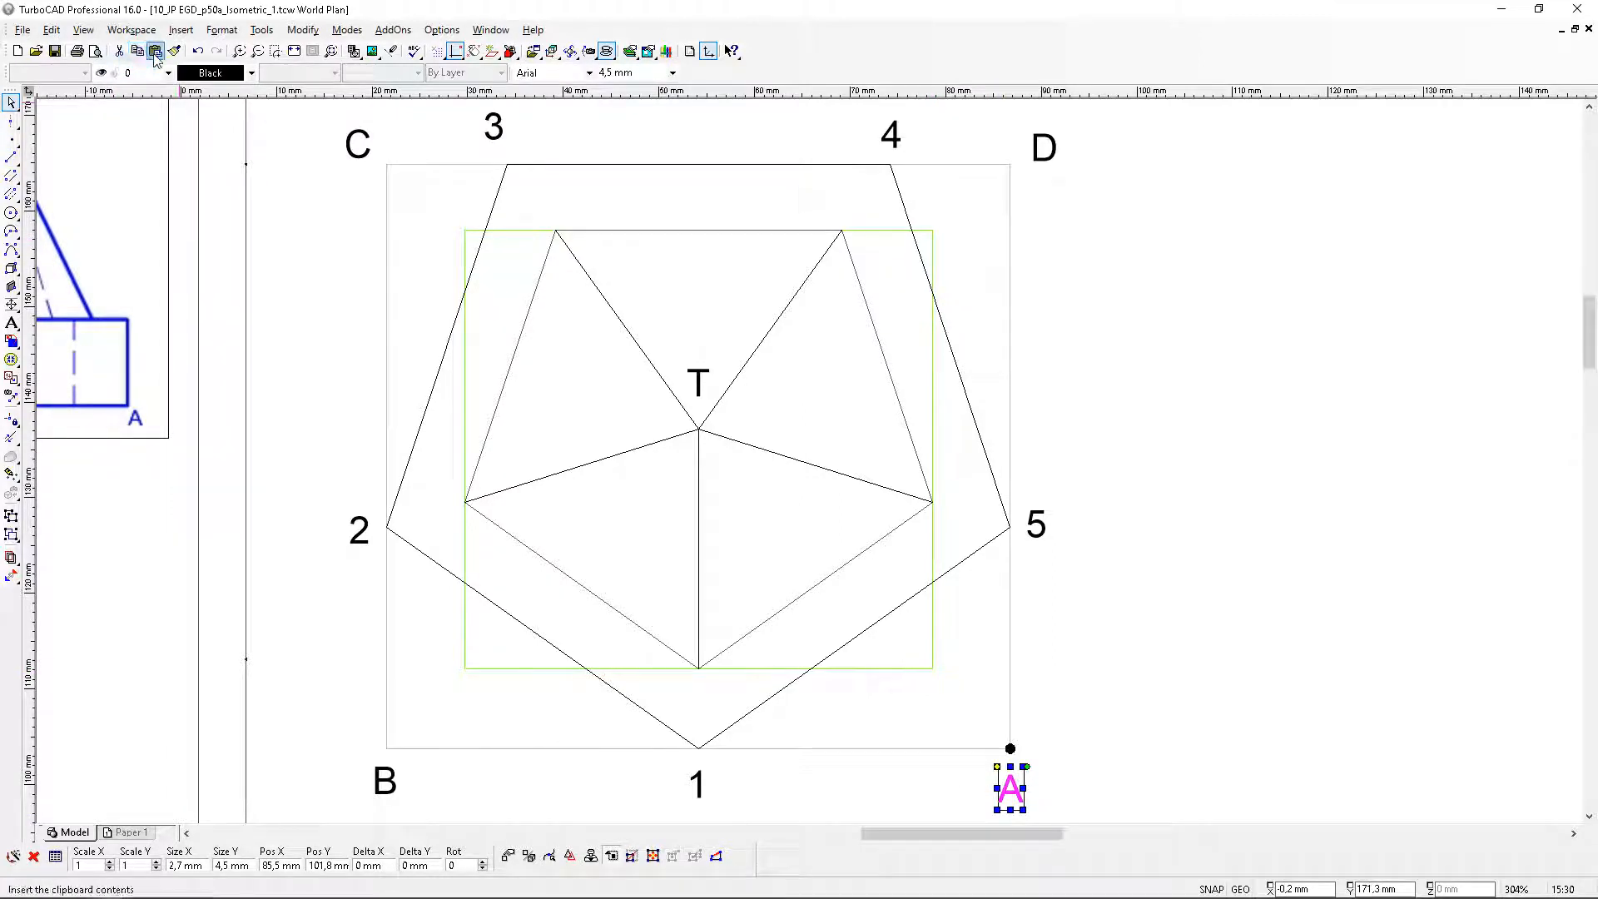
left_click(156, 50)
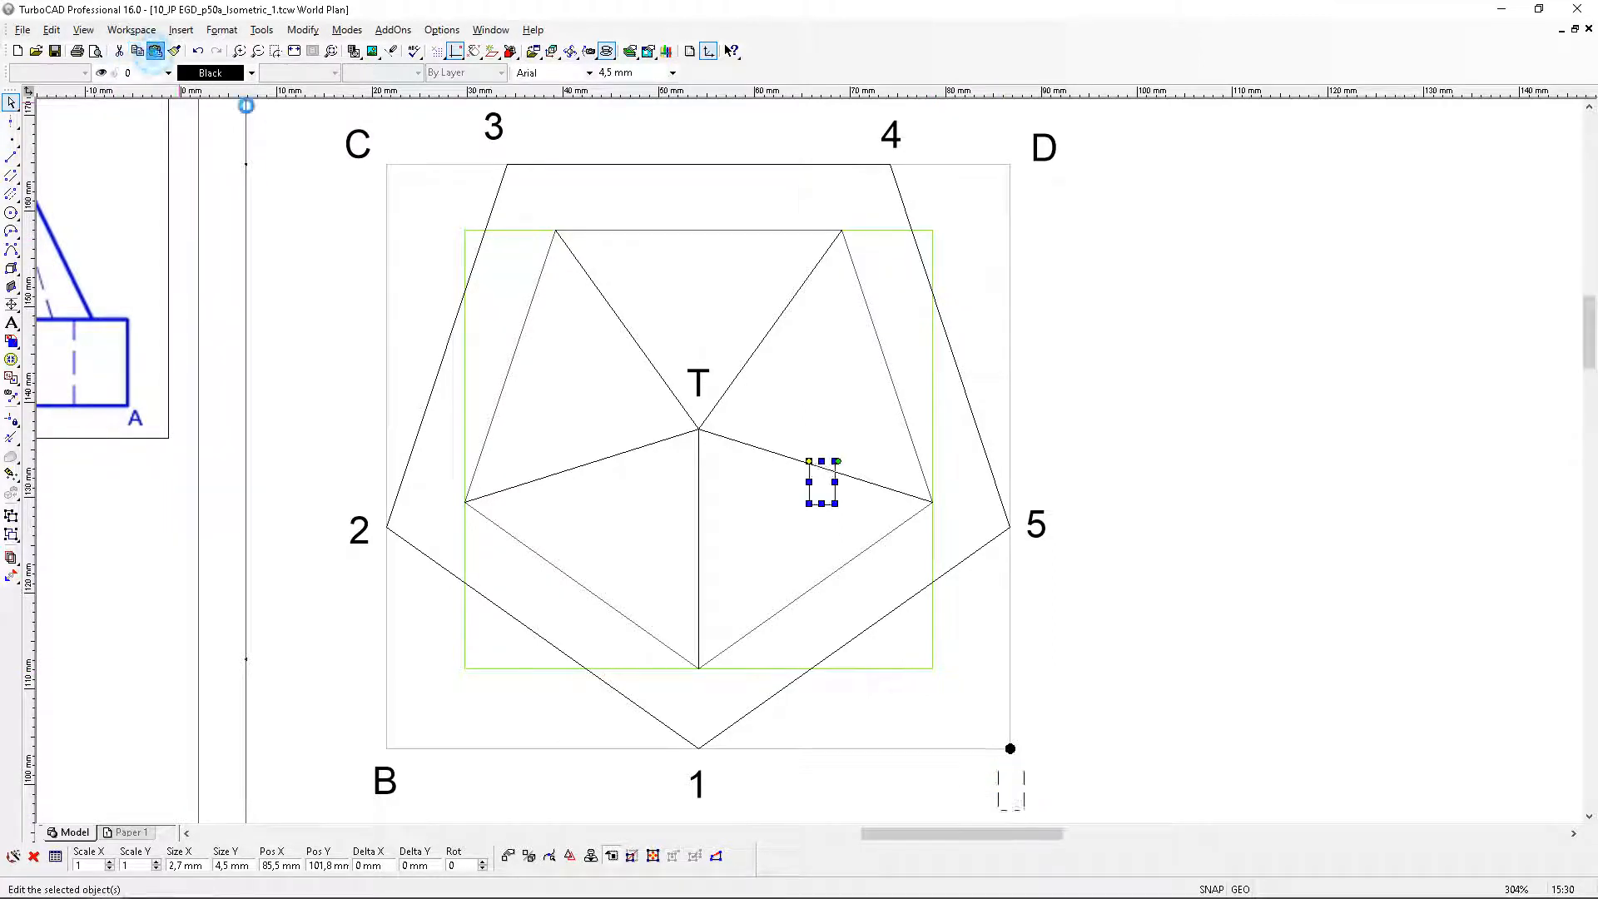
left_click(809, 461)
scroll(940, 654, "up", 1)
left_click(813, 455)
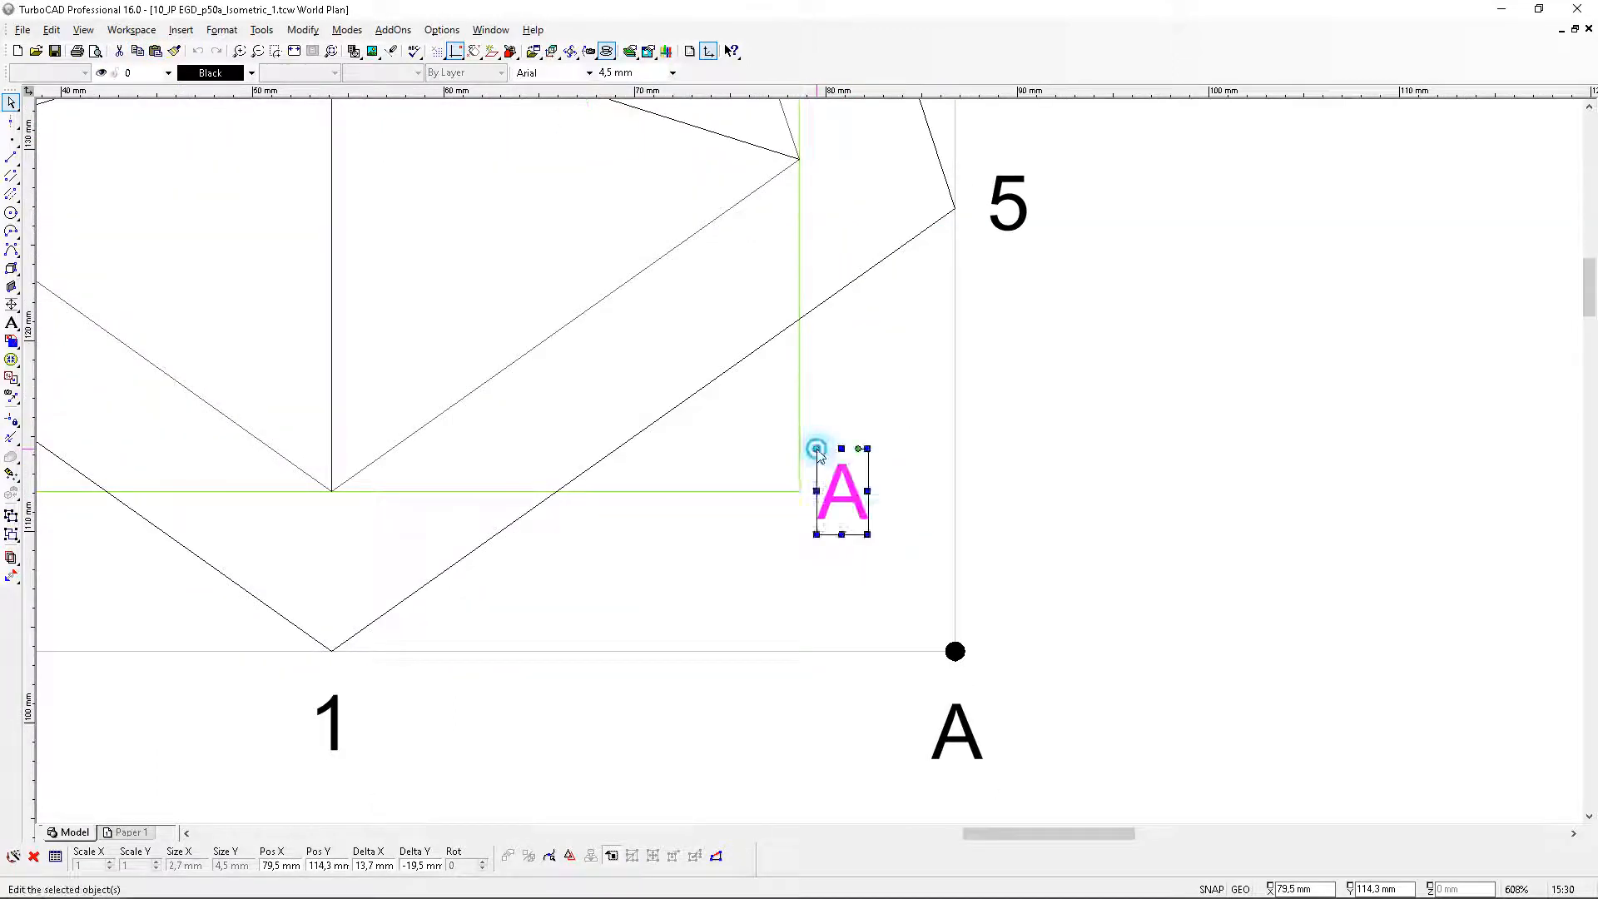
double_click(816, 447)
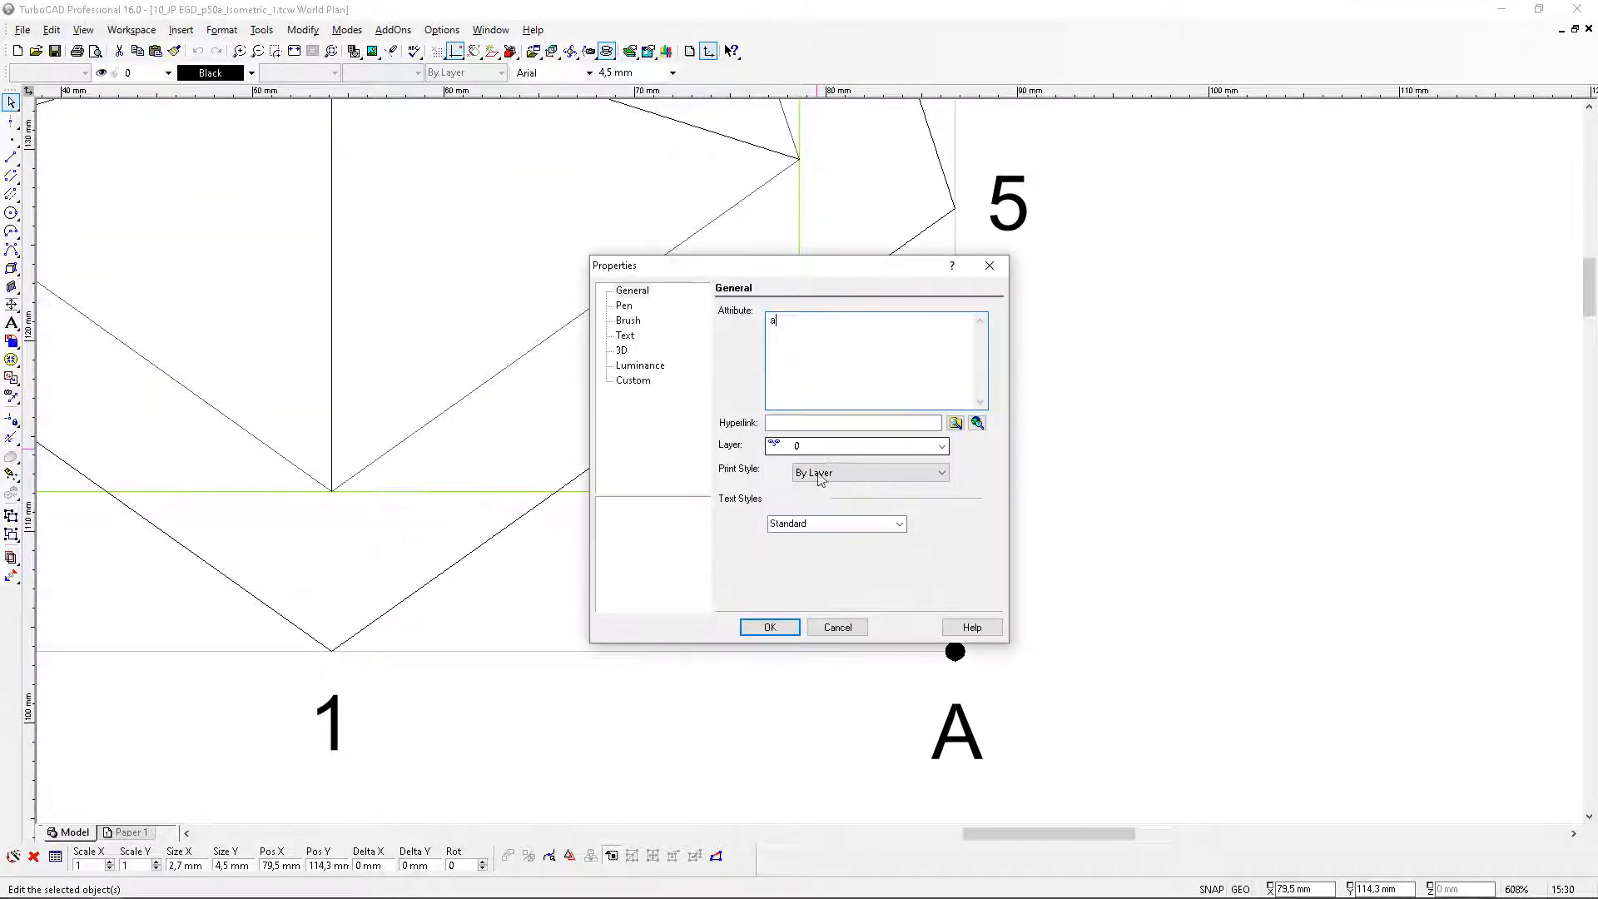
left_click(794, 631)
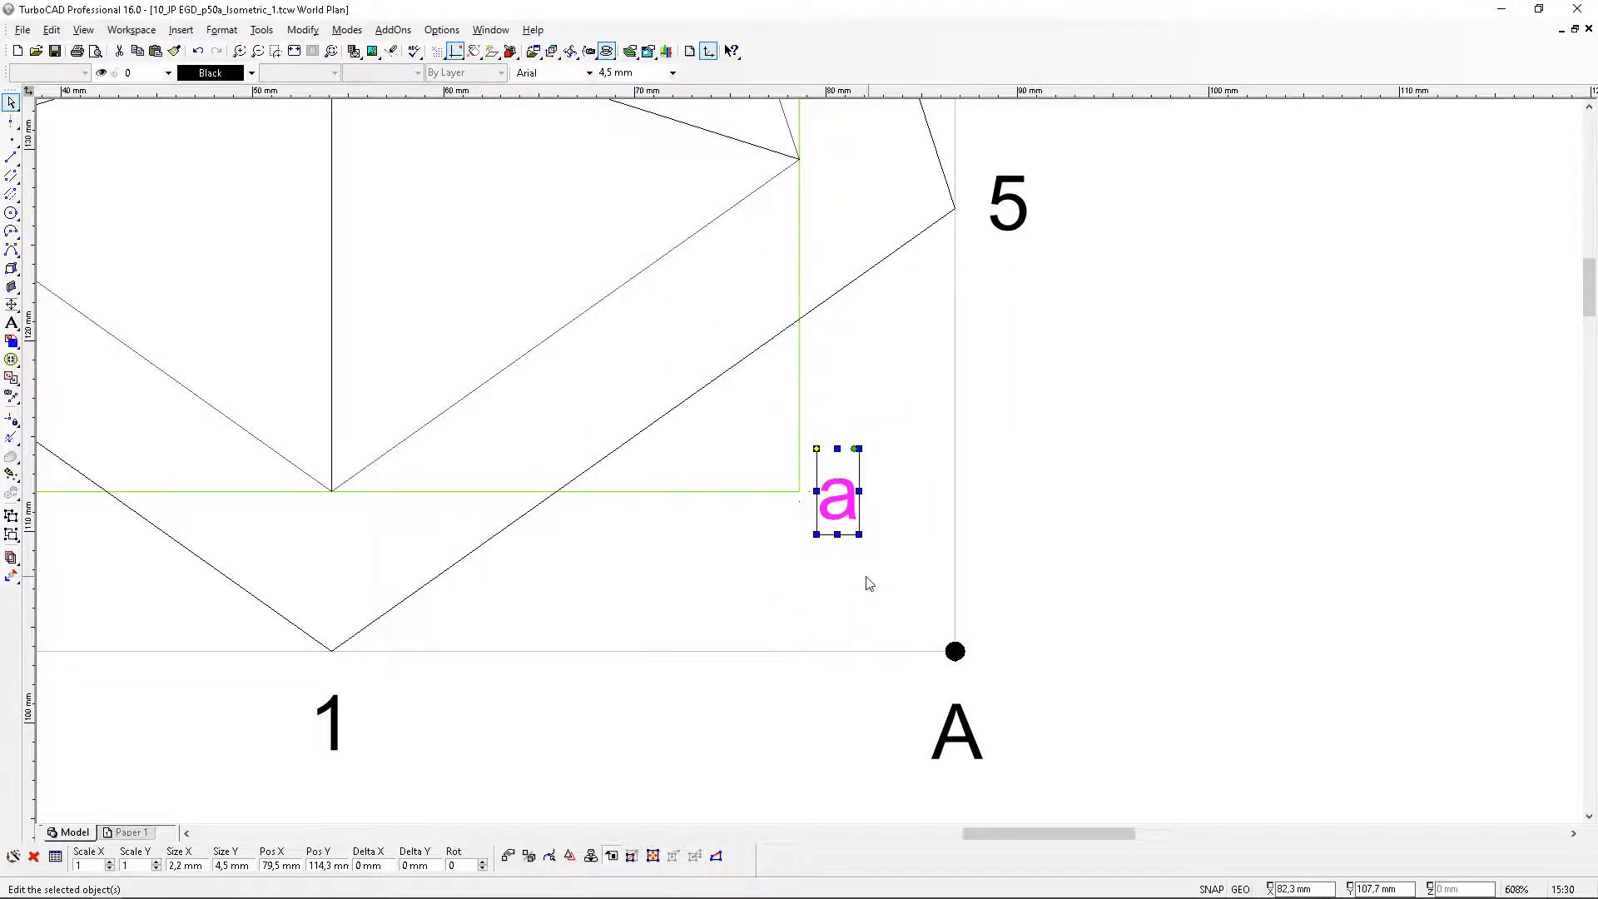
Copy the a label to the green rectangle's lower left corner and change its text to b
key("ctrl+c")
key("ctrl+v")
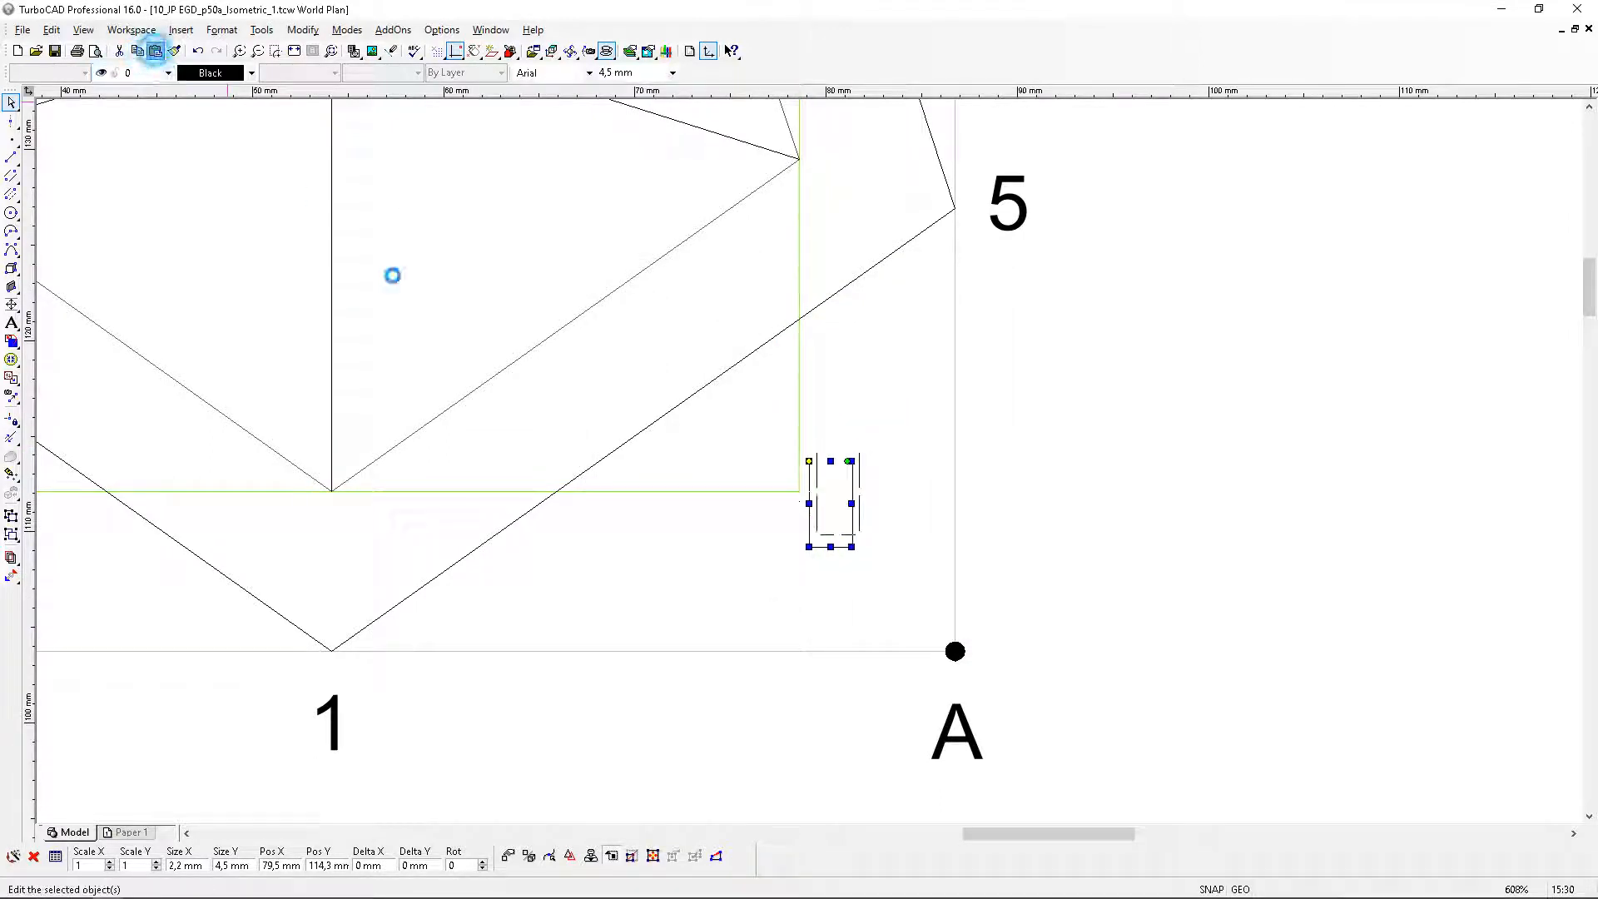
scroll(799, 464, "down", 3)
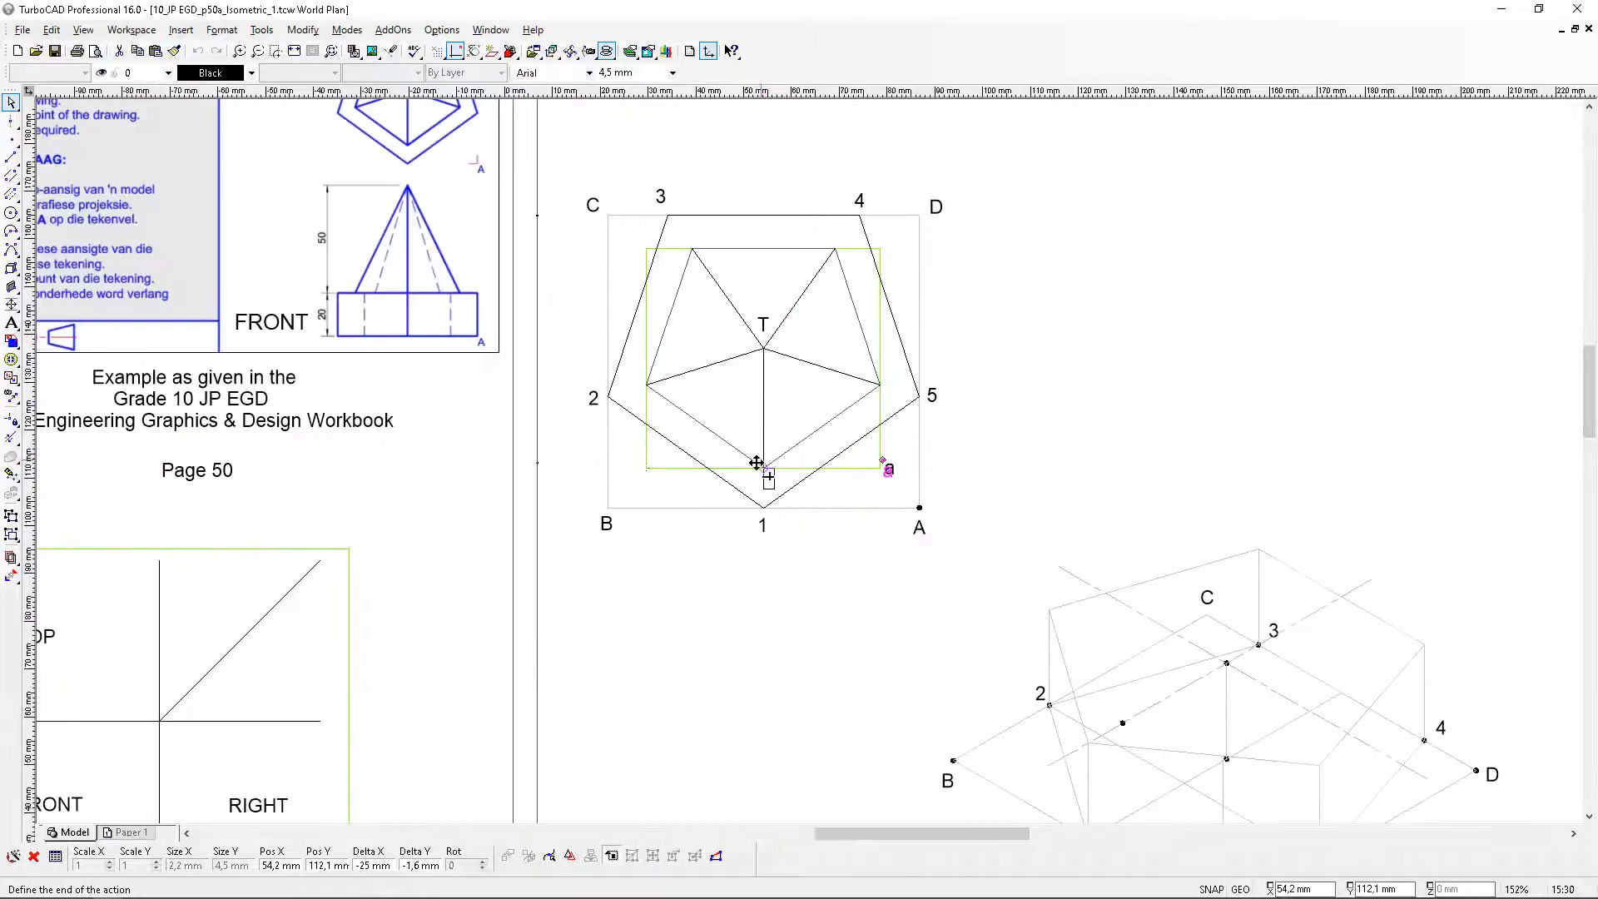
scroll(760, 461, "up", 3)
left_click(792, 422)
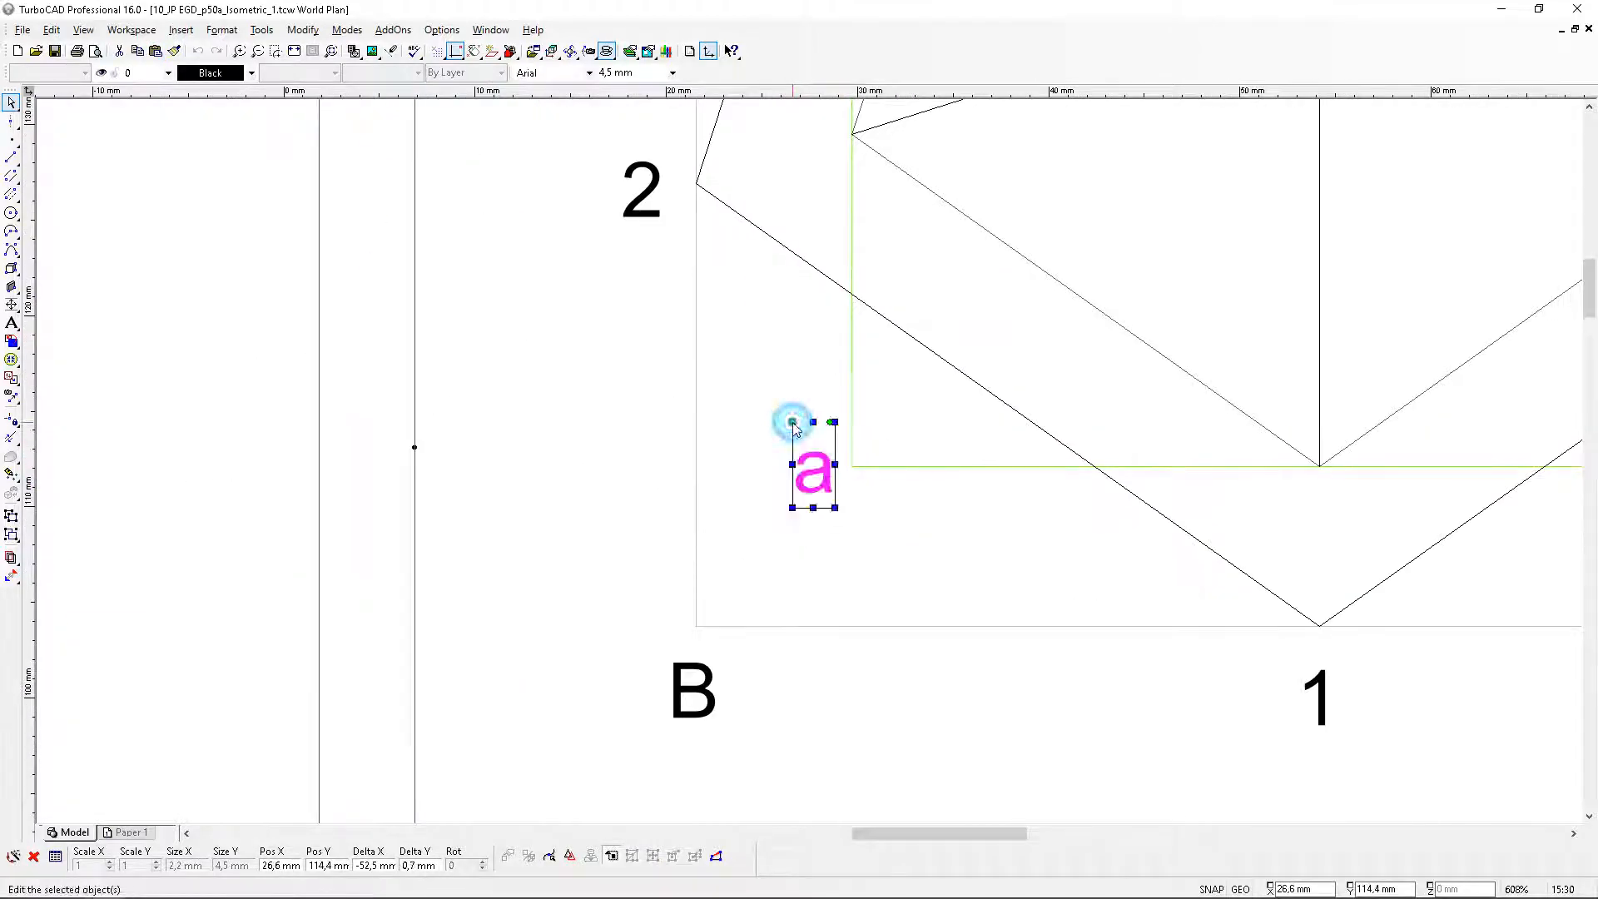
type("b")
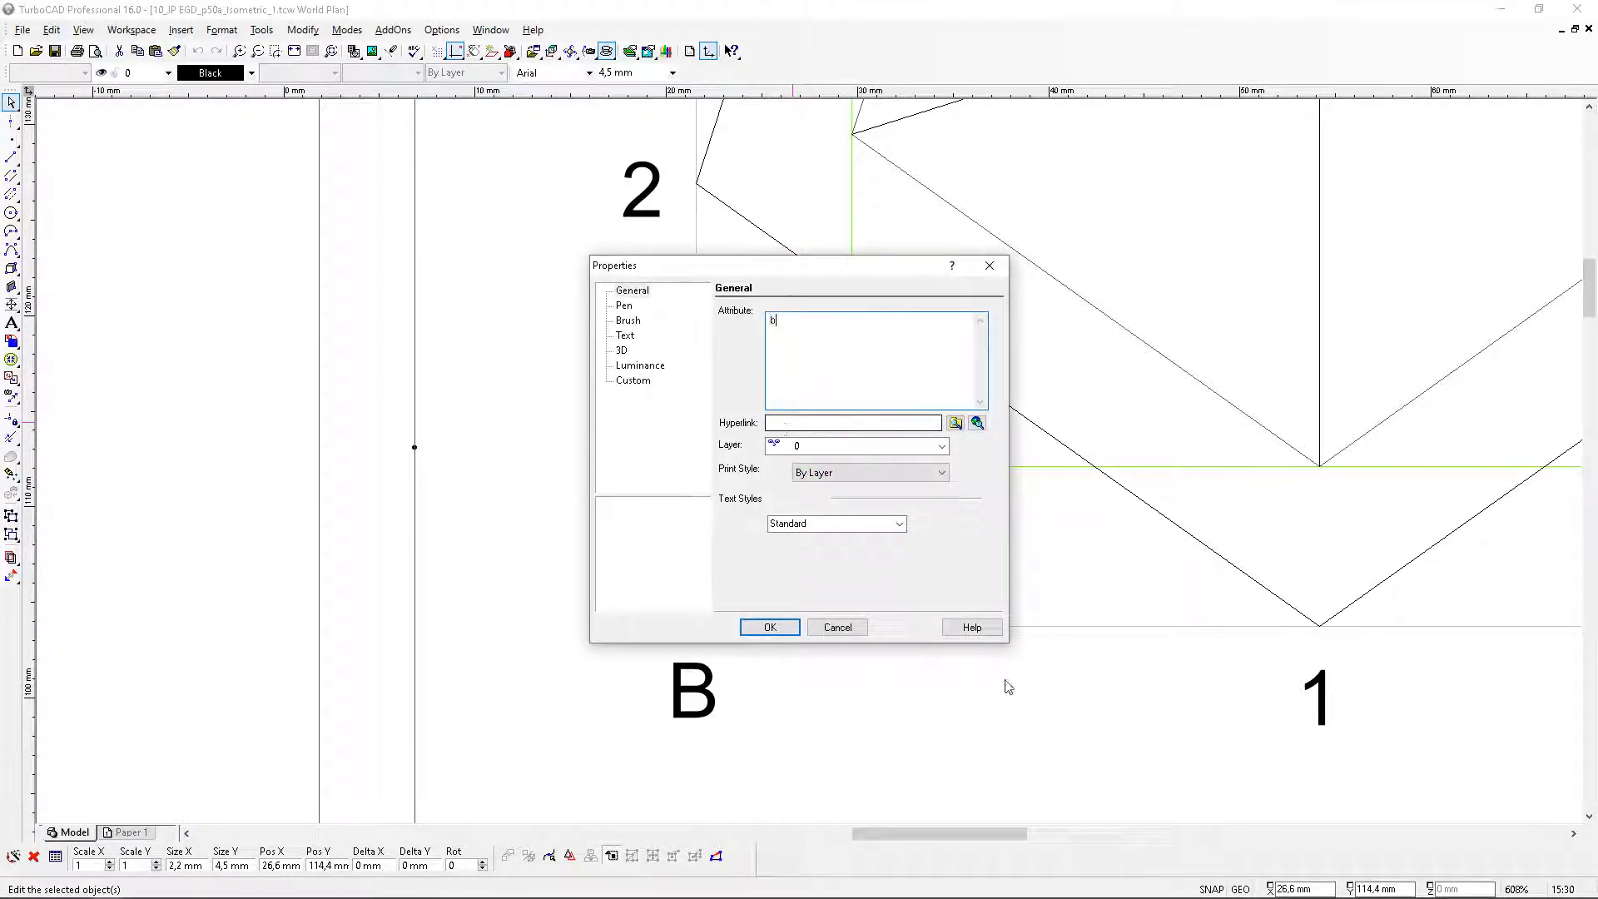
left_click(762, 626)
Paste another a label at the green rectangle's upper left corner and change its text to c
scroll(981, 543, "down", 3)
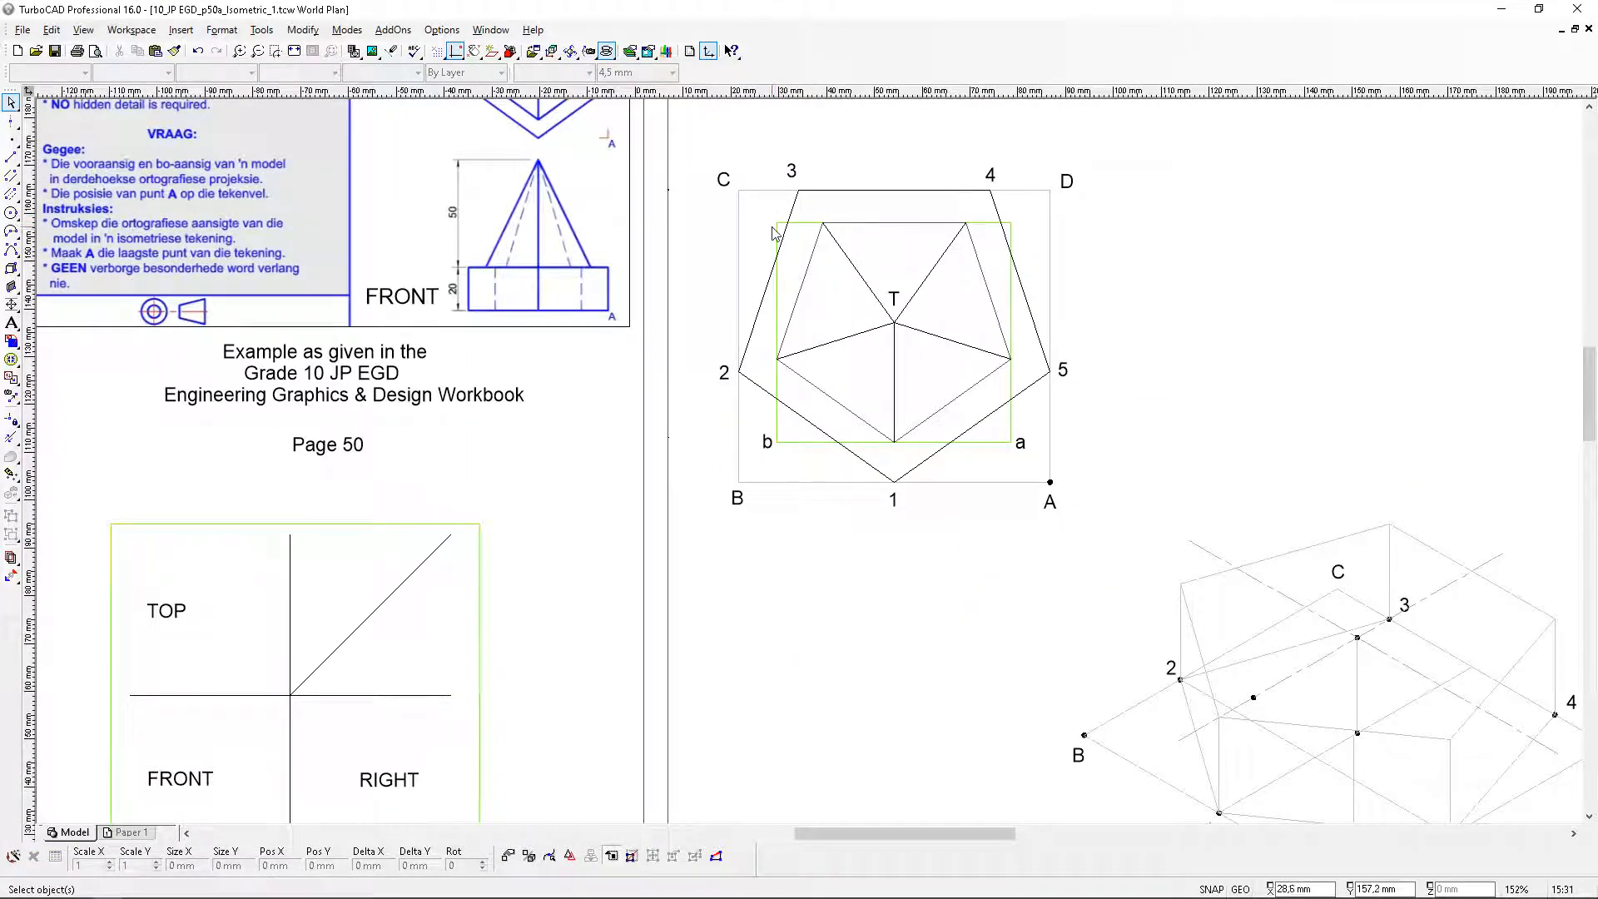
scroll(773, 233, "up", 2)
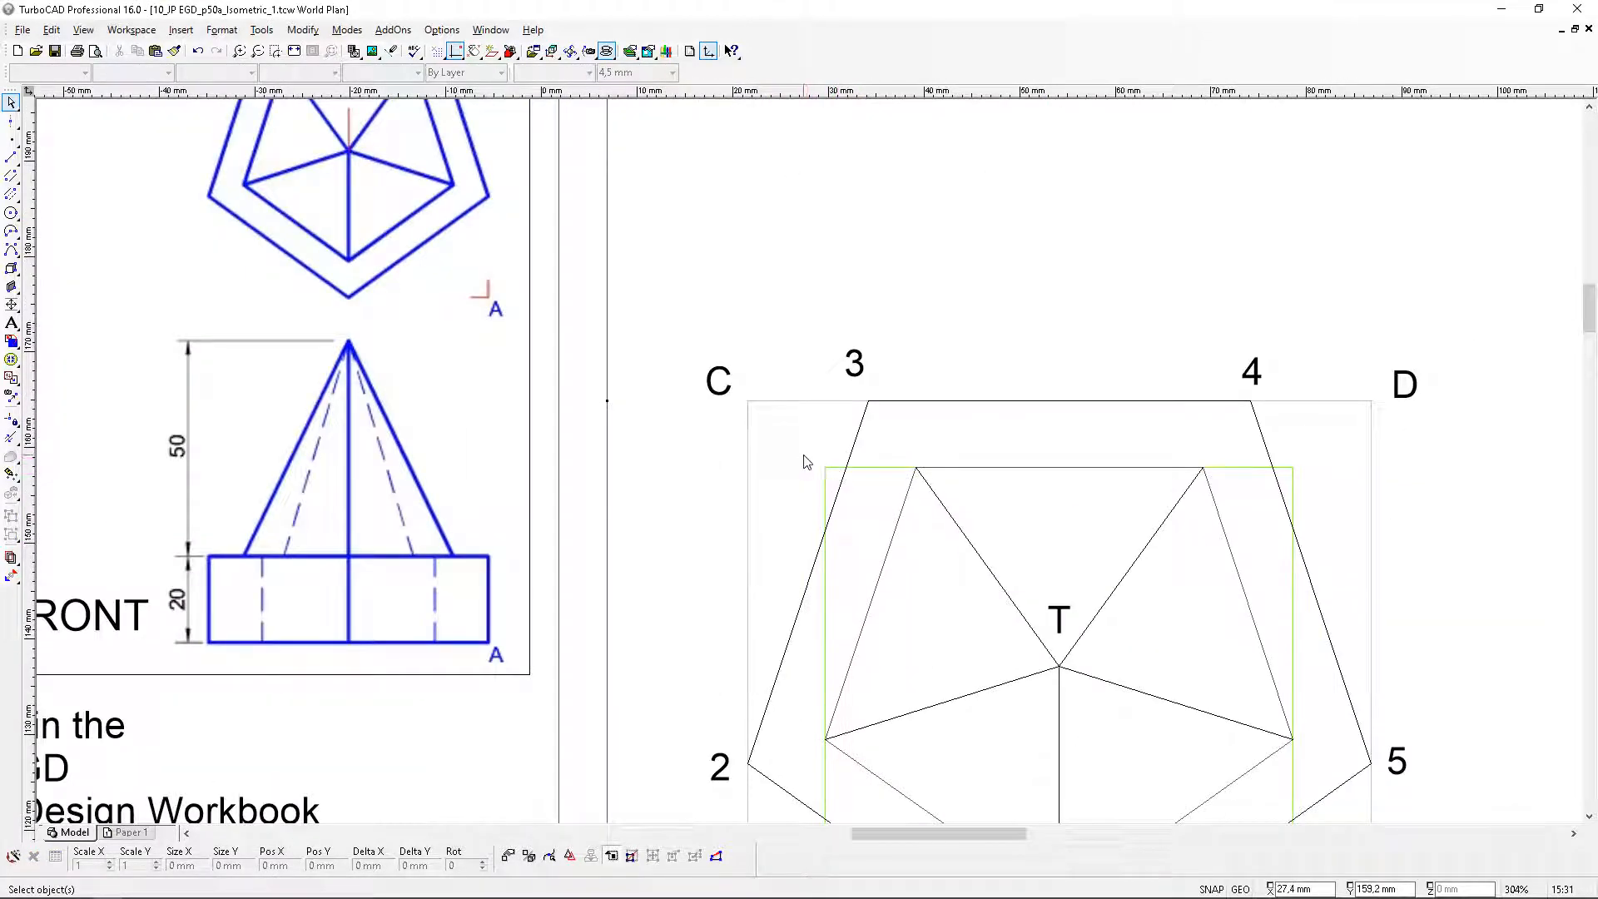
scroll(809, 460, "up", 2)
left_click(155, 51)
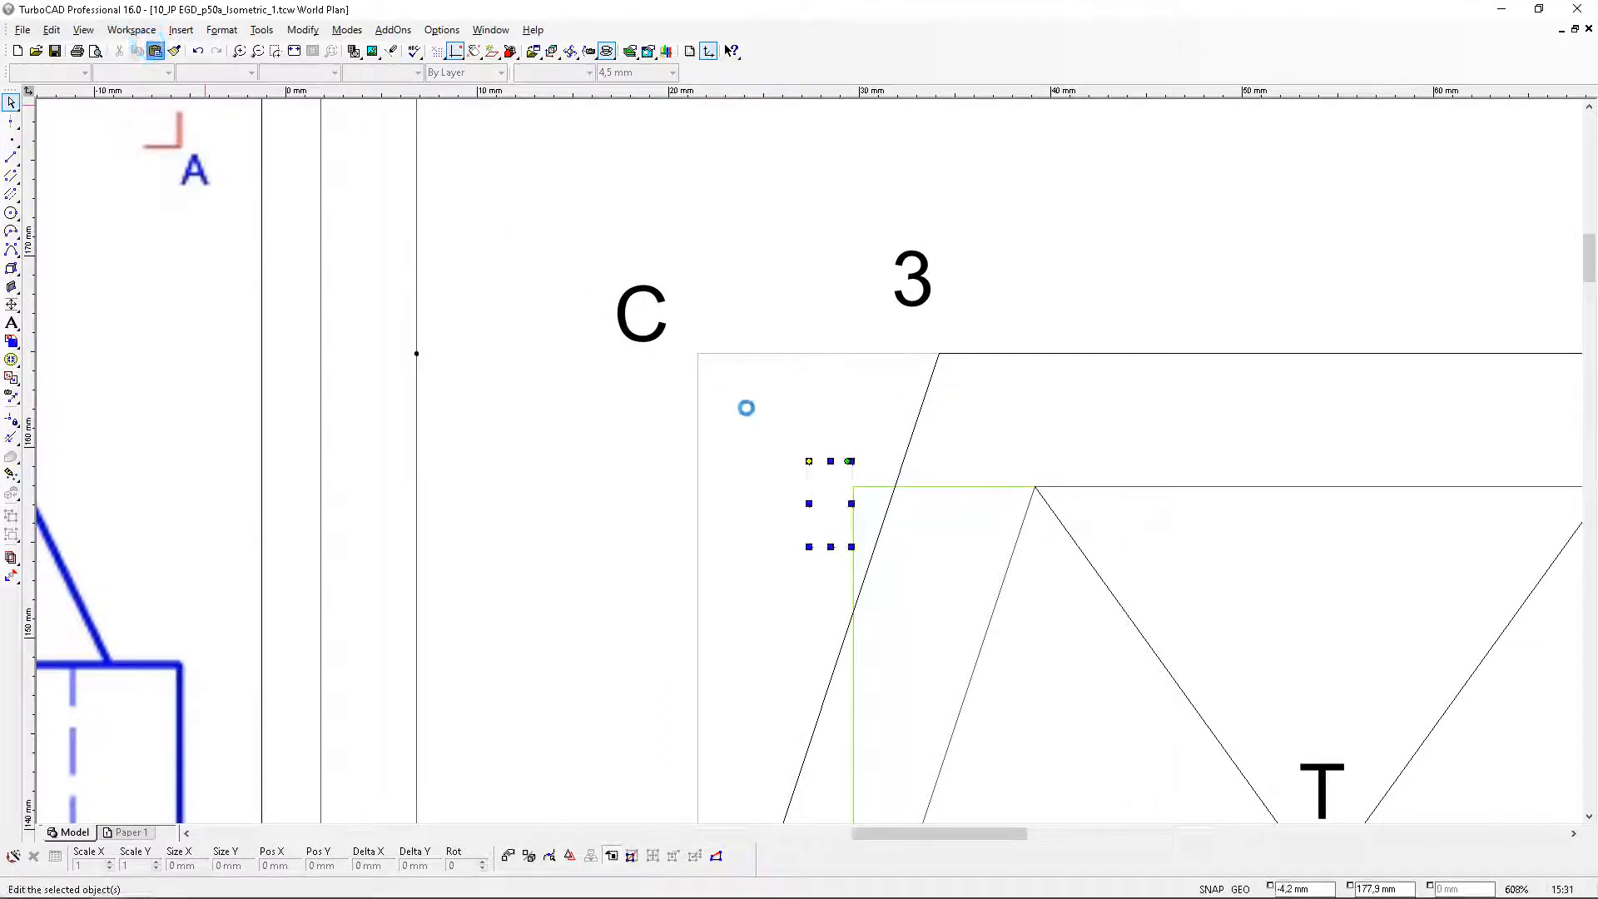
left_click(809, 460)
left_click(792, 423)
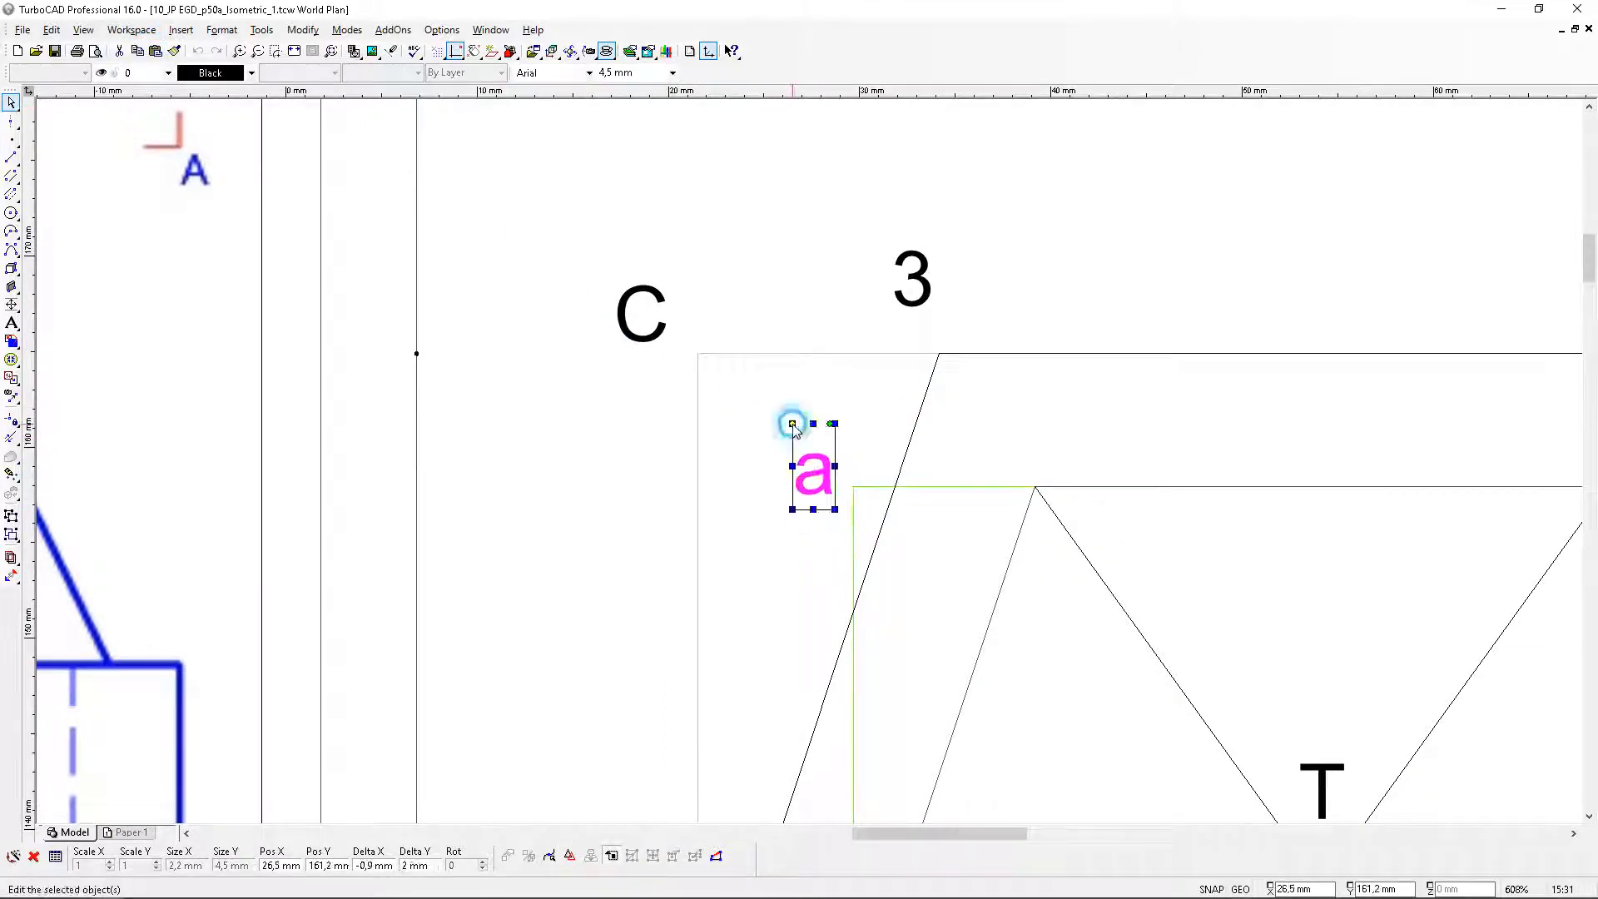
double_click(791, 424)
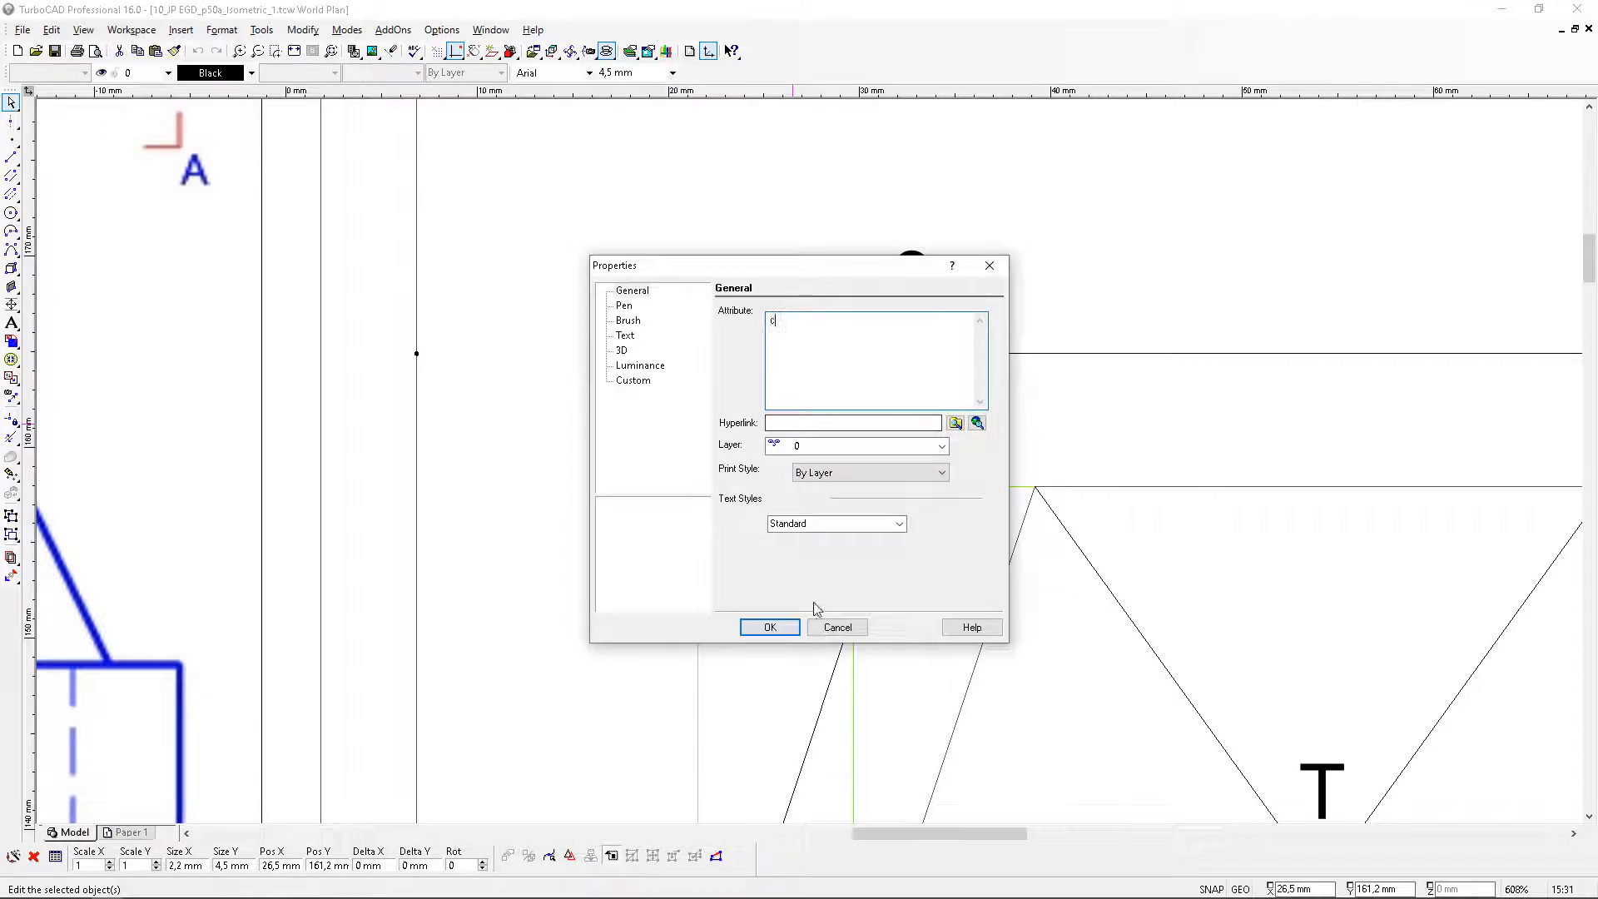
left_click(782, 630)
left_click(1073, 420)
Paste another a label at the green rectangle's upper right corner and change its text to d
scroll(1073, 420, "down", 2)
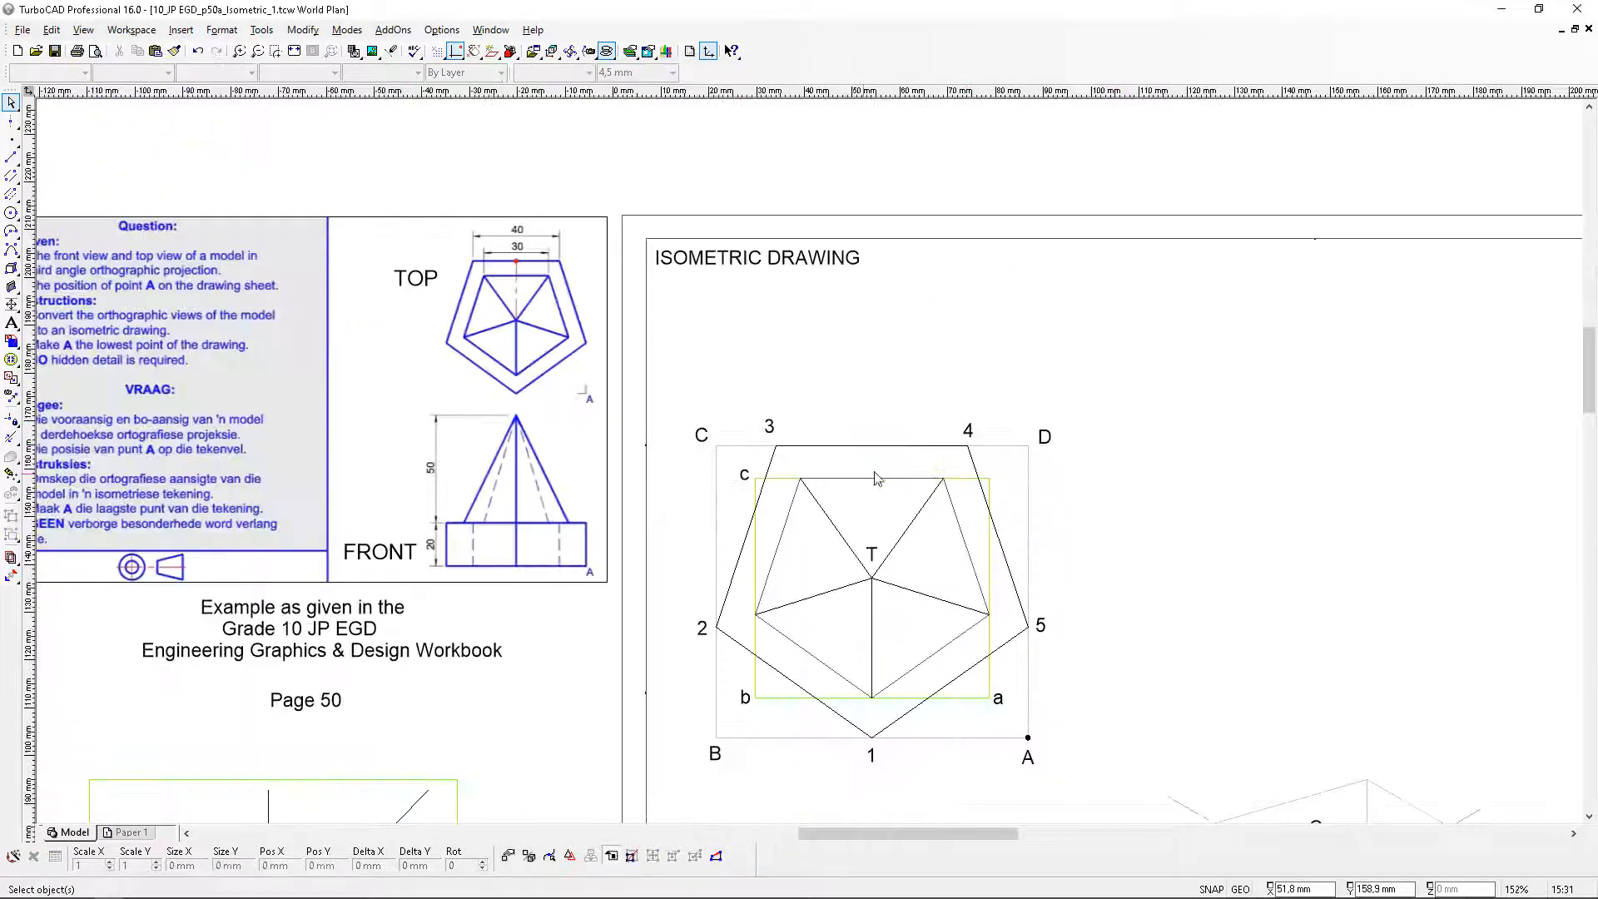
scroll(1010, 480, "up", 3)
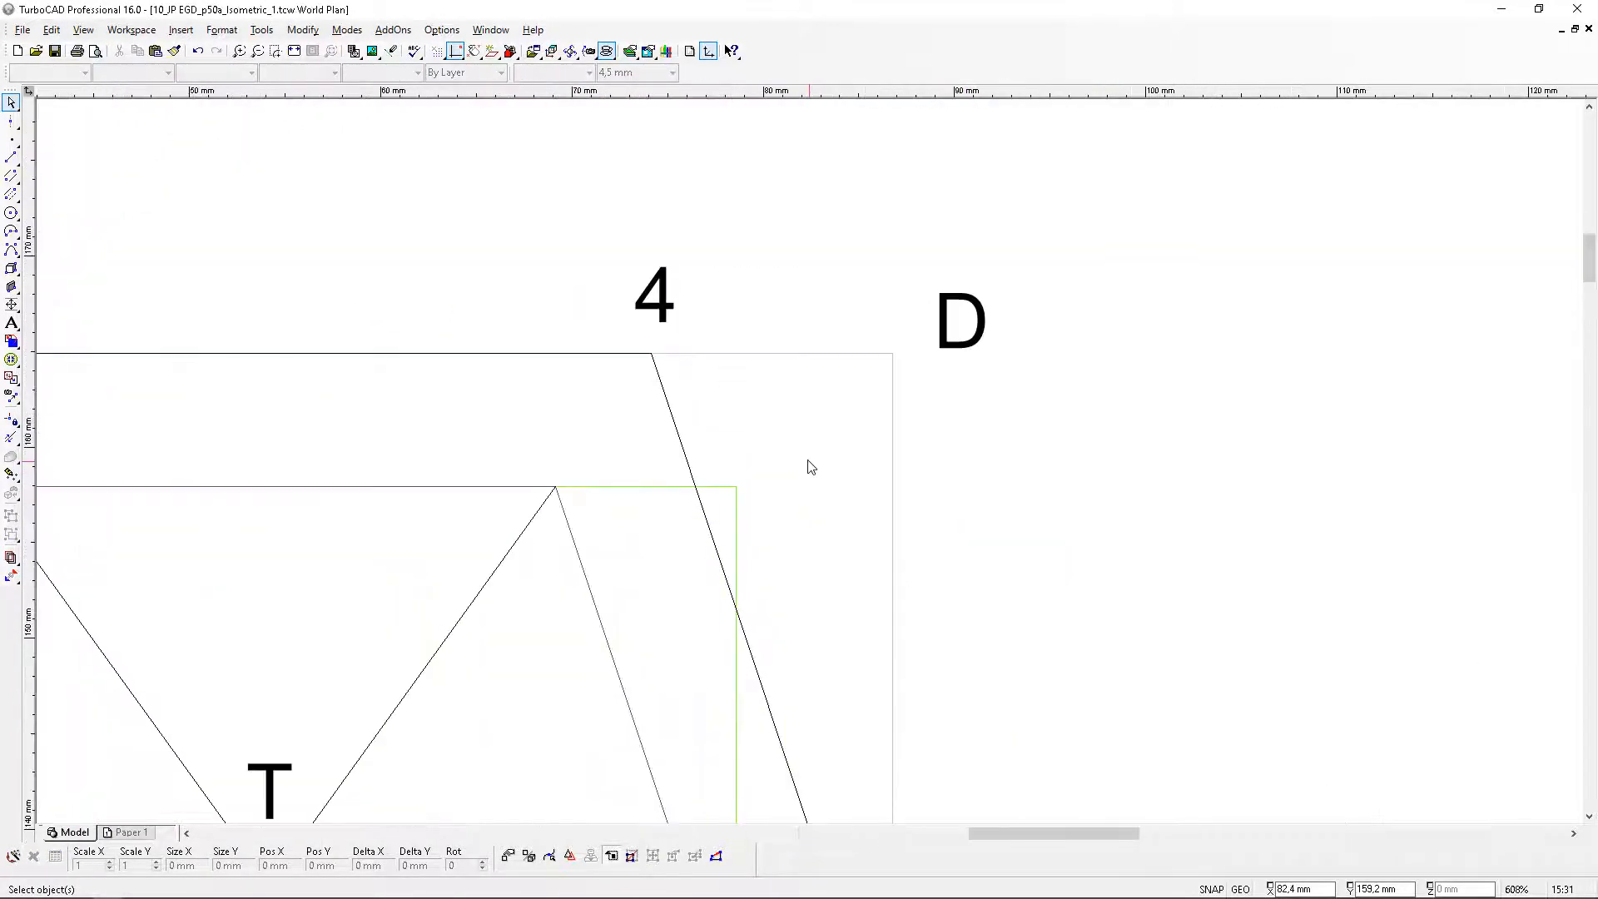
left_click(156, 51)
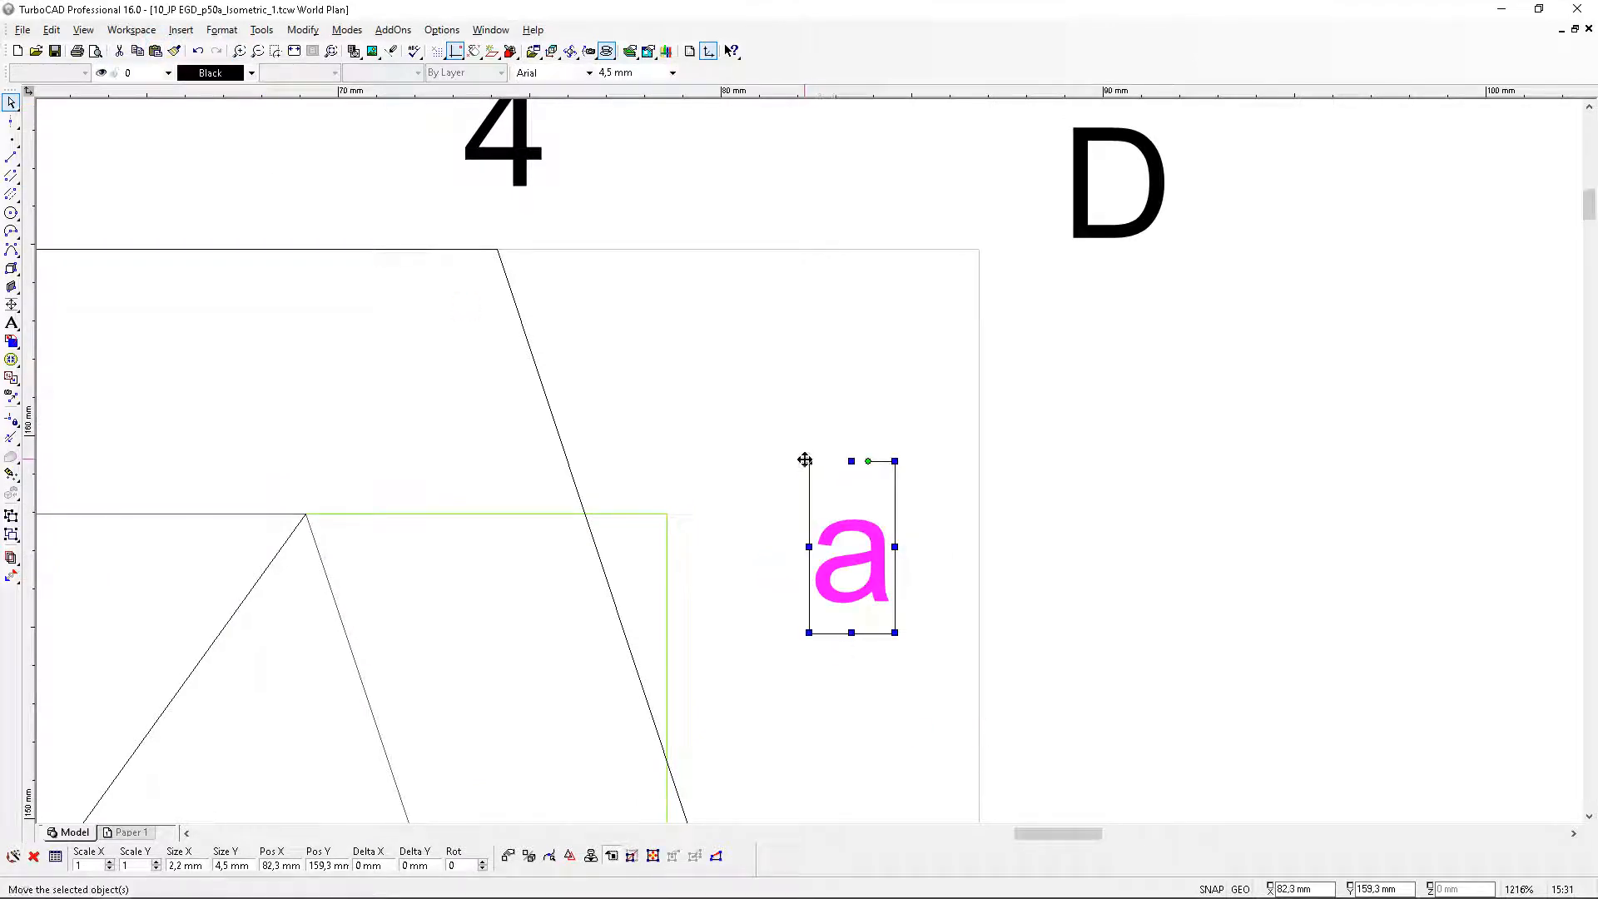
left_click_drag(810, 465, 713, 382)
double_click(712, 383)
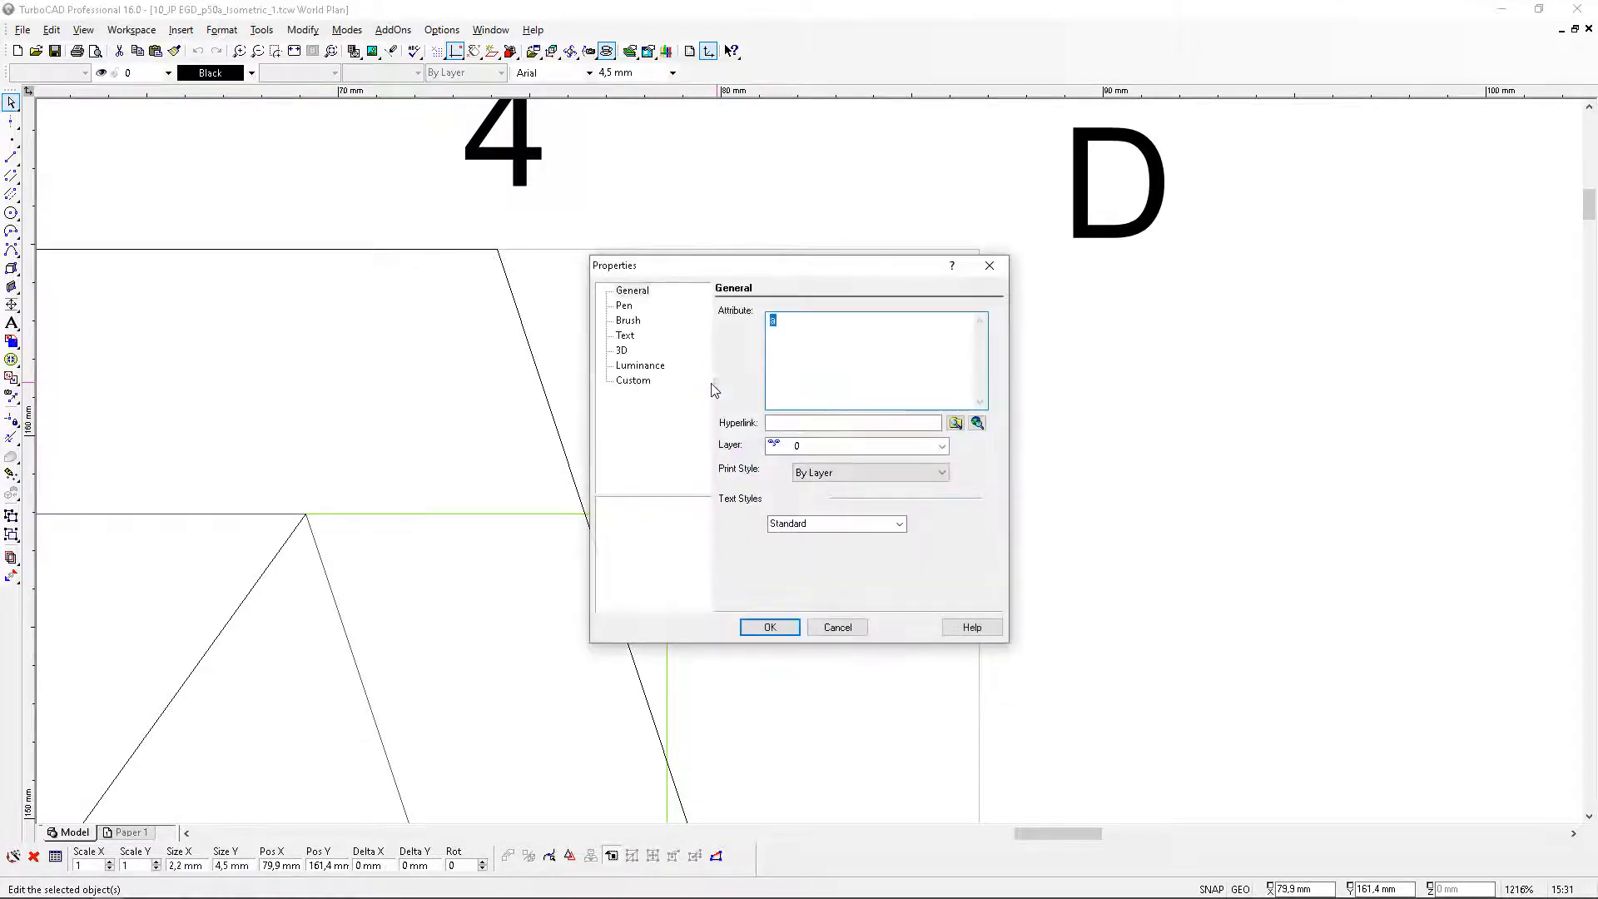
type("d")
left_click(770, 627)
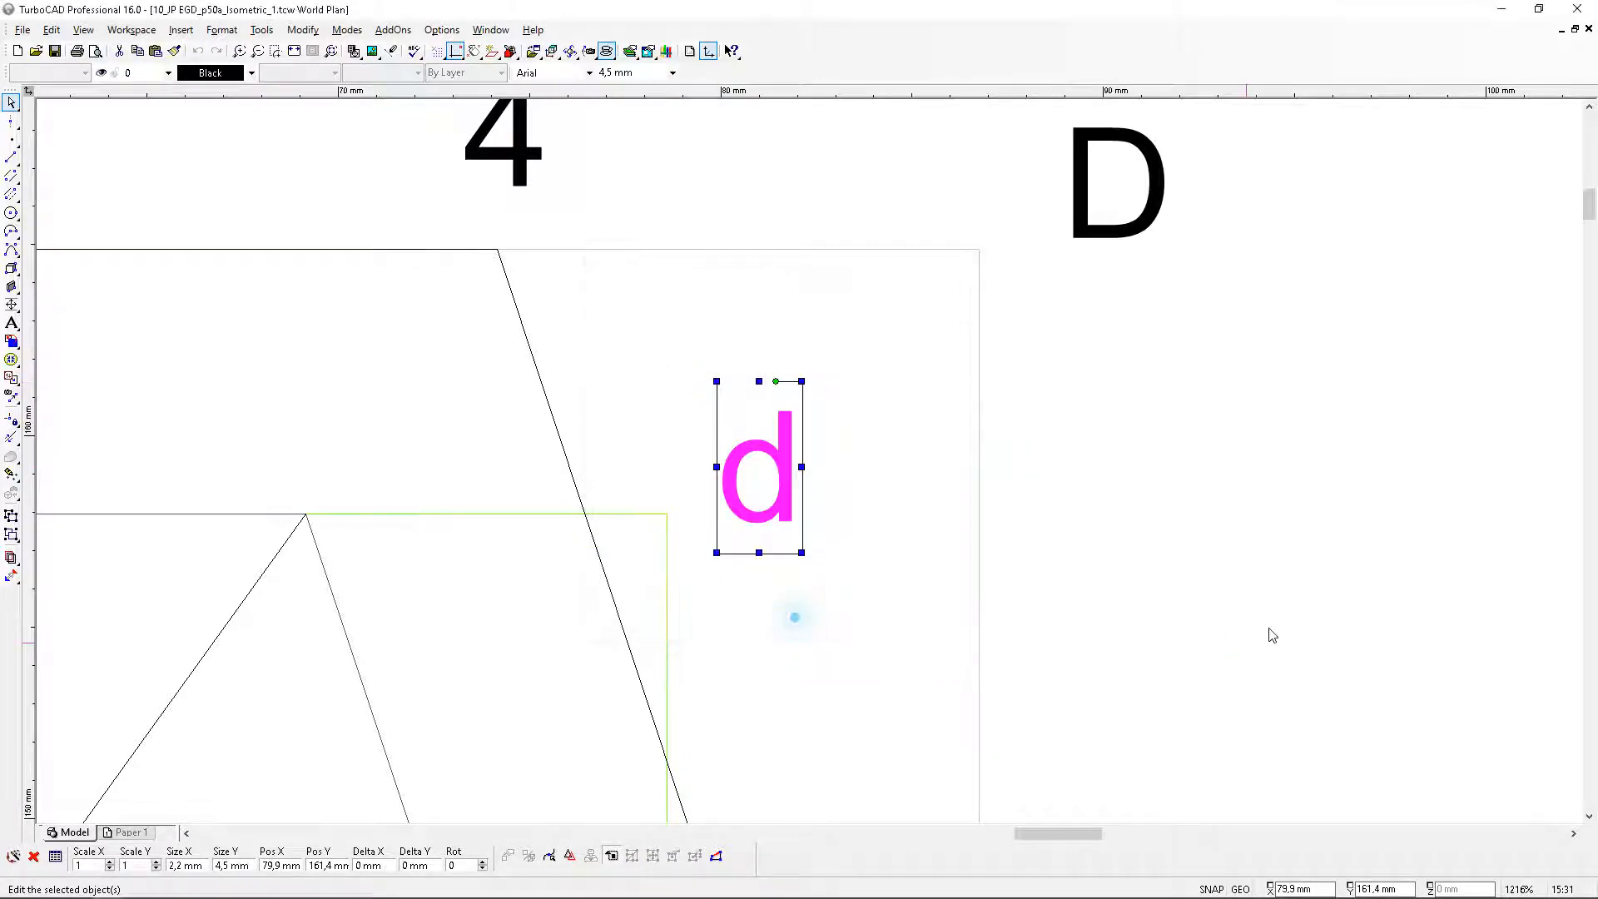
Copy the 1 label of the top view and place the copy just below the inner pentagon's lowest vertex
scroll(813, 469, "down", 2)
scroll(813, 468, "down", 2)
scroll(805, 492, "down", 1)
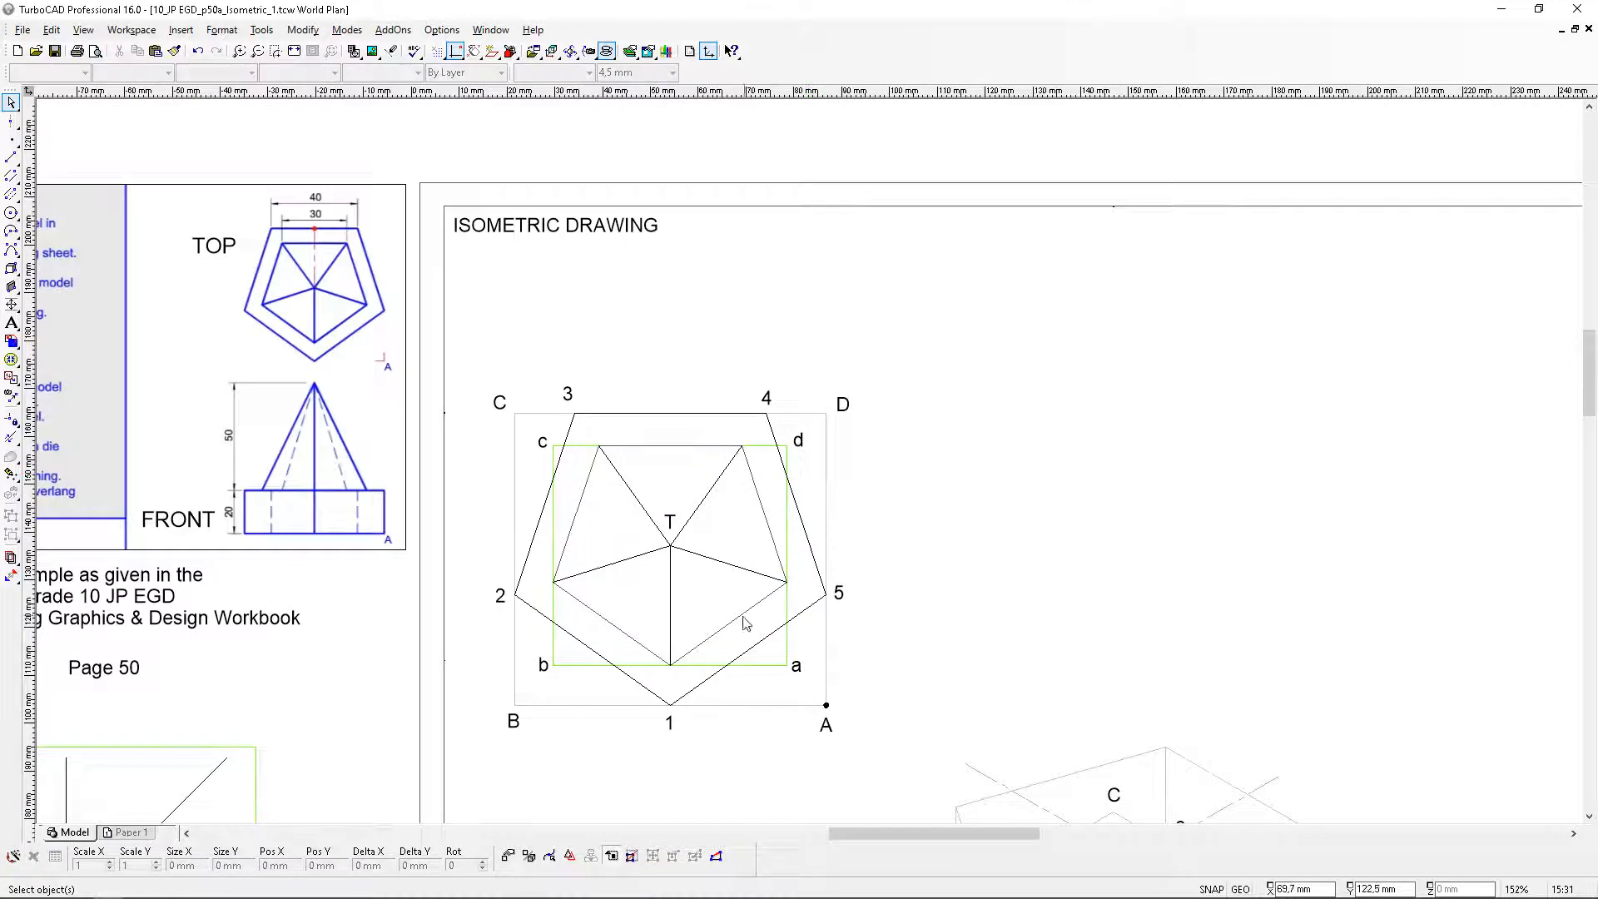
scroll(703, 666, "up", 1)
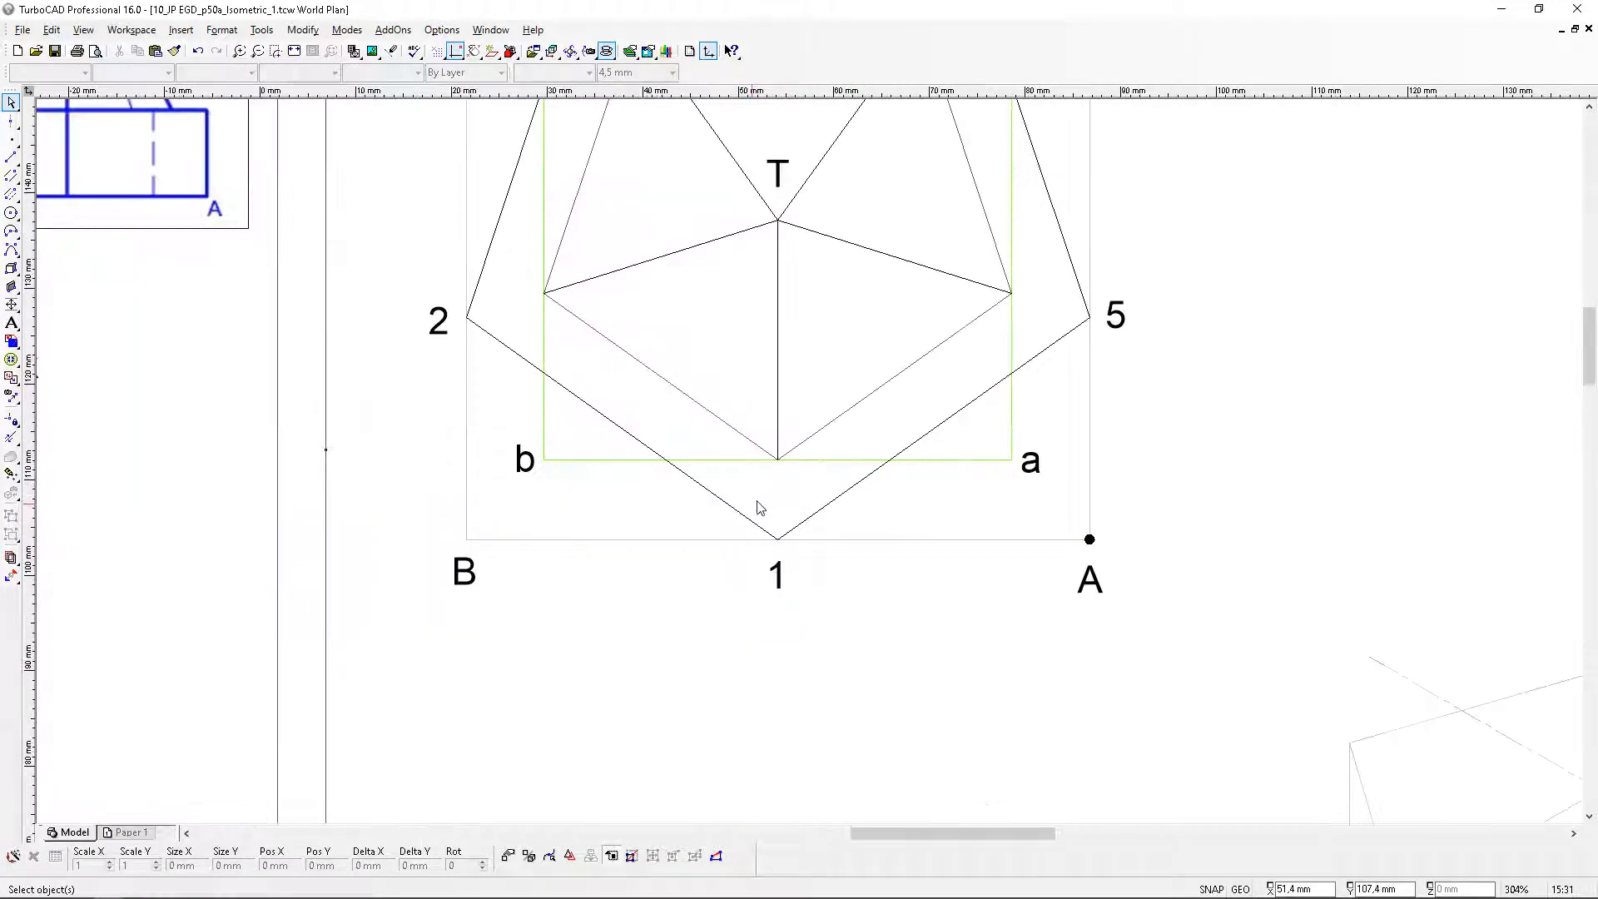
left_click(775, 582)
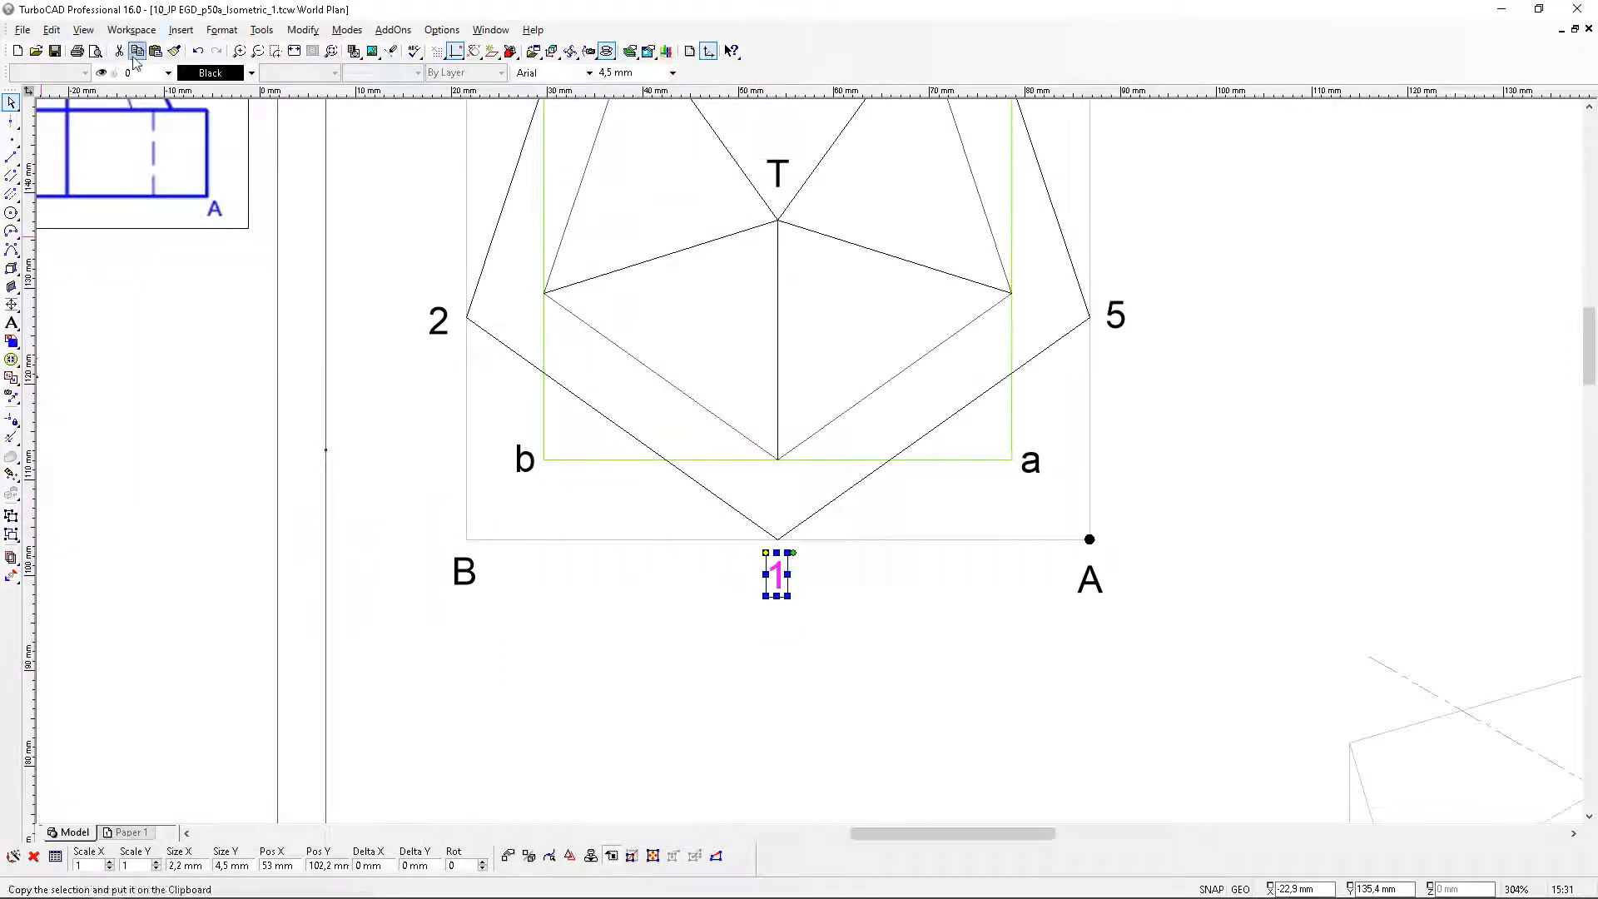
left_click(137, 52)
left_click(156, 52)
left_click(809, 461)
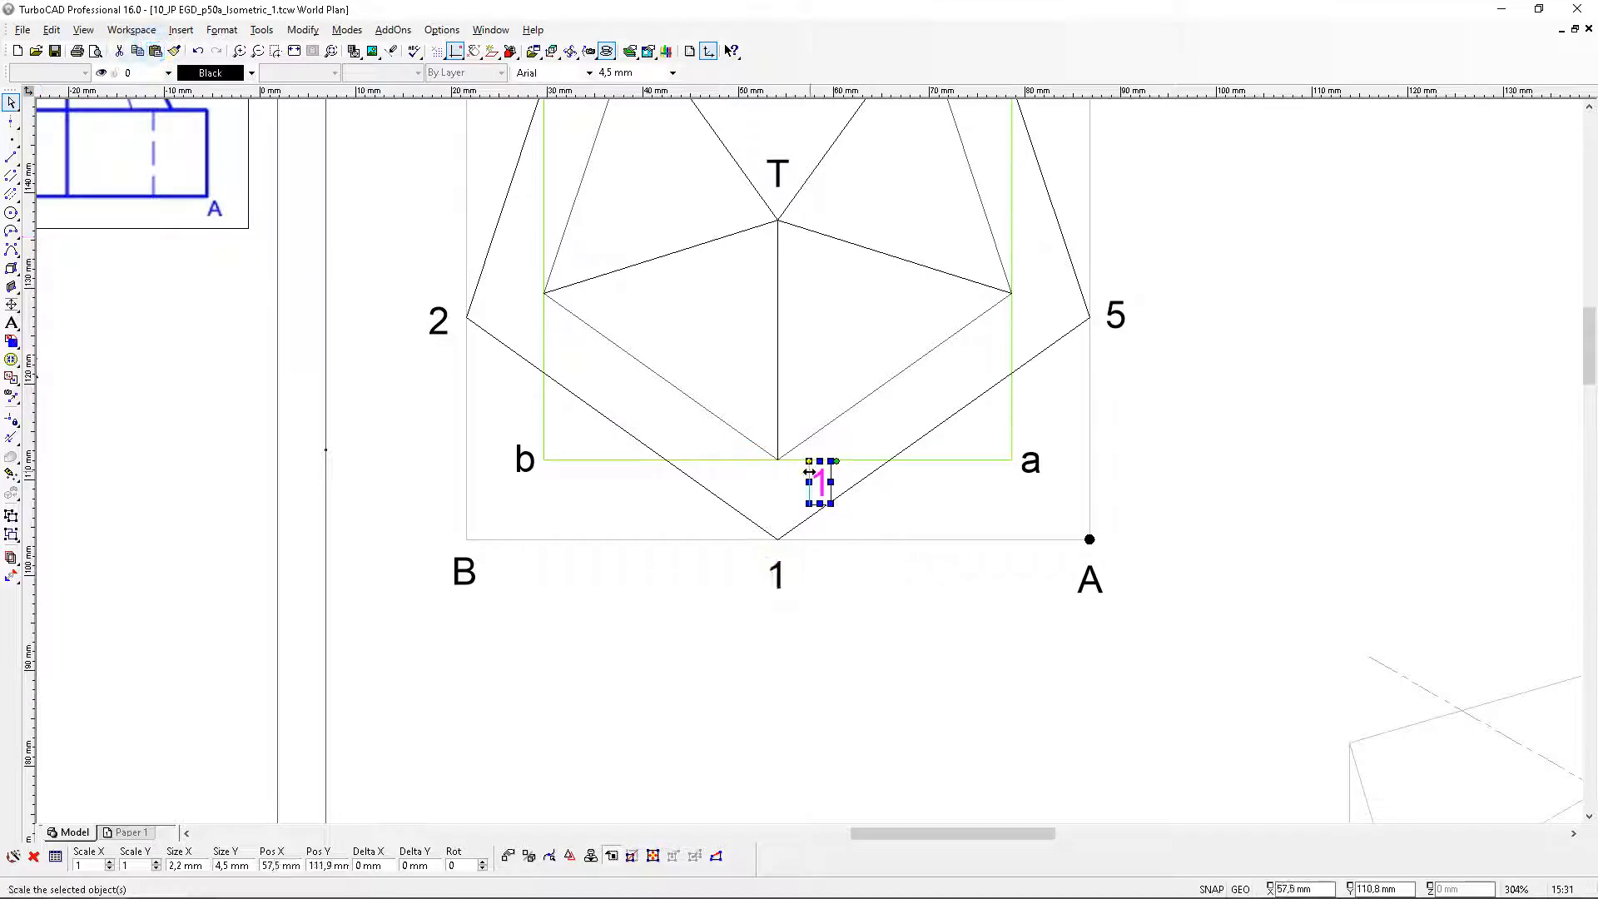
mouse_move(809, 461)
left_mouse_down()
mouse_move(778, 466)
mouse_move(824, 457)
mouse_move(812, 432)
left_mouse_up()
Set the text colour of the 1 label below the inner pentagon's lowest vertex in the top view to Blue
scroll(798, 462, "up", 2)
double_click(810, 430)
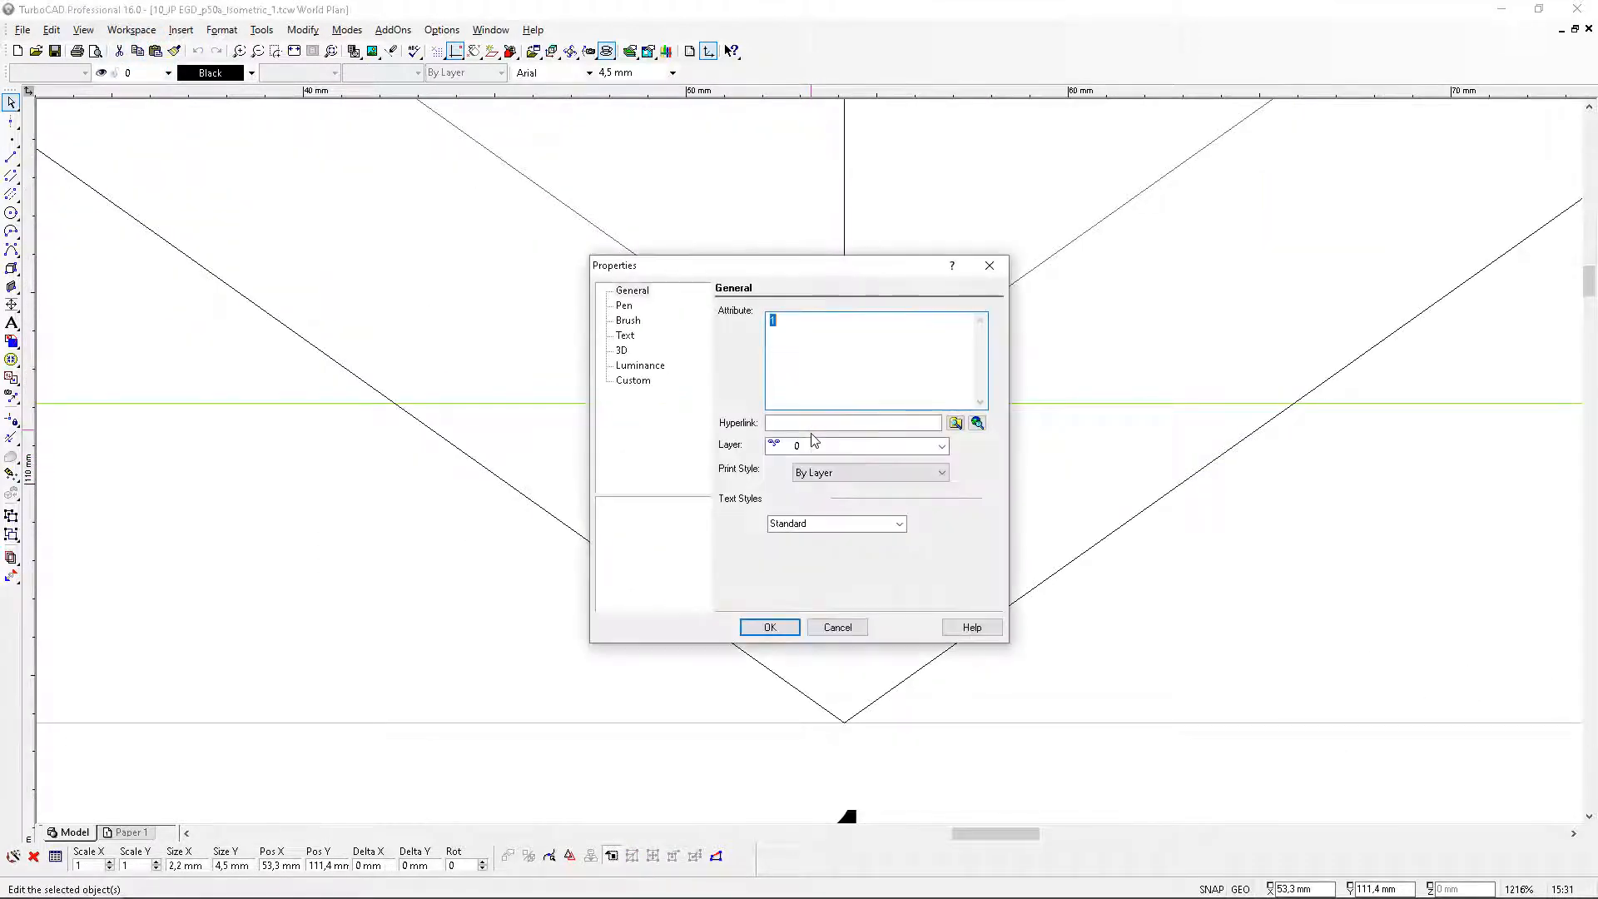
left_click(626, 337)
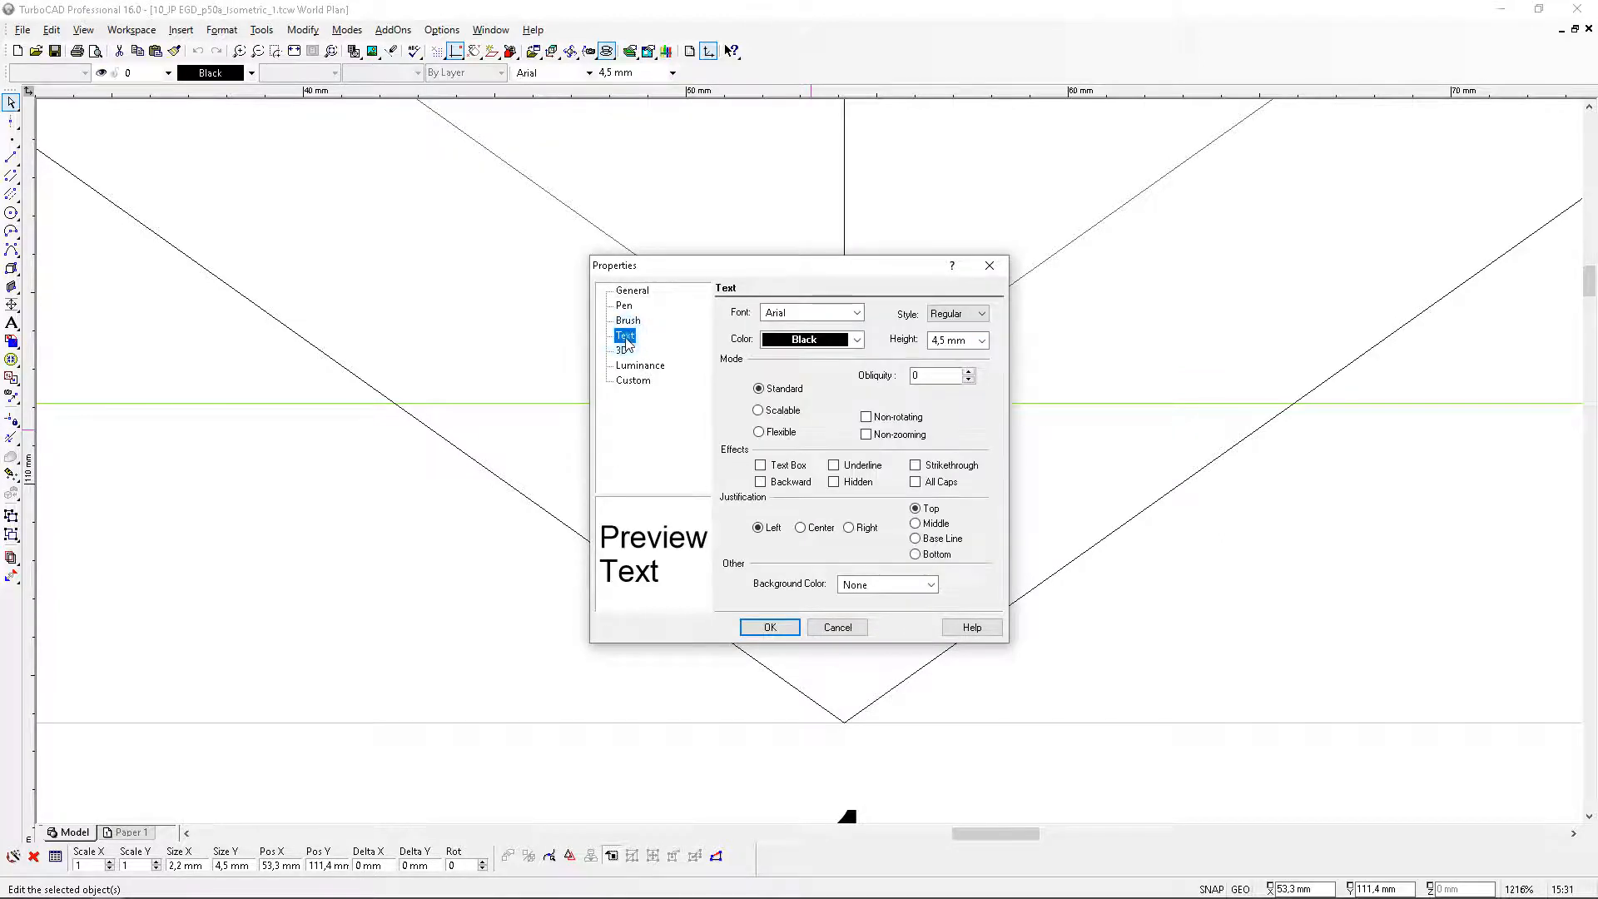
left_click(857, 339)
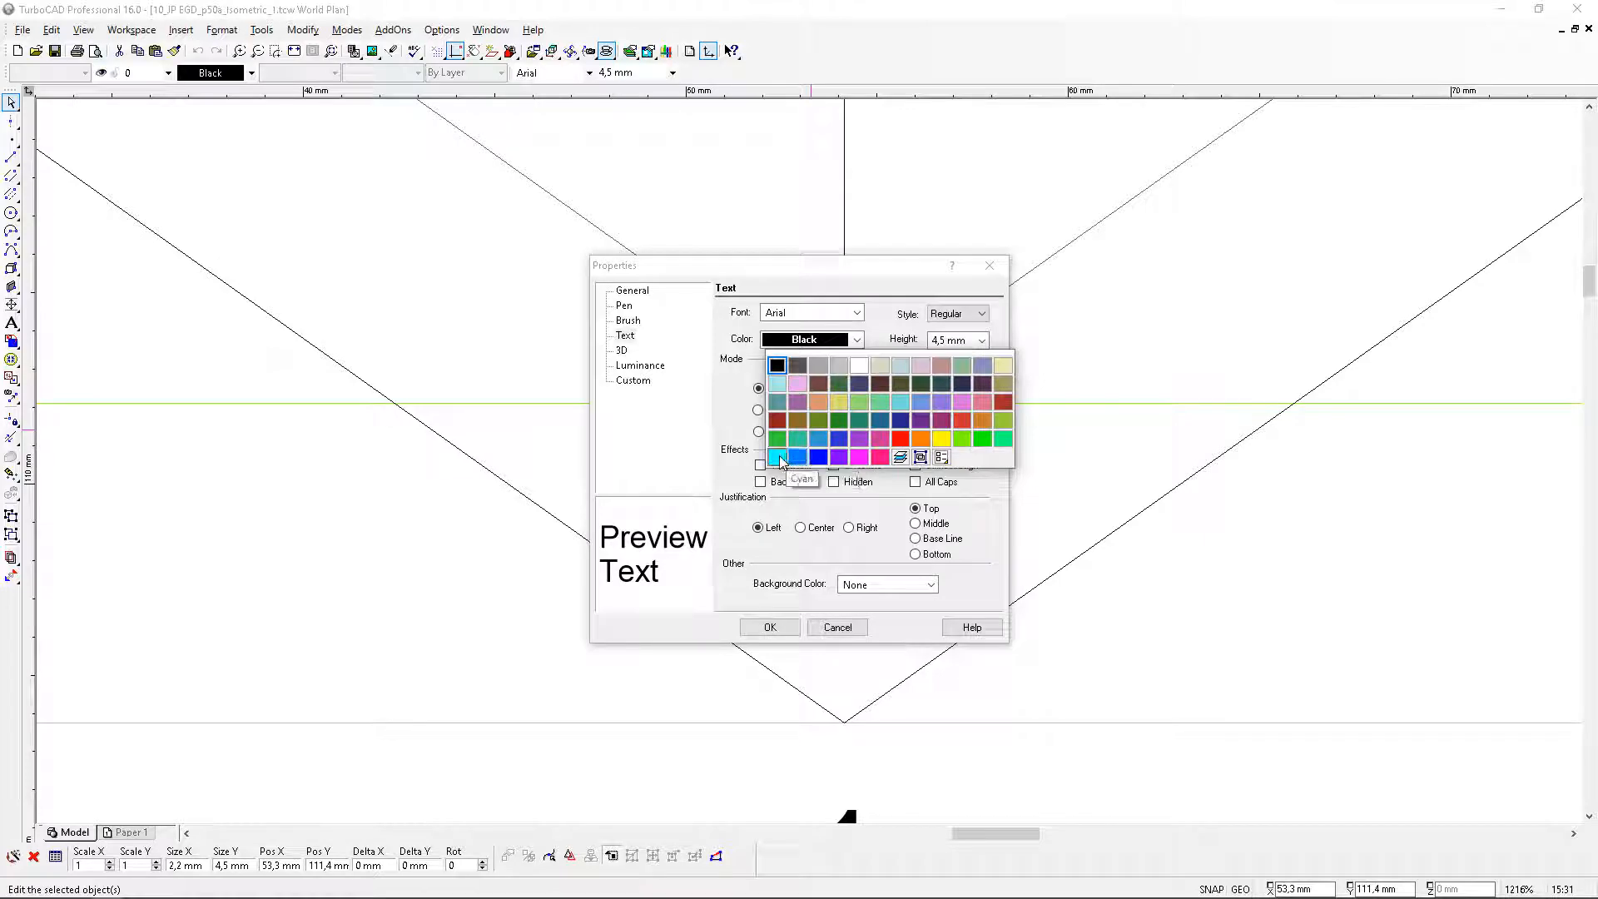
left_click(818, 457)
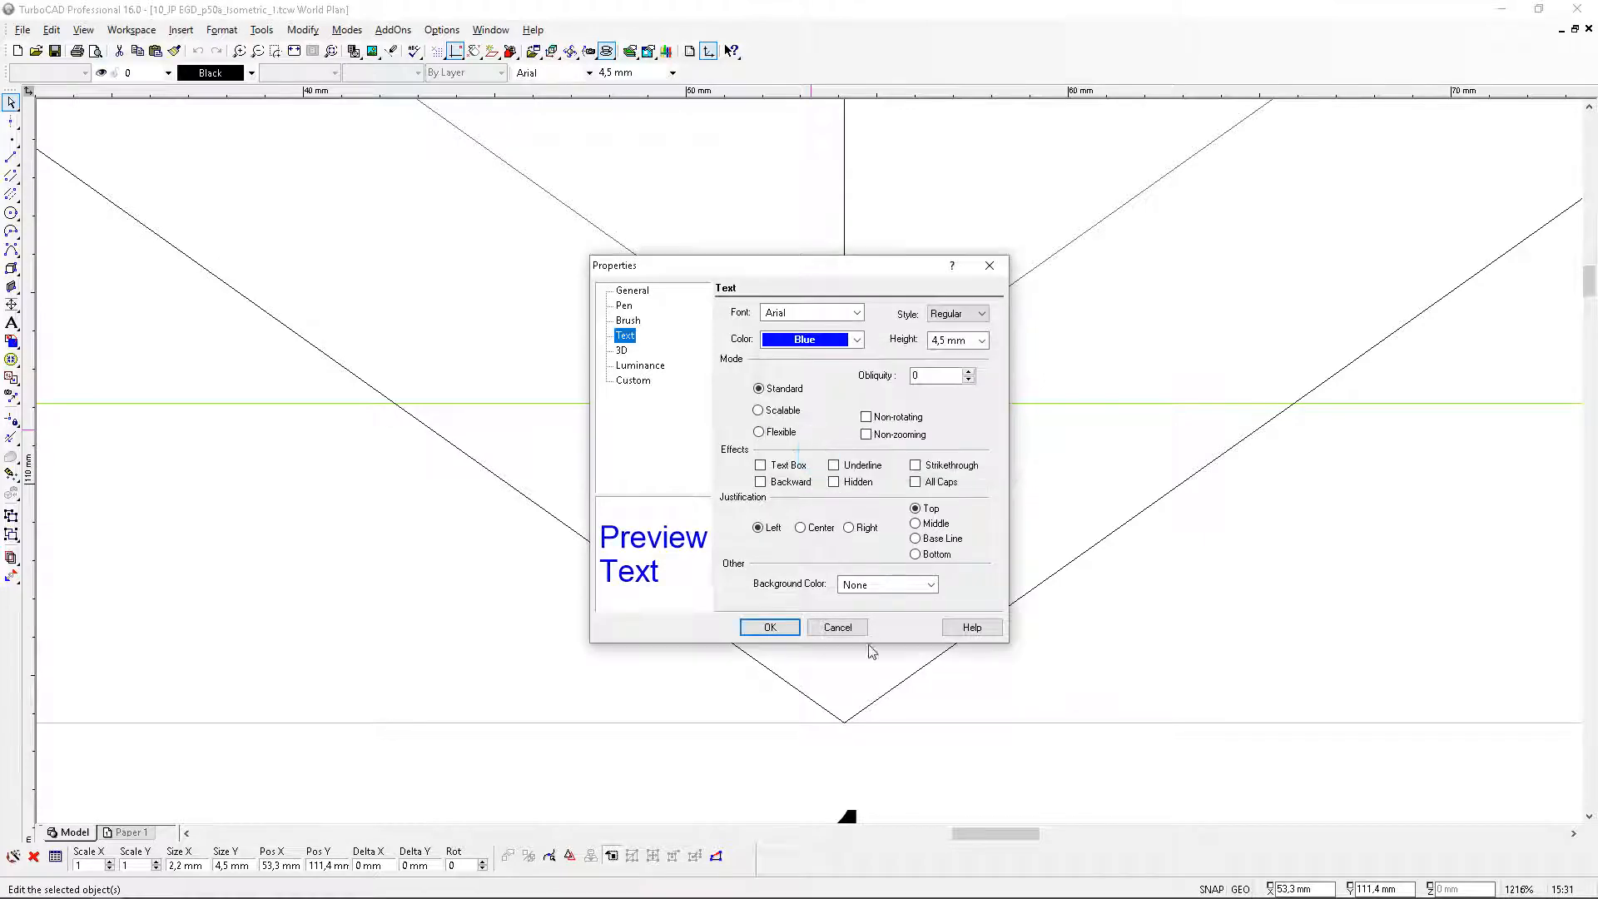
left_click(772, 627)
left_click(1356, 596)
scroll(856, 420, "down", 3)
scroll(814, 493, "up", 1)
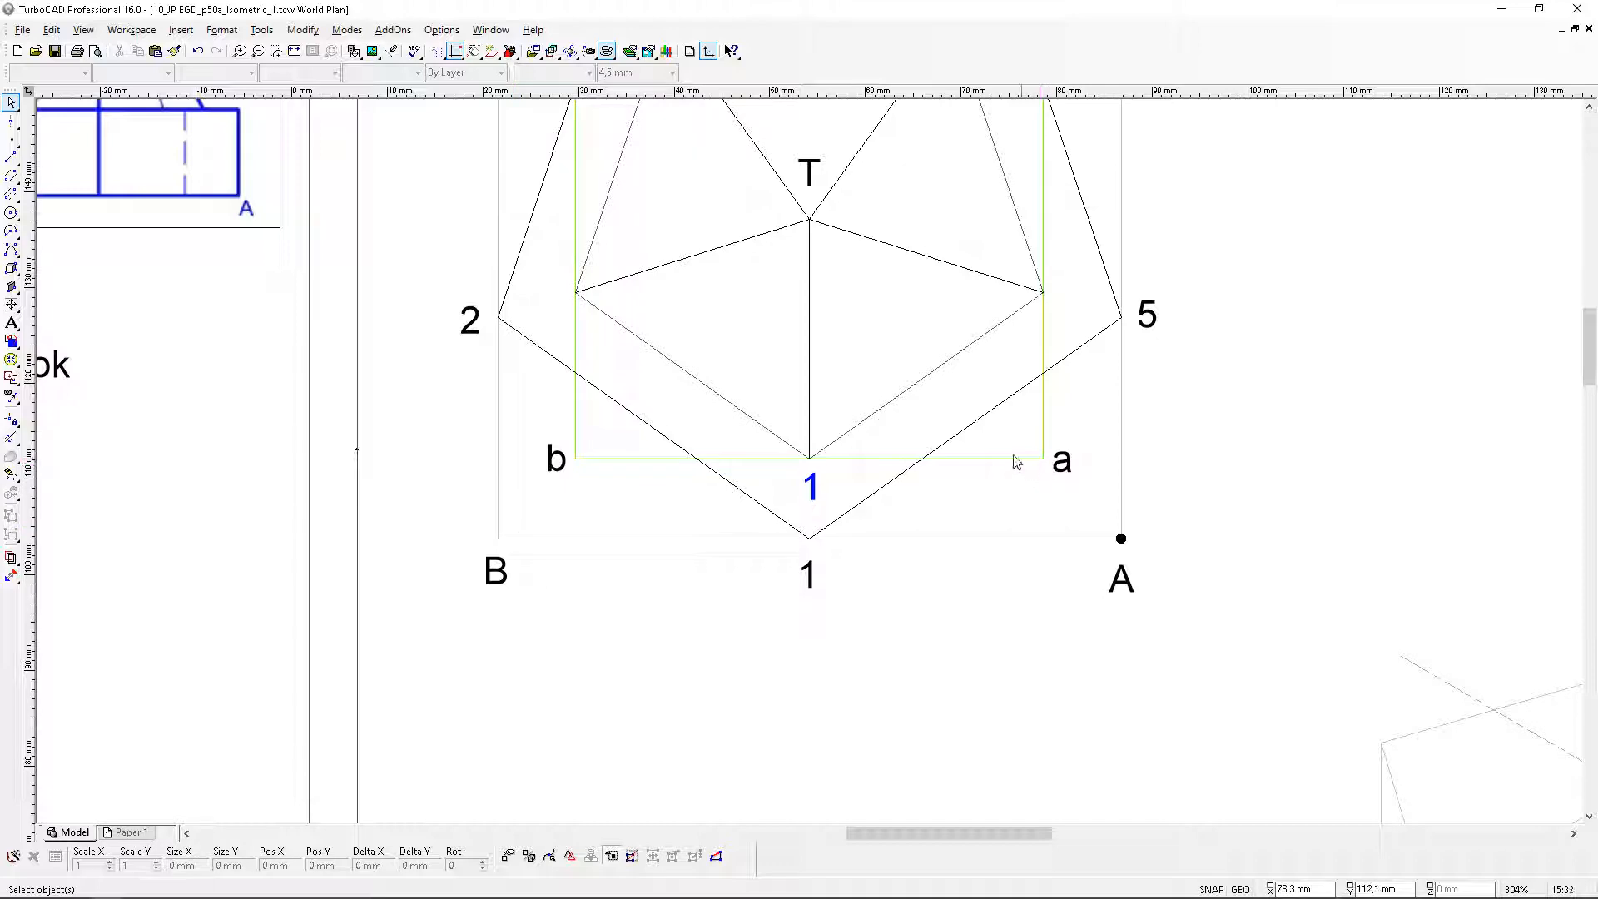
Copy the blue 1 label to the isometric drawing and place it just above the unlabelled dot on the dashed centre line nearest point 2
scroll(1077, 539, "down", 4)
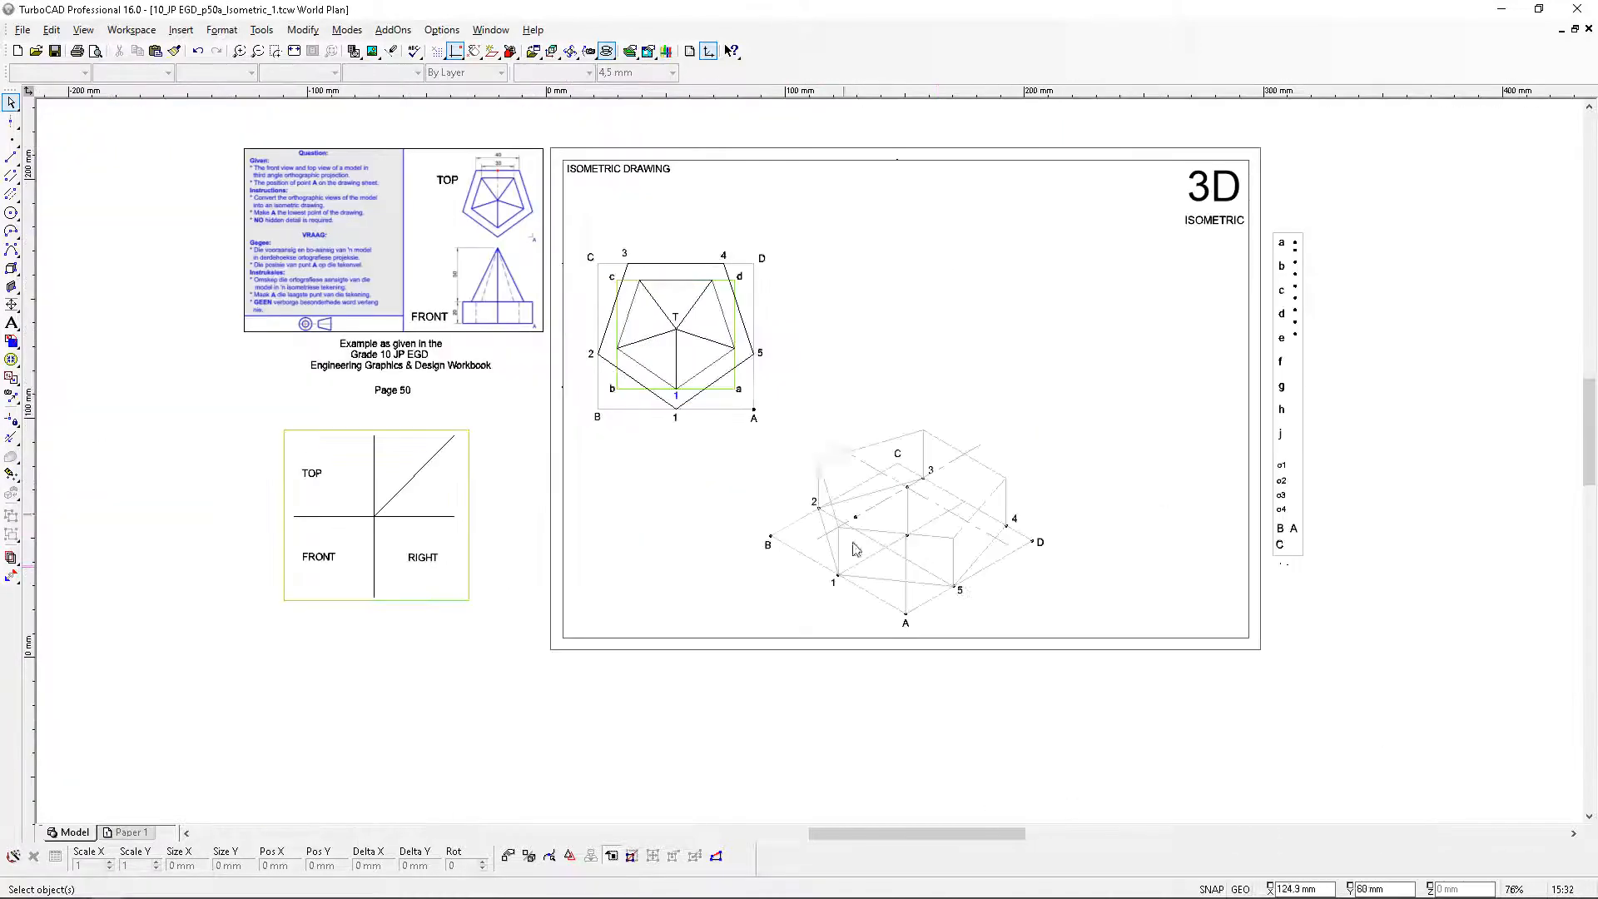
scroll(824, 475, "up", 4)
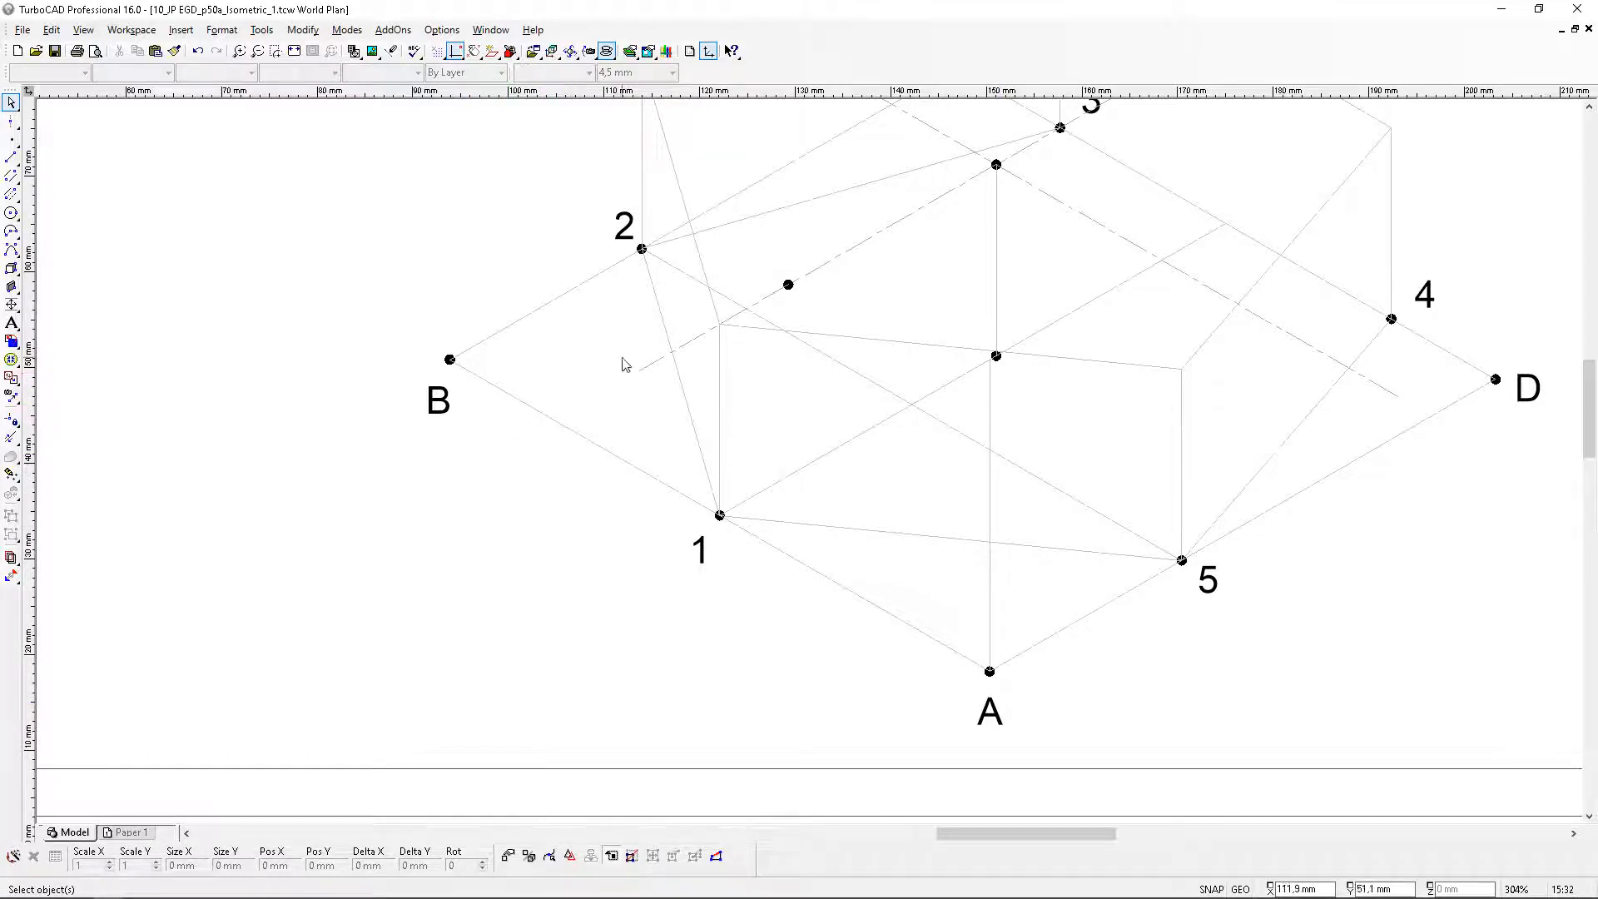
scroll(857, 446, "down", 4)
scroll(814, 467, "up", 4)
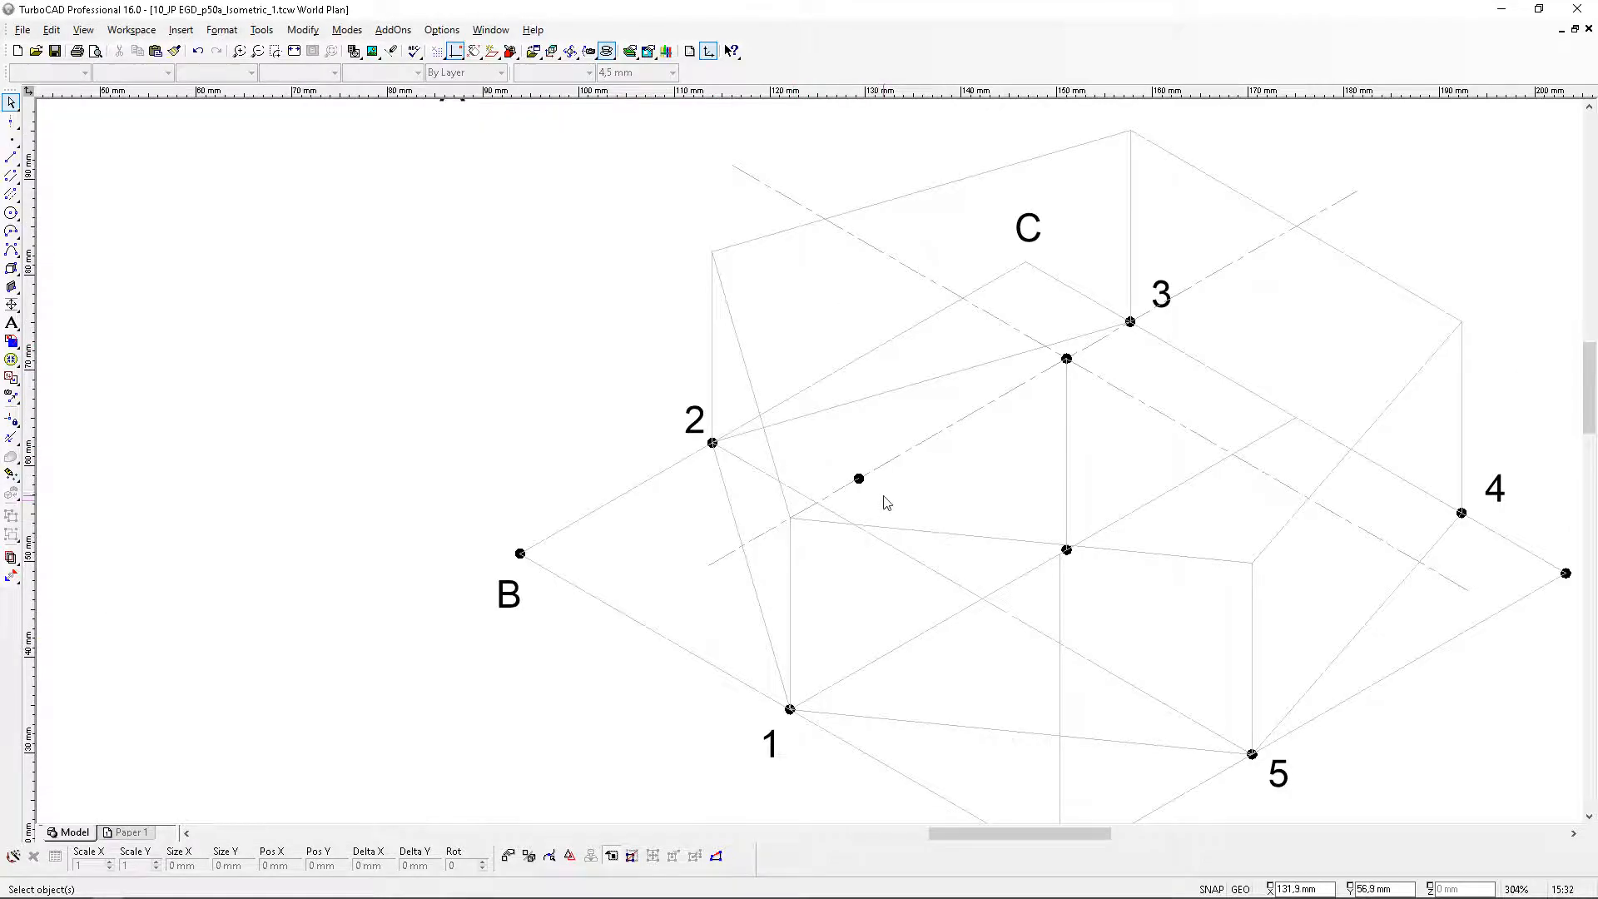
scroll(860, 489, "down", 2)
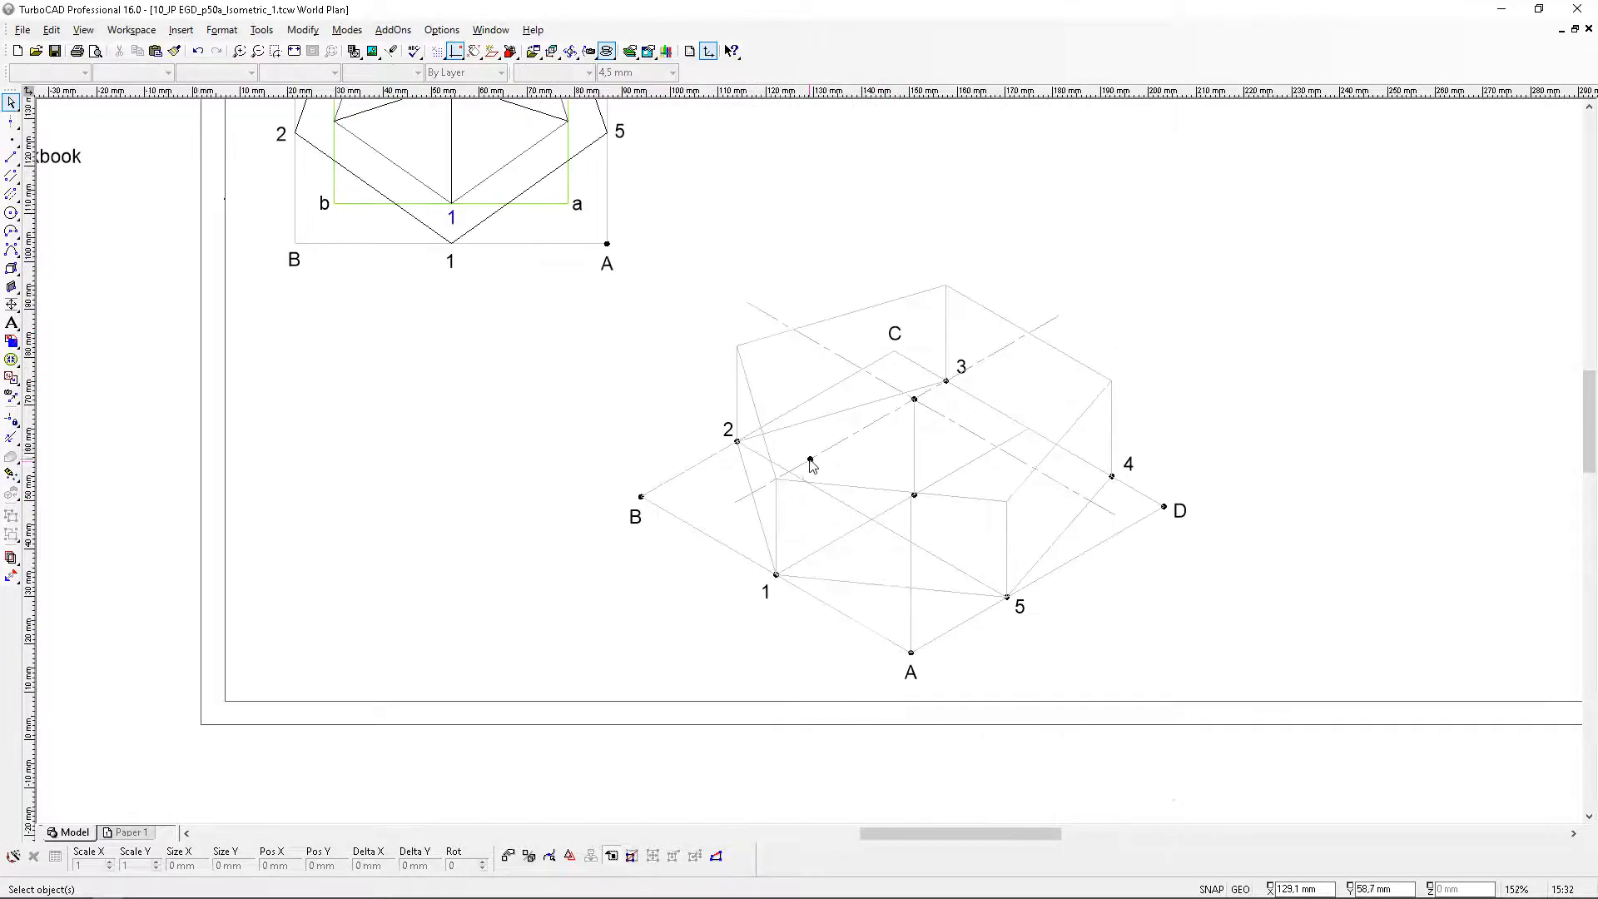
left_click(452, 223)
left_click(145, 52)
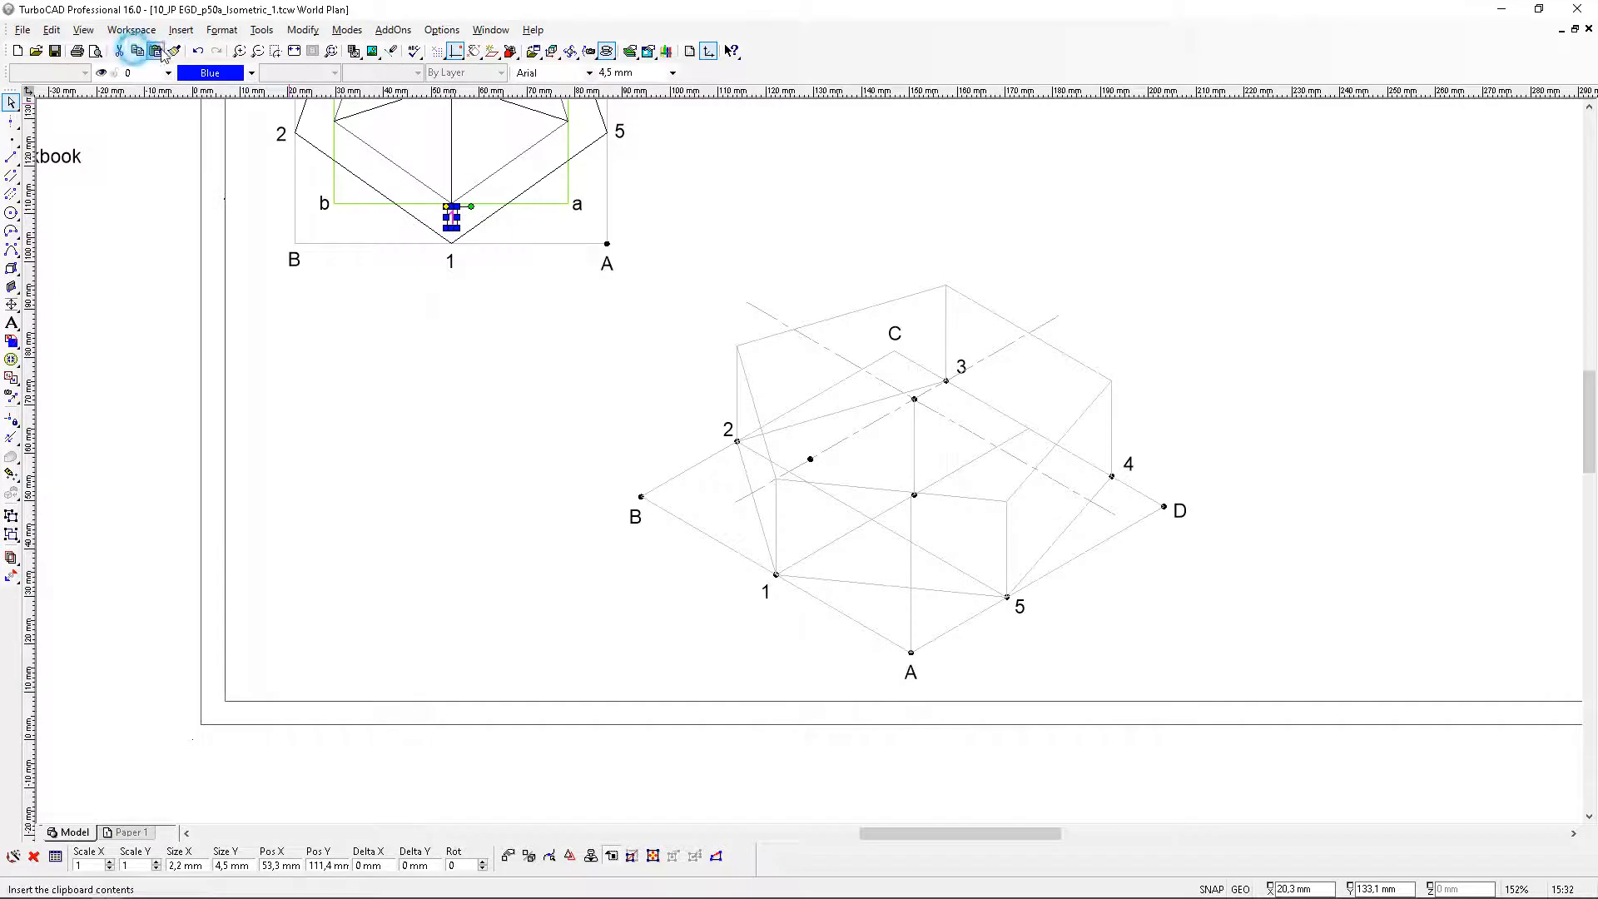
left_click(806, 462)
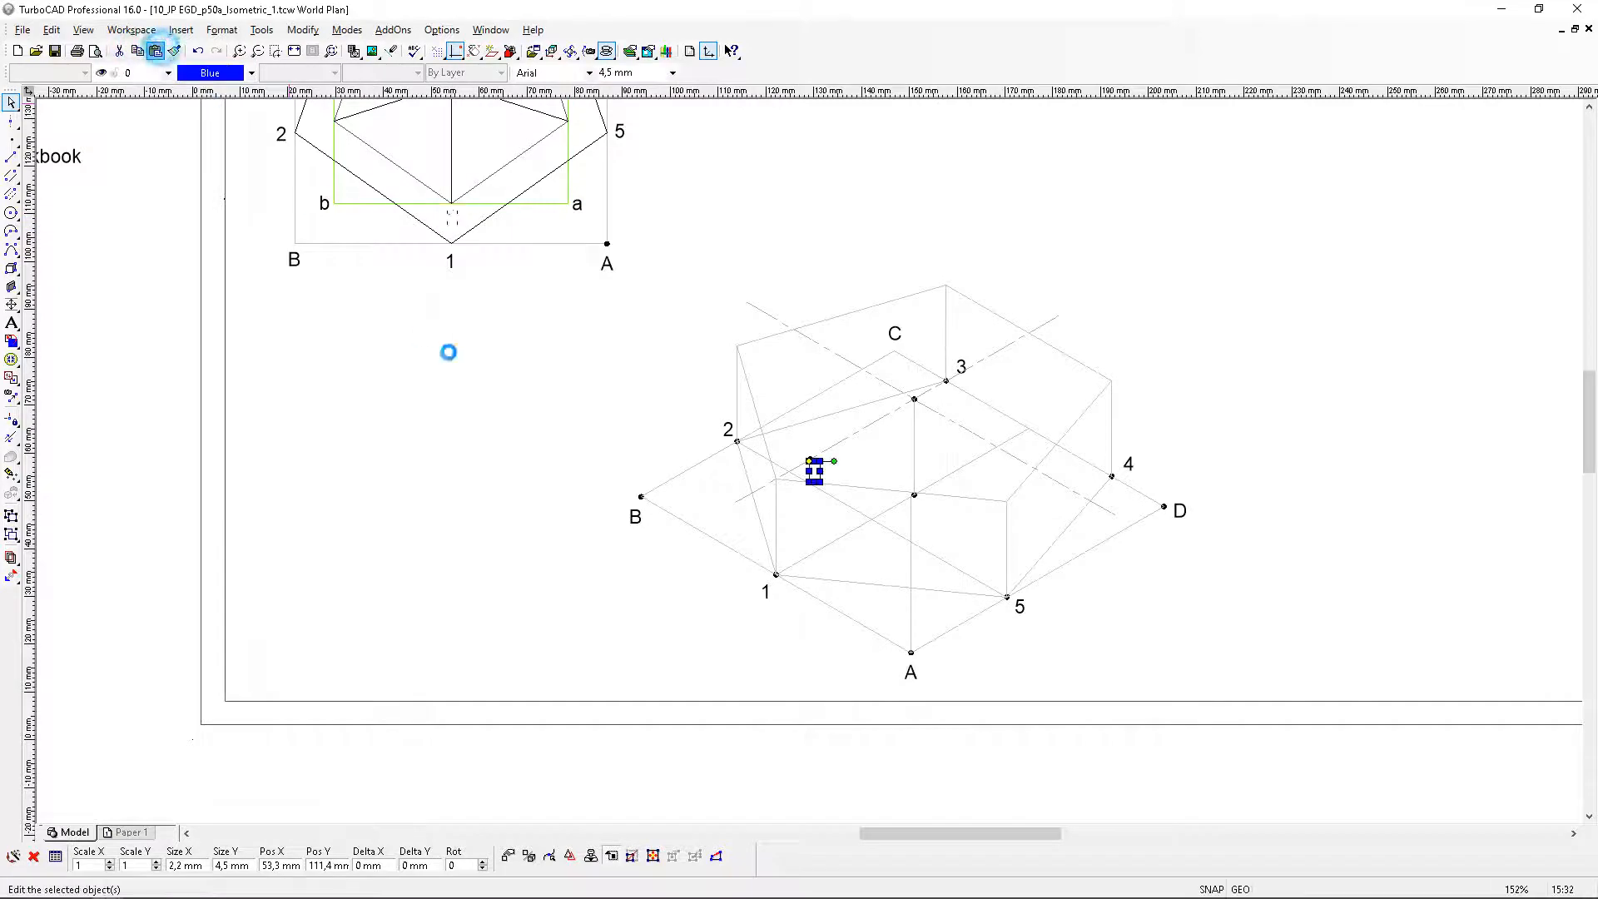
left_click(806, 460)
scroll(824, 436, "up", 4)
left_click(729, 410)
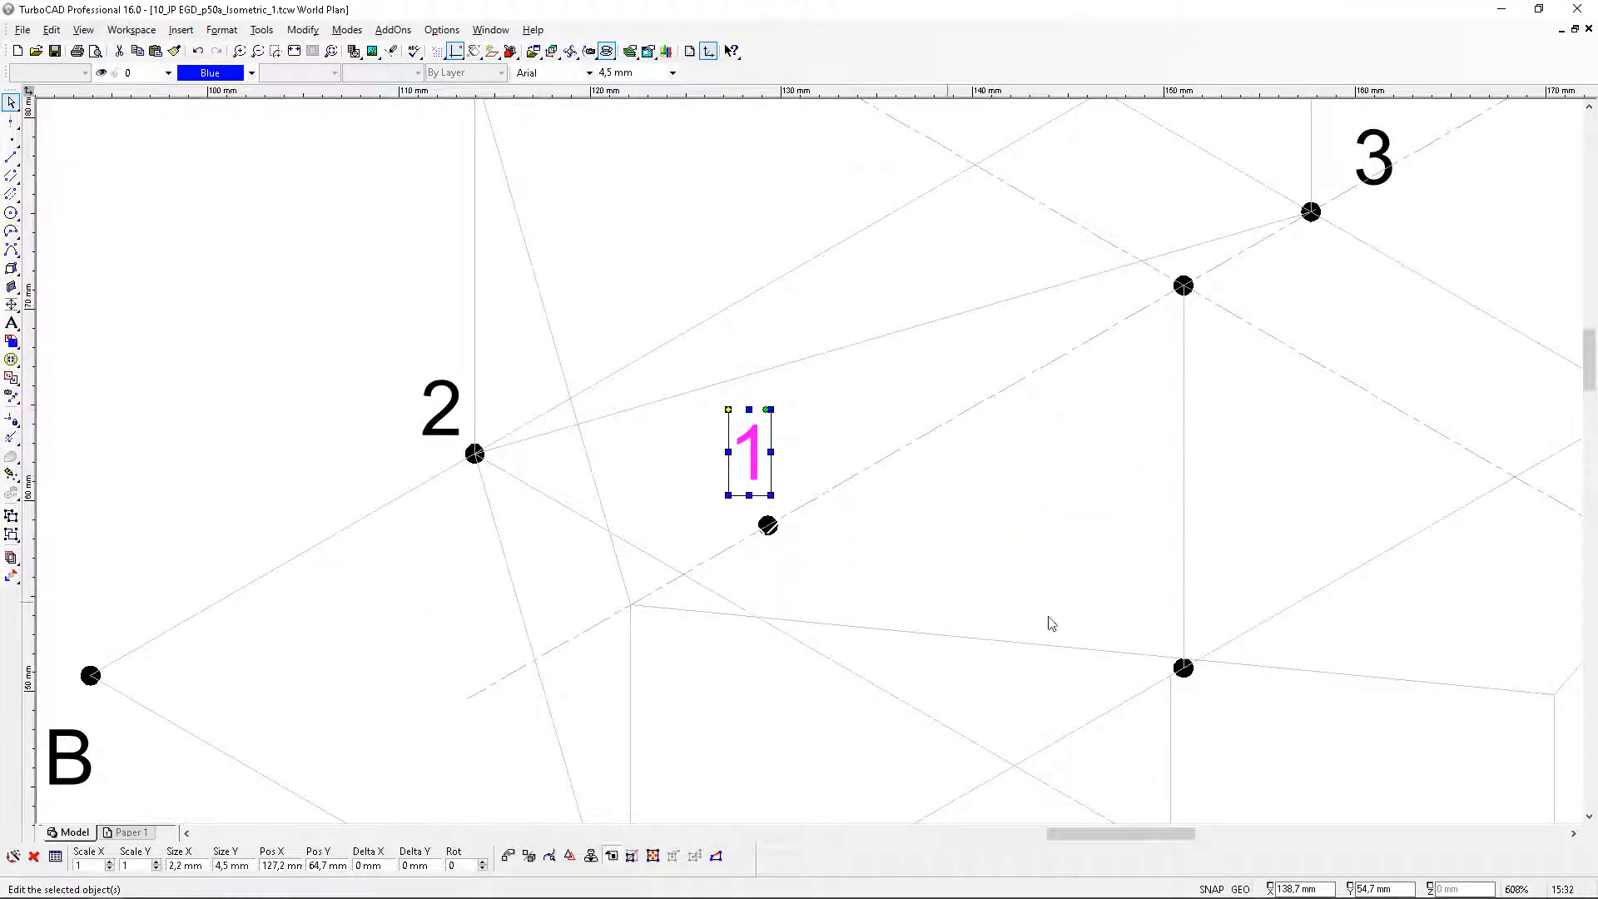
left_click(1013, 543)
scroll(782, 546, "down", 4)
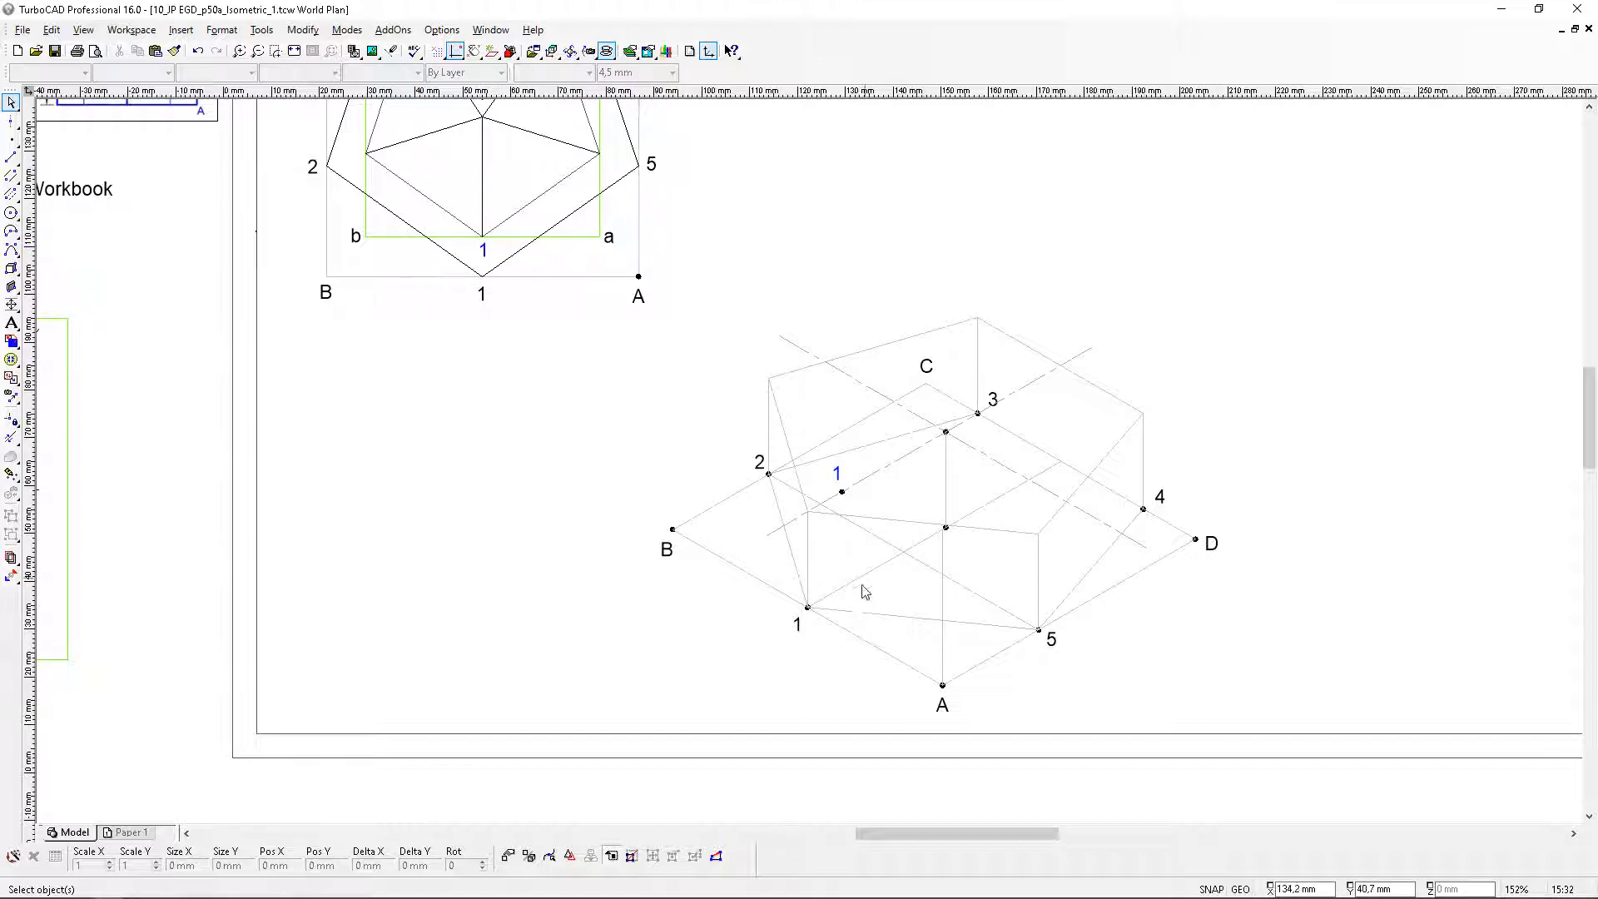
Draw a construction line parallel to base edge AB through the dot labelled with the blue 1 in the isometric drawing
scroll(890, 516, "up", 2)
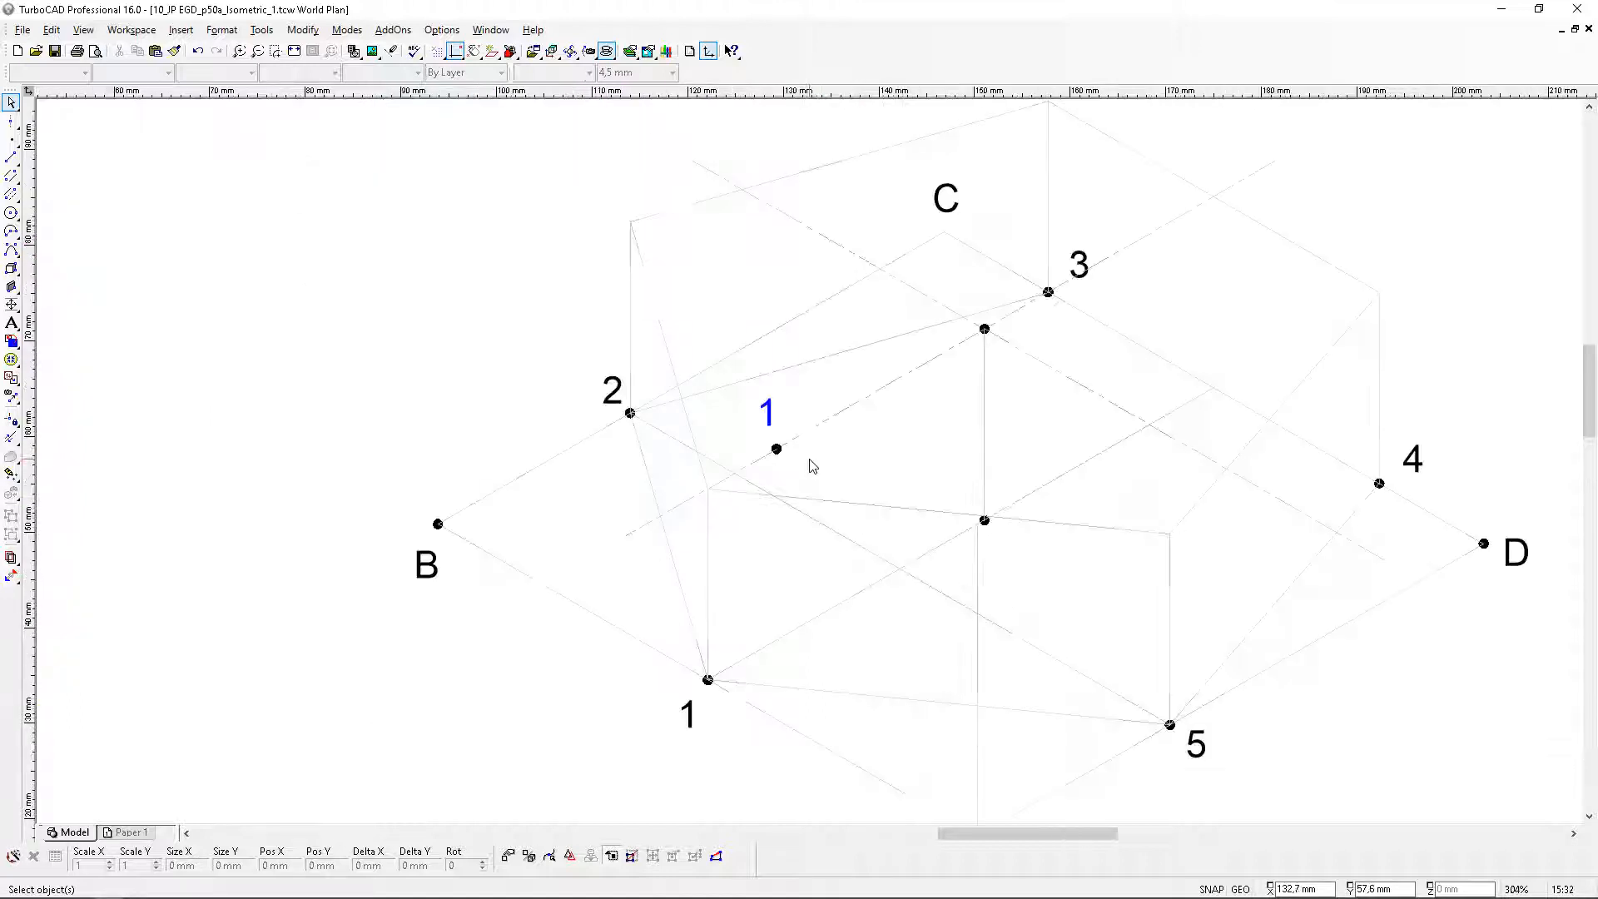
left_click(14, 124)
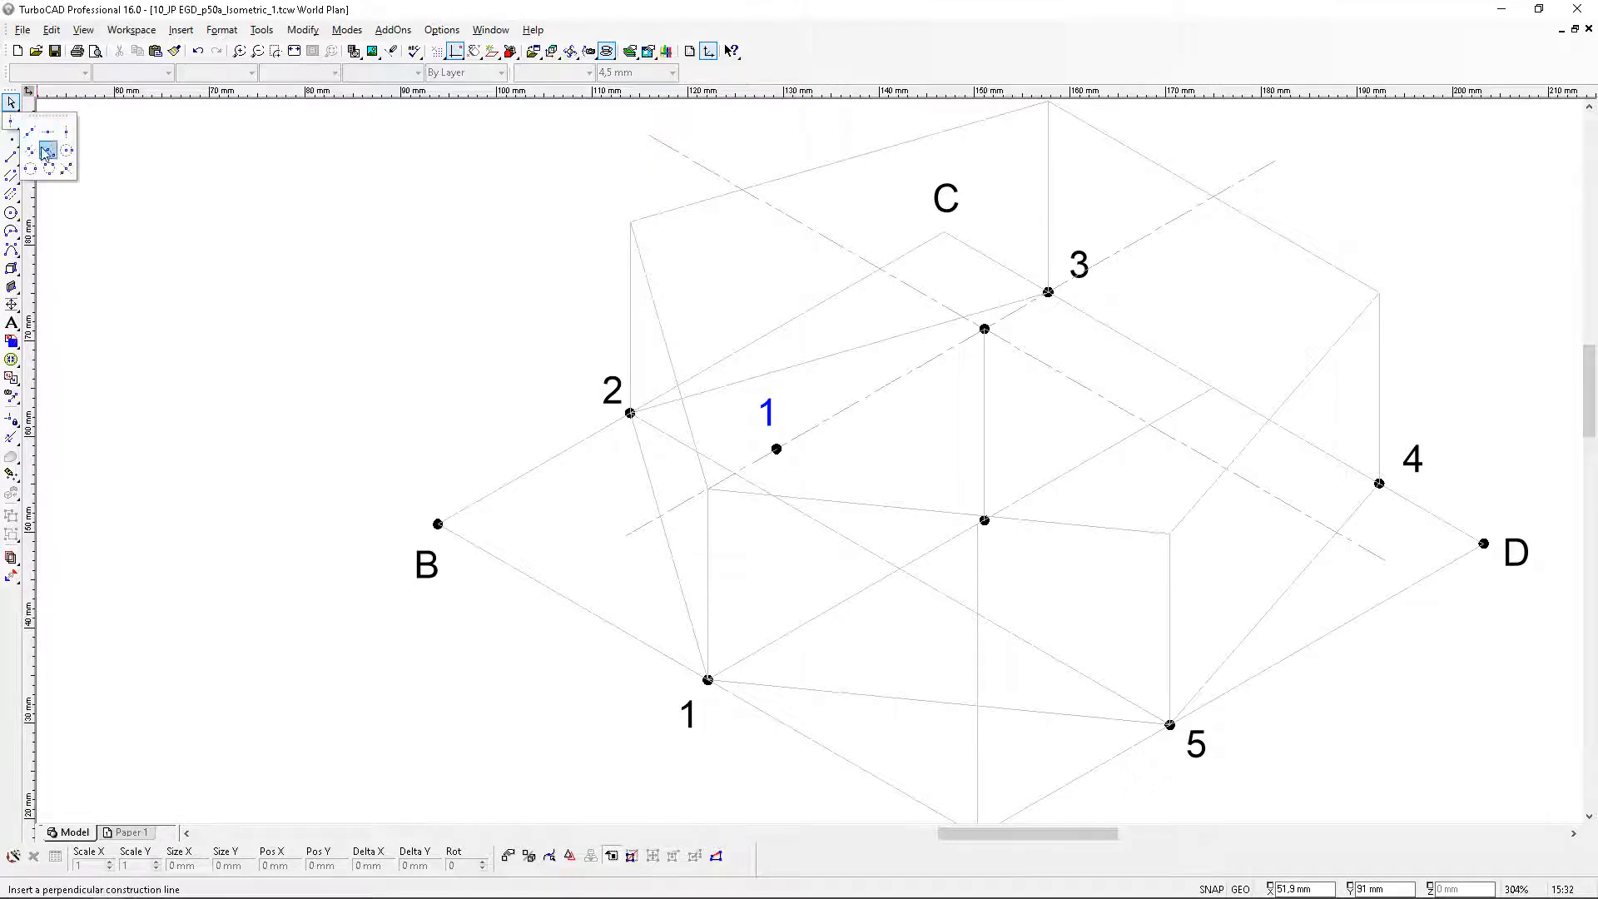
left_click(48, 155)
left_click(536, 580)
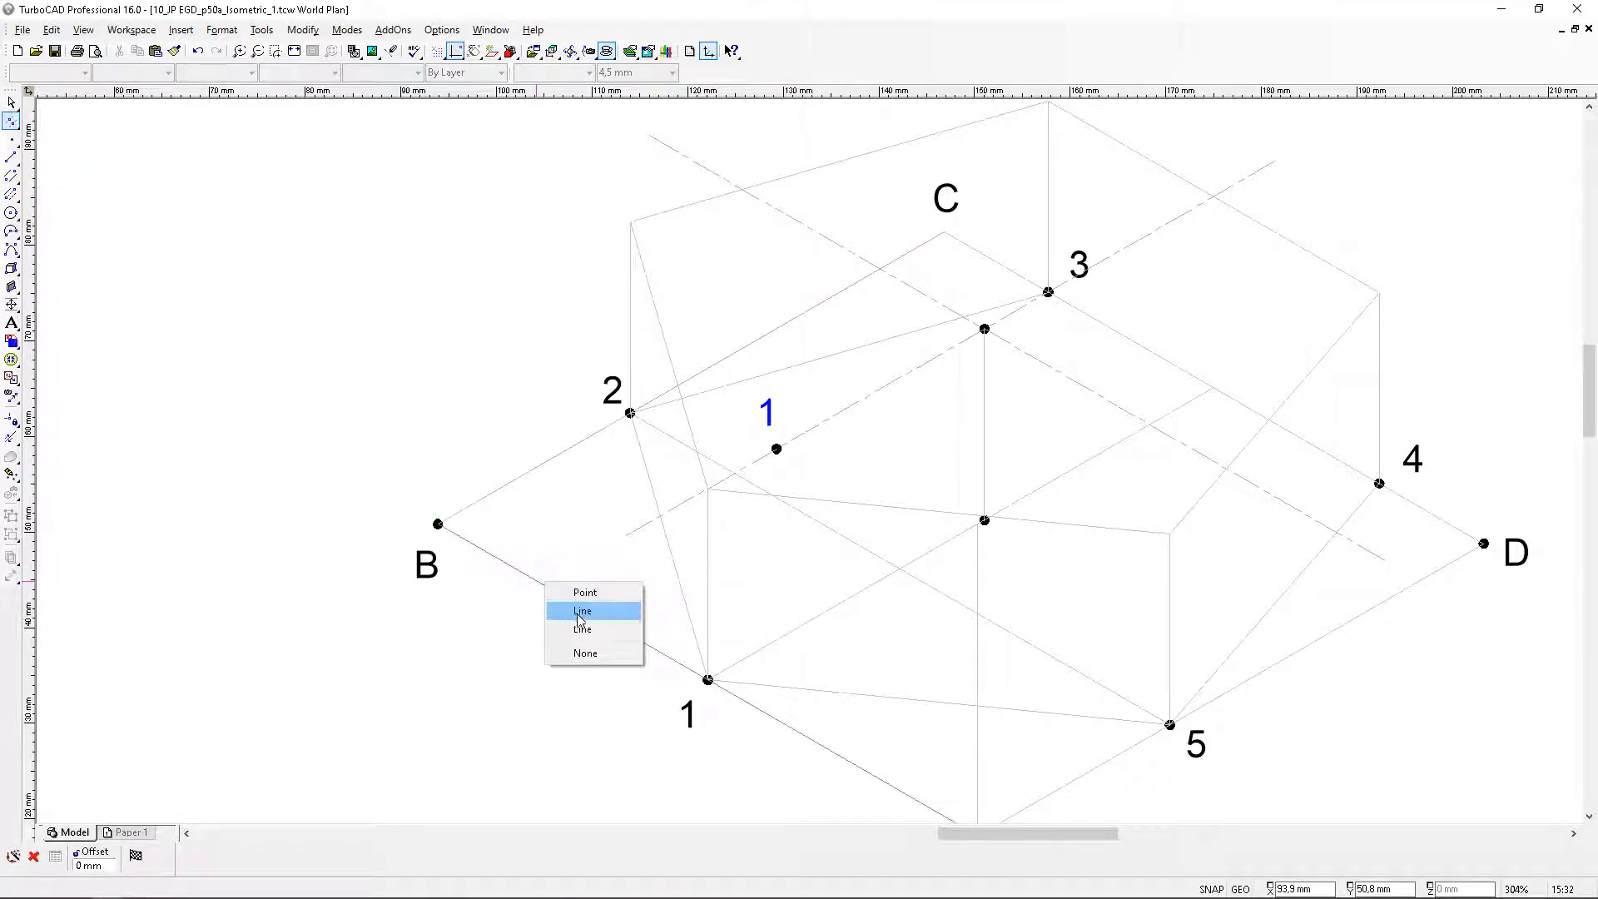
left_click(582, 611)
scroll(795, 451, "up", 3)
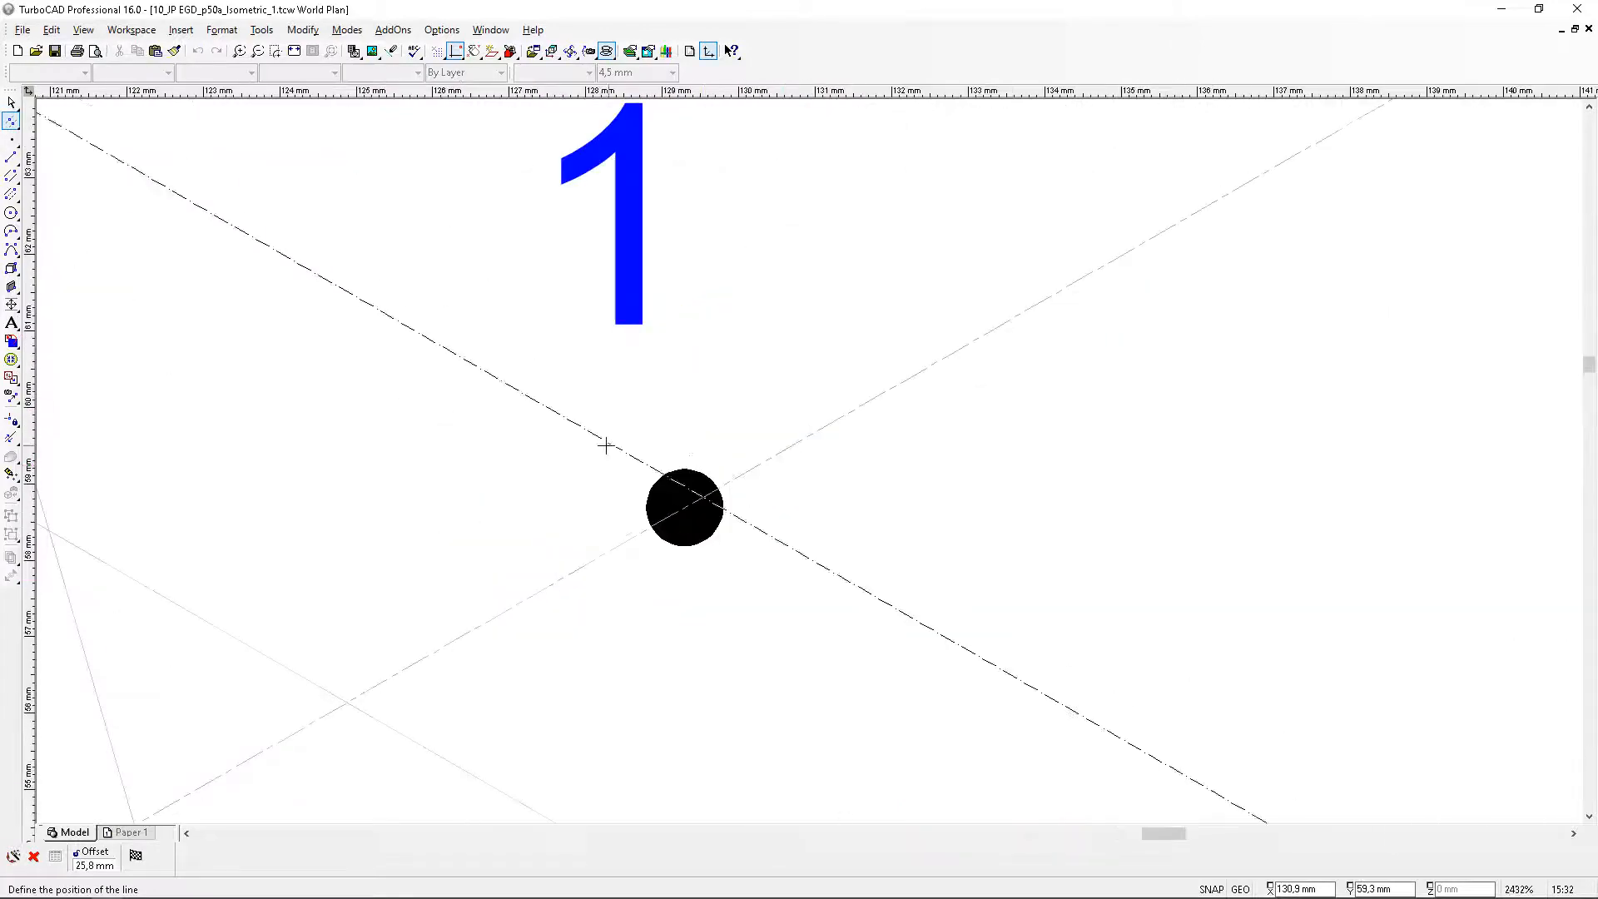
left_click(685, 507)
scroll(807, 461, "down", 3)
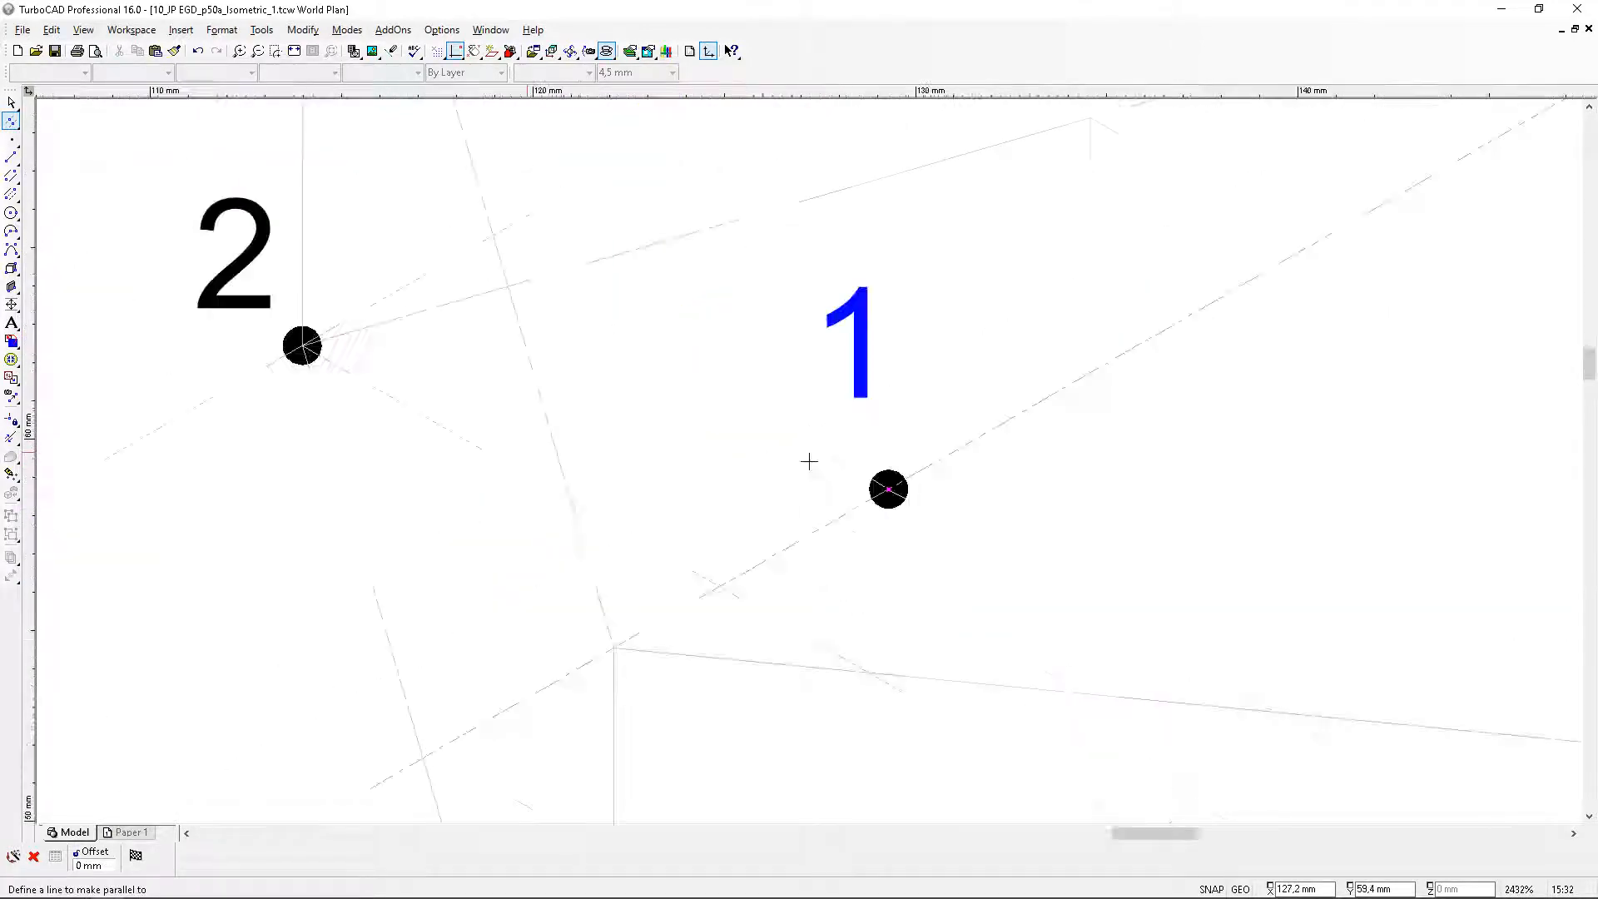
scroll(822, 468, "up", 1)
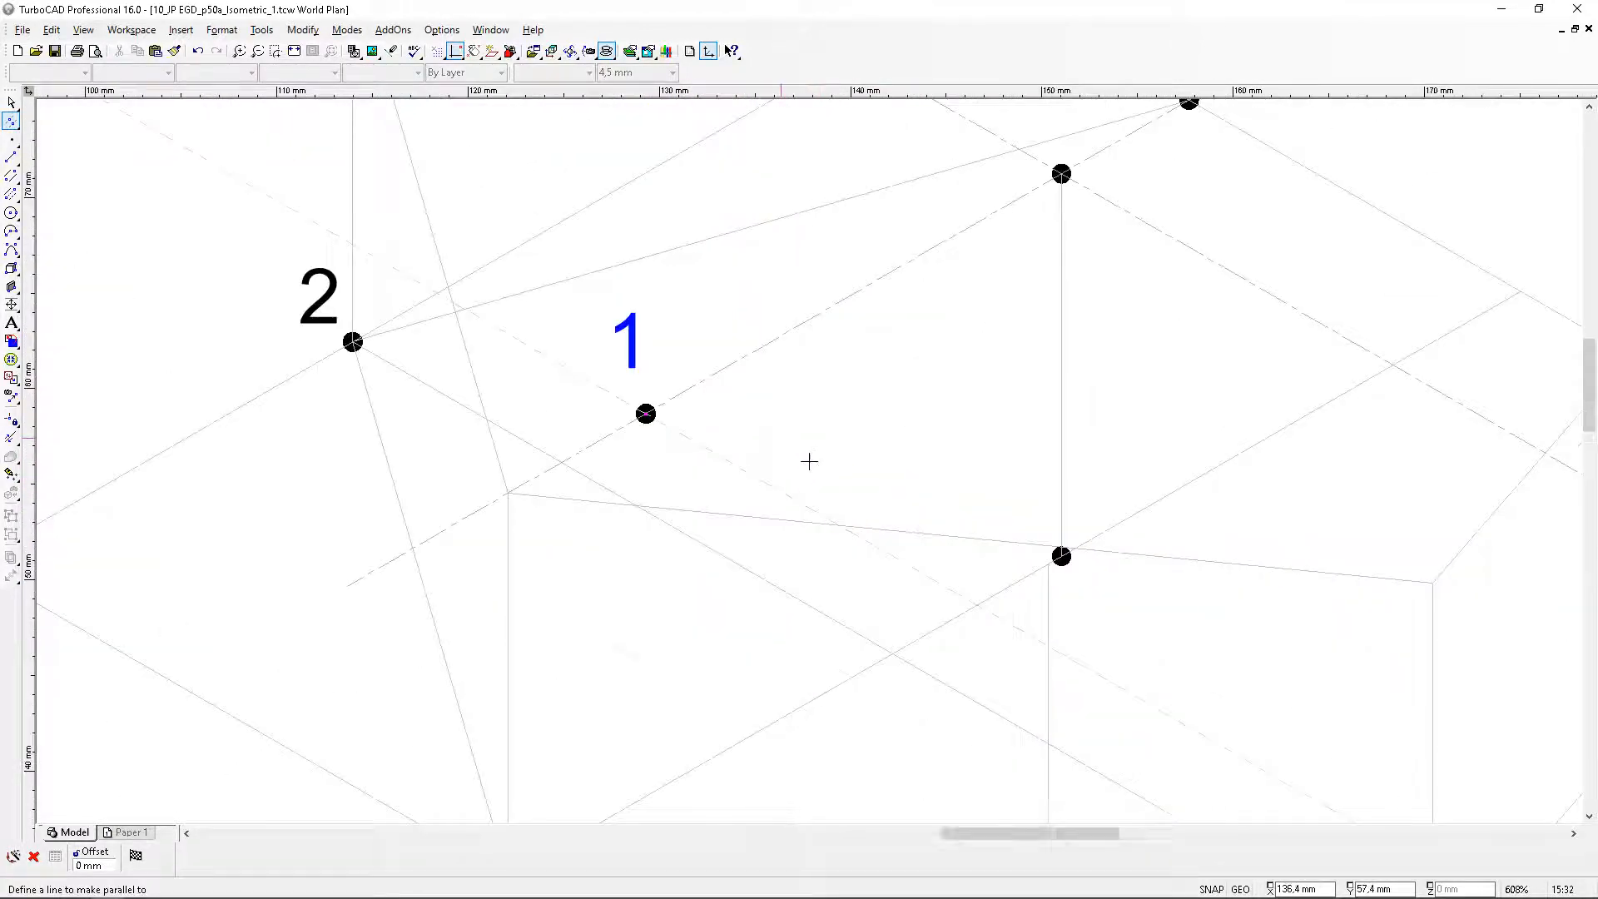
scroll(820, 460, "down", 2)
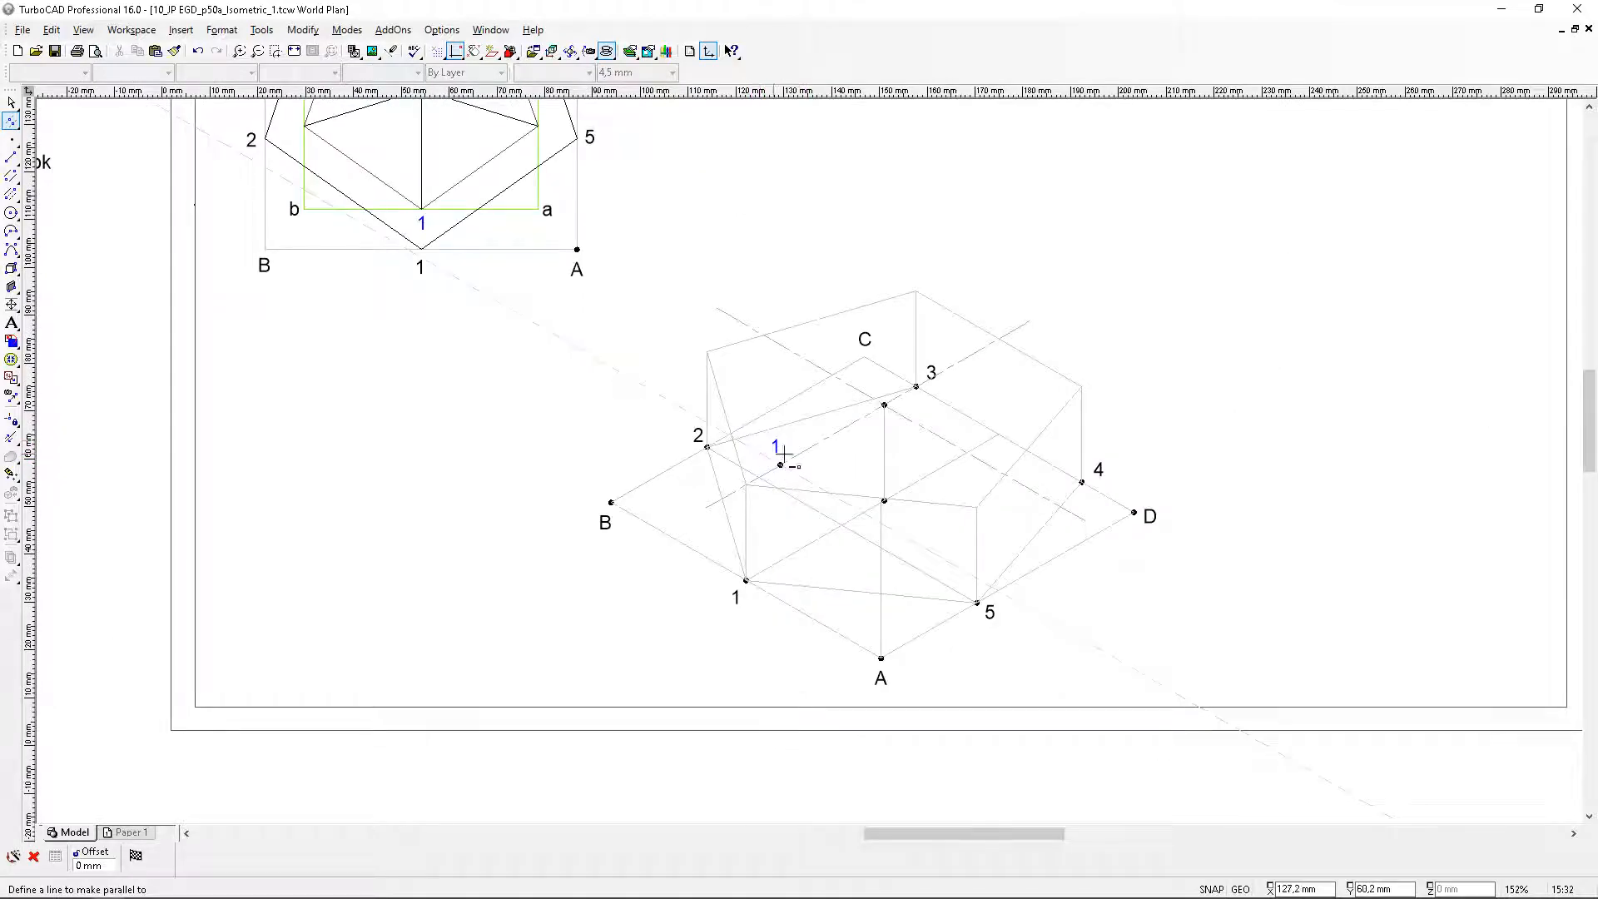
scroll(766, 446, "up", 1)
left_click(791, 484)
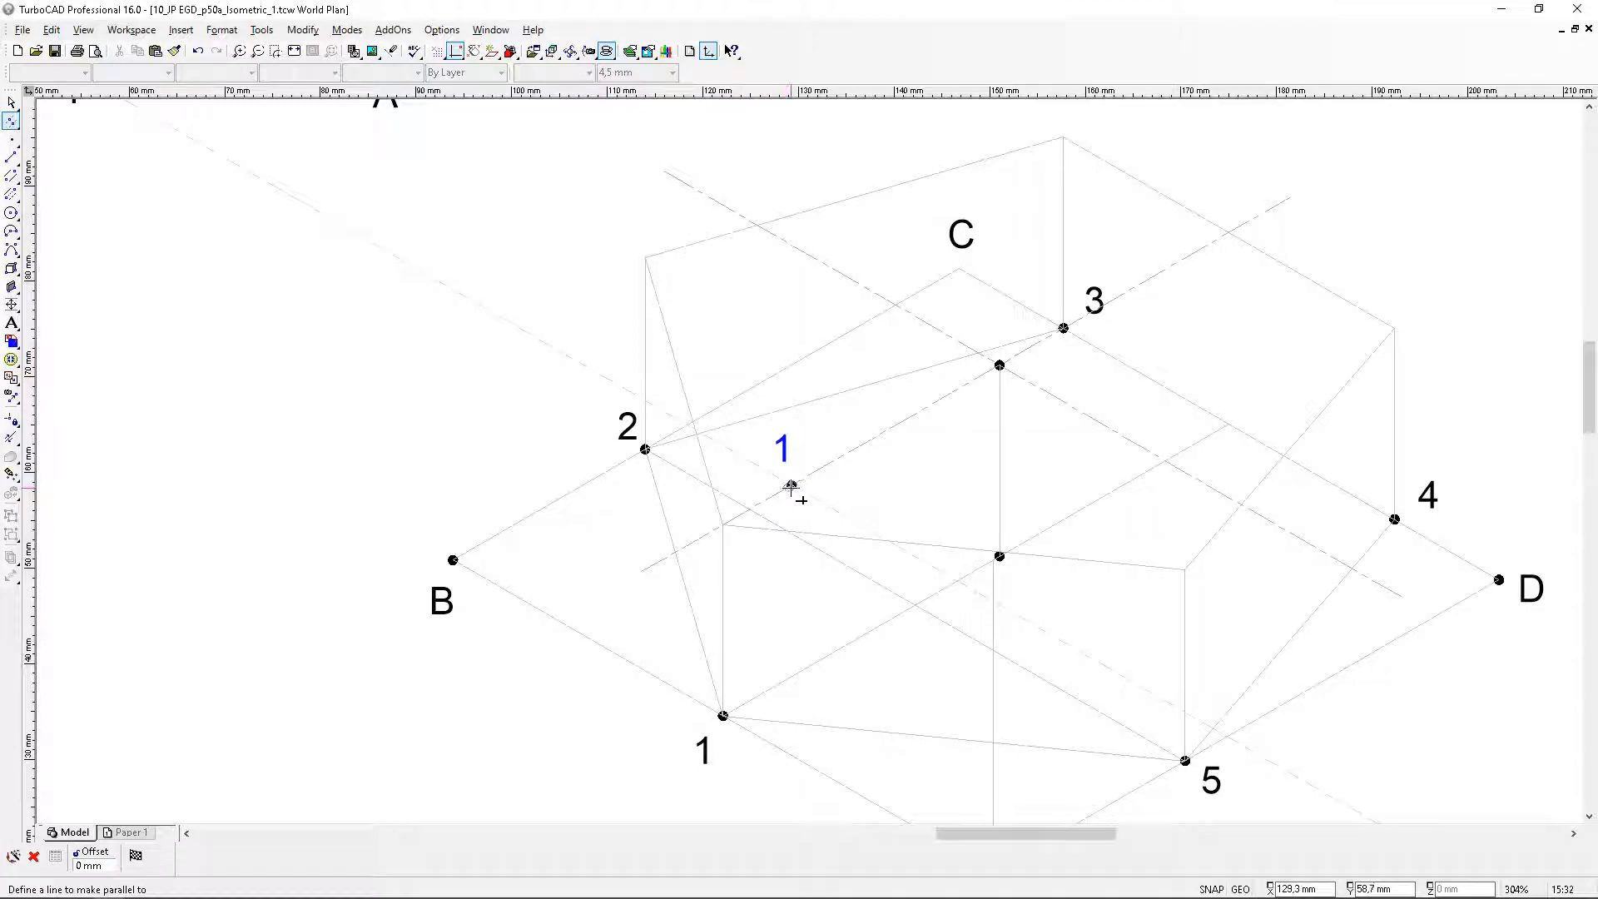
Measure the distance from the blue 1 vertex to corner a in the top view with a temporary construction circle
scroll(749, 433, "down", 2)
scroll(562, 289, "up", 2)
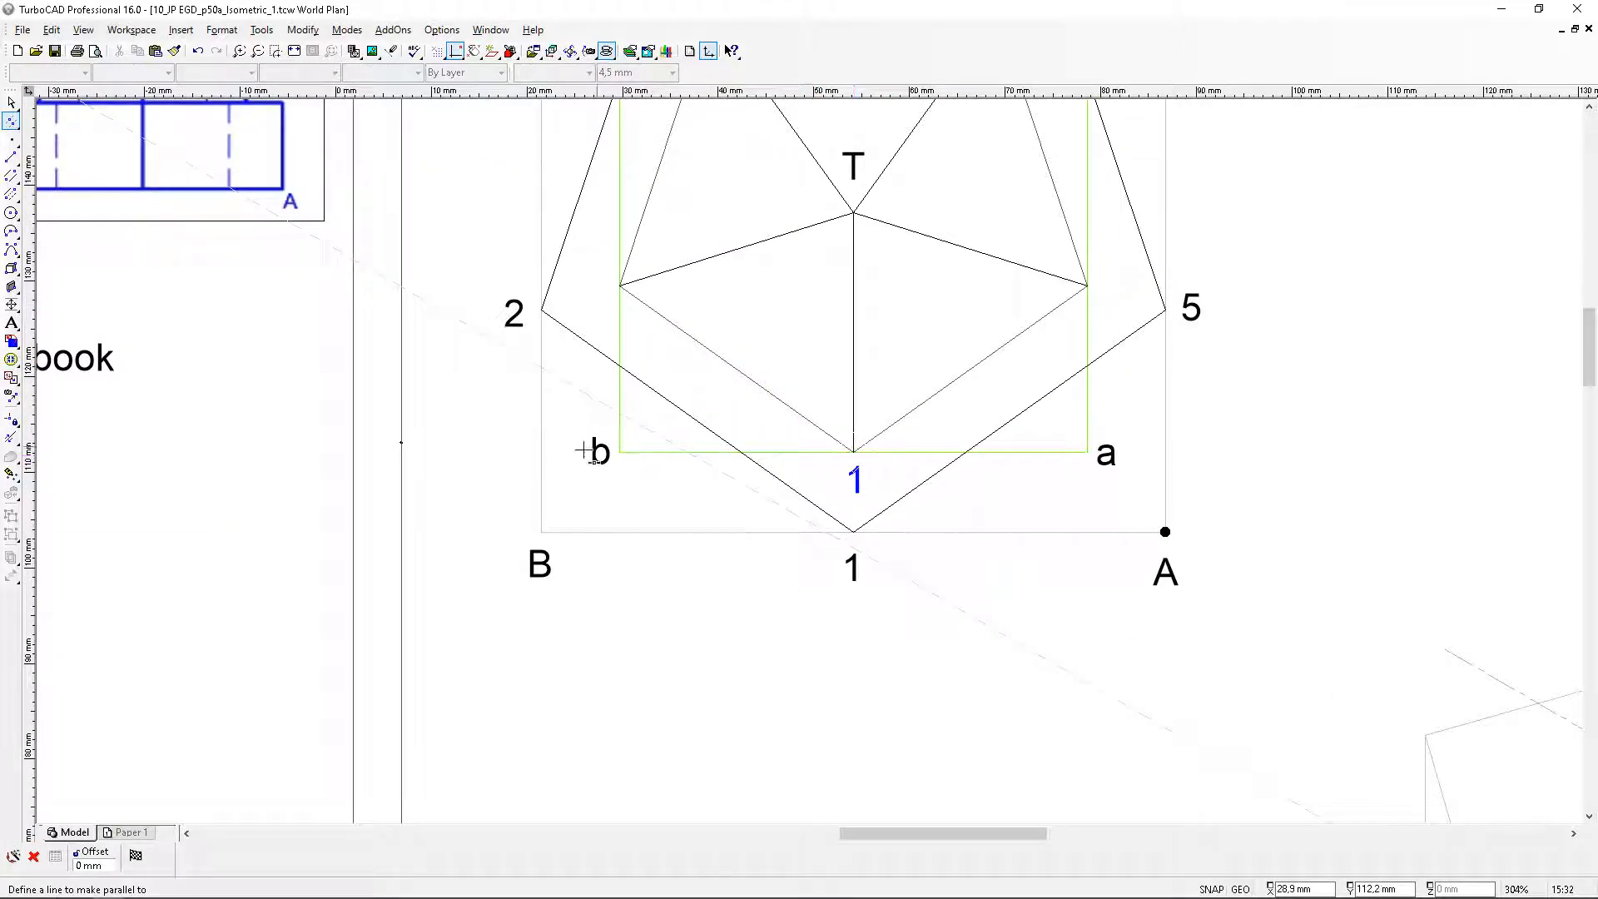
left_click(10, 122)
left_click(66, 152)
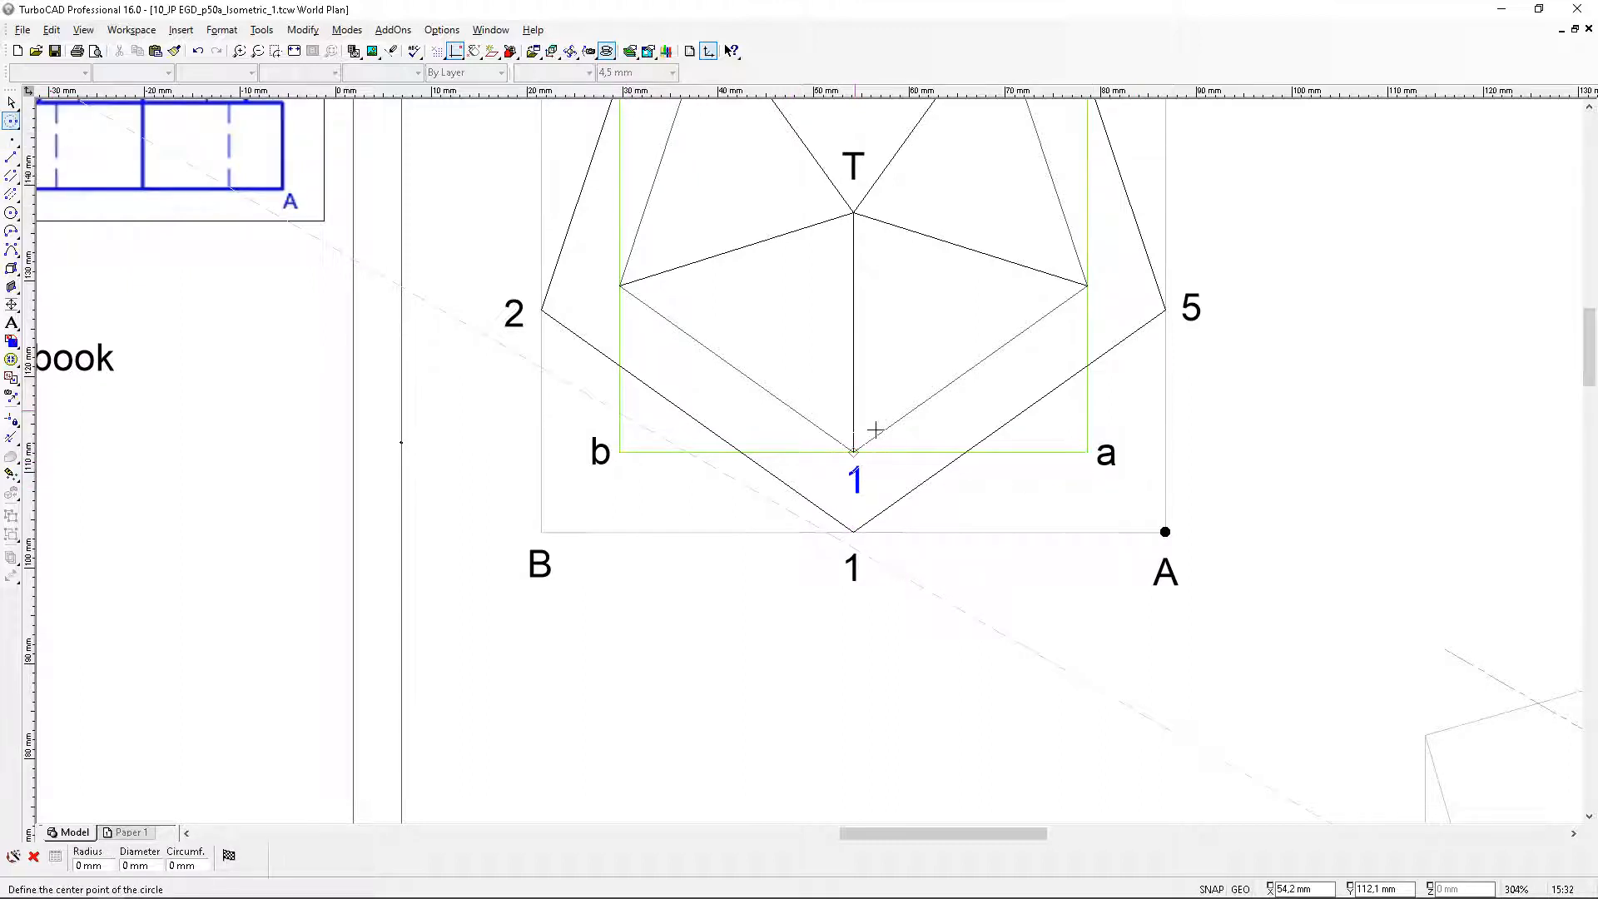
left_click(853, 450)
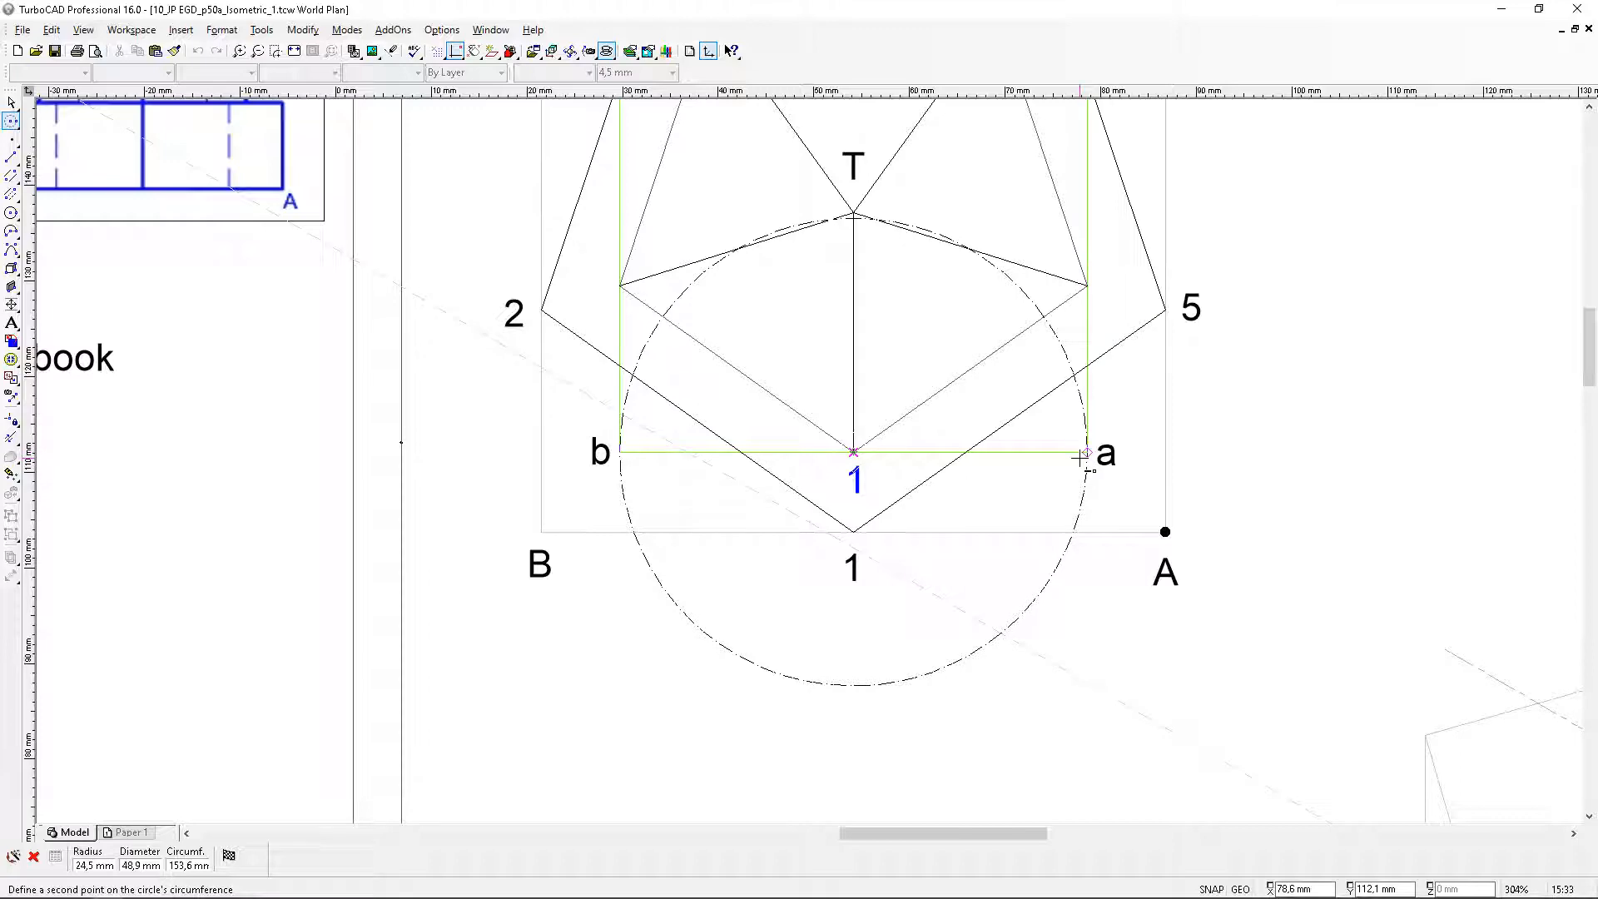
key("Escape")
Start a construction circle centred on the blue 1 dot in the isometric drawing
scroll(1080, 458, "down", 2)
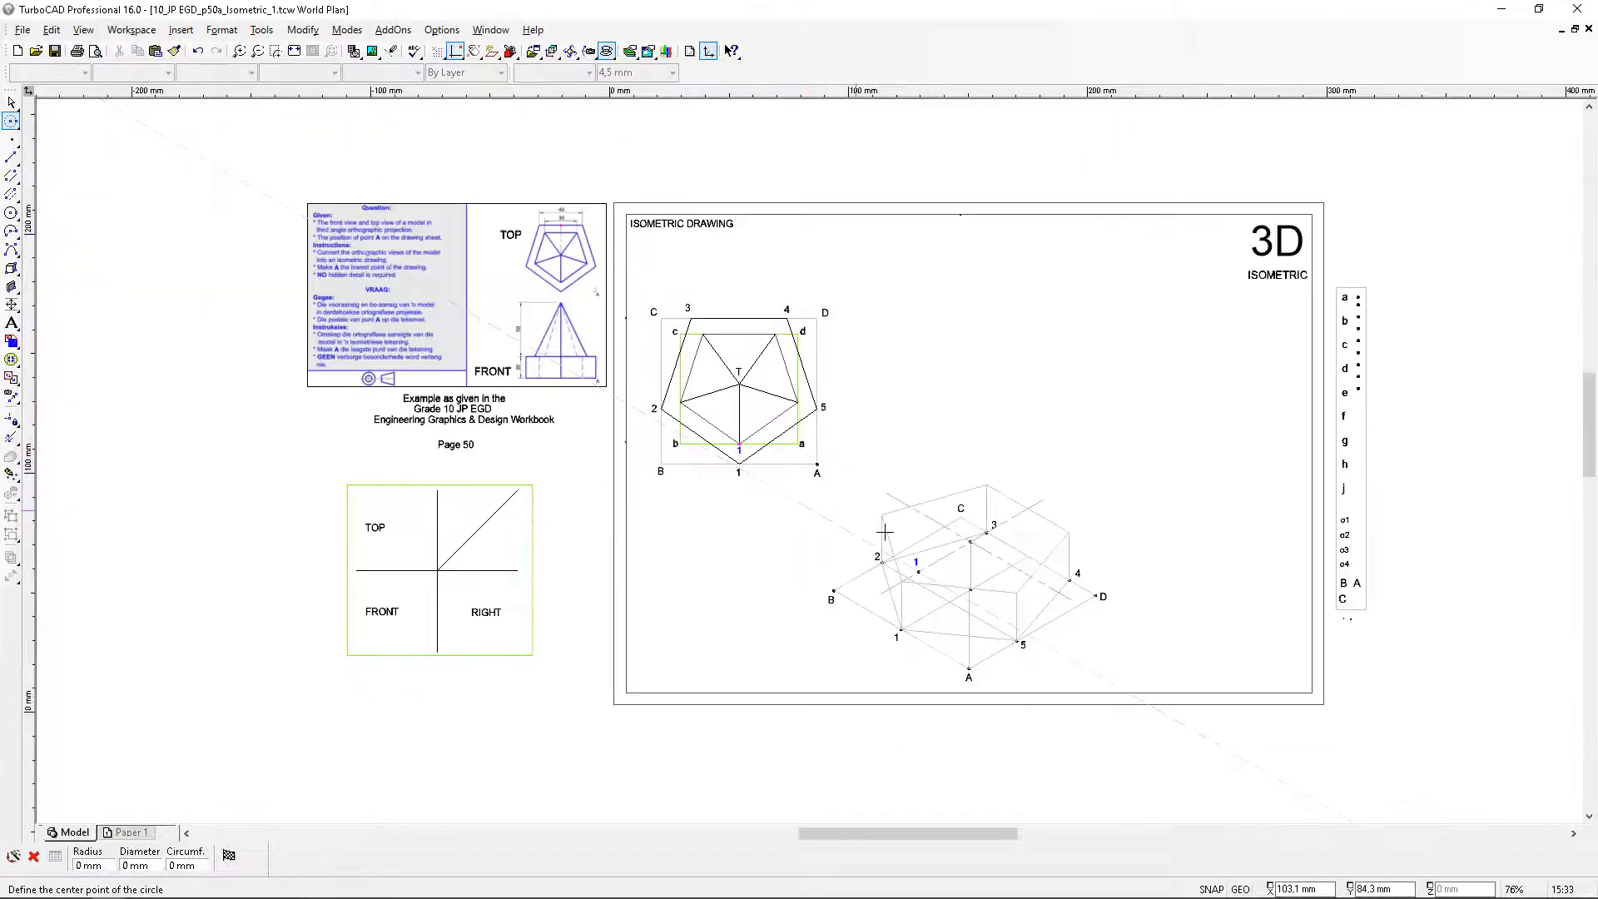
scroll(914, 571, "up", 4)
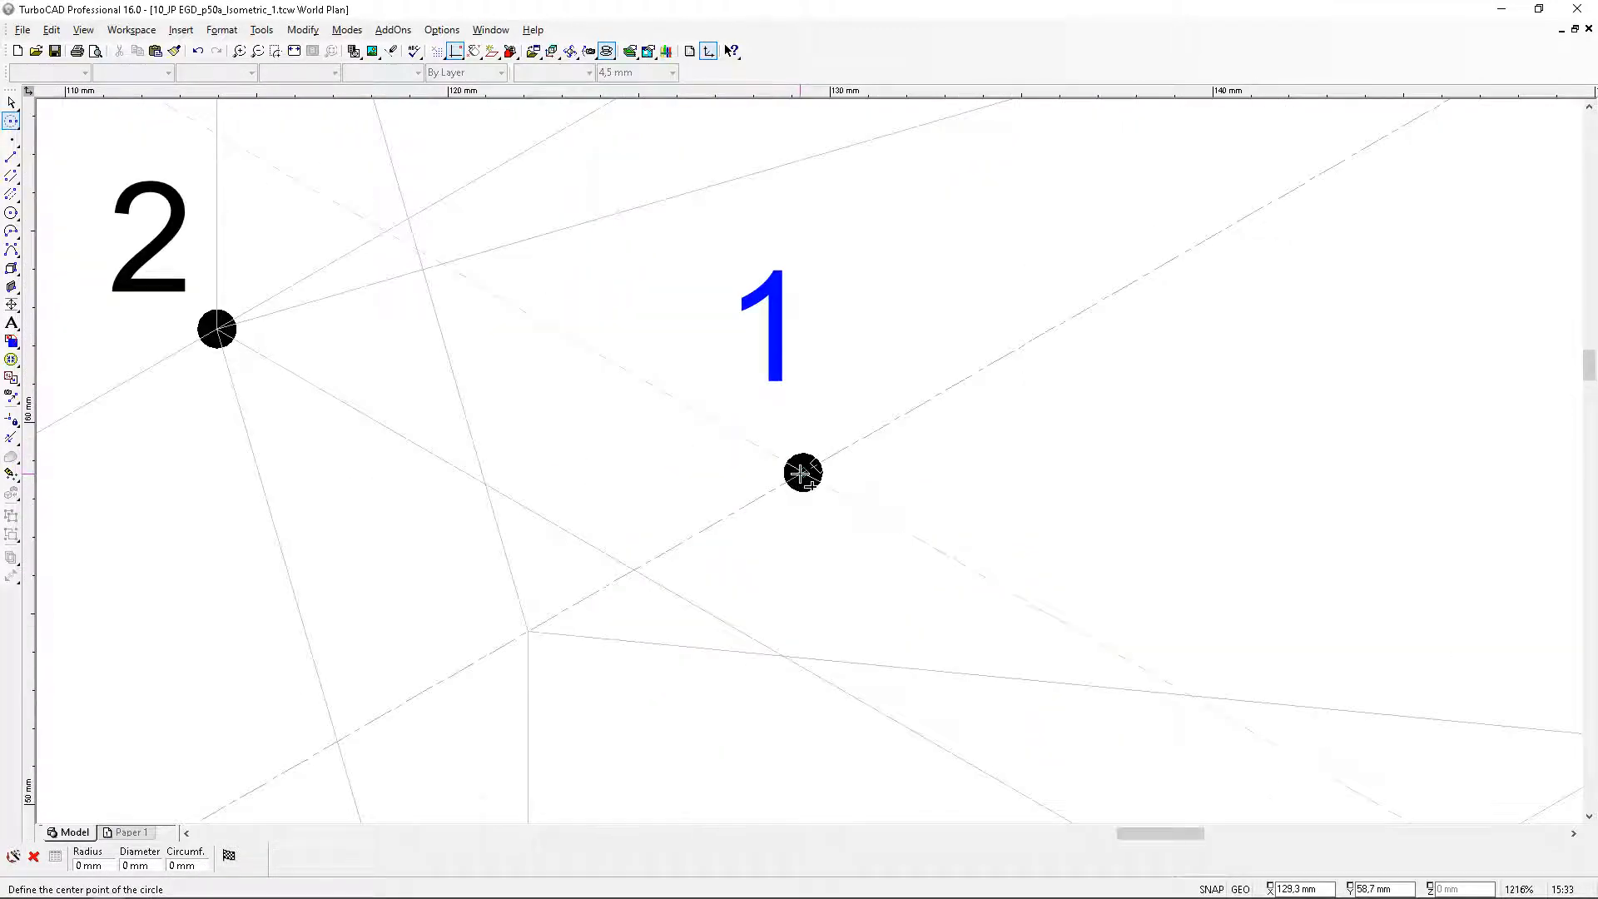
left_click(802, 473)
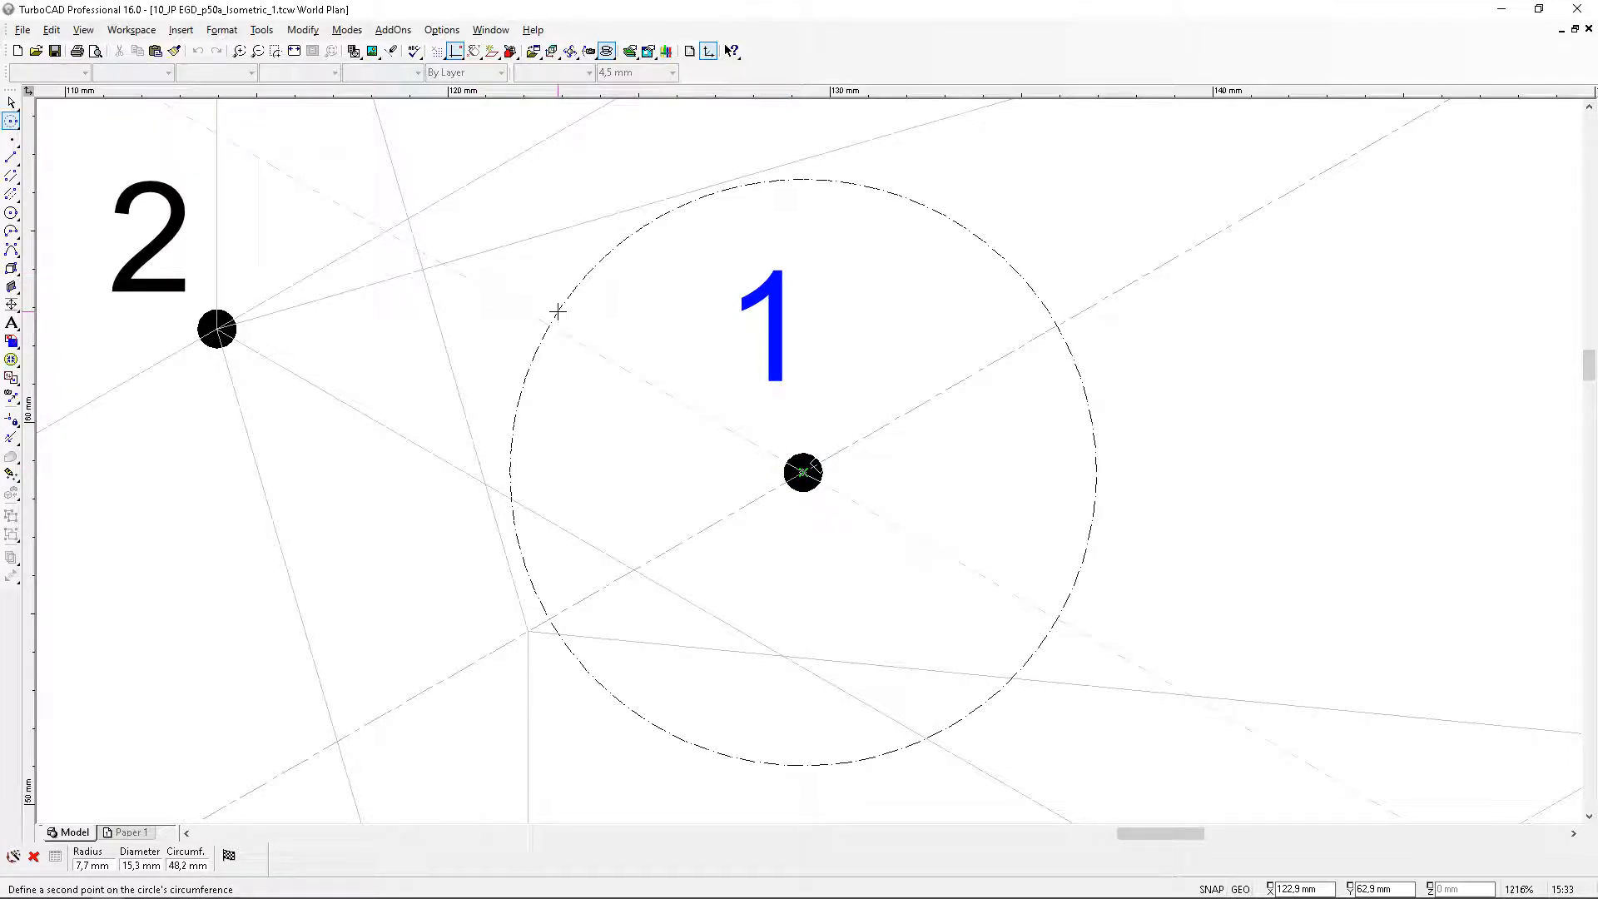
Measure the distance from blue point 1 to corner a in the top view using a construction circle
key("Escape")
scroll(556, 310, "down", 3)
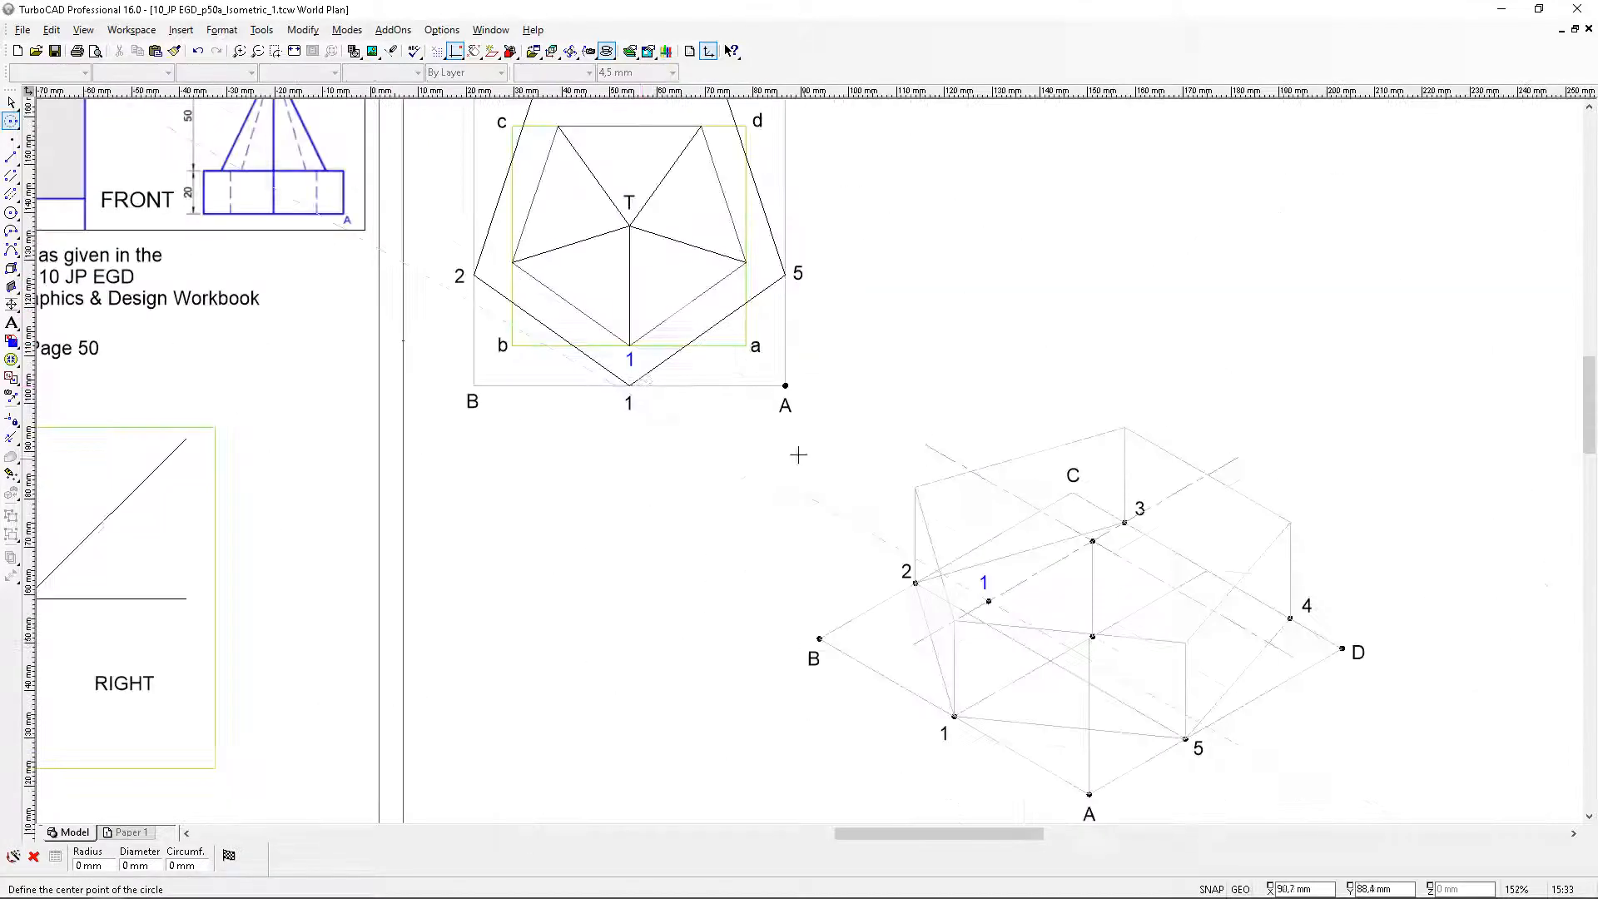
scroll(645, 343, "up", 3)
left_click(630, 343)
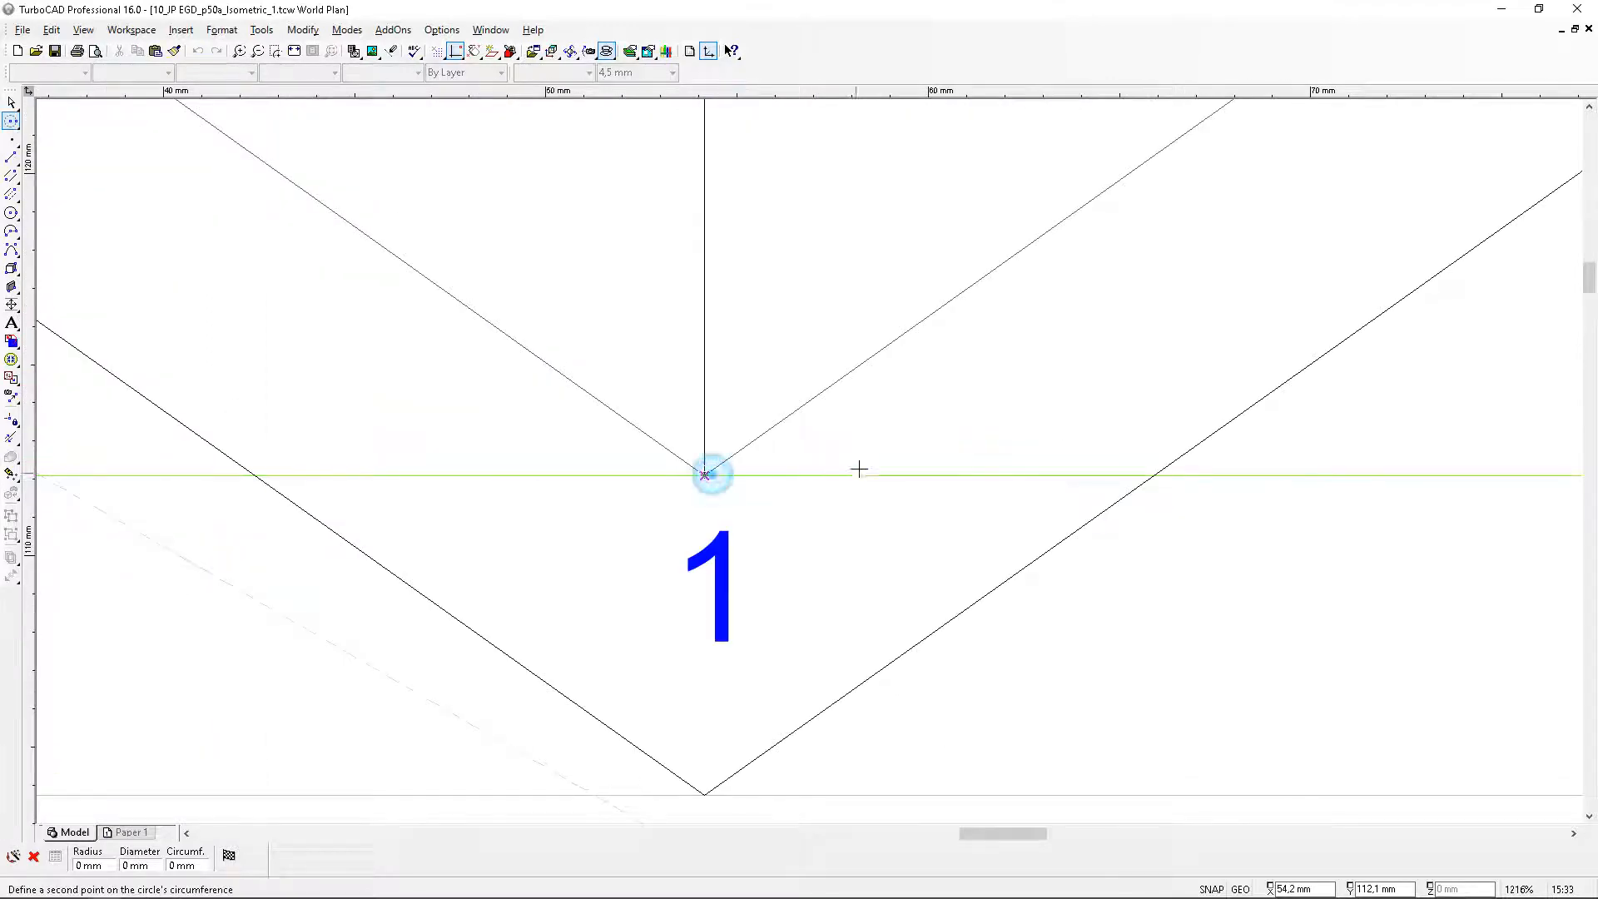
scroll(855, 468, "down", 2)
scroll(1005, 462, "up", 1)
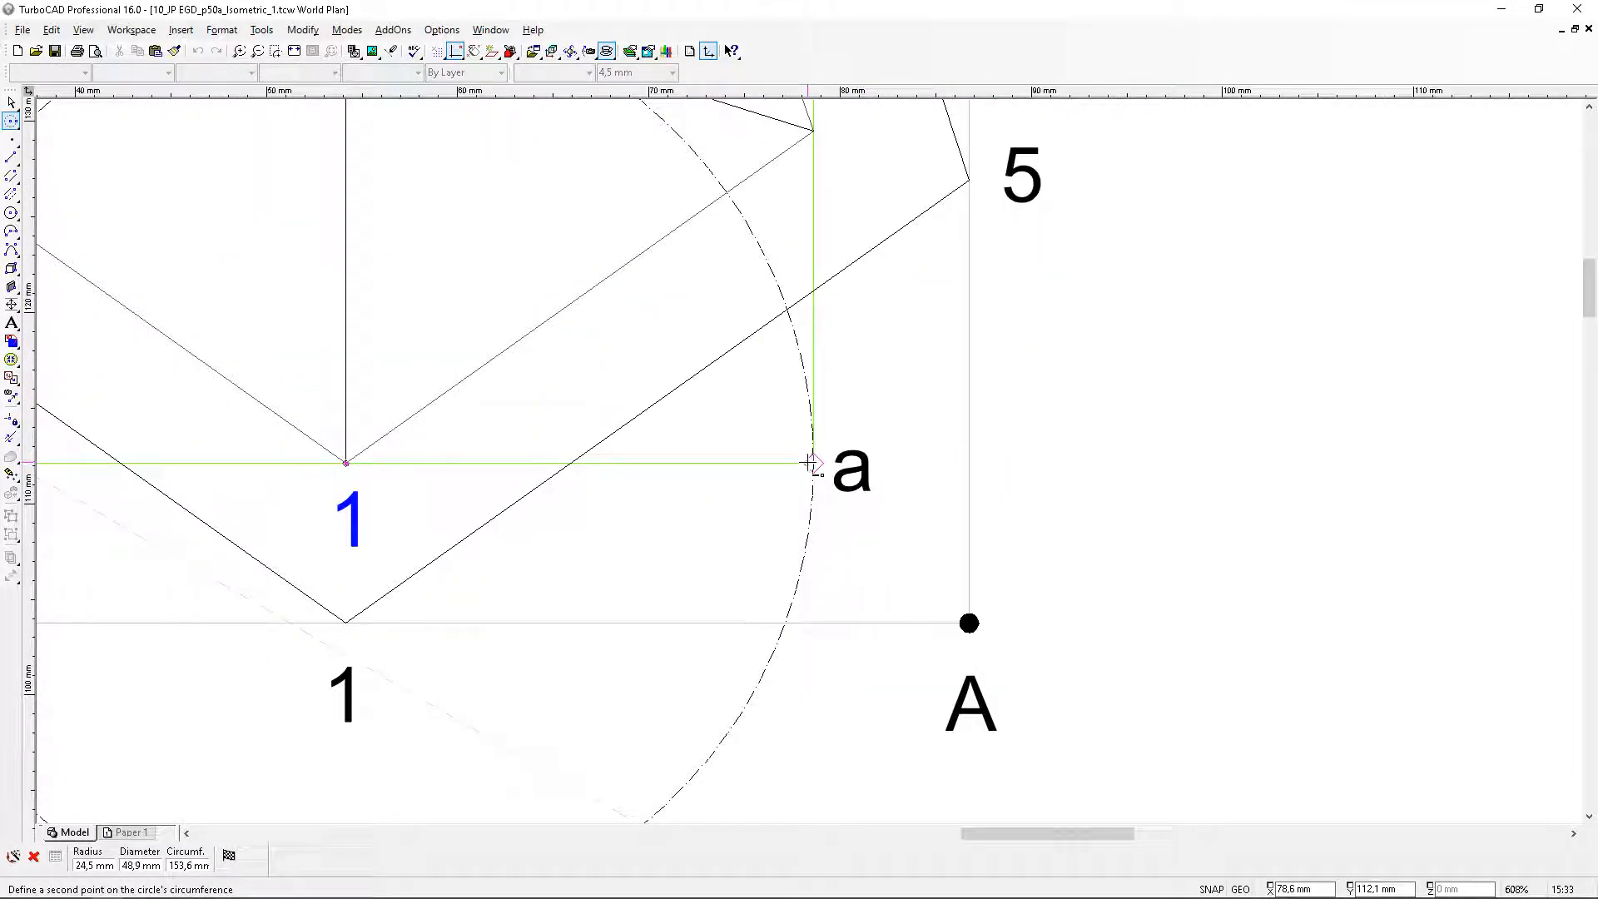
left_click(810, 462)
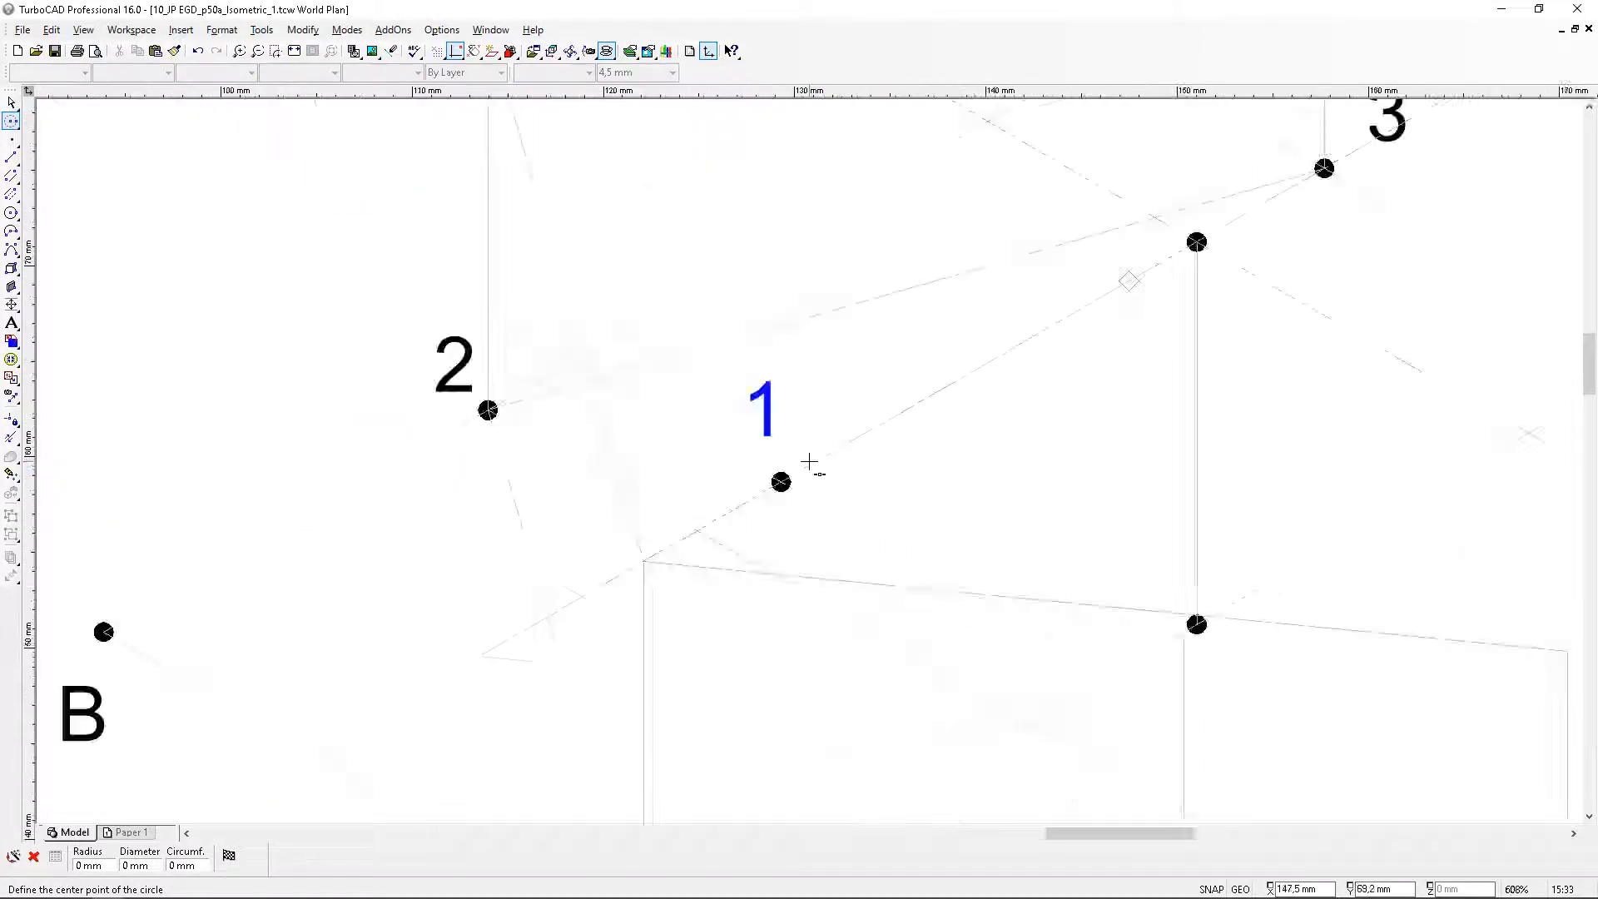
Draw a construction circle with a 24,5 mm radius centred on blue point 1 in the isometric drawing
scroll(809, 462, "up", 1)
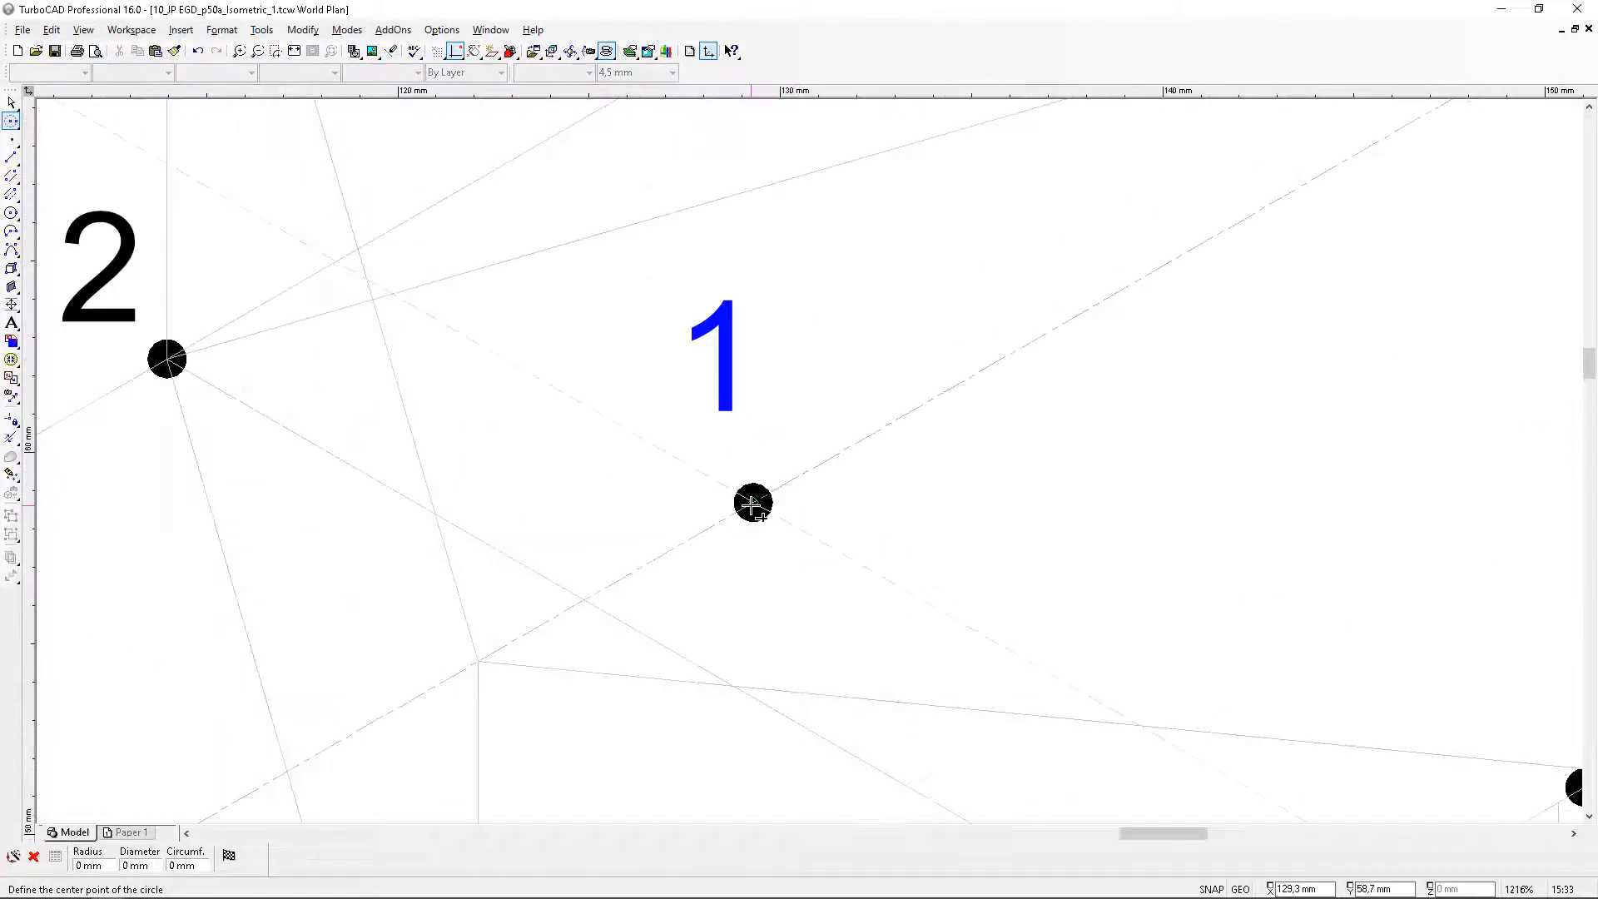
left_click(781, 482)
type("24,5")
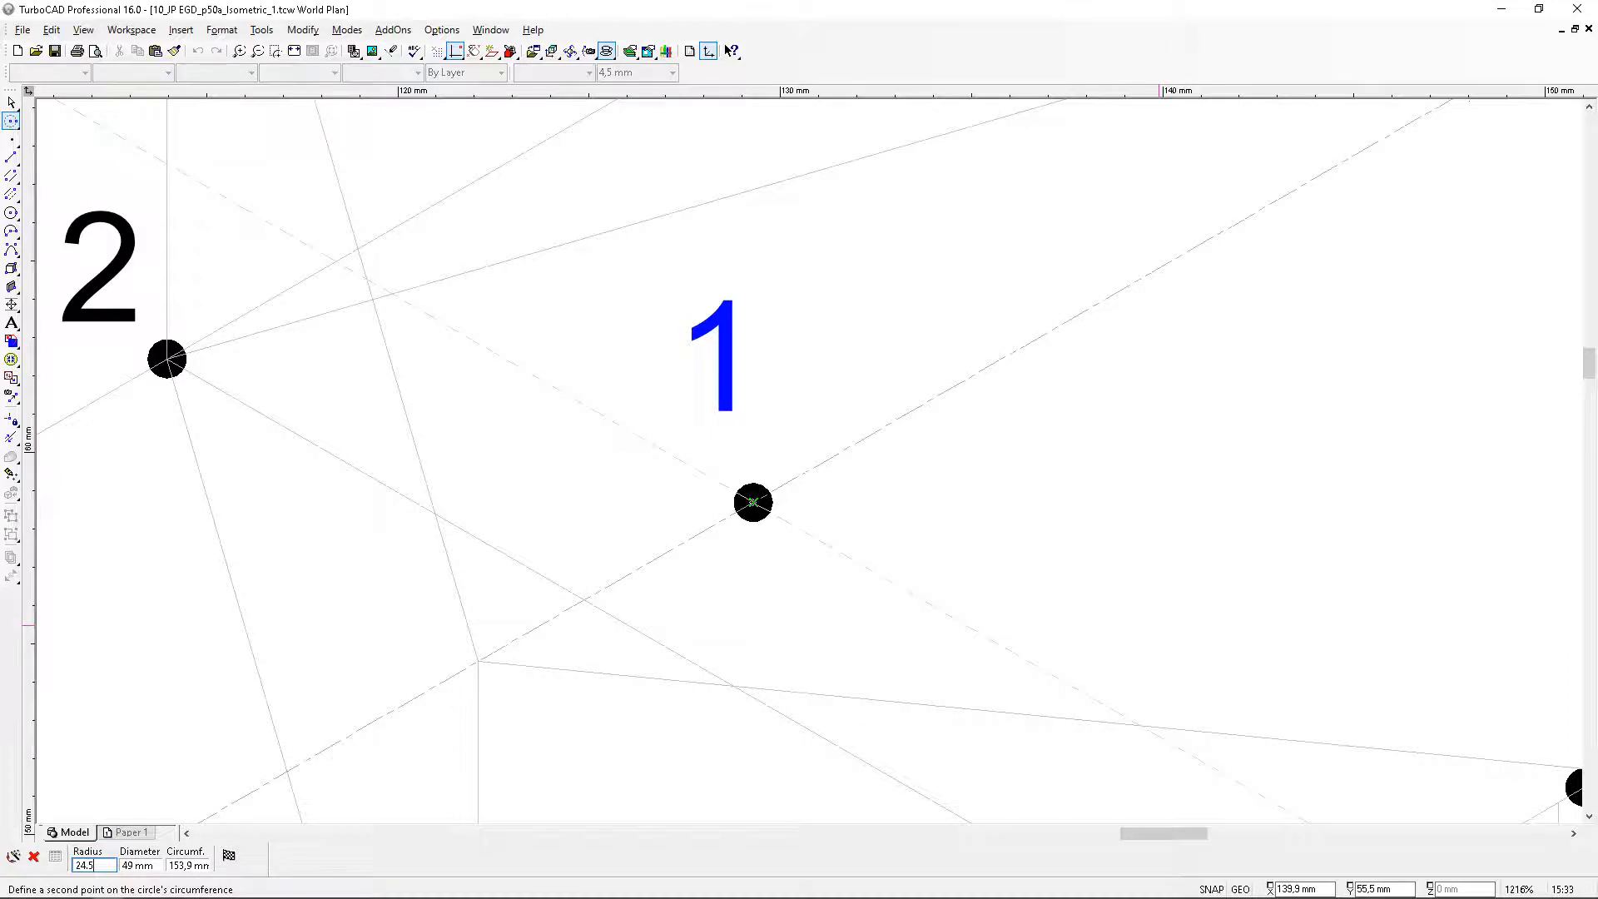
key("Return")
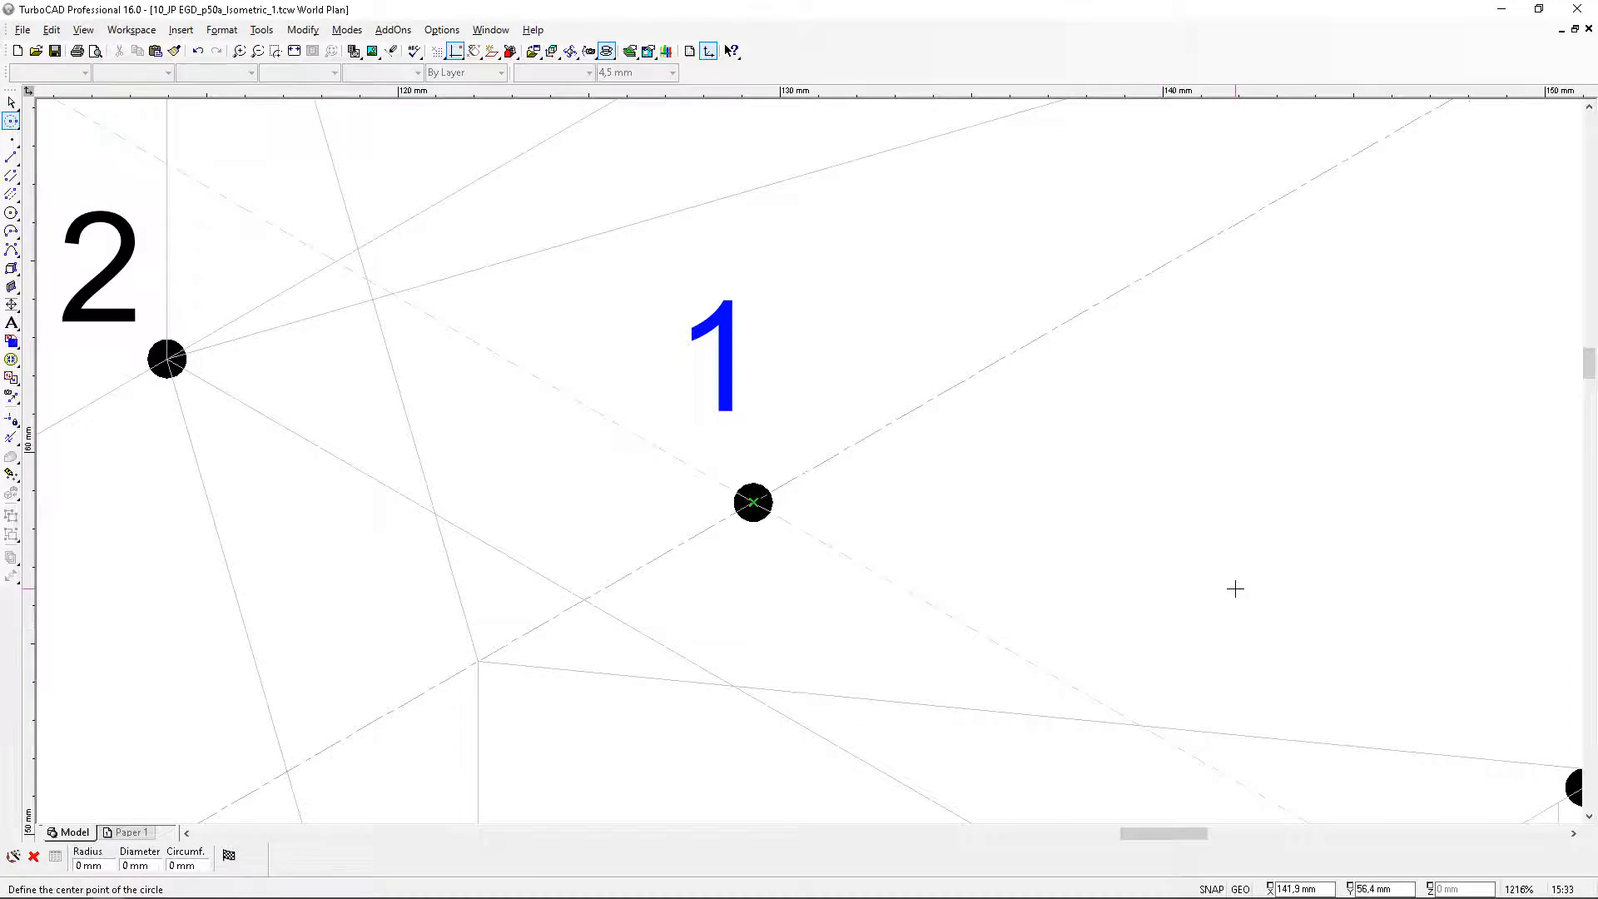
scroll(806, 461, "down", 2)
scroll(806, 470, "up", 1)
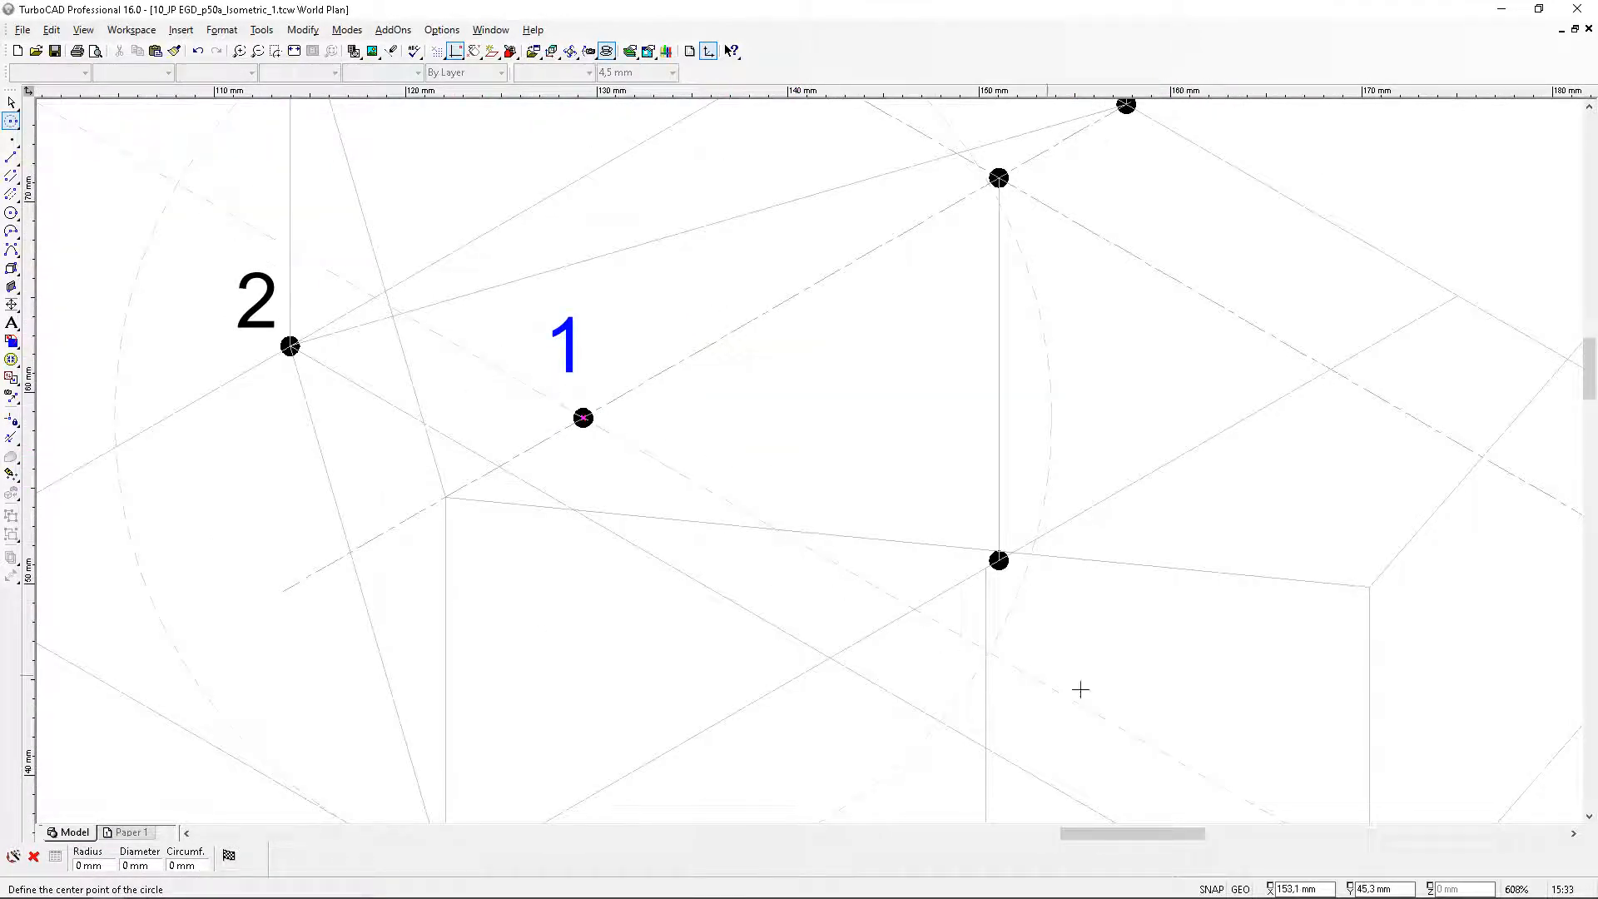
Draw a line about 49 mm long at 330° through blue point 1, ending where the construction circle crosses the dashed construction line
left_click(11, 157)
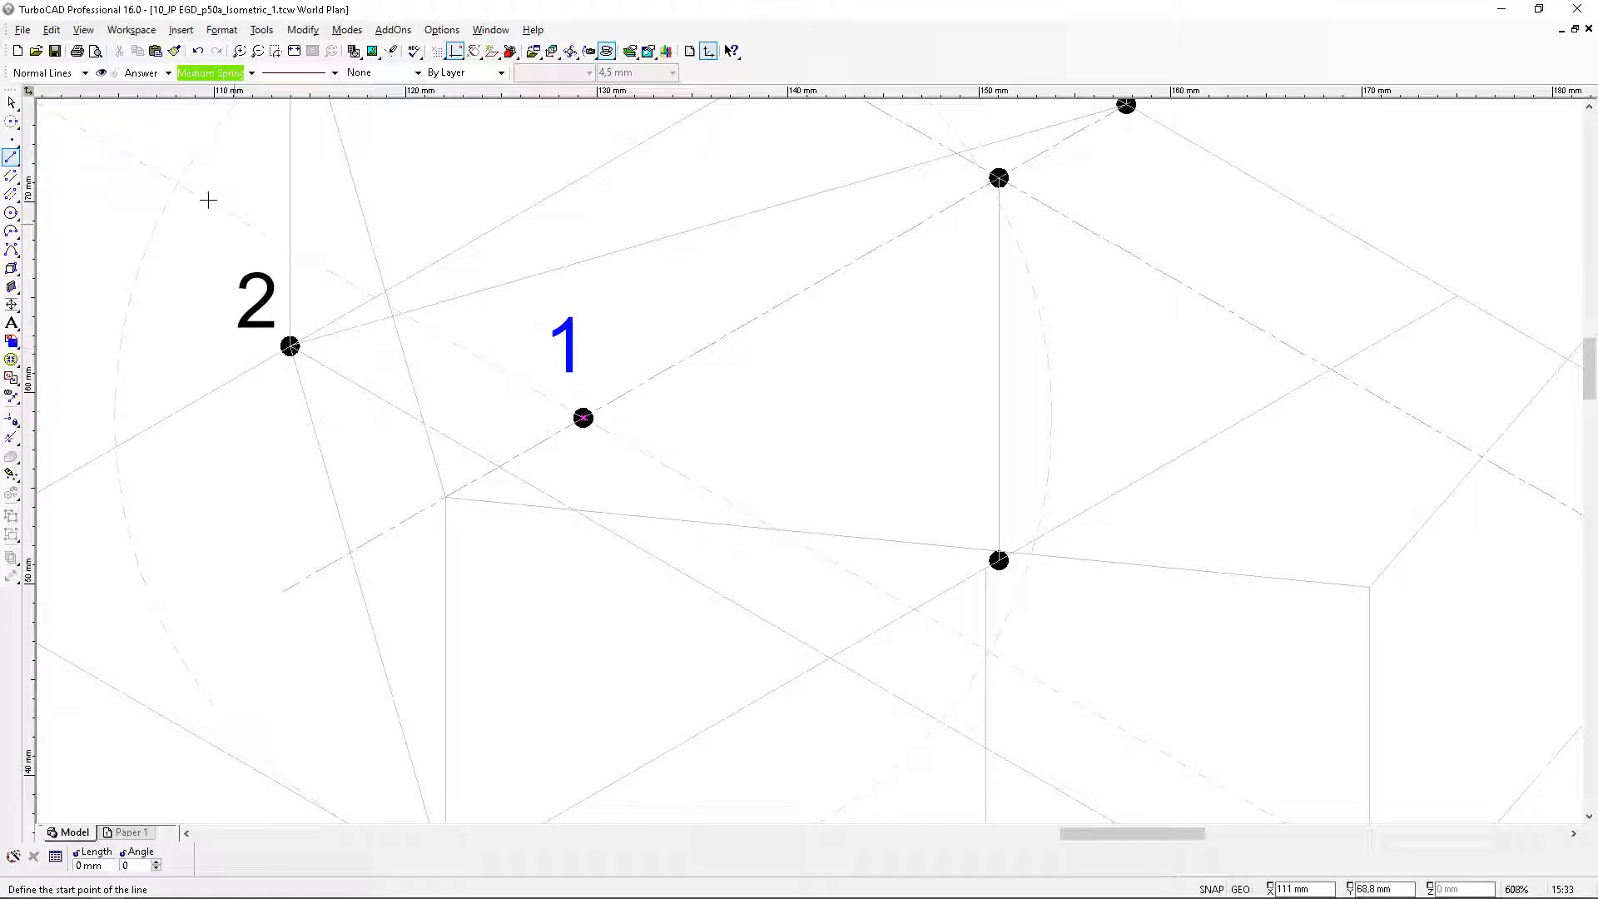
left_click(180, 186)
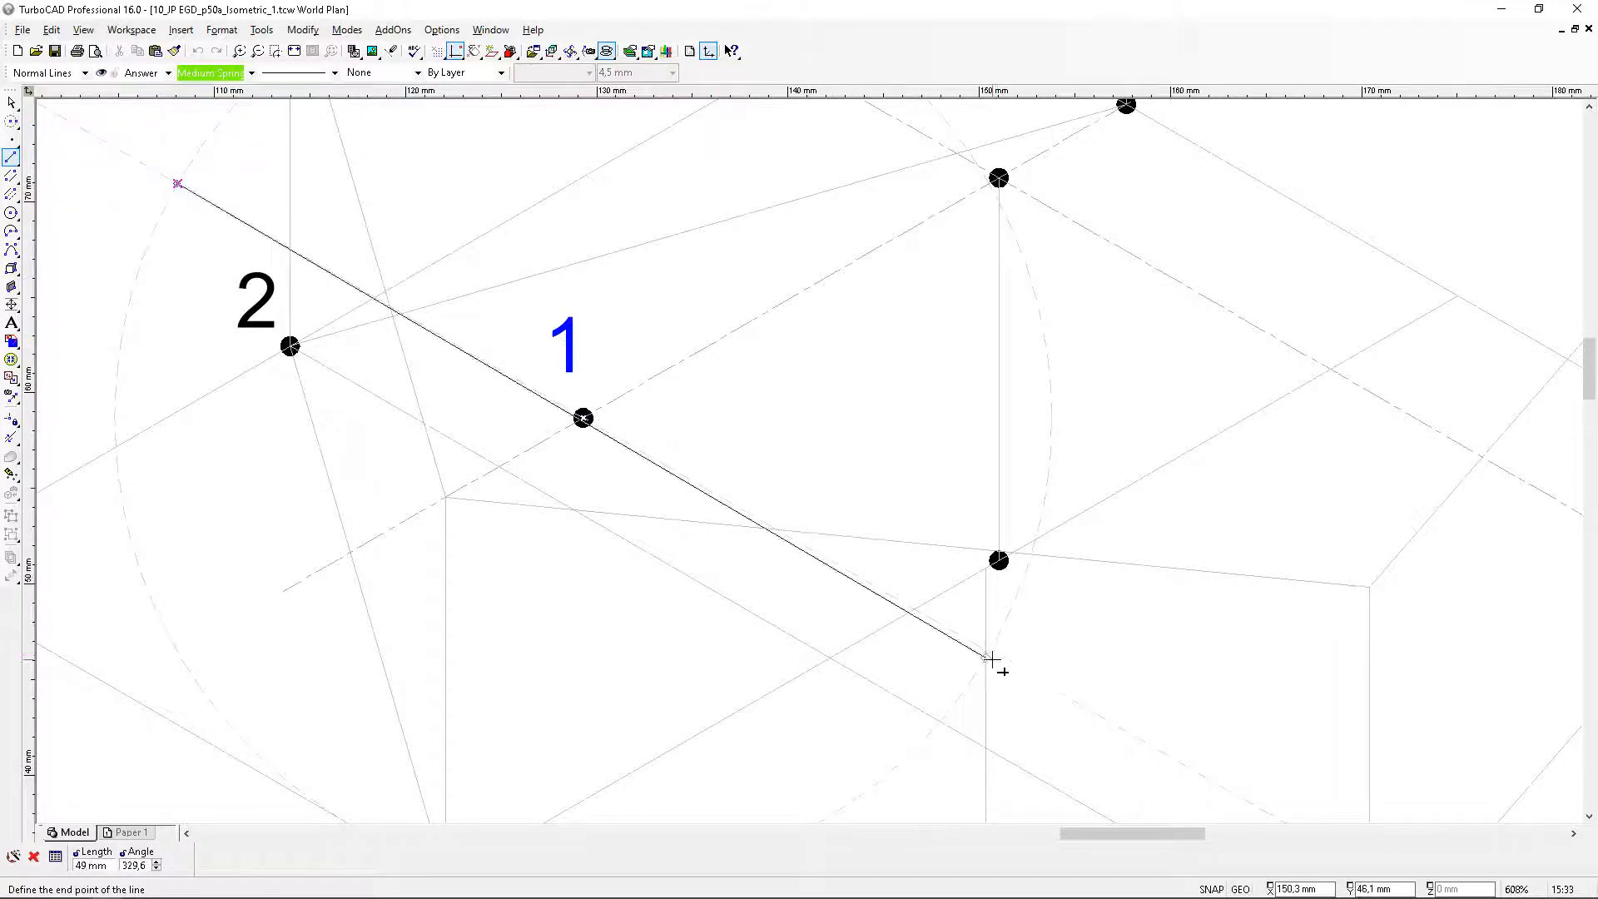
scroll(996, 657, "up", 3)
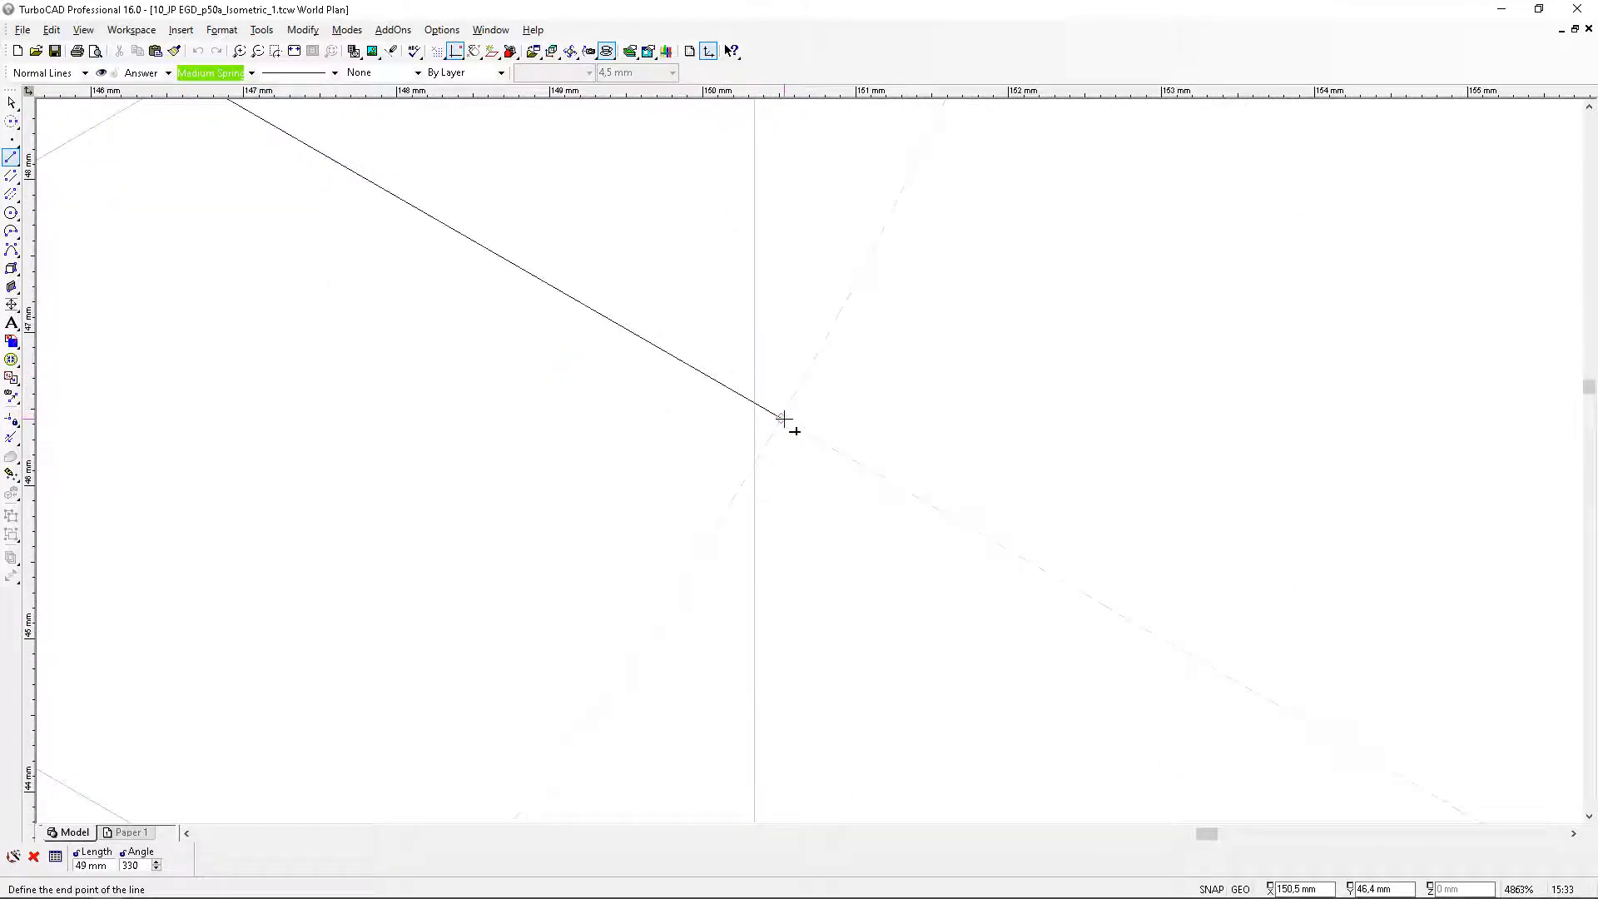
left_click(781, 418)
scroll(809, 470, "down", 3)
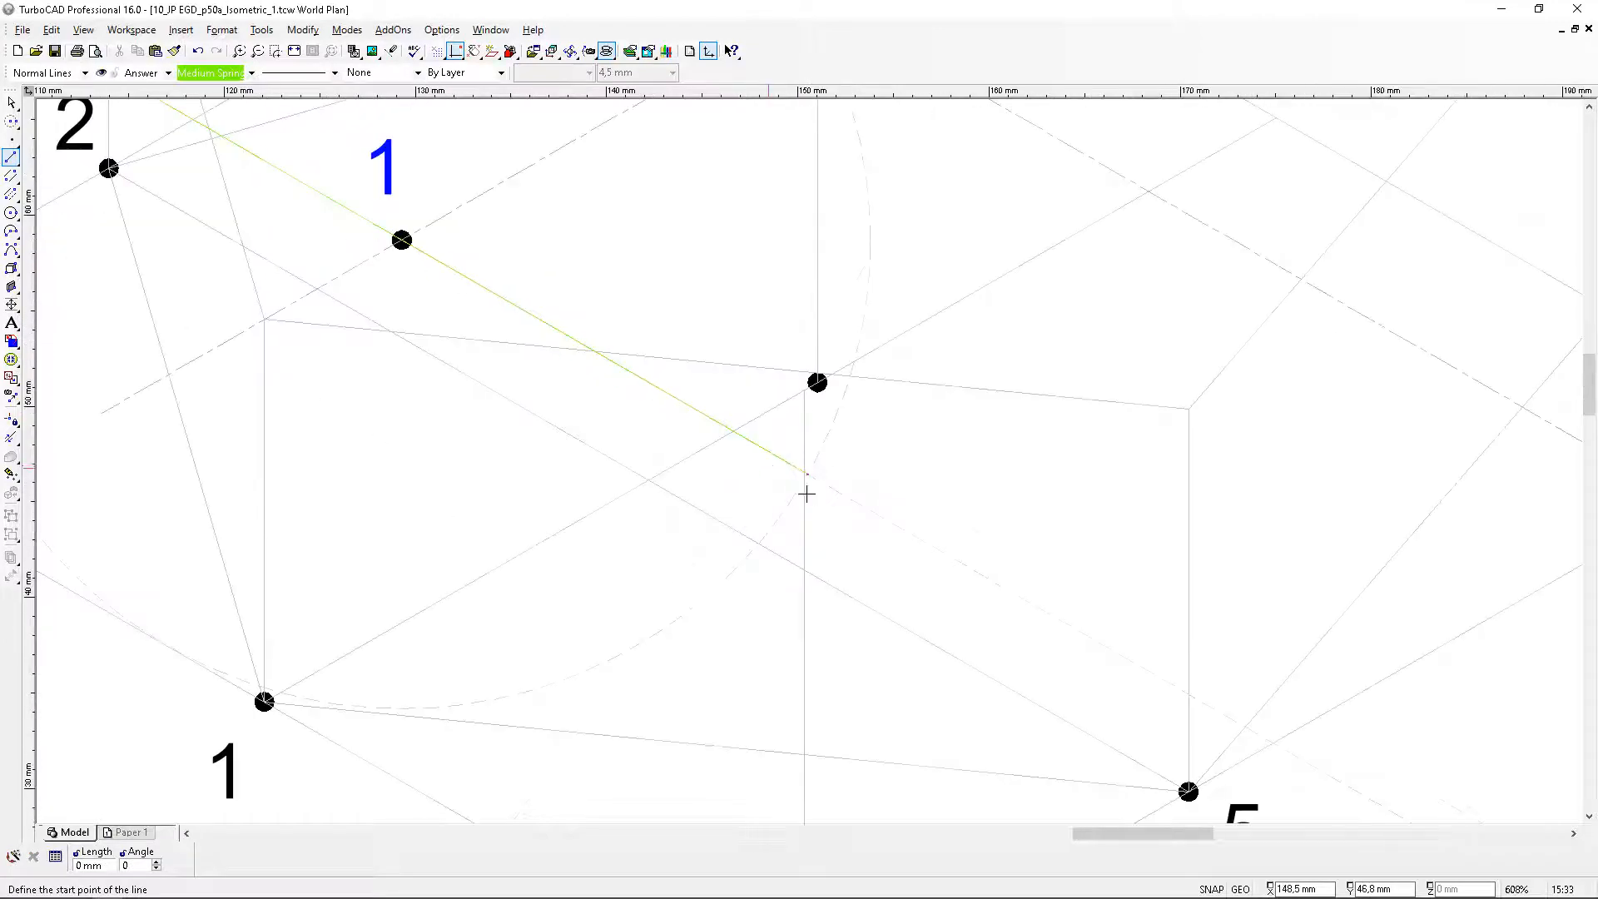
scroll(799, 478, "down", 2)
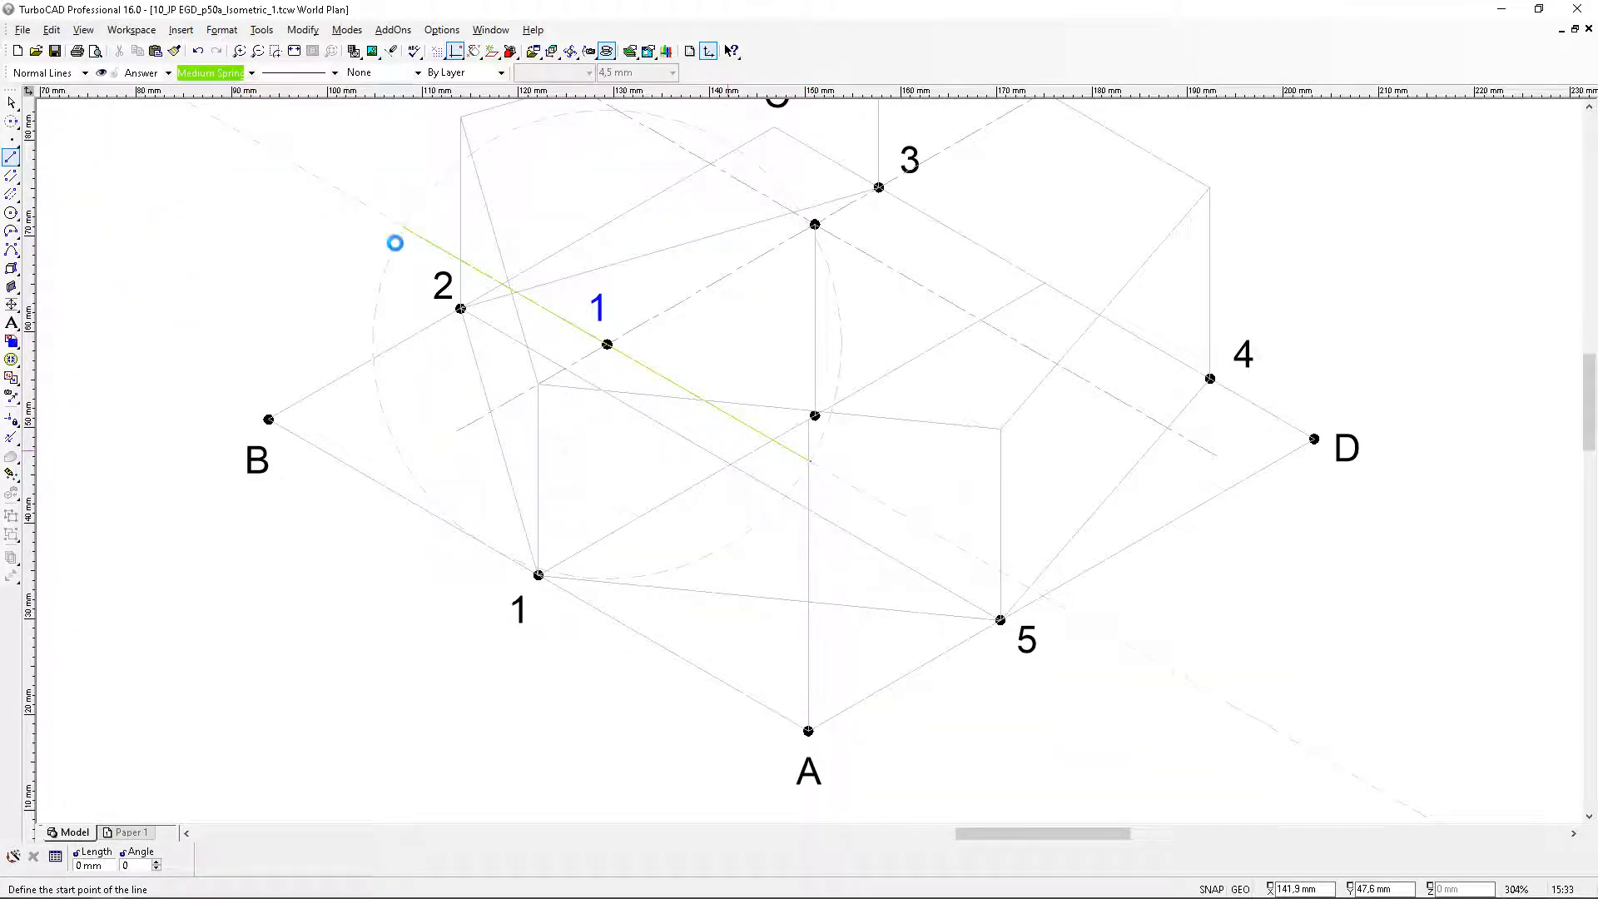
Clear the construction circle and construction line from the drawing
left_click(50, 30)
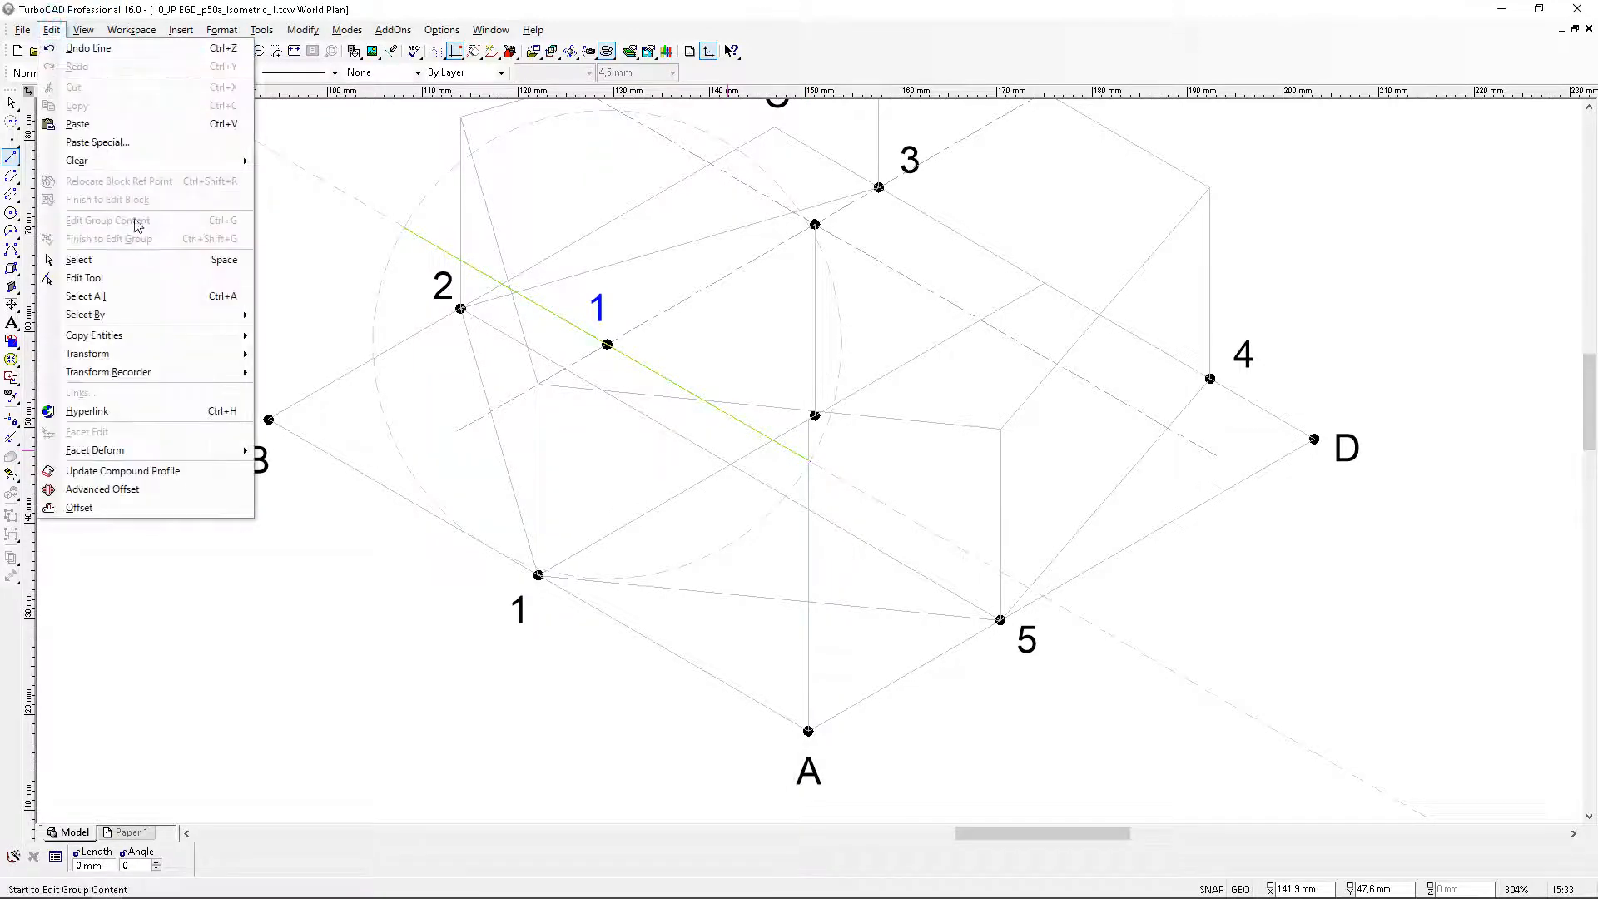
mouse_move(147, 163)
left_click(324, 214)
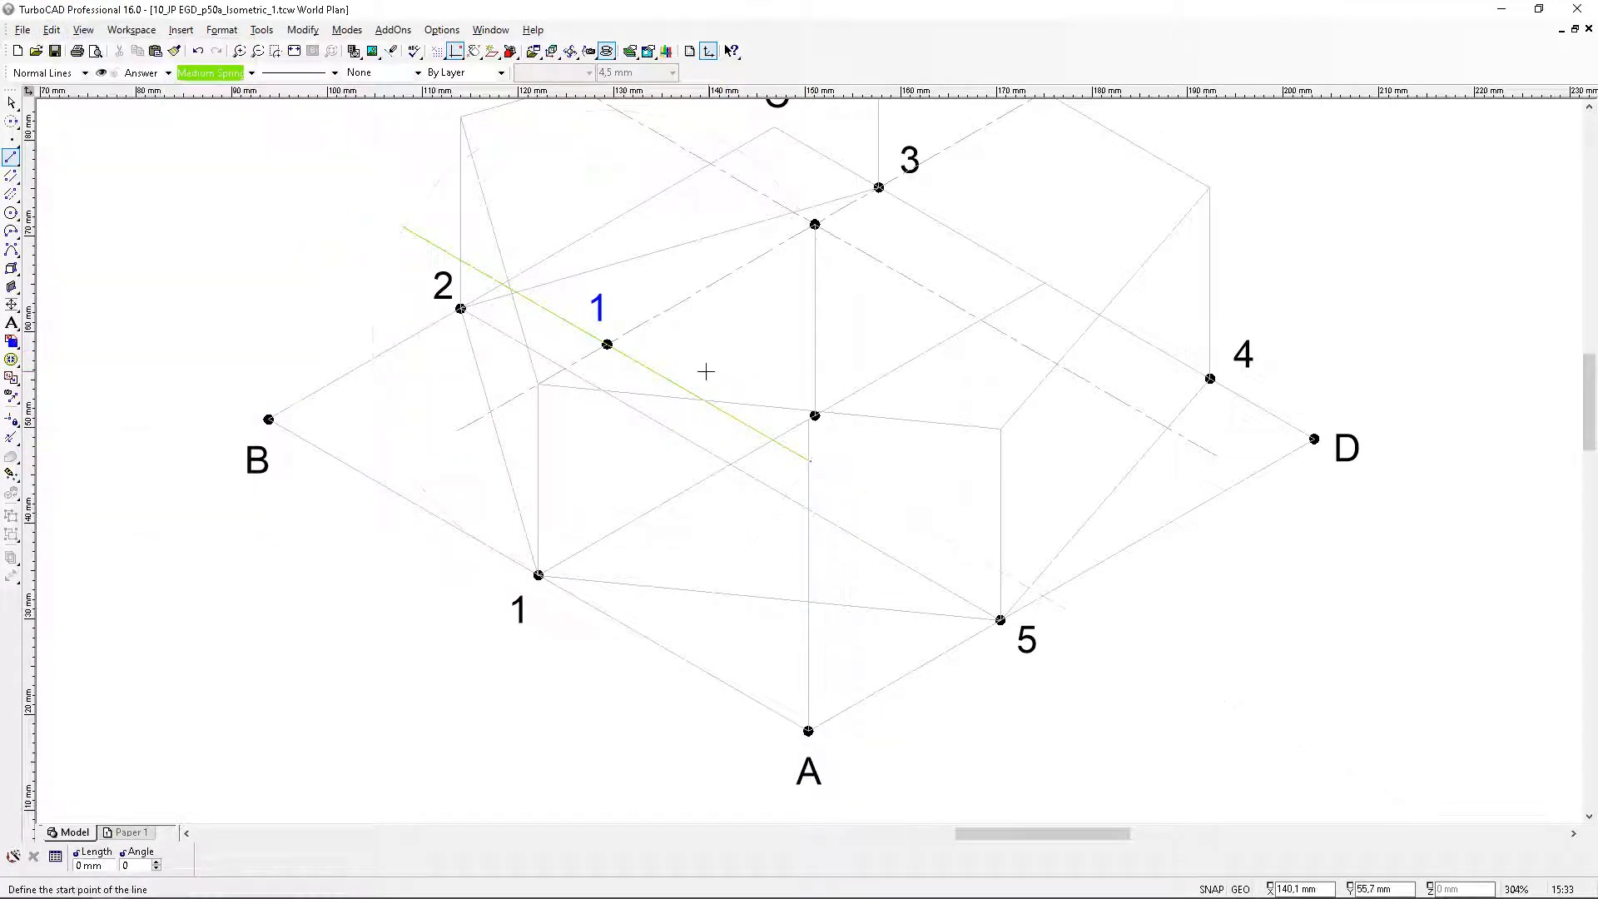
Move a small spare dot from below the letter list to the upper end of the green line through blue point 1
left_click(12, 101)
scroll(851, 485, "down", 2)
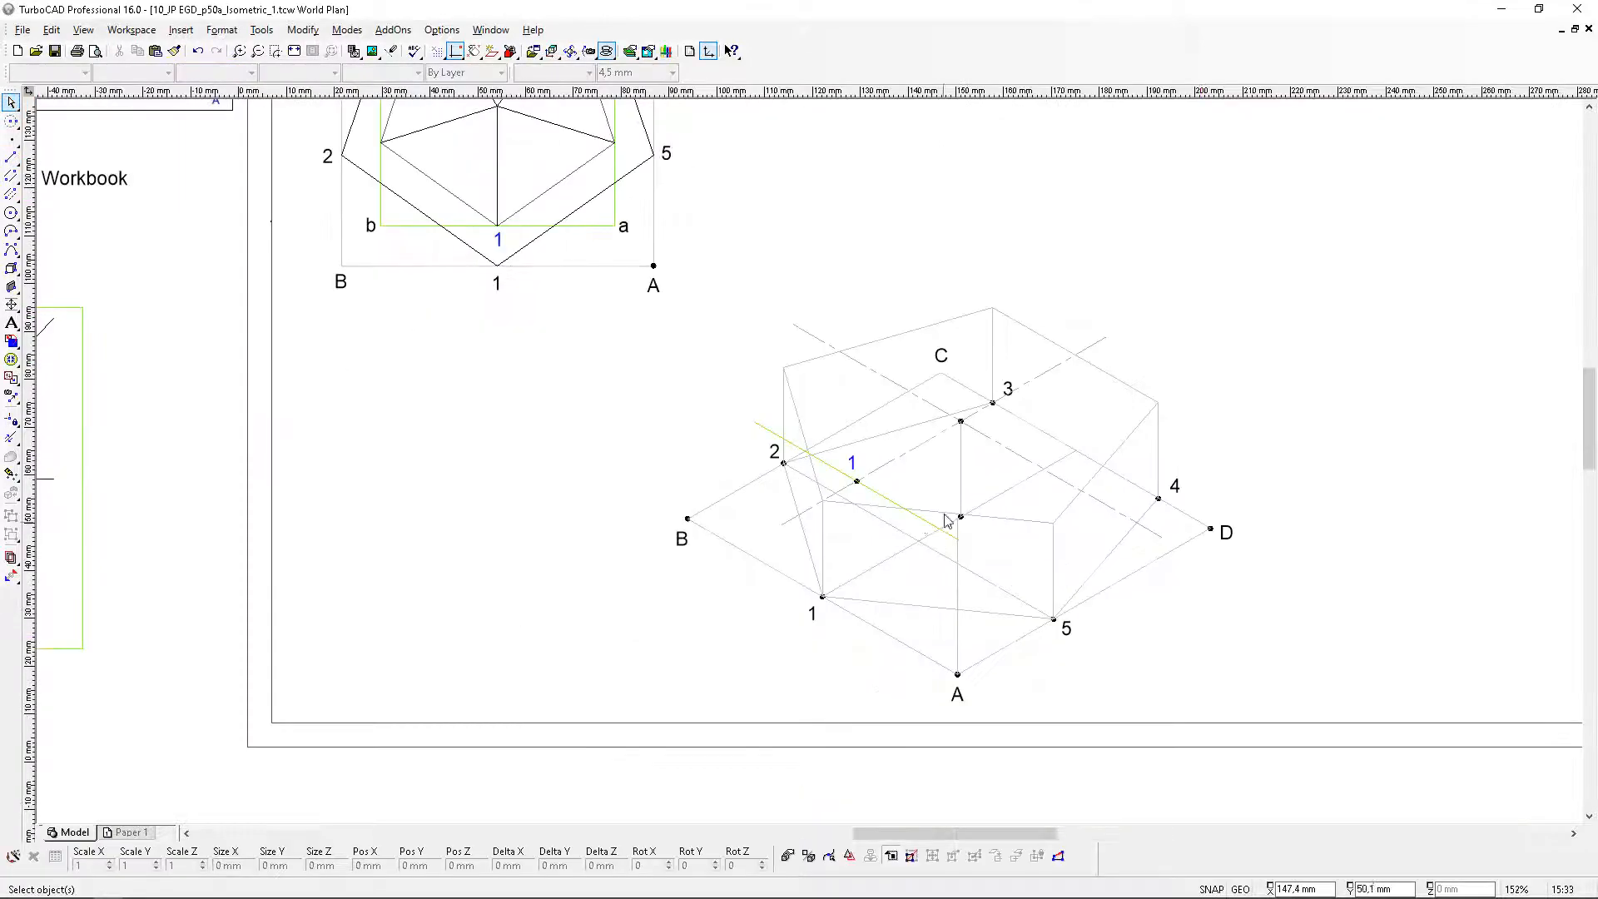
scroll(1092, 581, "down", 2)
scroll(763, 442, "up", 2)
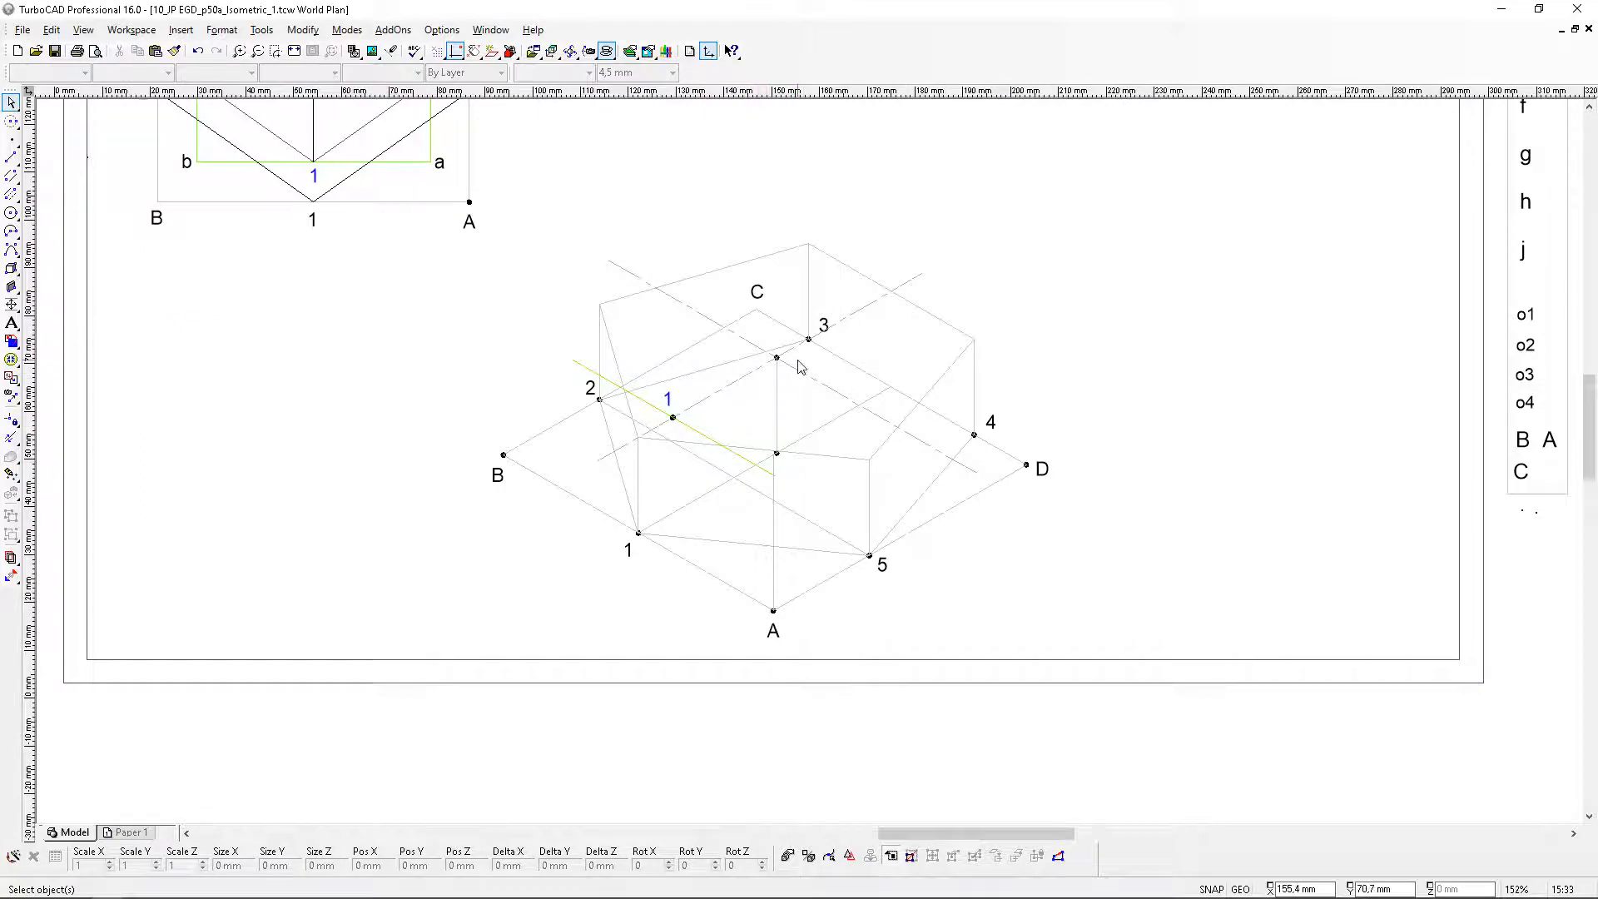
scroll(1481, 528, "up", 2)
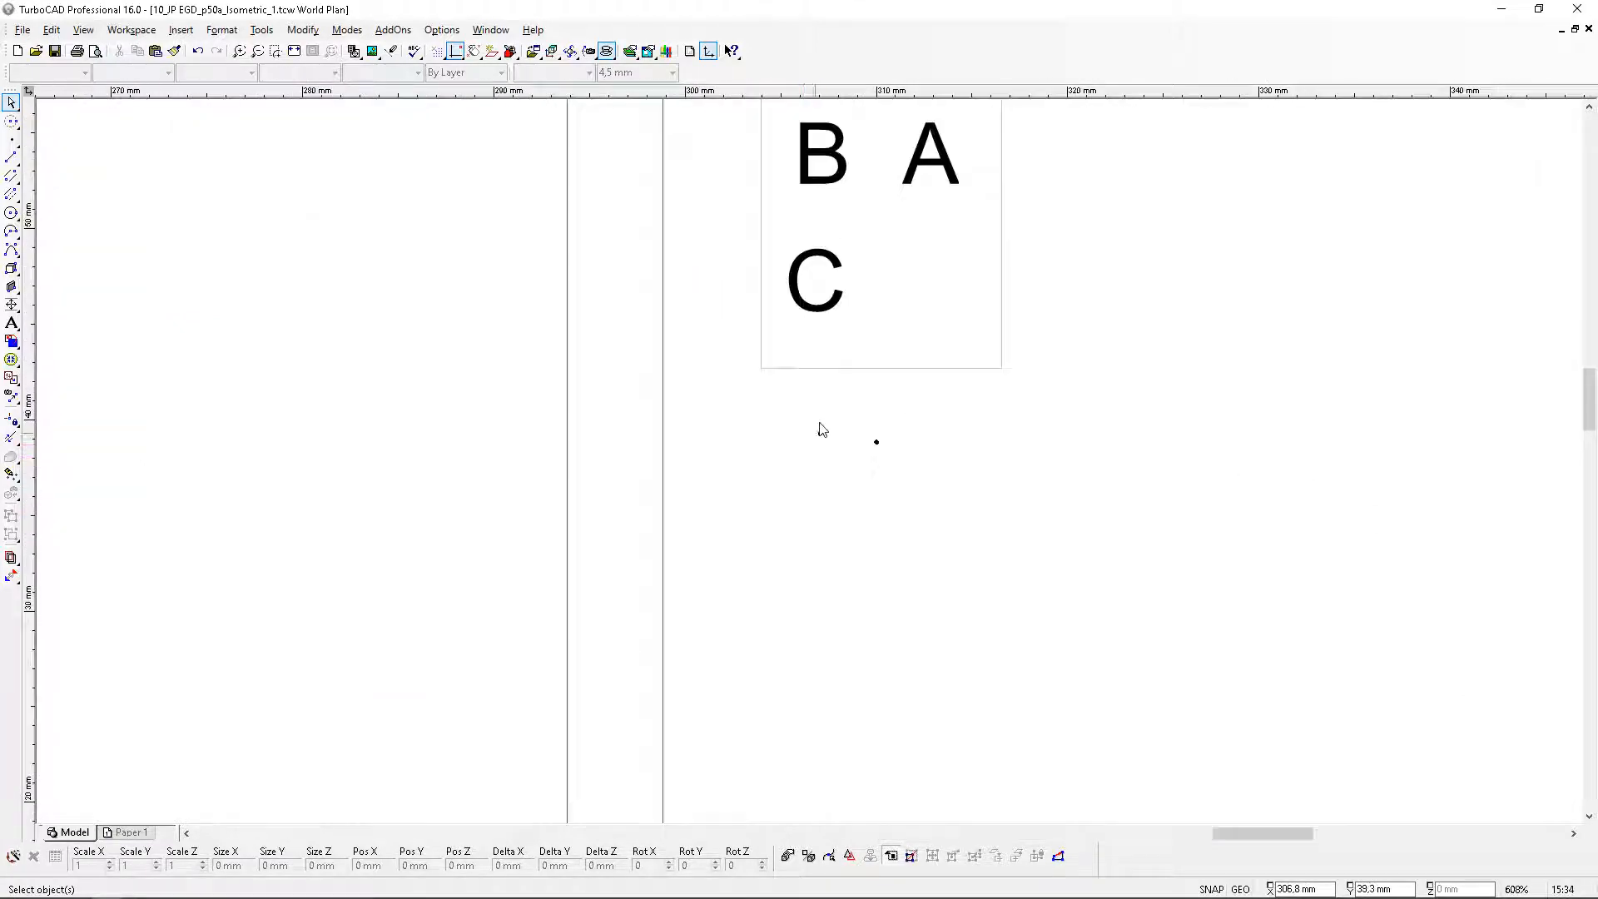
left_click(809, 429)
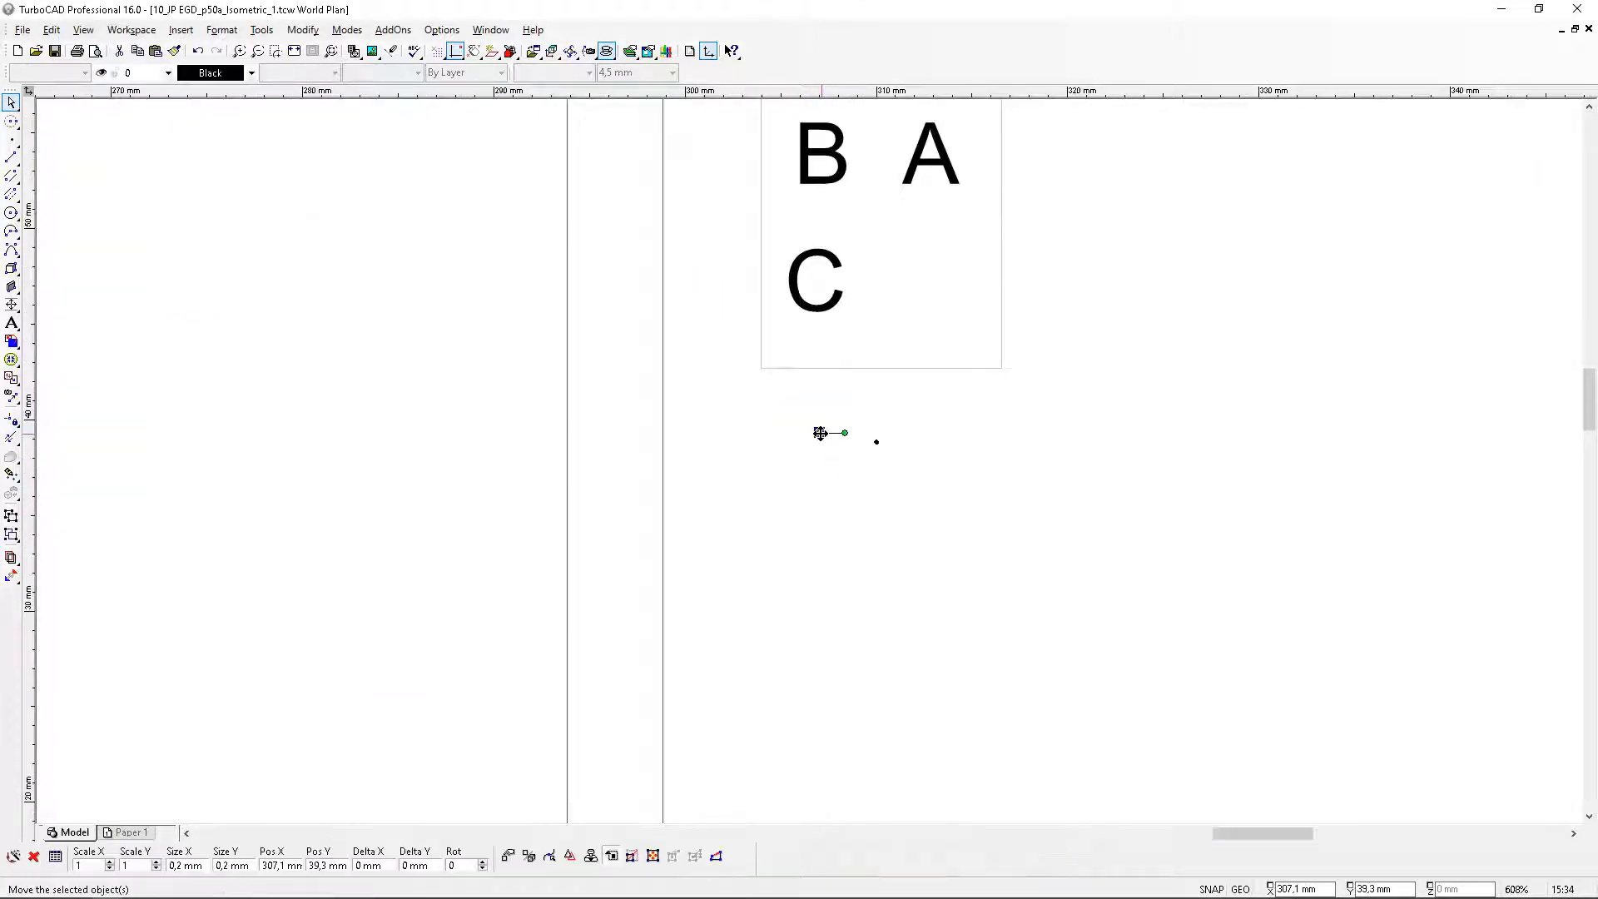
left_click_drag(819, 432, 567, 389)
scroll(727, 441, "down", 5)
scroll(667, 414, "up", 2)
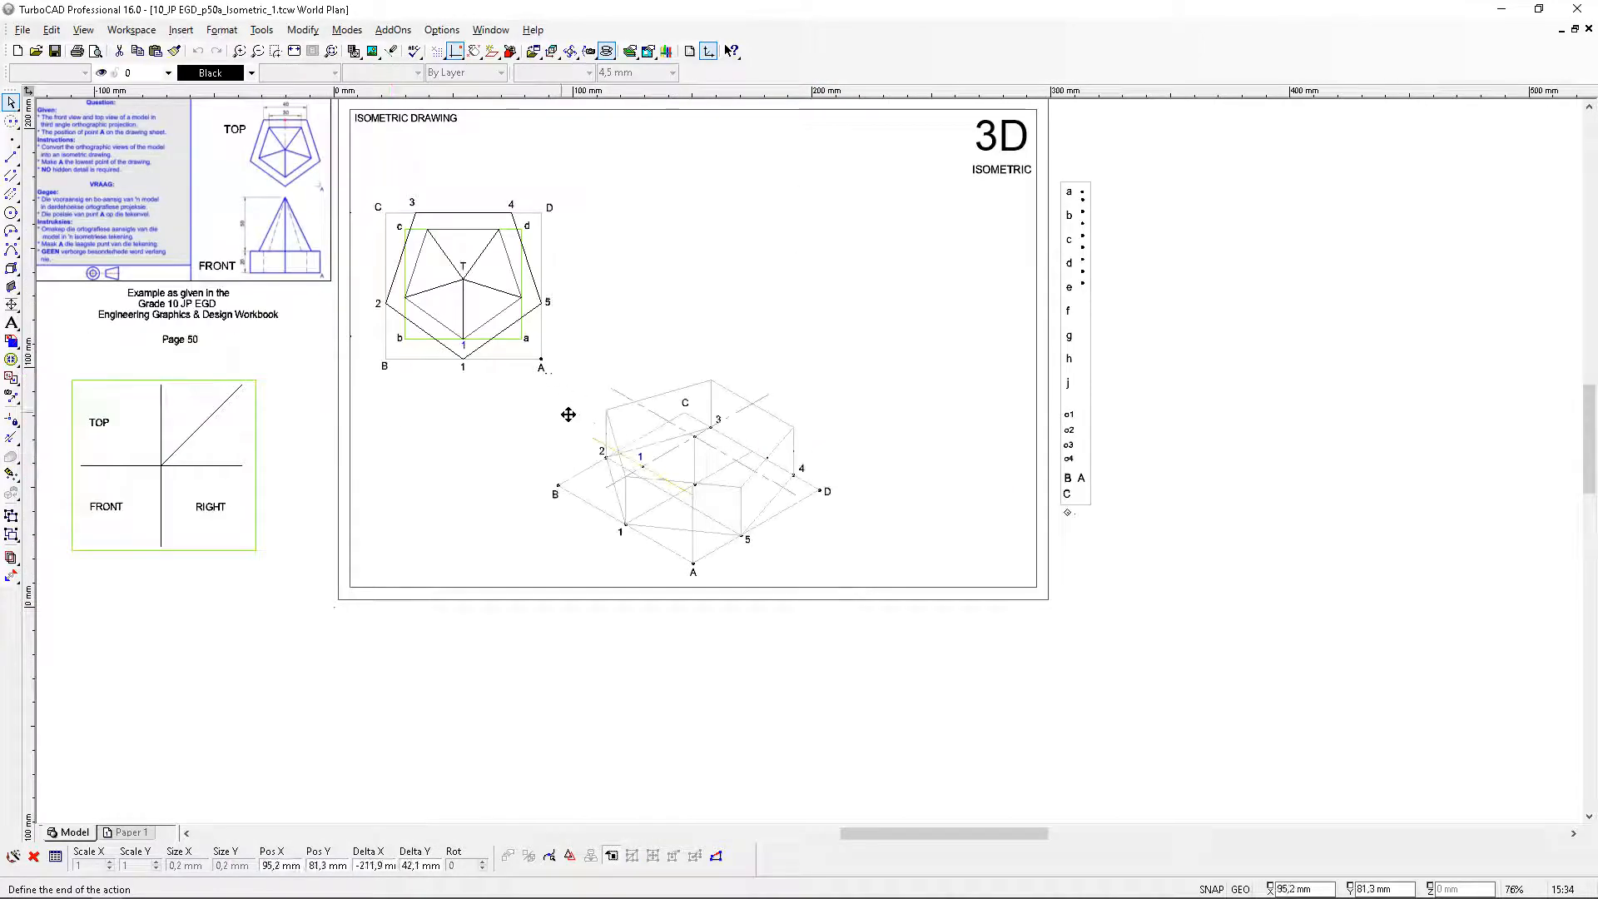
left_click(787, 457)
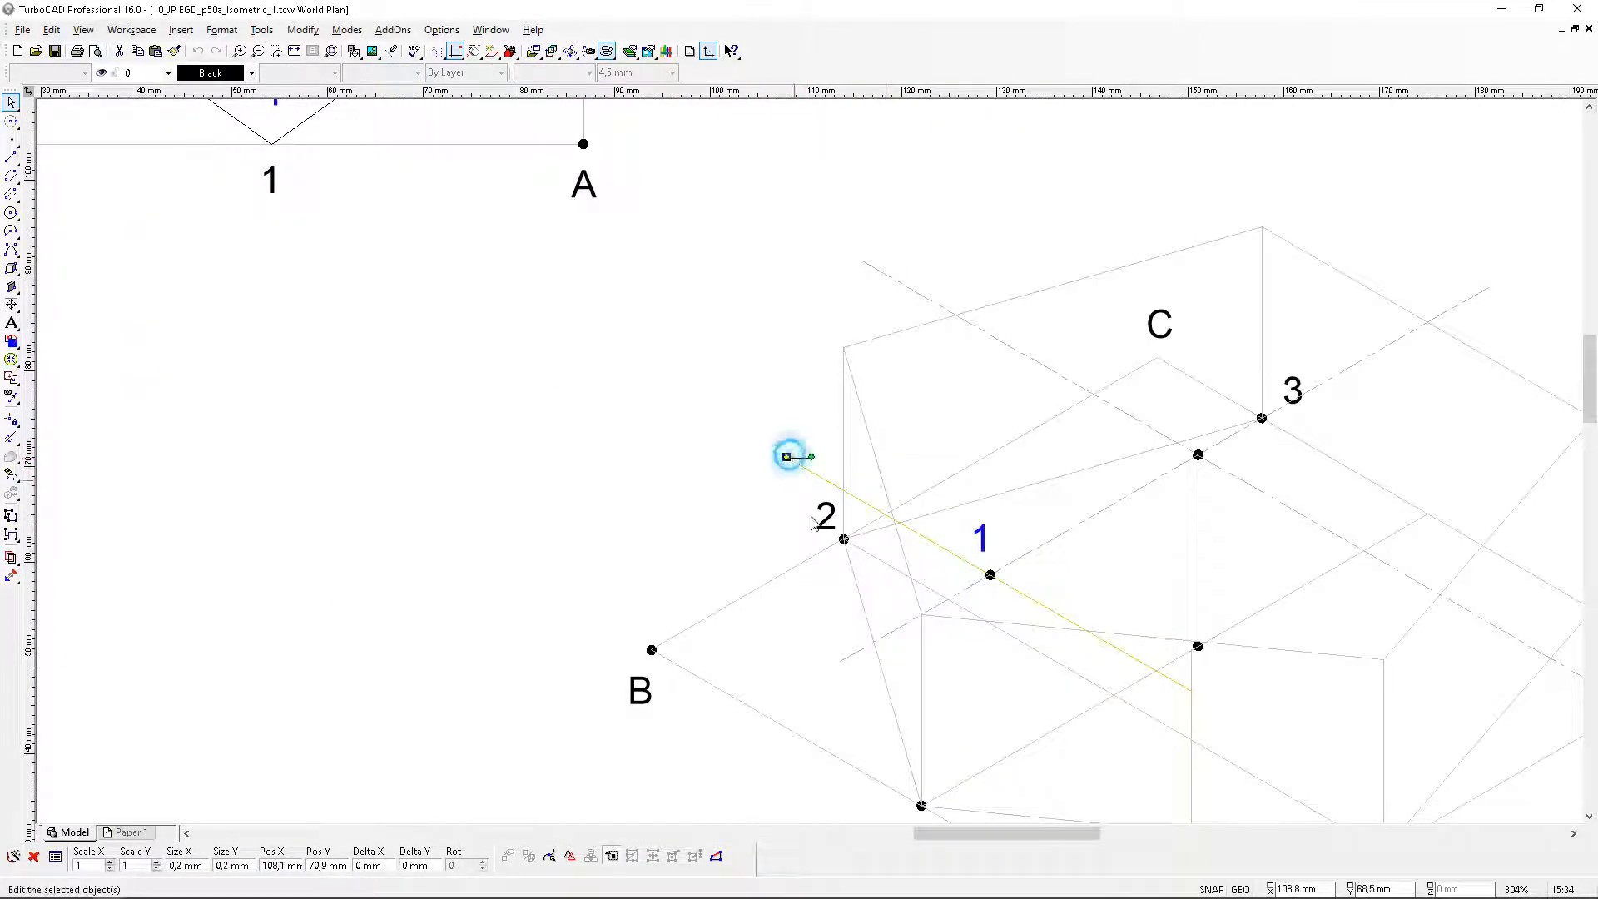
Copy the small dot and place the duplicate on the lower end of the green line through blue point 1
left_click(138, 51)
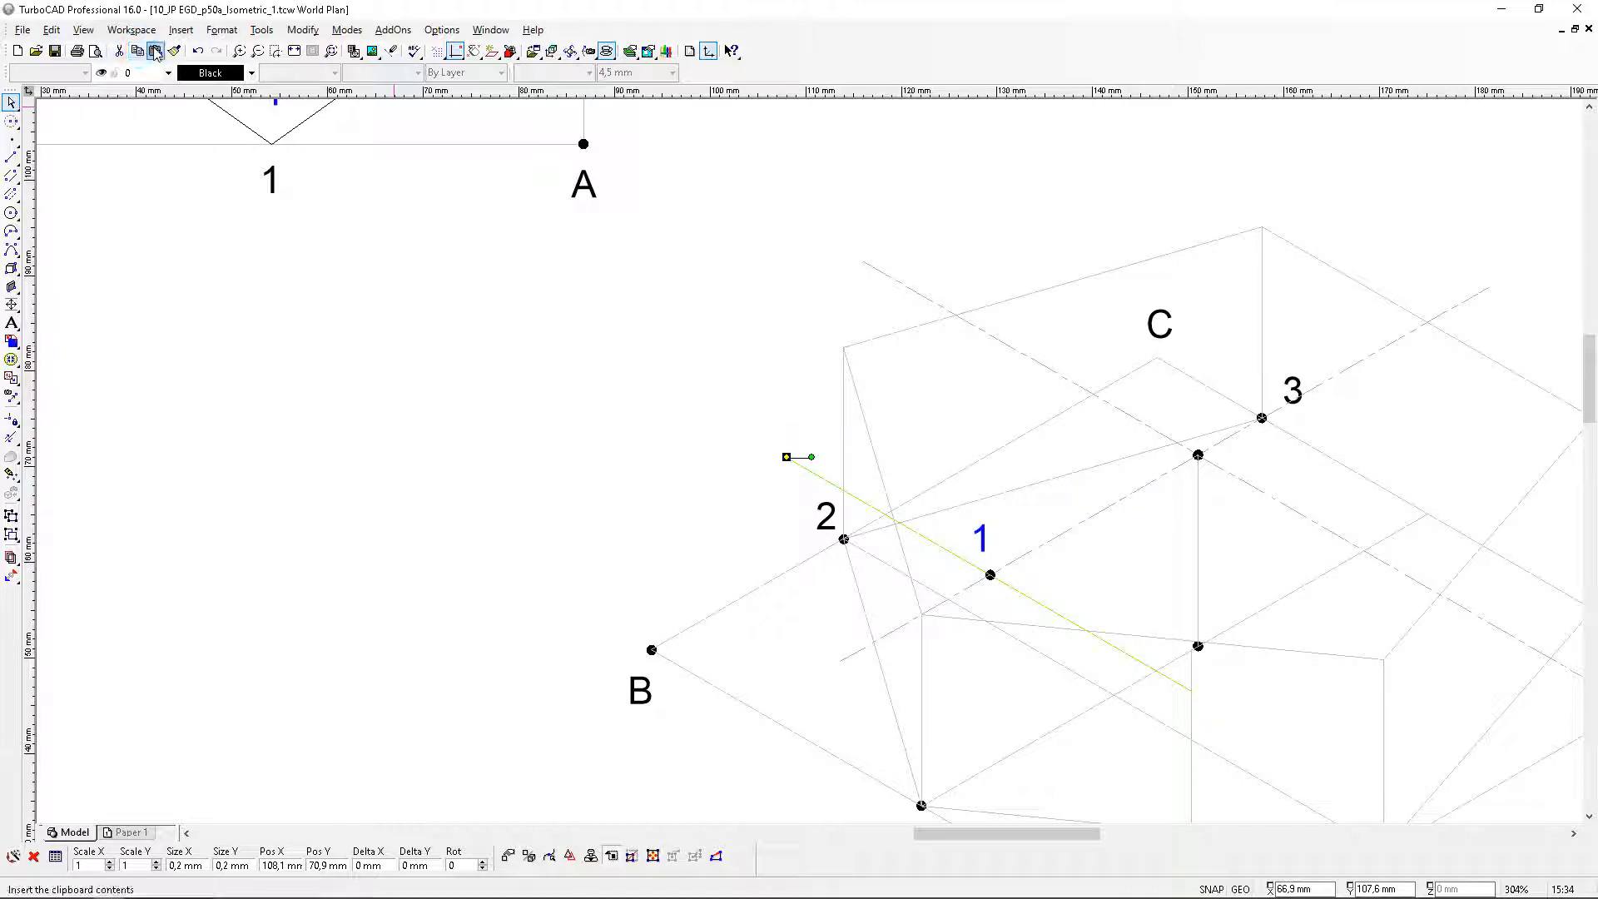
left_click(155, 50)
left_click(810, 460)
left_click(811, 460)
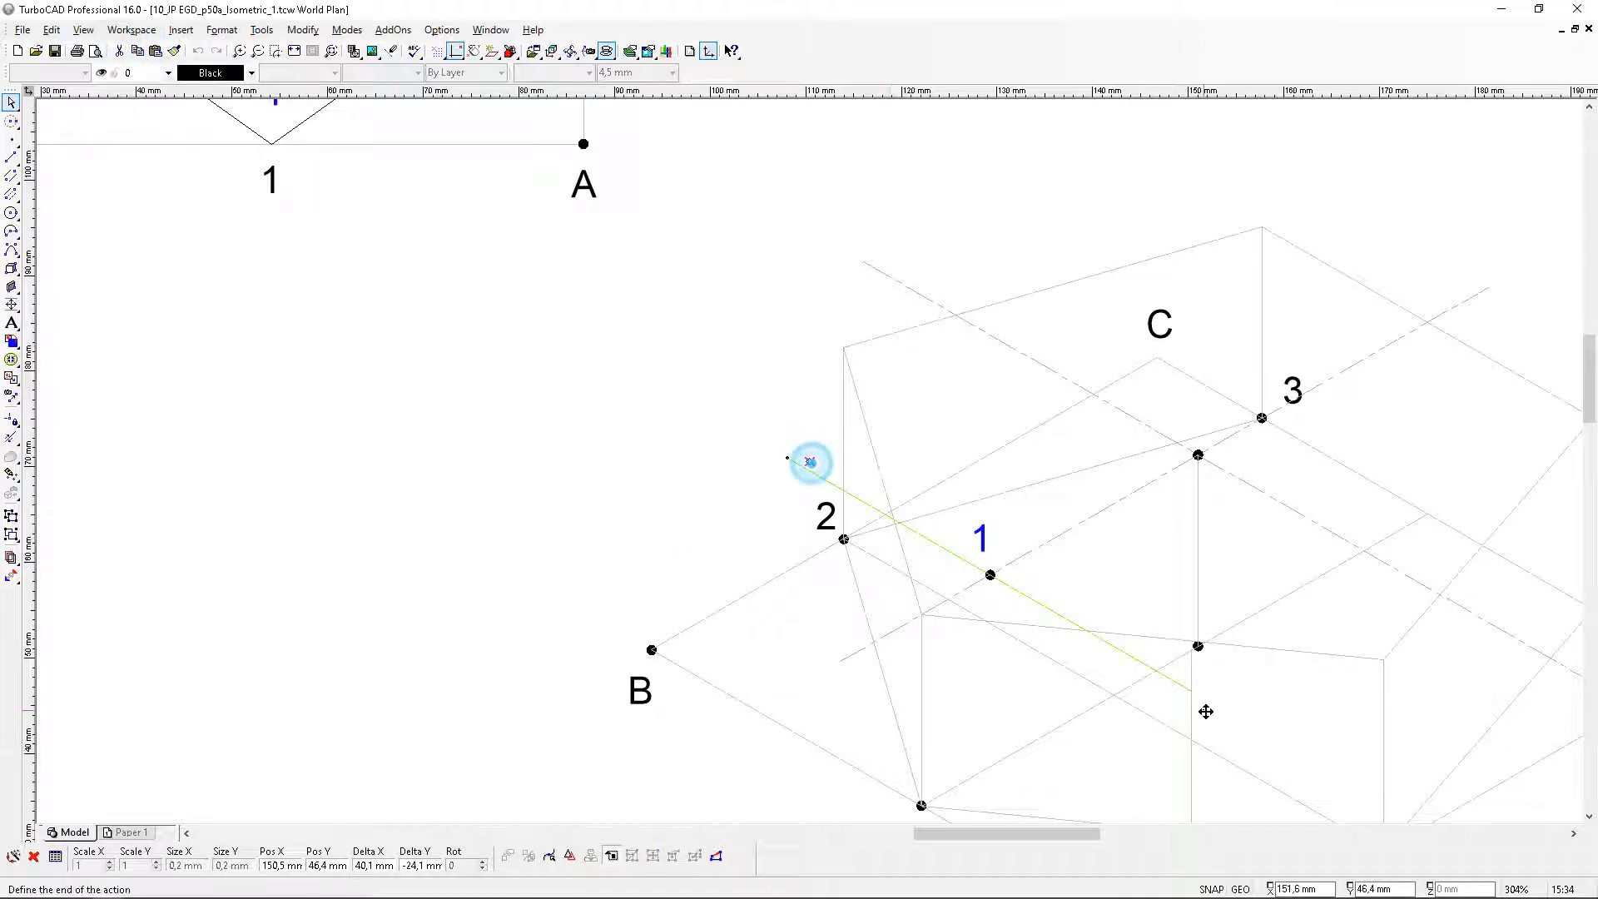
scroll(807, 461, "up", 10)
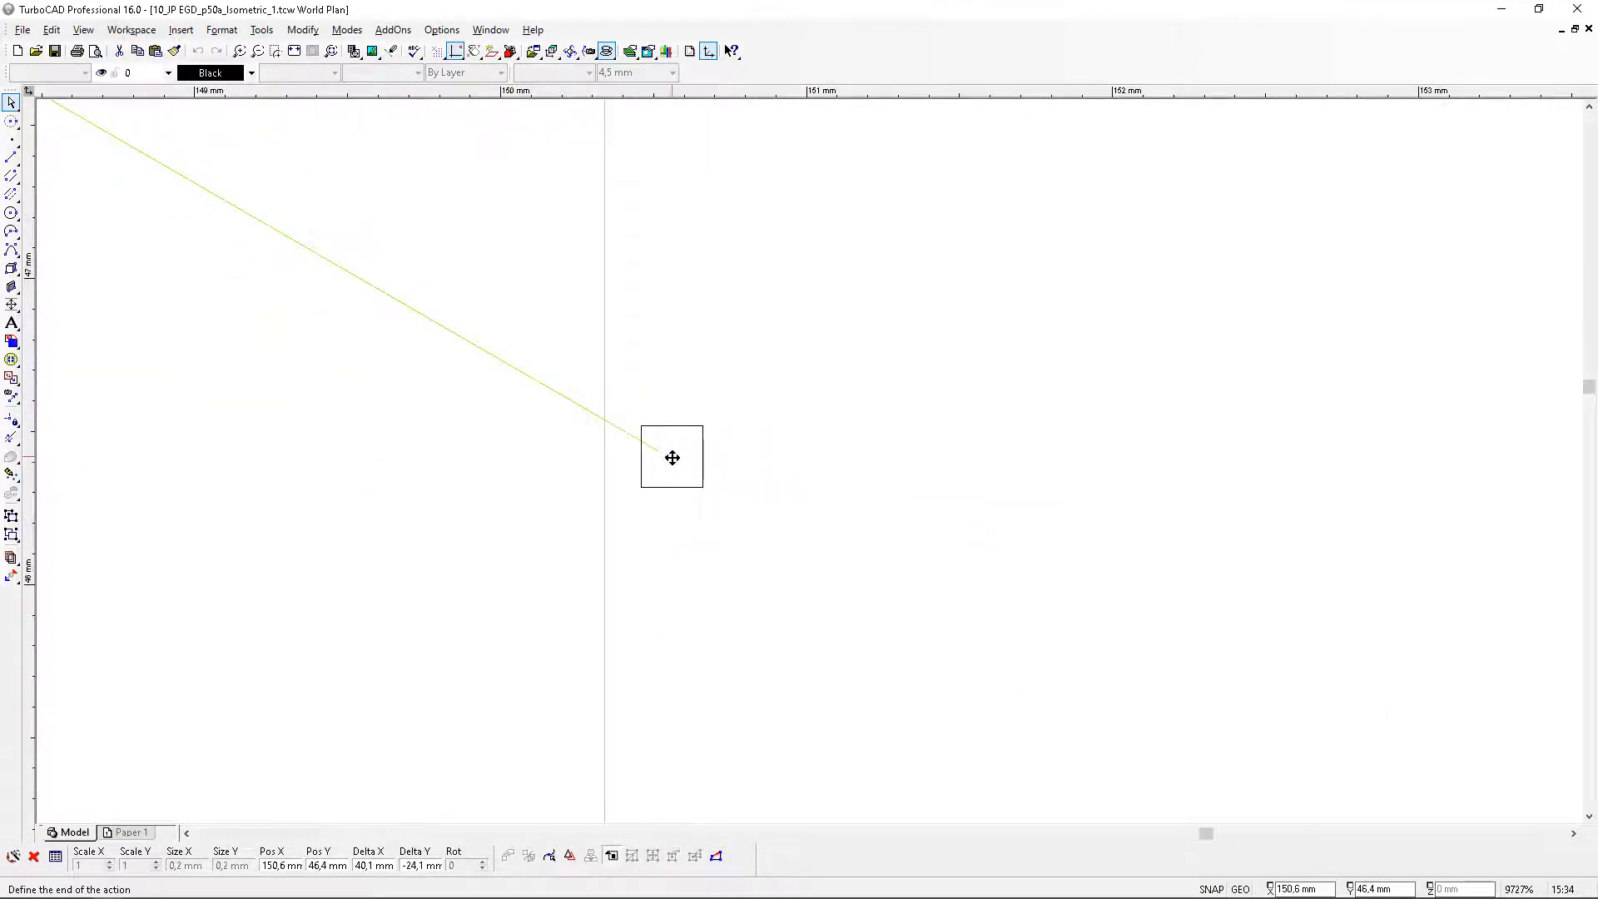
left_click(657, 450)
left_click(931, 497)
scroll(811, 469, "down", 5)
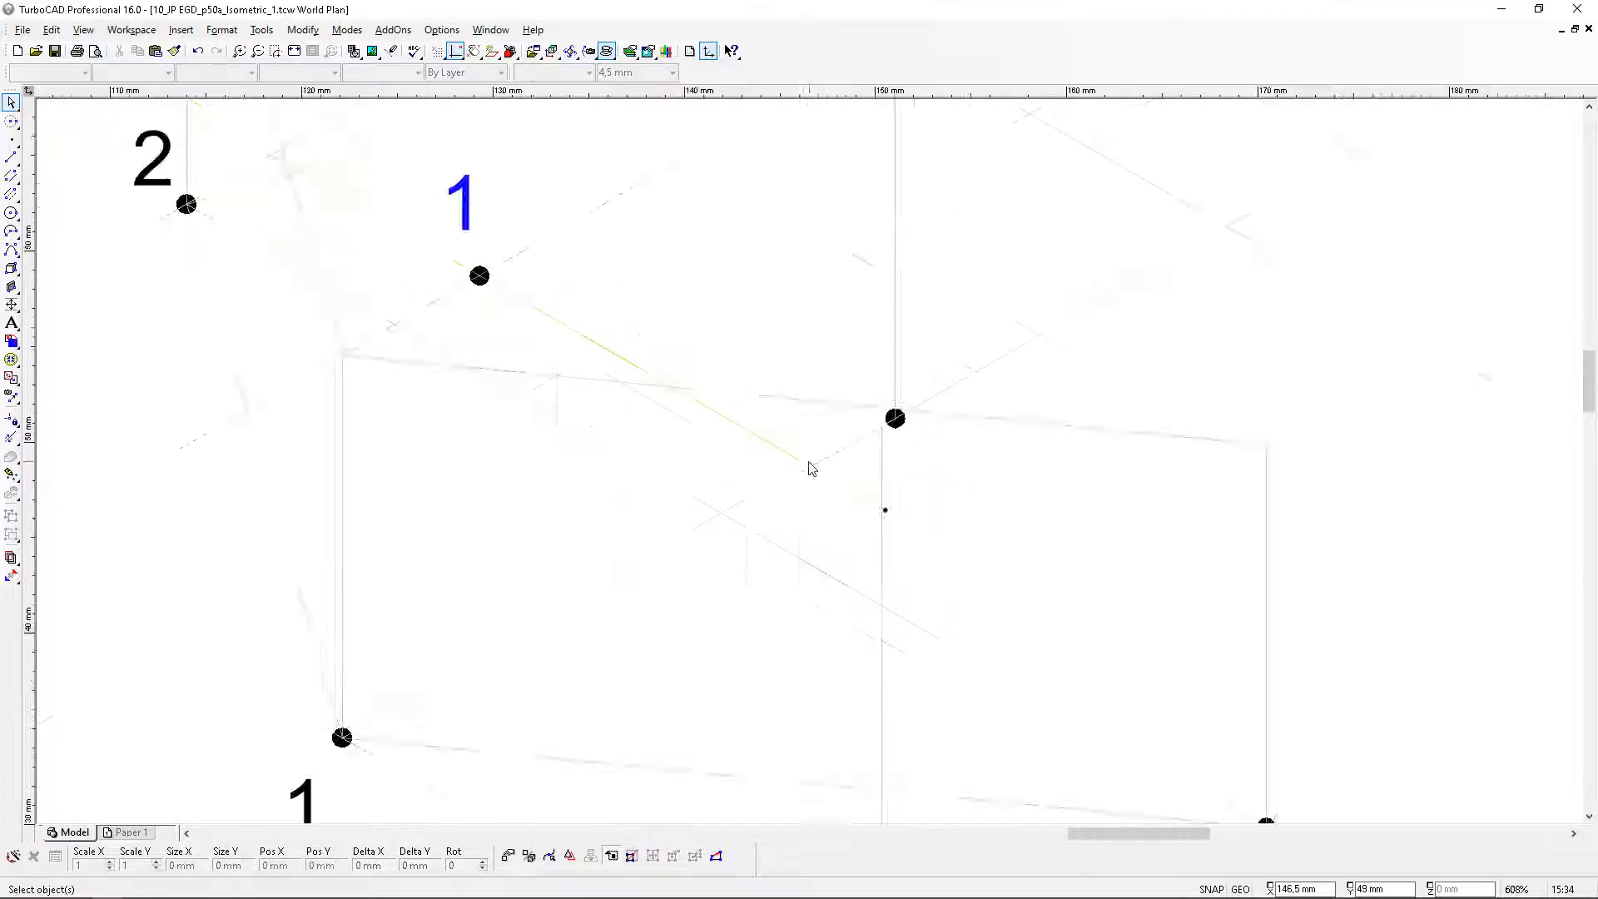
scroll(807, 464, "up", 1)
scroll(815, 462, "down", 2)
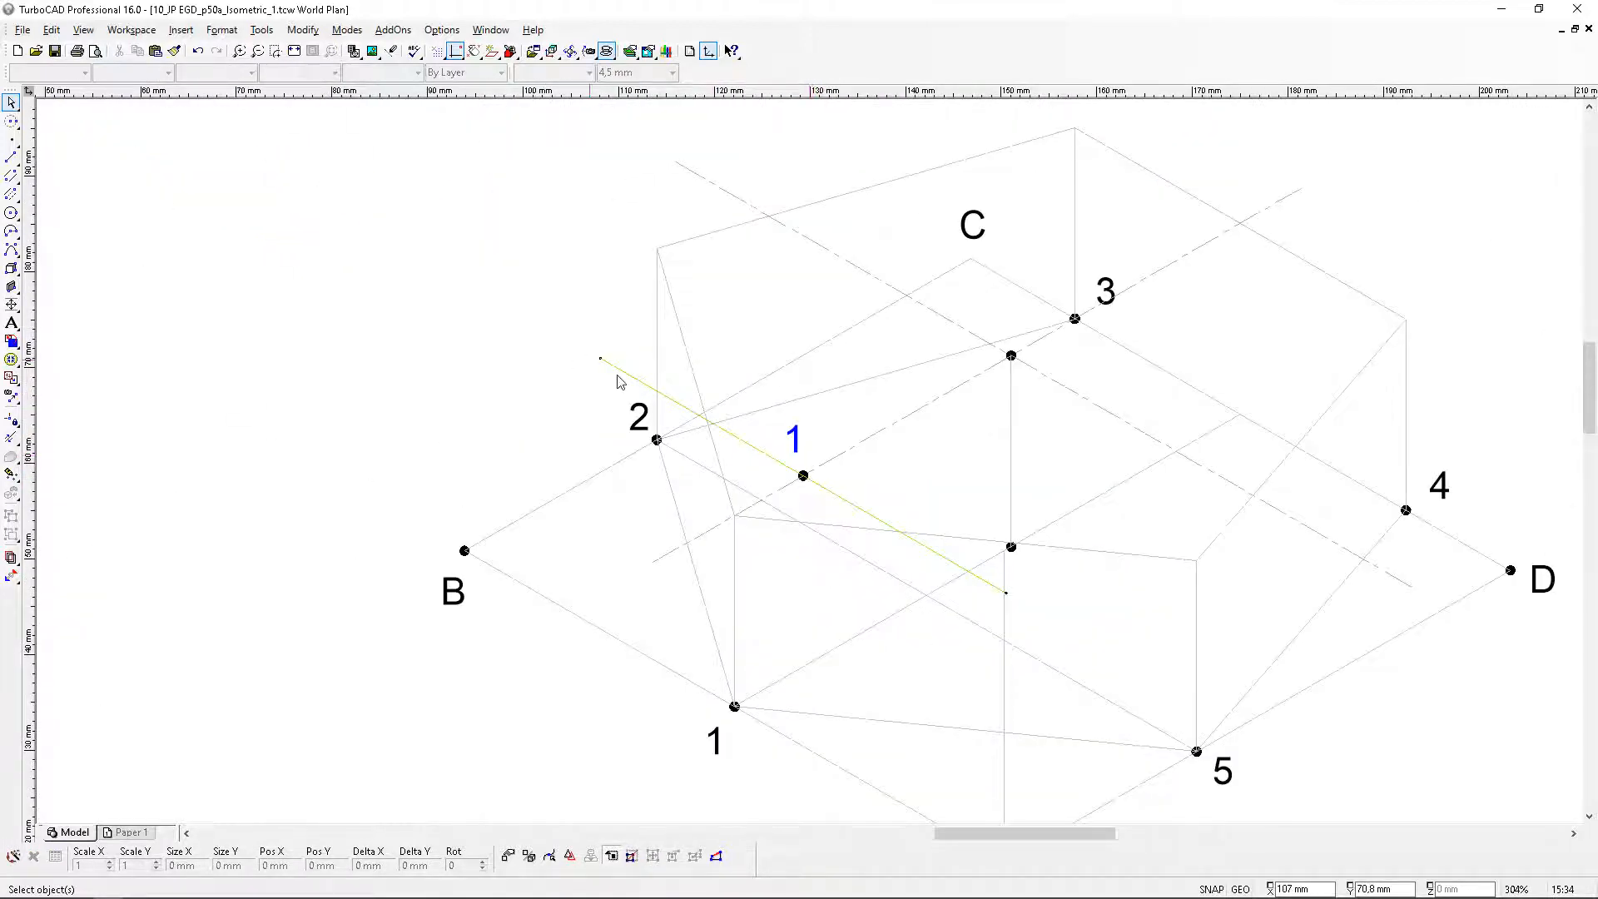
Examine where the inner pentagon's corners touch the green box abcd in the top view
scroll(804, 482, "down", 2)
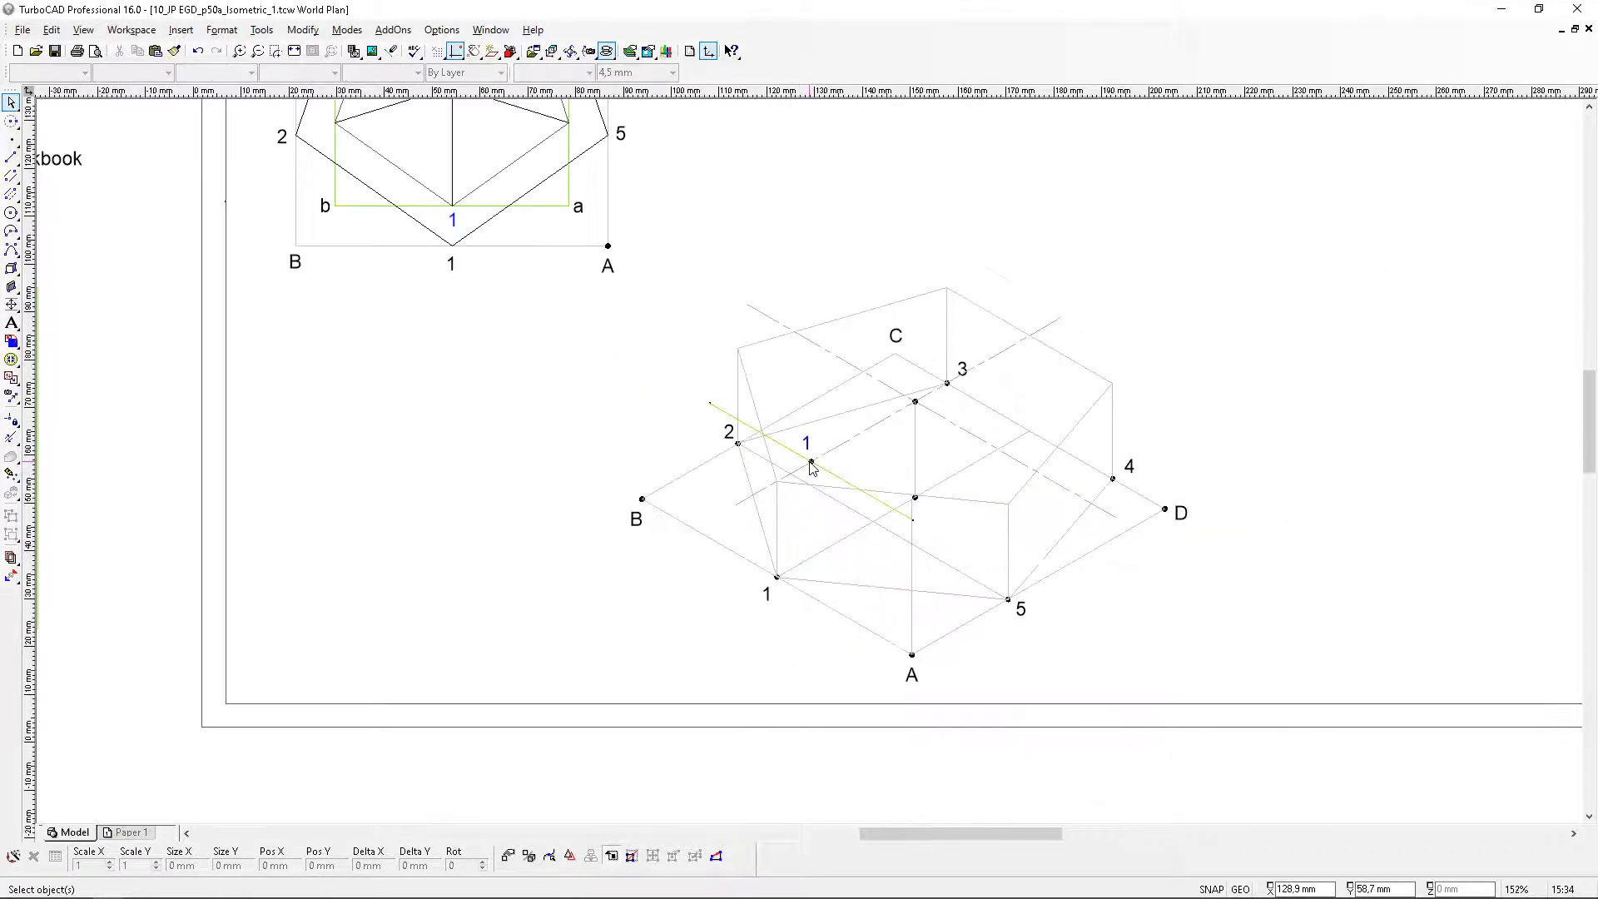
scroll(455, 216, "up", 2)
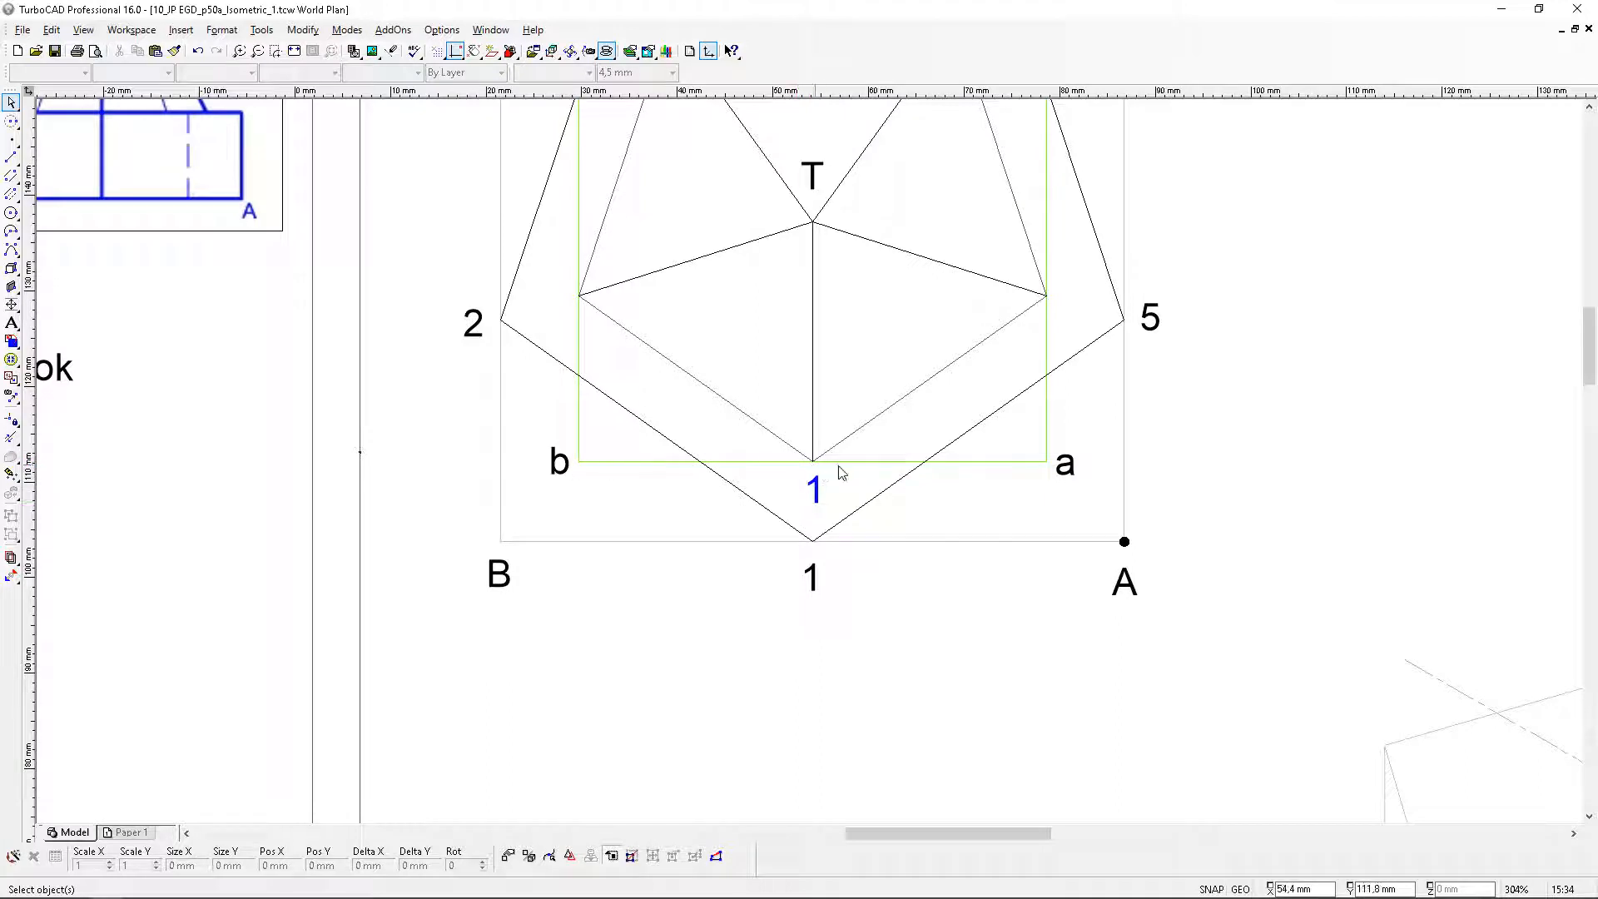
scroll(1059, 471, "down", 2)
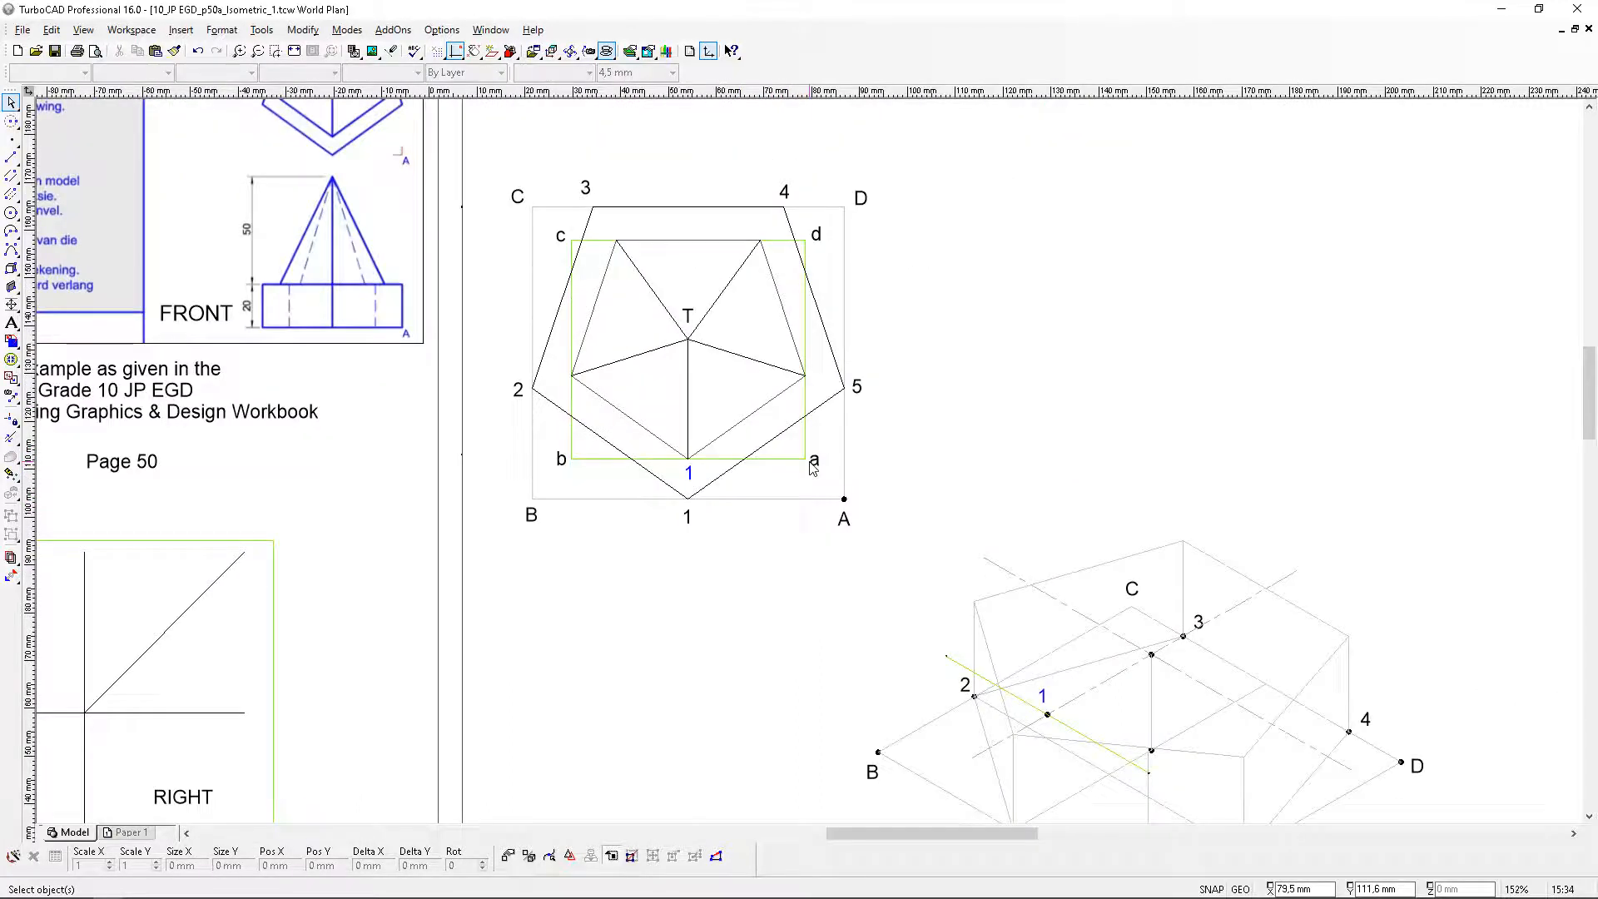
scroll(819, 385, "up", 2)
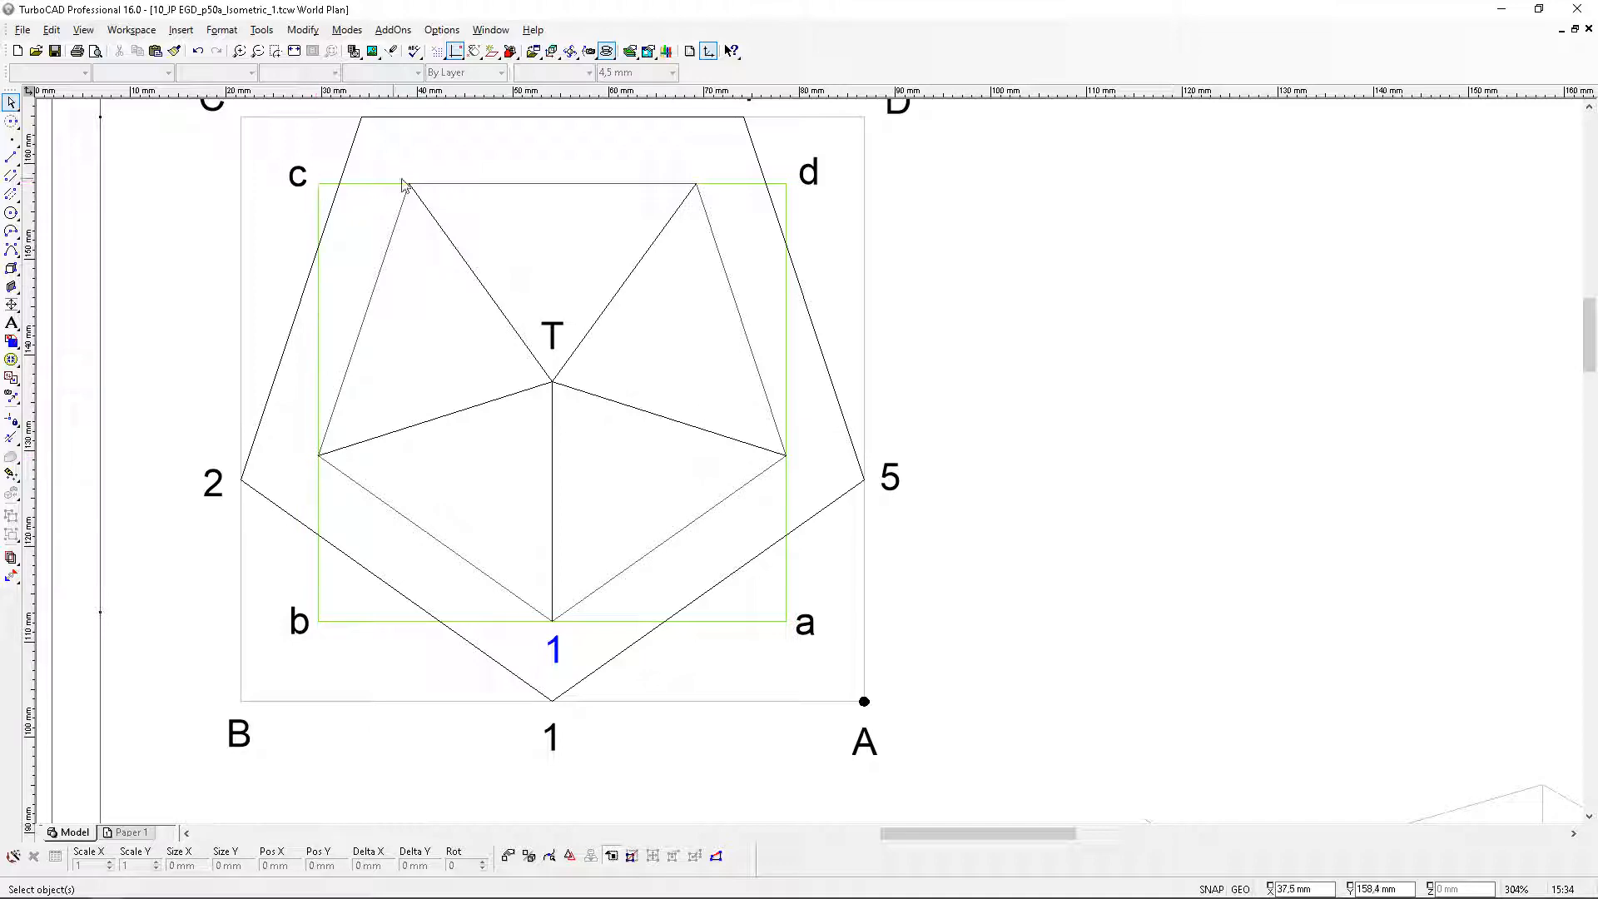
scroll(411, 185, "down", 3)
scroll(811, 466, "up", 3)
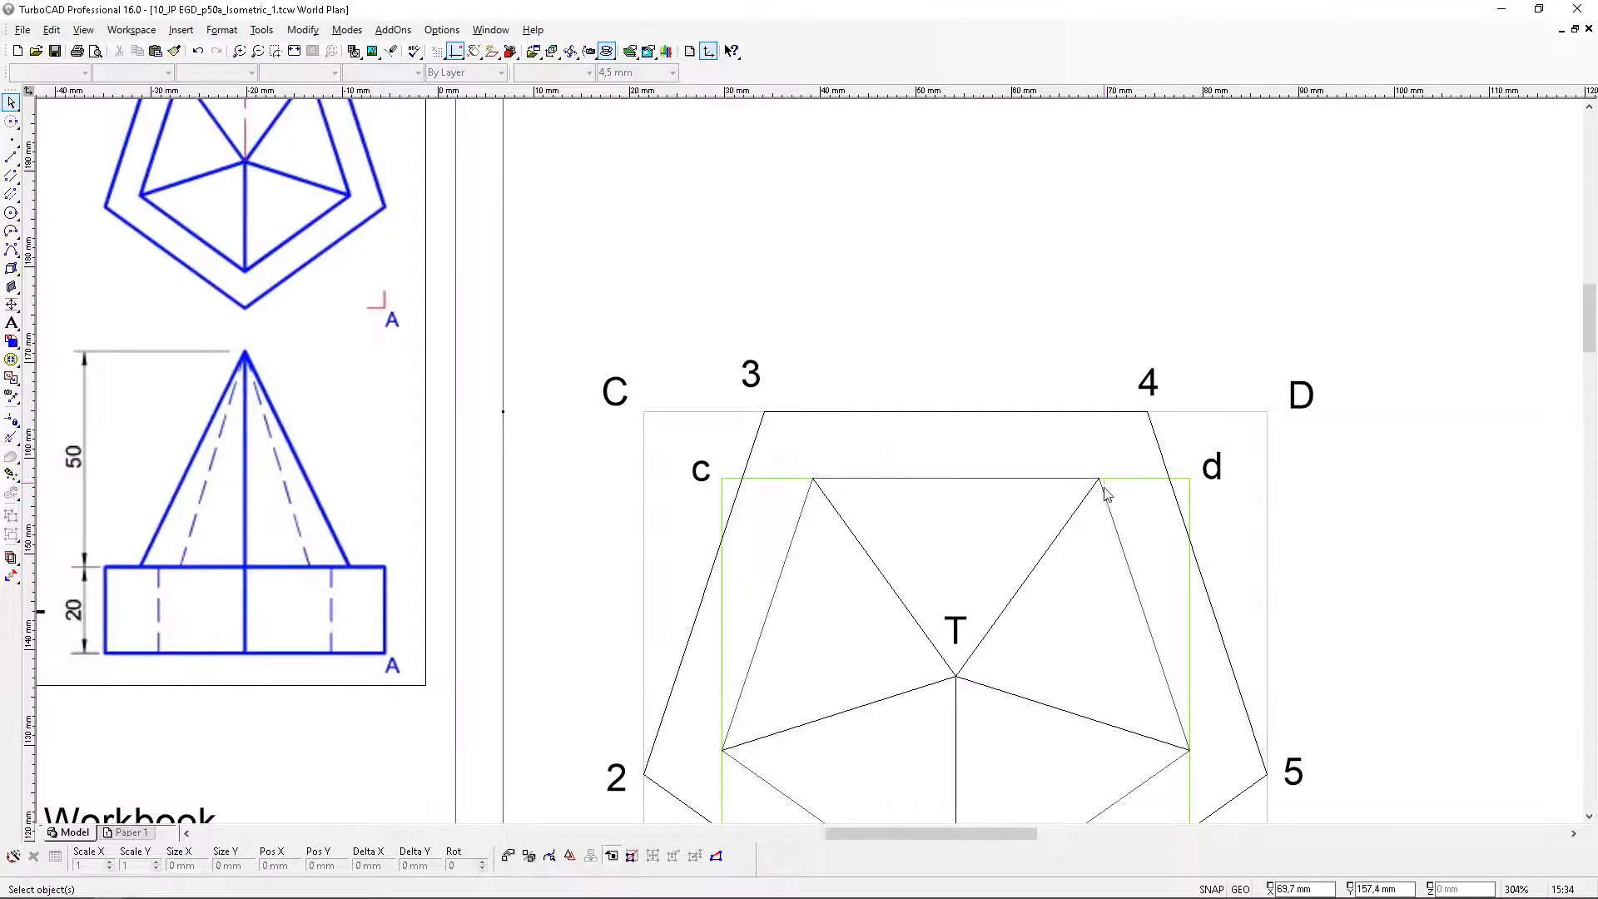
scroll(1104, 493, "down", 3)
scroll(817, 499, "down", 3)
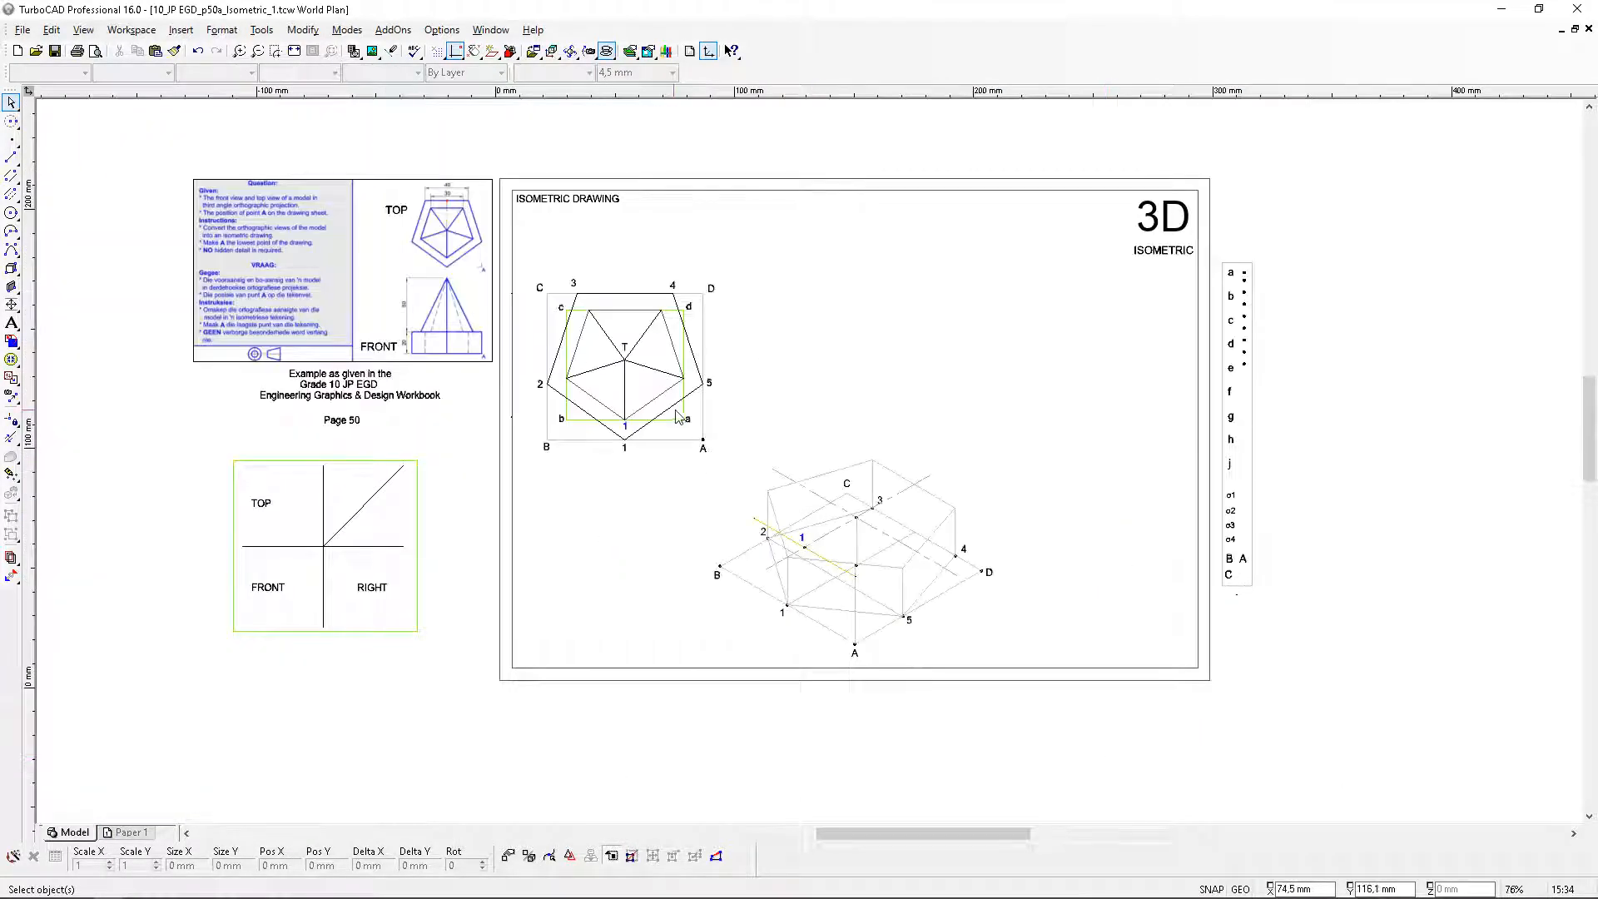
Measure the distance from box corner a to the inner pentagon's right corner in the top view with a temporary construction circle
scroll(678, 416, "up", 3)
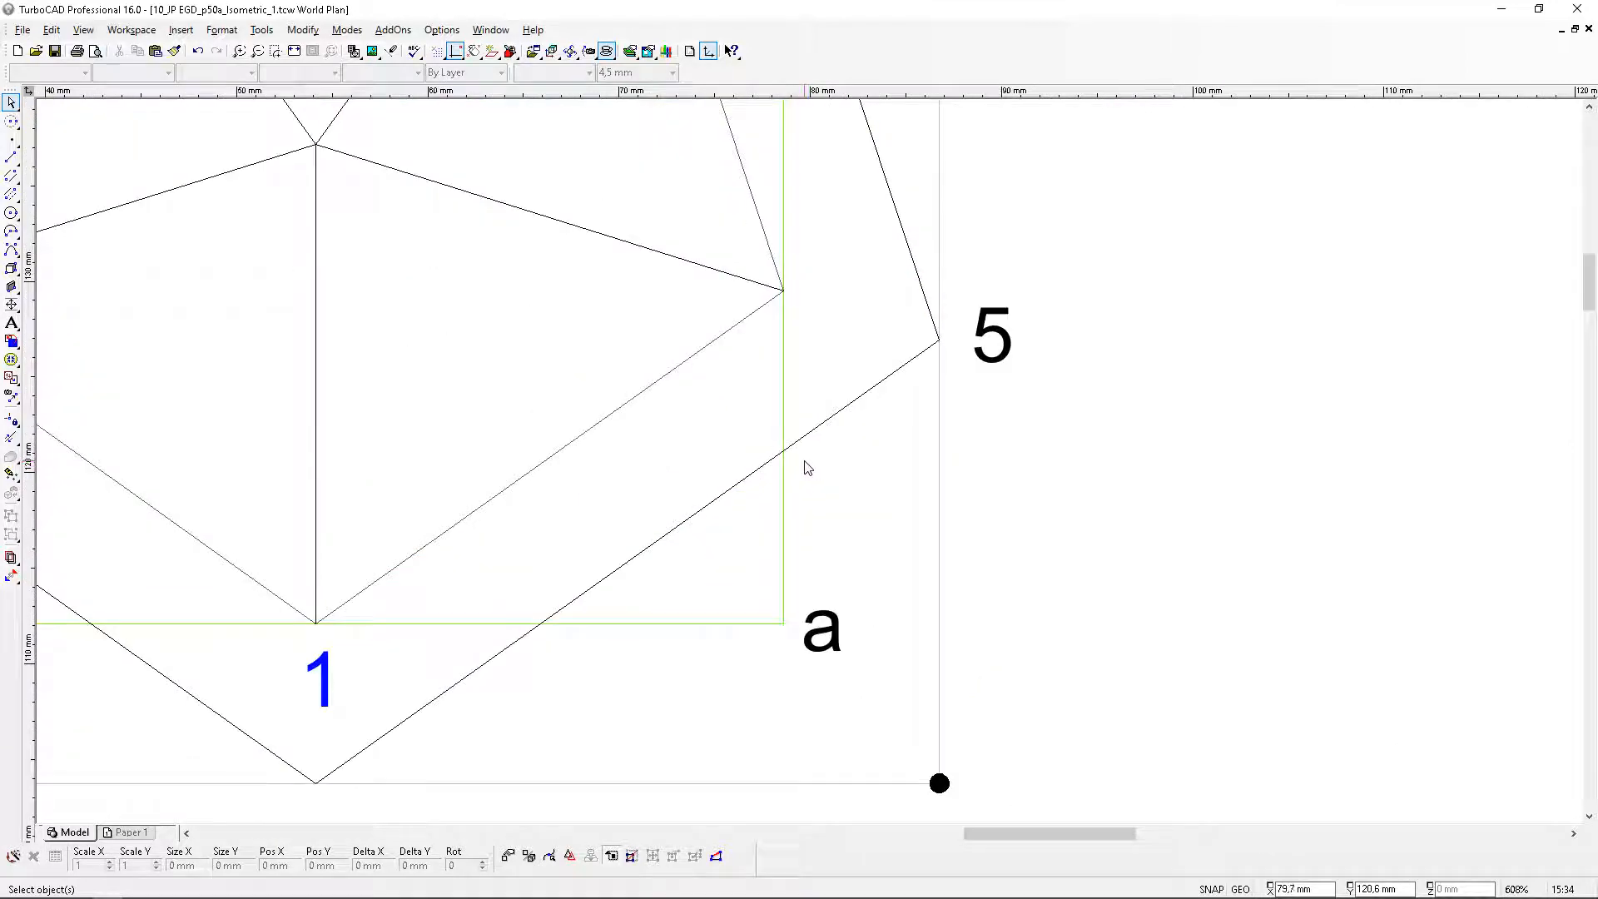
left_click(12, 121)
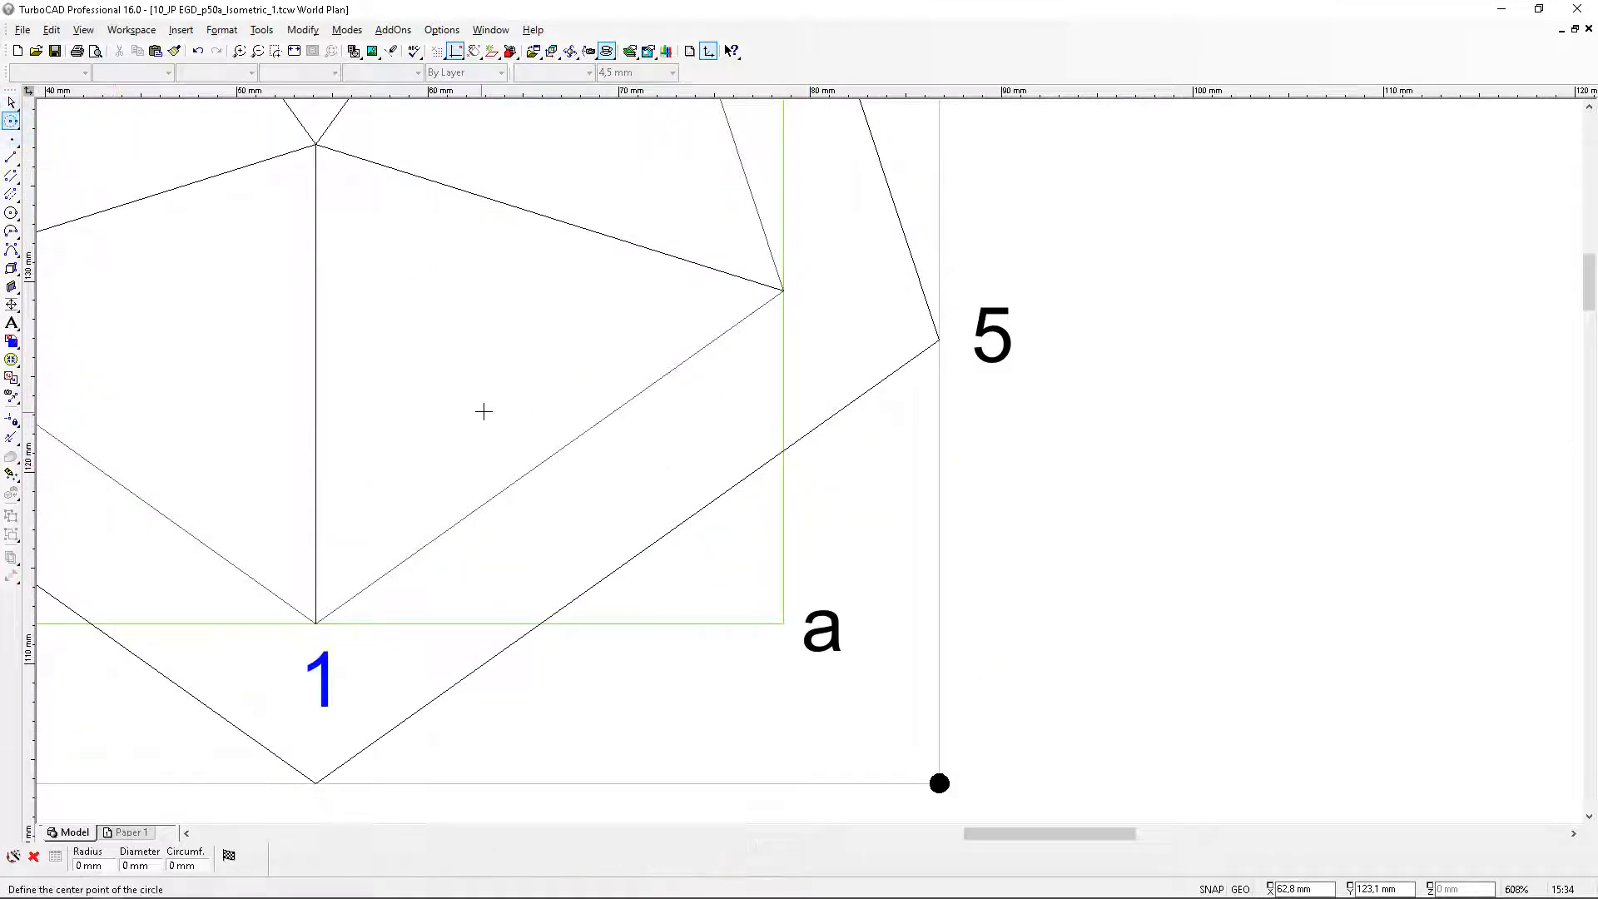
left_click(784, 623)
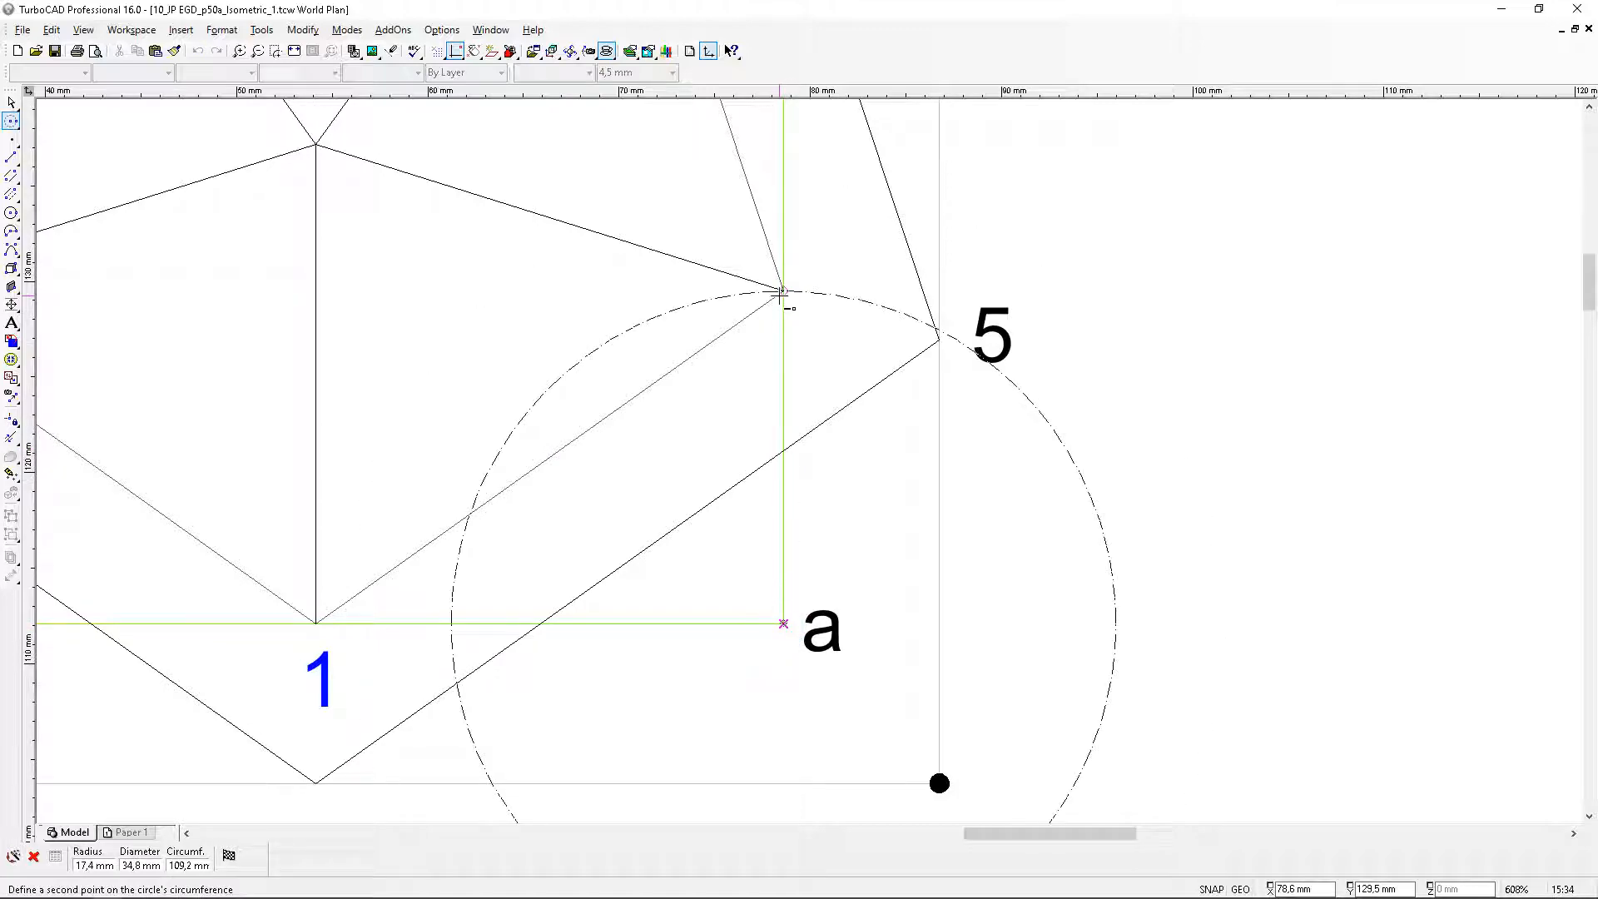
key("Escape")
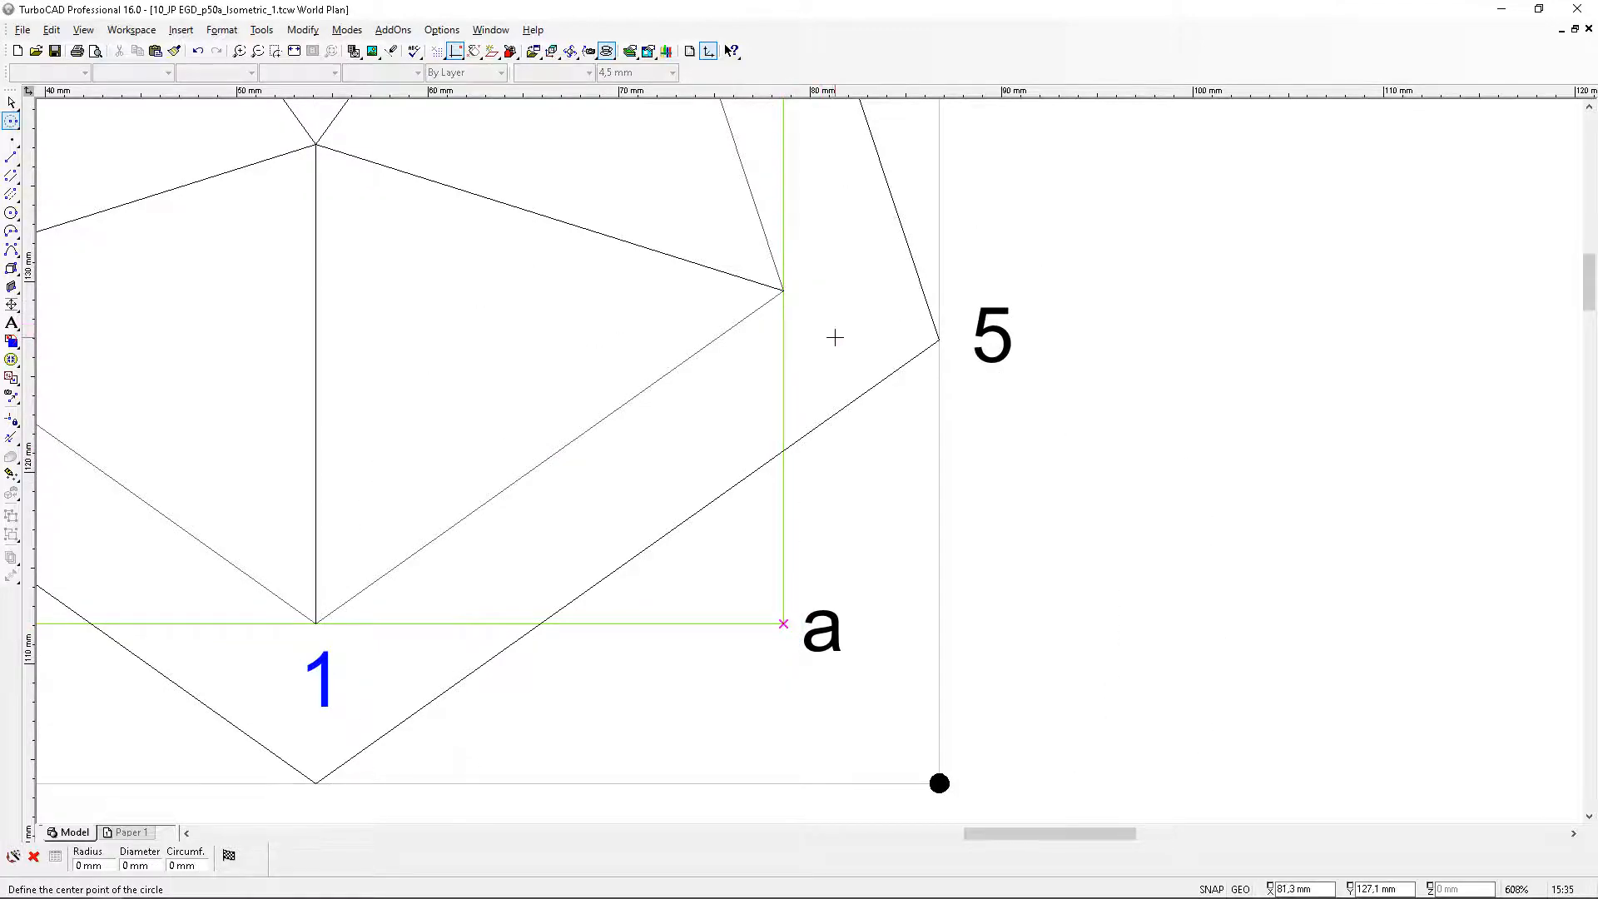
Place a construction line parallel to edge AD through the small dot on the green line's lower end in the isometric drawing
scroll(834, 338, "down", 3)
scroll(950, 577, "up", 2)
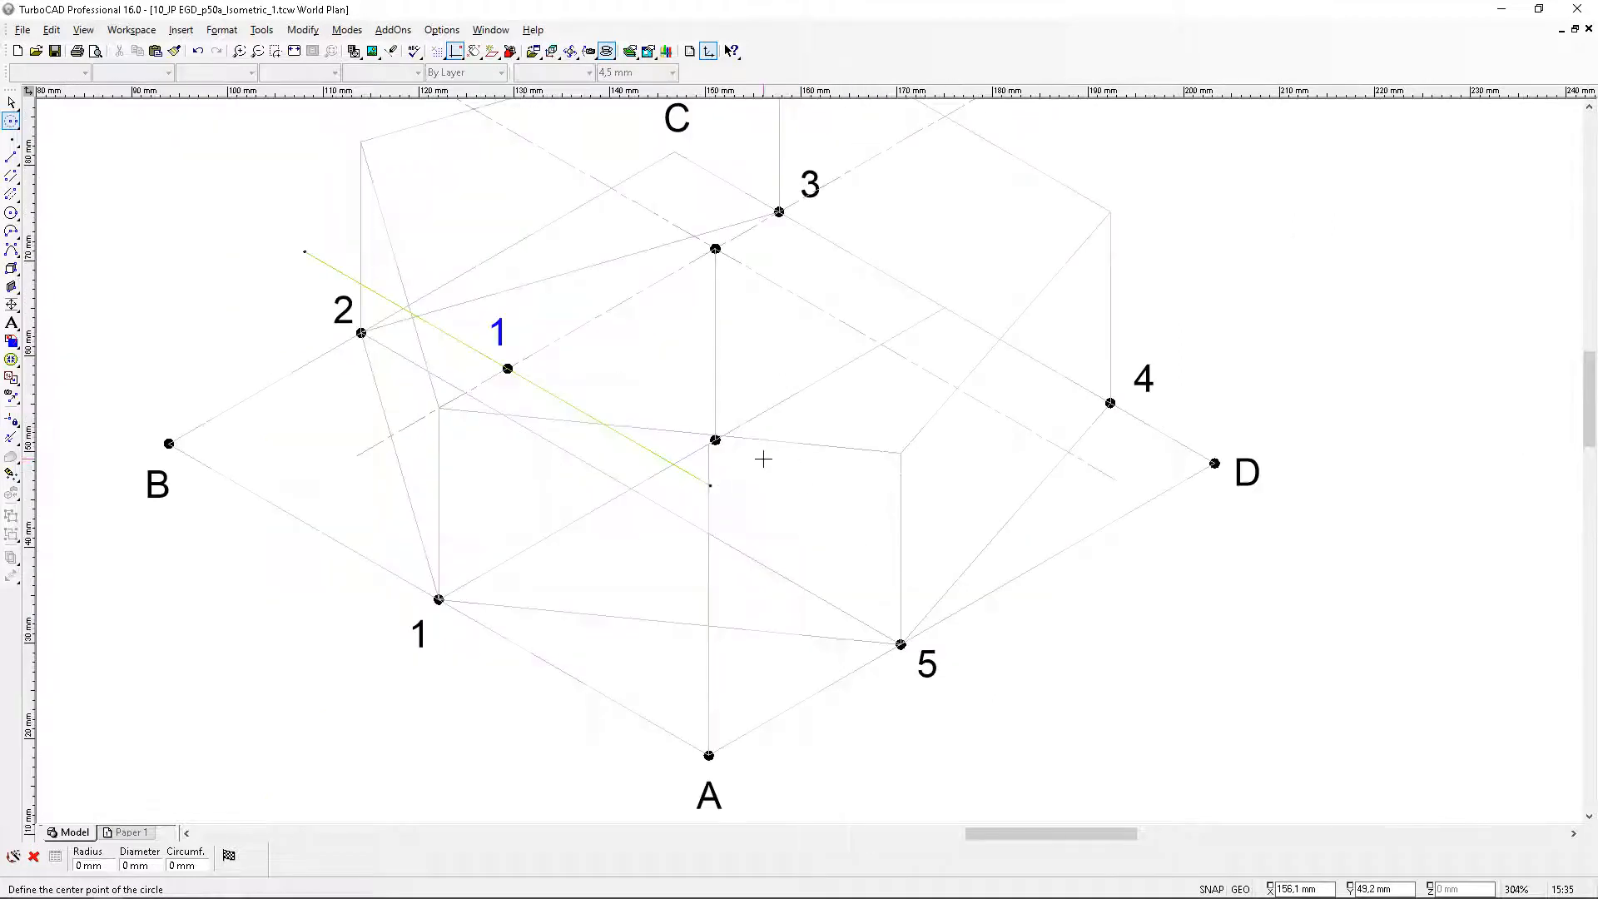
left_click(12, 121)
left_click(37, 150)
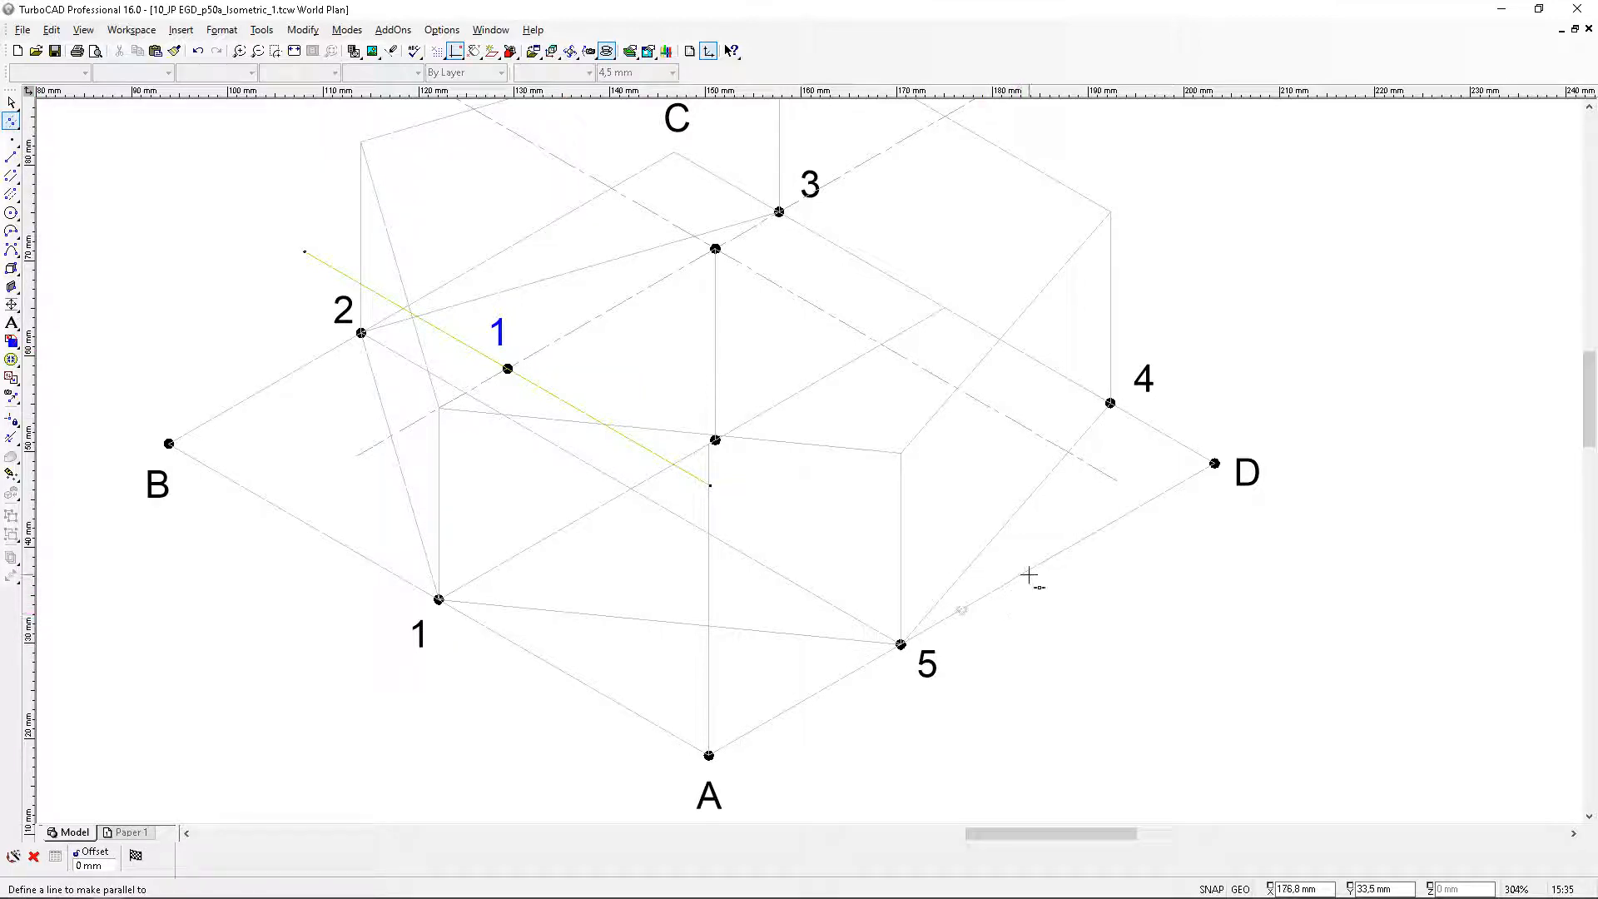
left_click(1028, 575)
scroll(738, 477, "up", 3)
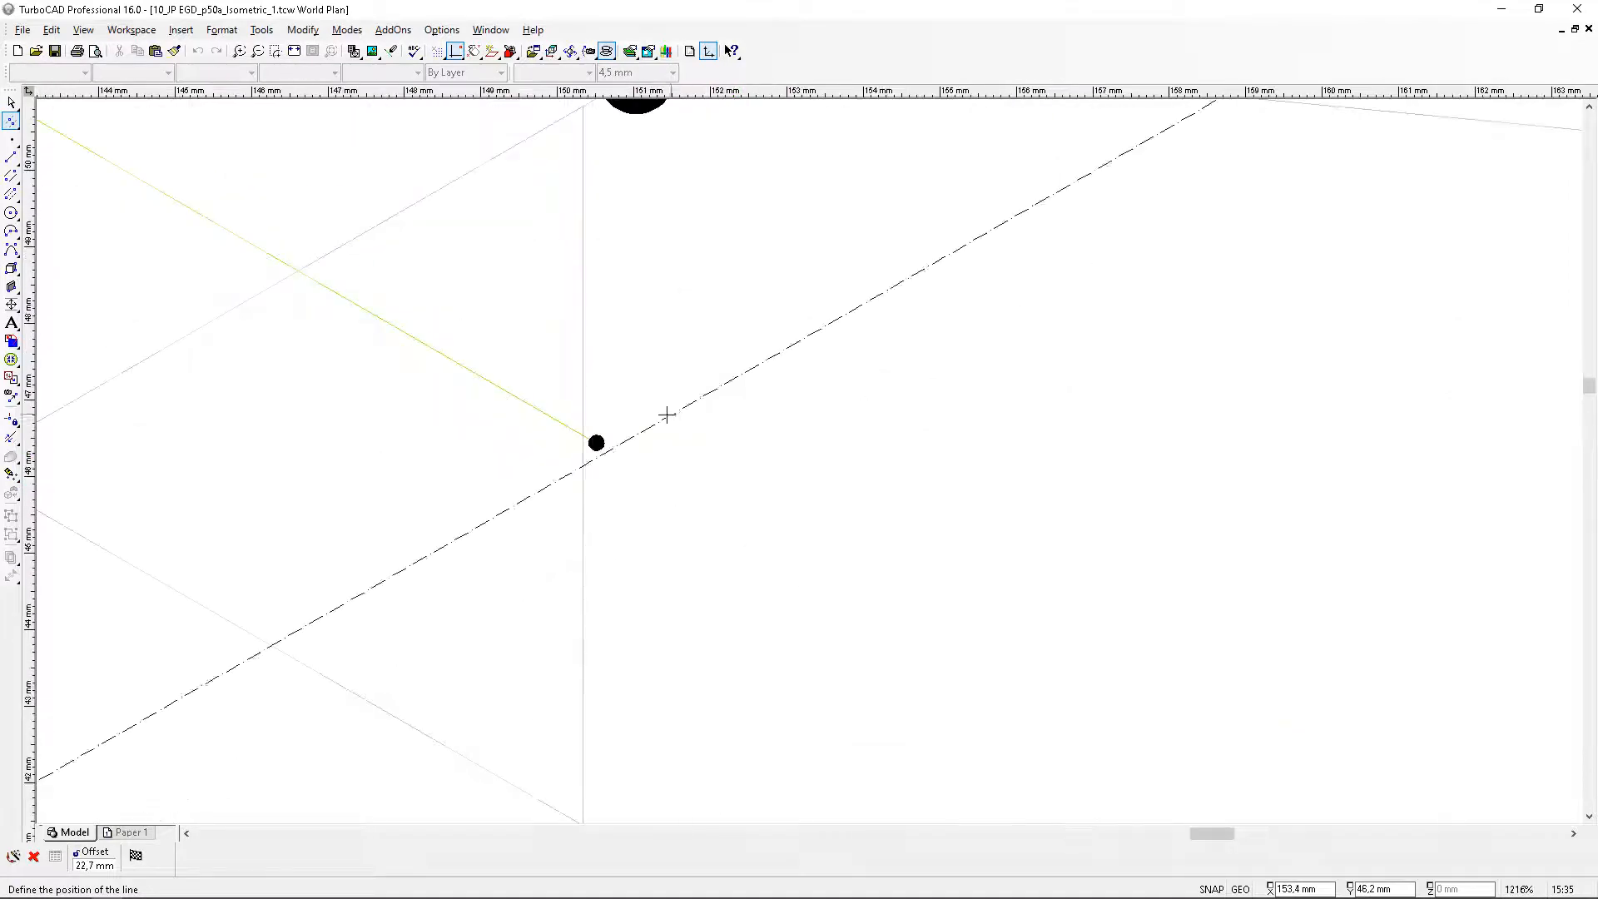
scroll(794, 449, "up", 3)
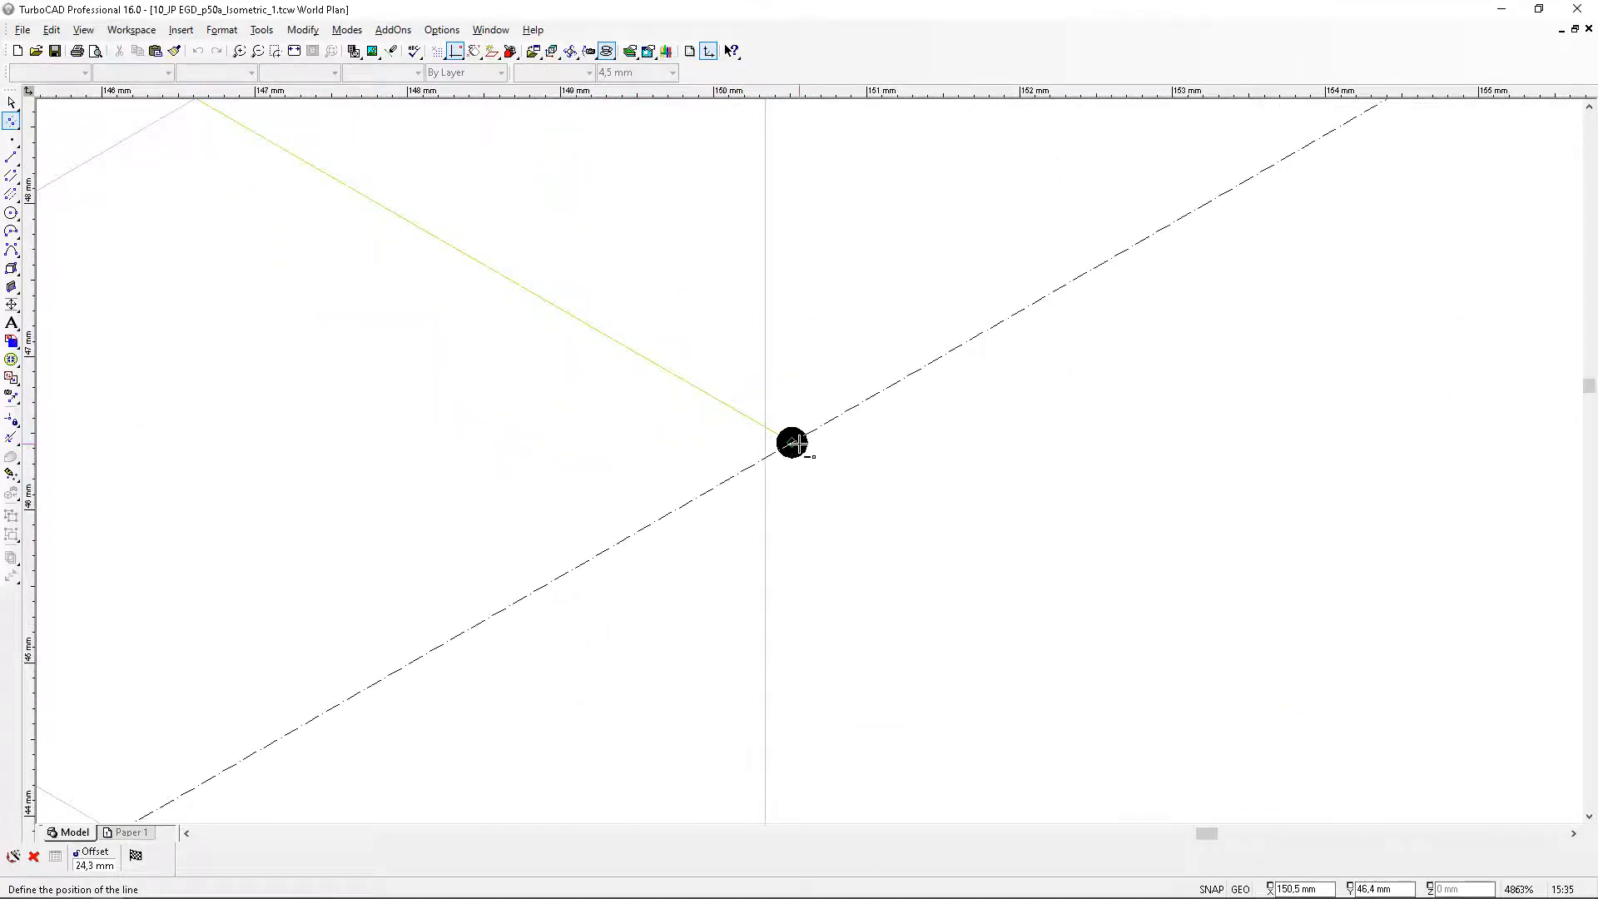
left_click(792, 443)
scroll(836, 458, "down", 3)
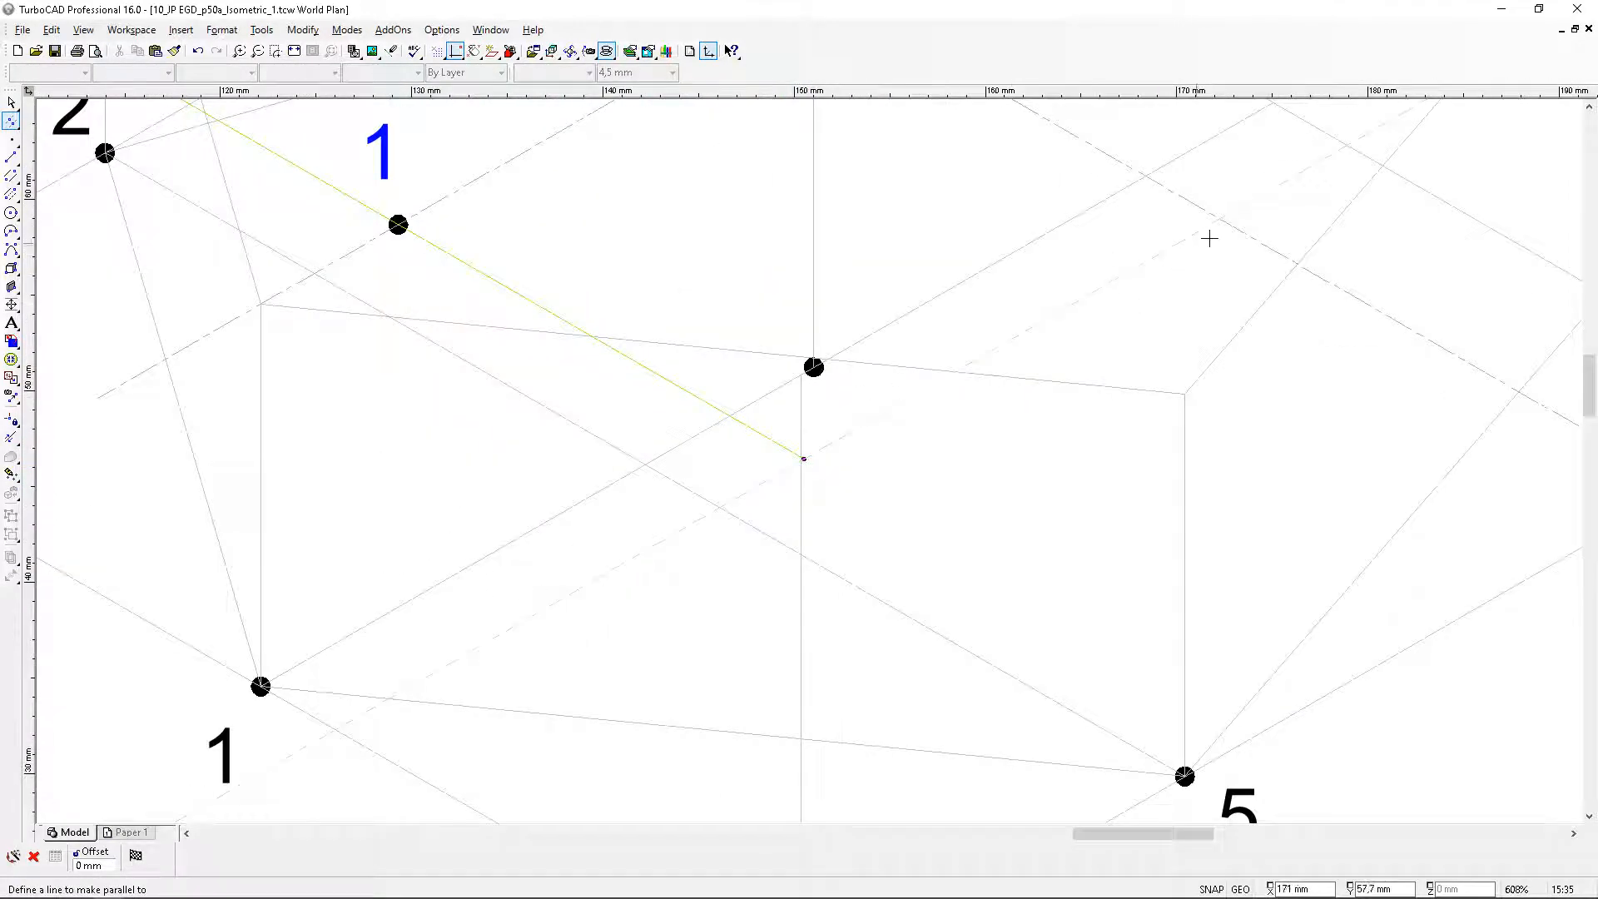
Place another construction line parallel to edge AD through the small dot on the green line's upper end
scroll(763, 485, "down", 2)
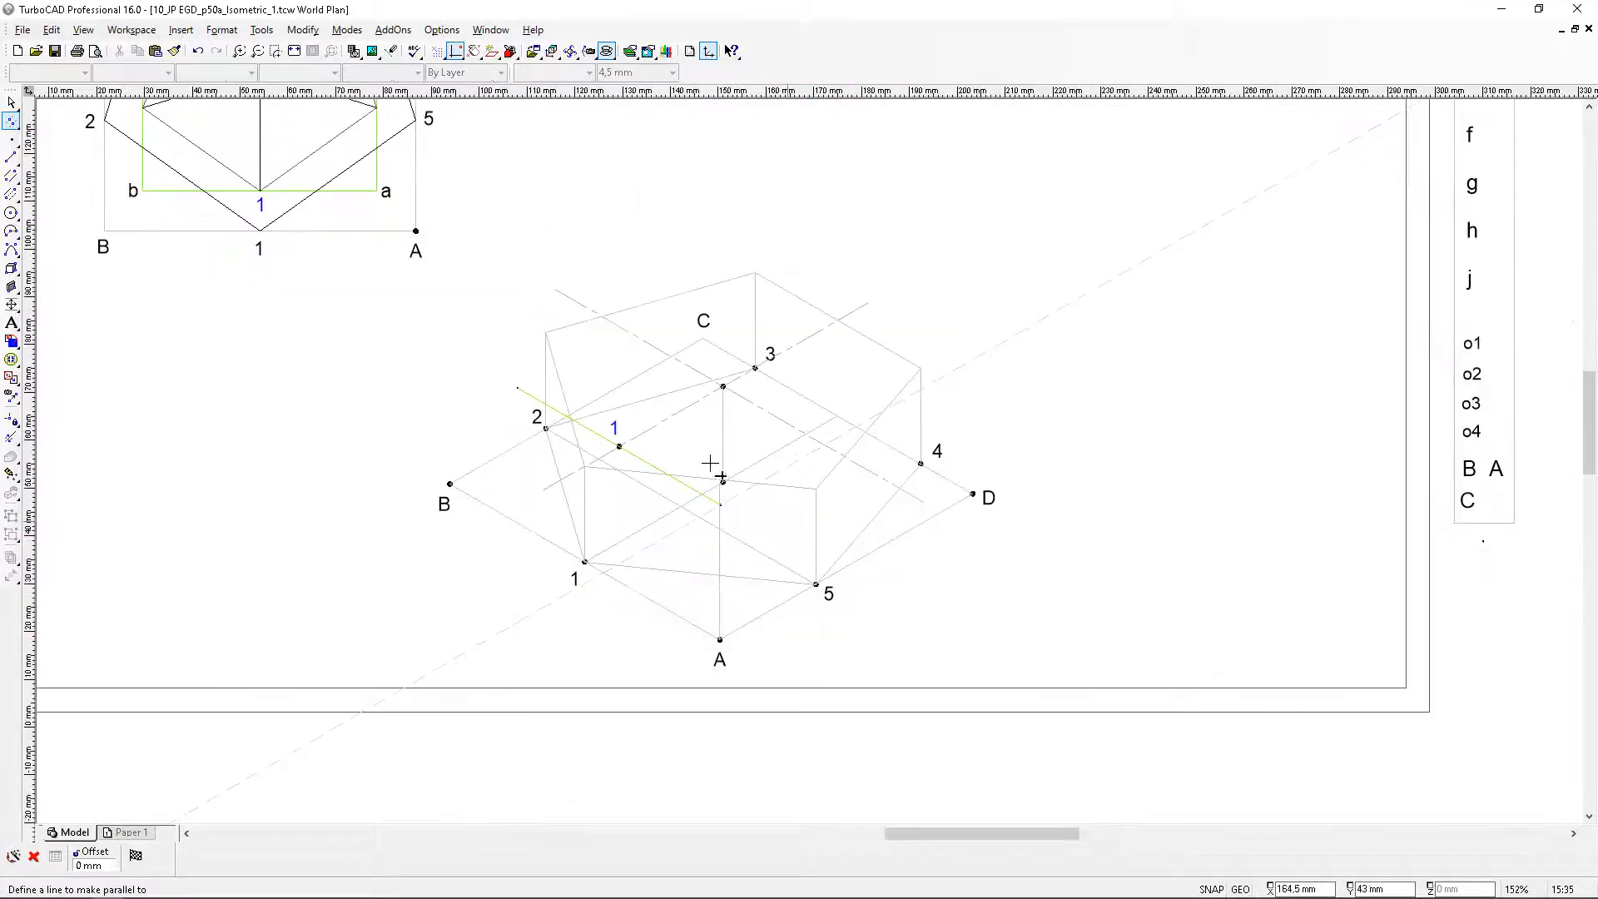
left_click(977, 346)
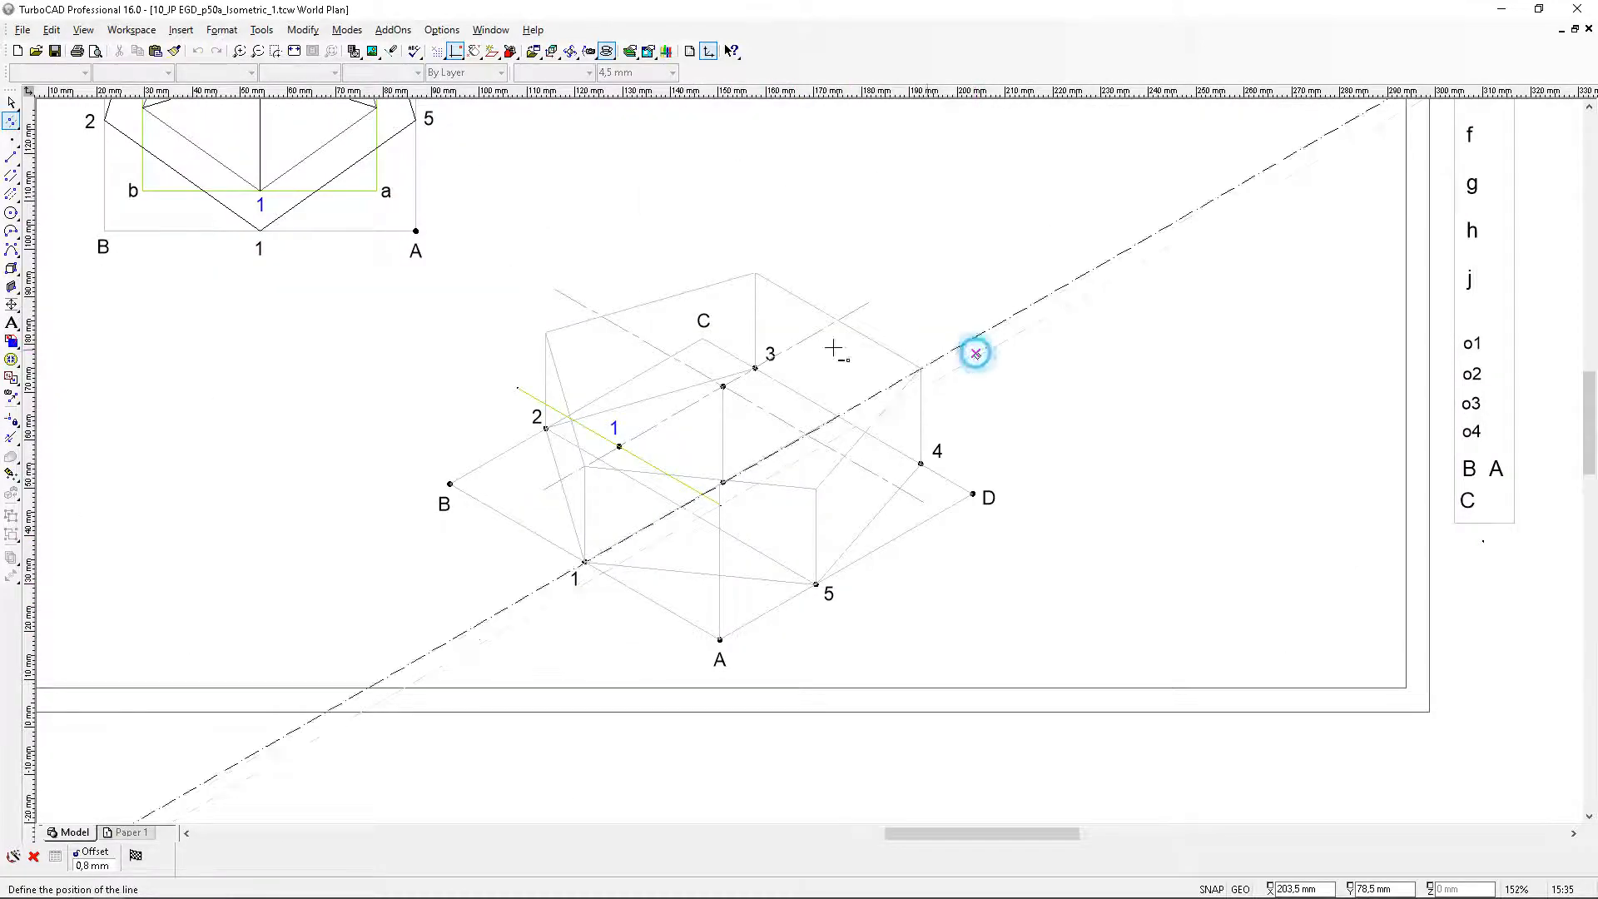
scroll(416, 382, "up", 2)
left_click(975, 409)
scroll(975, 409, "up", 2)
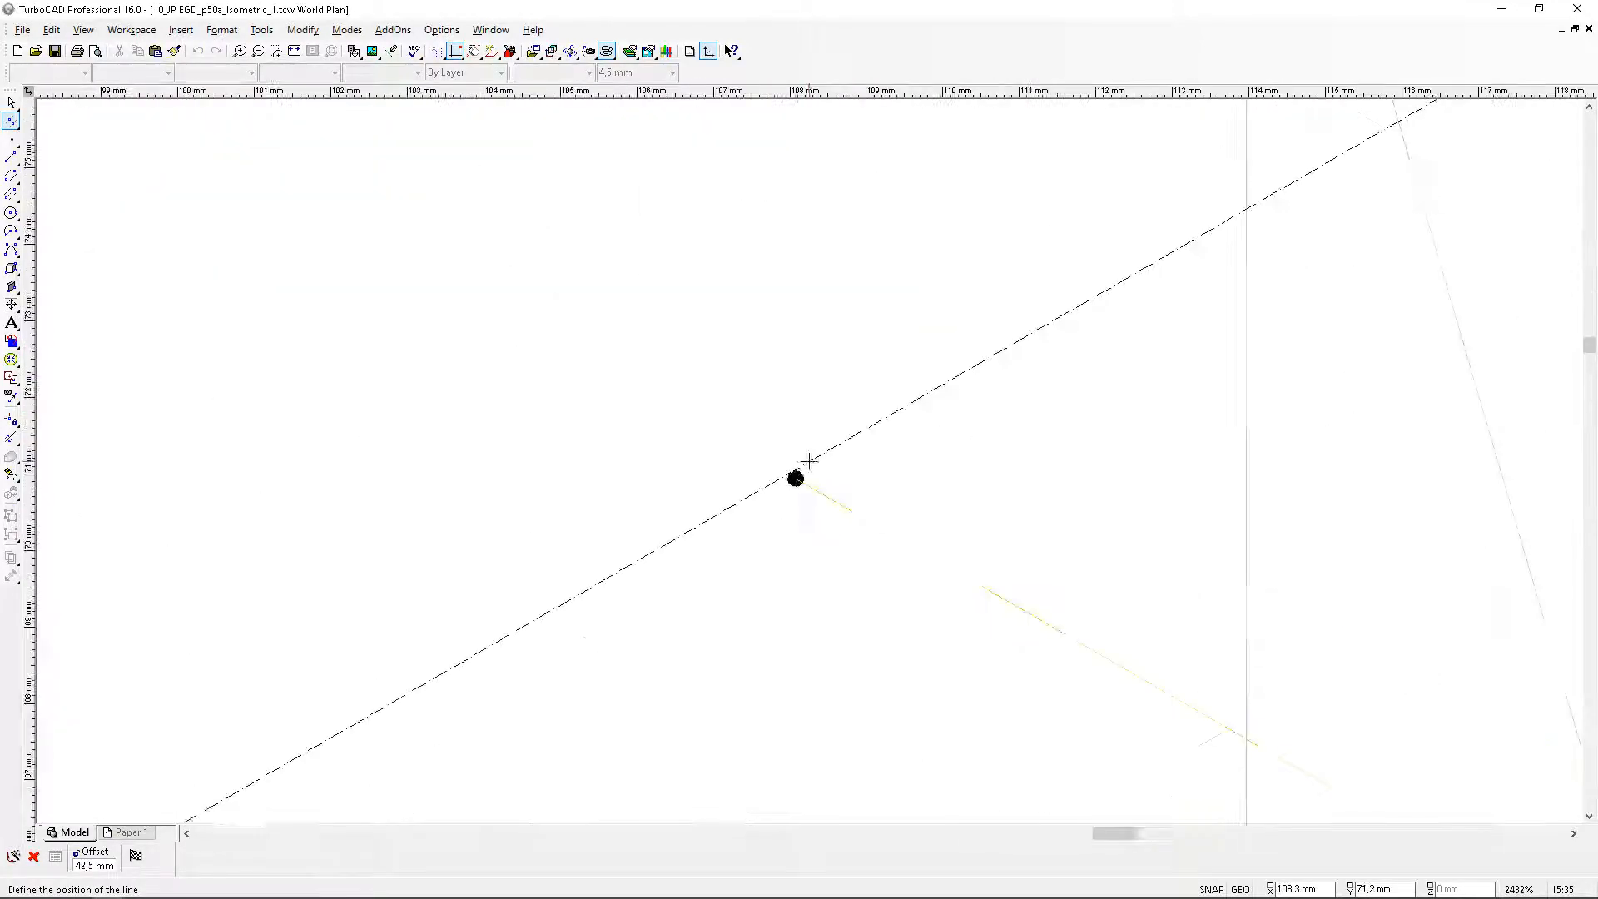
scroll(757, 419, "down", 3)
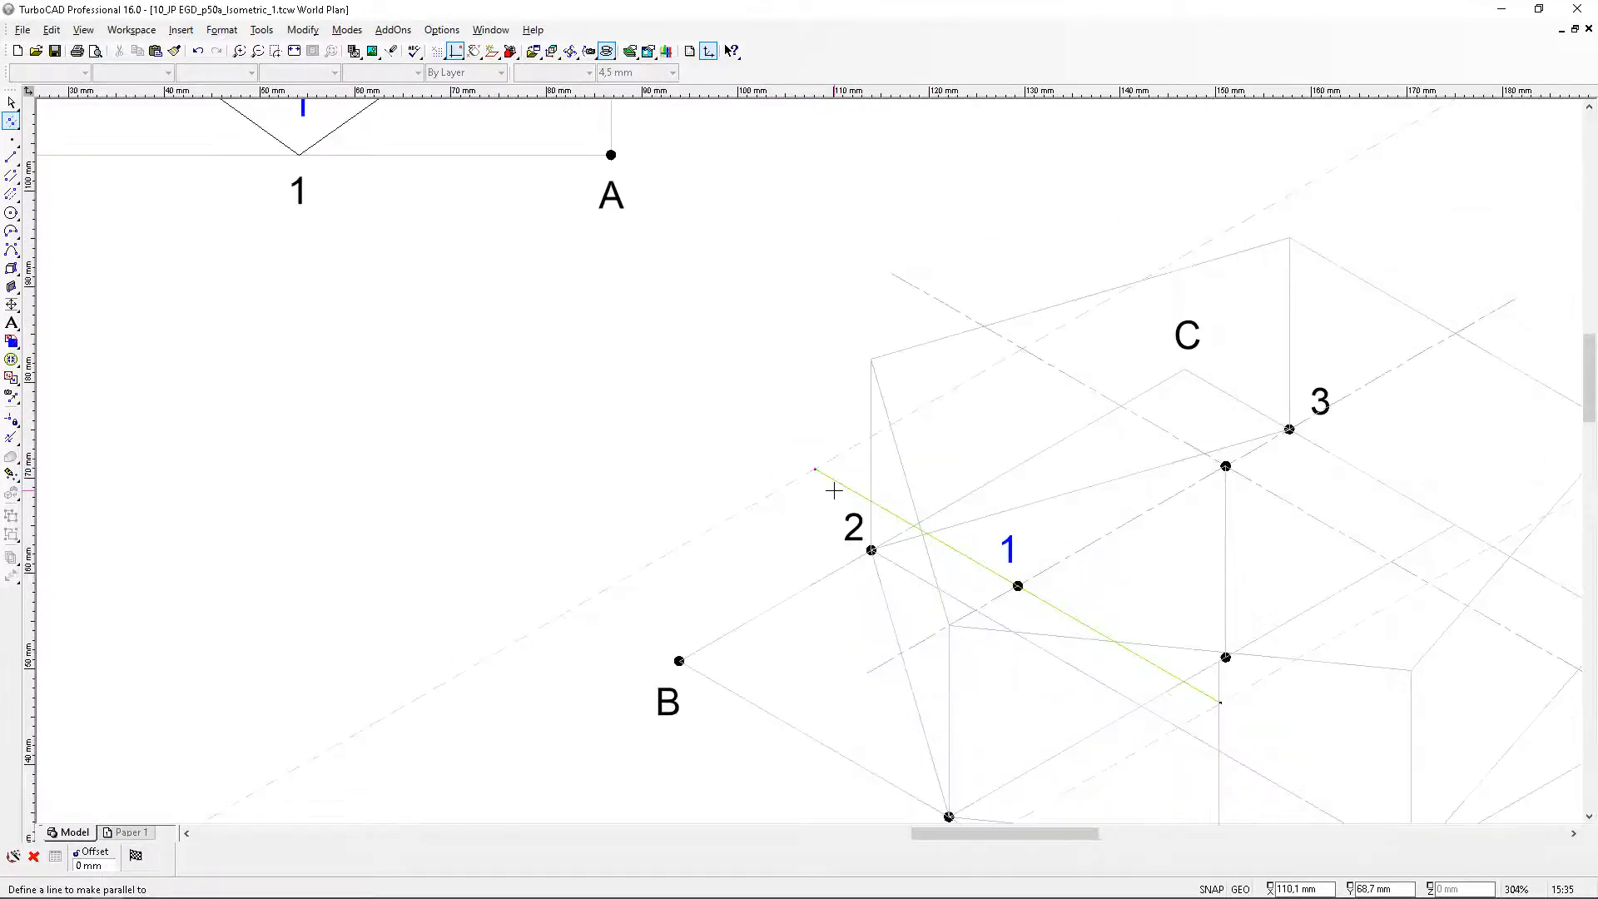
scroll(838, 462, "down", 1)
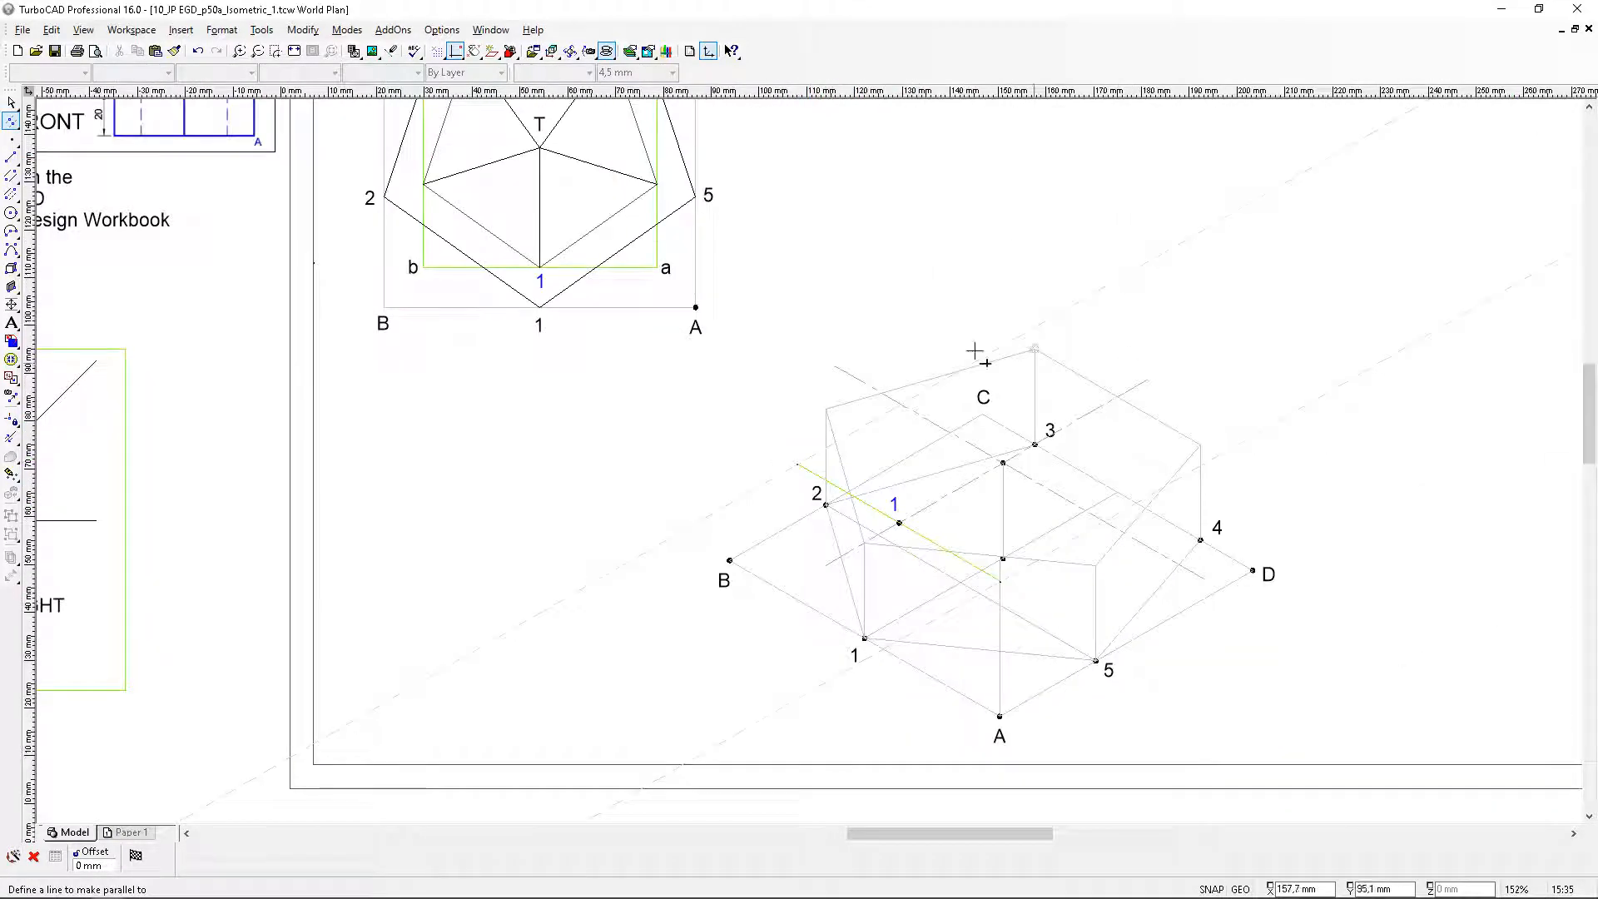
Recheck the top-view distance from corner a up to where the inner pentagon touches side ad, using a temporary centre-and-radius construction circle
left_click(12, 121)
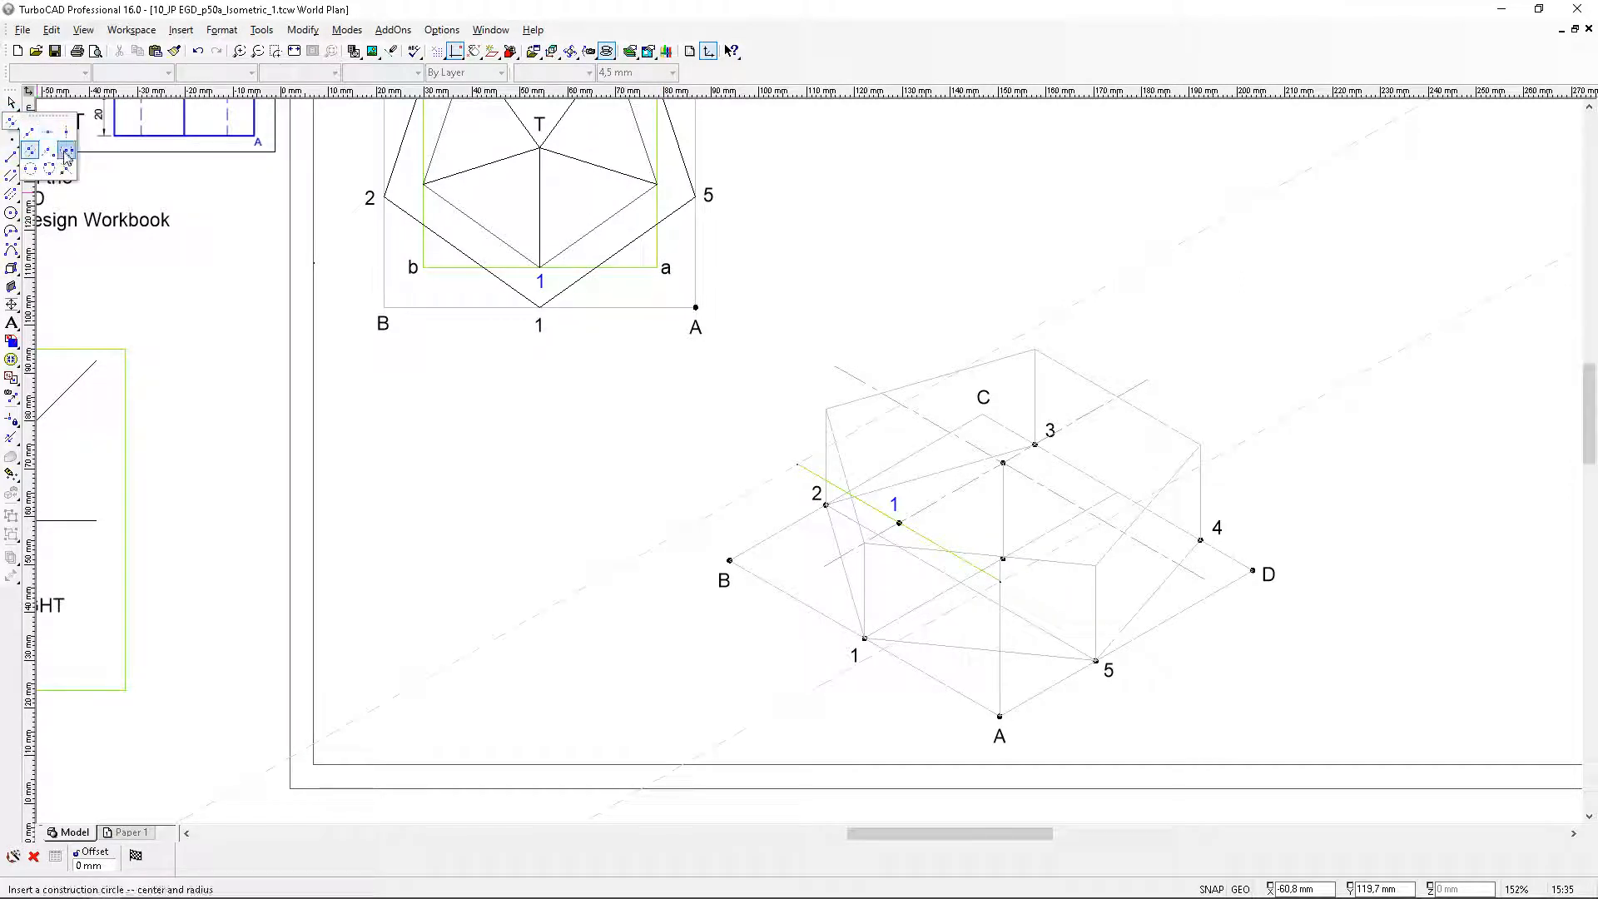
left_click(65, 154)
scroll(653, 195, "up", 1)
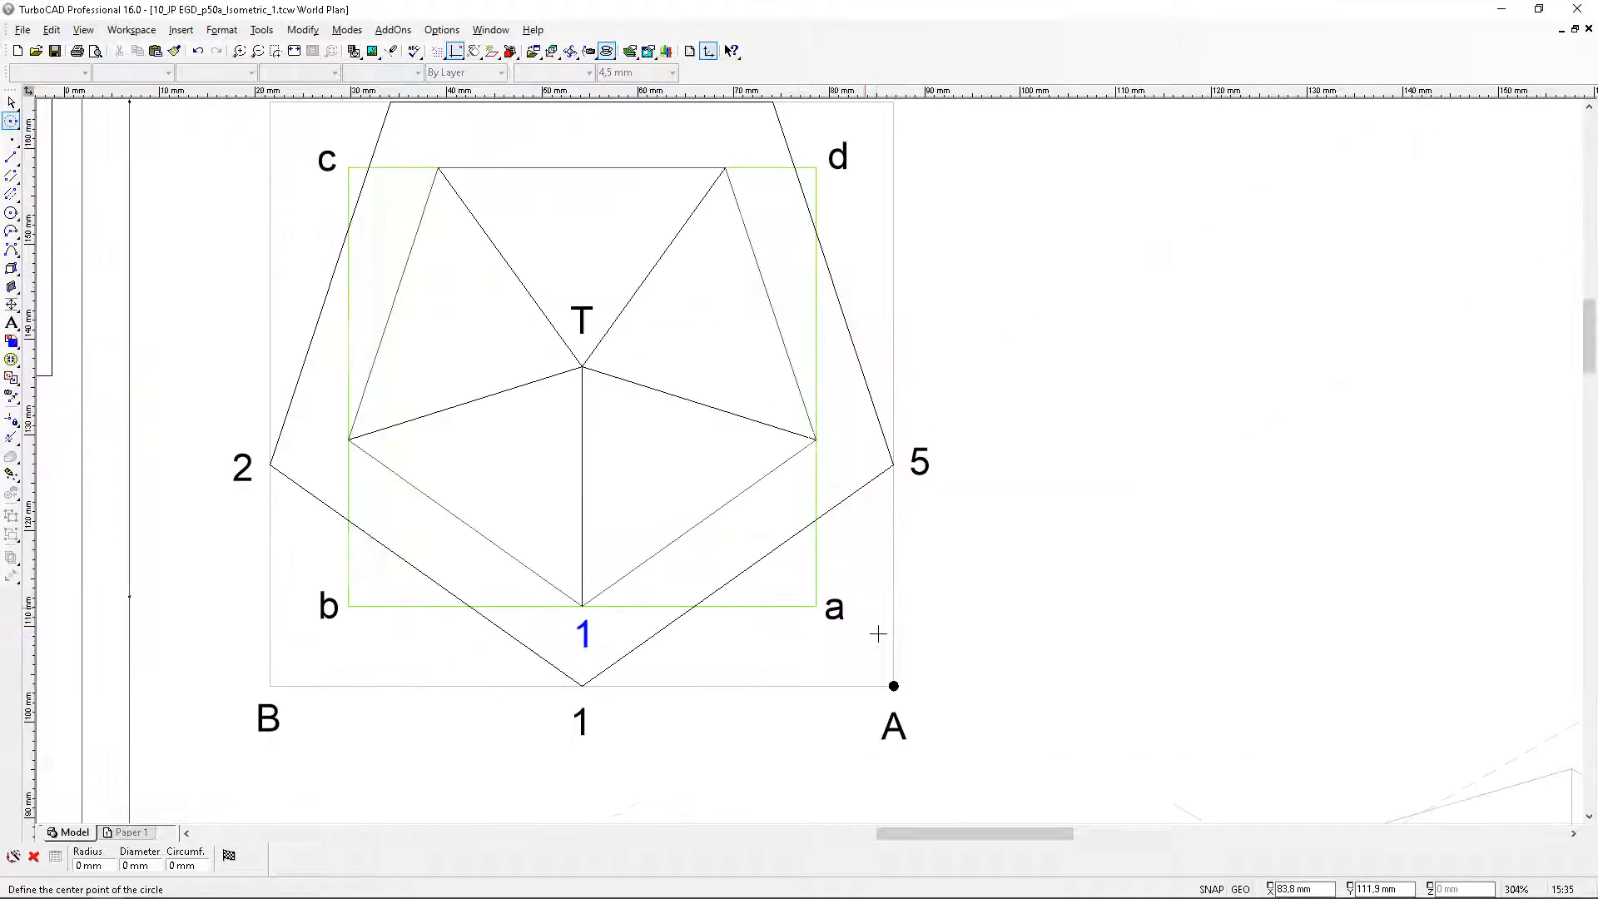
left_click(816, 601)
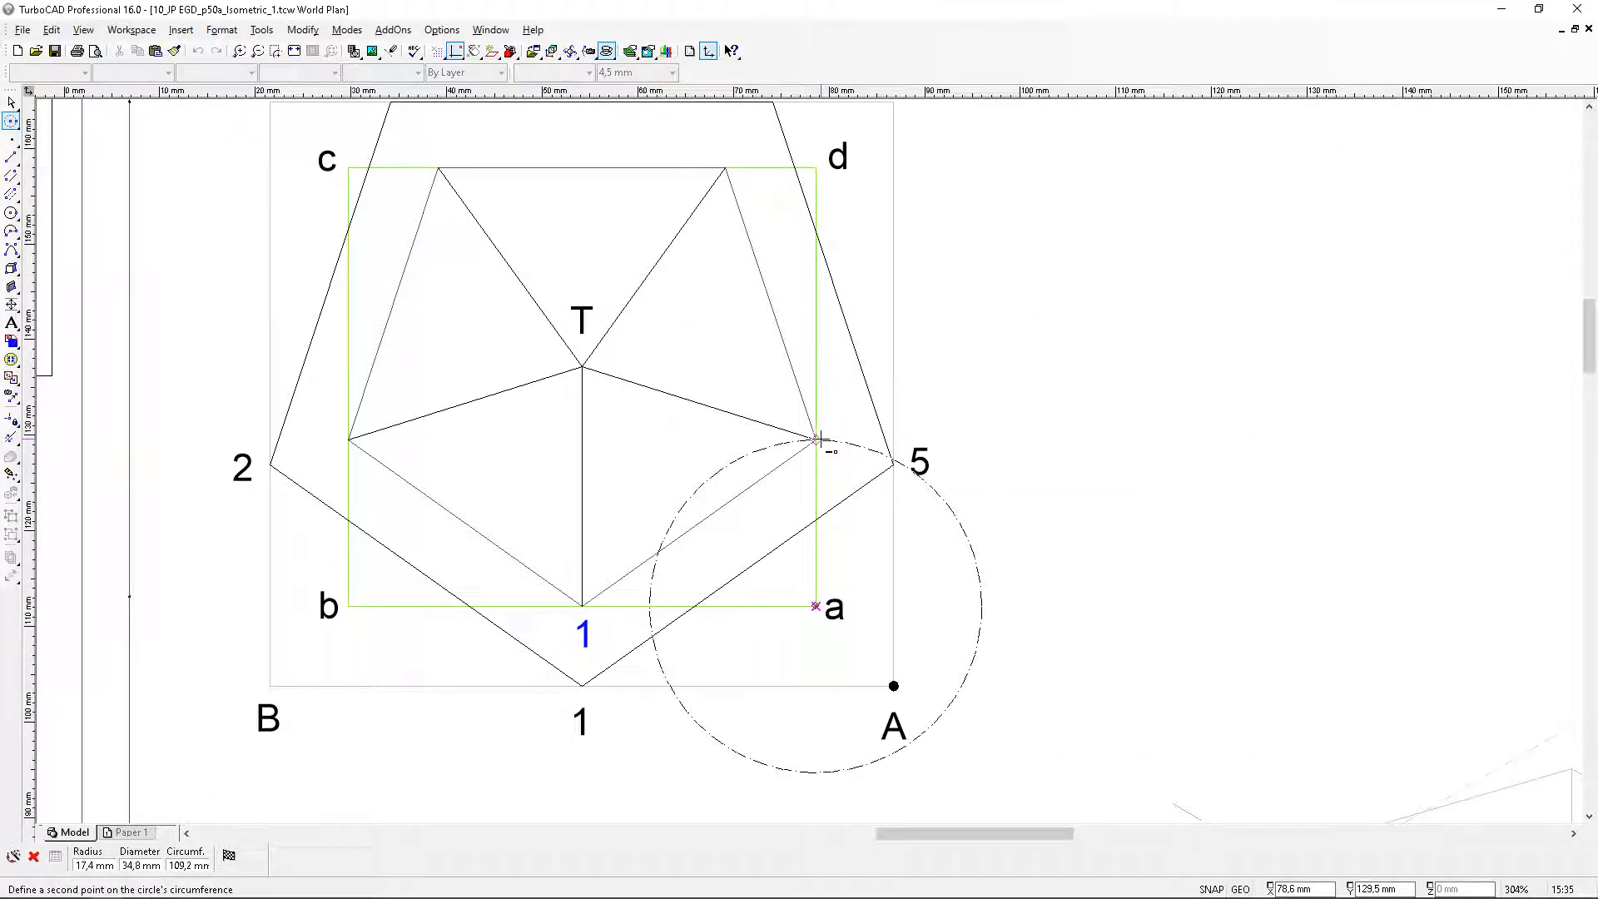
key("Escape")
scroll(817, 473, "down", 5)
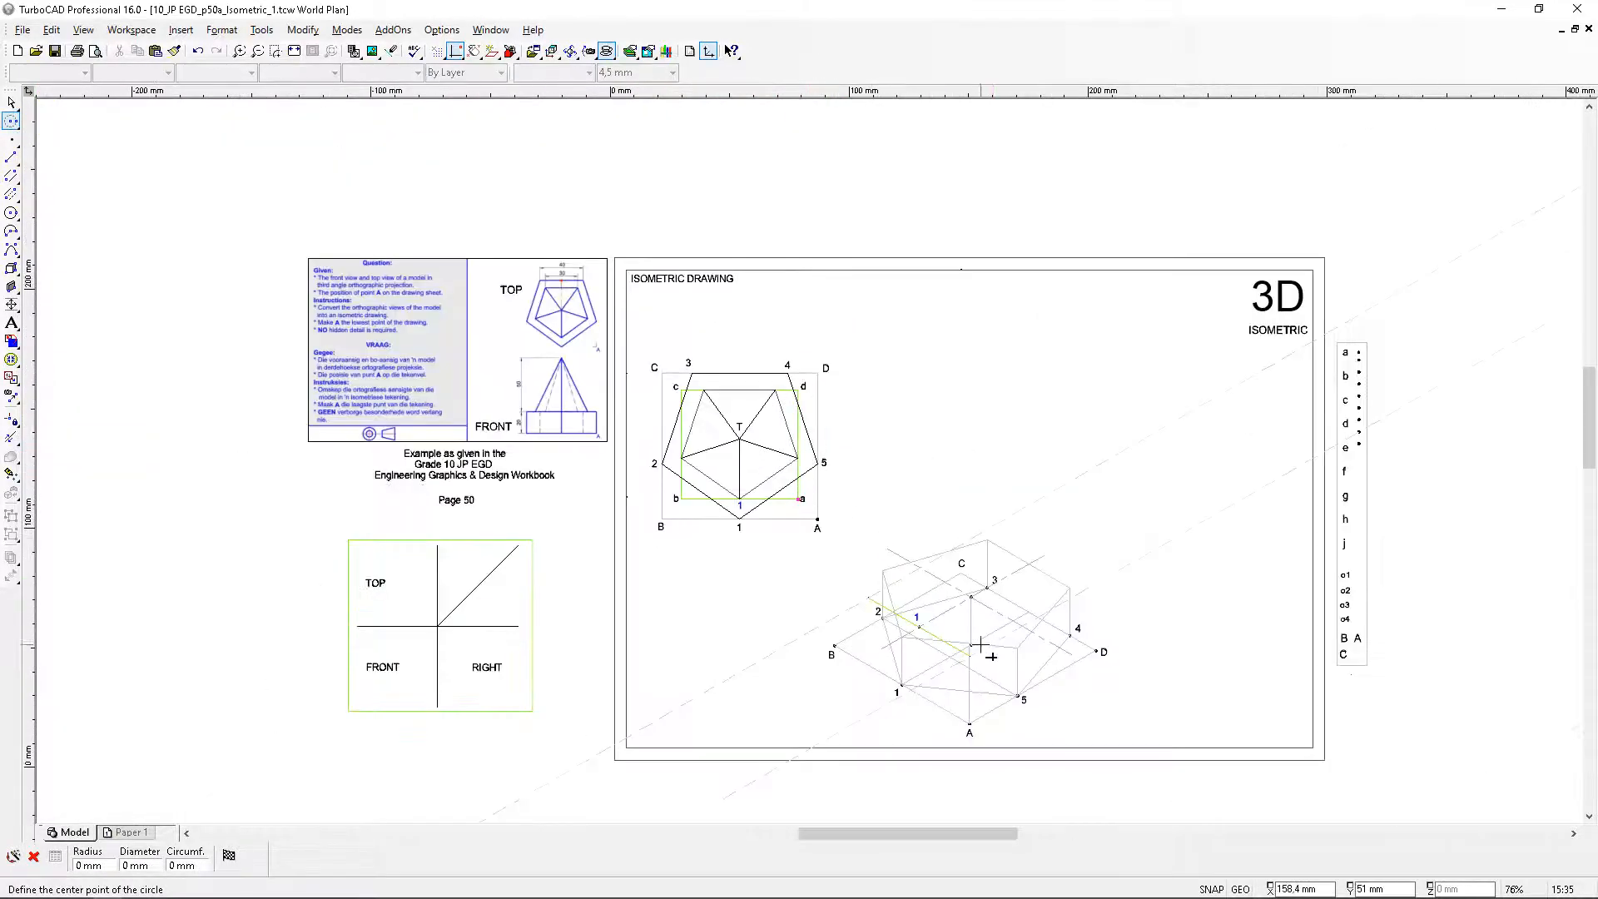
Draw a construction circle of radius 17.4 mm centred on the small dot at the green line's lower end in the isometric drawing
scroll(980, 645, "up", 7)
scroll(746, 616, "up", 7)
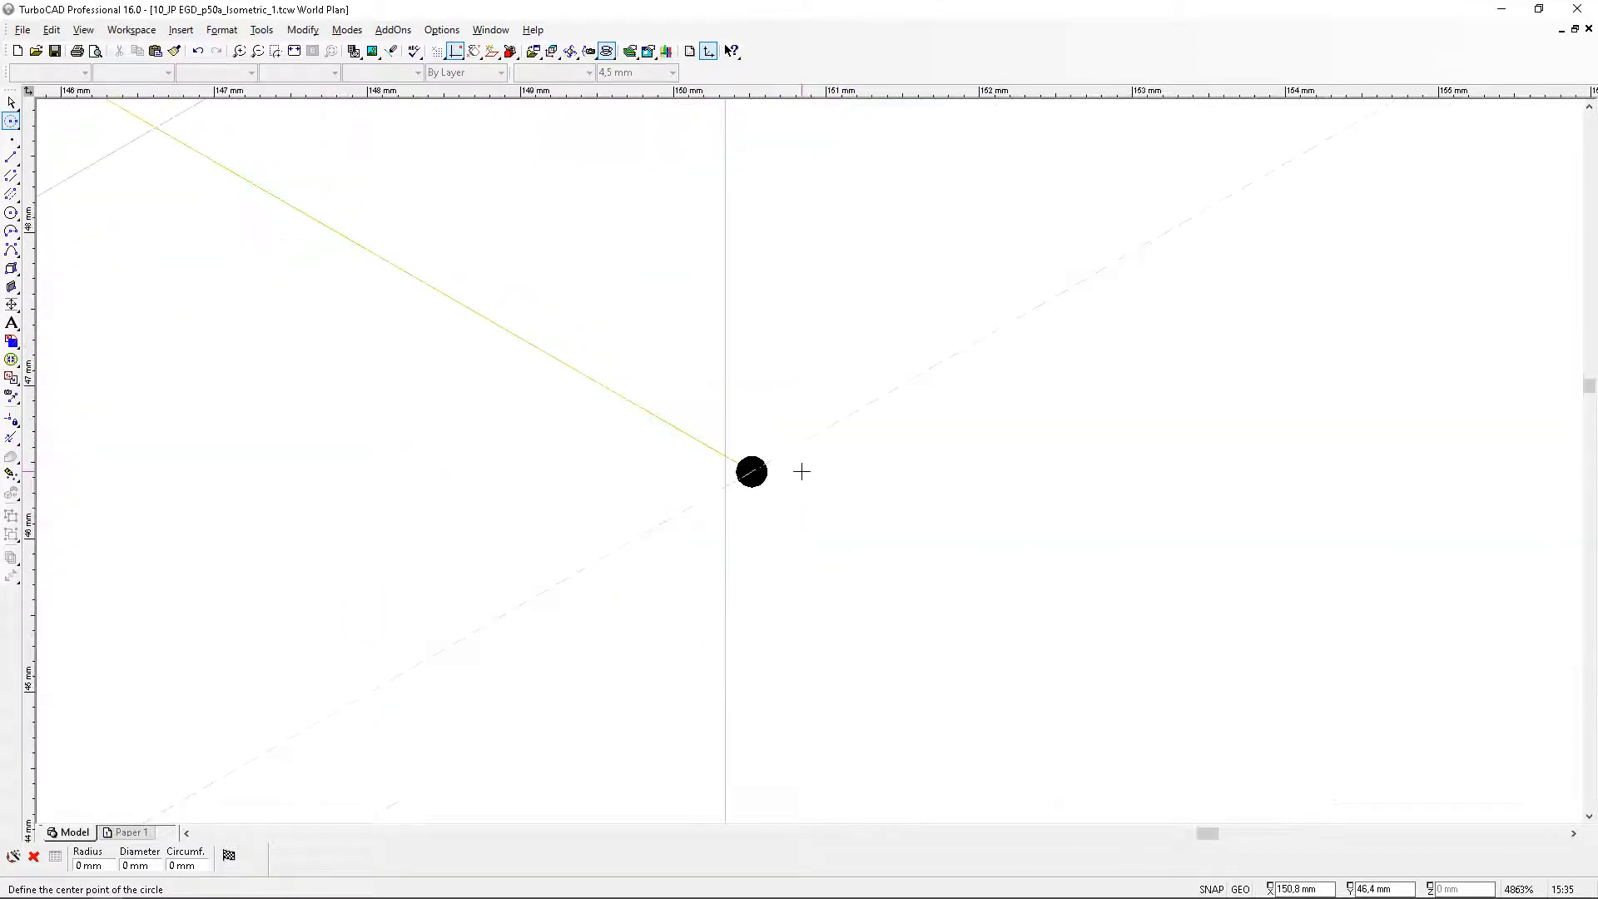
left_click(750, 473)
scroll(886, 414, "down", 7)
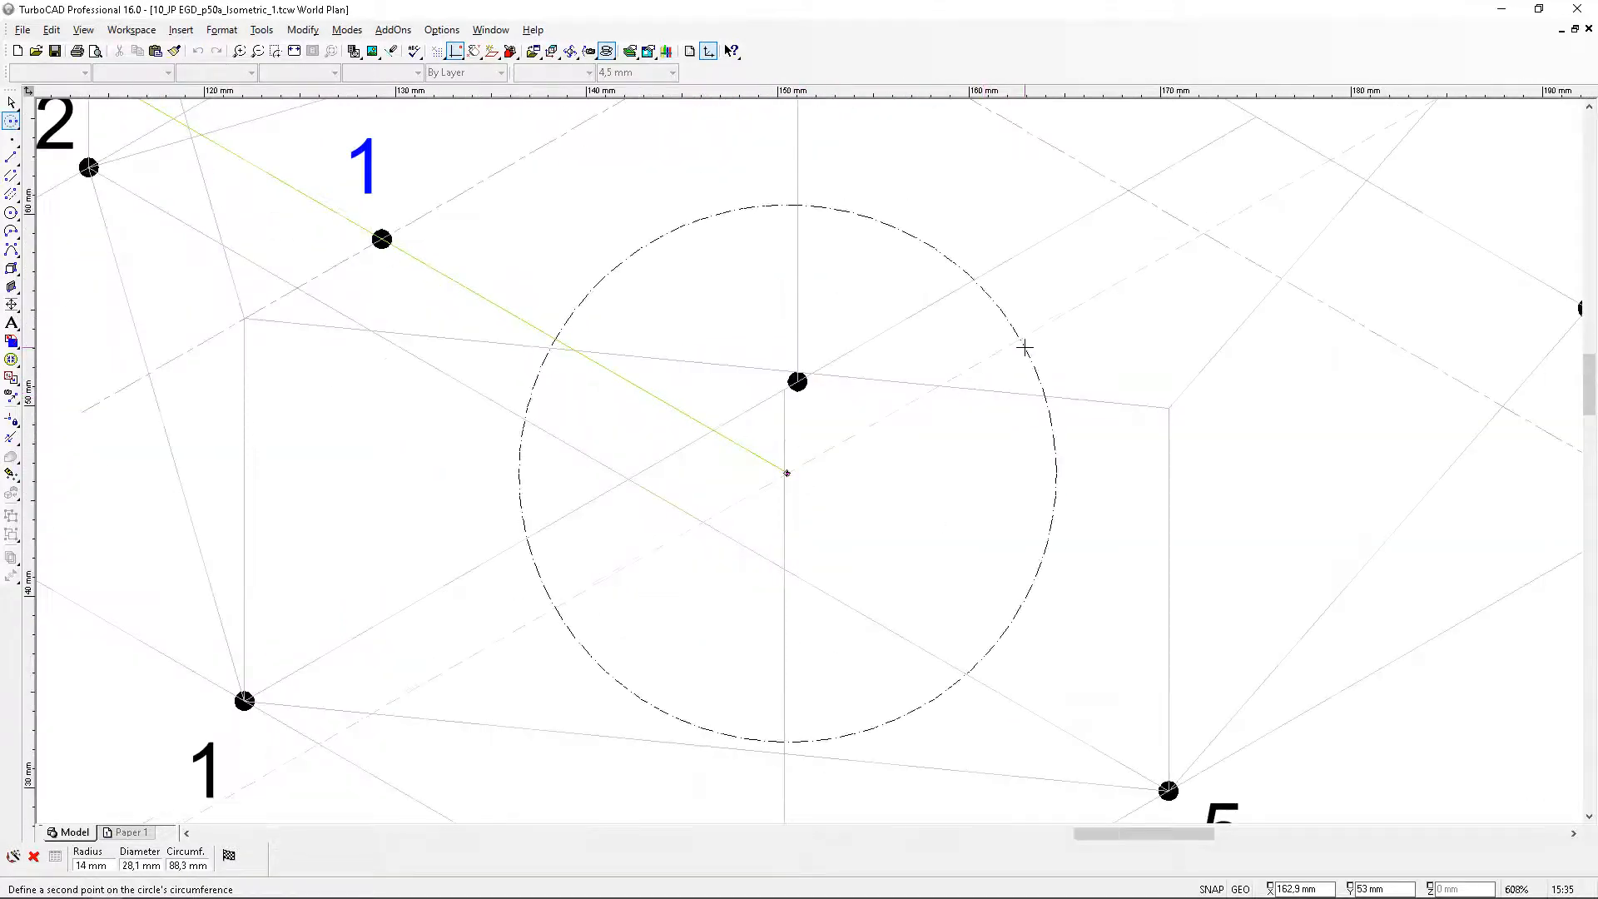
key("Tab")
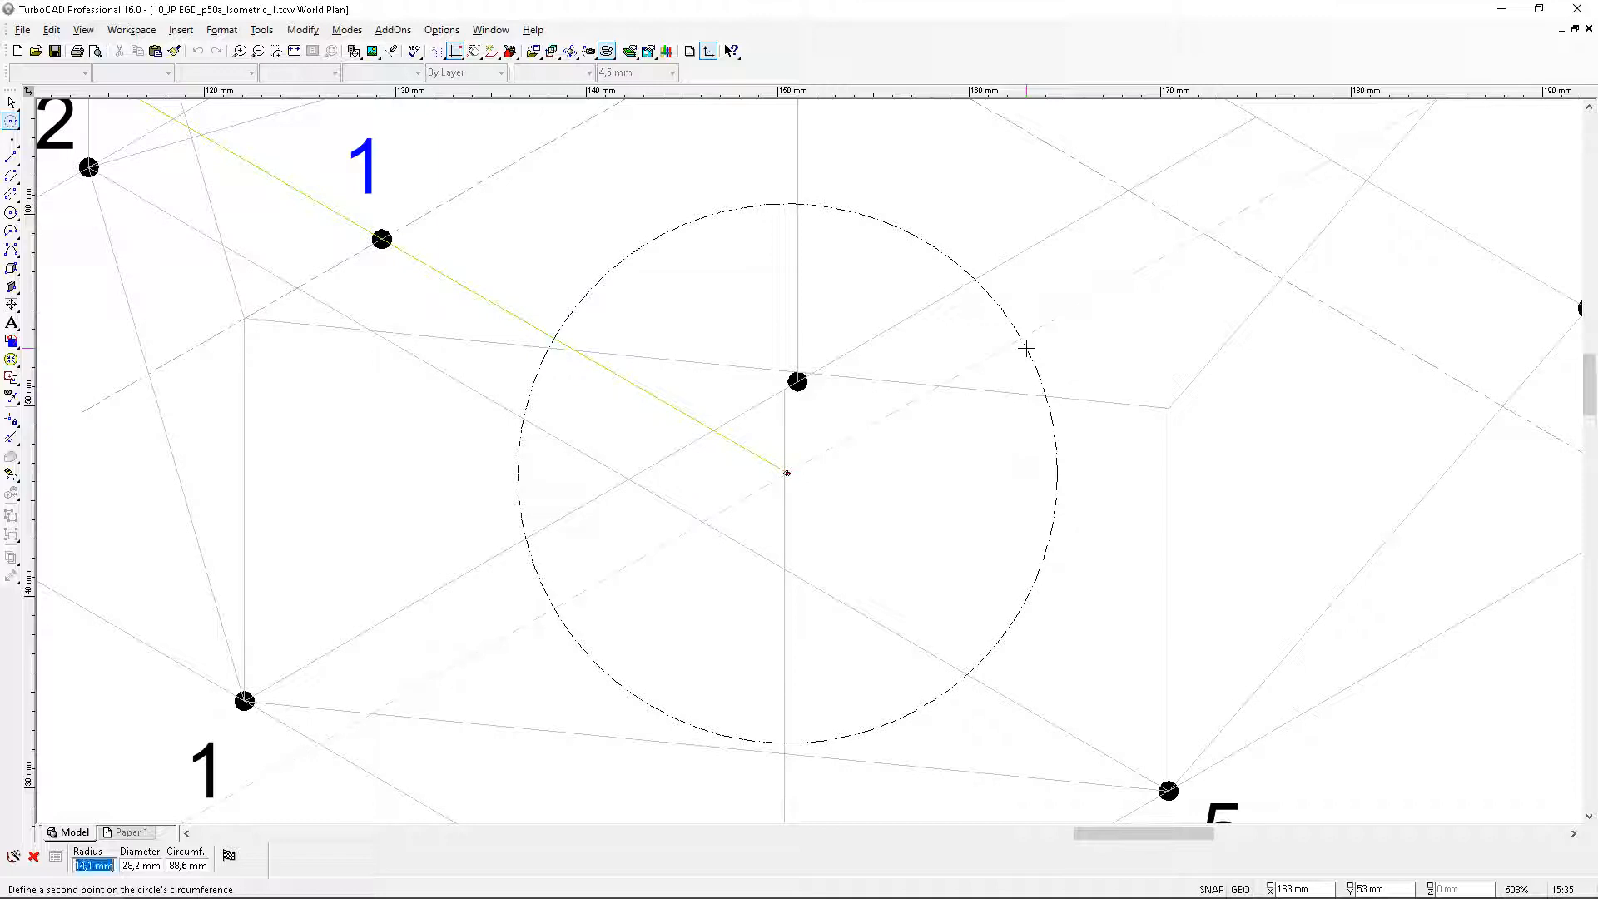
type("17.4")
key("Return")
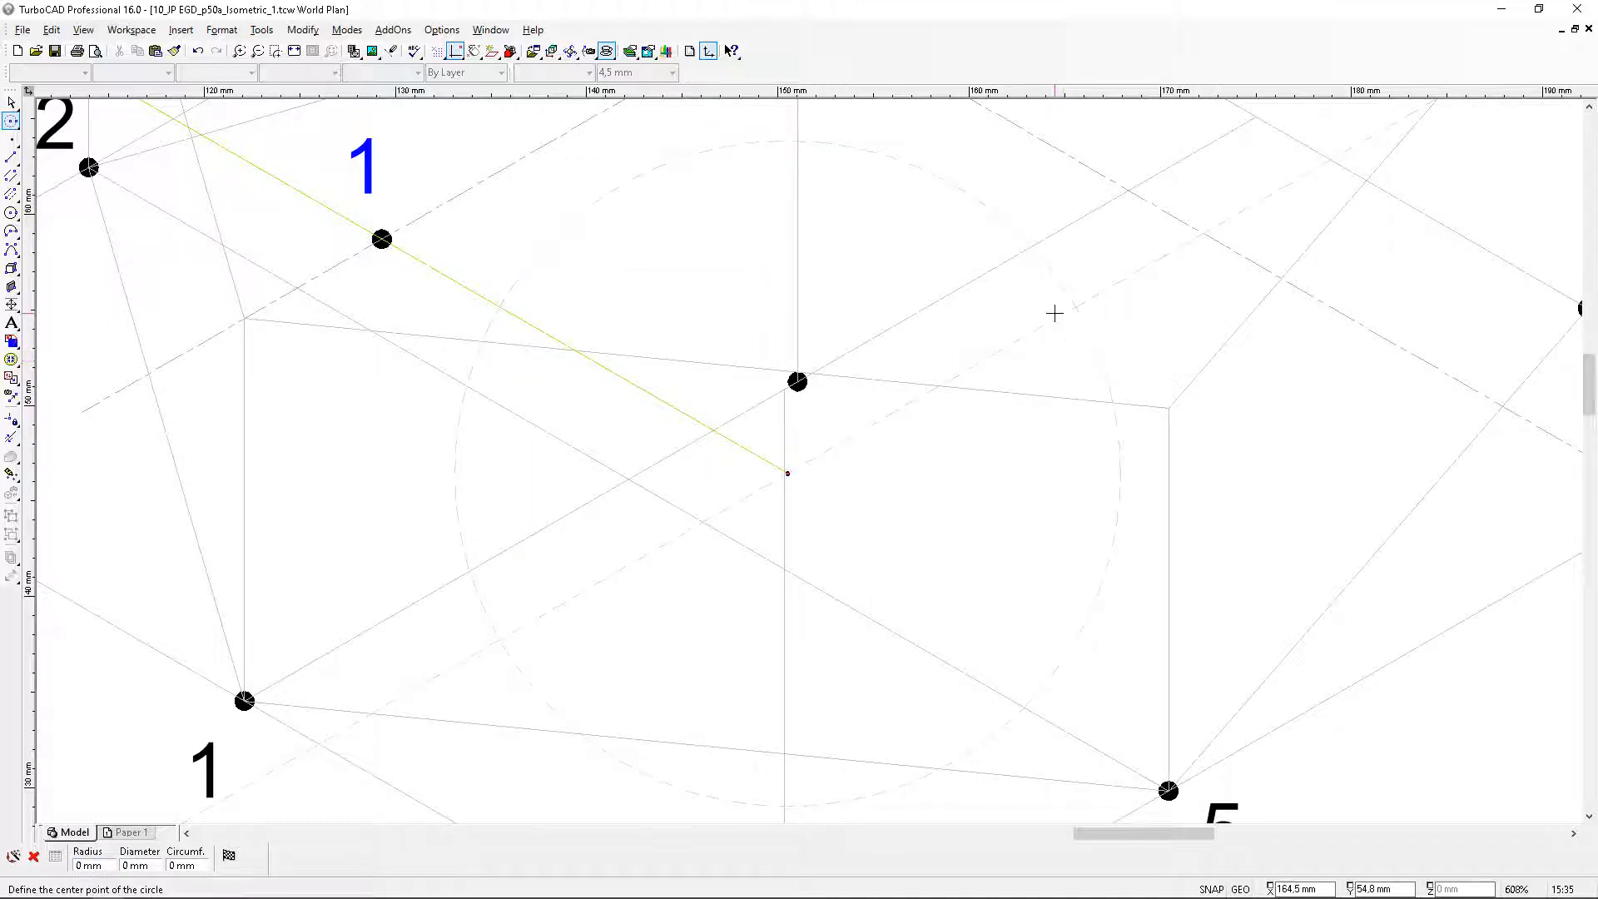
Draw a construction circle of radius 17.4 mm centred on the small dot at the green line's upper end
scroll(1054, 313, "down", 1)
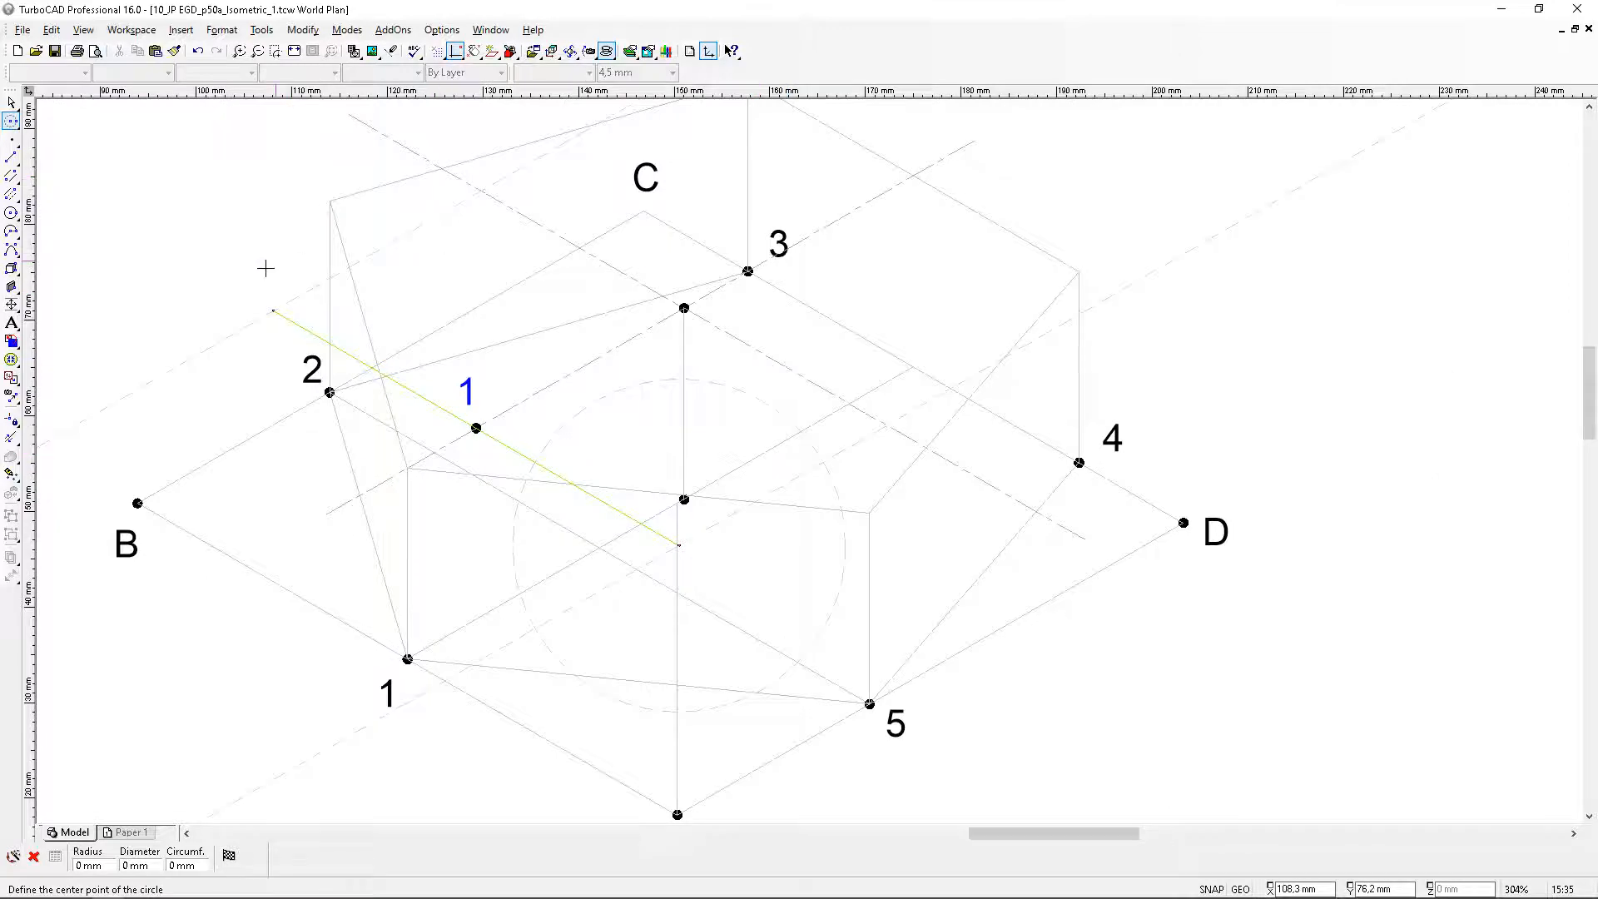
scroll(275, 297, "up", 1)
scroll(816, 478, "up", 2)
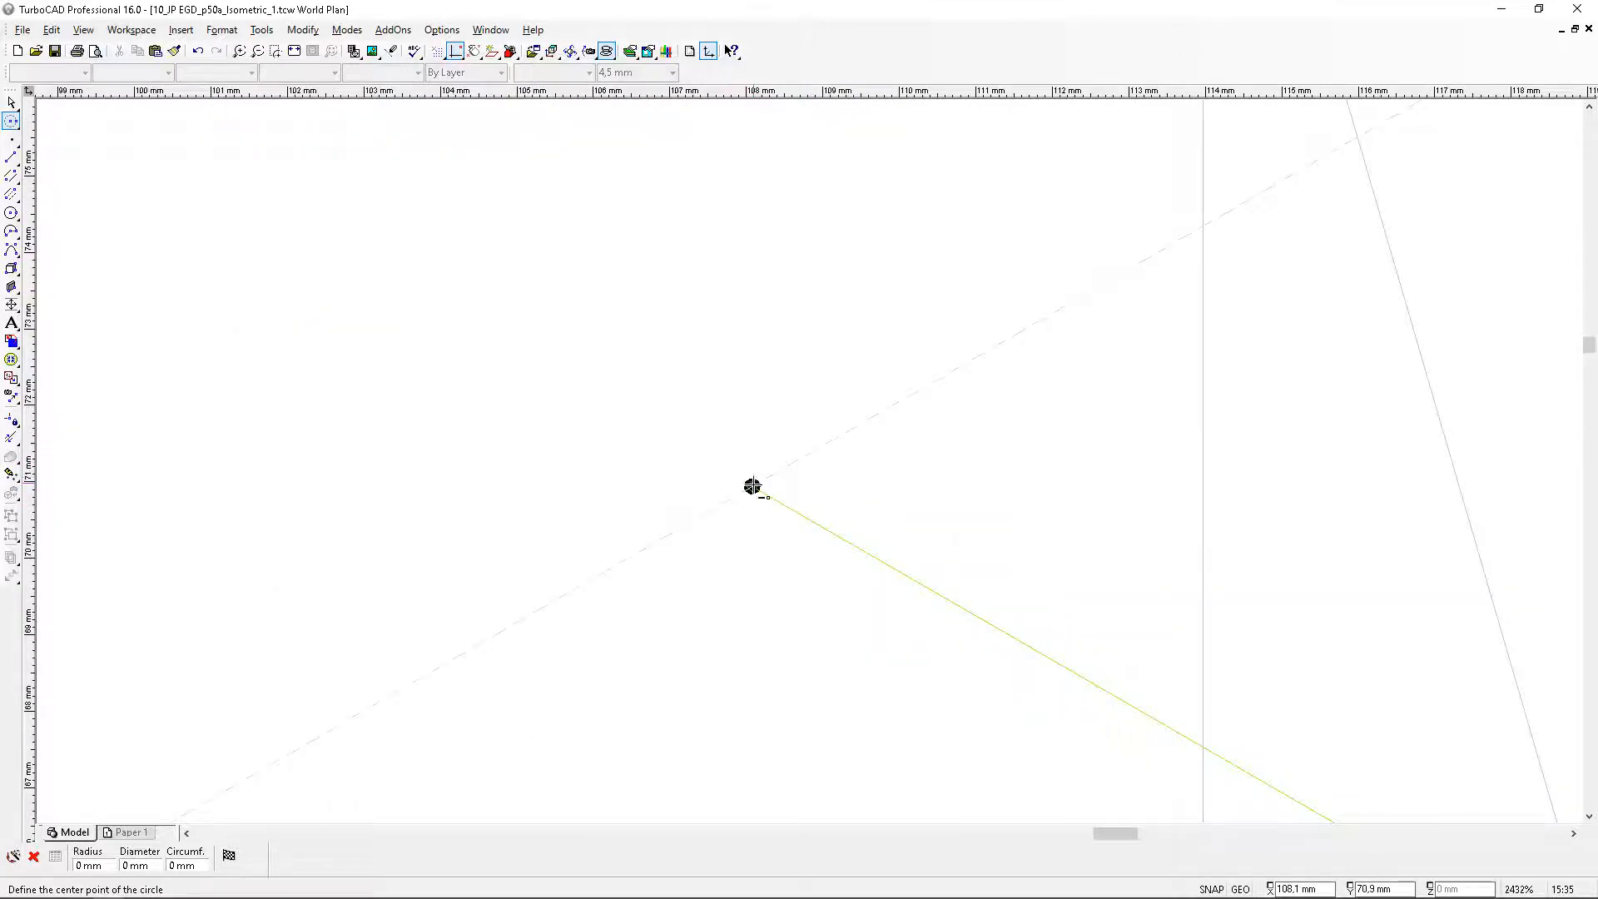
left_click(752, 486)
scroll(811, 460, "down", 2)
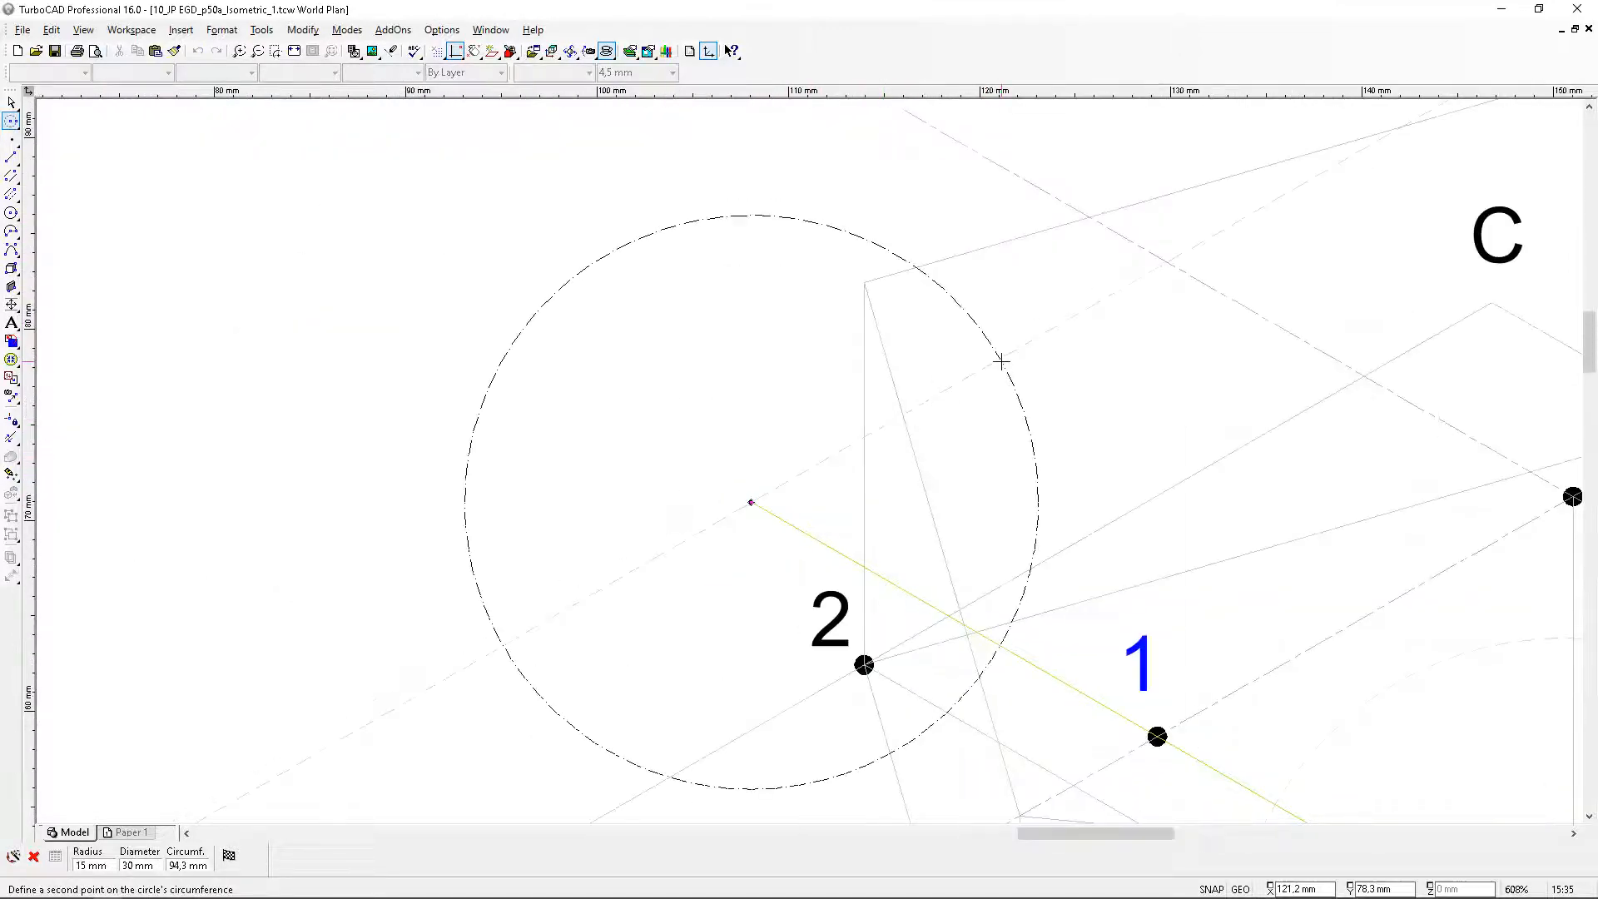
key("Tab")
type("17,5")
key("Return")
Paste a small dot and place it where the upper construction circle crosses the parallel construction line through its centre
scroll(810, 462, "down", 3)
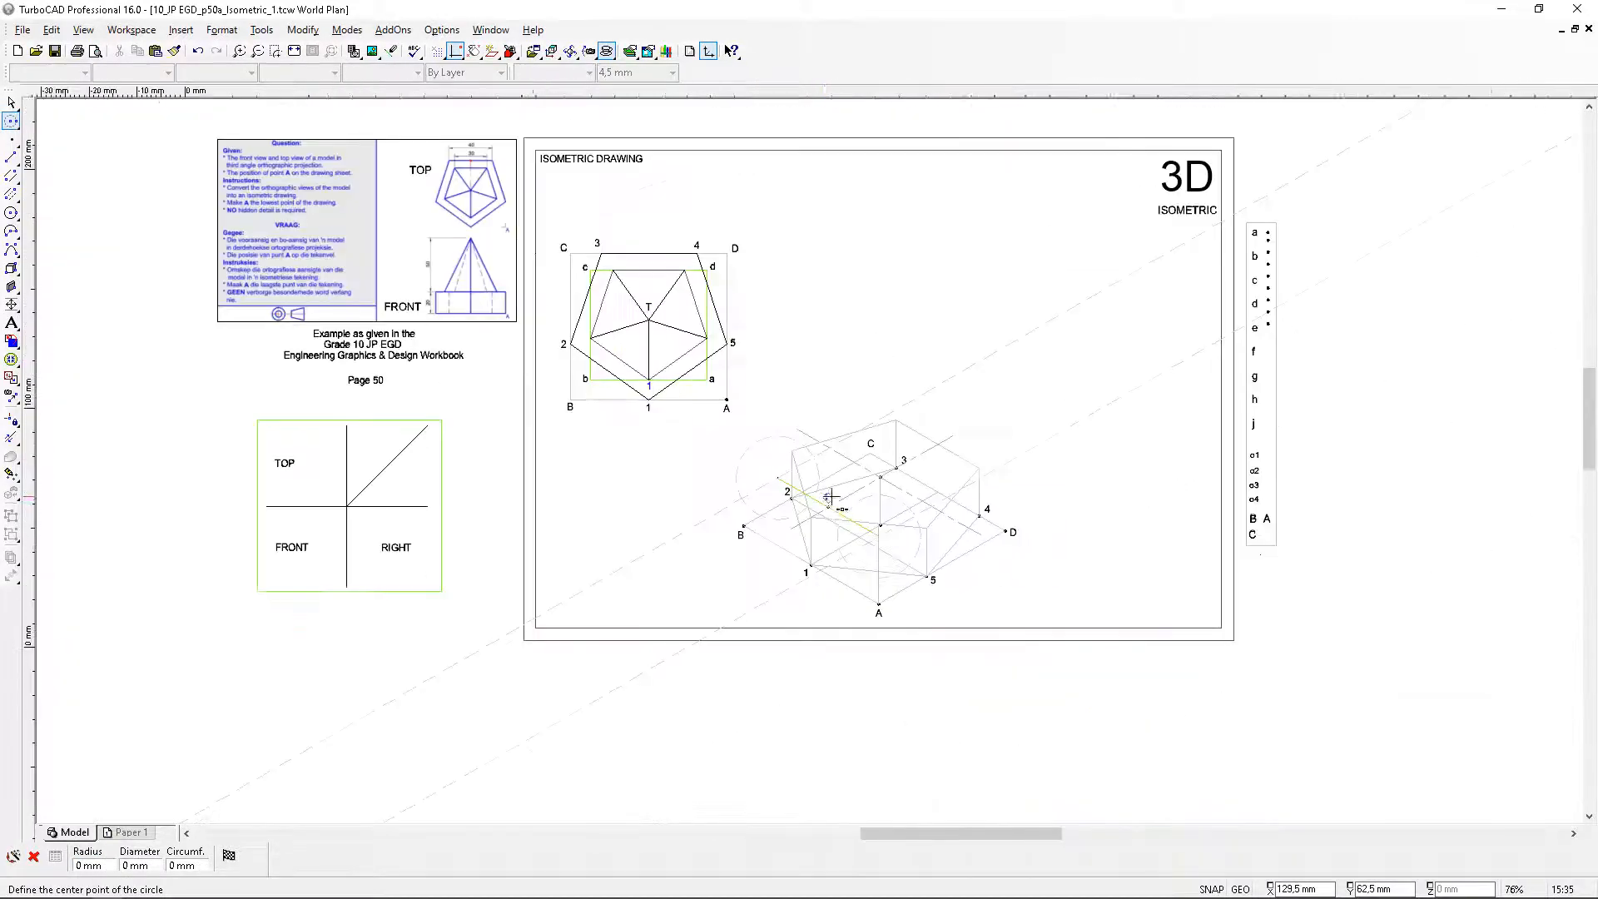
scroll(903, 508, "up", 1)
left_click(12, 103)
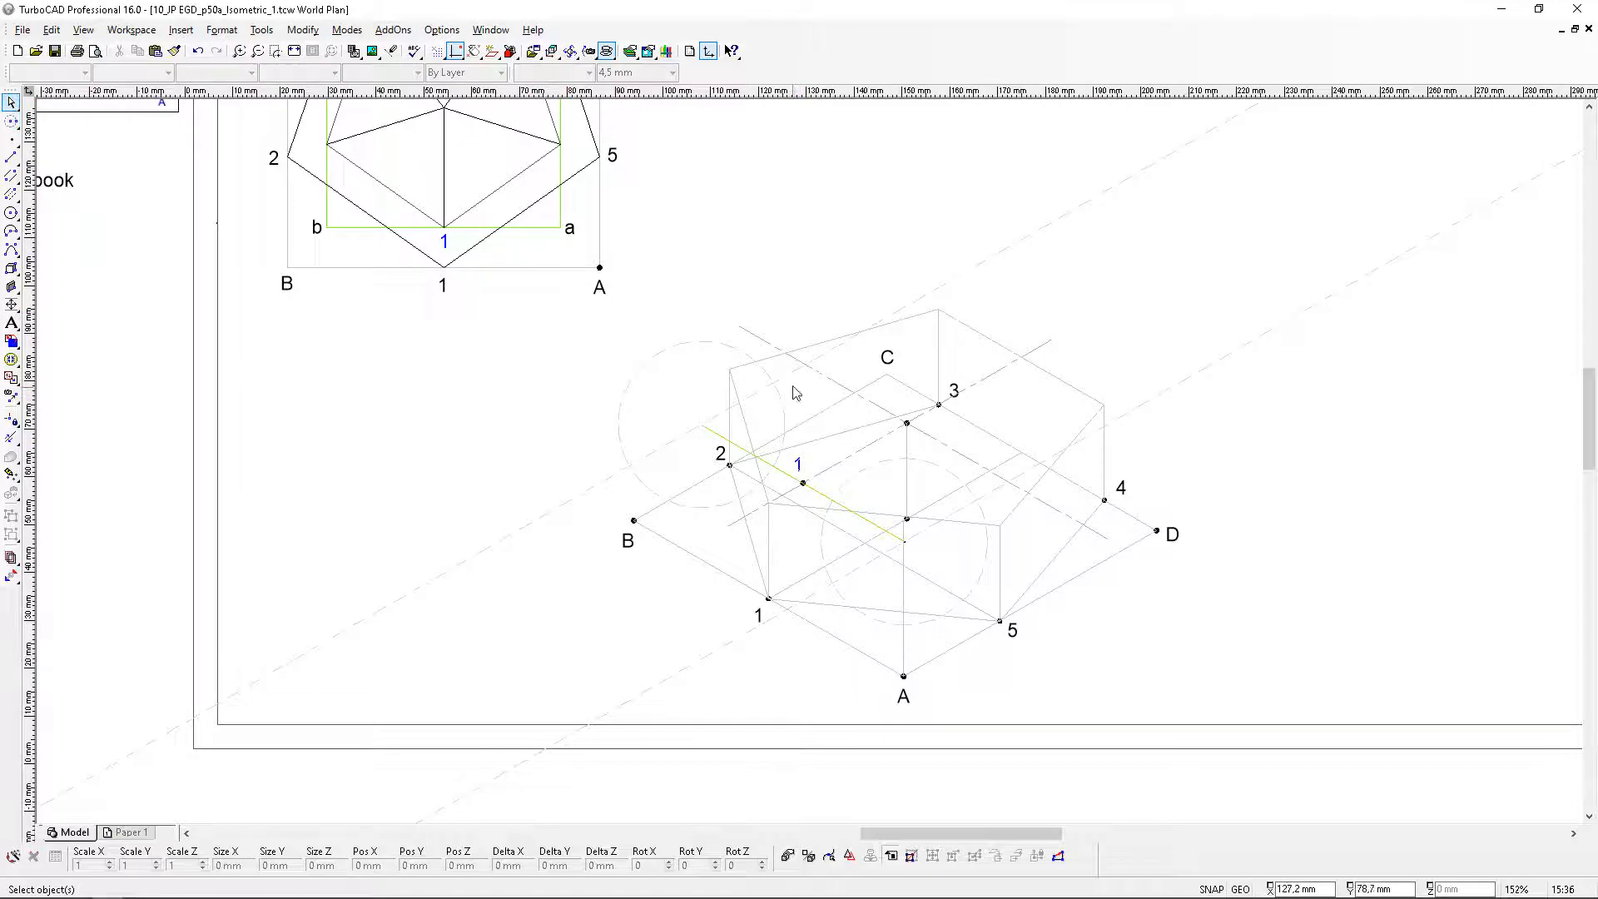
scroll(797, 392, "up", 3)
scroll(799, 454, "up", 1)
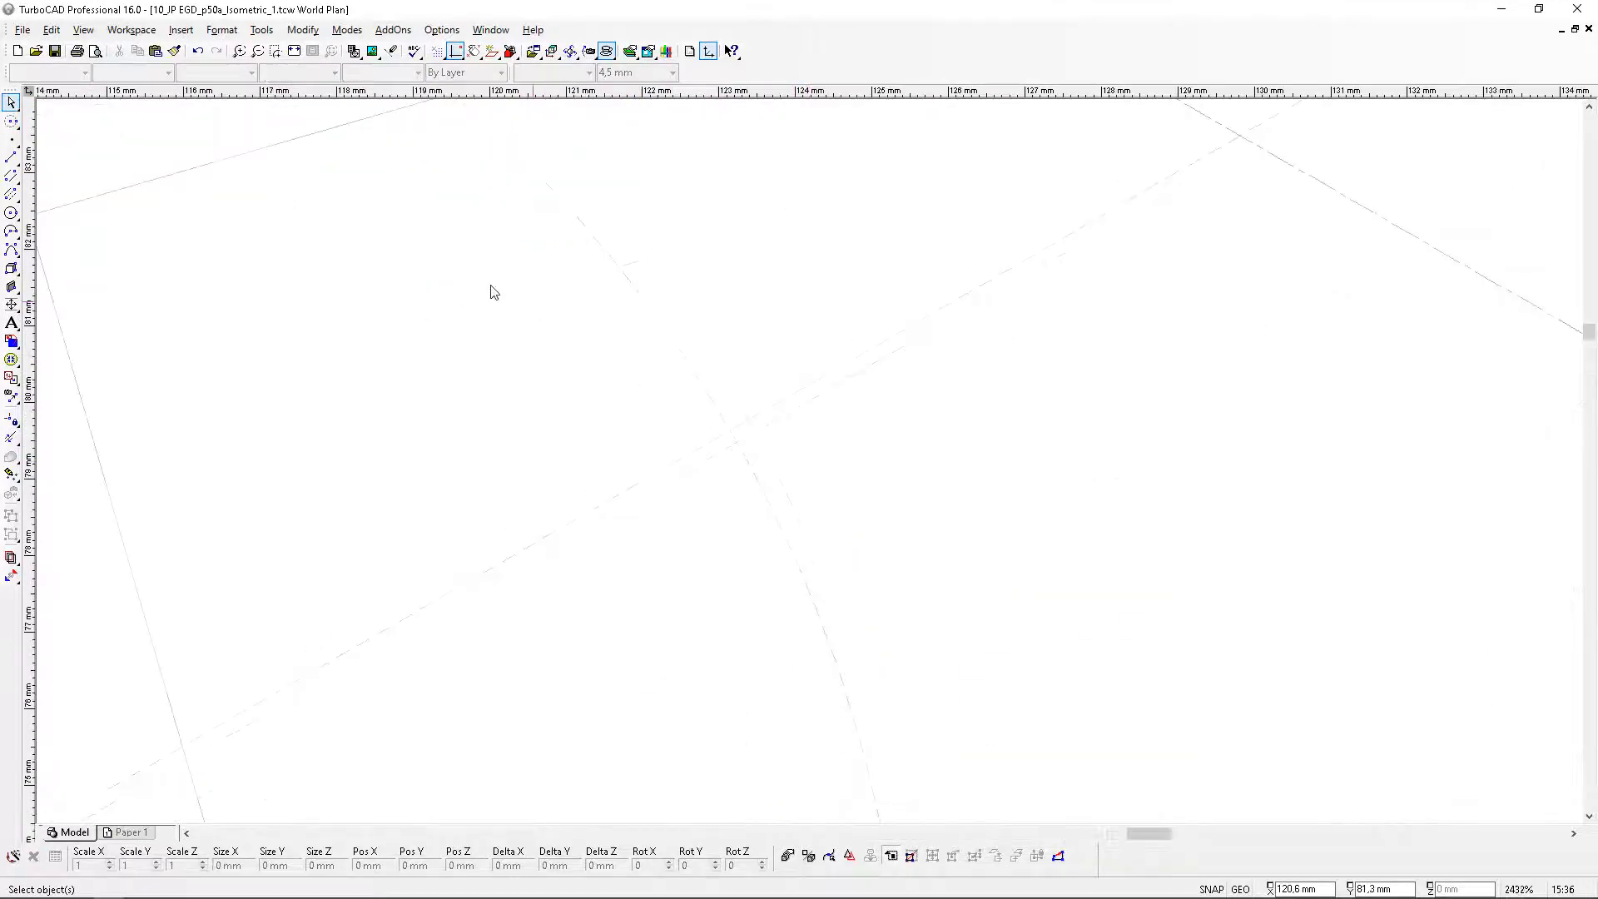
left_click(155, 50)
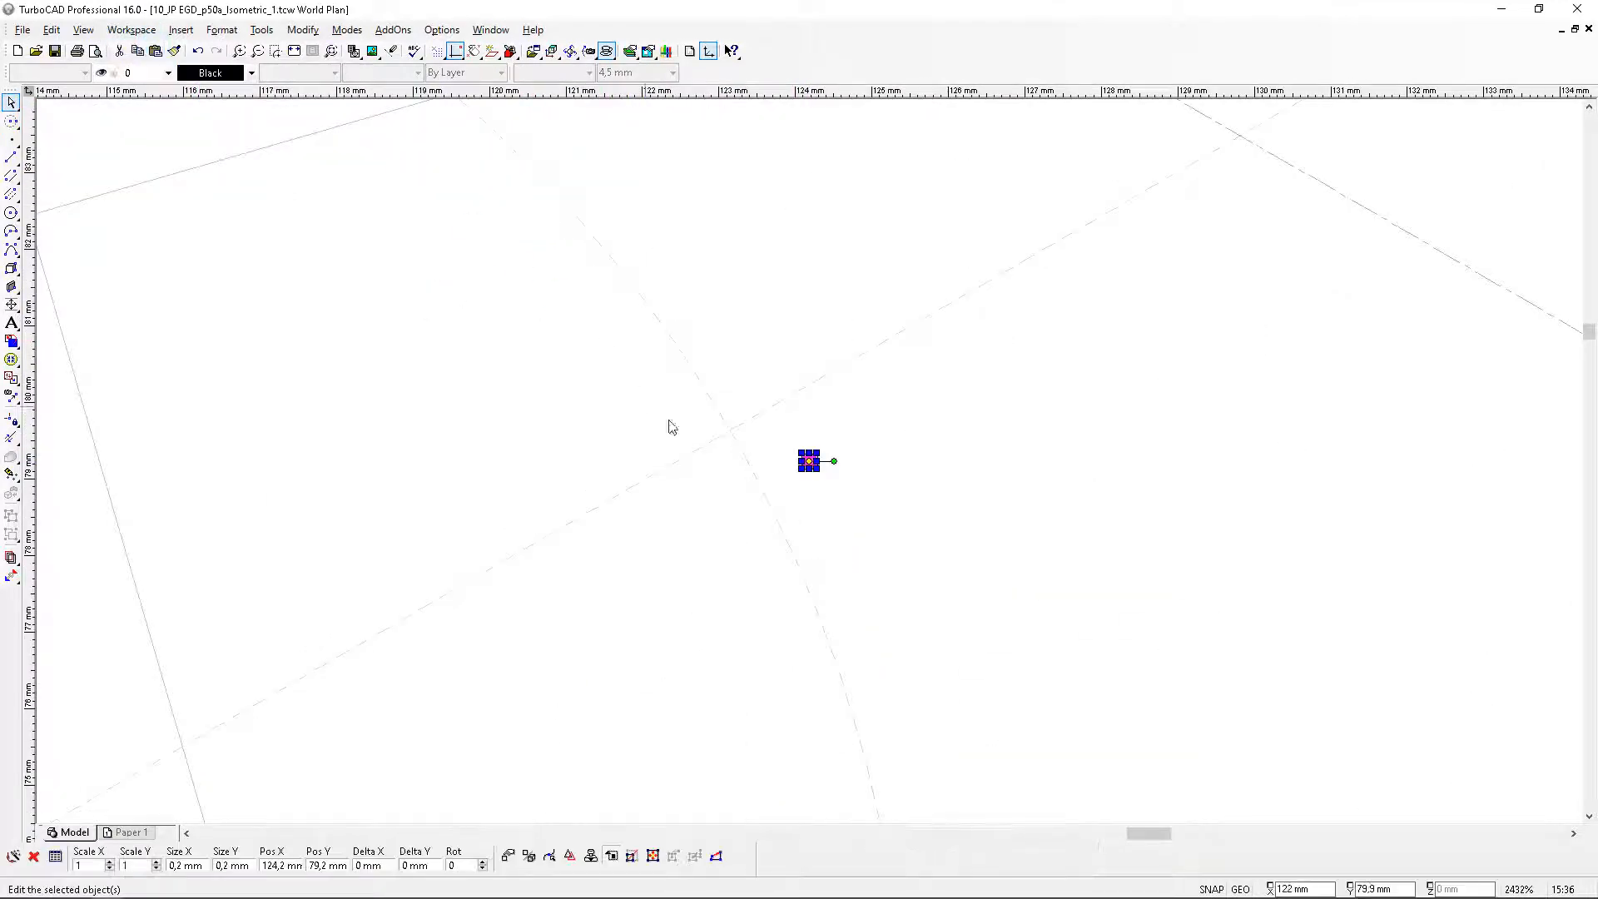
left_click_drag(809, 460, 729, 435)
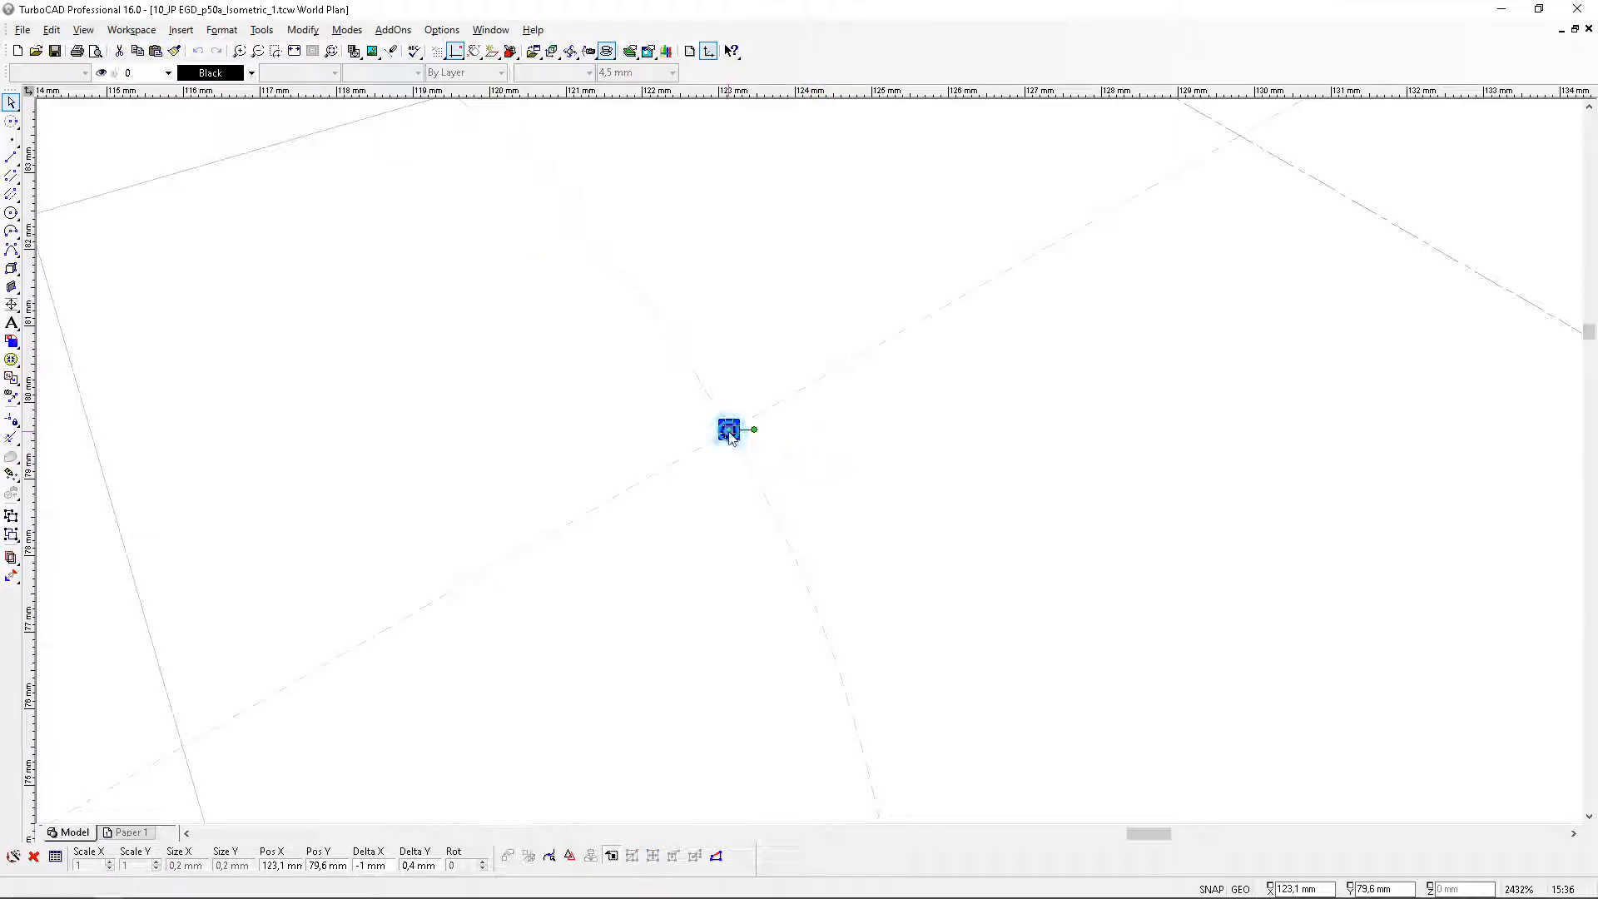
left_click(941, 477)
Paste another small dot onto the crossing of the lower construction circle and the parallel construction line through its centre
scroll(816, 476, "down", 3)
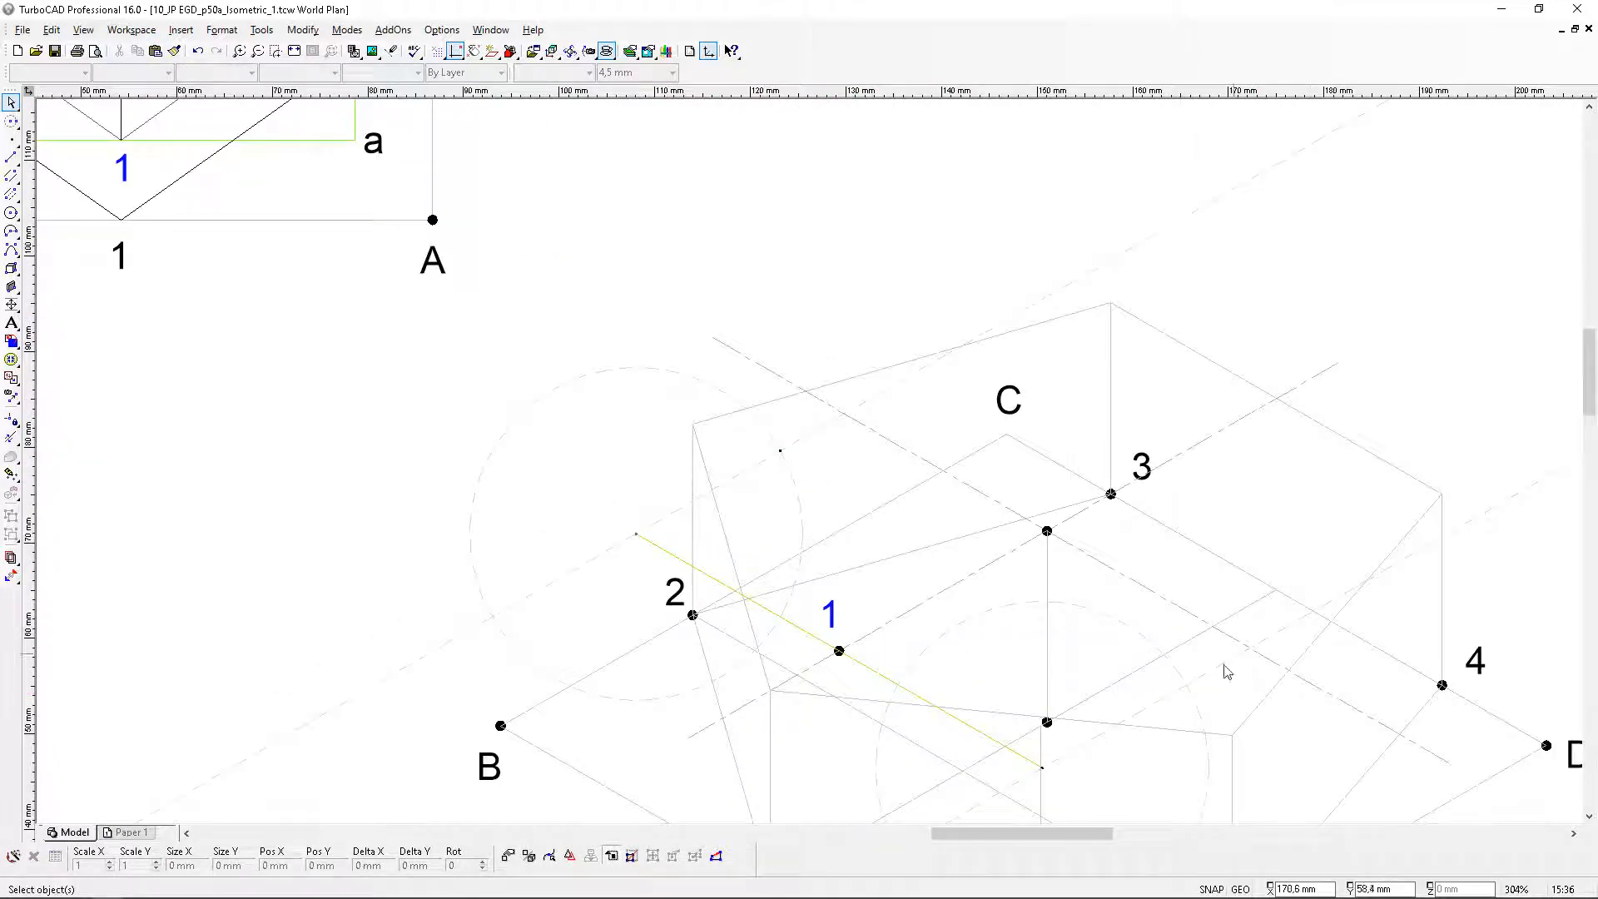
scroll(1196, 691, "up", 2)
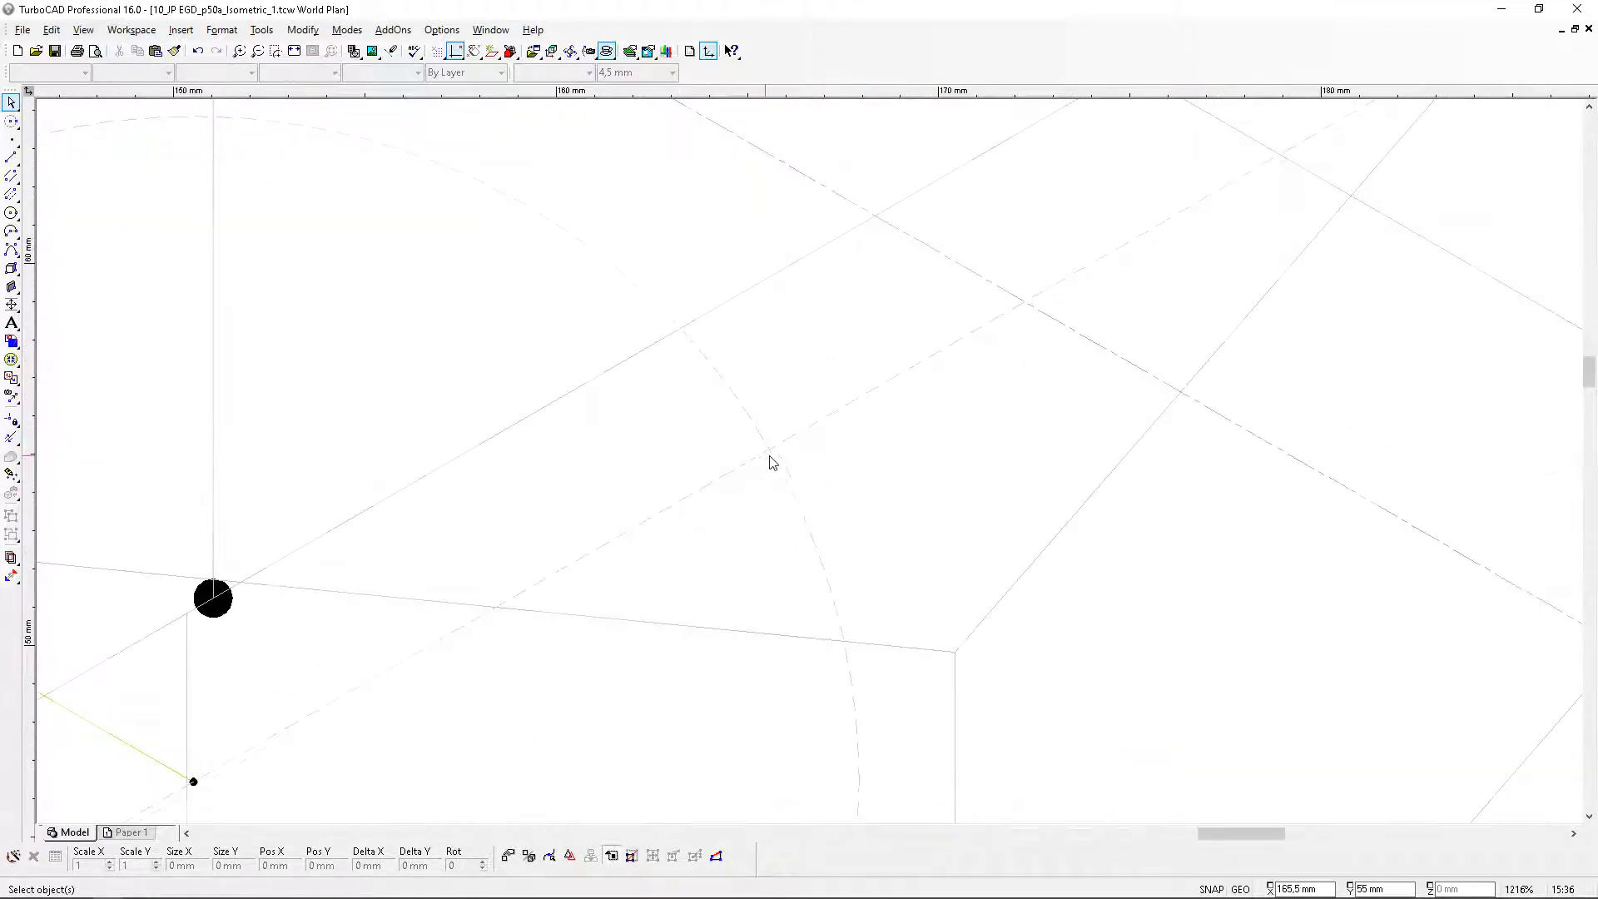
scroll(770, 462, "up", 1)
left_click(155, 52)
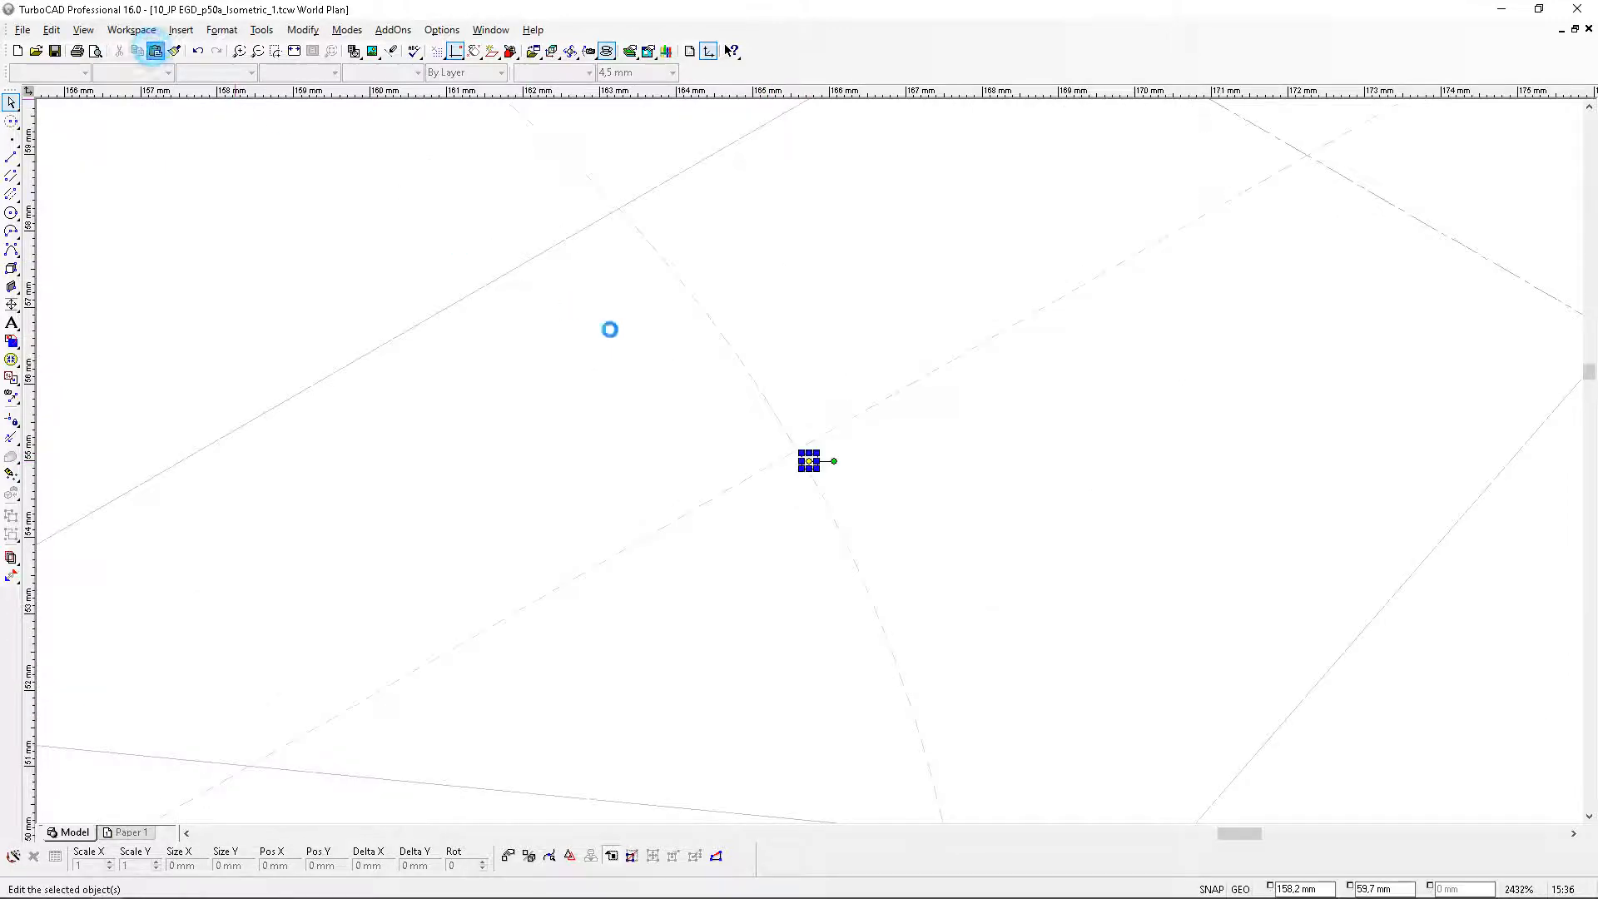
left_click(796, 449)
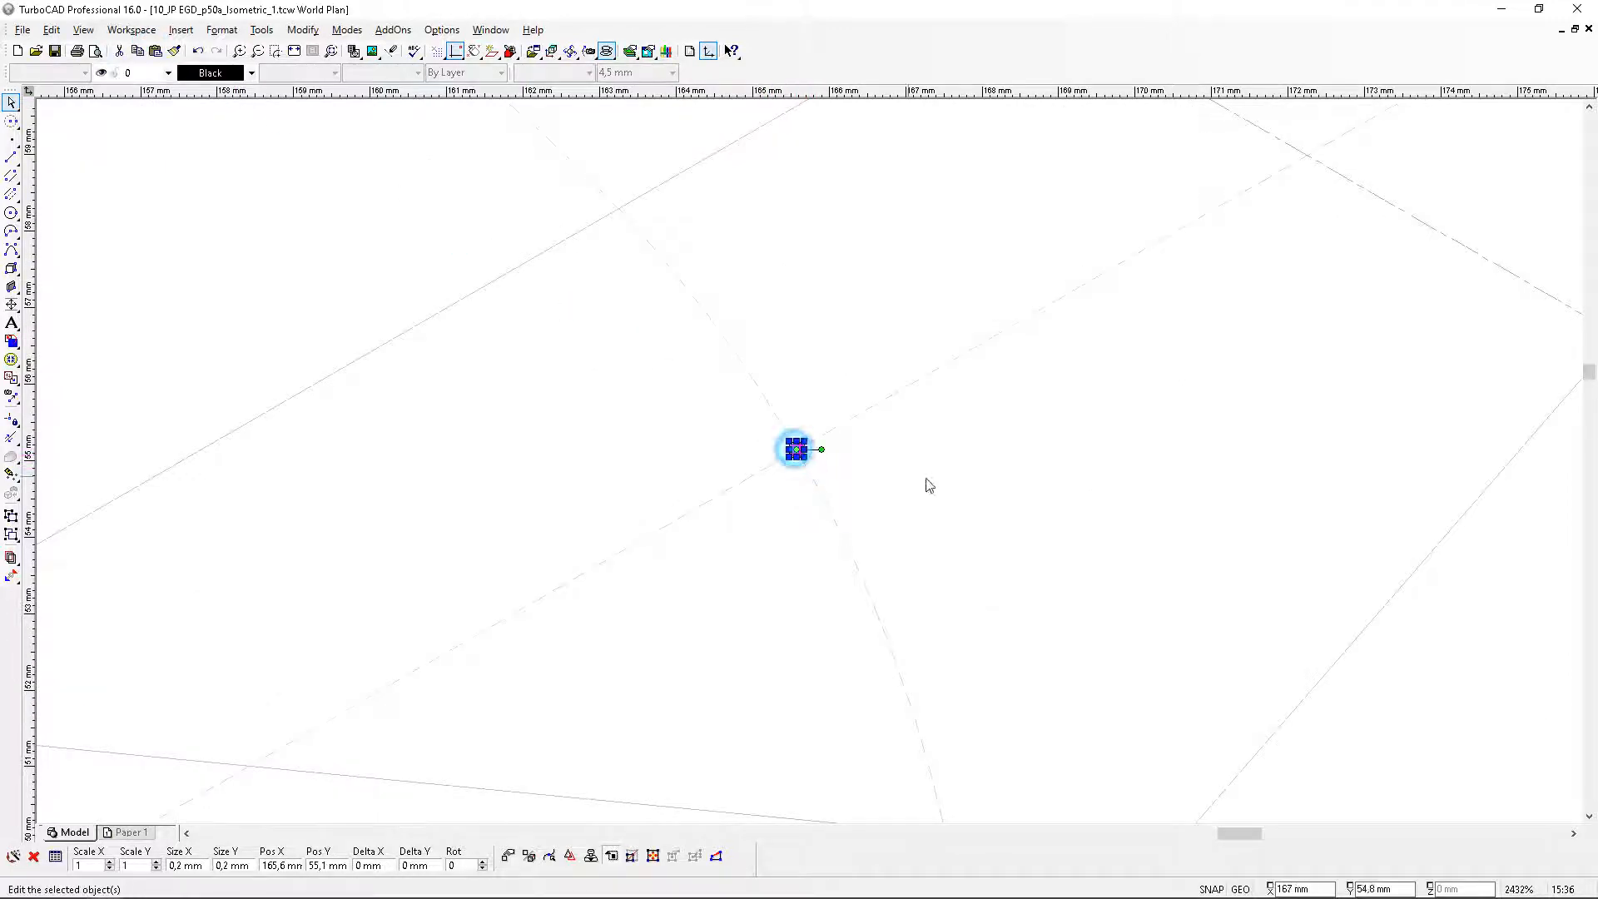
scroll(806, 460, "down", 3)
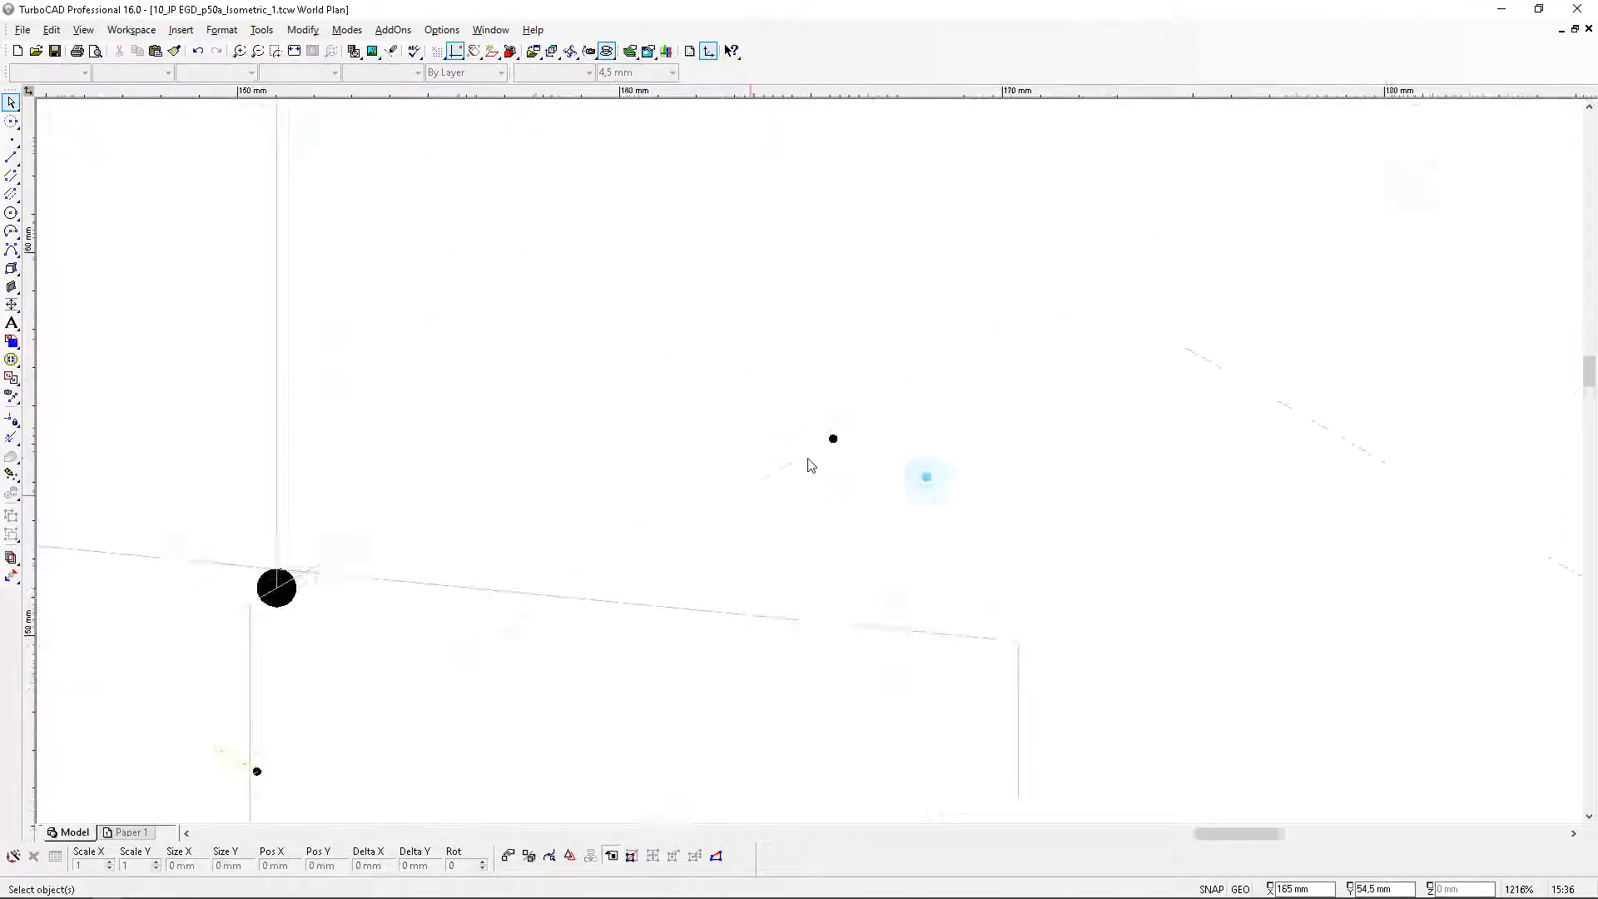
Draw a green line from the small dot at the base line's lower end along the construction line to the vertical edge above point 4
left_click(52, 30)
left_click(1308, 328)
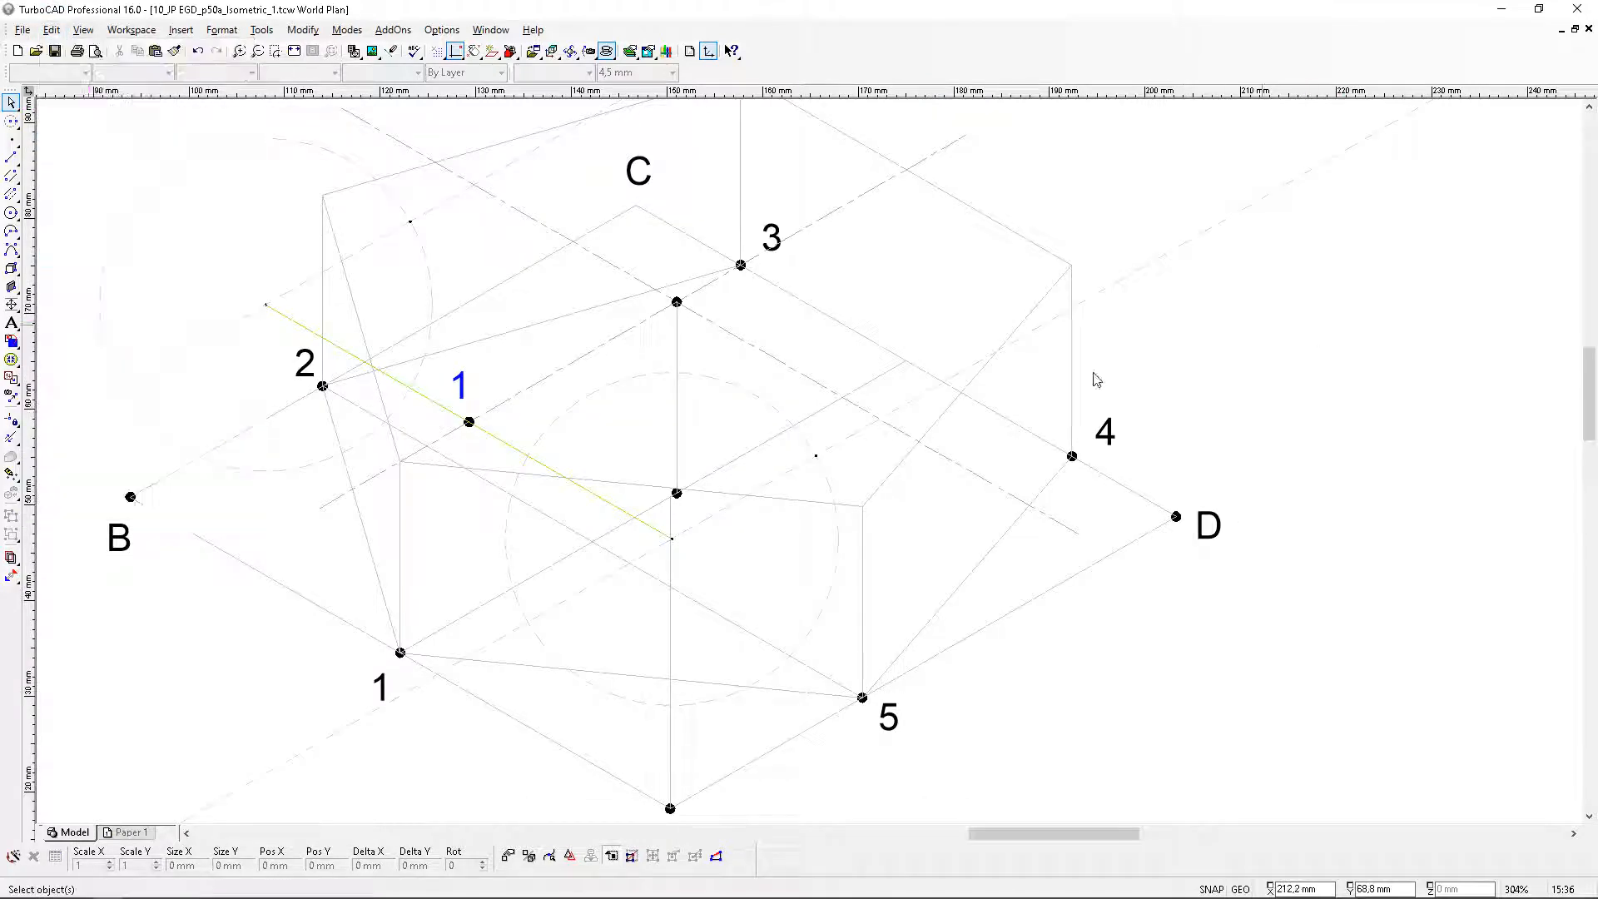
left_click(12, 156)
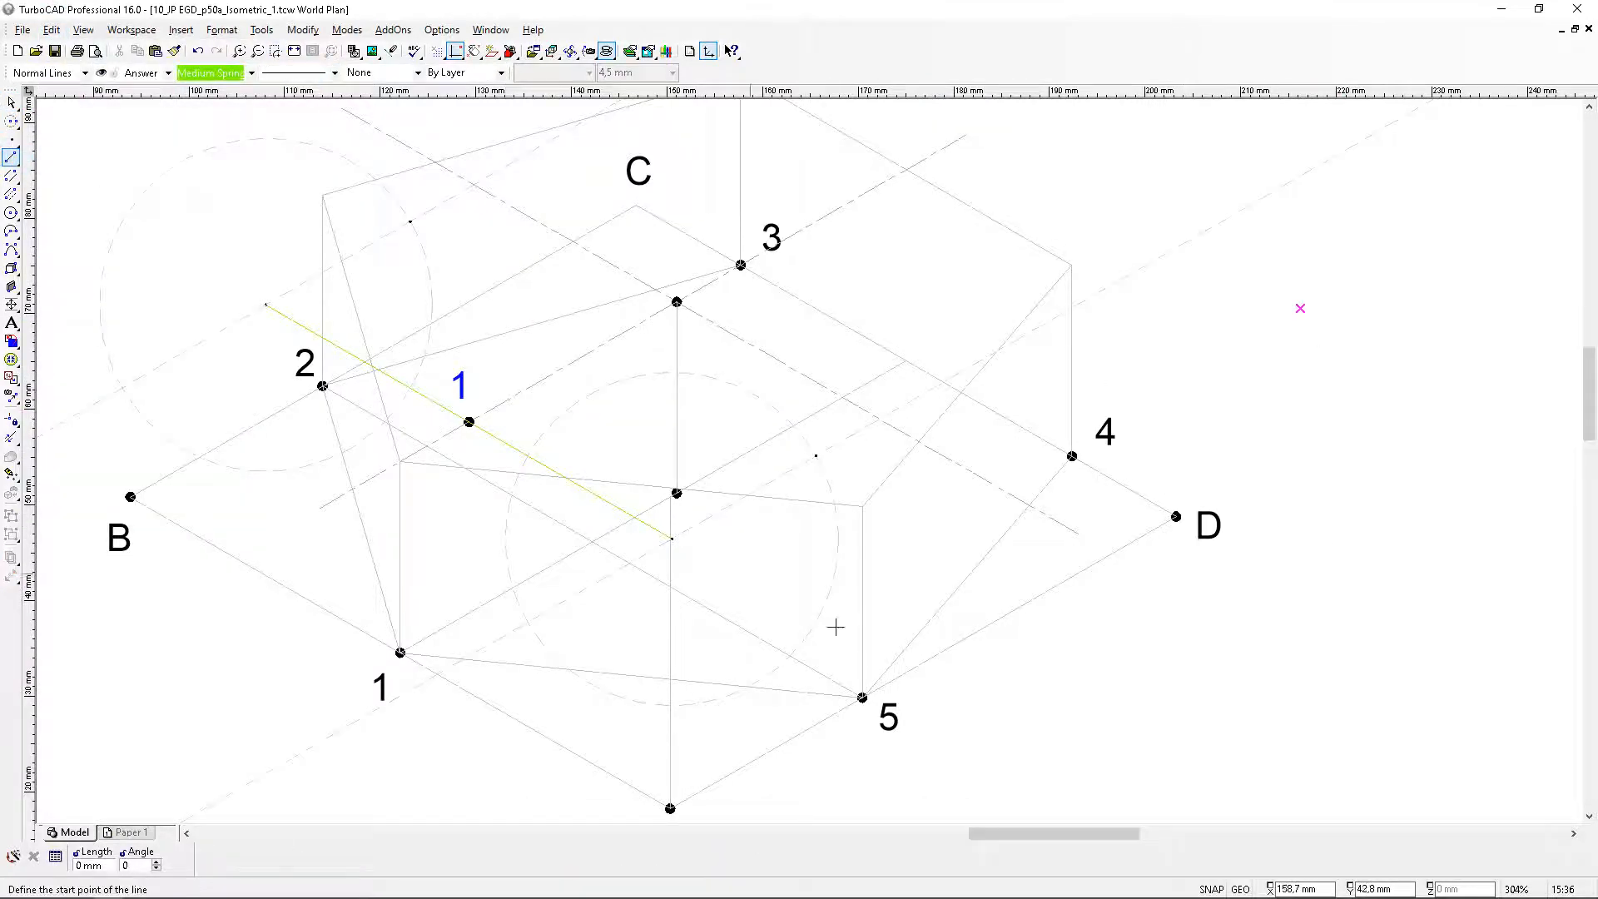
scroll(680, 508, "up", 2)
scroll(726, 475, "up", 1)
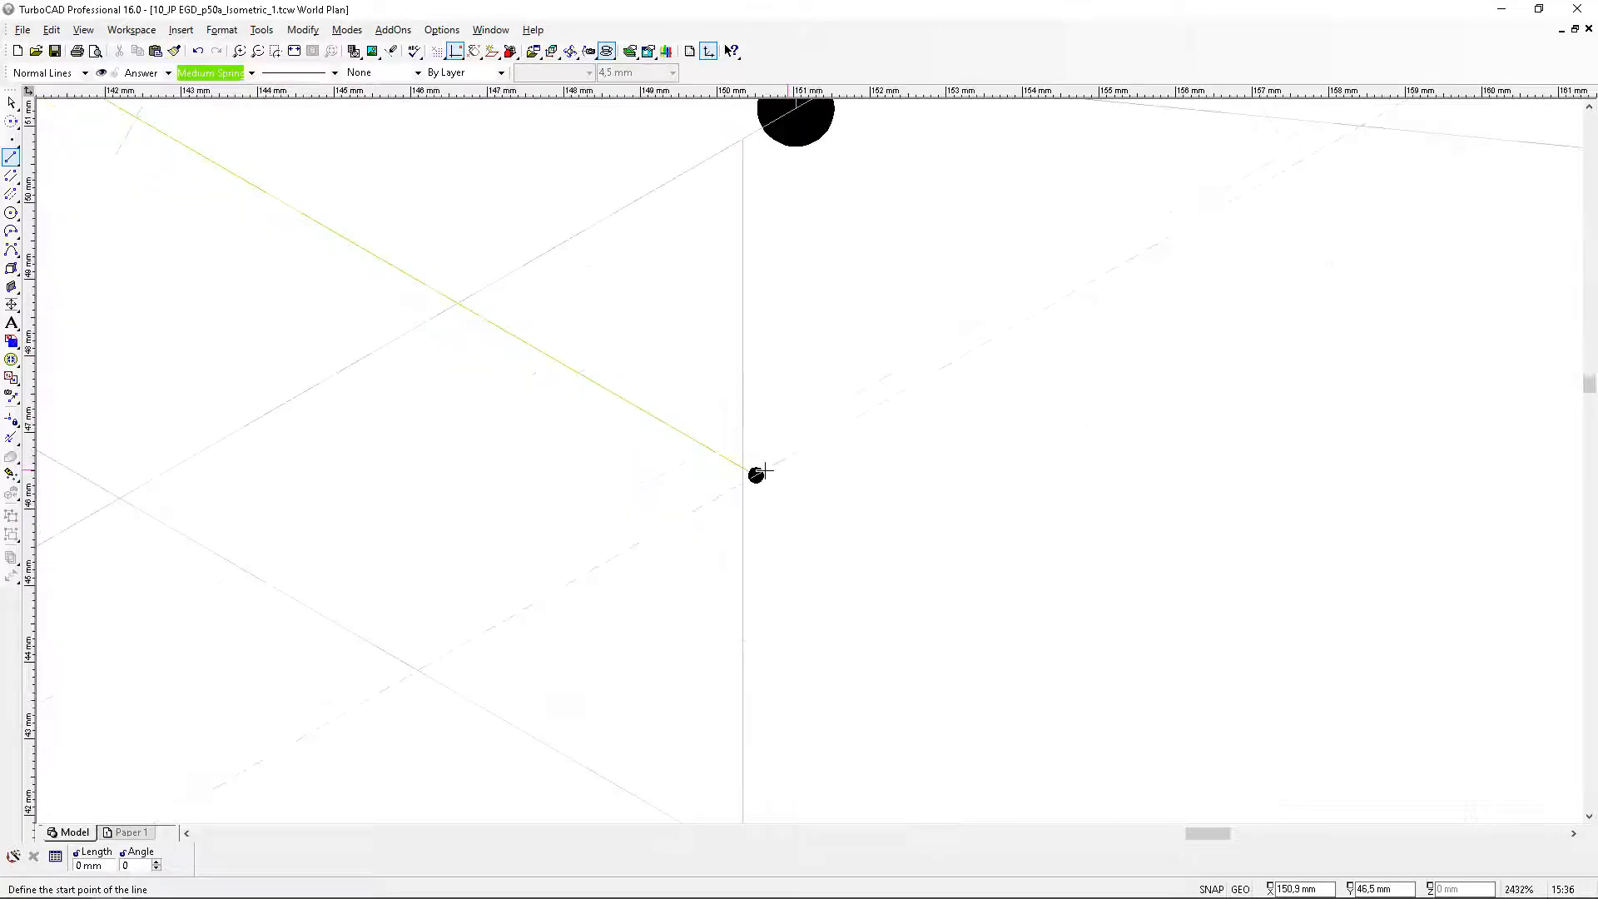
left_click(755, 475)
scroll(810, 453, "down", 1)
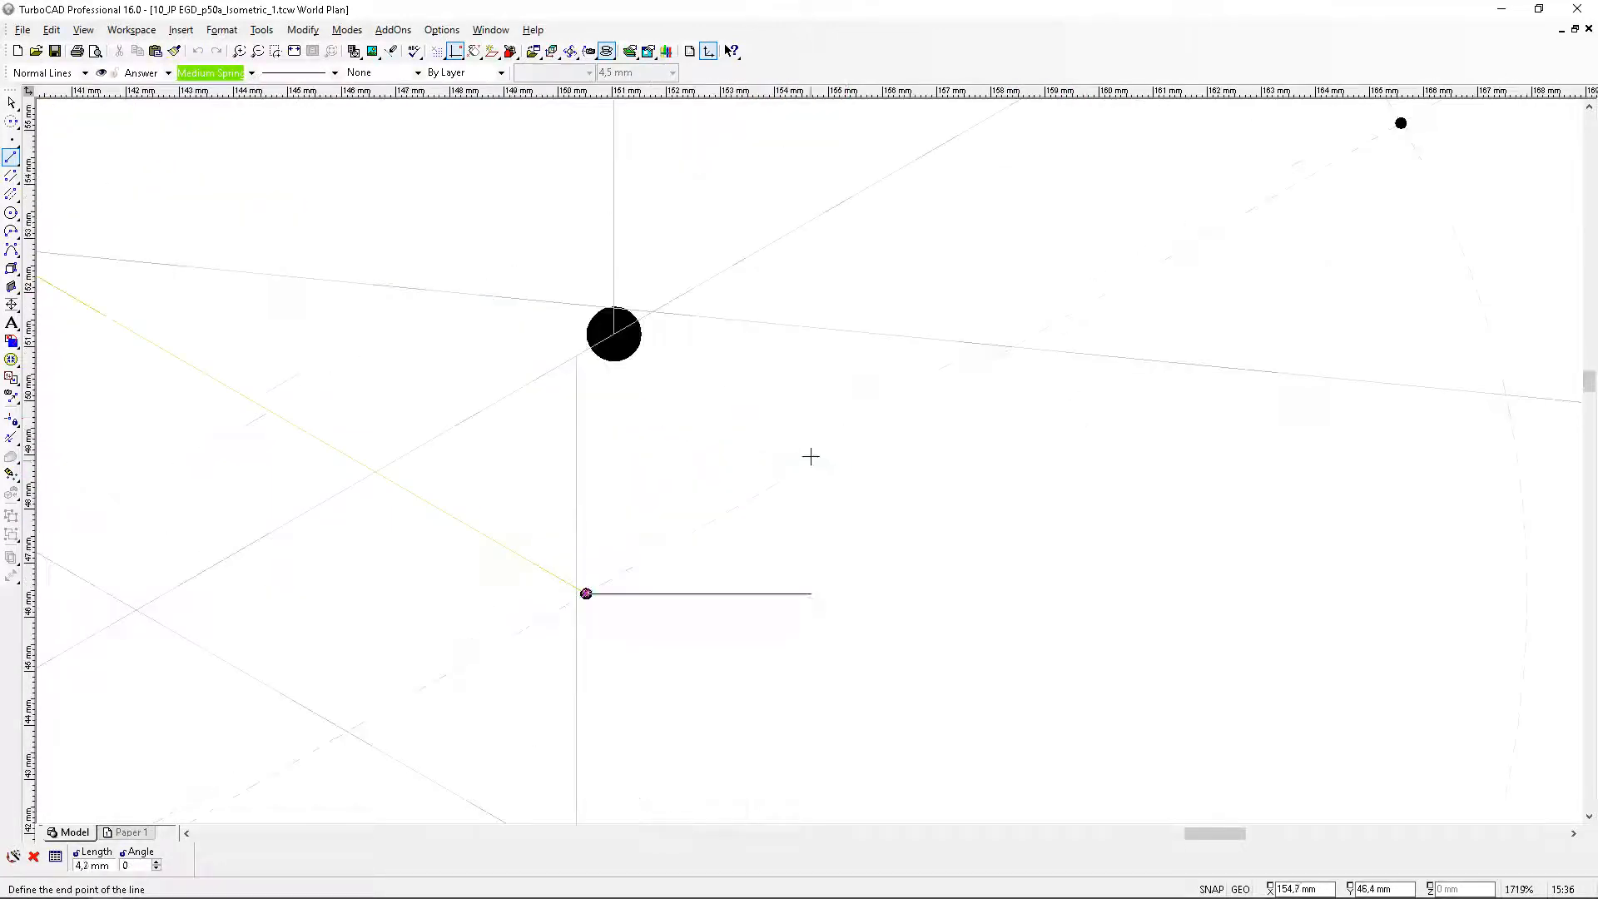
scroll(809, 461, "down", 2)
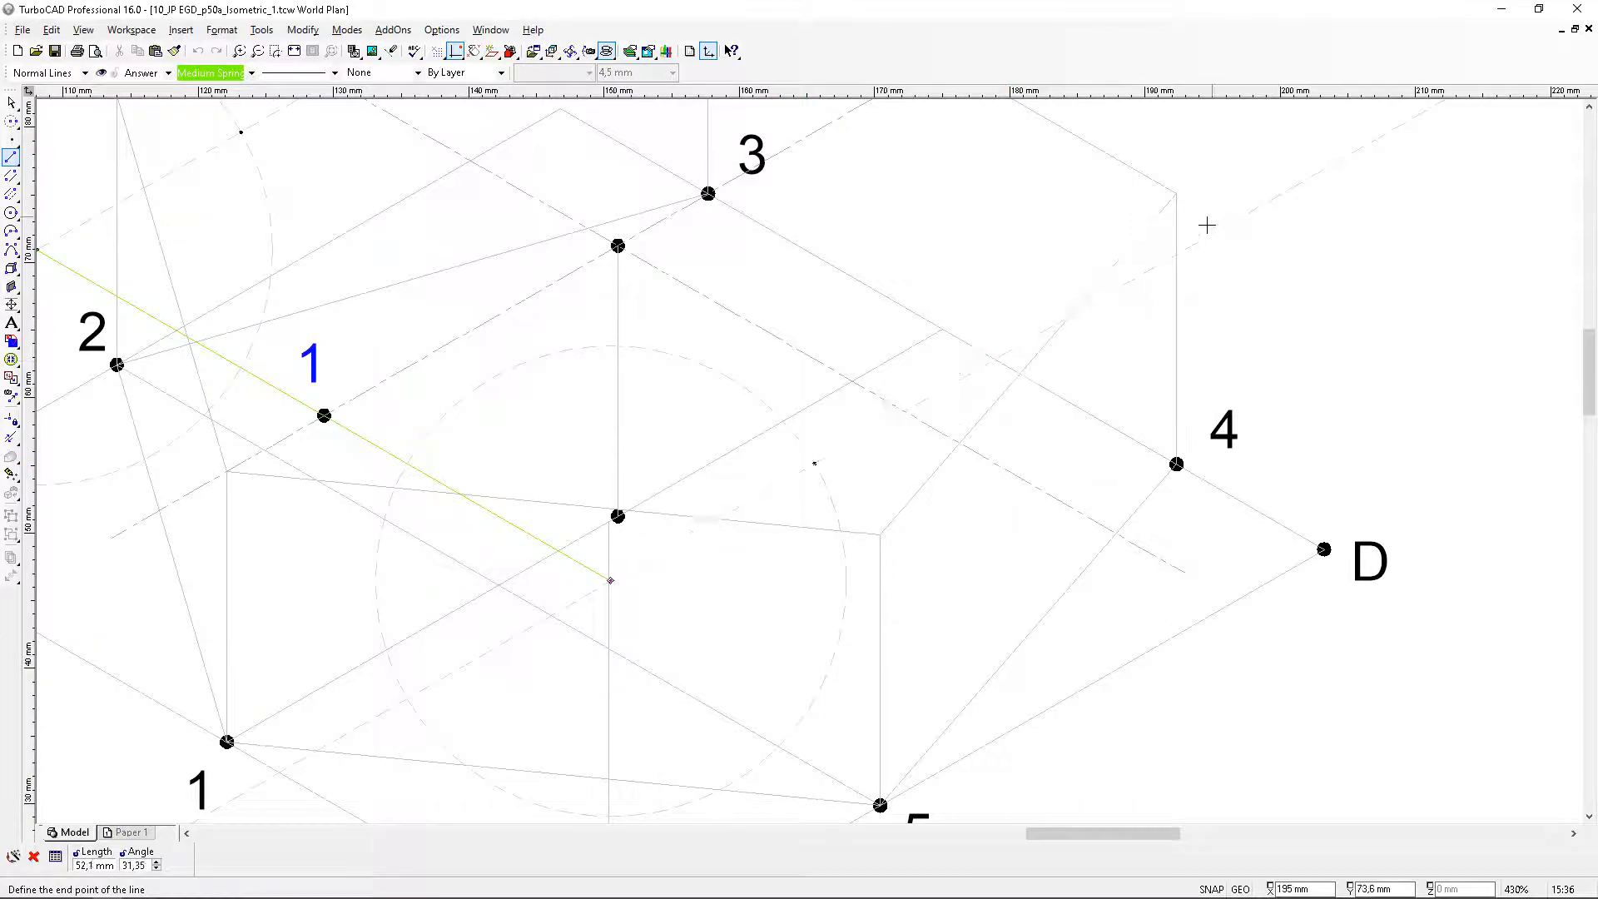
left_click(1176, 254)
Draw a parallel green line from the small dot at the base line's upper end along its construction line to the sloping upper block edge
scroll(101, 215, "up", 1)
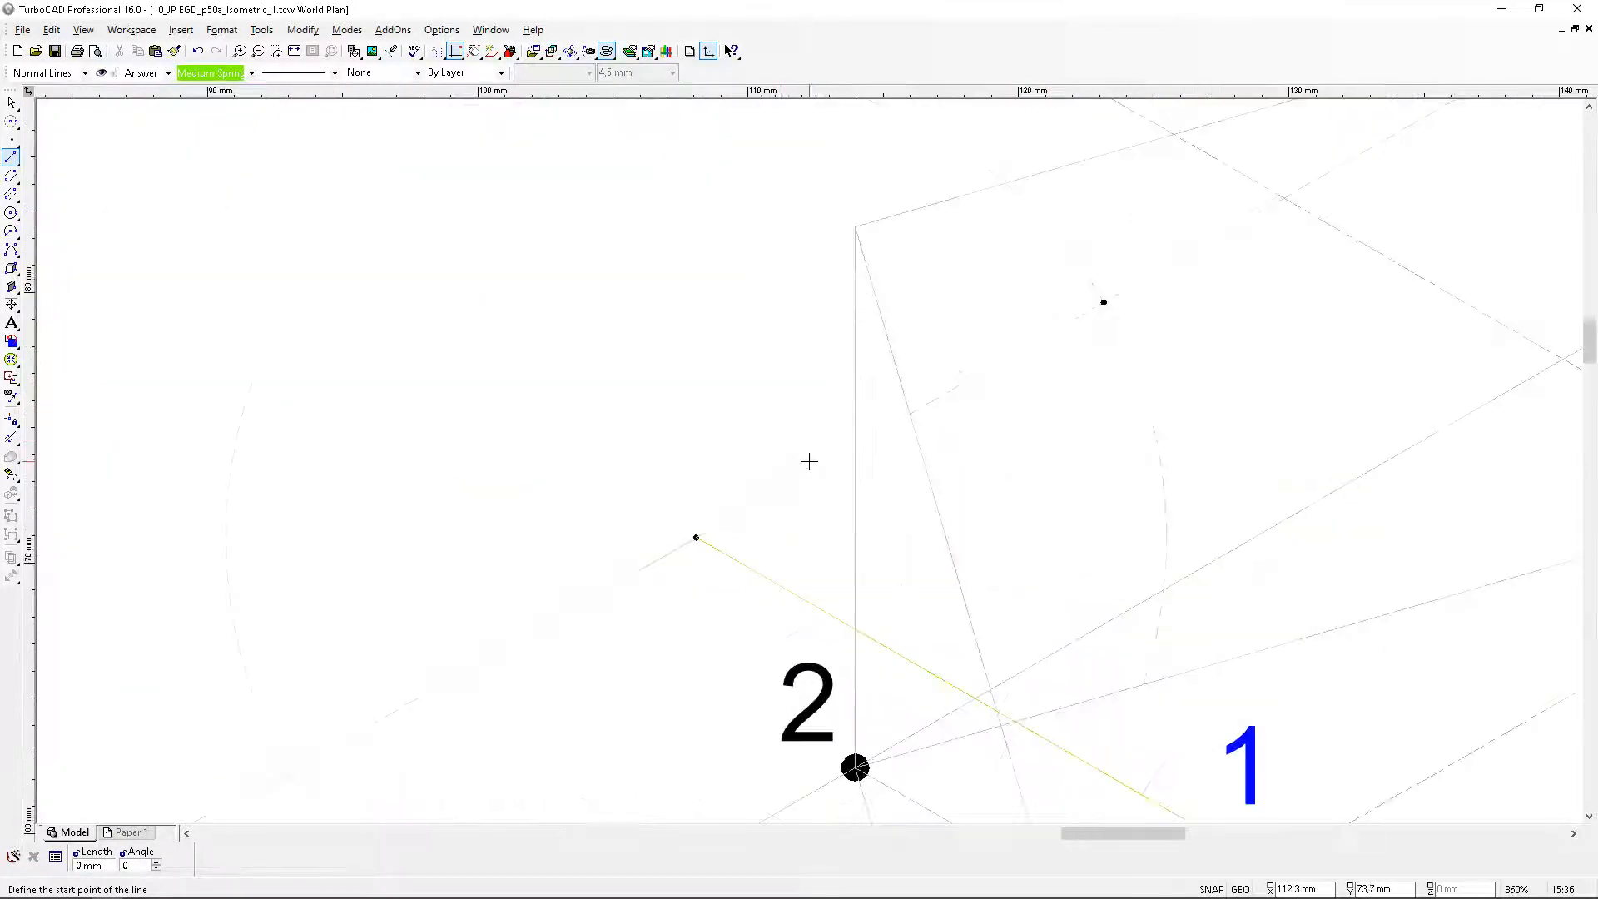
scroll(705, 530, "up", 2)
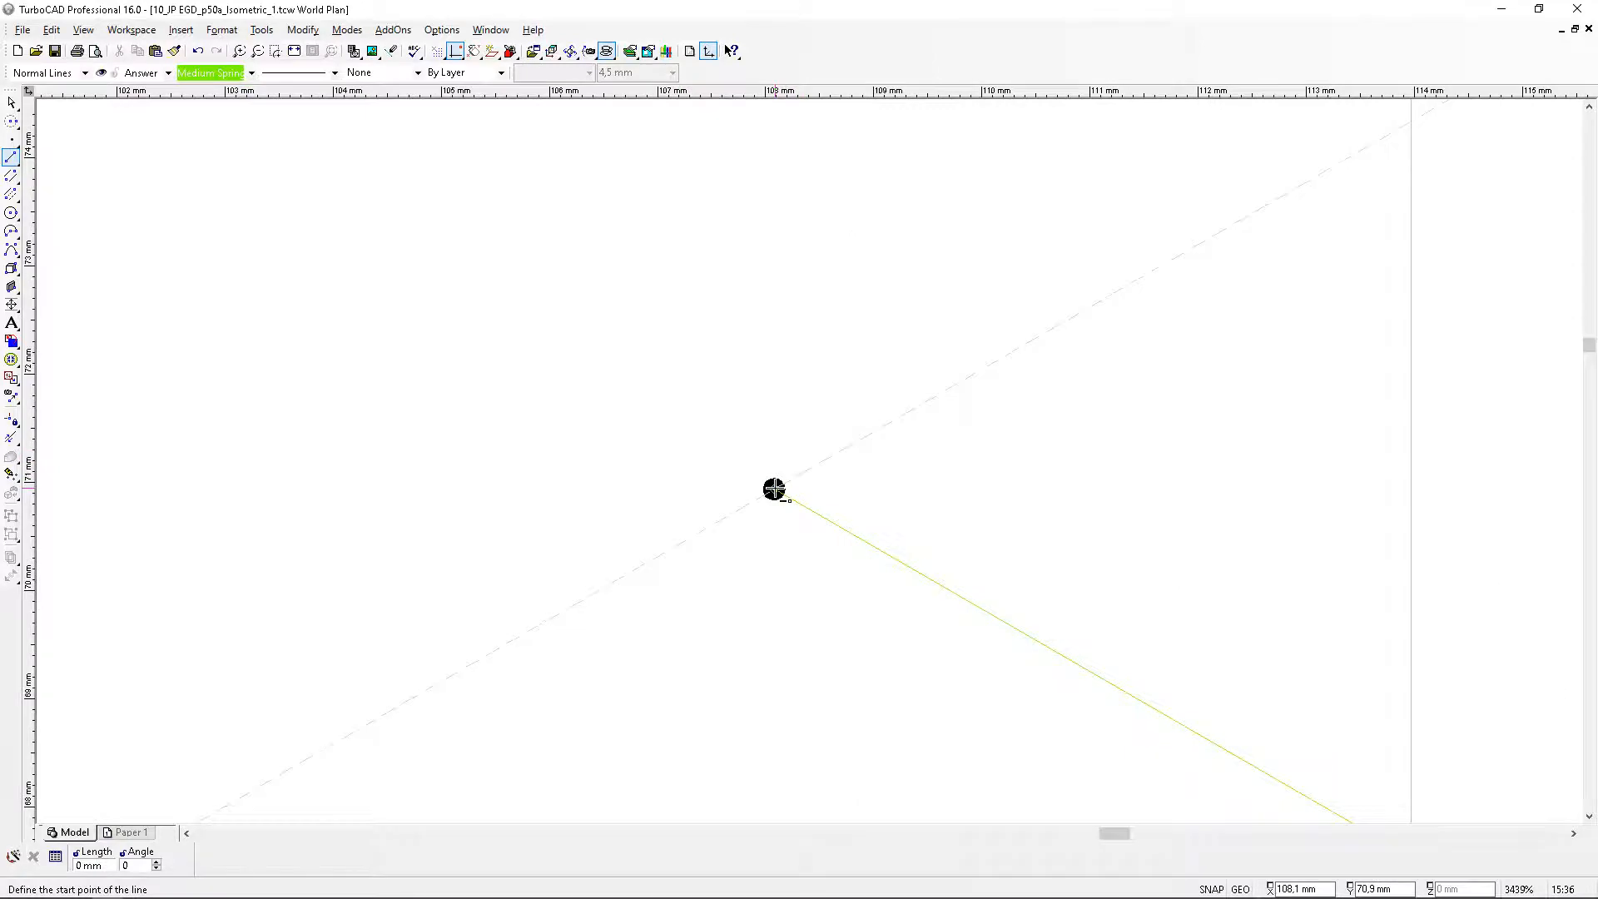
left_click(774, 489)
scroll(803, 464, "down", 2)
scroll(957, 387, "down", 1)
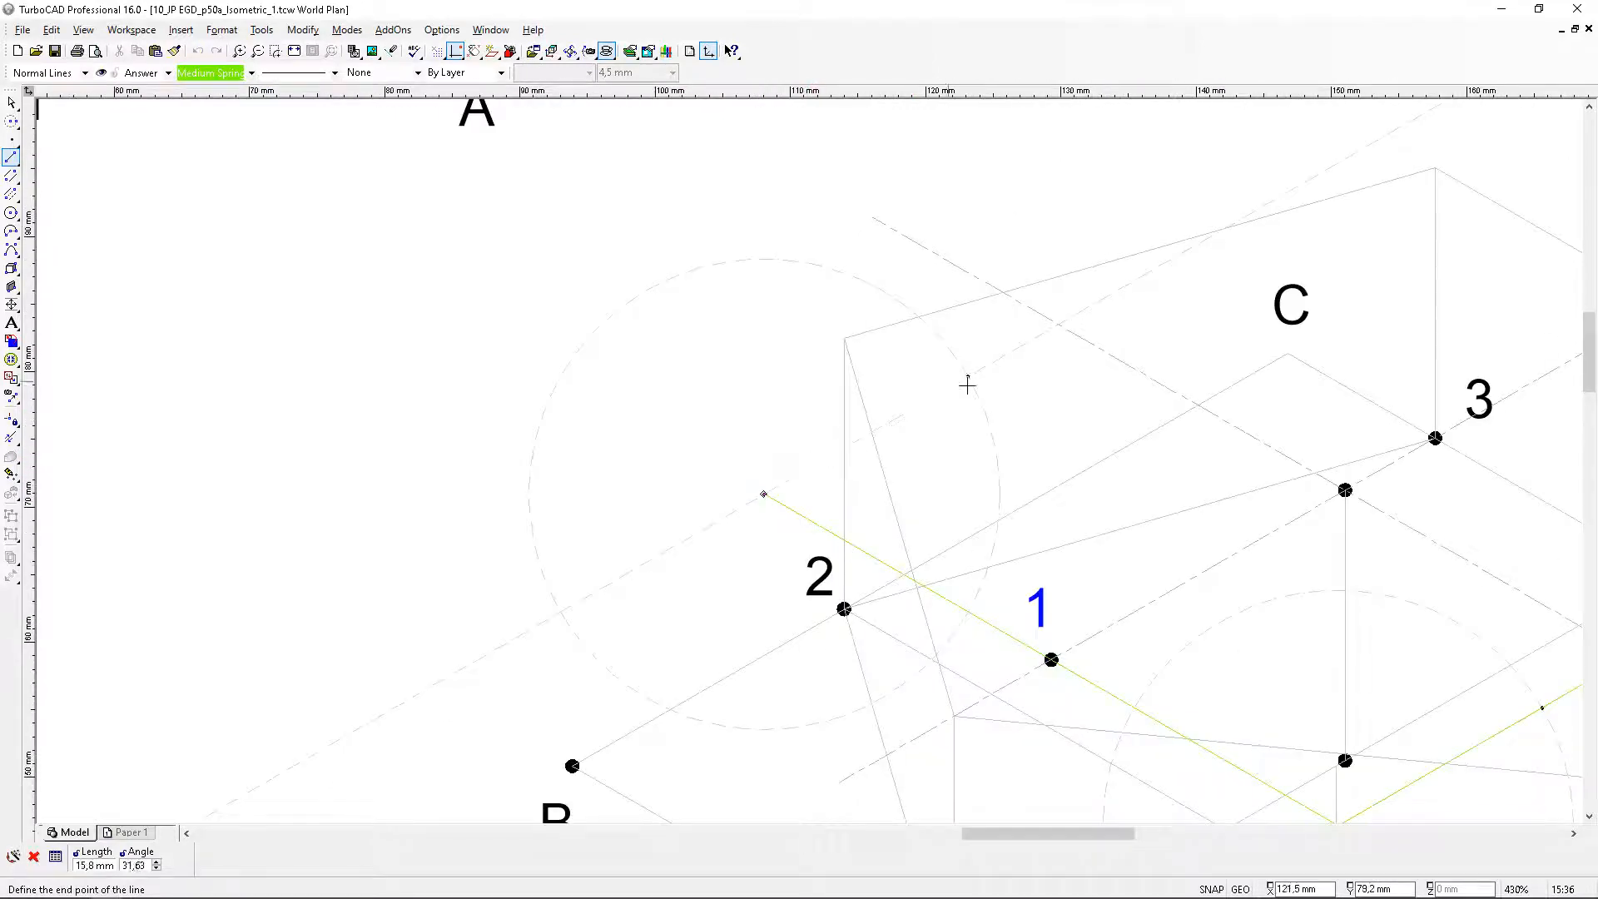
left_click(1225, 223)
scroll(1290, 160, "down", 1)
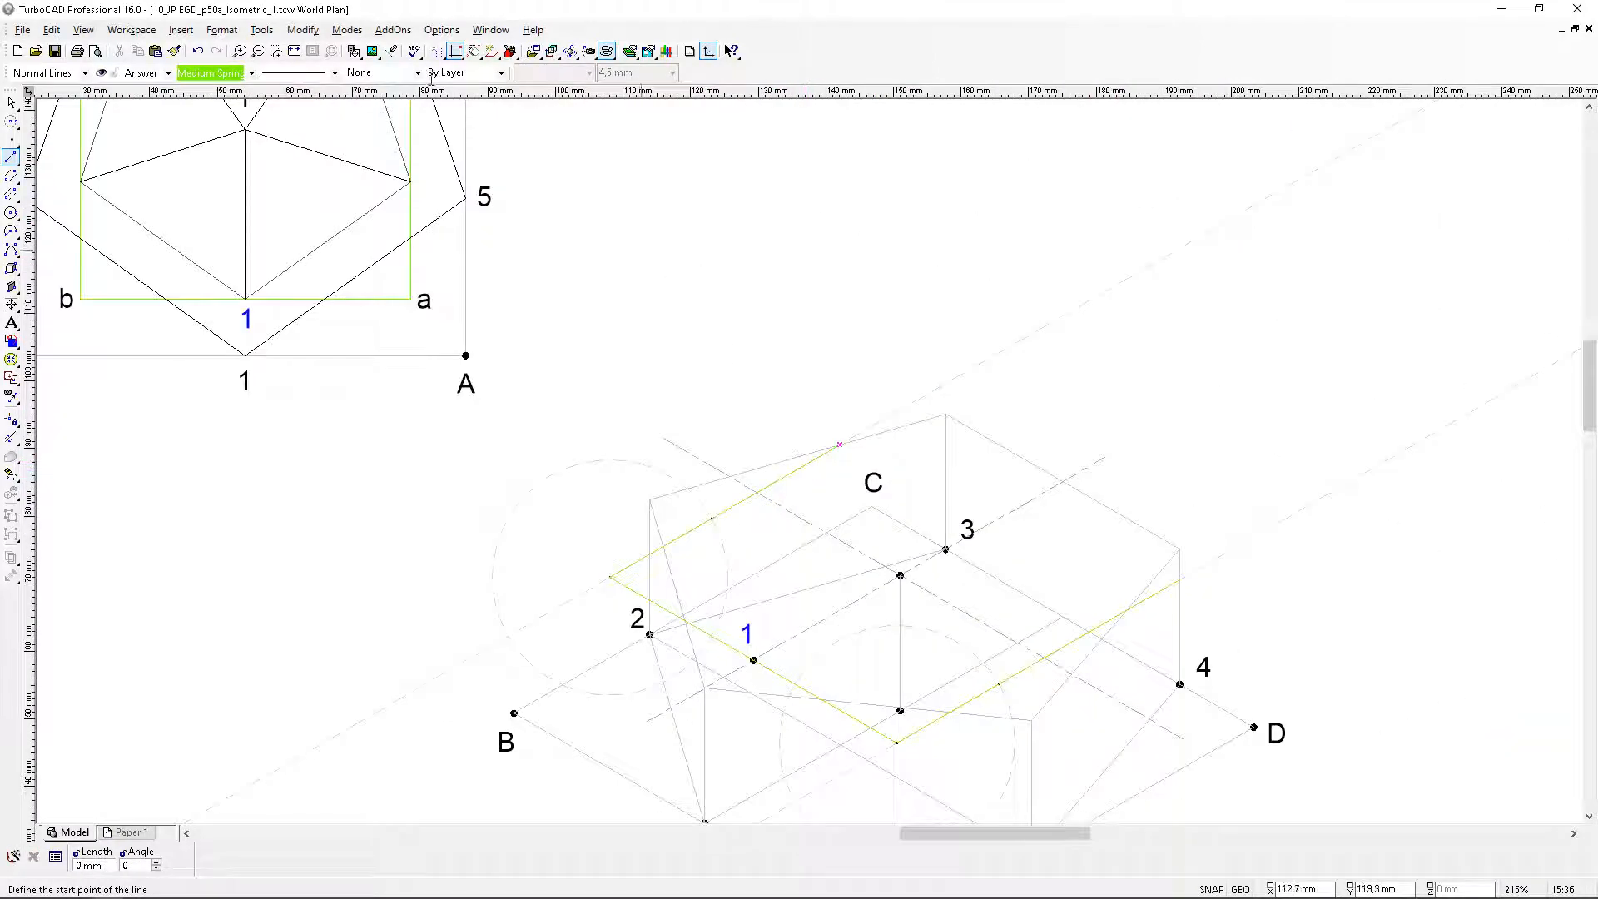
Clear all construction lines and circles from the drawing
left_click(51, 30)
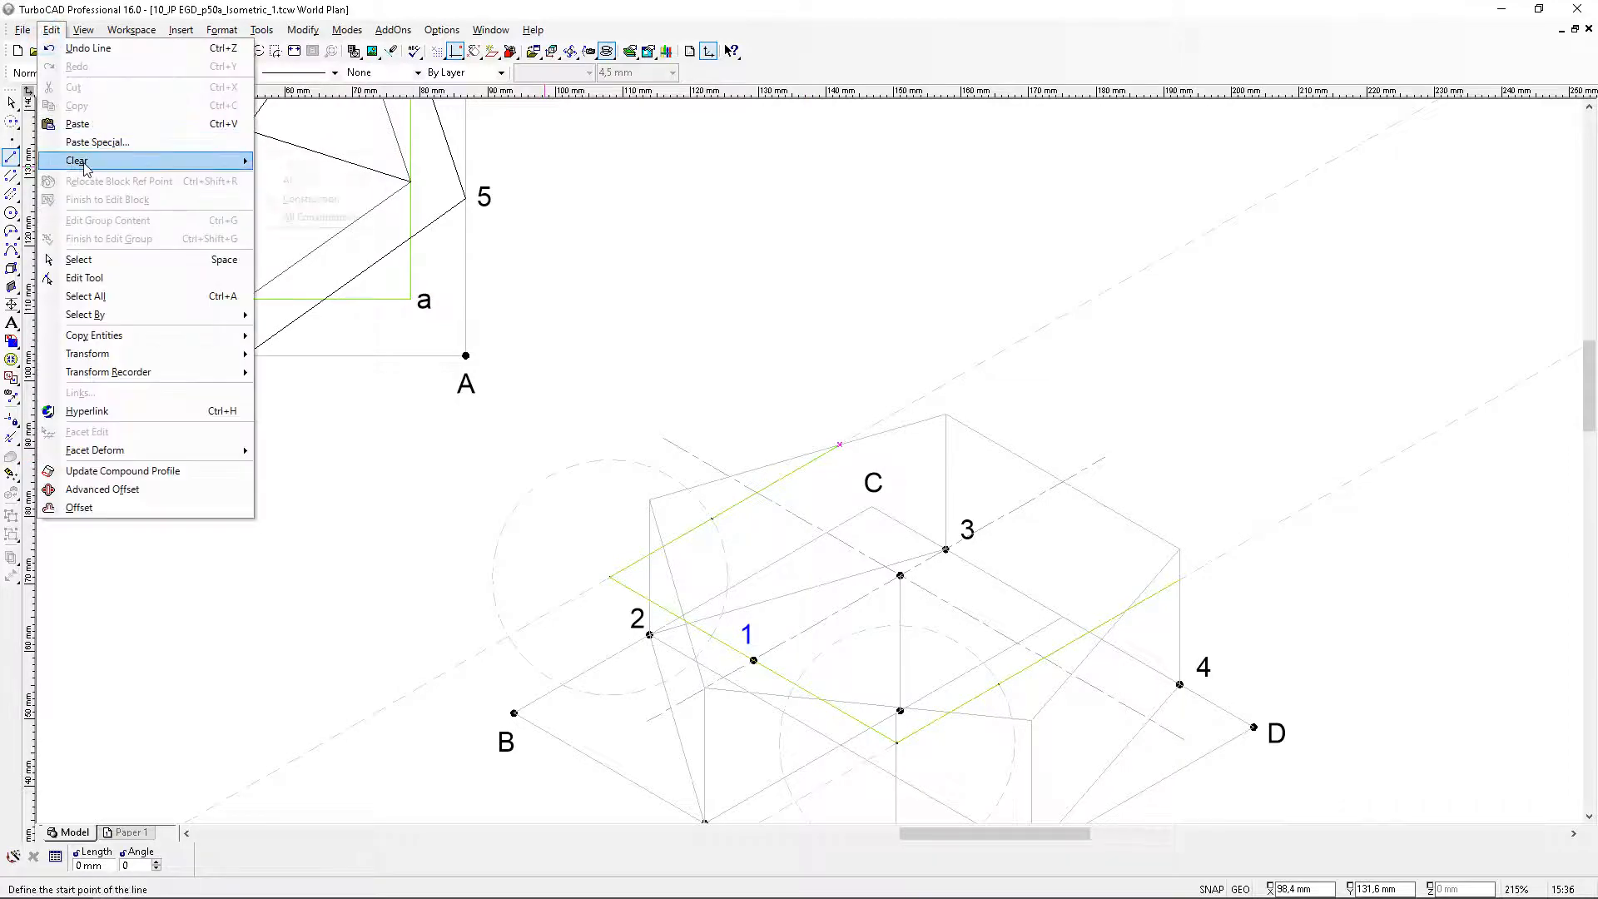
mouse_move(83, 157)
left_click(317, 215)
scroll(790, 457, "up", 1)
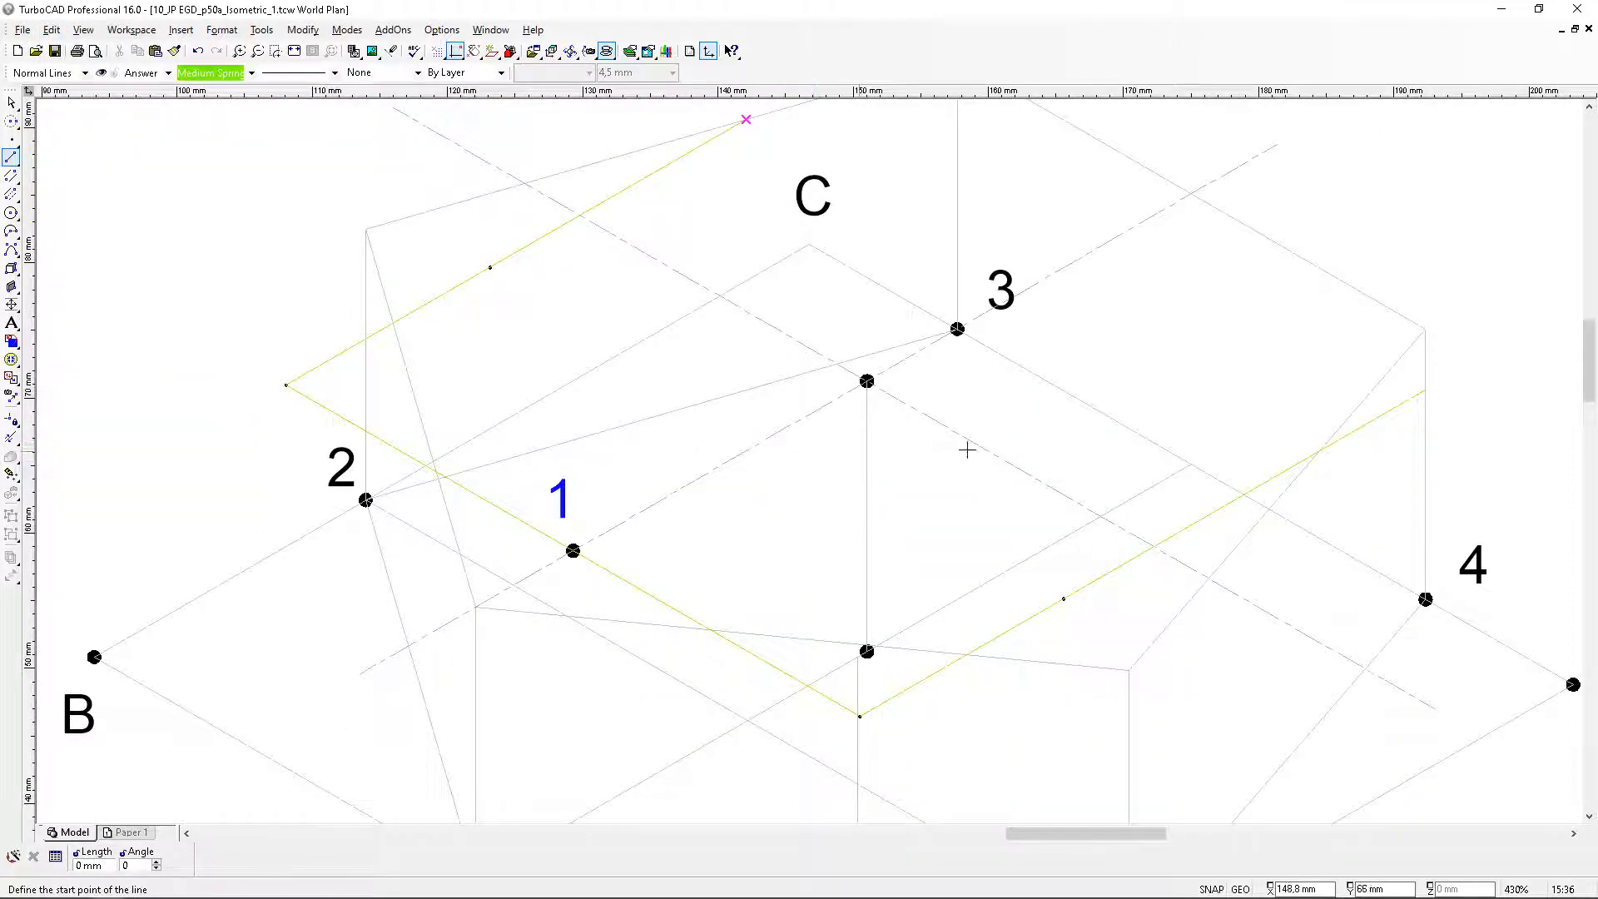
scroll(1107, 526, "down", 1)
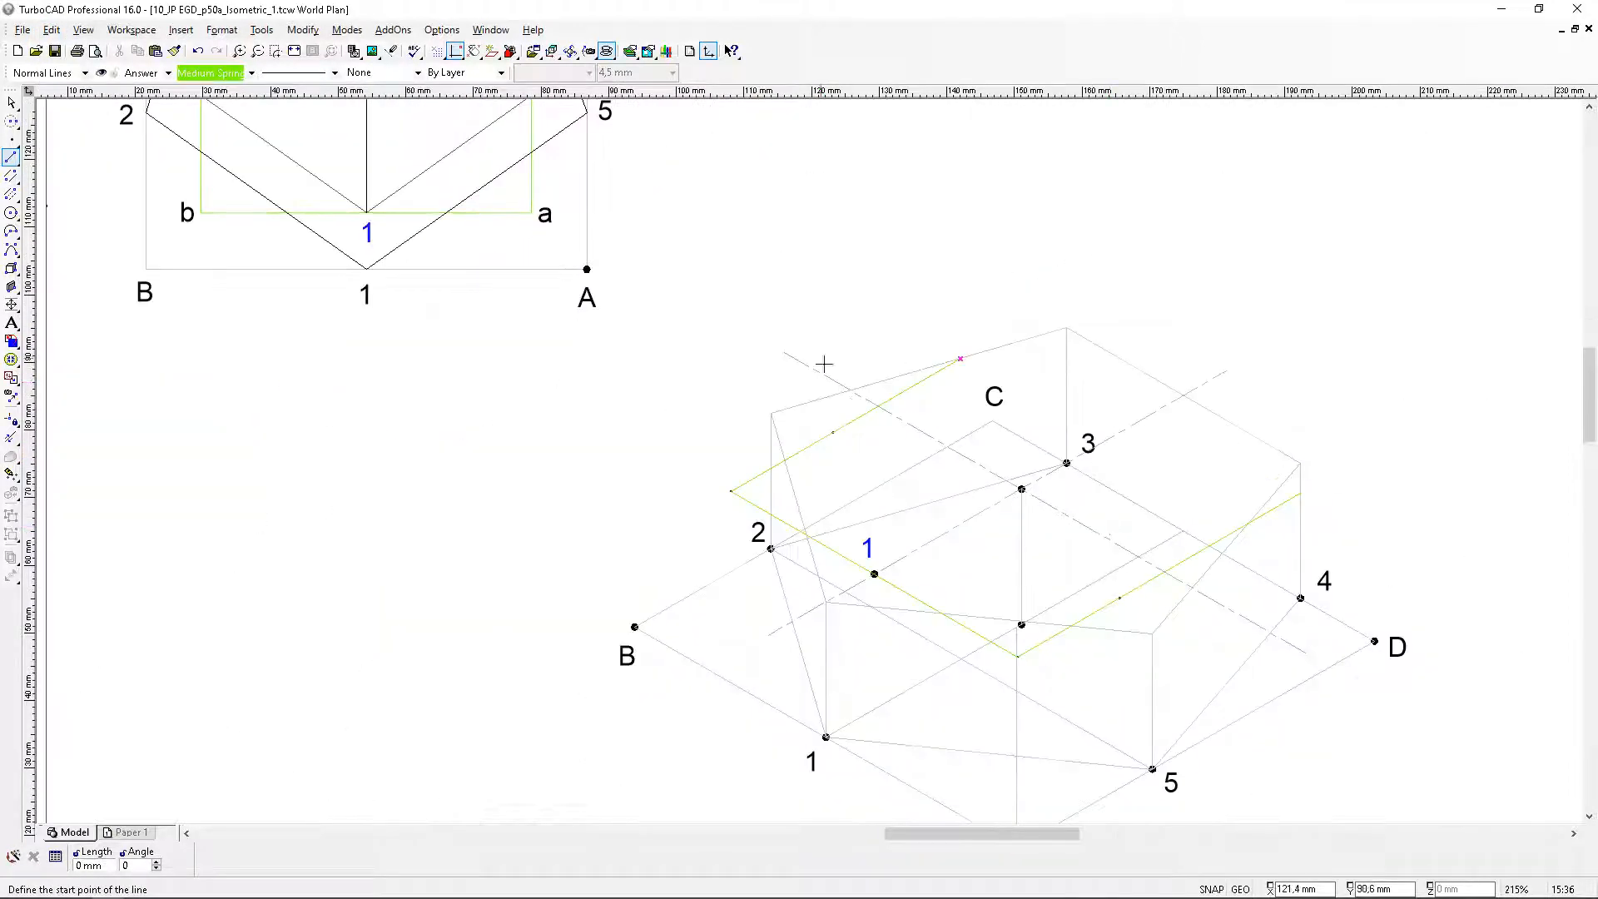
left_click(12, 103)
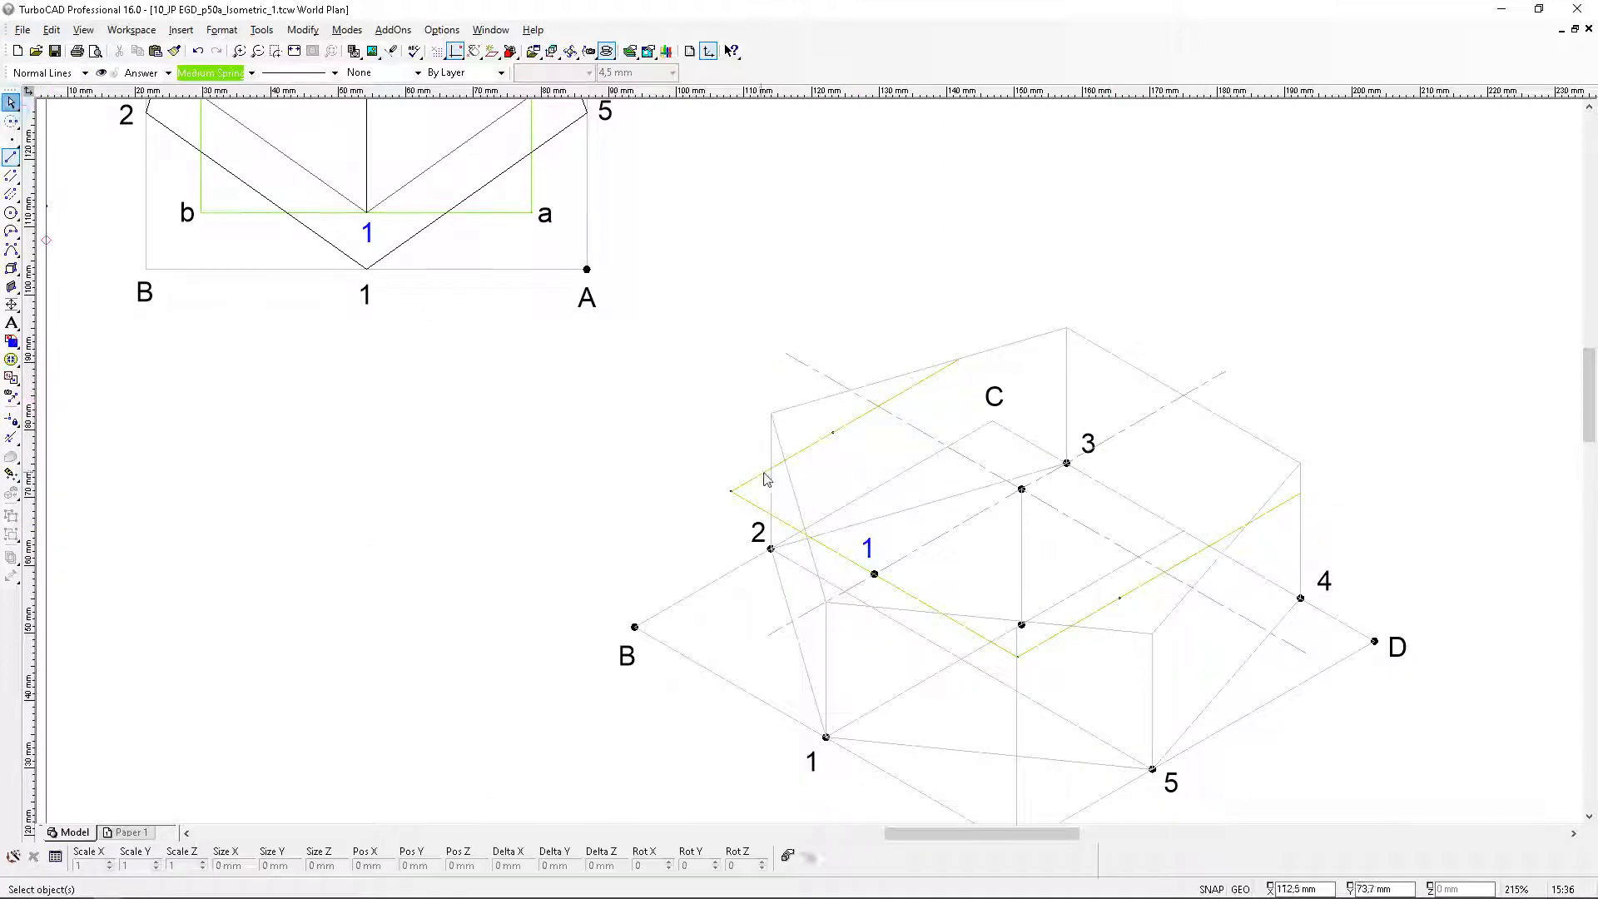
Copy the blue label 1 in the top view, place the copy beside the inner pentagon's left corner and change its text to 2
scroll(316, 117, "up", 1)
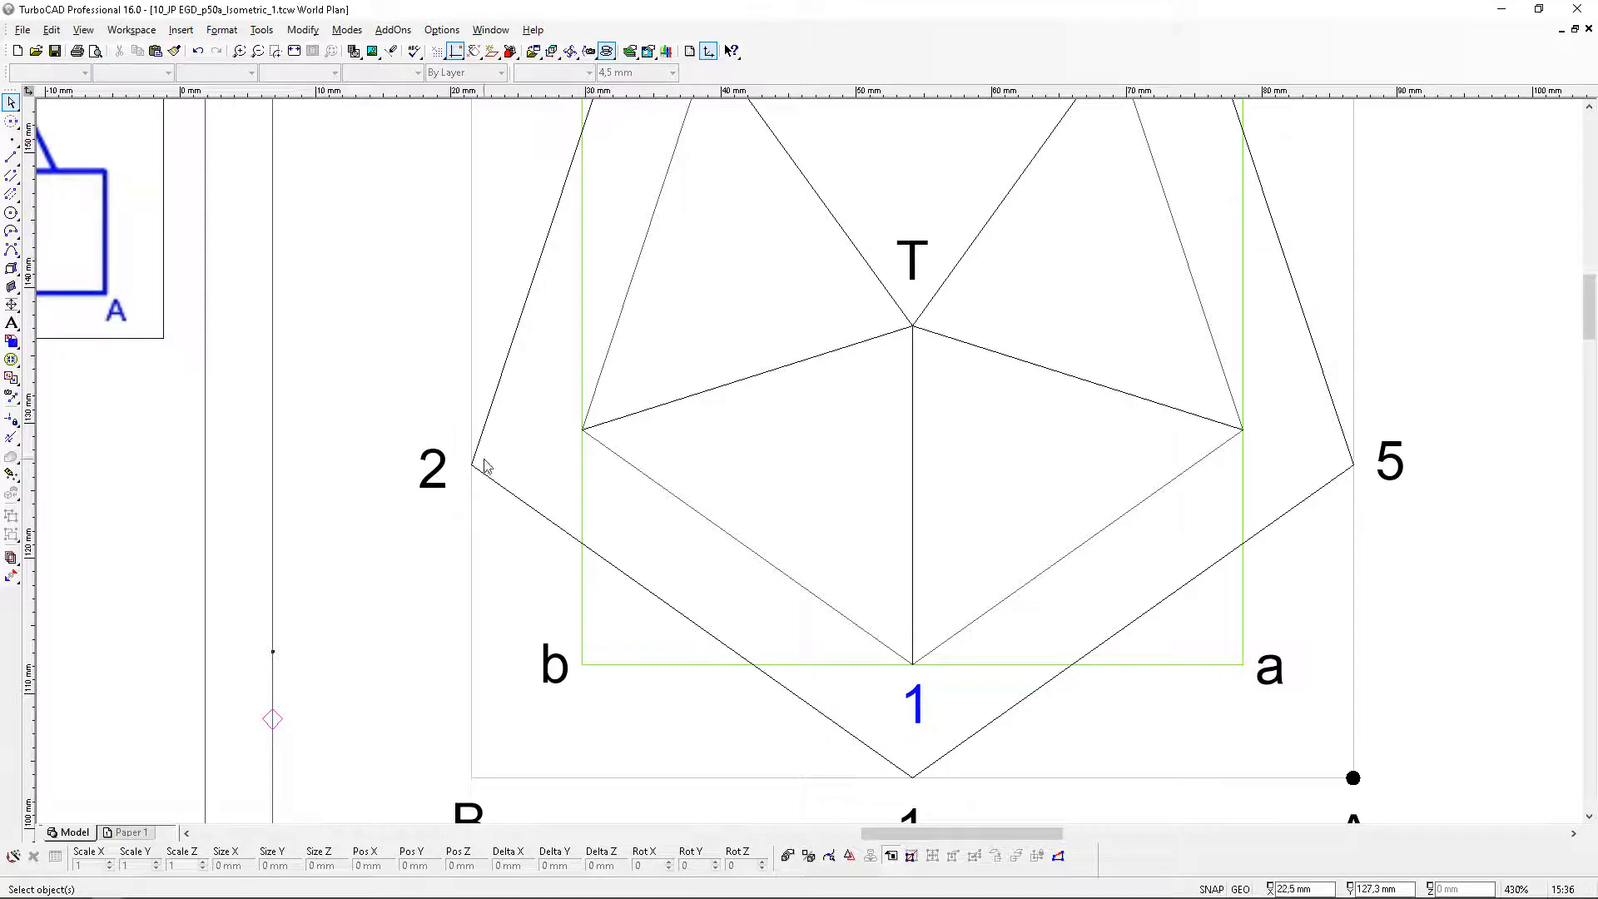
left_click(920, 724)
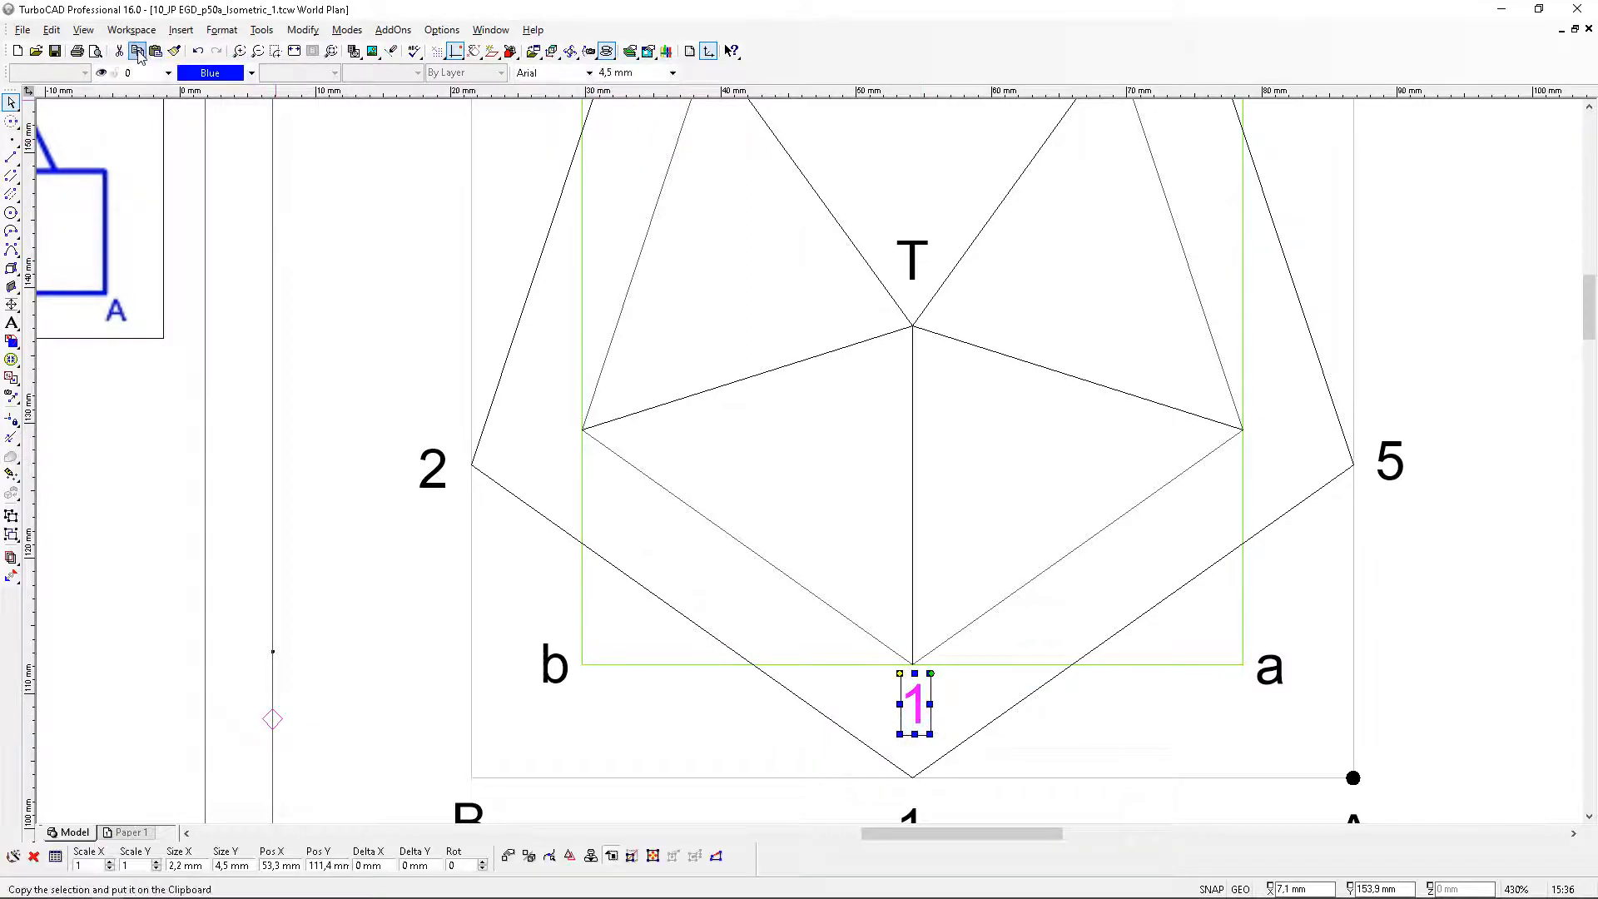
left_click(156, 52)
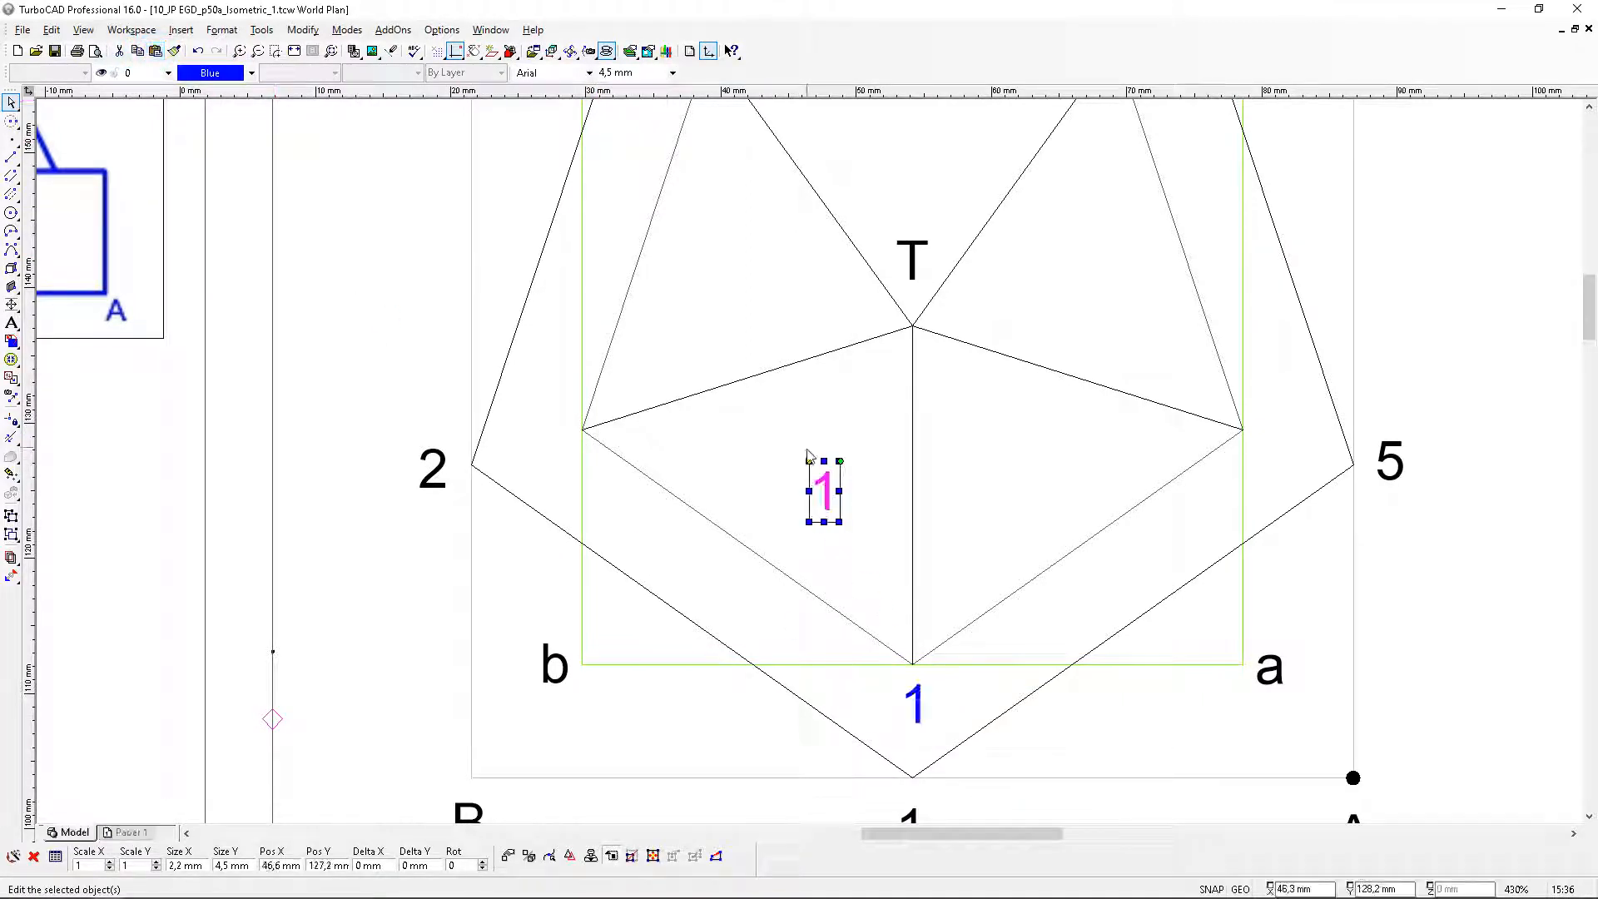
left_click_drag(809, 463, 539, 393)
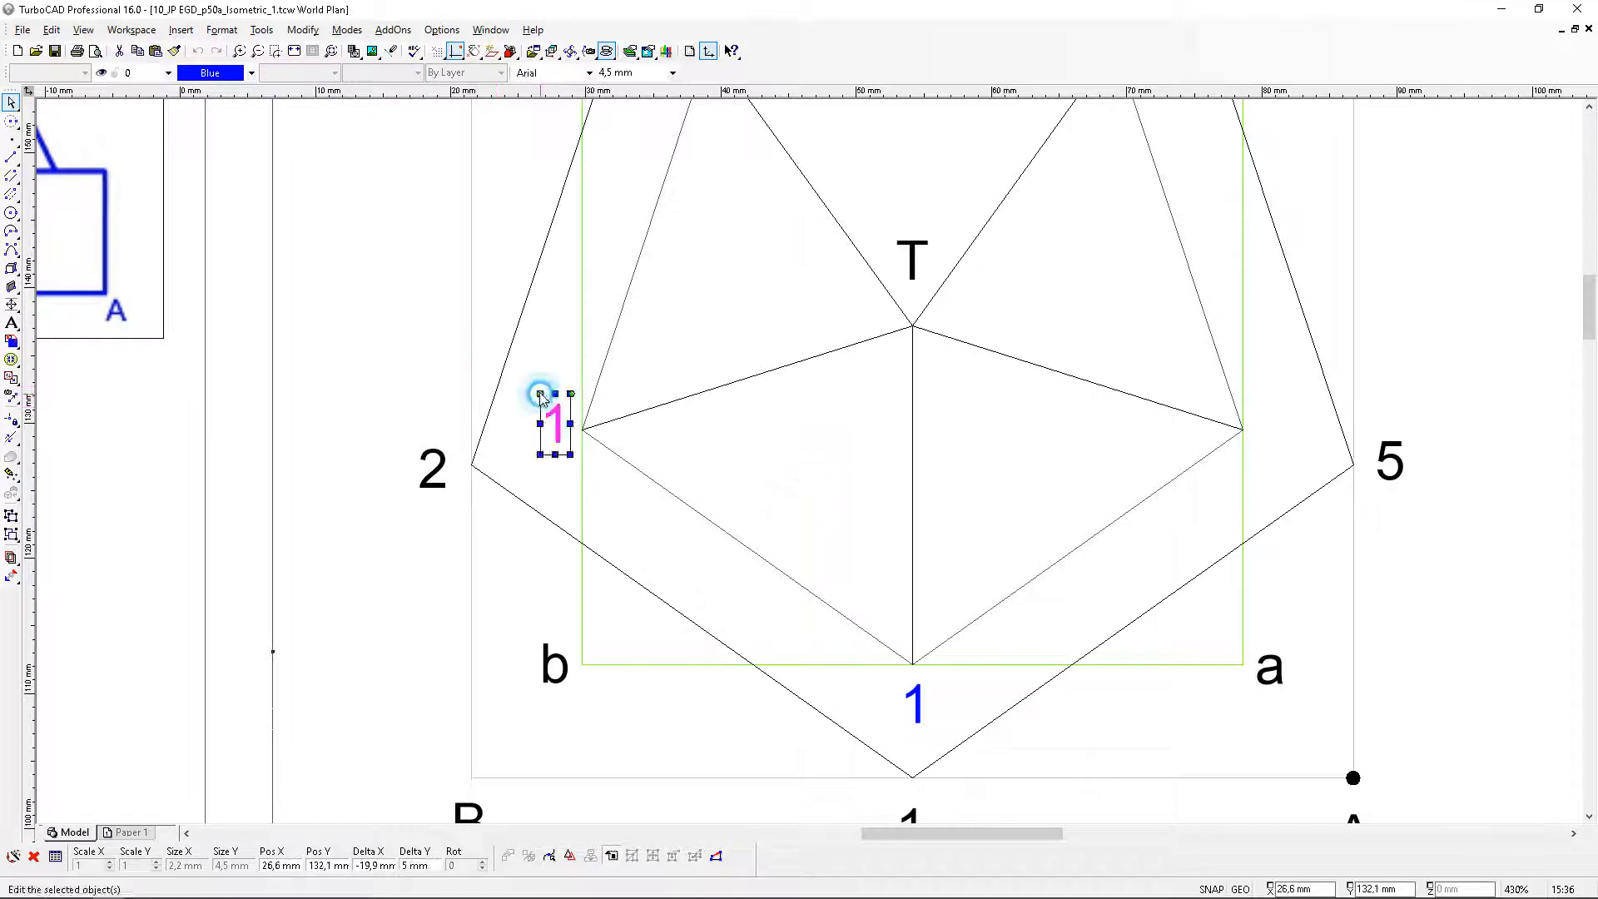
double_click(539, 393)
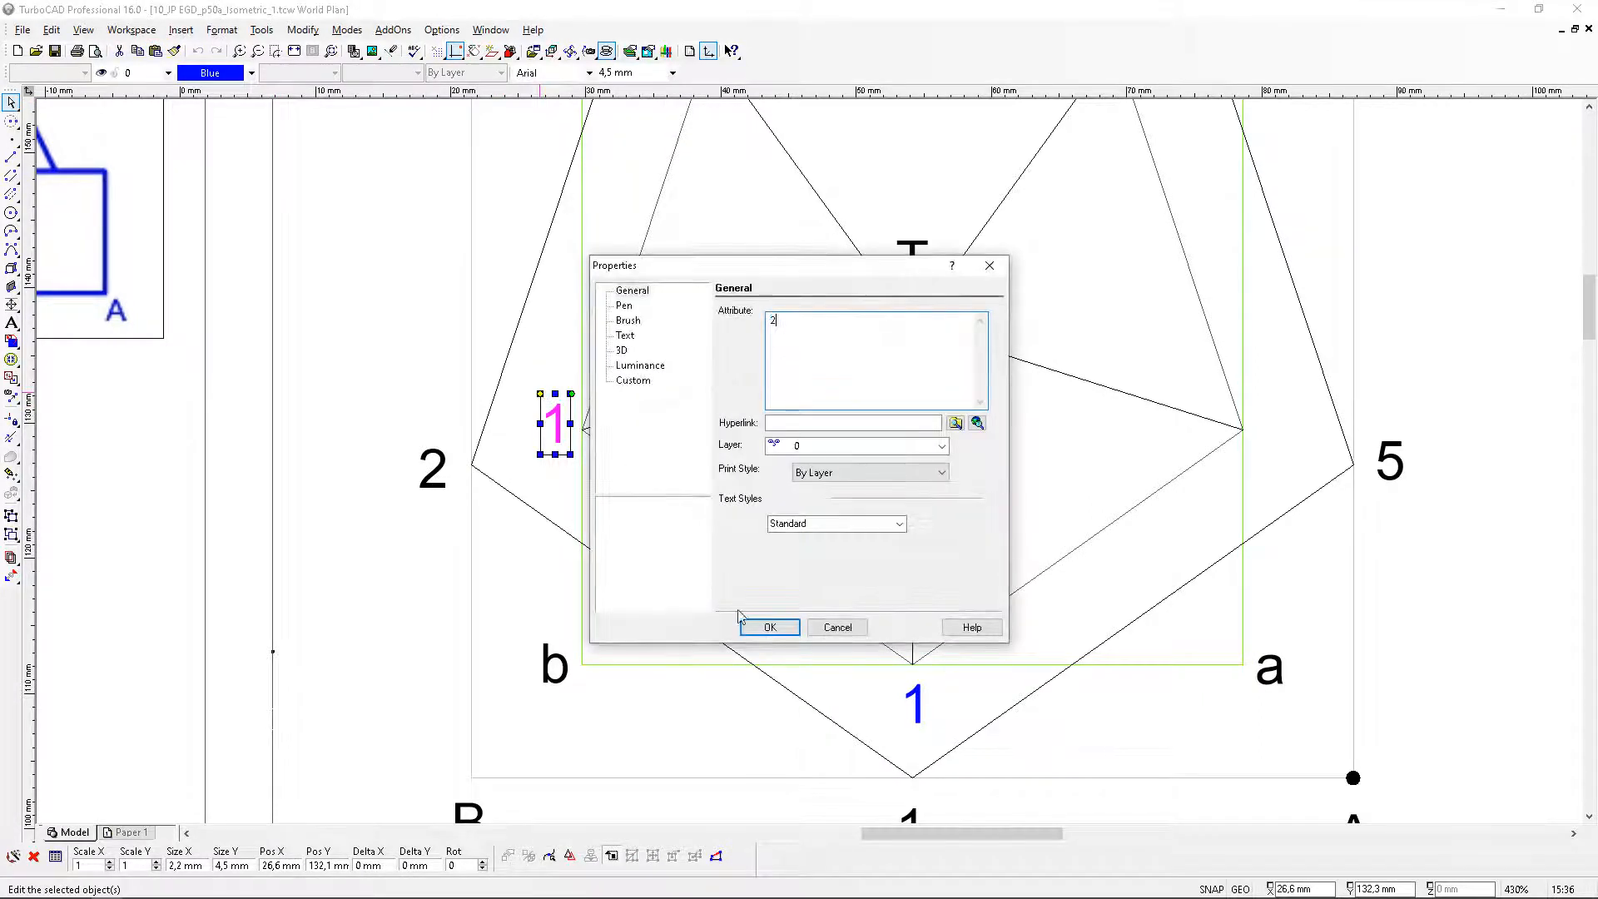
left_click(770, 627)
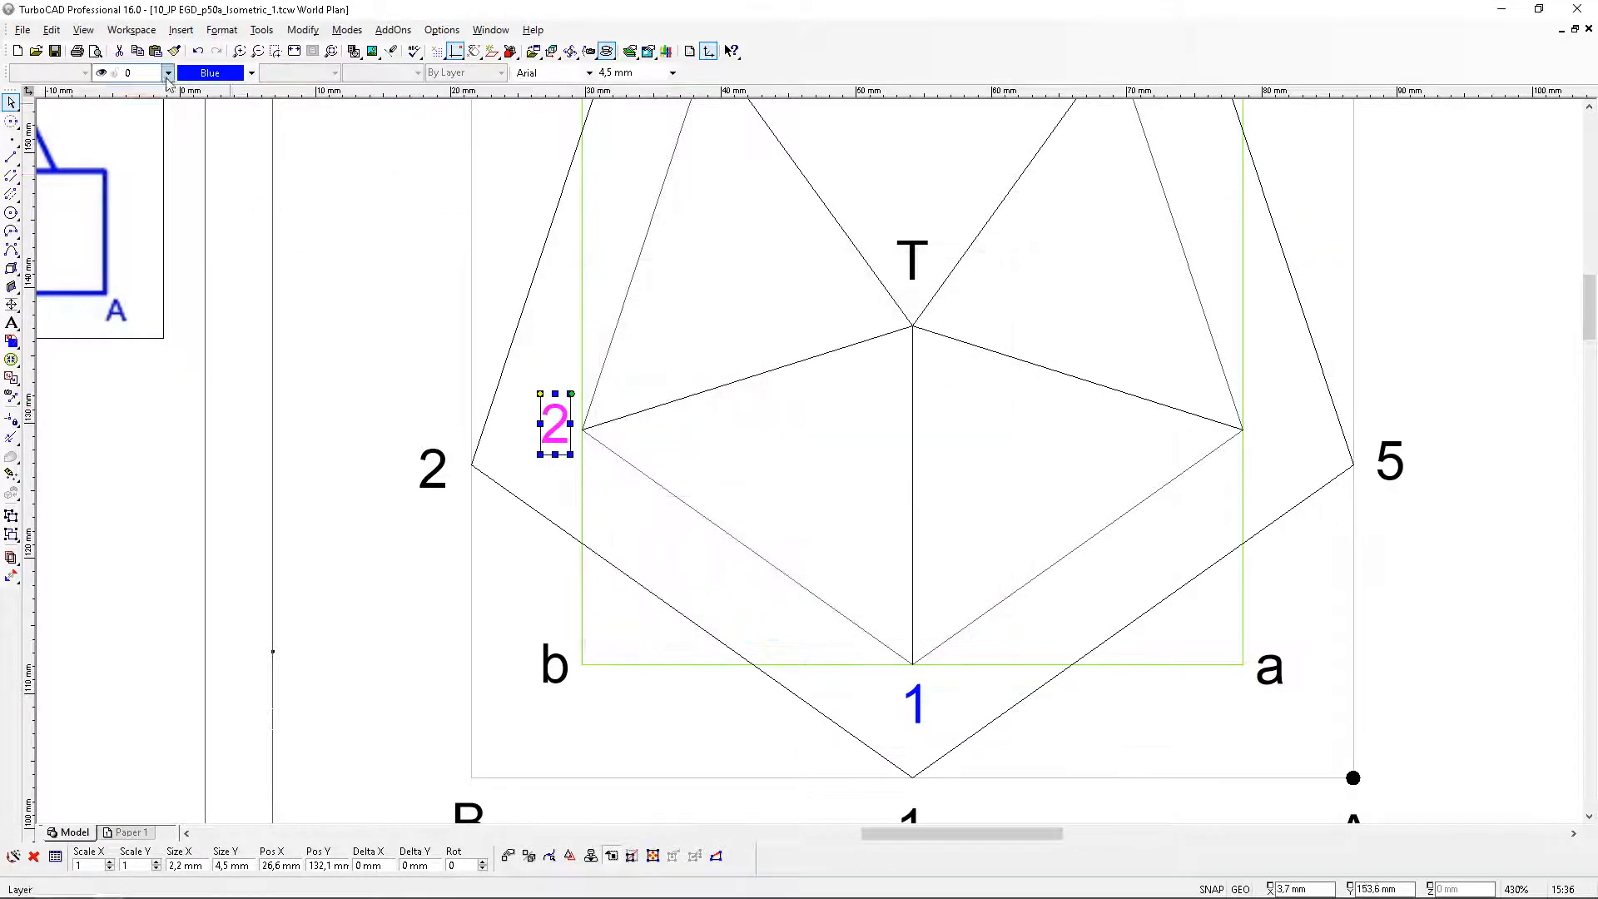
Paste another blue label beside the inner pentagon's right corner in the top view and change its text to 5
left_click(154, 51)
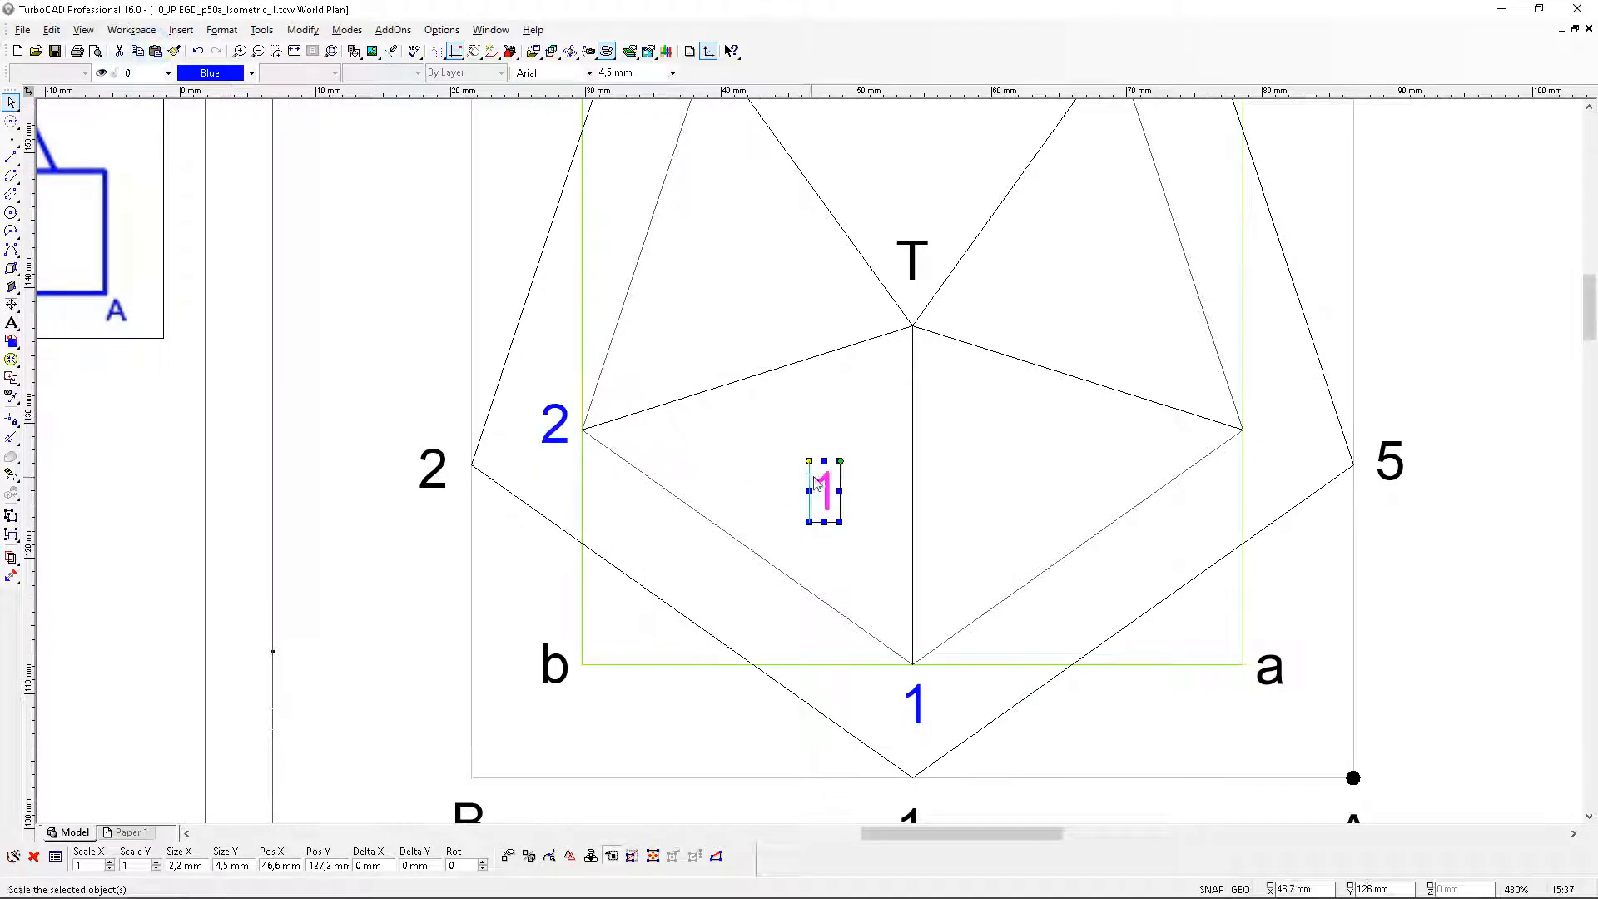
left_click_drag(809, 460, 1258, 400)
left_click(1258, 401)
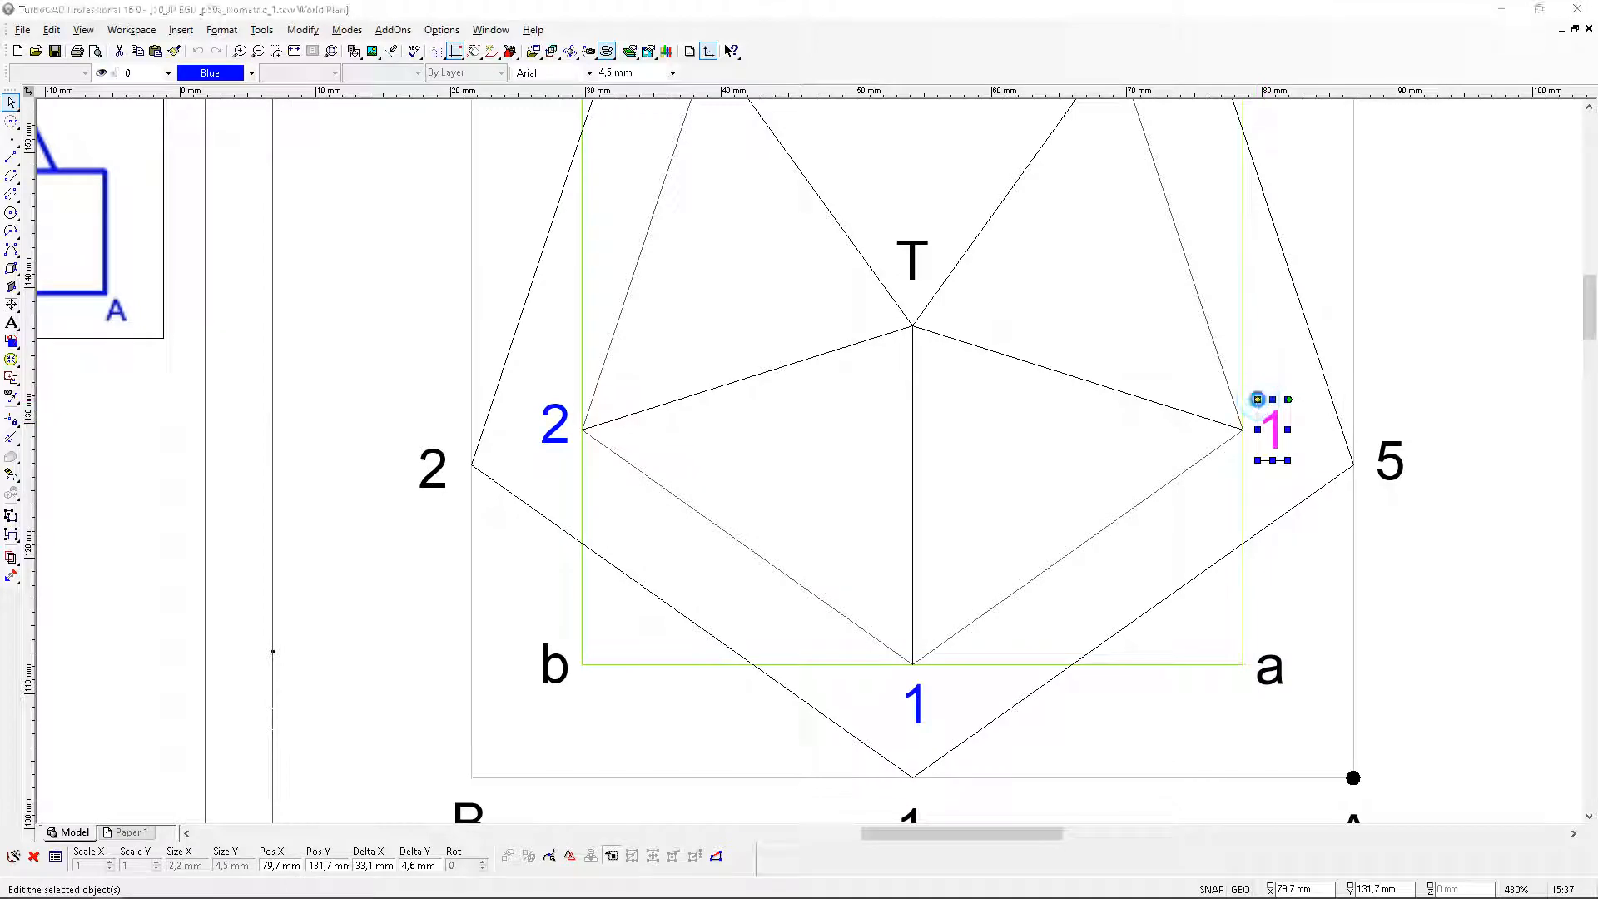
double_click(1258, 400)
type("5")
left_click(764, 621)
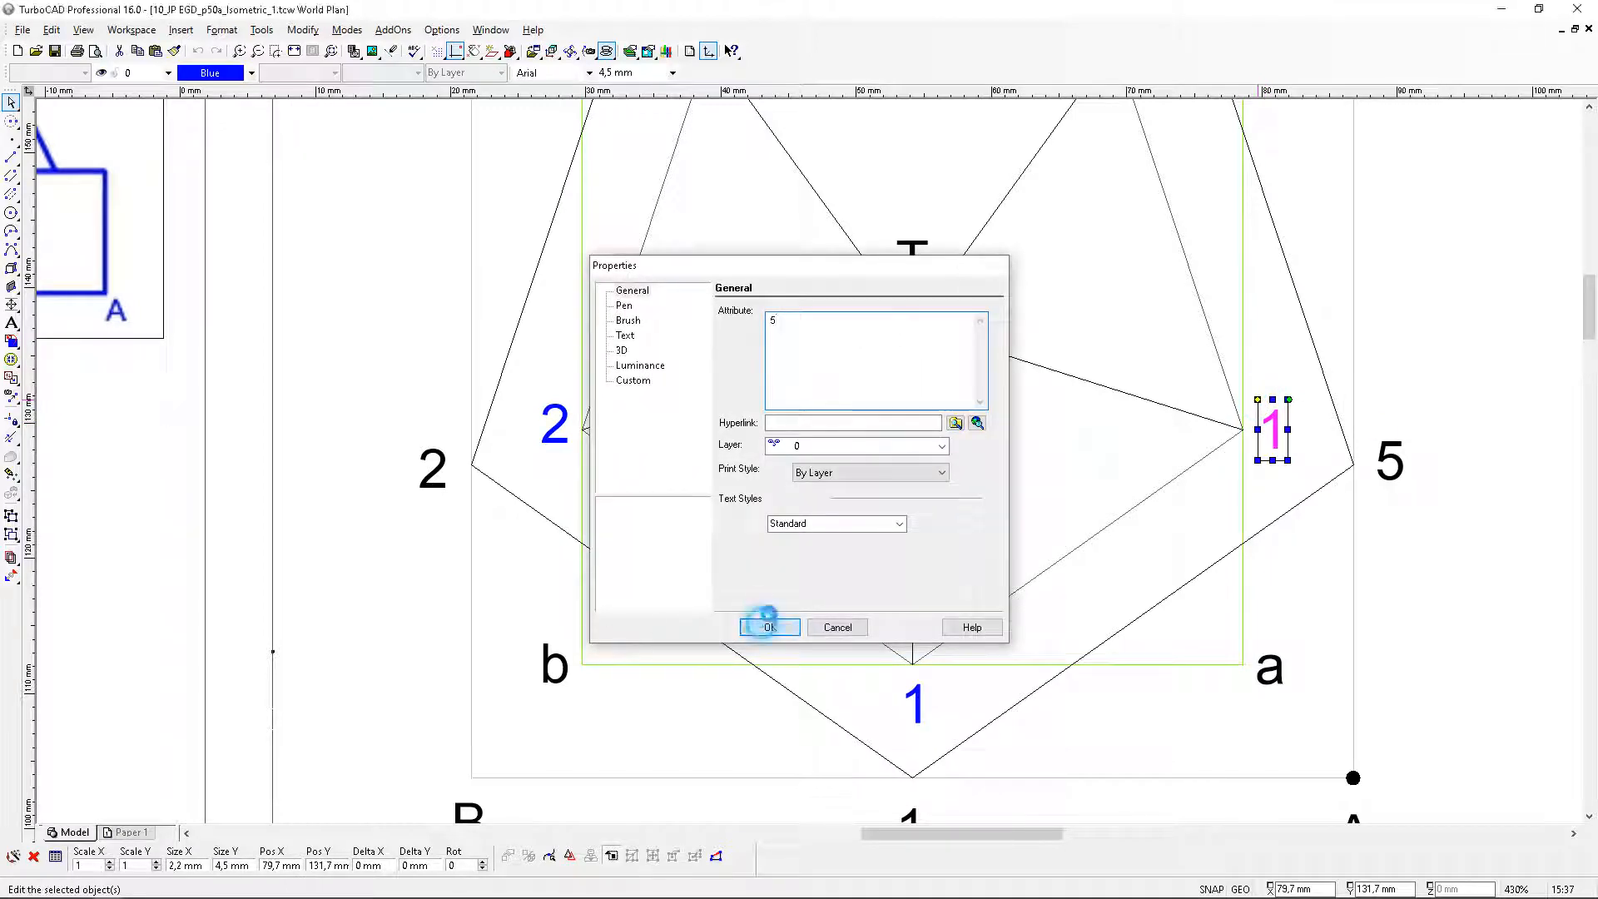
left_click(1495, 311)
scroll(1406, 307, "down", 2)
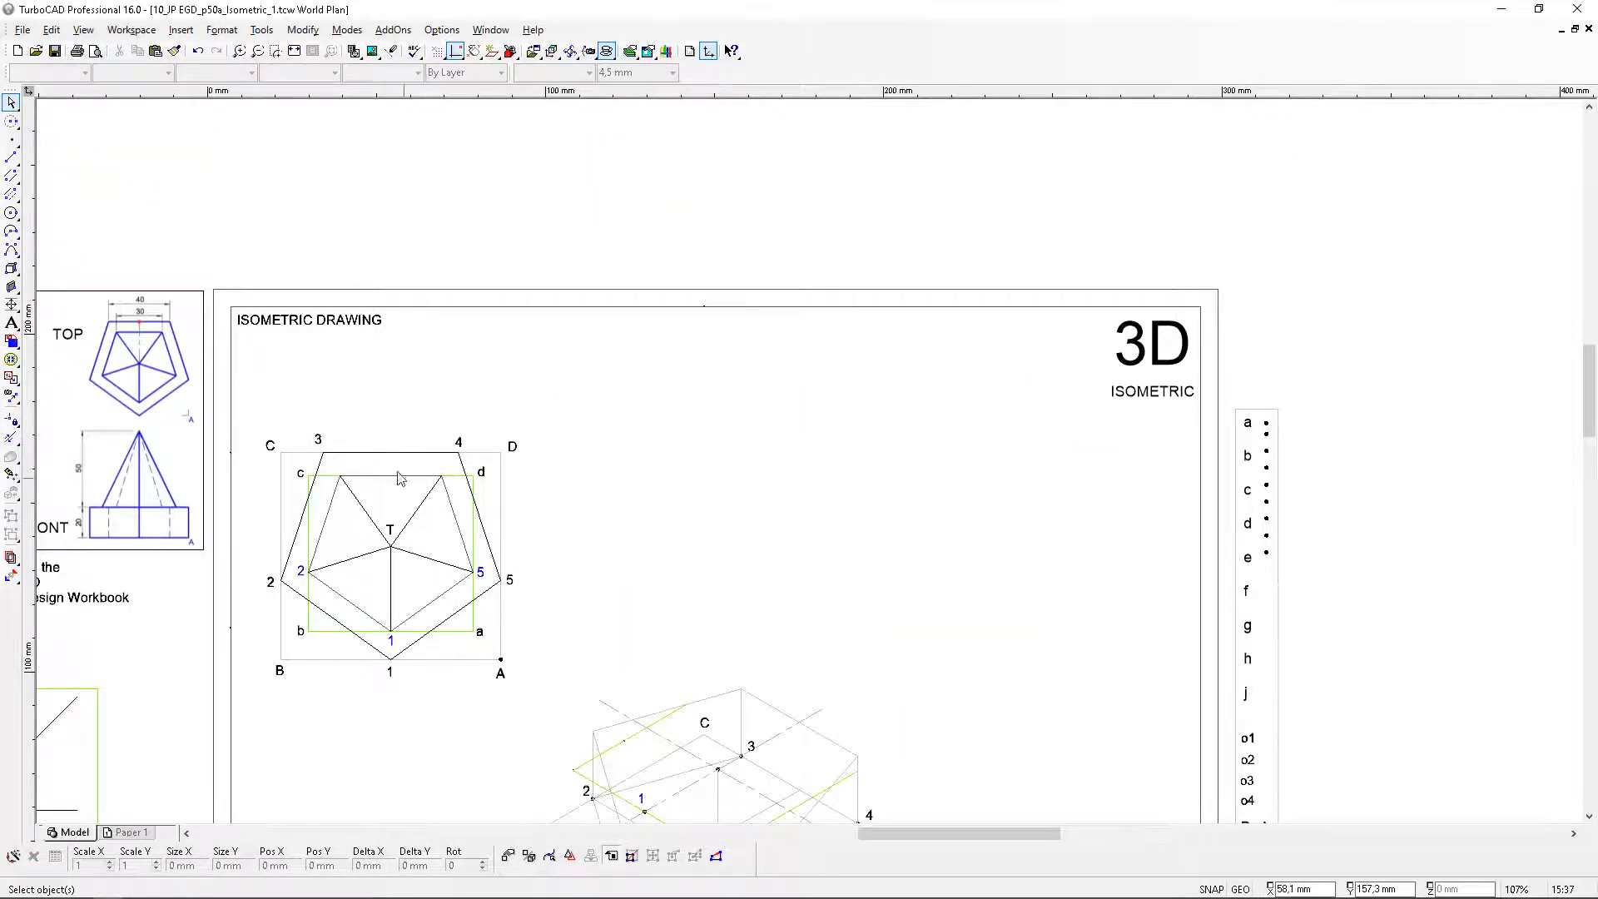
Paste a blue label above the inner pentagon's upper-left corner, near c, and change its text to 3
scroll(348, 471, "up", 3)
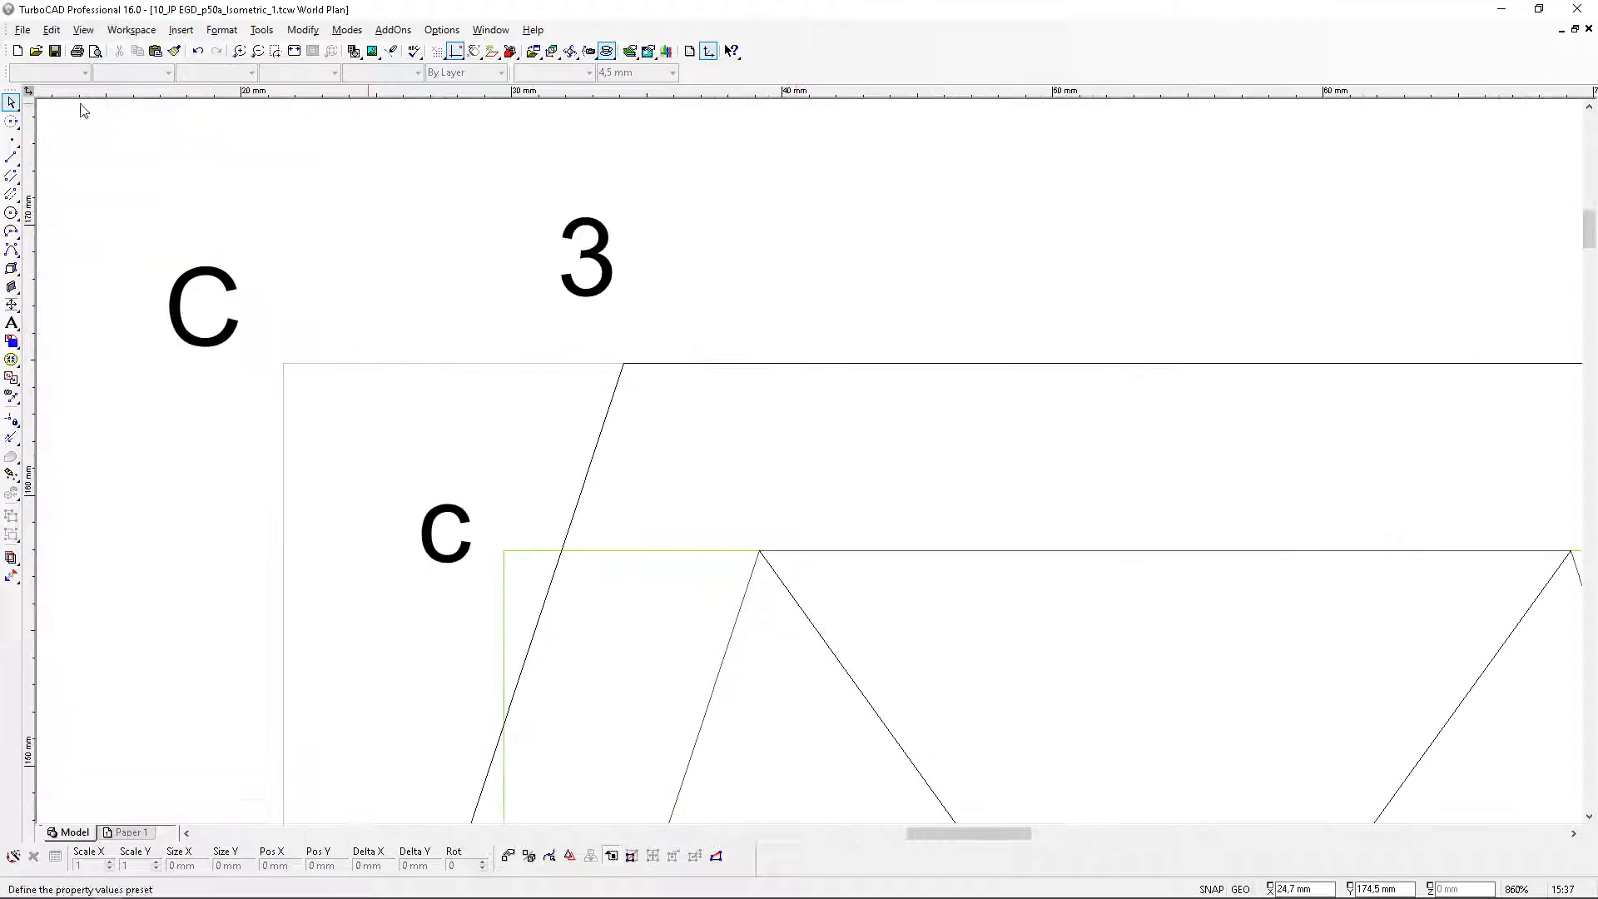
left_click(155, 50)
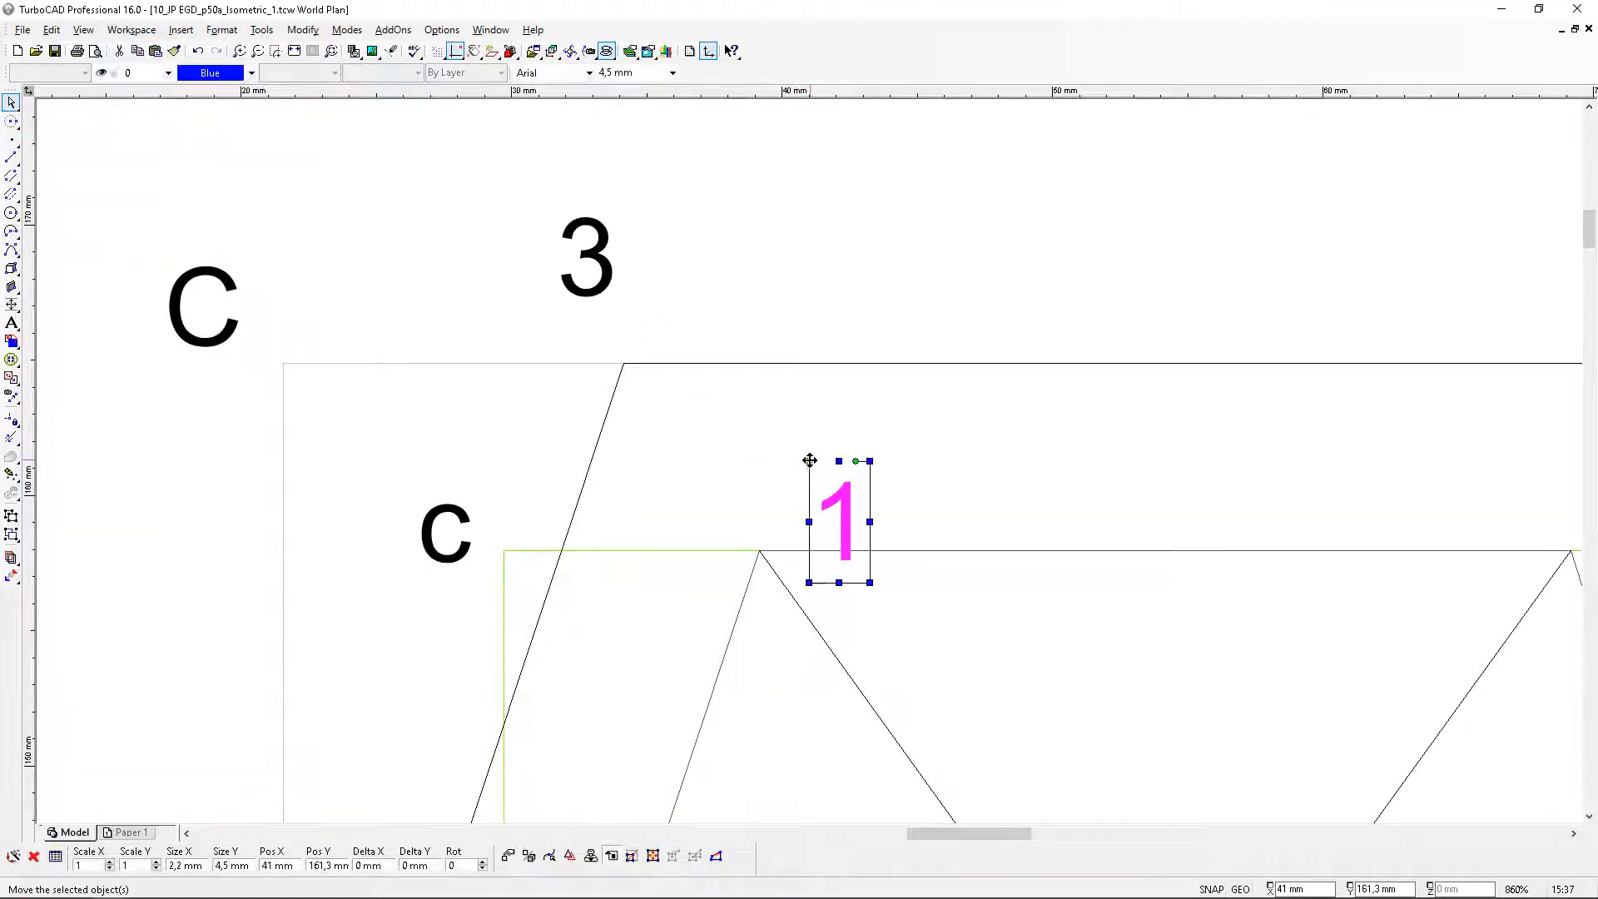
mouse_move(812, 460)
left_mouse_down()
mouse_move(697, 409)
mouse_move(746, 404)
left_mouse_up()
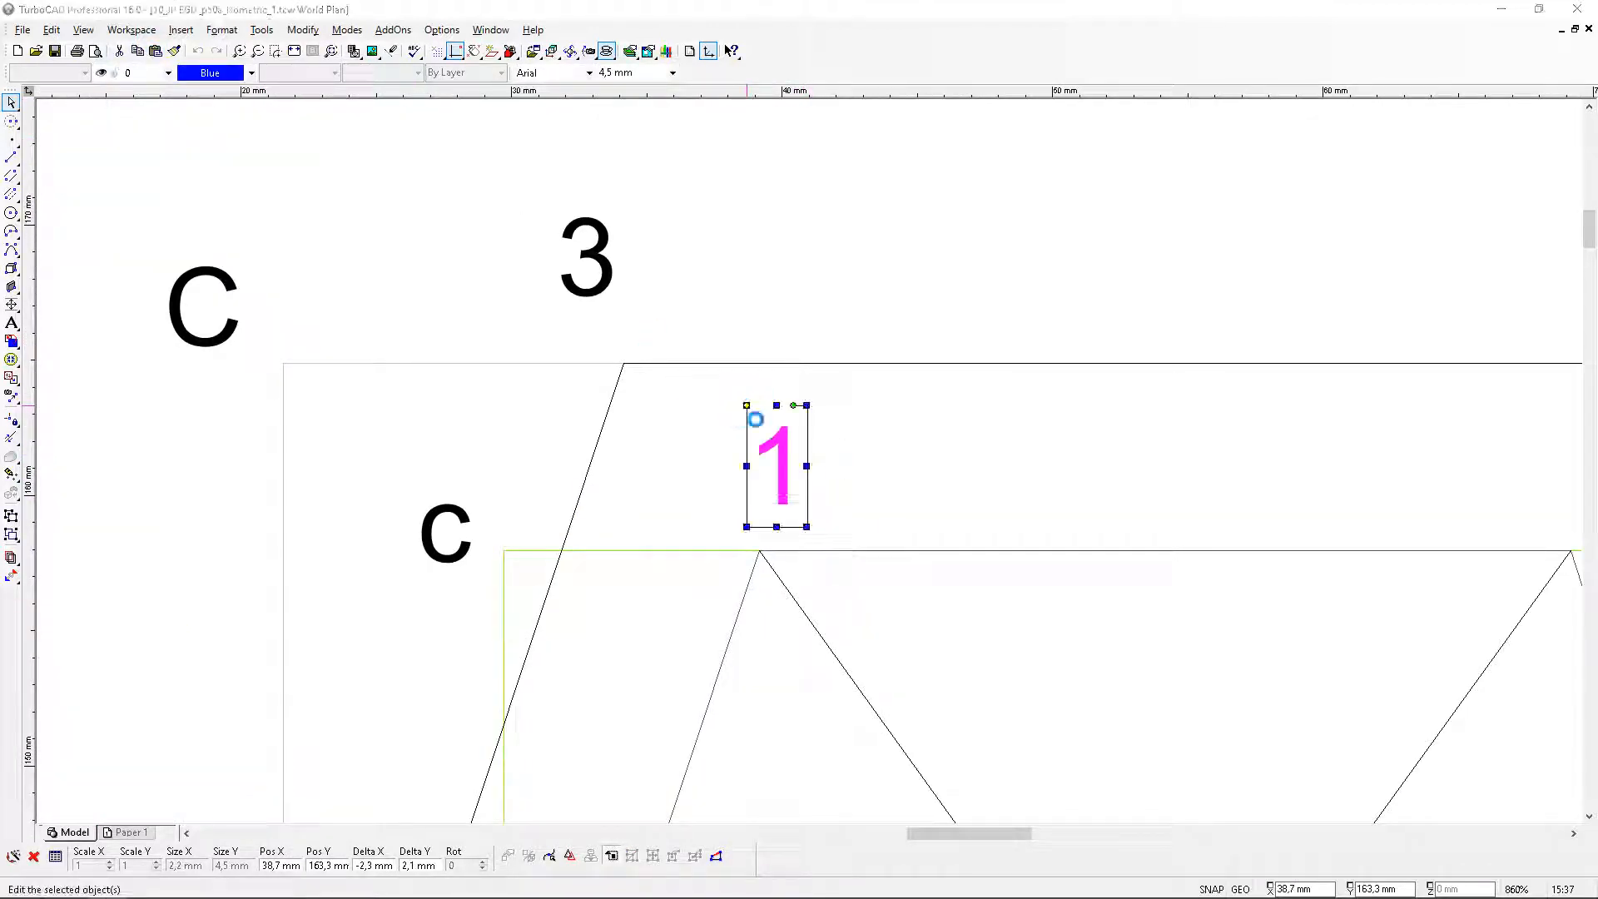
double_click(749, 416)
type("3")
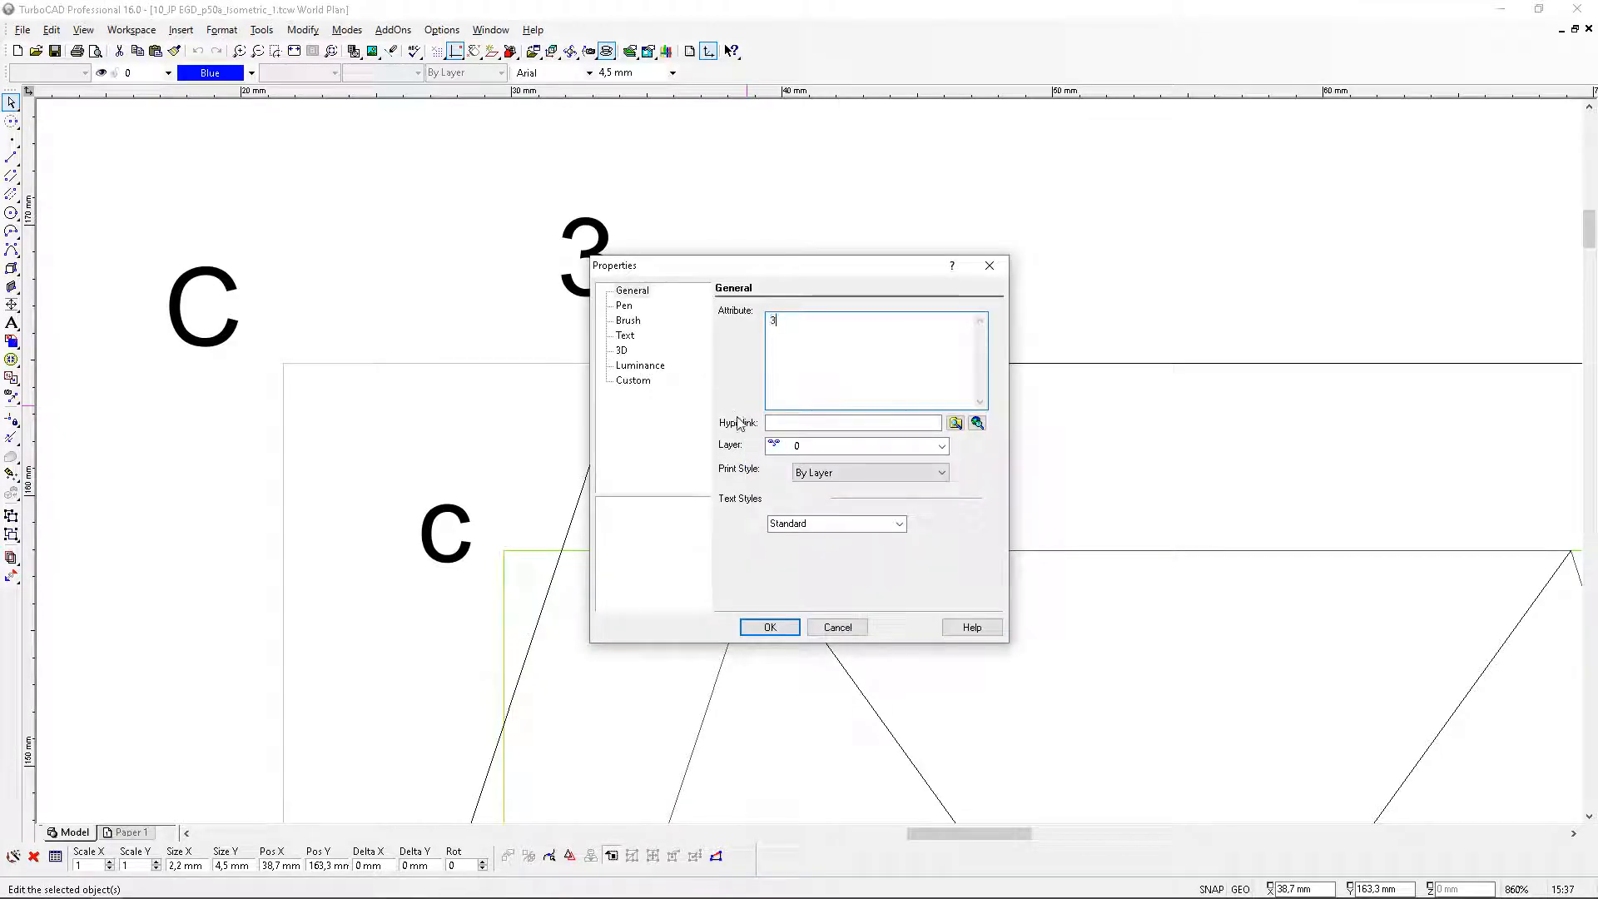
left_click(767, 629)
left_click(1134, 457)
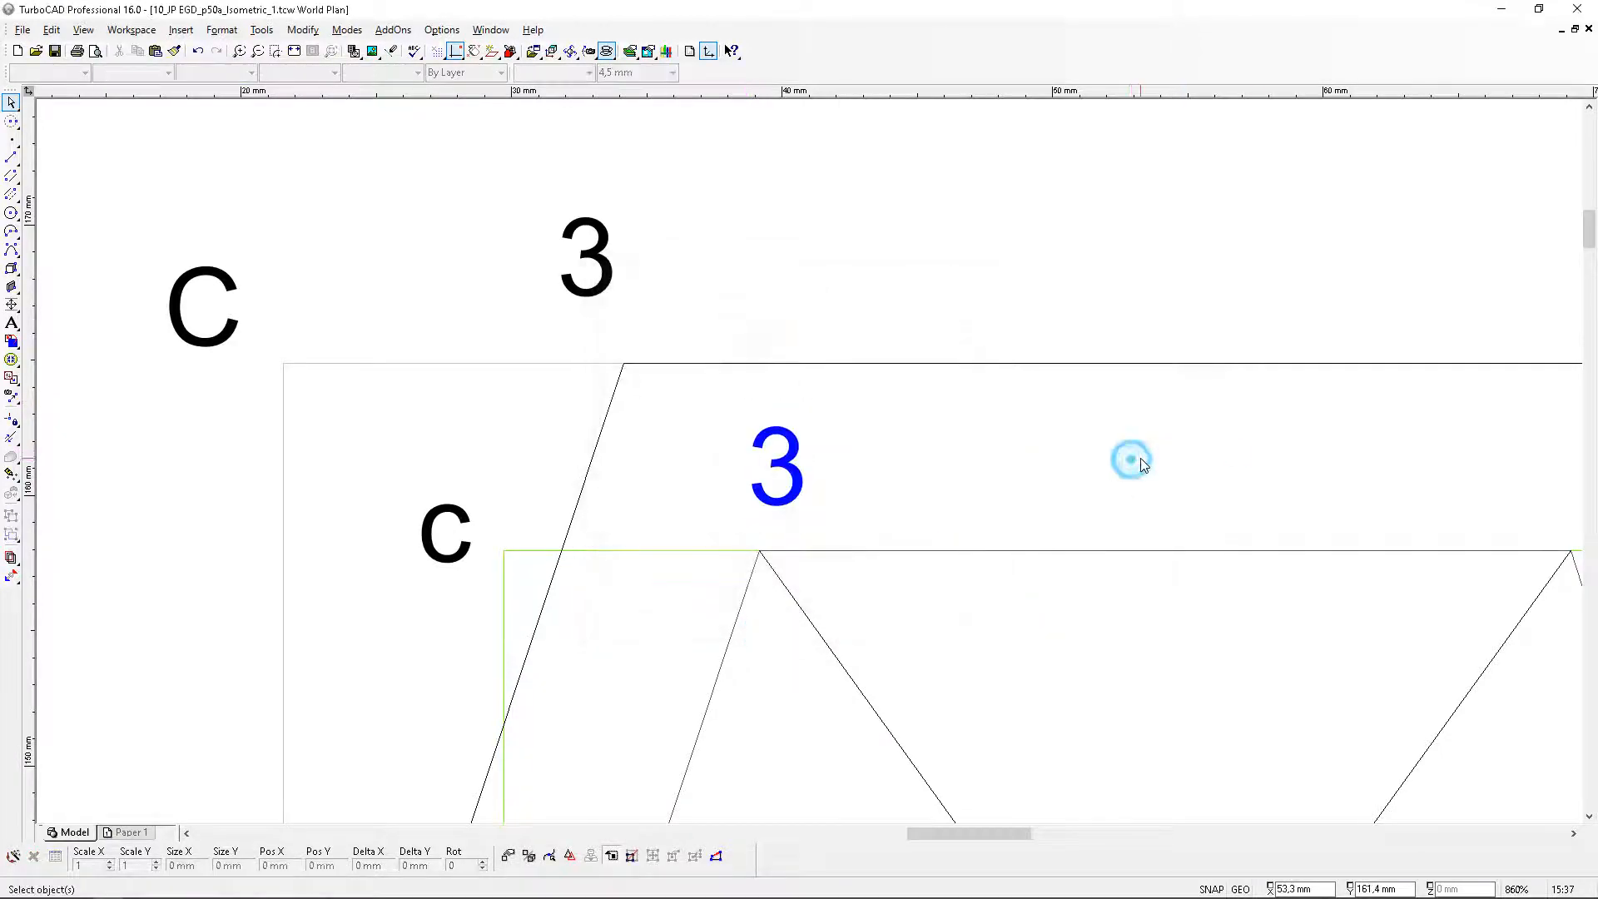
Paste a blue label above the inner pentagon's upper-right corner, near d, and change its text to 4
scroll(1135, 459, "down", 1)
scroll(827, 472, "down", 1)
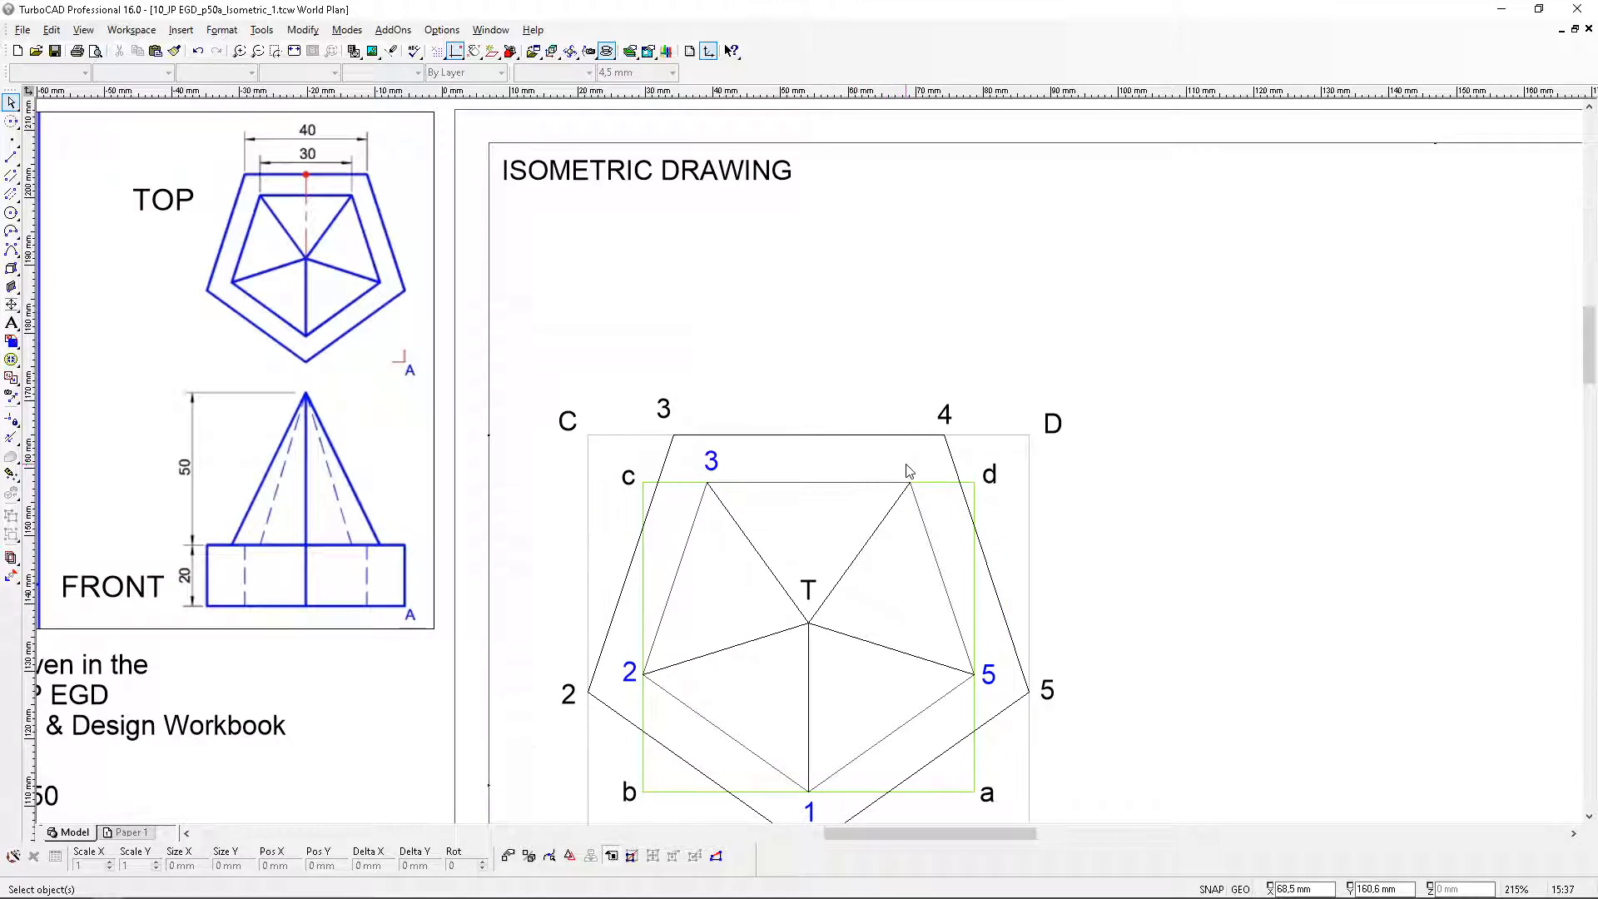
scroll(909, 471, "up", 2)
left_click(156, 52)
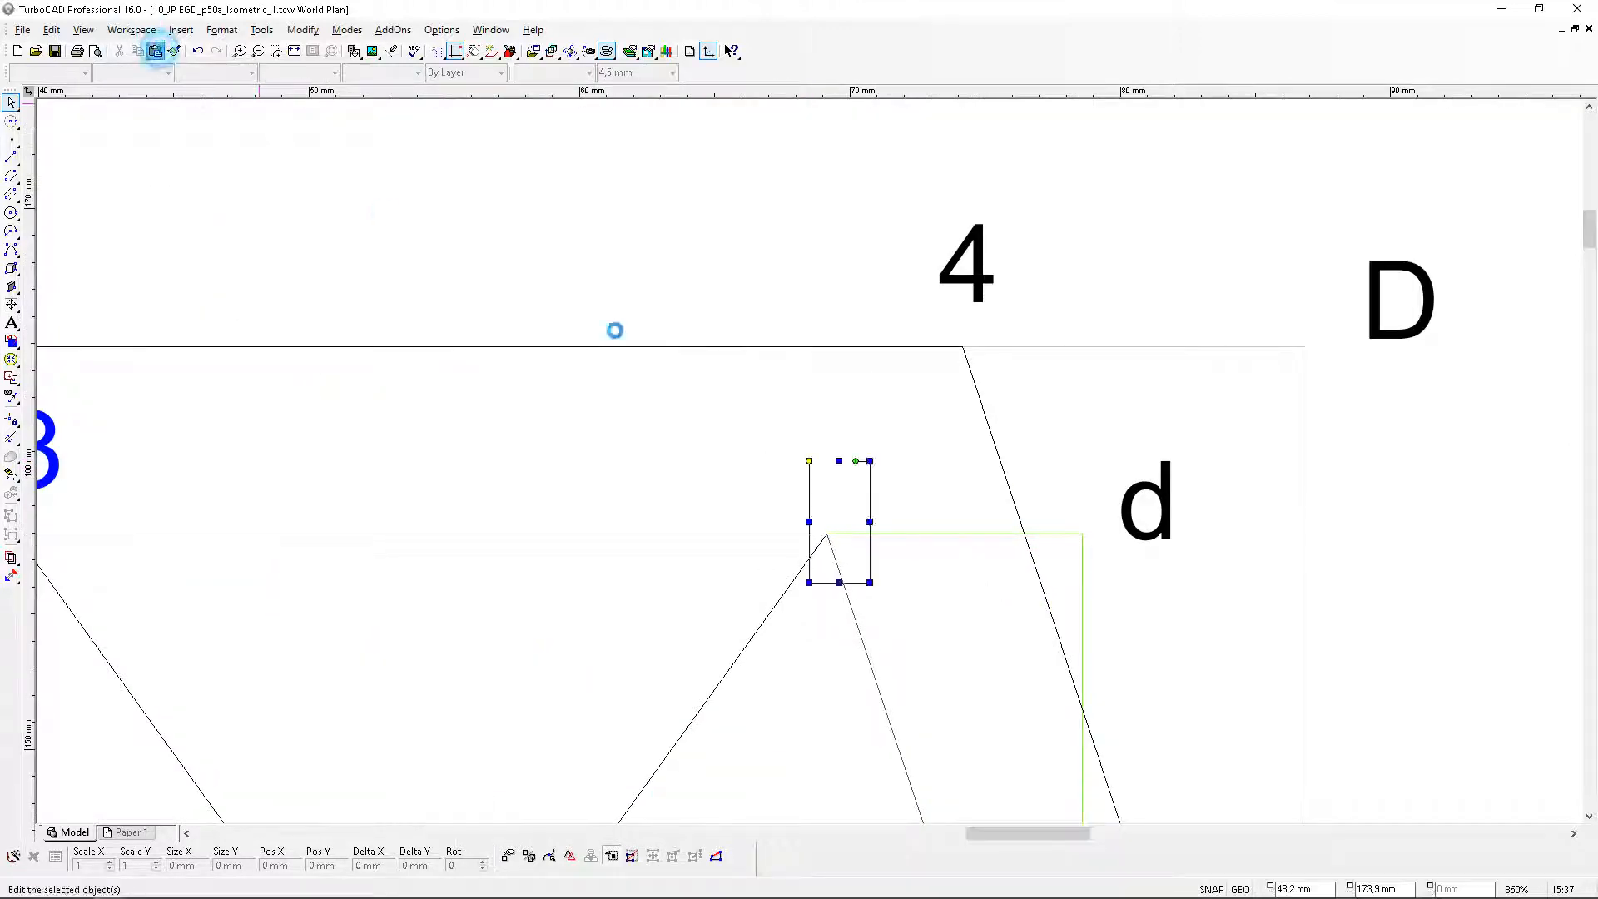
left_click_drag(809, 461, 809, 397)
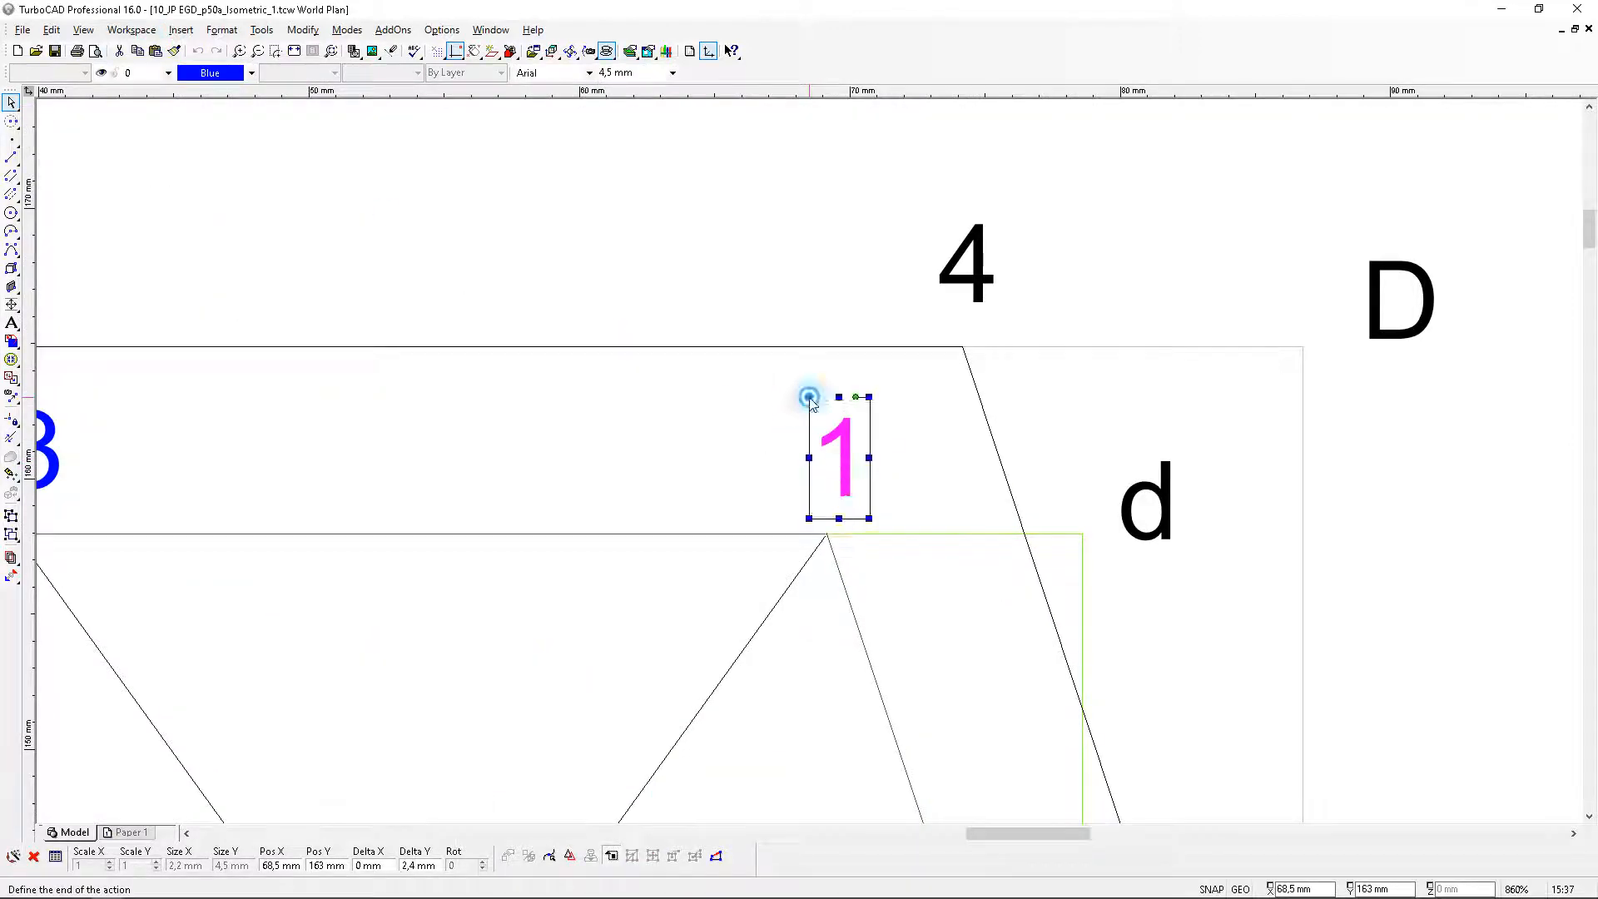
double_click(819, 402)
type("4")
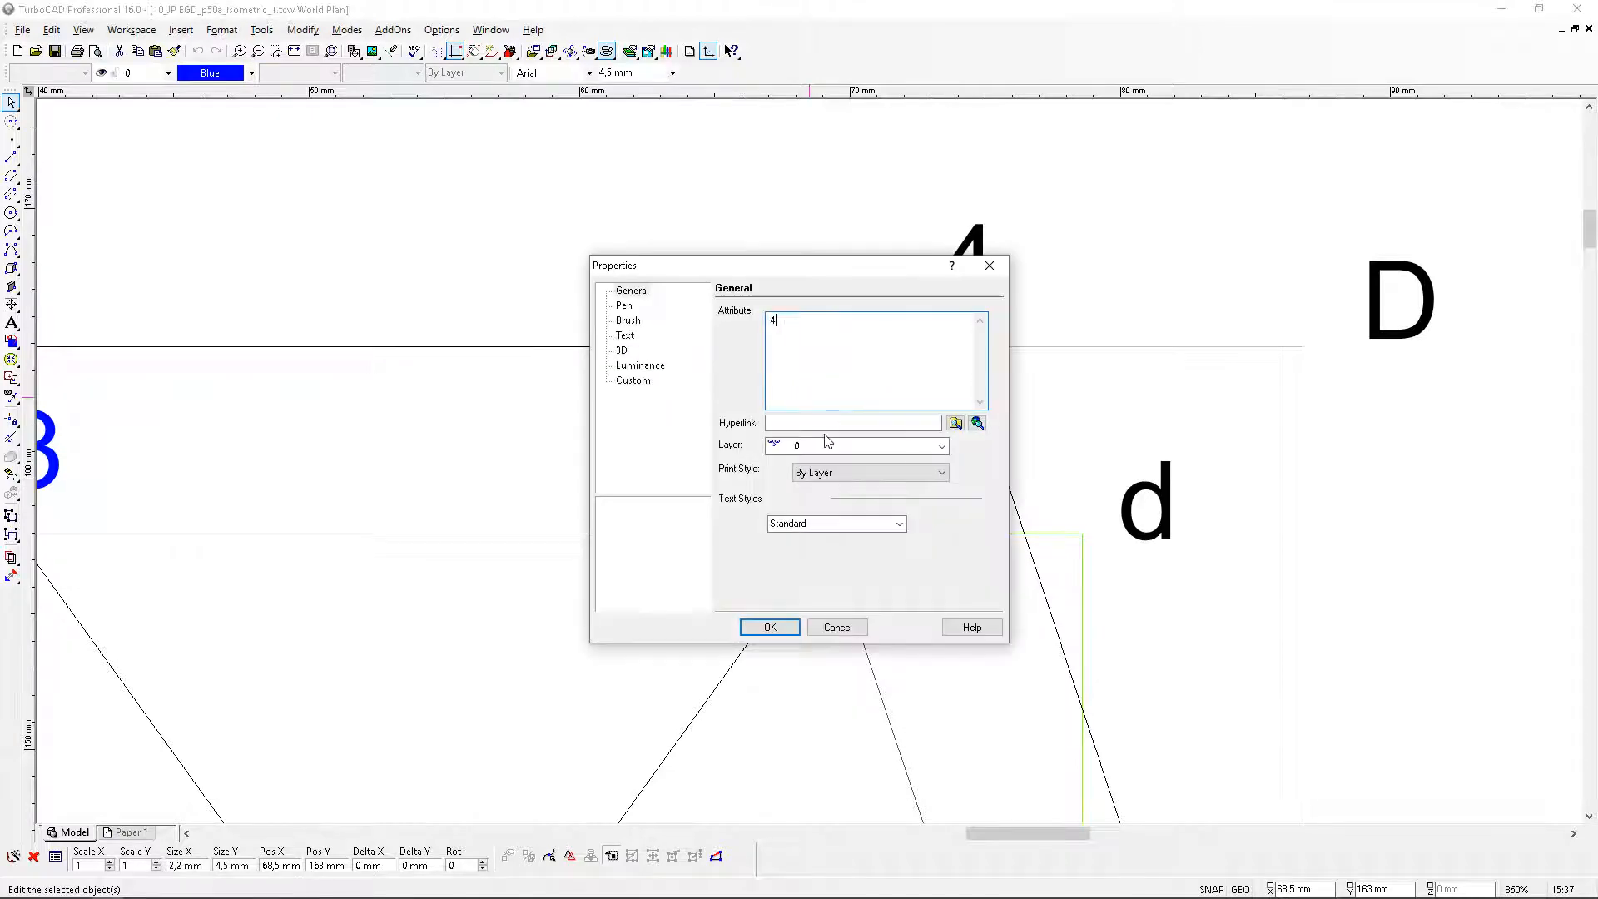
left_click(770, 627)
left_click(1202, 194)
scroll(799, 472, "down", 3)
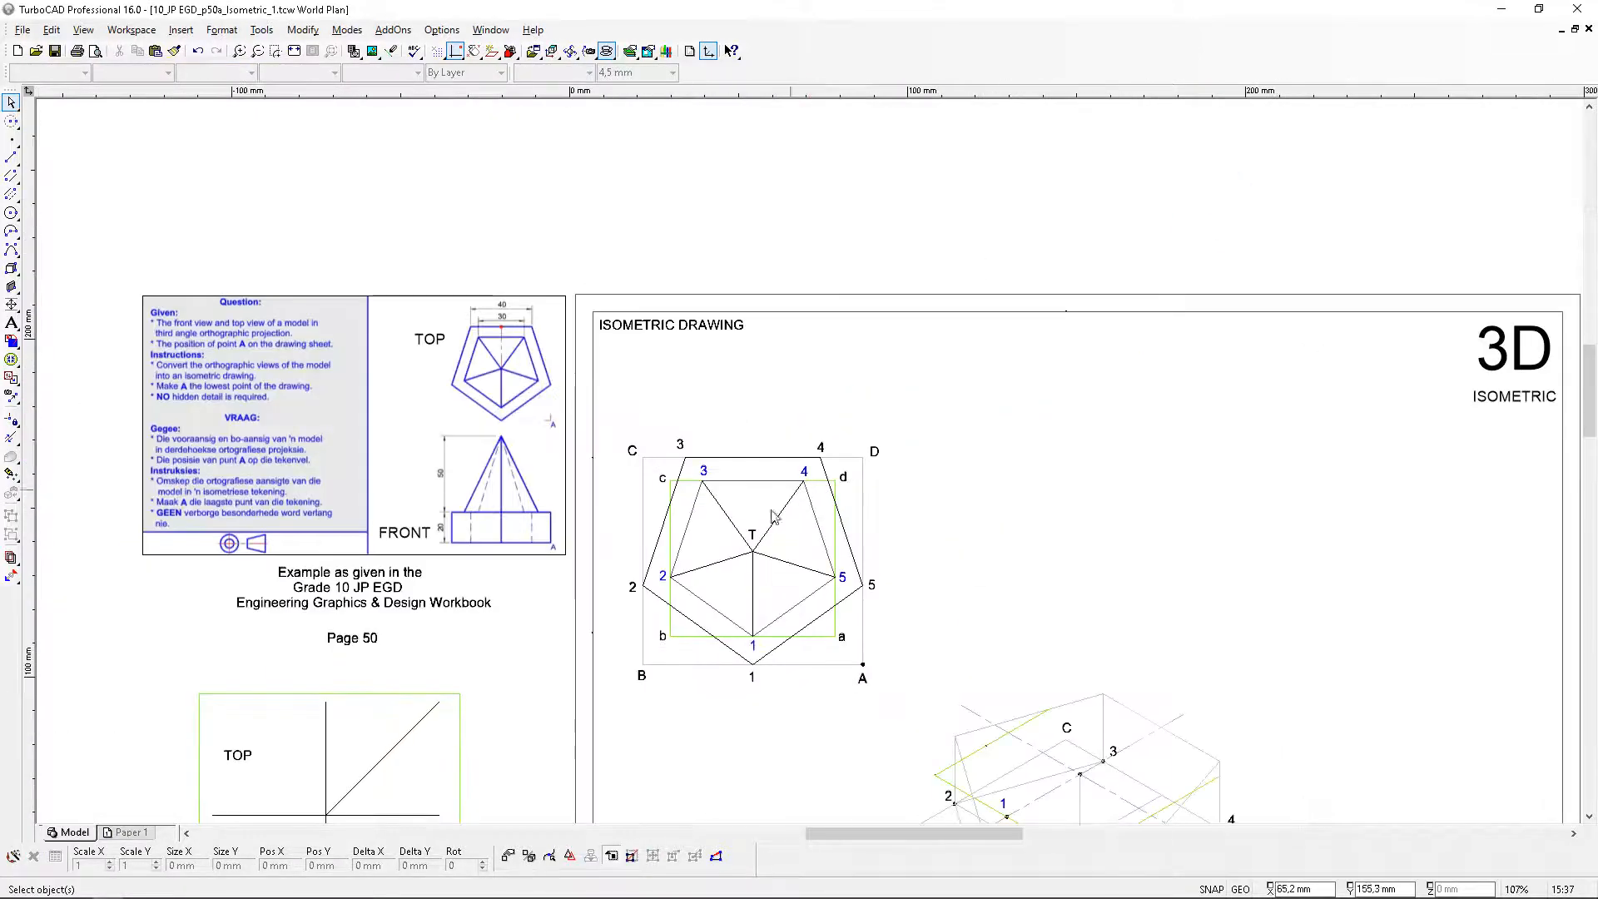
scroll(756, 546, "up", 1)
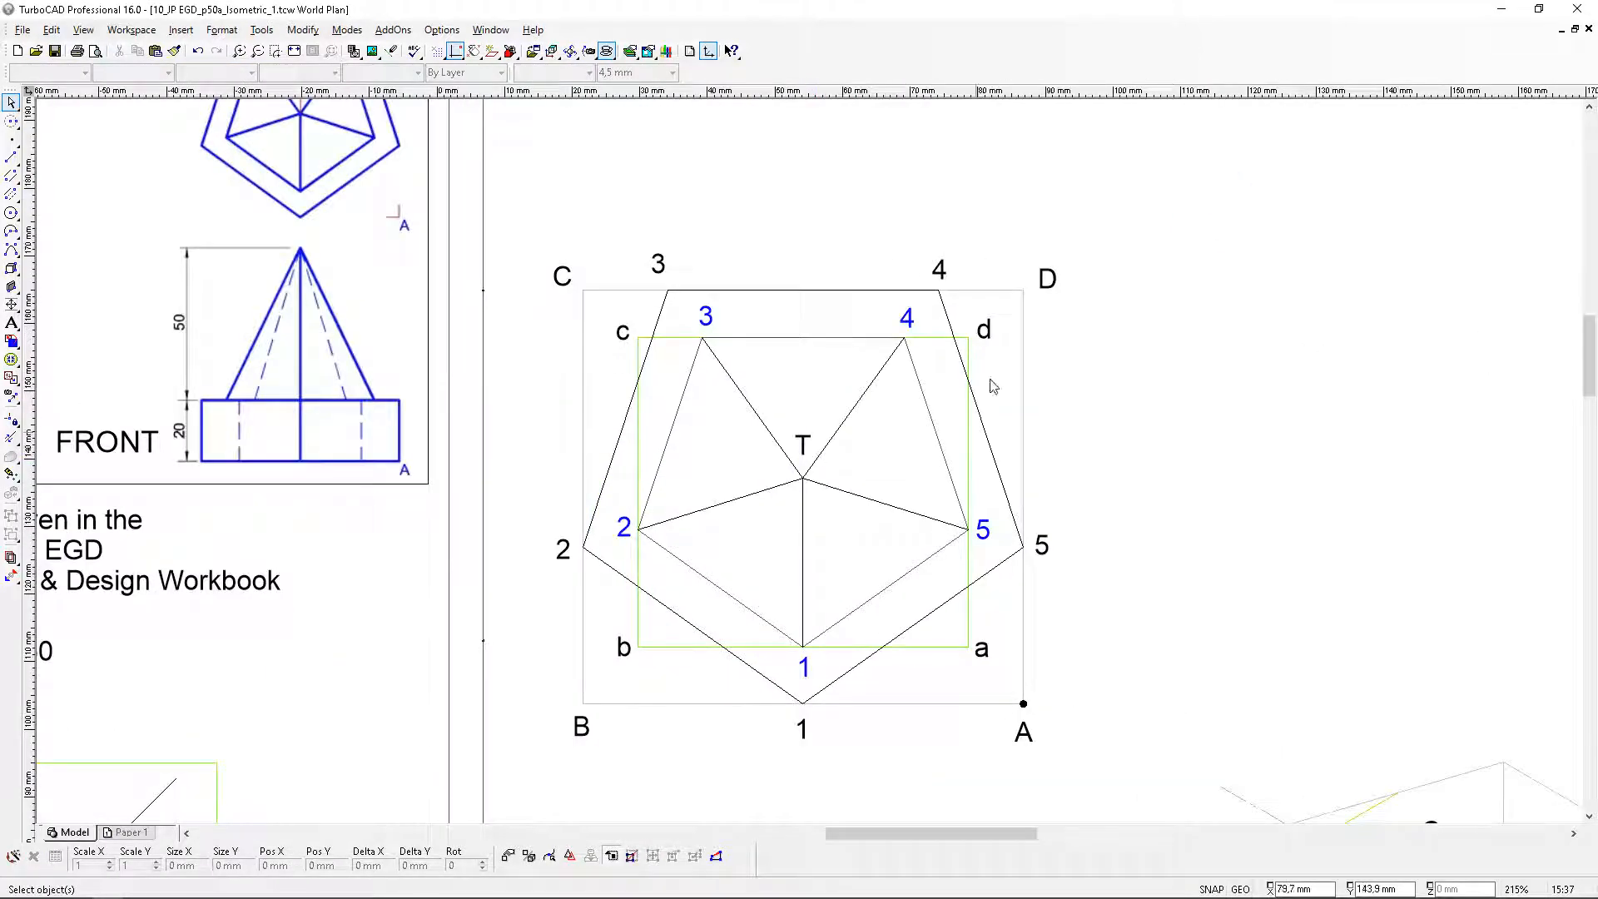
scroll(891, 610, "down", 1)
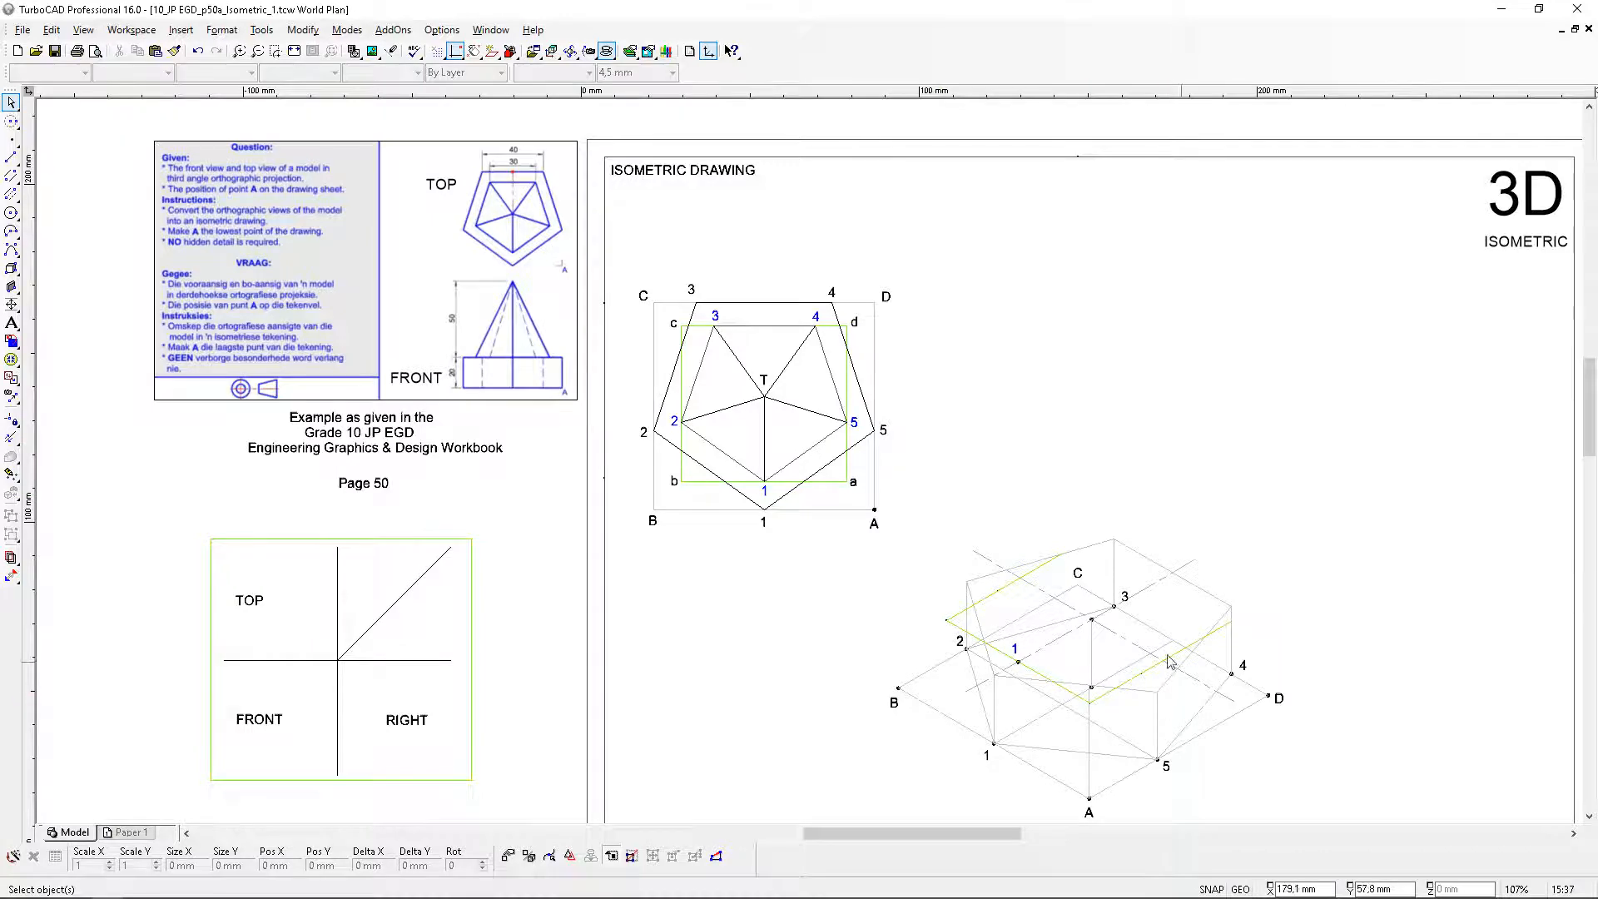
Copy the blue labels 2 and 5 together from the top view and place the copies over the isometric drawing
scroll(1151, 664, "up", 2)
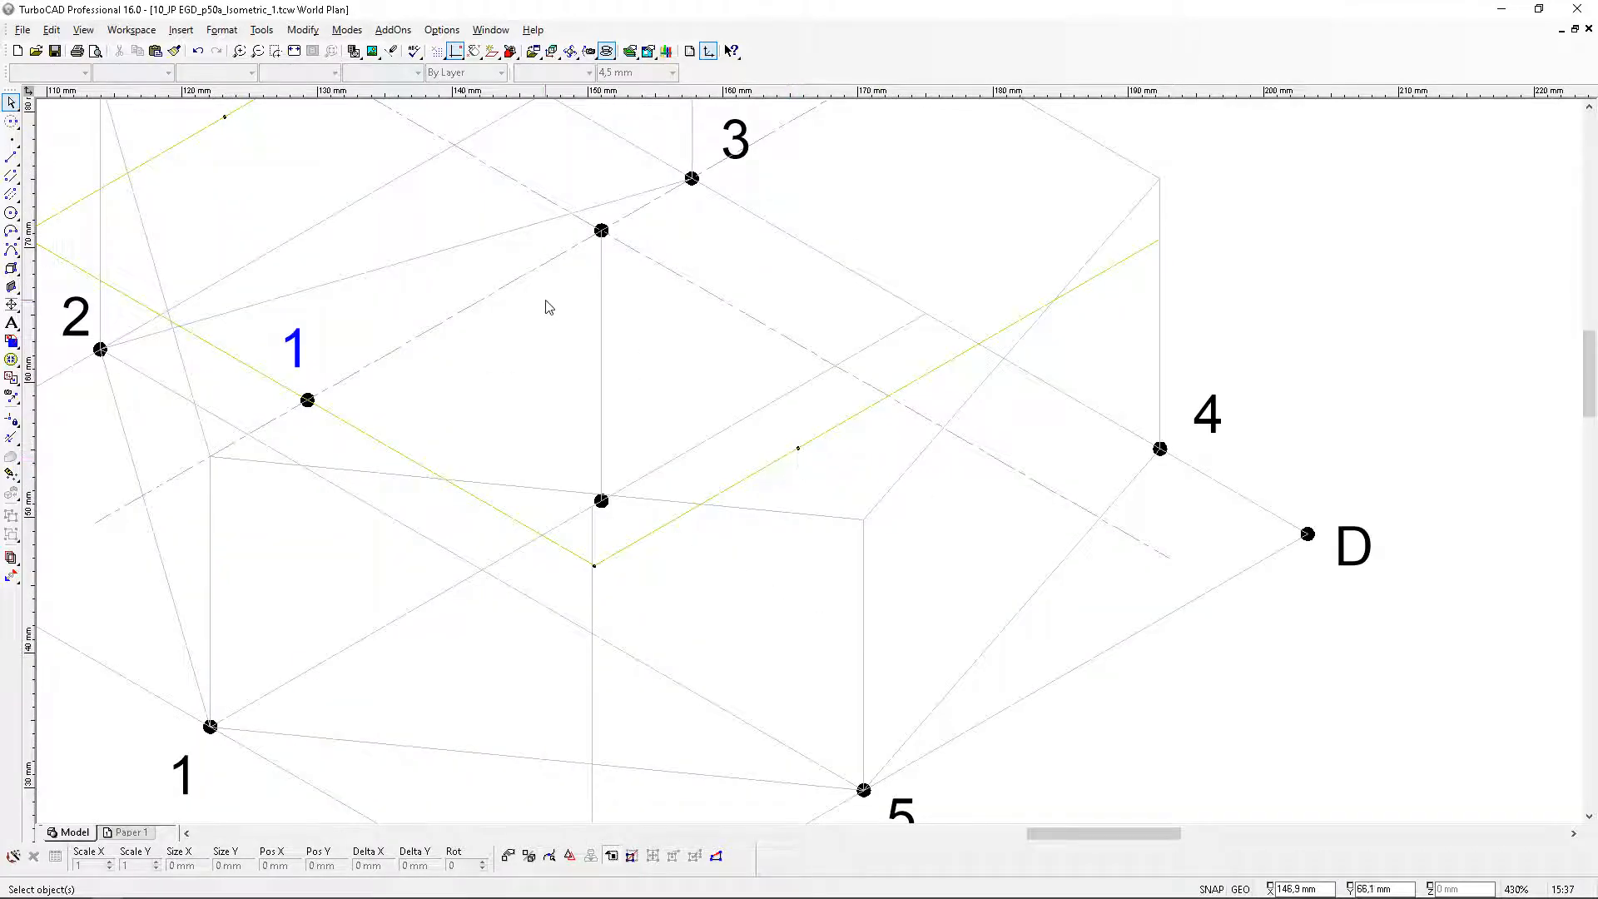
scroll(246, 142, "down", 1)
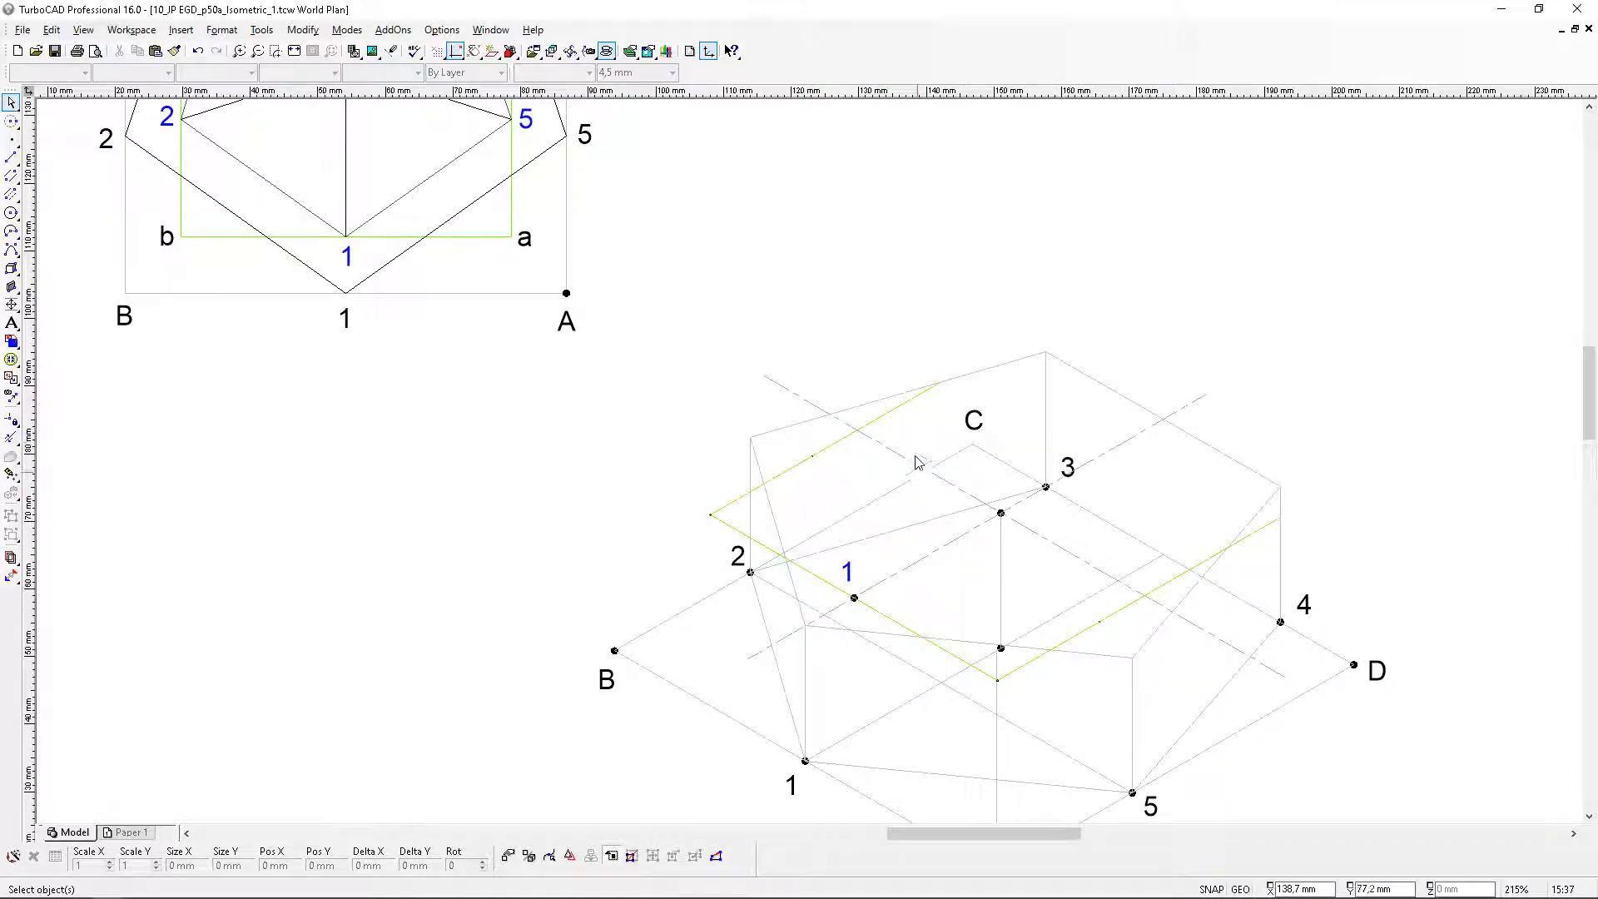
scroll(373, 144, "up", 1)
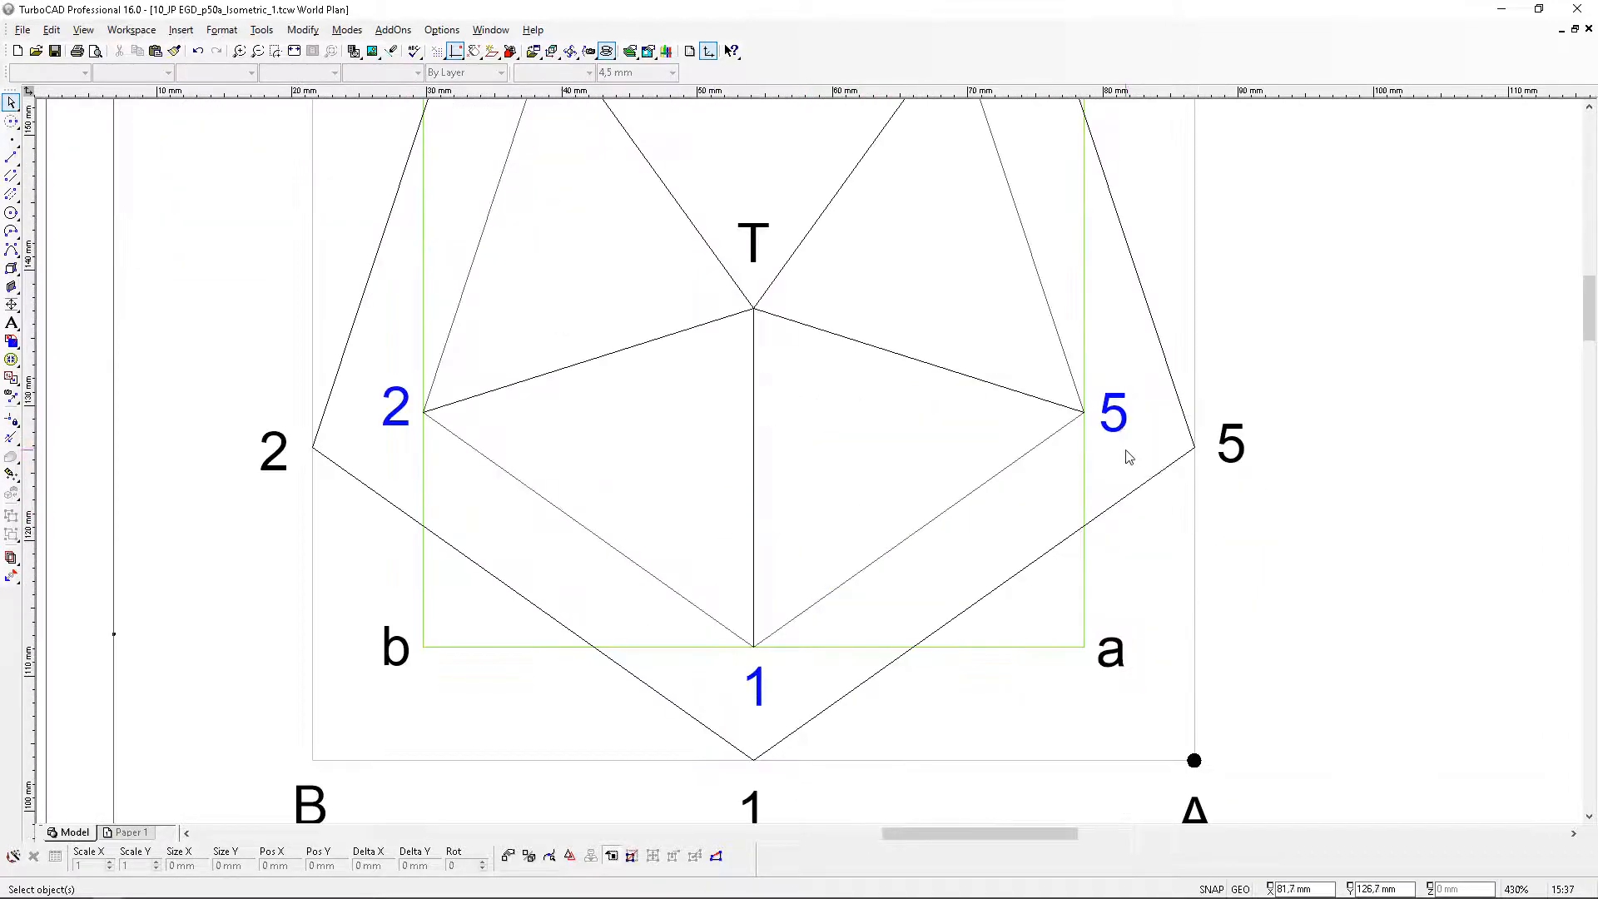
left_click(1114, 414)
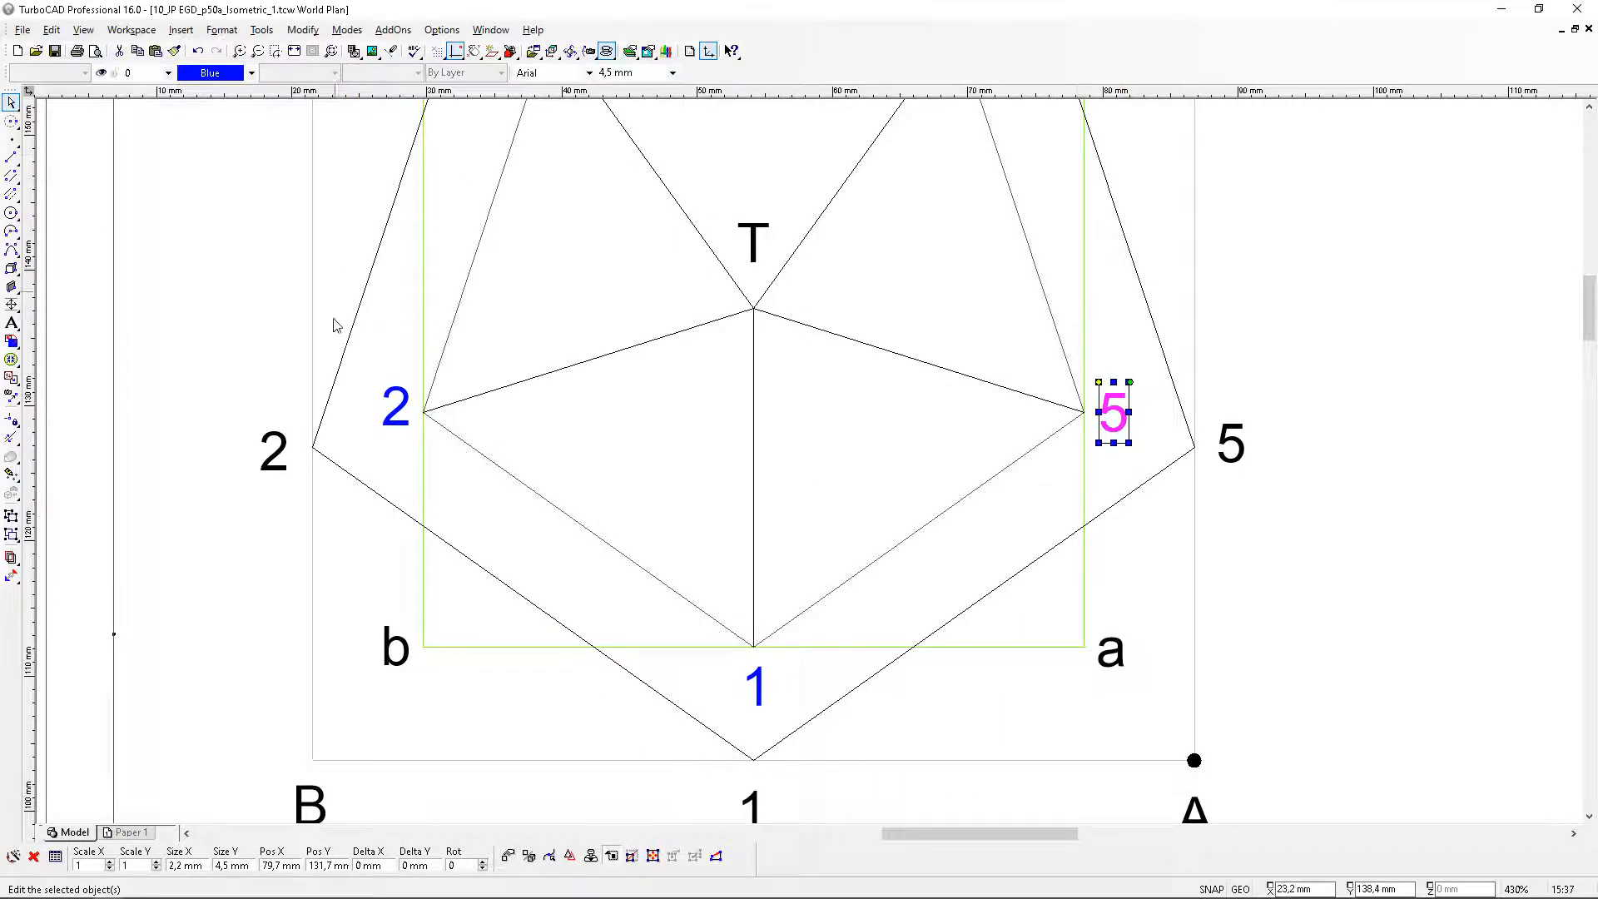
left_click(396, 406, "shift")
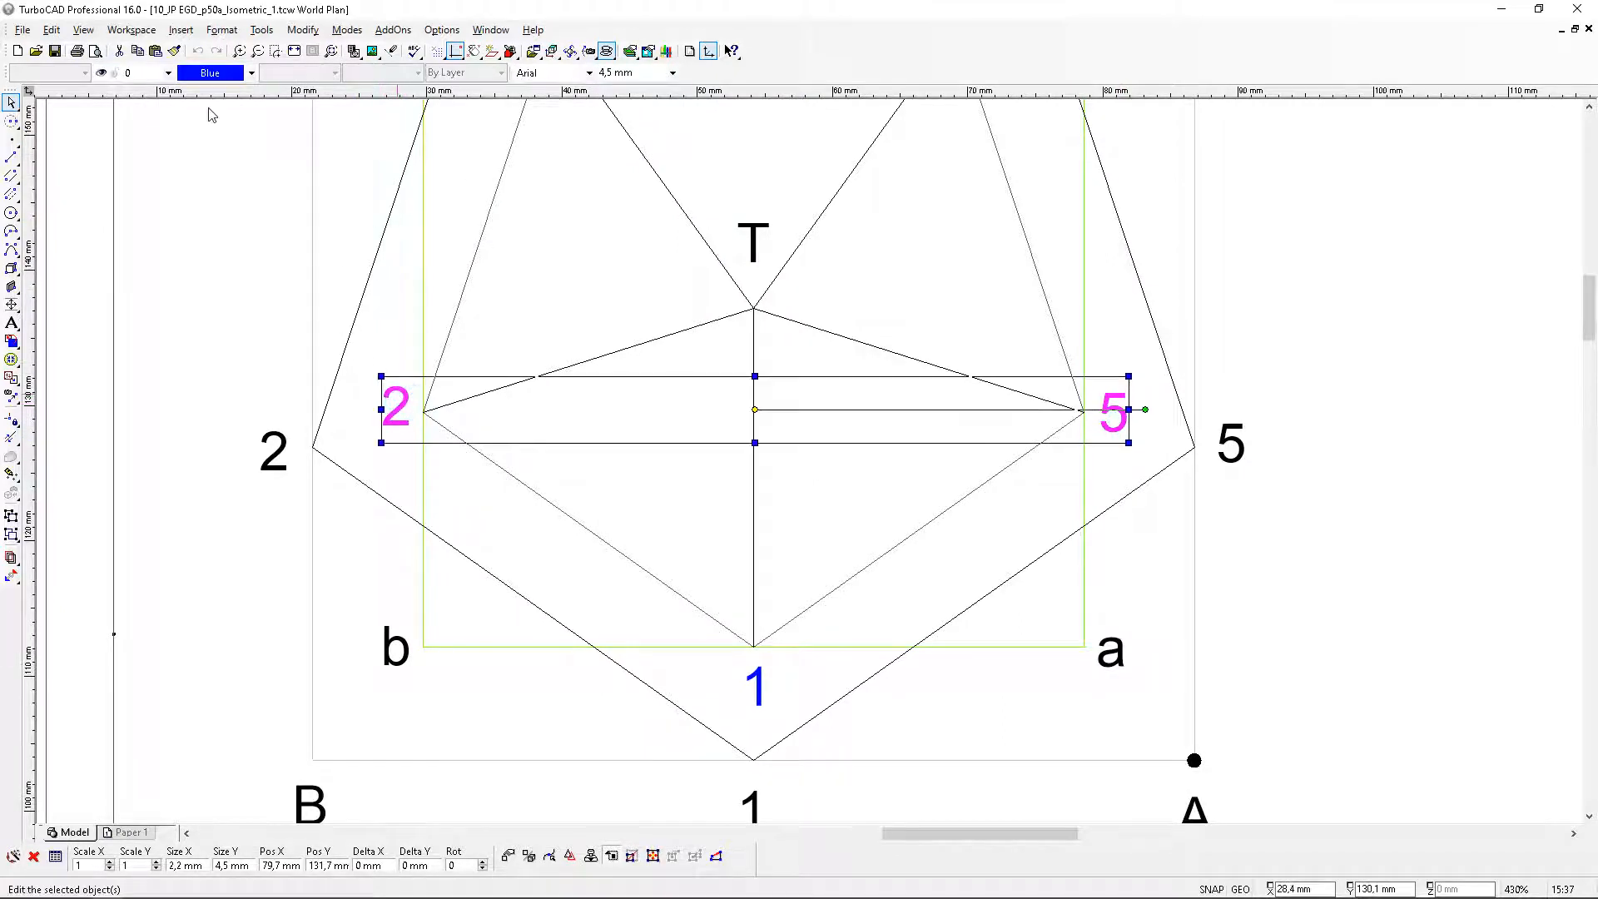
left_click(137, 52)
left_click(157, 51)
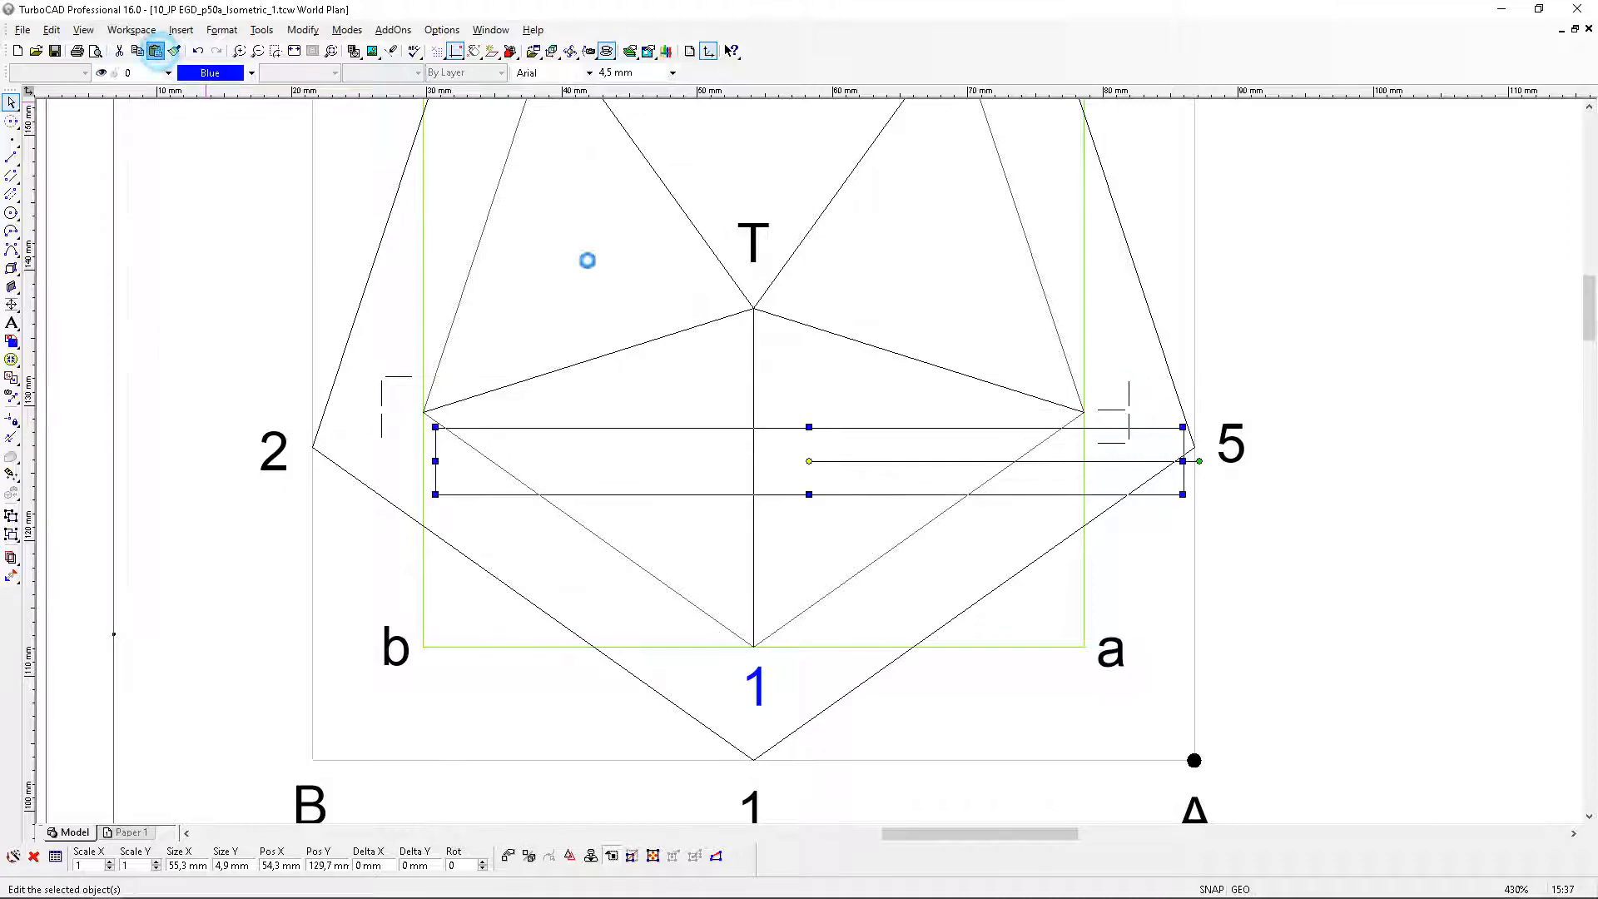
left_click(808, 460)
scroll(1031, 496, "down", 2)
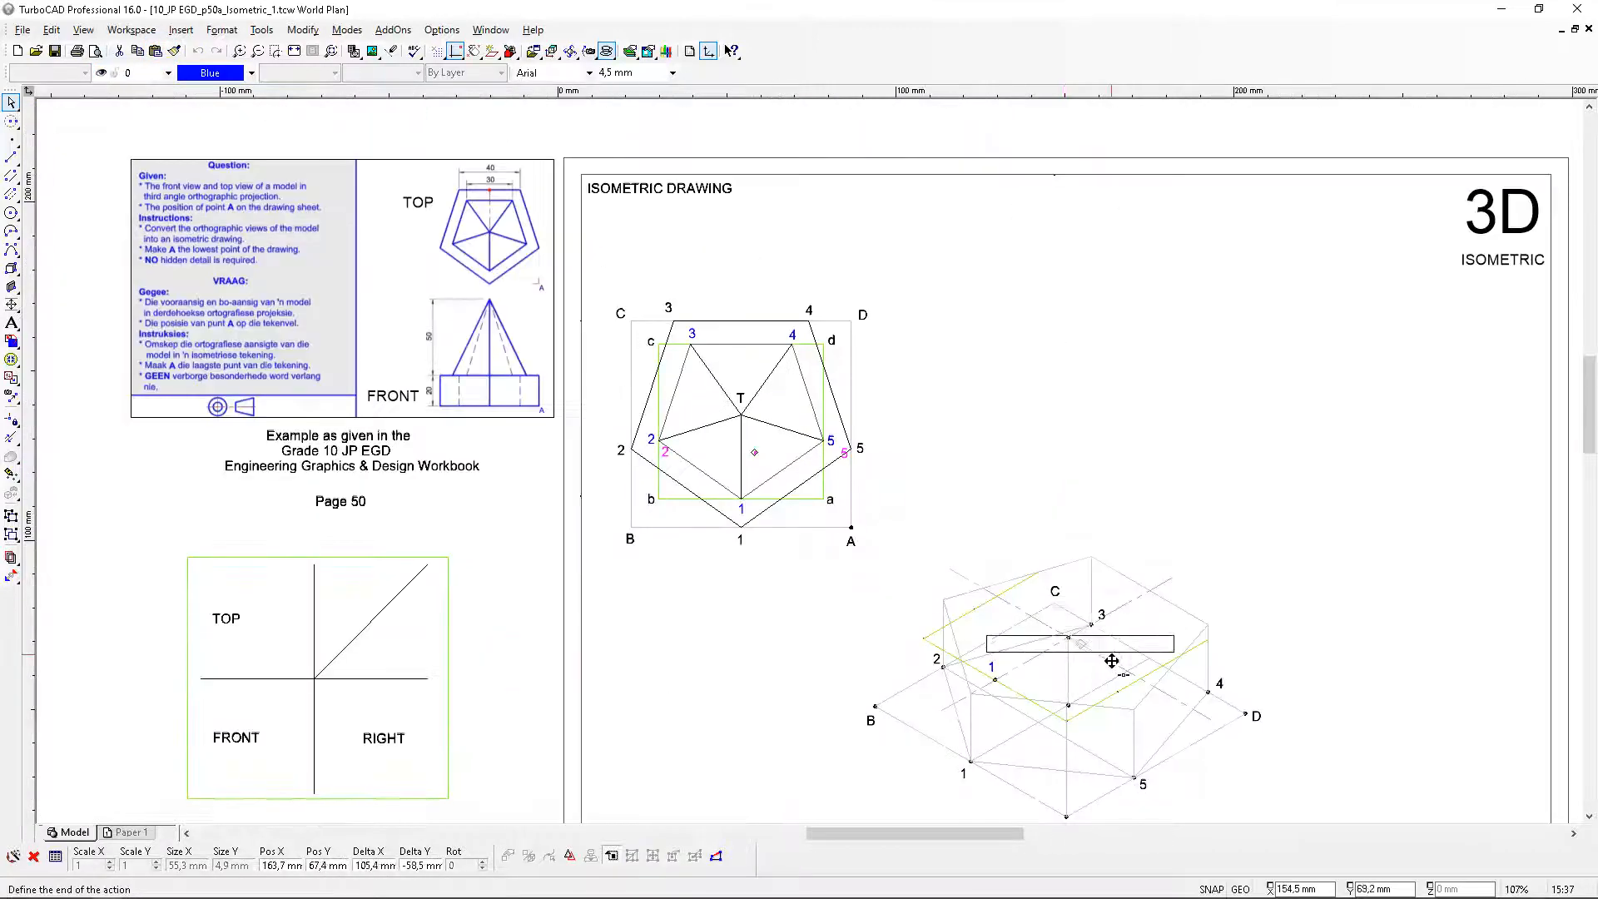
scroll(1116, 663, "up", 3)
left_click(578, 427)
scroll(867, 469, "down", 2)
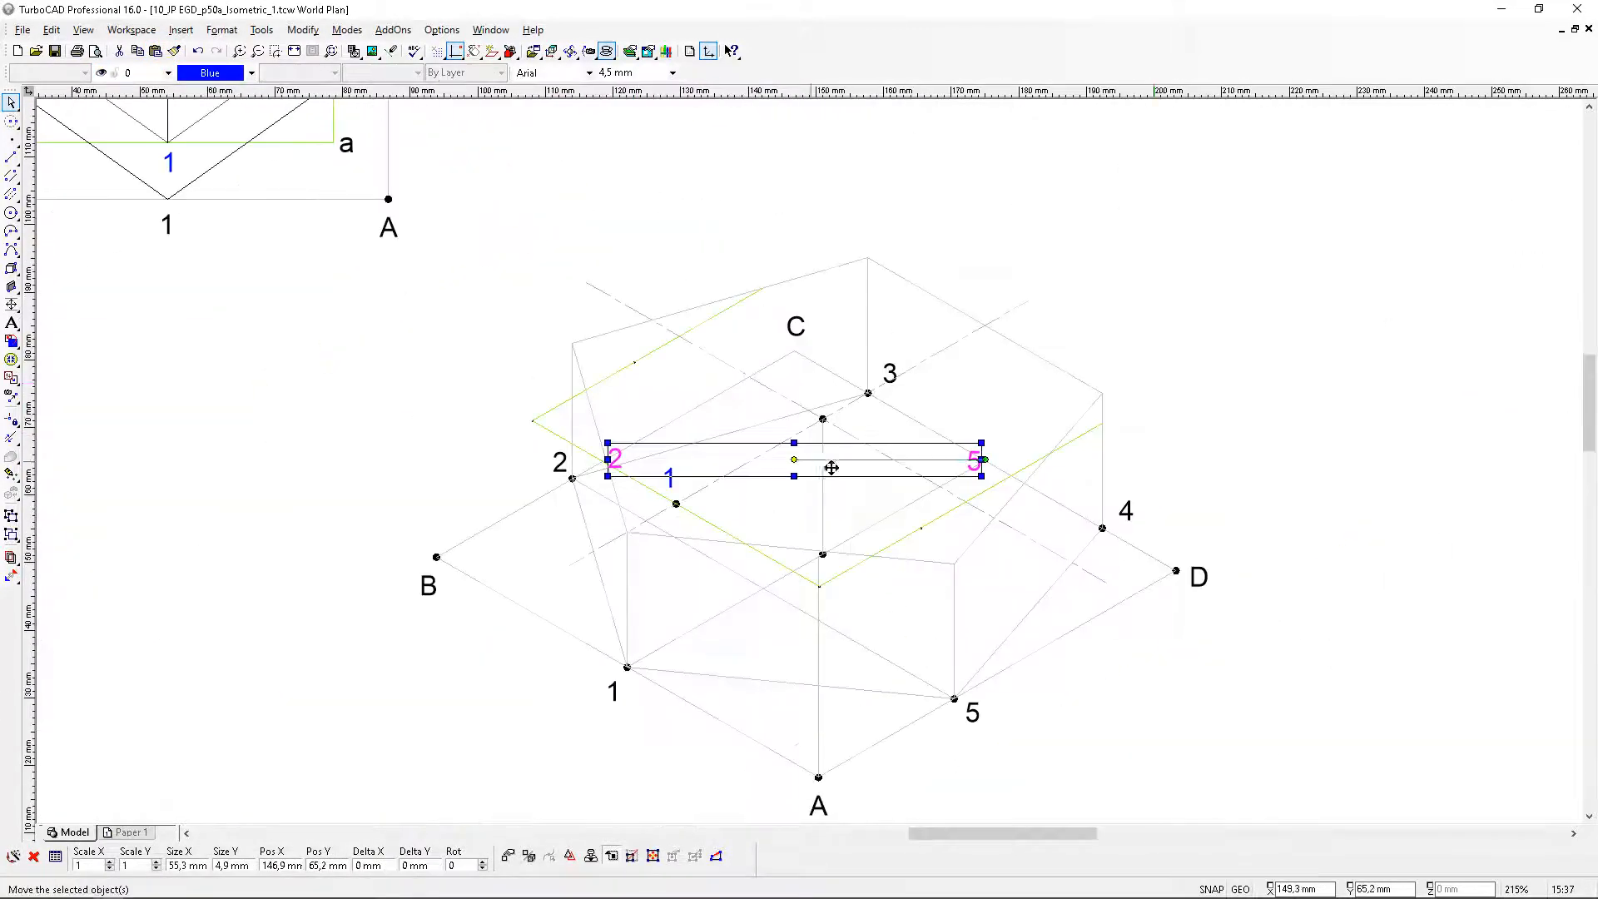
left_click(1159, 357)
With snapping off, move the copied blue label 5 just below and beside the marked point on the isometric green line ad
scroll(977, 469, "up", 1)
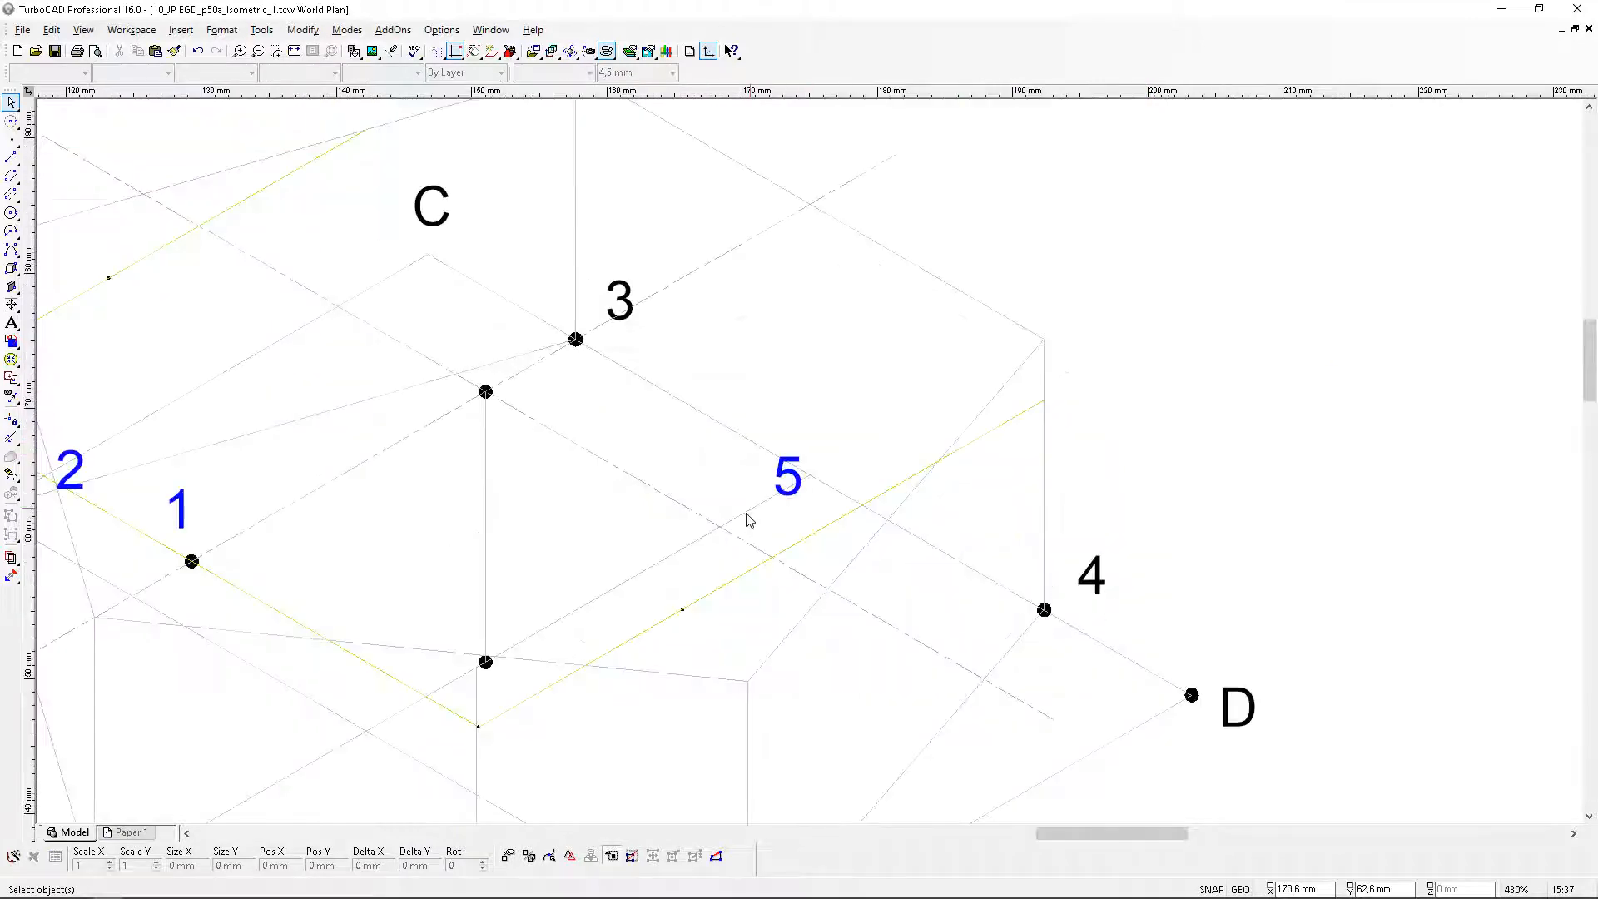
left_click(787, 478)
left_click(771, 448)
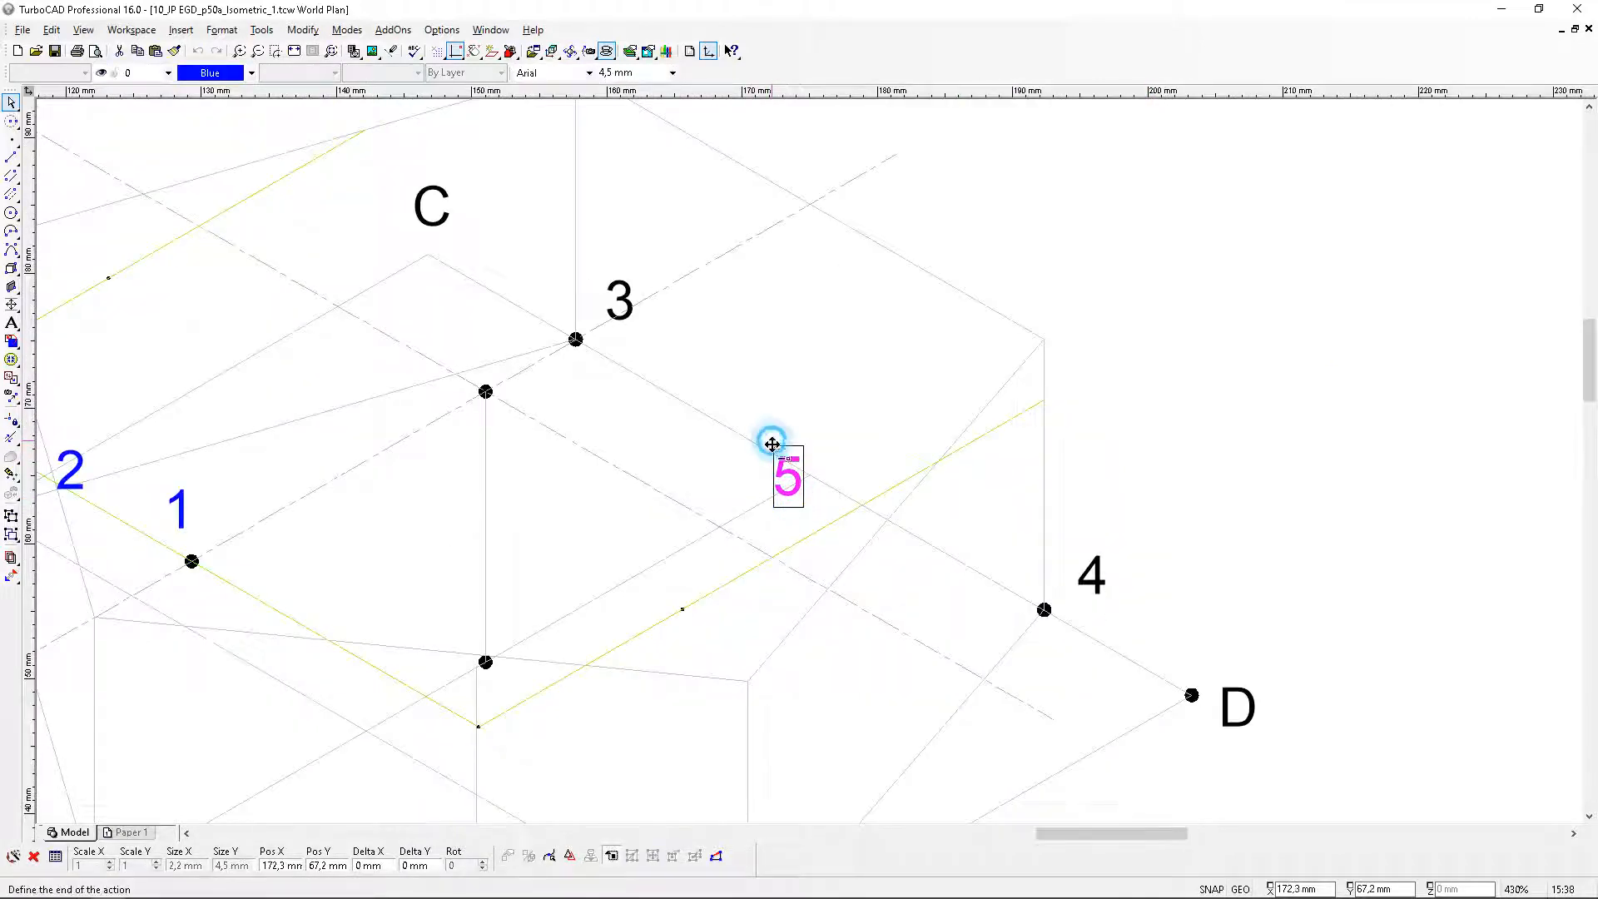
scroll(696, 620, "up", 1)
scroll(809, 461, "up", 1)
left_click(795, 445)
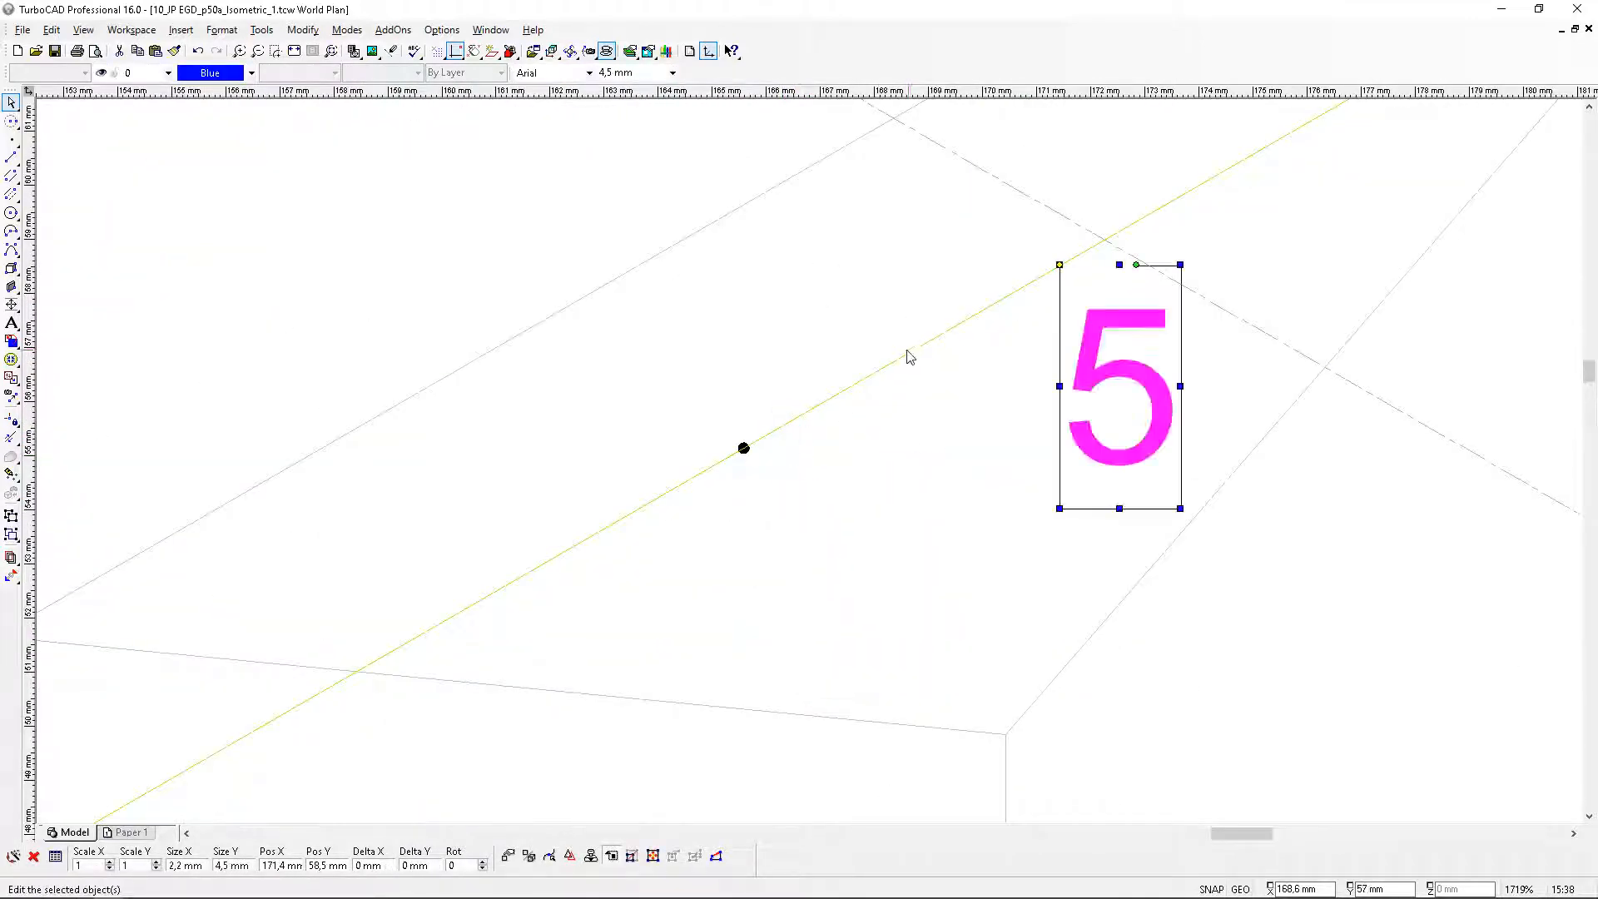
left_click(472, 51)
left_click(1059, 265)
left_click(799, 418)
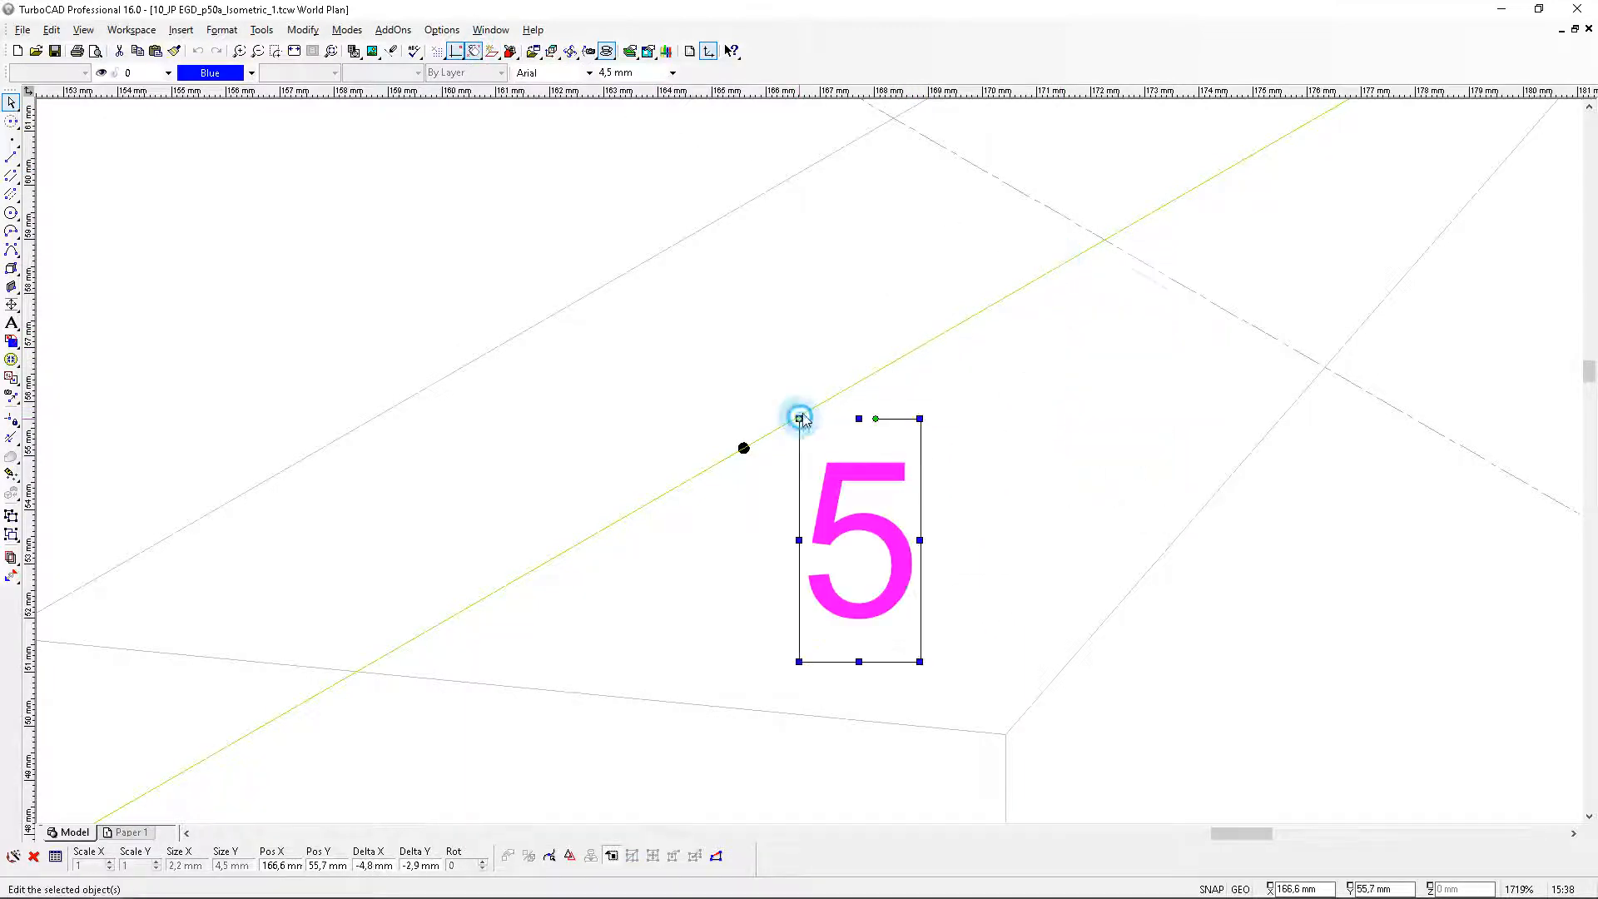
left_click(749, 320)
Move the copied blue label 2 just above and beside the marked point on the isometric green line bc
scroll(673, 322, "down", 2)
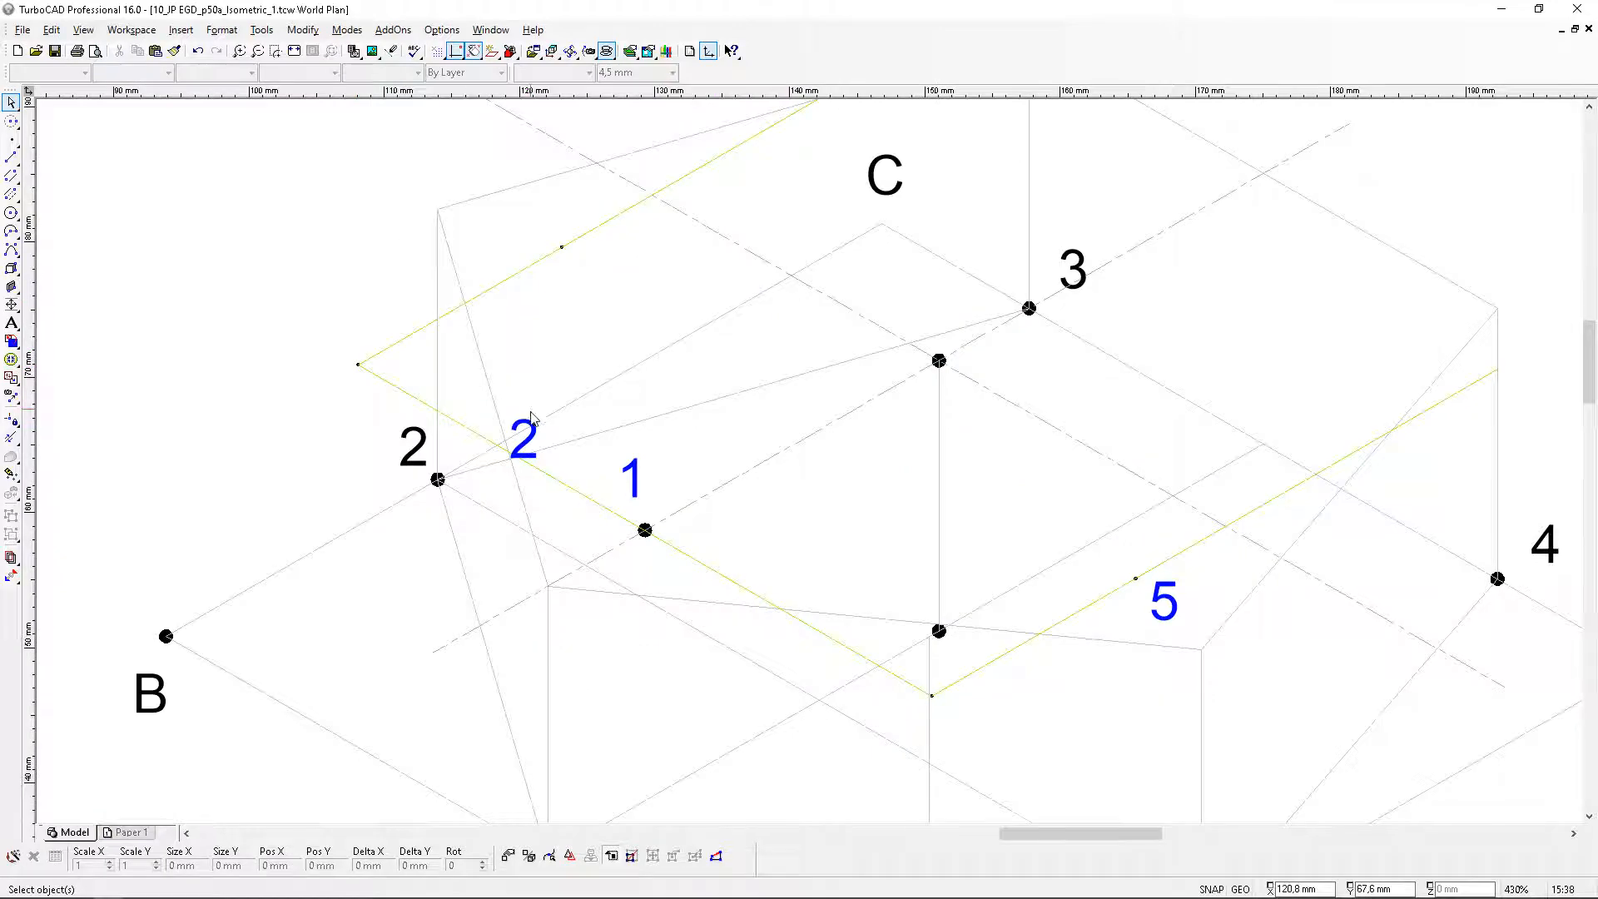
scroll(531, 416, "up", 2)
left_click(778, 490)
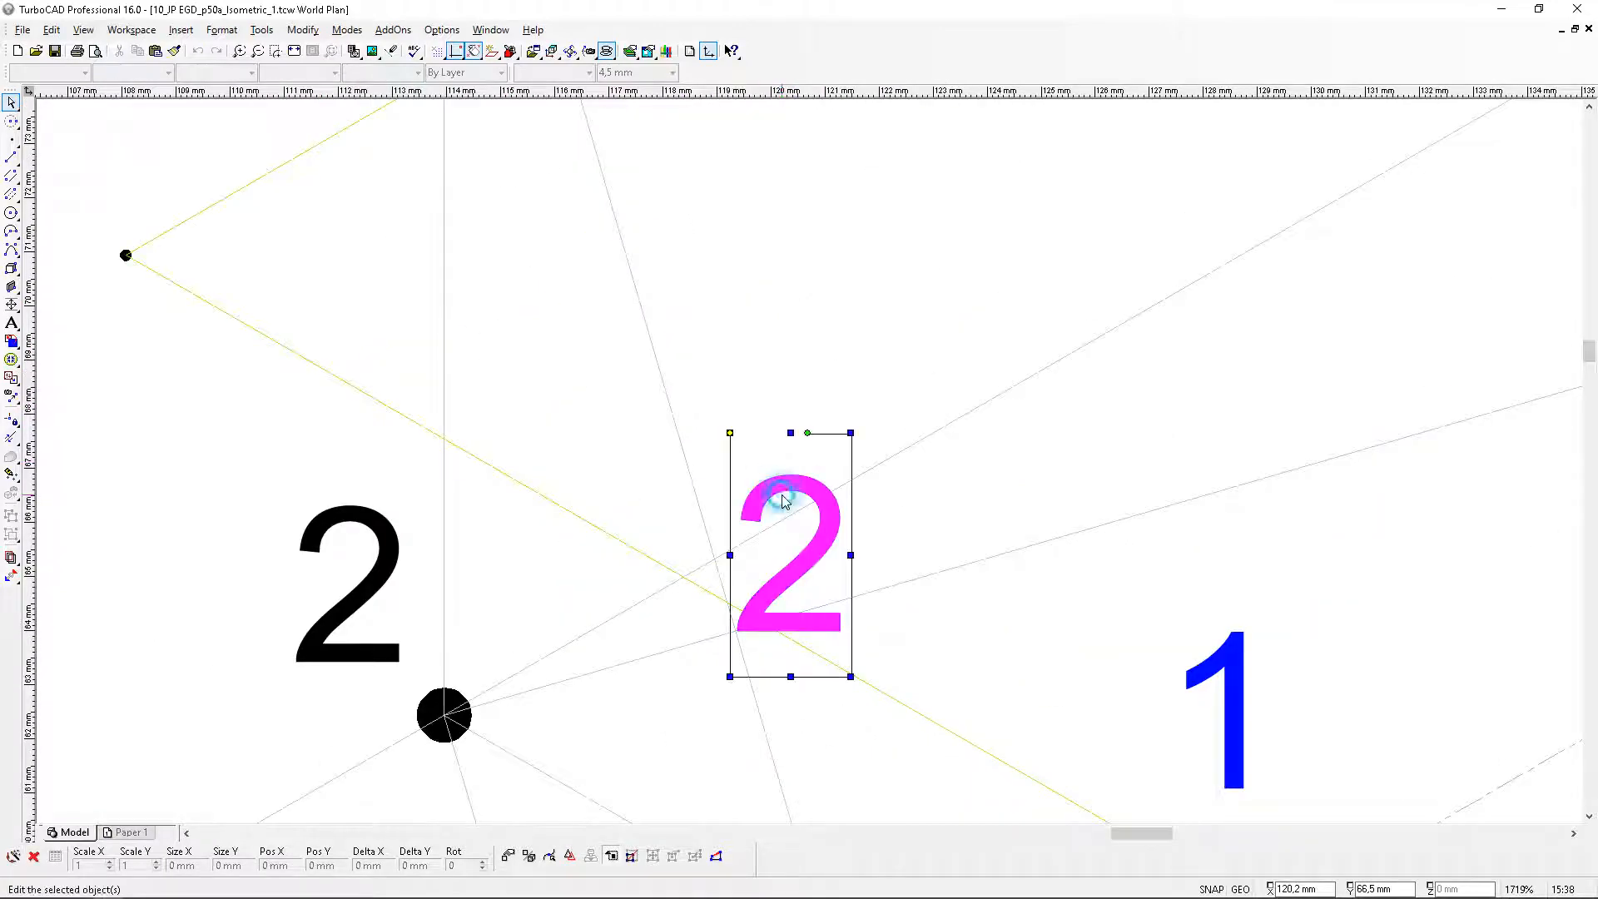
left_click(729, 431)
scroll(813, 457, "down", 2)
scroll(813, 449, "up", 1)
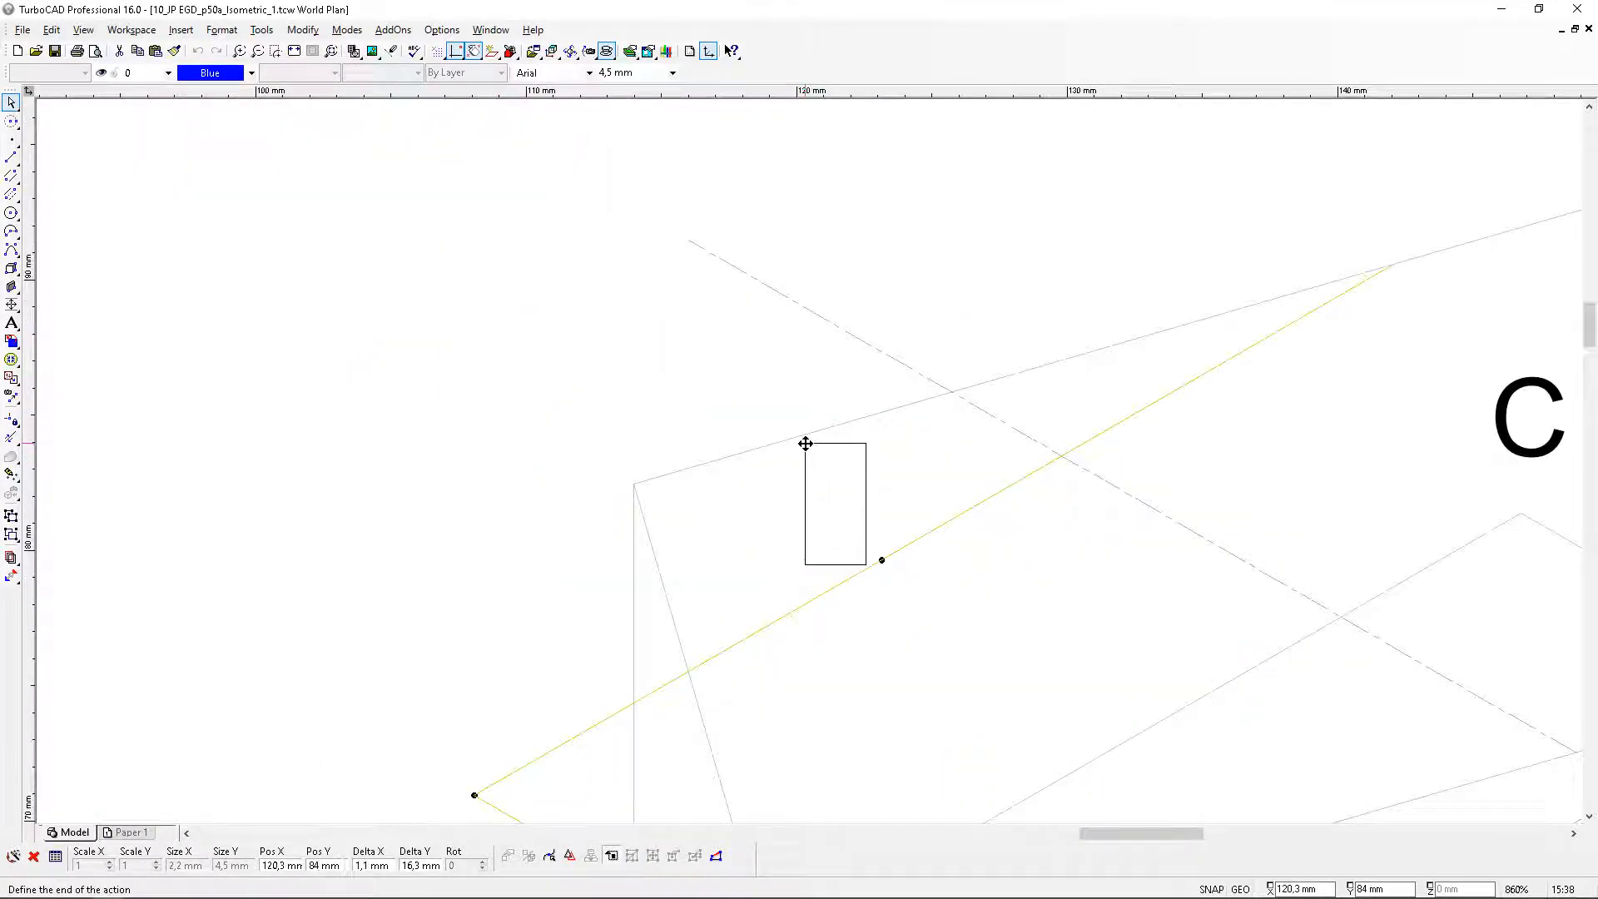
left_click(805, 444)
left_click(1200, 771)
Draw a construction line parallel to the isometric green line ab, snapped through the marked point at blue label 5
scroll(1071, 599, "down", 2)
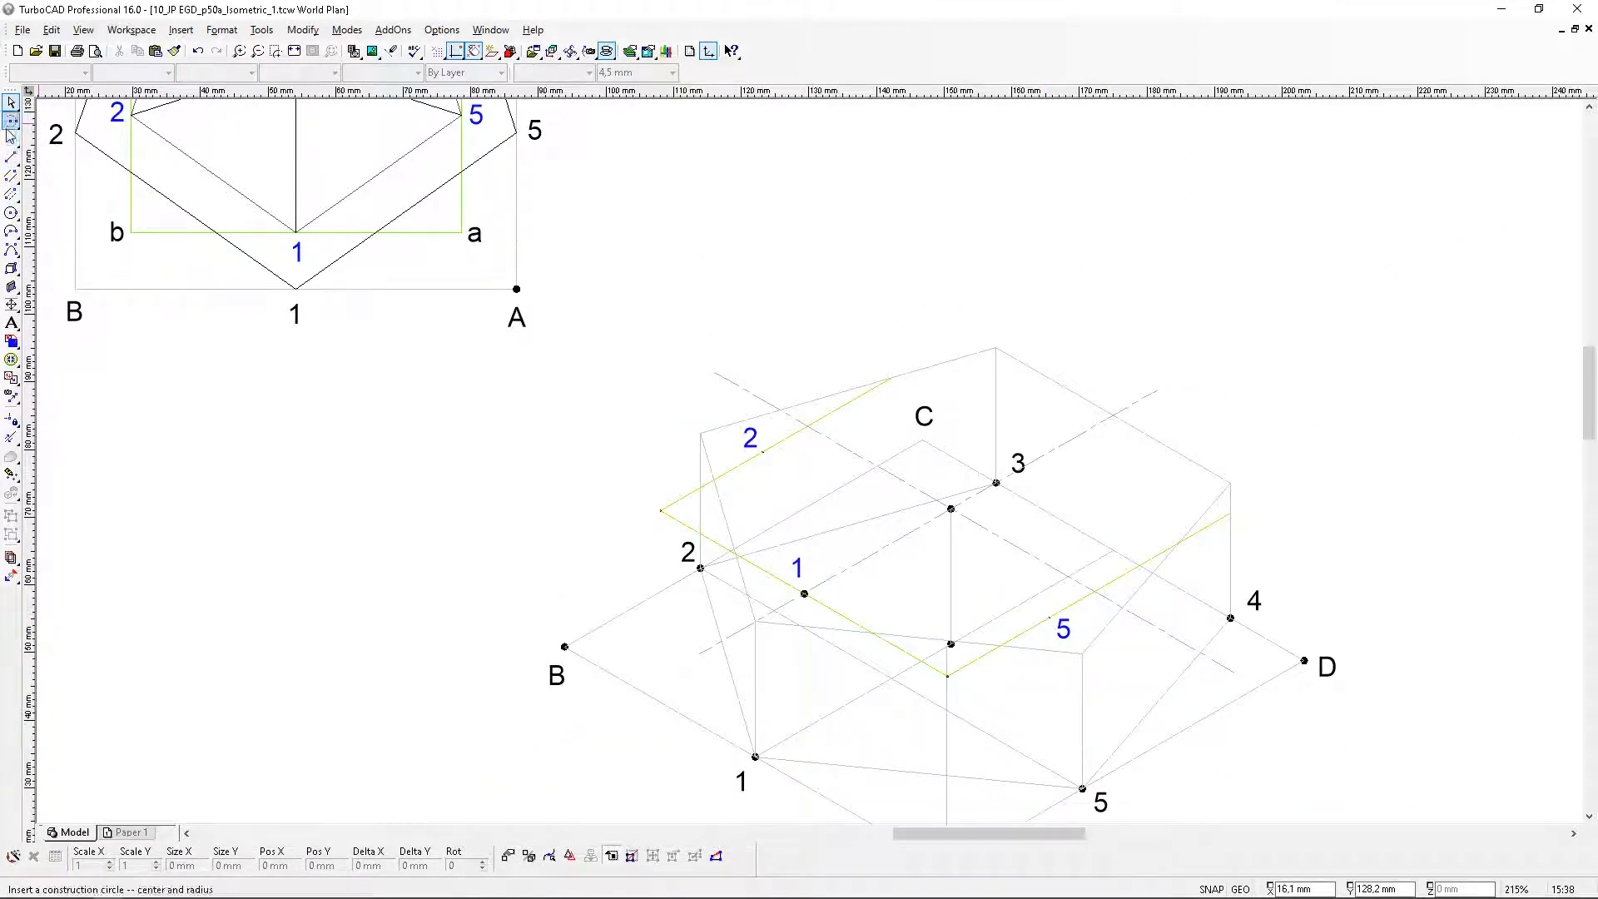
mouse_move(14, 125)
left_mouse_down()
mouse_move(48, 150)
mouse_move(30, 151)
left_mouse_up()
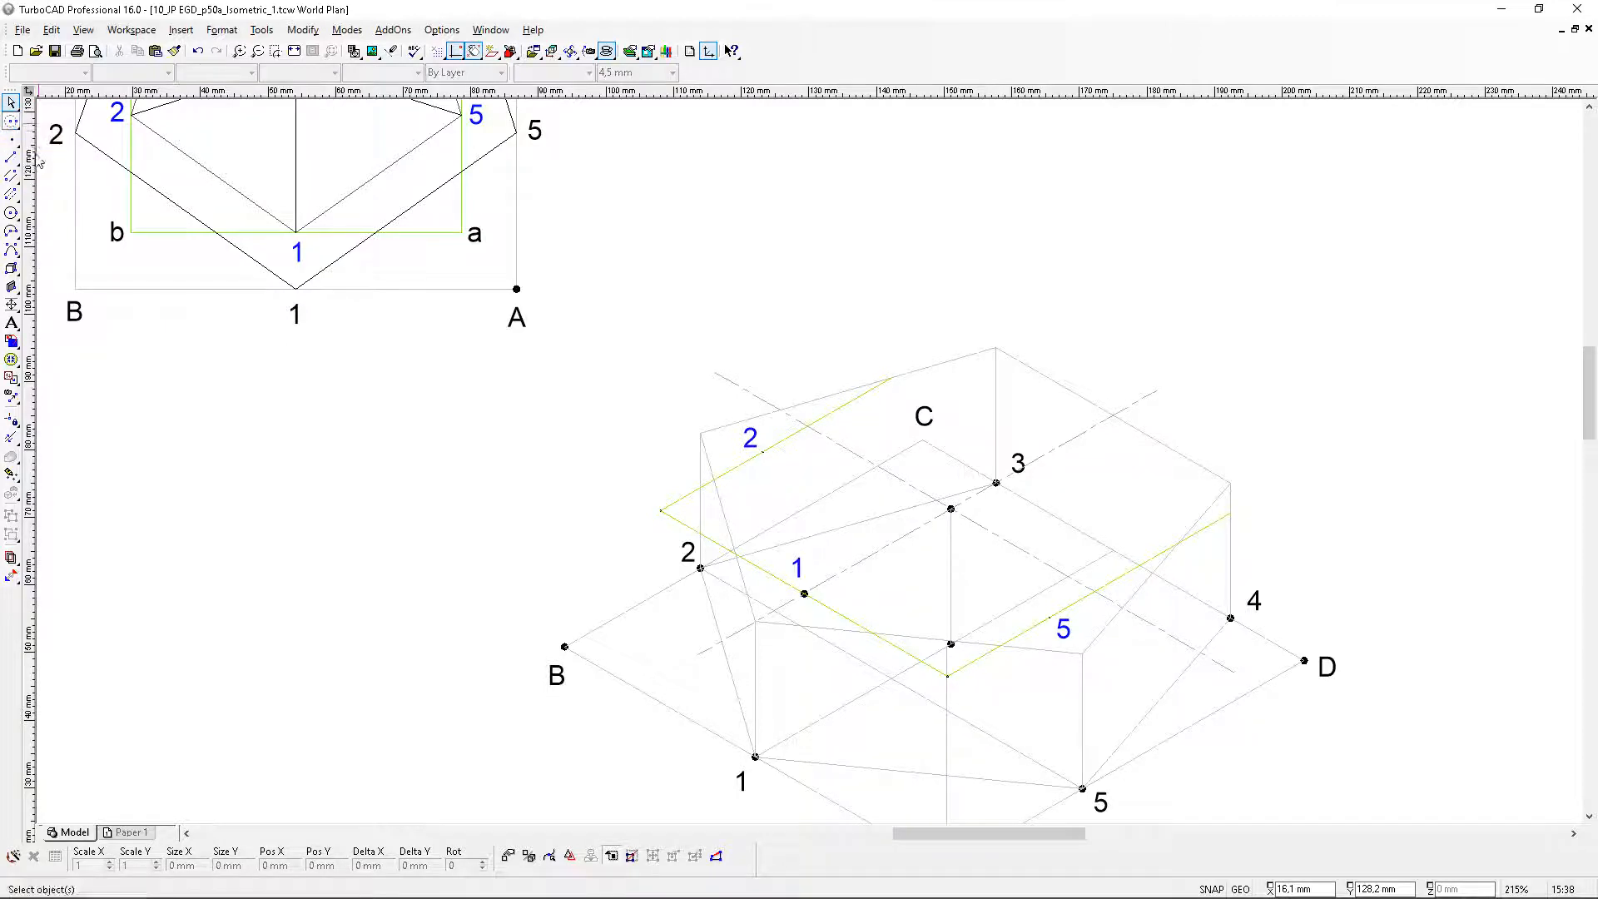
scroll(914, 650, "up", 1)
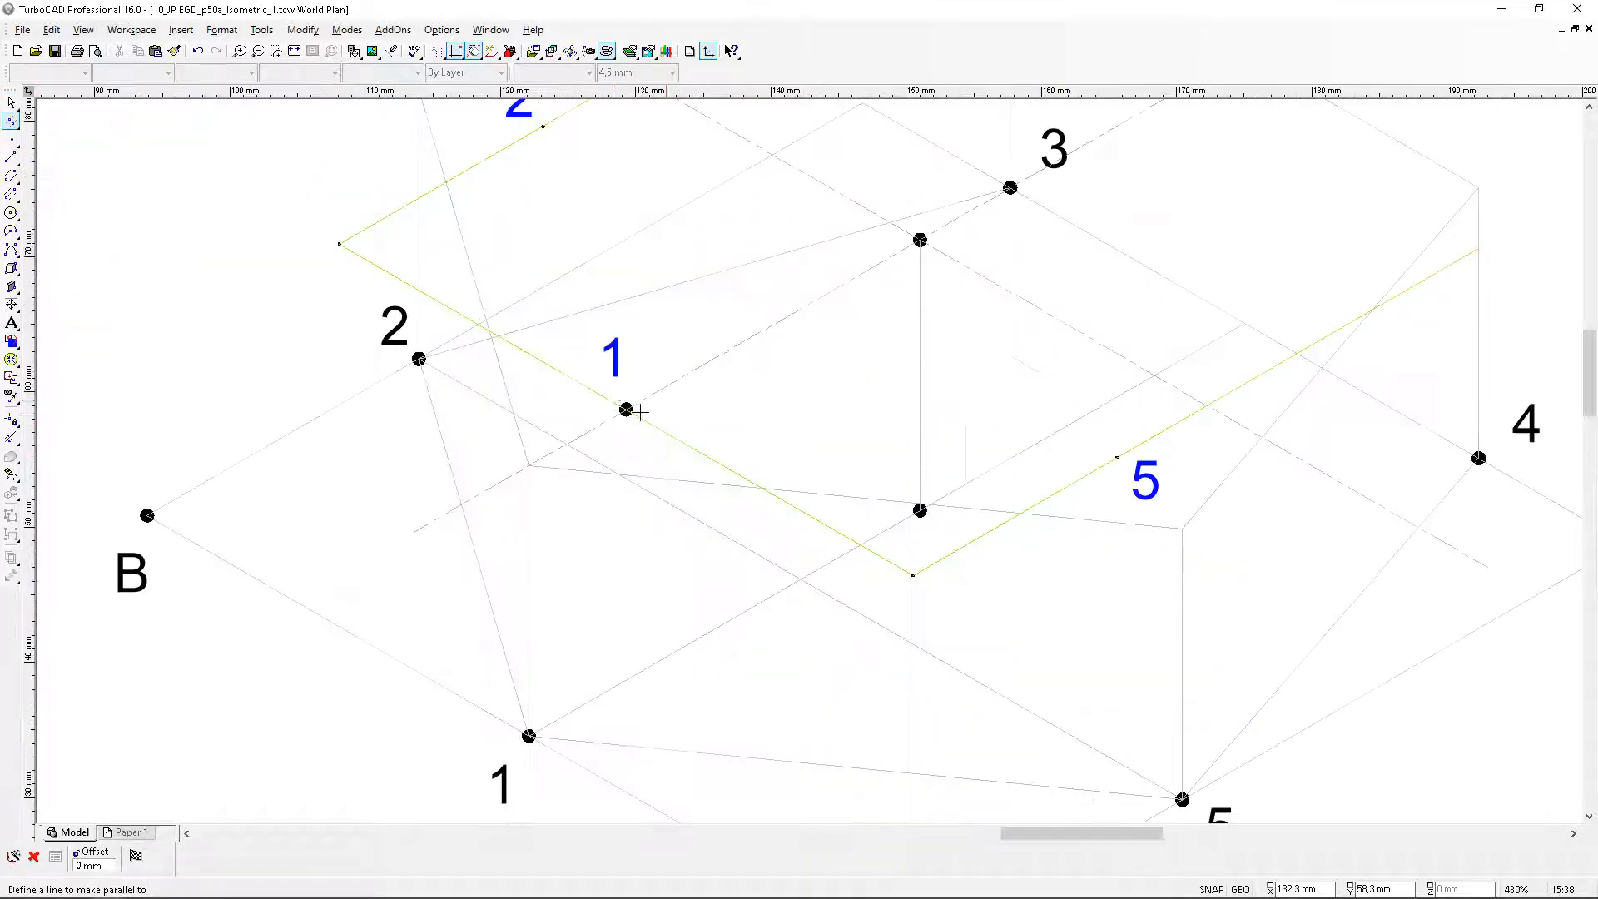
left_click(699, 451)
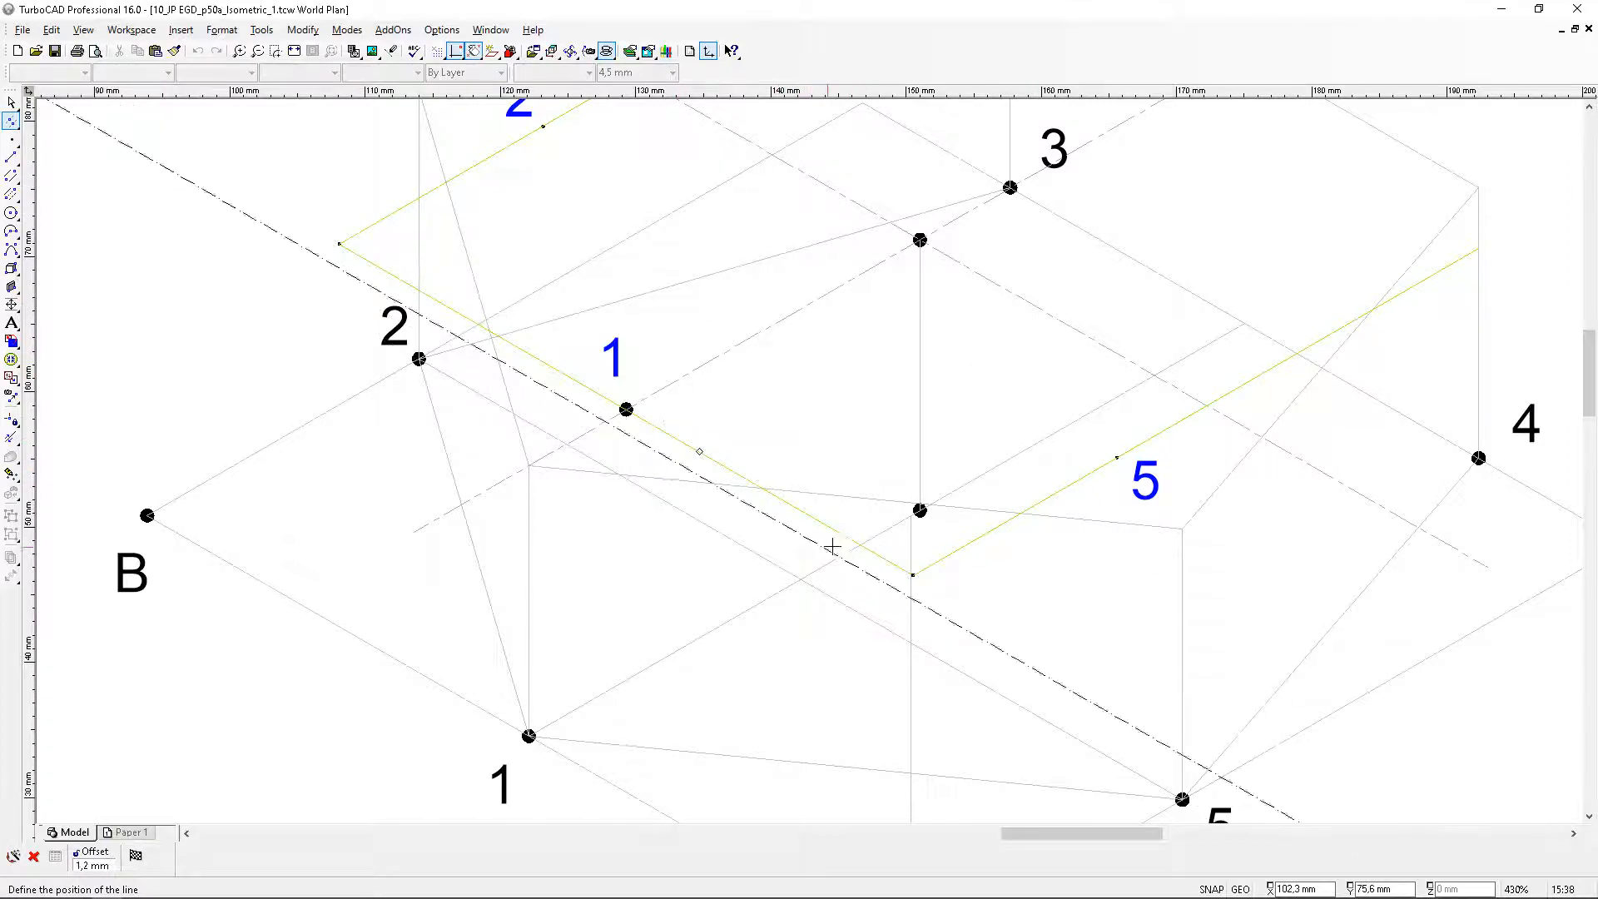
scroll(1203, 392, "up", 2)
scroll(859, 653, "up", 2)
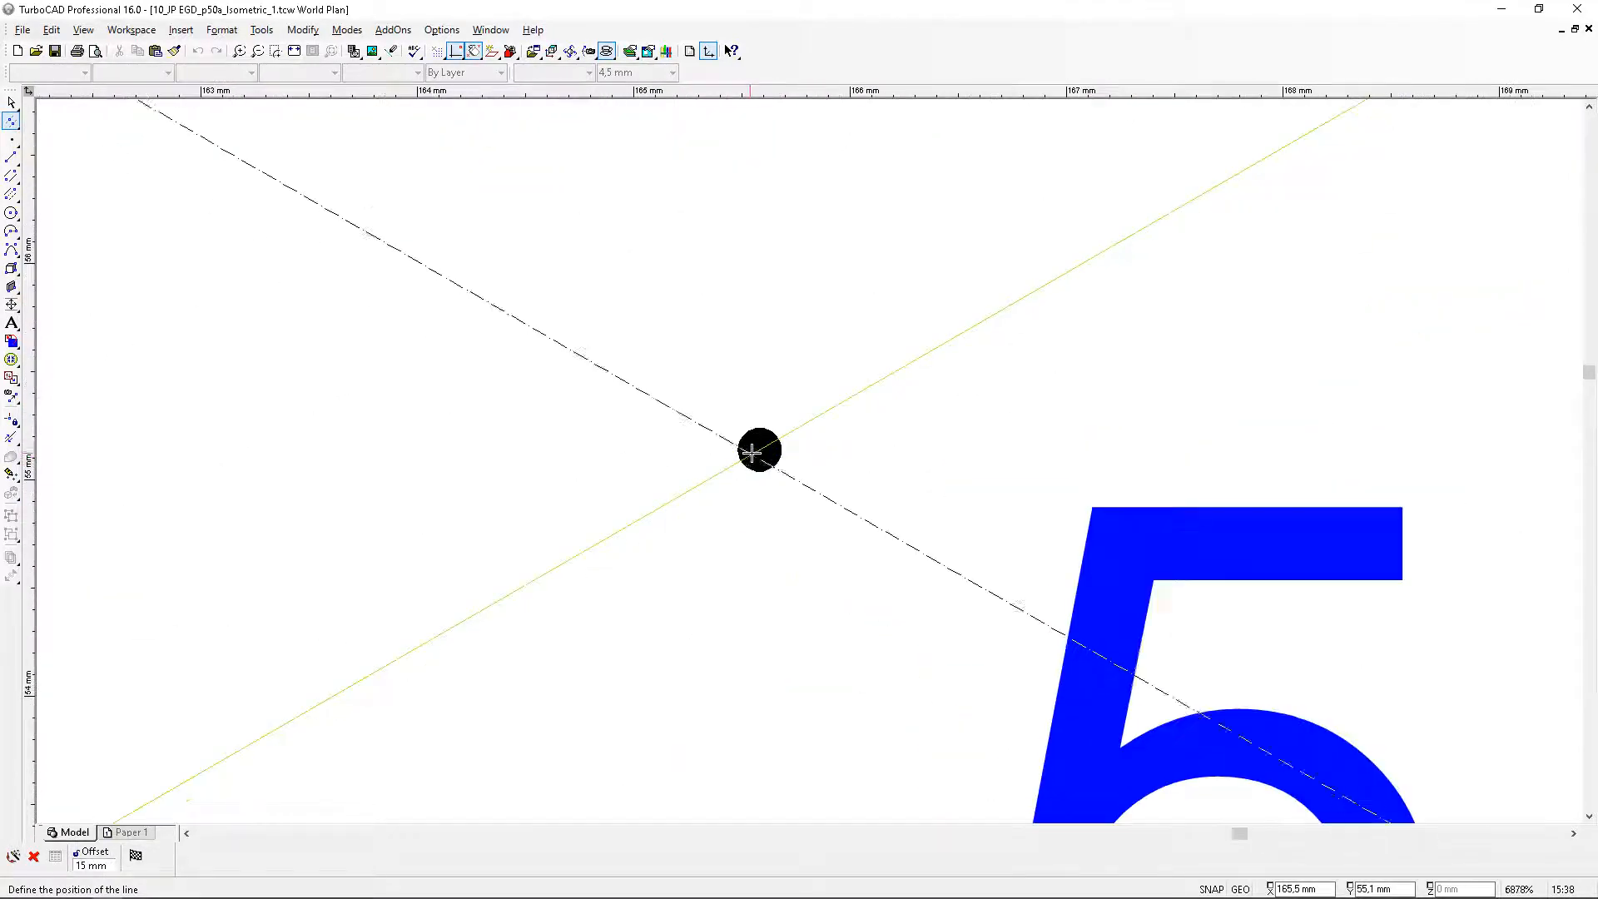
left_click(475, 51)
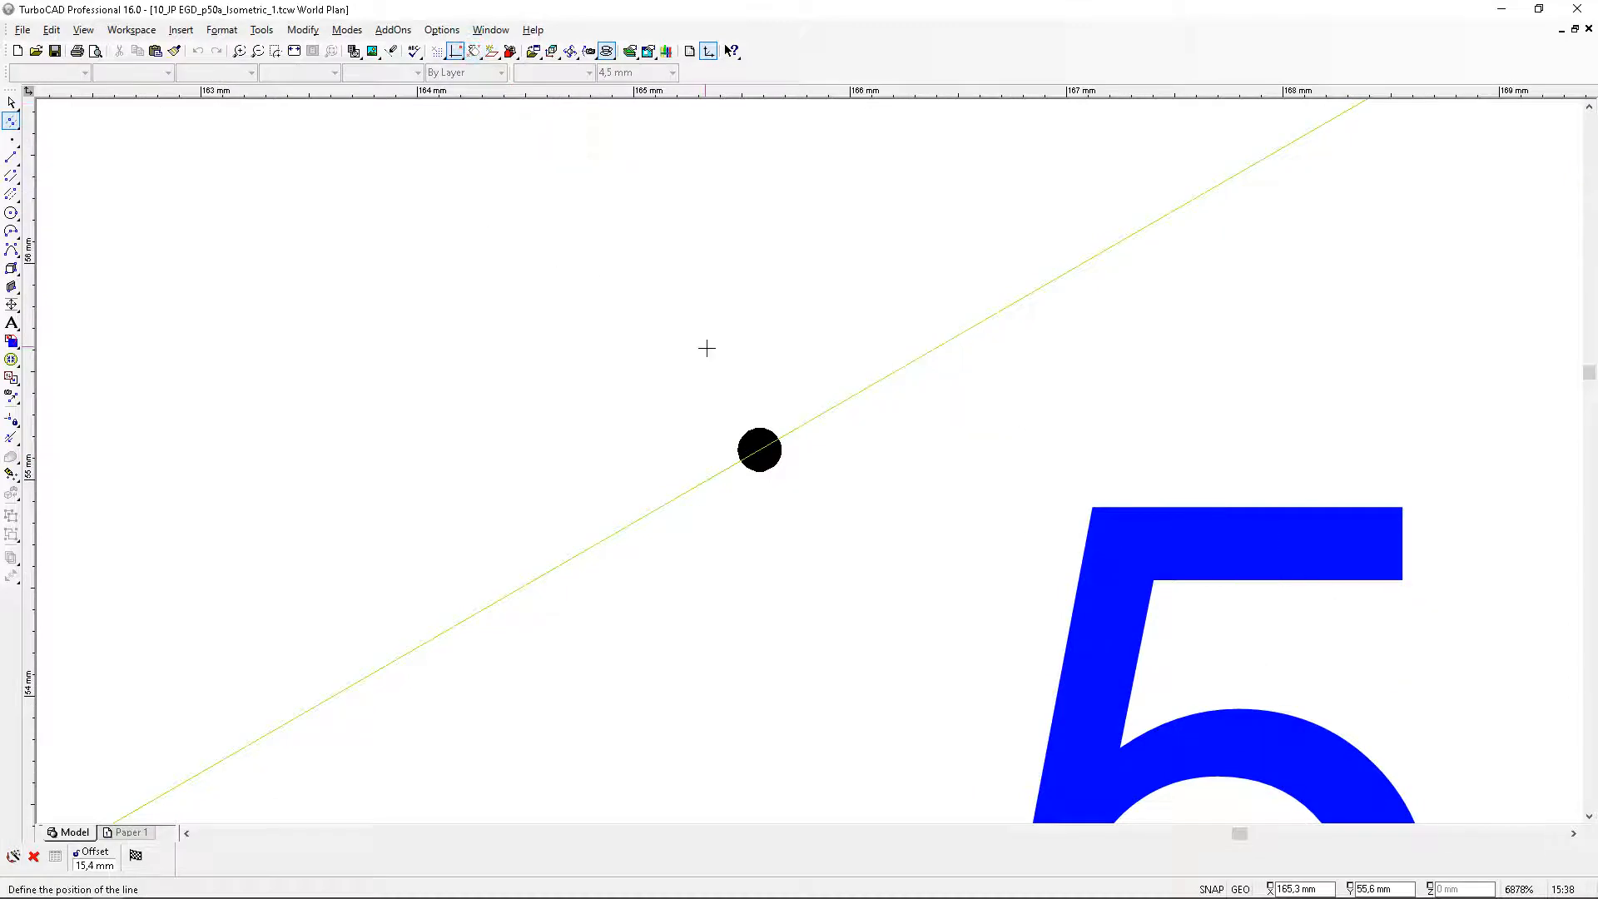
left_click(757, 452)
scroll(833, 453, "down", 3)
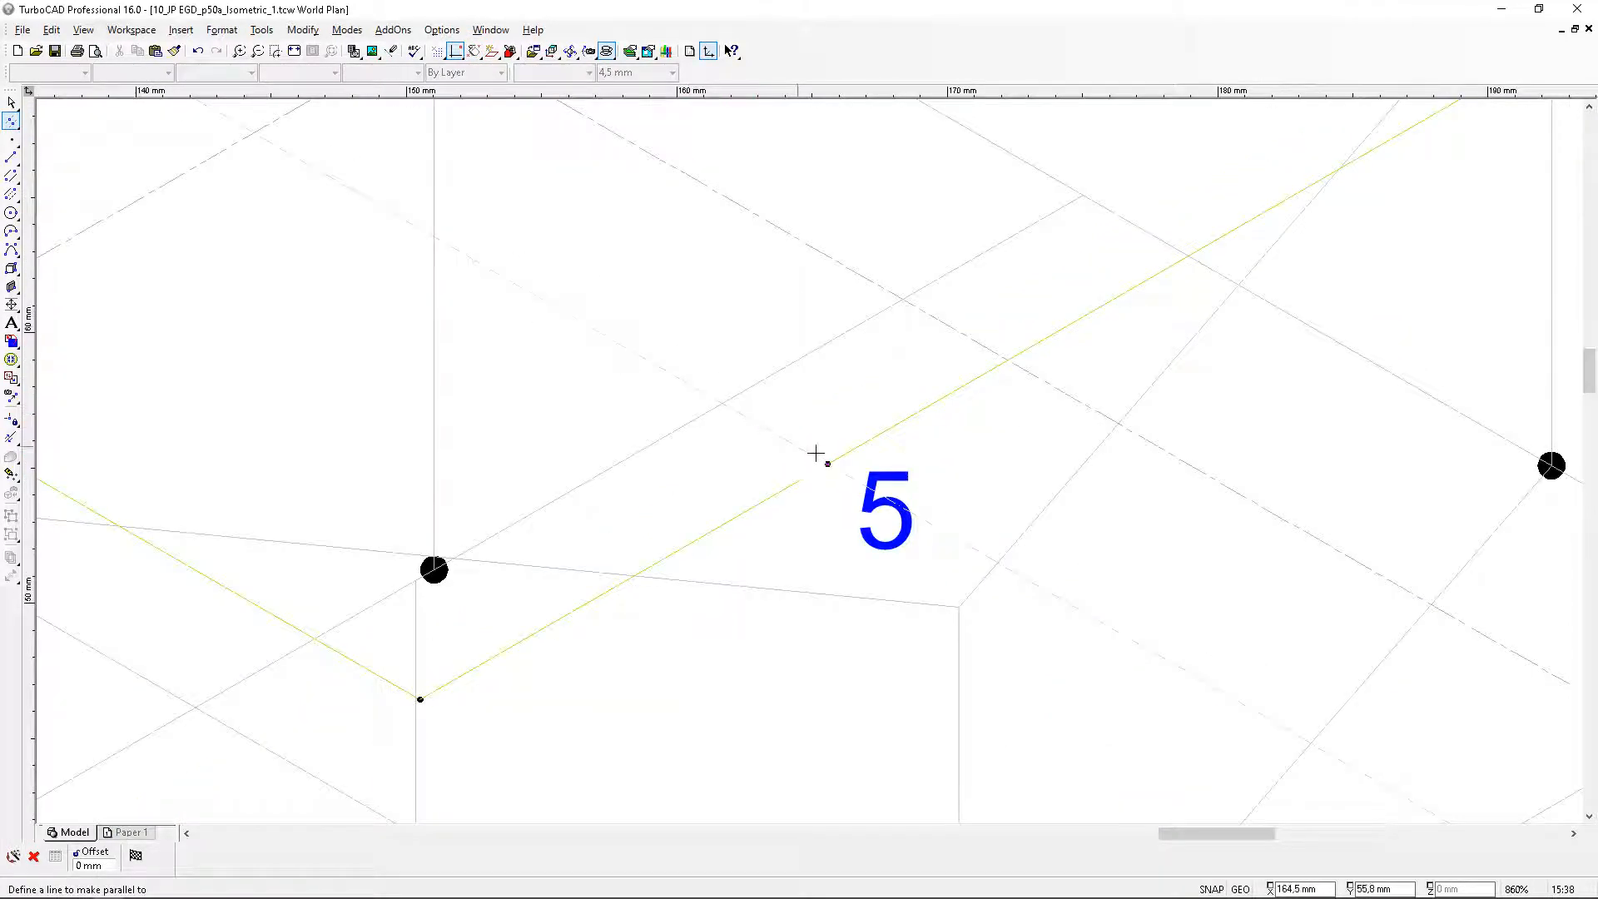
Check the parallel construction line against the marked points at blue labels 5 and 2, and clear all constructions
scroll(828, 463, "up", 3)
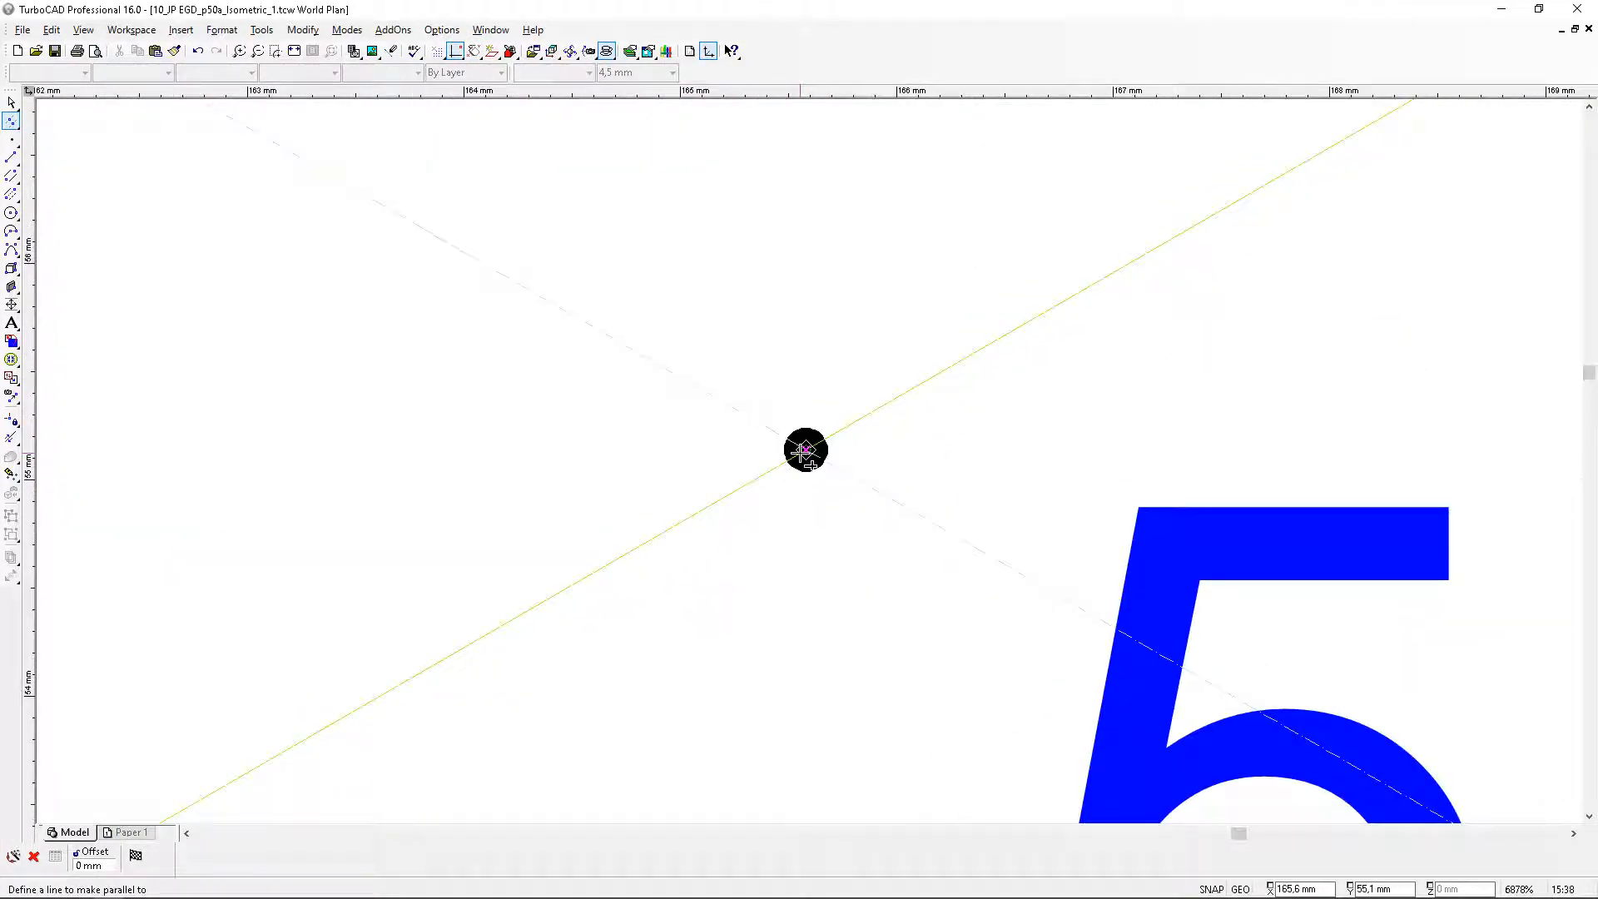
scroll(717, 477, "down", 4)
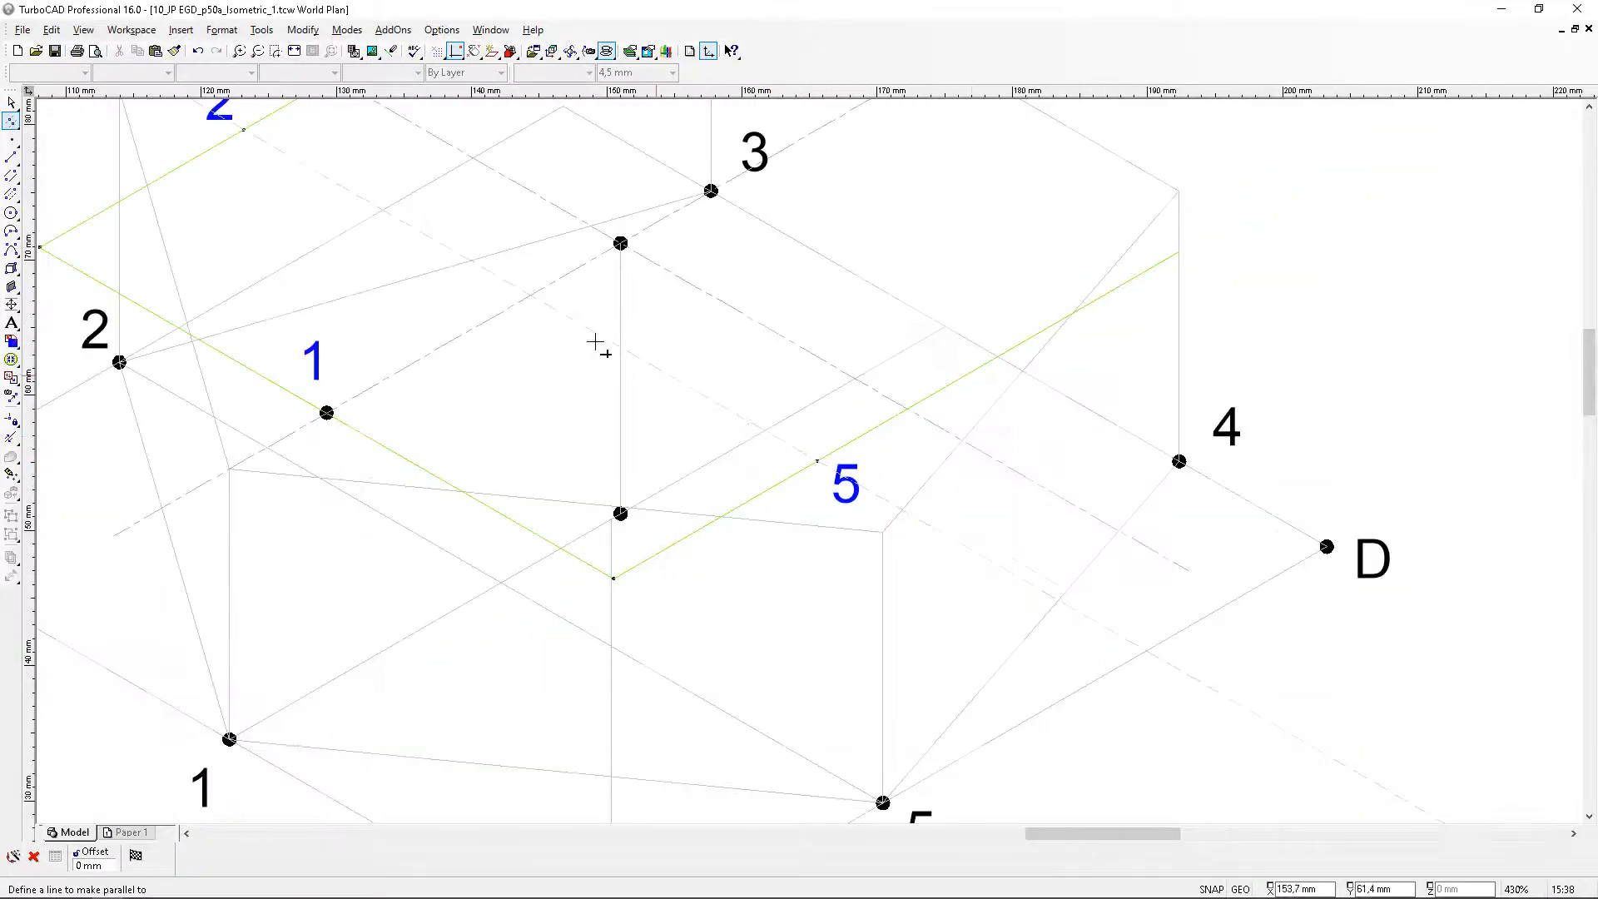
scroll(236, 131, "up", 4)
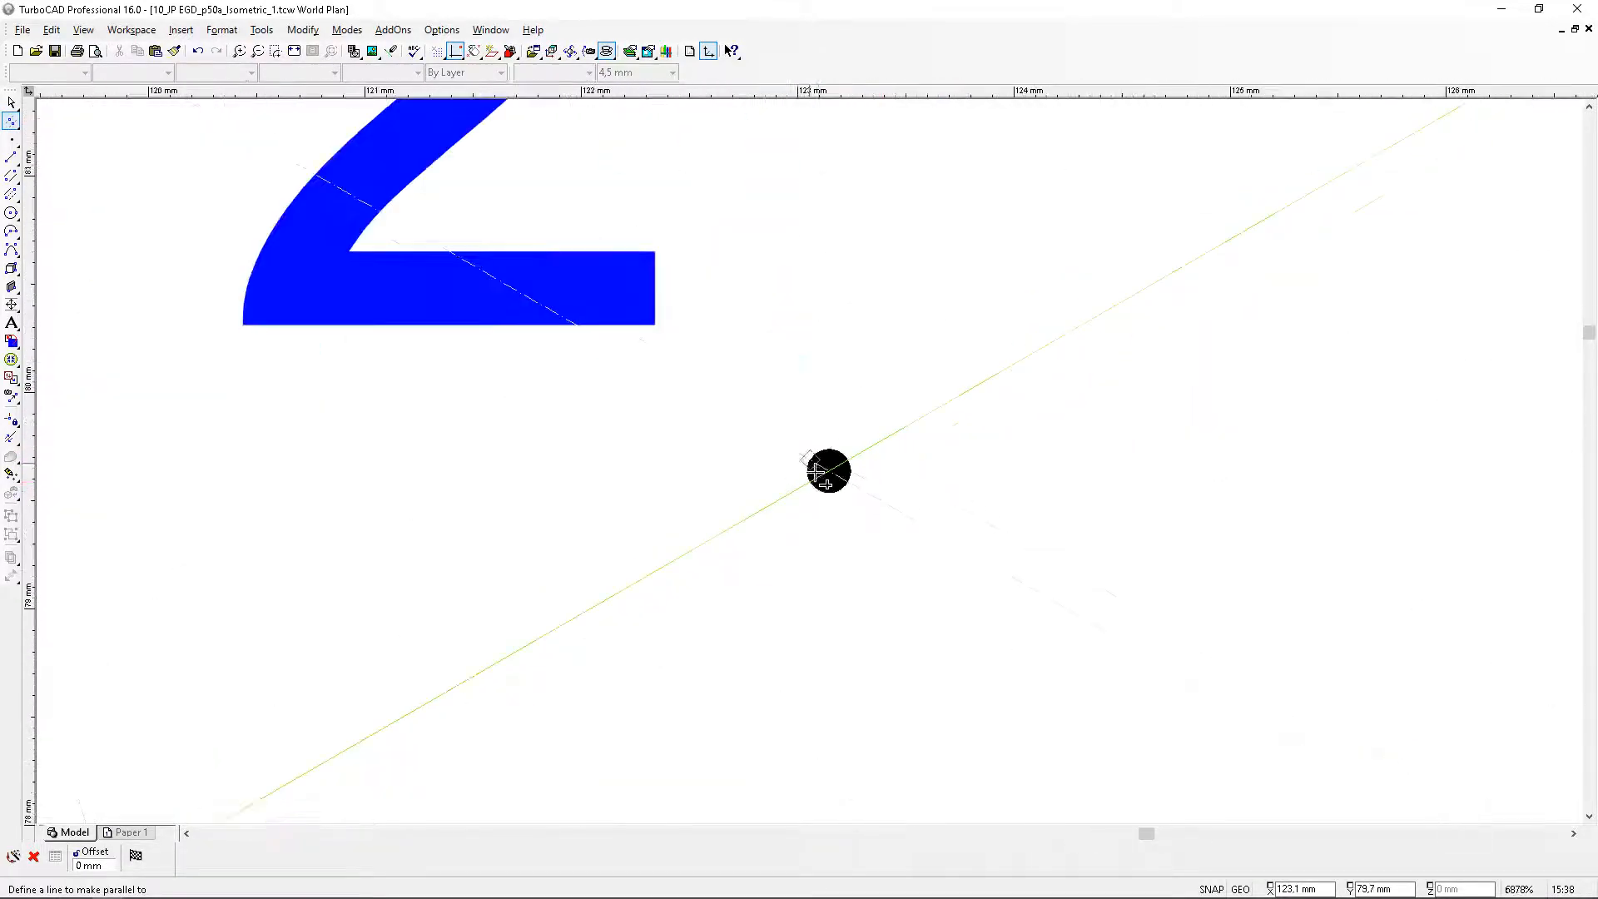
scroll(858, 504, "down", 4)
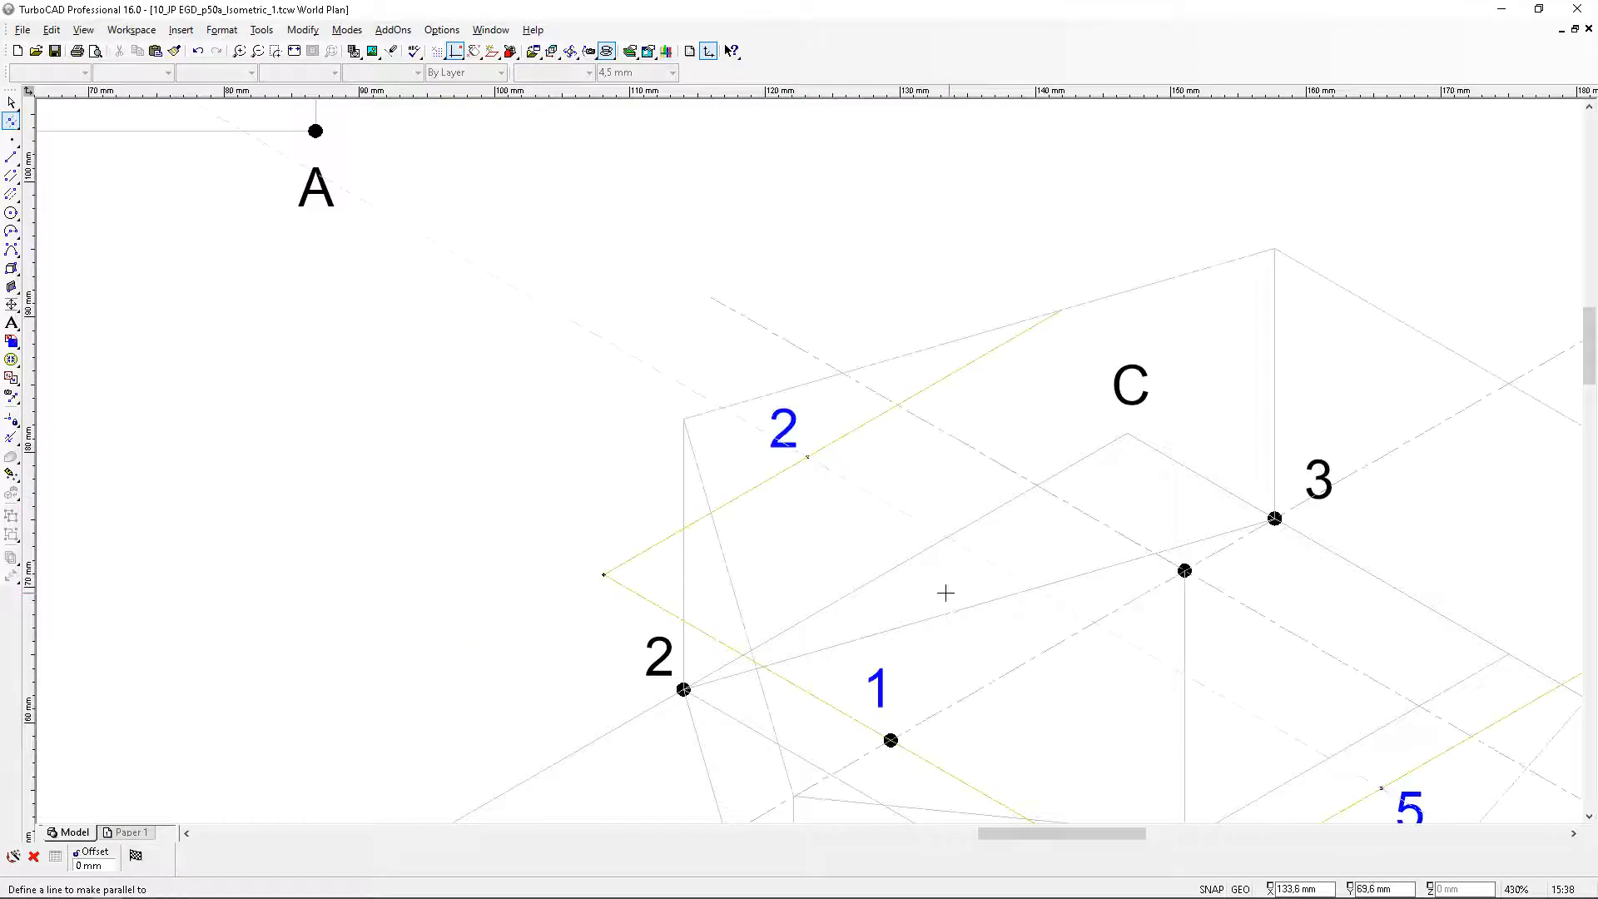
scroll(952, 568, "down", 1)
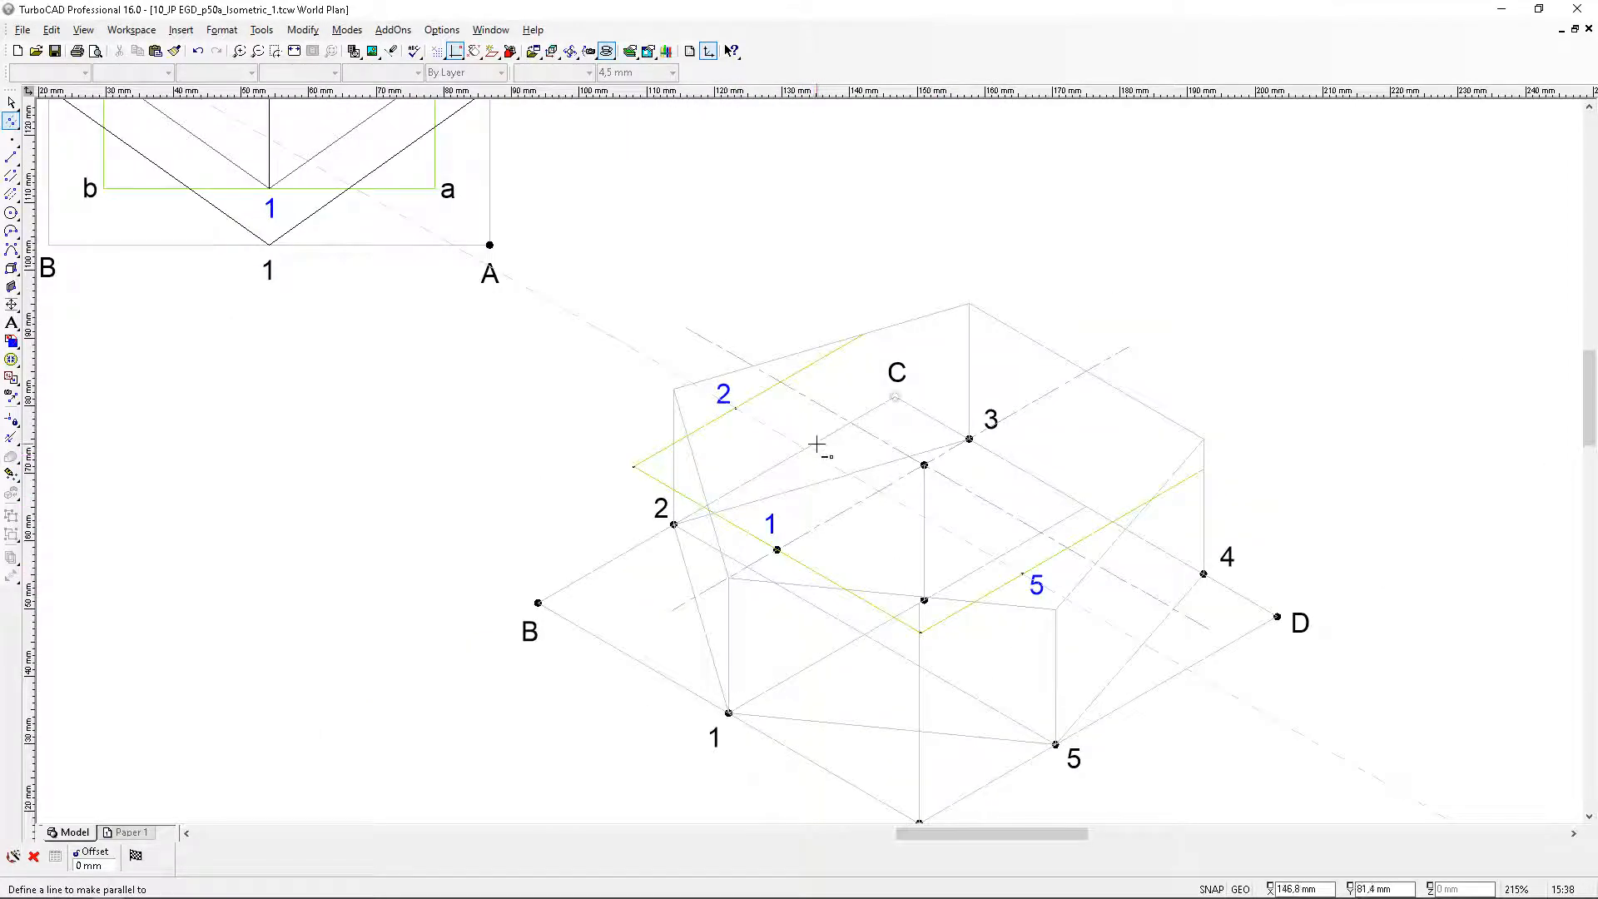
left_click(51, 30)
mouse_move(130, 162)
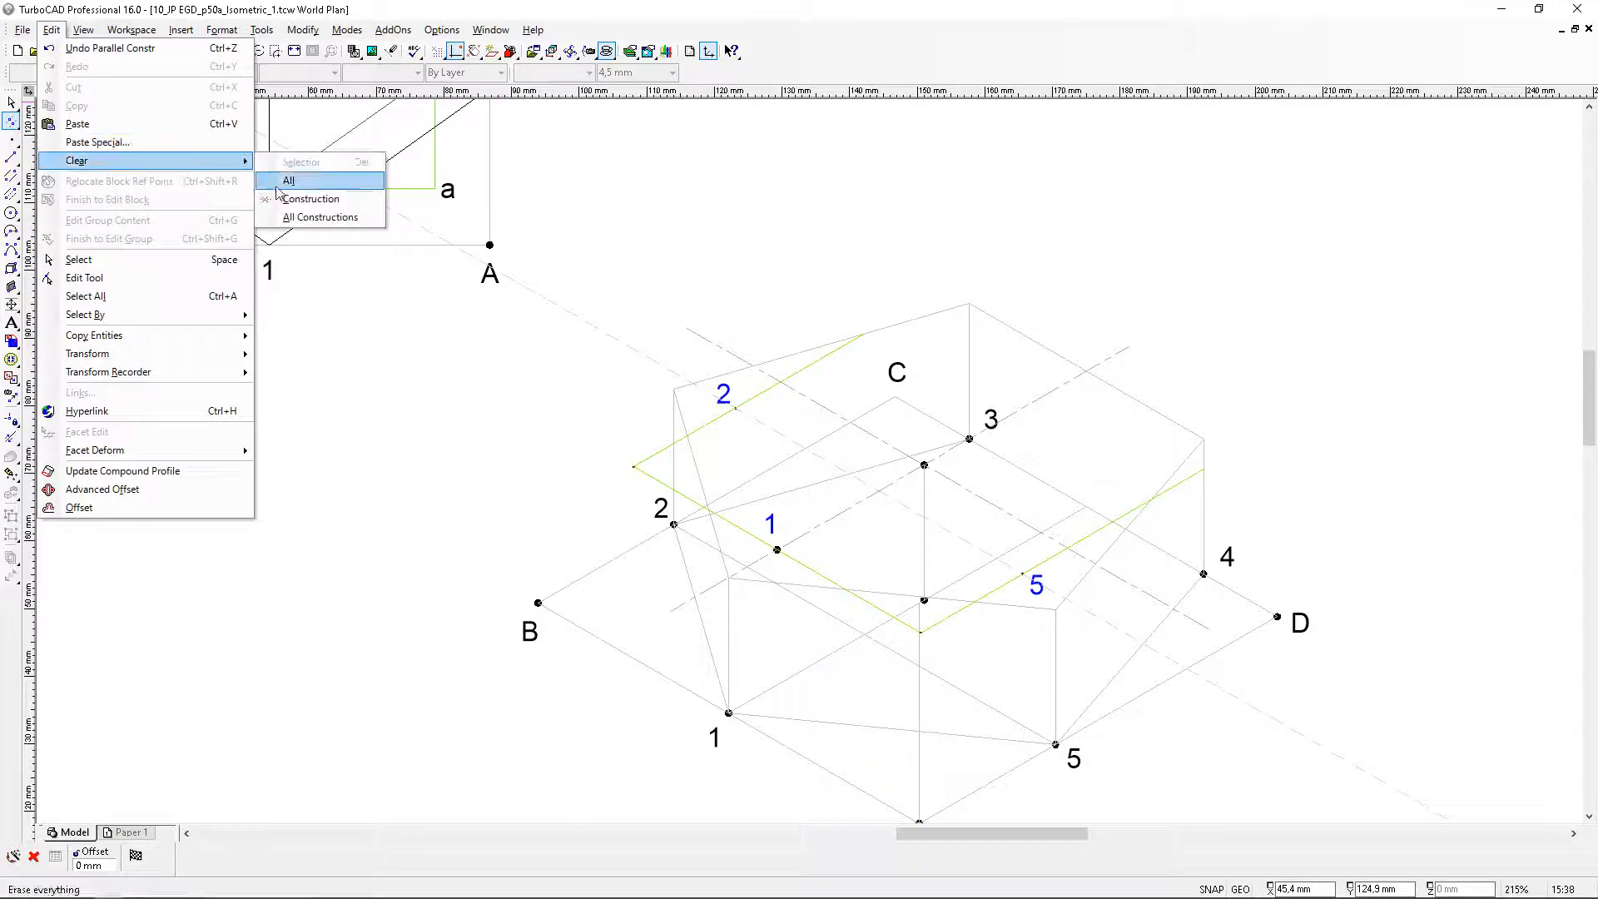
left_click(300, 220)
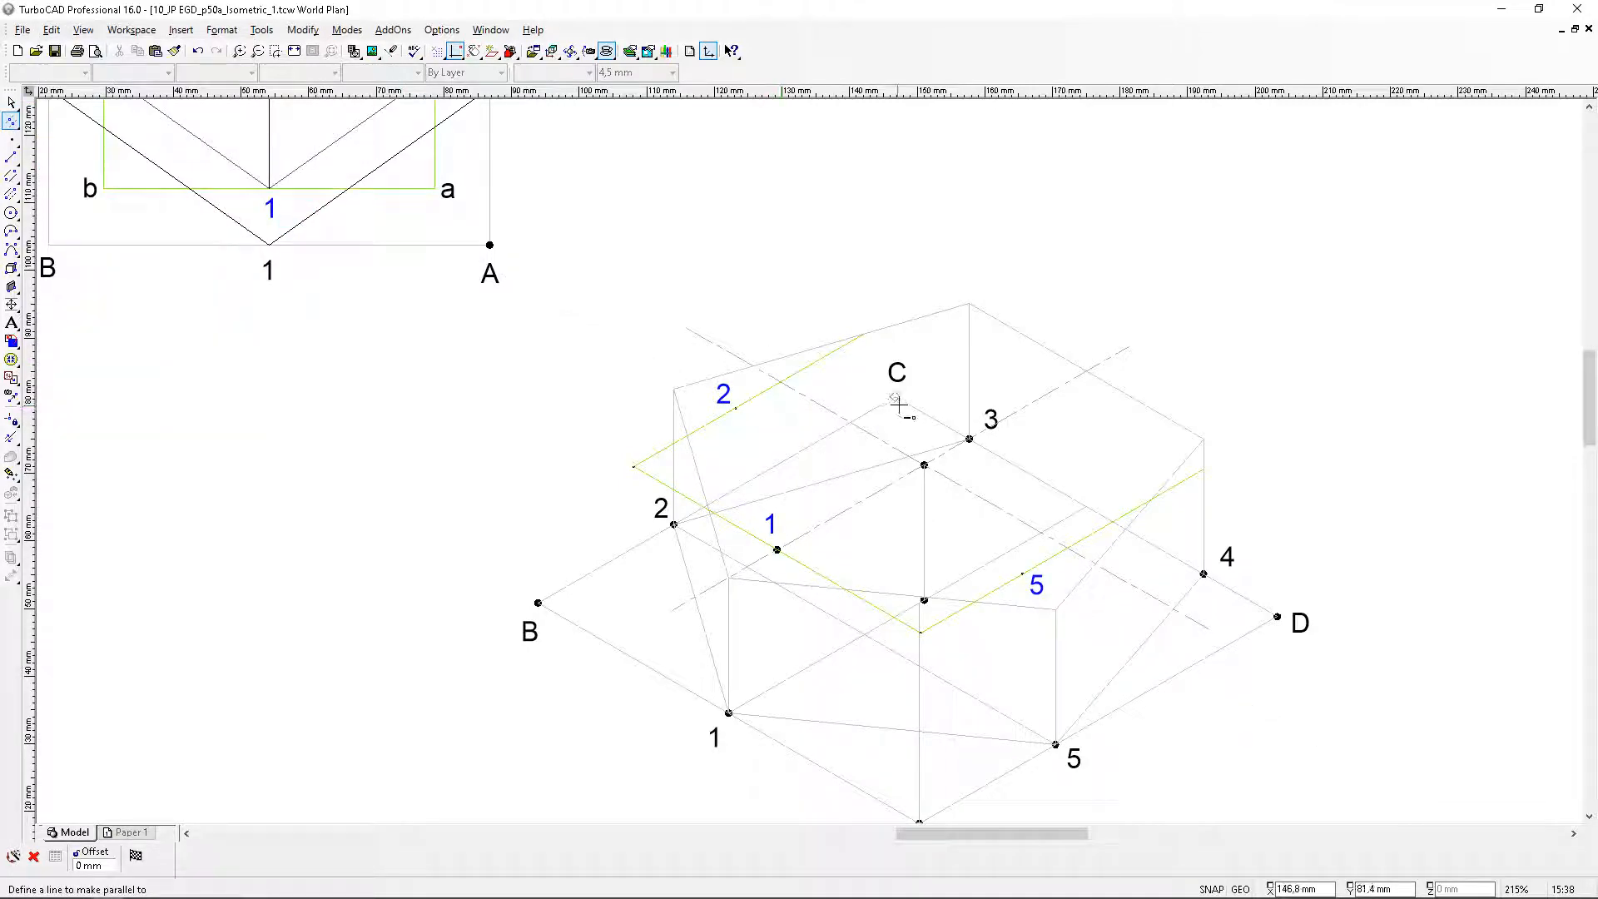
Draw a construction circle in the top view centred on corner a of the green box and passing through corner d
scroll(586, 336, "down", 1)
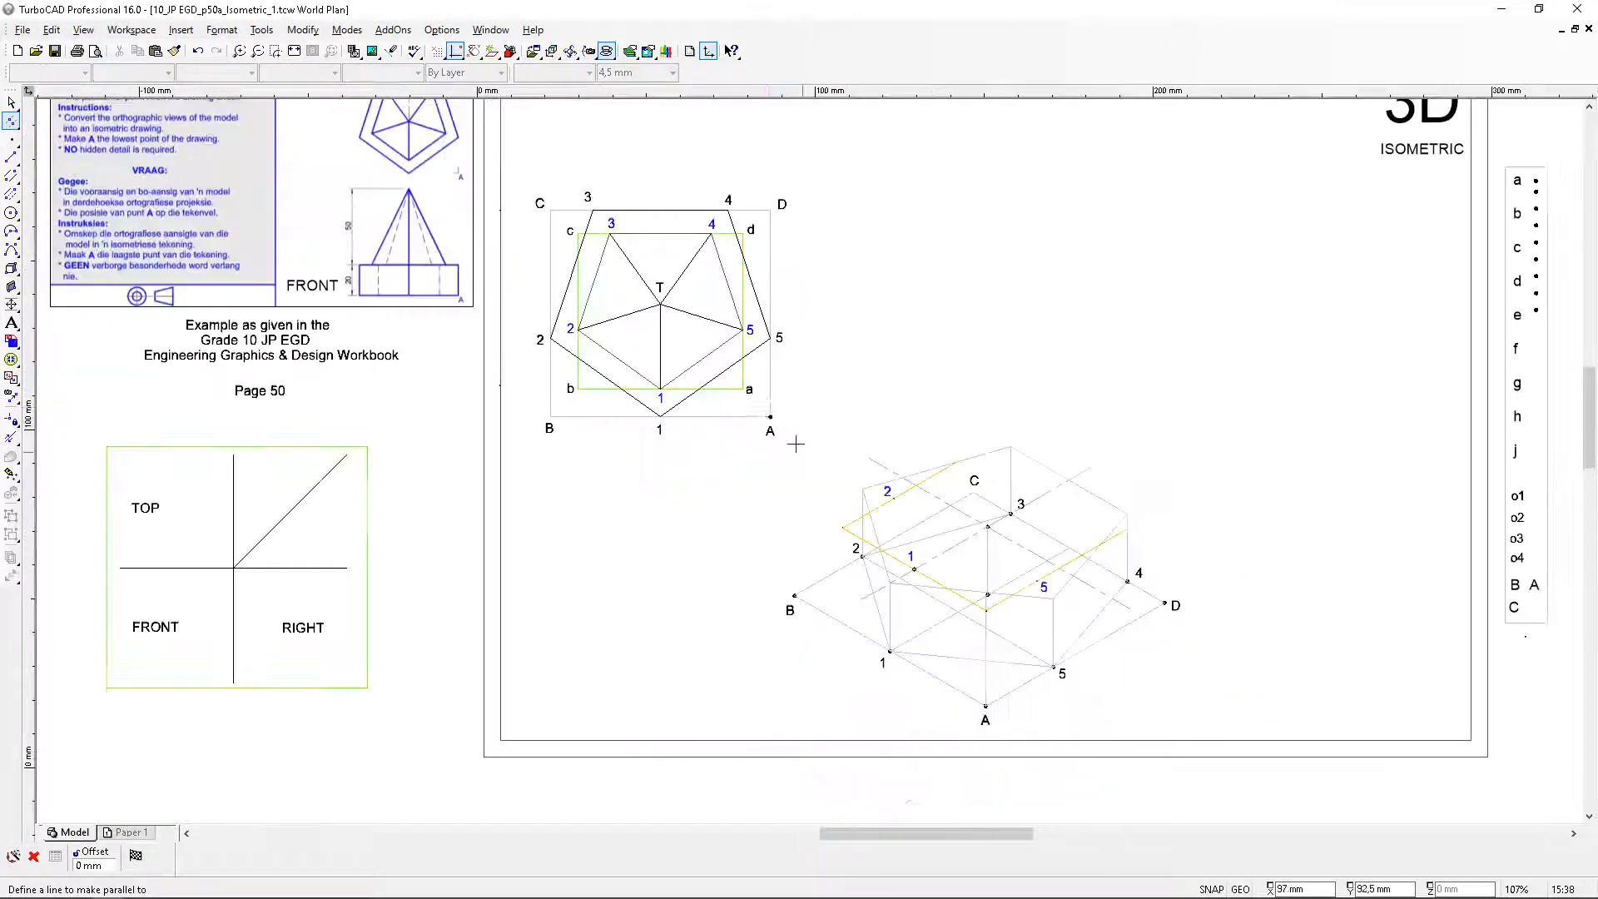
scroll(711, 336, "up", 1)
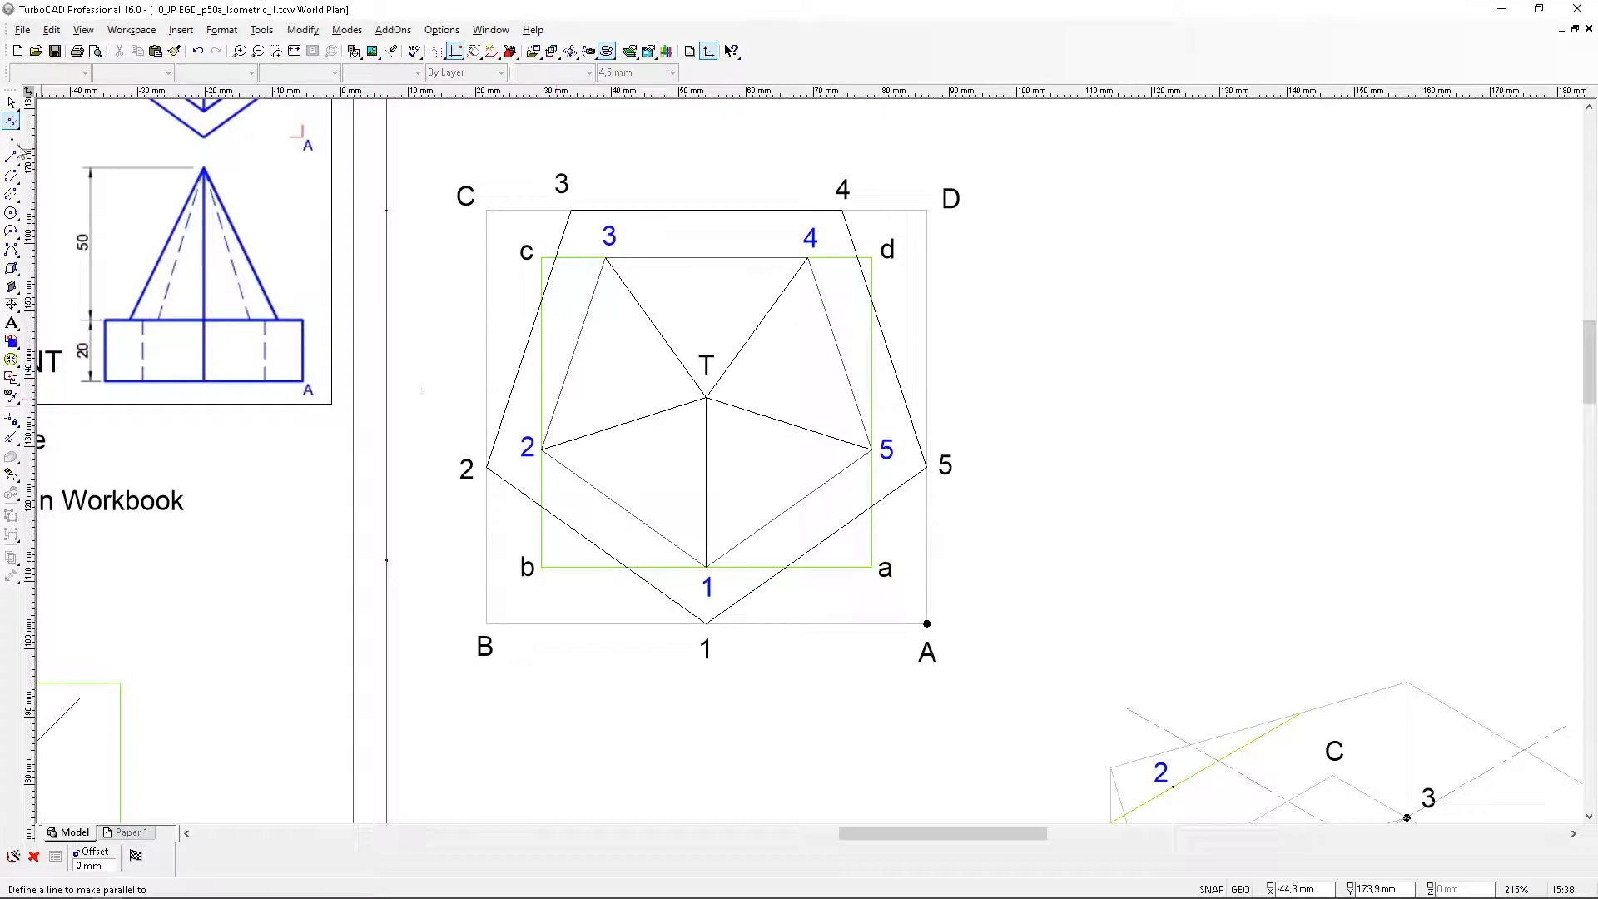
left_click_drag(12, 123, 66, 151)
left_click(867, 570)
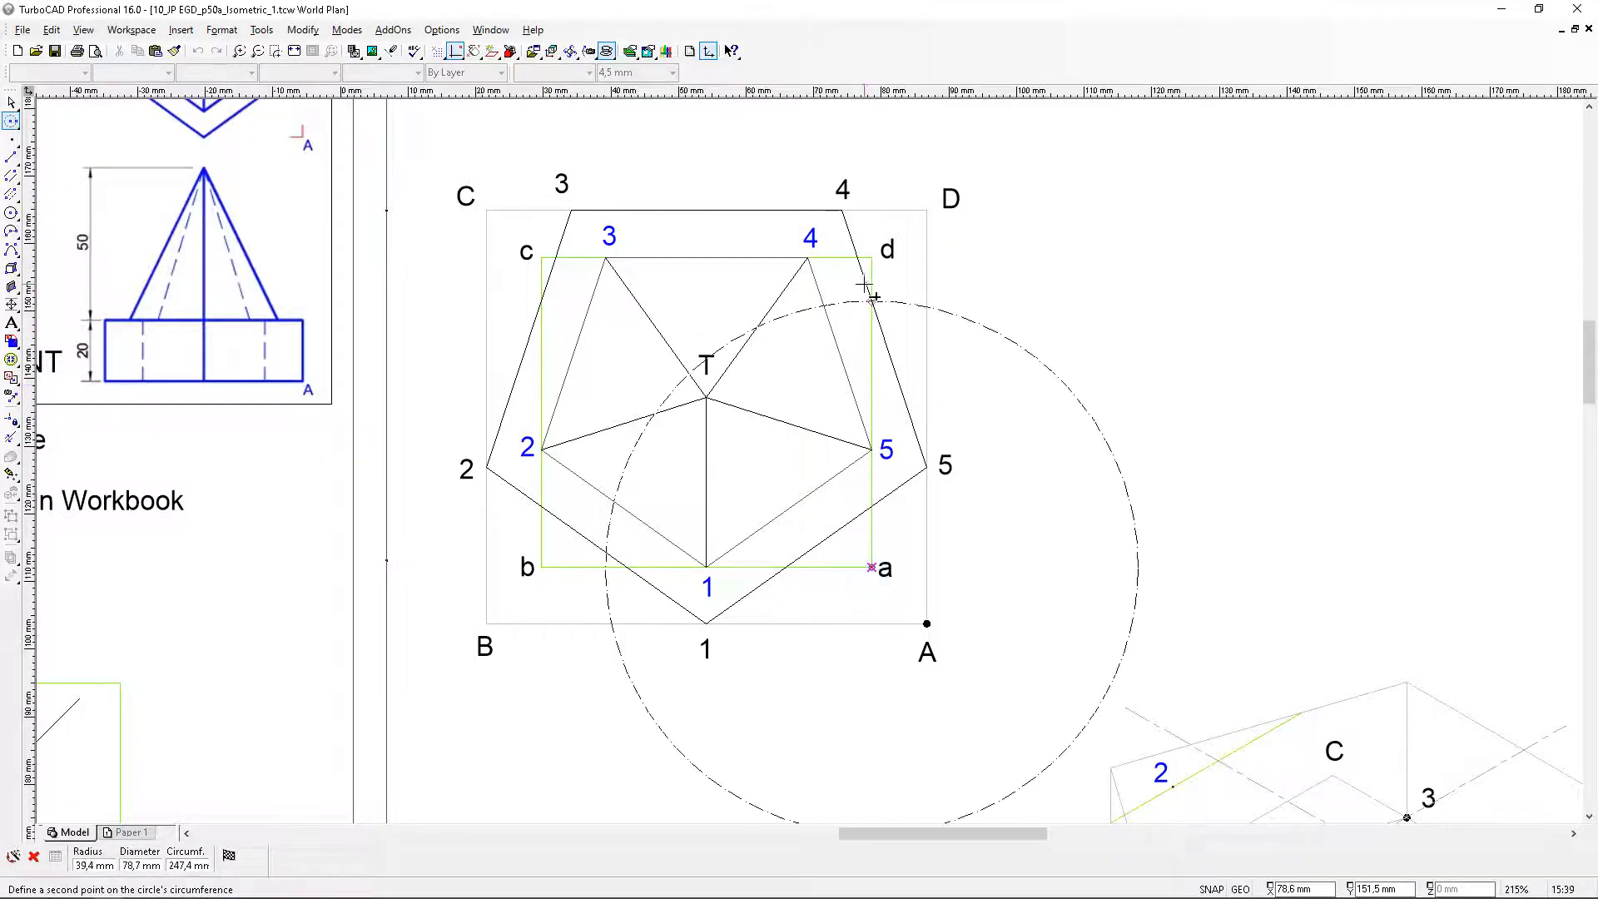
scroll(866, 283, "up", 2)
scroll(143, 537, "down", 2)
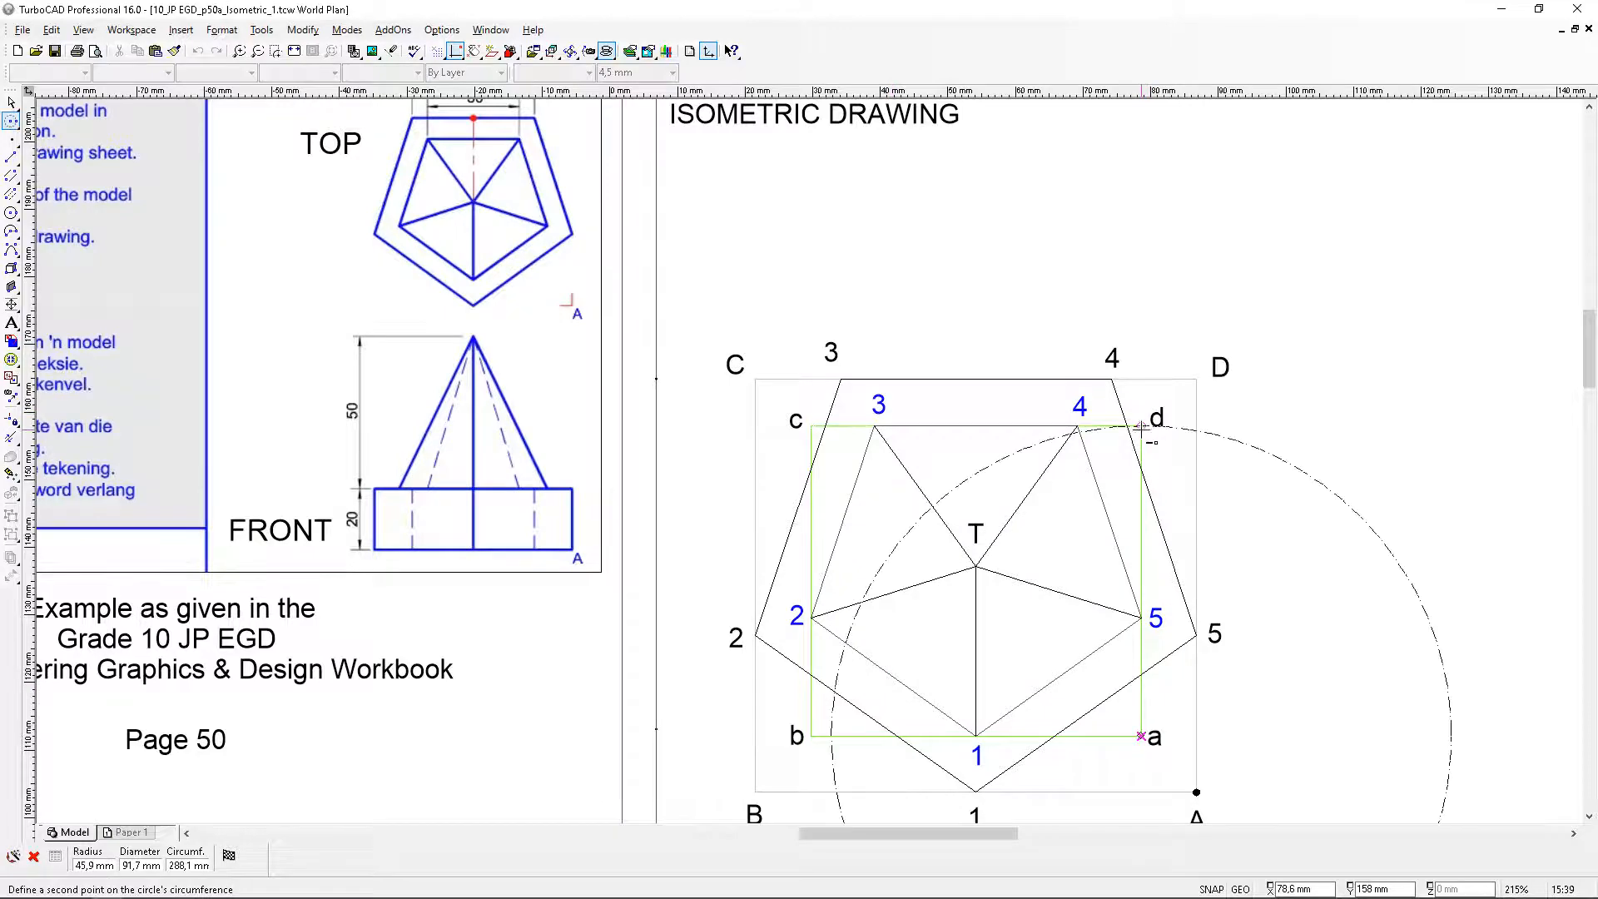
scroll(1141, 426, "up", 3)
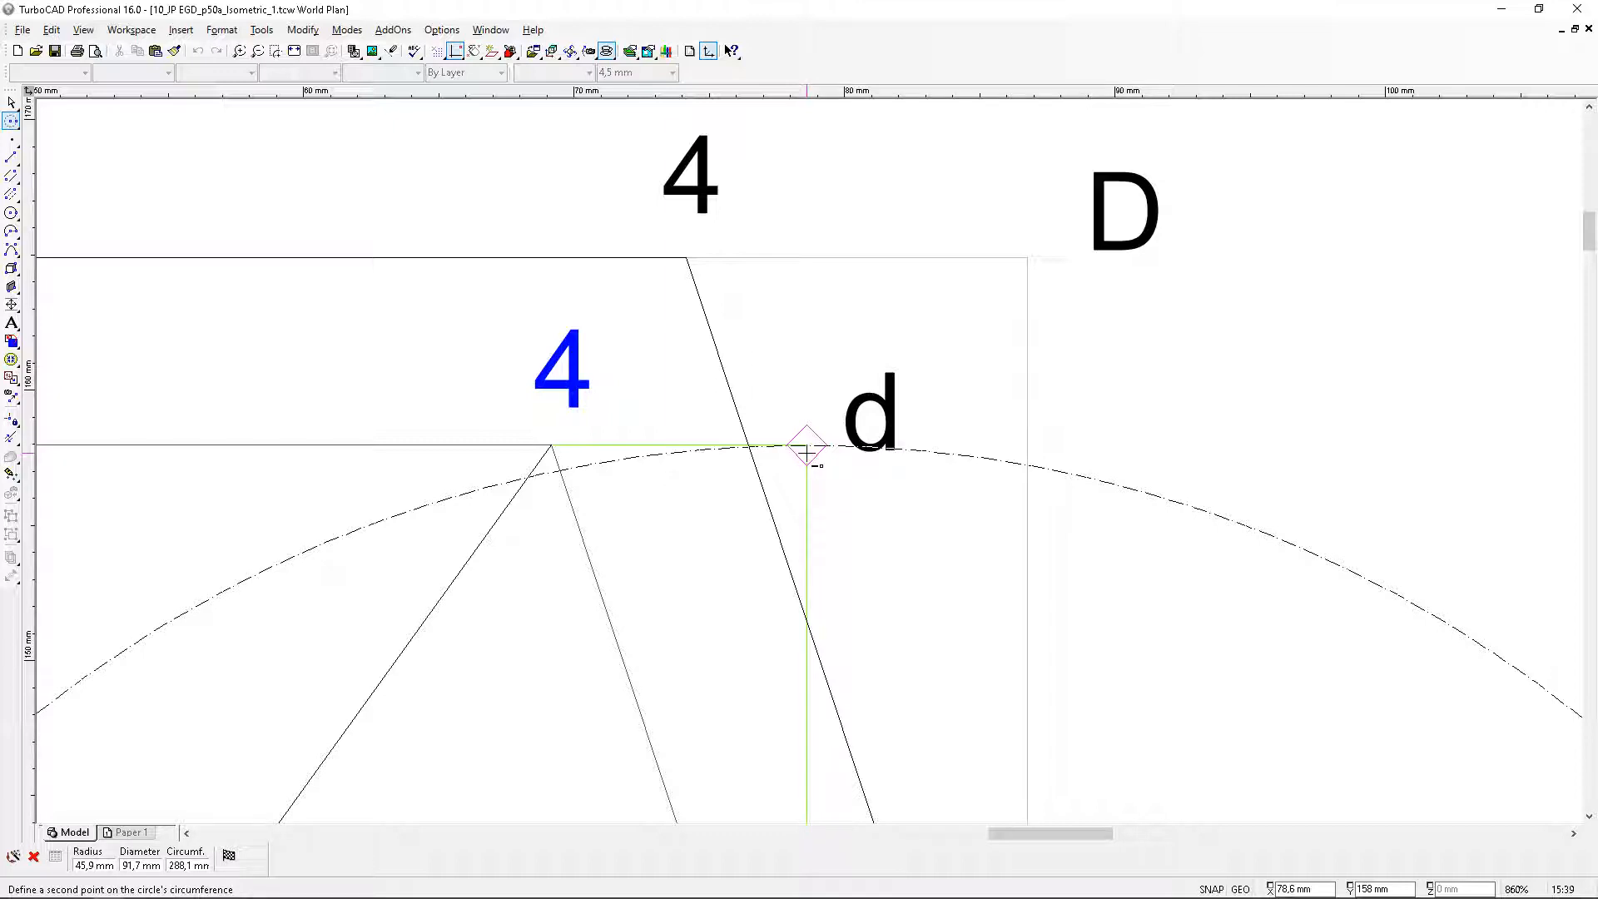
left_click(806, 452)
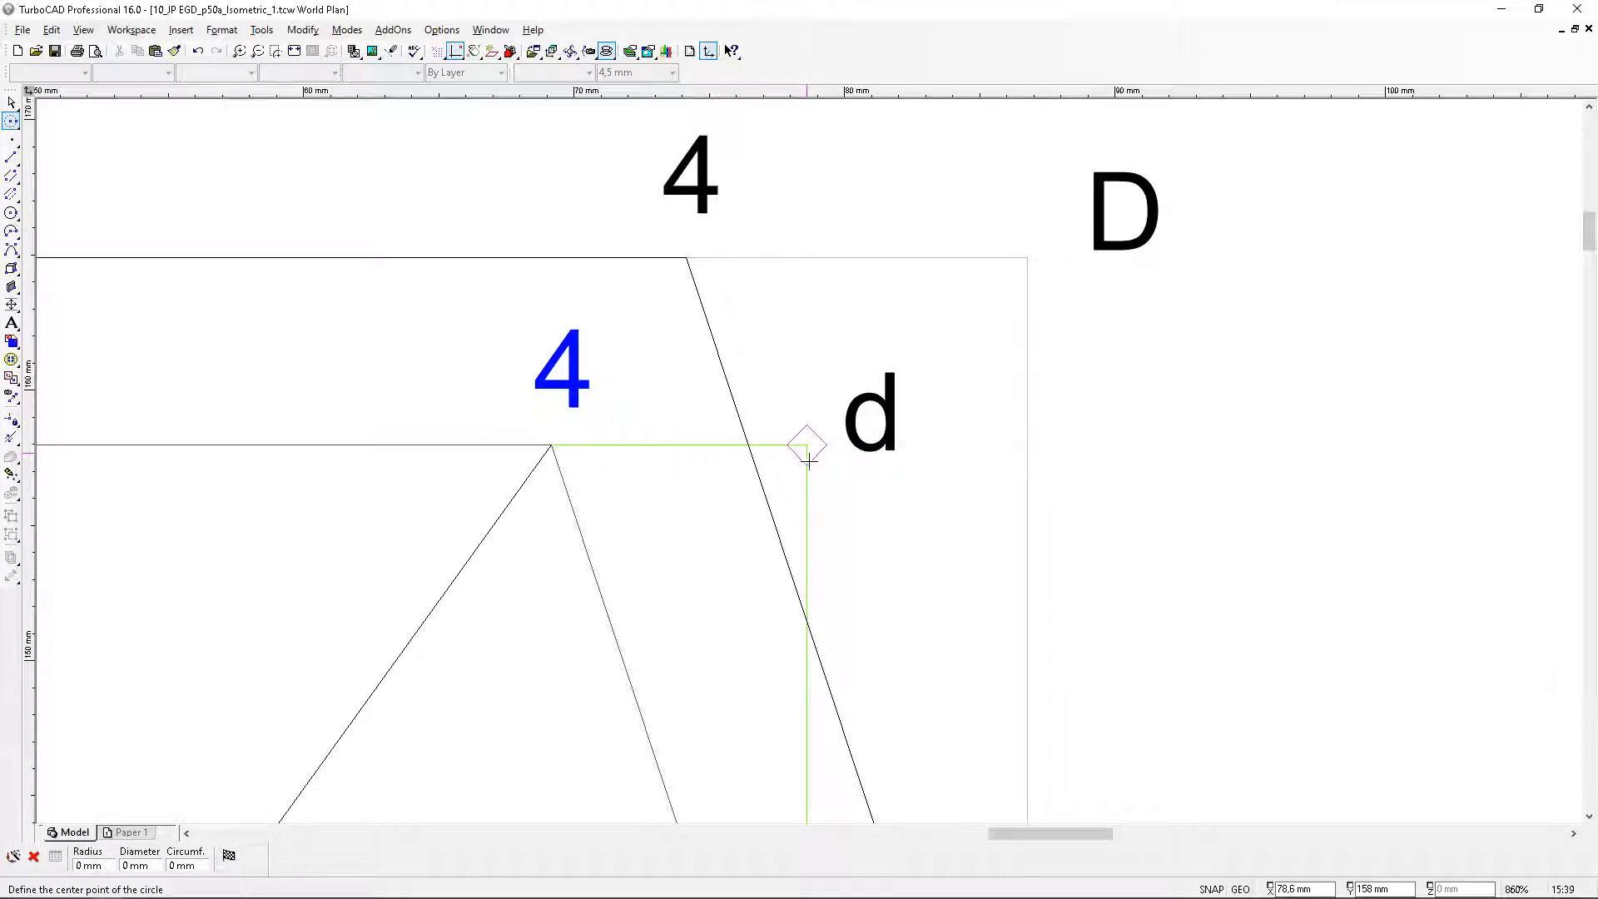
Draw a construction circle of radius 45.9 mm centred on corner a of the isometric green box
scroll(806, 452, "down", 10)
scroll(824, 469, "up", 4)
scroll(824, 468, "up", 4)
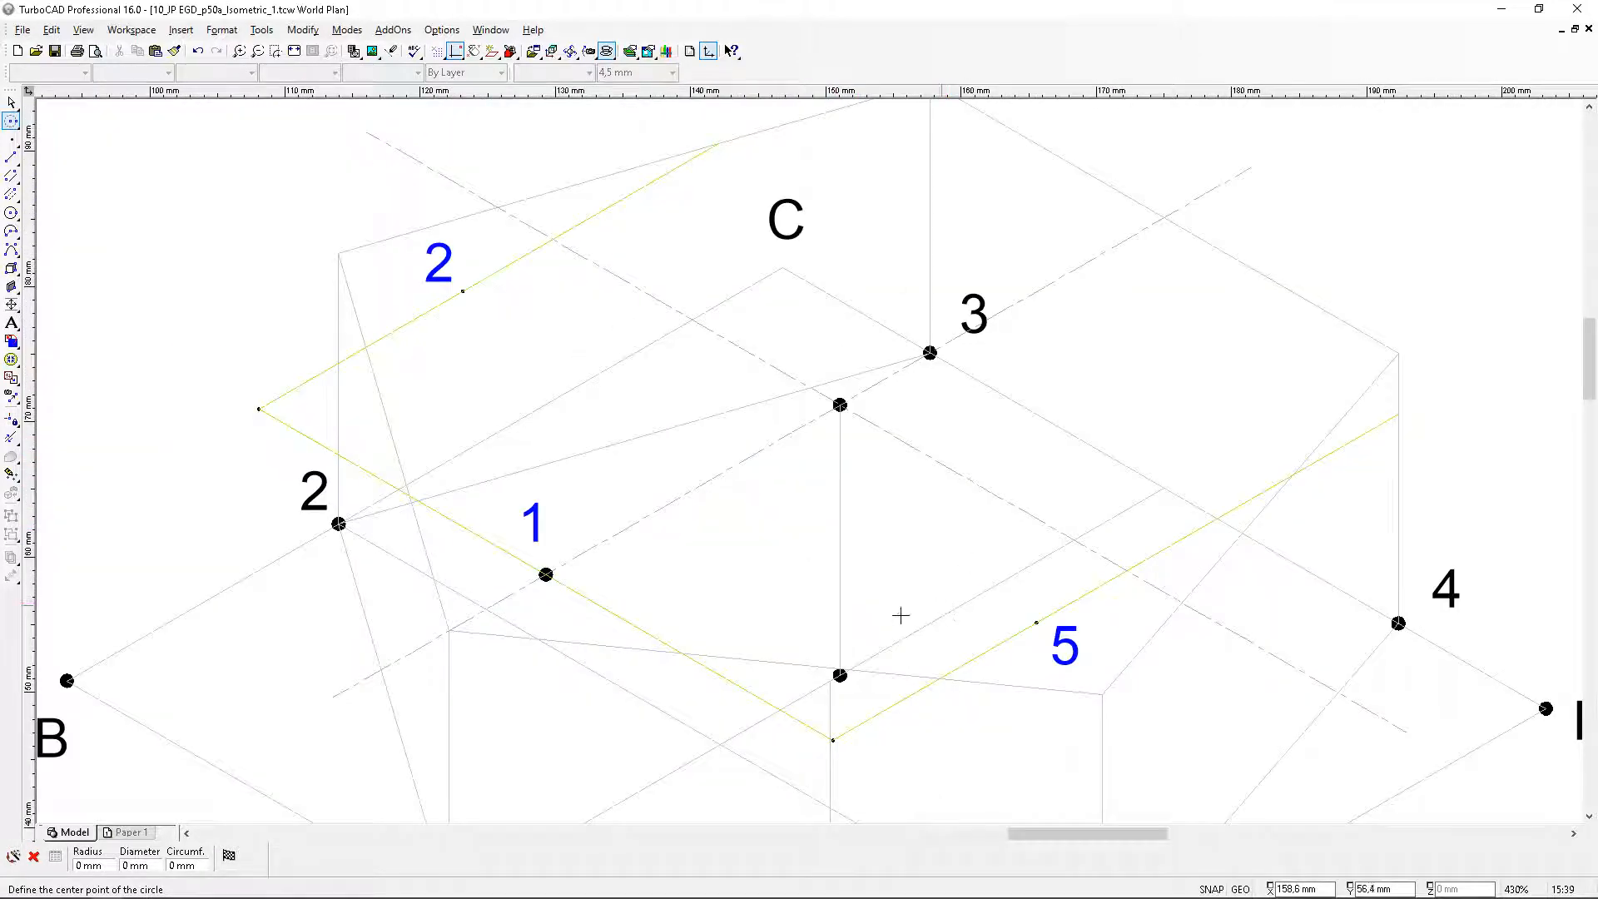
scroll(871, 752, "up", 2)
scroll(809, 462, "up", 4)
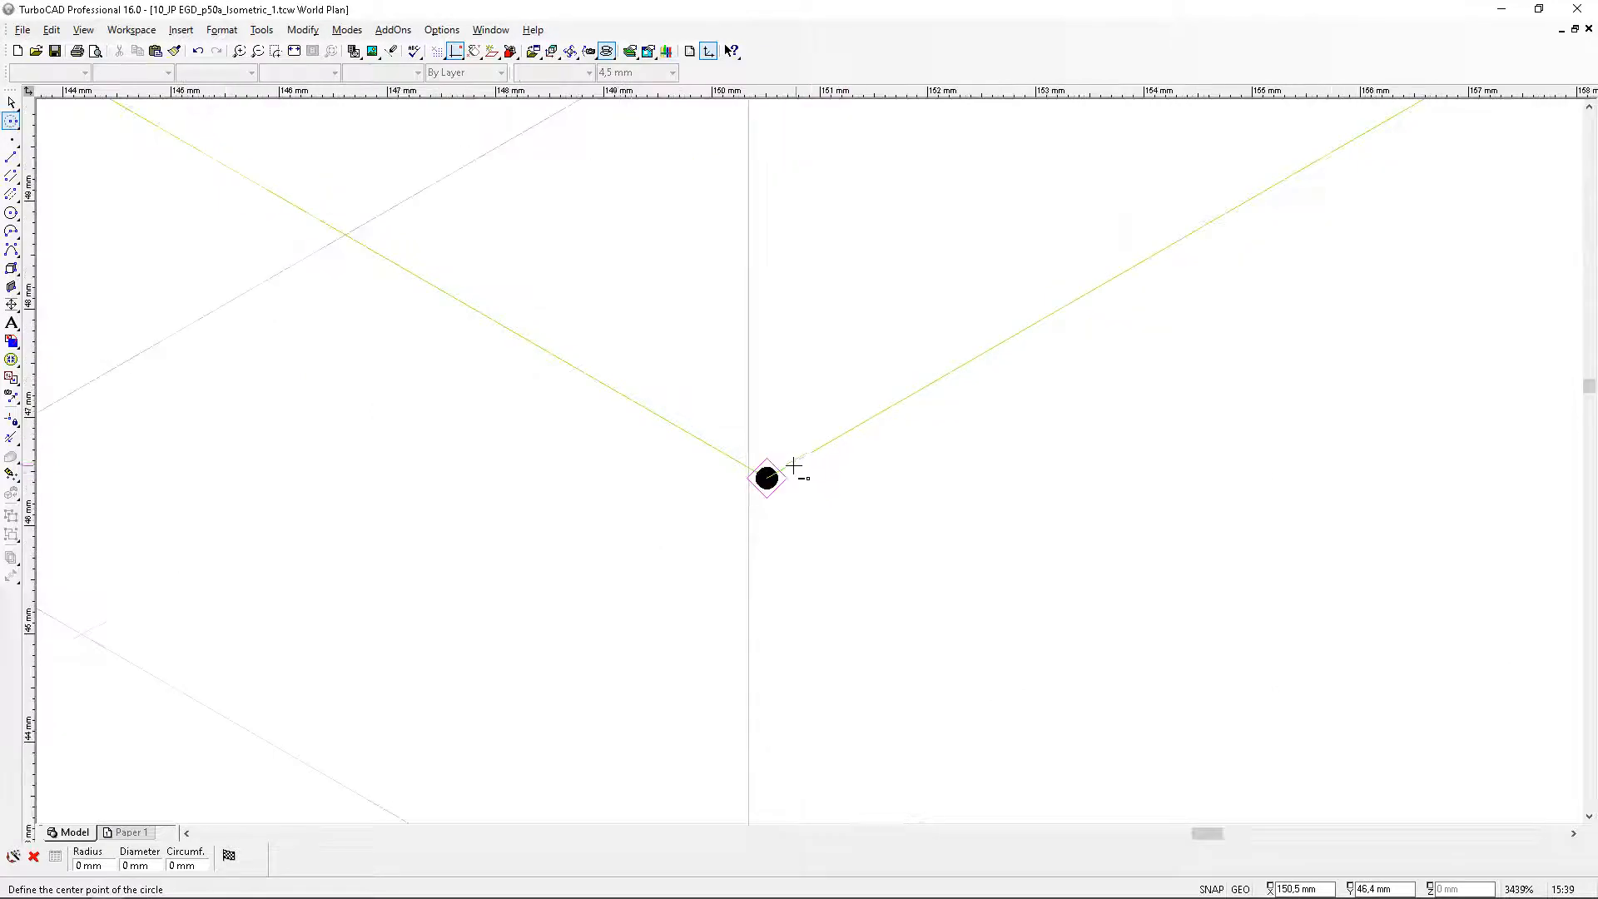
left_click(766, 476)
scroll(766, 477, "down", 8)
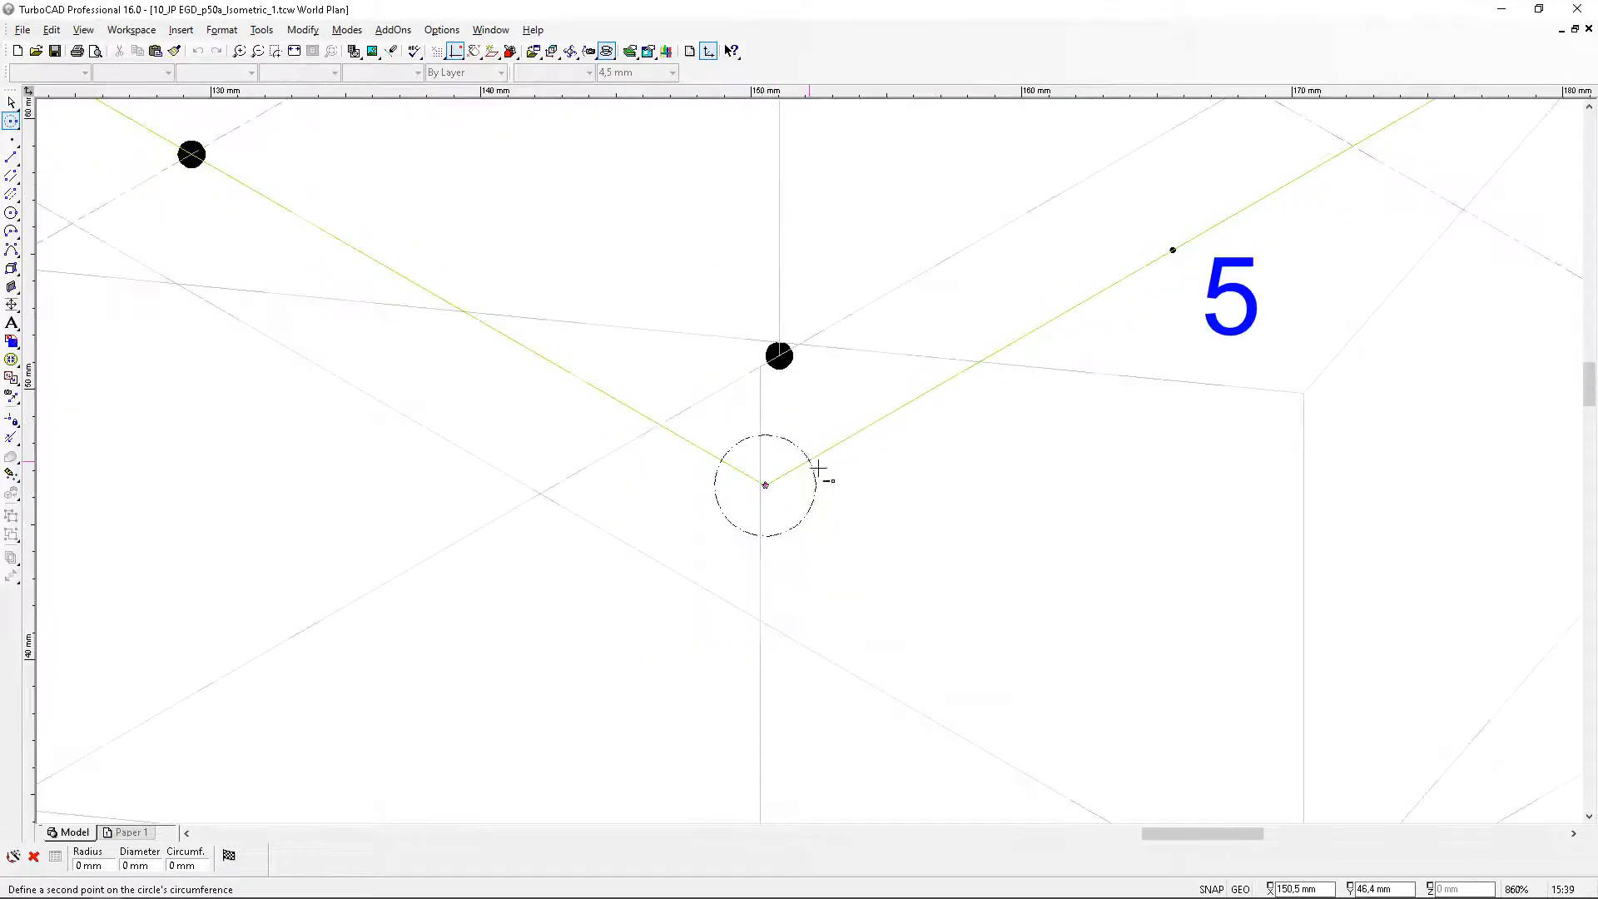
key("Tab")
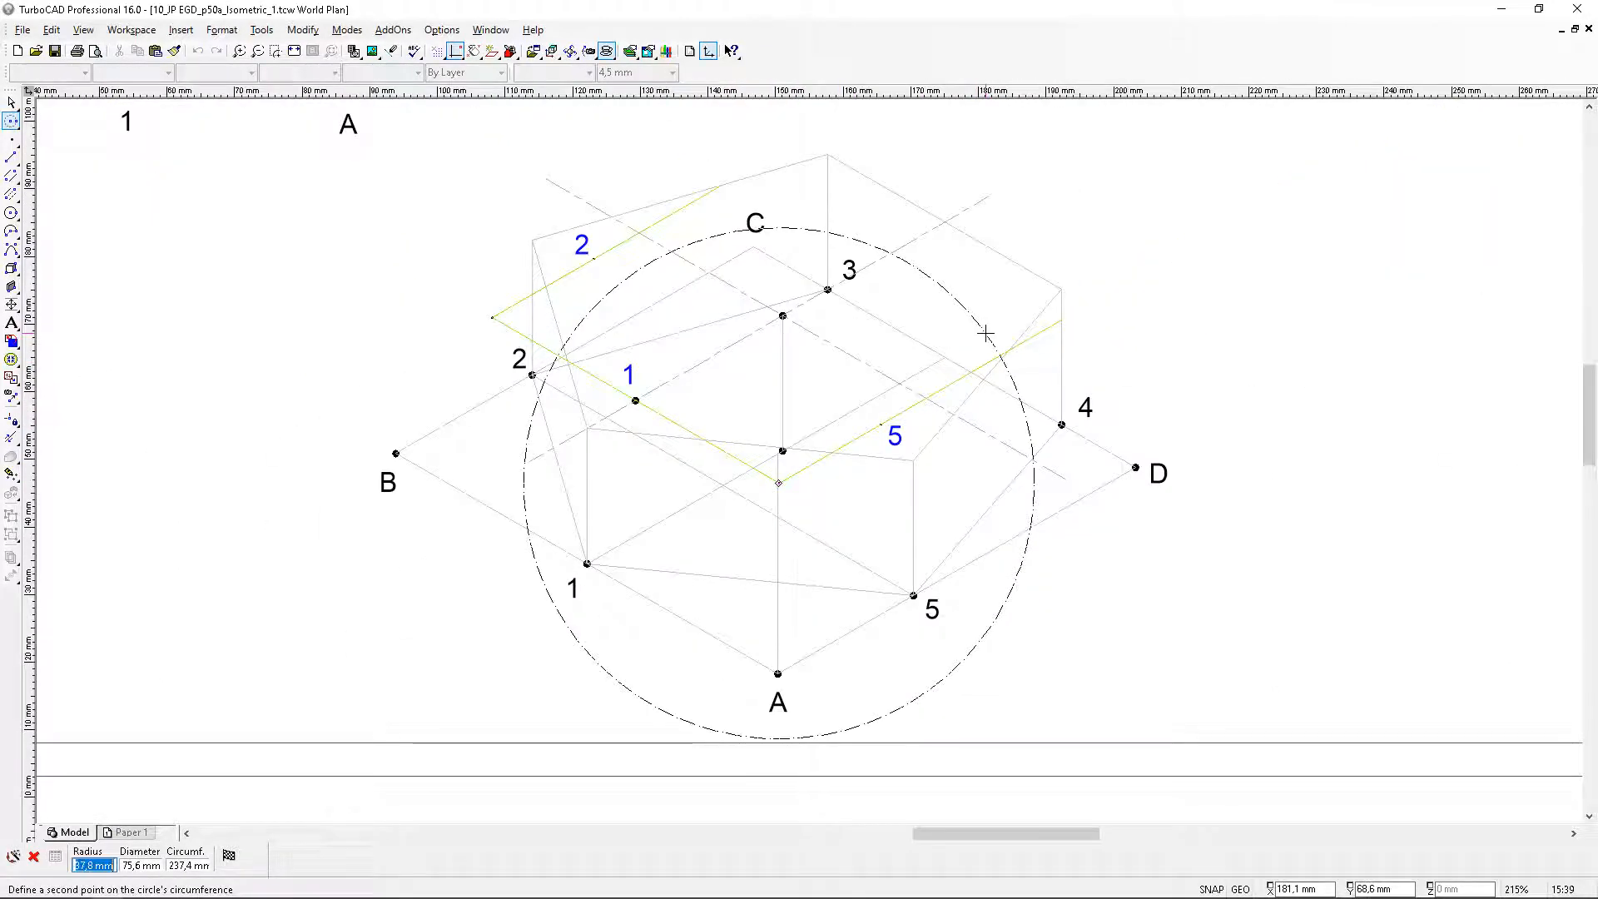
type("45.9")
key("Return")
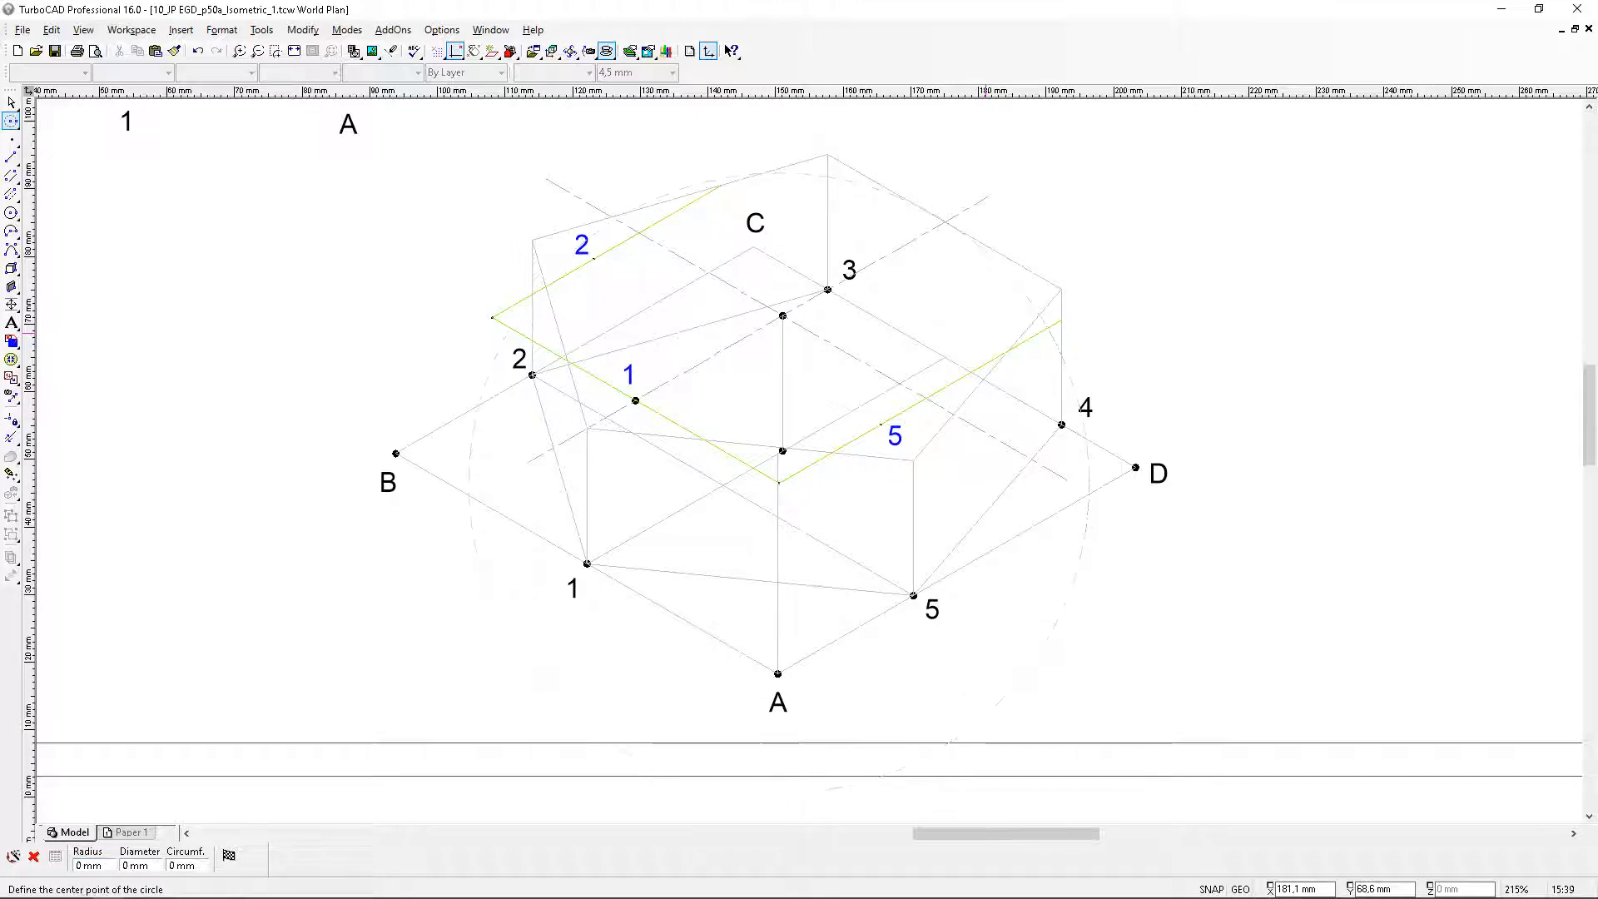
Move a copy of the dot beside the label list to where the construction circle crosses the isometric green line ad
left_click(10, 101)
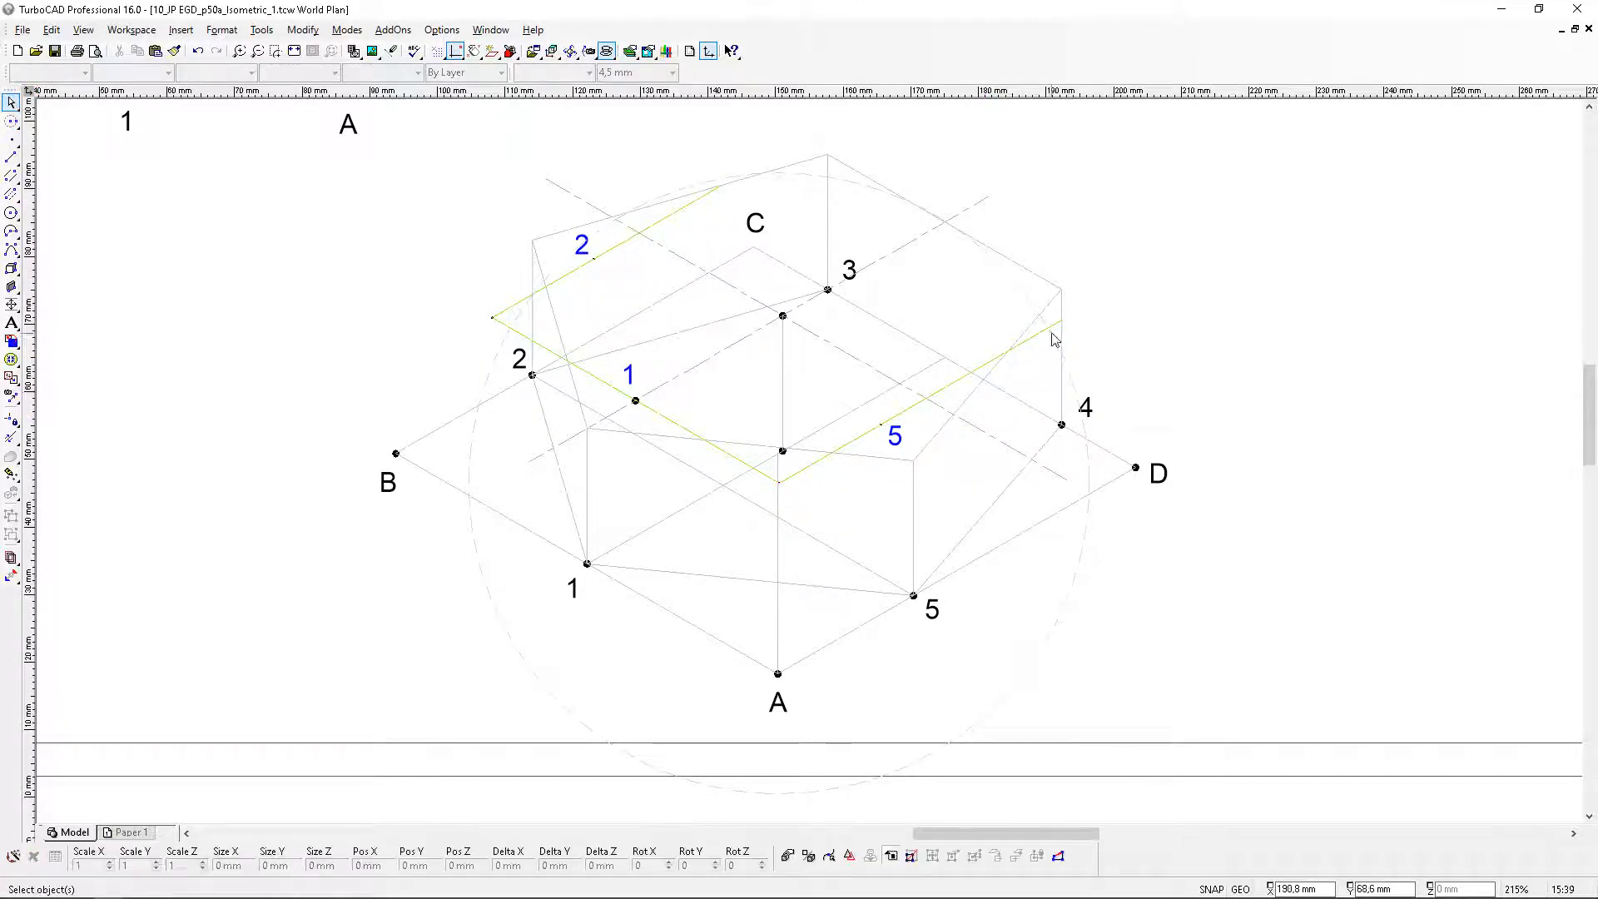
scroll(1053, 339, "up", 1)
scroll(702, 522, "down", 1)
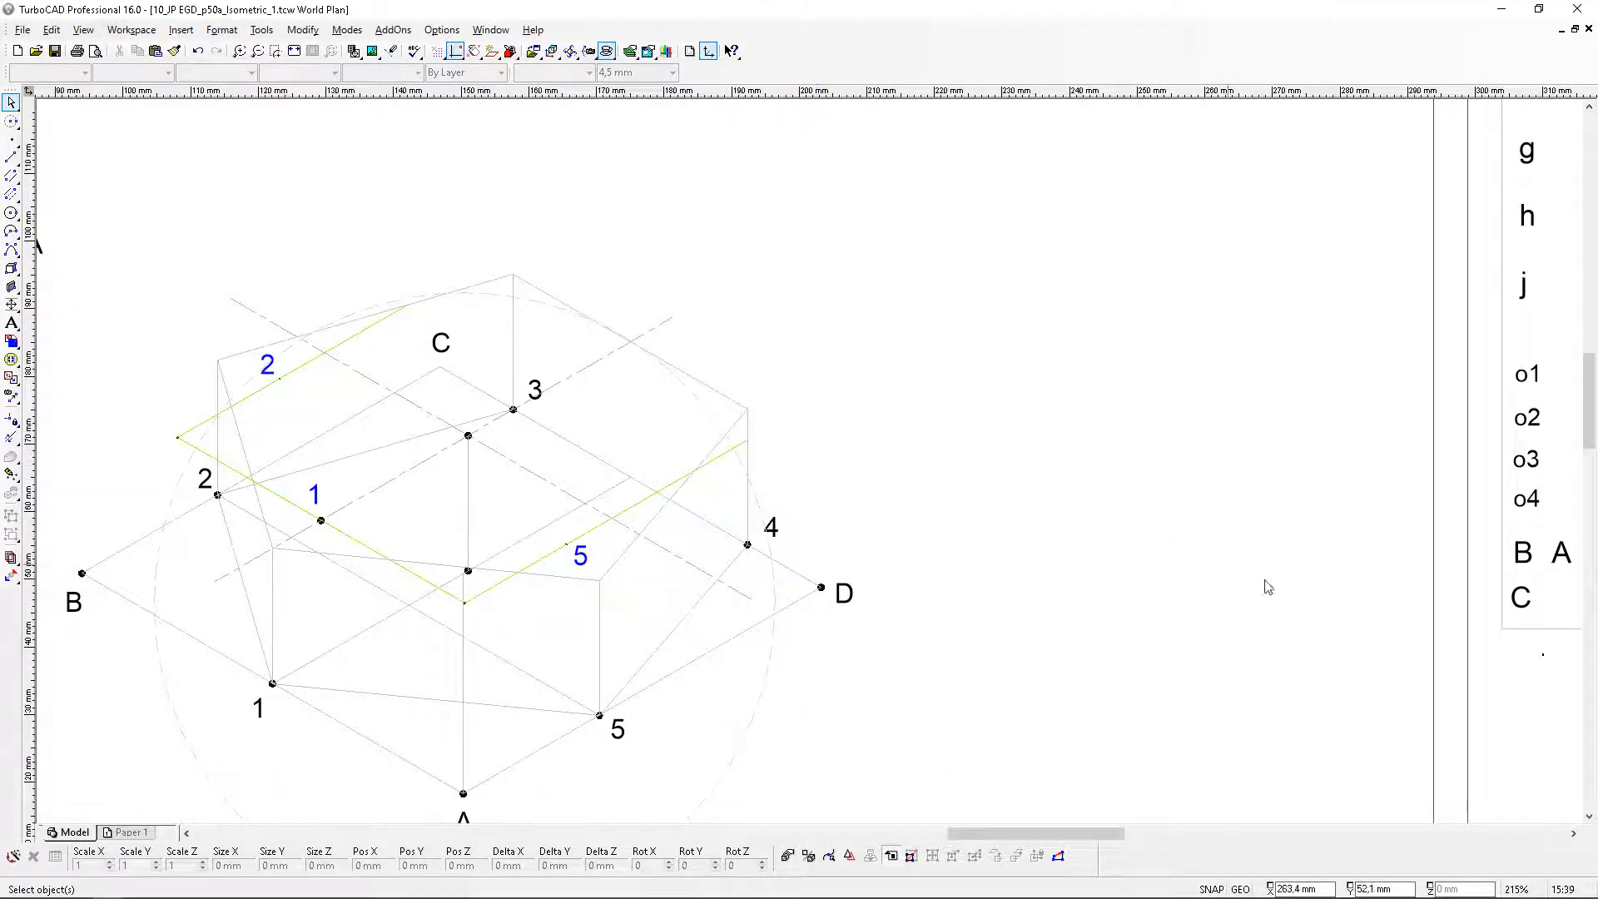
left_click_drag(1517, 643, 1554, 668)
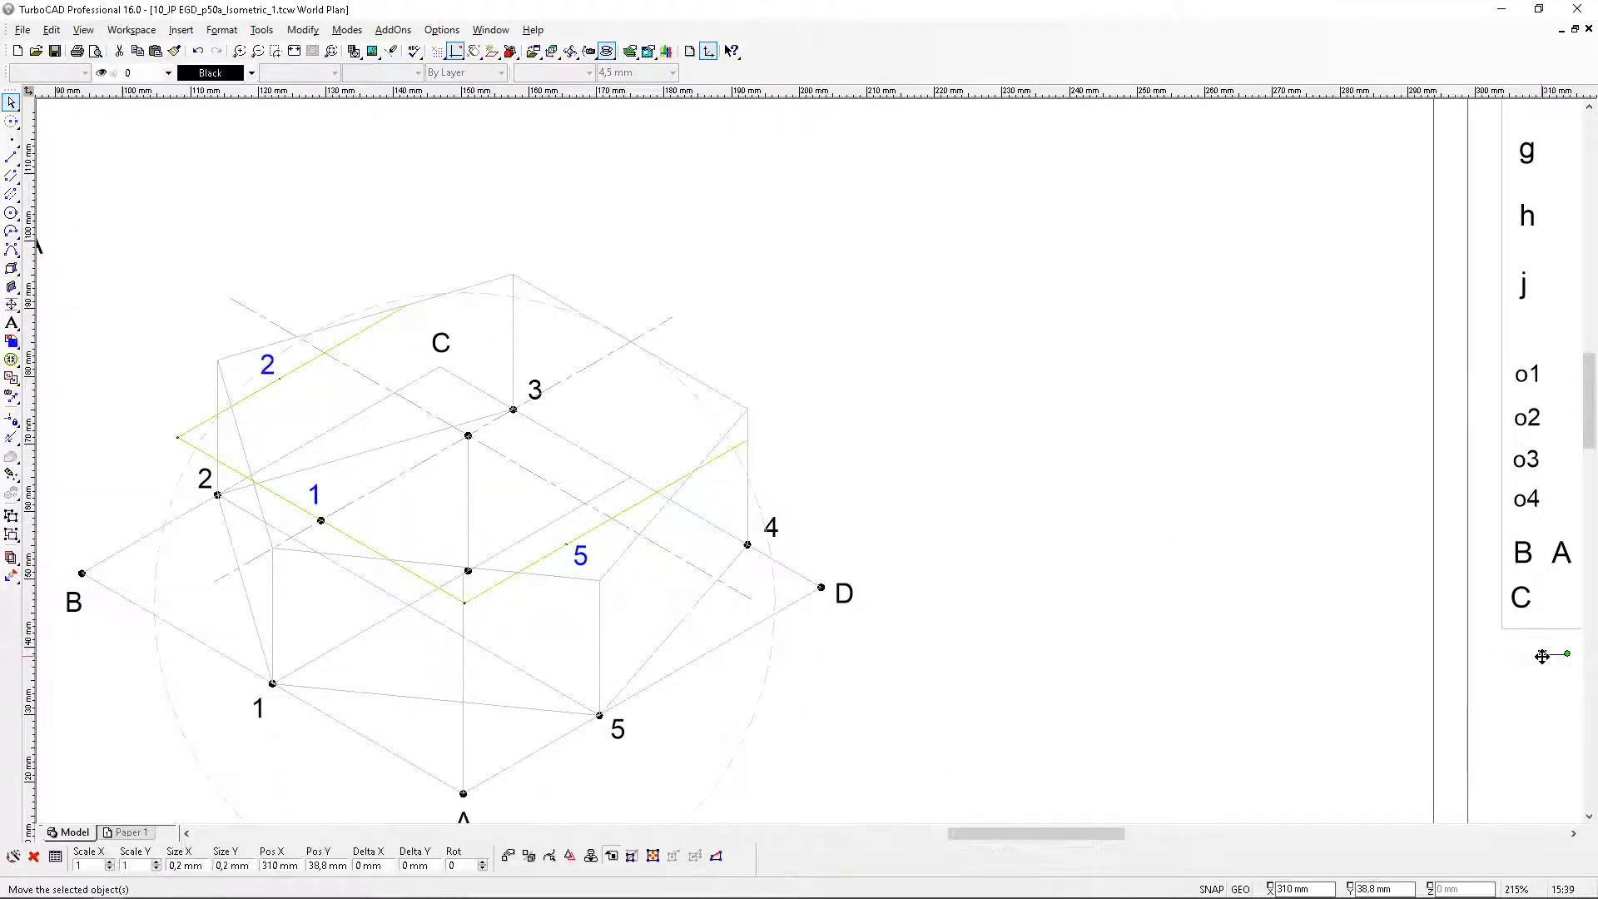
left_click(1543, 654)
scroll(723, 456, "up", 3)
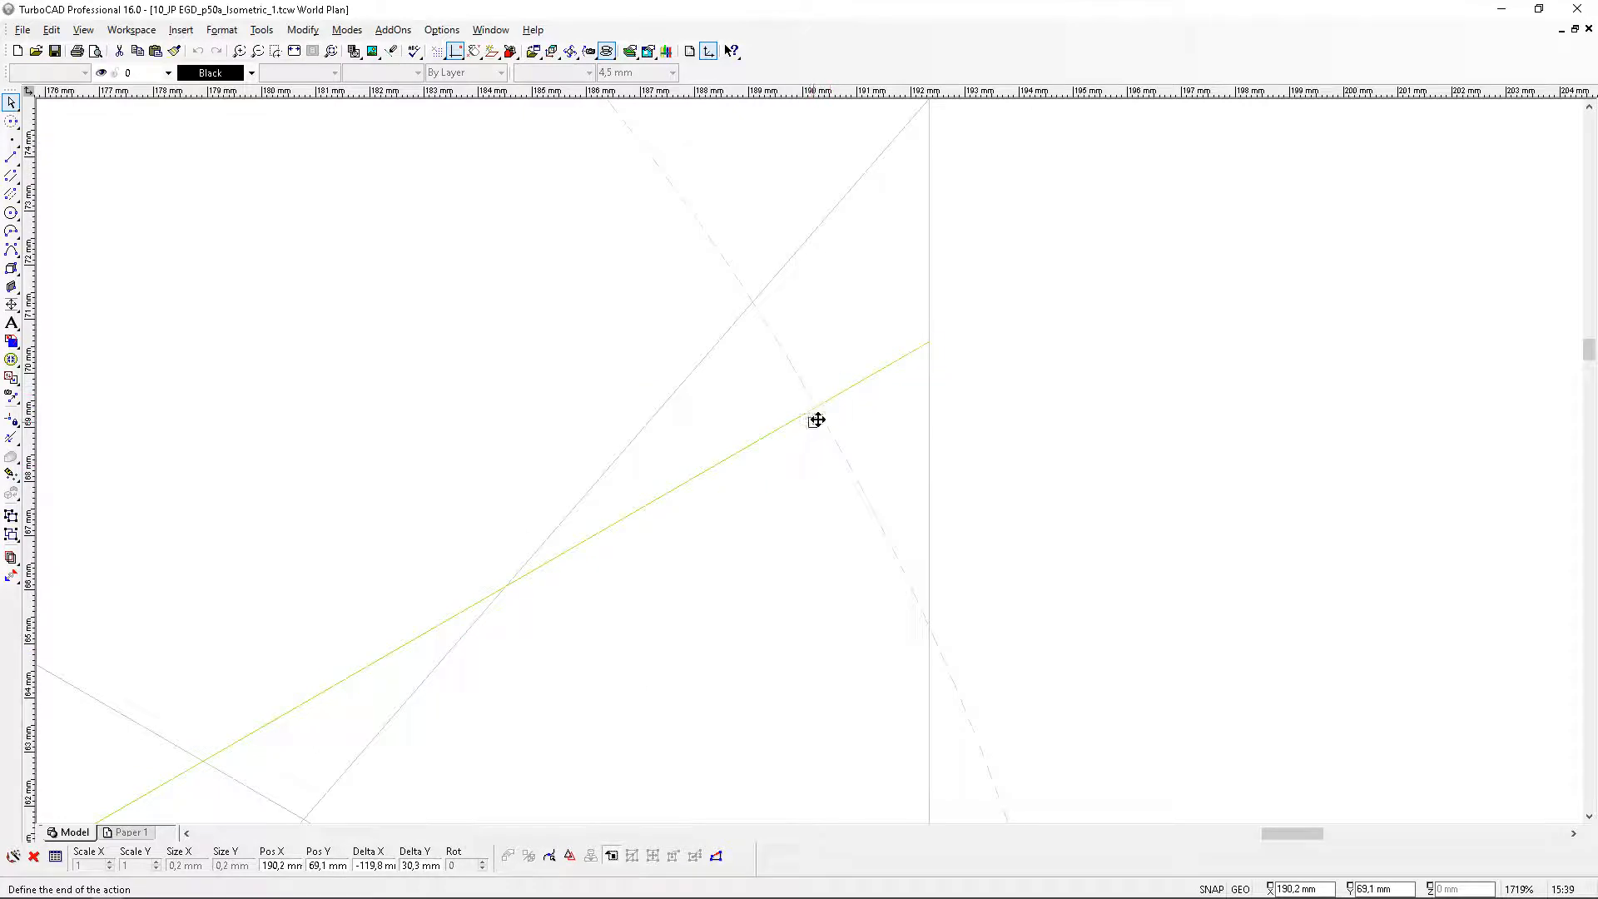
left_click(818, 407)
left_click(590, 332)
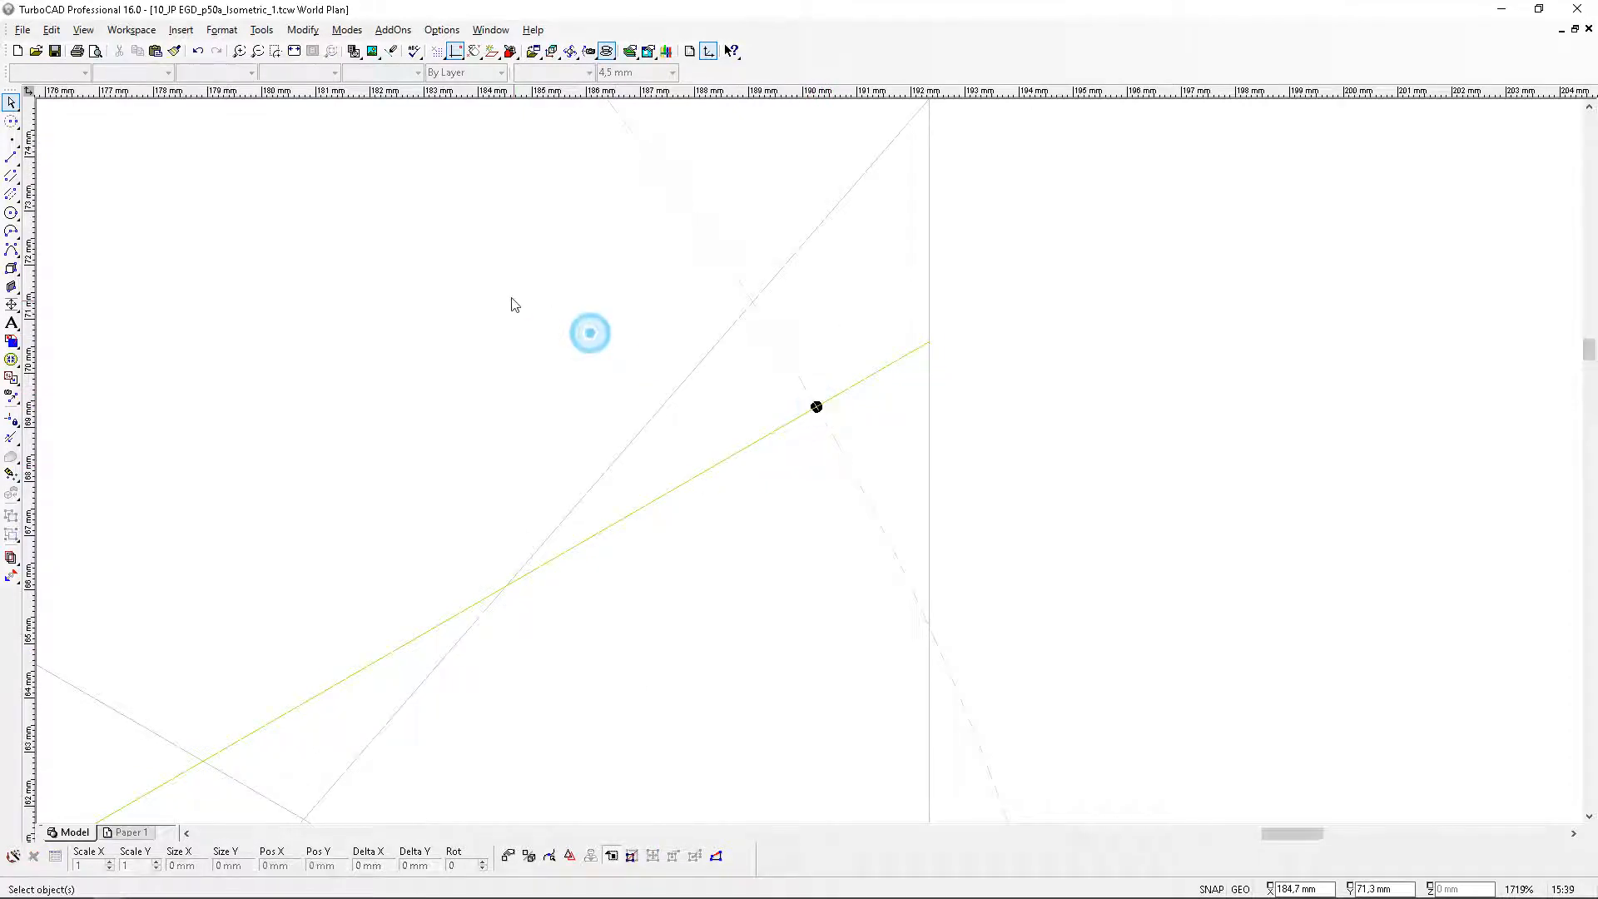
Shorten the isometric green line ad so it ends at the marked point on the construction circle
left_click(11, 139)
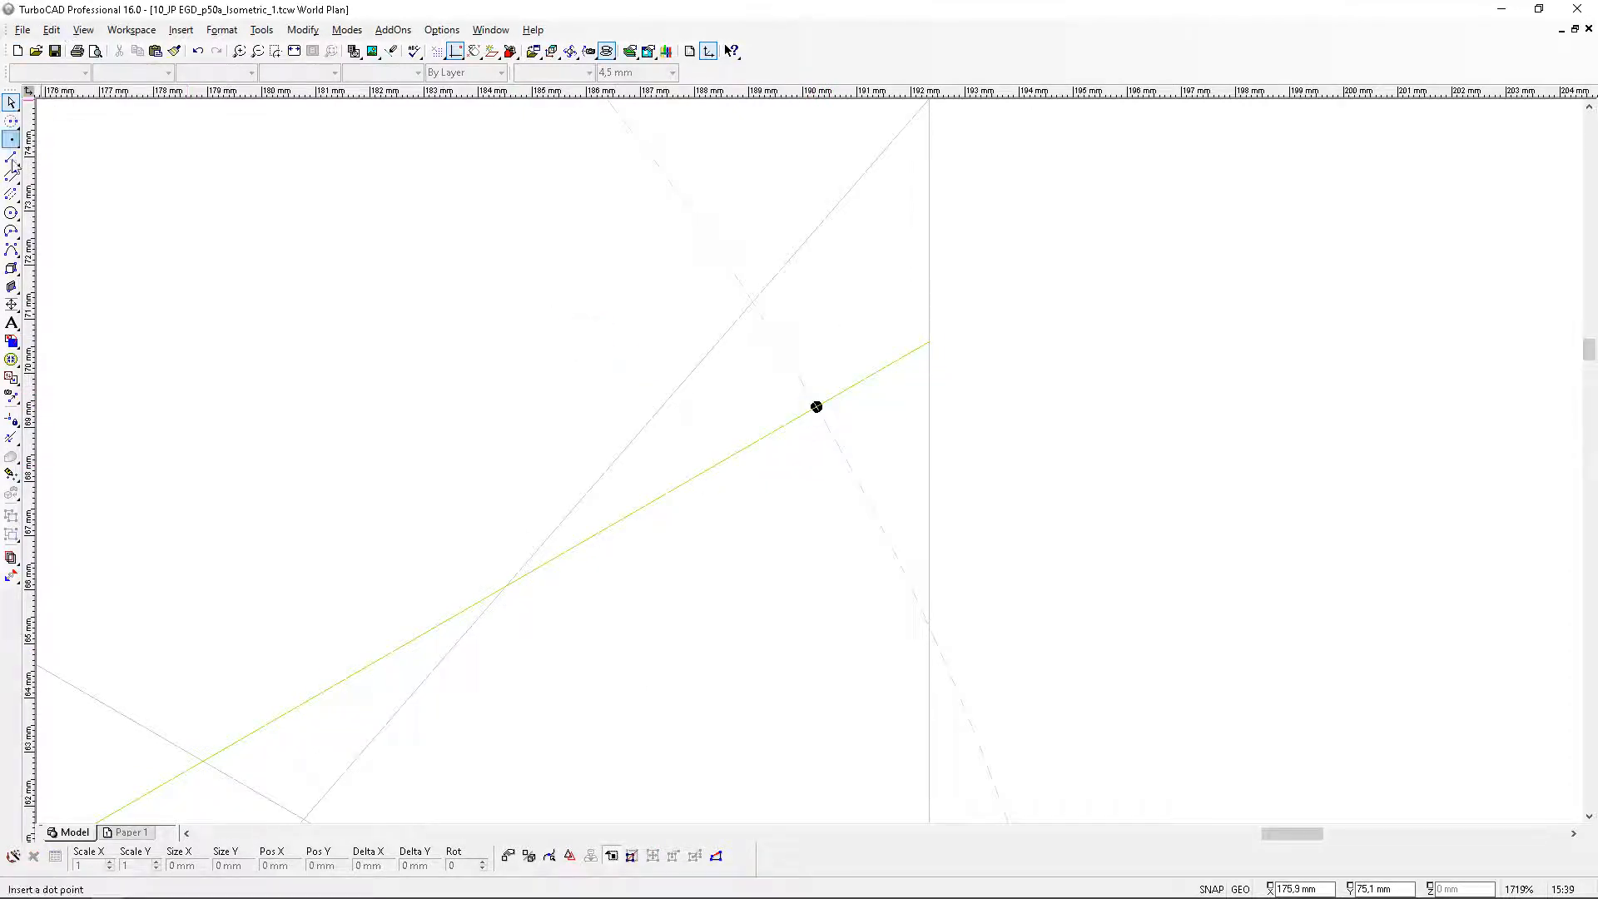
left_click(11, 437)
left_click(900, 367)
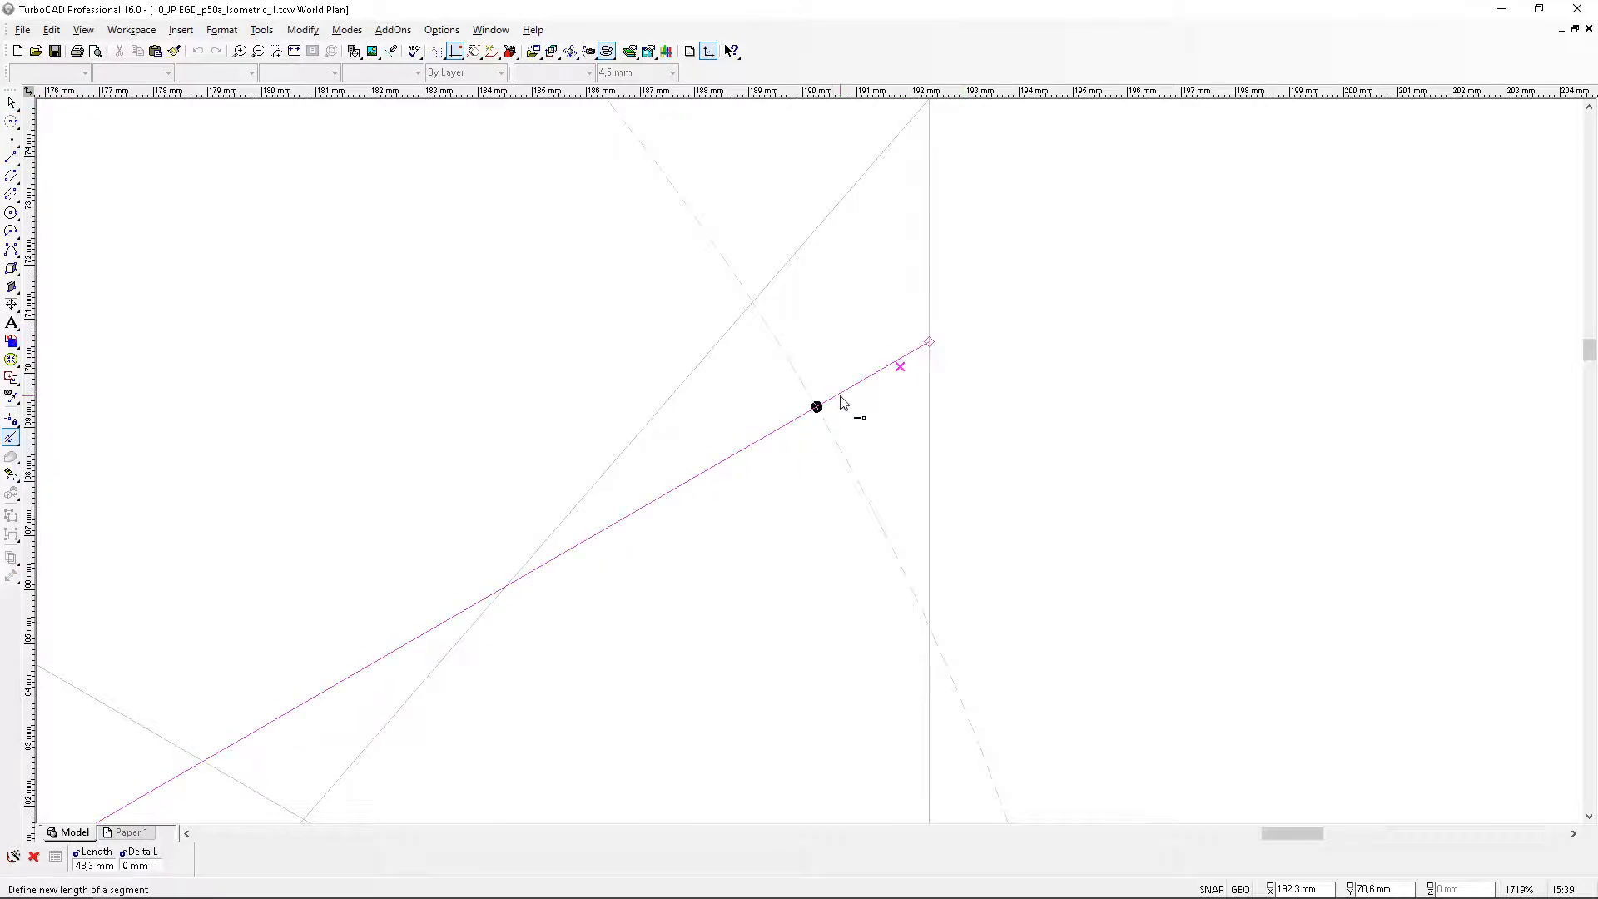
scroll(837, 406, "up", 5)
scroll(624, 549, "down", 8)
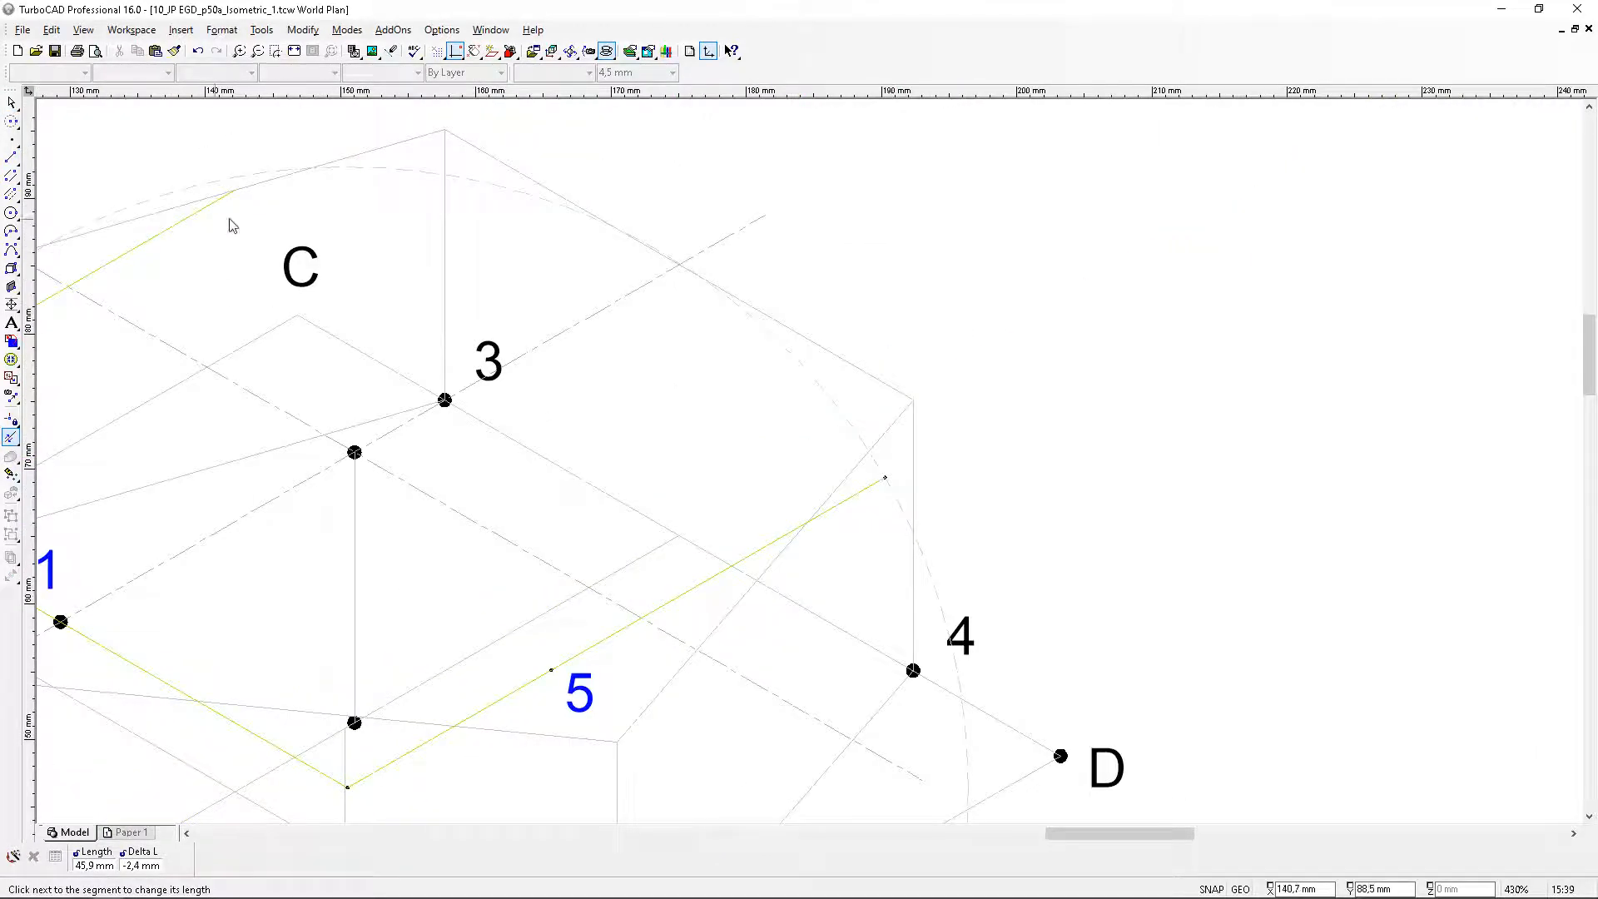
Extend the isometric green line bc to the construction circle centred on corner a
scroll(292, 150, "up", 2)
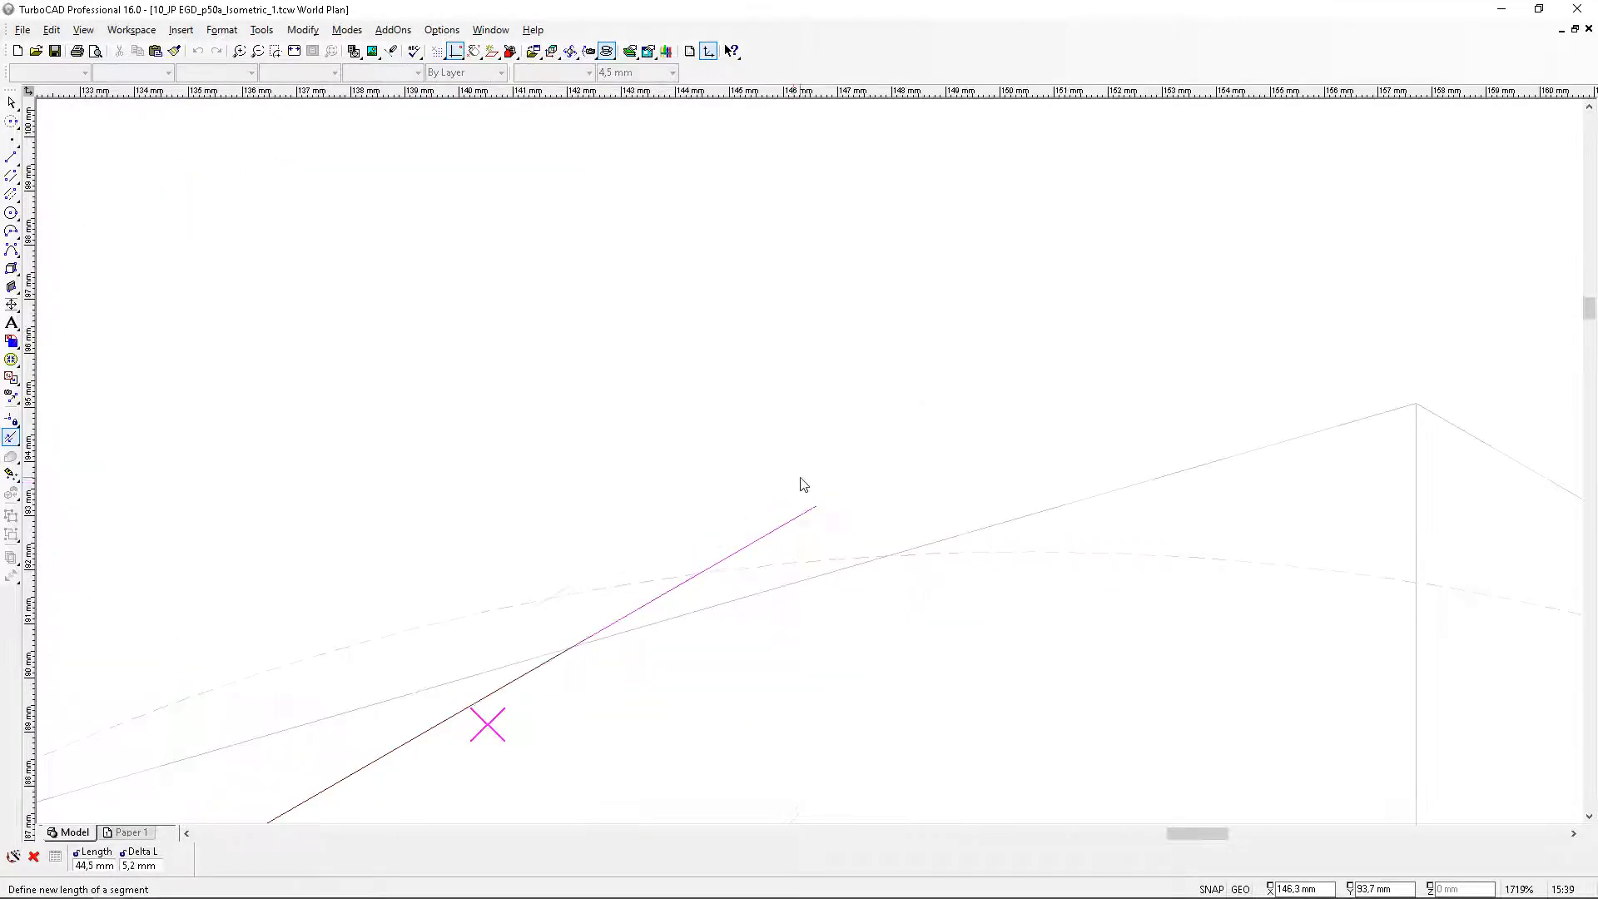
left_click(784, 525)
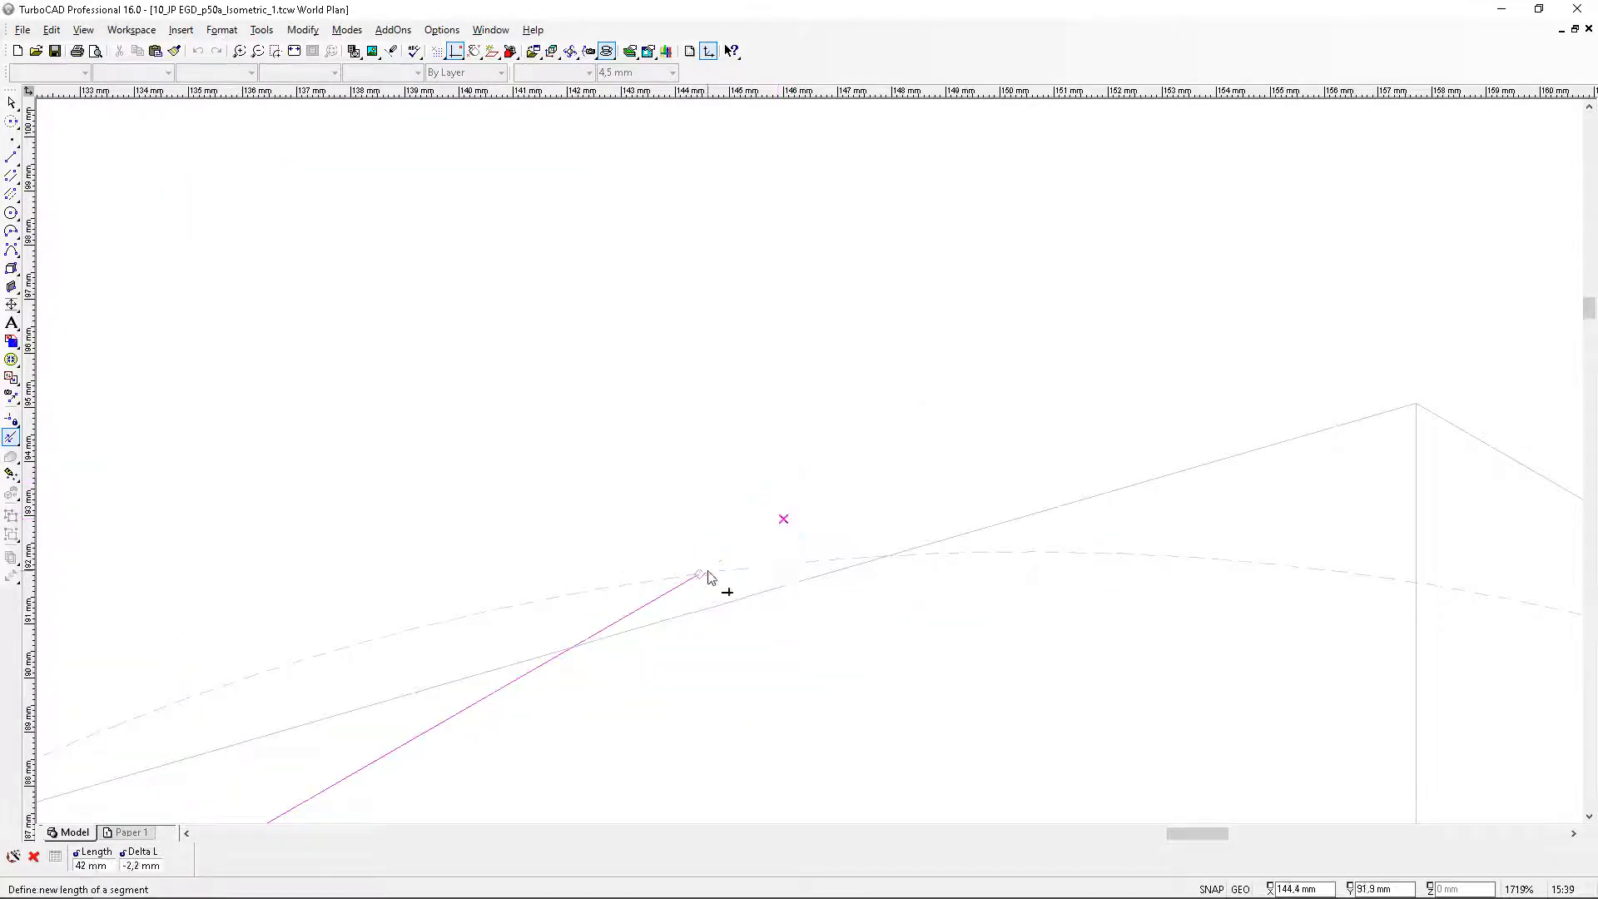
scroll(812, 467, "down", 2)
scroll(812, 478, "down", 1)
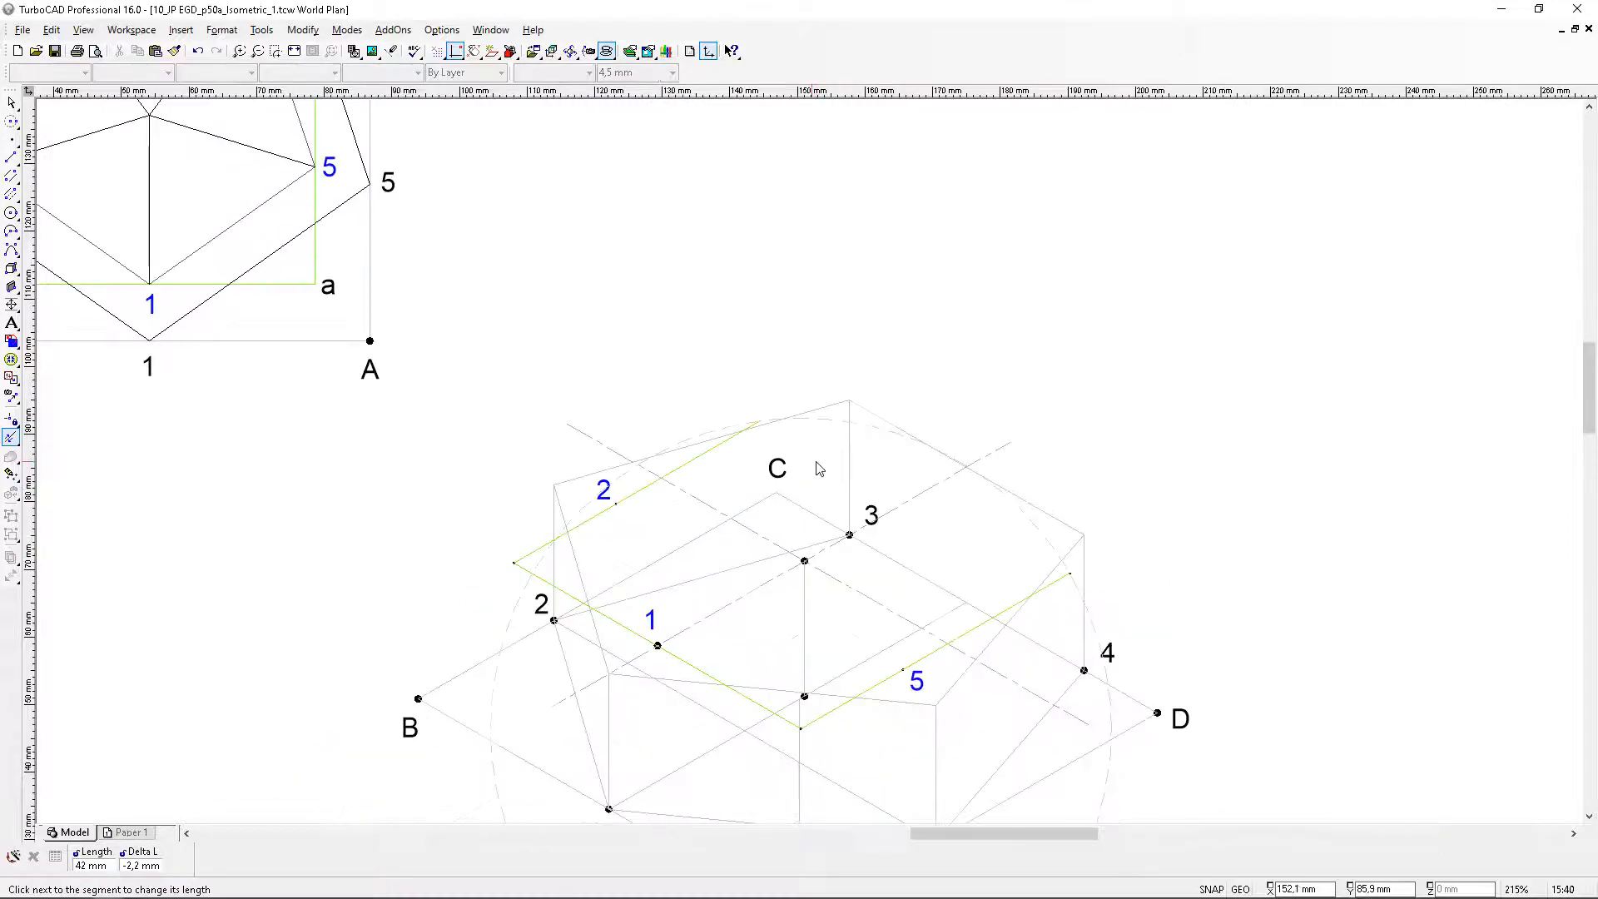
Draw a construction line parallel to the prism's upper edge above points 3 and 4, snapped through the marked corner d
scroll(865, 479, "up", 2)
scroll(812, 464, "down", 1)
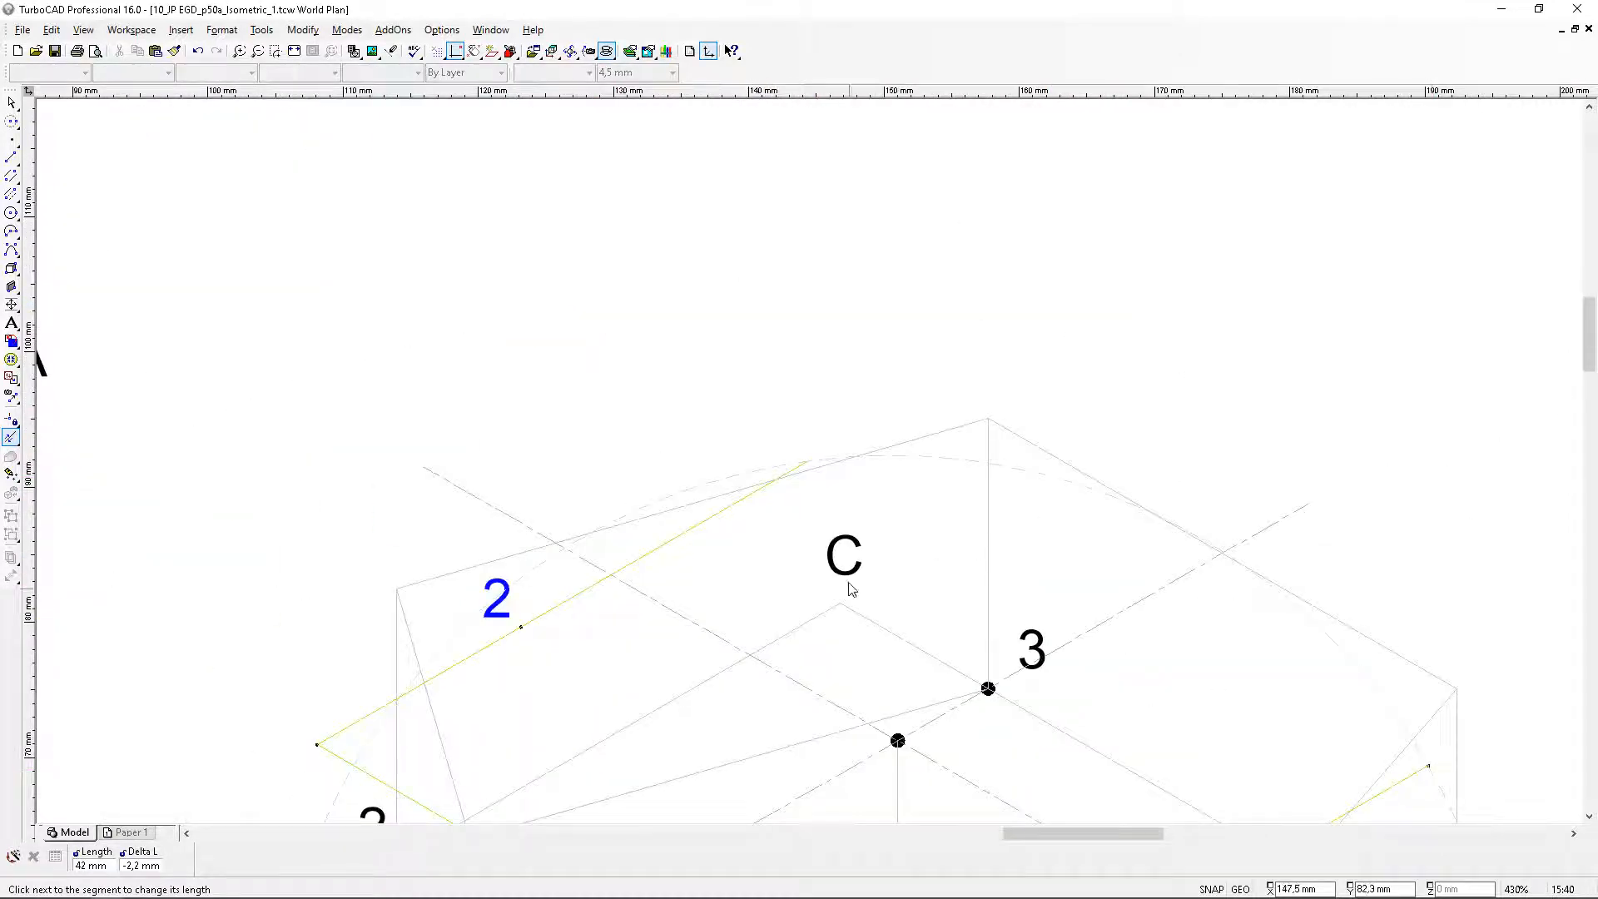
left_click_drag(12, 122, 30, 153)
scroll(336, 311, "down", 3)
scroll(650, 364, "up", 3)
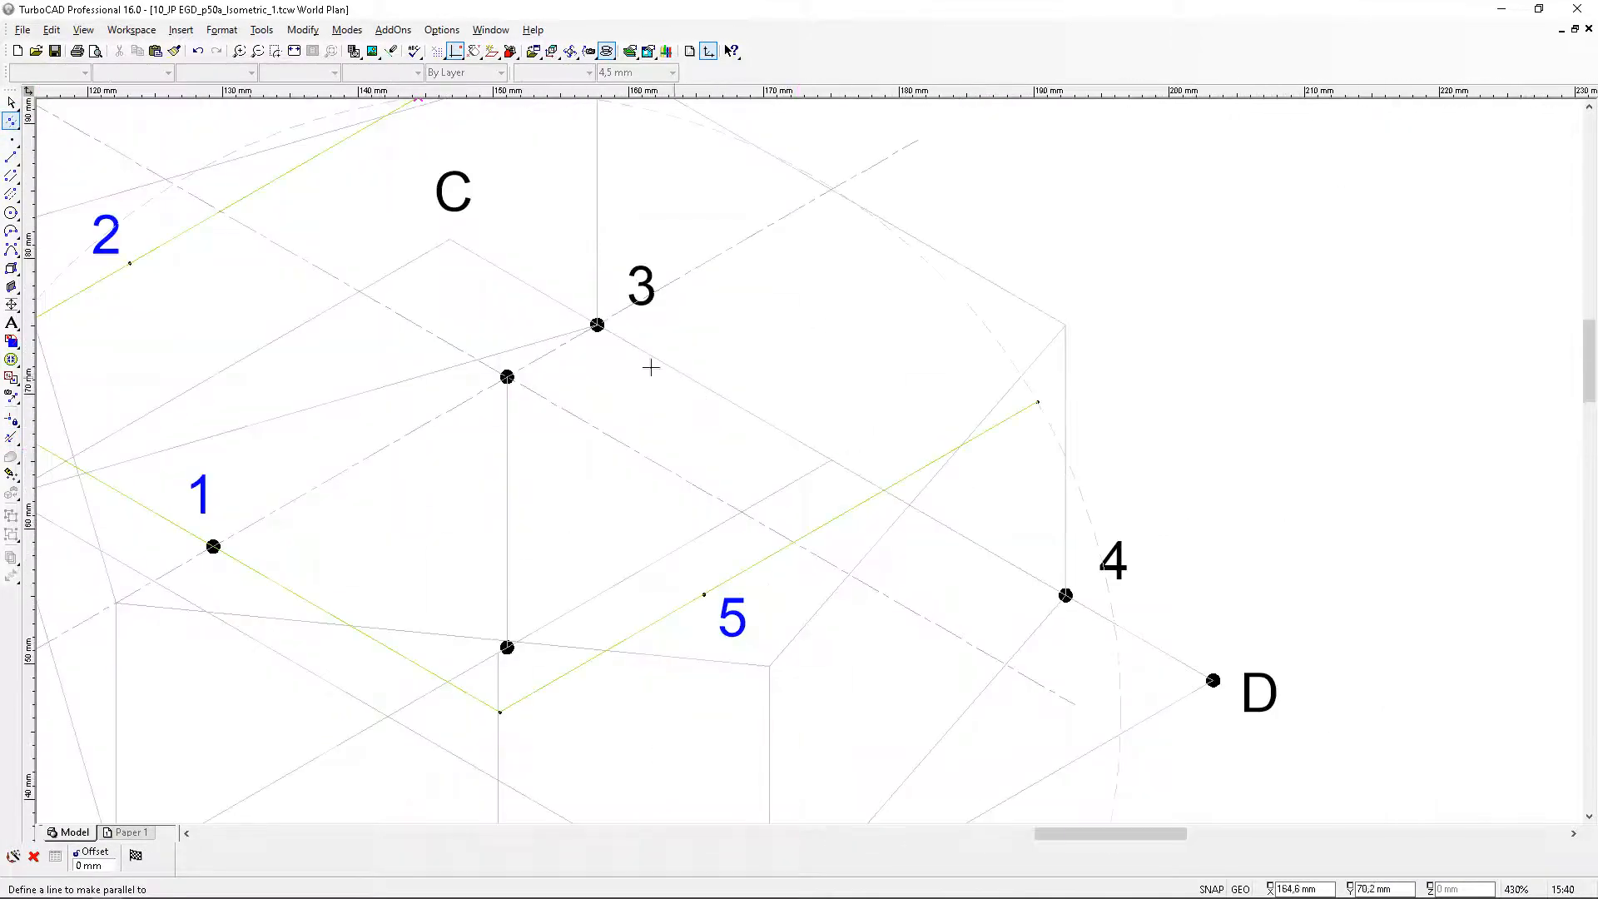
left_click(976, 268)
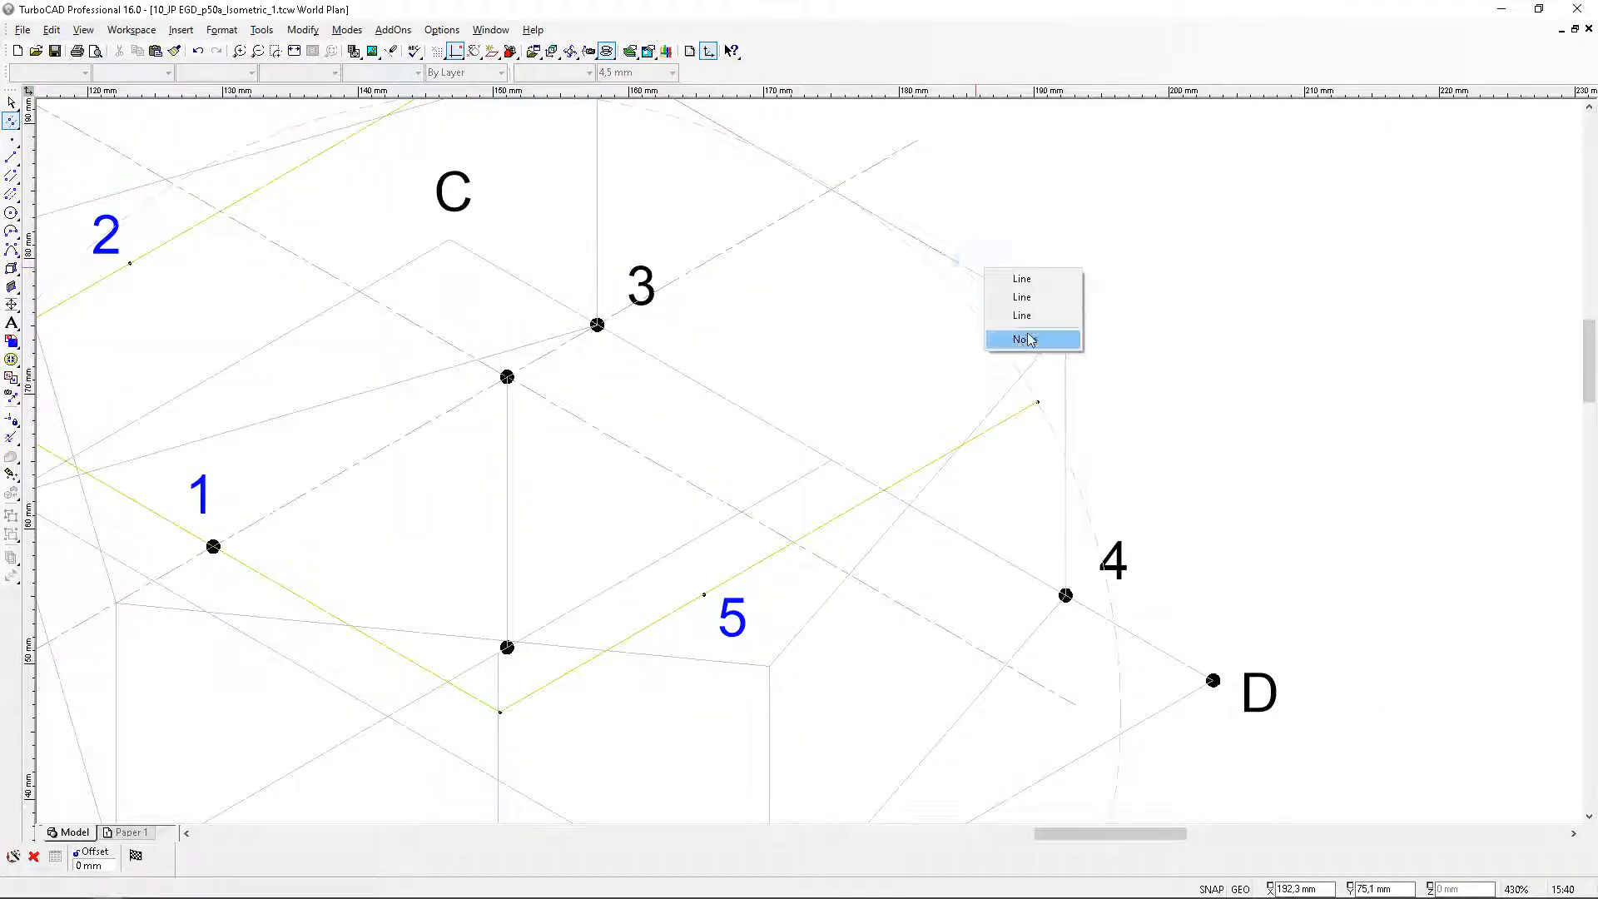
left_click(1018, 316)
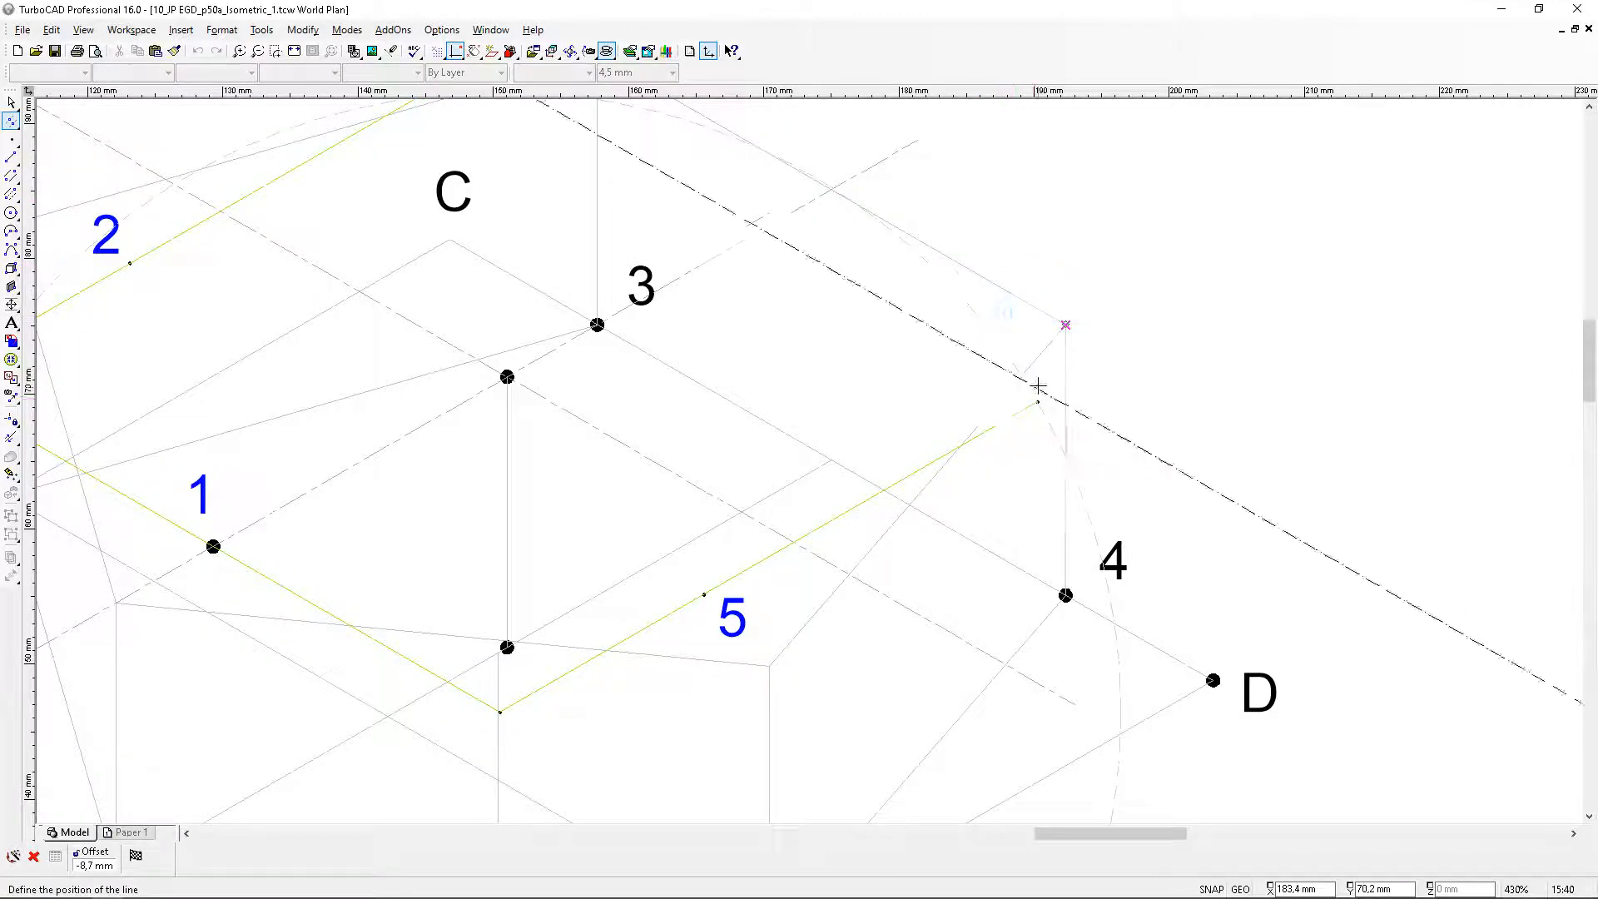
scroll(1090, 596, "up", 3)
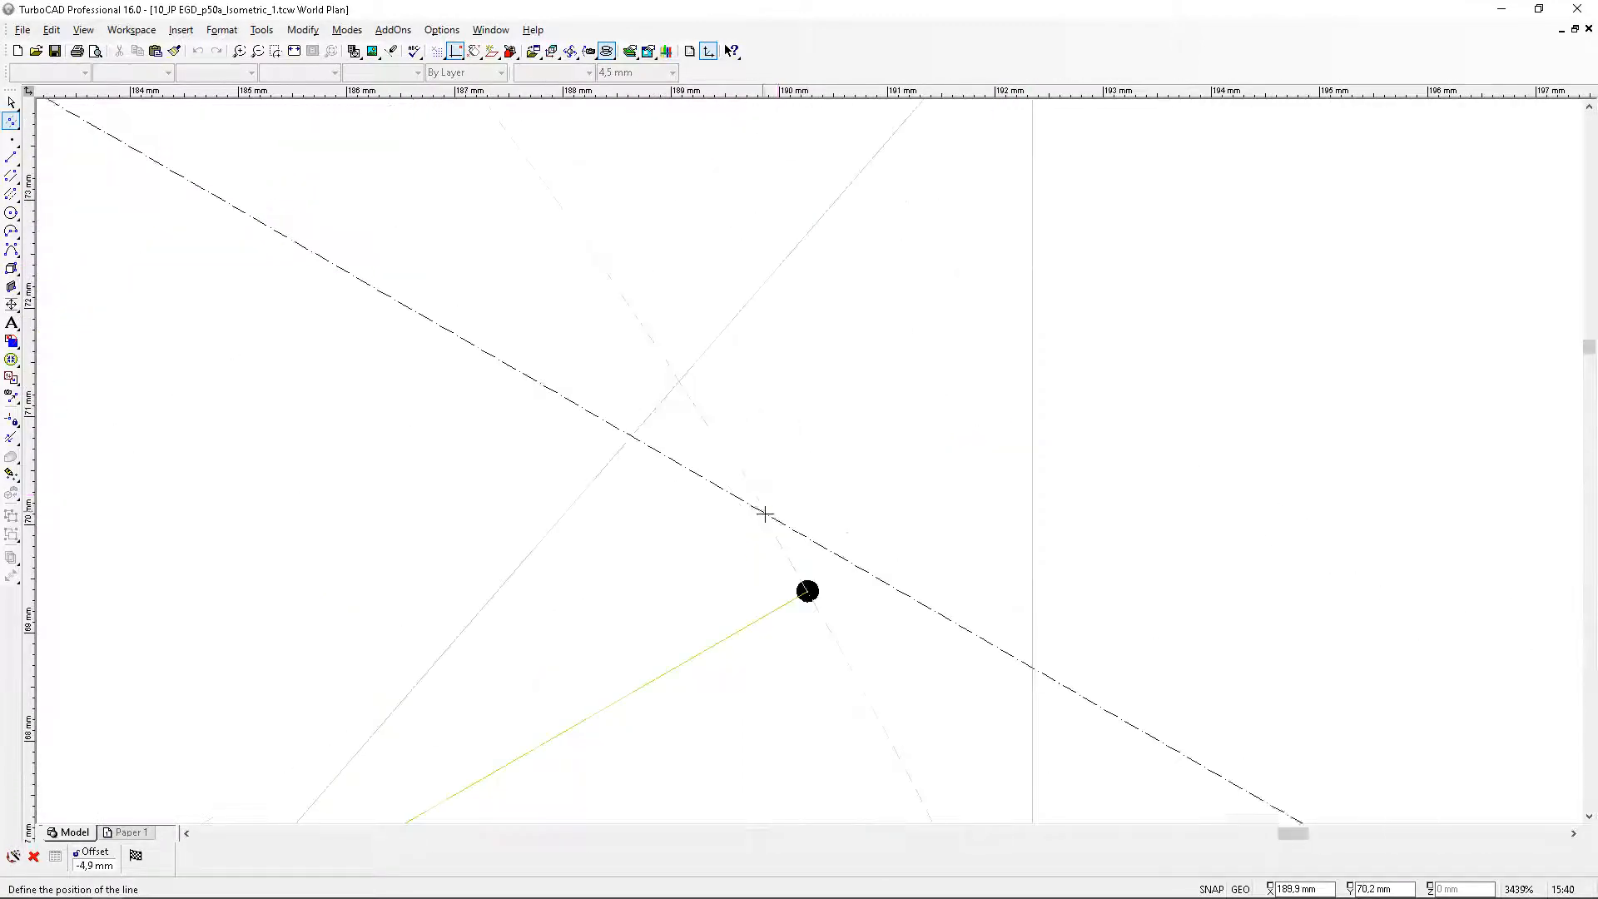
left_click(807, 591)
scroll(667, 521, "down", 3)
scroll(259, 158, "up", 1)
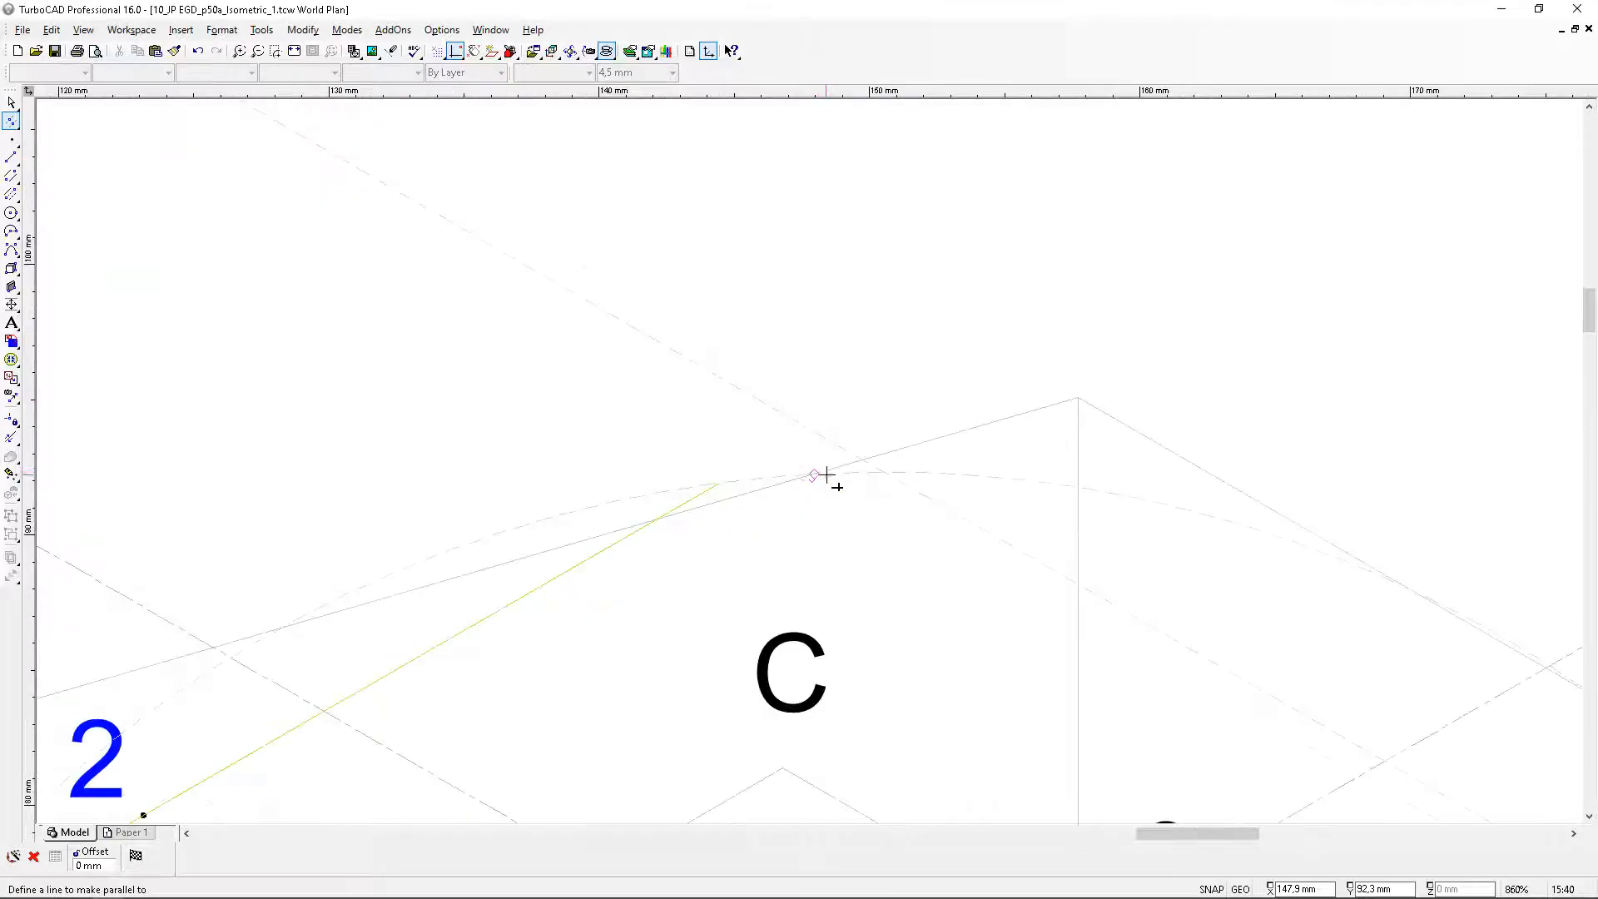
scroll(792, 474, "down", 1)
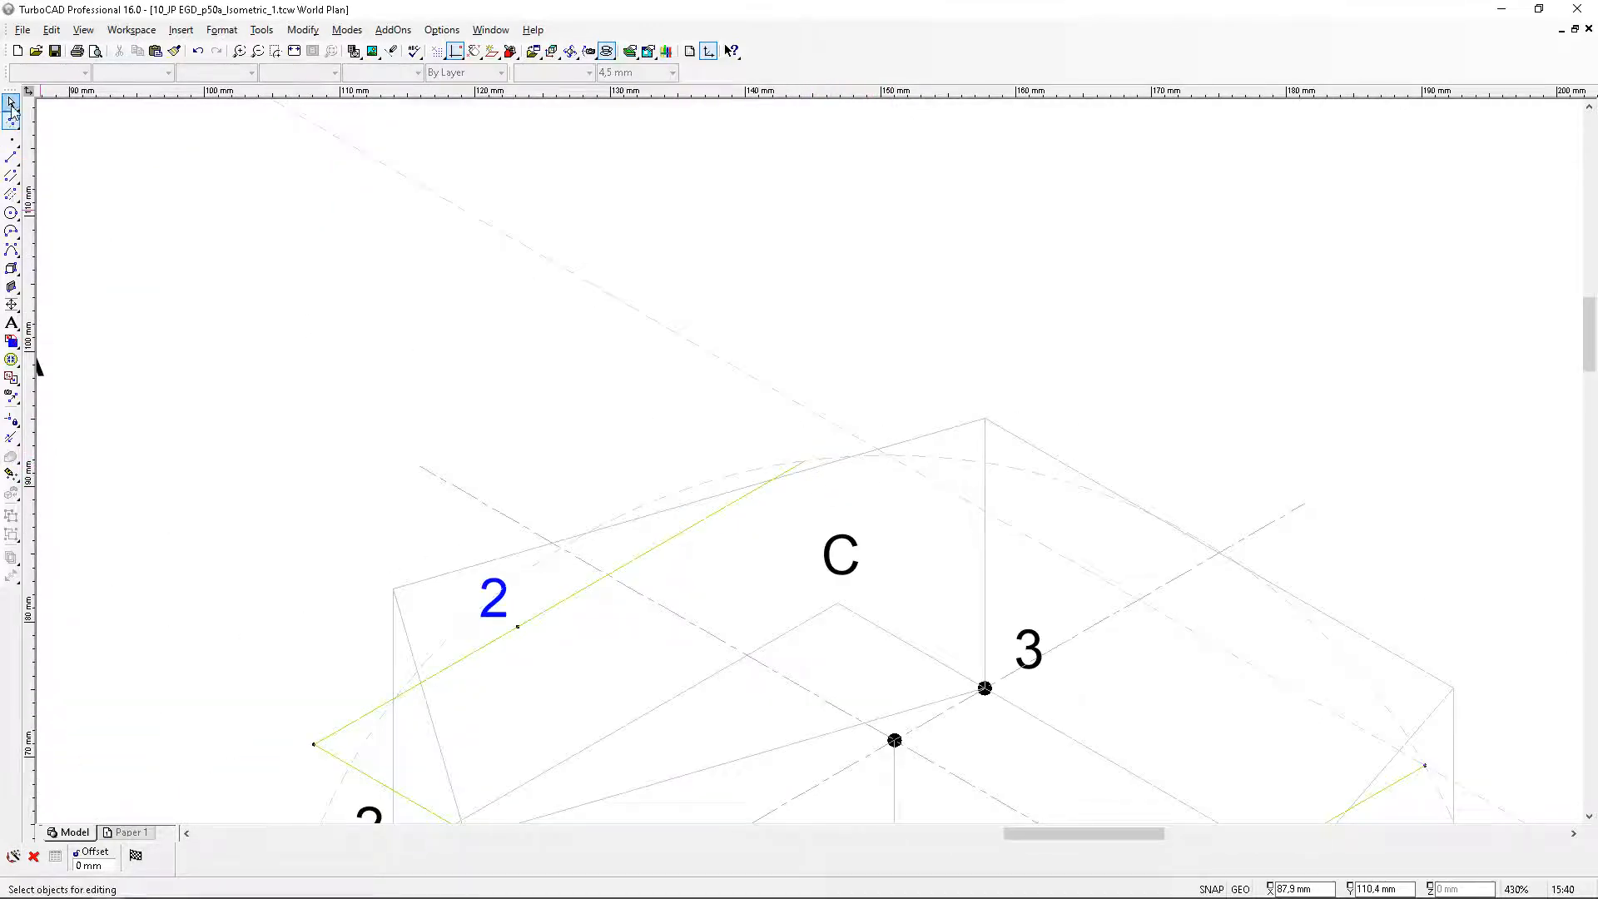
Extend the isometric green line bc to the parallel construction line through corner d
left_click(11, 437)
left_click(738, 498)
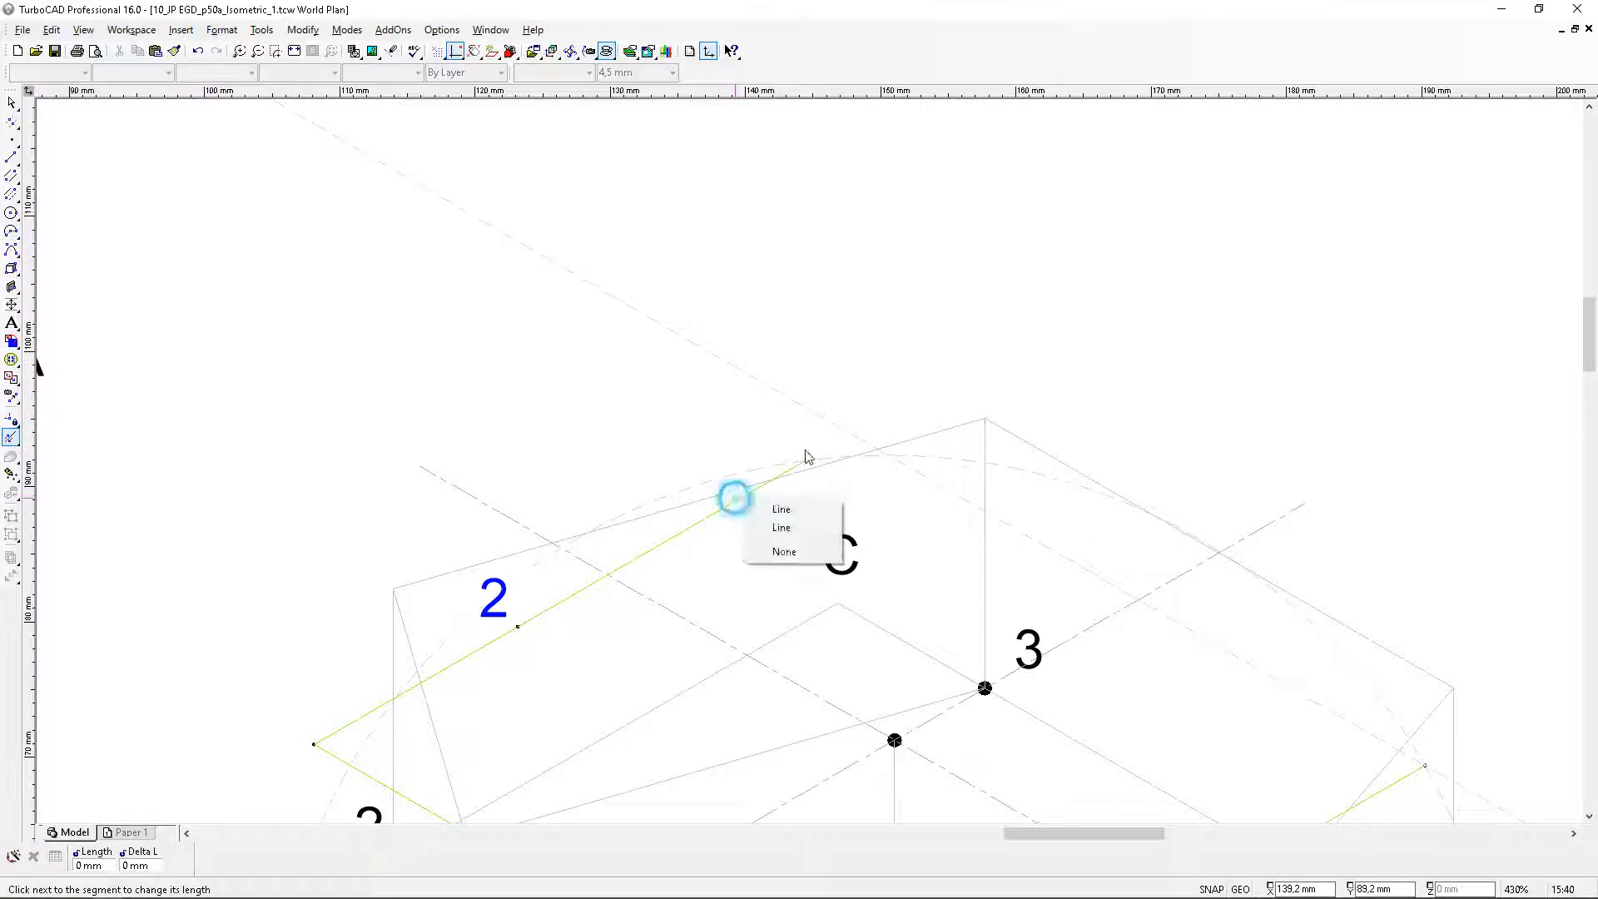
left_click(781, 527)
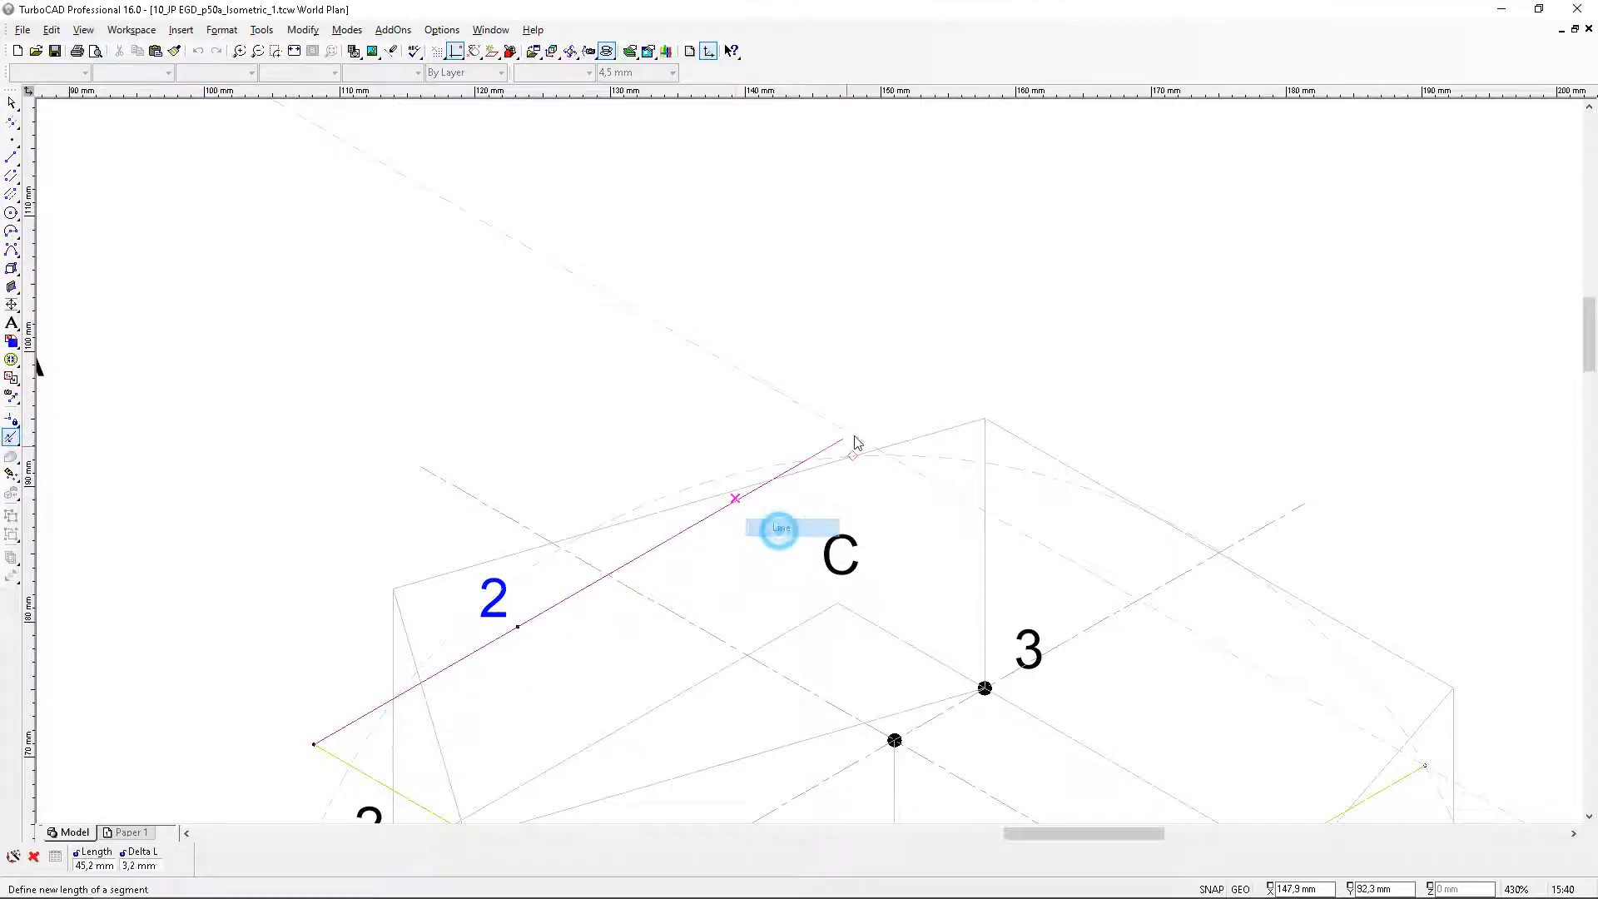
left_click(846, 434)
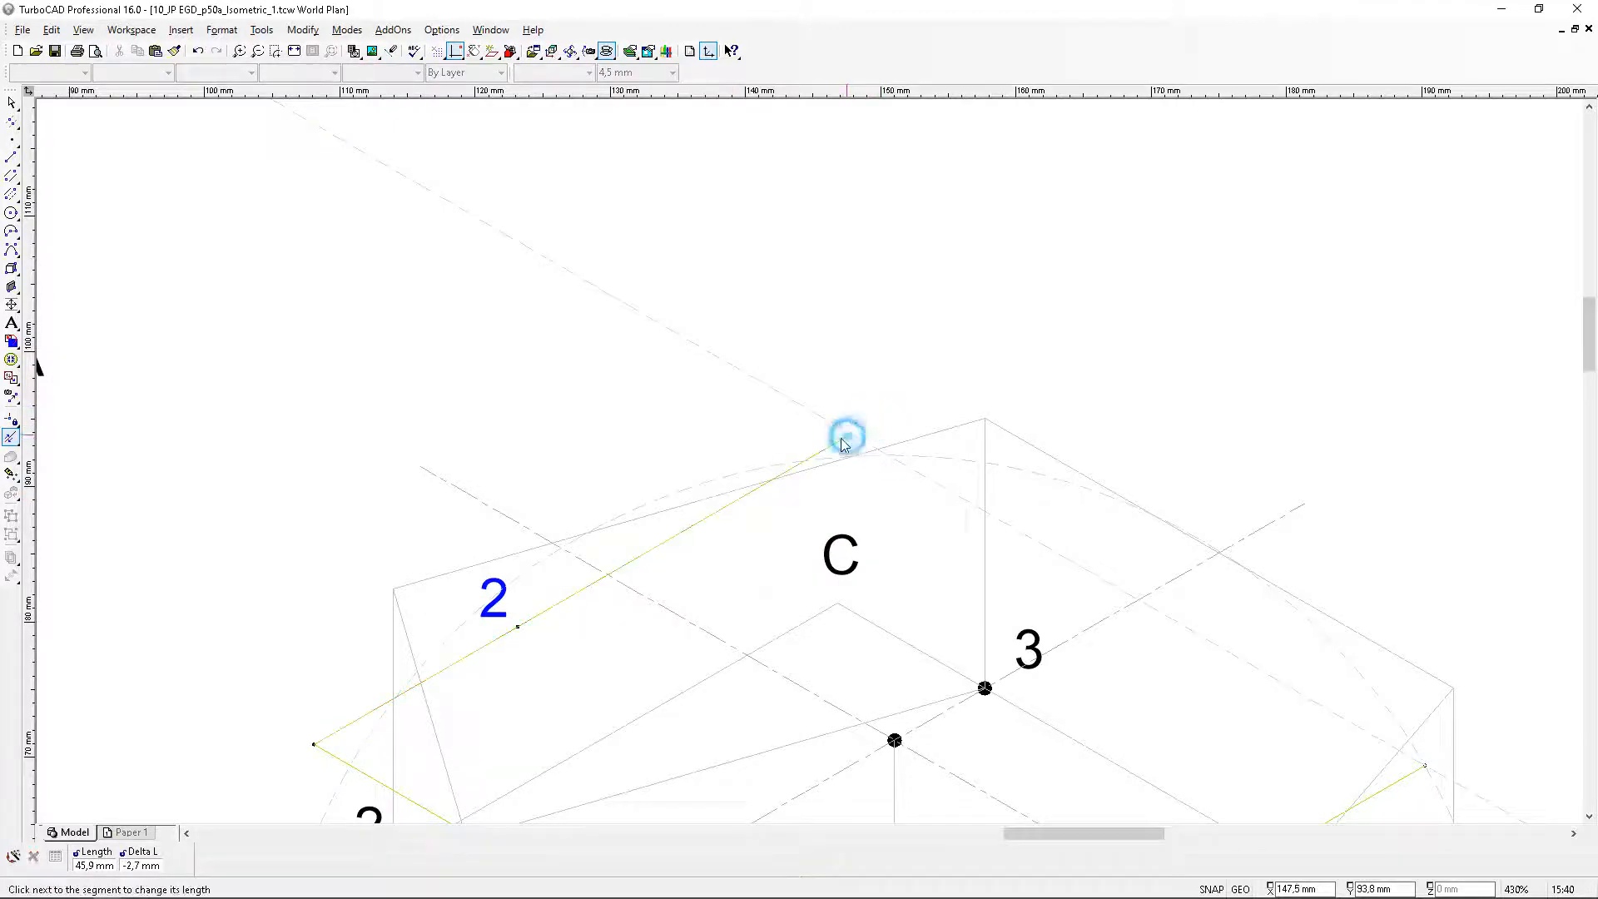
Check the length of the isometric green line bc with a construction circle from corner b to the line's far end
left_click(15, 127)
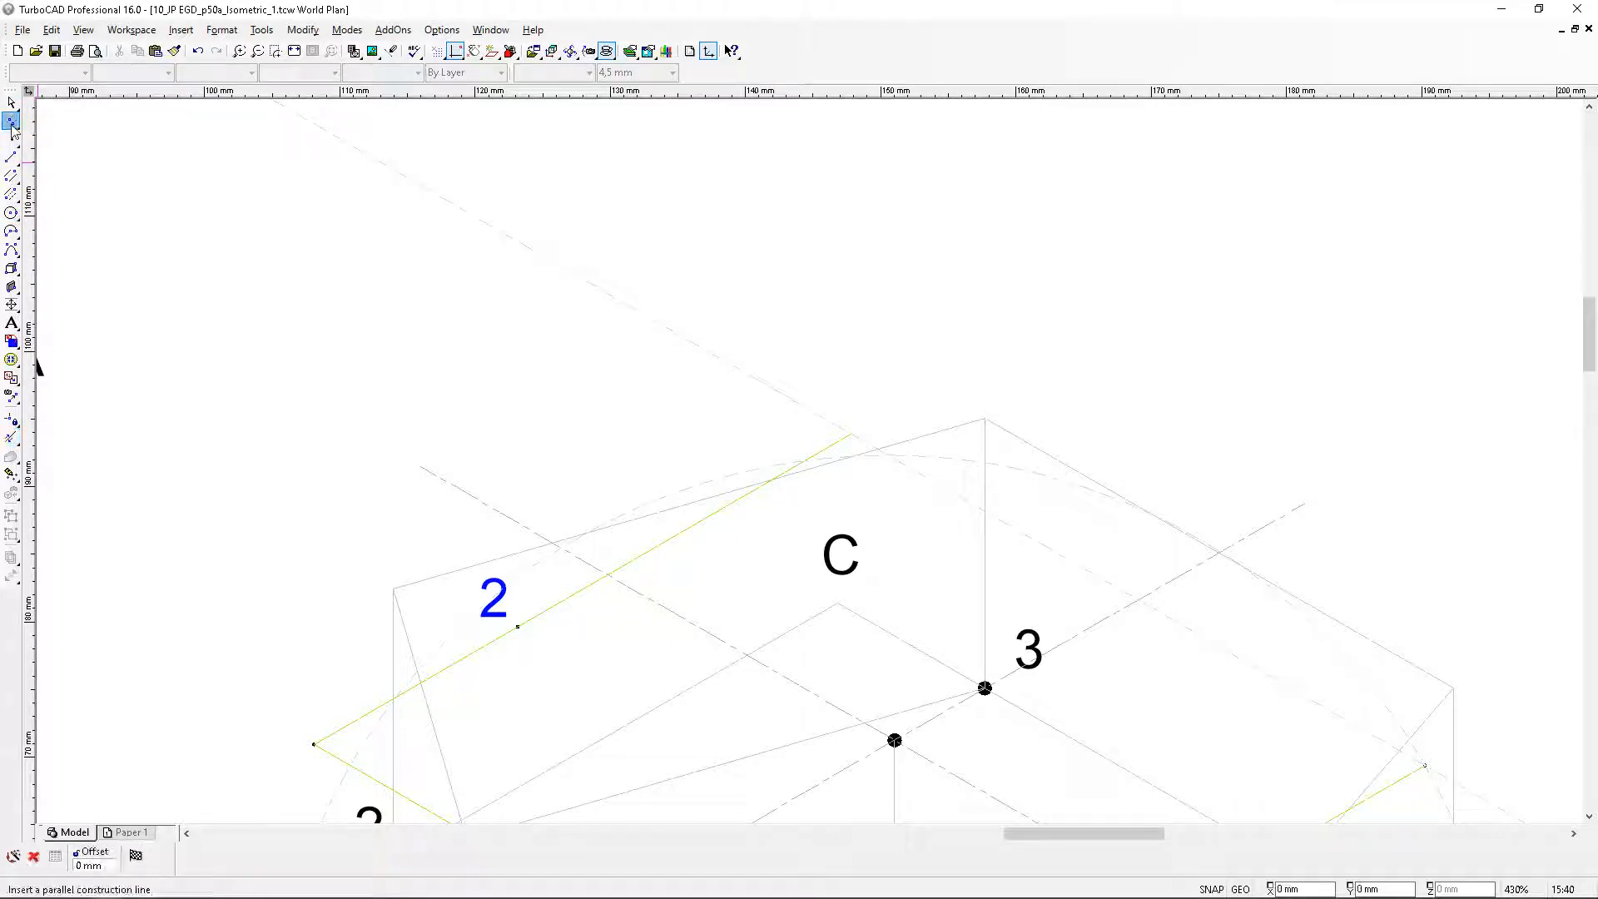
left_click_drag(15, 127, 66, 153)
scroll(272, 709, "up", 1)
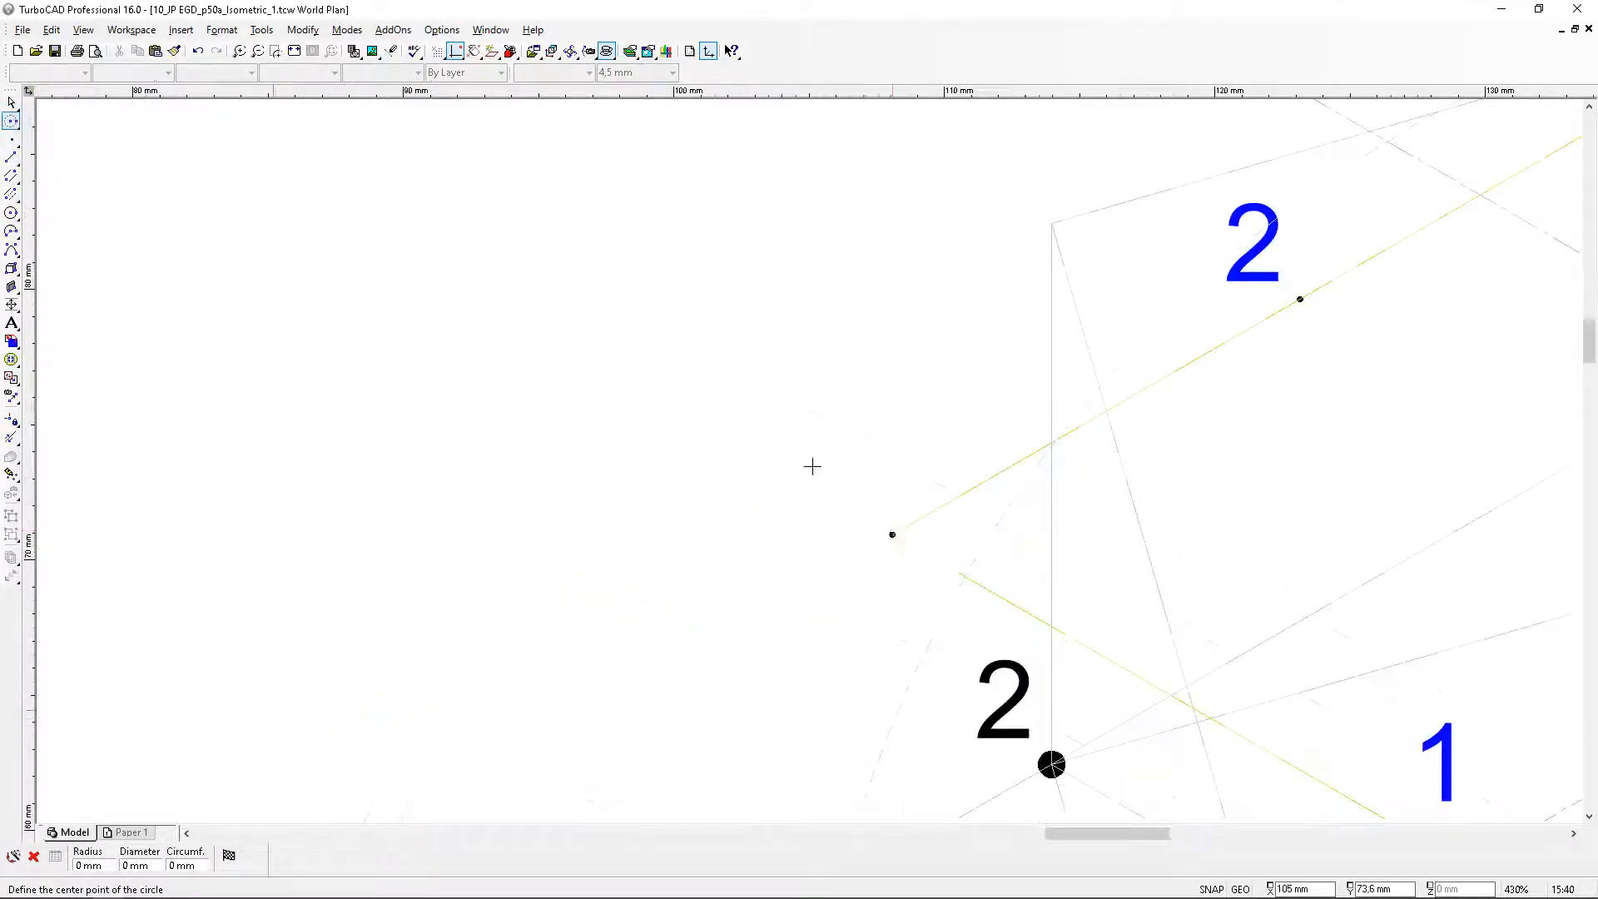
scroll(907, 537, "up", 3)
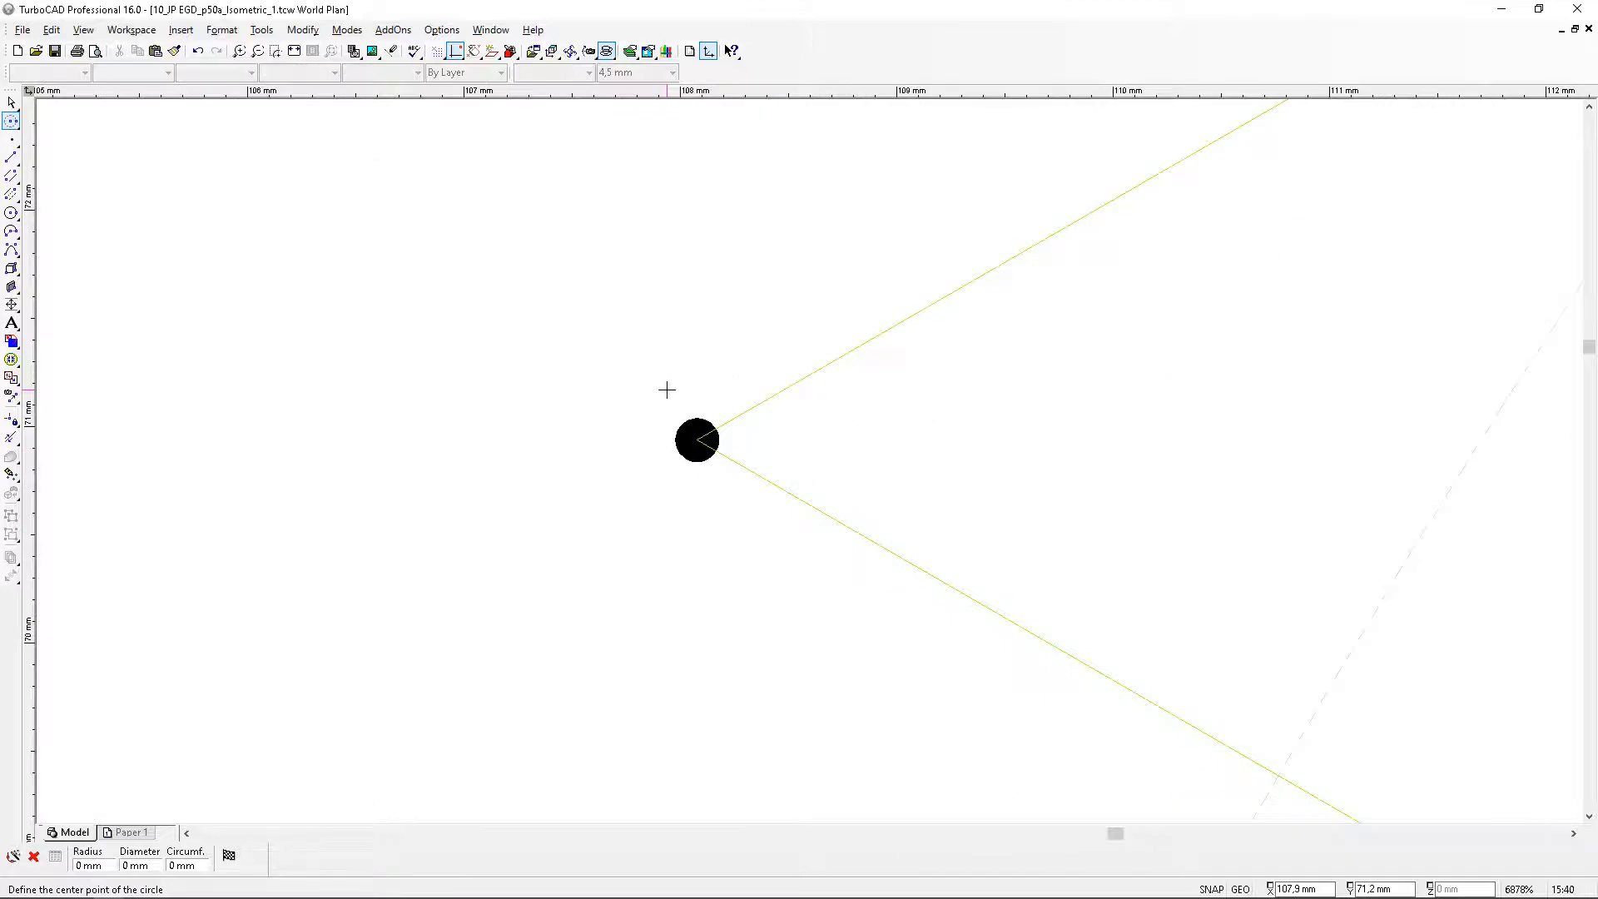
left_click(697, 440)
scroll(845, 421, "down", 4)
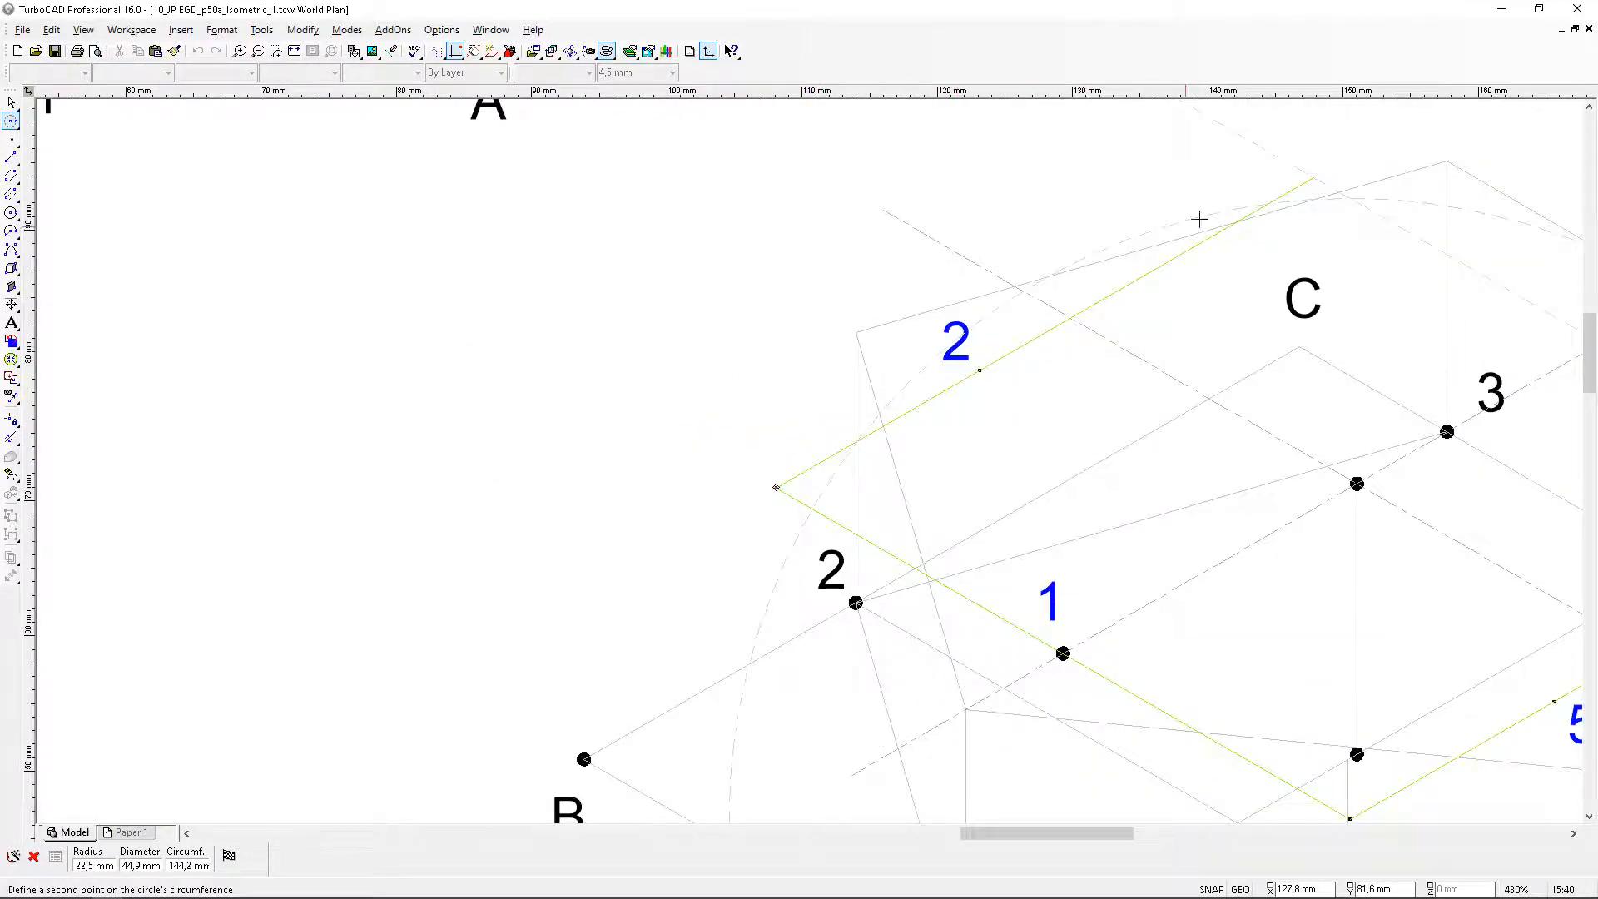
scroll(787, 478, "up", 4)
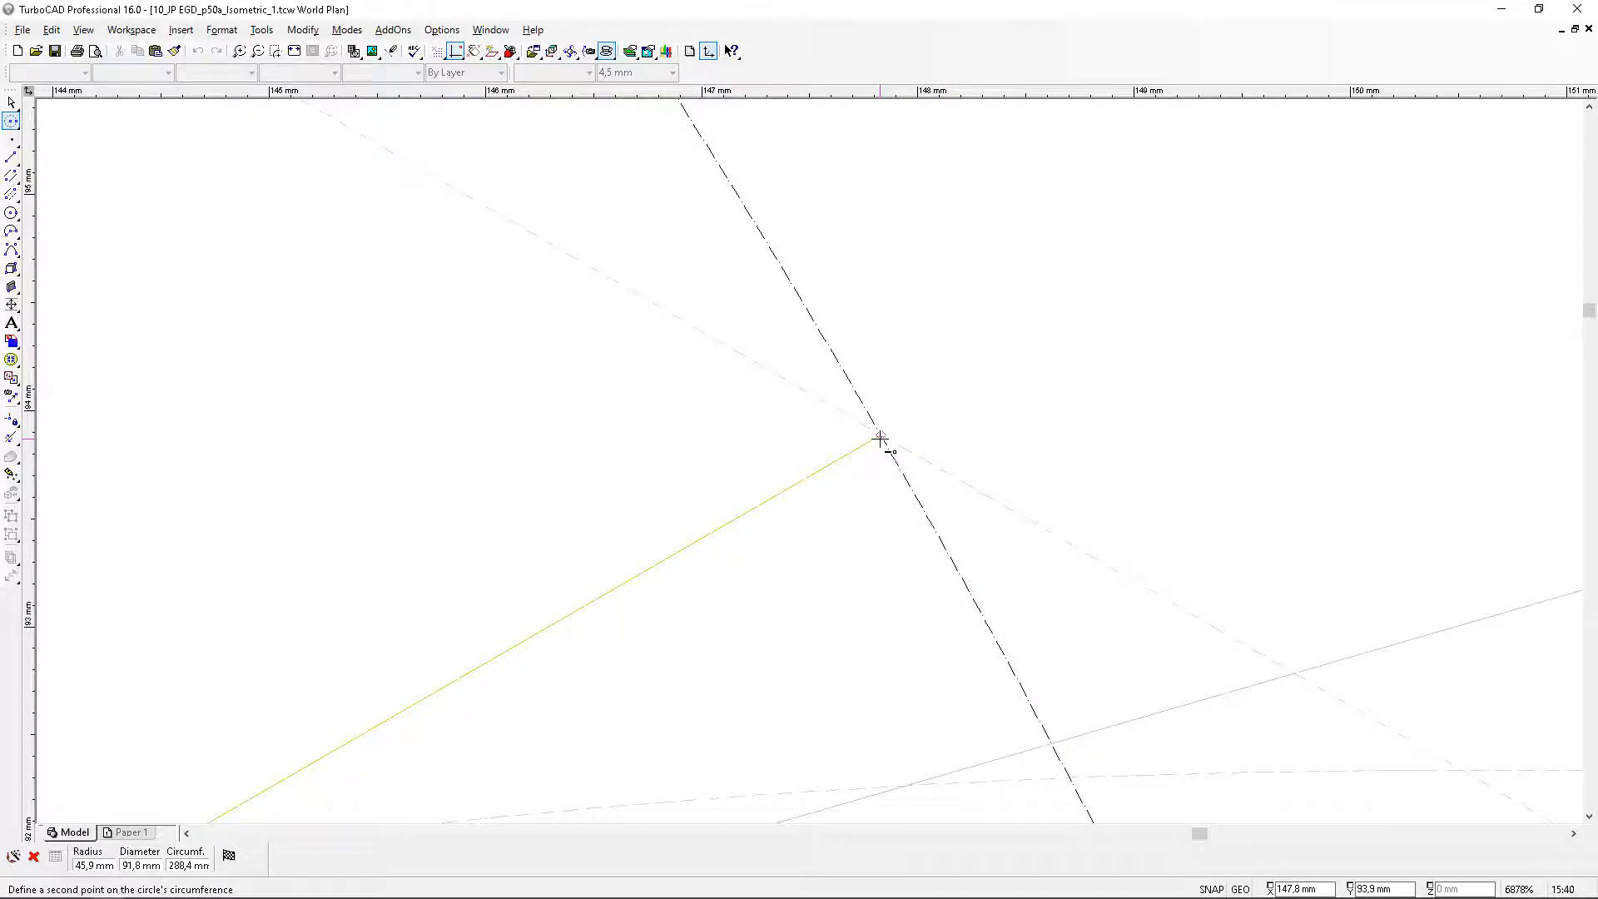
left_click(880, 438)
scroll(878, 438, "down", 4)
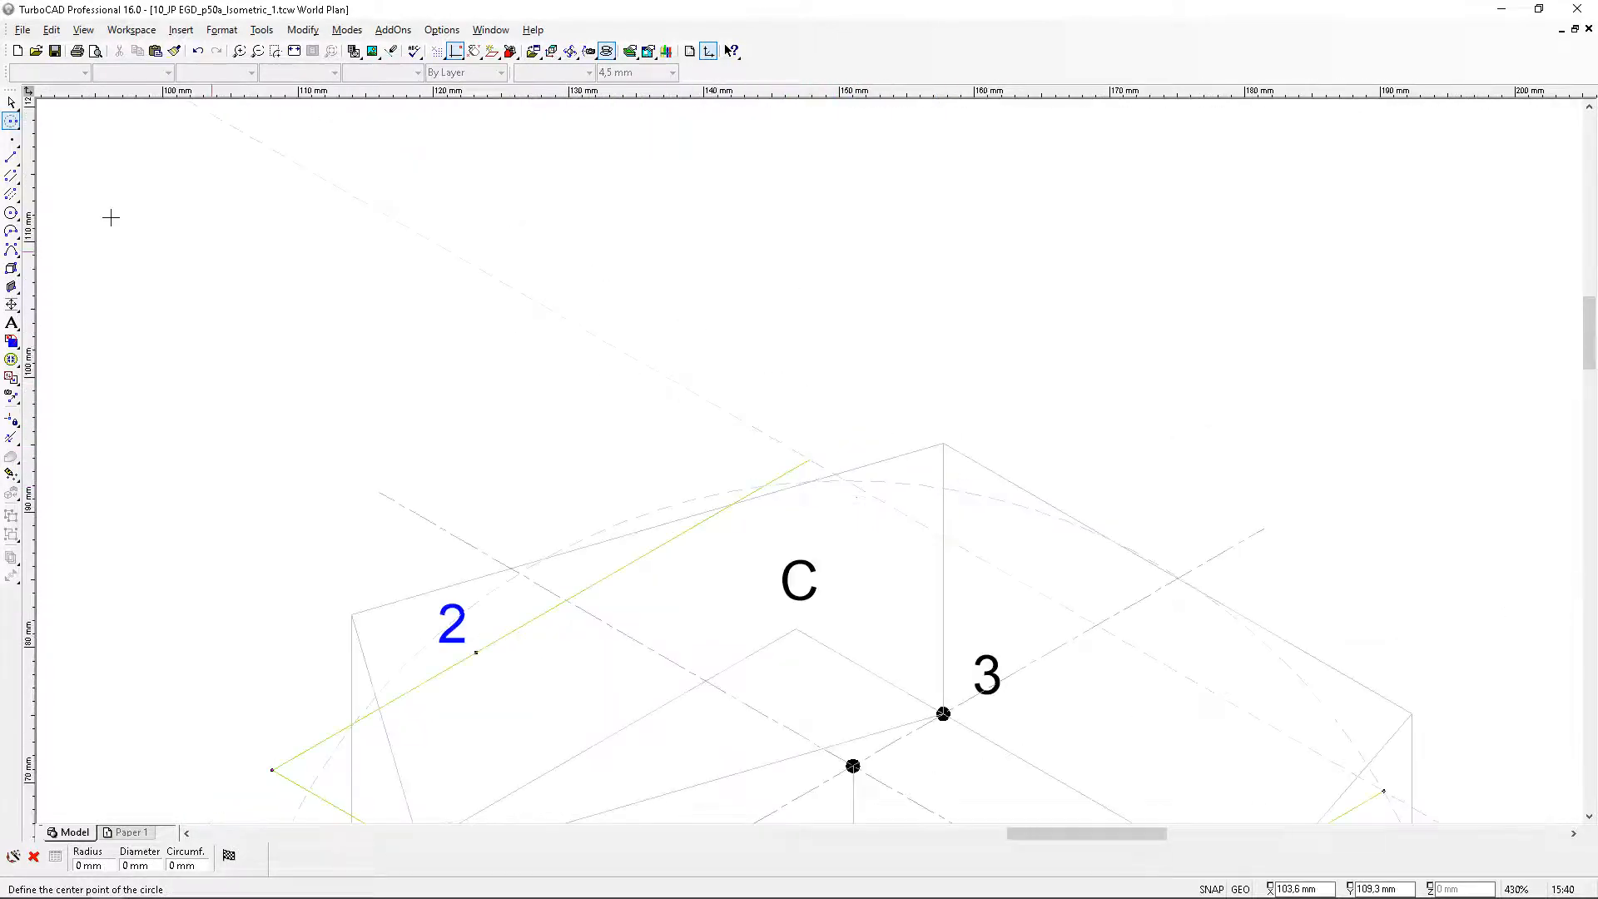
Draw the isometric green line cd from the far end of line bc to the marked corner d, closing the inner box
left_click(11, 158)
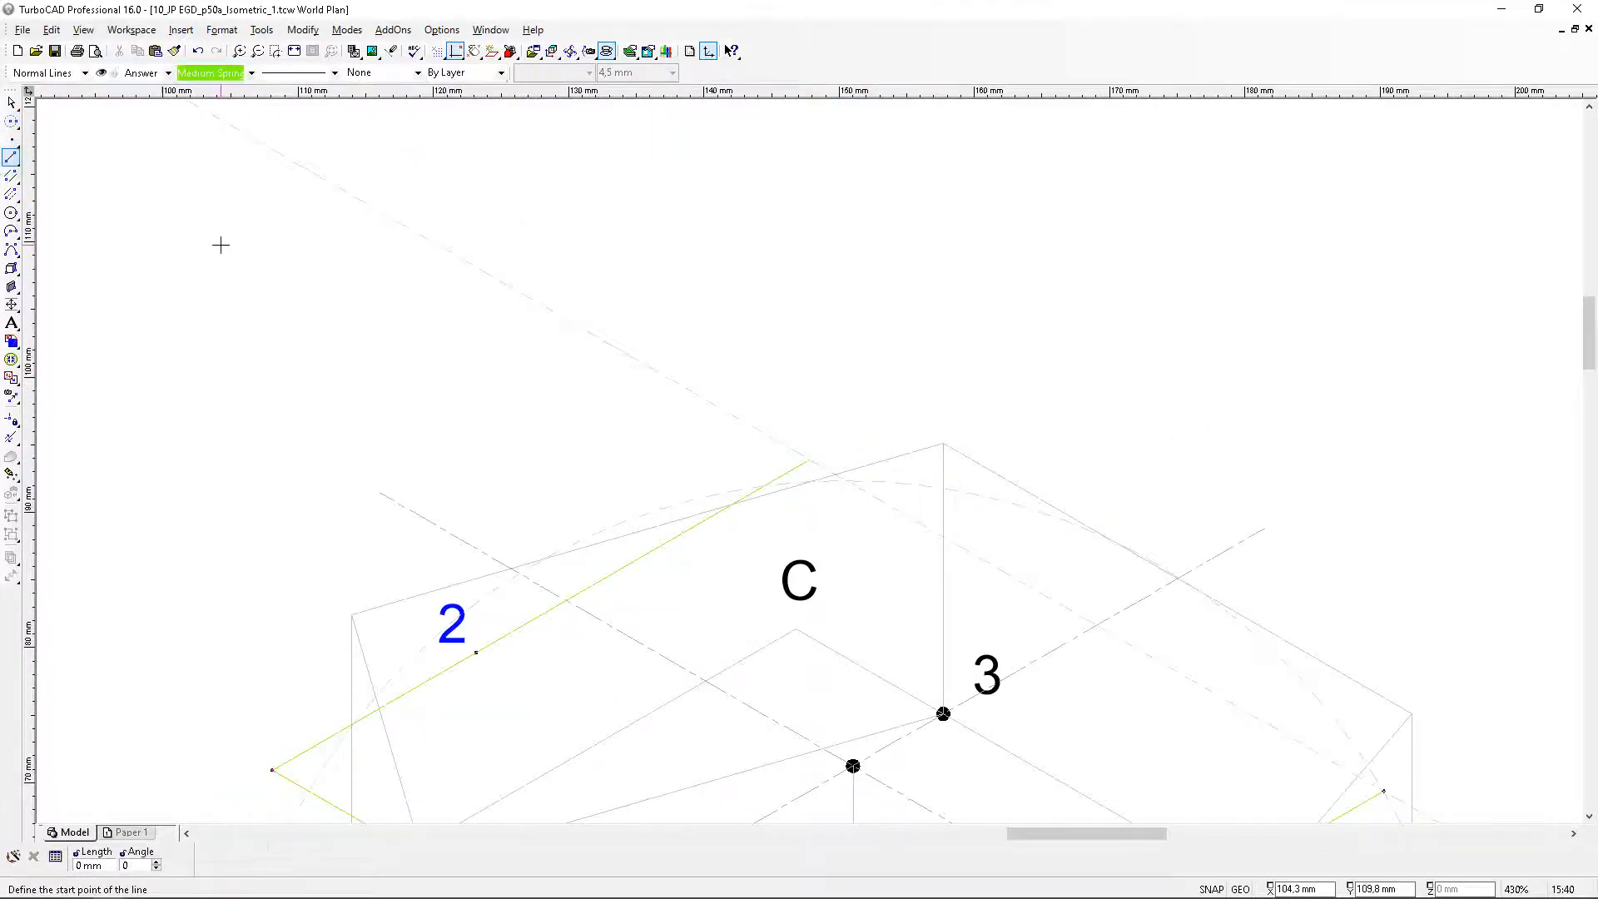
left_click(809, 458)
scroll(870, 496, "down", 1)
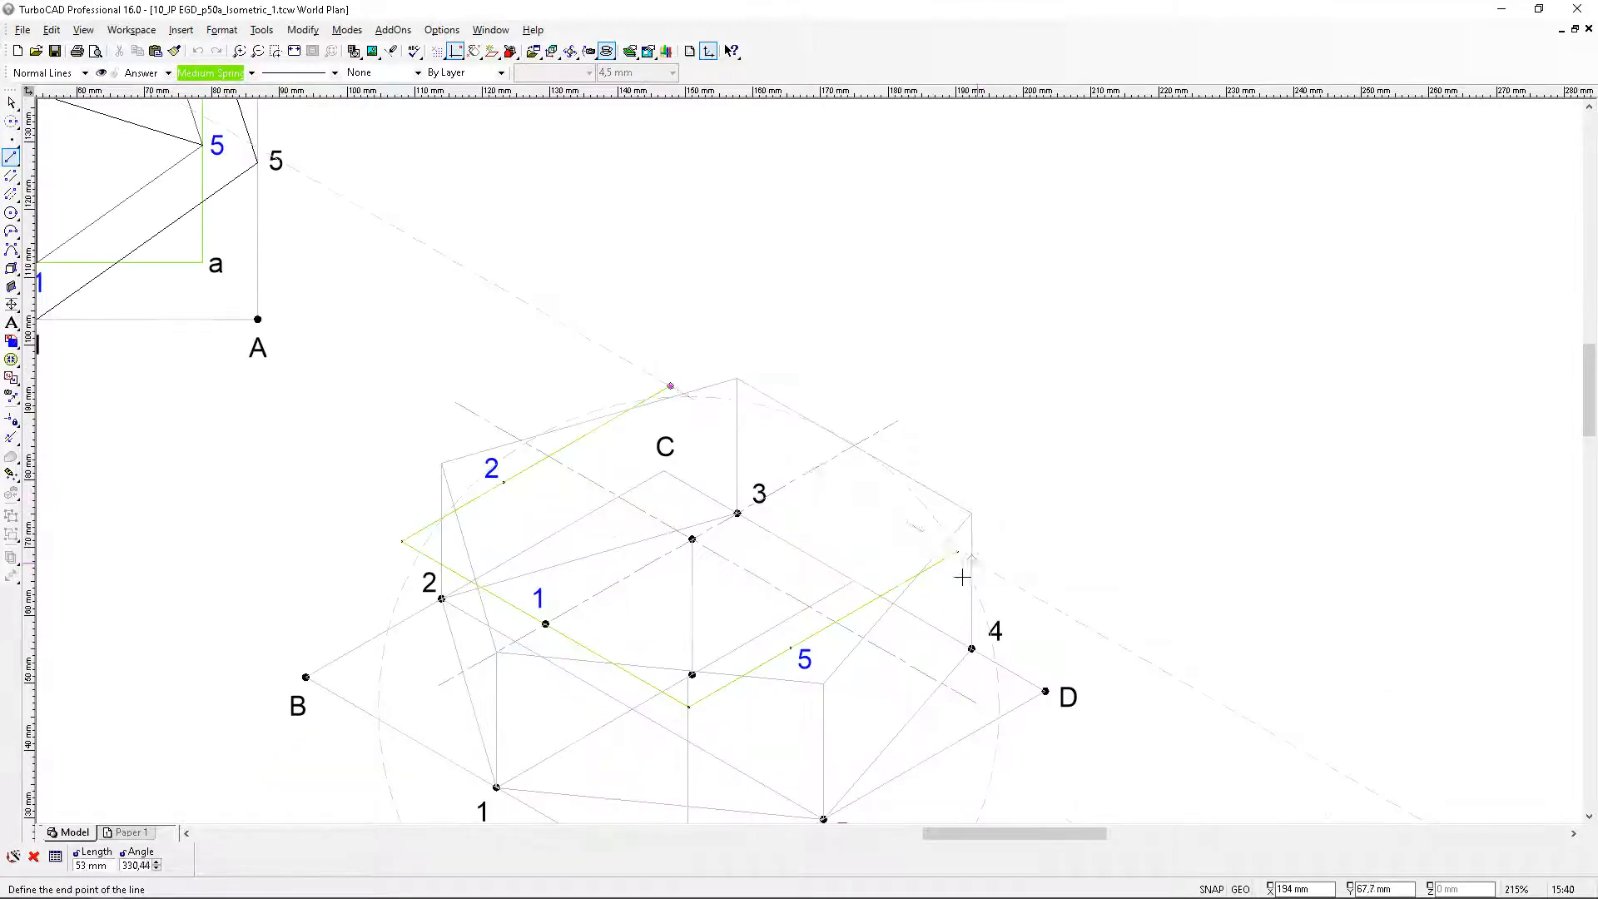
scroll(963, 574, "up", 3)
scroll(897, 368, "up", 5)
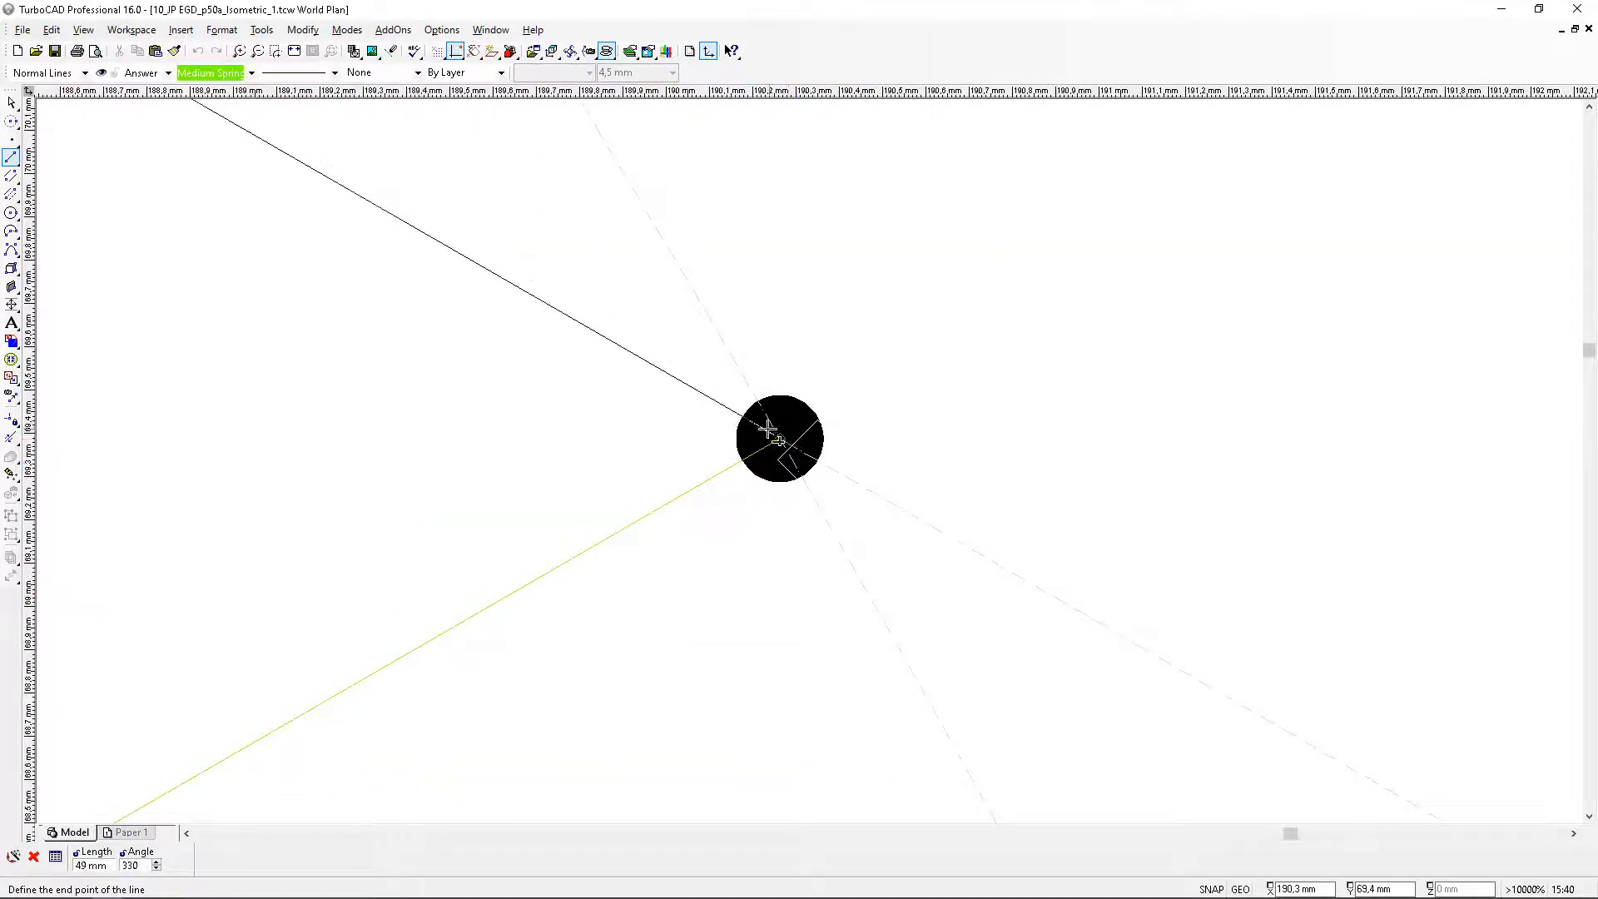
left_click(782, 439)
Clear all construction lines and circles from the drawing
scroll(805, 456, "down", 10)
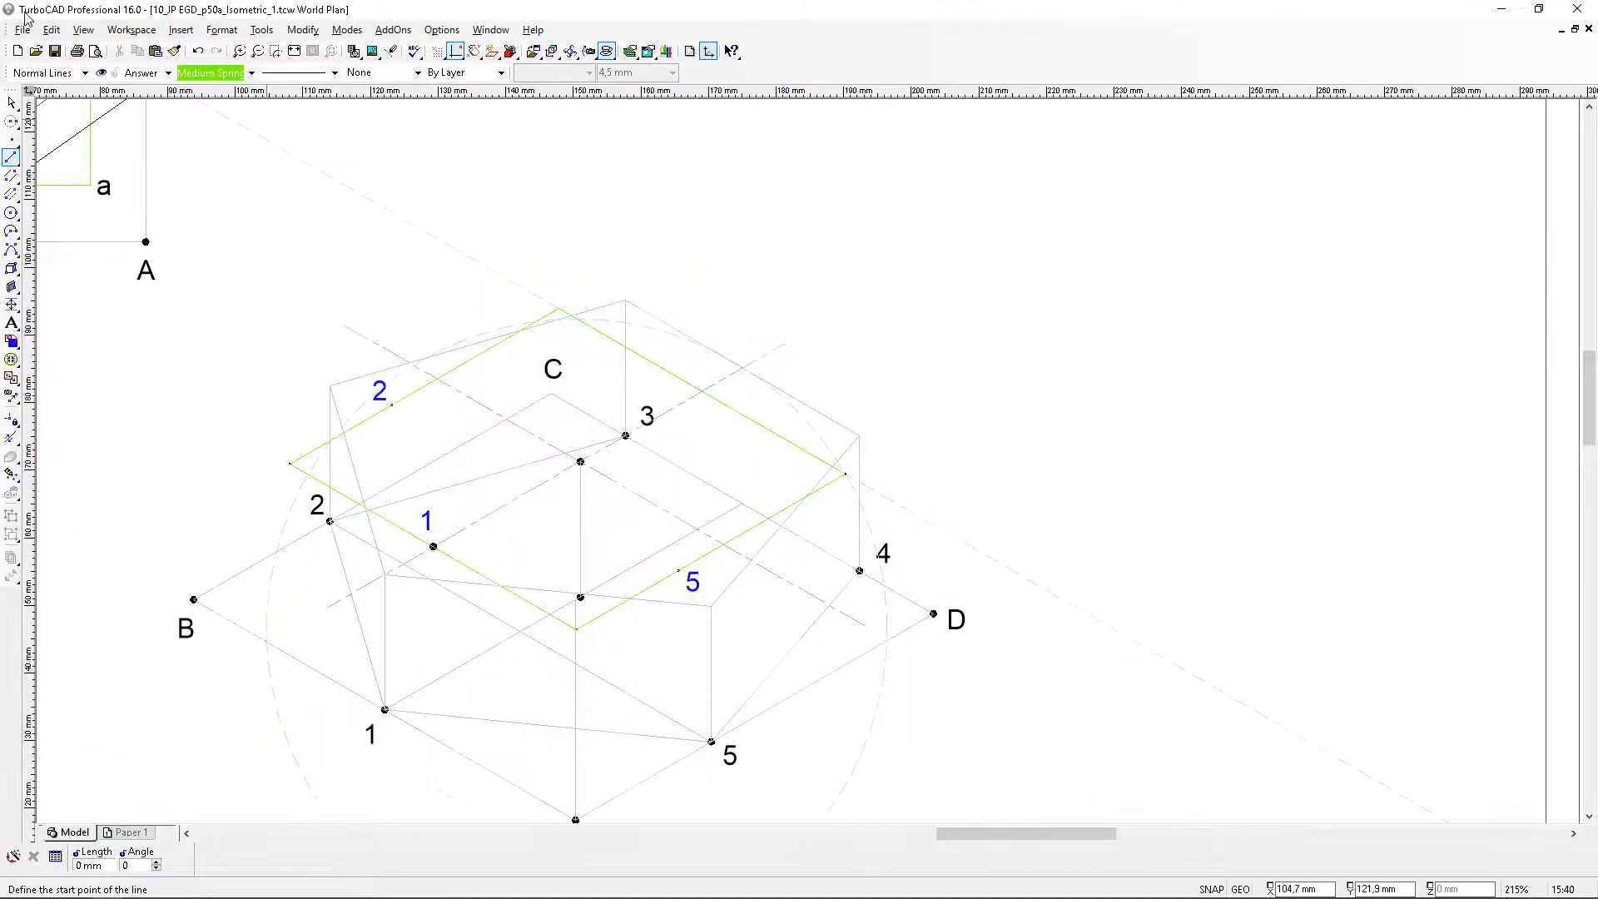
left_click(51, 34)
mouse_move(216, 161)
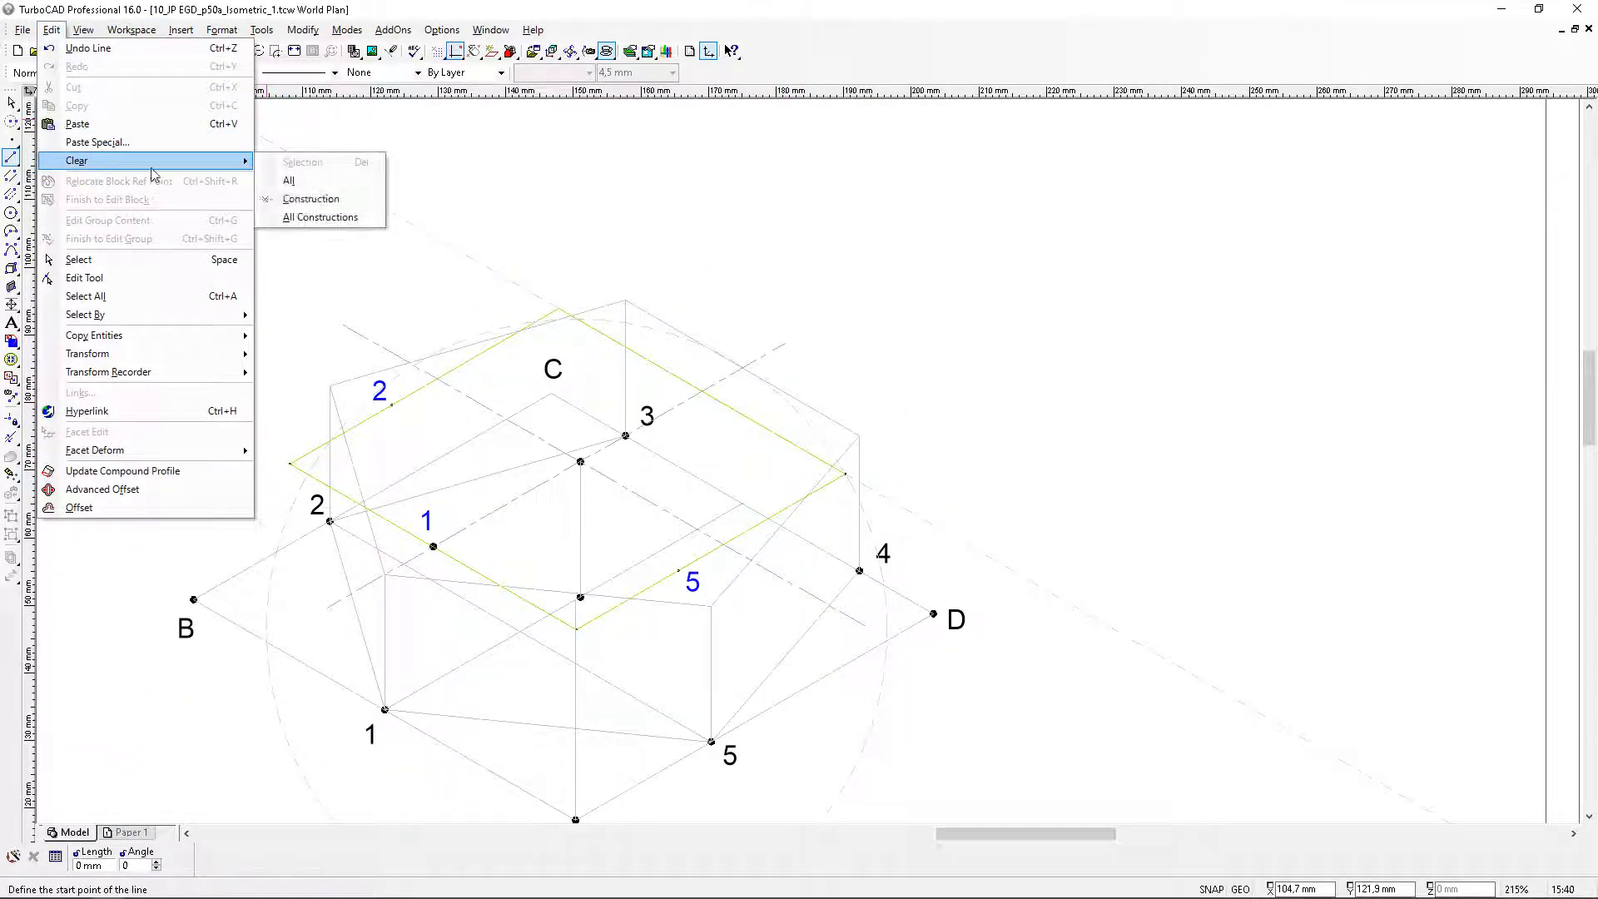
left_click(307, 217)
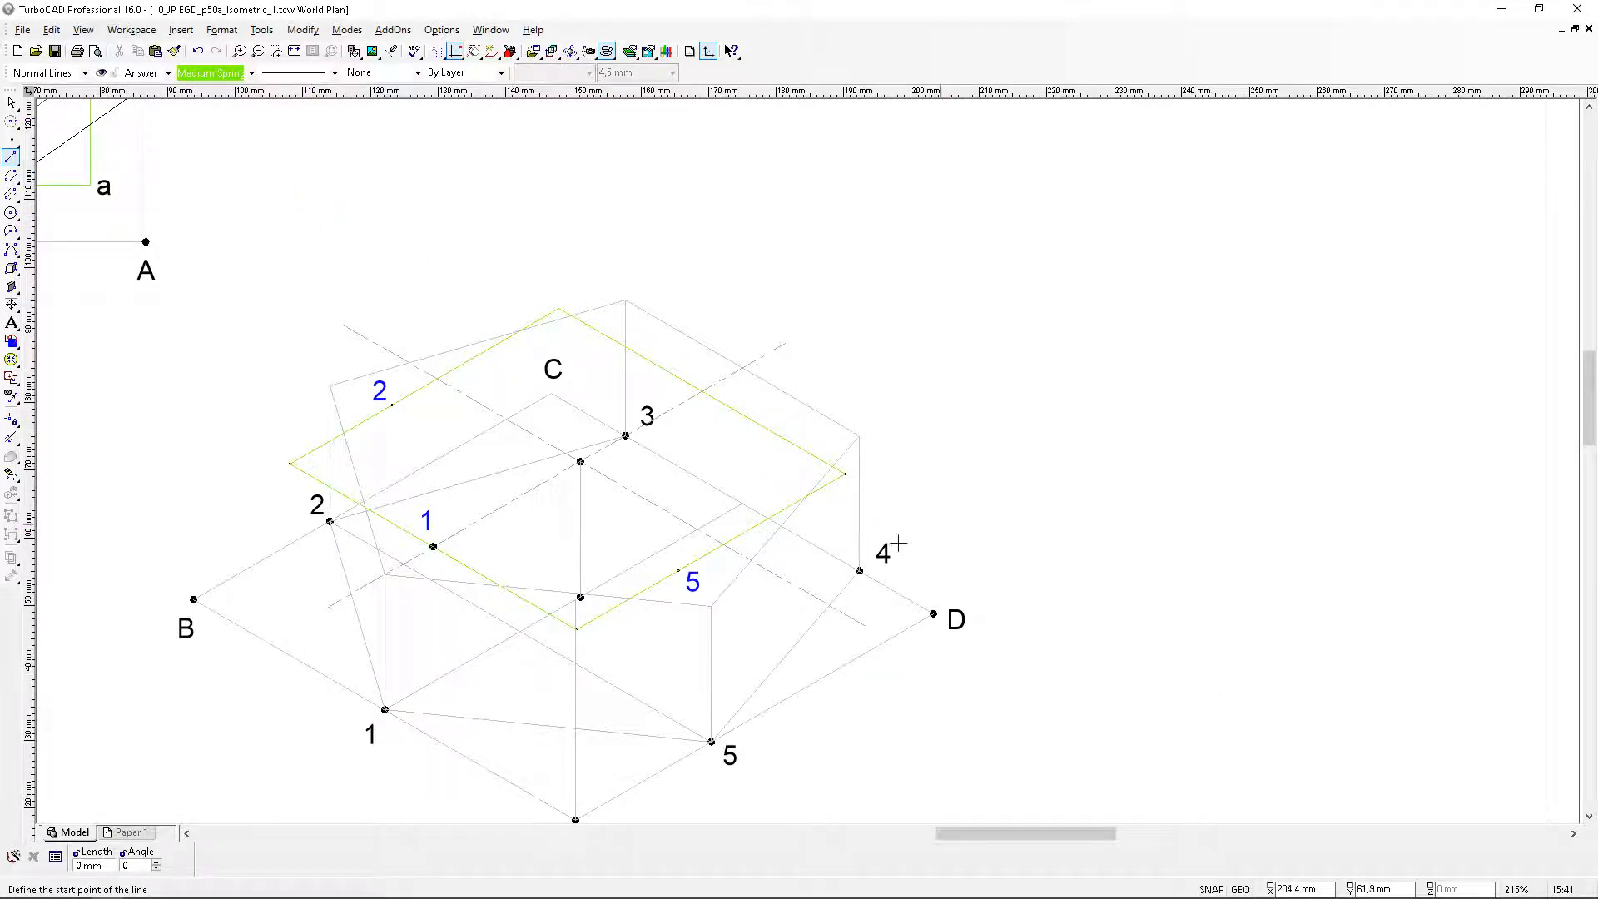
Measure the distance from corner d to inner point 4 in the top view with a construction circle
scroll(398, 436, "down", 2)
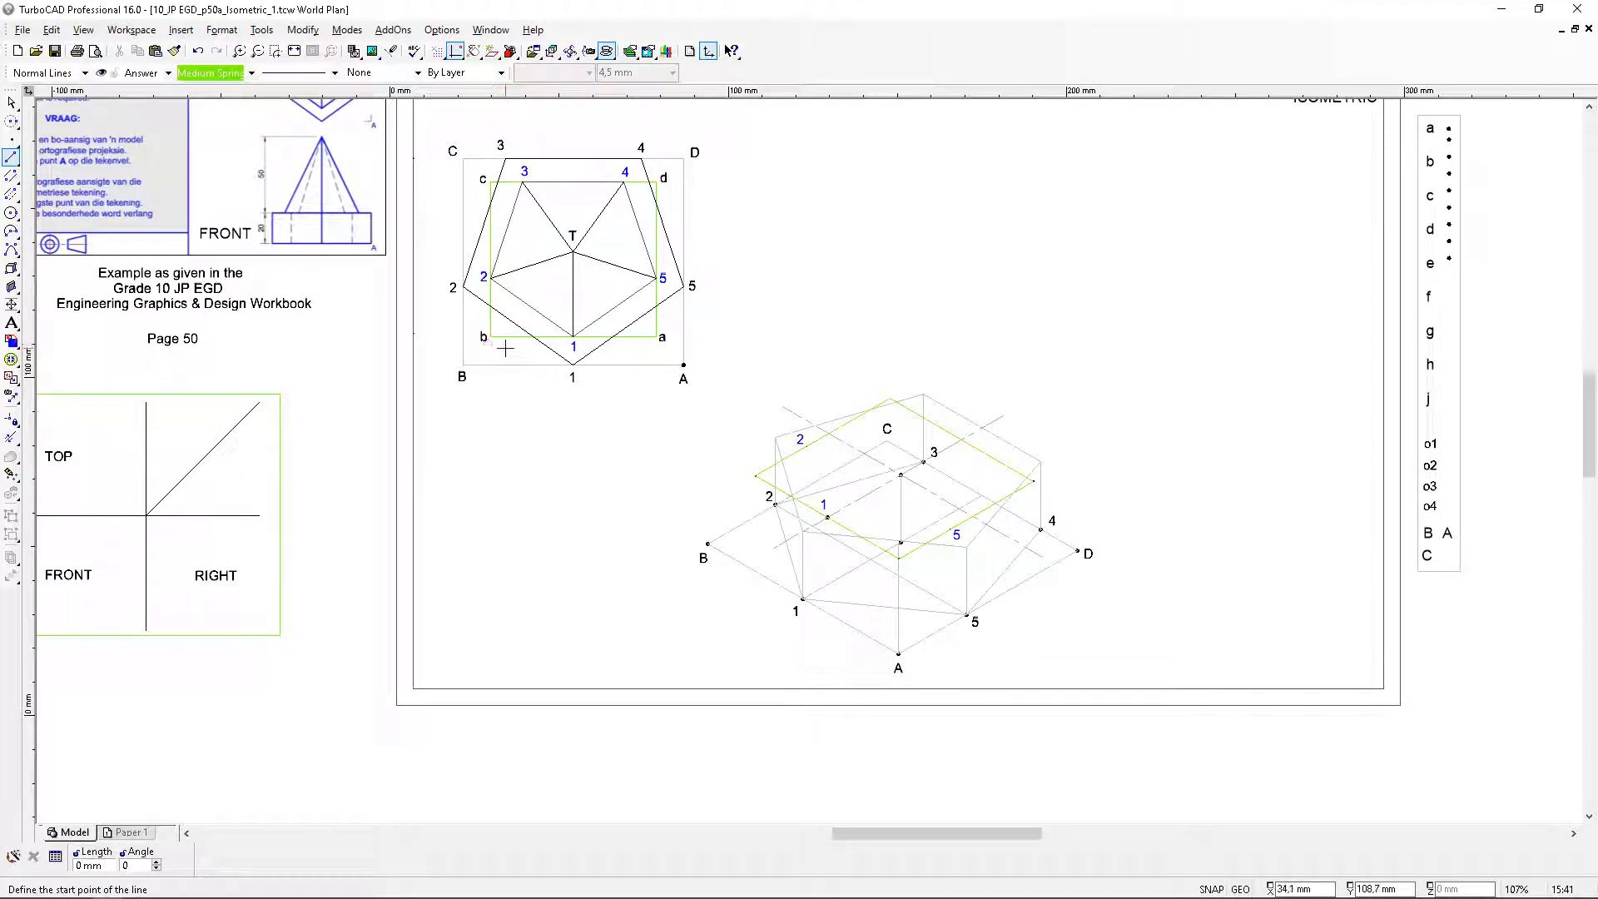
scroll(882, 505, "up", 2)
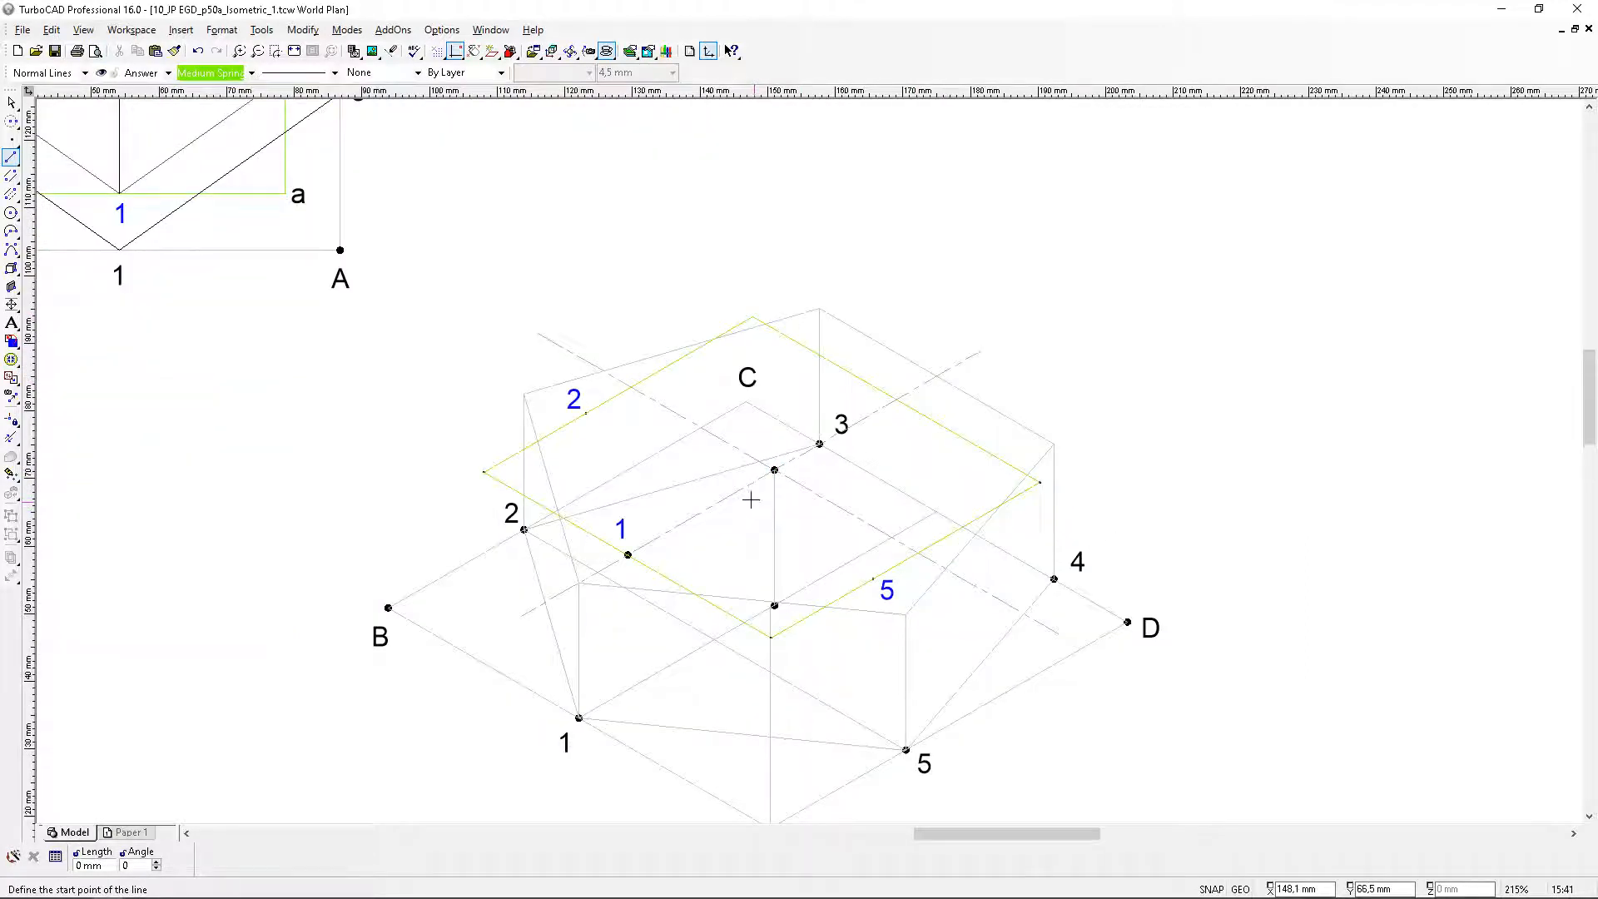
scroll(604, 421, "up", 2)
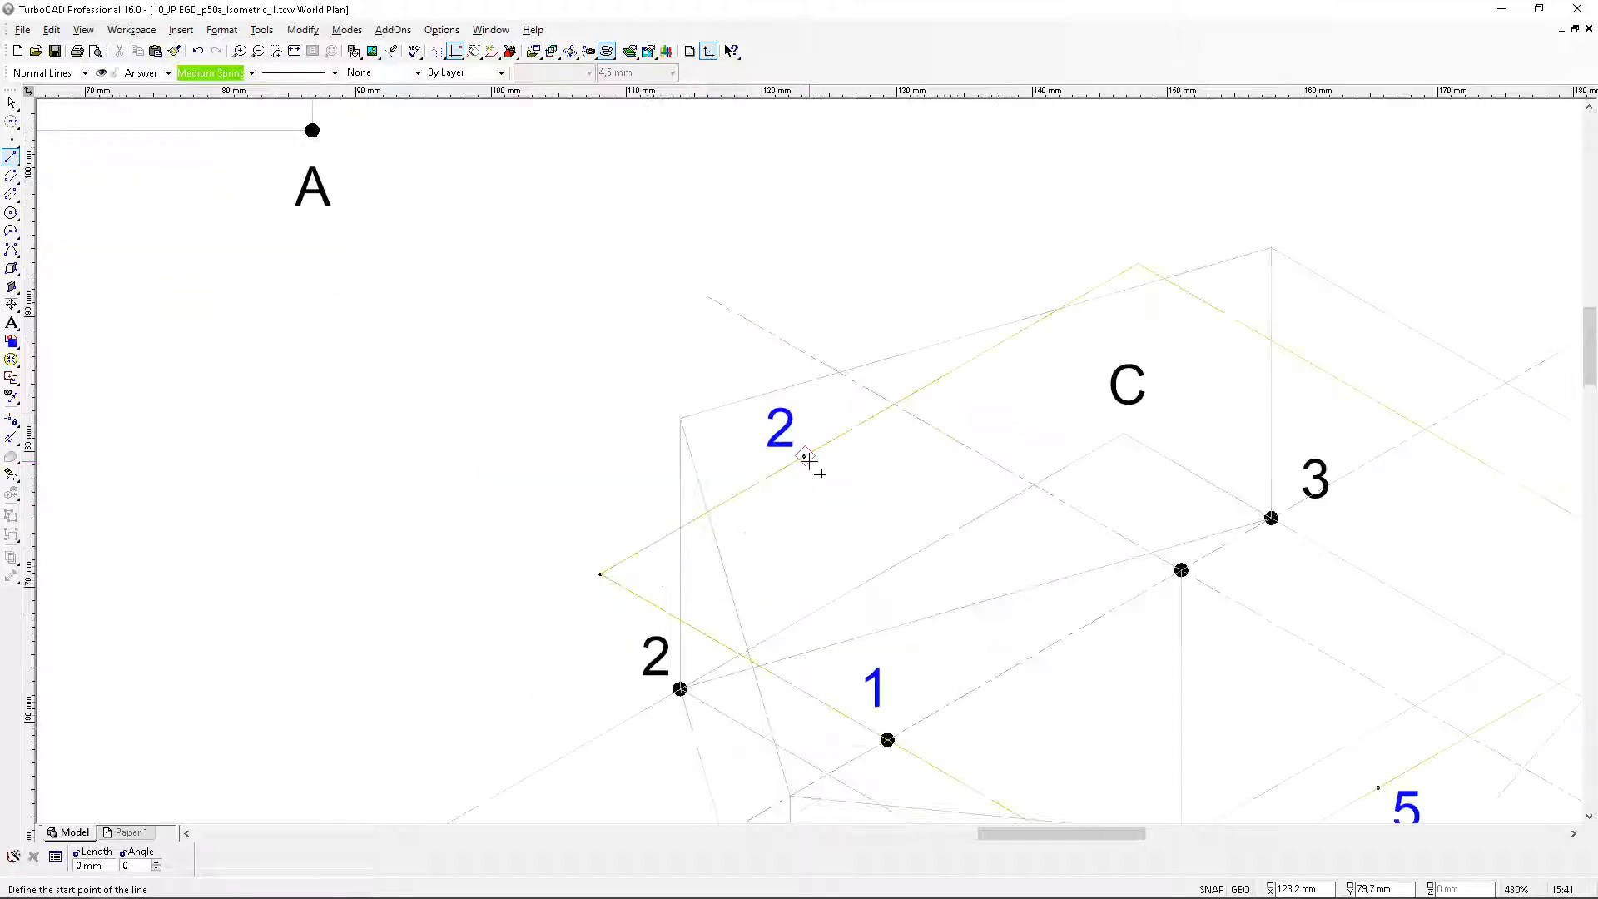
scroll(937, 586, "down", 2)
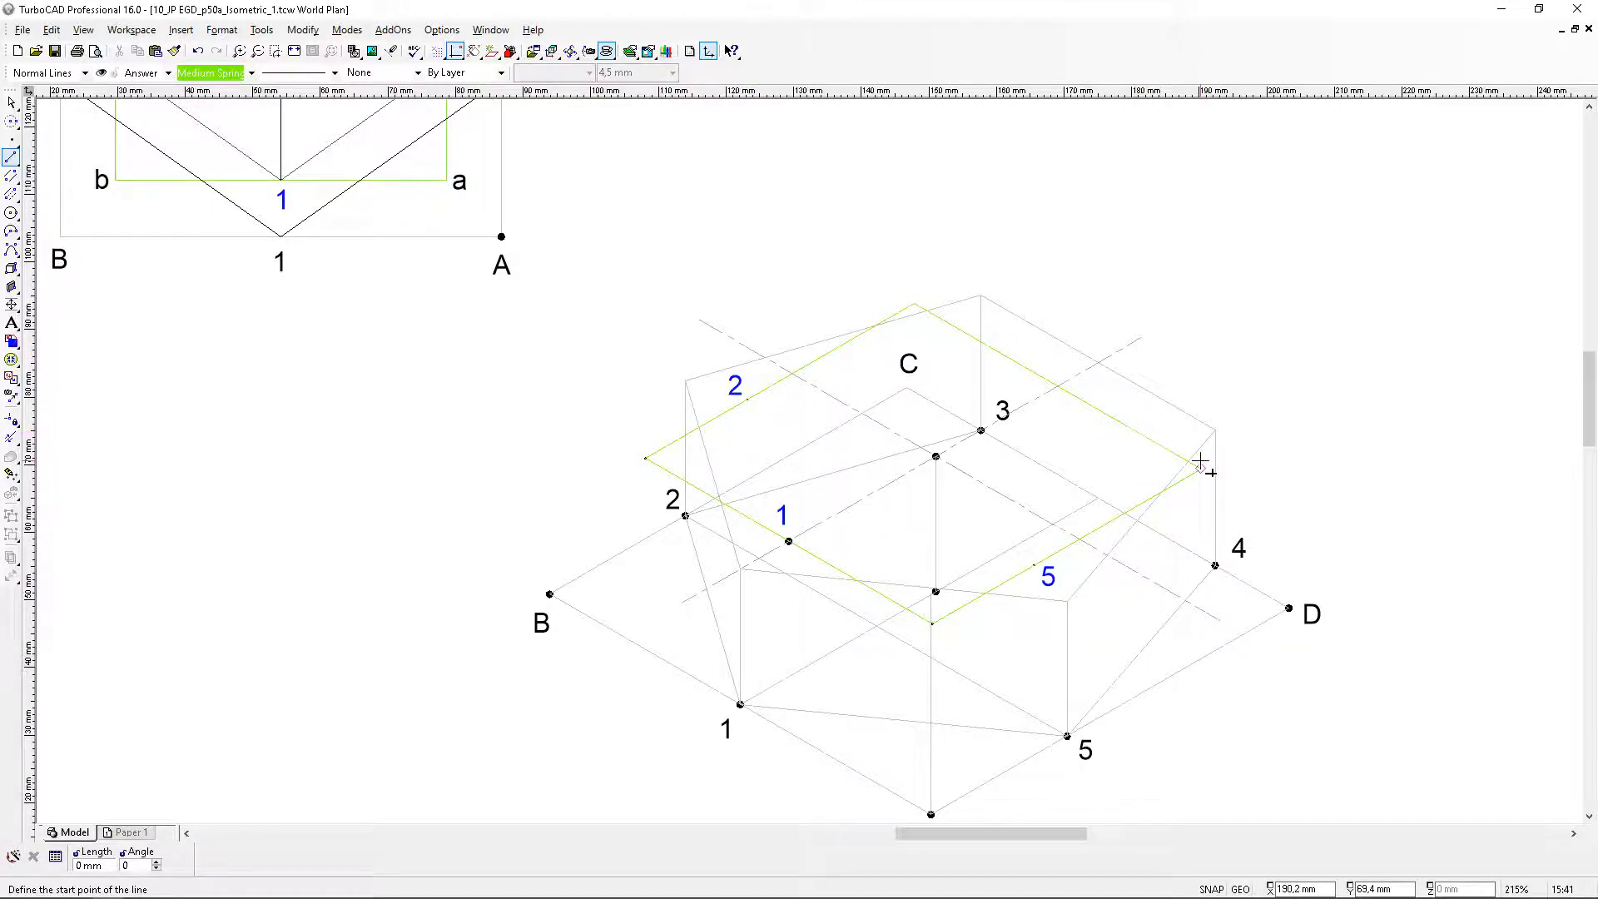
scroll(1008, 373, "down", 1)
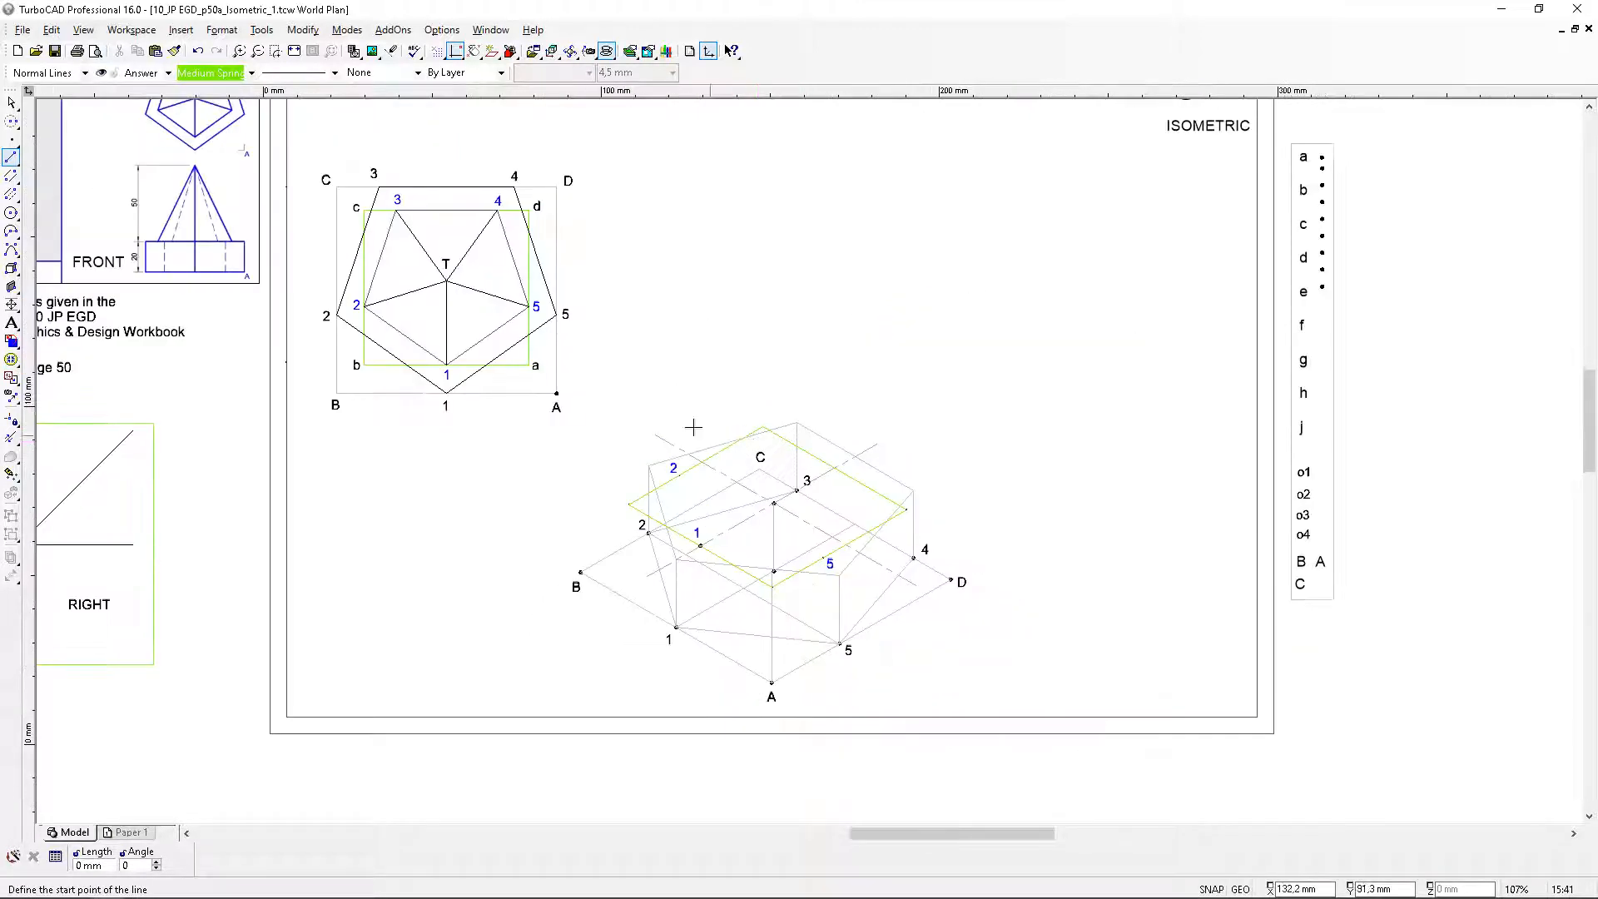
scroll(512, 206, "up", 1)
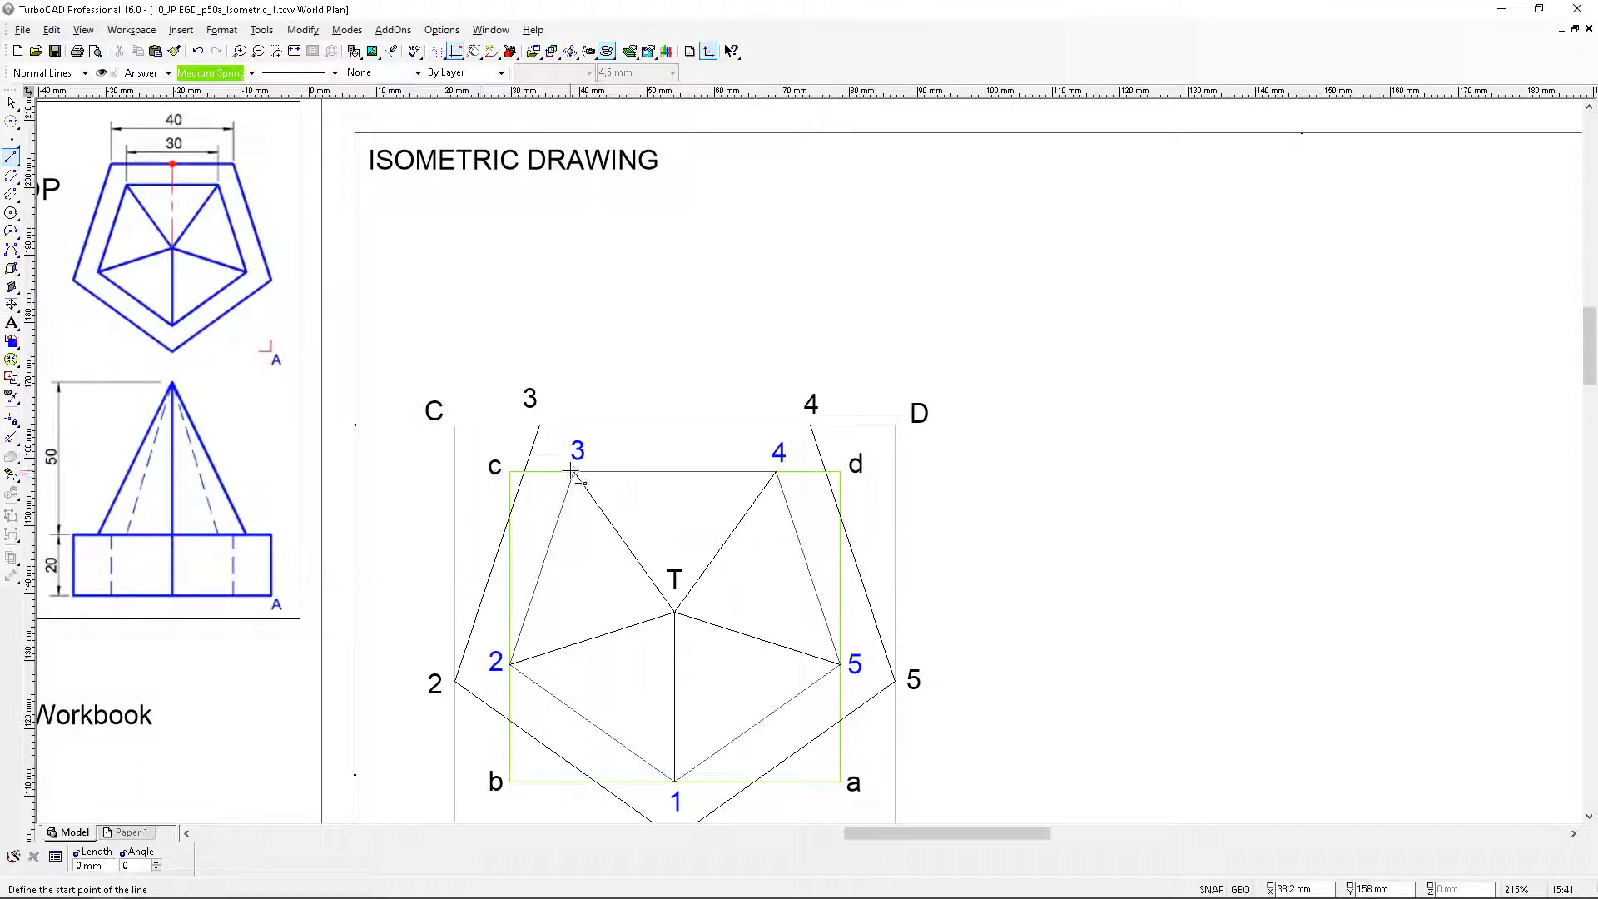
left_click(11, 120)
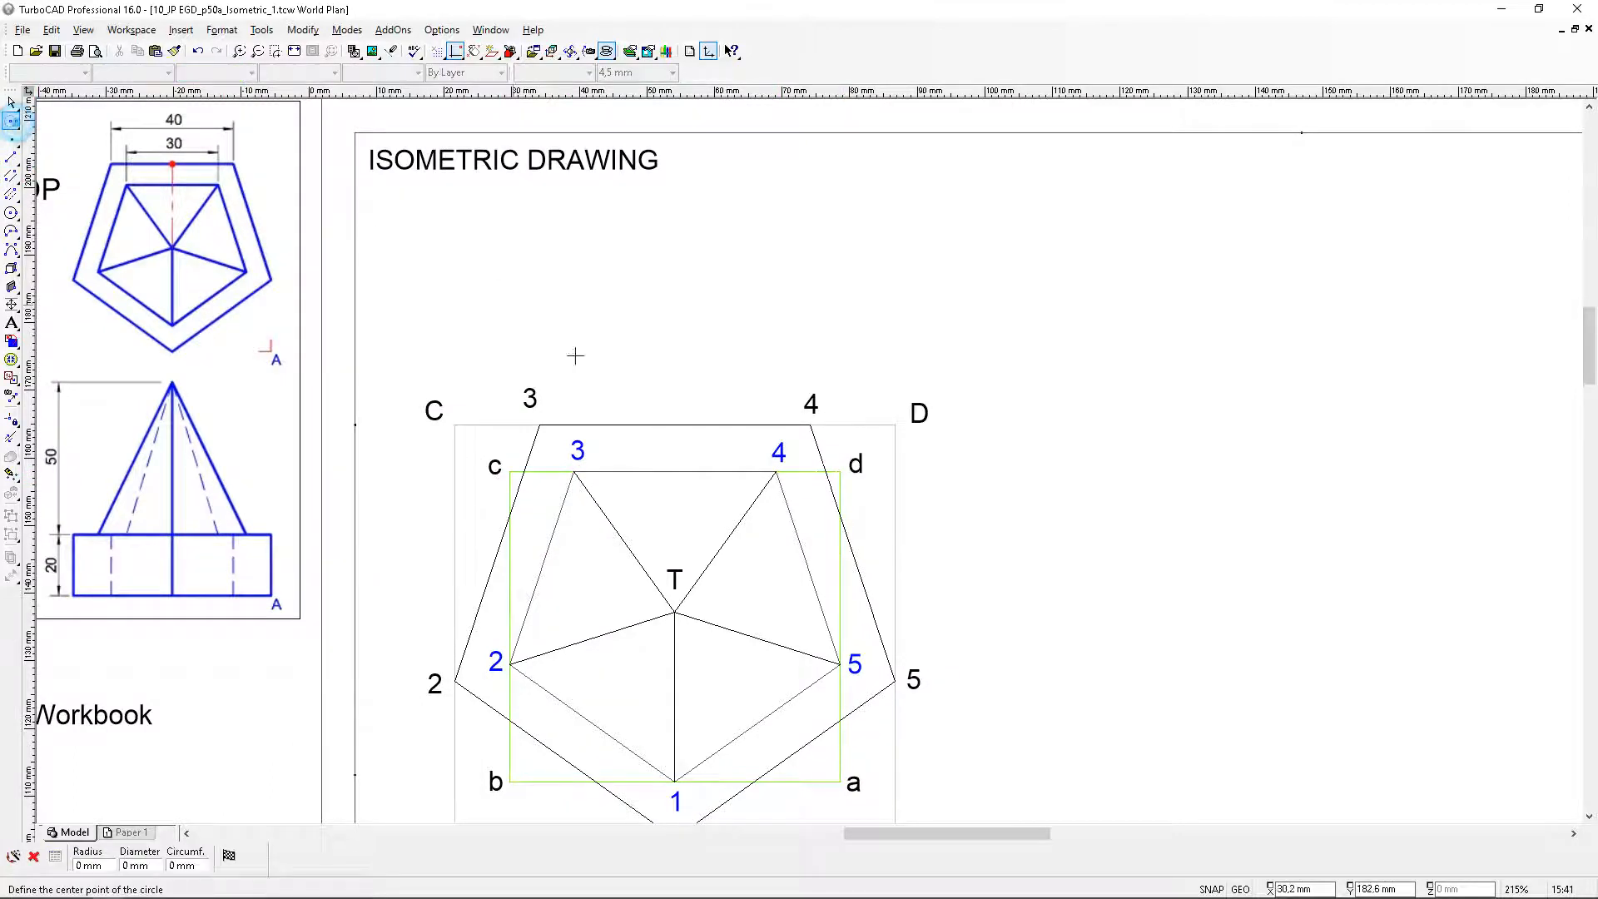
scroll(807, 453, "up", 3)
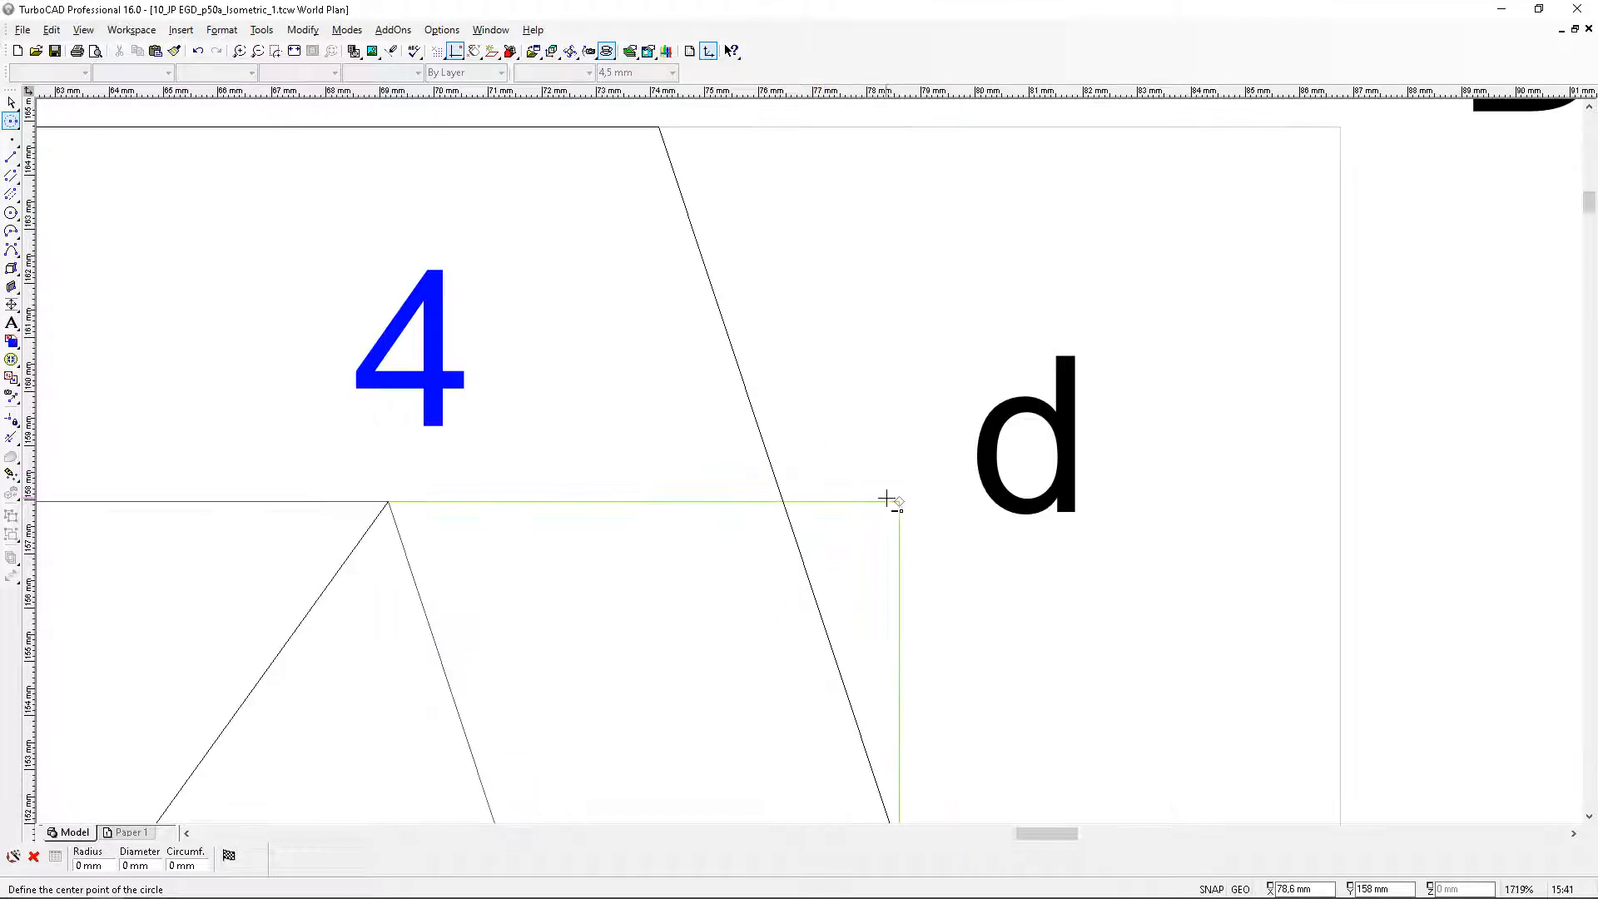
left_click(886, 499)
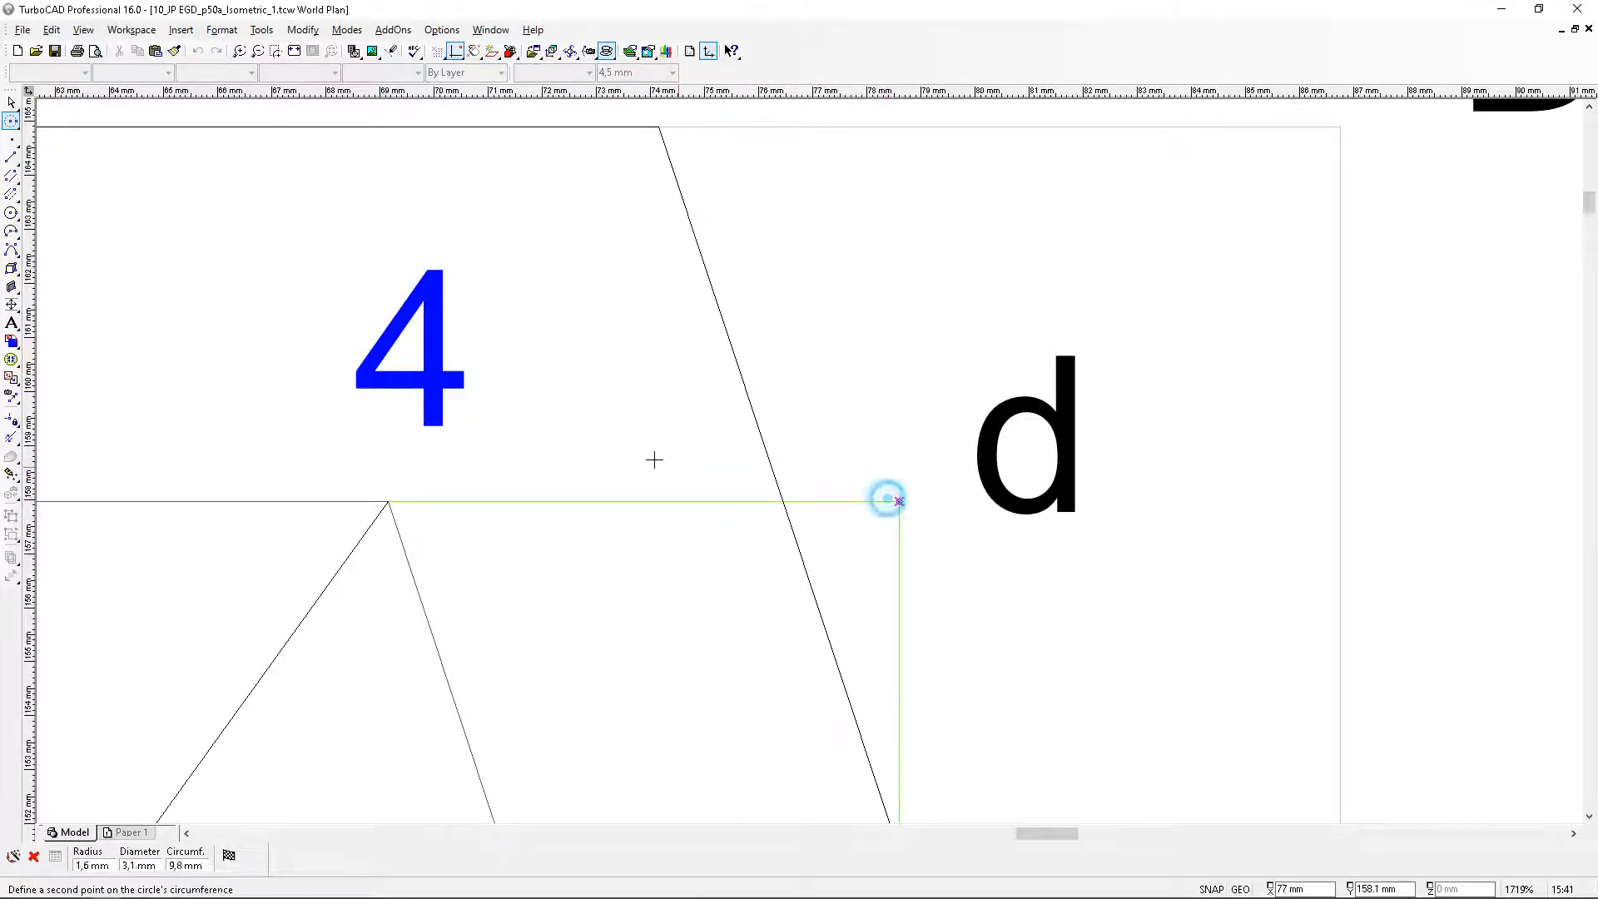
left_click(389, 504)
Draw a construction circle with a 9.5 mm radius centred on the isometric green box's corner d
scroll(934, 524, "down", 4)
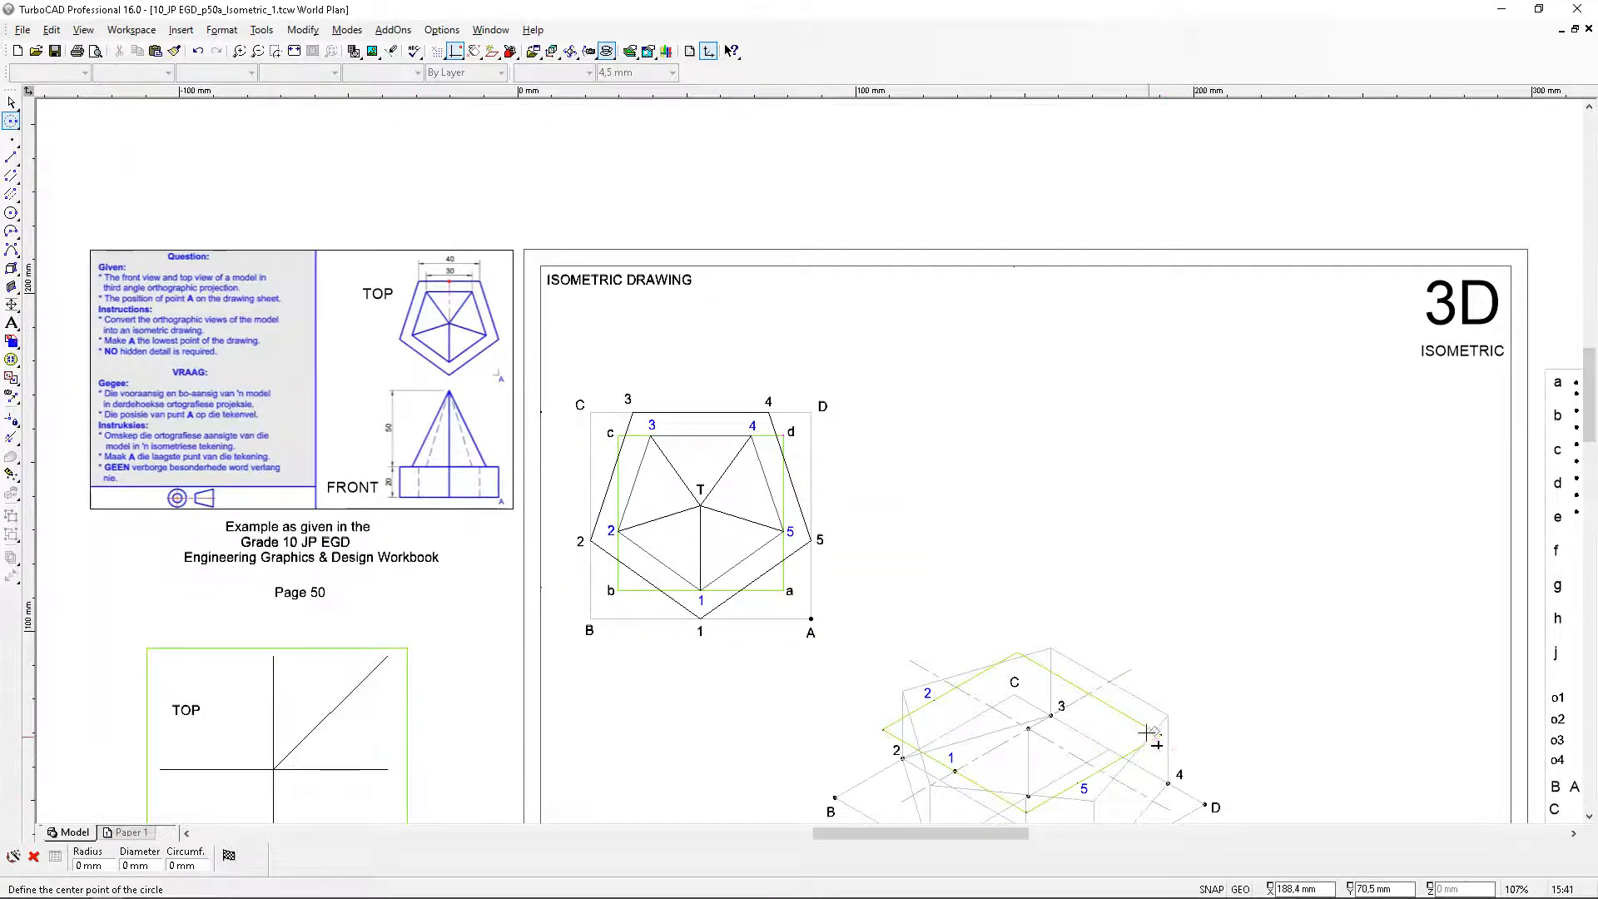
scroll(1147, 733, "up", 6)
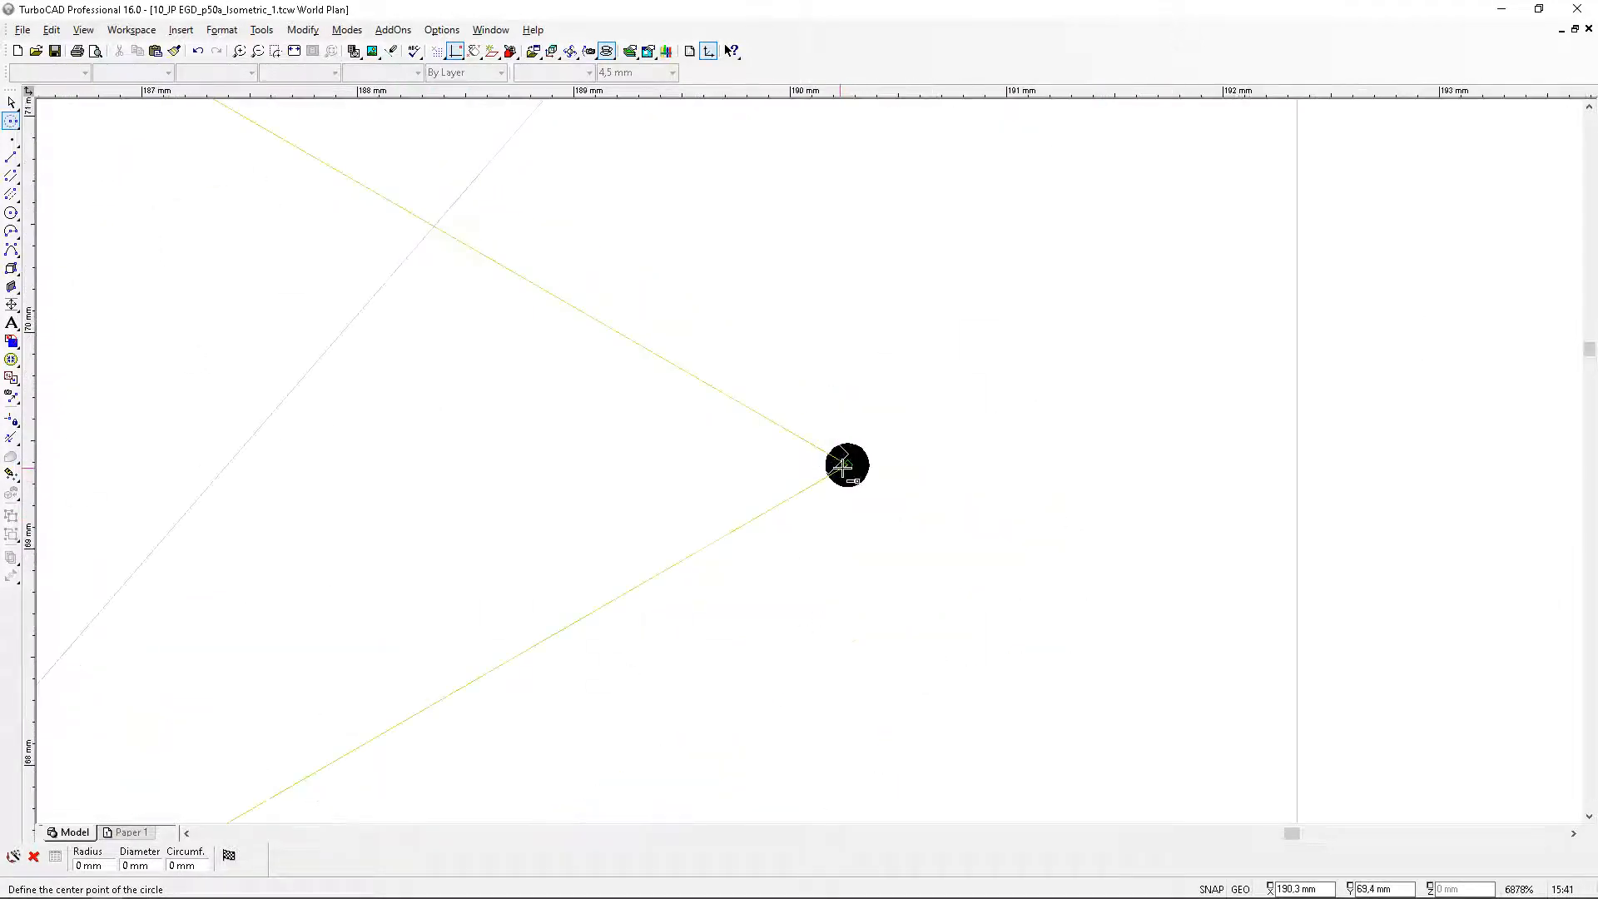
left_click(842, 466)
scroll(811, 462, "down", 2)
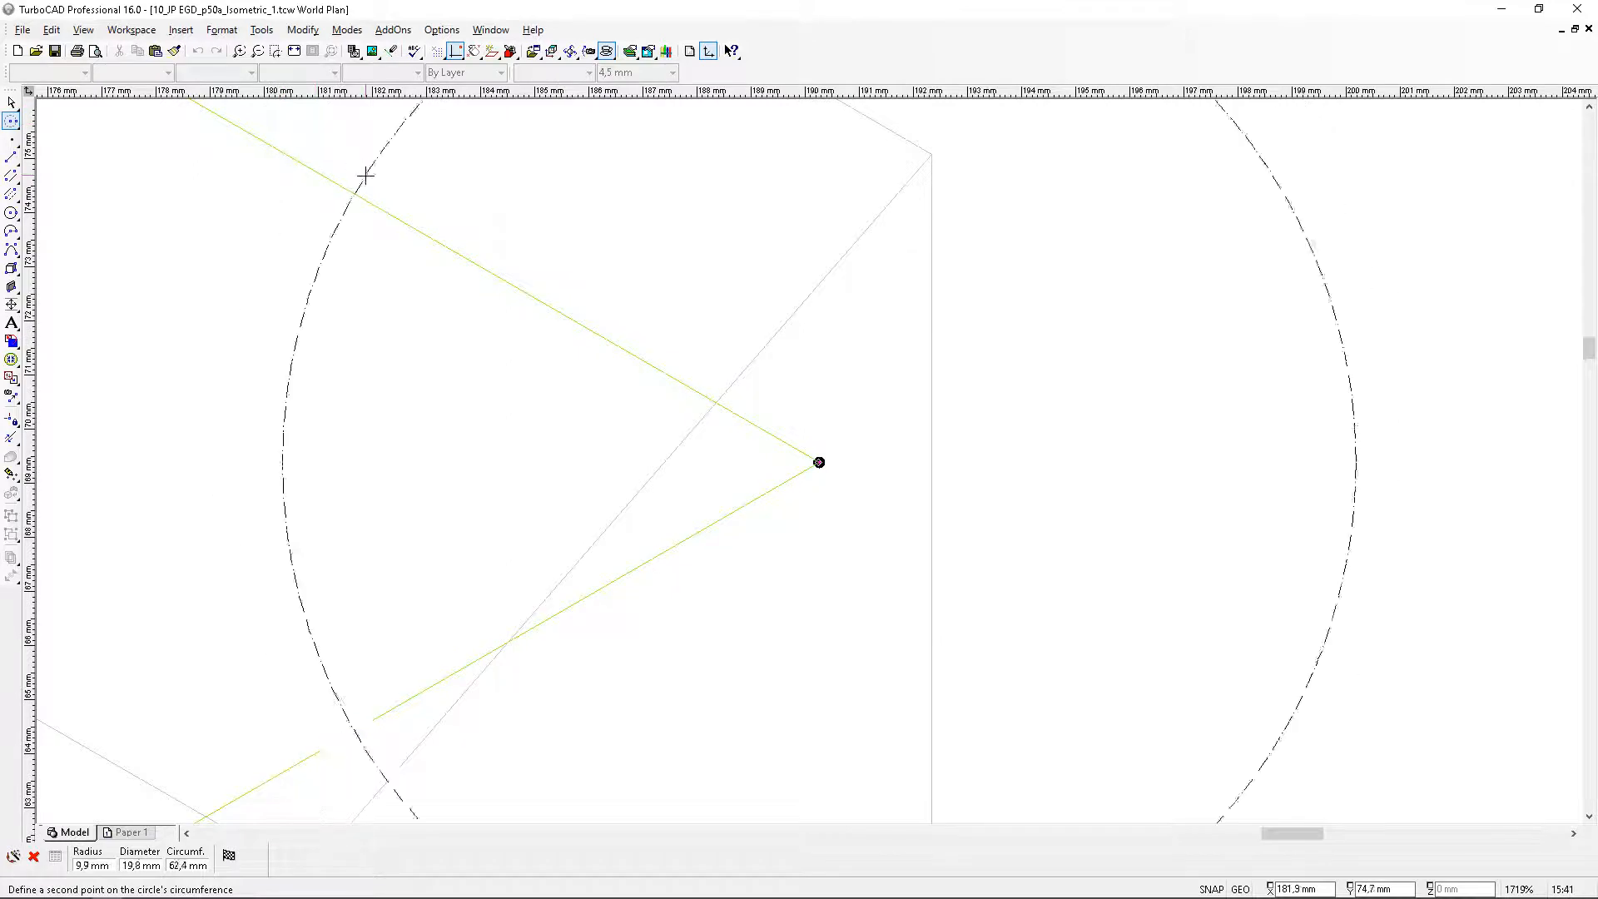
type("9.5")
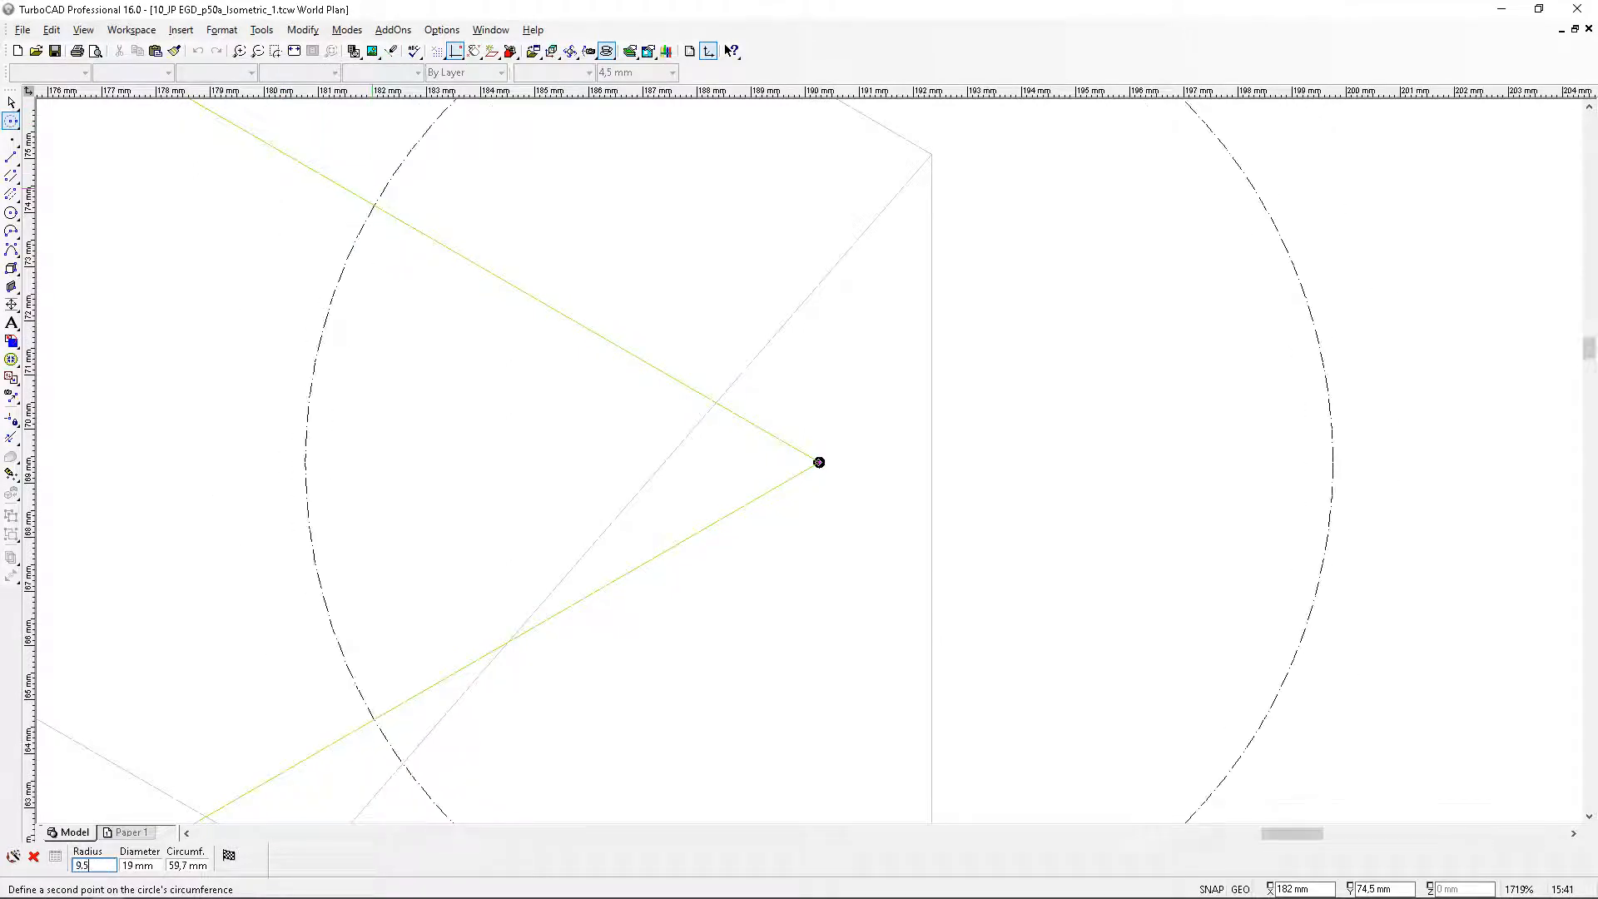
key("Return")
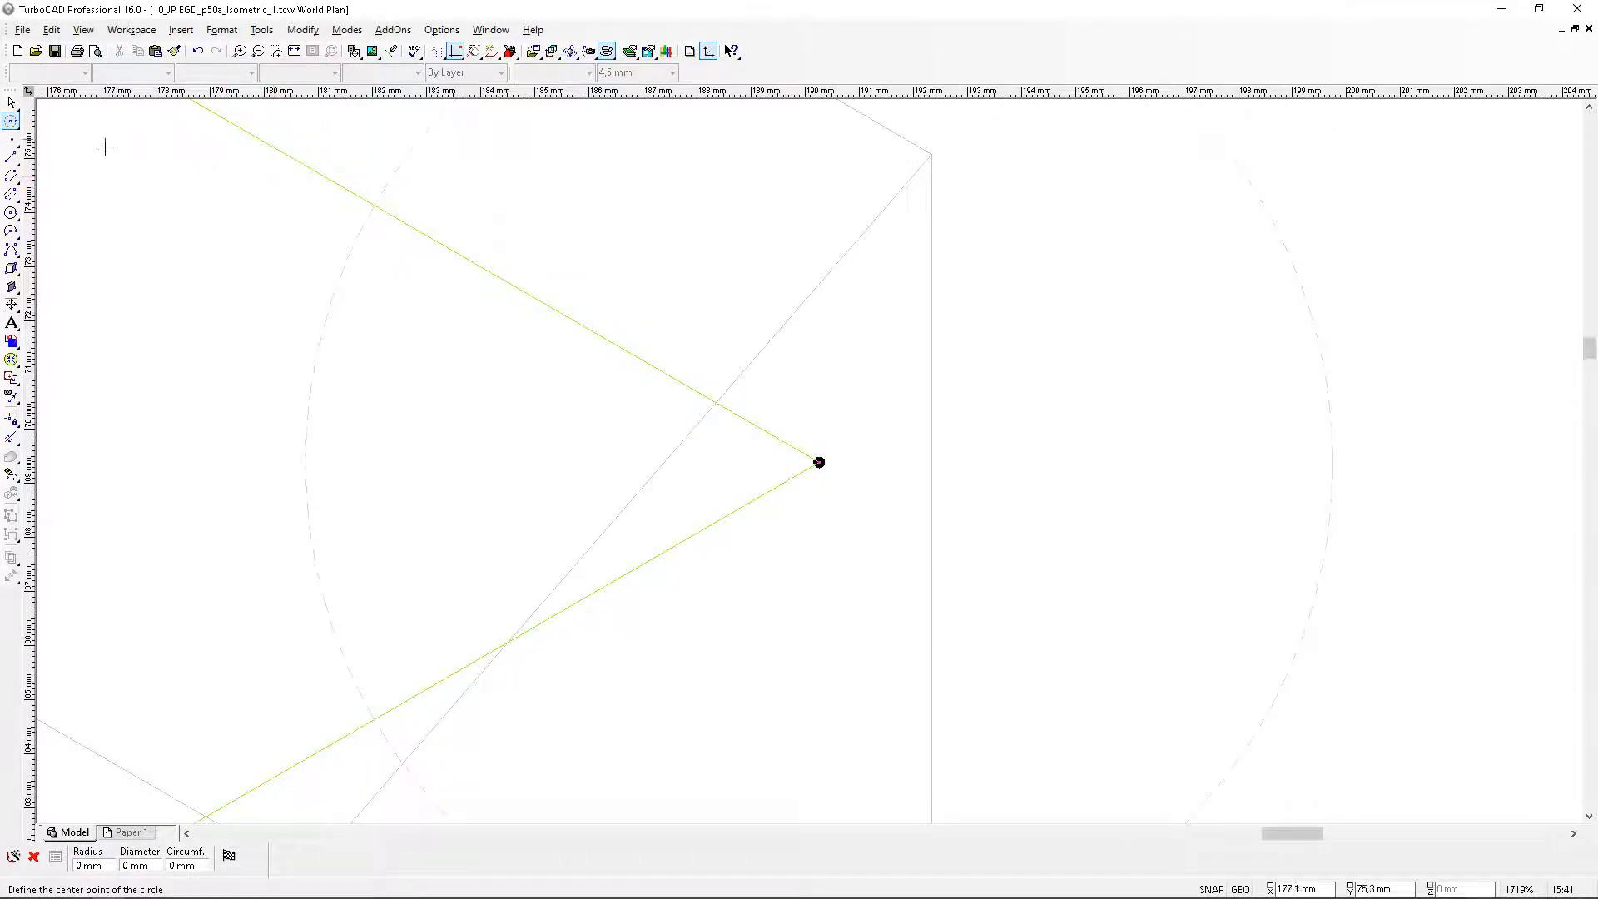
left_click(12, 102)
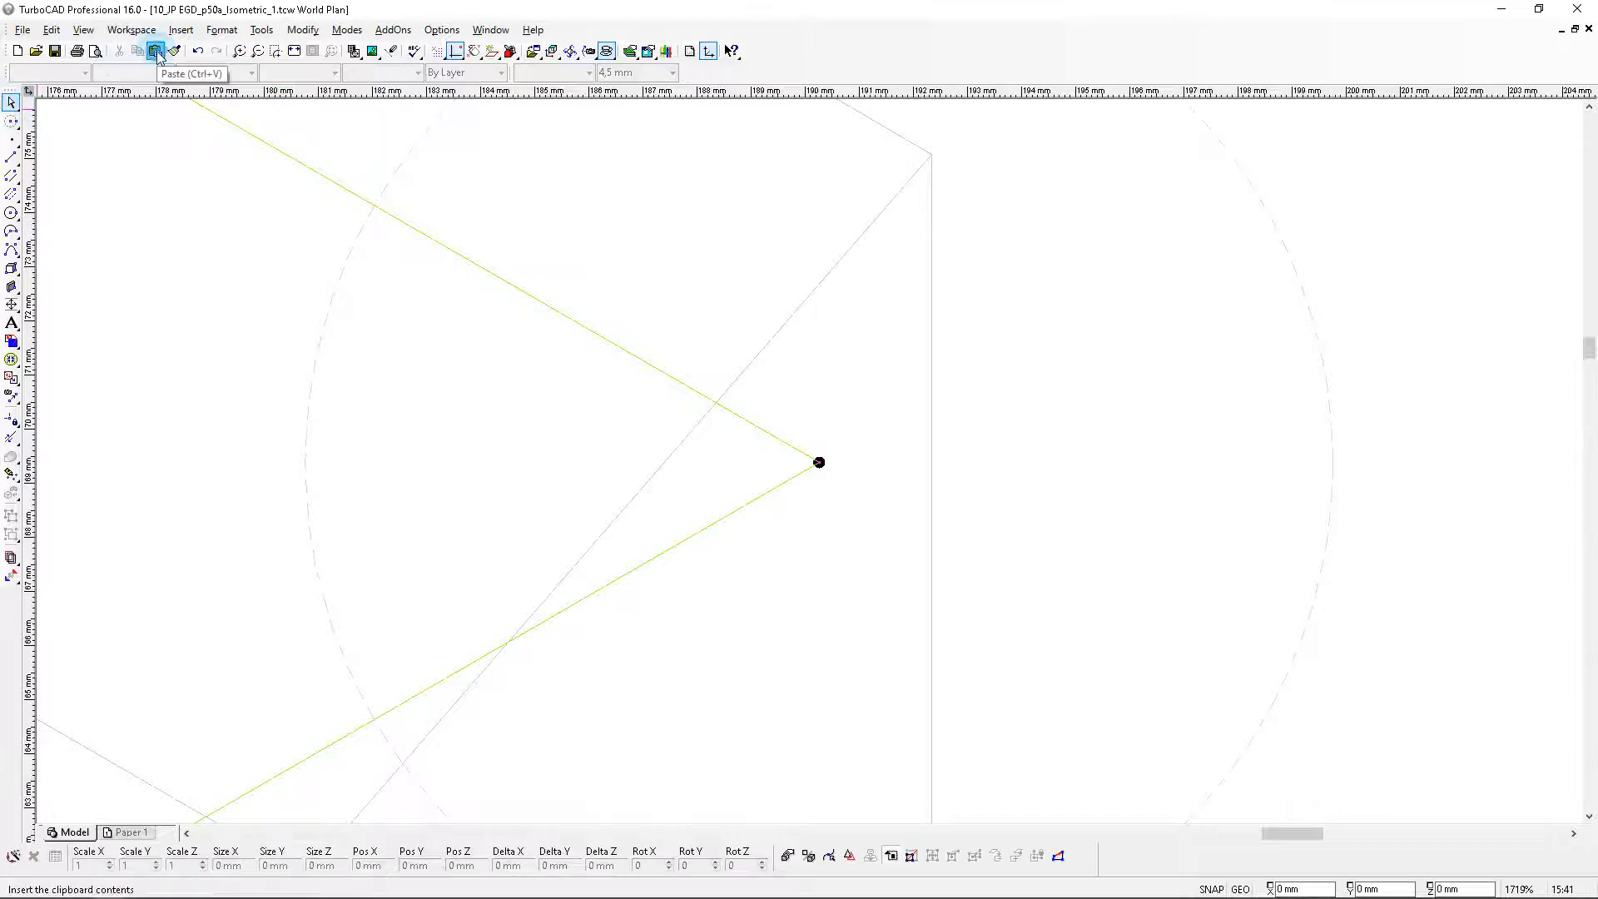
left_click(156, 51)
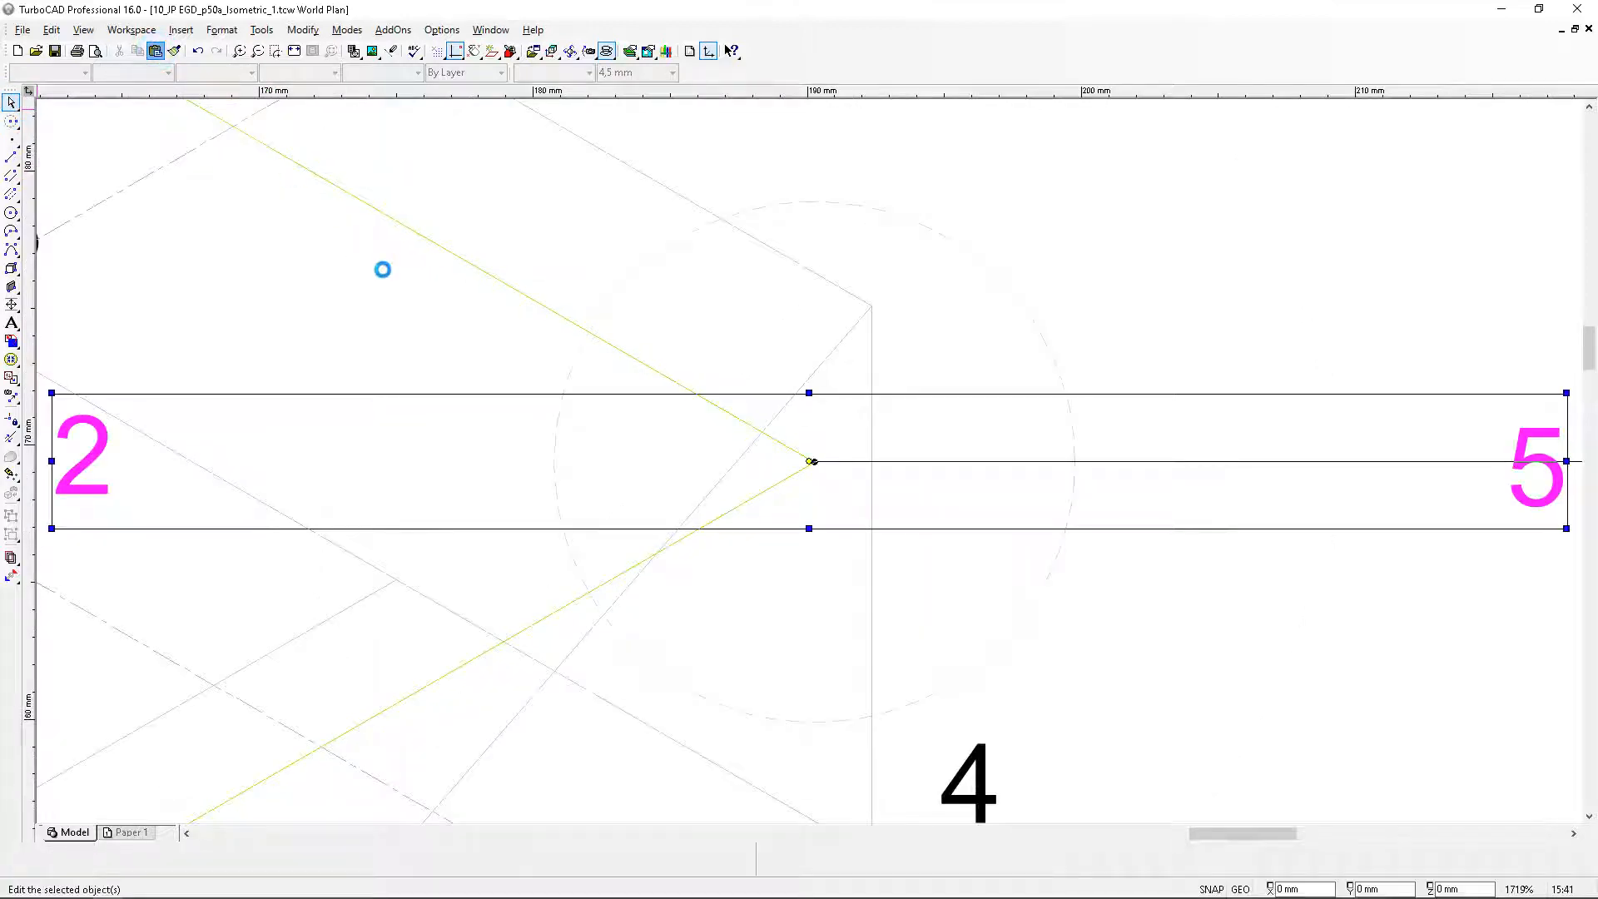
left_click(197, 51)
Copy the point marker at isometric corner d and place the copy where the construction circle crosses green line cd
scroll(811, 460, "up", 2)
left_click(820, 486)
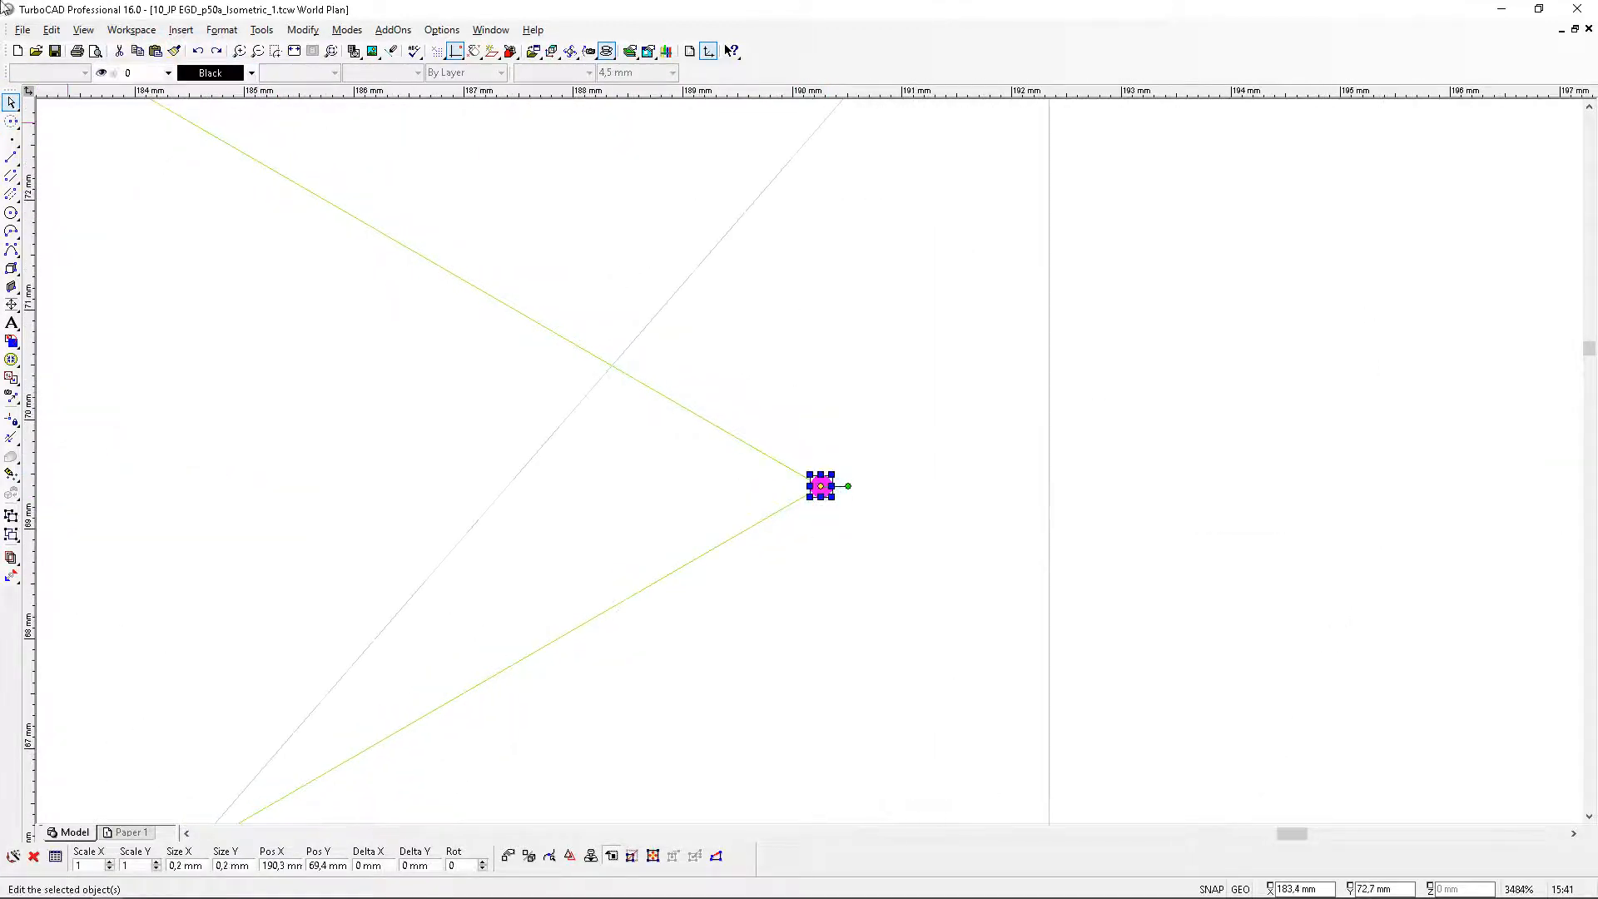
left_click(138, 52)
left_click(156, 51)
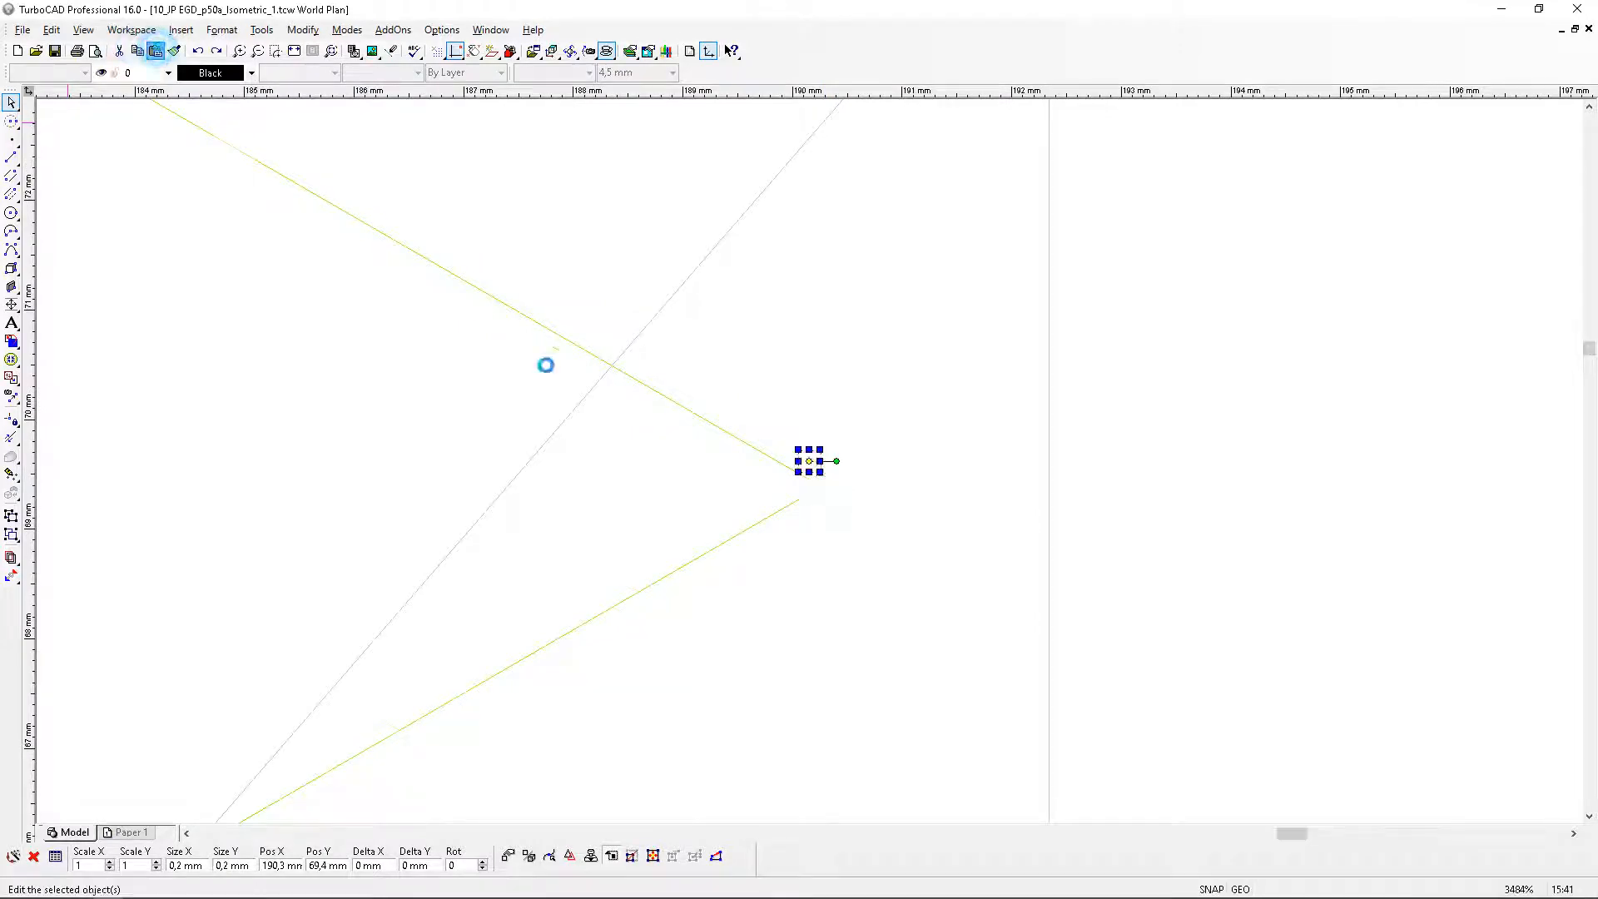
left_click(809, 460)
scroll(627, 307, "down", 2)
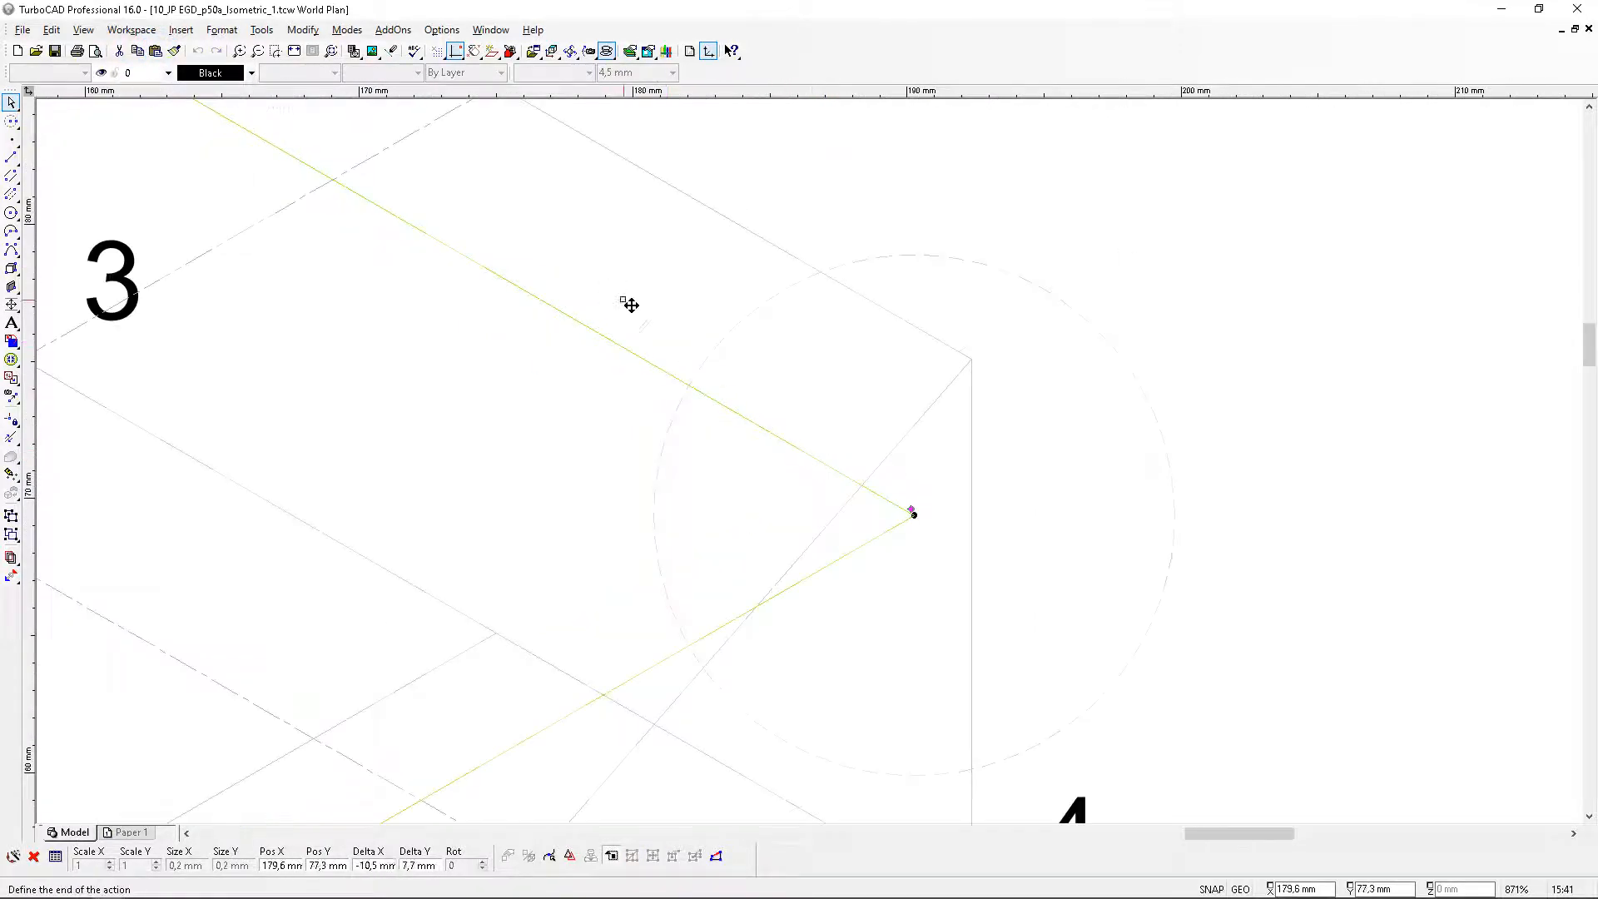
left_click(684, 385)
left_click(830, 372)
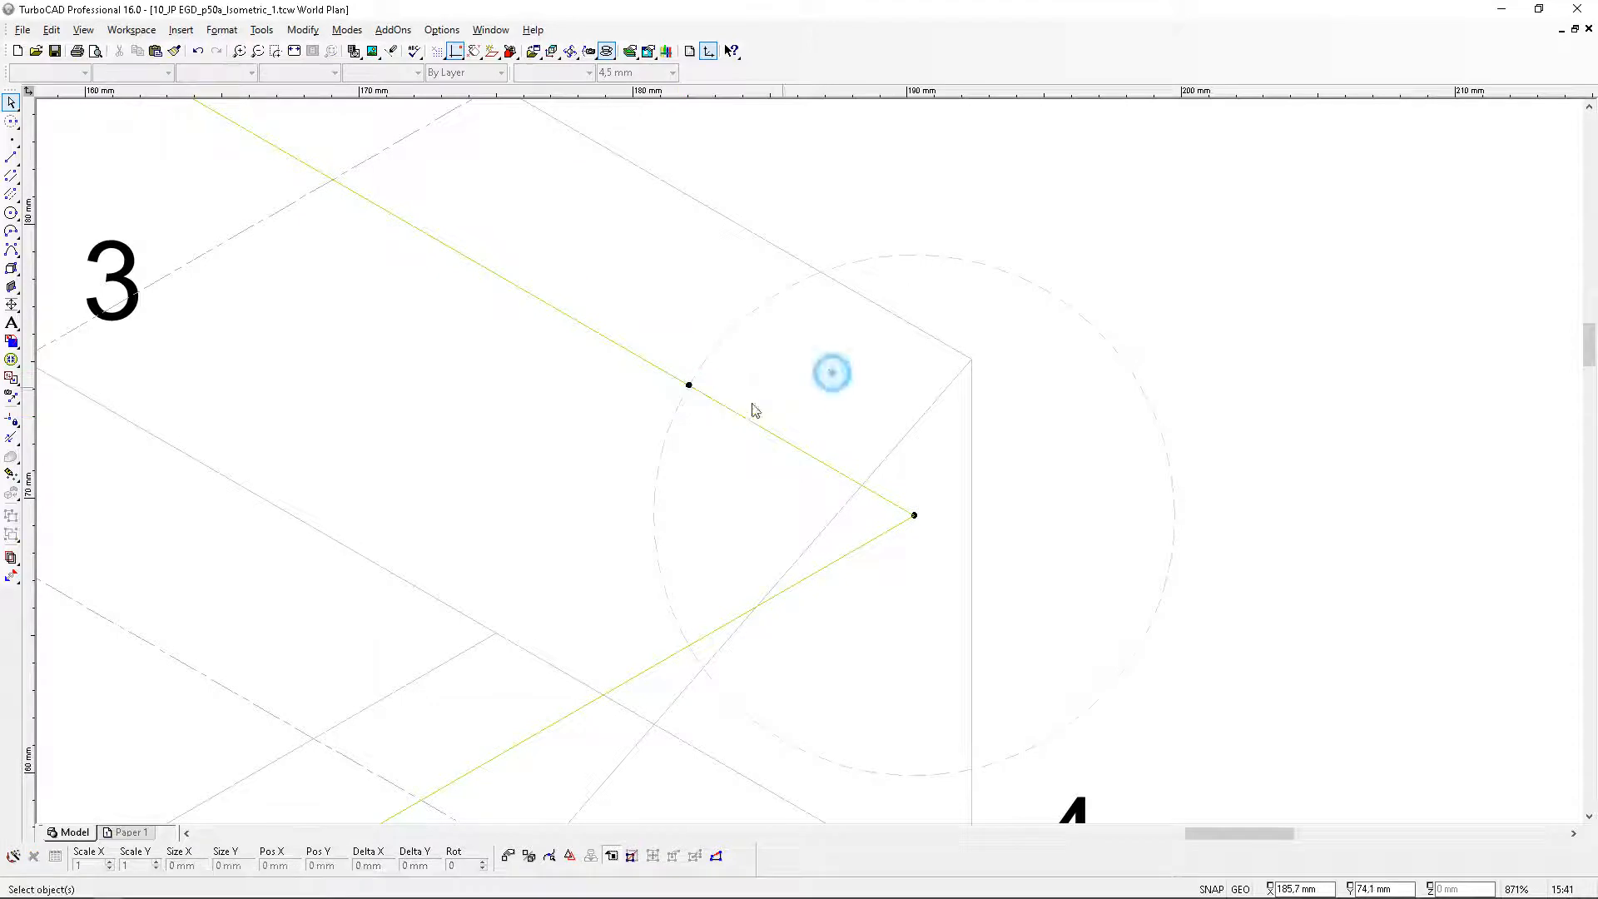
Draw a construction circle with a 9.5 mm radius centred on the isometric green box's corner c
scroll(779, 460, "down", 1)
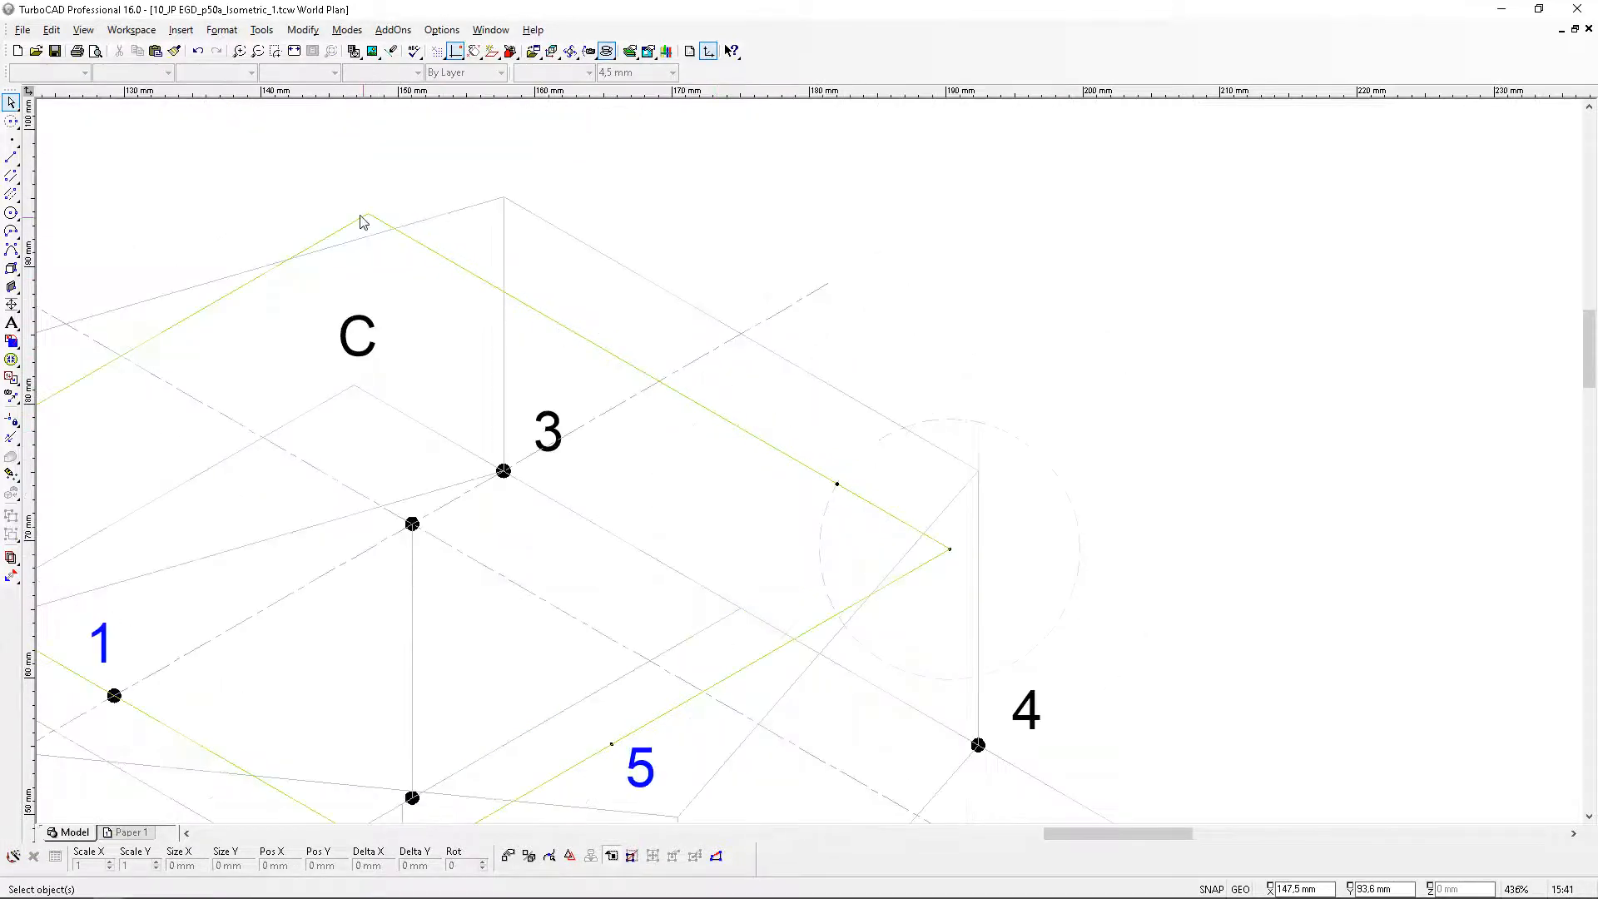
scroll(397, 234, "up", 2)
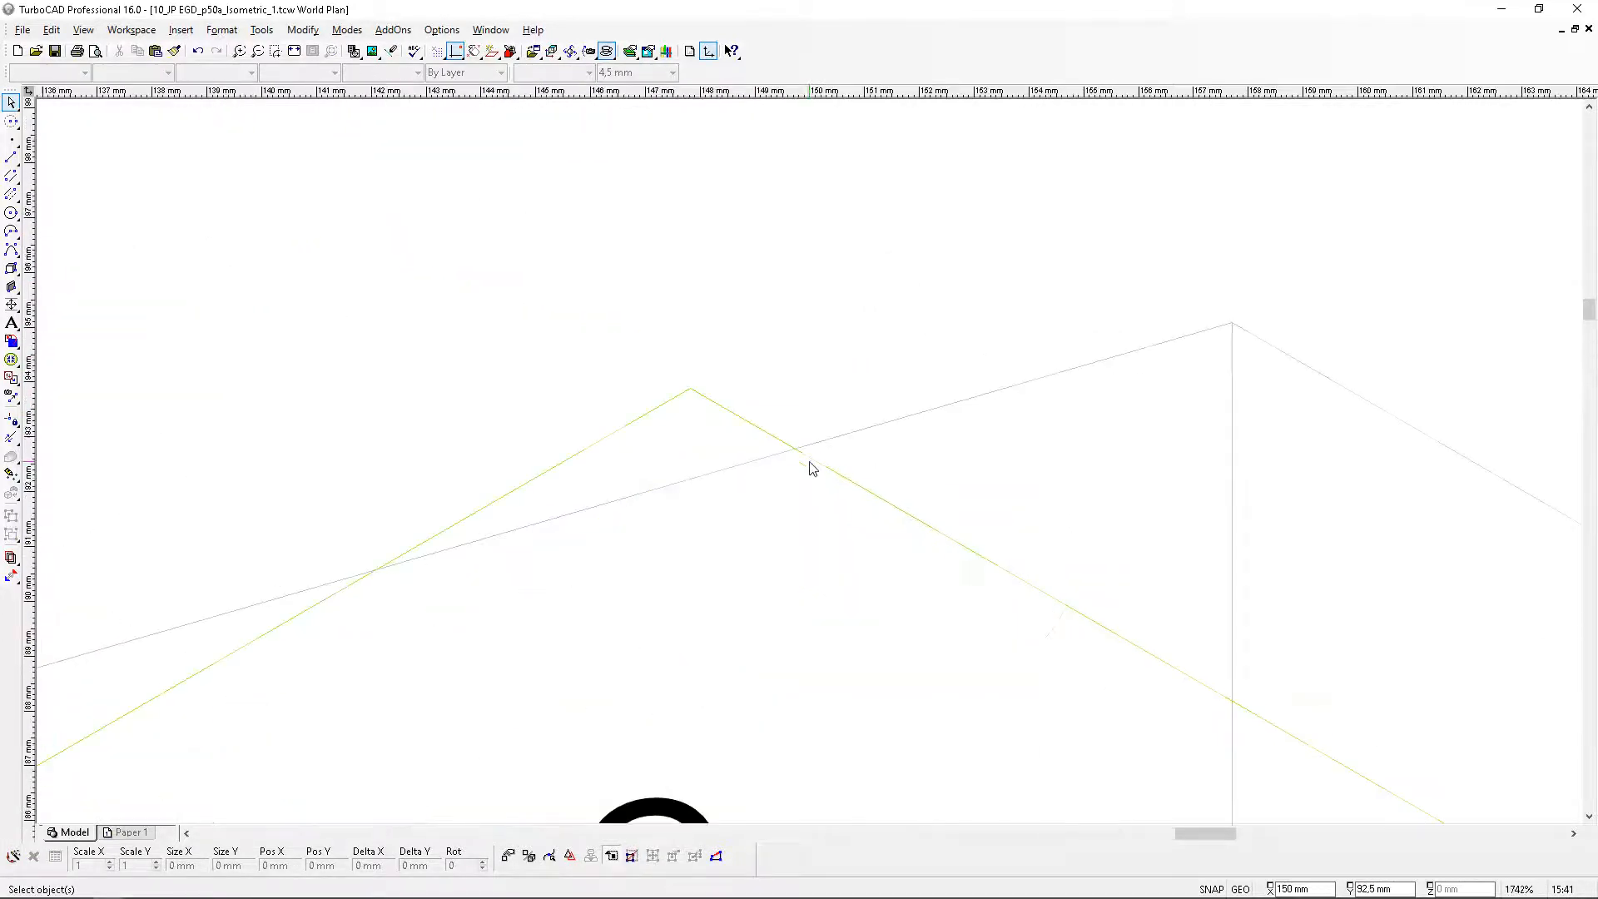
left_click(11, 120)
left_click(688, 391)
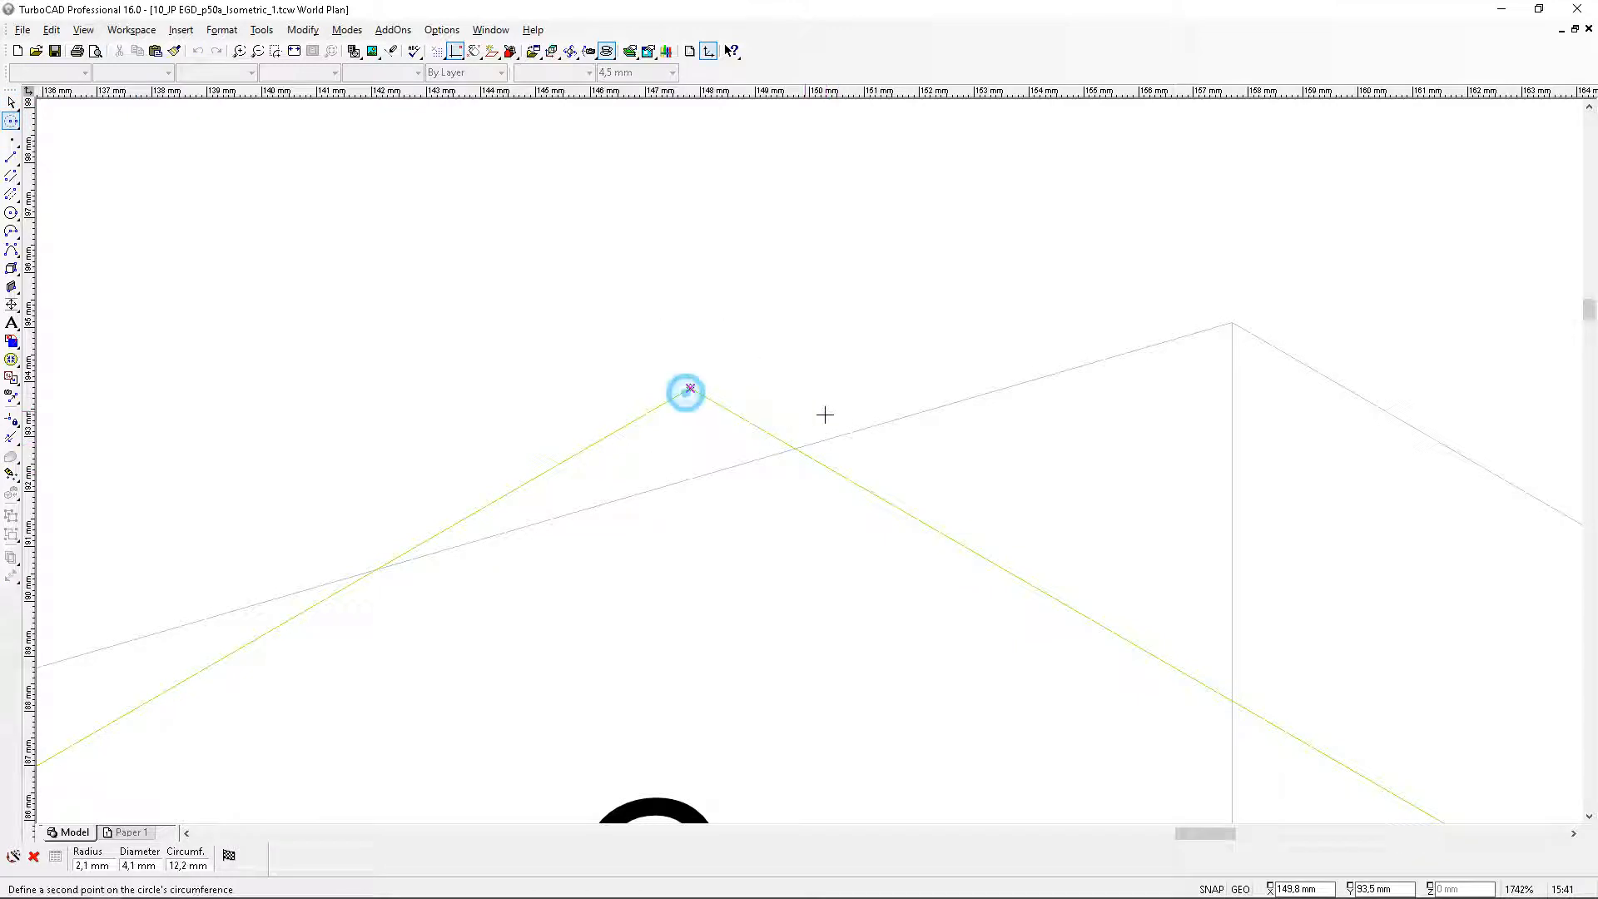
key("Tab")
type("9")
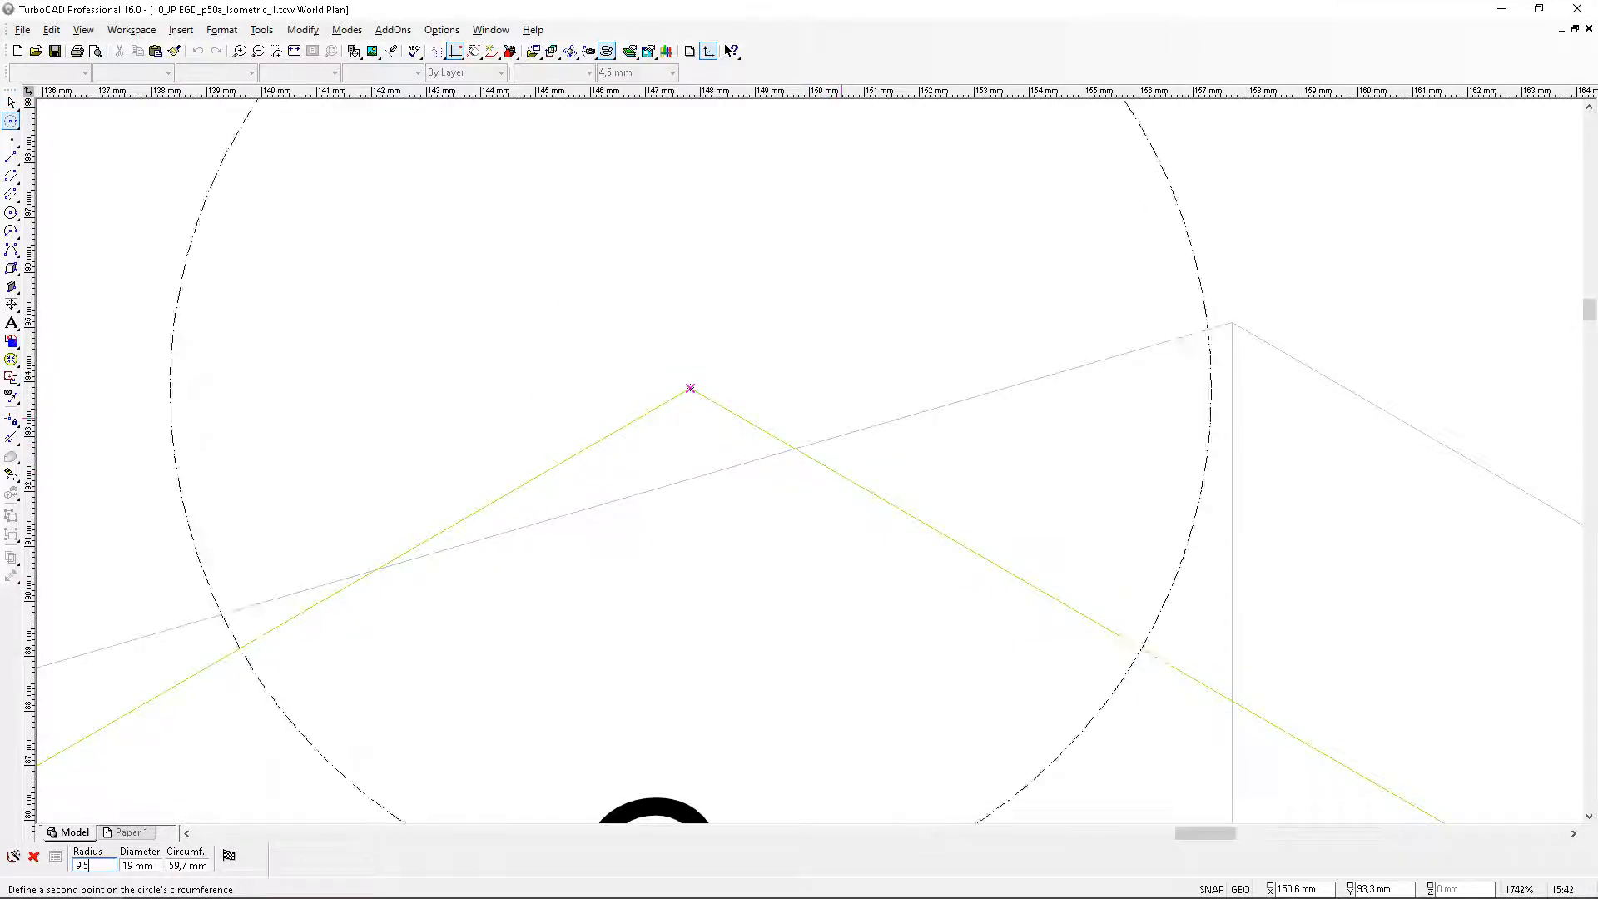
key("Return")
Move the pasted point marker onto the intersection of green line cd and the construction circle around corner c
scroll(1156, 691, "up", 1)
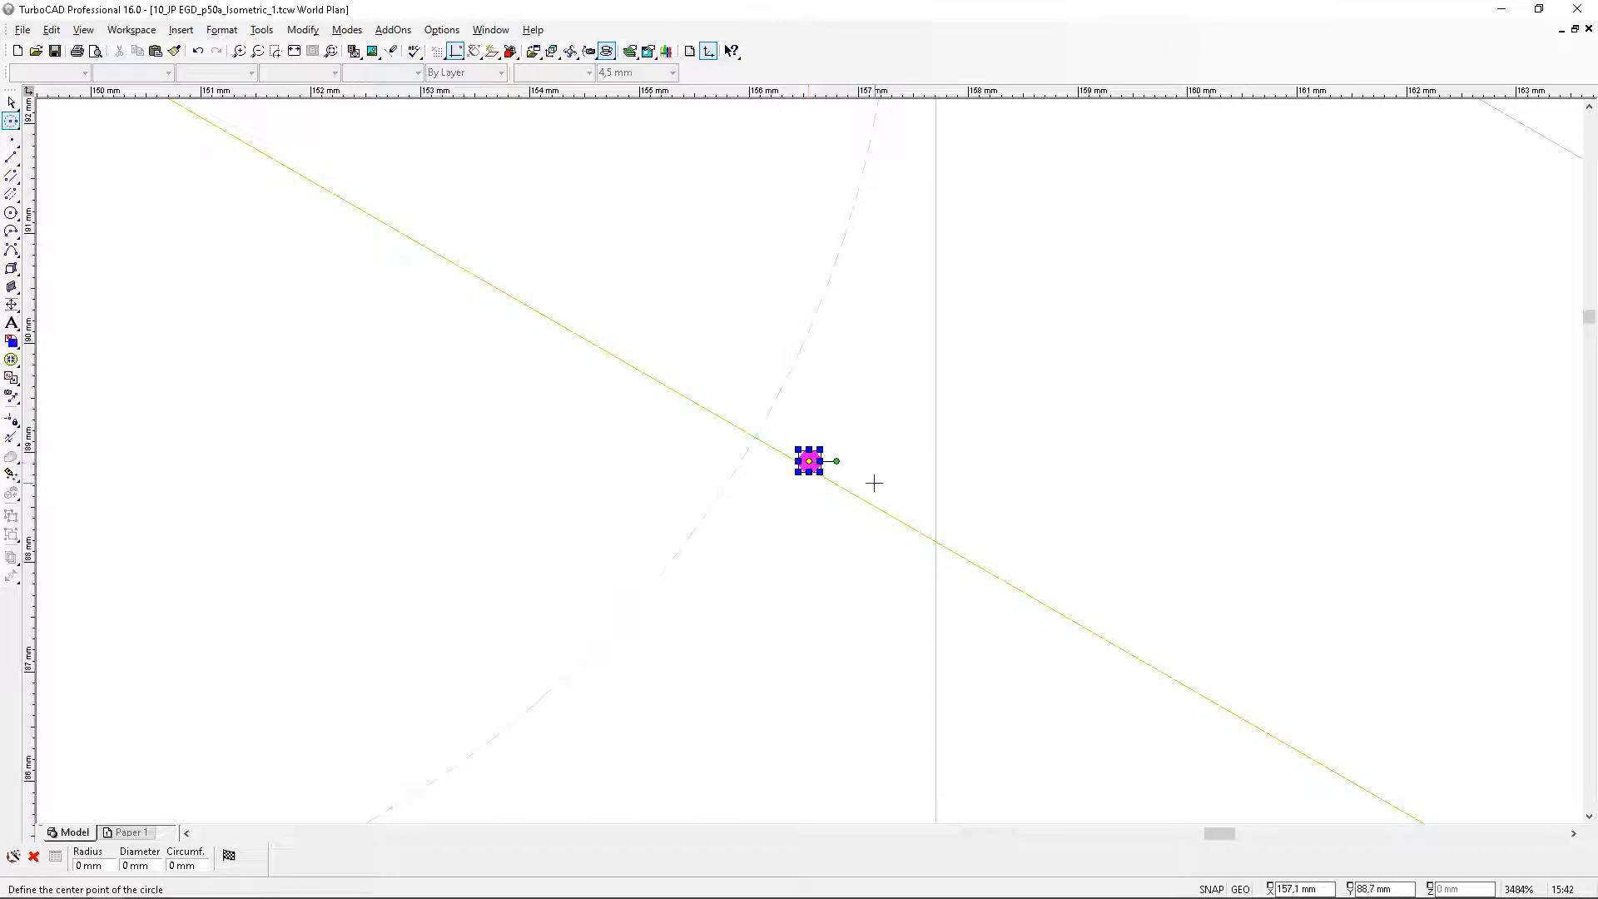
key("space")
left_click(805, 462)
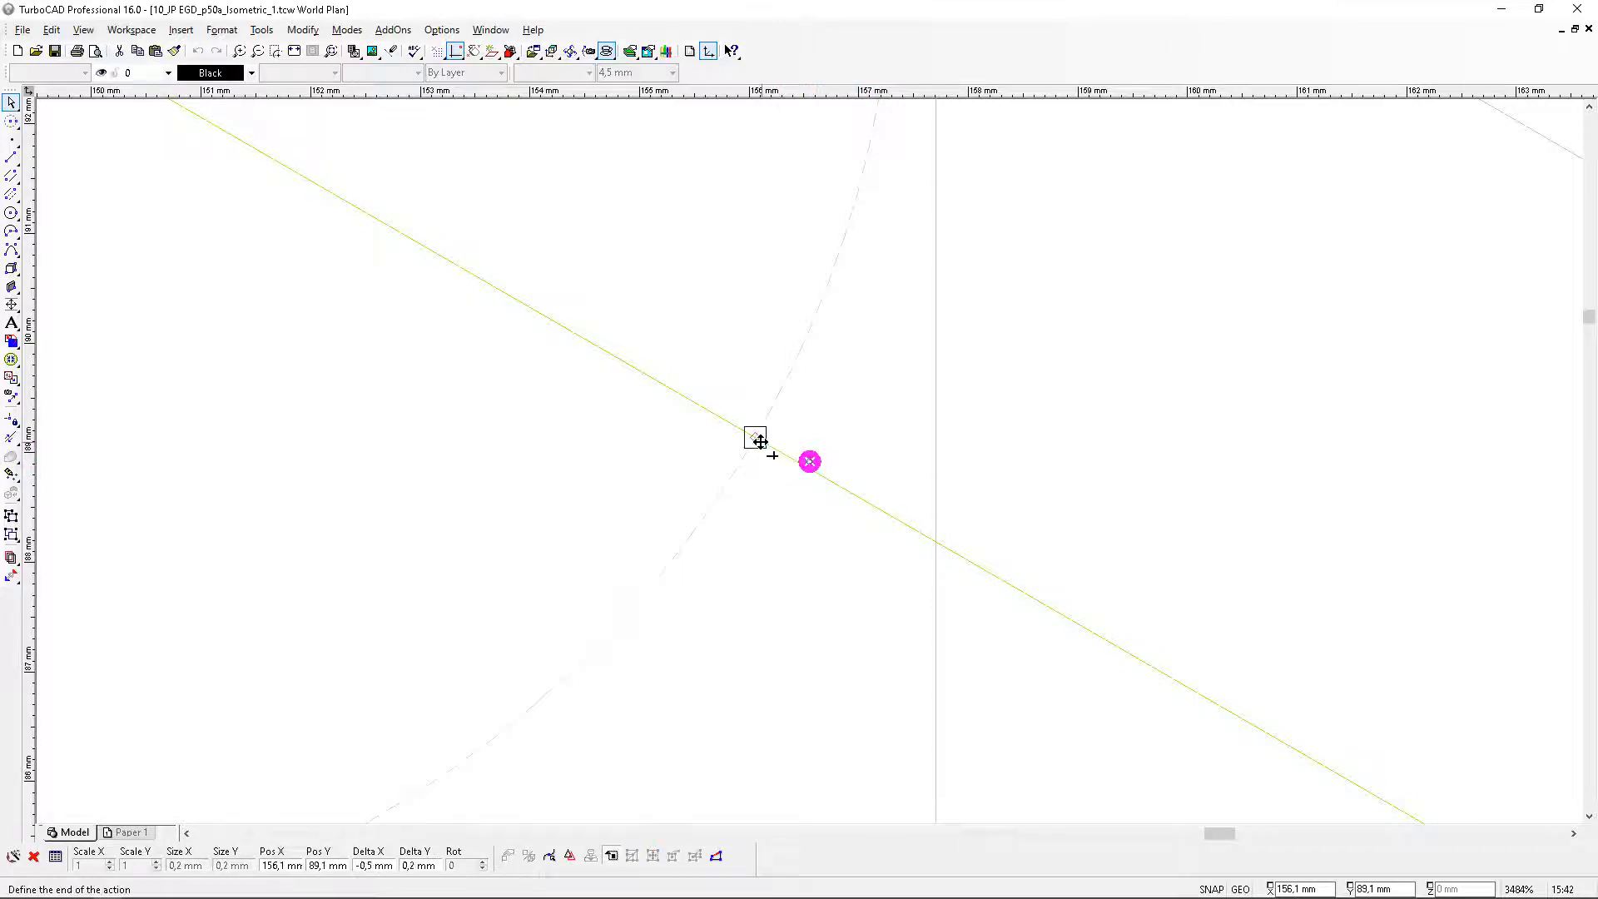
left_click(756, 437)
left_click(1031, 392)
Clear the construction circles around isometric corners c and d
scroll(803, 468, "down", 4)
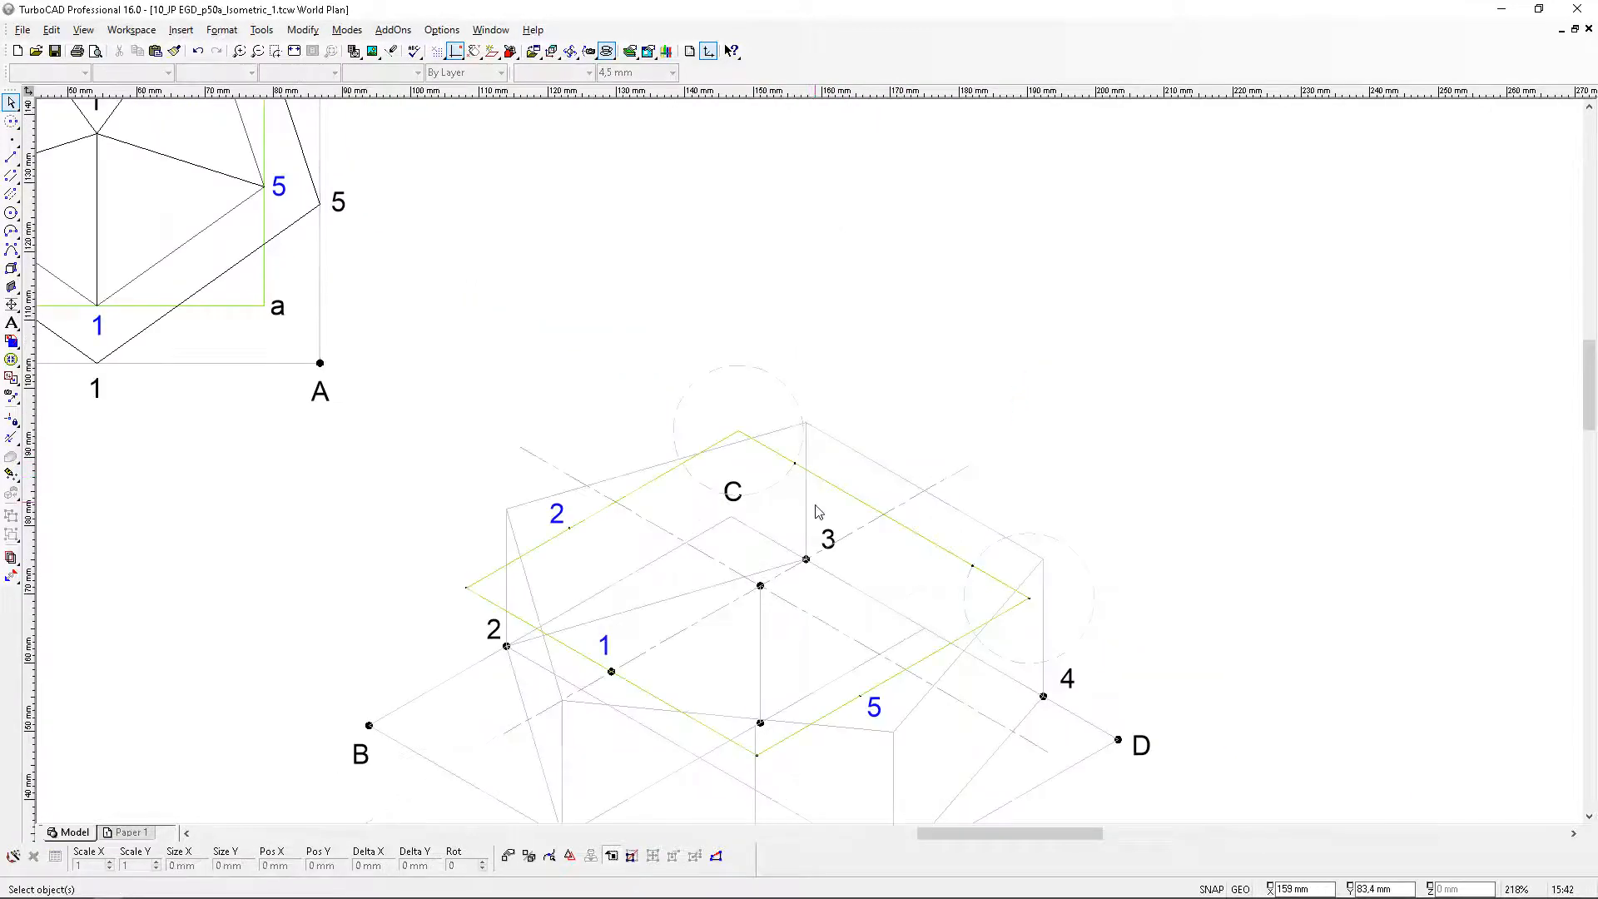
left_click(51, 29)
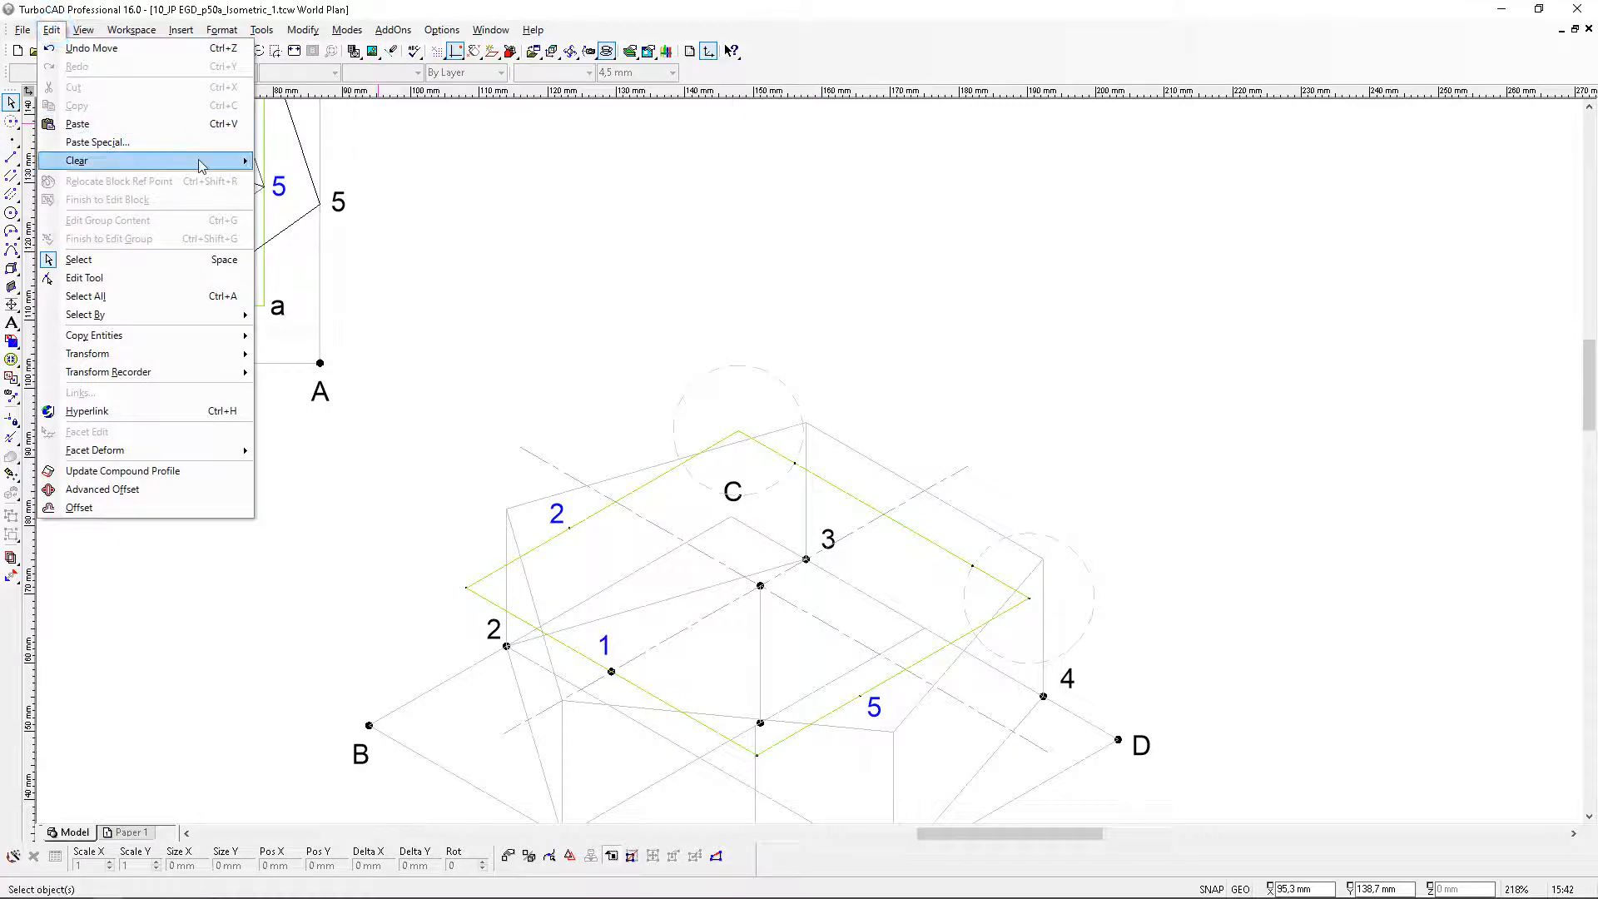
mouse_move(242, 160)
left_click(314, 214)
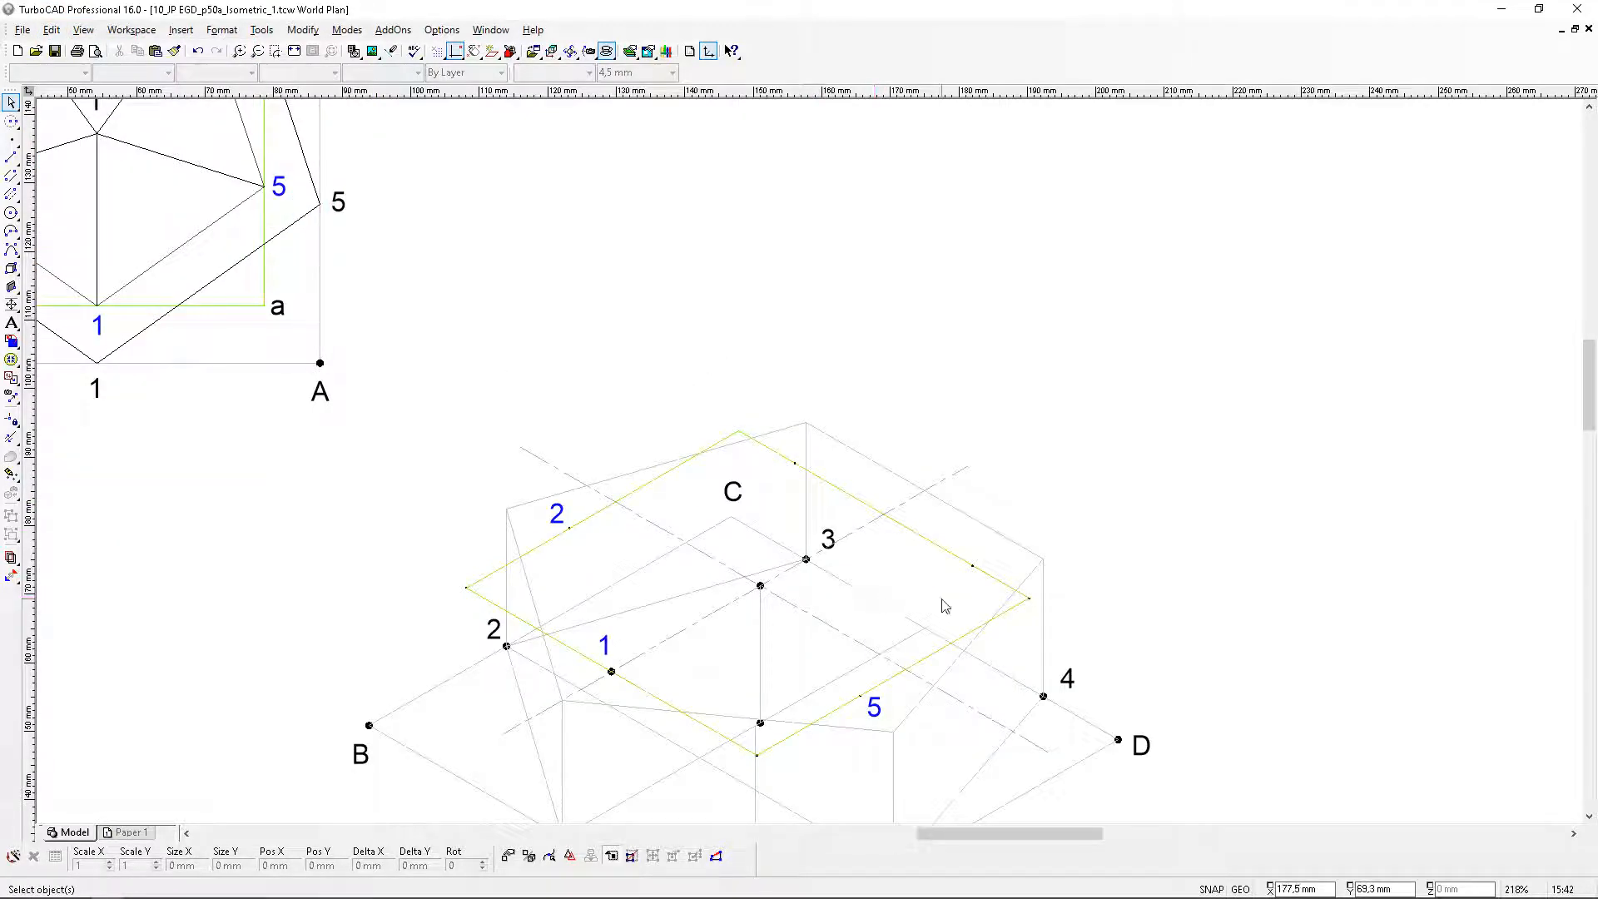
Copy the blue labels 3 and 4 from the top view and place the copies beside the isometric drawing's upper edge
scroll(265, 201, "down", 1)
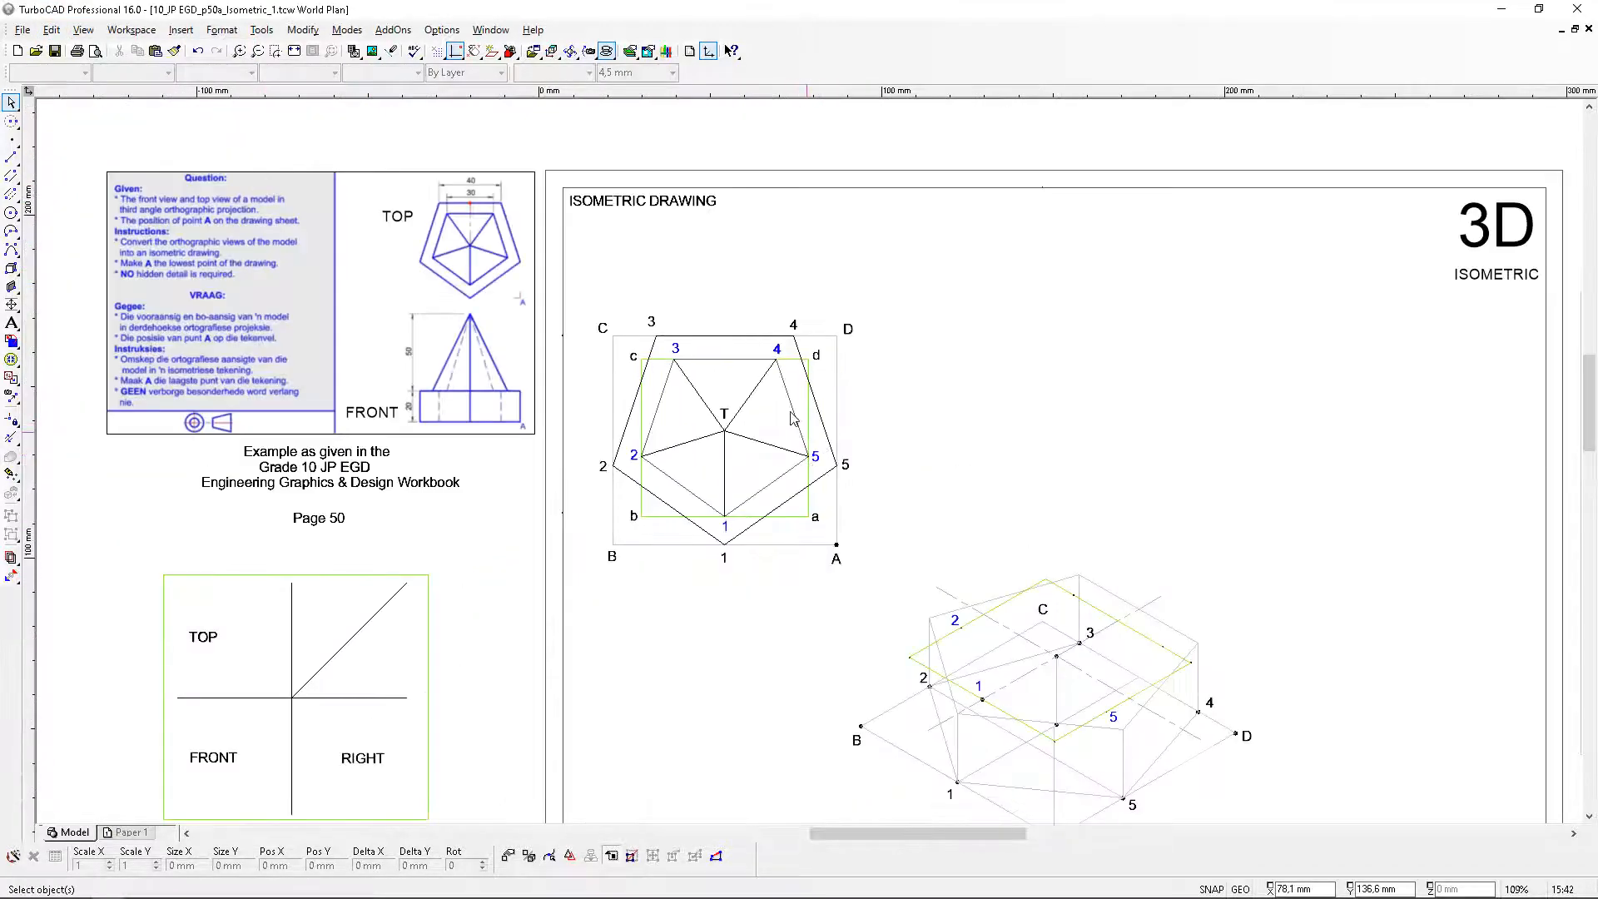
scroll(731, 353, "up", 1)
scroll(805, 466, "up", 1)
left_click(595, 452)
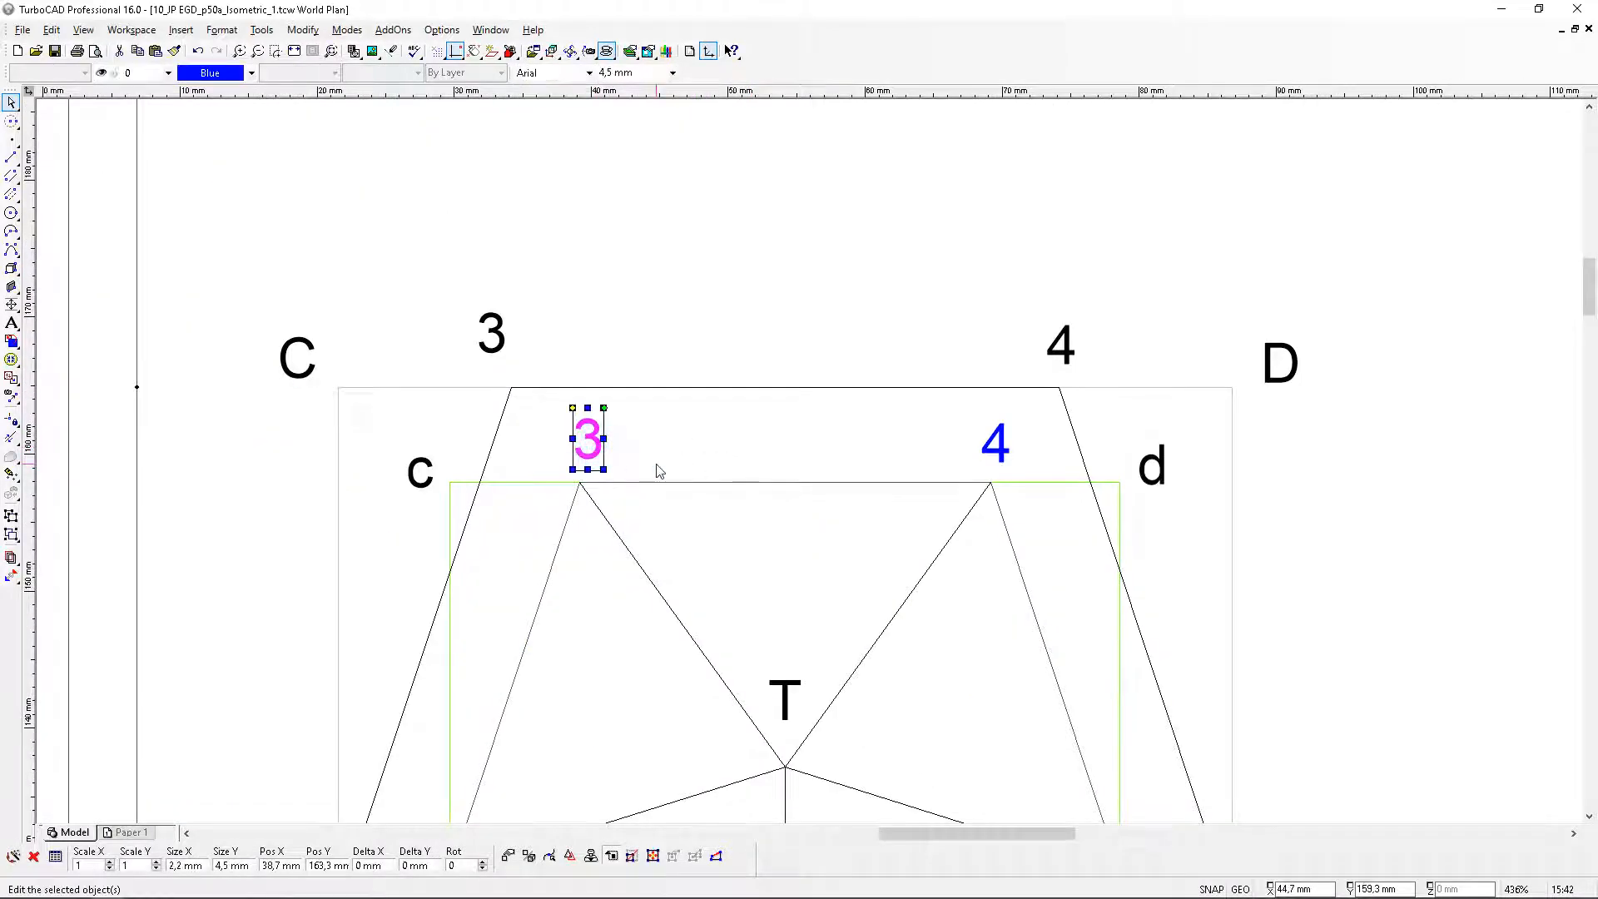
left_click(995, 447, "shift")
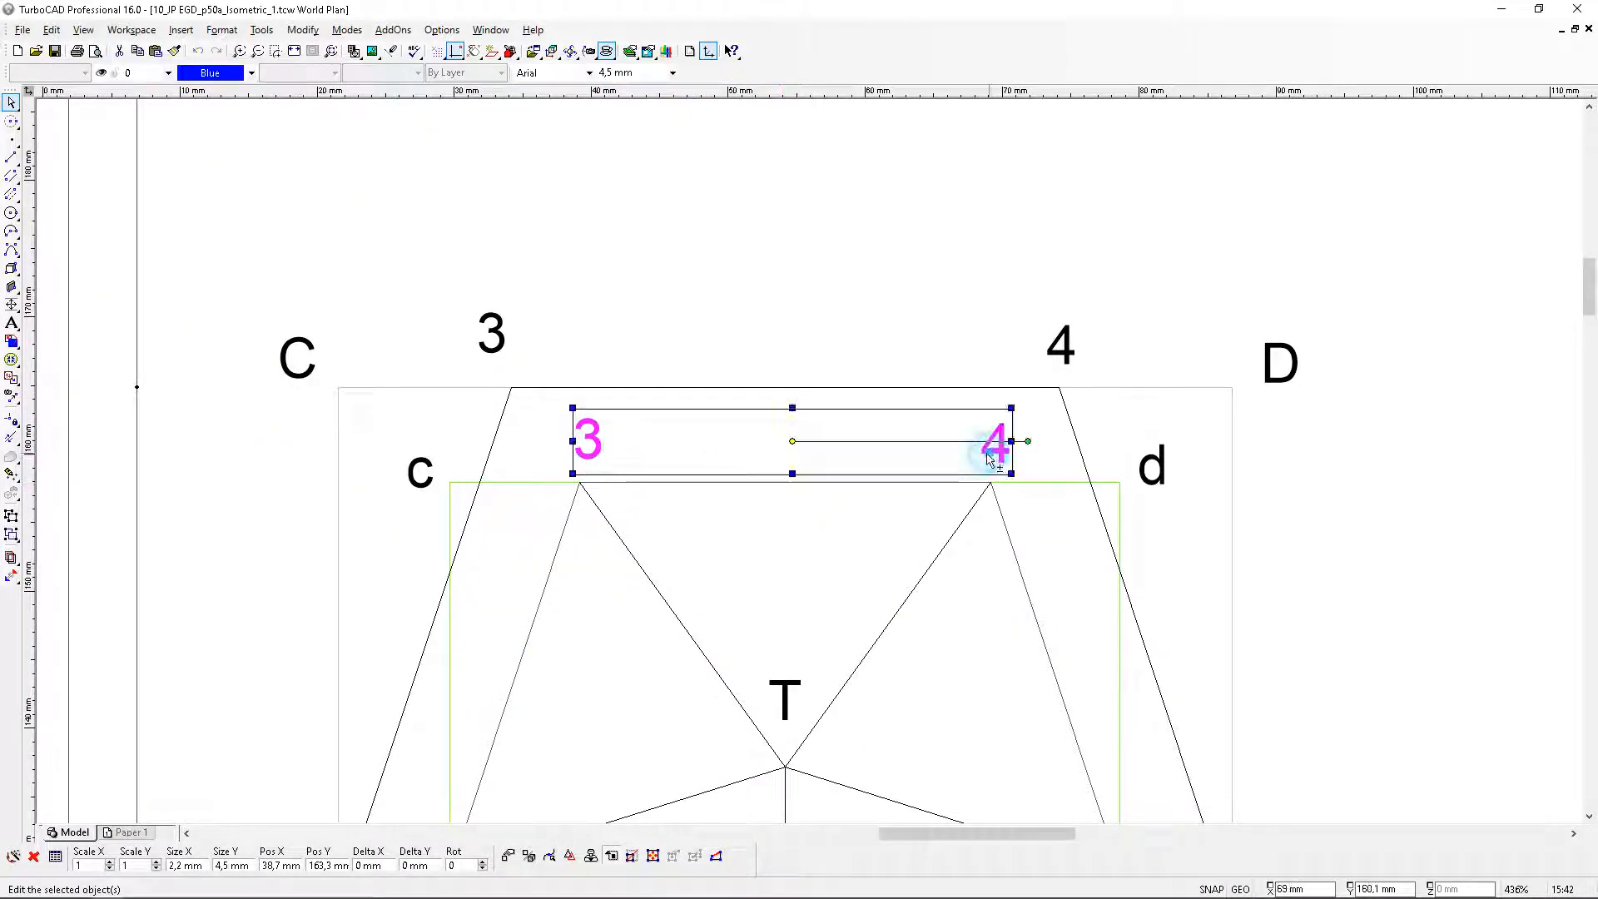
left_click(160, 52)
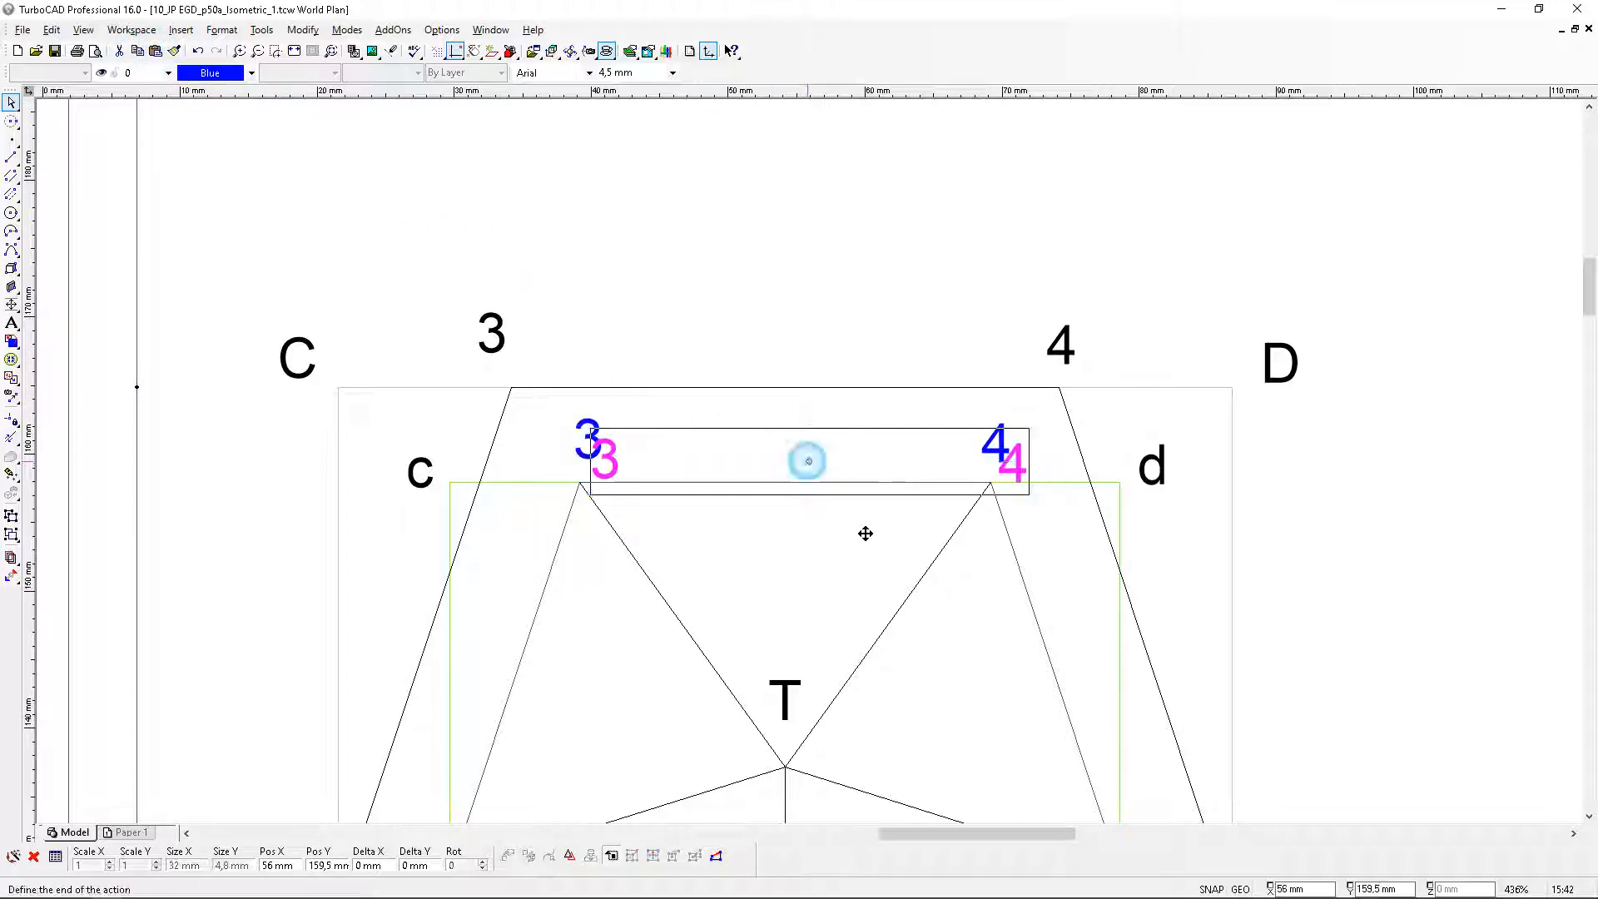
scroll(1008, 610, "down", 5)
scroll(1008, 610, "up", 5)
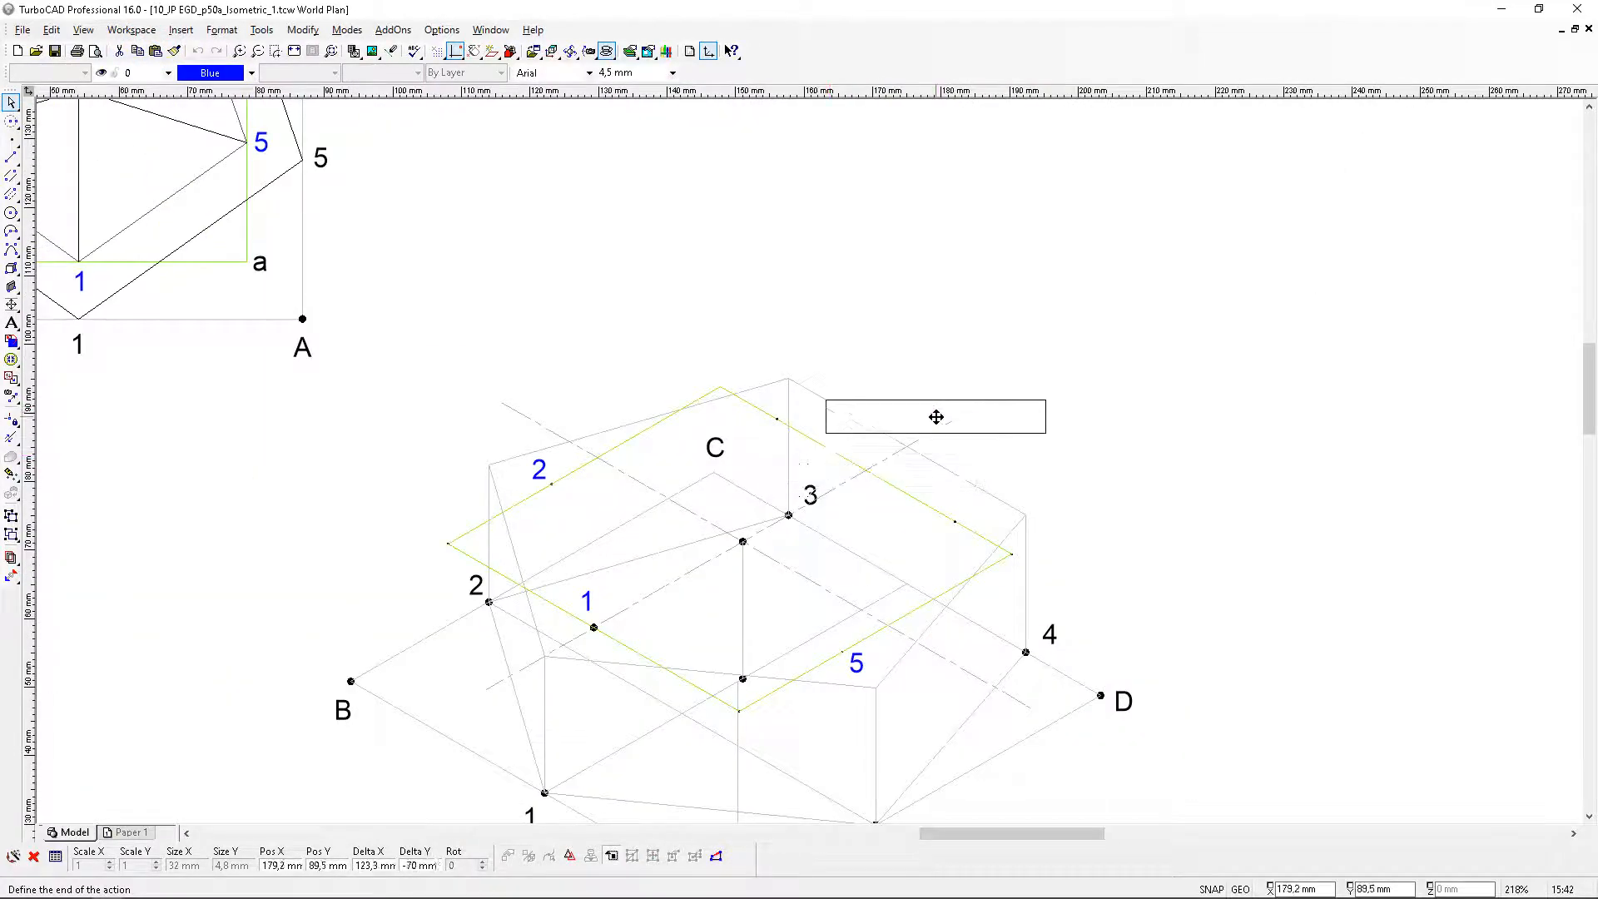
left_click(1006, 563)
left_click(1356, 543)
Move the copied blue label 3 to just above its point marker on the isometric green line cd
left_click(857, 397)
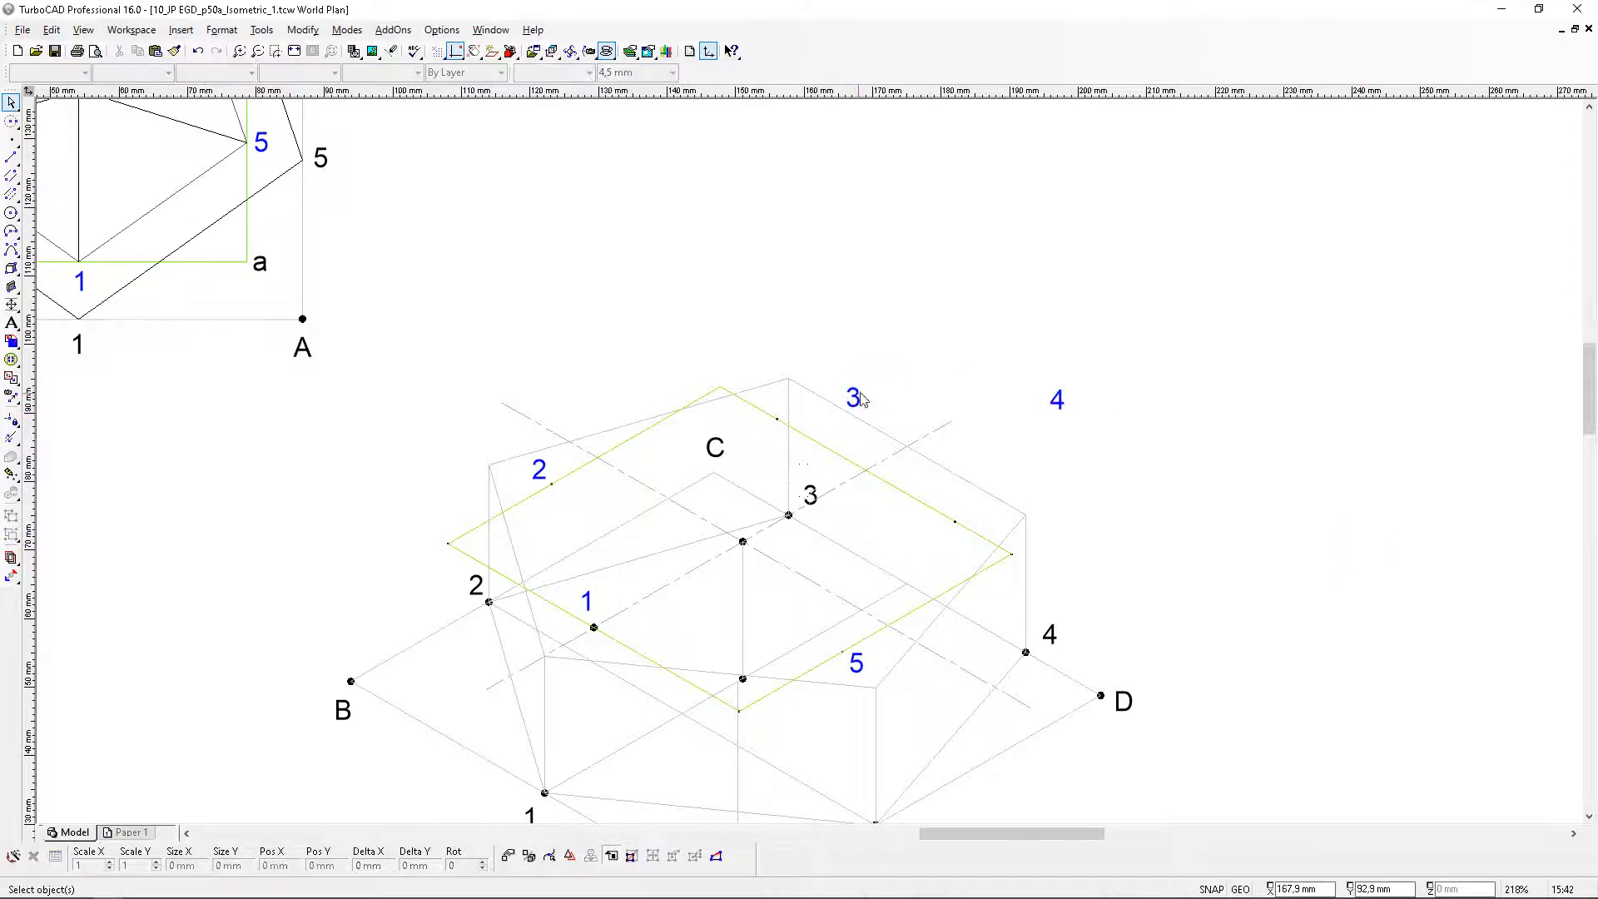
left_click(850, 386)
scroll(799, 416, "up", 5)
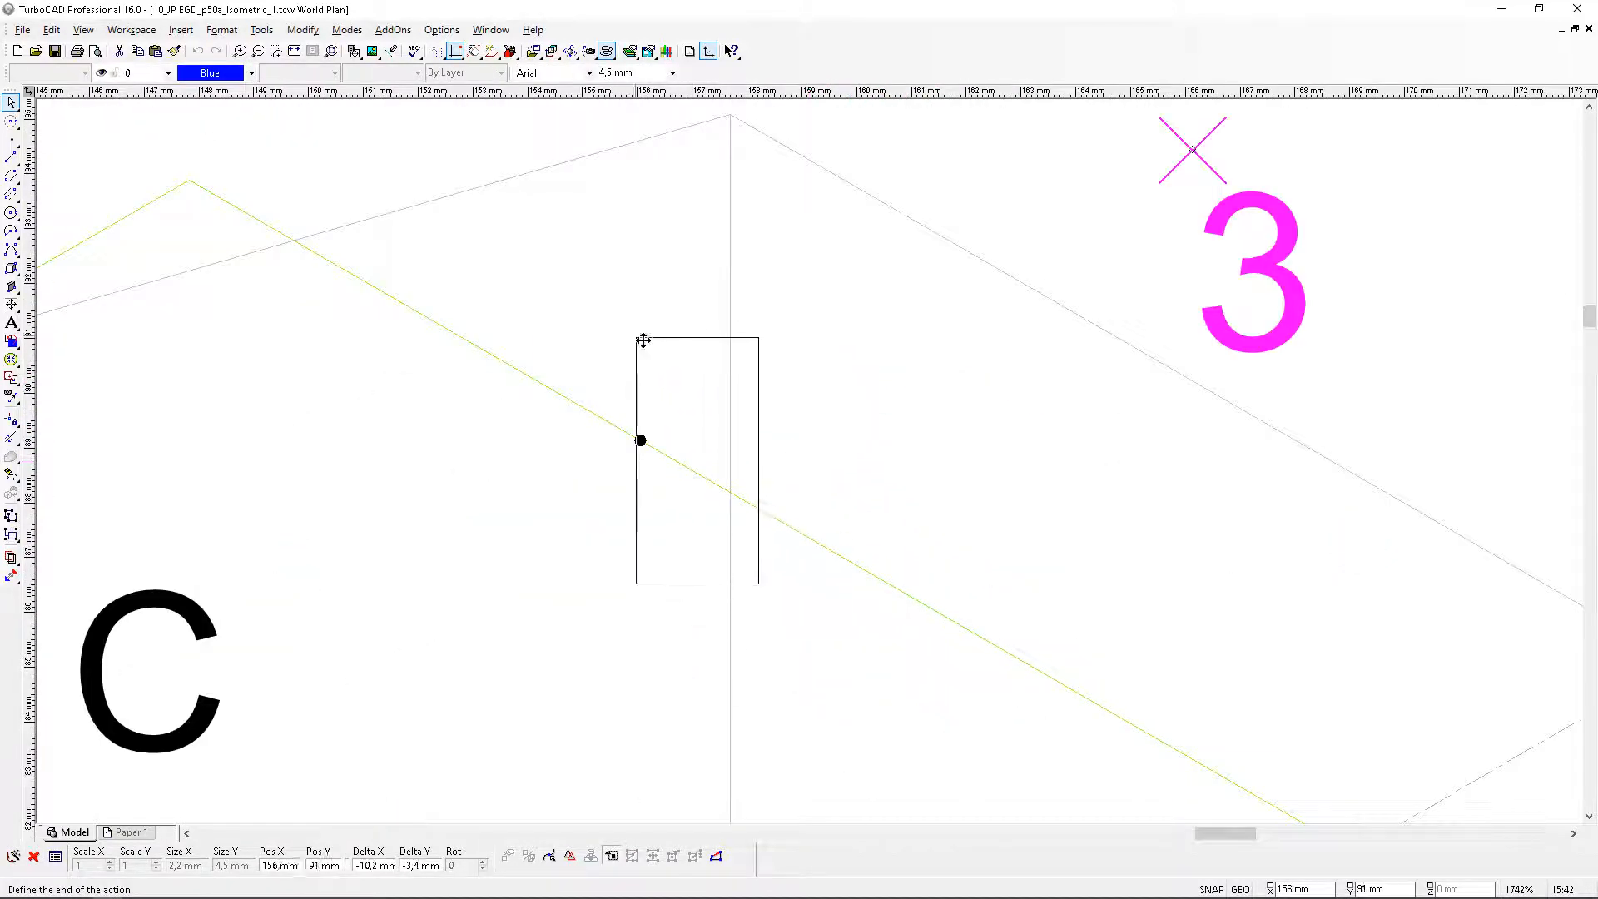
left_click(616, 166)
left_click(1109, 236)
scroll(920, 529, "down", 3)
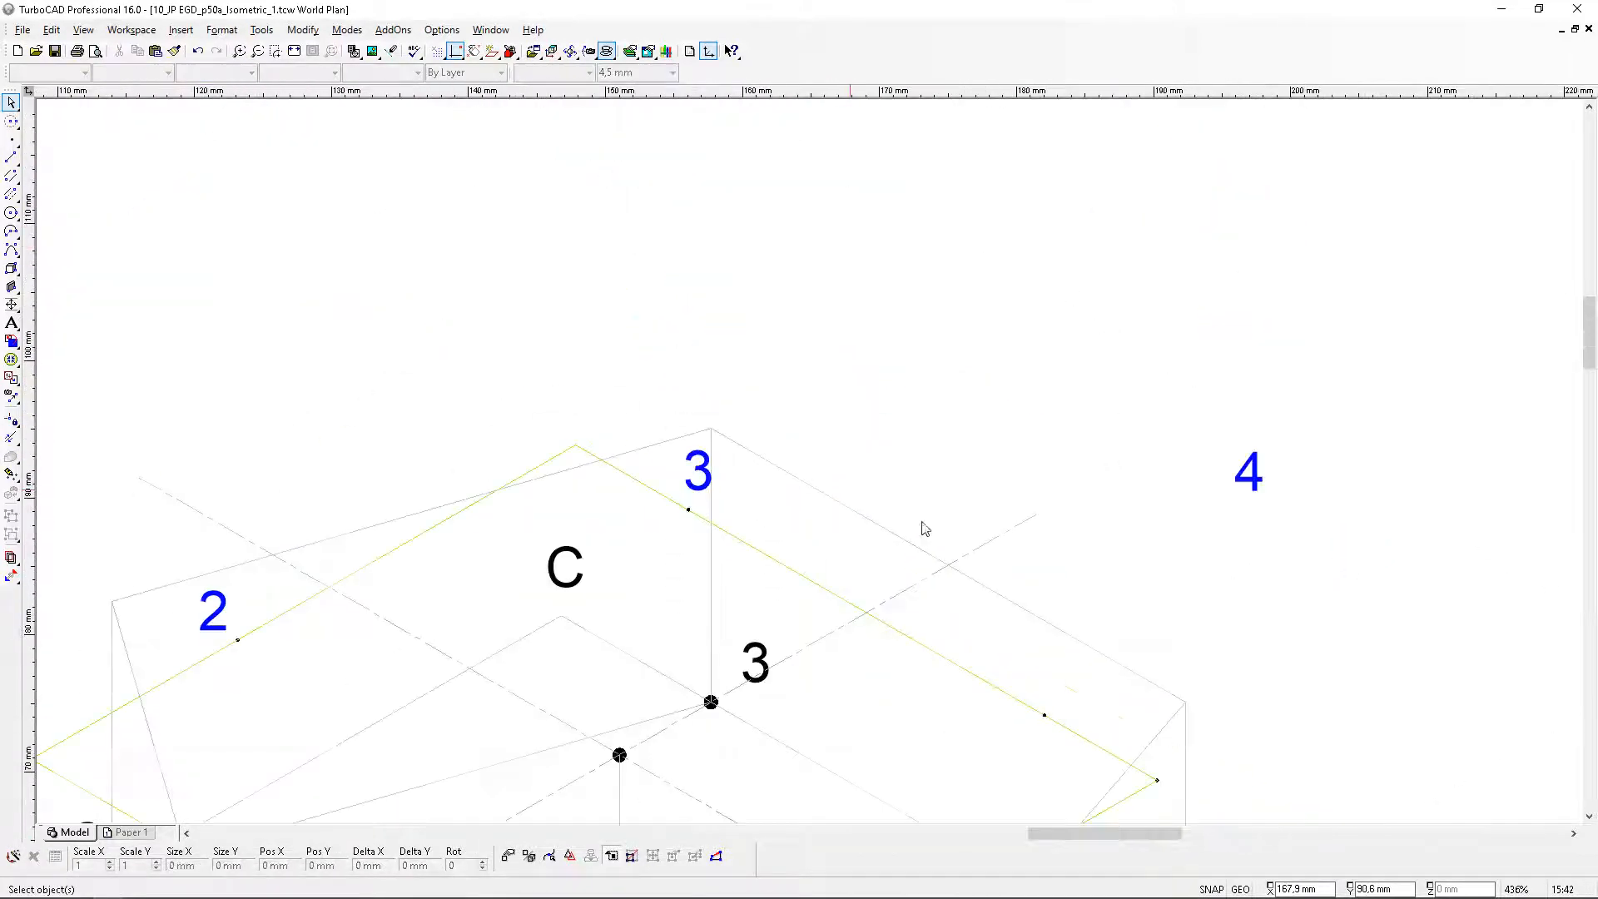
Move the copied blue label 4 next to its point marker on the isometric green line cd
left_click(1263, 470)
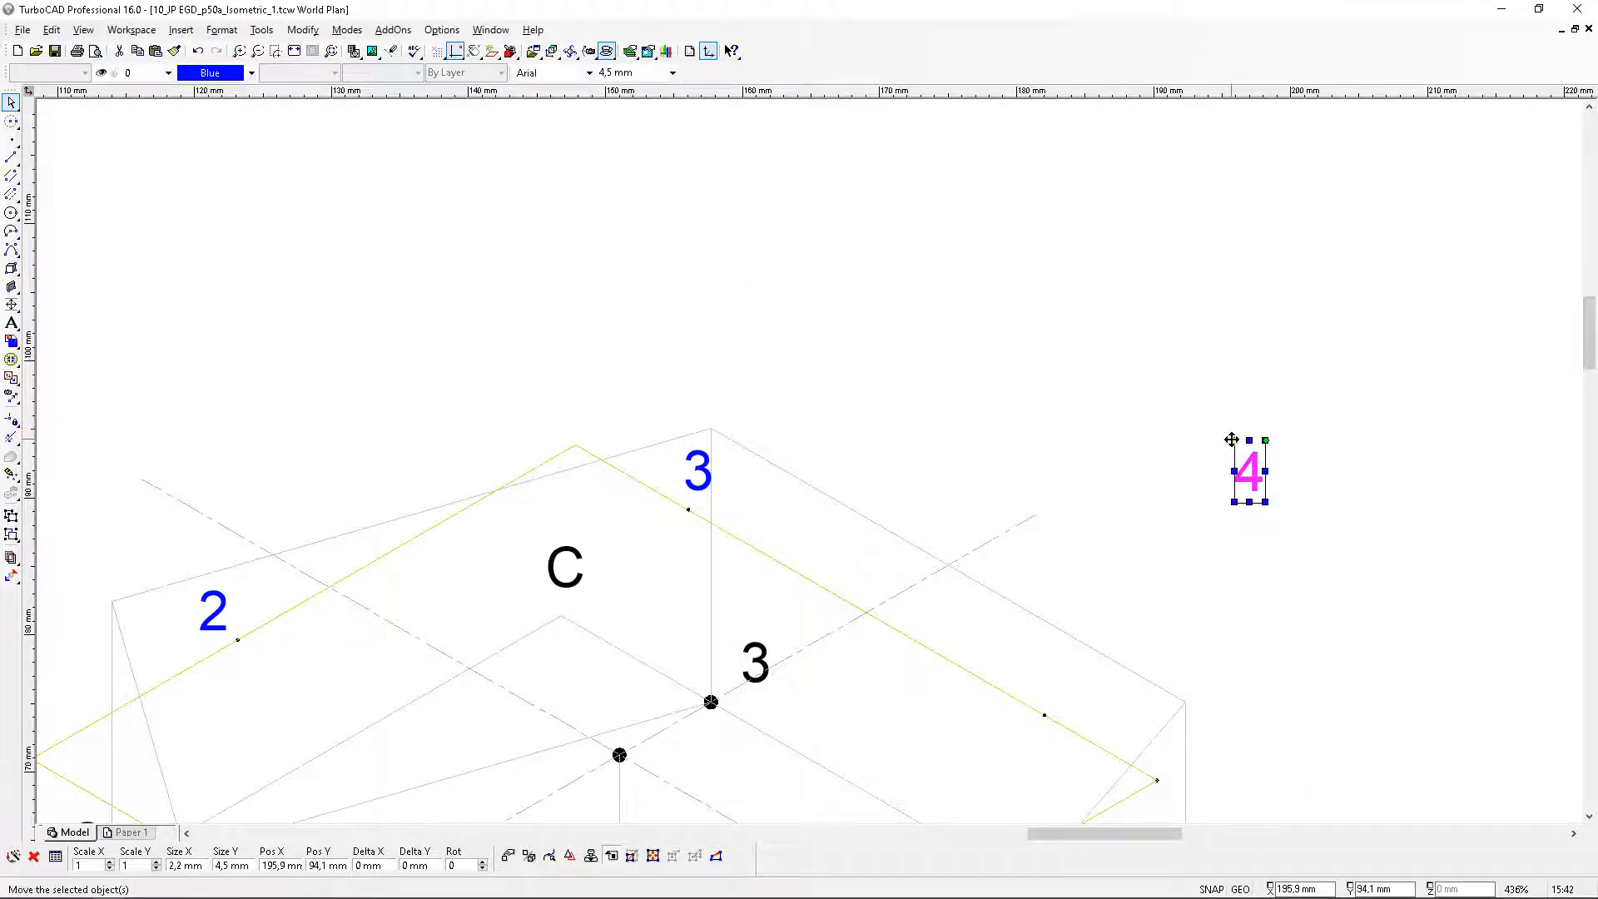
left_click(1234, 441)
scroll(1029, 695, "up", 3)
left_click(792, 439)
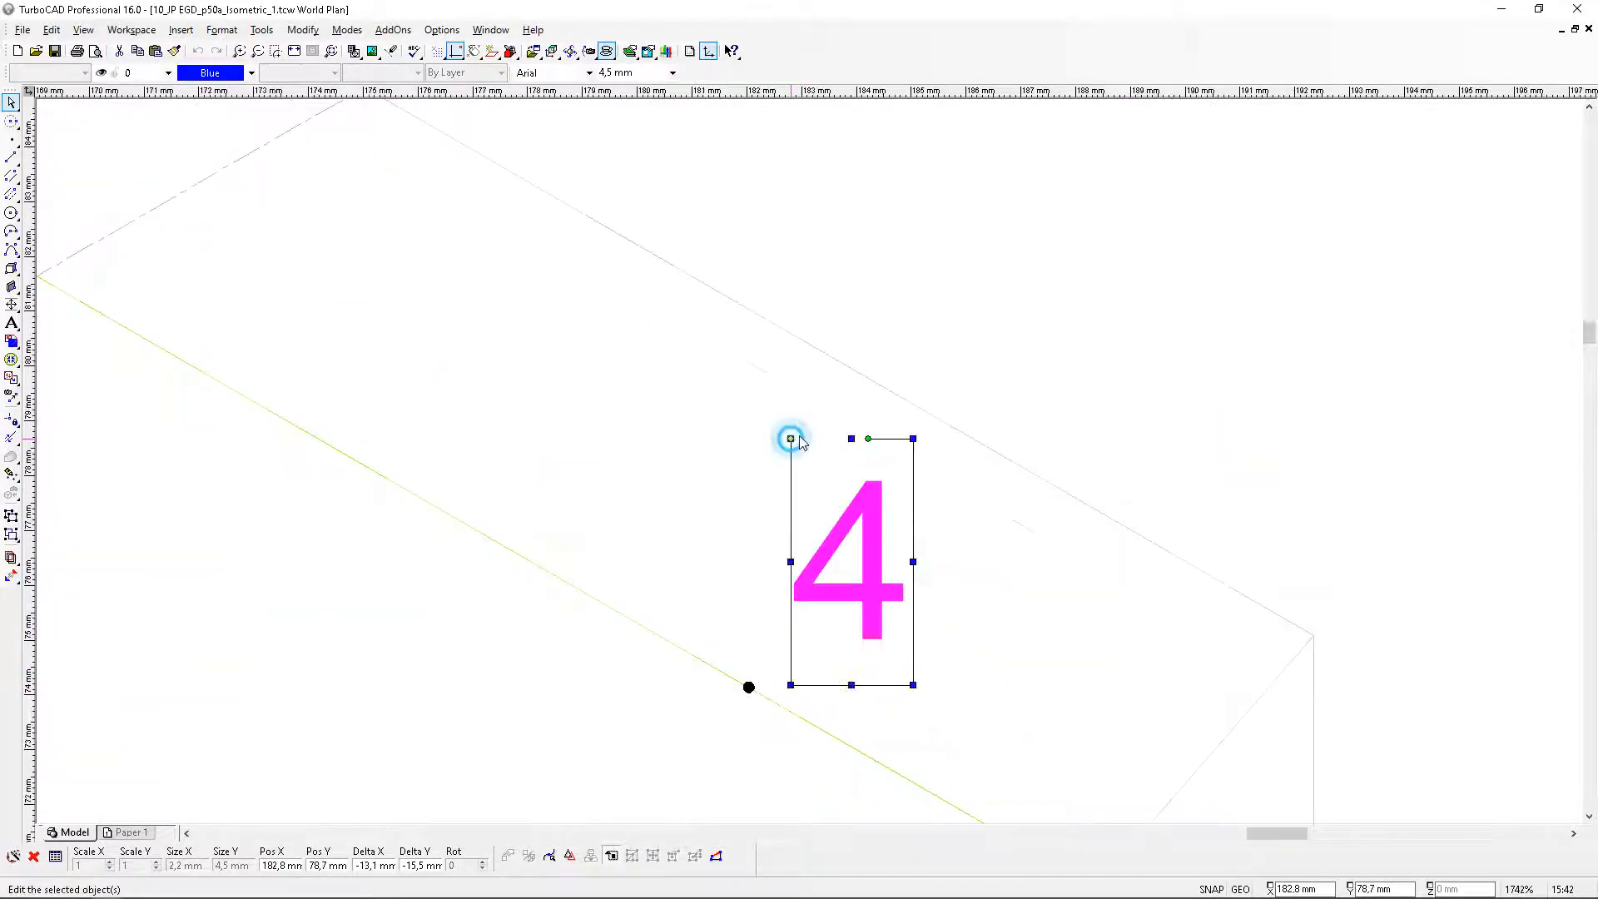
left_click(928, 366)
scroll(928, 366, "down", 3)
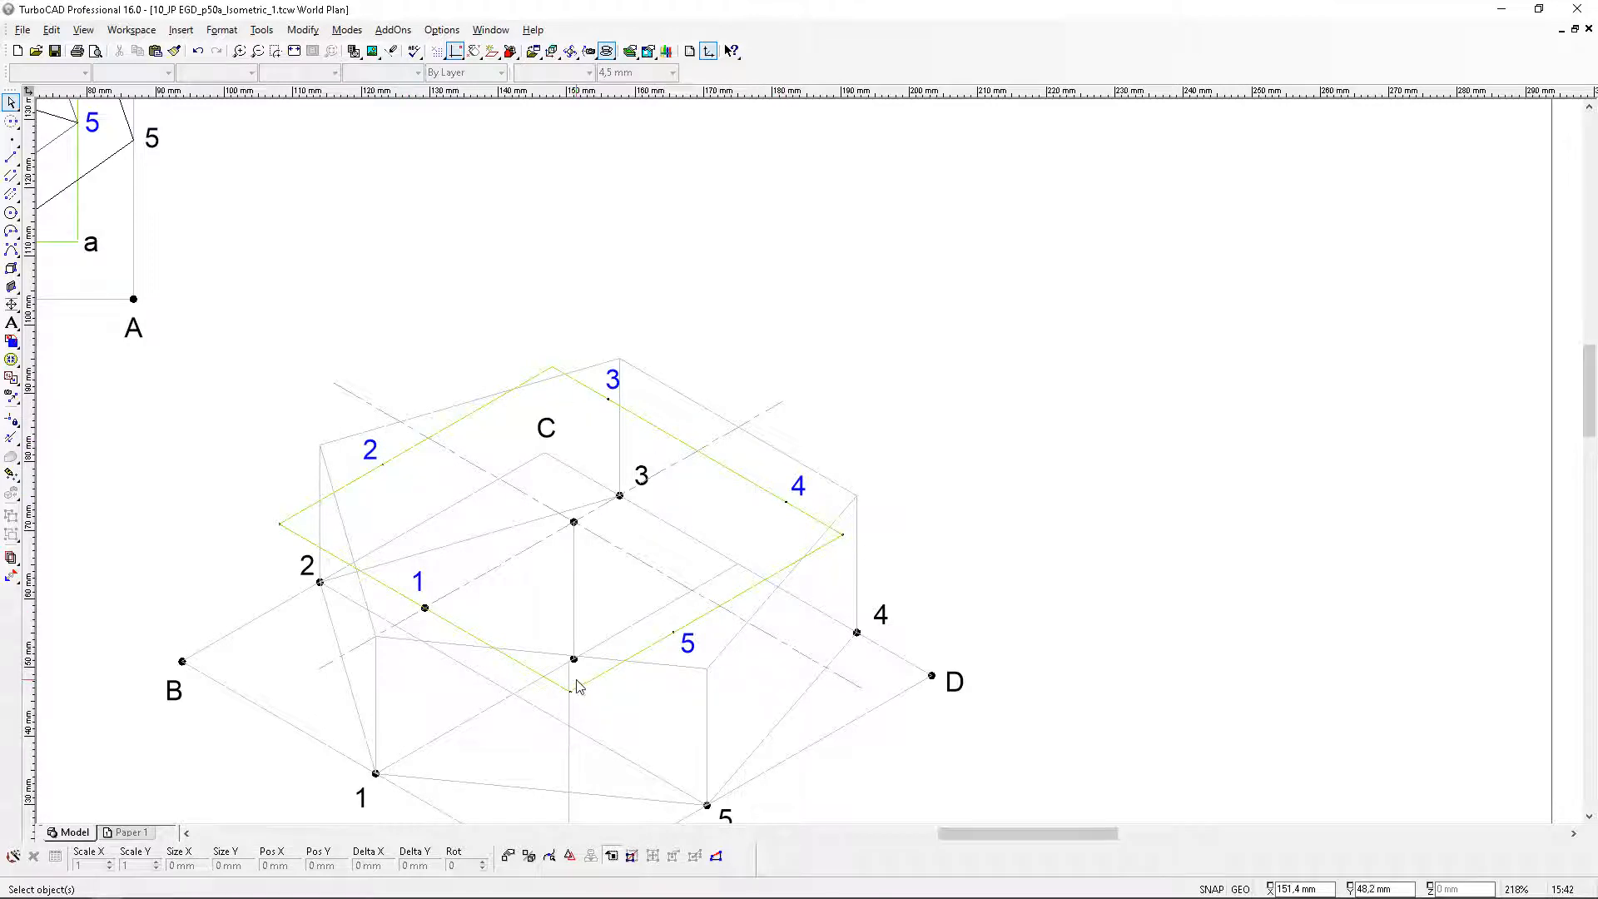
scroll(556, 653, "down", 1)
scroll(525, 158, "up", 1)
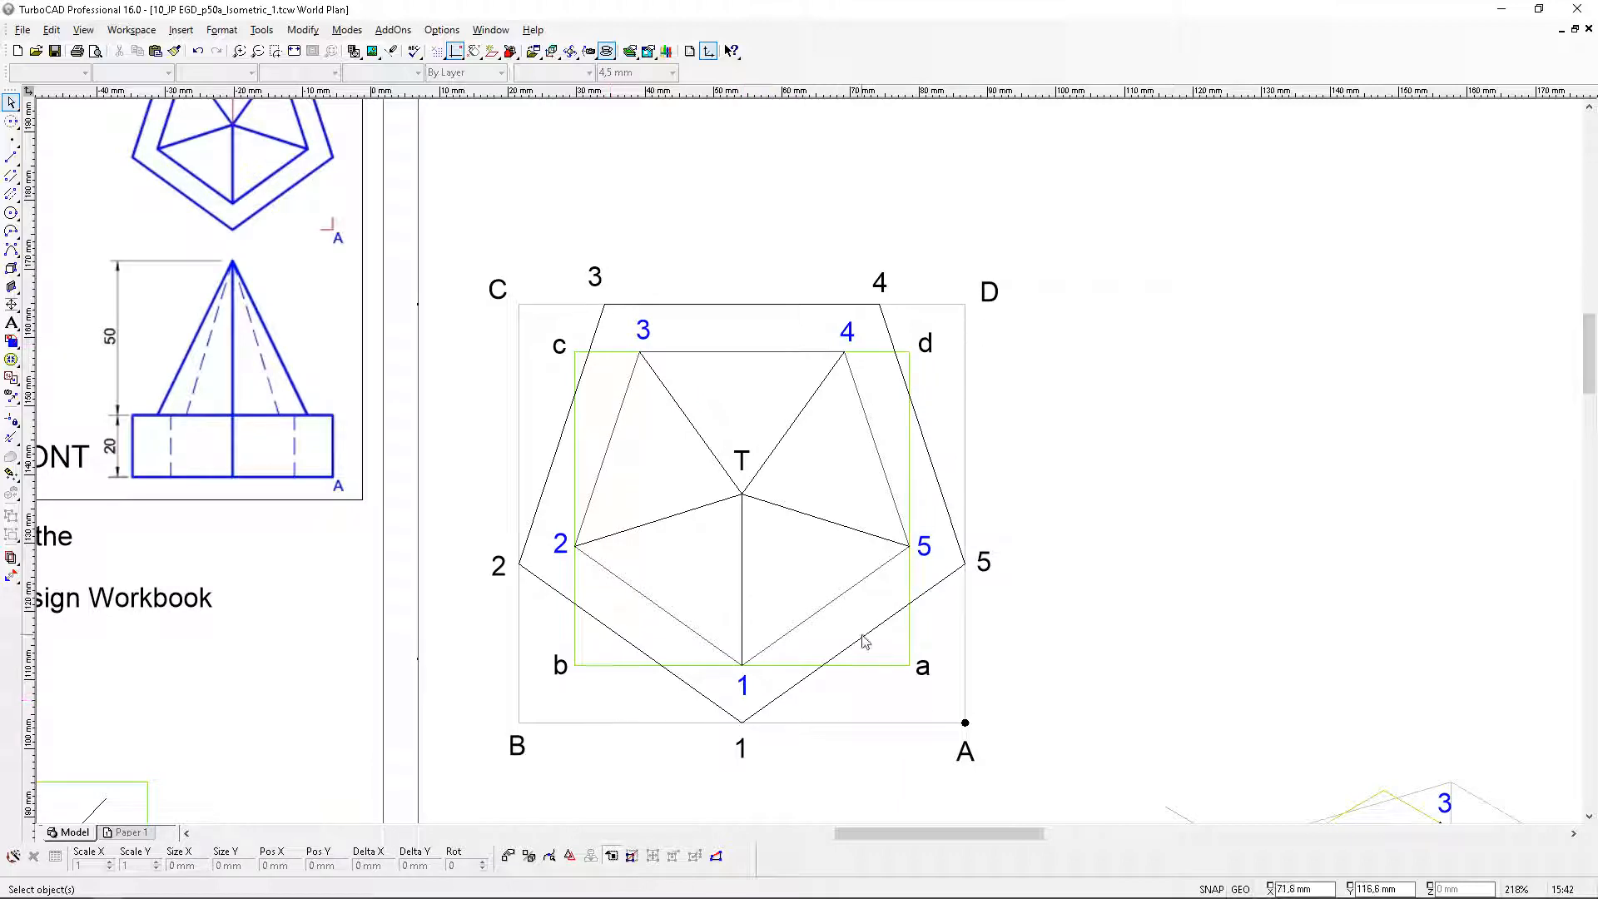
scroll(865, 641, "down", 1)
scroll(1004, 585, "up", 1)
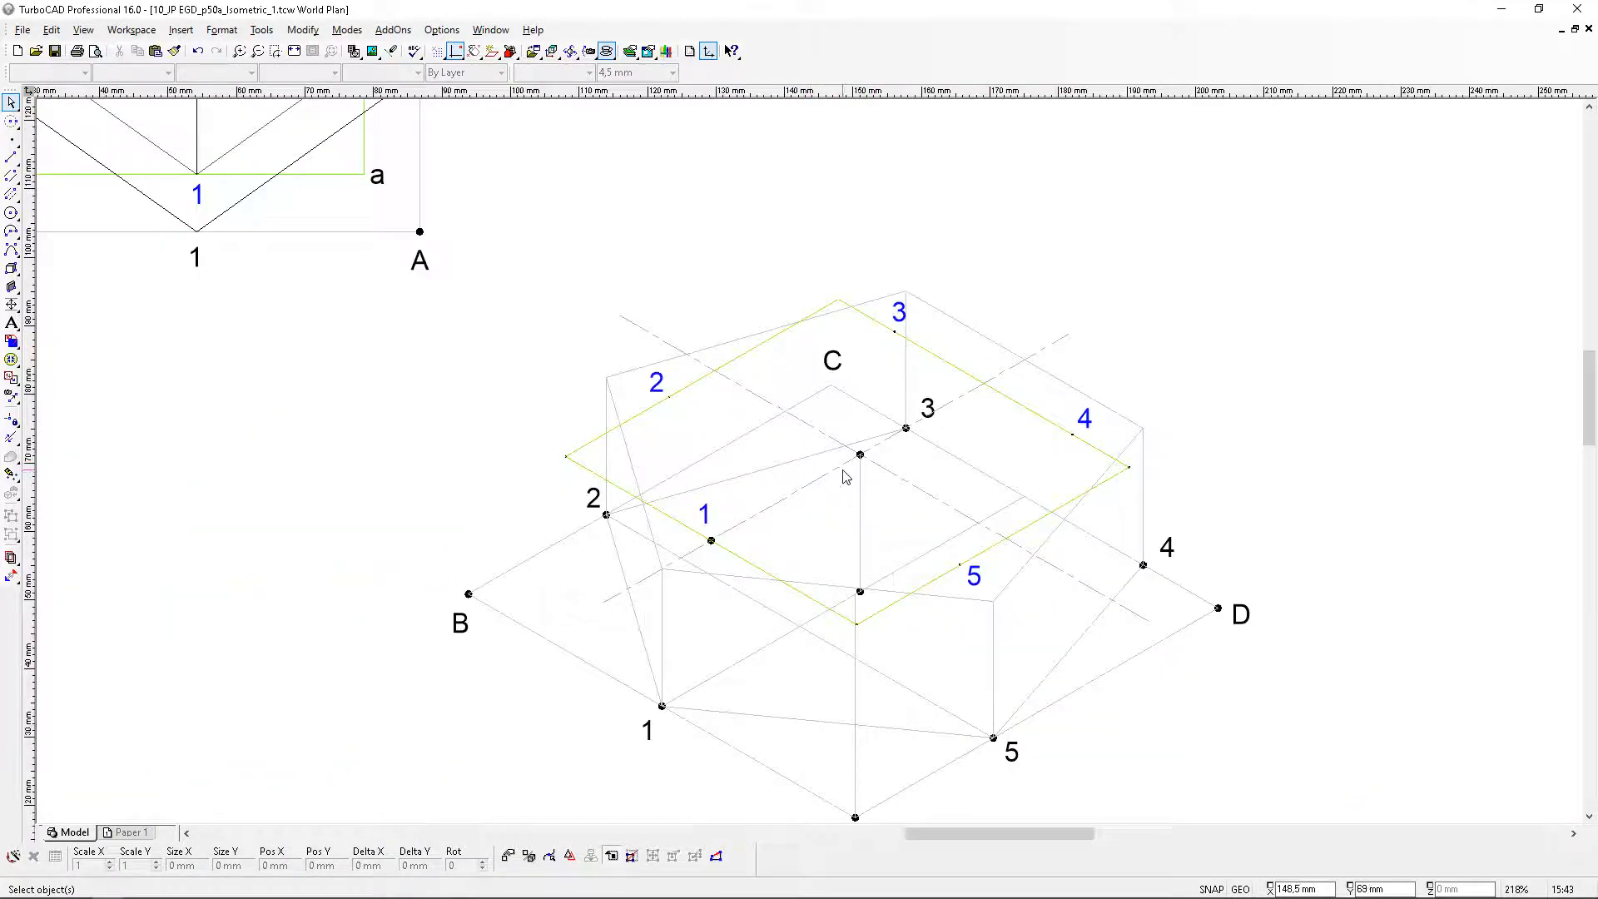
scroll(847, 463, "down", 1)
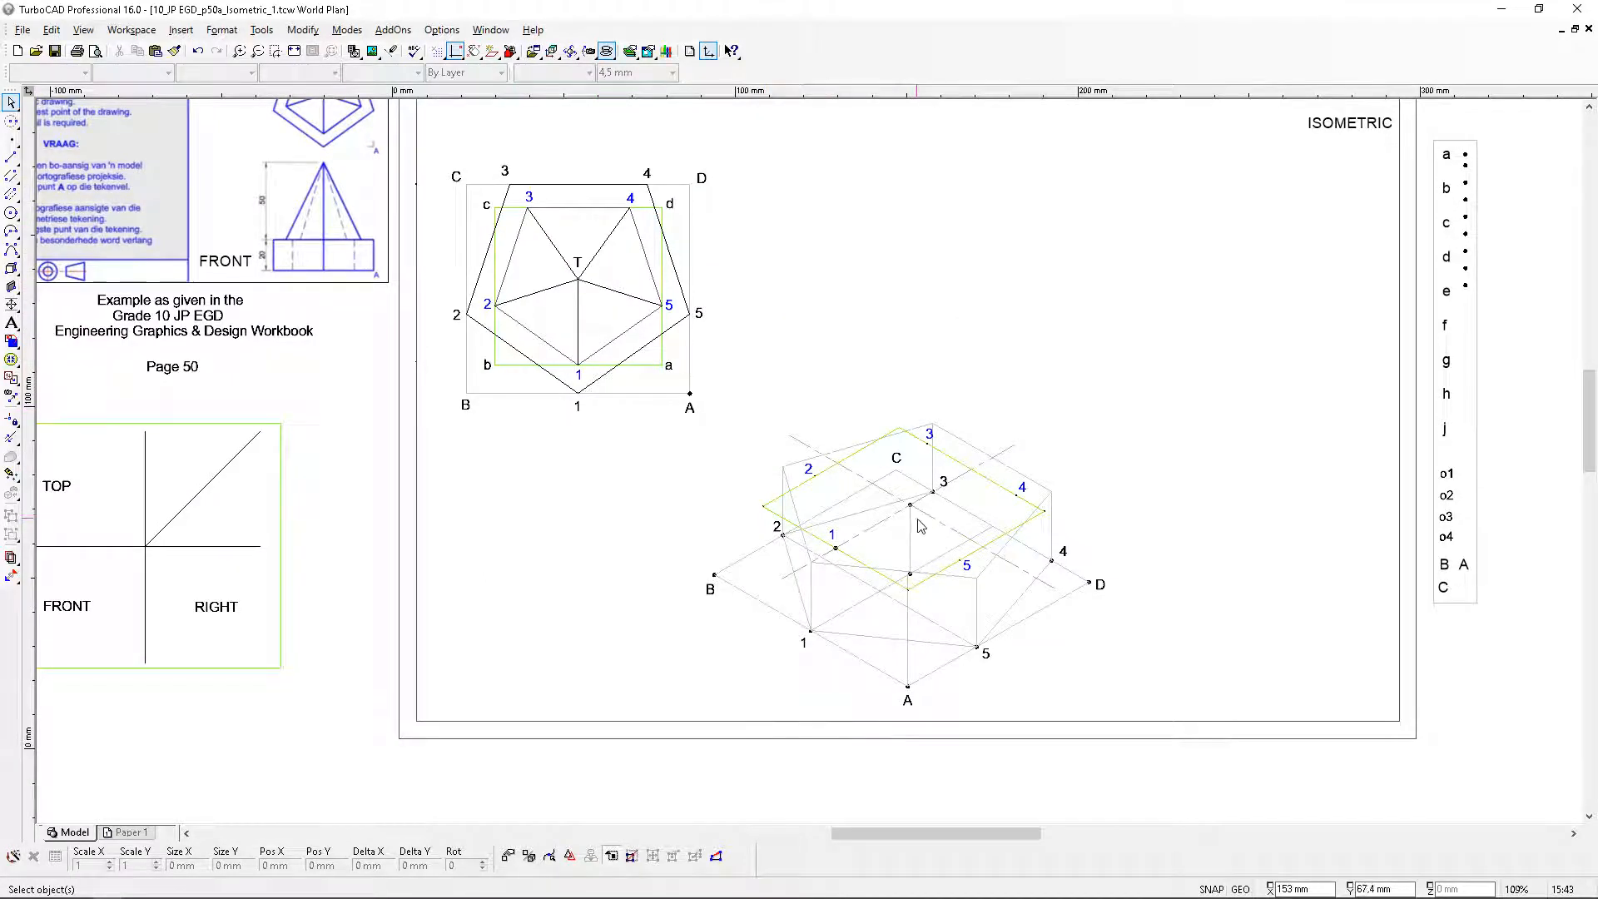
Draw a Light Gray line from blue point 1 to blue point 2 in the isometric drawing
scroll(923, 522, "up", 1)
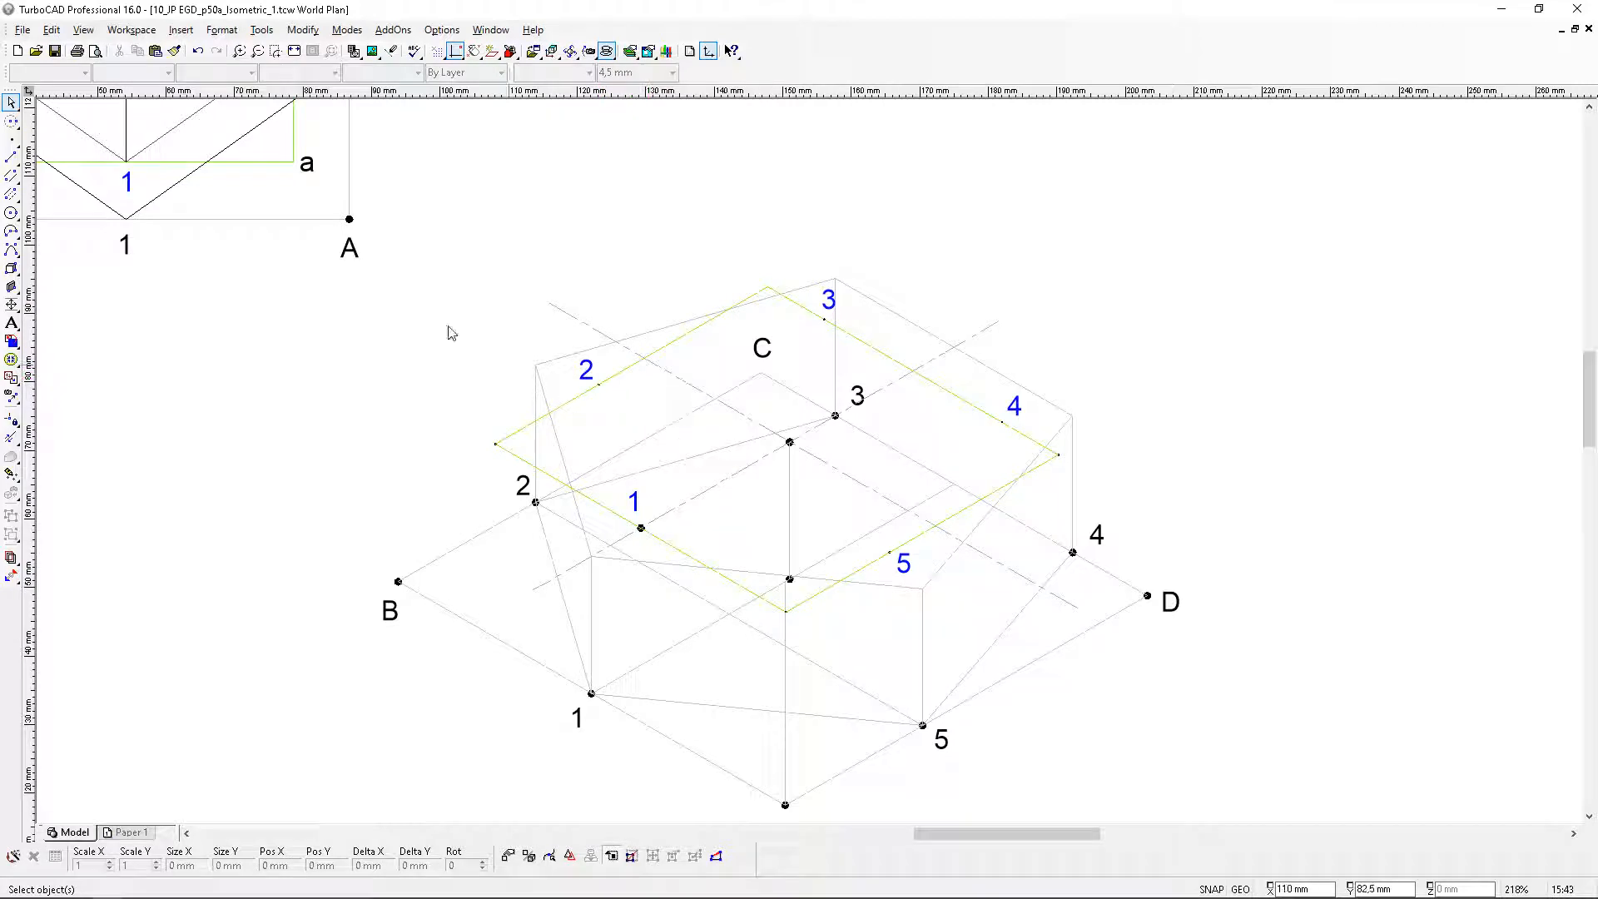
left_click(12, 157)
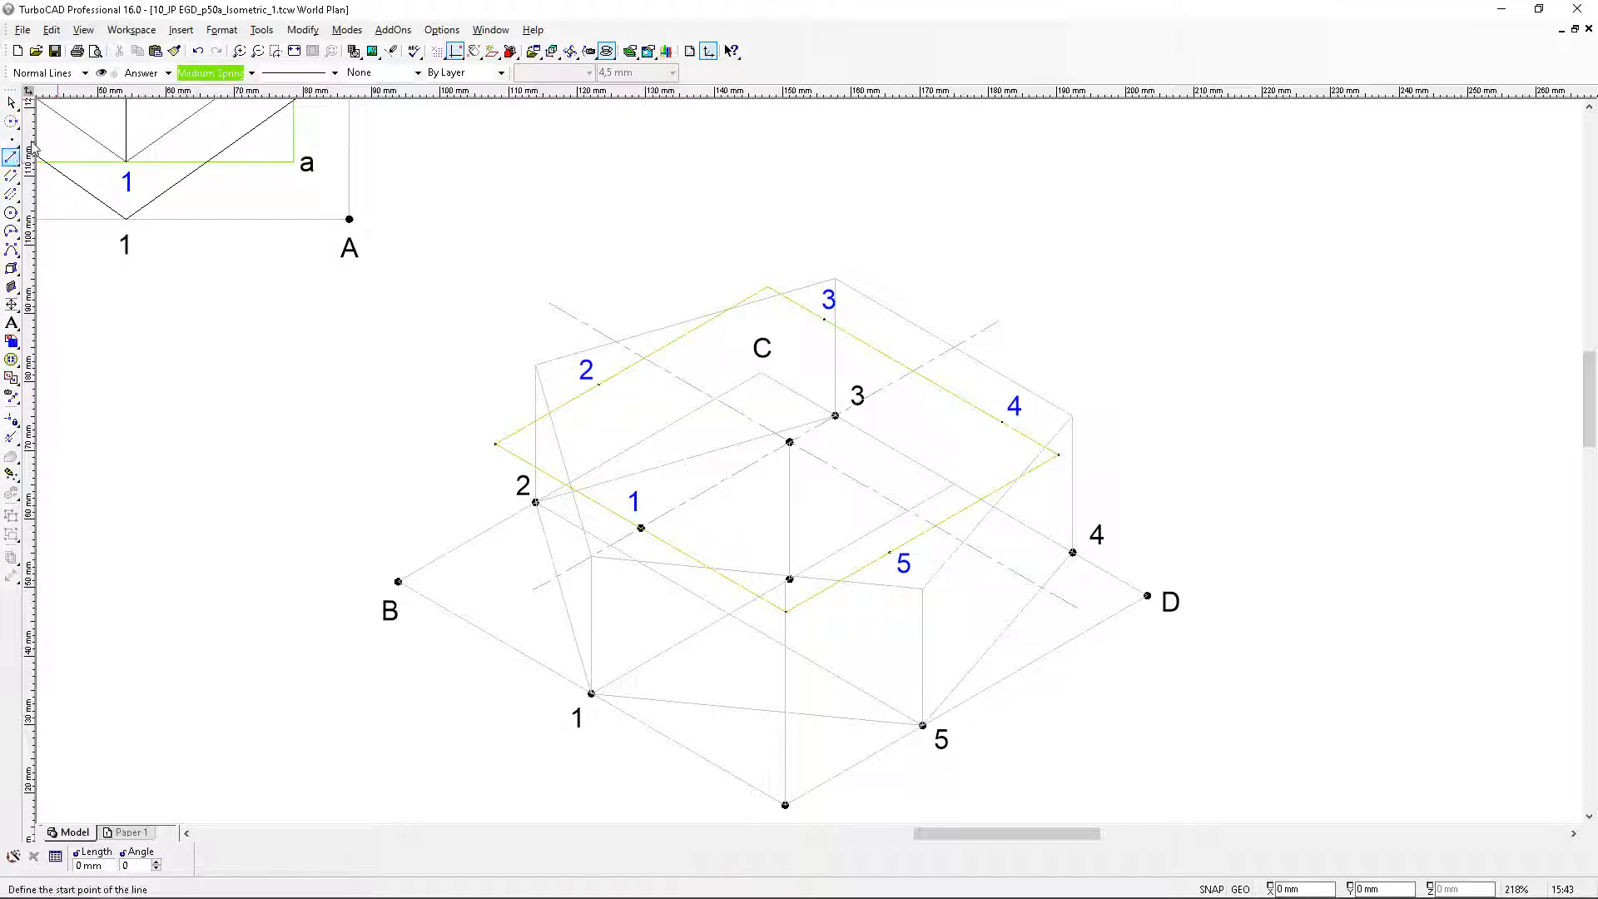
left_click(251, 74)
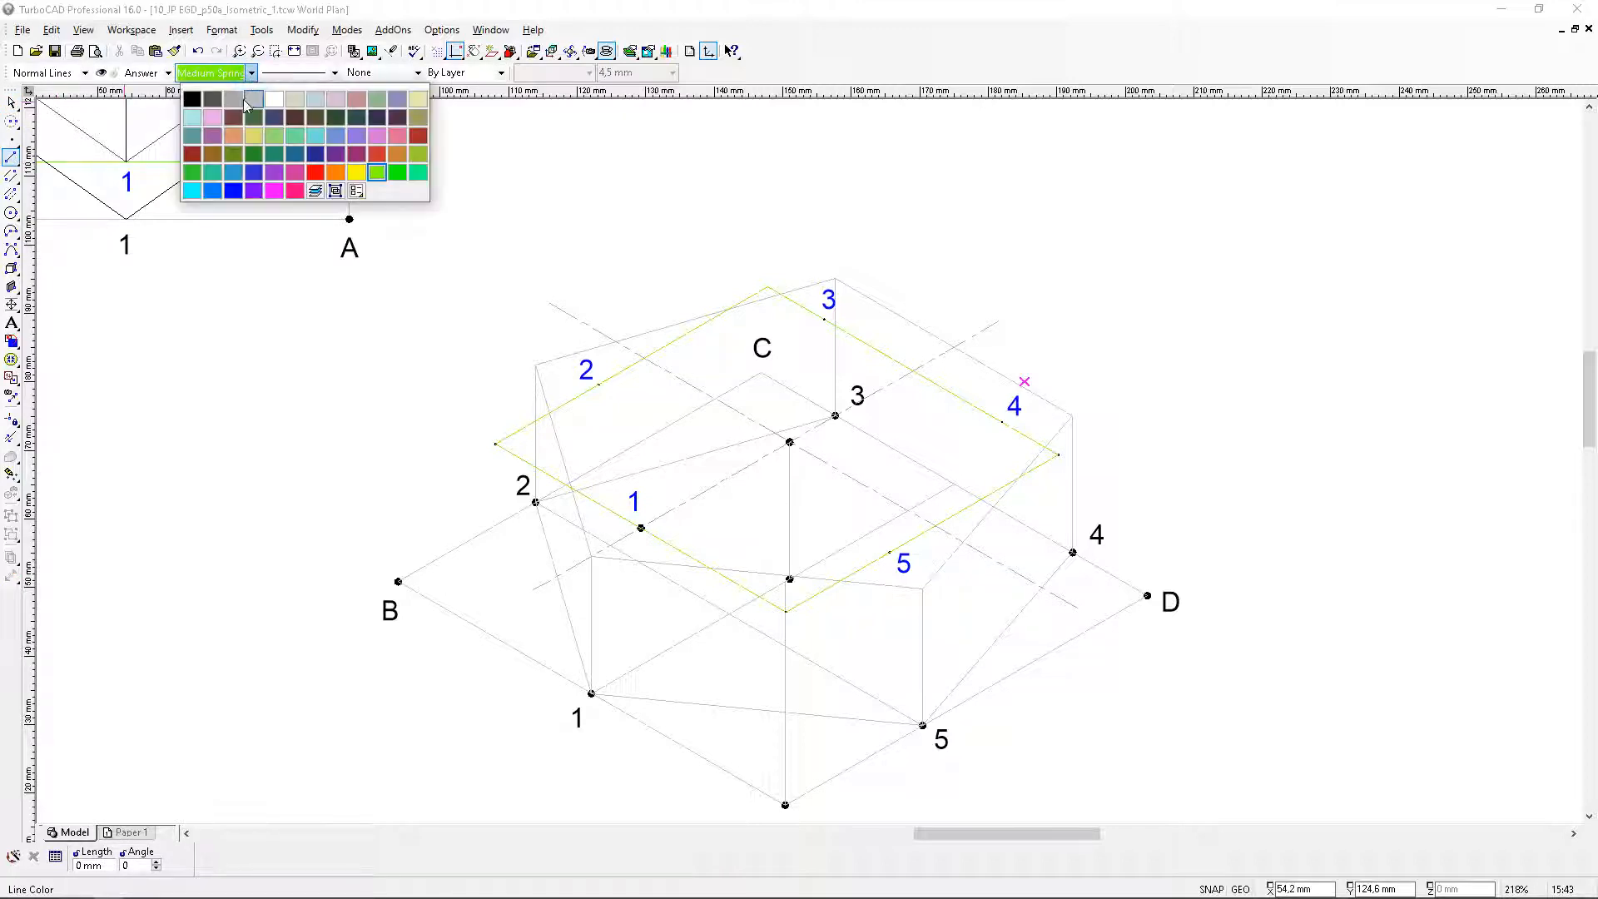
left_click(268, 101)
scroll(640, 507, "up", 2)
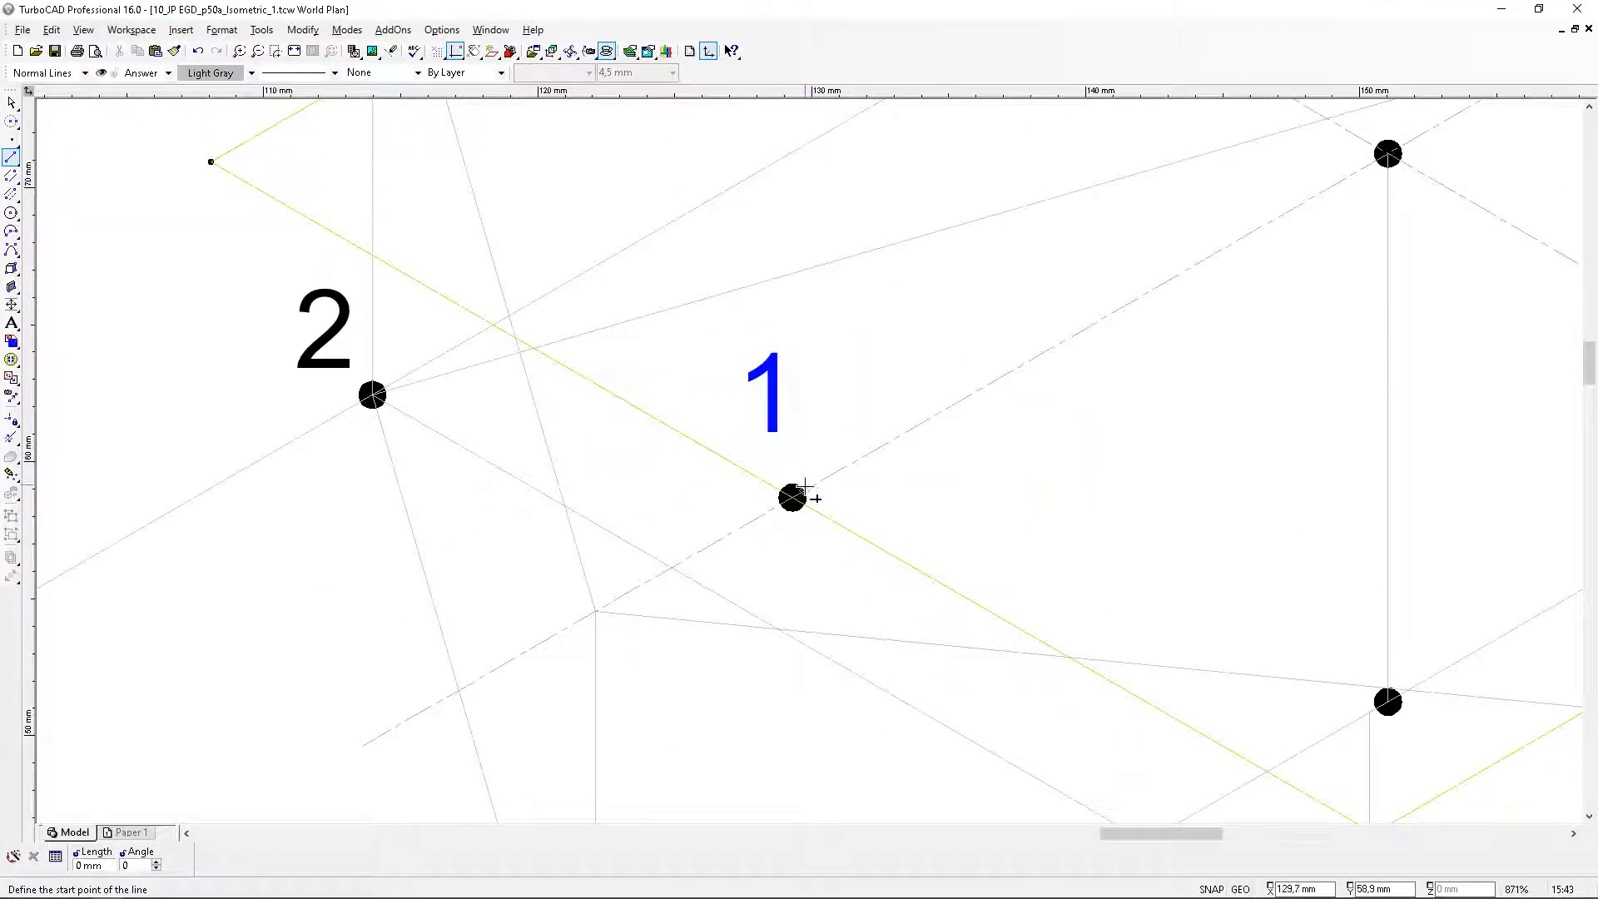
left_click(792, 497)
scroll(815, 488, "down", 2)
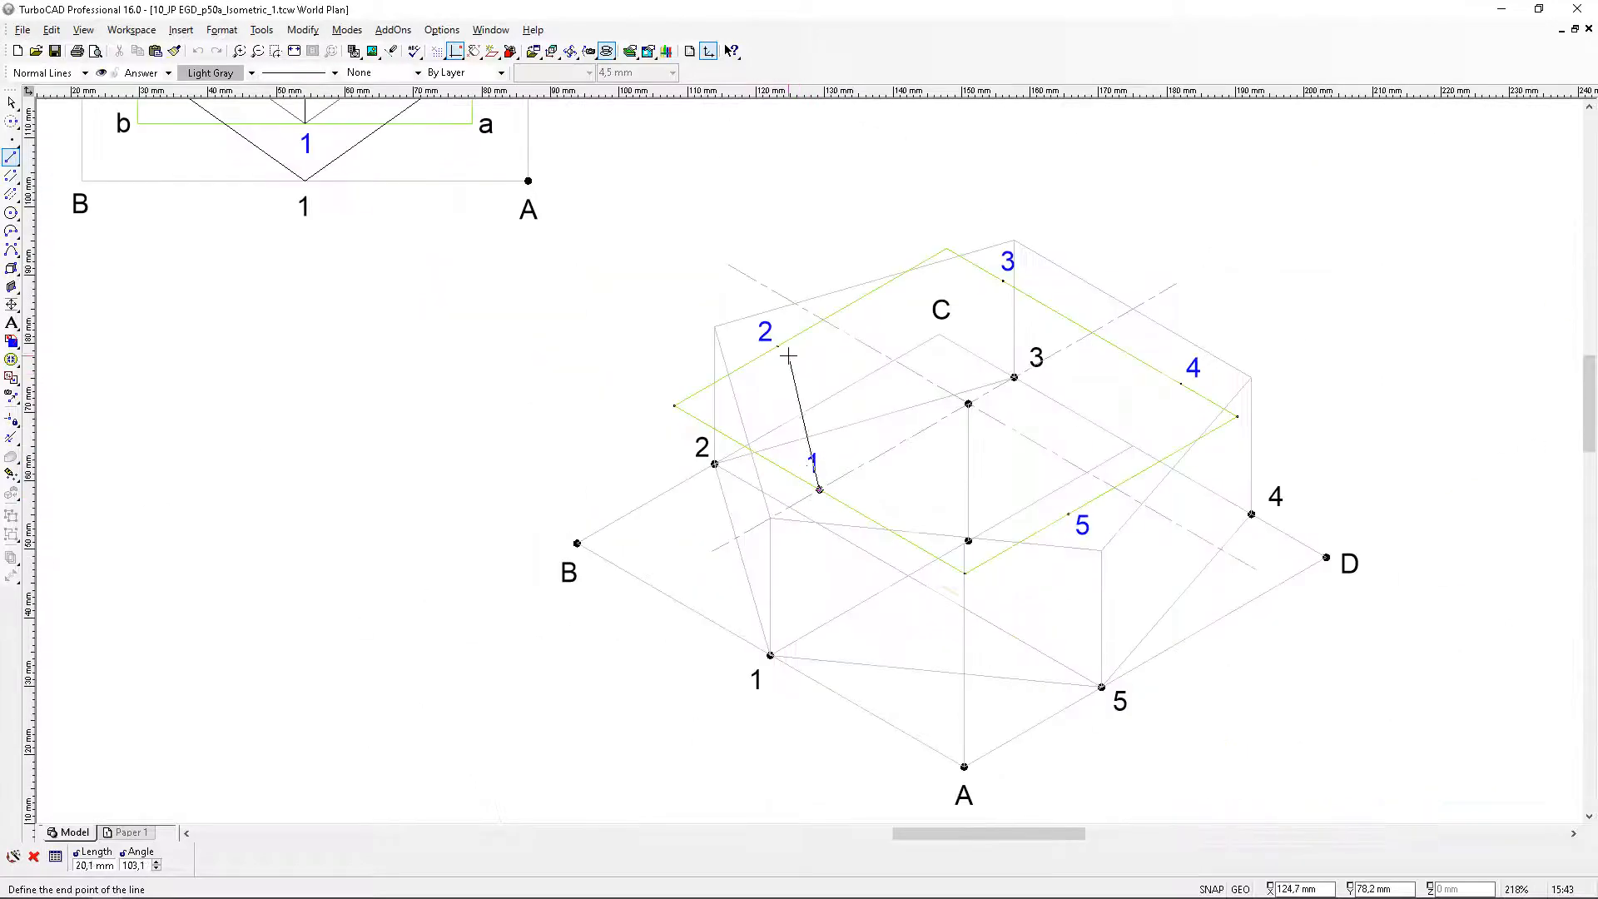
scroll(814, 464, "up", 3)
scroll(754, 425, "up", 2)
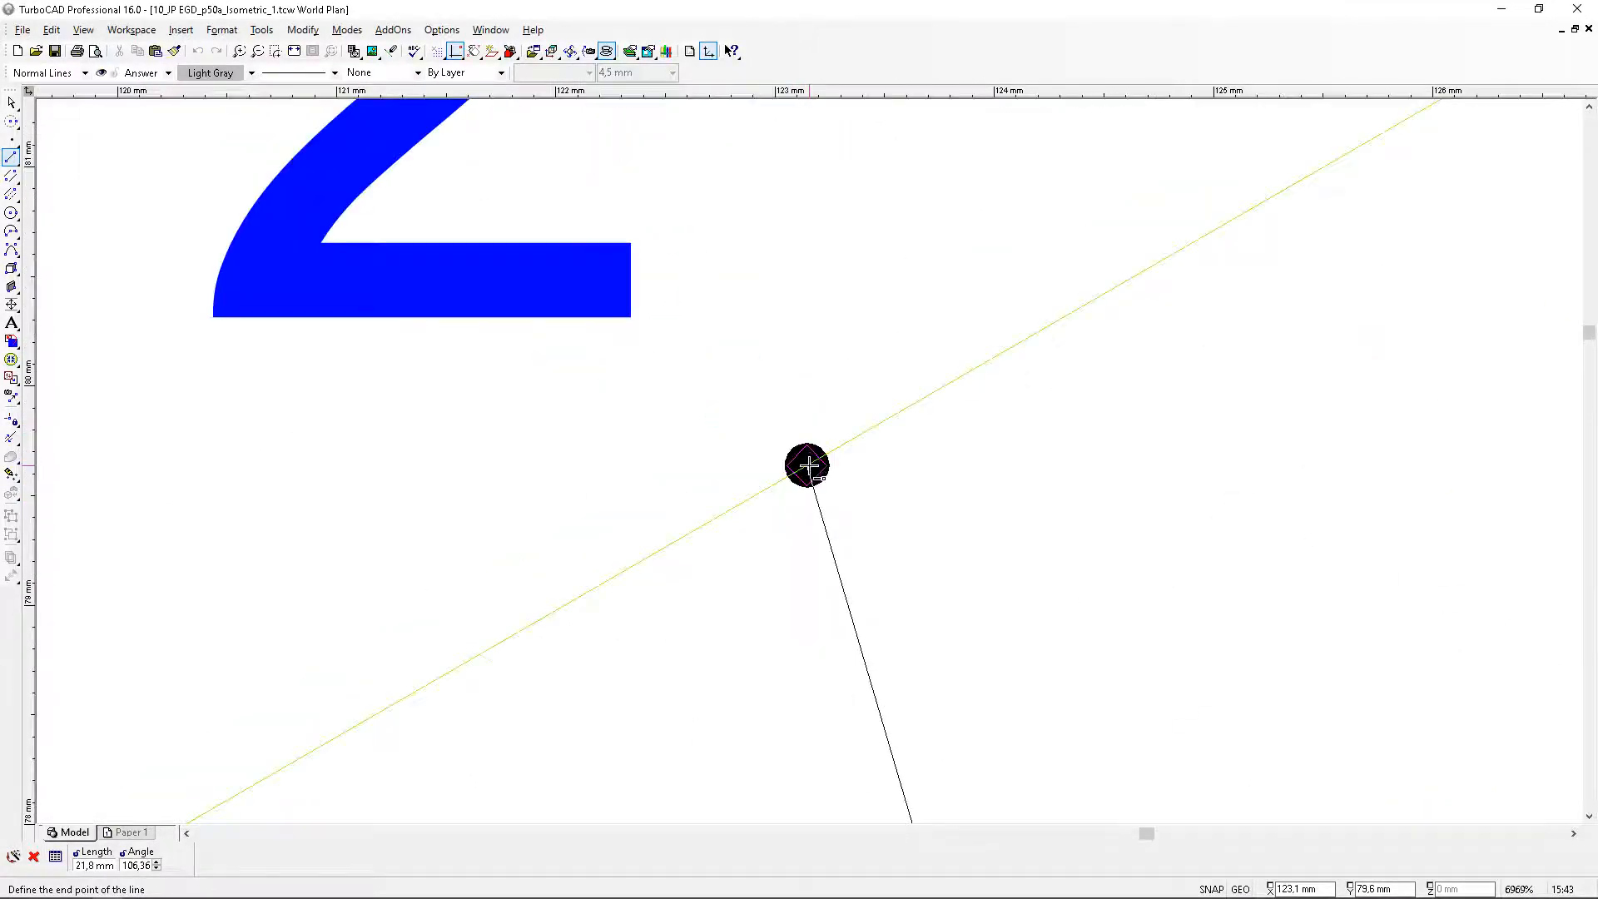
left_click(807, 466)
Draw Light Gray lines from blue point 2 to blue point 3 and on to blue point 4 in the isometric drawing
left_click(806, 466)
scroll(806, 464, "down", 4)
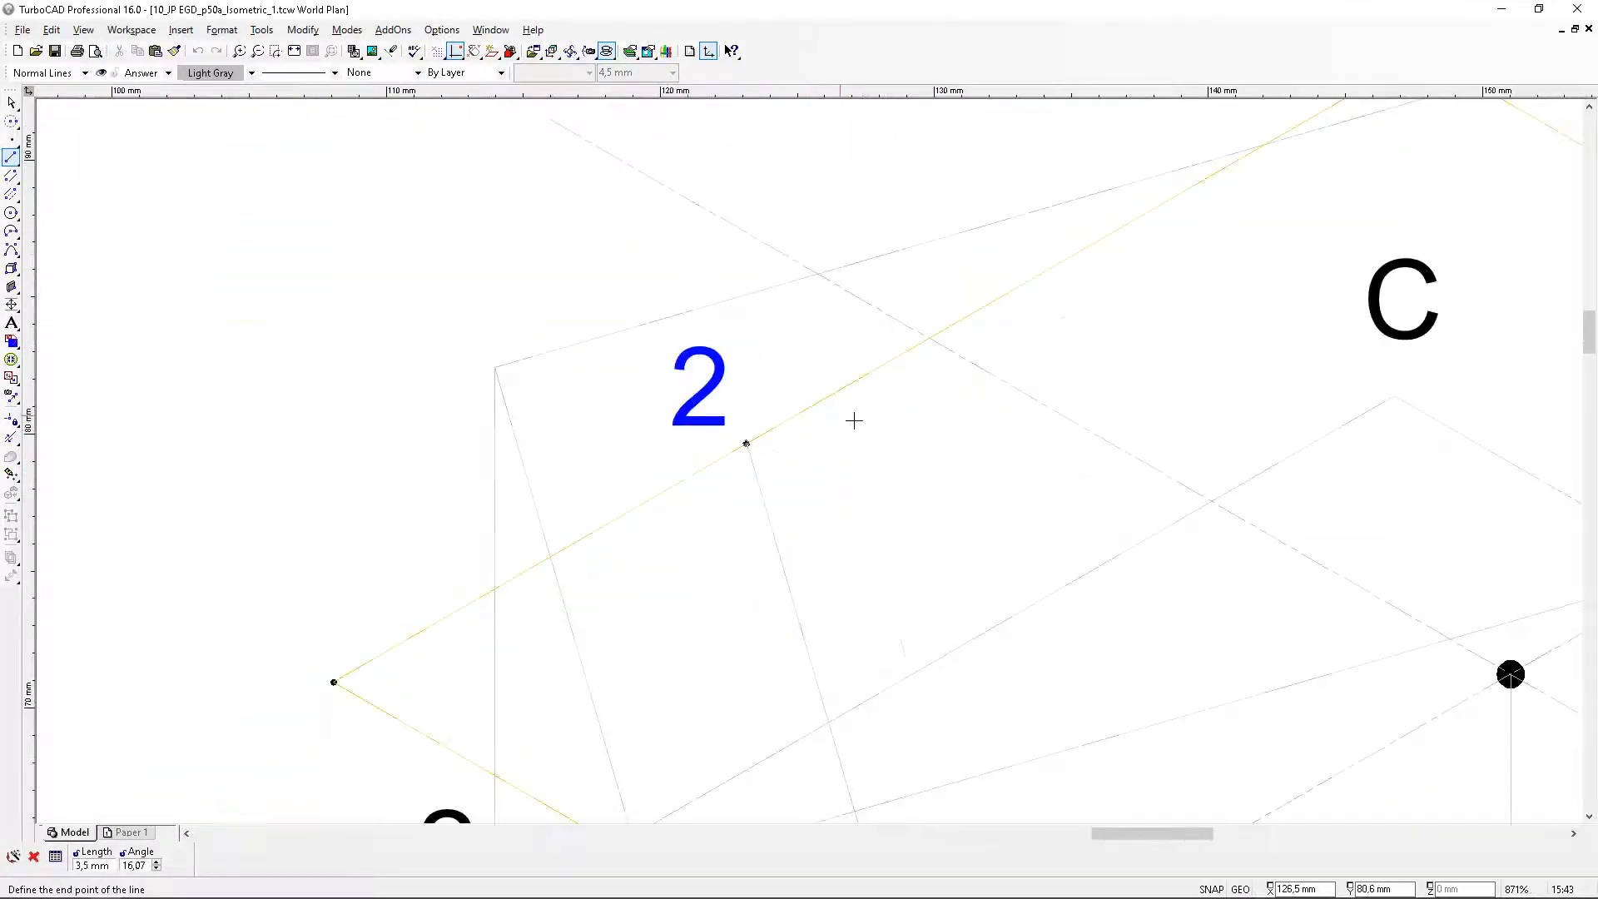
scroll(1177, 357, "up", 3)
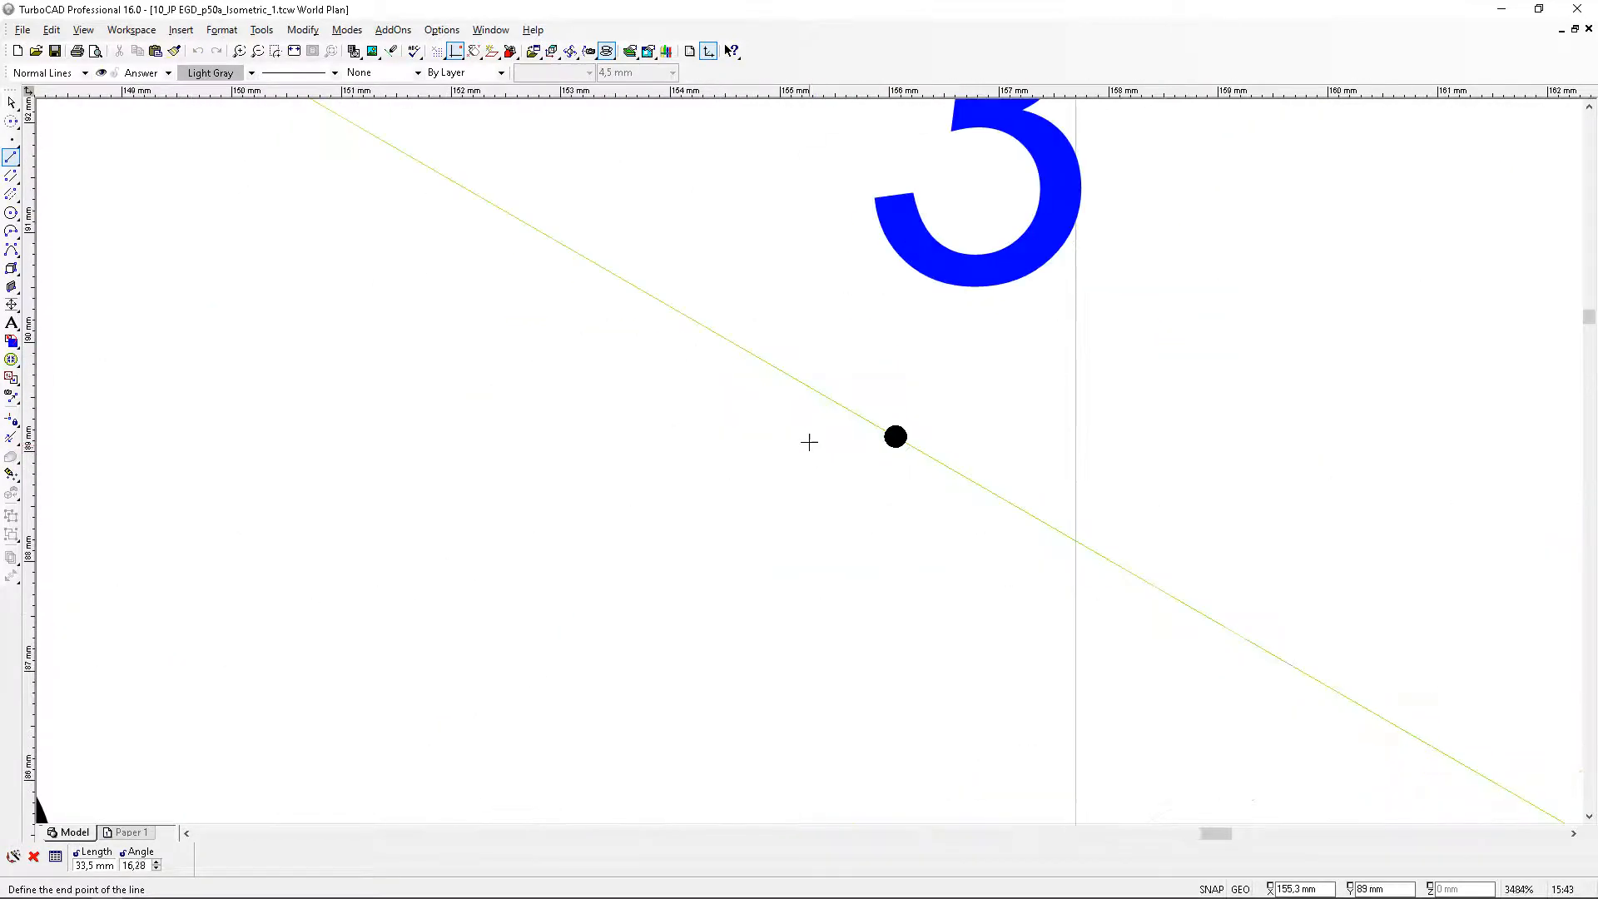
left_click(895, 437)
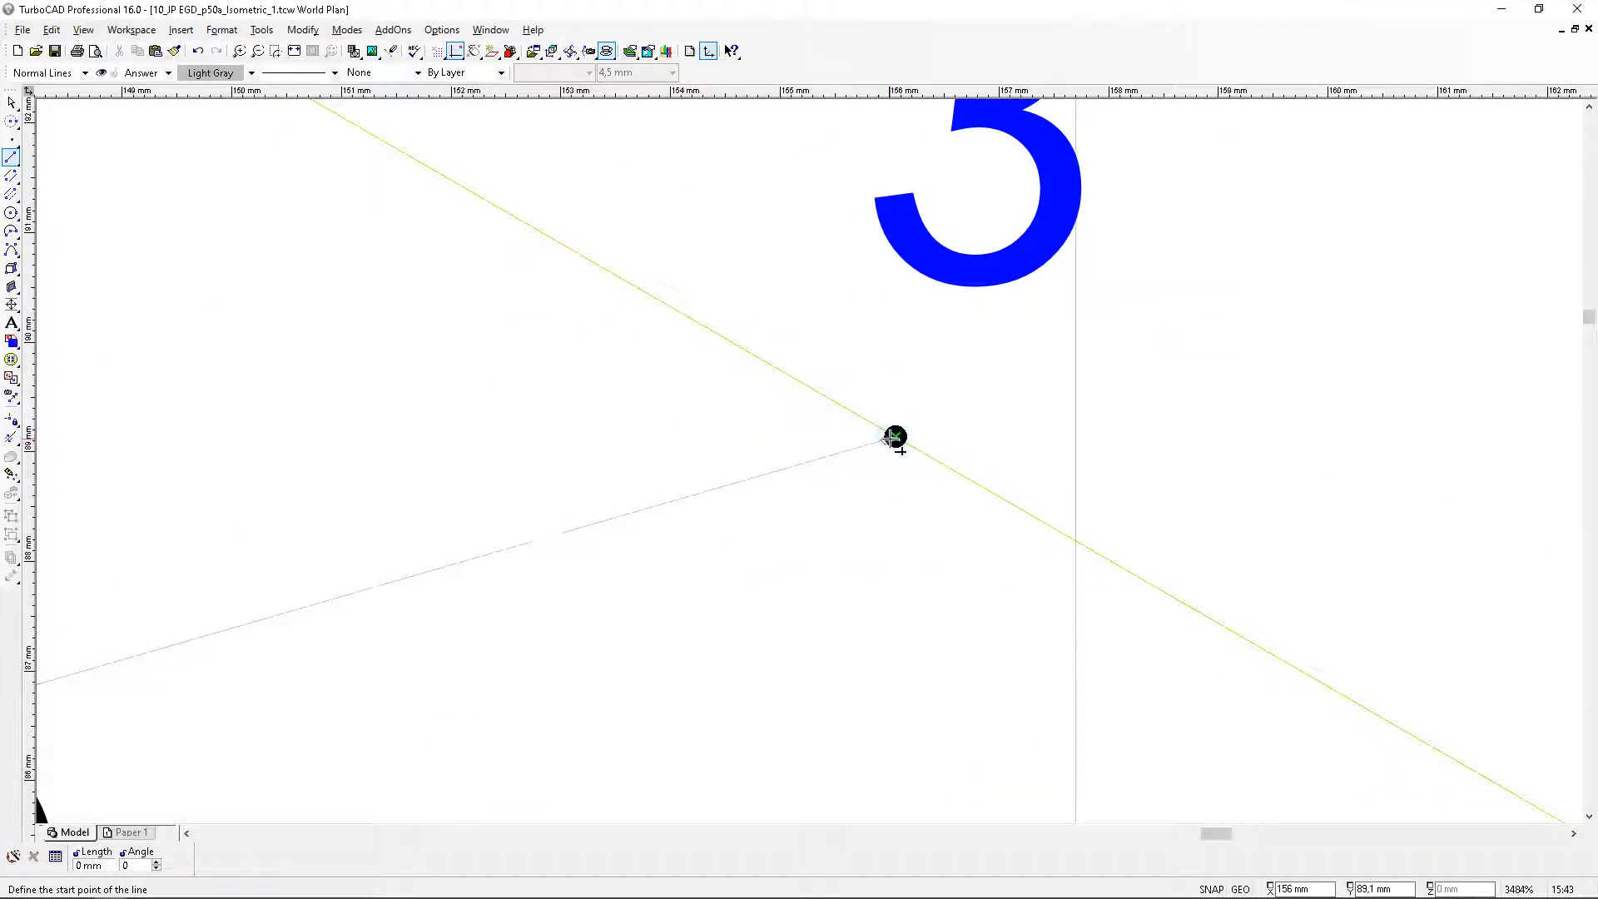
left_click(894, 437)
scroll(806, 460, "down", 3)
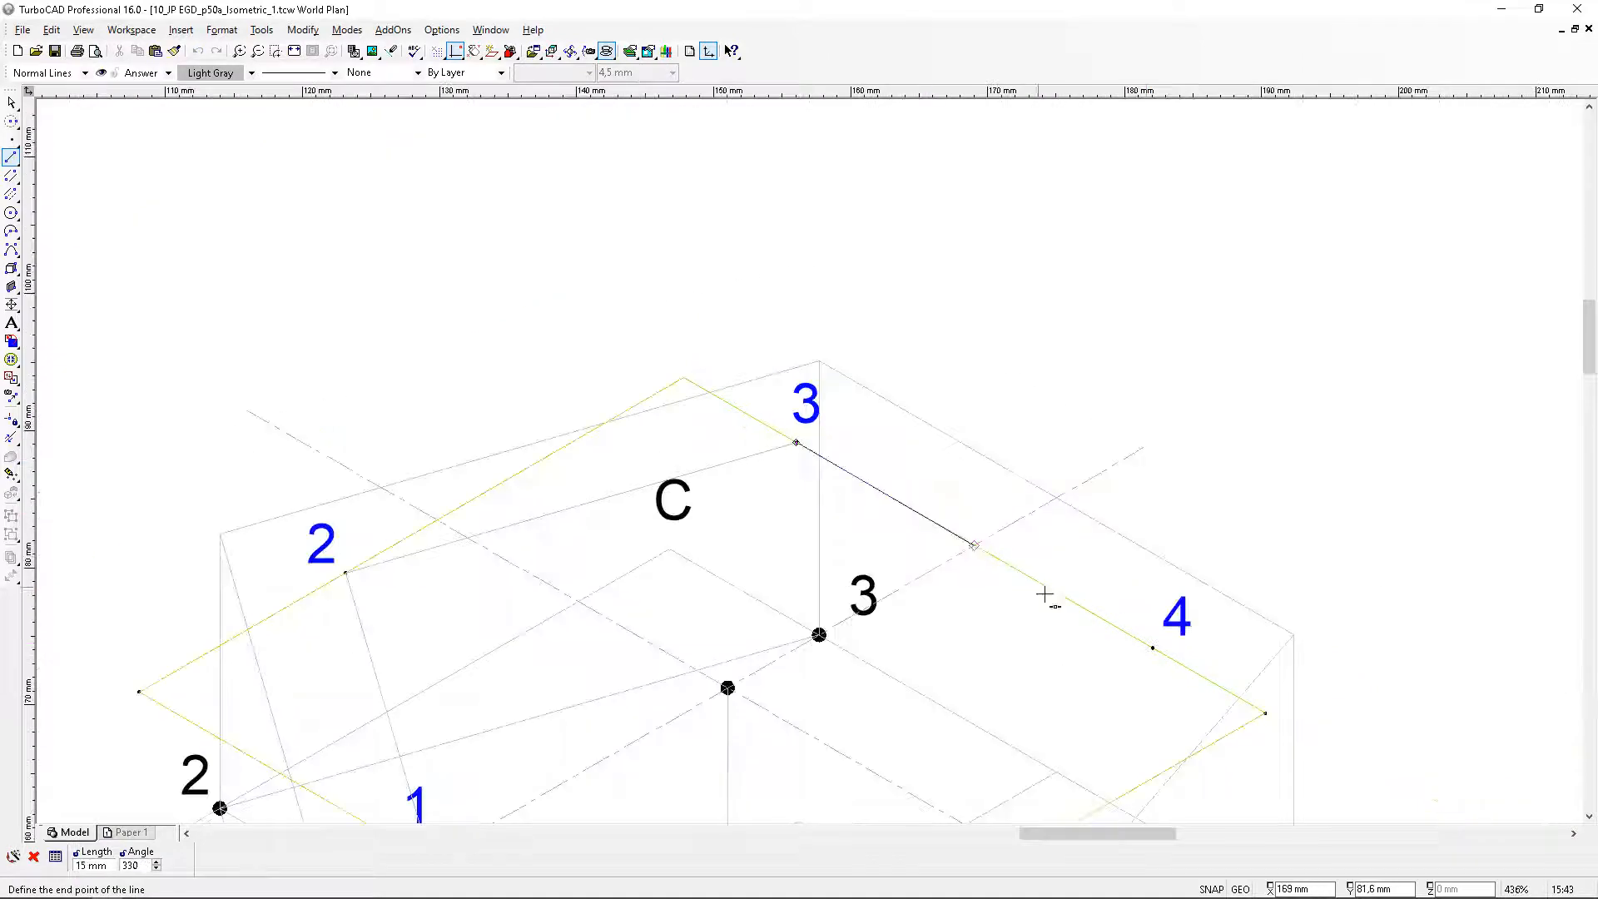
scroll(1044, 592, "up", 3)
scroll(687, 411, "up", 1)
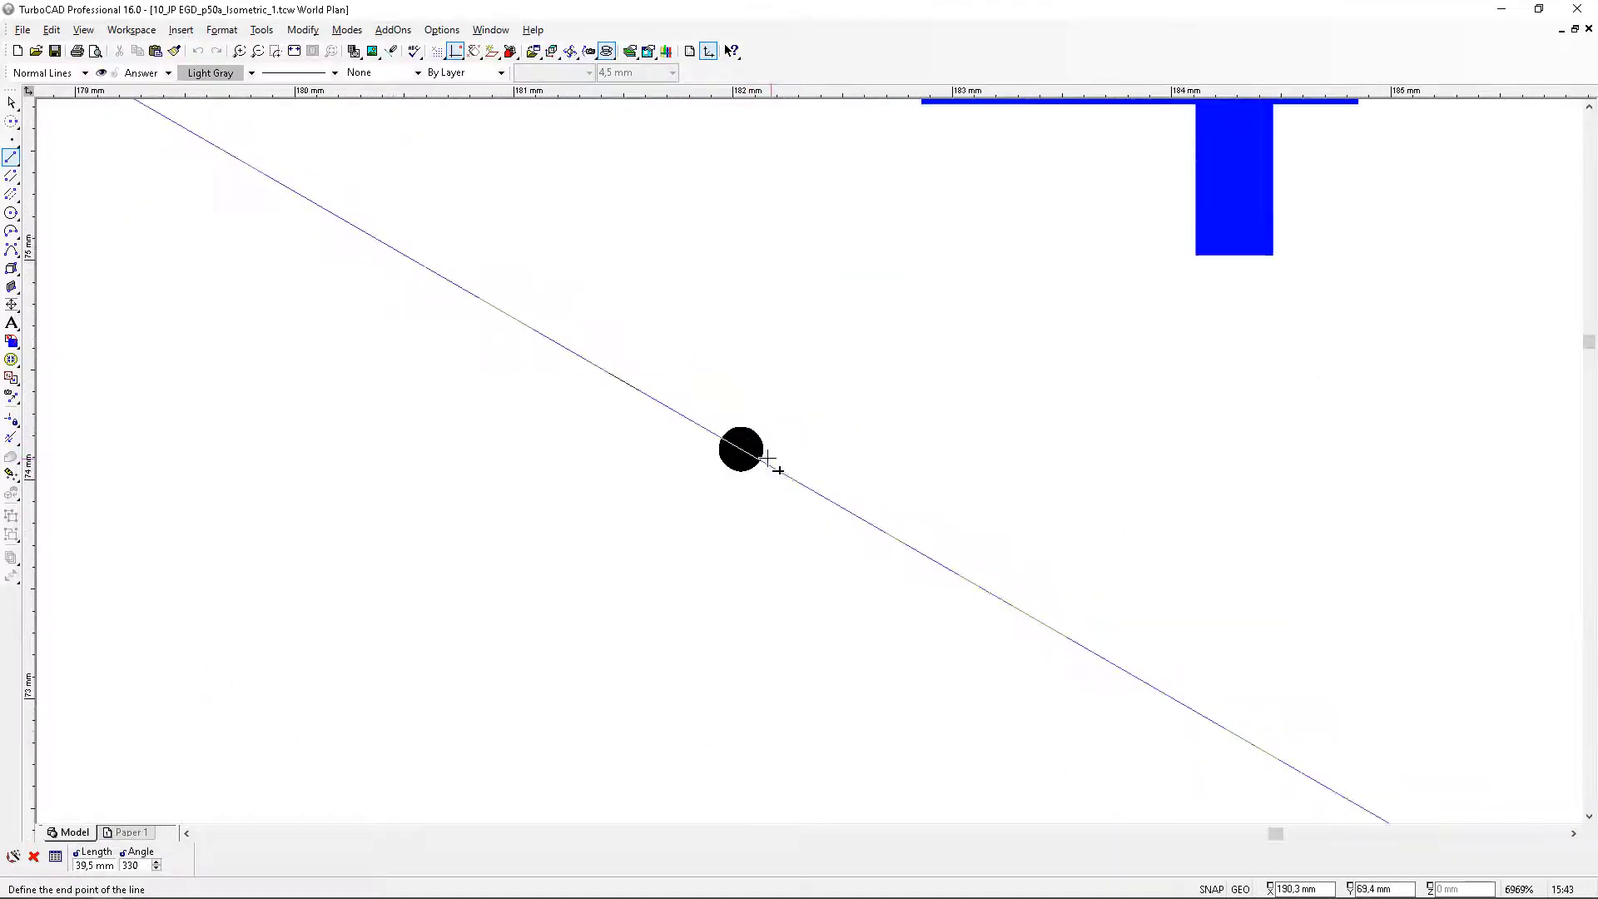
left_click(745, 451)
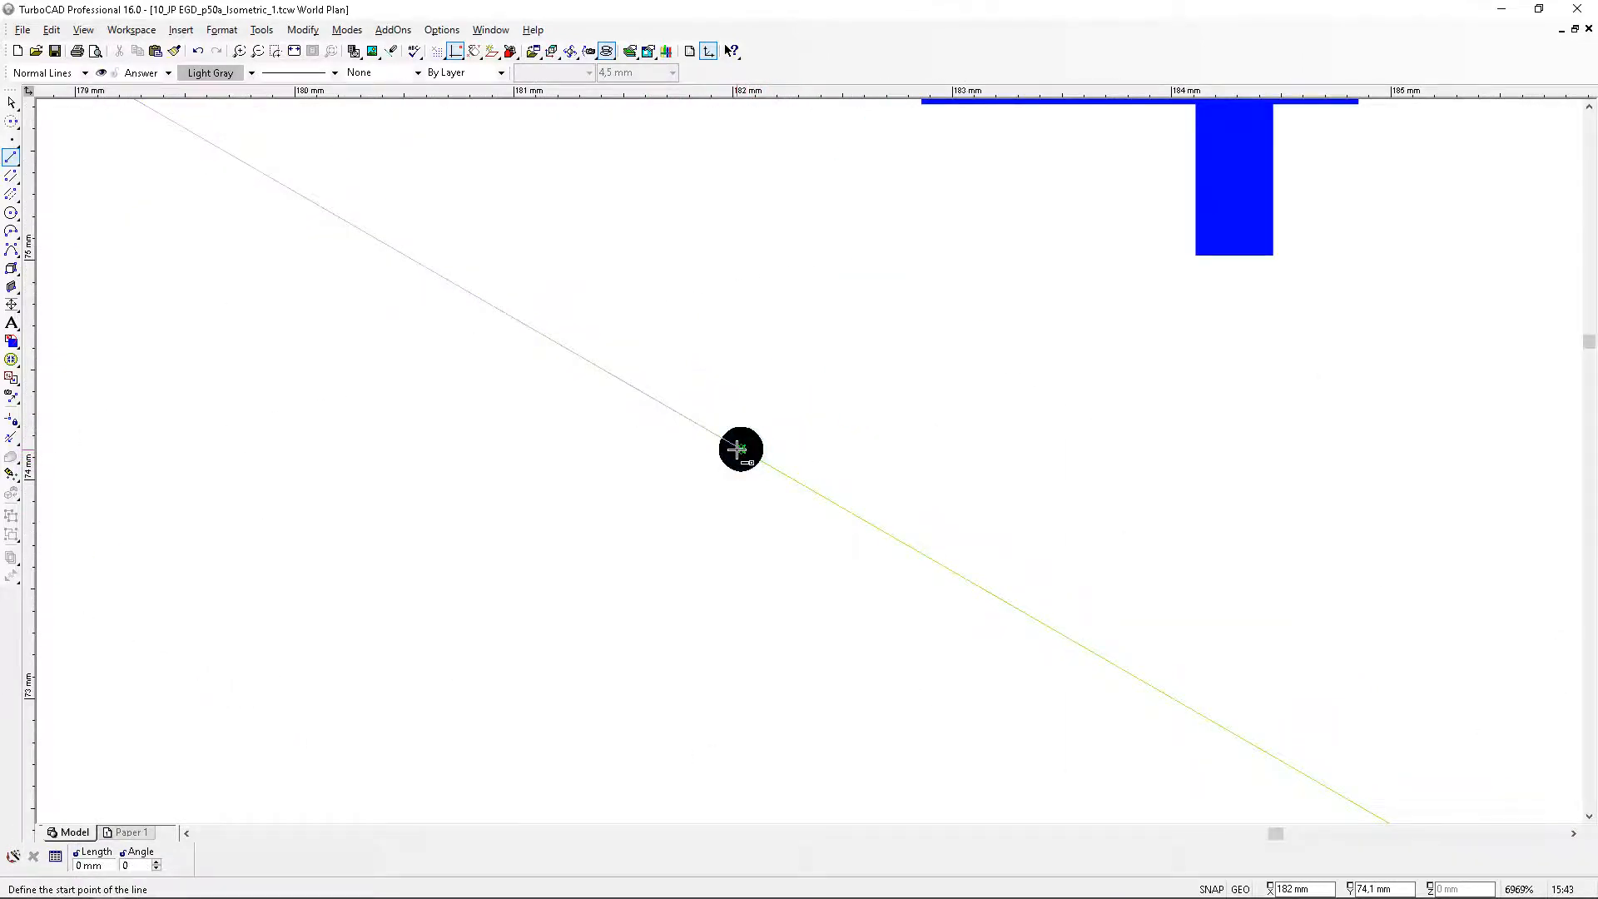
Draw a Light Gray line from blue point 4 to blue point 5 in the isometric drawing
left_click(745, 450)
scroll(745, 450, "down", 4)
scroll(686, 686, "up", 4)
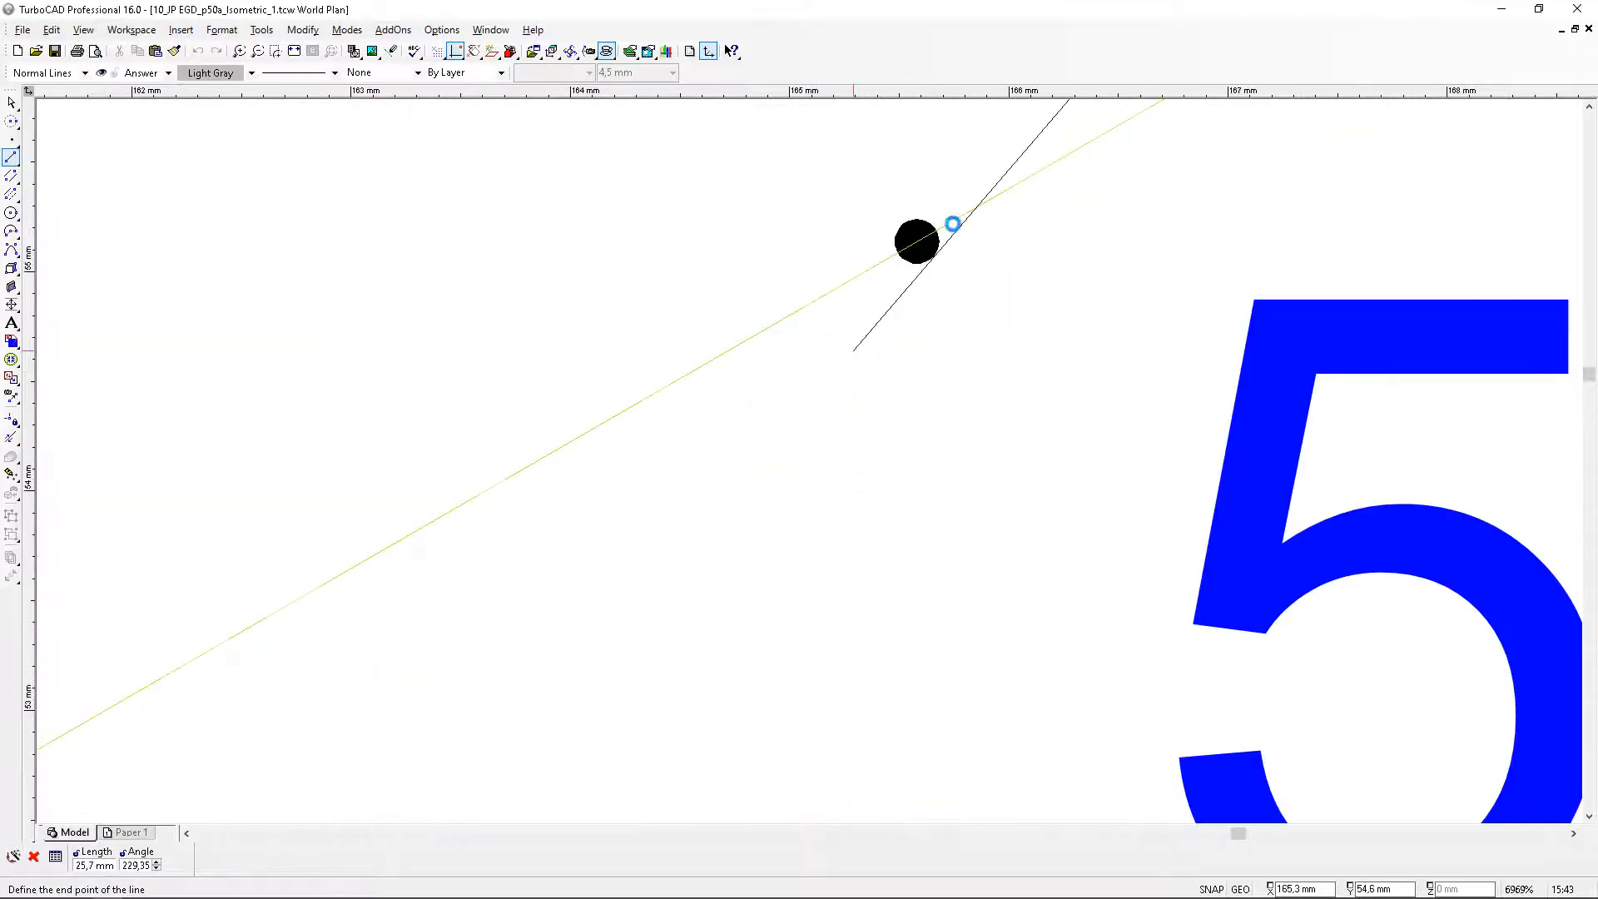
left_click(920, 240)
scroll(806, 463, "down", 1)
scroll(813, 449, "up", 2)
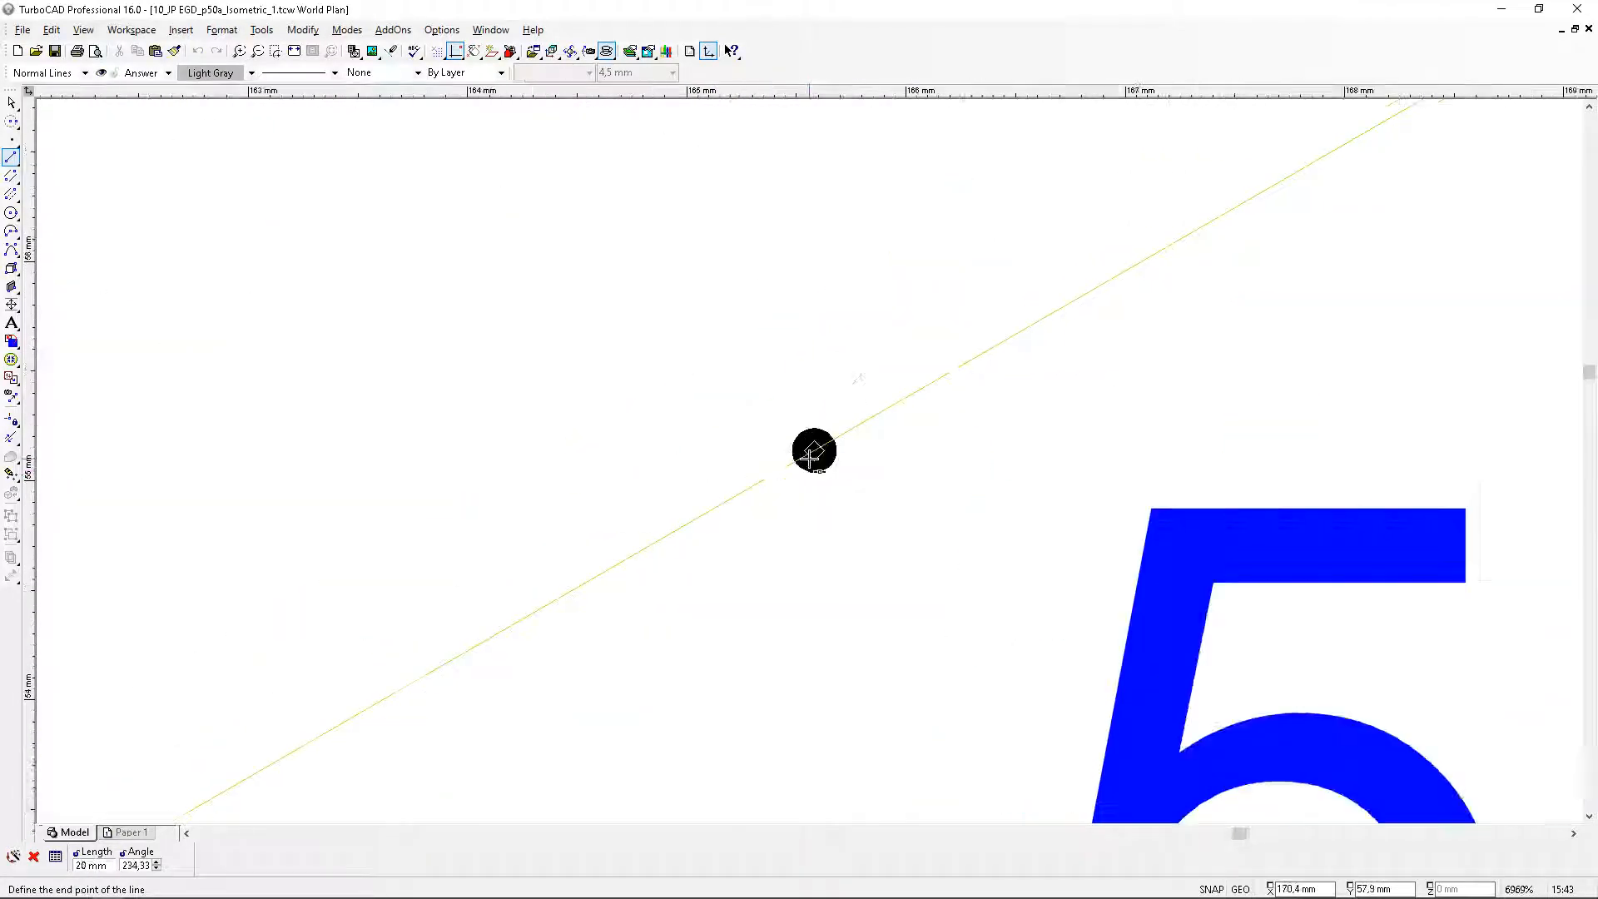
Close the inner isometric pentagon with a Light Gray line from blue point 5 to blue point 1, and end the line command
left_click(819, 446)
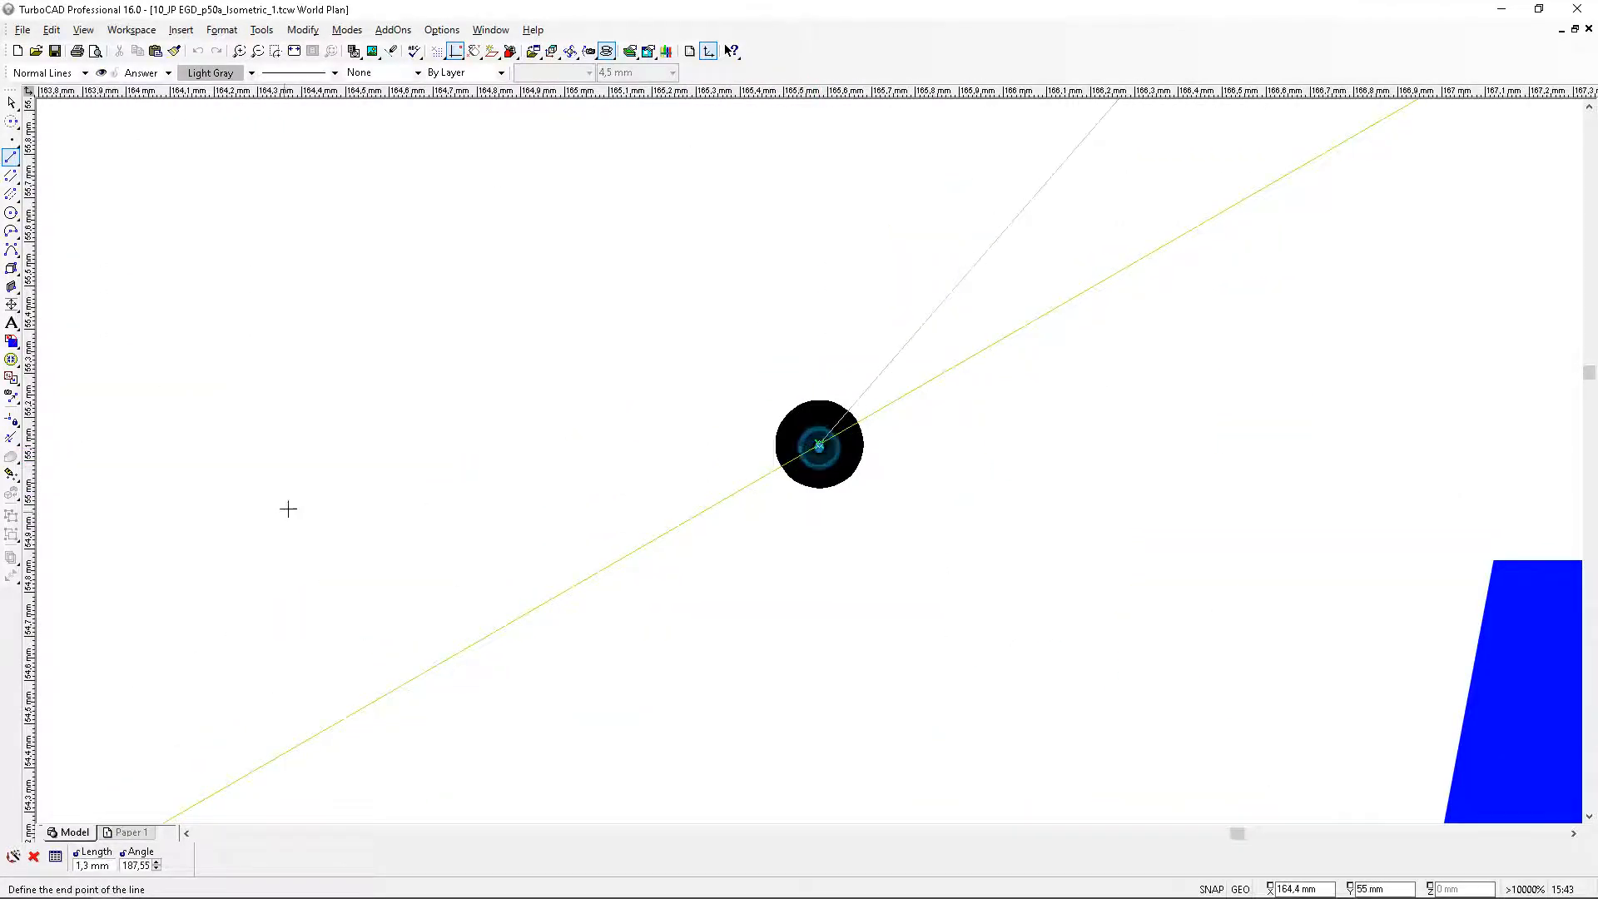
scroll(414, 442, "down", 3)
scroll(713, 410, "down", 1)
scroll(774, 449, "up", 4)
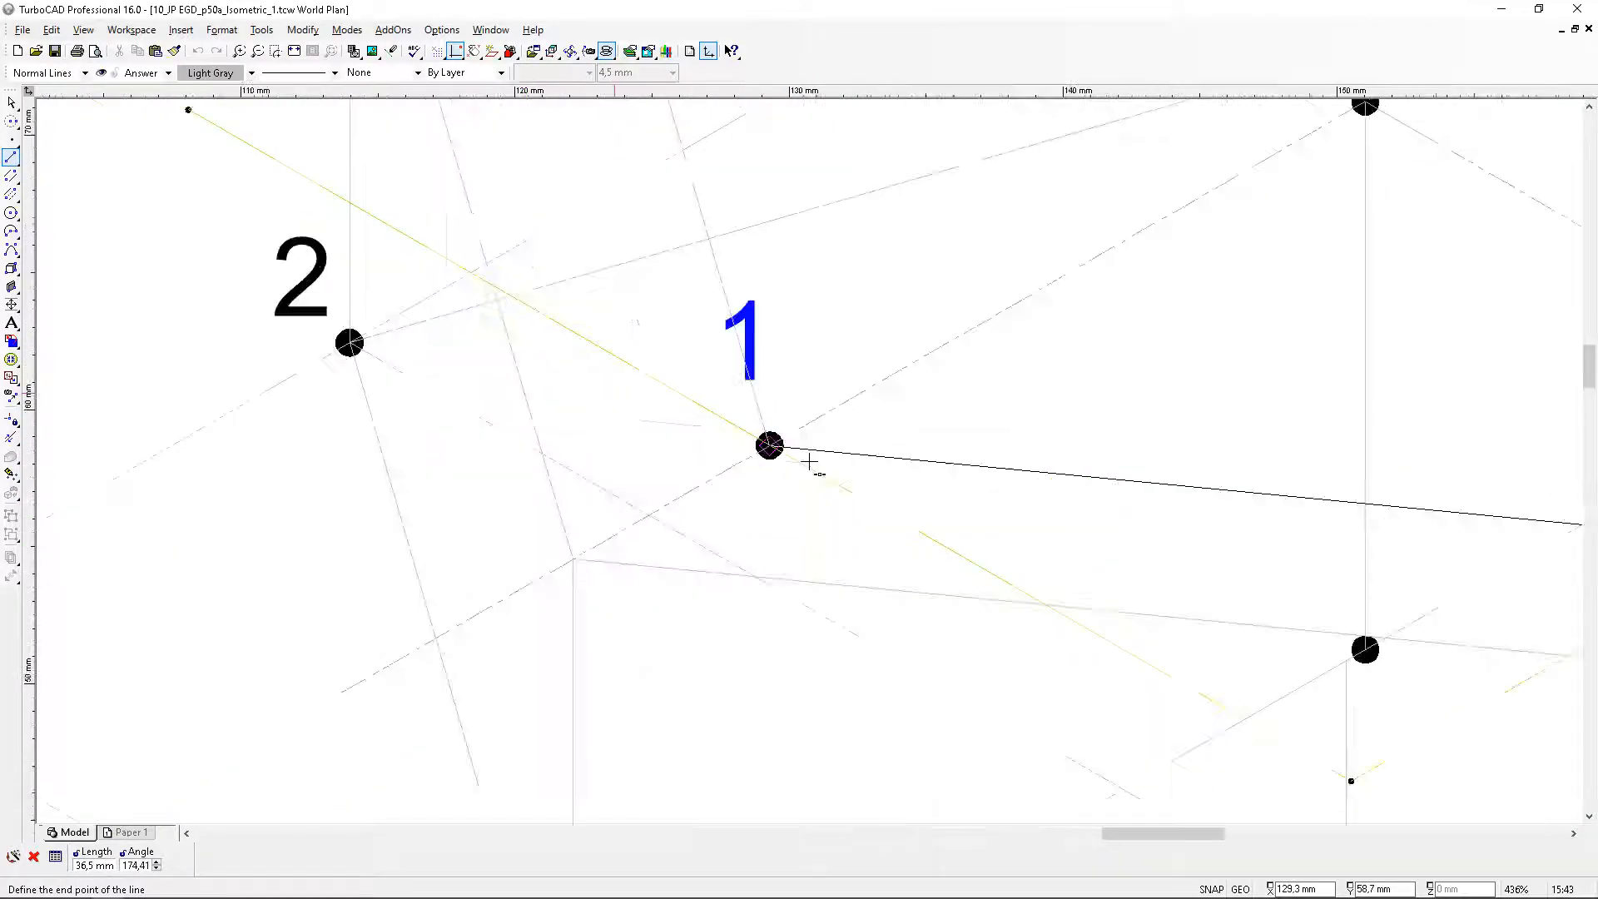
left_click(501, 345)
scroll(589, 361, "down", 5)
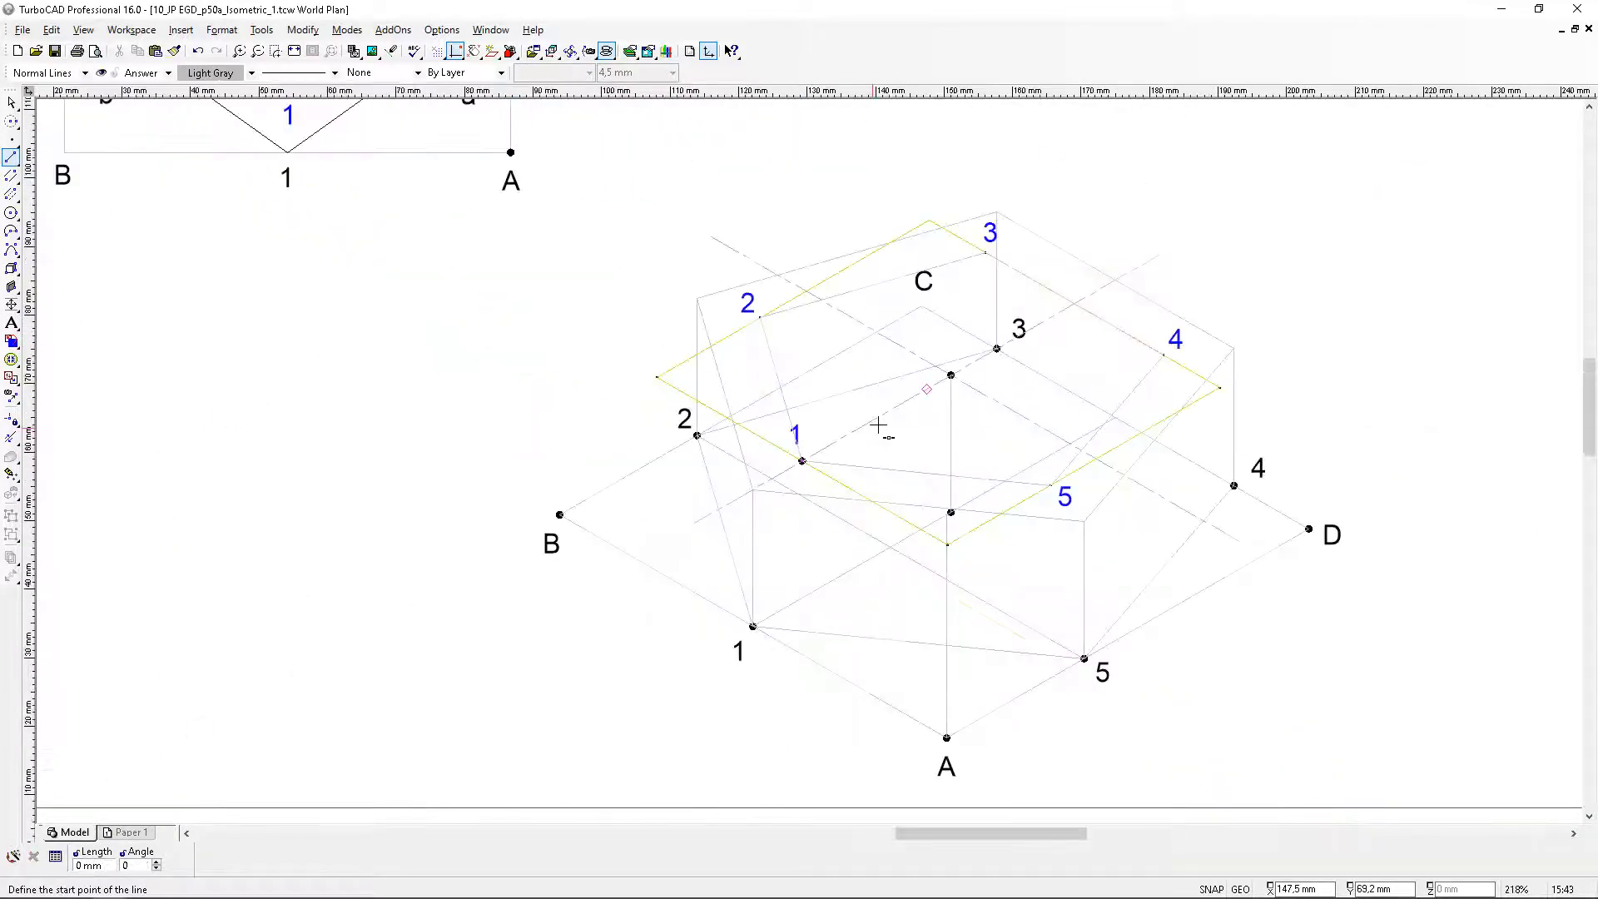
left_click(12, 101)
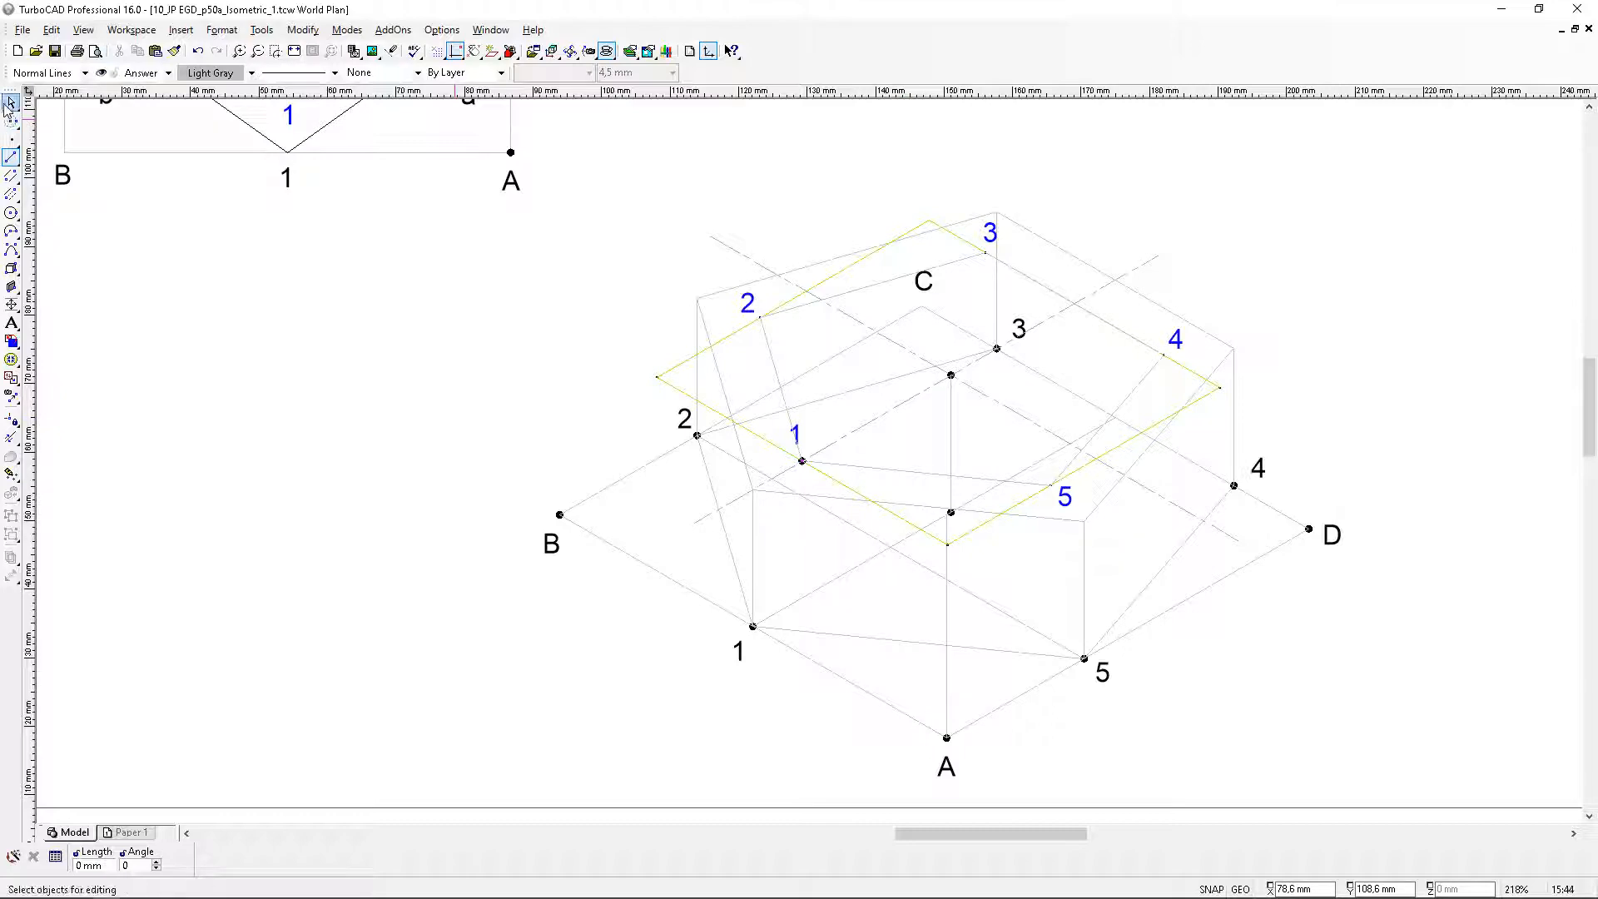
scroll(994, 431, "up", 1)
scroll(807, 467, "down", 1)
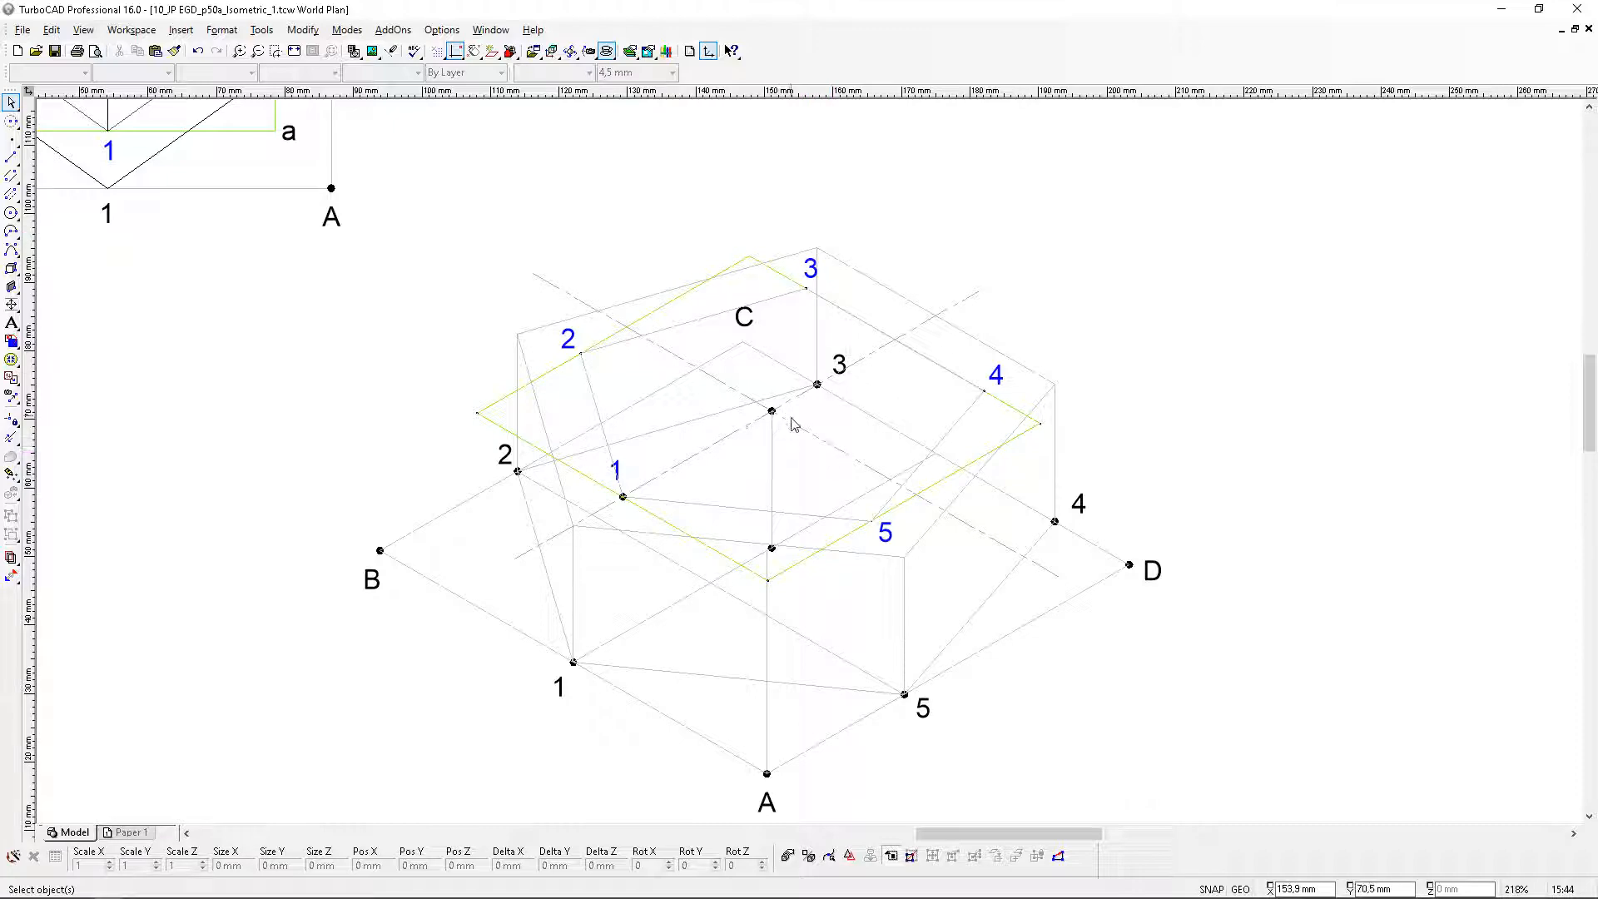
scroll(780, 419, "down", 2)
scroll(781, 419, "up", 1)
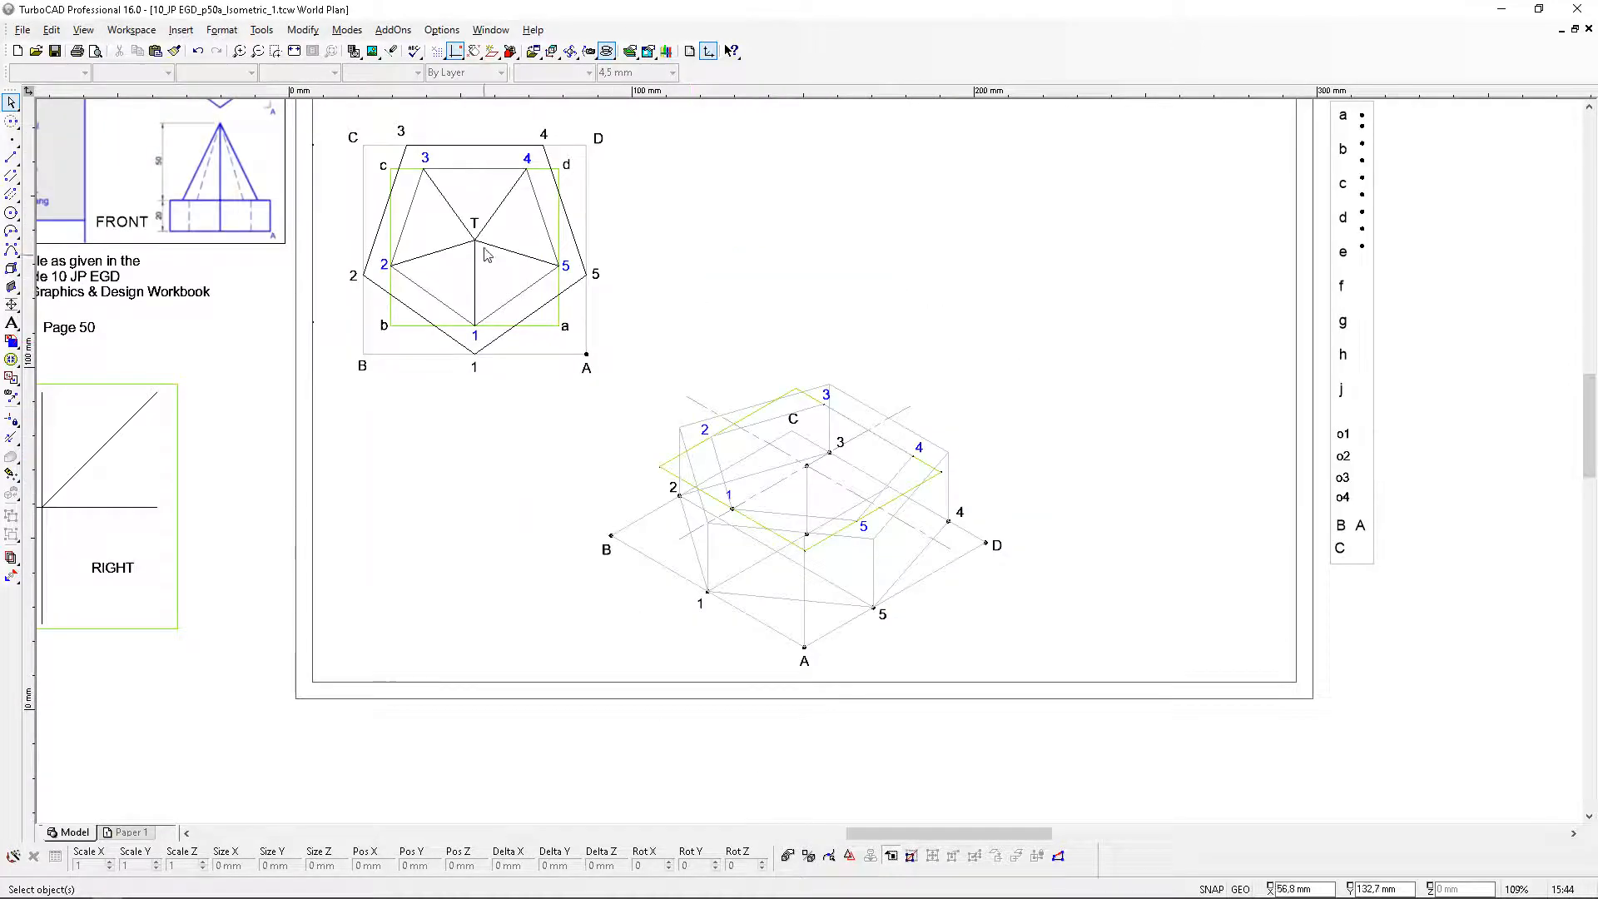
scroll(238, 172, "up", 1)
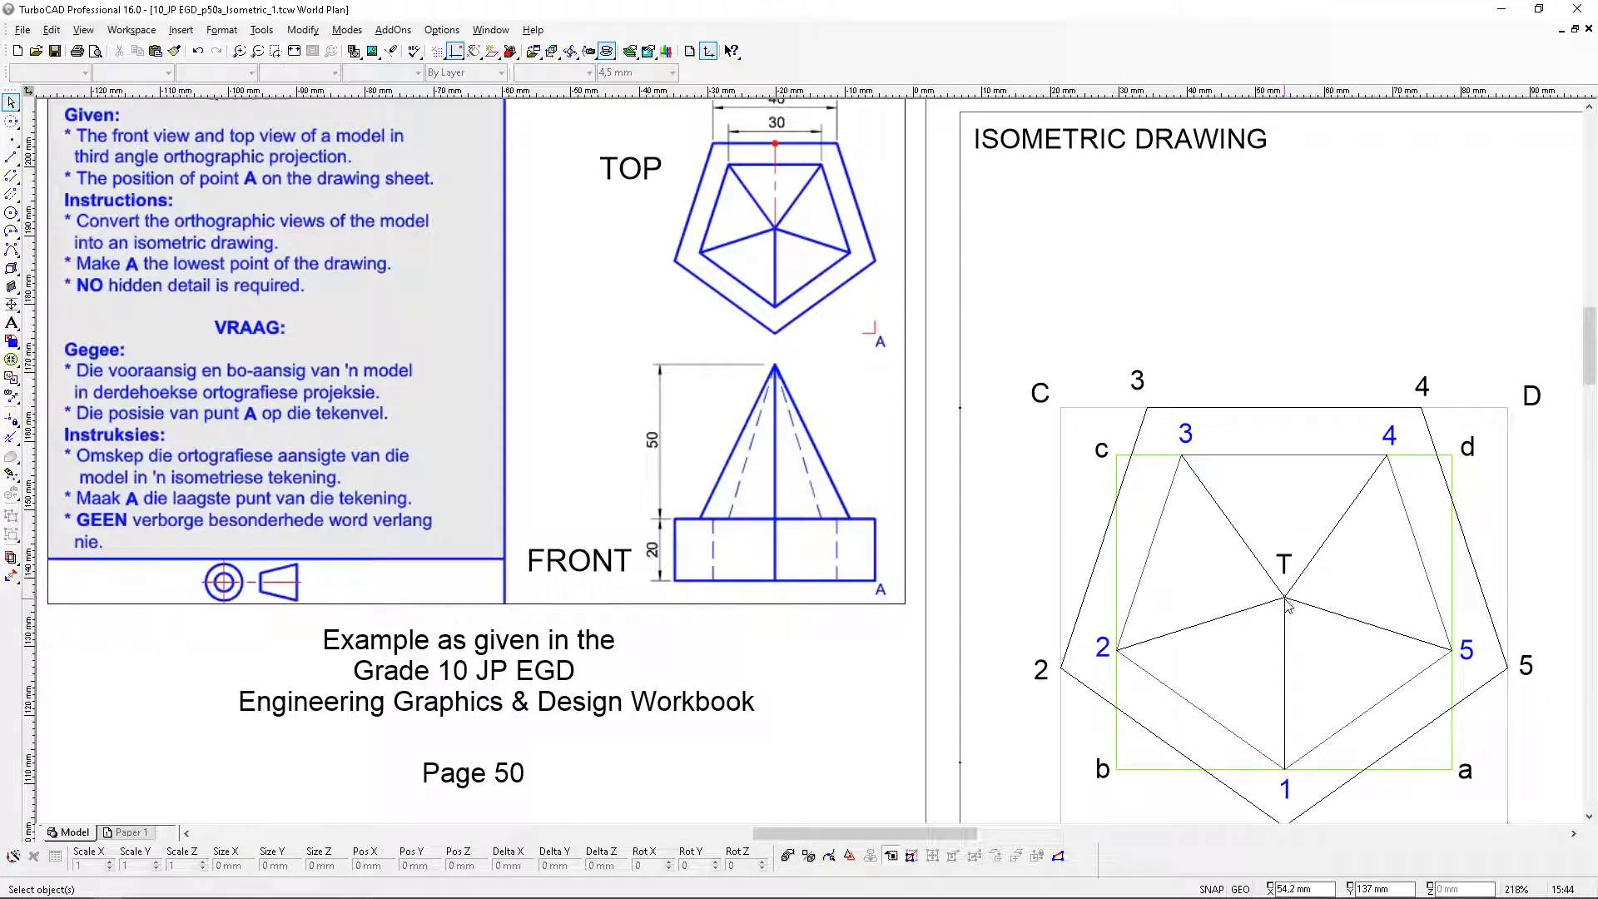
Examine the apex height in the front view and the centre point of the isometric drawing's inner pentagon
scroll(1288, 608, "down", 1)
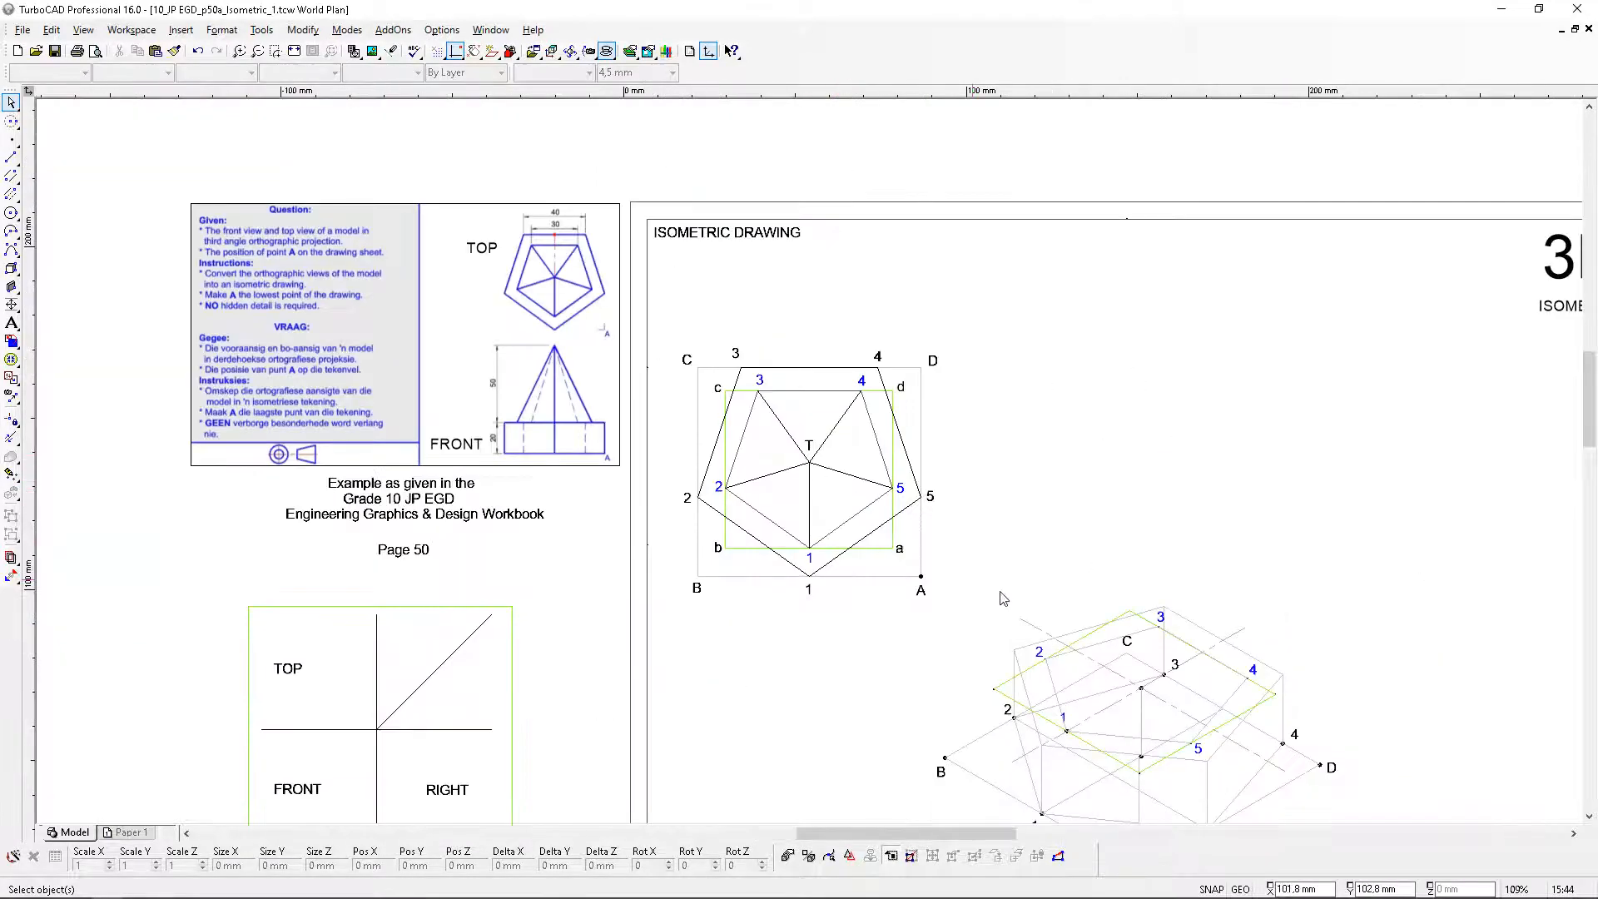
scroll(1146, 694, "up", 2)
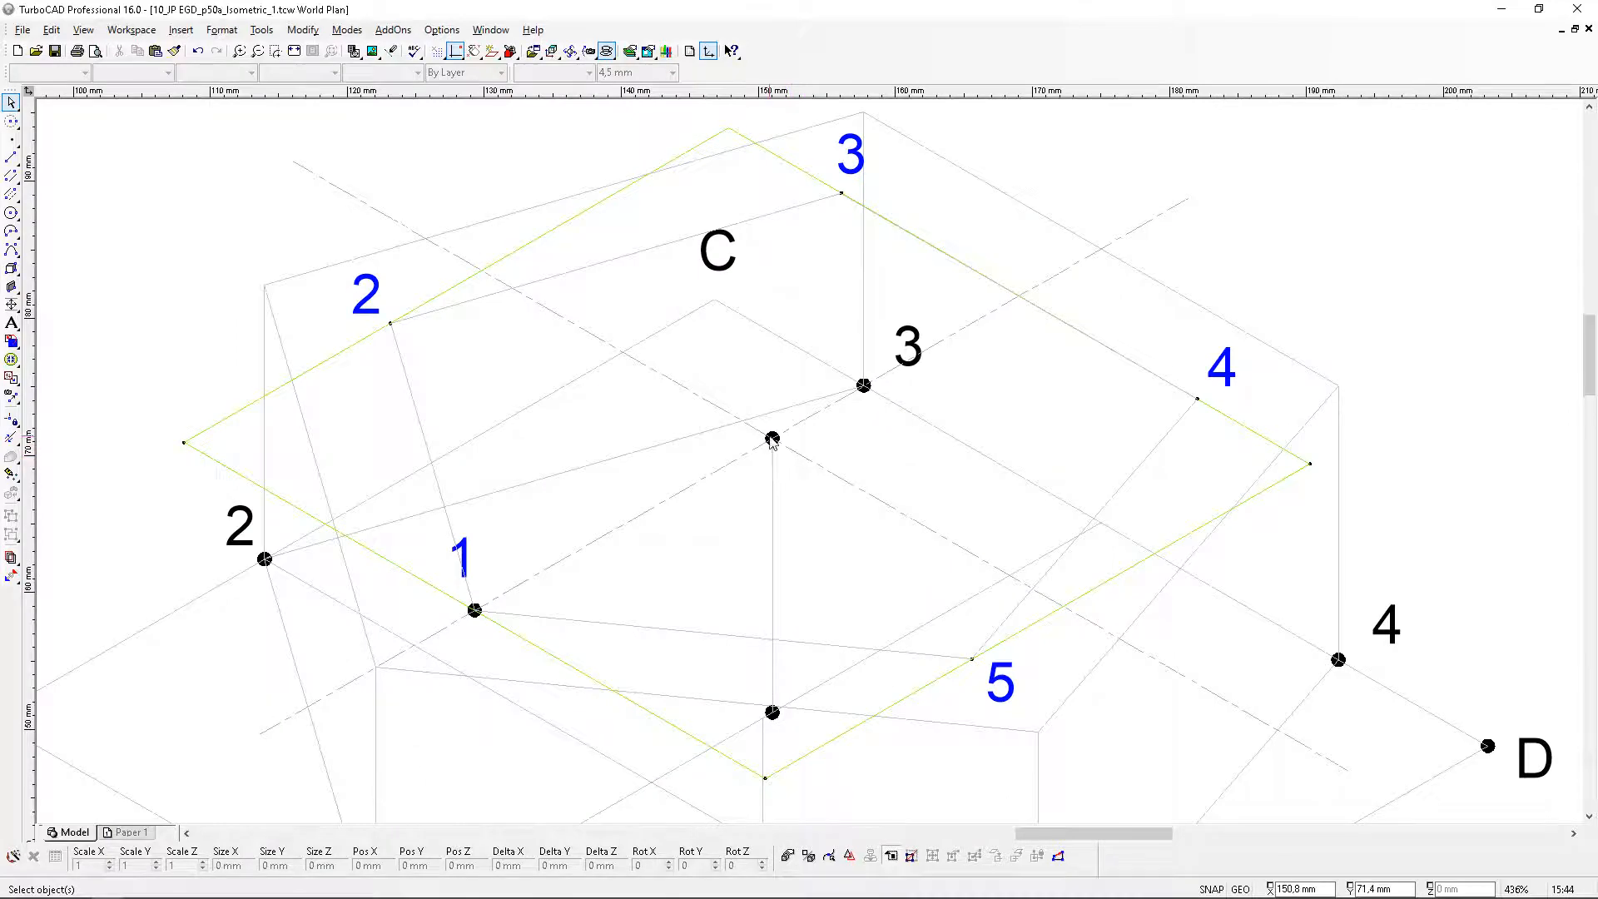
scroll(772, 442, "down", 1)
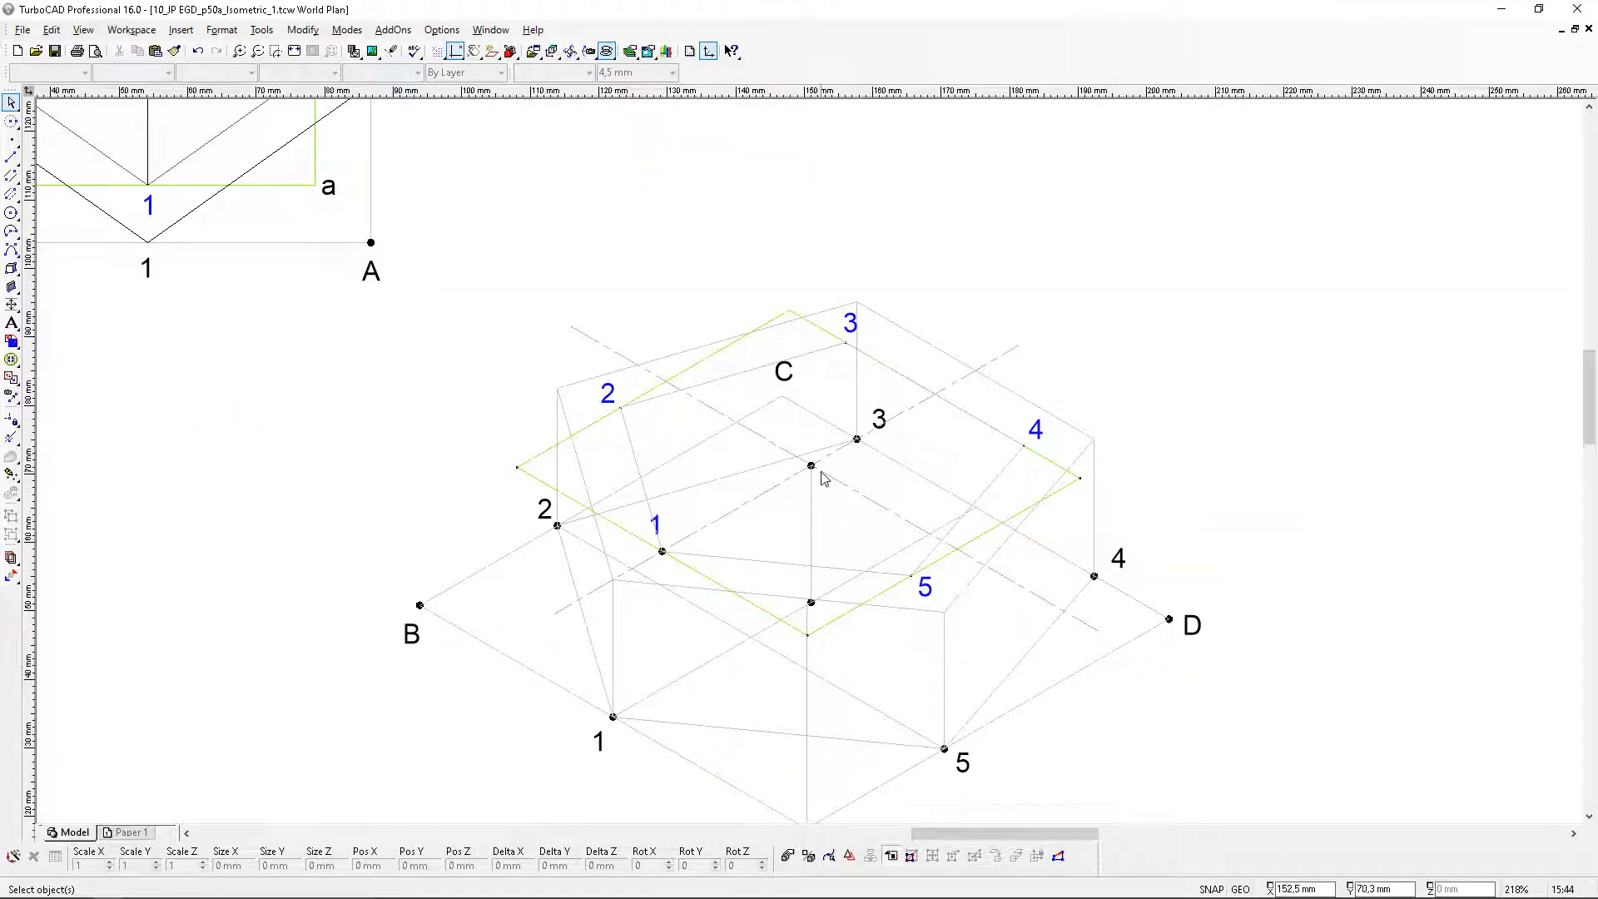
scroll(811, 464, "up", 1)
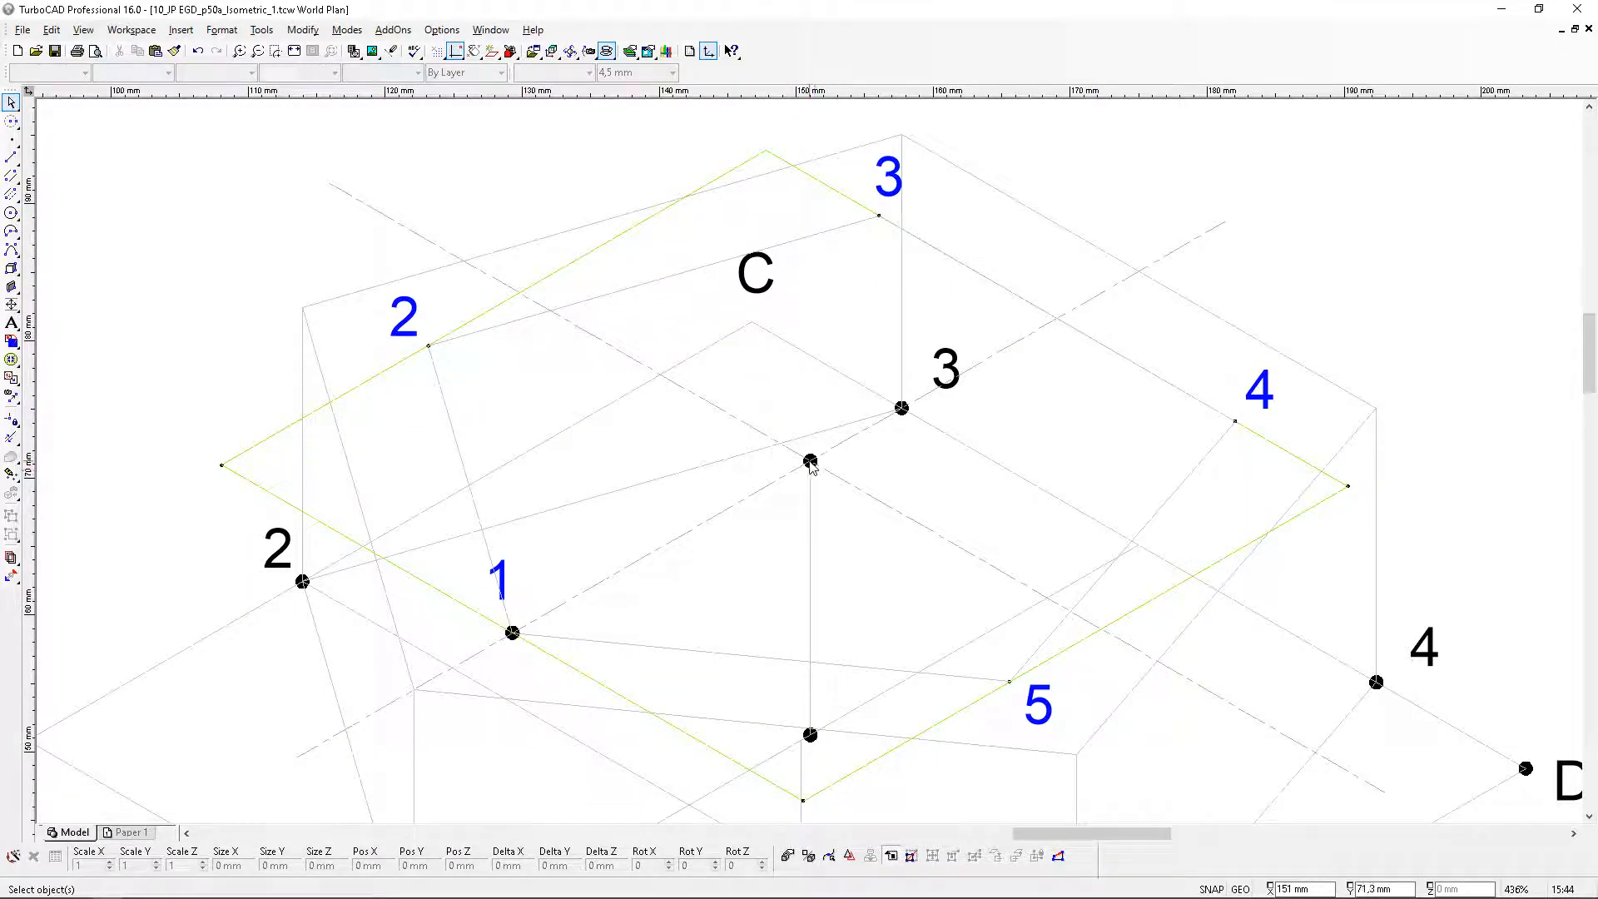
scroll(807, 463, "down", 5)
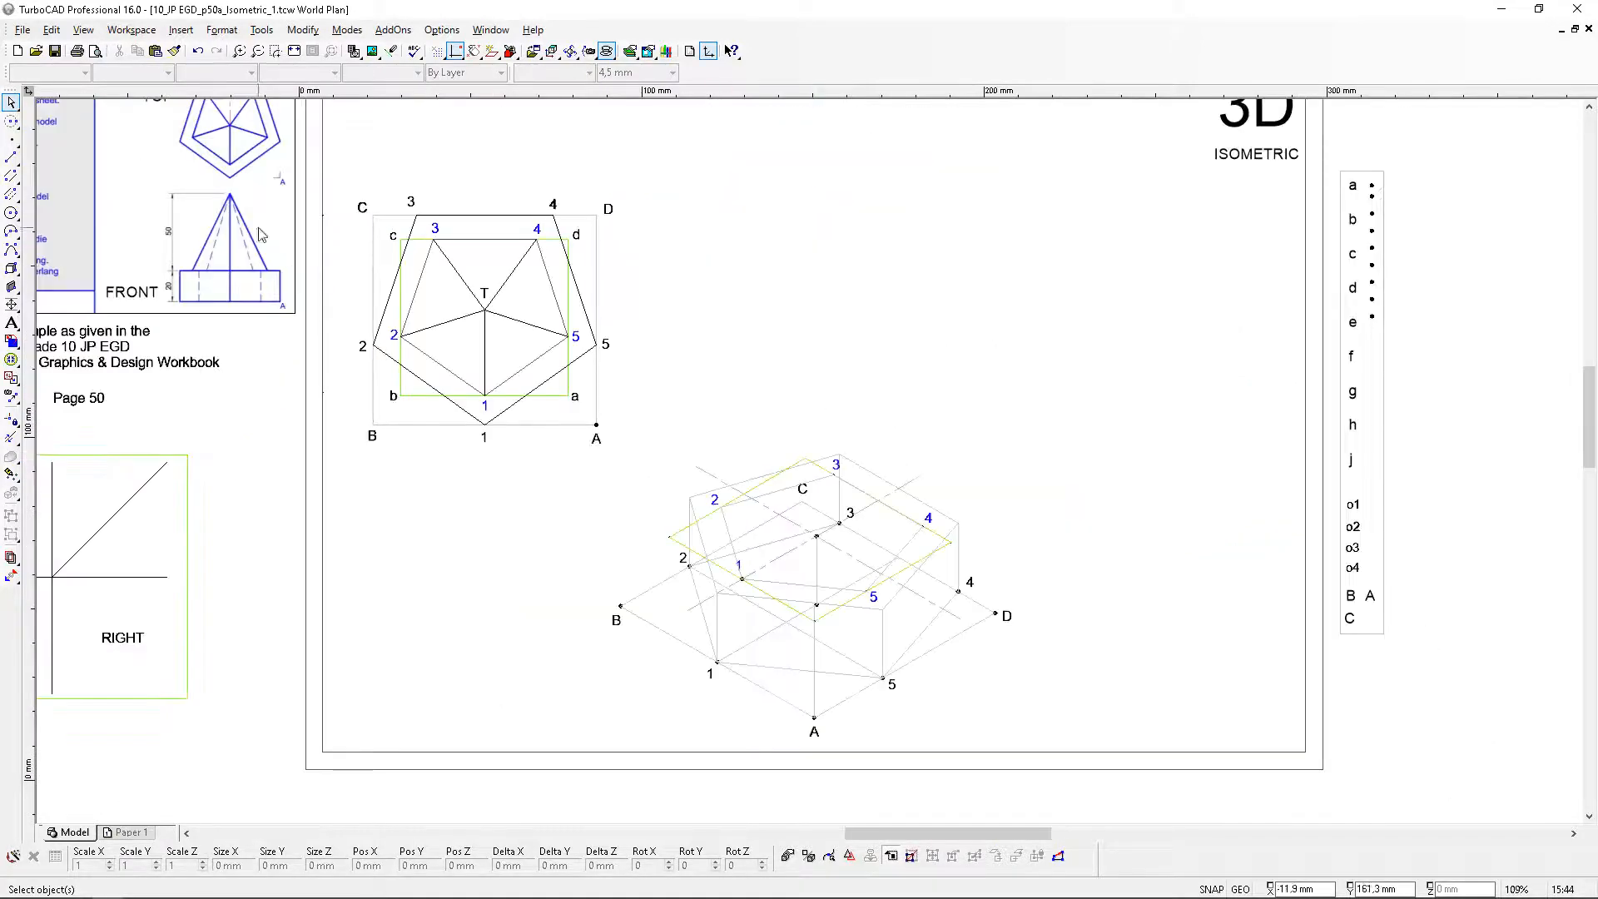
scroll(801, 467, "up", 6)
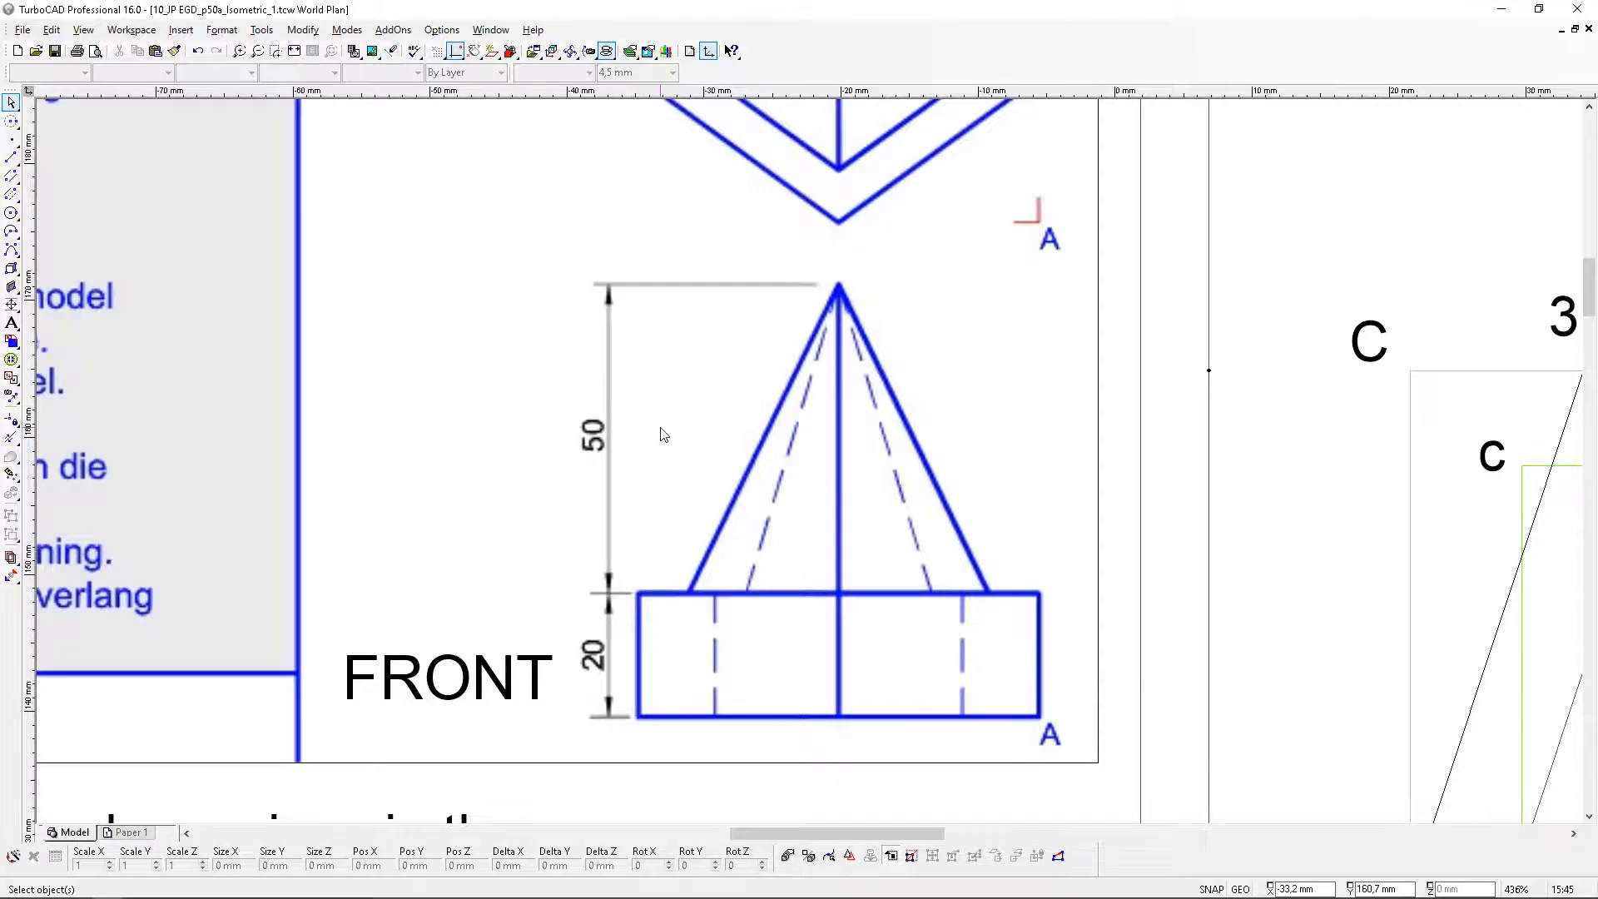
scroll(839, 477, "down", 5)
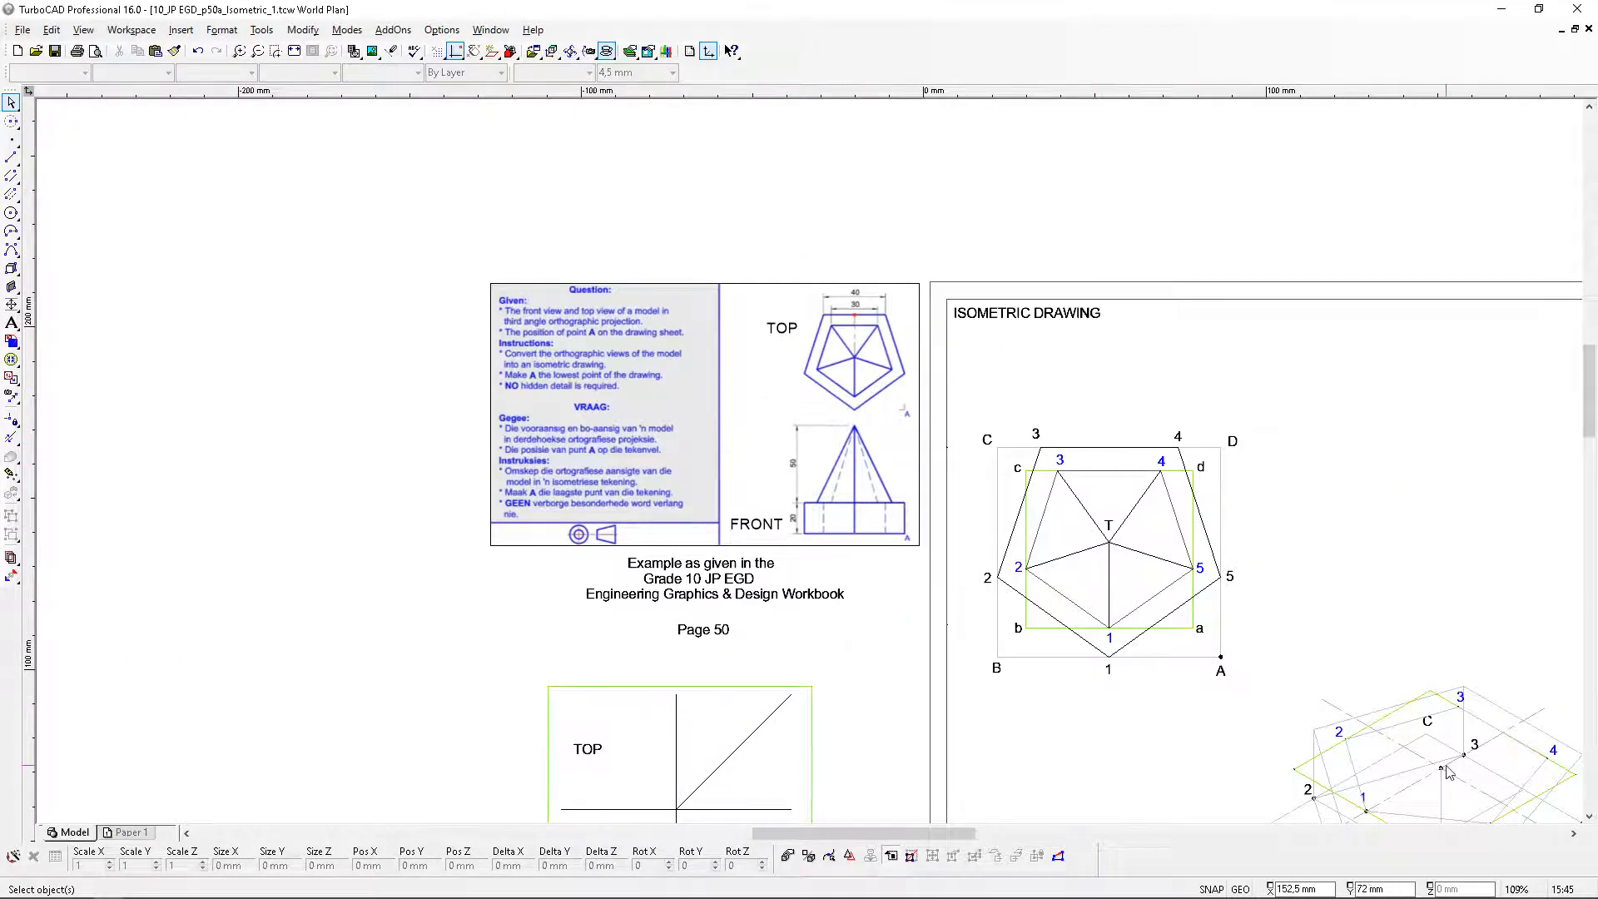
scroll(1448, 772, "up", 3)
scroll(770, 483, "down", 2)
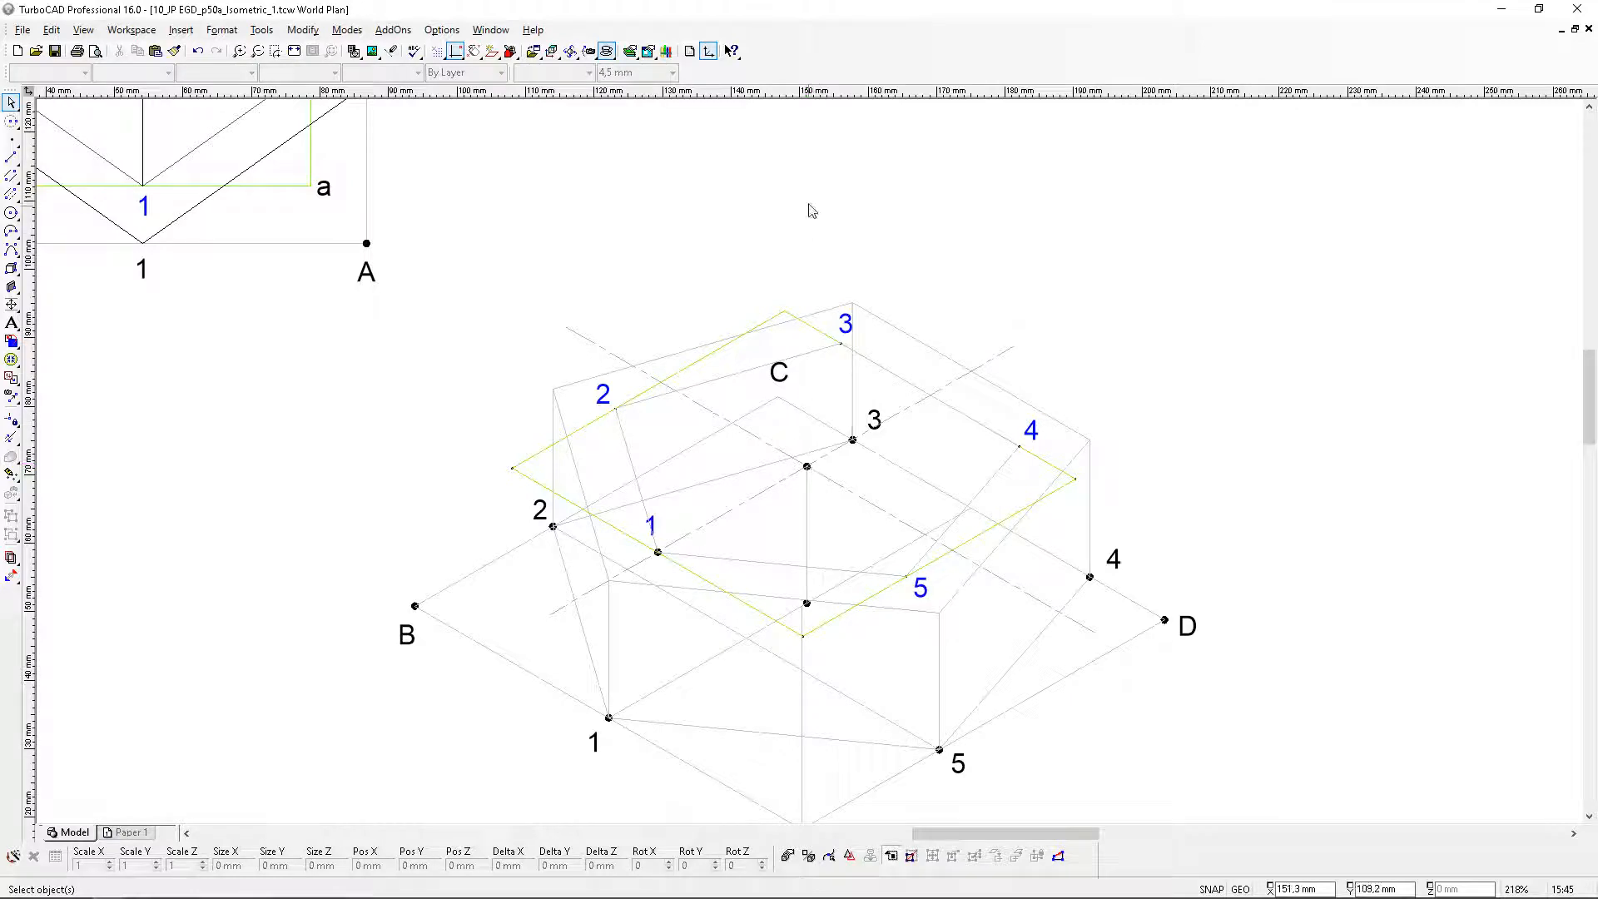
scroll(797, 182, "down", 2)
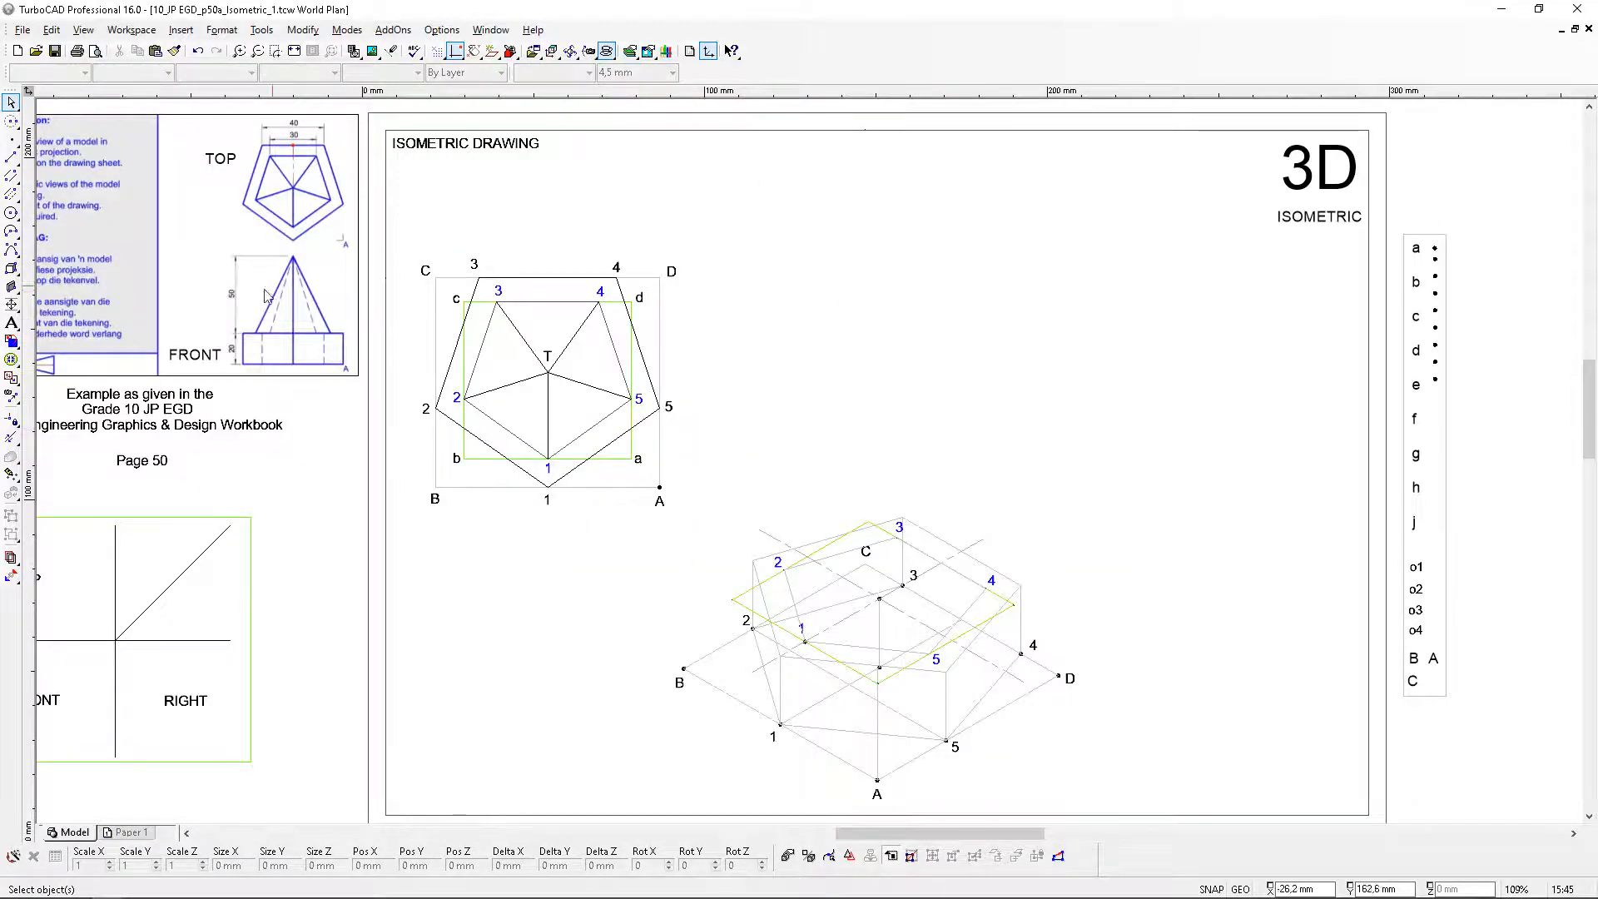
scroll(797, 486, "up", 2)
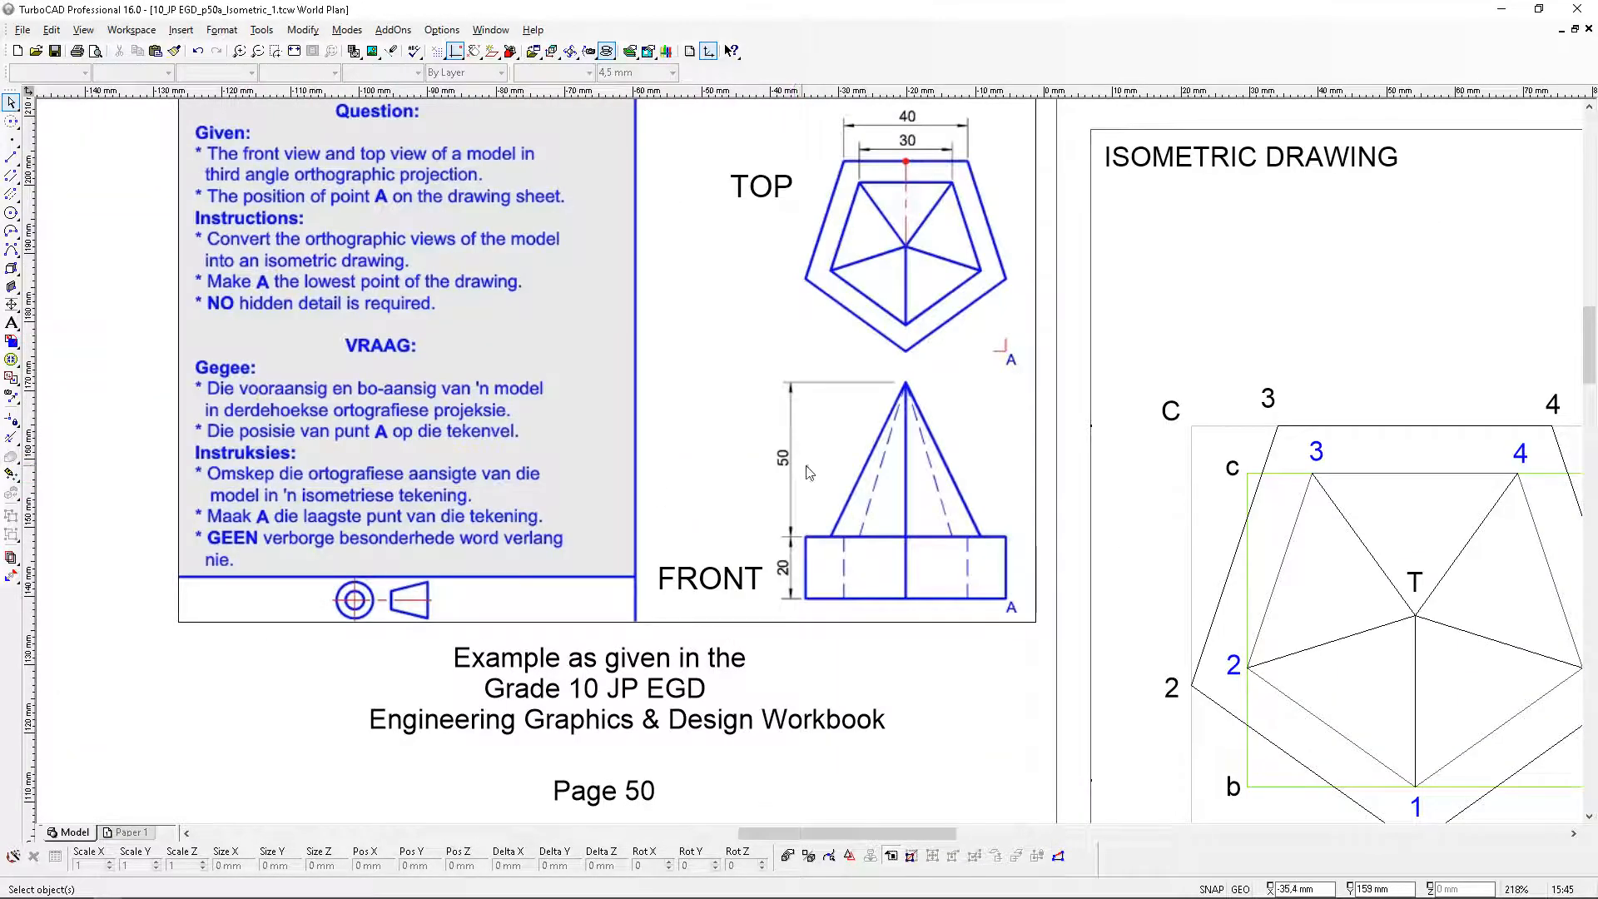
scroll(807, 470, "down", 1)
scroll(1292, 741, "up", 1)
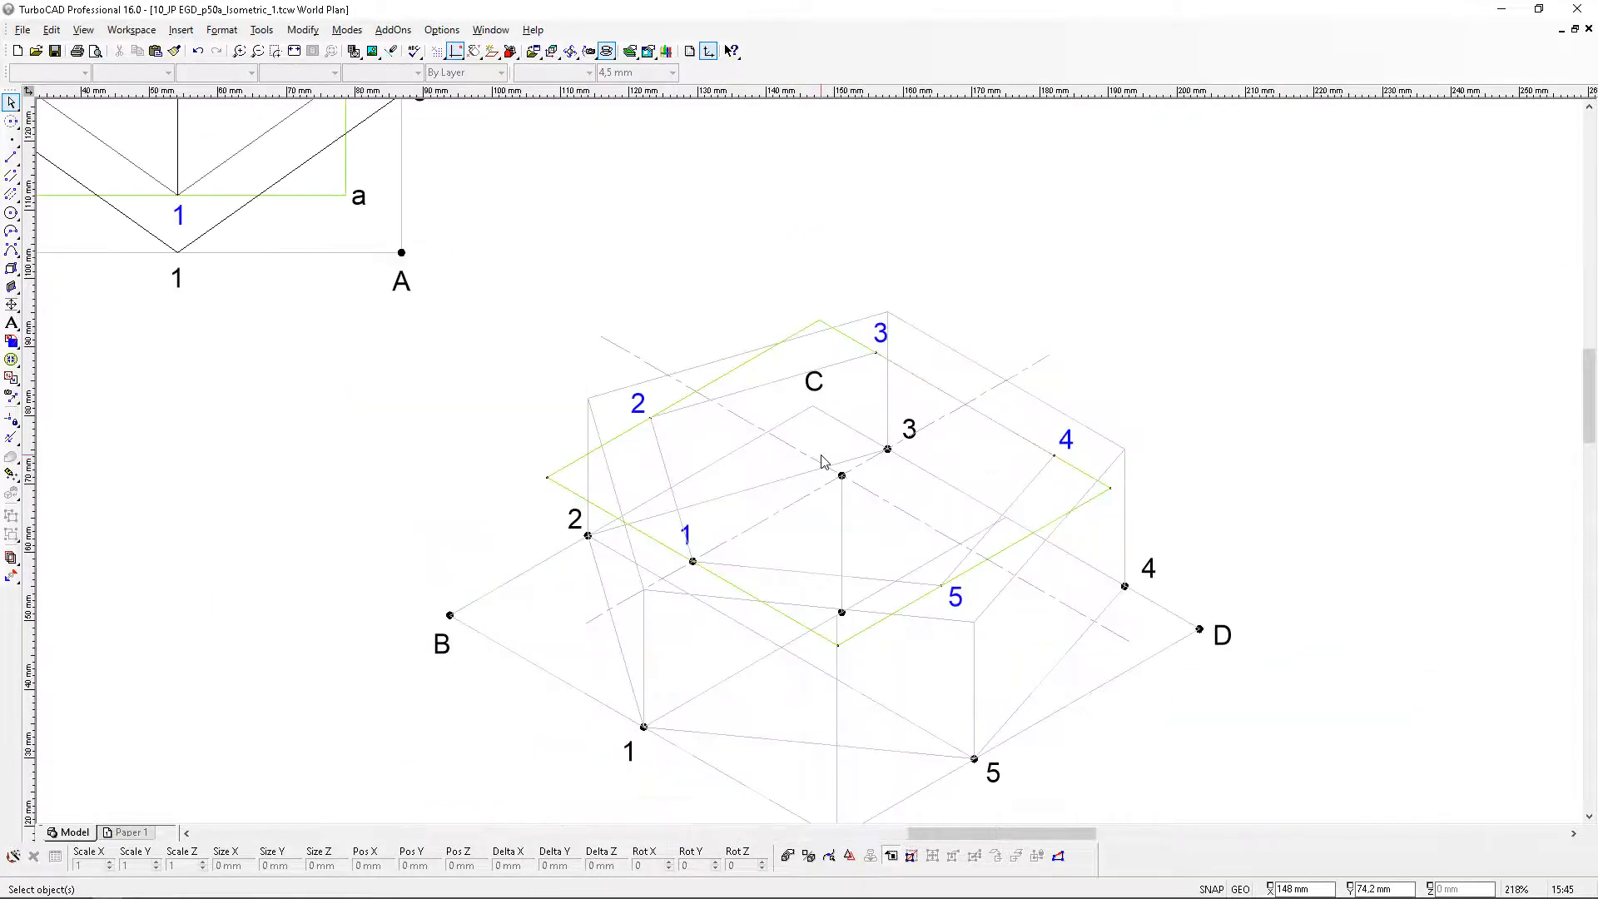
Draw a vertical Light Gray line about 88 mm long upward from the upper centre point, where the isometric centre lines cross
left_click(11, 159)
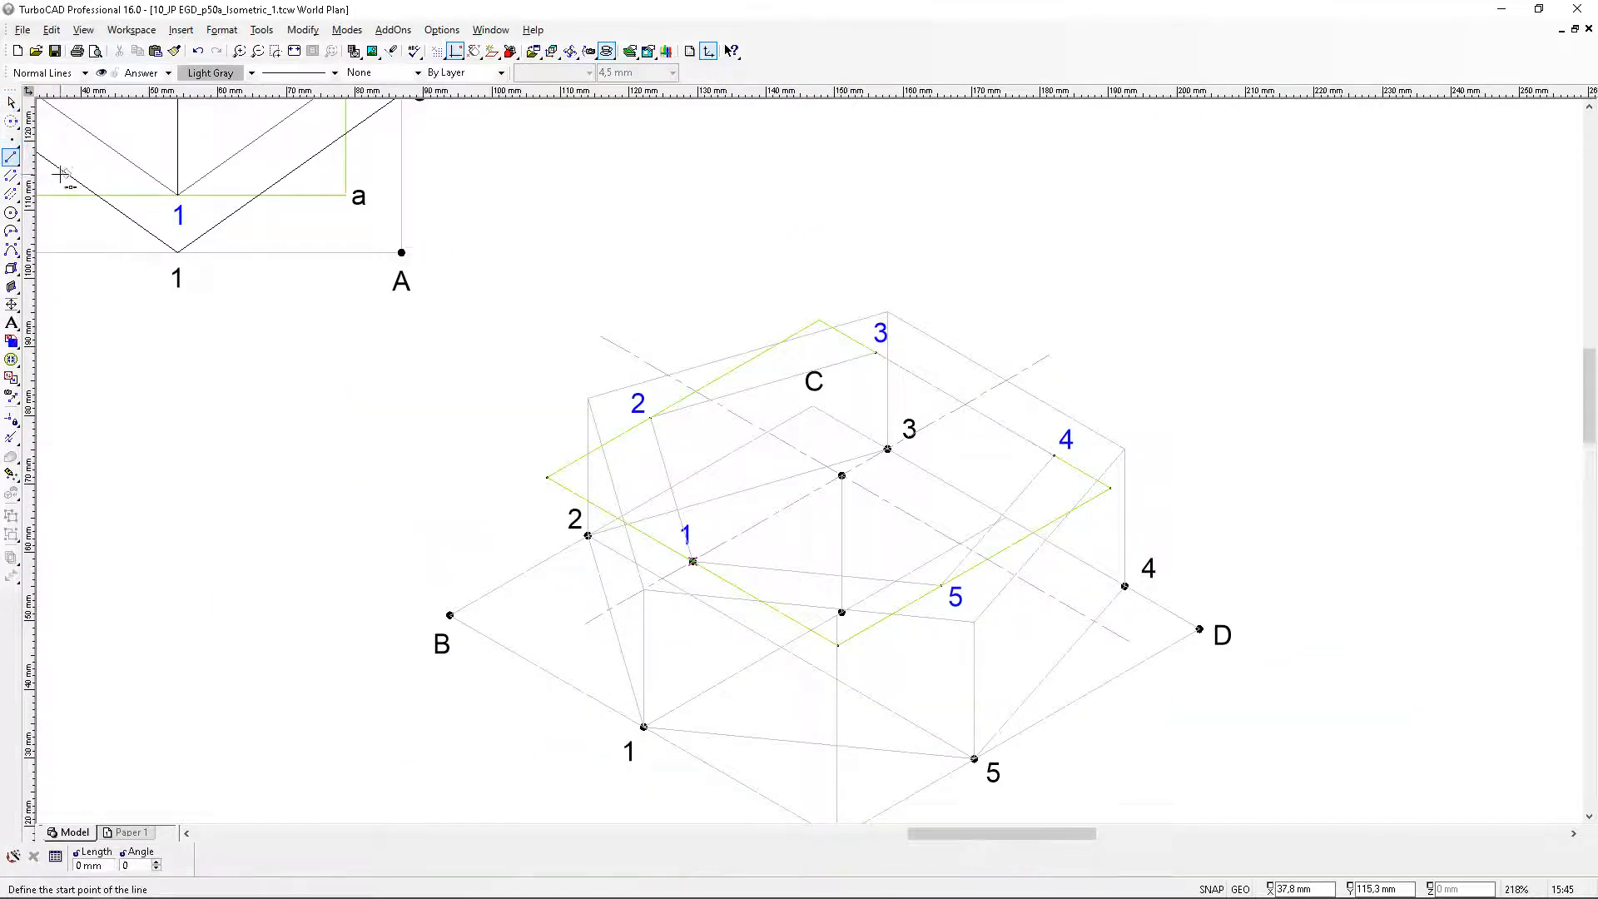
scroll(834, 464, "up", 2)
left_click(842, 475)
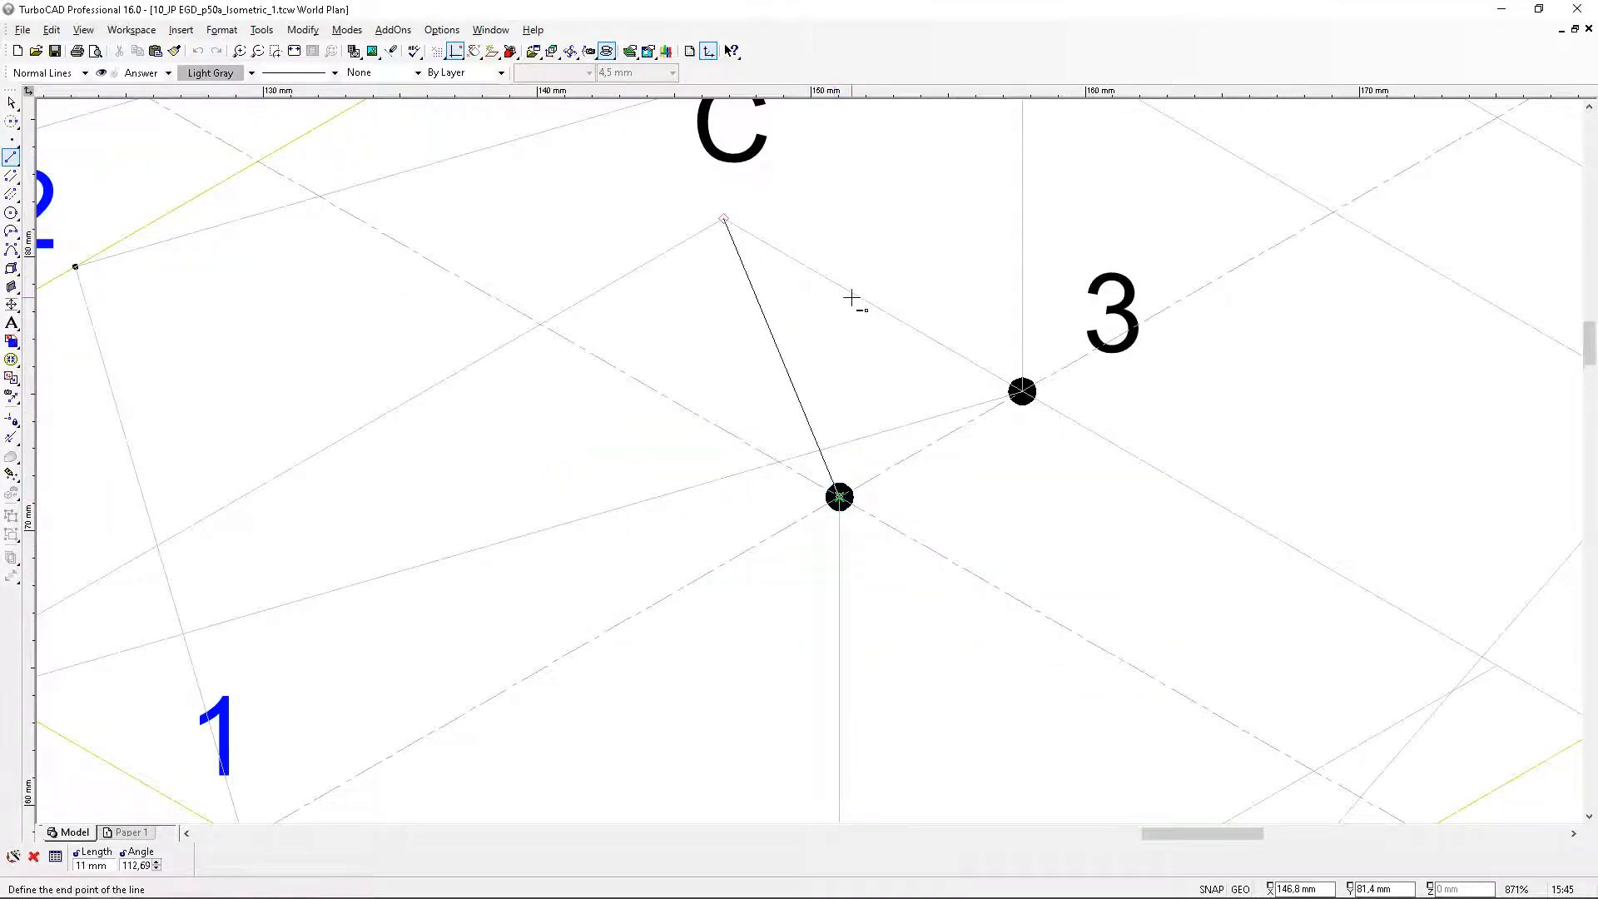
scroll(807, 458, "down", 3)
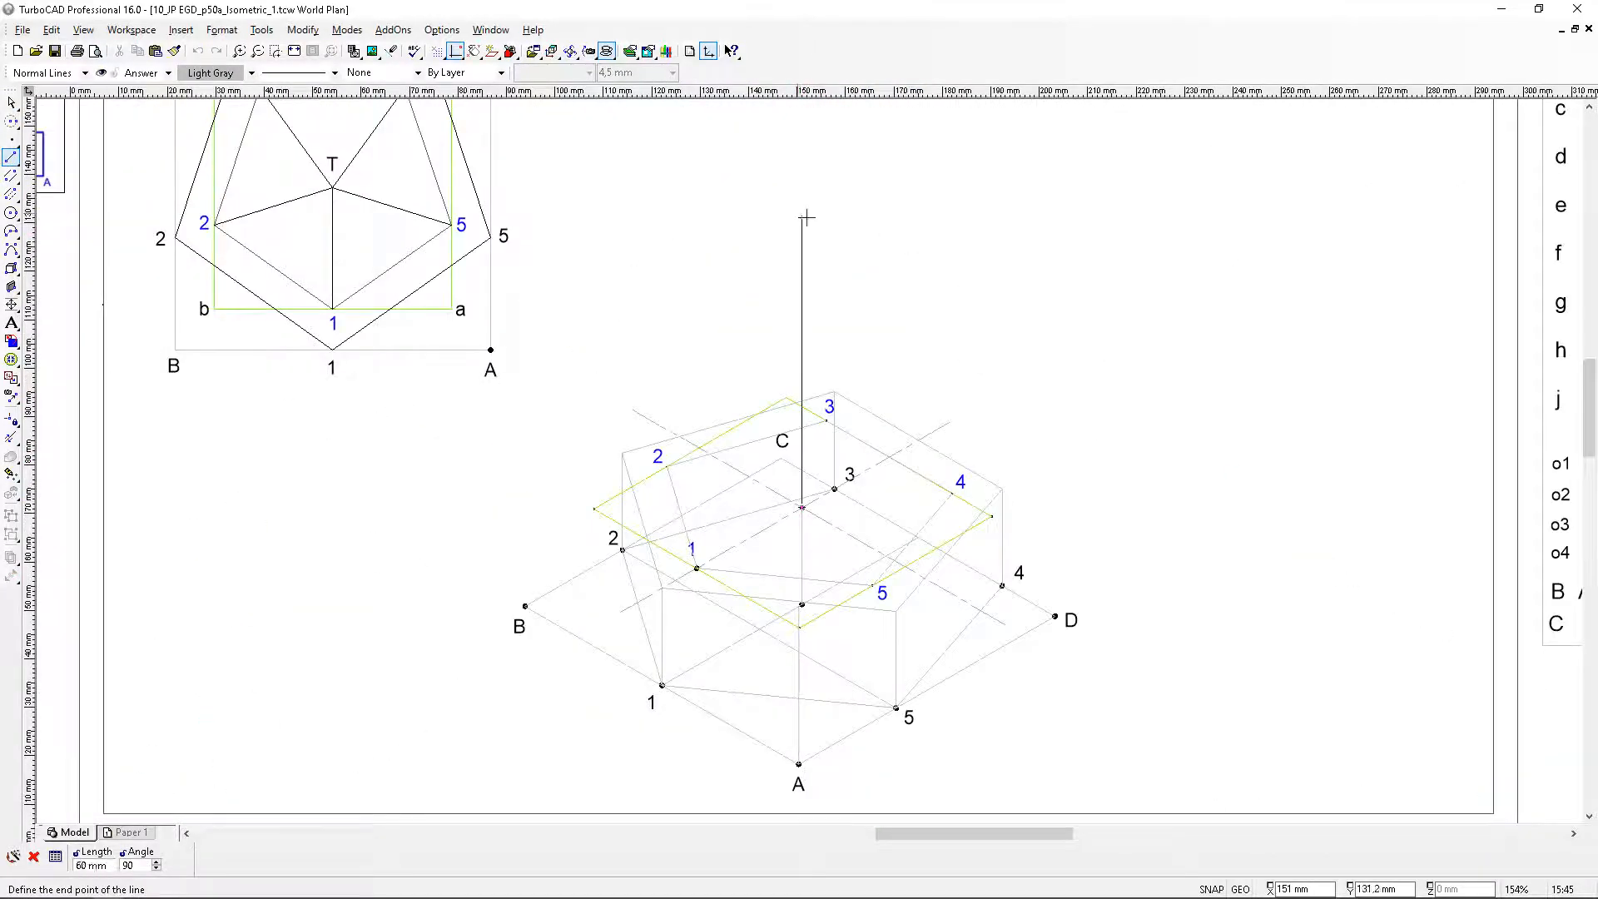
scroll(810, 149, "down", 1)
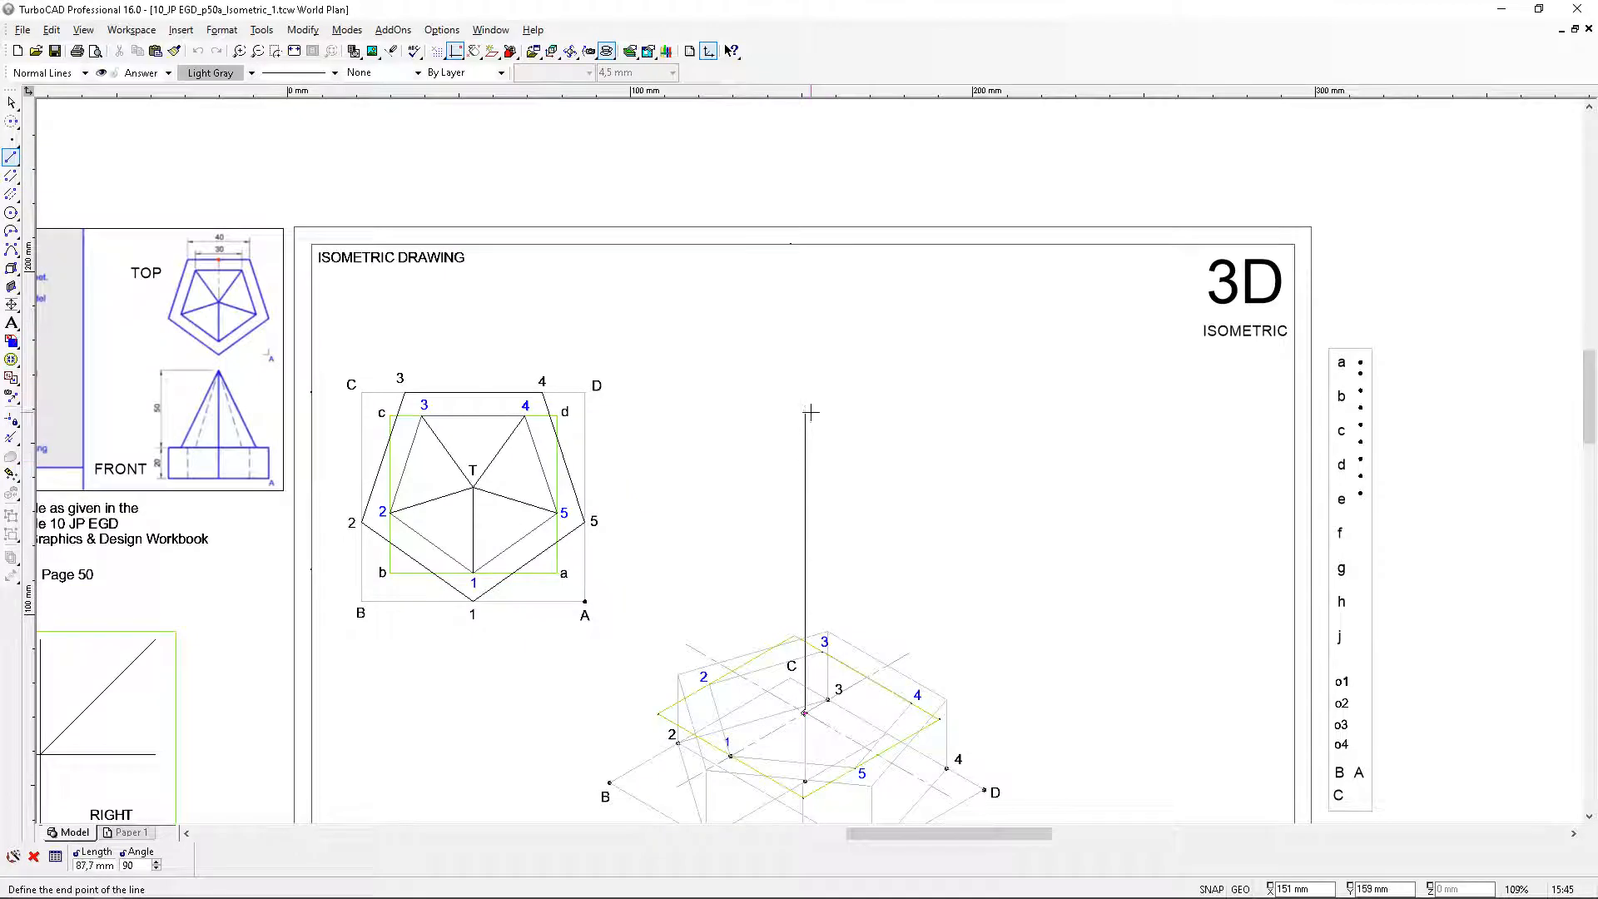
left_click(805, 412)
scroll(816, 449, "up", 1)
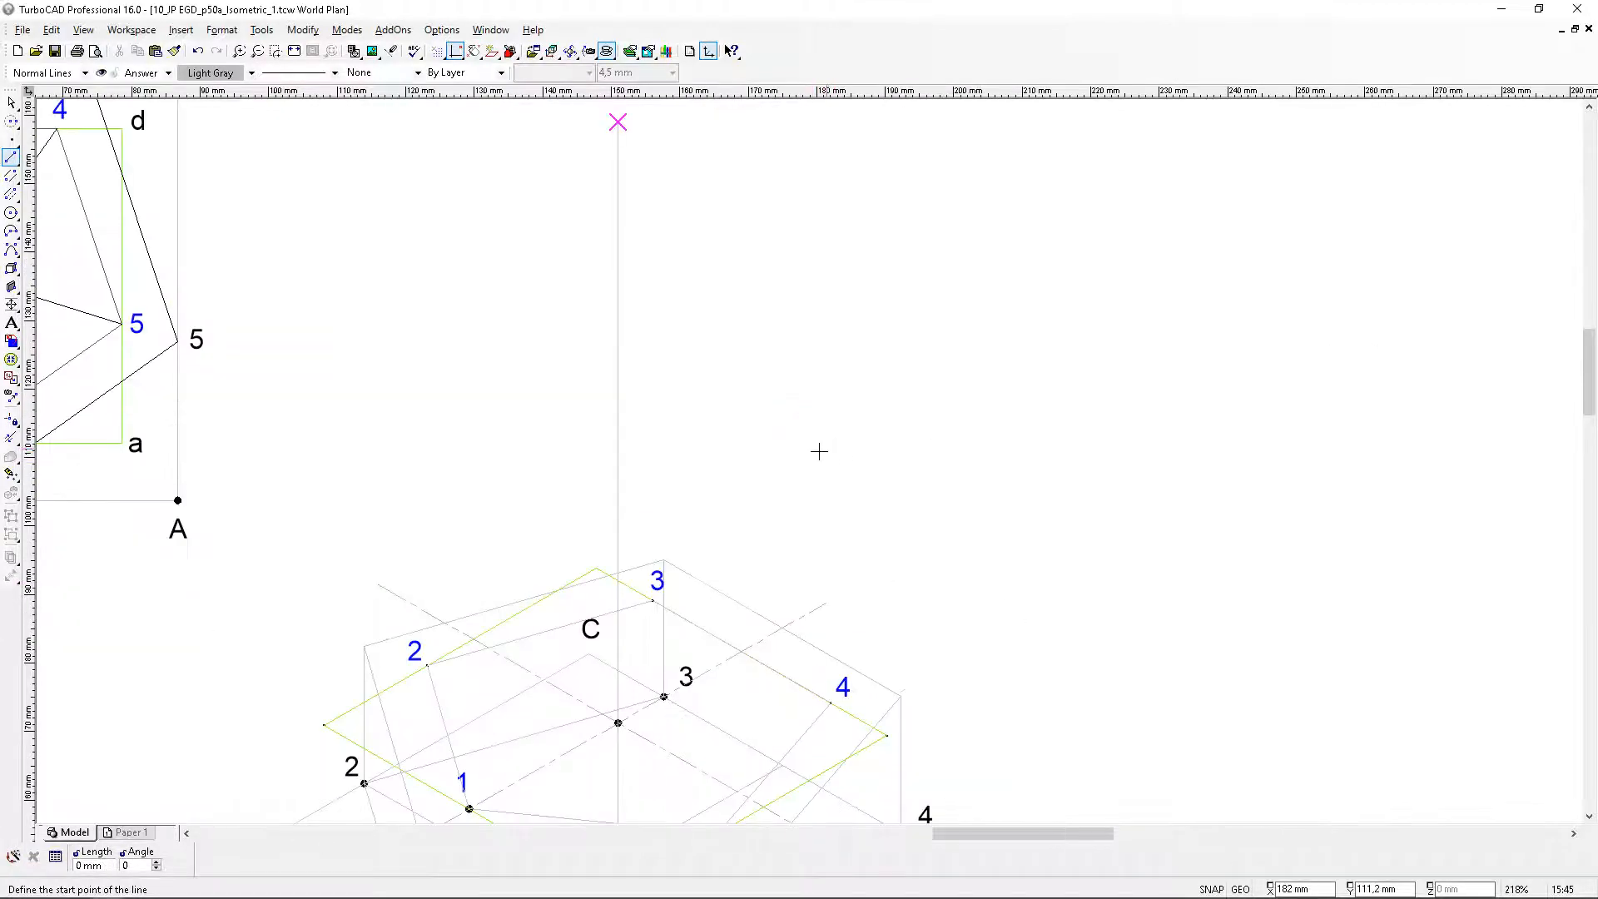
scroll(812, 454, "down", 1)
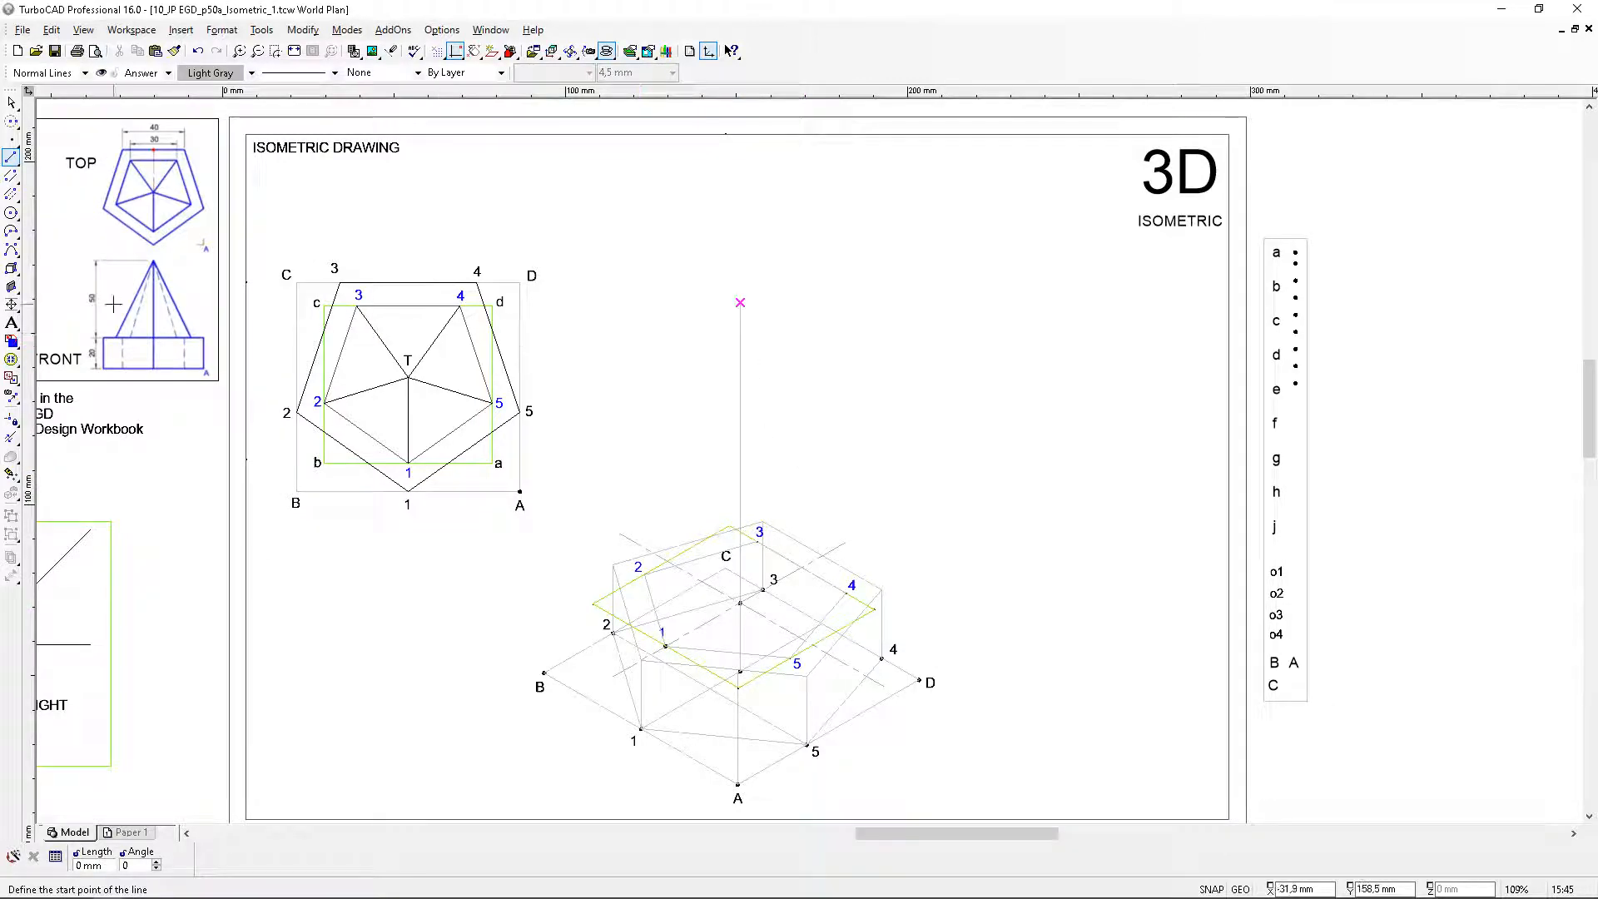
Draw a construction circle with a 50 mm radius centred on the upper centre point of the isometric drawing
left_click(12, 122)
scroll(93, 321, "up", 1)
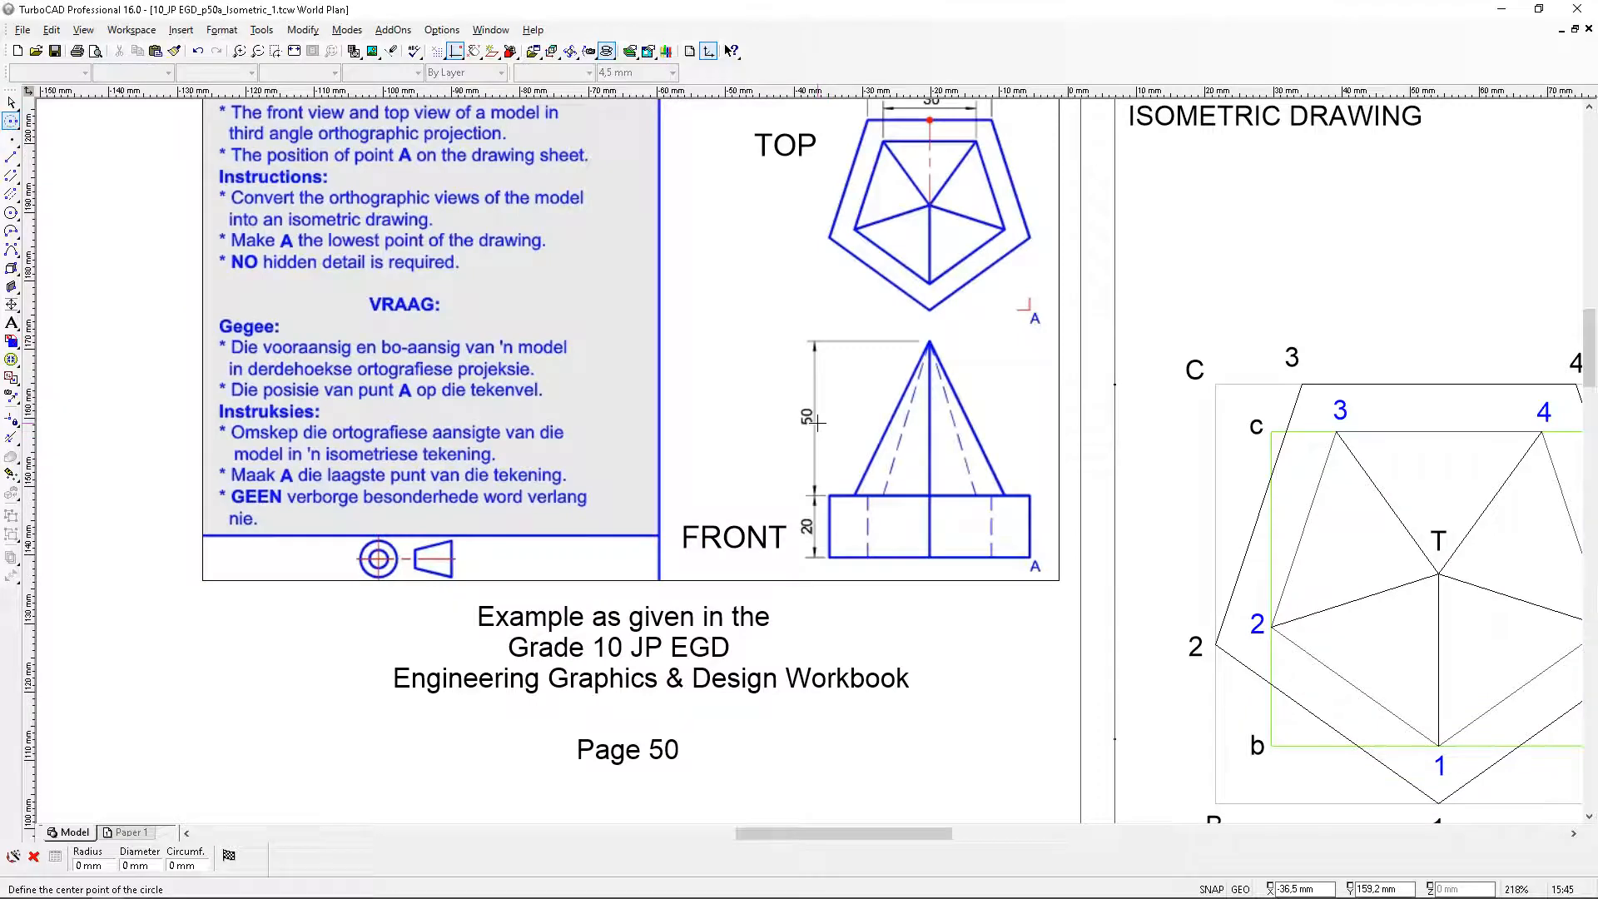
scroll(817, 423, "down", 2)
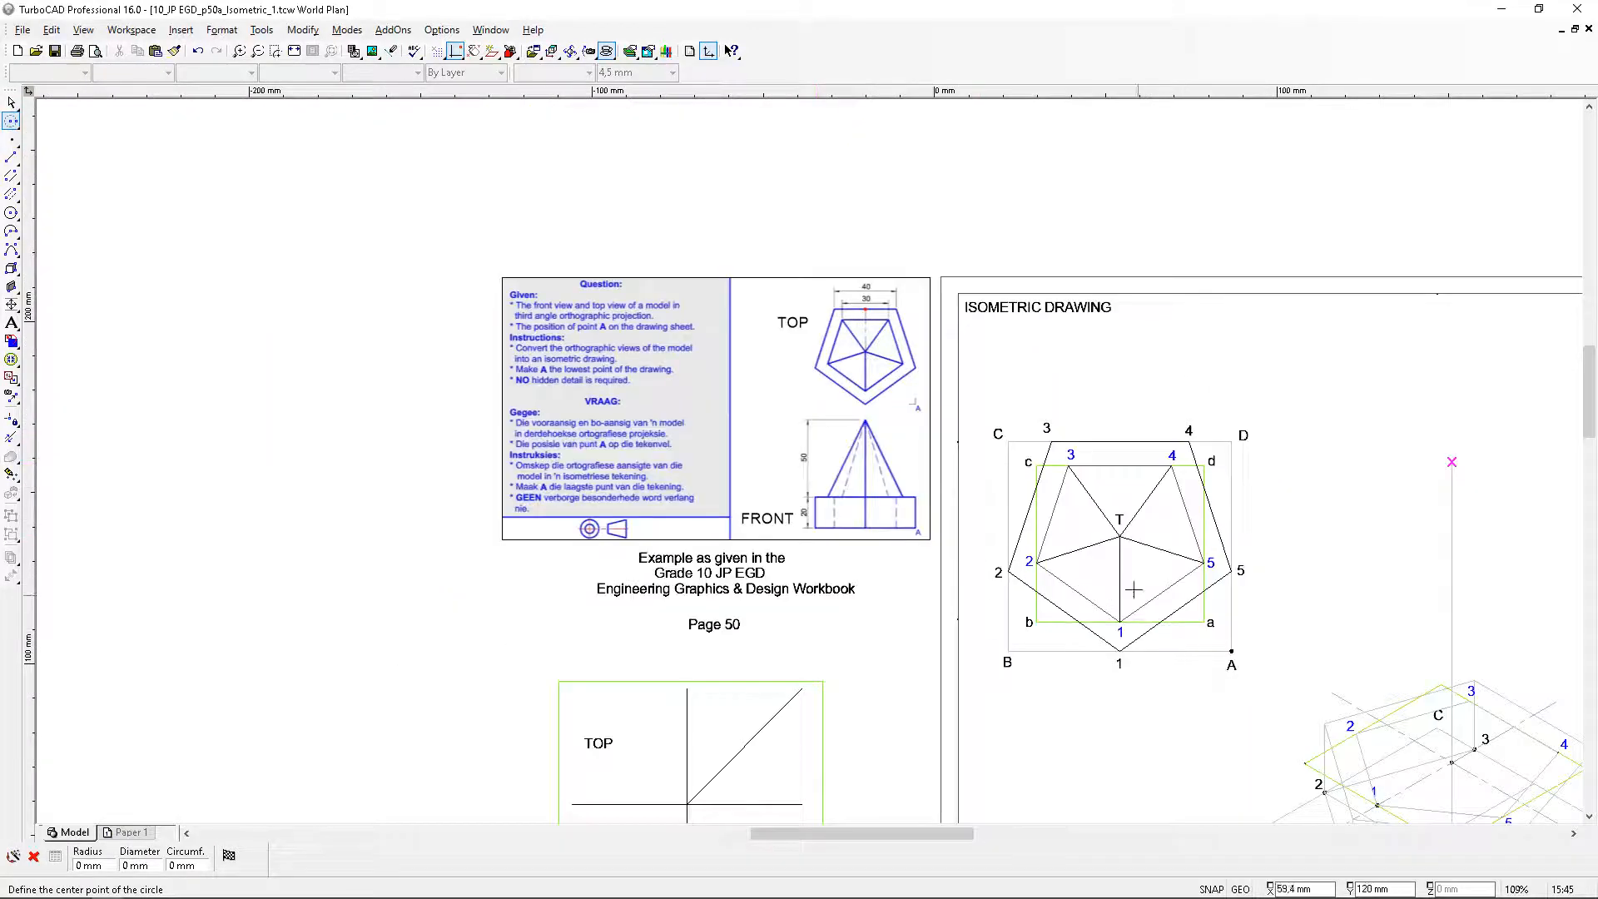
scroll(1456, 770, "up", 2)
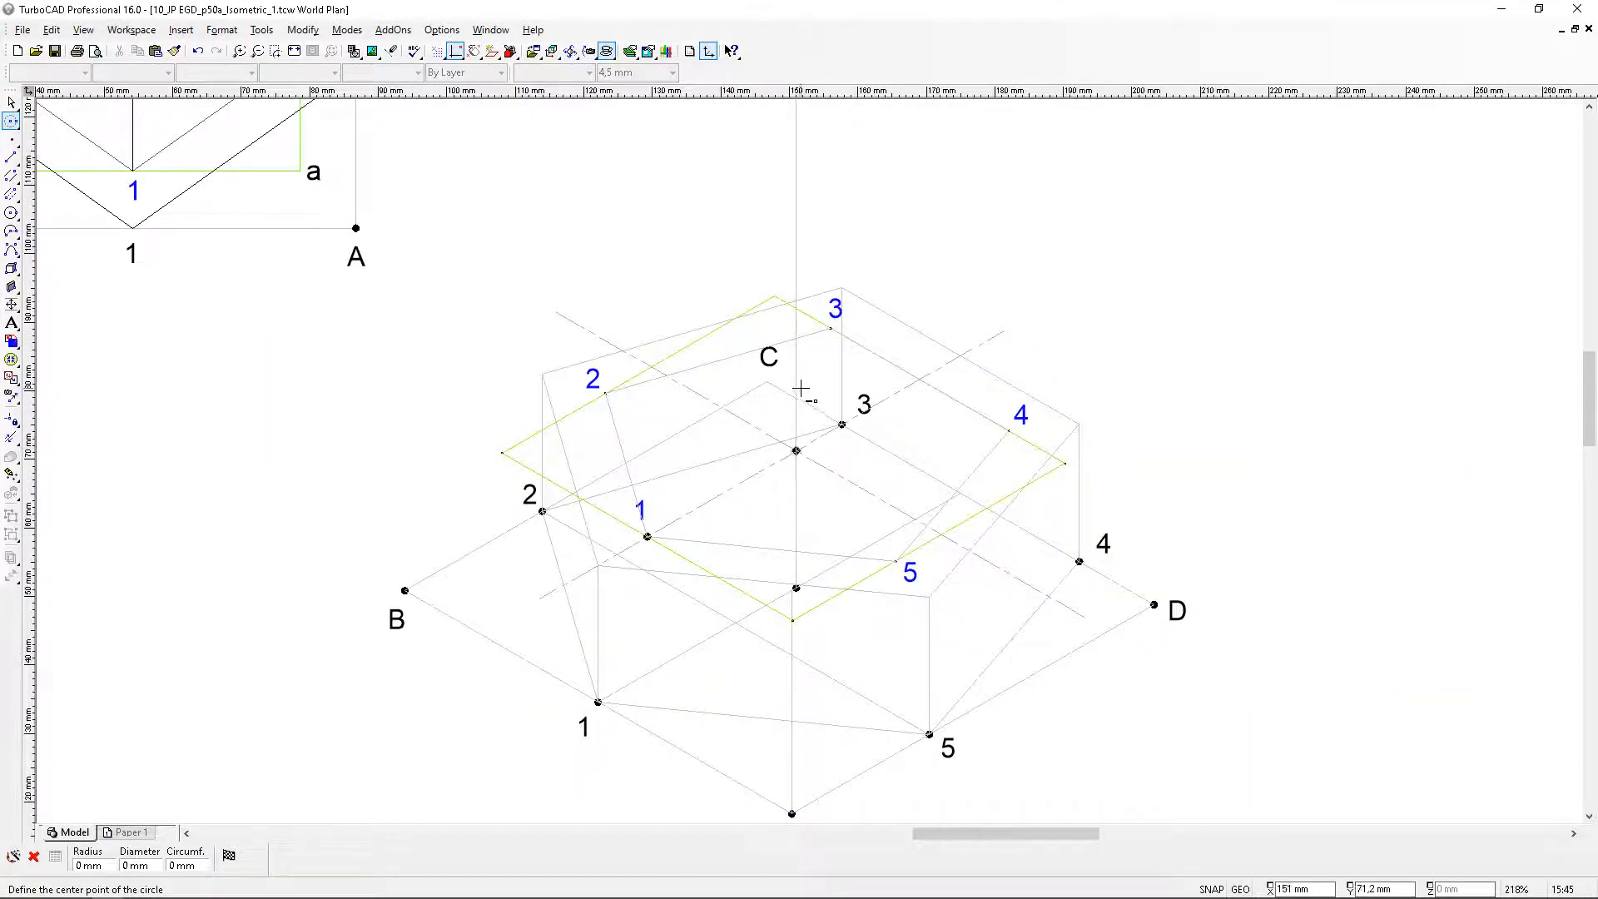
scroll(800, 389, "up", 1)
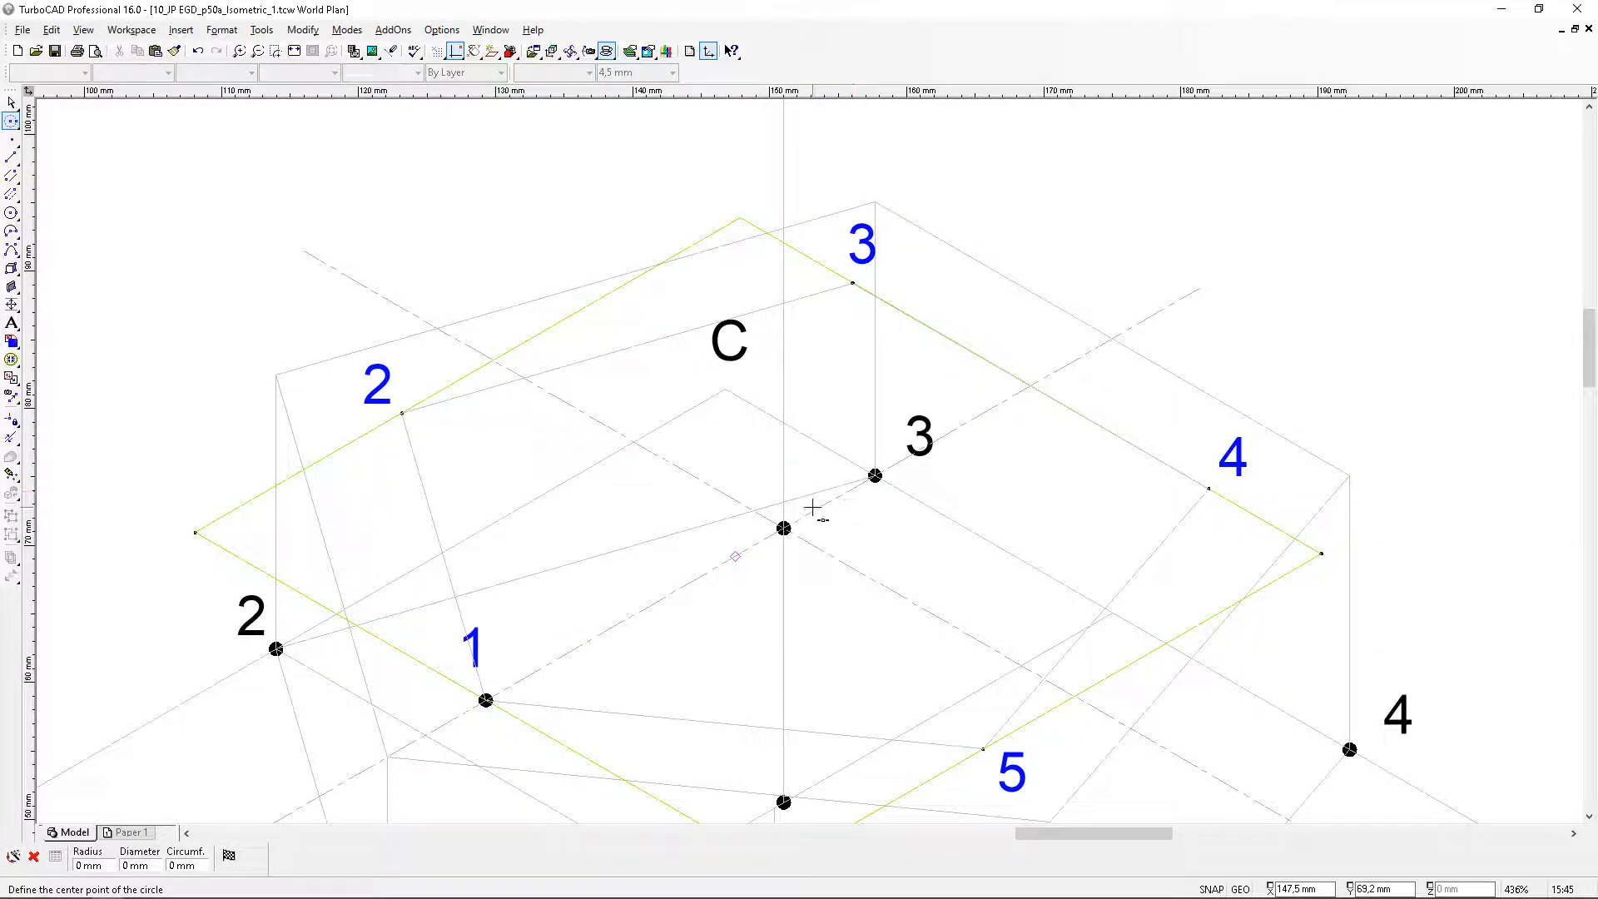
scroll(790, 537, "up", 1)
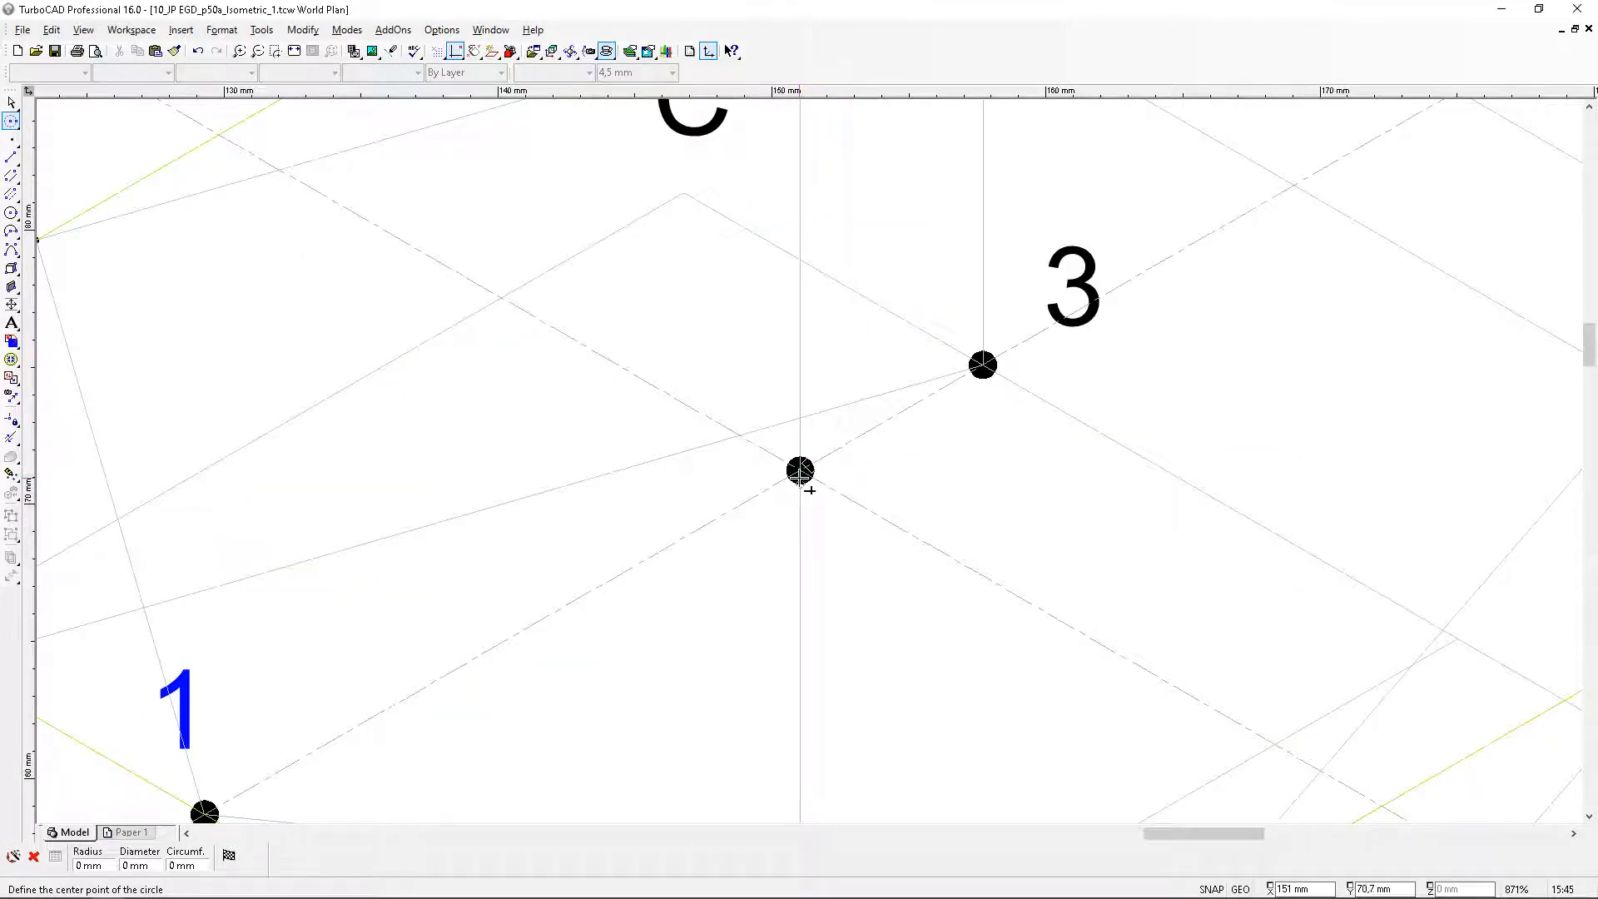
left_click(800, 470)
scroll(821, 418, "down", 2)
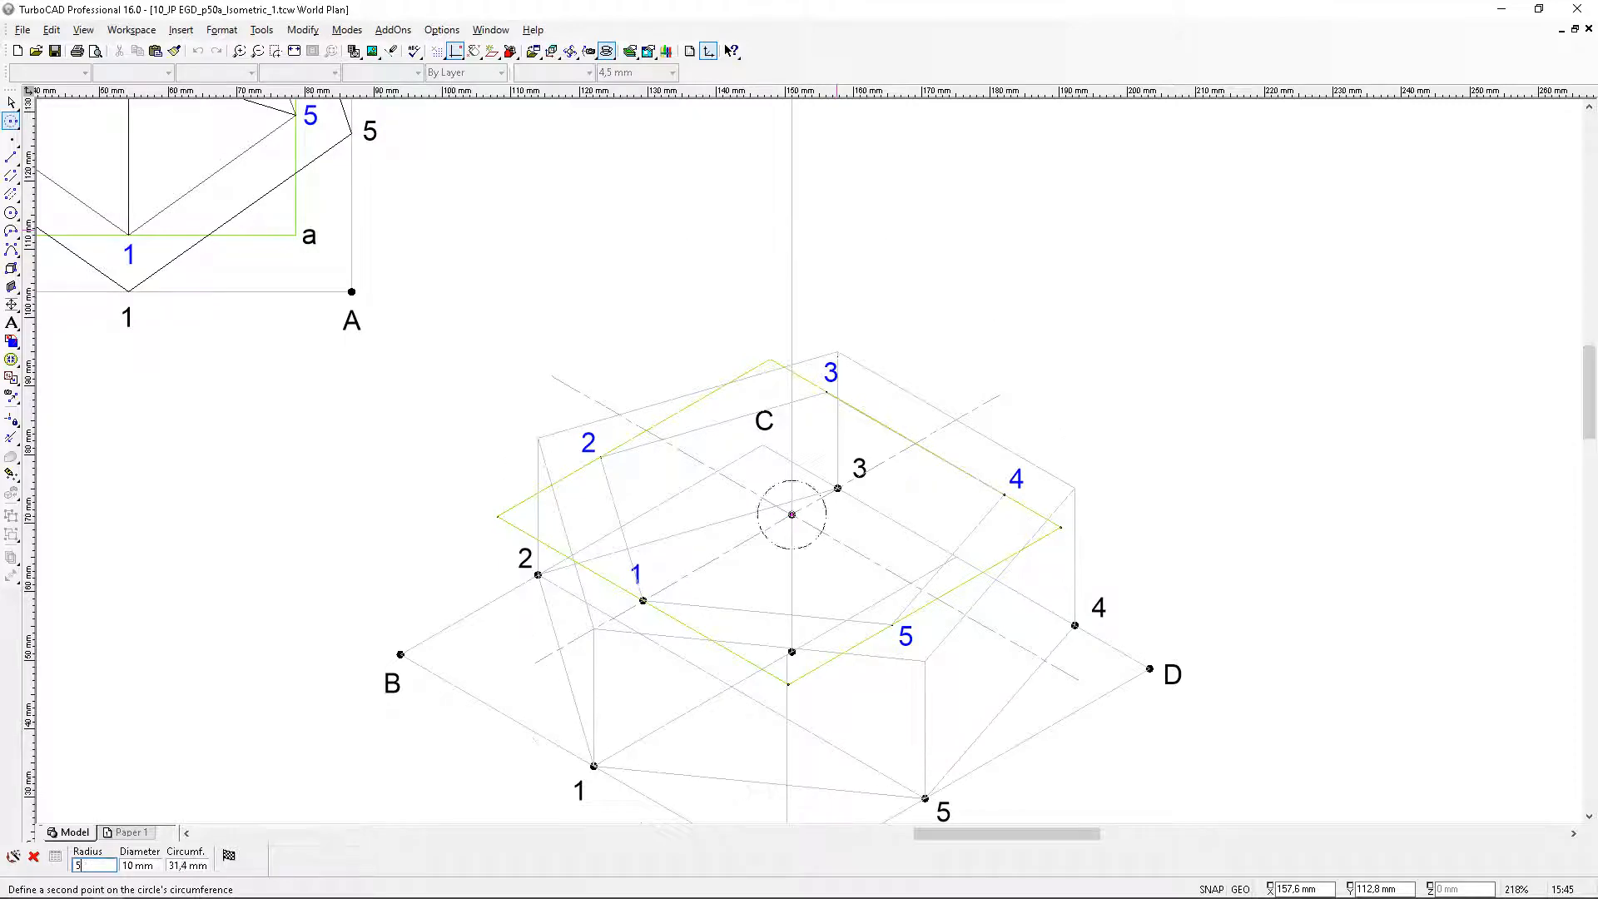
key("Escape")
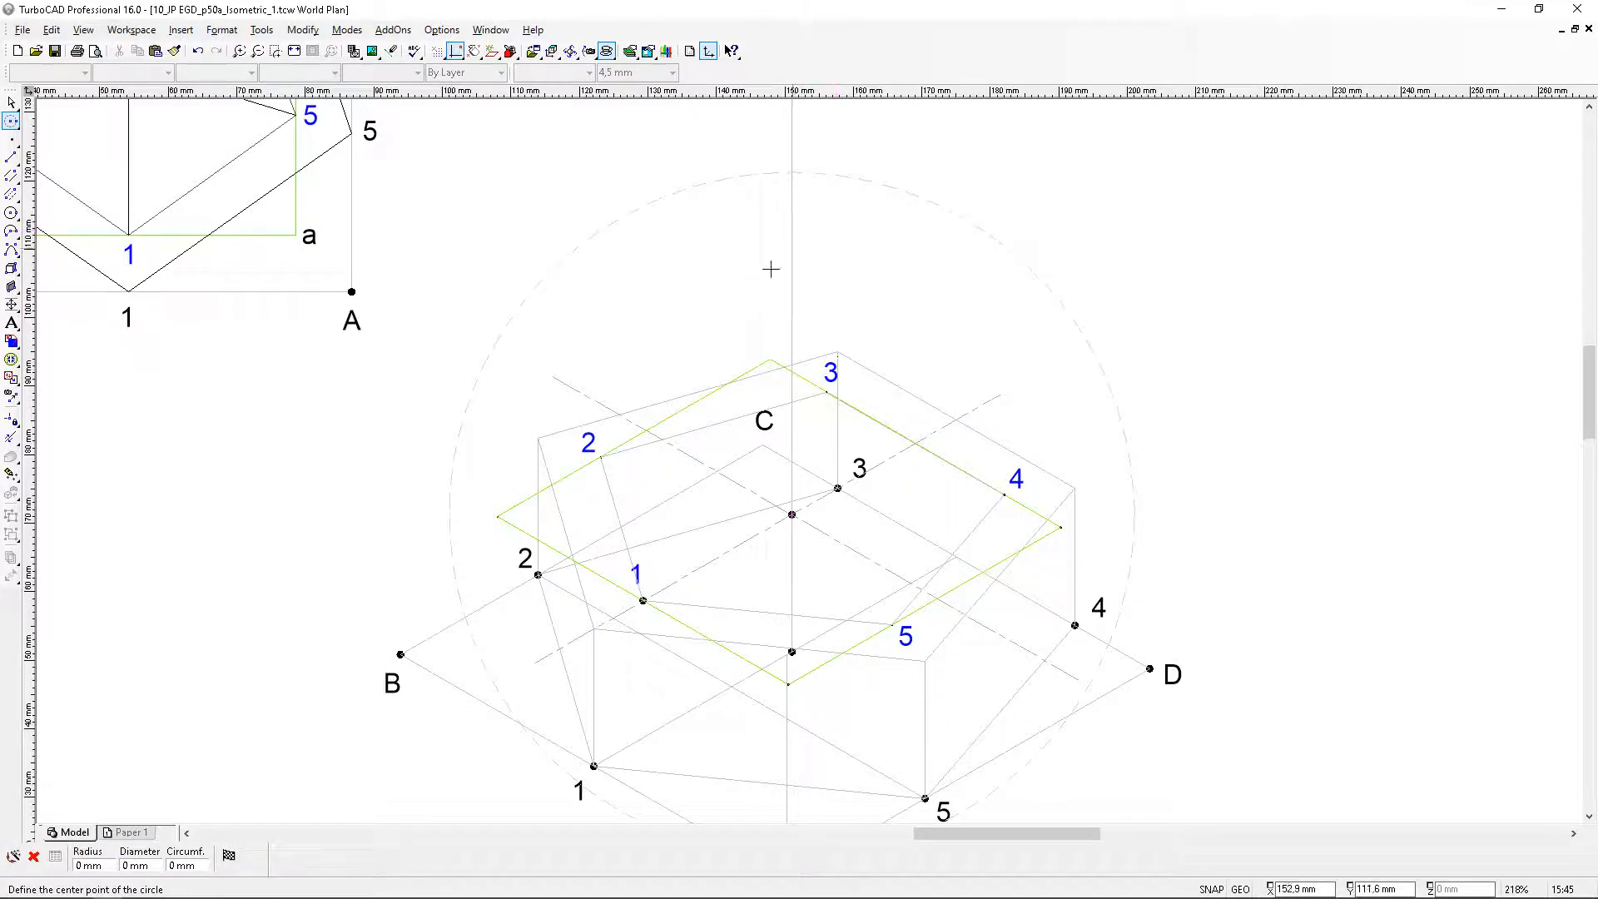
Copy the small black dot from blue point 4 to the intersection of the vertical line and the construction circle's top
left_click(12, 101)
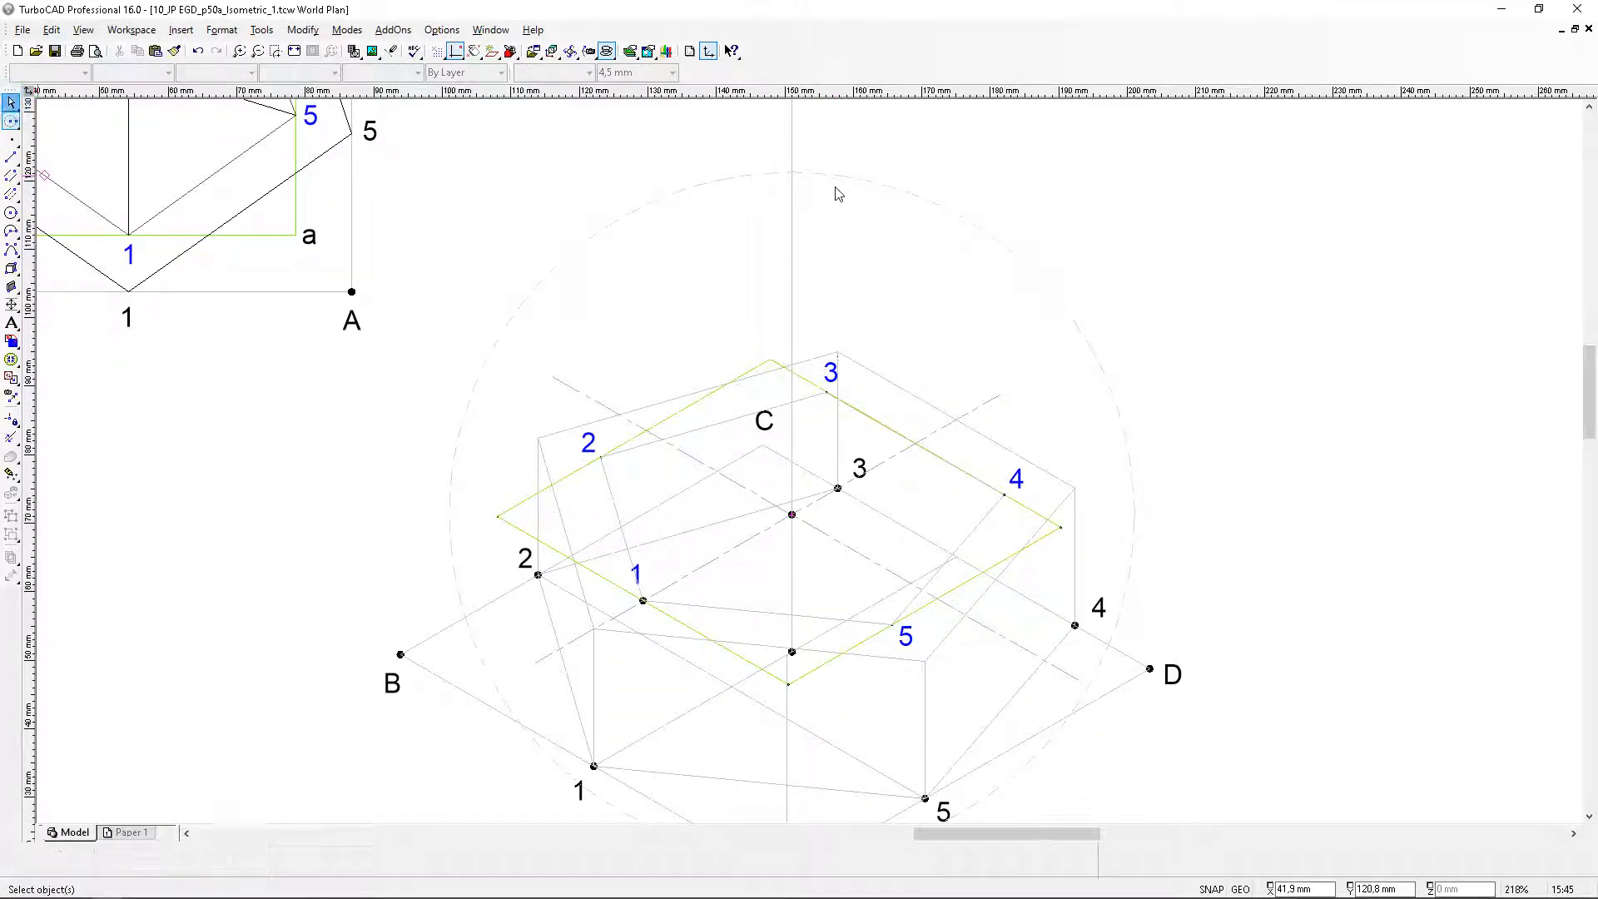
scroll(1009, 505, "up", 10)
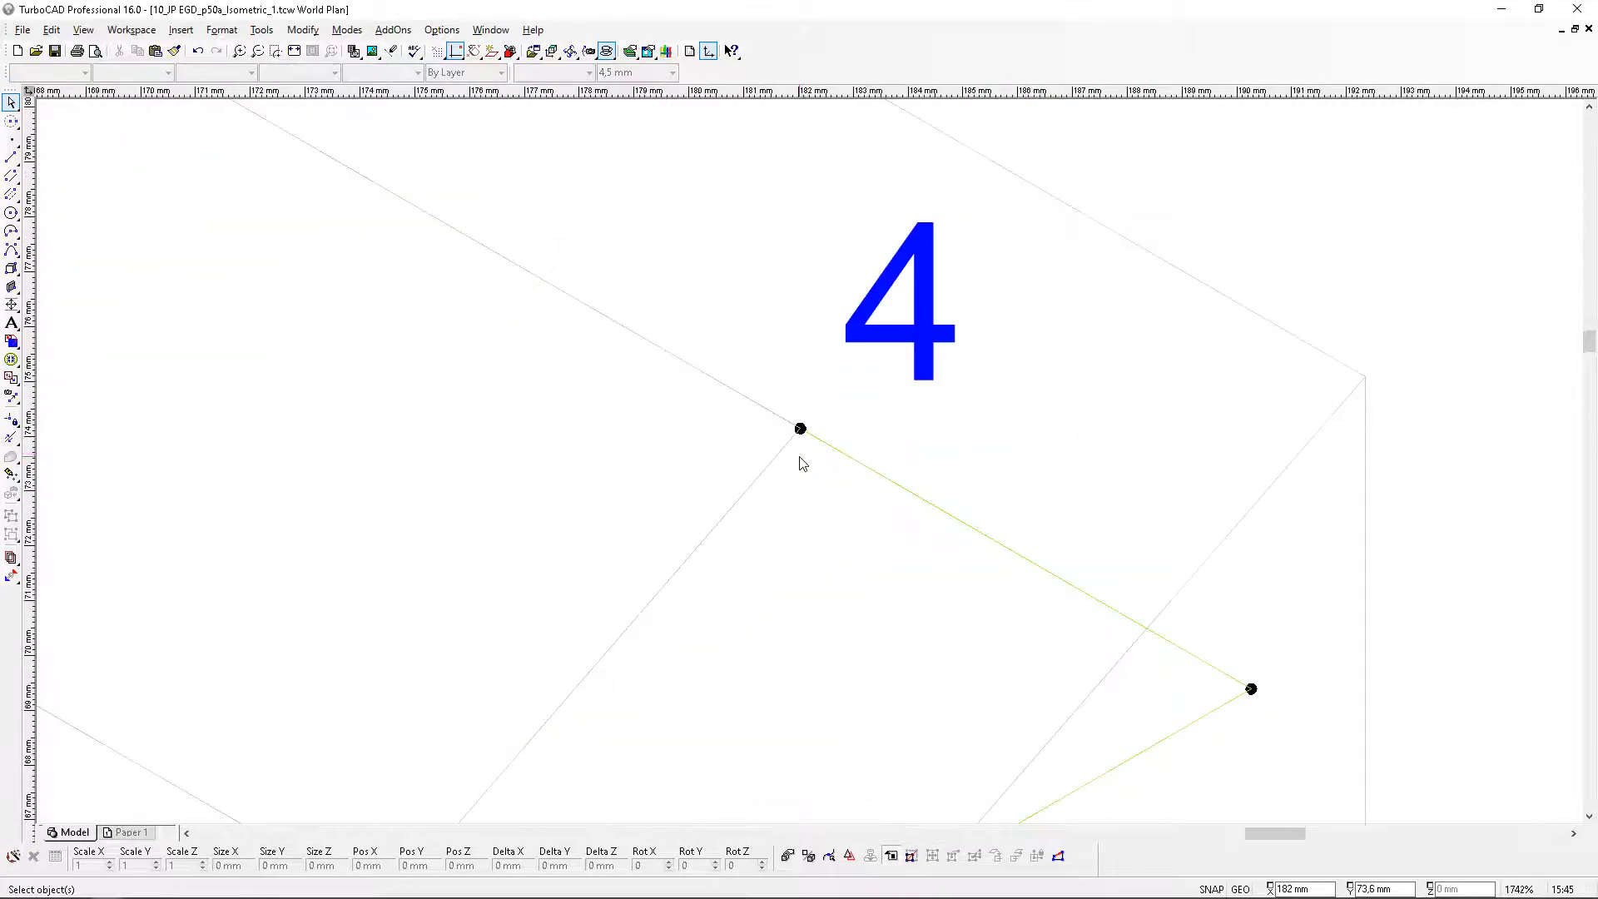
left_click(813, 468)
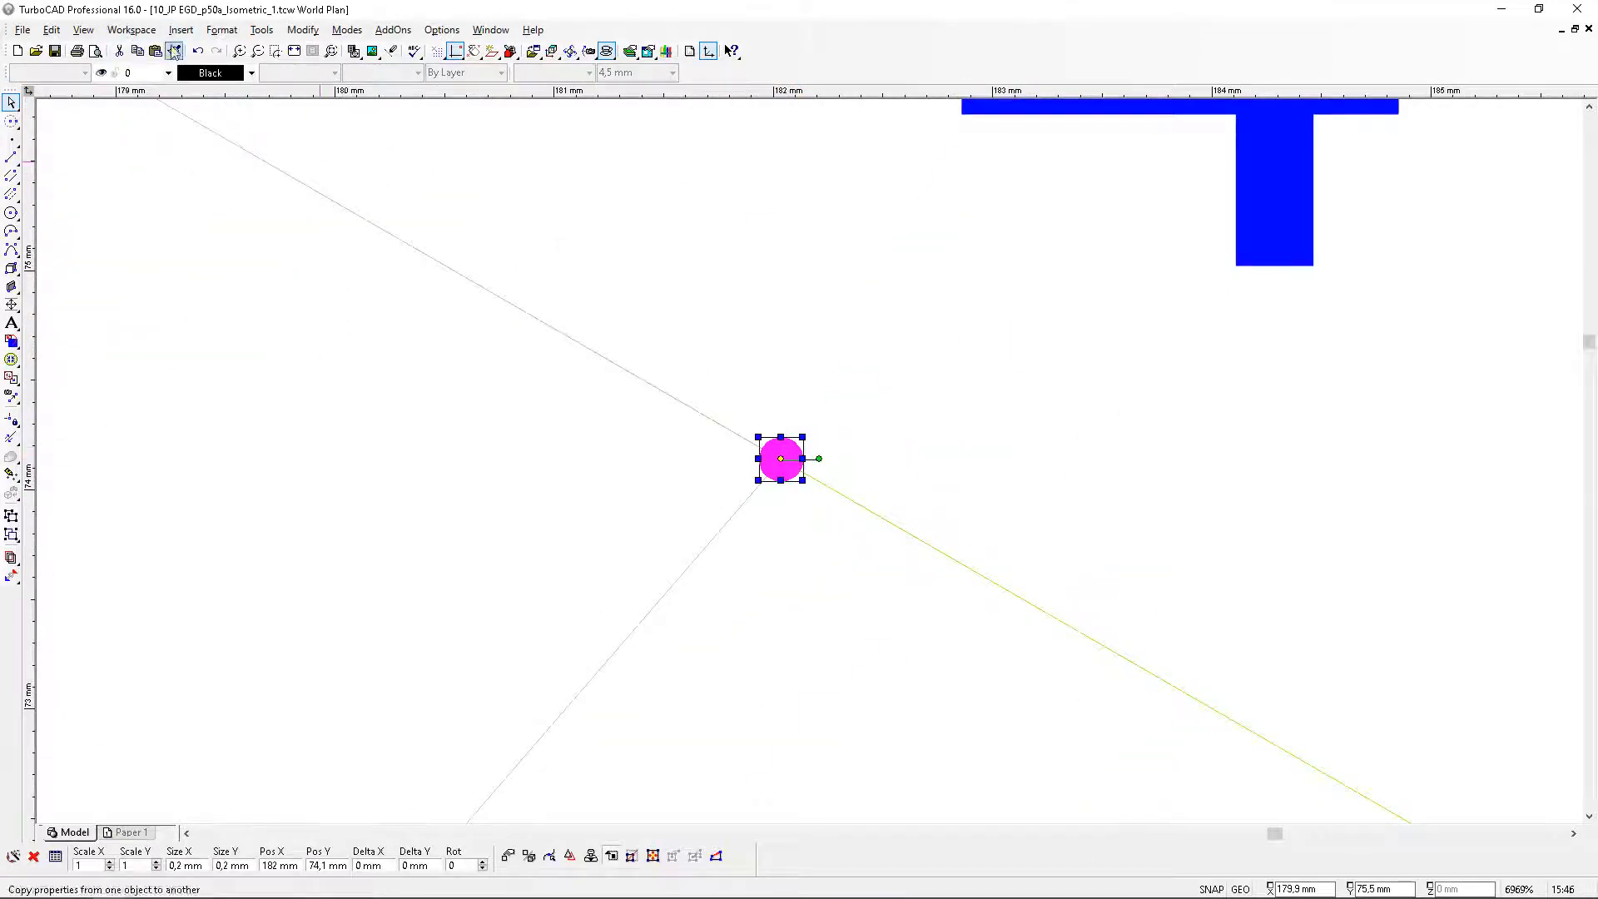
left_click(140, 52)
left_click(155, 51)
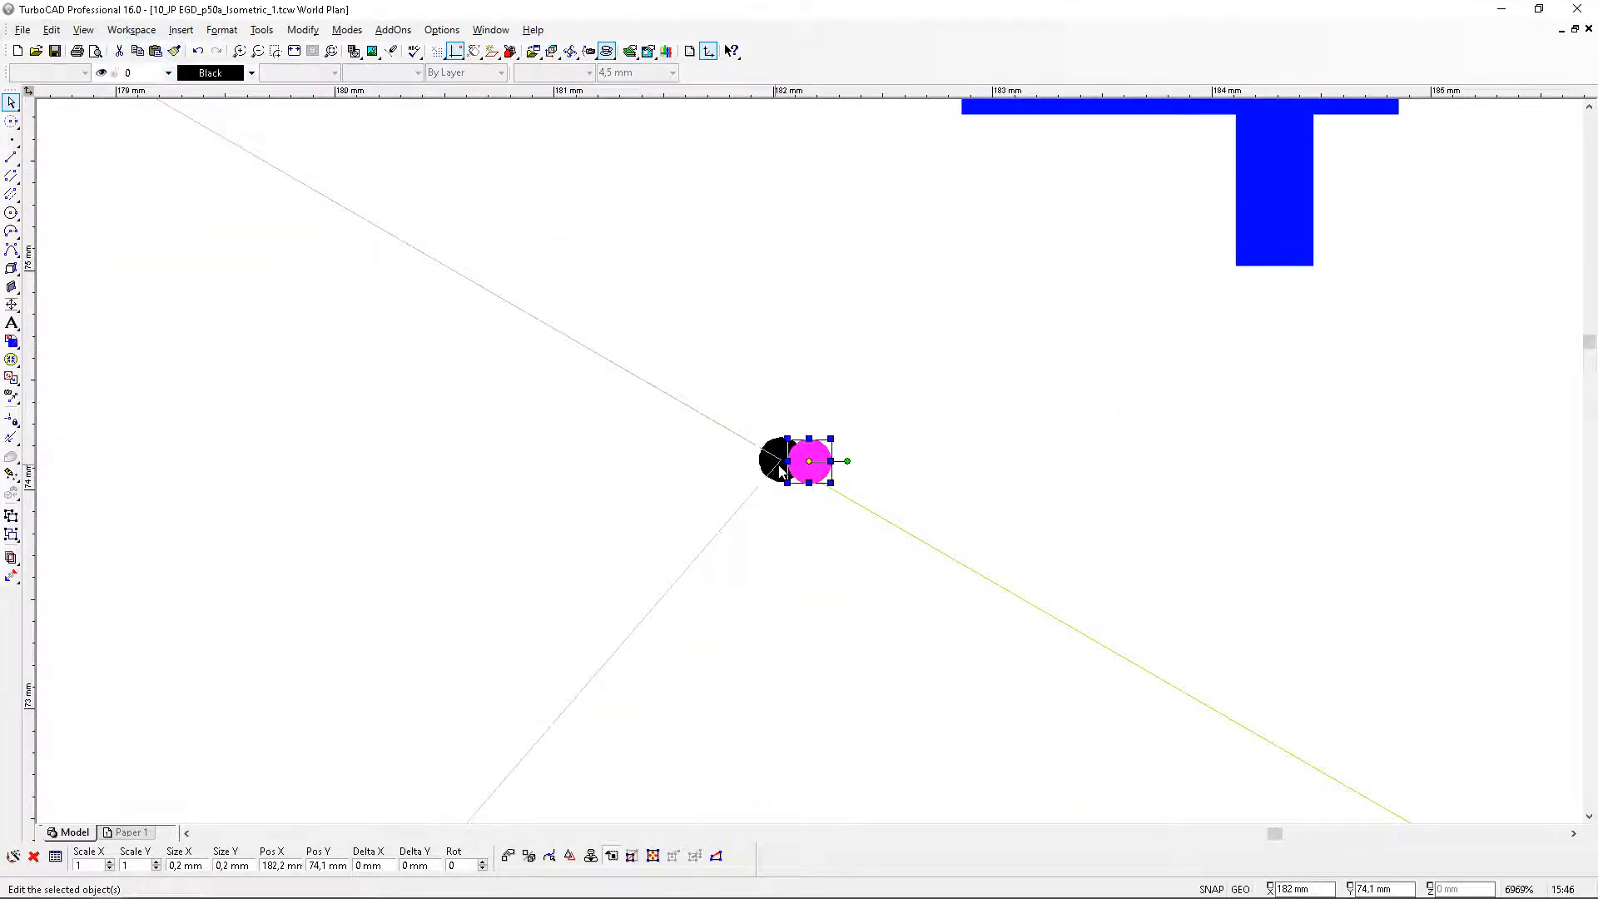
scroll(727, 393, "down", 8)
scroll(727, 394, "down", 2)
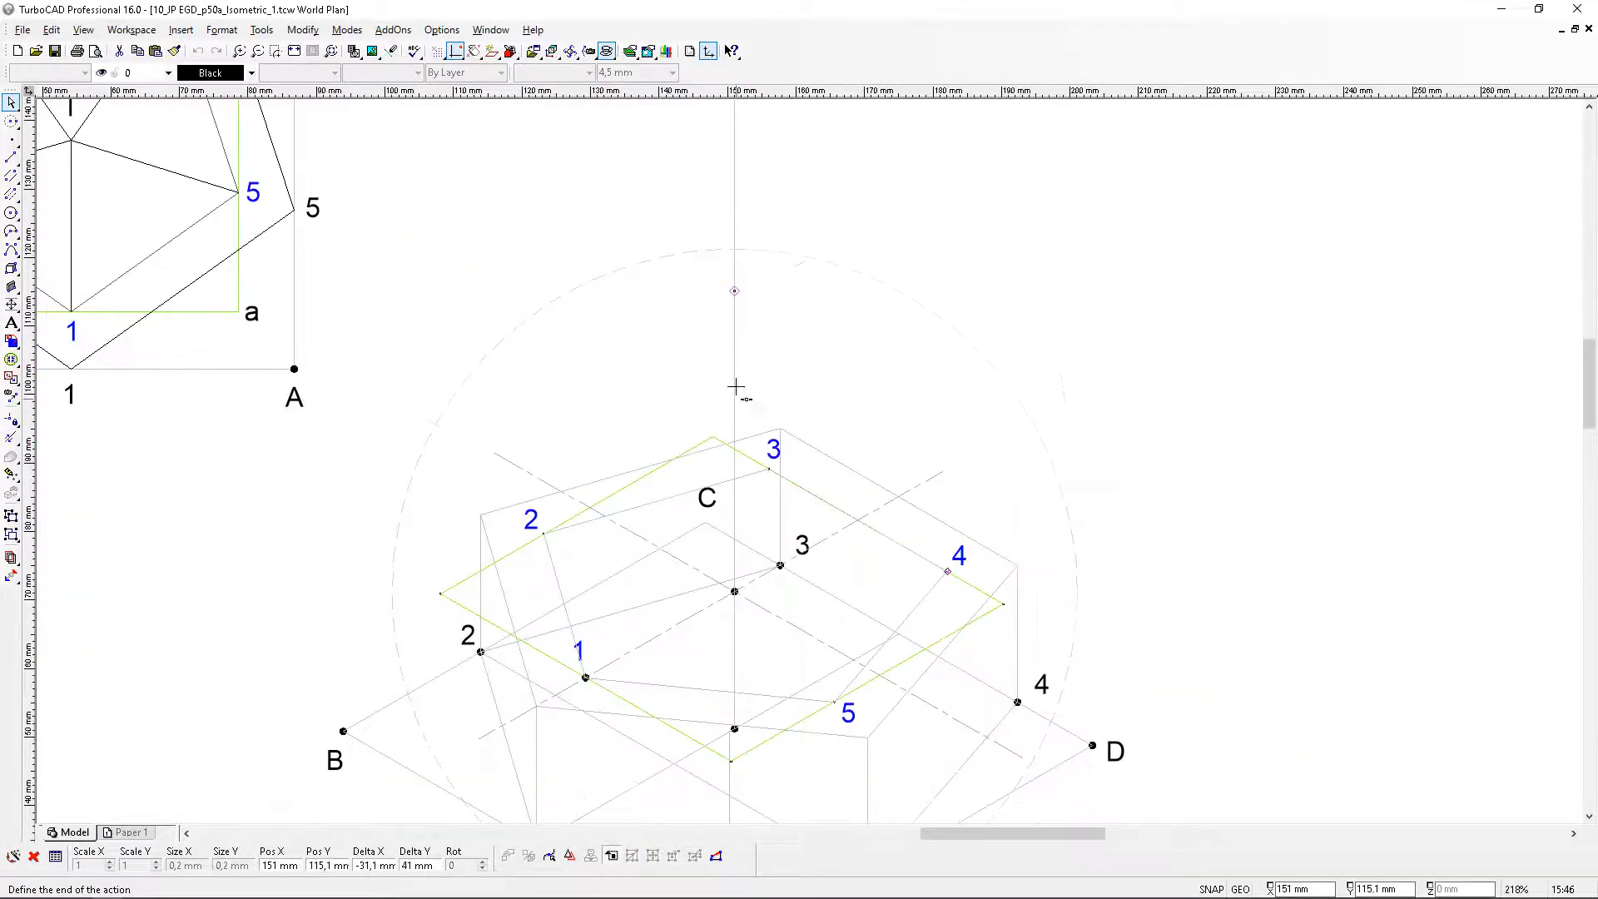
scroll(741, 249, "up", 4)
left_click(808, 479)
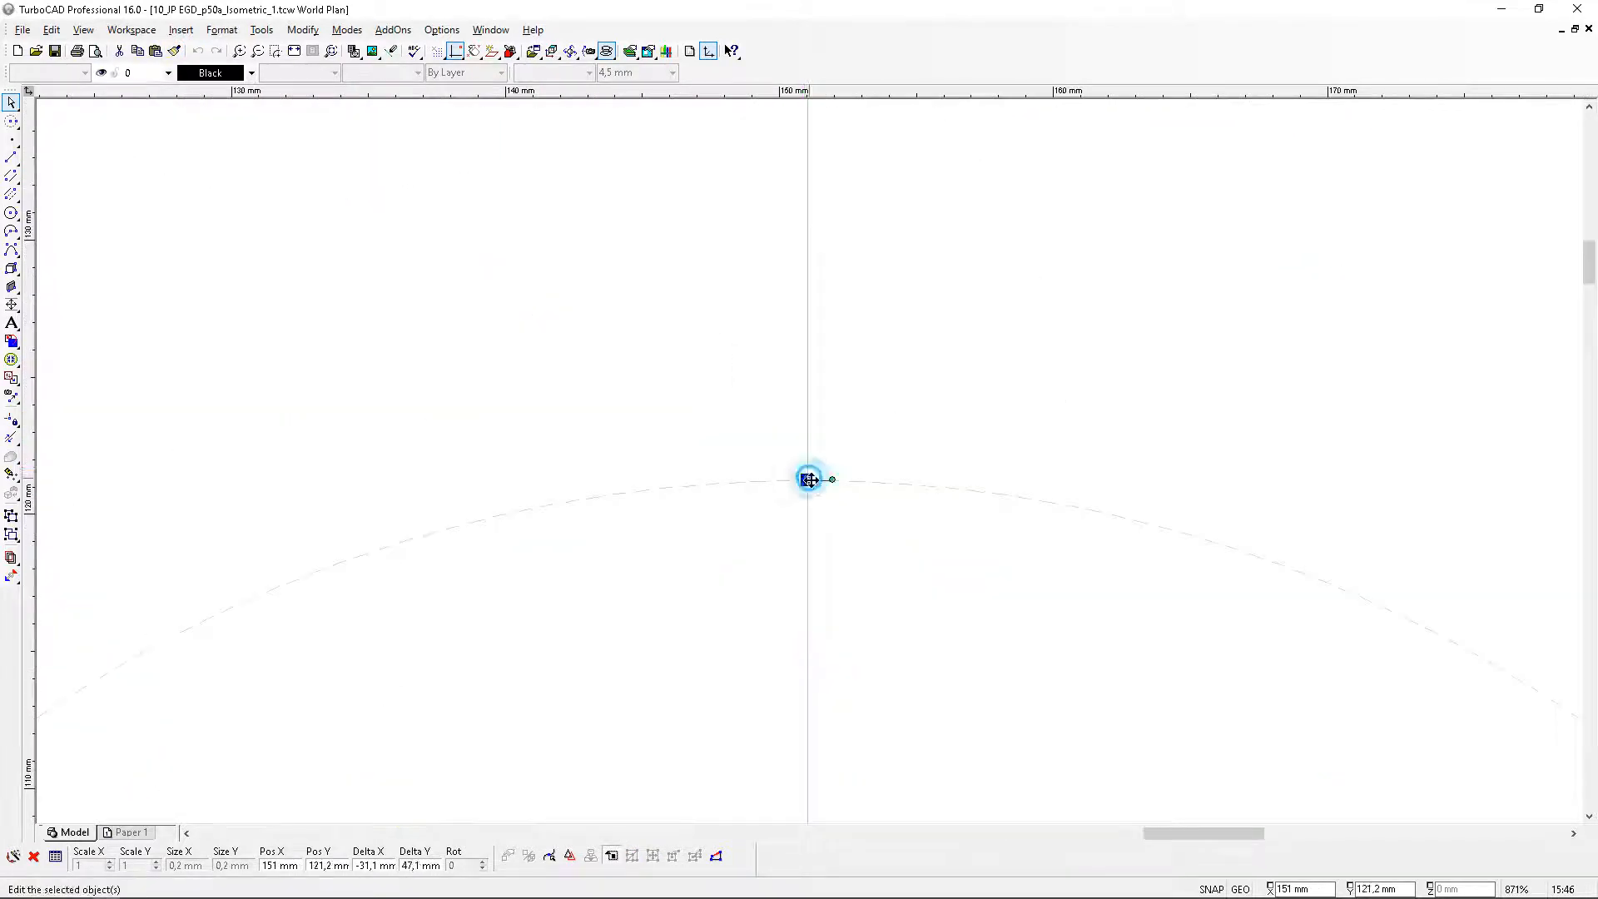
left_click(831, 504)
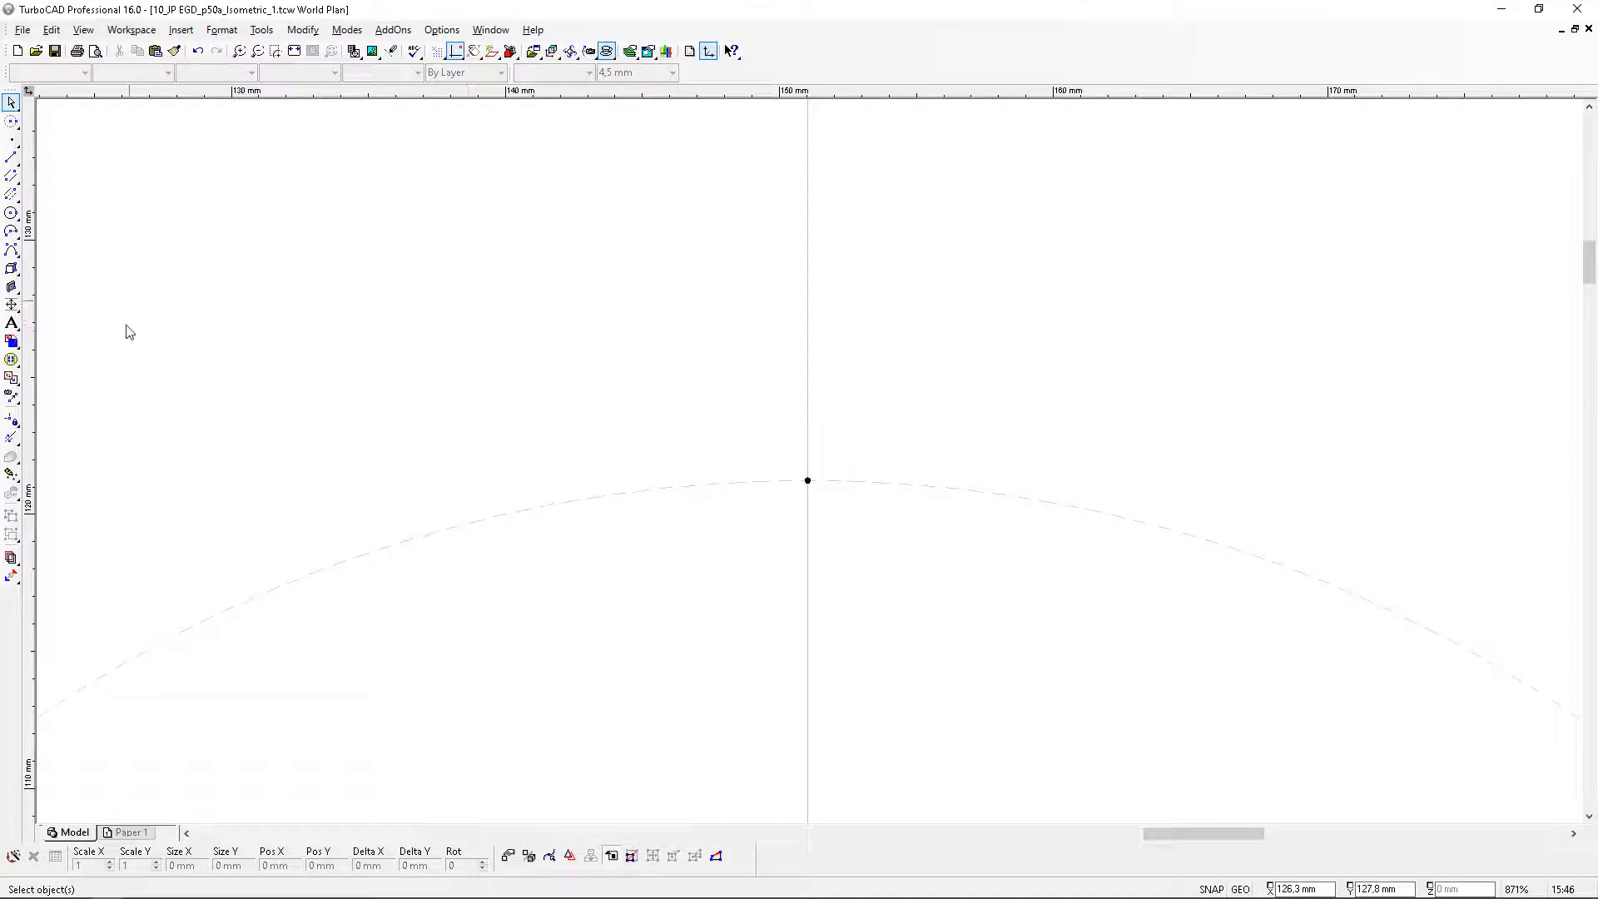
Shorten the vertical line to a length of 50 mm so it ends at the apex dot
left_click(11, 437)
scroll(840, 453, "down", 2)
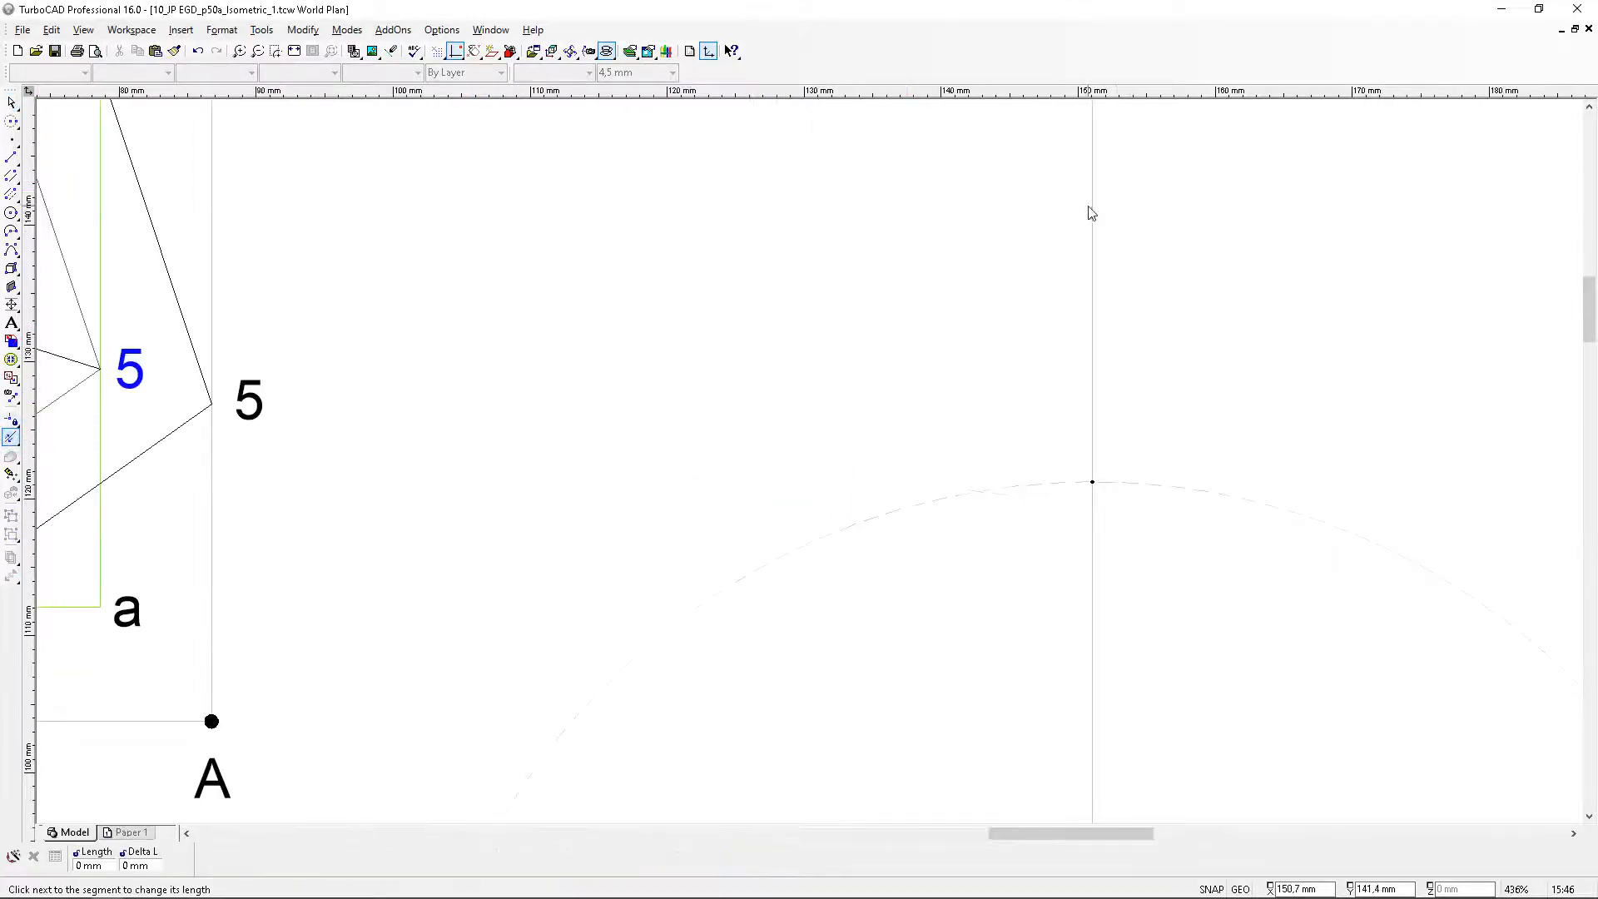
scroll(814, 463, "down", 2)
left_click(815, 366)
scroll(824, 491, "up", 6)
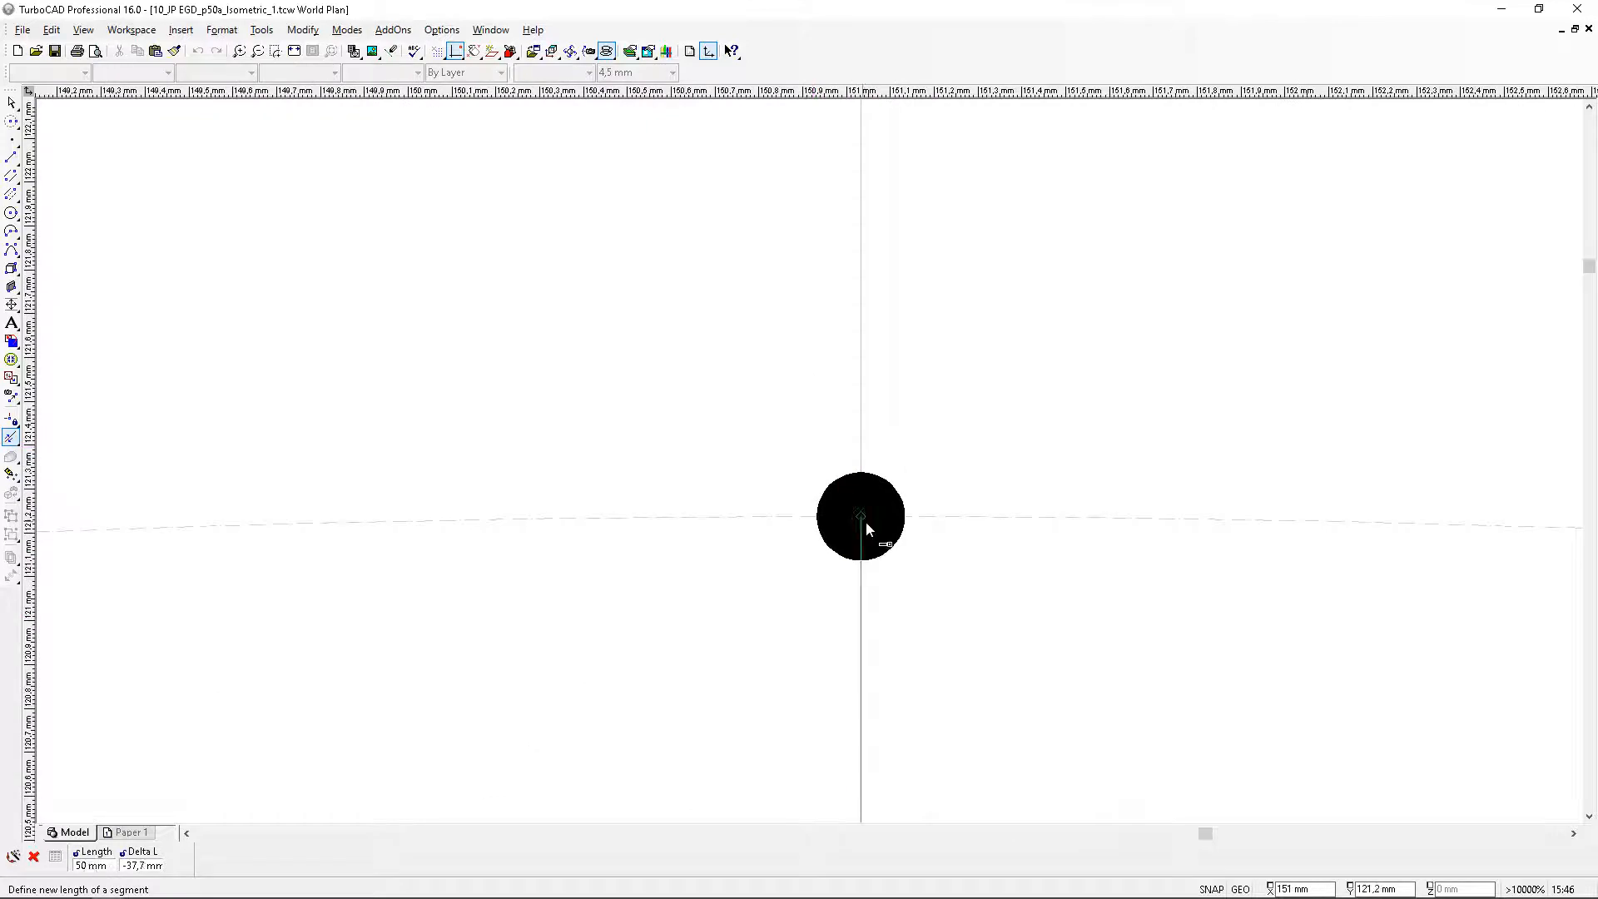
left_click(868, 516)
scroll(810, 536, "down", 7)
scroll(809, 538, "down", 1)
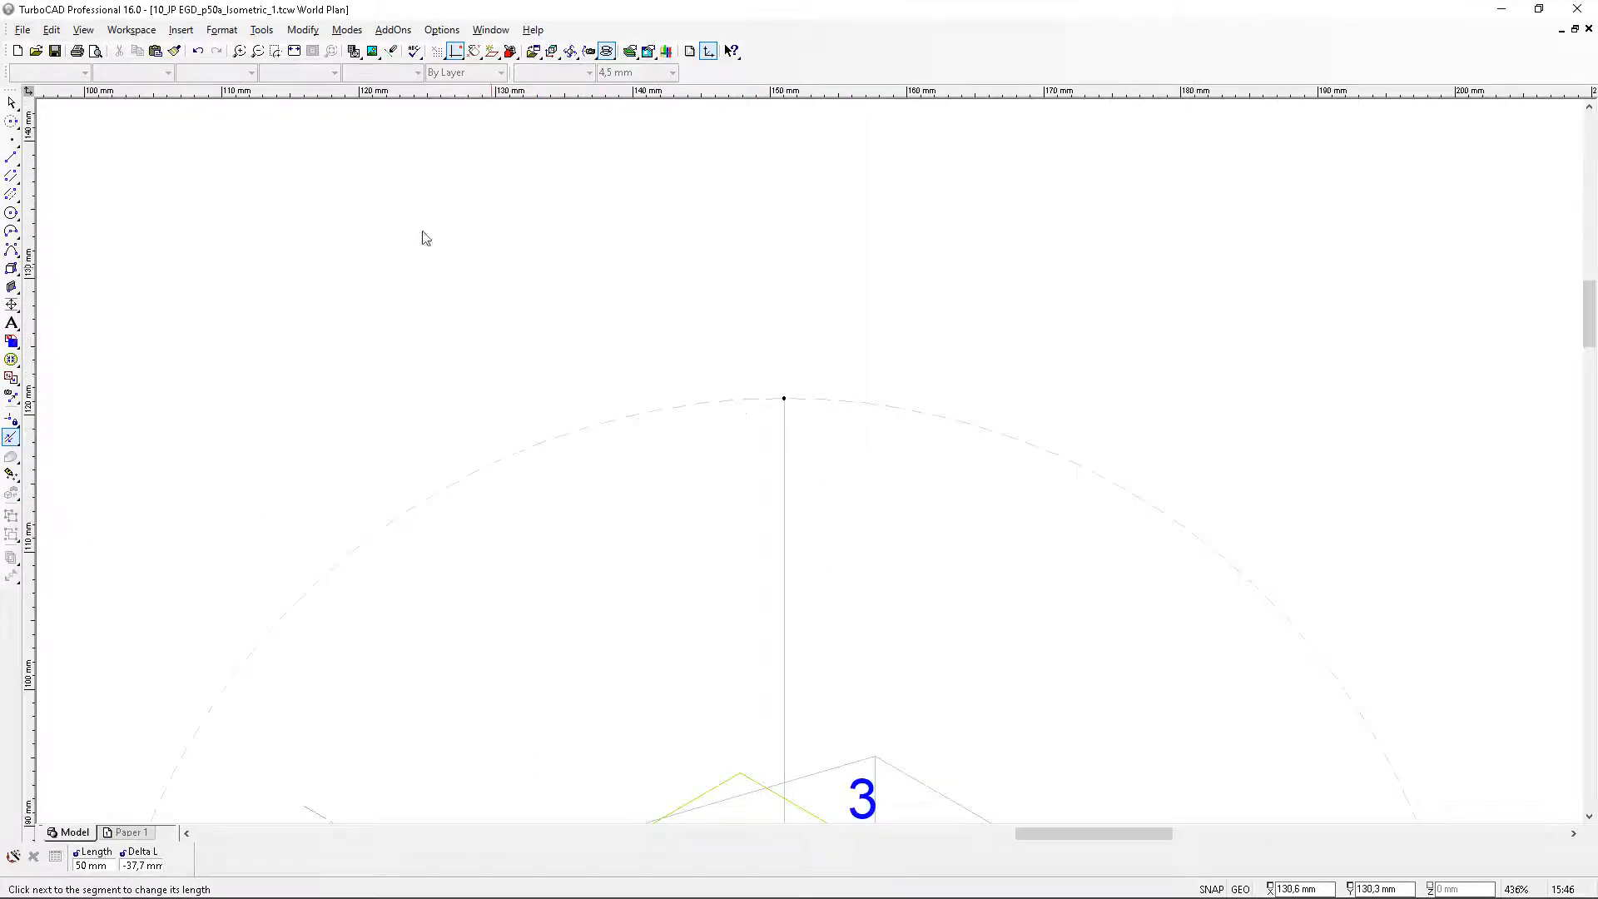
Clear all construction geometry from the drawing, removing the 50 mm construction circle
left_click(54, 29)
mouse_move(166, 161)
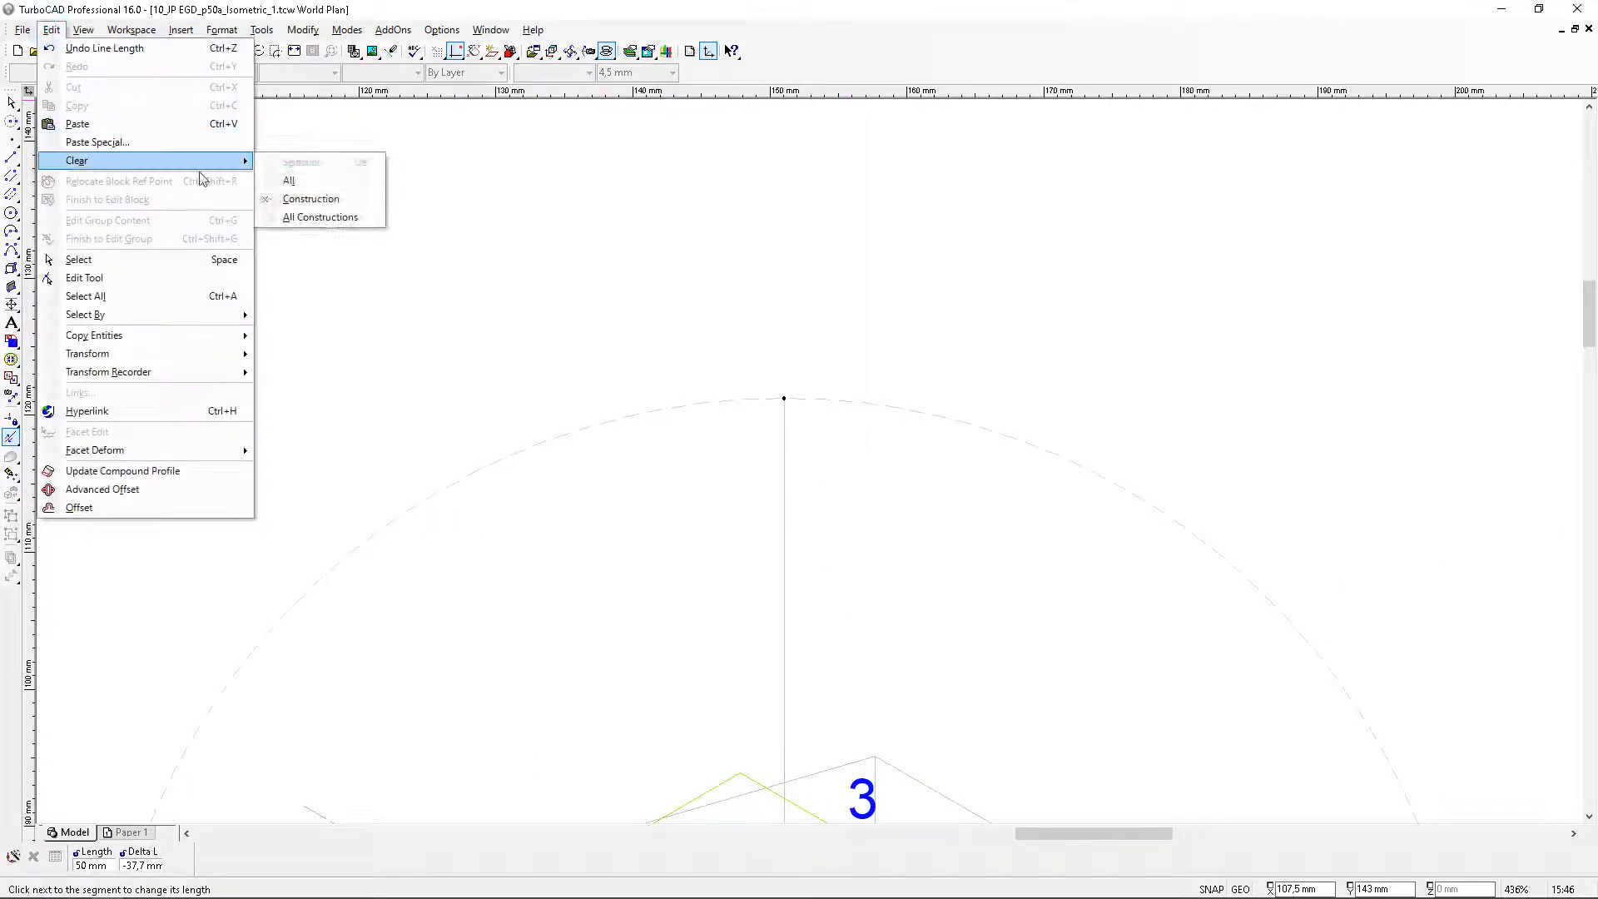
left_click(299, 218)
scroll(749, 375, "down", 2)
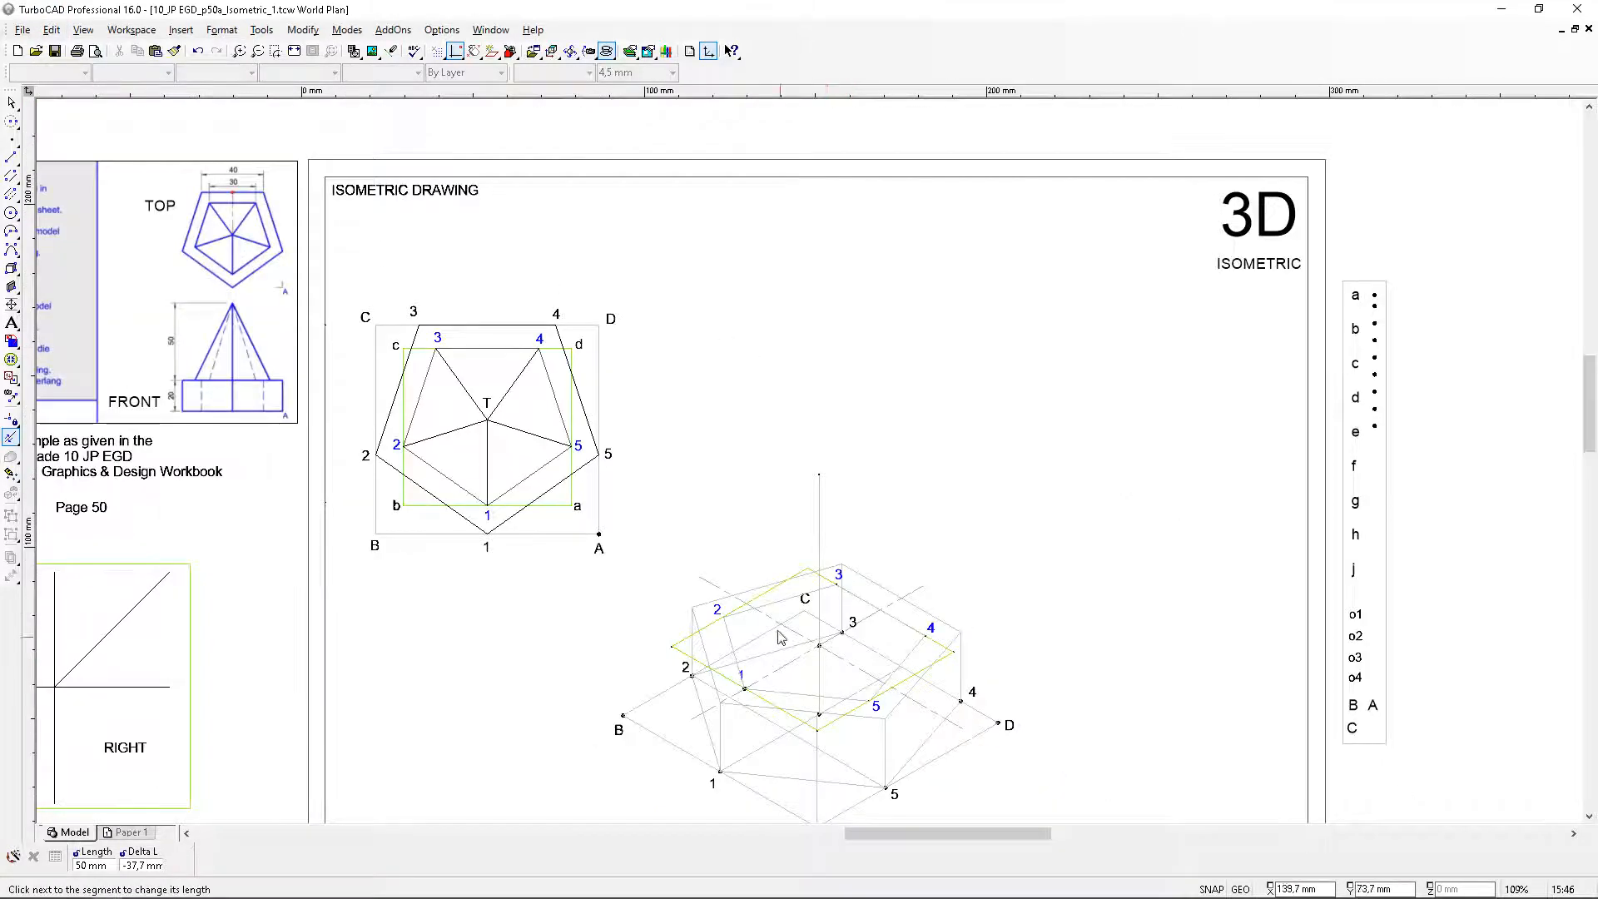
scroll(813, 469, "up", 1)
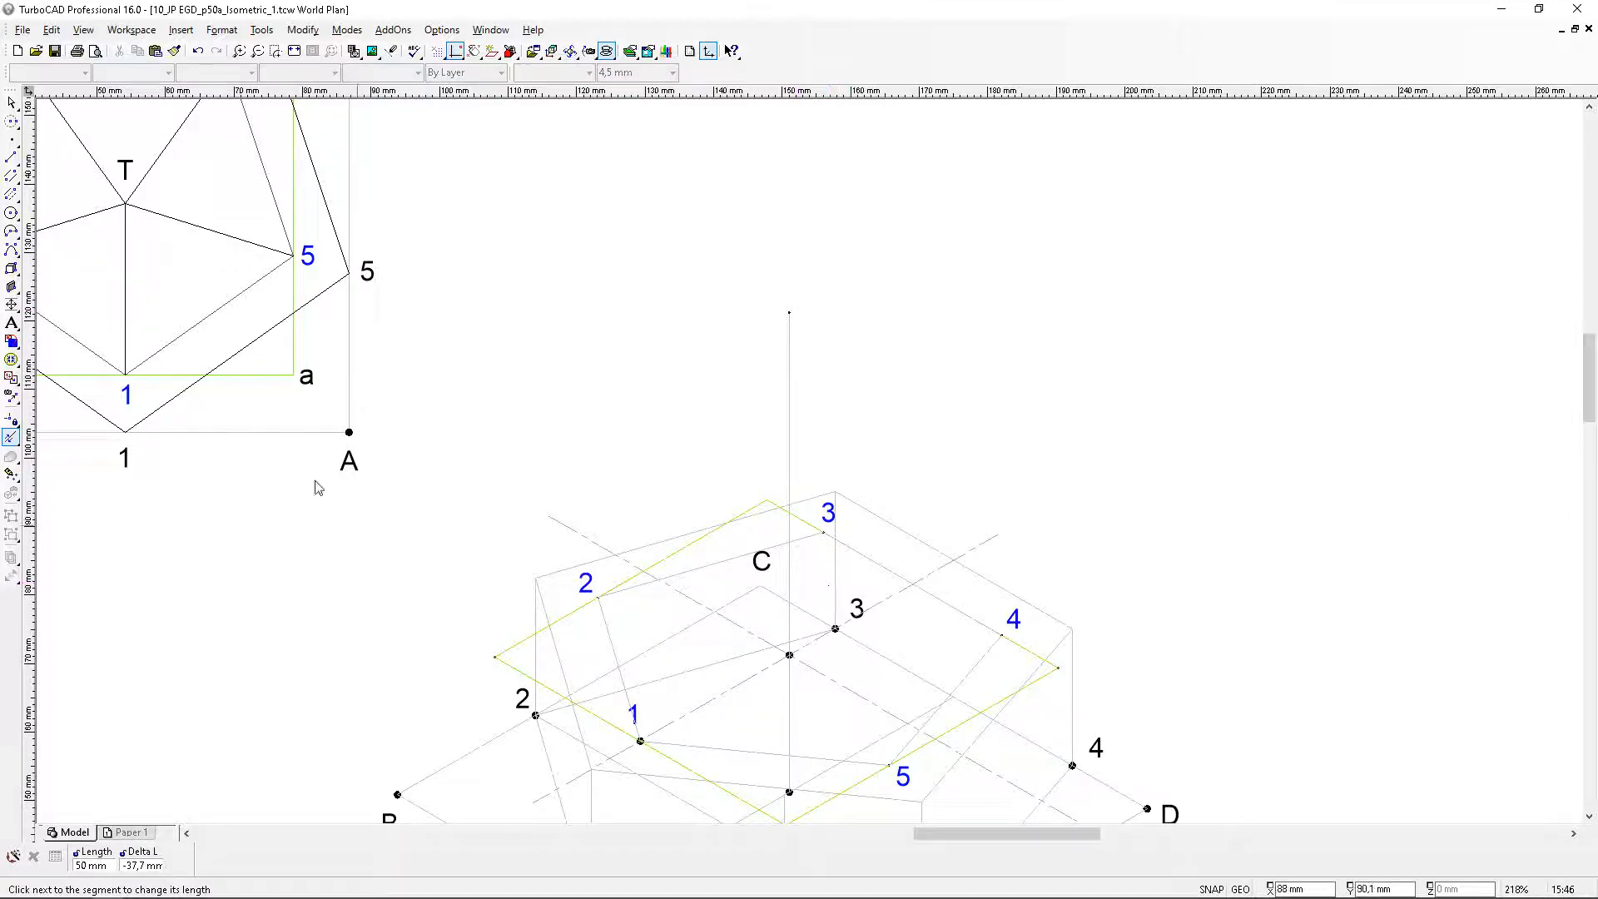
Set the colour for new single lines to Black
left_click(11, 156)
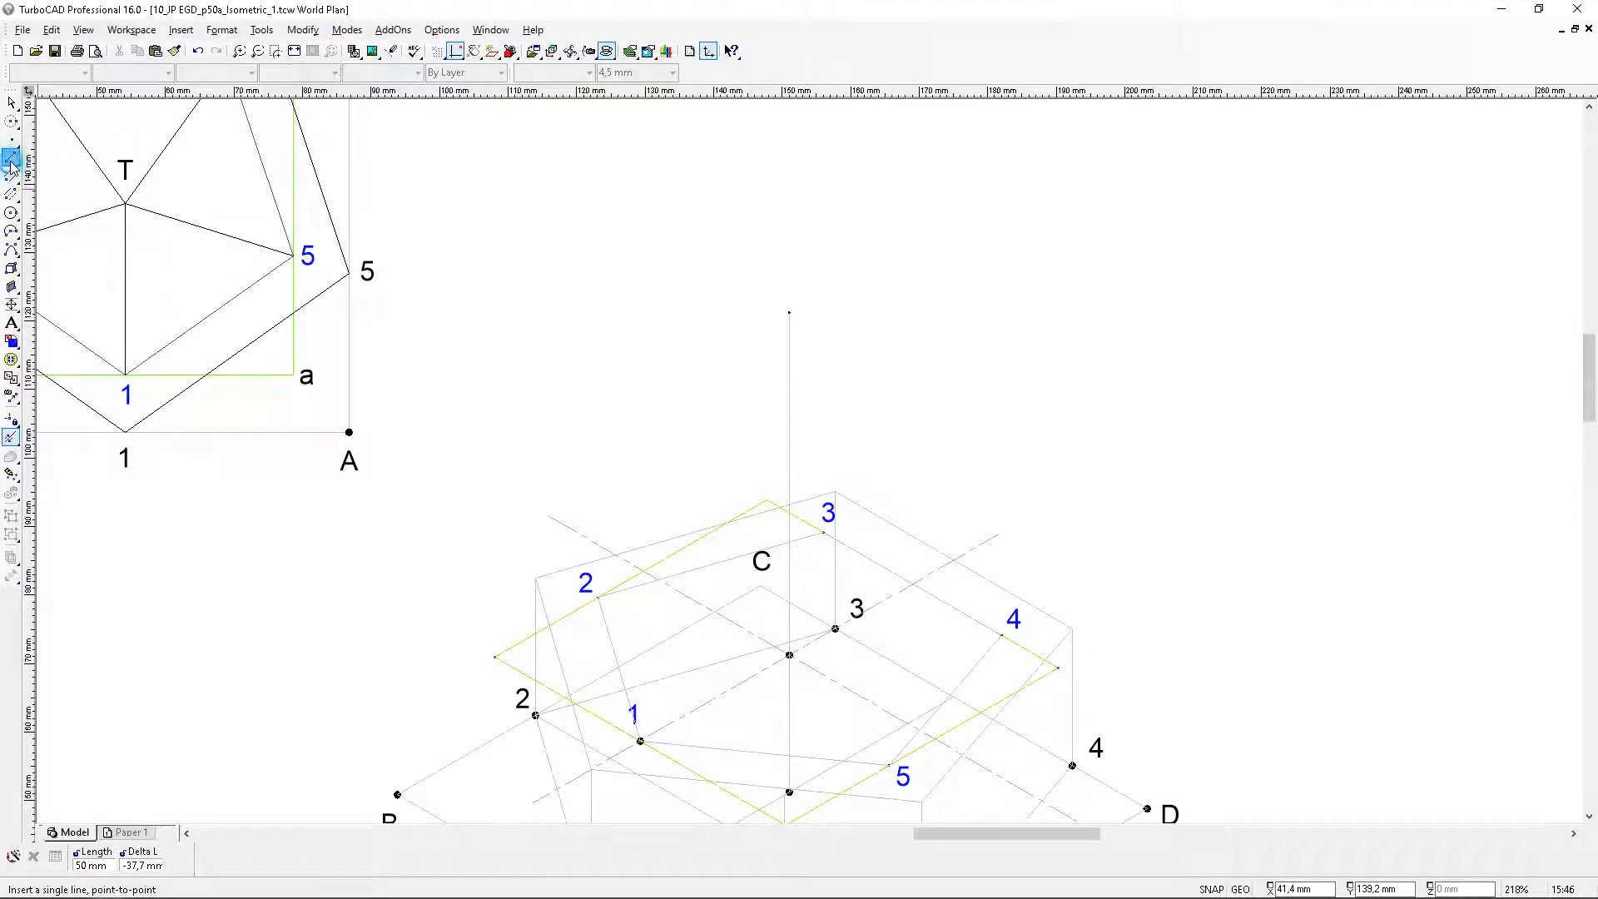
left_click(252, 73)
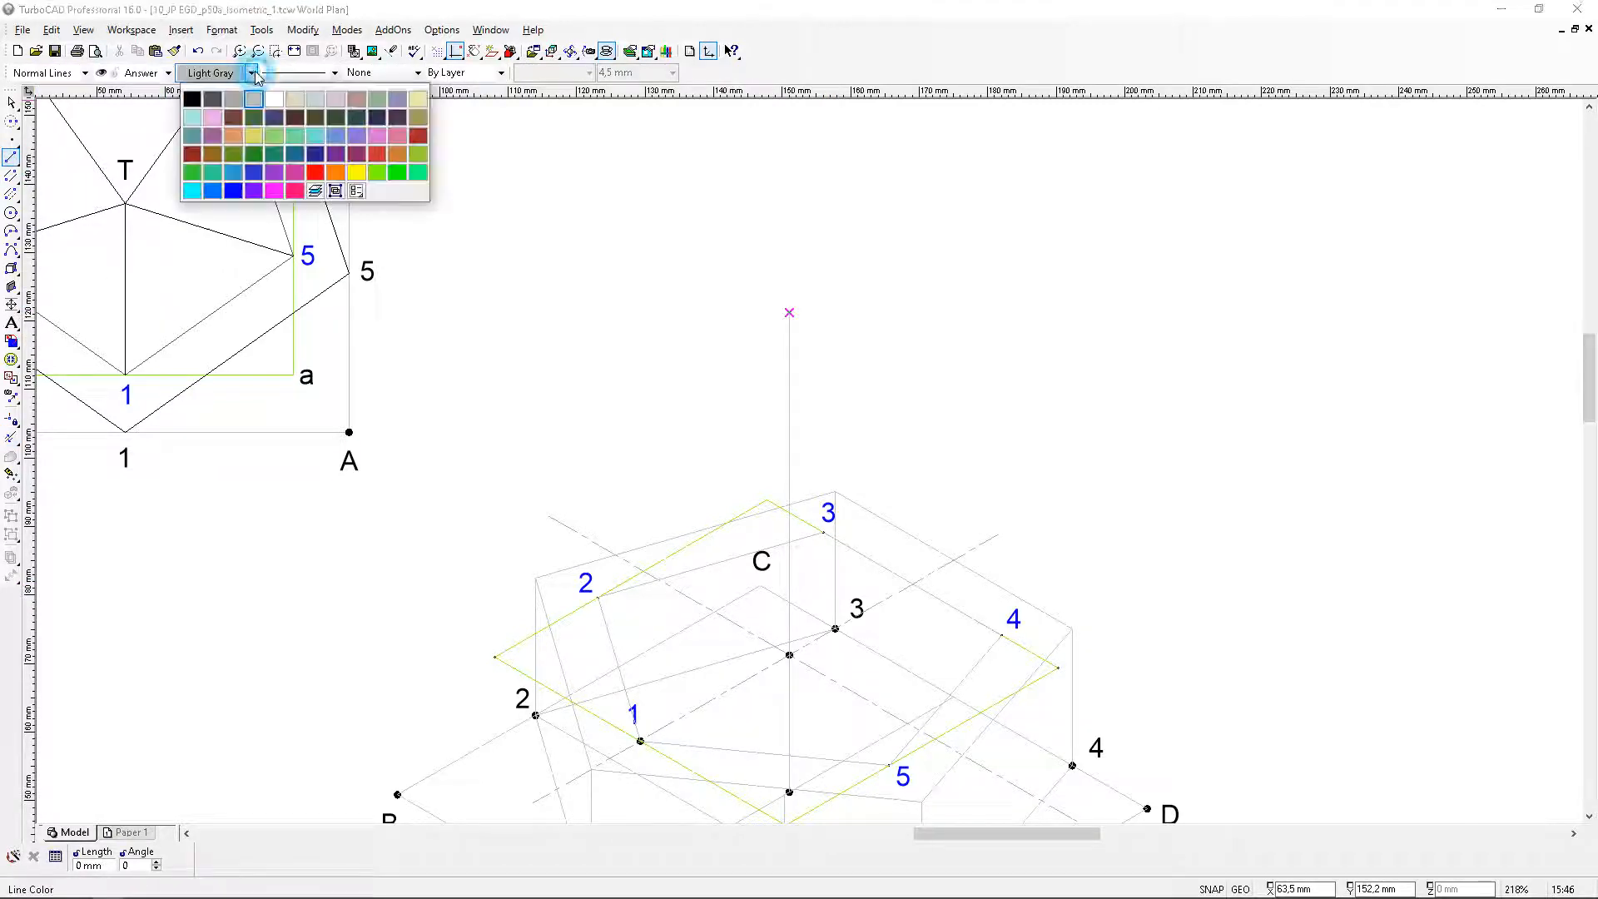
left_click(195, 102)
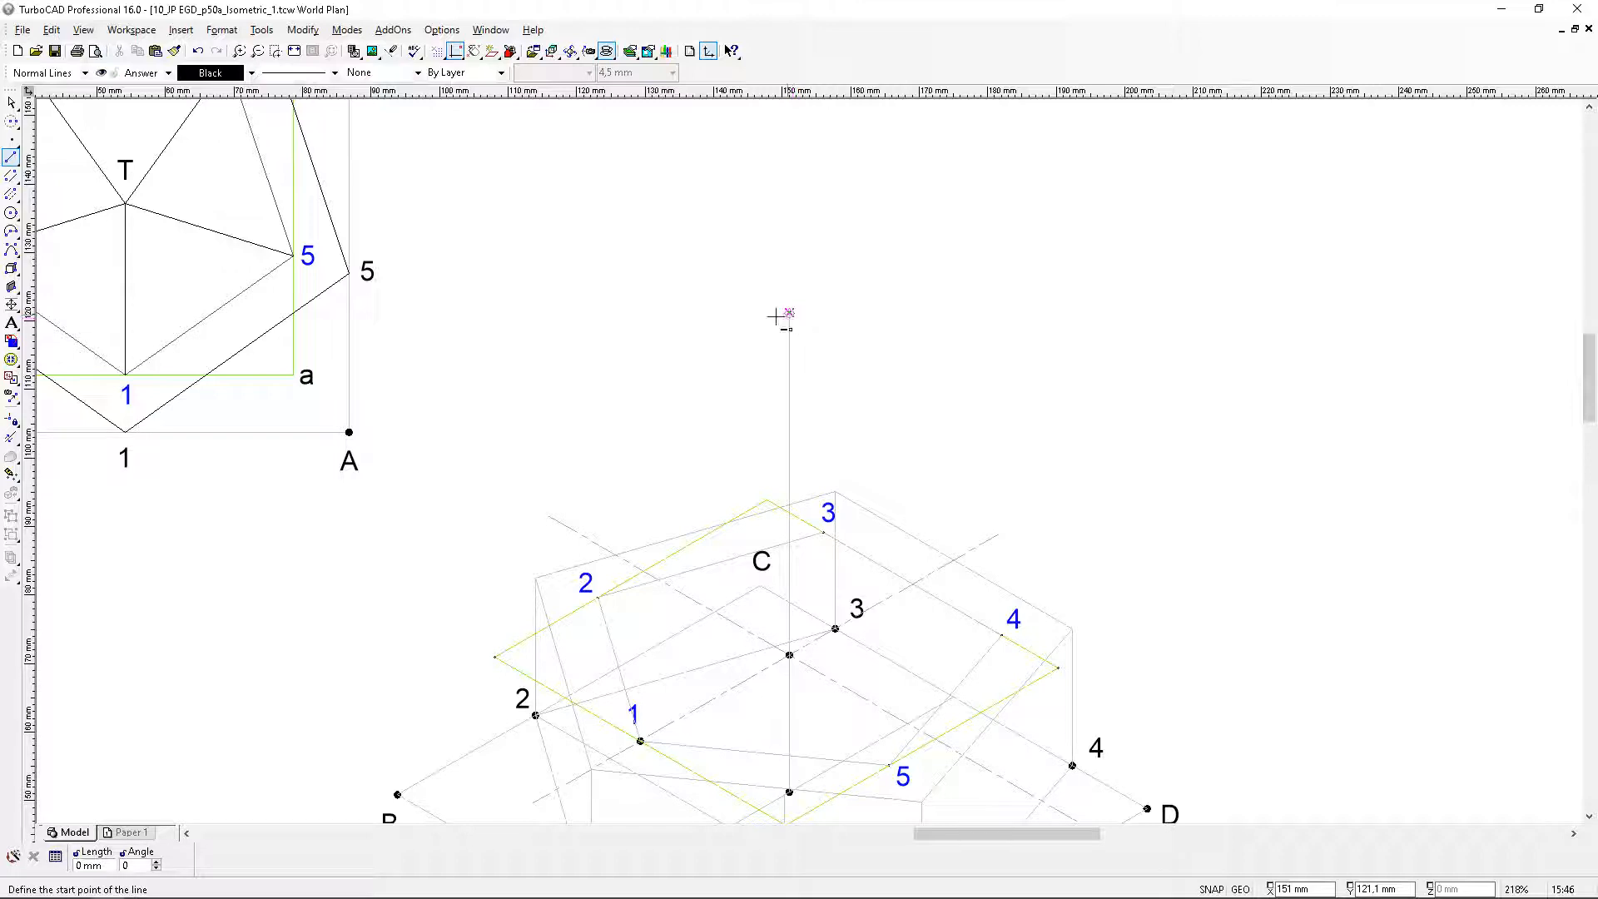
Copy the label T from the top view and place it just above the apex dot of the isometric drawing
left_click(12, 103)
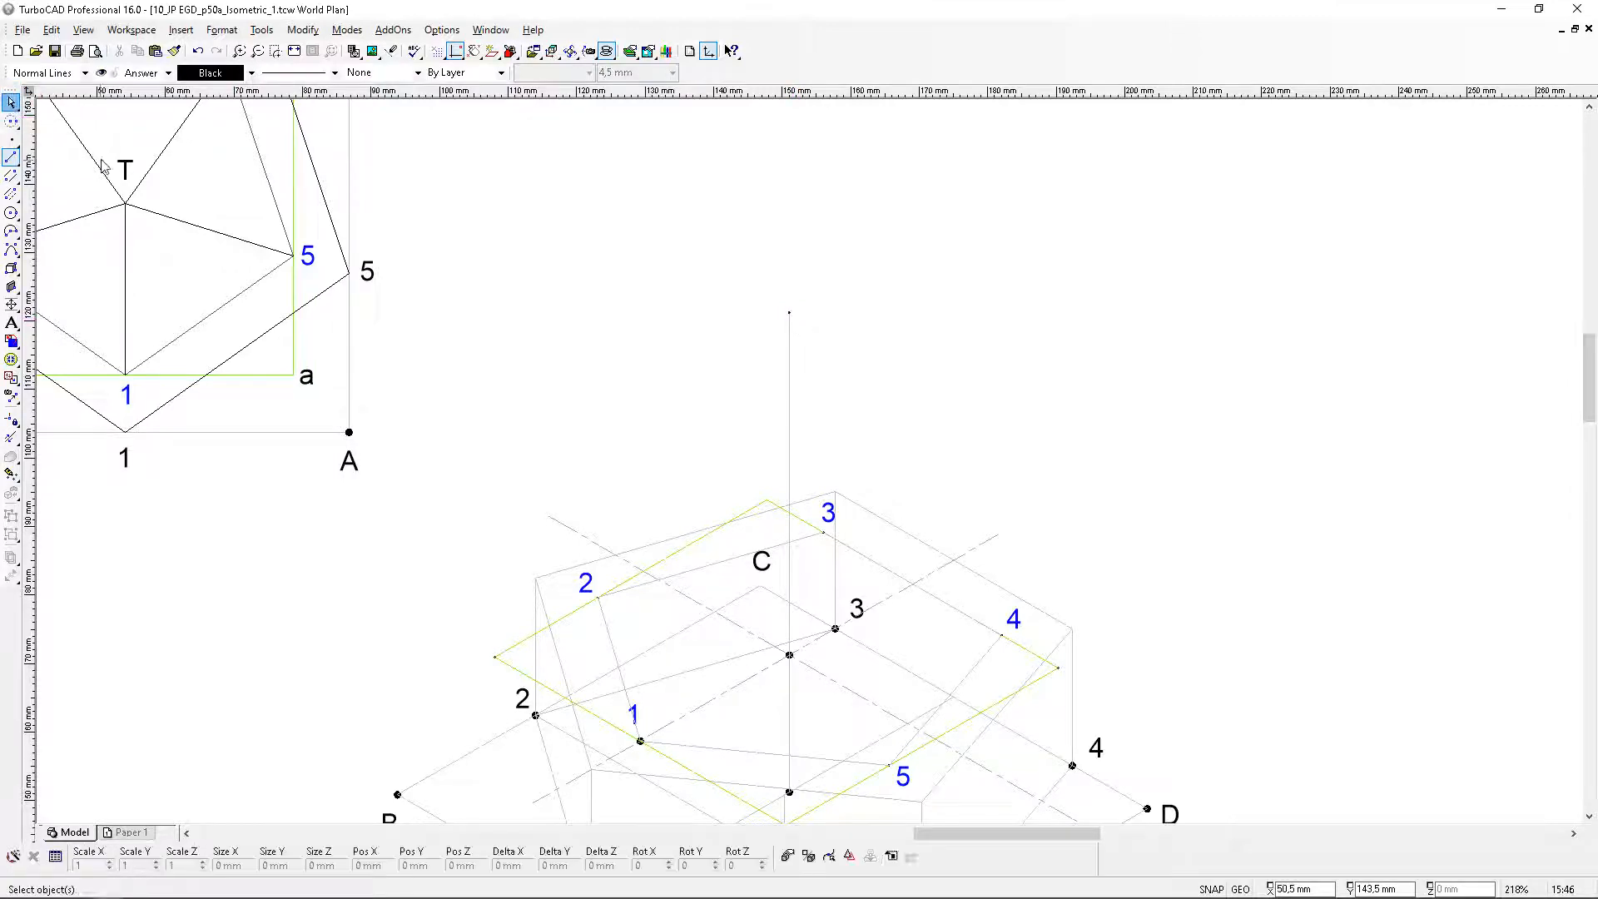
left_click(125, 170)
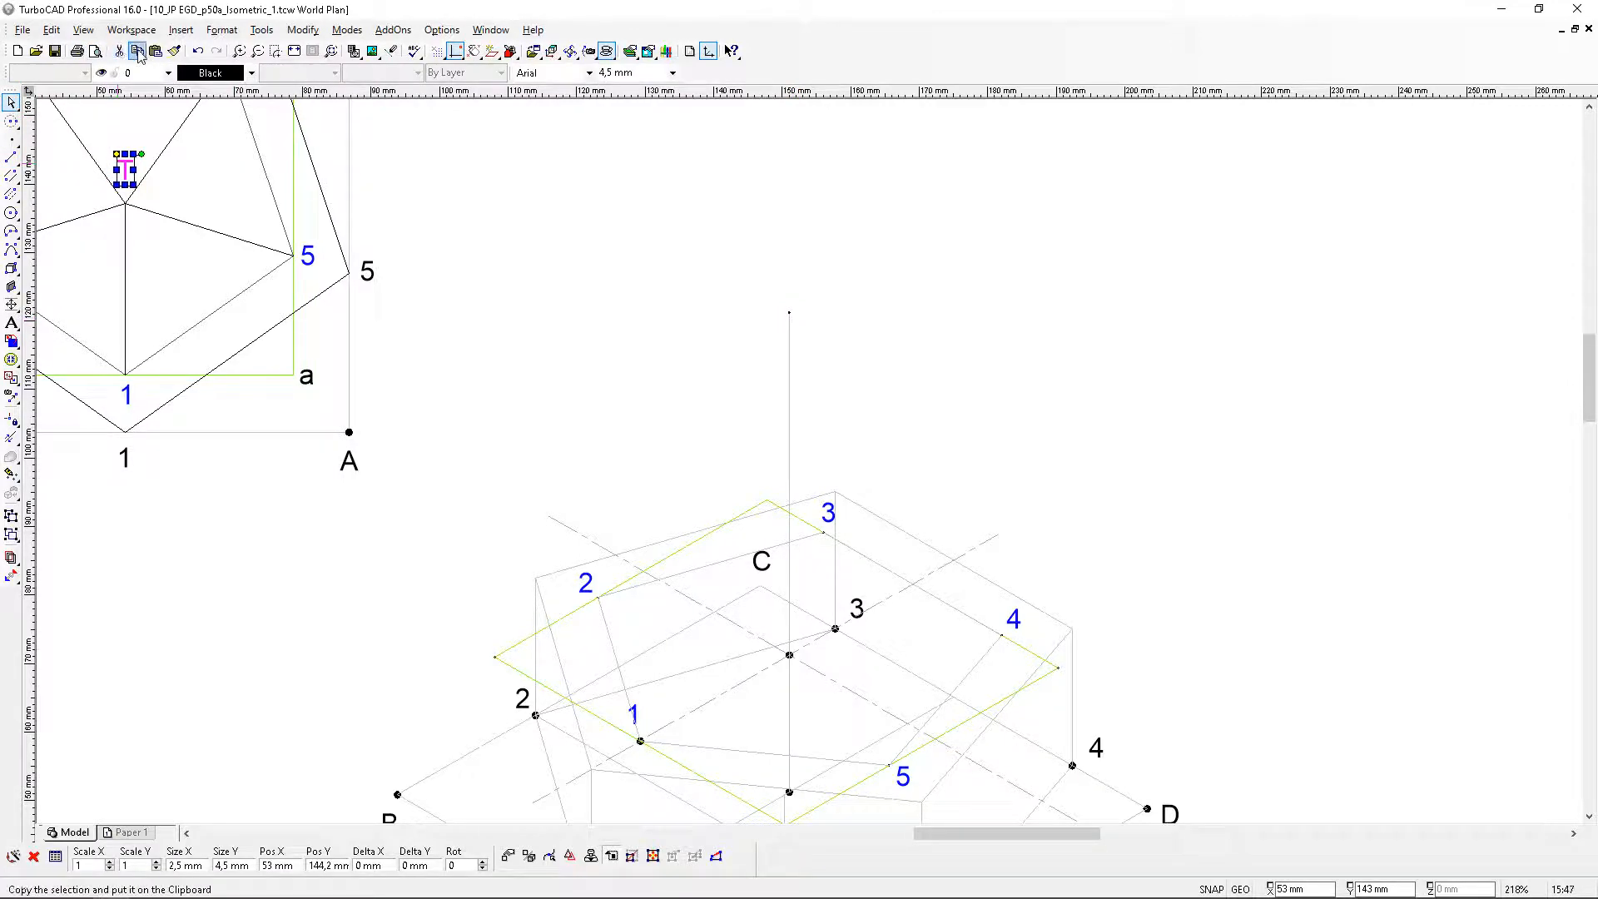
left_click(138, 51)
left_click(156, 52)
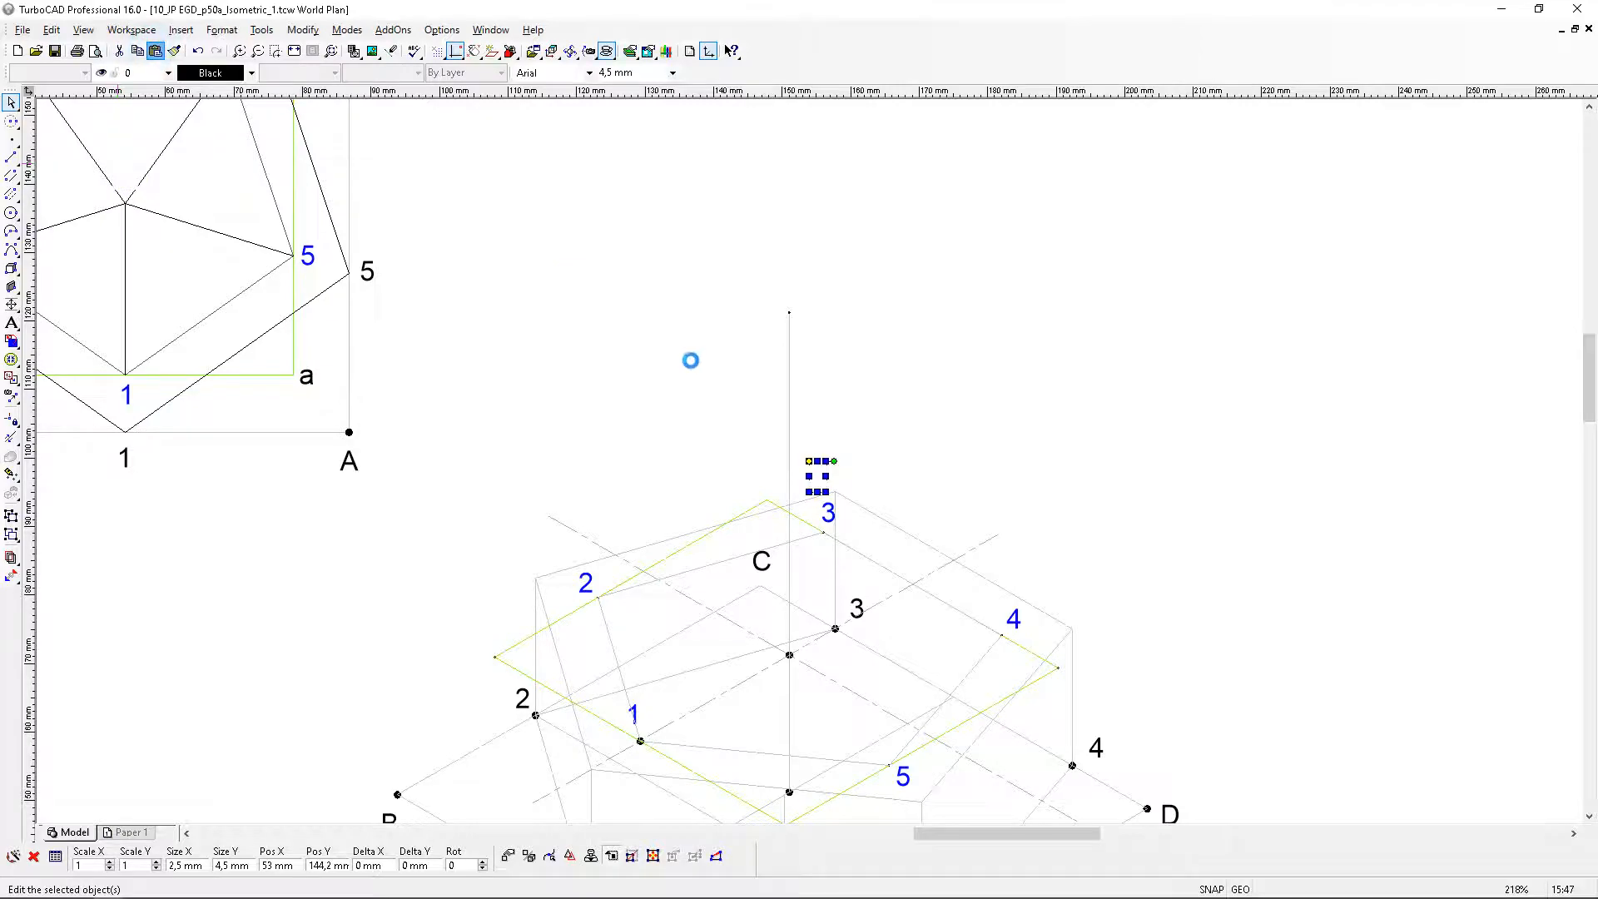
left_click(809, 461)
scroll(762, 273, "up", 1)
scroll(834, 464, "up", 1)
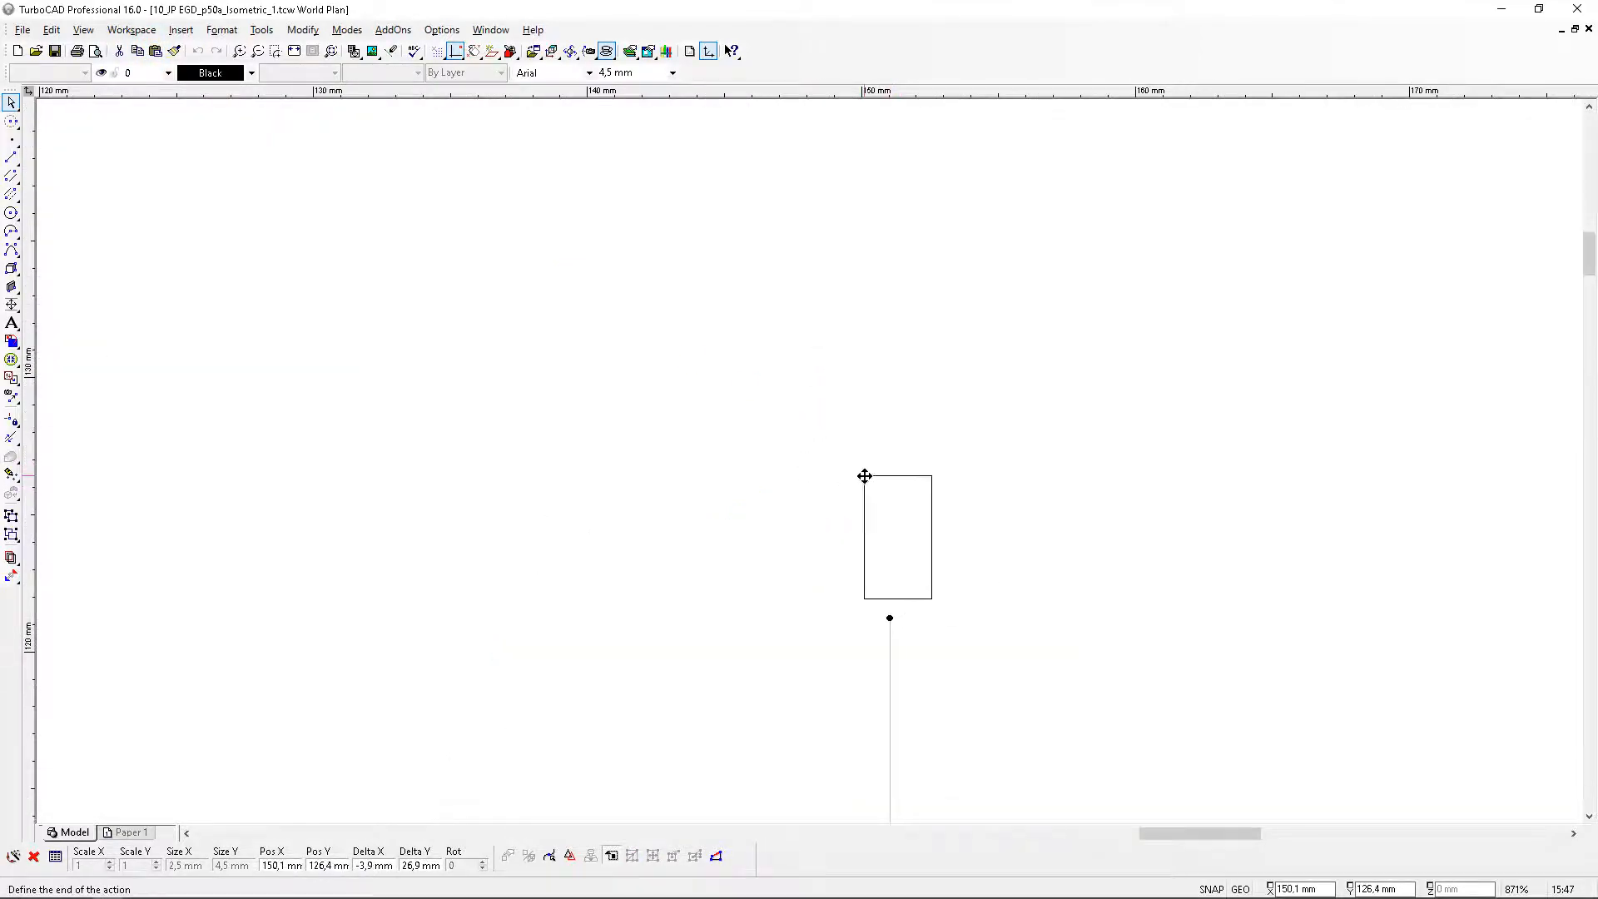
left_click(863, 475)
left_click(1282, 586)
scroll(969, 563, "down", 3)
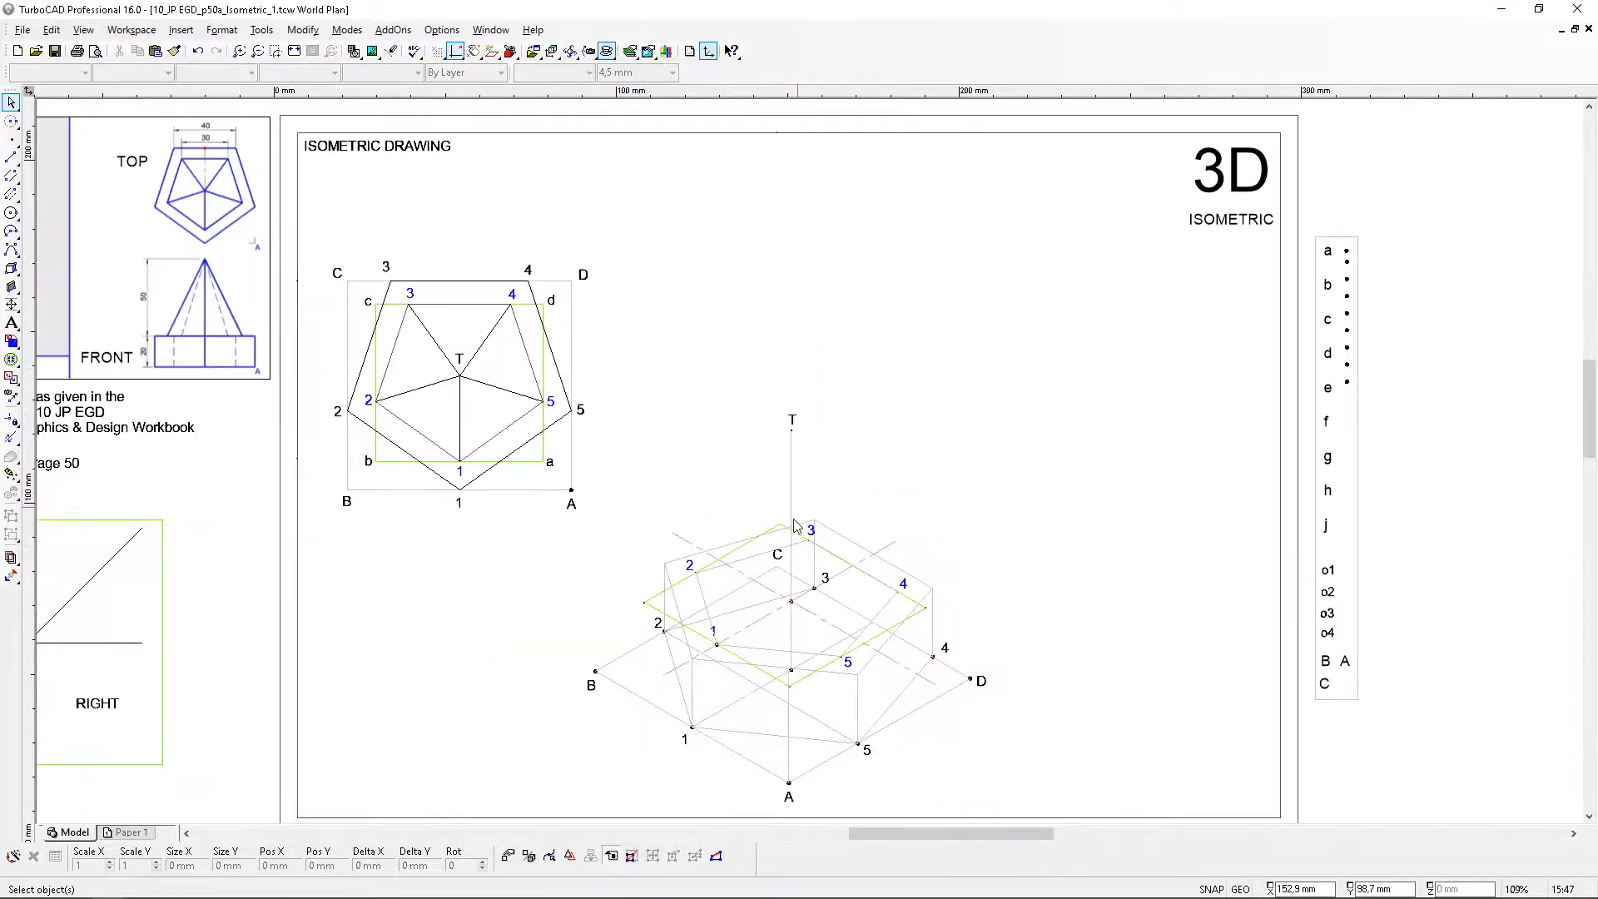
Draw a black line from blue point 1 of the isometric drawing to the apex T
scroll(819, 469, "up", 1)
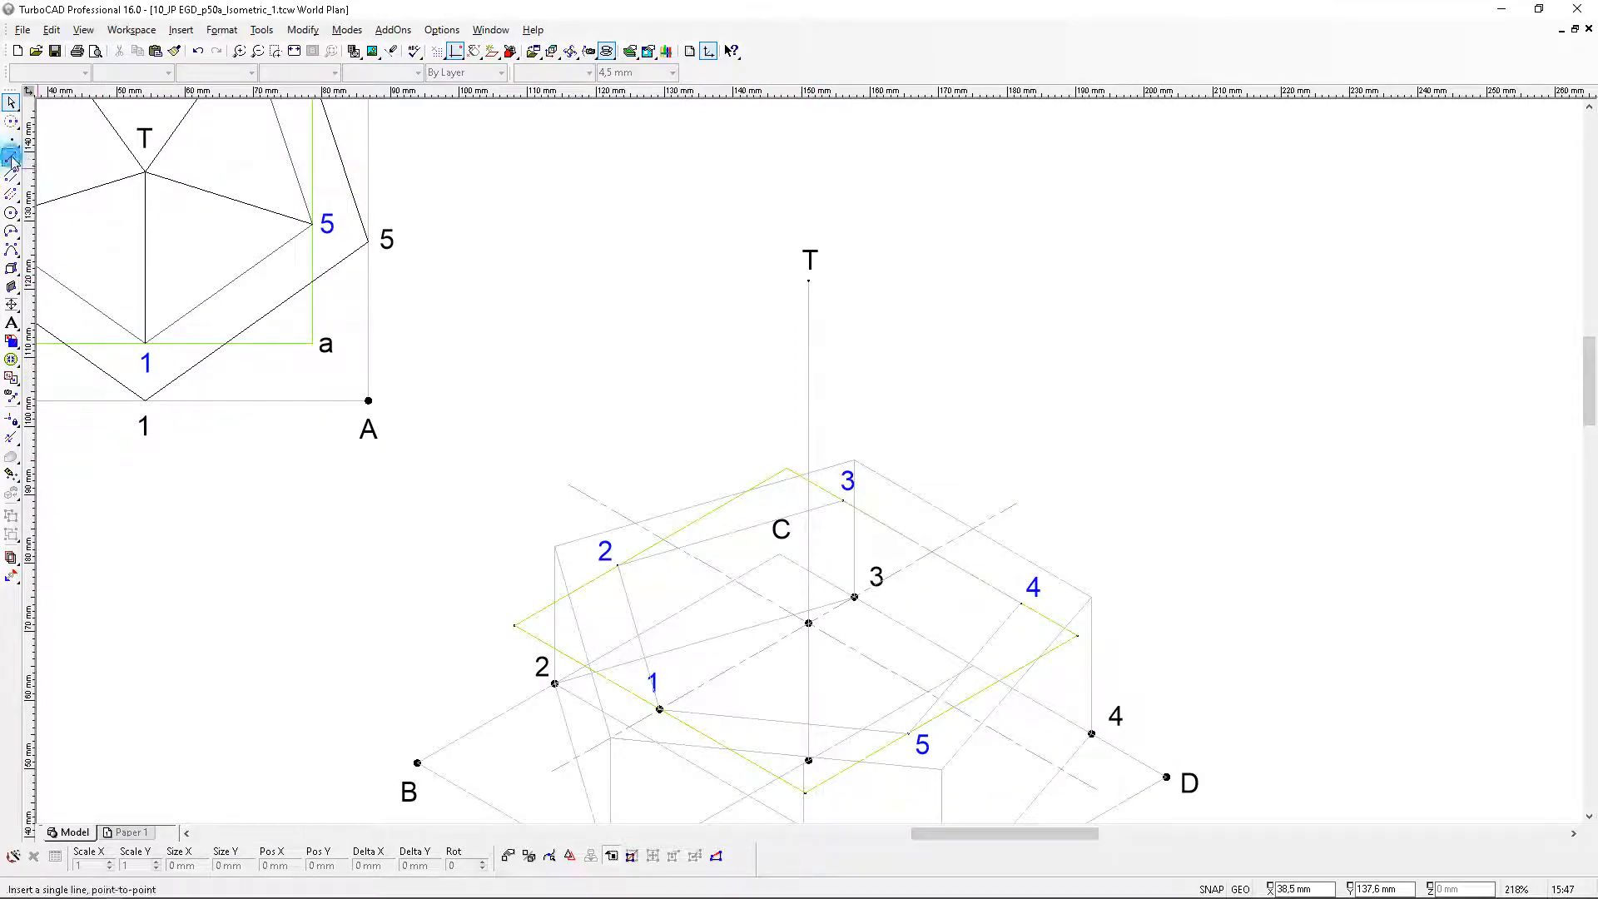
left_click(12, 157)
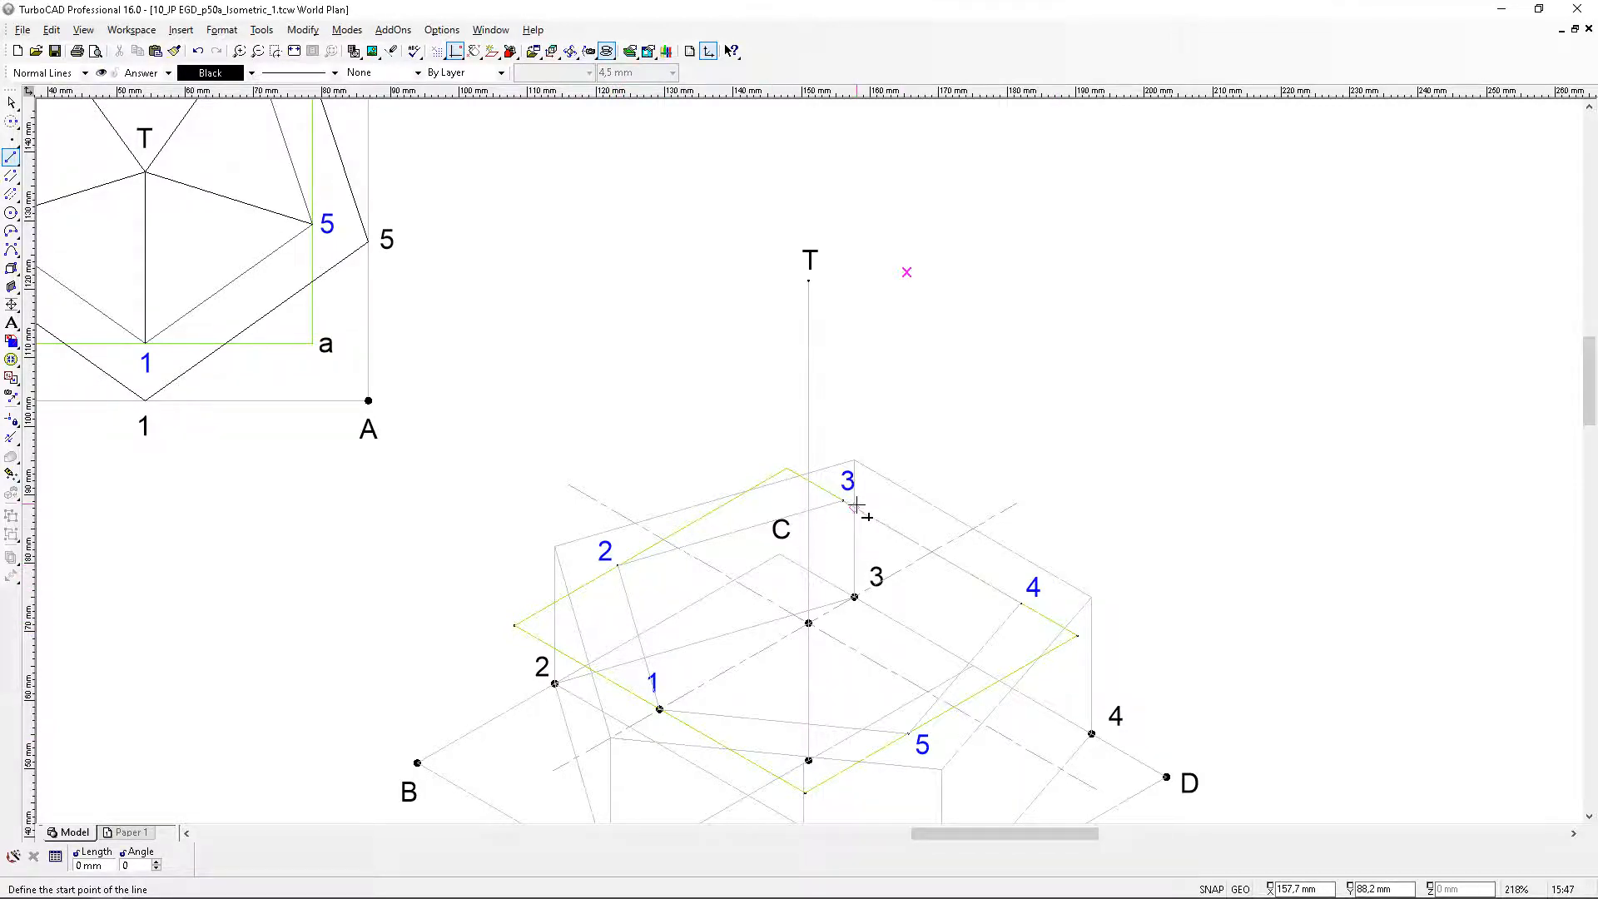
scroll(678, 706, "up", 3)
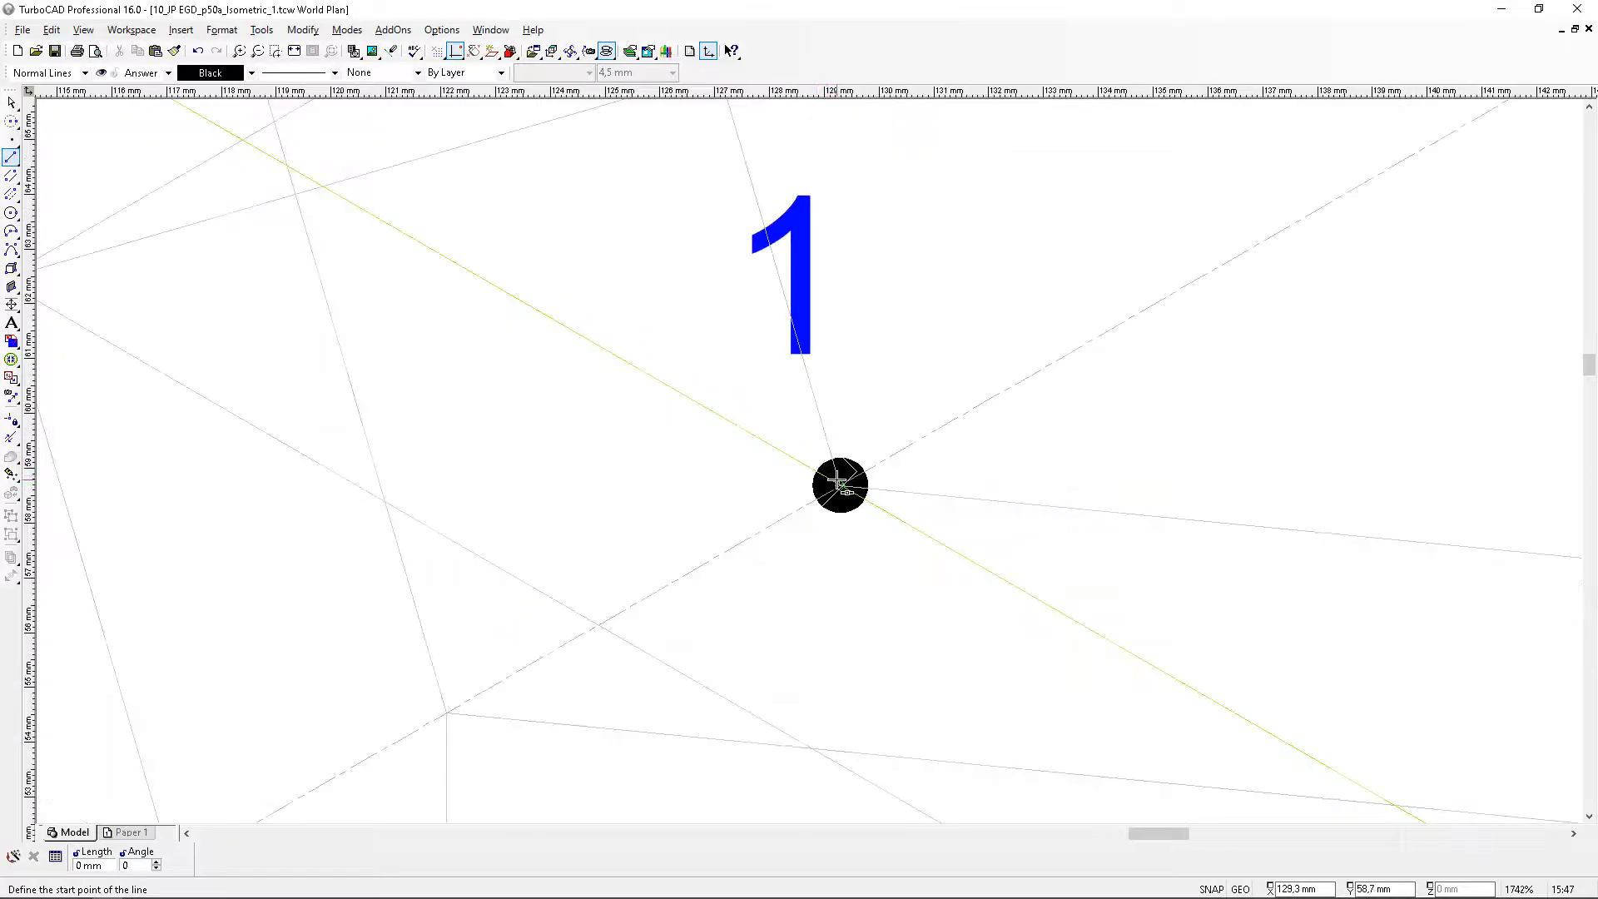
left_click(840, 484)
scroll(929, 395, "down", 3)
scroll(885, 232, "up", 2)
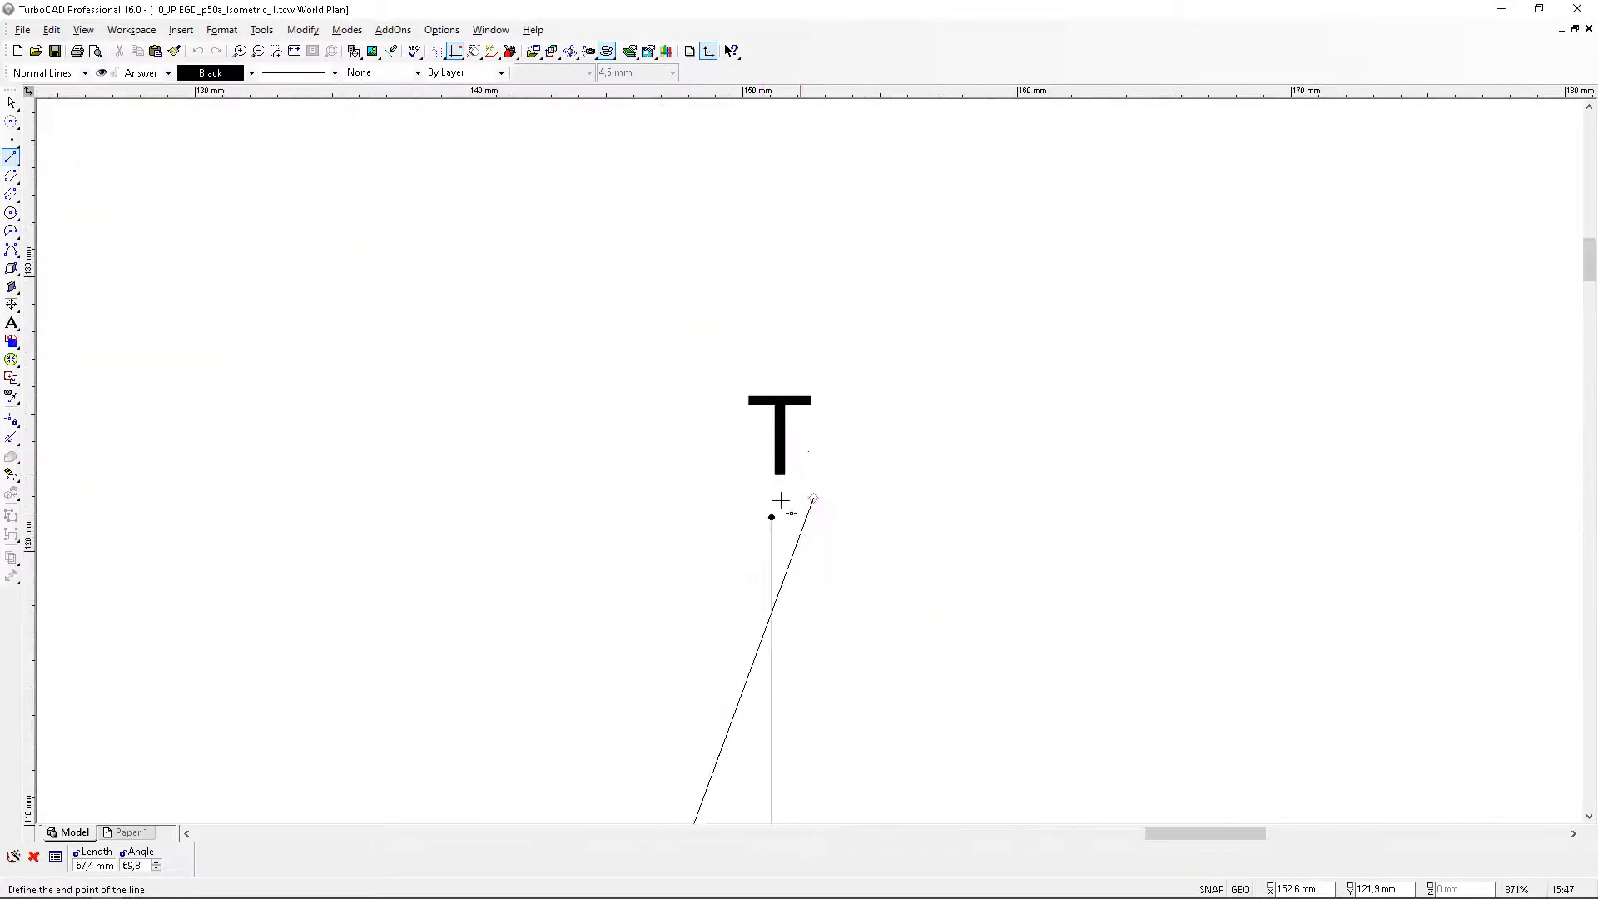
scroll(835, 419, "up", 2)
left_click(836, 419)
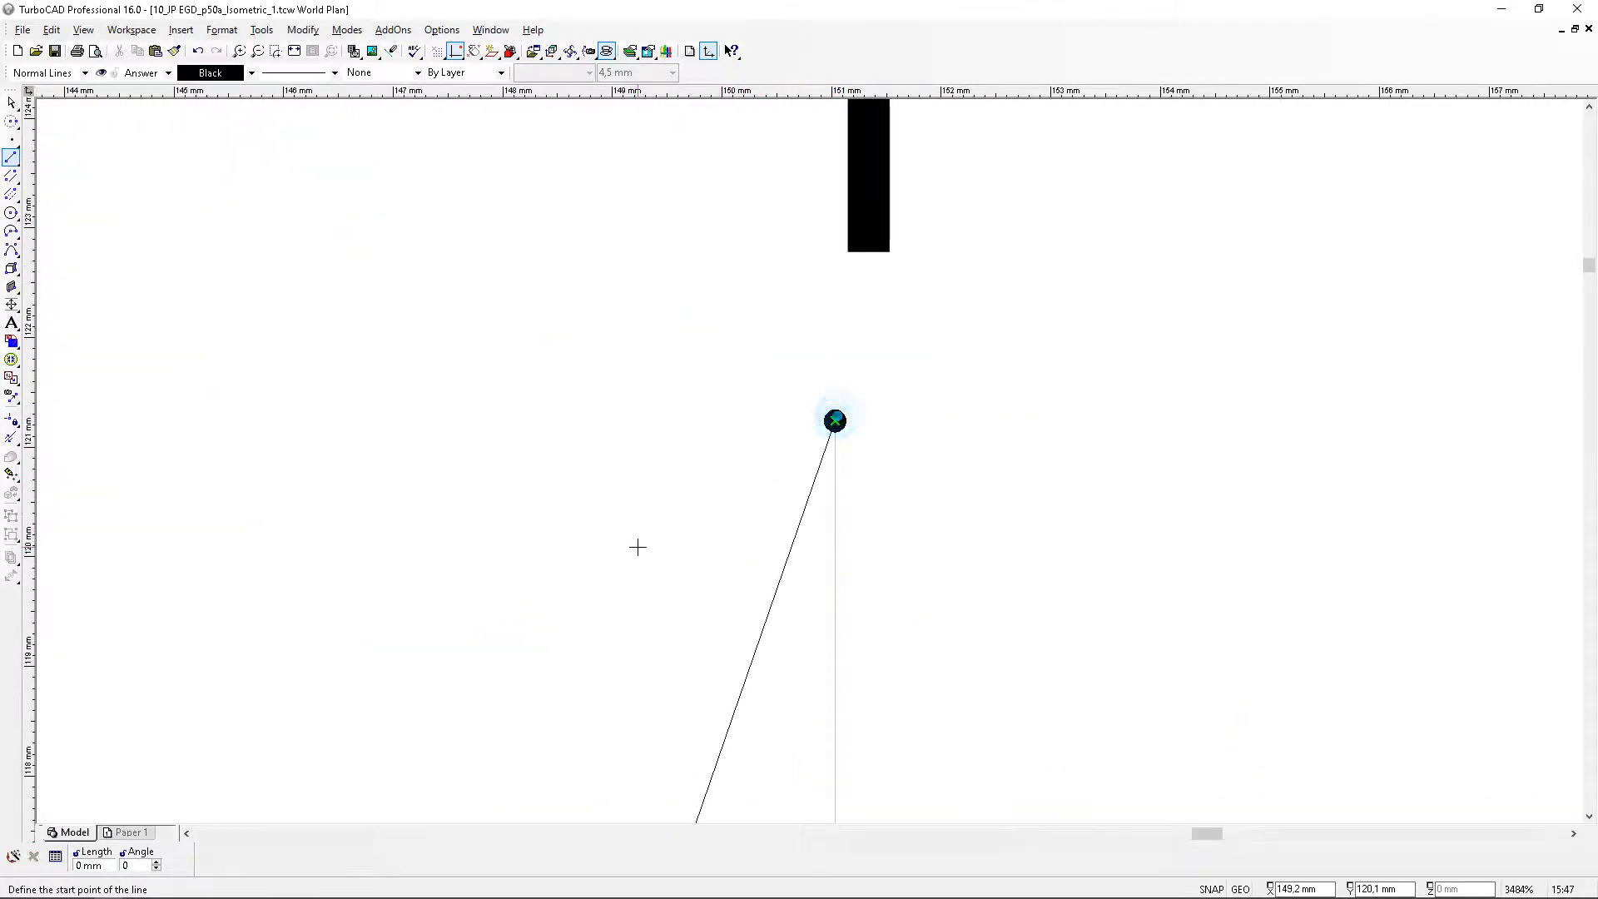
Draw a black line from blue point 2 of the isometric drawing to the apex T
scroll(808, 462, "down", 4)
scroll(715, 598, "up", 2)
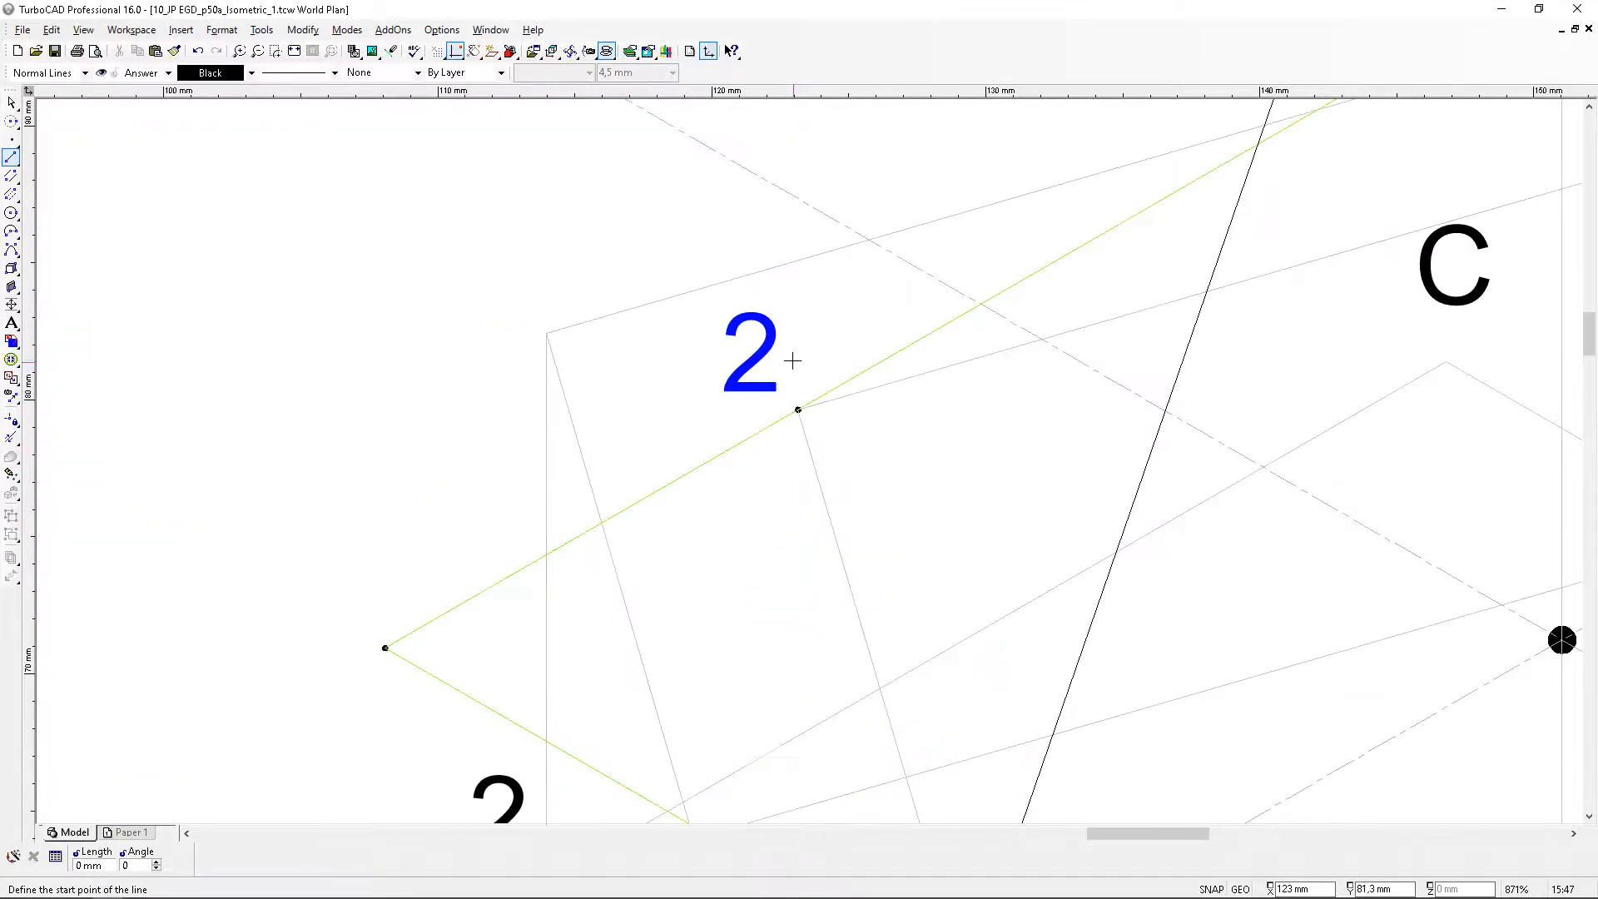
scroll(803, 399, "up", 2)
left_click(790, 505)
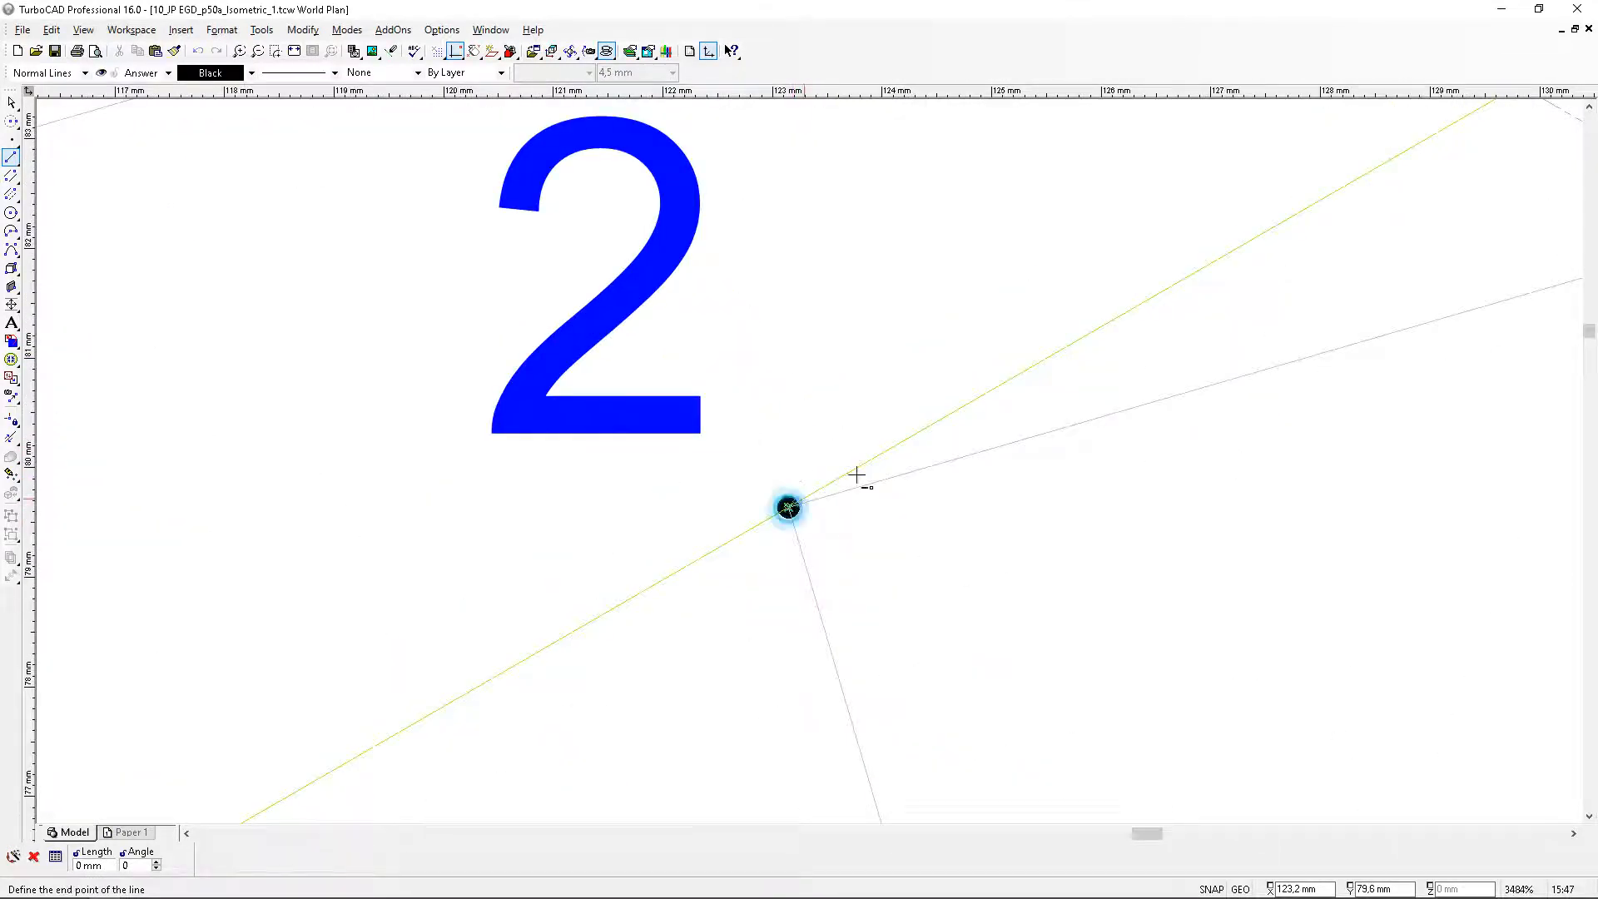
scroll(866, 416, "down", 3)
scroll(871, 392, "down", 4)
scroll(813, 463, "up", 6)
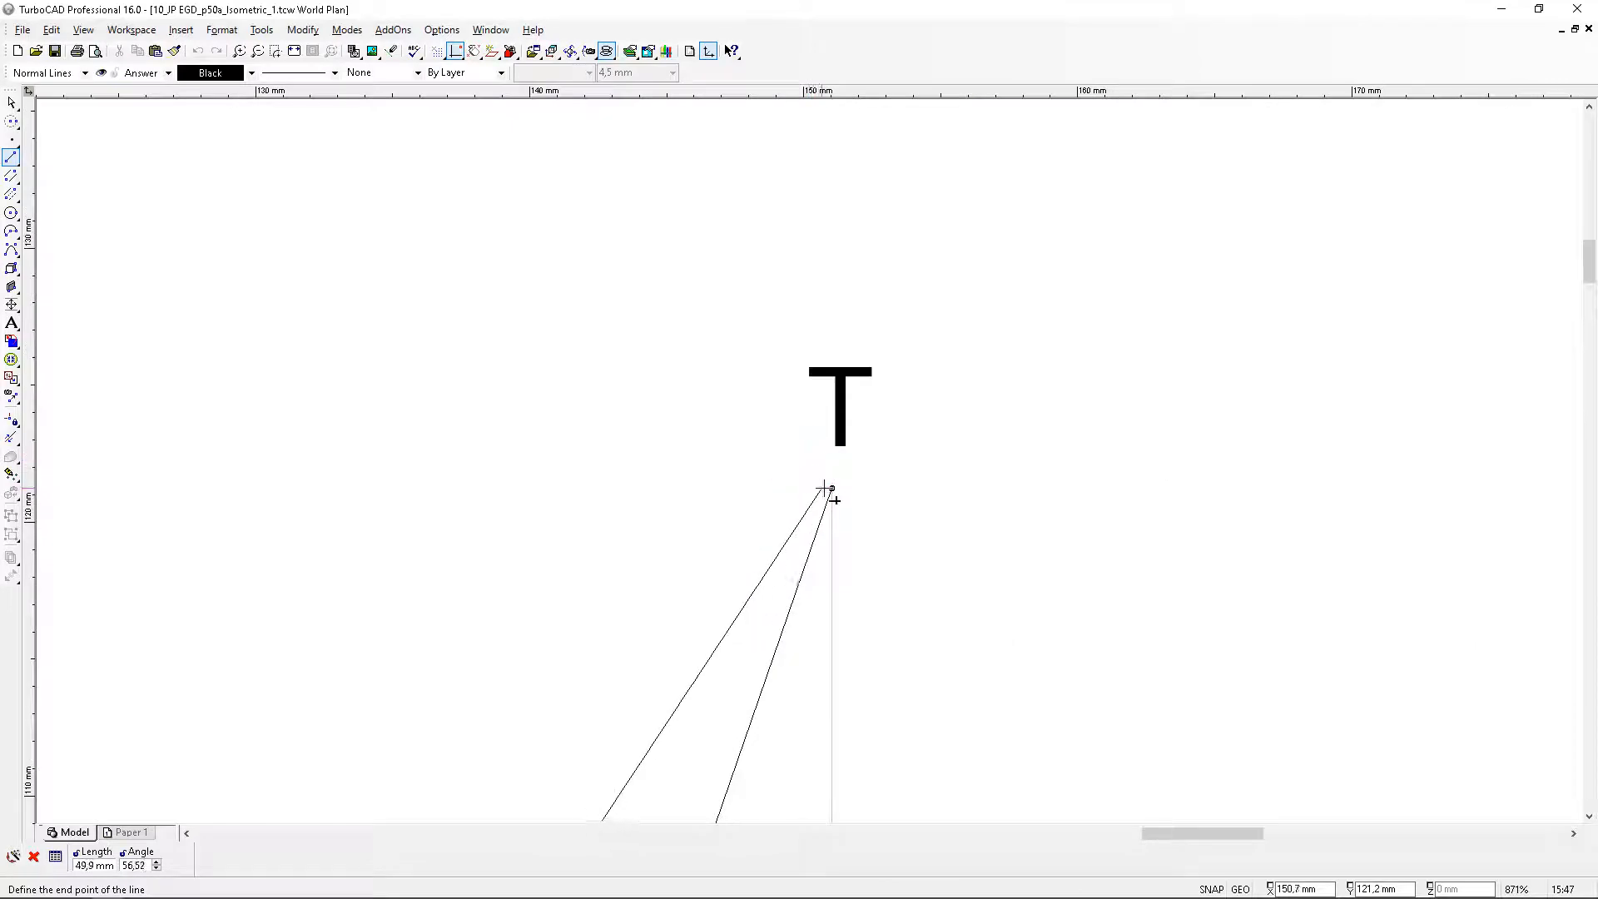
left_click(830, 456)
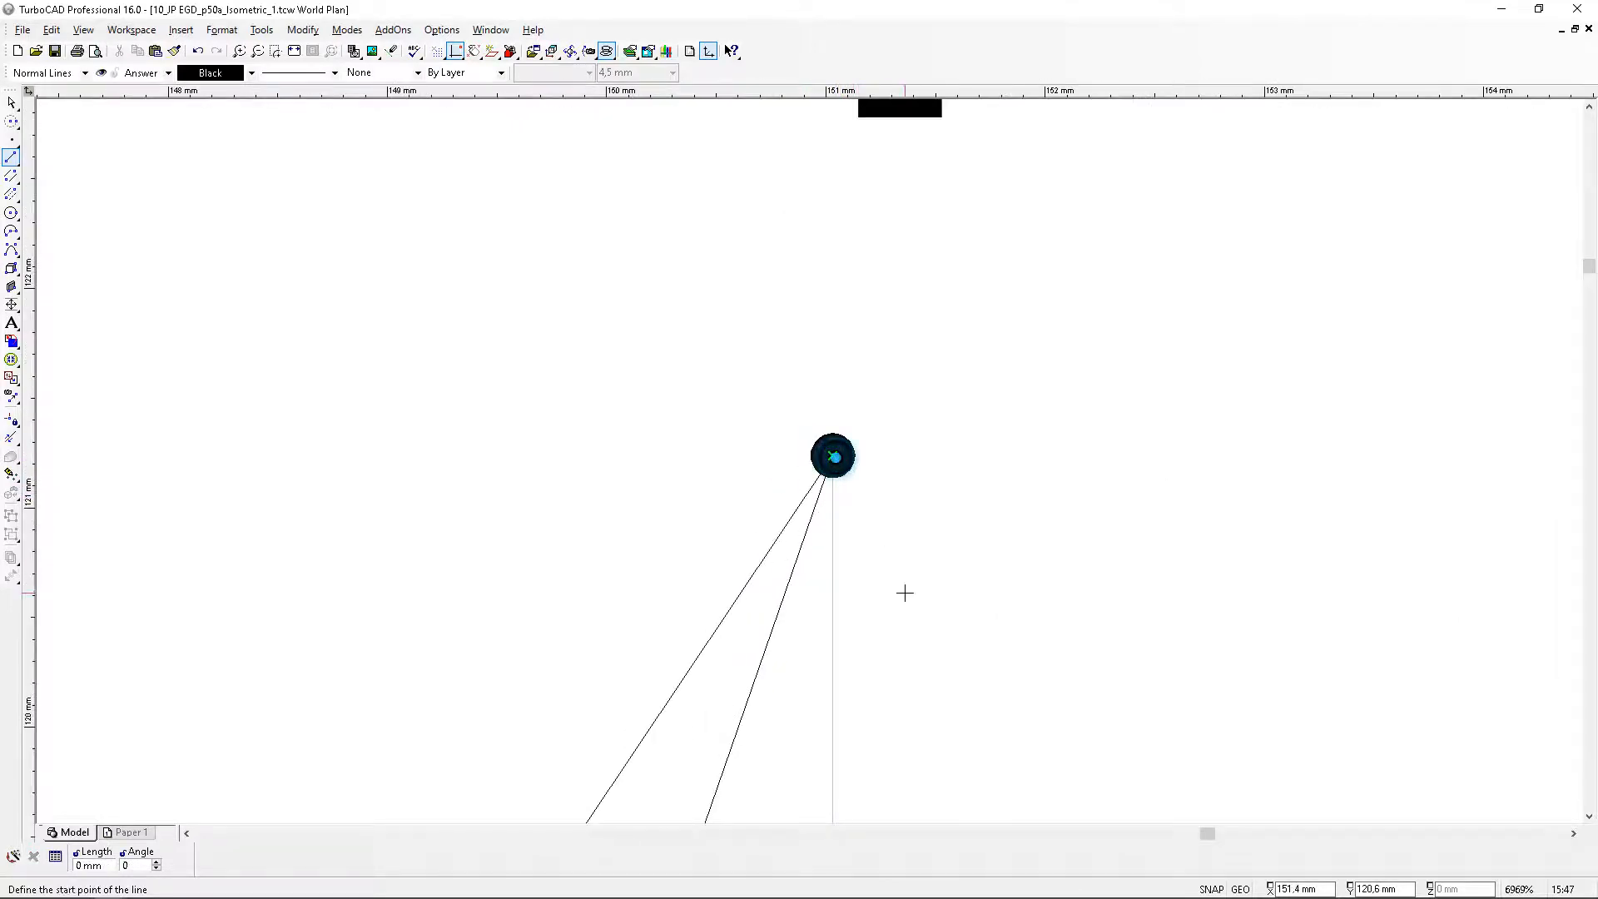
Draw a black line from blue point 5 of the isometric drawing to the apex T
scroll(820, 481, "down", 5)
scroll(820, 480, "down", 1)
scroll(846, 697, "up", 3)
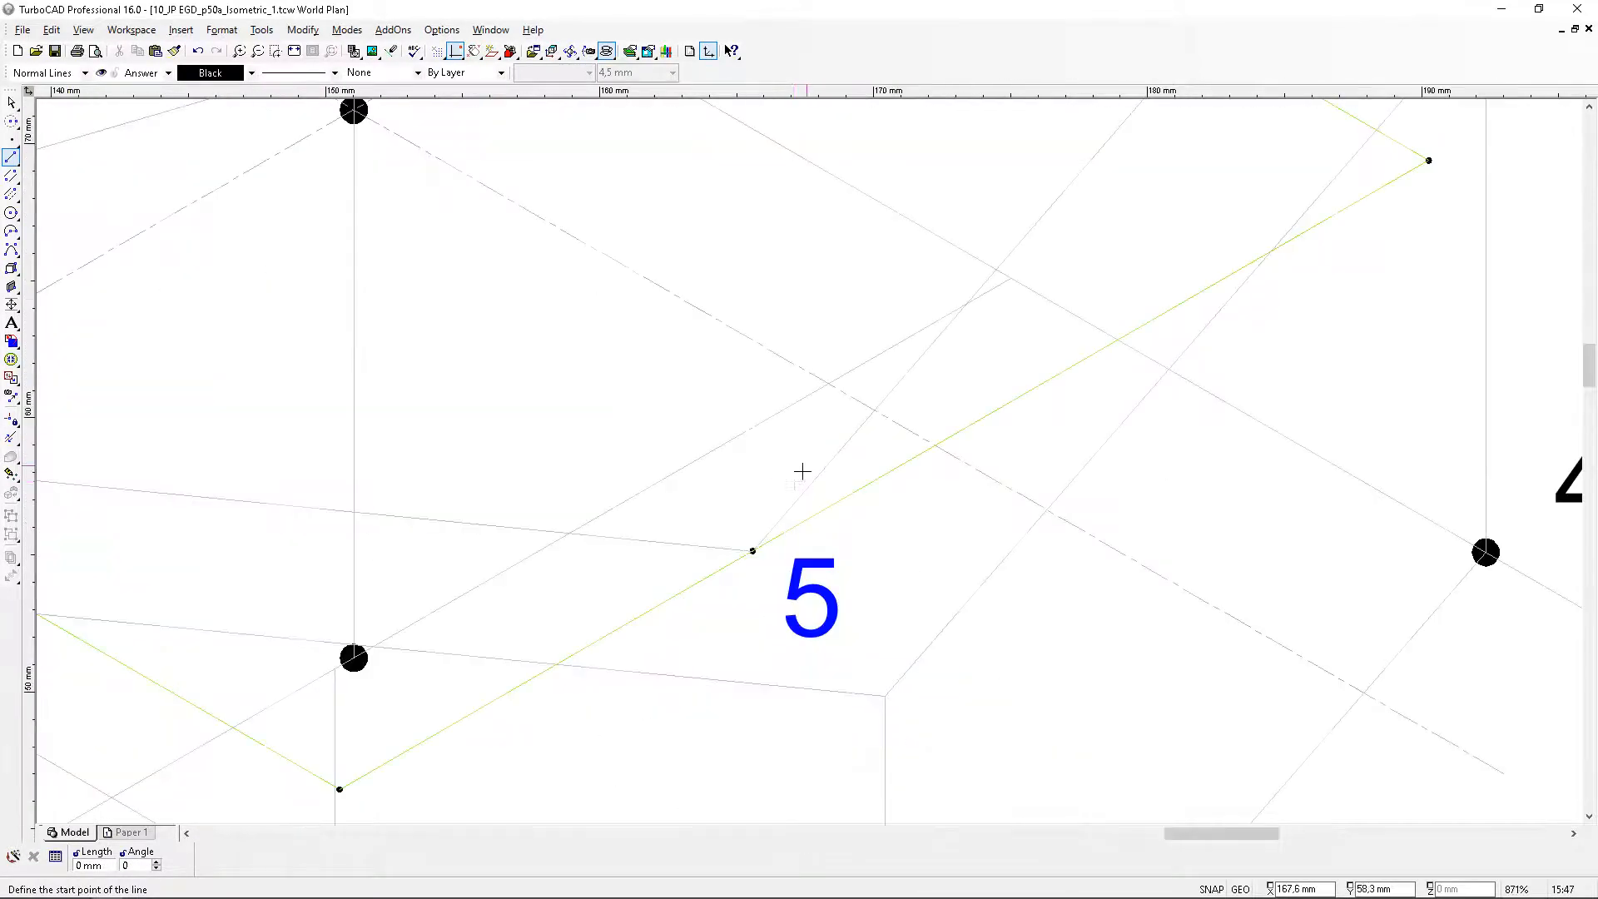
scroll(807, 468, "up", 3)
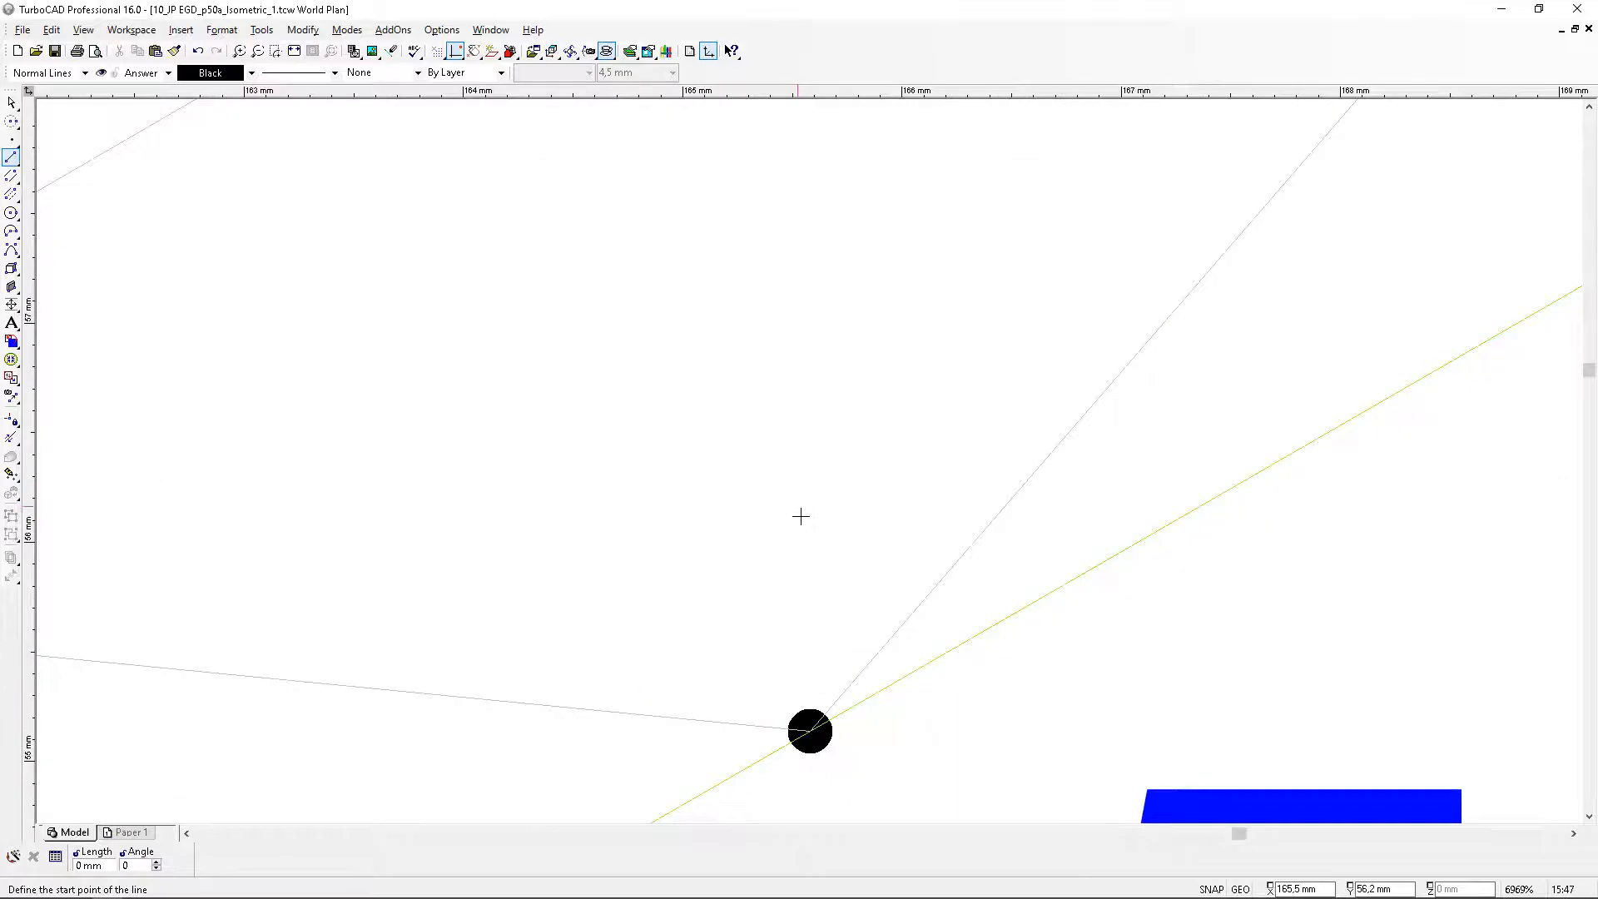
left_click(811, 731)
scroll(803, 454, "down", 5)
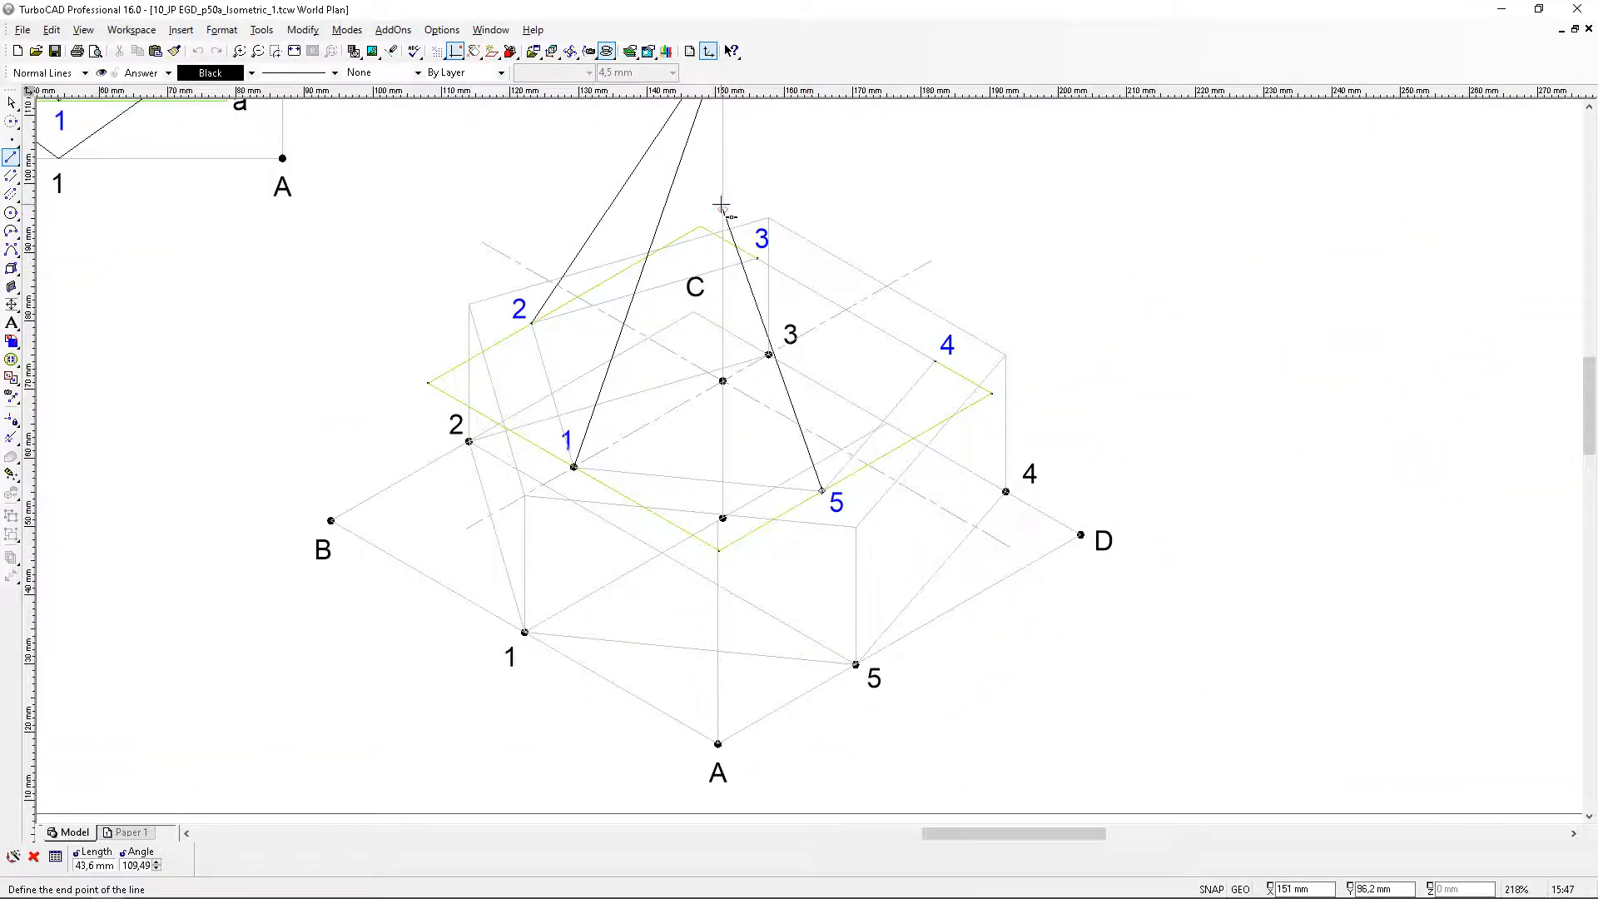
scroll(721, 204, "down", 1)
scroll(805, 432, "up", 3)
scroll(857, 463, "up", 3)
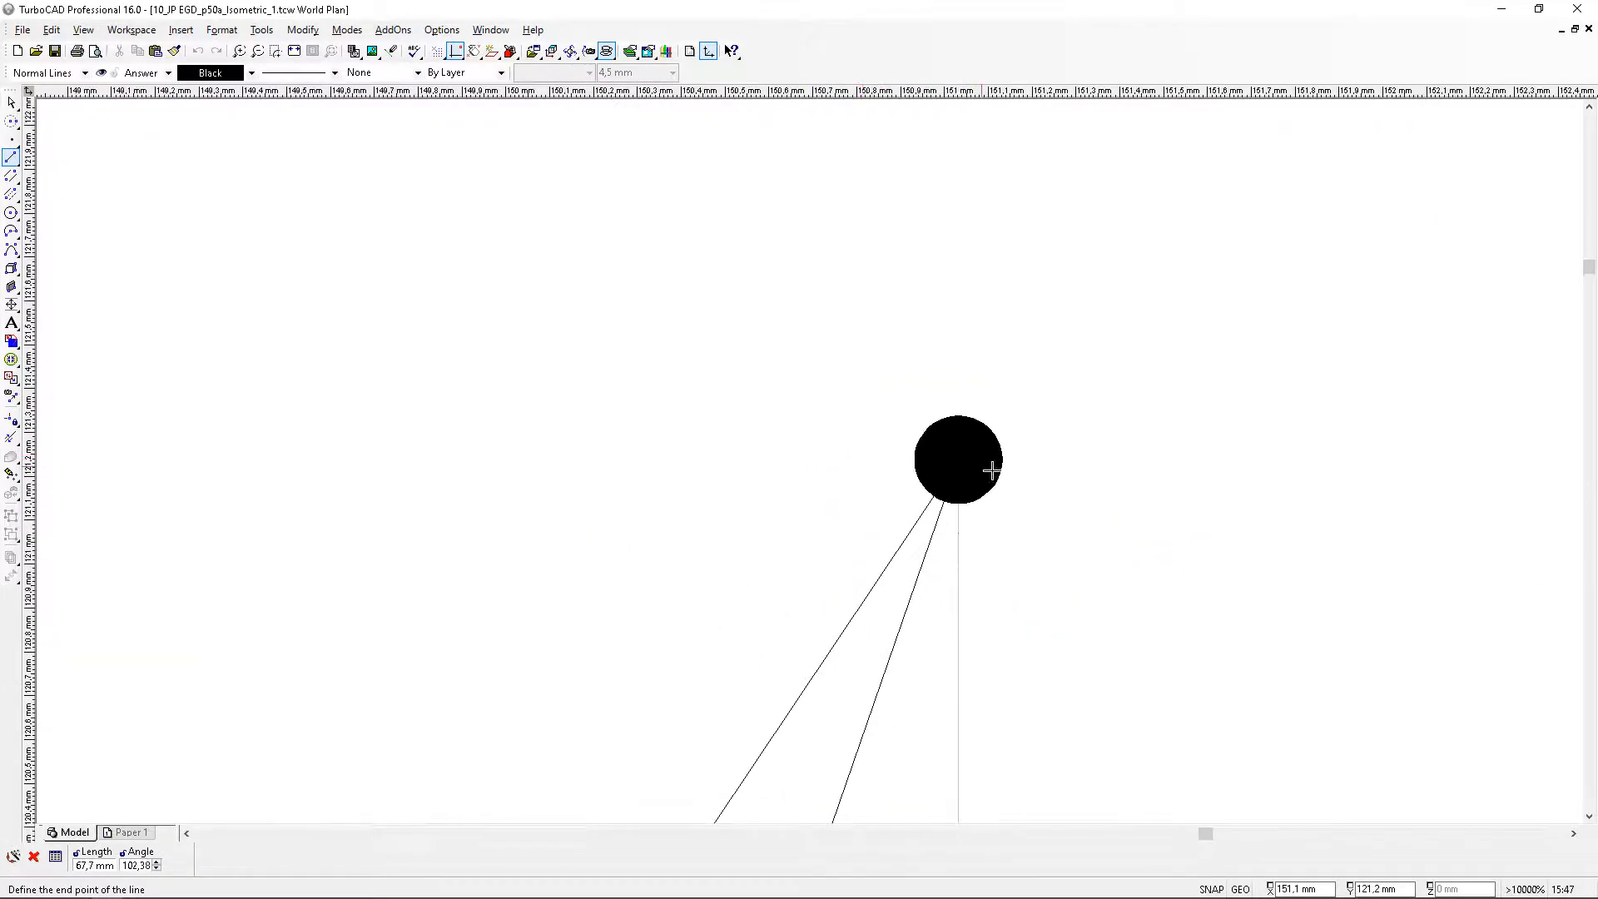
left_click(956, 459)
Draw a black line from blue point 4 of the isometric drawing to the apex T
scroll(810, 453, "down", 4)
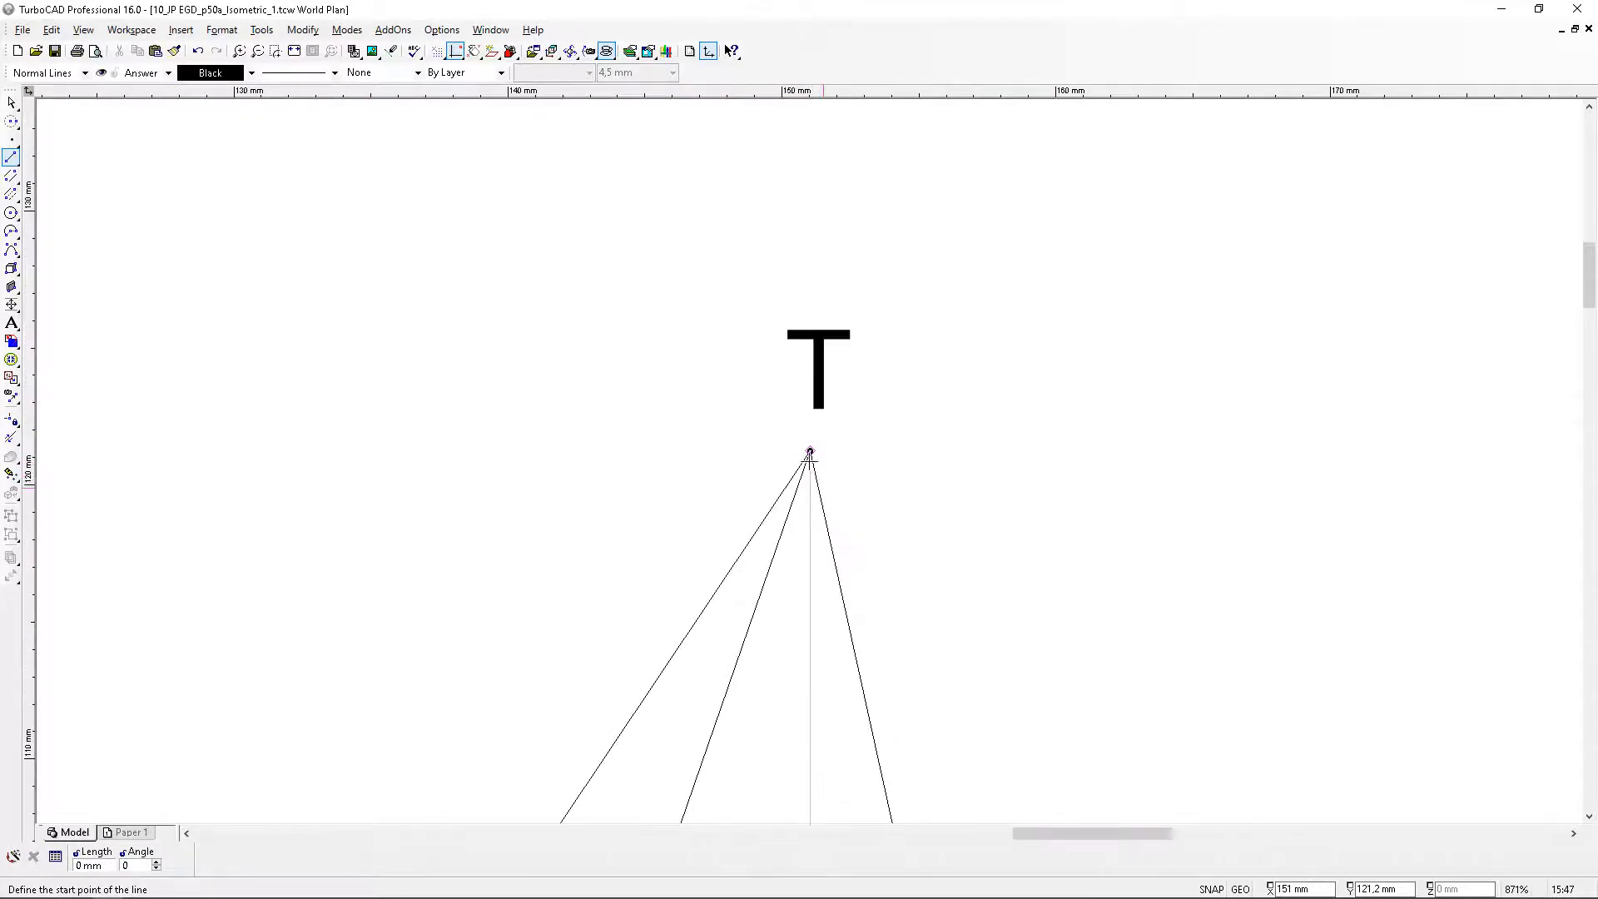
scroll(810, 453, "down", 4)
scroll(809, 461, "up", 2)
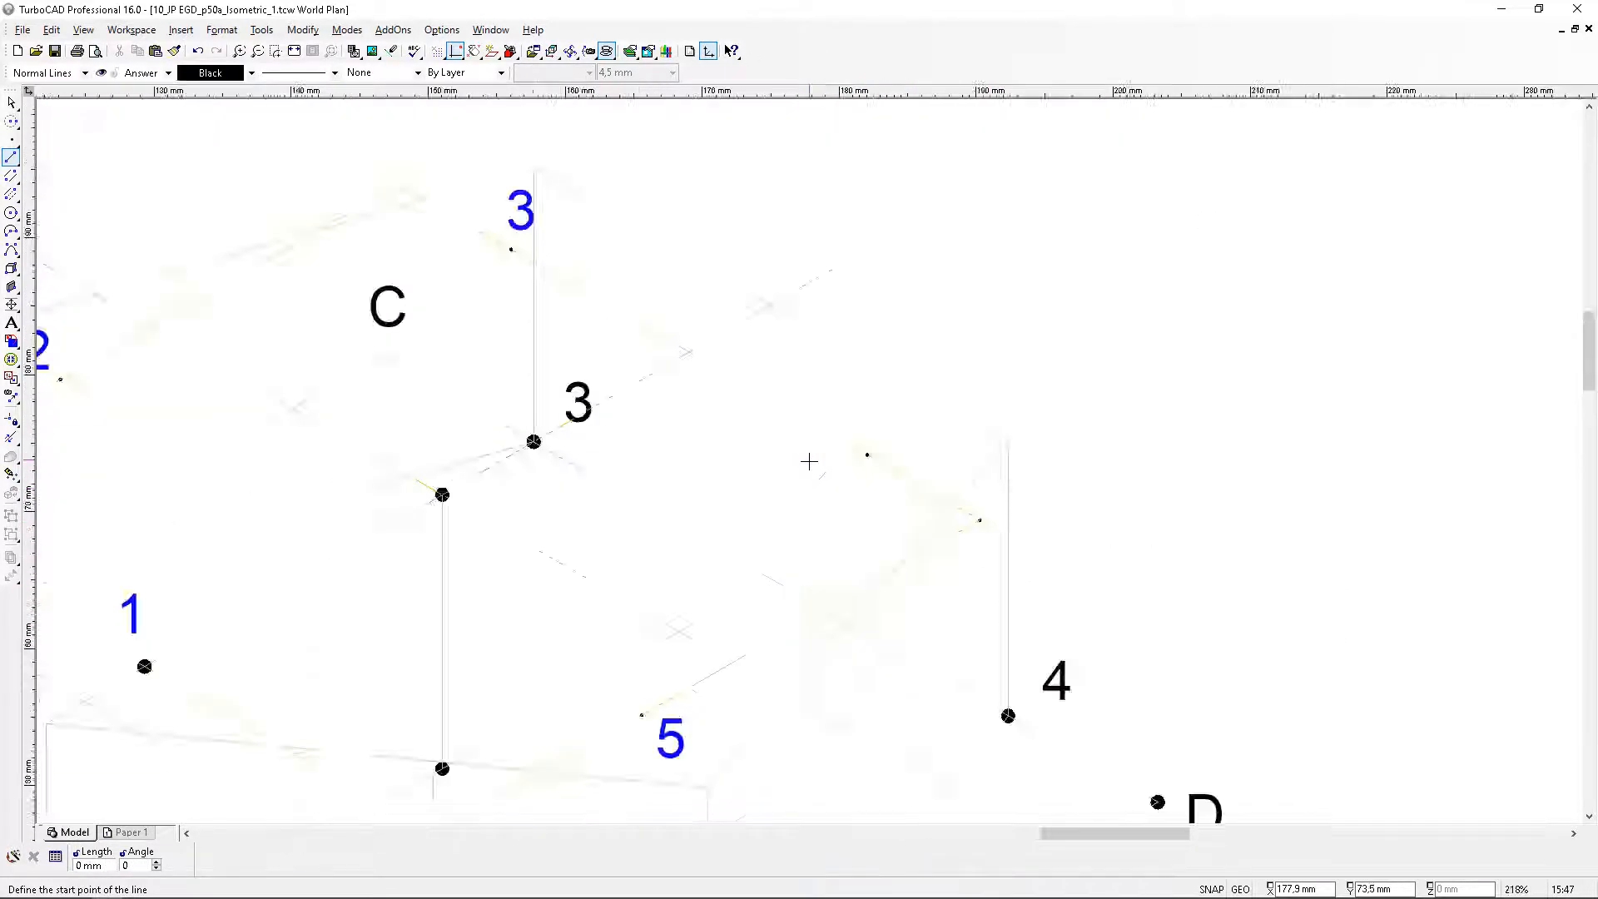
scroll(809, 461, "up", 5)
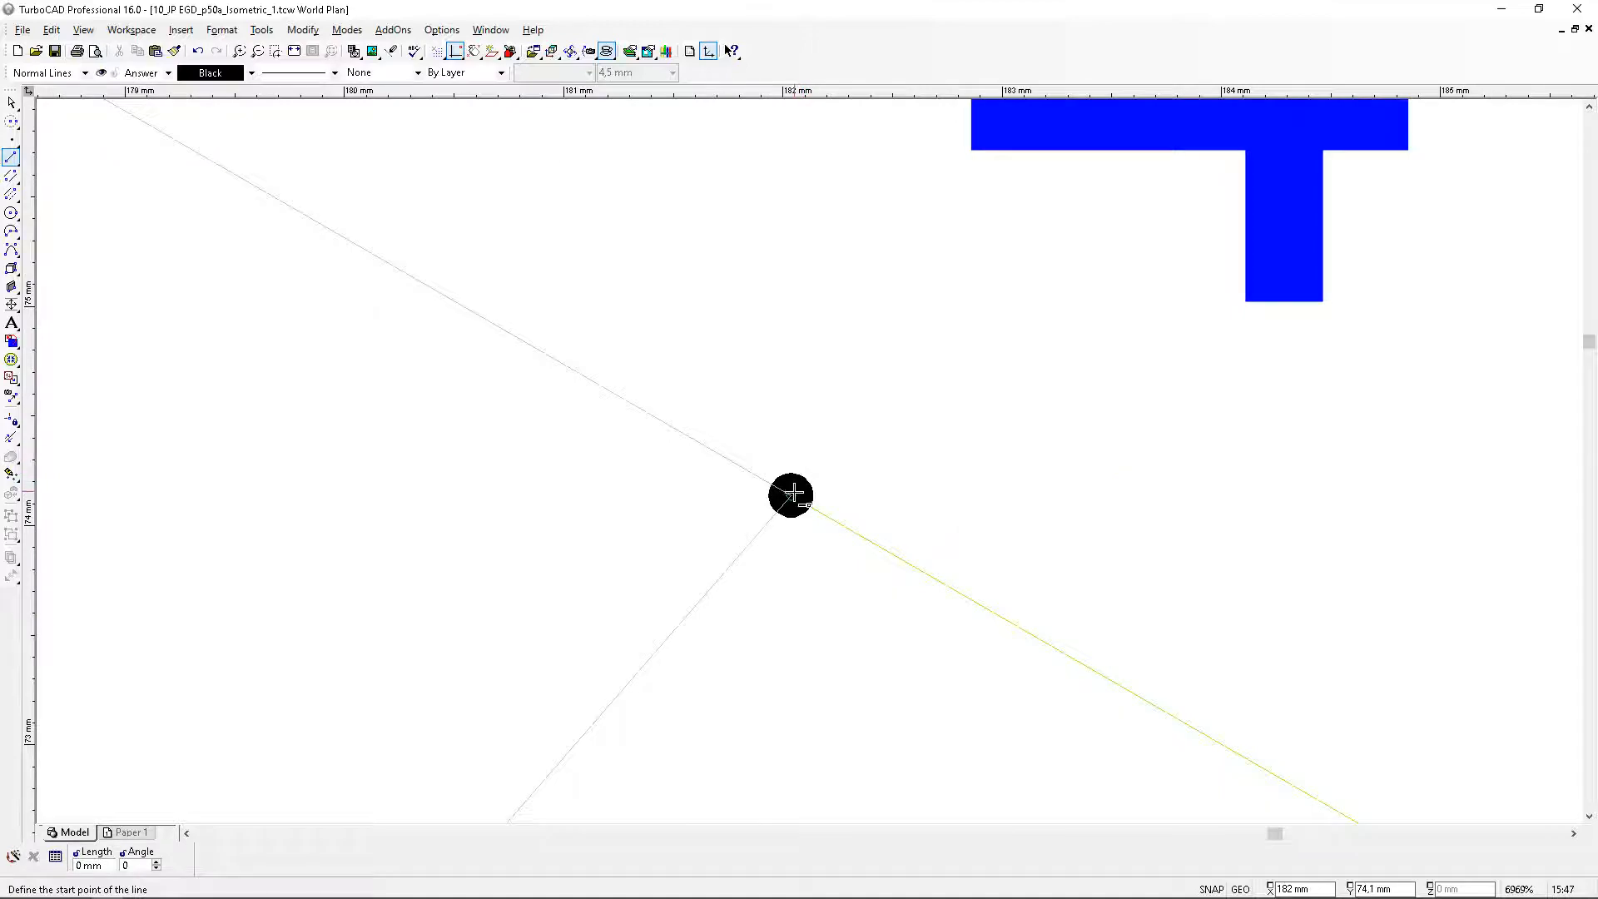
left_click(791, 493)
scroll(790, 483, "down", 3)
scroll(727, 408, "down", 3)
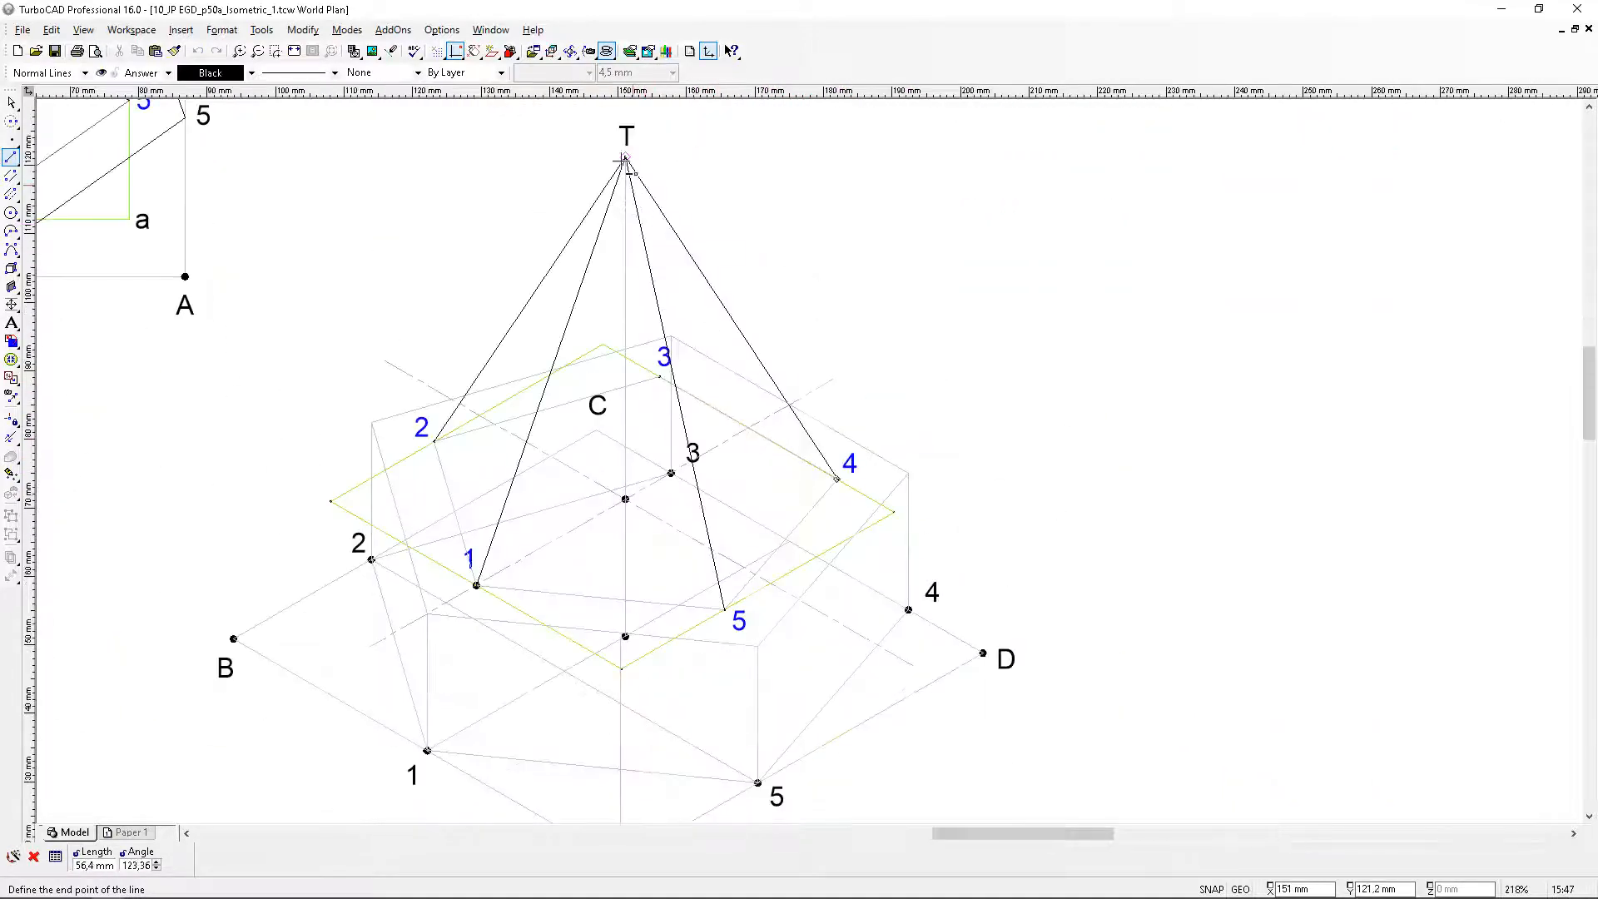
scroll(832, 485, "up", 5)
scroll(882, 513, "up", 1)
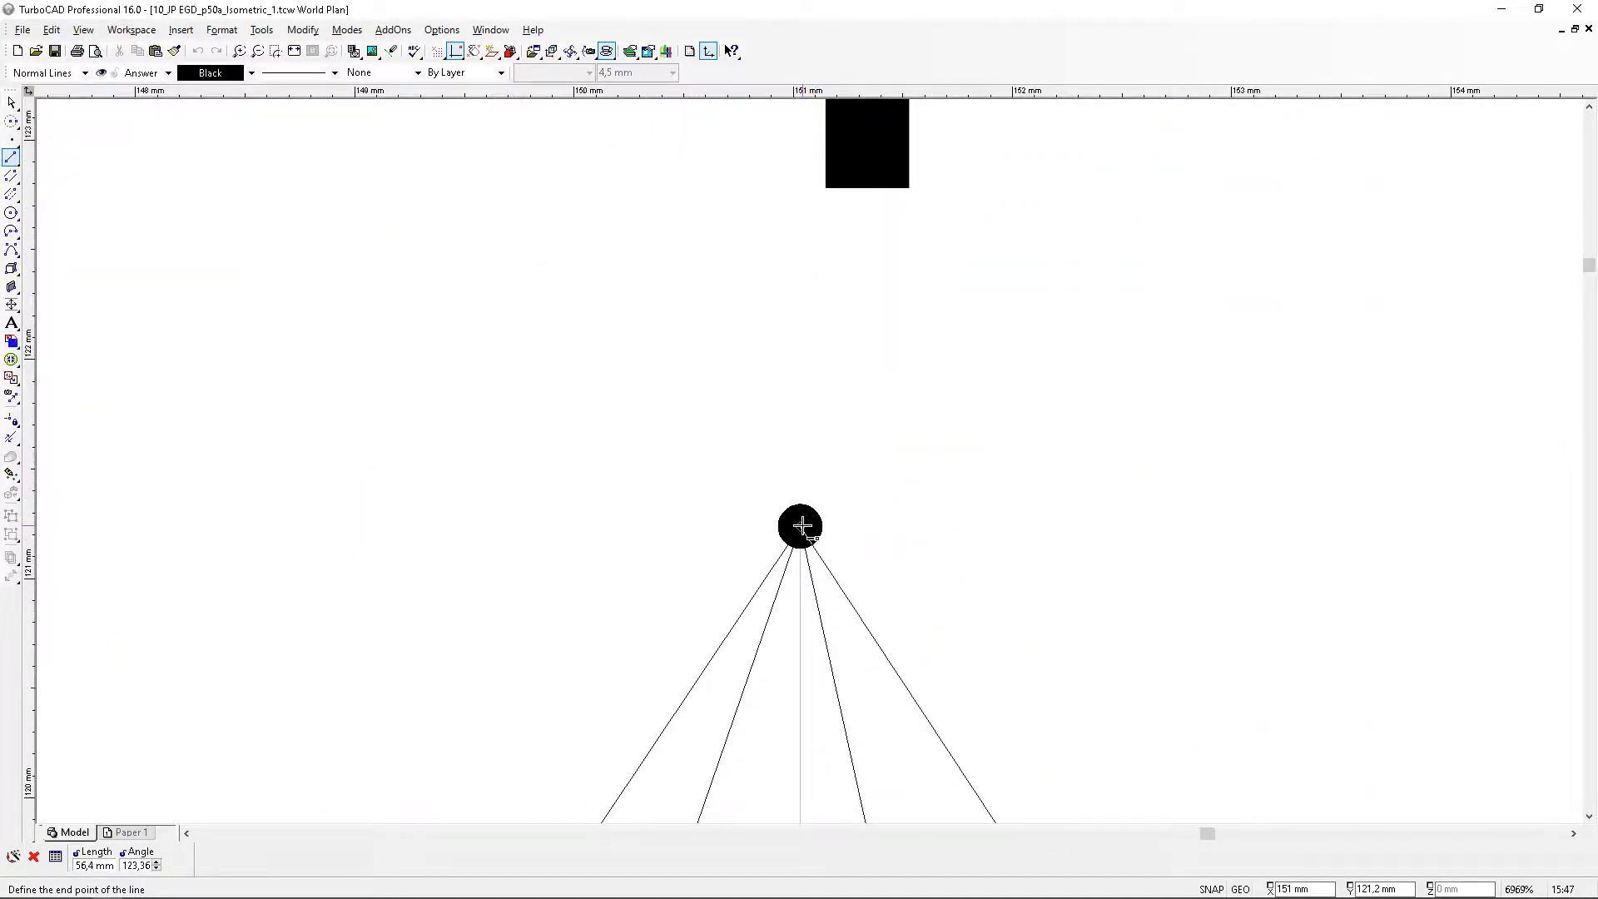
left_click(799, 525)
Draw the pyramid's base edge as a black line from blue point 5 to blue point 4
scroll(805, 460, "down", 6)
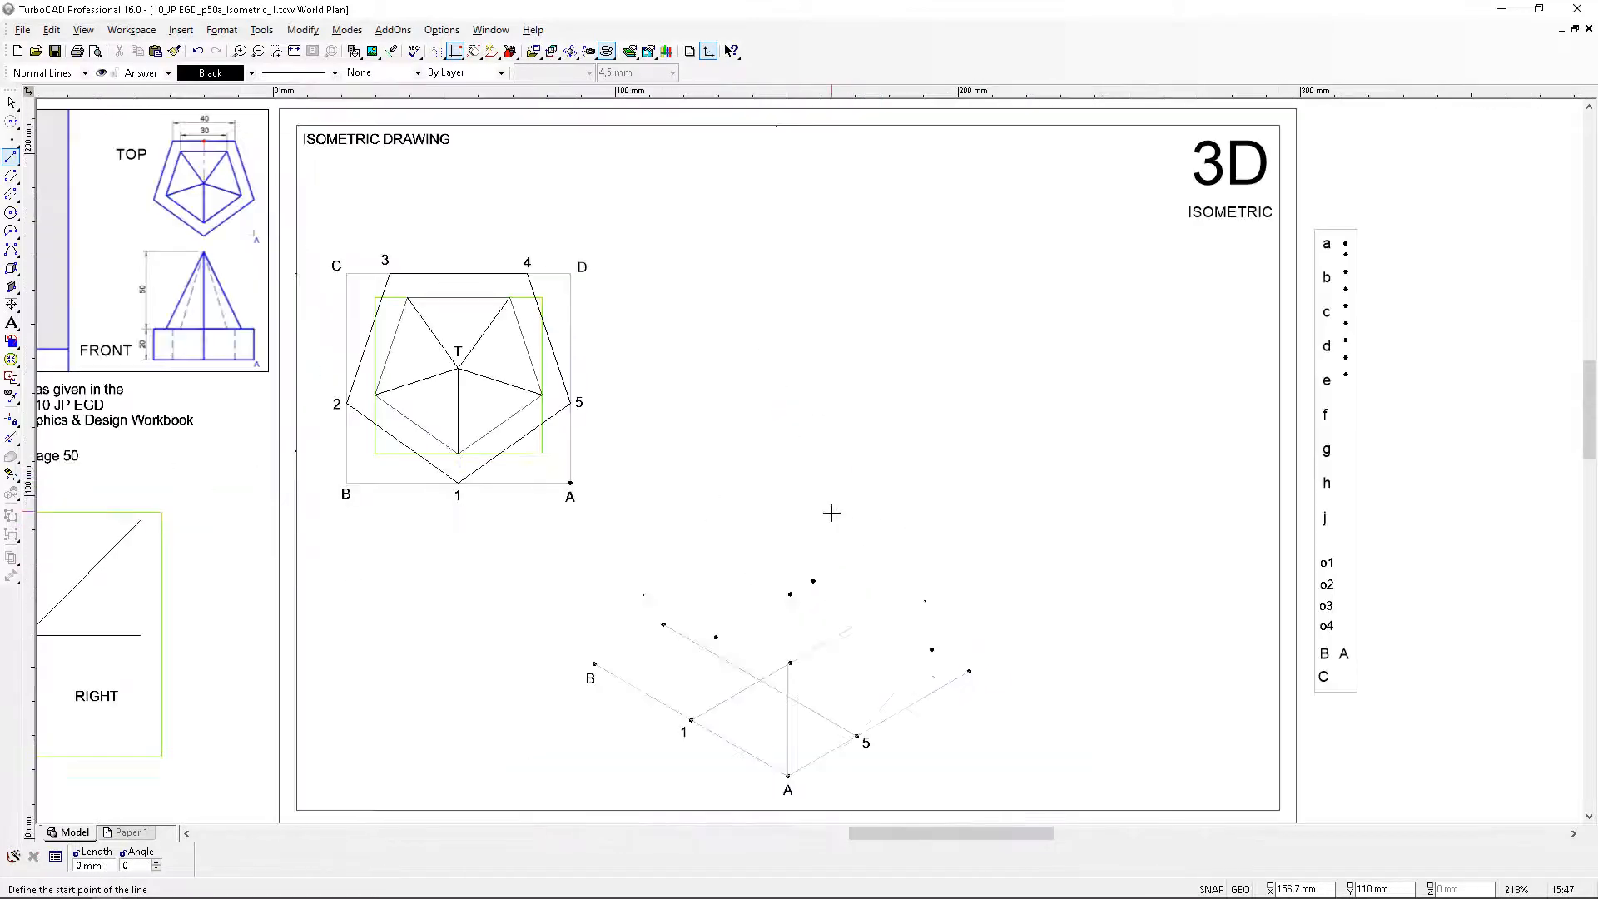
scroll(840, 574, "up", 1)
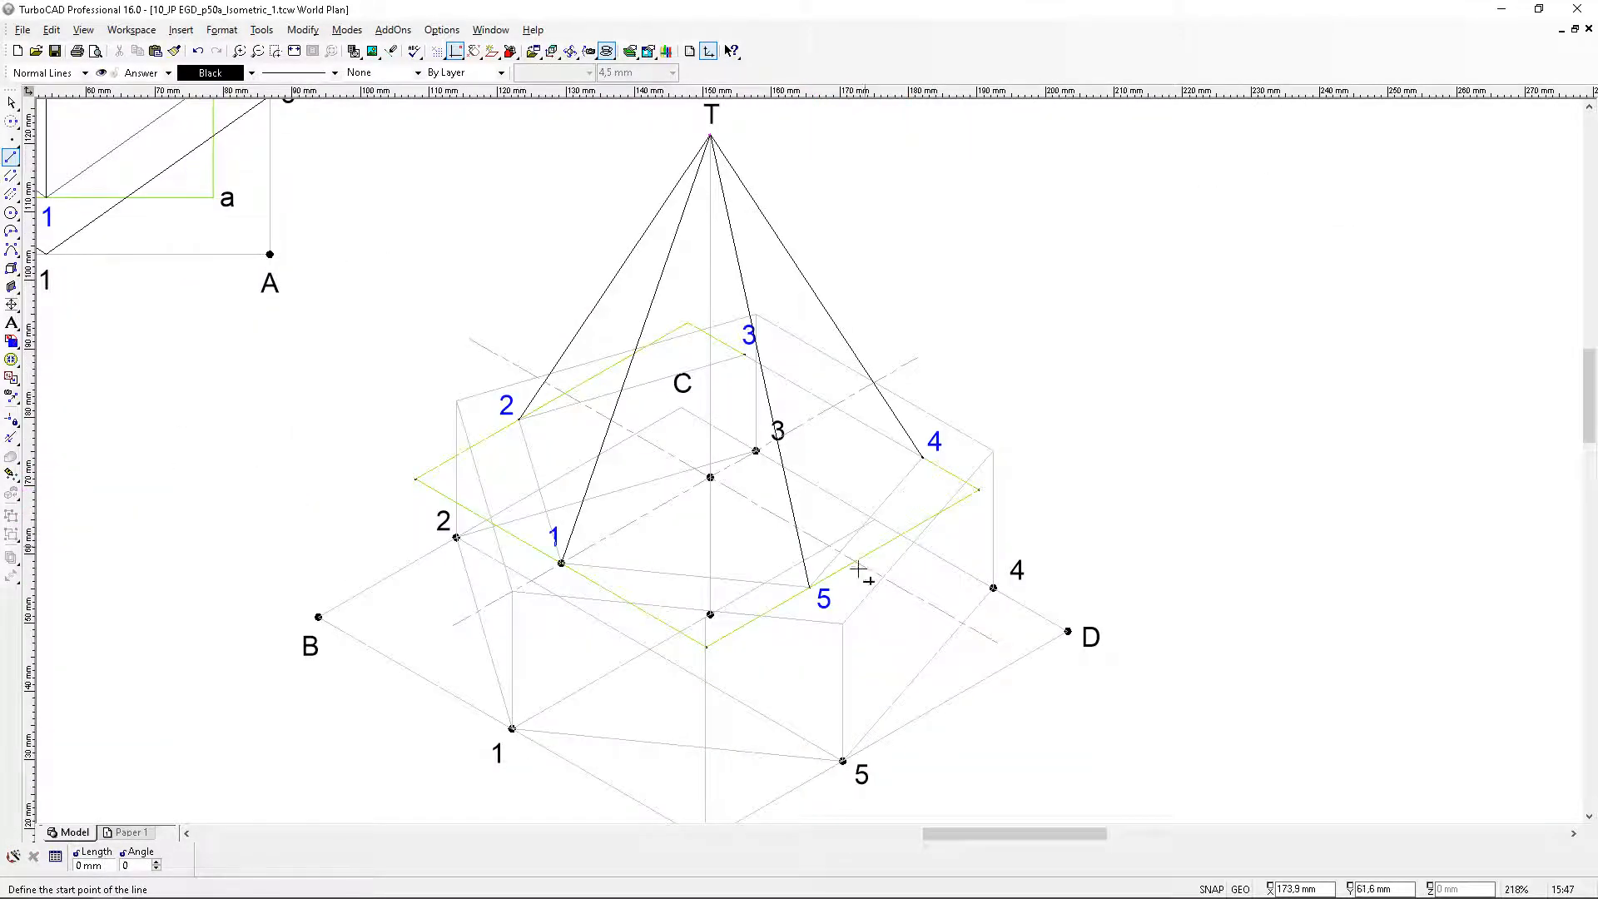
scroll(824, 508, "up", 3)
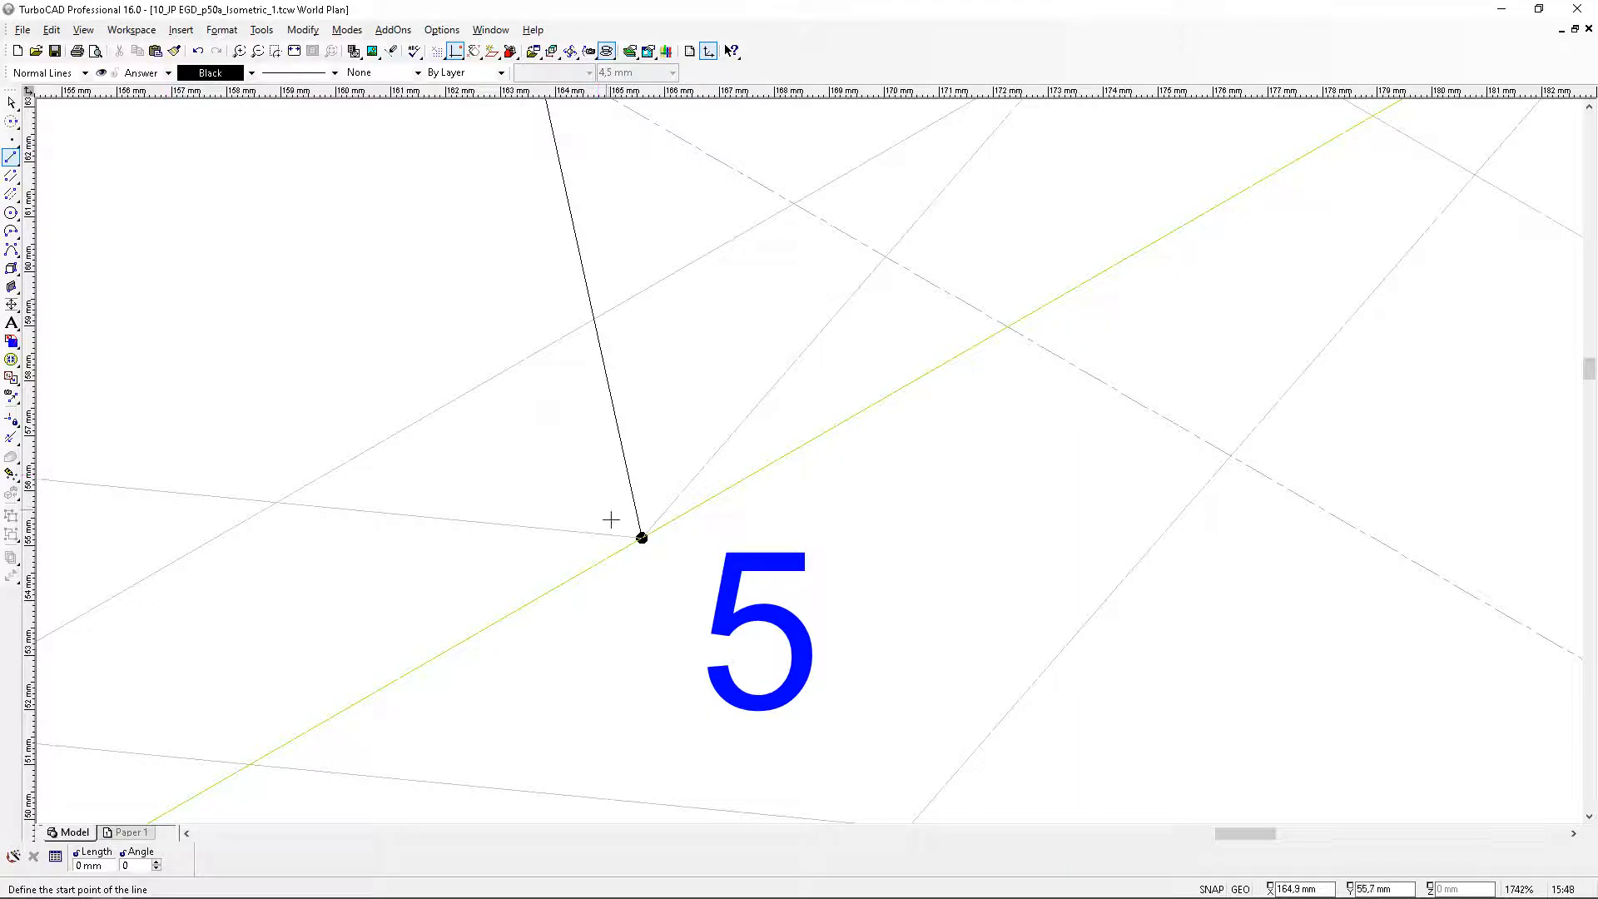
left_click(641, 538)
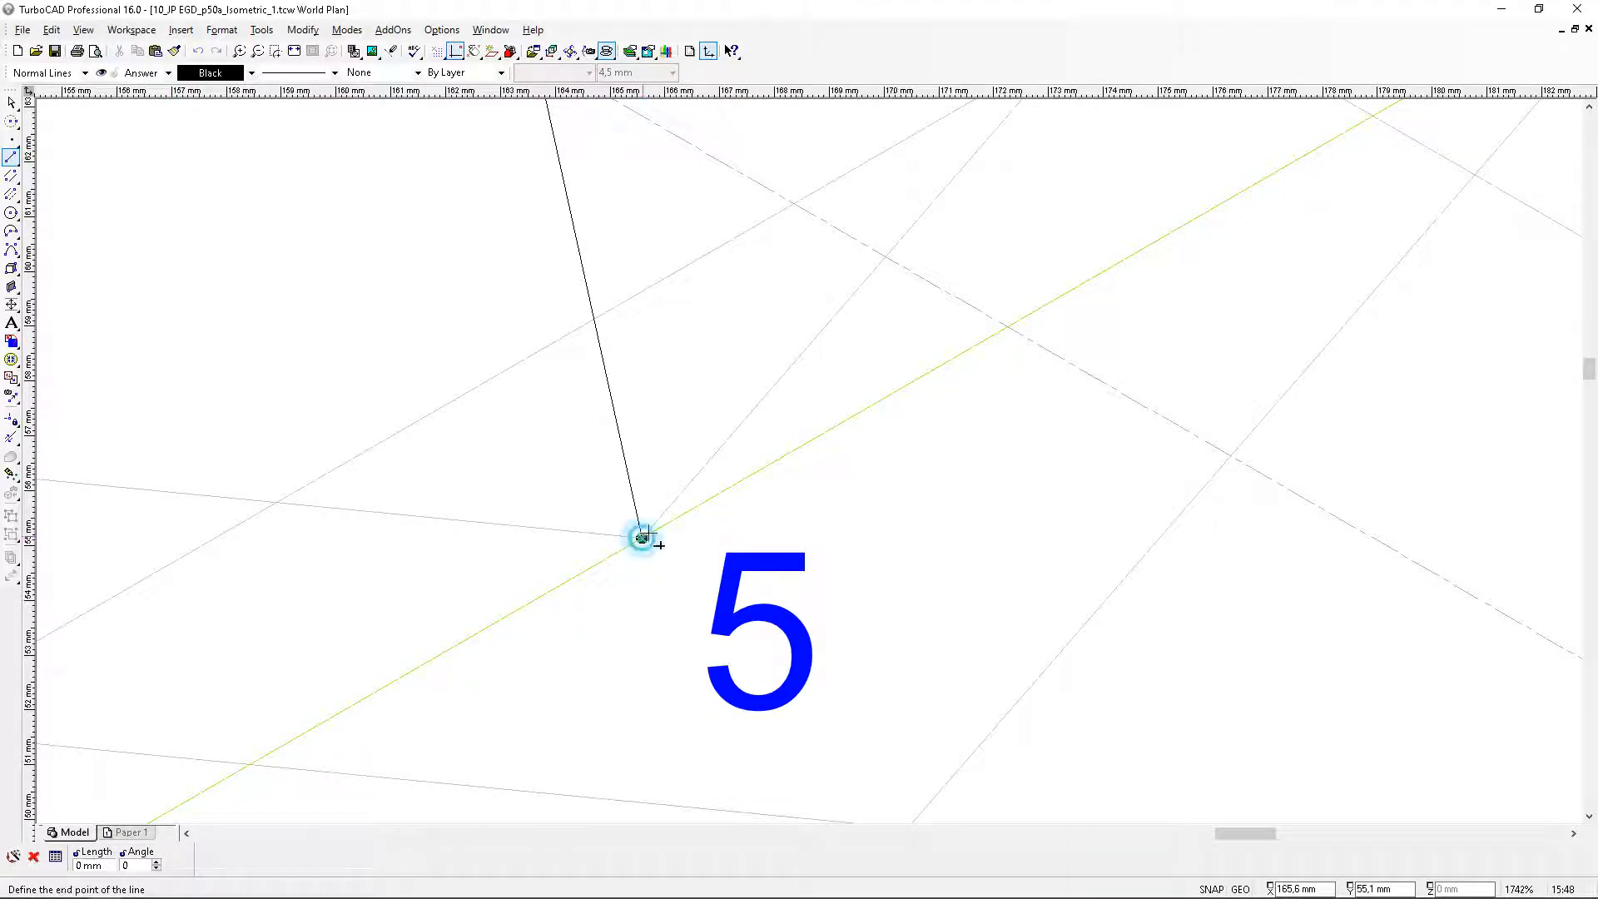
scroll(881, 367, "down", 2)
scroll(884, 371, "up", 2)
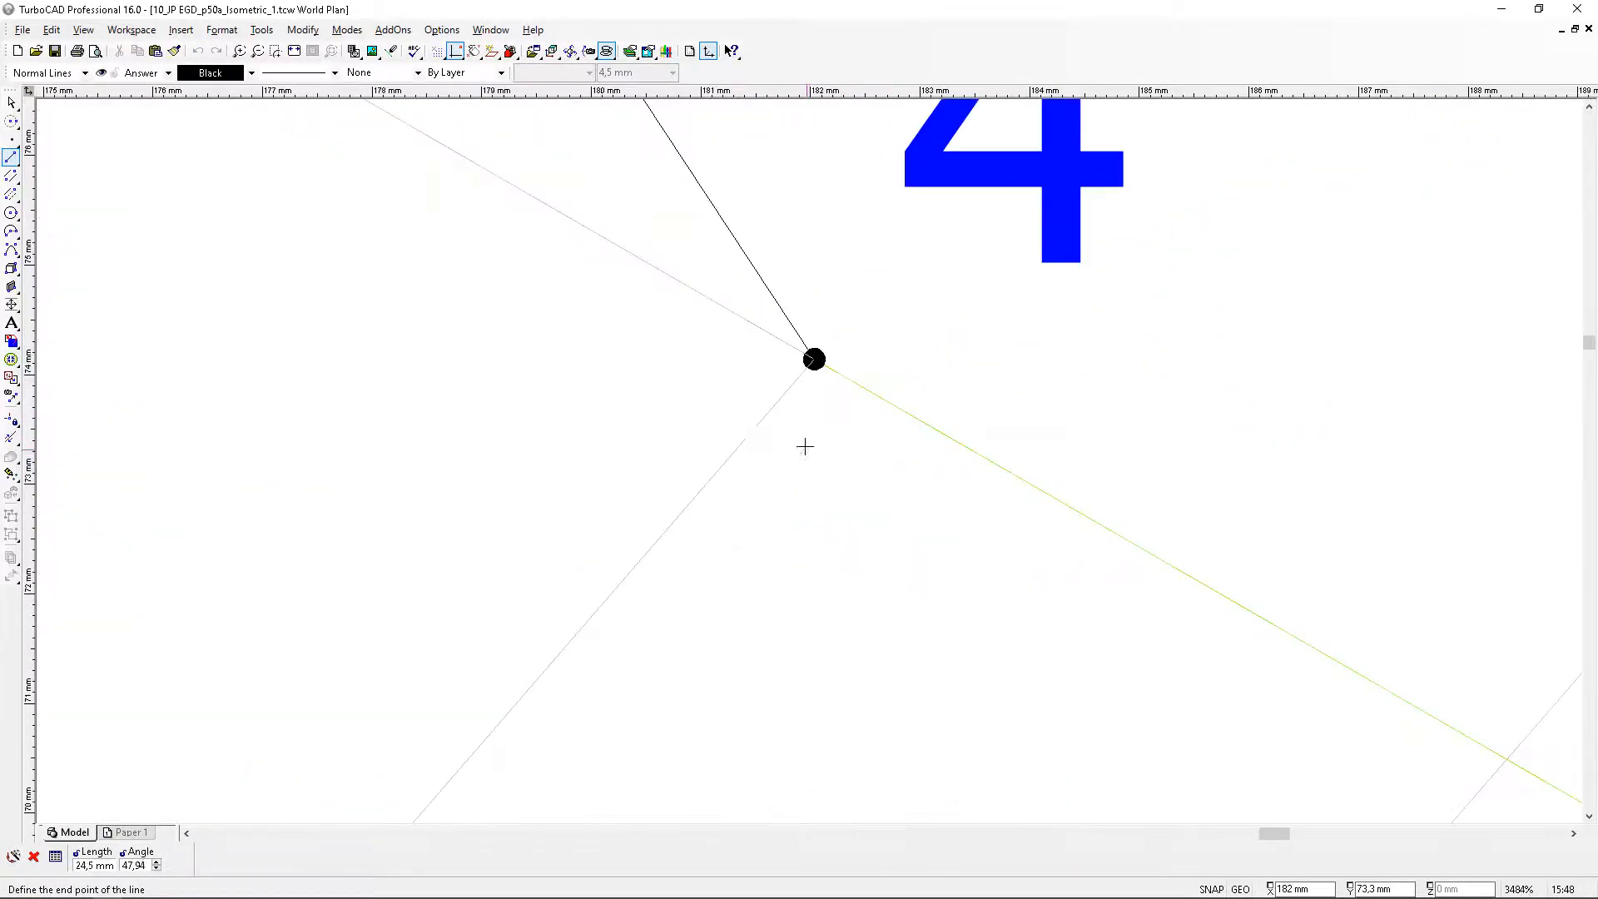
left_click(813, 361)
scroll(771, 483, "down", 3)
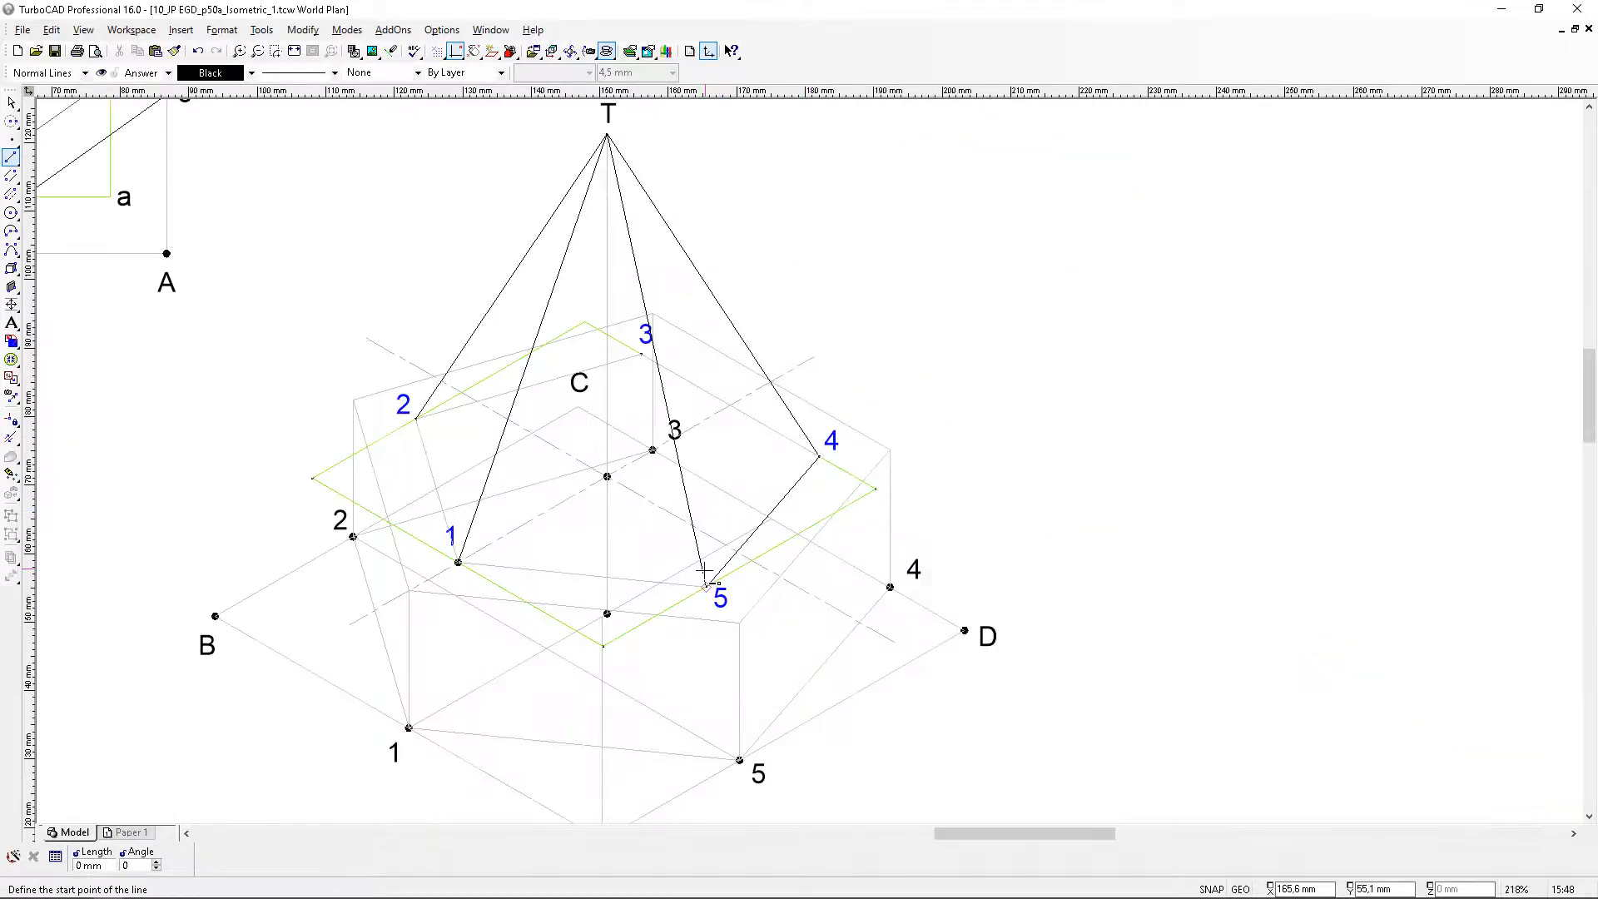
Draw the pyramid's base edge as a black line from blue point 5 to blue point 1
scroll(703, 571, "up", 3)
scroll(1074, 399, "up", 2)
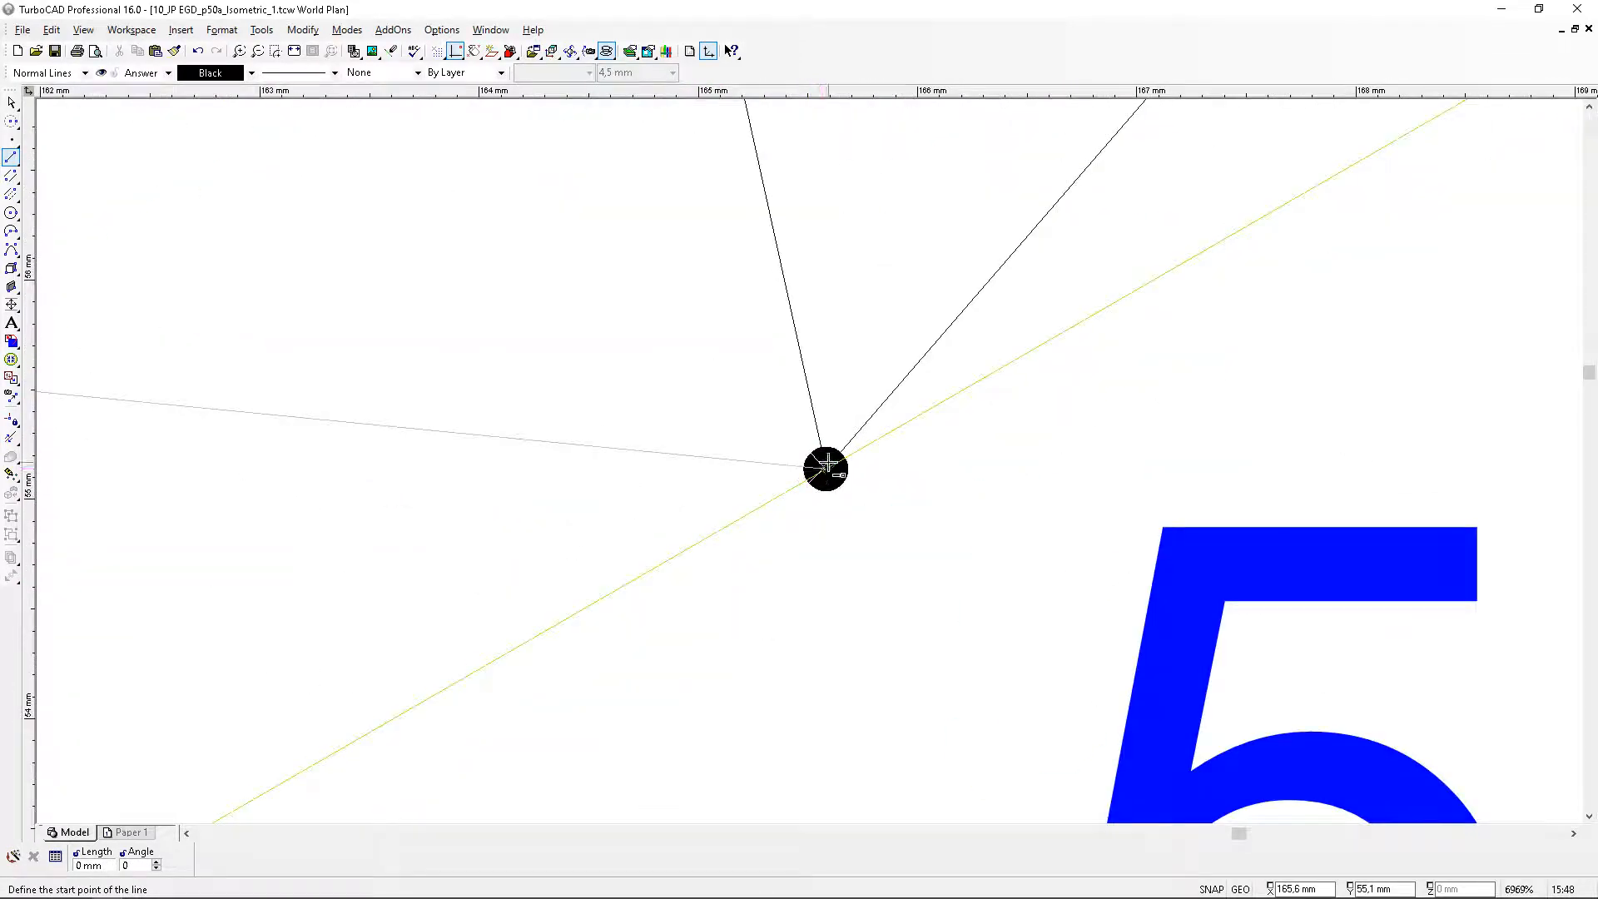
left_click(826, 466)
scroll(717, 442, "down", 5)
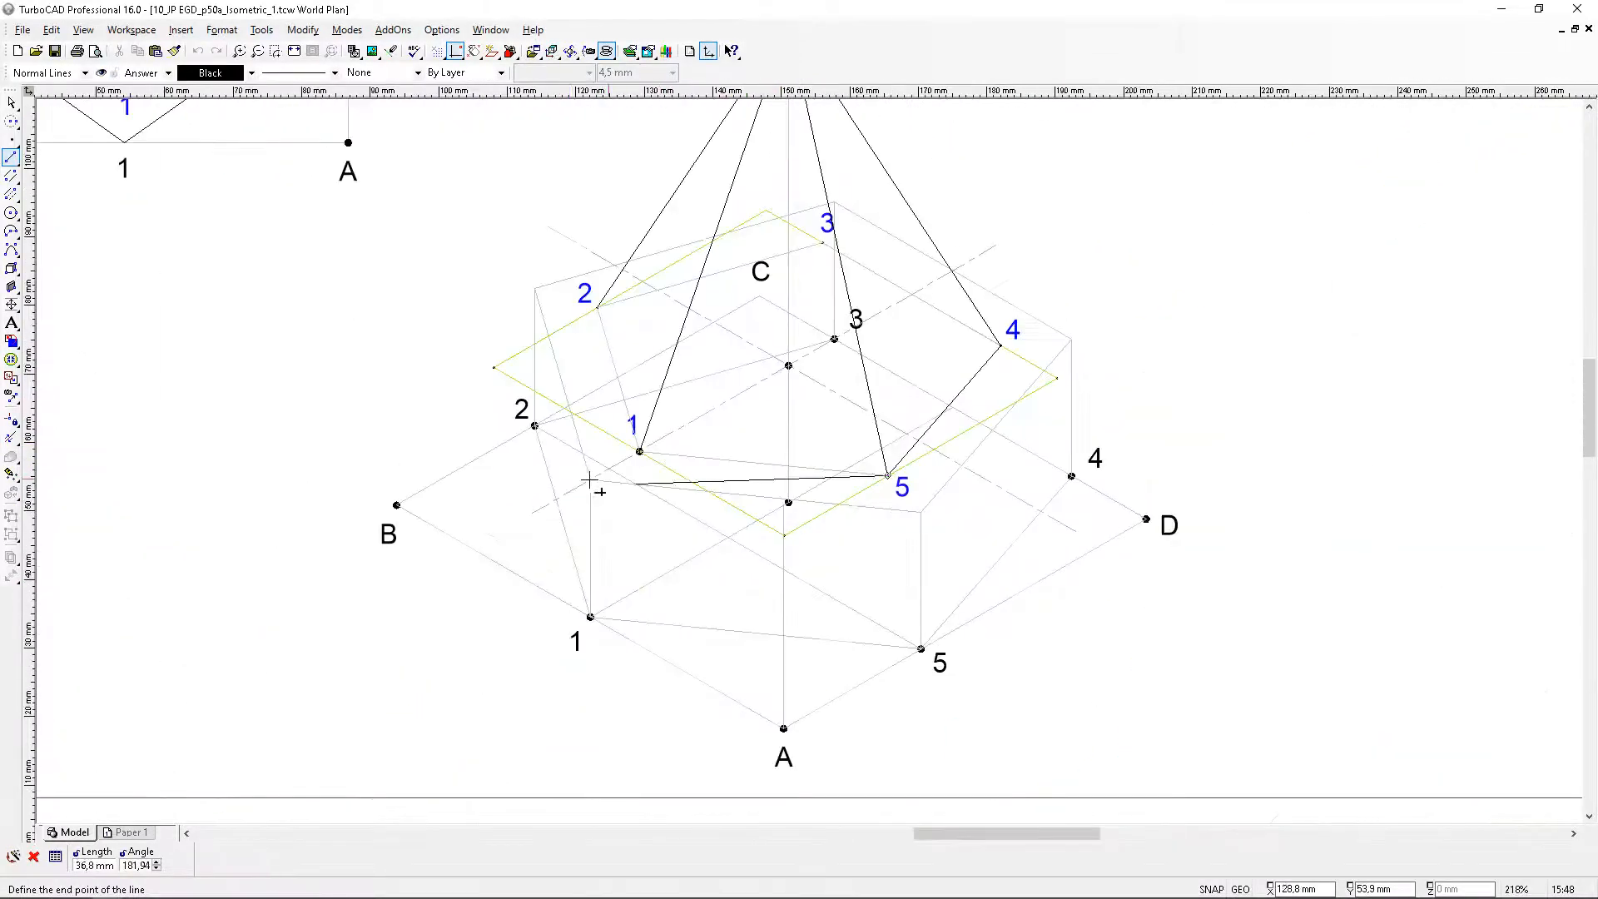
scroll(636, 452, "up", 5)
left_click(638, 238)
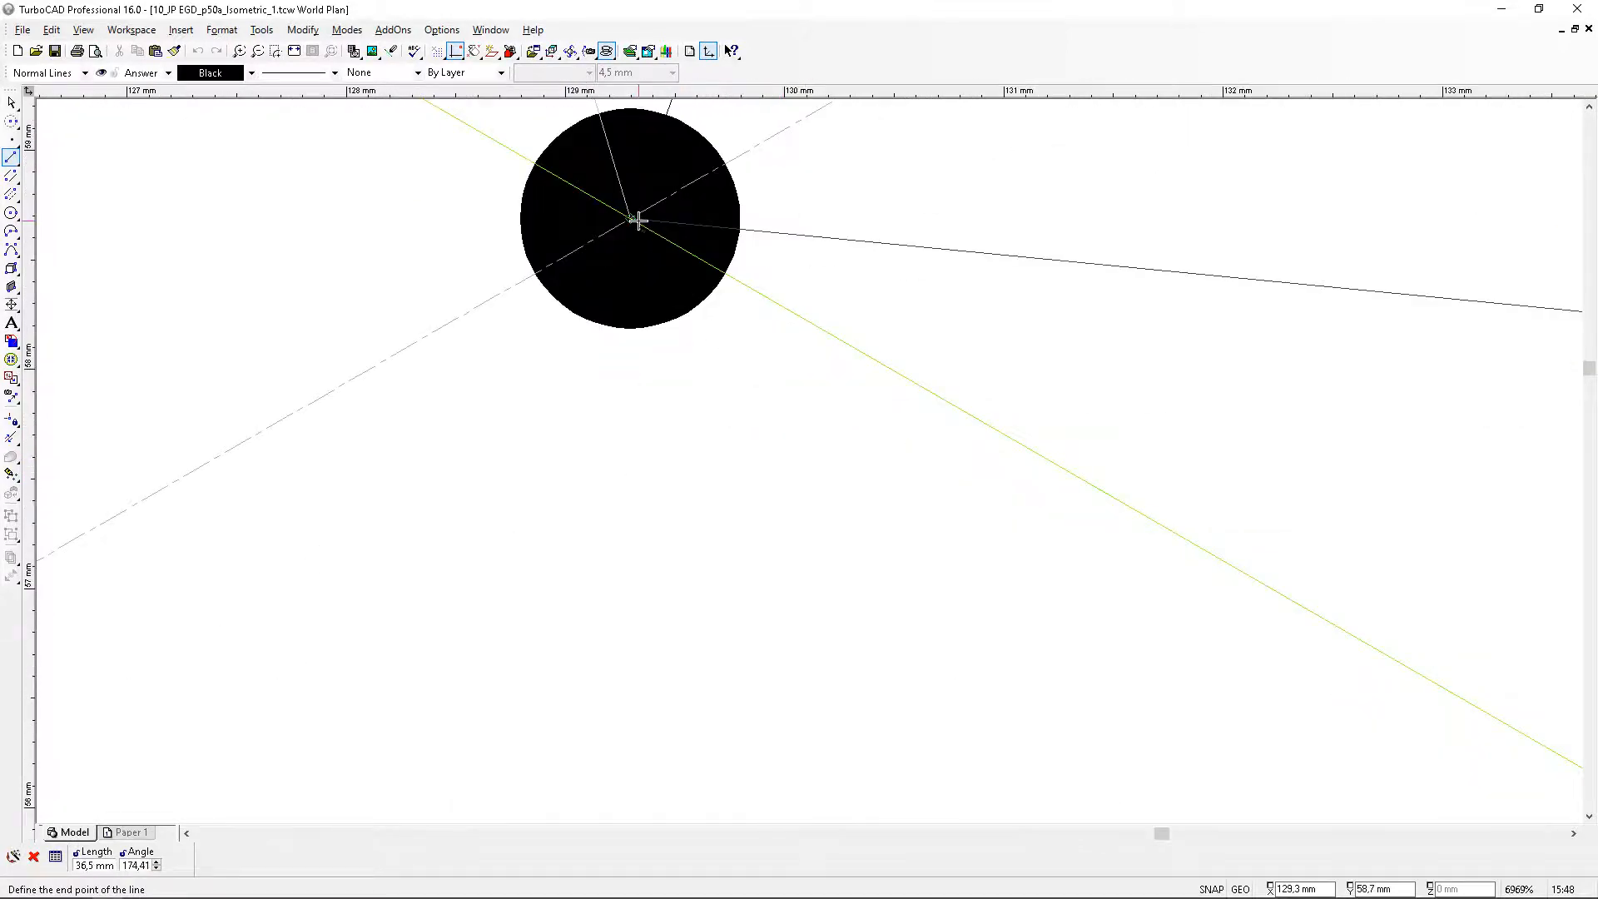
scroll(805, 460, "down", 3)
Draw the pyramid's base edge as a black line from blue point 1 to blue point 2
scroll(780, 414, "up", 2)
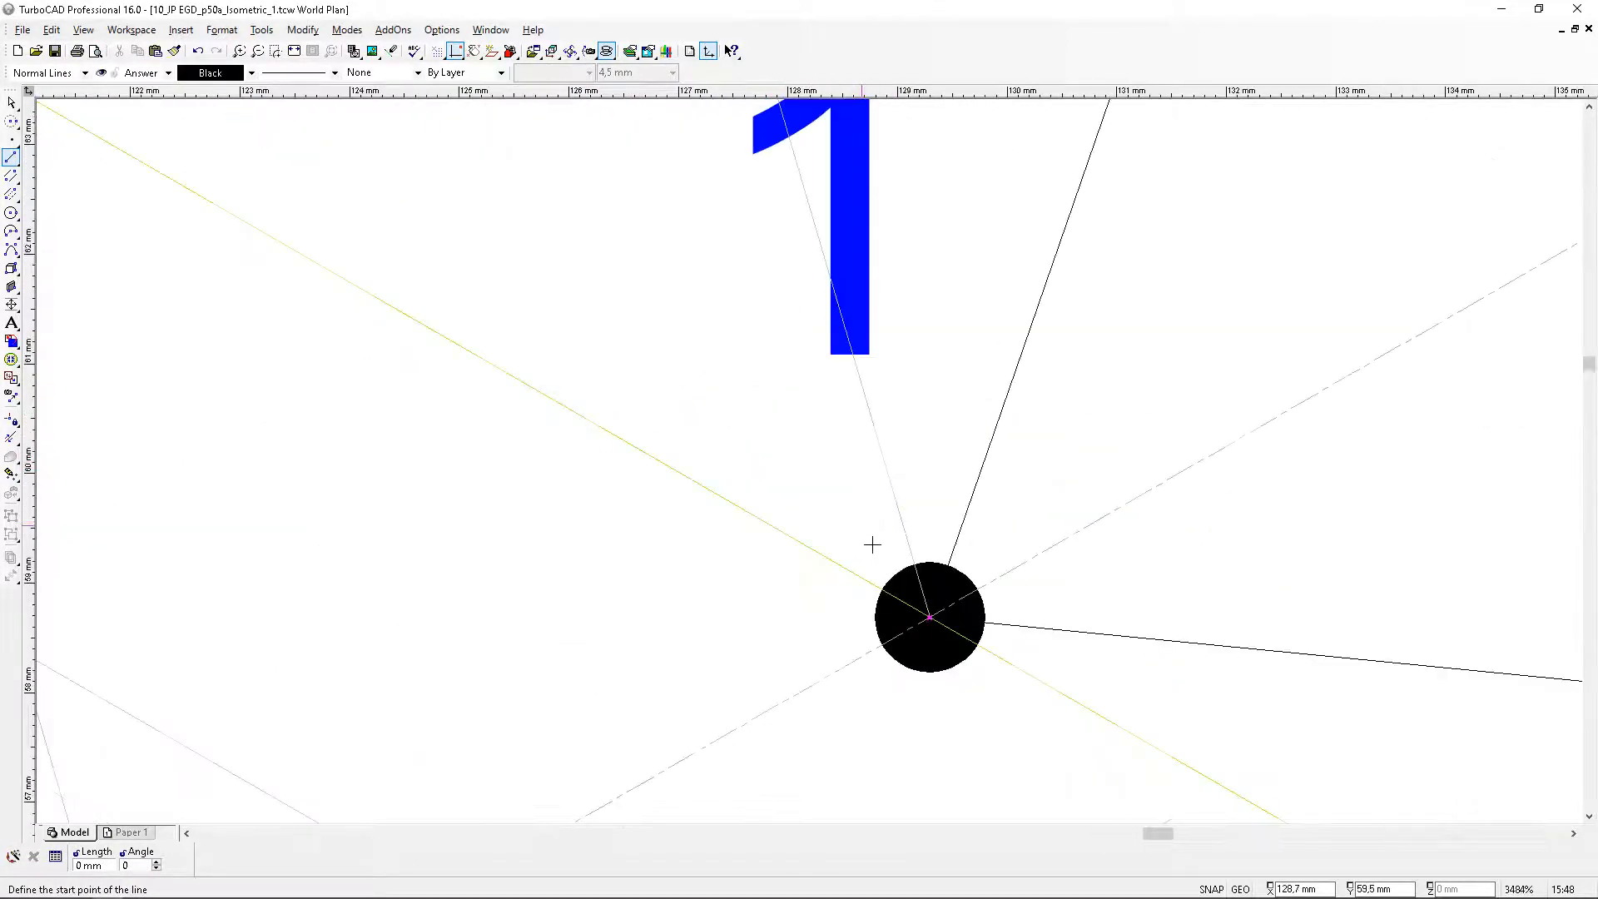
left_click(940, 633)
scroll(939, 628, "down", 2)
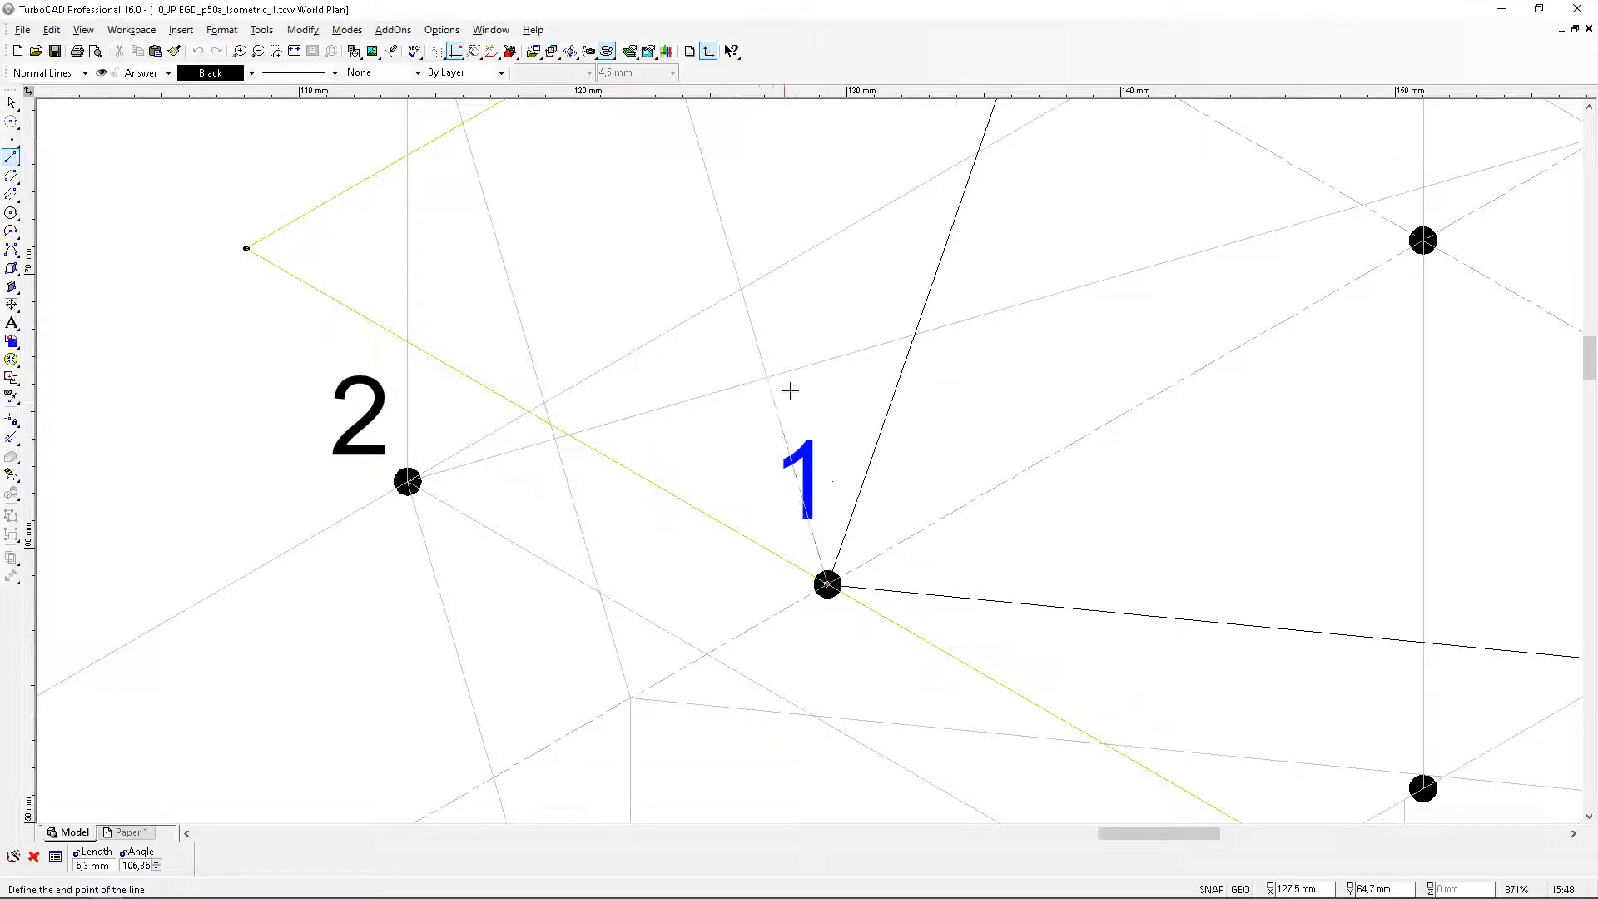
scroll(790, 387, "down", 1)
scroll(778, 321, "up", 3)
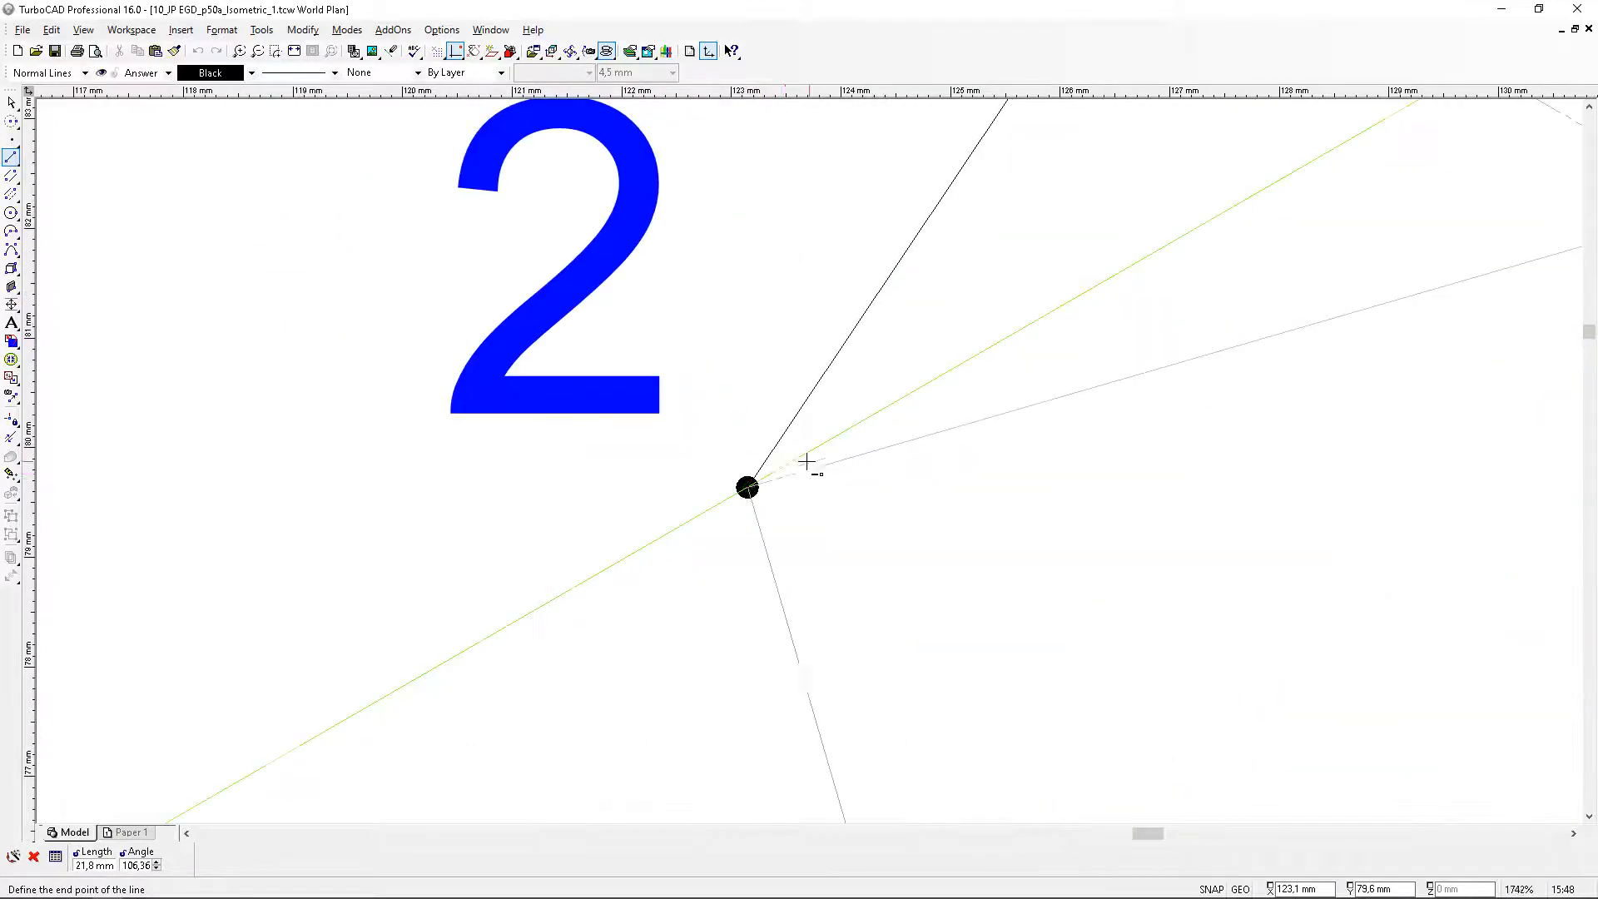
left_click(747, 486)
scroll(746, 487, "down", 3)
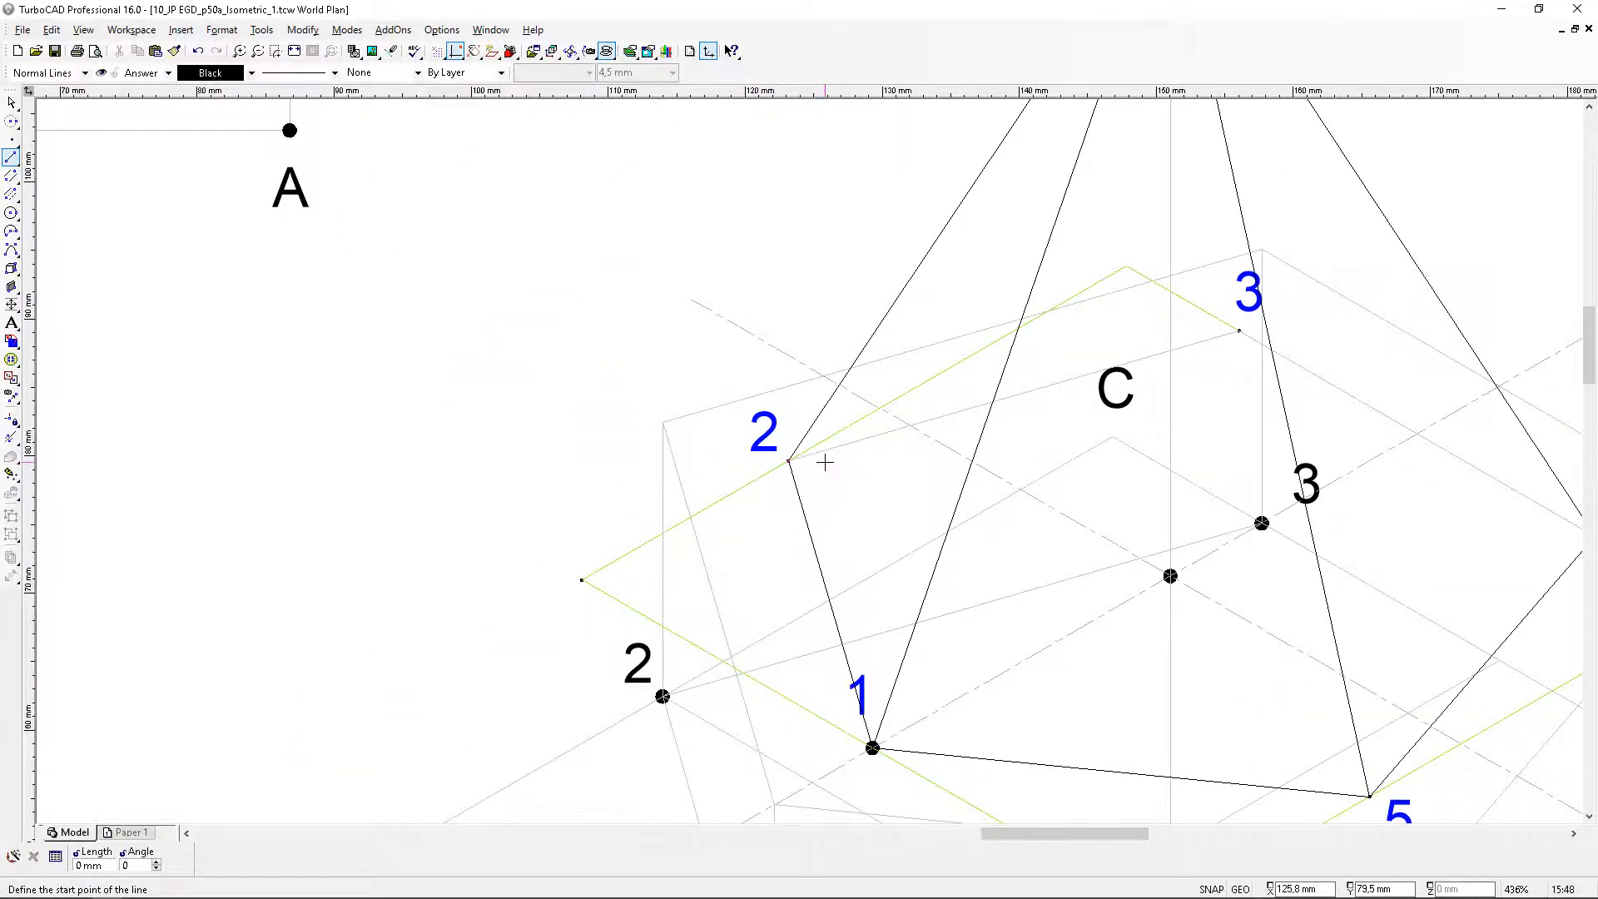
Draw the prism's rear top edge in black from the corner above black point 4 to its intersection with pyramid edge T-4
scroll(824, 461, "down", 1)
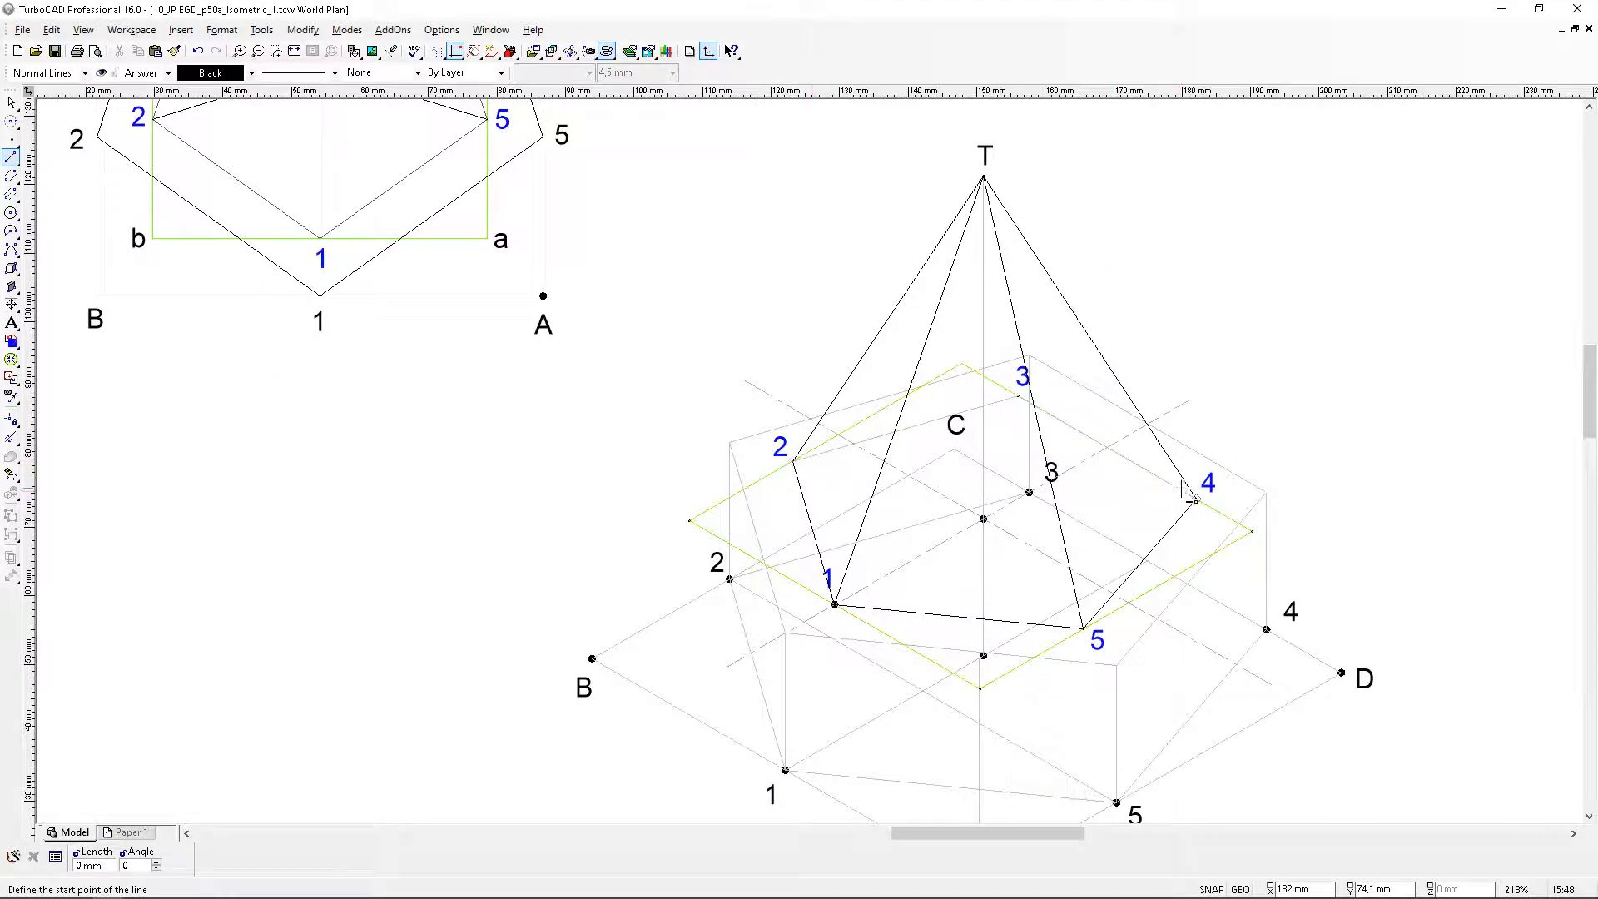
scroll(1219, 474, "up", 2)
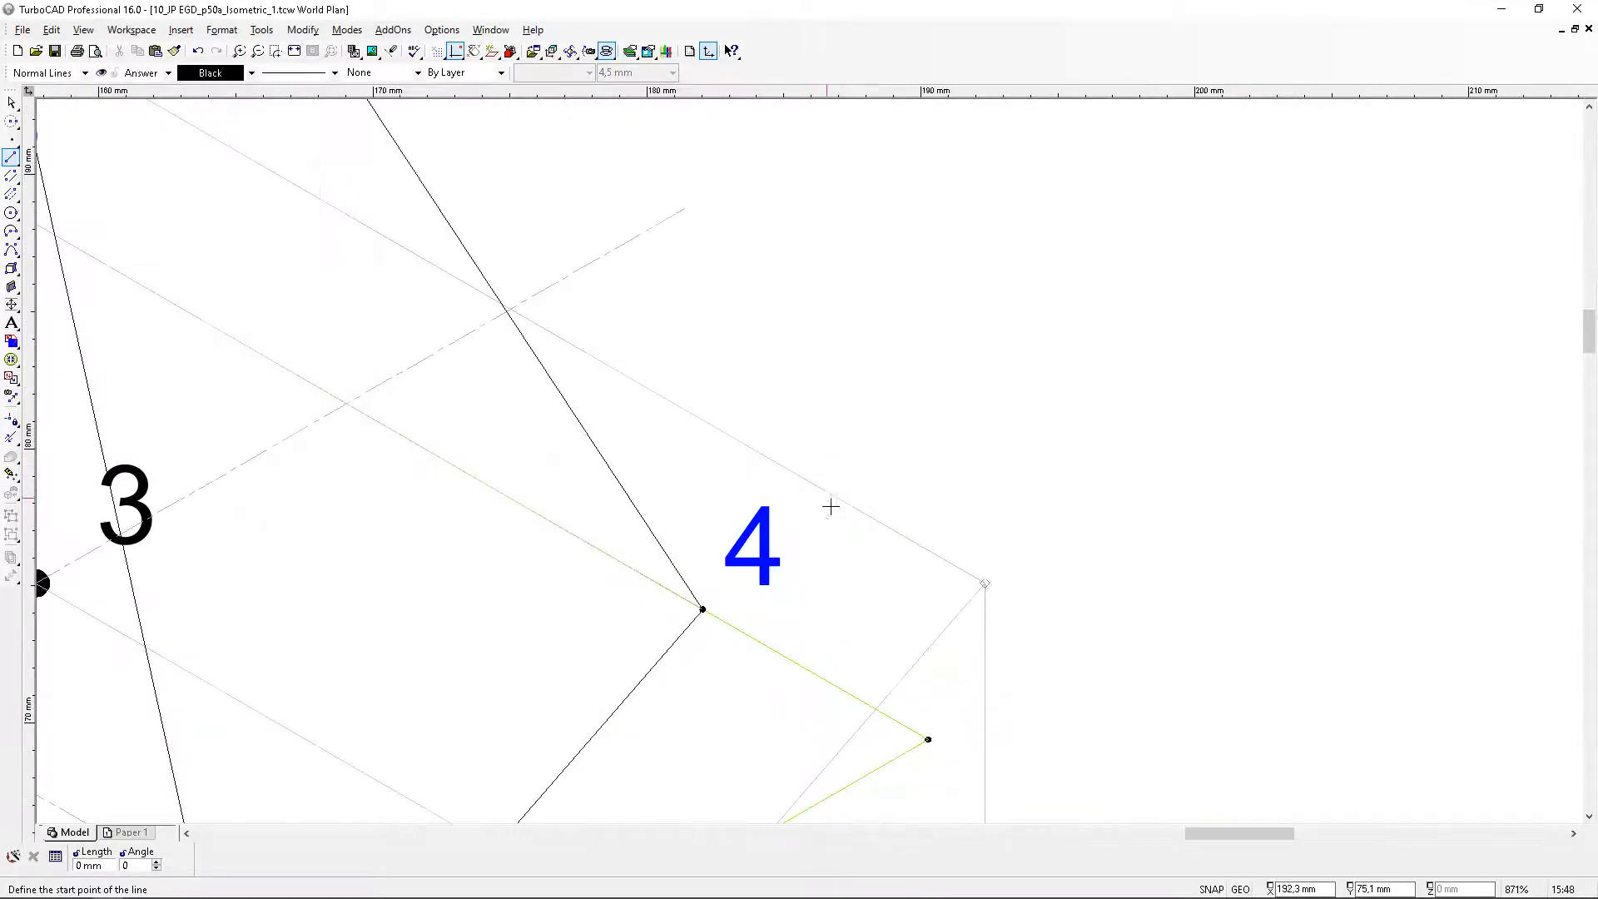
left_click(985, 582)
scroll(518, 314, "up", 3)
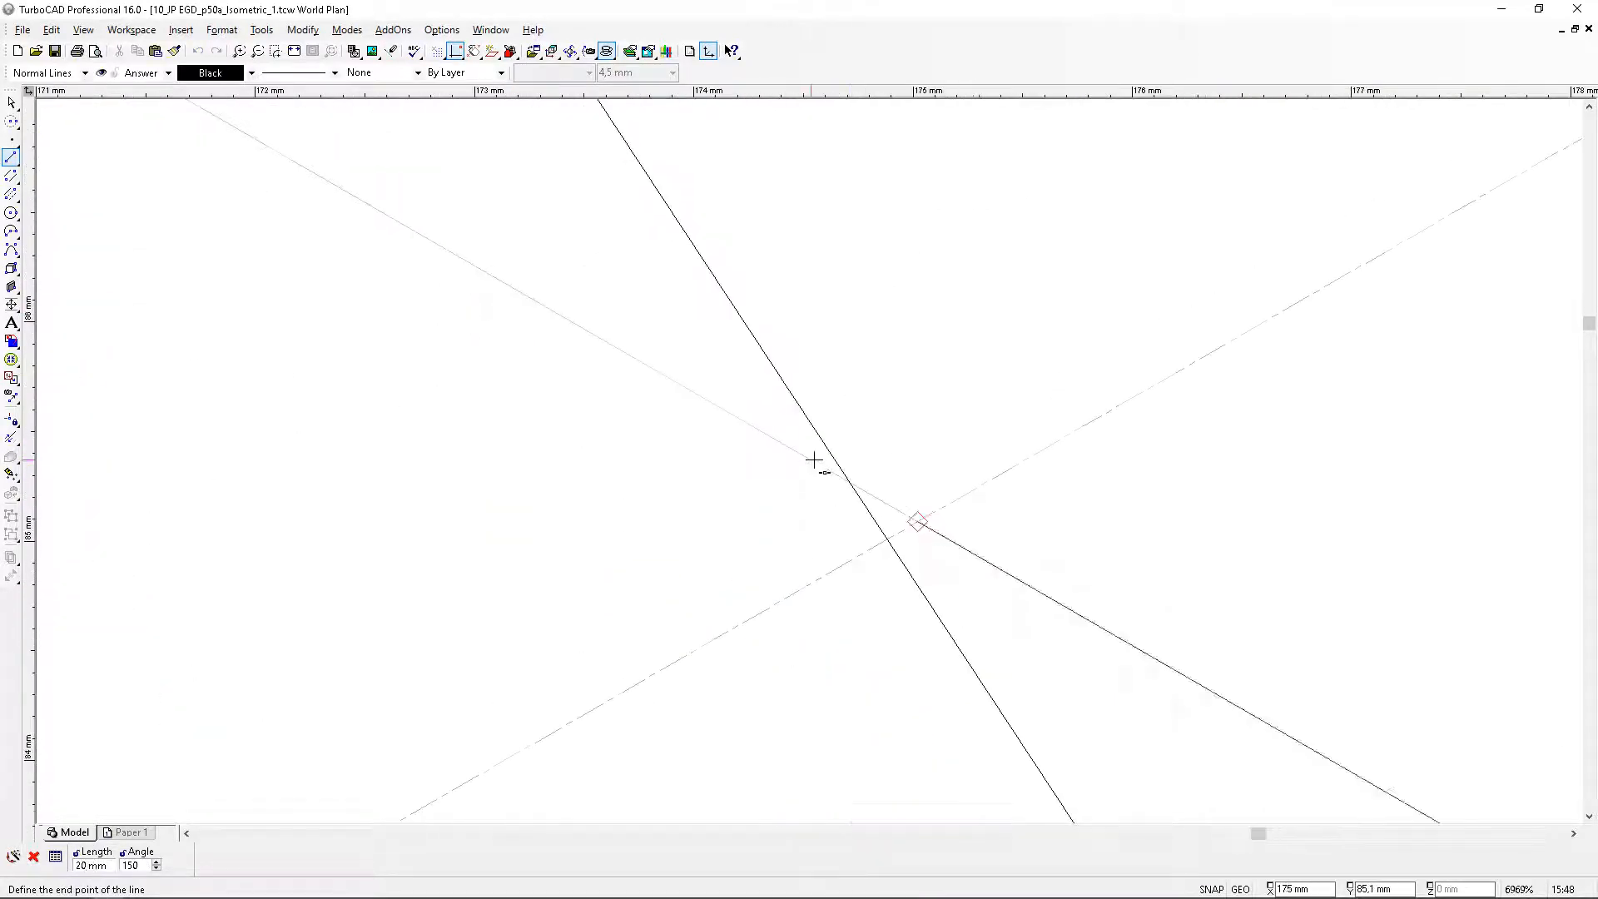
left_click(857, 487)
scroll(811, 462, "down", 4)
scroll(809, 461, "up", 3)
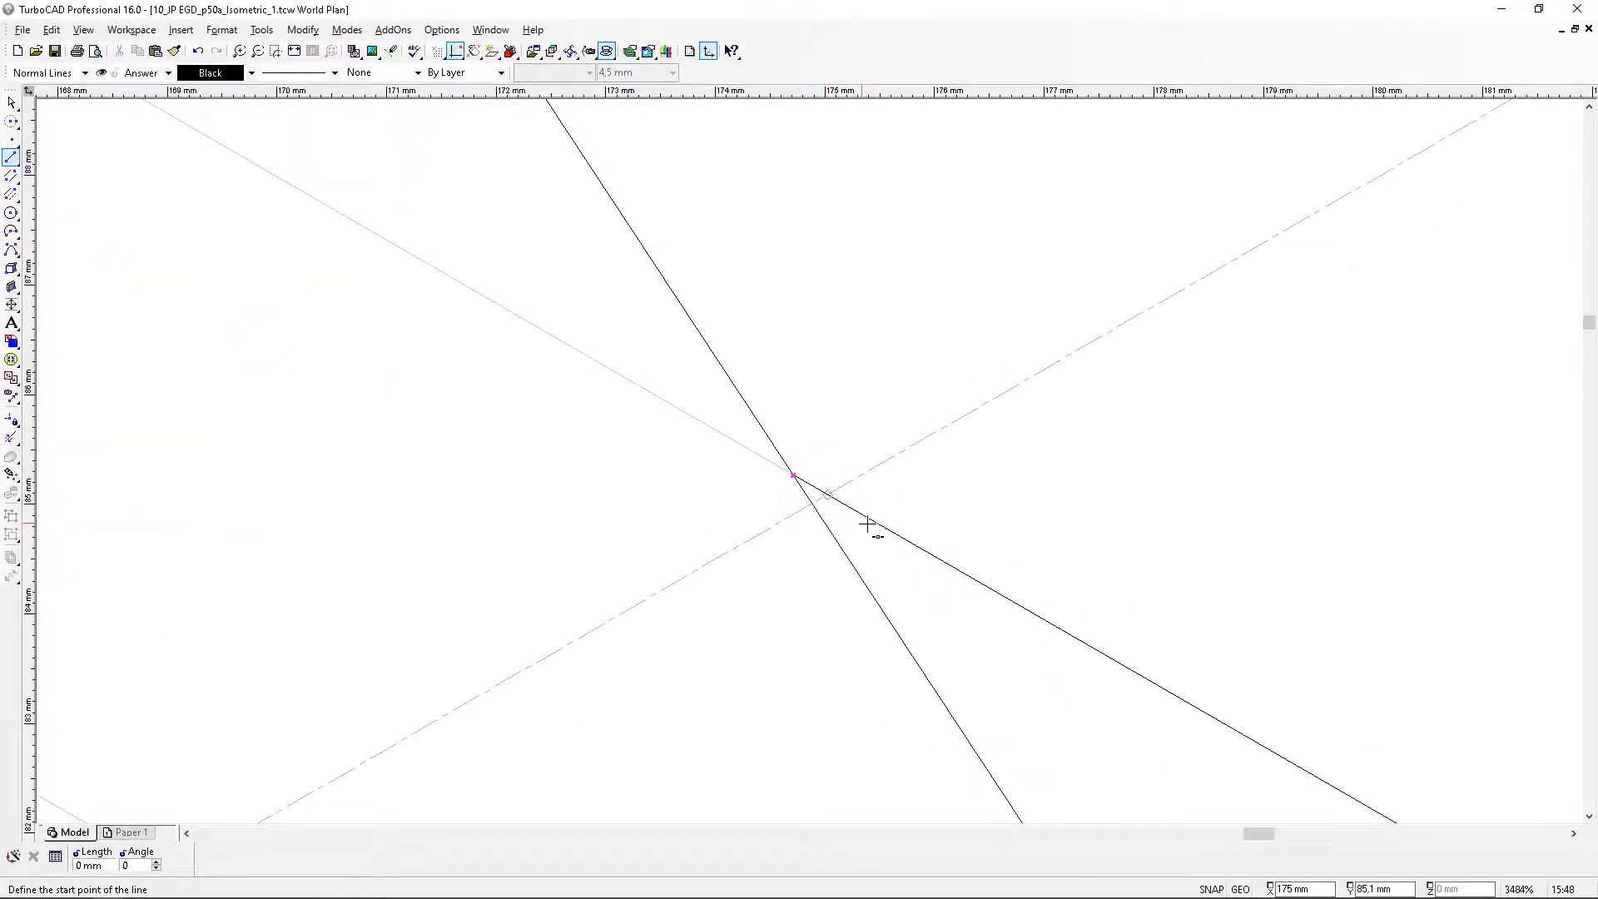
scroll(866, 525, "down", 3)
scroll(953, 553, "up", 1)
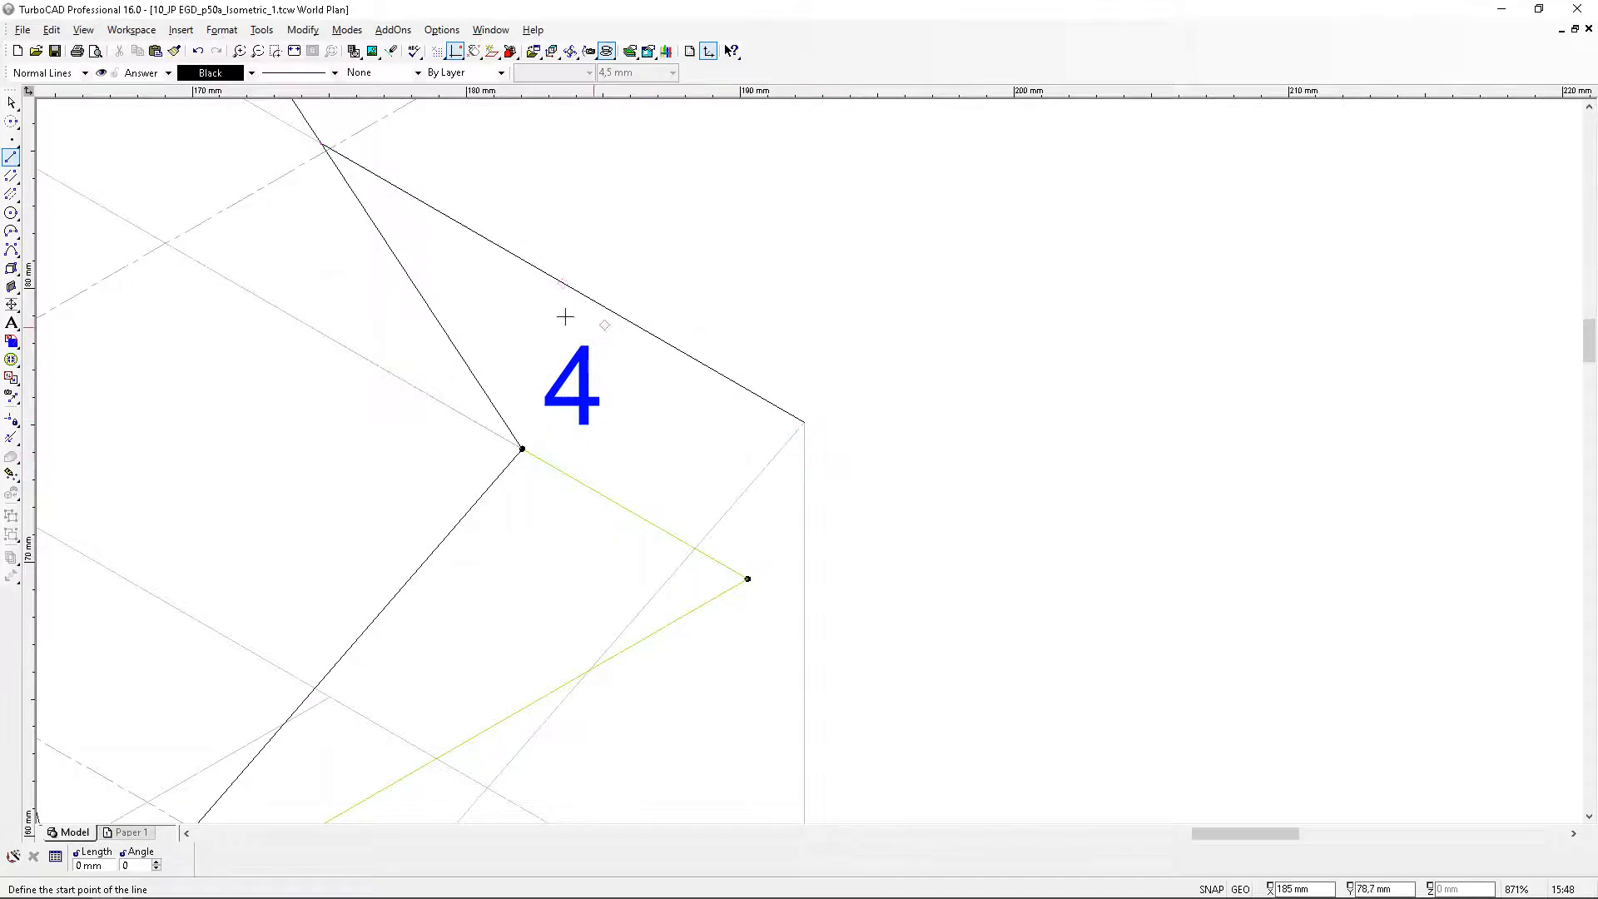
scroll(386, 180, "up", 2)
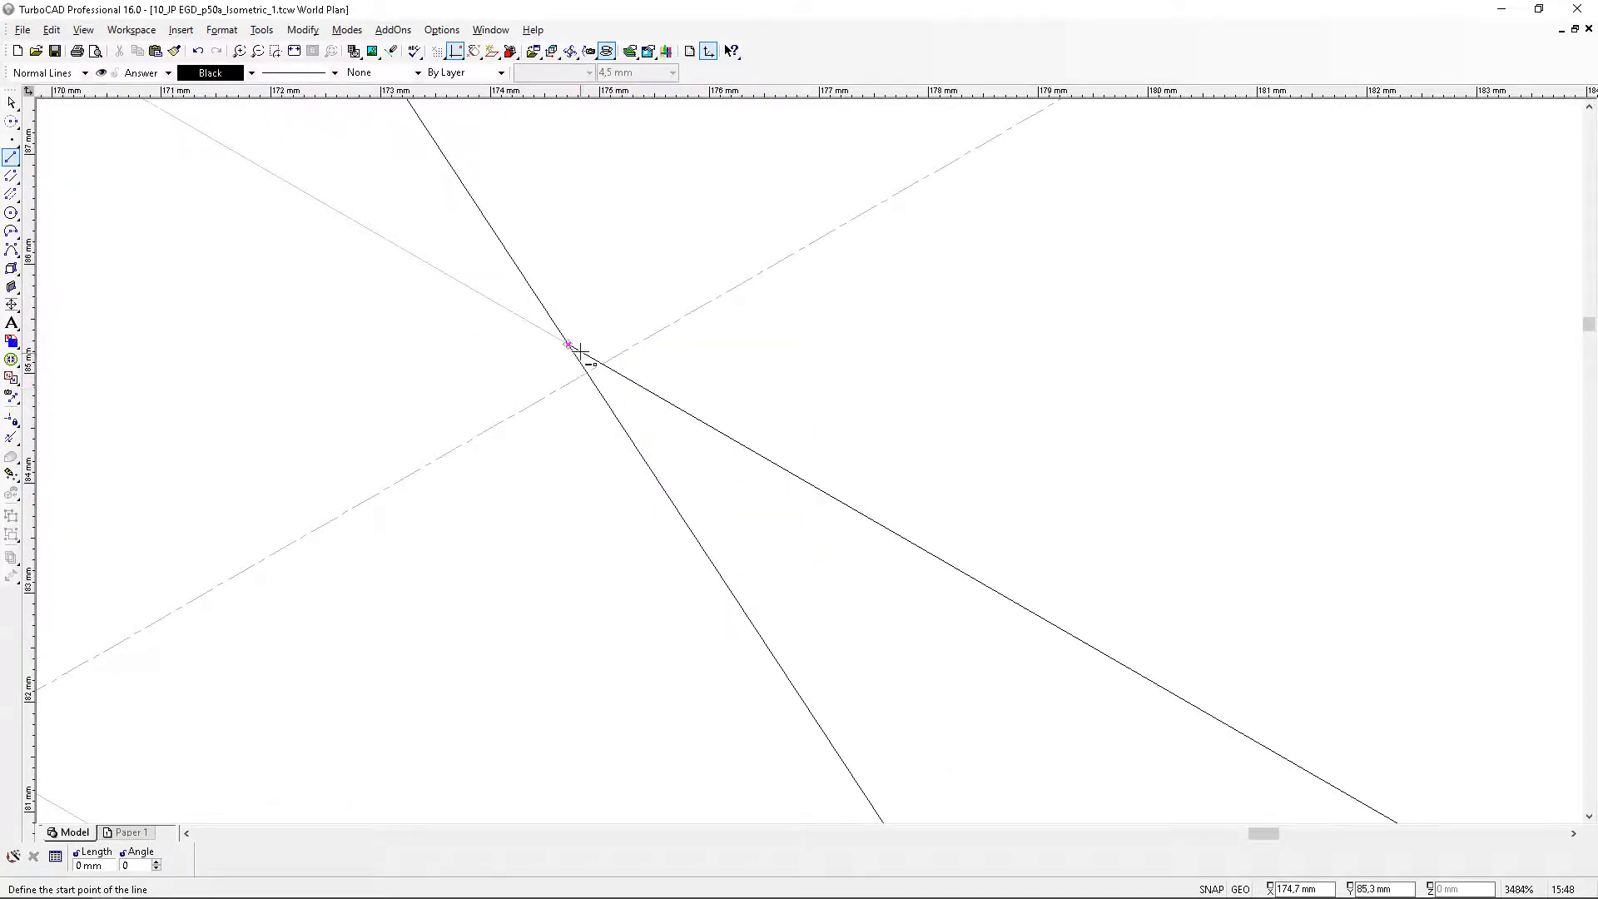
scroll(841, 508, "down", 1)
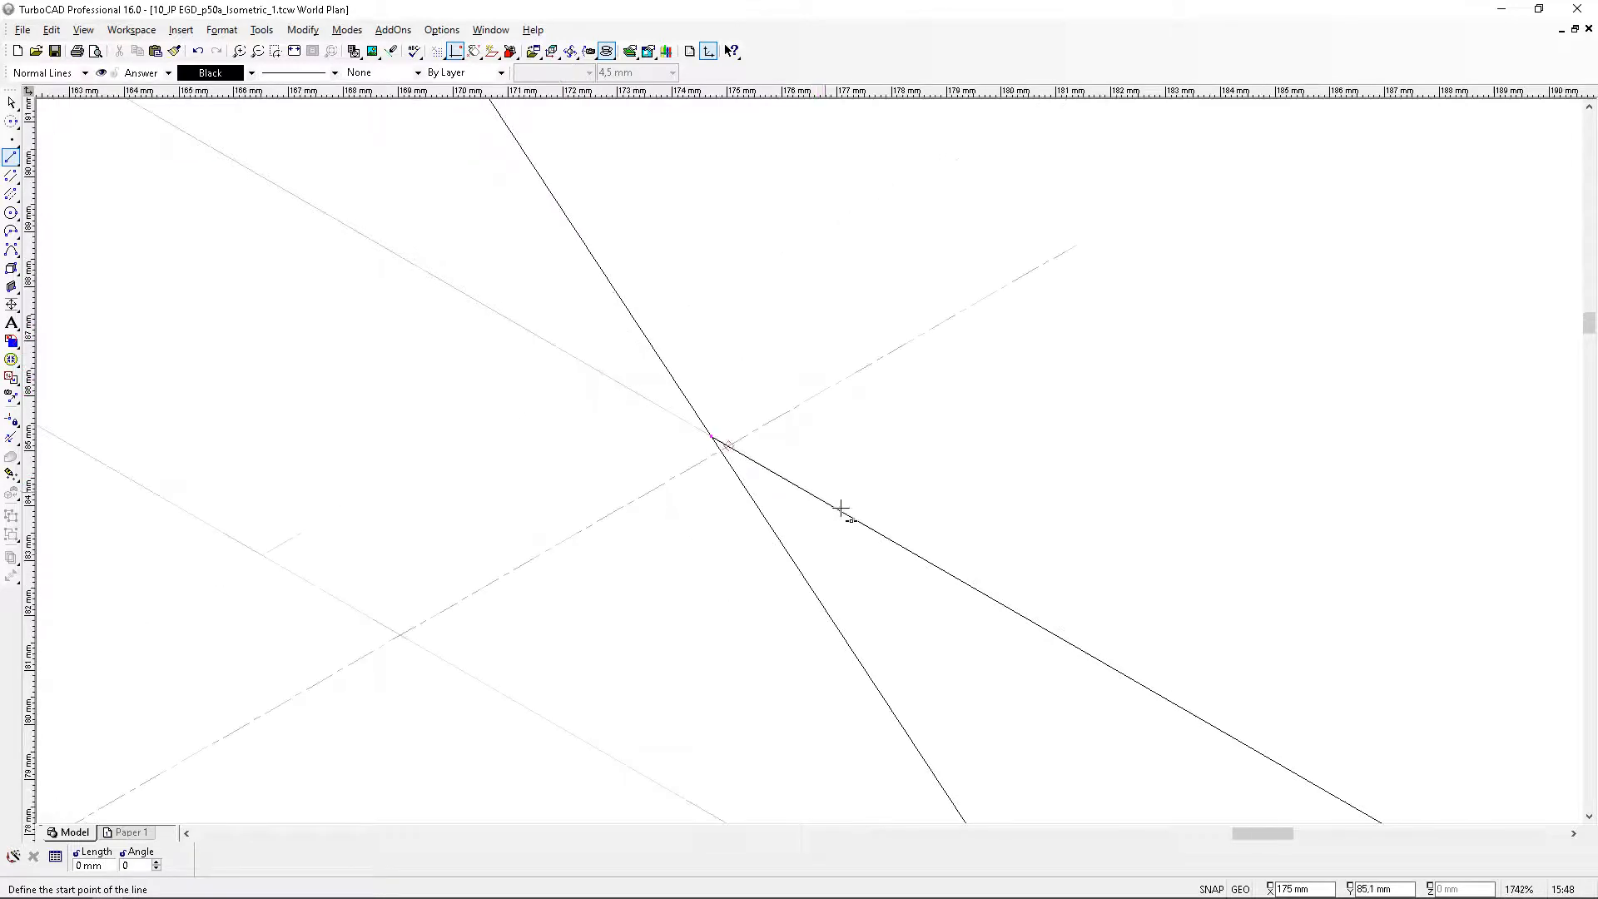
Draw the prism's top edge as a black line from the corner above black point 4 to the corner above black point 5
scroll(793, 473, "down", 1)
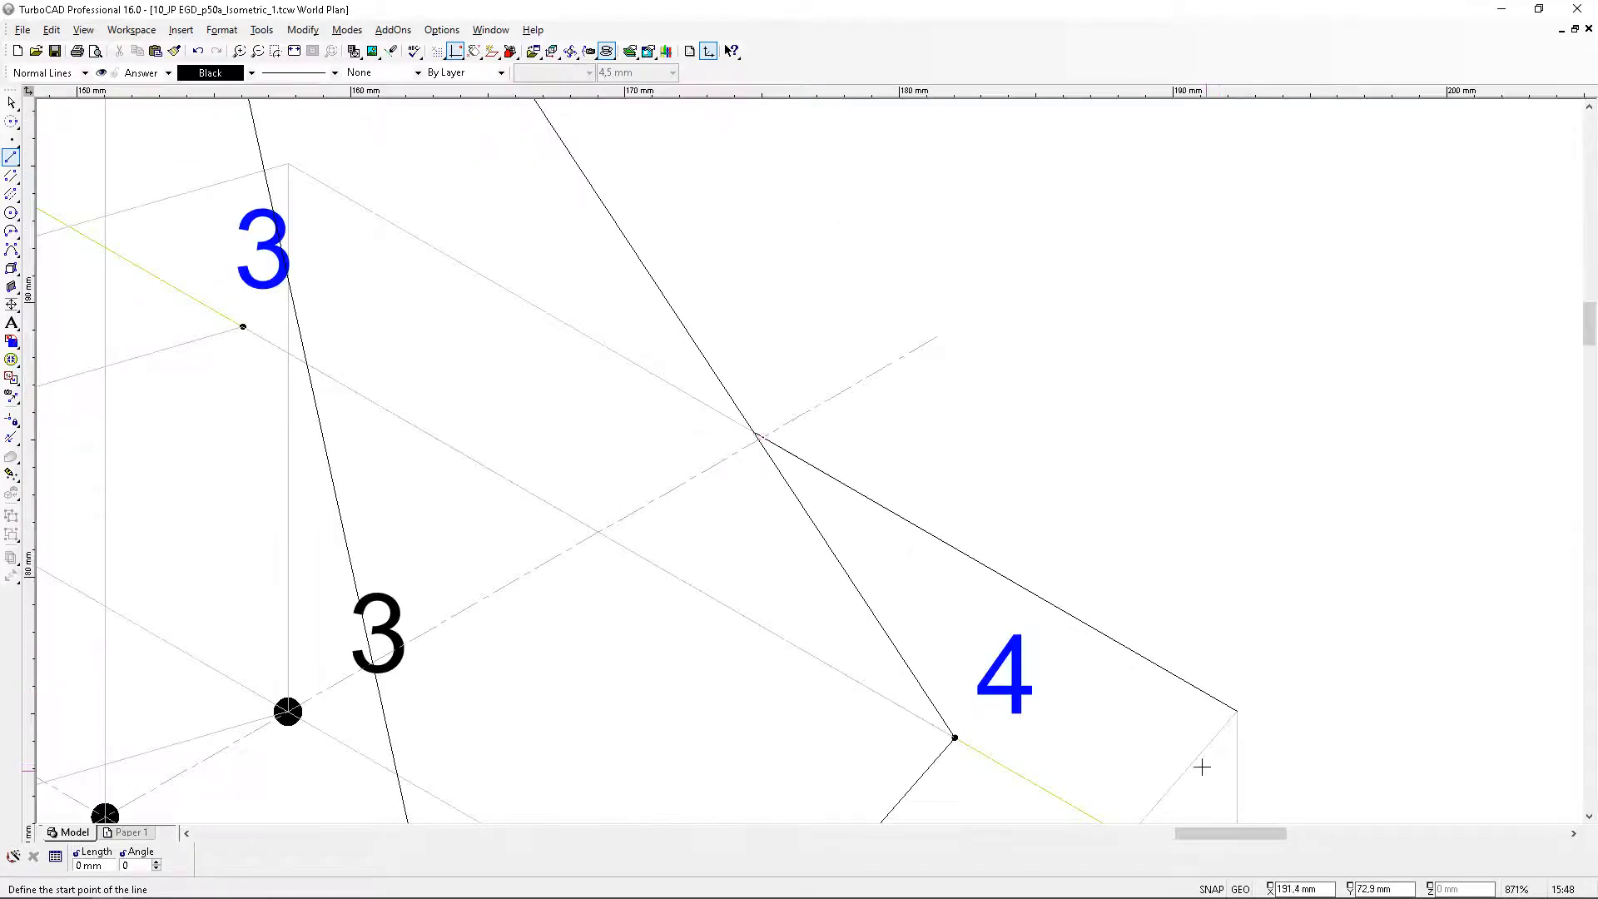
scroll(1202, 763, "up", 2)
left_click(952, 297)
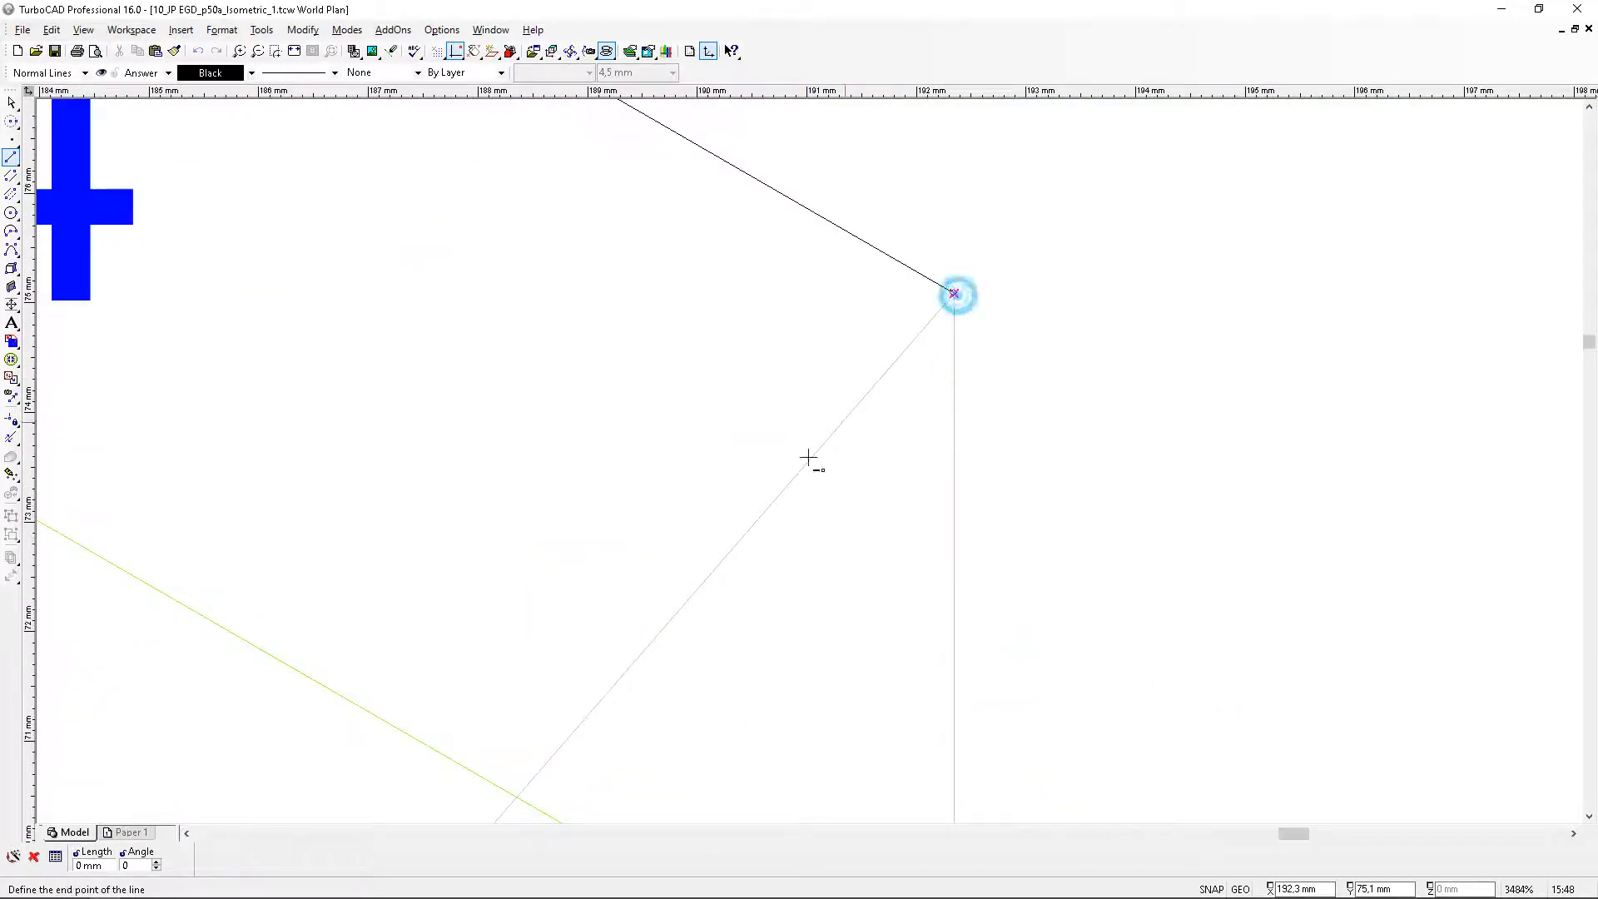
scroll(766, 516, "down", 2)
scroll(828, 450, "up", 2)
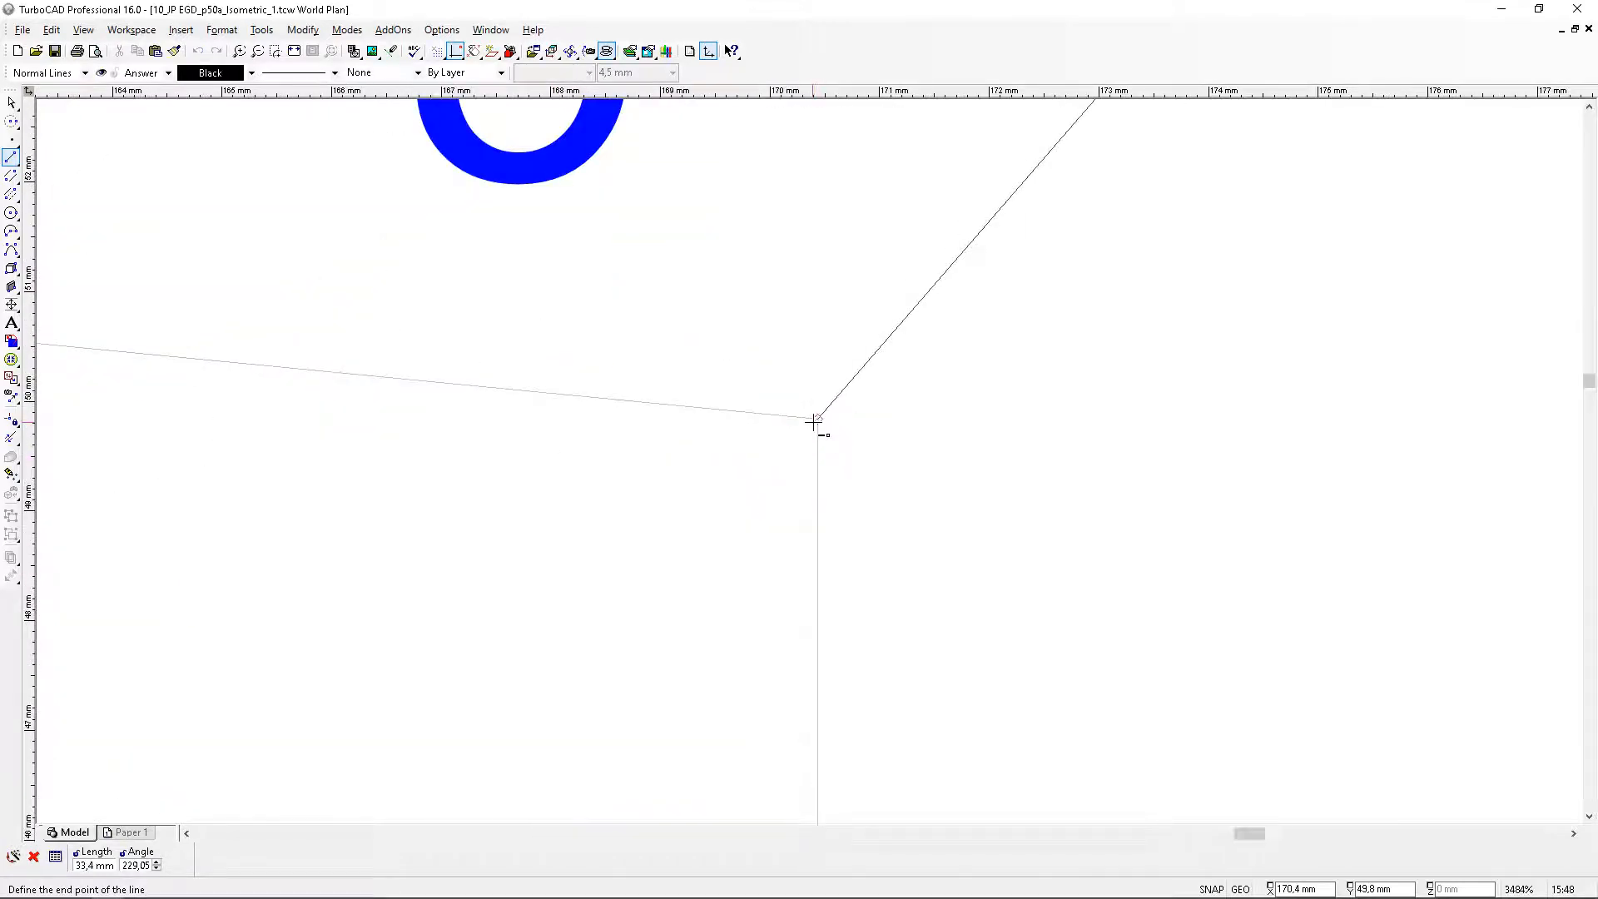
left_click(815, 420)
Draw the prism's front top edge as a black line from the corner above black point 5 to the corner above black point 1
left_click(818, 419)
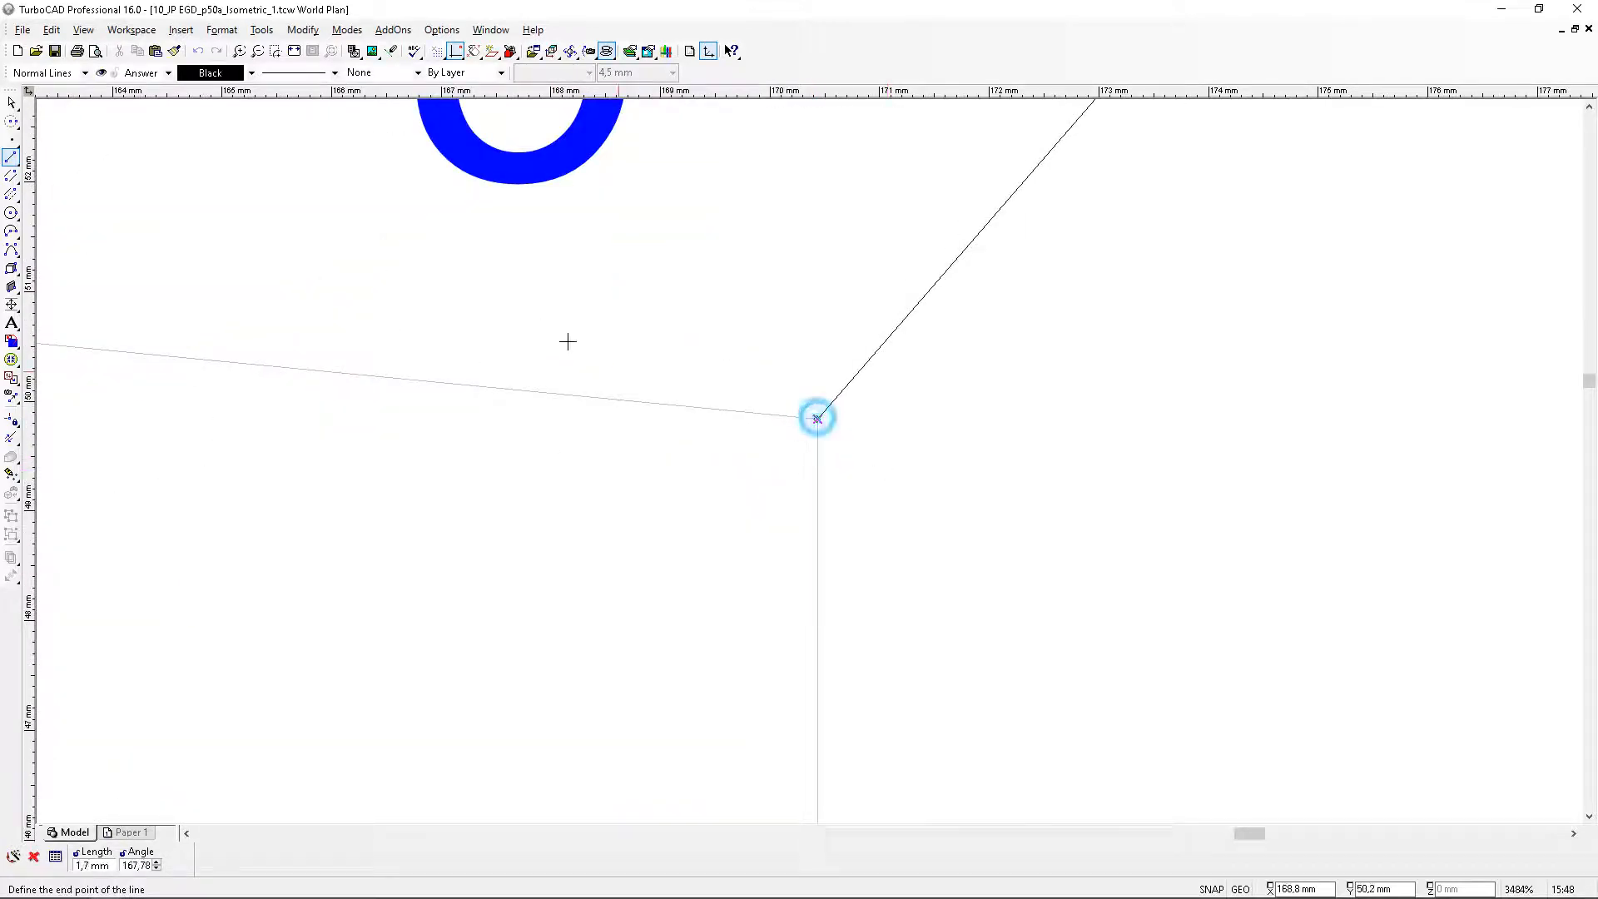
scroll(724, 453, "down", 5)
scroll(310, 420, "up", 5)
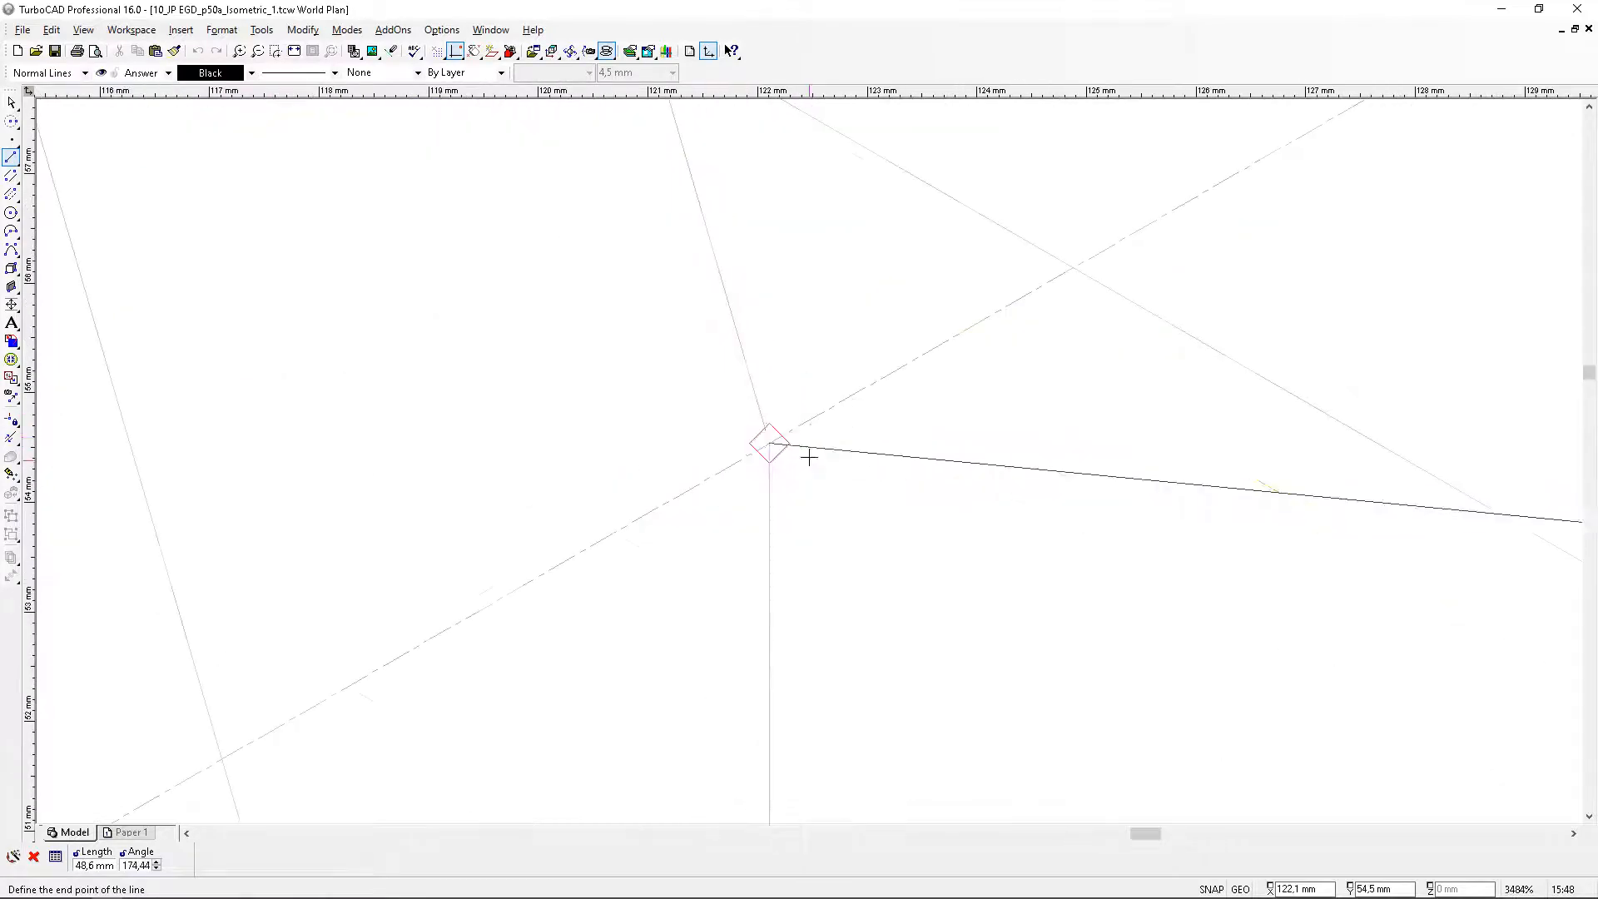
left_click(774, 446)
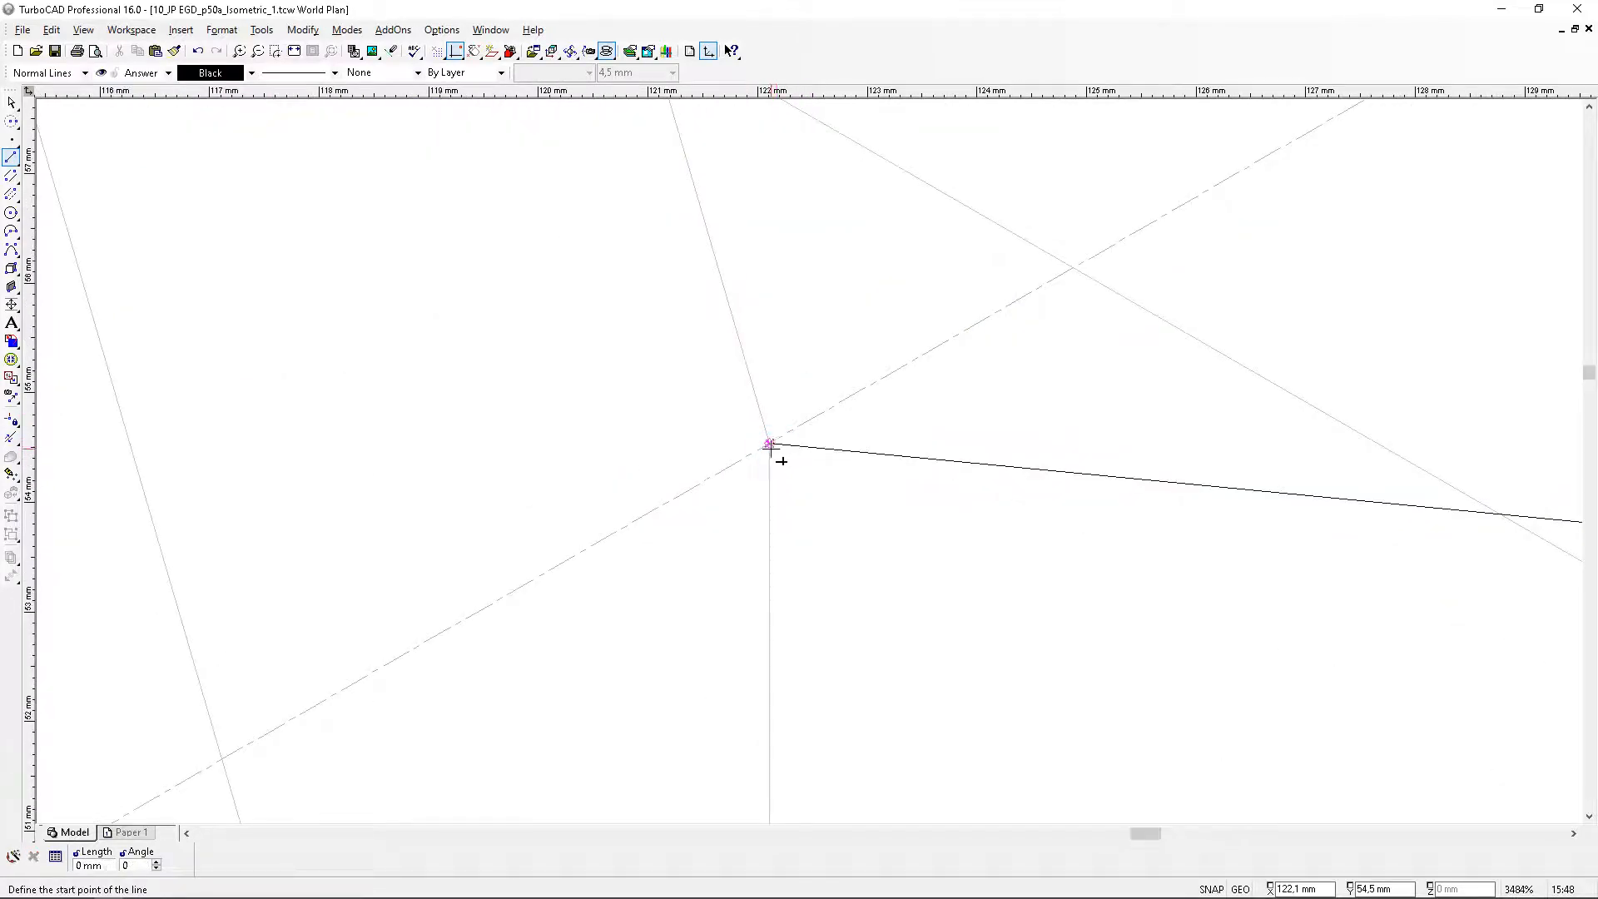
Draw the prism's top edge as a black line from the corner above black point 1 to the corner above black point 2
left_click(774, 446)
scroll(749, 283, "down", 2)
scroll(767, 255, "down", 2)
scroll(810, 457, "up", 4)
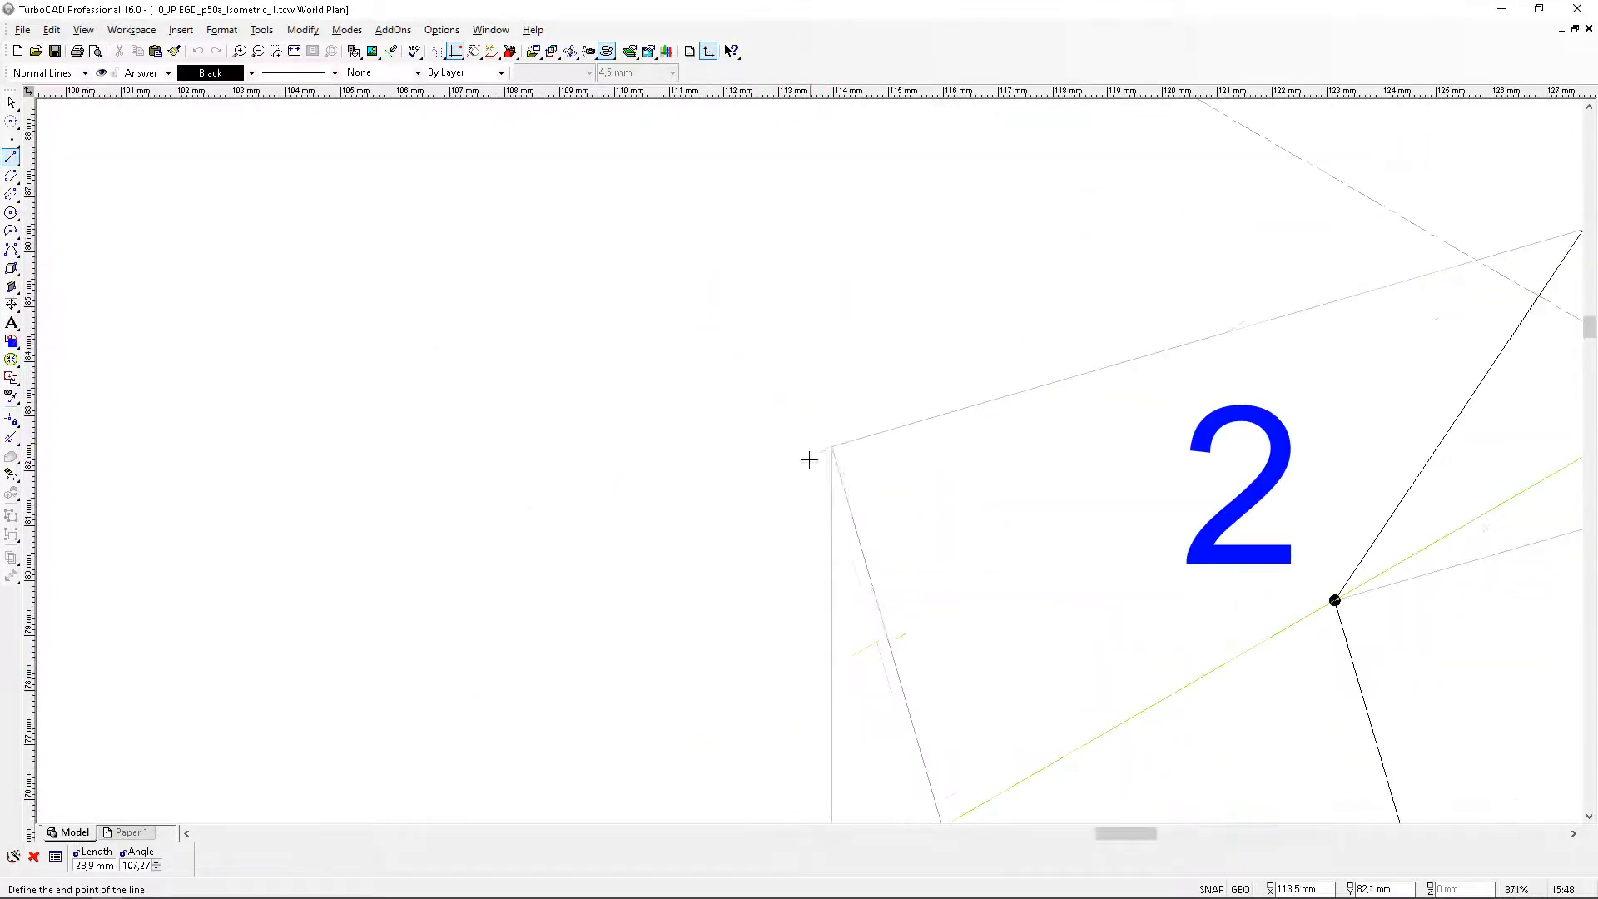
left_click(831, 443)
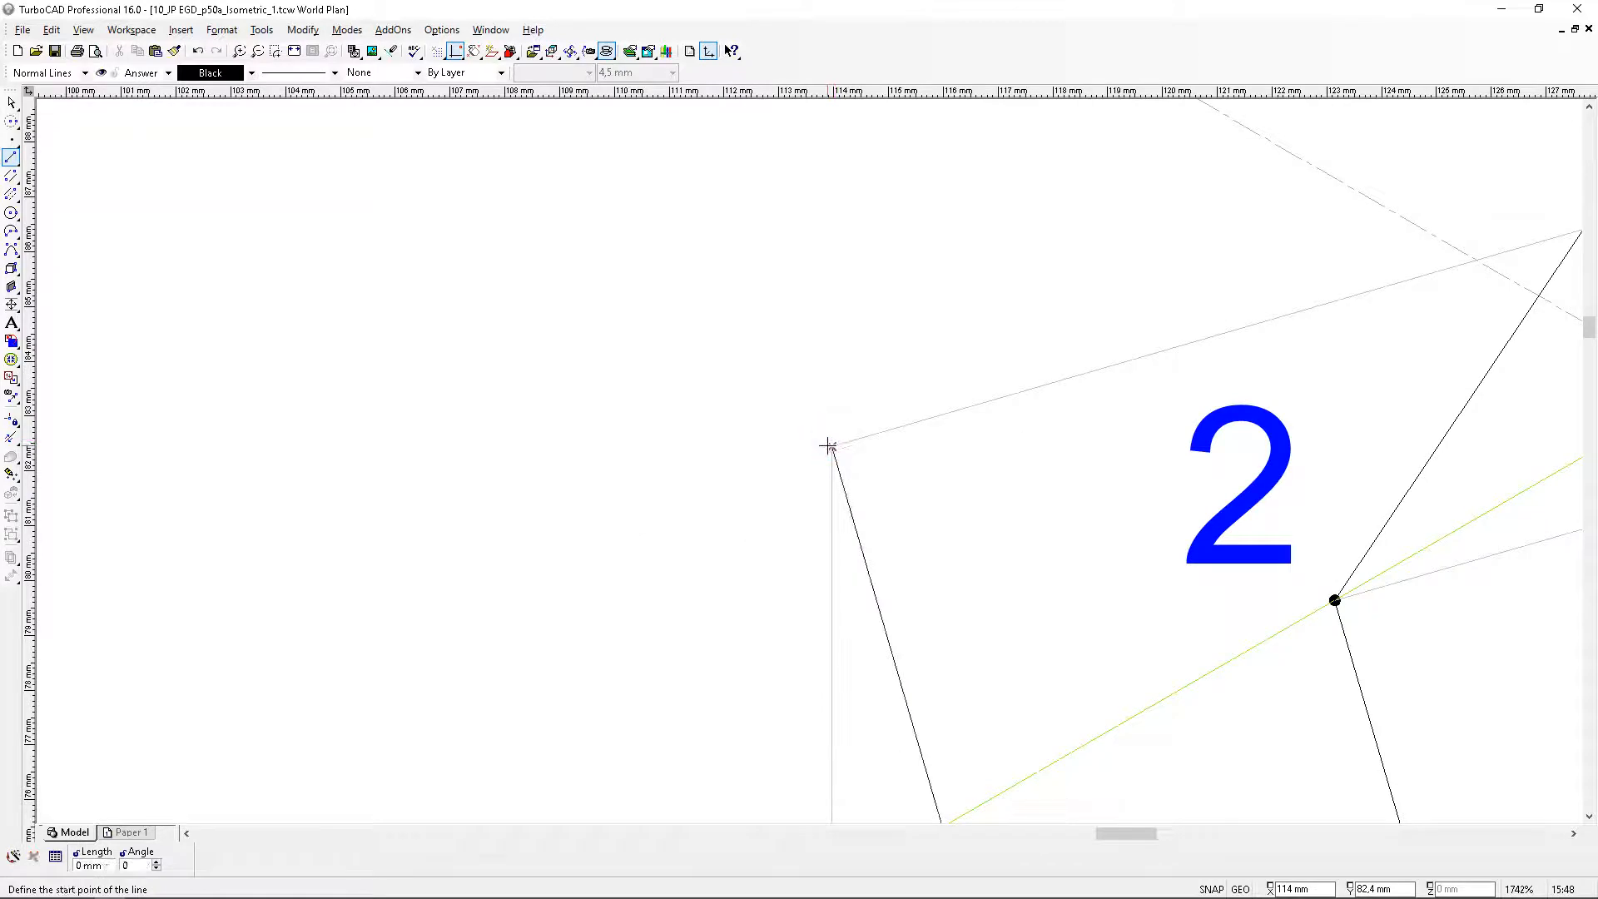
Draw the prism's rear top edge in black from the corner above black point 2 to its intersection with pyramid edge T-2
left_click(833, 446)
scroll(809, 461, "down", 1)
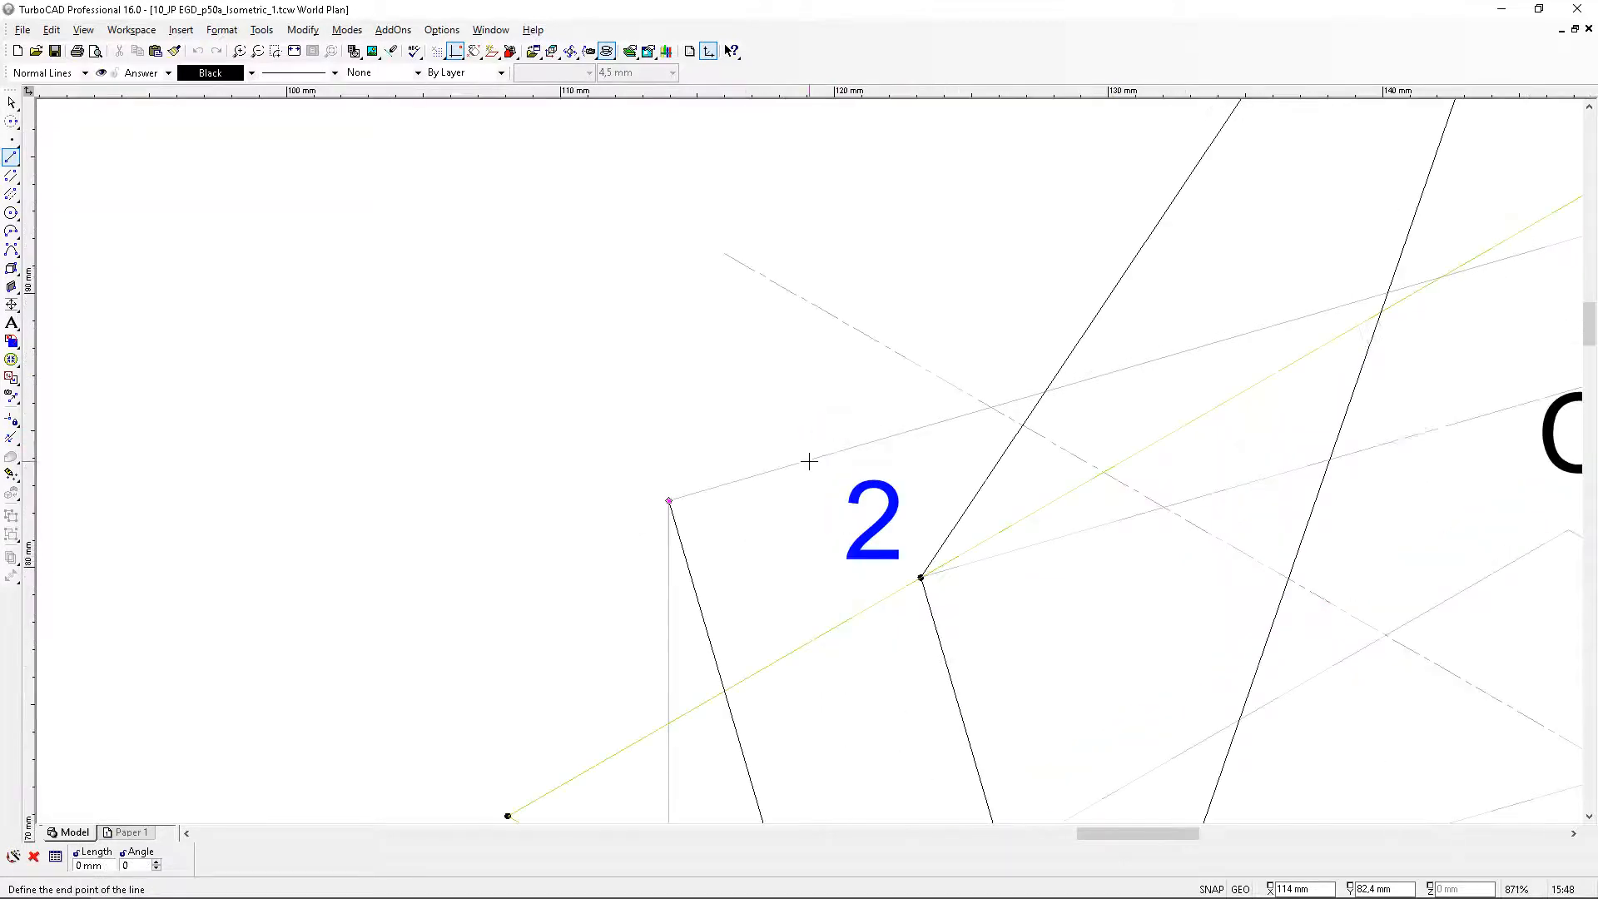
left_click(1048, 386)
scroll(809, 461, "up", 4)
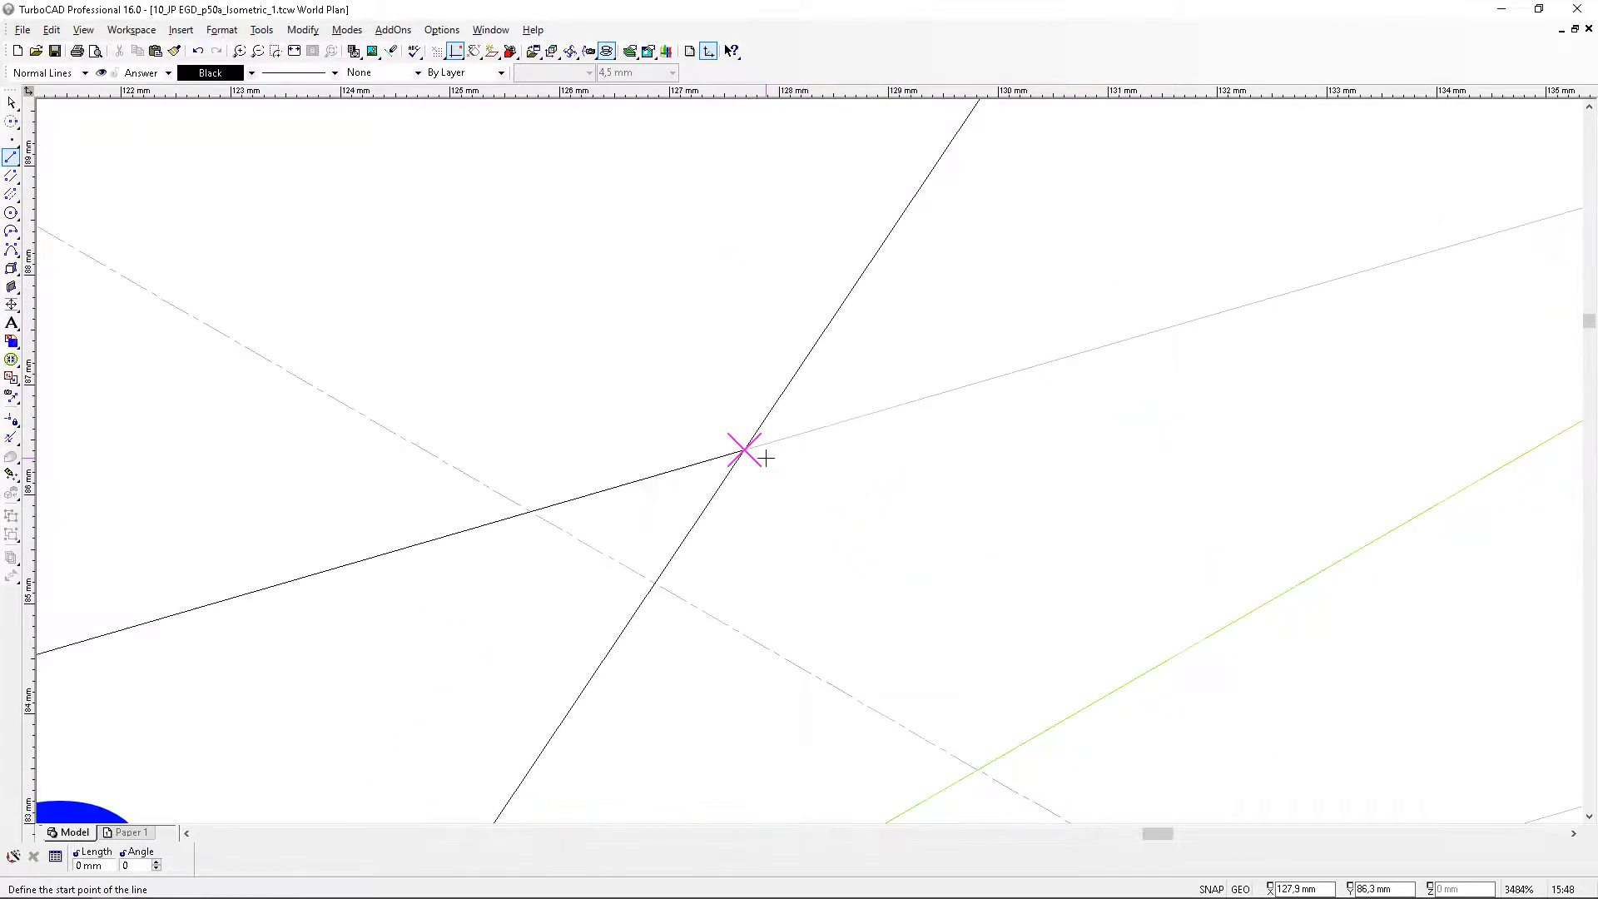
scroll(745, 450, "down", 4)
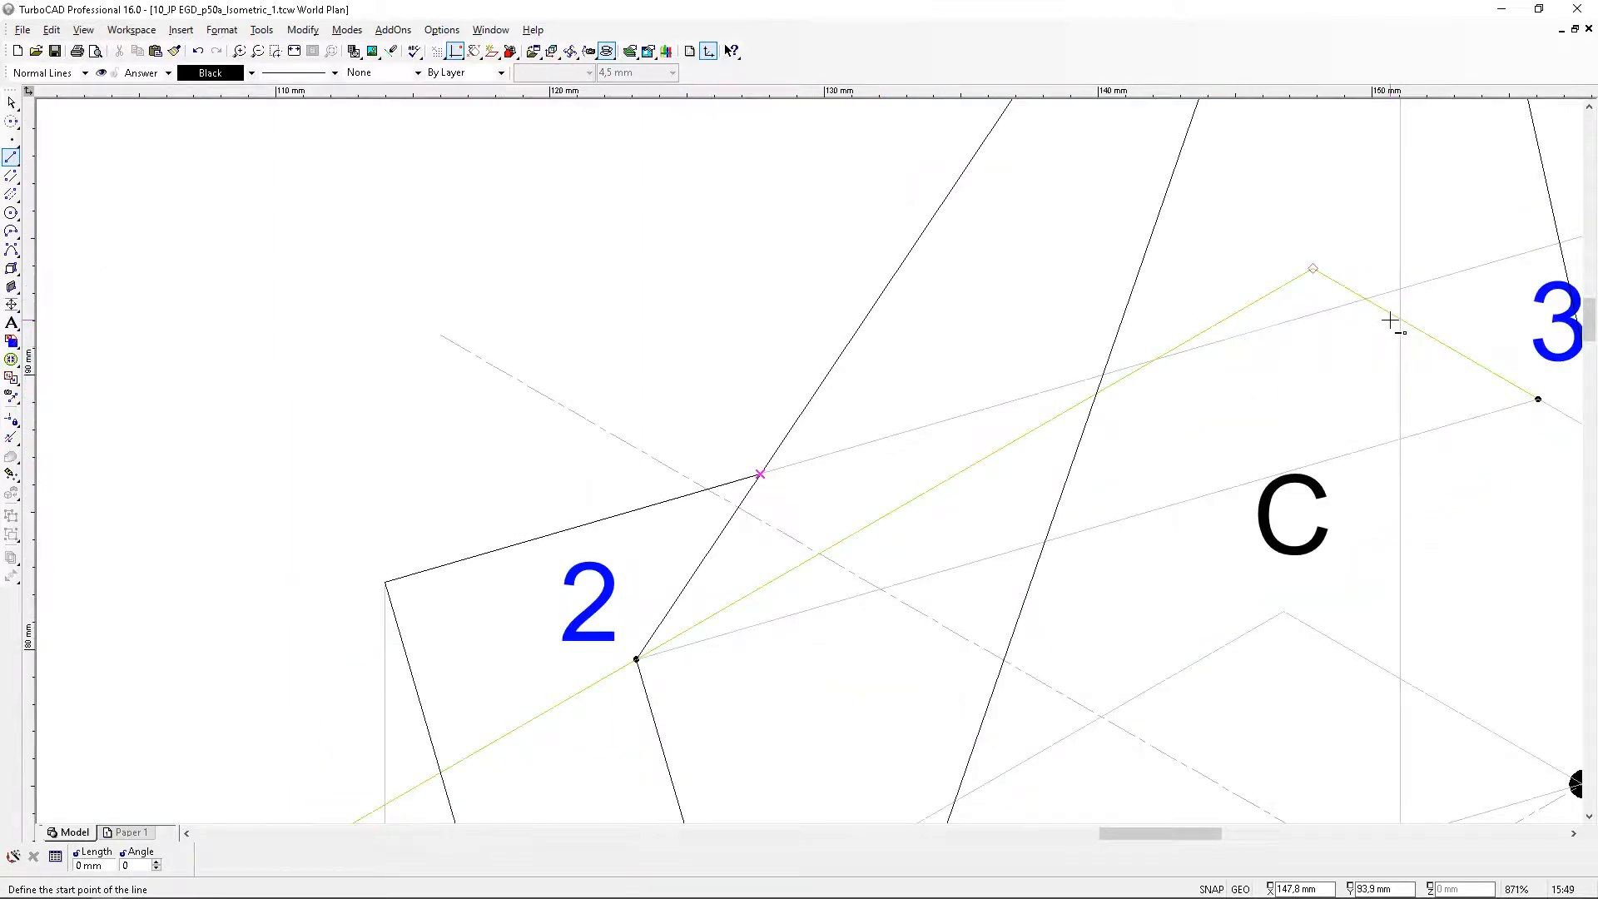
Draw the prism's vertical edge as a black line from the top corner down to black point 4
scroll(760, 559, "down", 2)
scroll(760, 559, "down", 4)
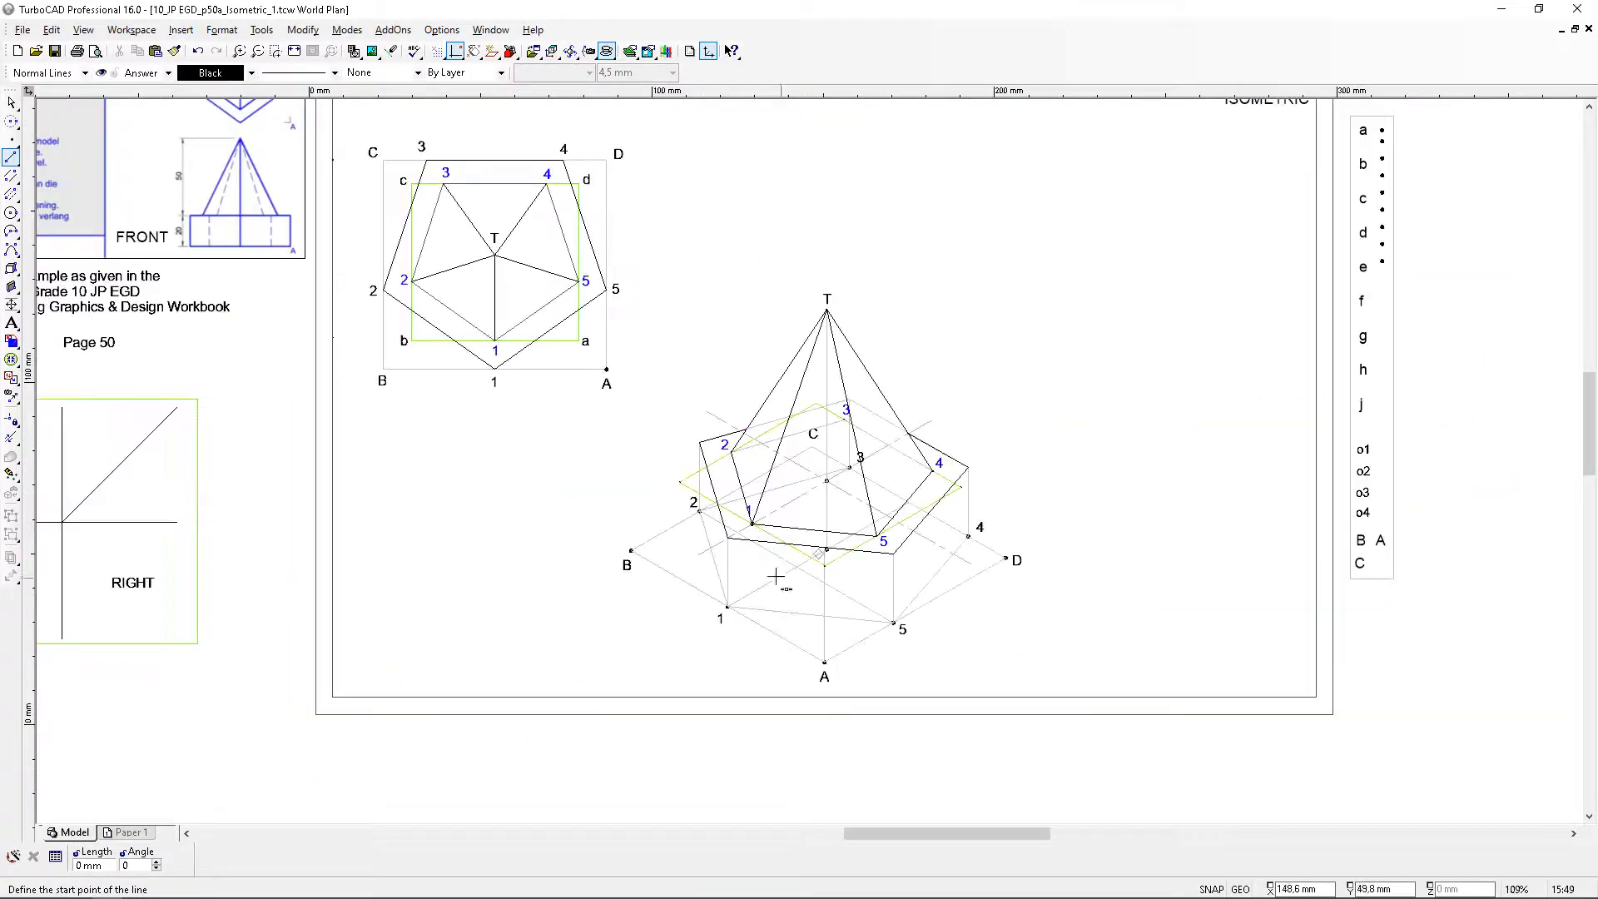
scroll(824, 463, "up", 2)
scroll(1114, 341, "up", 4)
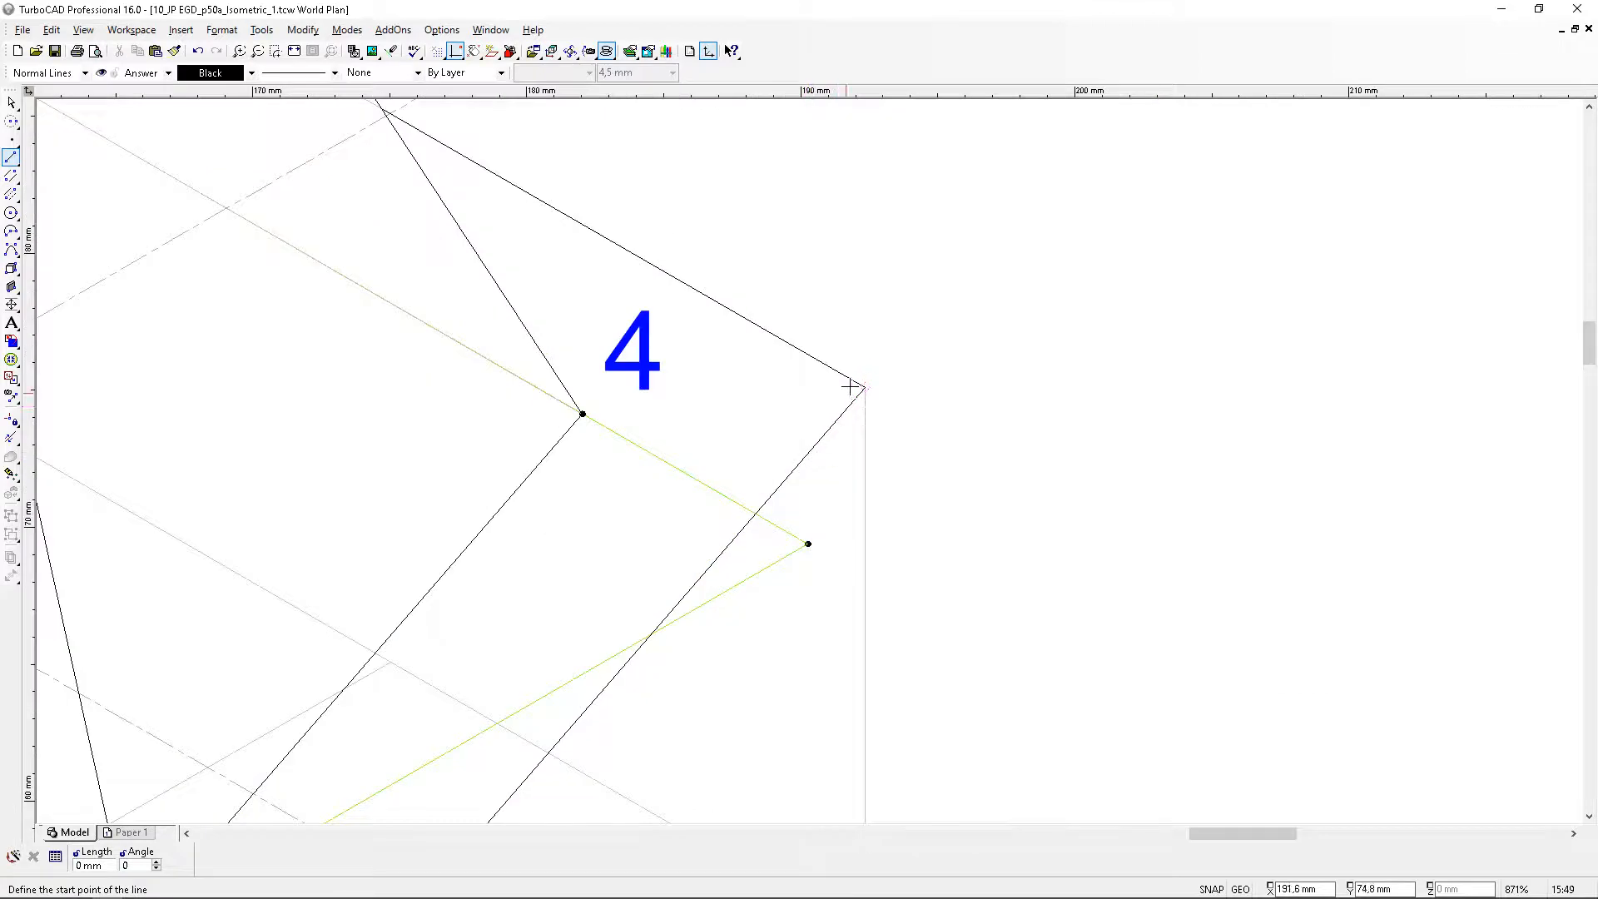
left_click(864, 386)
scroll(832, 566, "down", 2)
scroll(819, 508, "up", 4)
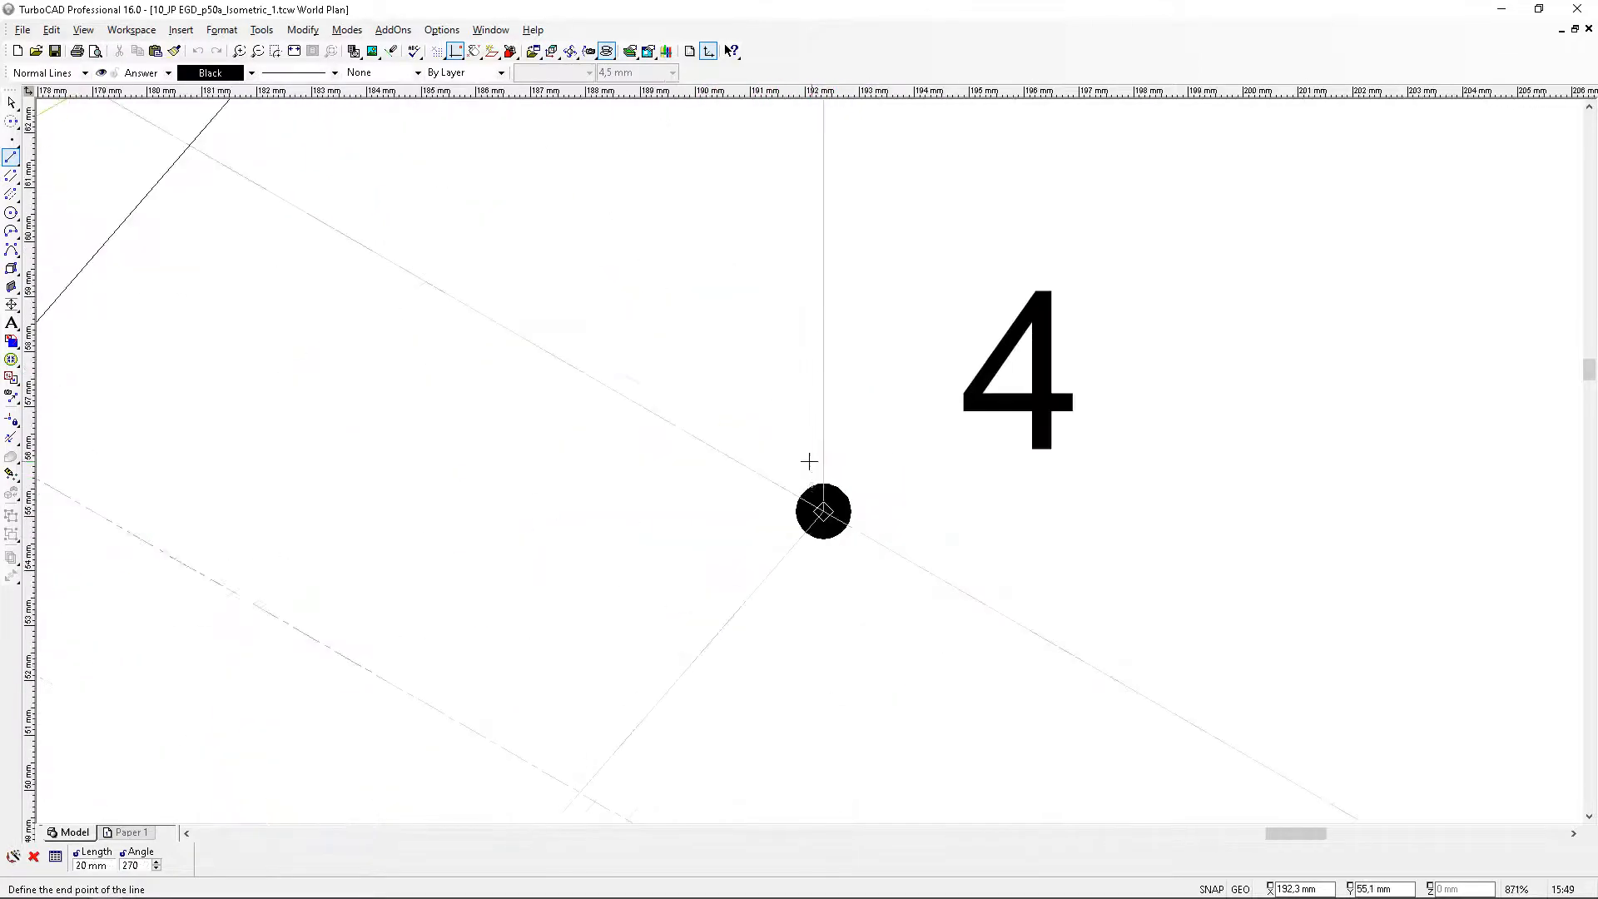
left_click(821, 510)
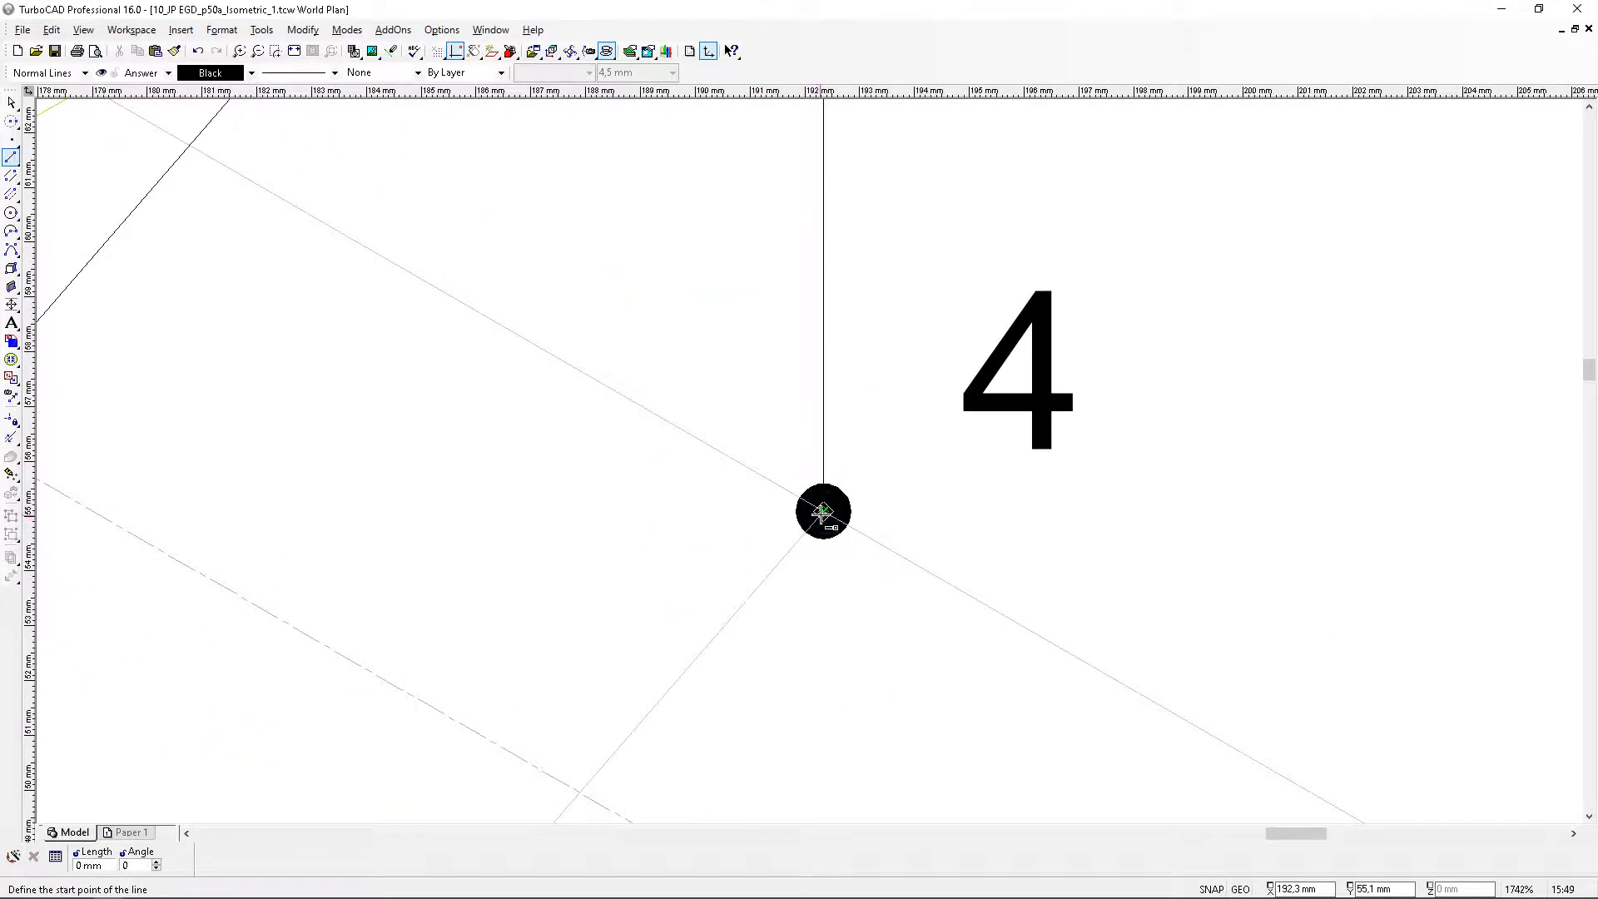
Draw the prism's bottom edge as a black line from black point 4 to black point 5
scroll(782, 558, "down", 6)
scroll(667, 635, "up", 4)
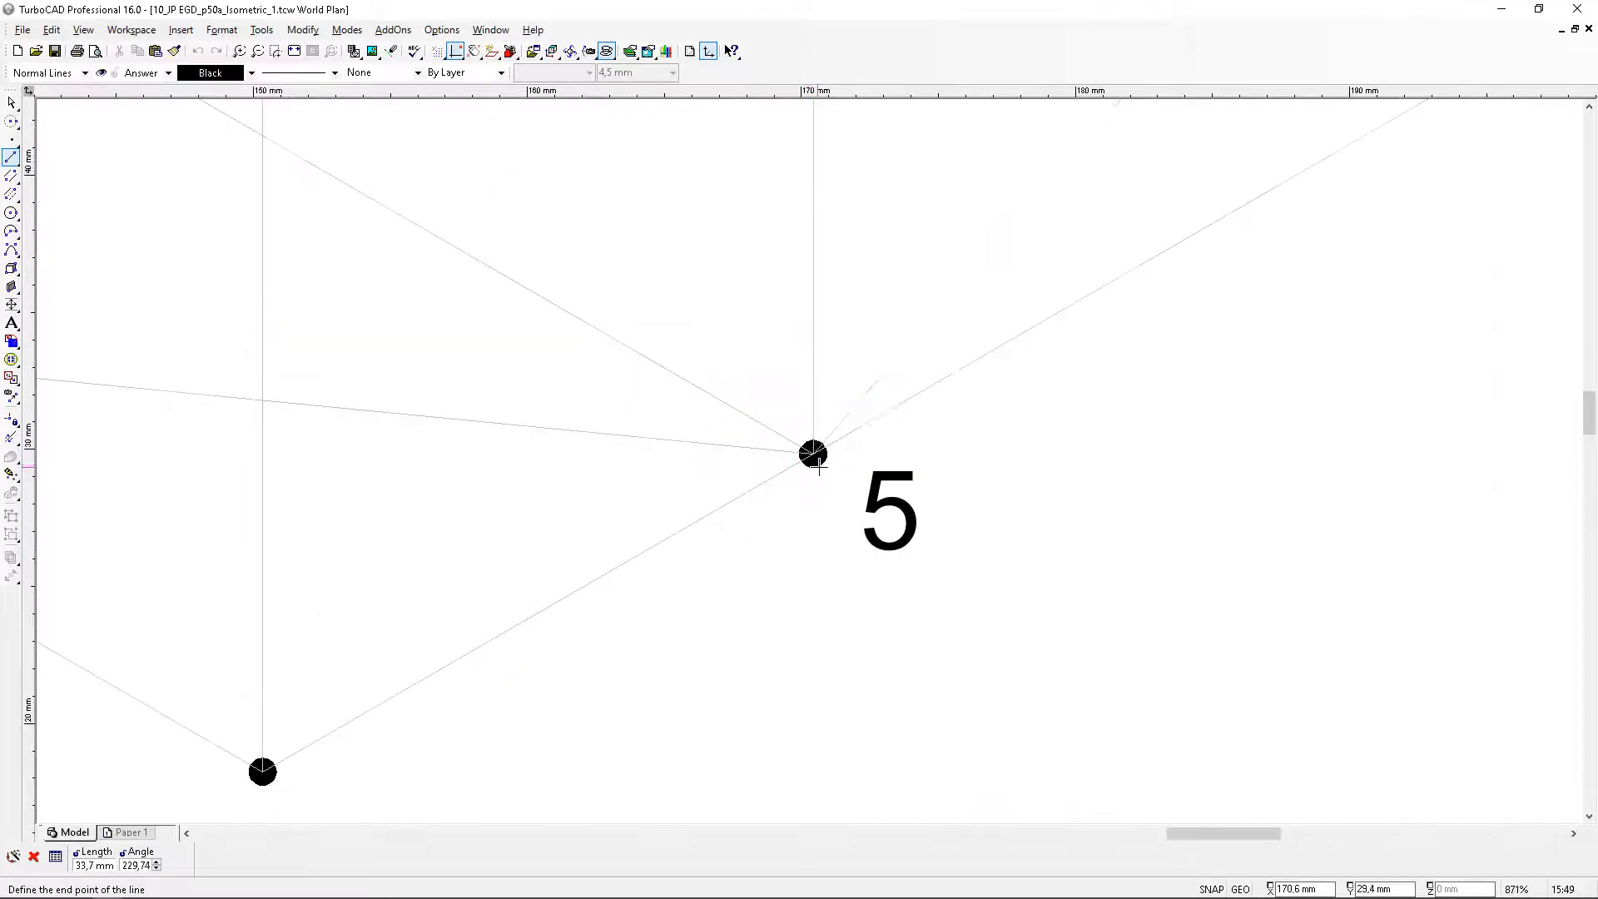
scroll(813, 454, "up", 2)
left_click(822, 442)
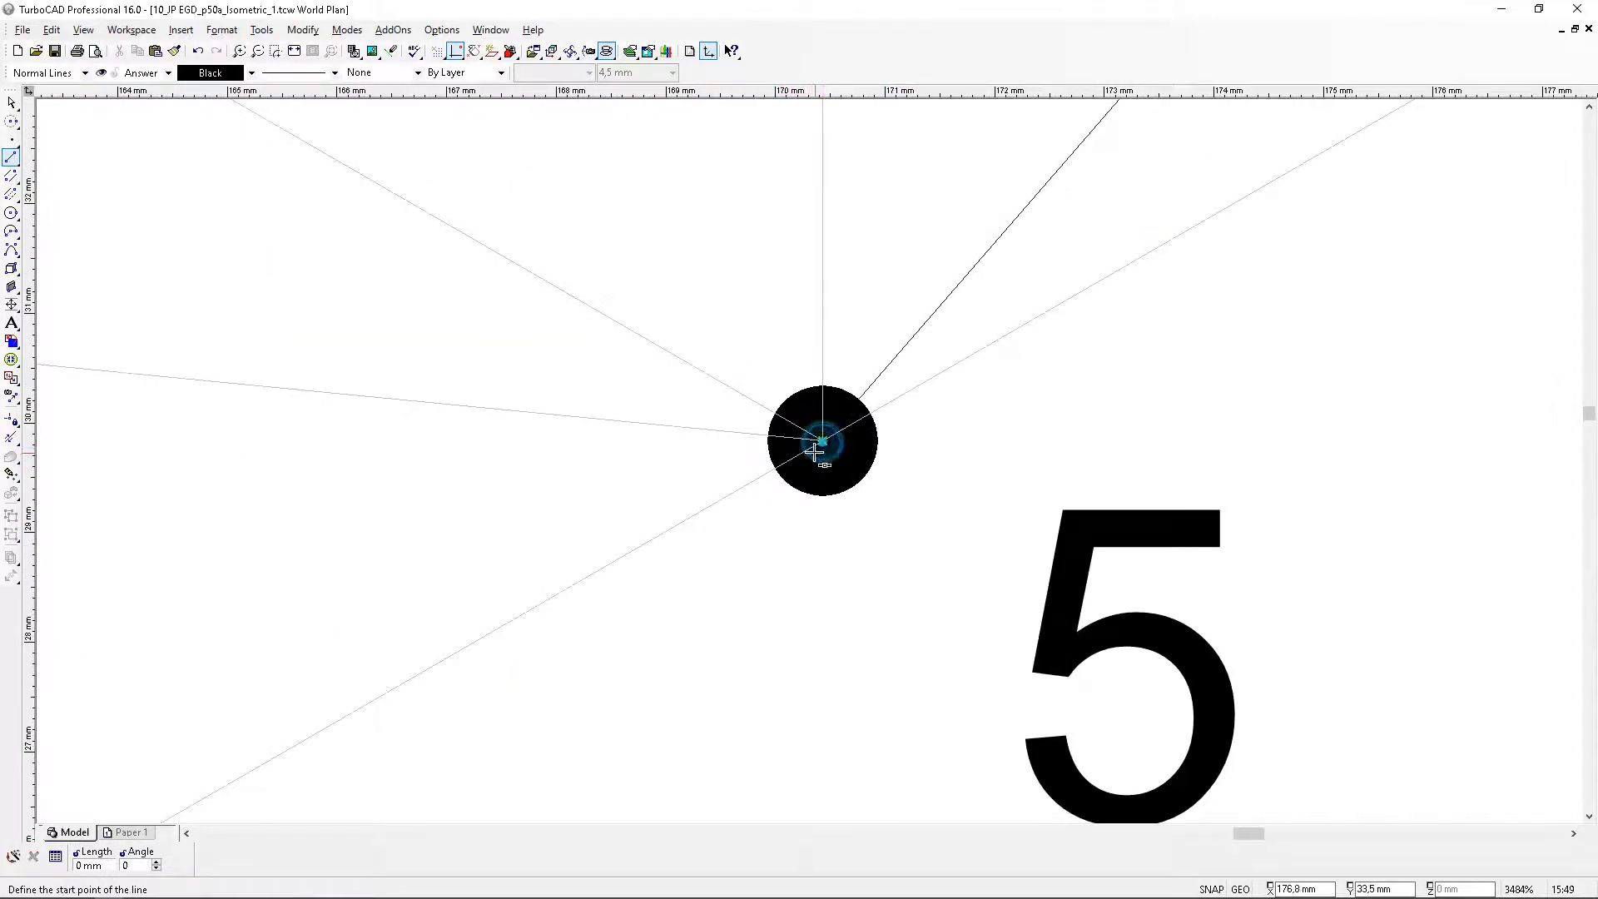
Draw the prism's front bottom edge as a black line from black point 5 to black point 1
left_click(822, 442)
scroll(820, 449, "down", 4)
scroll(526, 433, "up", 4)
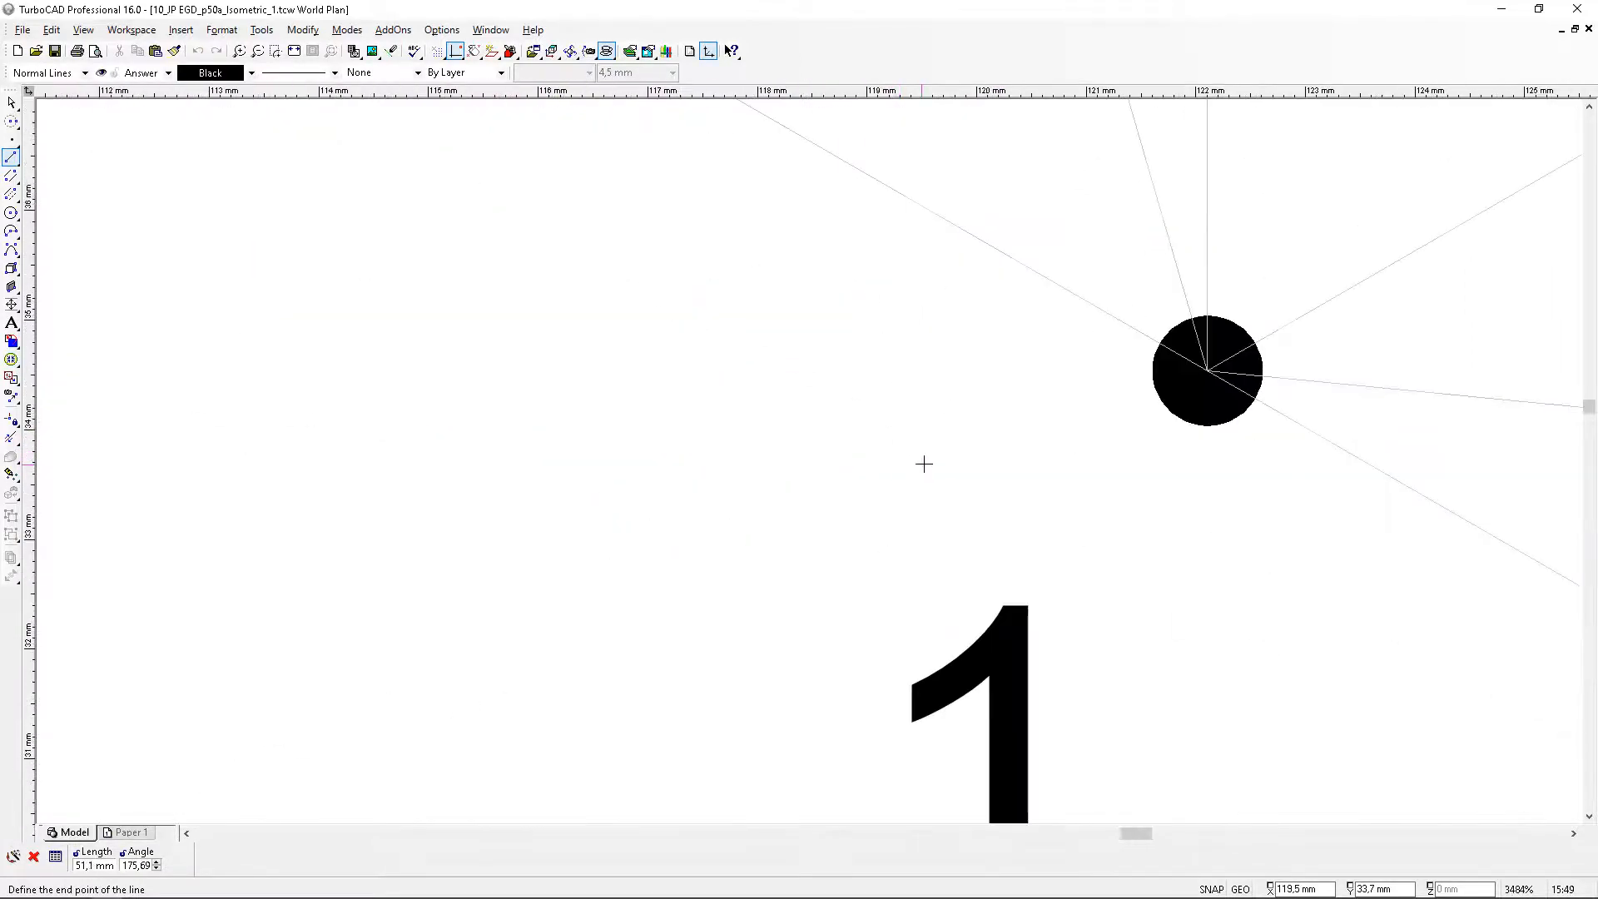
left_click(1207, 370)
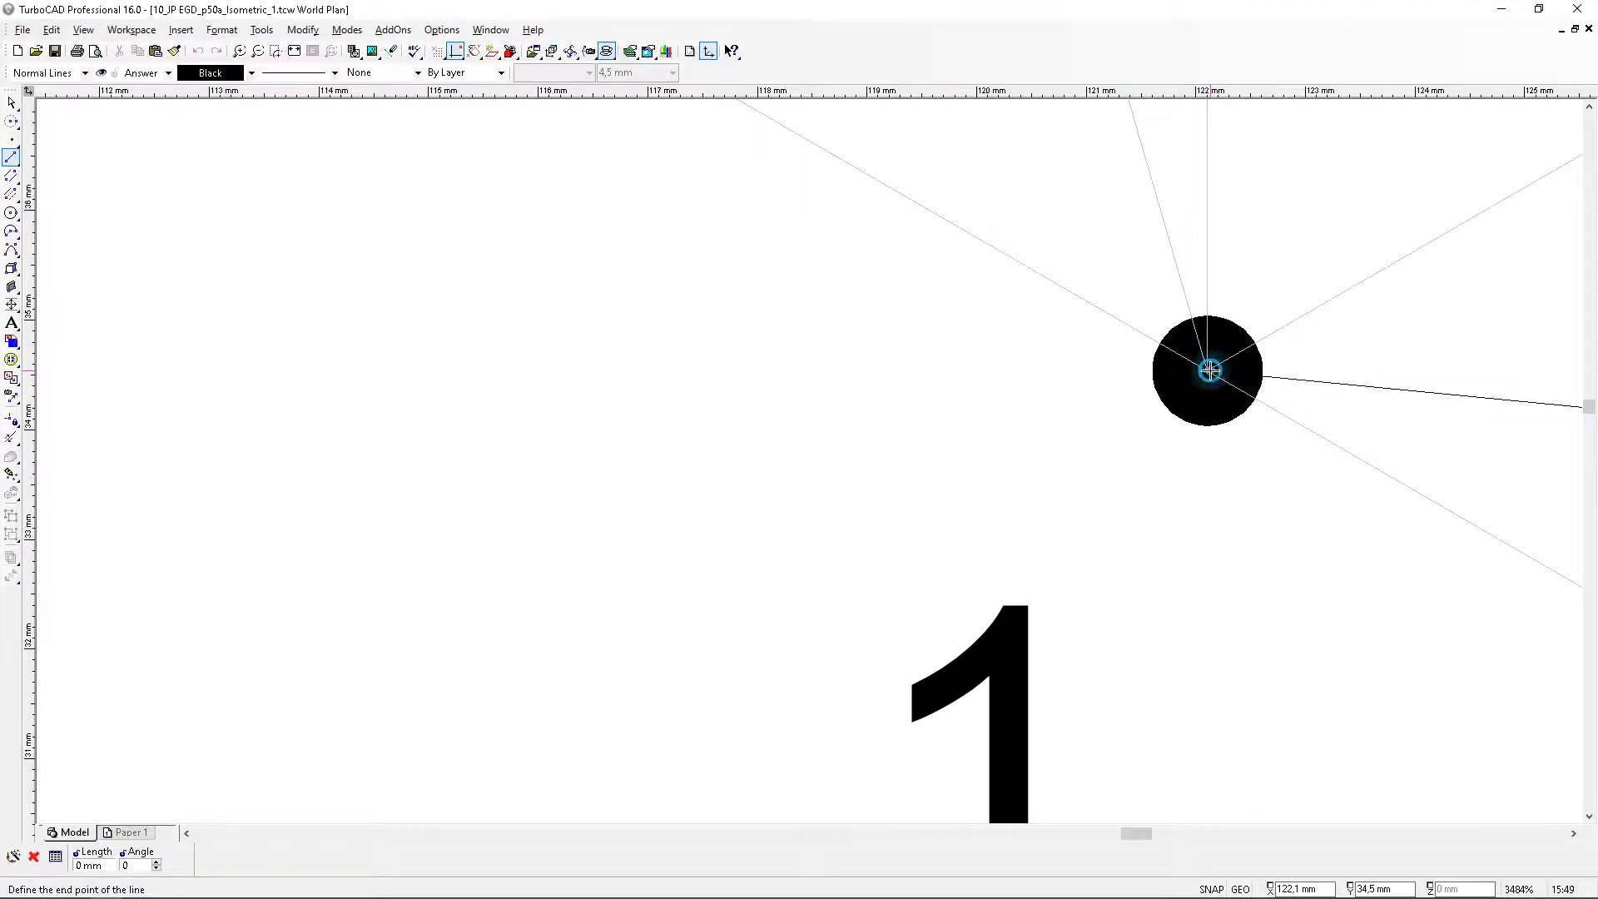
Draw the prism's left bottom edge as a black line from black point 1 to black point 2
scroll(1206, 372, "down", 3)
scroll(787, 398, "down", 1)
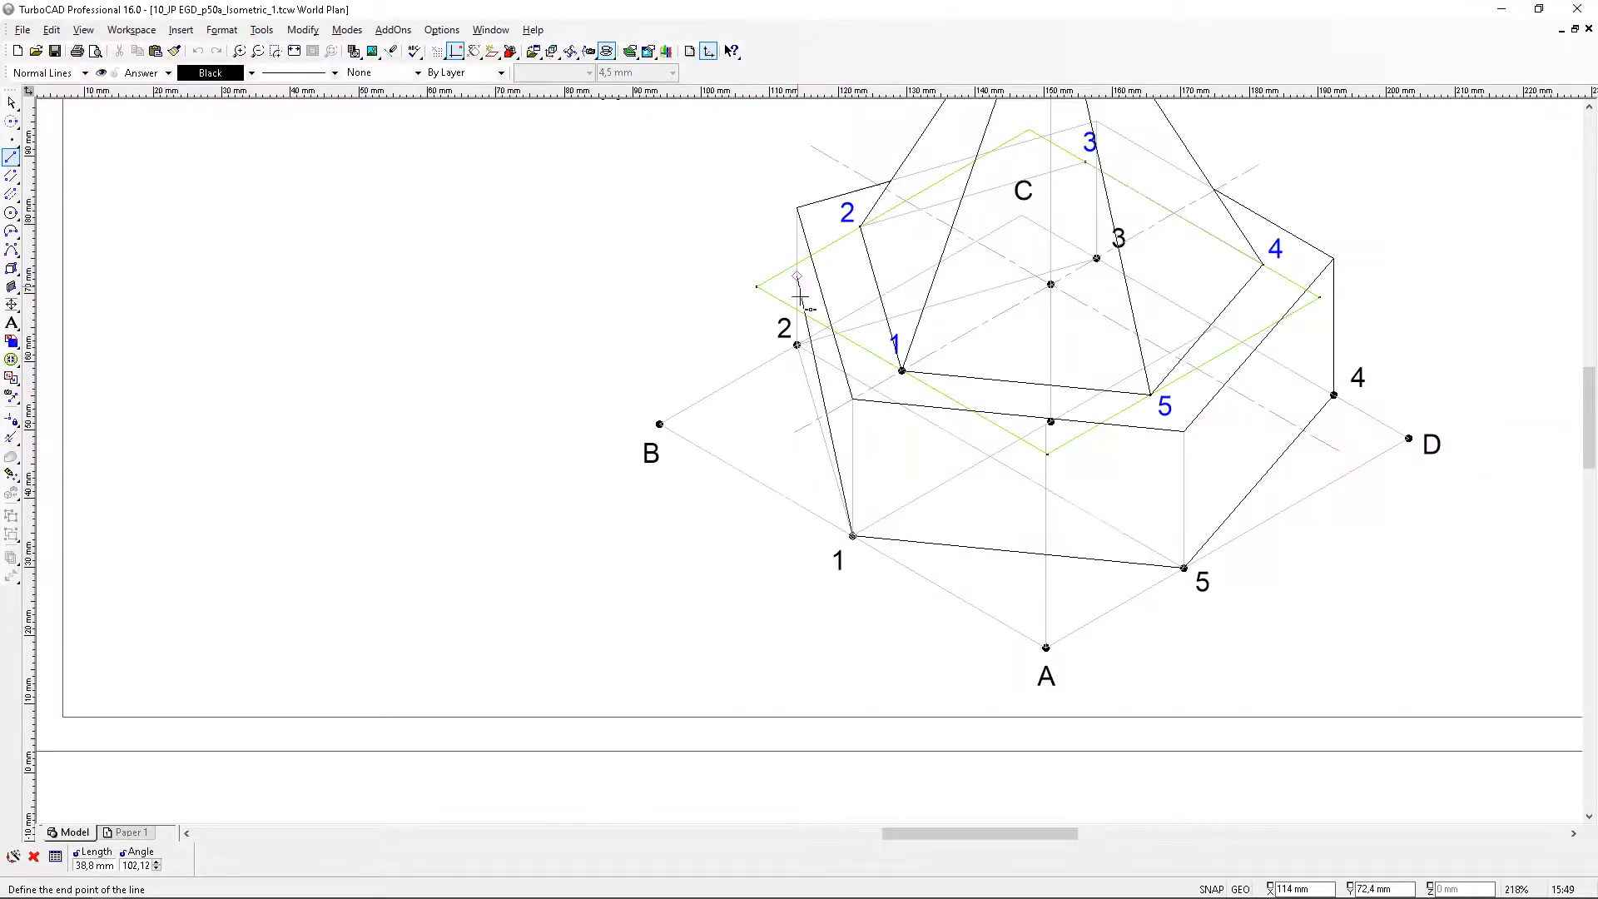
scroll(796, 344, "up", 4)
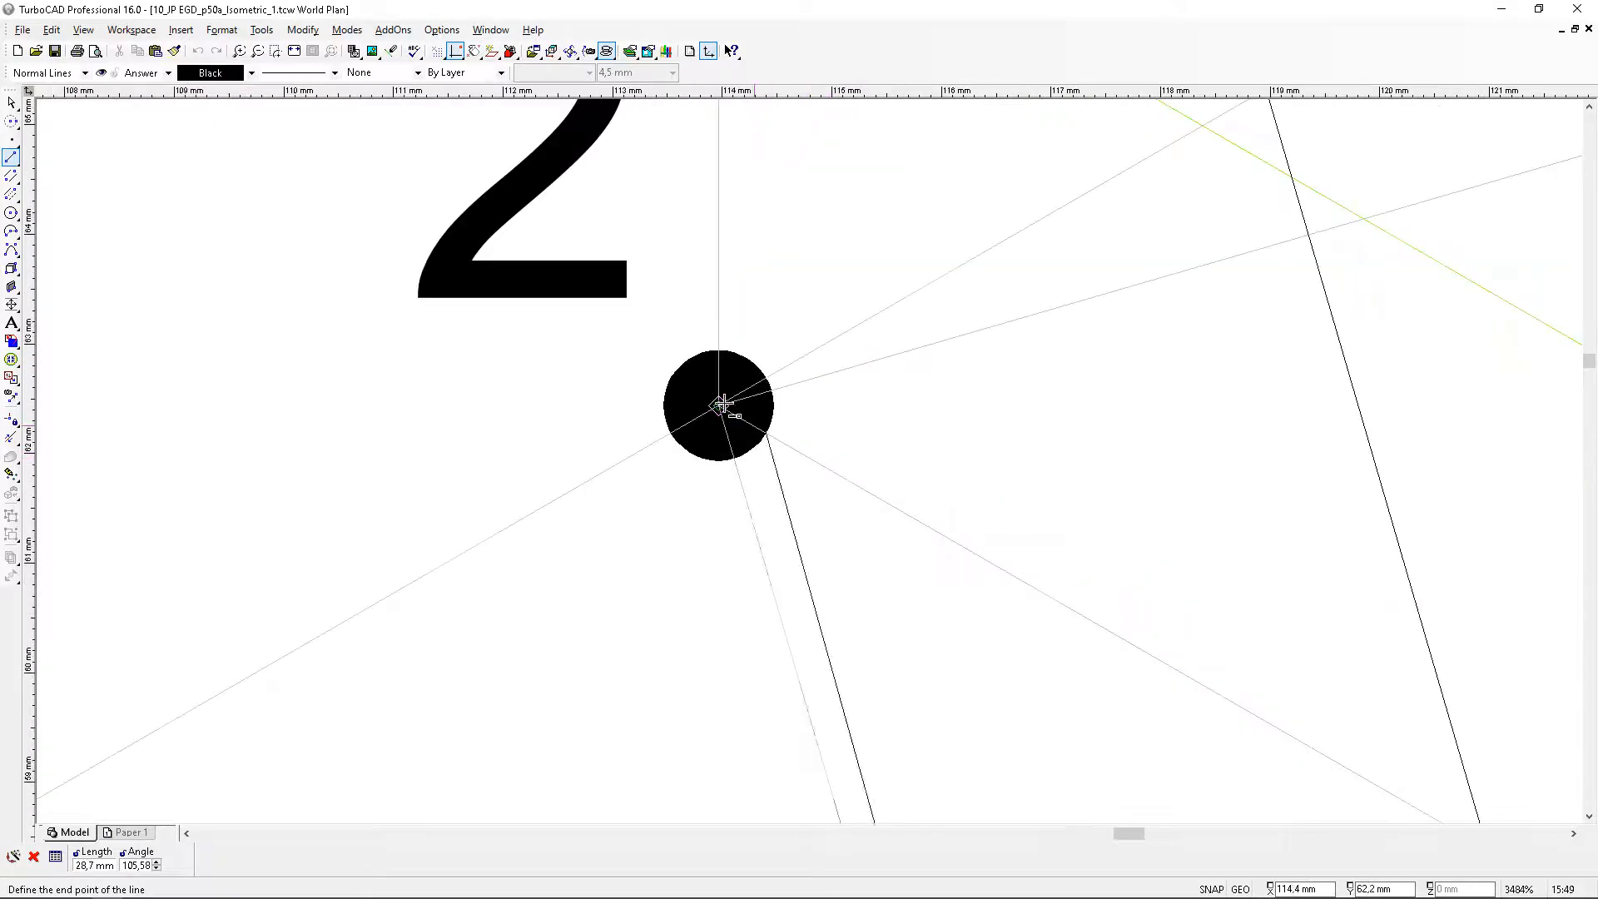
left_click(722, 405)
scroll(799, 447, "down", 3)
Draw the prism's vertical edge as a black line from black point 2 up to the top corner above it
scroll(776, 456, "up", 3)
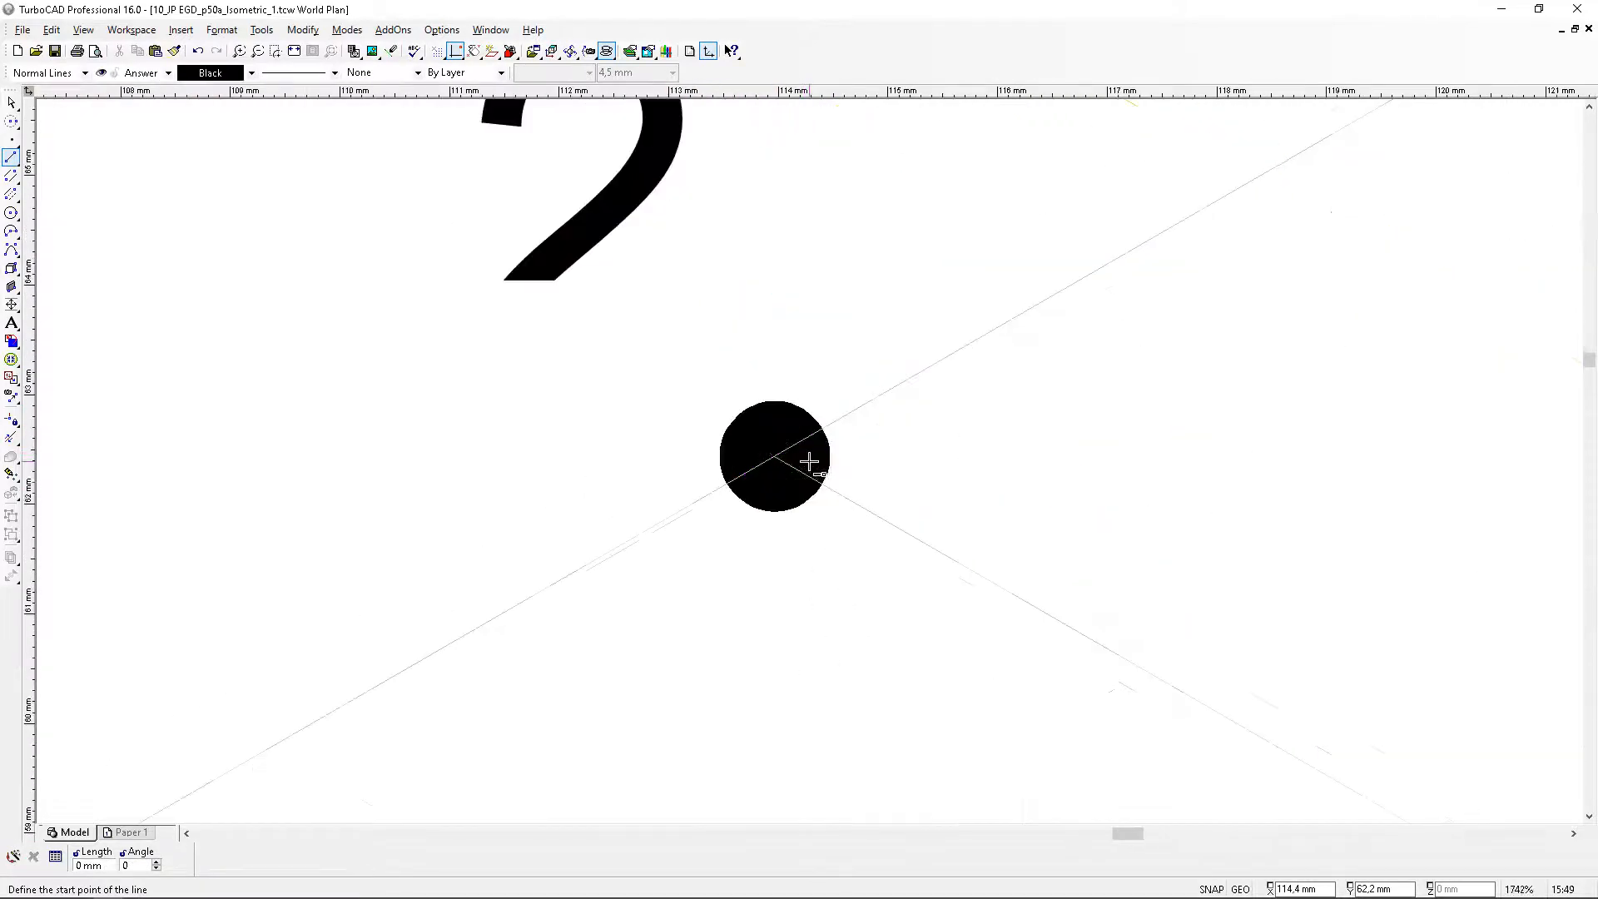
left_click(774, 456)
scroll(806, 443, "down", 3)
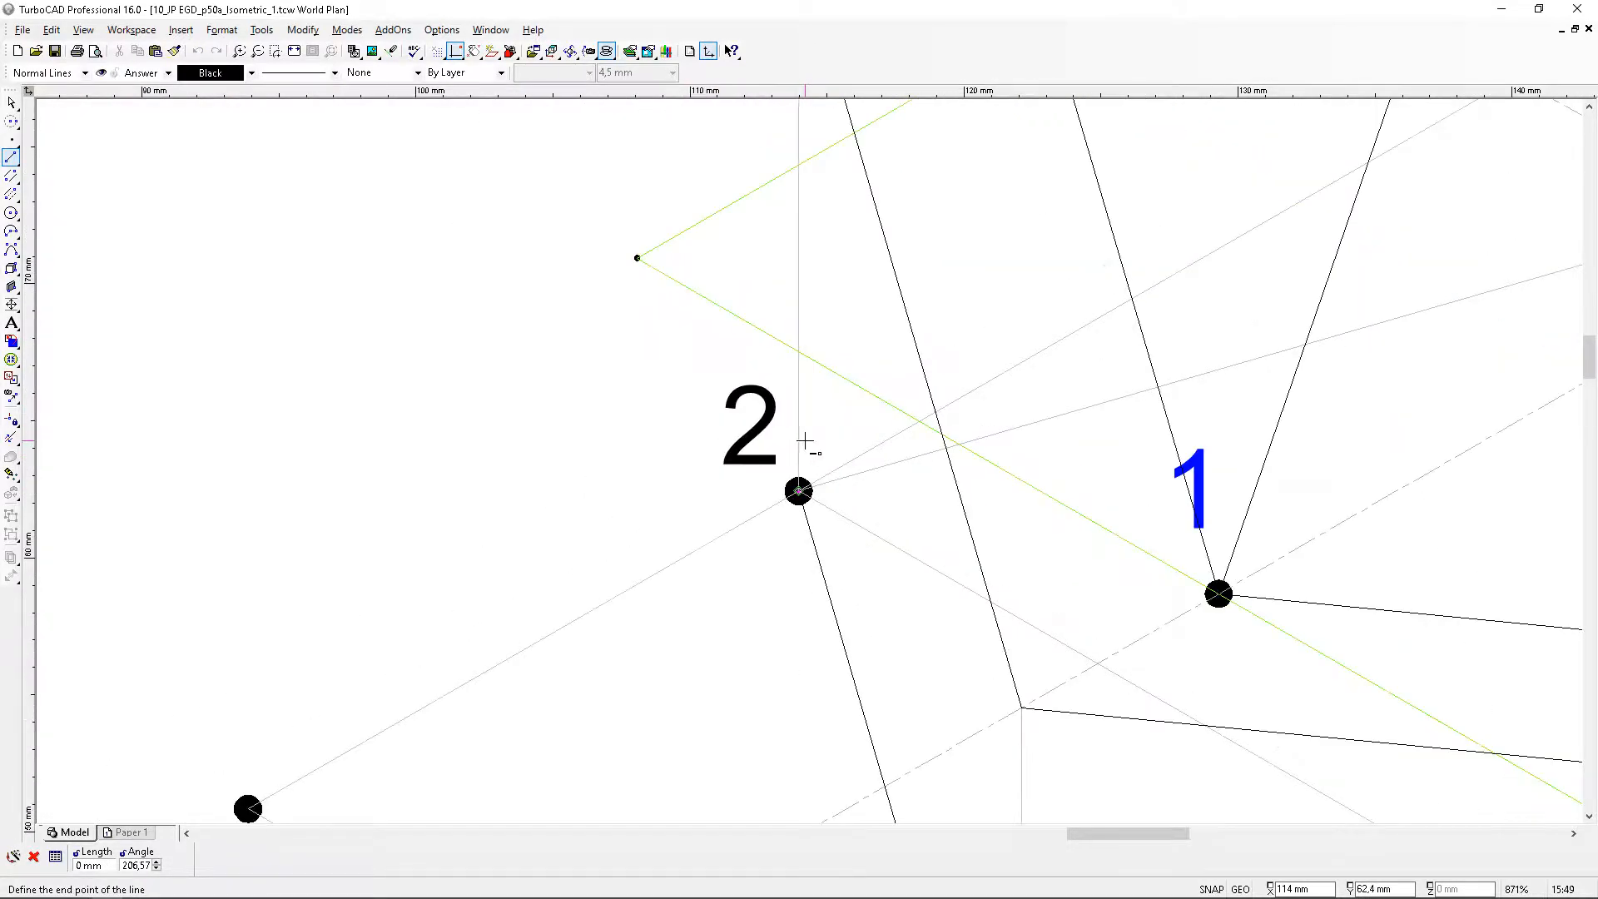
scroll(809, 226, "up", 2)
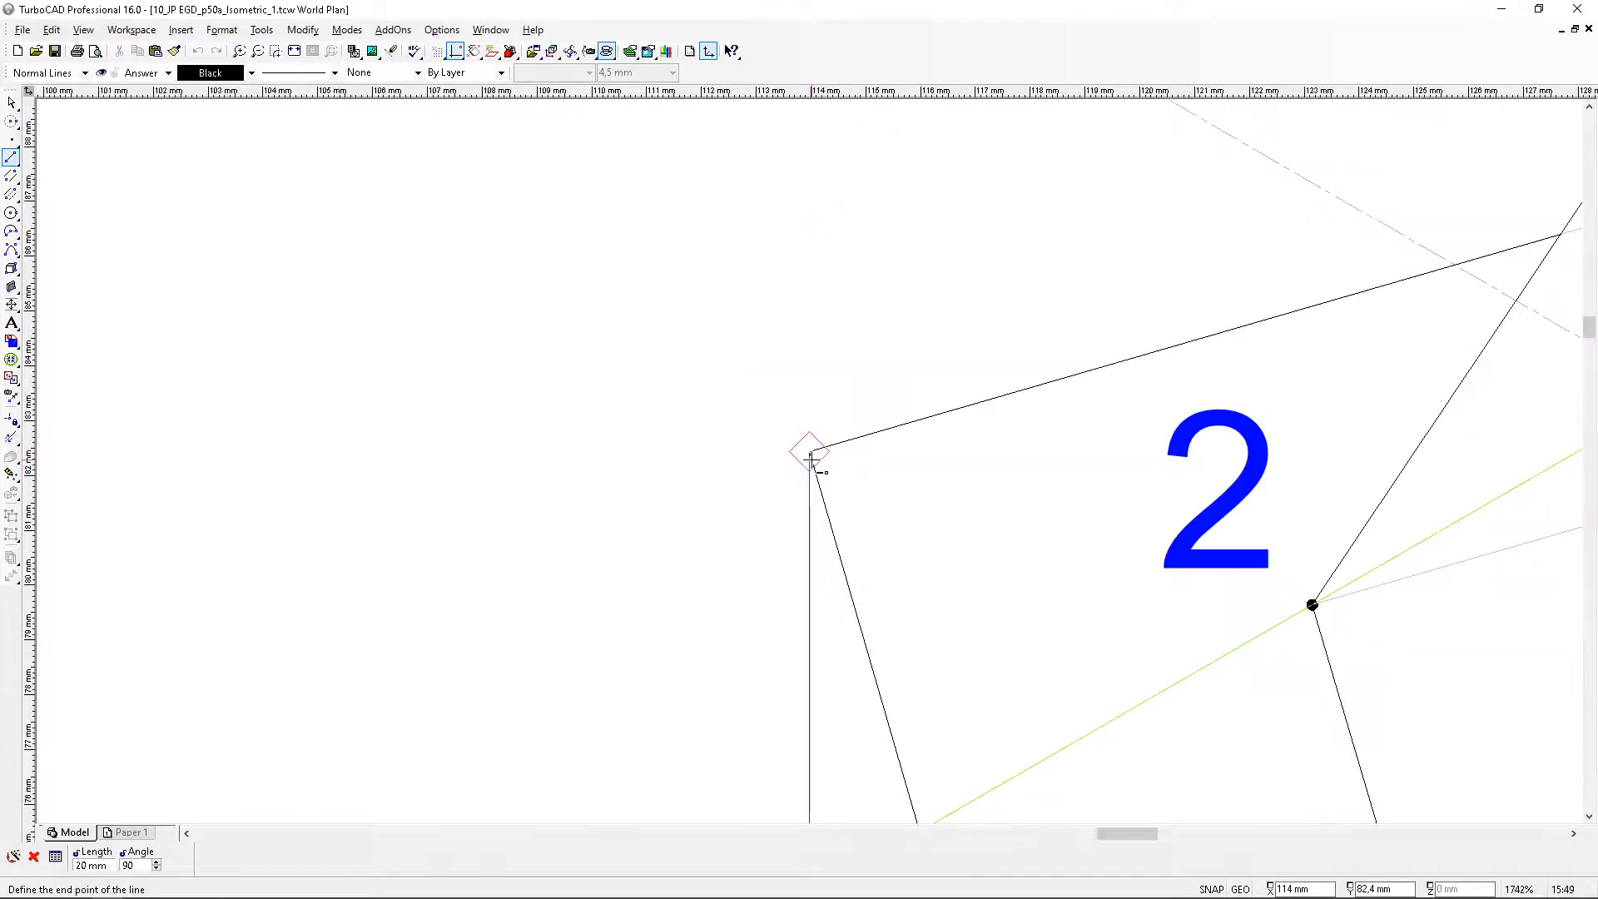
left_click(810, 457)
scroll(731, 474, "down", 3)
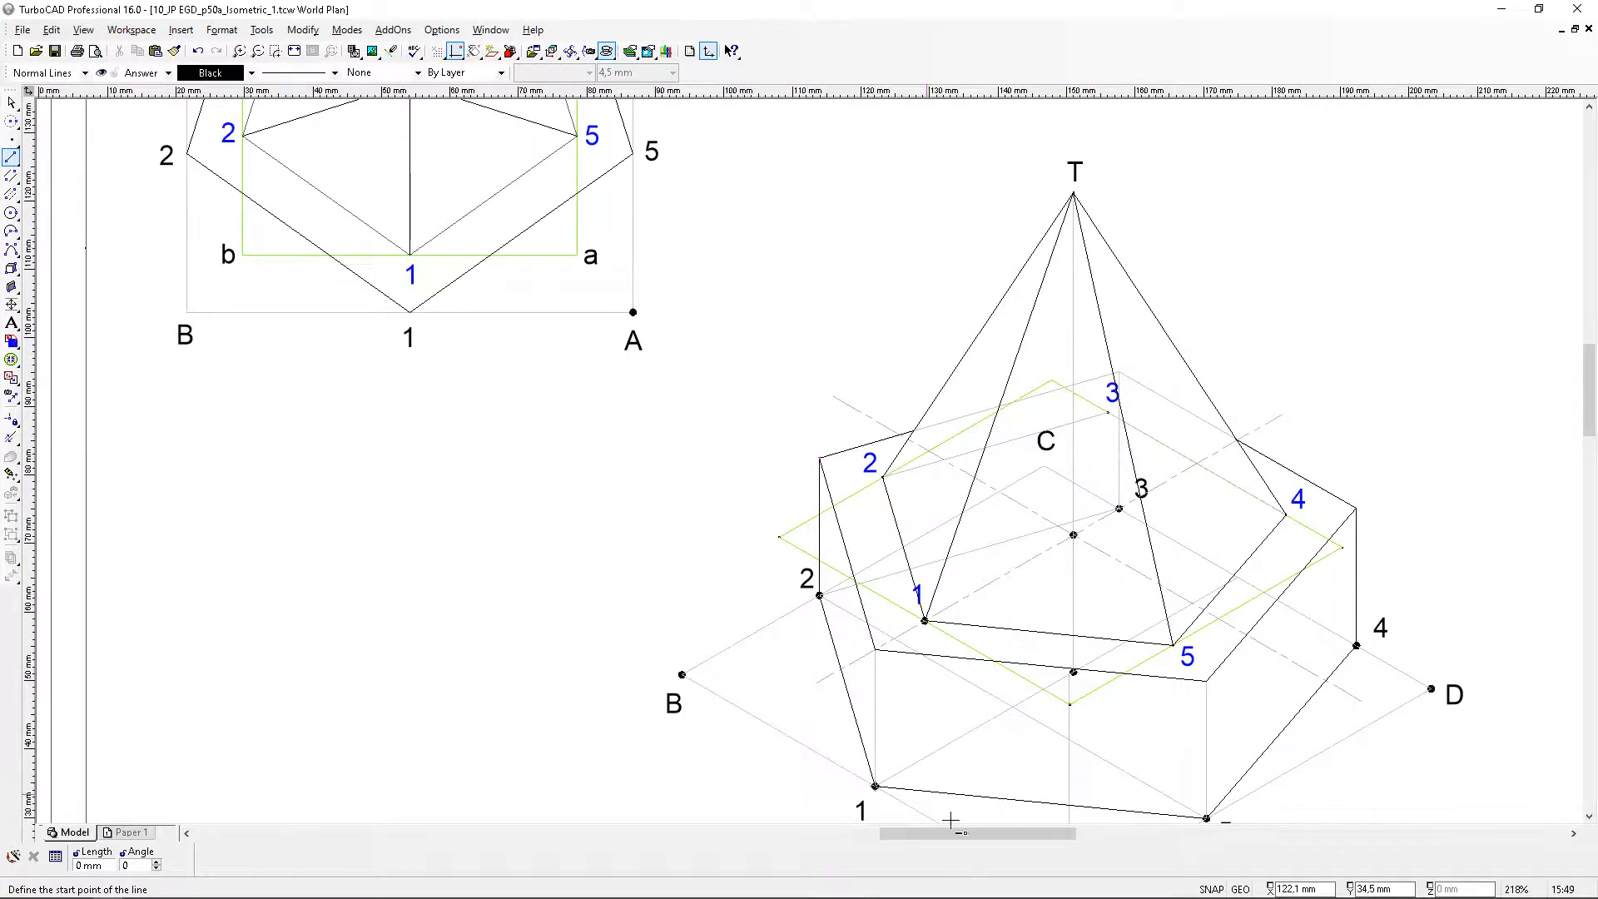
Draw the prism's front vertical edge as a black line from the top corner down to black point 1
scroll(924, 739, "up", 1)
left_click(712, 285)
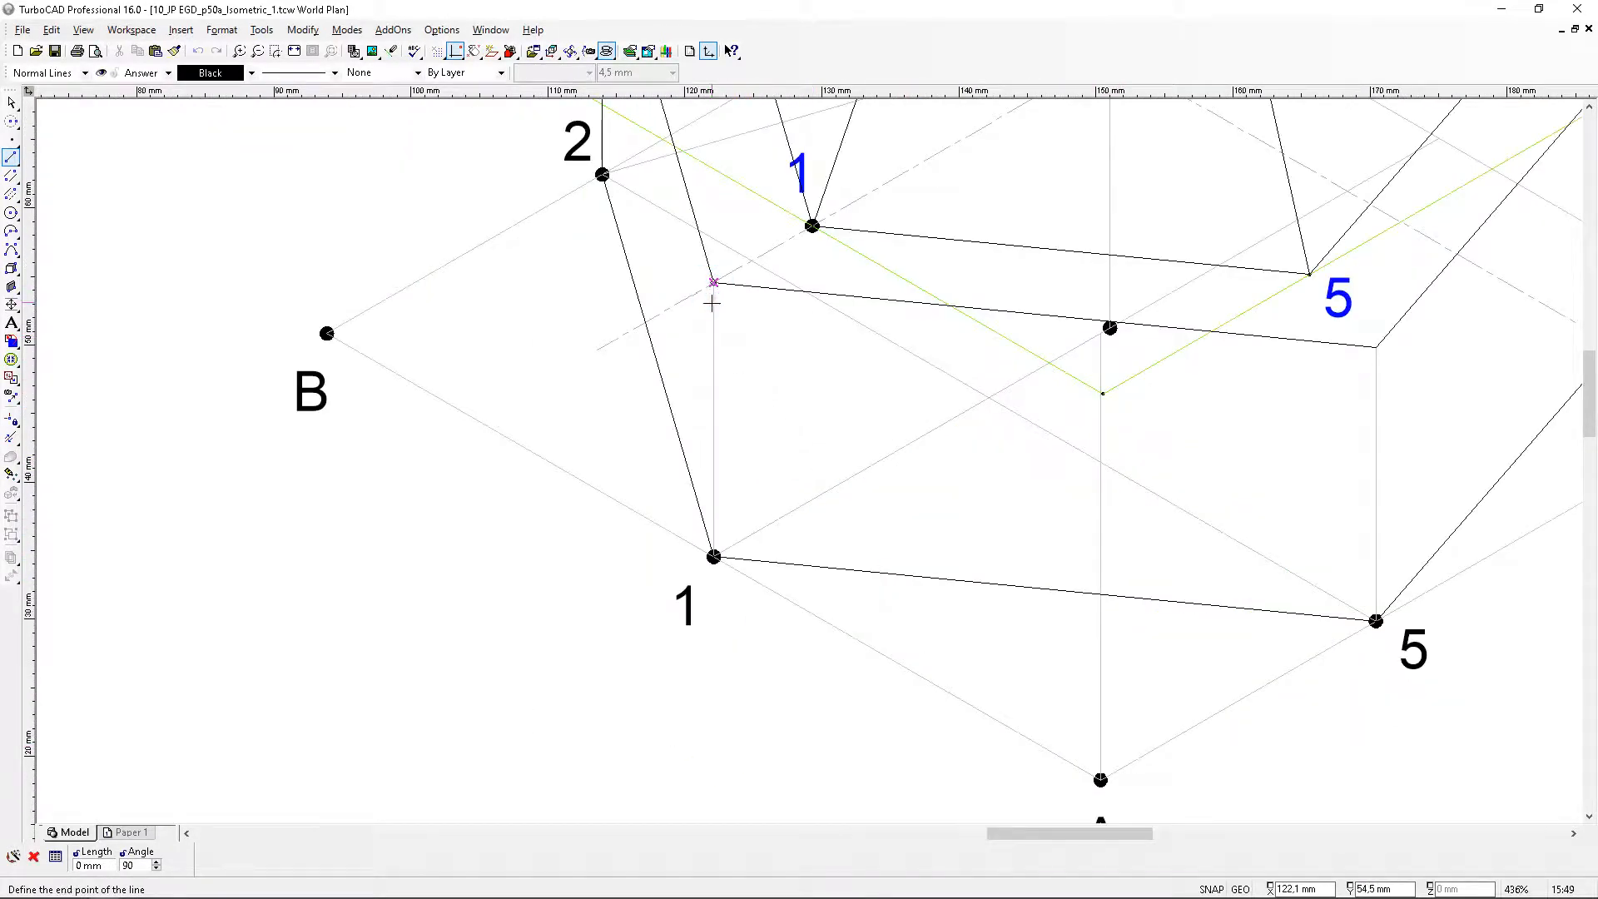
scroll(713, 291, "up", 4)
scroll(750, 371, "down", 4)
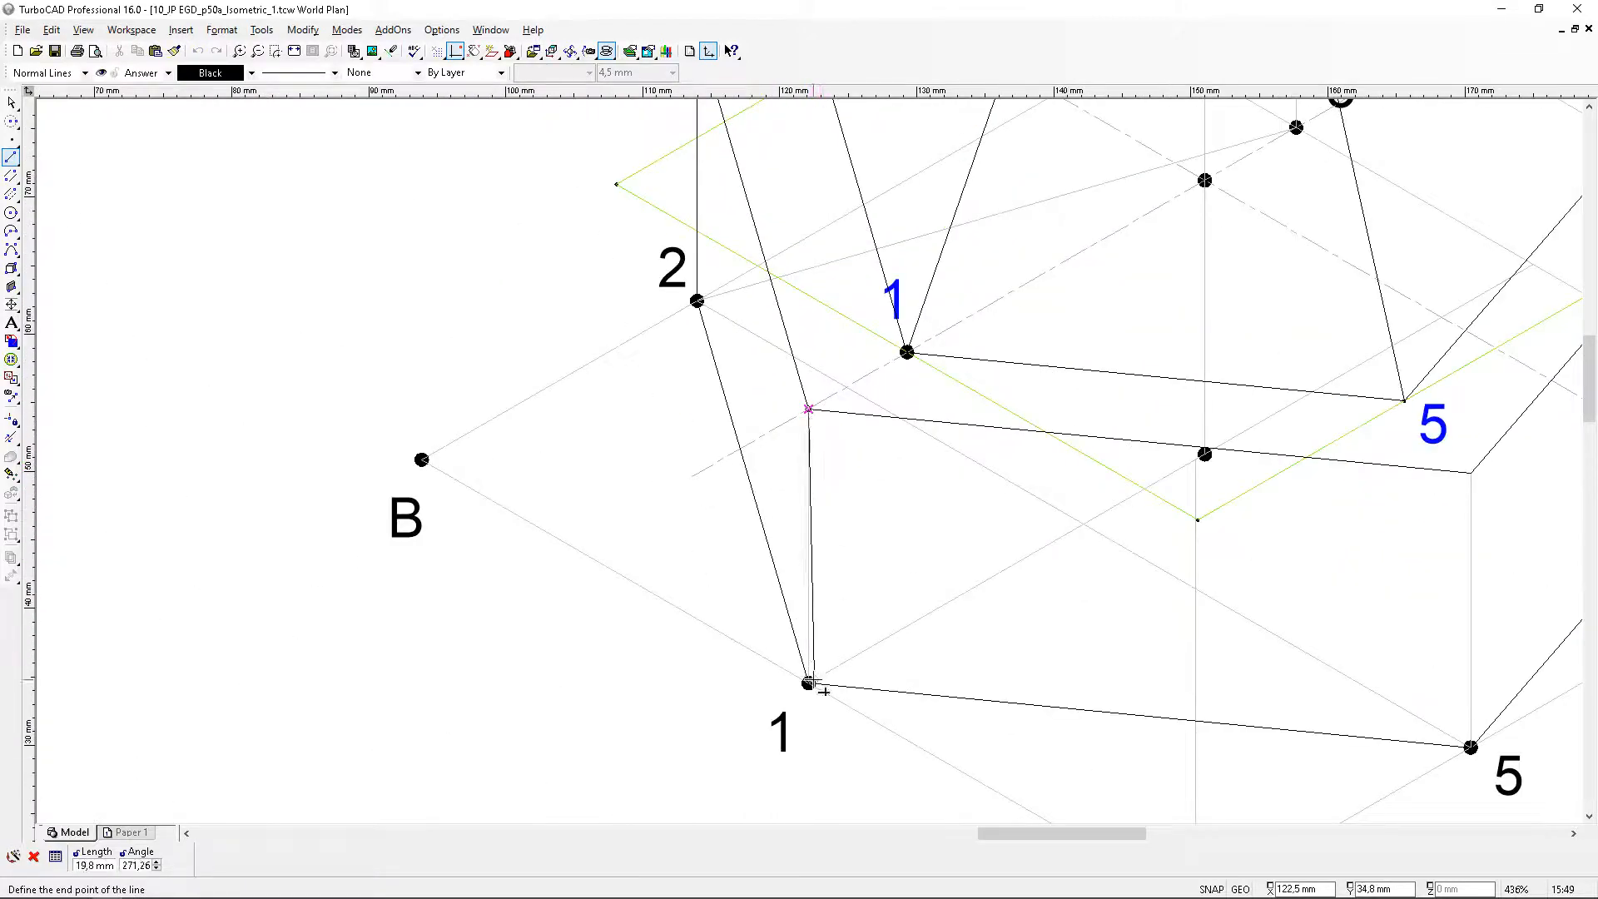
left_click(809, 681)
scroll(811, 679, "up", 4)
scroll(982, 337, "down", 4)
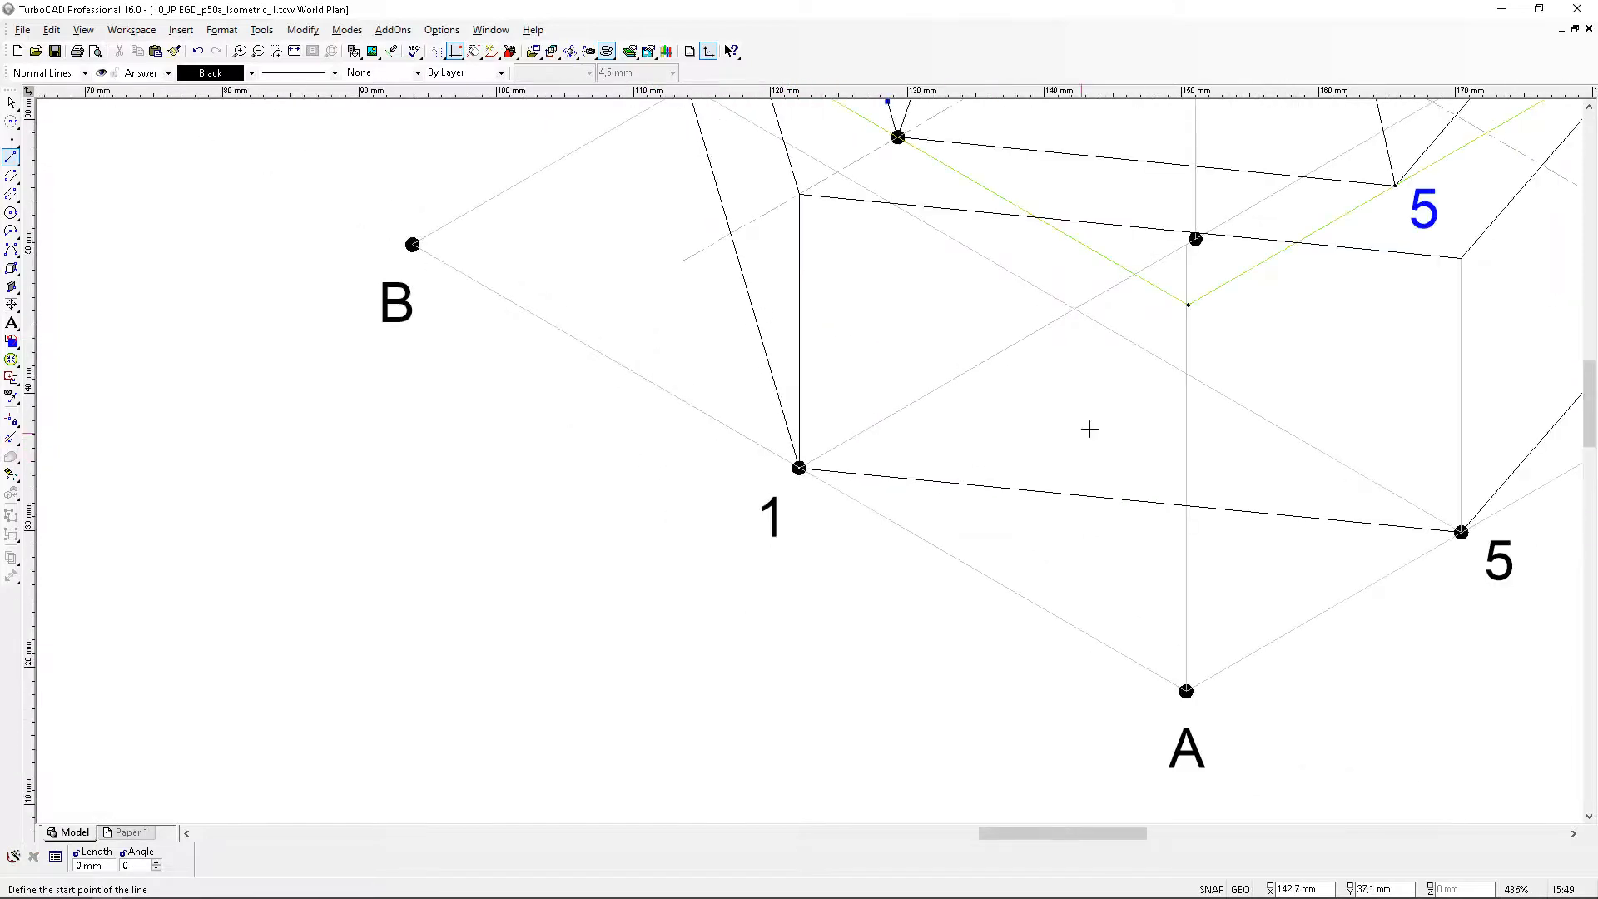
Draw the prism's front vertical edge as a black line from the top corner down to black point 5
scroll(818, 439, "up", 1)
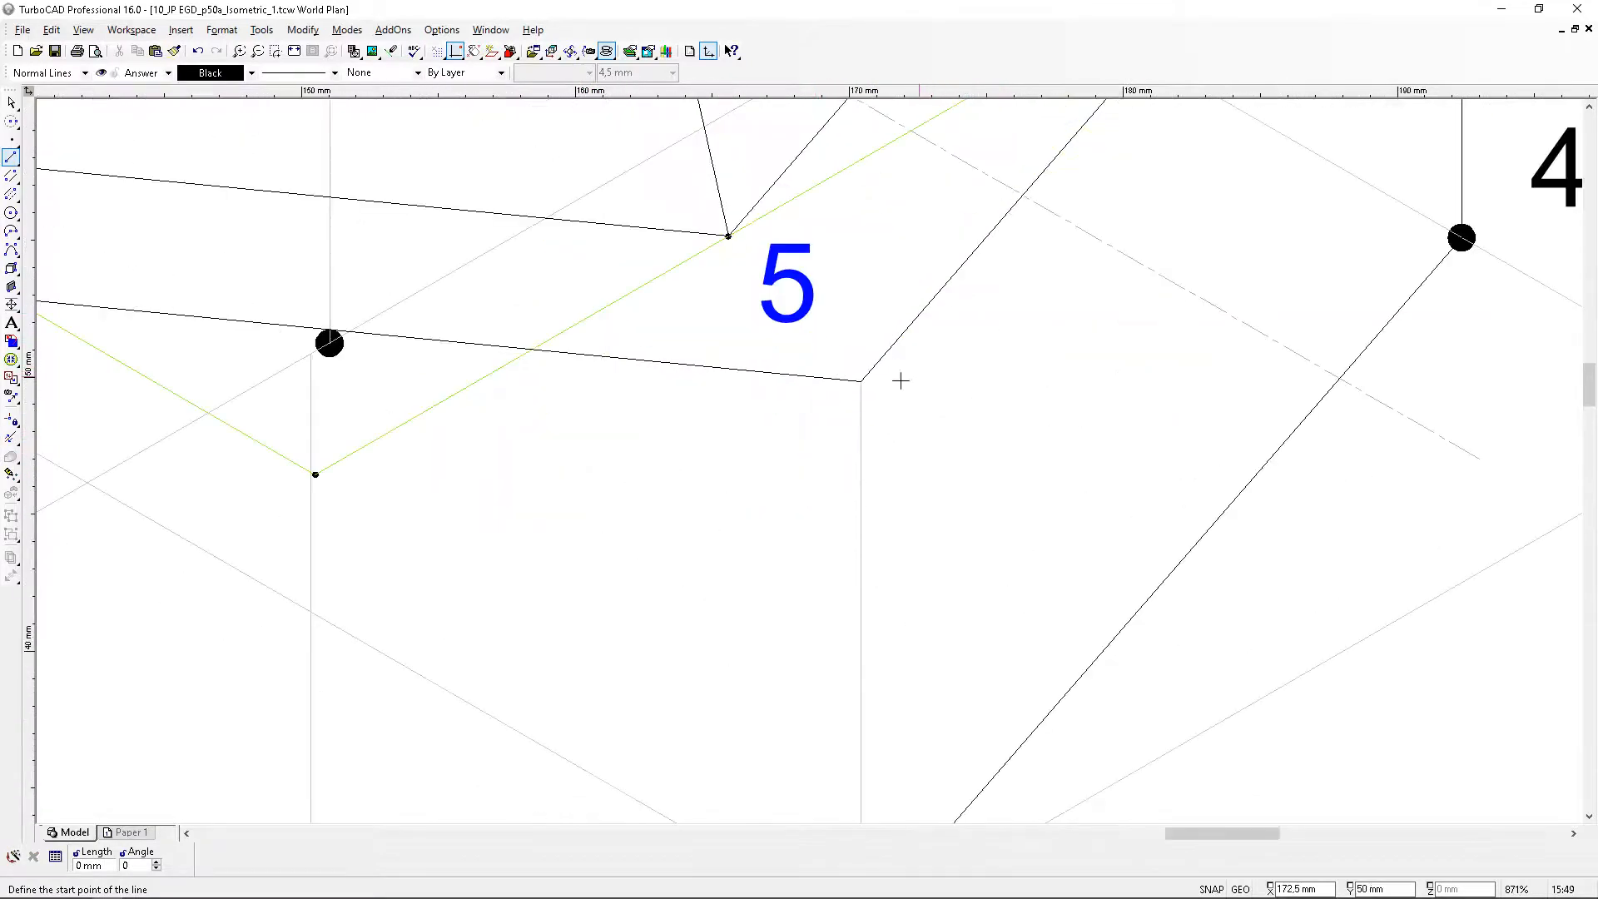
scroll(900, 380, "up", 2)
left_click(830, 450)
scroll(814, 466, "down", 4)
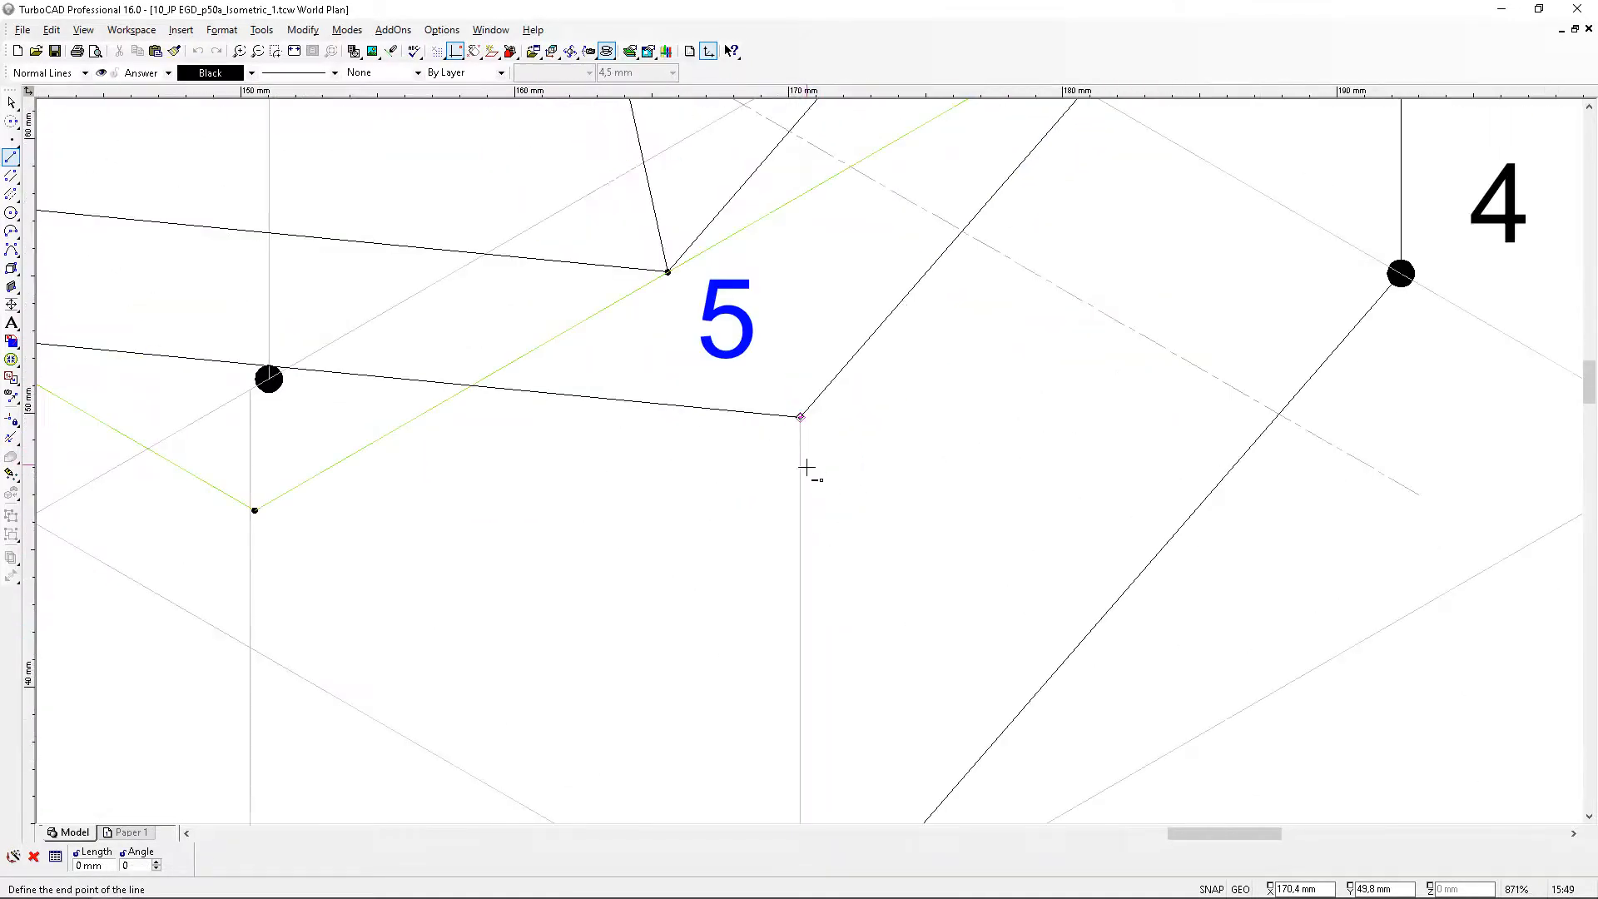
scroll(807, 461, "up", 1)
scroll(808, 460, "up", 2)
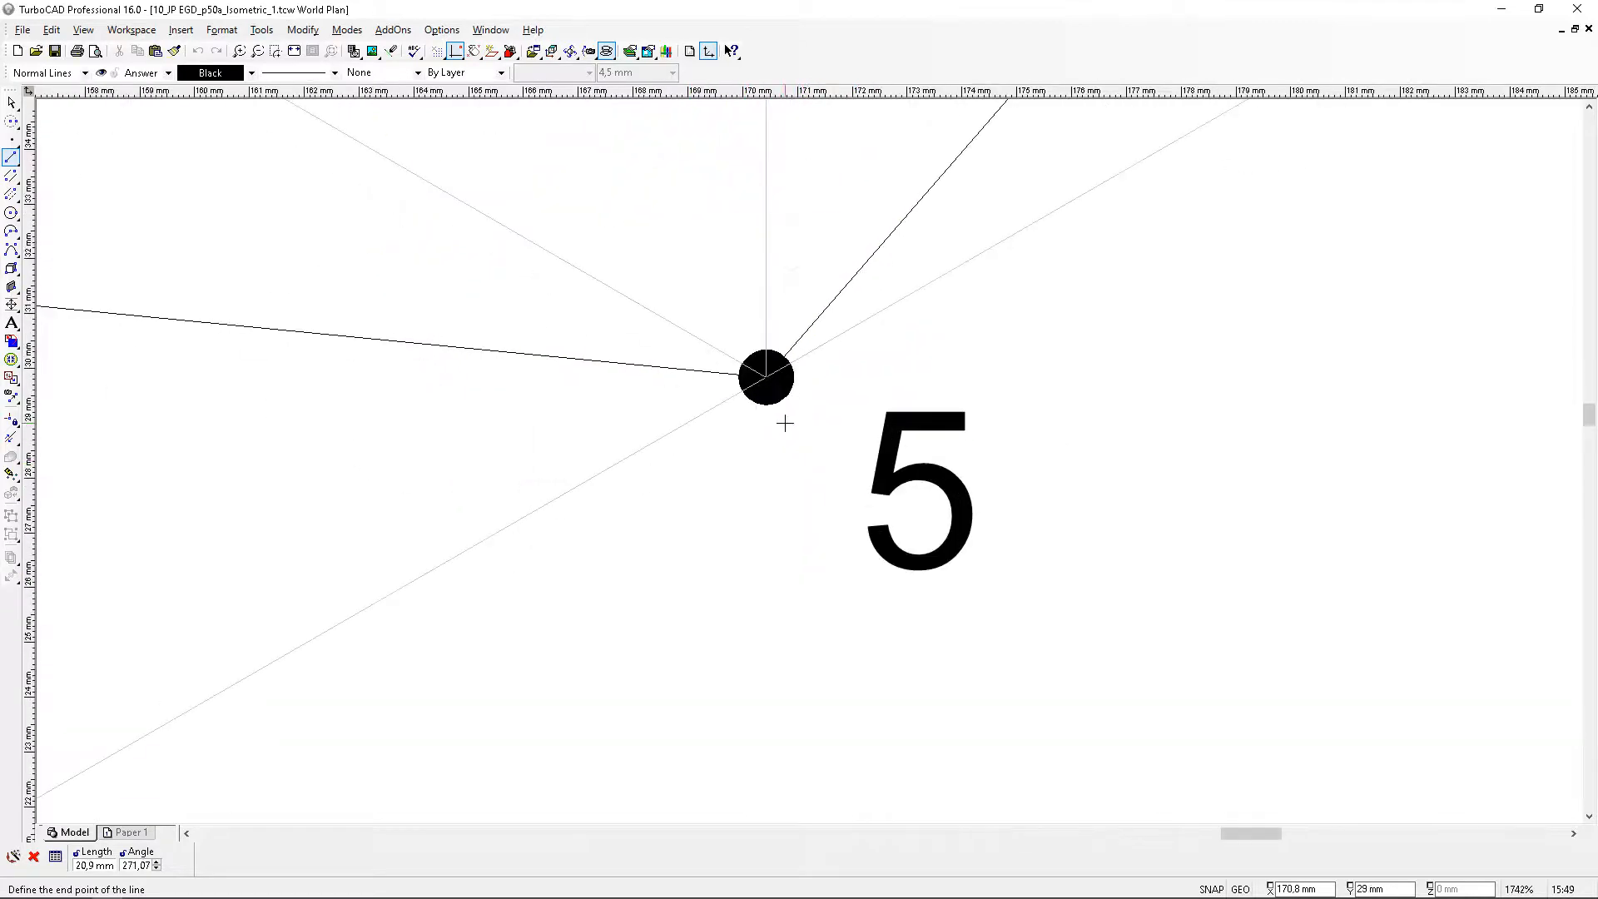
left_click(766, 377)
scroll(665, 318, "down", 3)
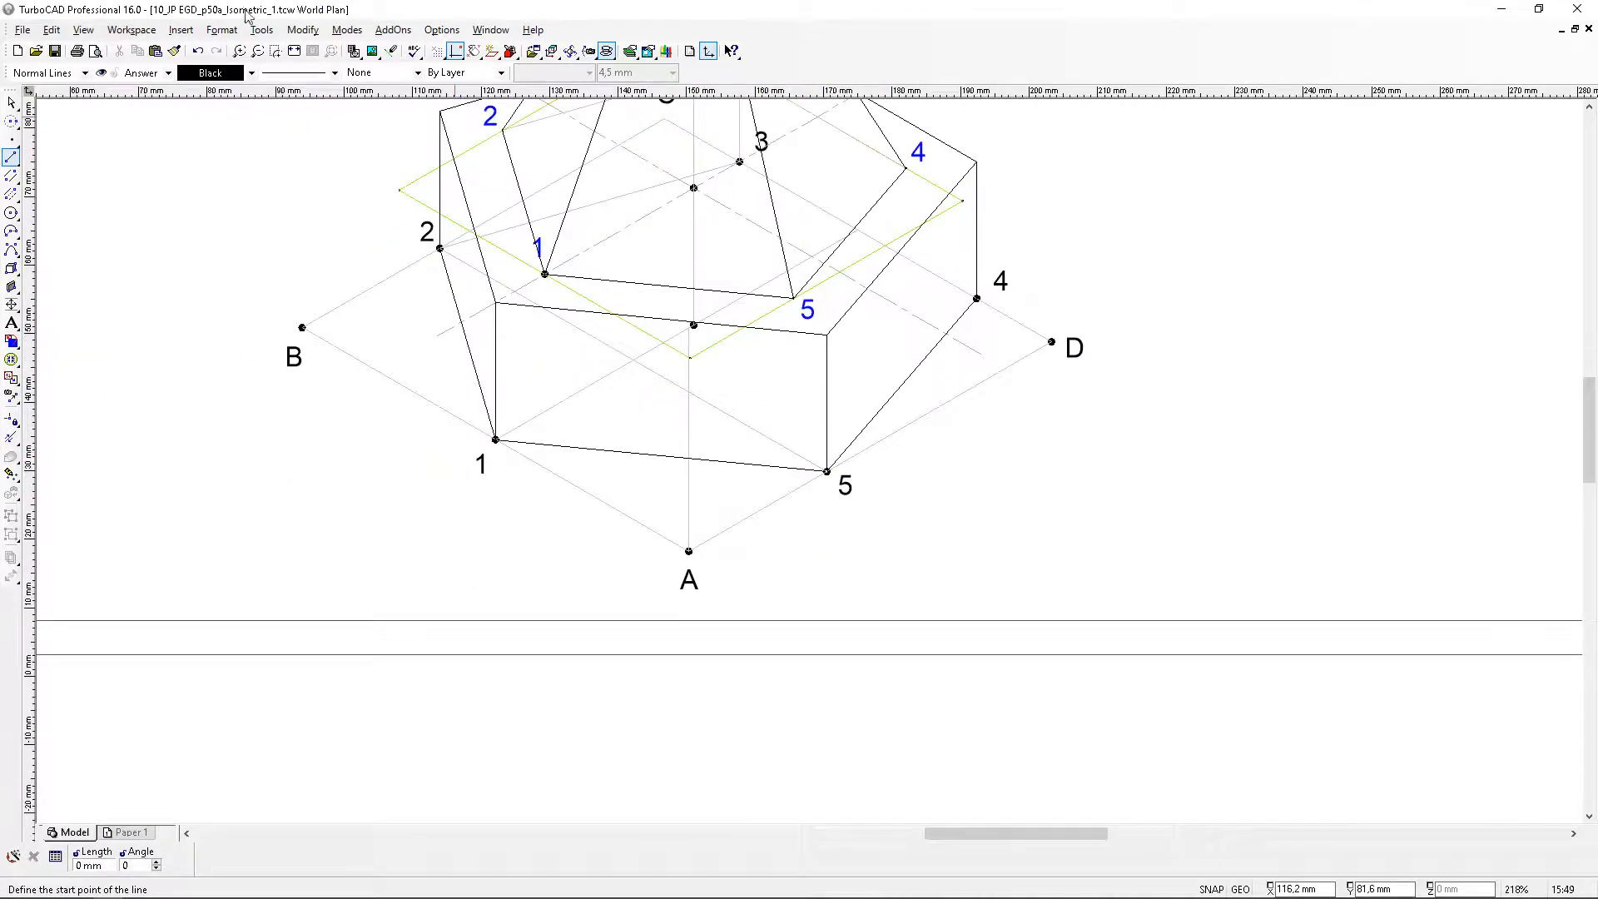
Examine the pyramid and prism edges of the isometric drawing up close and within the whole sheet
left_click(293, 51)
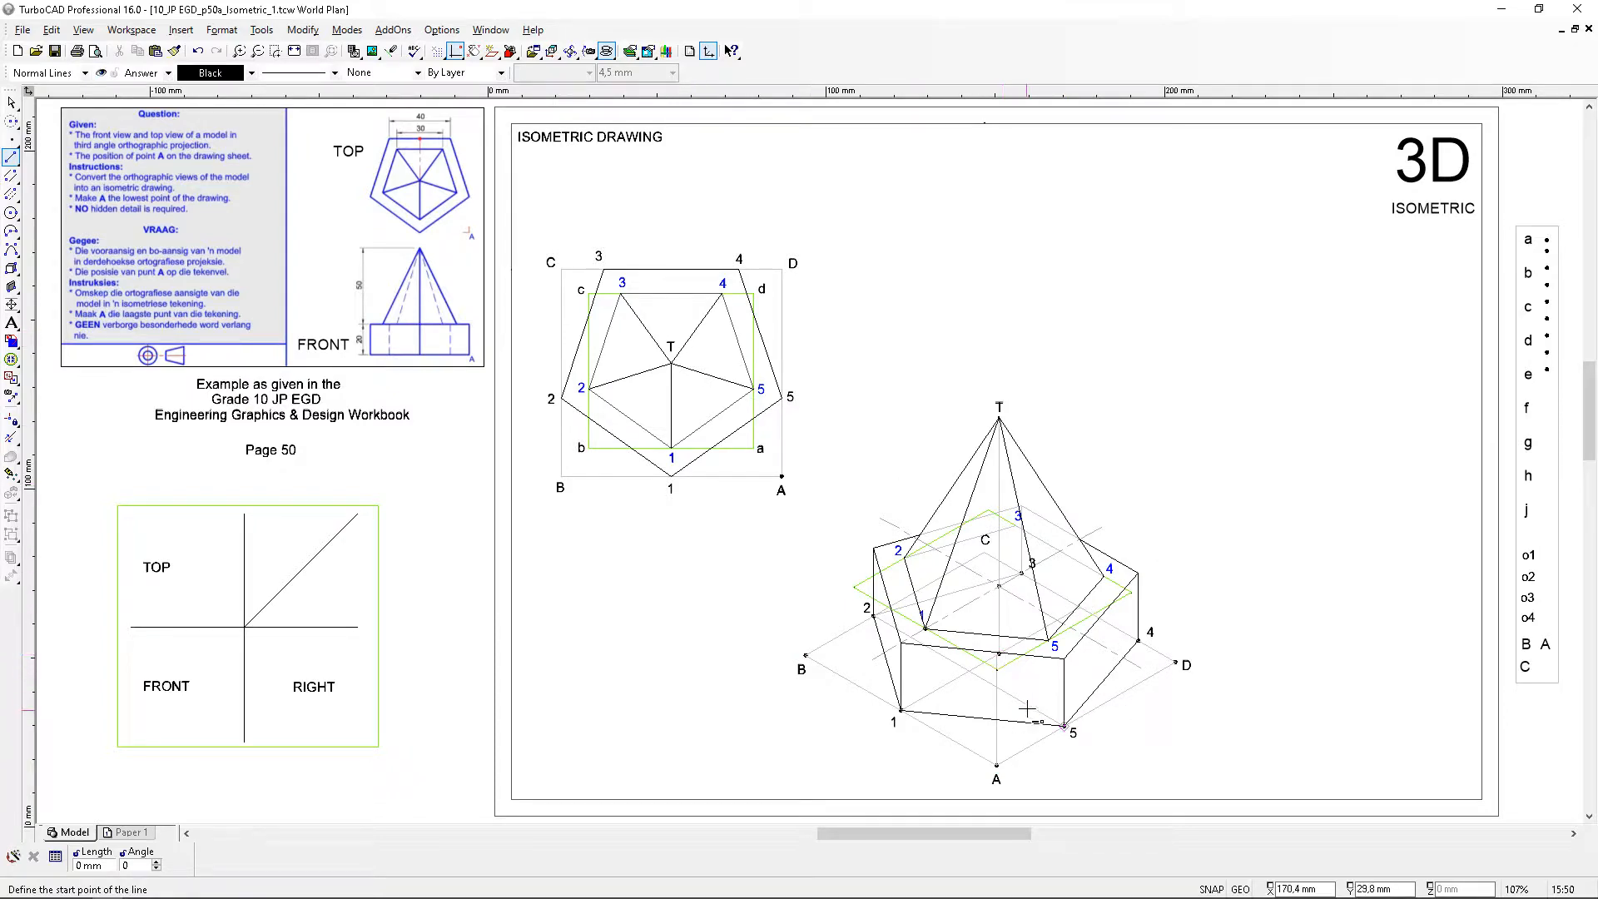
scroll(1036, 697, "up", 3)
scroll(813, 457, "down", 3)
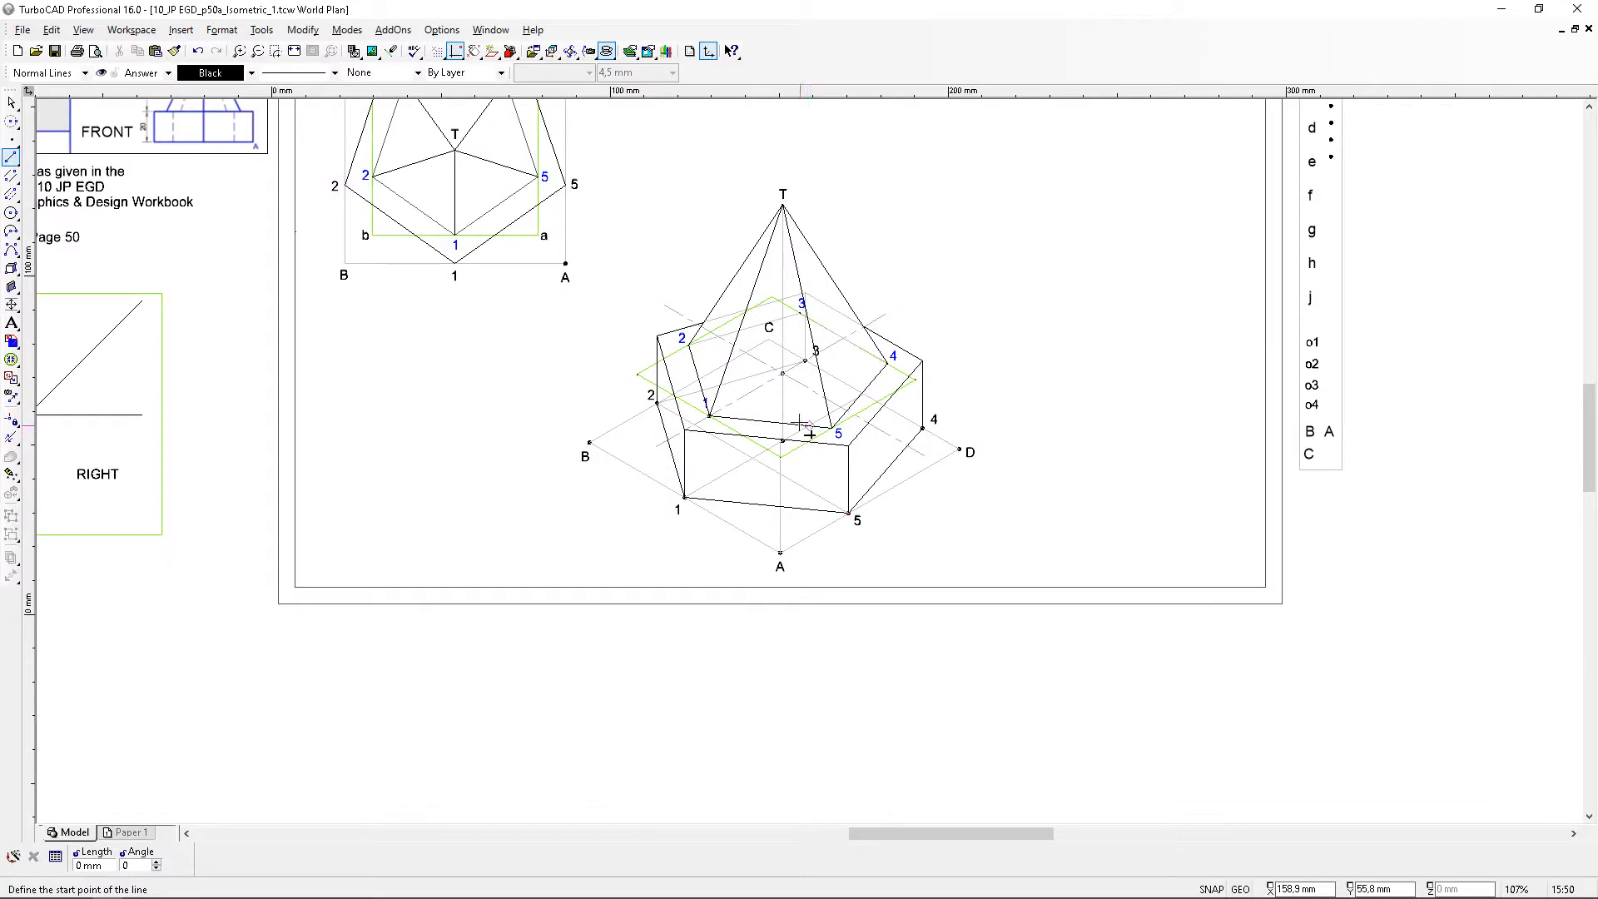
scroll(798, 377, "up", 3)
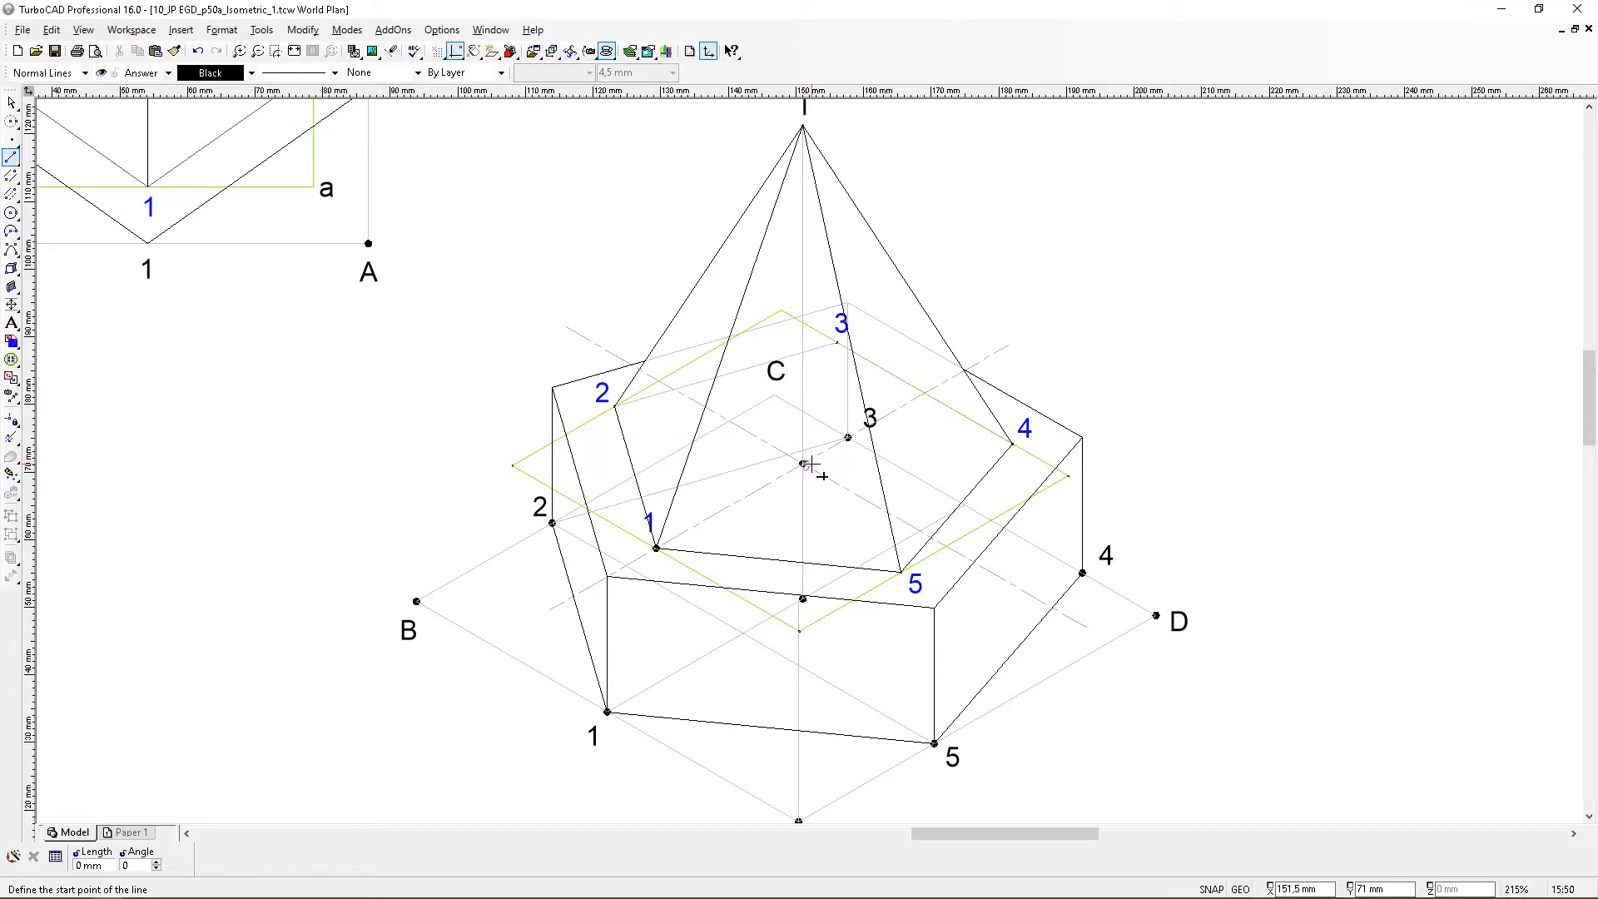
scroll(811, 464, "down", 3)
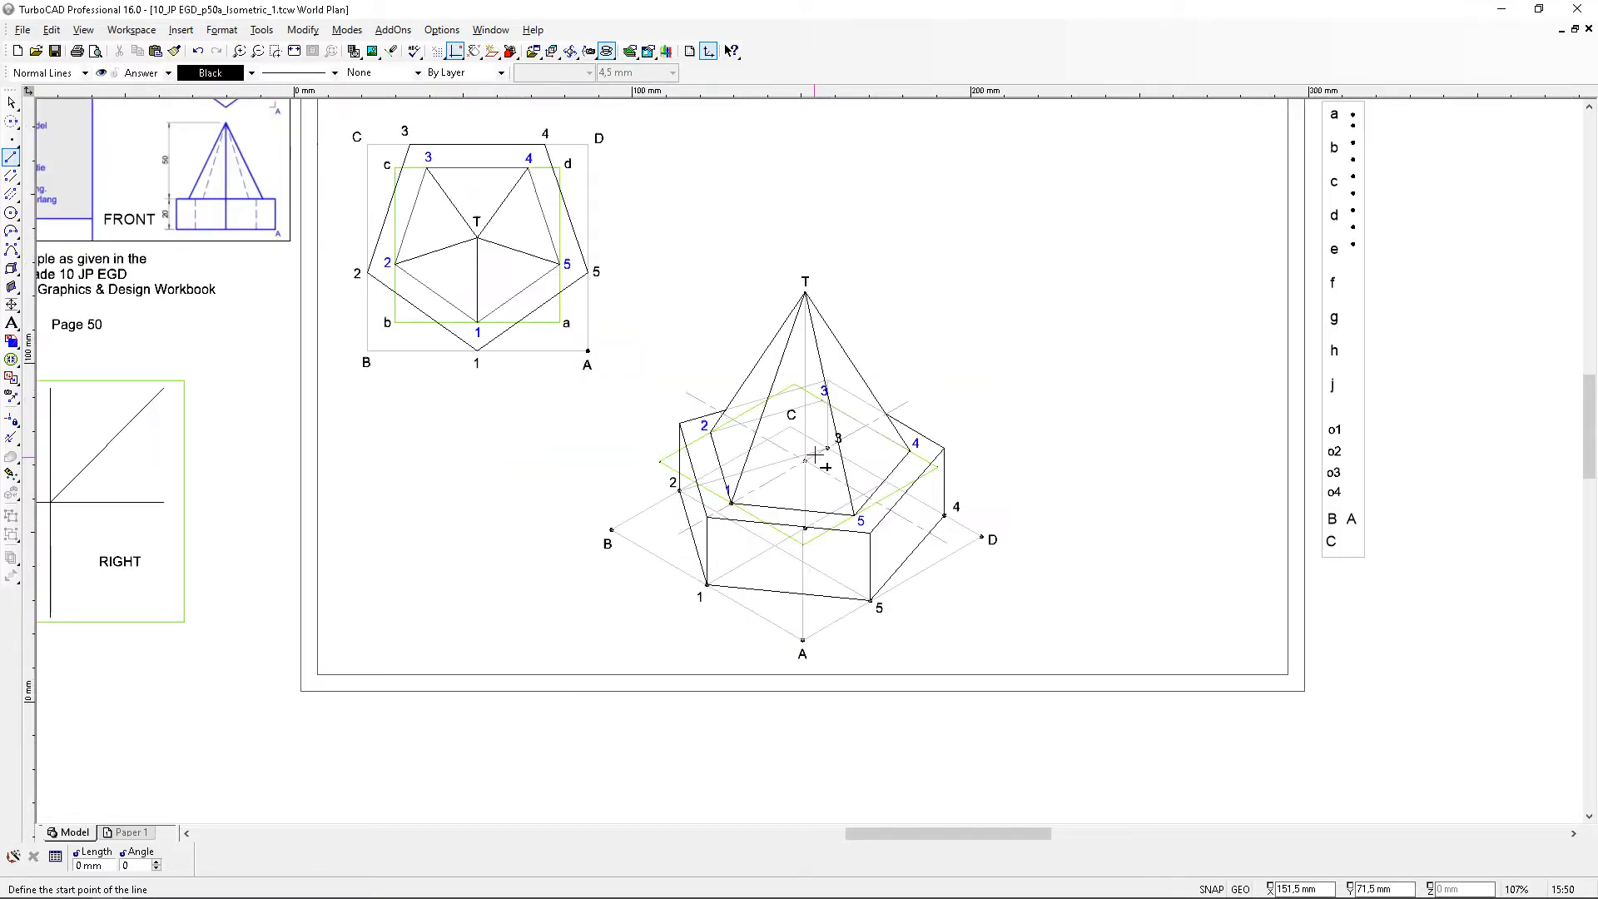
scroll(807, 415, "up", 3)
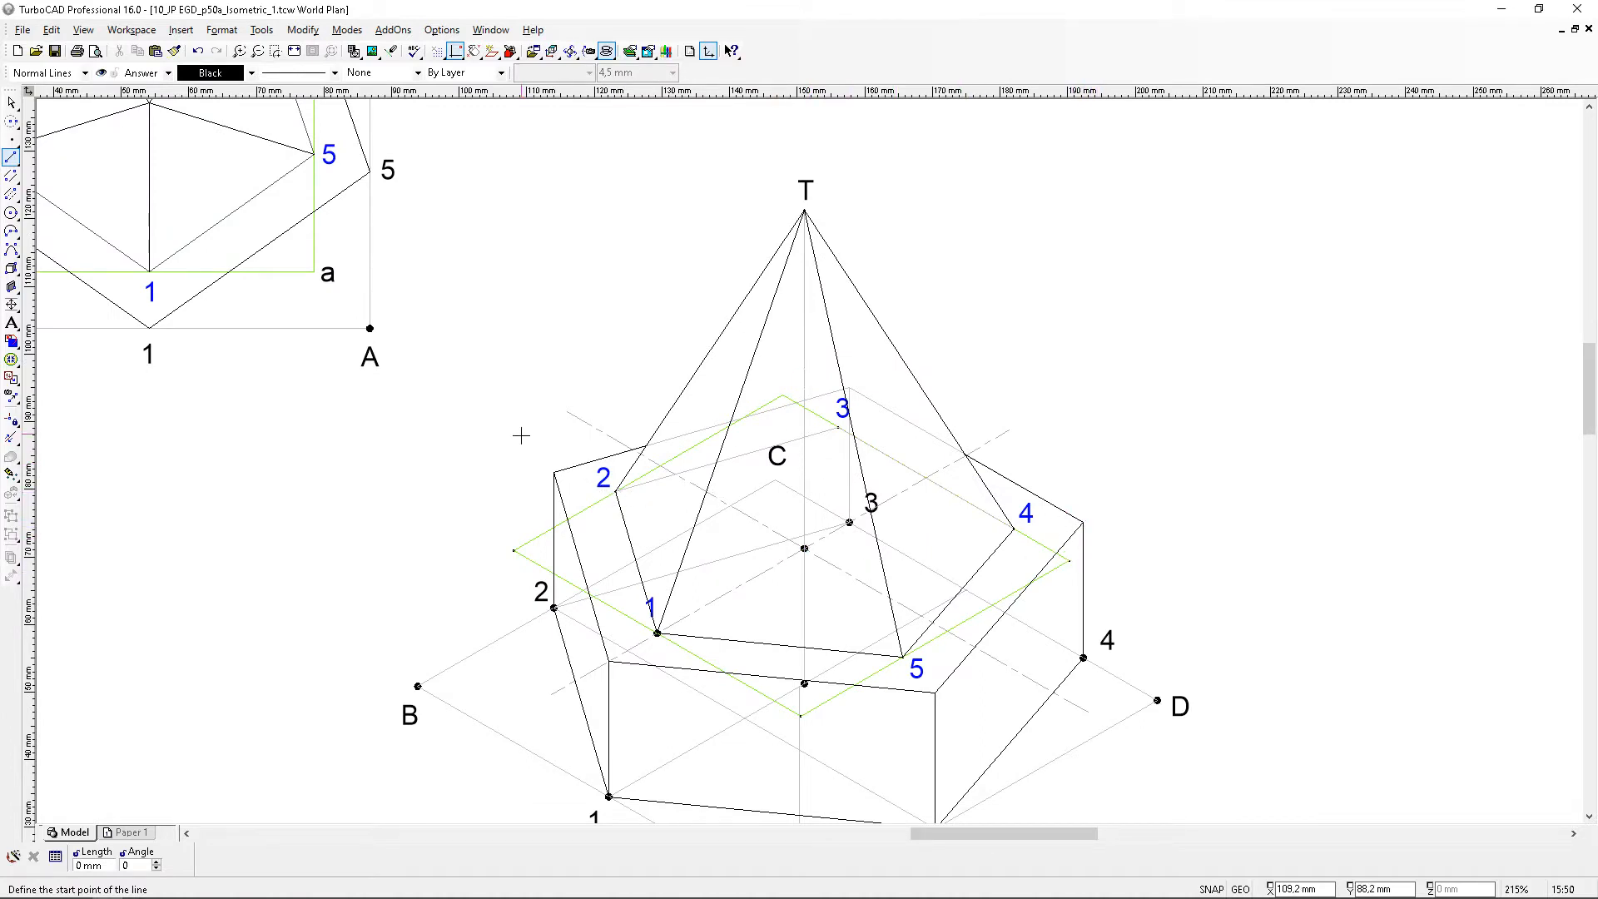
scroll(927, 535, "down", 3)
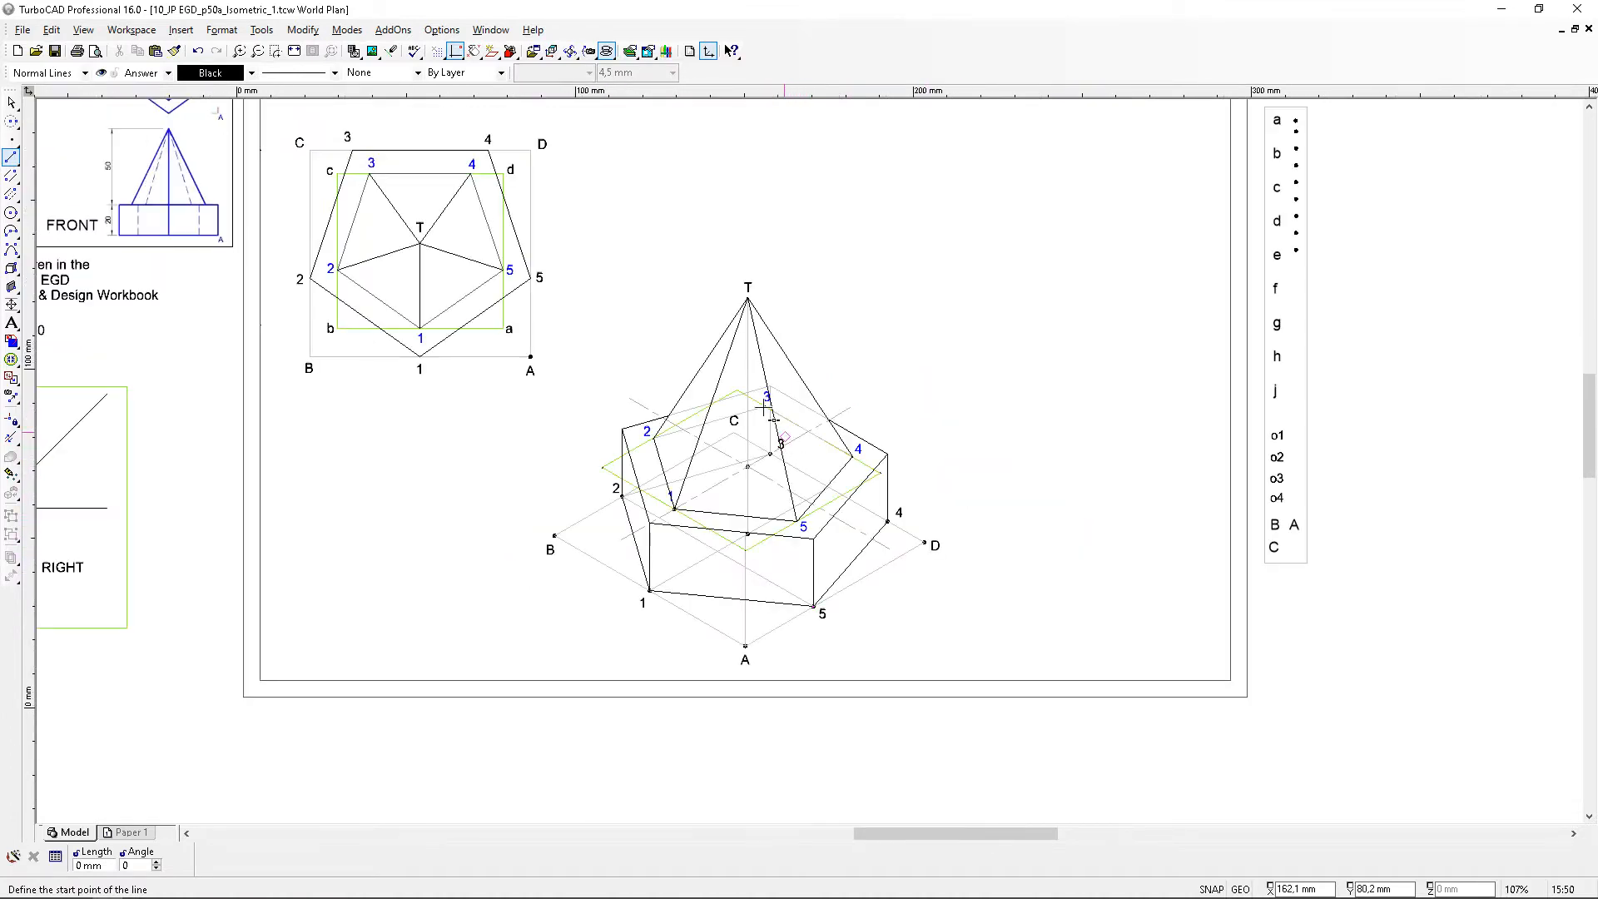
left_click(295, 51)
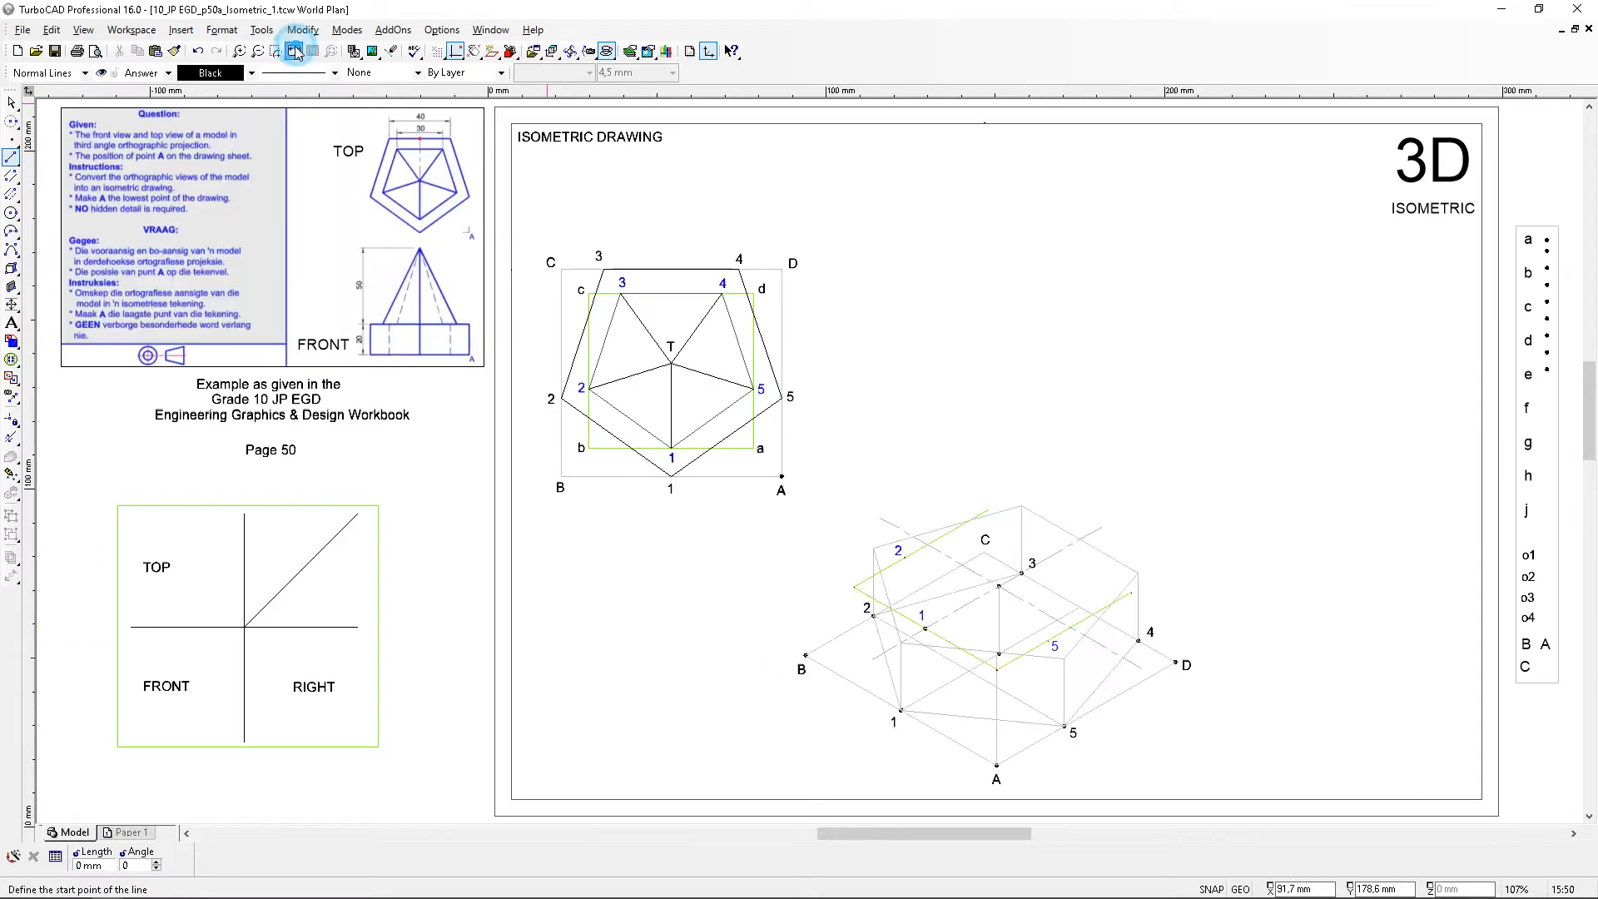